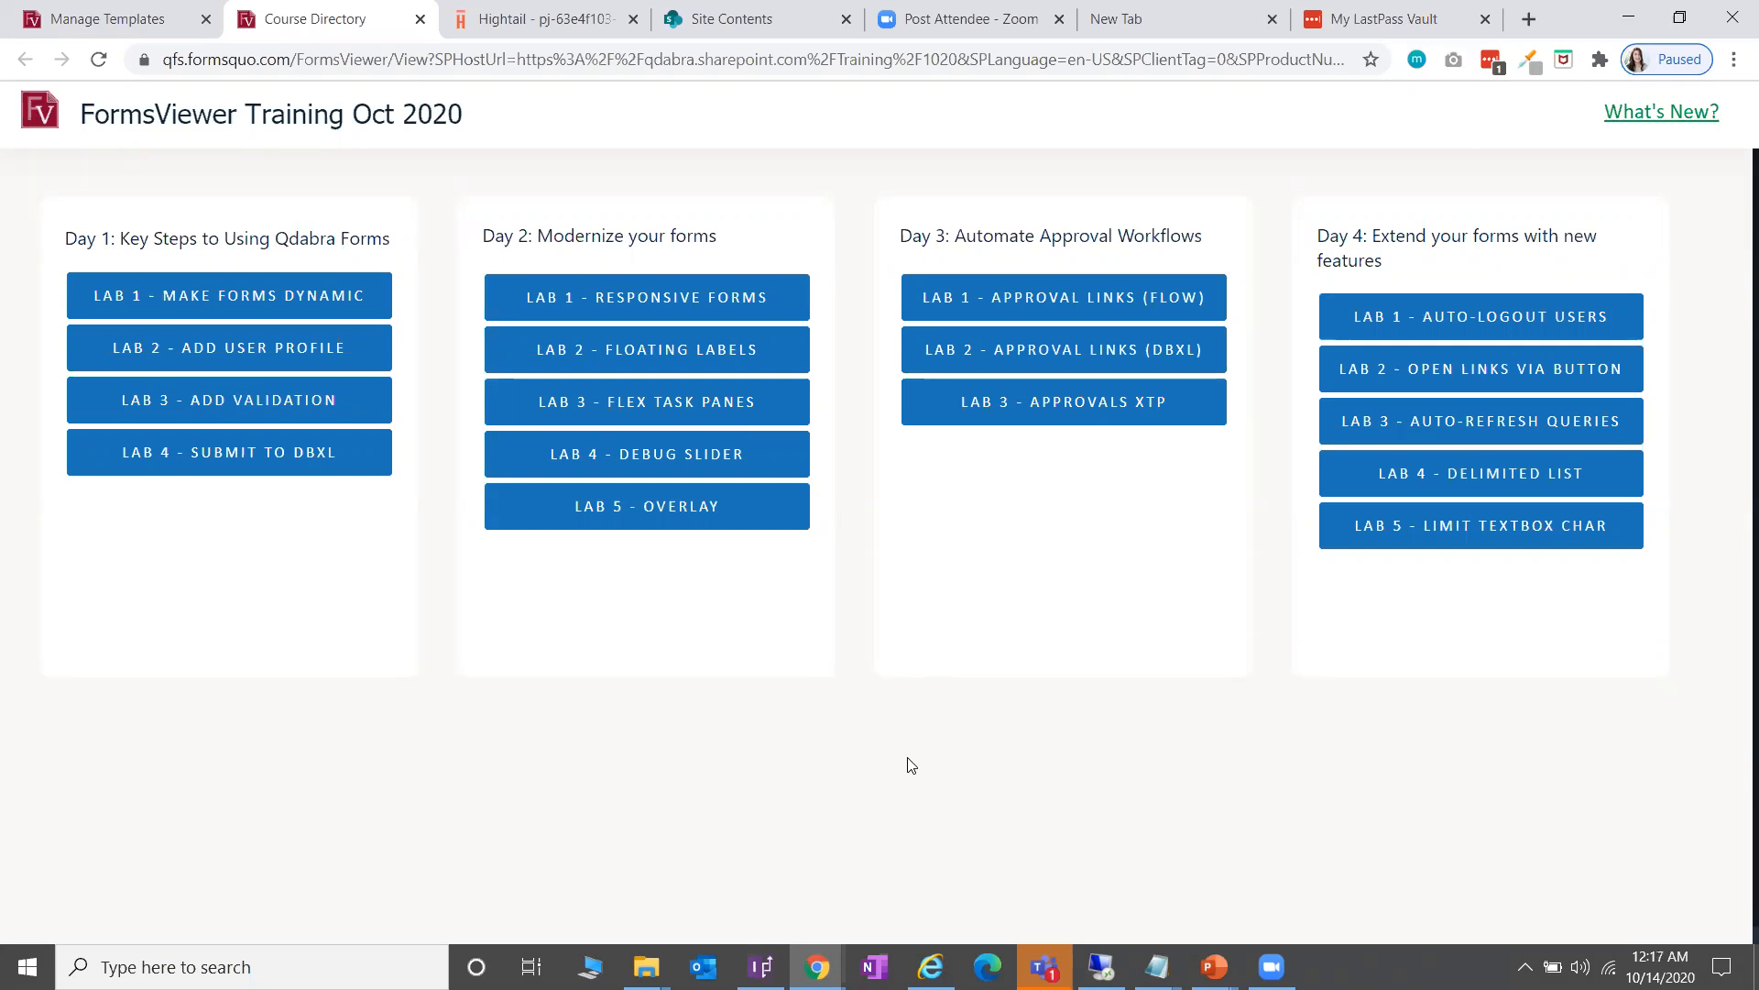
Step: Open the course directory anonymously in a new tab, copy its web address, and switch to the incognito window
left_click(136, 11)
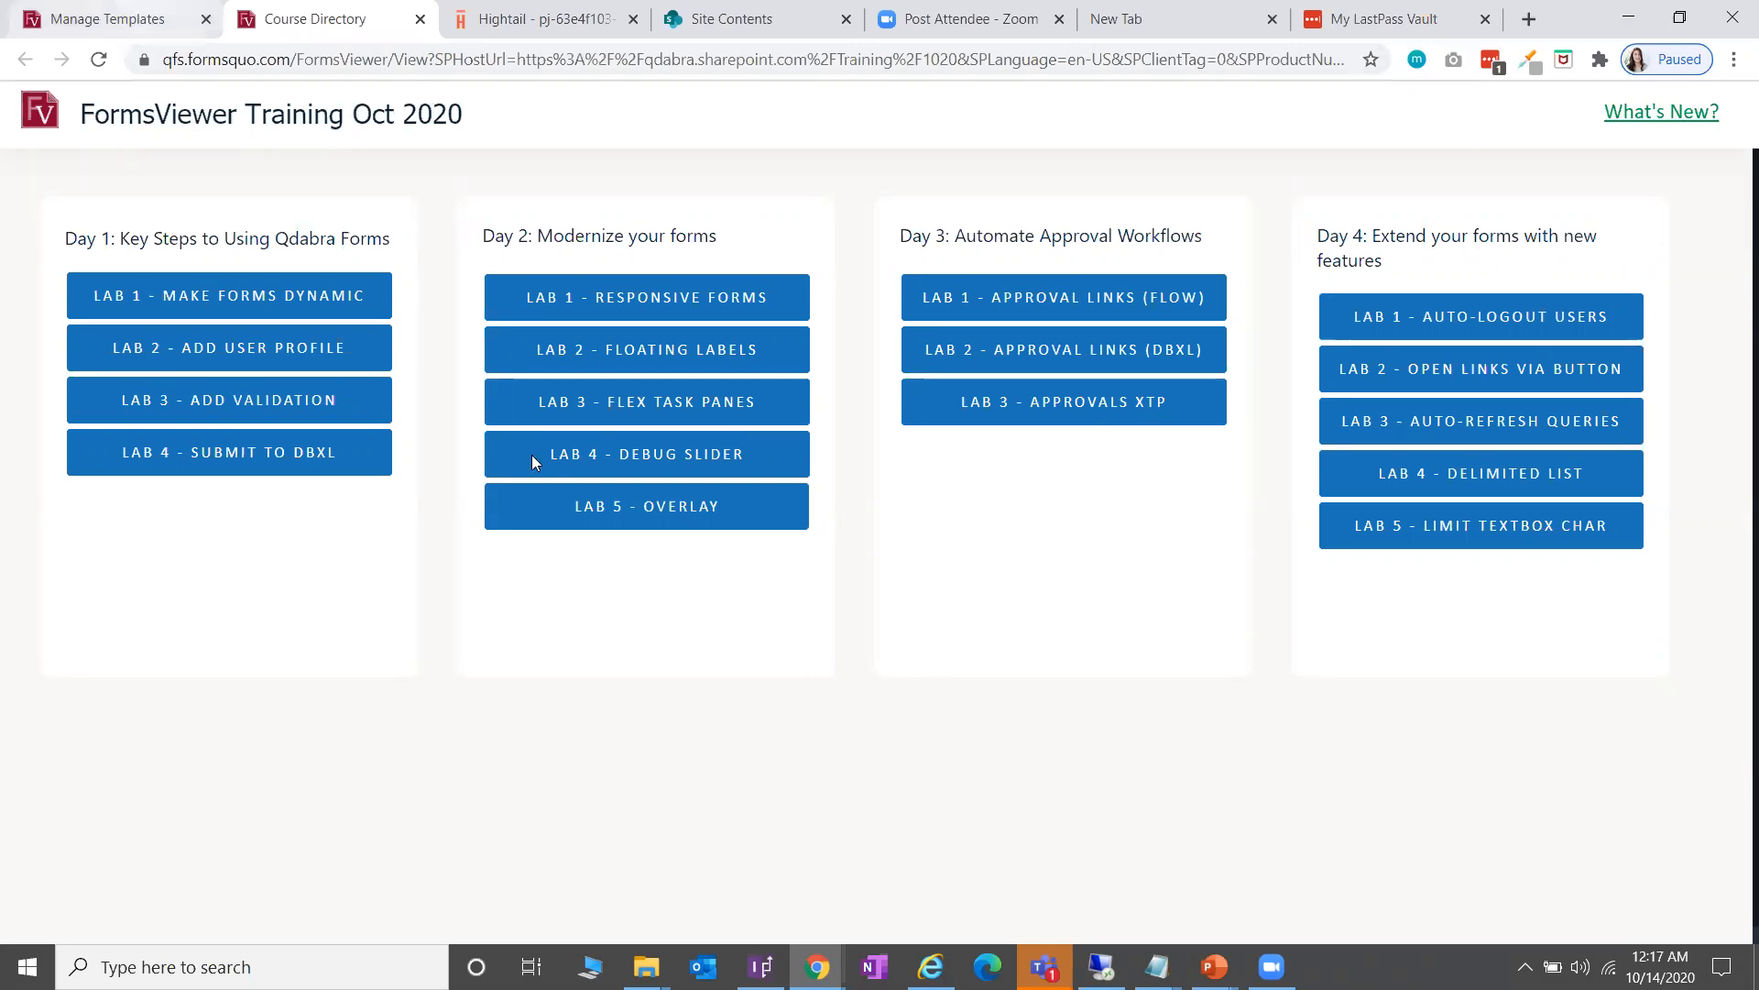
left_click(674, 553)
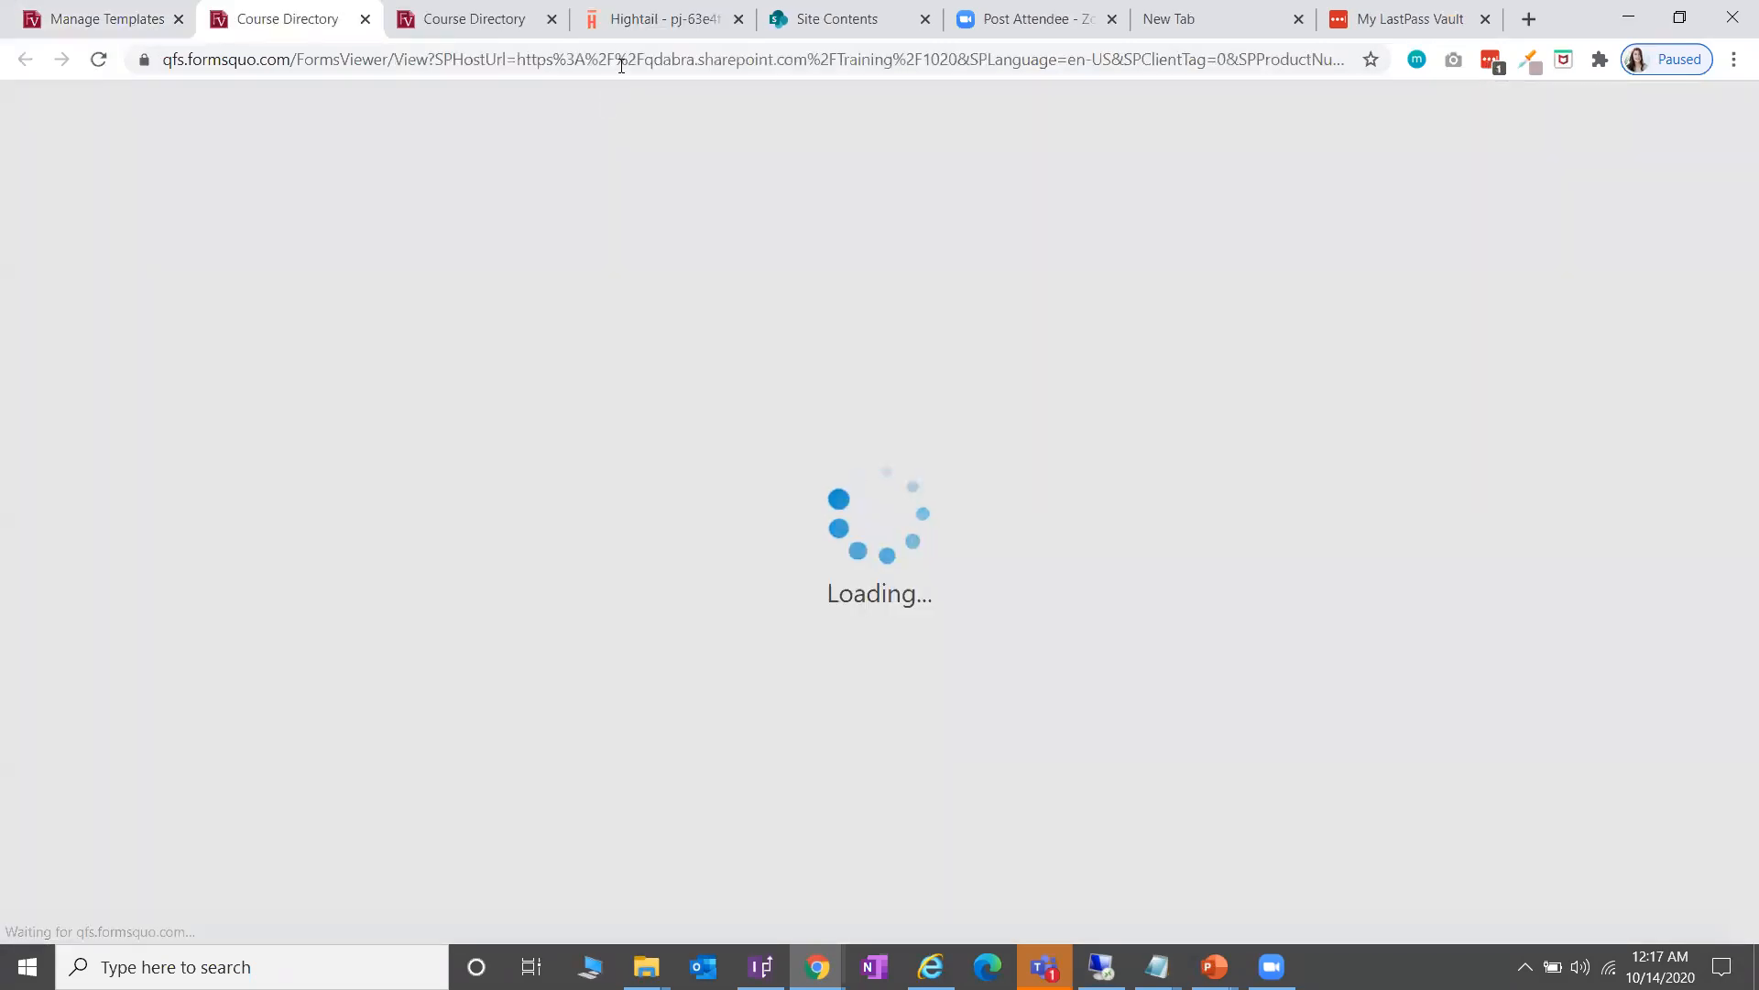
left_click(621, 61)
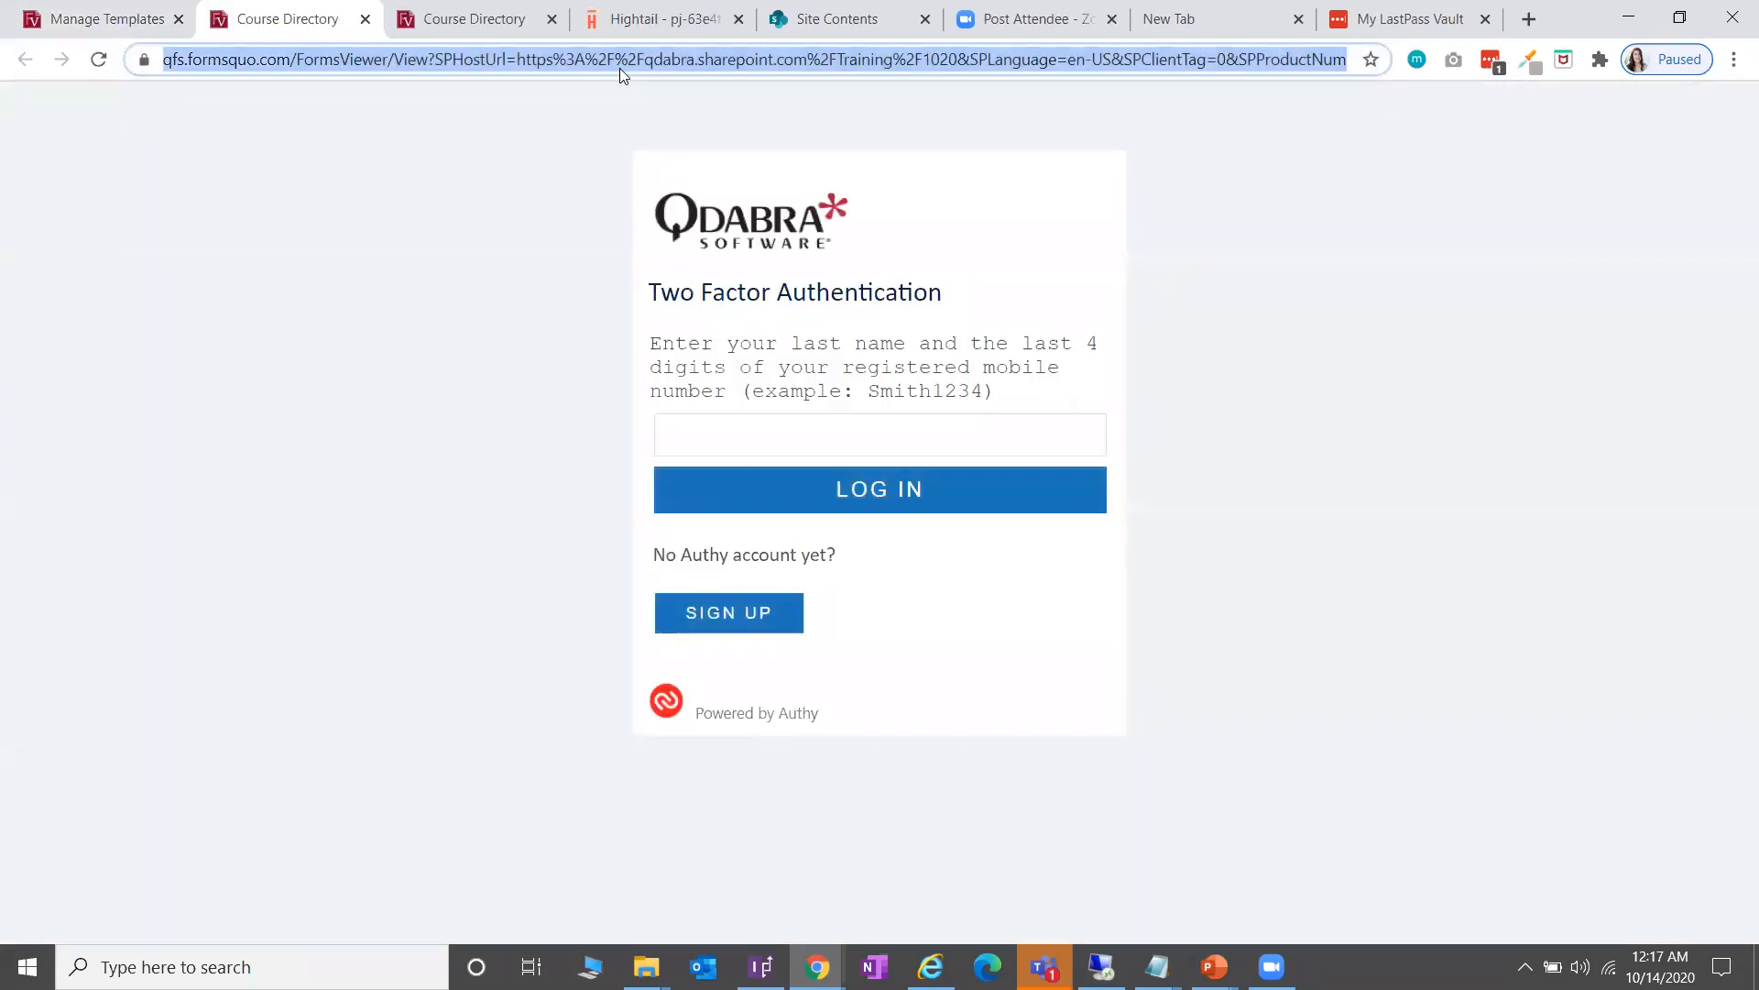
mouse_move(817, 967)
left_click(882, 894)
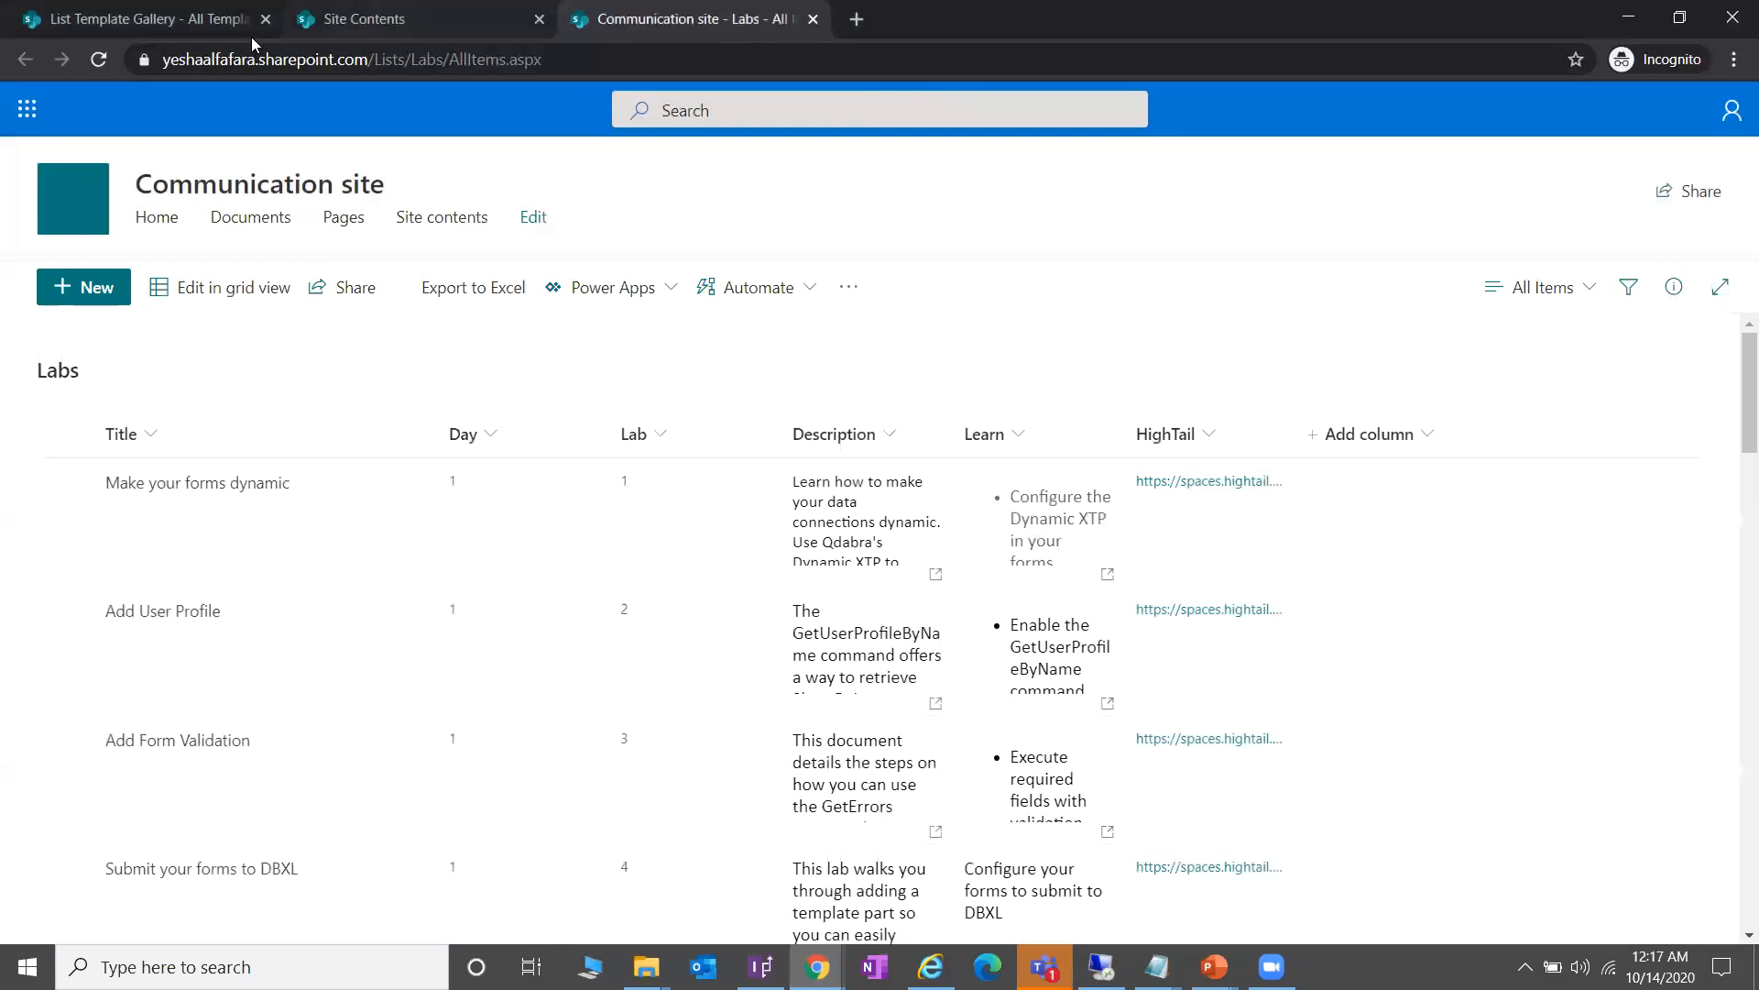
Step: In the incognito window's second tab, paste the course directory address and load it
left_click(385, 19)
left_click(401, 70)
key("ctrl+v")
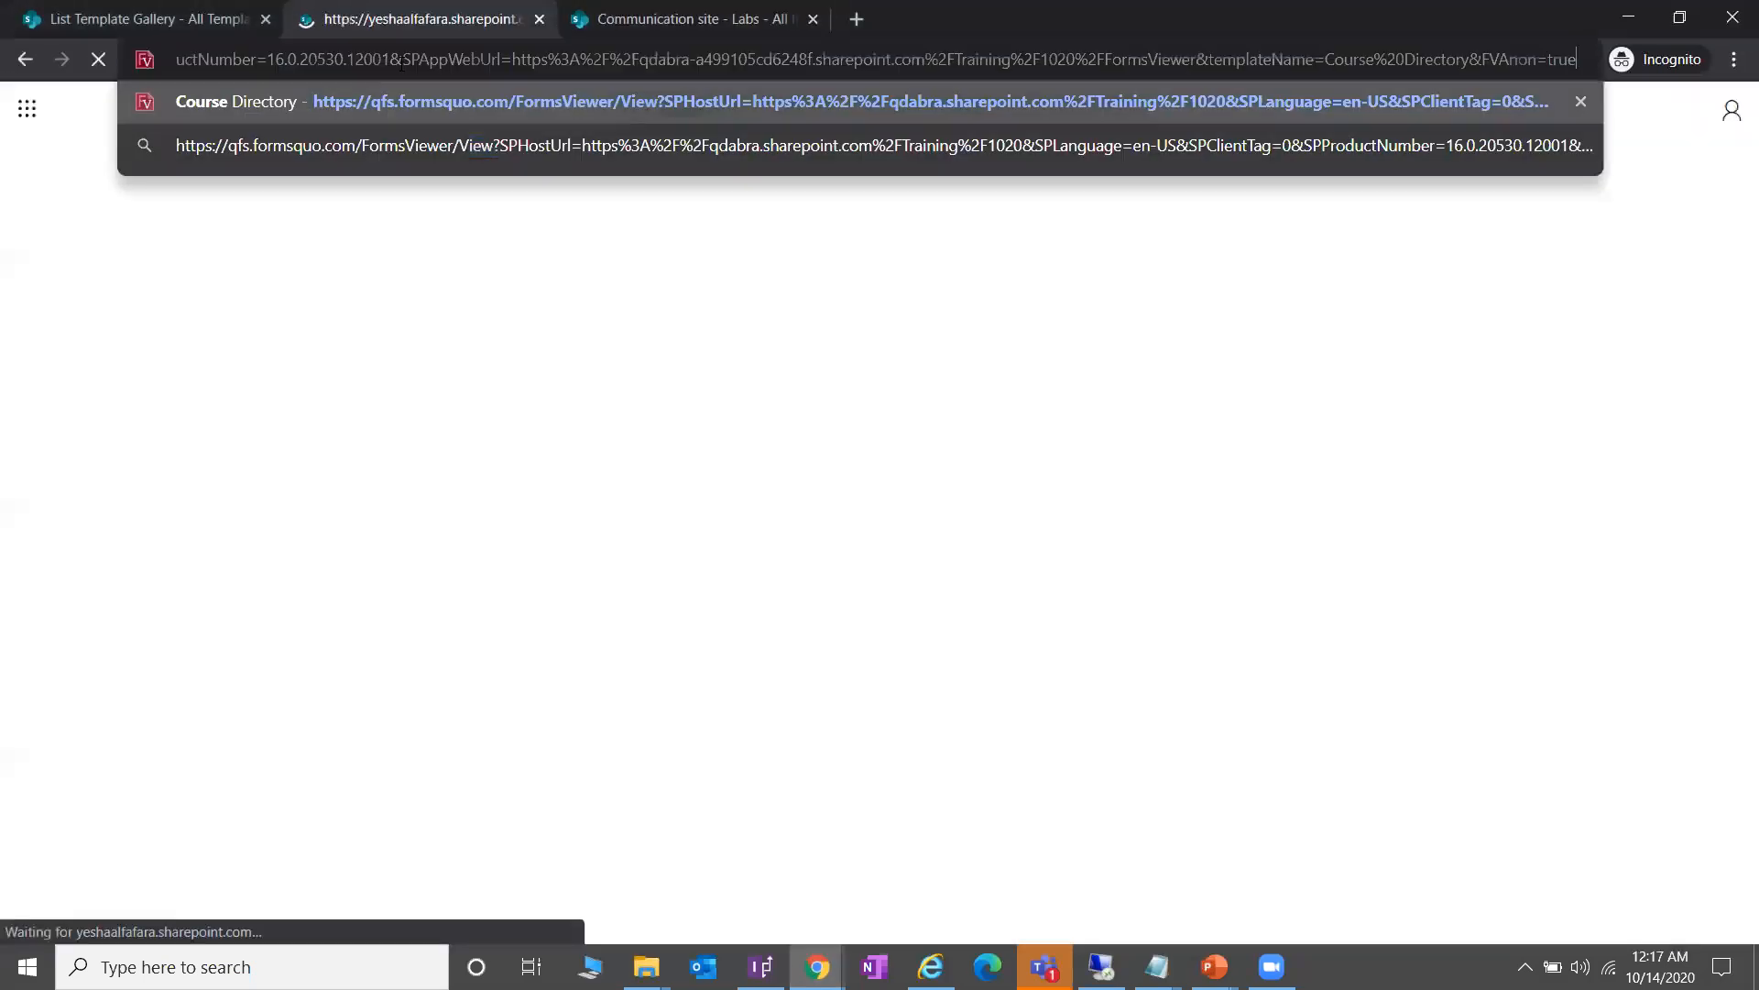
key("Return")
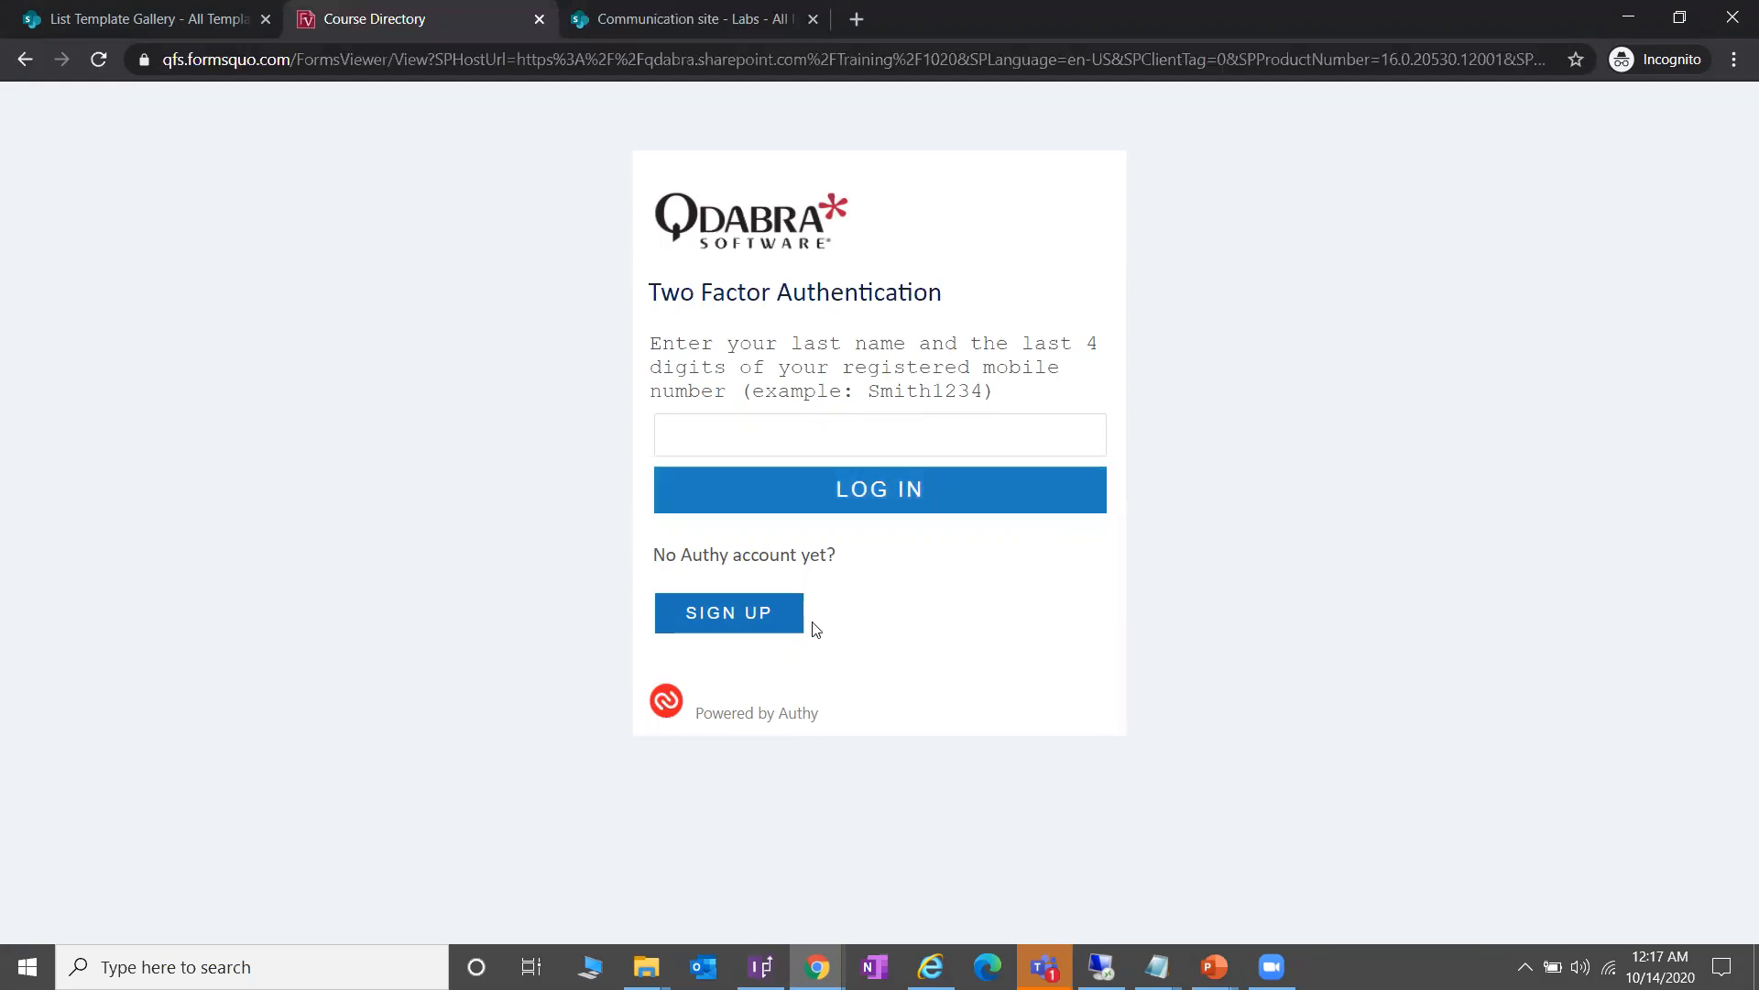
Step: Start a new Authy sign-up and fill in the user's email, first name and last name
left_click(768, 632)
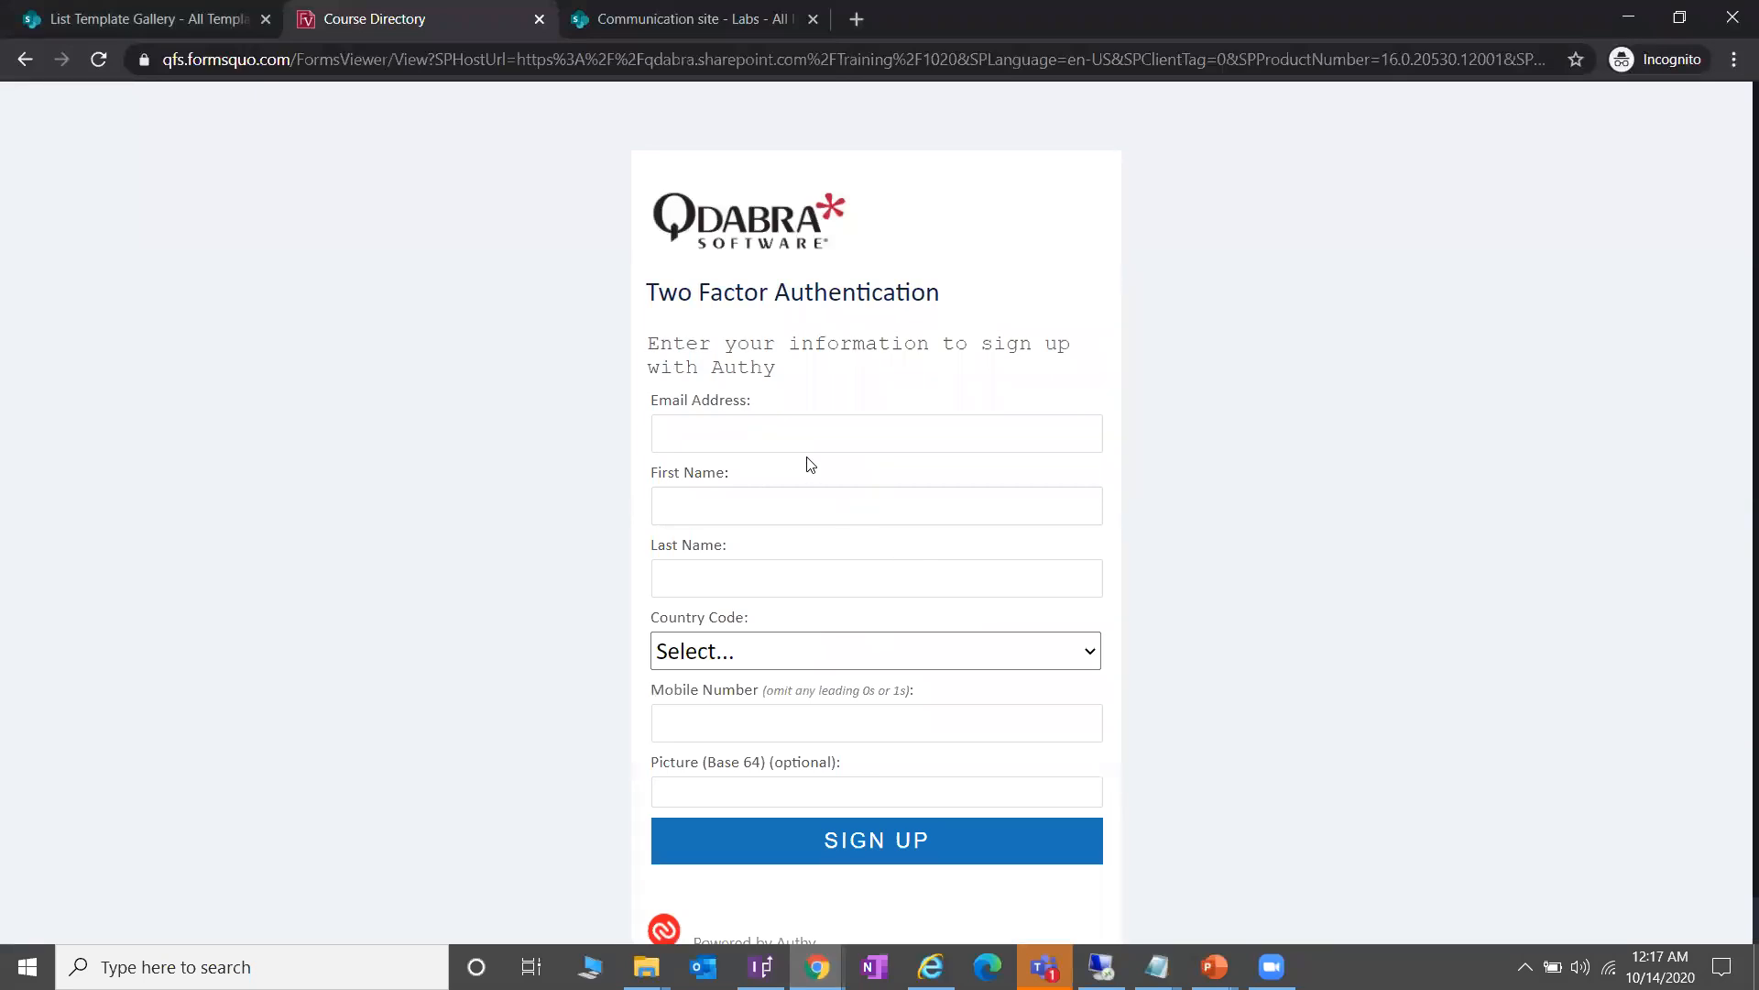
scroll(950, 511, "down", 1)
scroll(950, 512, "up", 1)
left_click(917, 435)
key("Tab")
key("Tab")
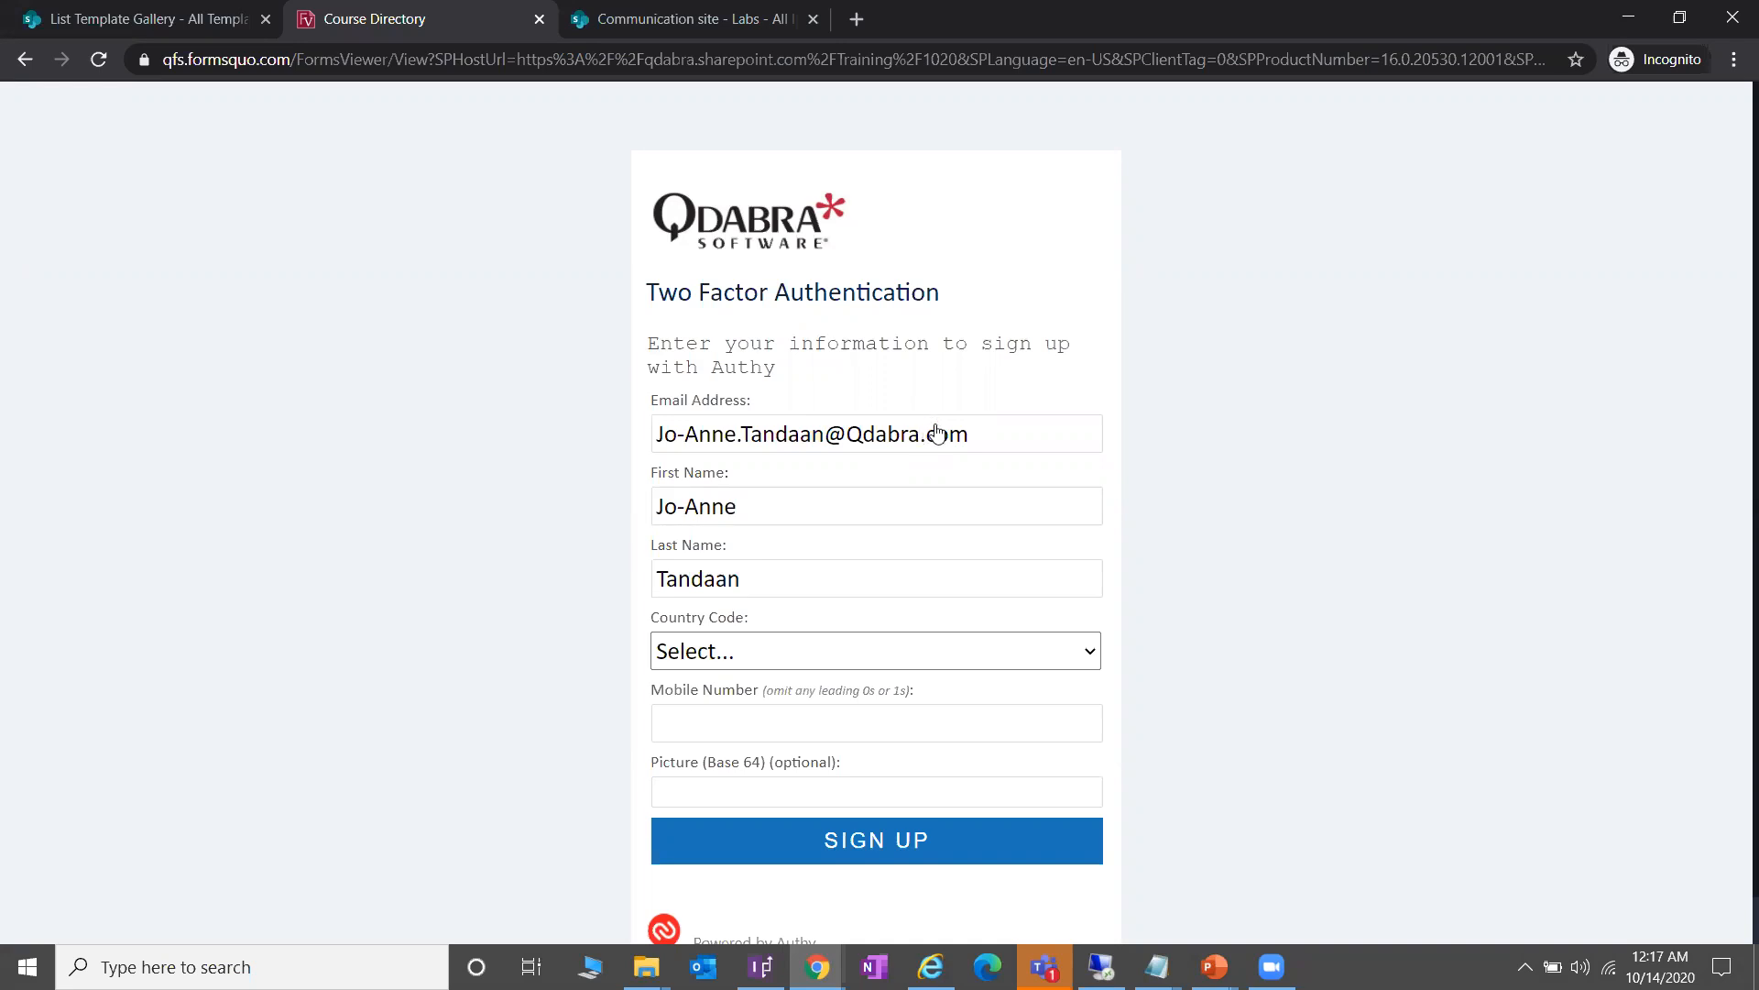
Step: Choose Philippines (+63) as country code, enter the user's mobile number, and submit the sign-up
left_click(867, 652)
left_click(861, 779)
left_click(861, 734)
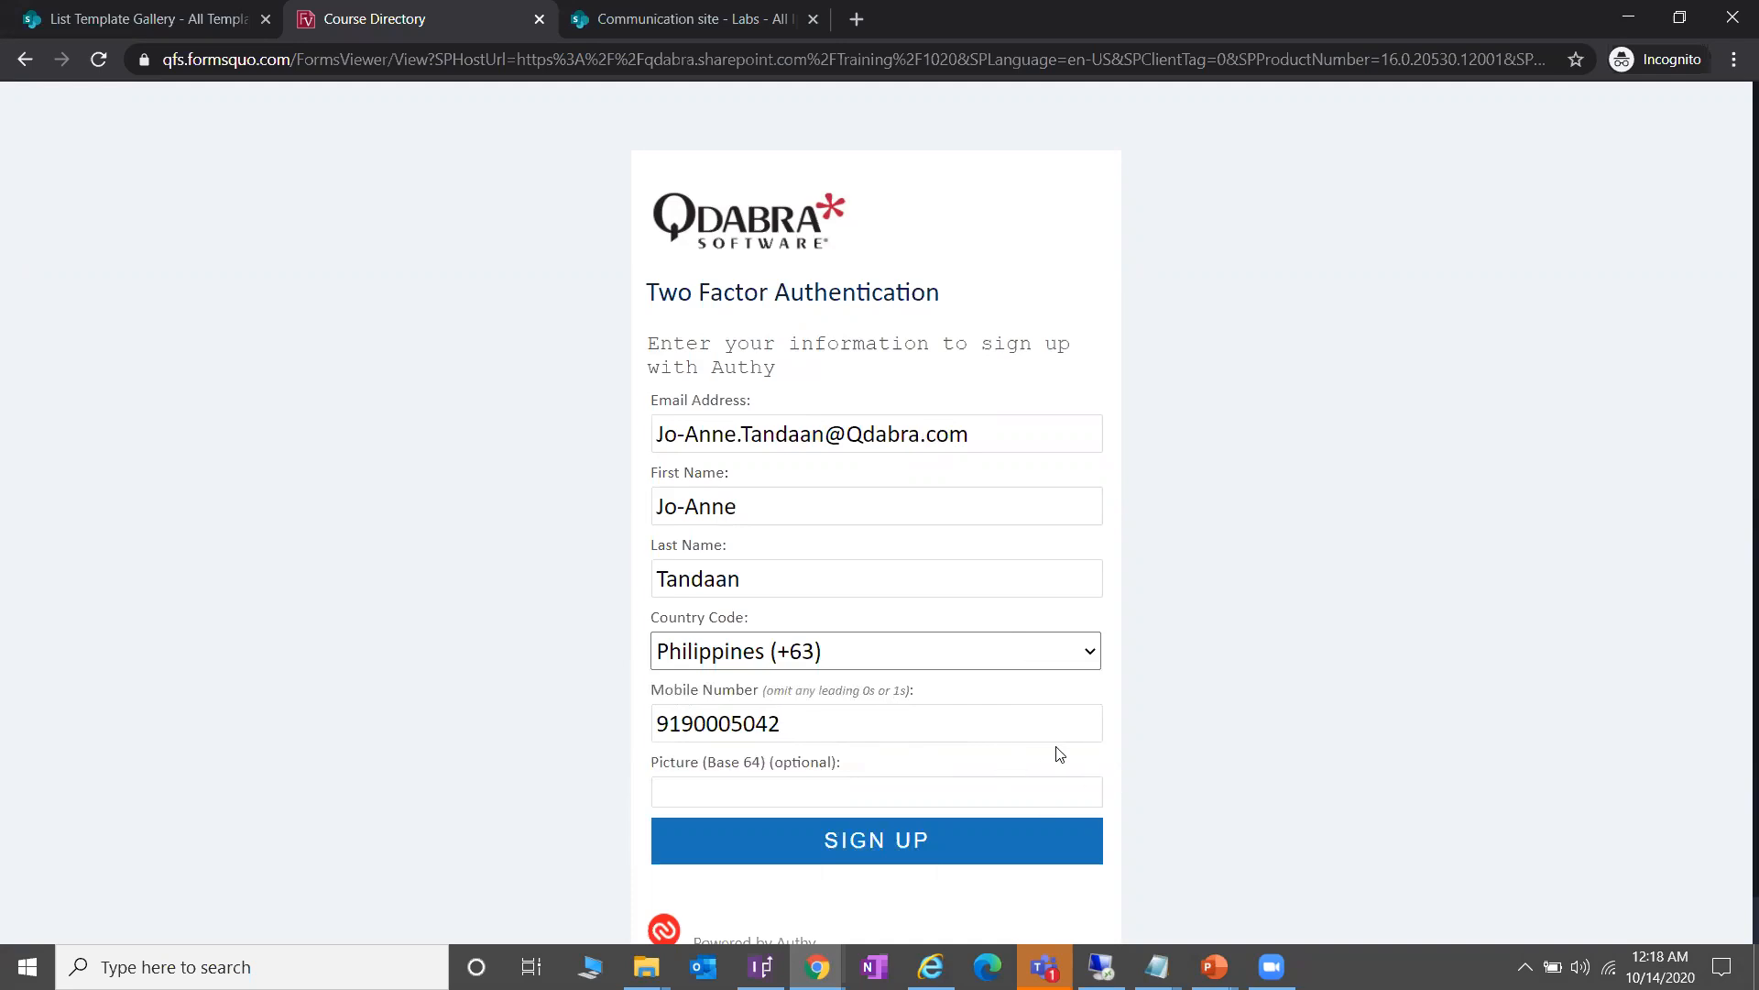
left_click(946, 855)
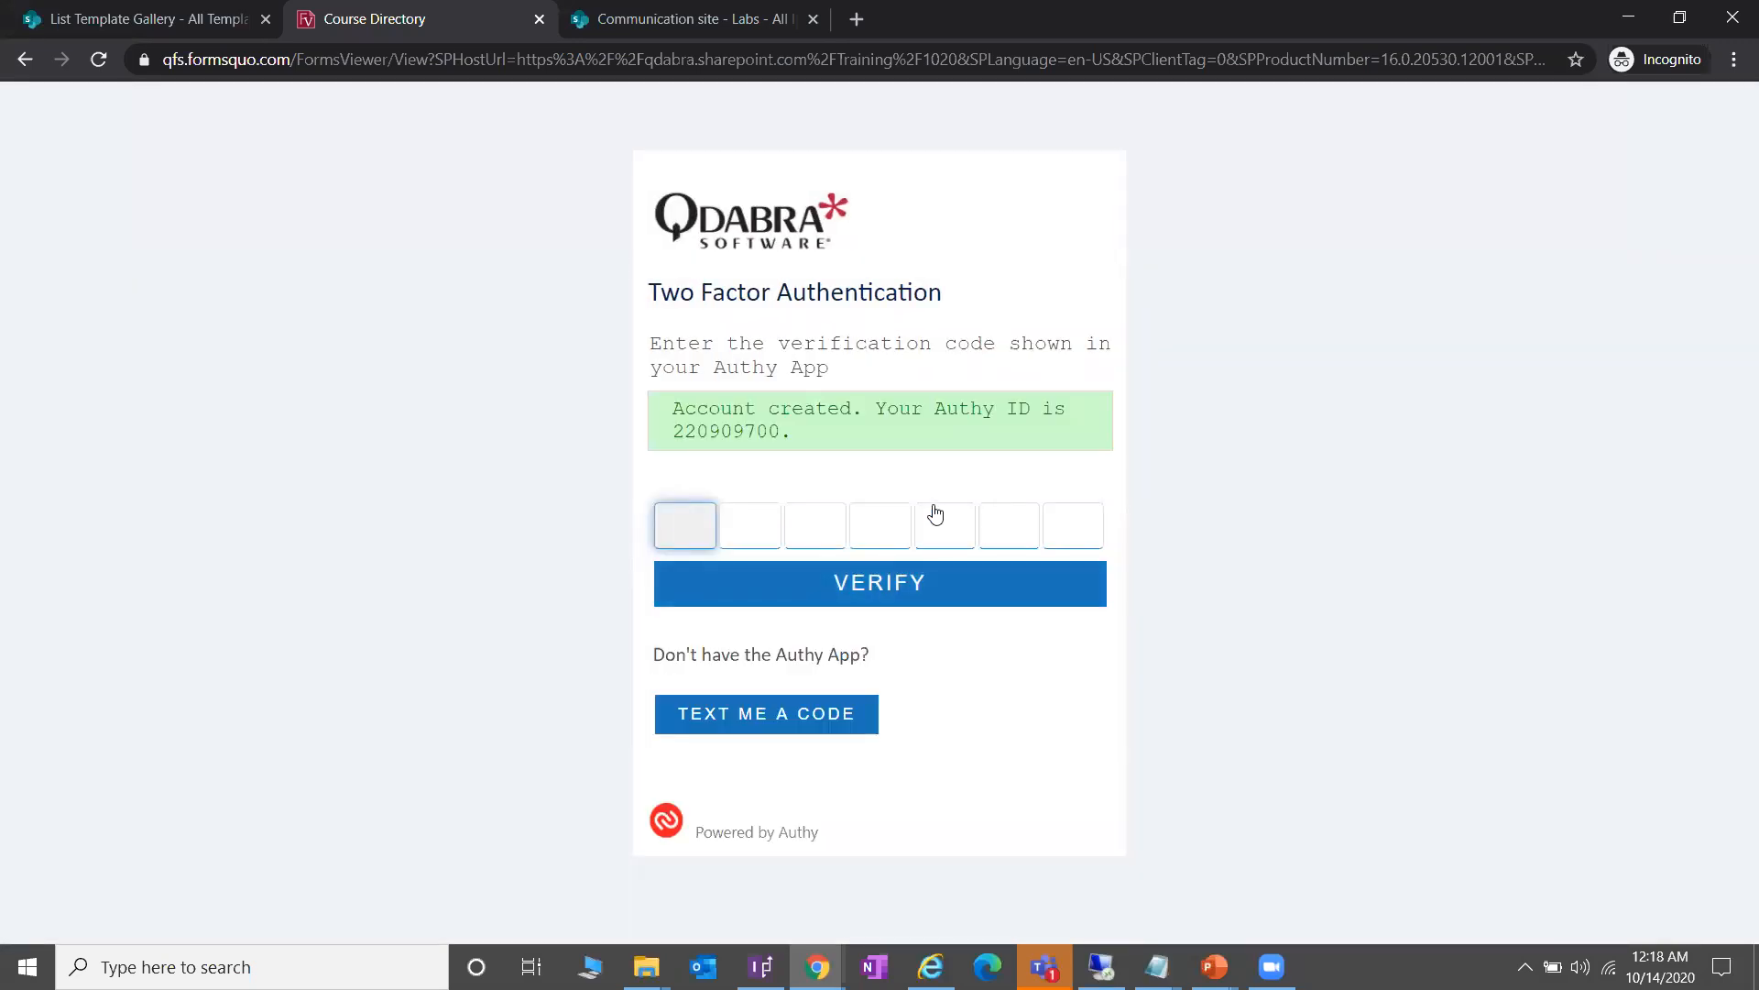
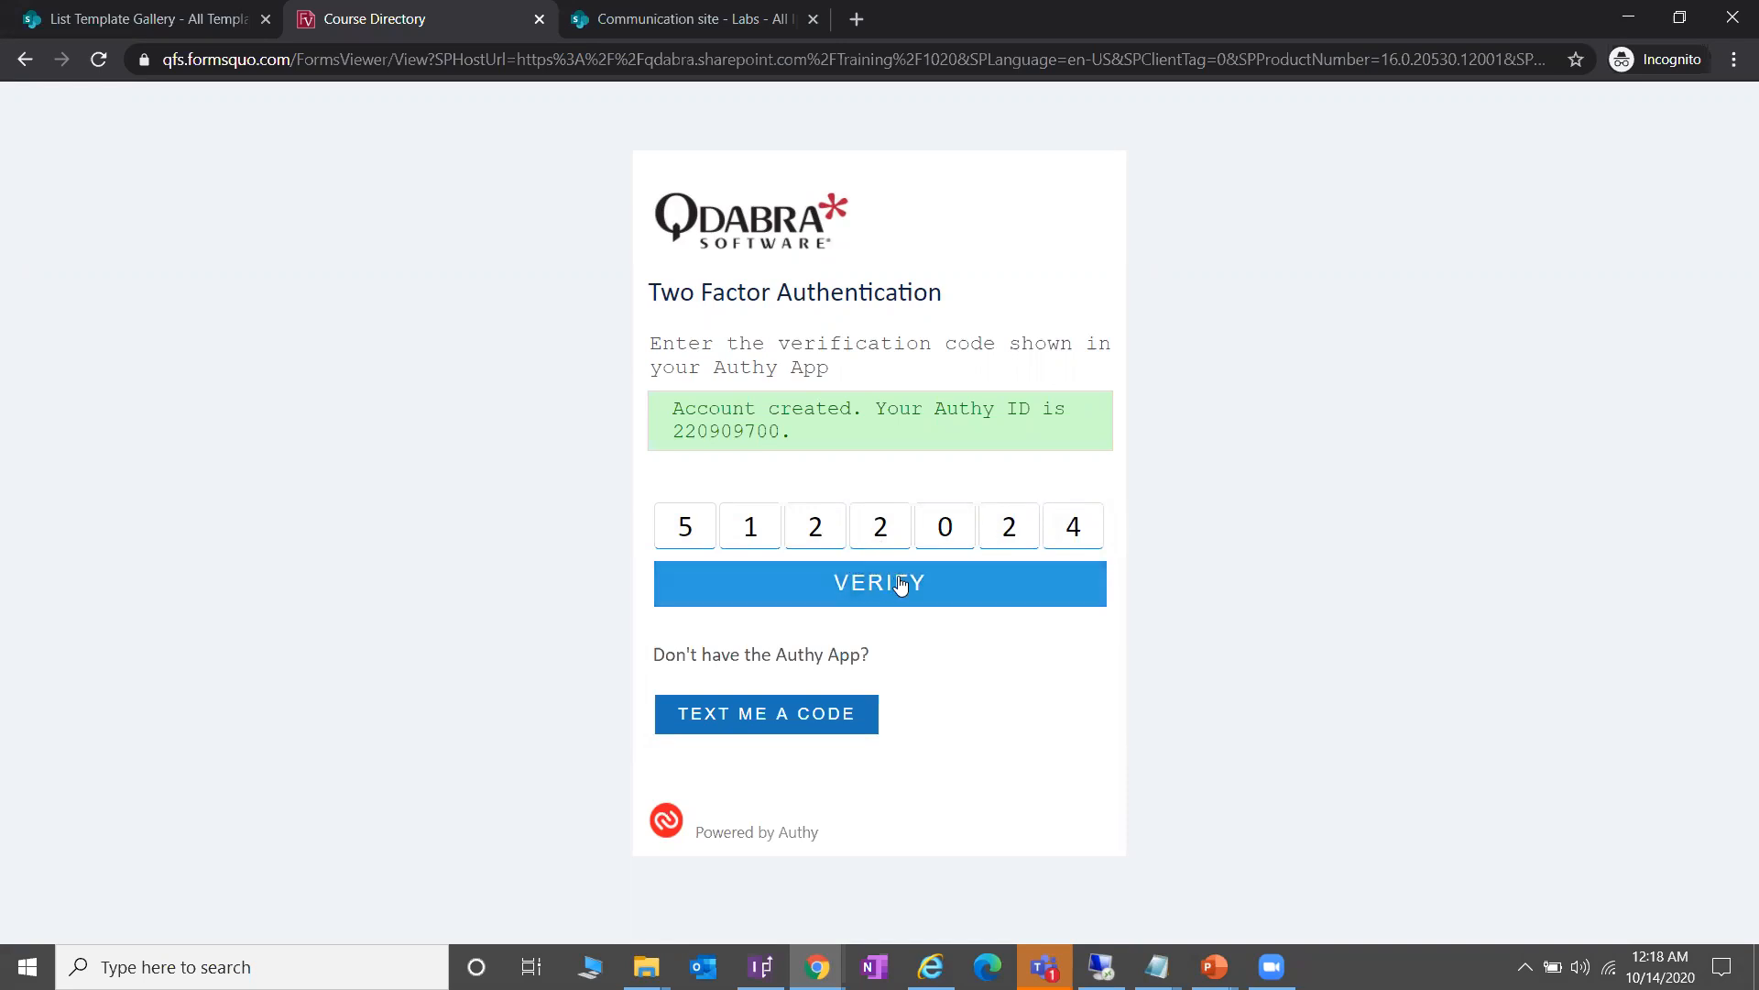
Step: Enter the seven-digit Authy verification code and submit it with VERIFY
left_click(1021, 597)
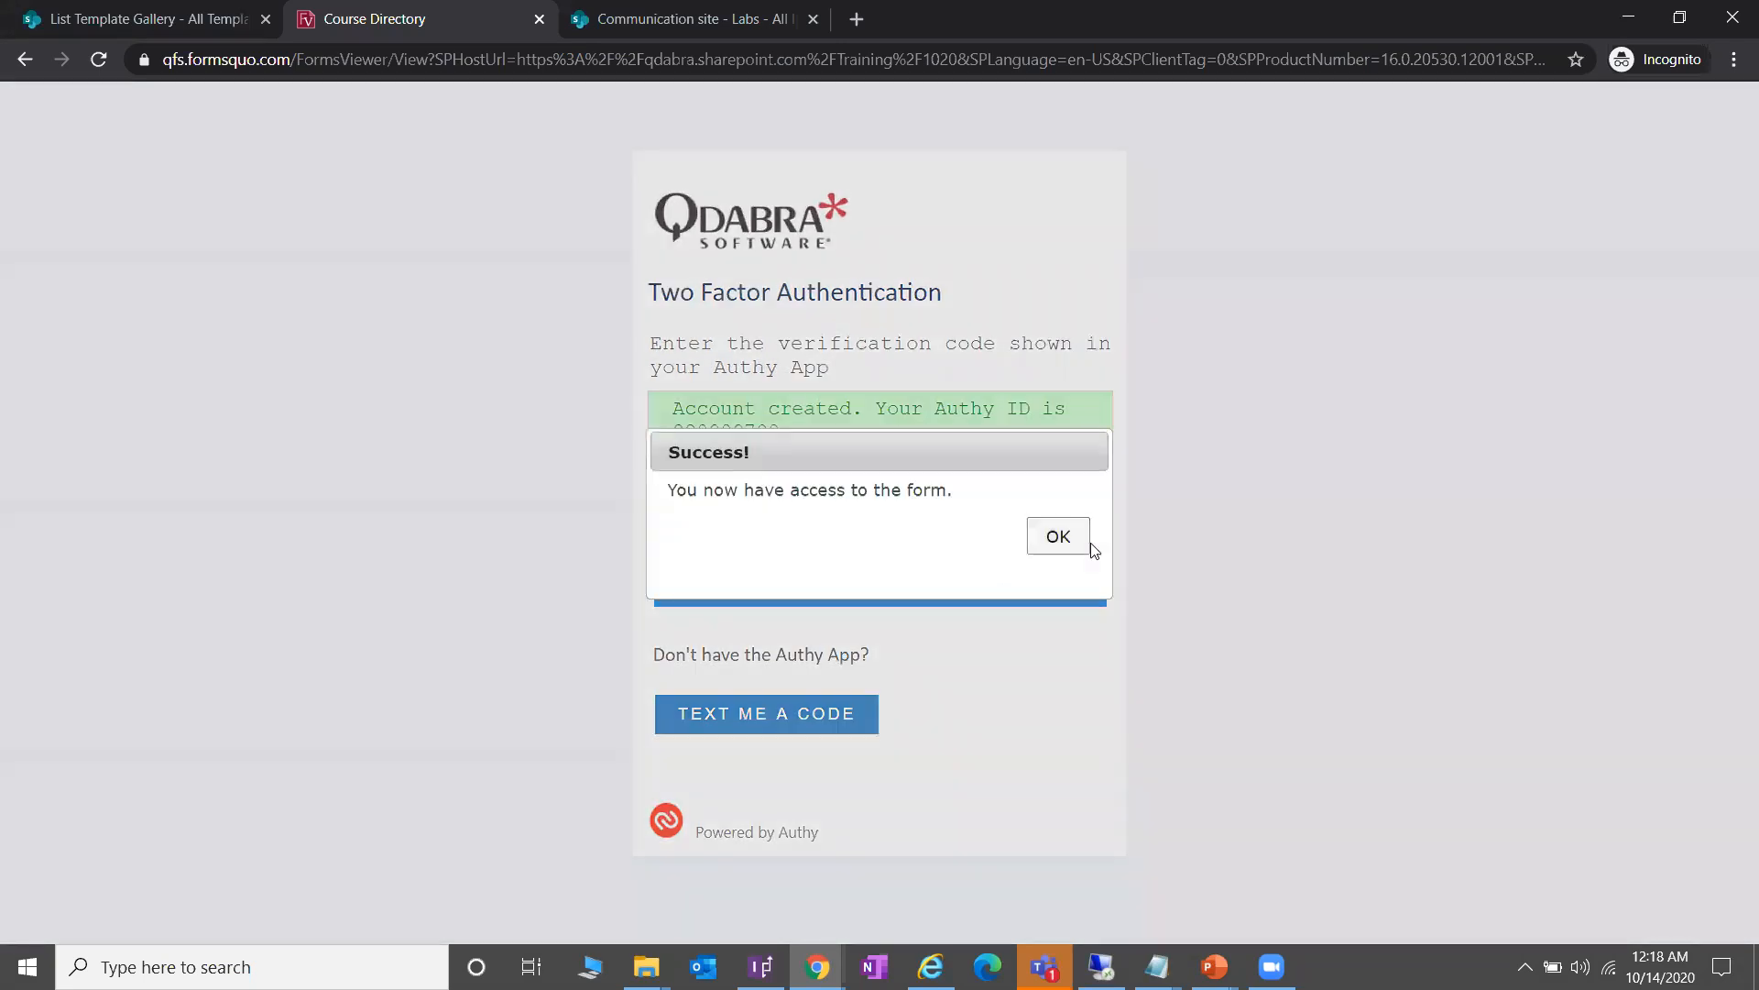
Step: Acknowledge the Success message, then open a feature's 'see clip' demo from the What's new v5.2 list
left_click(1043, 544)
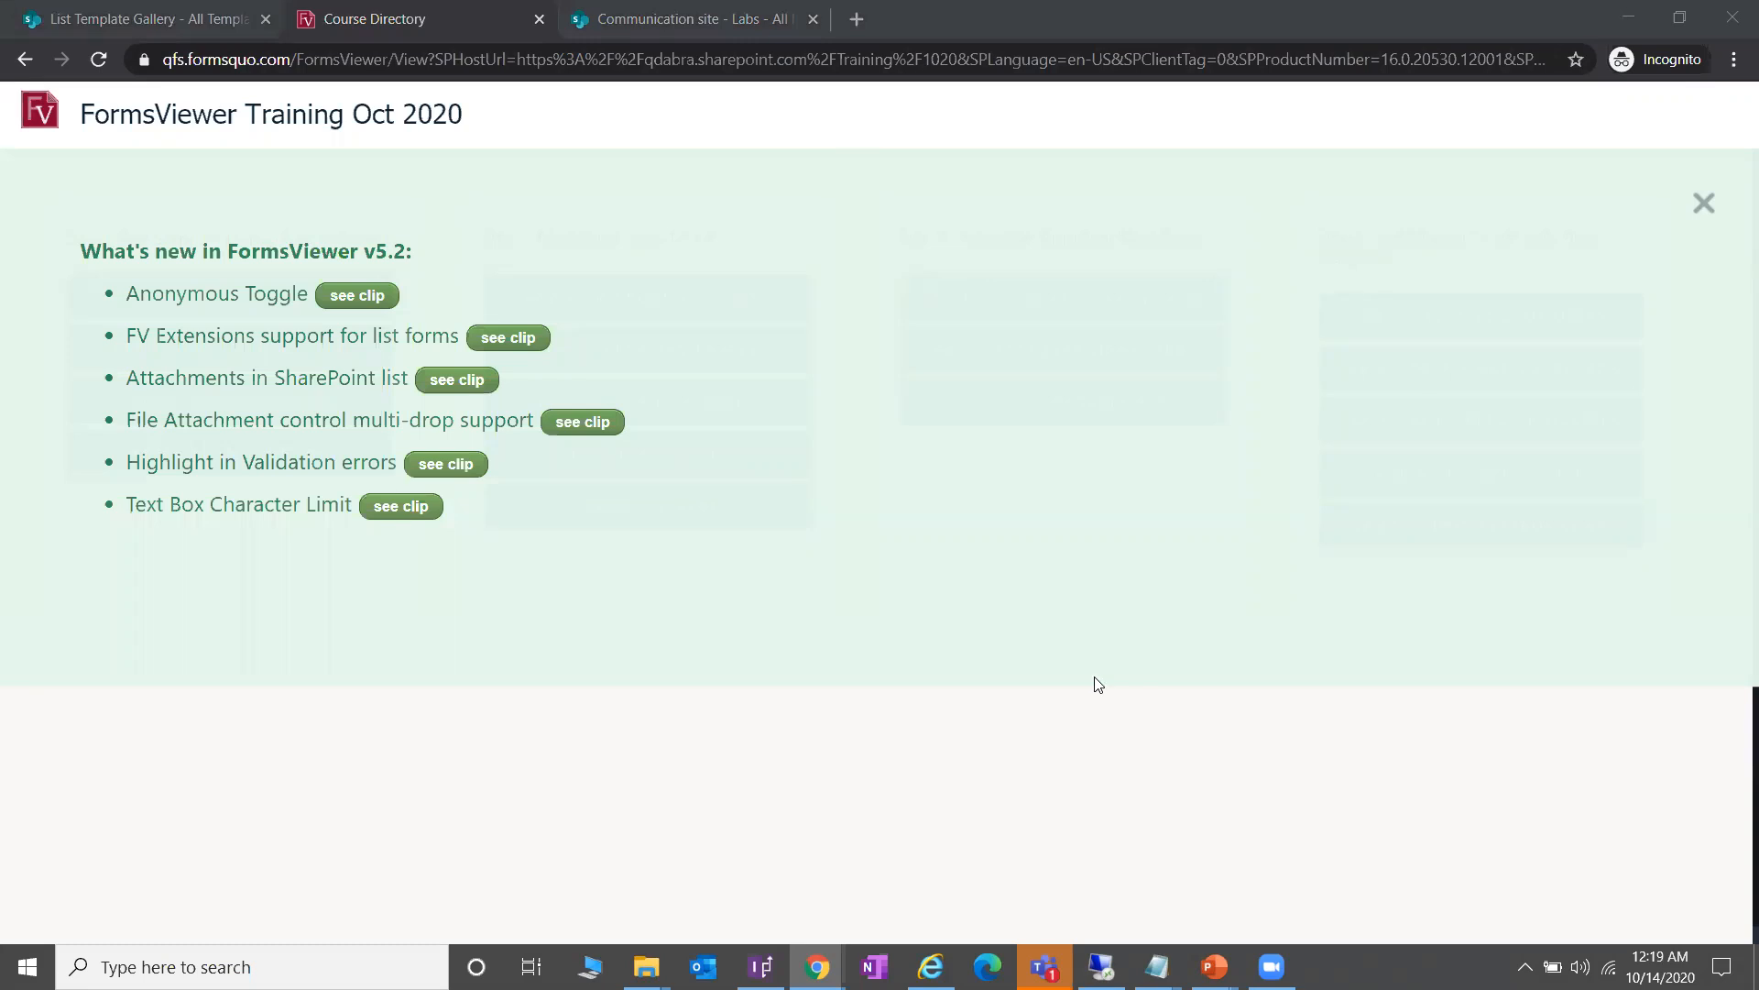
left_click(348, 301)
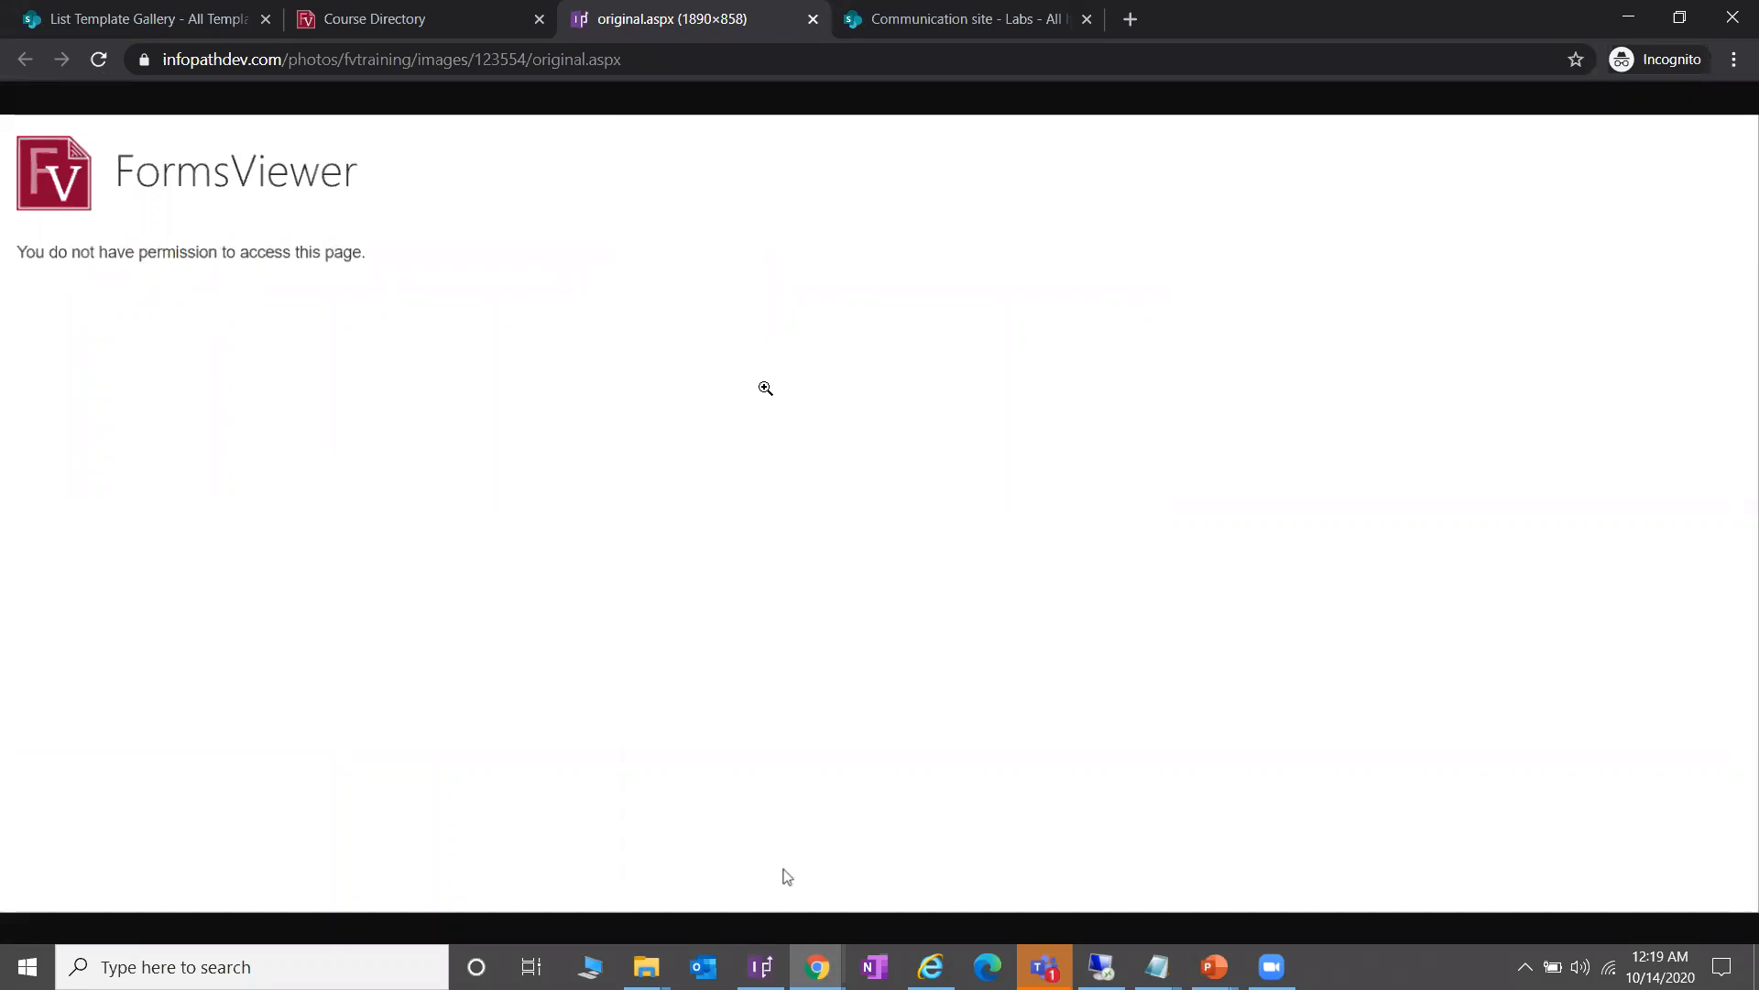
Step: Switch back to the Course Directory tab showing the What's new in FormsViewer v5.2 list
left_click(374, 15)
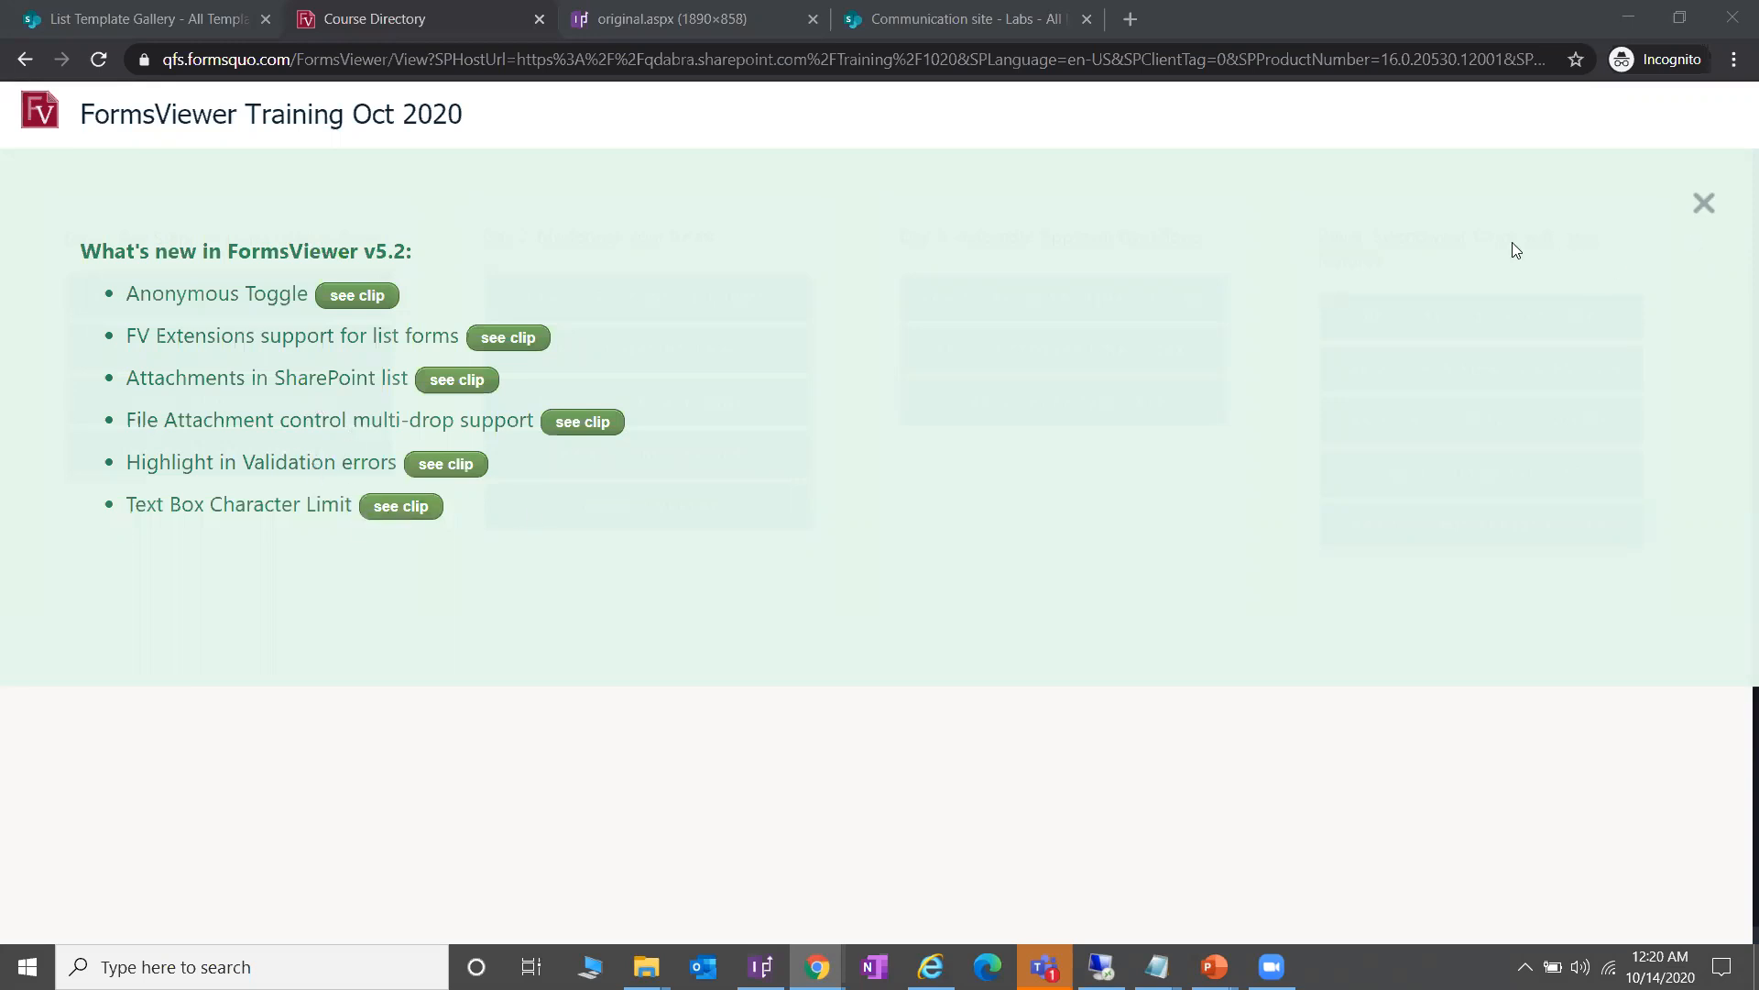
Step: Close and reopen the What's new list, close it again, then open LAB 1 - MAKE FORMS DYNAMIC
left_click(1704, 205)
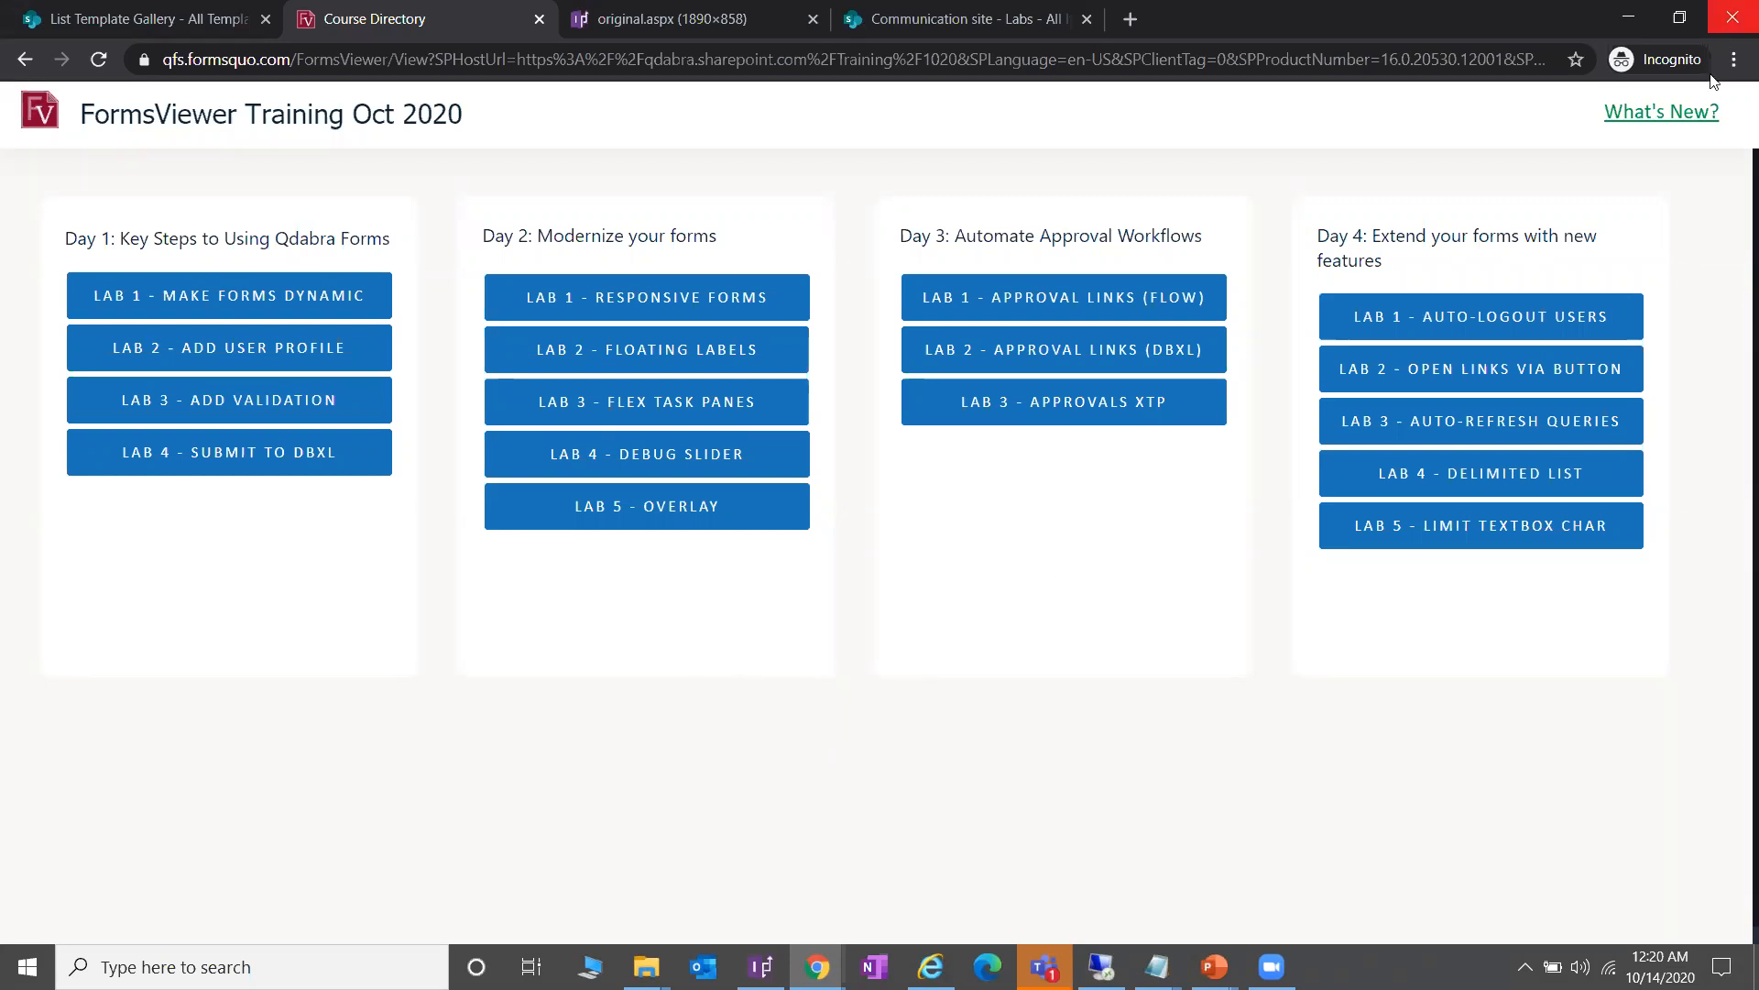
left_click(1685, 115)
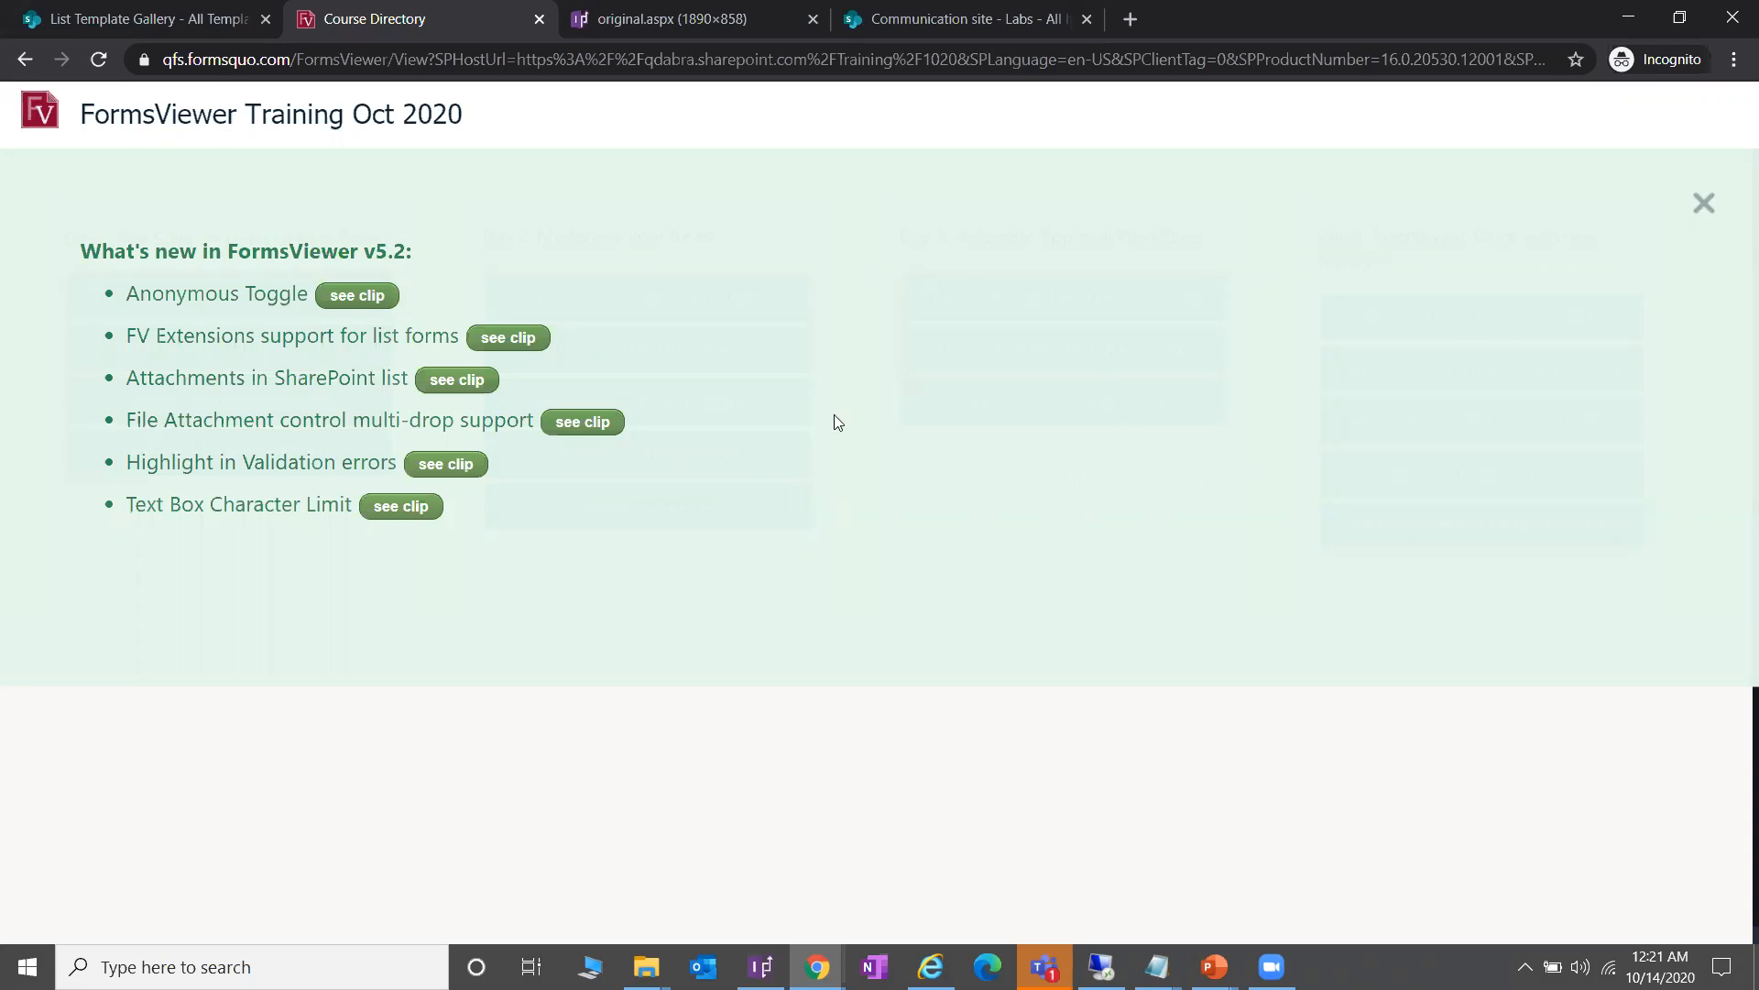
left_click(1704, 207)
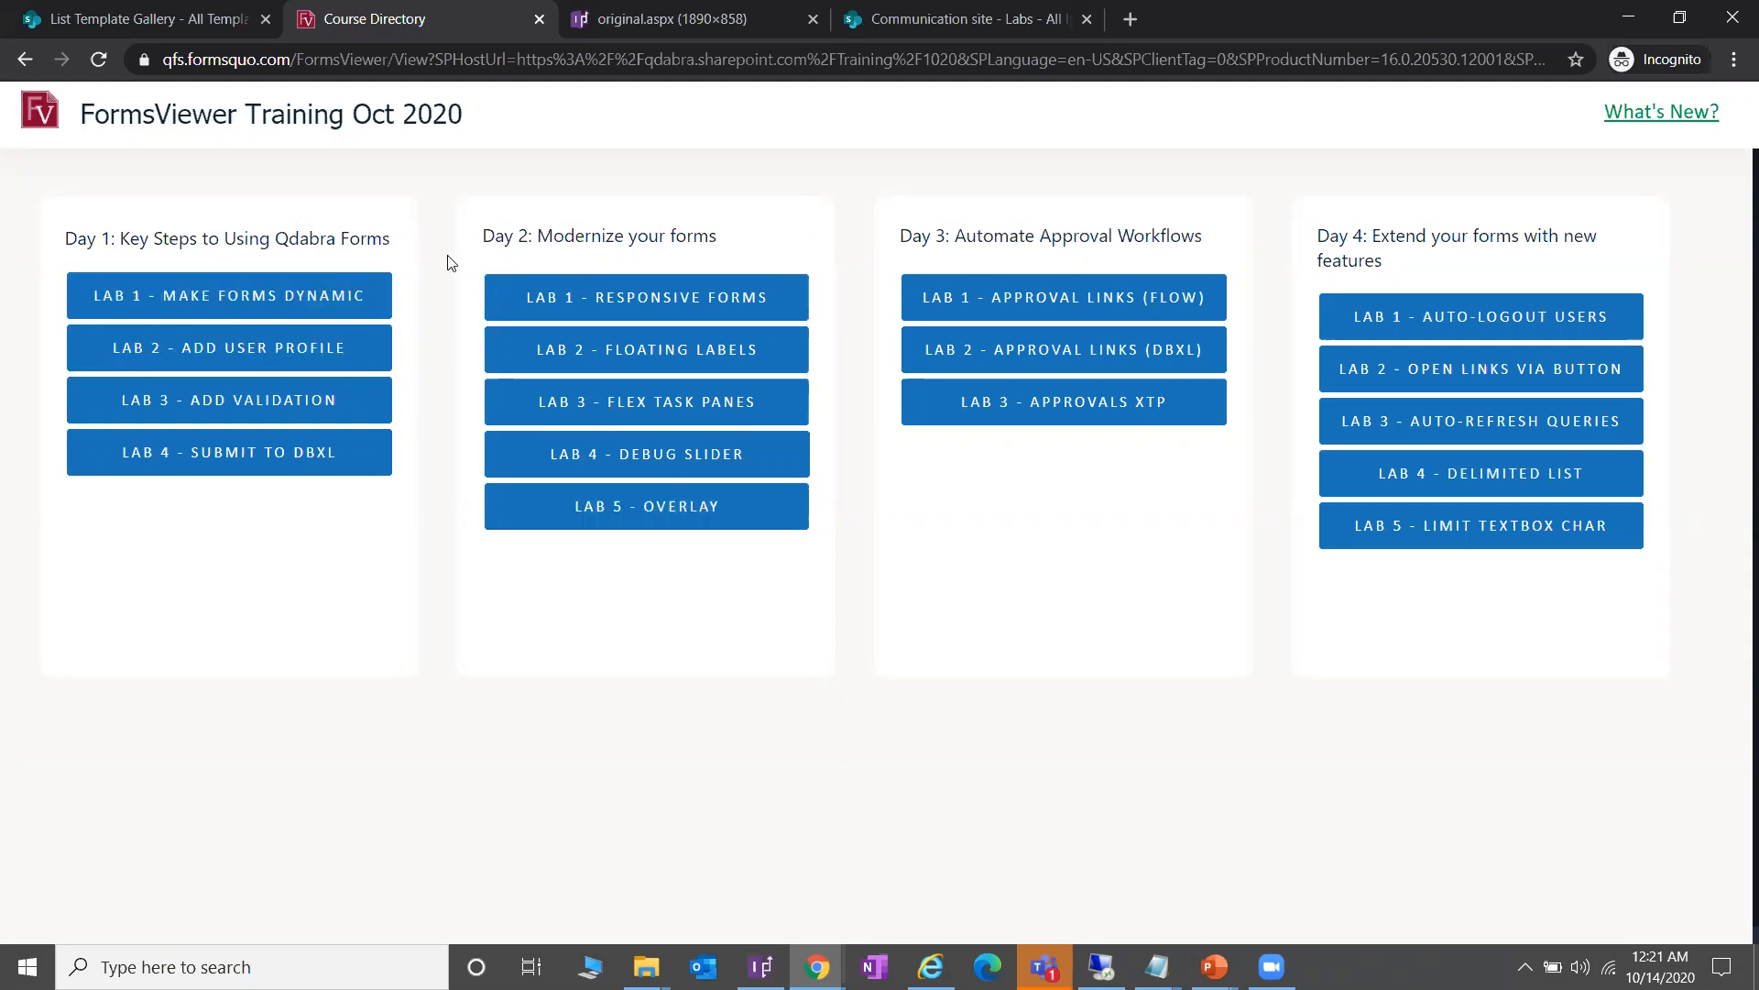
left_click(308, 310)
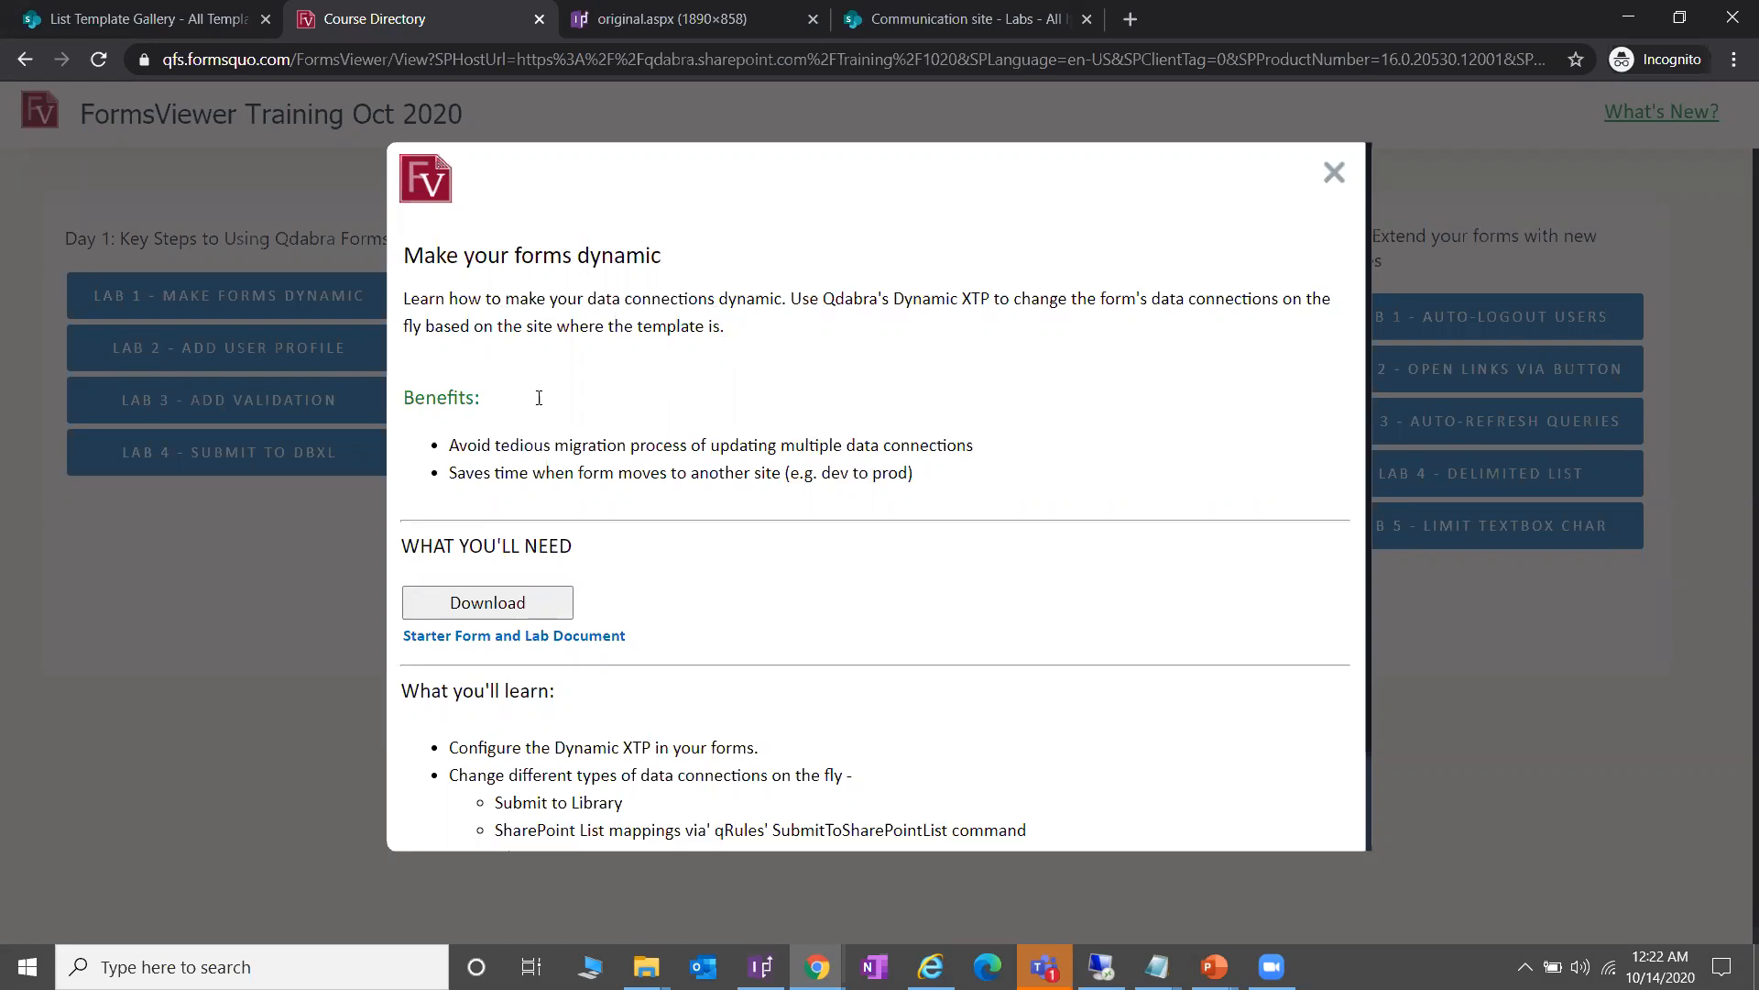
Step: Scroll through the Lab 1 details and download the starter form and lab document from What You'll Need
scroll(537, 405, "down", 1)
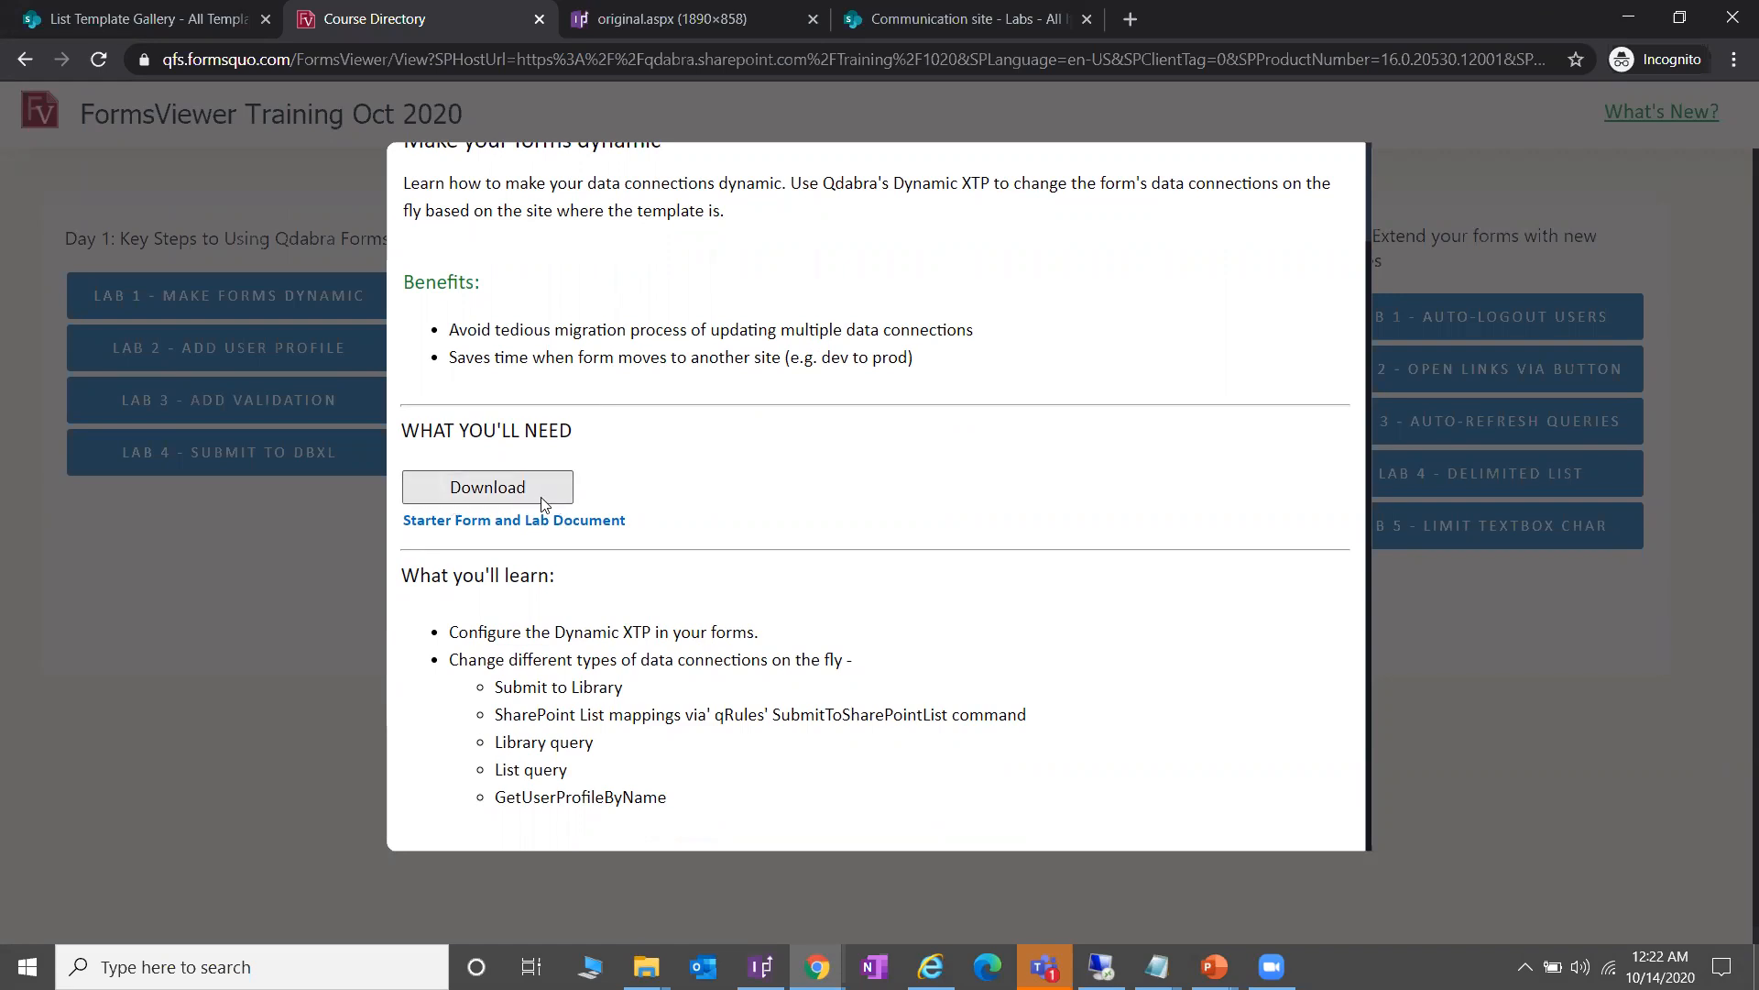
left_click(540, 495)
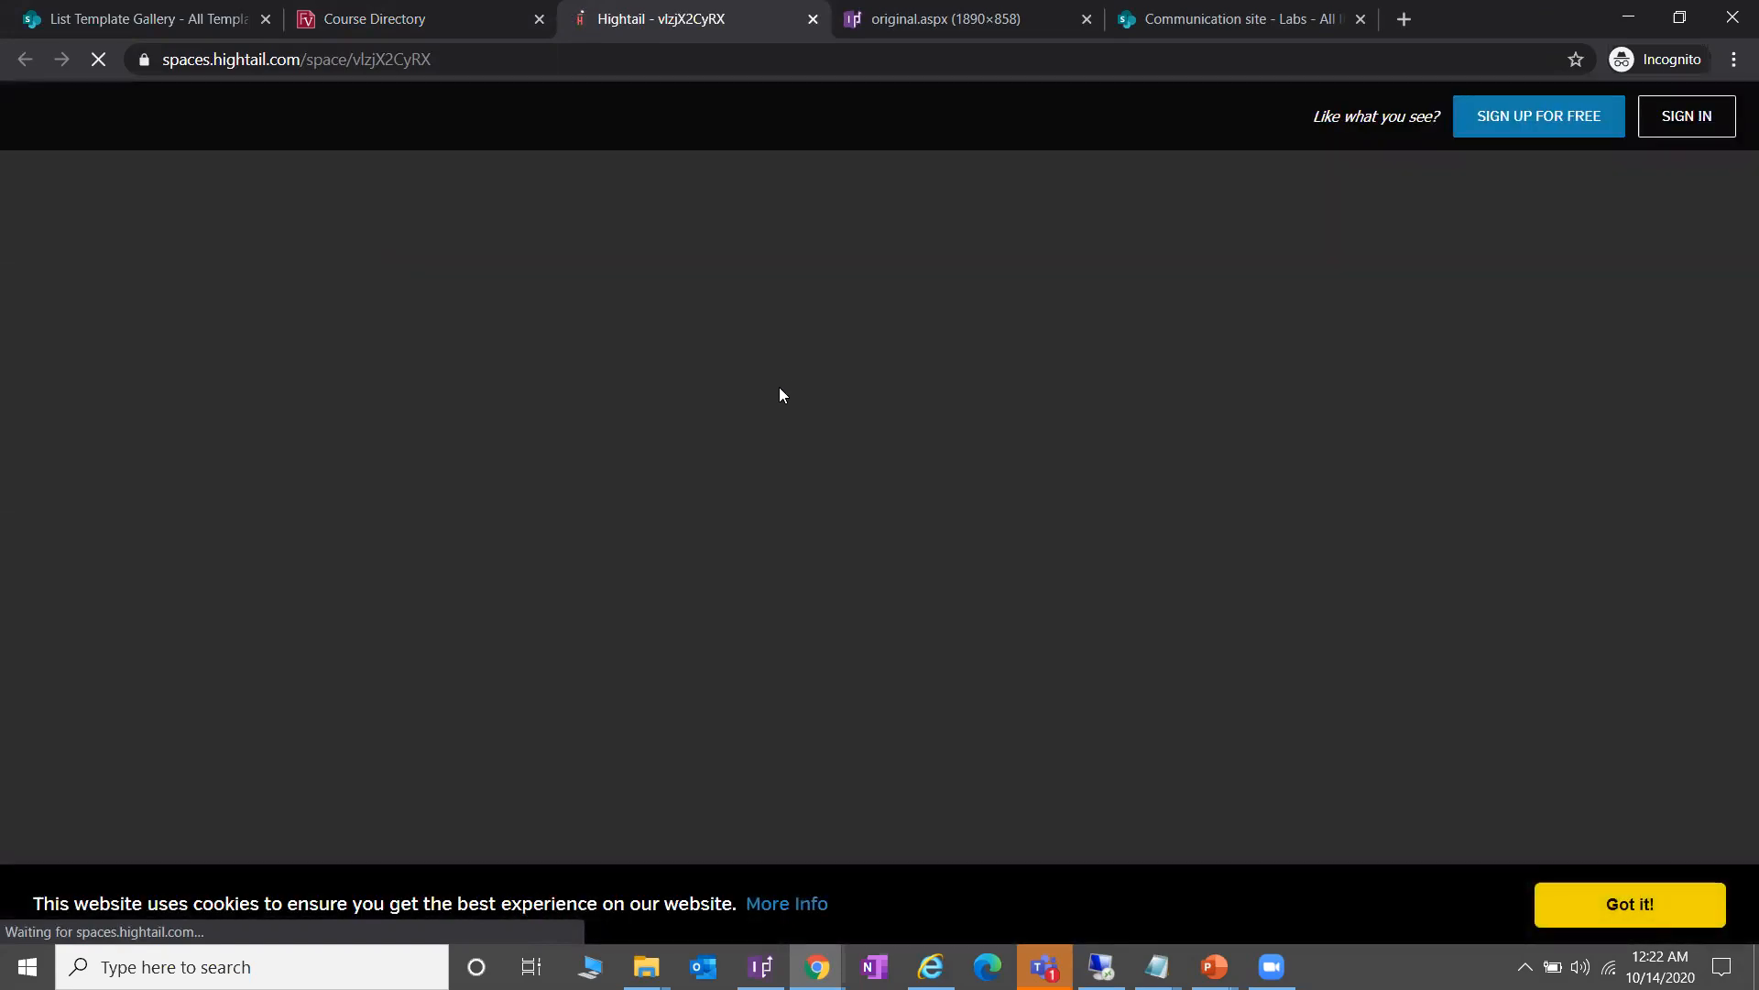
Step: Scroll the Hightail space to the Lab 1 ZIP file, then return to the Course Directory tab
scroll(776, 458, "down", 2)
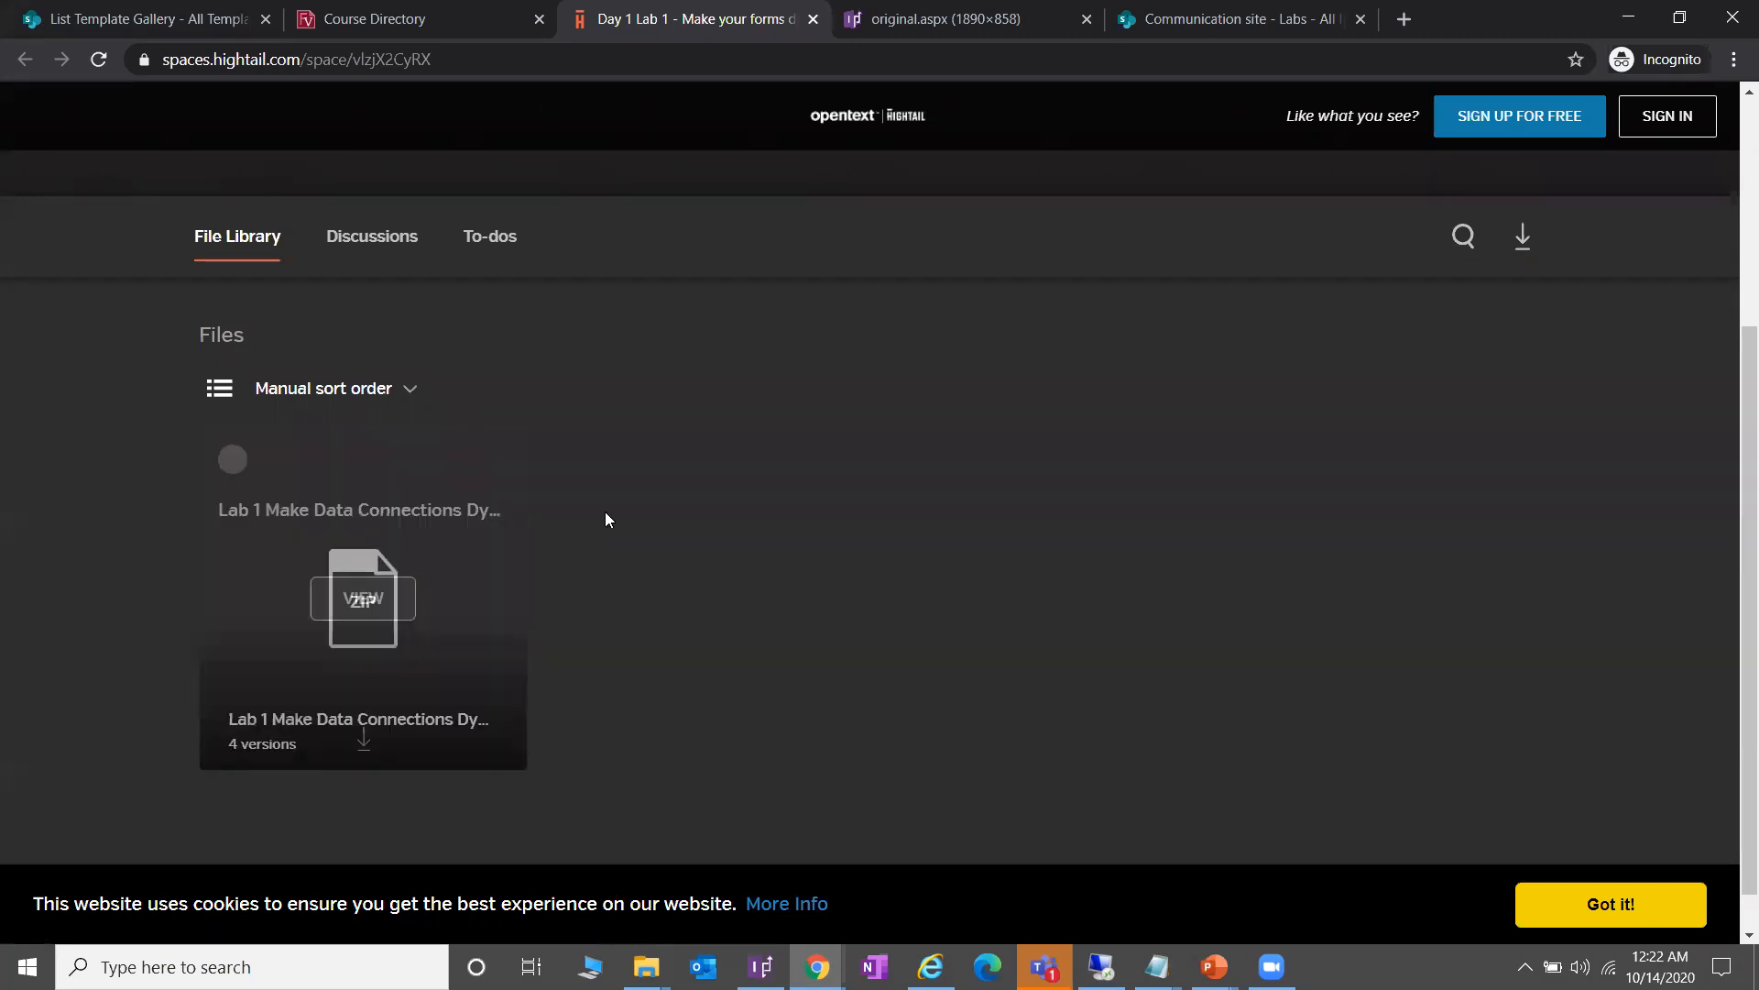
left_click(421, 20)
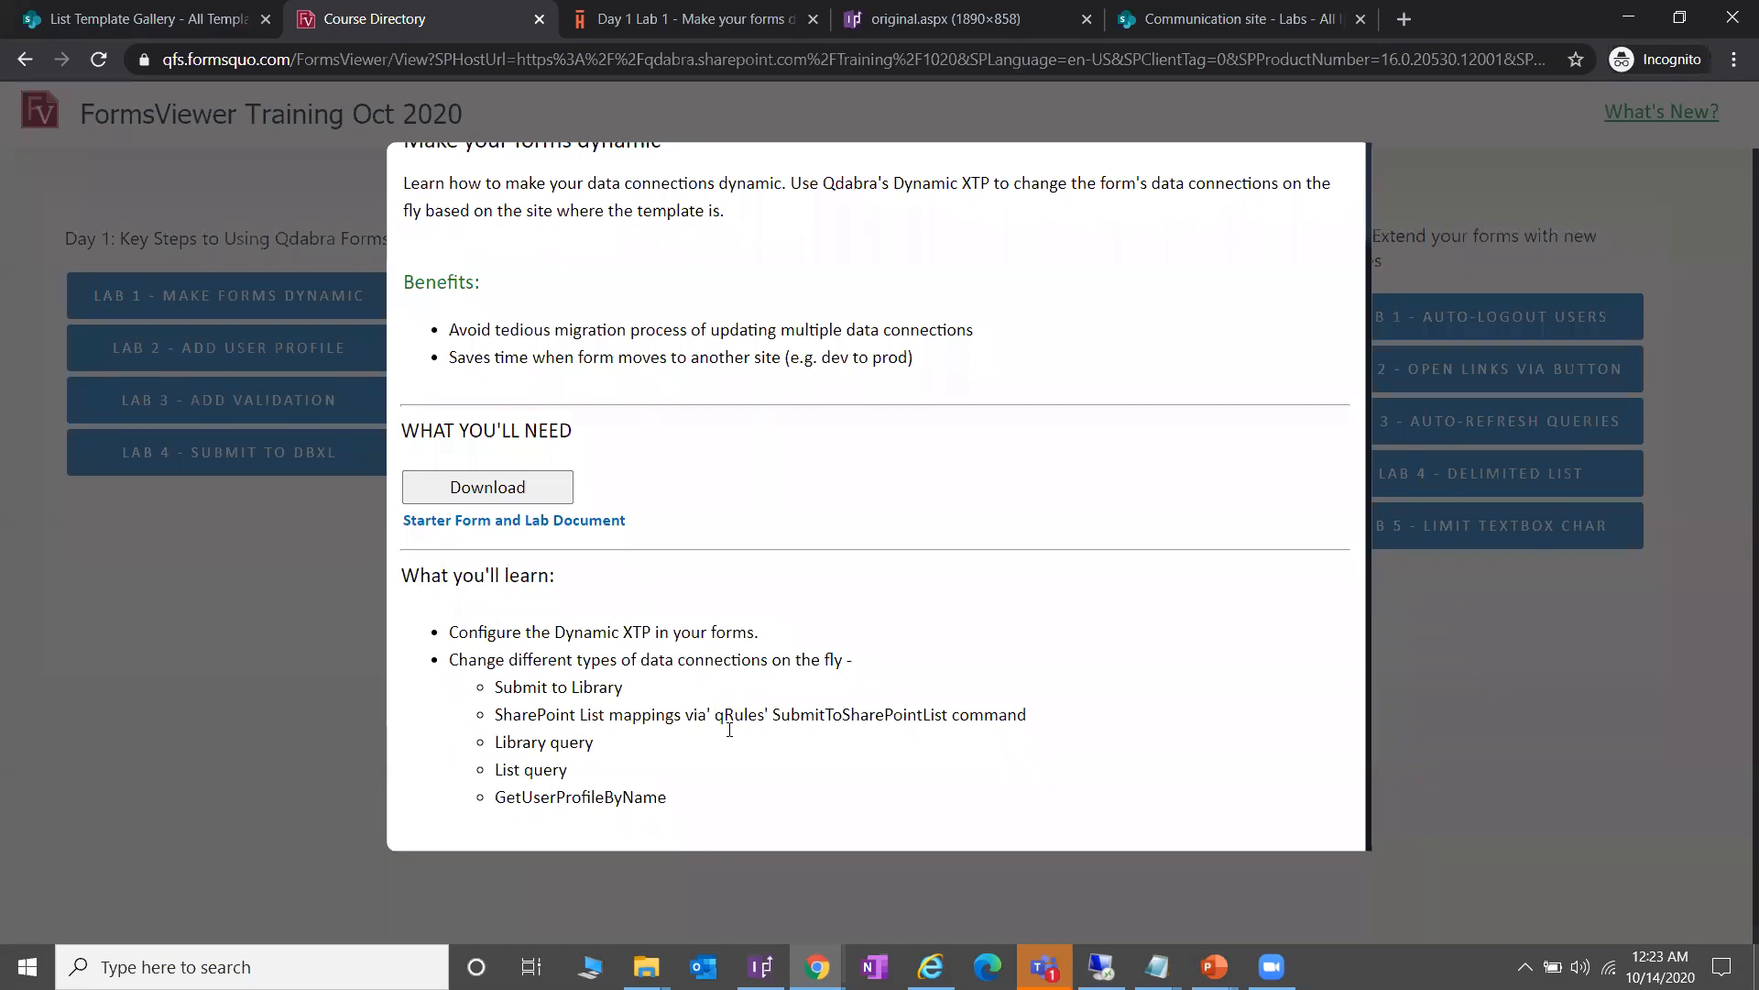
Step: Scroll to the top of the 'Make your forms dynamic' details and close them with X
scroll(729, 729, "up", 2)
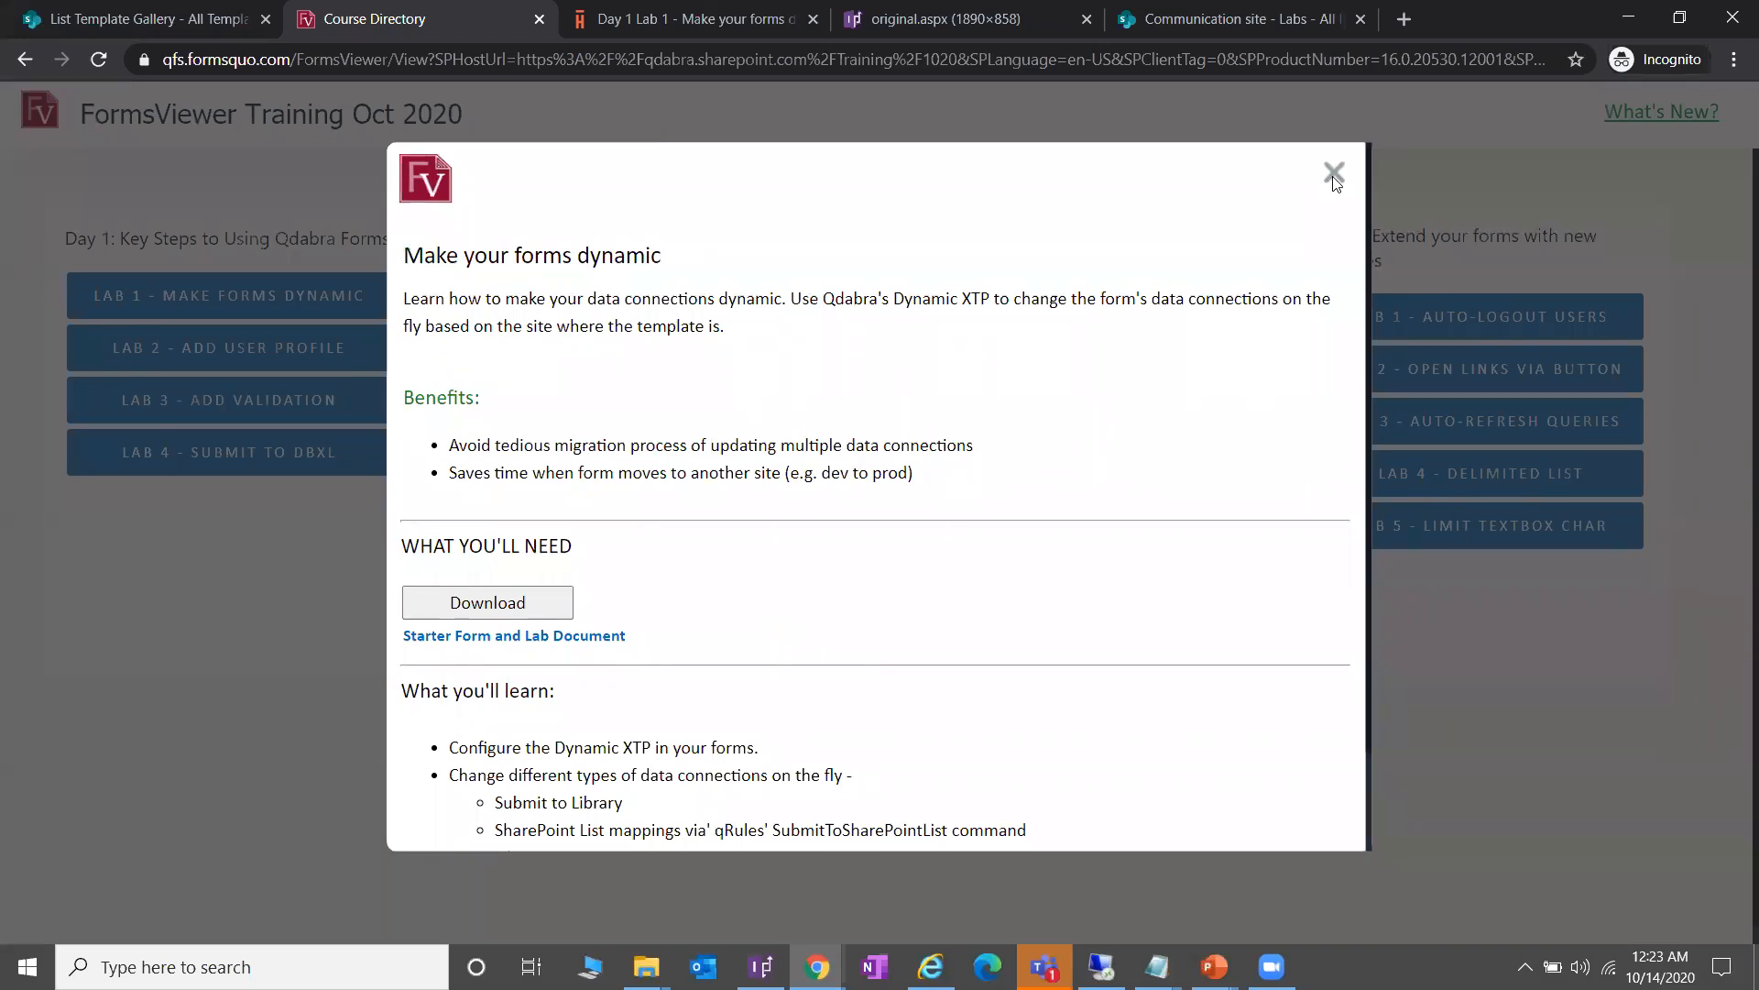
left_click(1334, 173)
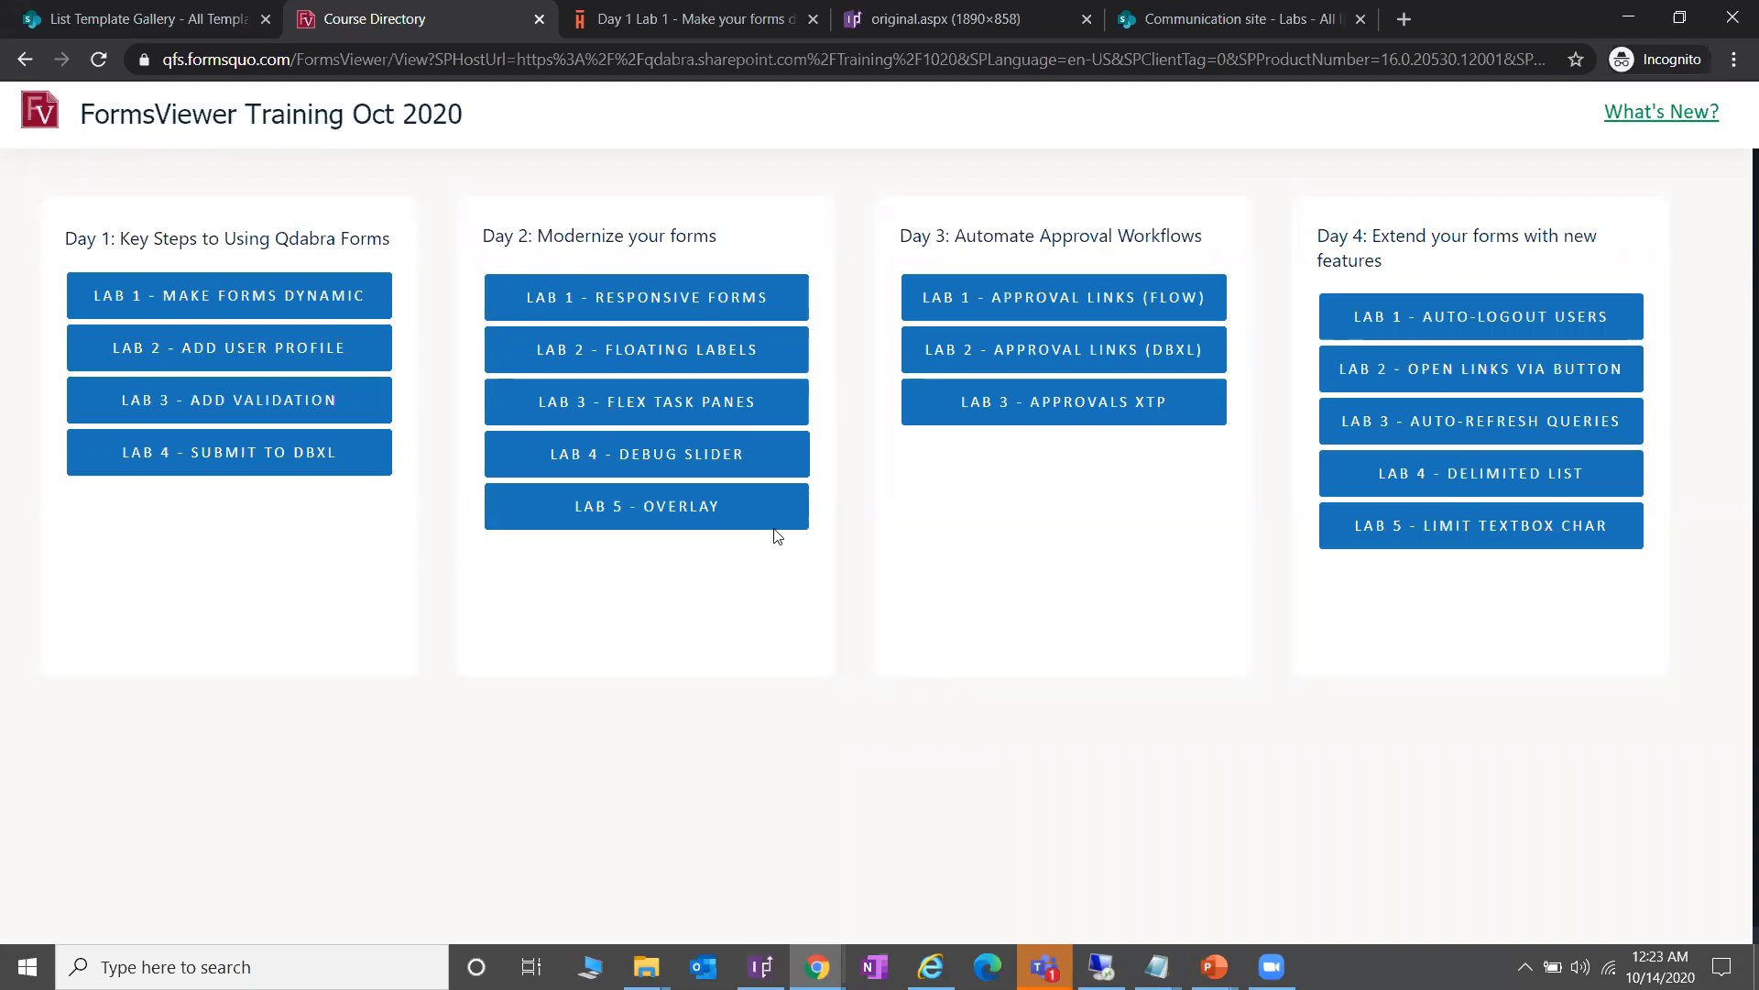
Step: Go from the List Template Gallery to the Communication site's Site contents page via the Settings gear
left_click(210, 29)
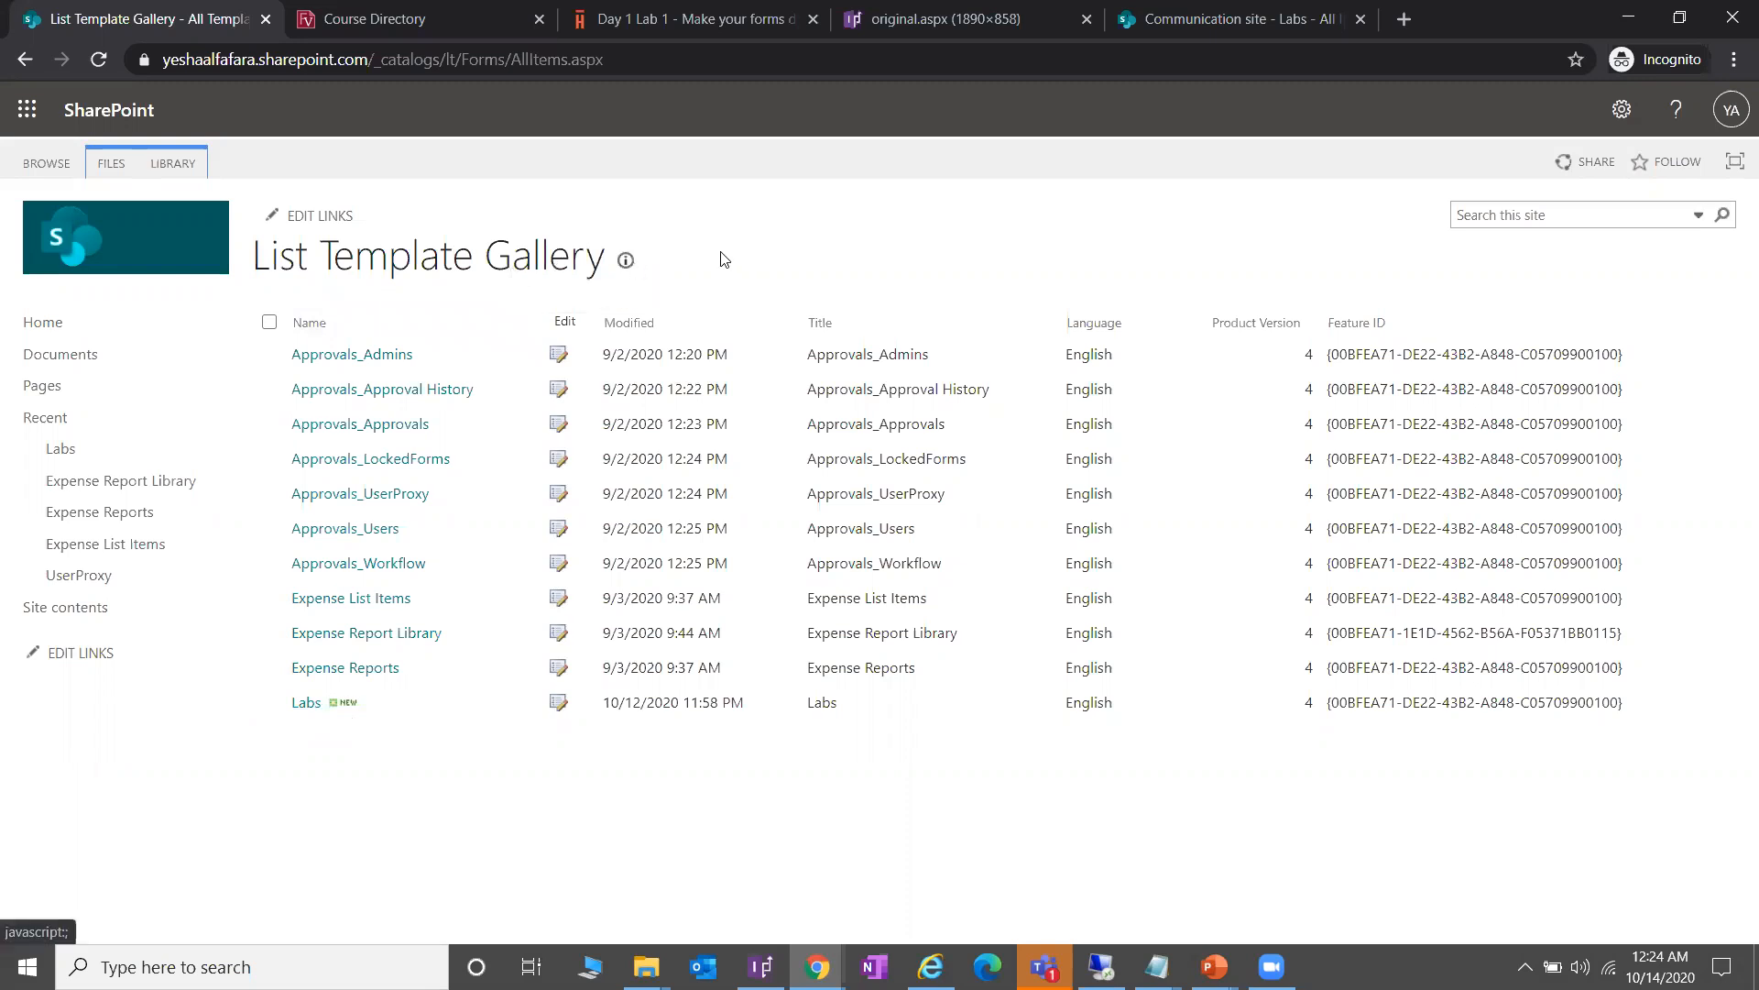
left_click(1616, 127)
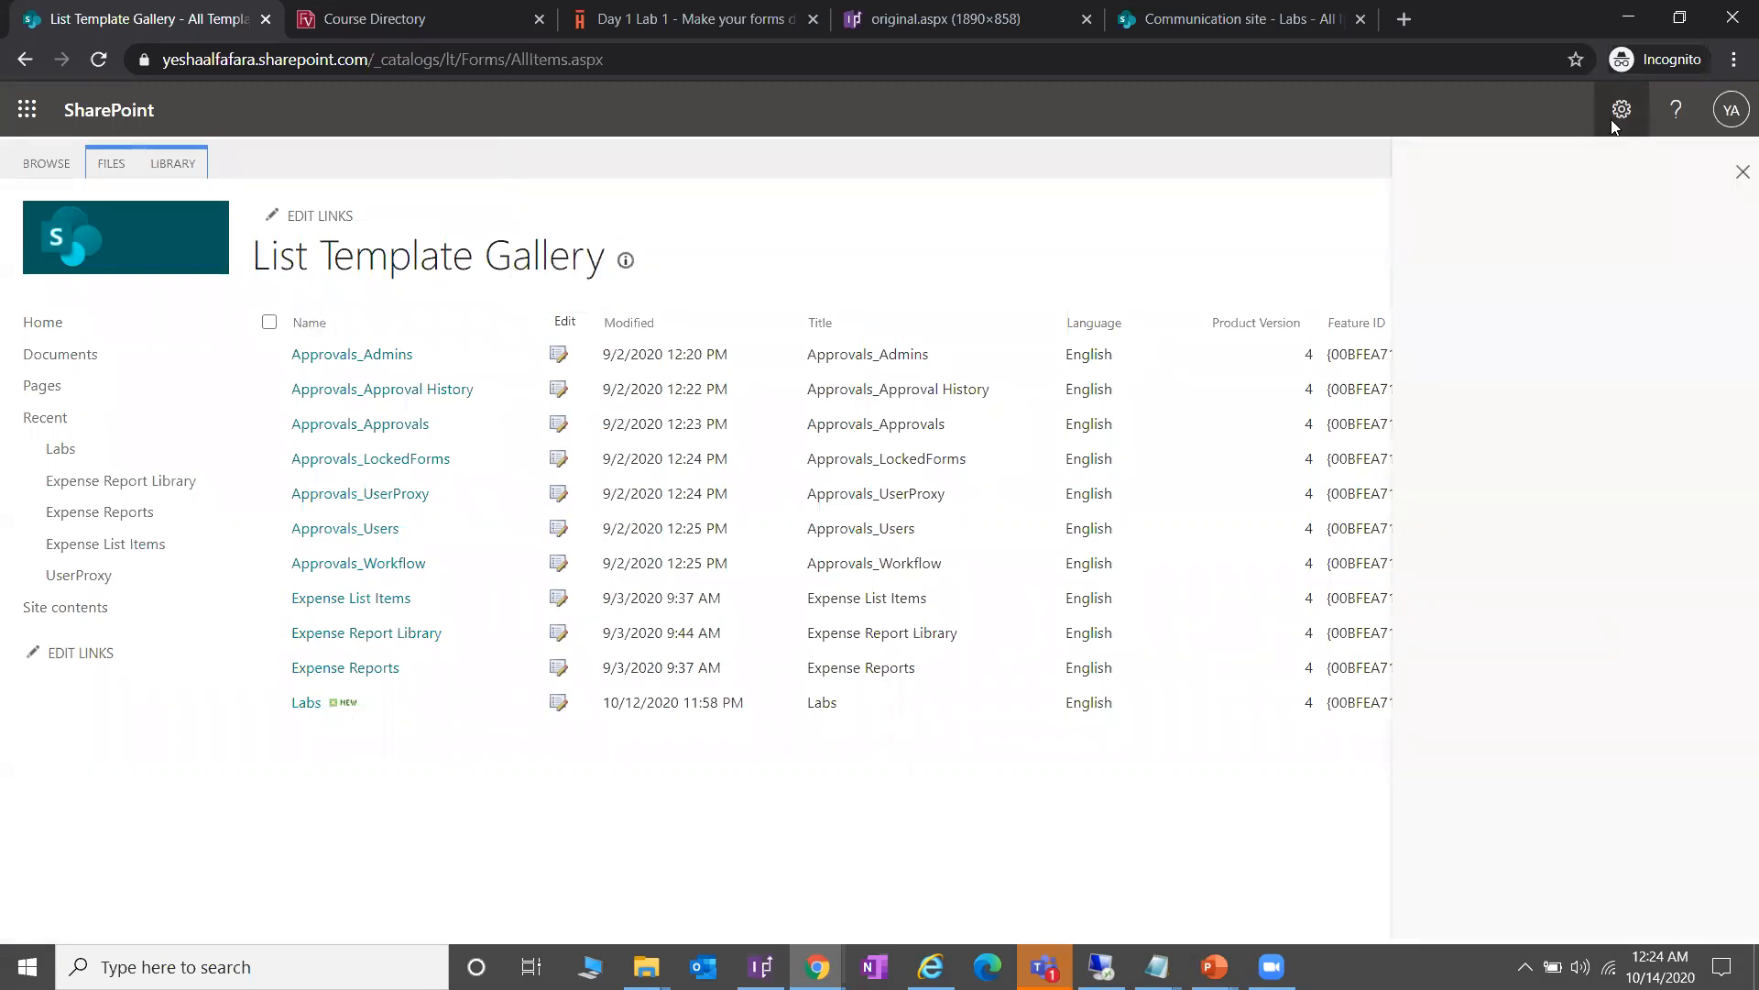
left_click(1475, 353)
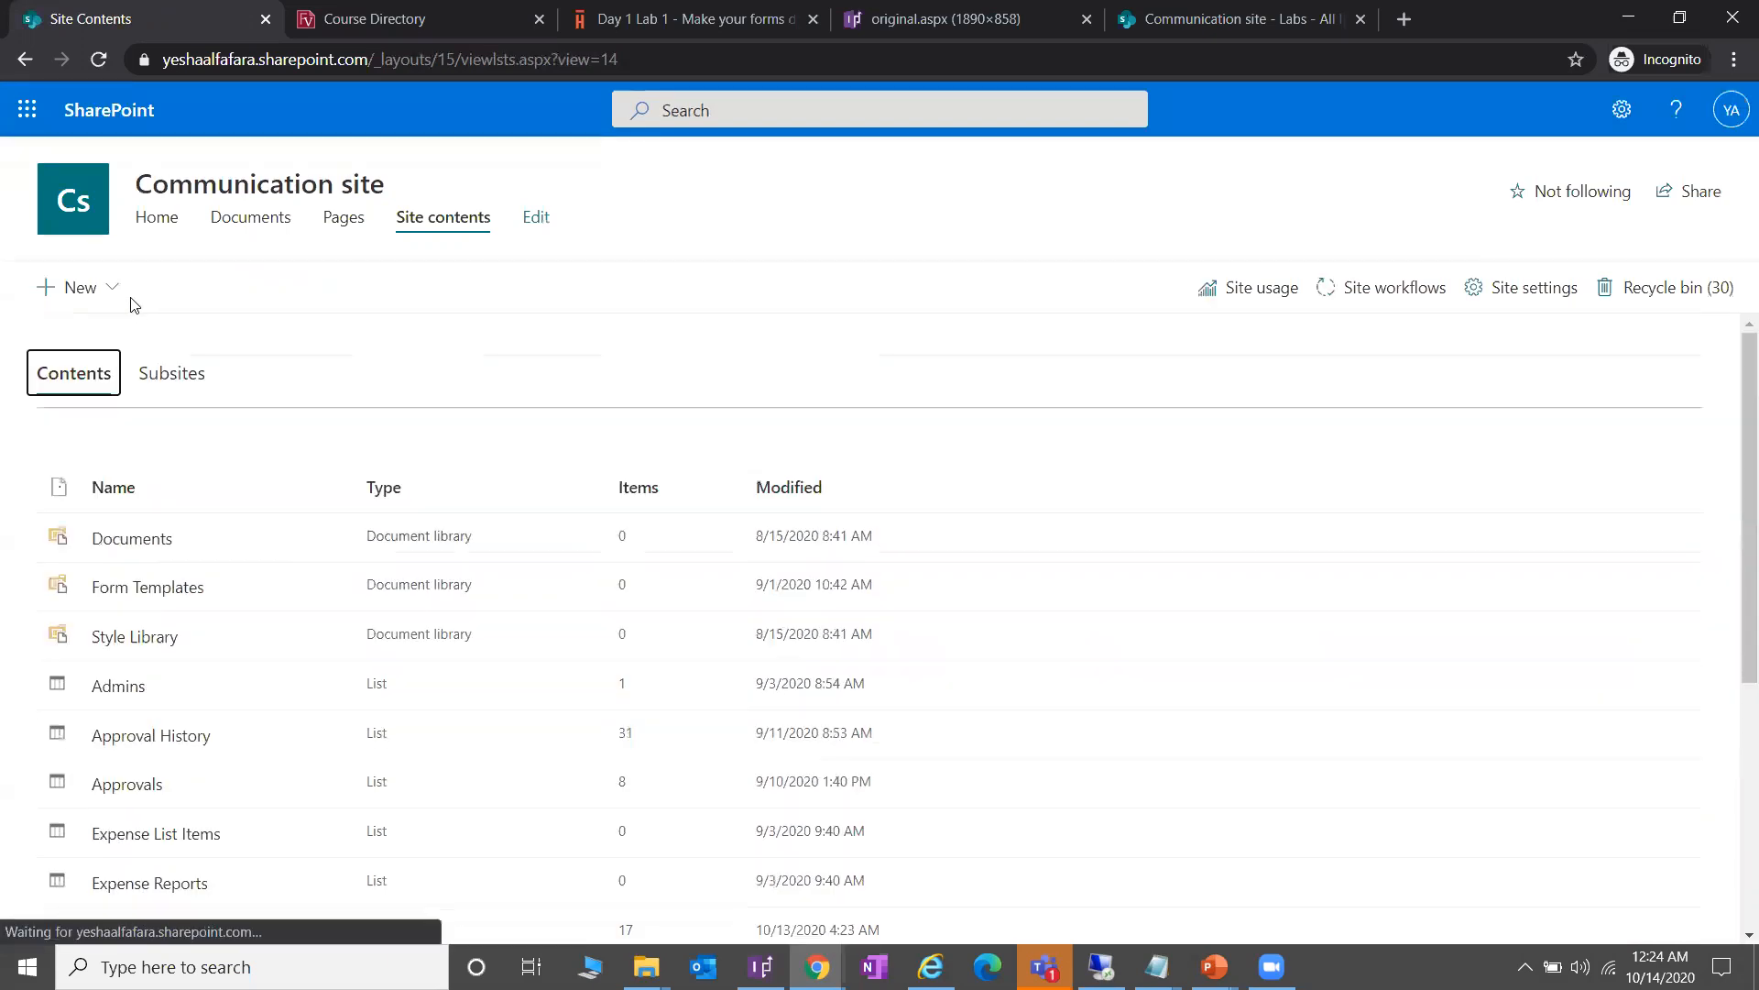
left_click(102, 301)
Step: Search the site's app store for 'Labs', select the Labs app, then cancel adding it
left_click(99, 456)
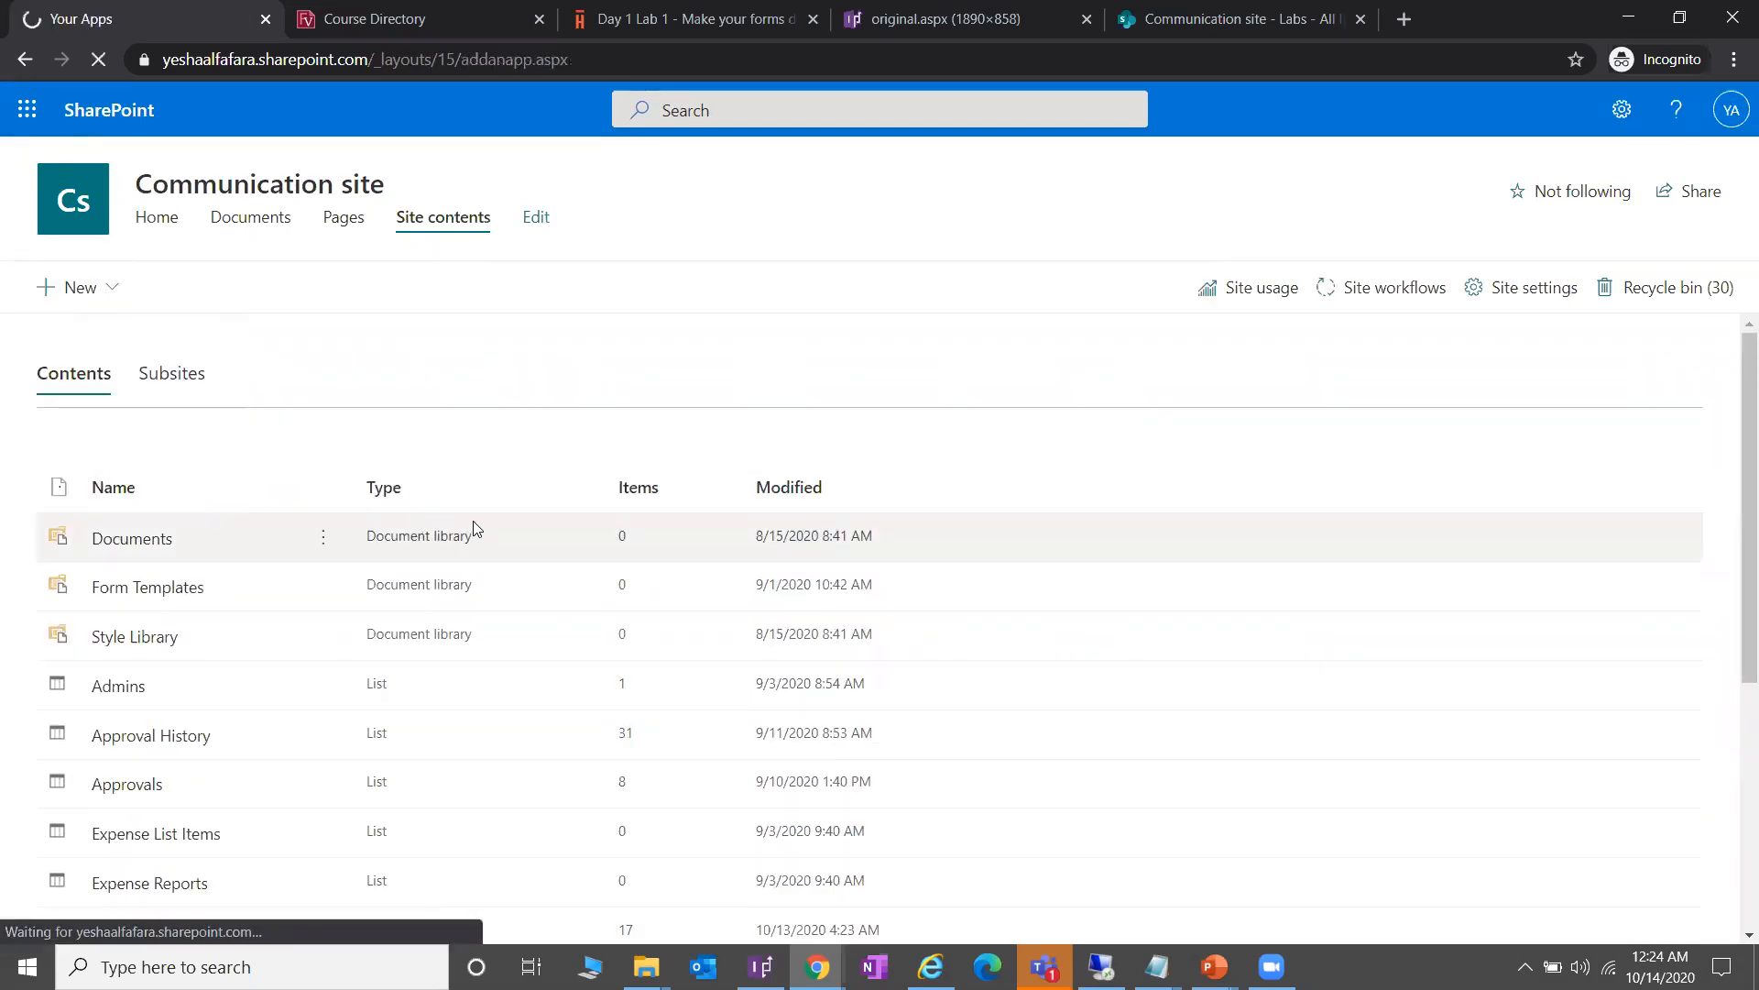
left_click(369, 330)
type("Labs")
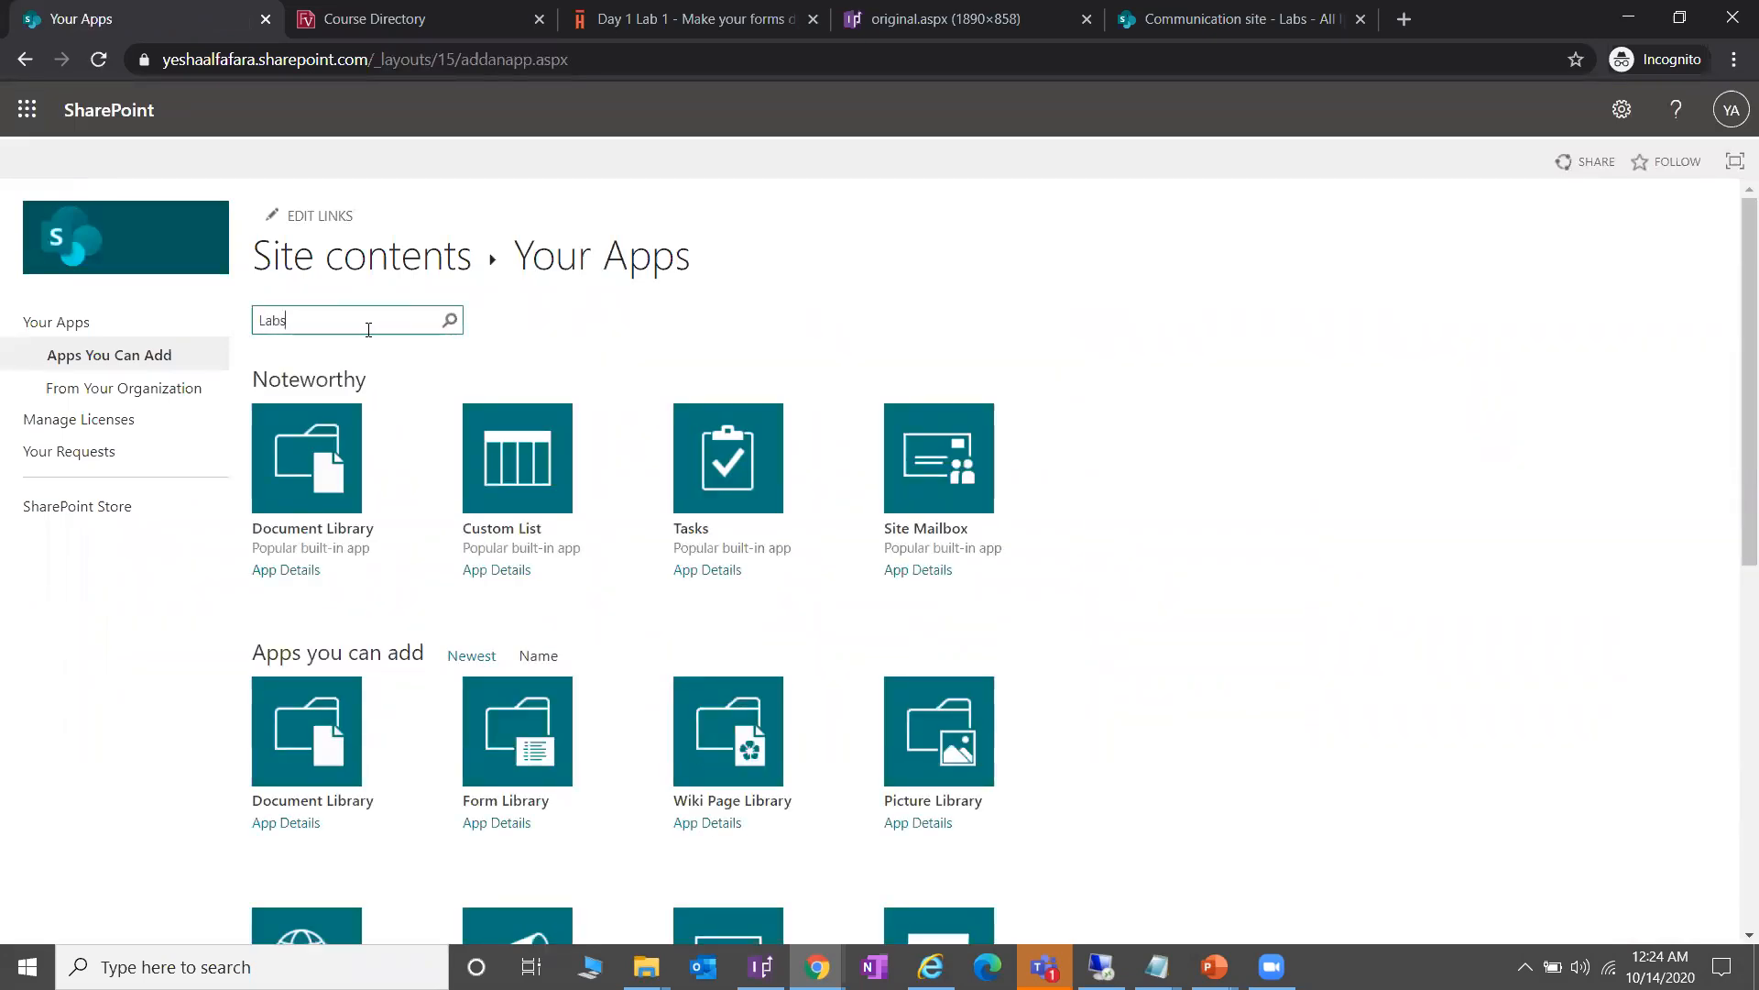
key("Return")
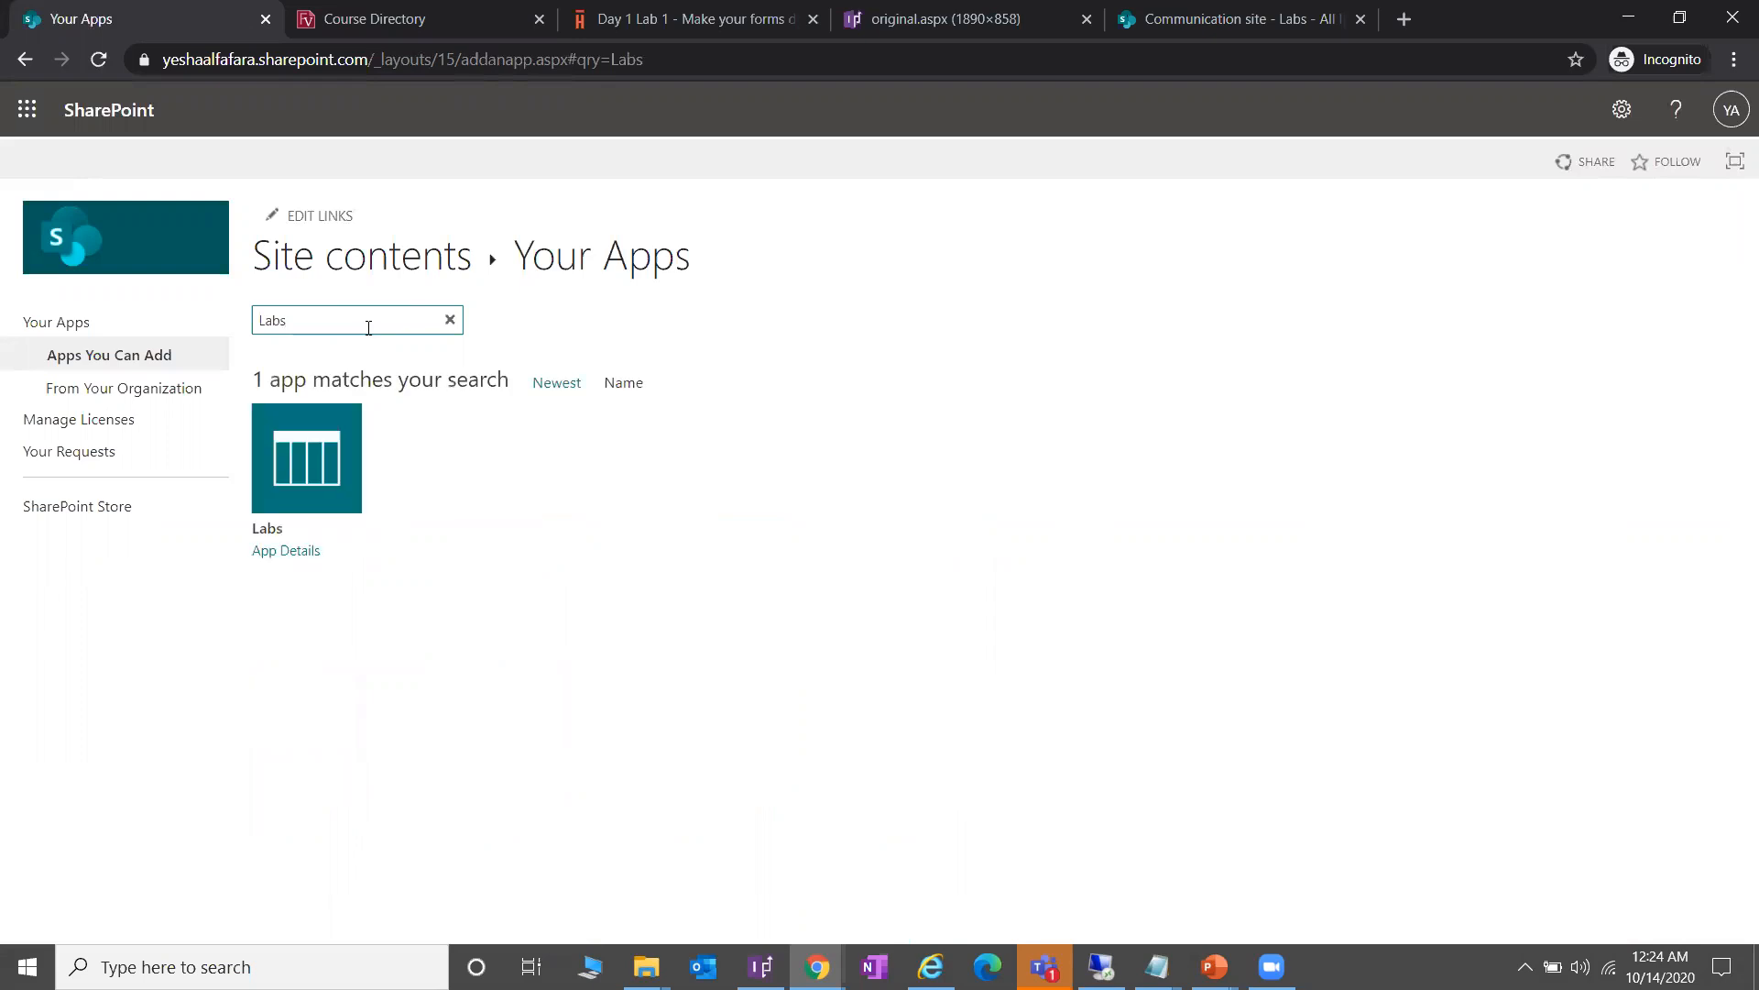
left_click(307, 458)
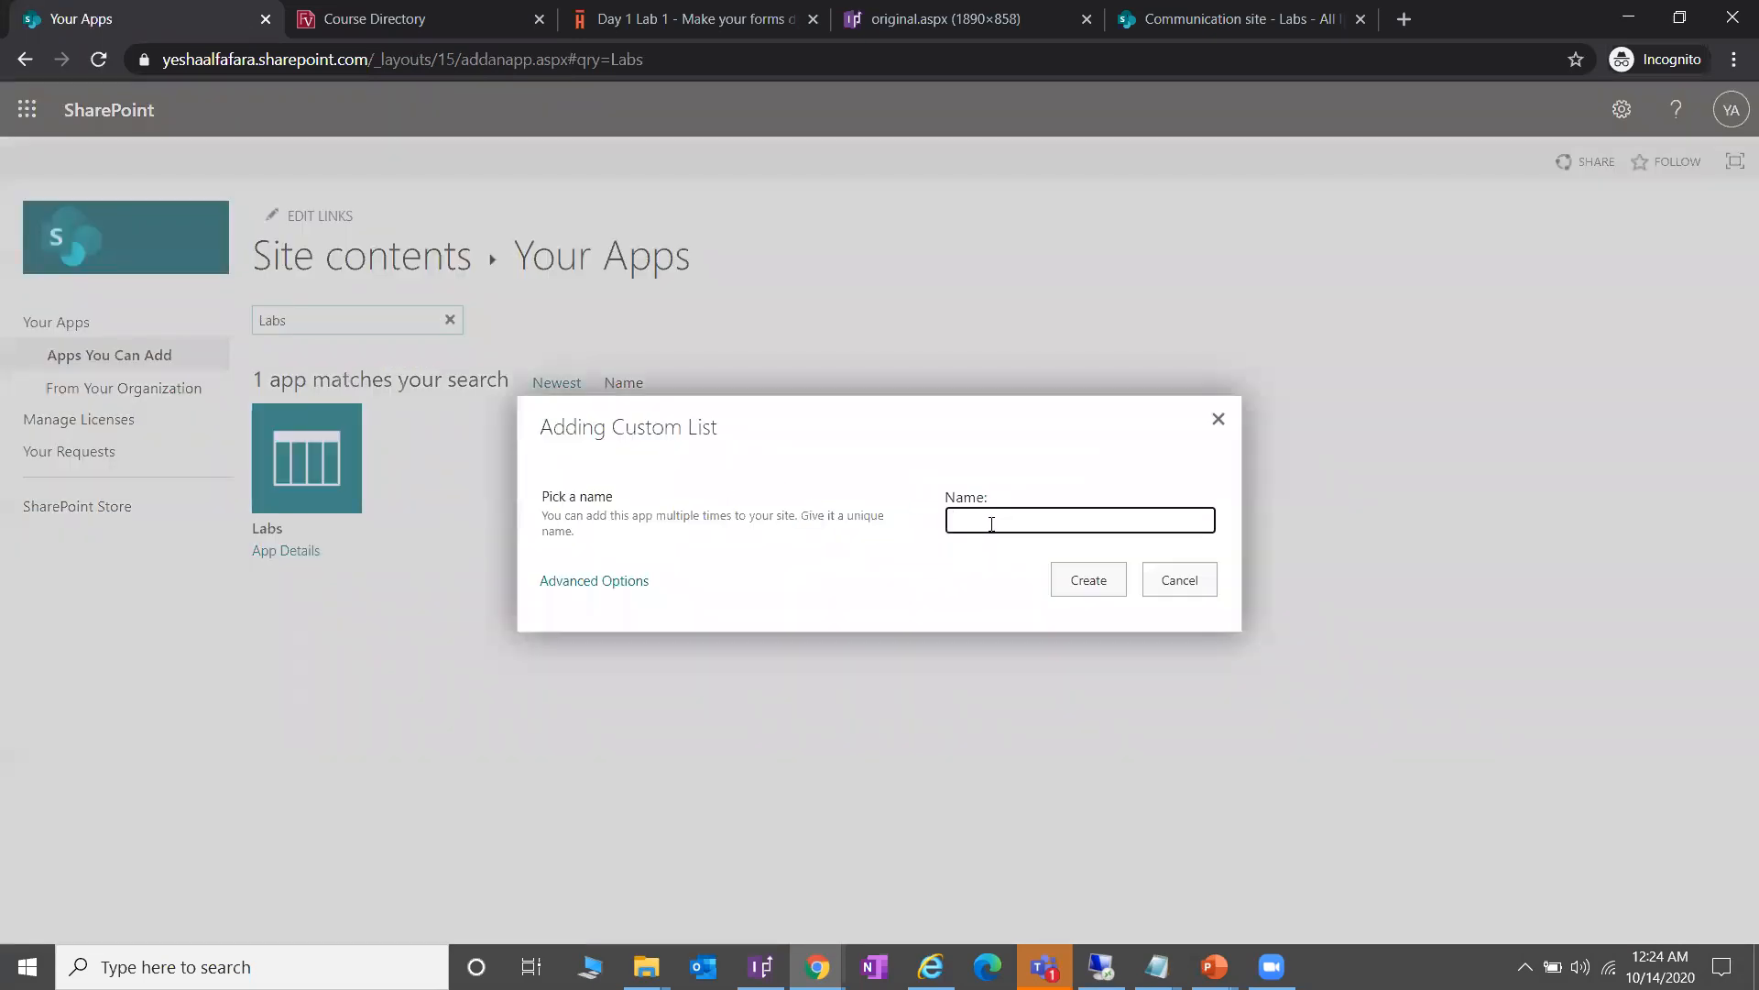
left_click(1179, 586)
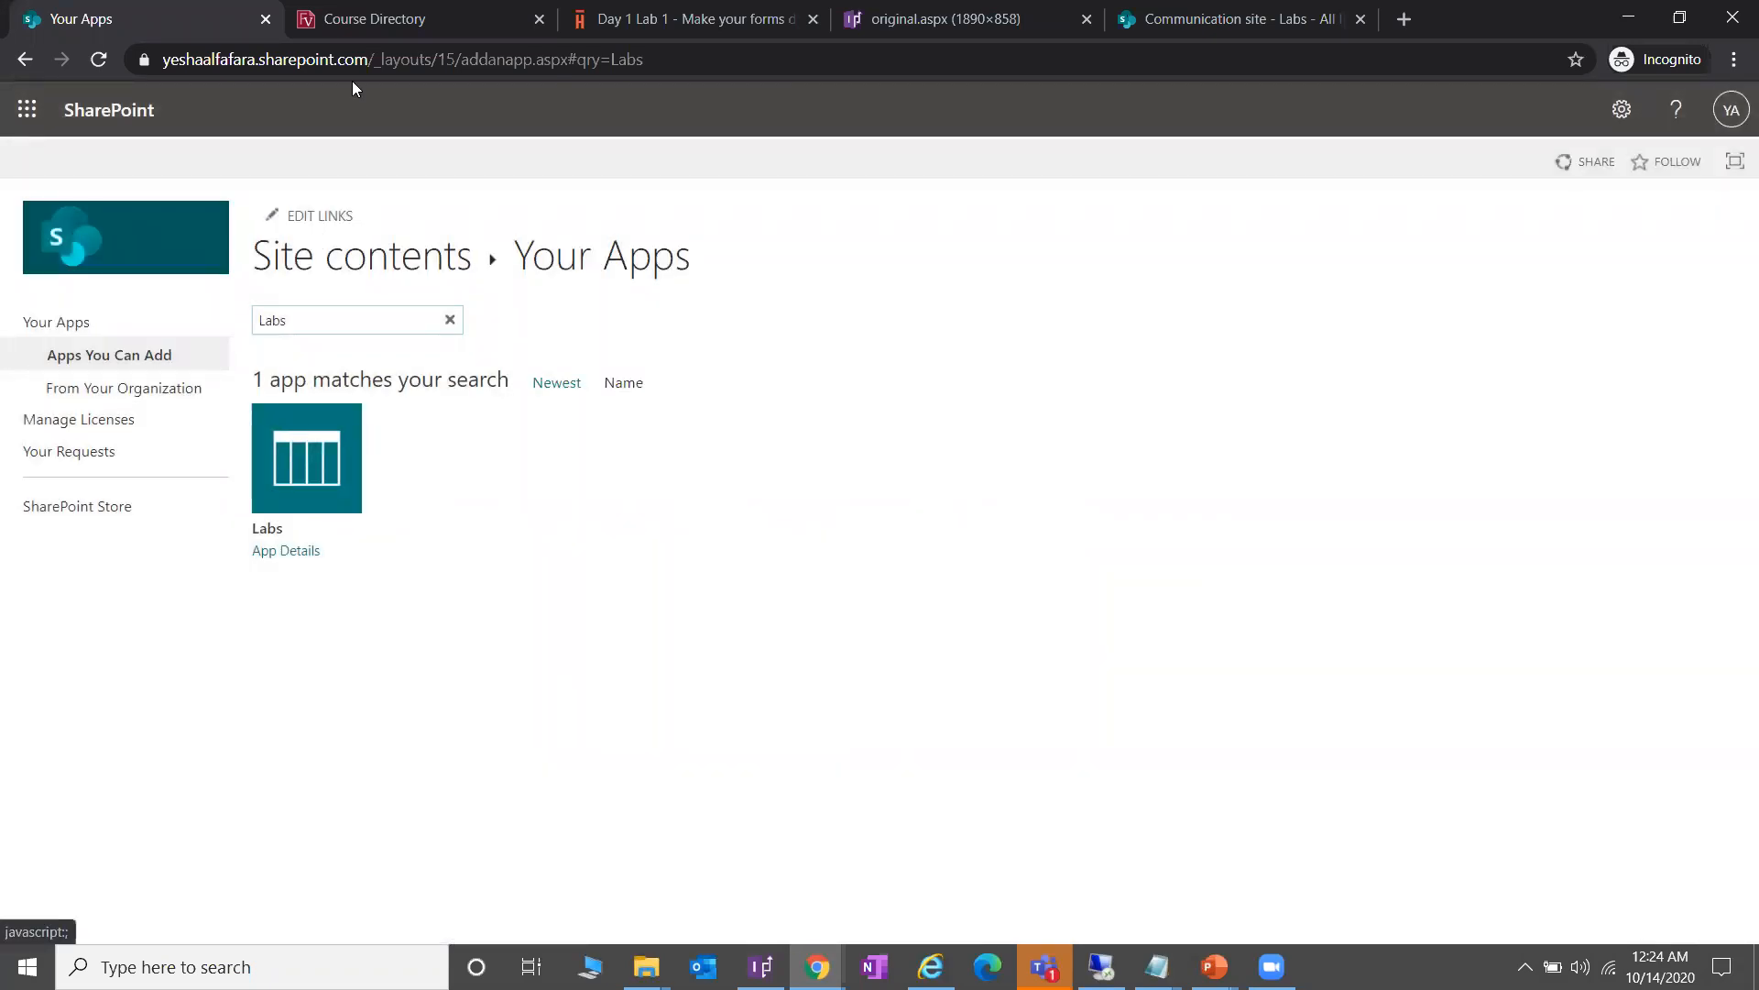
Step: Return to Site contents and launch the FormsViewer app
left_click(412, 18)
left_click(231, 17)
left_click(372, 25)
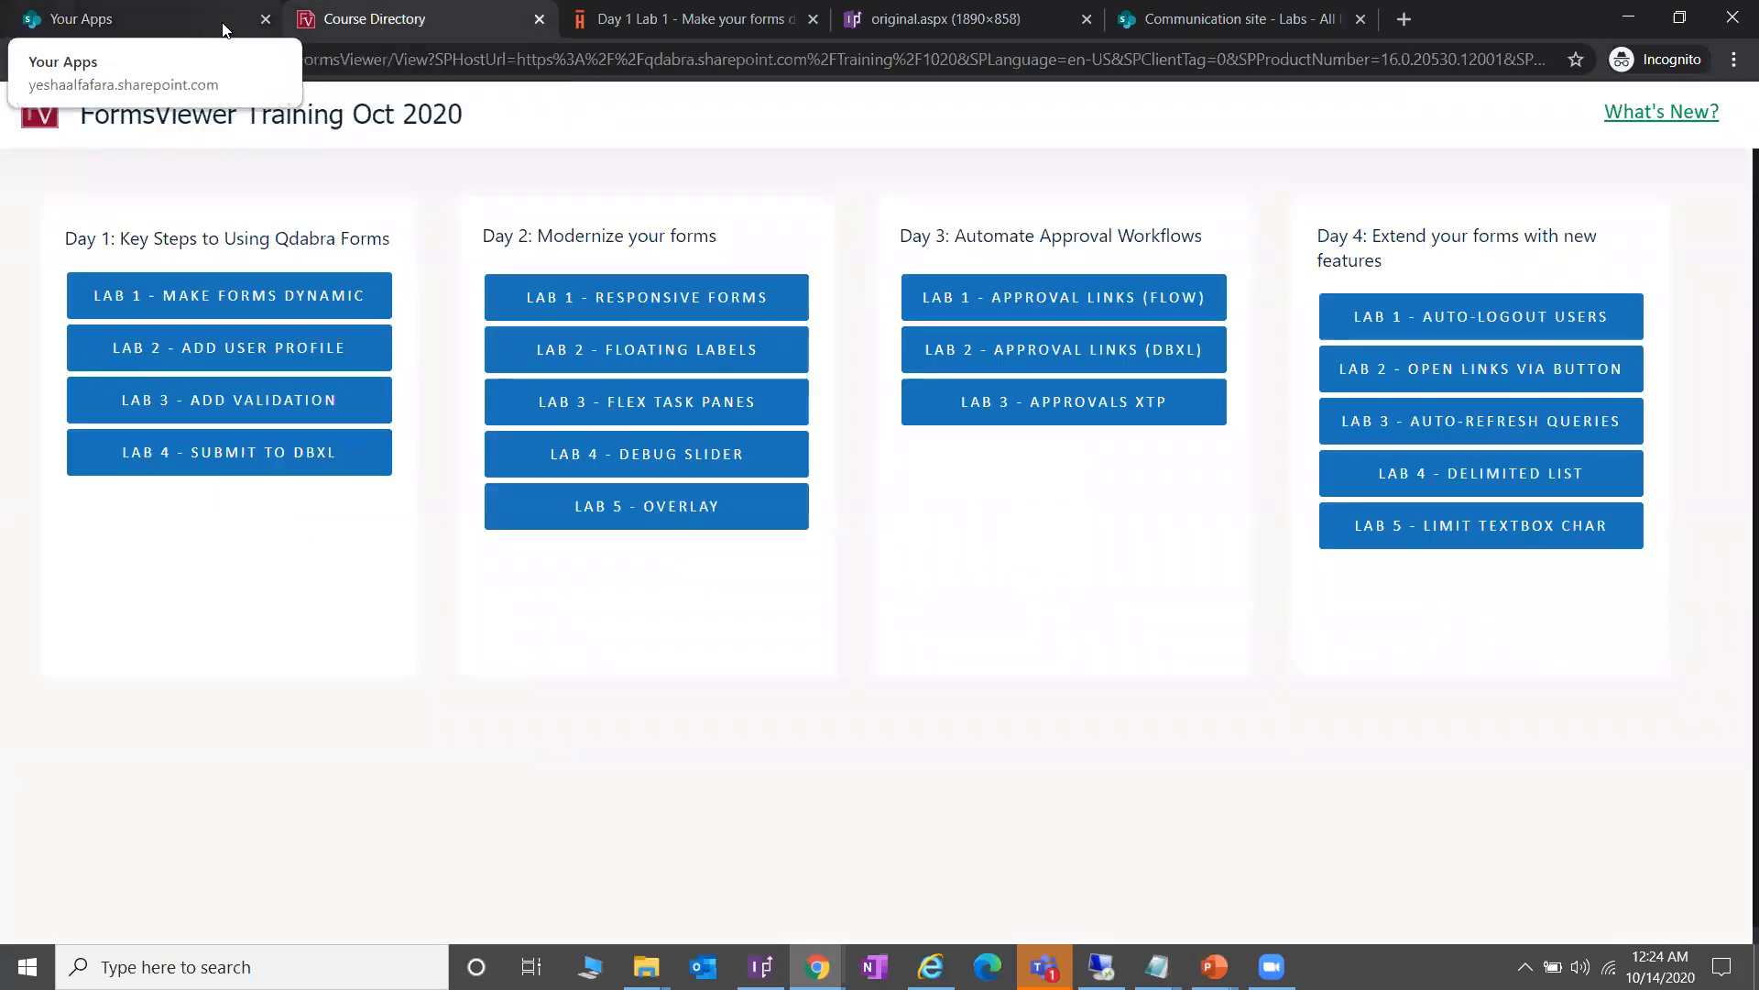
left_click(198, 20)
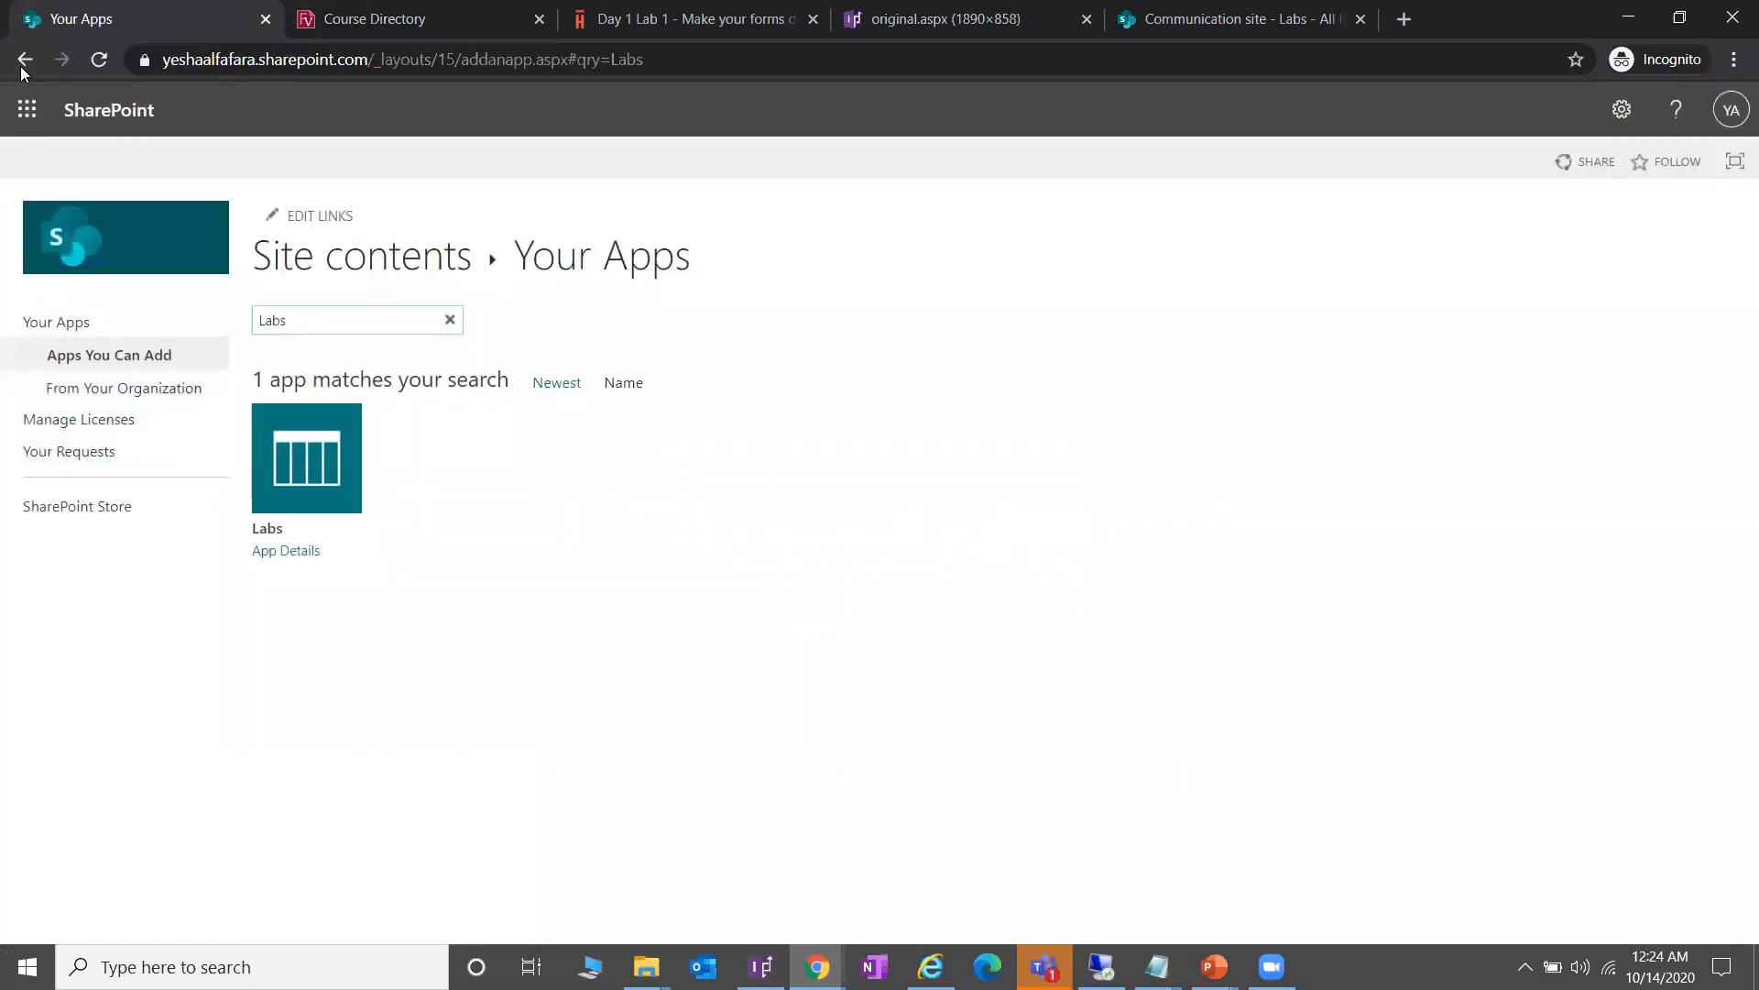
left_click(1622, 109)
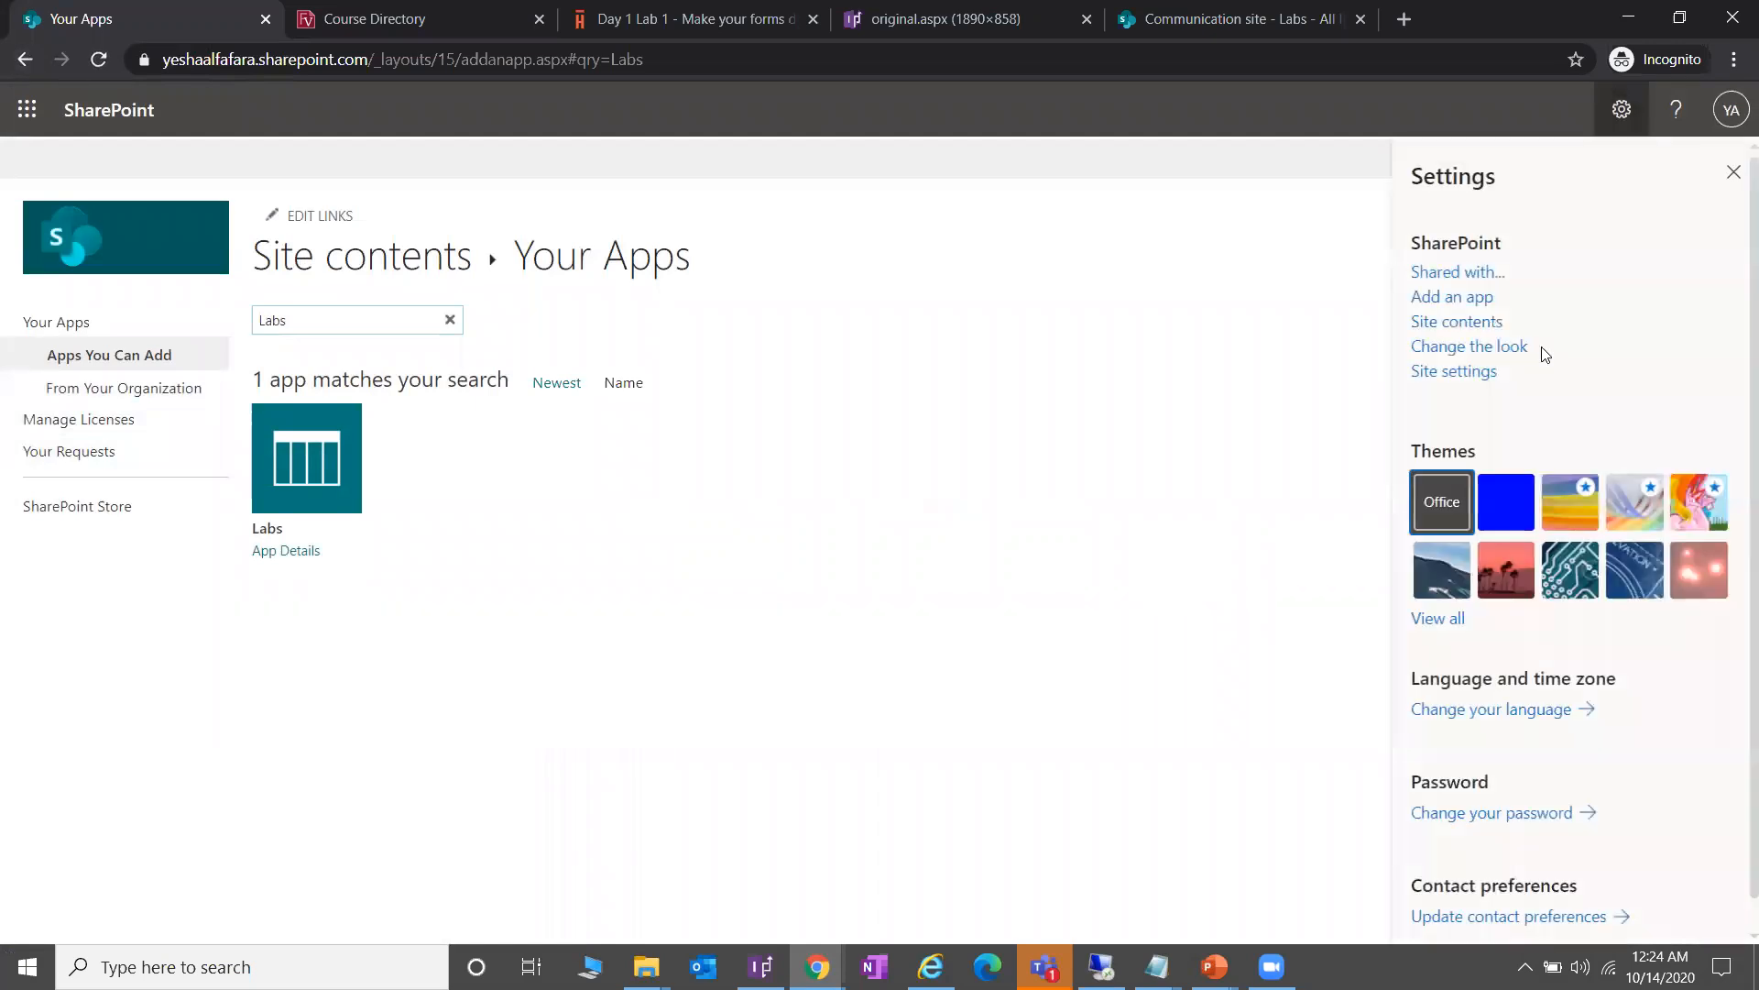
left_click(1471, 323)
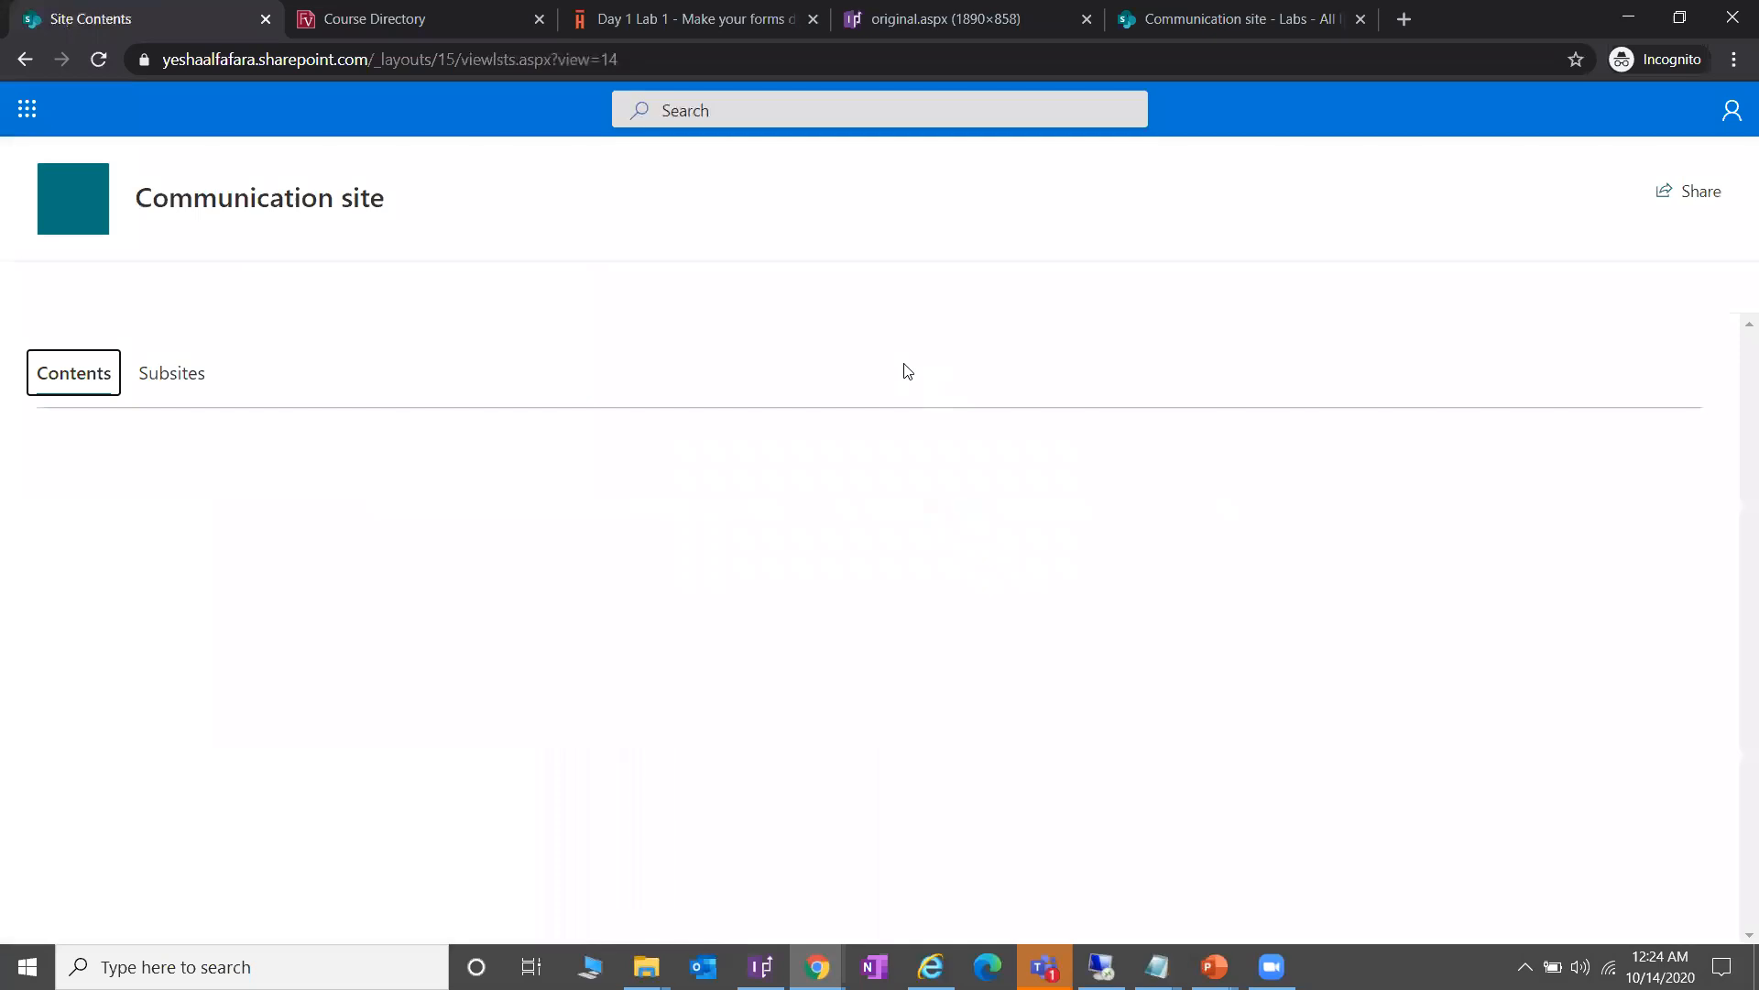
scroll(321, 660, "down", 4)
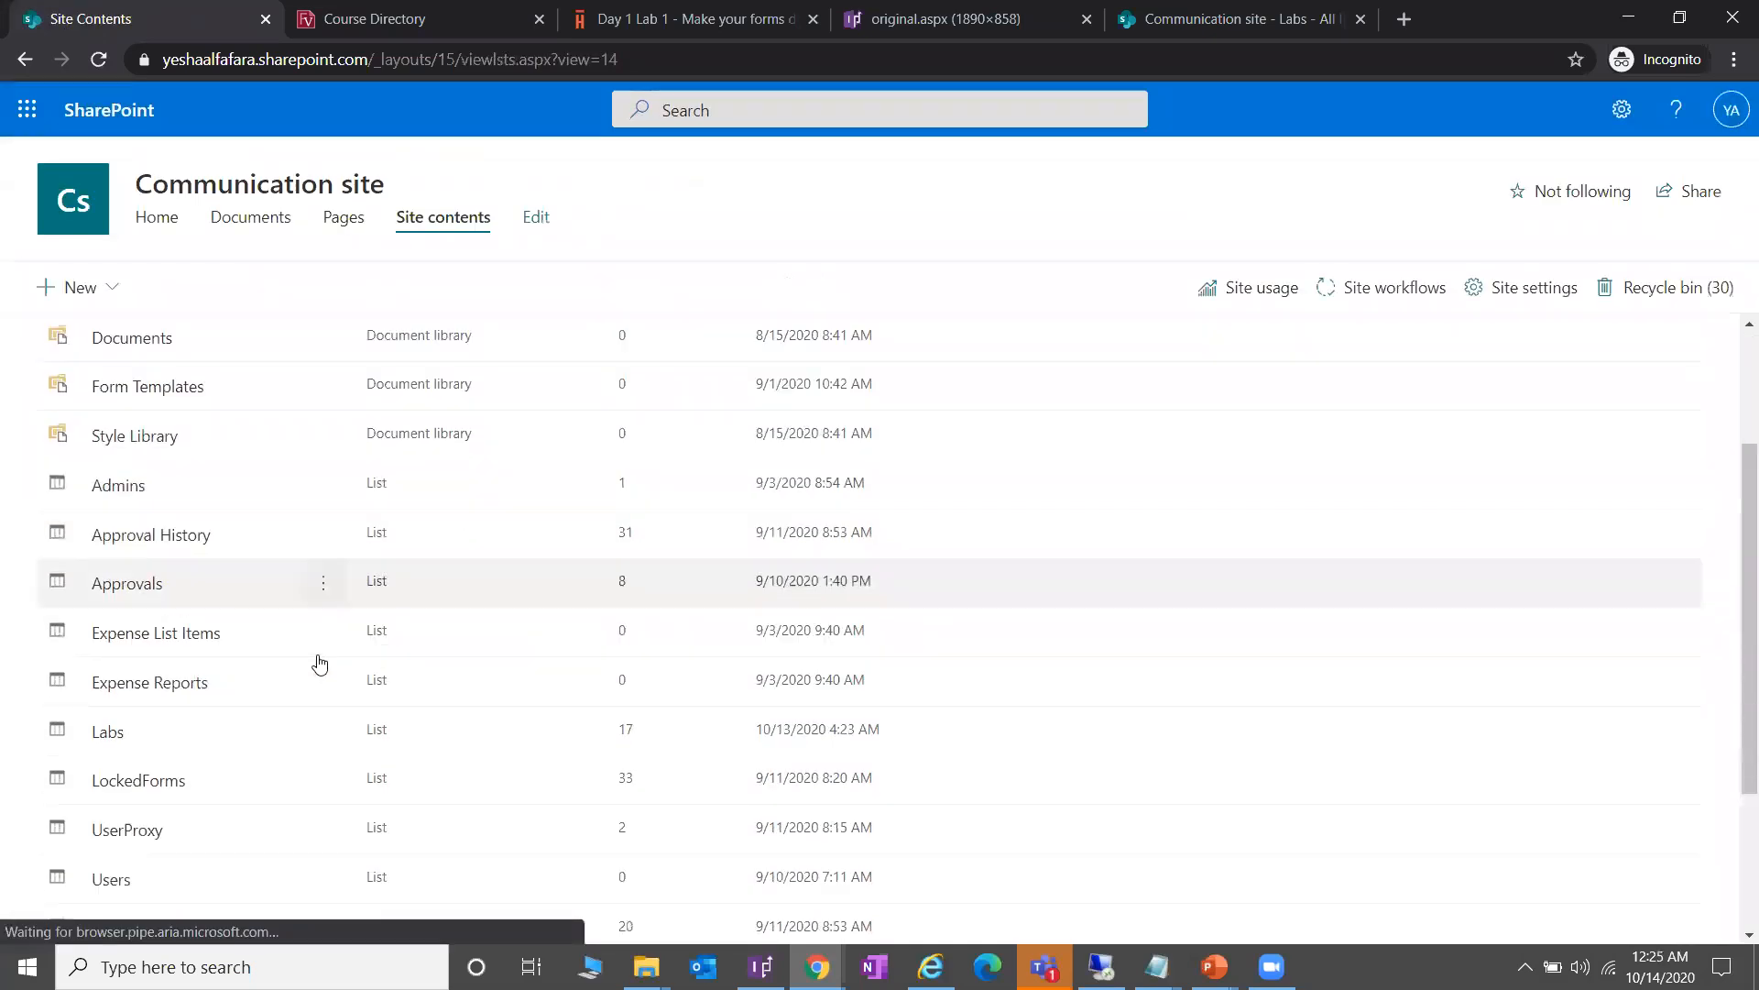
scroll(316, 669, "down", 1)
left_click(163, 837)
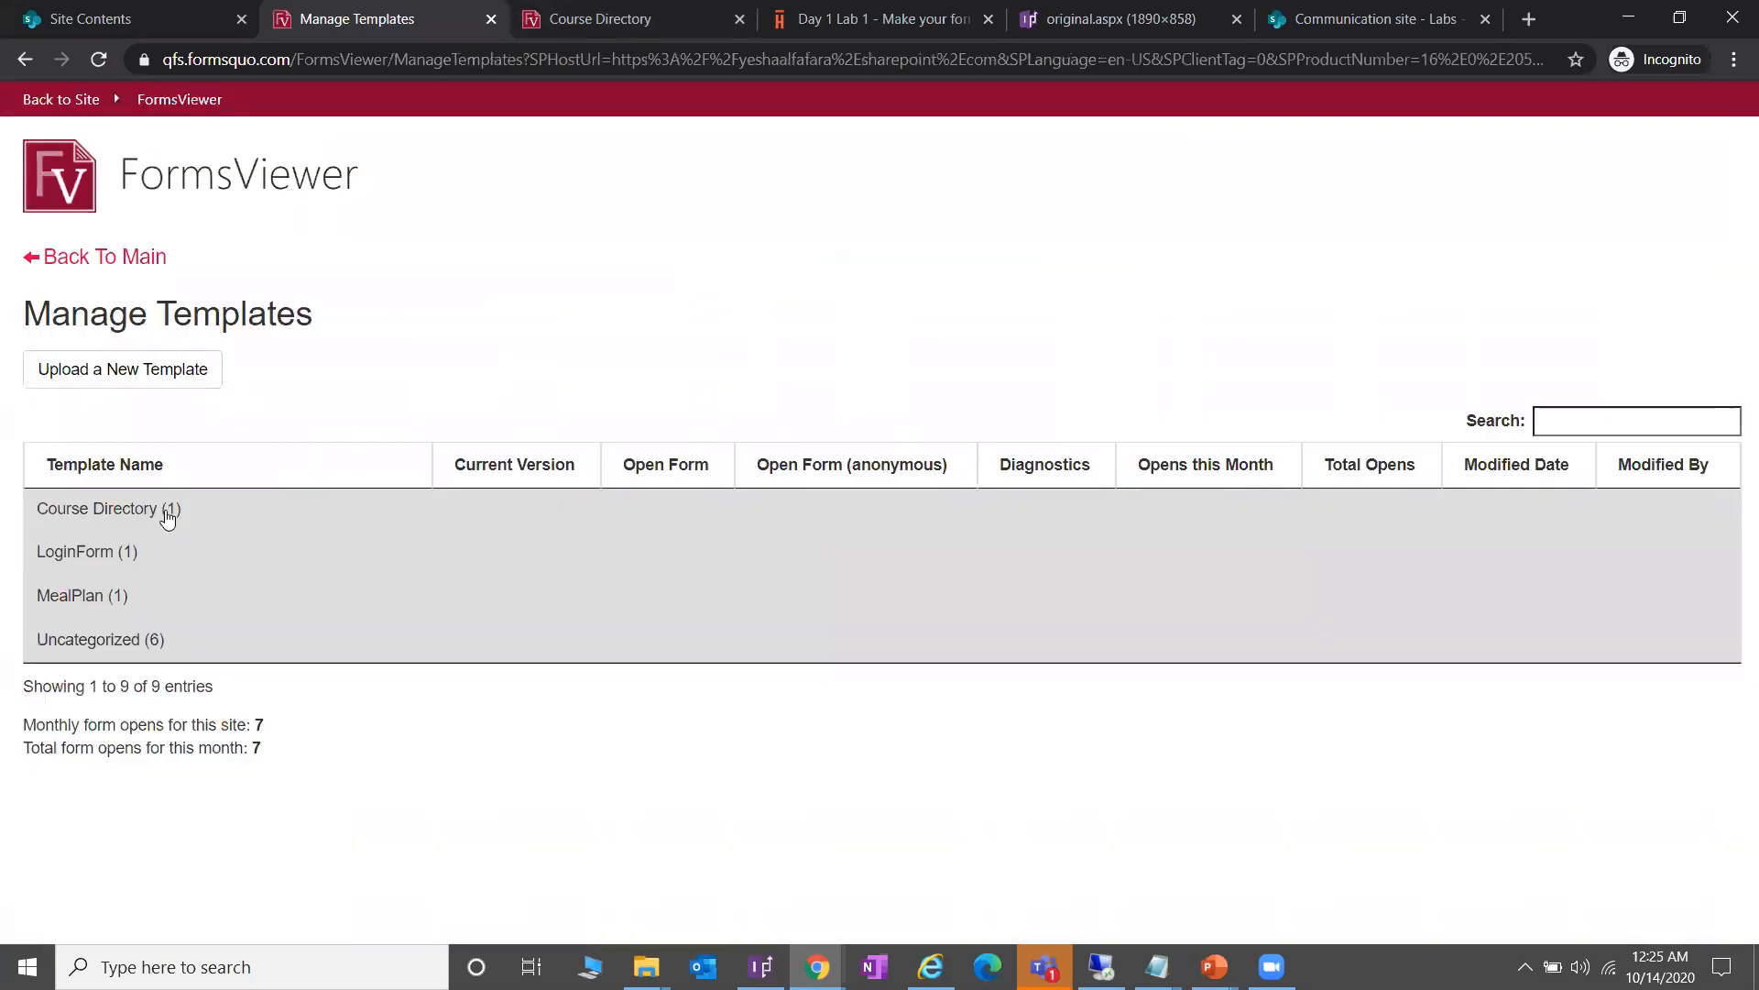
Step: Open the Course Directory form, dismiss What's New, and review the Make Forms Dynamic lab details
left_click(166, 512)
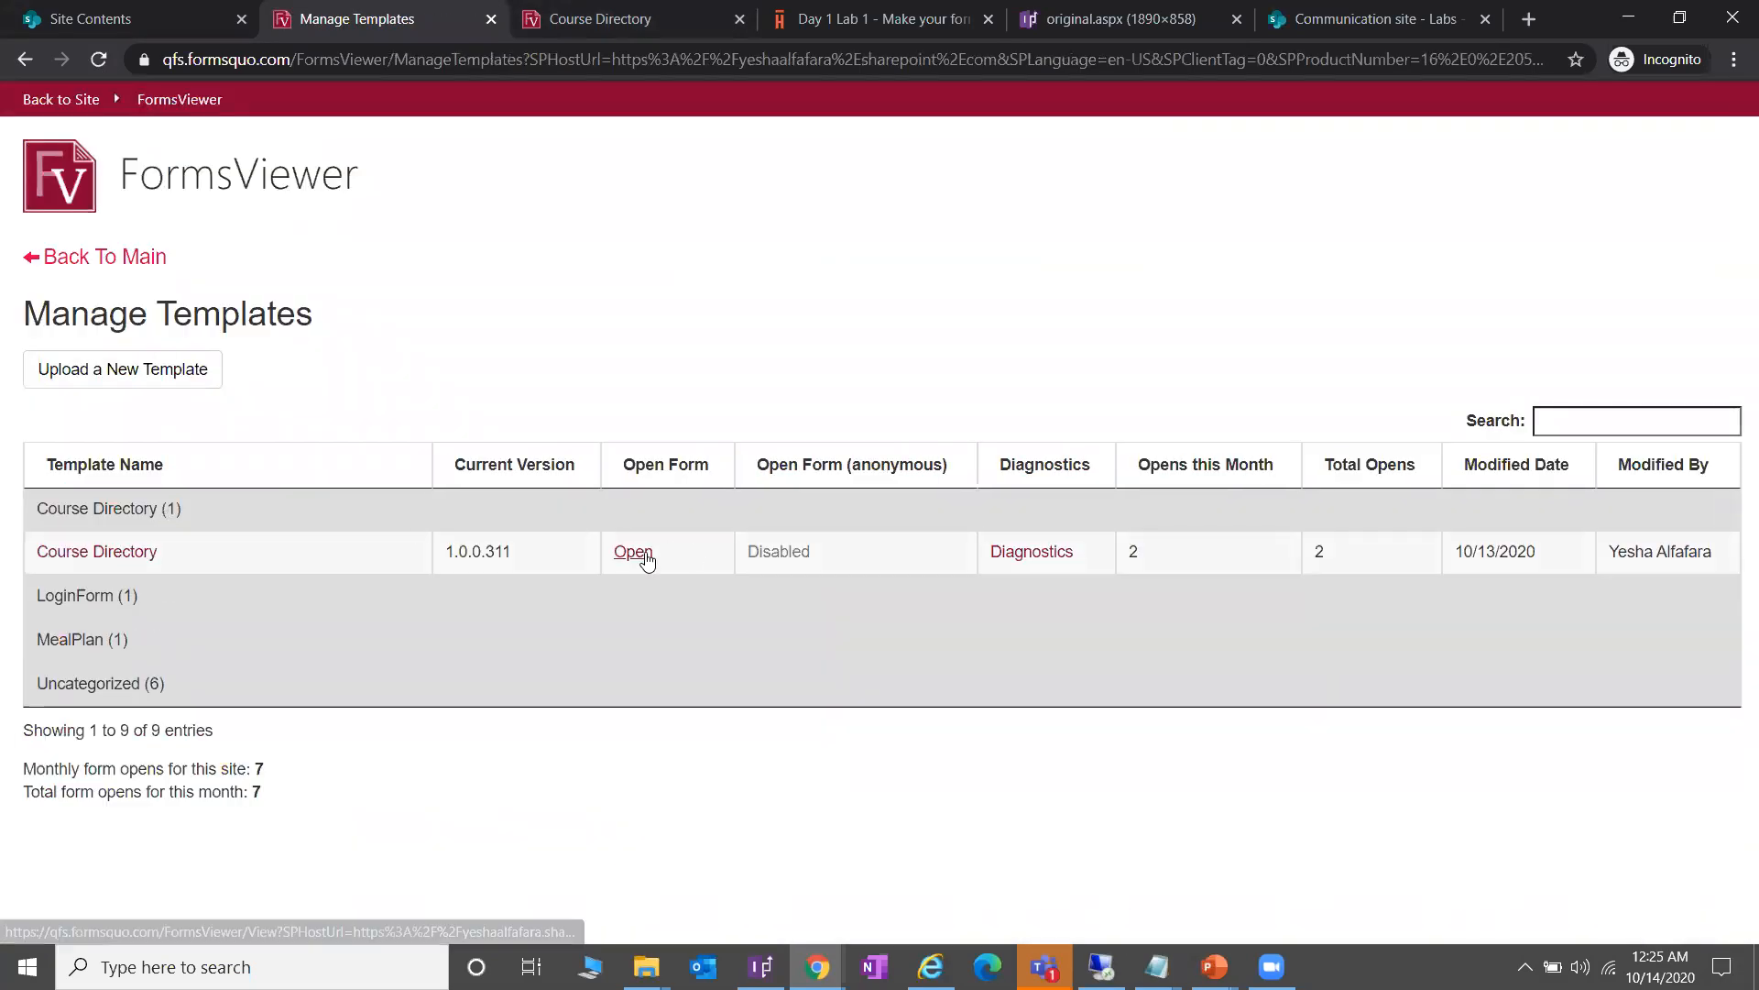
left_click(640, 553)
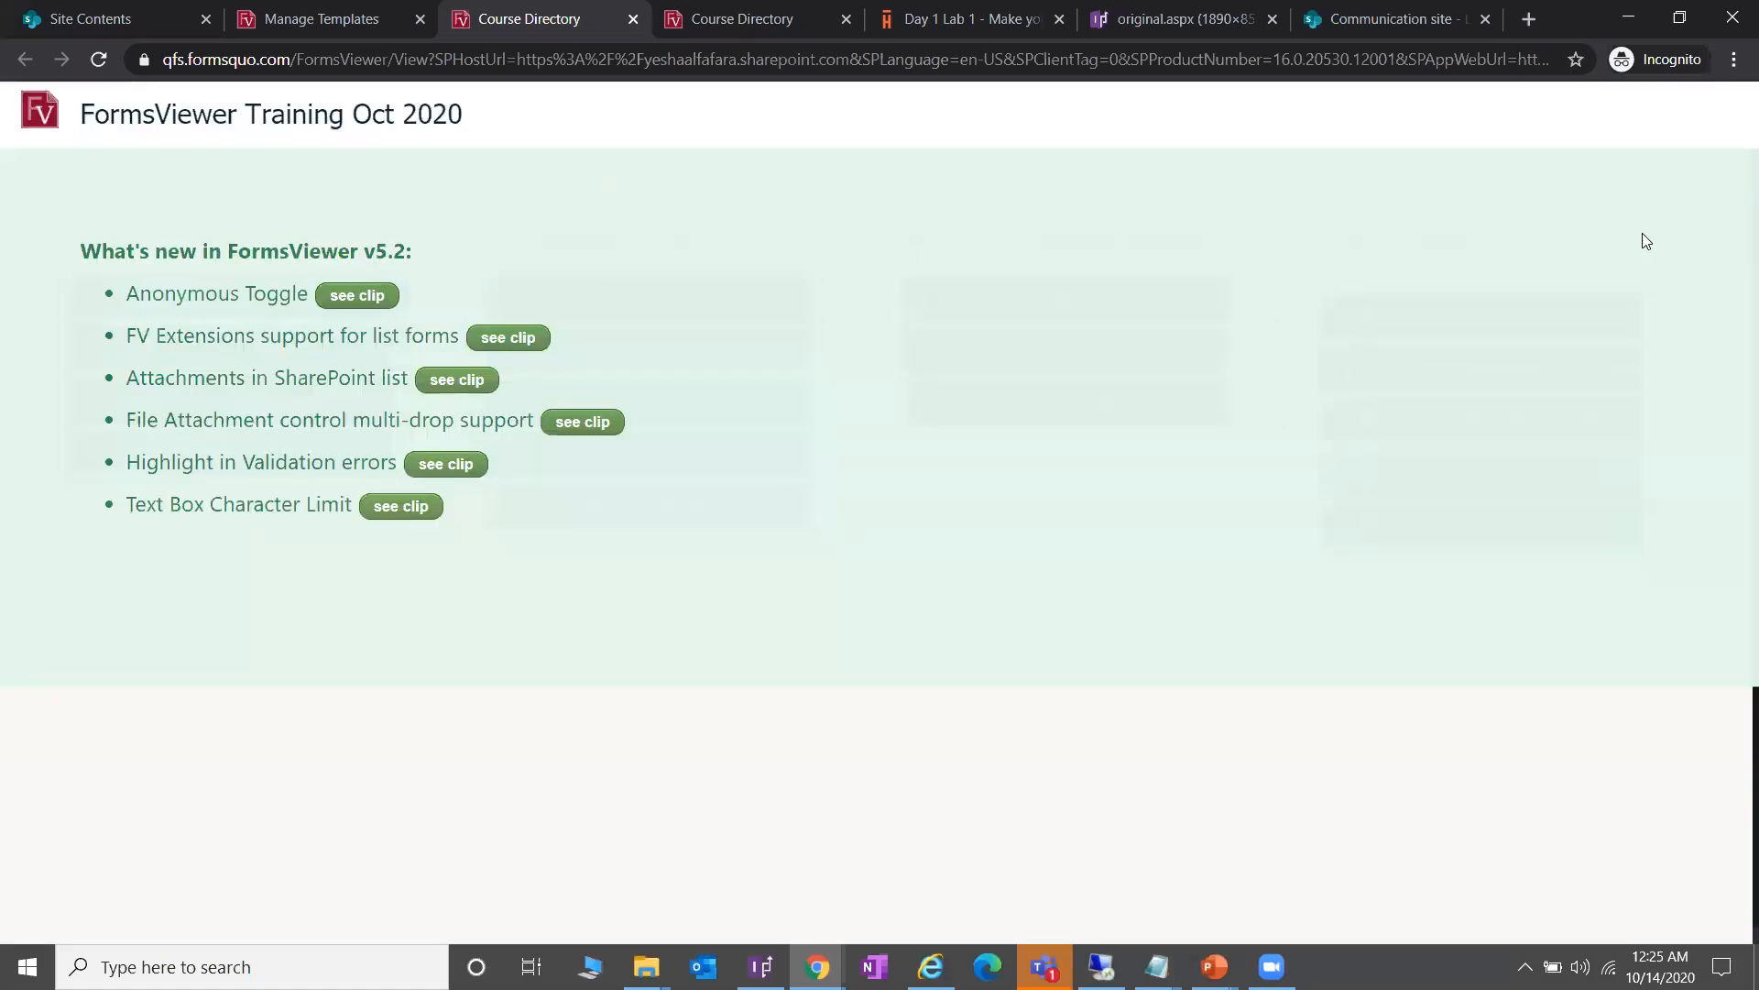
left_click(378, 404)
left_click(265, 309)
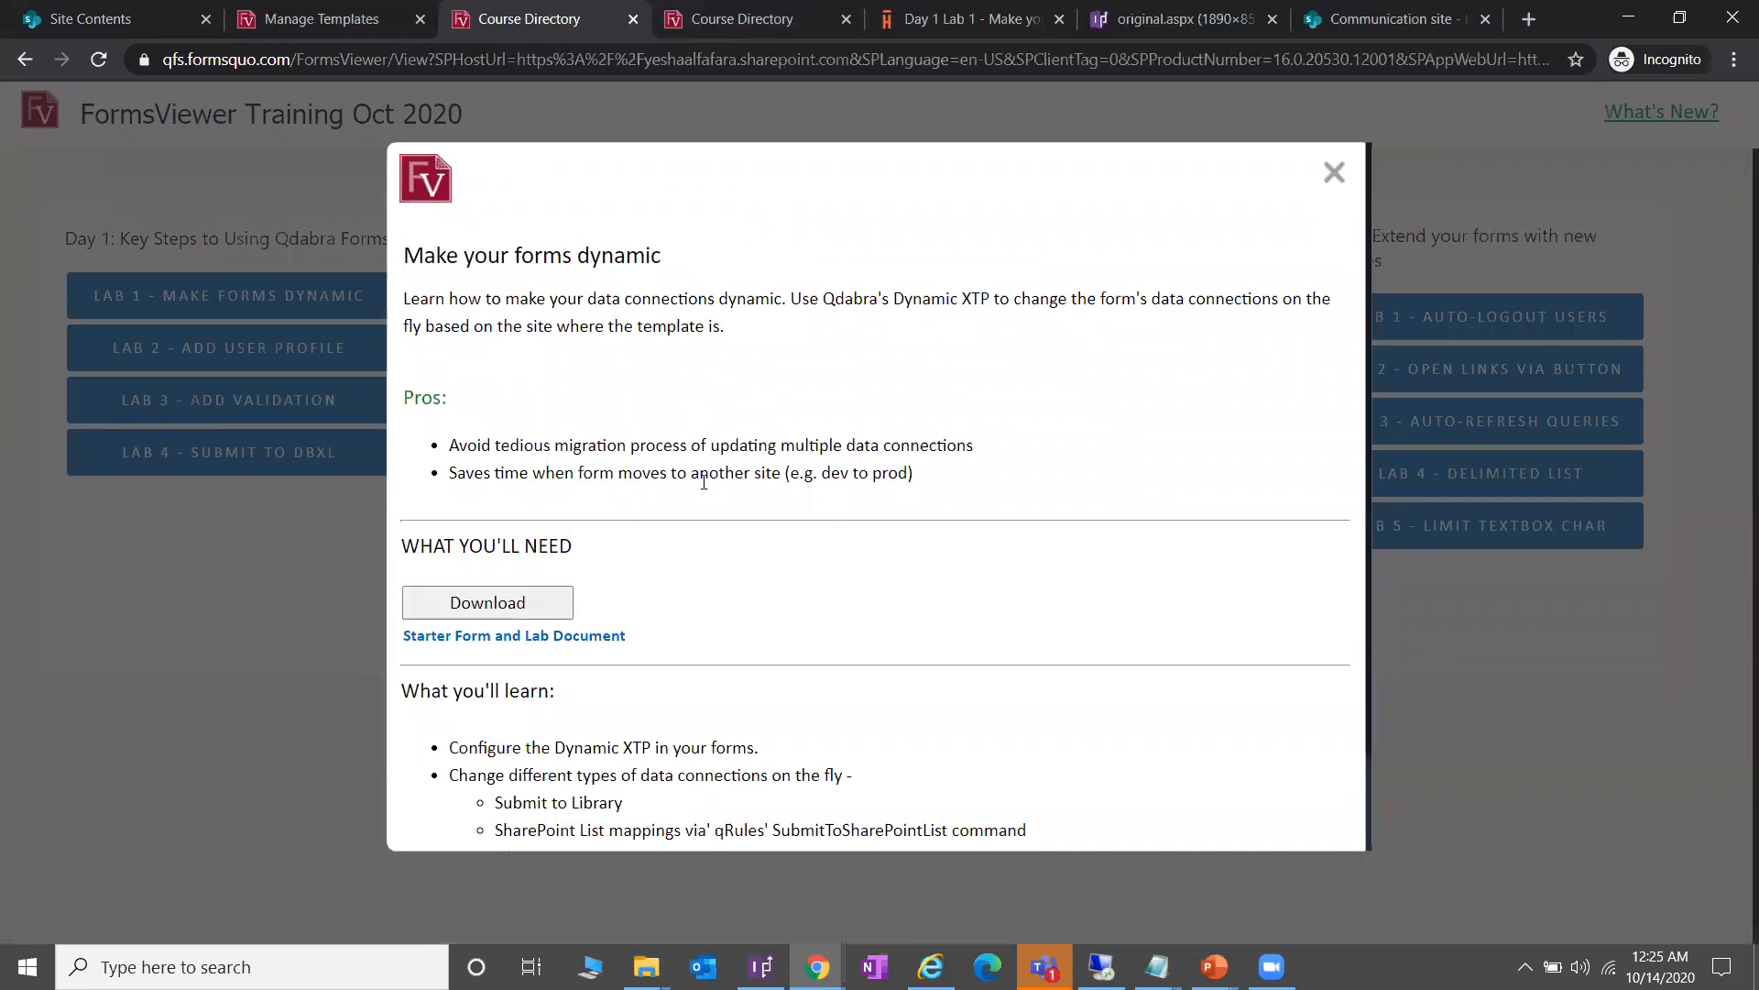
scroll(805, 525, "down", 2)
scroll(550, 314, "up", 2)
left_click(938, 120)
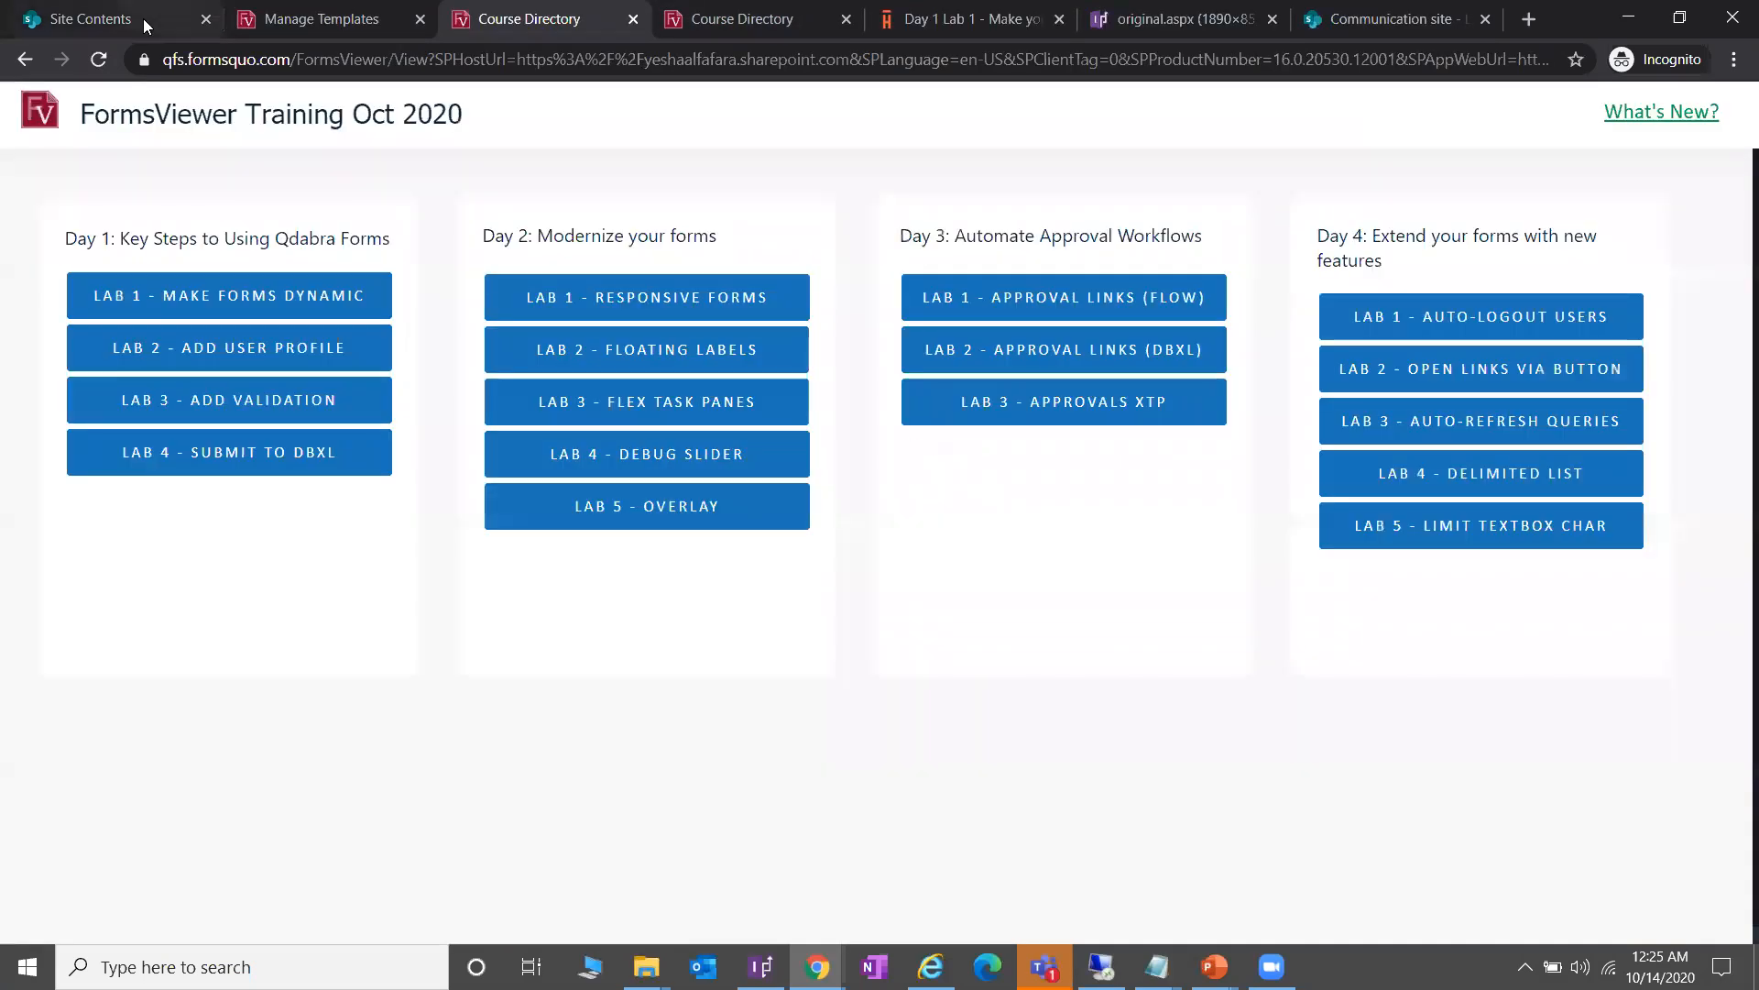
Step: Go back to the Manage Templates tab by way of the Site Contents tab
left_click(143, 18)
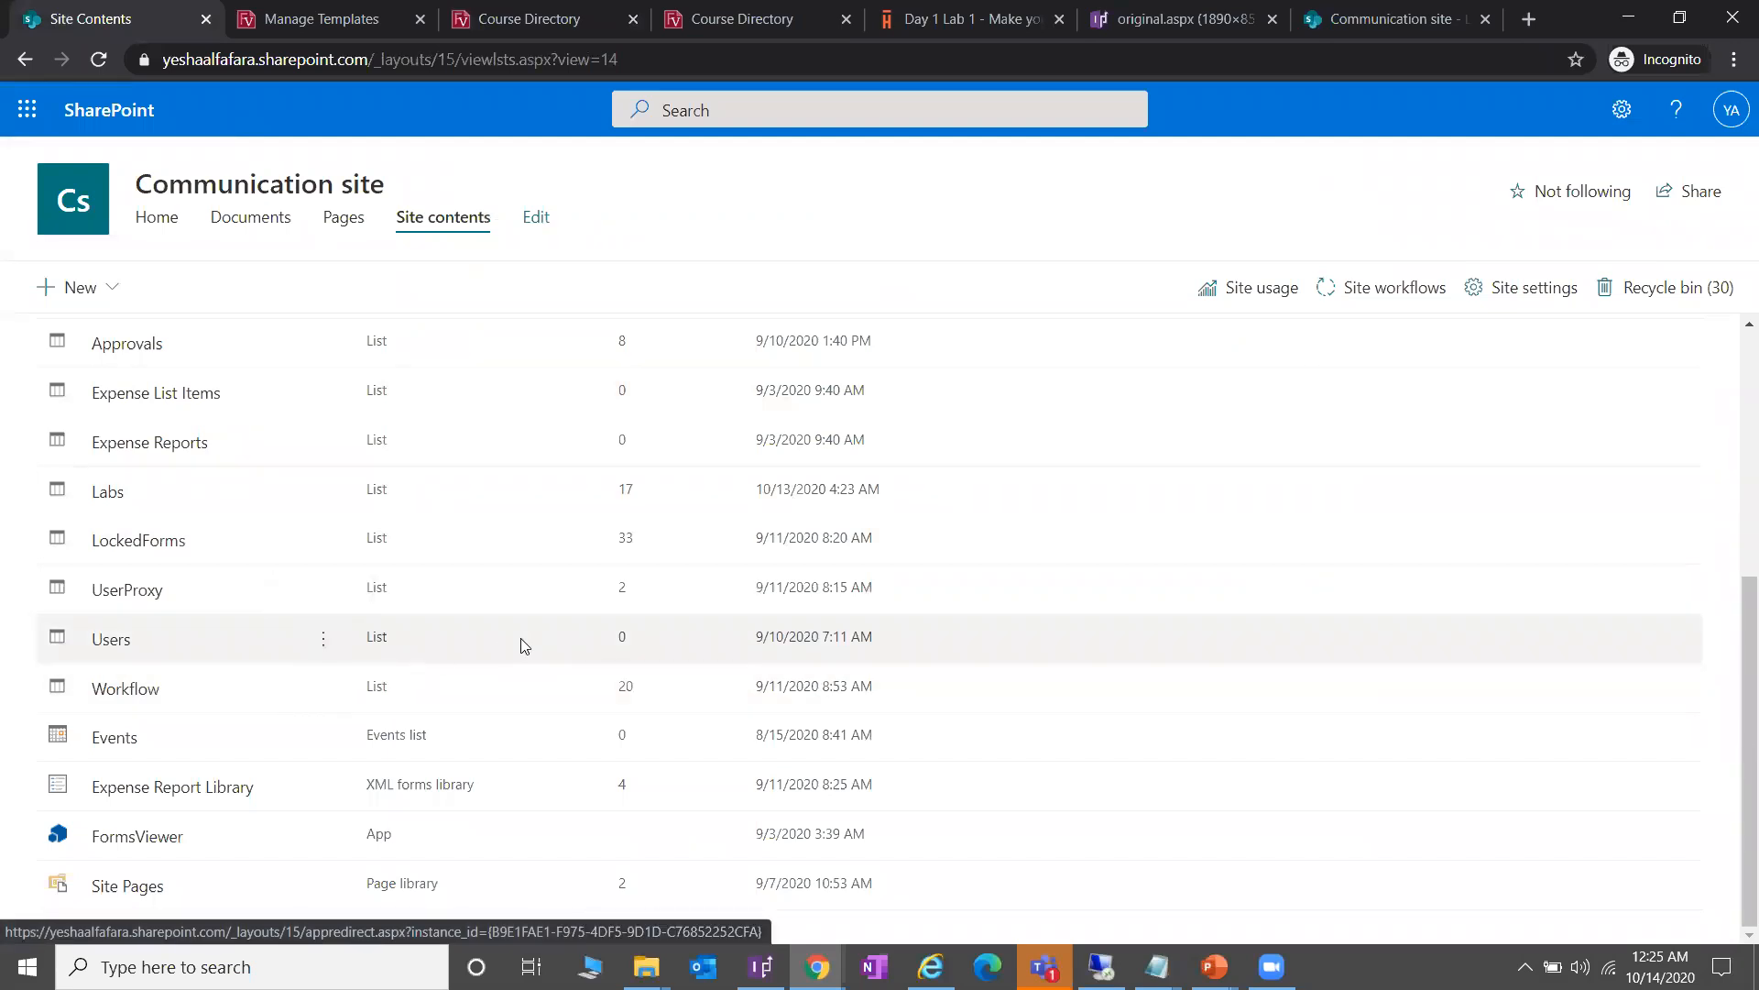
scroll(521, 638, "up", 5)
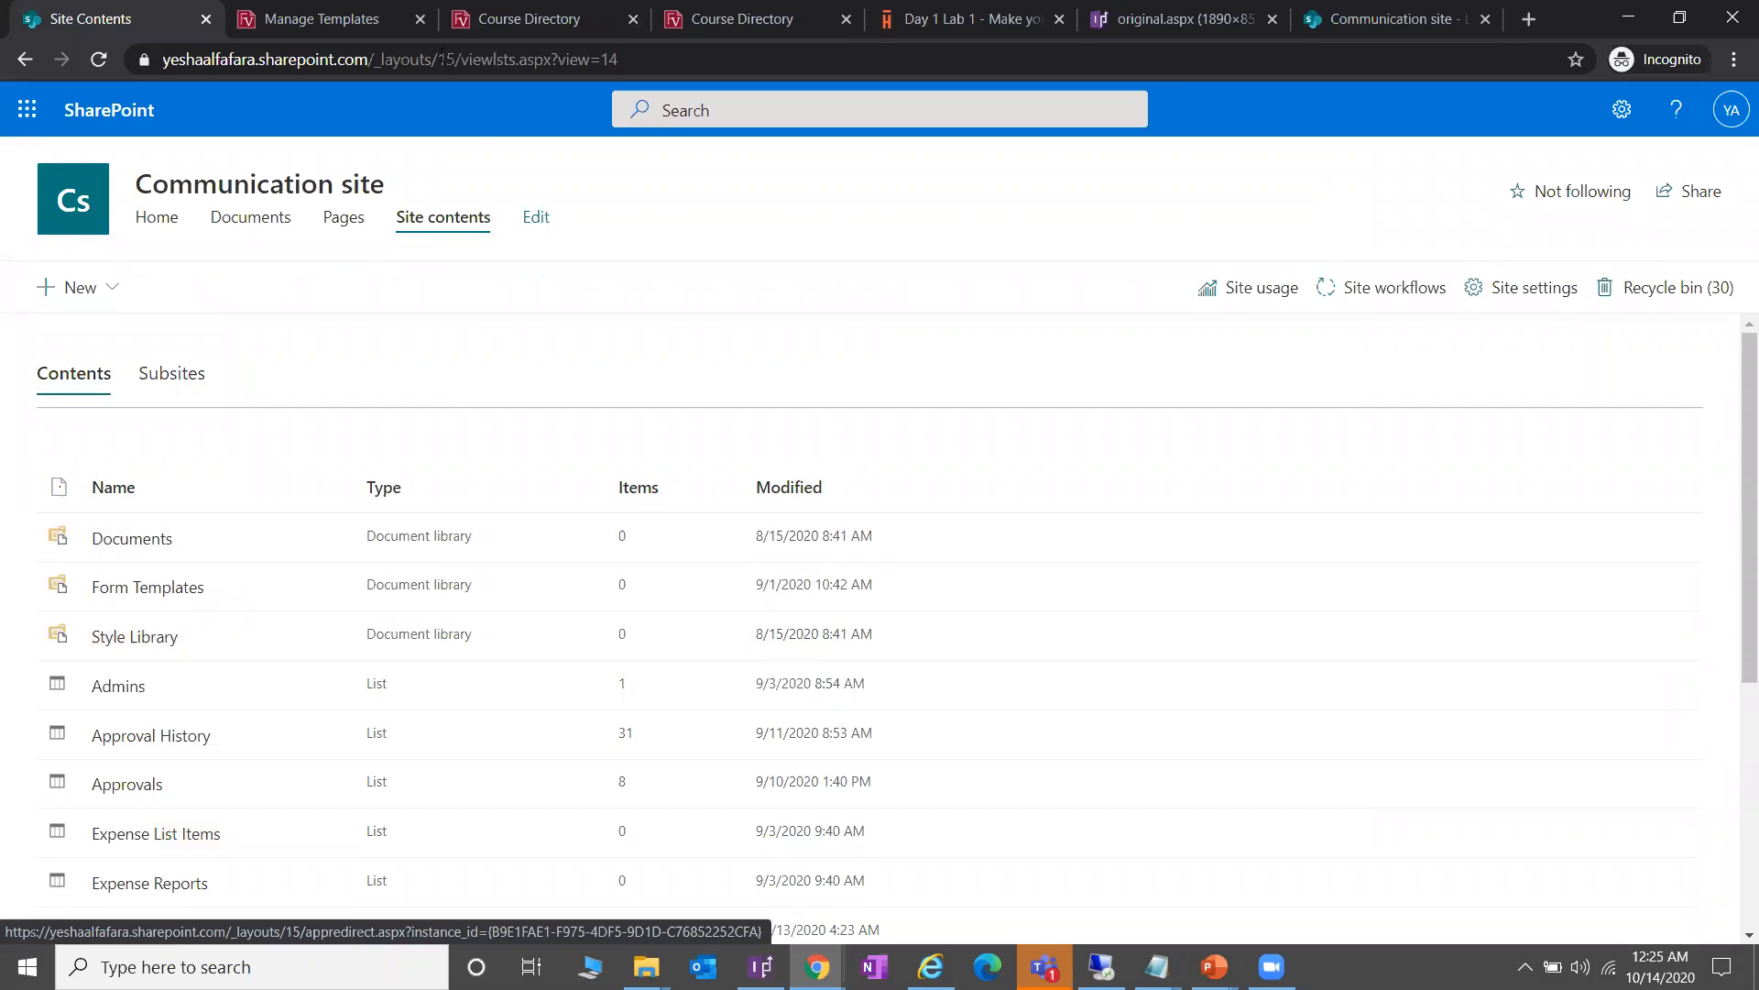
left_click(357, 22)
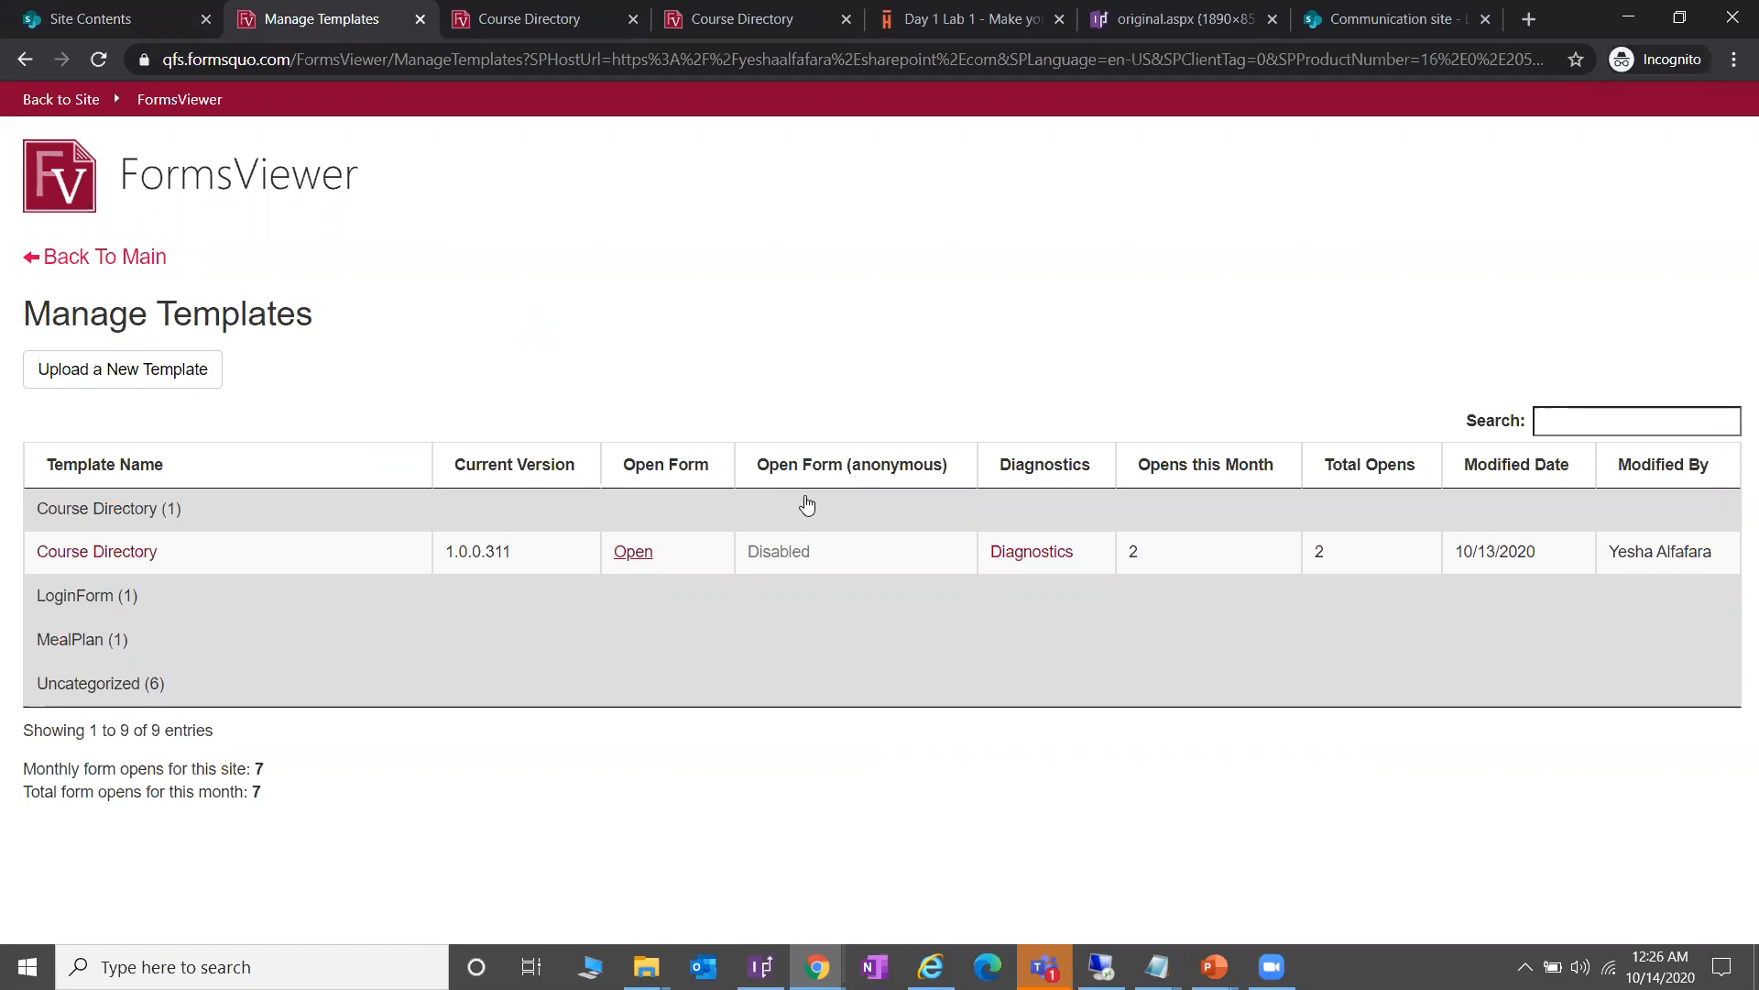
Step: Bring forward the other Chrome window showing the Course Directory two-factor login
left_click(1196, 20)
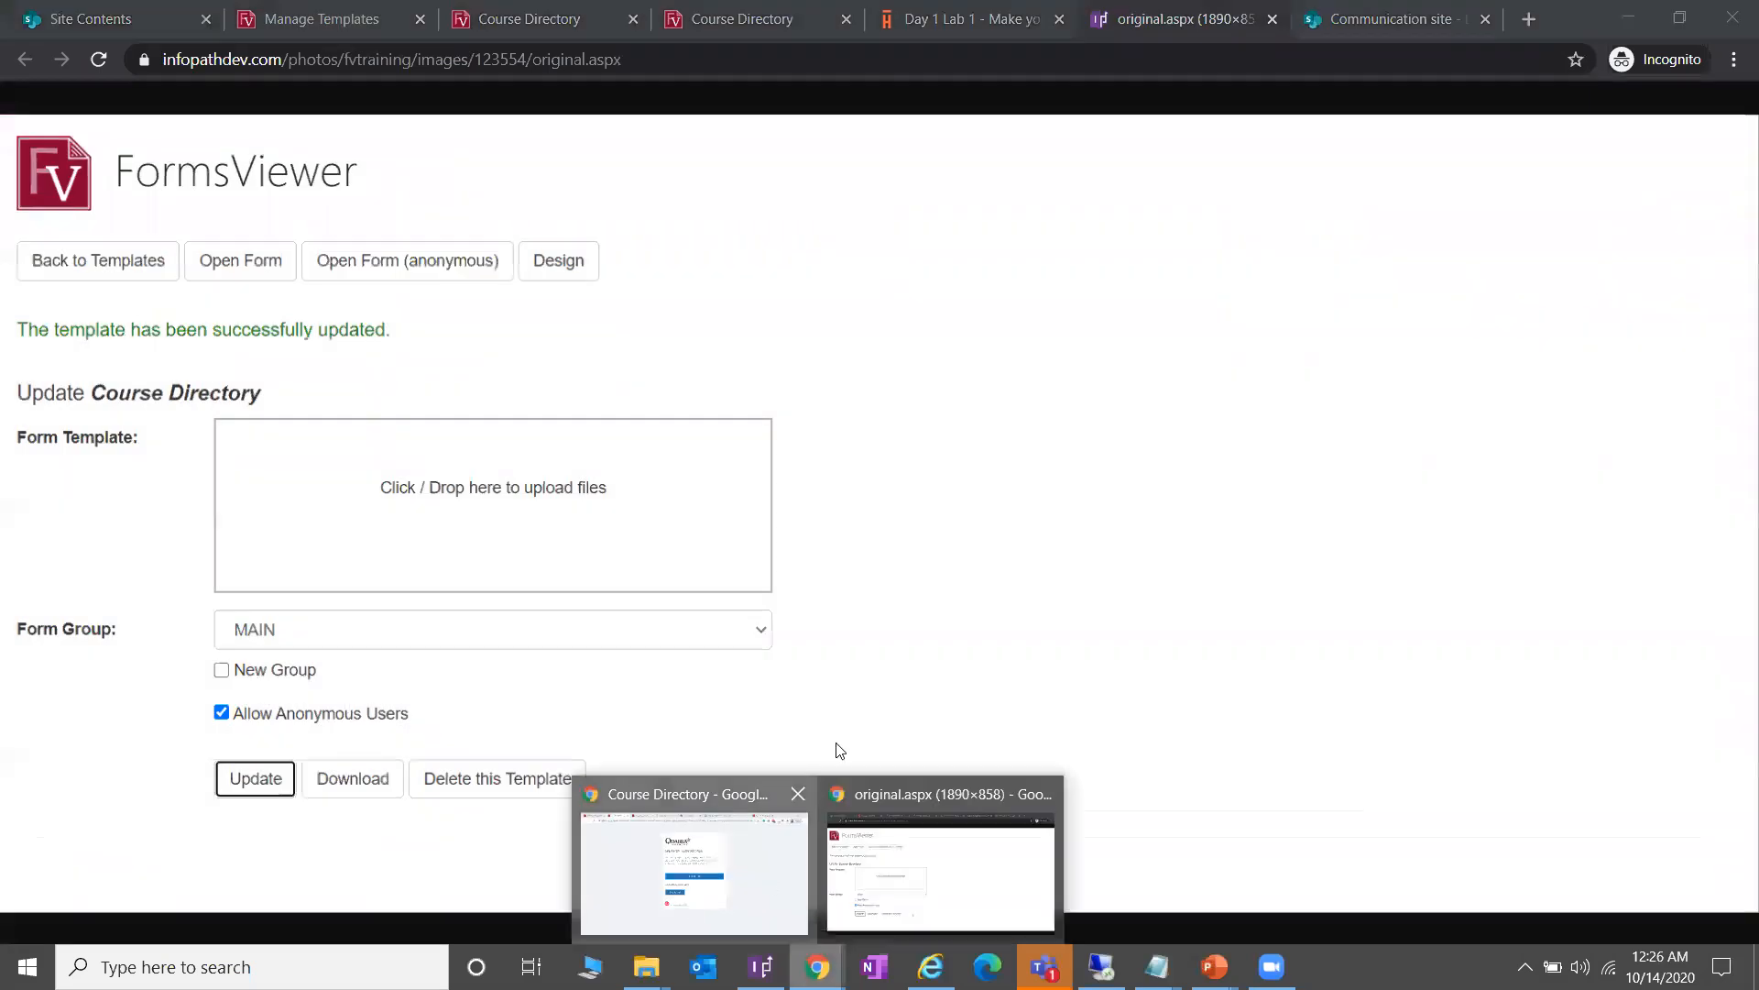
left_click(777, 857)
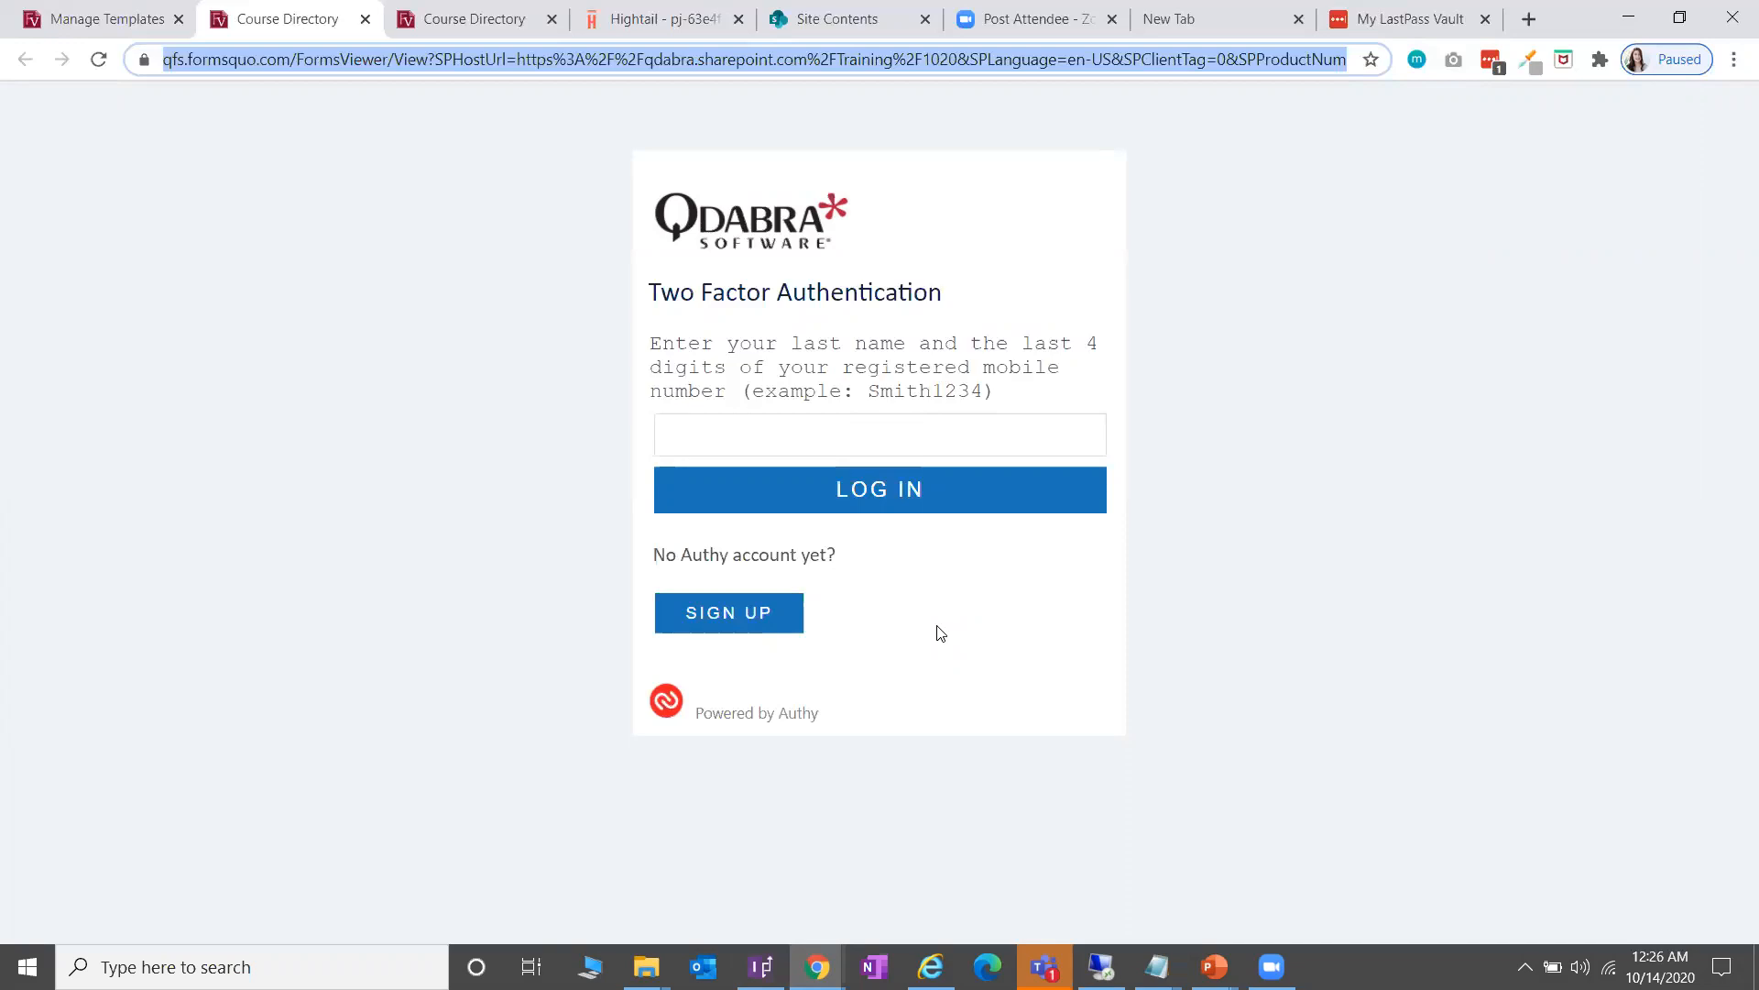
Step: Open the Day 1 Lab 1 space on the Hightail page and look through it
left_click(596, 41)
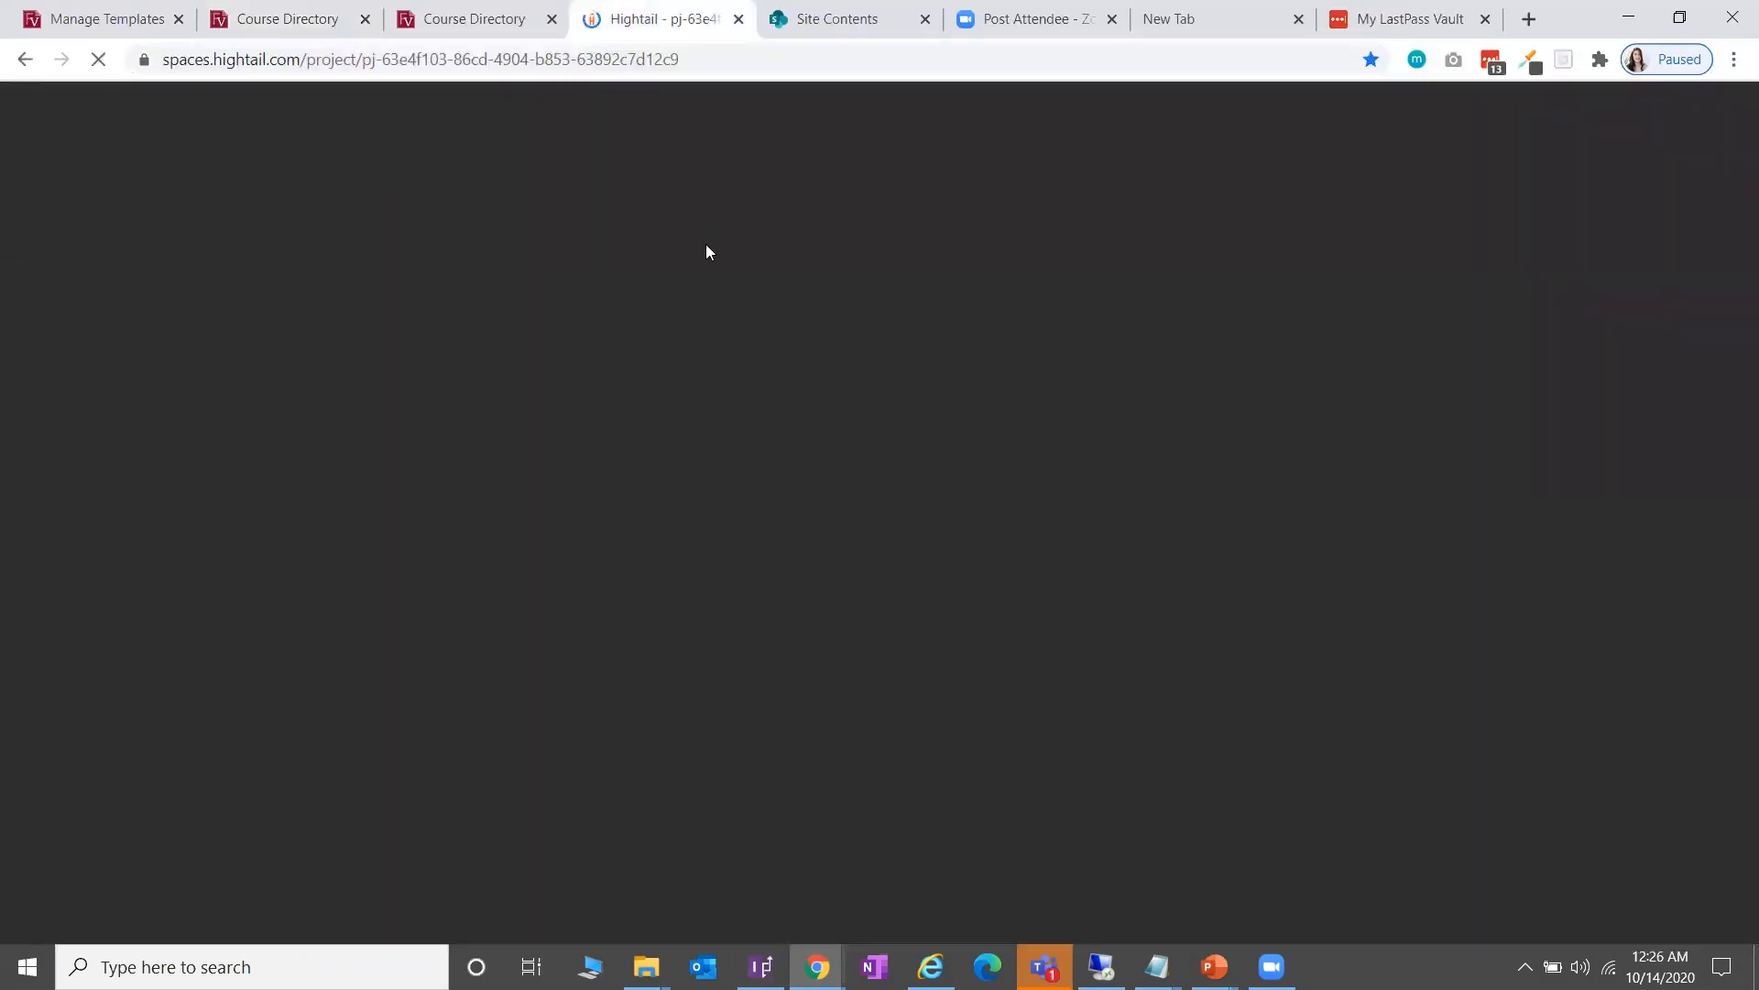
left_click(704, 570)
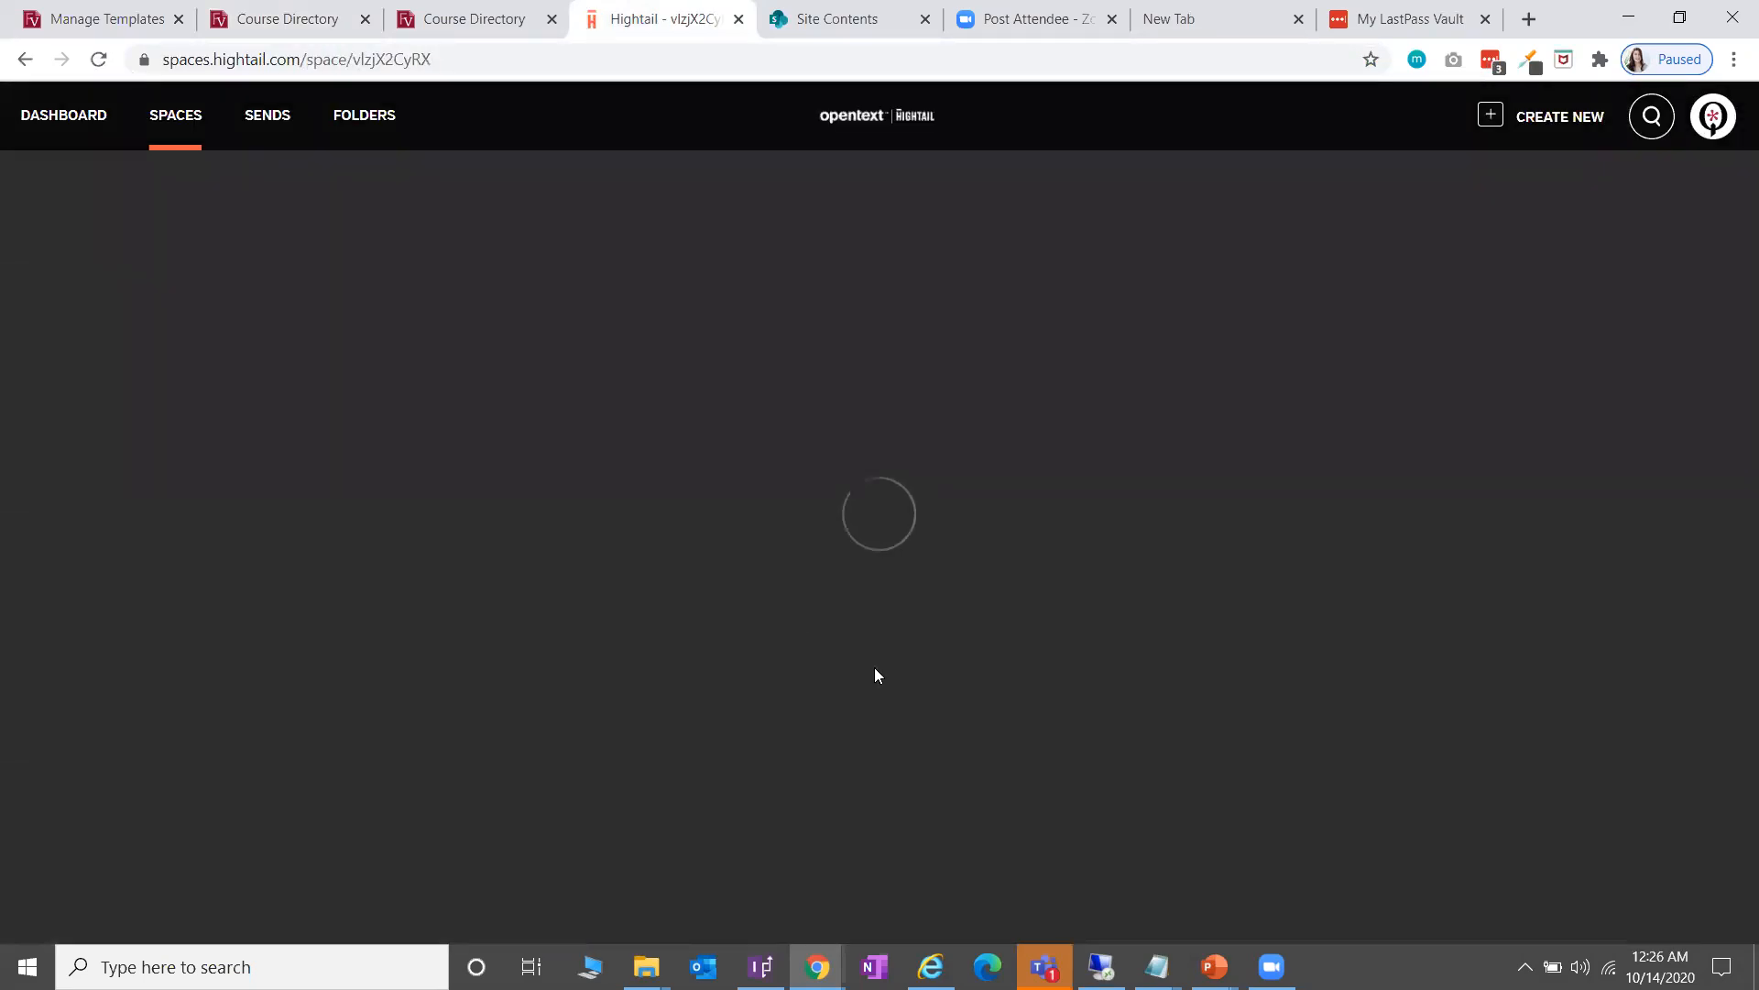
scroll(907, 703, "down", 2)
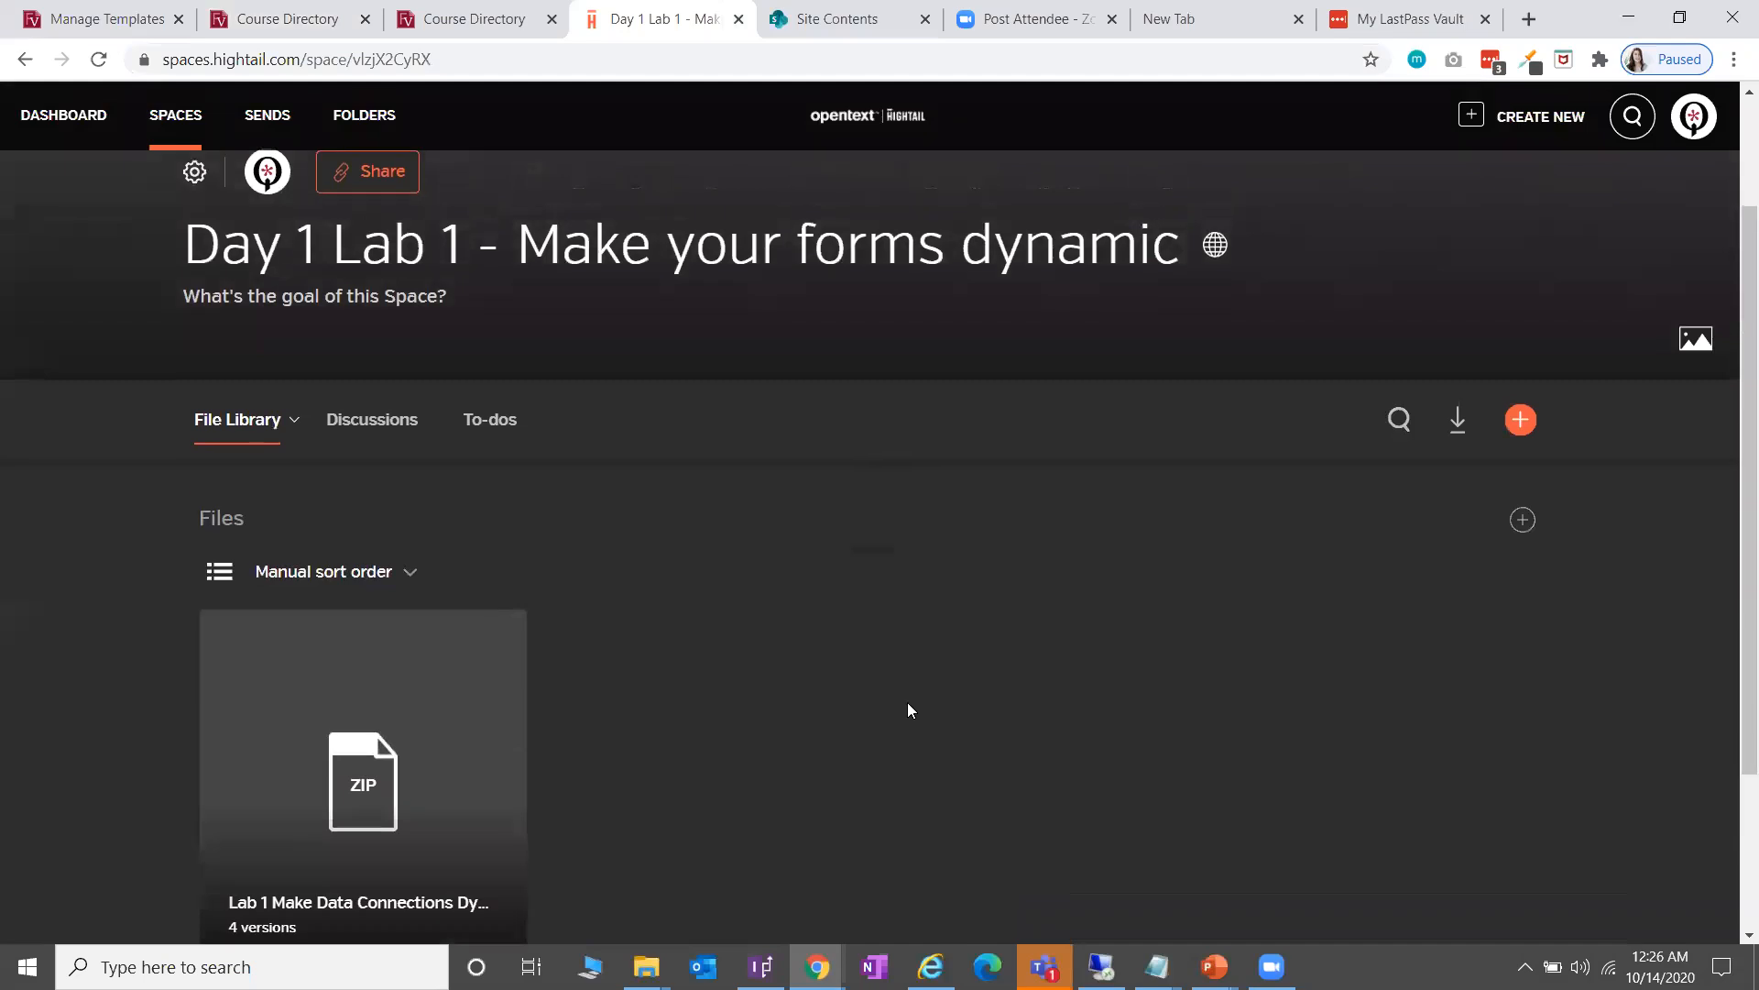
scroll(910, 703, "up", 1)
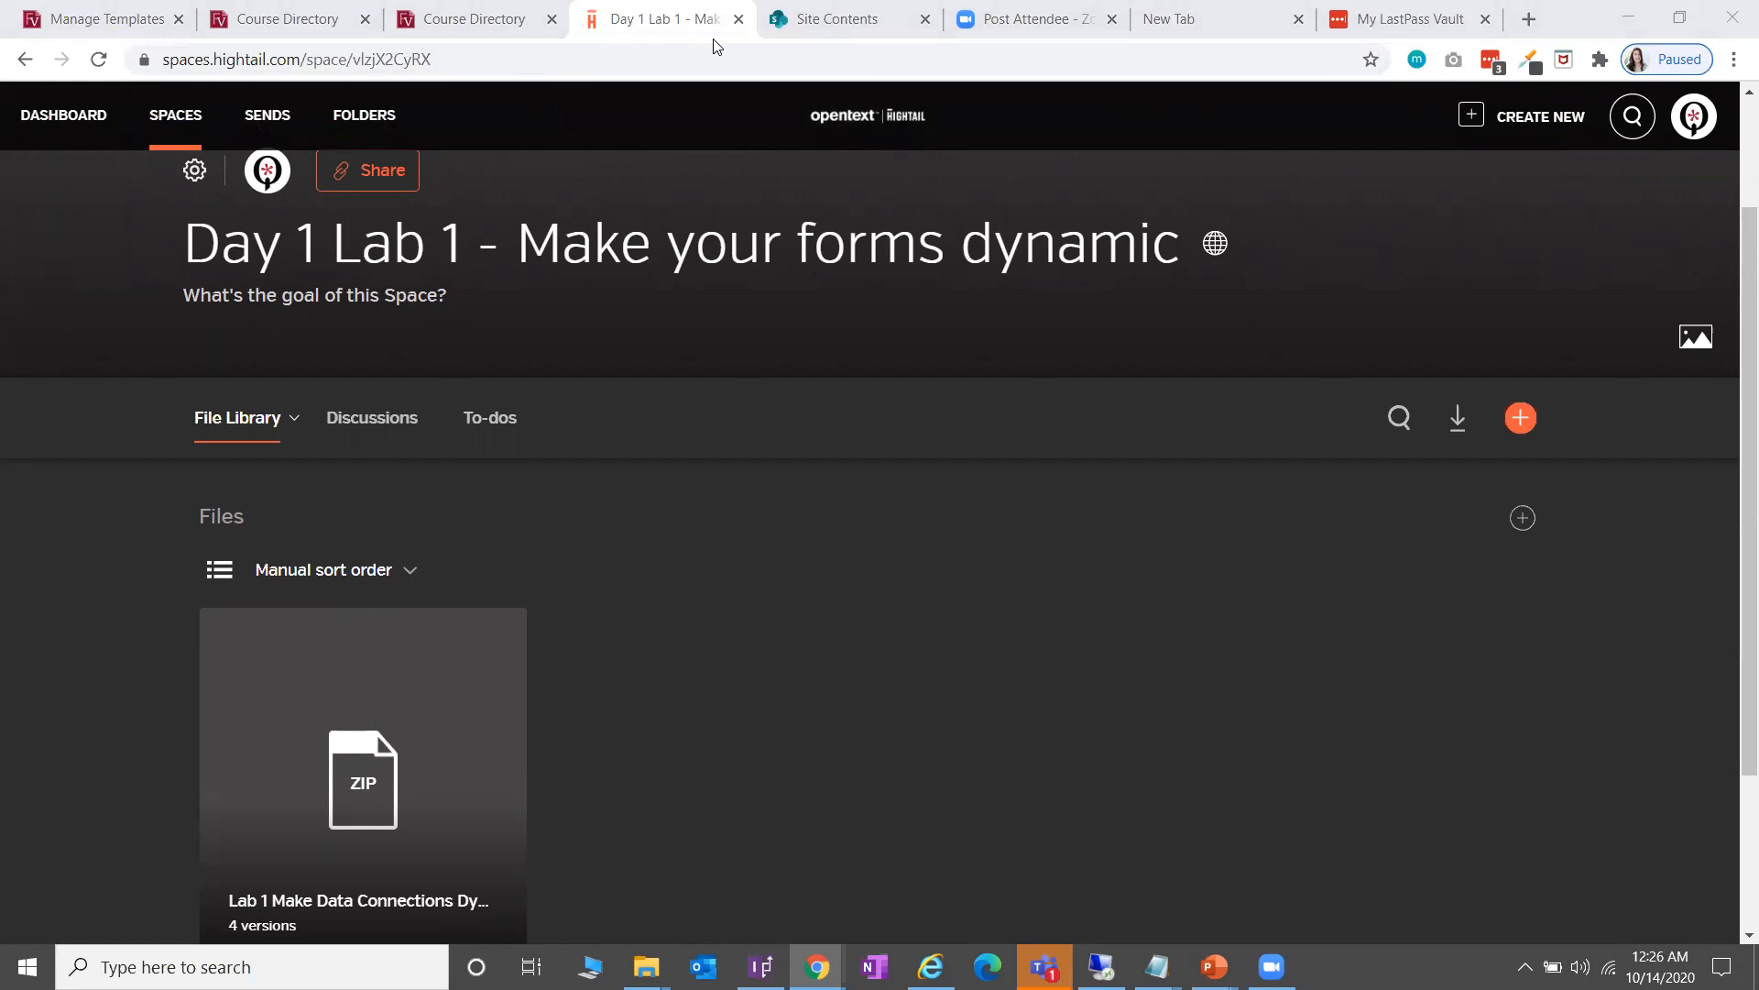
Step: Close the Day 1 Lab 1, extra Course Directory and Site Contents tabs
key("ctrl+shift+Page_Up")
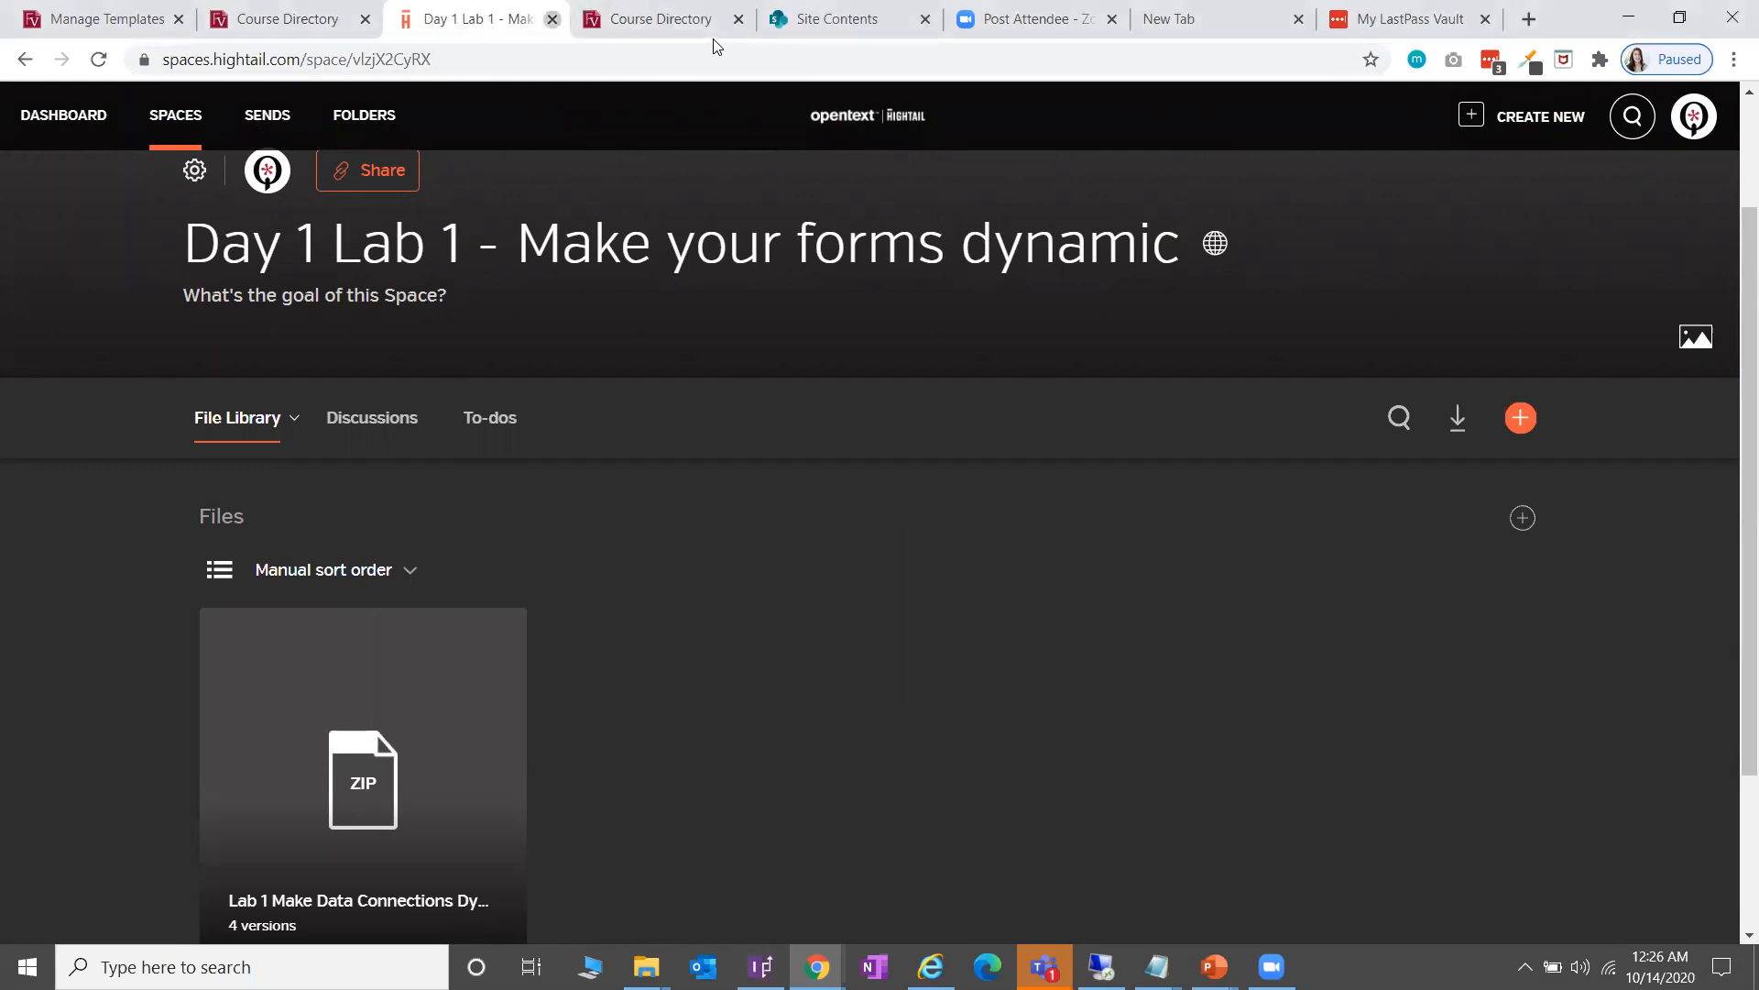
key("ctrl+w")
key("ctrl+w")
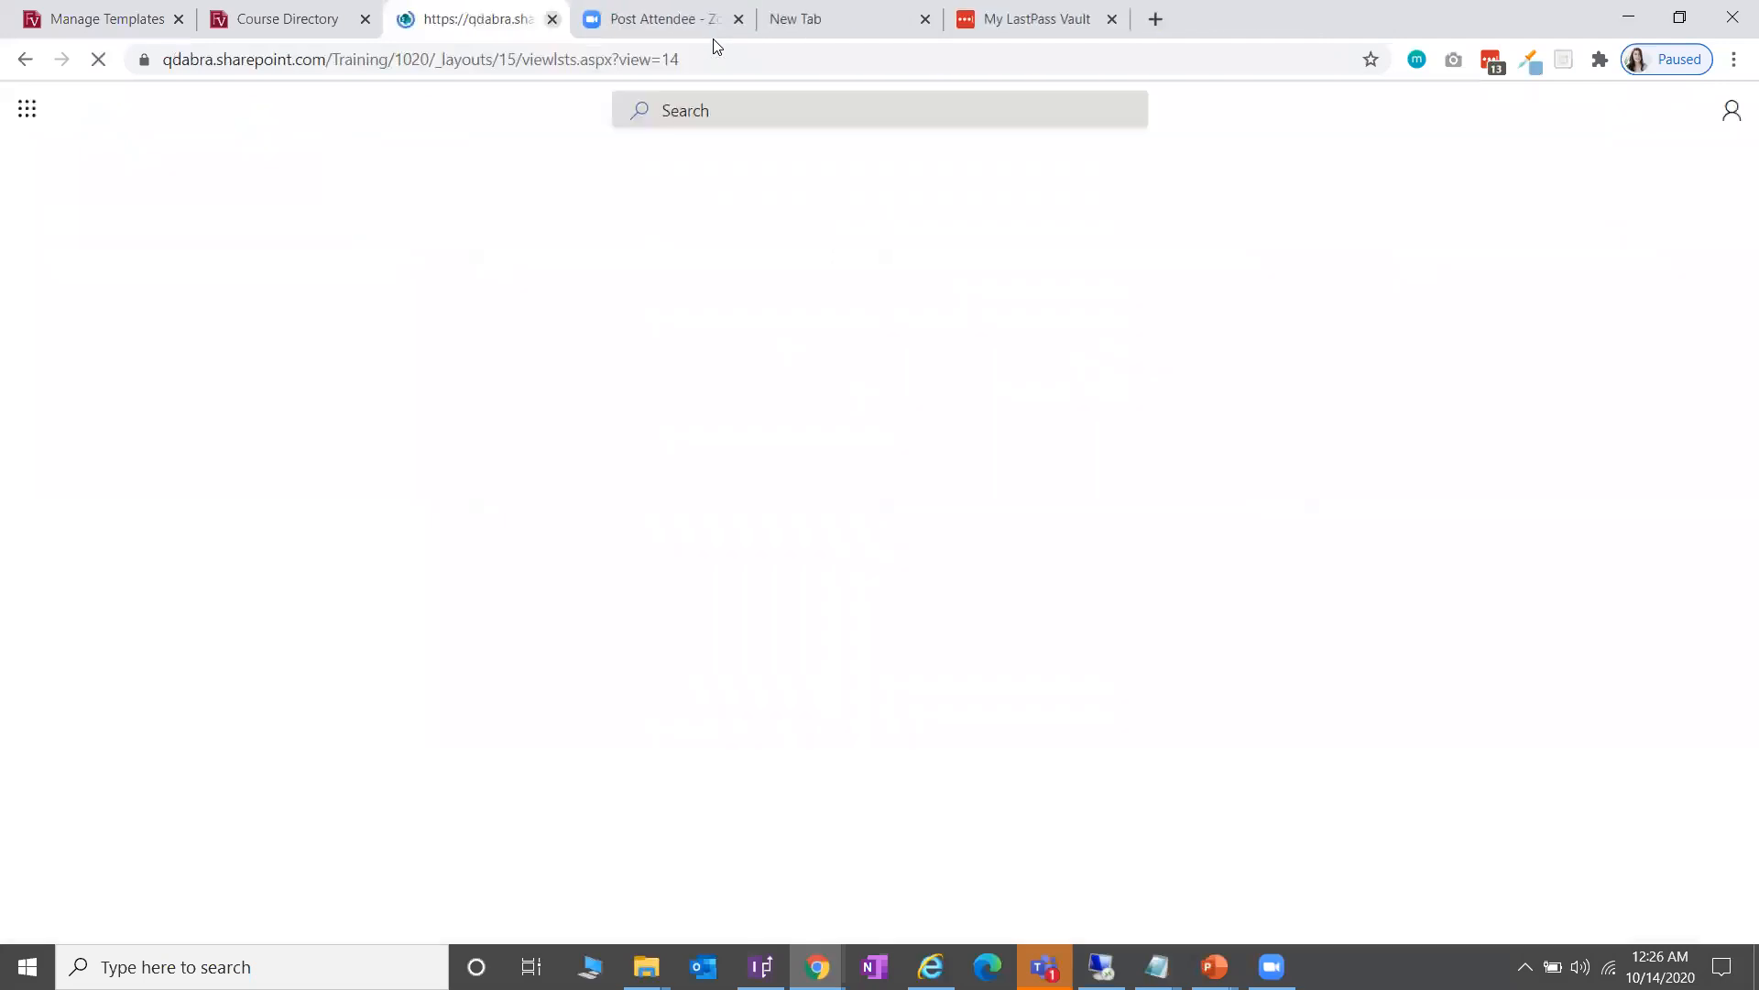
key("ctrl+w")
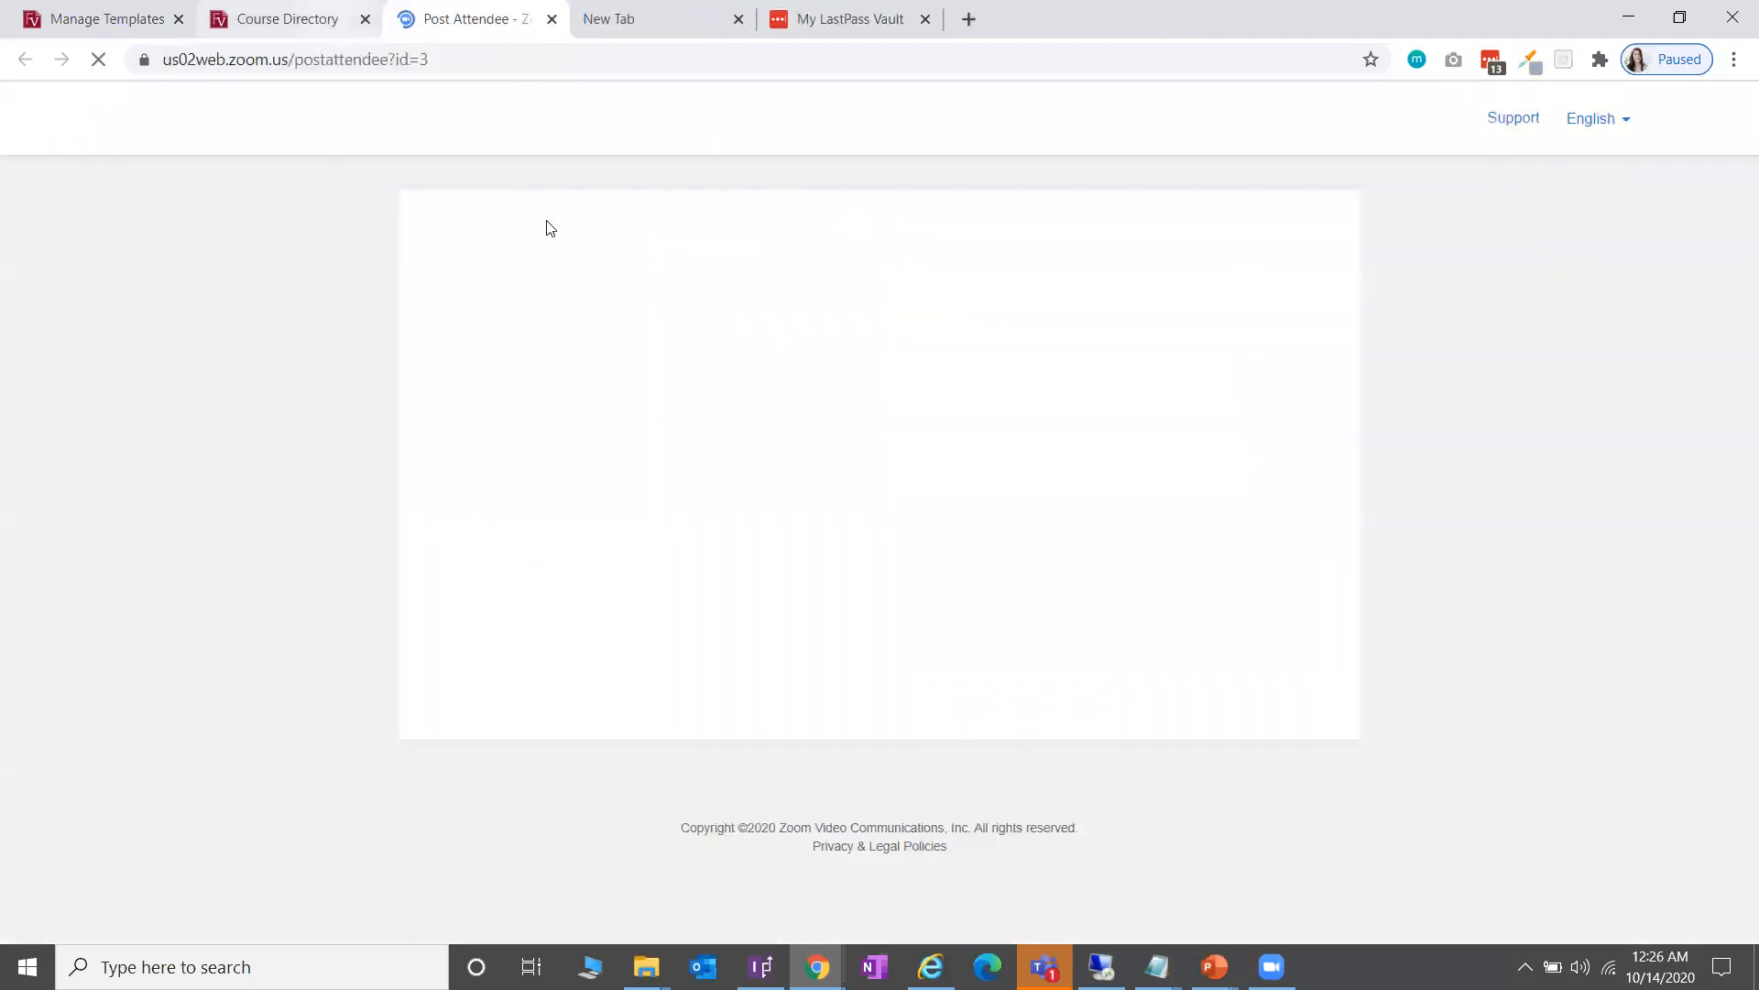
key("ctrl+Page_Up")
key("ctrl+Page_Up")
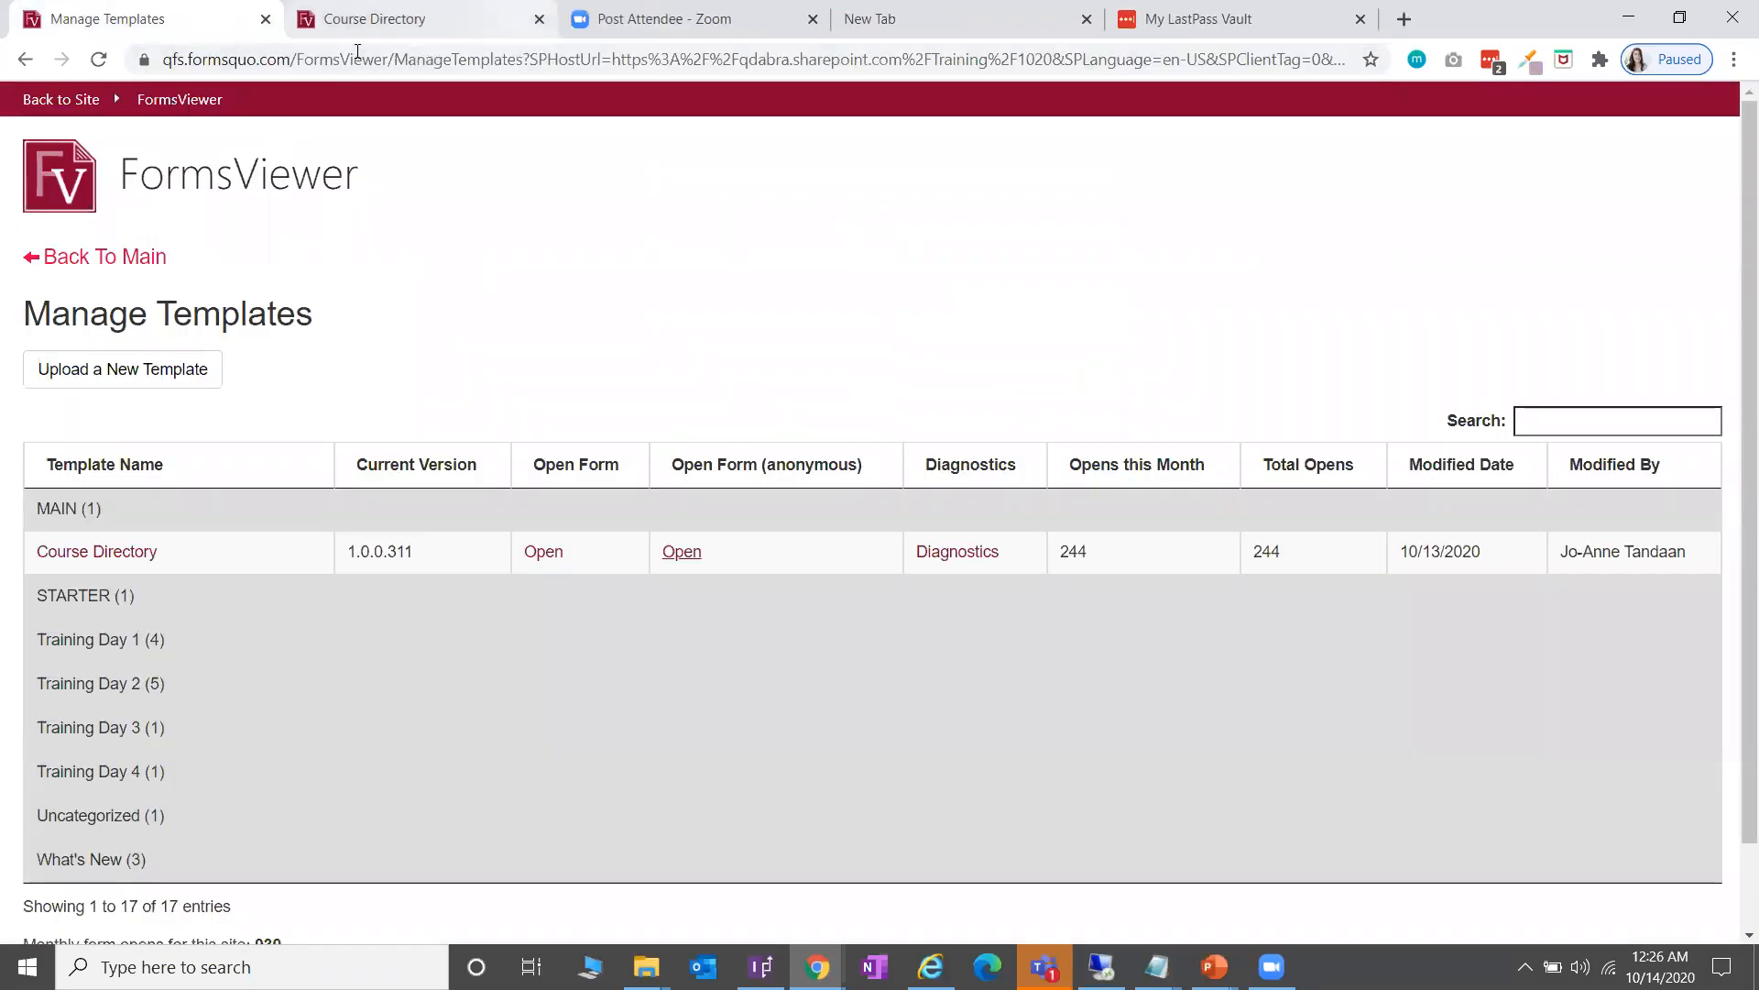
Step: Open Course Directory anonymously, then open the Lab 1 - DynamicDCs End template from Training Day 1
left_click(540, 18)
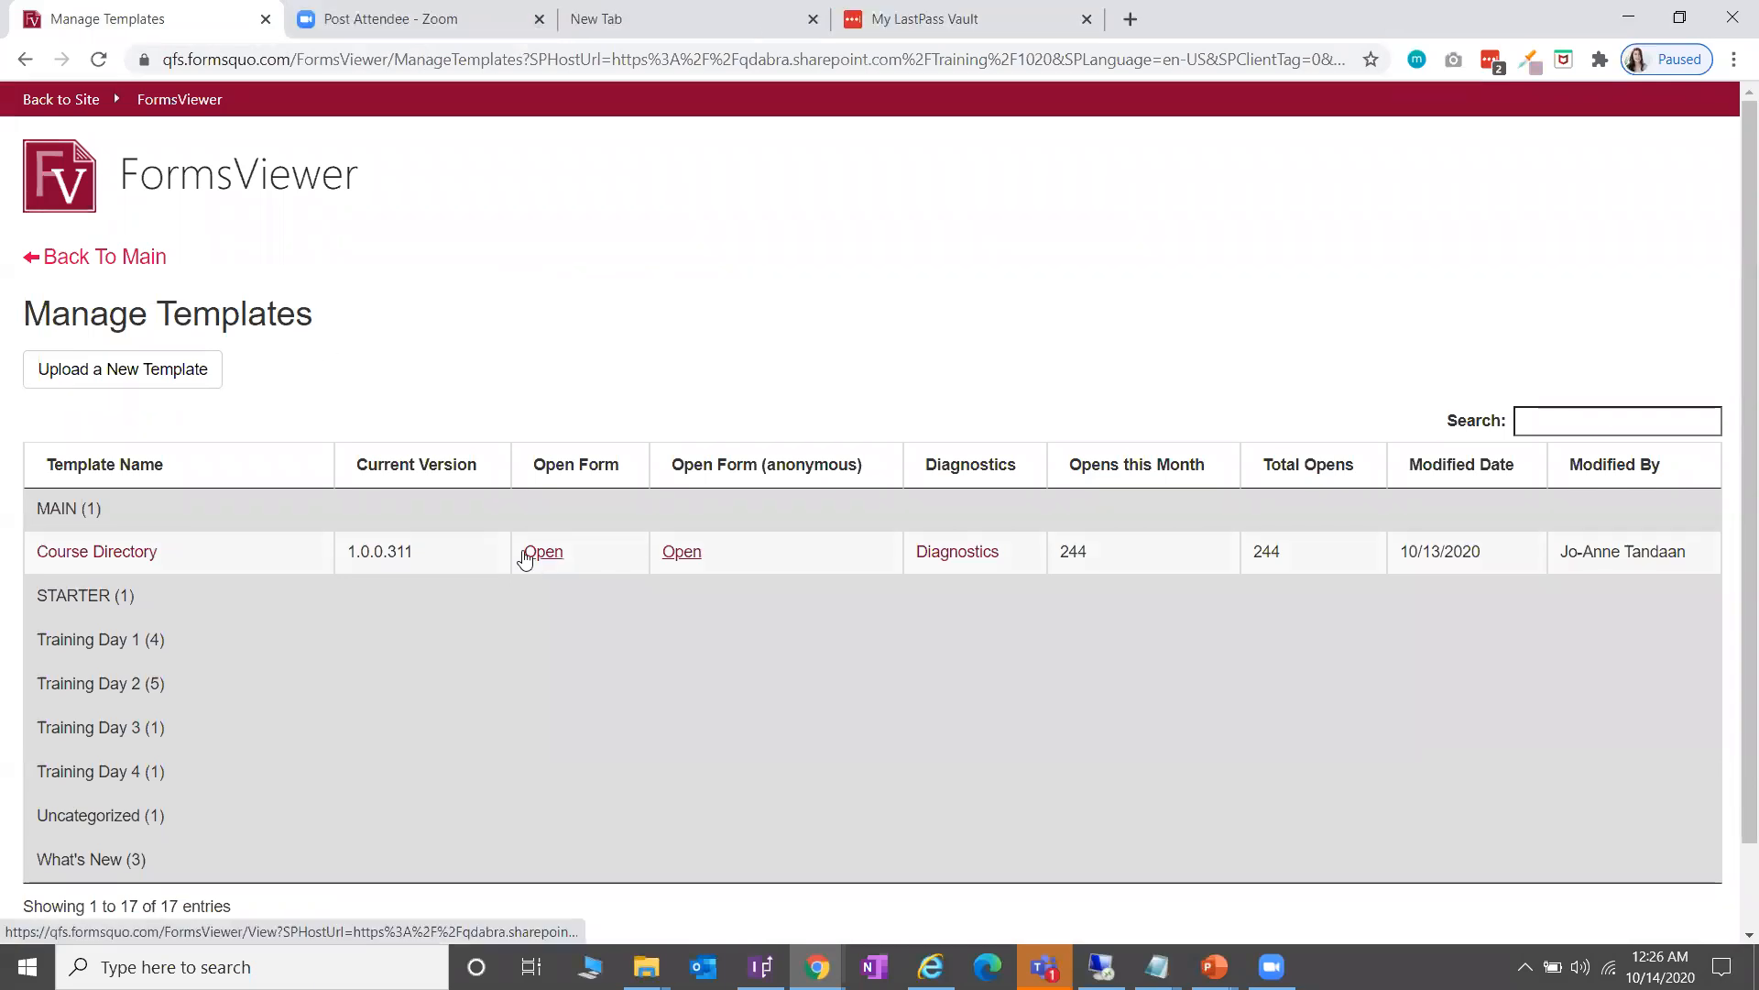
left_click(685, 554)
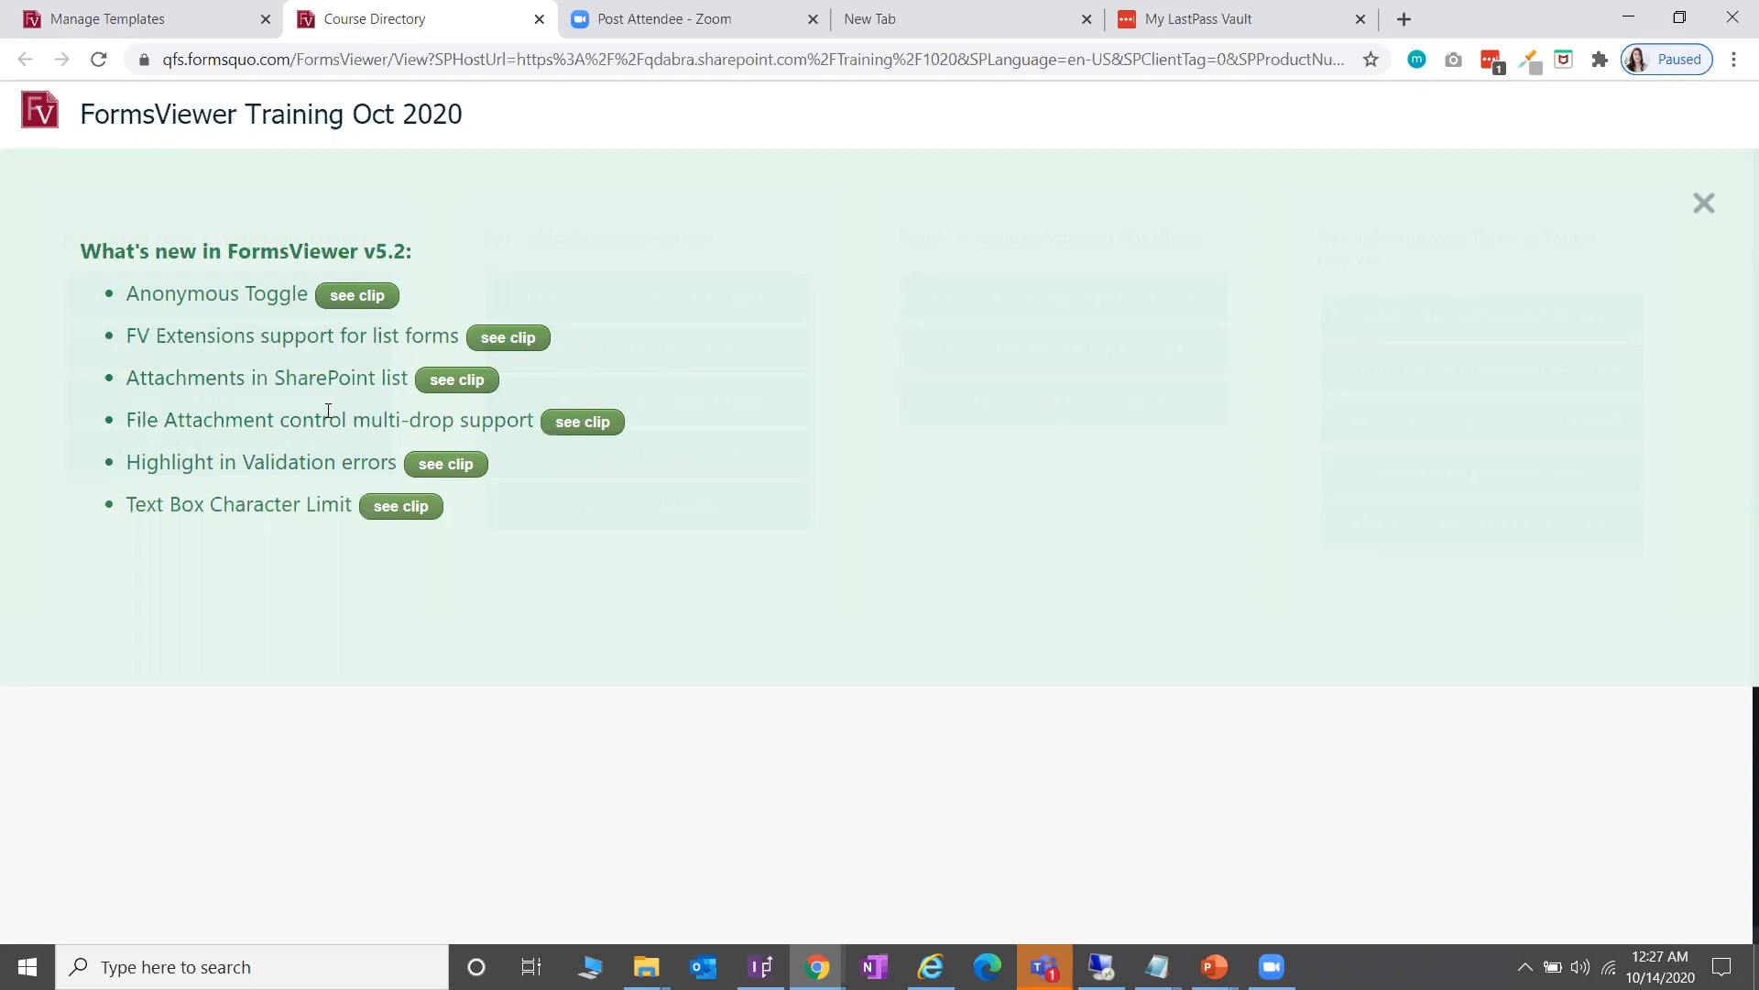
left_click(177, 25)
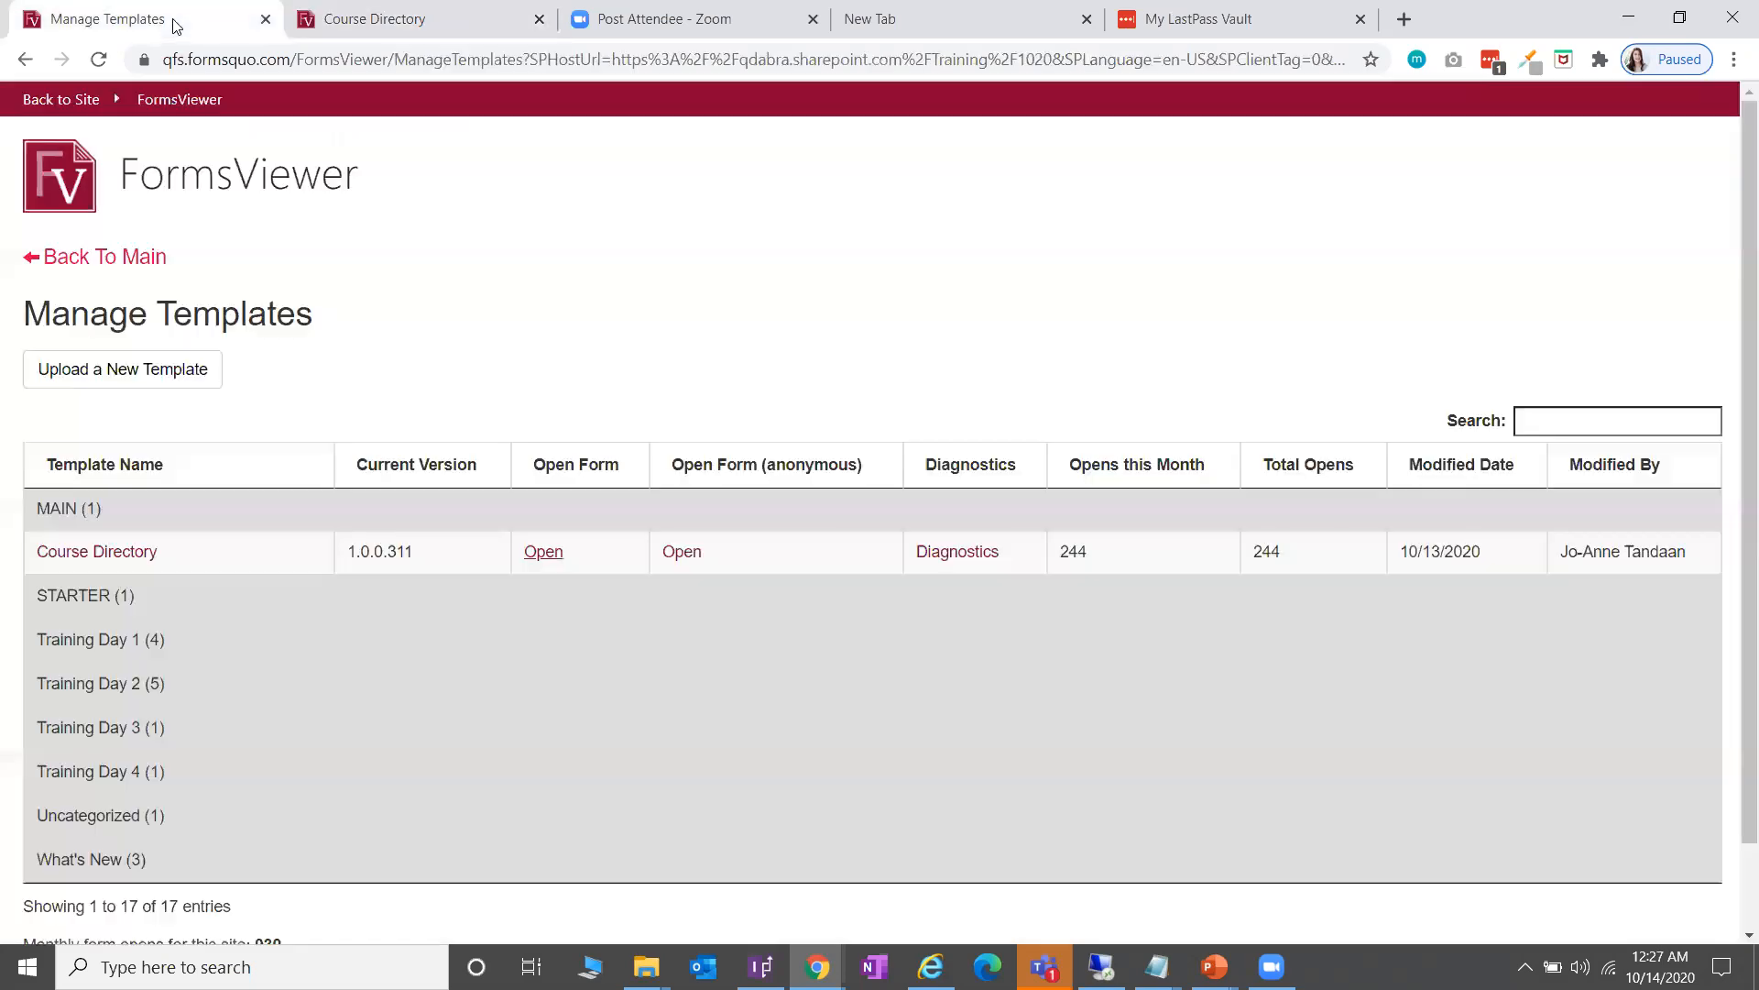
left_click(146, 641)
left_click(158, 684)
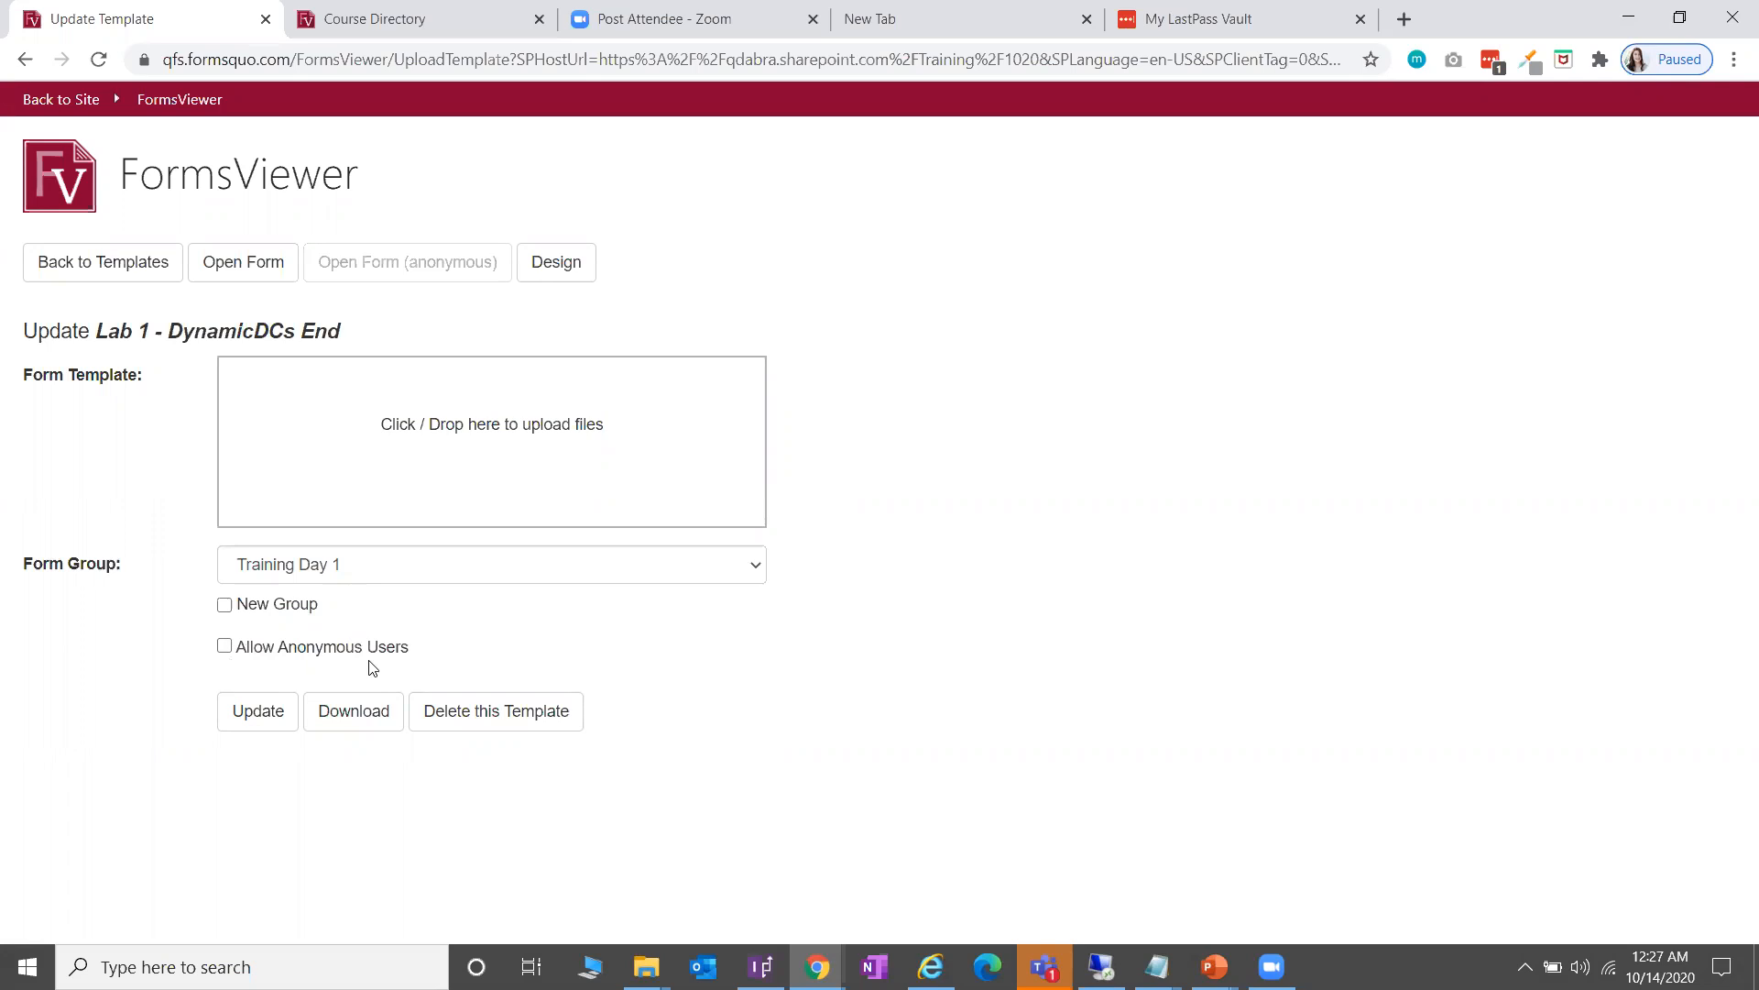
Step: Allow anonymous users on the Lab 1 template, save, and open the form anonymously
left_click(227, 648)
left_click(275, 724)
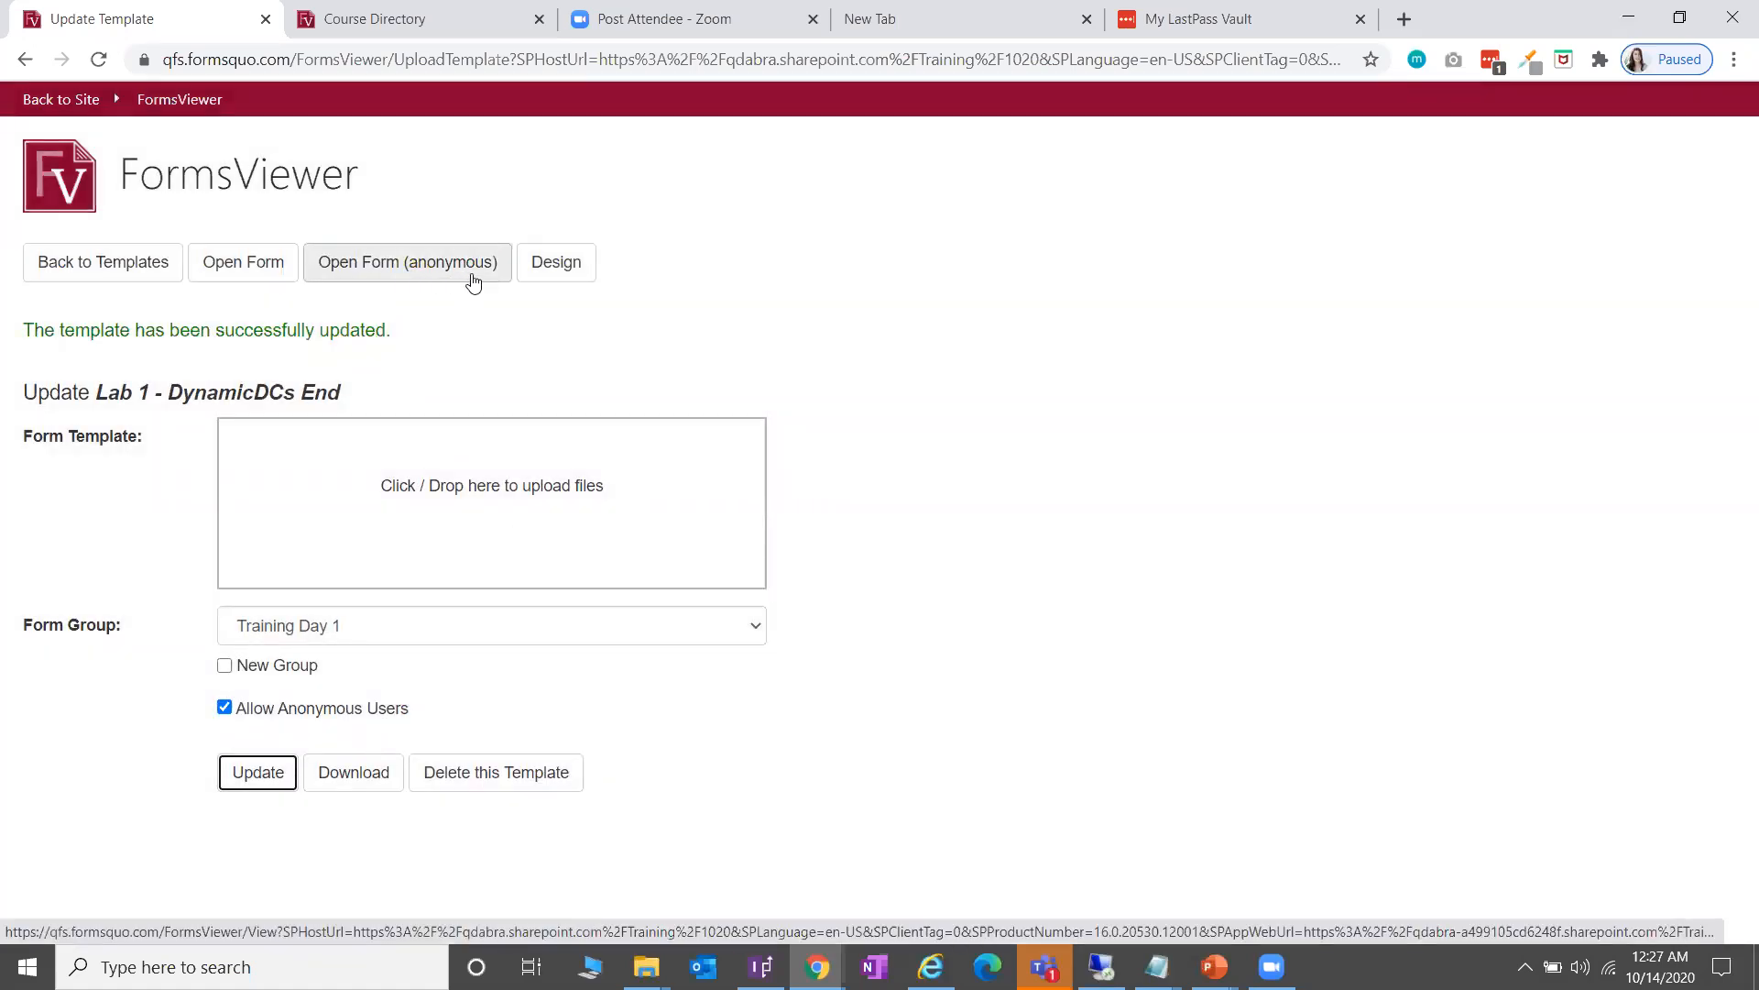
left_click(474, 281)
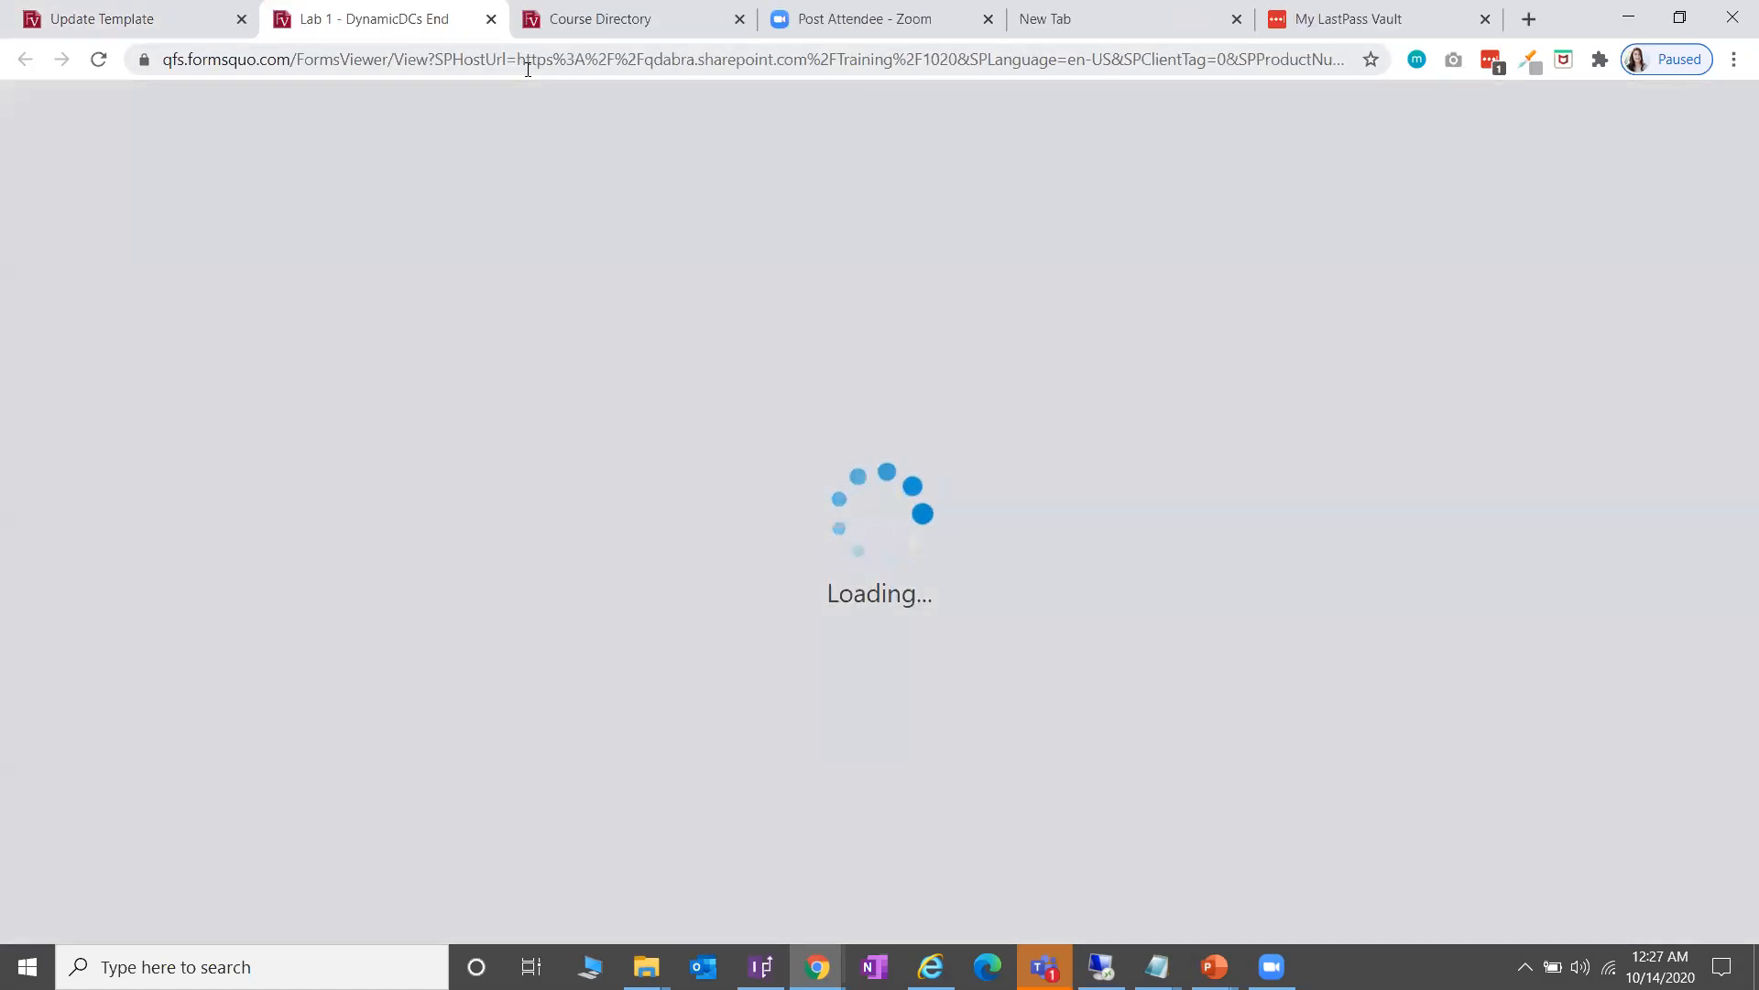
left_click(220, 28)
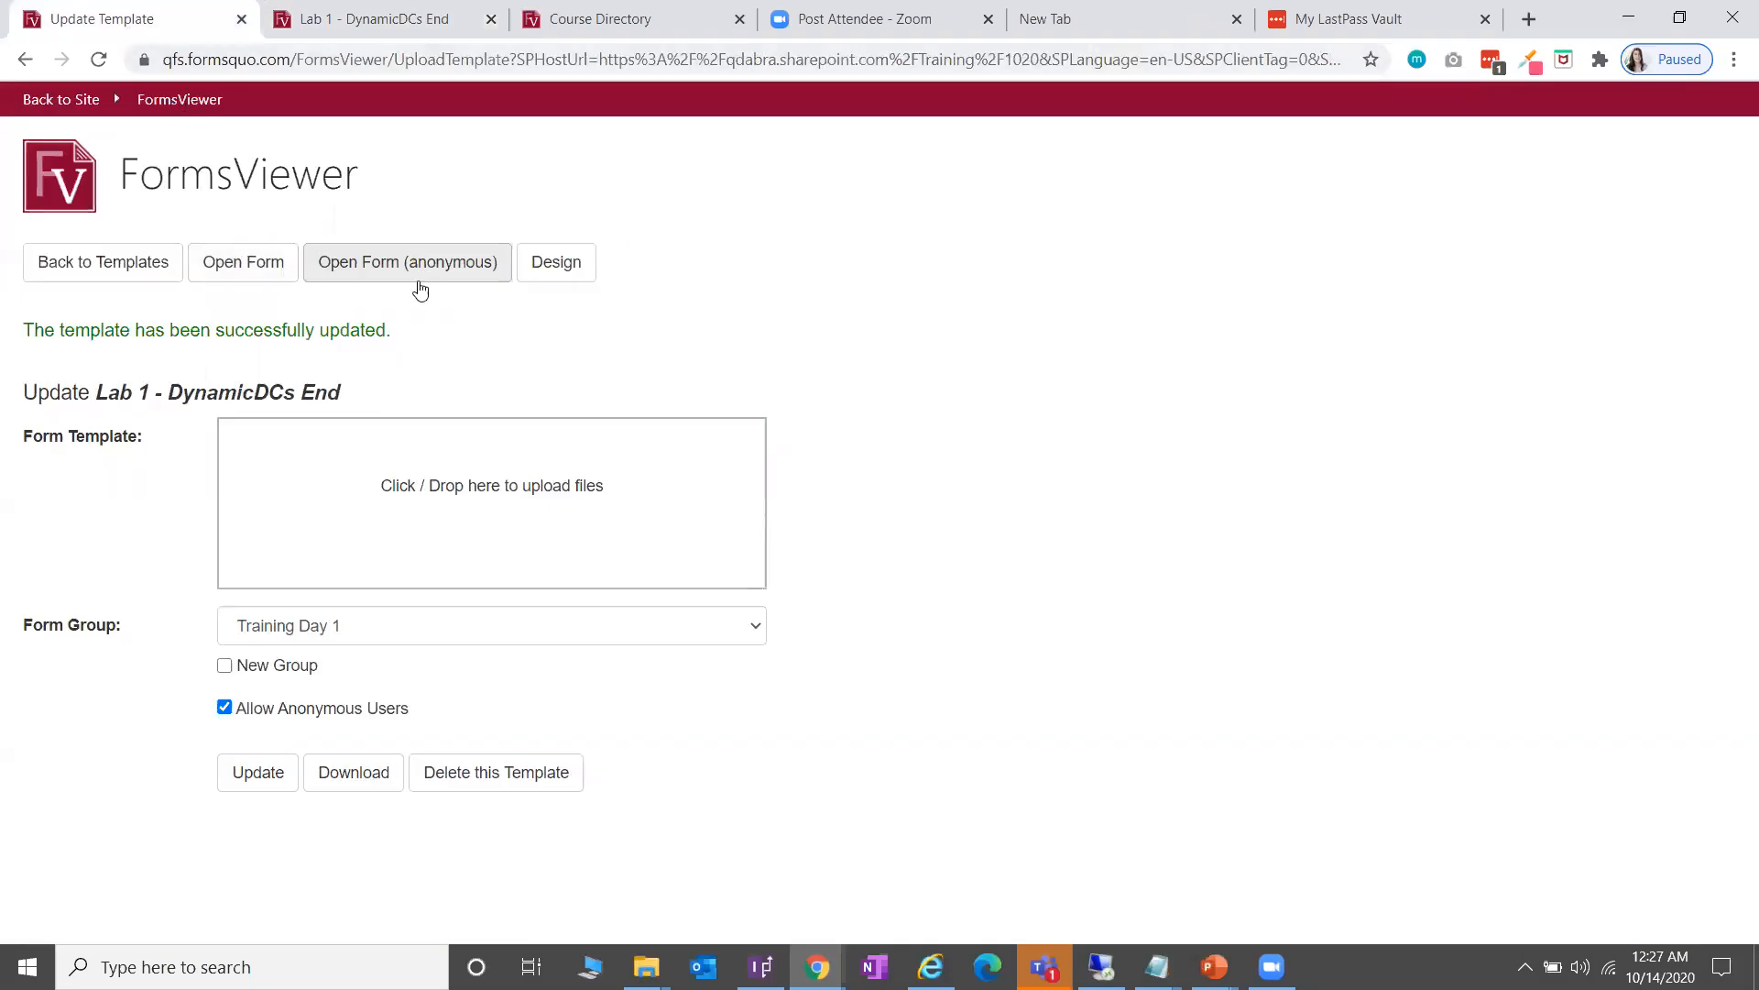
left_click(389, 19)
Step: Highlight the FVAnon=true parameter in the anonymous form's web address
left_click(434, 64)
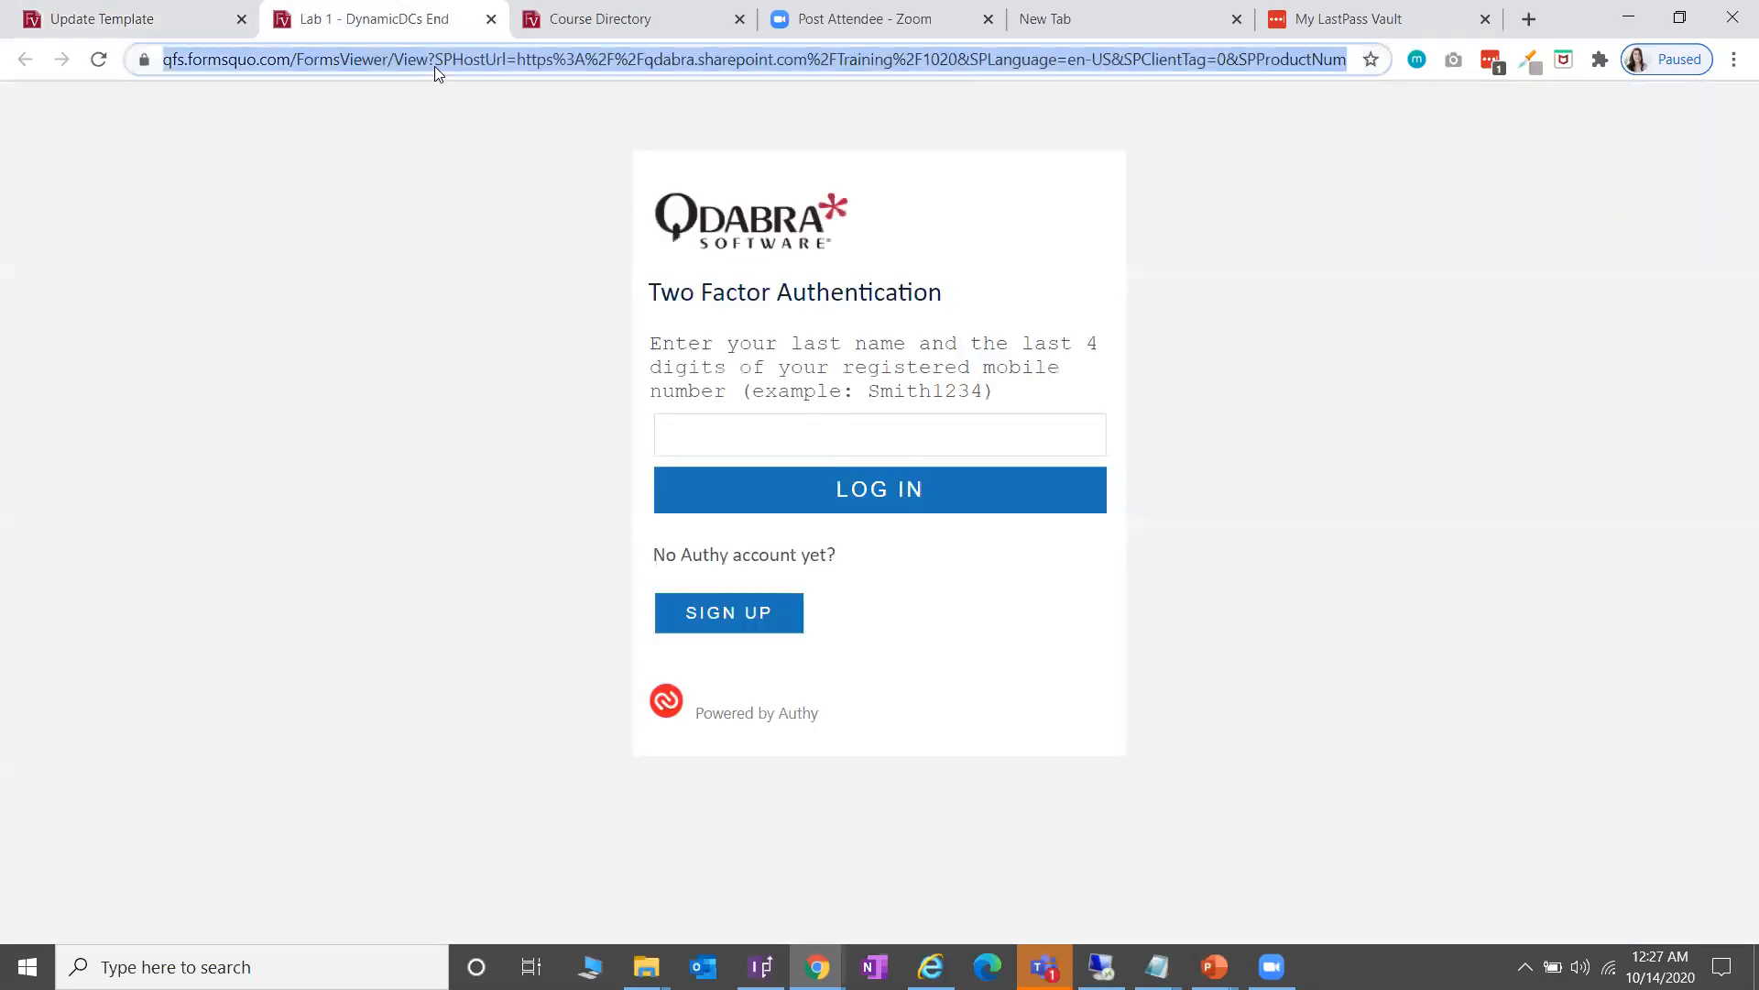
left_click_drag(1182, 64, 1492, 108)
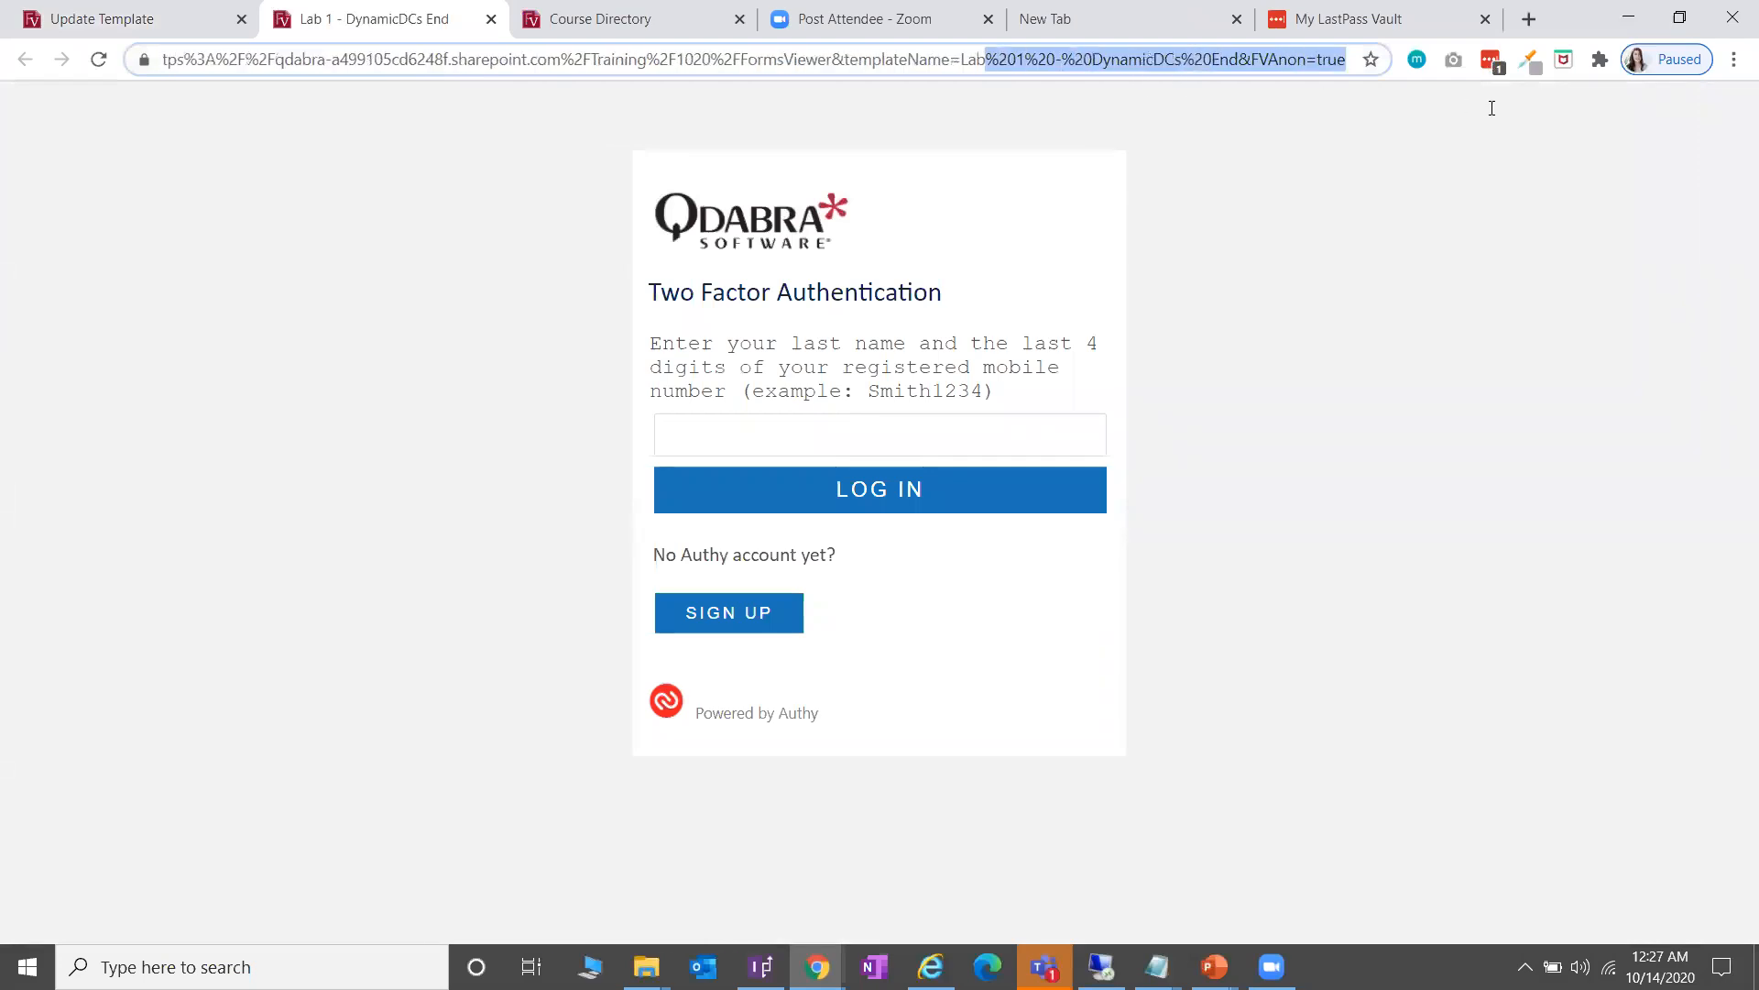
left_click(1253, 62)
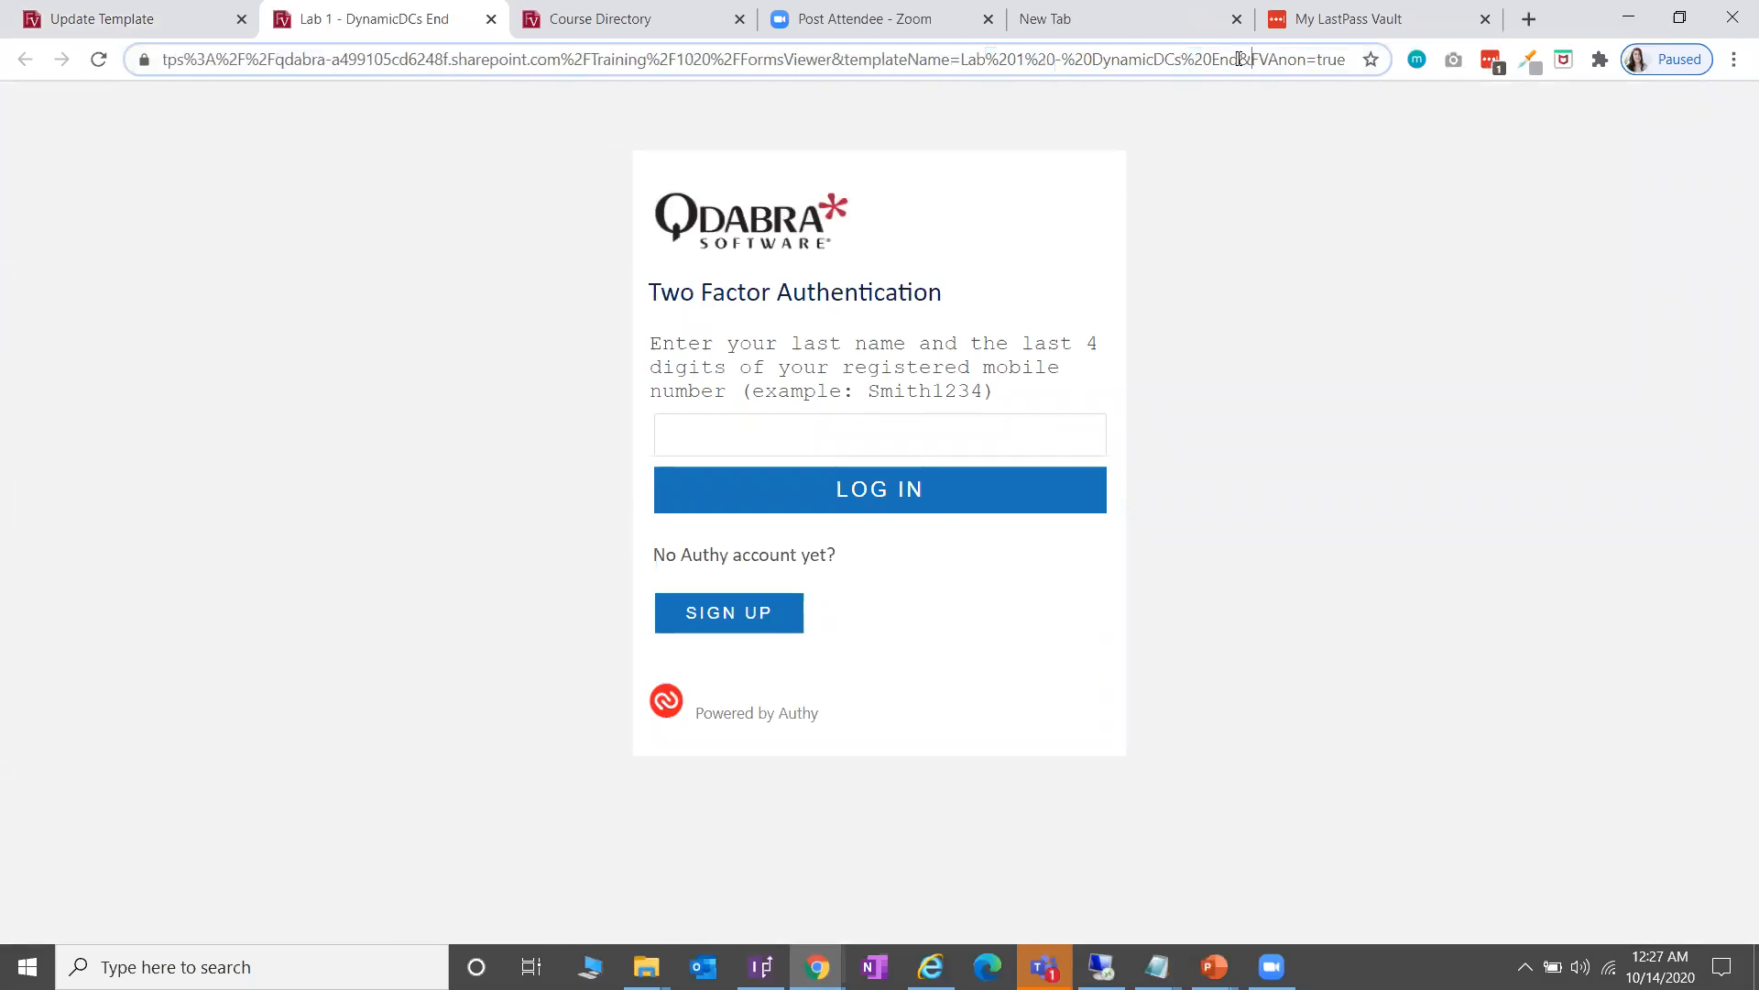
left_click_drag(1241, 62, 1374, 71)
left_click(1201, 67)
Step: Copy the form address and load it in a new incognito tab
key("ctrl+a")
mouse_move(817, 967)
left_click(909, 915)
left_click(1528, 19)
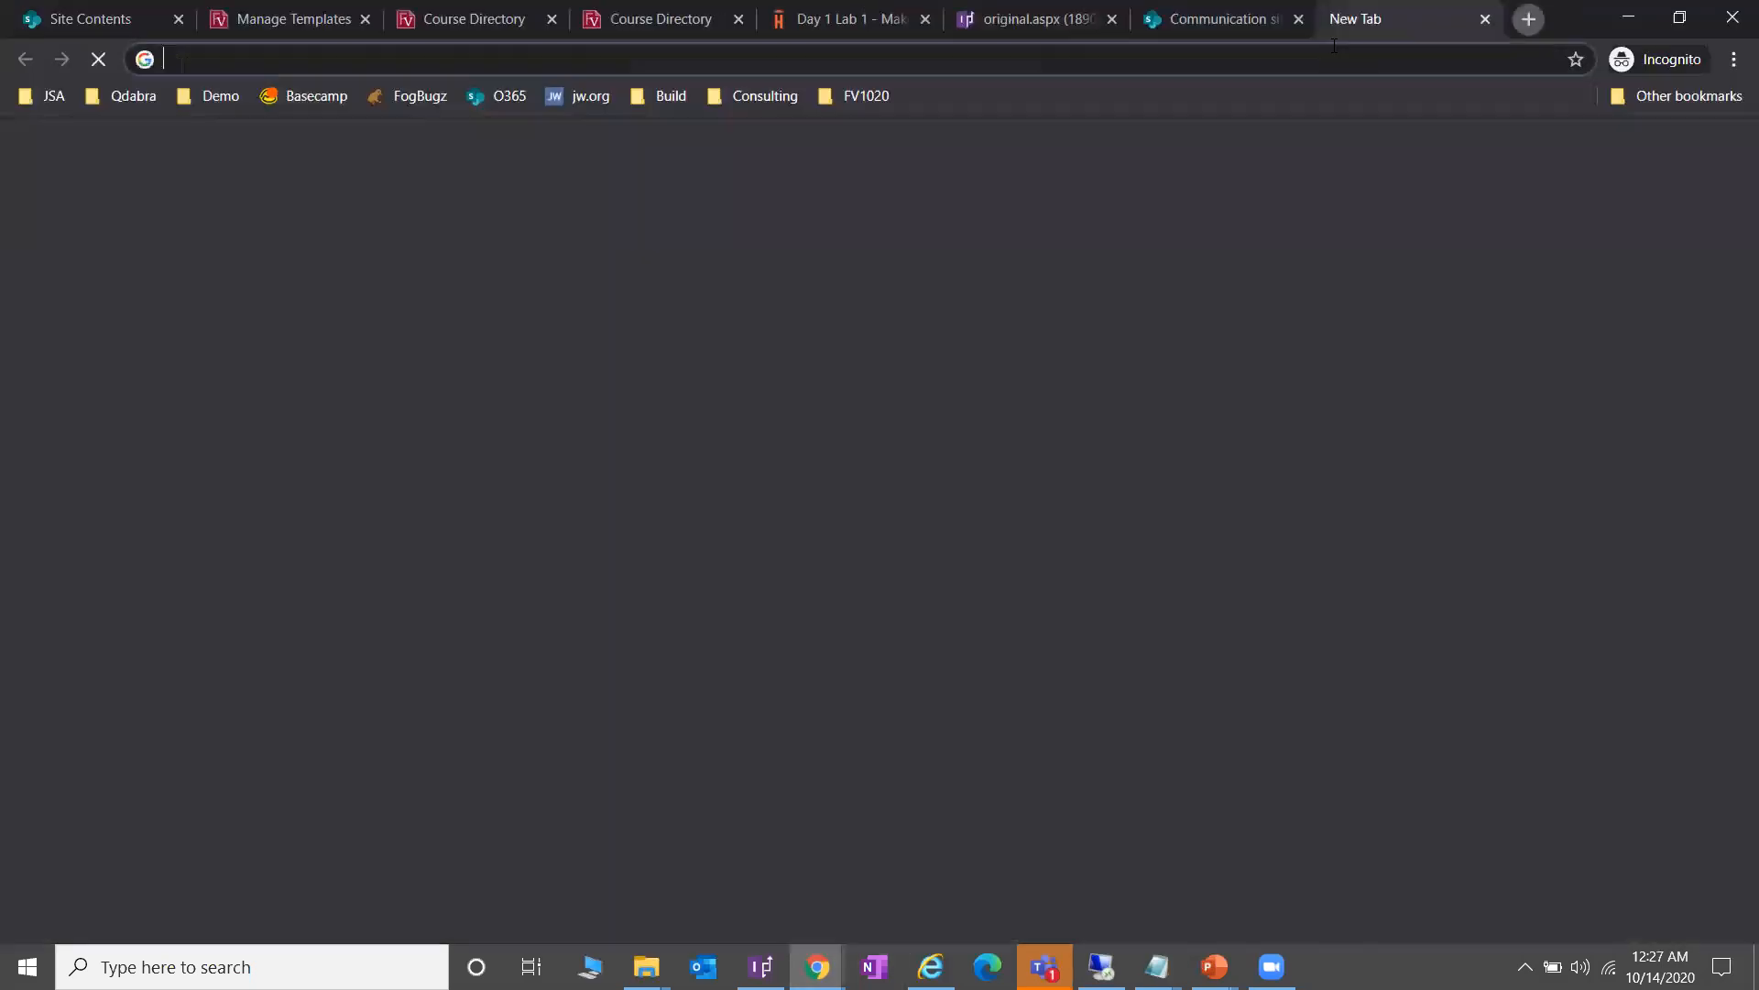
type("https://qfs.formsquo.com/FormsViewer/View?SPHostUrl=https%3A%2F%2Fqdabra.sharepoint.com%2FTraining%2F1020&SPLanguage=en-US&SPClientTag=0&SPProductNumber=16.0.20530.12001&SPAppWebUrl=https%3A%2F%2Fqdabra-a499105cd6248f.sharepoint.com%2FTraining%2F1020%2FFormsViewer&templateName=Lab%201%20-%20DynamicDCs%20End&FVAnon=true")
key("Return")
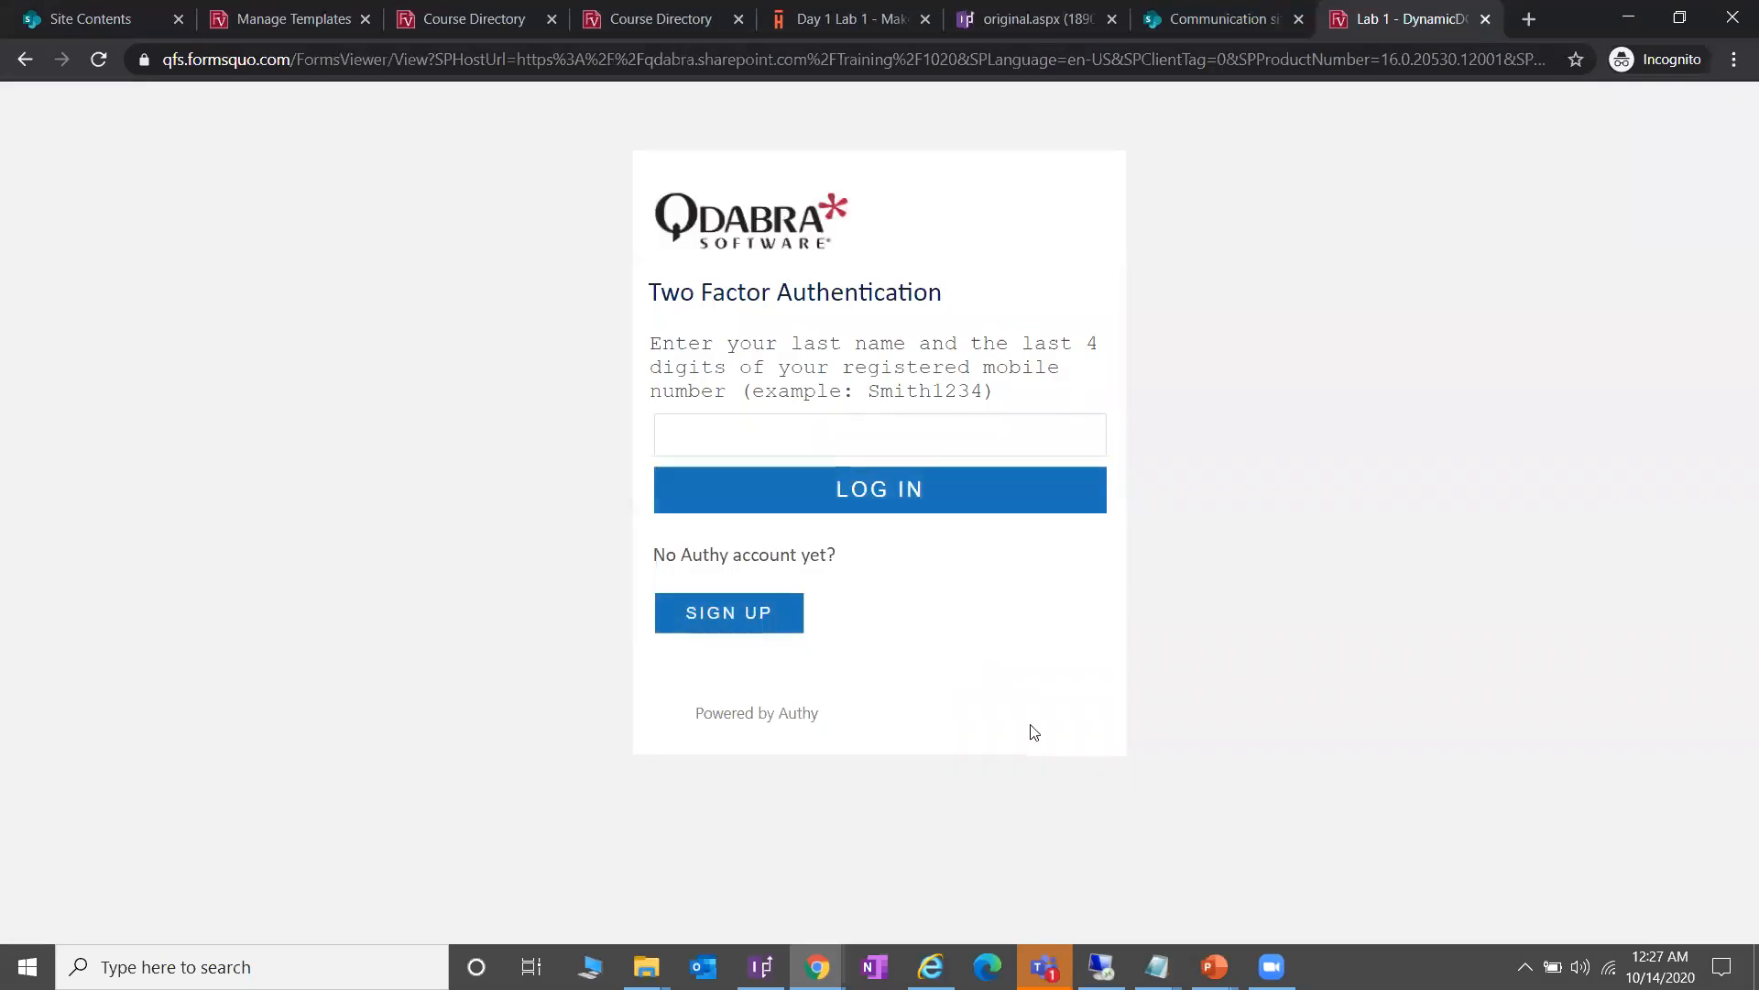
Step: Untick Allow Anonymous Users on the Lab 1 template and save the update
mouse_move(817, 966)
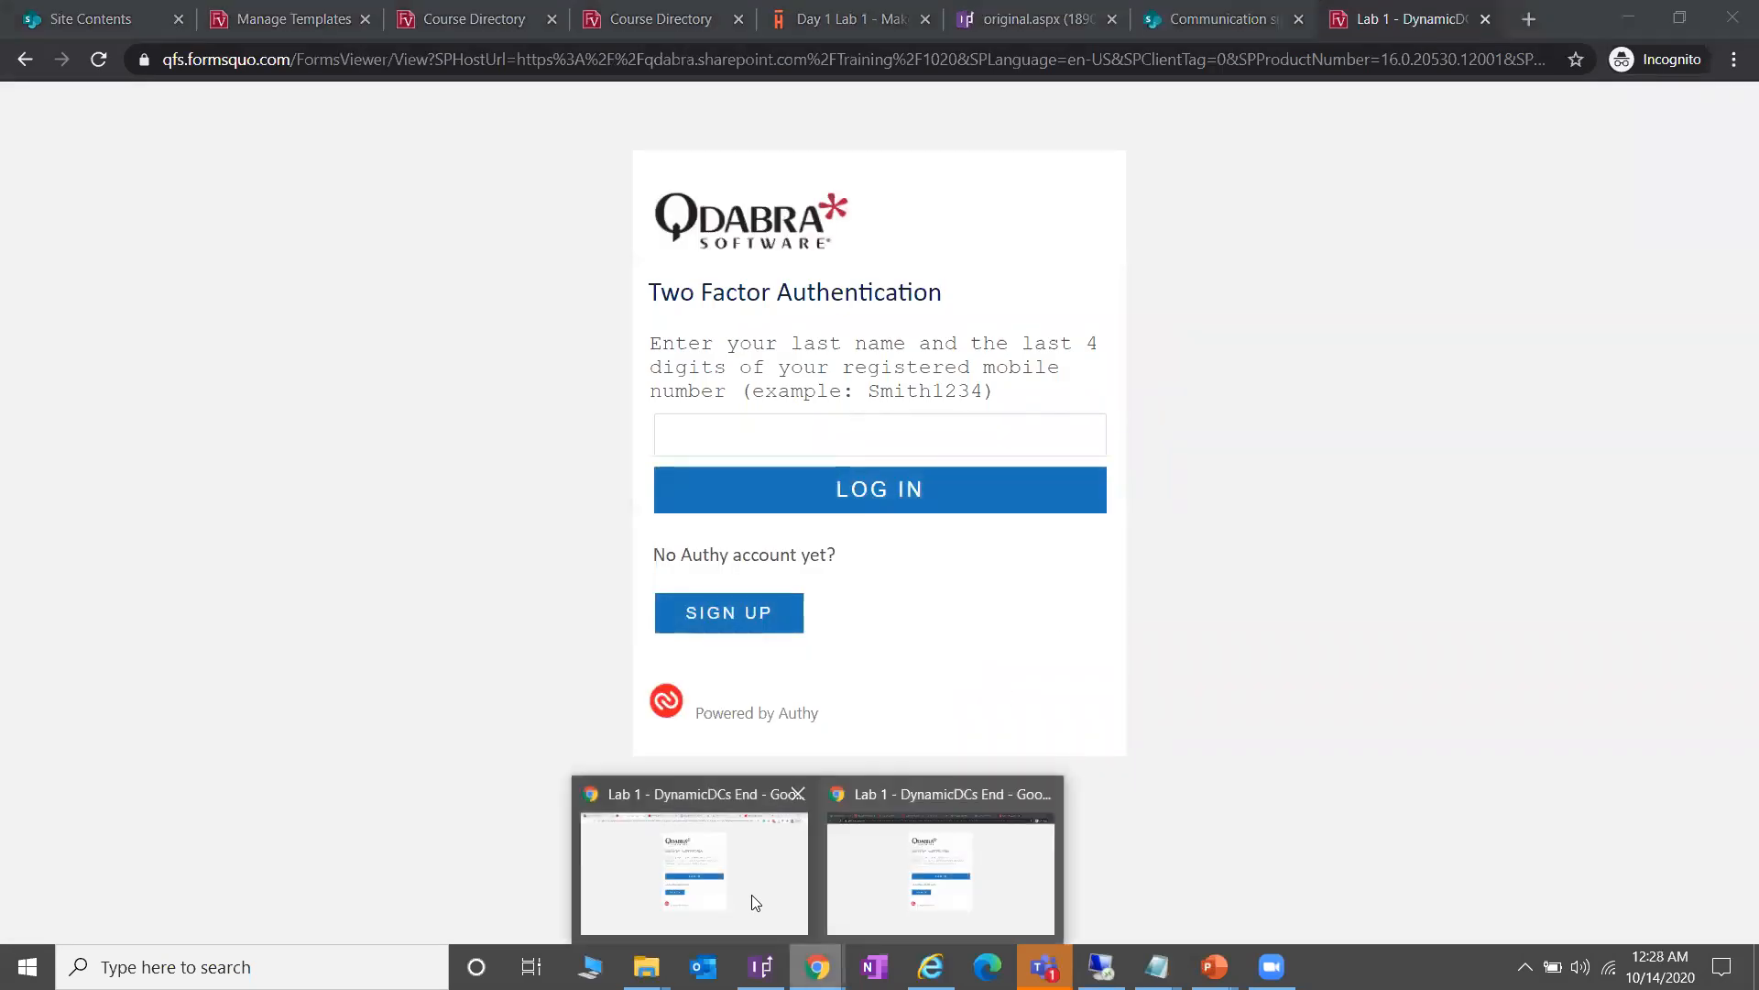
left_click(750, 903)
left_click(157, 12)
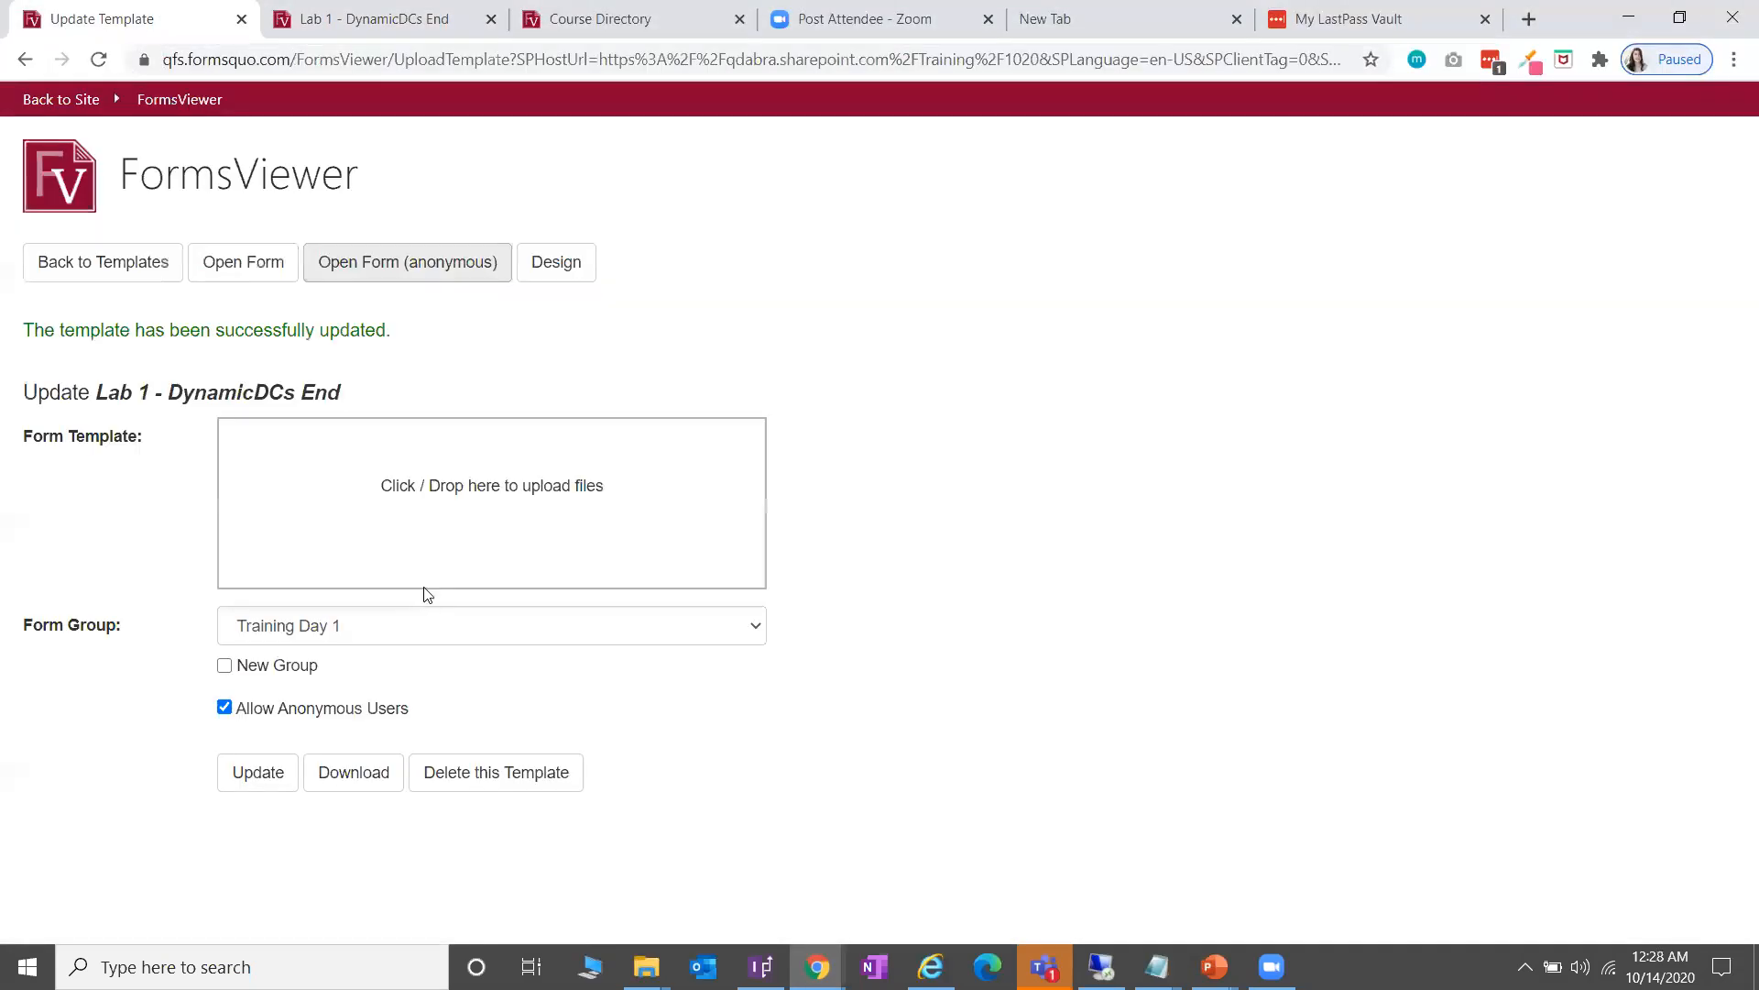
left_click(224, 708)
left_click(252, 775)
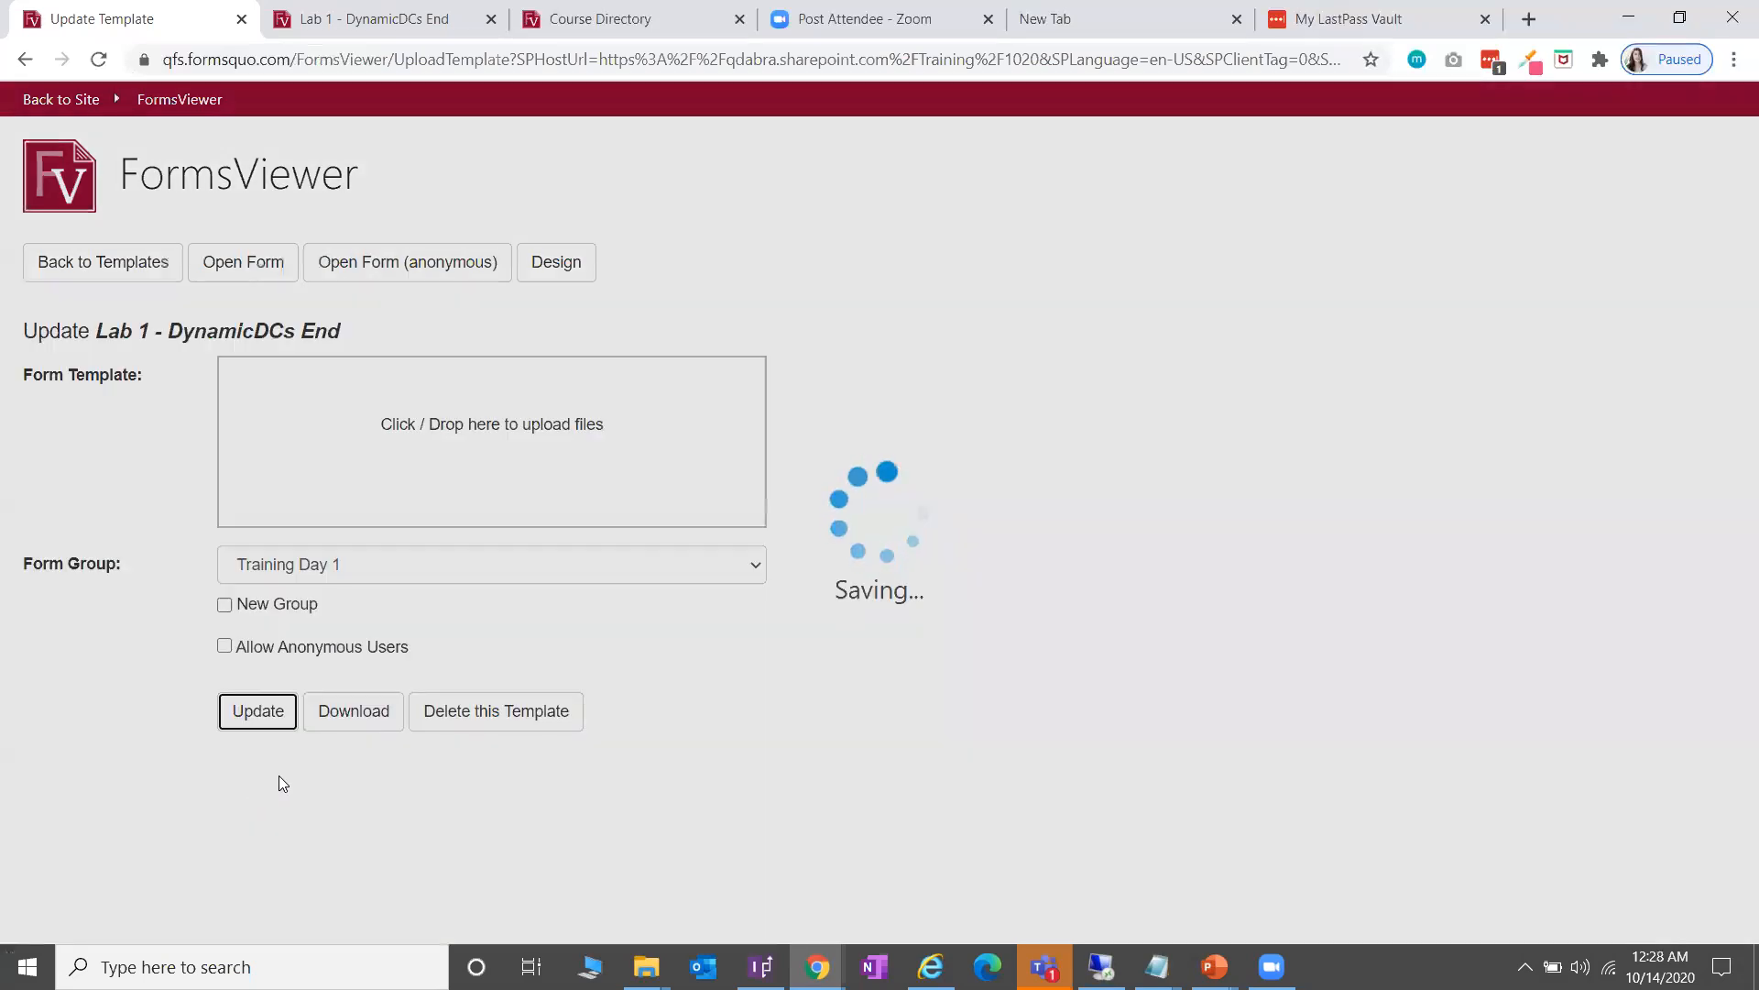
Step: Reload the anonymous form in the incognito window to confirm access is denied
mouse_move(817, 966)
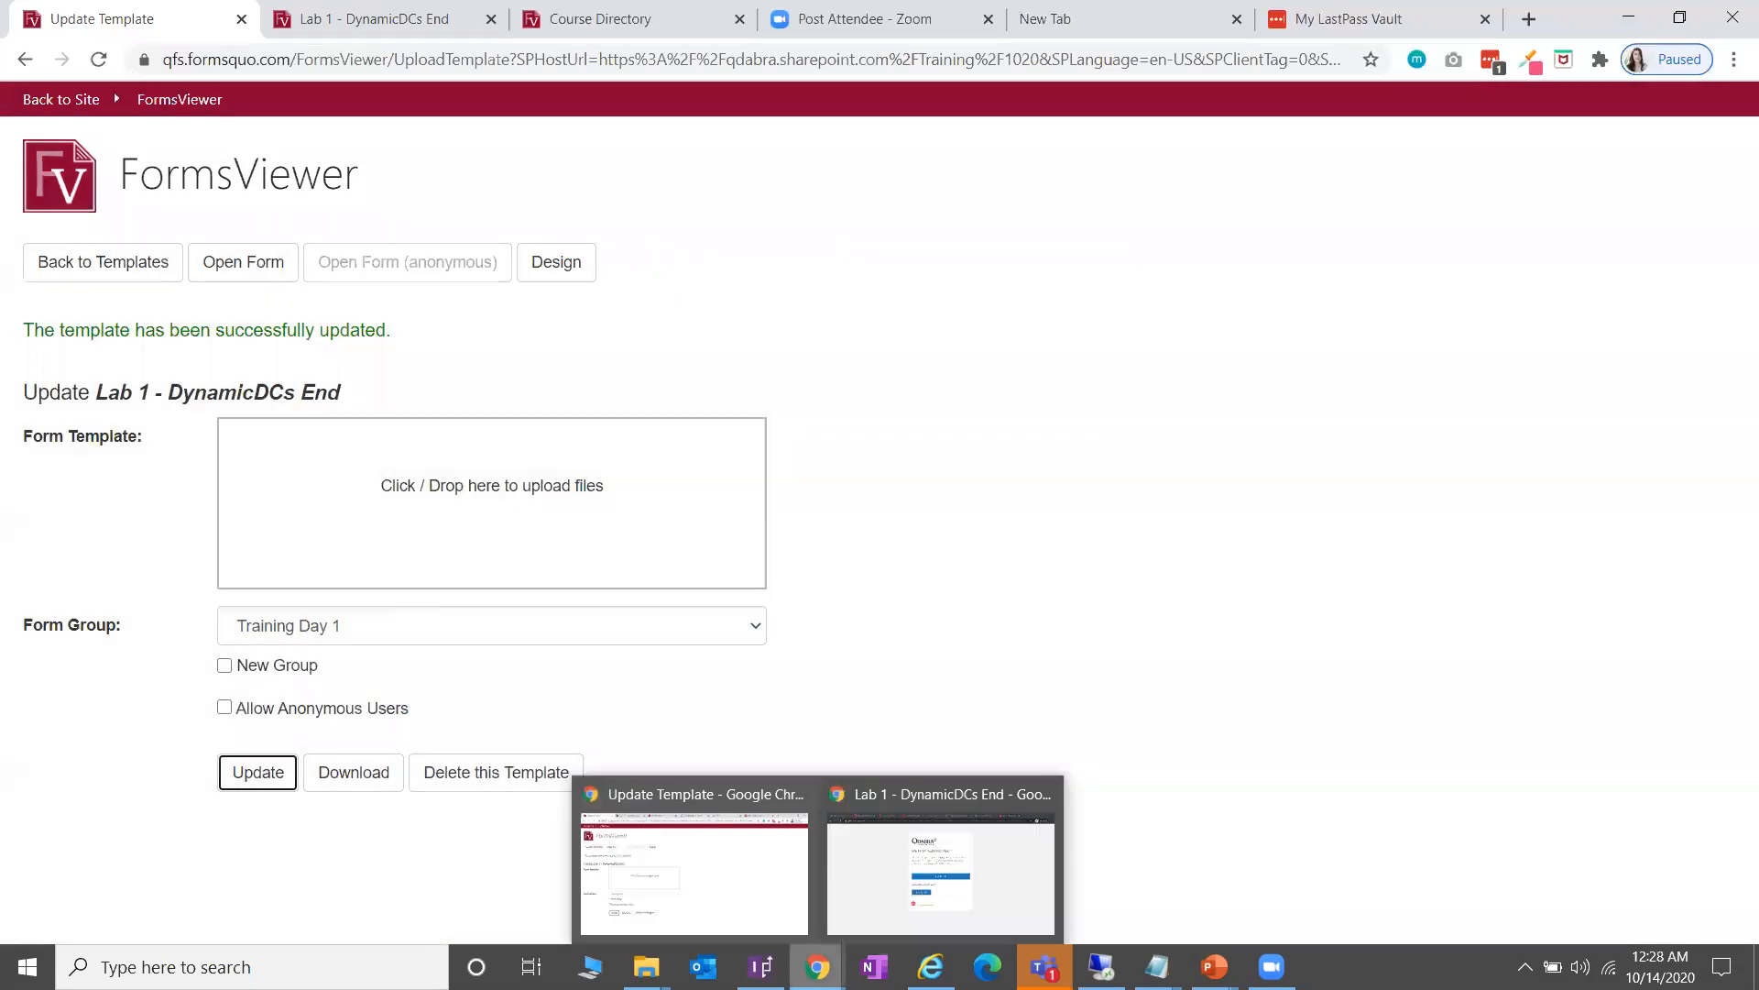
left_click(941, 870)
left_click(98, 59)
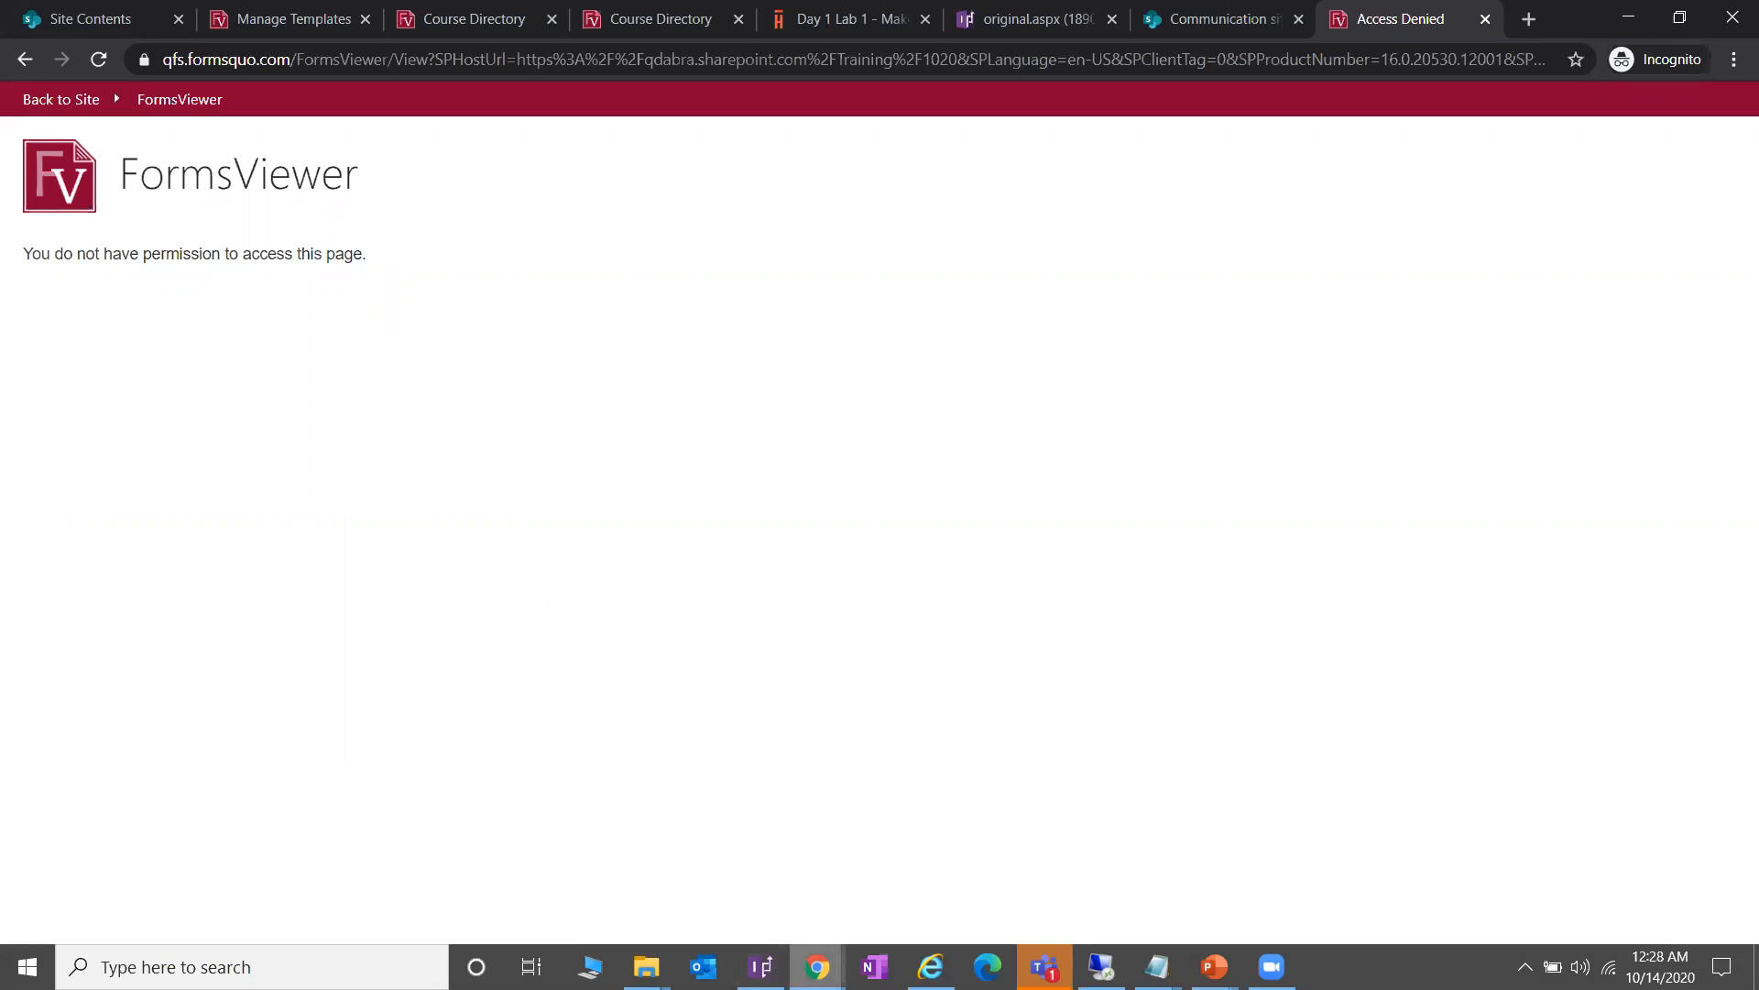
mouse_move(817, 966)
left_click(740, 902)
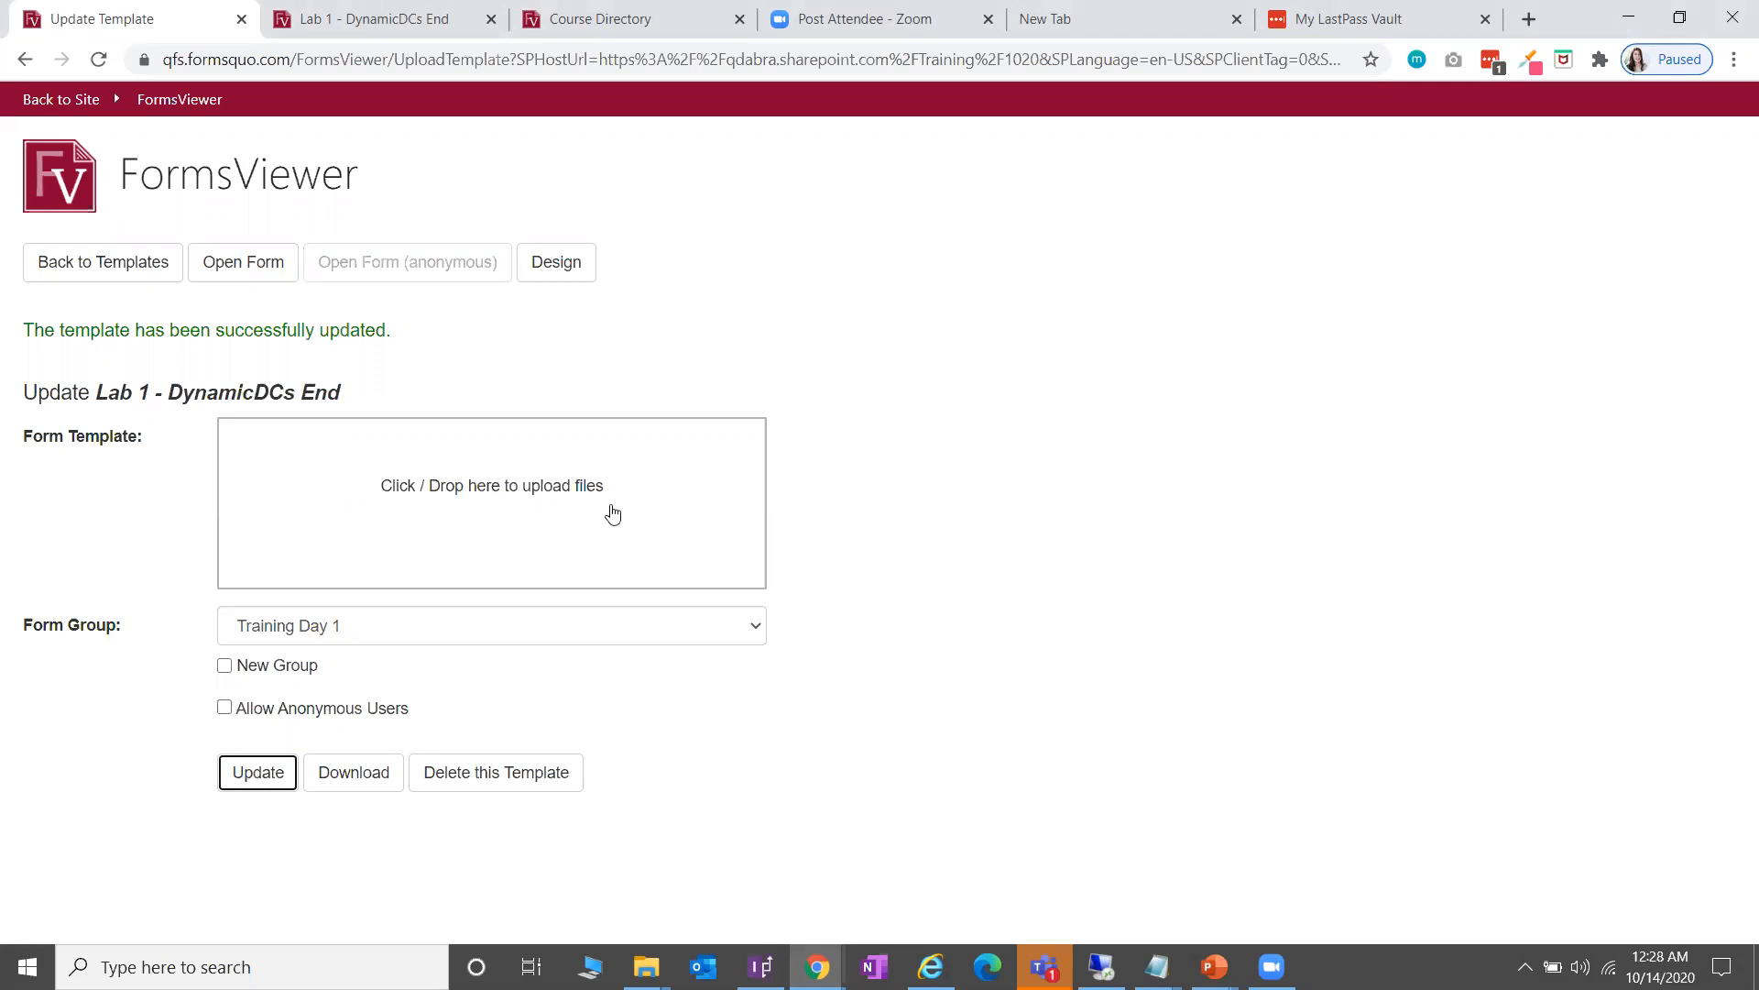
Step: Close the Lab 1 form tab and return to the template update page
left_click(491, 18)
left_click(409, 16)
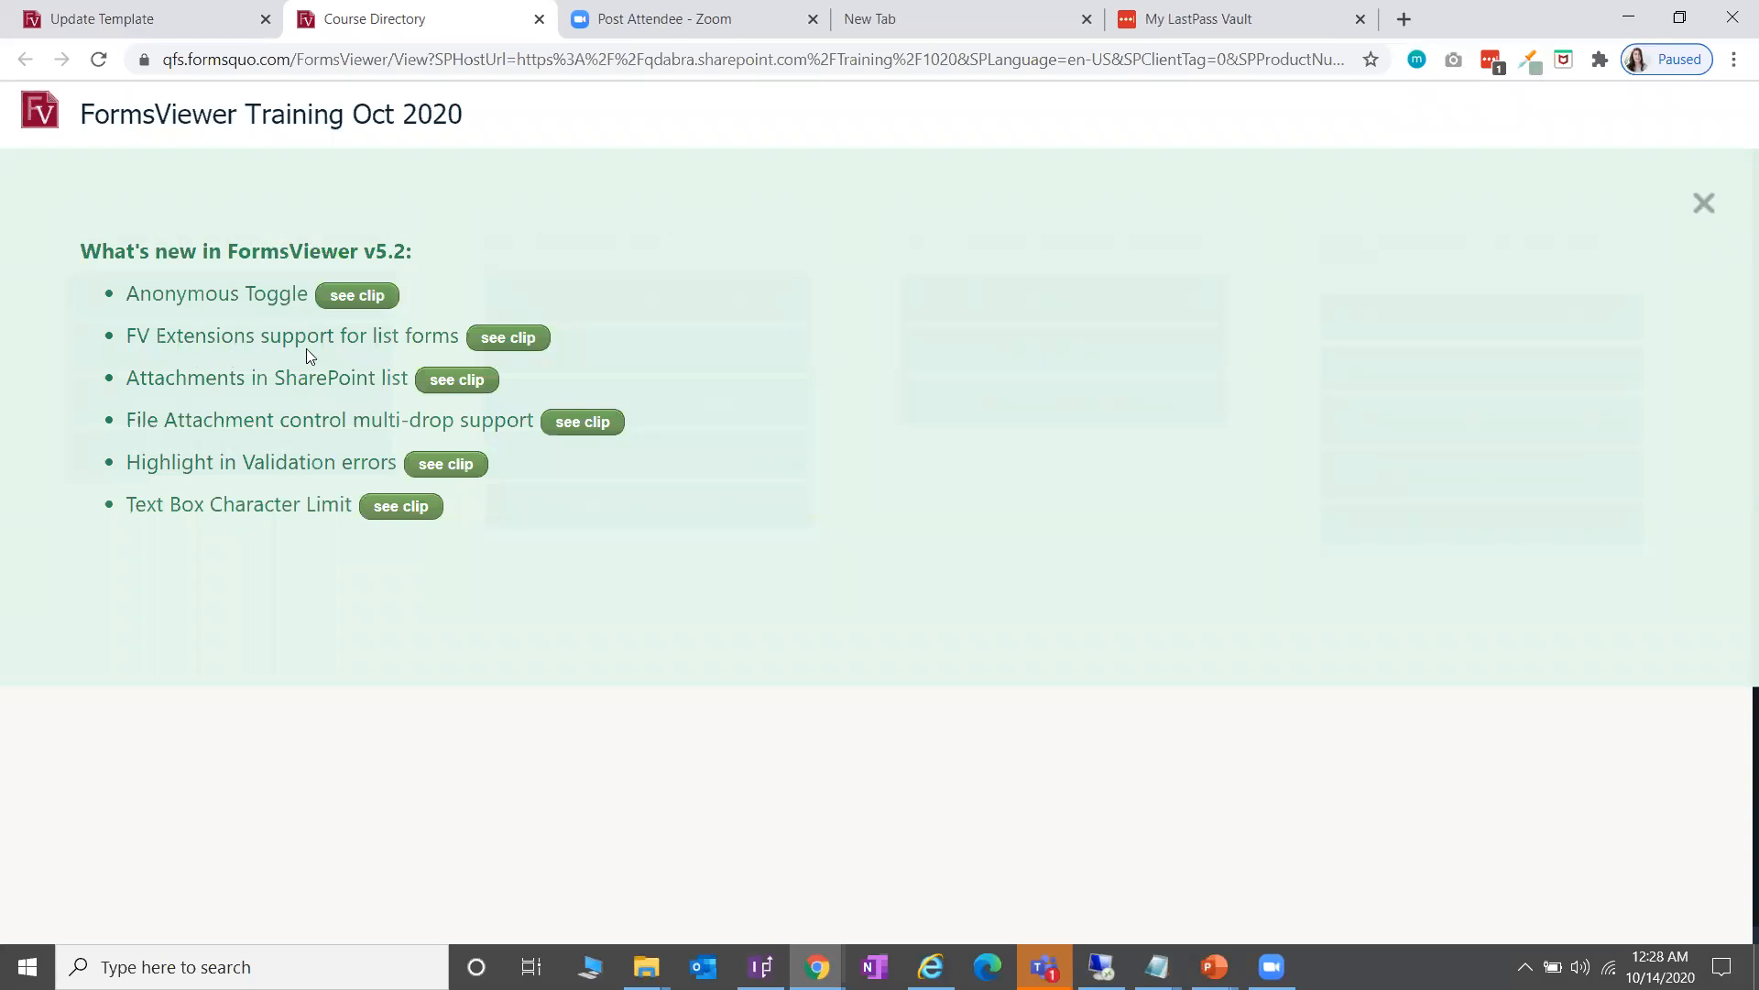
left_click(169, 13)
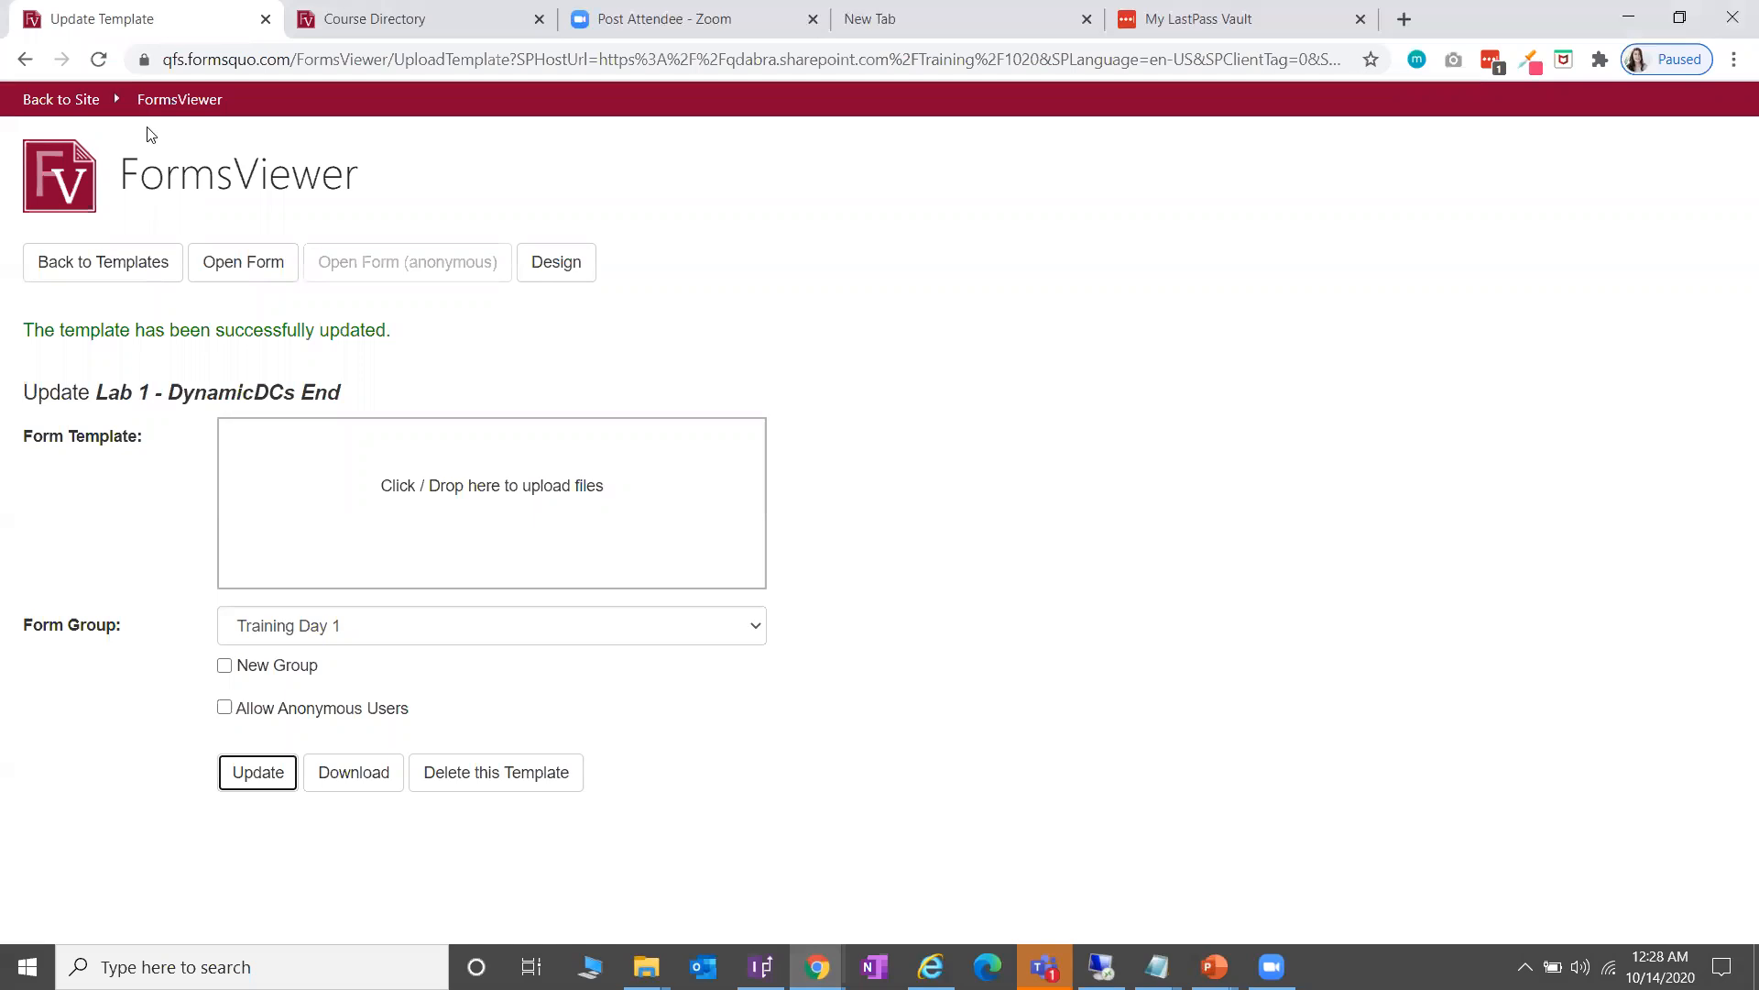
Step: Open FormsViewer-Extensions.aspx from the FV1020 site's Pages via the FV1020 - Home bookmark
key("ctrl+shift+b")
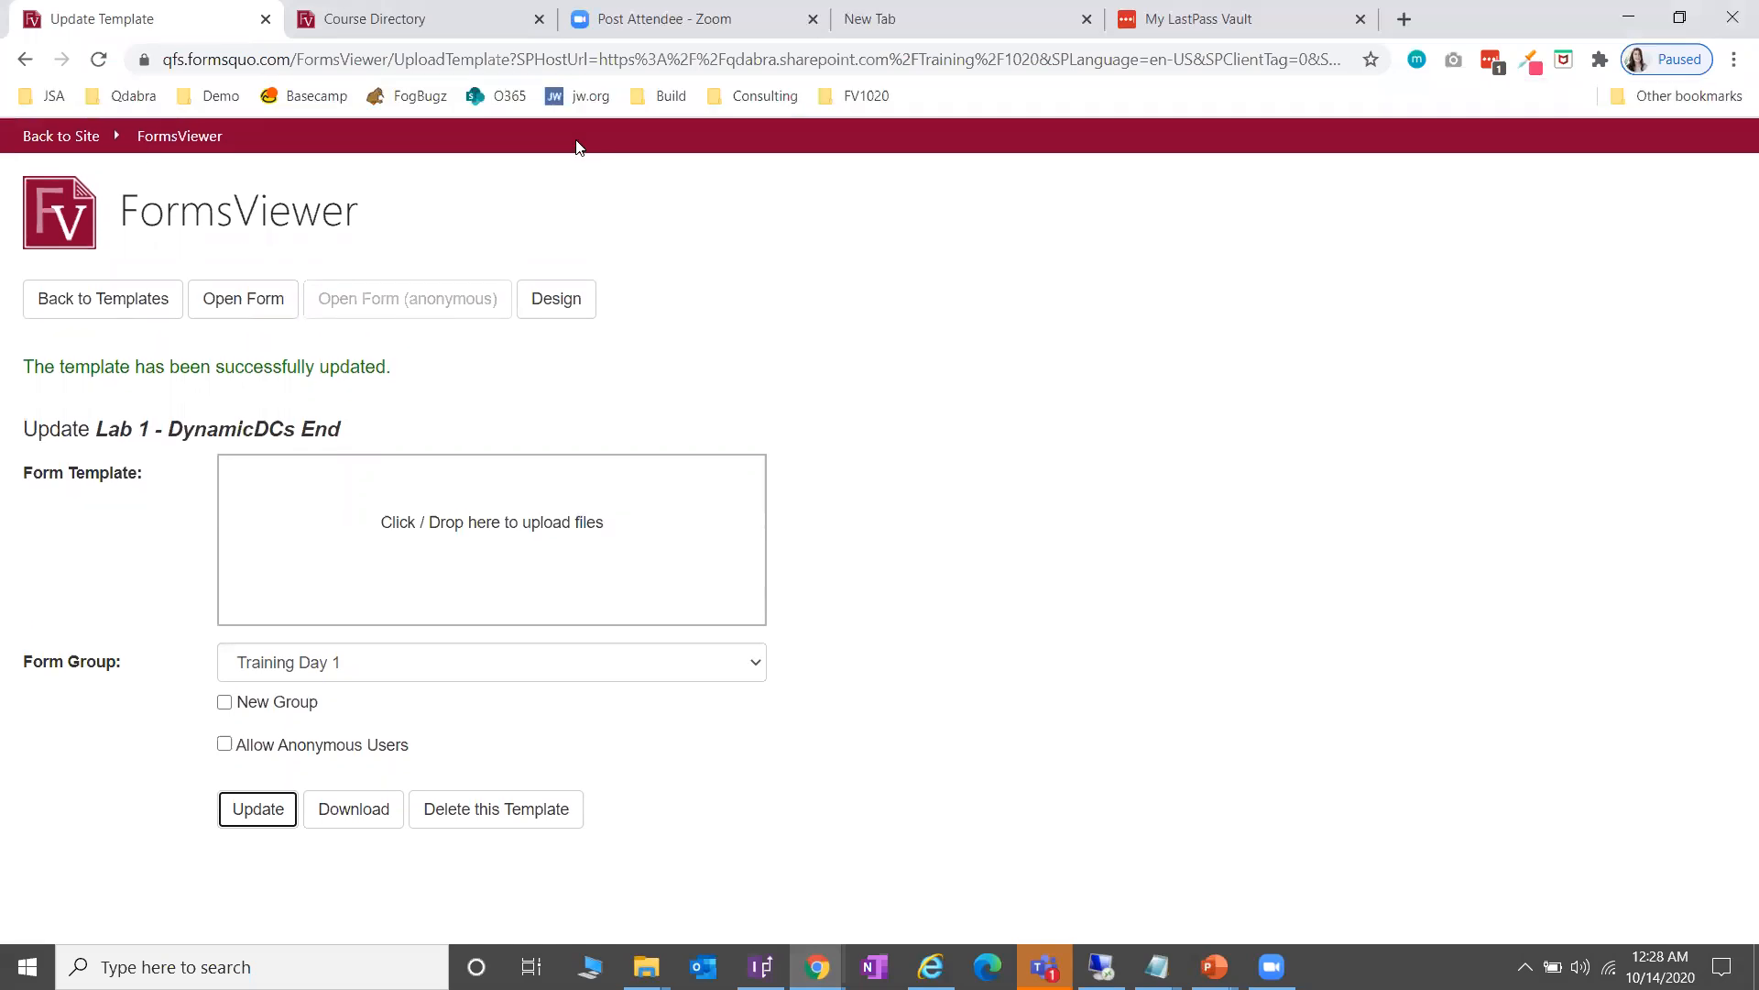
left_click(857, 95)
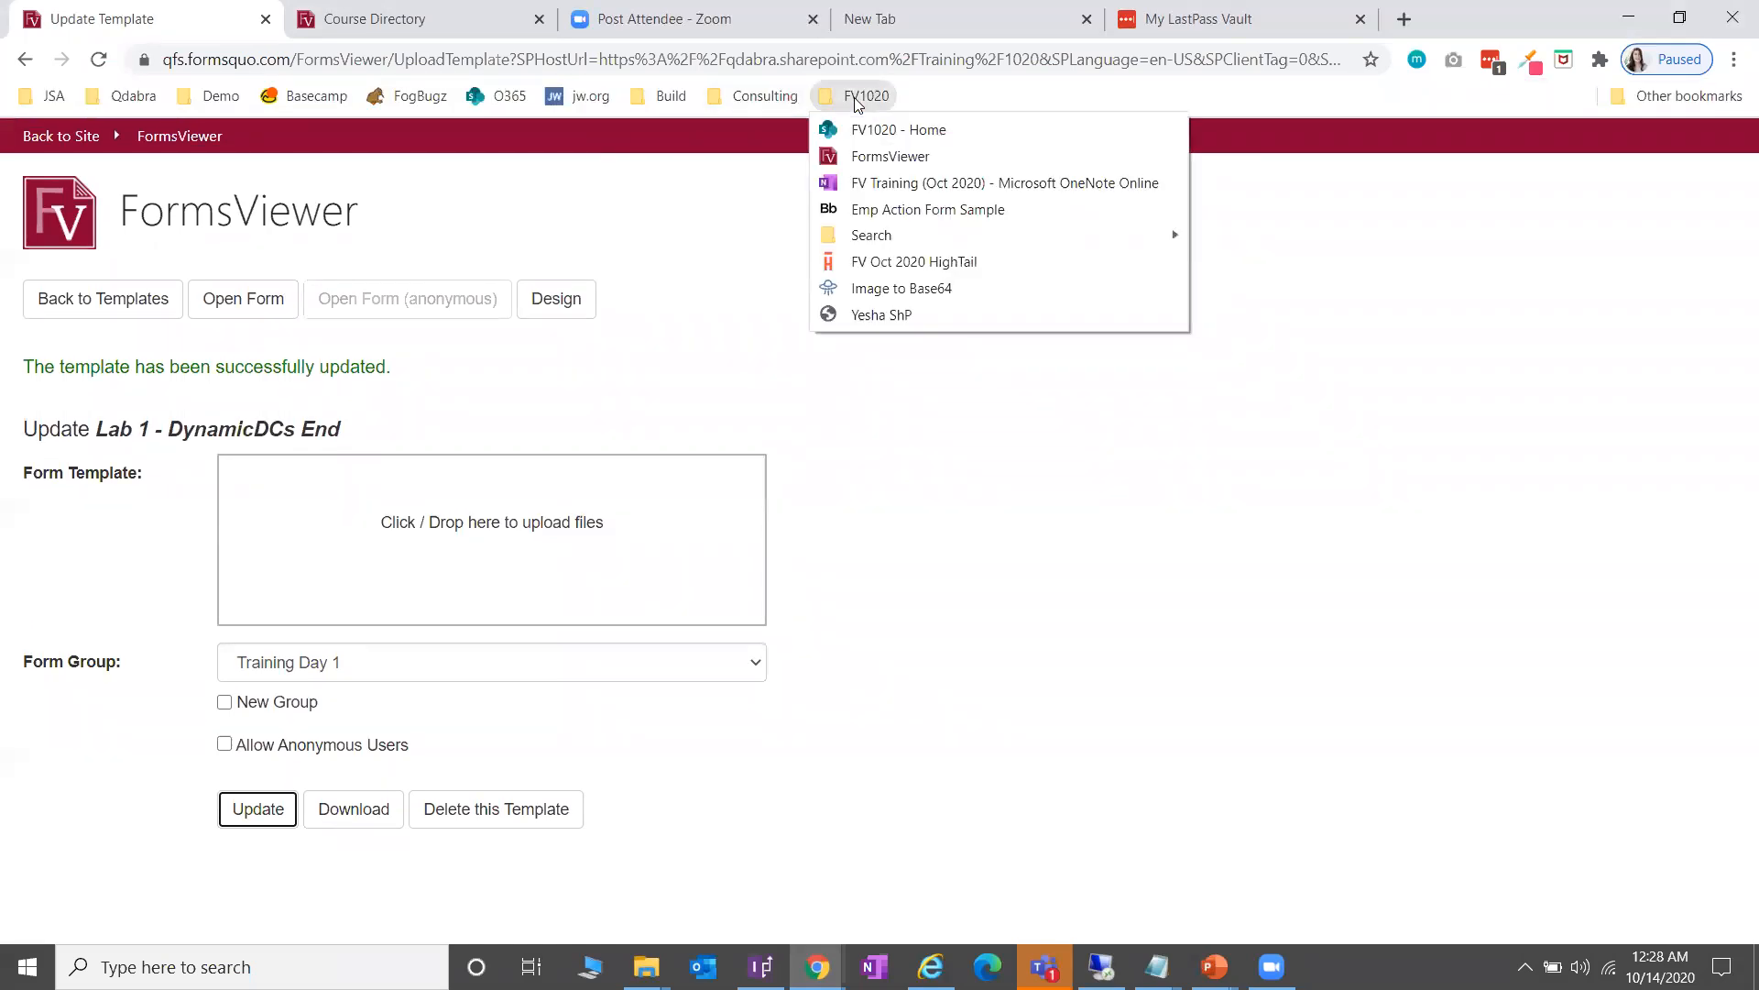
left_click(825, 128)
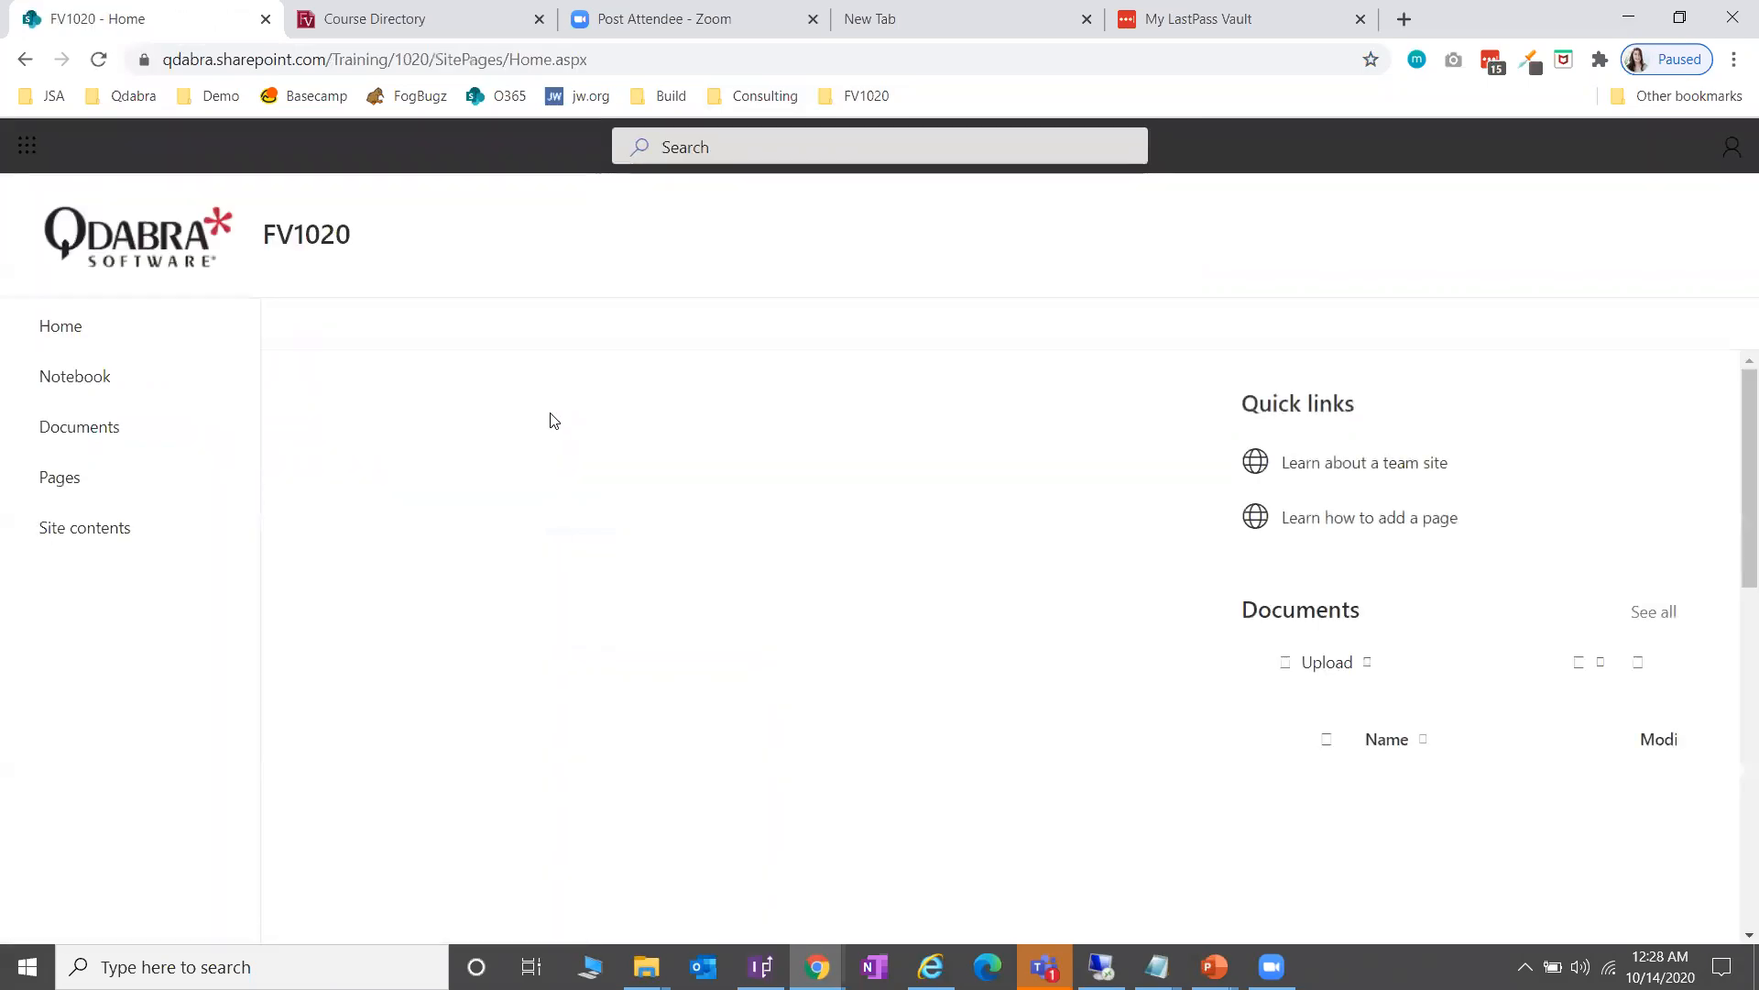
left_click(77, 485)
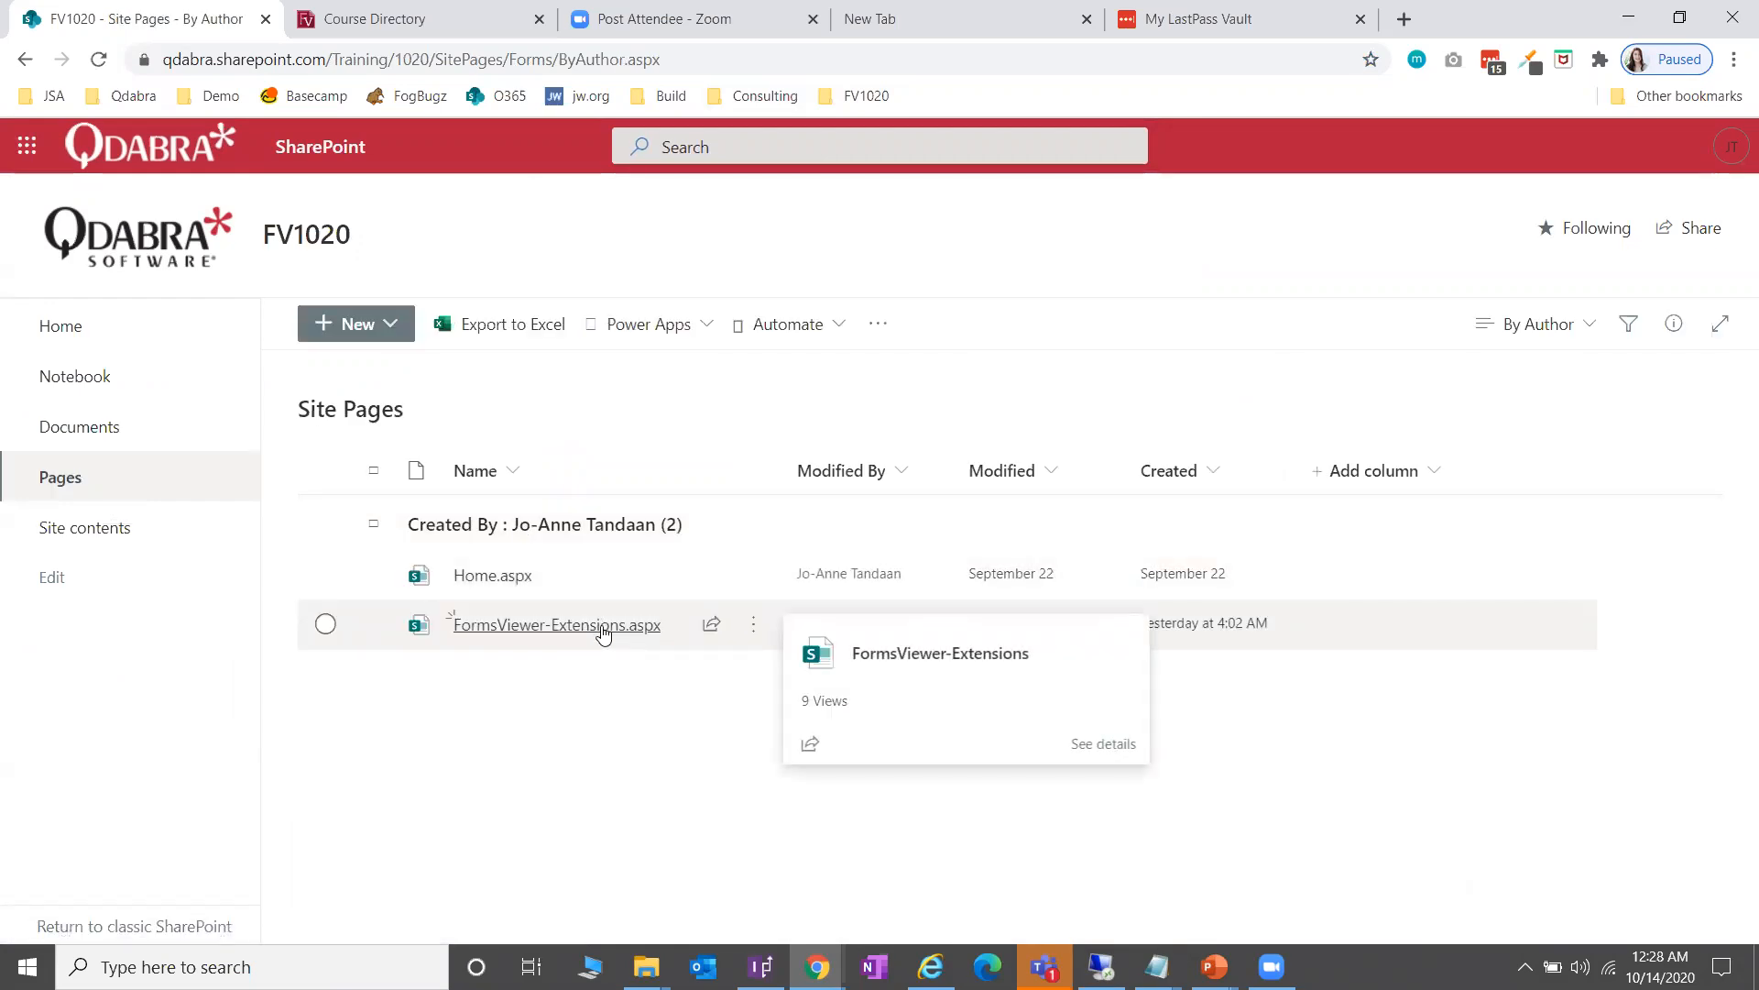
left_click(603, 630)
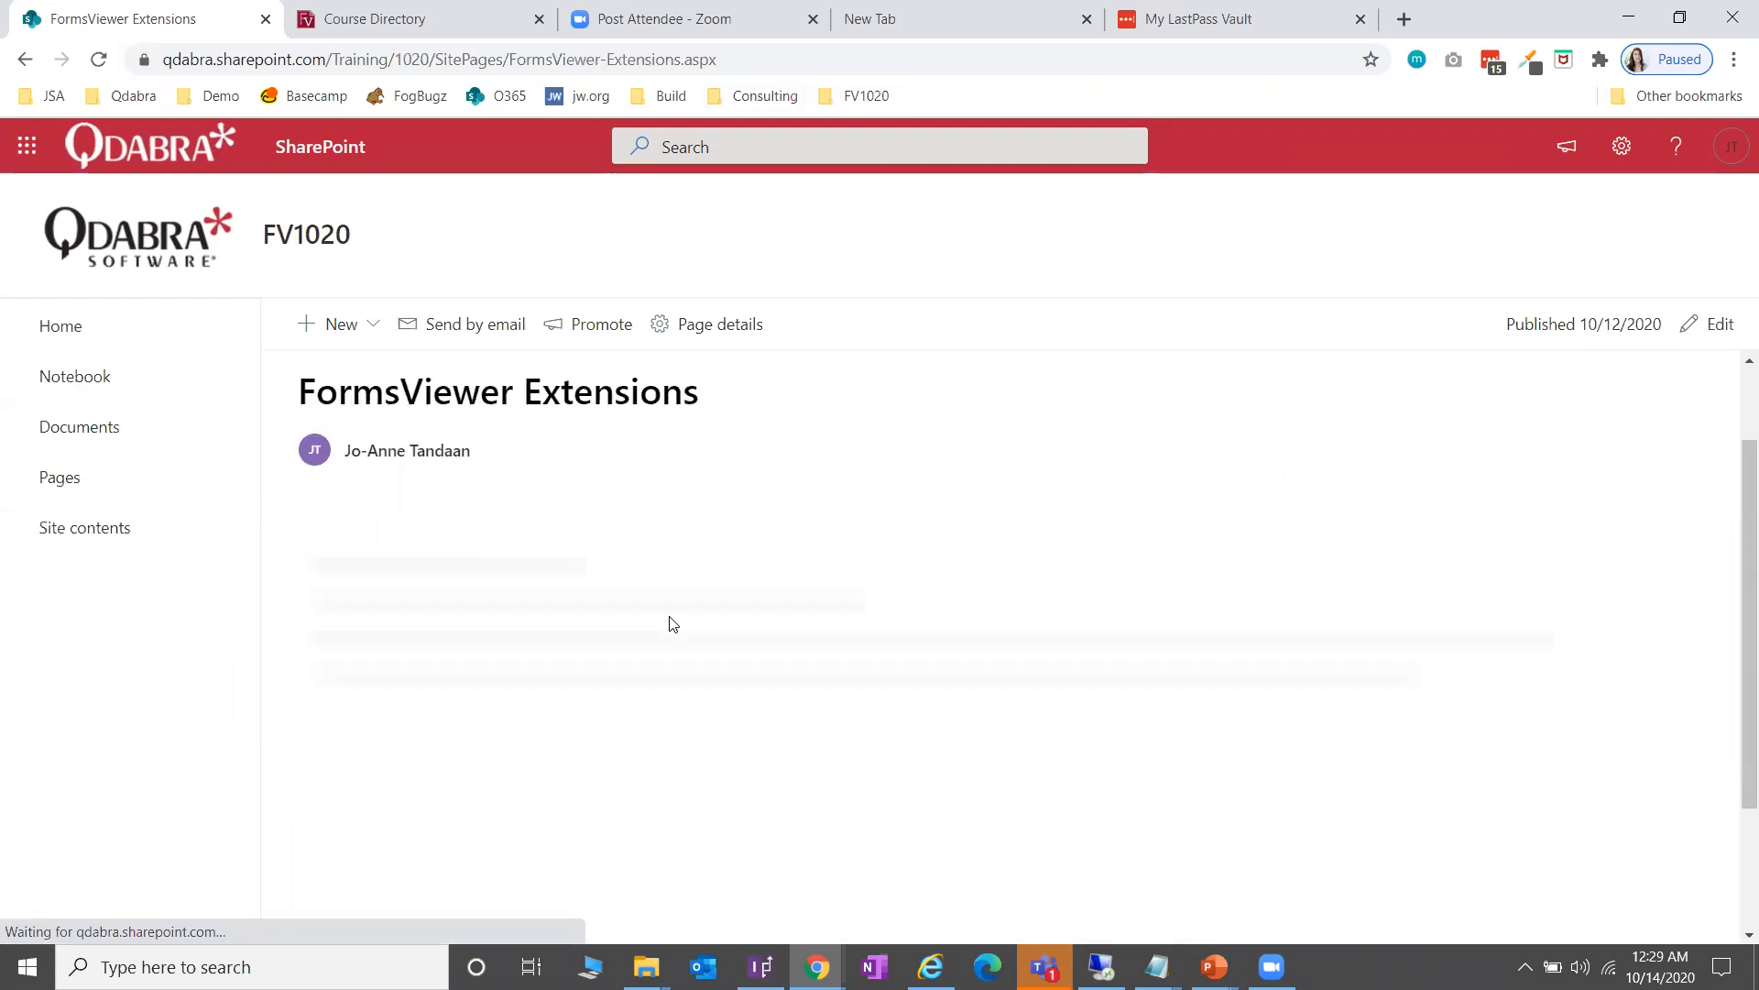
scroll(672, 626, "down", 2)
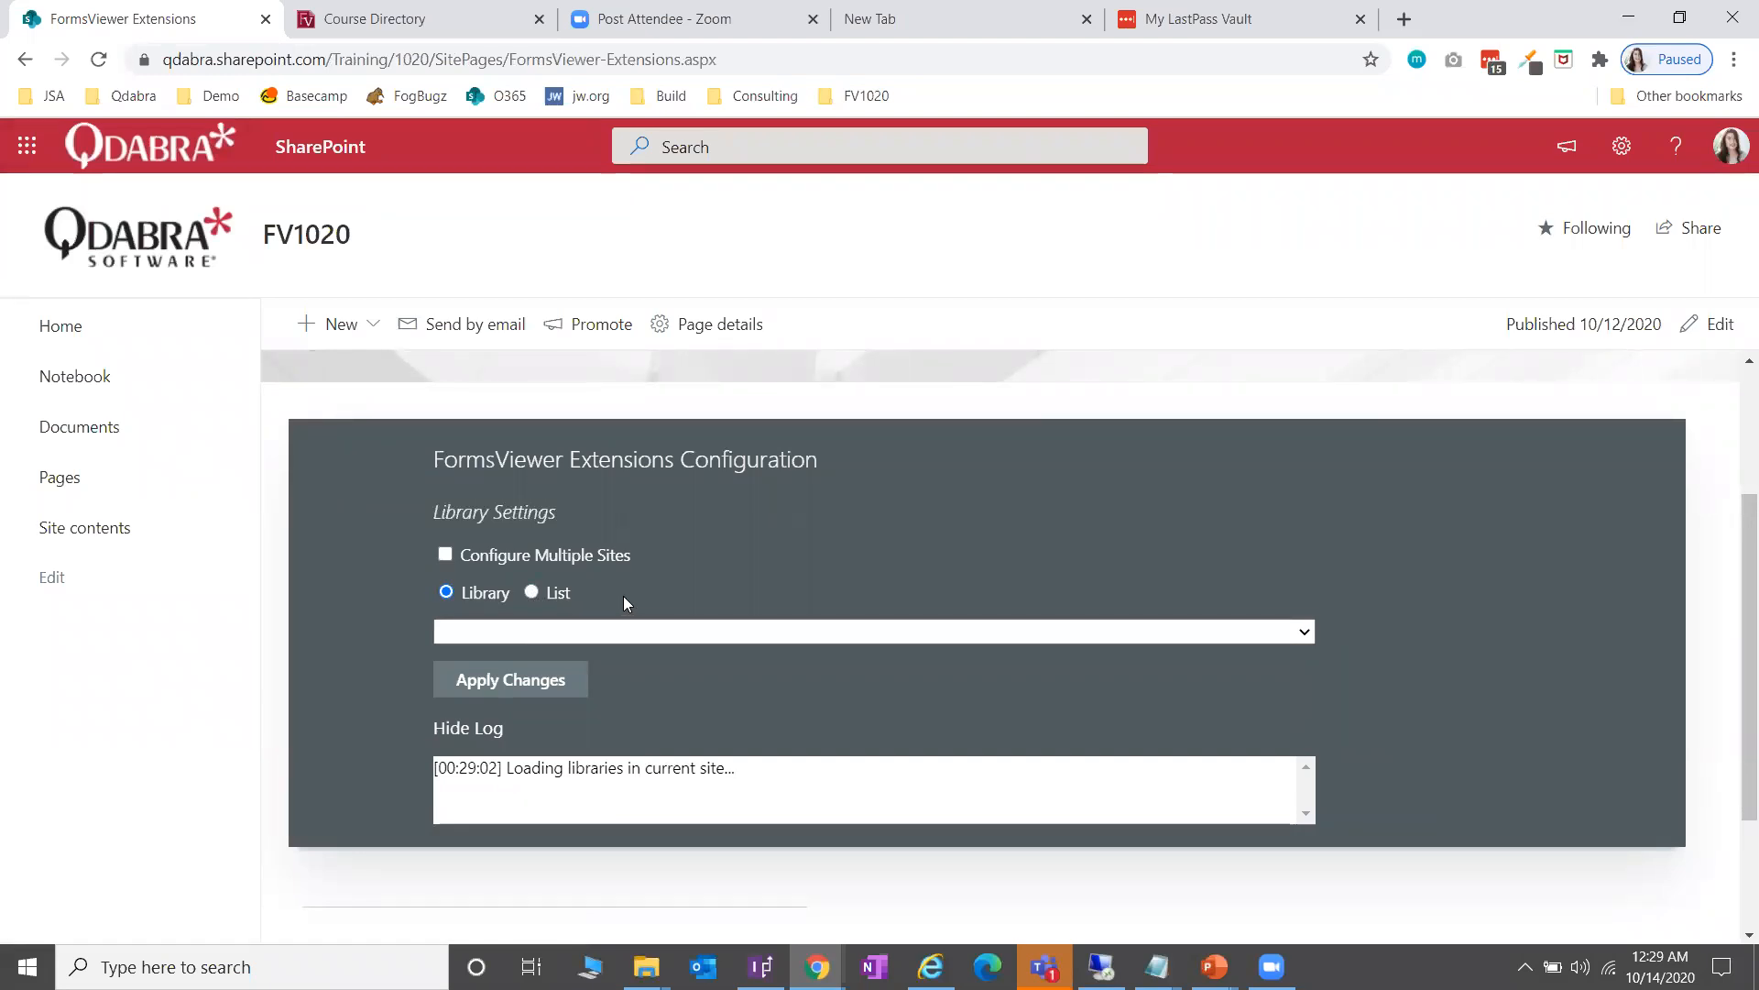
Step: Switch the configuration to List mode and choose the List Attachments list
scroll(671, 583, "down", 1)
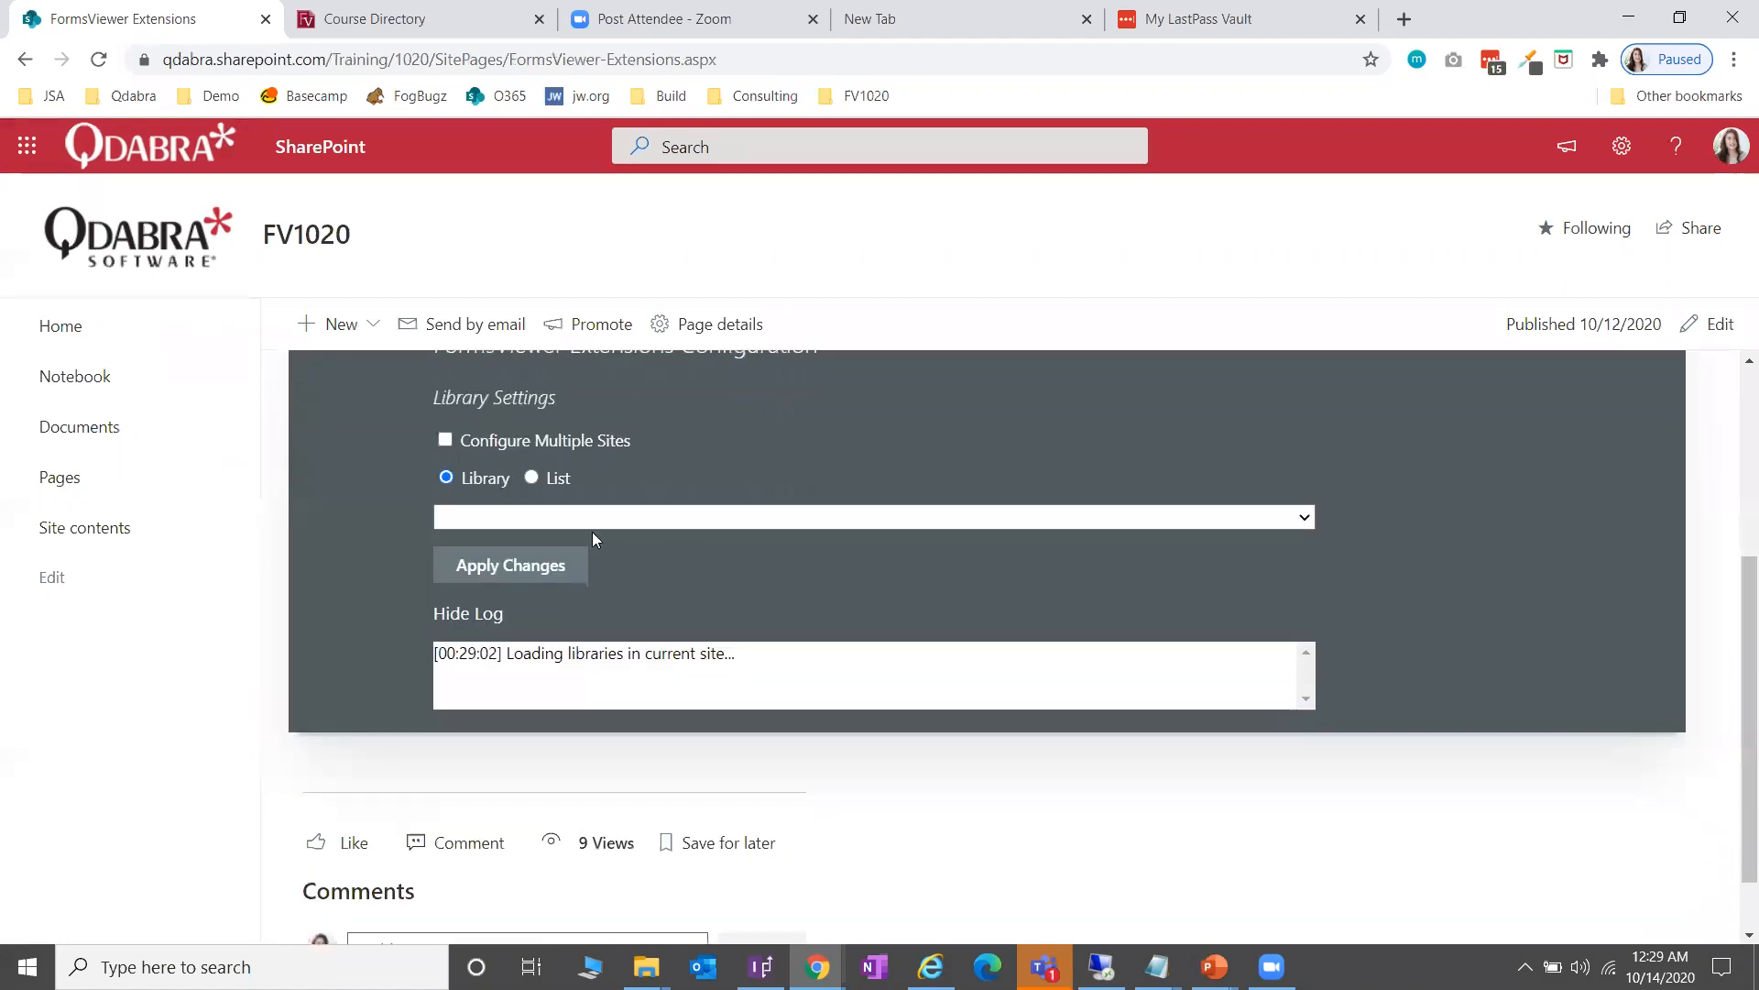
left_click(532, 477)
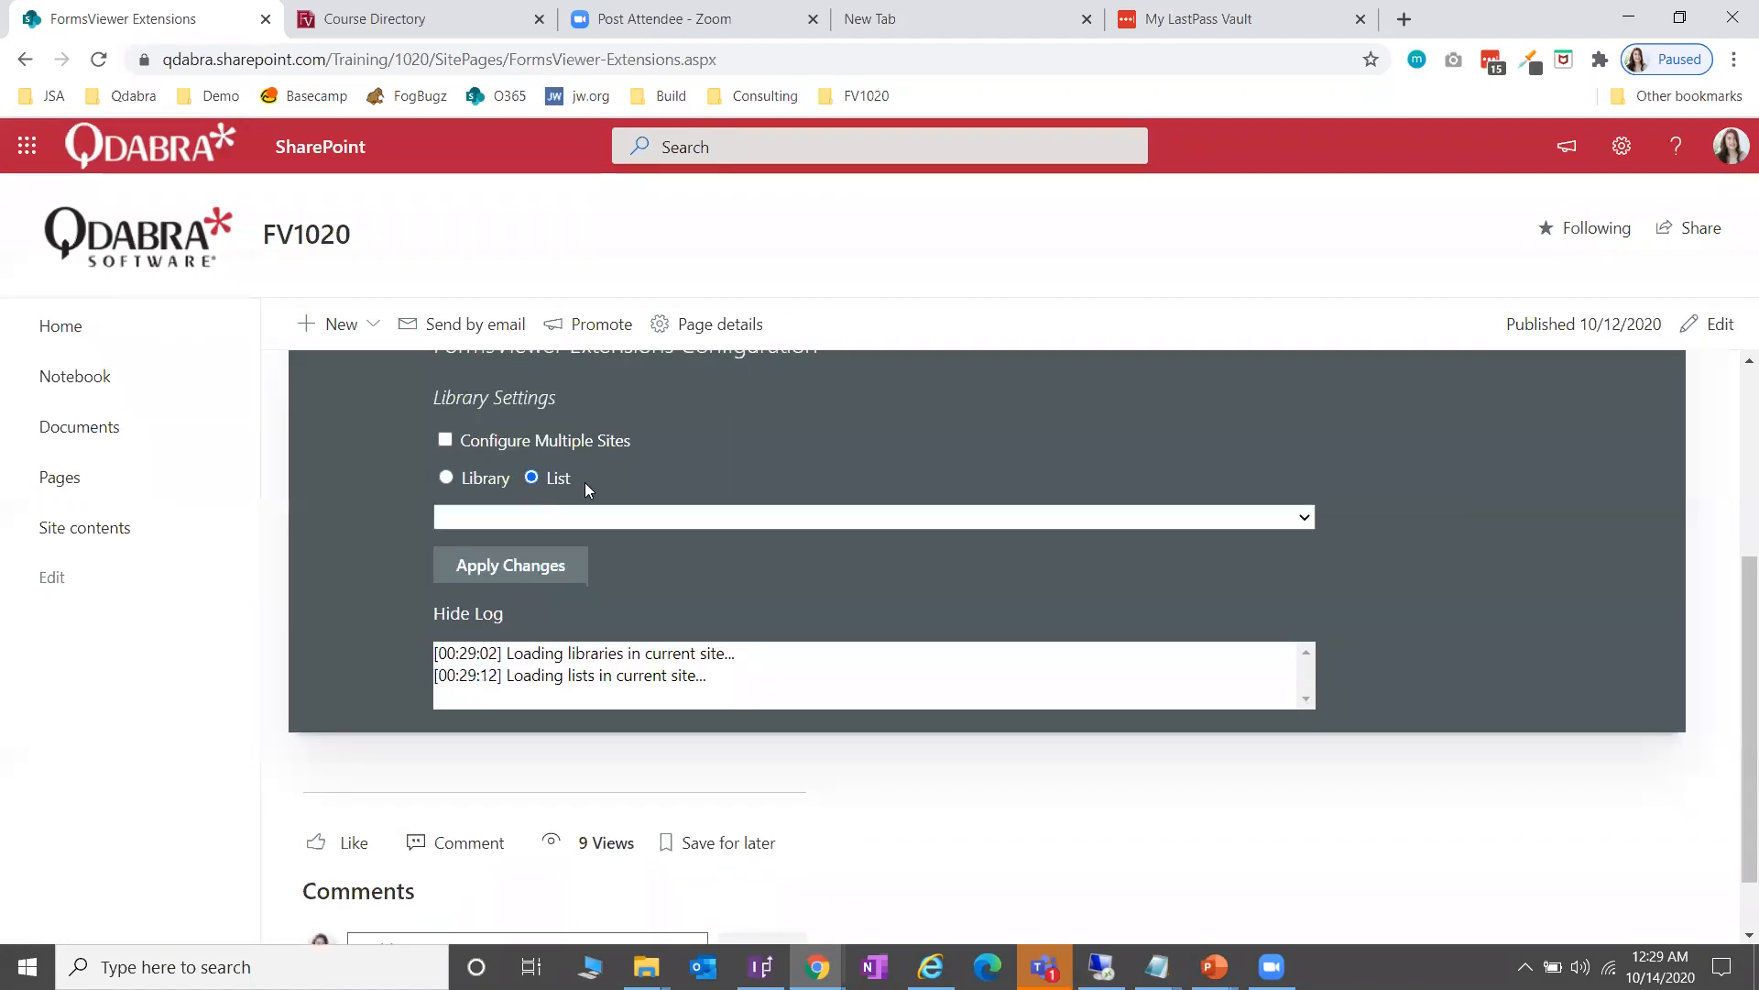
left_click(568, 517)
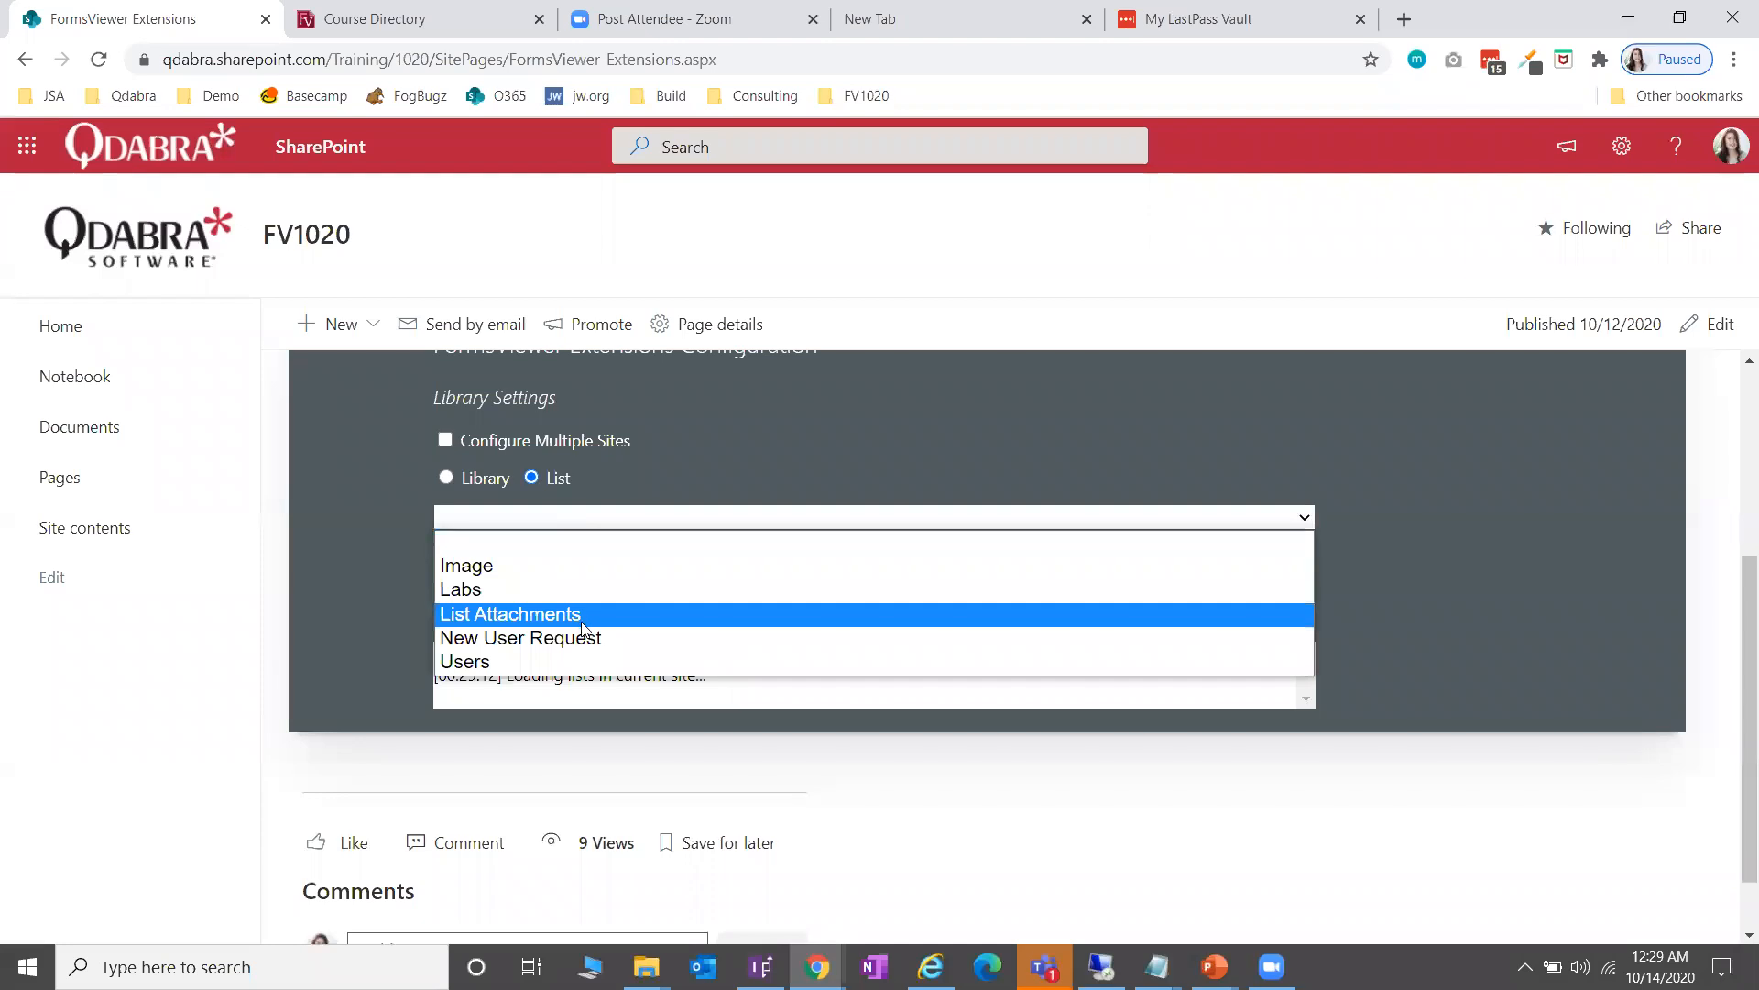
left_click(550, 614)
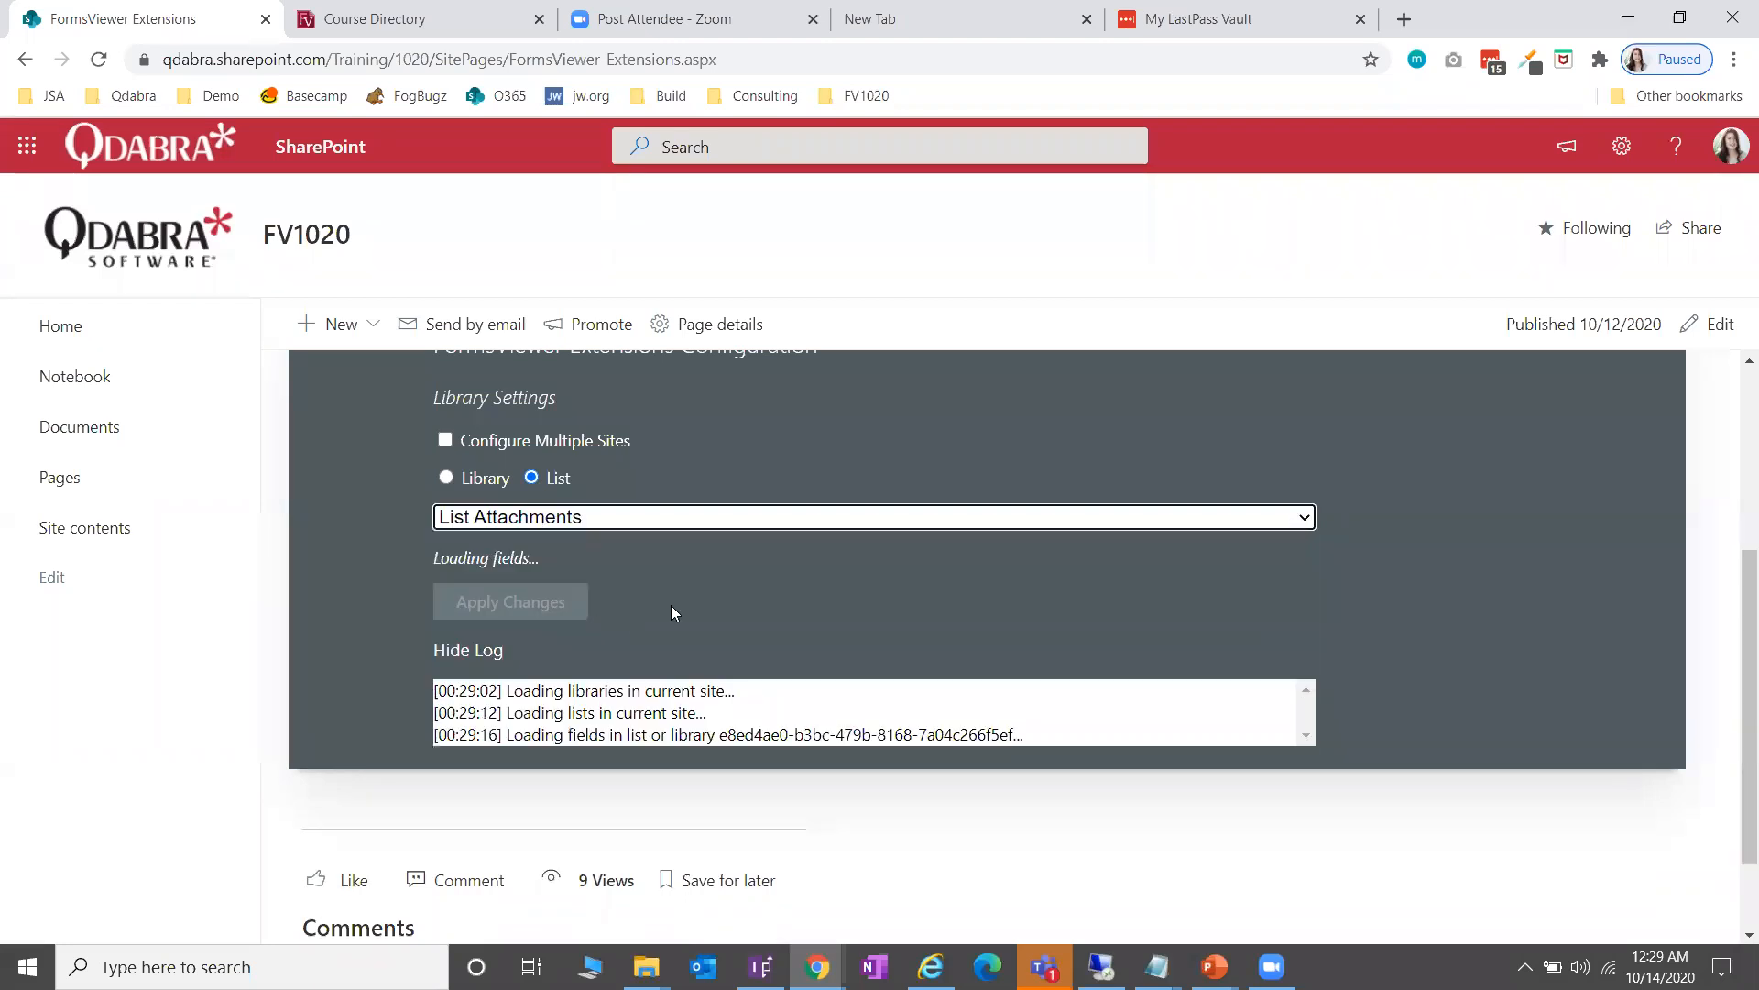
scroll(626, 600, "down", 2)
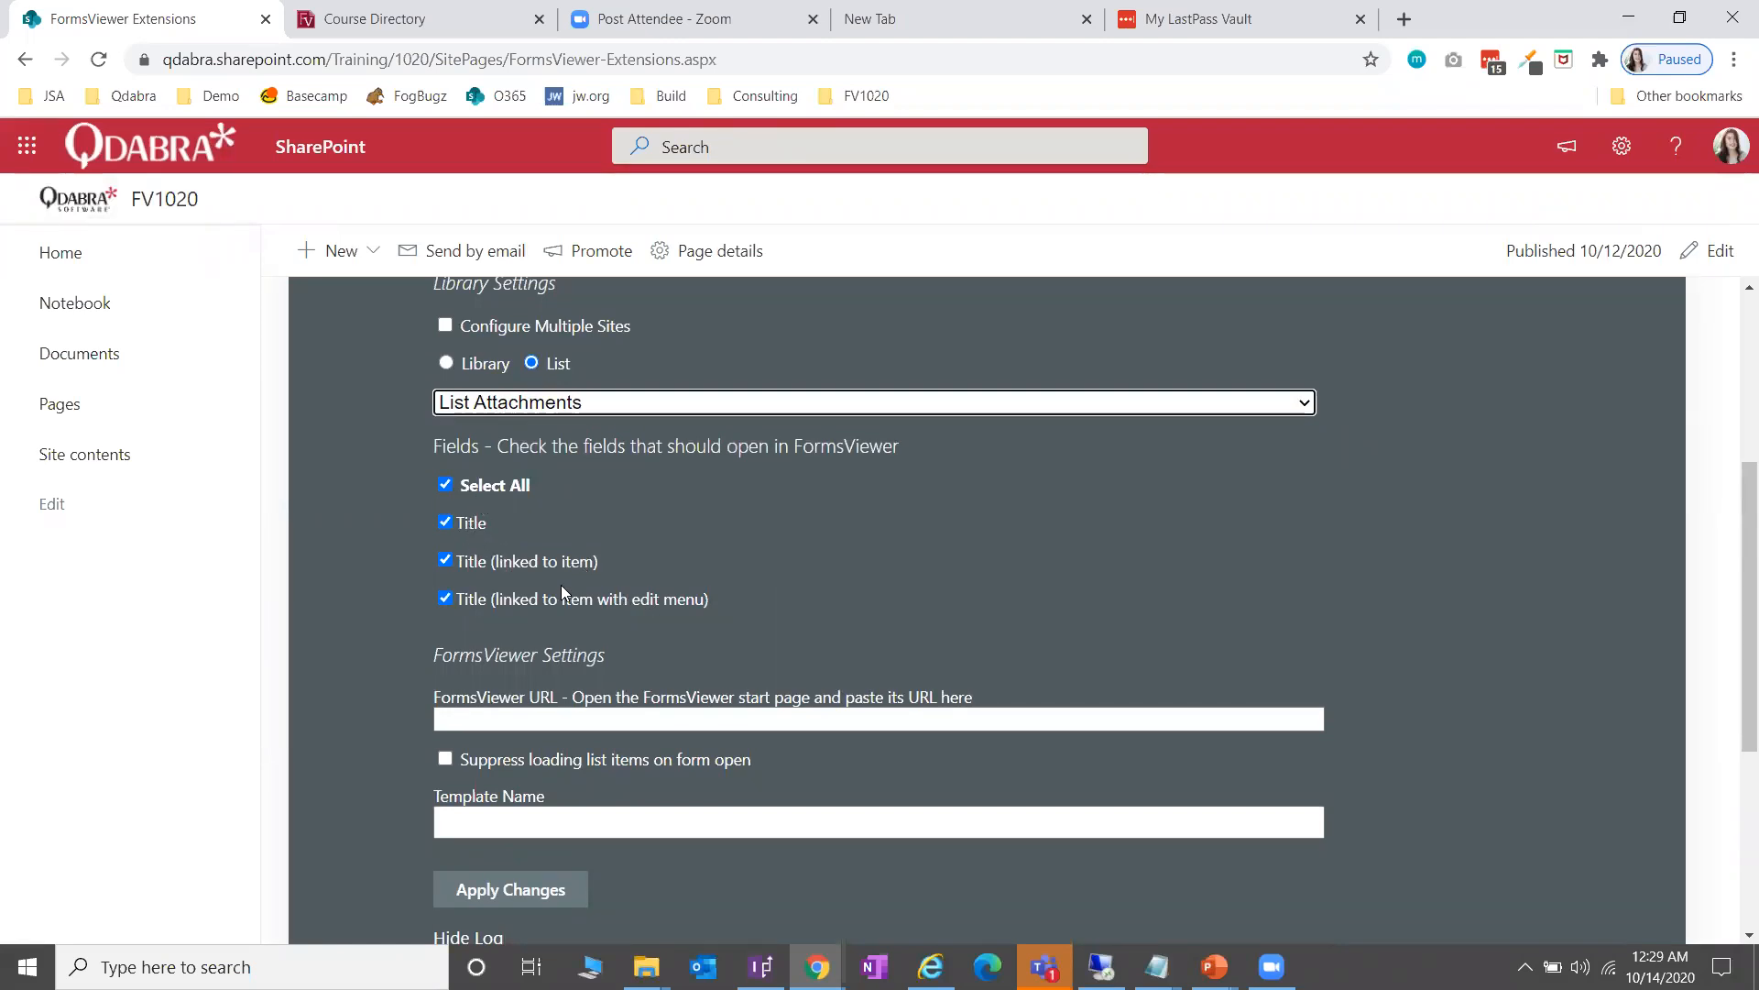
scroll(556, 592, "down", 1)
Step: Review the FormsViewer URL and Template Name fields, then go to Site contents
left_click(532, 603)
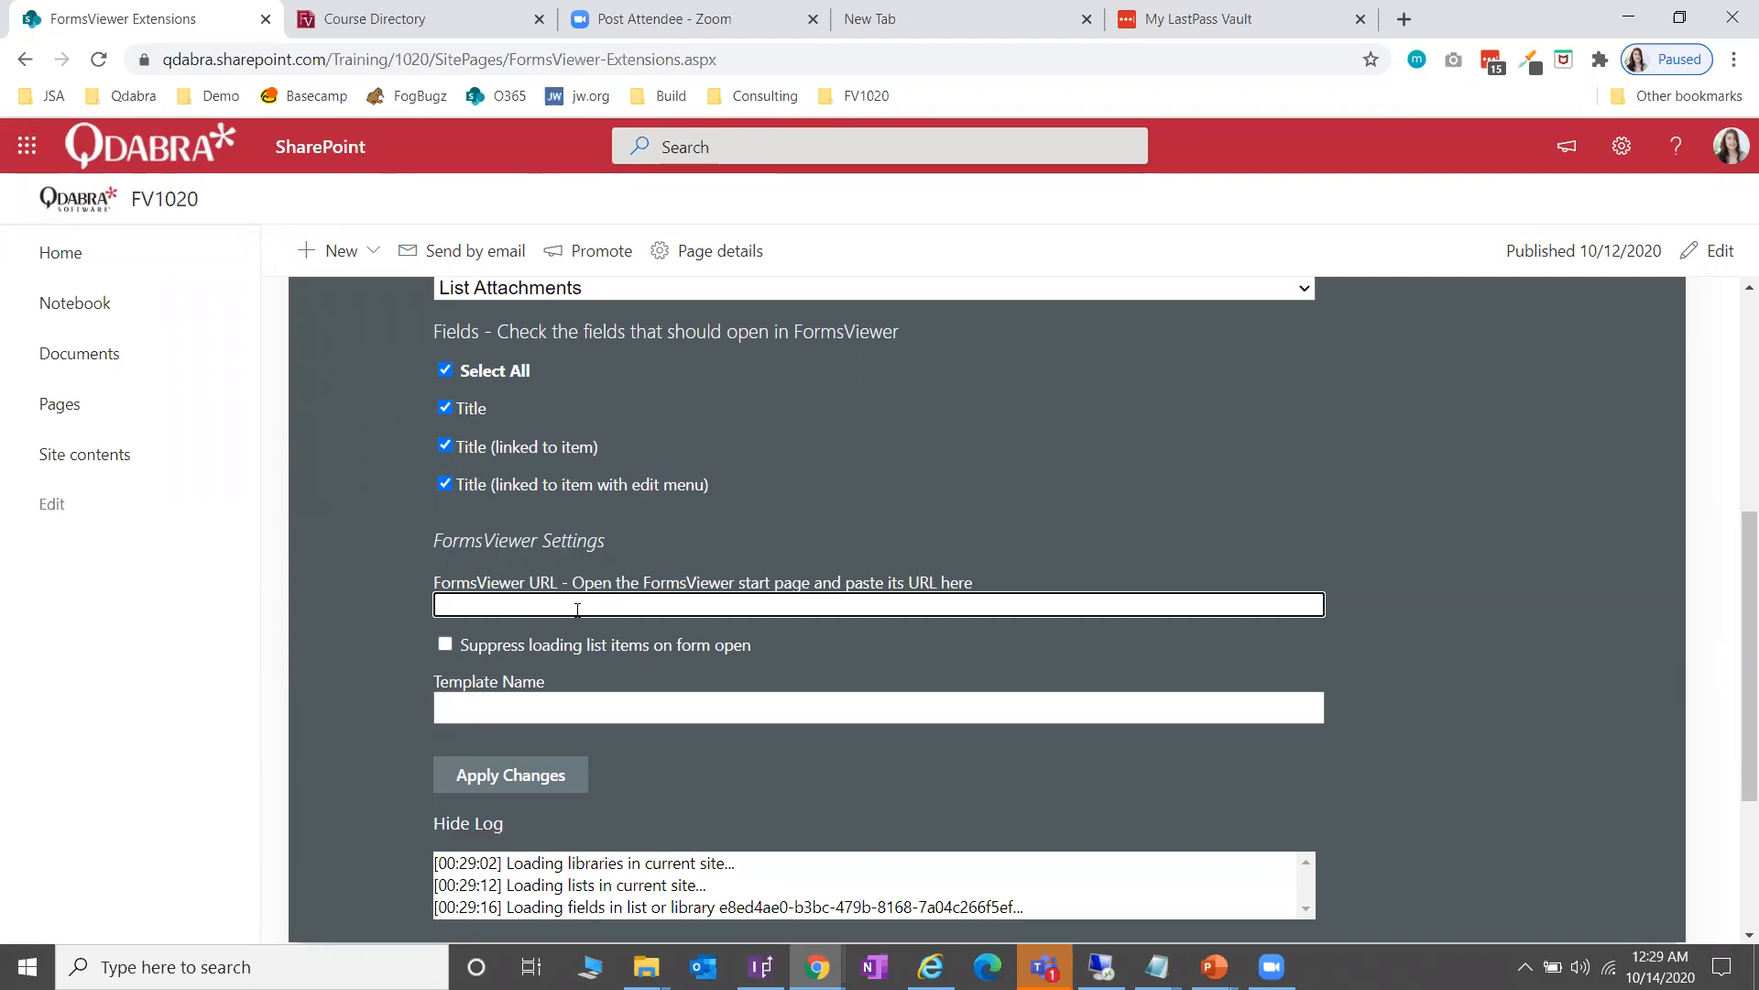
scroll(578, 613, "down", 1)
left_click(541, 592)
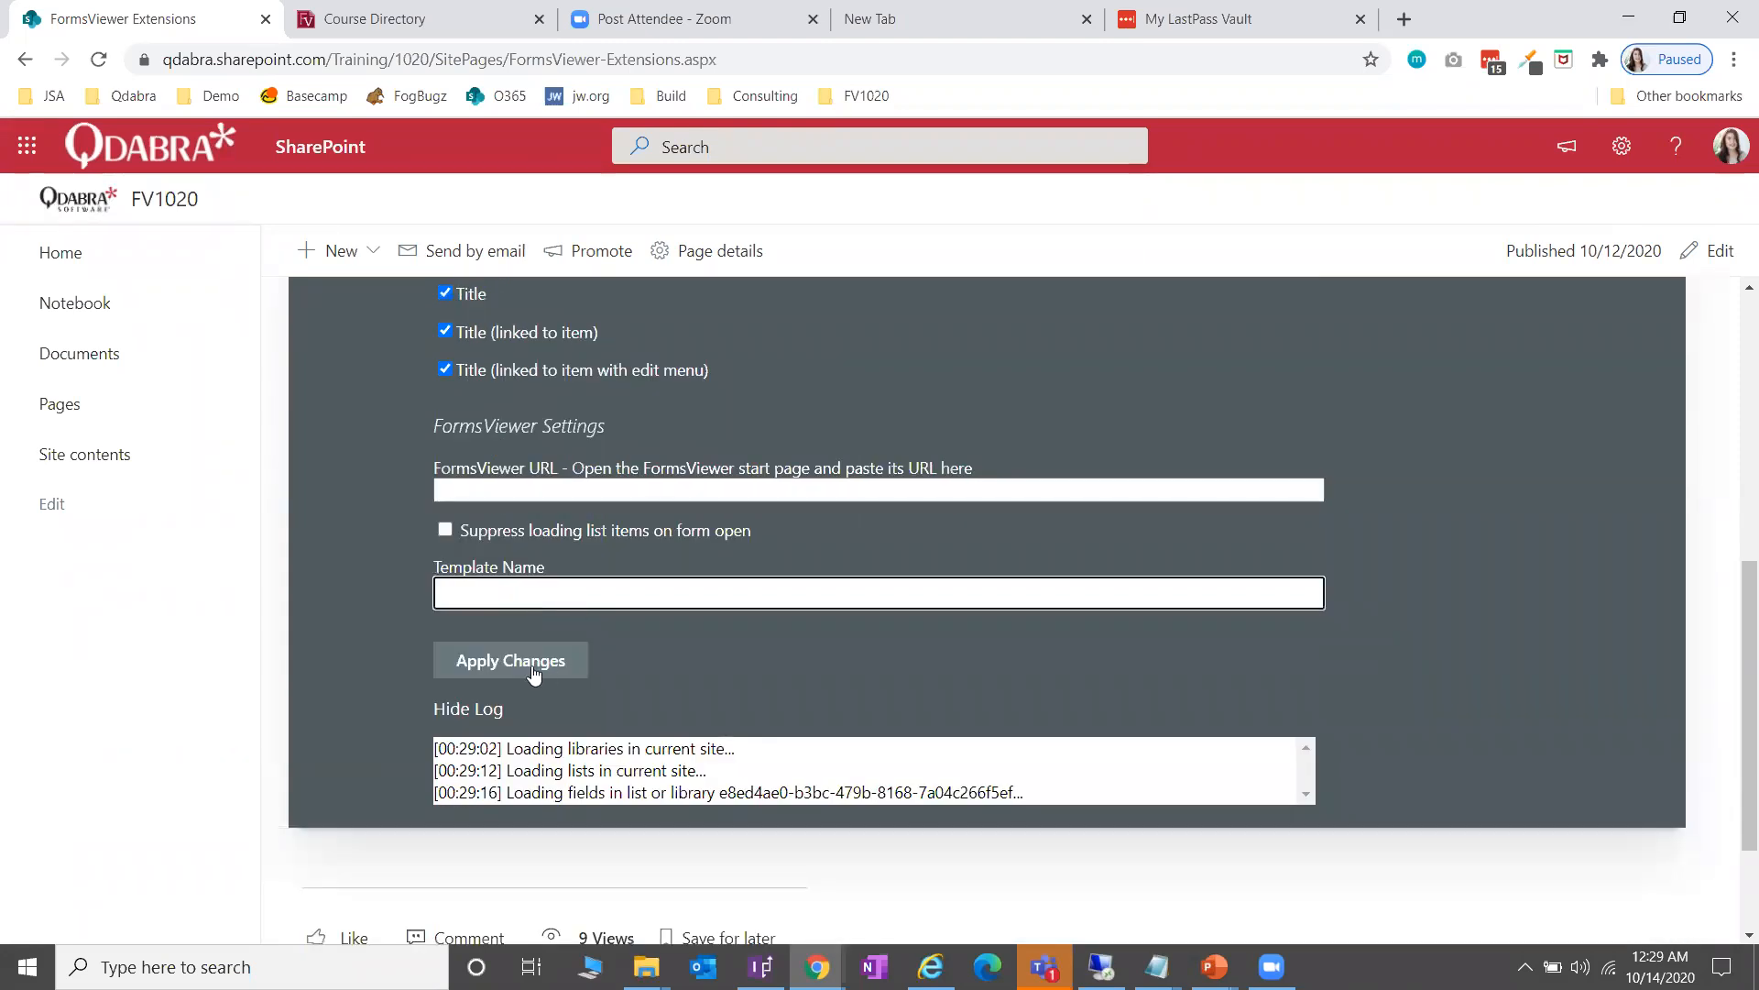
scroll(554, 479, "up", 1)
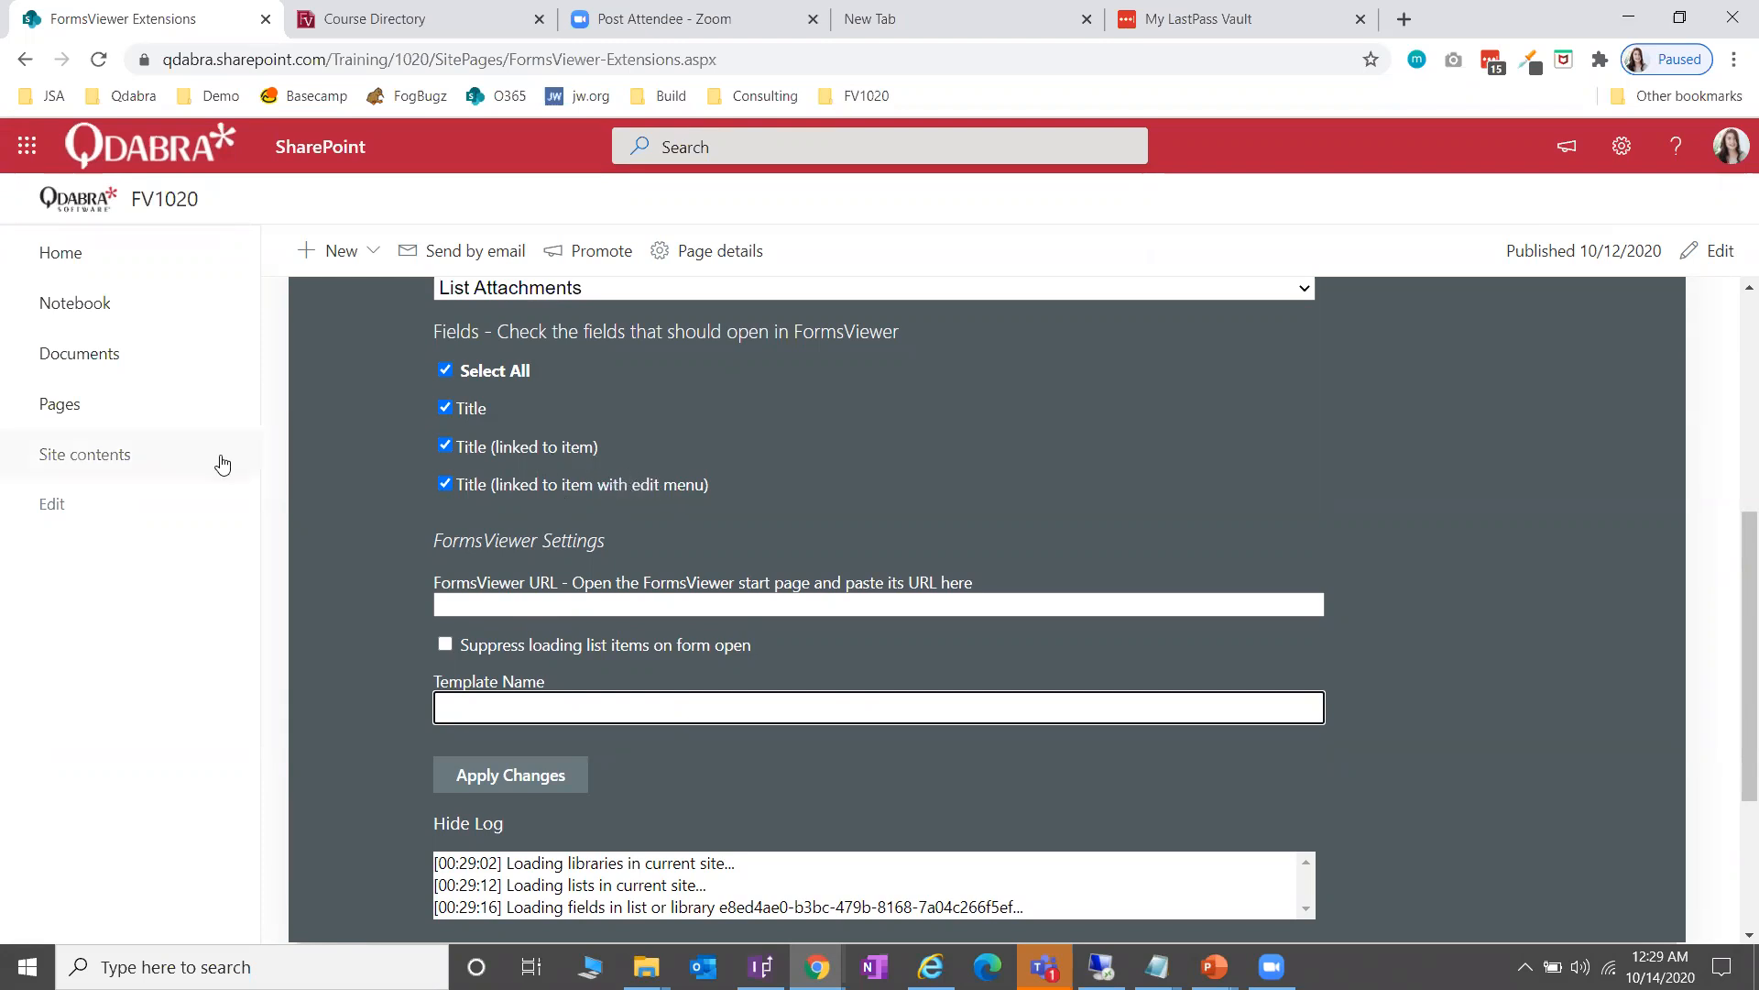
left_click(99, 459)
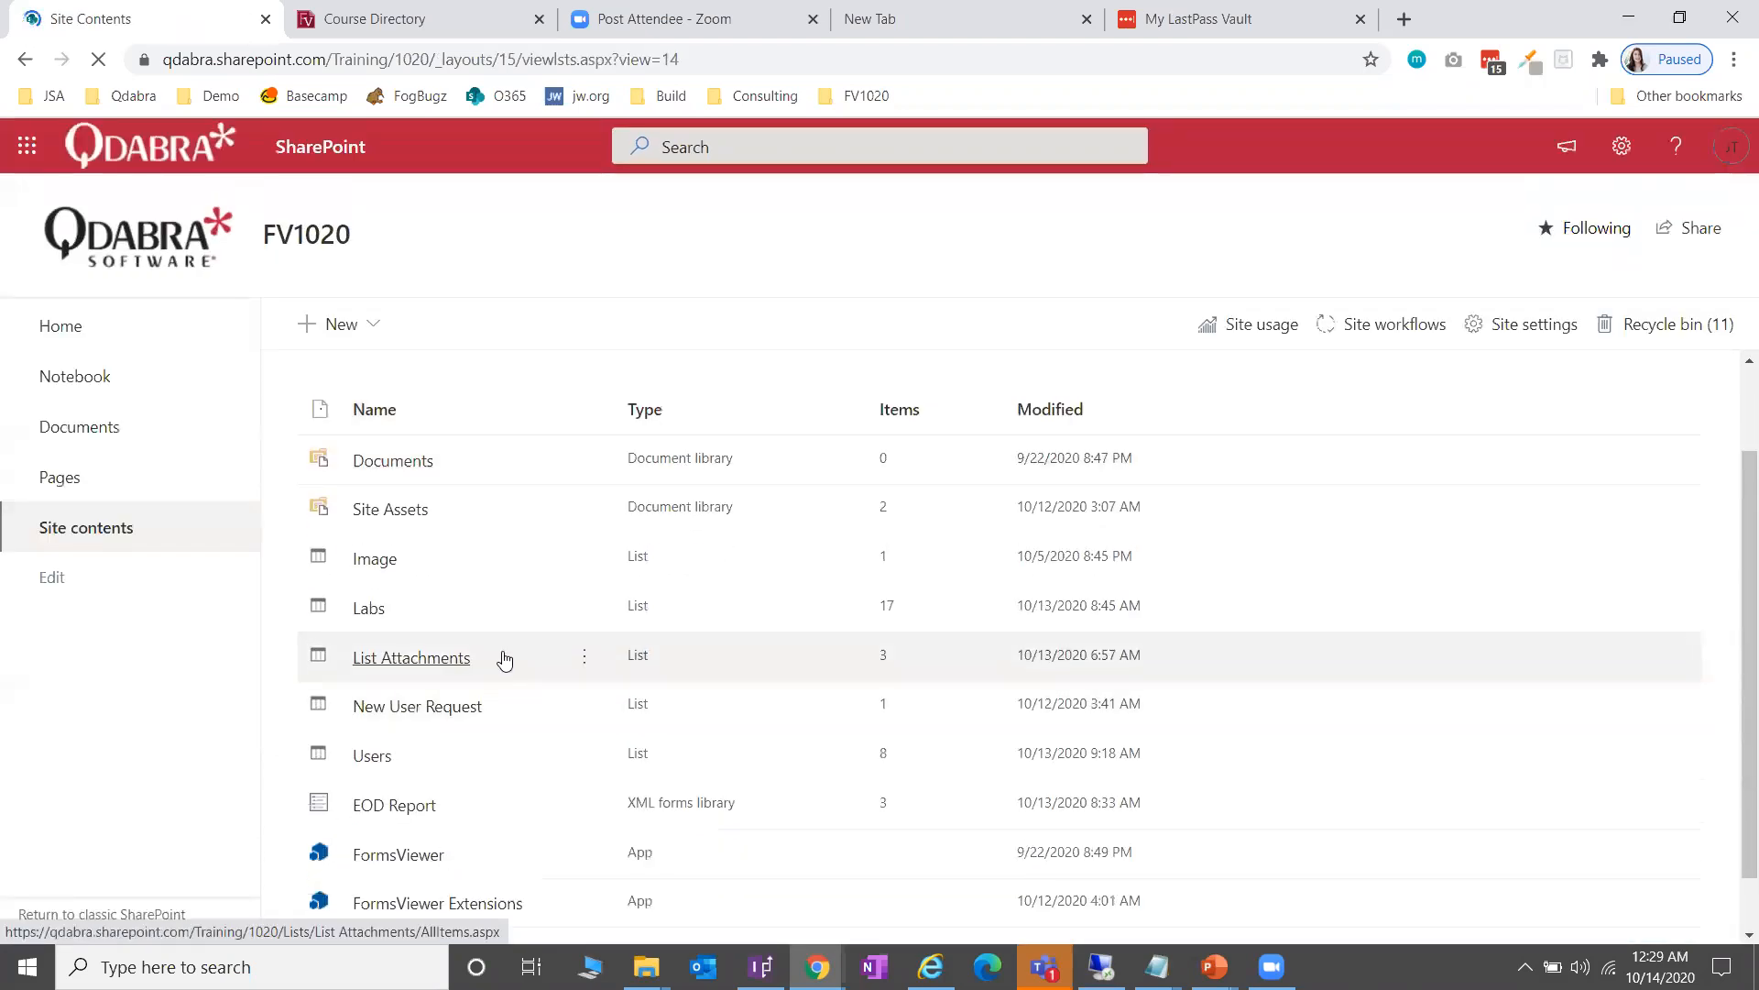
Step: Open the List Attachments list from Site contents and bring up its new-item form in FormsViewer
scroll(495, 660, "down", 1)
left_click(458, 591)
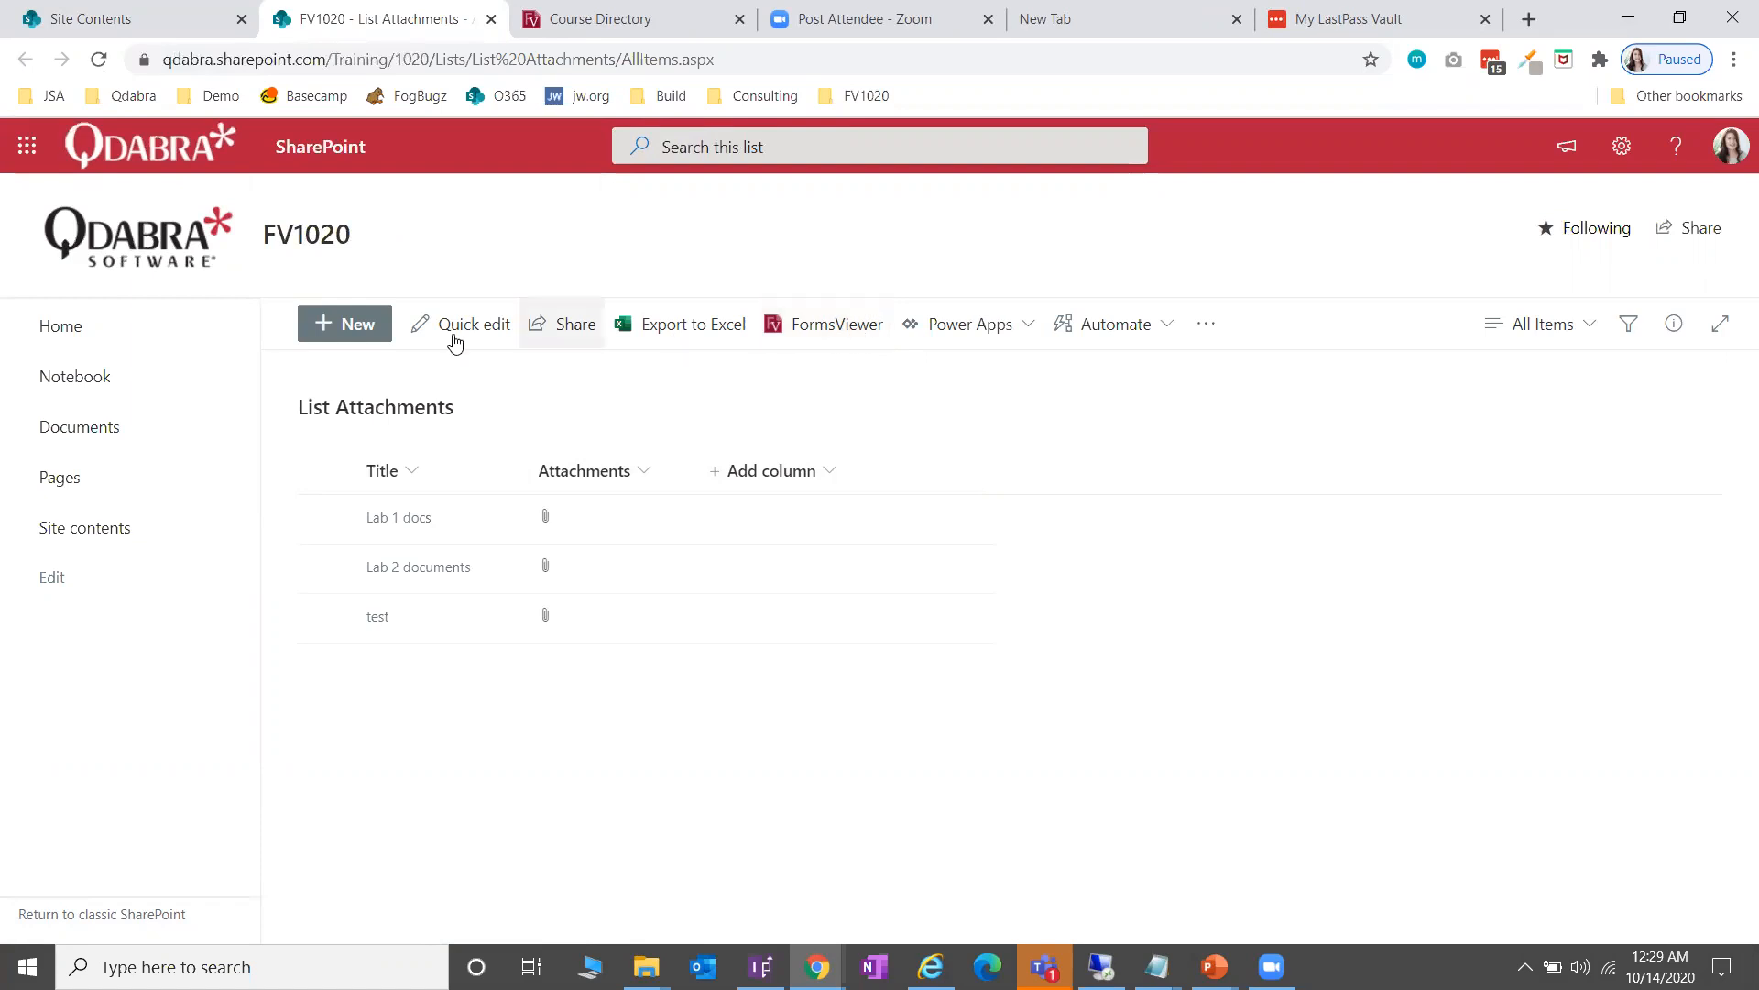
left_click(861, 343)
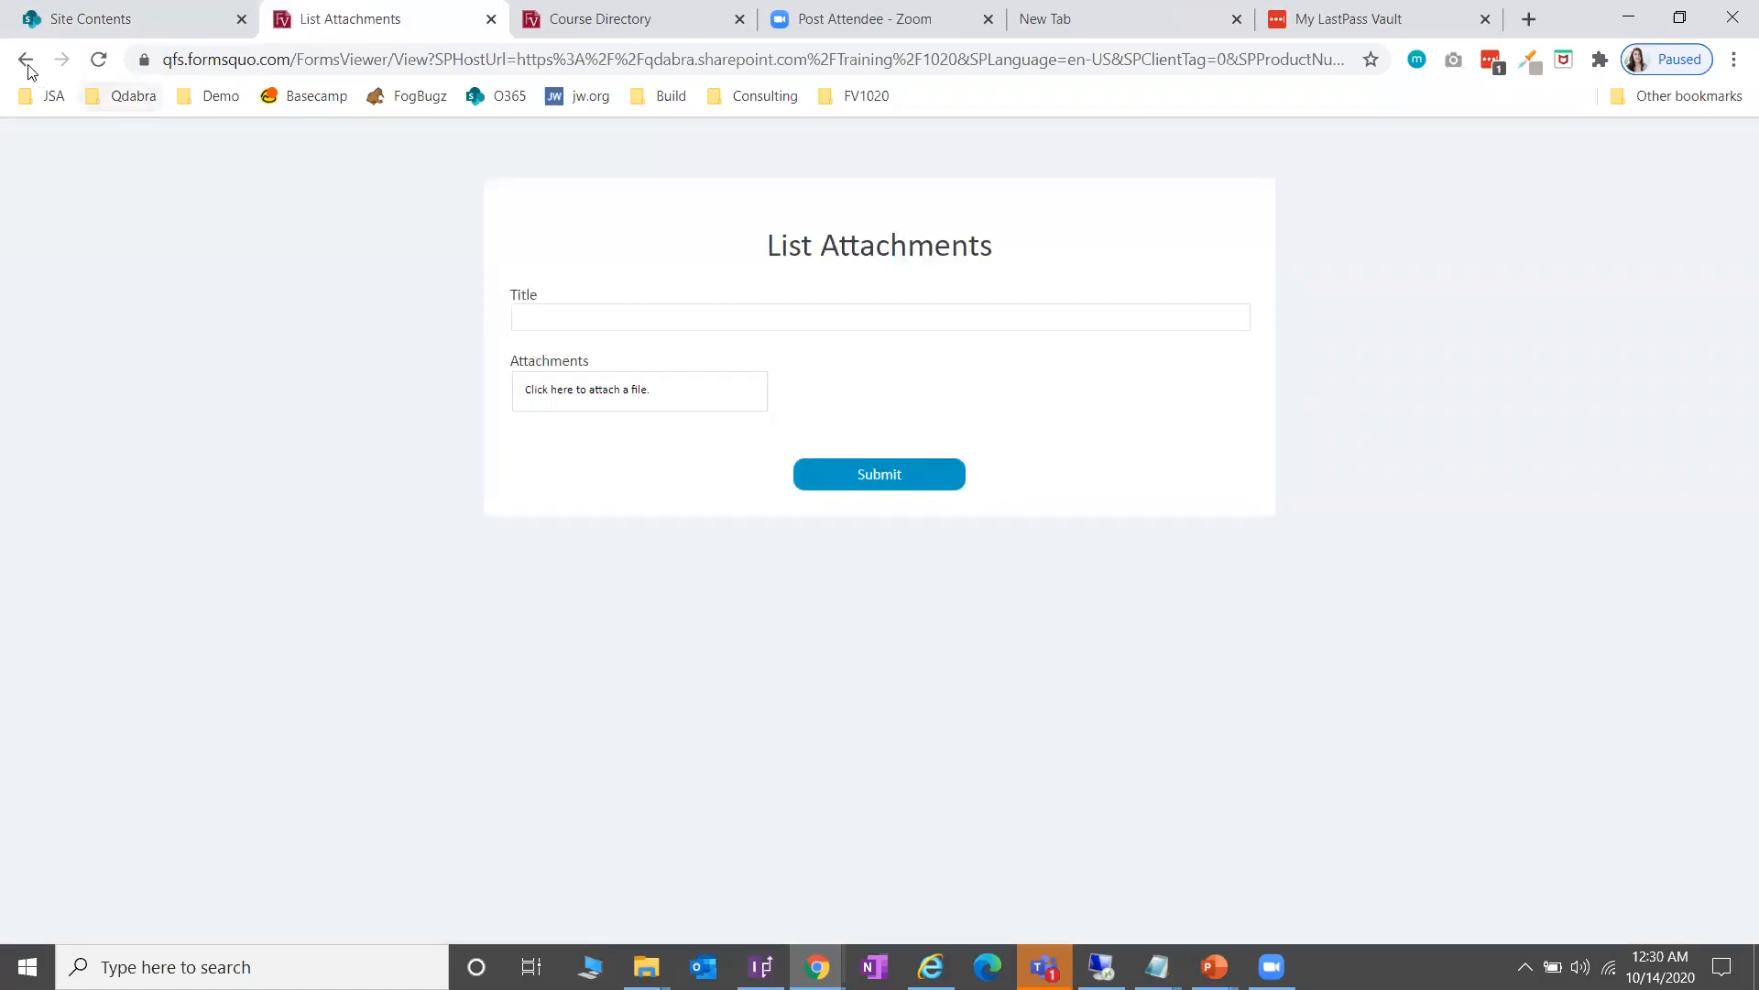
Step: Return to the List Attachments list and open the Lab 2 documents item in FormsViewer
left_click(26, 60)
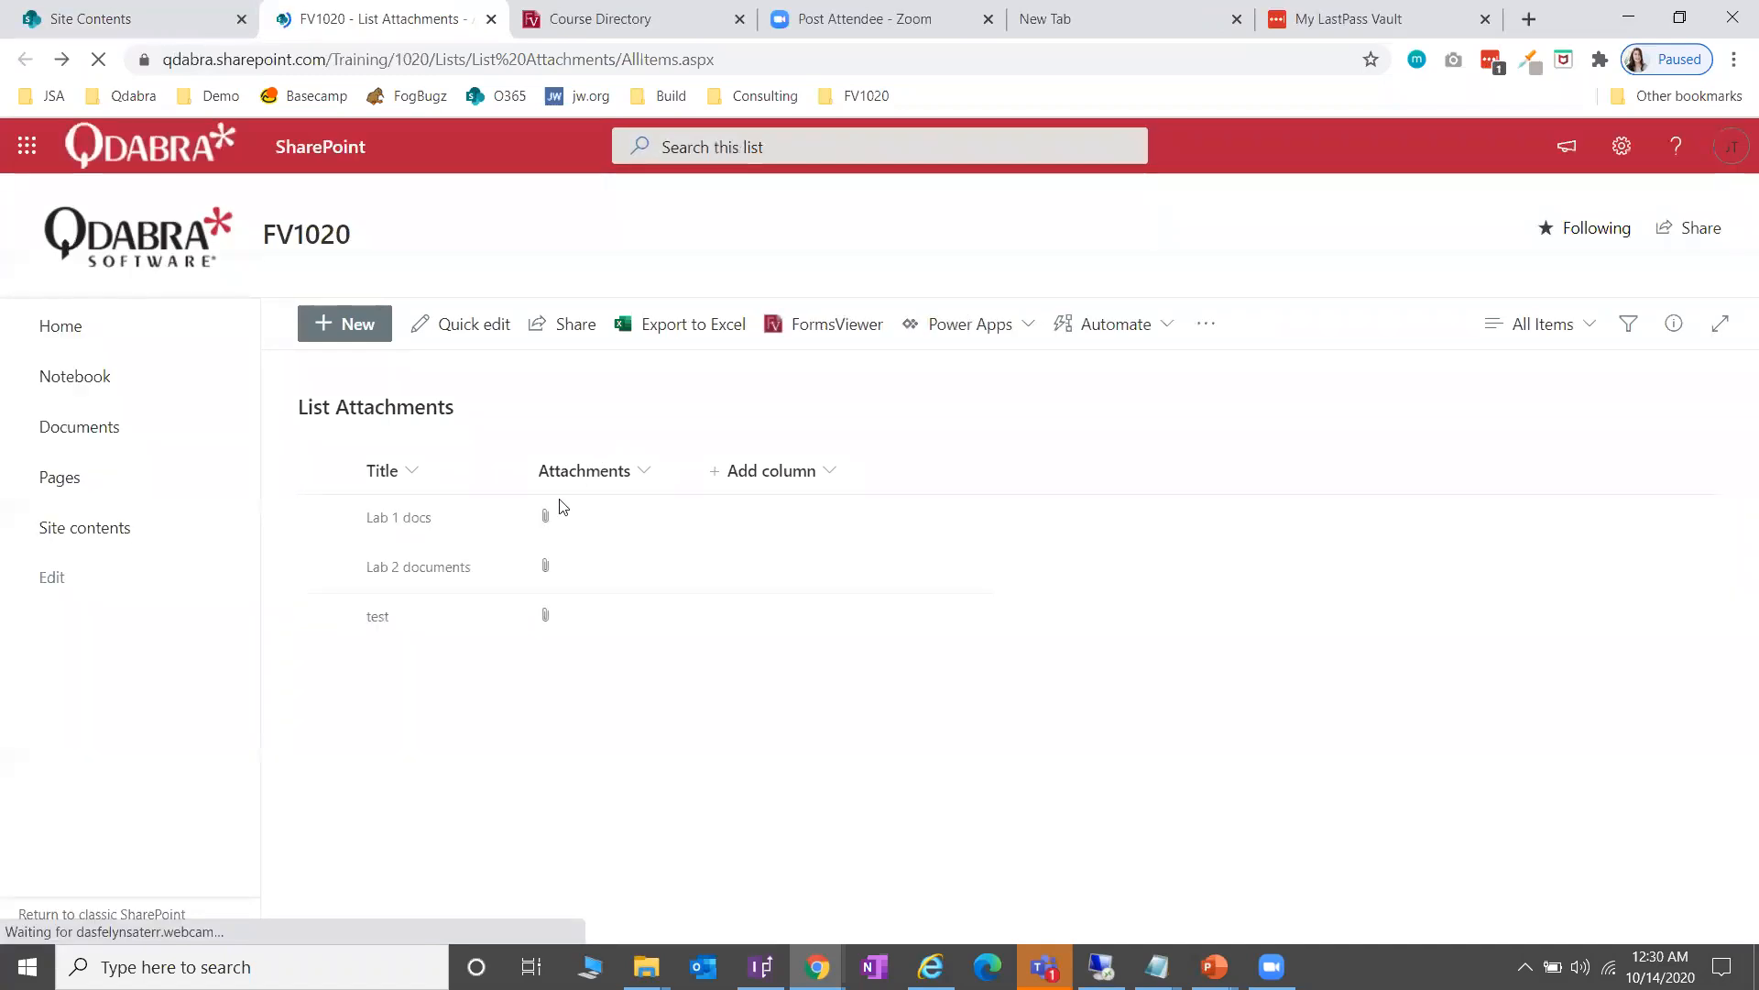
left_click(421, 570)
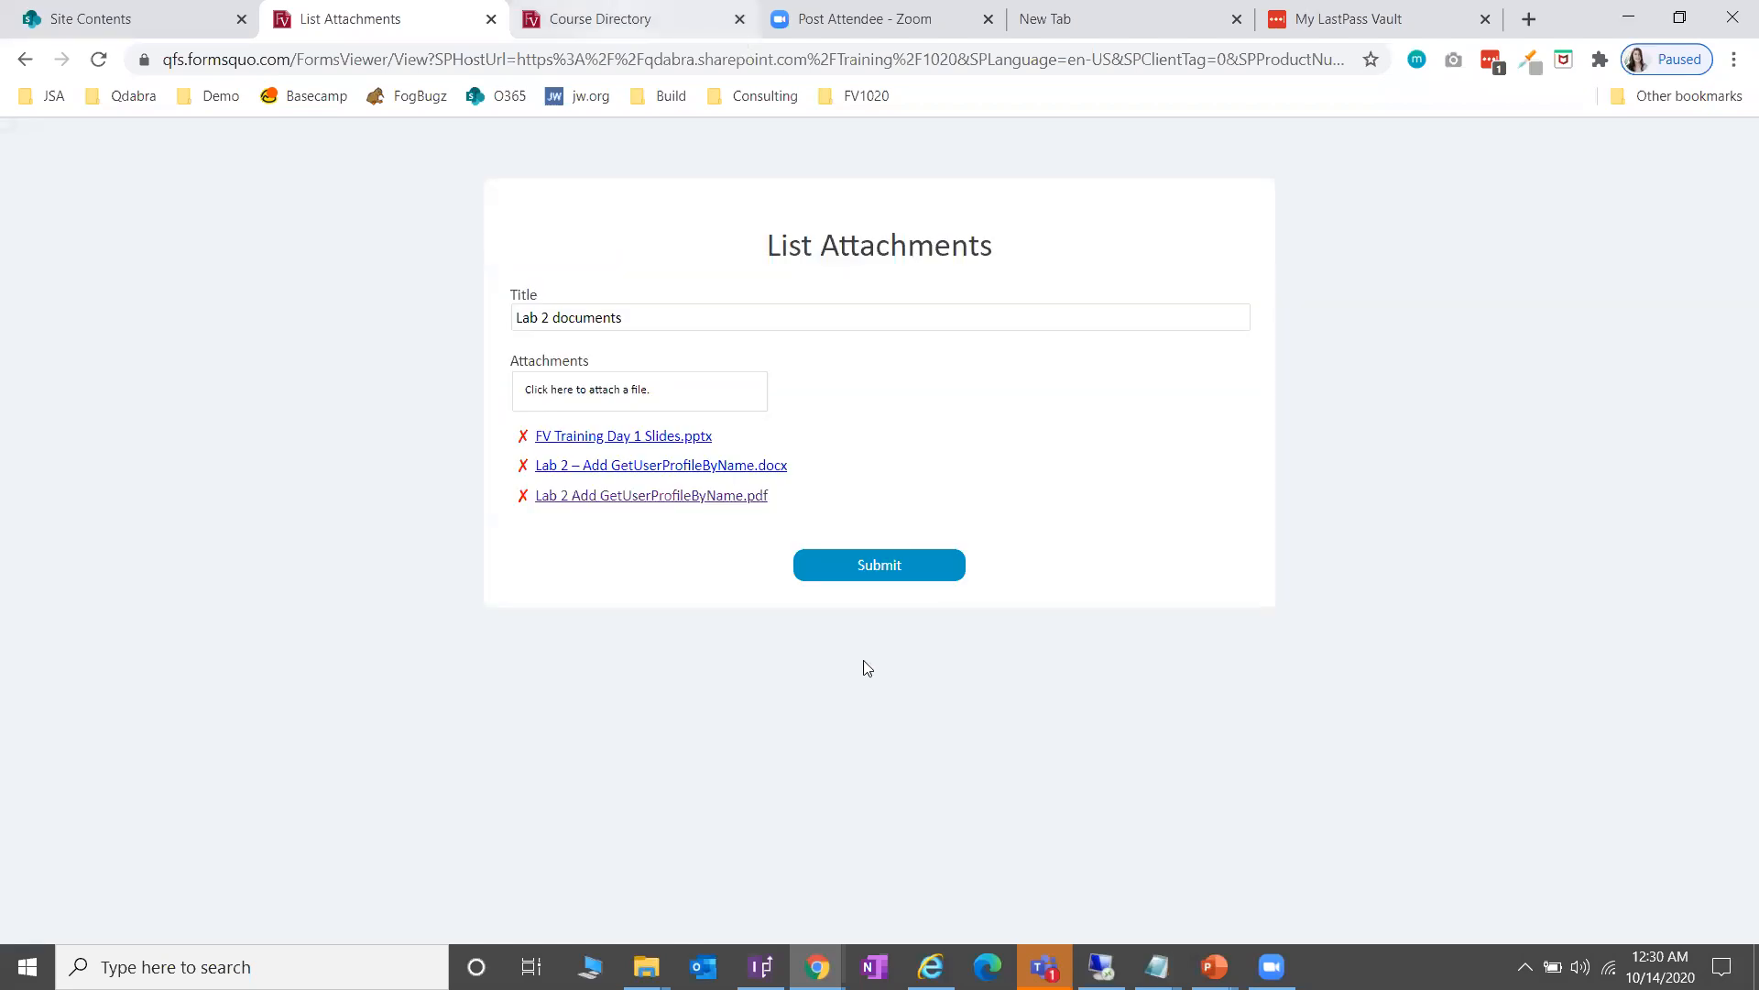
key("ctrl+Tab")
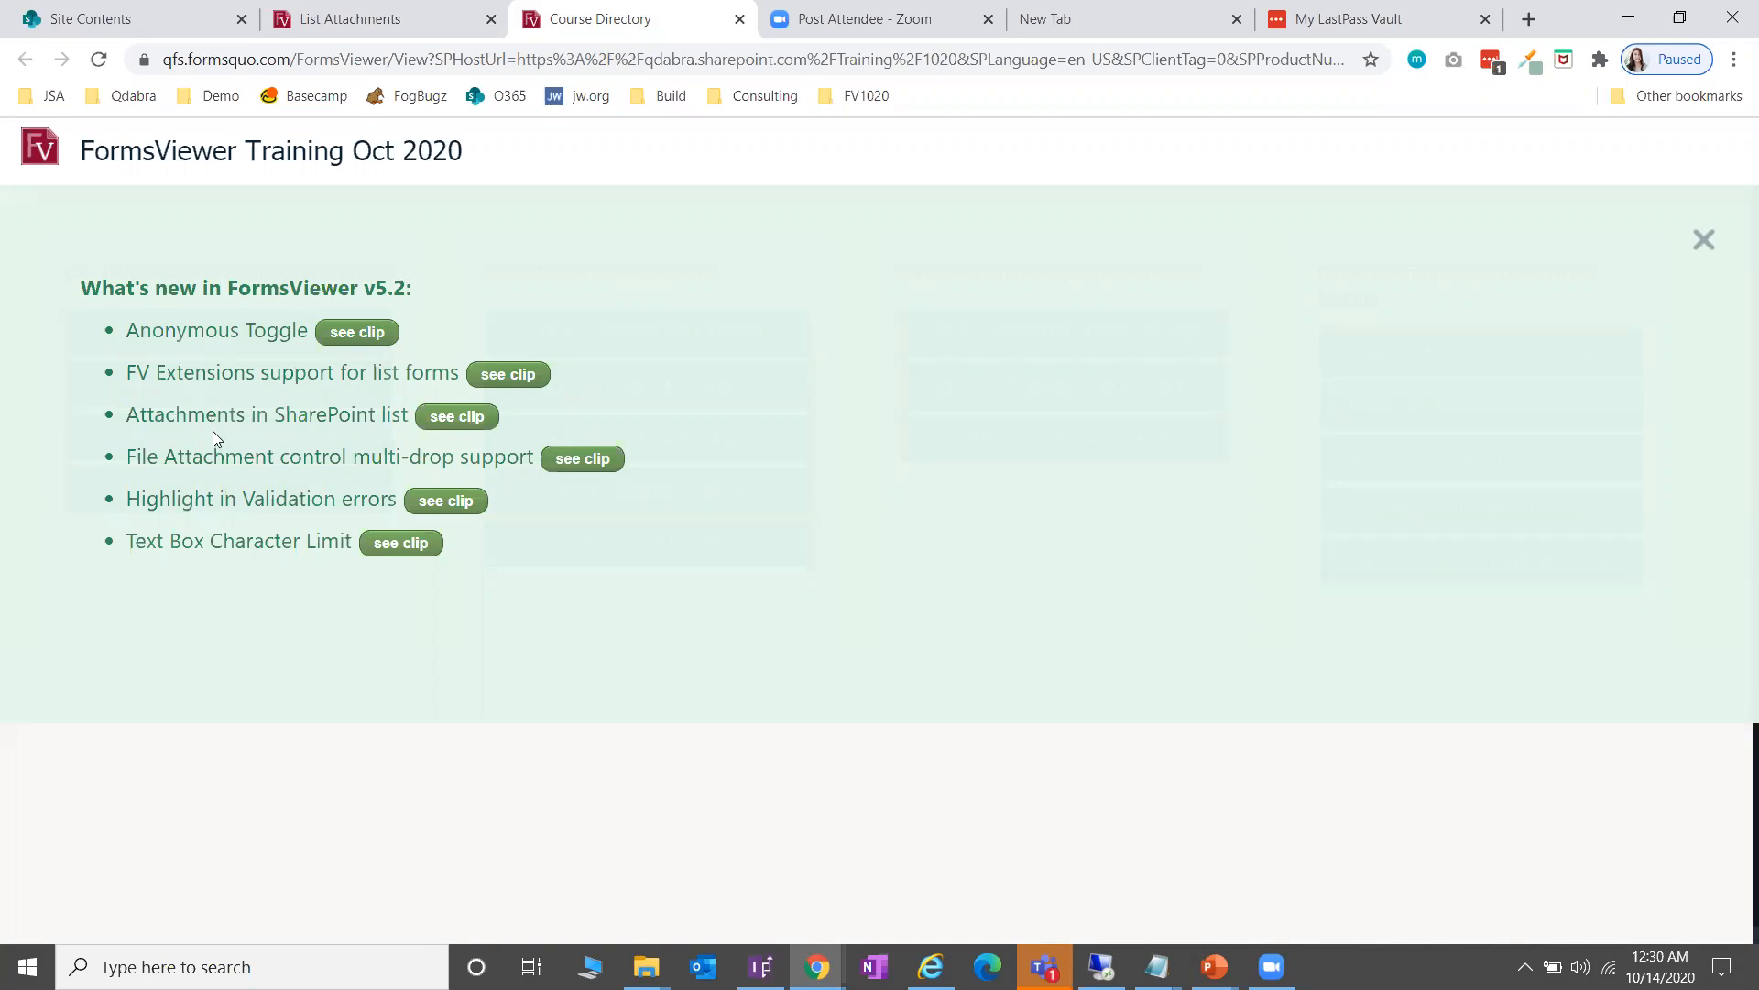
left_click(390, 26)
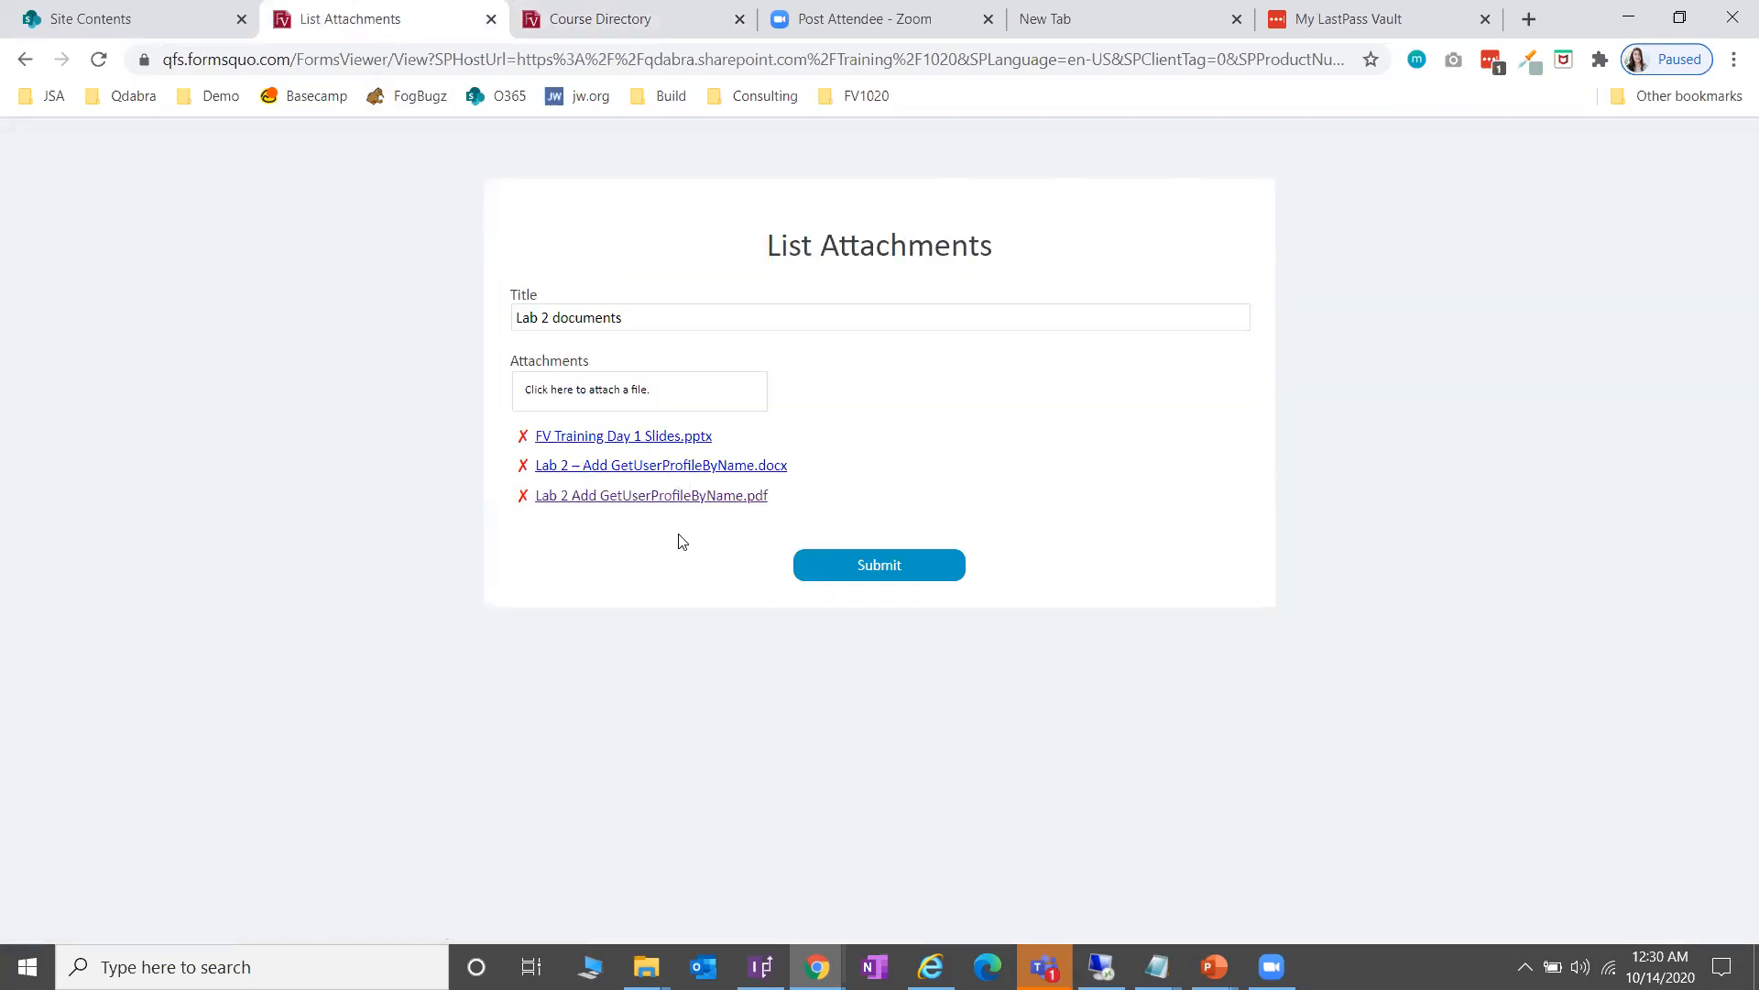
Step: Try attaching FV Training Day 1 Slides.pptx and dismiss the 'file already exists' error
left_click(630, 393)
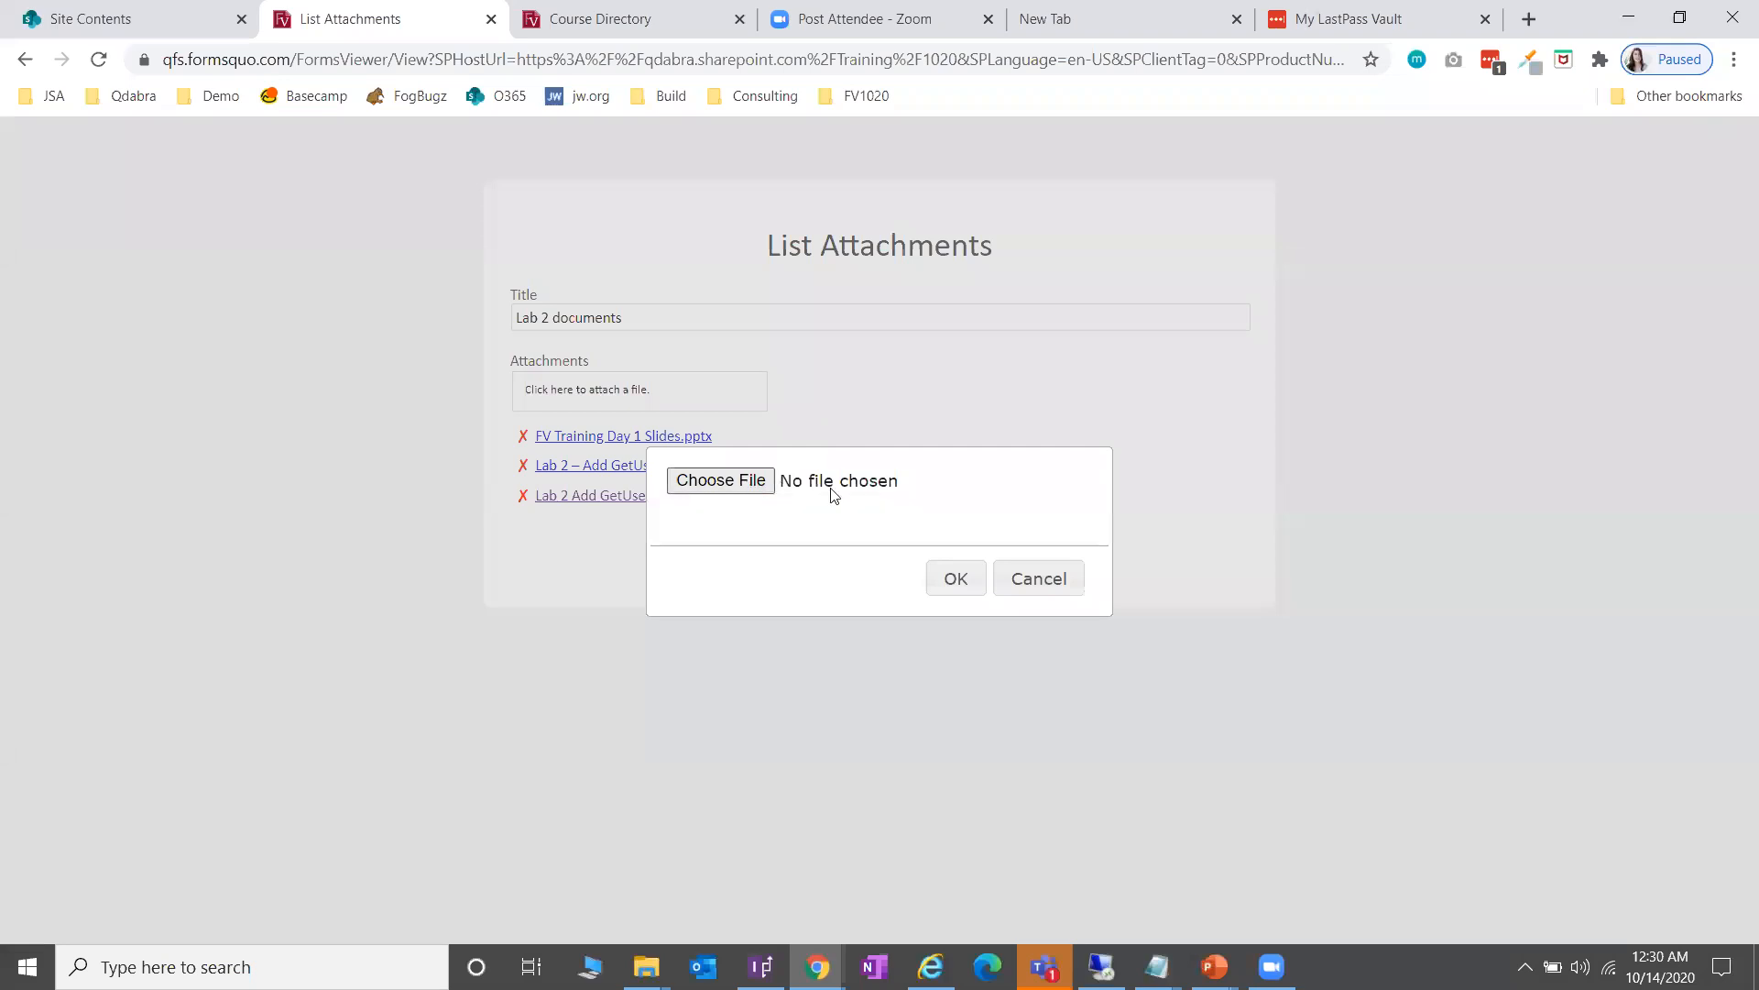
left_click(745, 486)
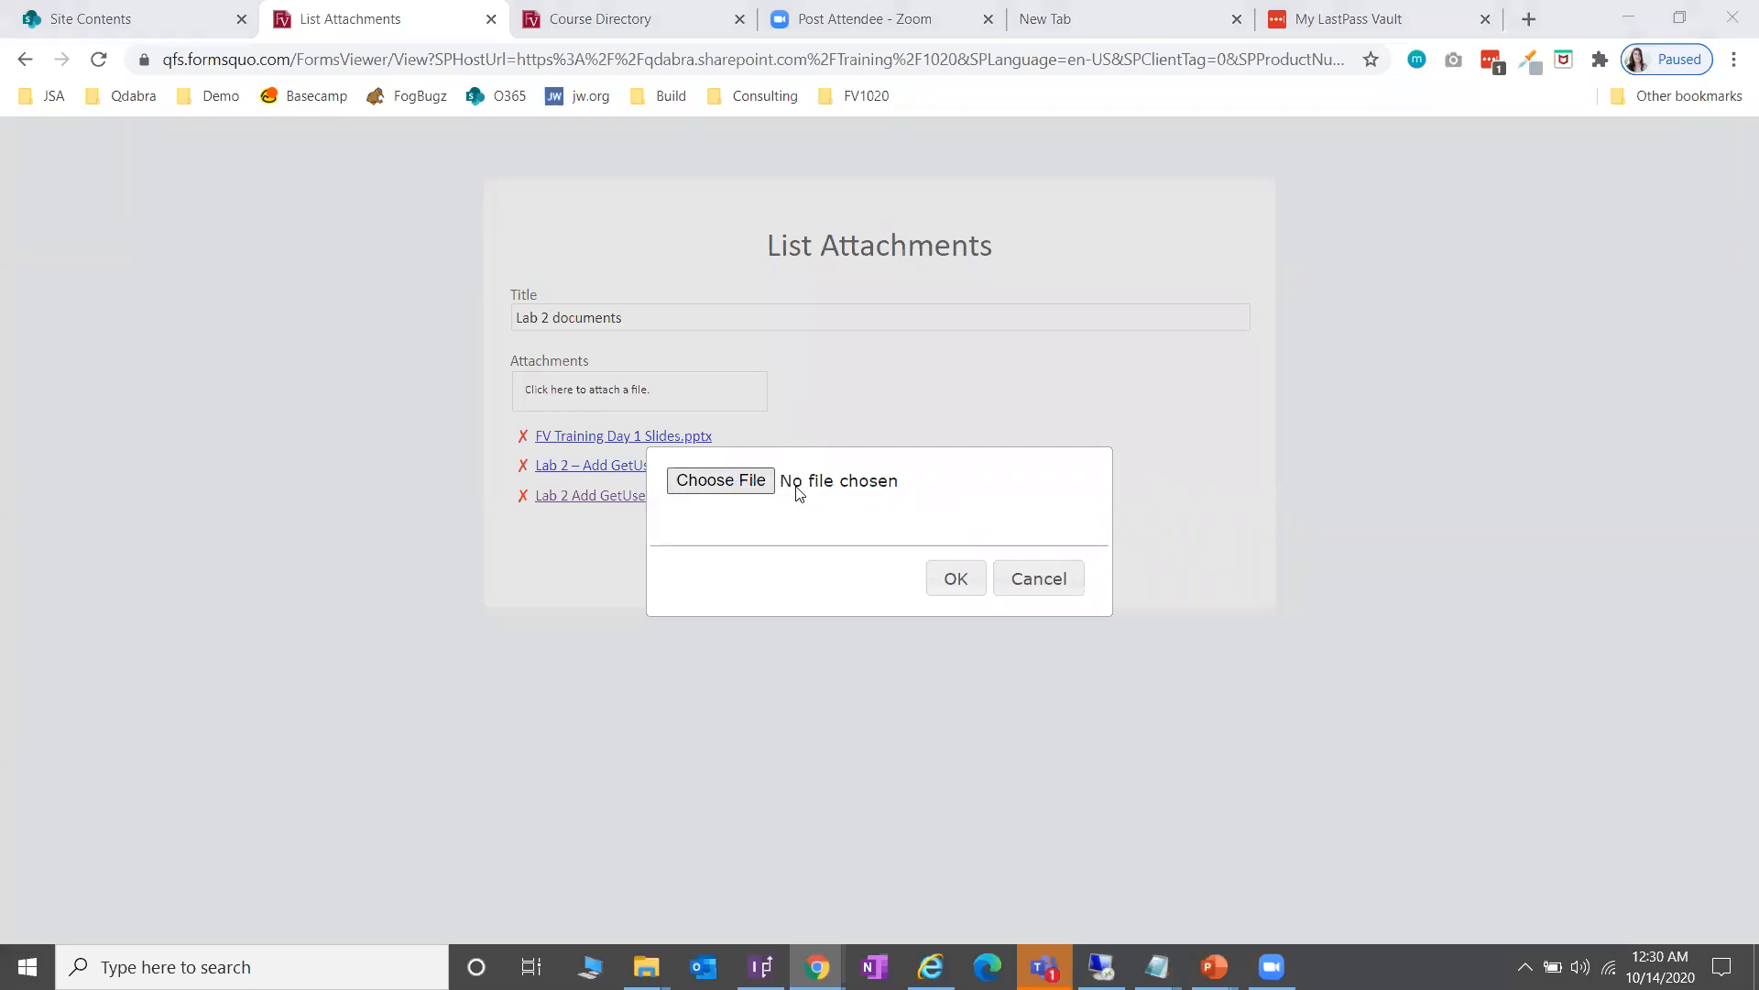
double_click(962, 365)
left_click(956, 591)
left_click(875, 561)
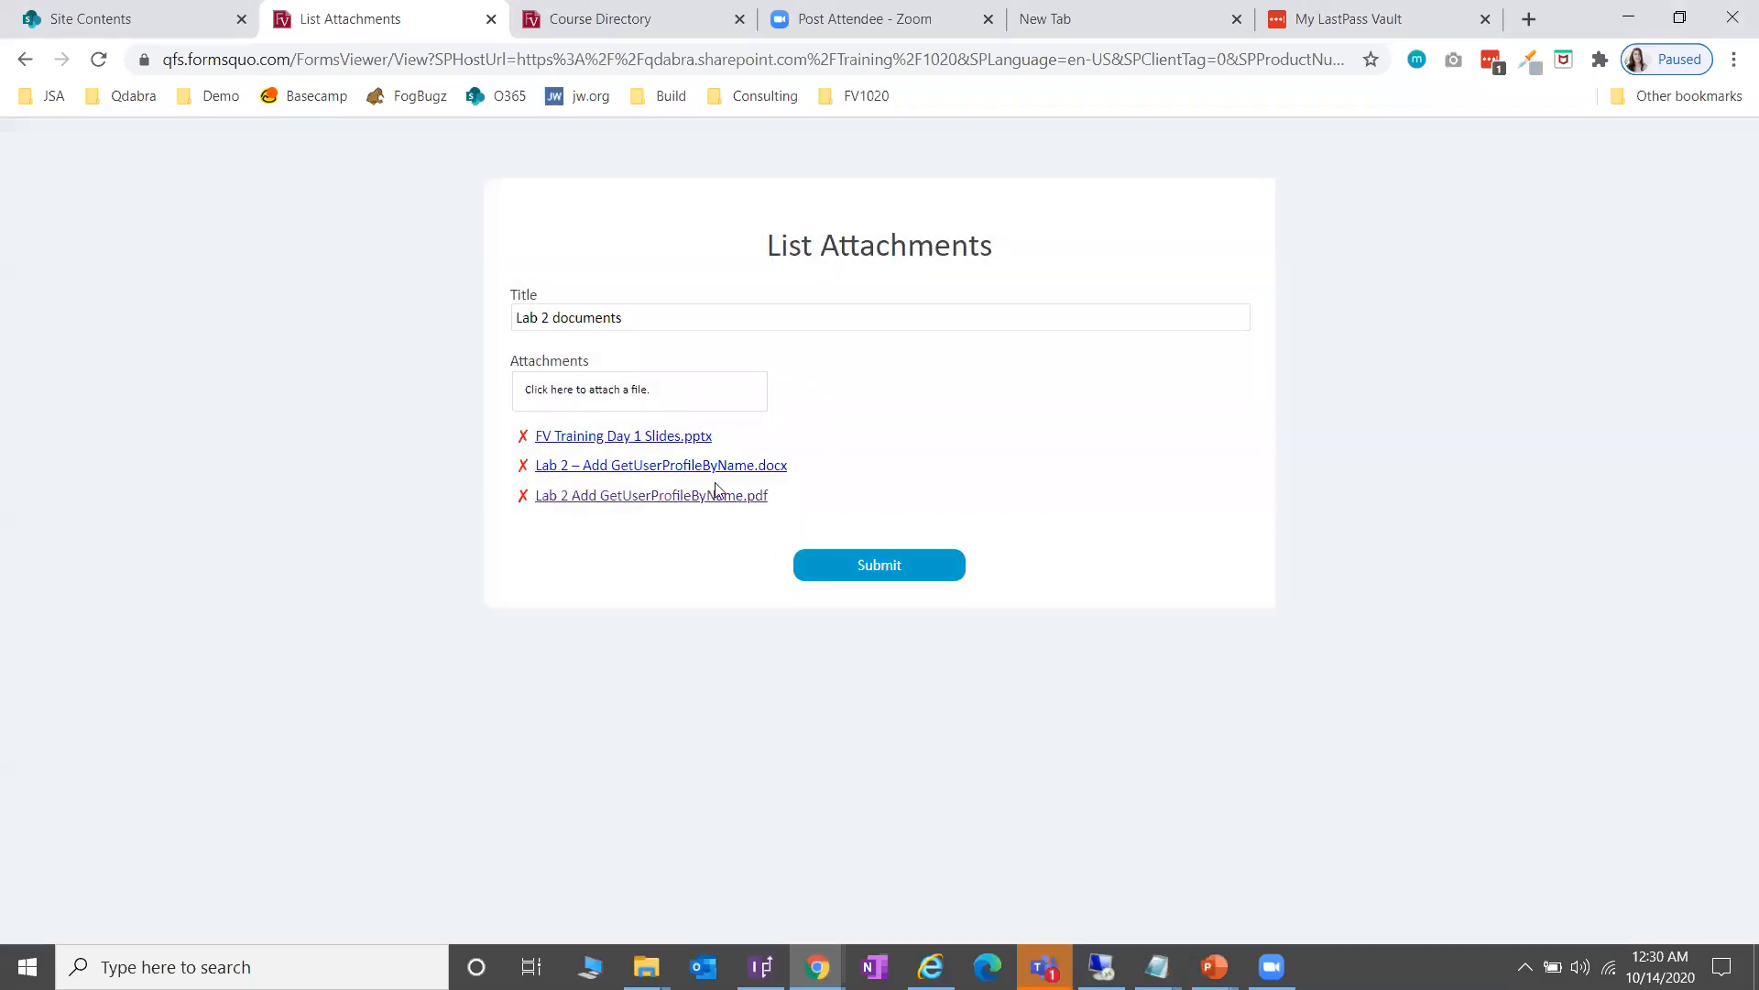
Step: Remove the existing FV Training Day 1 Slides.pptx attachment and attach the file again
left_click(523, 435)
left_click(951, 572)
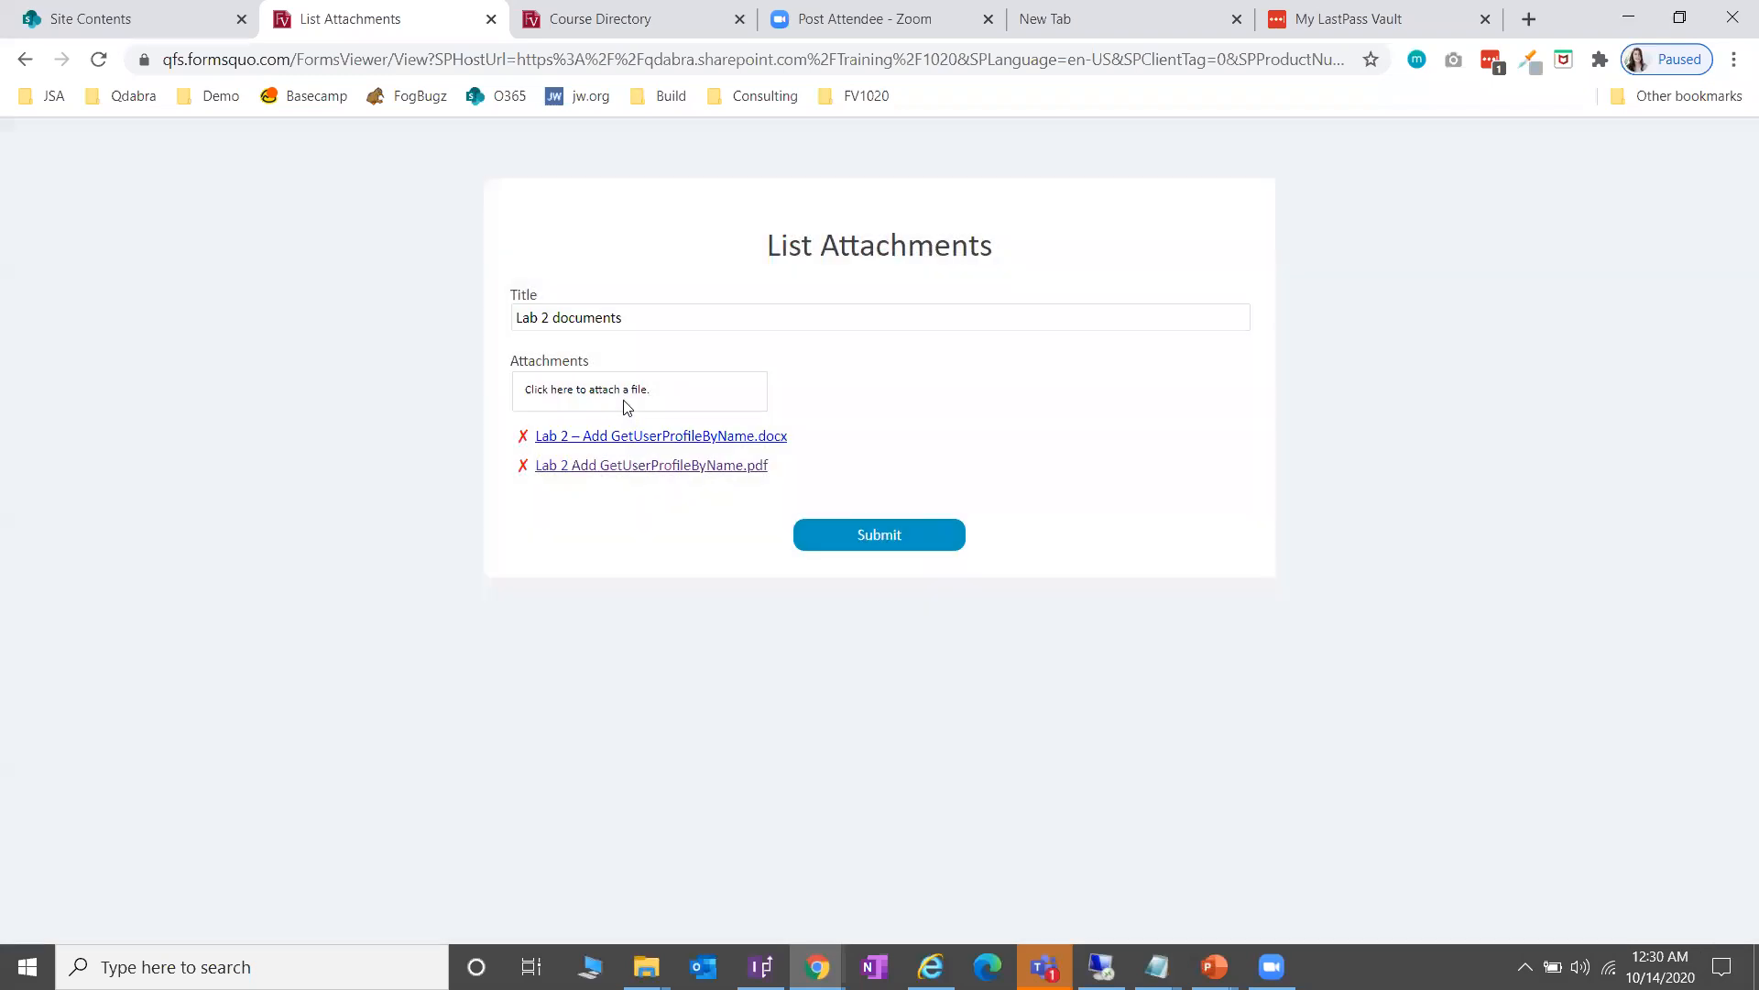
left_click(626, 406)
left_click(757, 486)
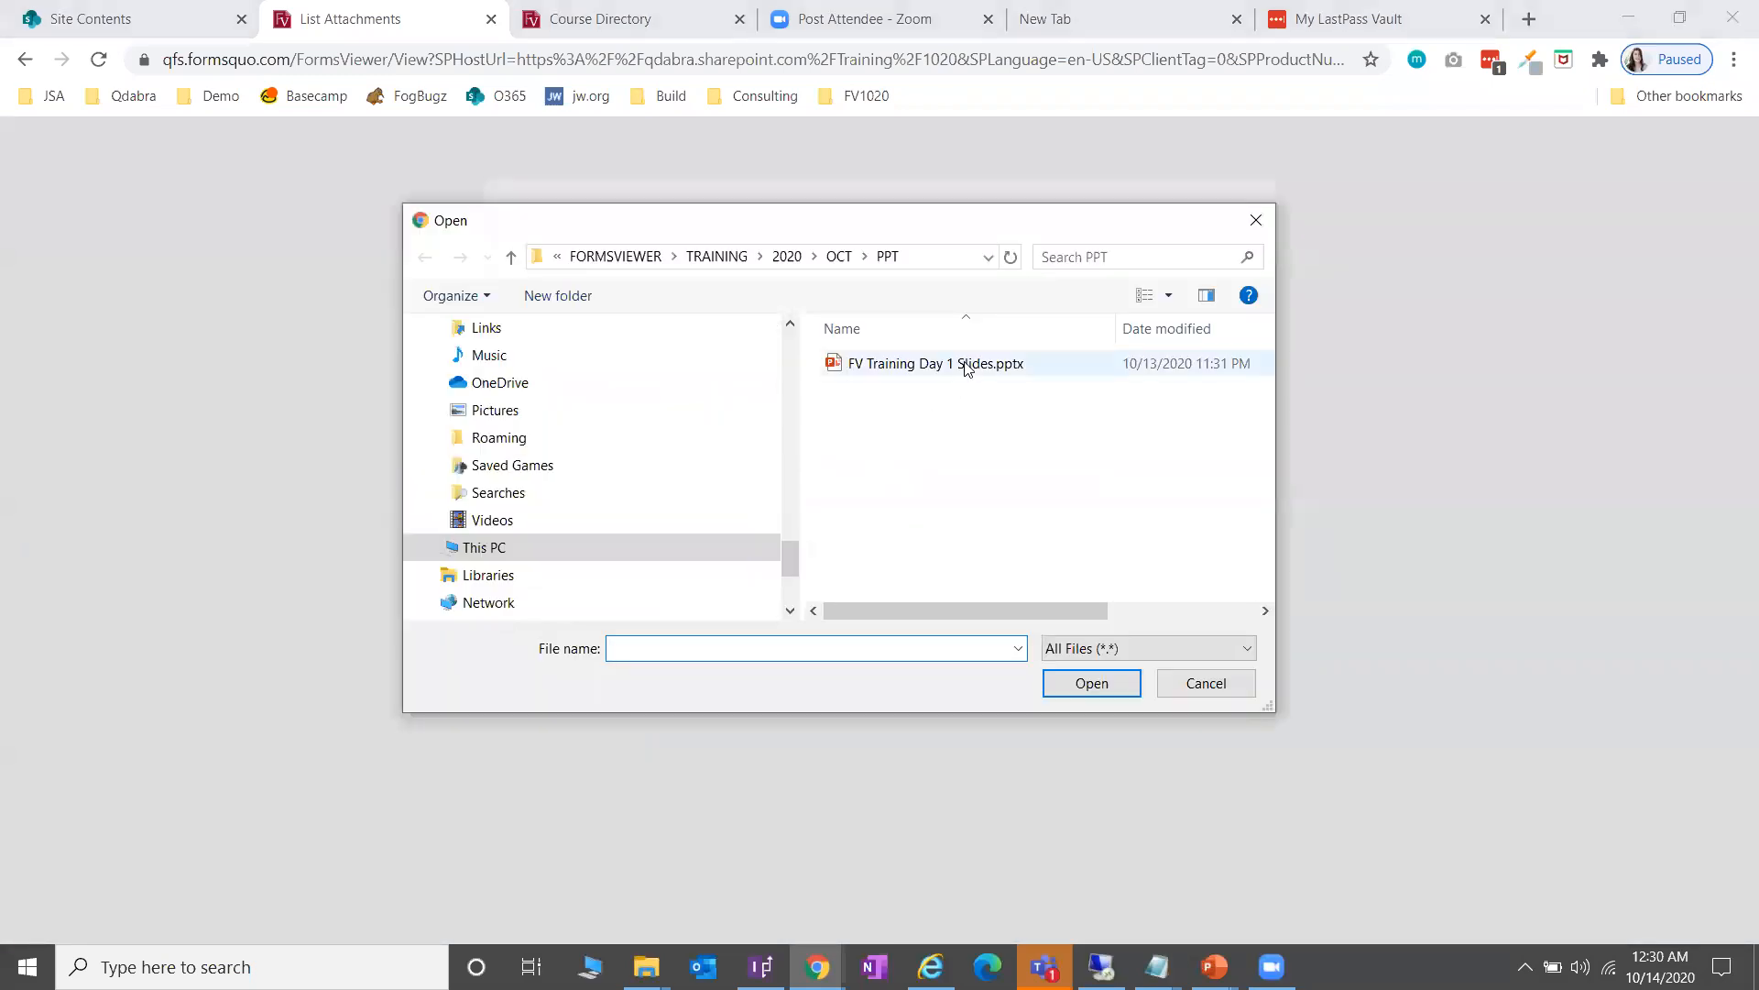
double_click(962, 366)
left_click(953, 580)
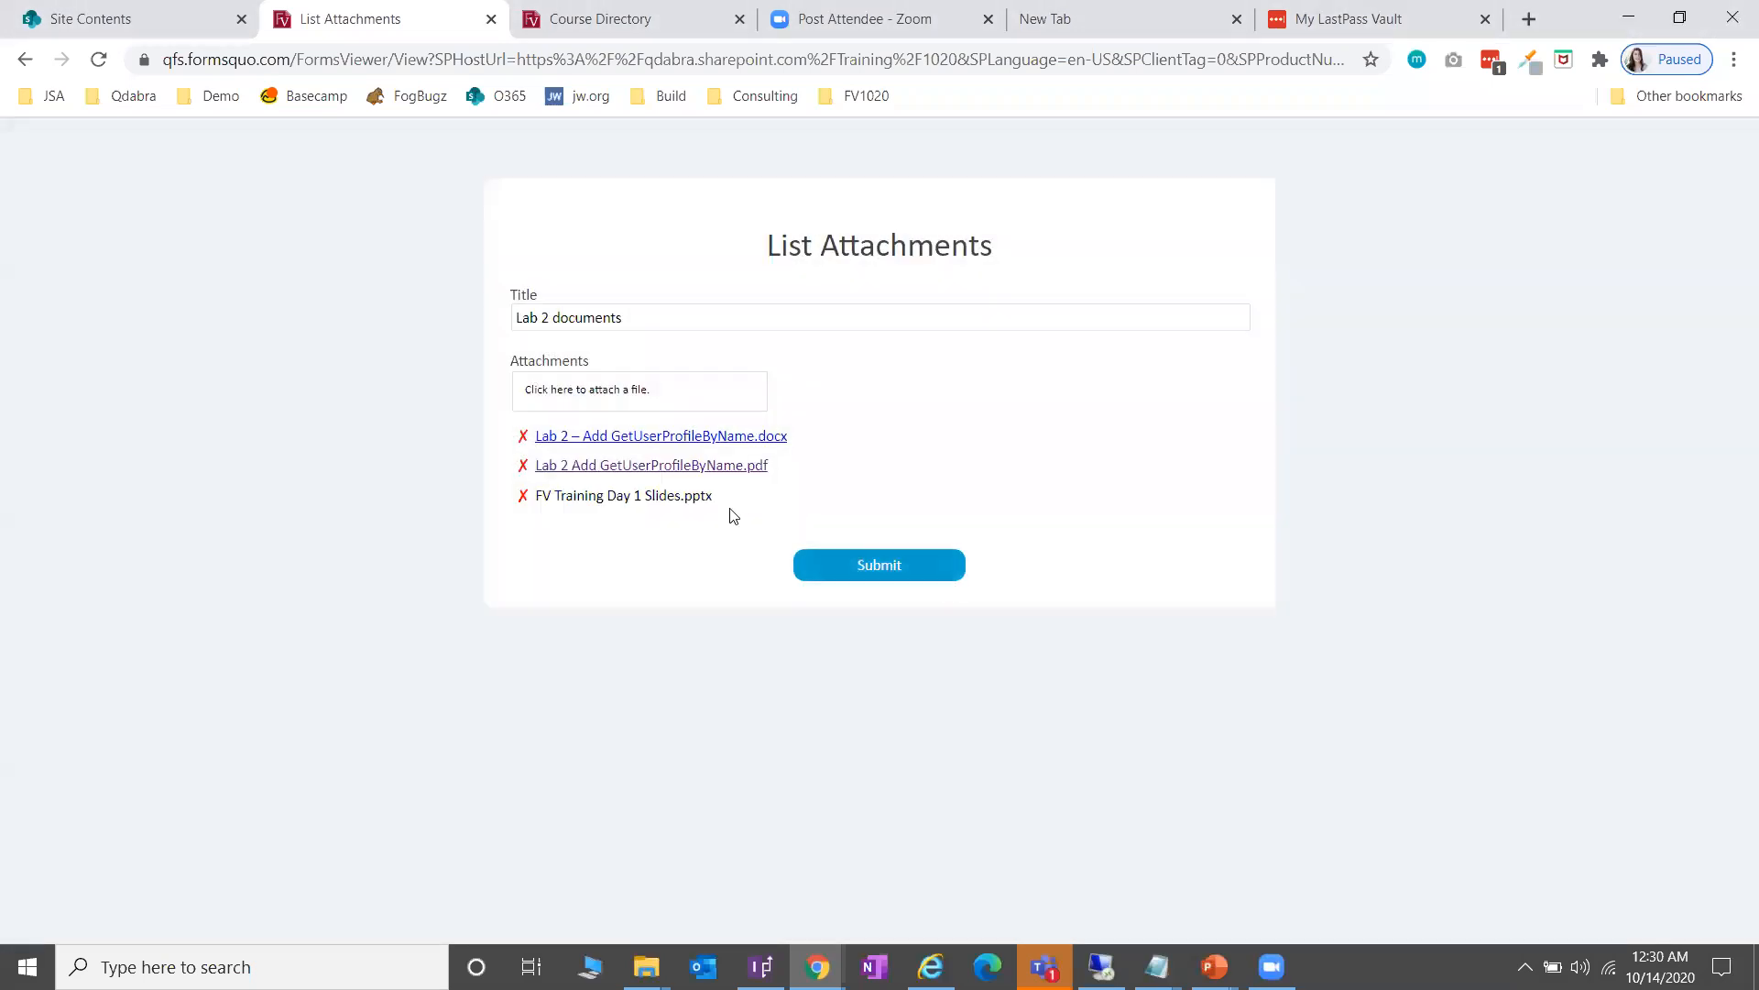
Step: Submit the Lab 2 documents item, download its docx attachment, and return to the training page
left_click(885, 567)
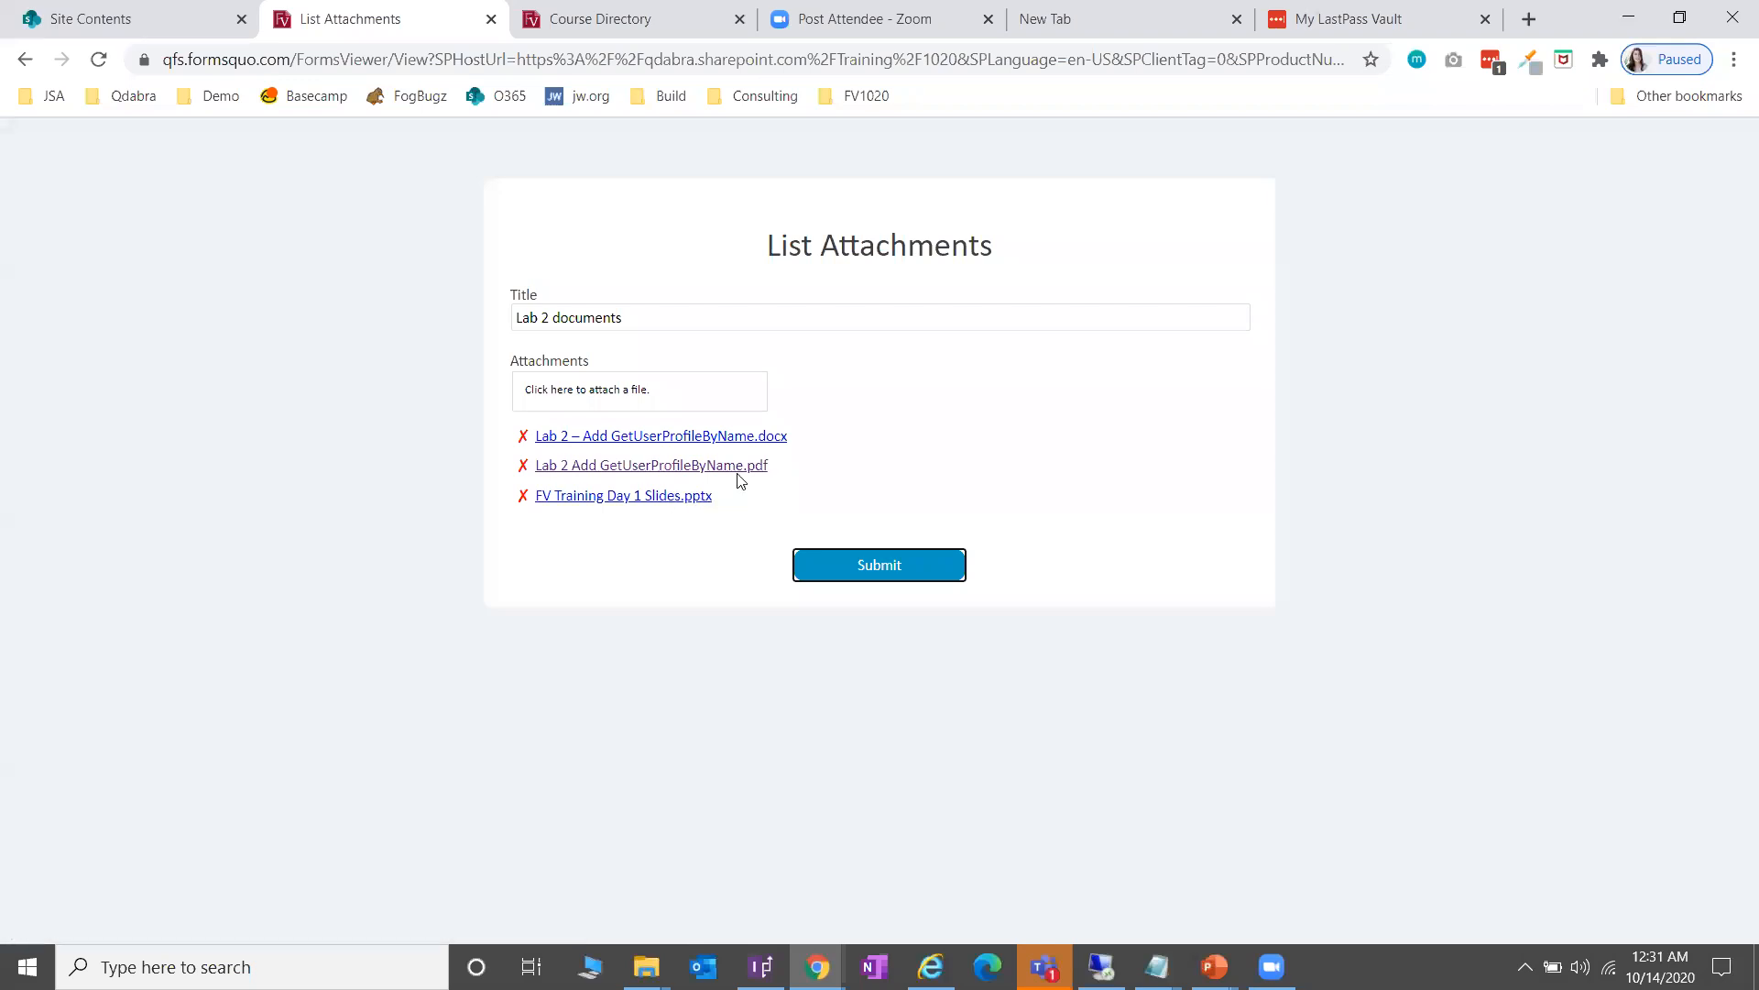
left_click(784, 441)
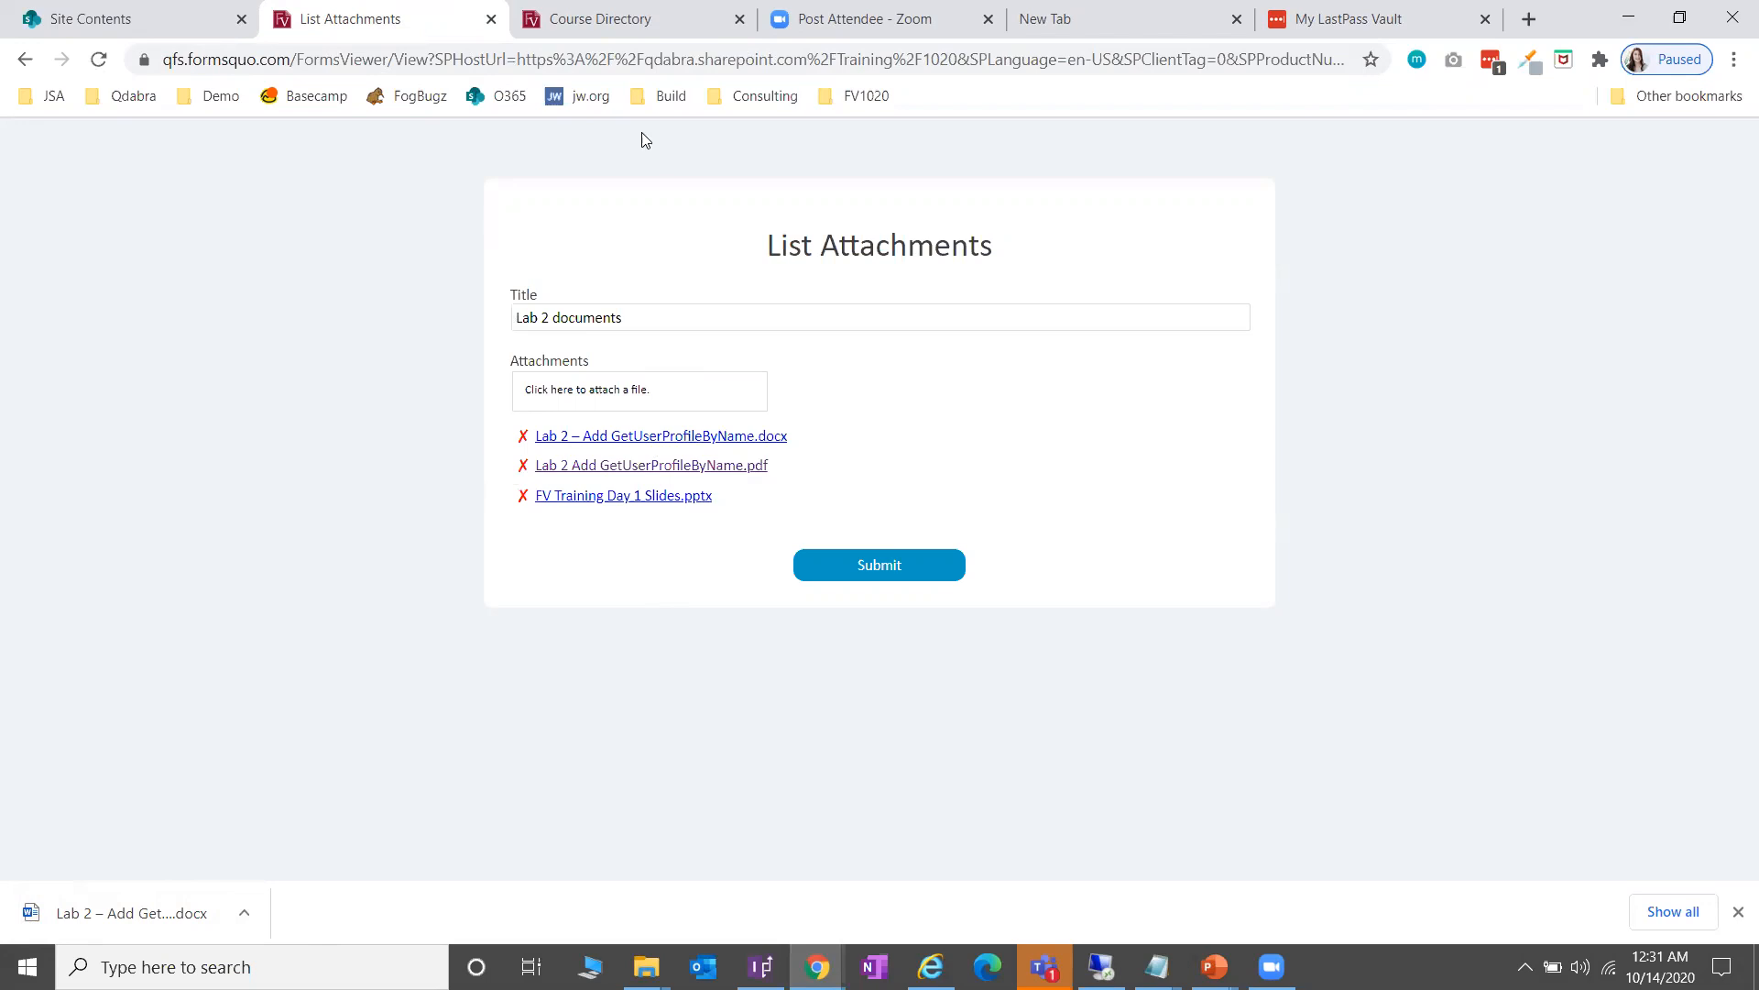
left_click(600, 19)
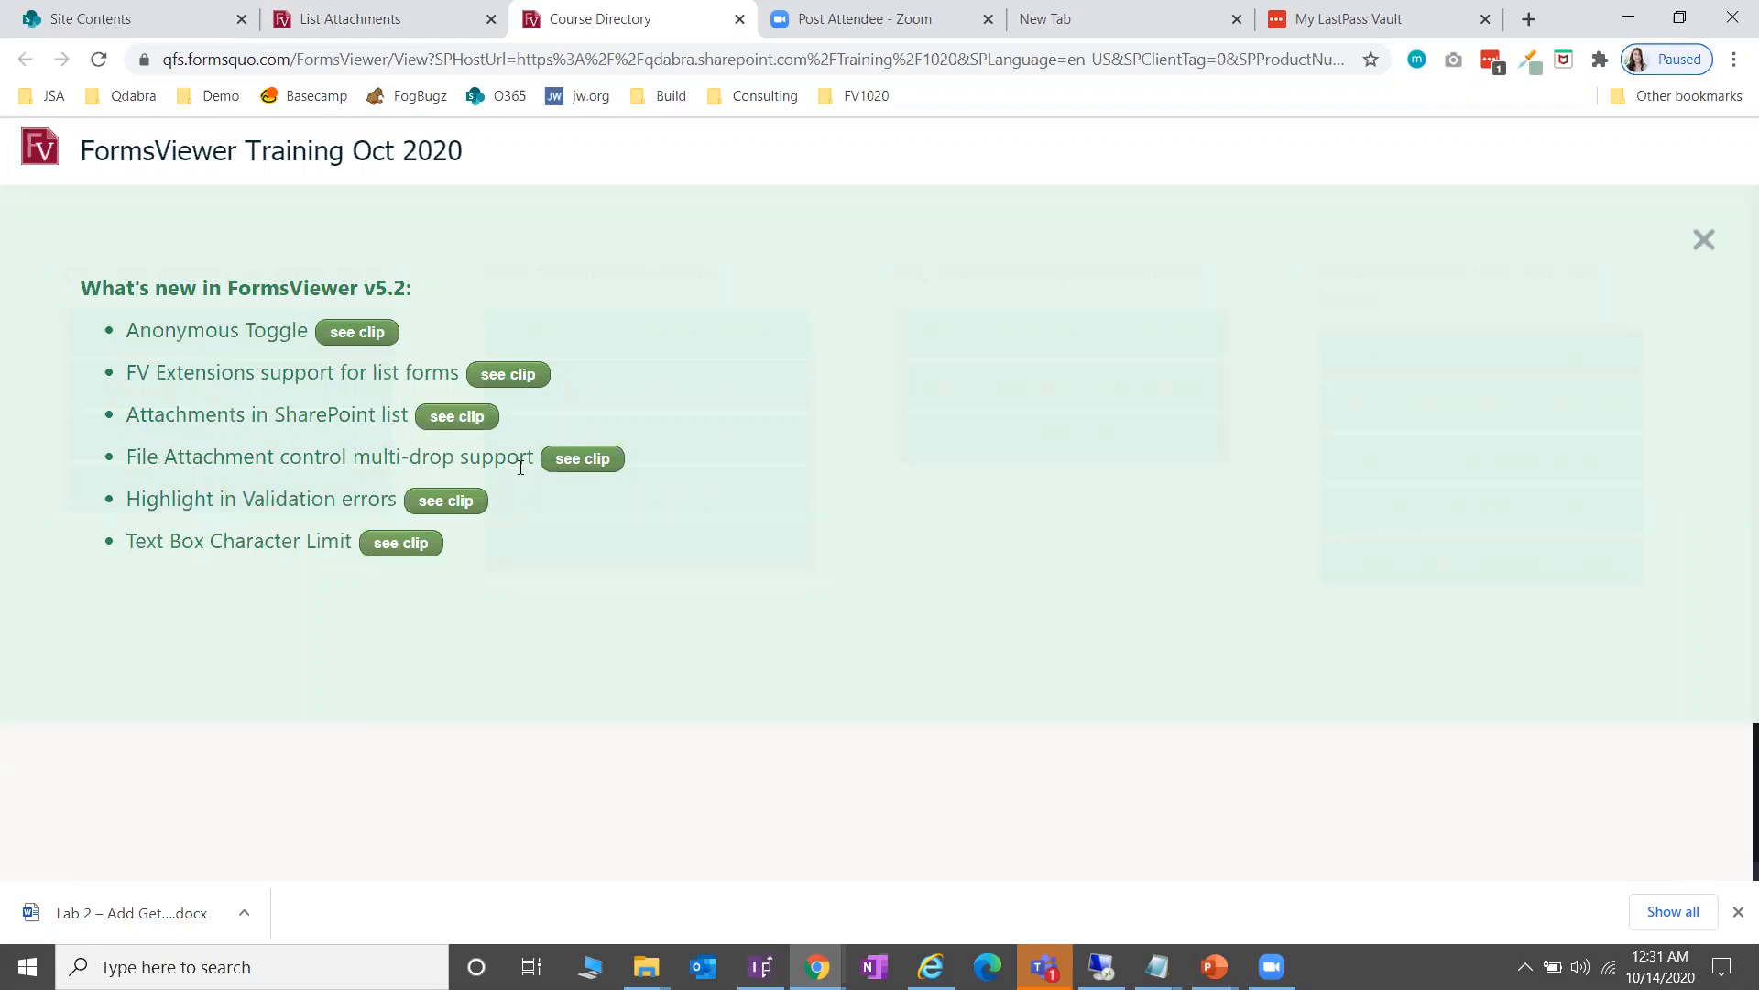
Step: Launch the FormsViewer app from Site Contents, close the old site tabs, and go to Manage Templates
left_click(155, 26)
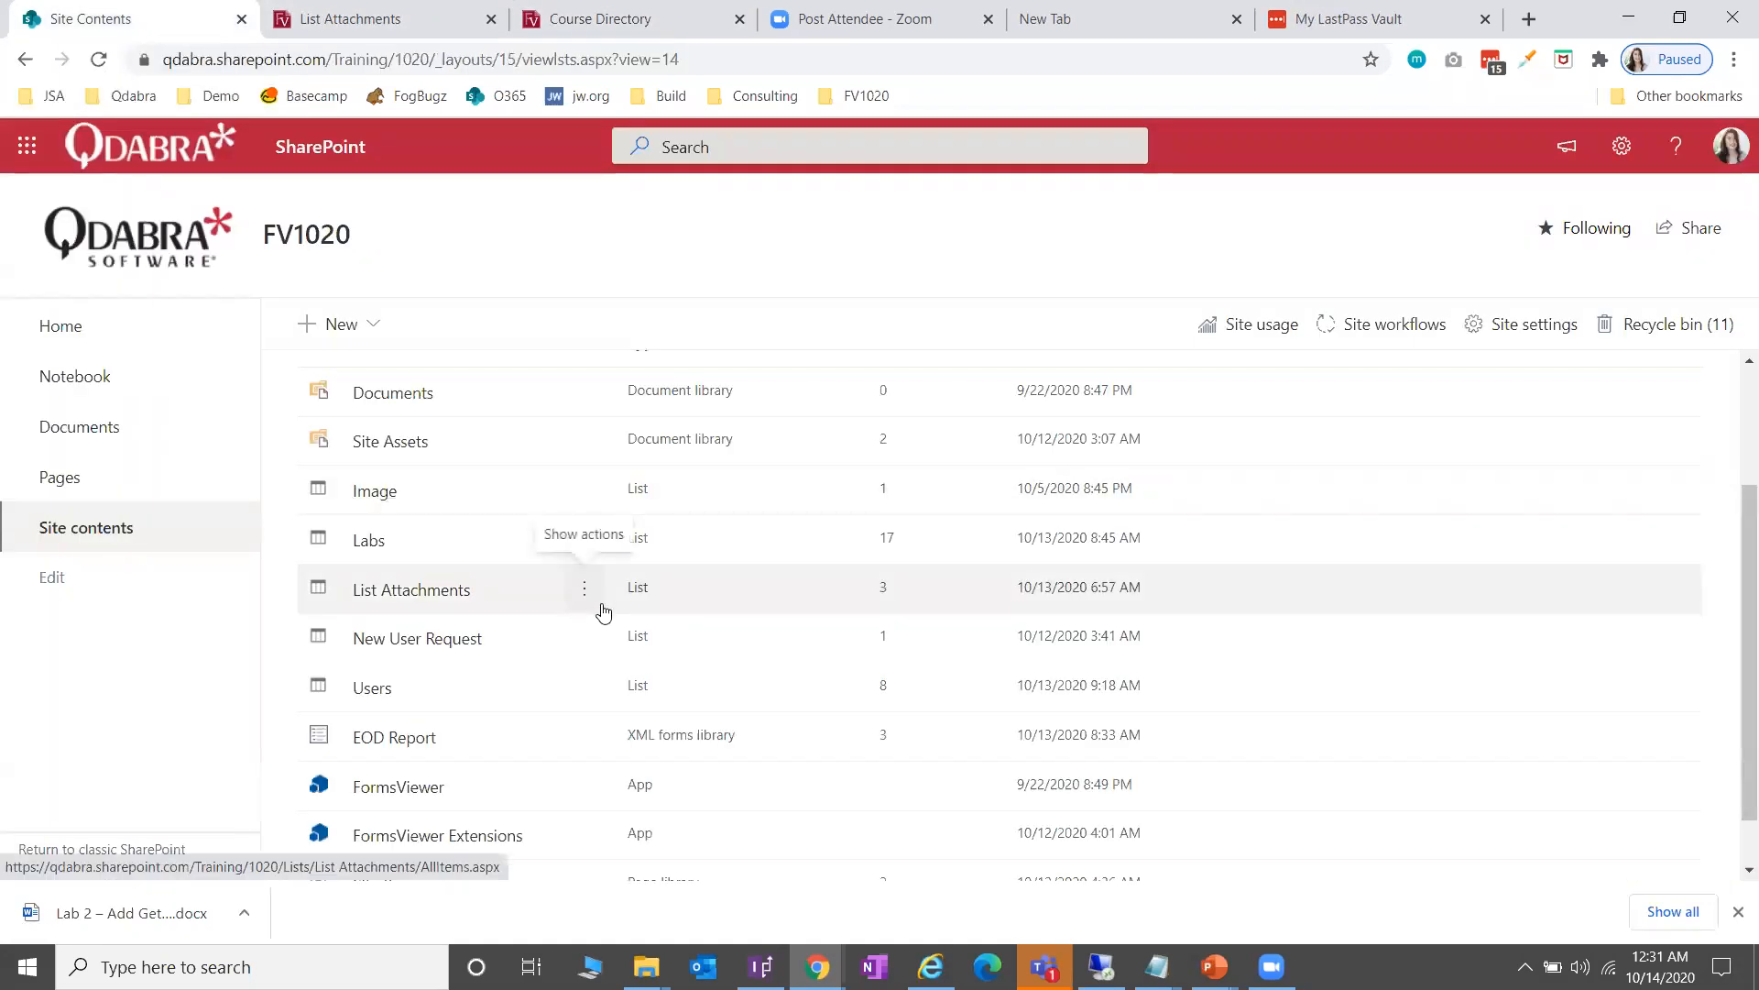
scroll(639, 601, "down", 1)
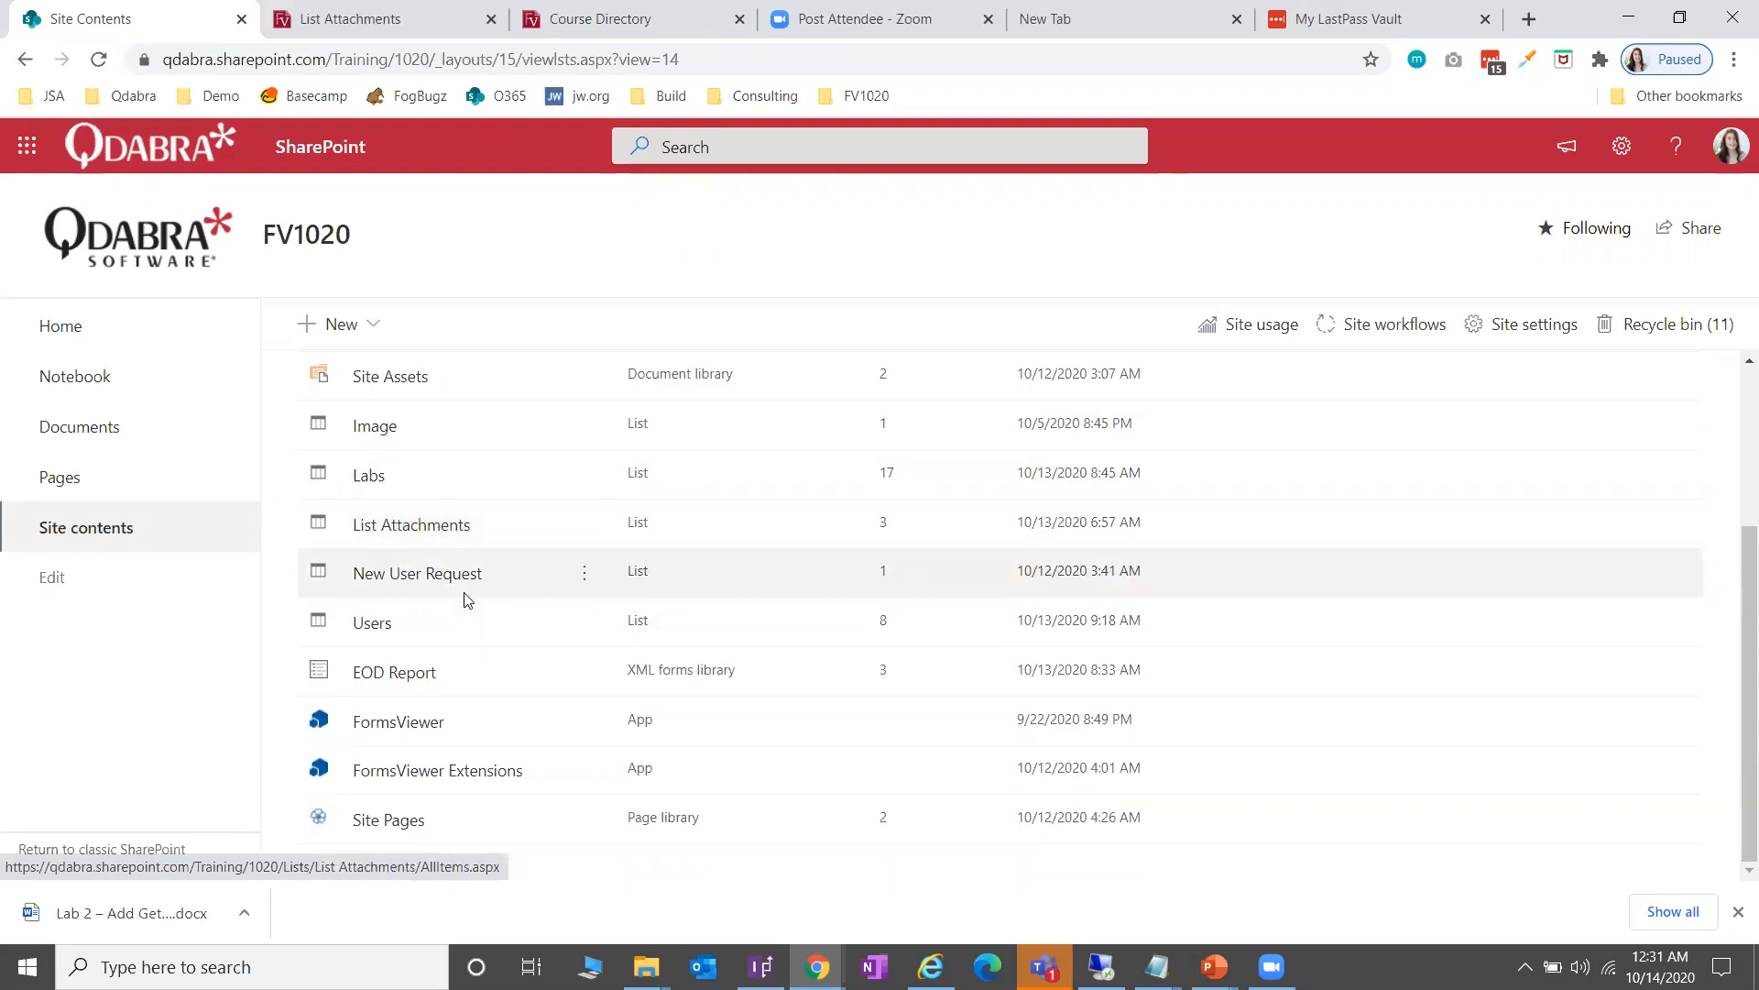
left_click(432, 723)
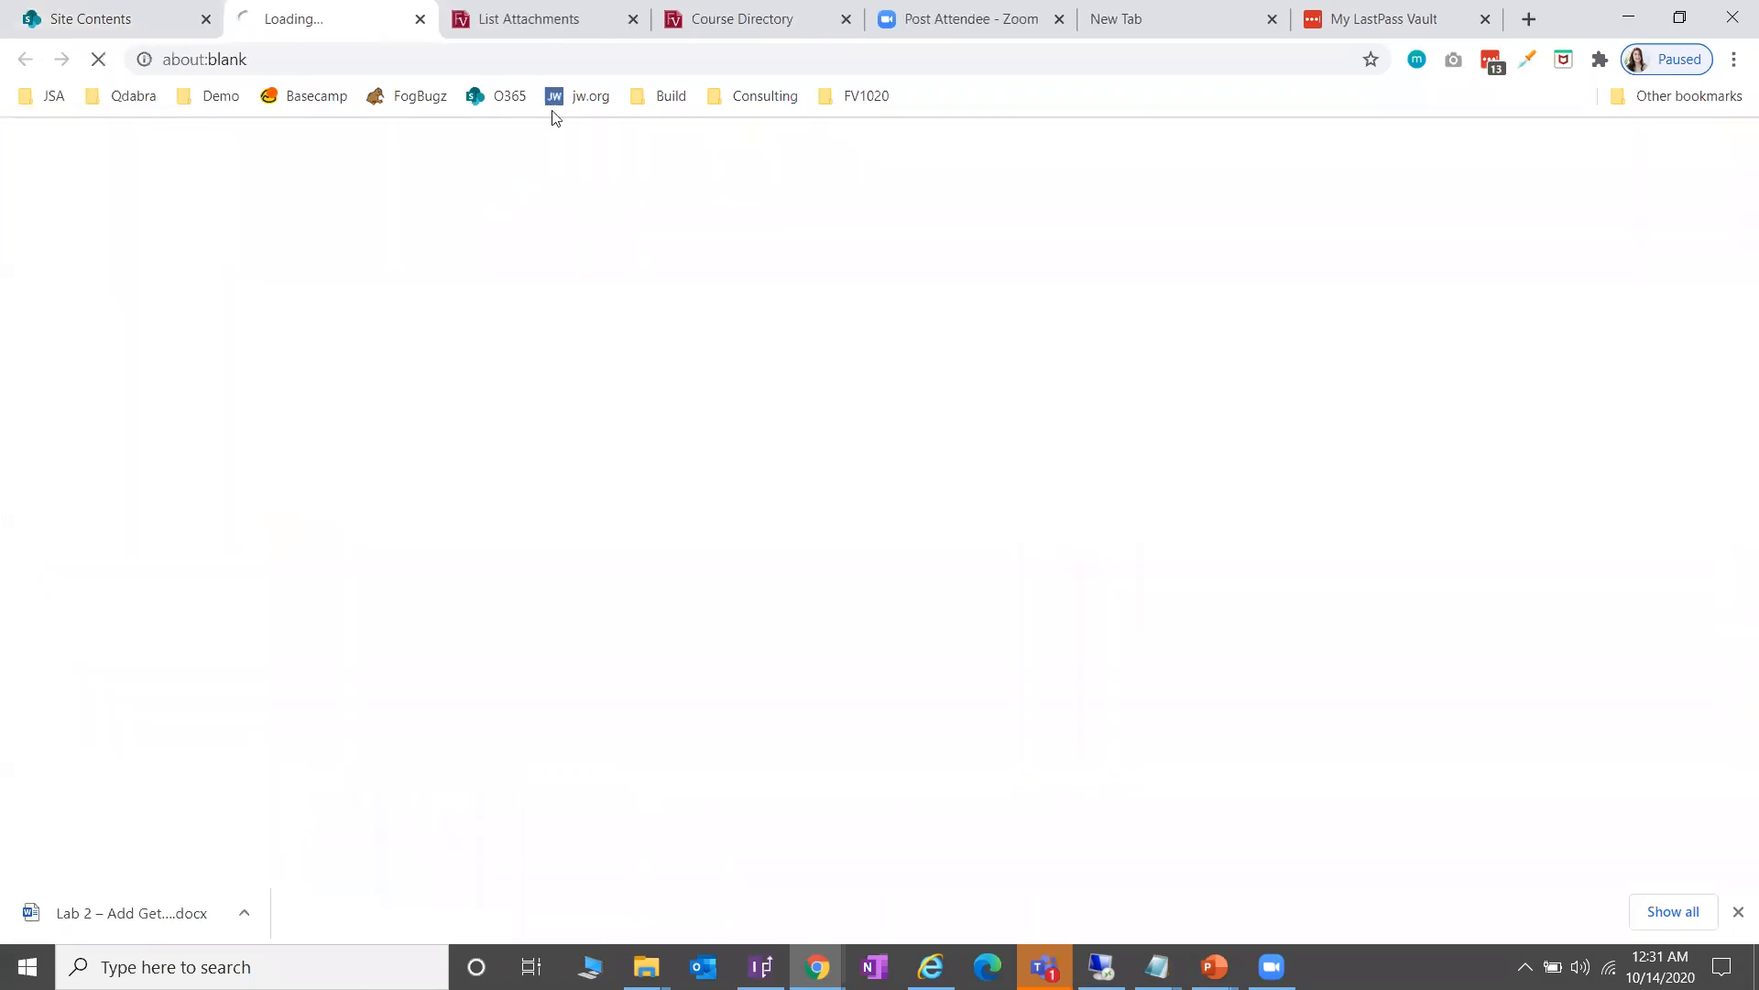
left_click(632, 19)
left_click(205, 18)
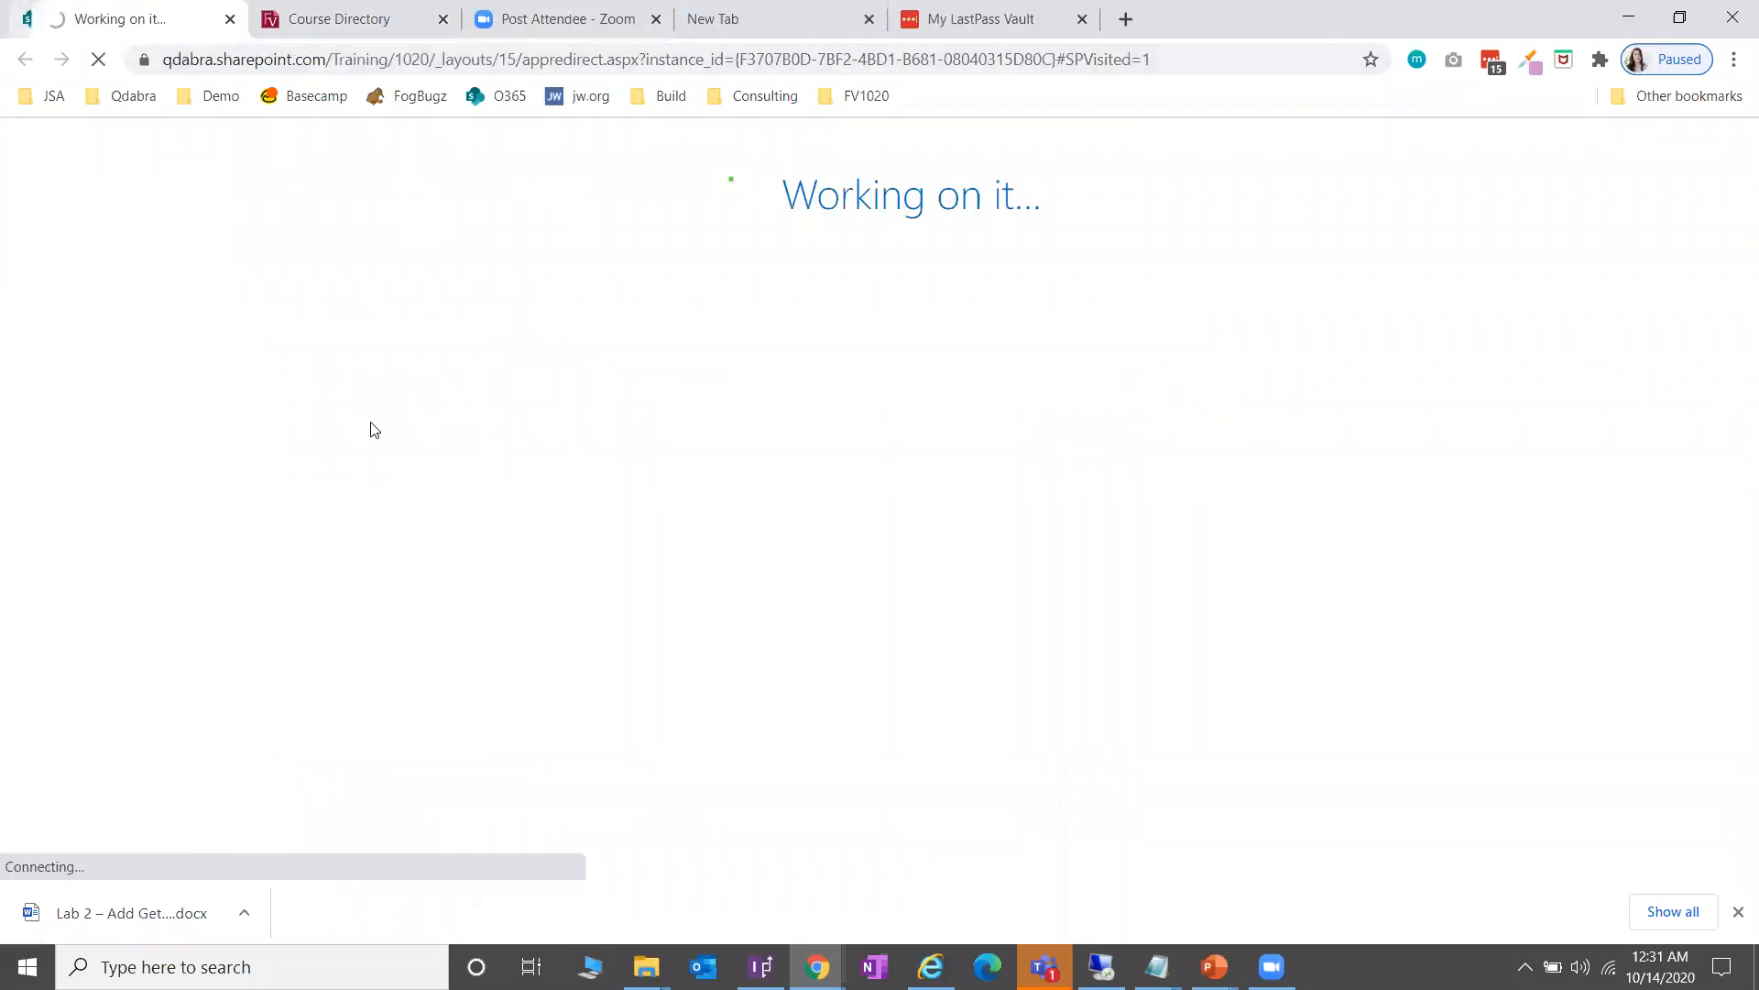
left_click(171, 444)
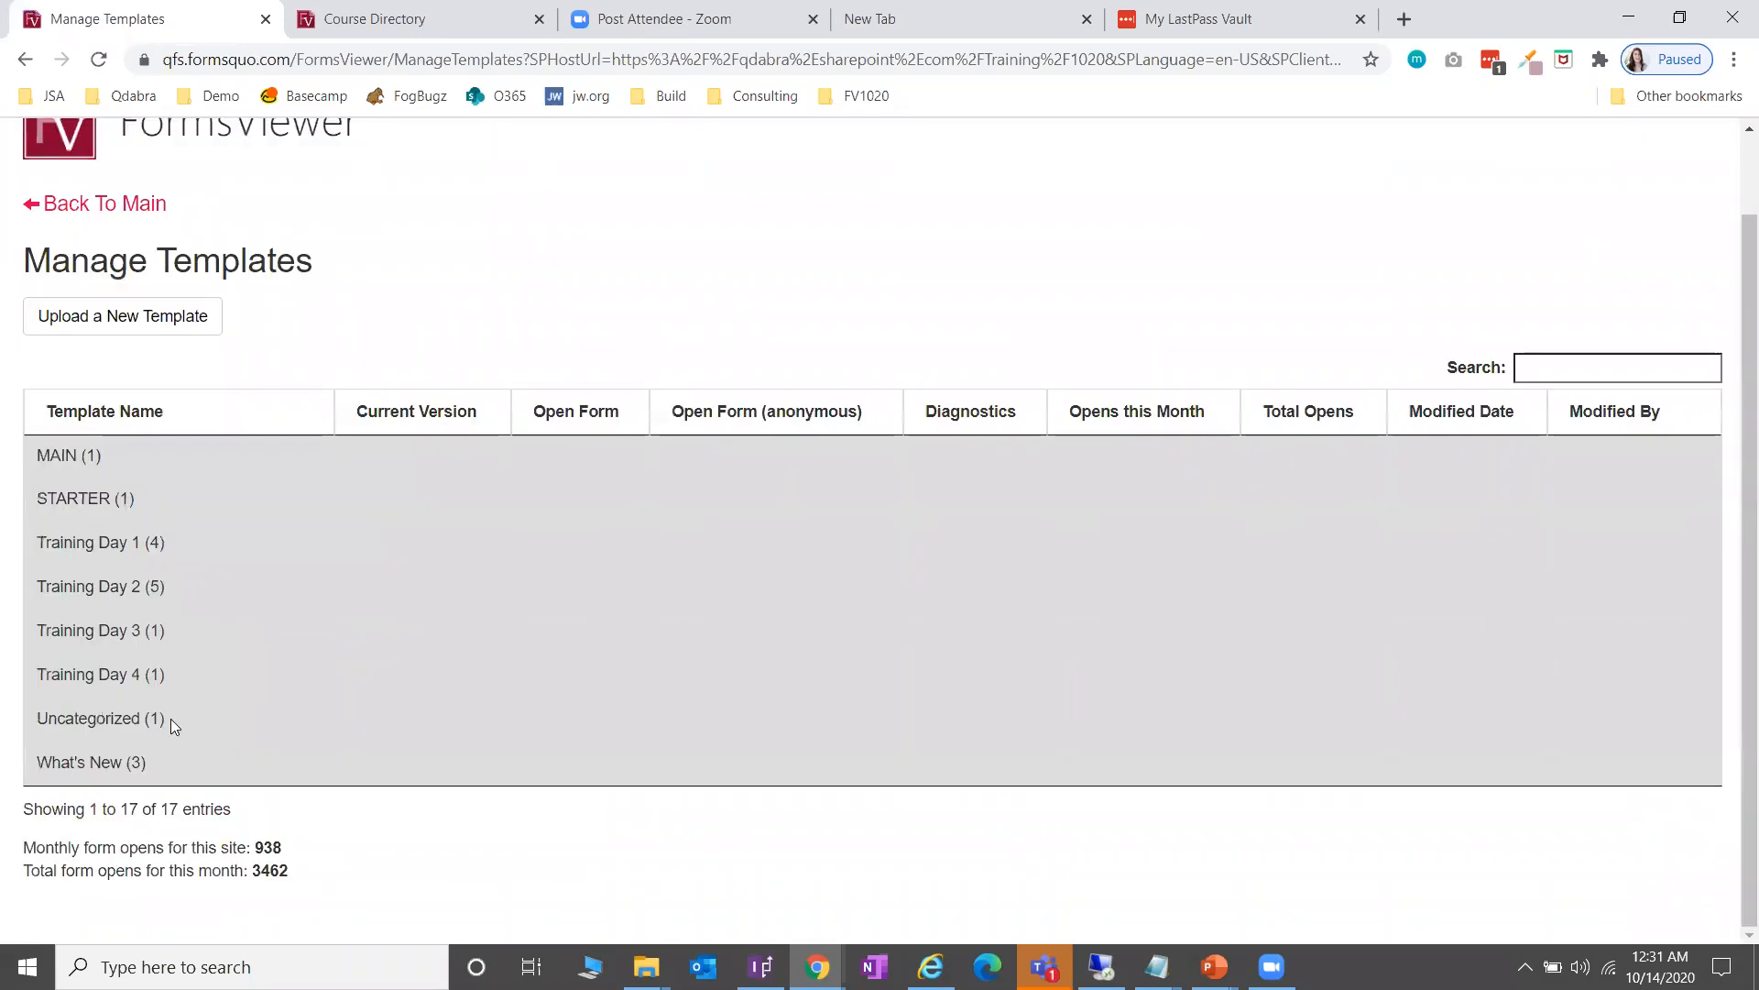
Step: Open the File Attachment Multi-drop template from the What's New group
left_click(542, 694)
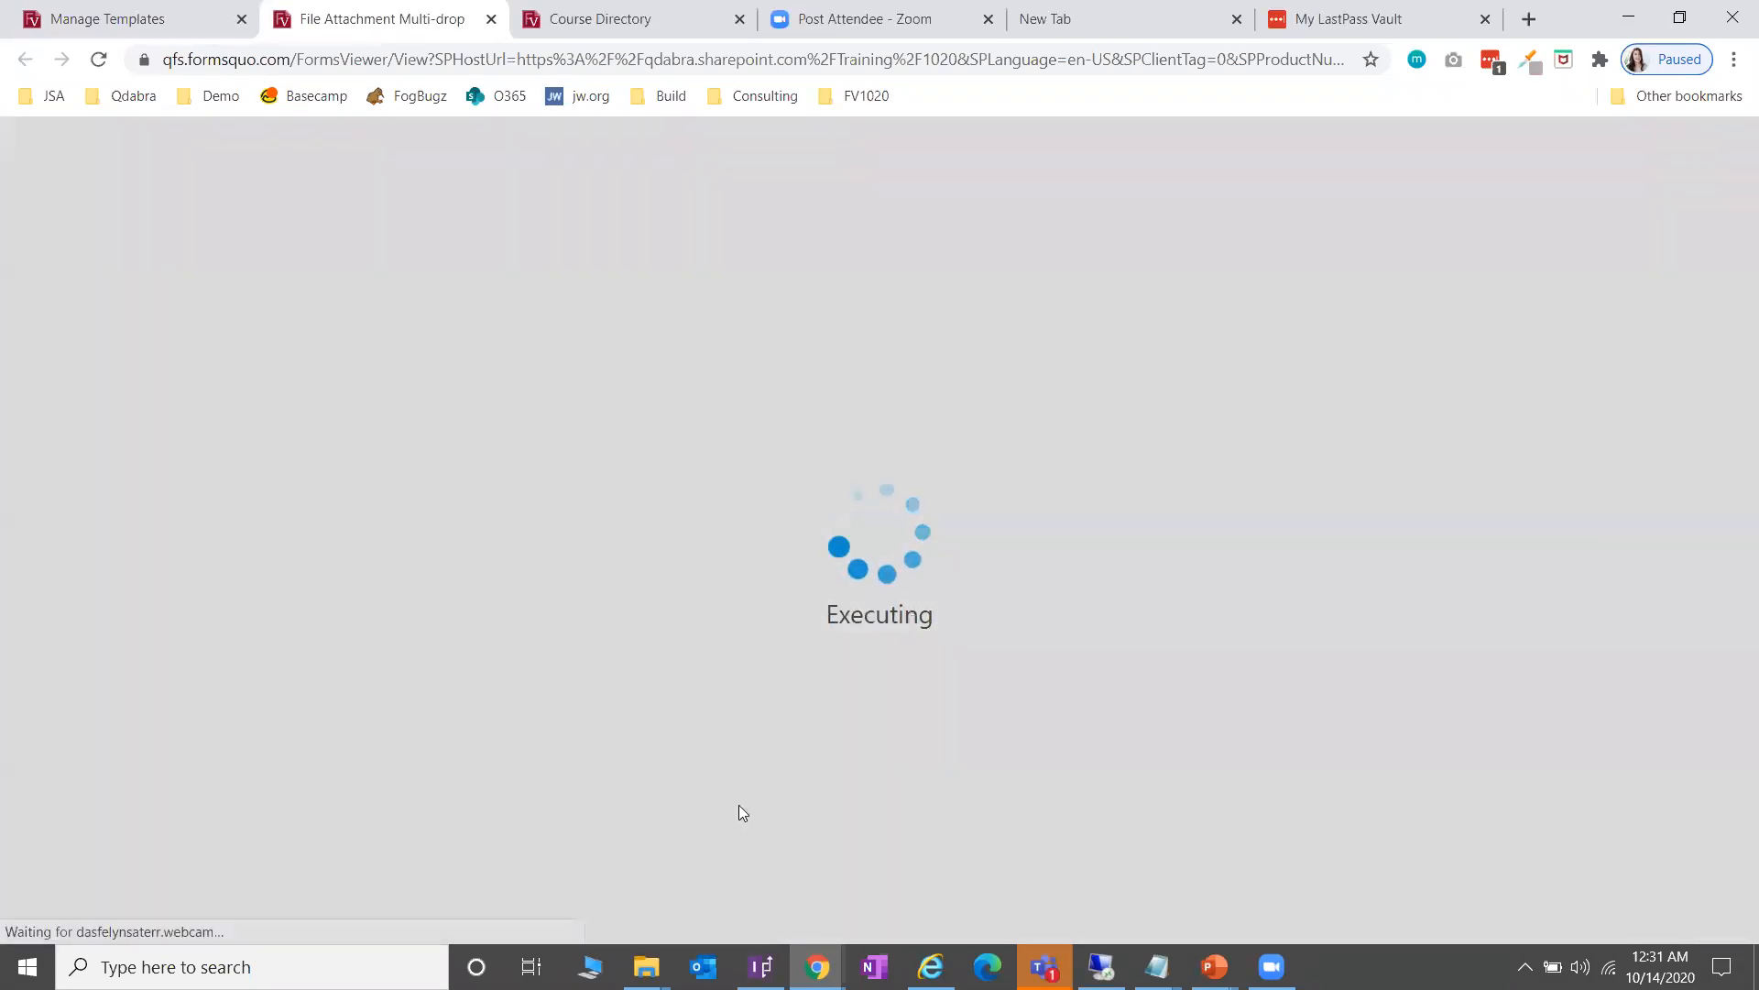
mouse_move(667, 961)
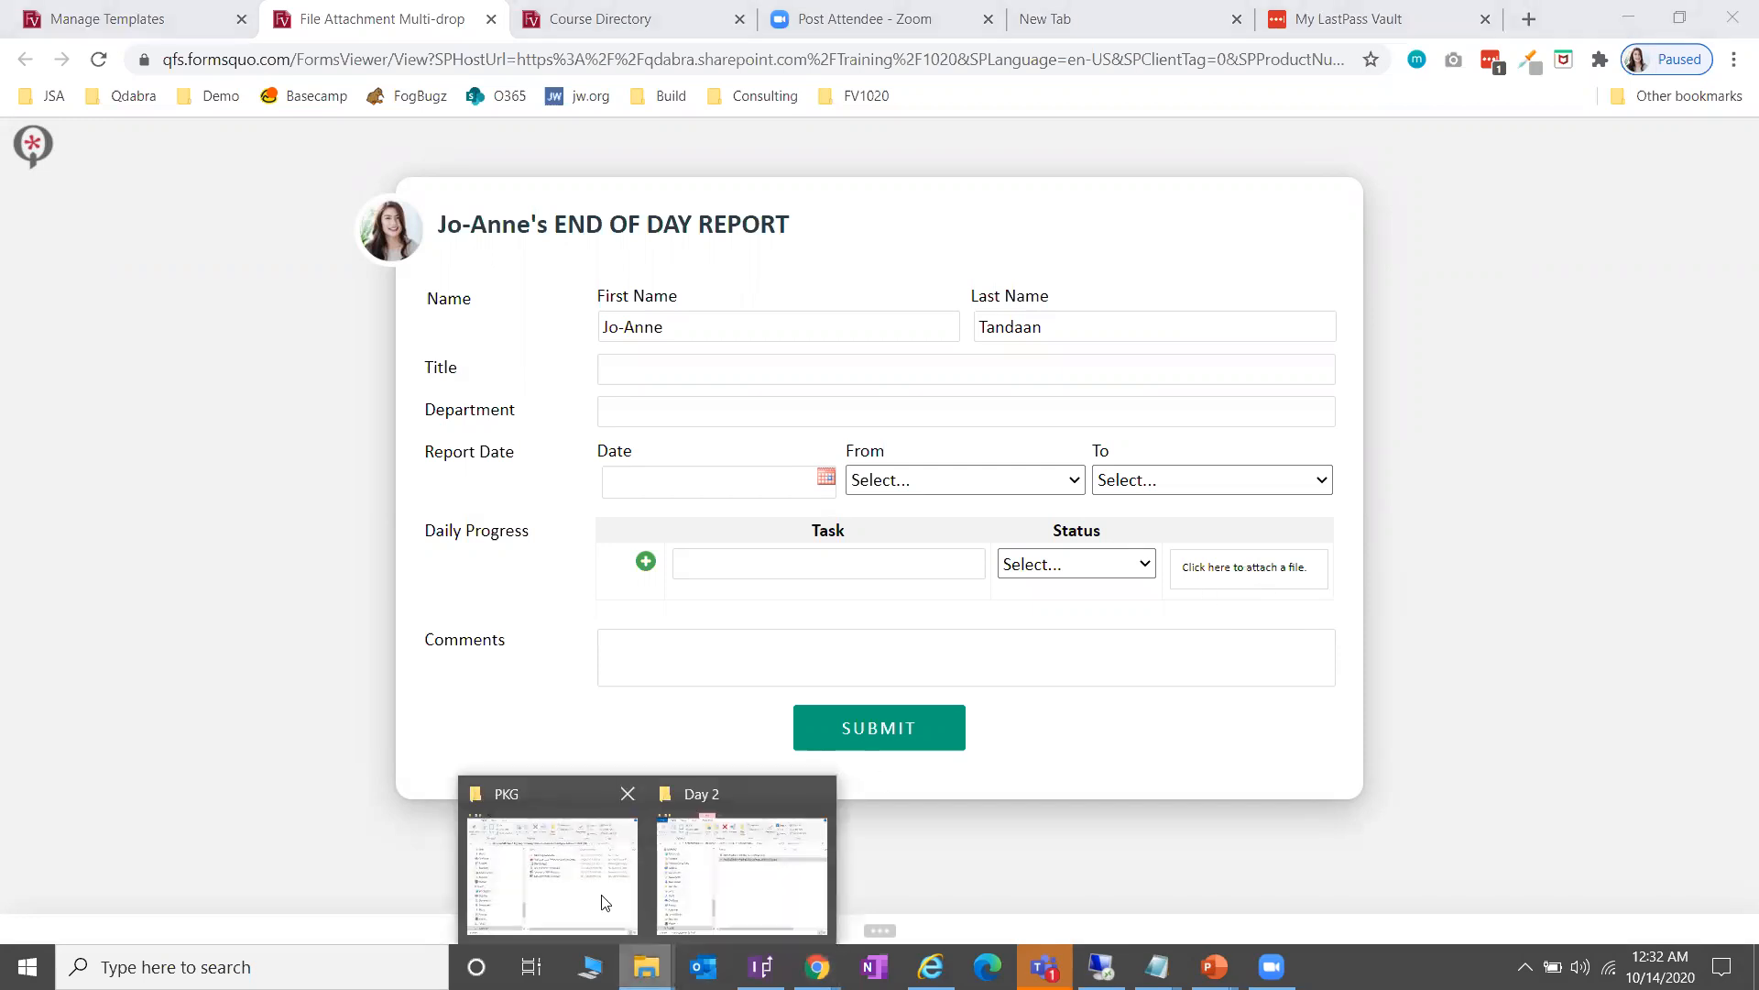
Step: Open the Desktop's DOCS folder in the PKG File Explorer window, placed beside the form
left_click(605, 902)
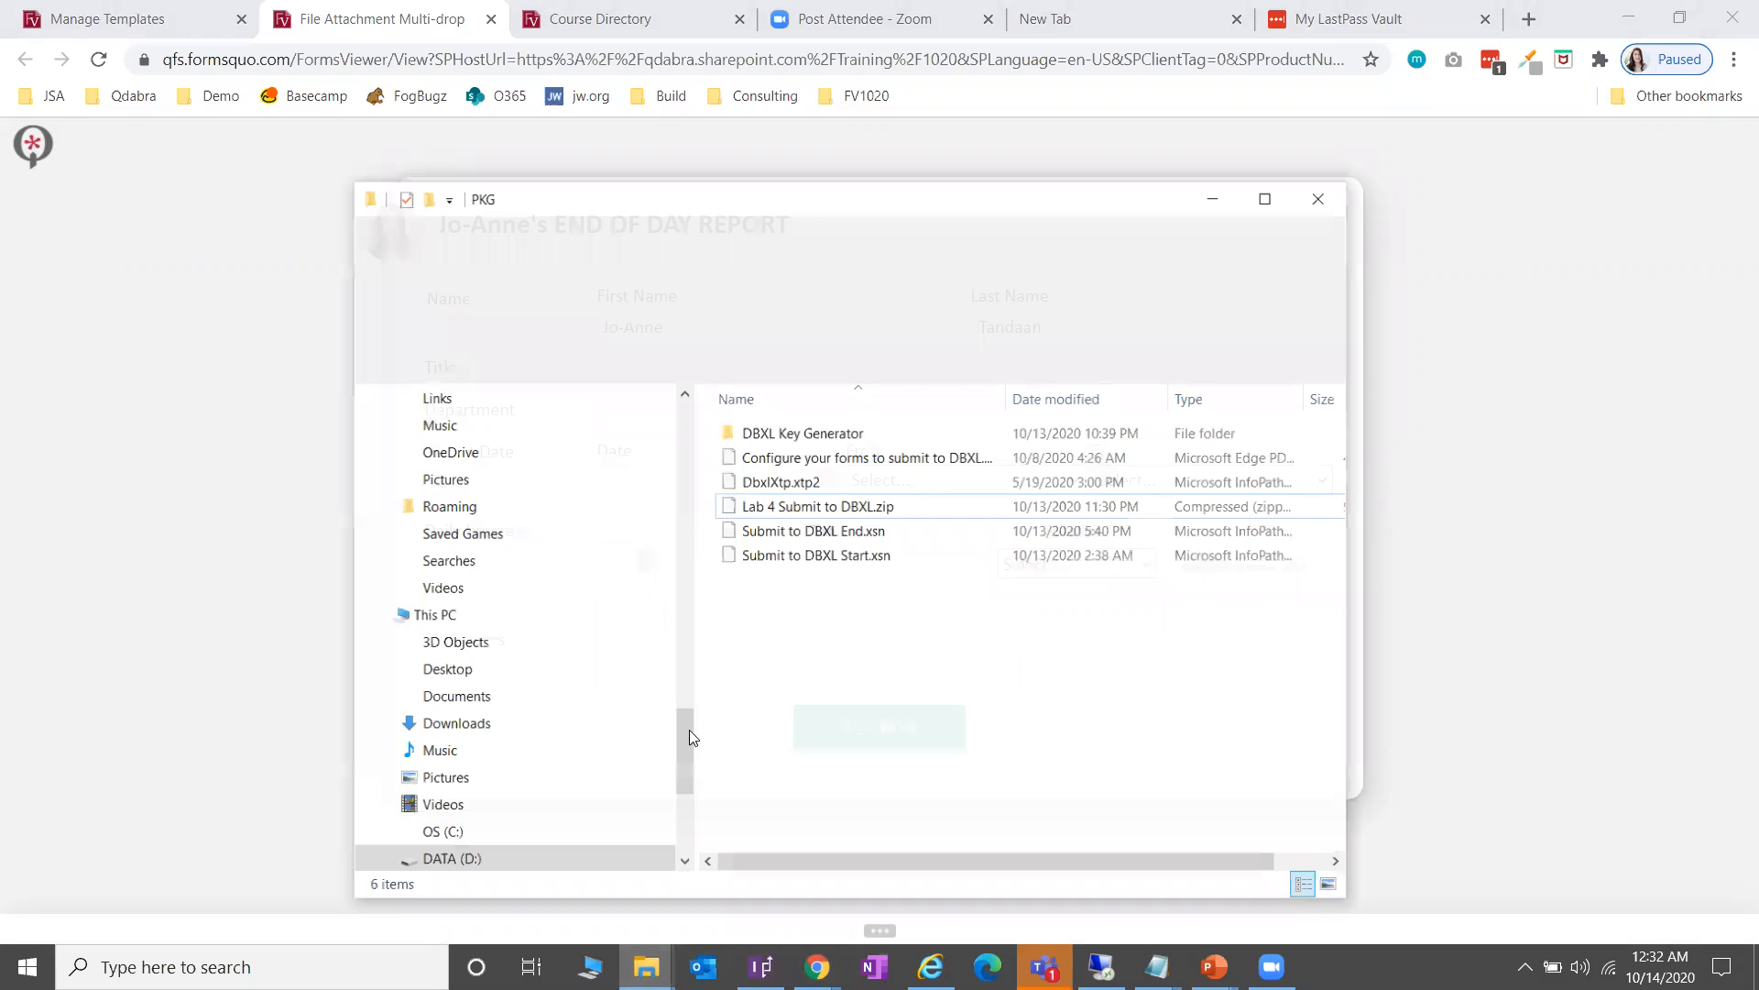
scroll(518, 472, "up", 10)
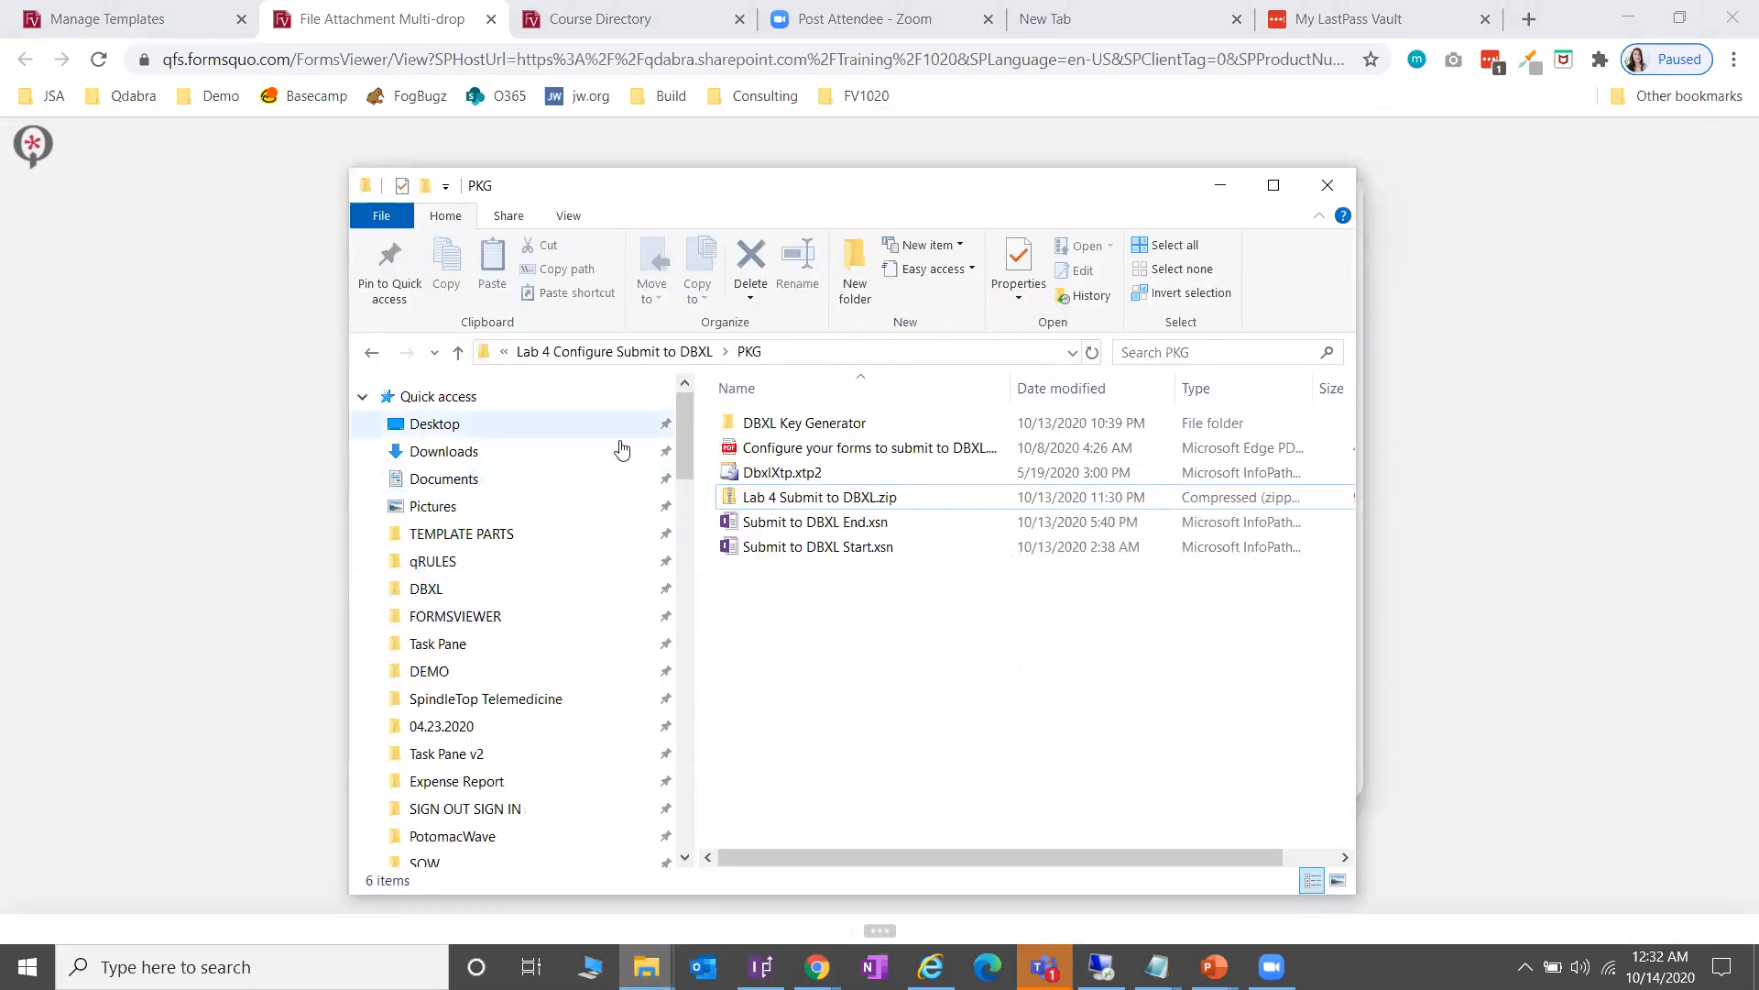
left_click(605, 425)
double_click(844, 474)
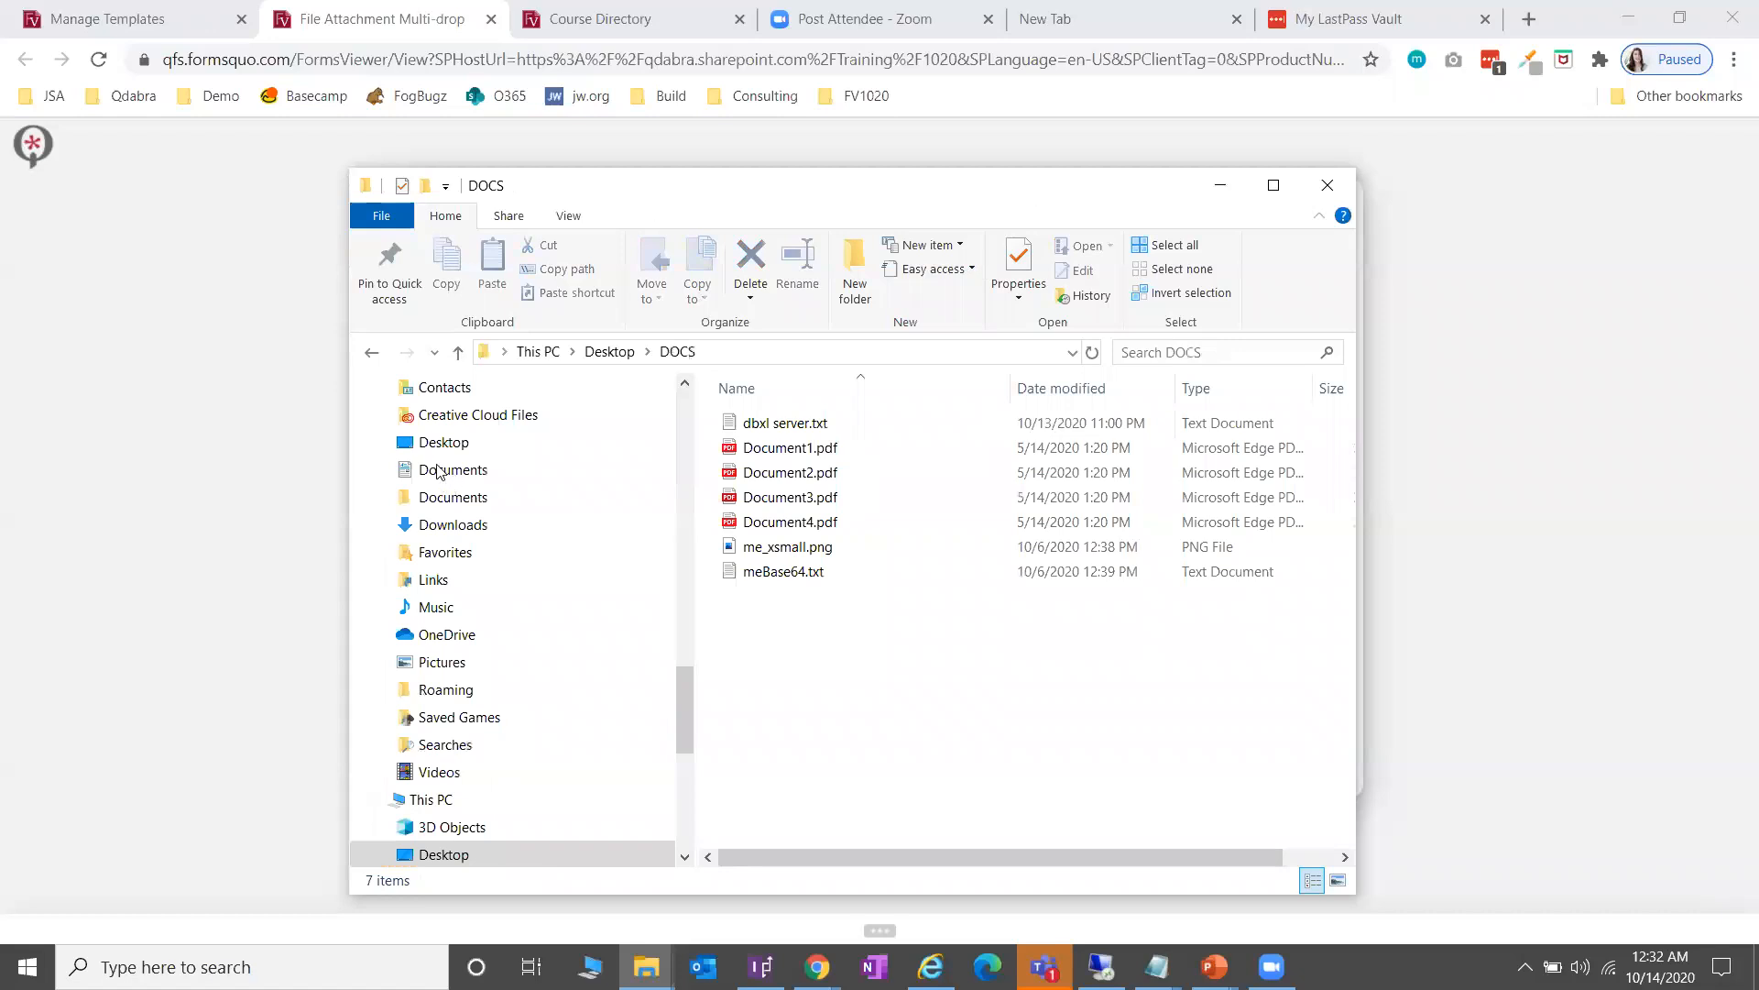
left_click_drag(820, 186, 437, 200)
Step: Drag Document1.pdf through Document4.pdf onto the form's 'Click here to attach a file' area
left_click(438, 463)
left_click(447, 538, "shift")
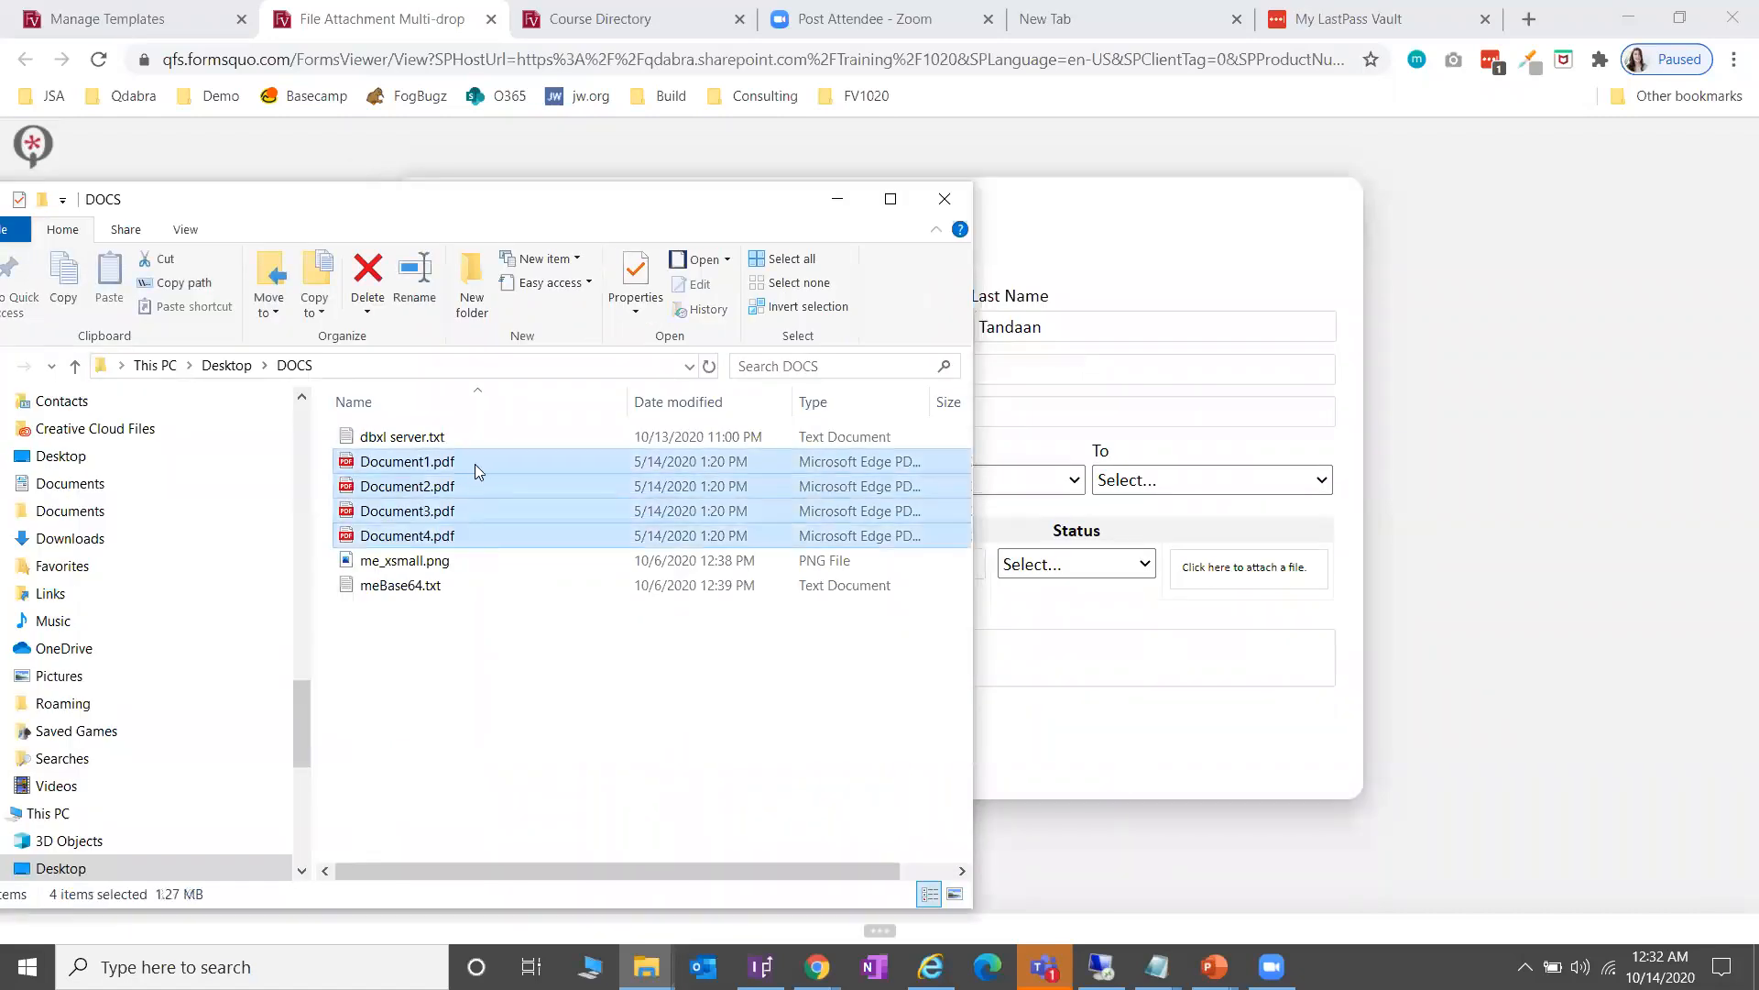
left_click_drag(464, 461, 1346, 583)
scroll(1365, 568, "down", 1)
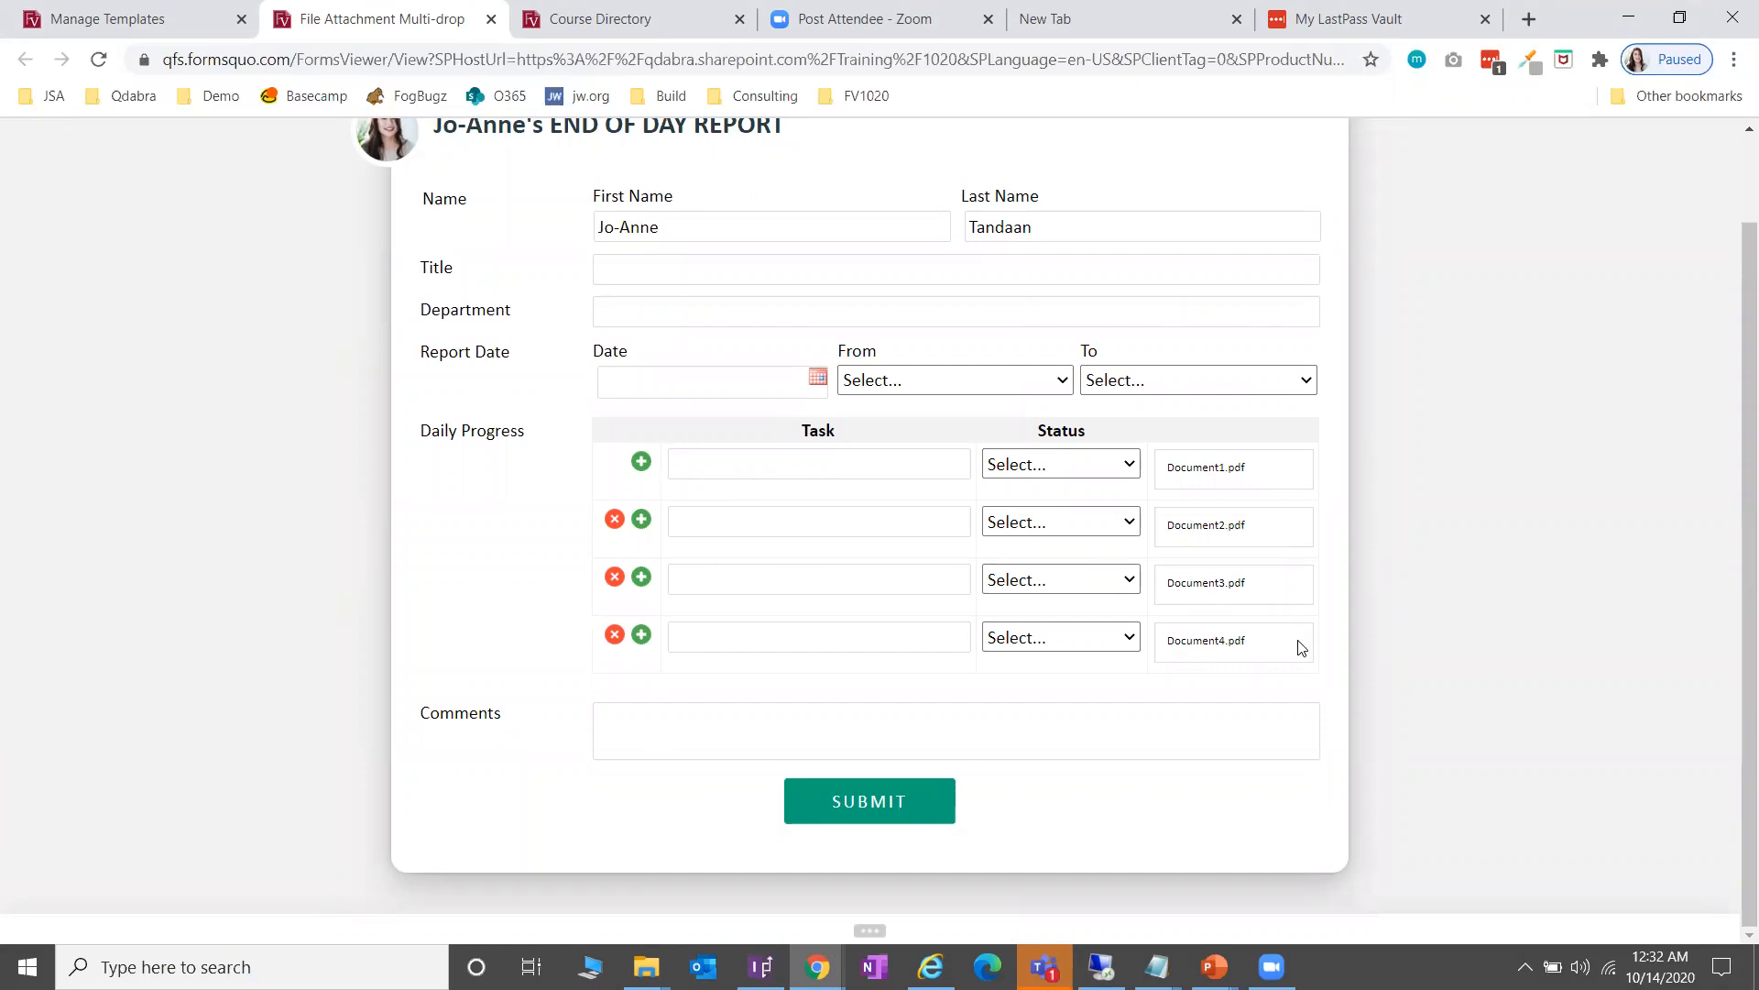
Step: Check the four new Daily Progress attachment rows, then close the form and return to Course Directory
scroll(1297, 647, "up", 2)
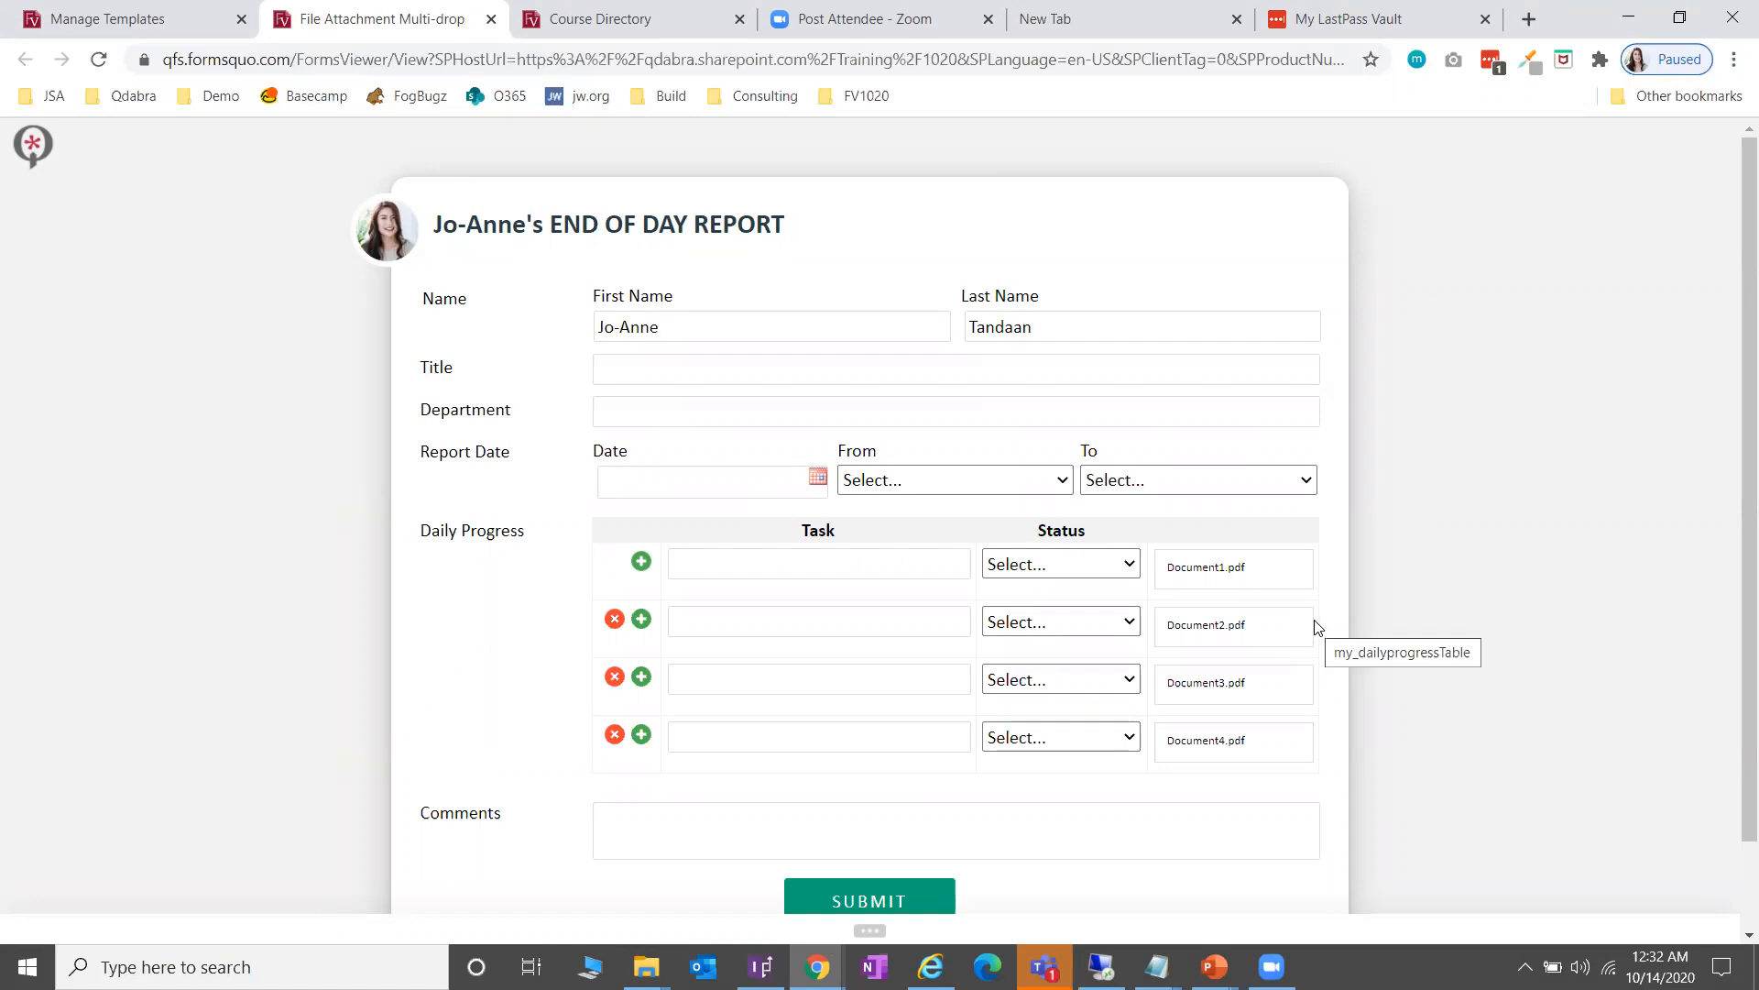
scroll(1318, 628, "down", 1)
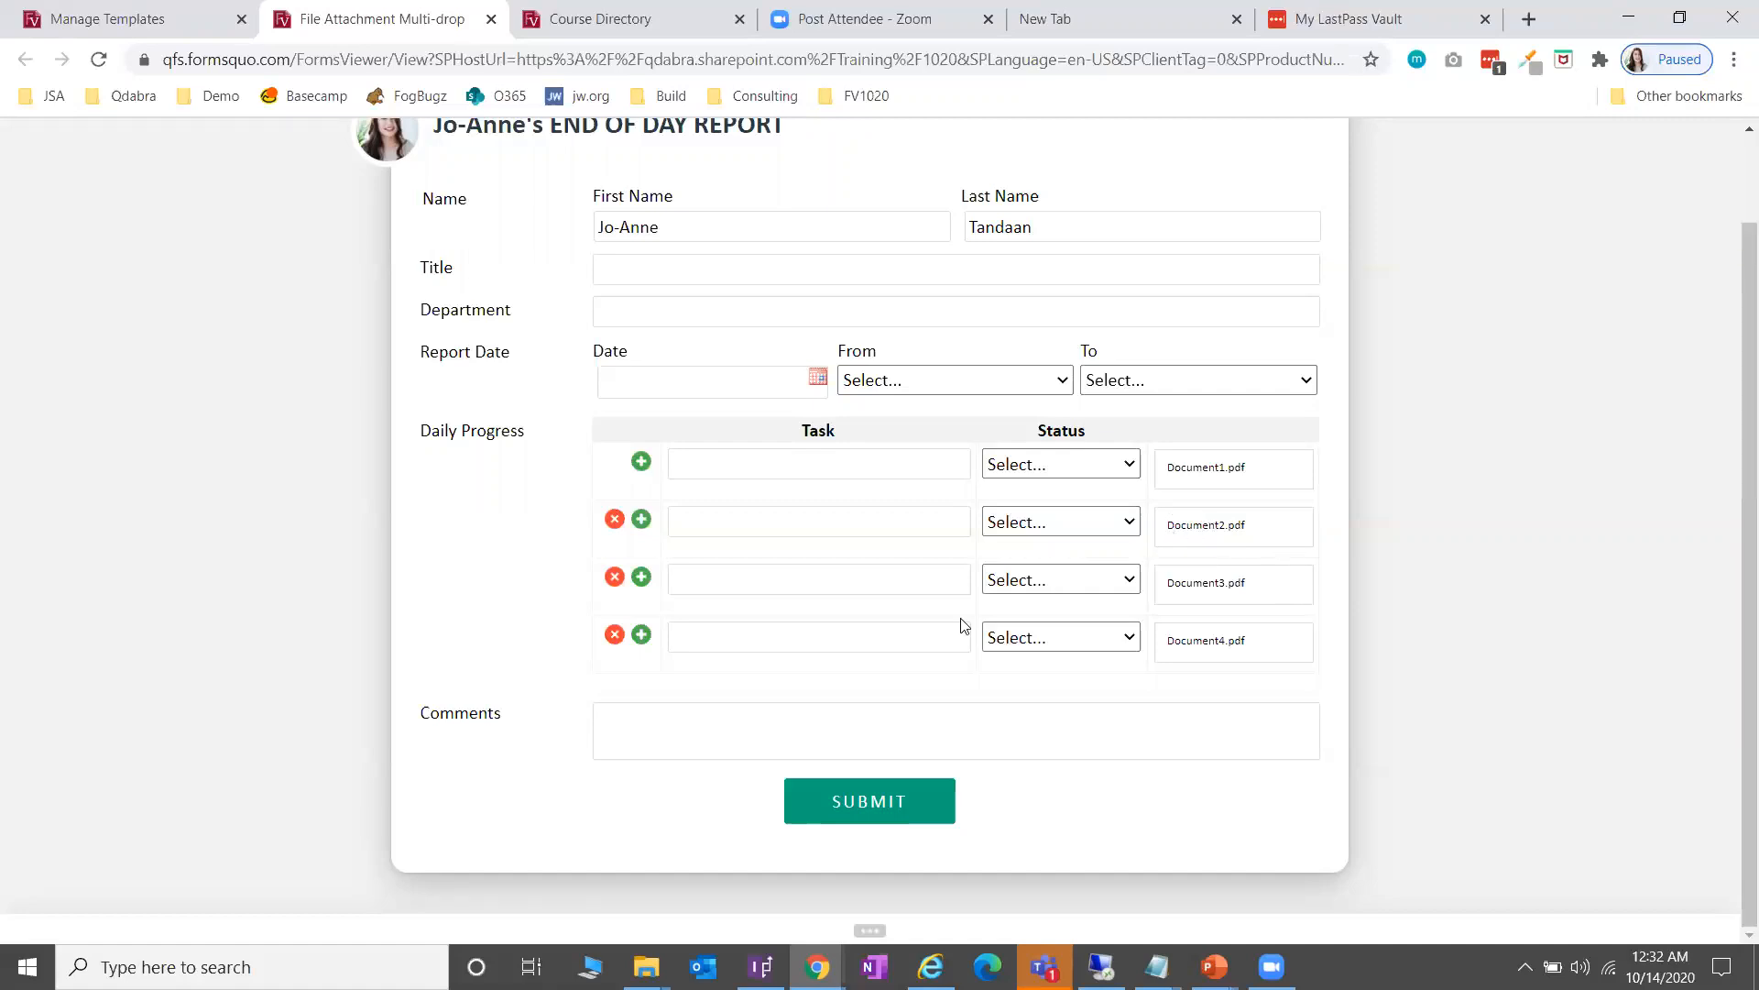
scroll(1226, 676, "up", 2)
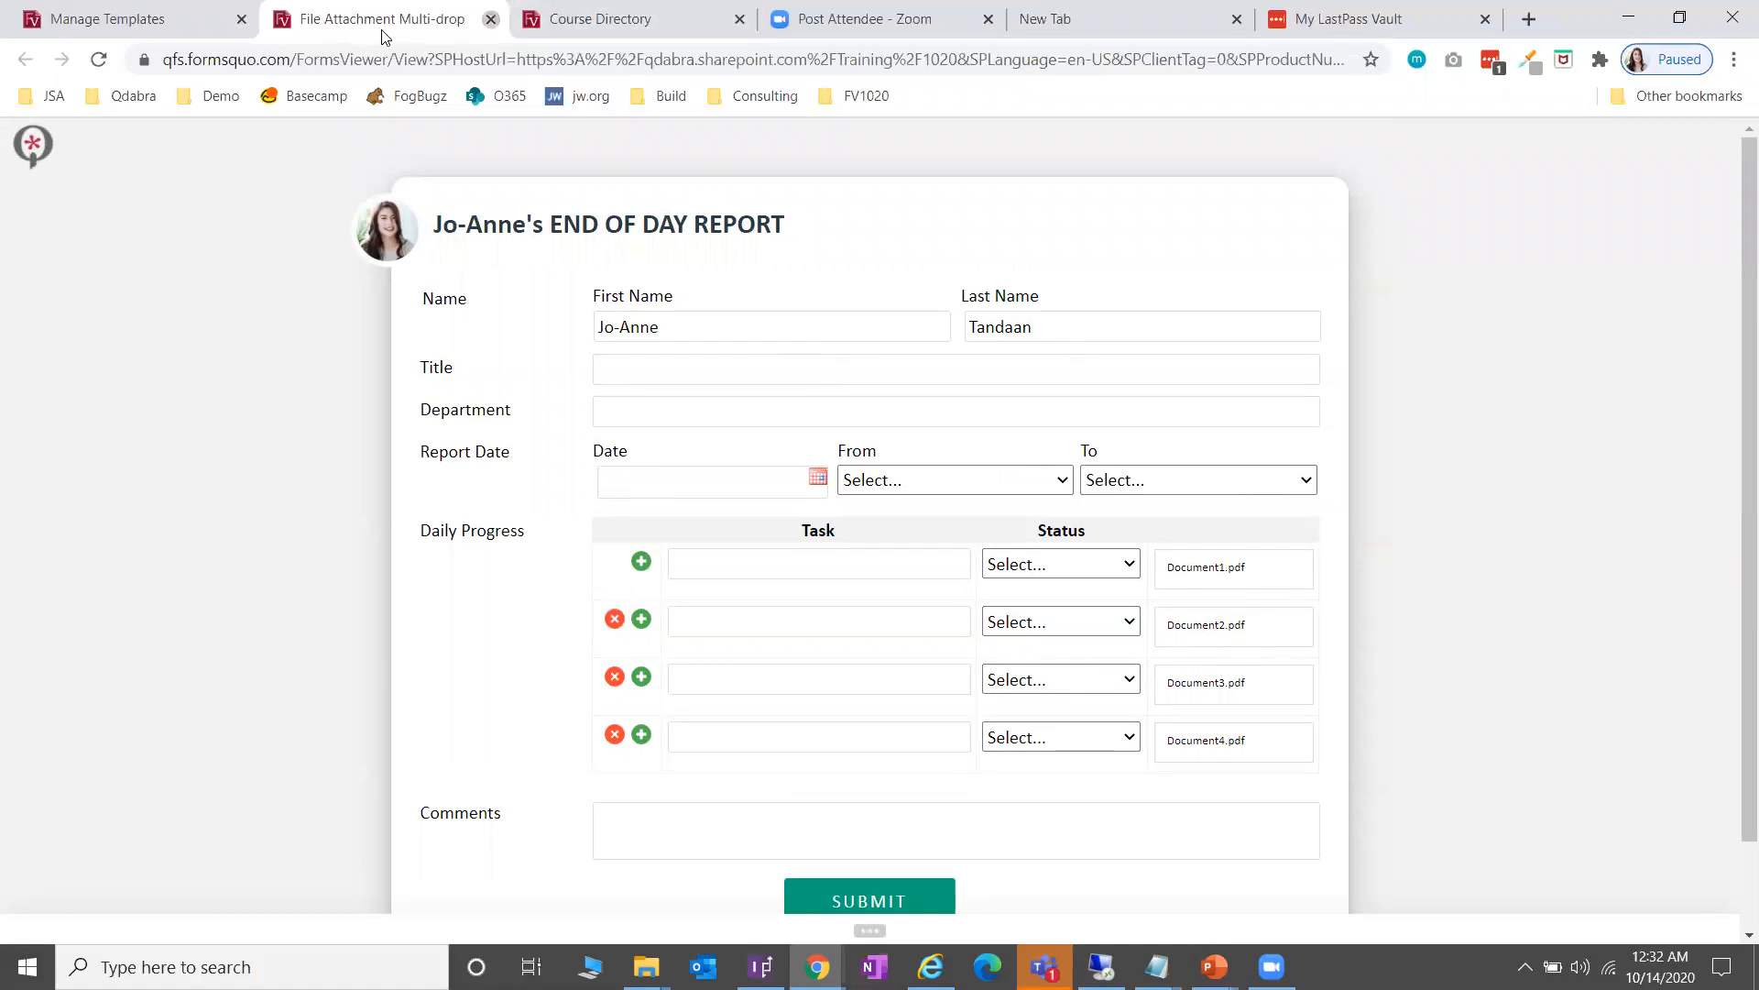
key("ctrl+w")
key("ctrl+Tab")
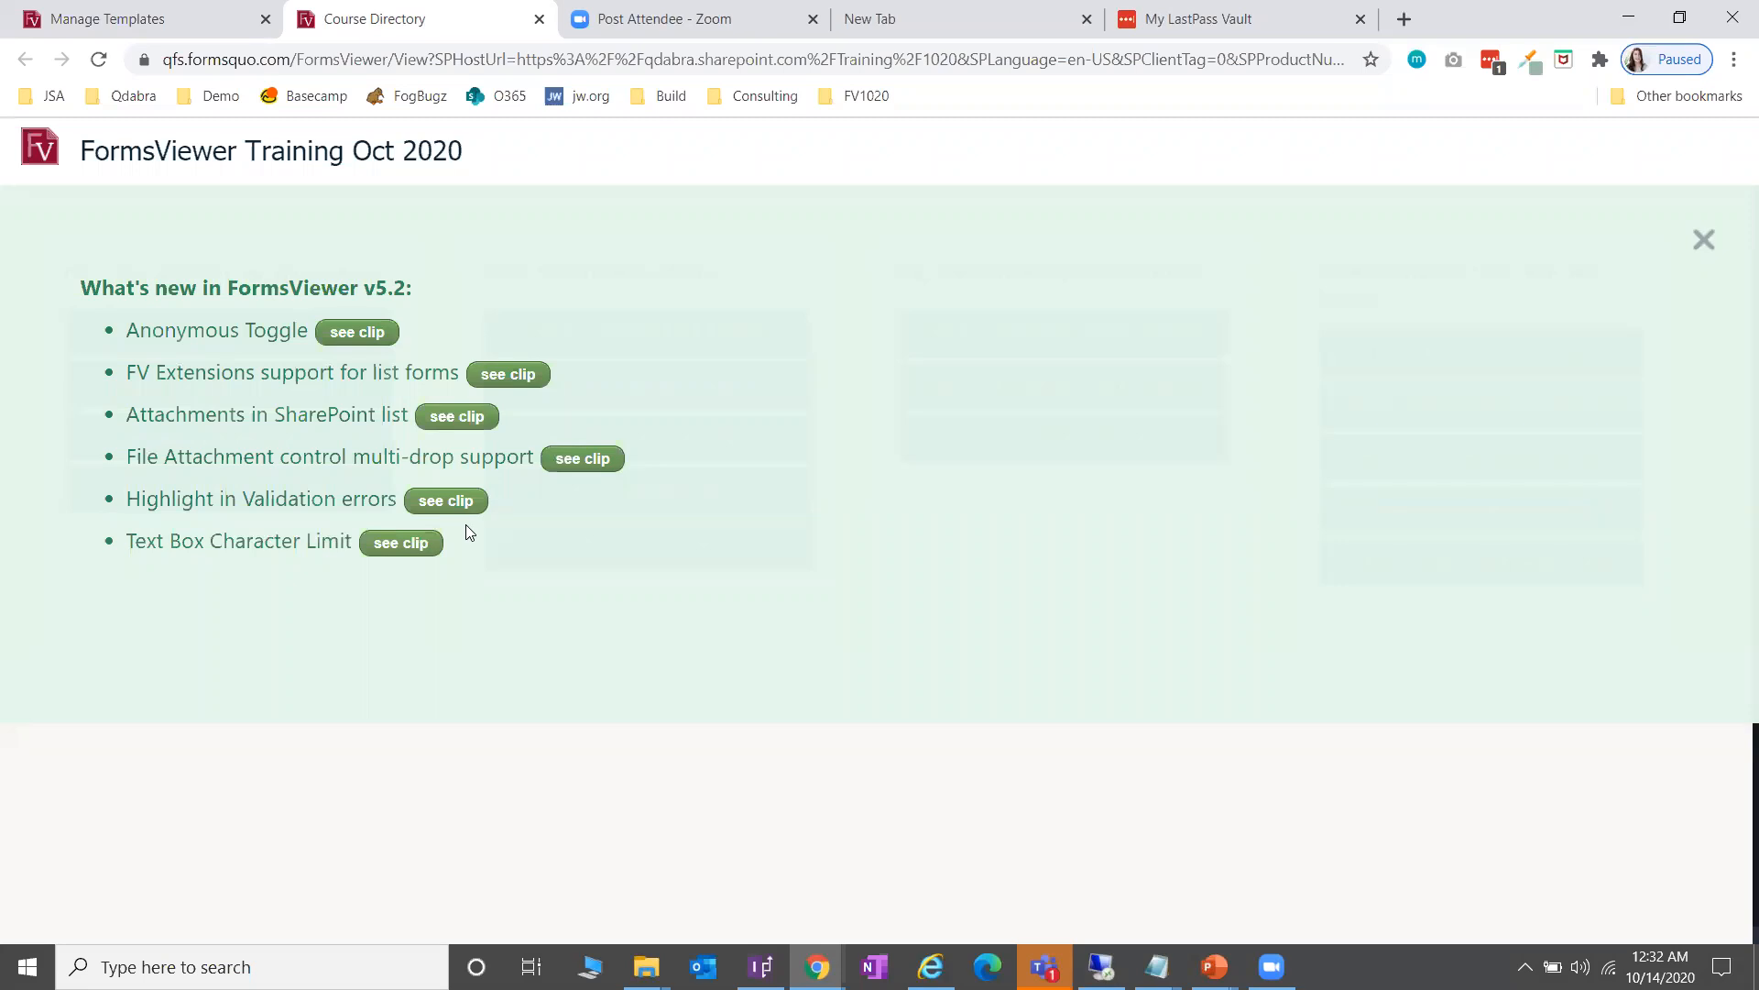
Step: Expand Training Day 1 and open the Lab 3 – Add Validation Feature End form
left_click(152, 431)
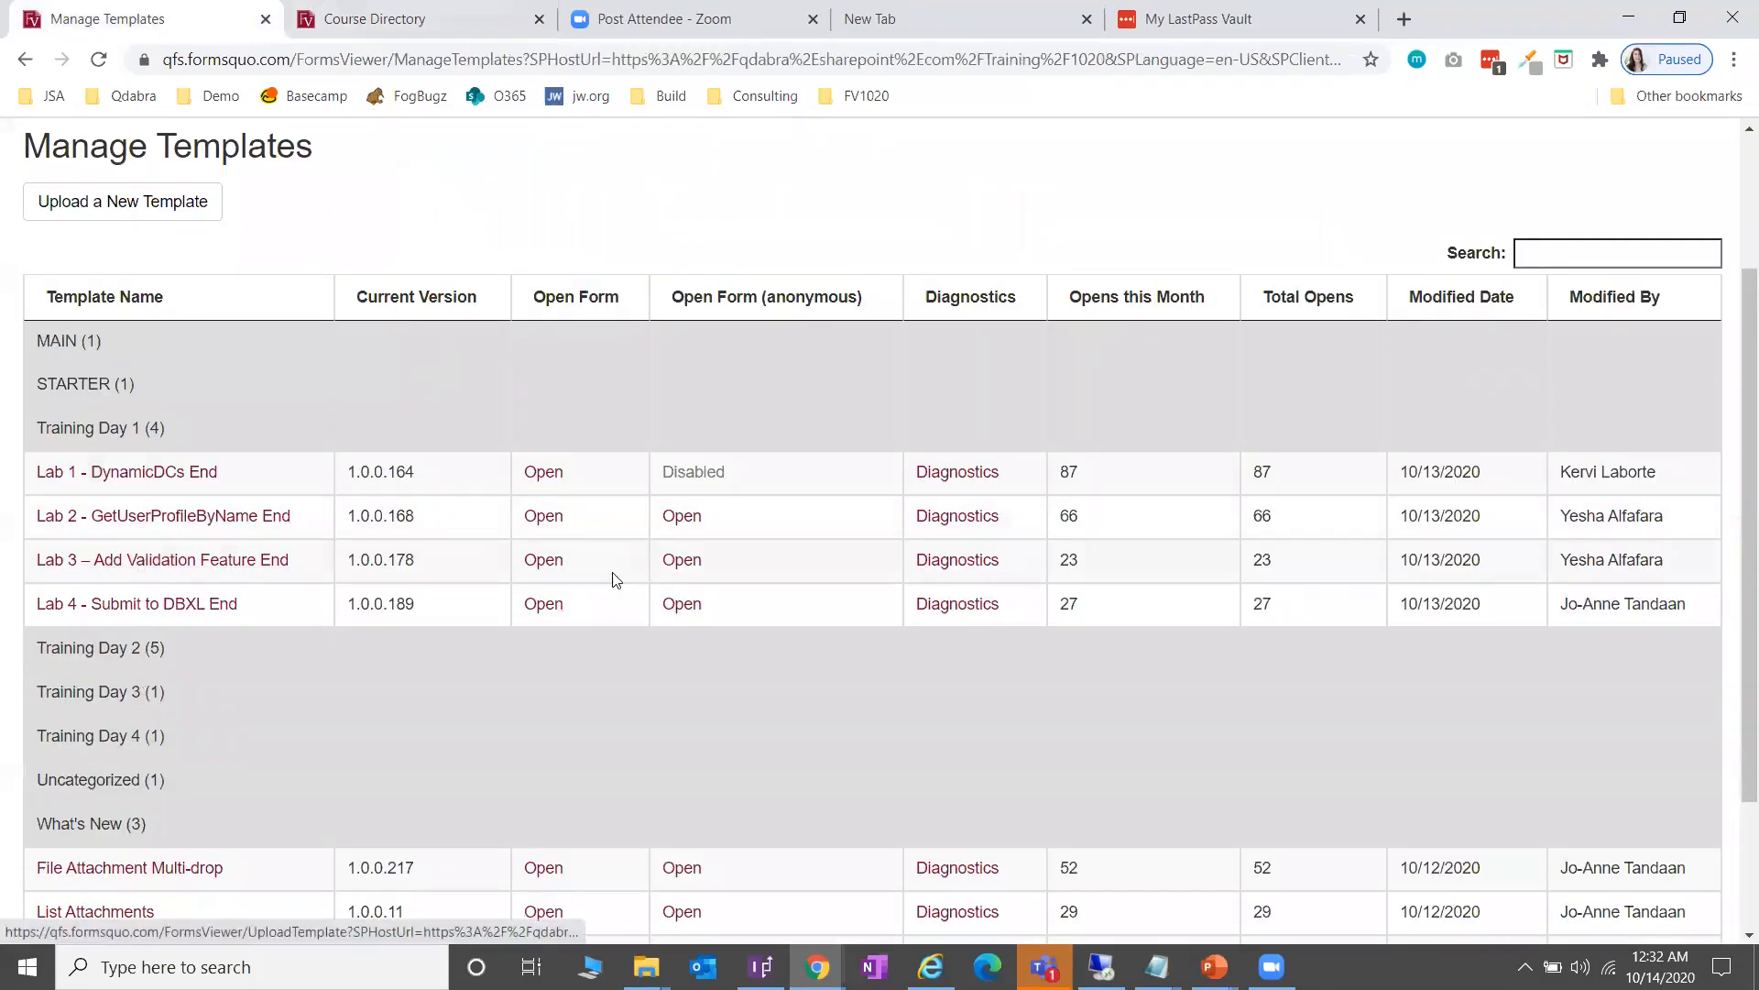
left_click(542, 560)
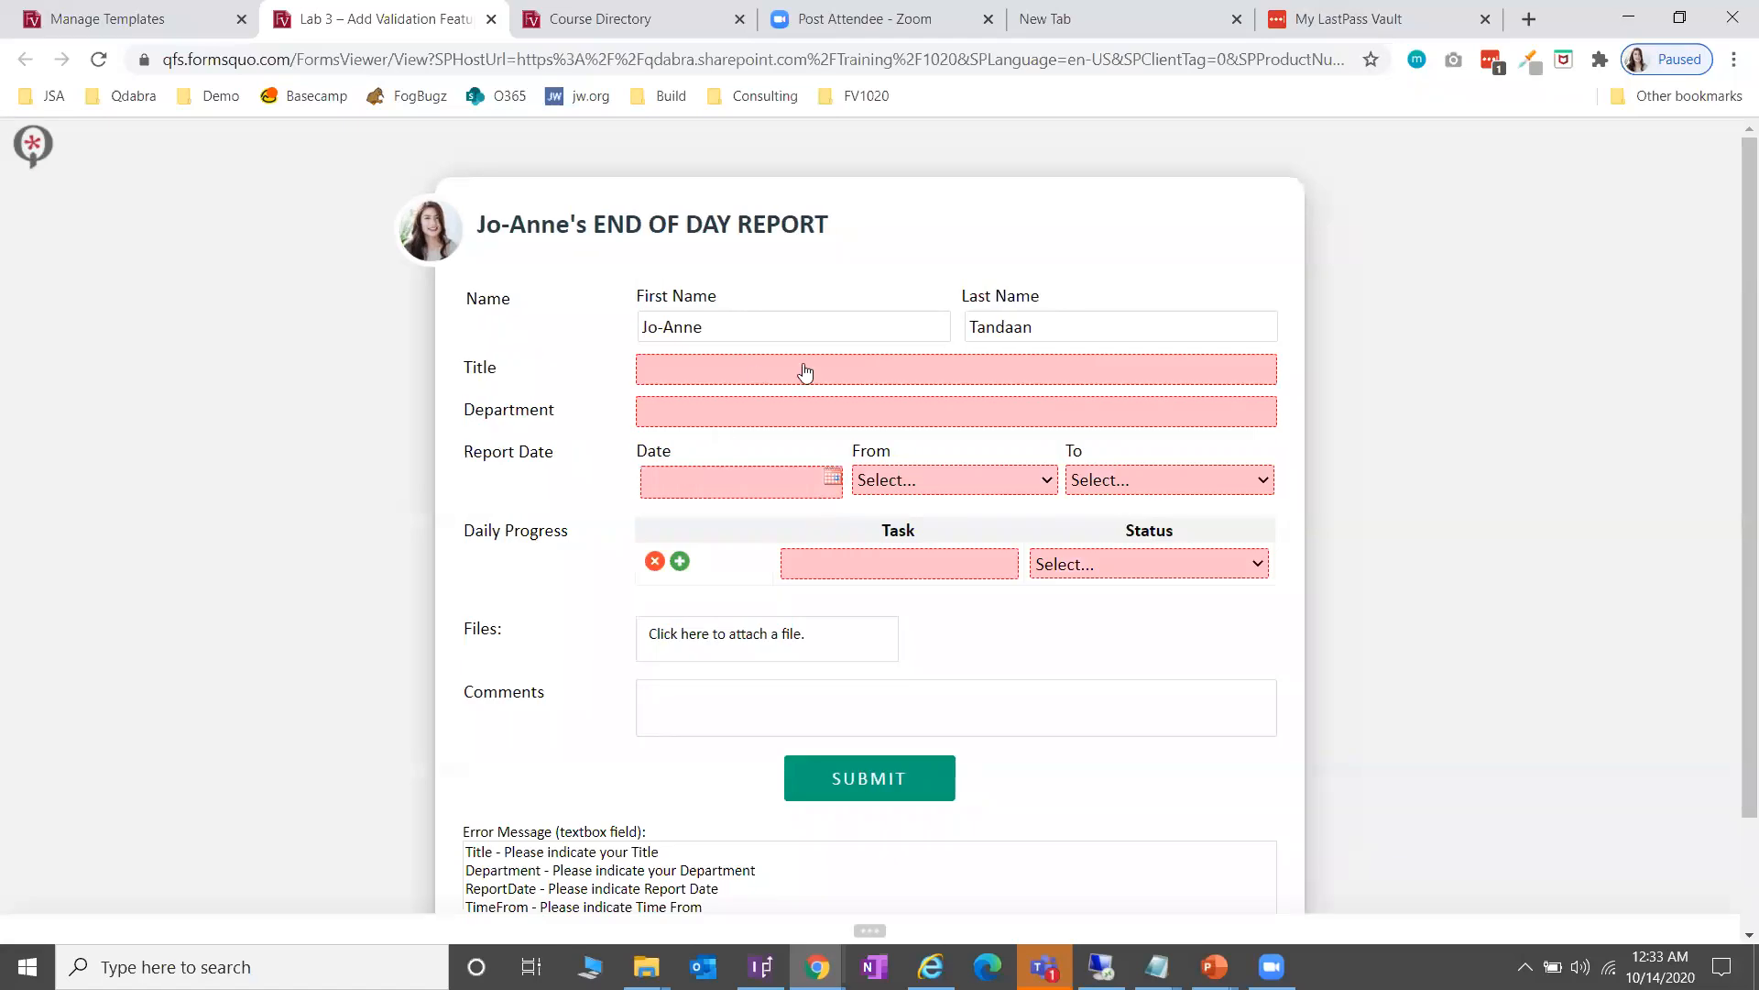
Step: Enter 'Software Tester' in the red-highlighted Title field and move on to Department
mouse_move(762, 379)
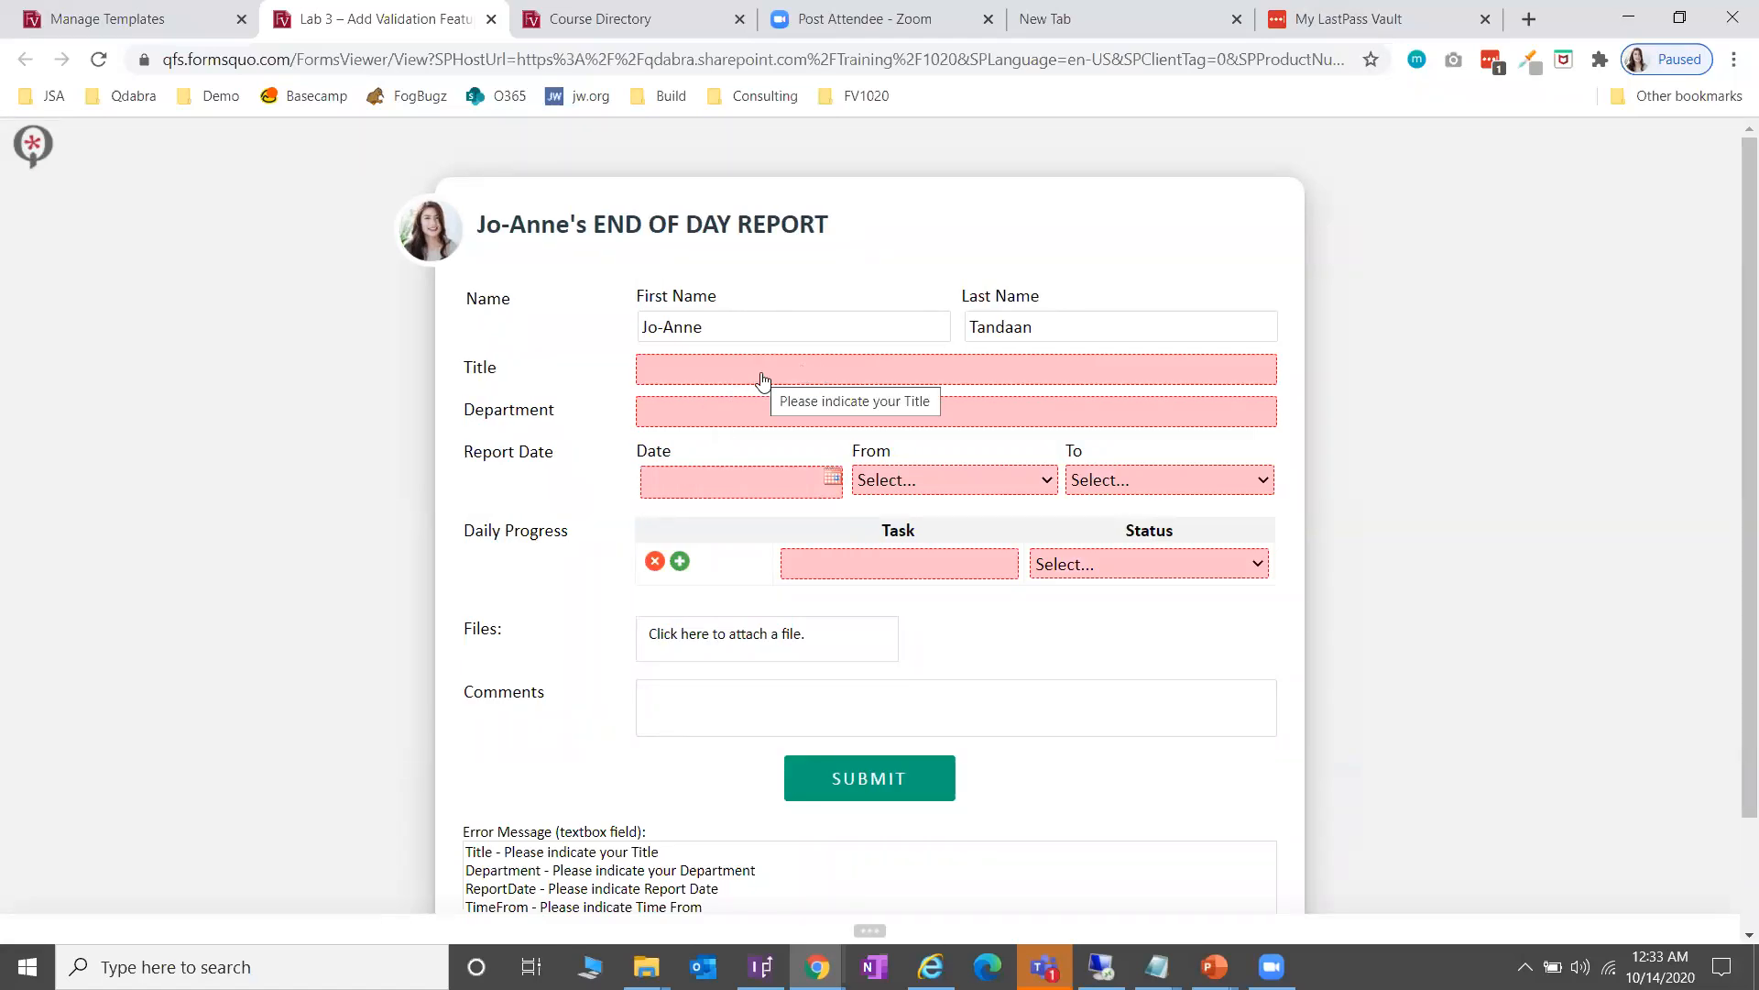
scroll(938, 505, "down", 1)
scroll(938, 506, "up", 1)
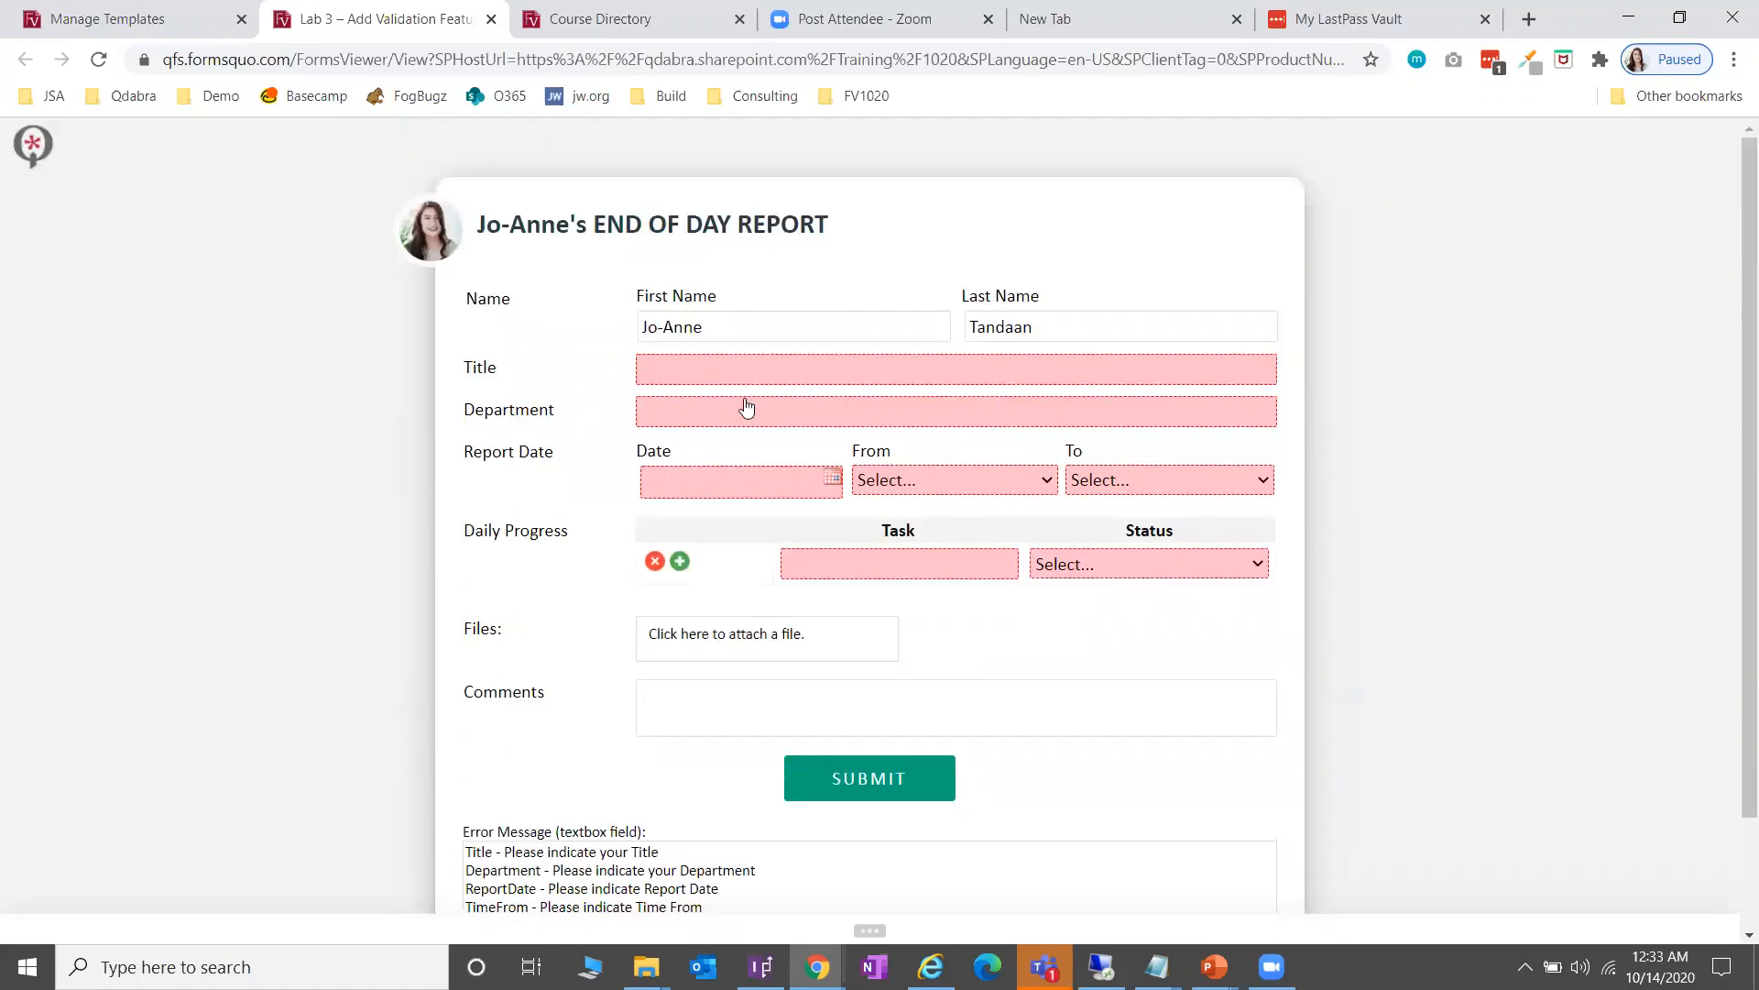
mouse_move(816, 379)
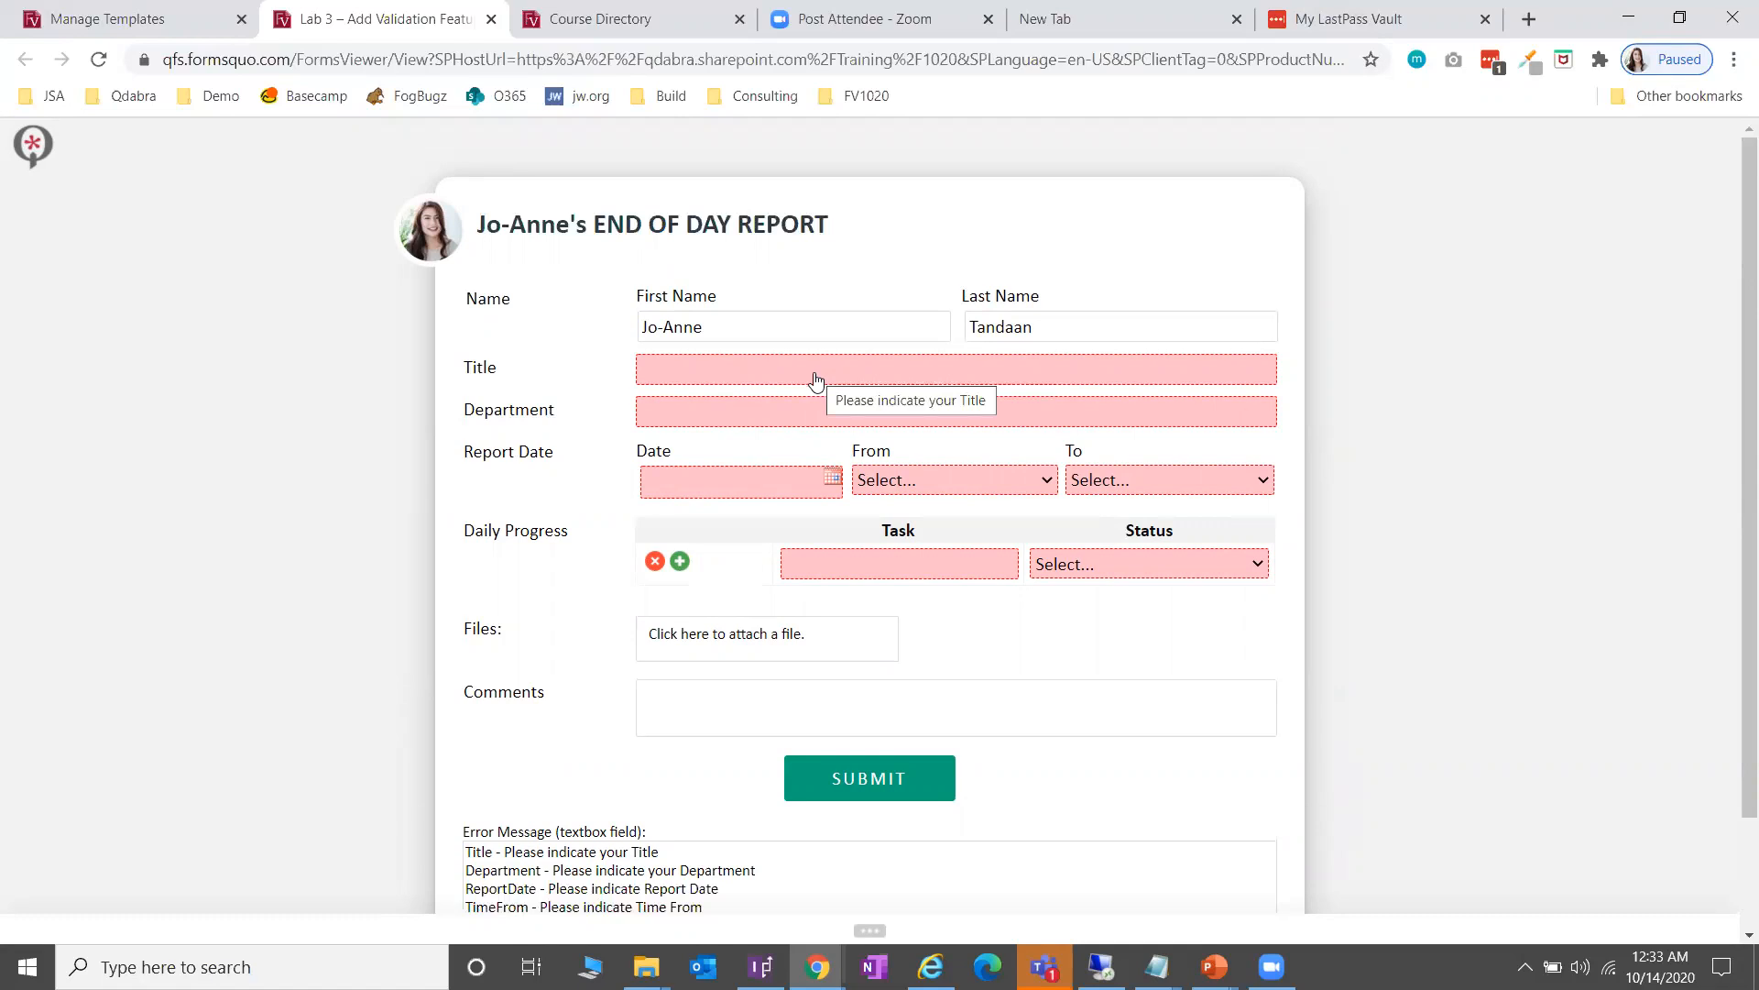
mouse_move(803, 416)
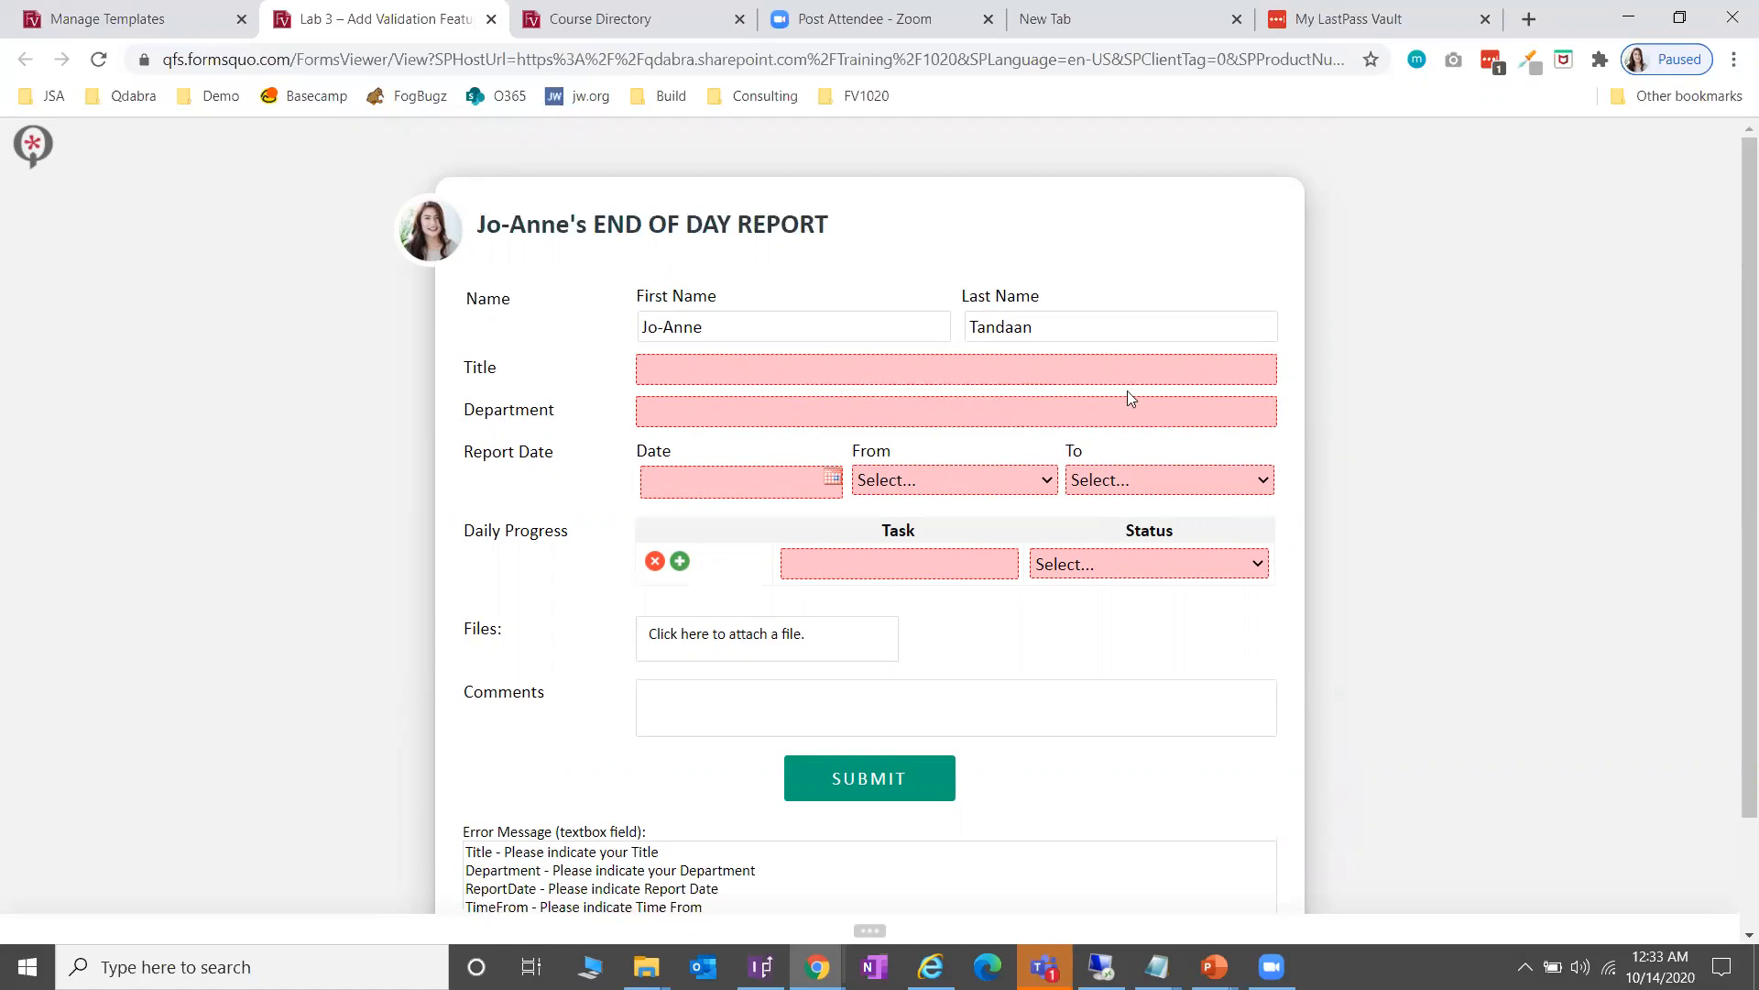
mouse_move(1142, 392)
mouse_move(1089, 381)
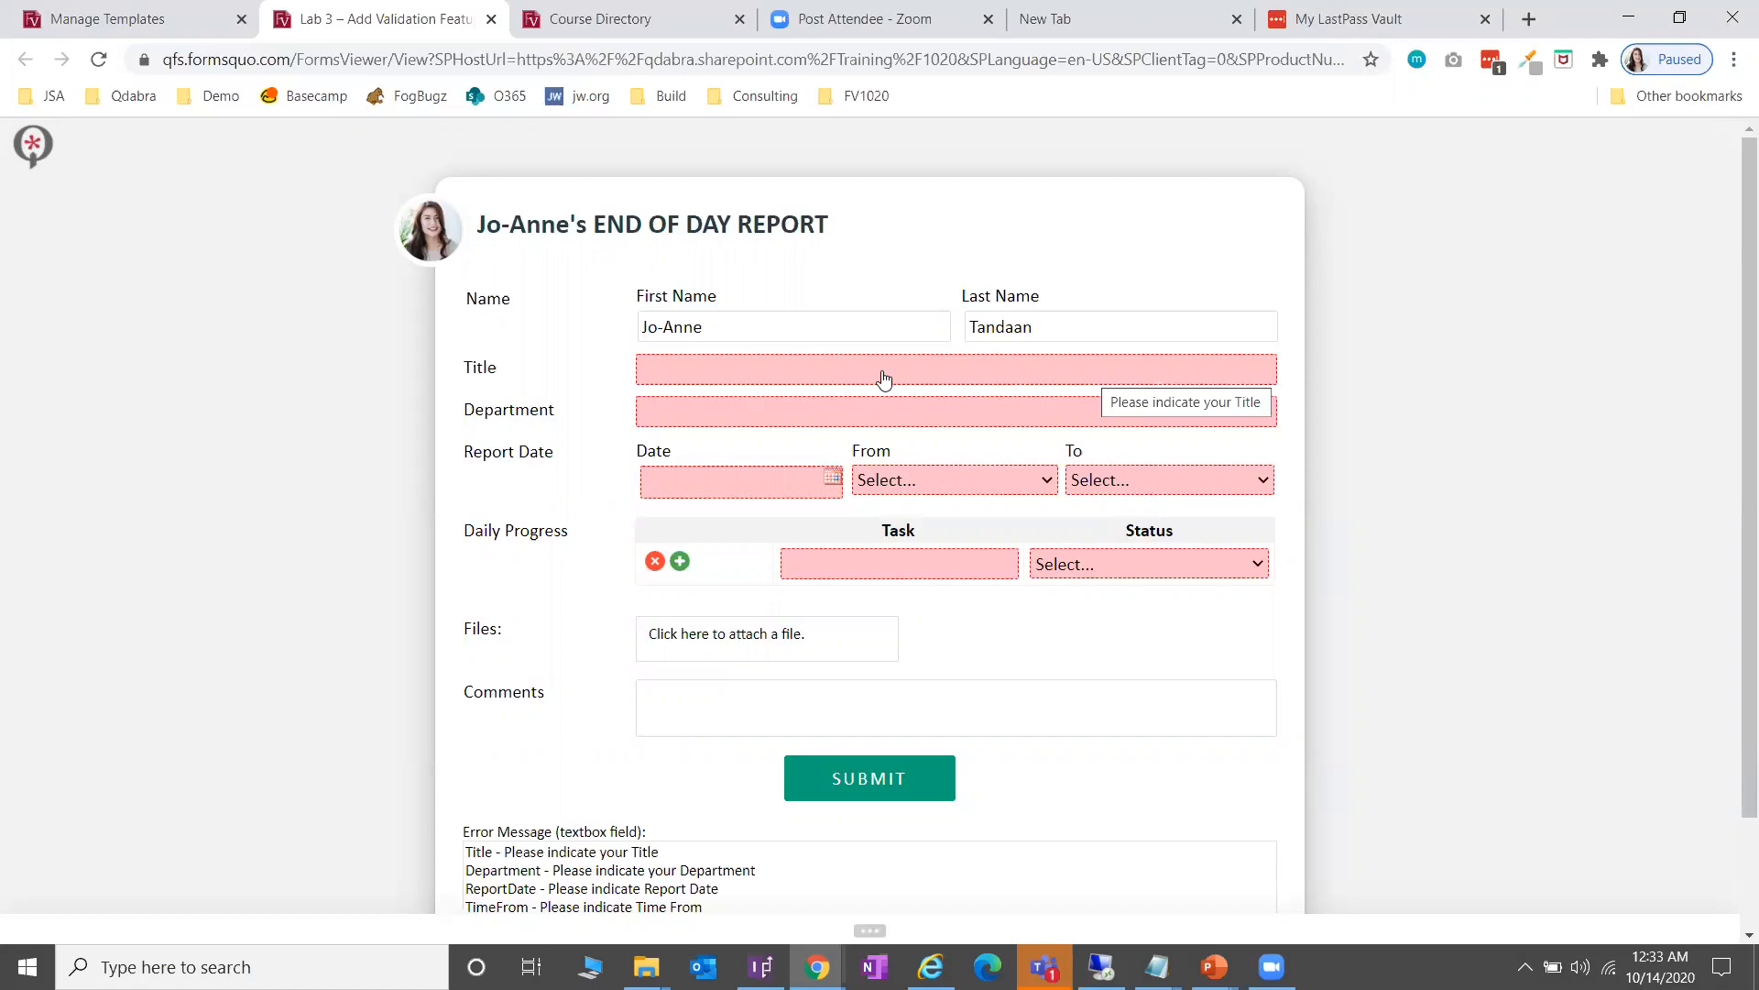
left_click(1017, 376)
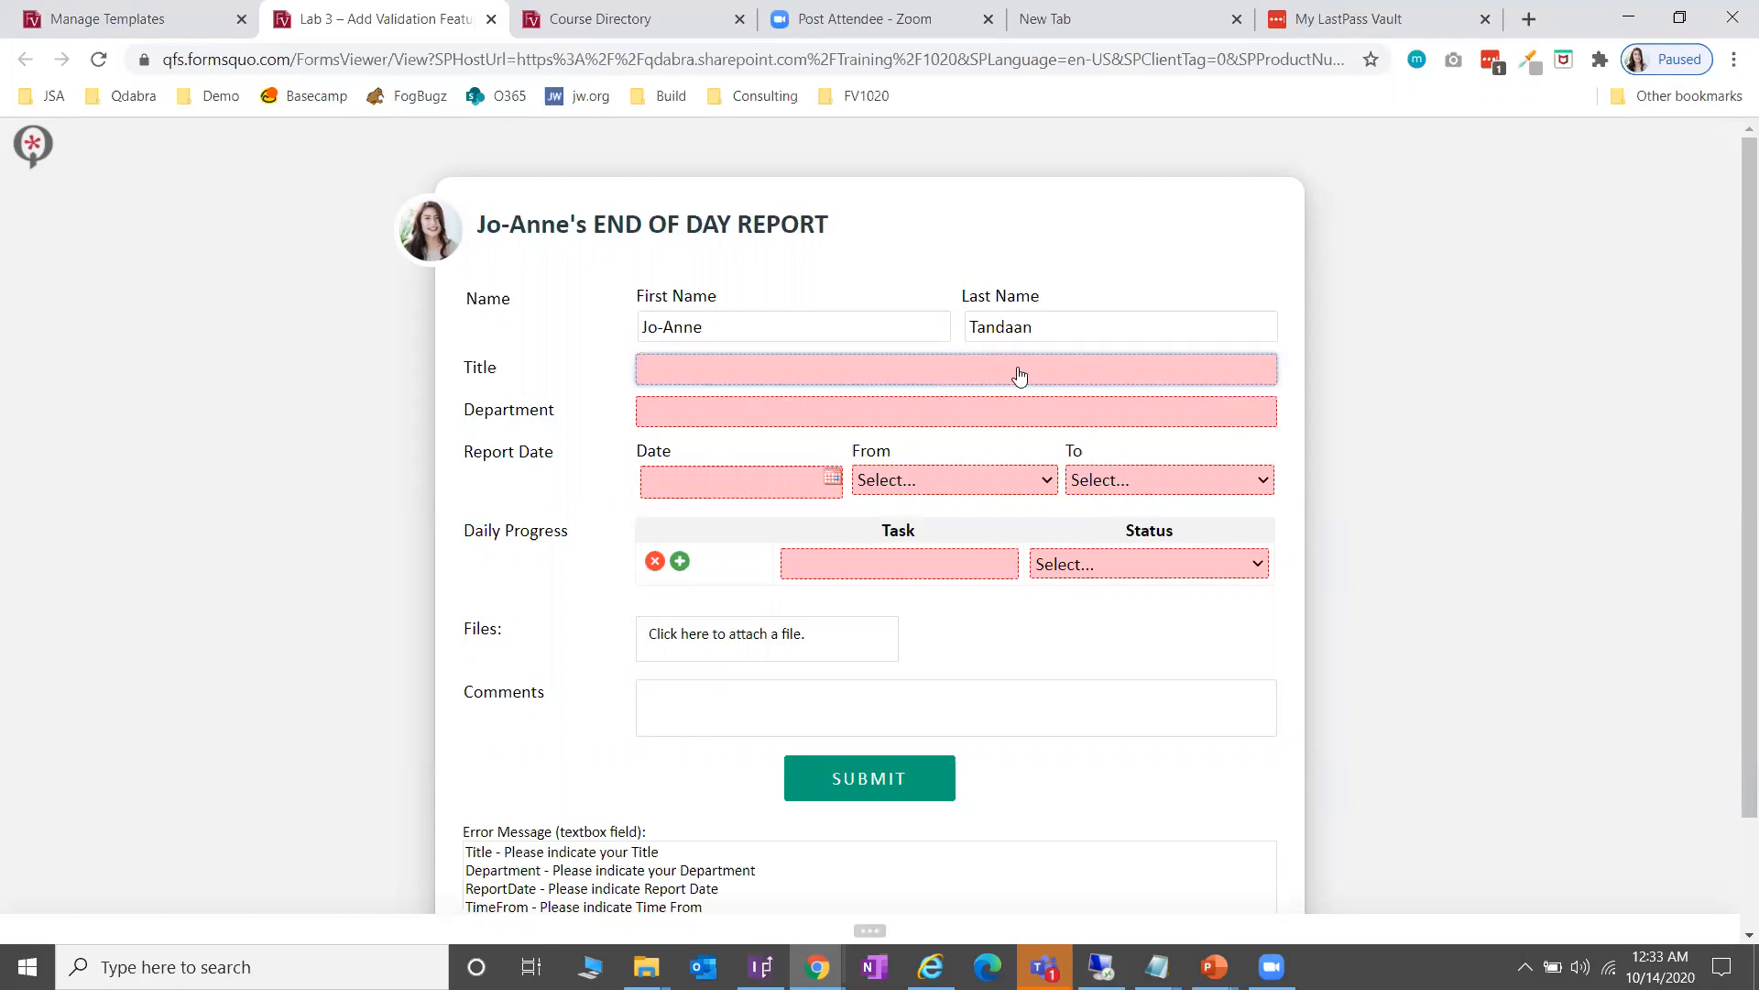
type("Software Teste")
key("Tab")
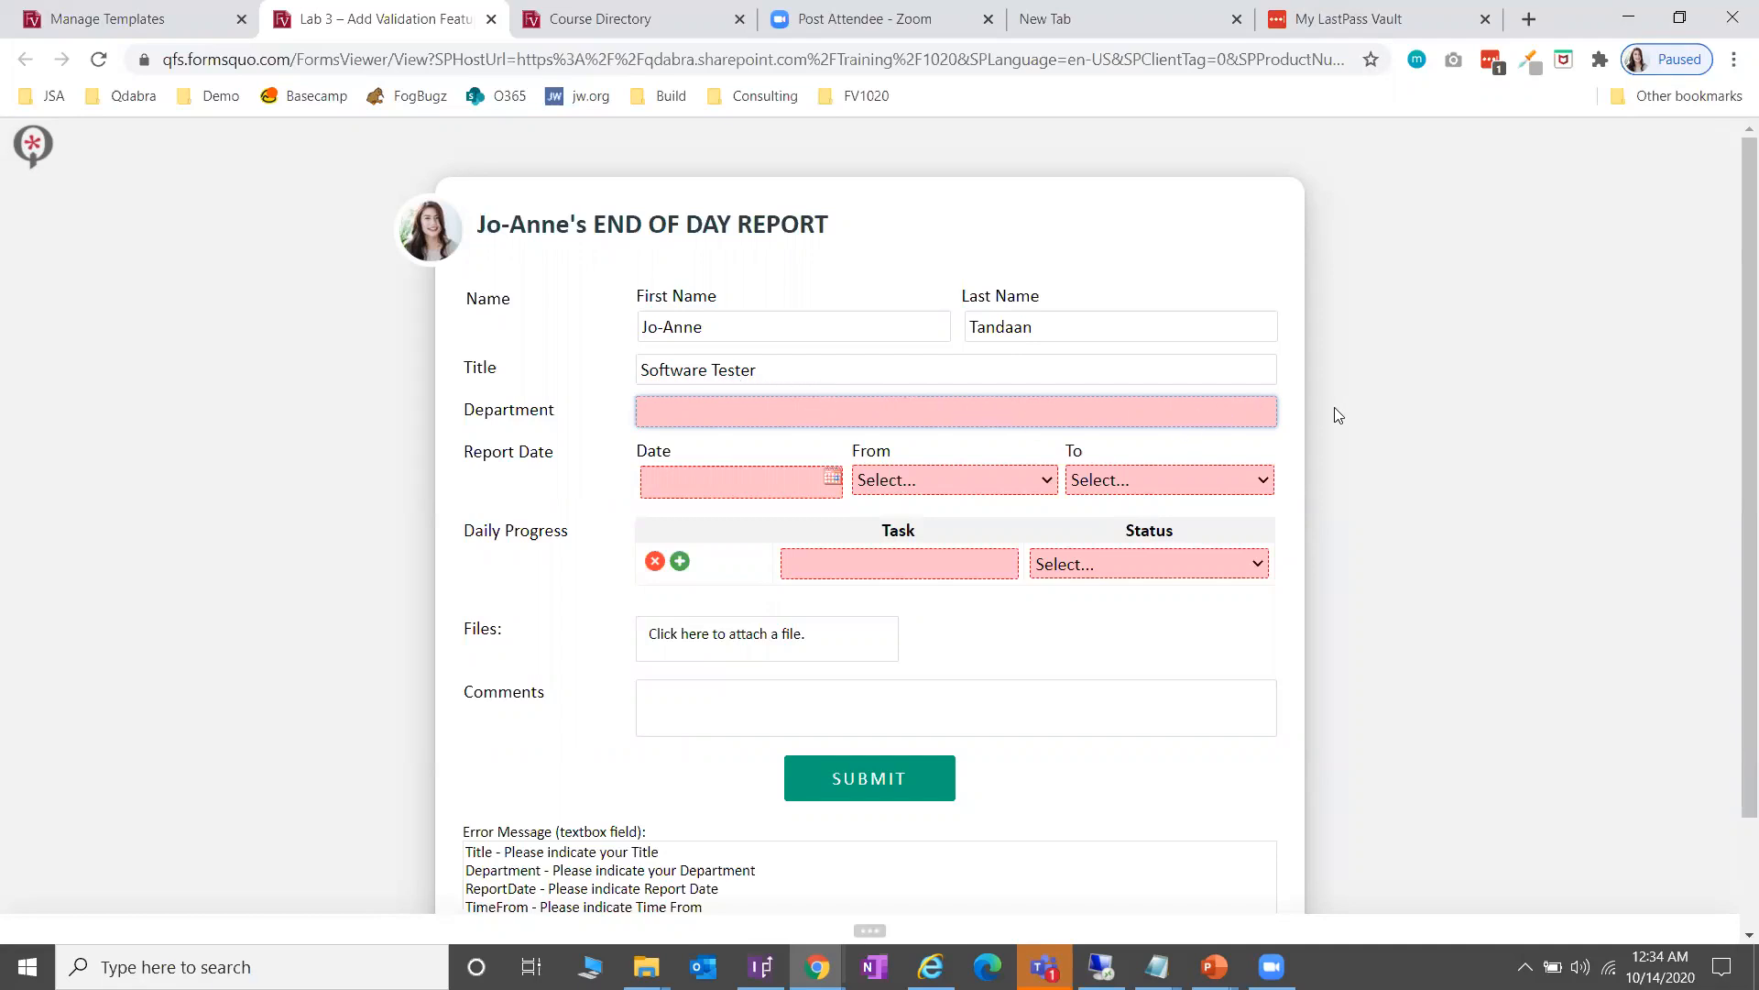
Step: Review the form's remaining errors, then close the Lab 3 validation form tab
scroll(1334, 414, "down", 1)
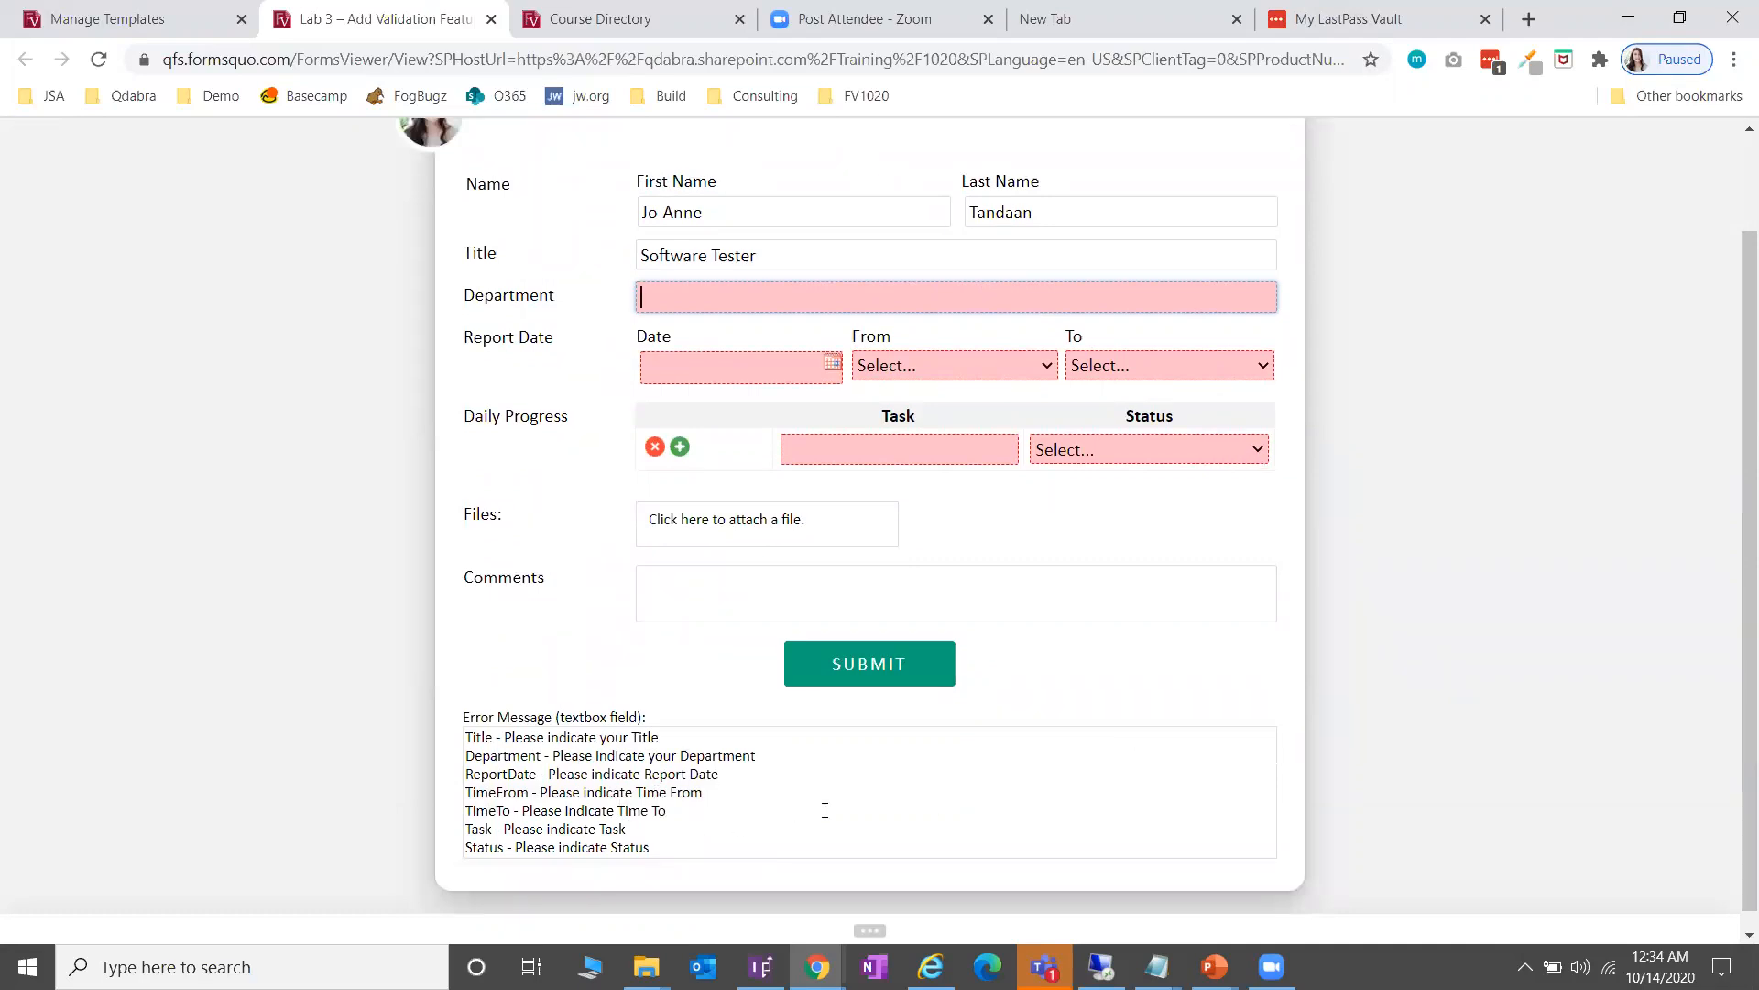
scroll(829, 809, "up", 1)
scroll(714, 820, "down", 1)
middle_click(383, 7)
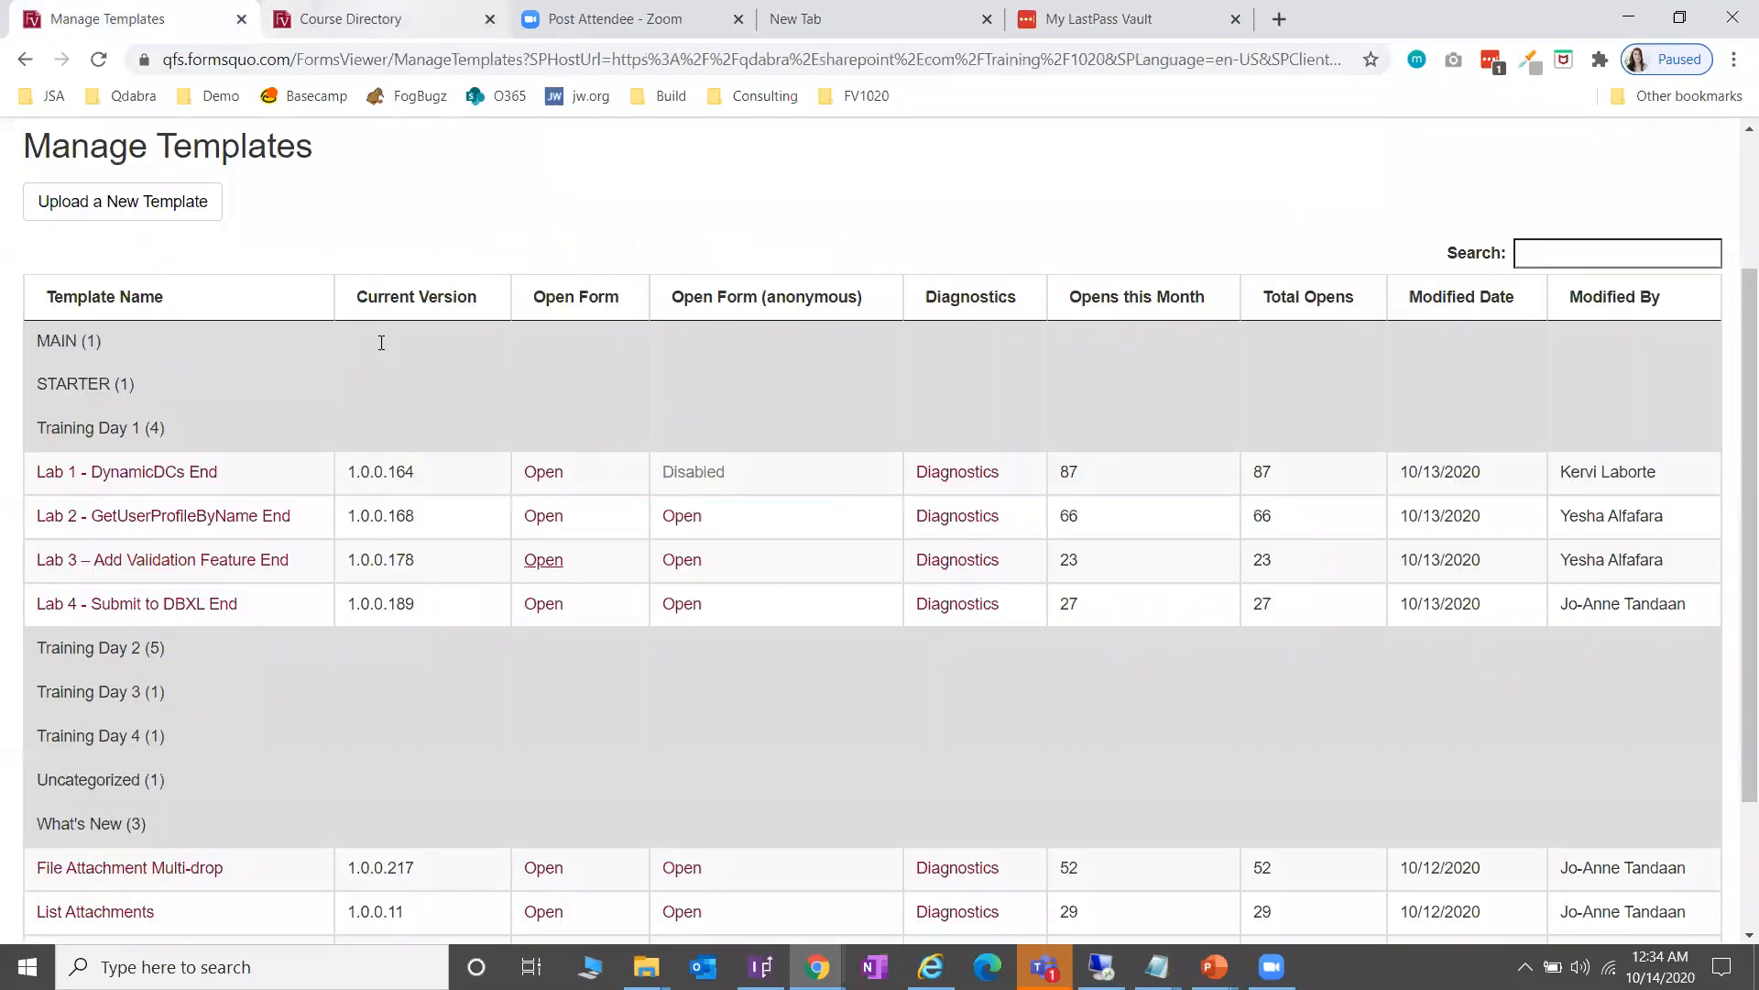
Step: Play the Text Box Character Limit clip from Course Directory, then go back to the Course Directory tab
key("ctrl+Tab")
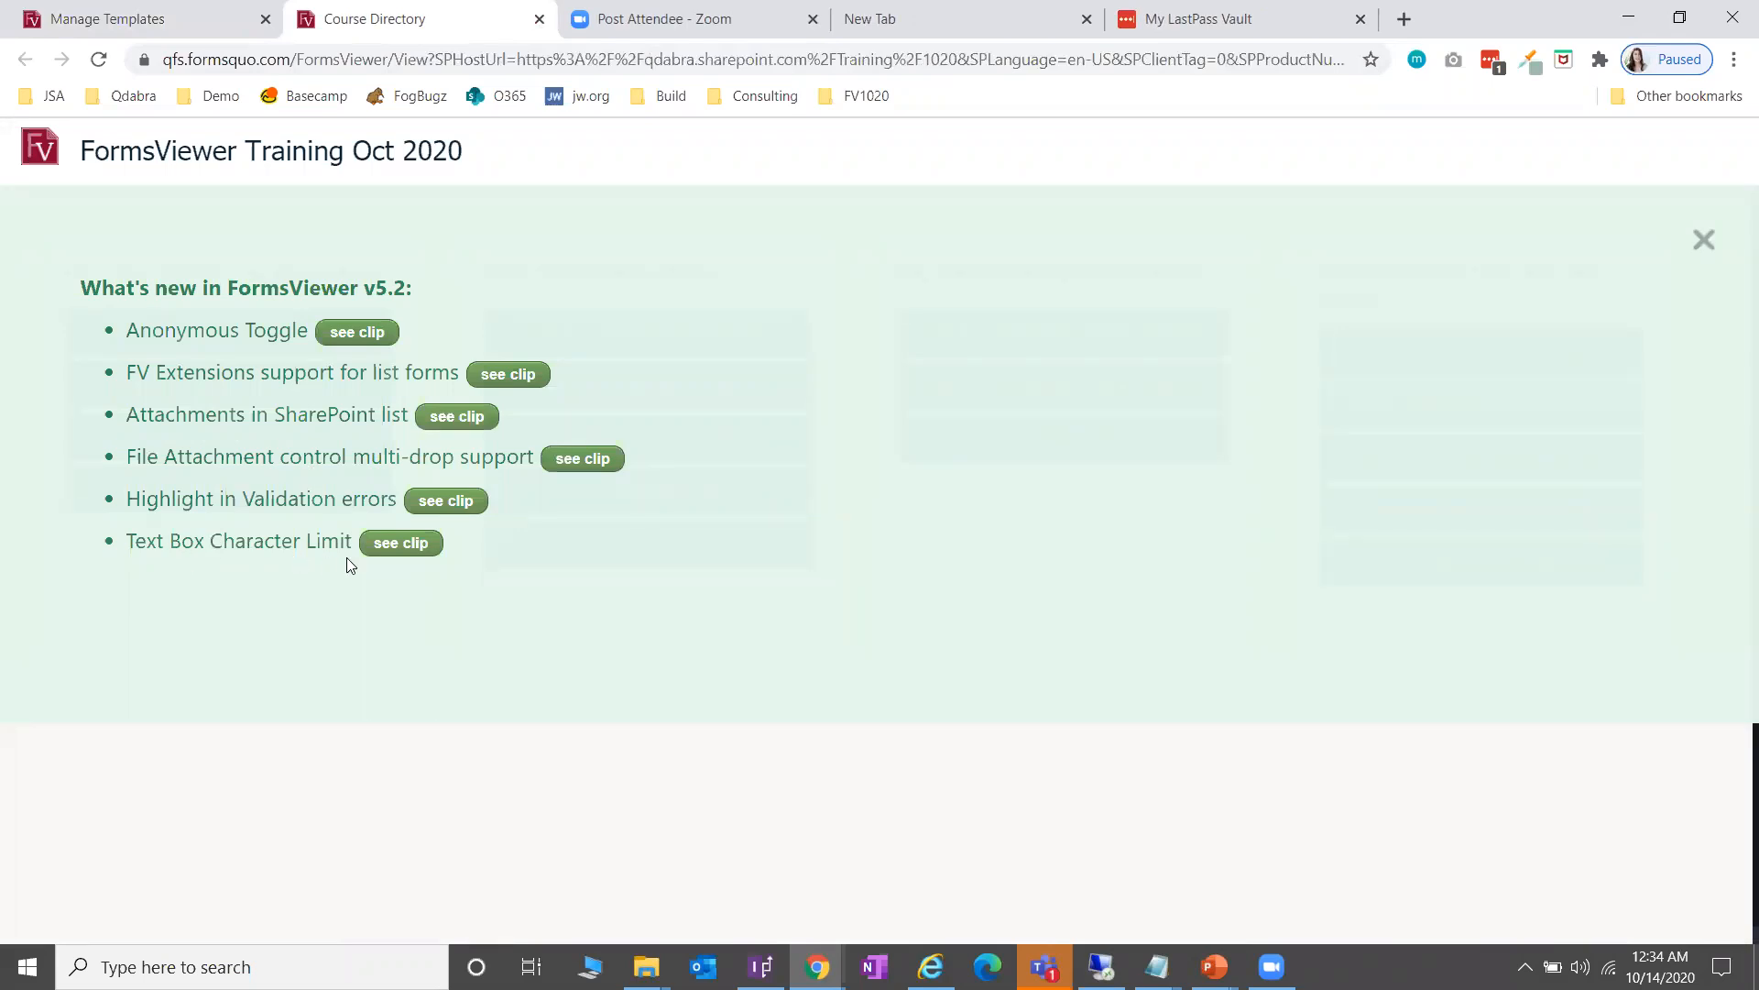
left_click(390, 554)
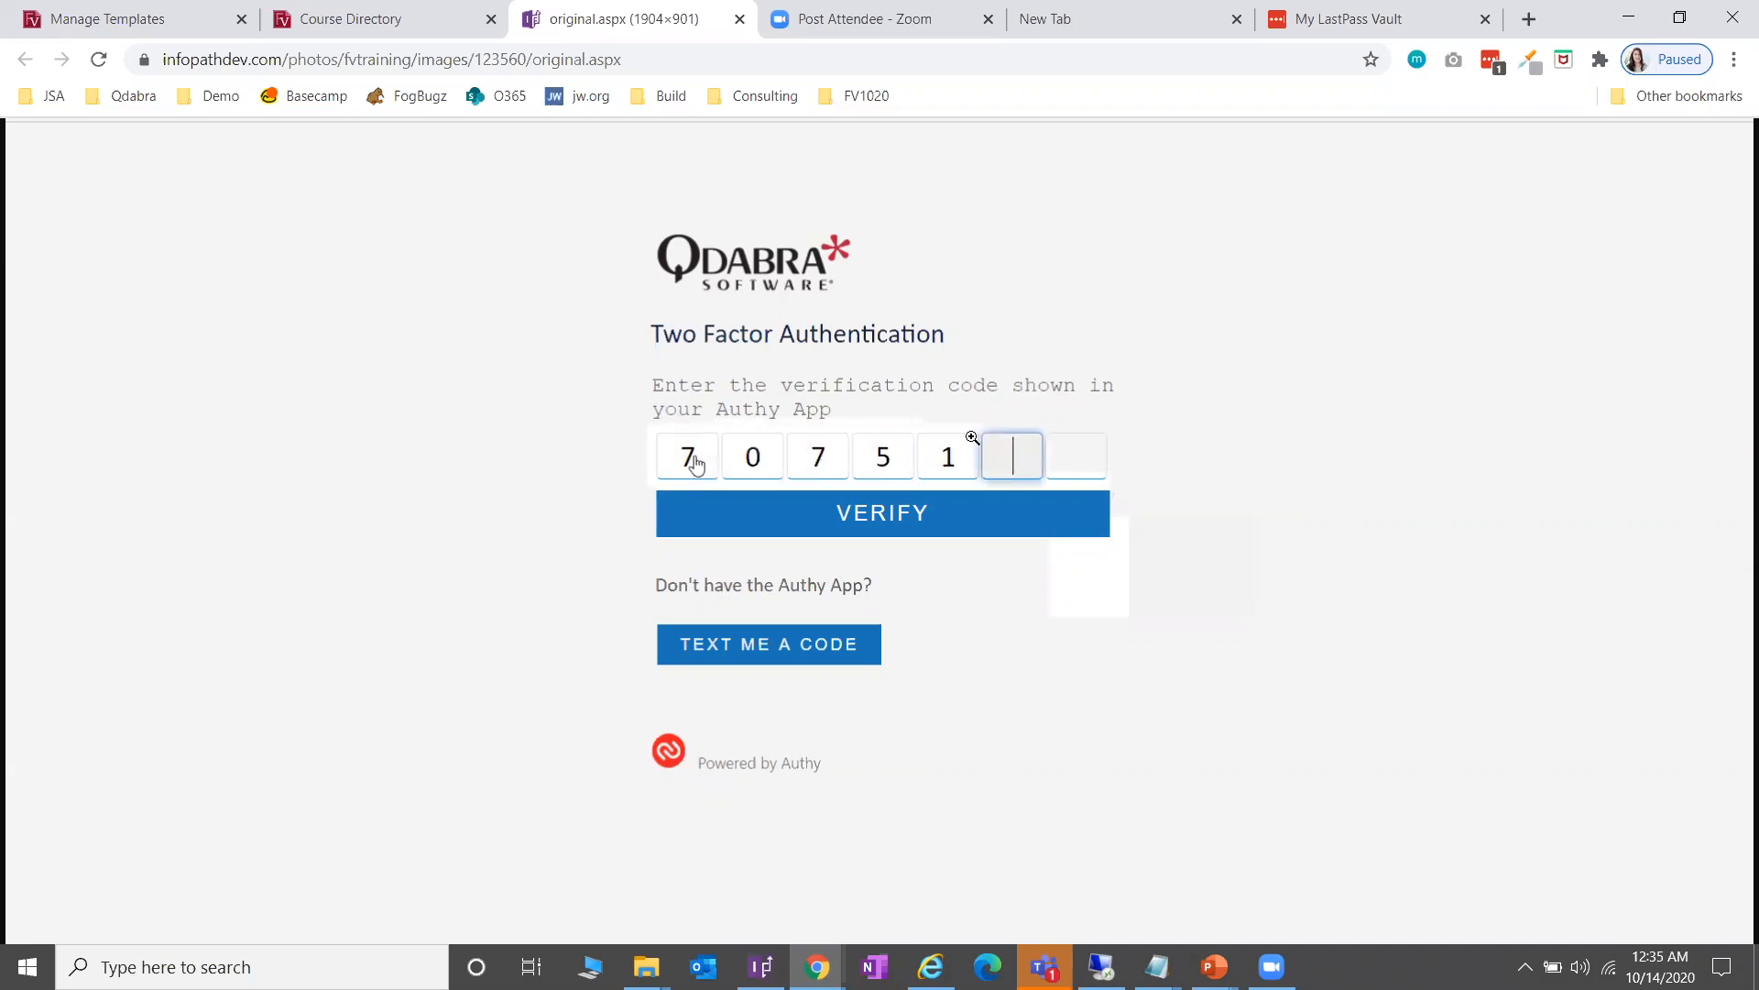
left_click(421, 28)
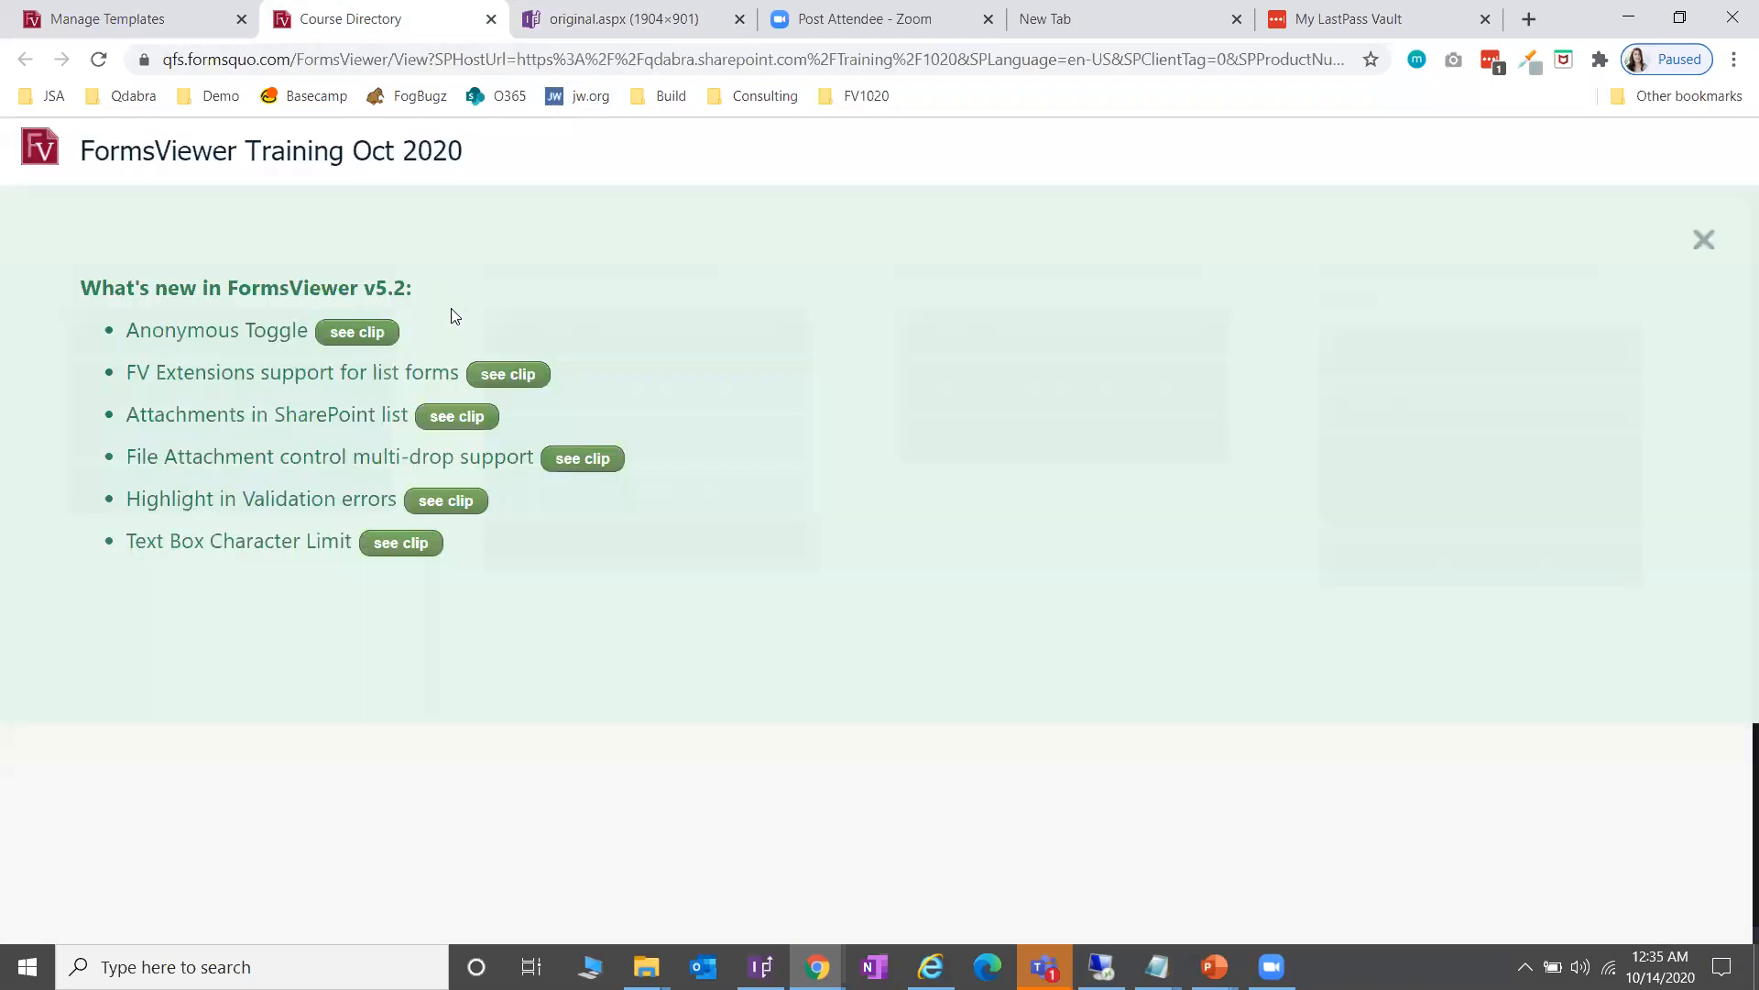
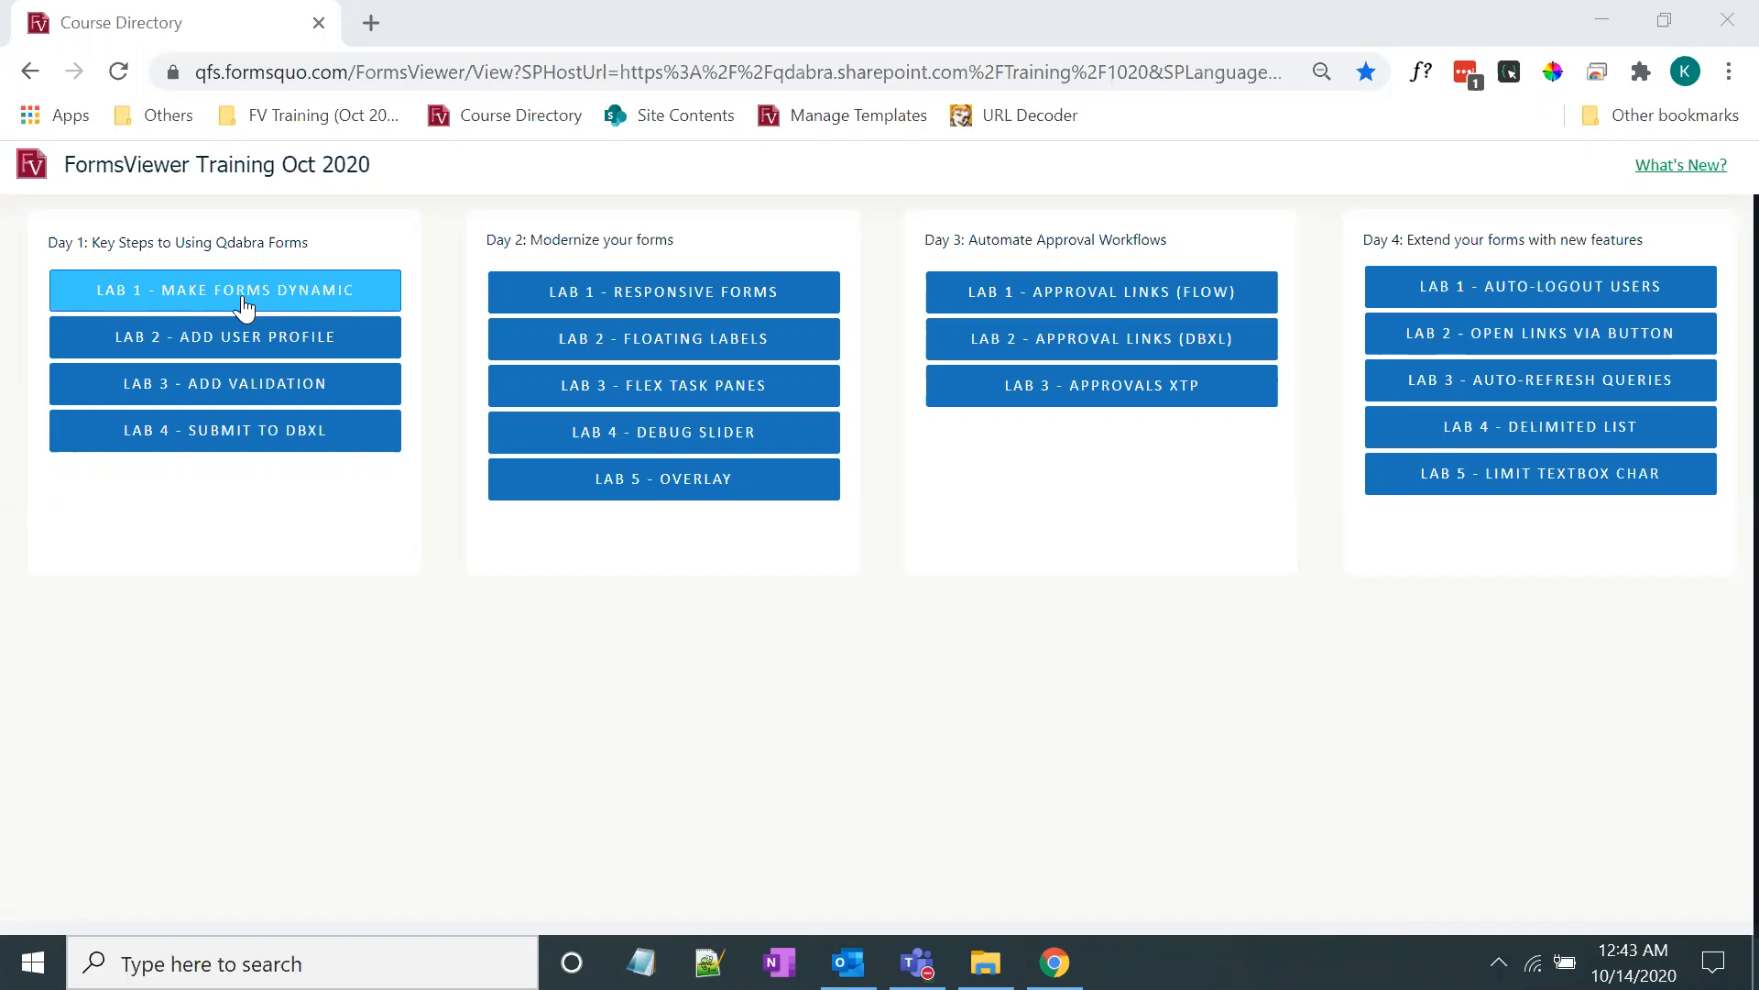
Step: Scroll through the Lab 1 Make Forms Dynamic details, then switch to the lab's files folder
left_click(257, 299)
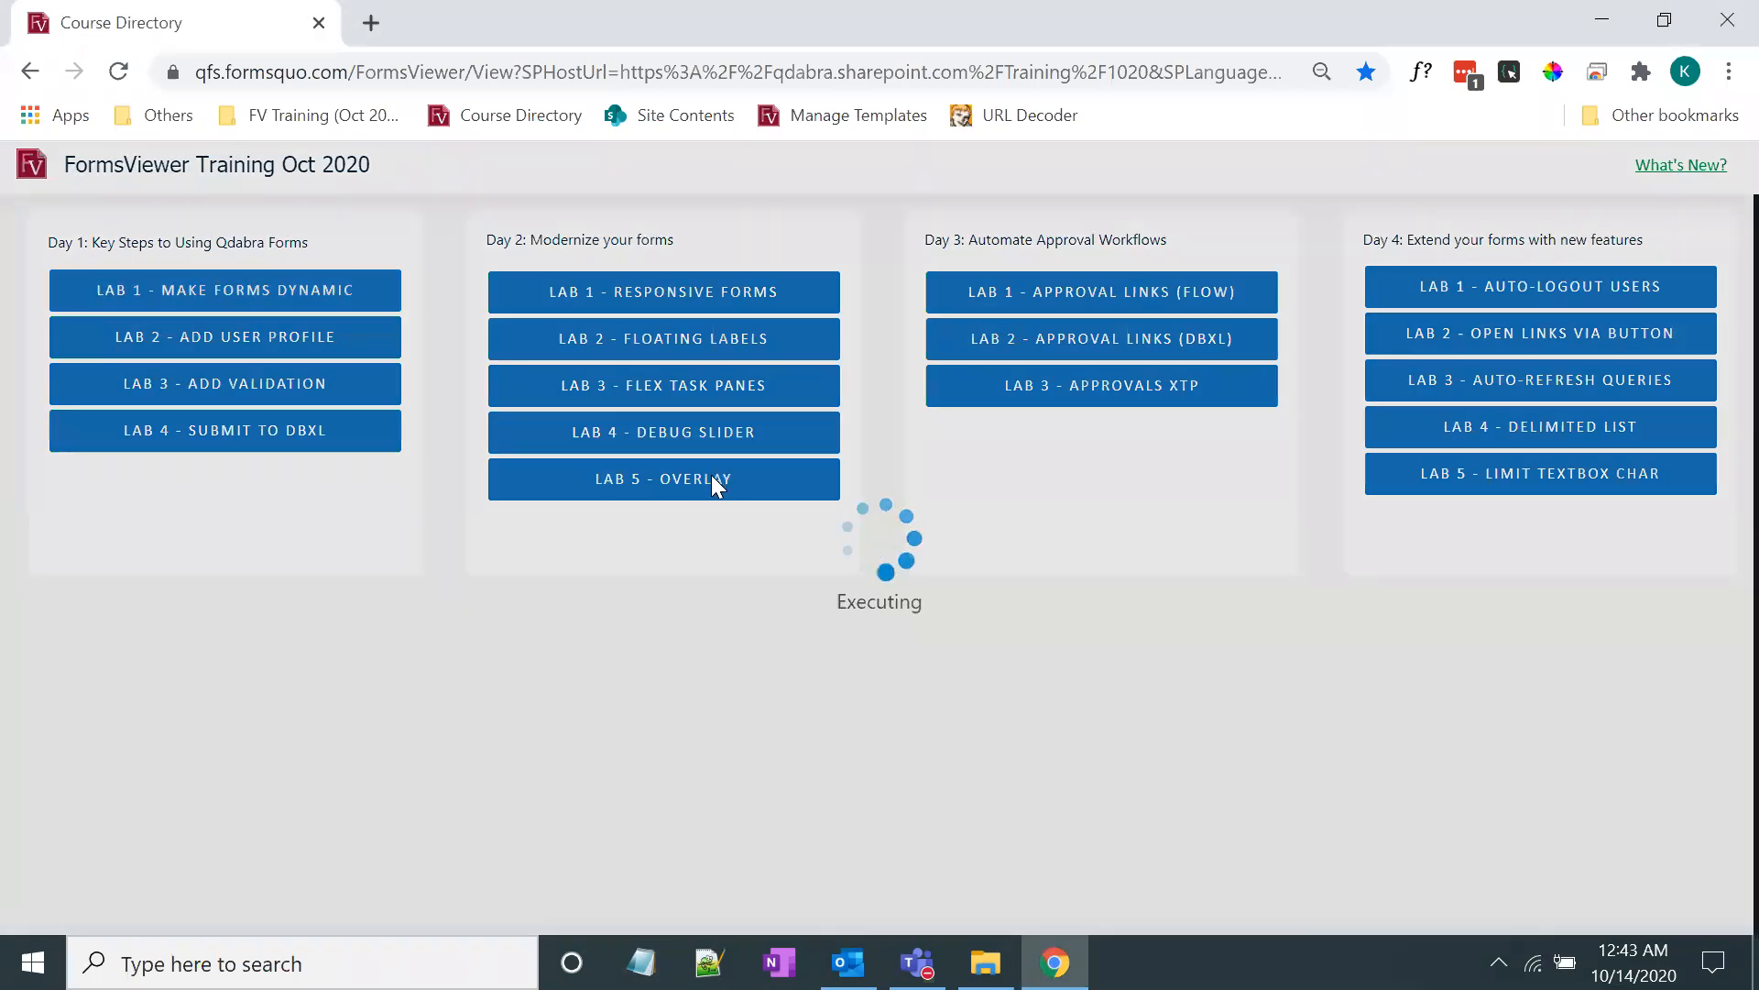
scroll(430, 519, "down", 3)
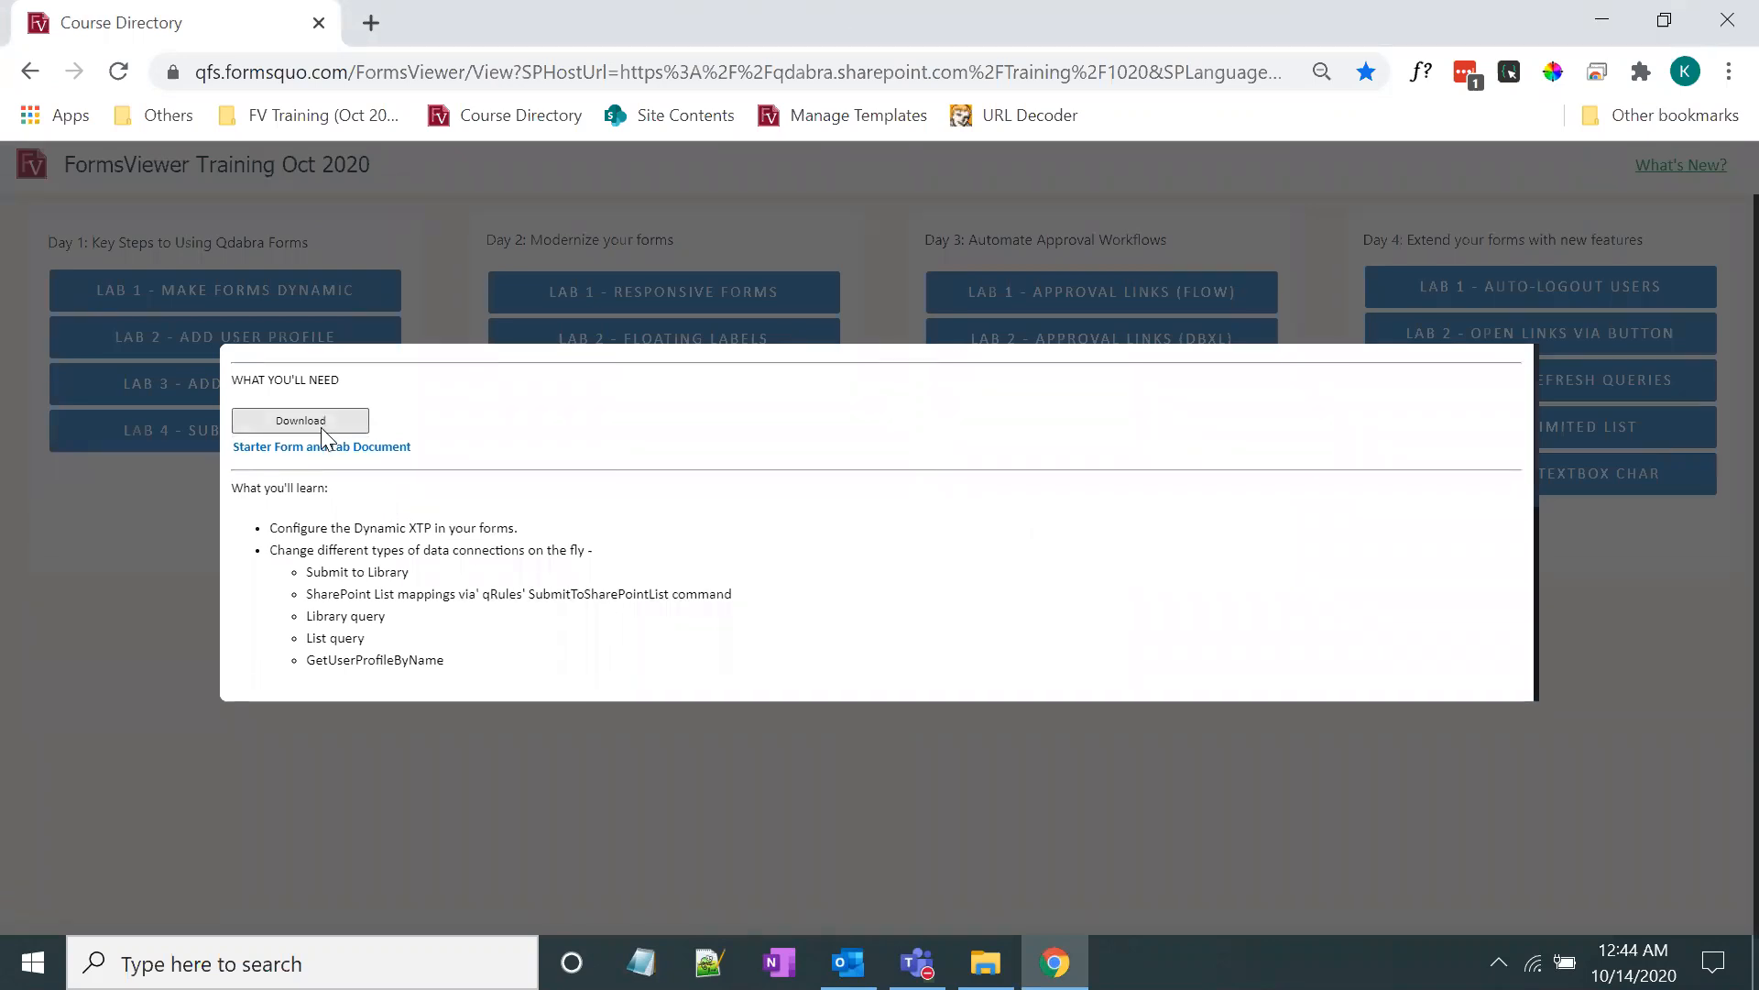
scroll(1447, 495, "up", 3)
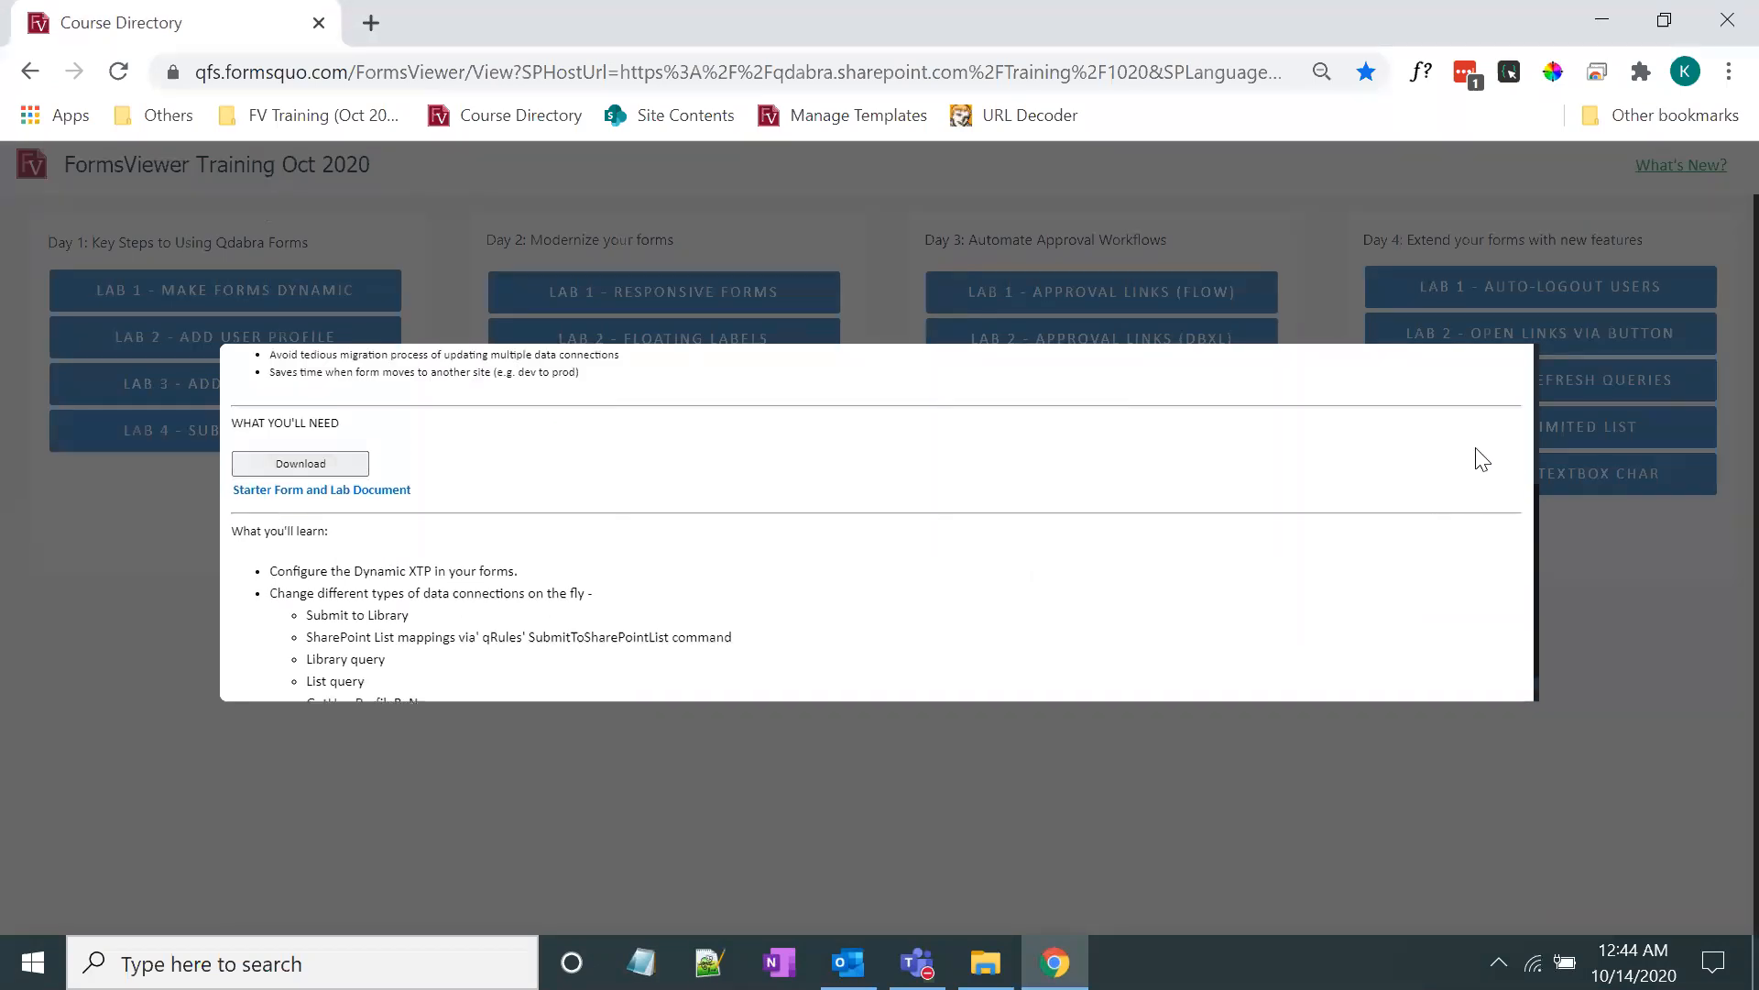
key("alt+Tab")
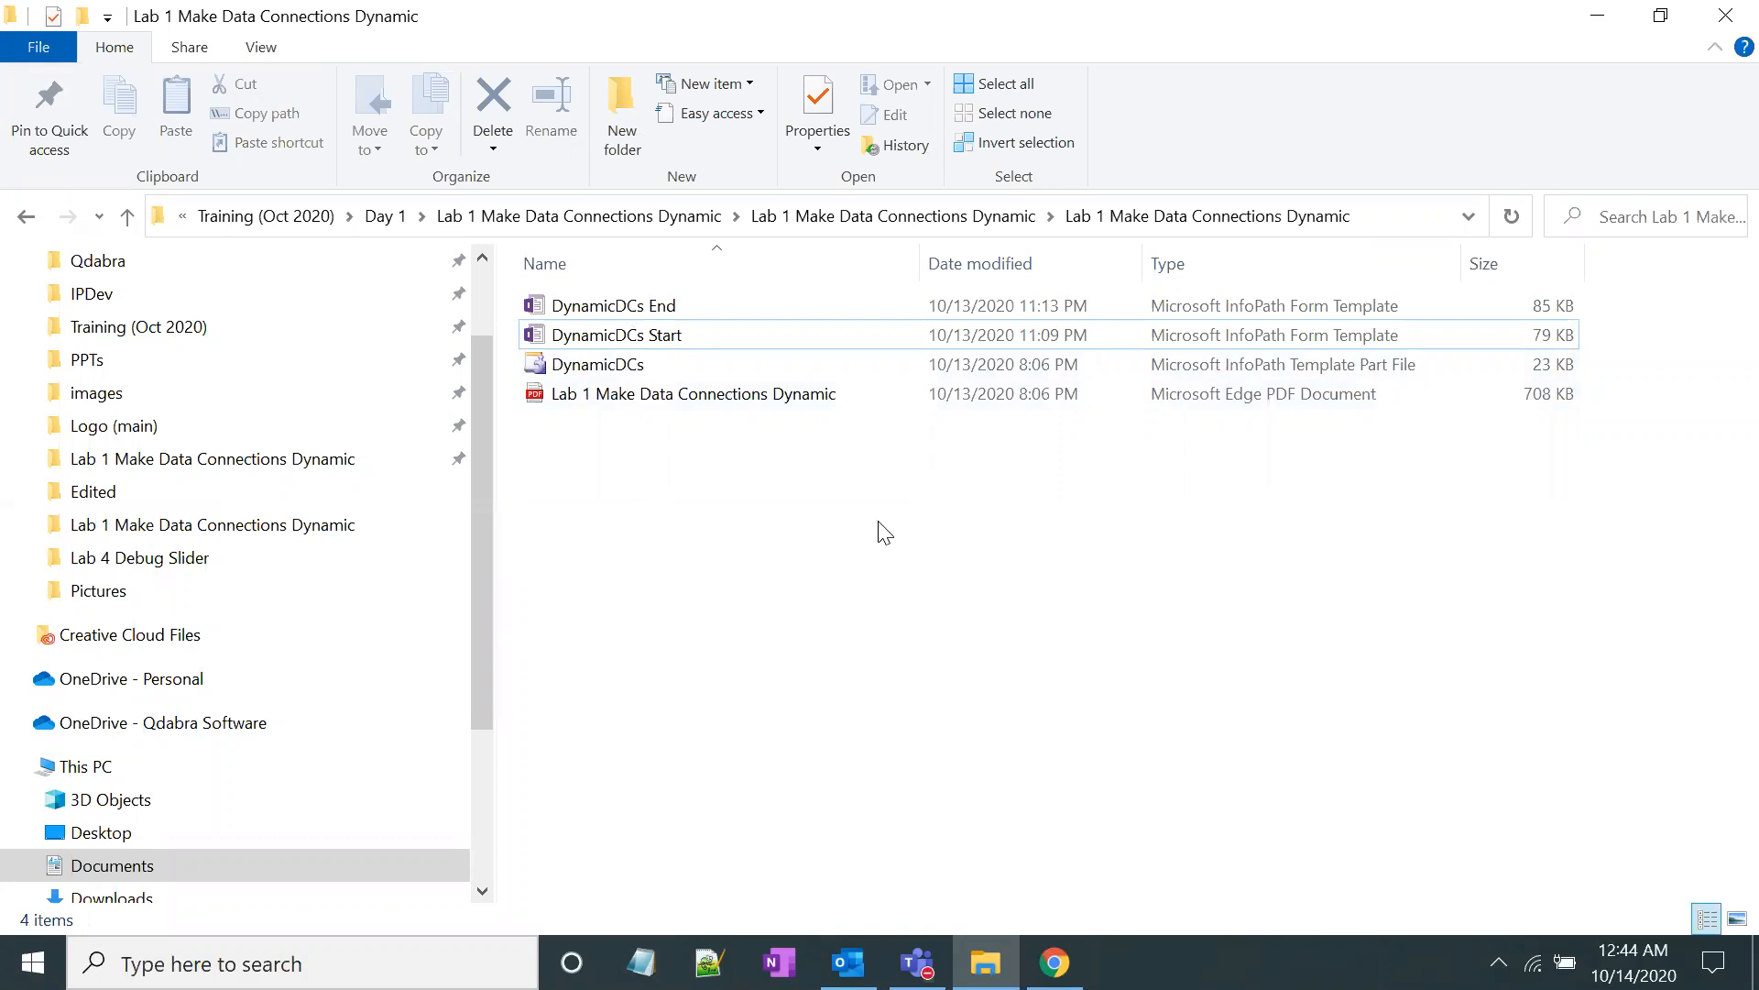
Step: Open the DynamicDCs Start template from the Lab 1 folder with Design
left_click(666, 345)
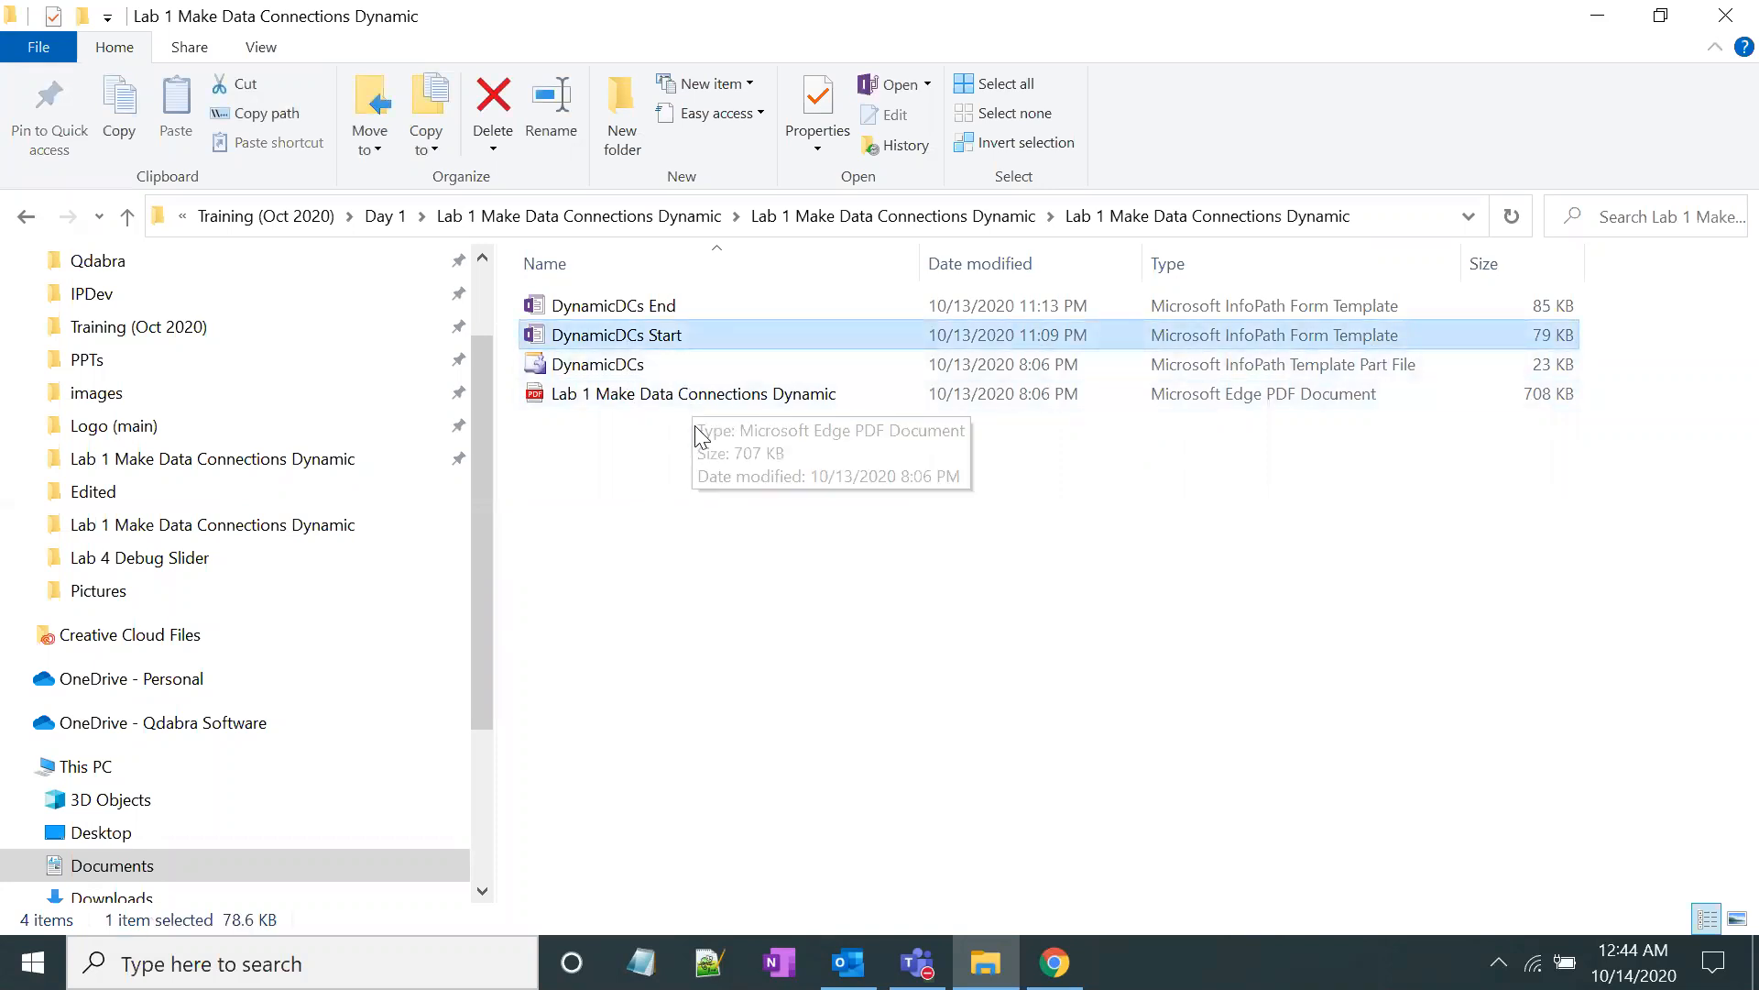
left_click(697, 466)
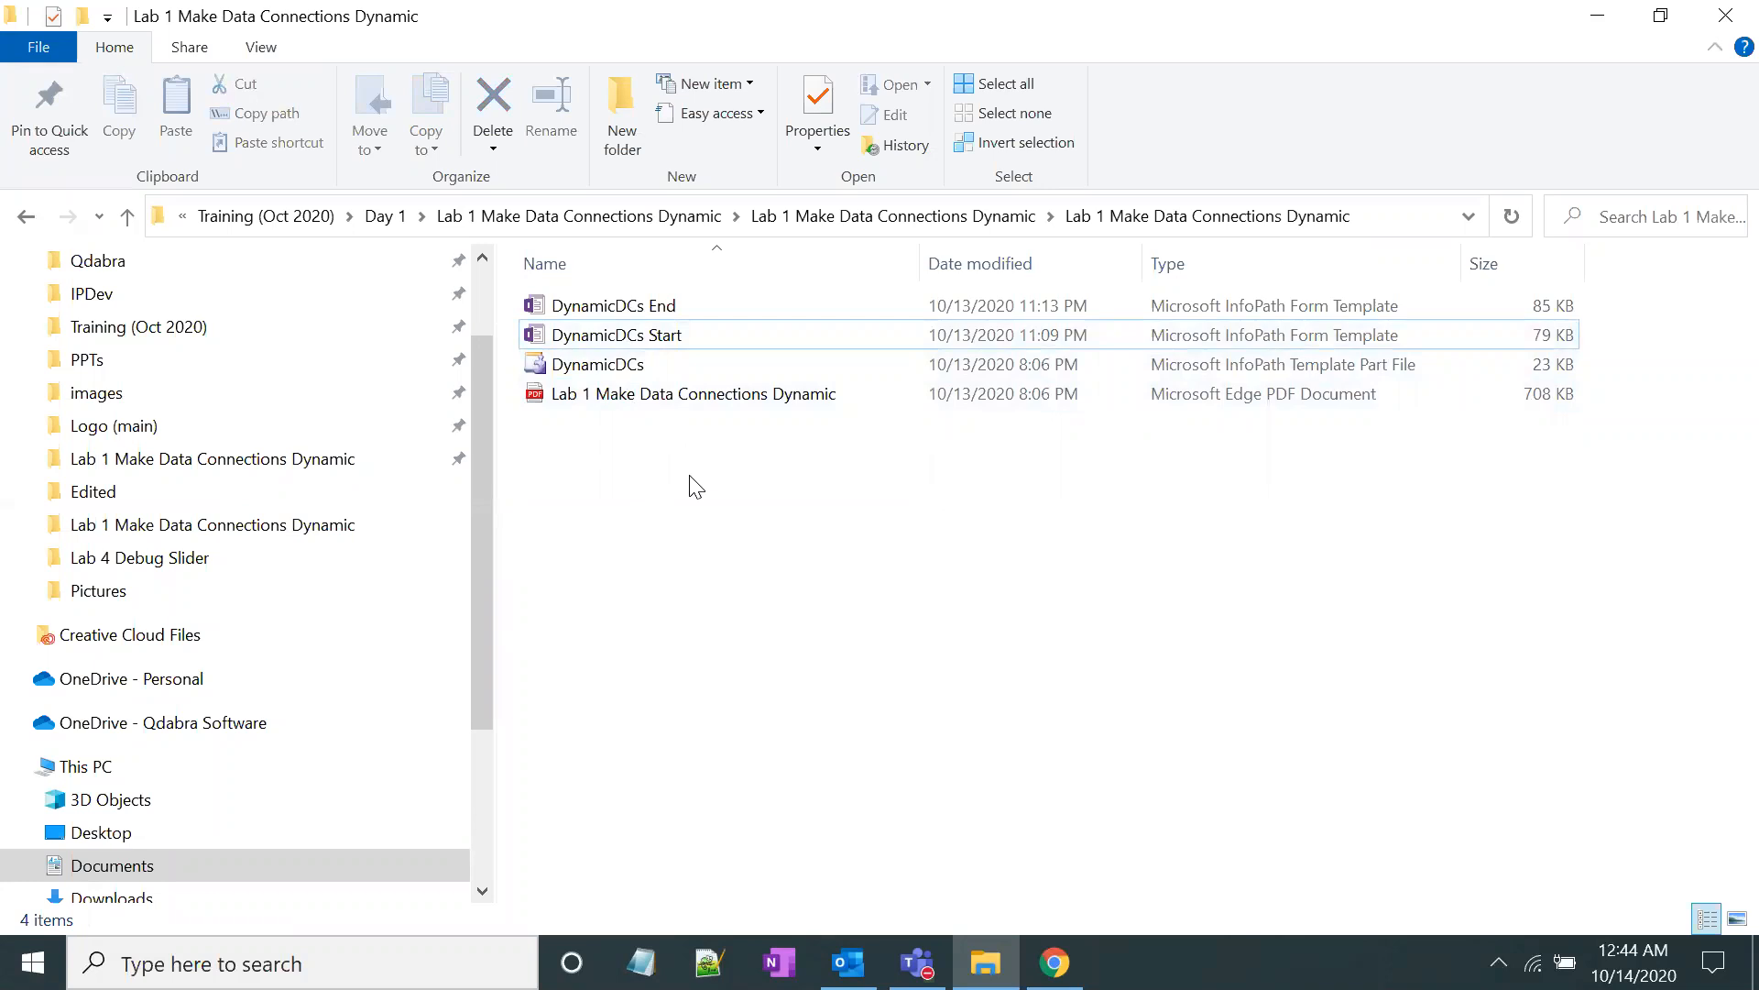
left_click(591, 367)
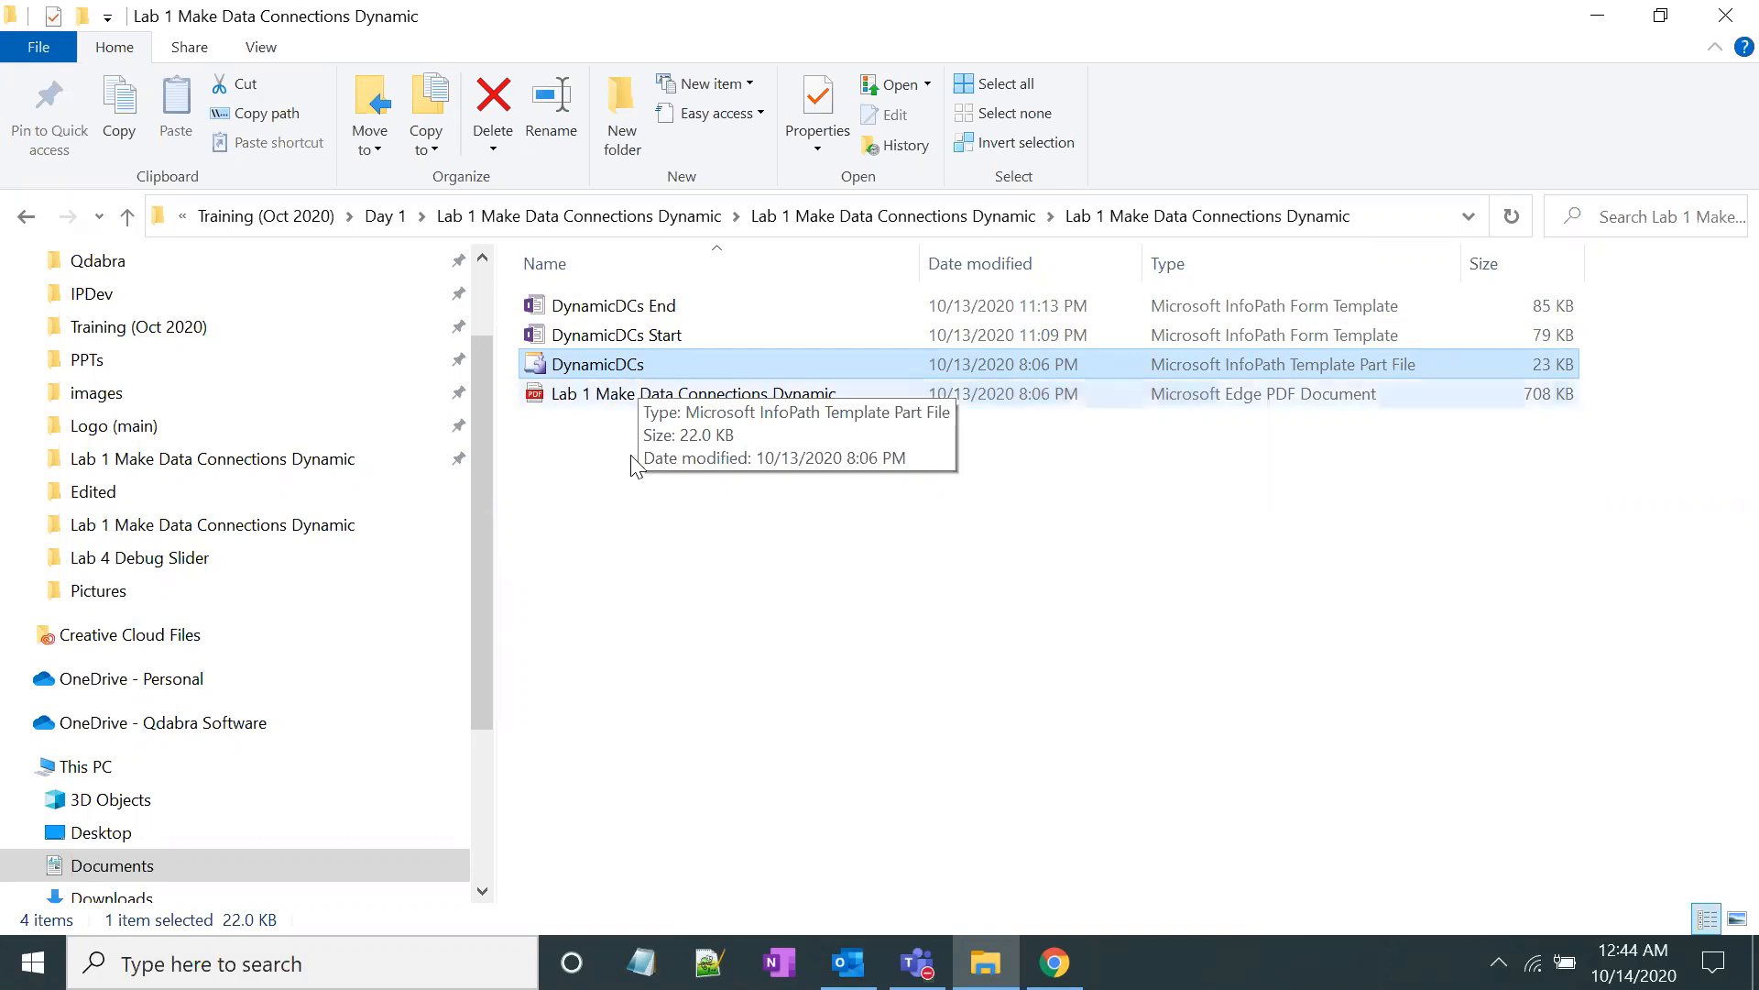
left_click(646, 342)
right_click(646, 342)
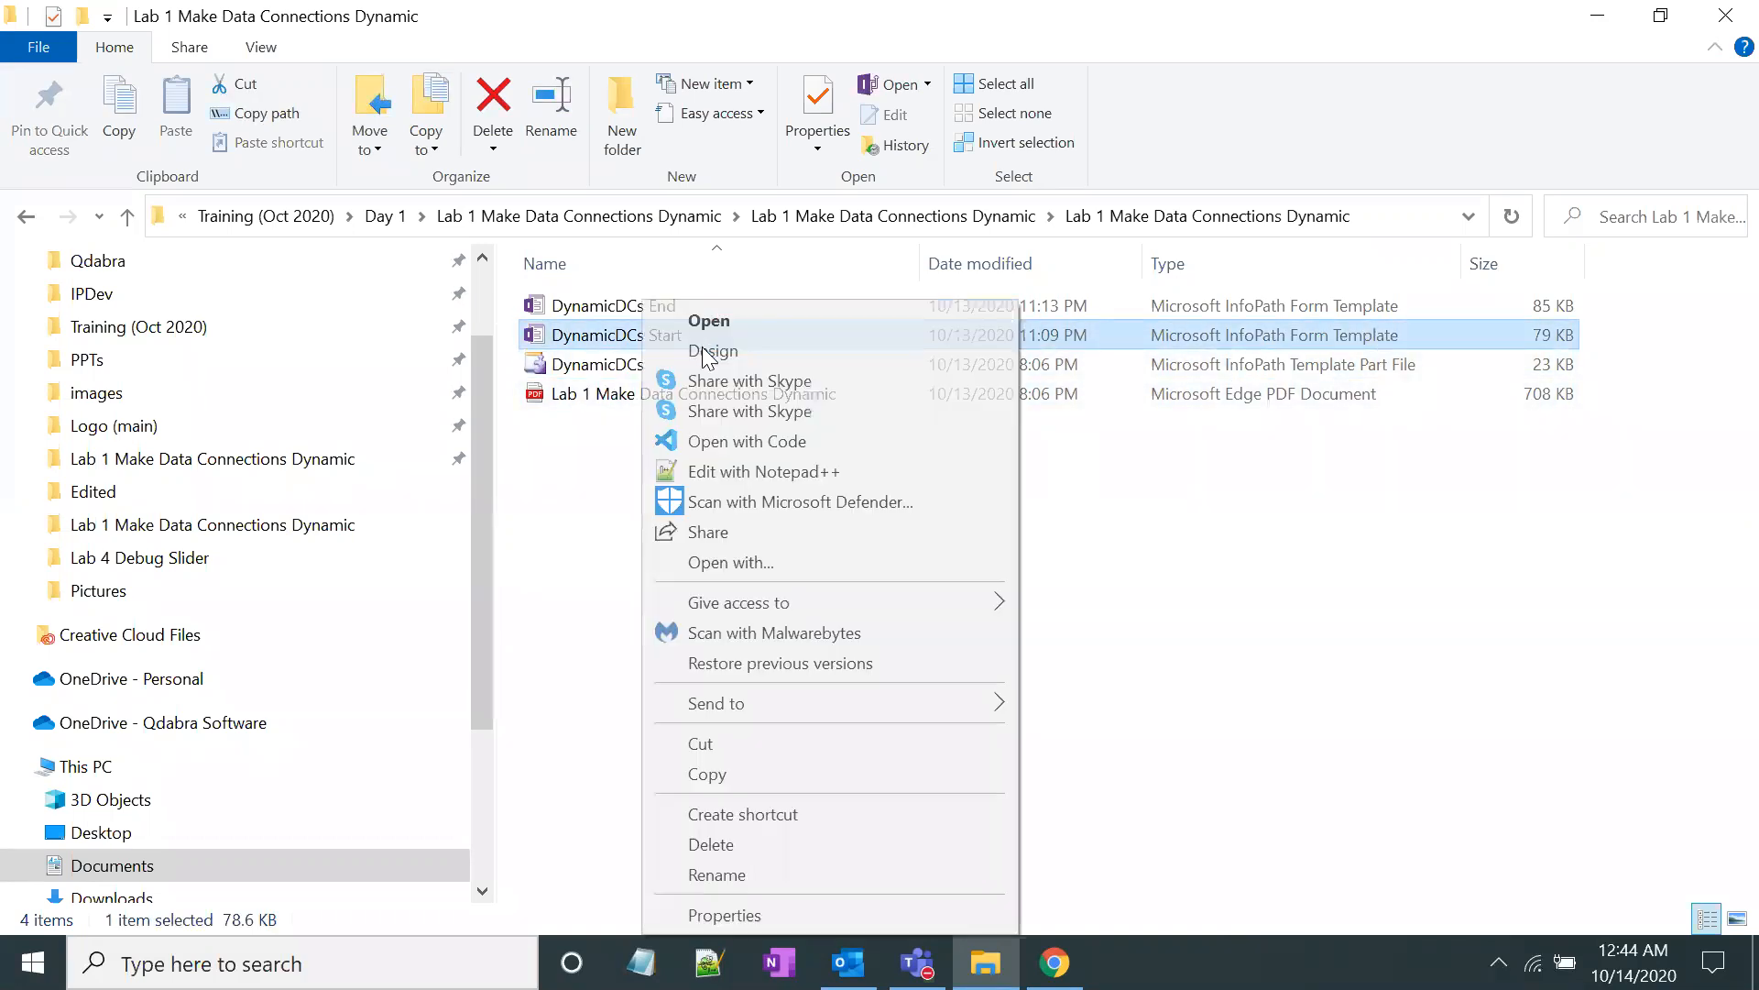
left_click(708, 355)
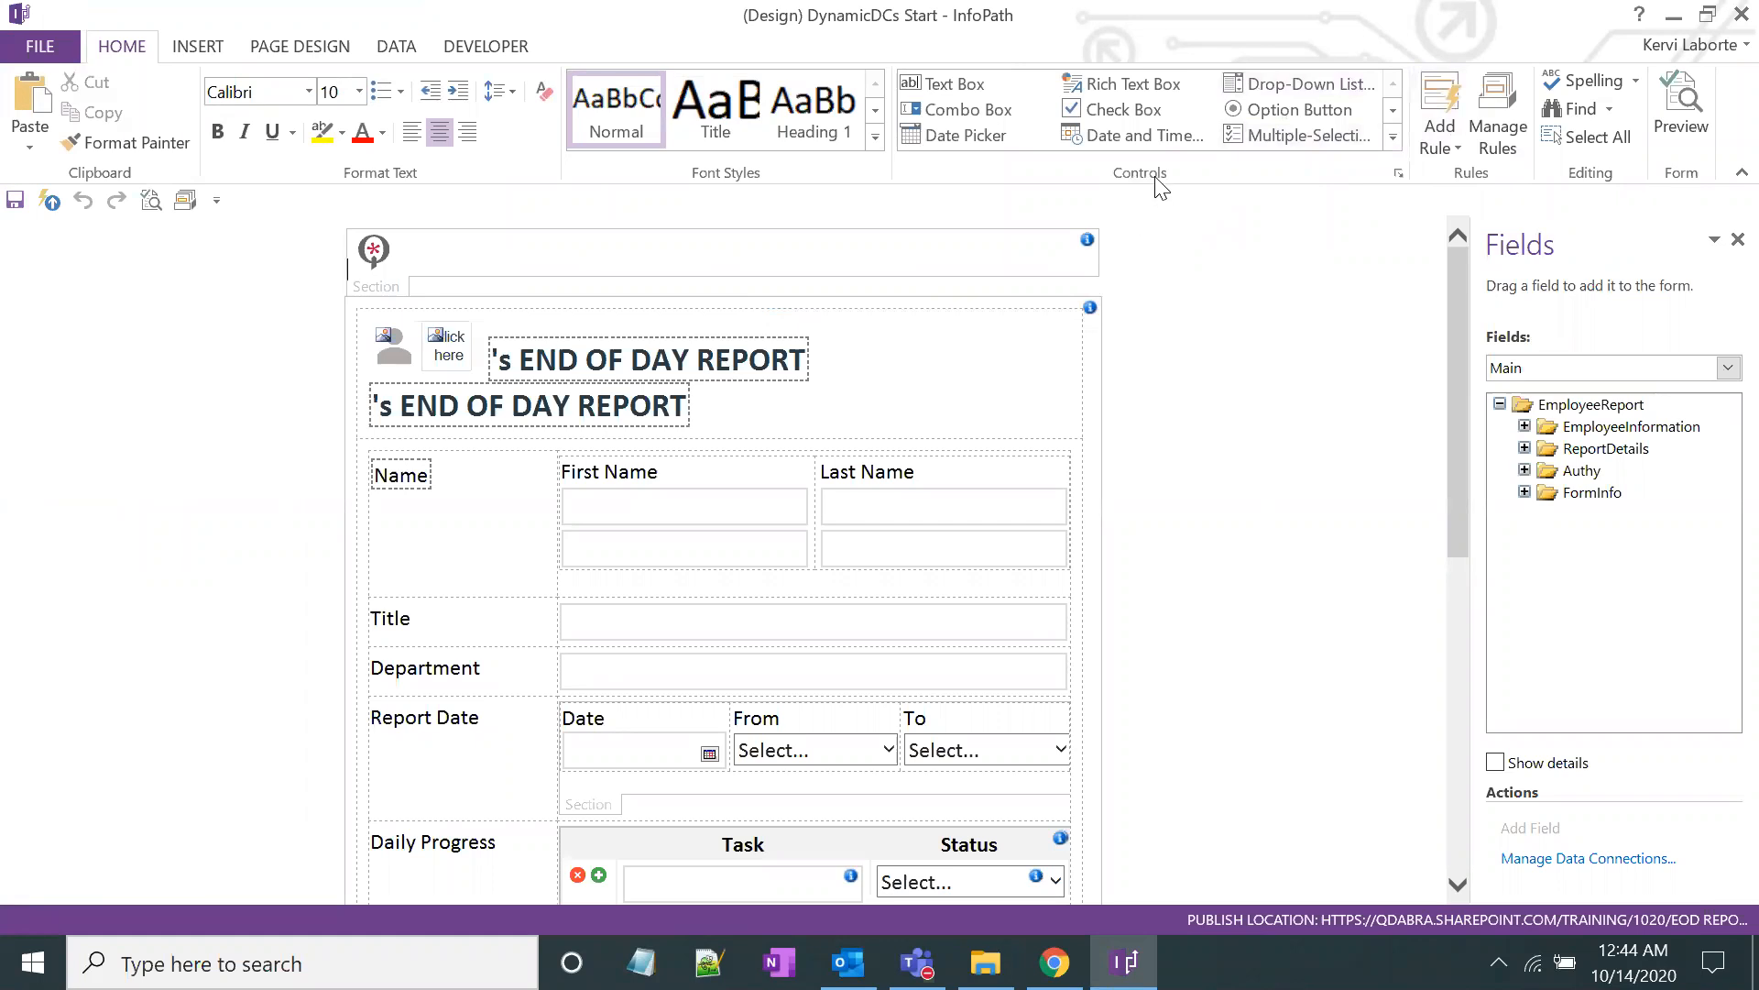
Step: Start adding a Template Part control through Add or Remove Custom Controls
left_click(1393, 138)
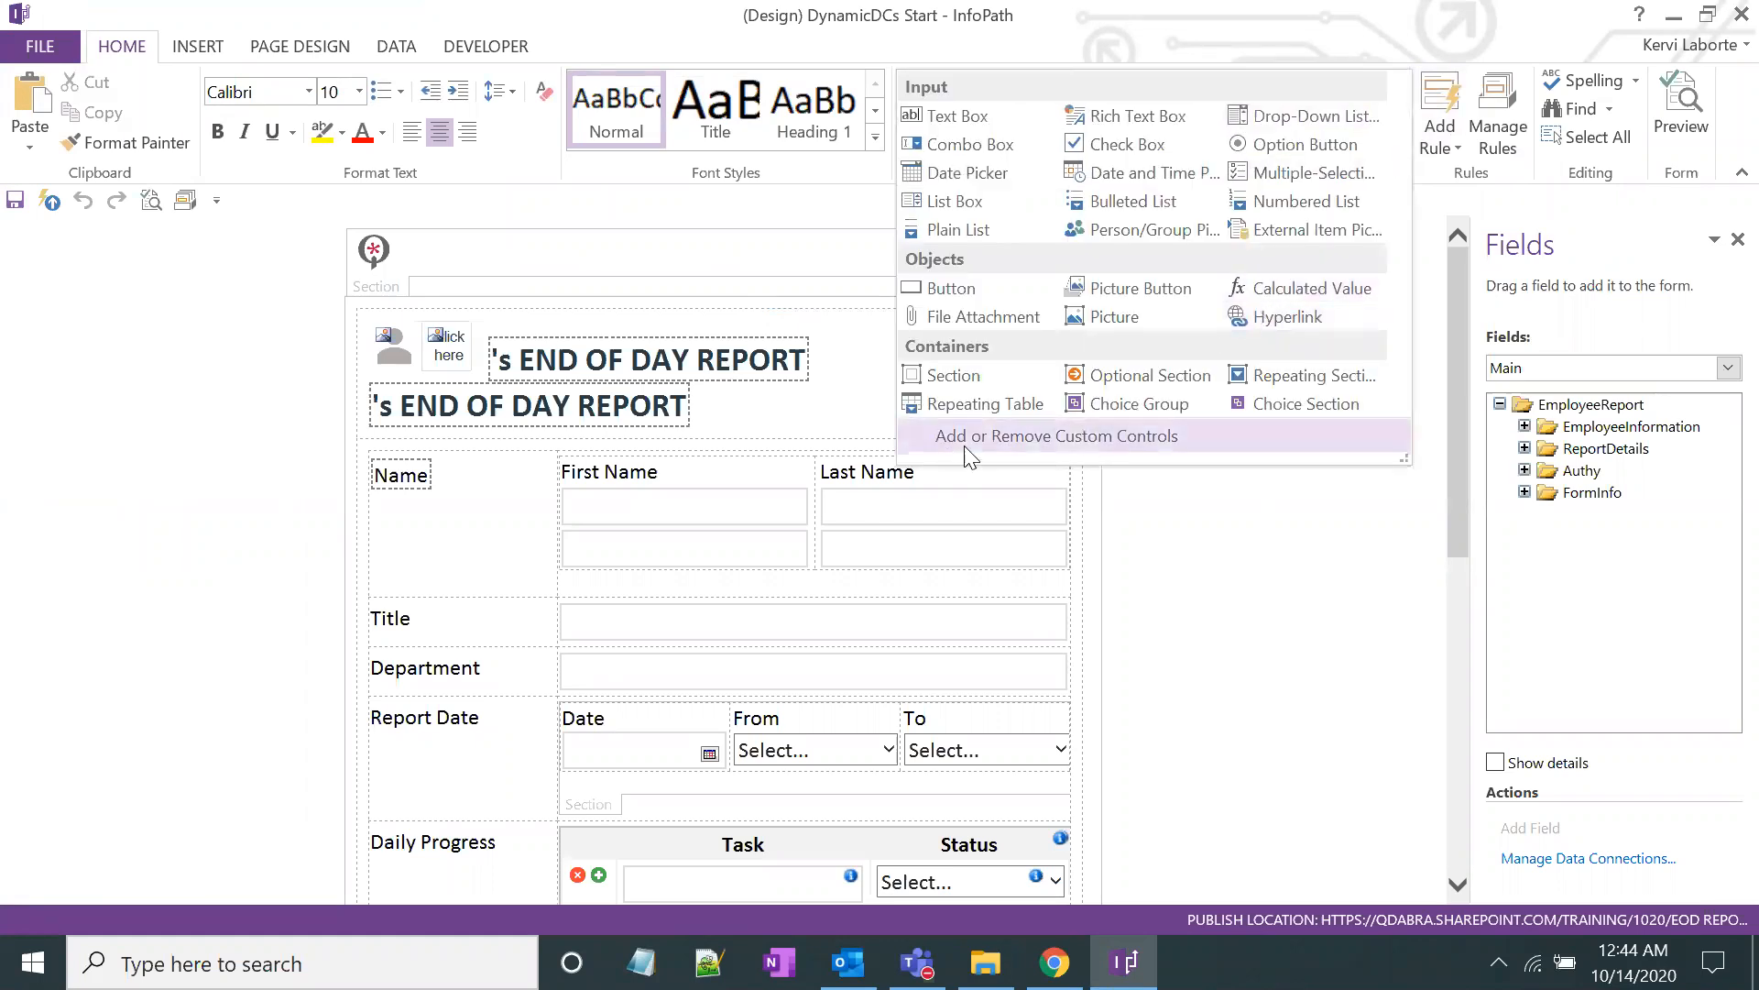
left_click(1088, 438)
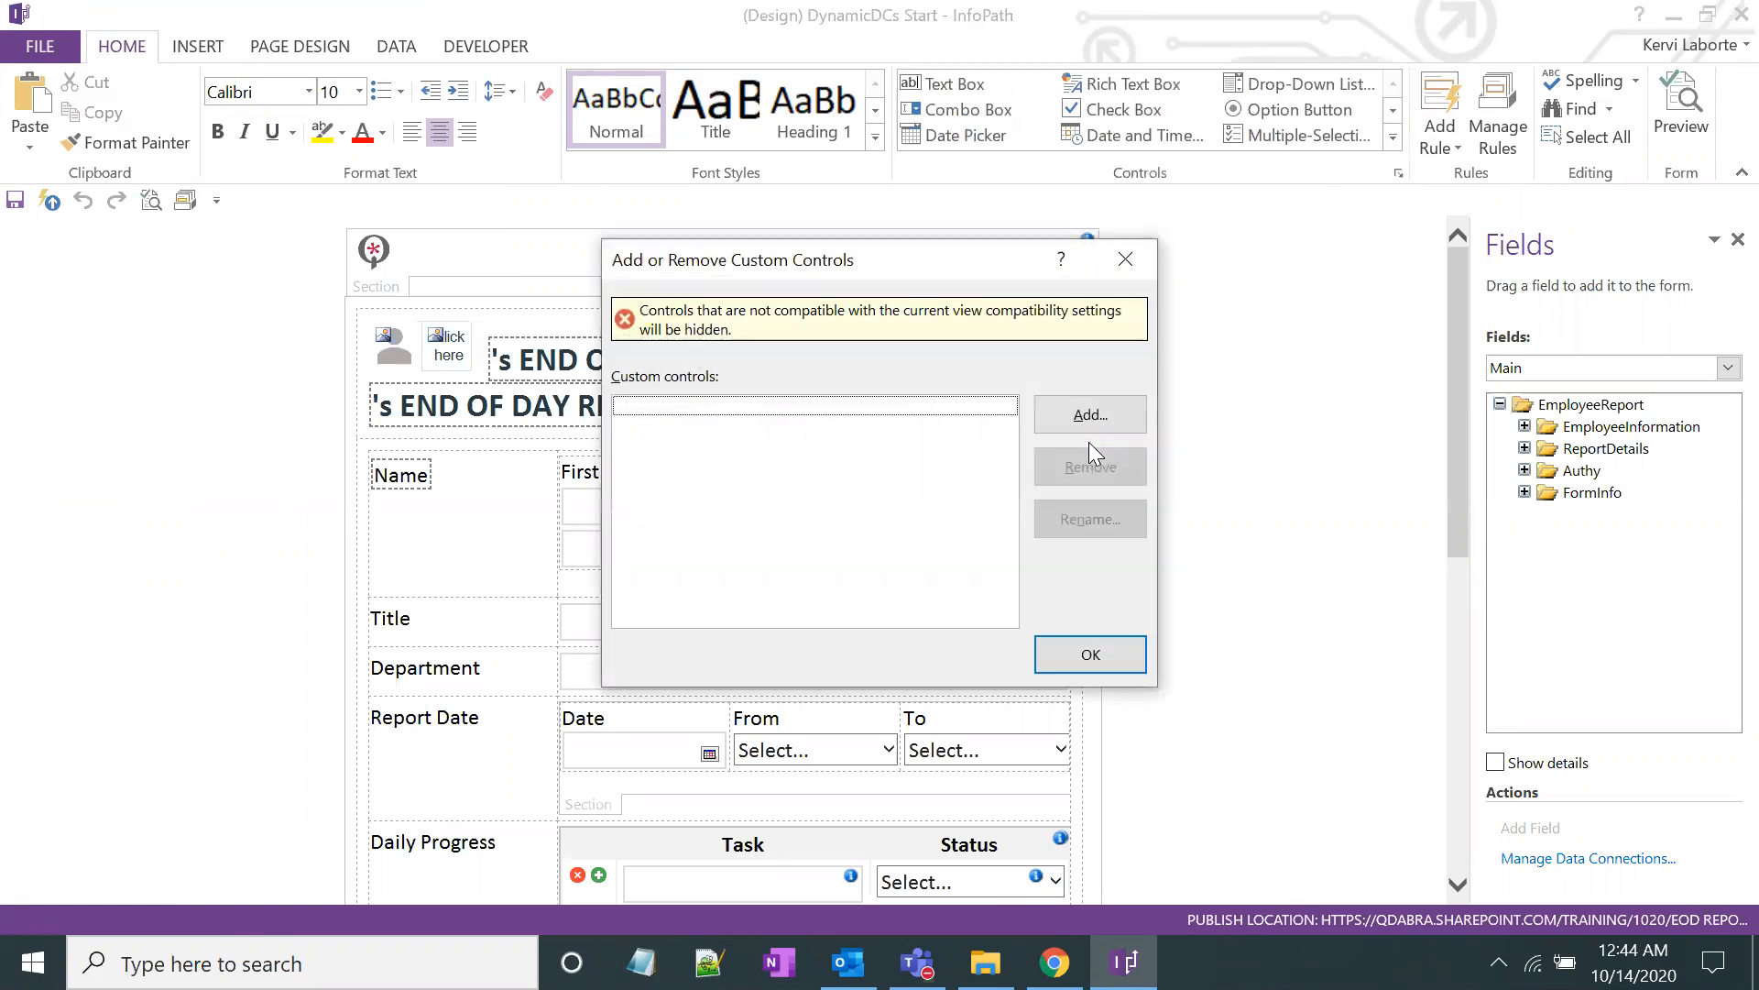
left_click(1089, 424)
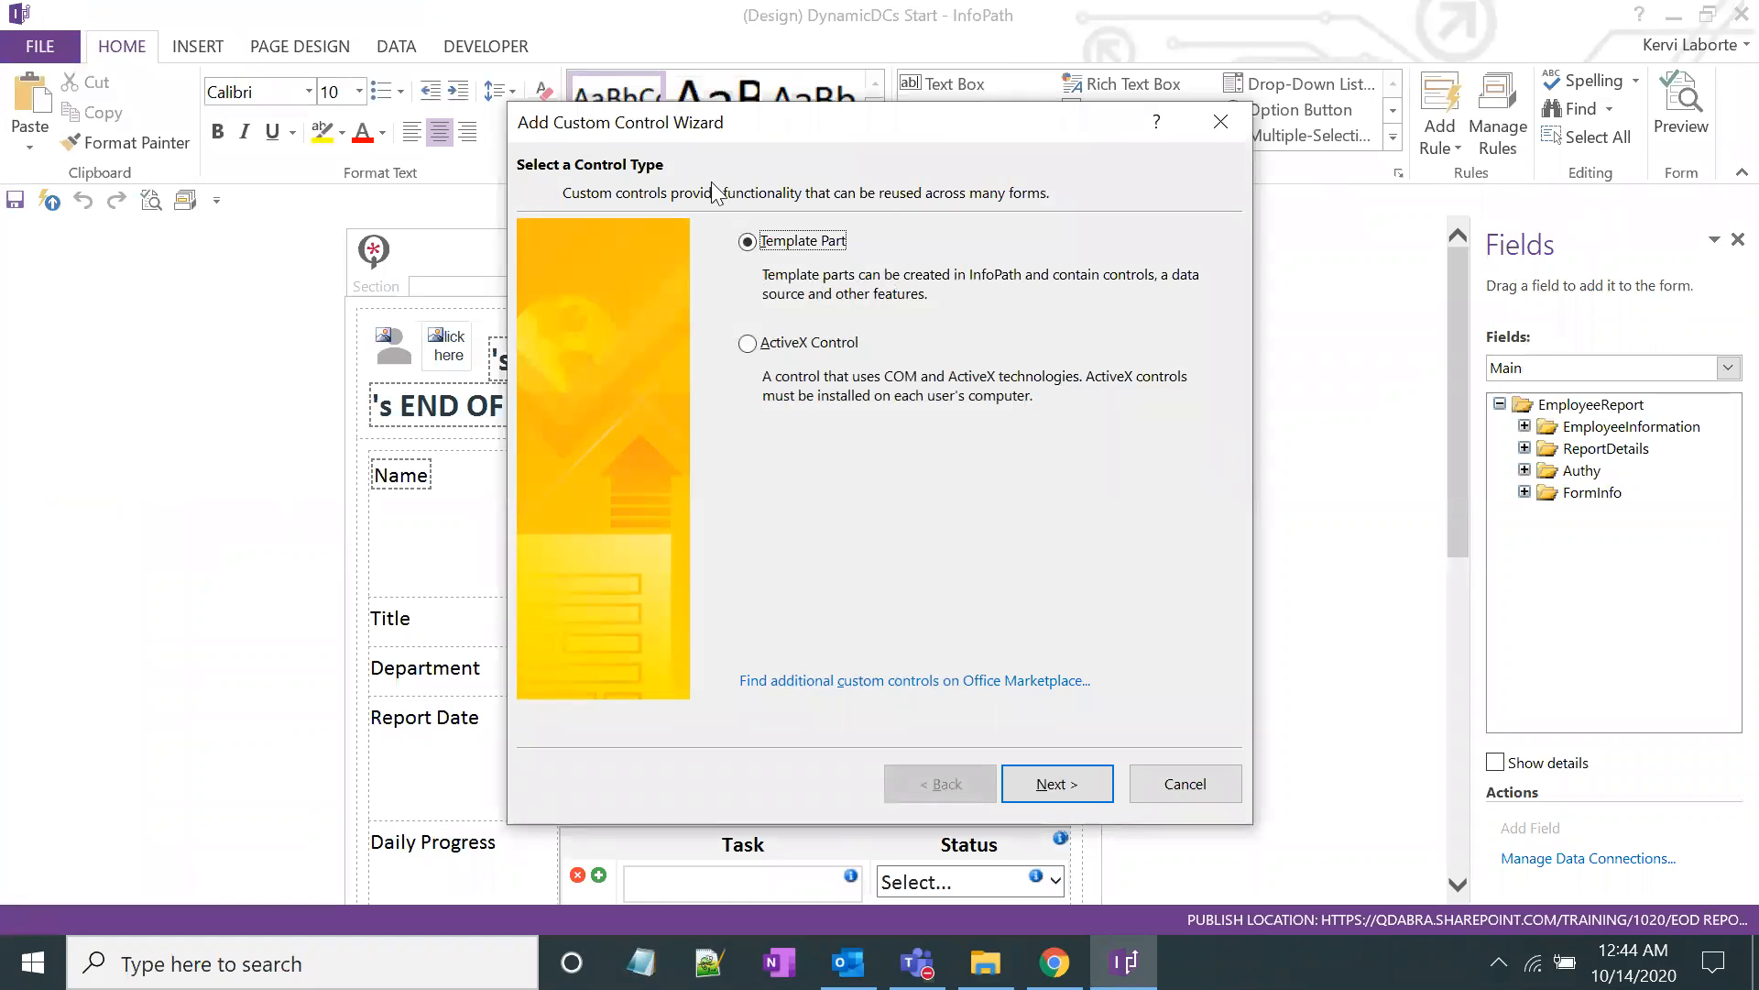
left_click(1056, 784)
Step: Pick the DynamicDCs template part from the Lab 1 Make Data Connections Dynamic folder and finish adding it
left_click(1129, 337)
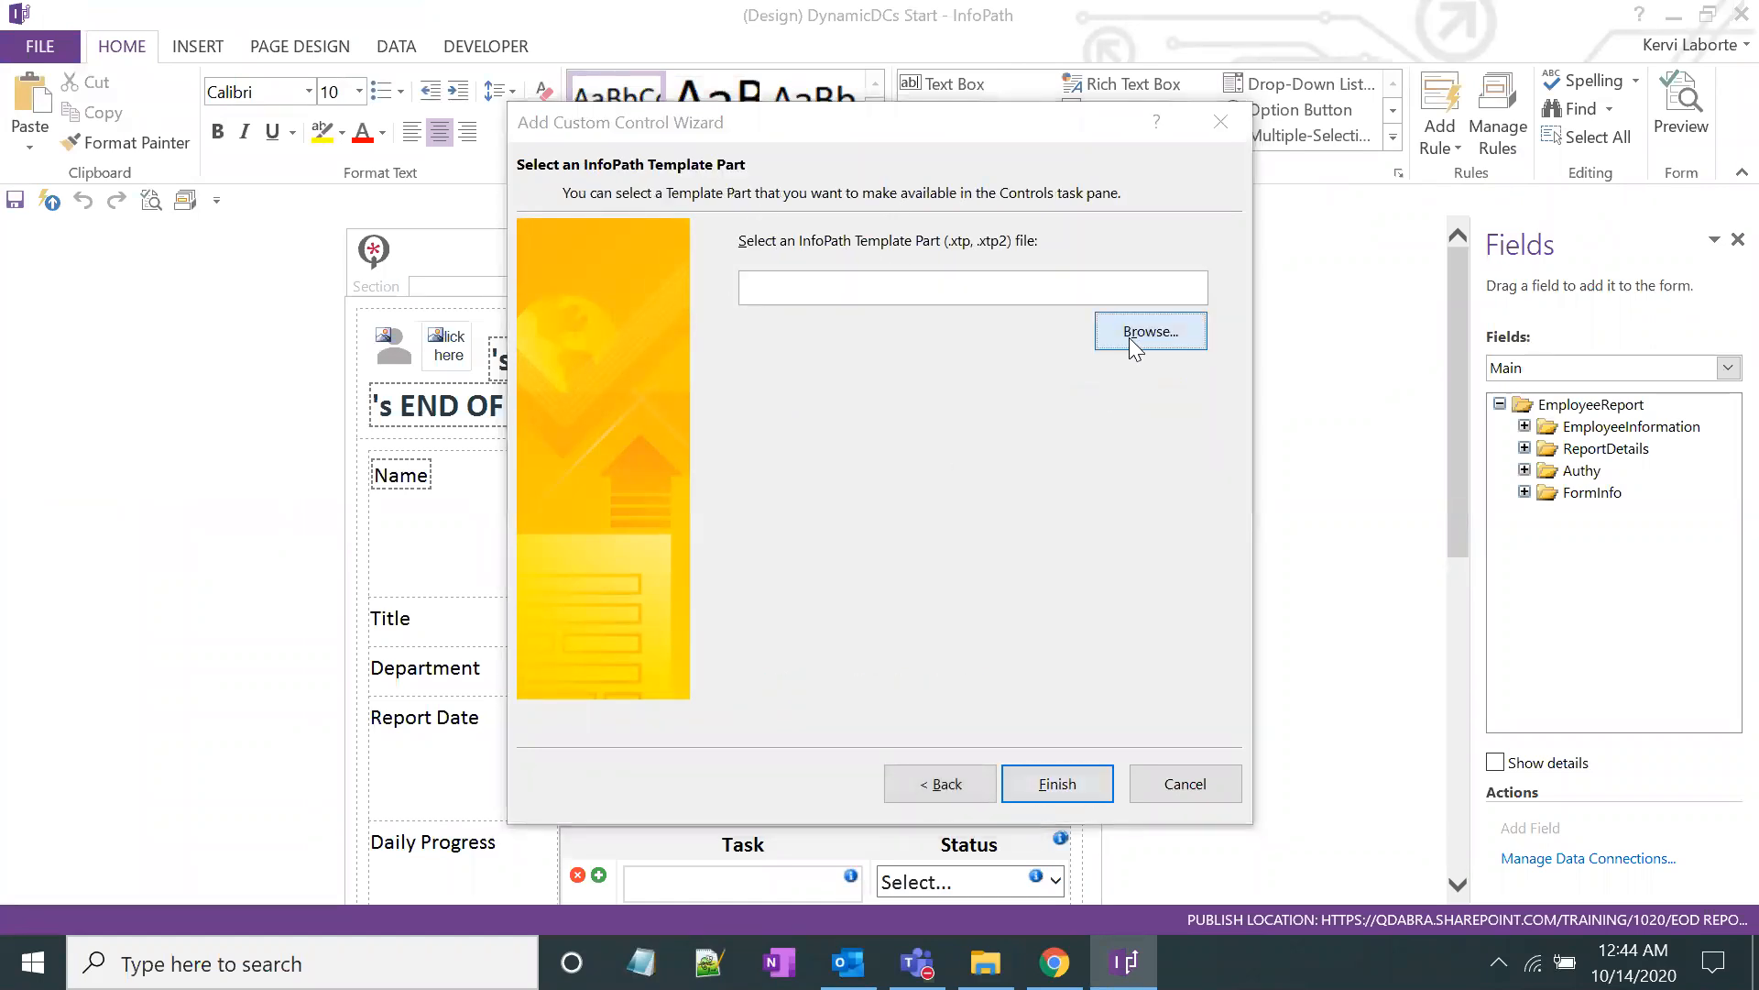
scroll(777, 548, "up", 1)
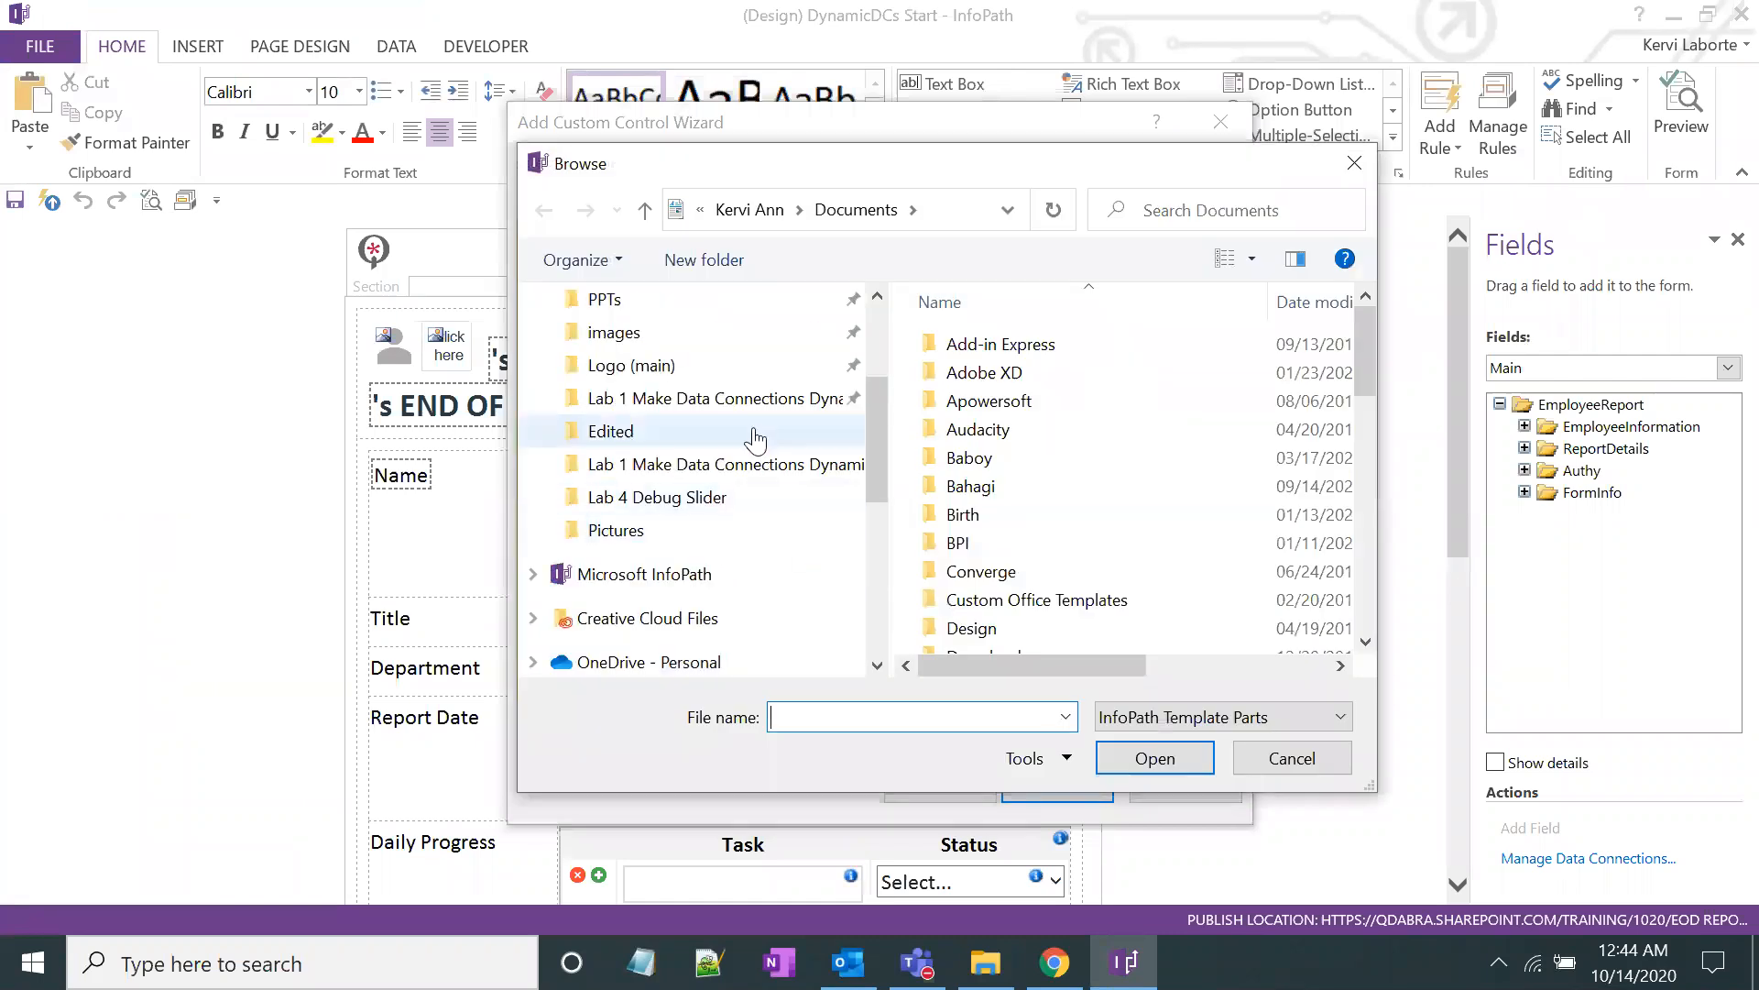
left_click(746, 398)
double_click(1060, 346)
left_click(1044, 348)
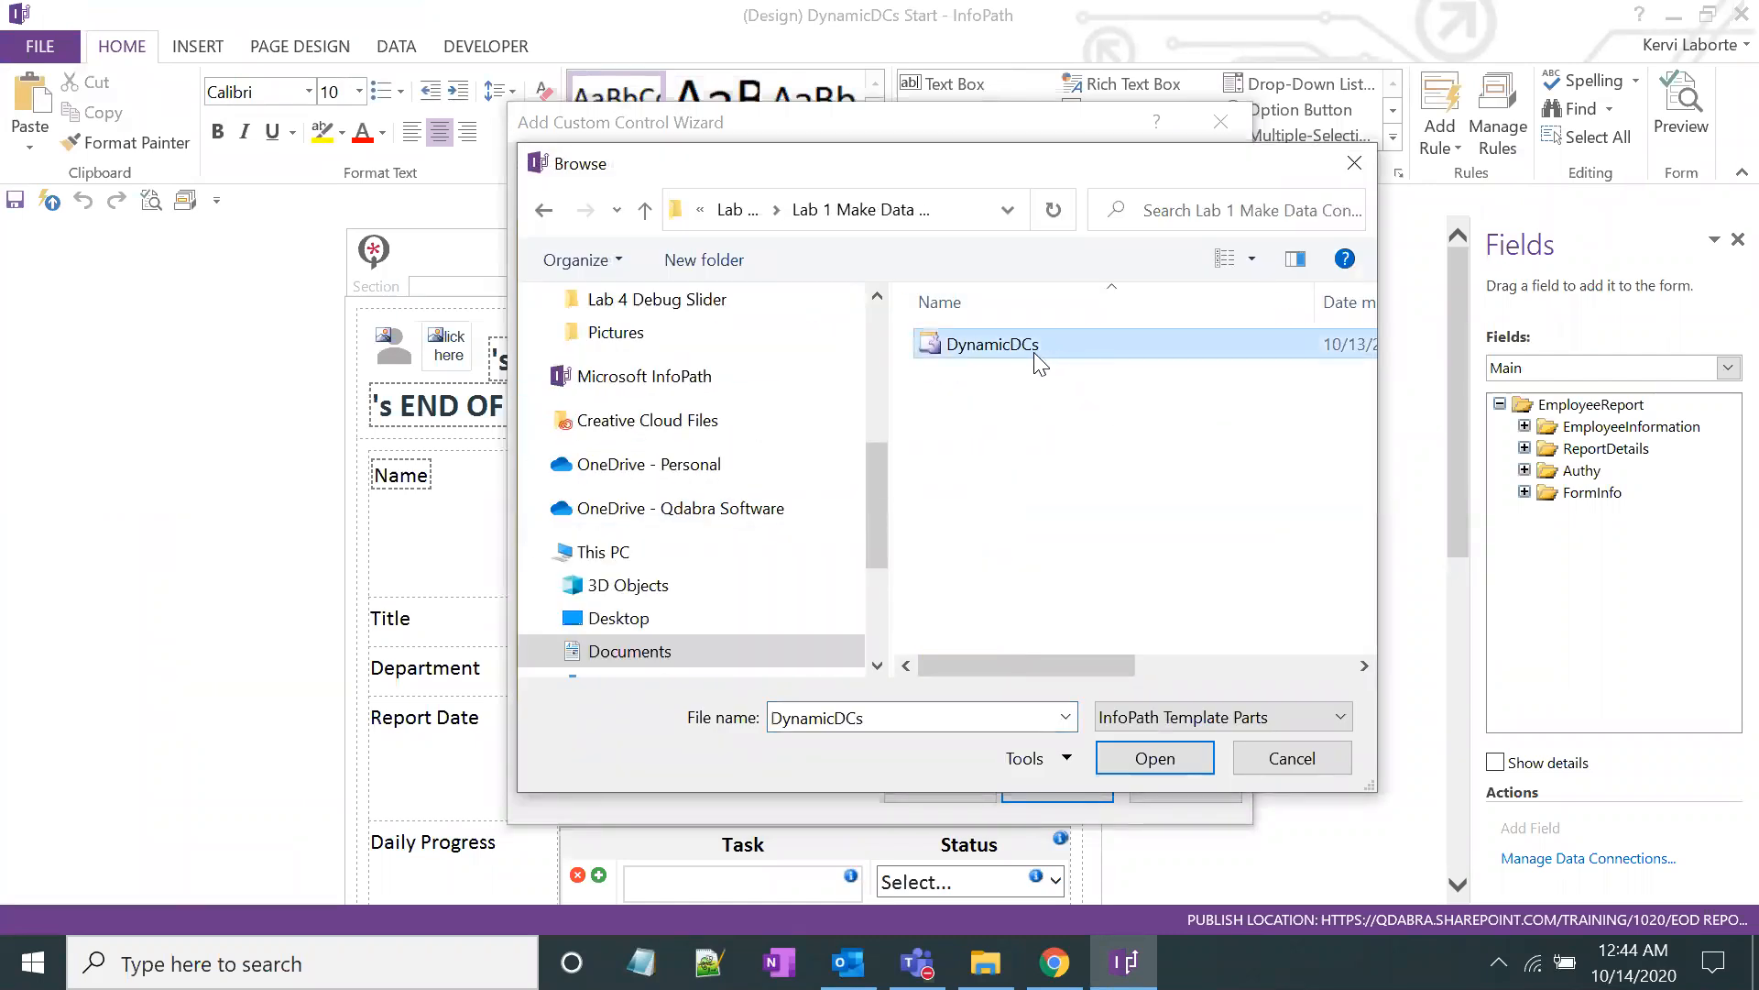
key("Return")
left_click(1052, 788)
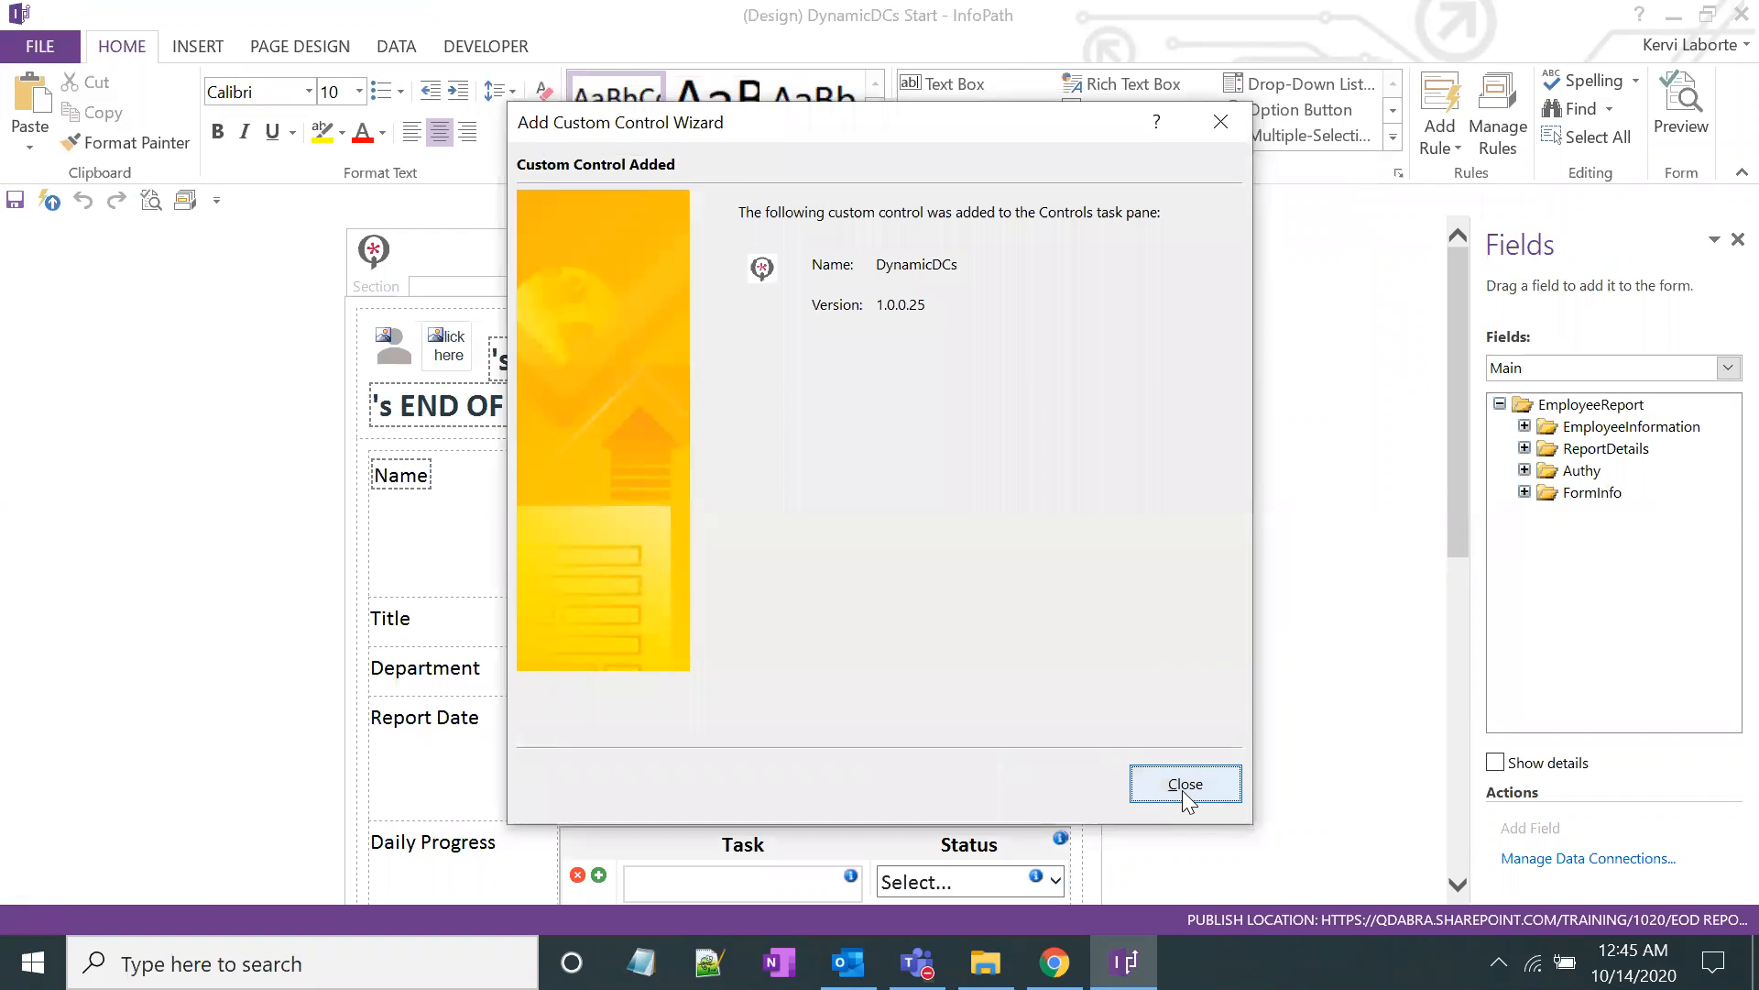
left_click(1184, 784)
left_click(1090, 654)
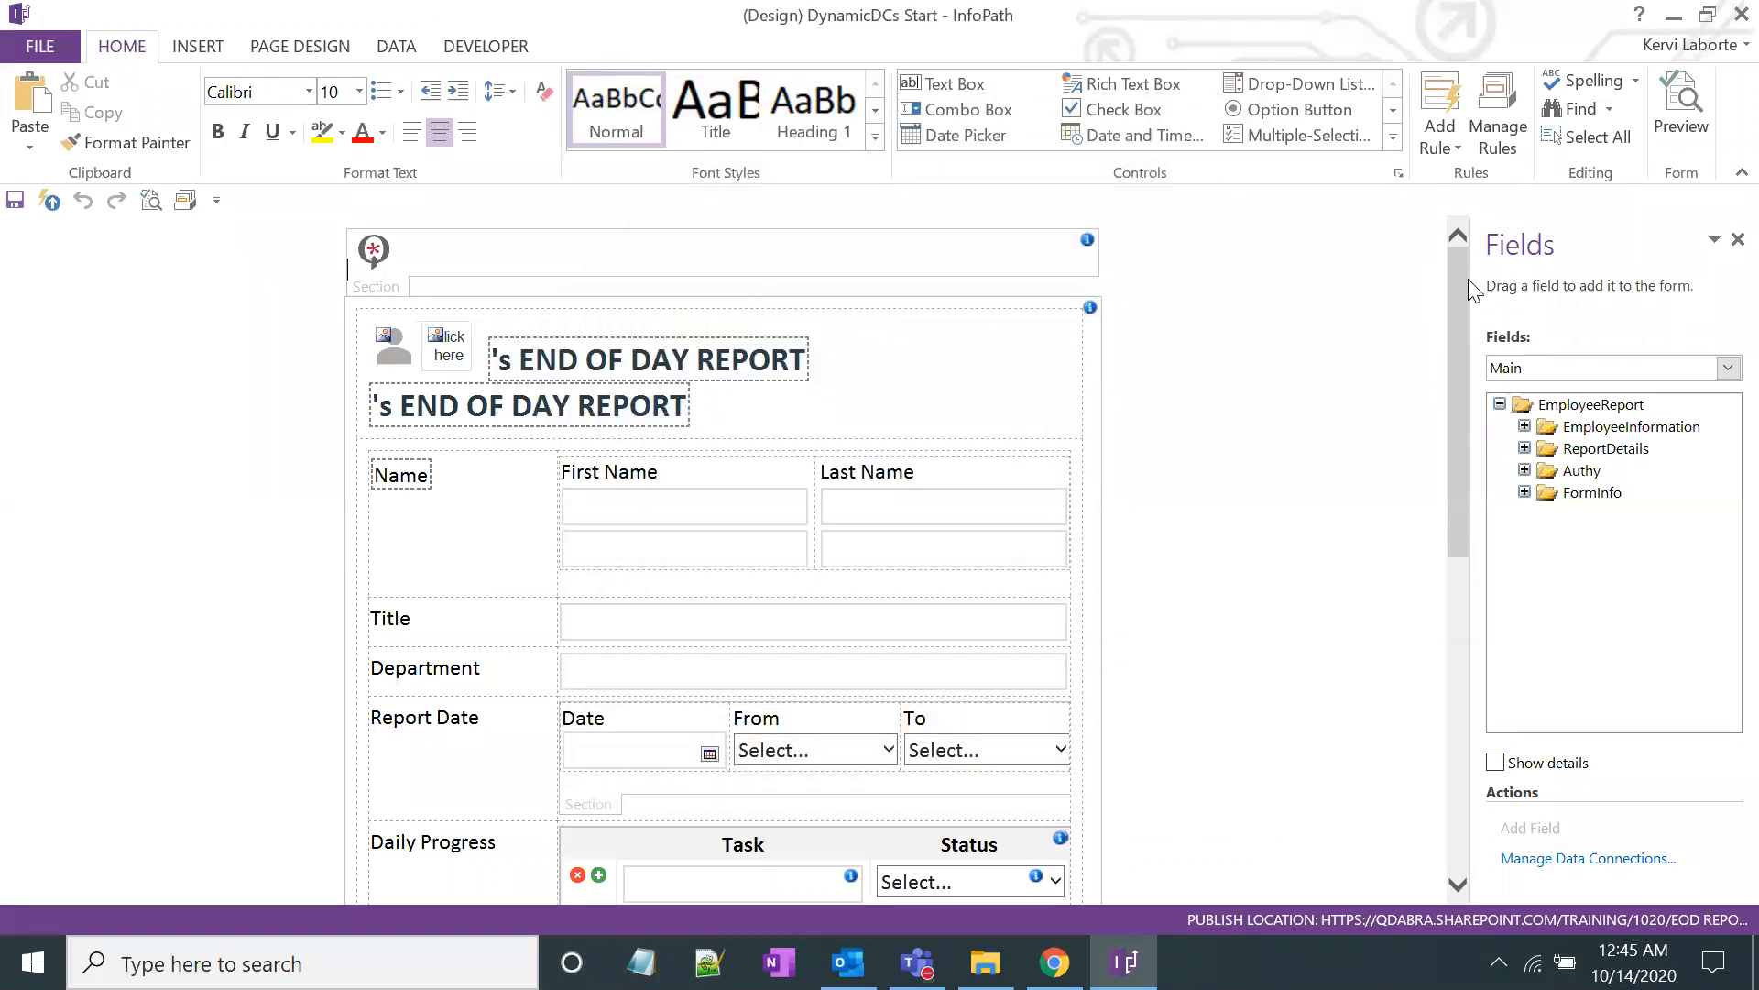
Step: Check the Controls gallery for DynamicDCs and place the cursor below the form's last section
left_click(1391, 142)
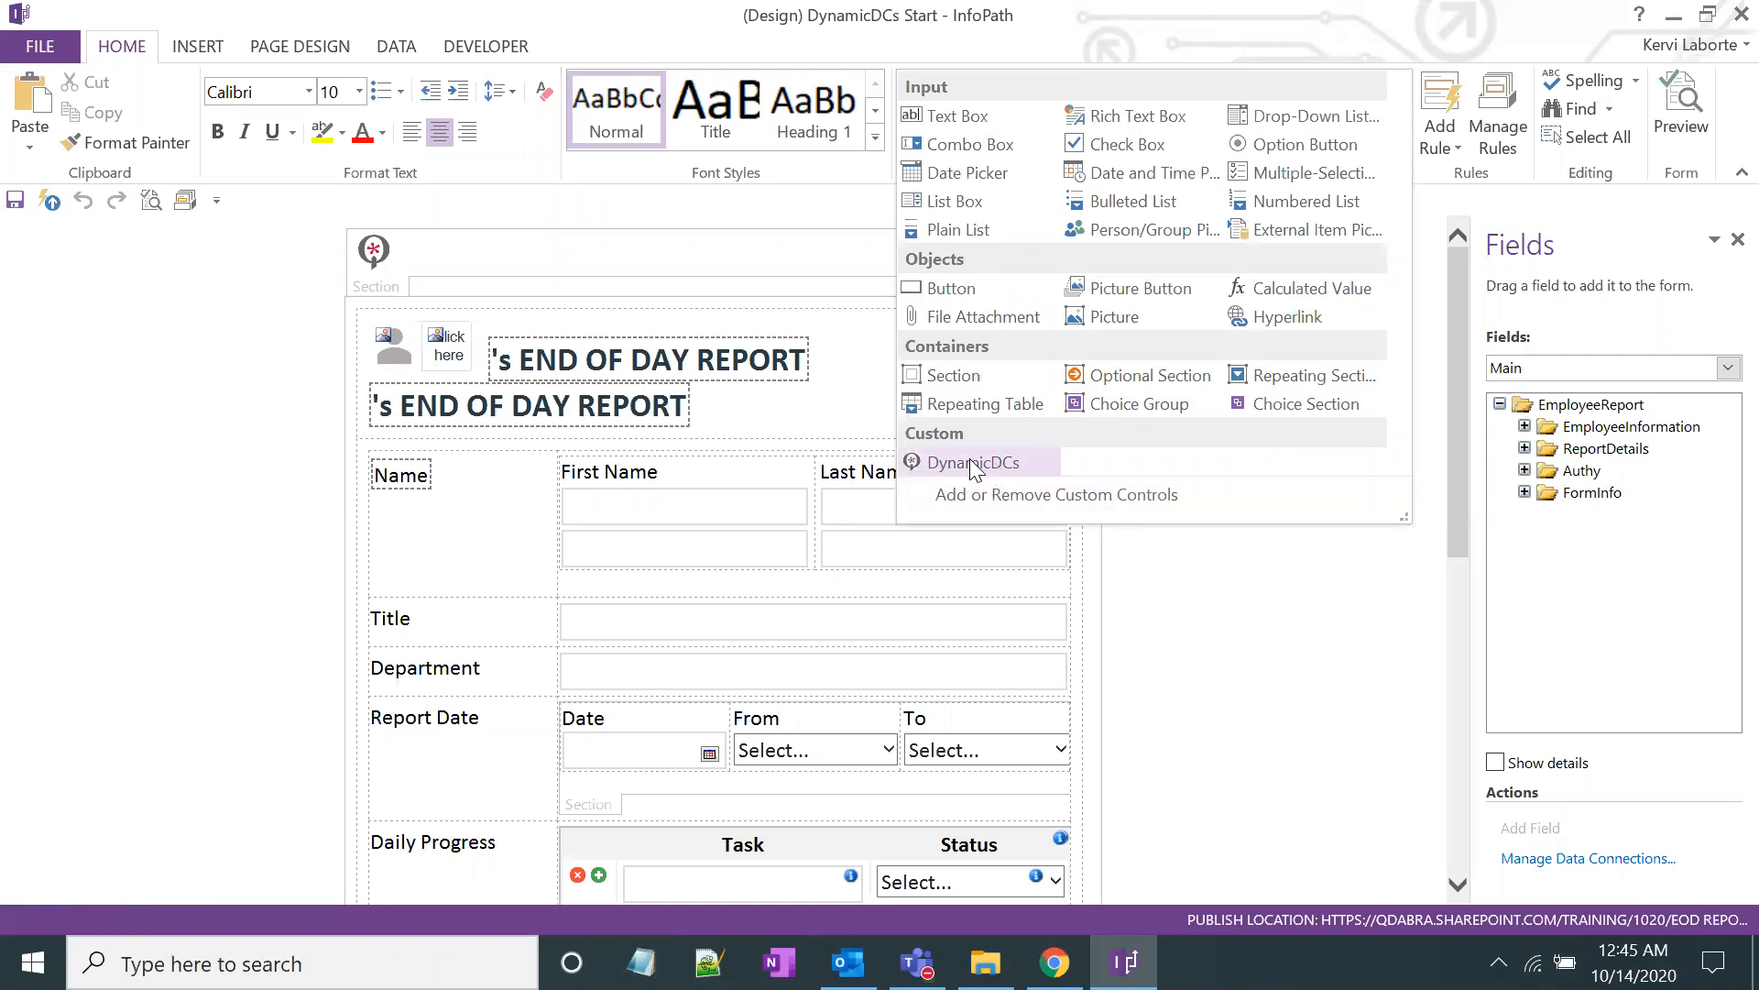
left_click(1206, 566)
scroll(987, 474, "down", 10)
left_click(353, 880)
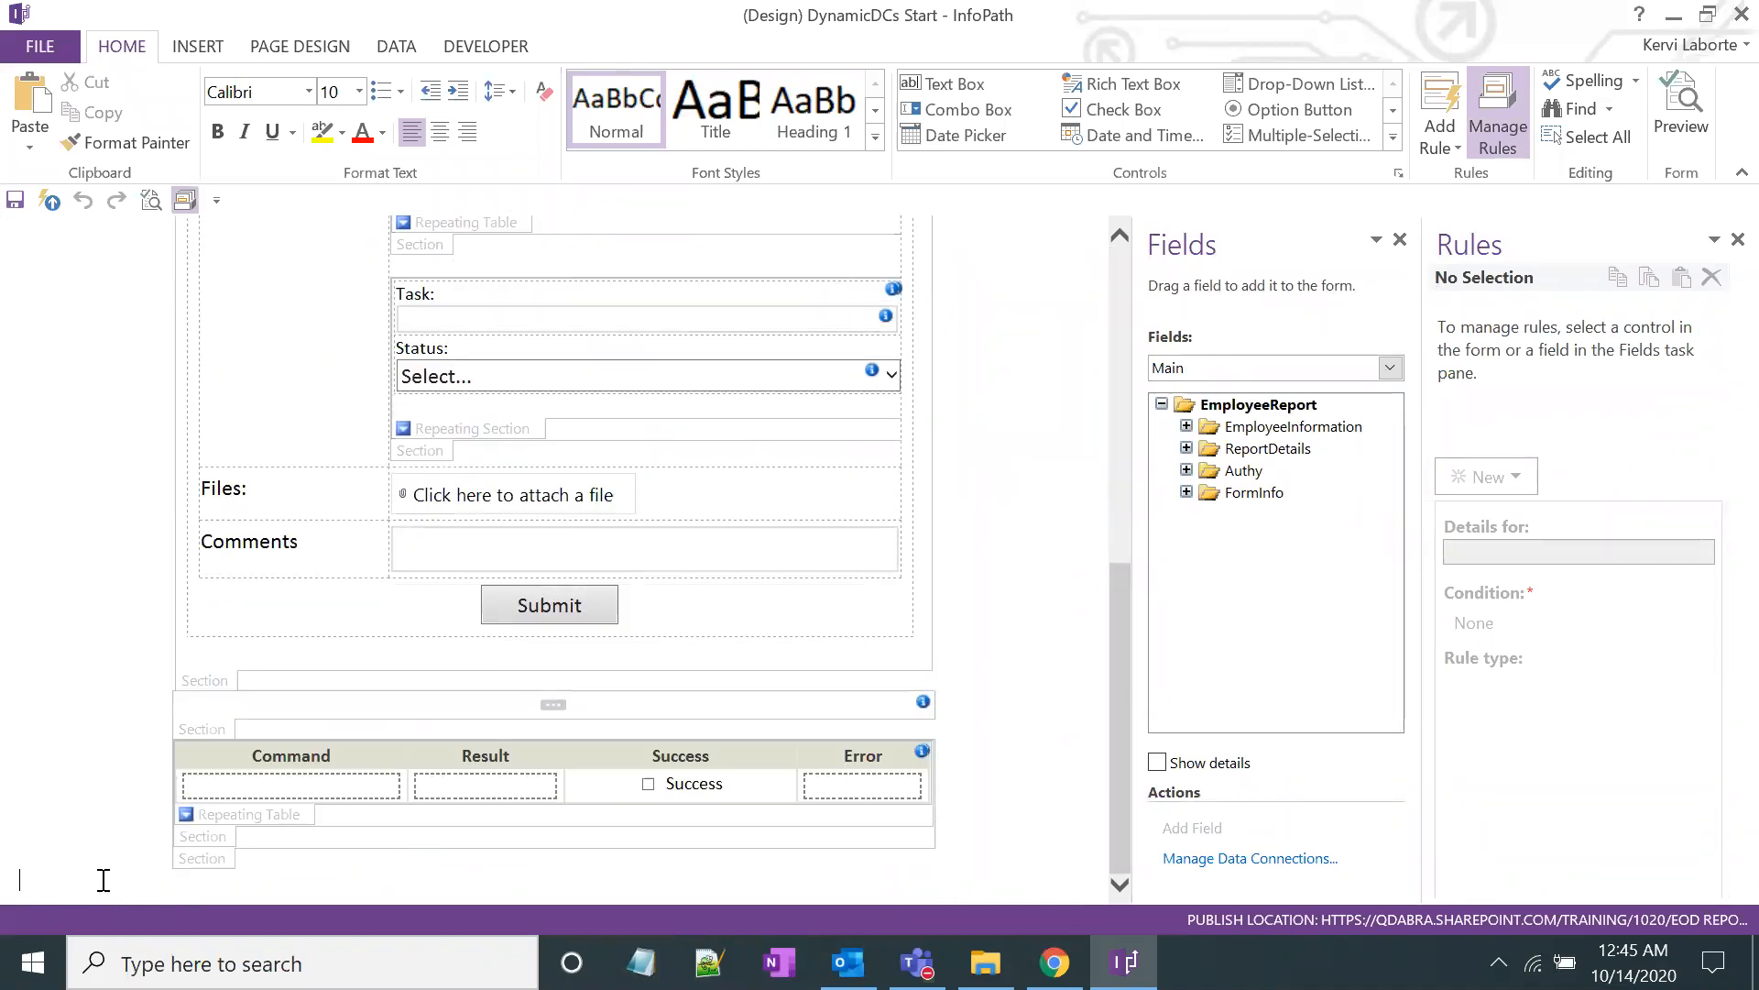
Step: Insert the DynamicDCs custom control there and read through its Dynamic DCs XTP instructions
left_click(1394, 143)
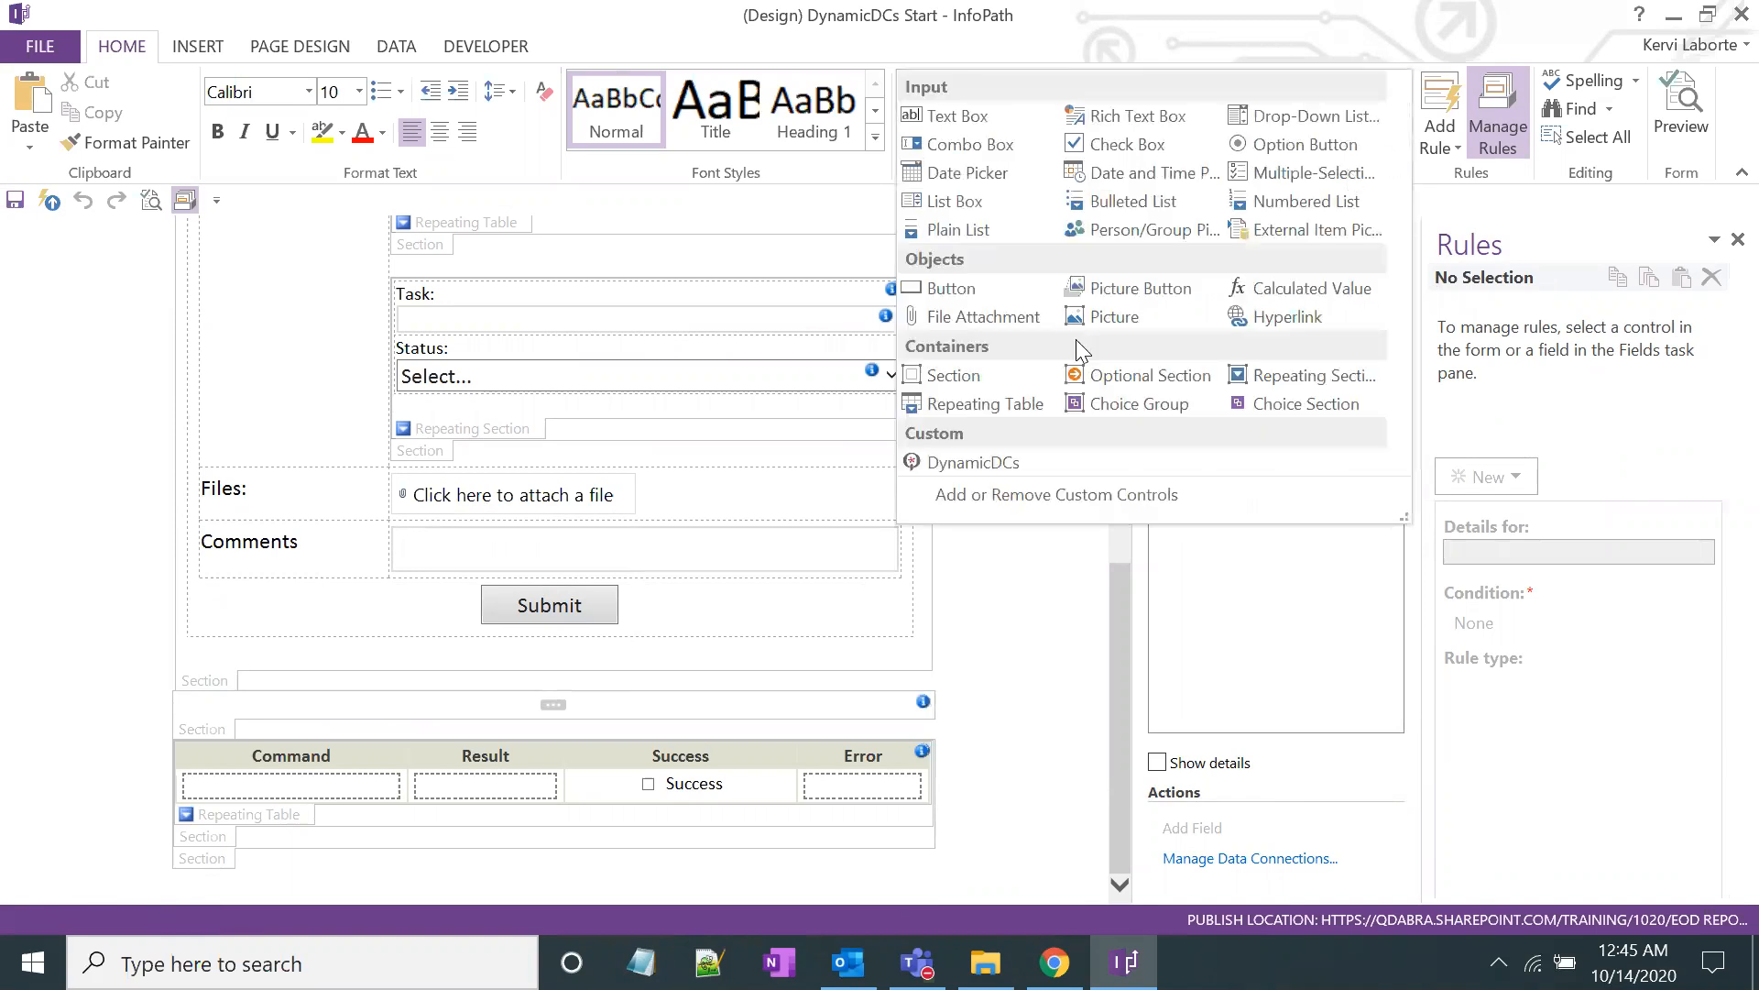
left_click(995, 467)
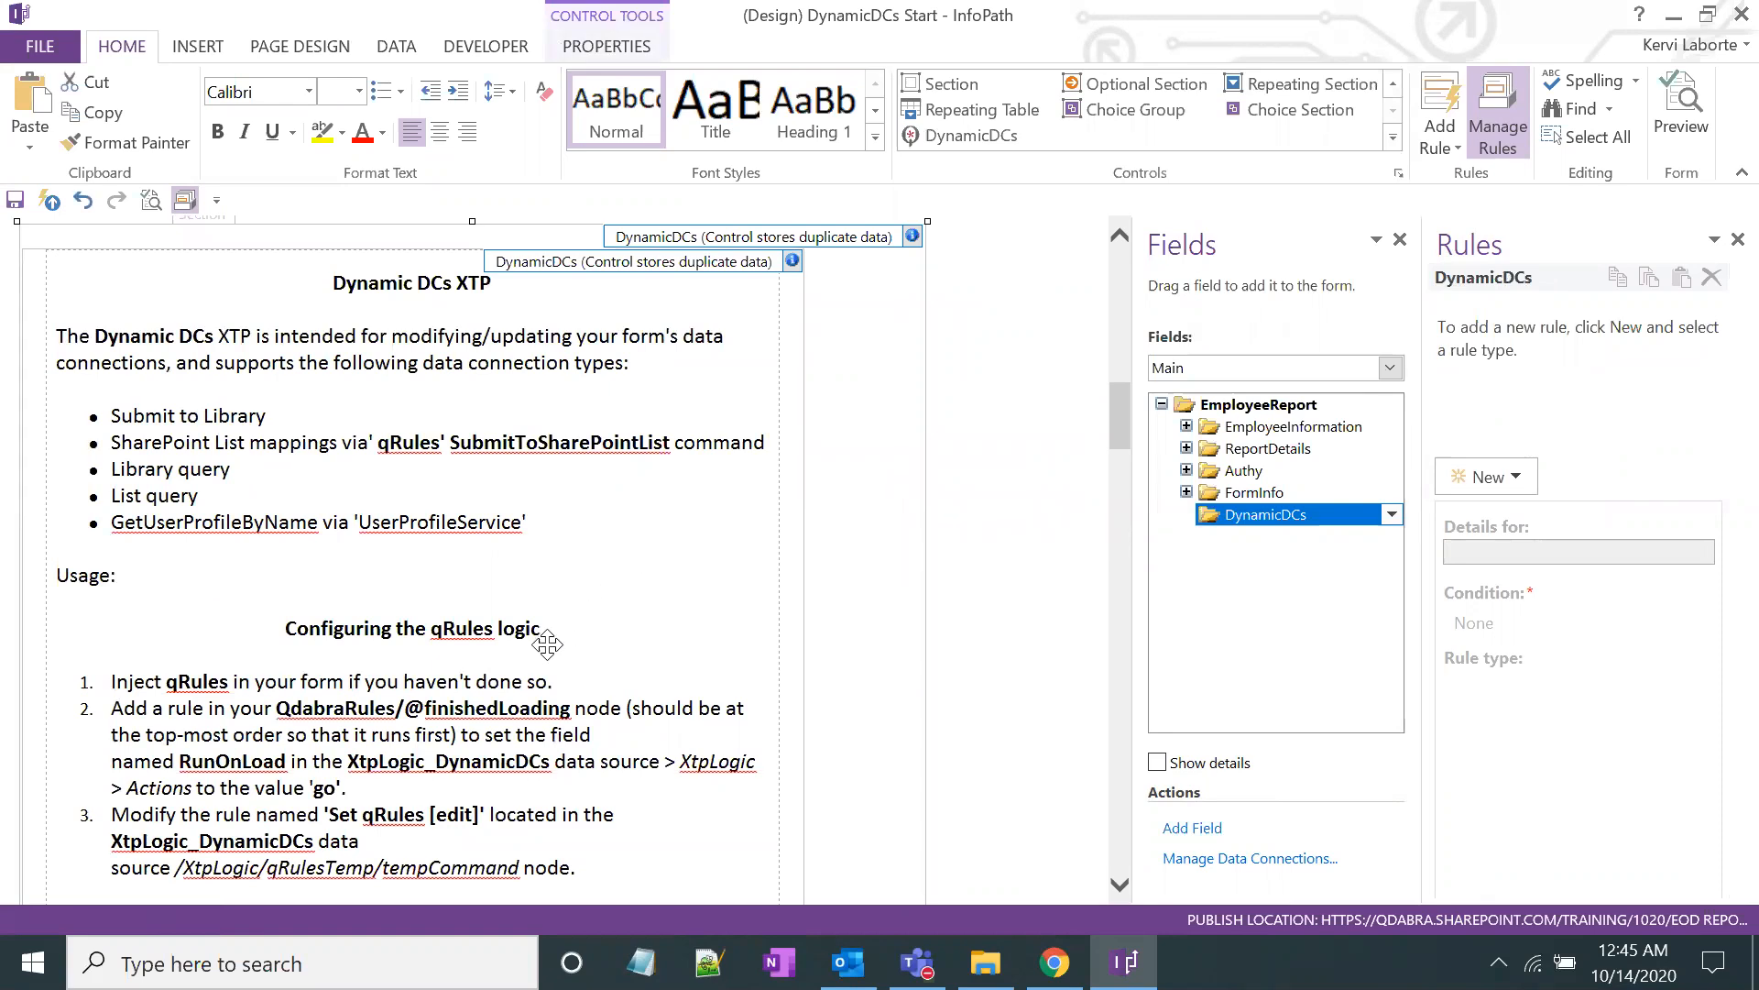
scroll(521, 663, "up", 1)
scroll(521, 663, "up", 3)
scroll(513, 632, "down", 5)
scroll(519, 626, "up", 3)
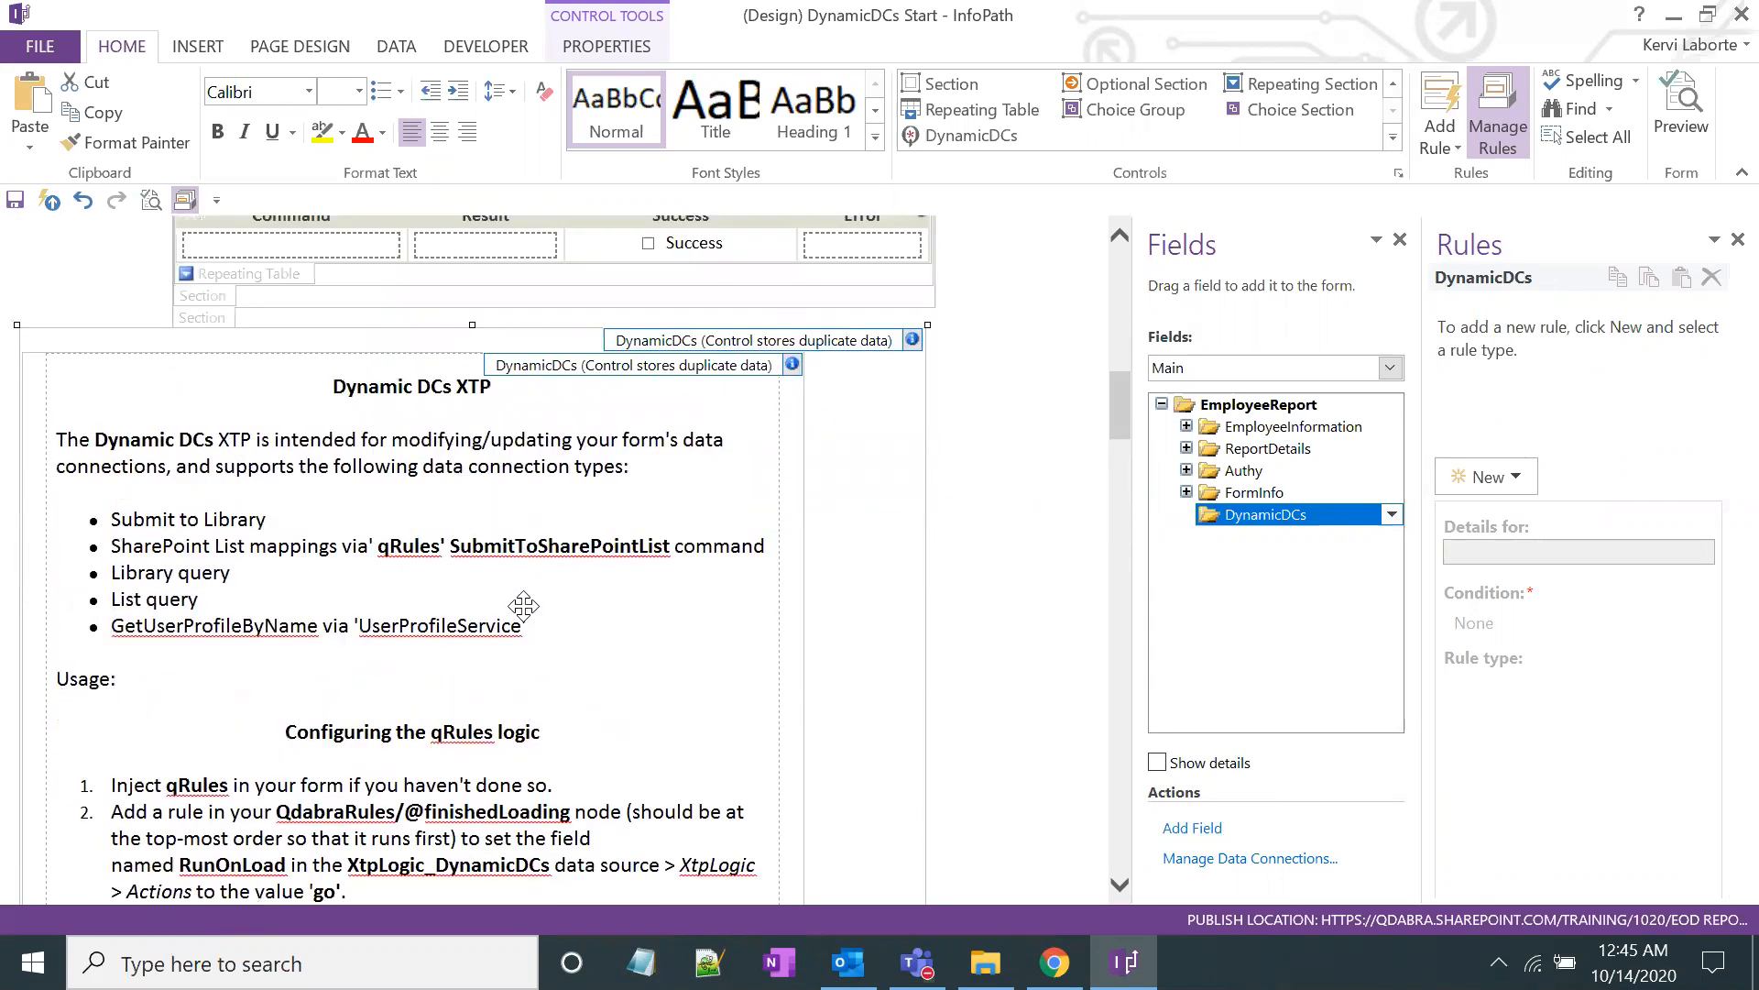
scroll(549, 600, "down", 4)
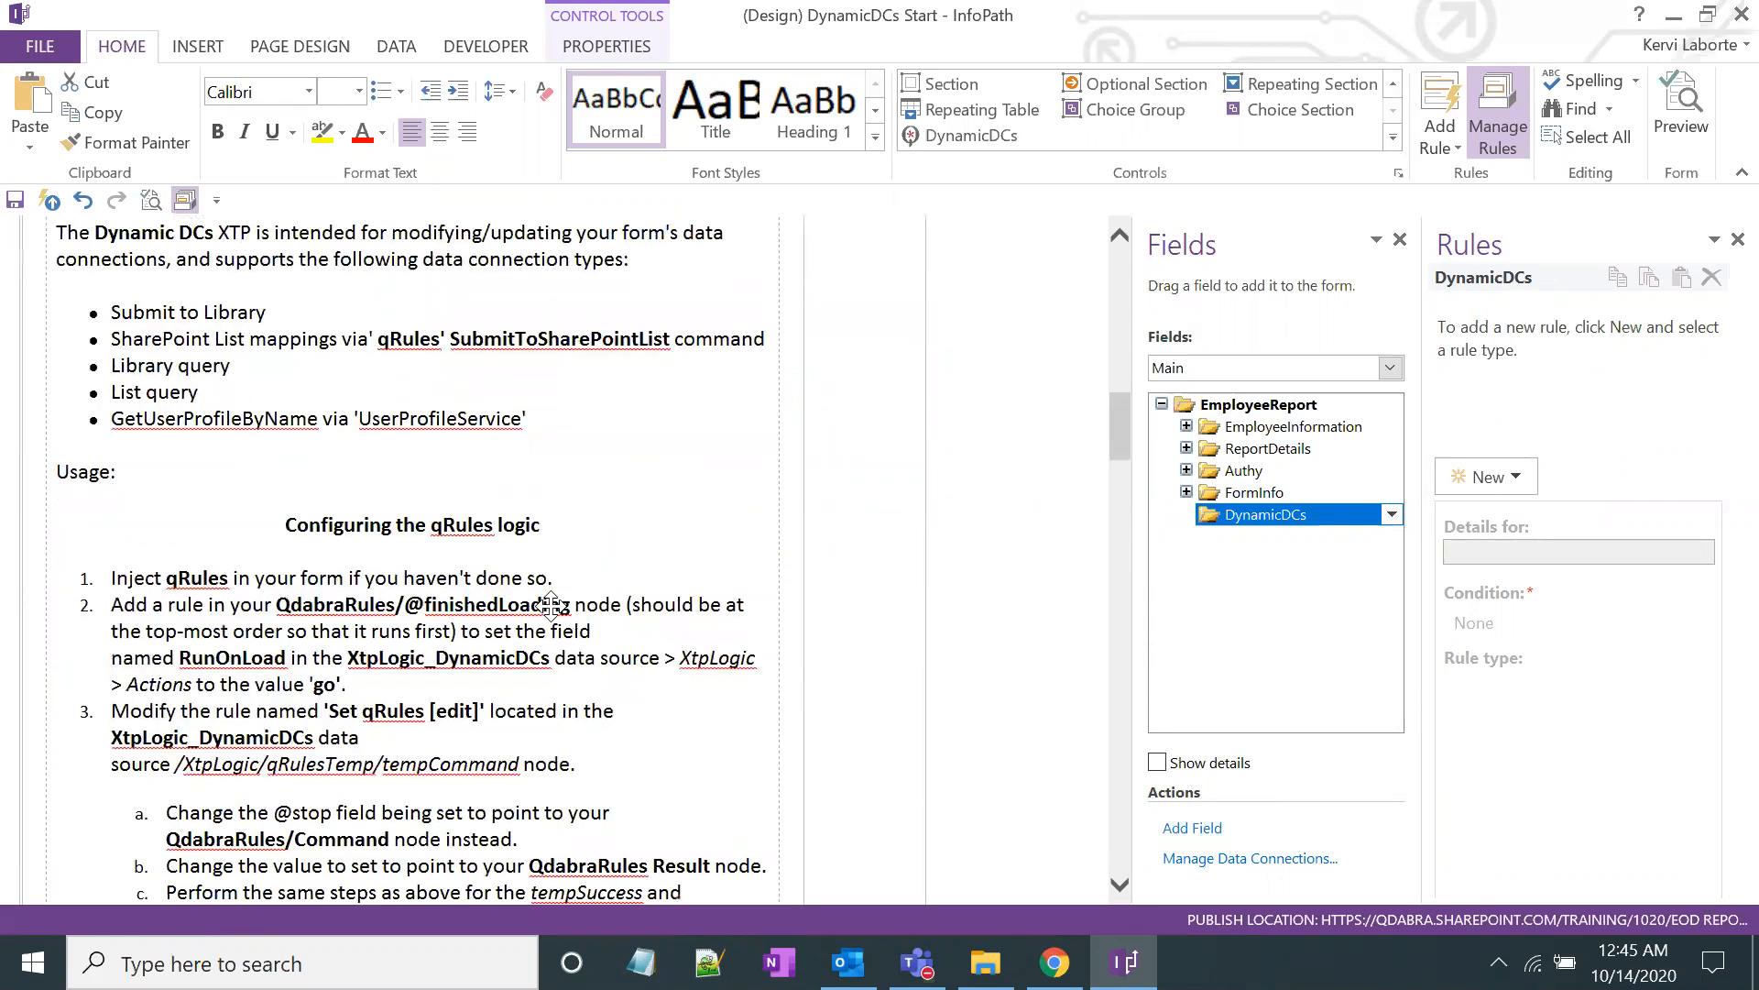
scroll(547, 587, "down", 3)
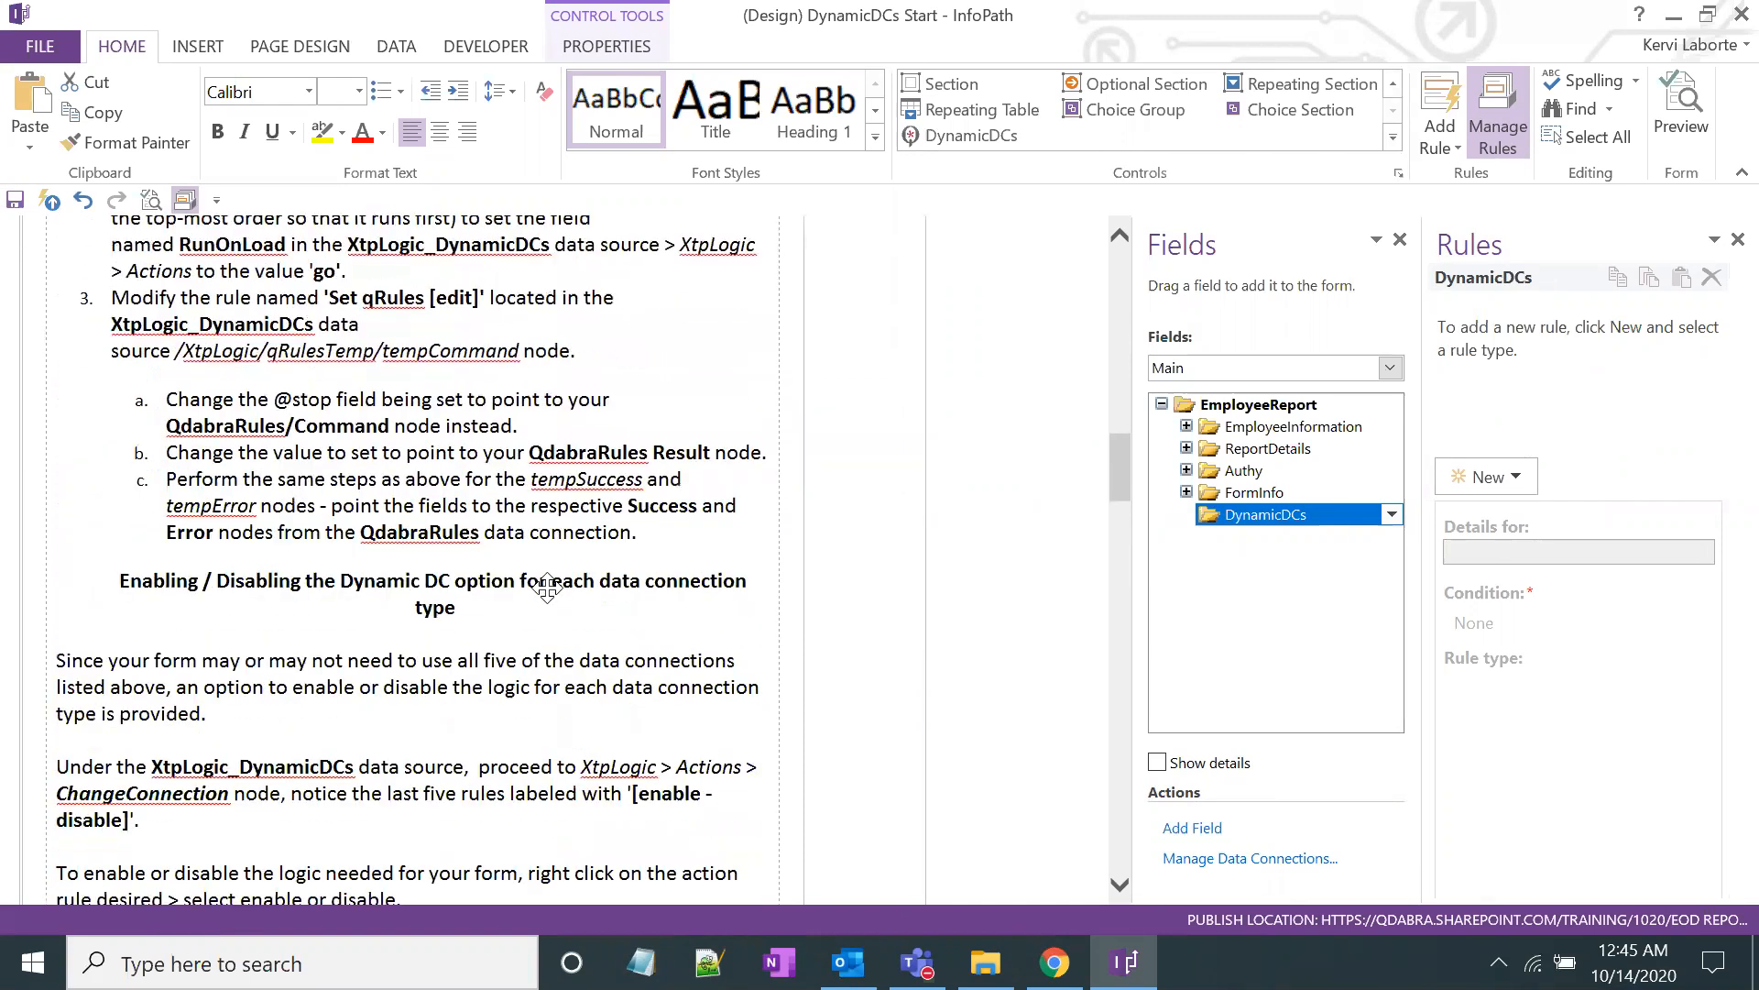
scroll(547, 588, "down", 8)
scroll(547, 587, "up", 6)
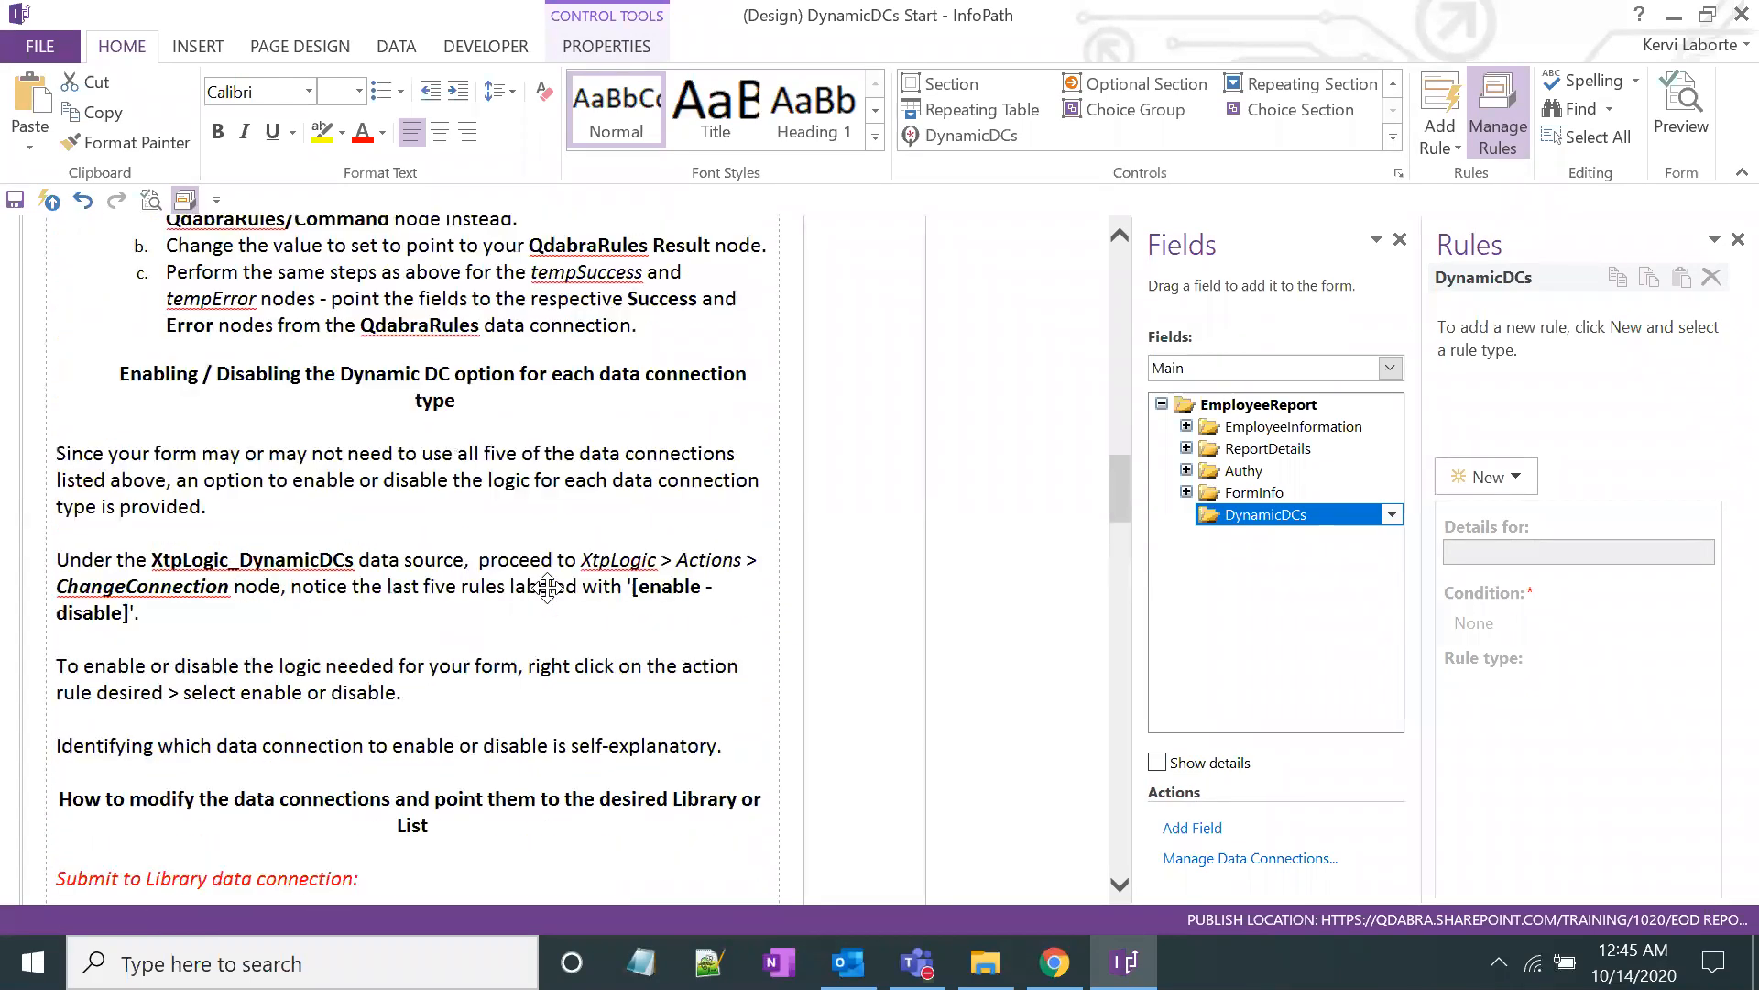
scroll(547, 588, "up", 4)
left_click(548, 587)
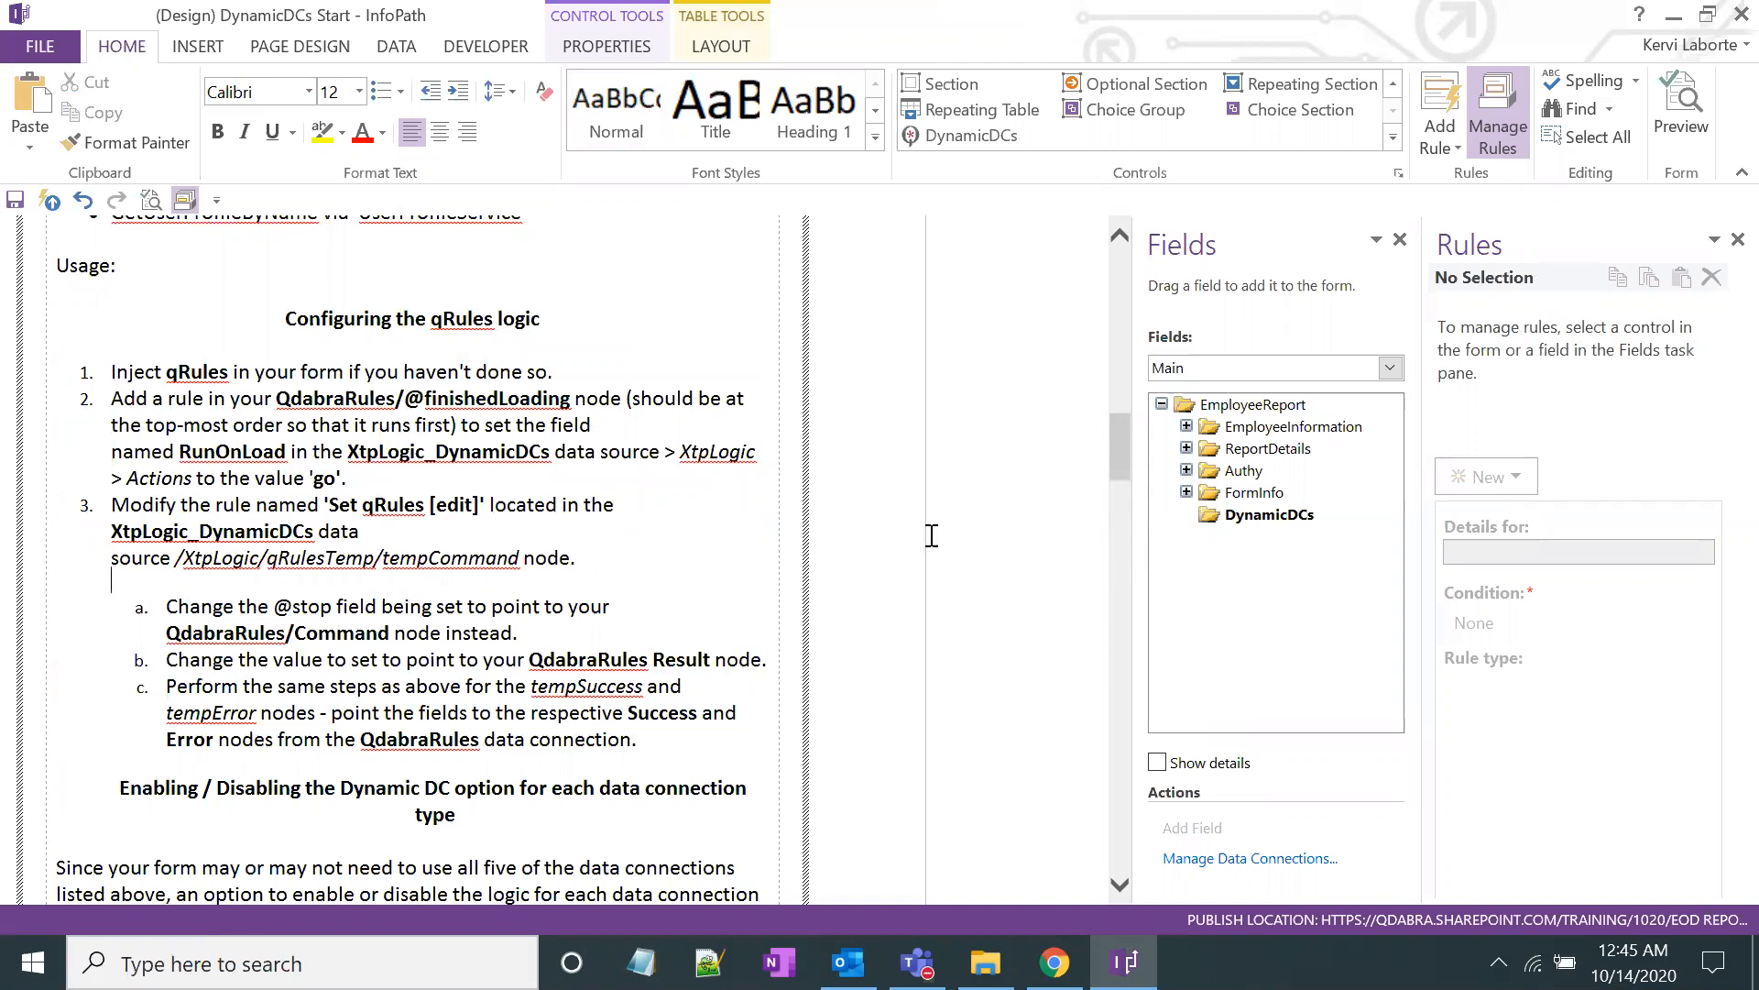
Step: Show the XtpLogic_DynamicDCs fields and review each rule on Connections' RunOnLoad
left_click(1215, 376)
key("Down")
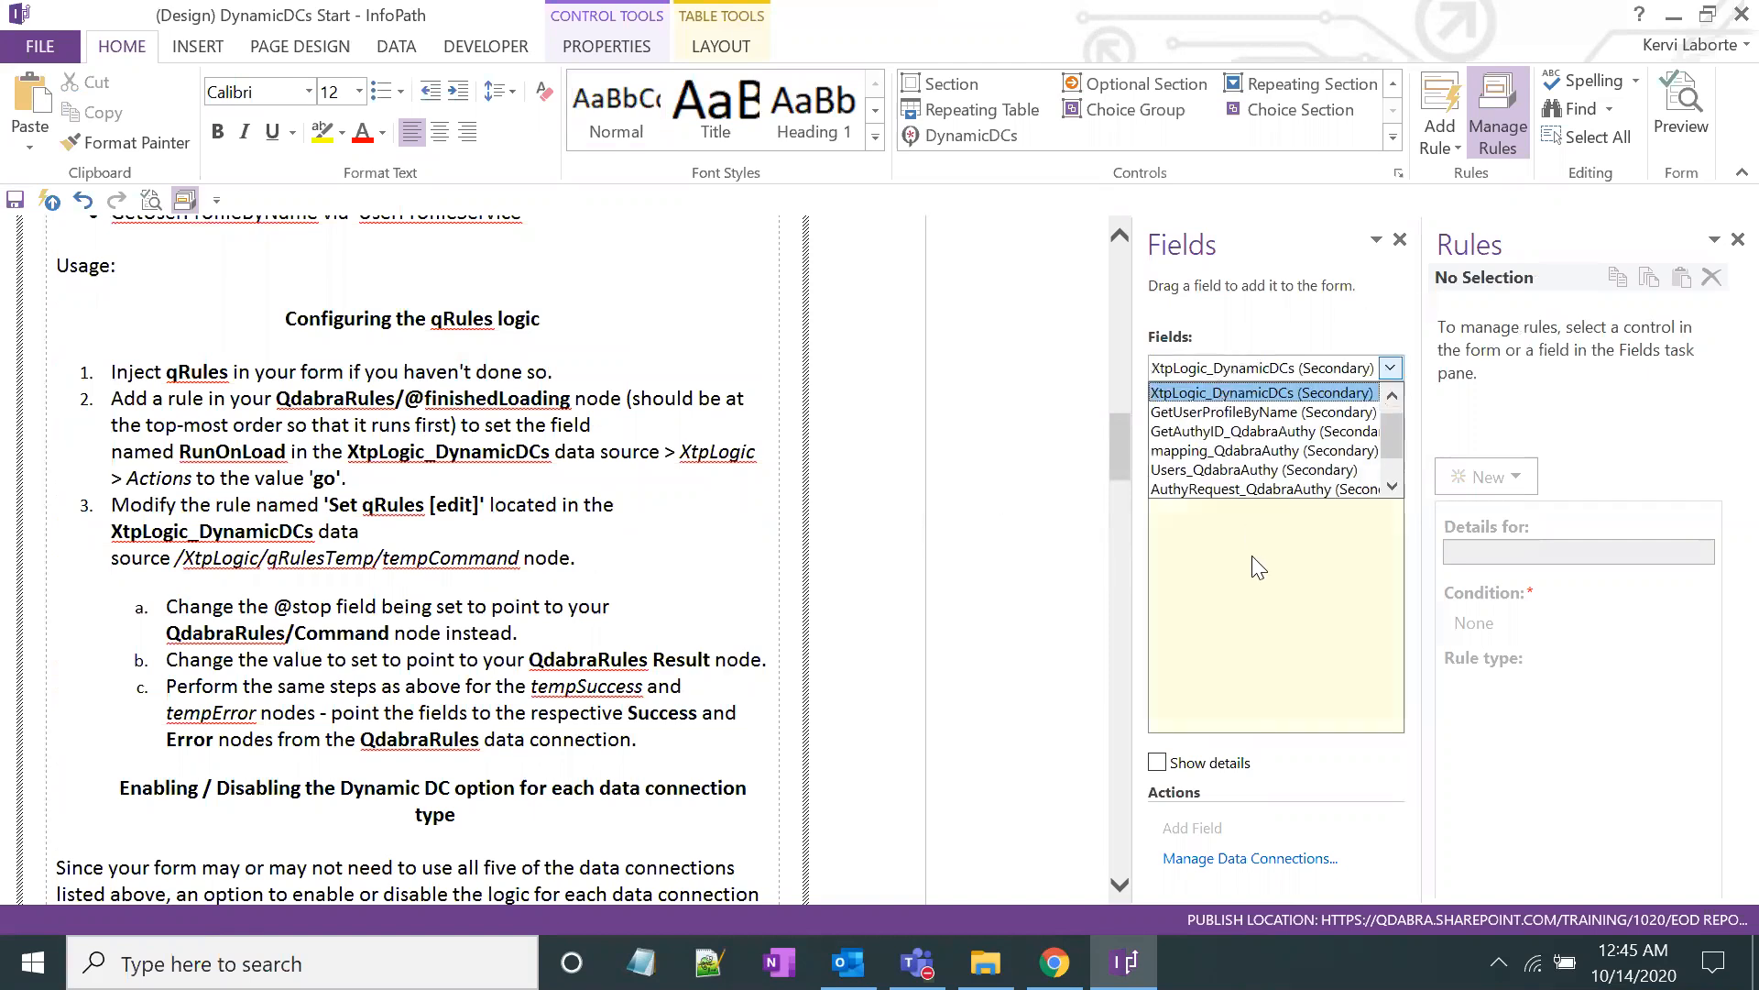
left_click(1260, 561)
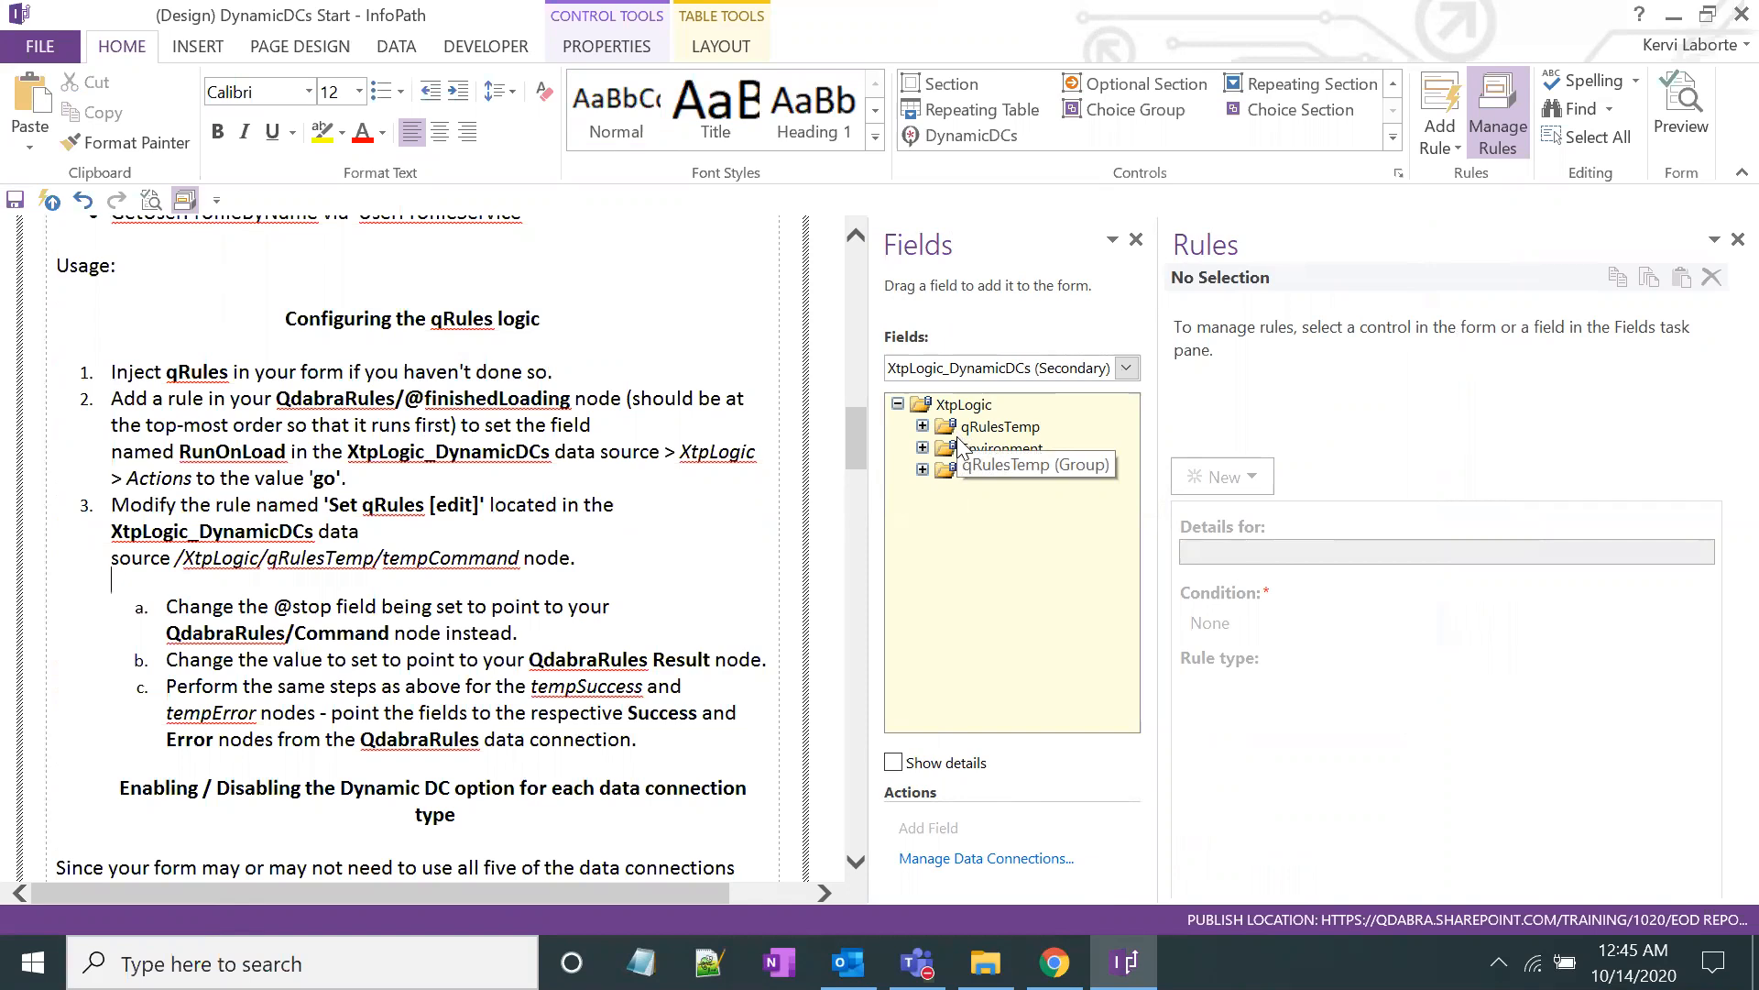
left_click(923, 470)
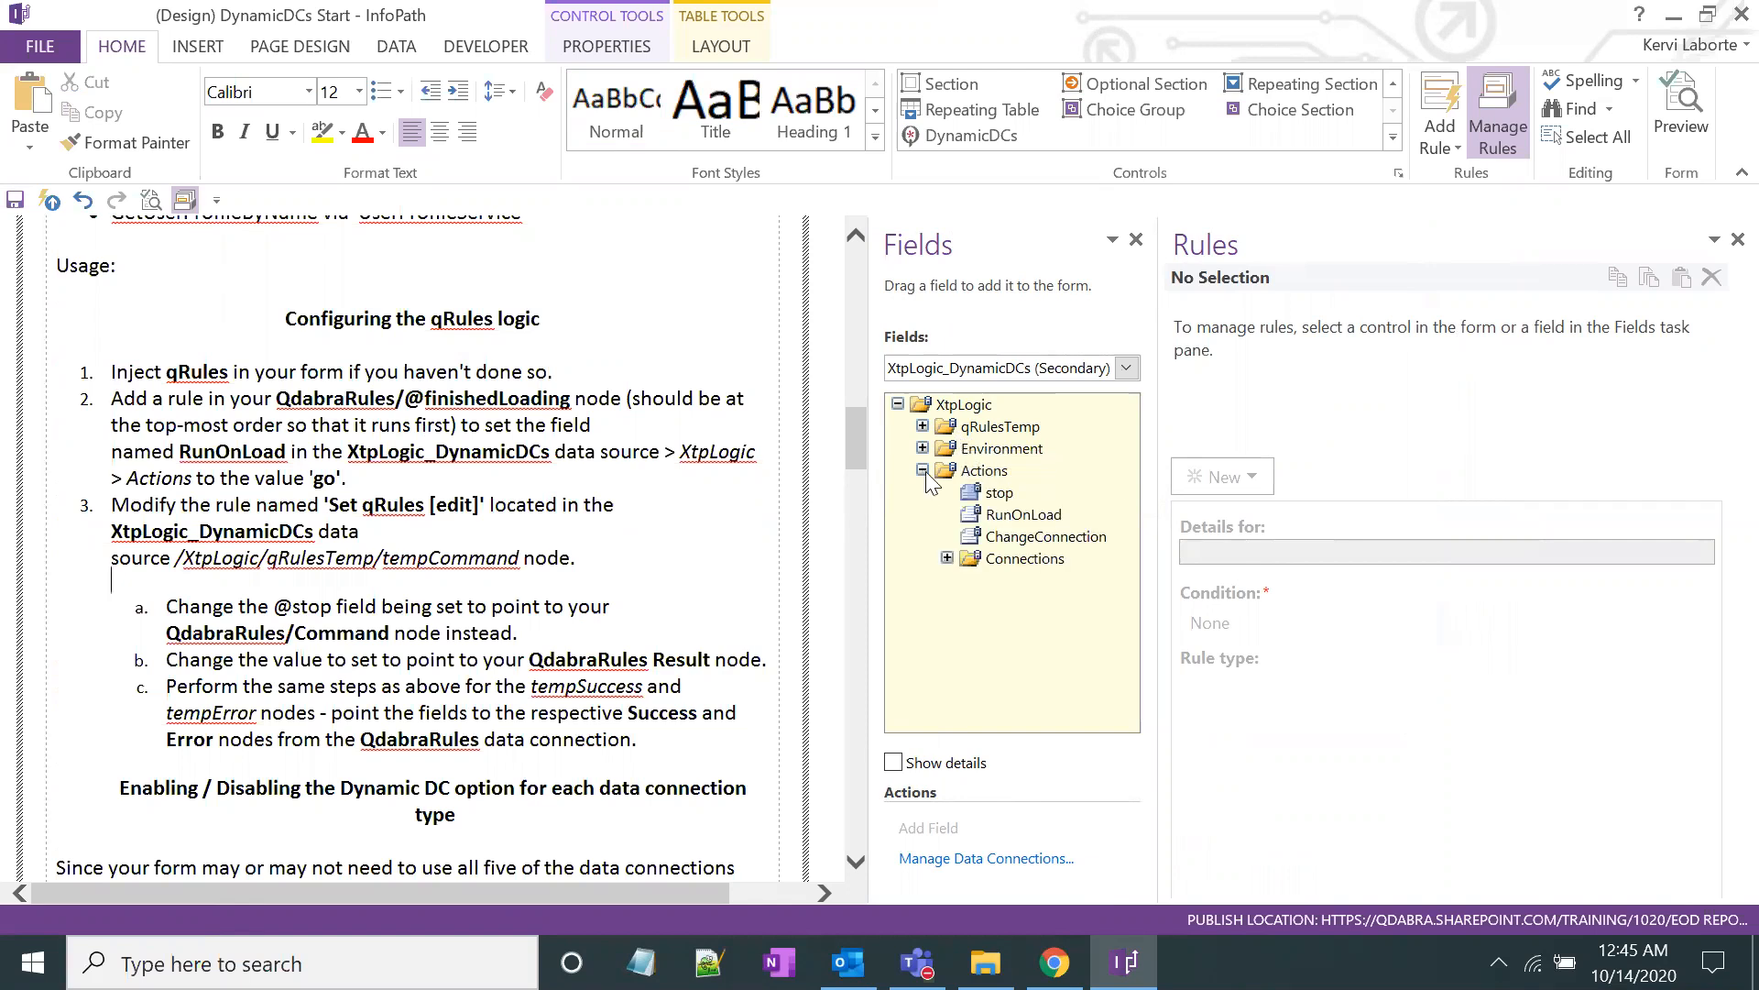
left_click(948, 558)
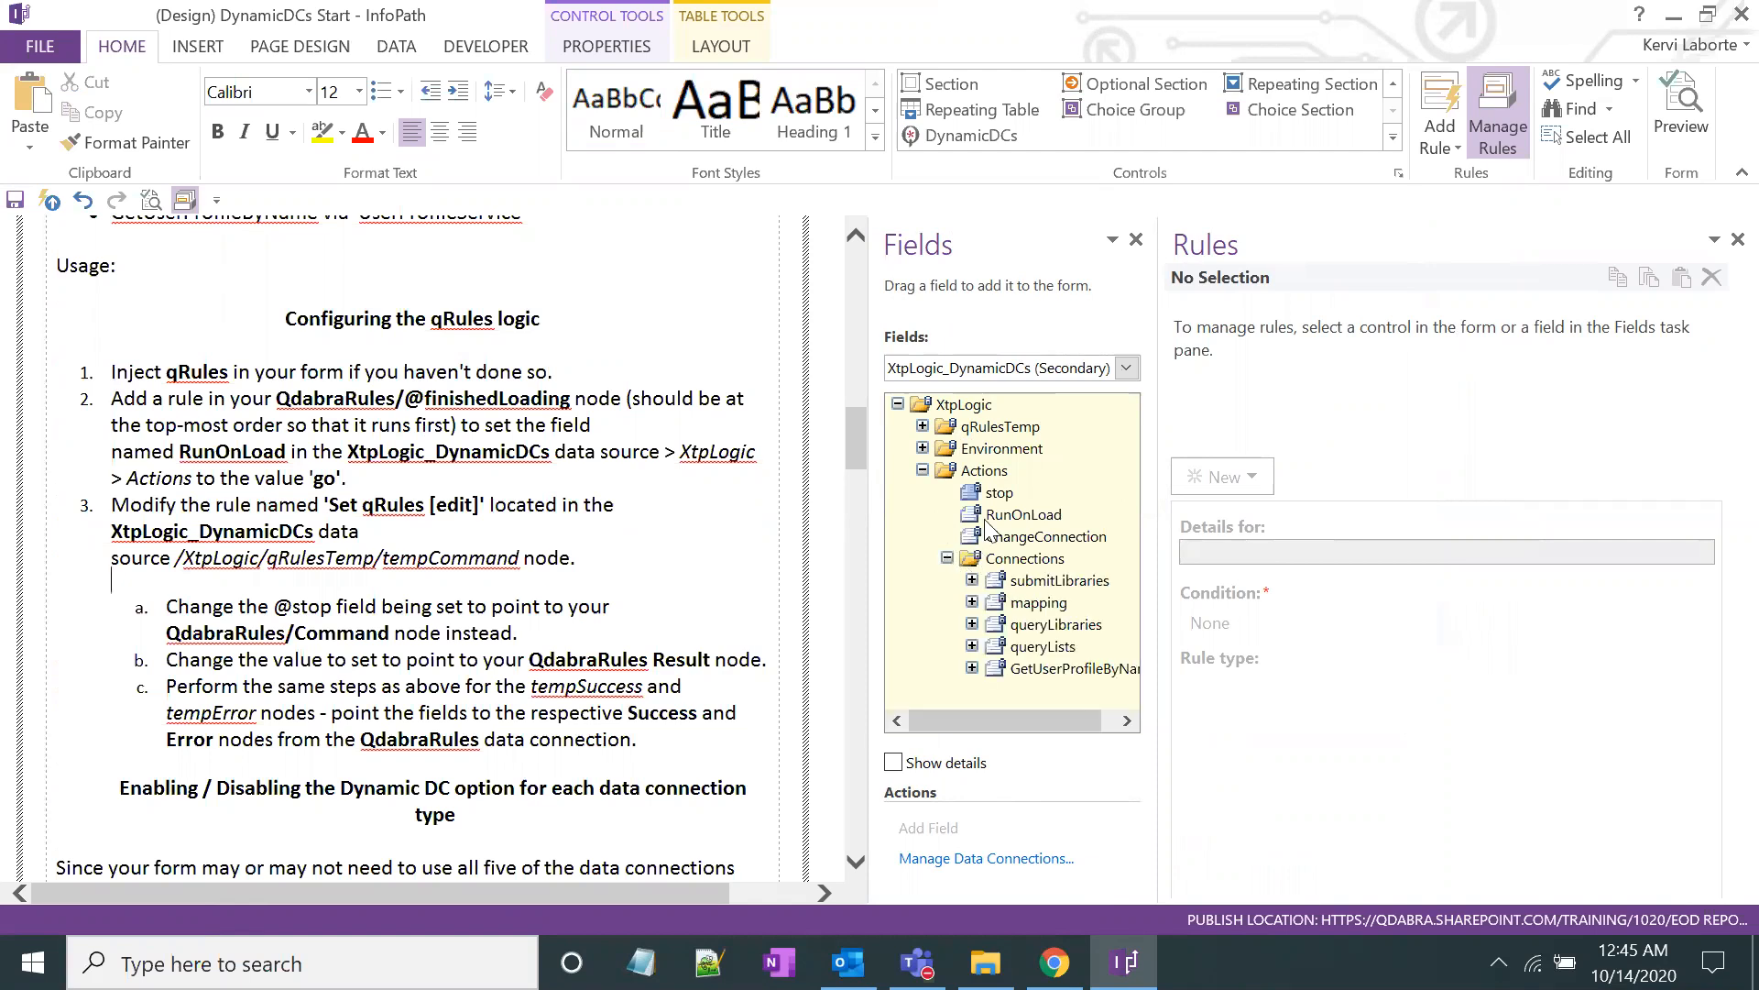
left_click(1054, 515)
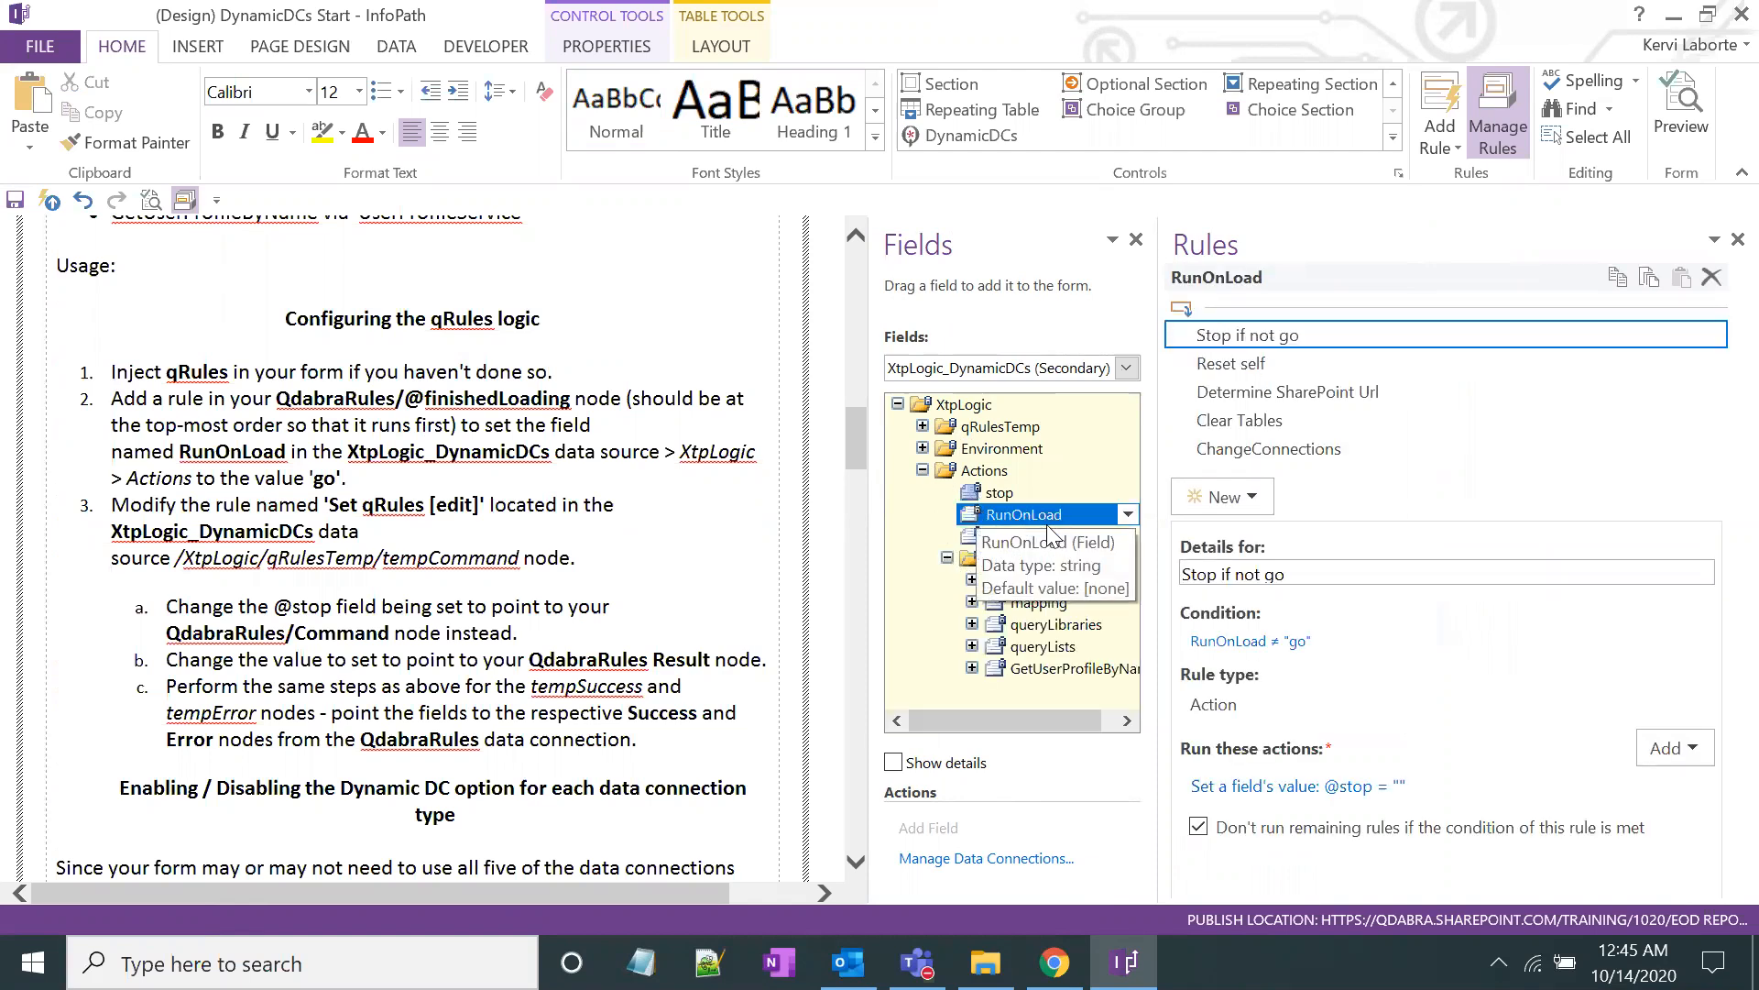
mouse_move(1261, 371)
left_mouse_down()
mouse_move(1264, 449)
mouse_move(1255, 340)
left_mouse_up()
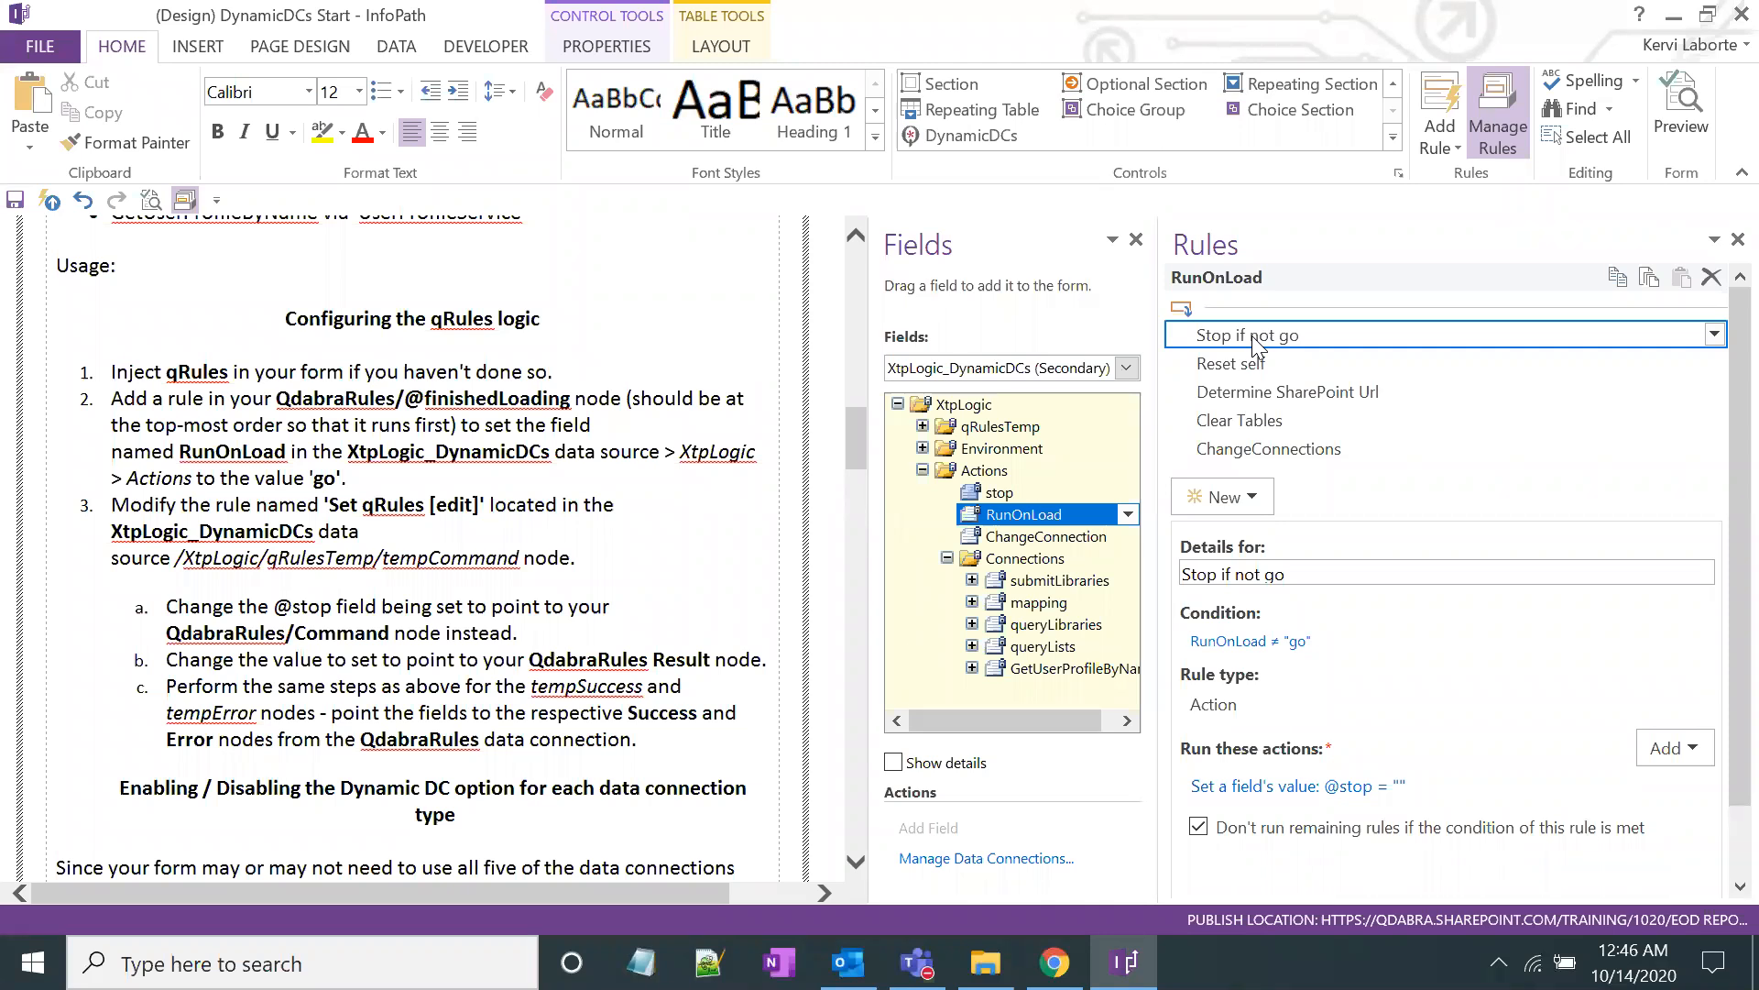
Step: List the QdabraRules (Secondary) fields, then switch to File Explorer
left_click(1110, 371)
key("q")
left_click(1053, 491)
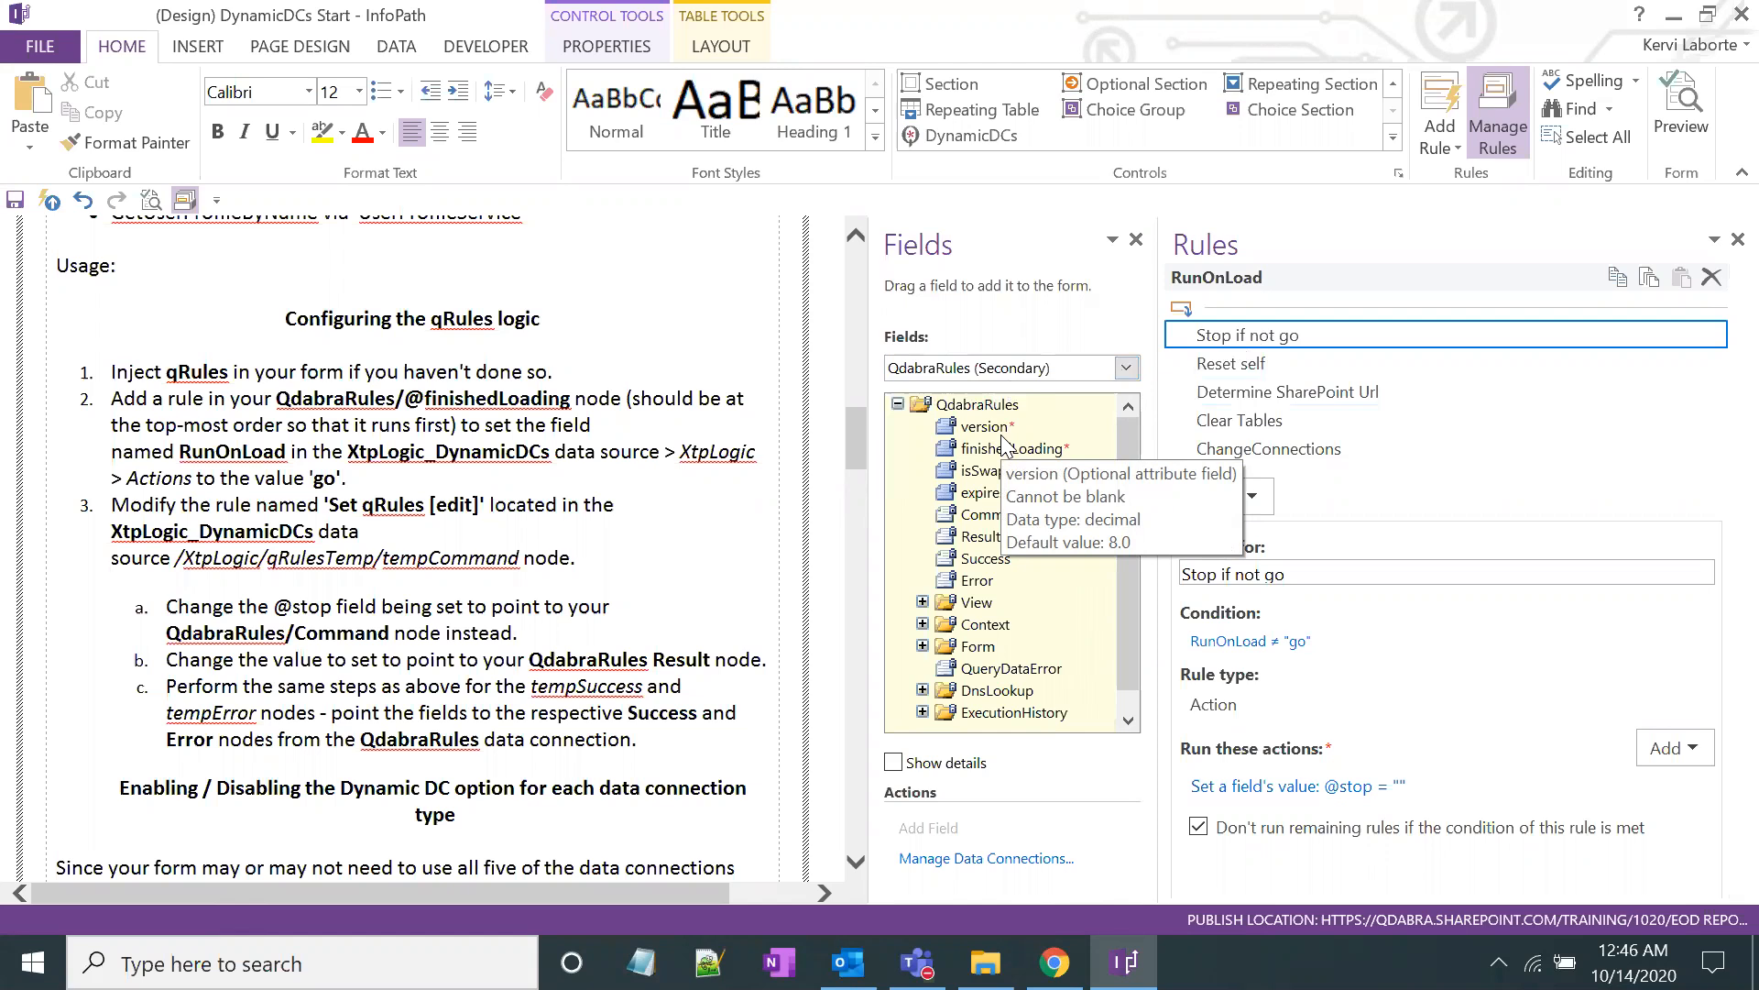
left_click(985, 962)
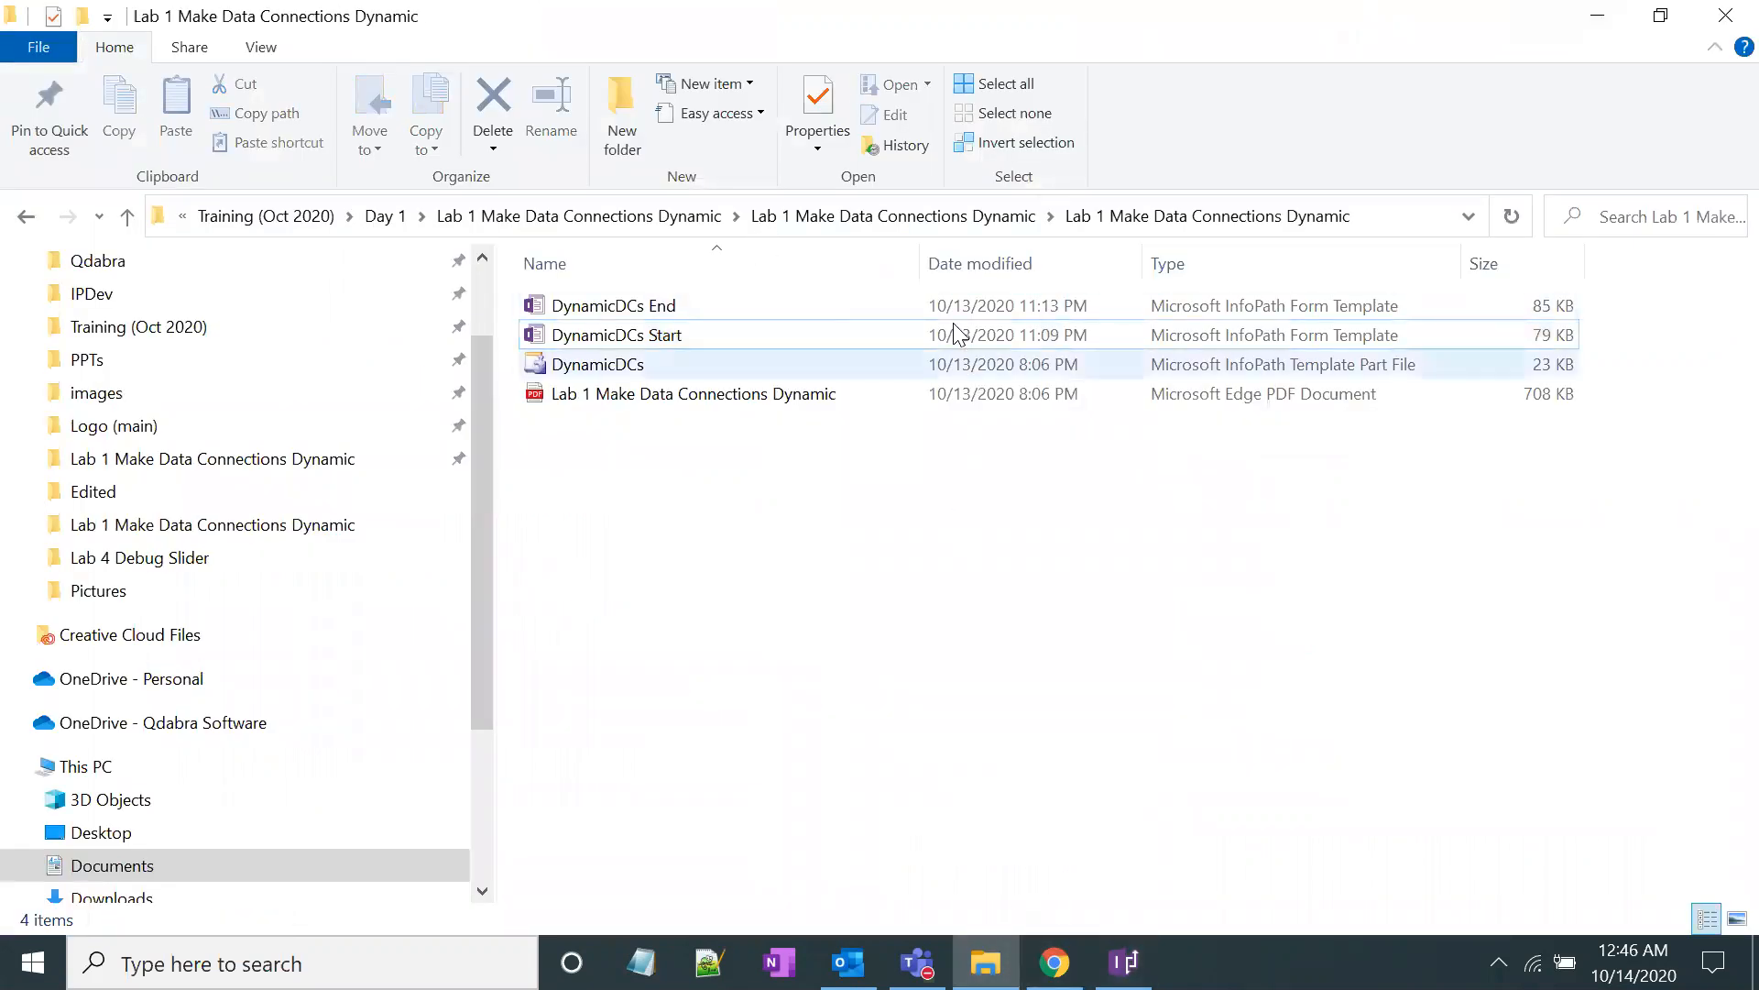
Step: Open simpleform from the Lab 1 'others' folder in InfoPath design mode
left_click(987, 217)
double_click(628, 335)
left_click(616, 305)
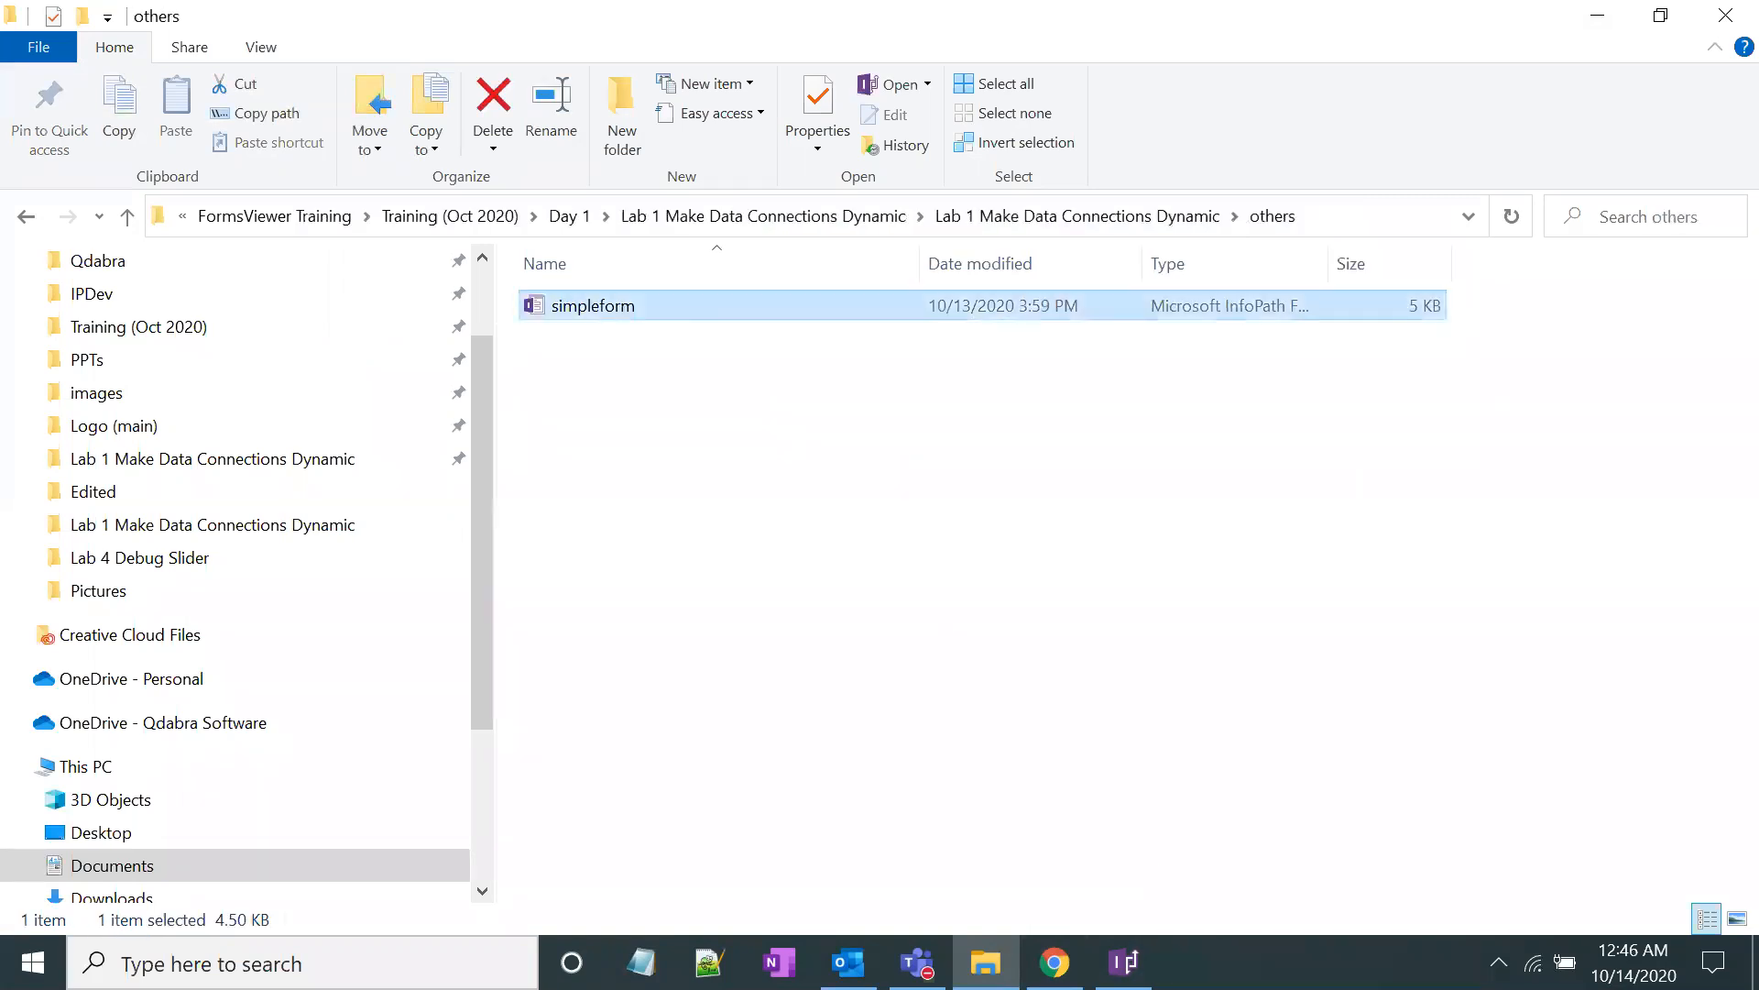
right_click(615, 300)
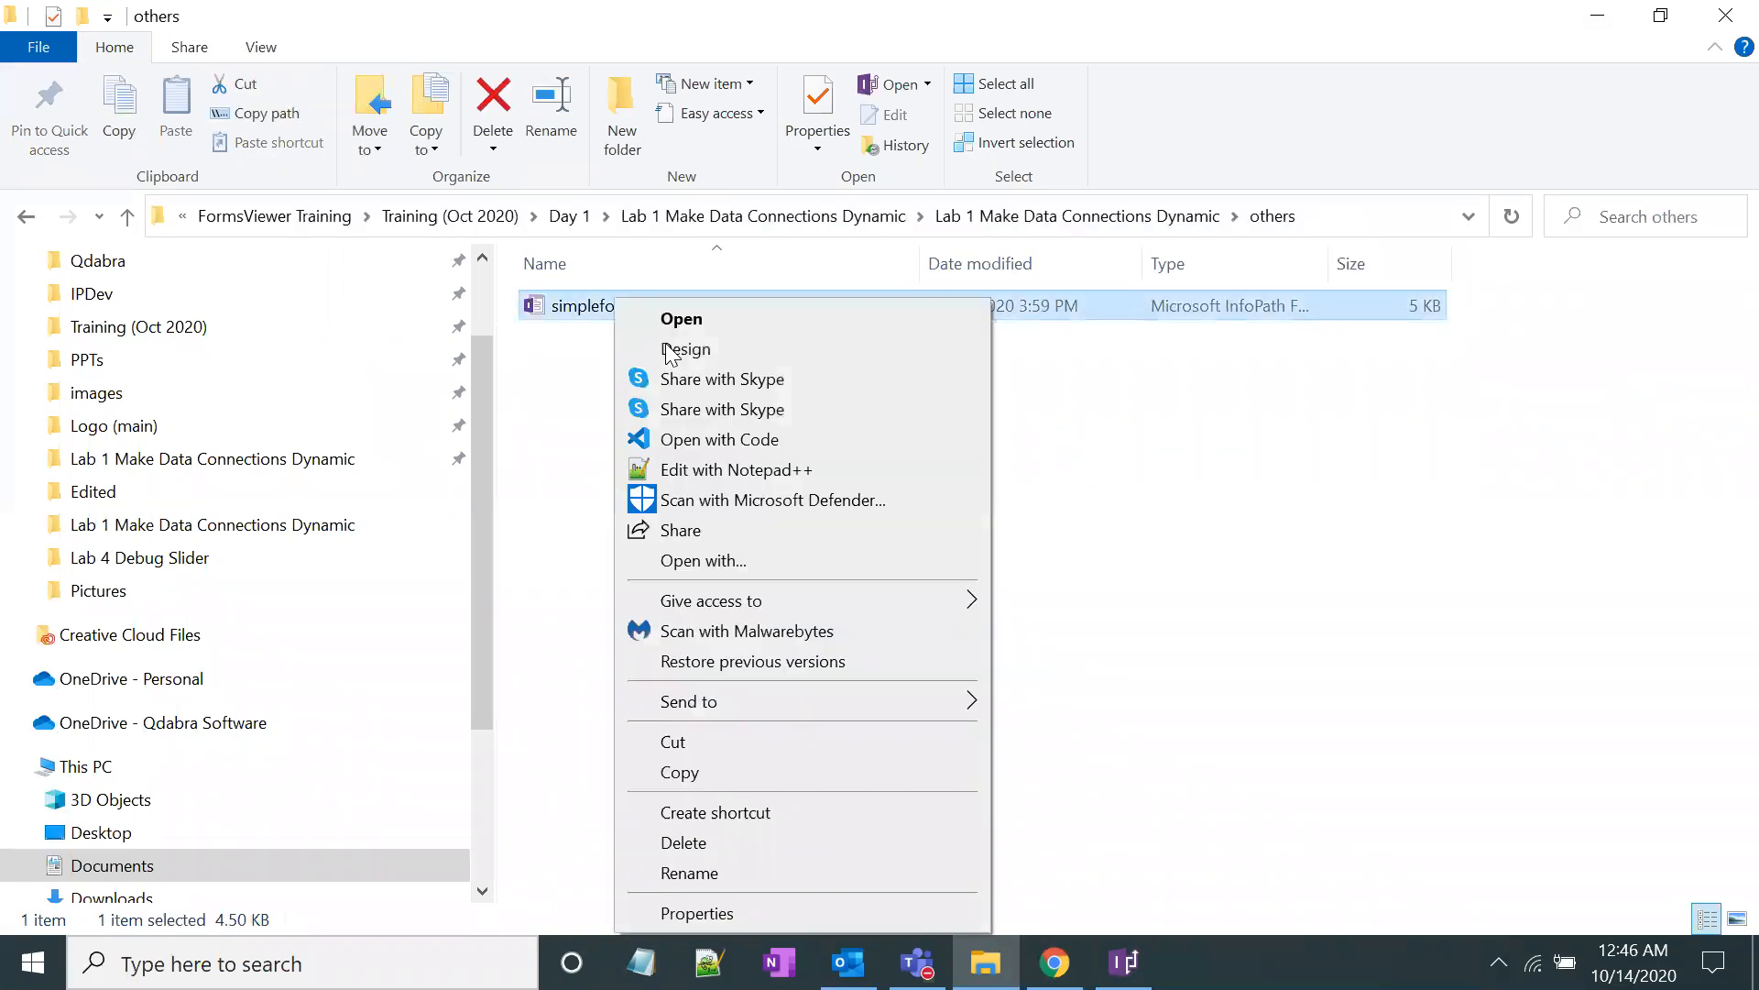
left_click(683, 349)
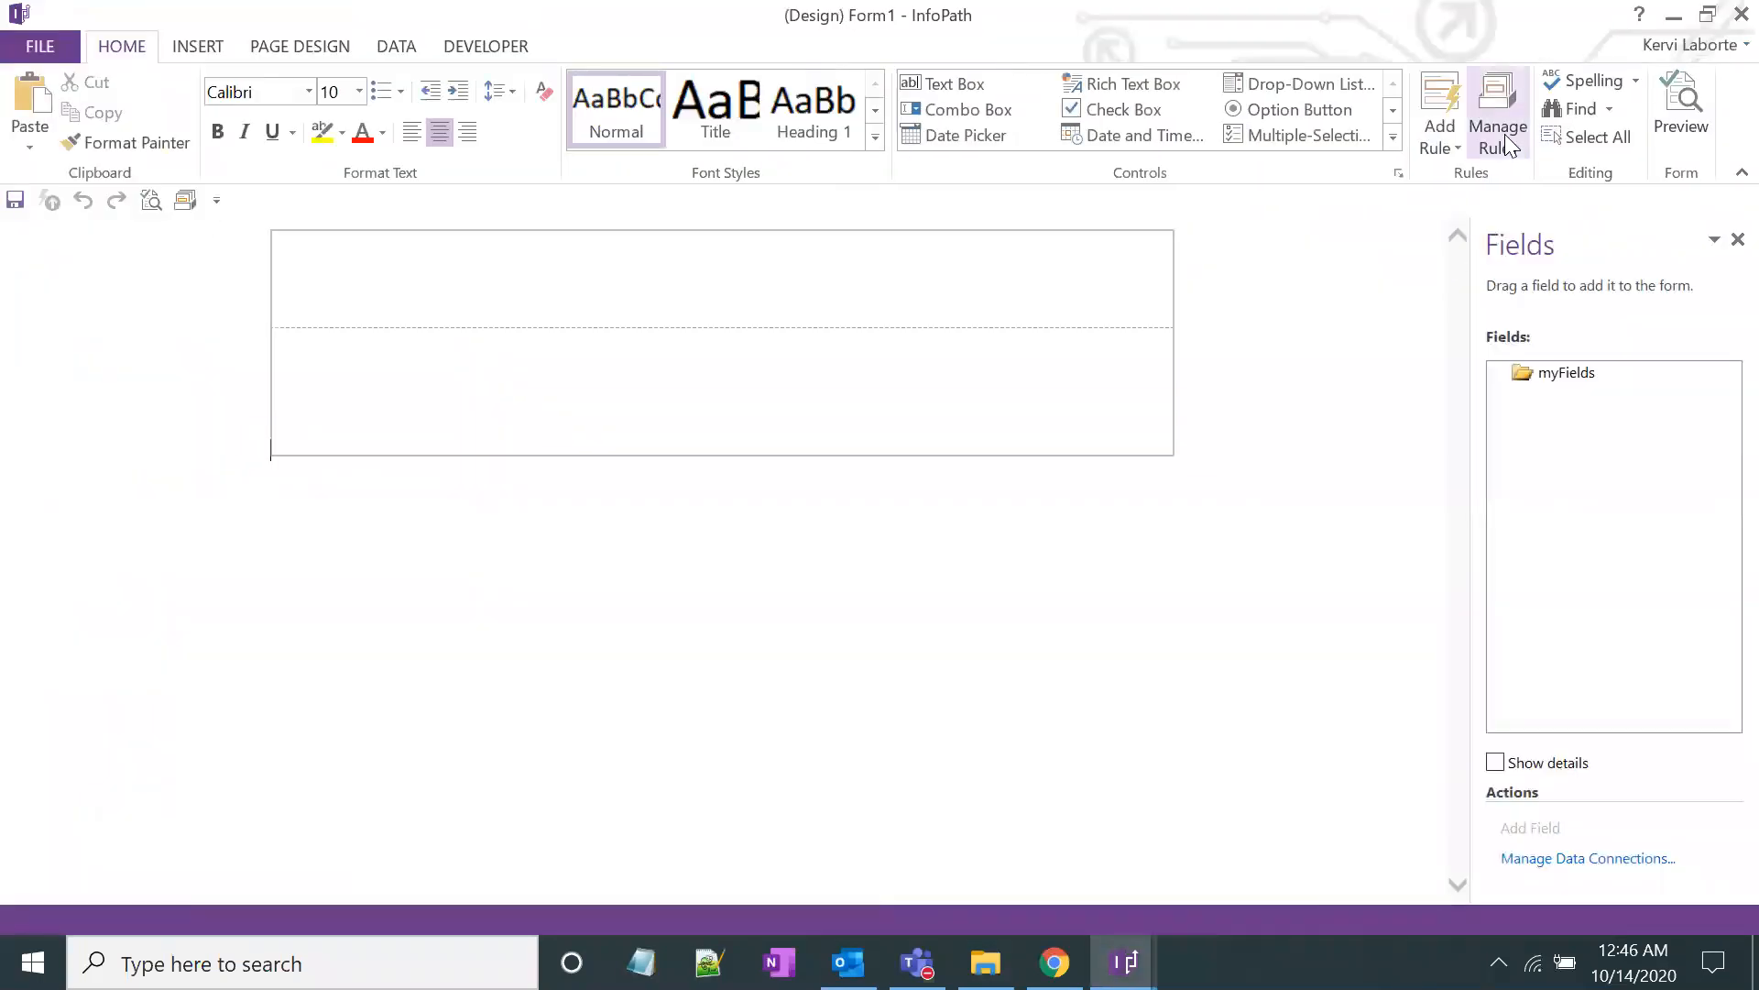
Step: Widen the Manage Rules pane and view the rules for the myFields group
left_click(1501, 130)
left_click_drag(1477, 357, 1323, 464)
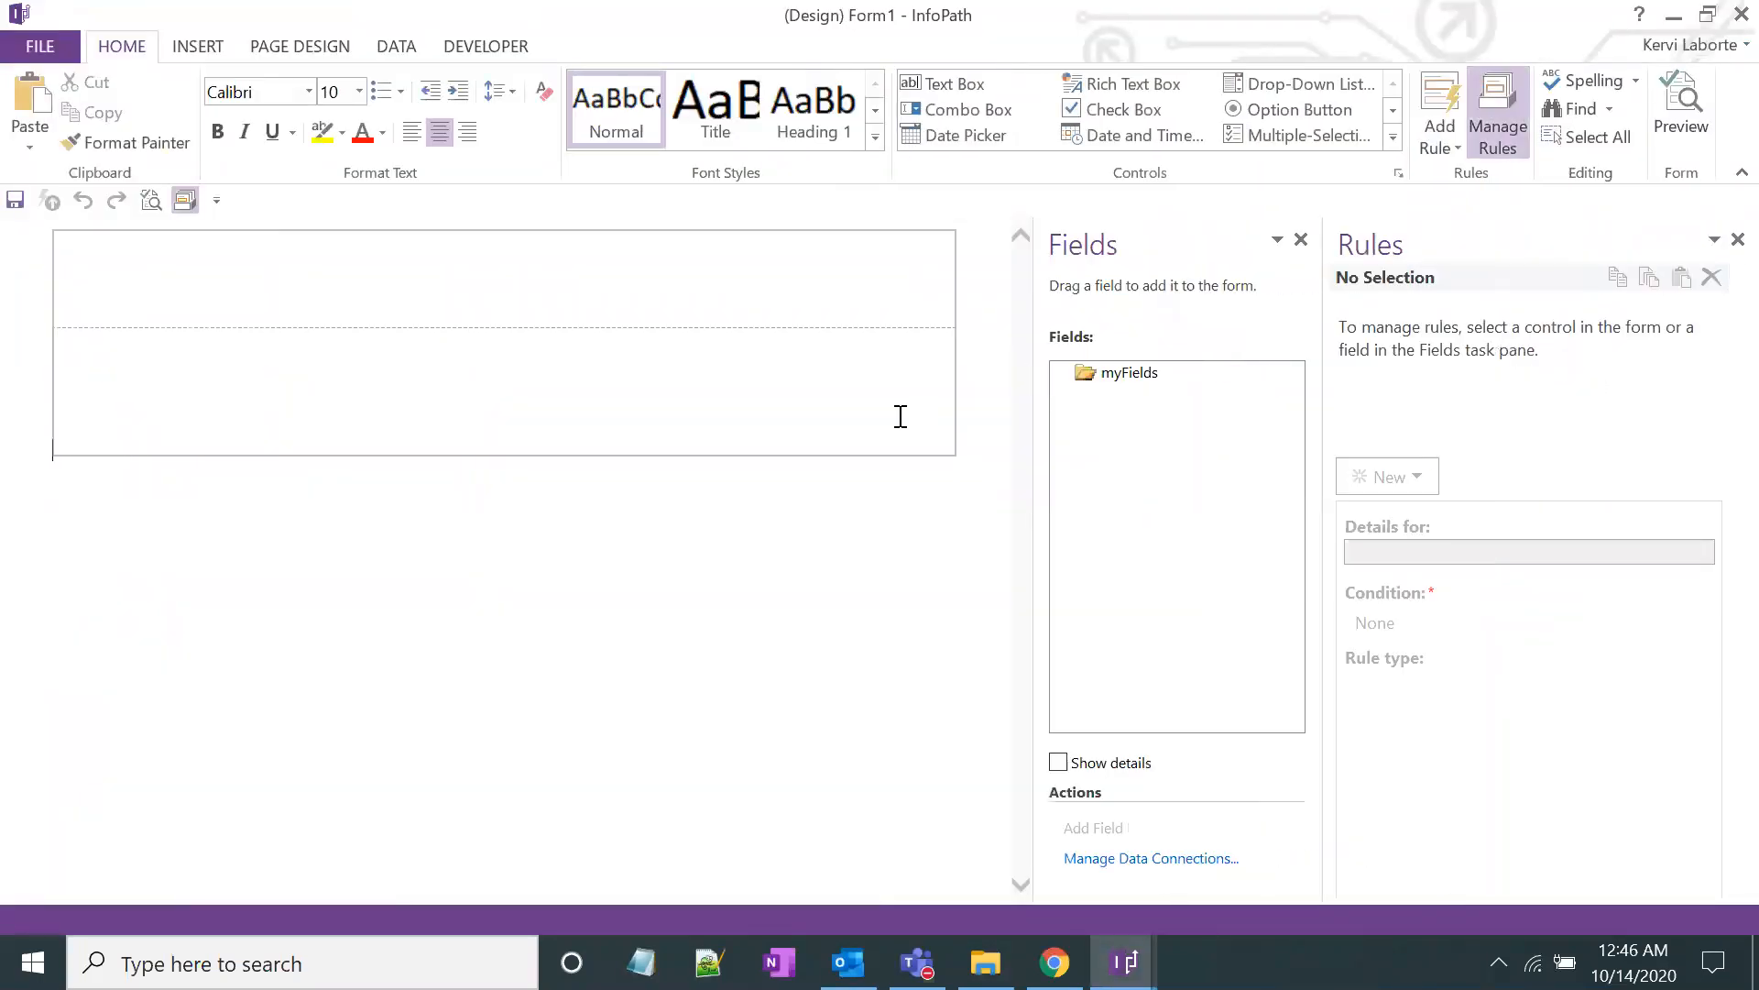
left_click(1143, 383)
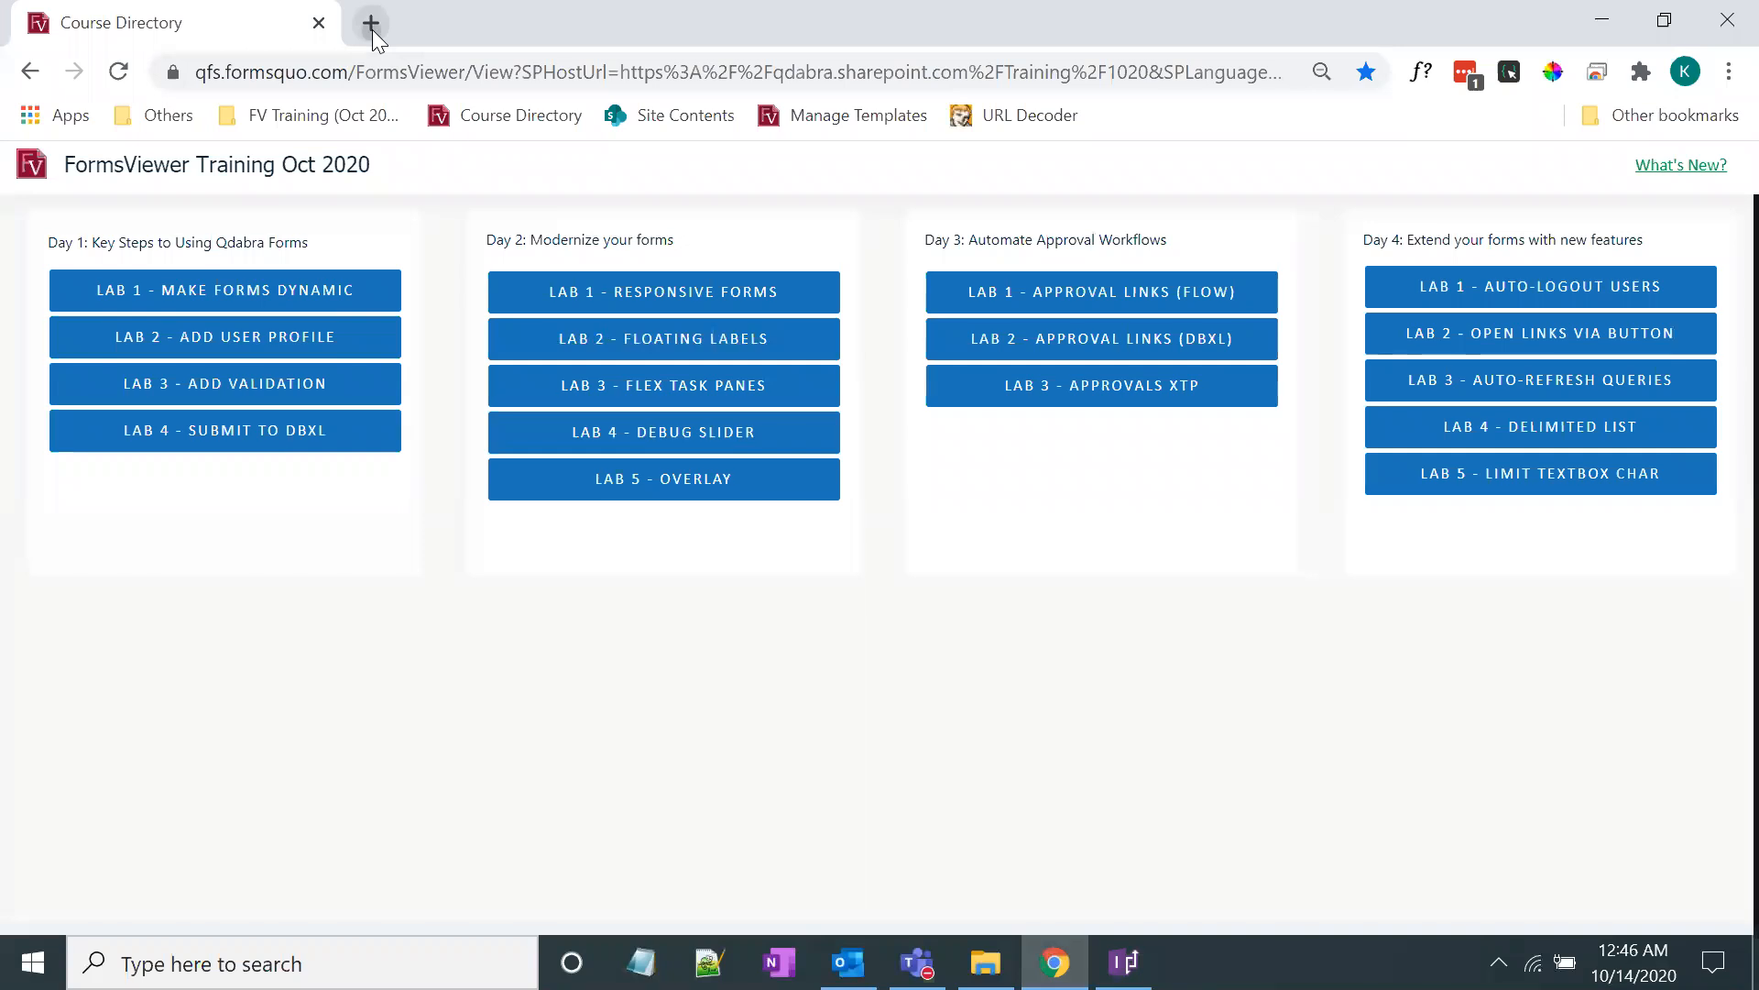
Step: Upload simpleform.xsn via Manage Templates, open it in Forms Designer, and zoom to 80%
left_click(372, 29)
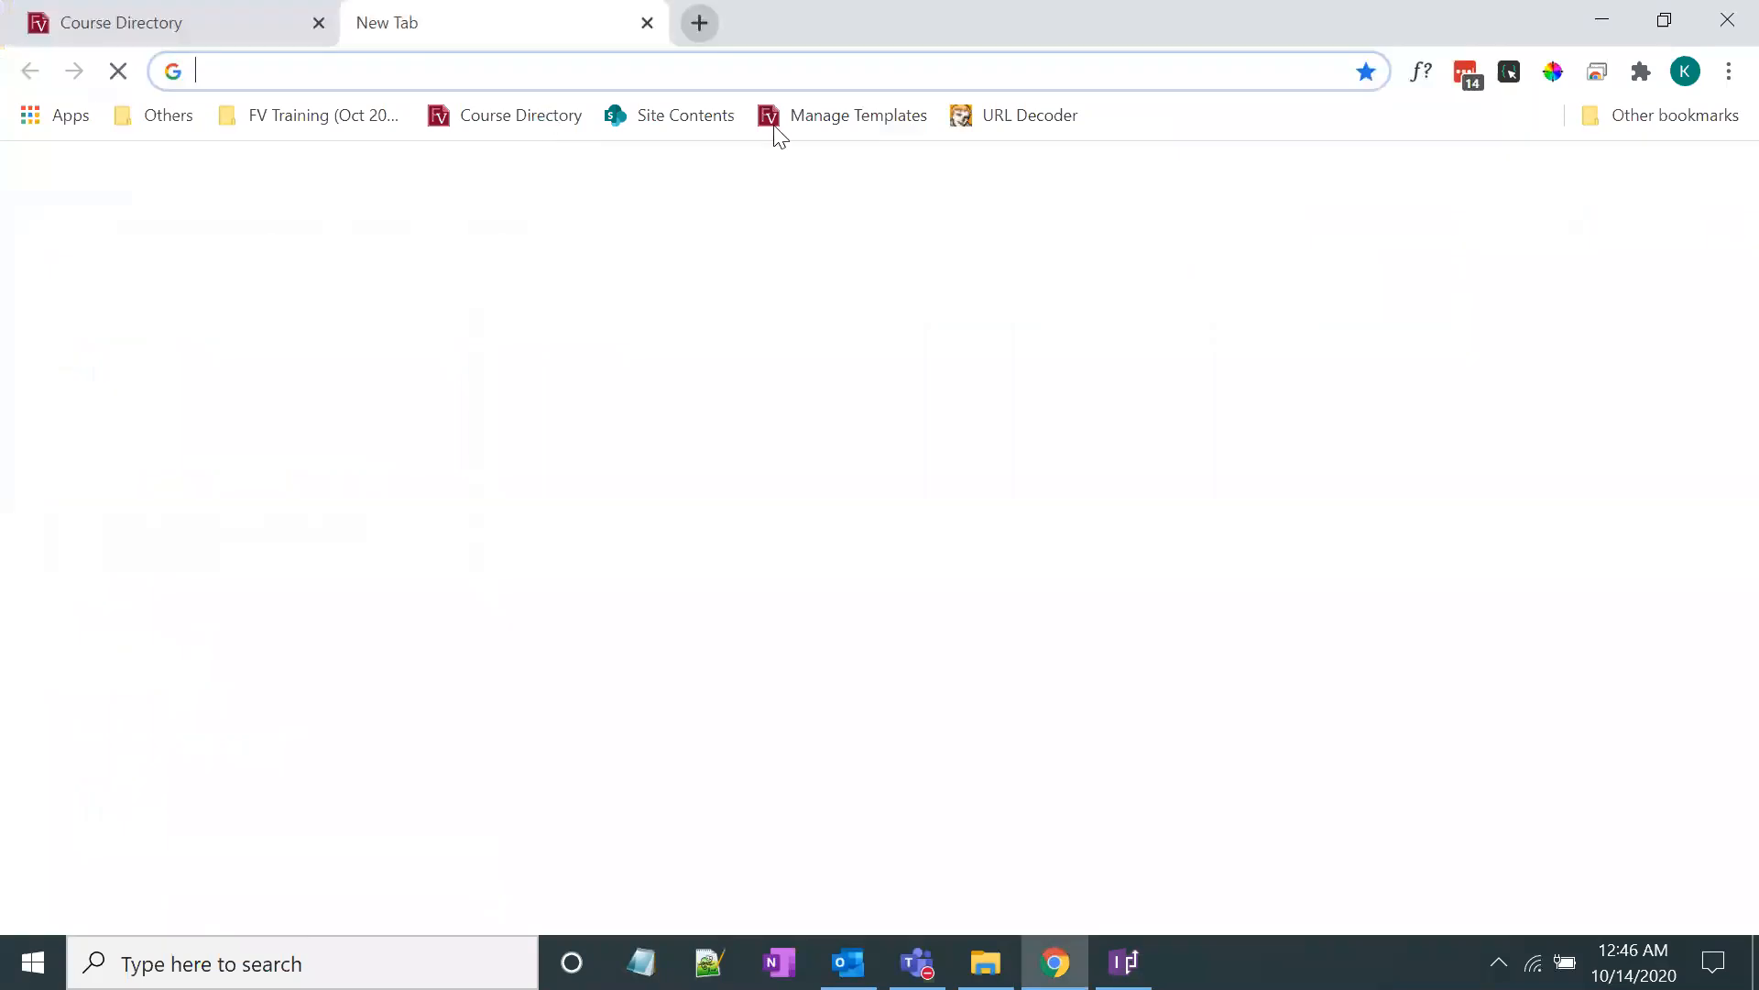
left_click(815, 125)
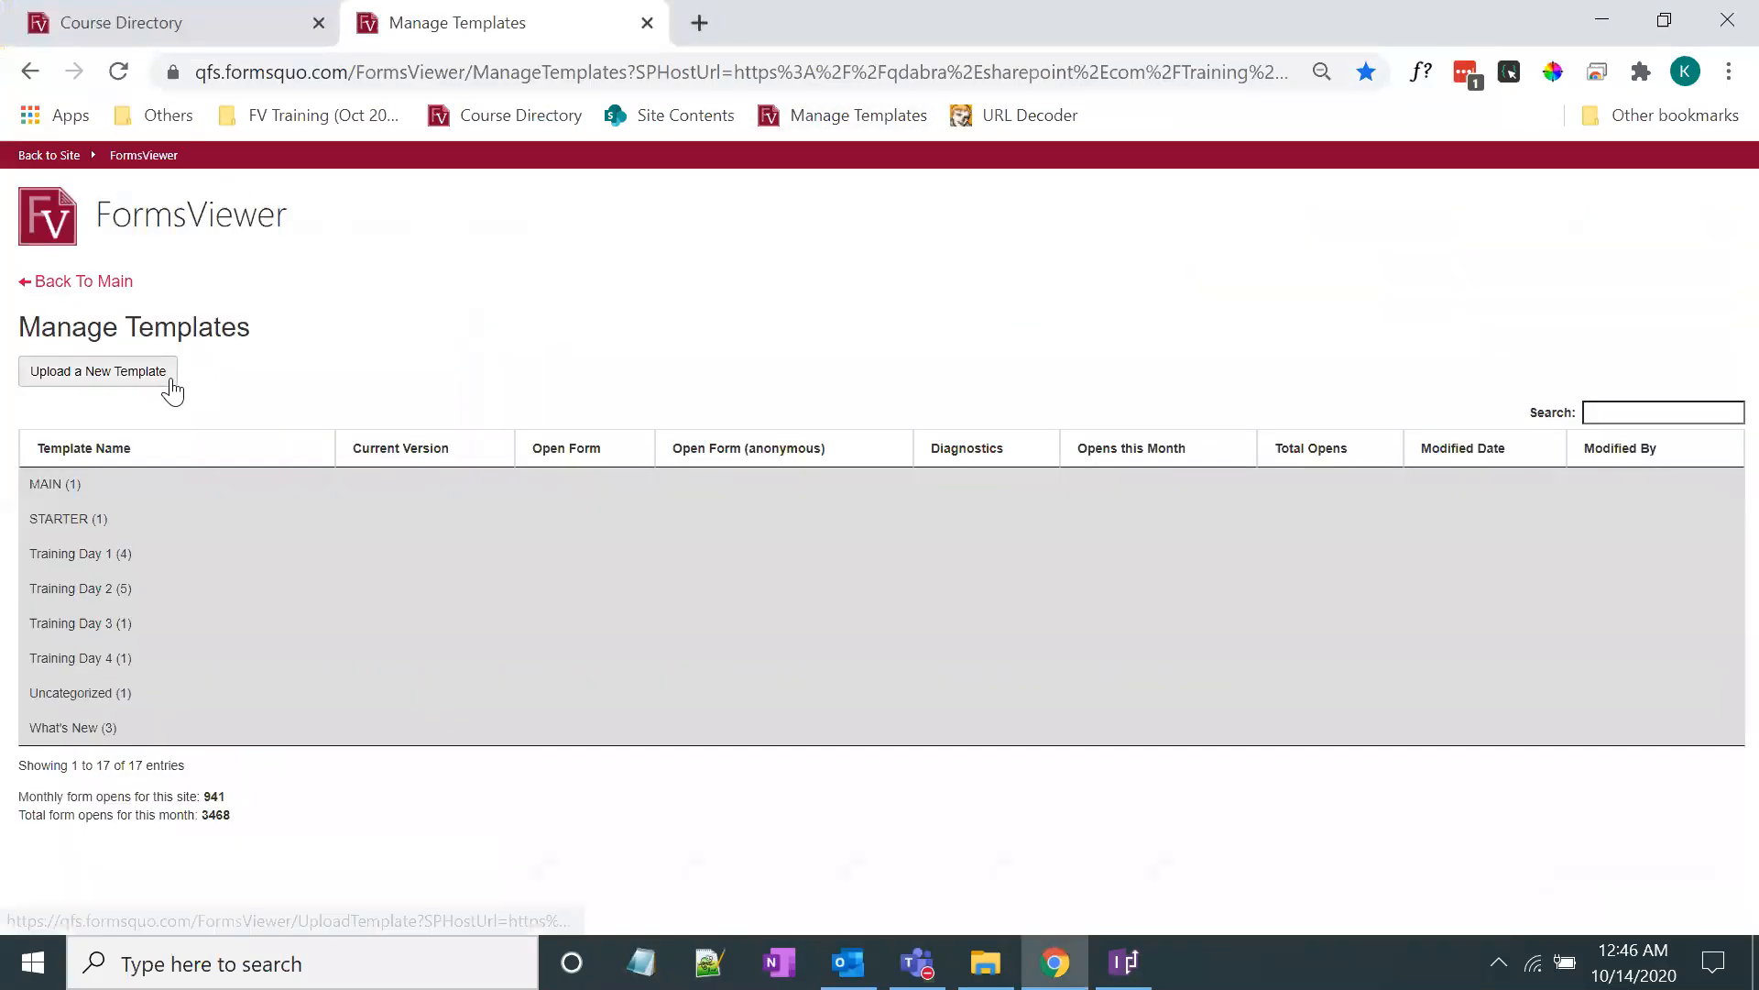
left_click(153, 380)
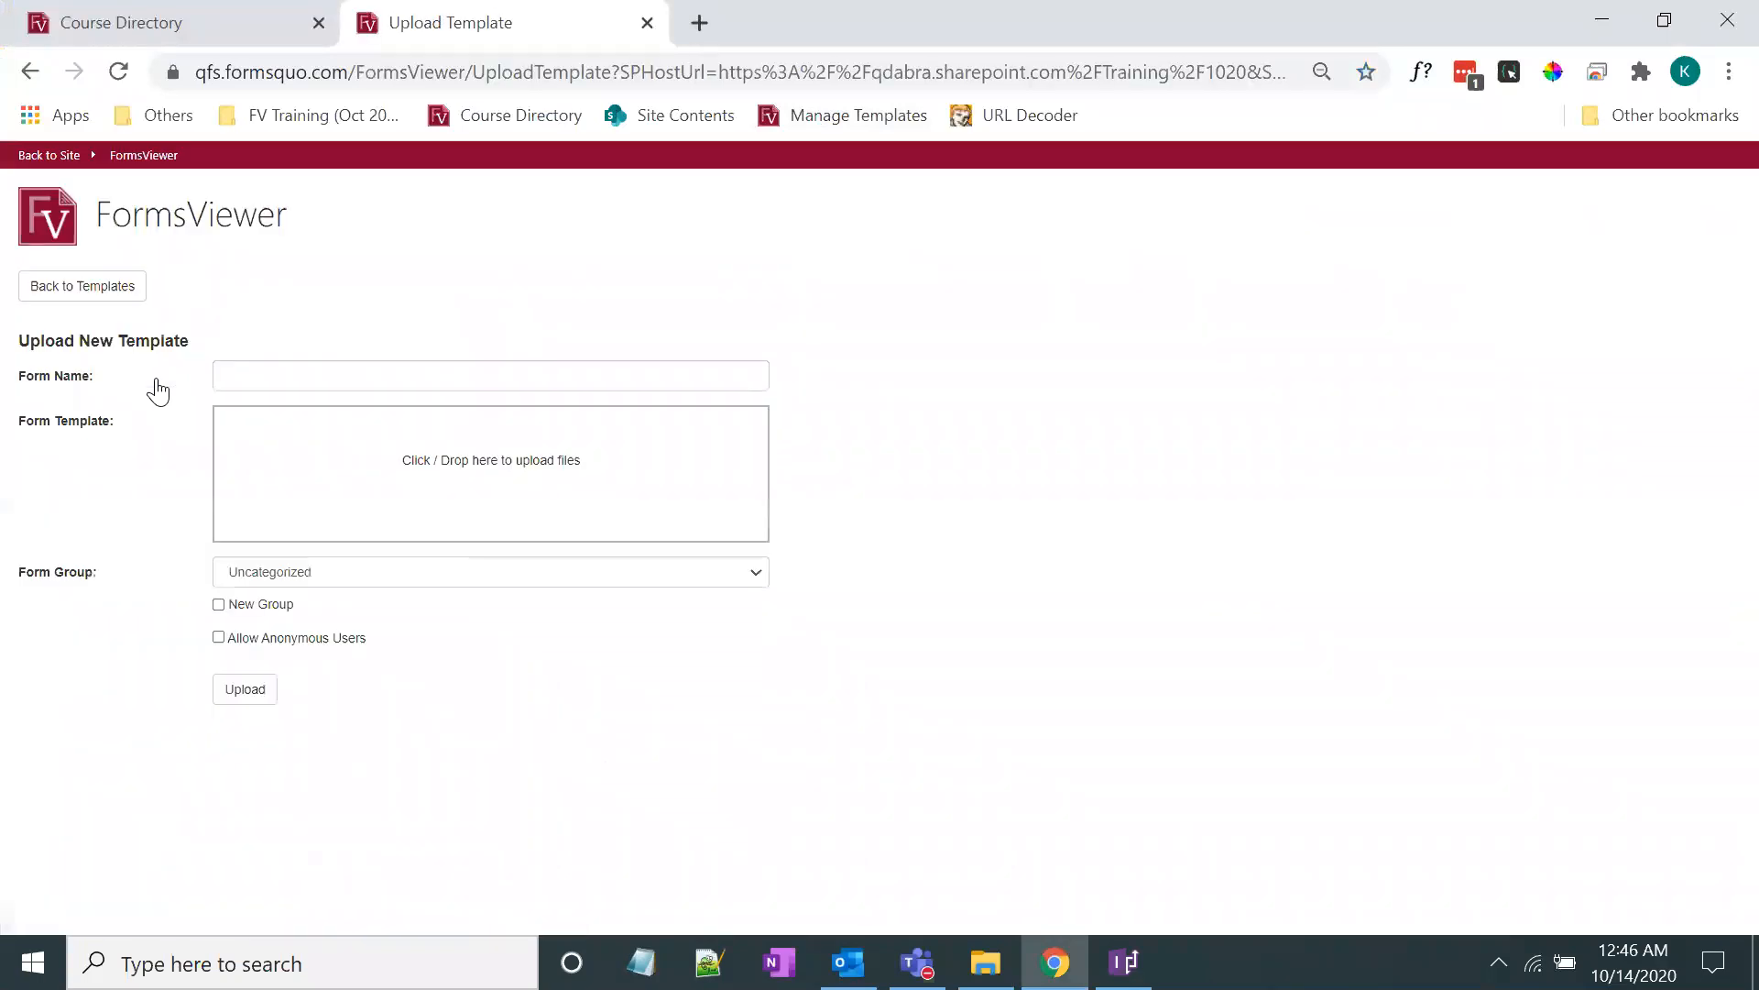
left_click(985, 962)
left_click_drag(604, 312, 510, 514)
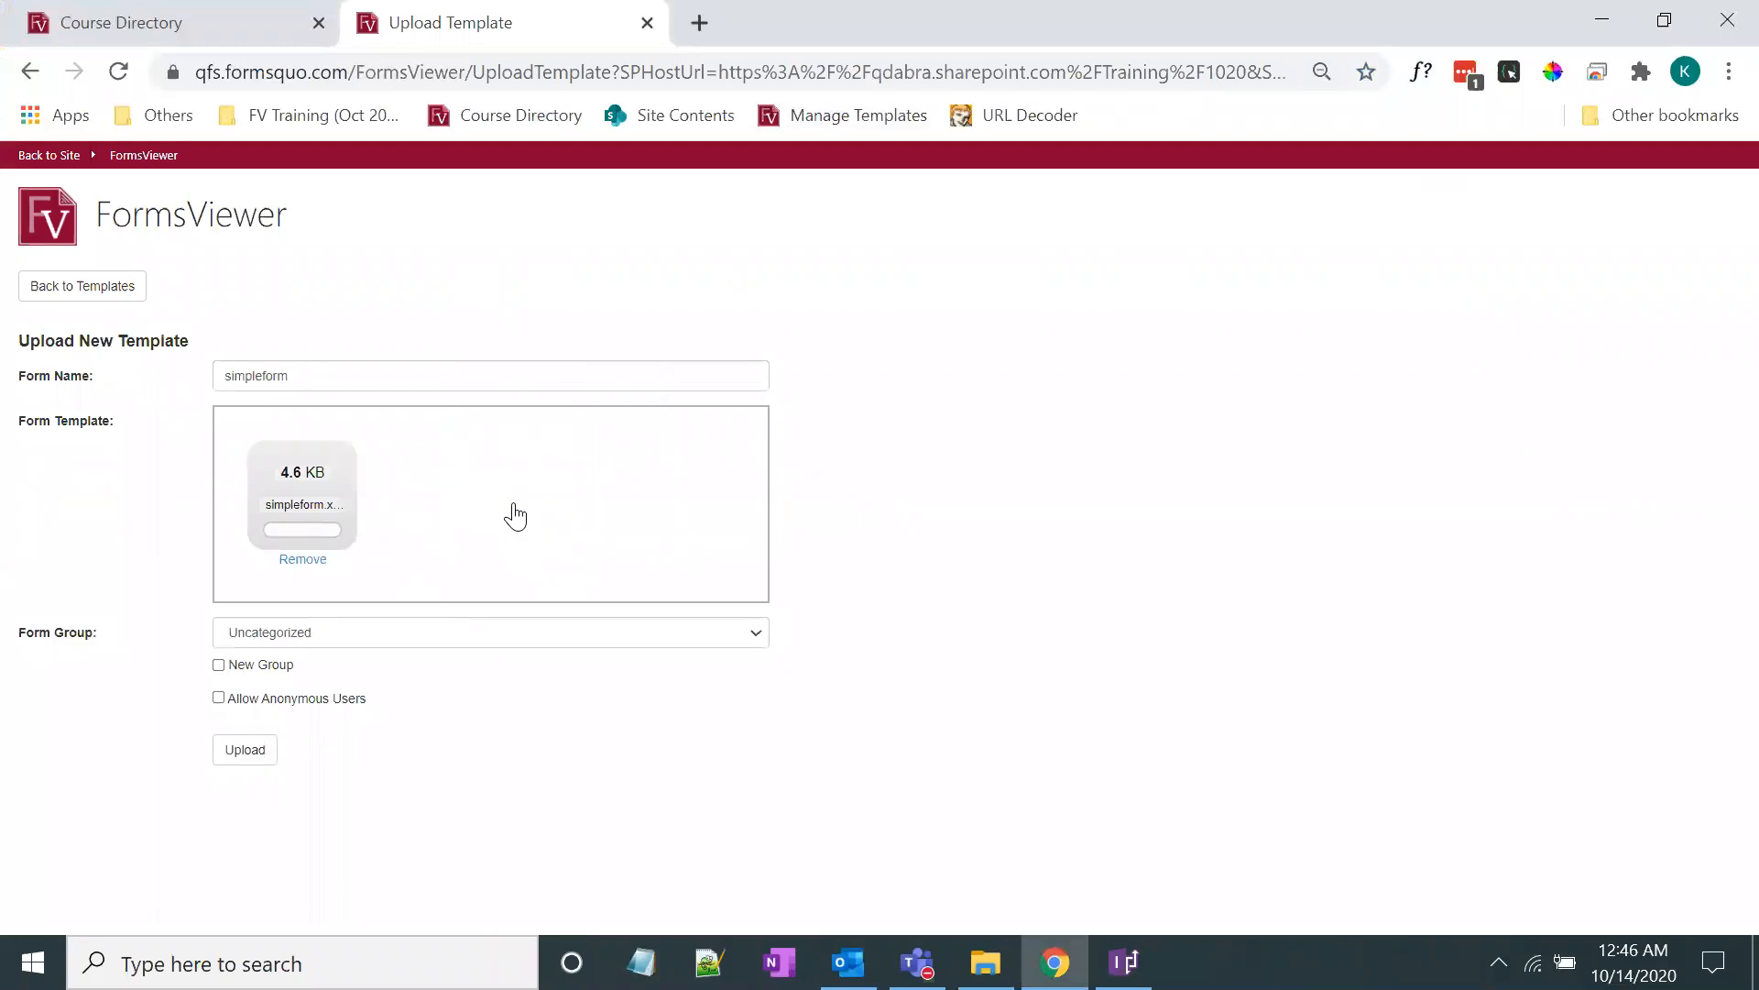
left_click(256, 760)
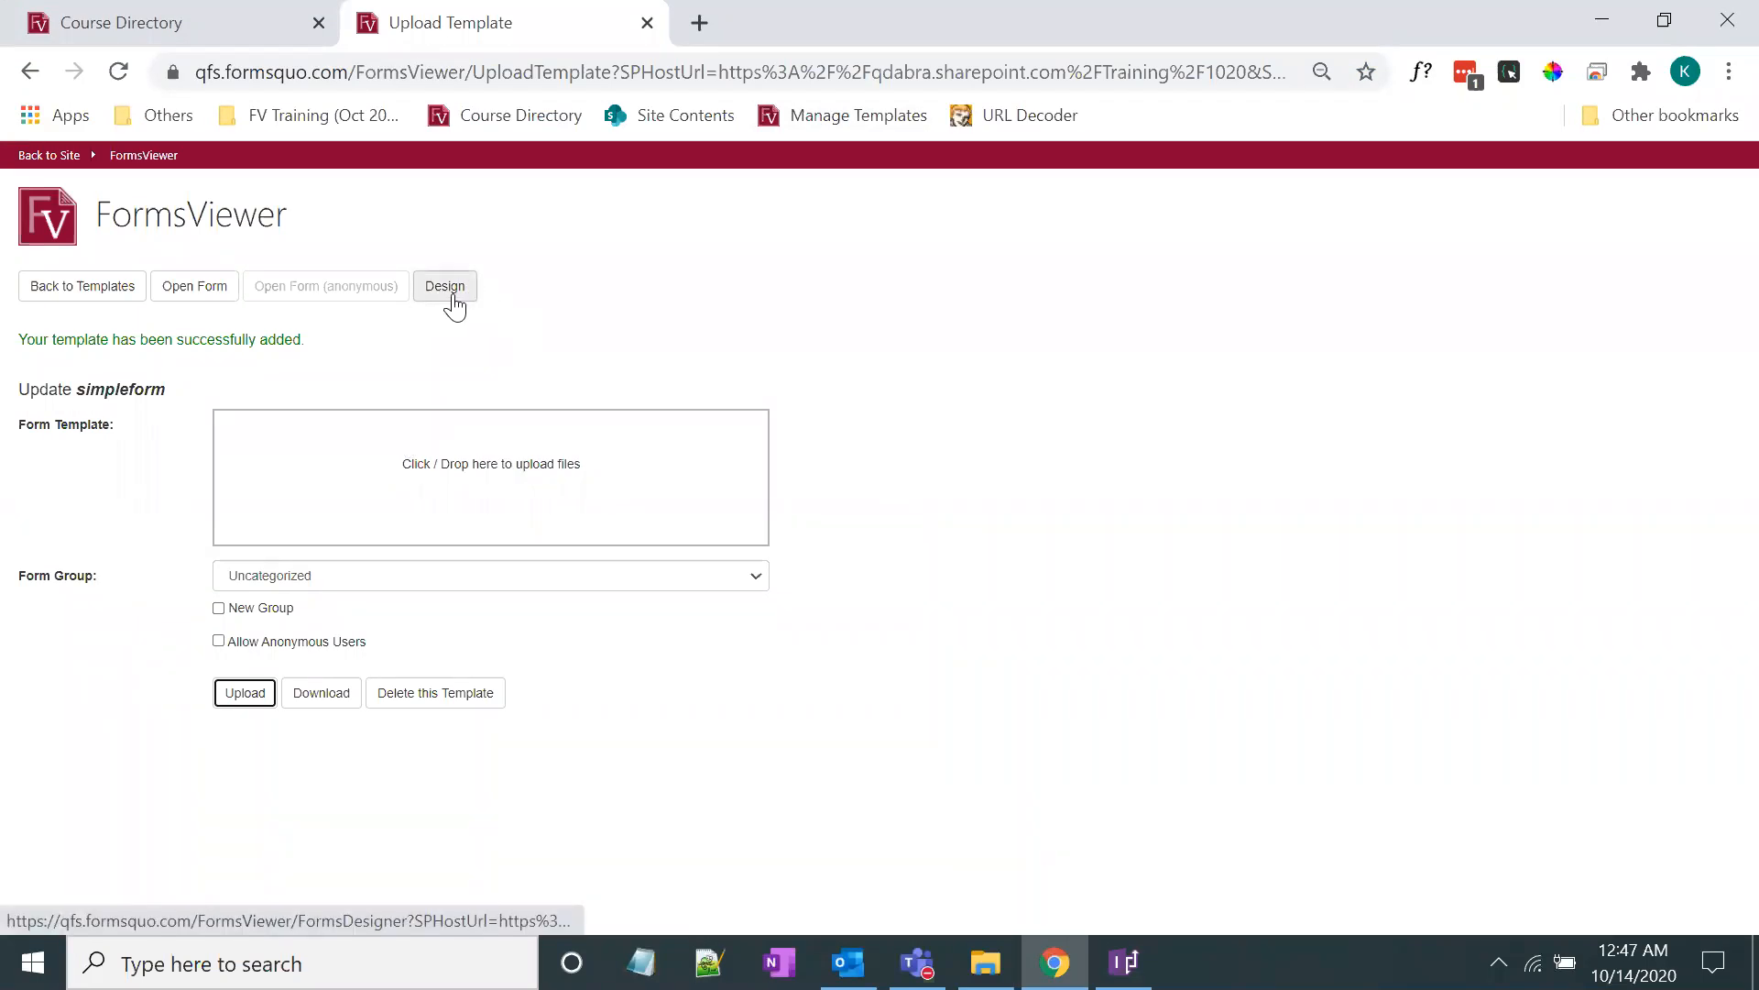
left_click(452, 296)
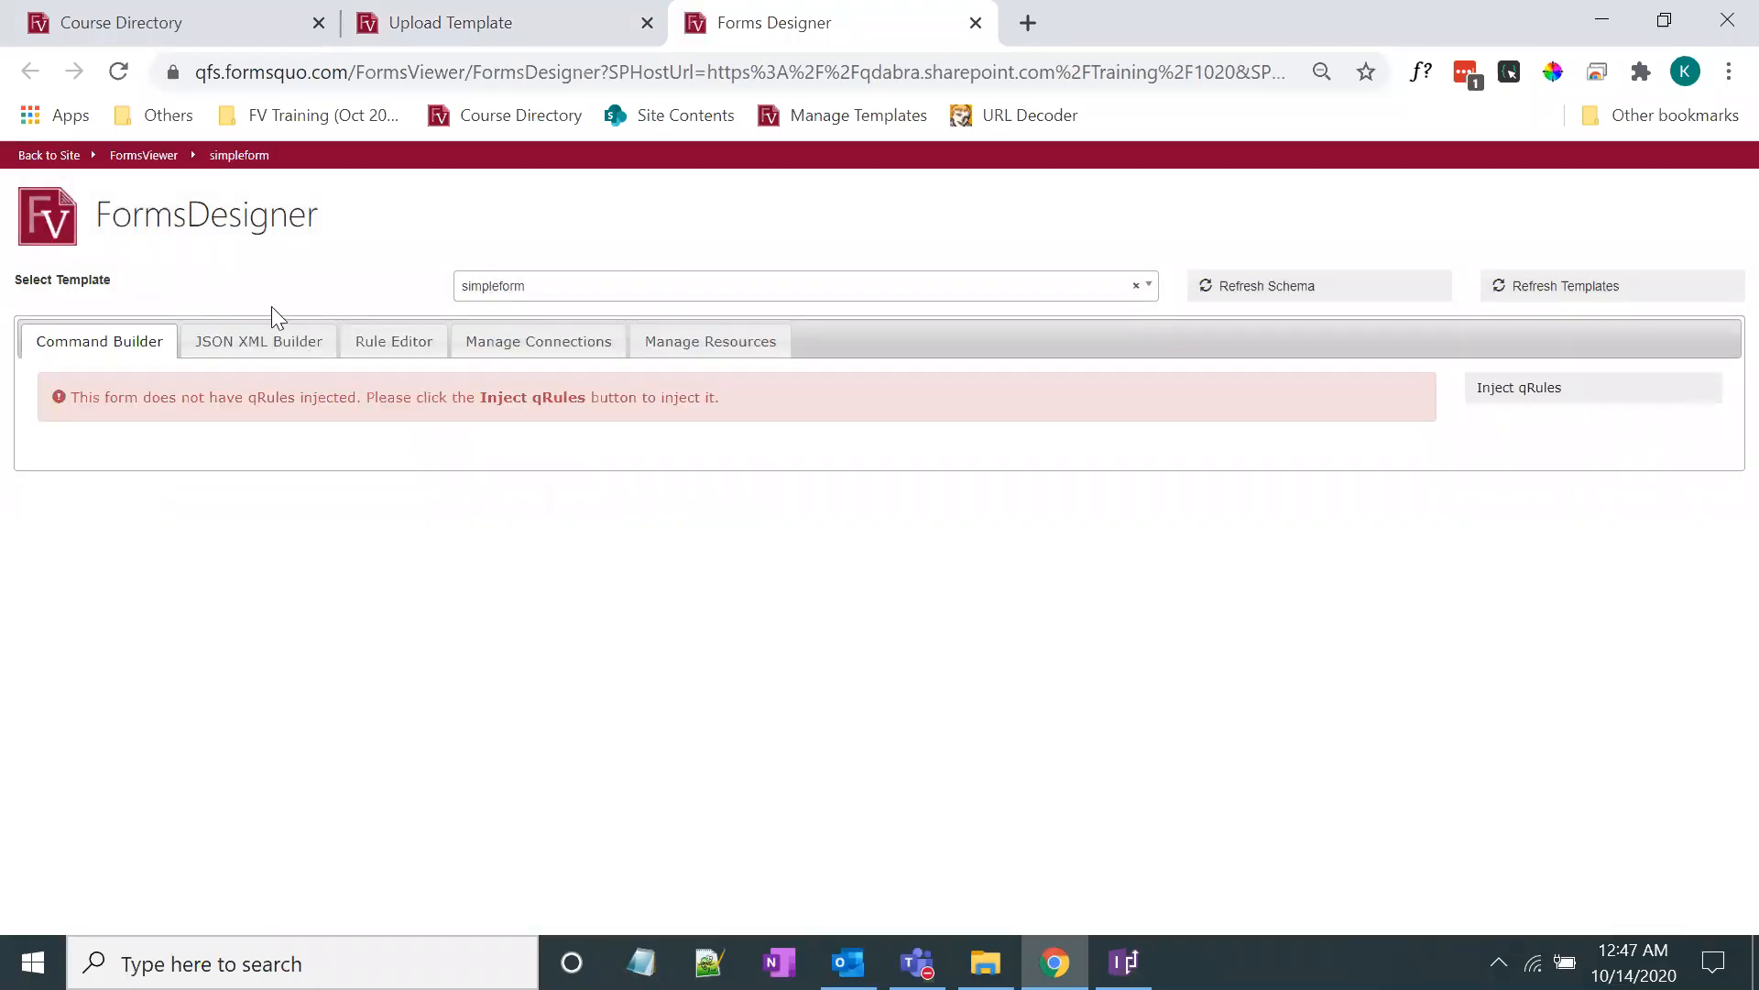
key("ctrl+plus")
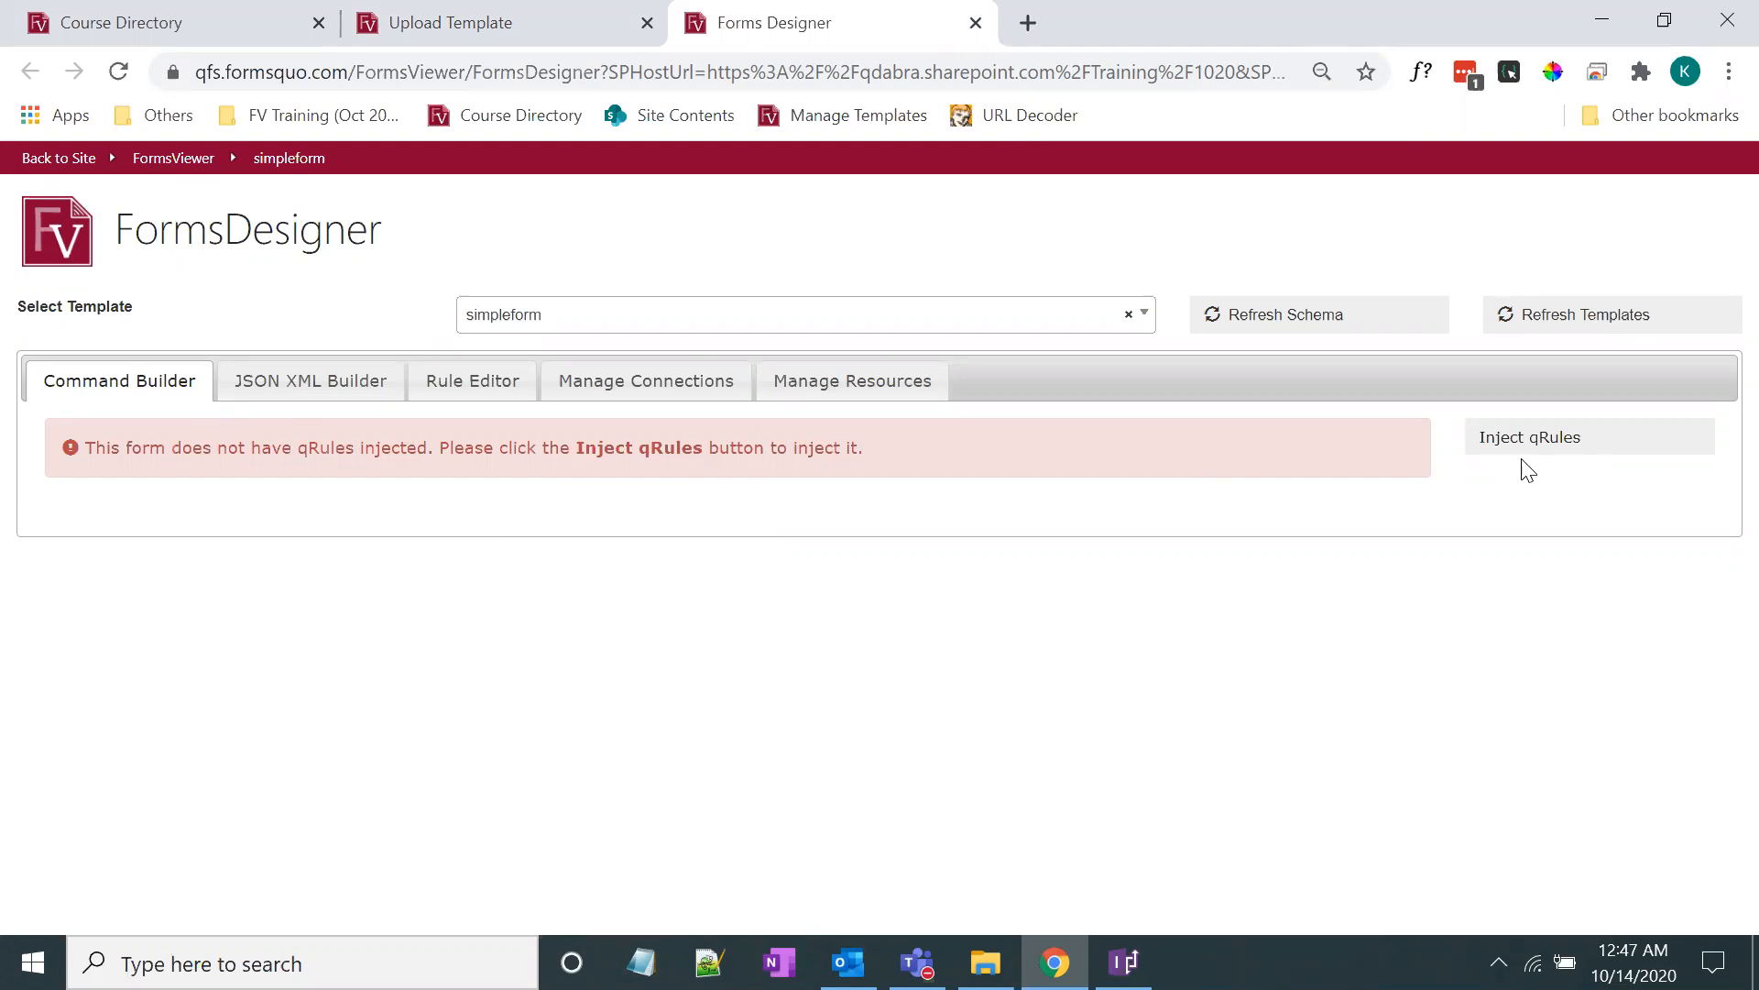
Step: Inject qRules into simpleform and download the updated template
left_click(1548, 449)
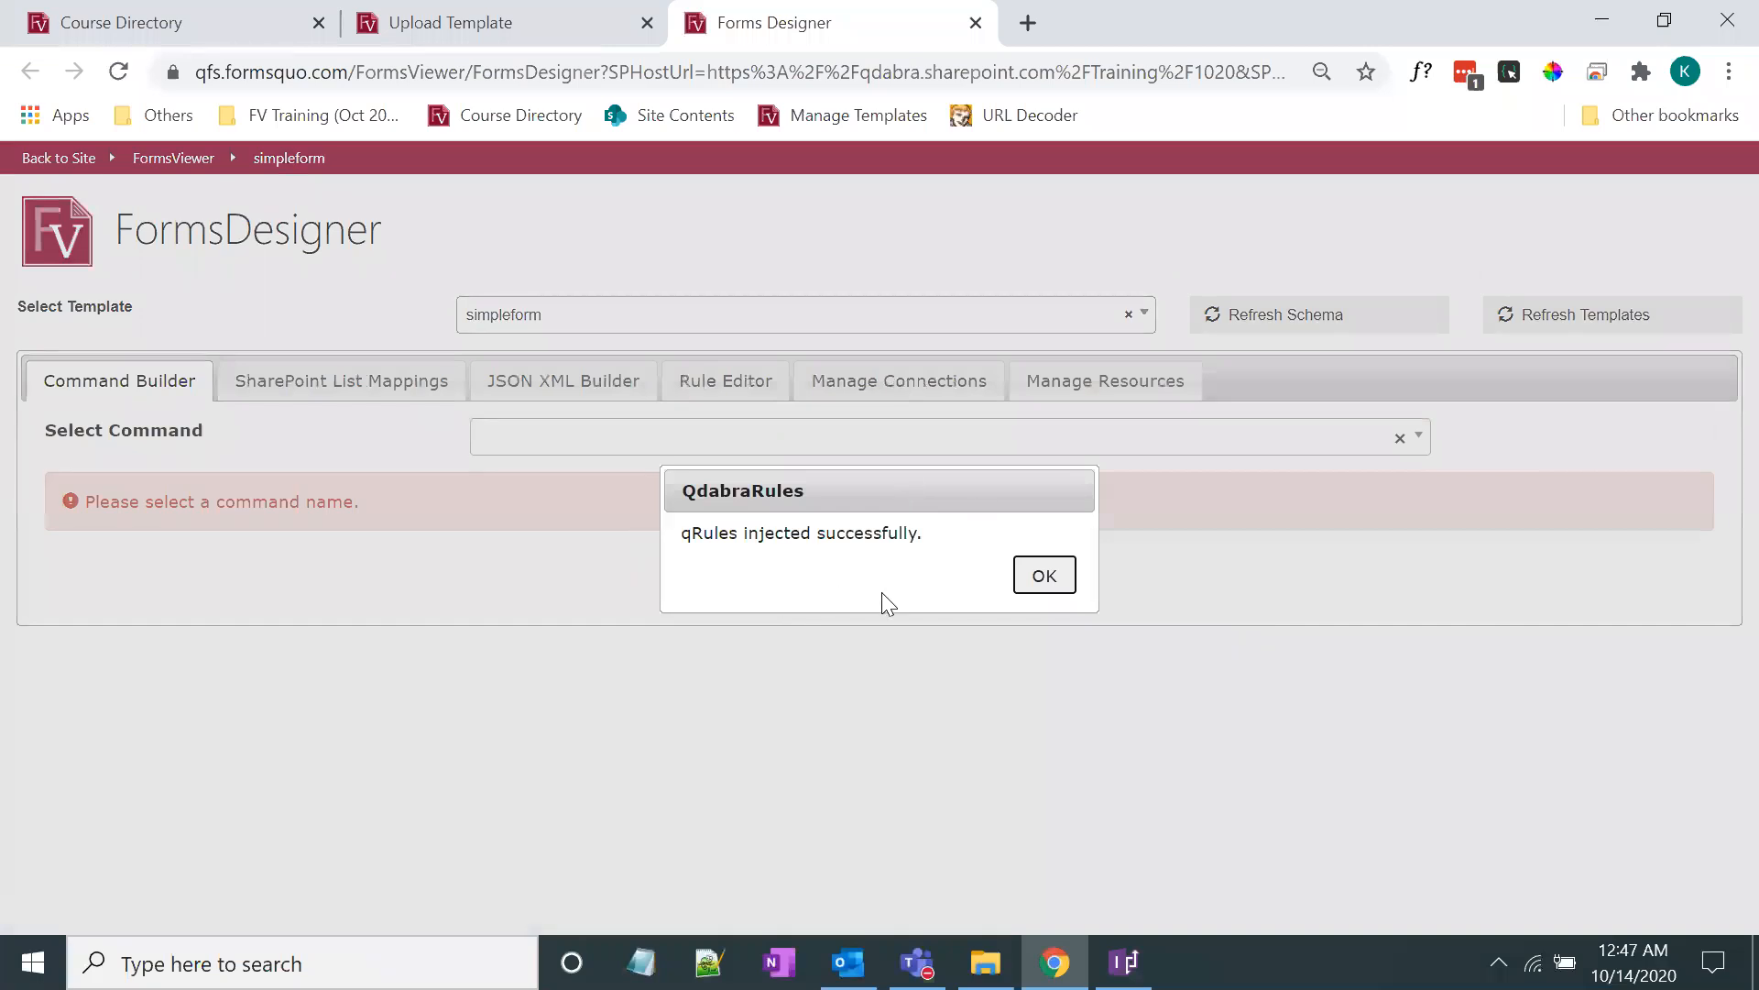
left_click(1035, 578)
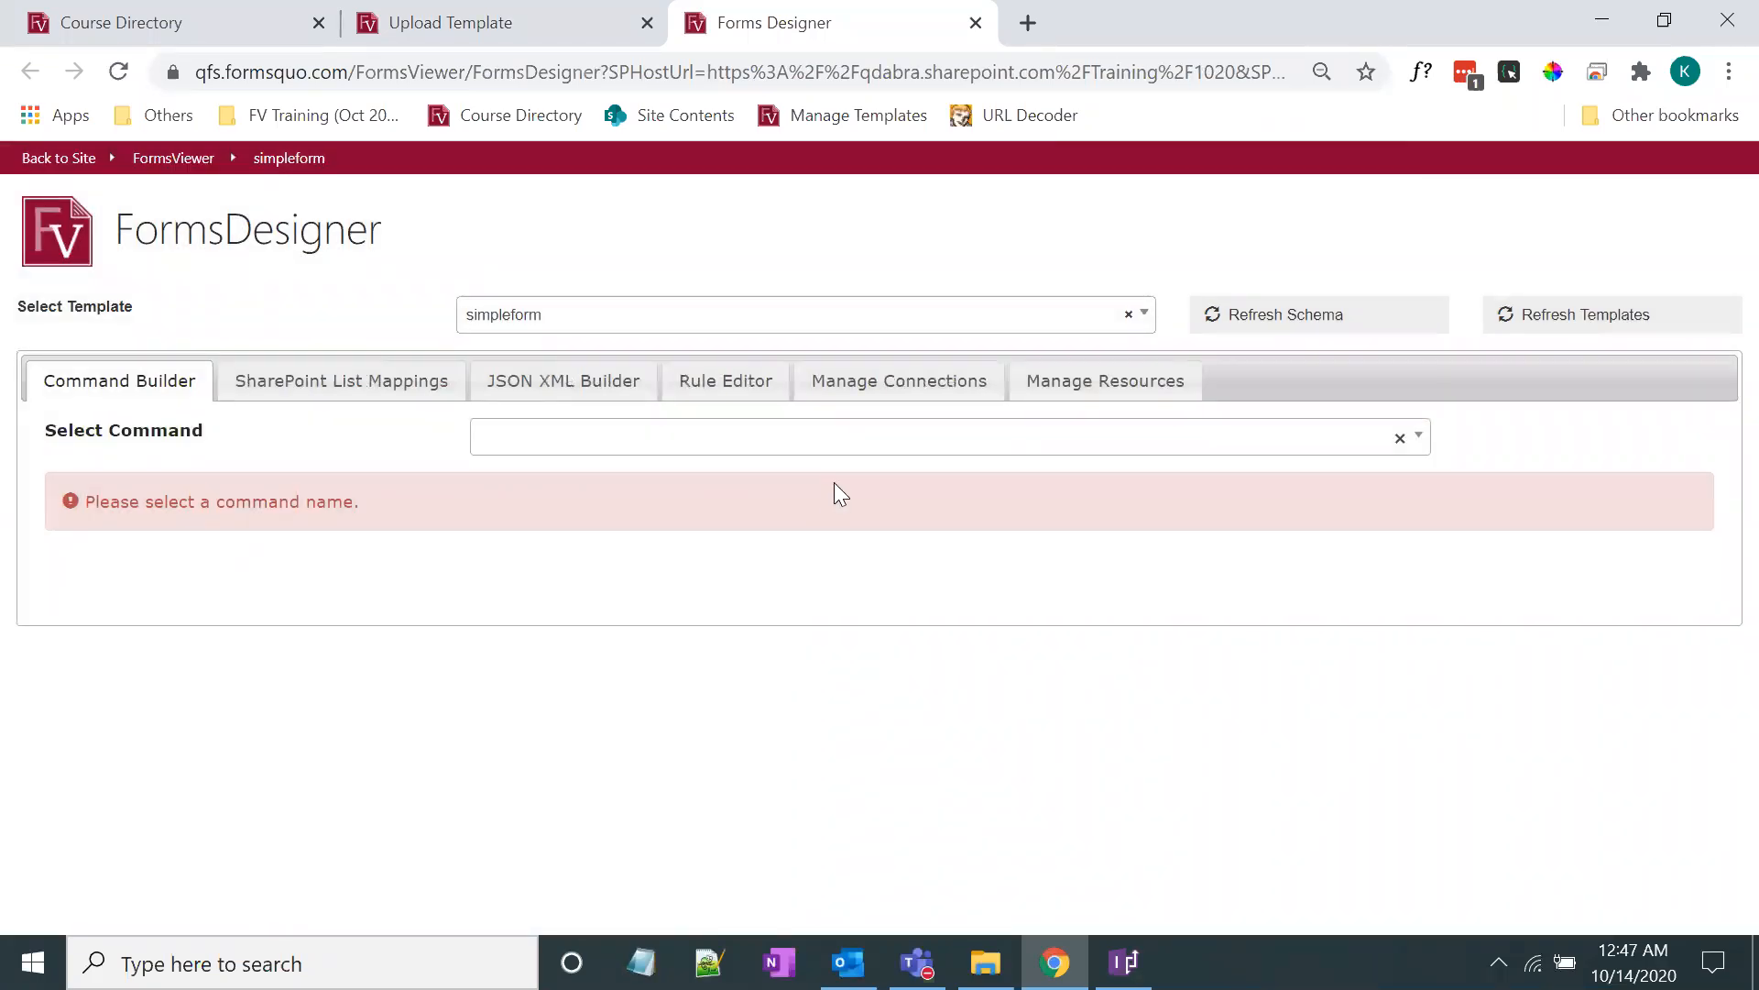
left_click(469, 20)
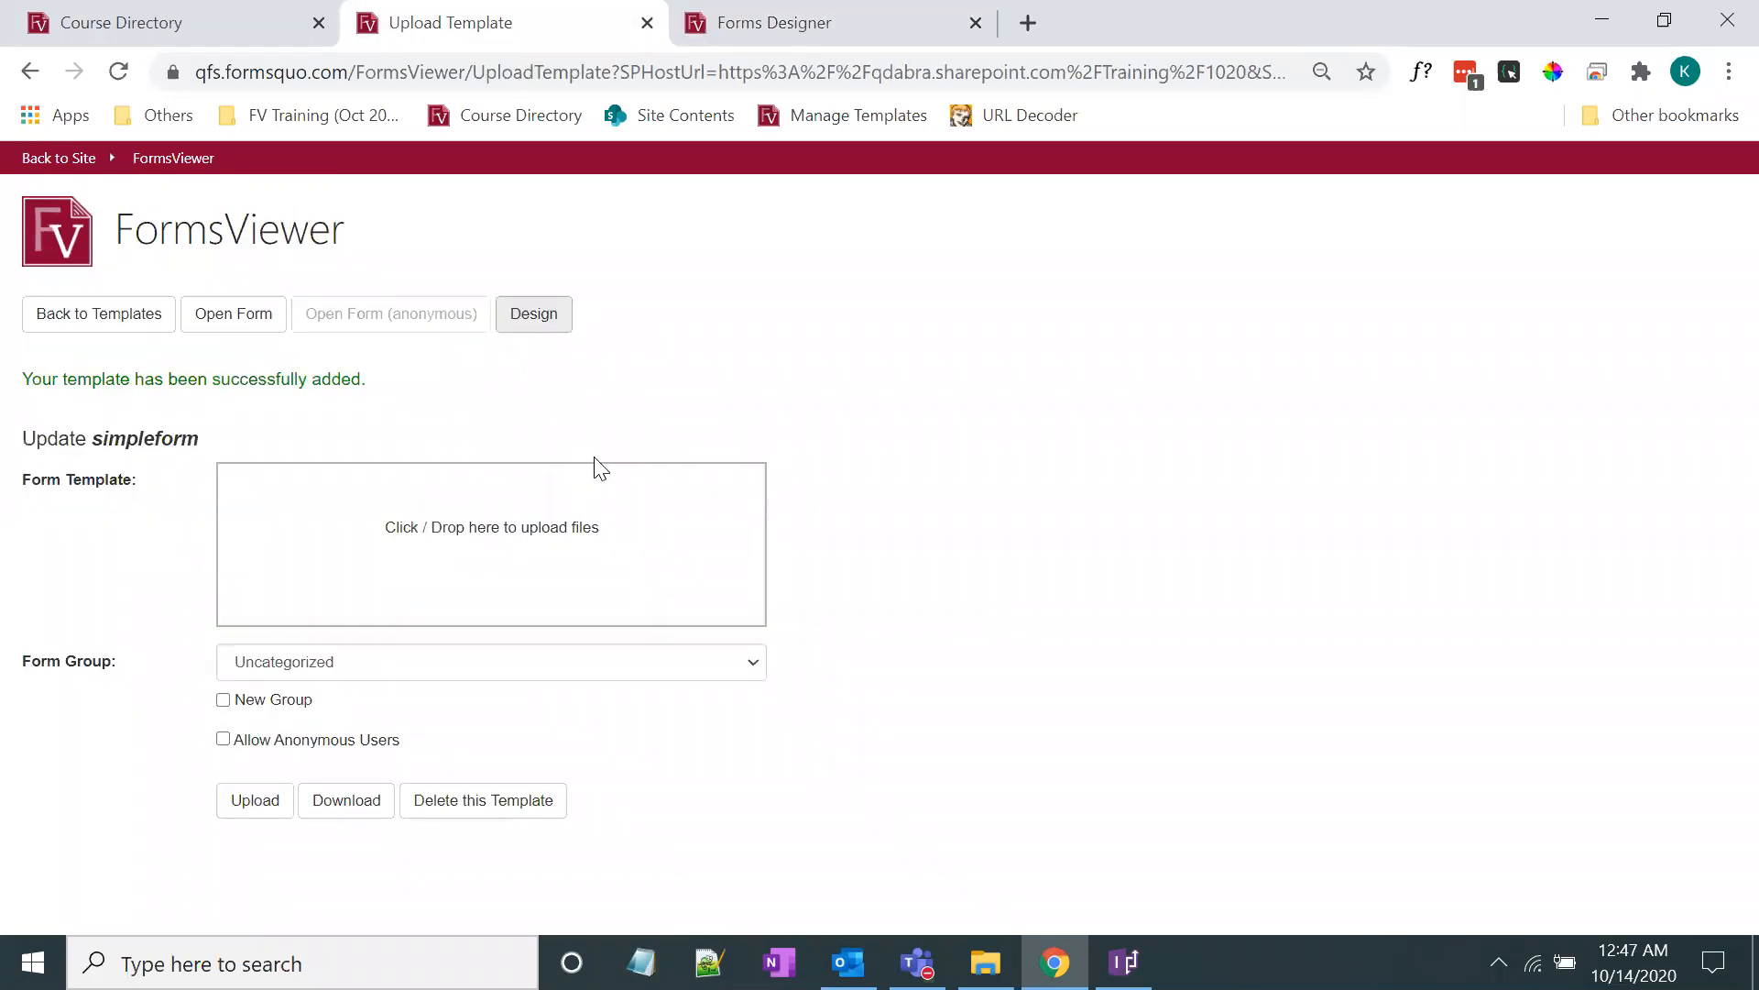
left_click(357, 802)
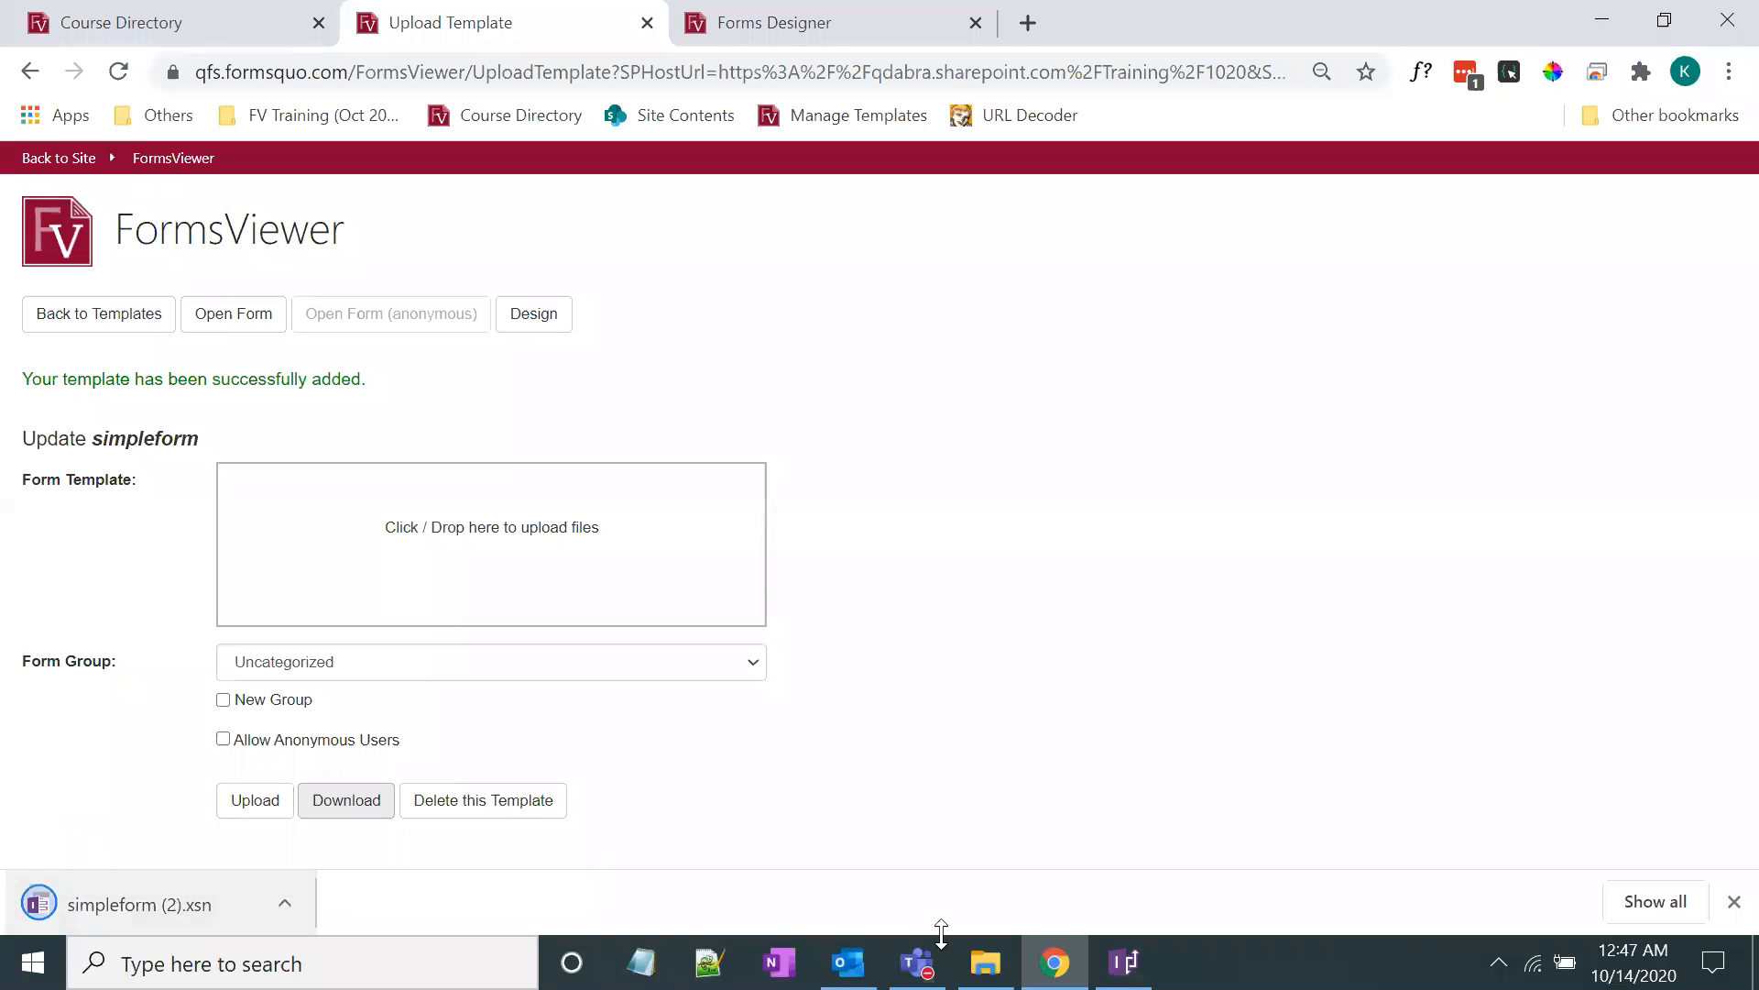
Step: Open simpleform (2) from Downloads in InfoPath design mode and show its rules pane
left_click(985, 963)
scroll(141, 345, "up", 2)
left_click(354, 328)
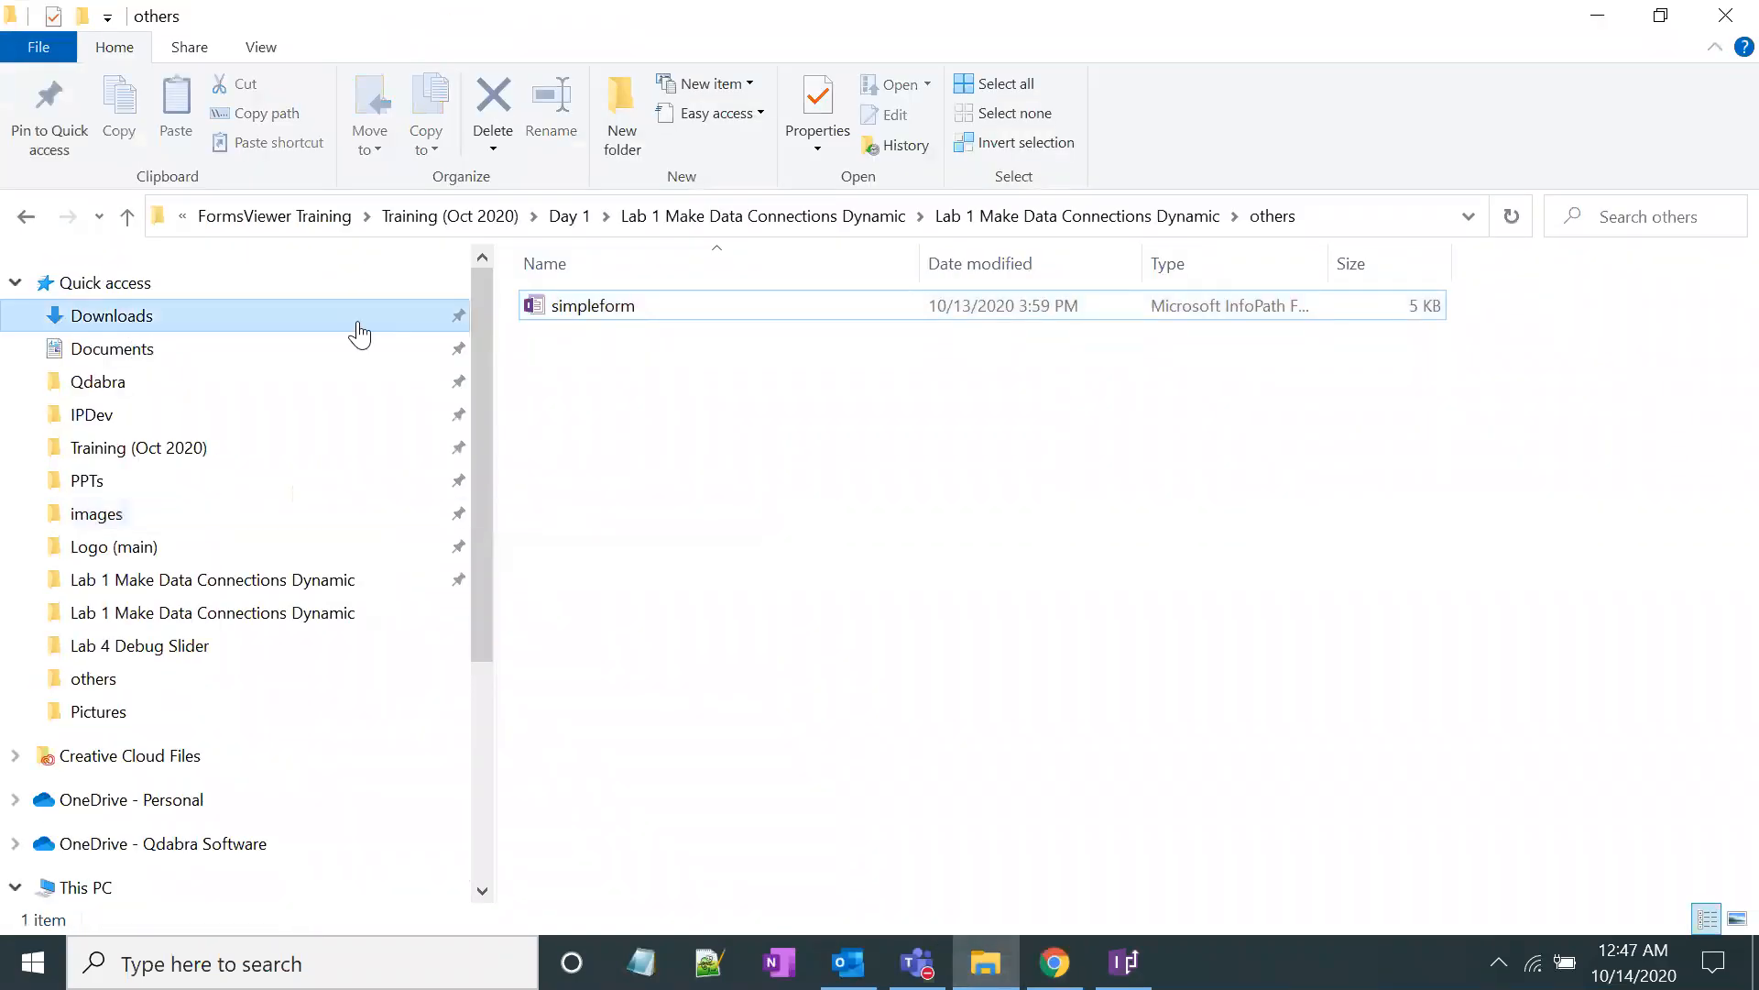
left_click(598, 348)
right_click(596, 348)
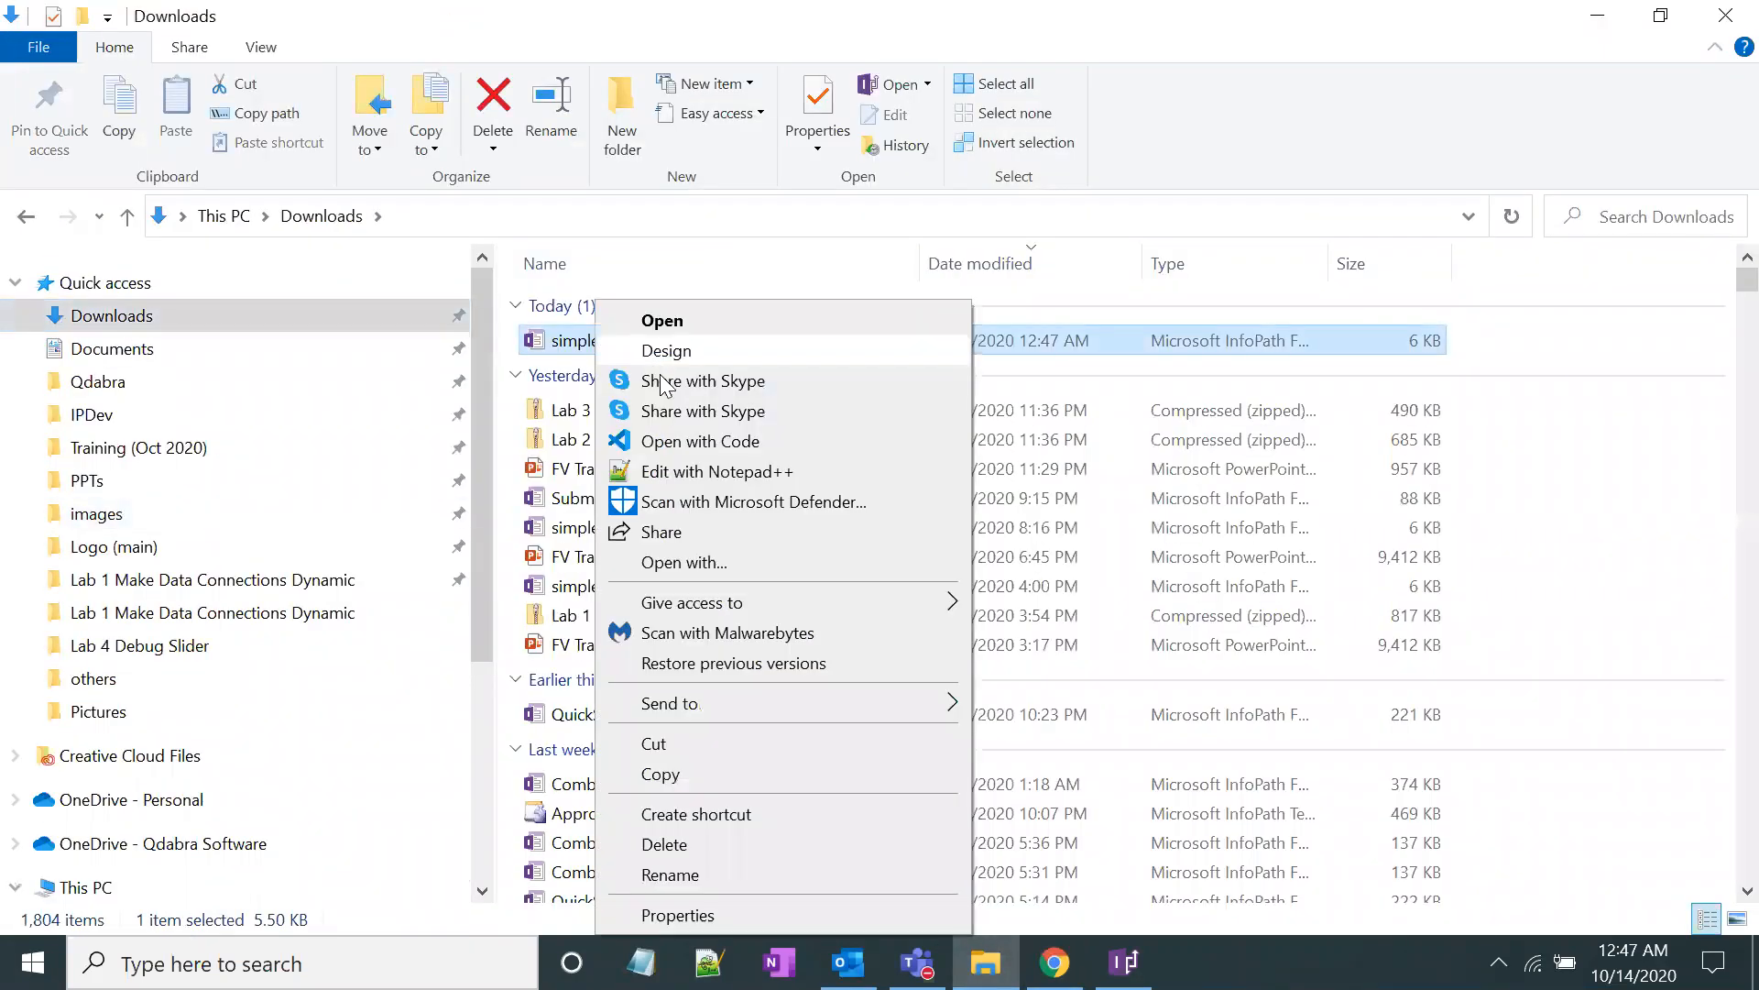
left_click(656, 348)
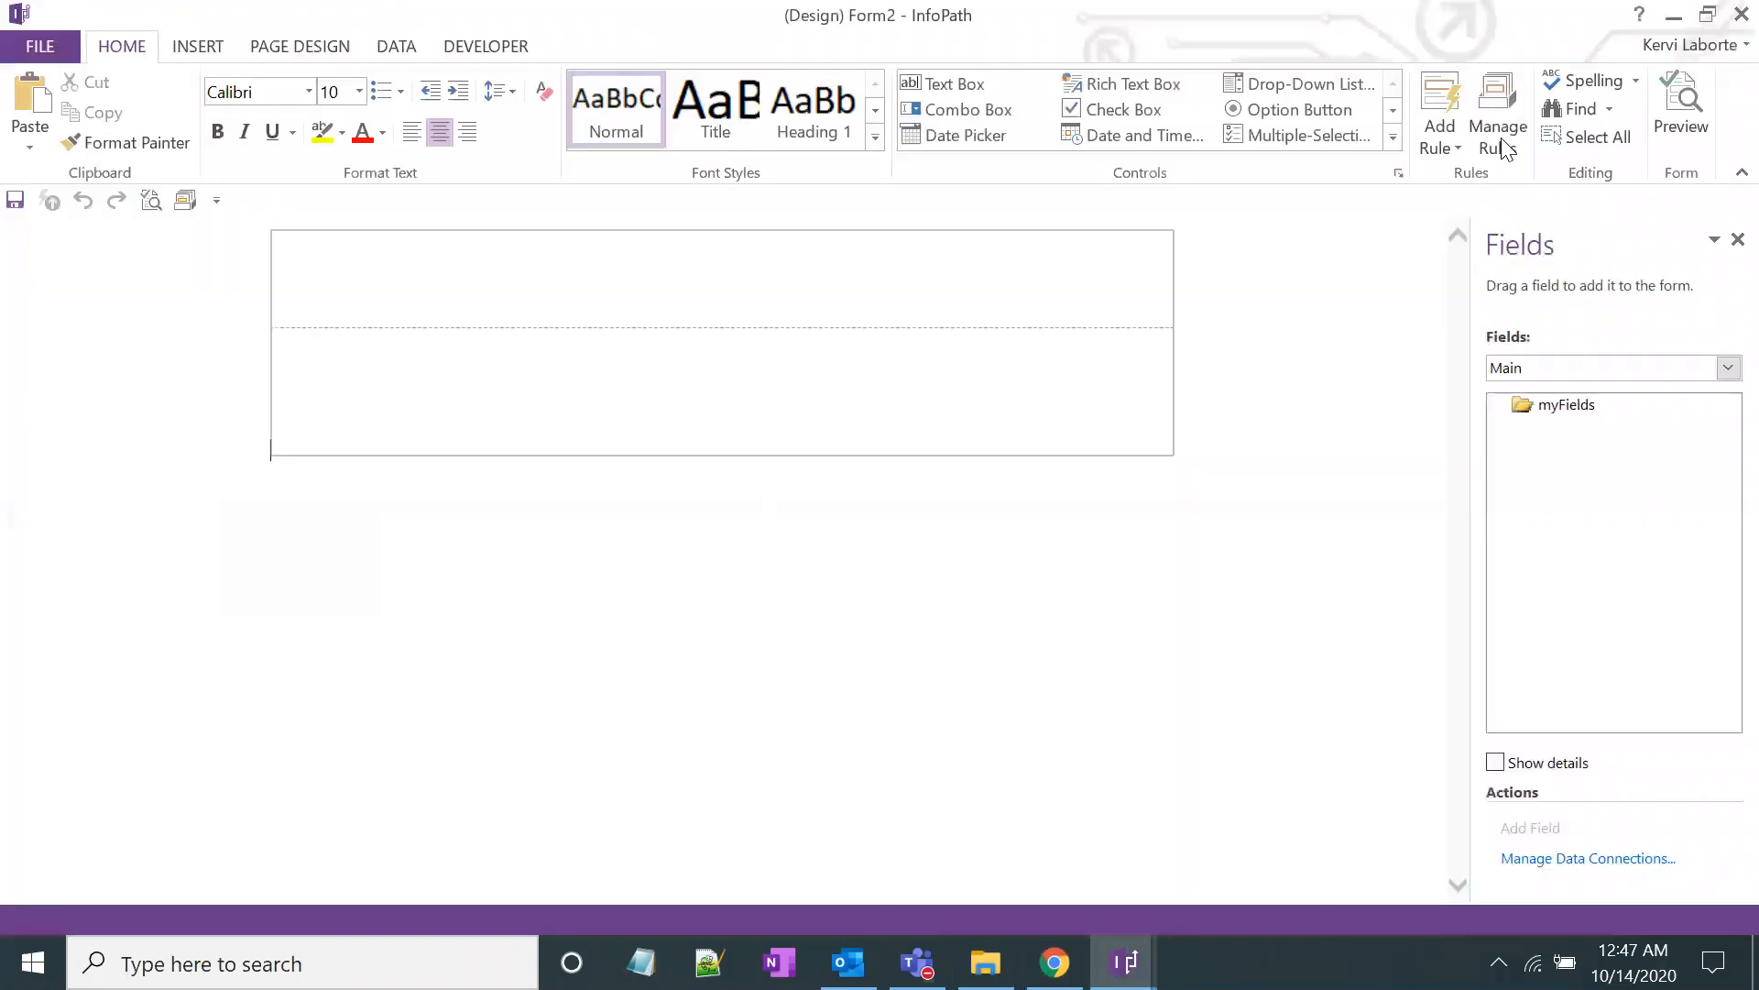
left_click(1503, 147)
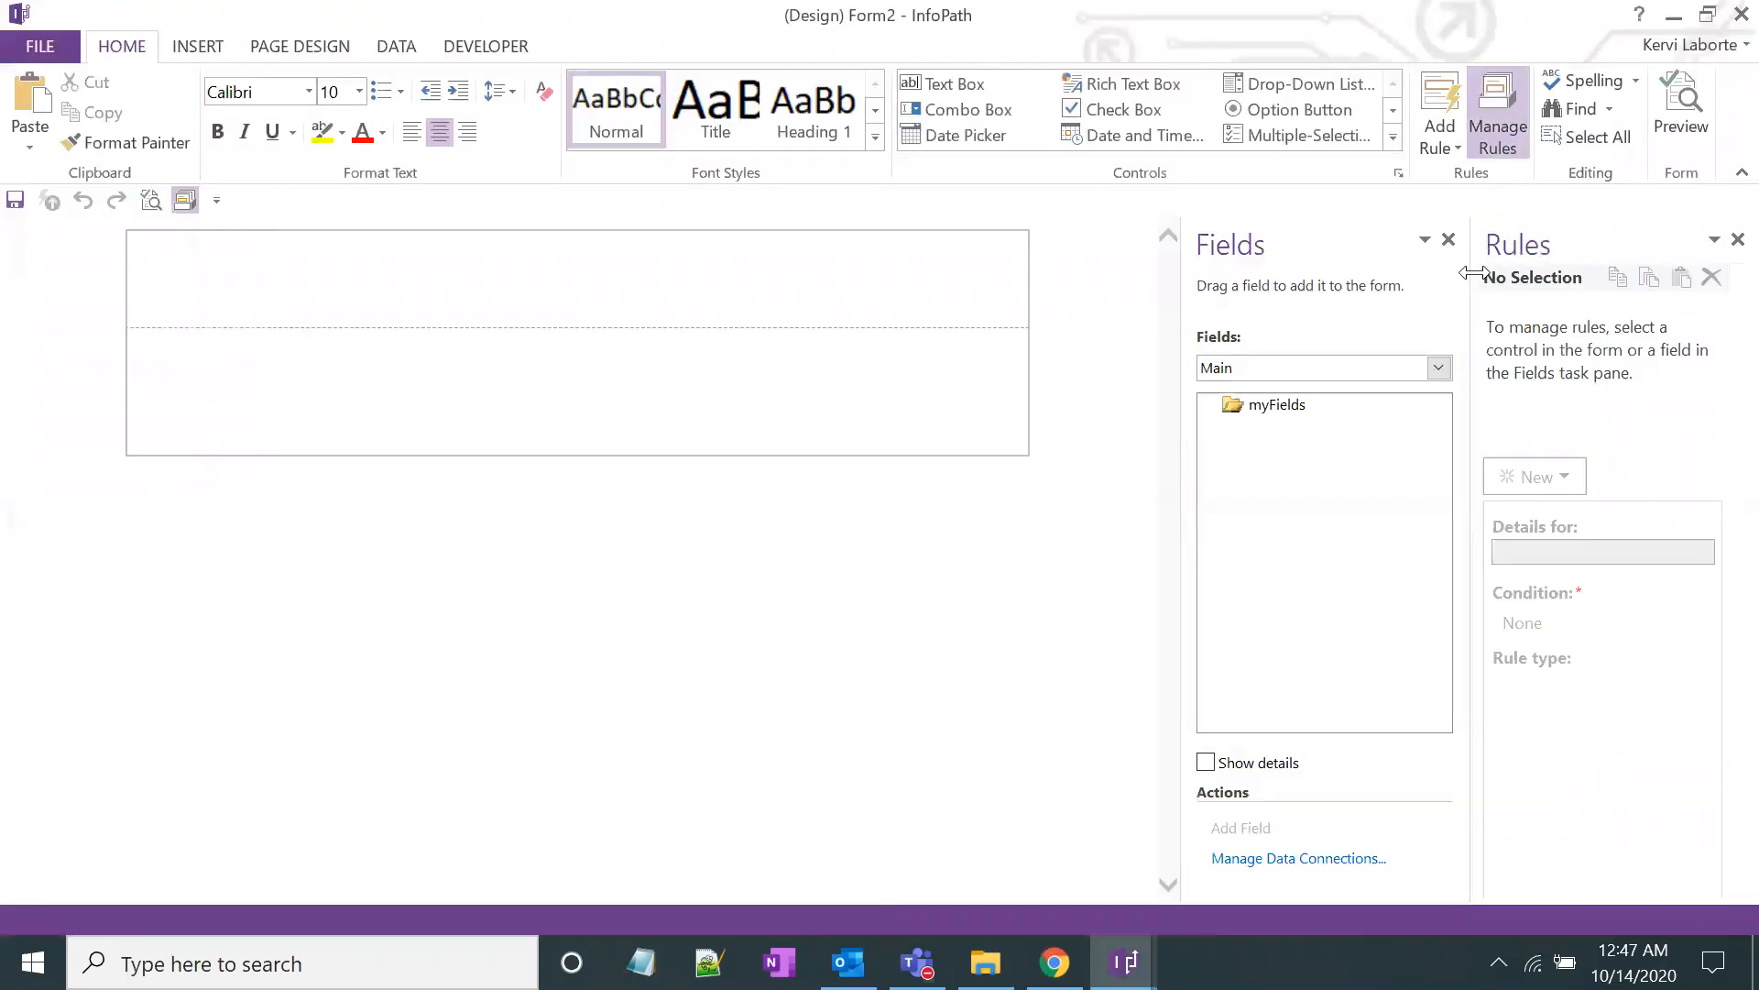
Step: Verify QdabraRules in Data Connections, then show its fields and select finishedLoading
left_click(397, 45)
left_click(663, 138)
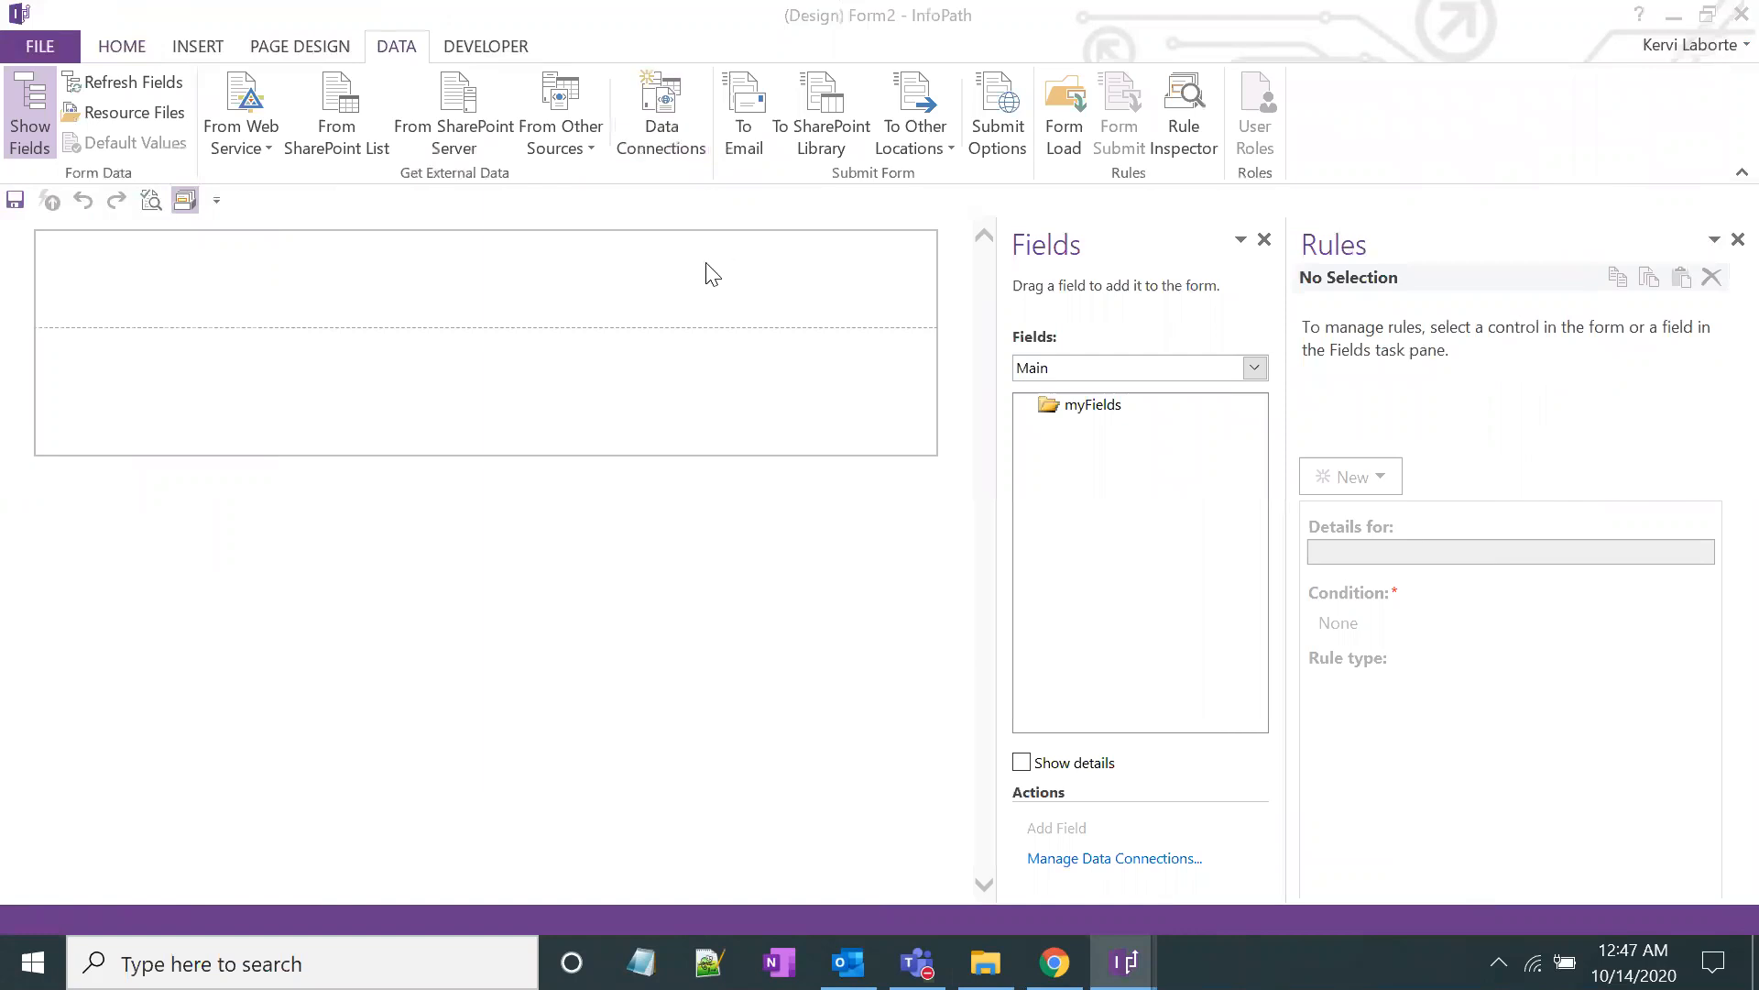
key("Escape")
left_click(1143, 367)
left_click(1143, 408)
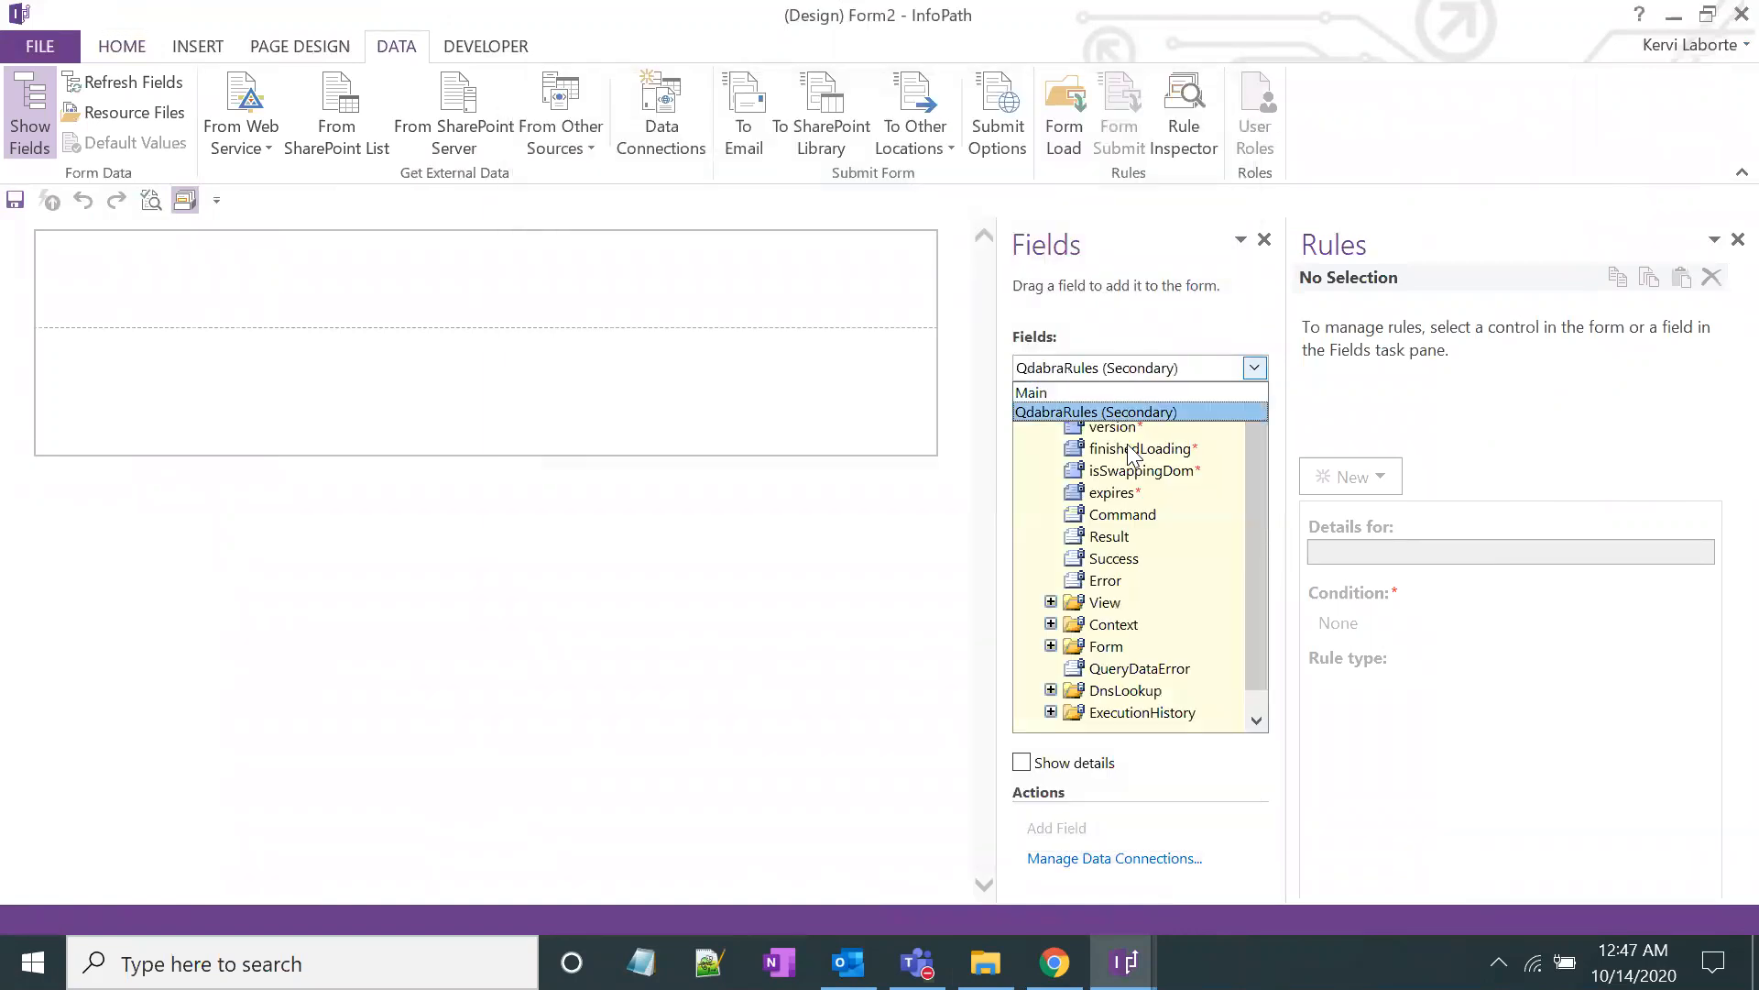
left_click(1146, 449)
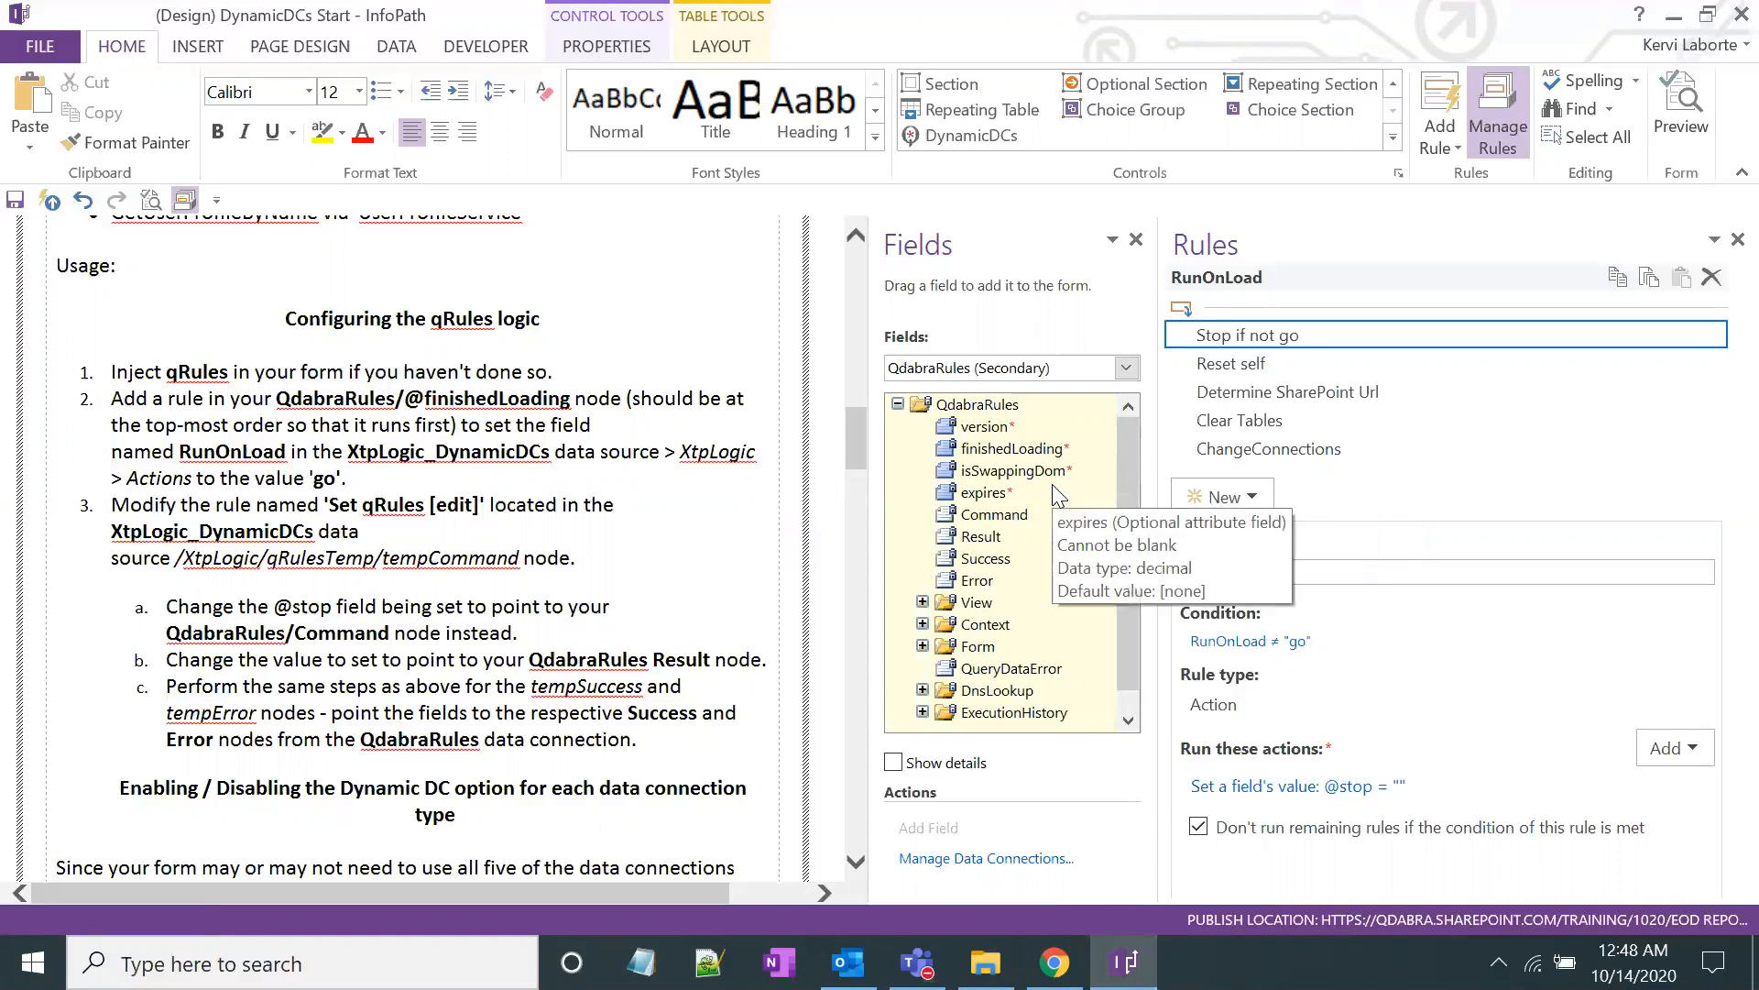
Step: Add a new action rule on finishedLoading and name it 'Run on load'
left_click(1019, 449)
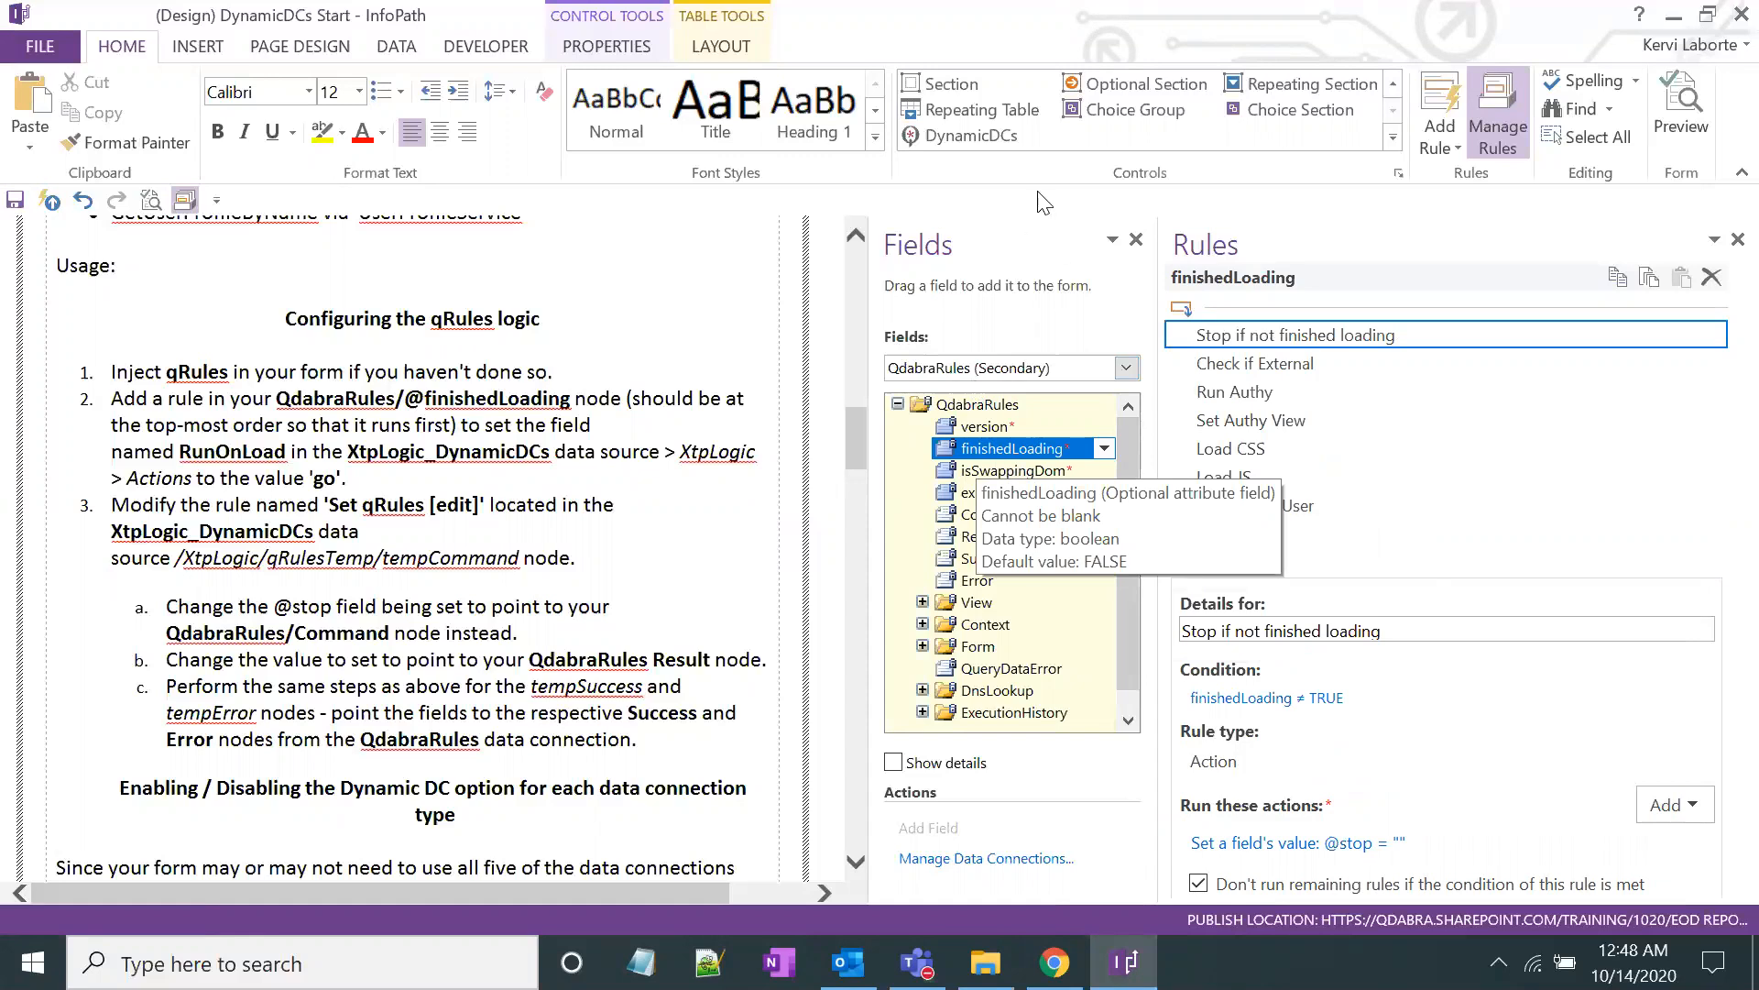
left_click(395, 46)
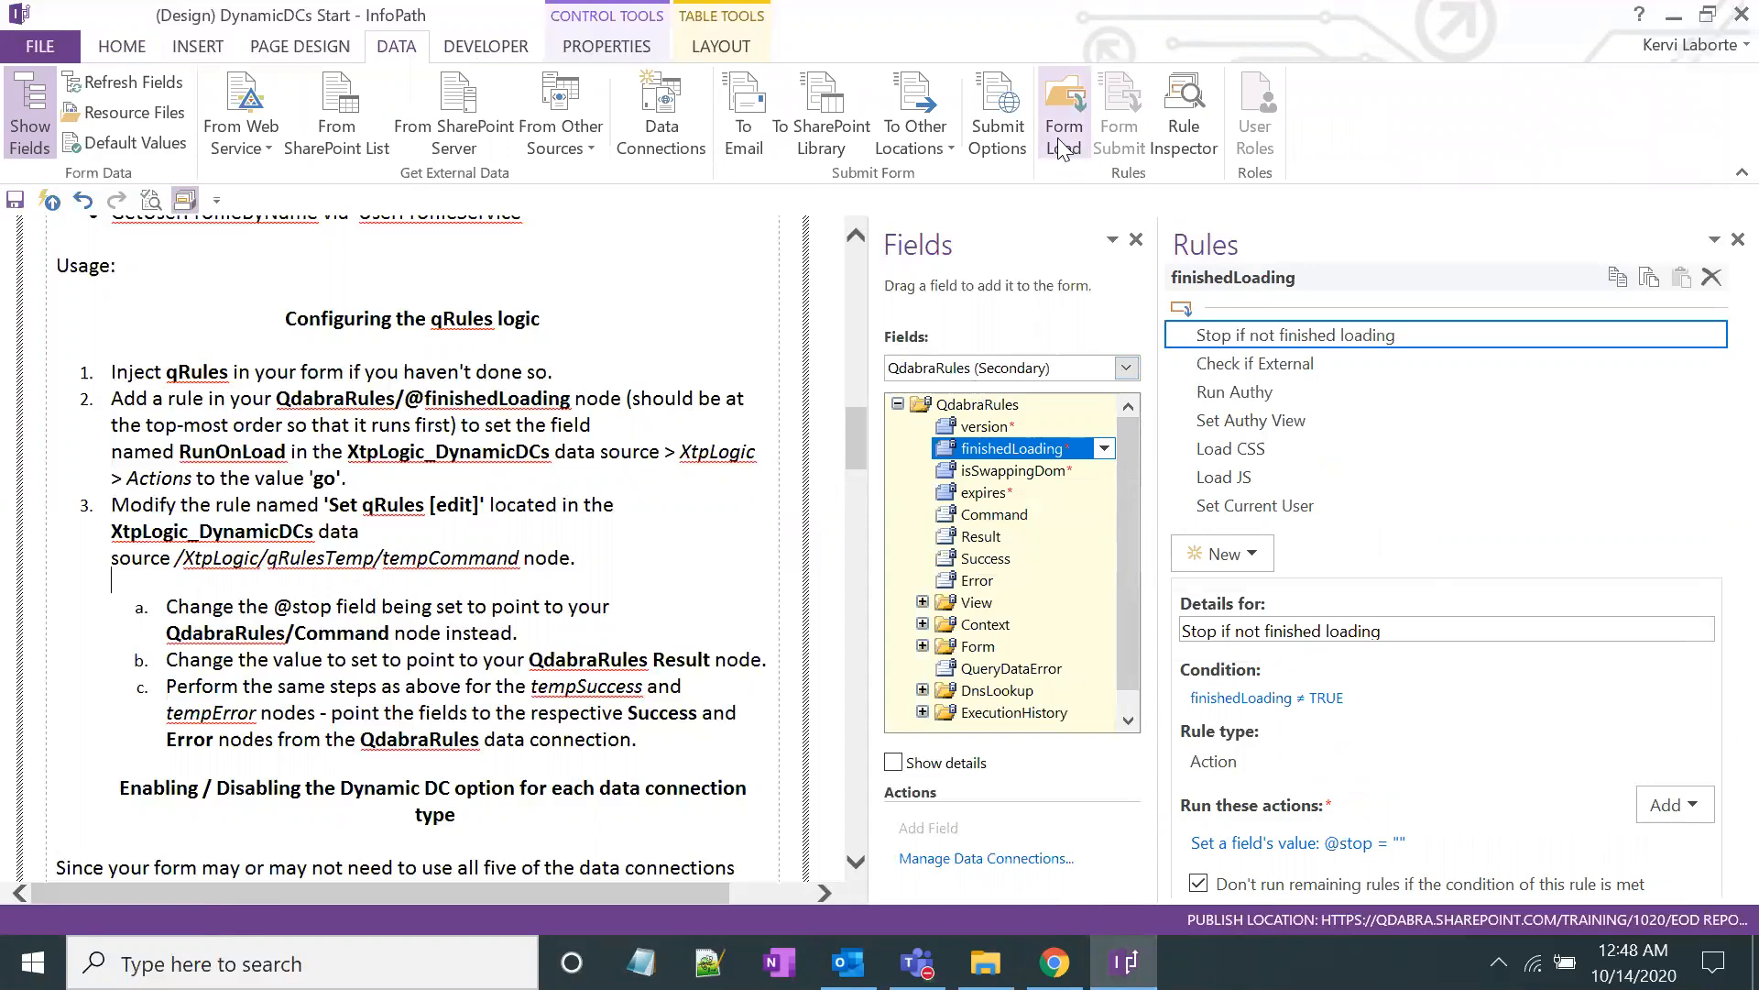
mouse_move(1047, 466)
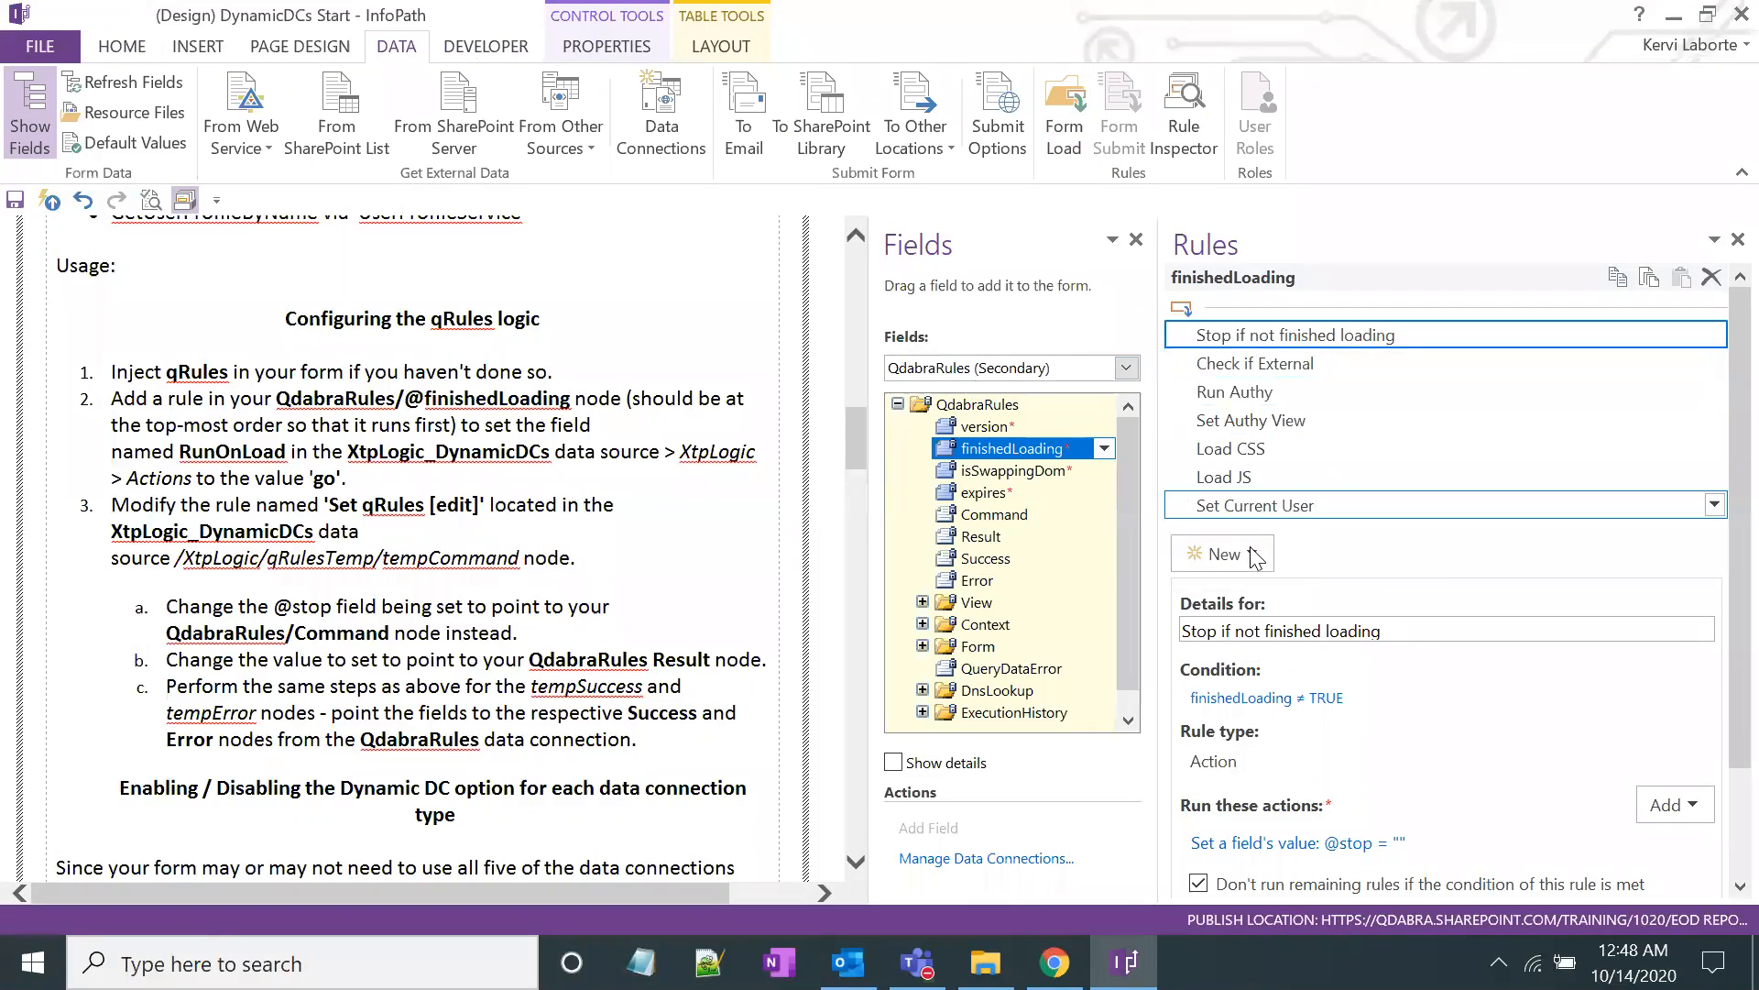
left_click(1252, 553)
left_click(1237, 651)
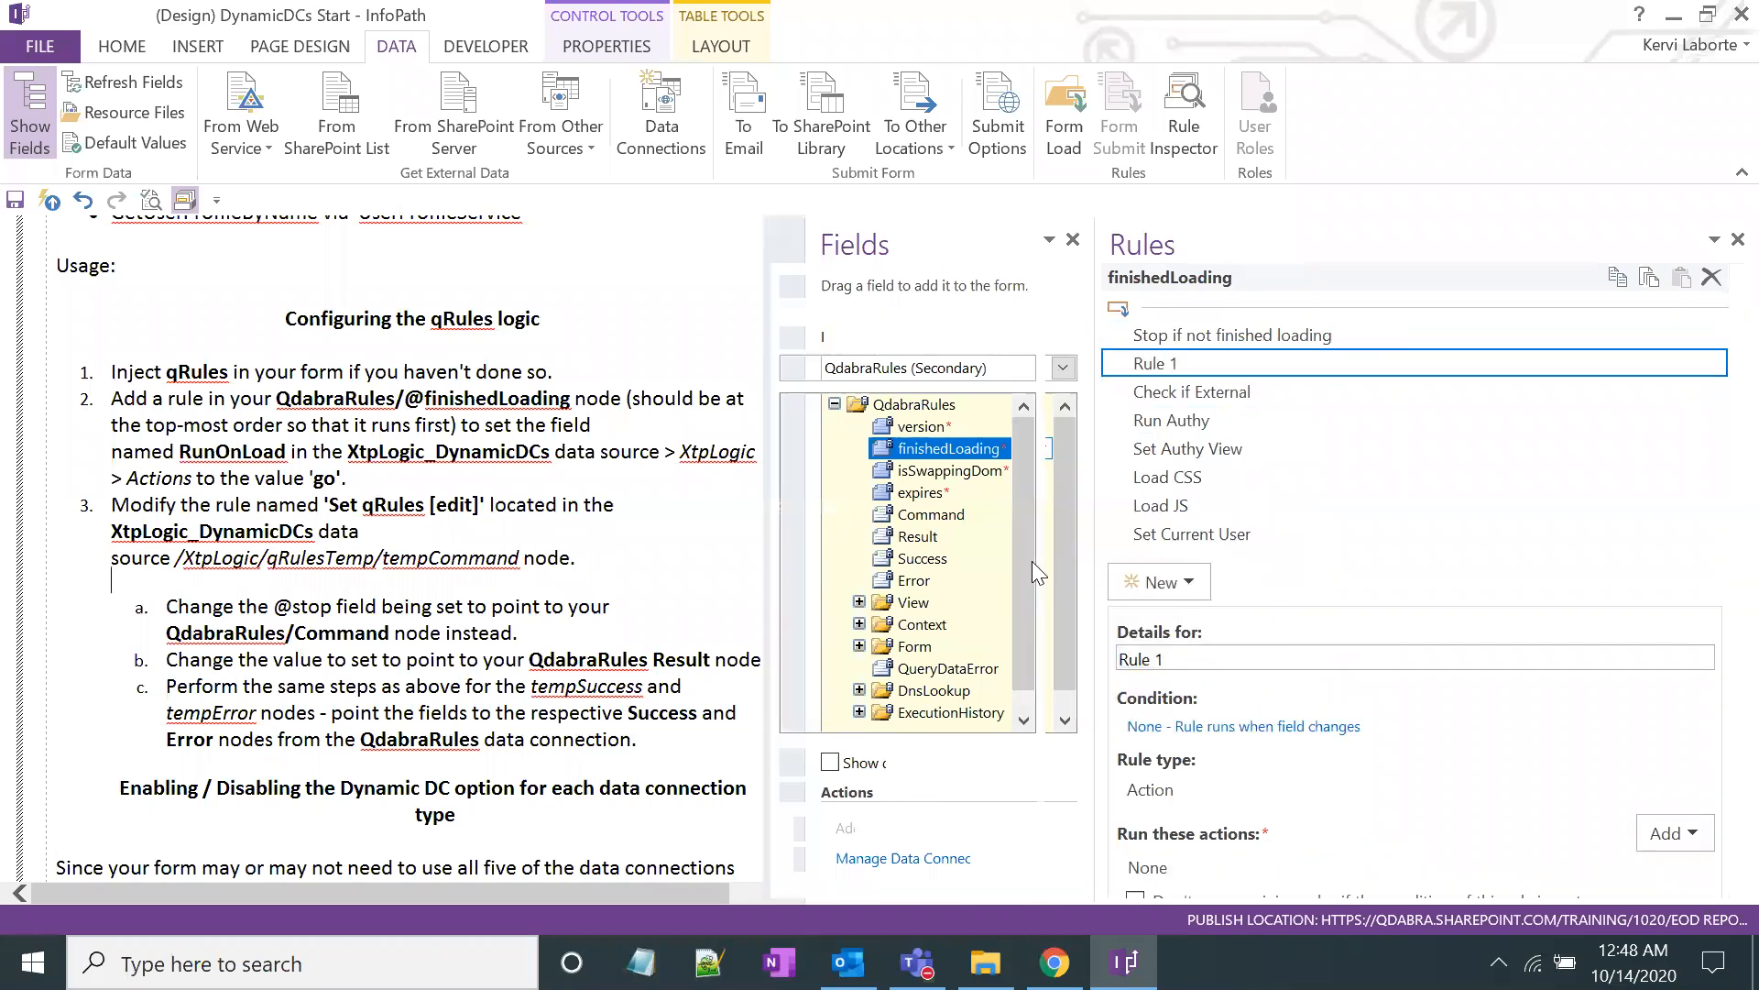
triple_click(1067, 659)
type("R")
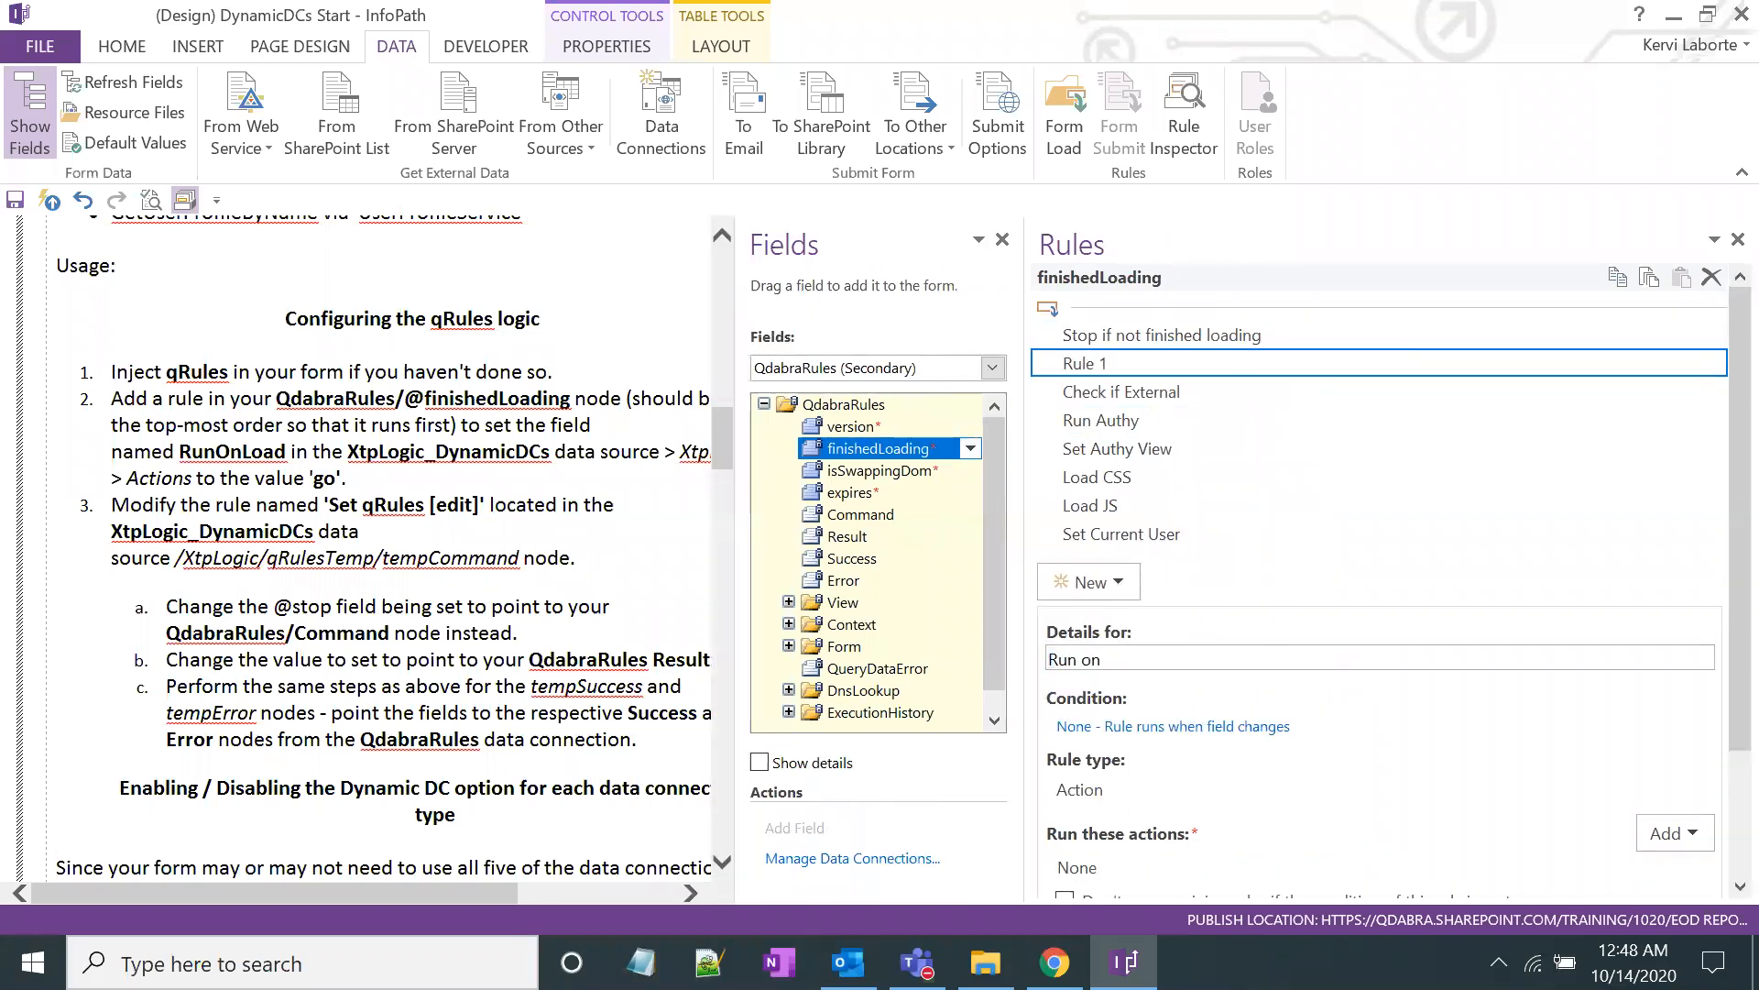
Step: Give the rule a Set a field's value action setting Actions/RunOnLoad to "go"
scroll(1155, 635, "down", 3)
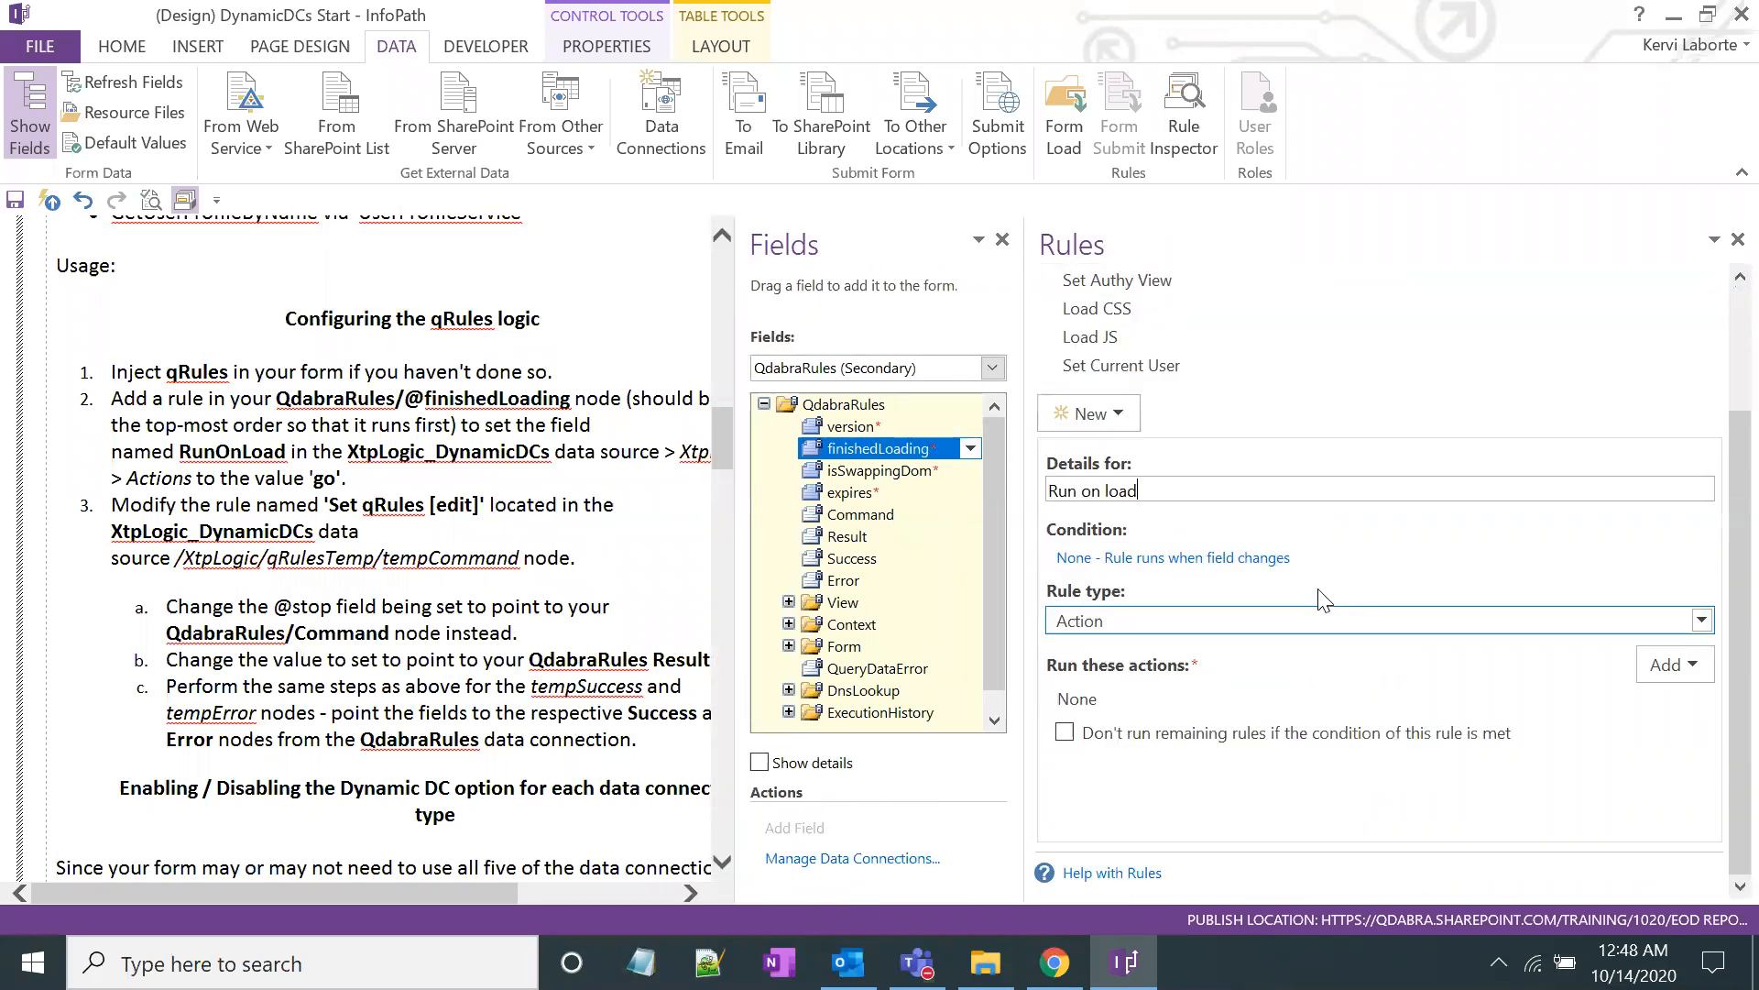
left_click(1666, 664)
left_click(1595, 702)
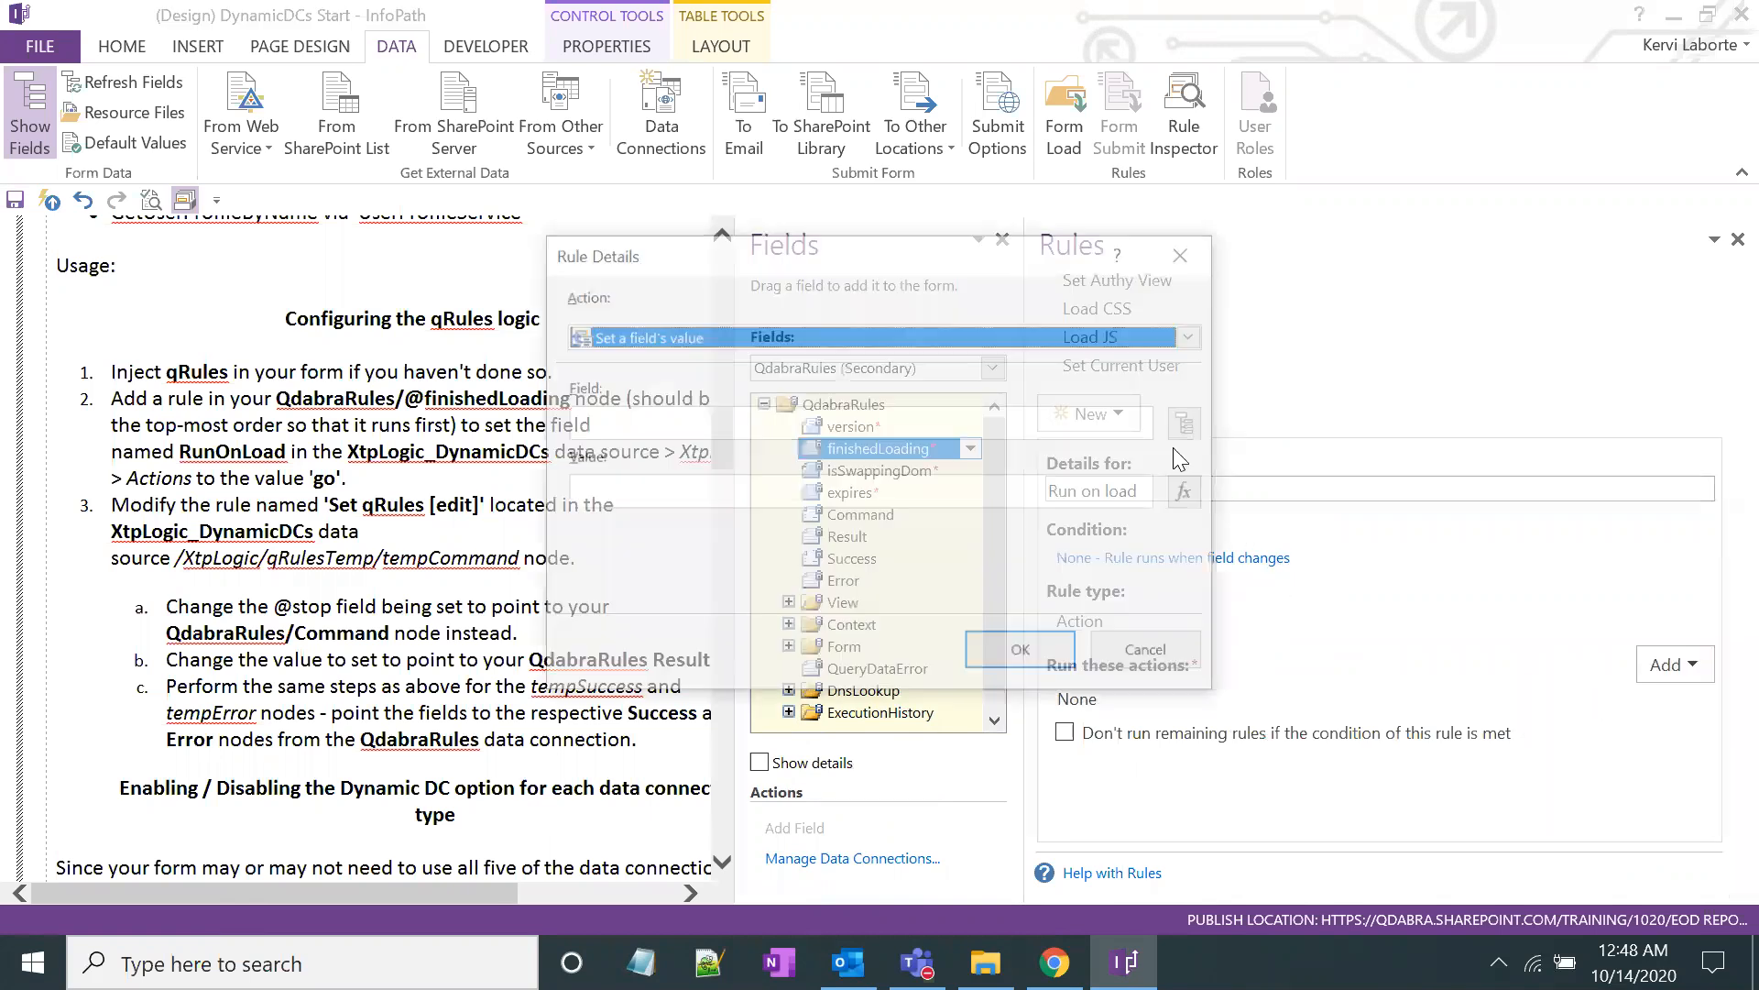
left_click(1190, 423)
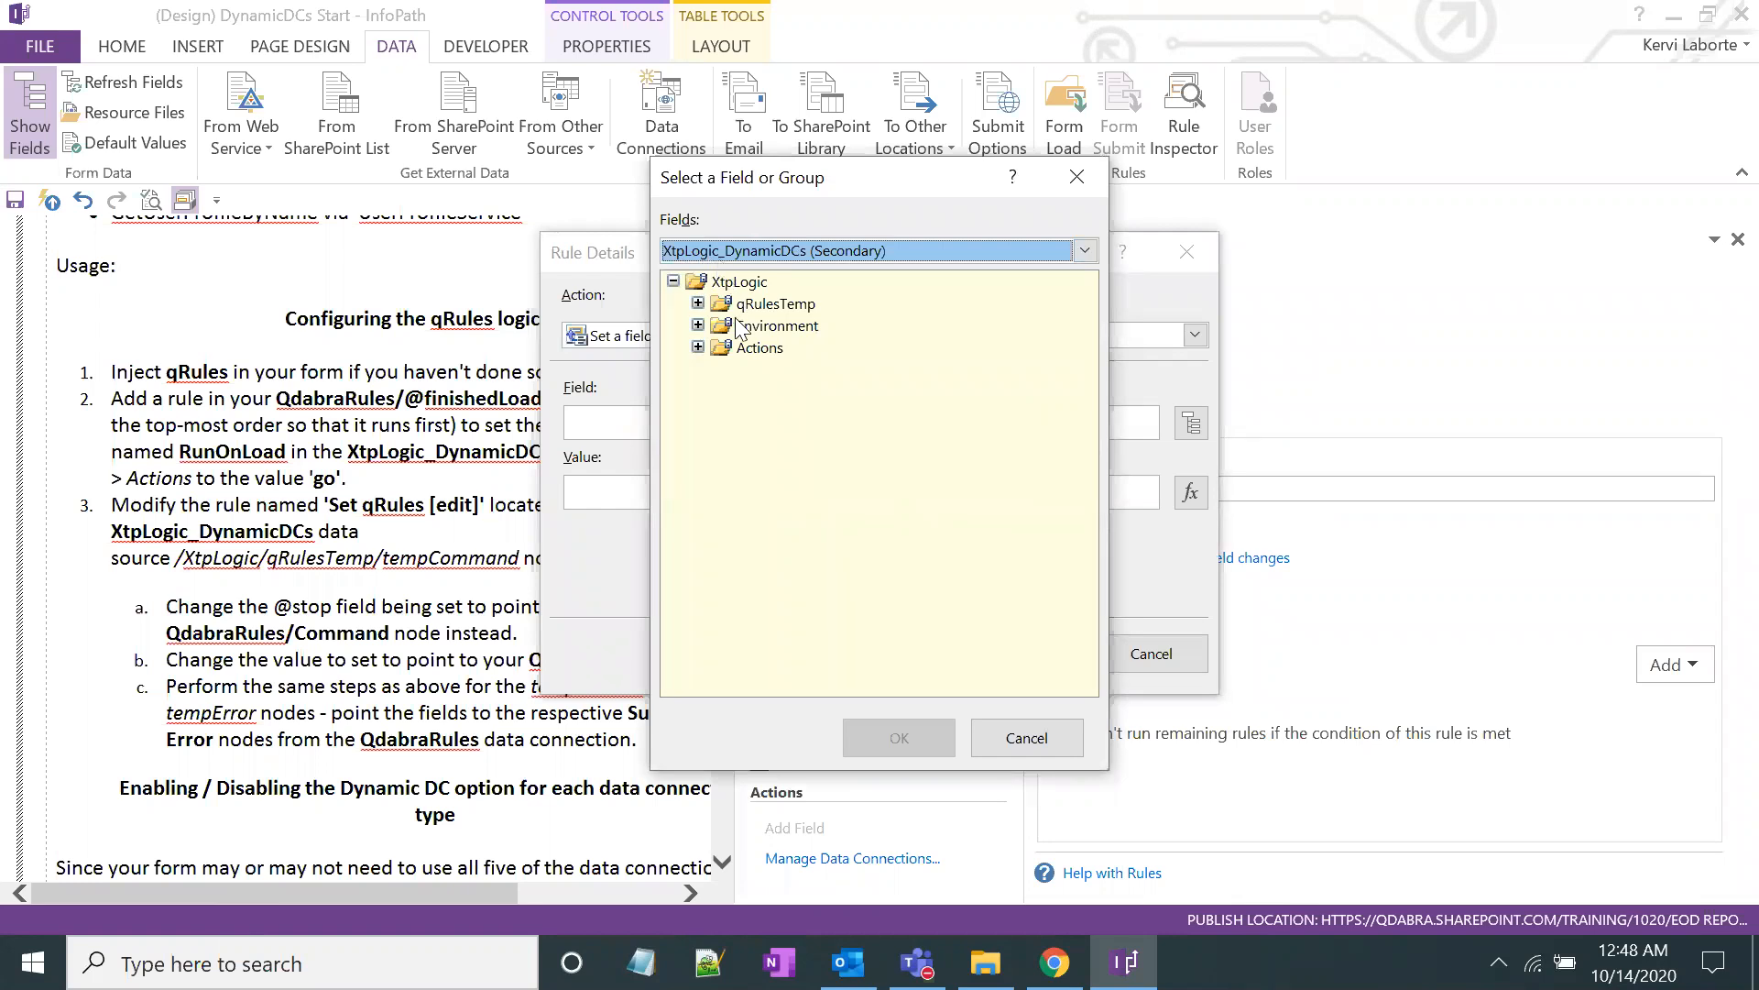
left_click(698, 348)
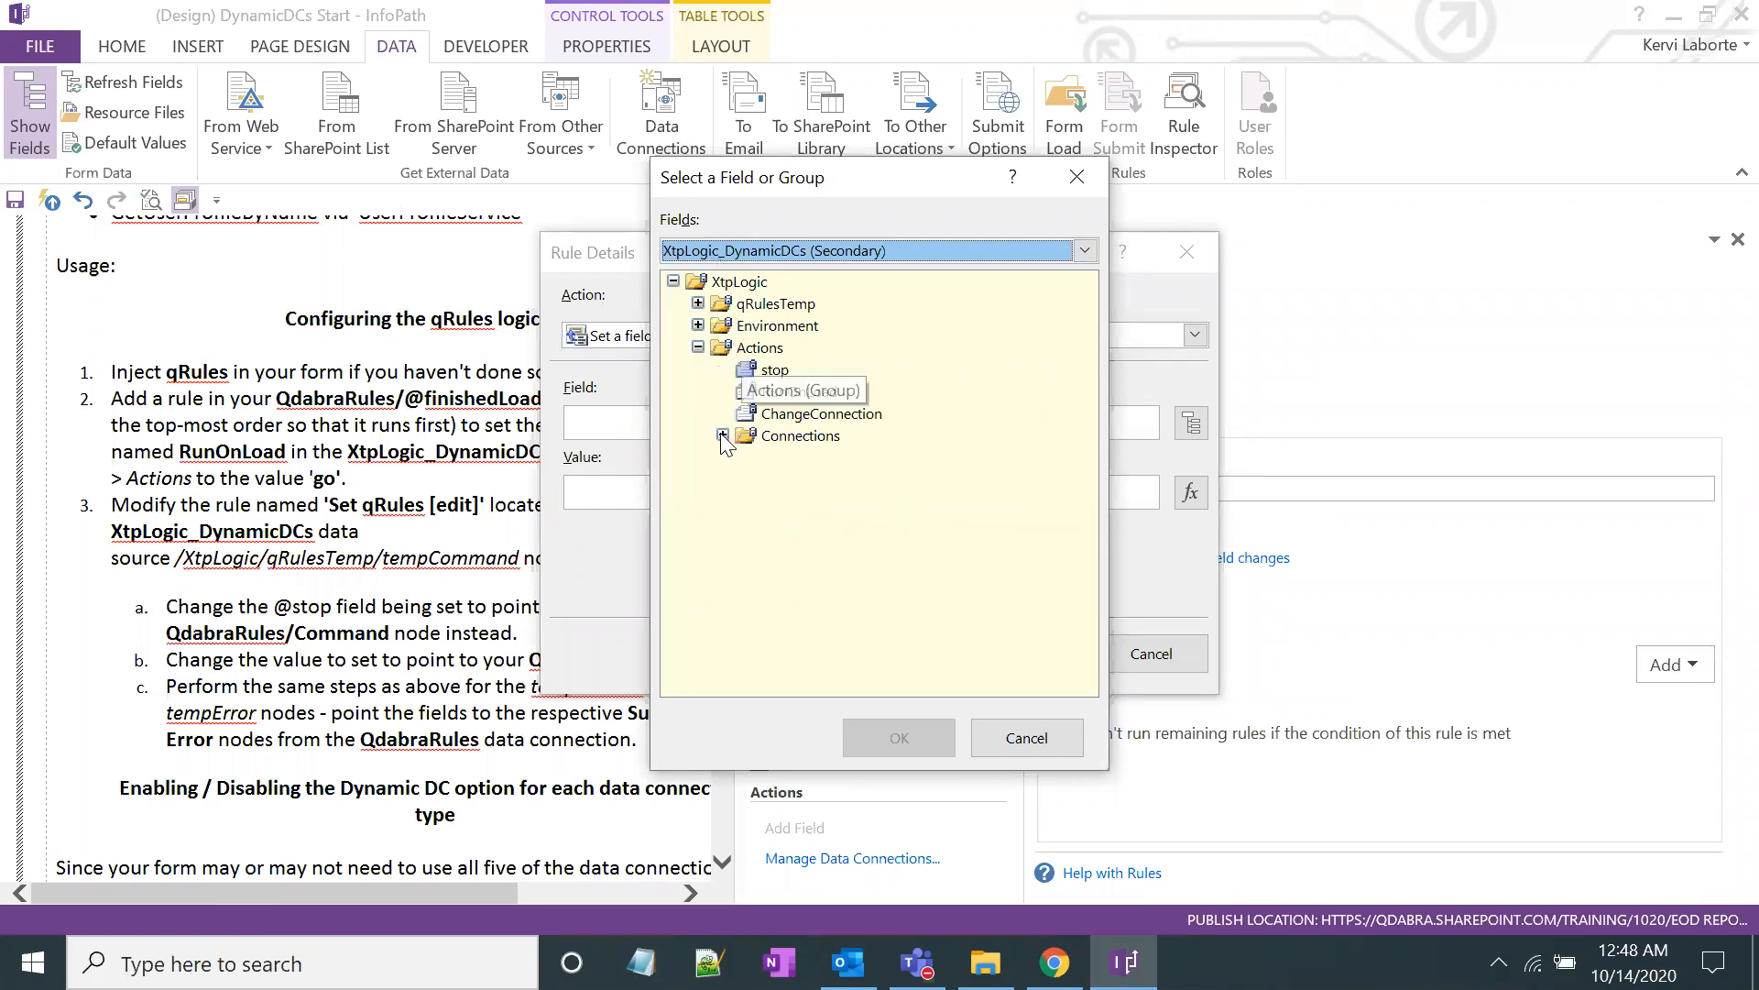
left_click(803, 393)
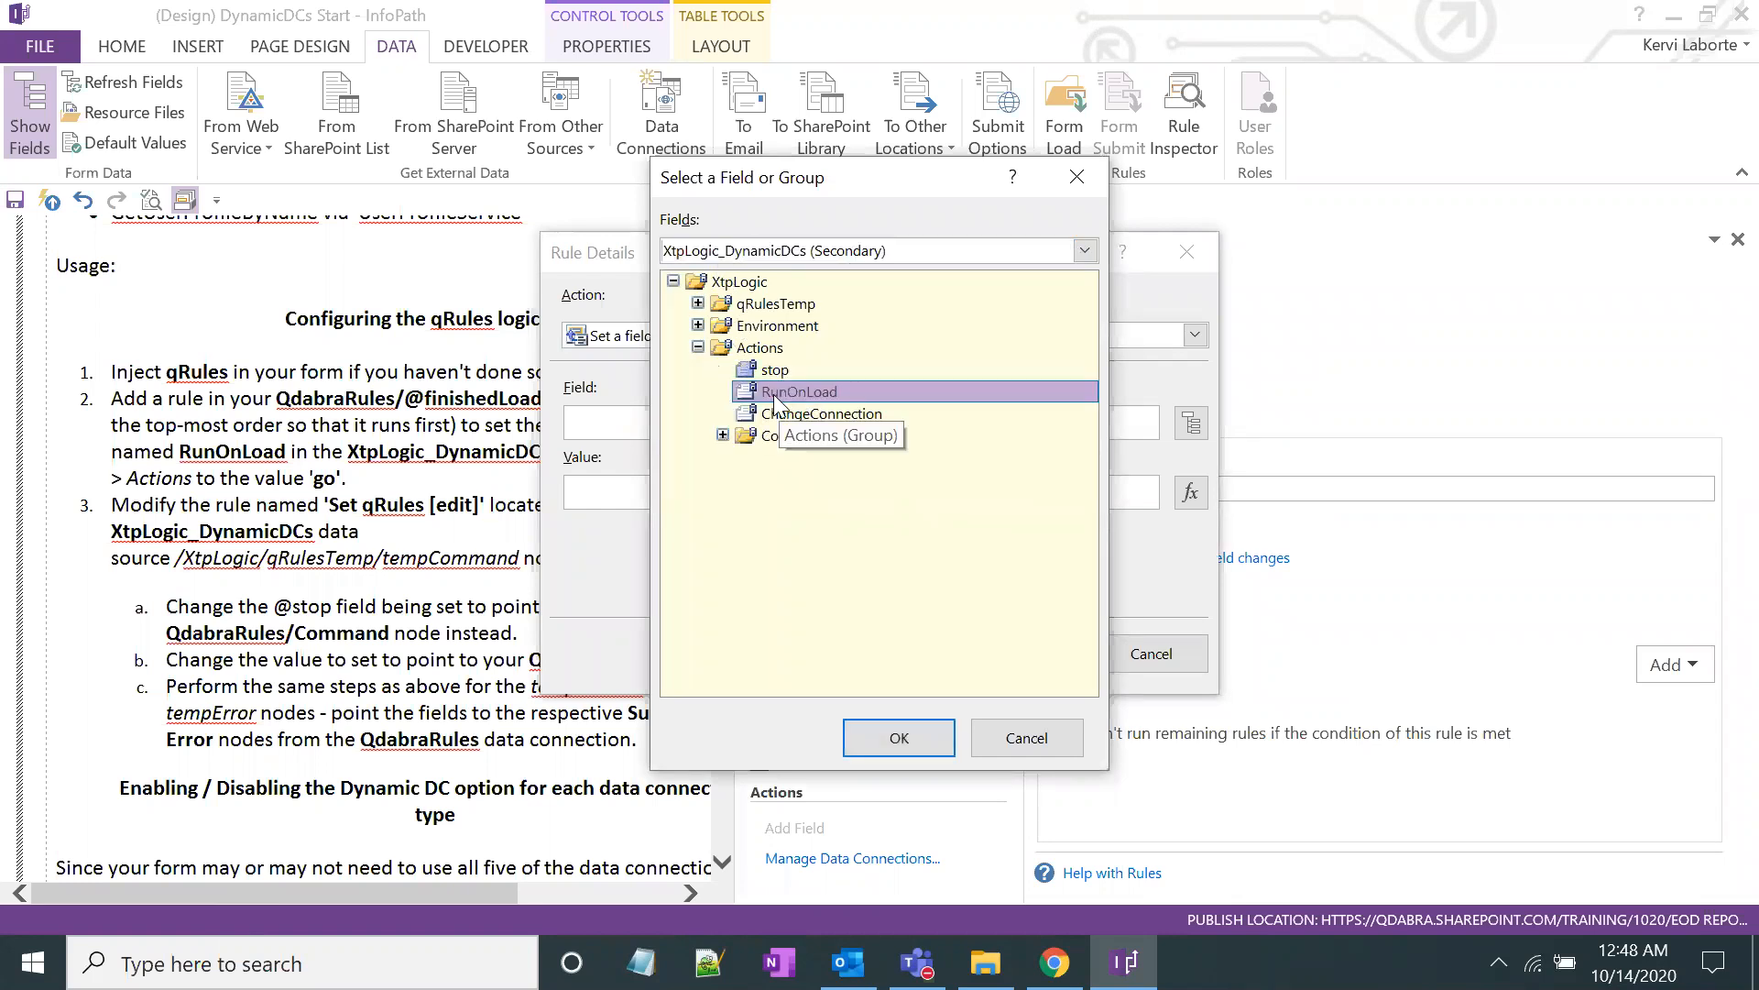
double_click(797, 396)
left_click(699, 506)
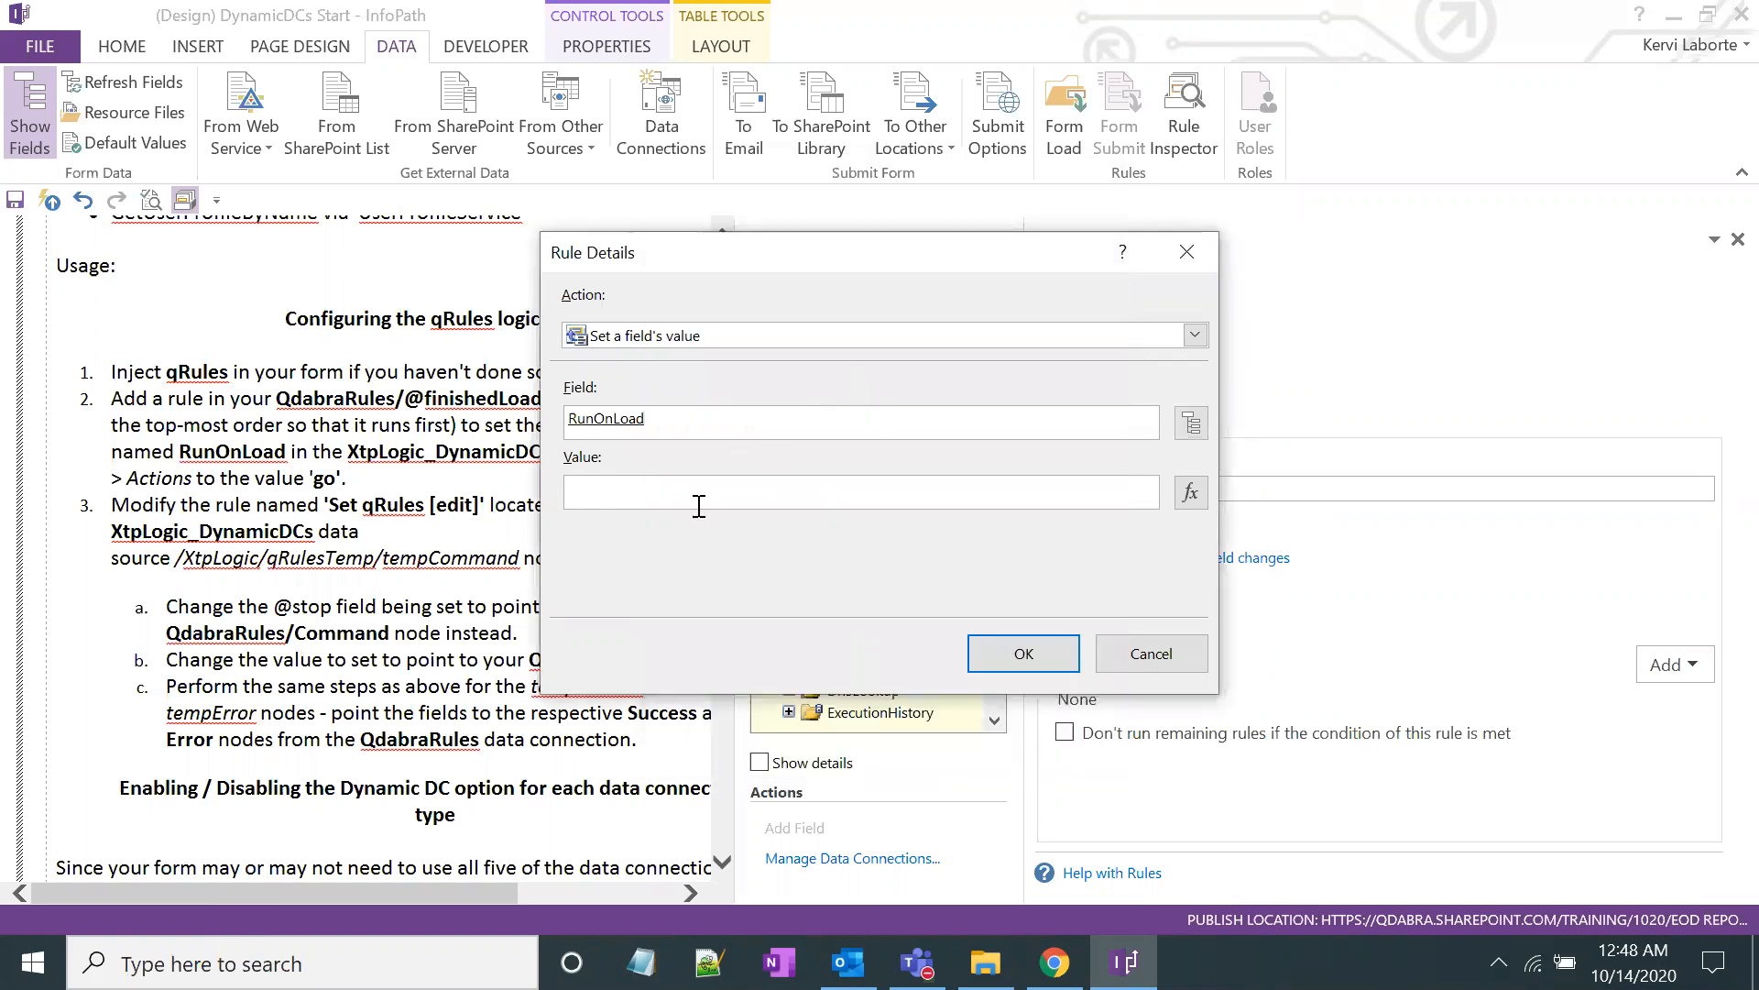
type("go")
key("Return")
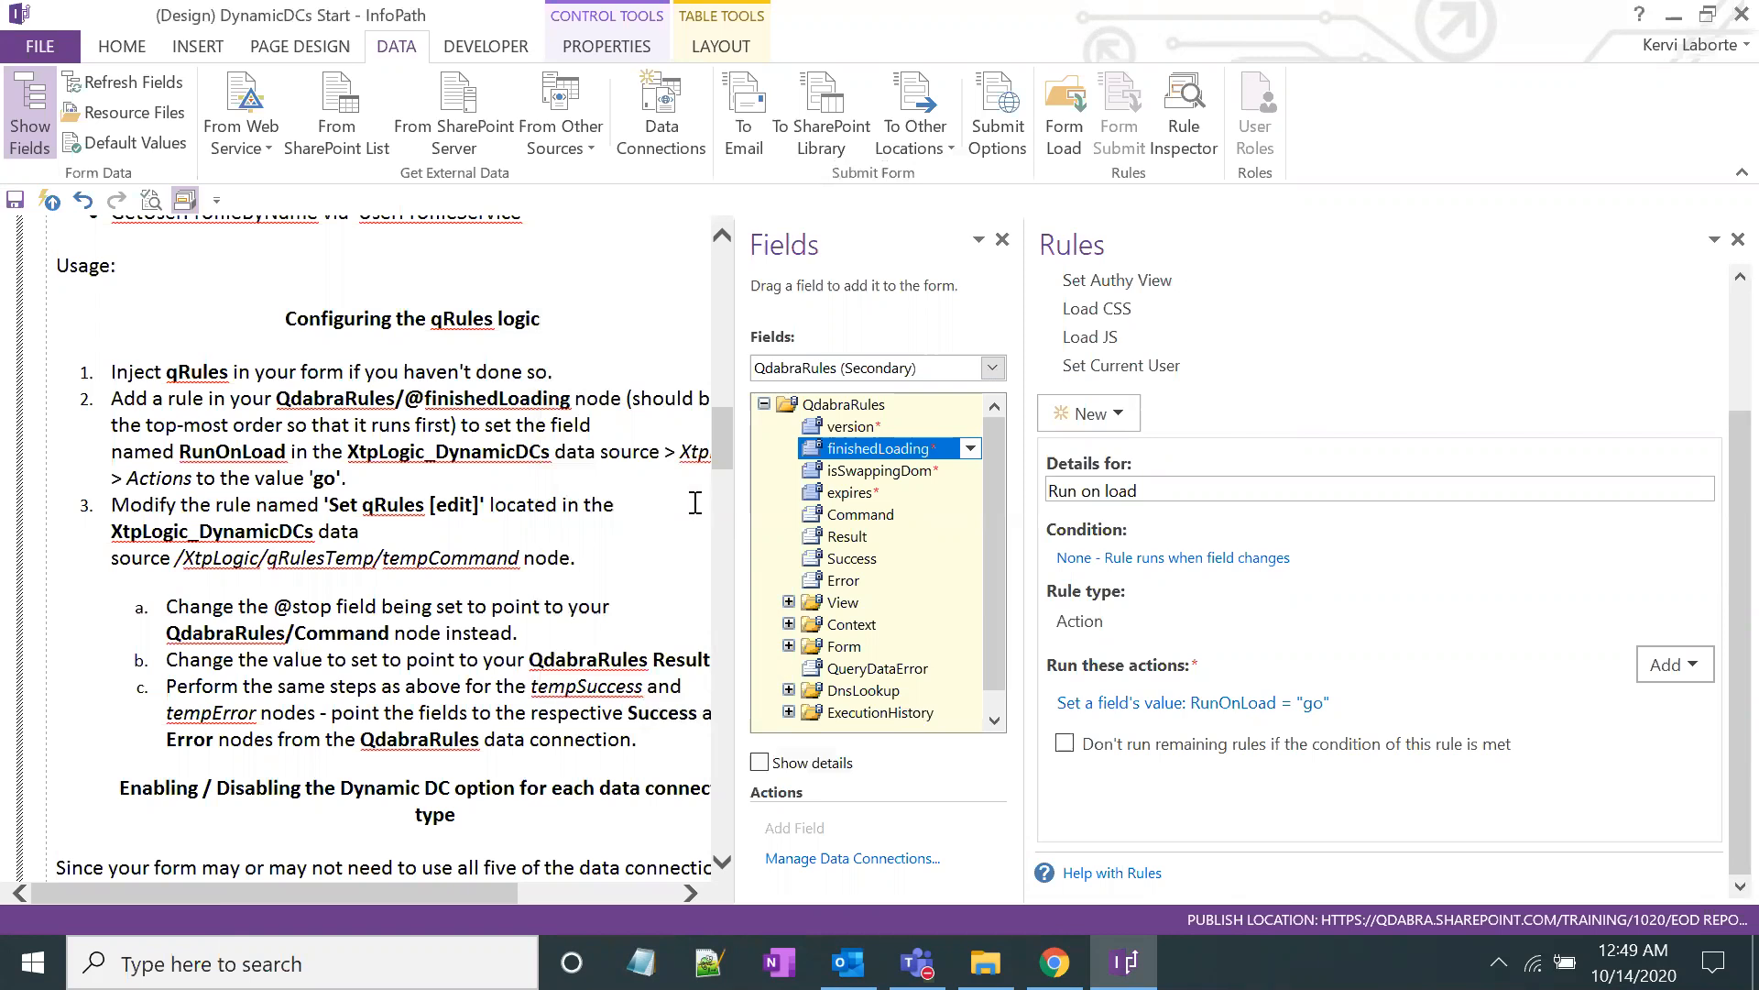
Step: Show the XtpLogic_DynamicDCs fields, expand Actions and select RunOnLoad to list its rules
left_click(900, 372)
left_click(886, 527)
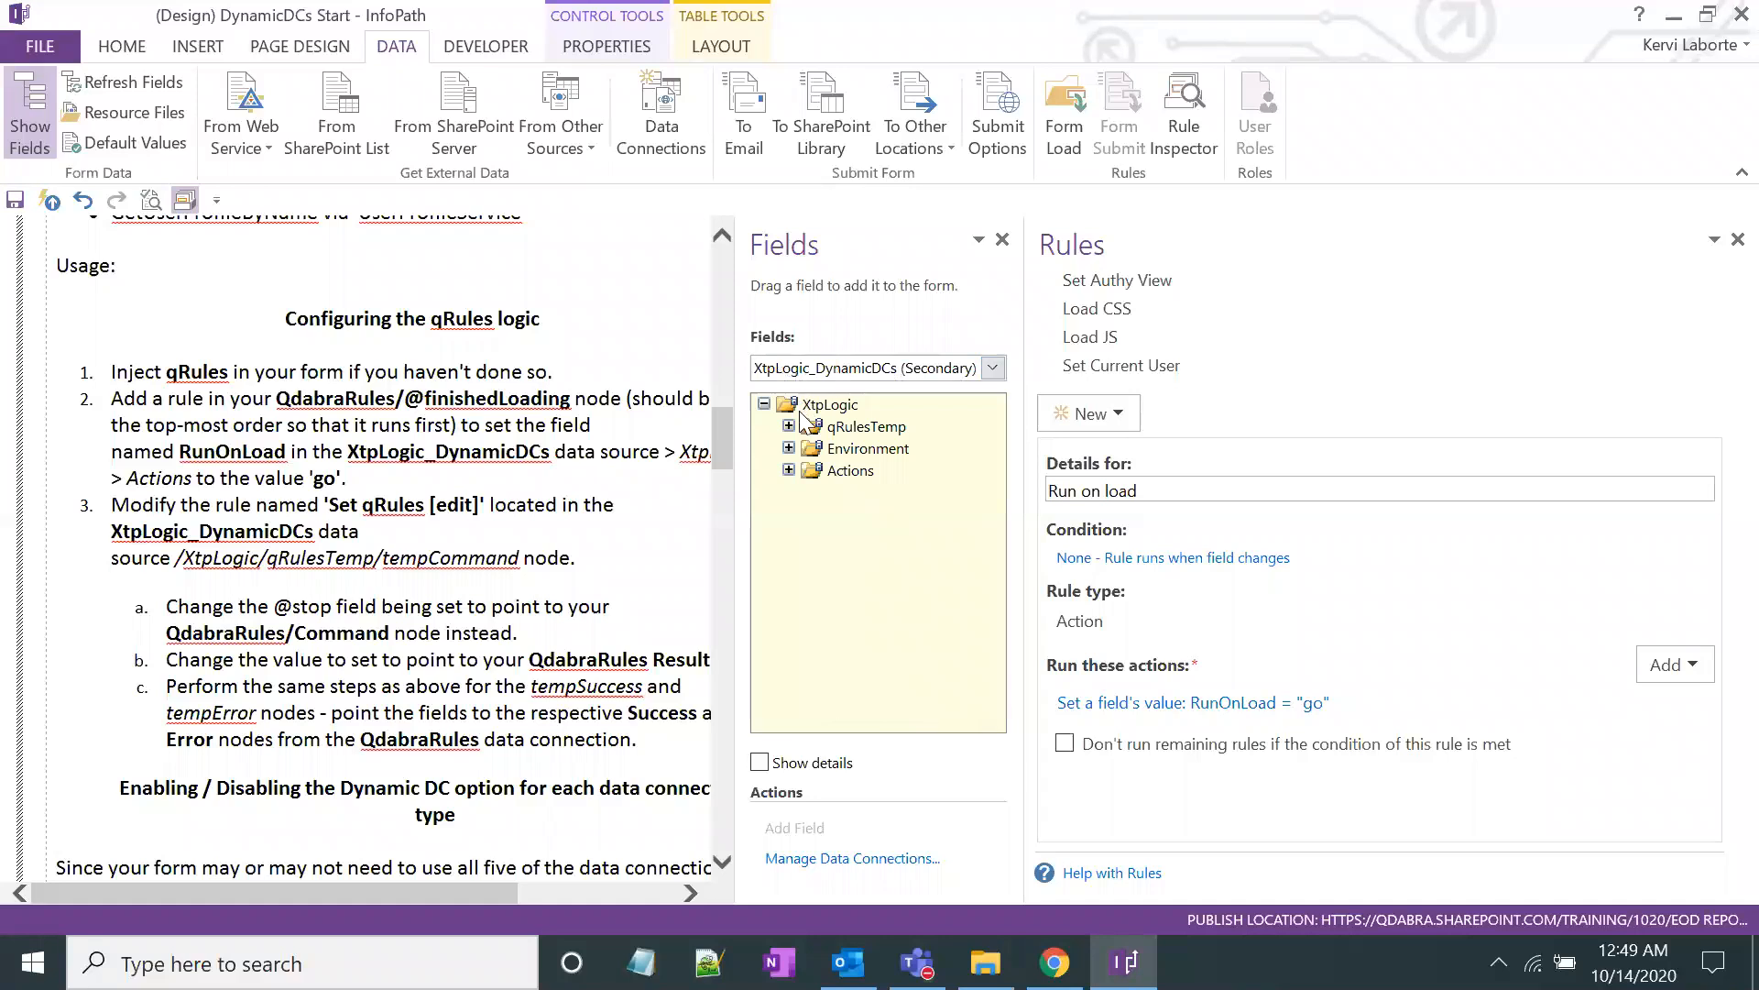
left_click(789, 470)
left_click(877, 519)
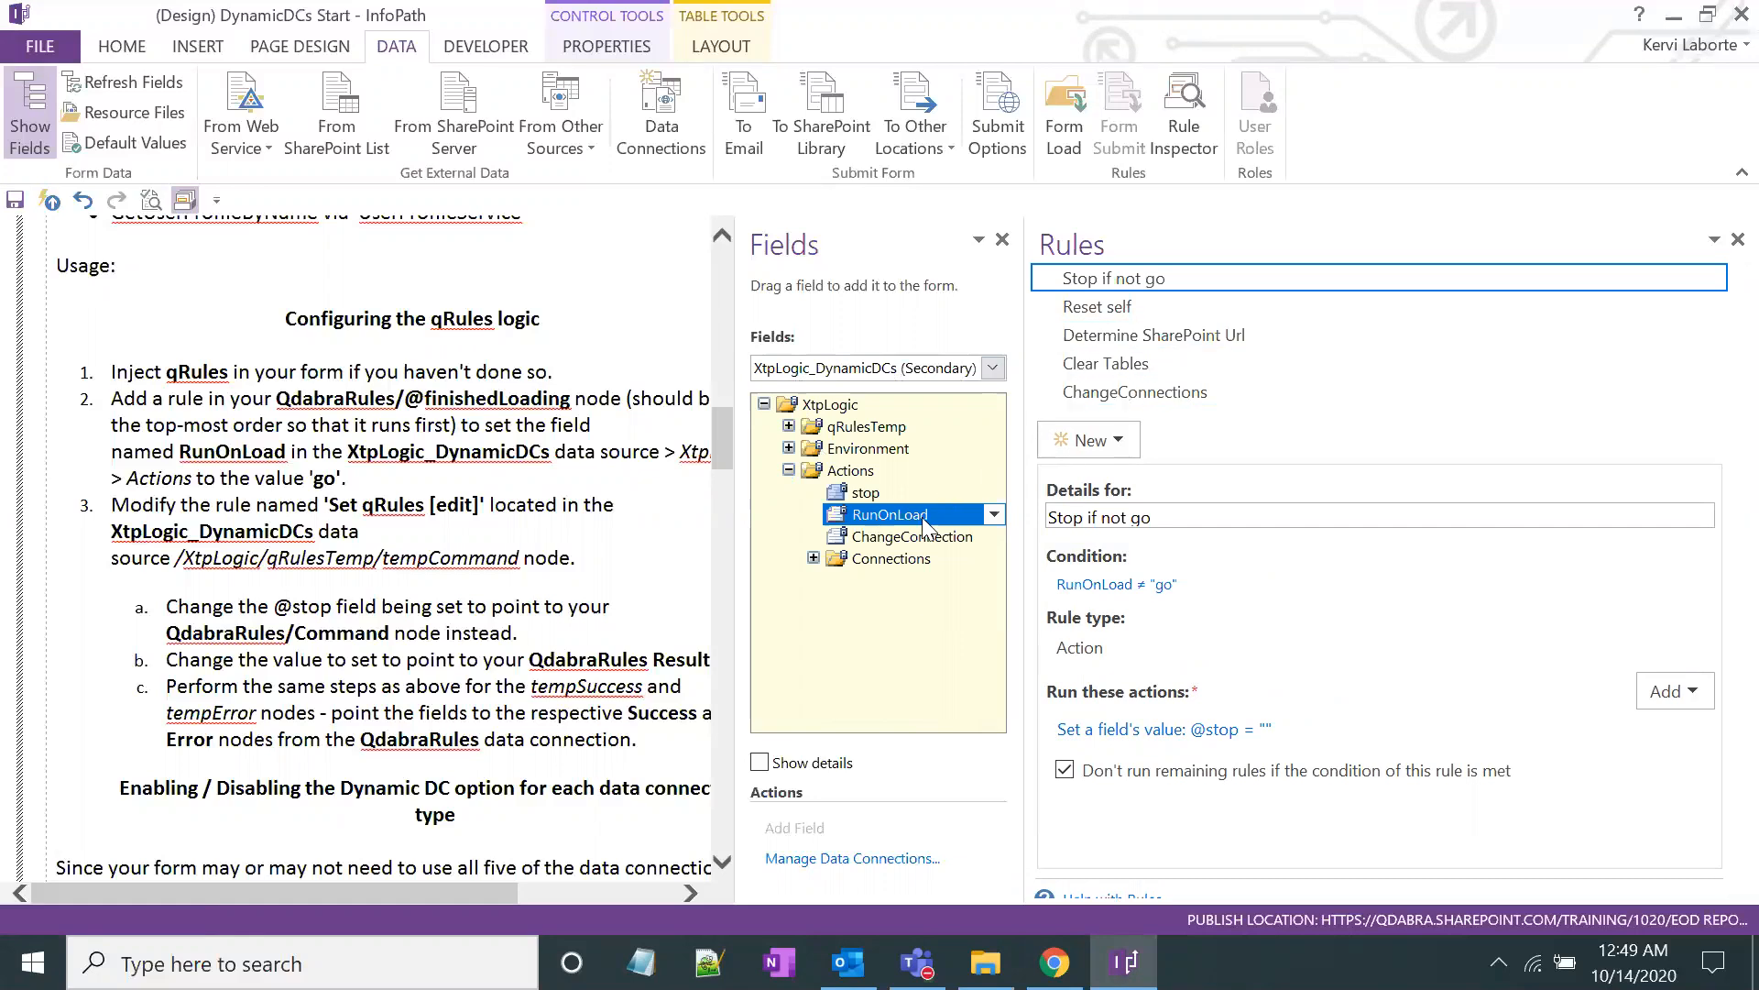
Step: Open the Determine SharePoint Url rule's action that sets tempCommand
left_click(1210, 337)
left_click(1197, 354)
left_click(1196, 337)
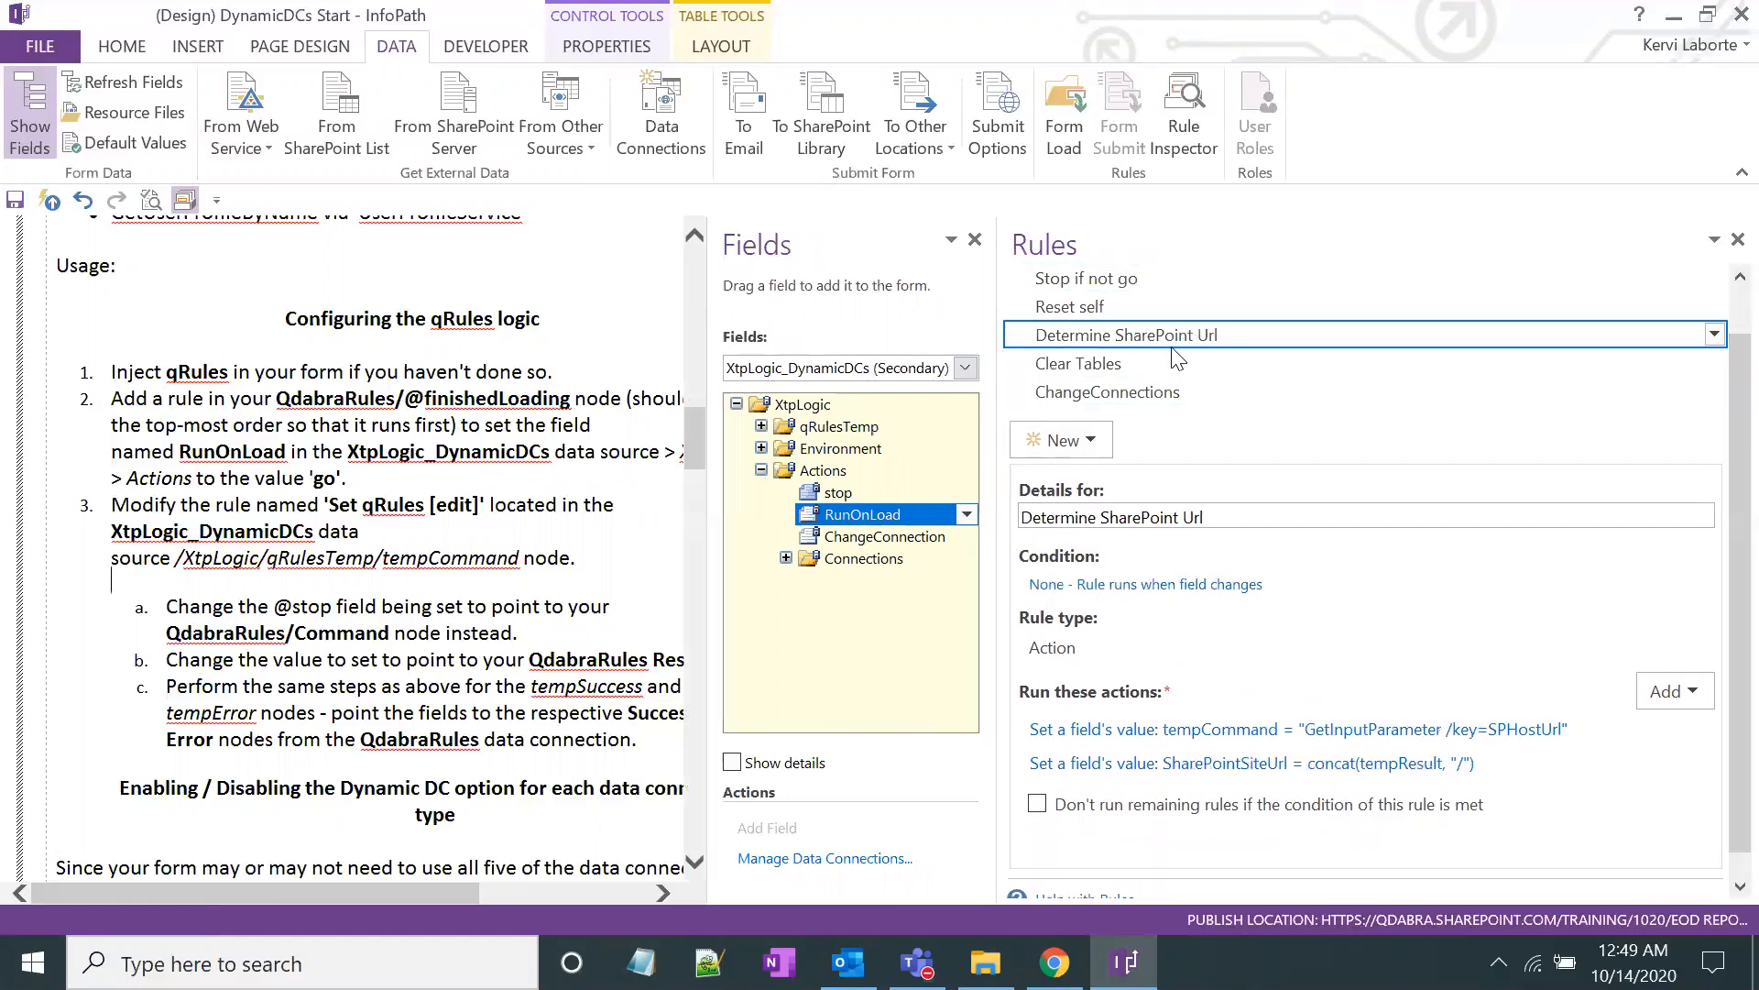
left_click(1218, 520)
left_click(1211, 733)
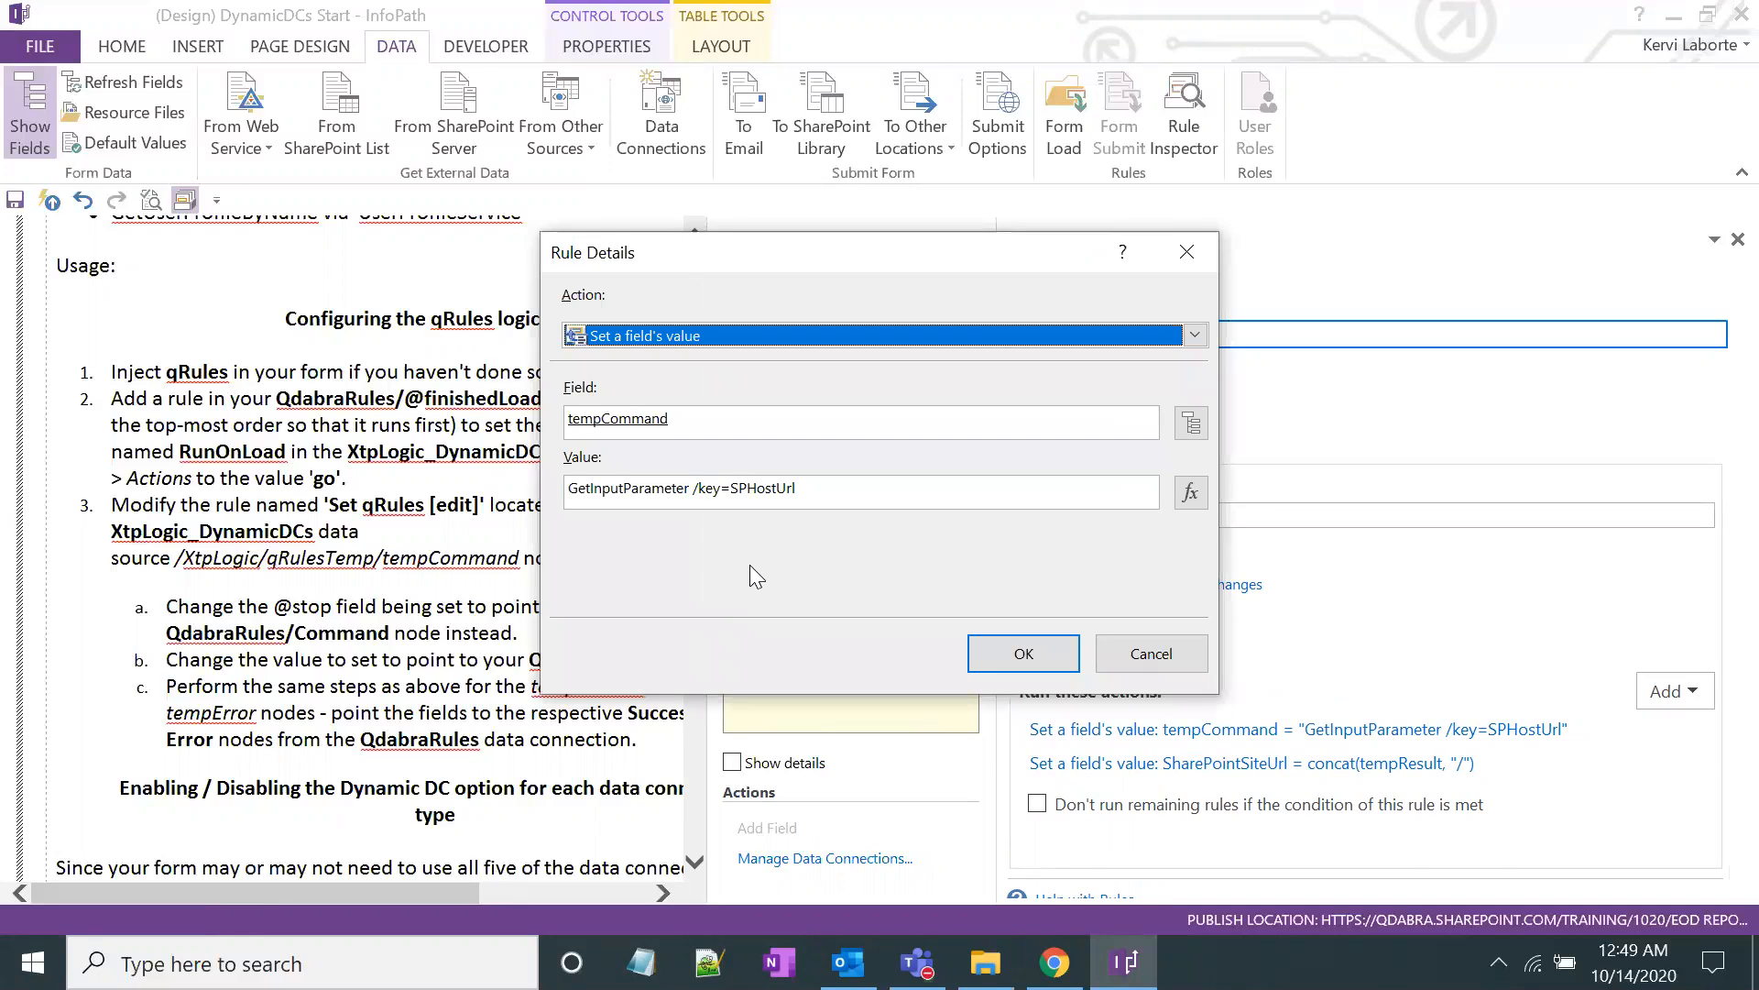
Step: Highlight the GetInputParameter /key=SPHostUrl value and the SPHostUrl key, then move to the browser
left_click_drag(689, 492, 544, 507)
left_click(641, 496)
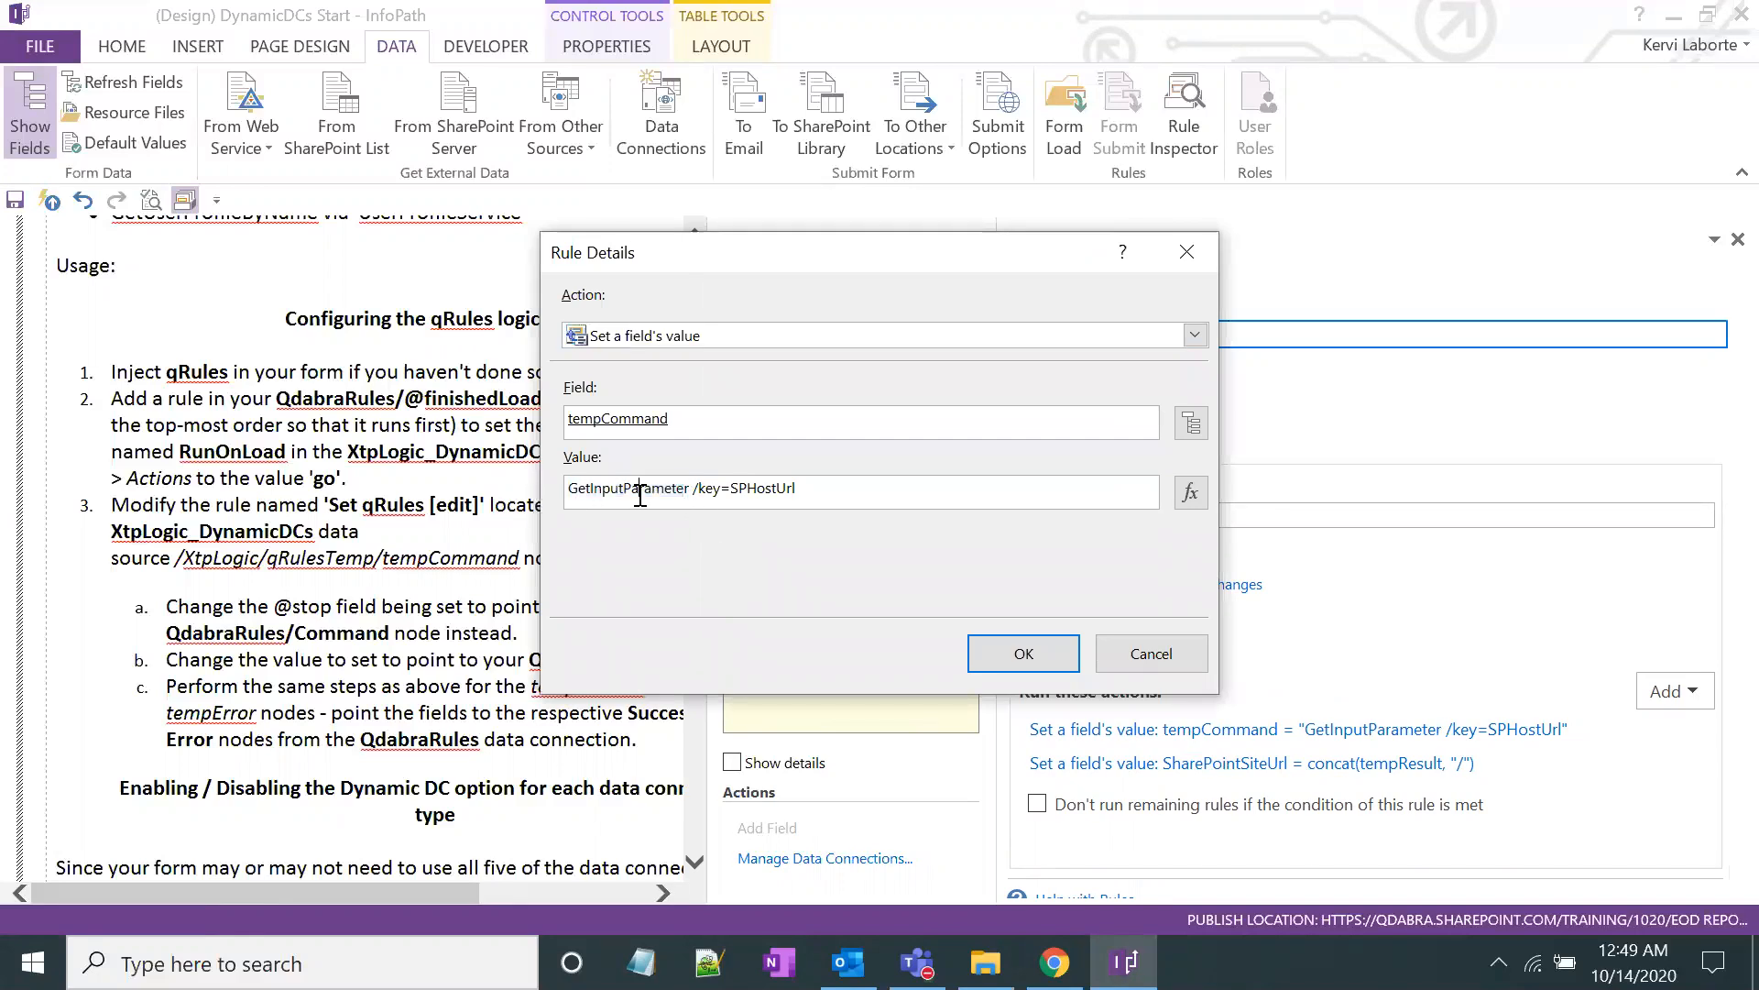
left_click(694, 496)
left_click(628, 496)
double_click(760, 496)
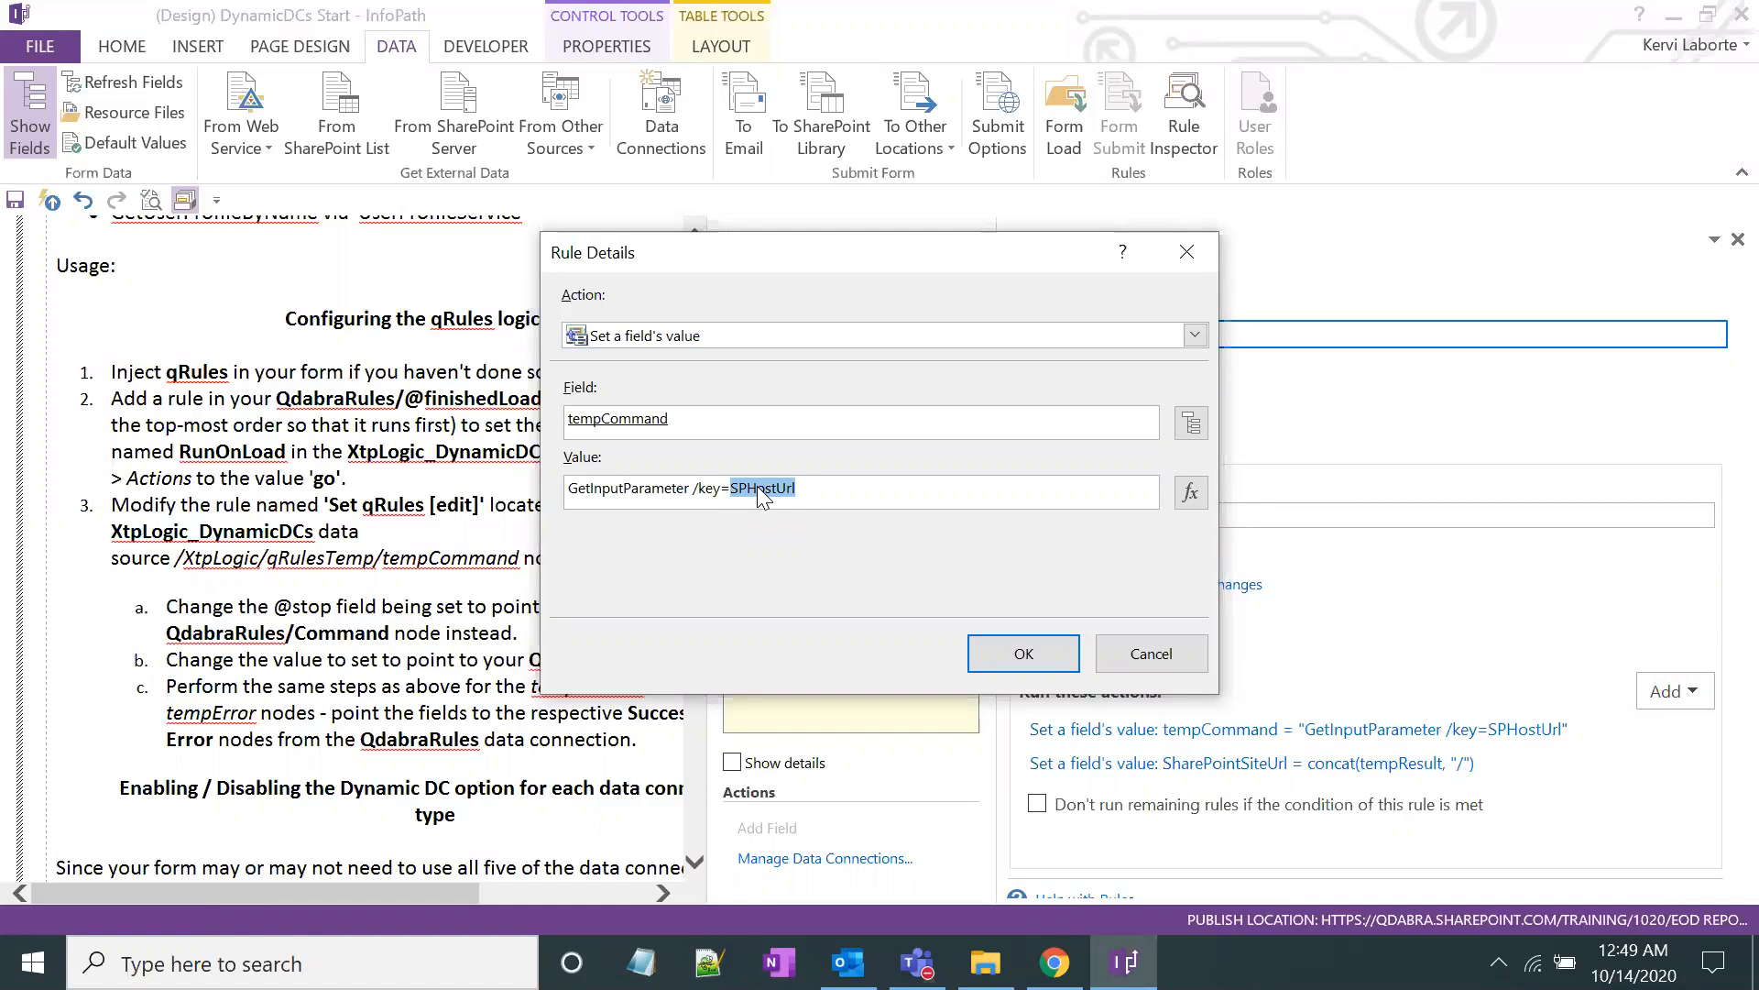
left_click(1053, 962)
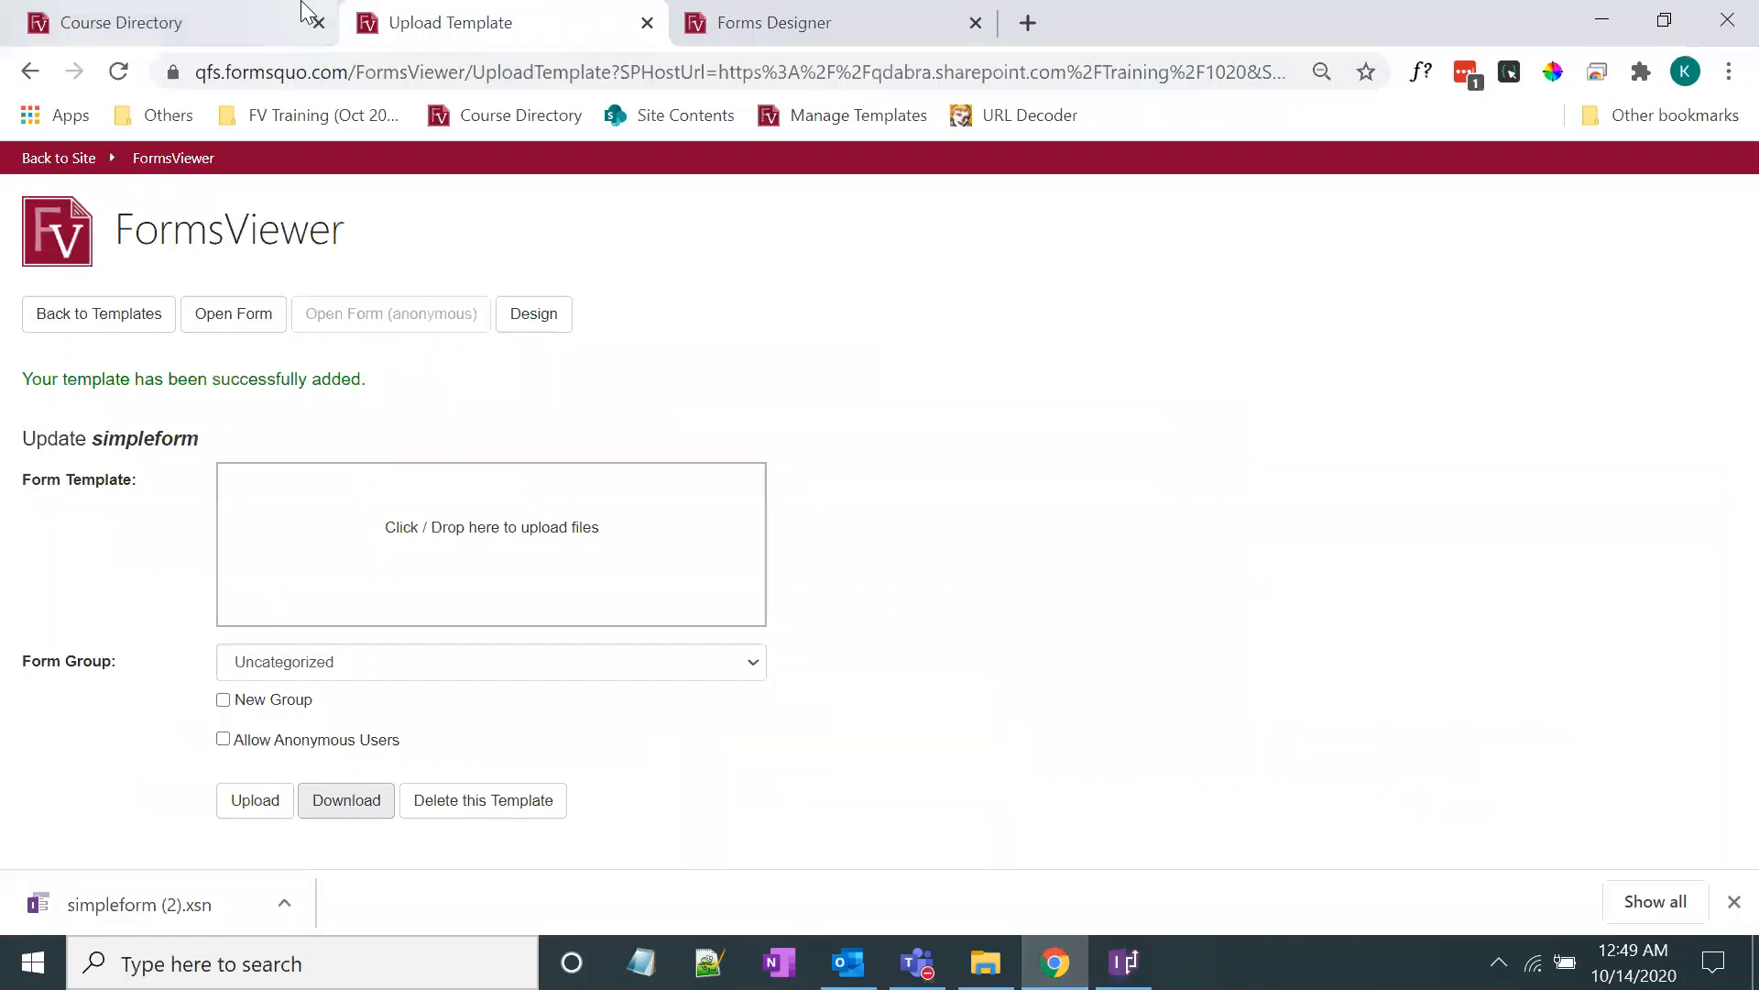
Step: Copy the Course Directory page address and paste it into a blank Notepad document
left_click(306, 12)
left_click(328, 72)
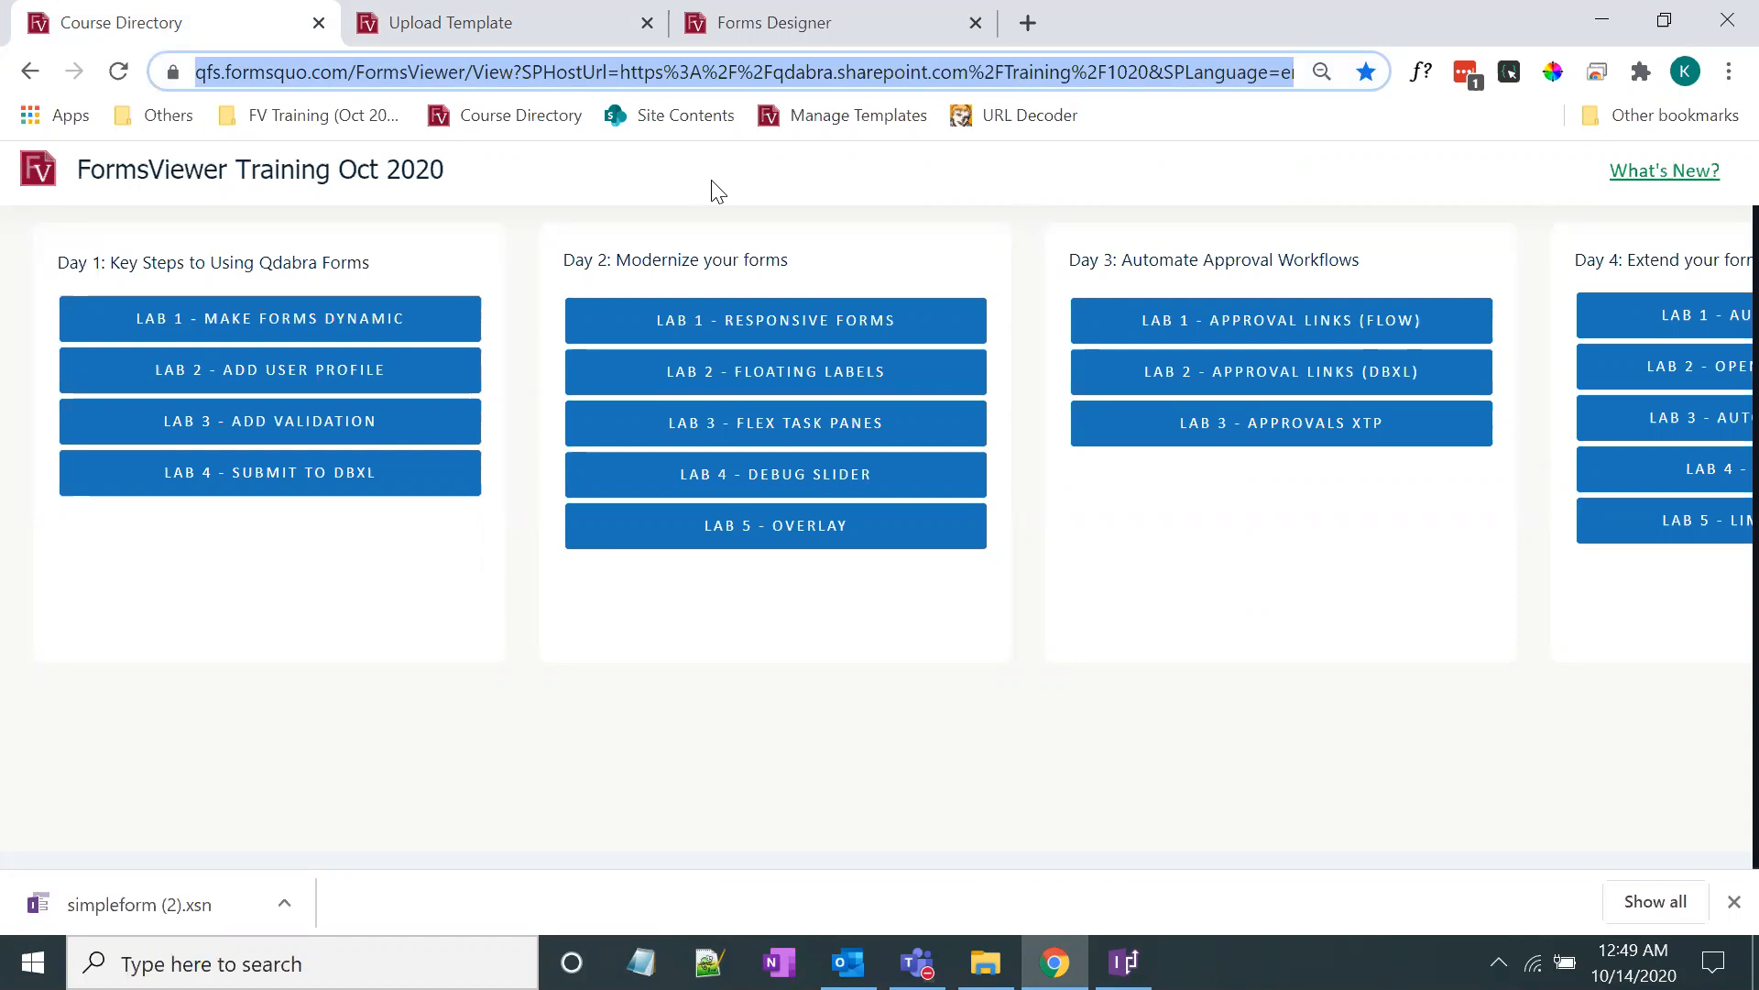
left_click(641, 962)
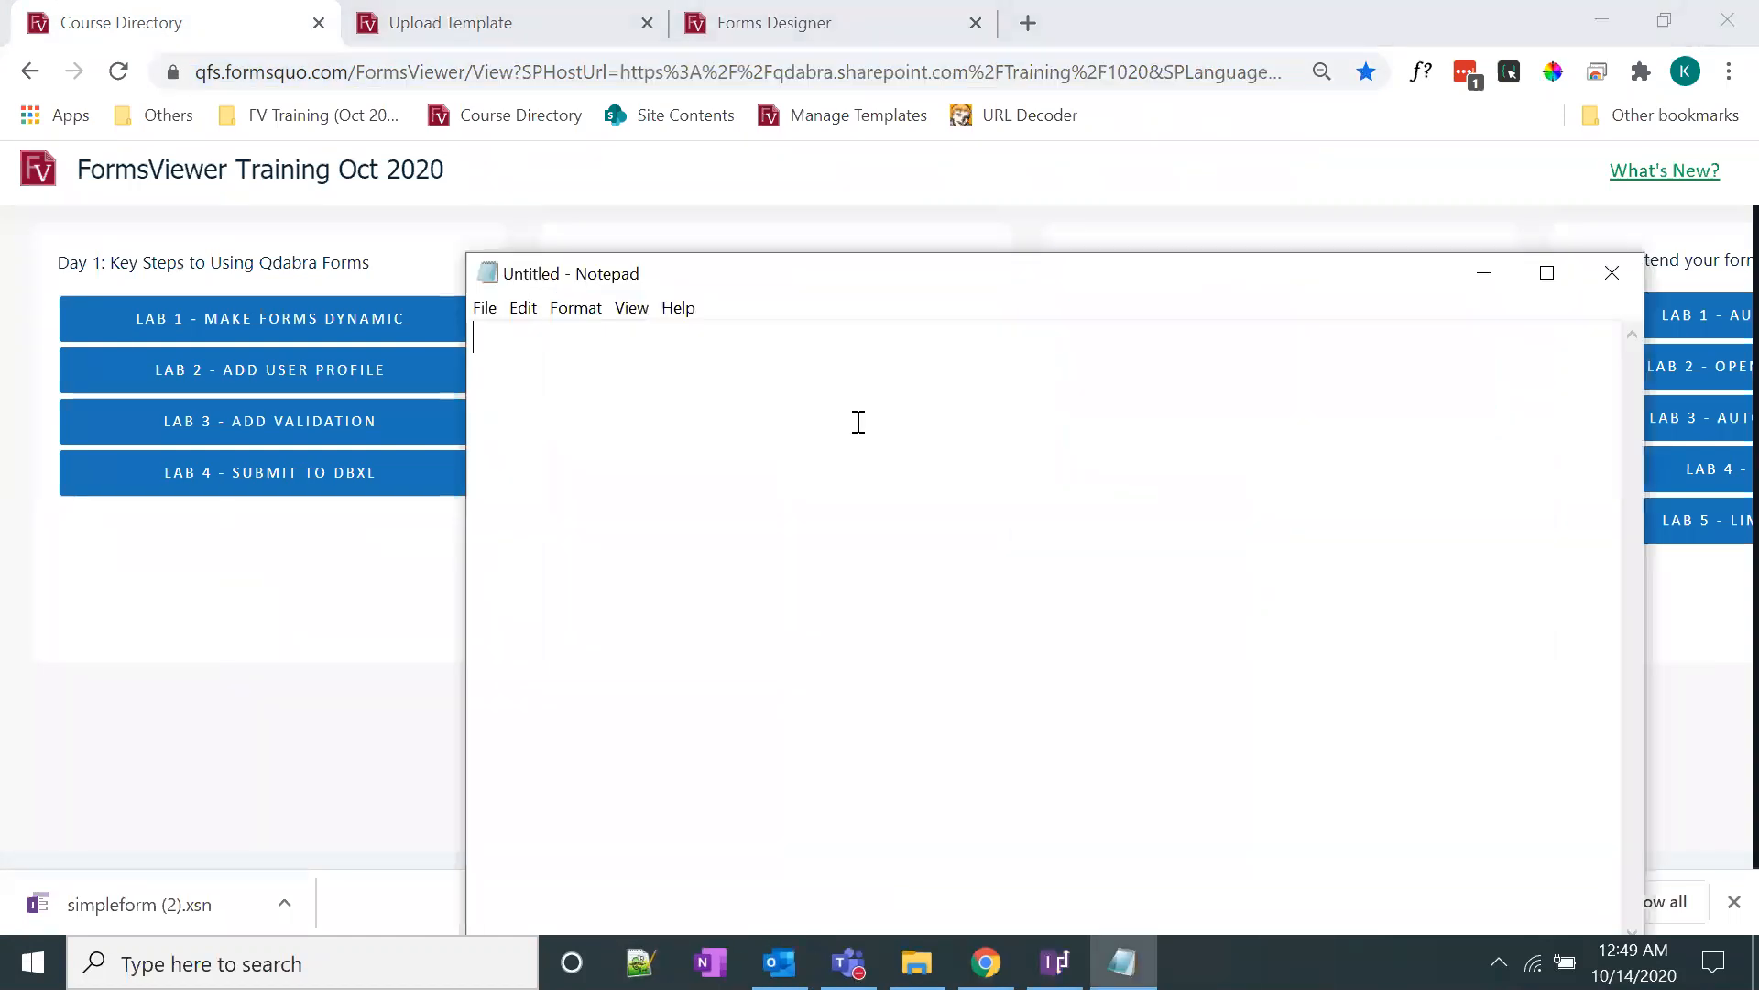
type("https://qfs.formsquo.com/FormsViewer/View?SPHostUrl=https%3A%2F%2Fqdabra.sharepoint.com%2FTraining%2F1020&SPLanguage=en-US&SPClientTag=0&SPProductNumber=16.0.20530.12001&SPAppWebUrl=https%3A%2F%2Fqdabra-a499105cd6248f.sharepoint.com%2FTraining%2F1020%2FFormsViewer&templateName=Course%20Directory")
left_click(789, 339)
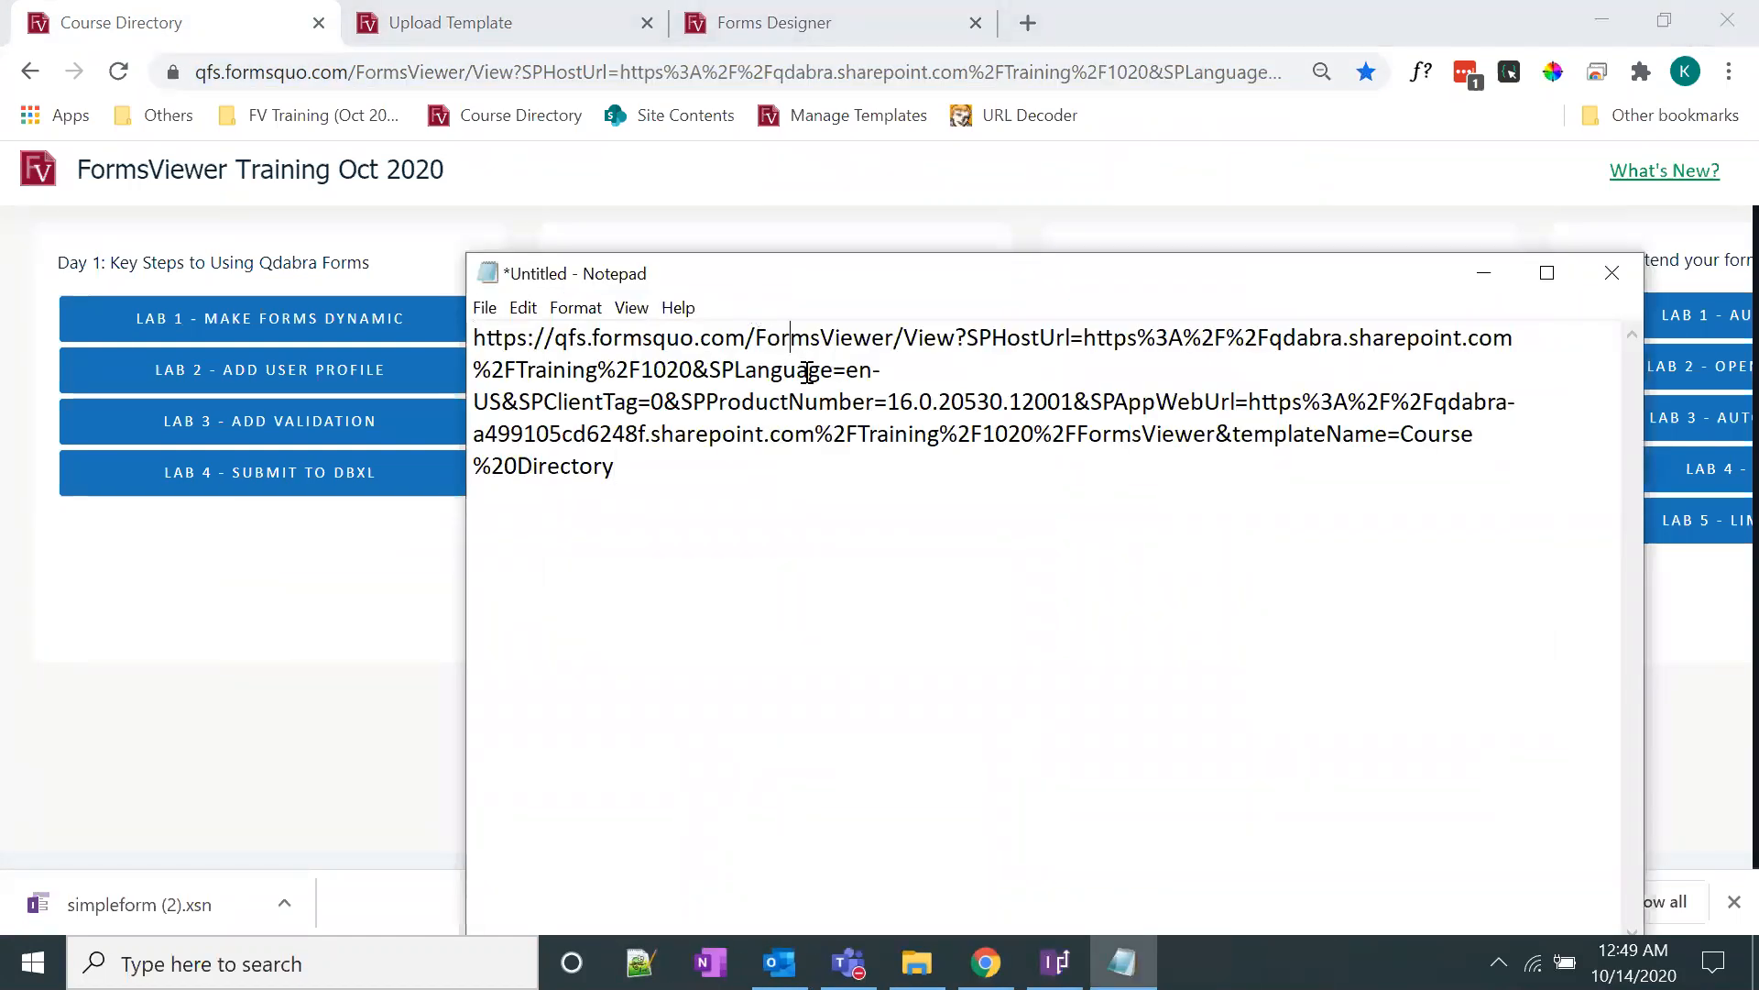
Step: Break the address onto new lines after View? and before &SPLanguage
left_click(968, 337)
key("Return")
key("Return")
scroll(632, 435, "up", 2, "ctrl")
double_click(605, 423)
left_click(599, 426)
left_click(849, 478)
left_click(777, 471)
left_click(635, 468)
left_click(598, 468)
key("Return")
key("Return")
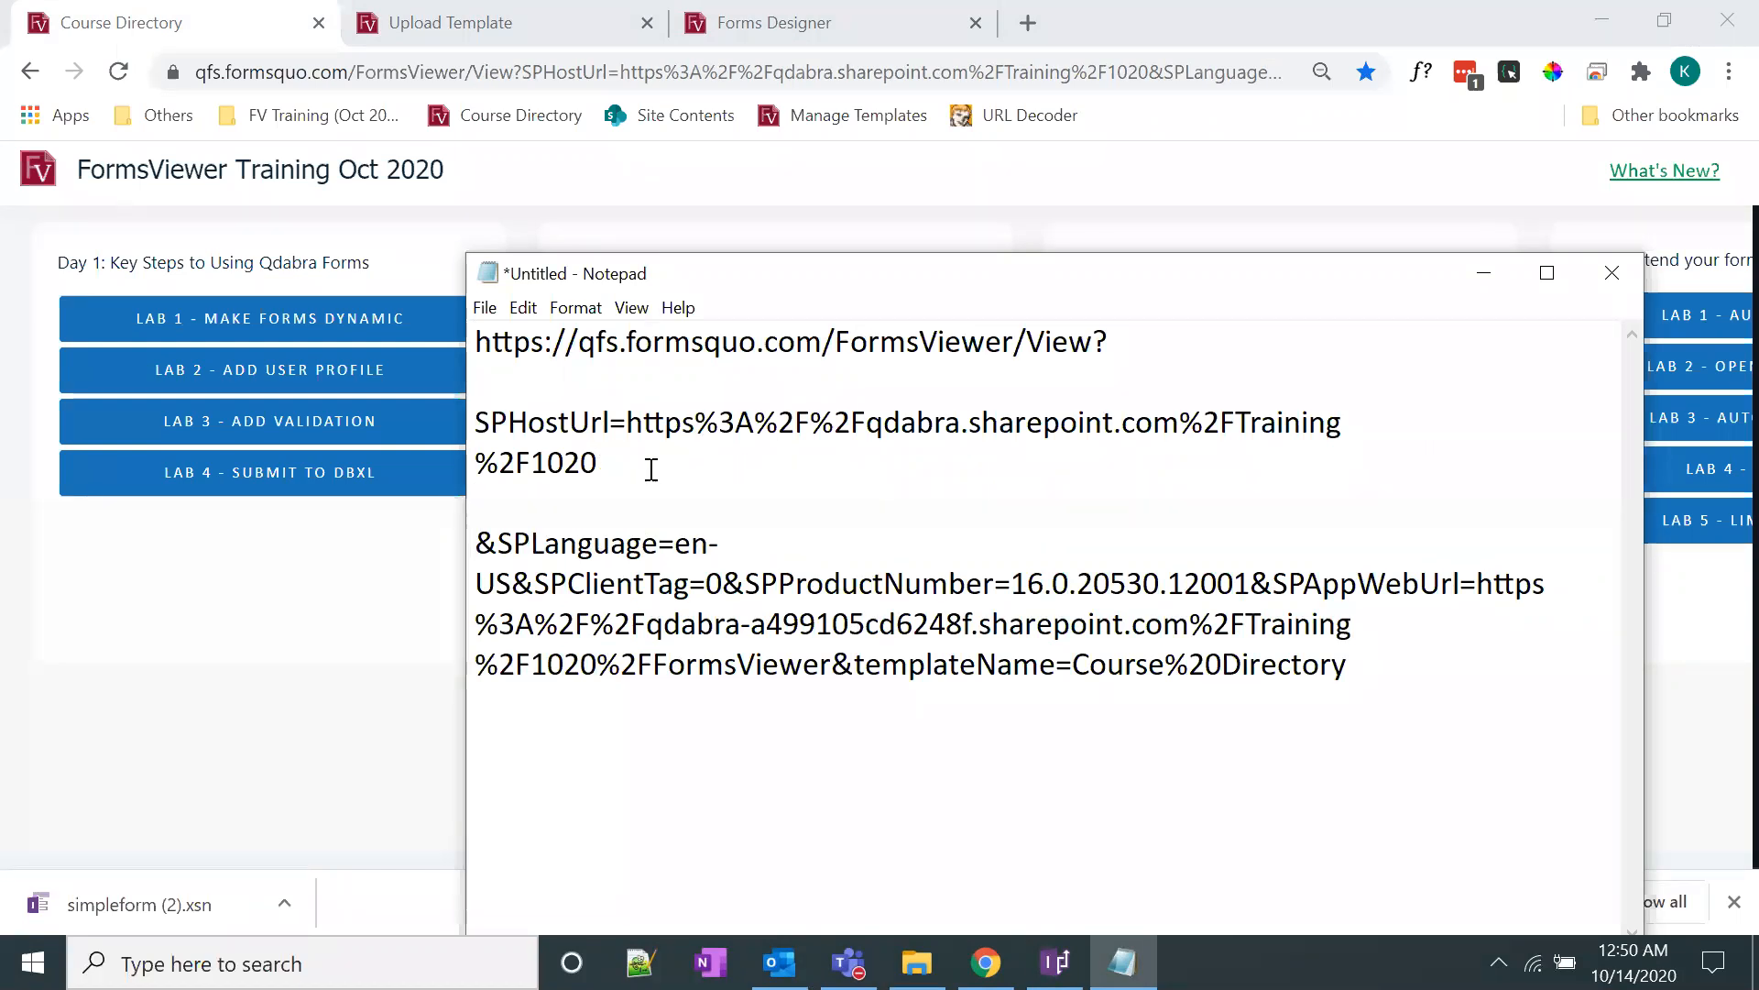
Step: Select the isolated SPHostUrl line in Notepad
double_click(648, 467)
left_click(463, 436, "shift")
key("ctrl+c")
left_click(1035, 62)
key("ctrl+t")
left_click(1032, 121)
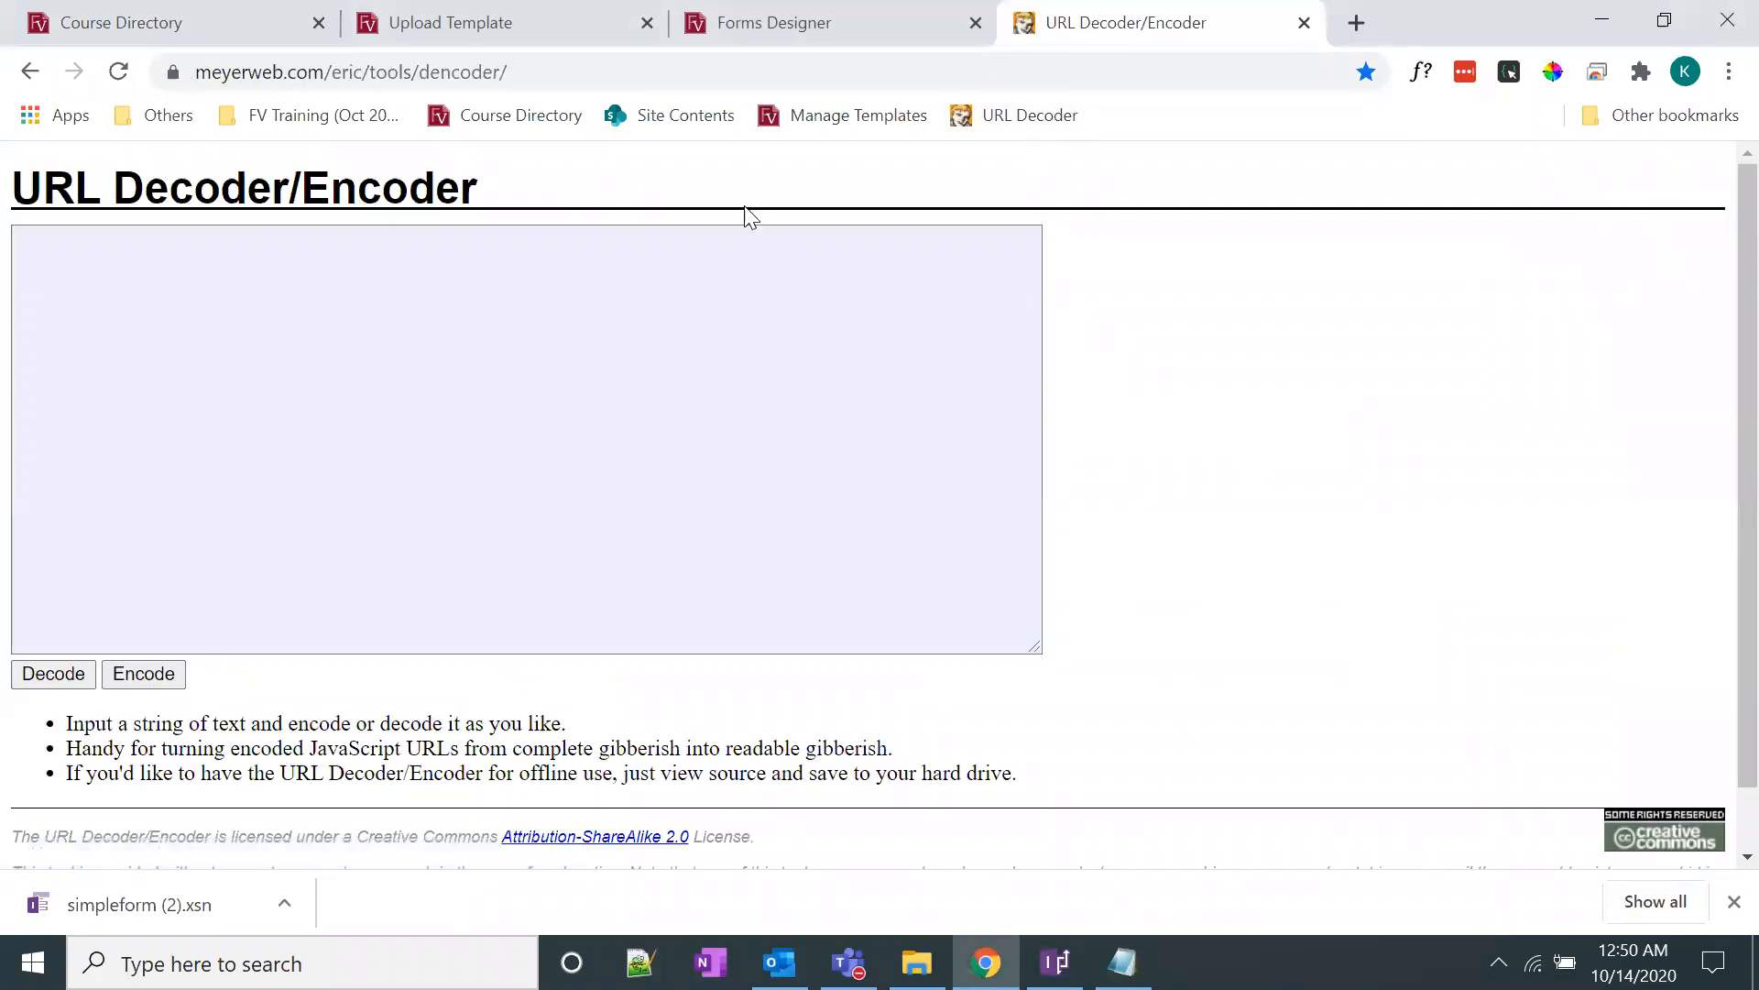
left_click(679, 263)
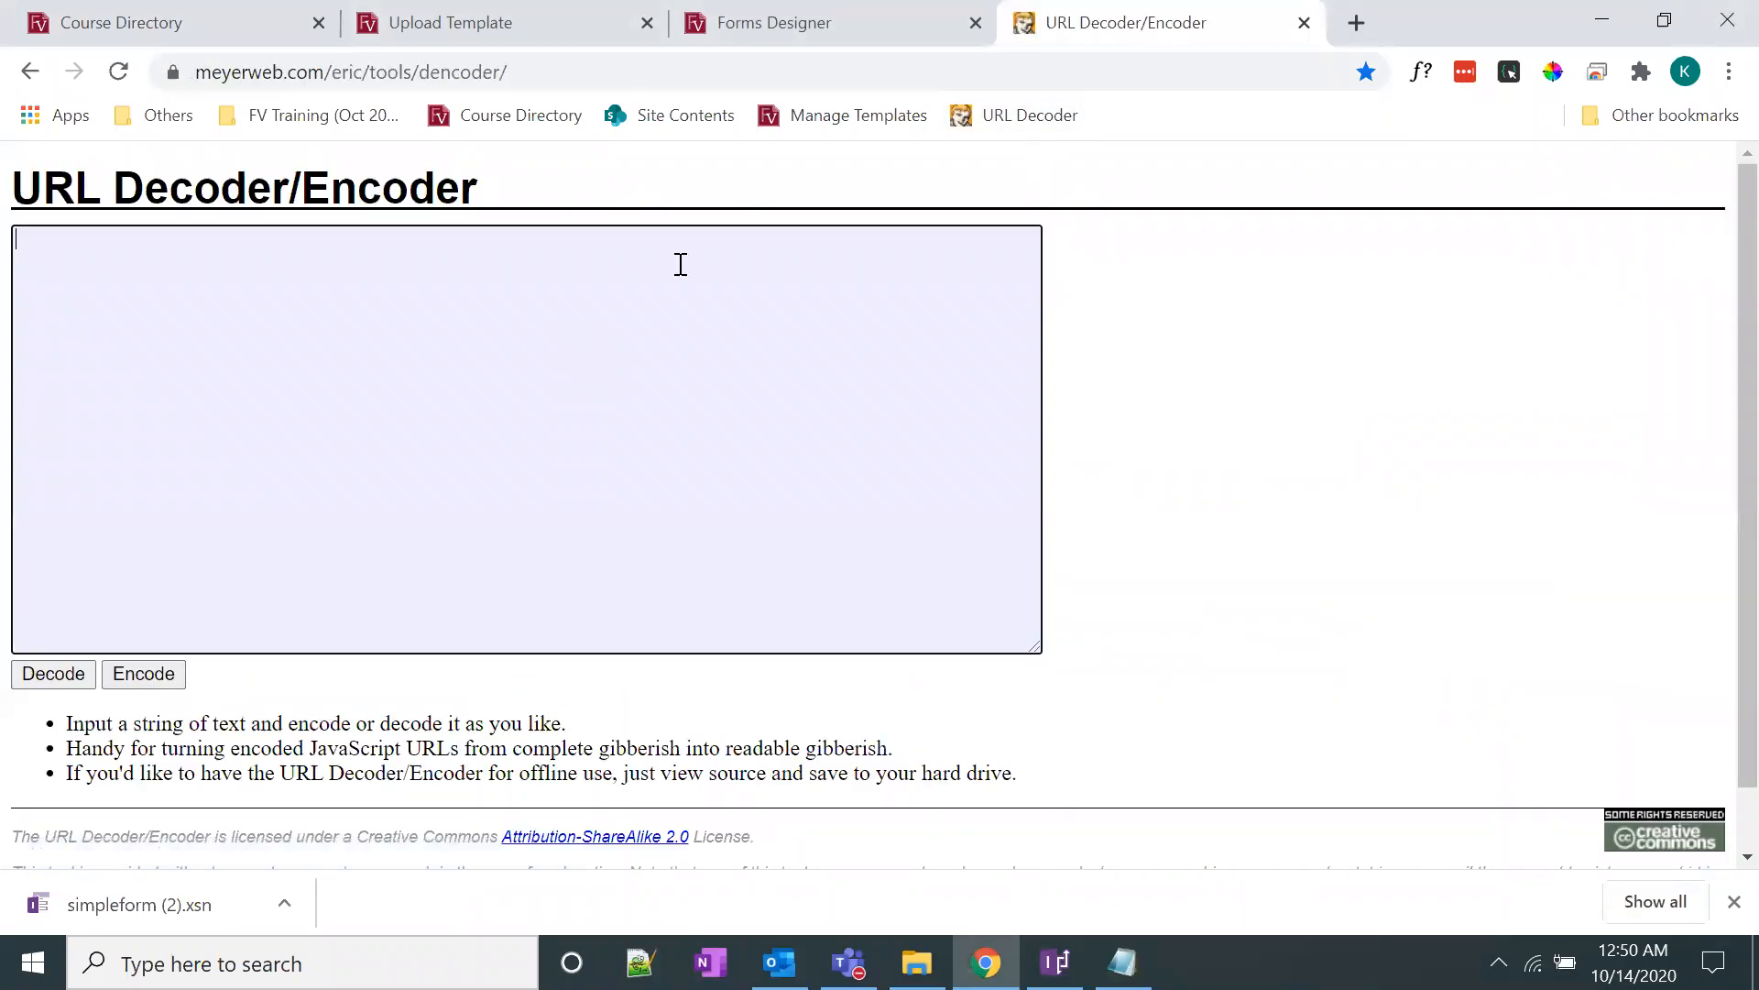
key("ctrl+v")
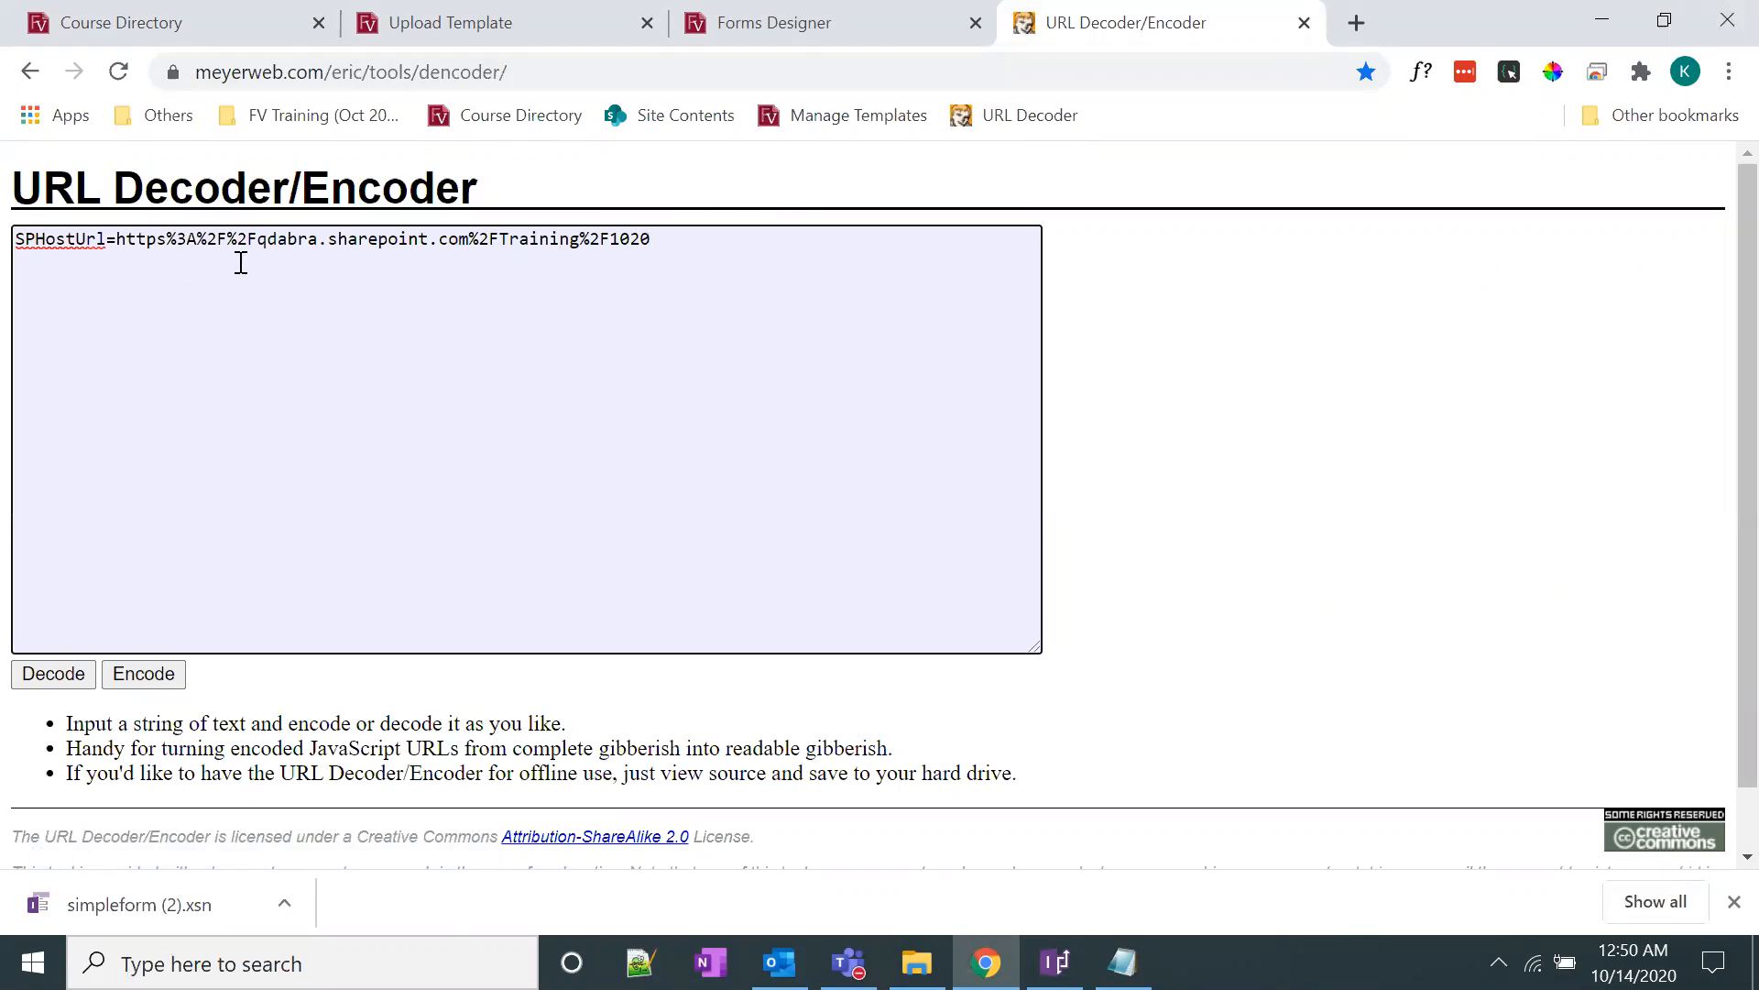
left_click(74, 673)
left_click(181, 479)
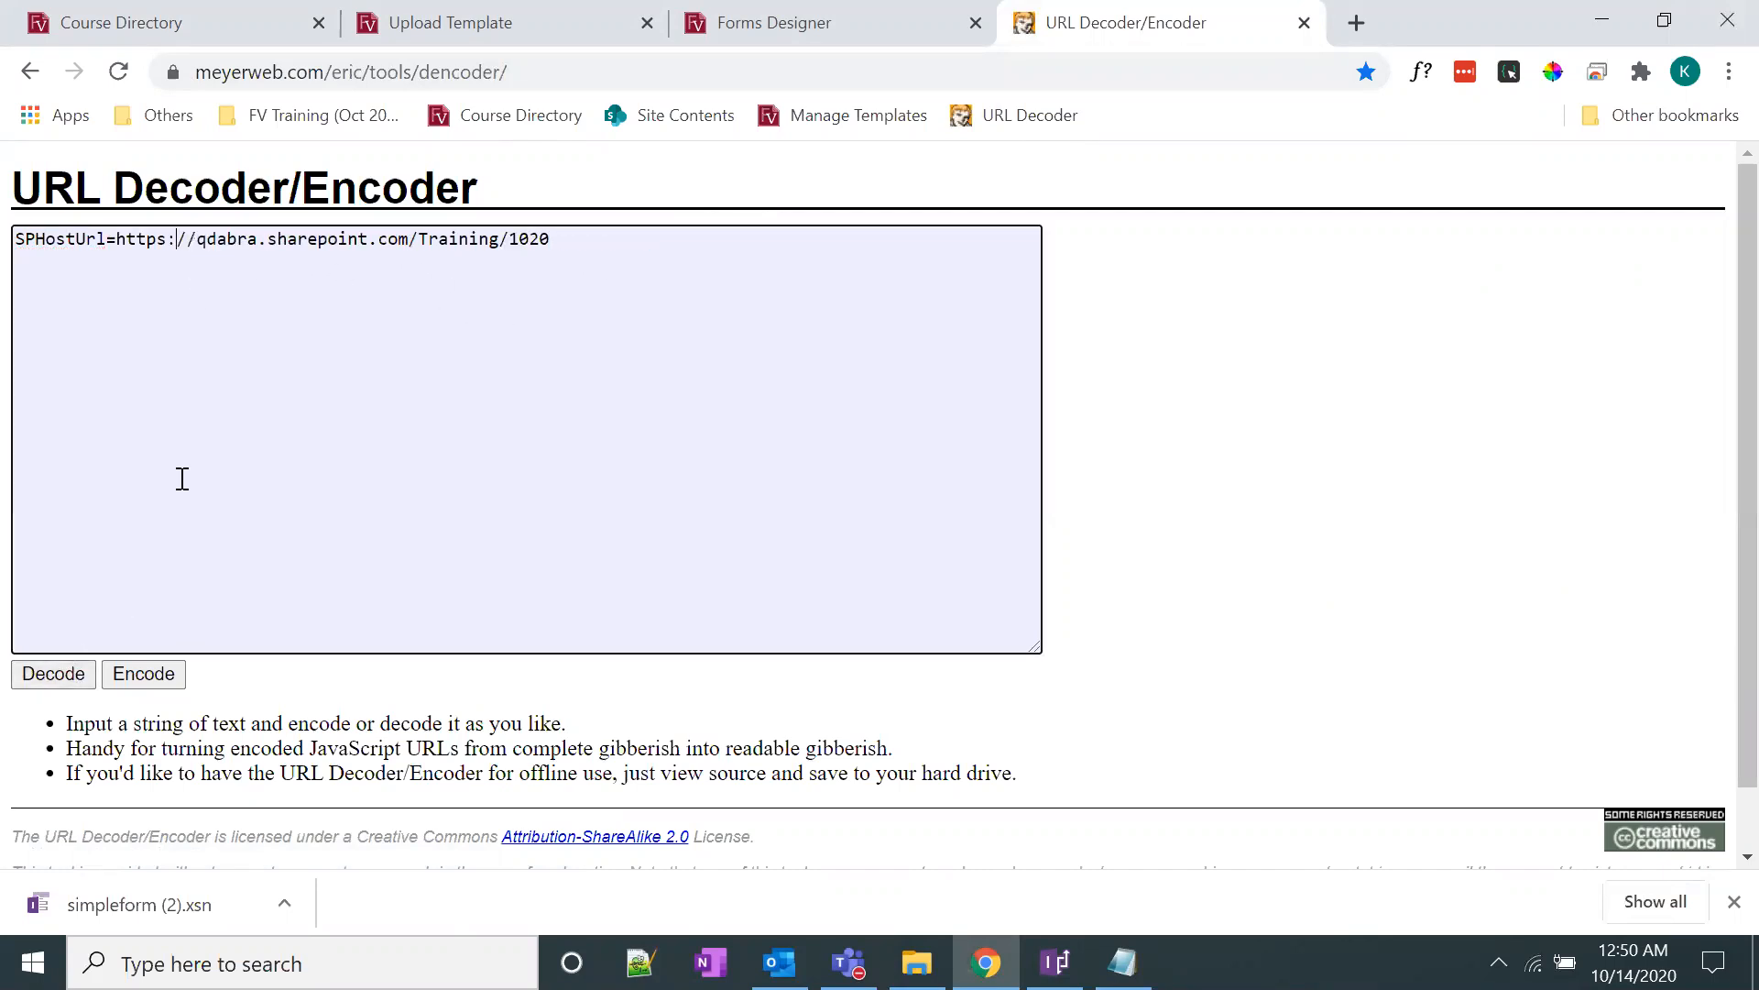
left_click(528, 307)
left_click(488, 290)
left_click(299, 299)
Step: Back in InfoPath, expand qRulesTemp and show tempCommand's Set qRules [edit] rule
key("alt+Tab")
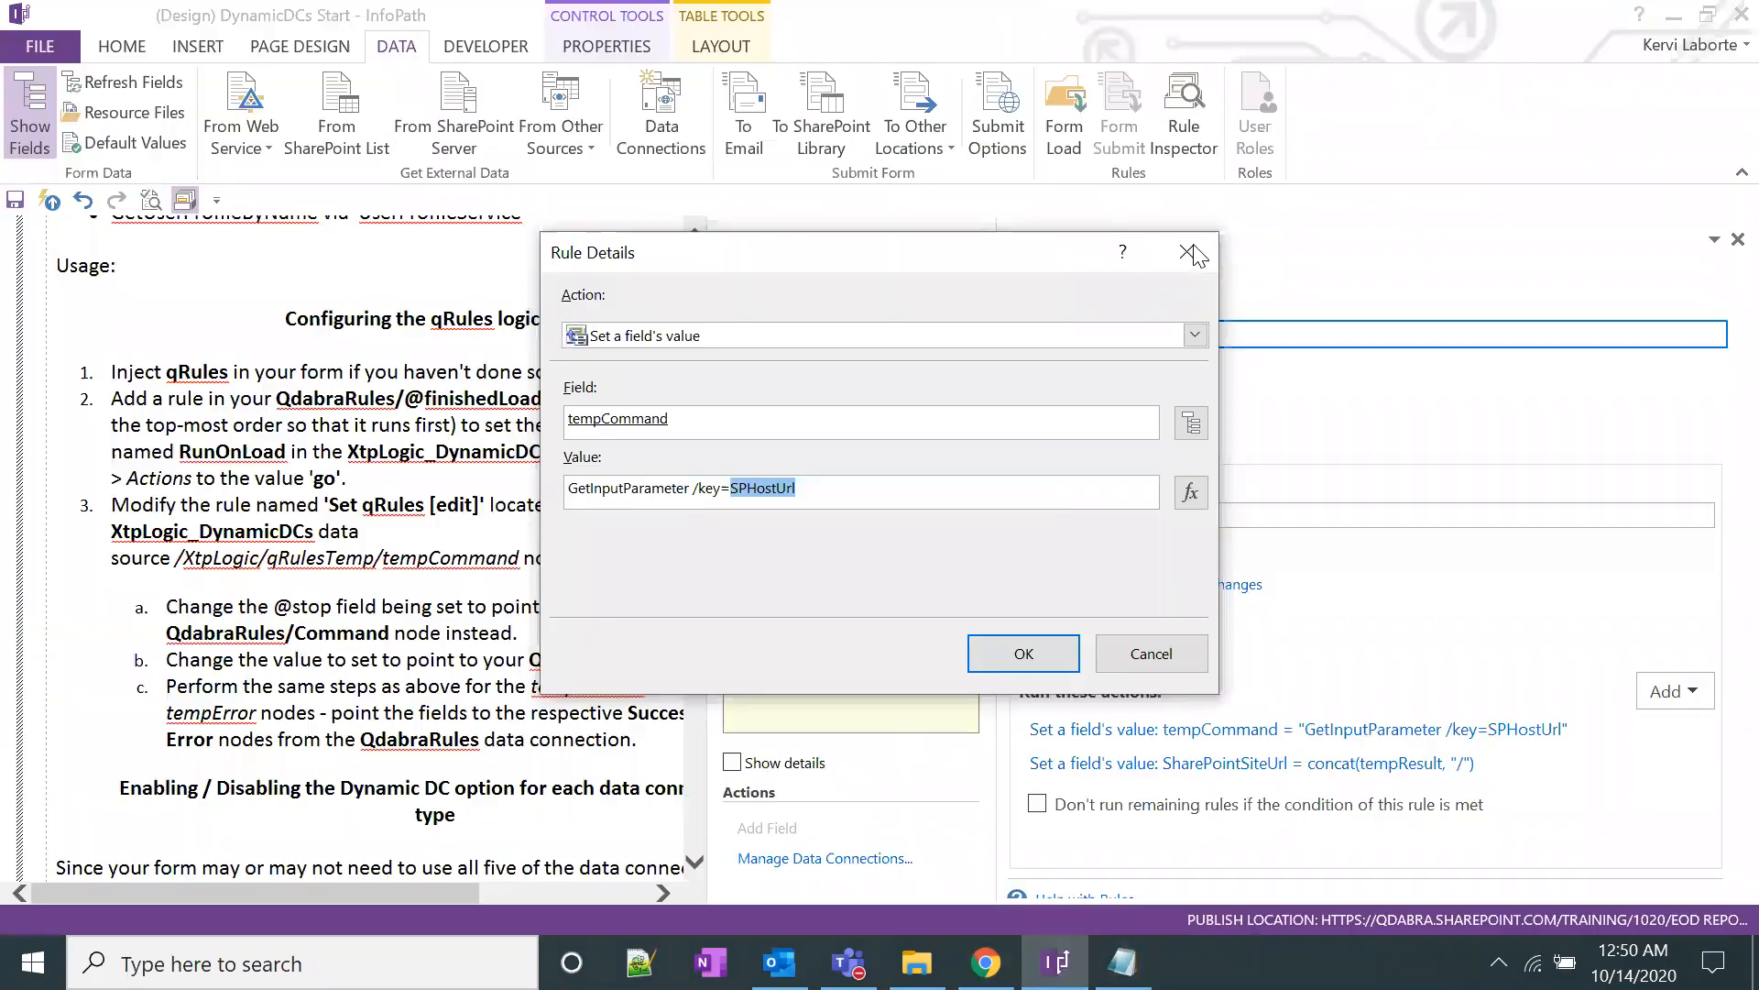
key("Return")
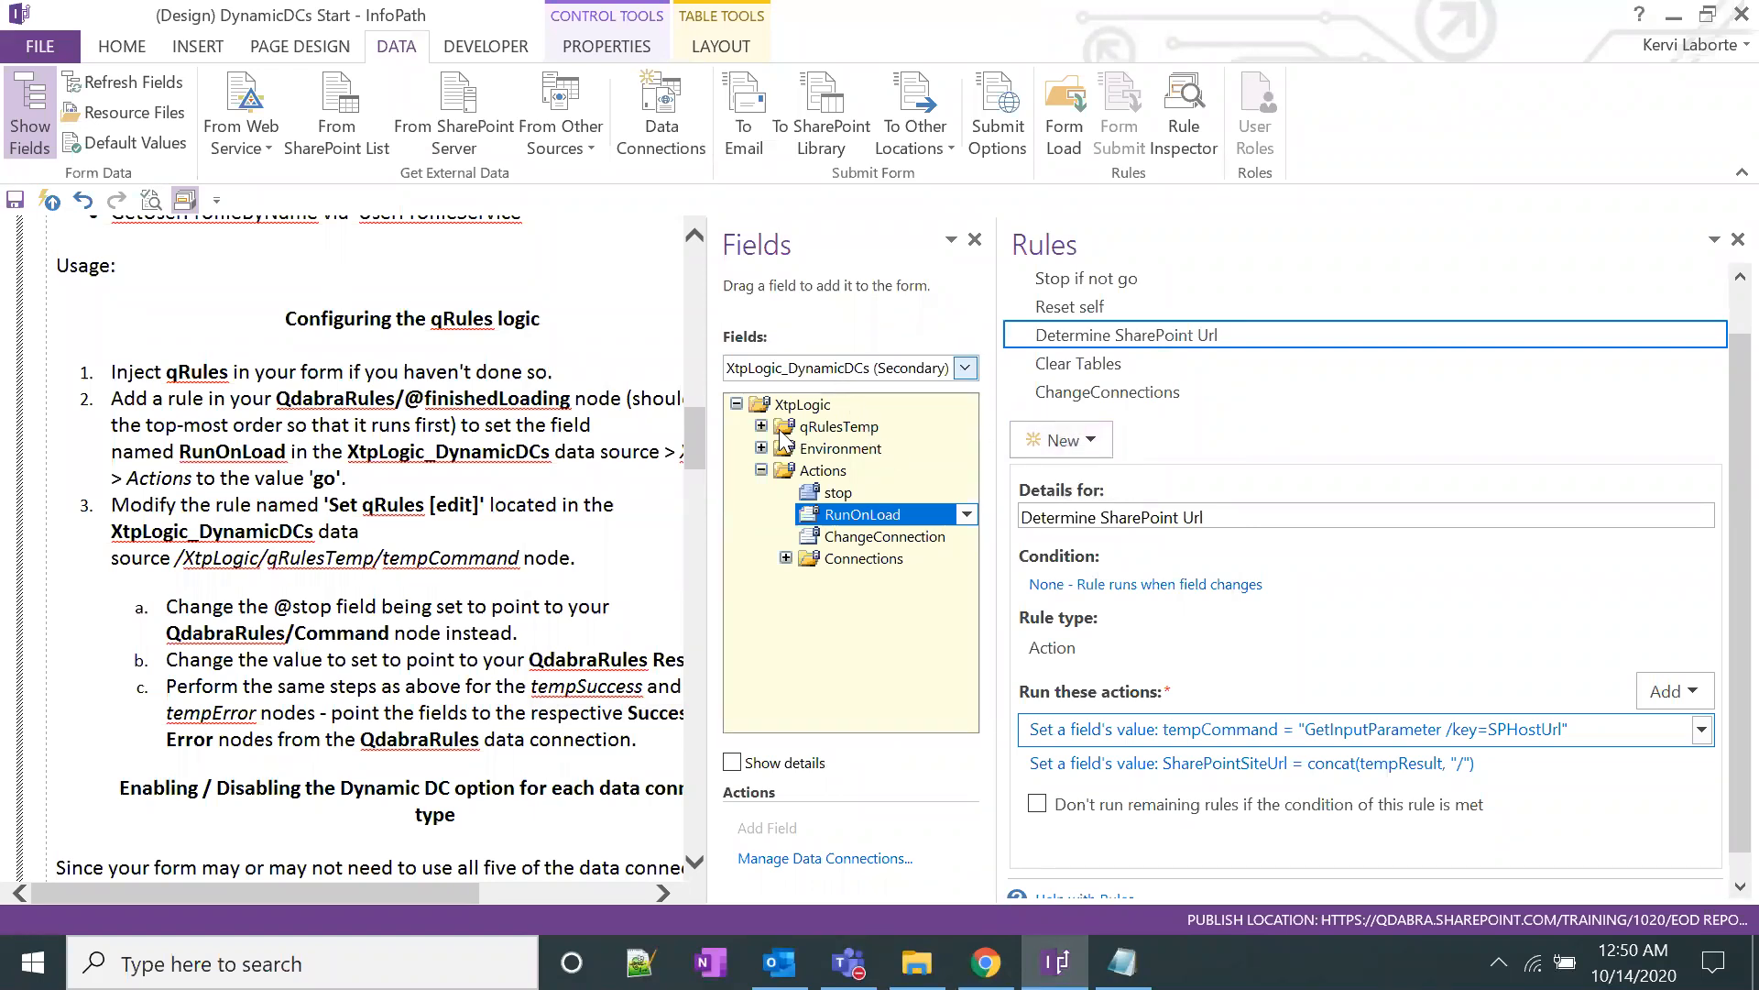
left_click(762, 427)
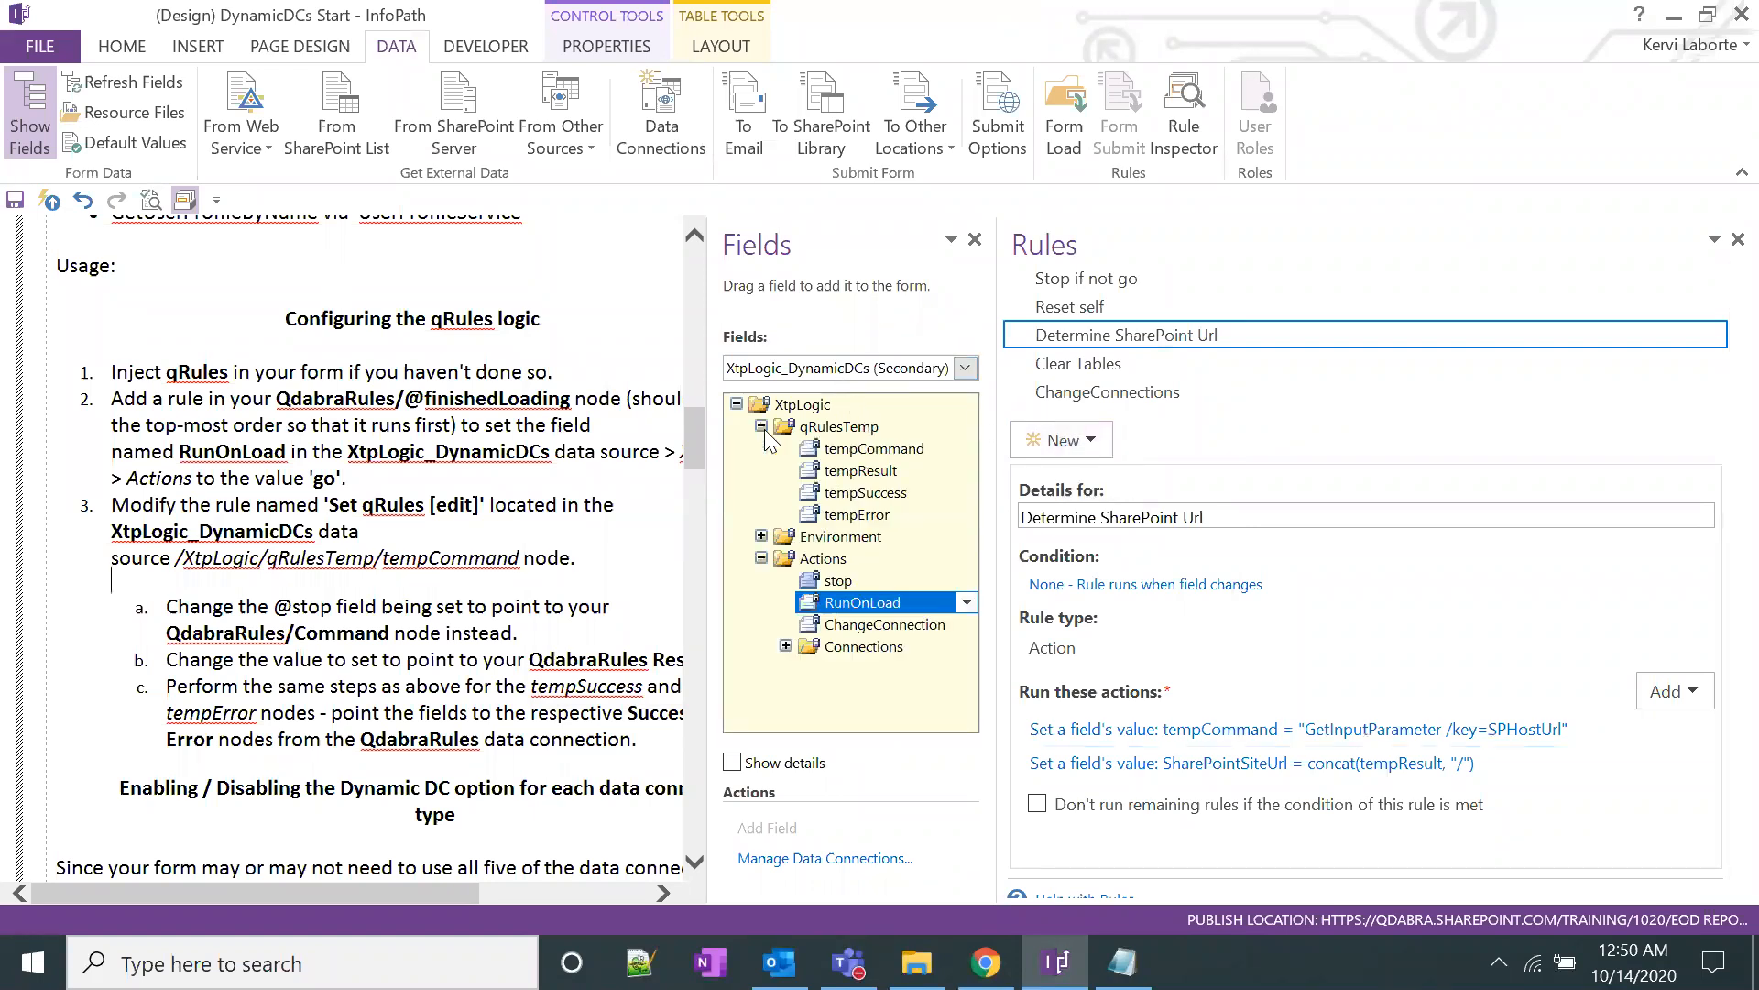
left_click(856, 451)
left_click(887, 470)
left_click(885, 492)
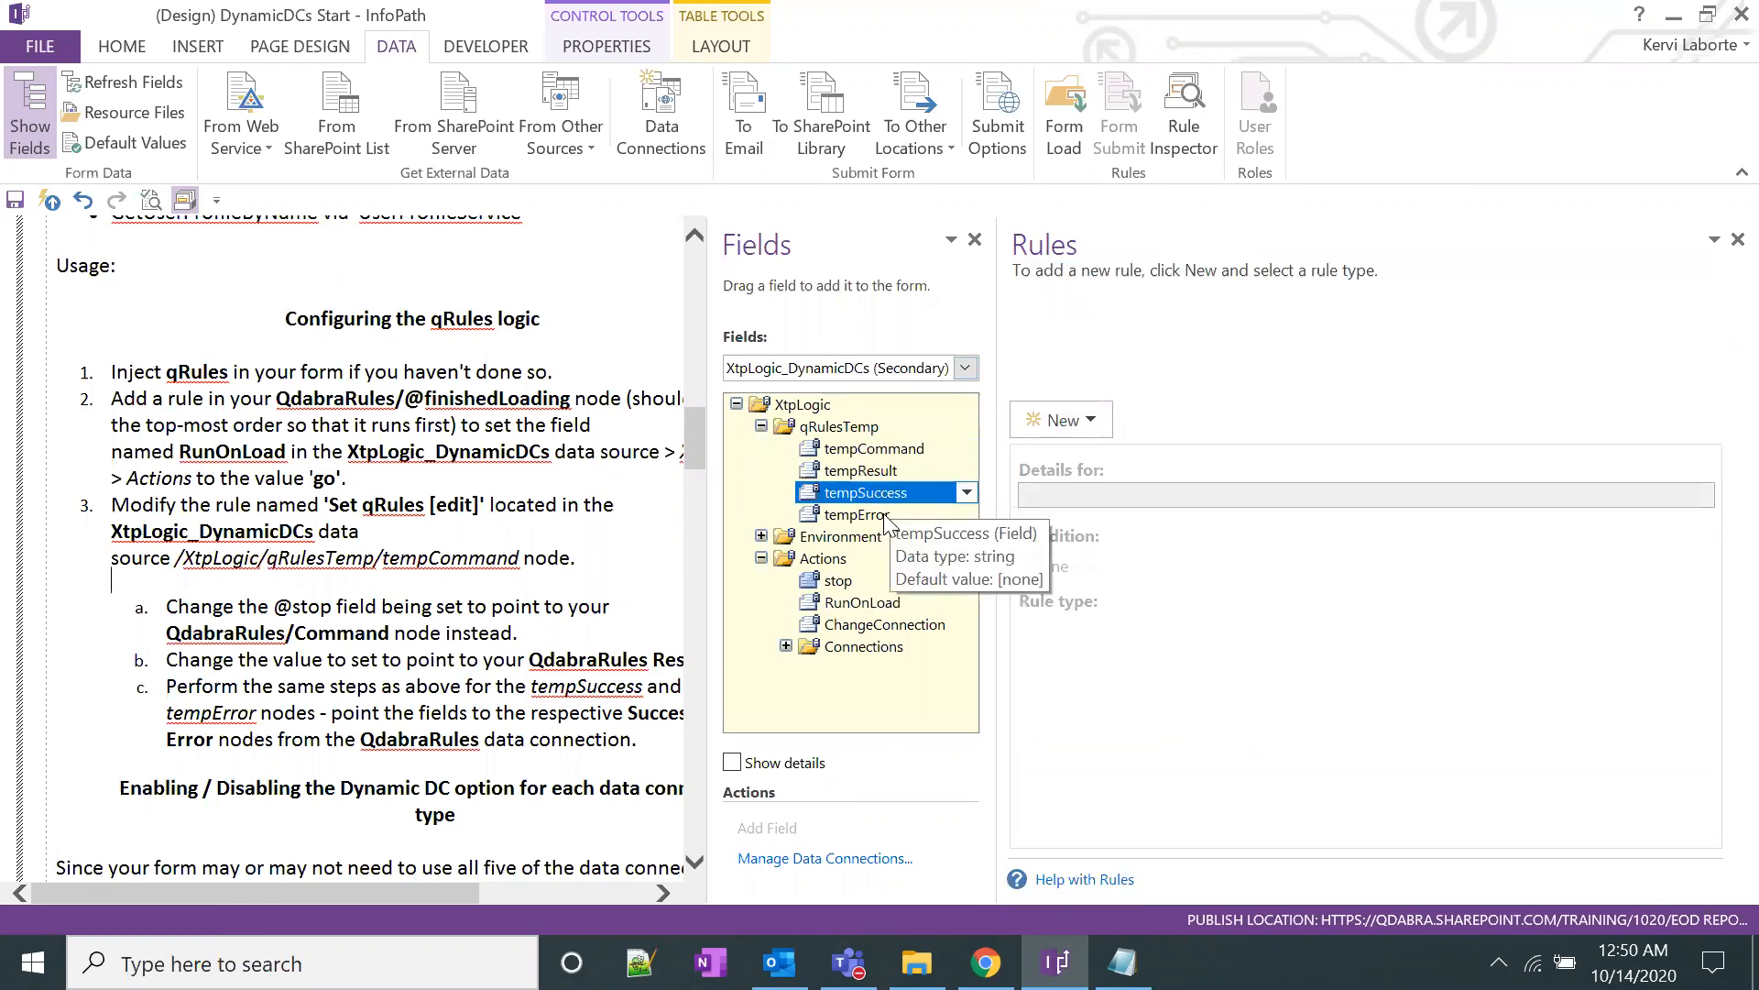
left_click(883, 513)
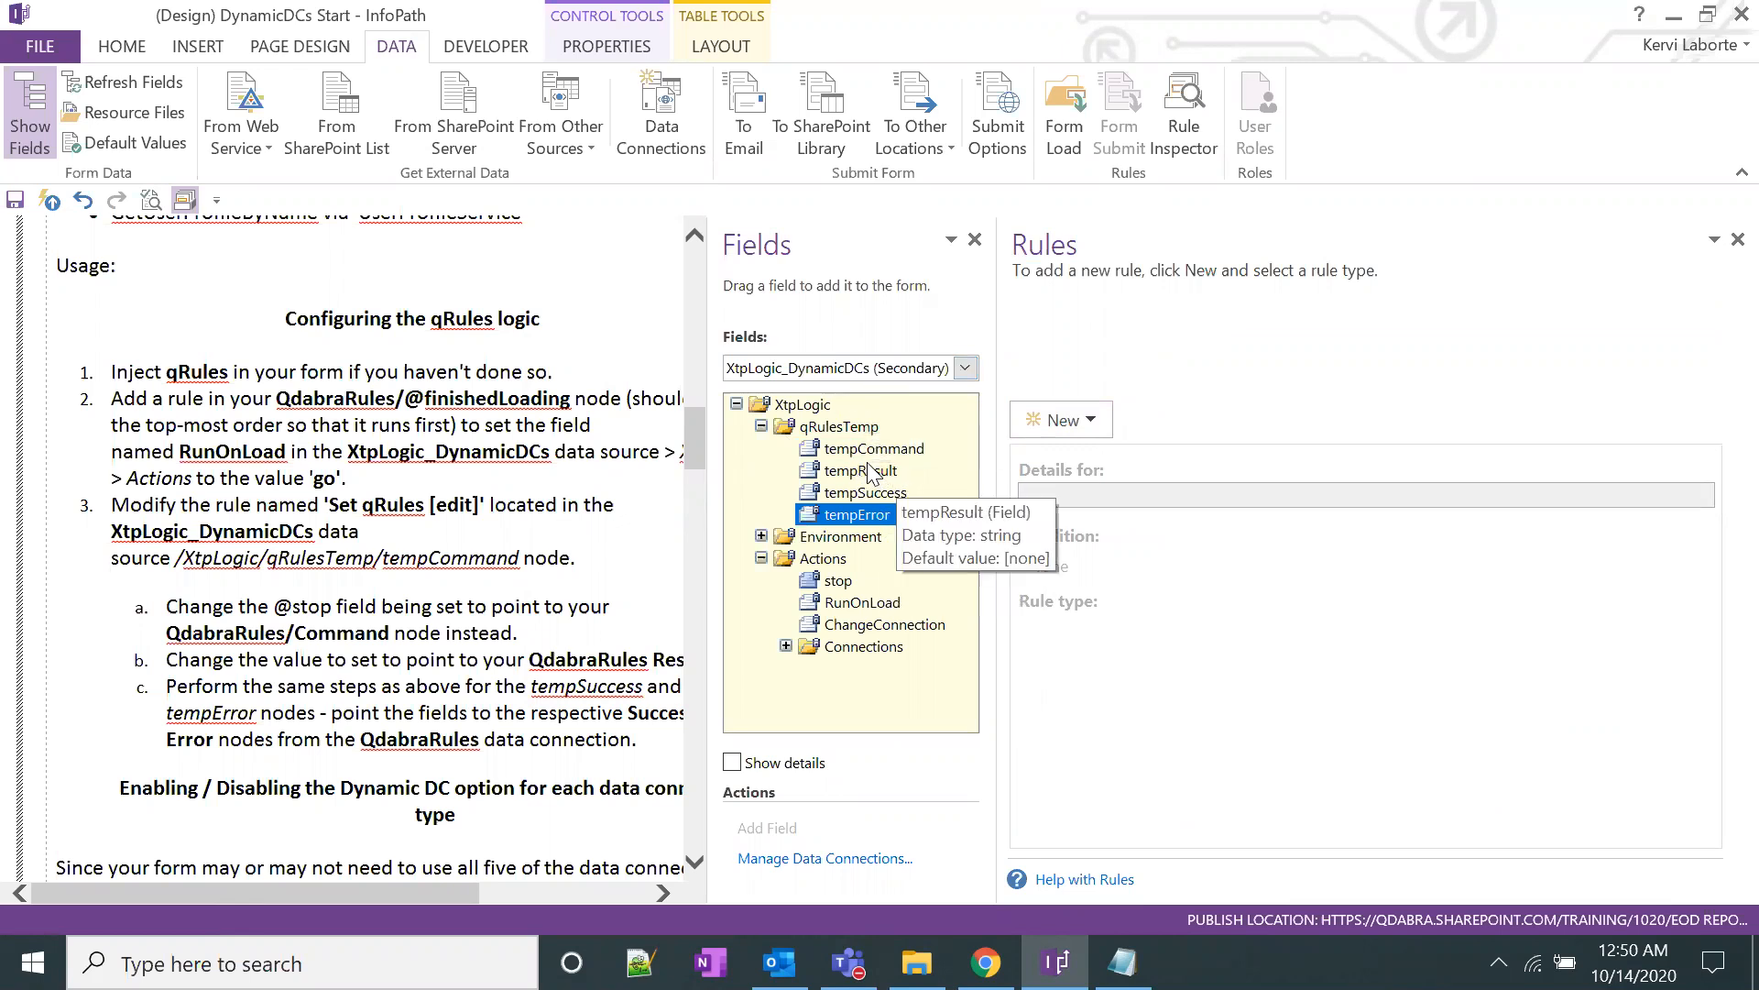
left_click(867, 455)
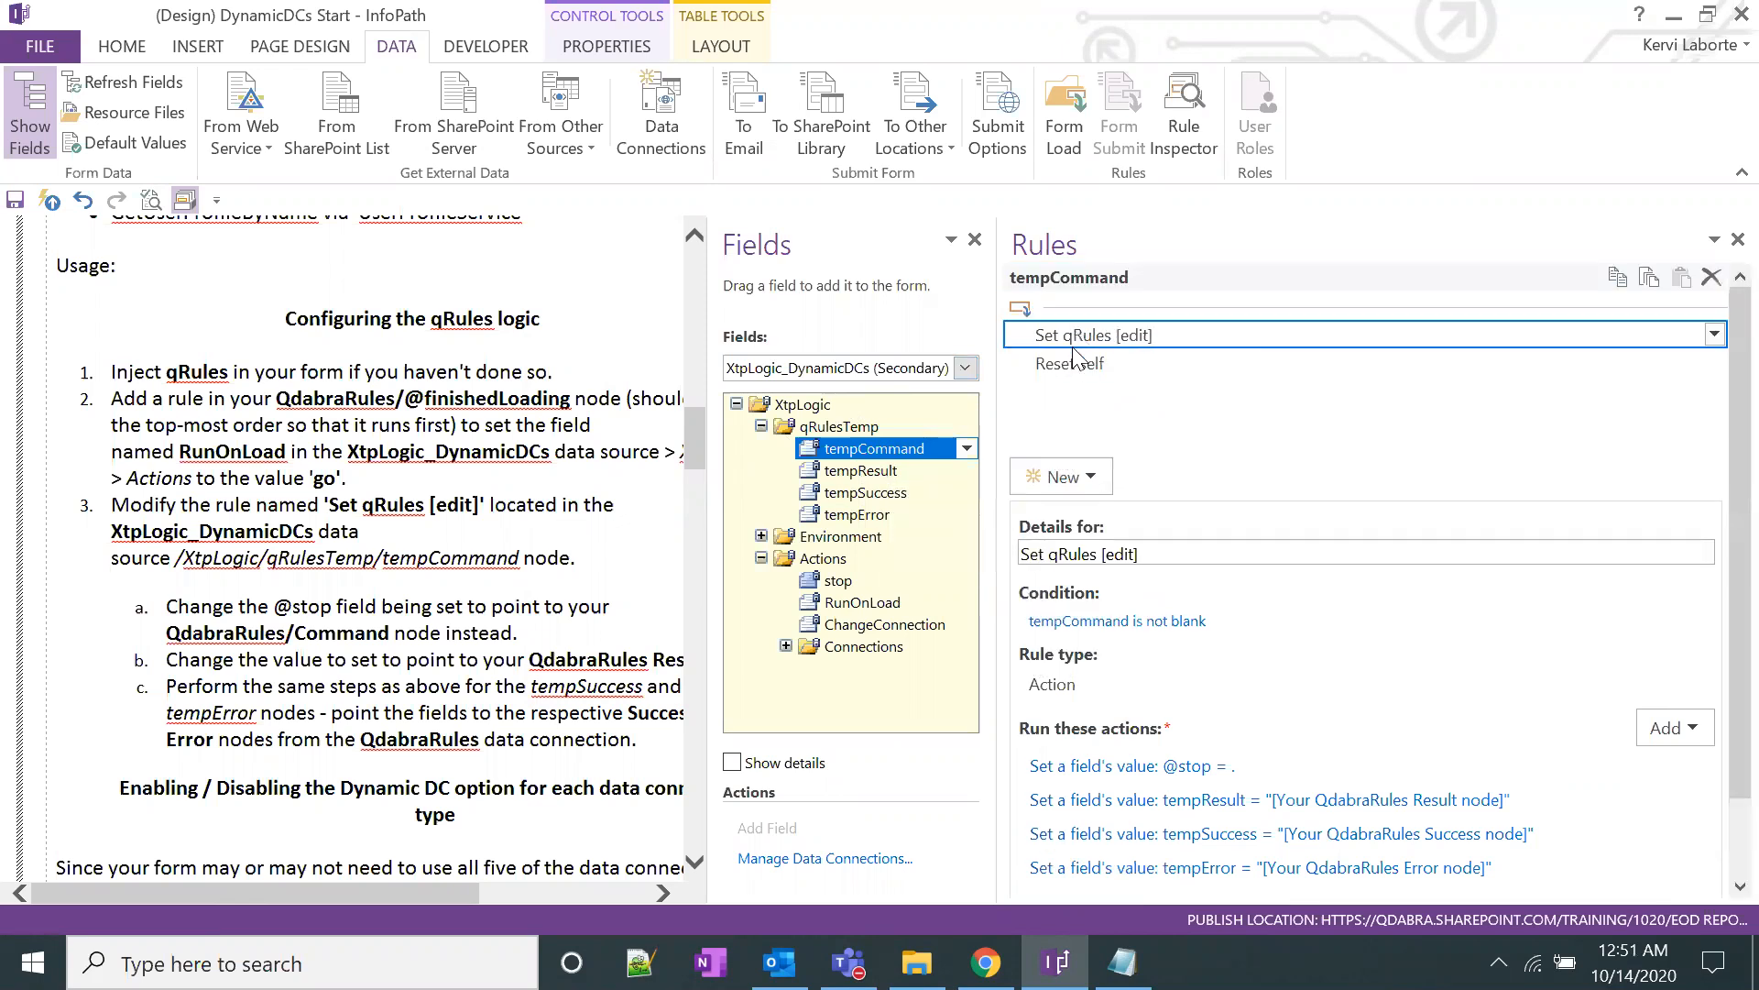
scroll(1200, 542, "down", 1)
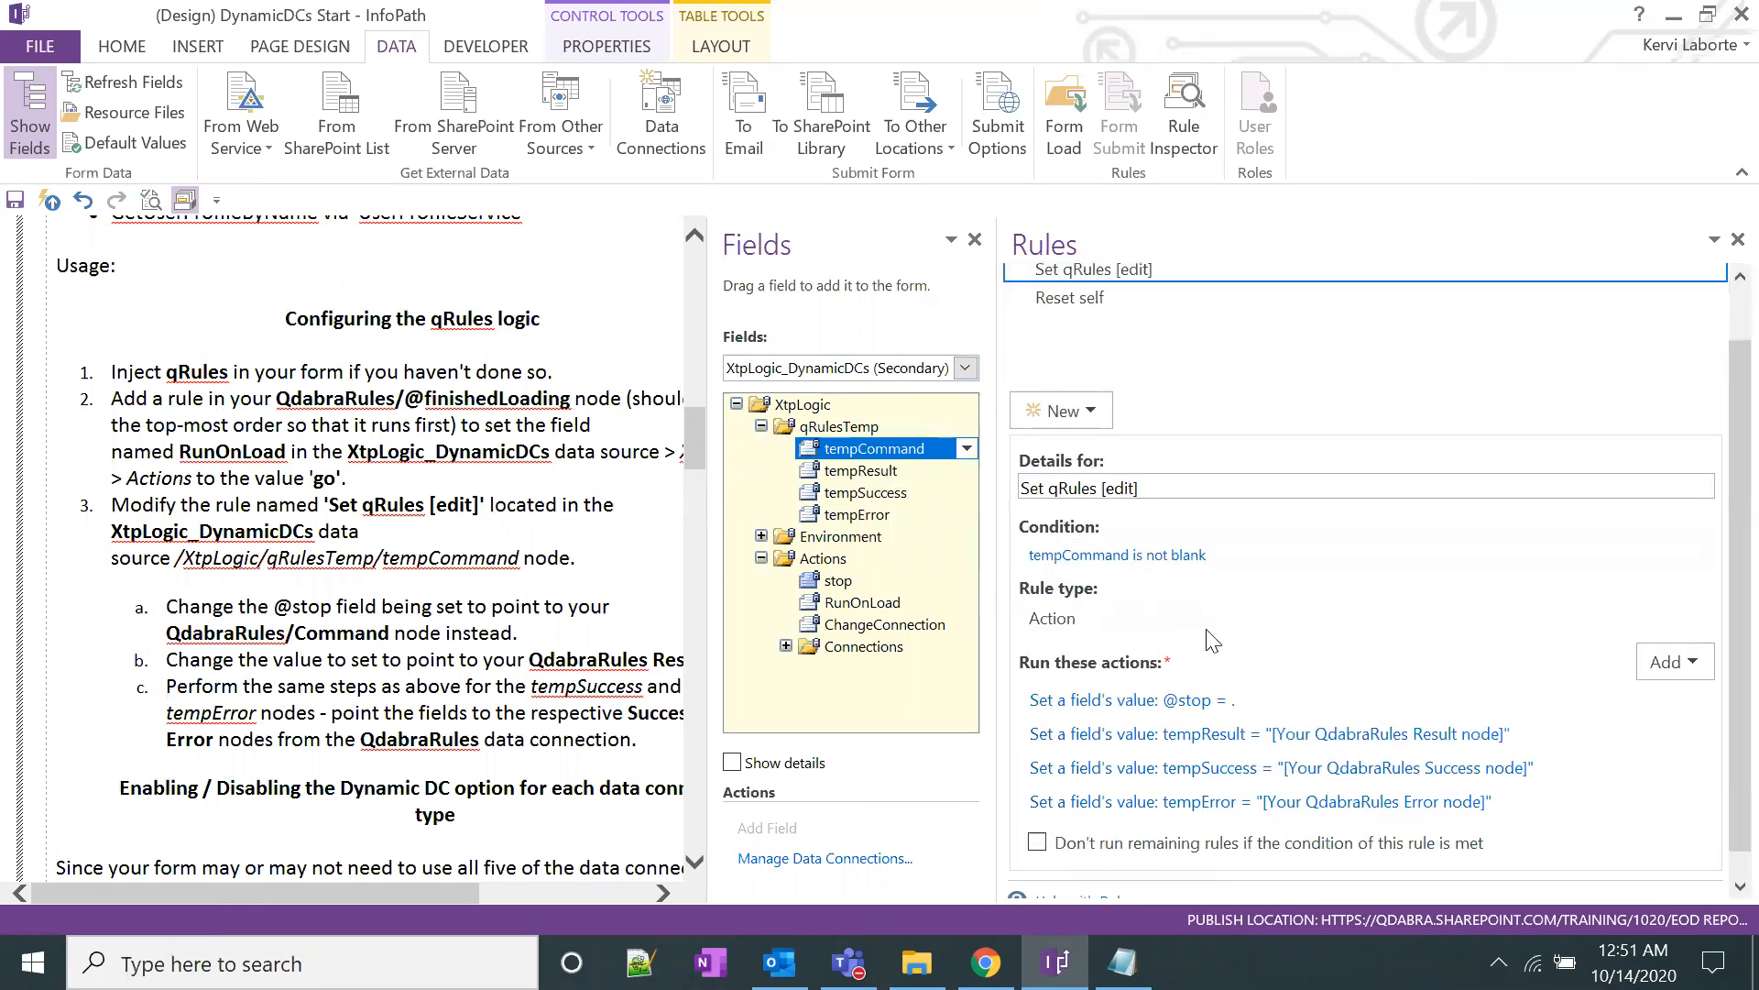
left_click(1194, 701)
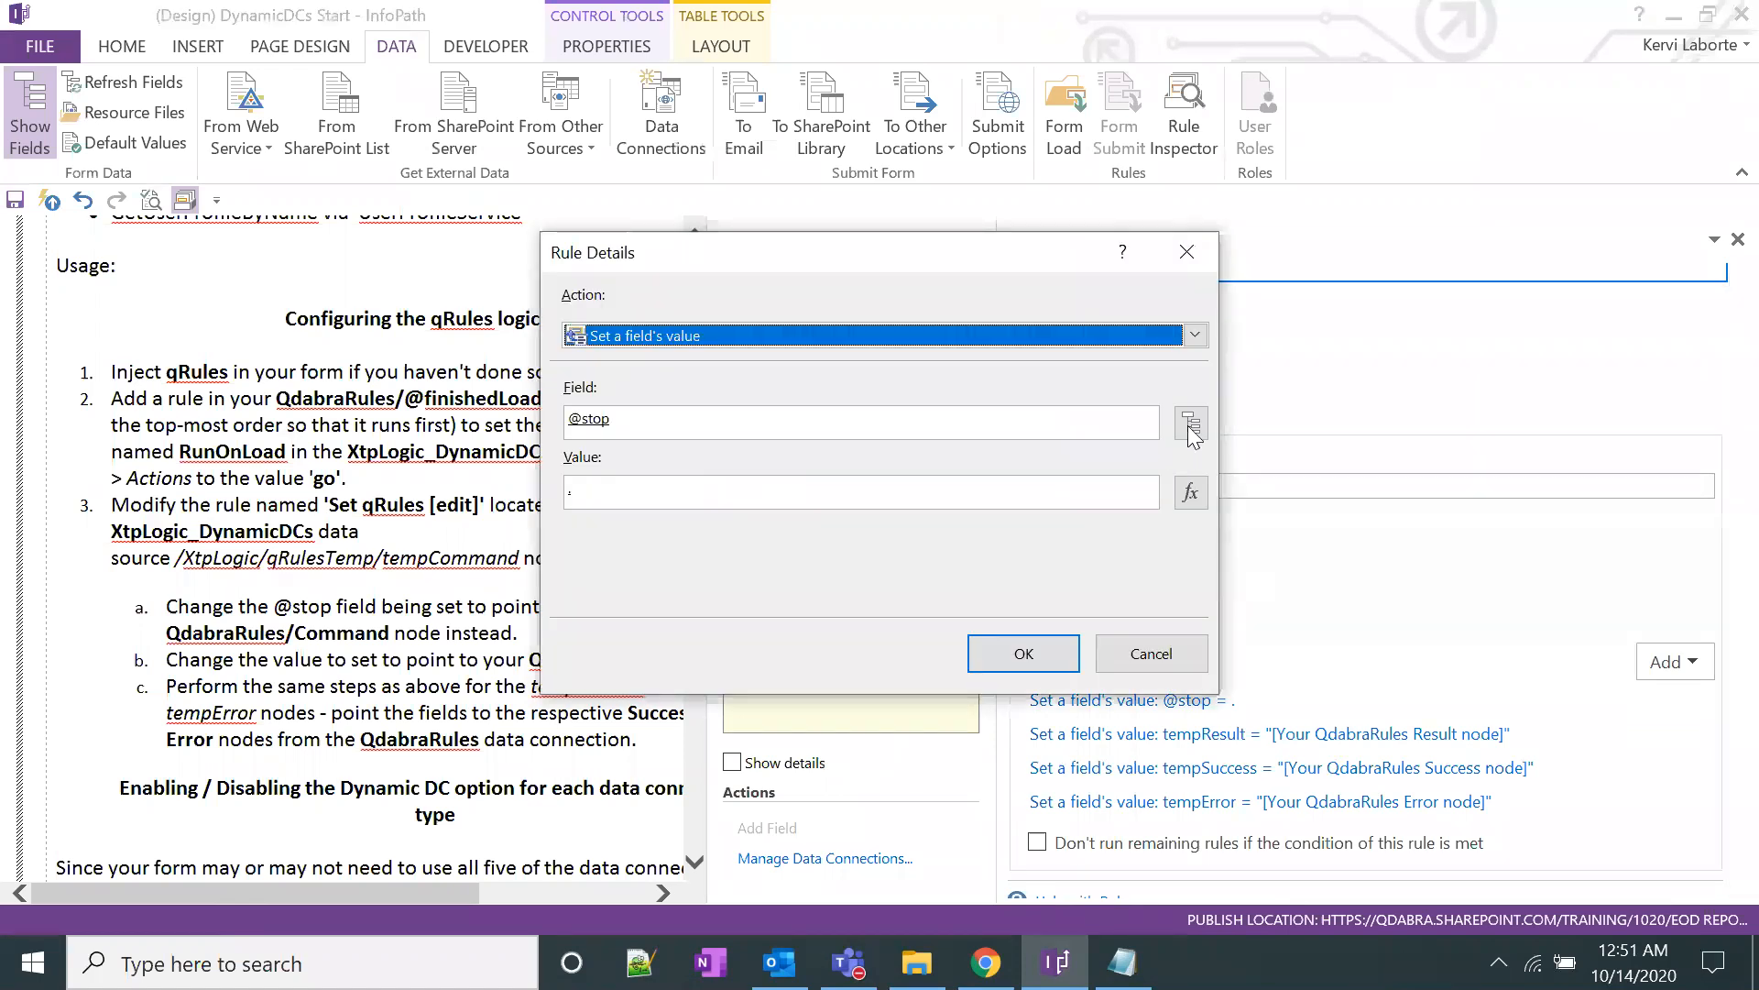
left_click(1191, 424)
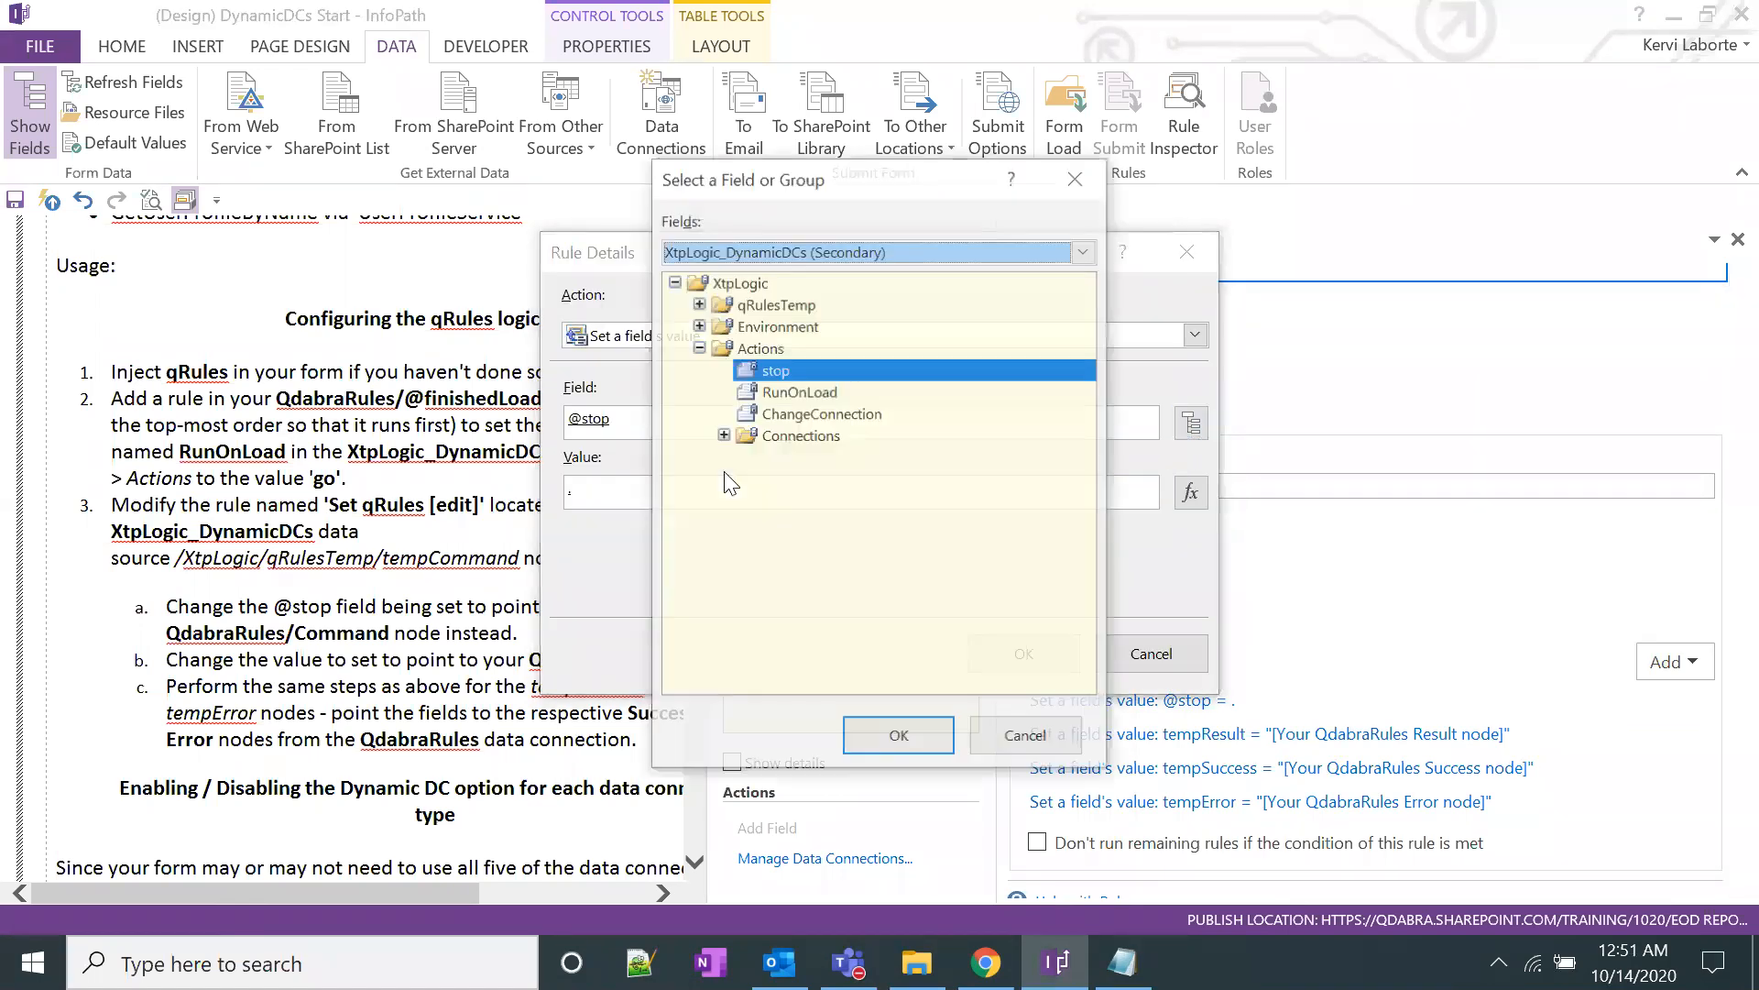
key("q")
left_click(783, 395)
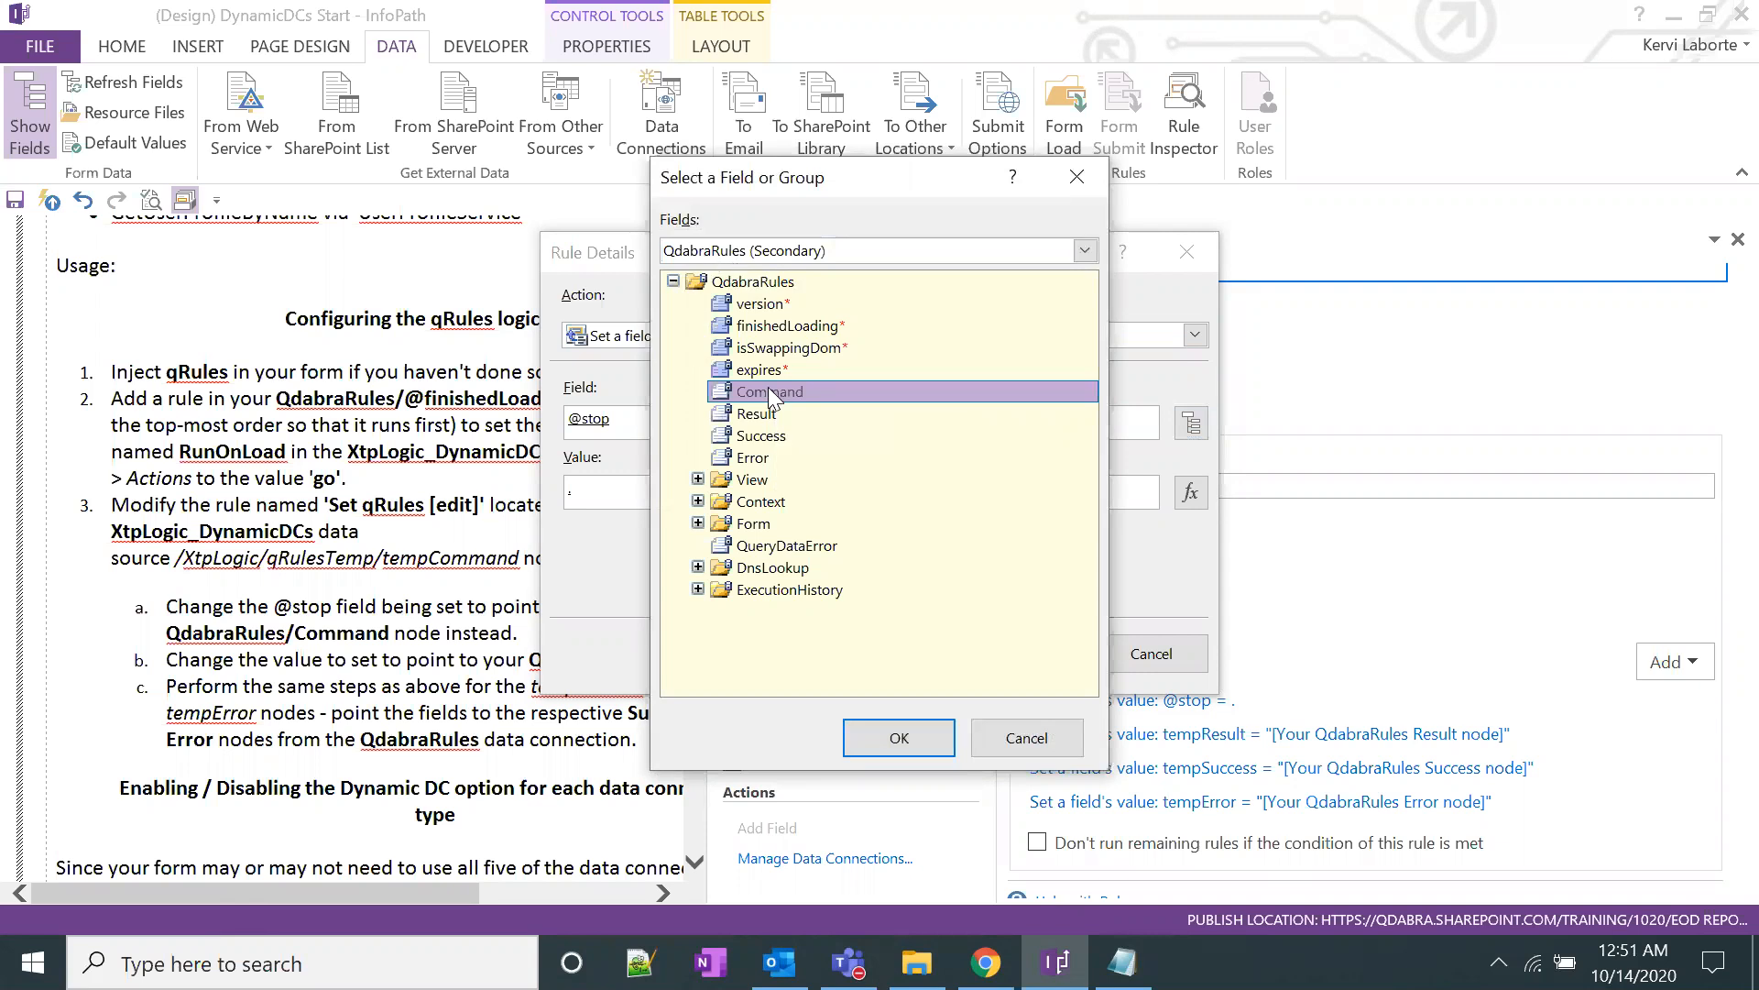
double_click(770, 394)
left_click(1036, 652)
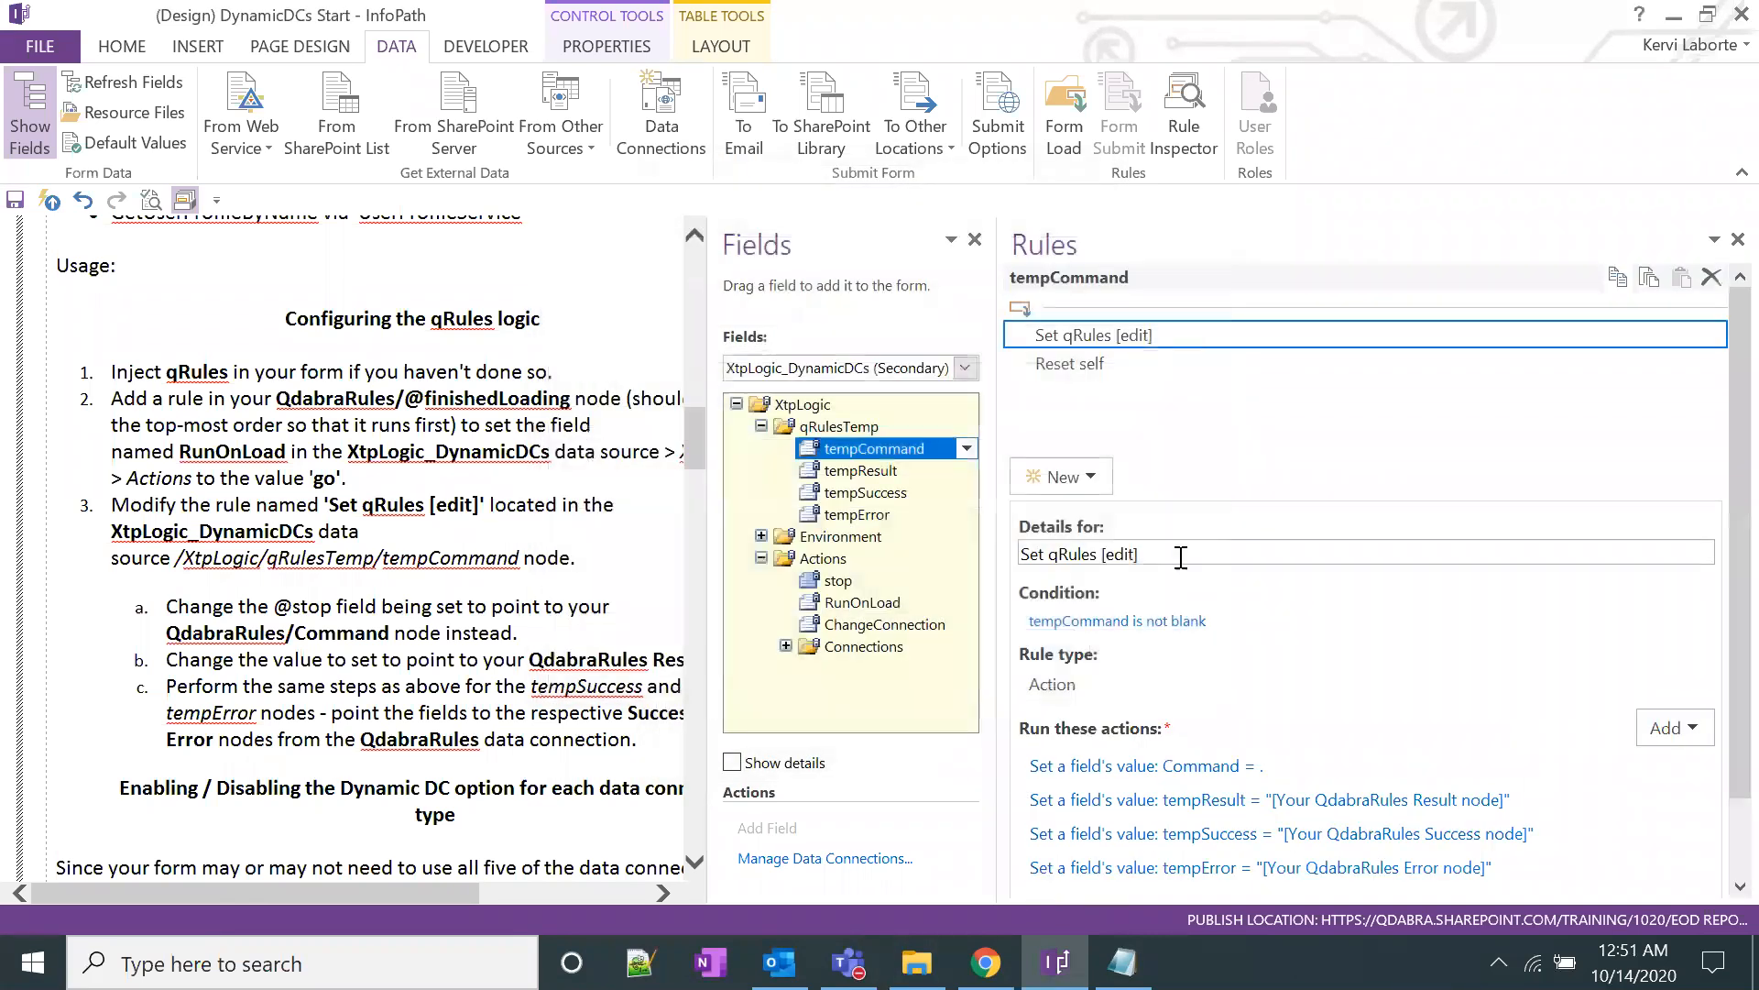
Step: Set the tempResult action's value to the QdabraRules Result field
scroll(1181, 557, "down", 1)
left_click(1269, 712)
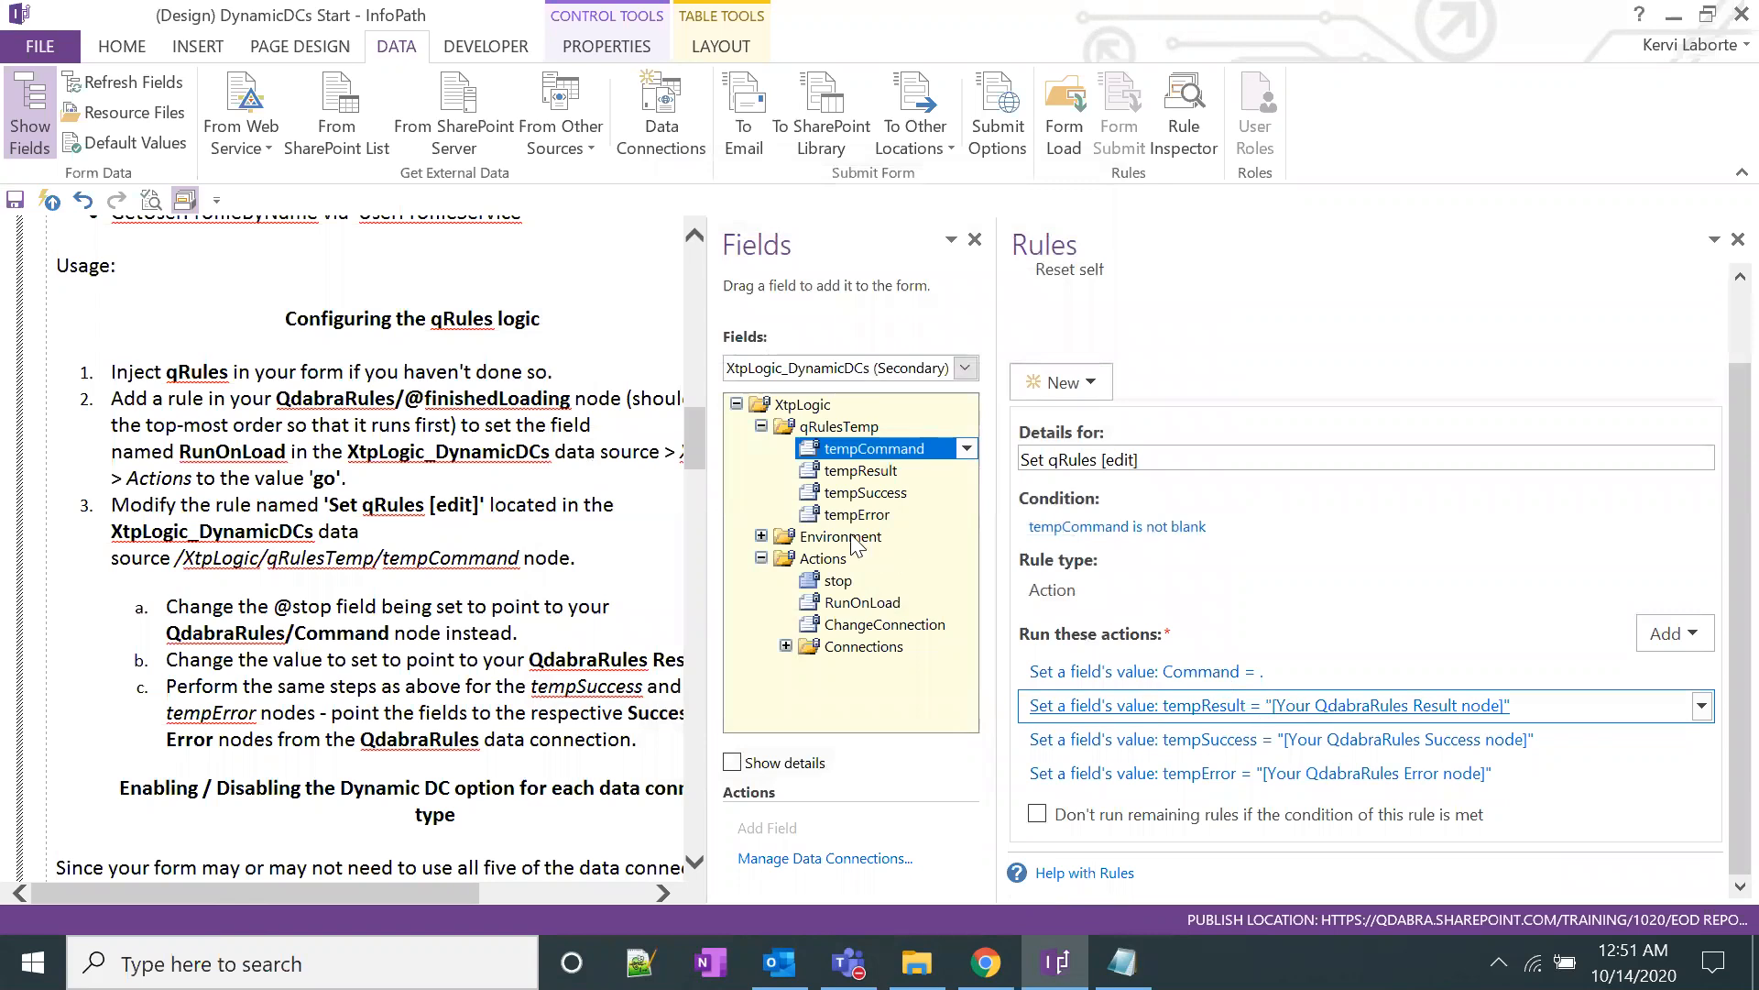
left_click(798, 499)
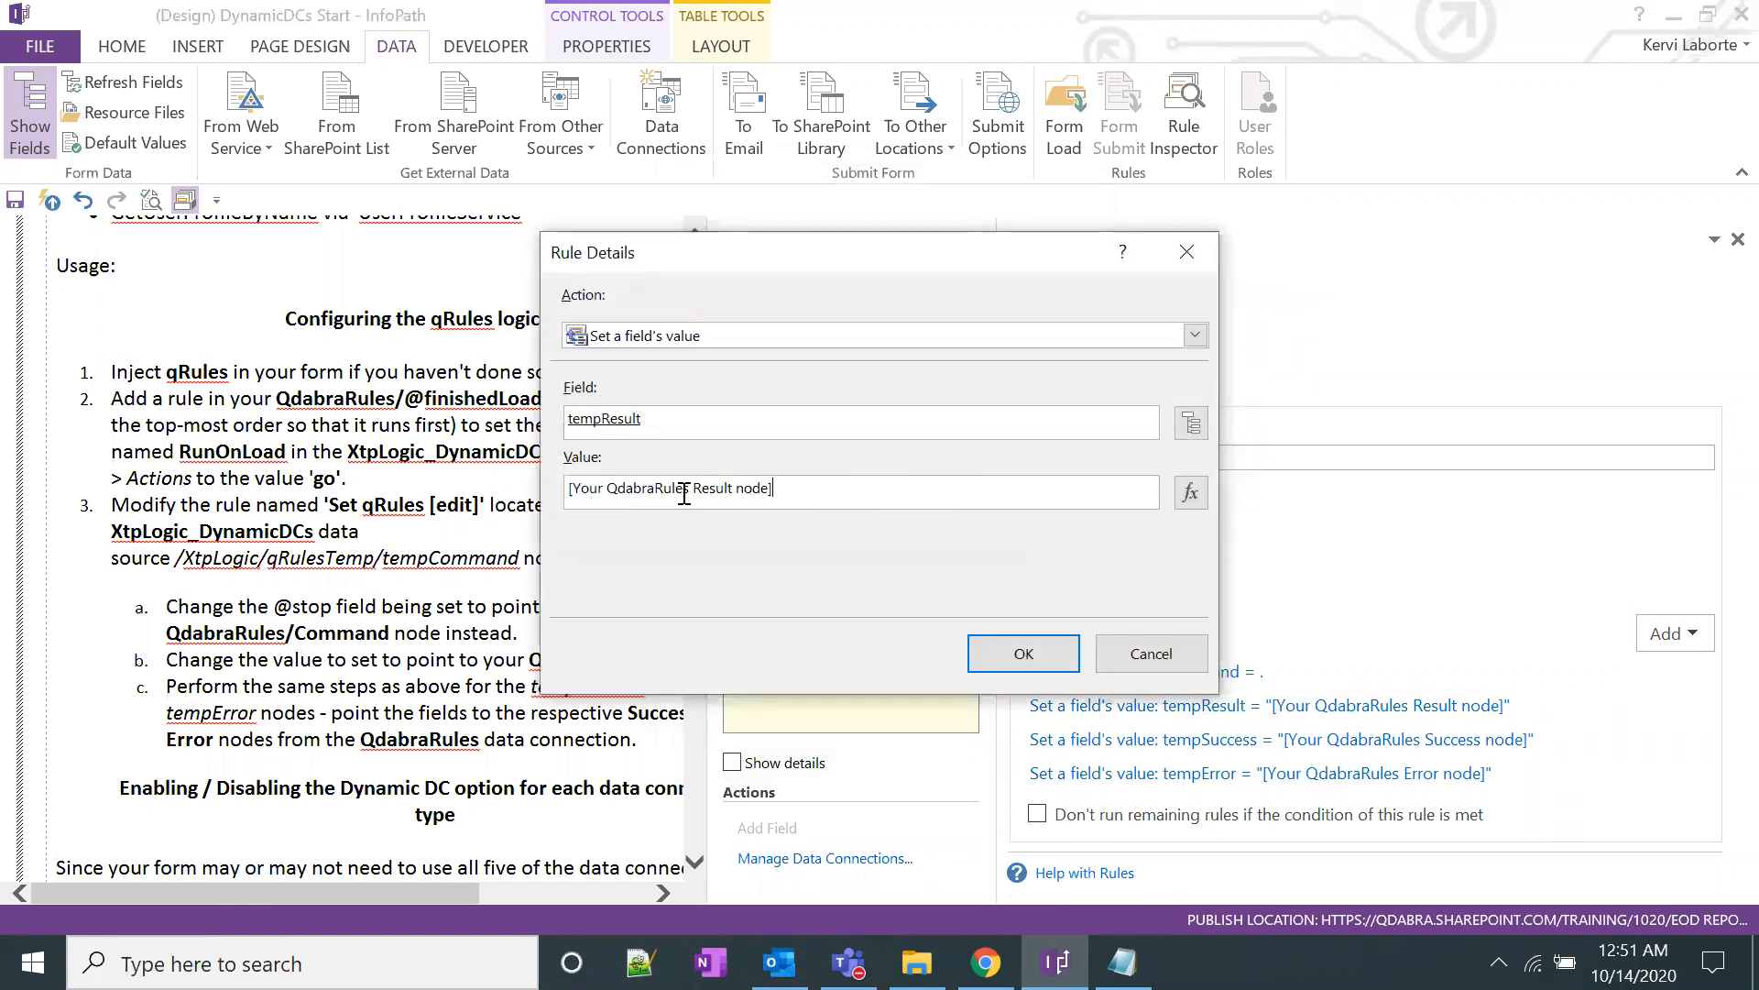
left_click(1190, 495)
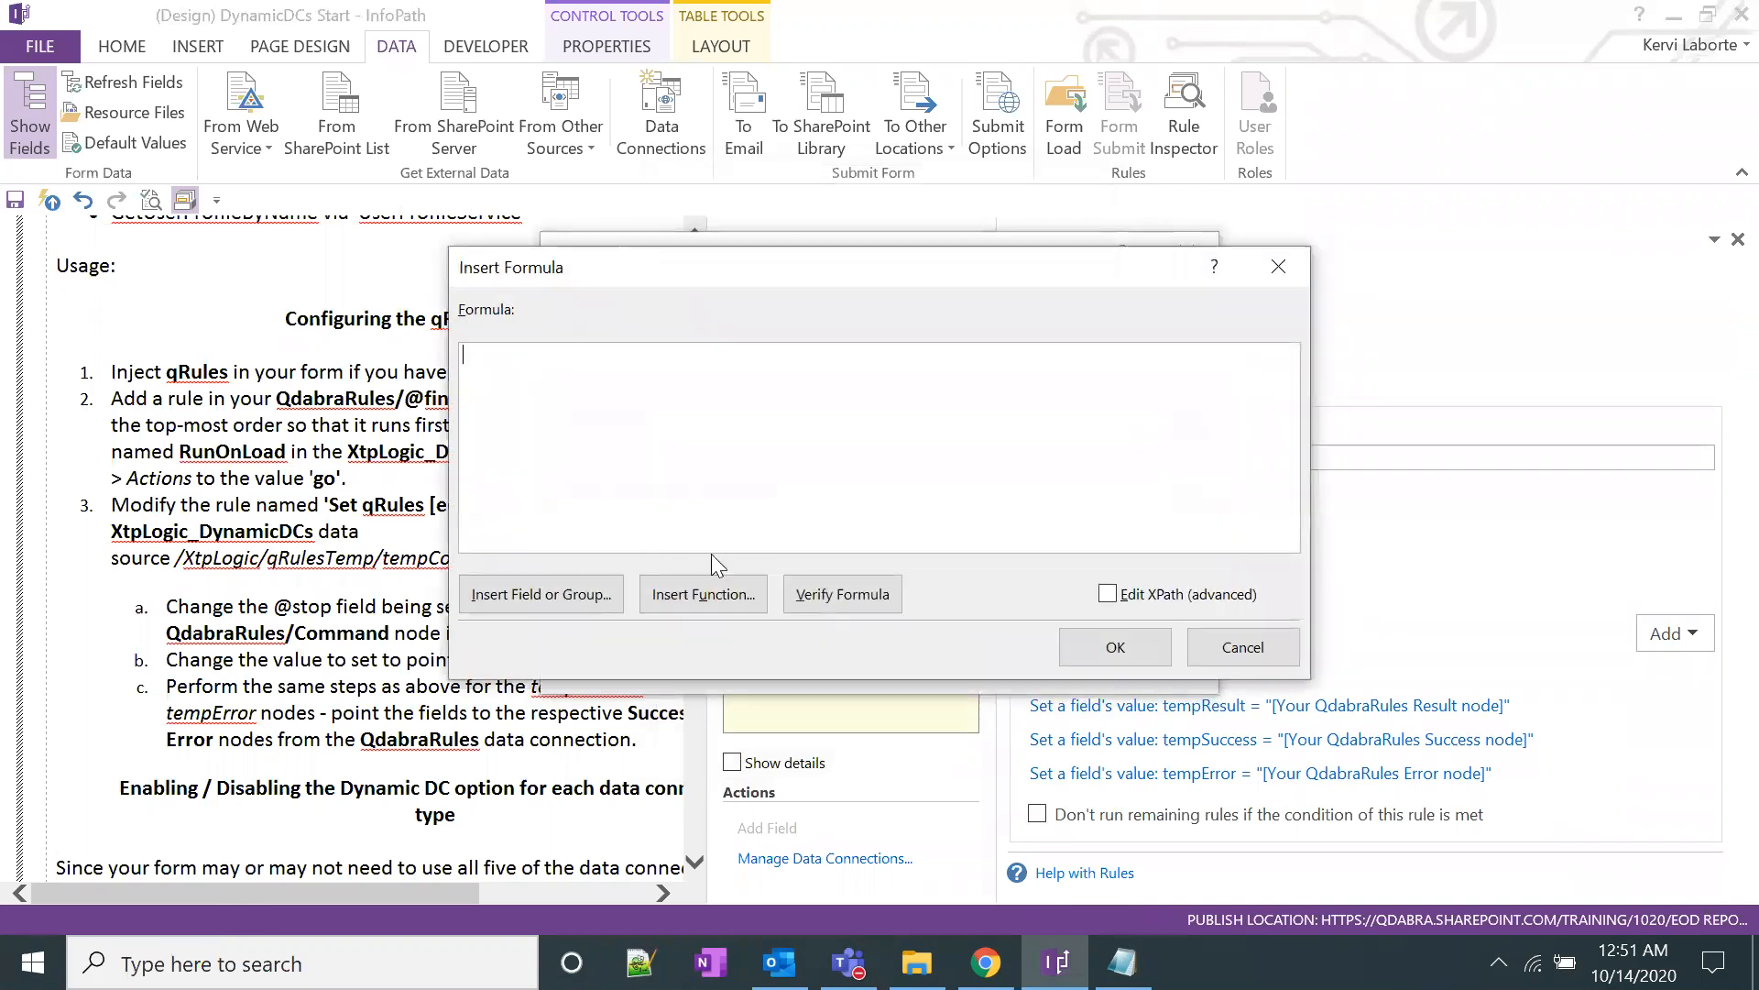
left_click(582, 595)
key("Up")
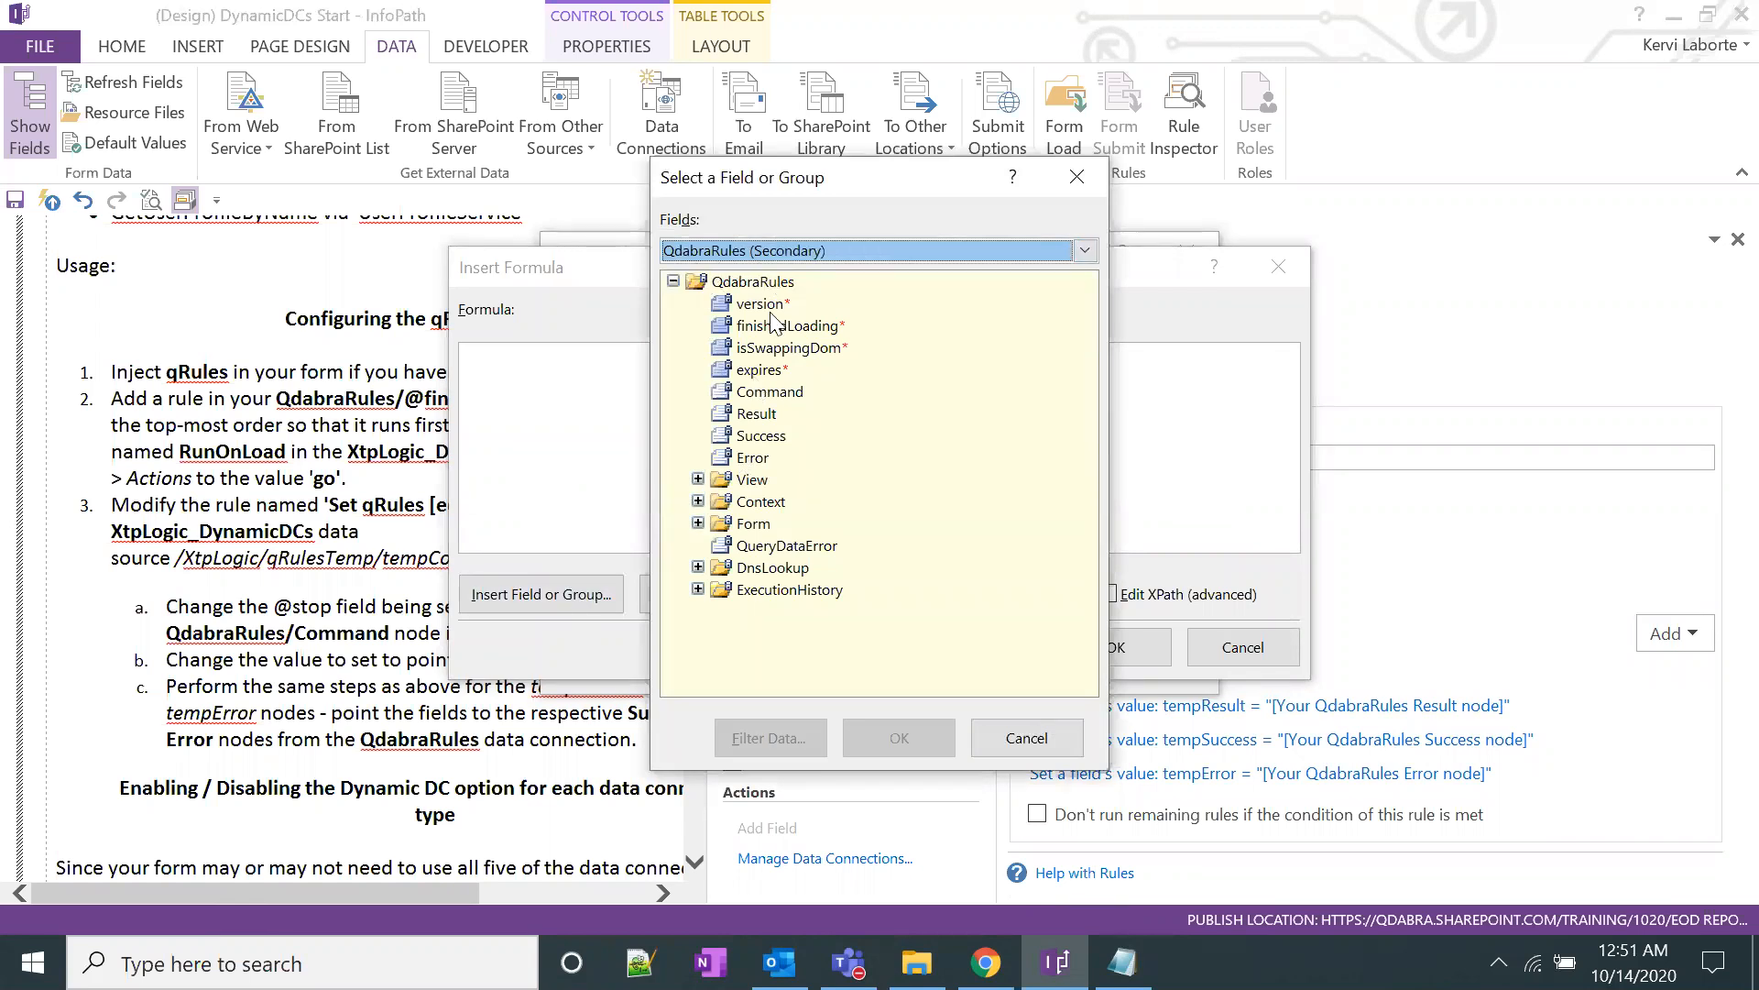
left_click(757, 414)
double_click(770, 416)
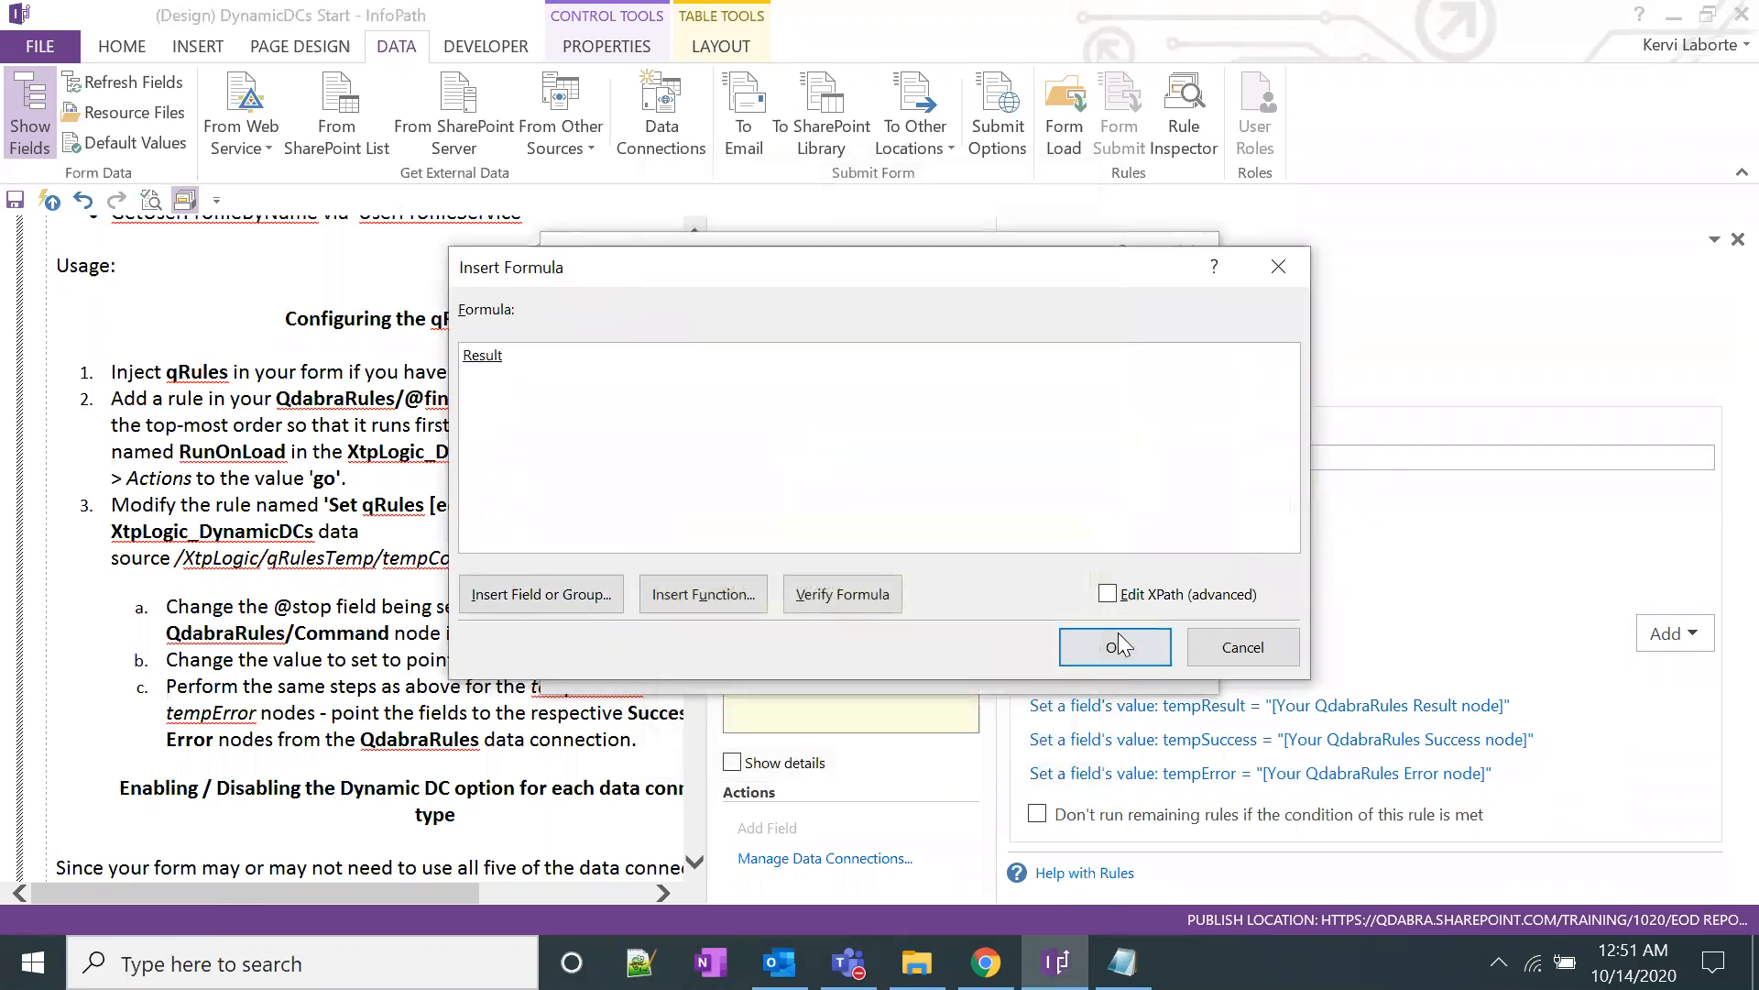
left_click(1116, 642)
left_click(1125, 651)
Step: Set the tempSuccess action's value to the Success field
left_click(1163, 739)
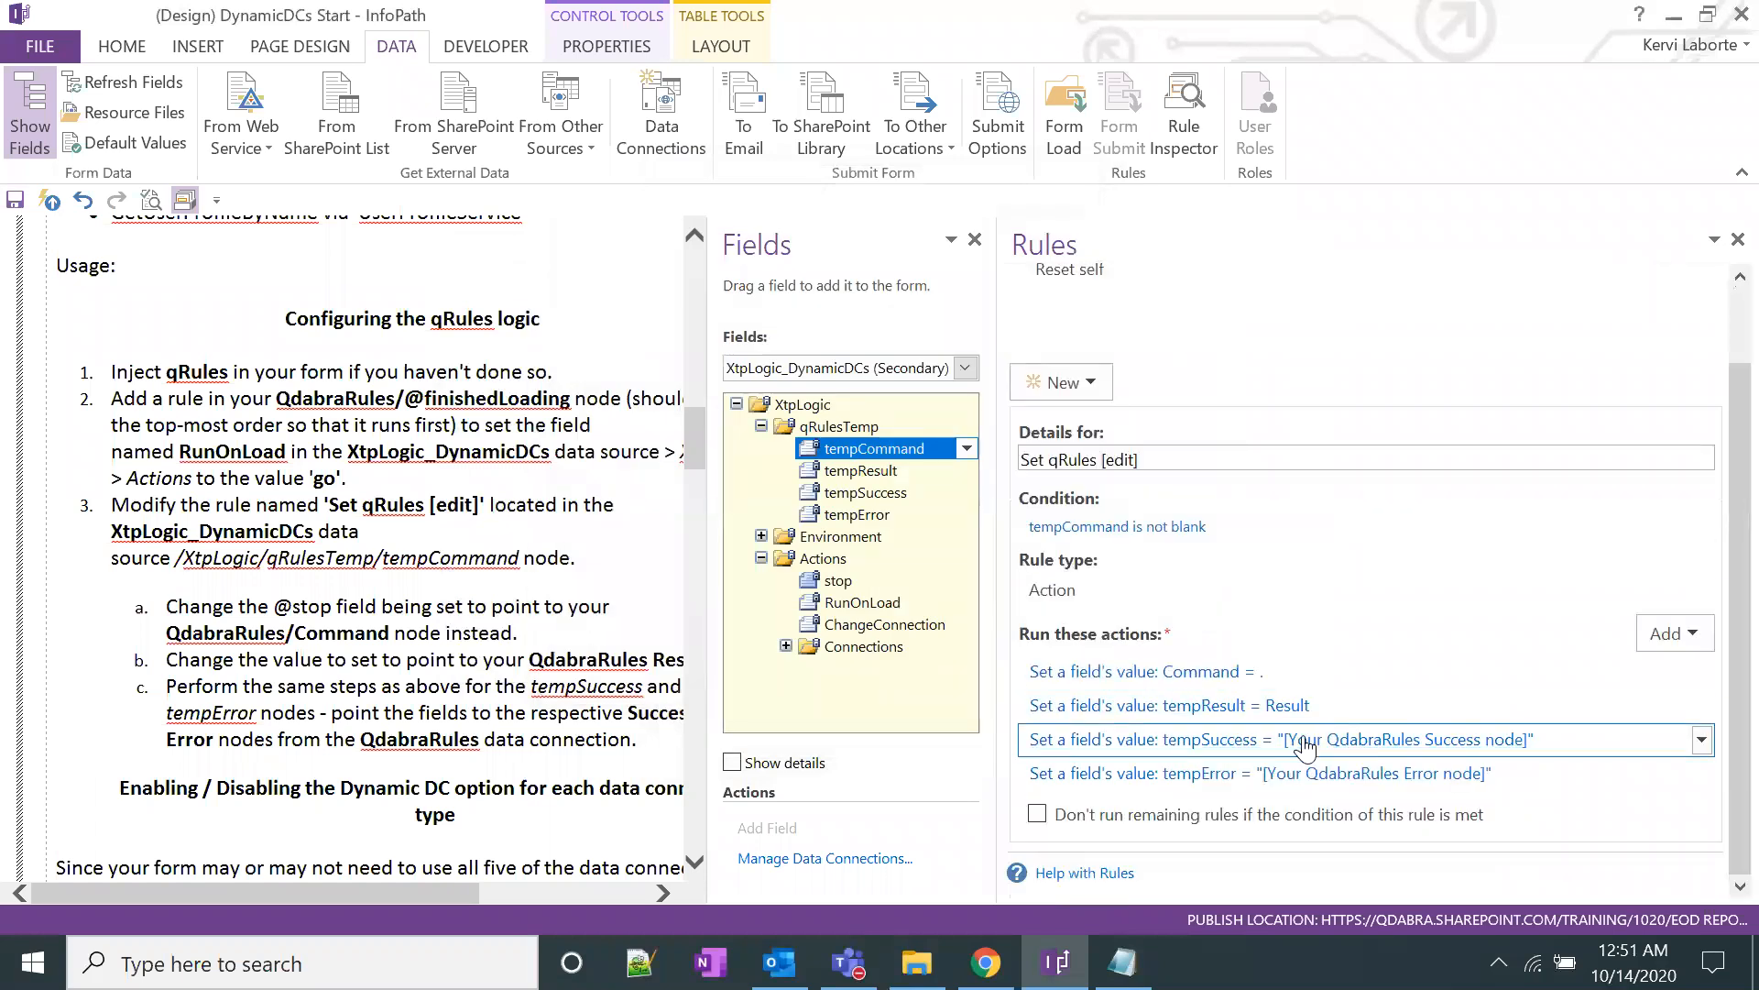
left_click(1190, 495)
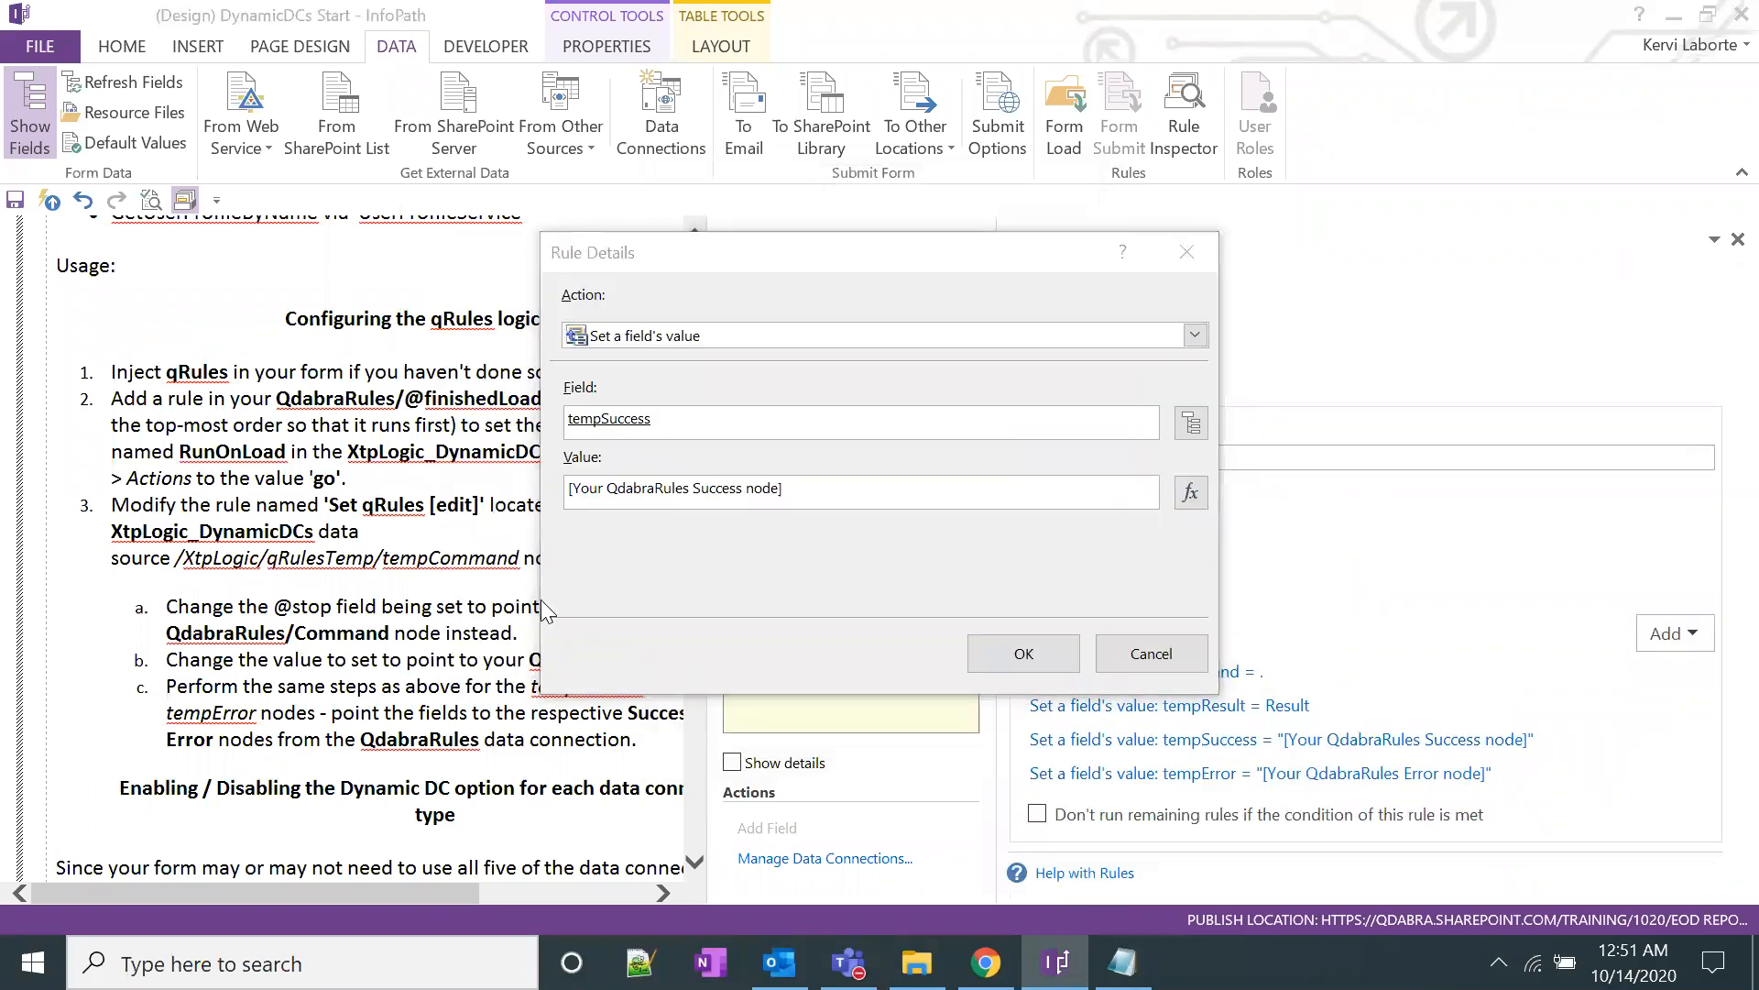
left_click(541, 594)
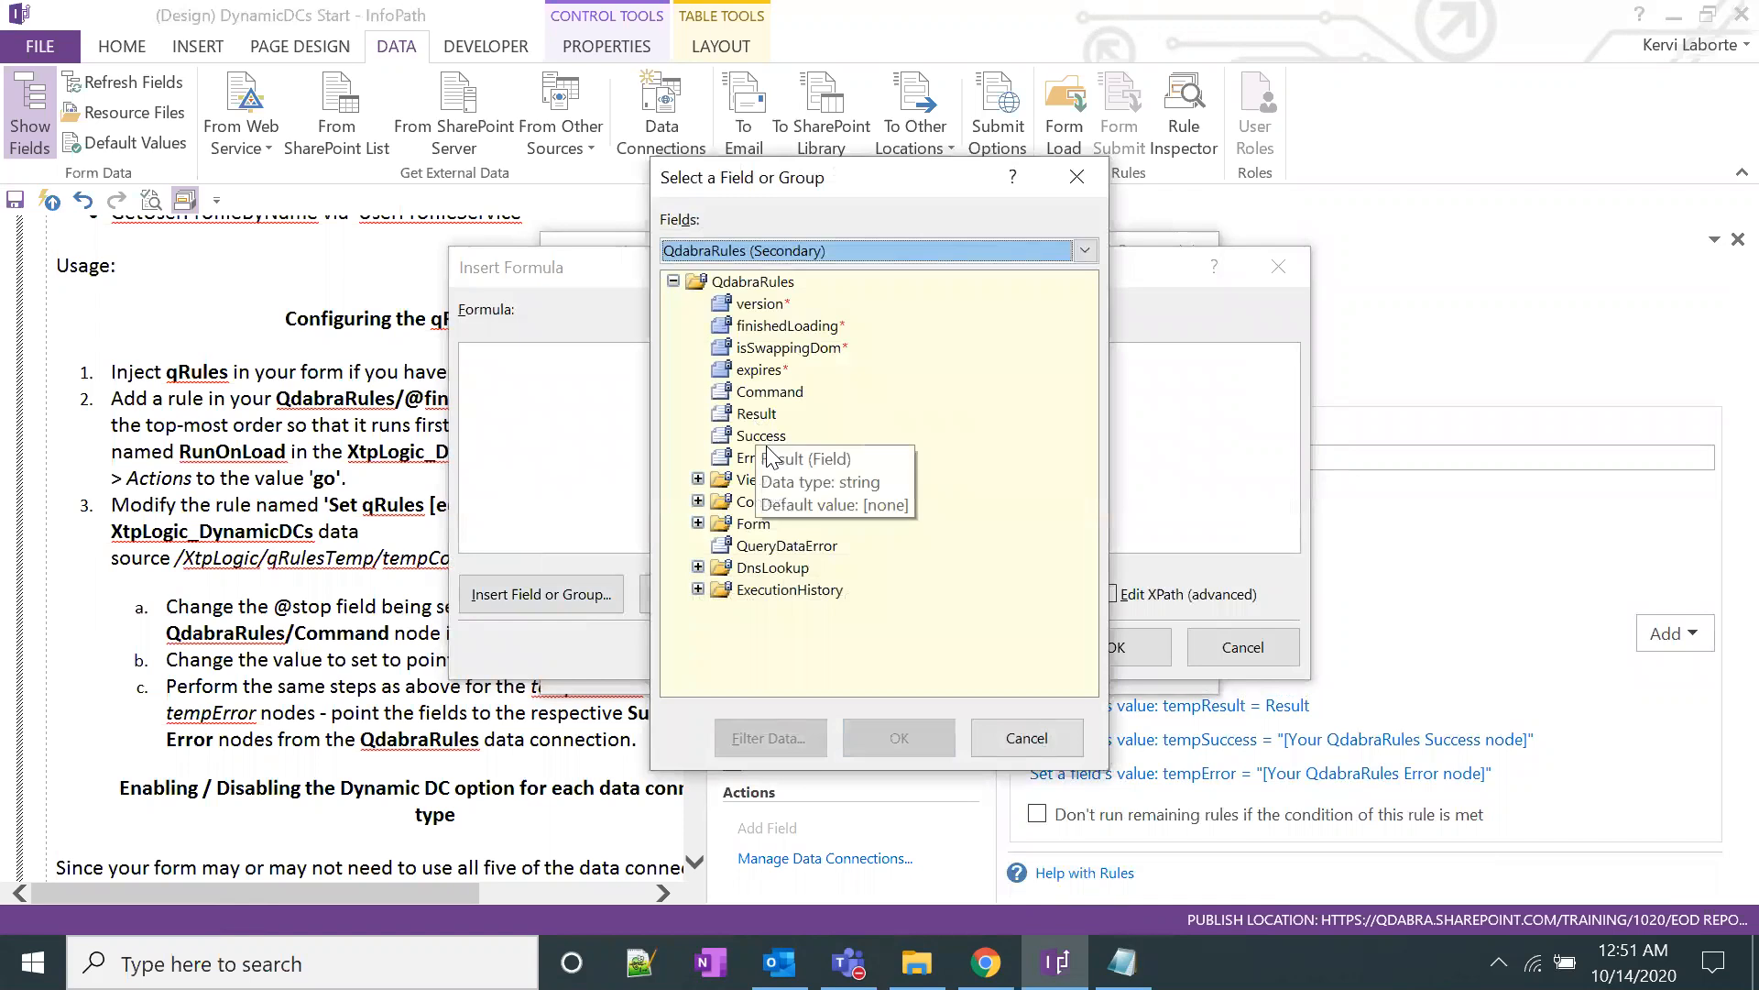
left_click(766, 436)
left_click(899, 737)
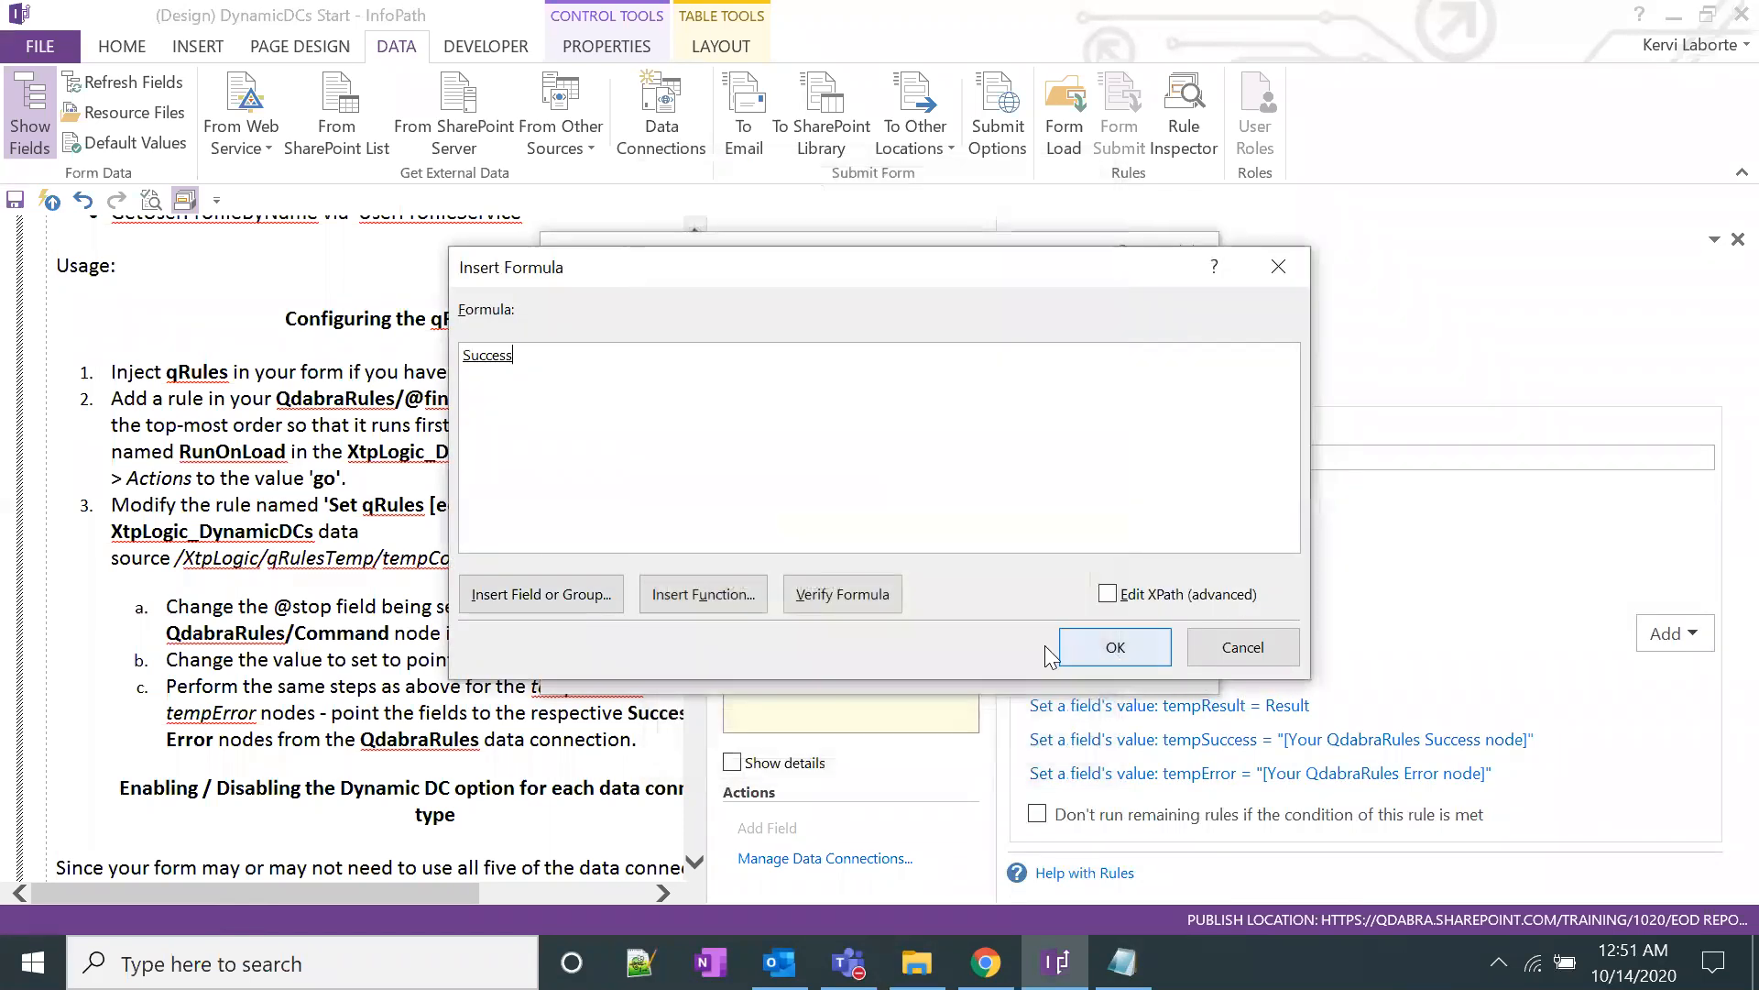
left_click(1049, 646)
left_click(1045, 646)
Step: Set the tempError action's value to the Error field
left_click(1191, 773)
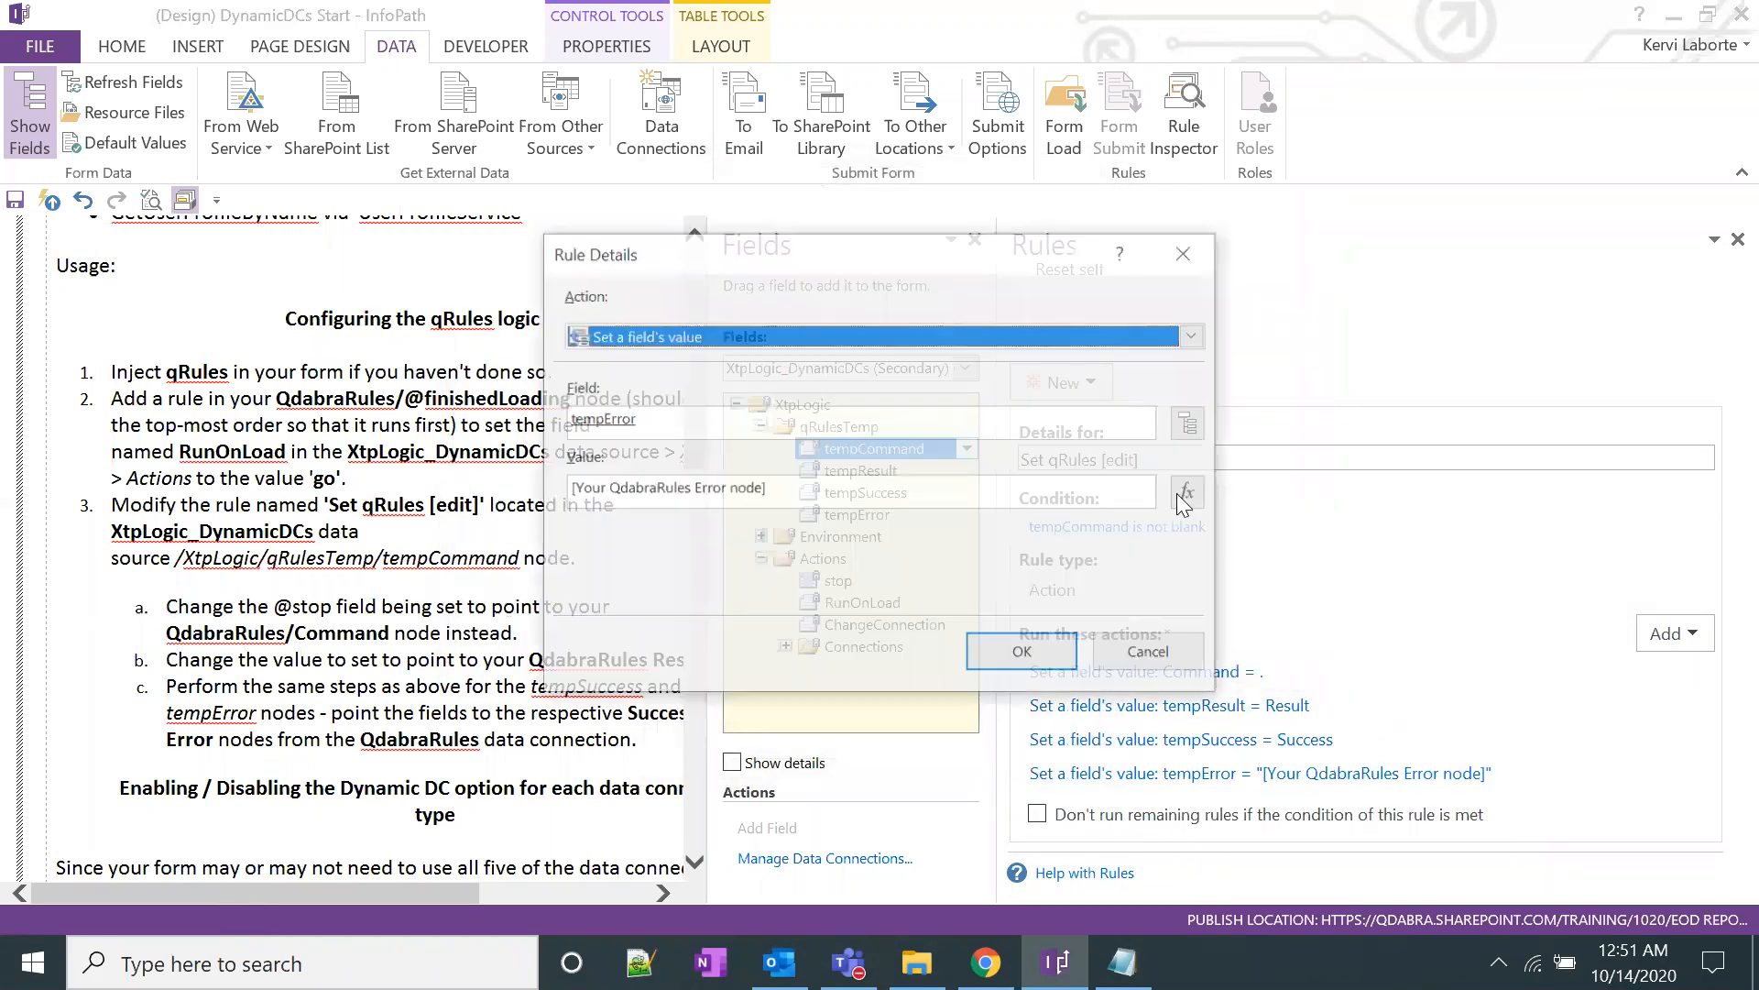
left_click(1190, 495)
left_click(541, 594)
left_click(753, 457)
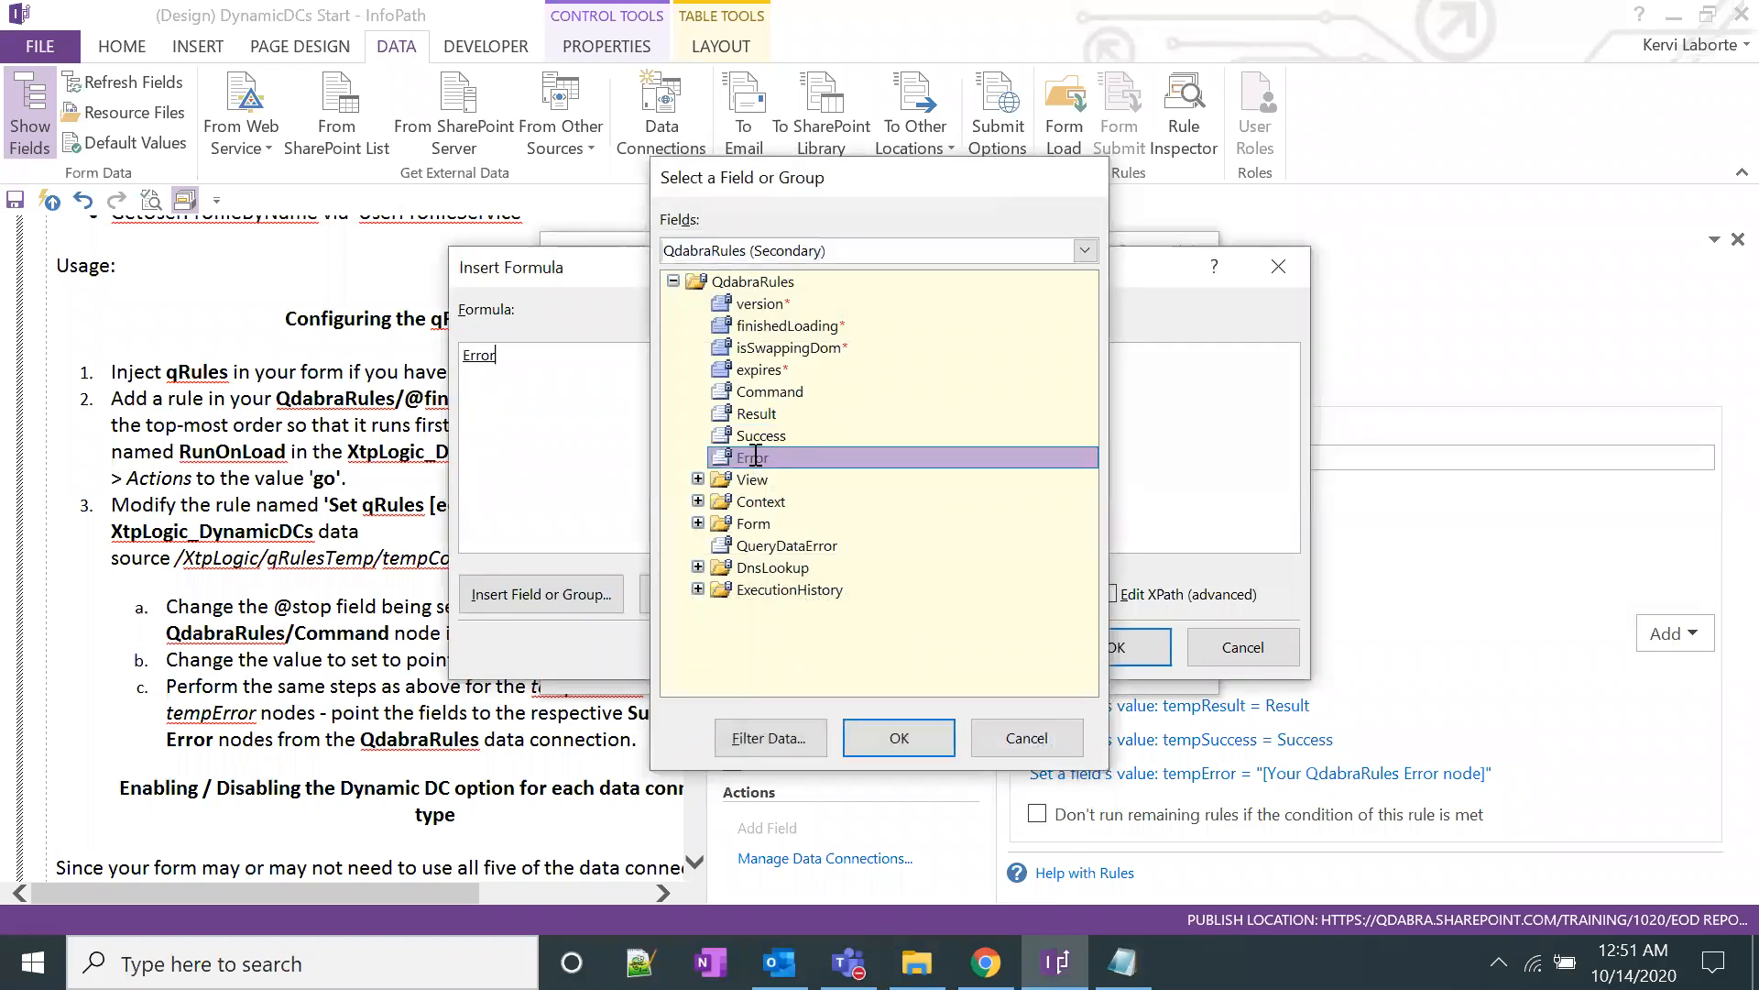
left_click(899, 737)
left_click(1123, 646)
left_click(1041, 652)
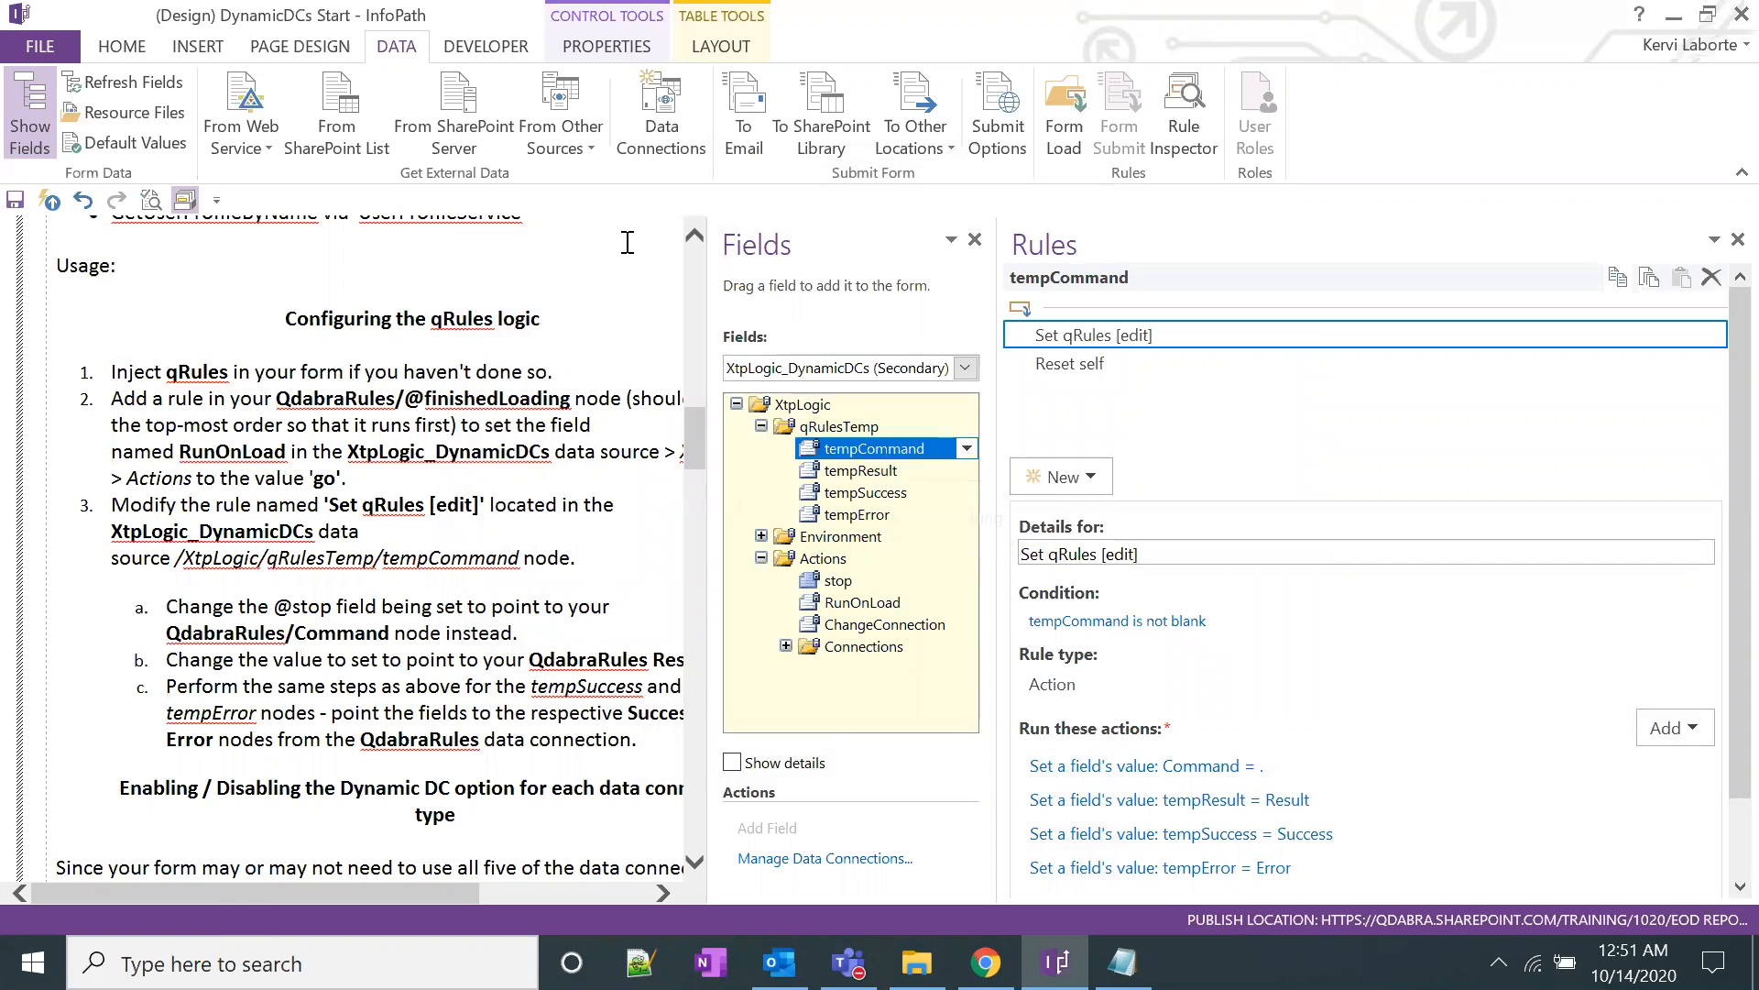
left_click(674, 119)
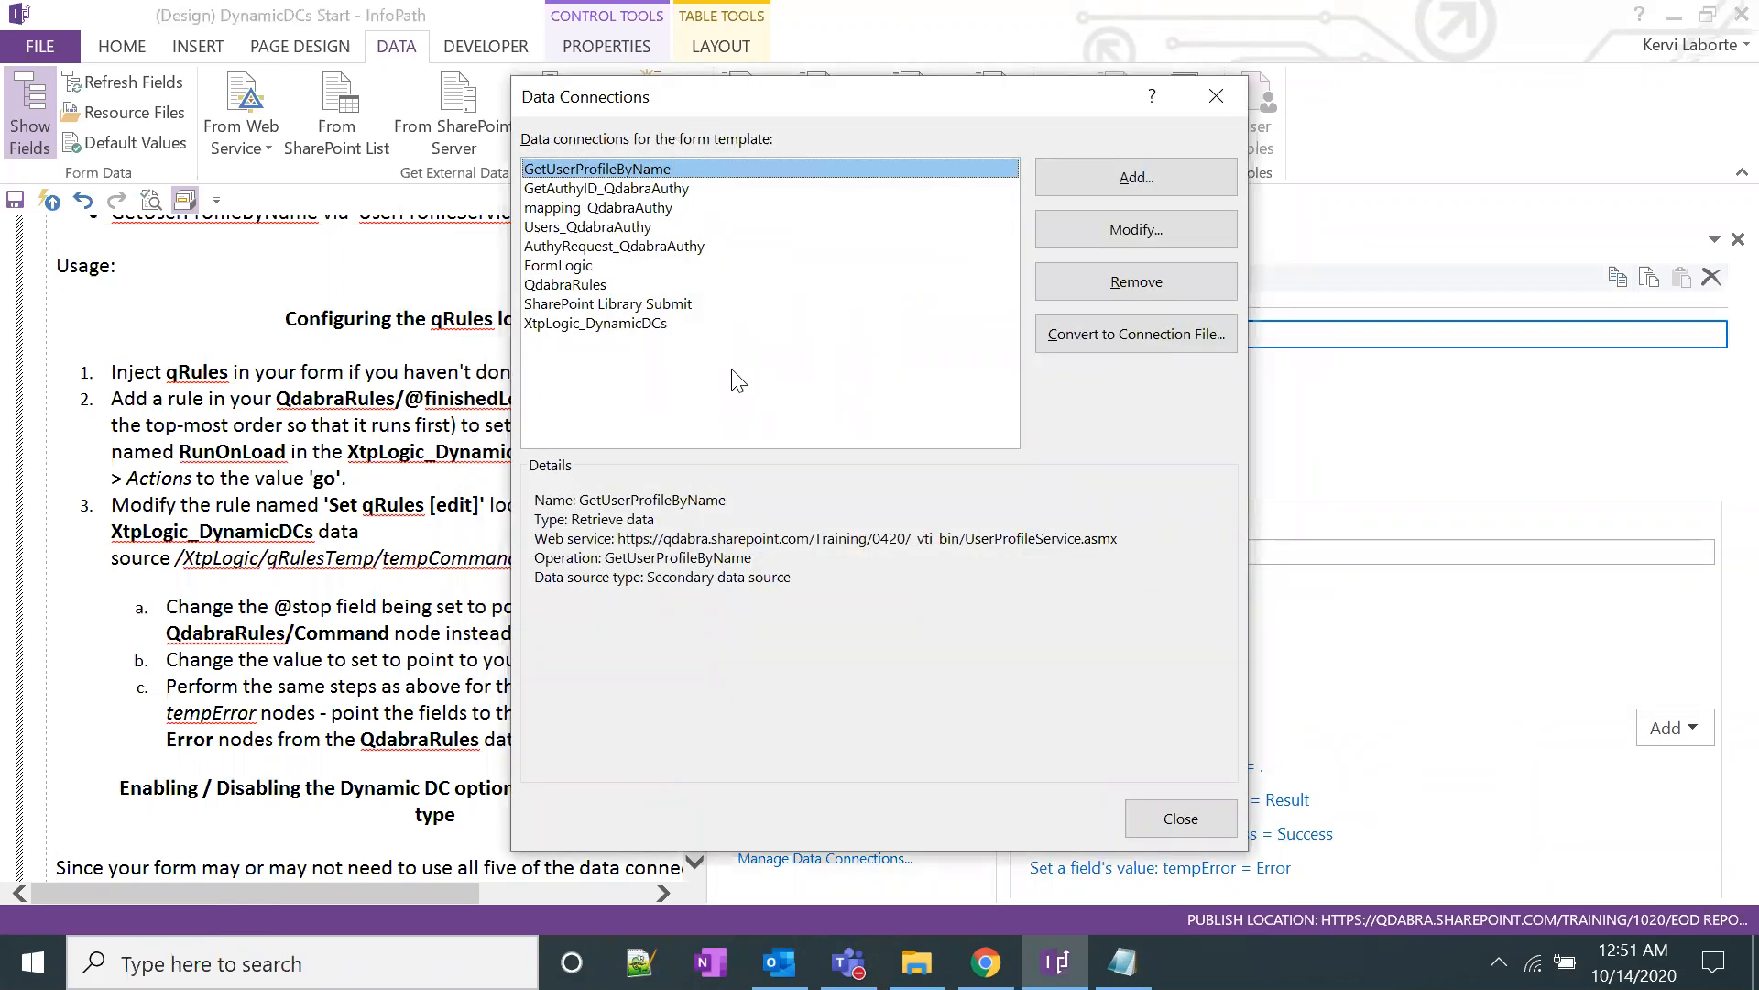
left_click(647, 309)
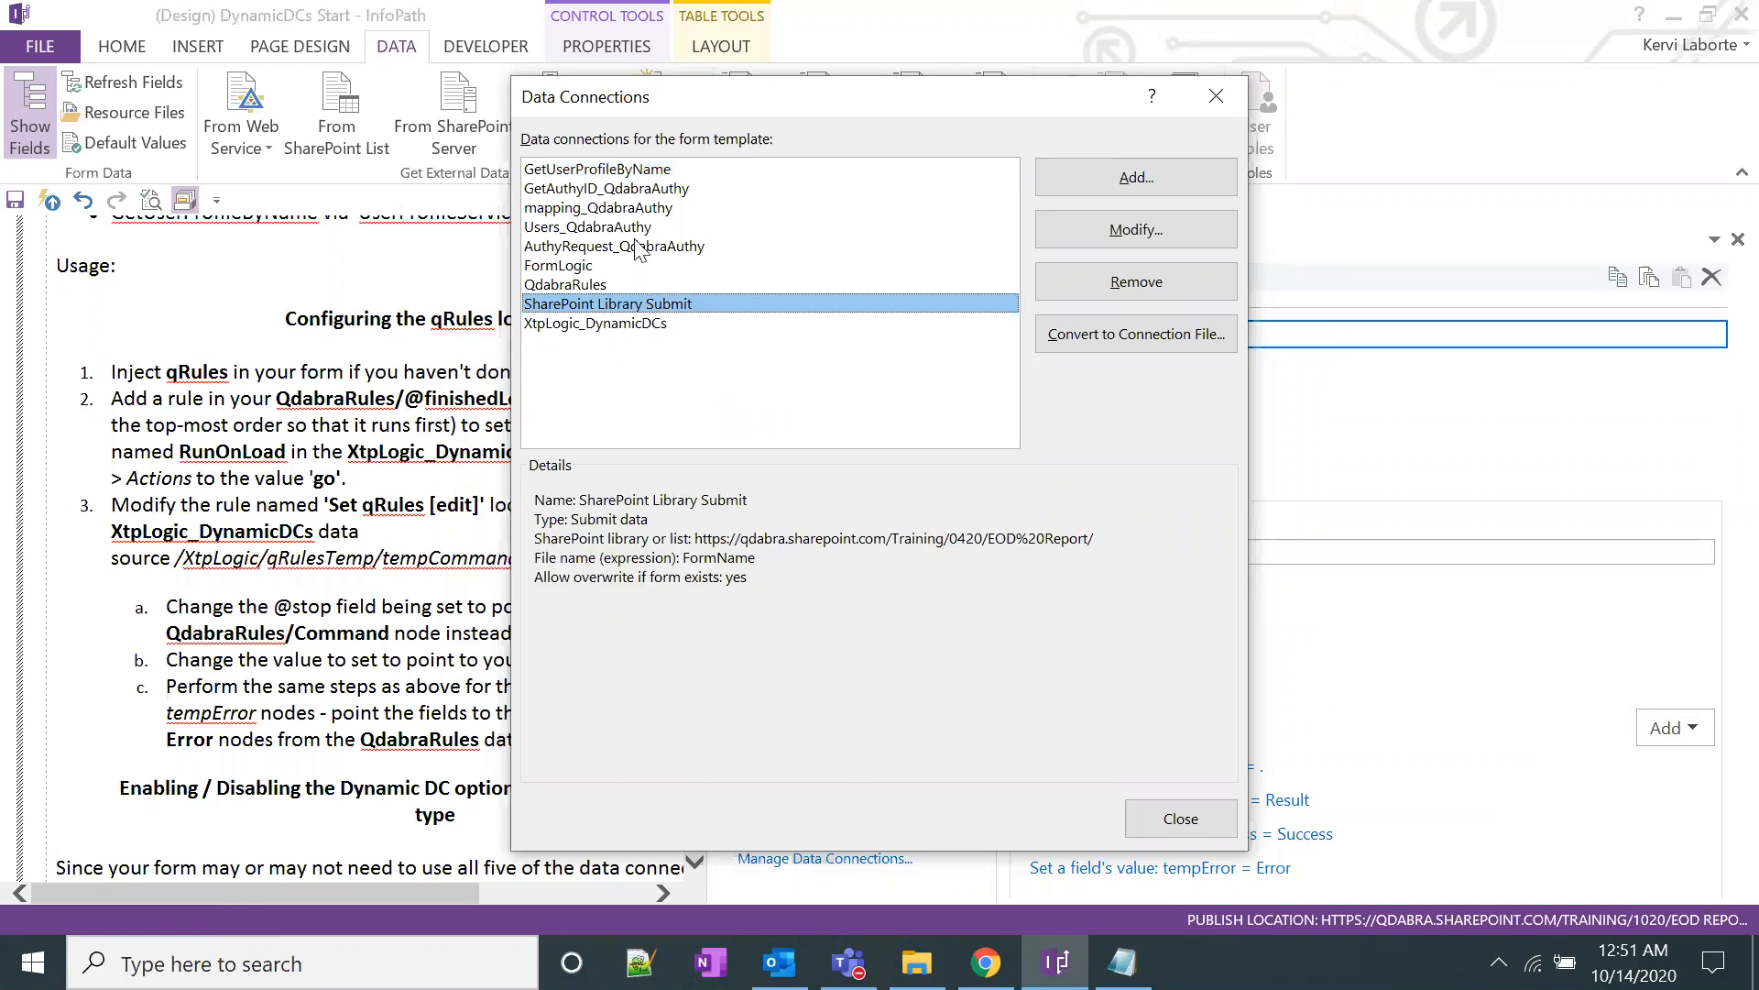
left_click(623, 172)
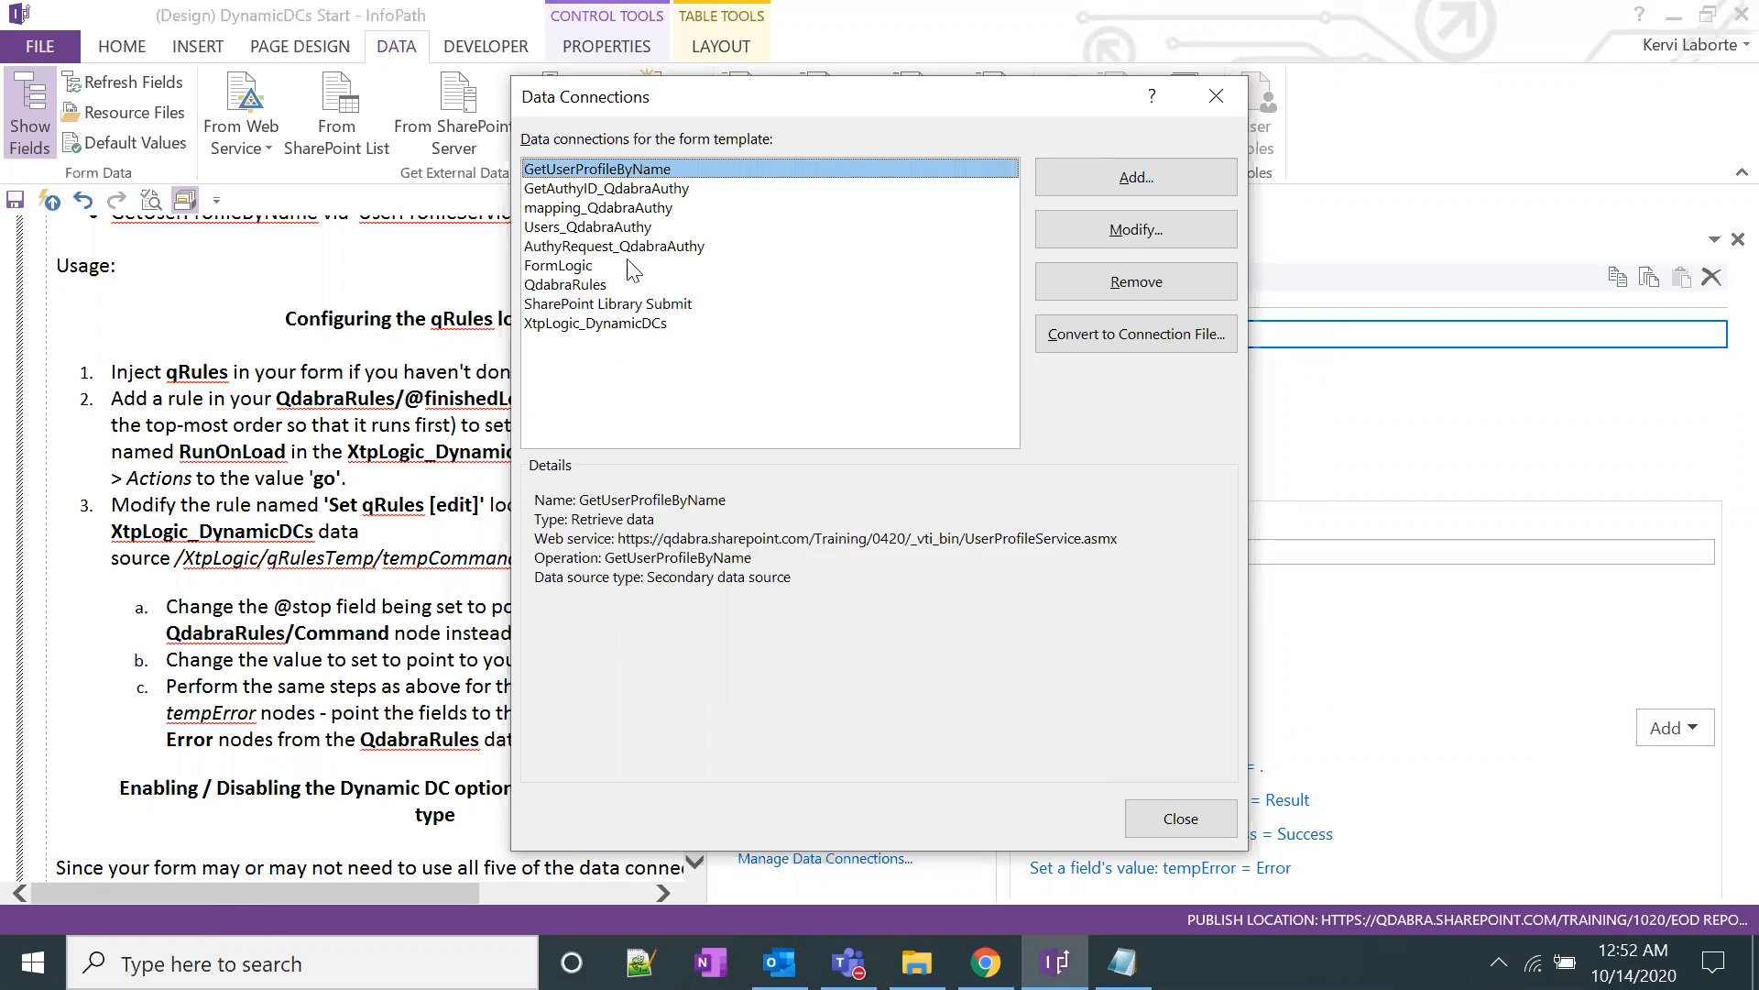
left_click(626, 306)
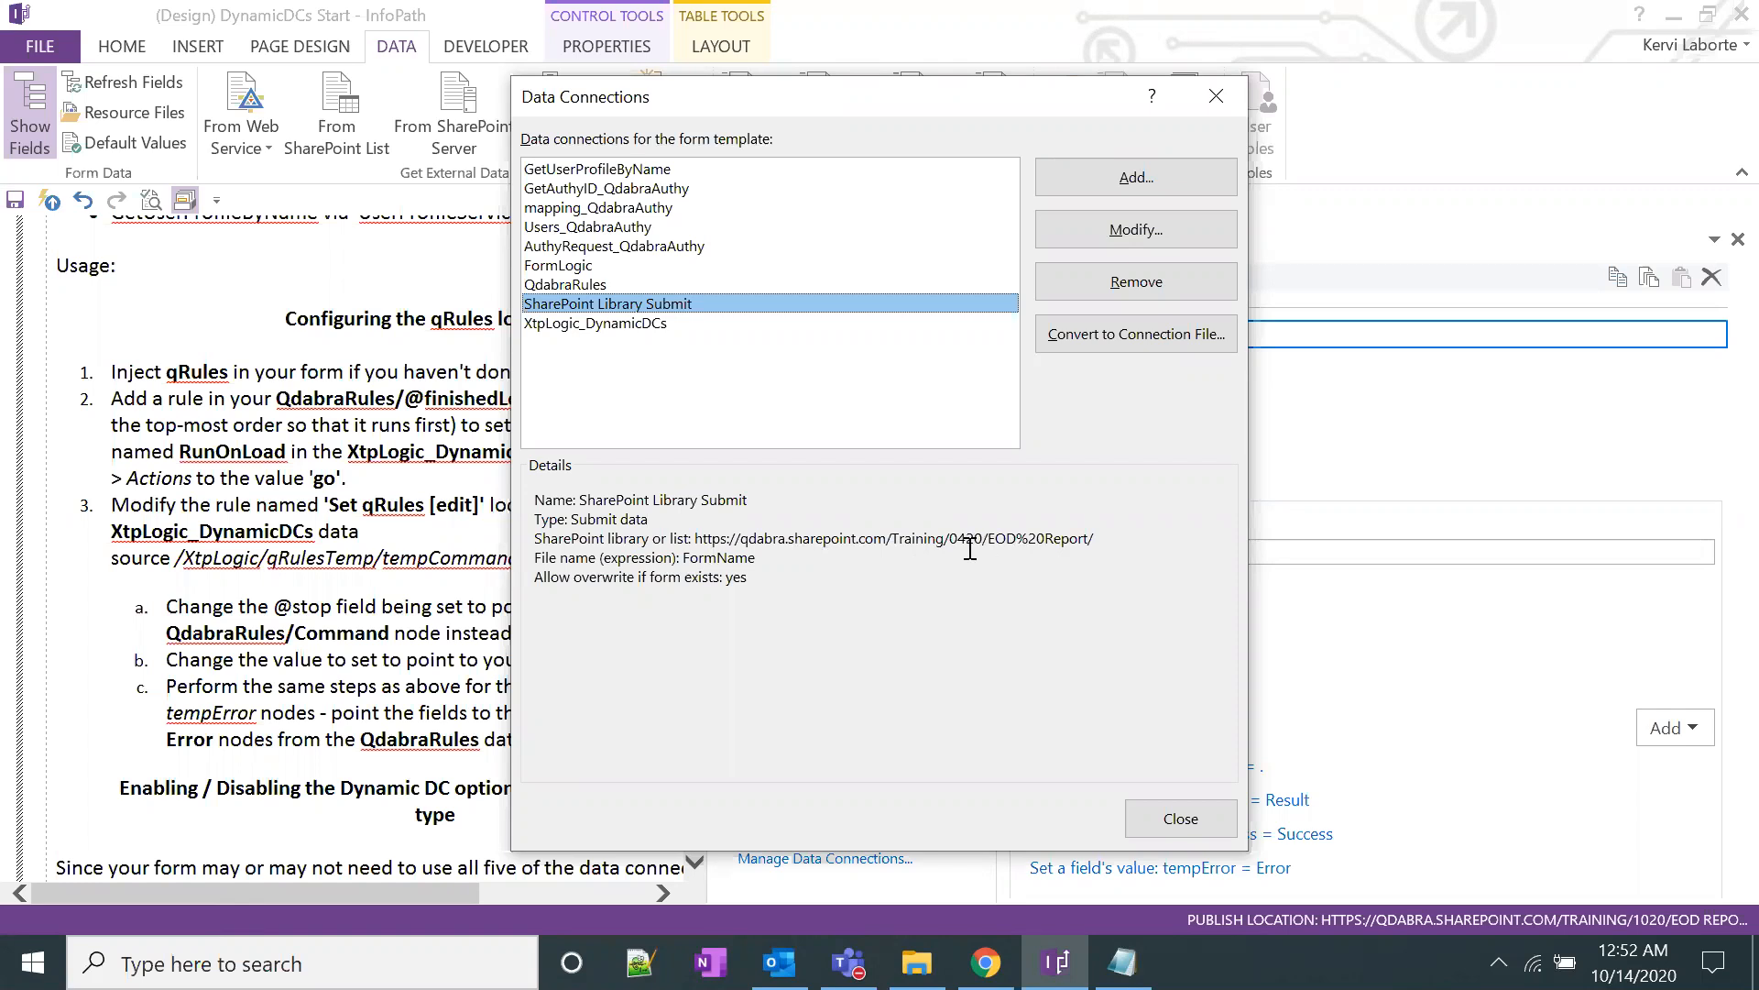
left_click(616, 173)
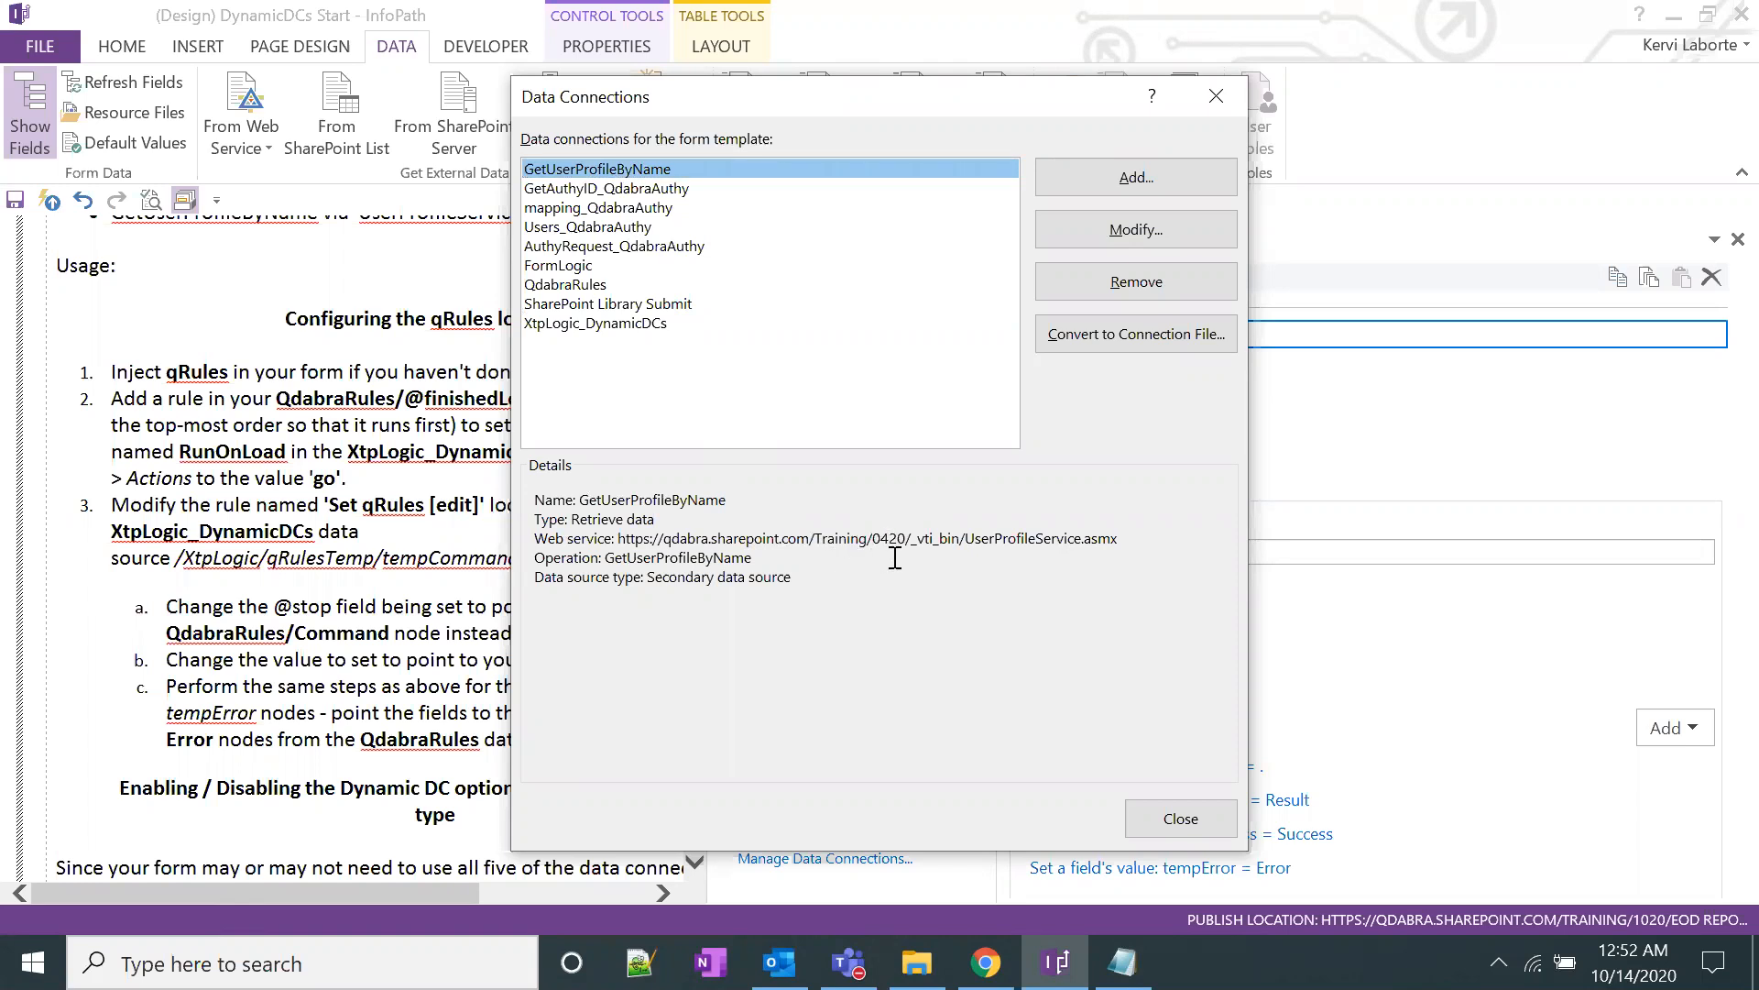
left_click(1202, 813)
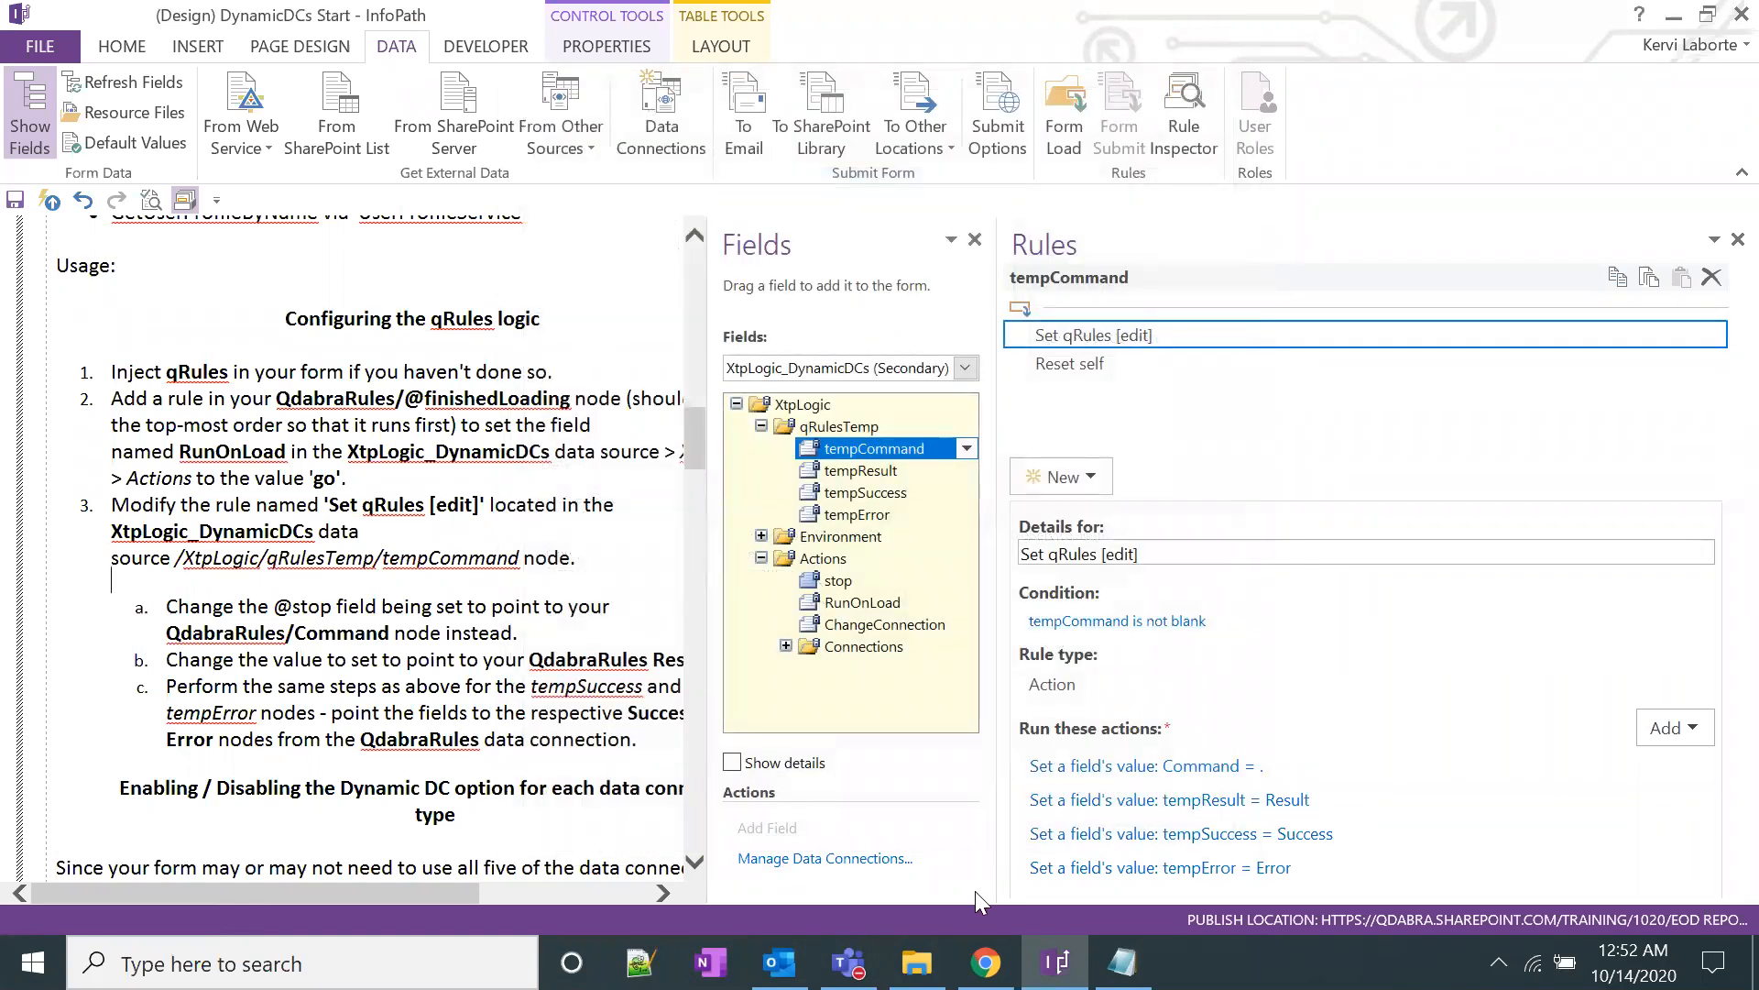
Step: Load the FV1020 SharePoint Site Contents page in Chrome, then return to InfoPath's tempCommand rules
left_click(985, 962)
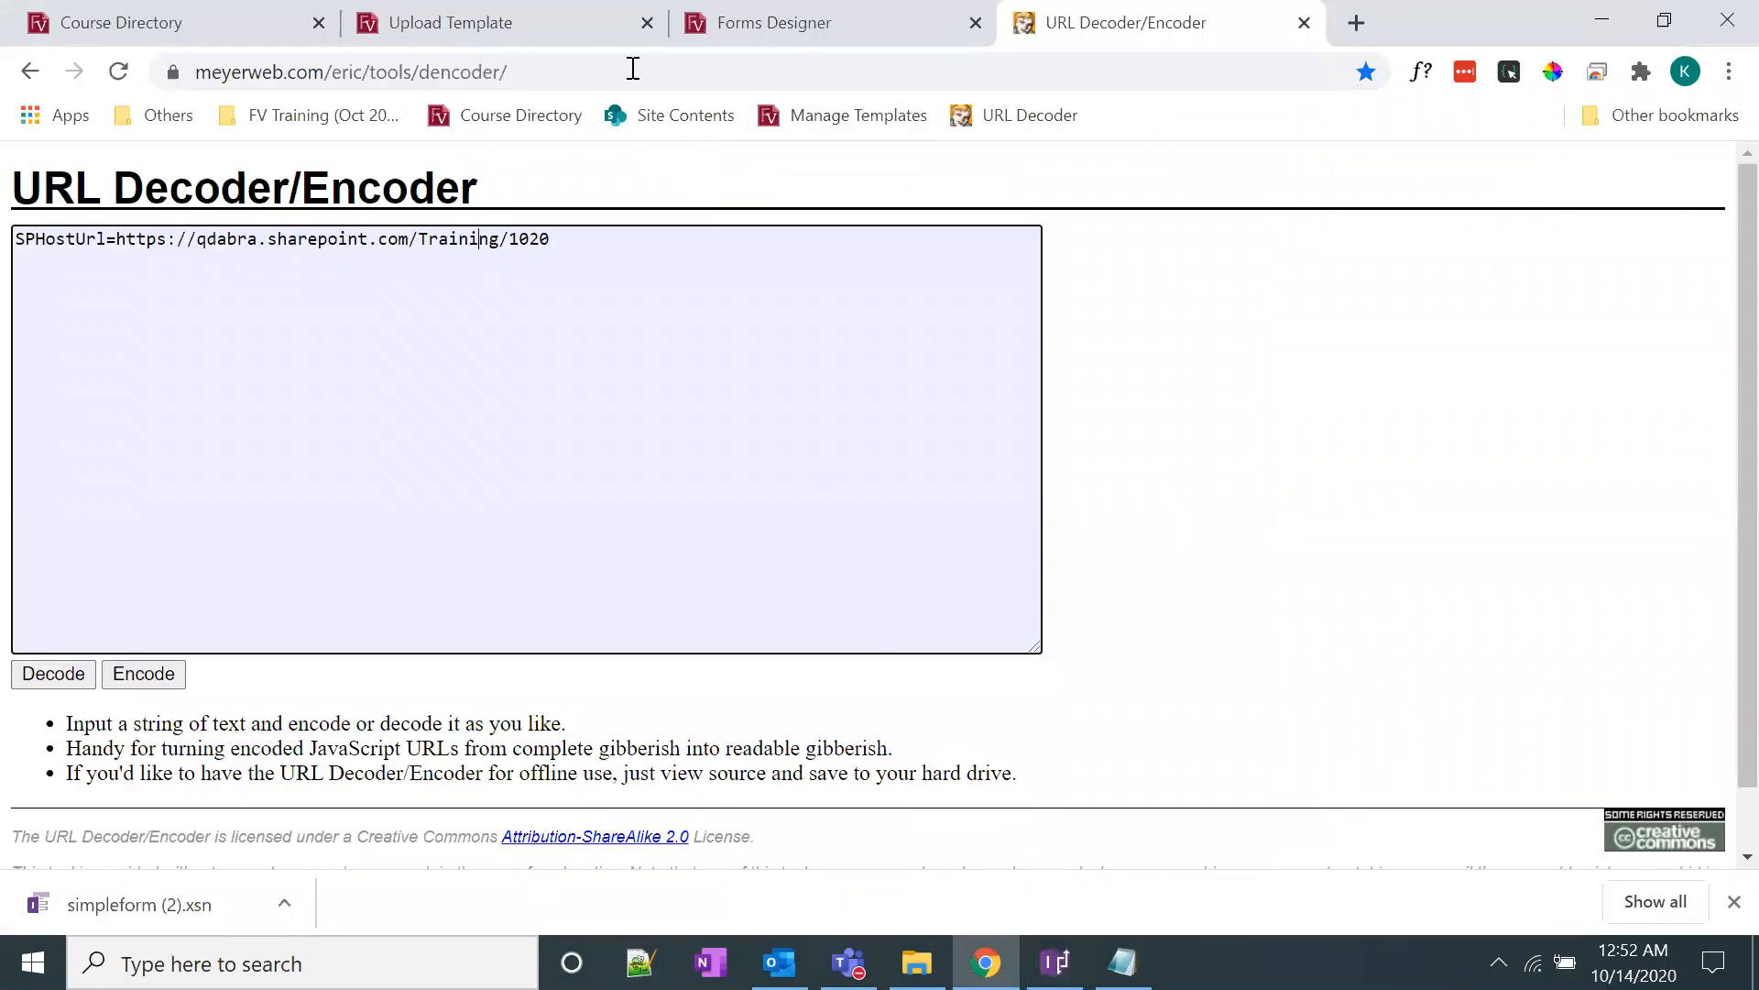
left_click(1356, 22)
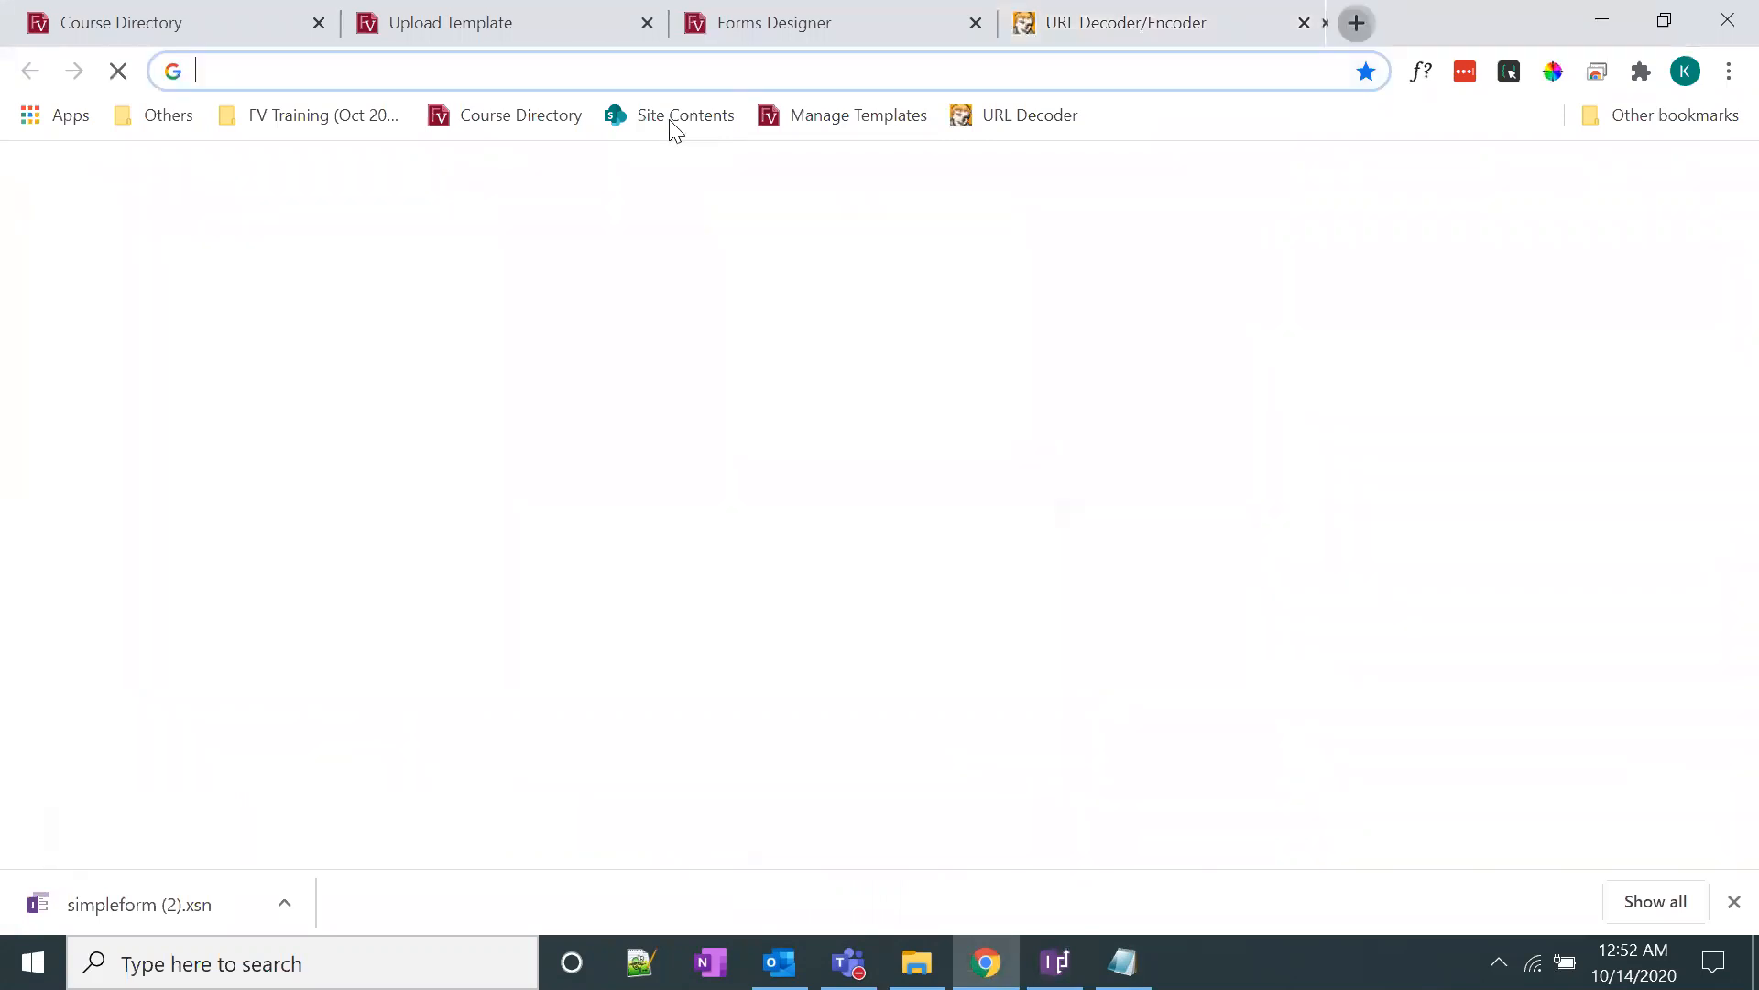
left_click(672, 116)
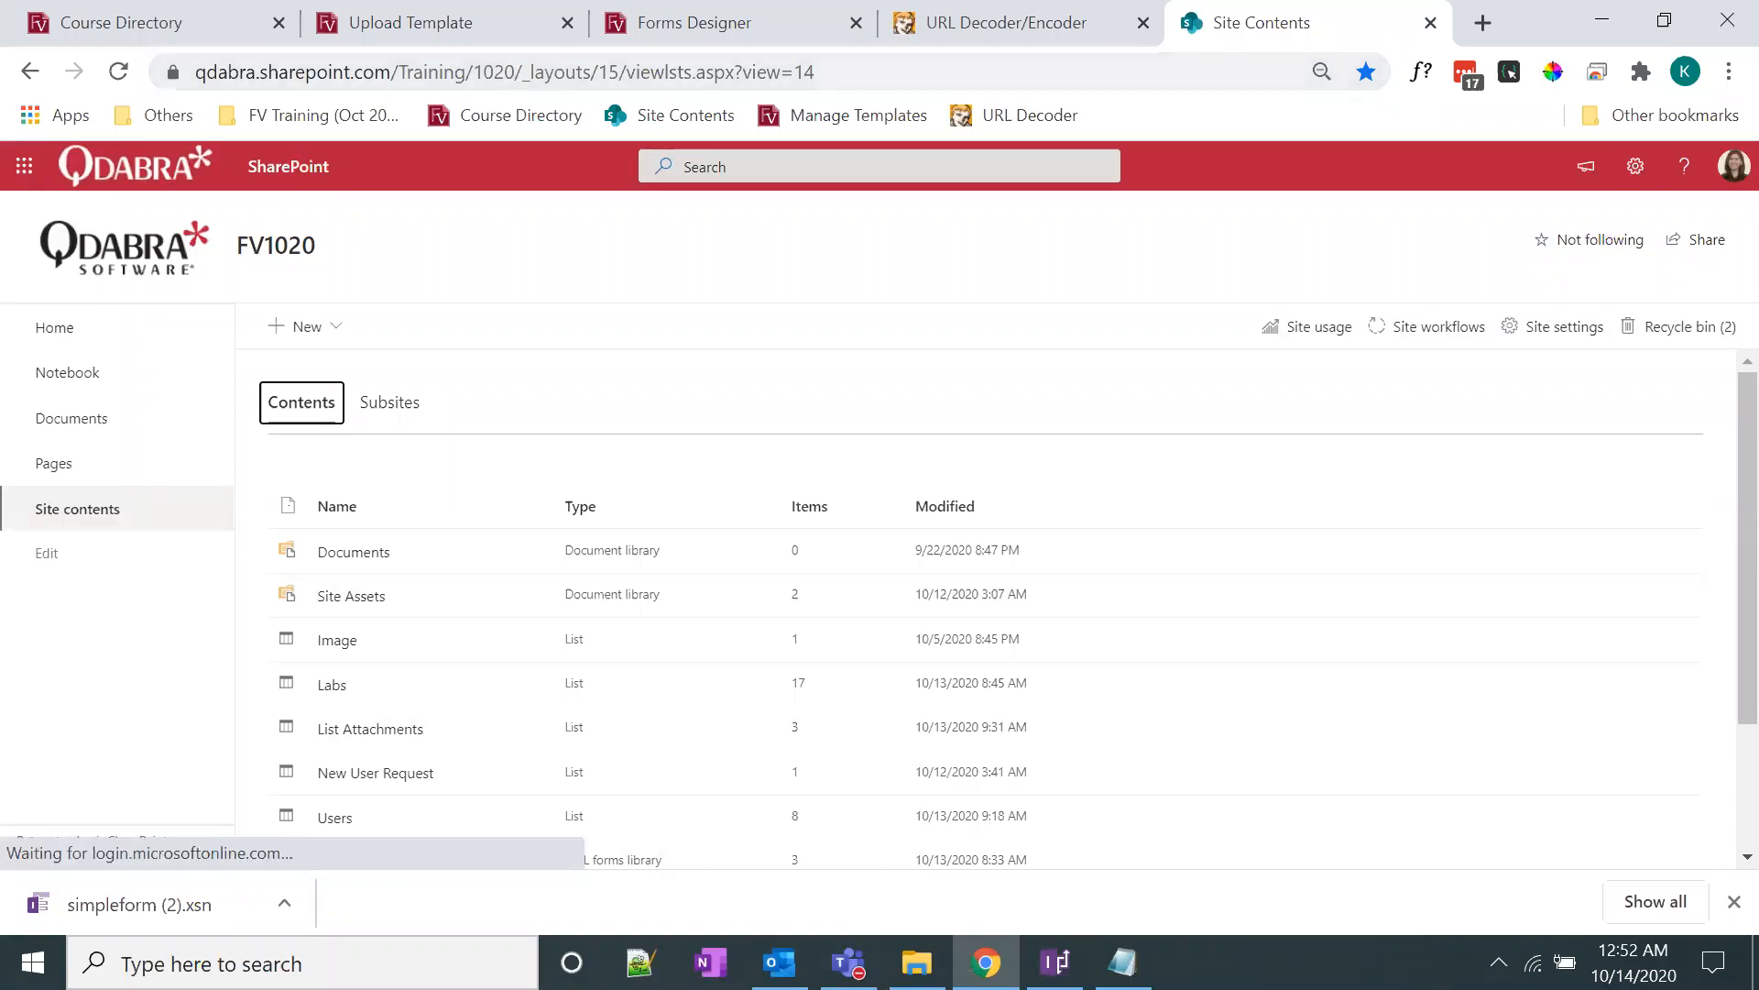
key("alt+Tab")
left_click_drag(996, 336, 1003, 336)
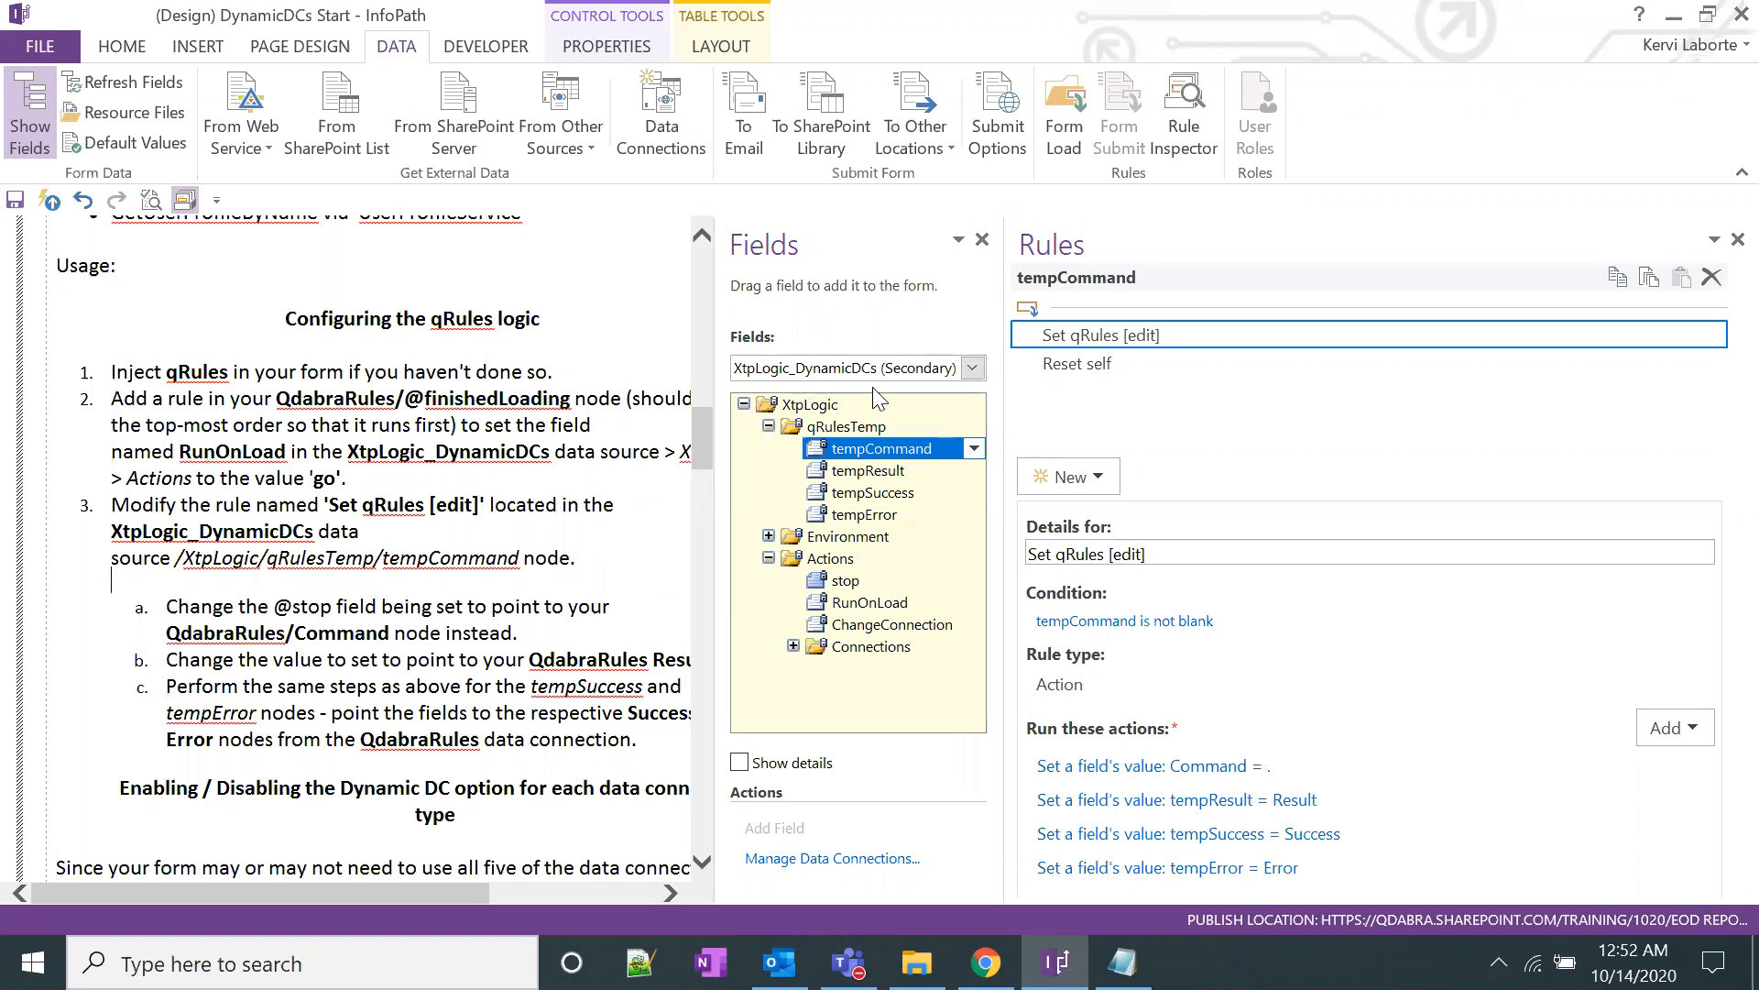
Step: Show the ChangeConnection field's rules and look over its connection-change rules
left_click(852, 628)
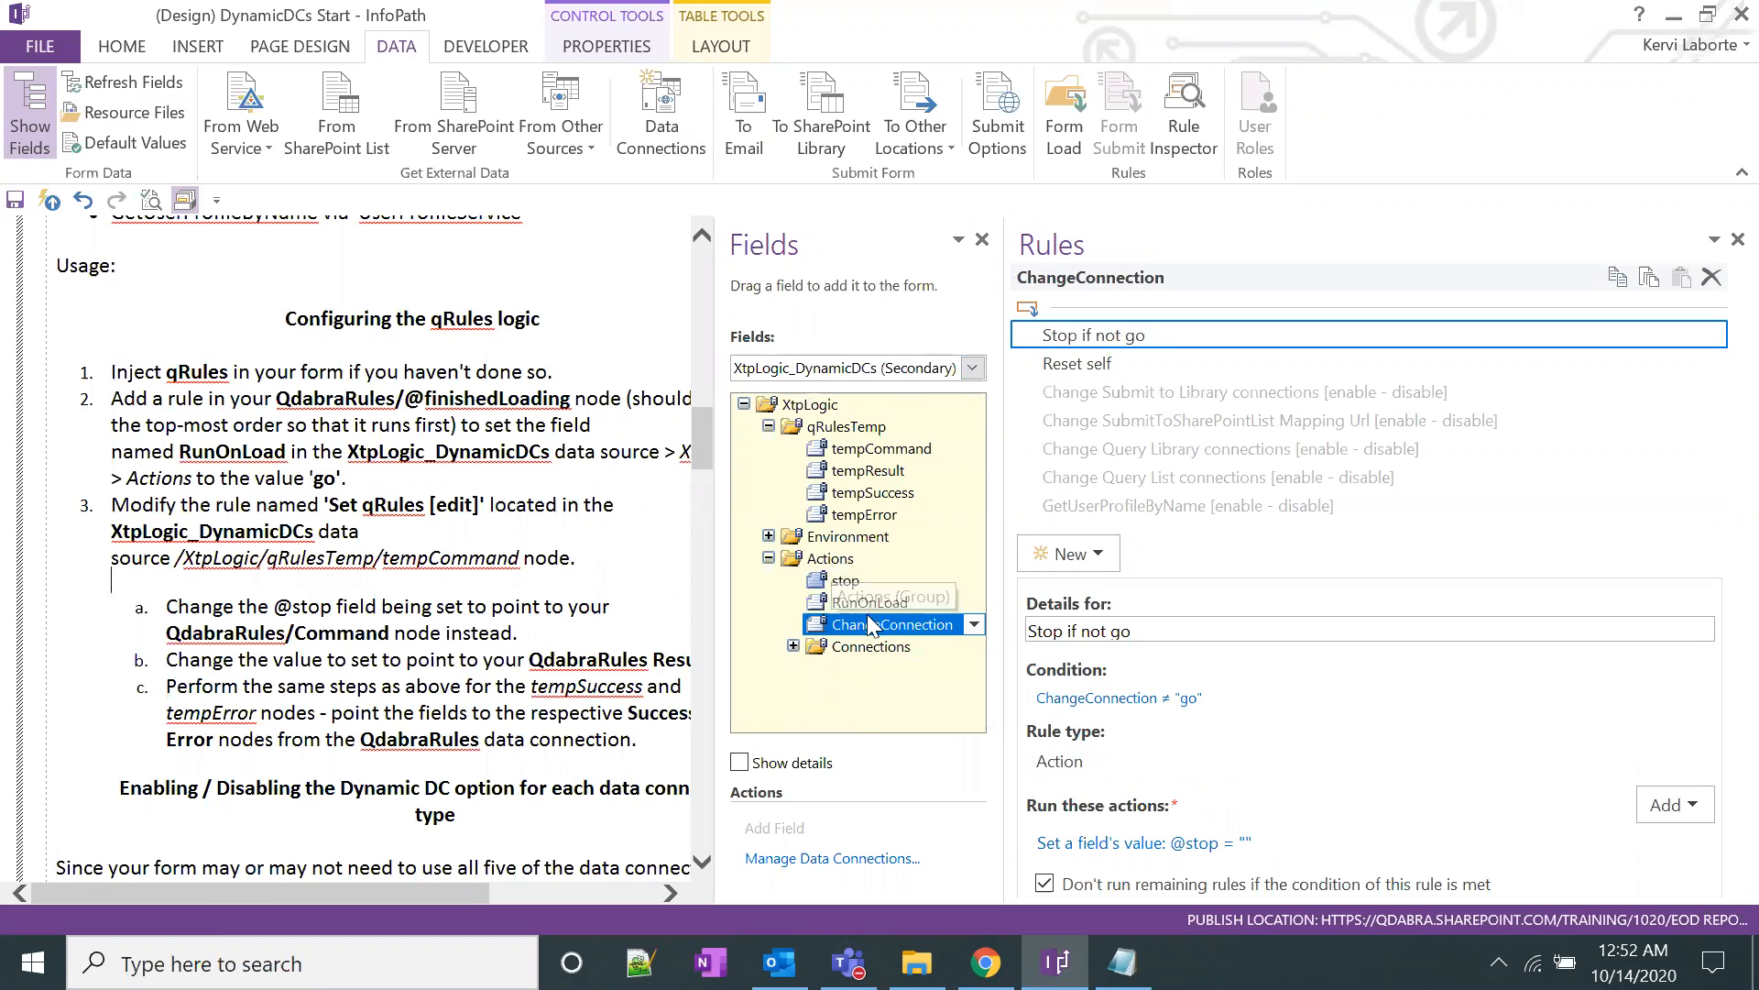
left_click(1109, 396)
scroll(1217, 454, "down", 1)
scroll(1215, 452, "up", 1)
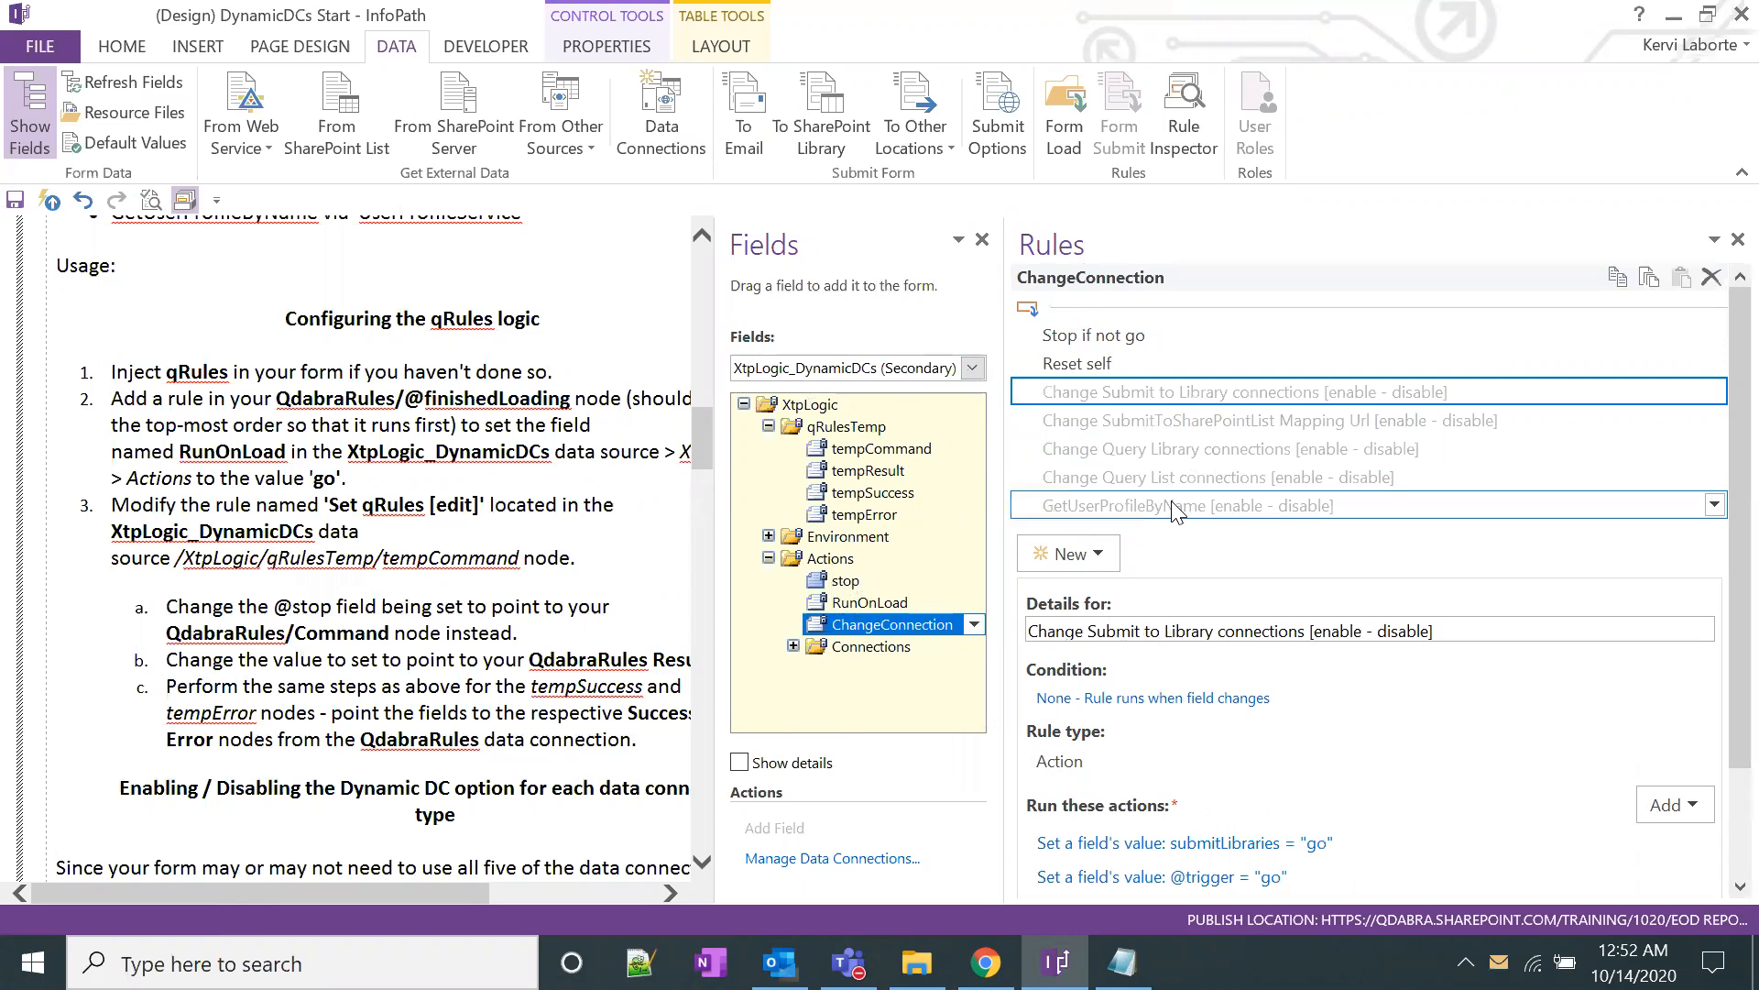
left_click(1156, 420)
left_click(1156, 449)
left_click(1157, 477)
left_click(1157, 449)
left_click(1151, 404)
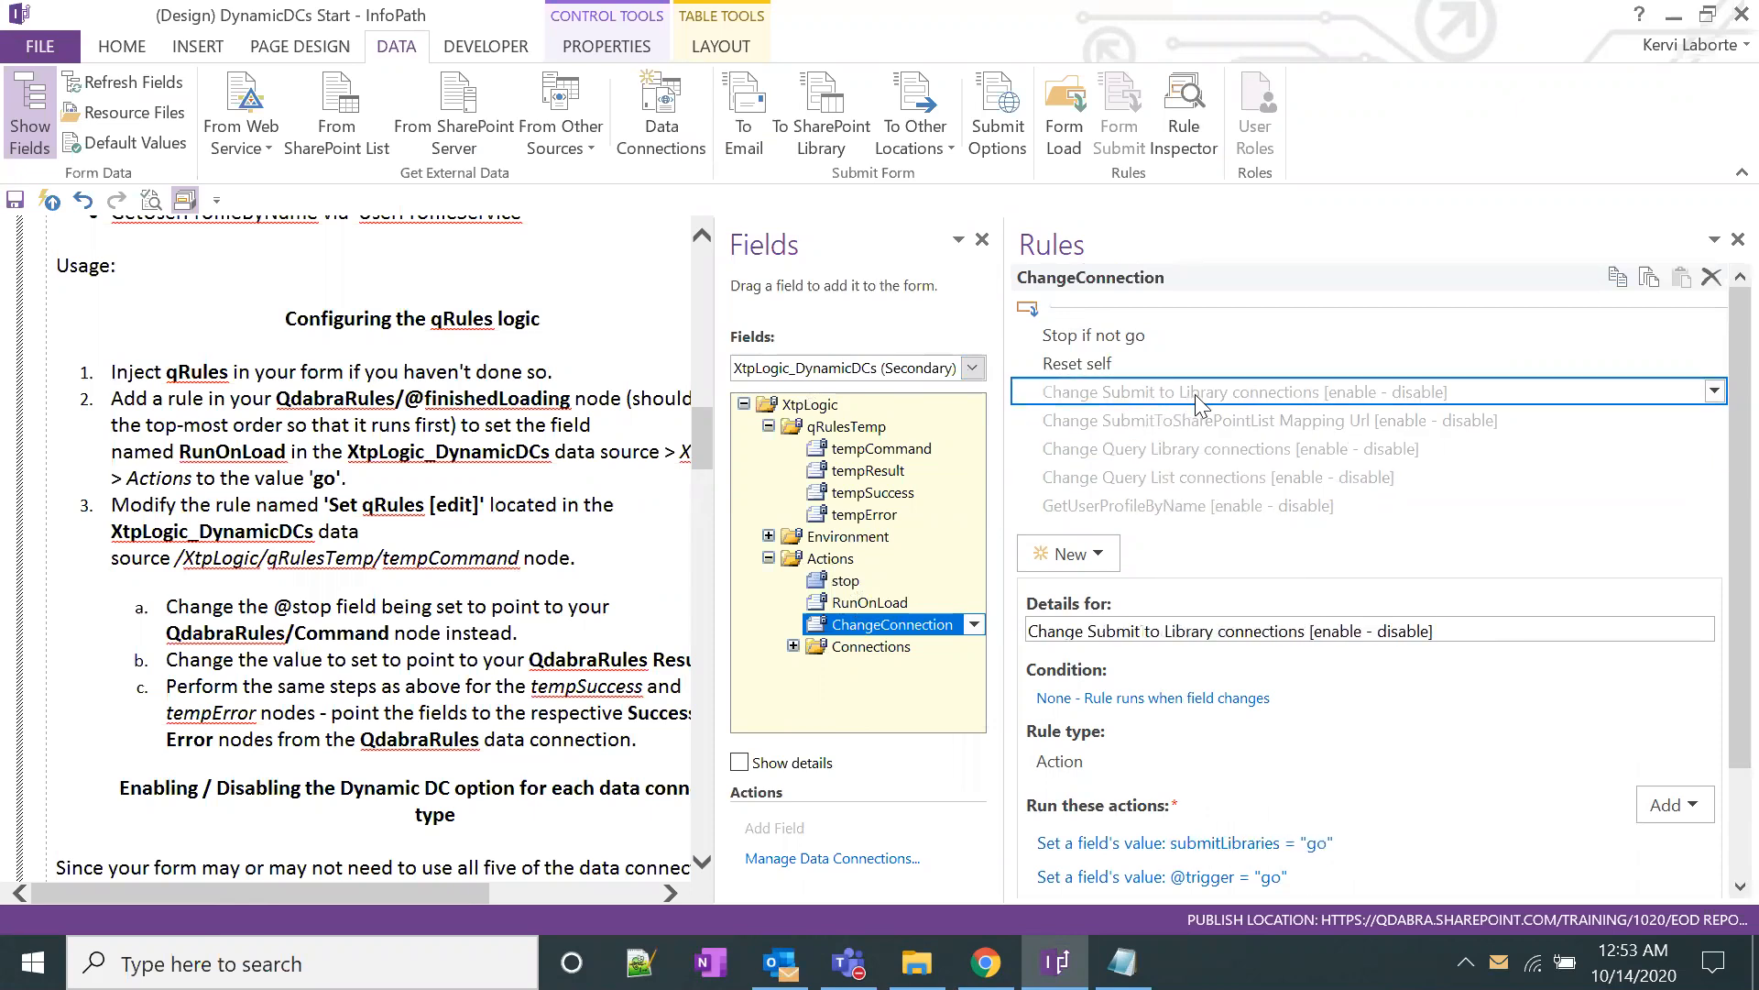
Step: Enable the Change Submit to Library connections and GetUserProfileByName rules
left_click(1713, 391)
left_click(1576, 549)
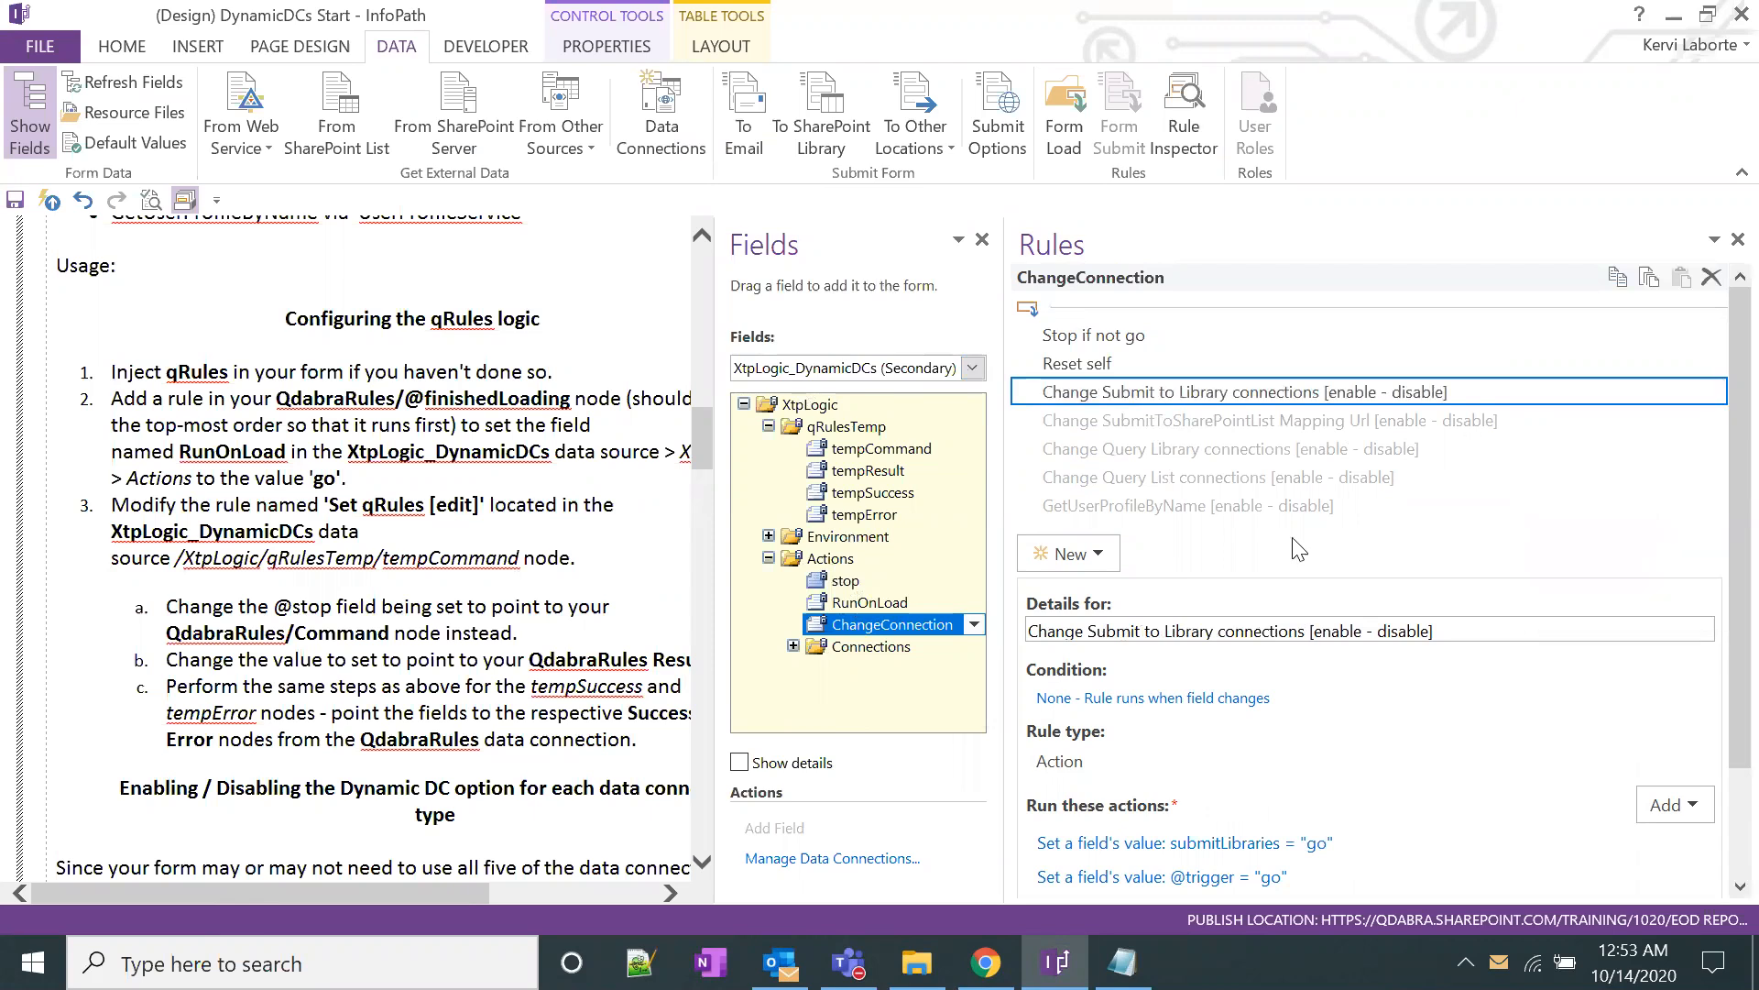
right_click(1168, 513)
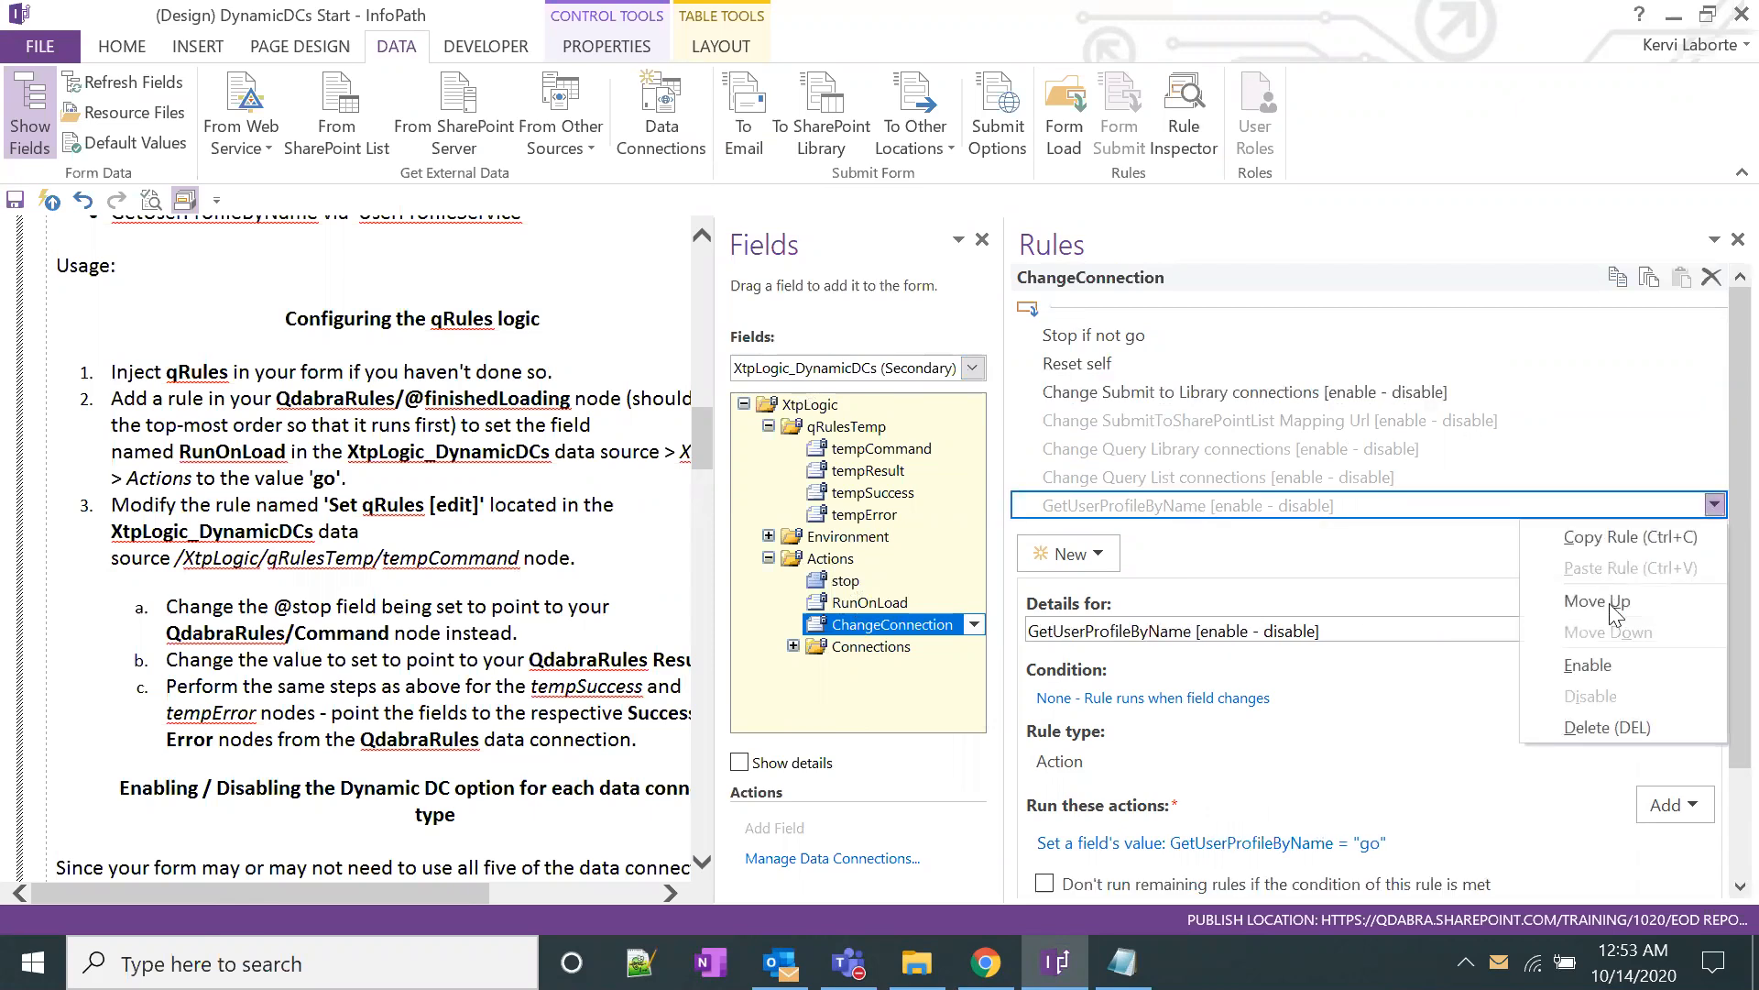
left_click(1596, 672)
Step: Review the still-disabled Query Library and Query List rules and the enabled GetUserProfileByName rule
left_click(1269, 478)
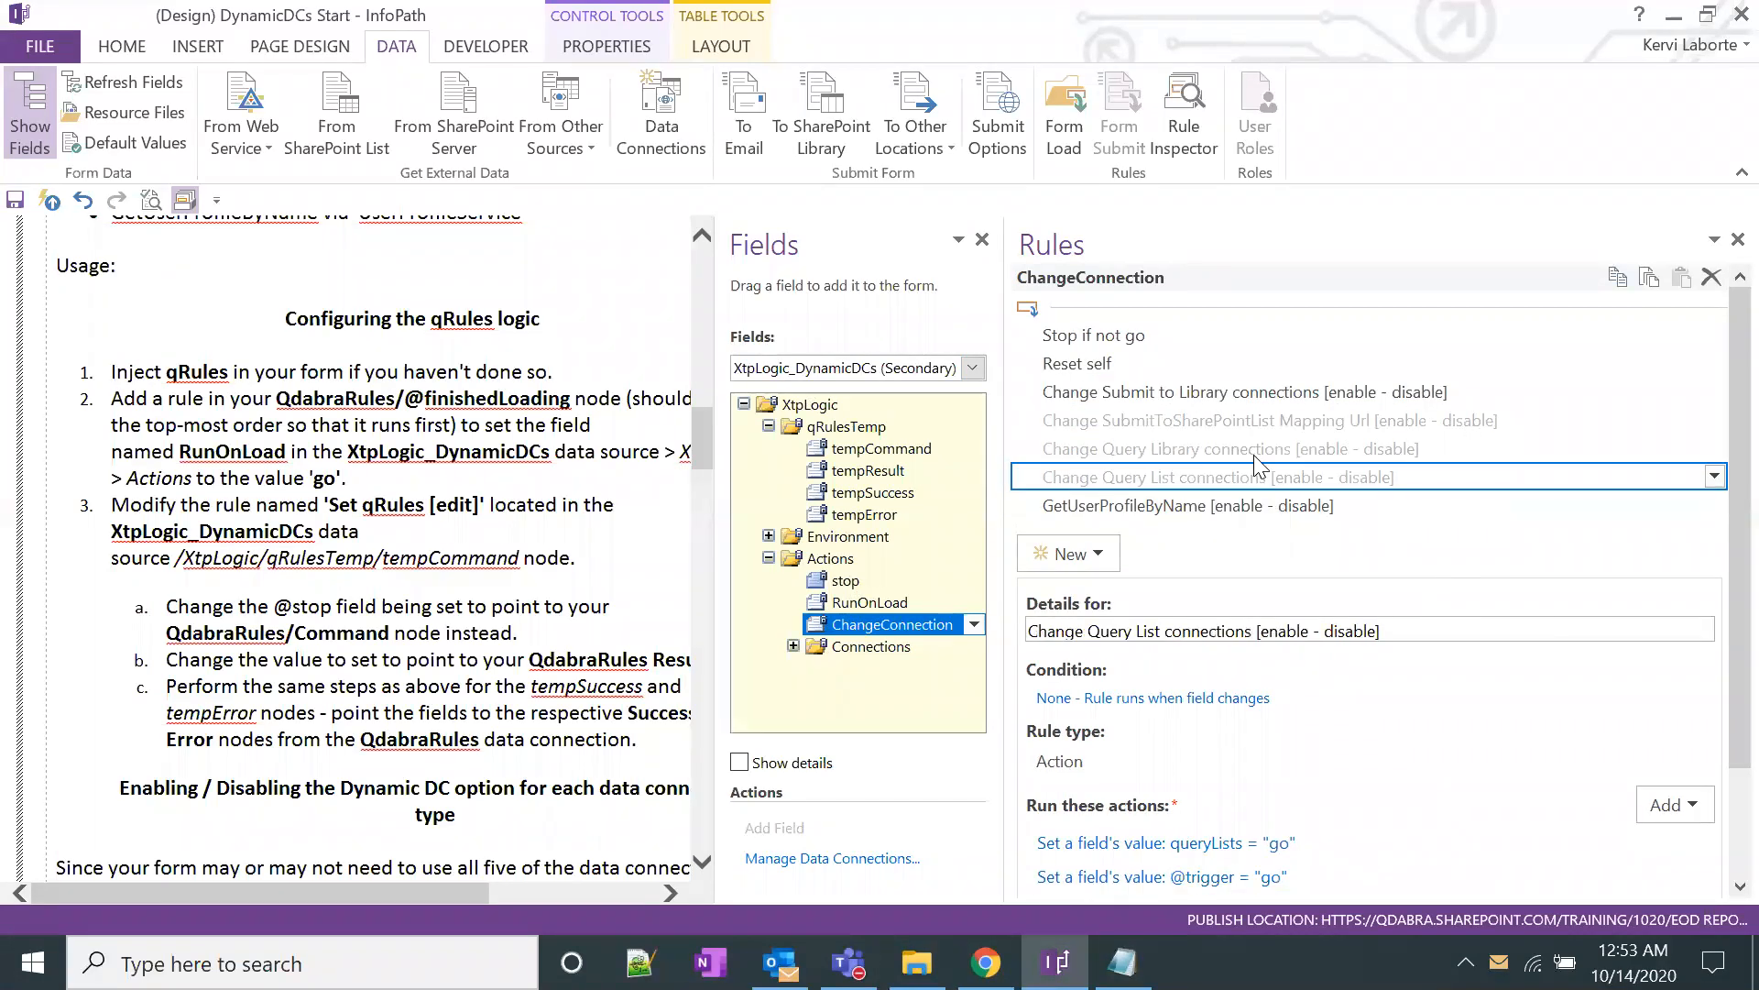
left_click(1253, 449)
left_click(1244, 424)
left_click(1238, 447)
left_click(1237, 471)
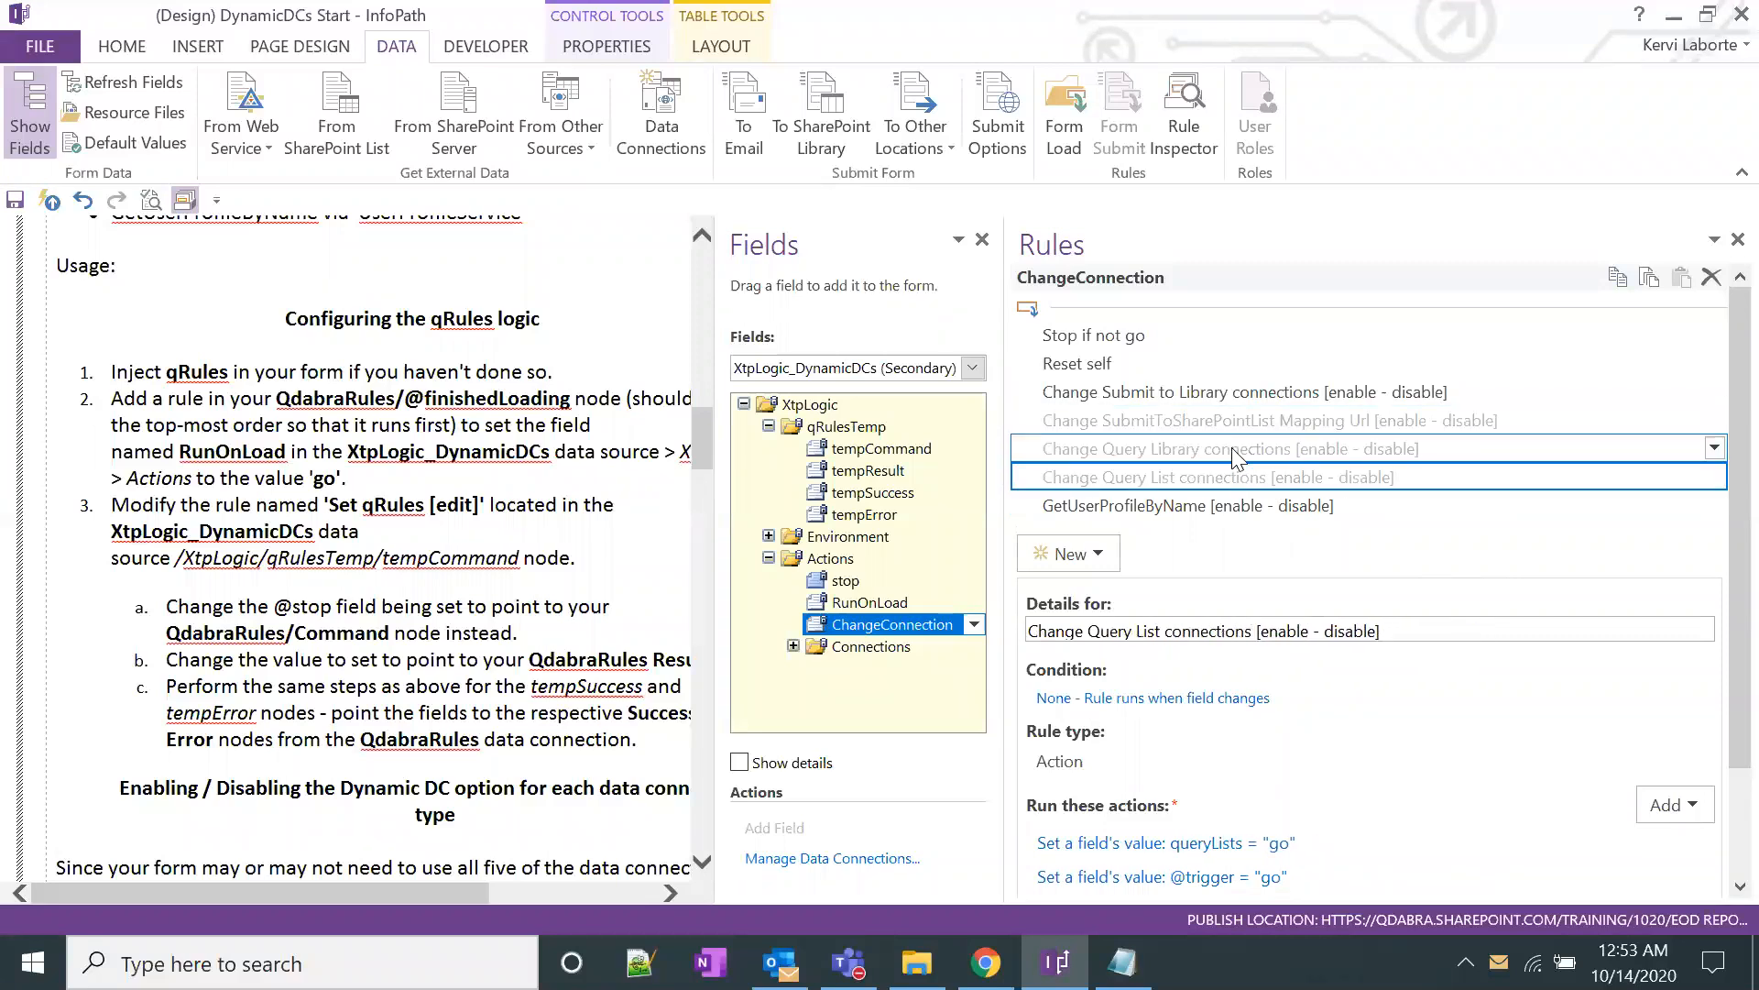
left_click(1233, 448)
left_click(1225, 422)
left_click(1228, 449)
left_click(1199, 424)
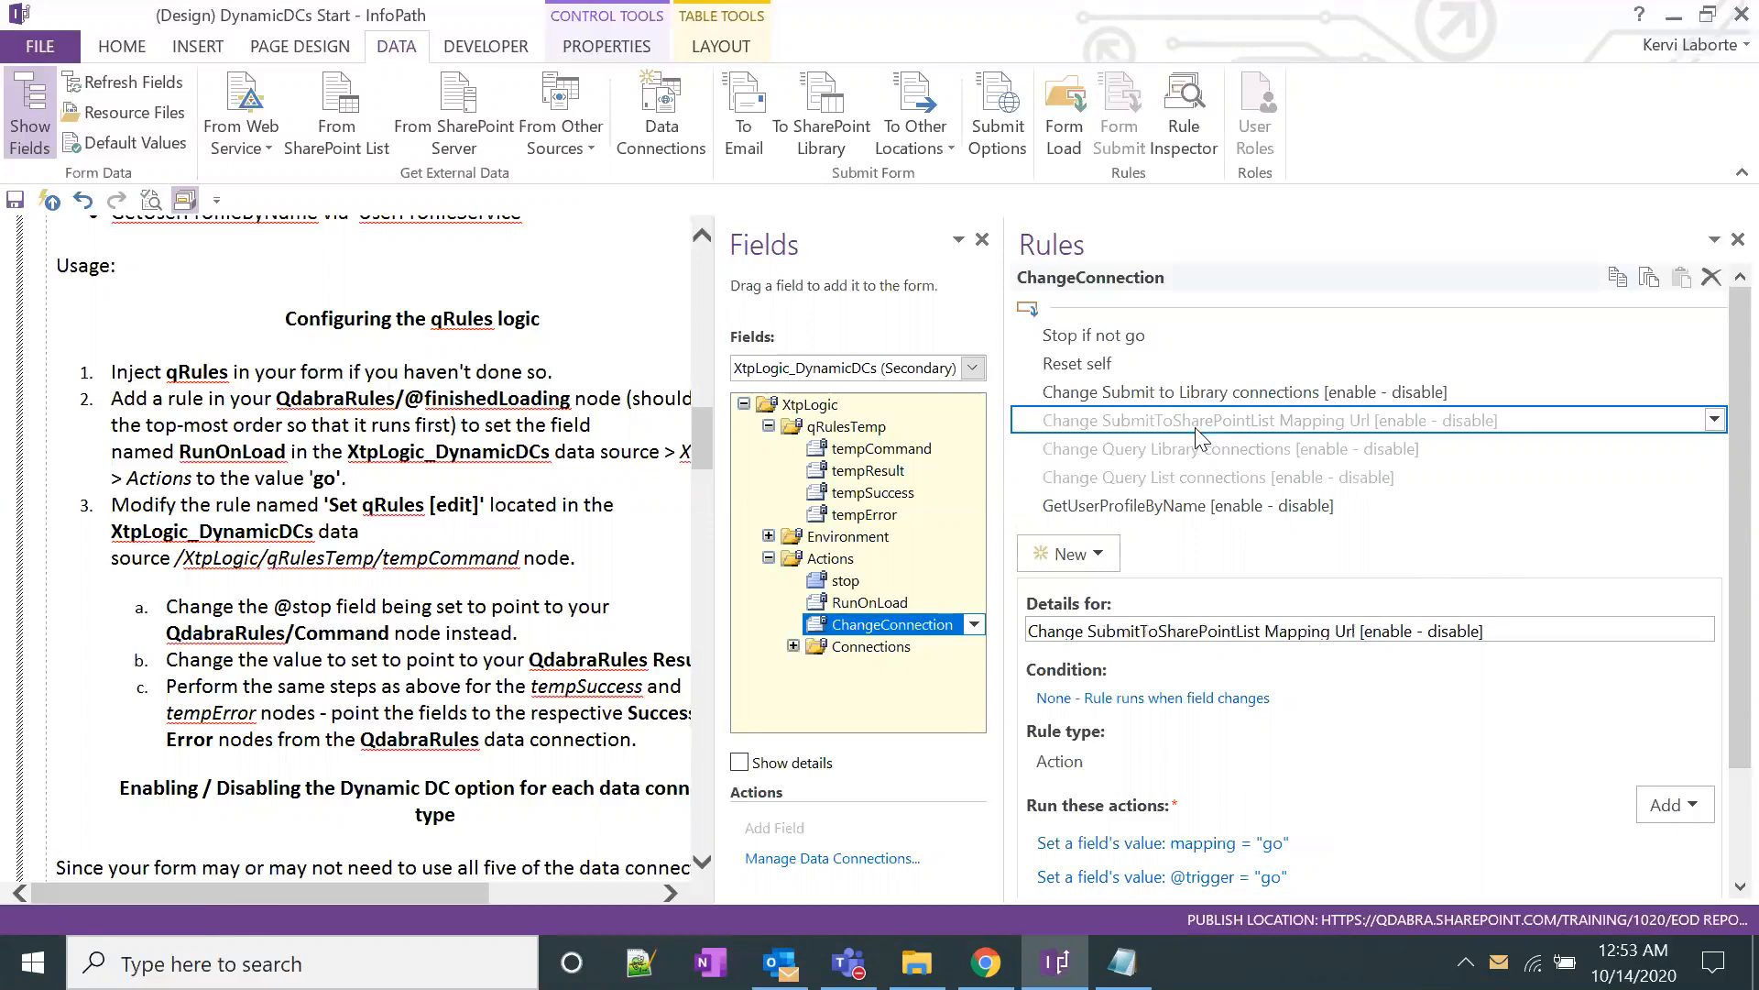
left_click(1237, 449)
left_click(1214, 477)
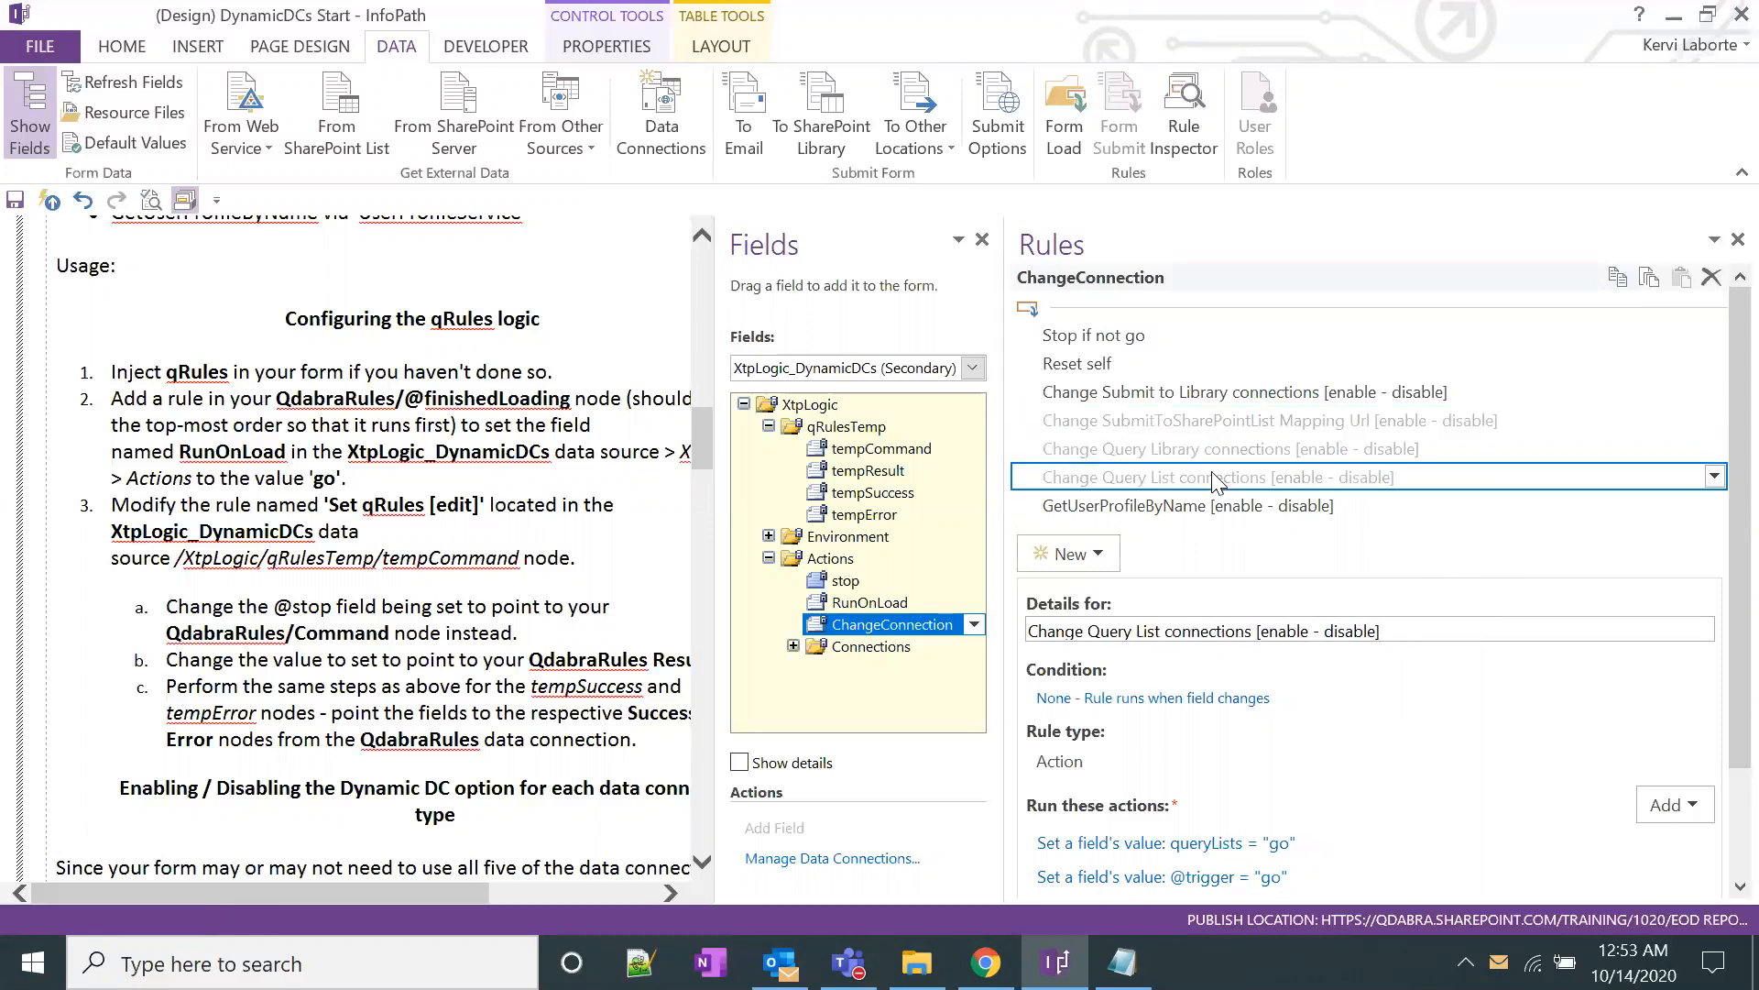
left_click(1156, 457)
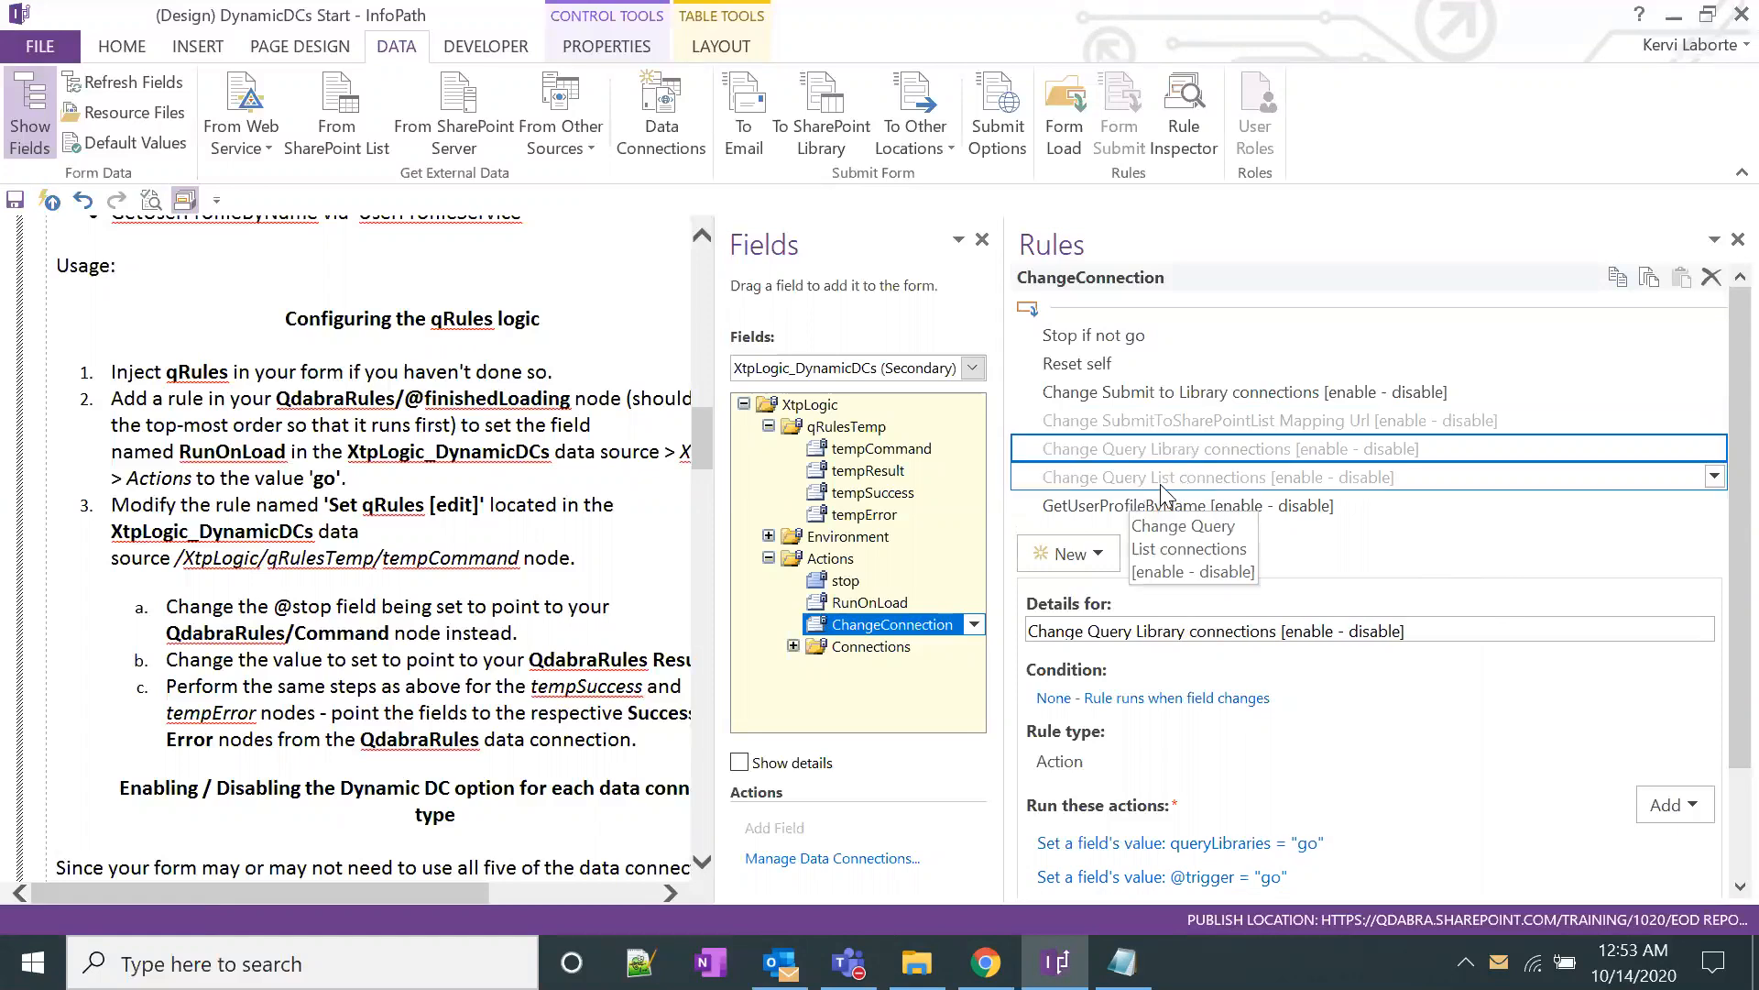
left_click(1183, 480)
left_click(1182, 451)
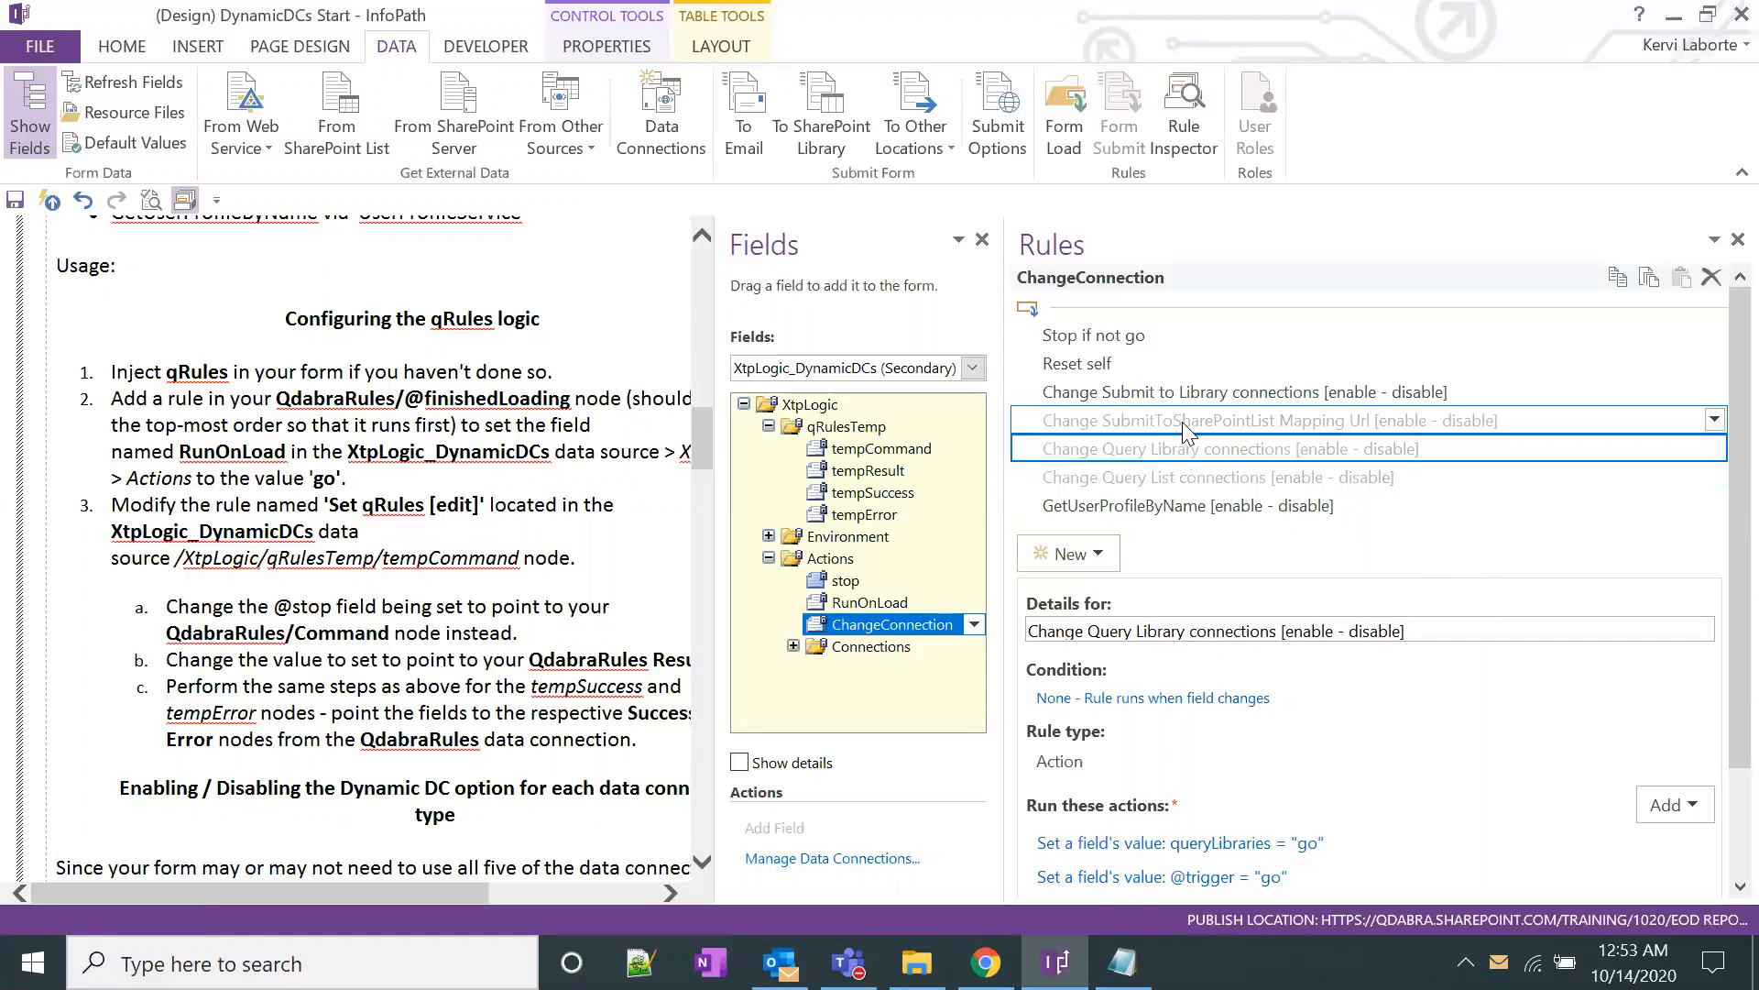
left_click(1183, 479)
left_click(1175, 452)
left_click(1171, 425)
left_click(1175, 454)
left_click(1177, 478)
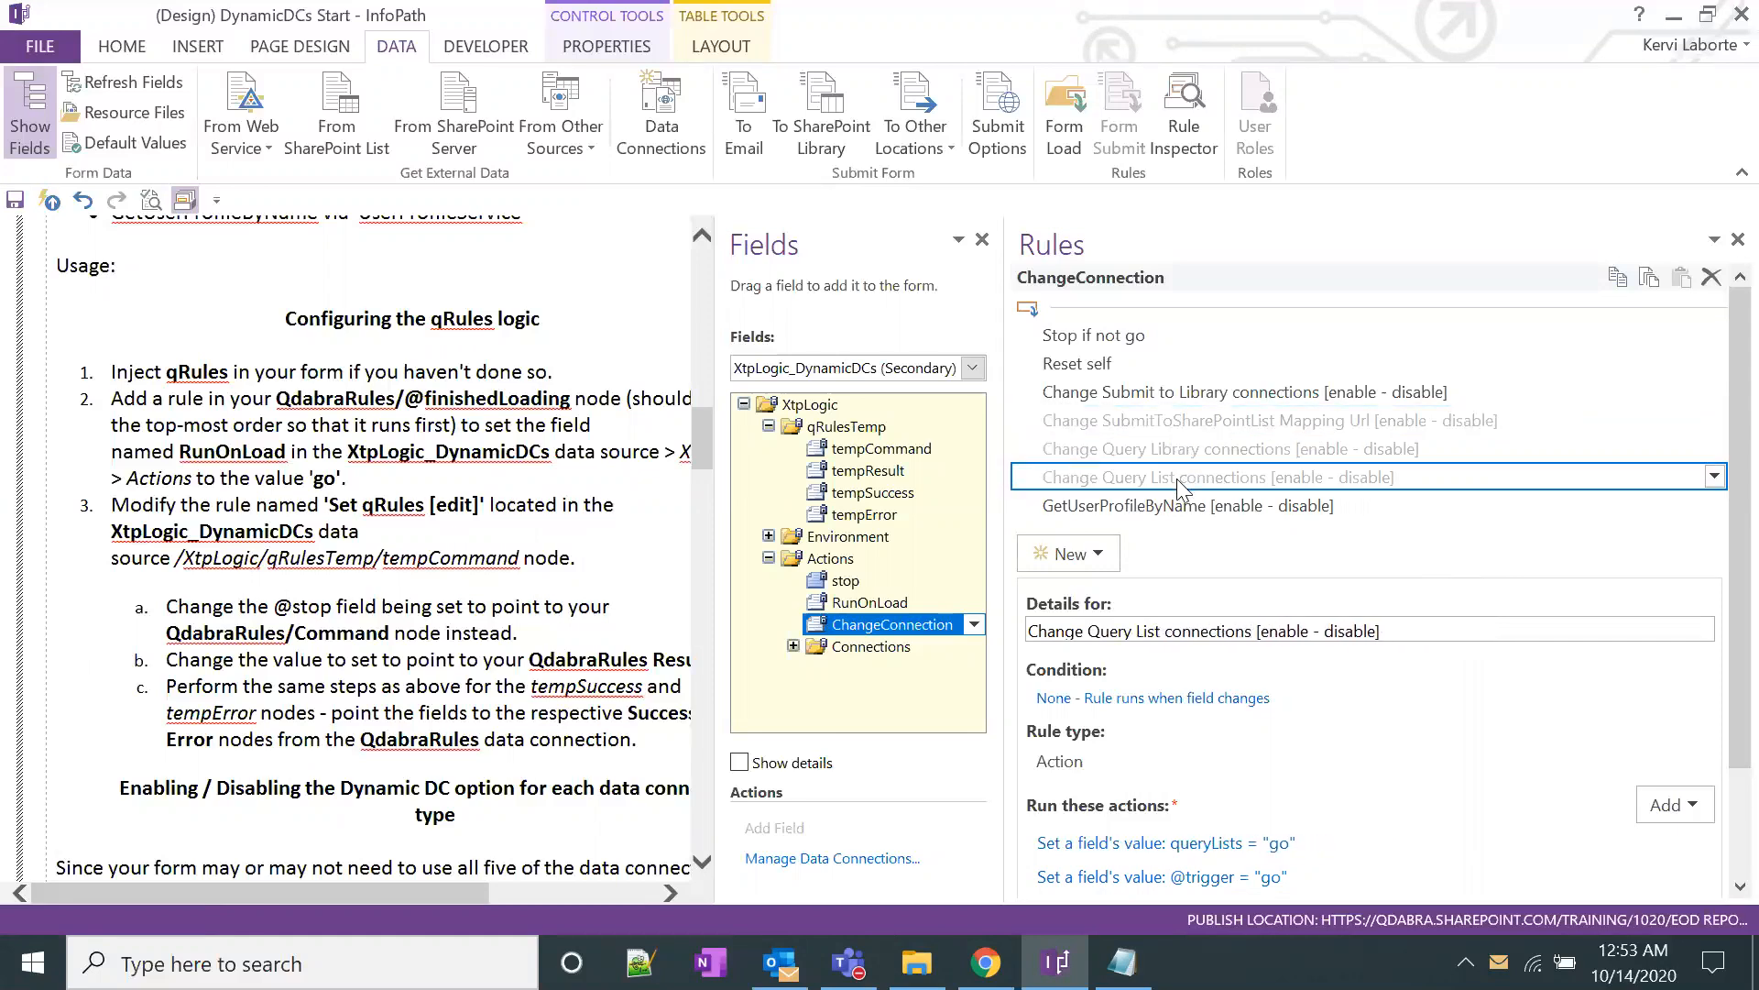
left_click(1176, 421)
left_click(1177, 394)
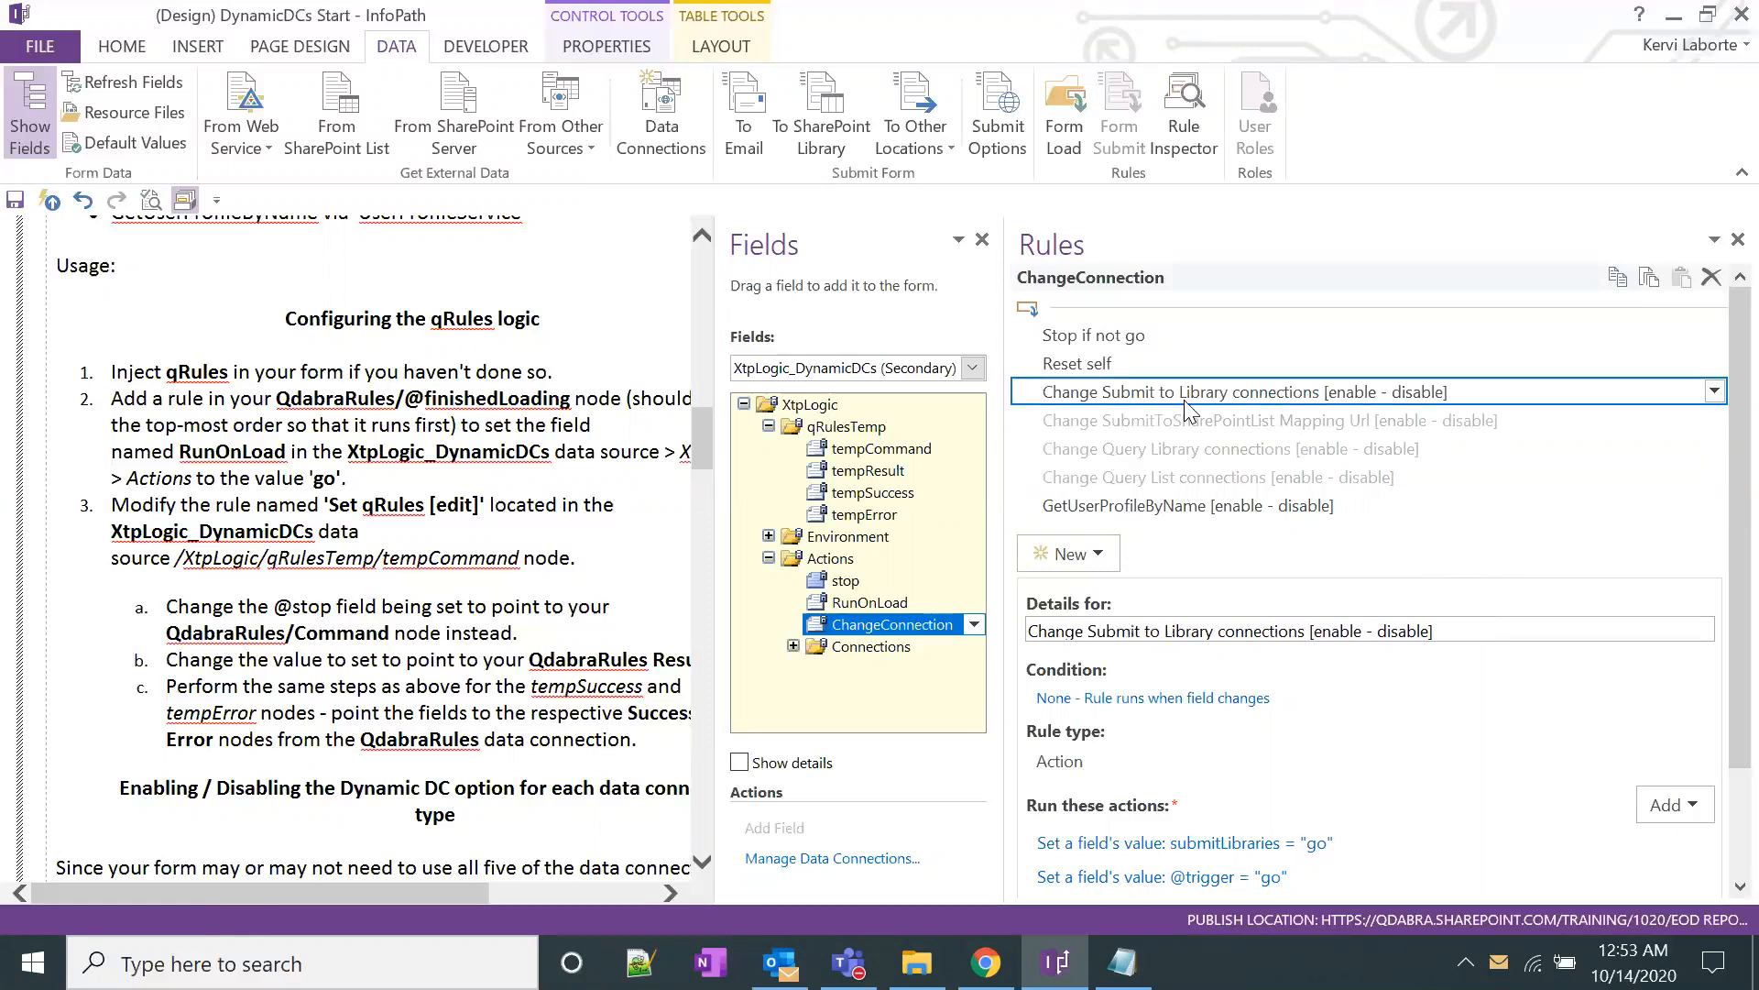
left_click(1191, 506)
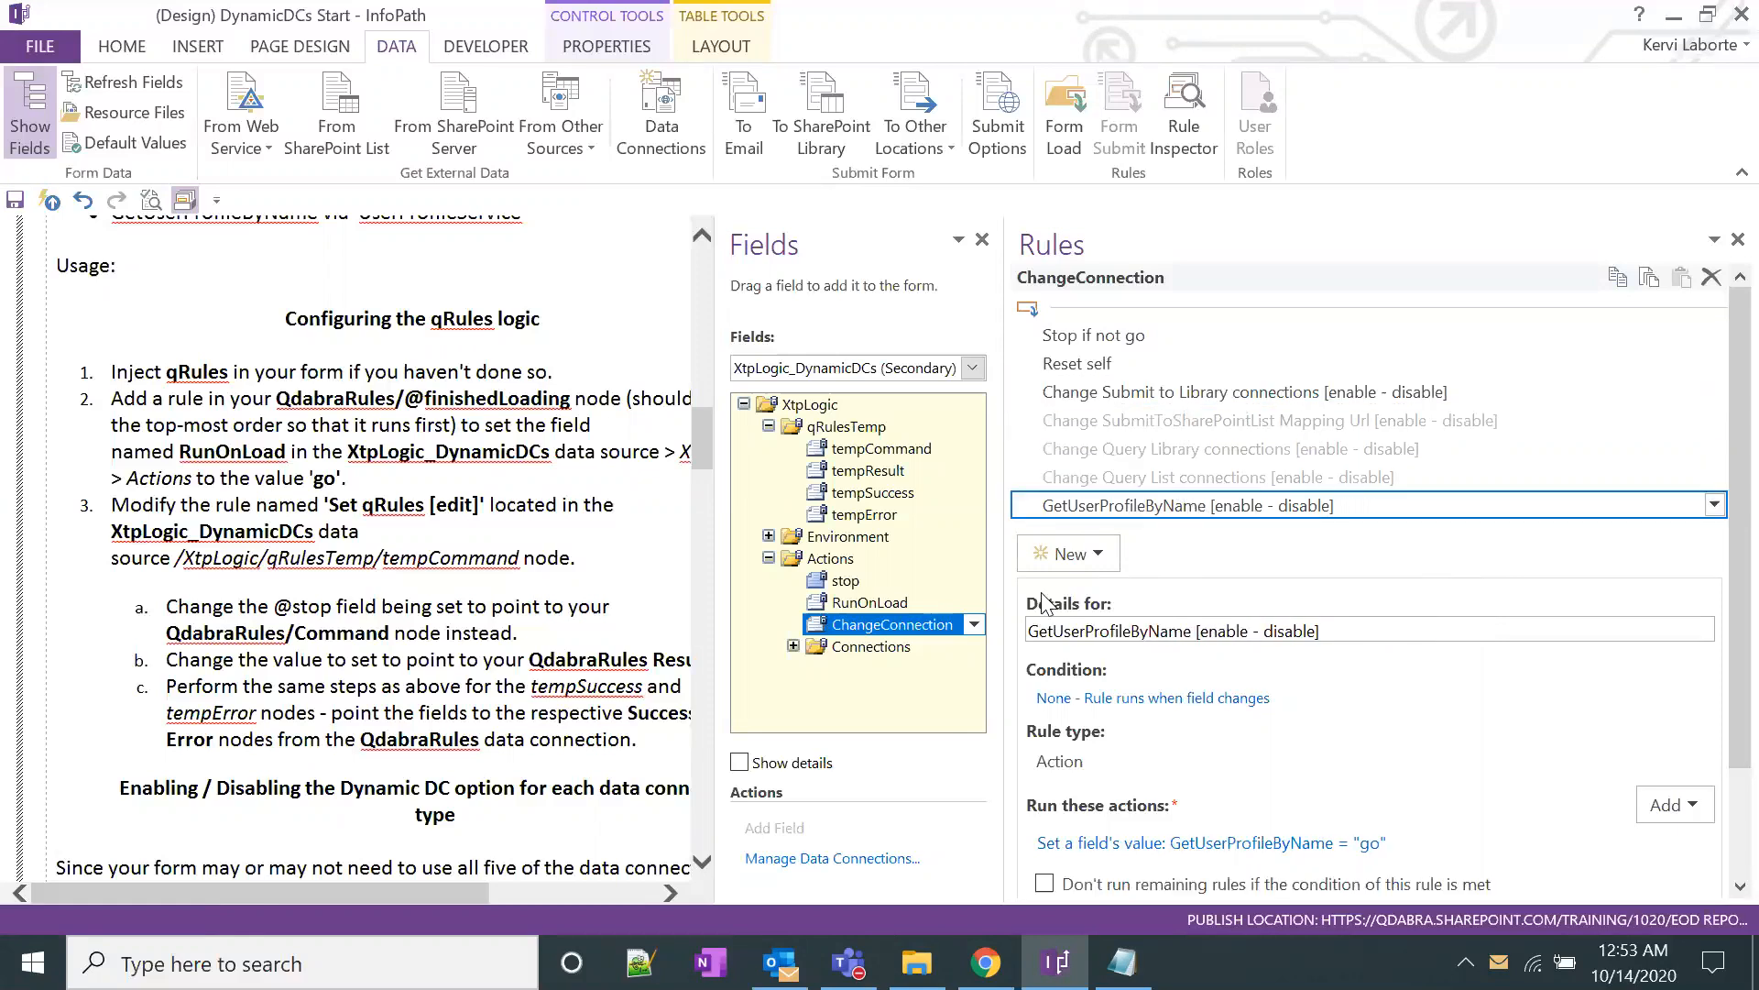
left_click(793, 646)
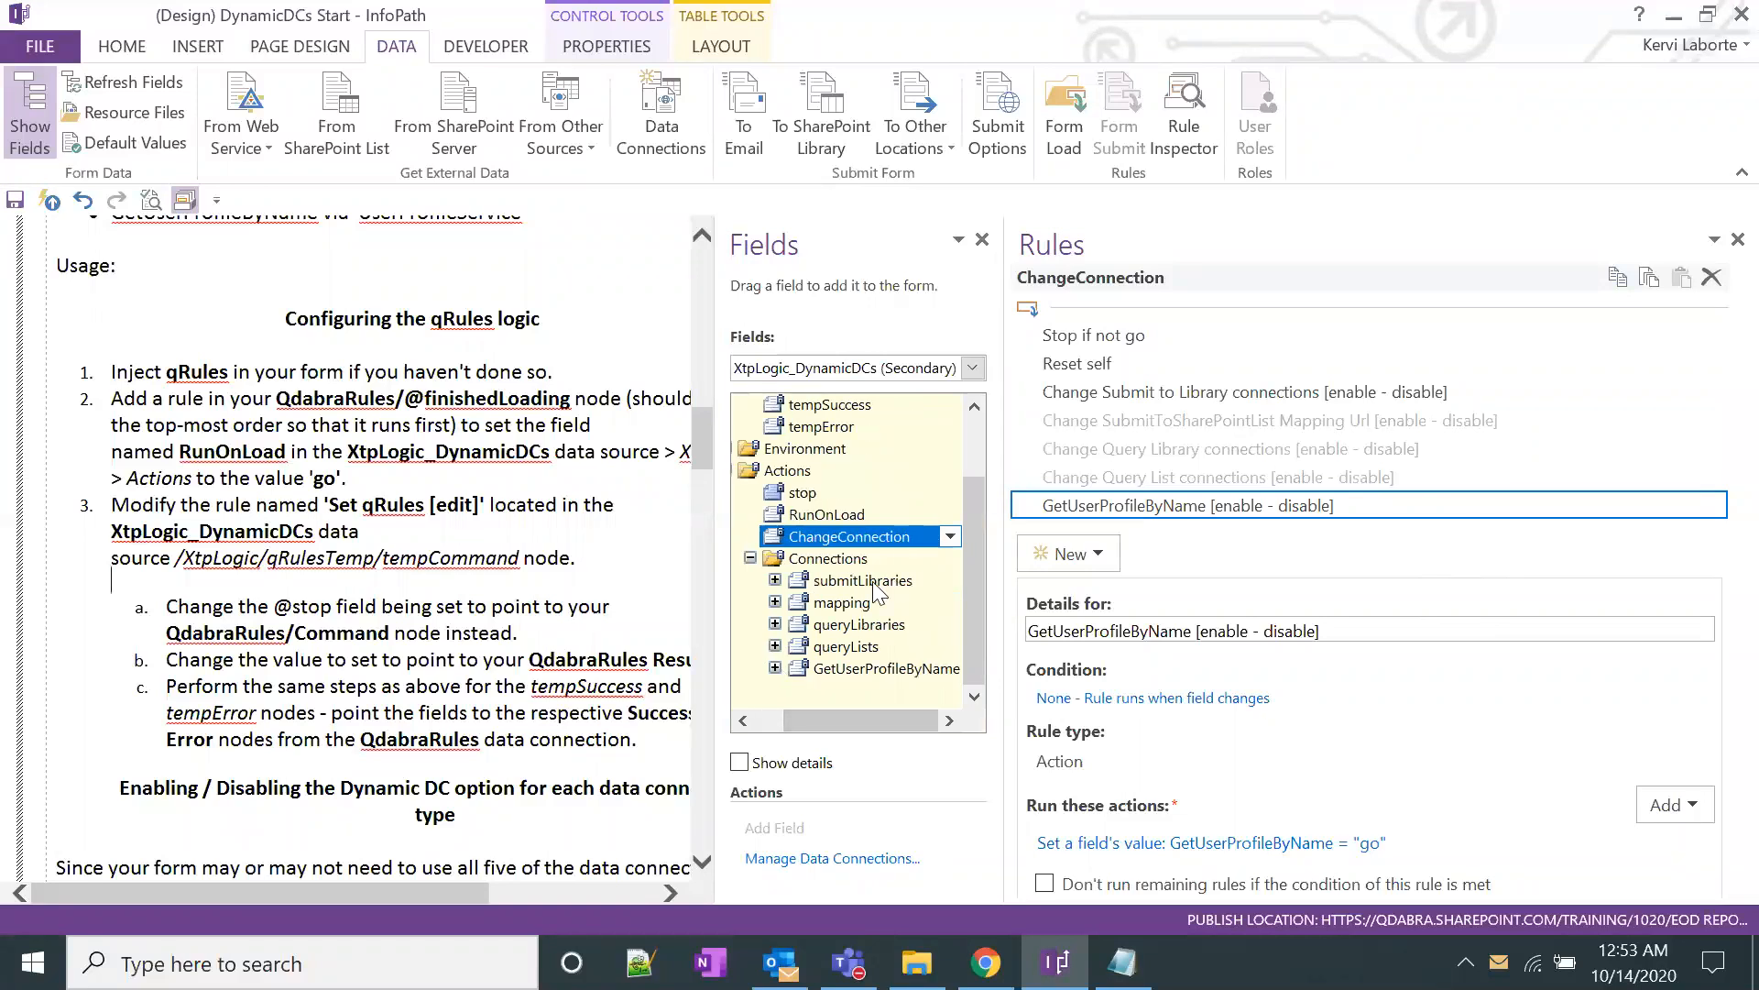
Step: Open the SharePoint Library Submit rule on submitLibraries and inspect its dataConnectionName action
left_click(855, 588)
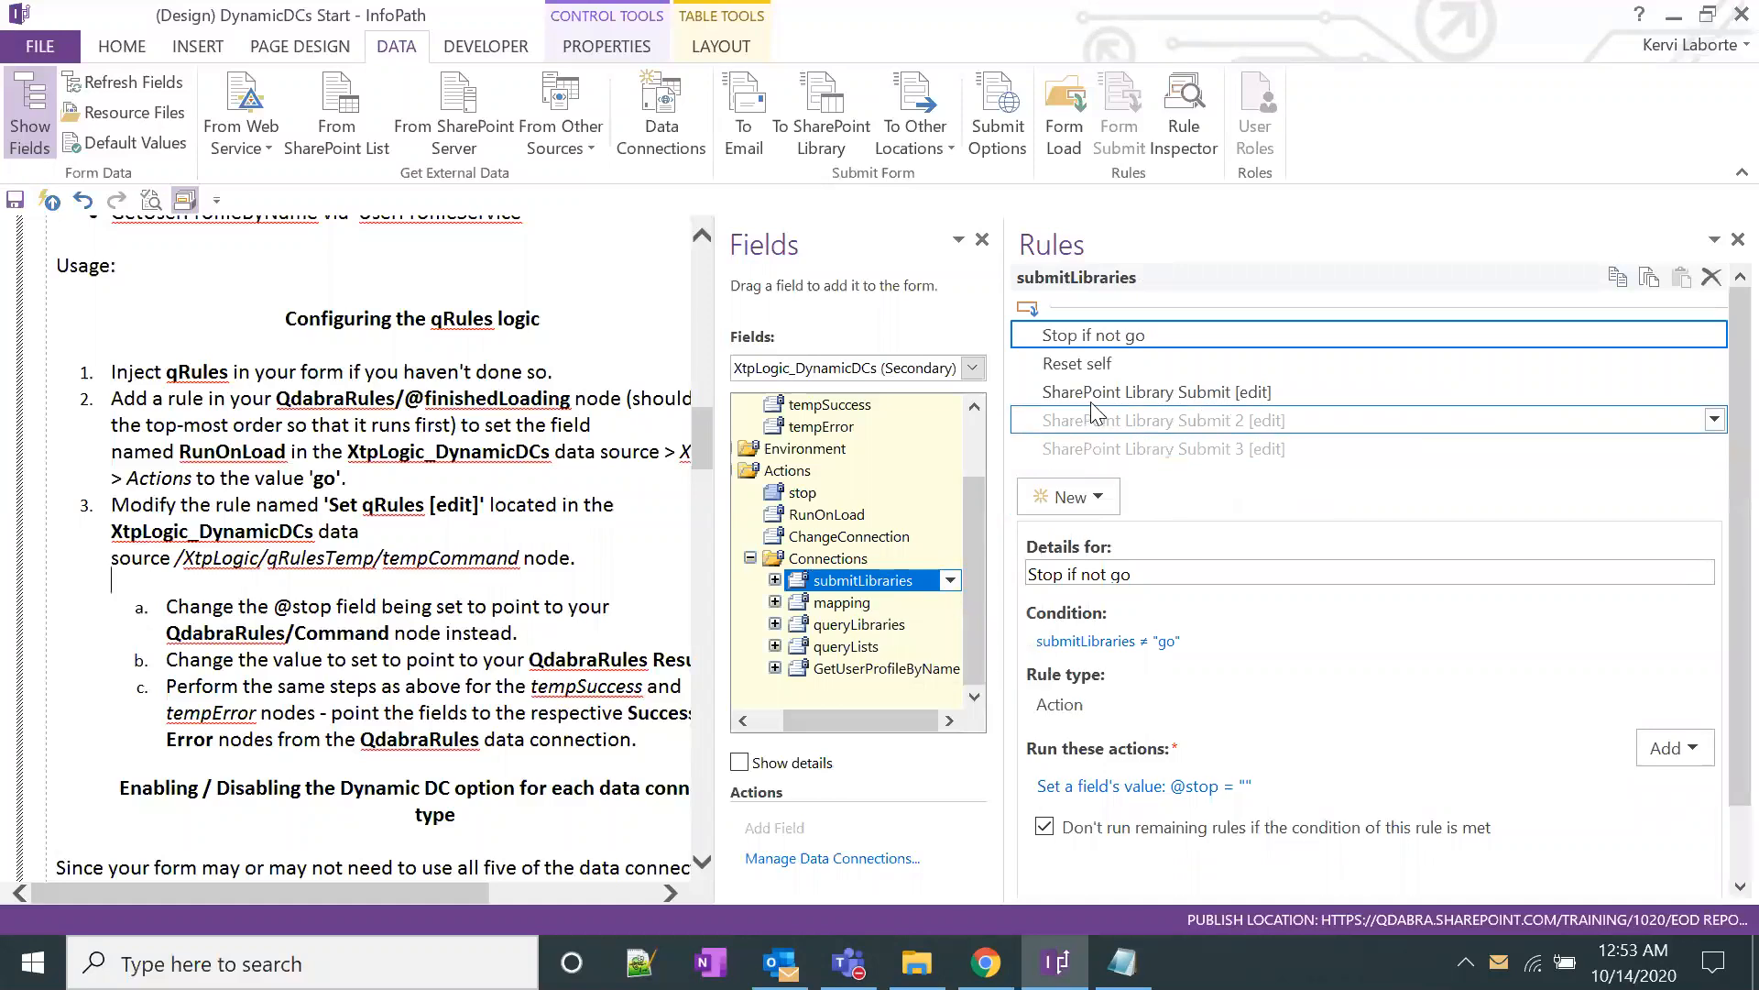
left_click(1091, 400)
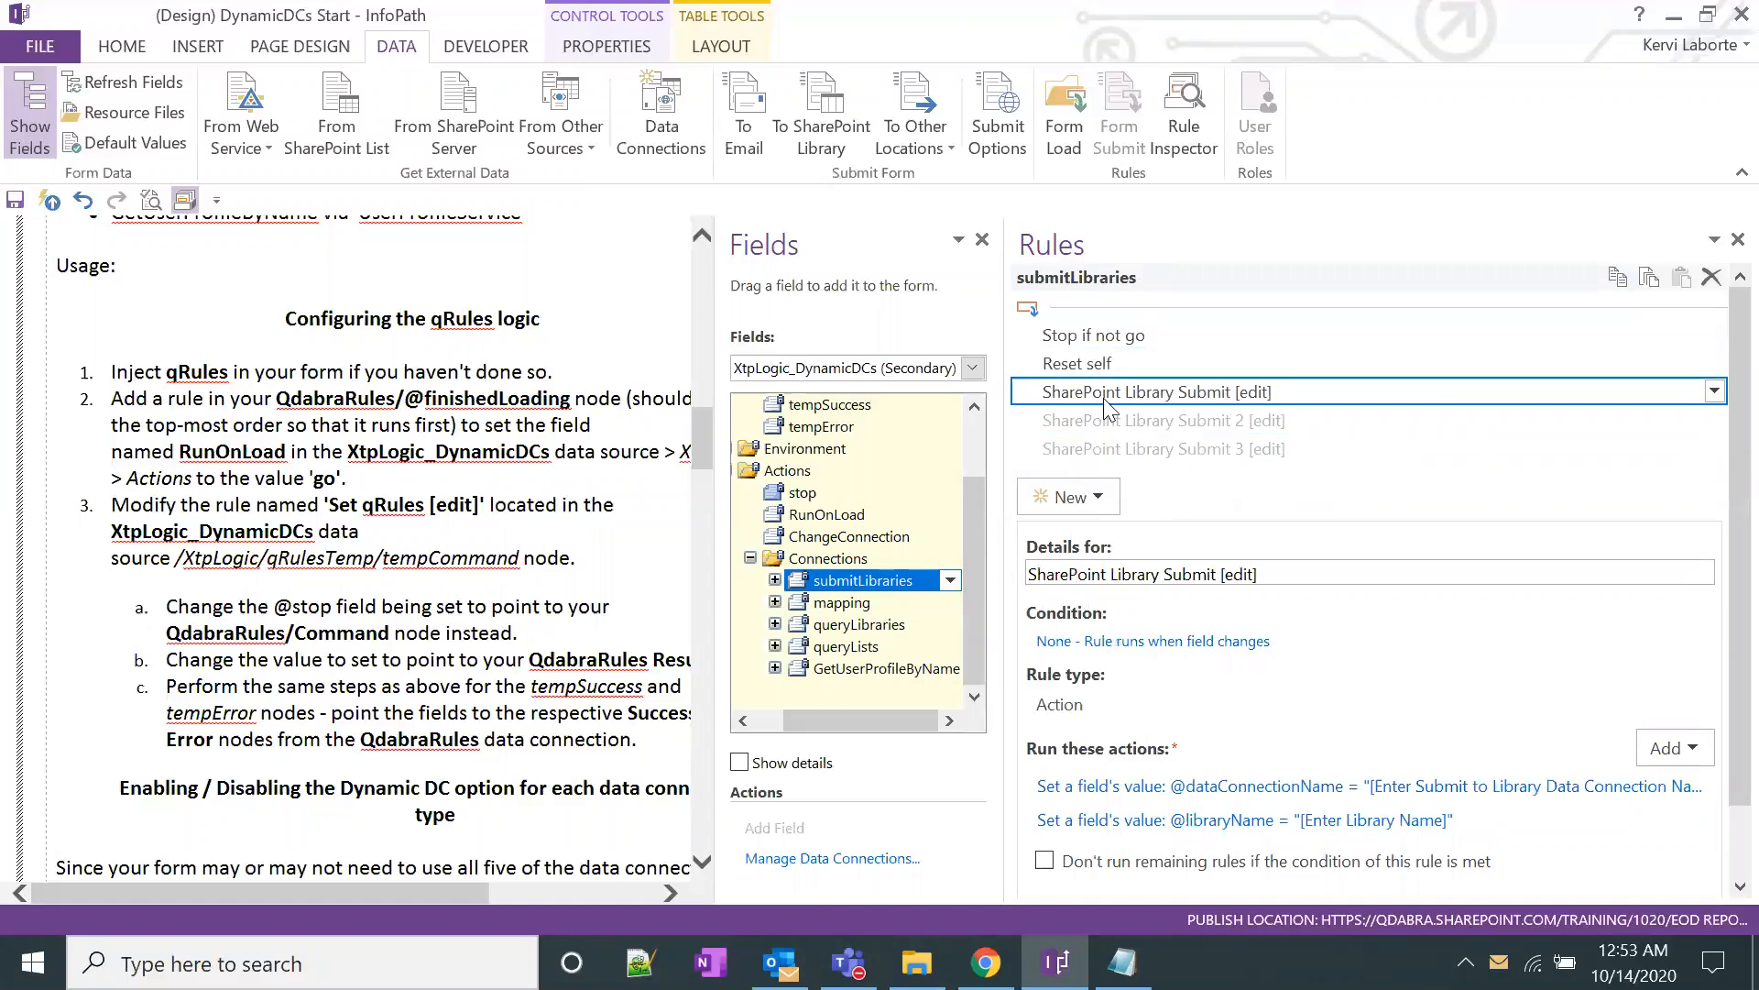
left_click(1223, 577)
left_click_drag(1005, 531, 880, 559)
left_click(1123, 787)
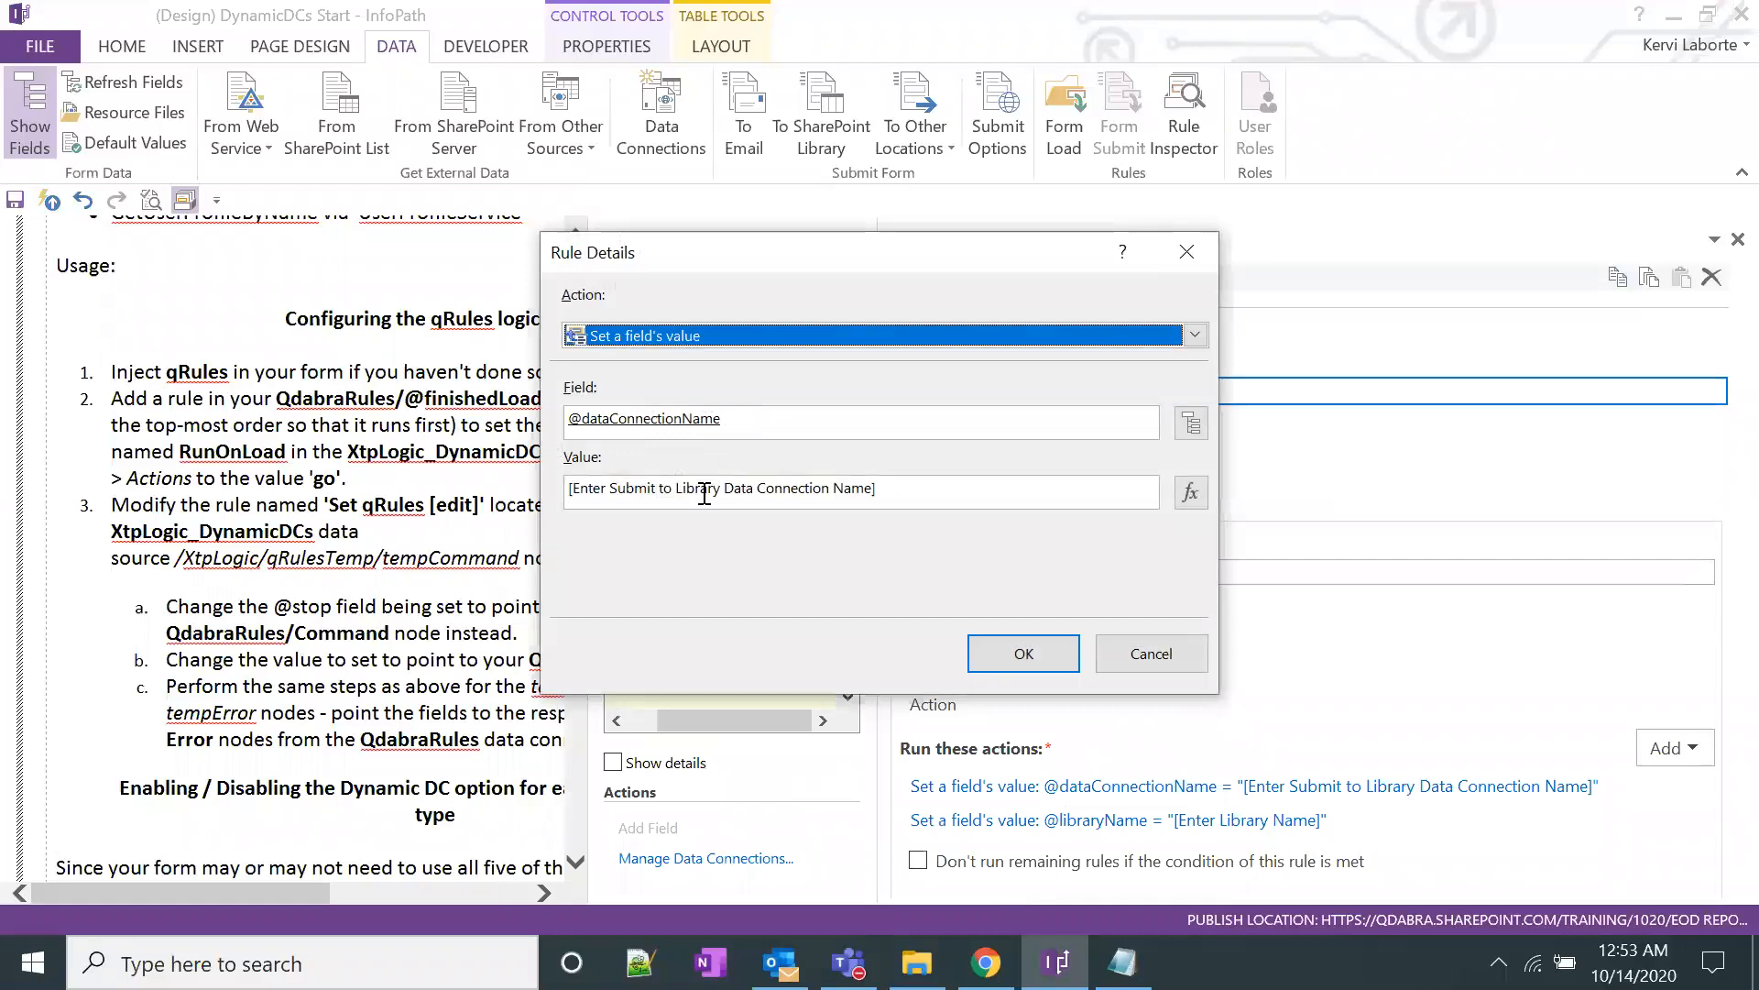
left_click(704, 495)
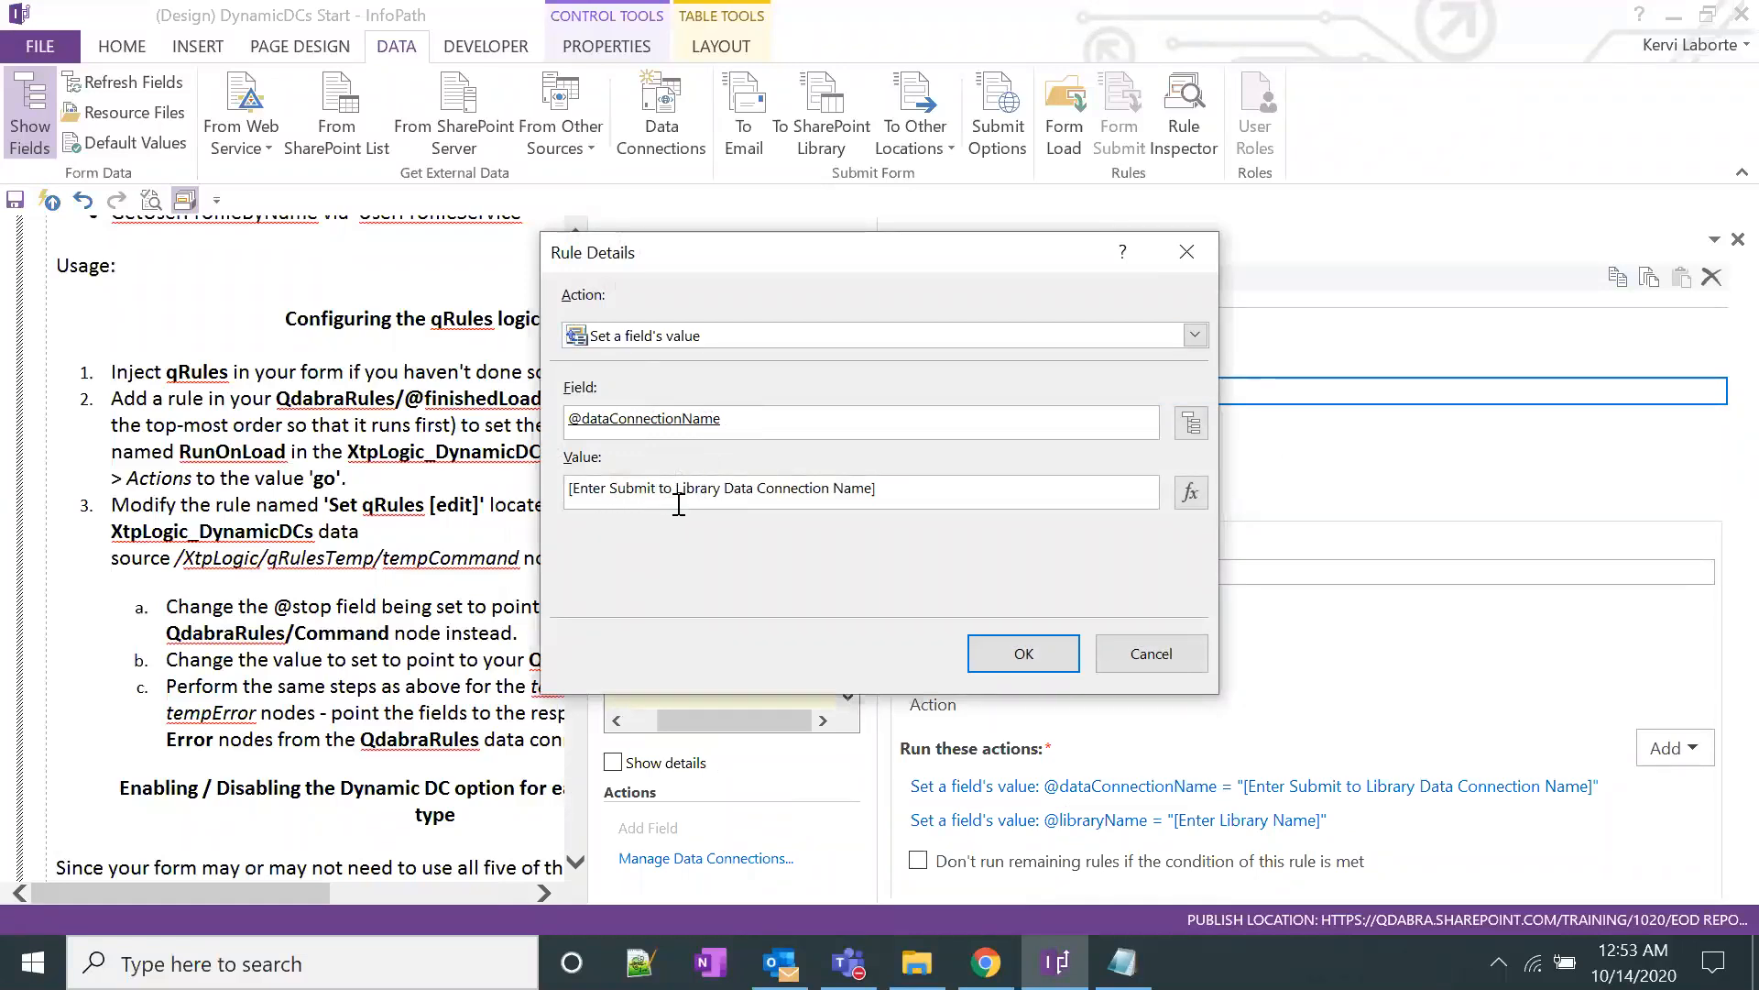
left_click(1188, 252)
Step: Review the form's data connections, then set the dataConnectionName value to 'ShareoPoint'
left_click(661, 115)
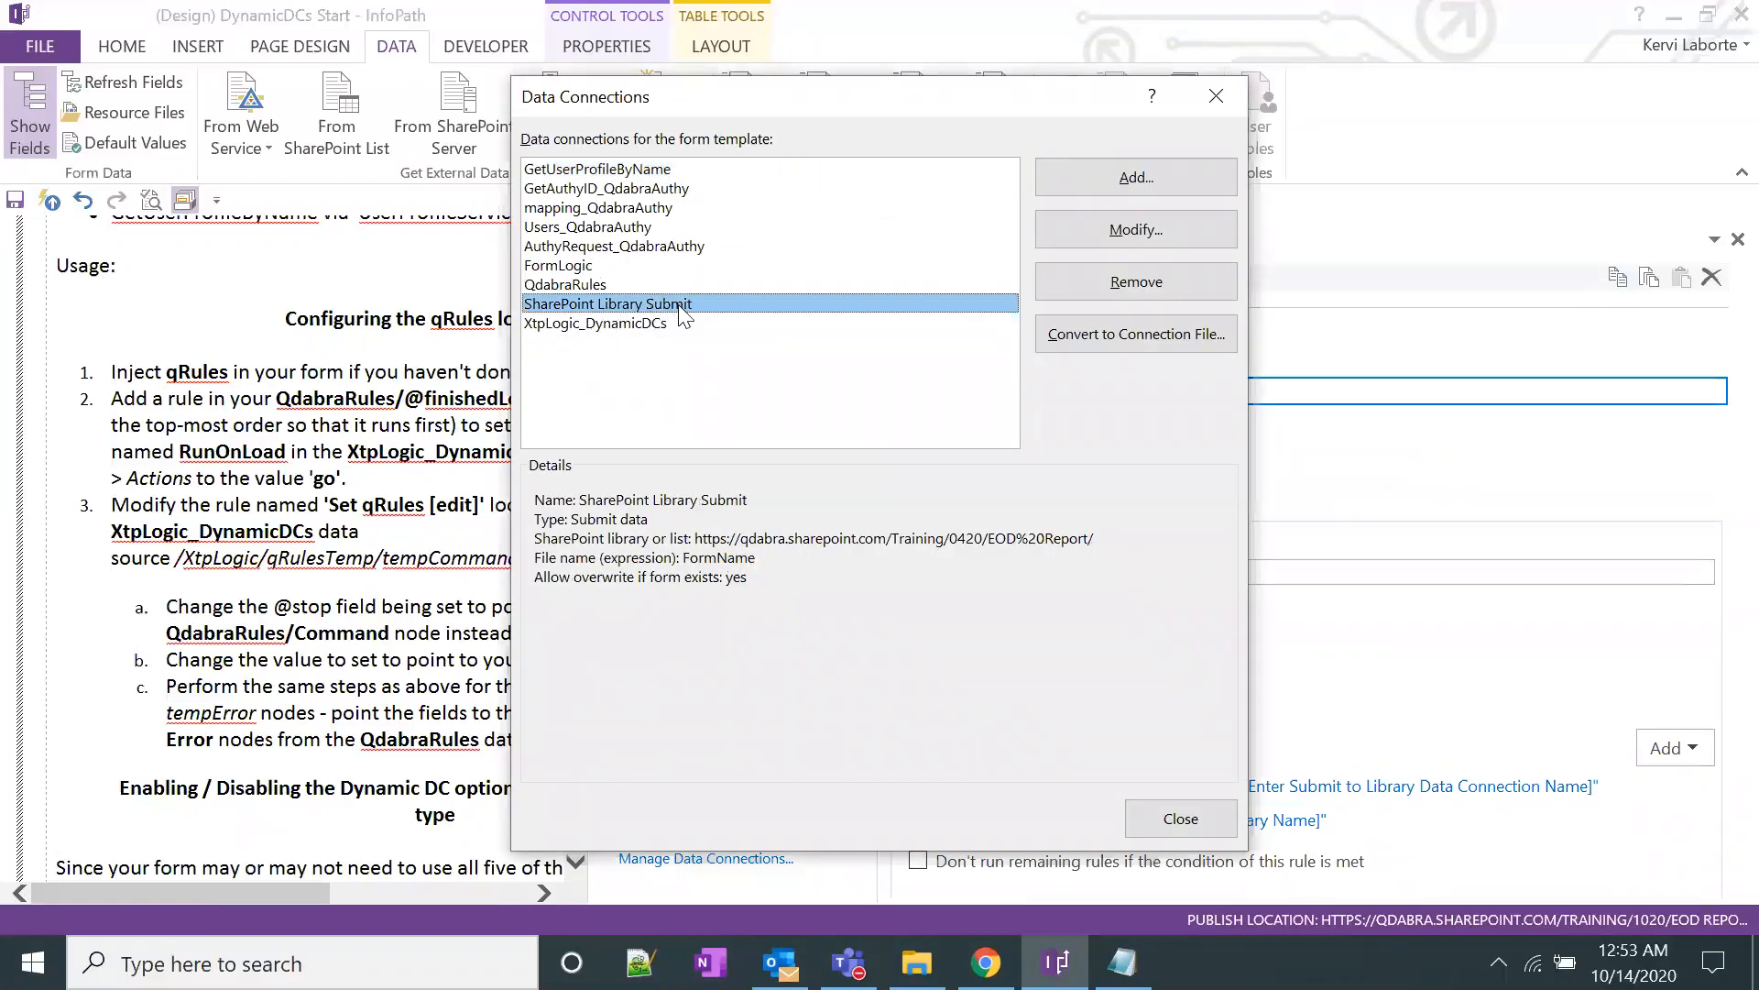
left_click(1181, 818)
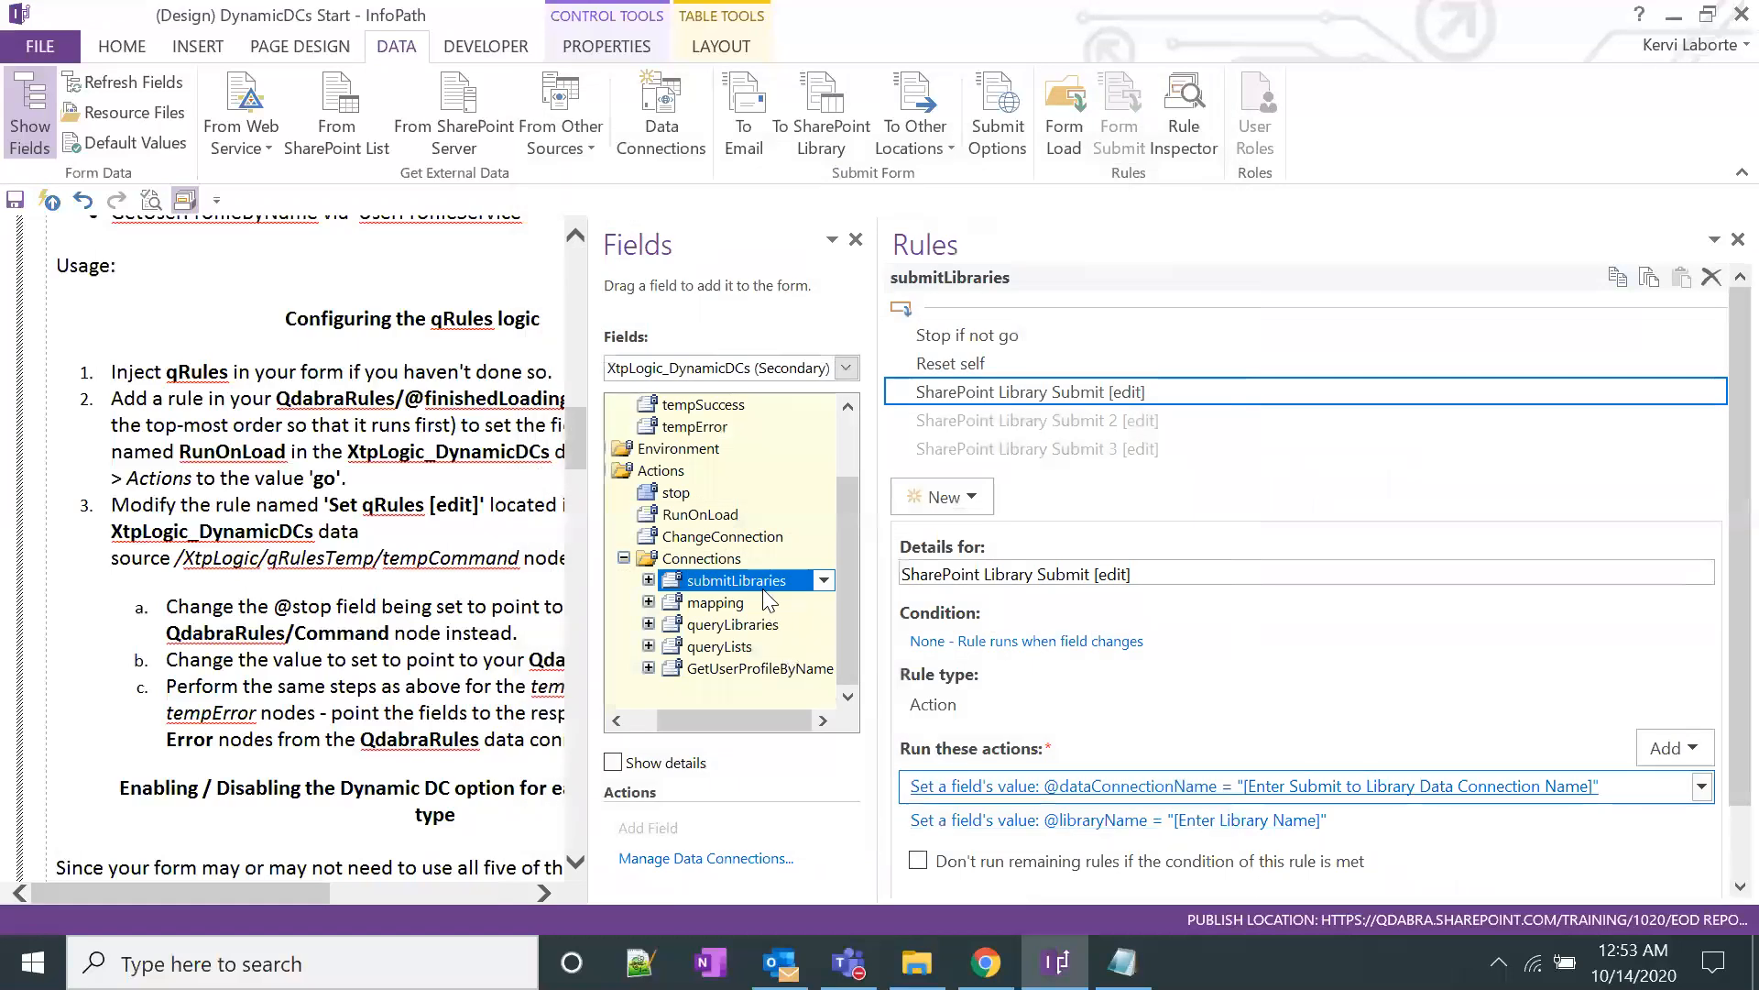
left_click(1191, 786)
left_click_drag(881, 488, 653, 493)
key("ctrl+a")
type("Sh")
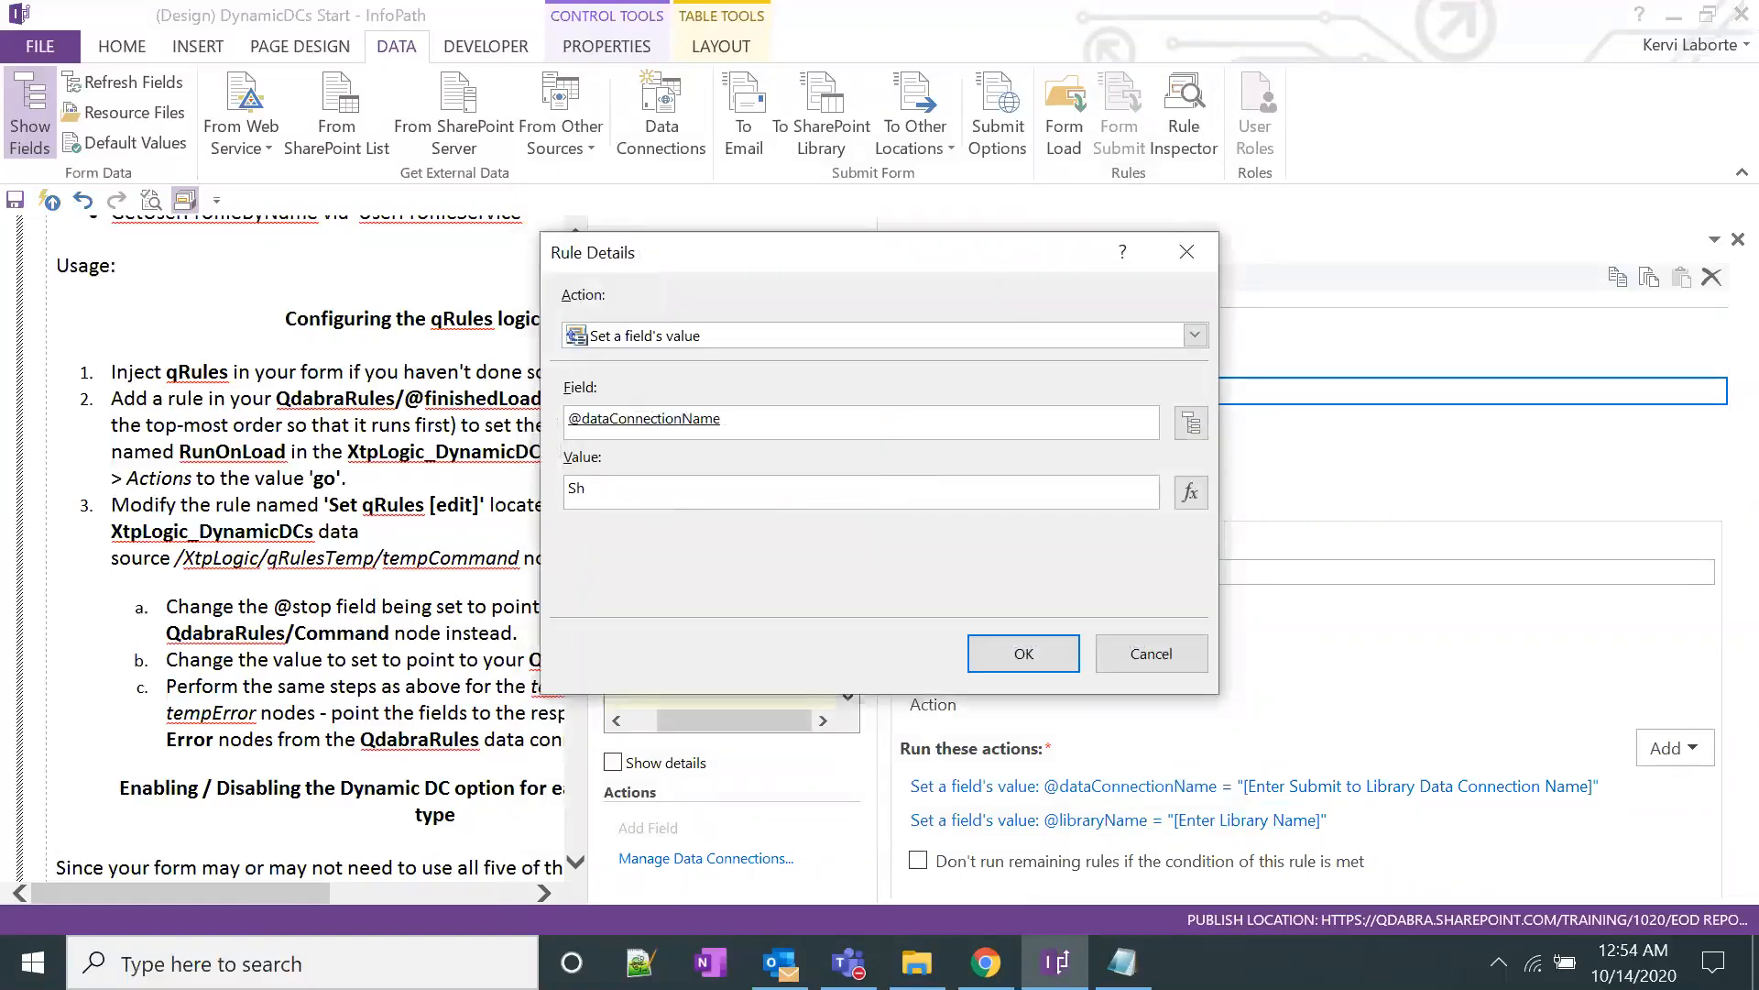
type("areoPoint Library Submit")
key("Return")
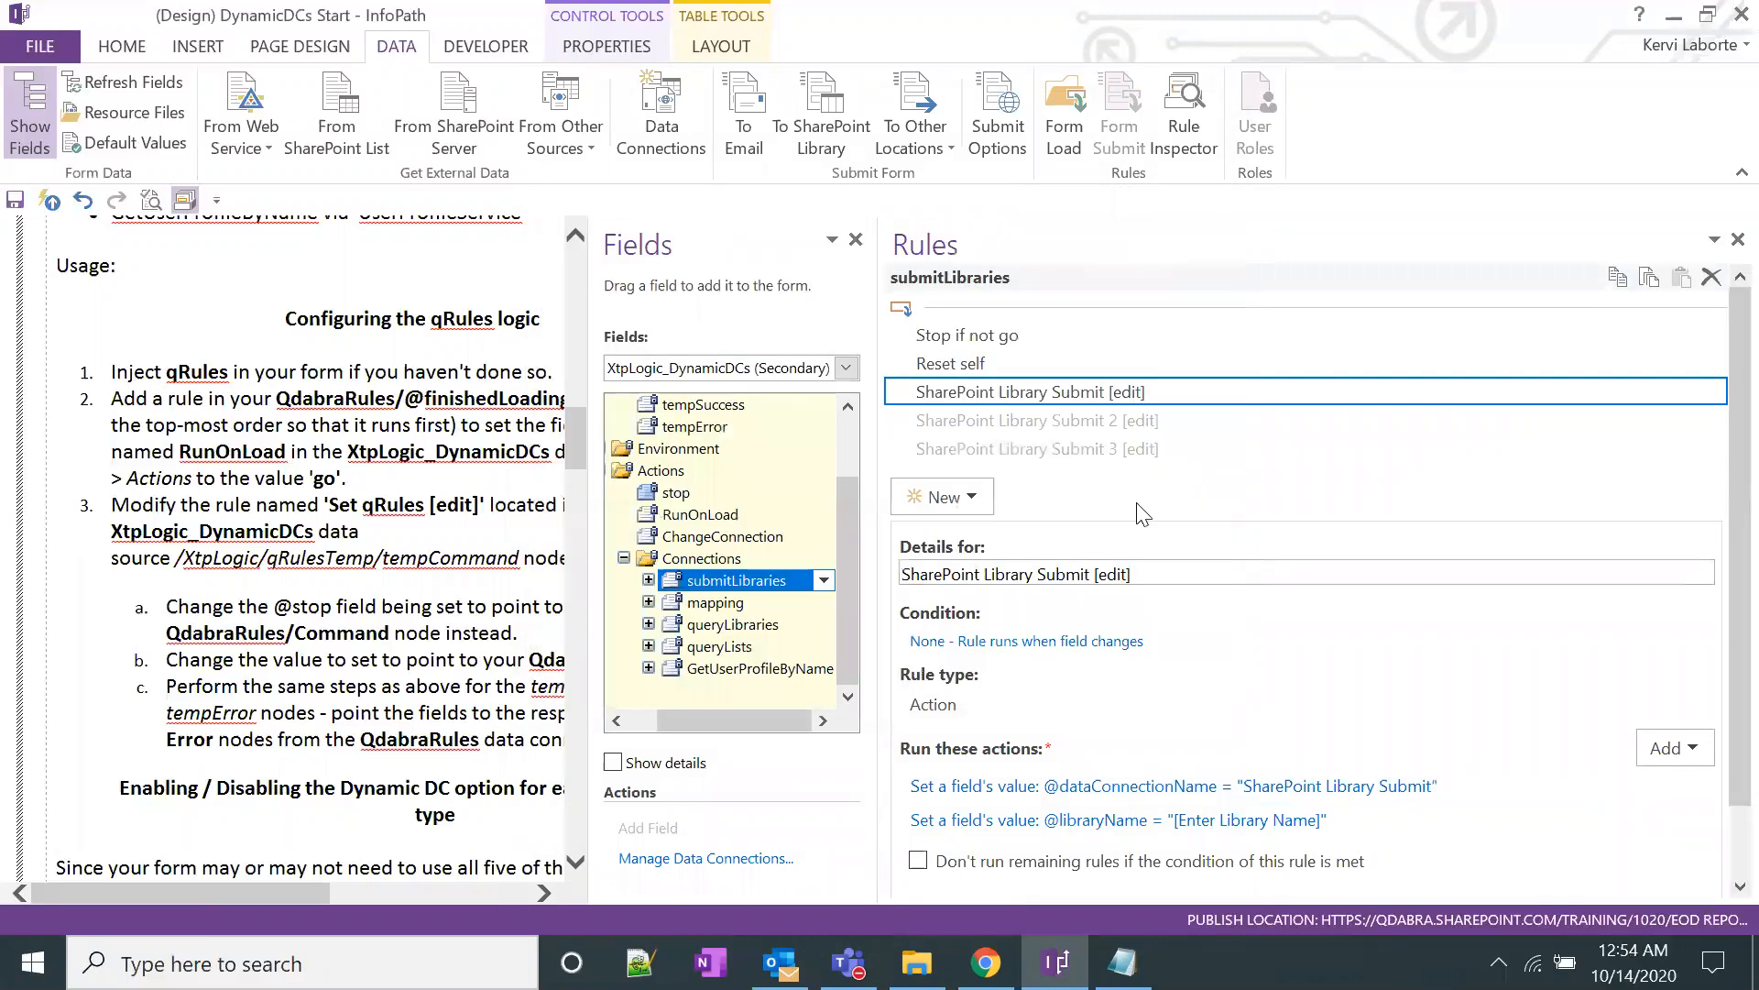
Step: Replace the libraryName placeholder with EOD Report after checking the library name in the browser
left_click(1188, 824)
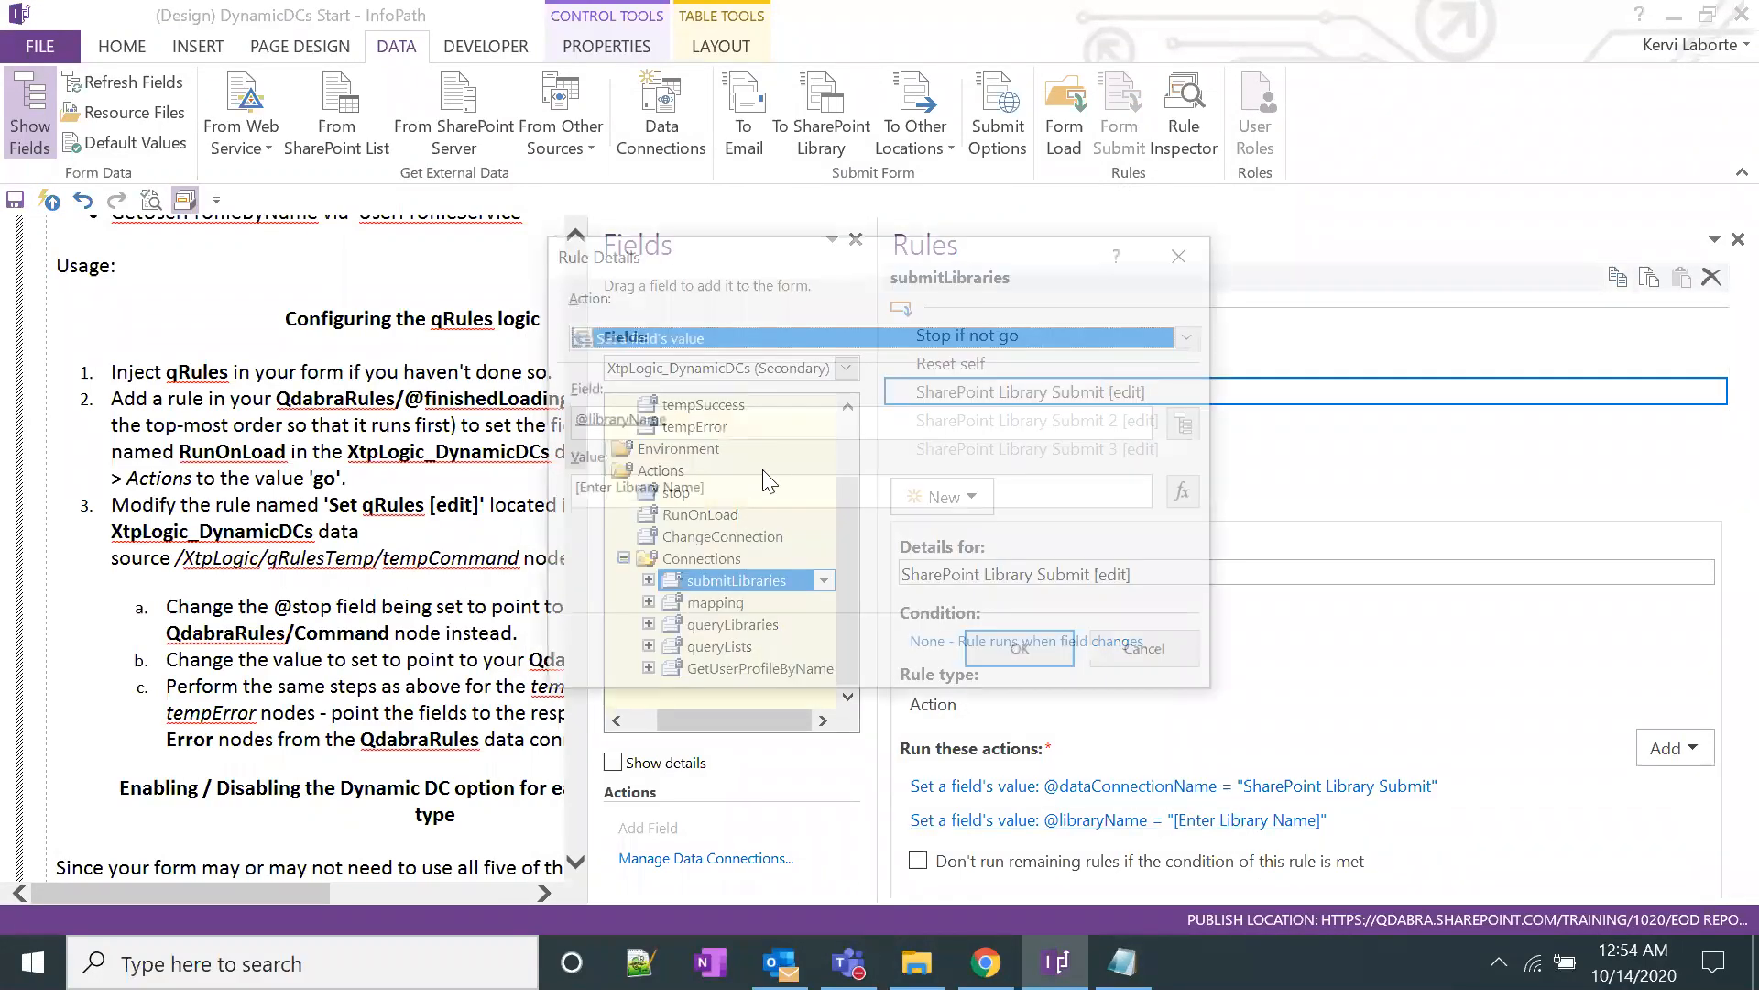
left_click_drag(703, 491, 492, 503)
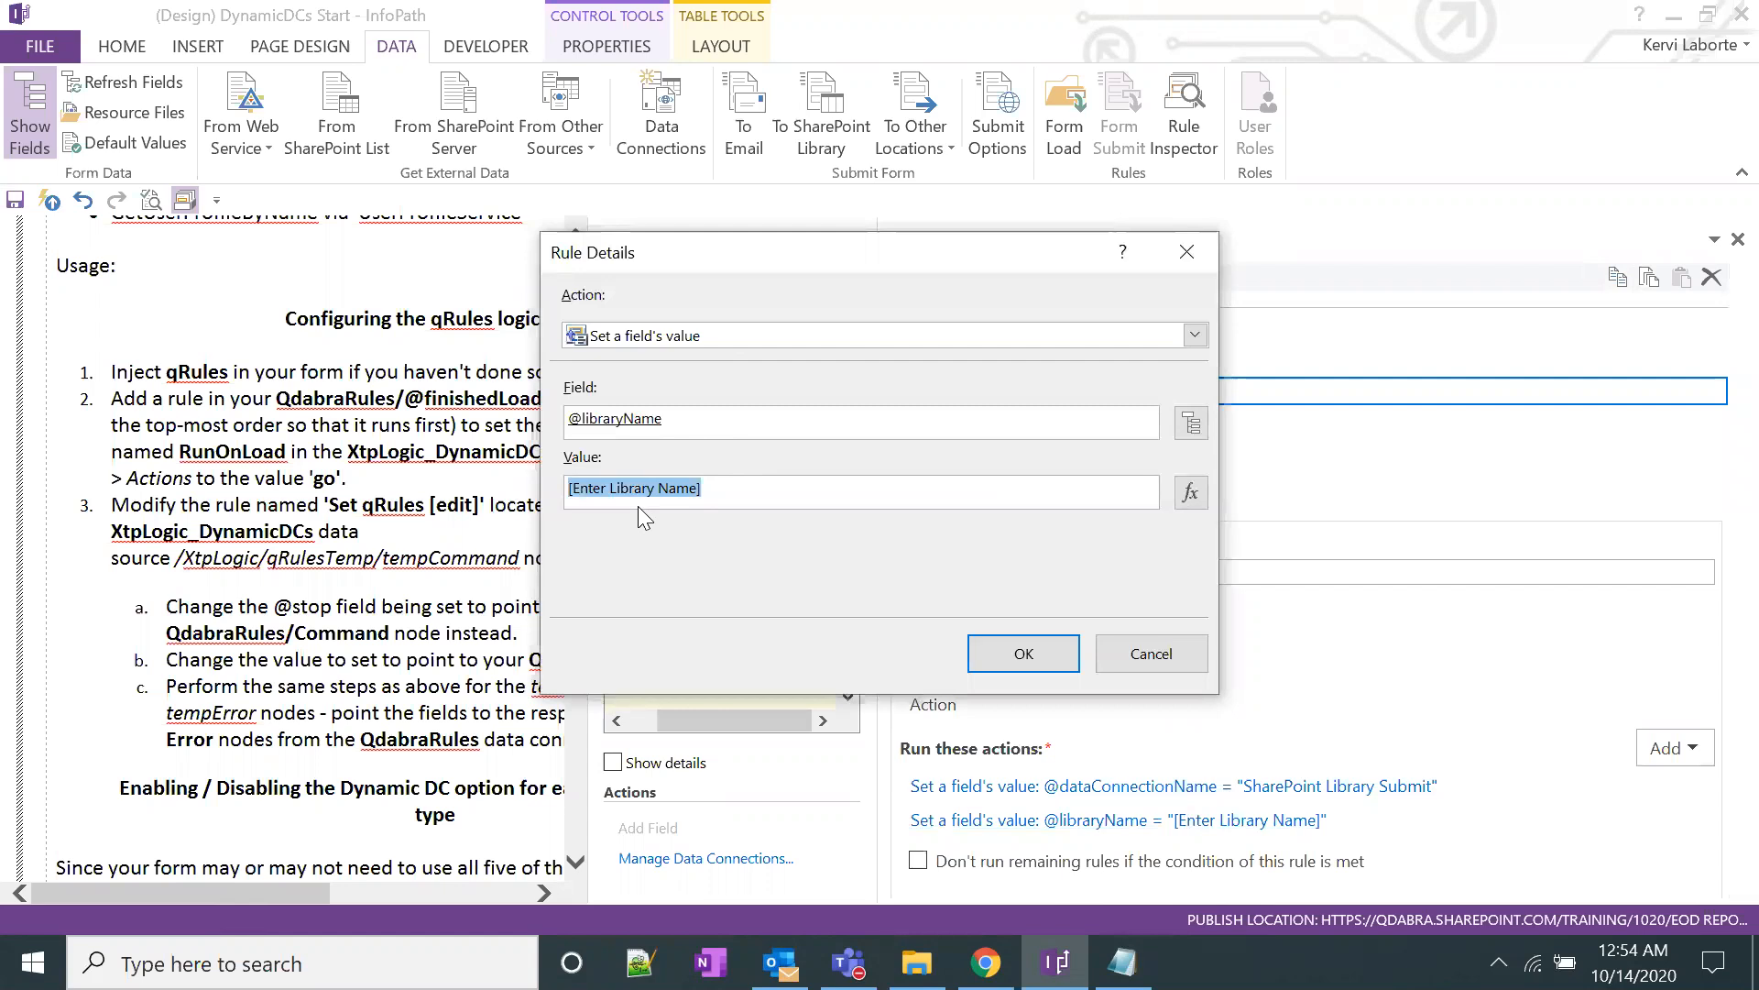
left_click(986, 962)
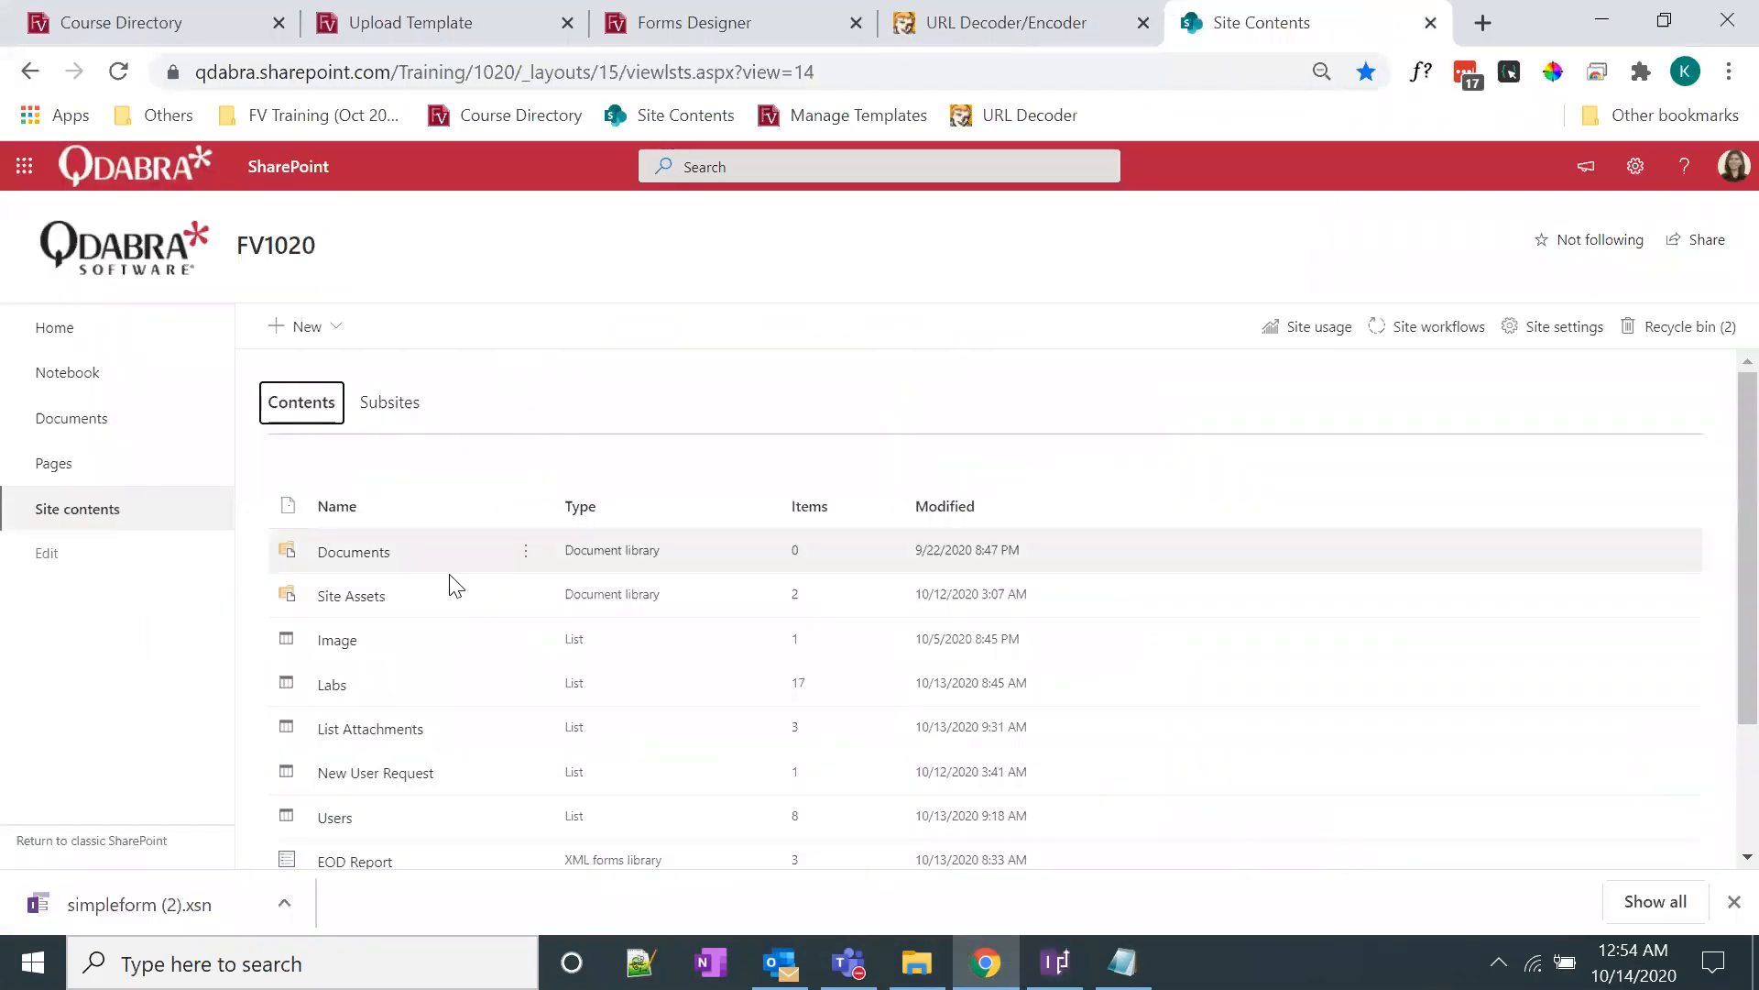
left_click(378, 726)
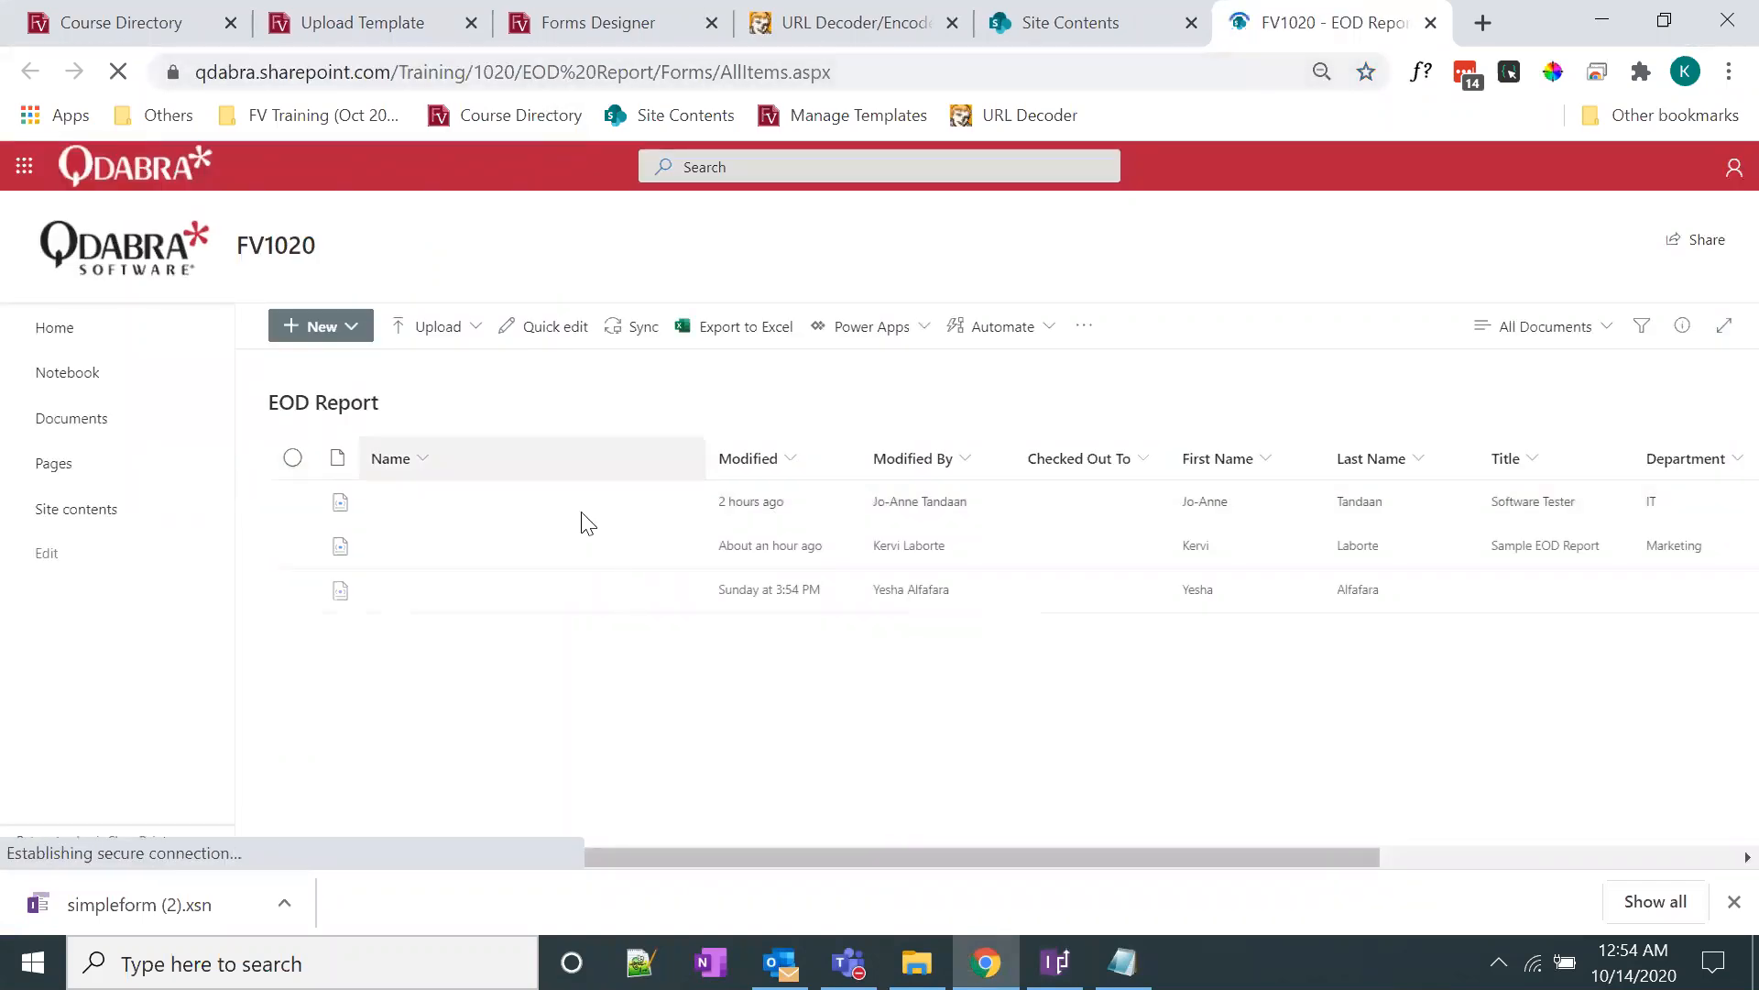
key("alt+Tab")
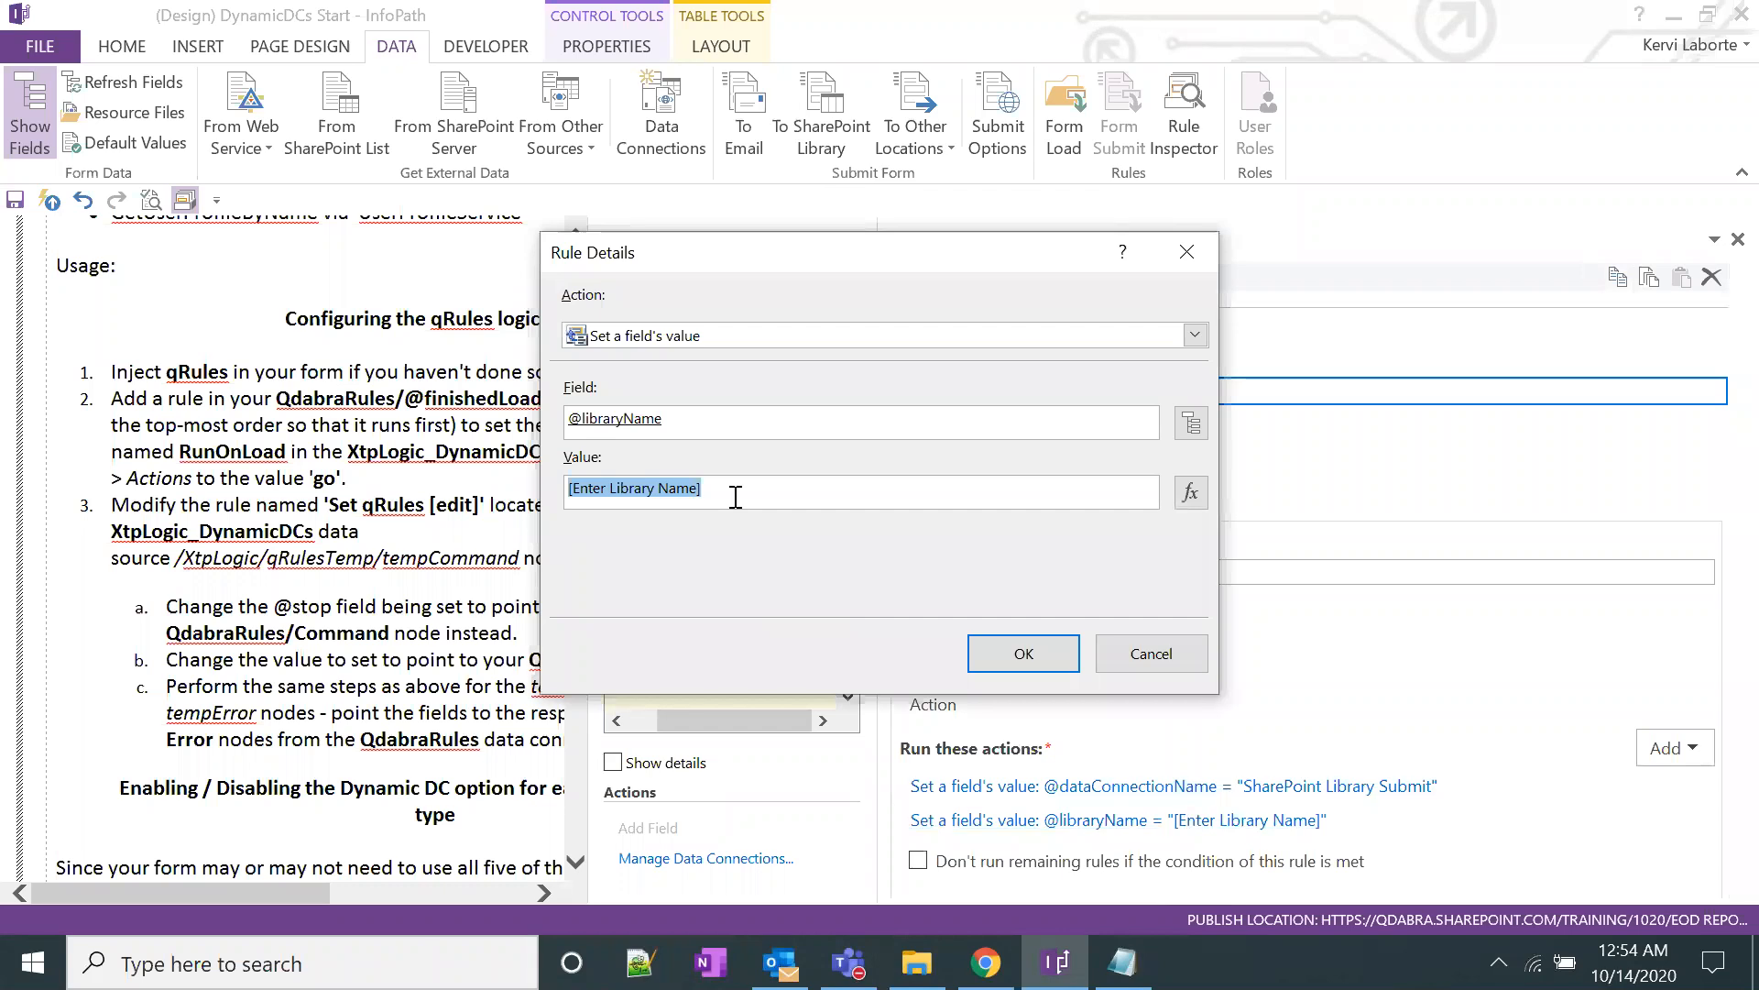
type("EOD Report")
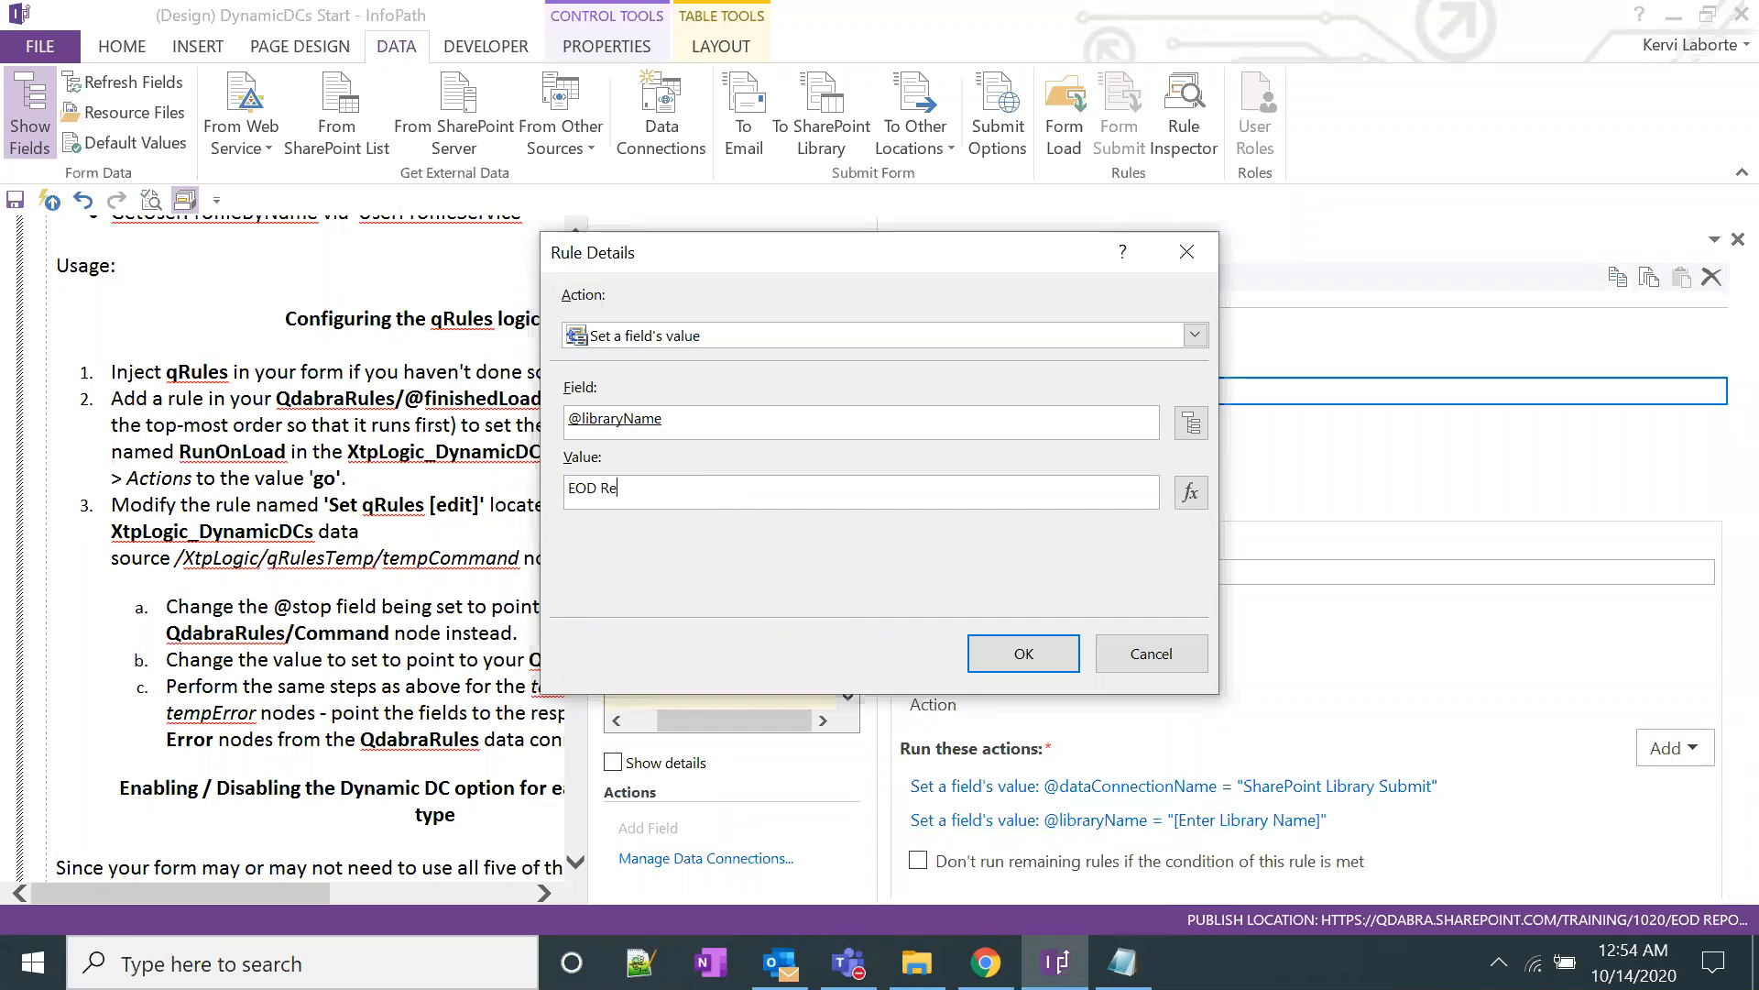
left_click(1020, 651)
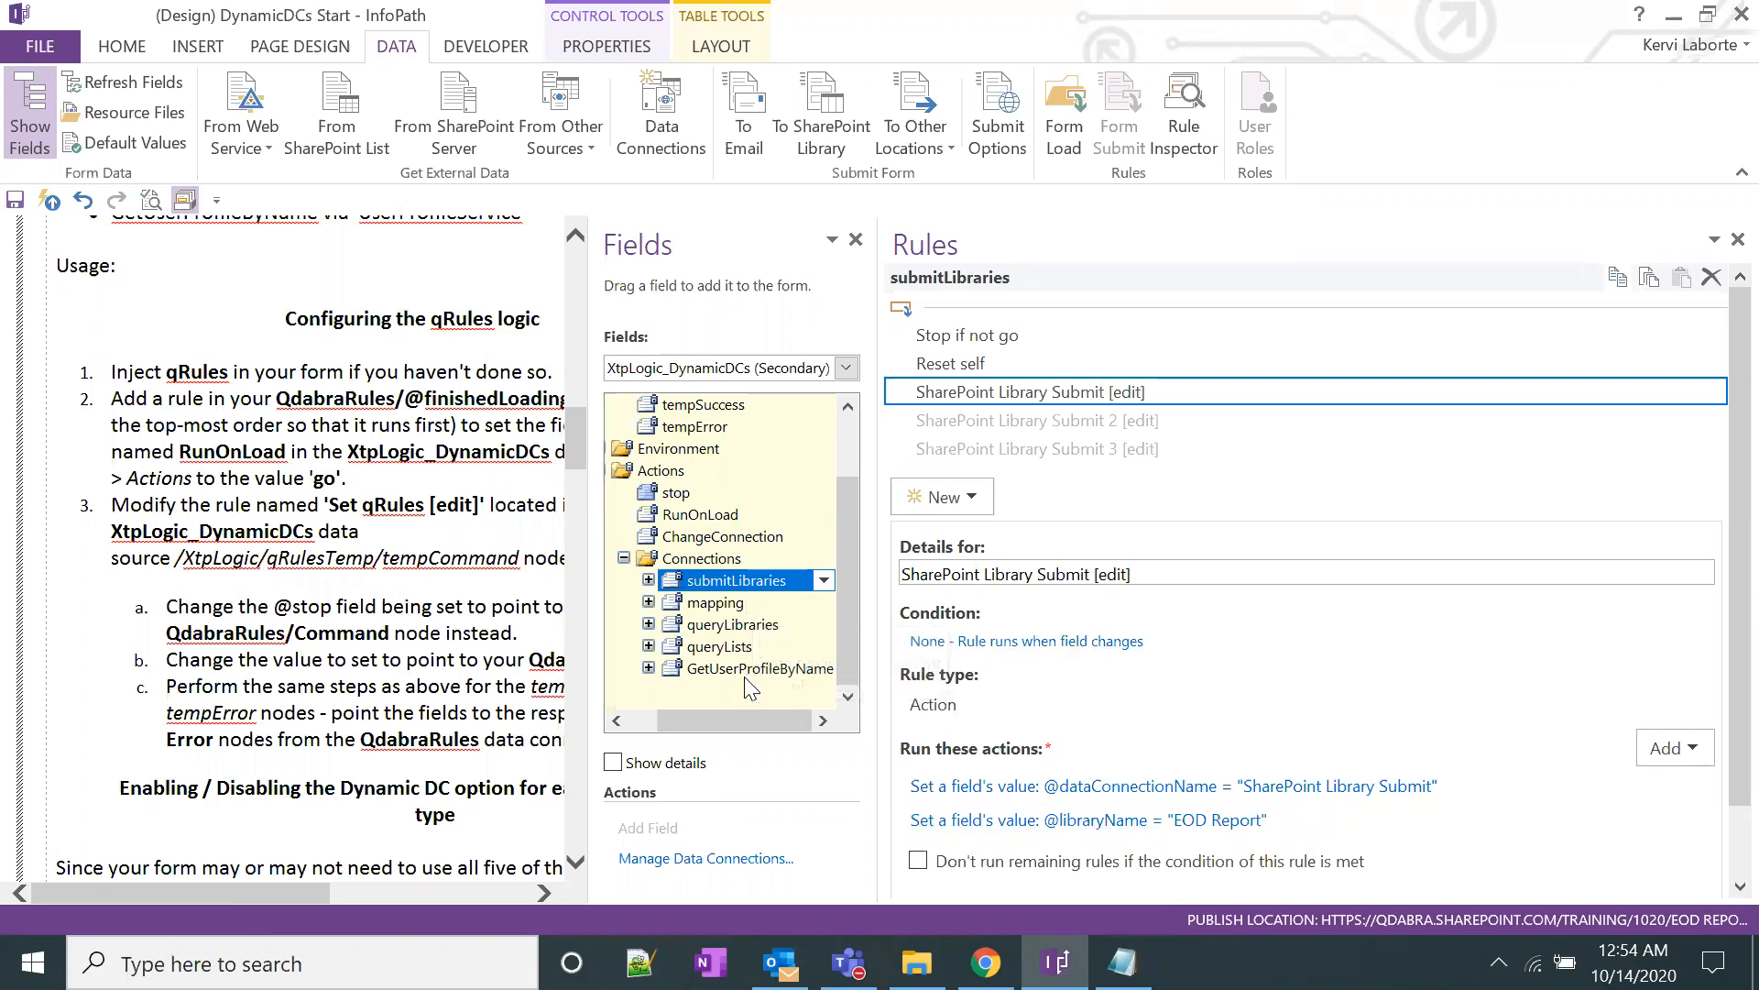
Step: Open the GetUserProfileByName rule's Set a field's value action and select its value
left_click(779, 673)
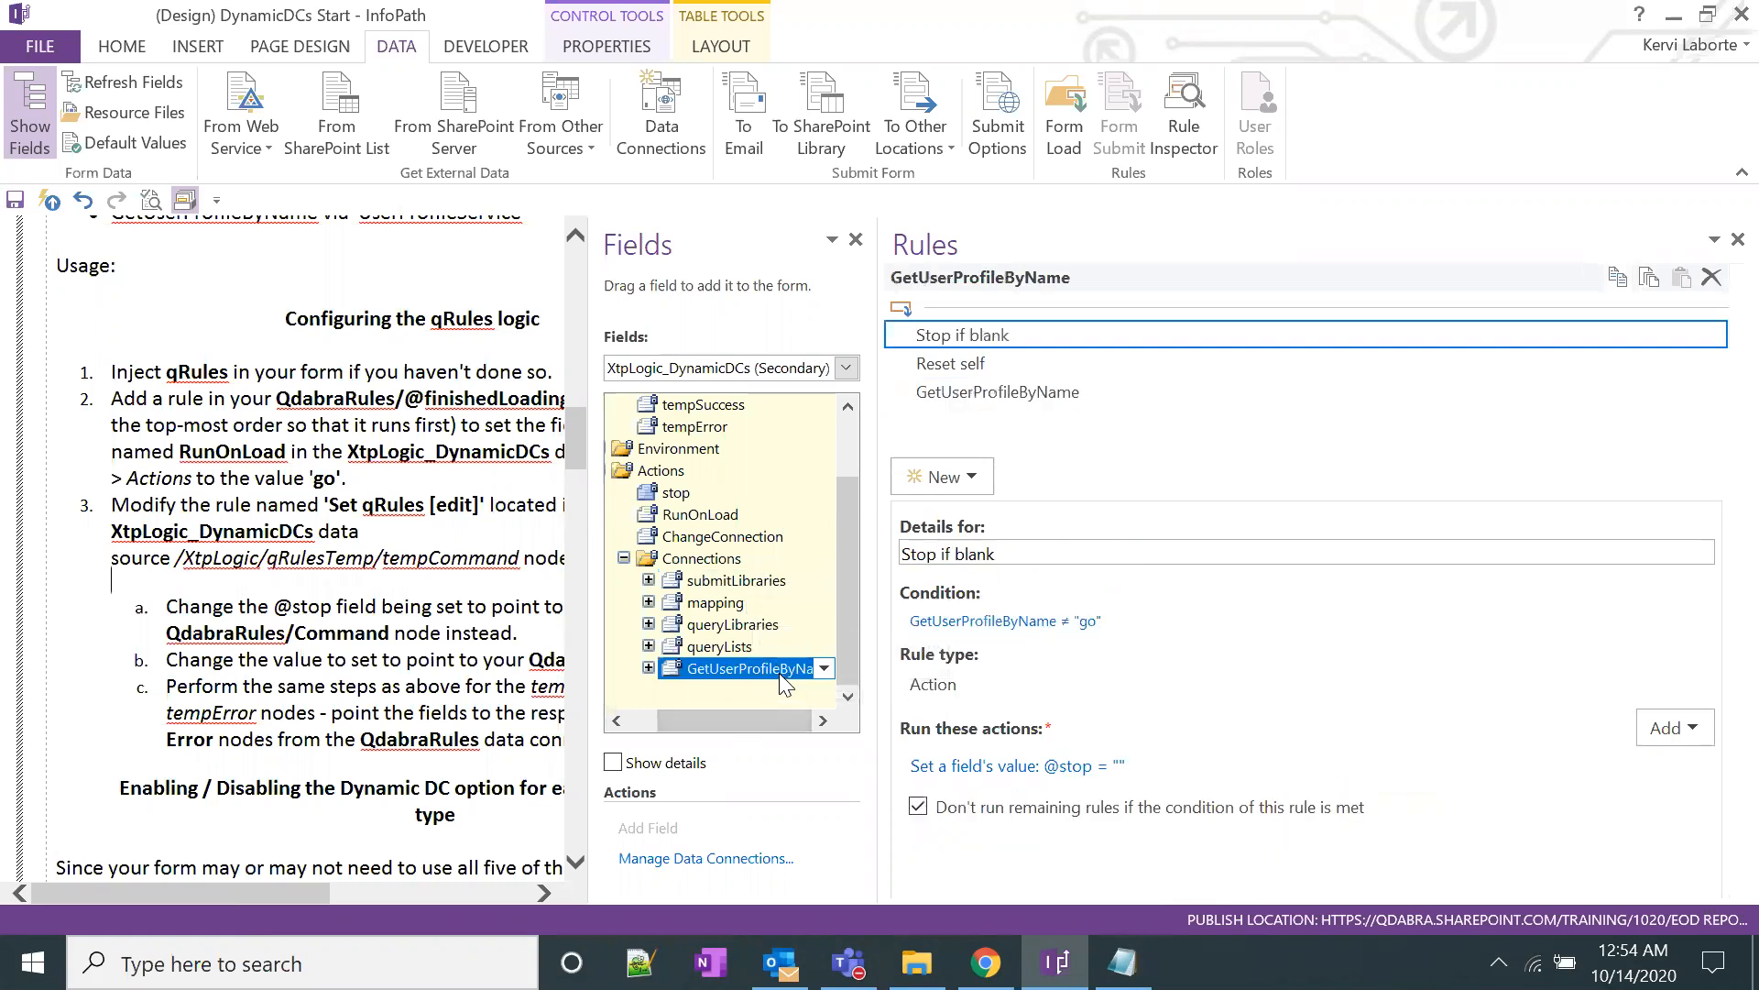
left_click(1061, 396)
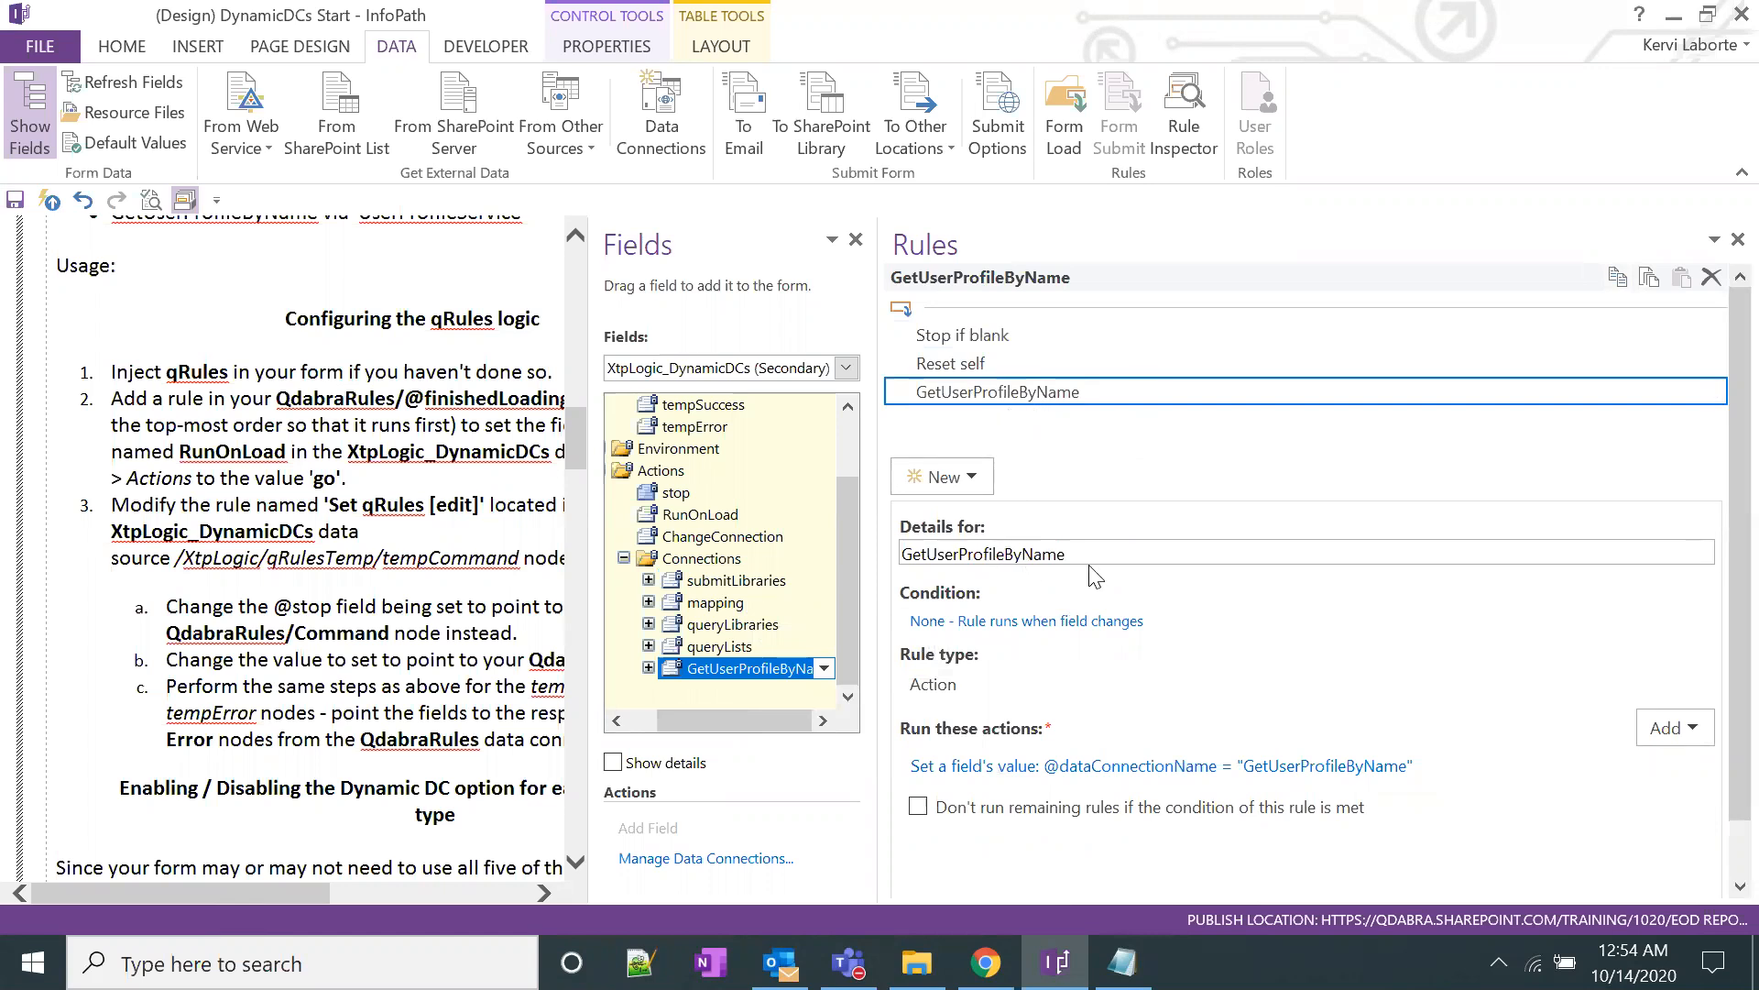
left_click(1122, 766)
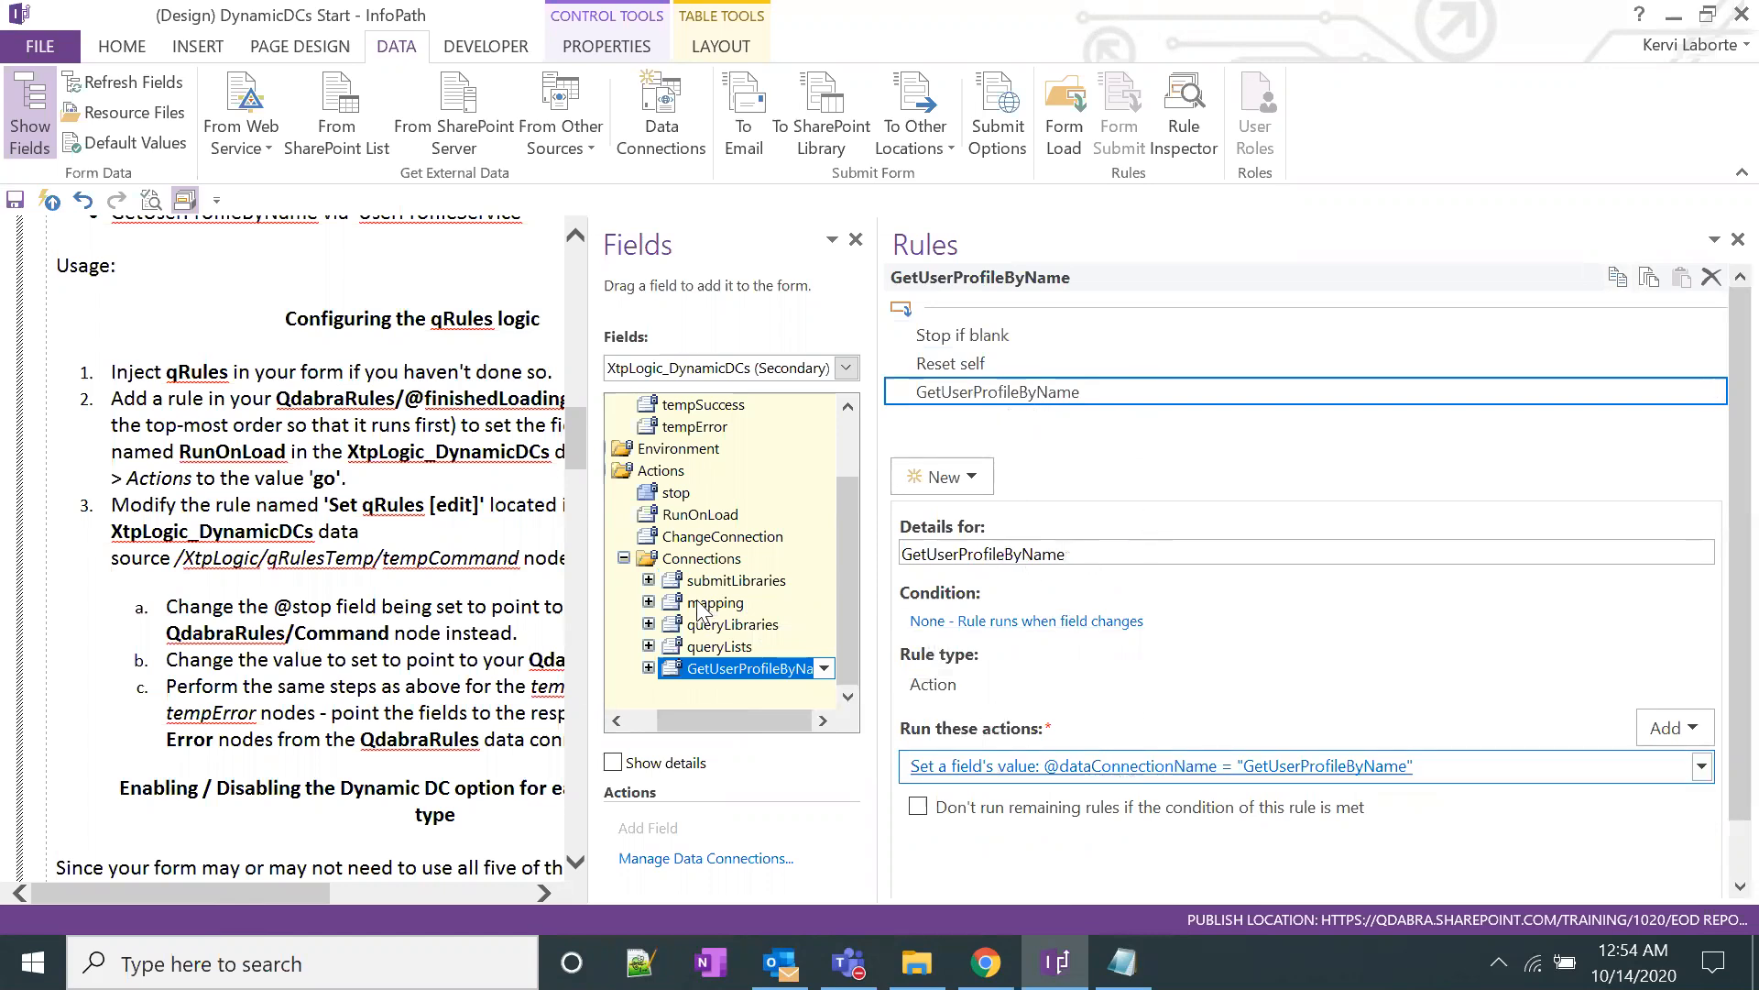
left_click(731, 494)
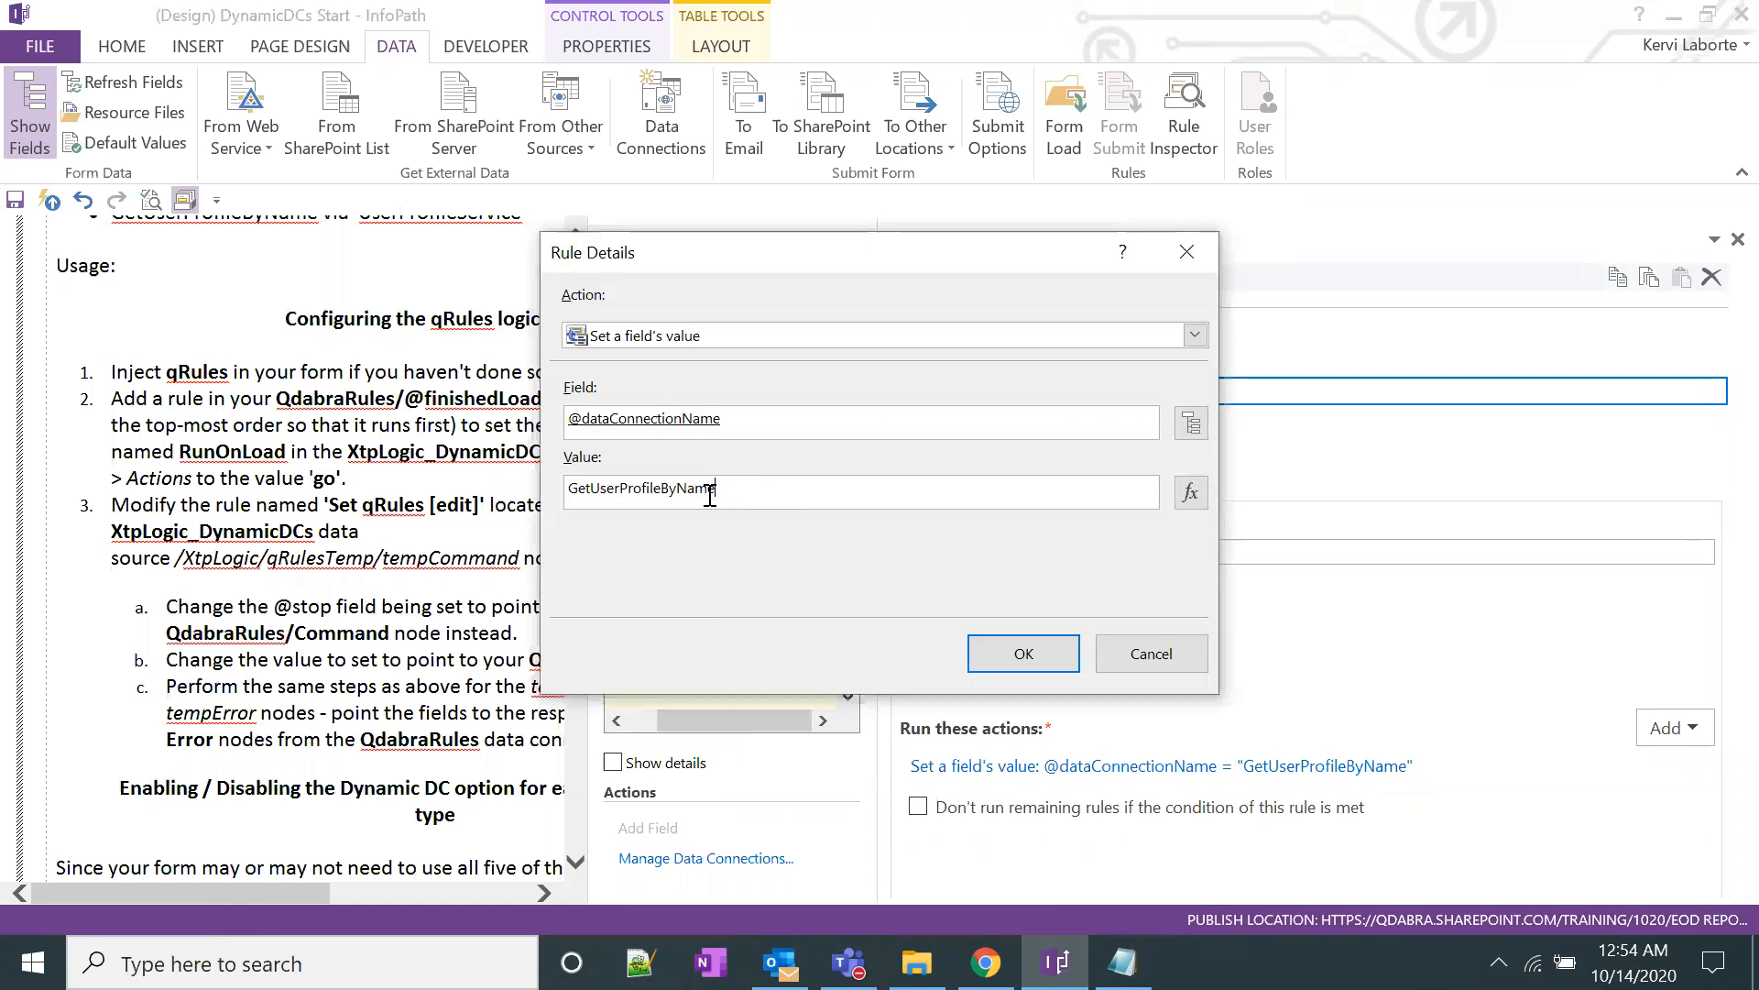
double_click(683, 498)
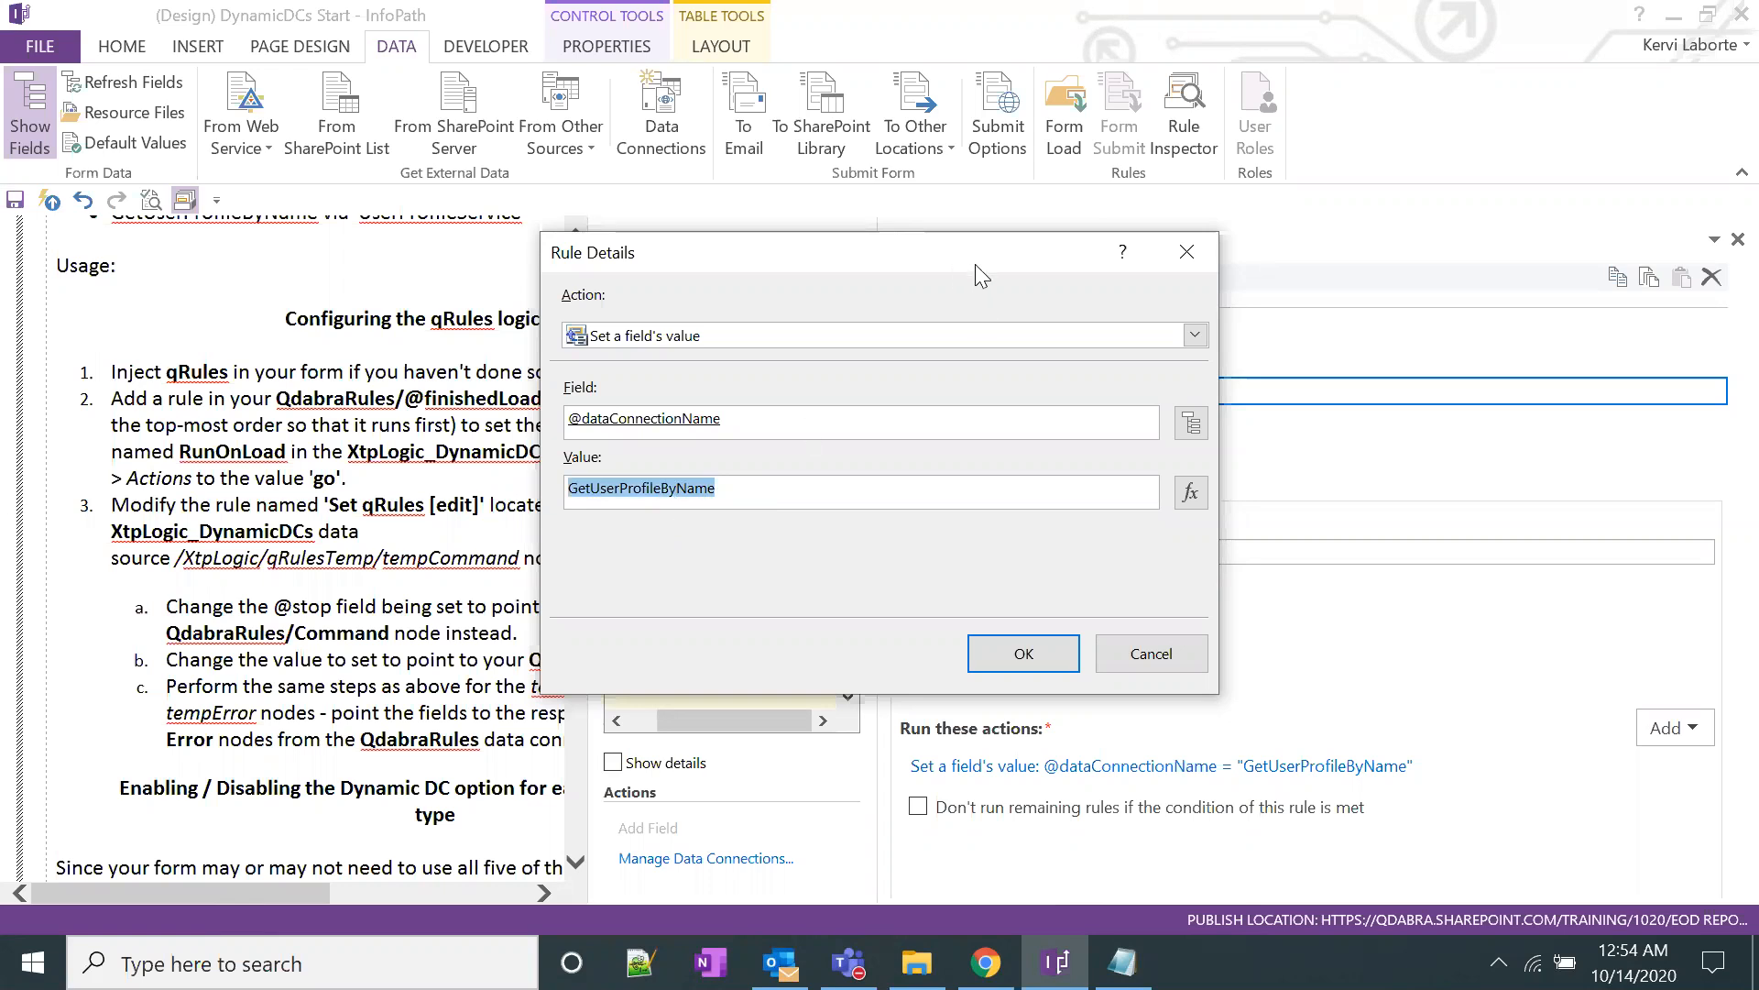
Step: Confirm the value reads GetUserProfileByName, close the rule unchanged, and widen the design area
left_click_drag(975, 264, 1019, 273)
left_click(730, 503)
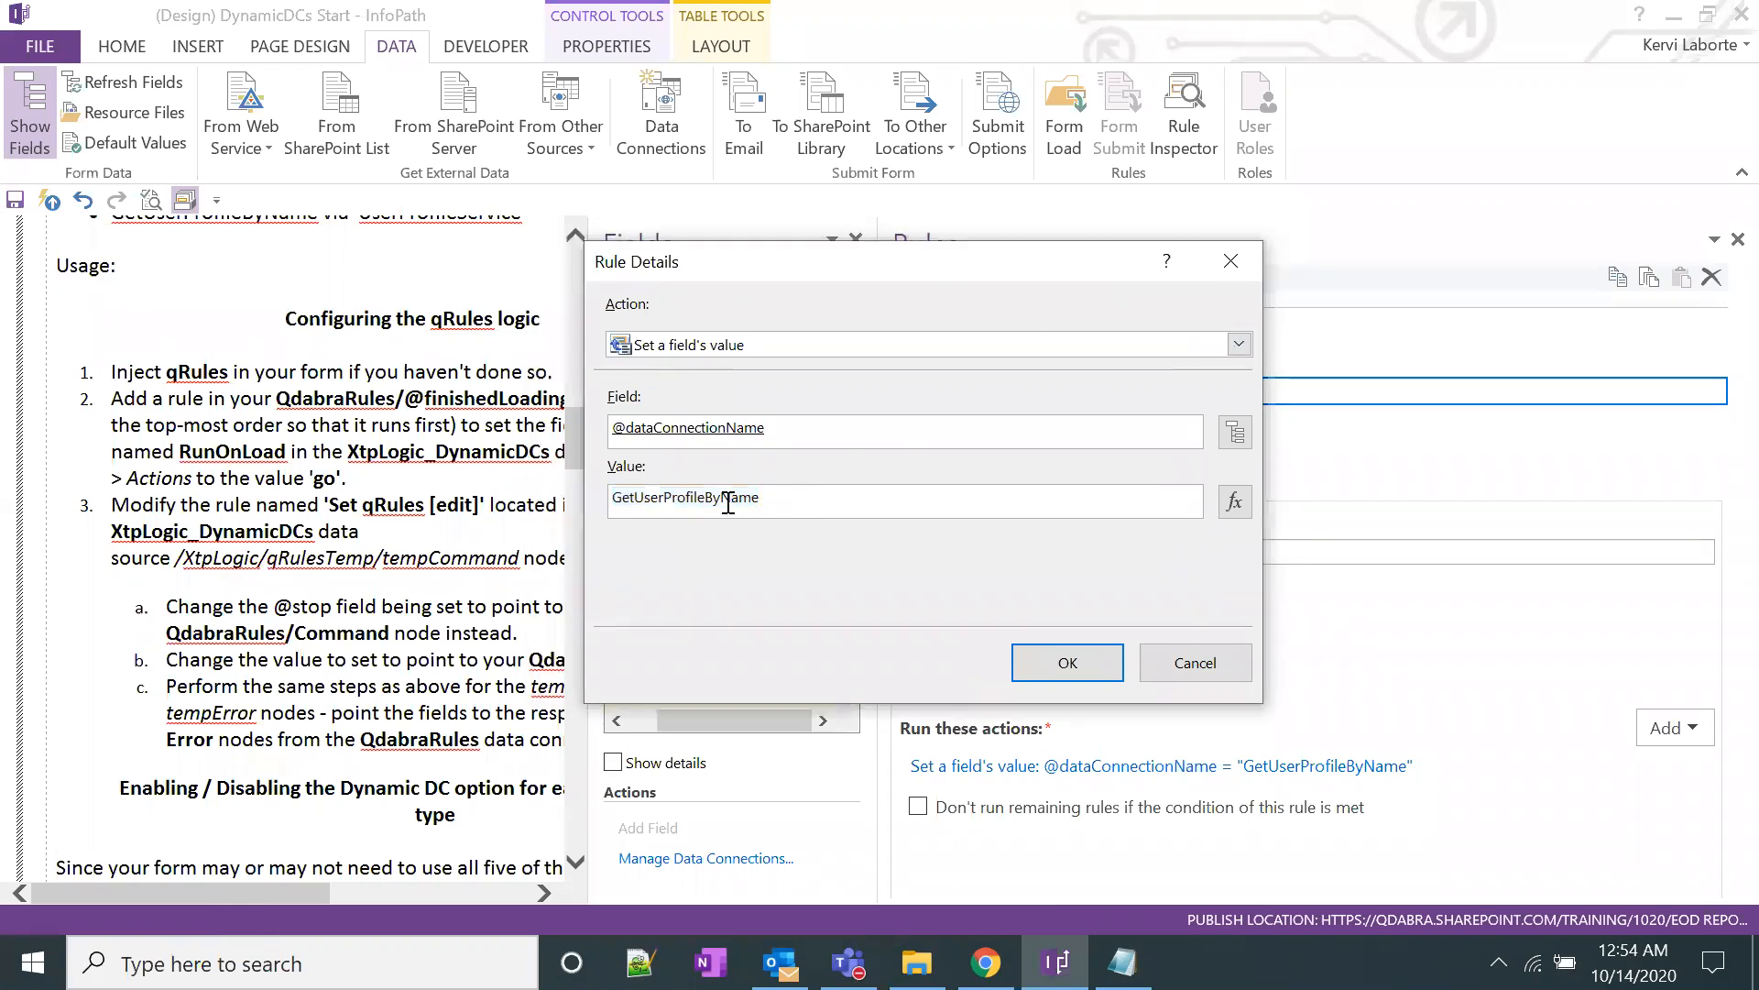
left_click(775, 501)
double_click(724, 504)
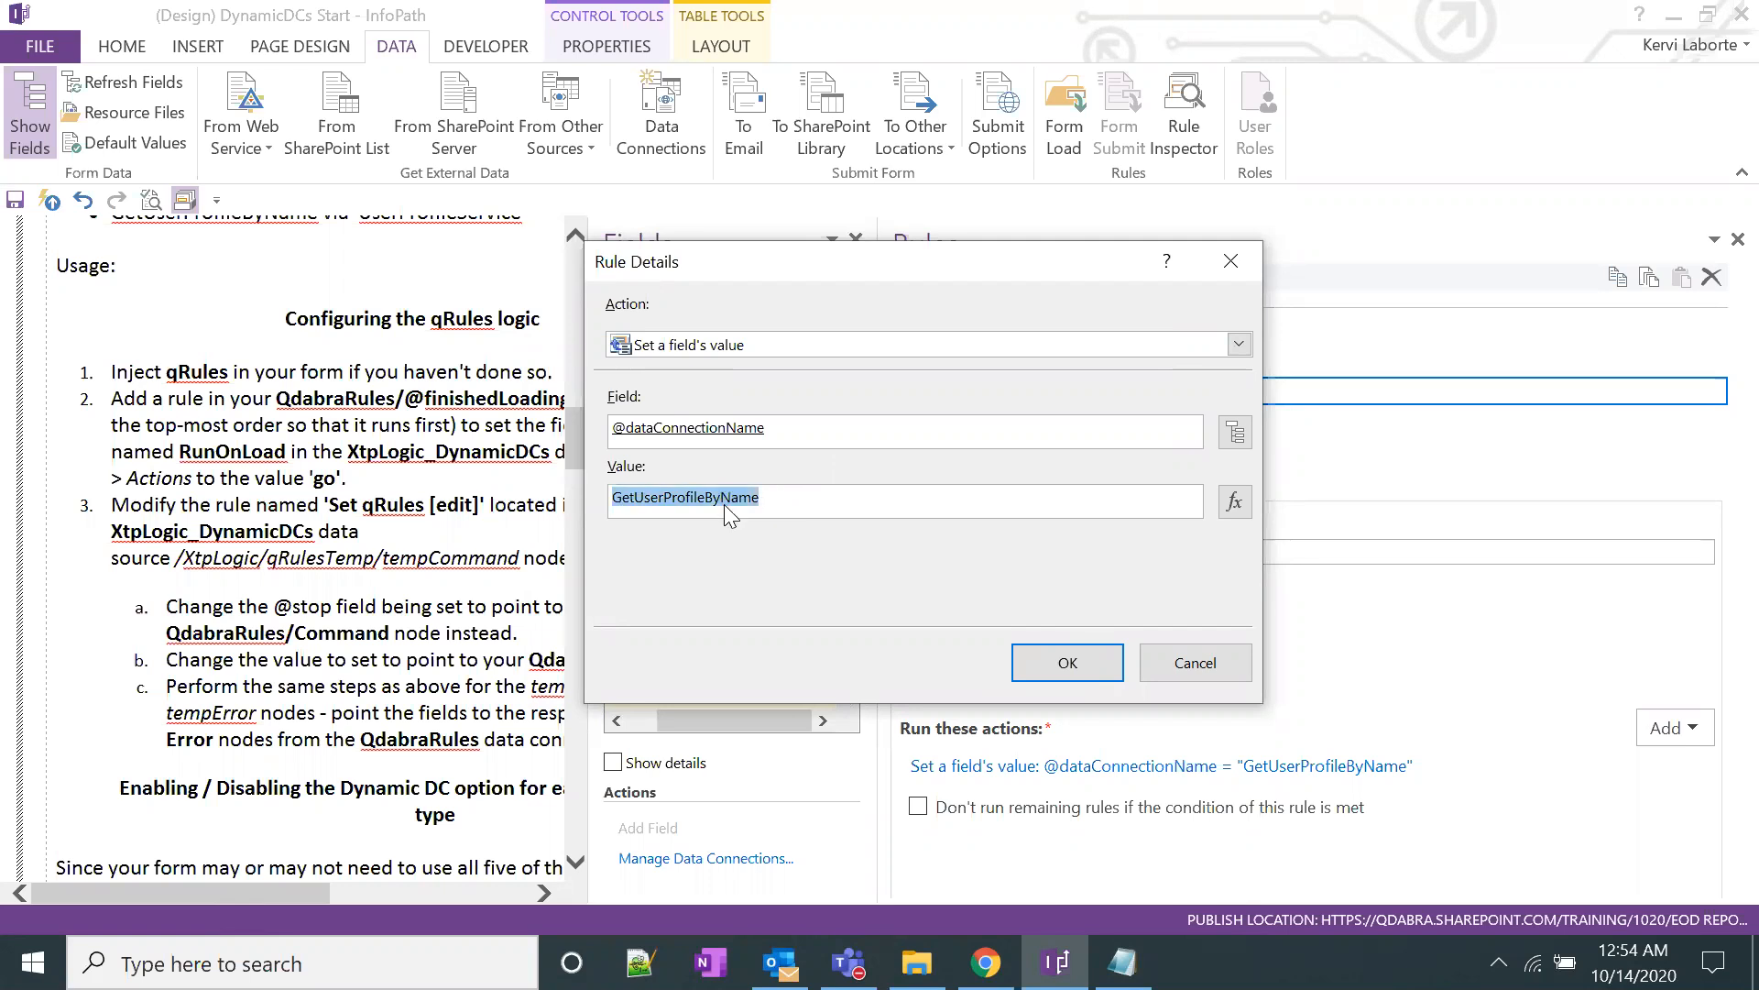
left_click(1231, 261)
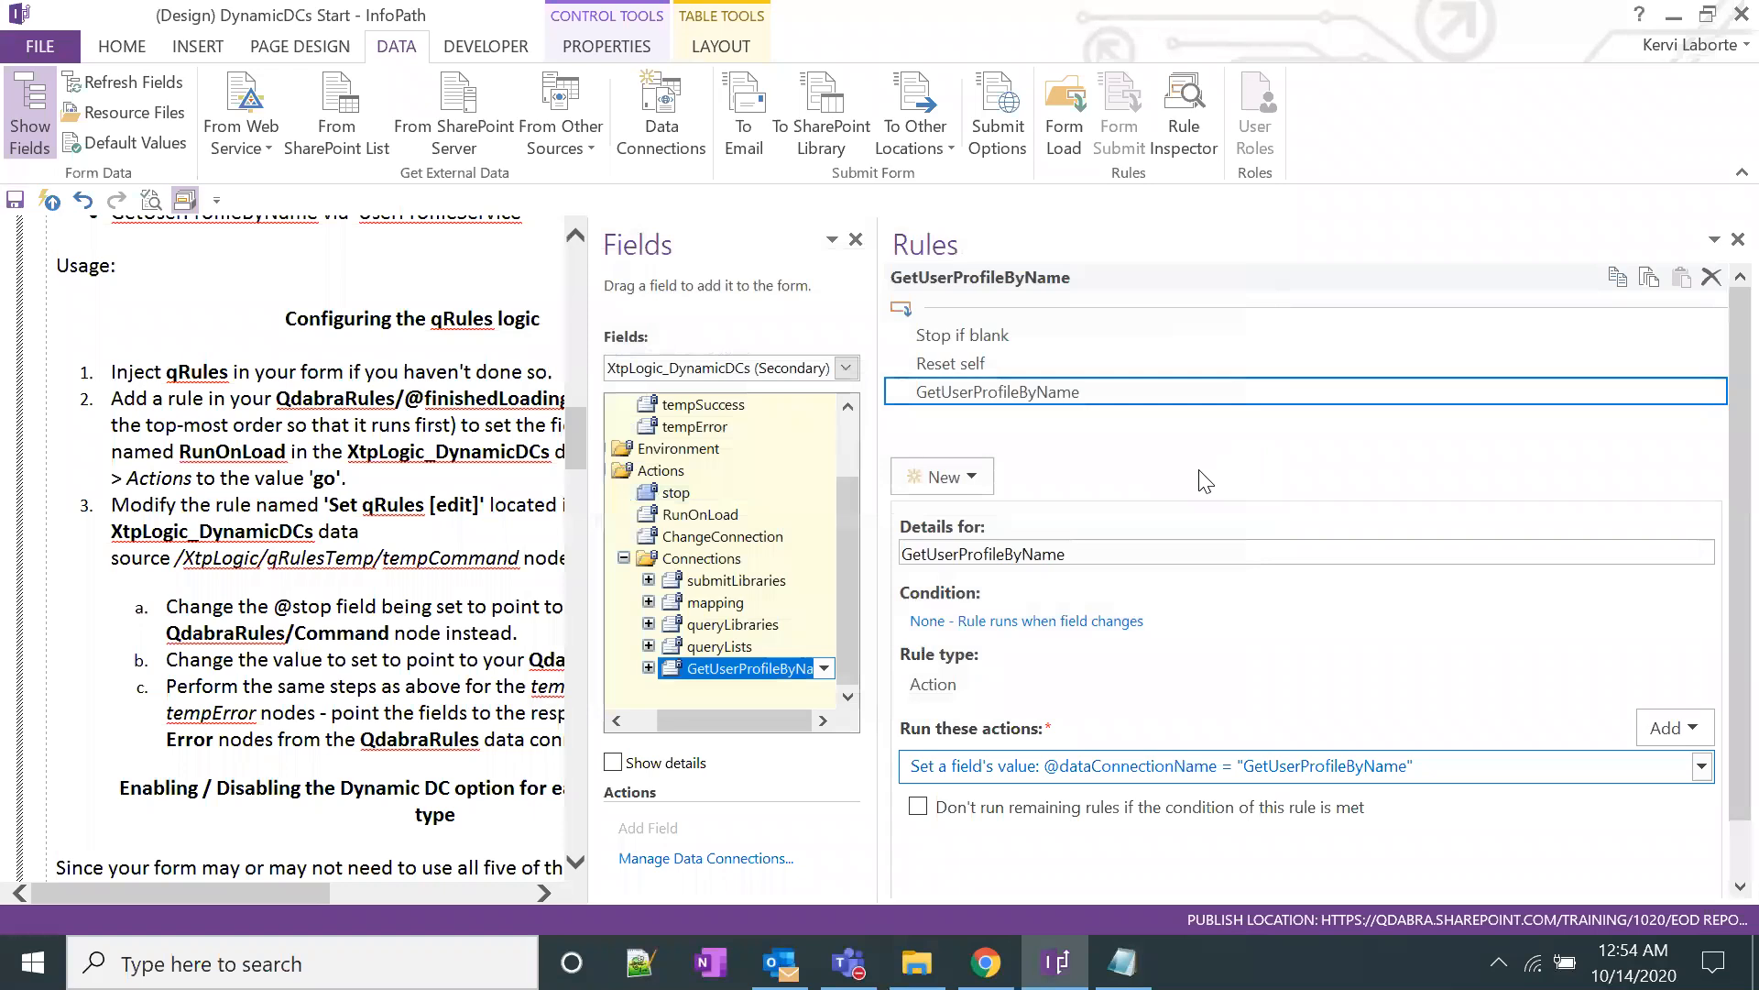
left_click_drag(875, 495, 1306, 459)
Step: Delete the DynamicDCs instructions section and the DynamicDCs field group from Main fields
scroll(438, 686, "down", 15)
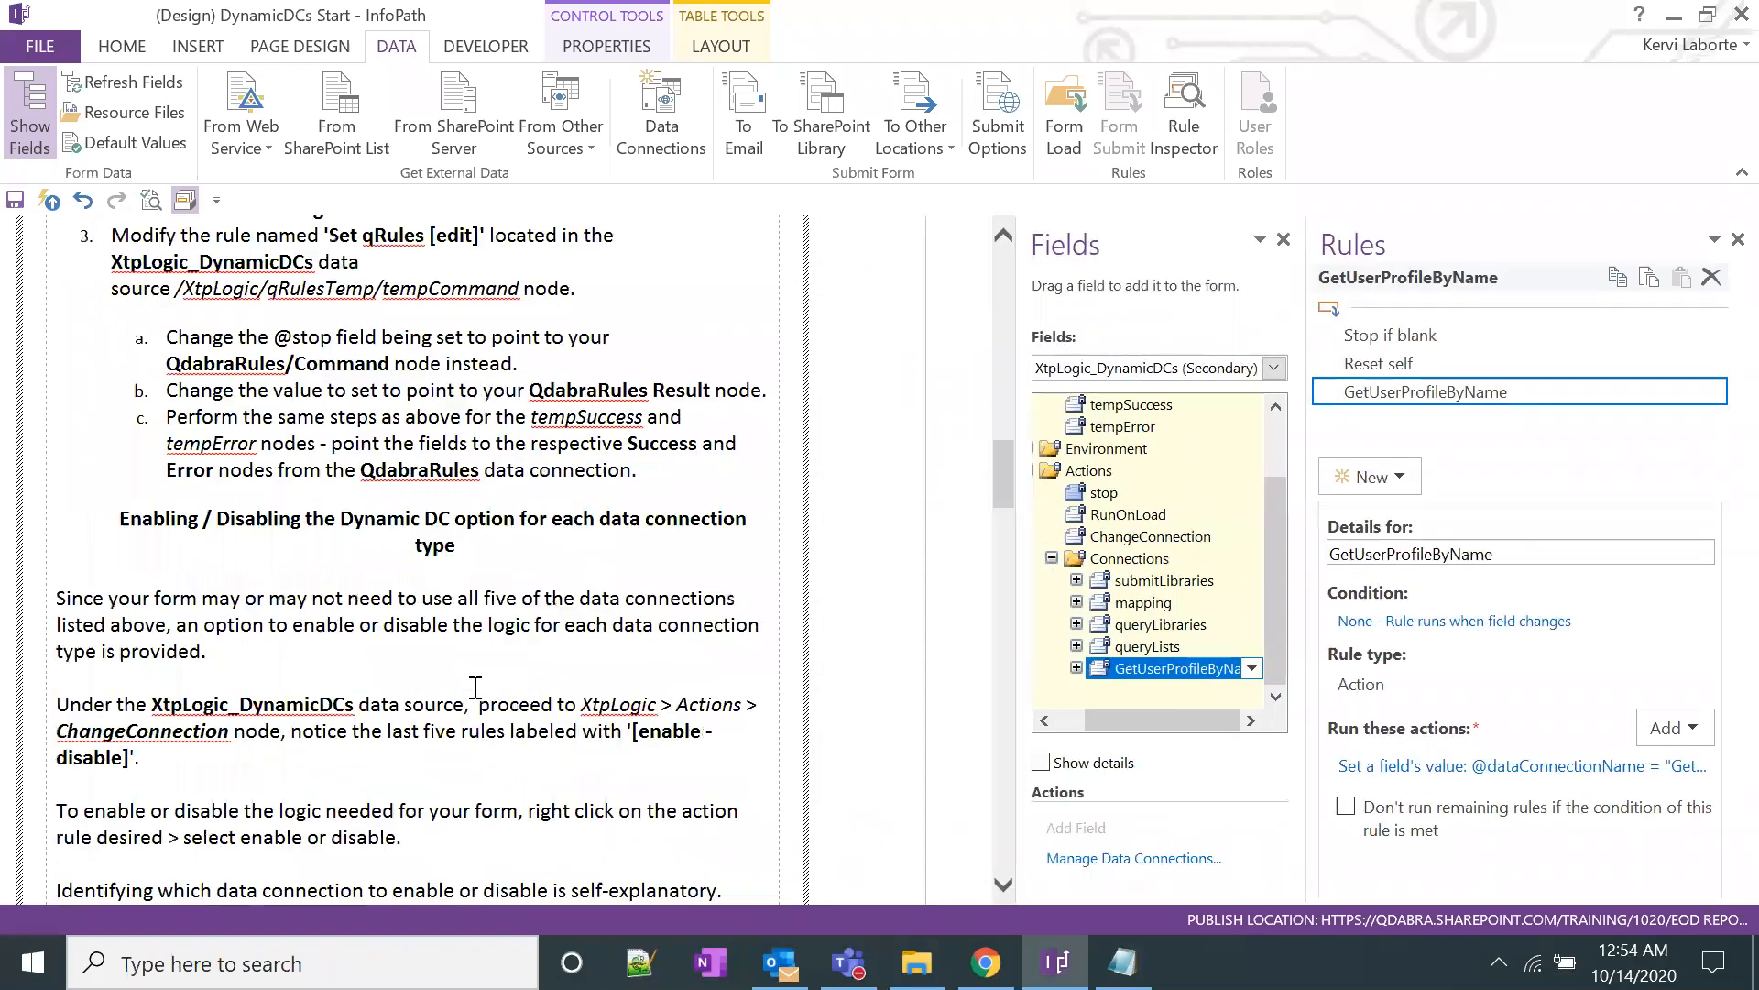
scroll(438, 685, "down", 10)
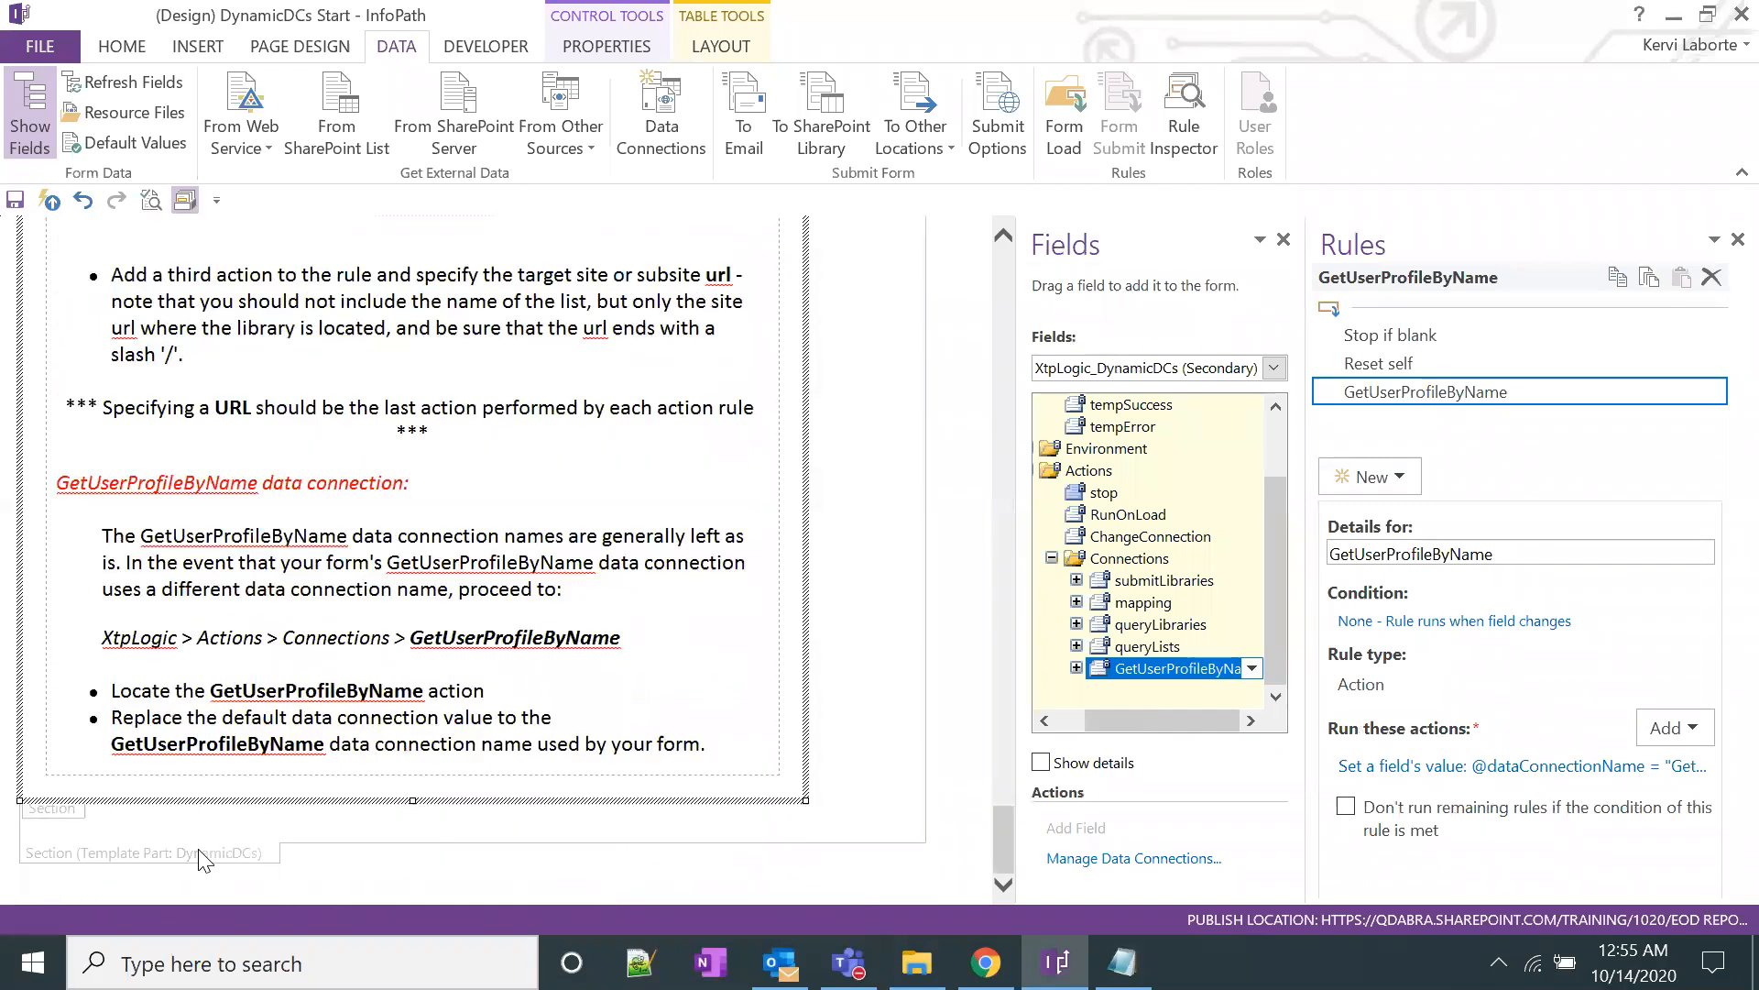
left_click(266, 819)
key("Delete")
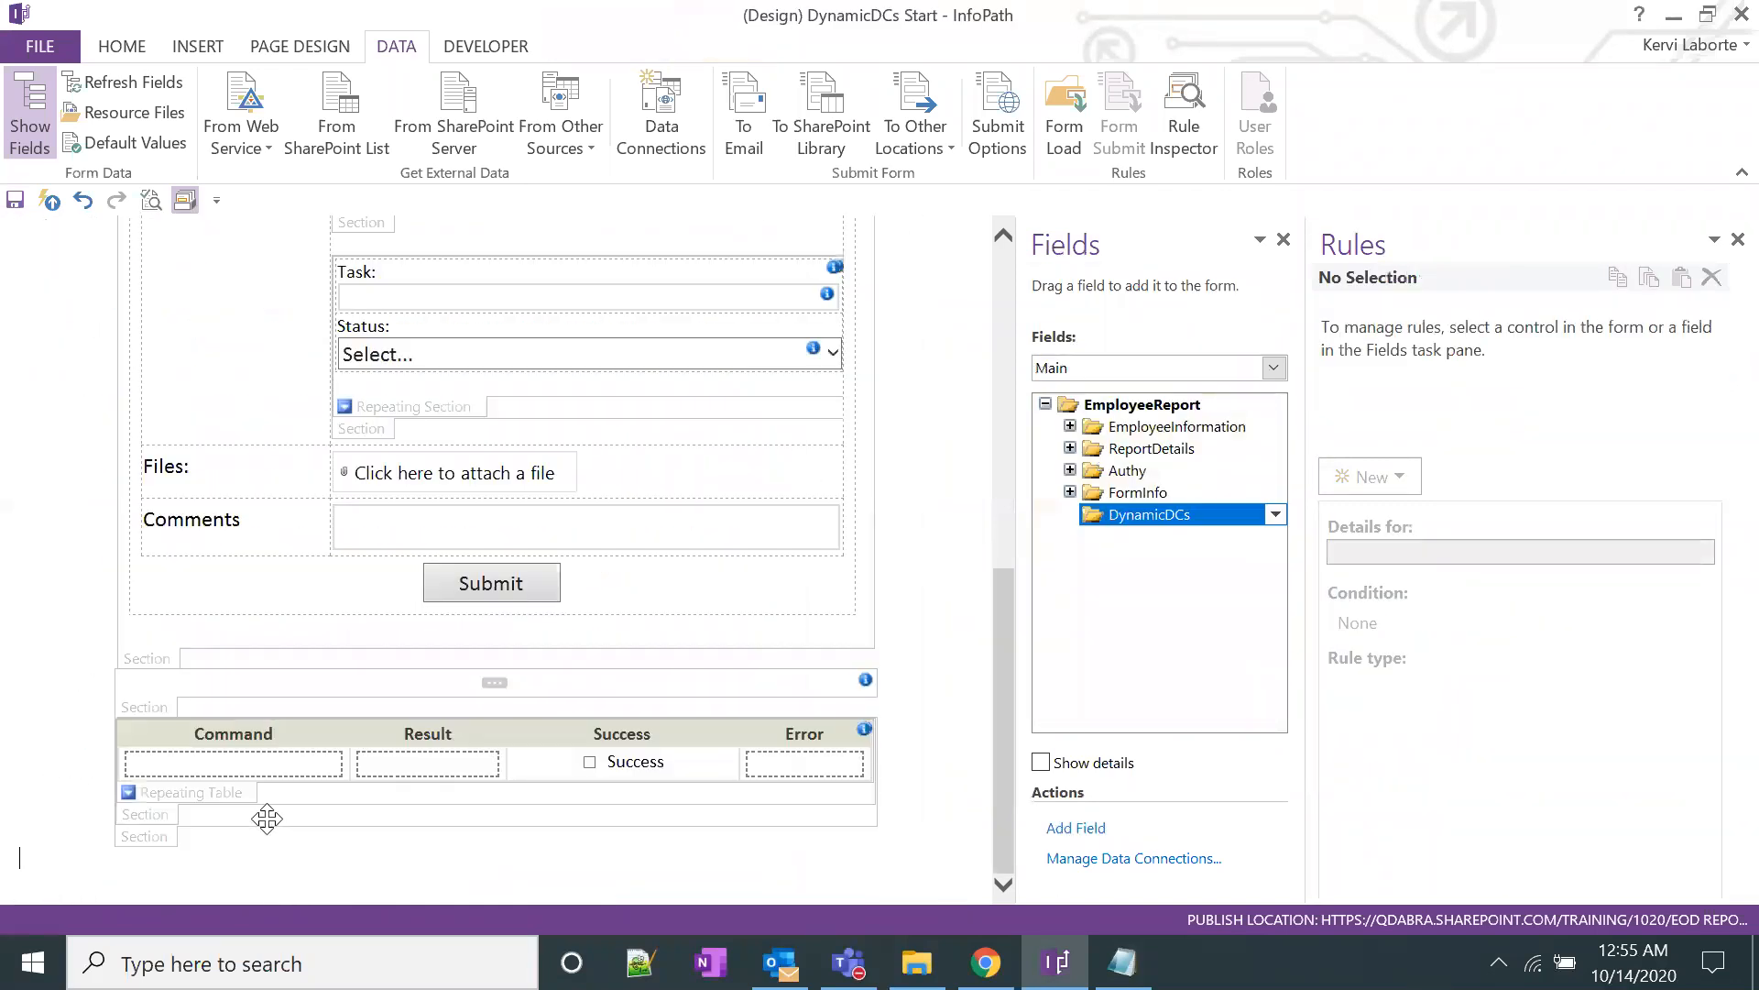
left_click(1127, 515)
right_click(1127, 515)
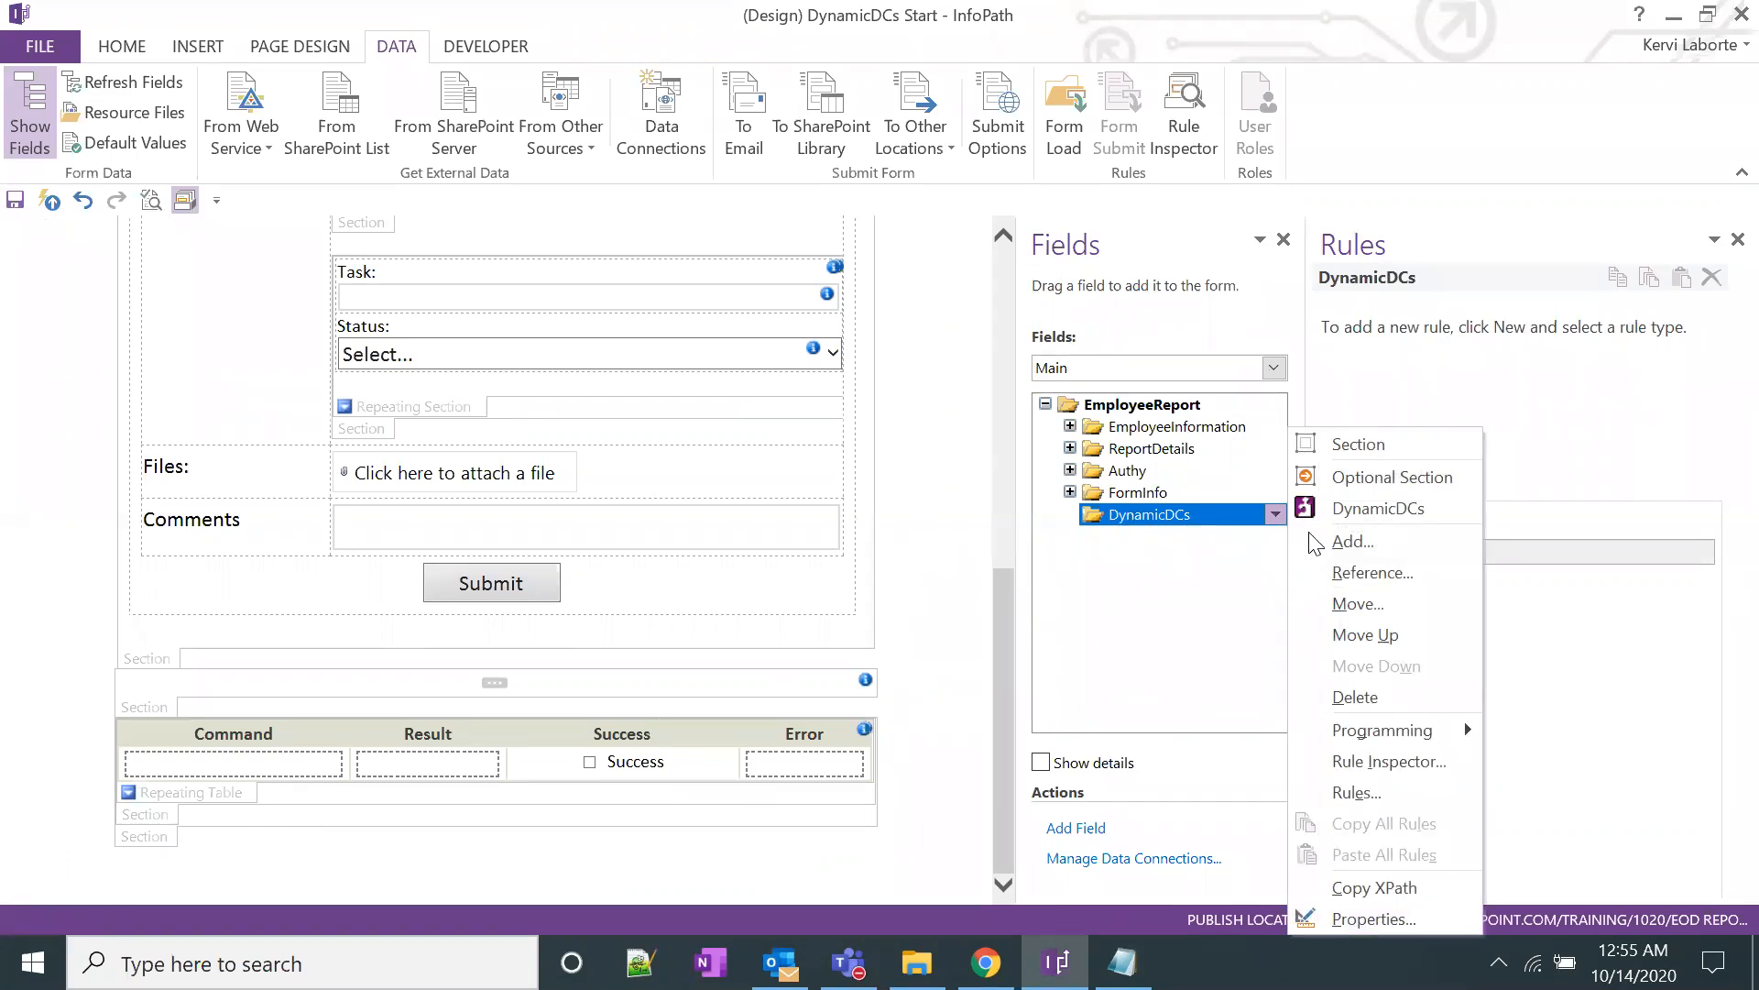
left_click(1355, 697)
left_click(842, 560)
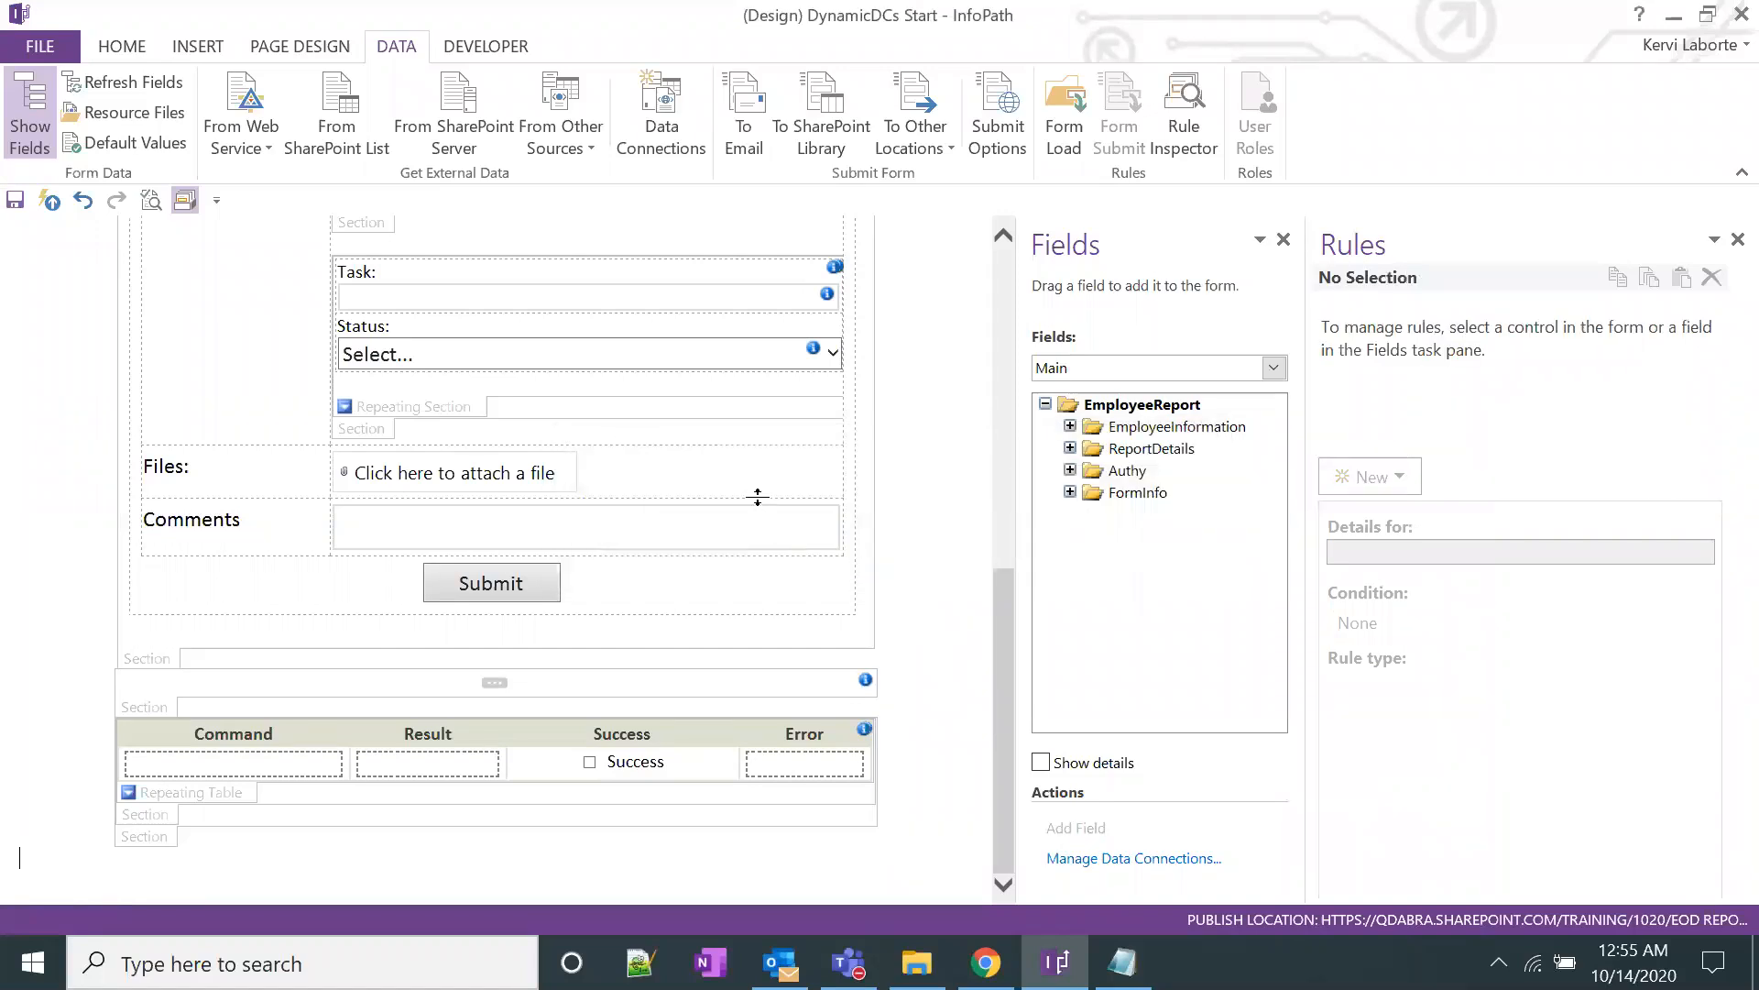
Step: Save the template under the new name DynamicDCs End2
left_click(66, 51)
left_click(73, 321)
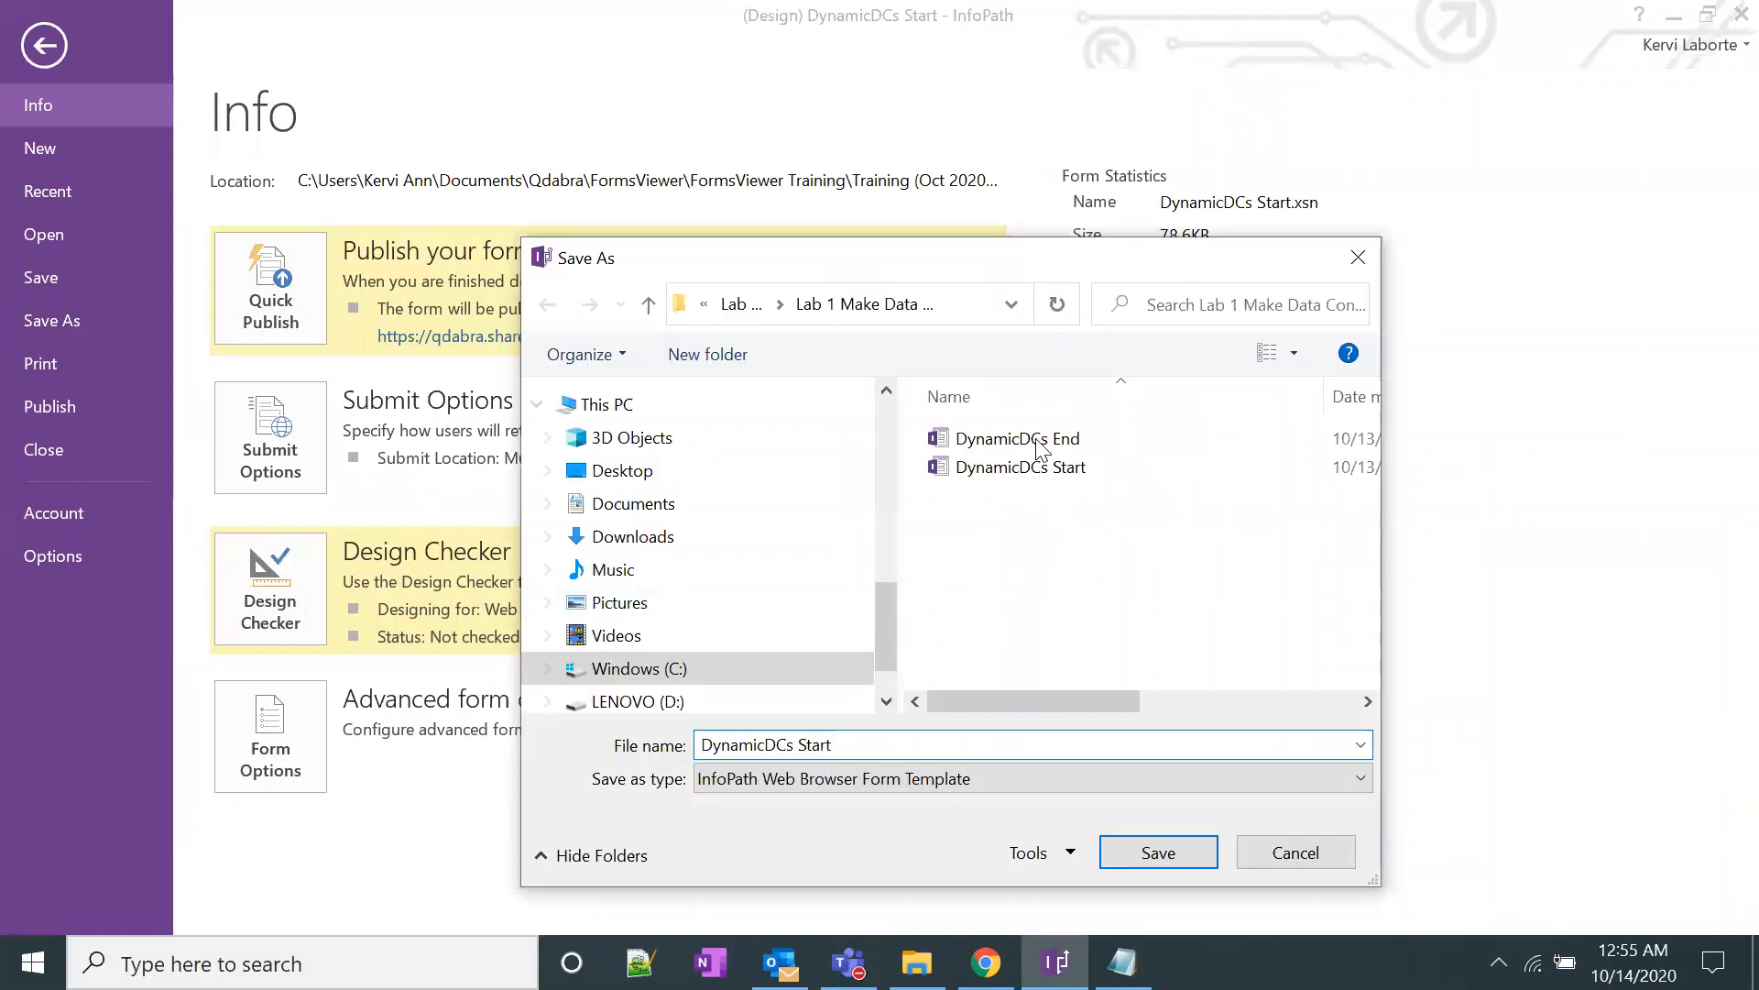
left_click(1017, 438)
left_click(871, 744)
left_click(883, 744)
type("2")
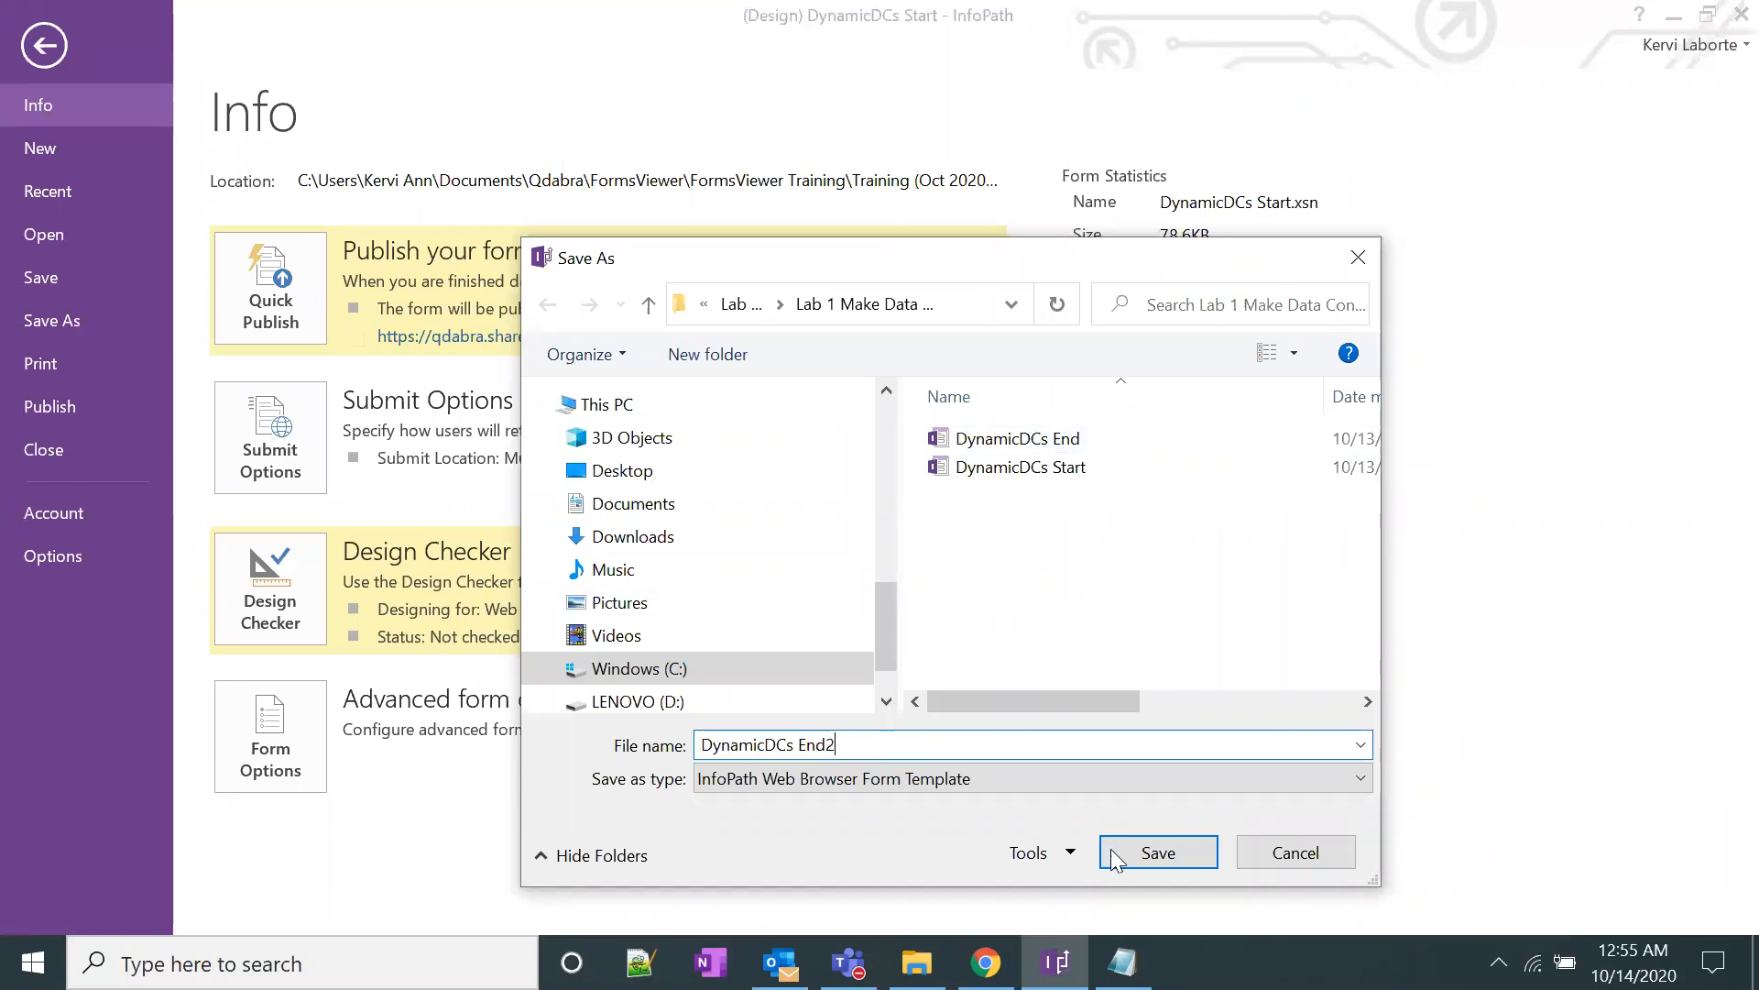
left_click(1144, 862)
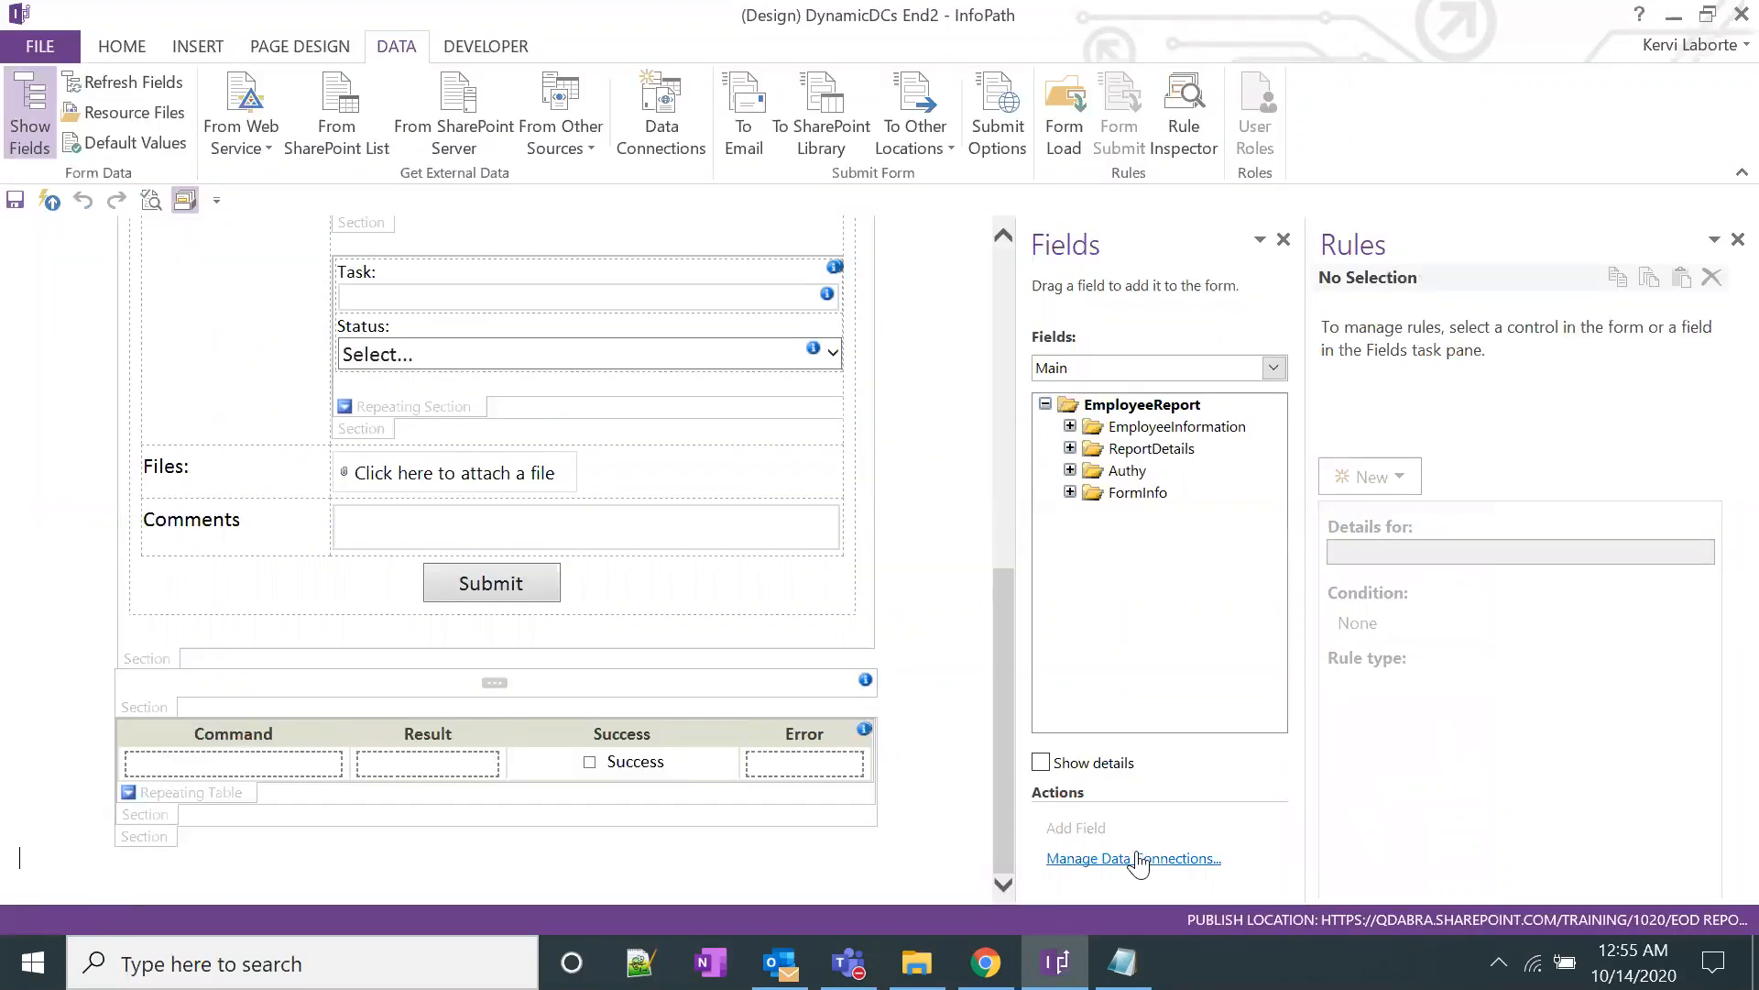
Step: In FormsViewer's Manage Templates, open Lab 1 - DynamicDCs End under Training Day 1 for updating
left_click(984, 960)
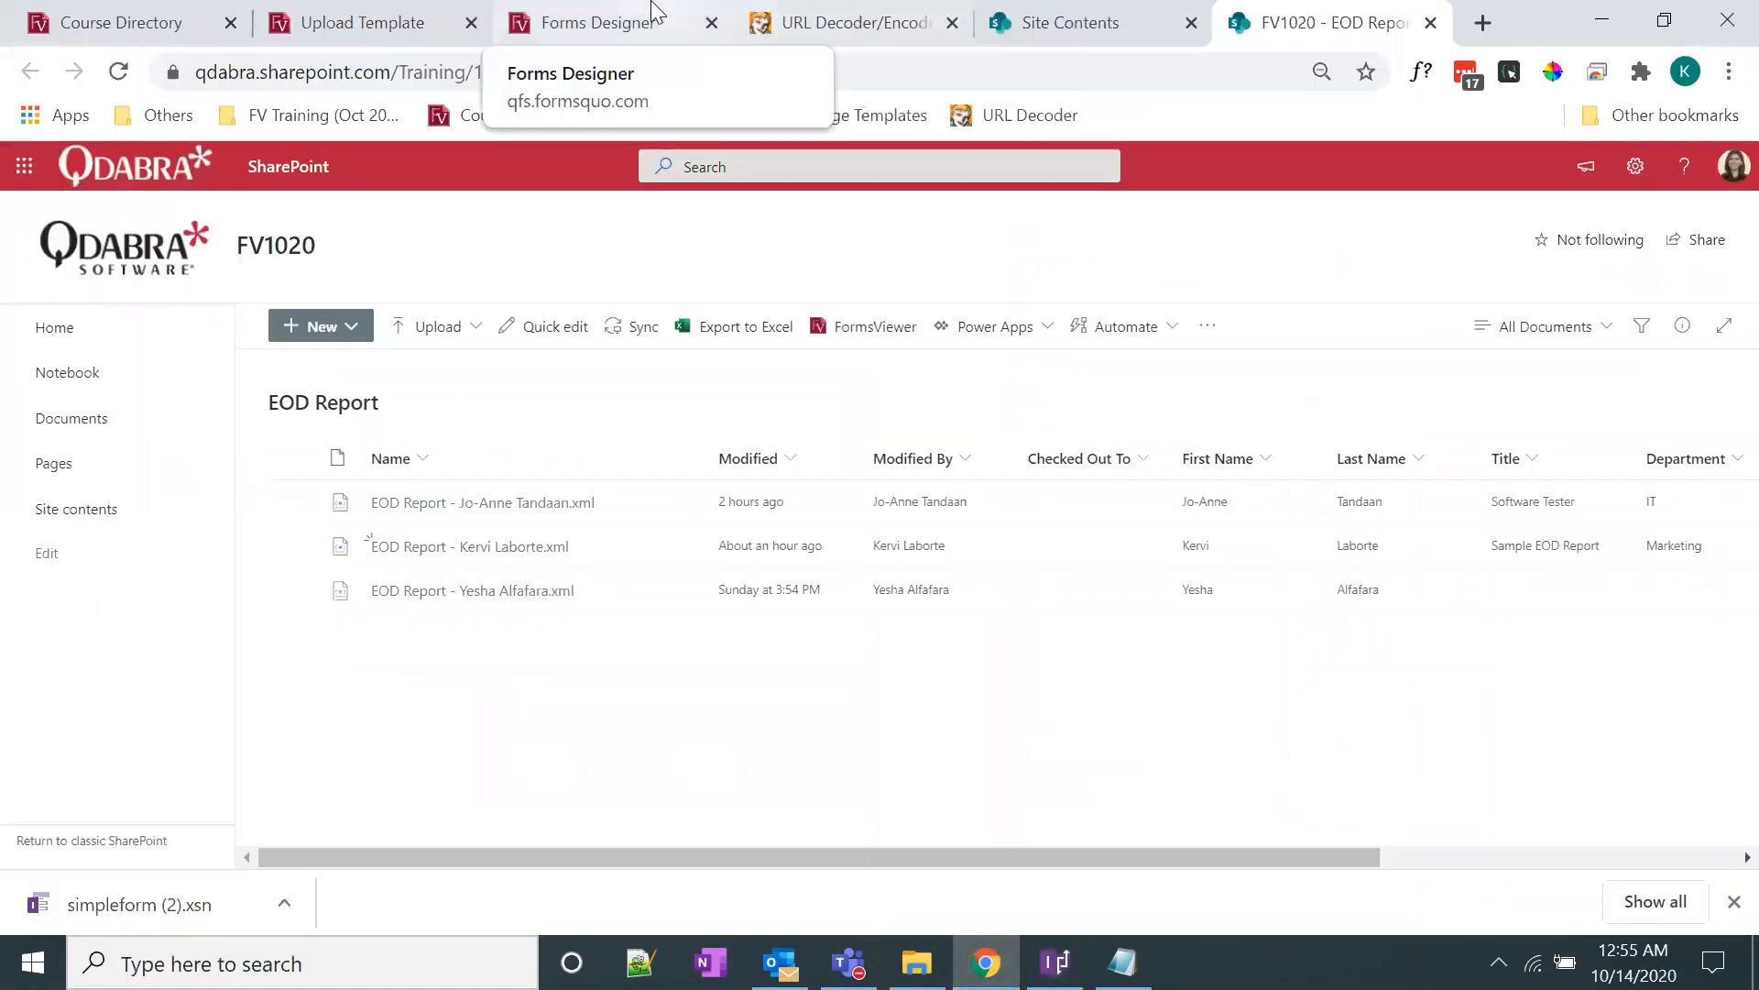
left_click(646, 13)
left_click(380, 14)
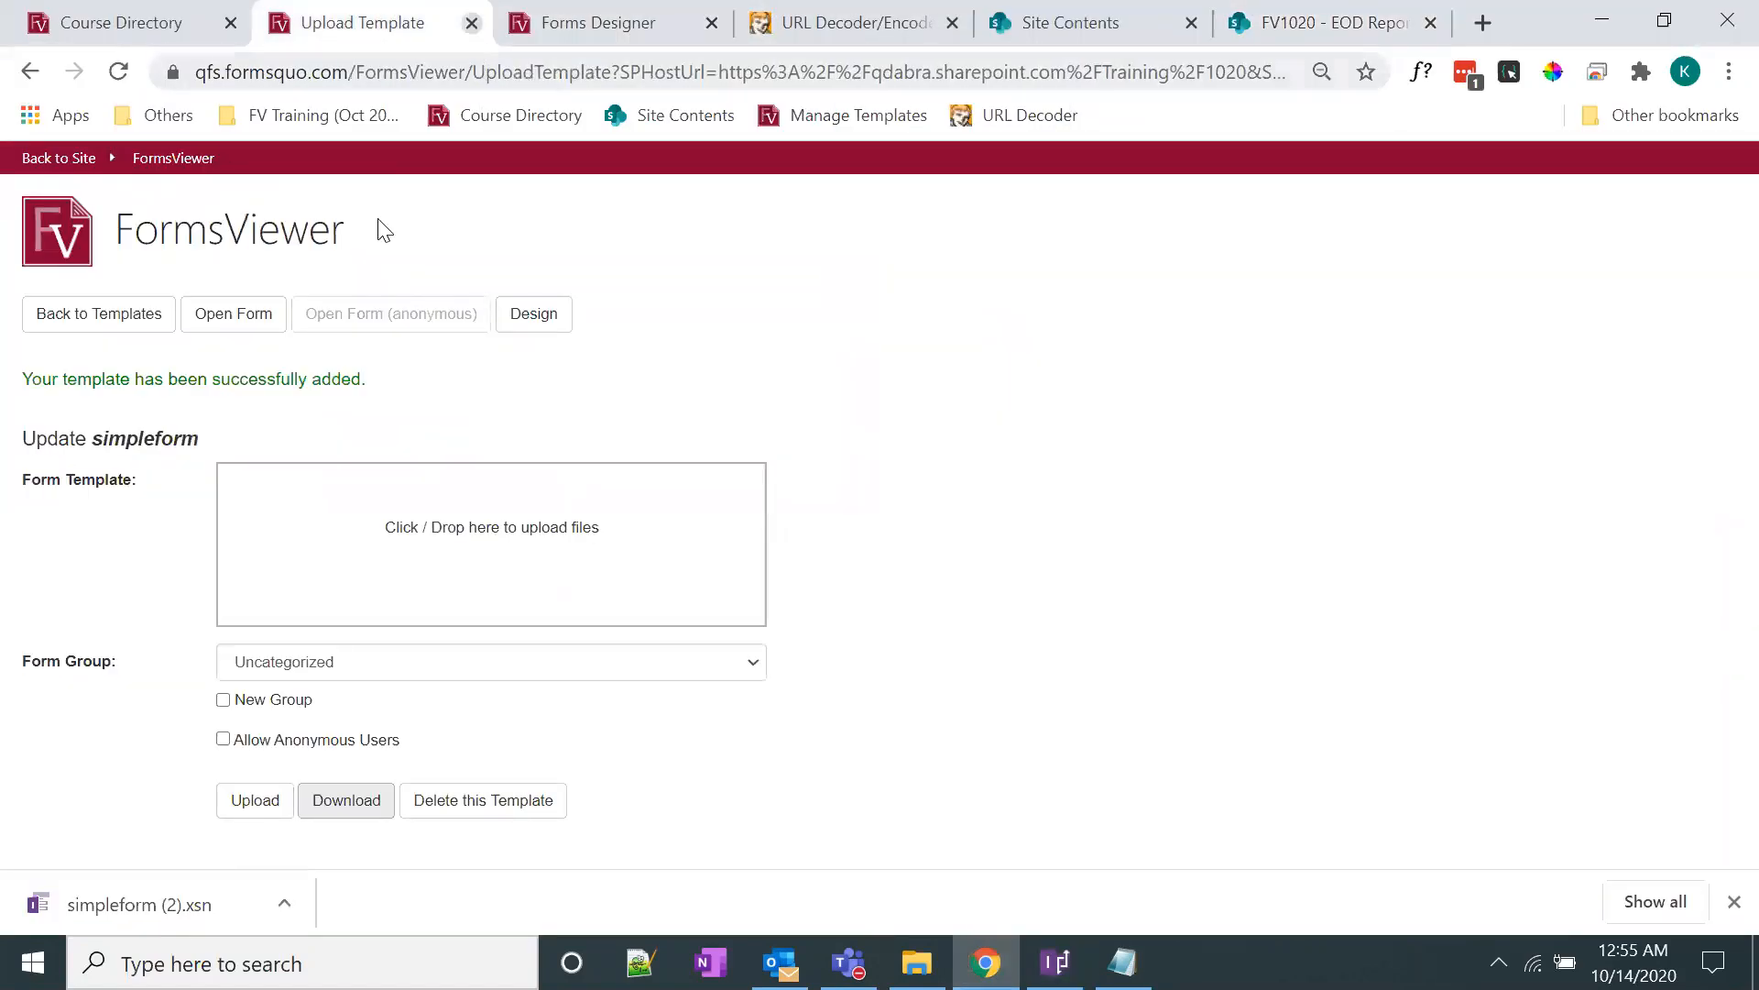
left_click(867, 124)
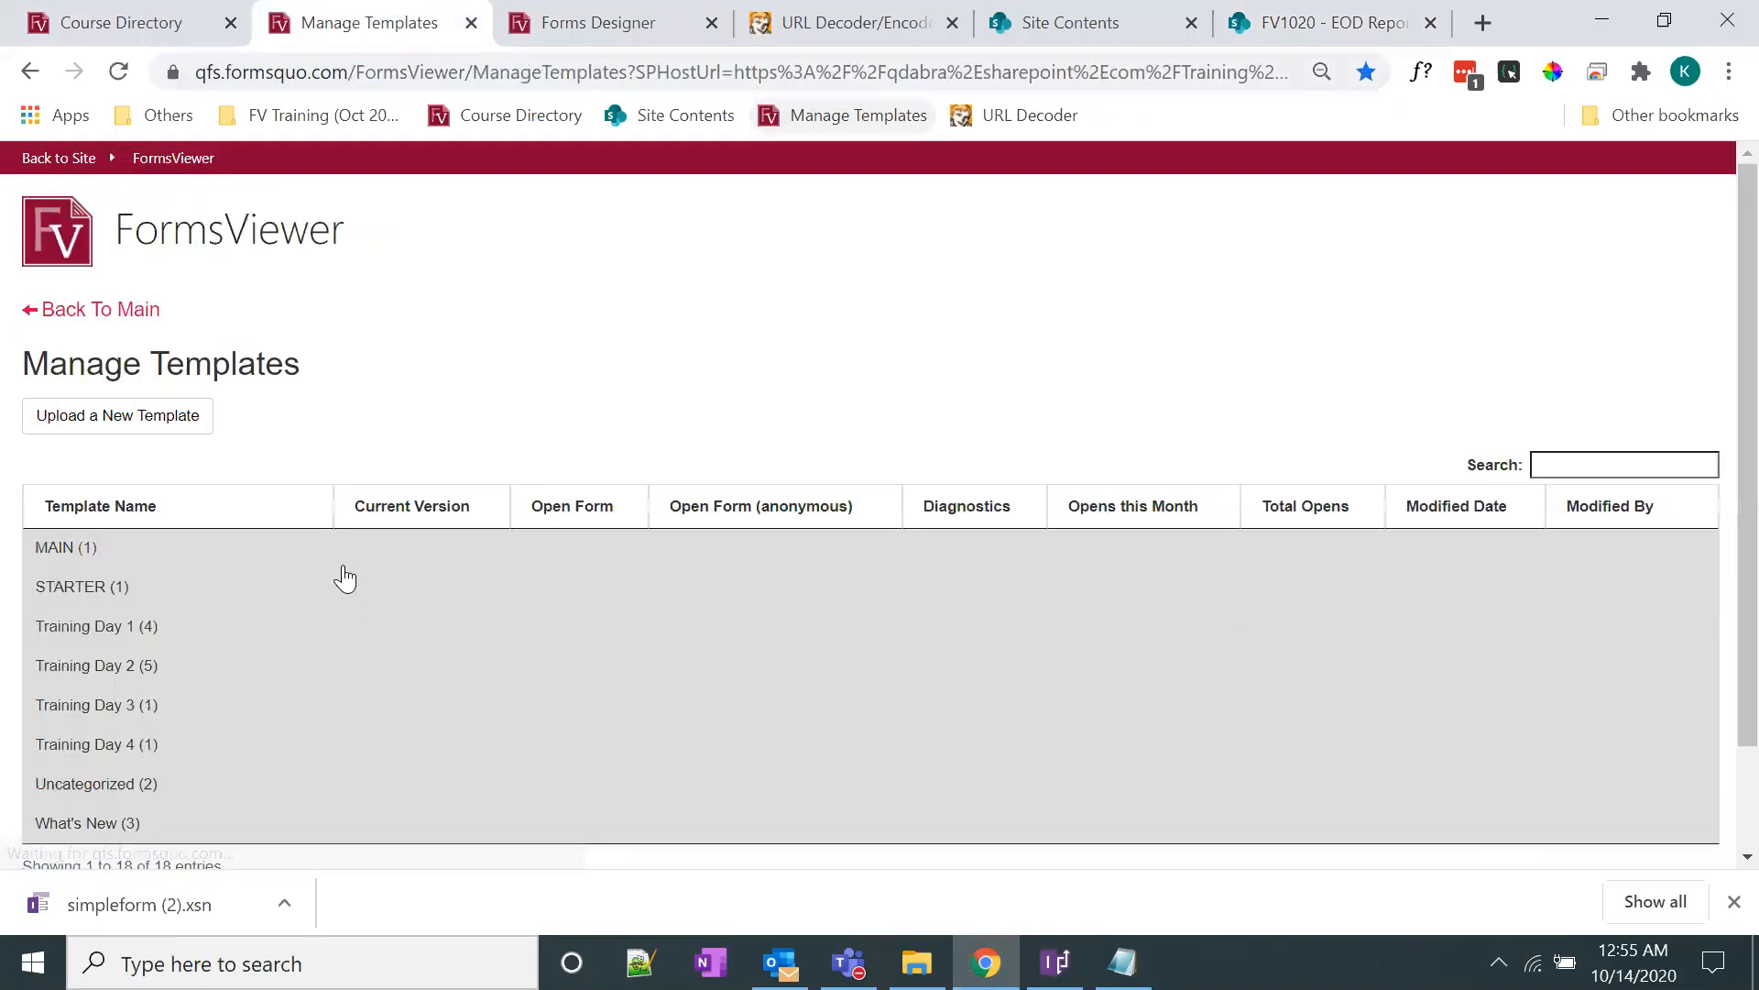
scroll(149, 522, "down", 1)
left_click(147, 500)
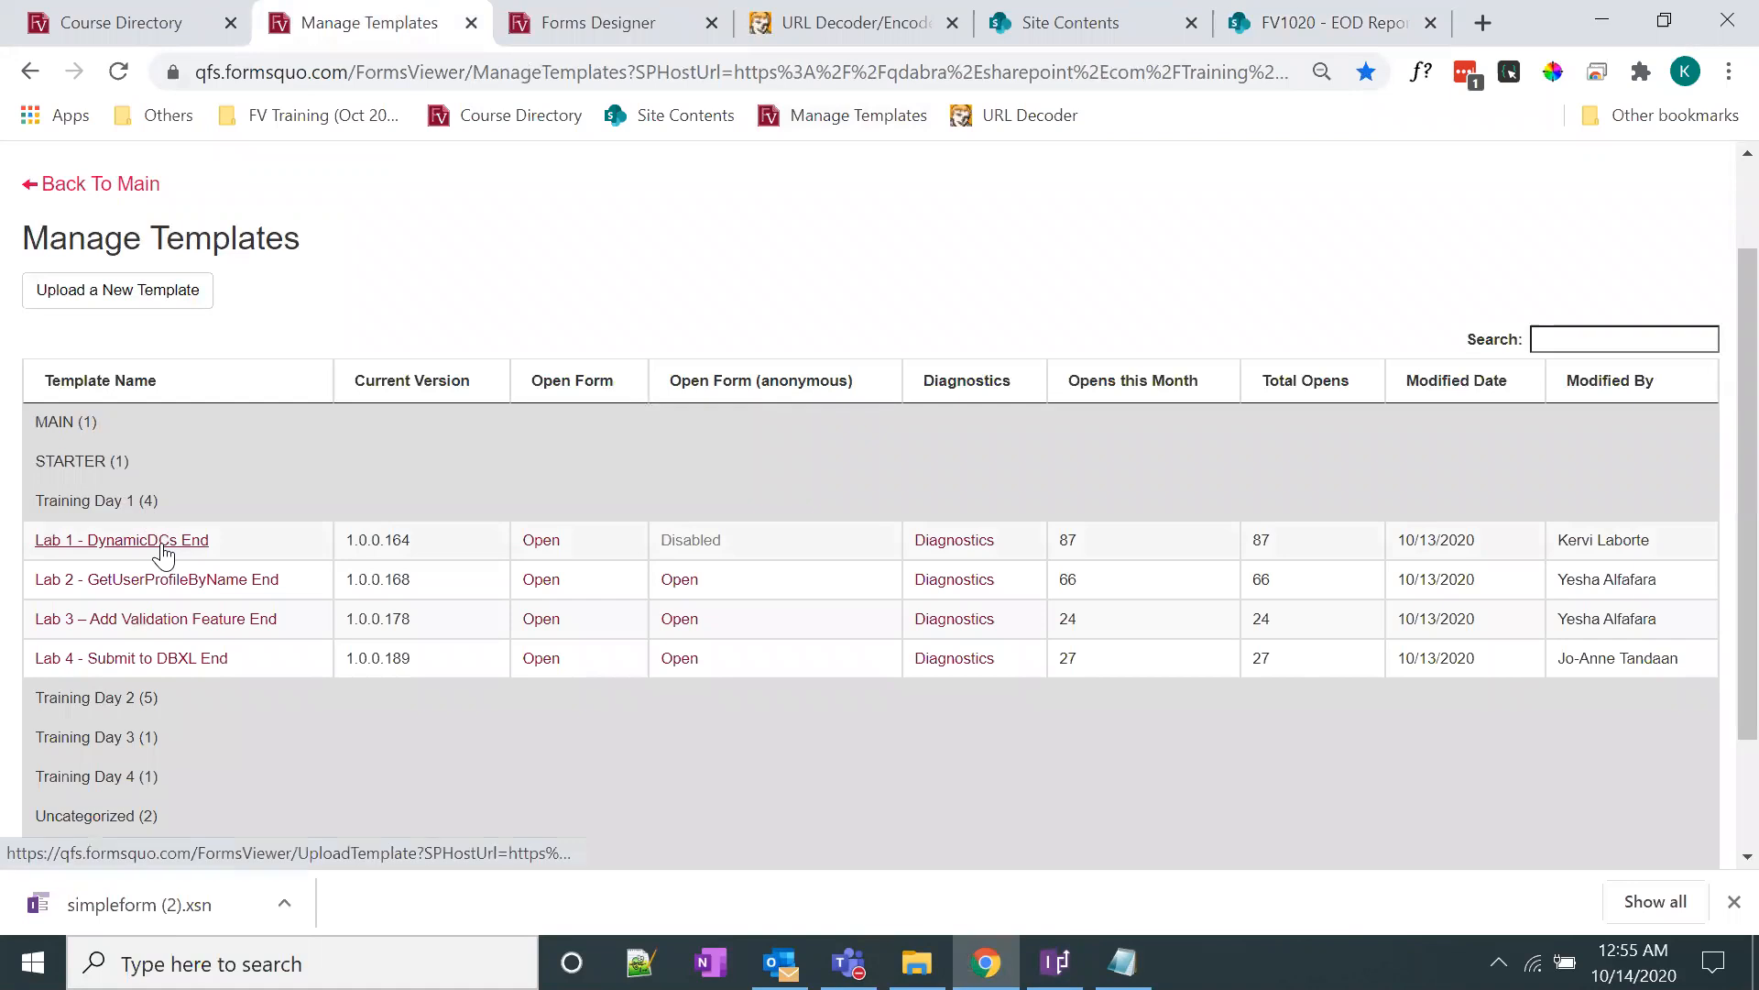
left_click(160, 543)
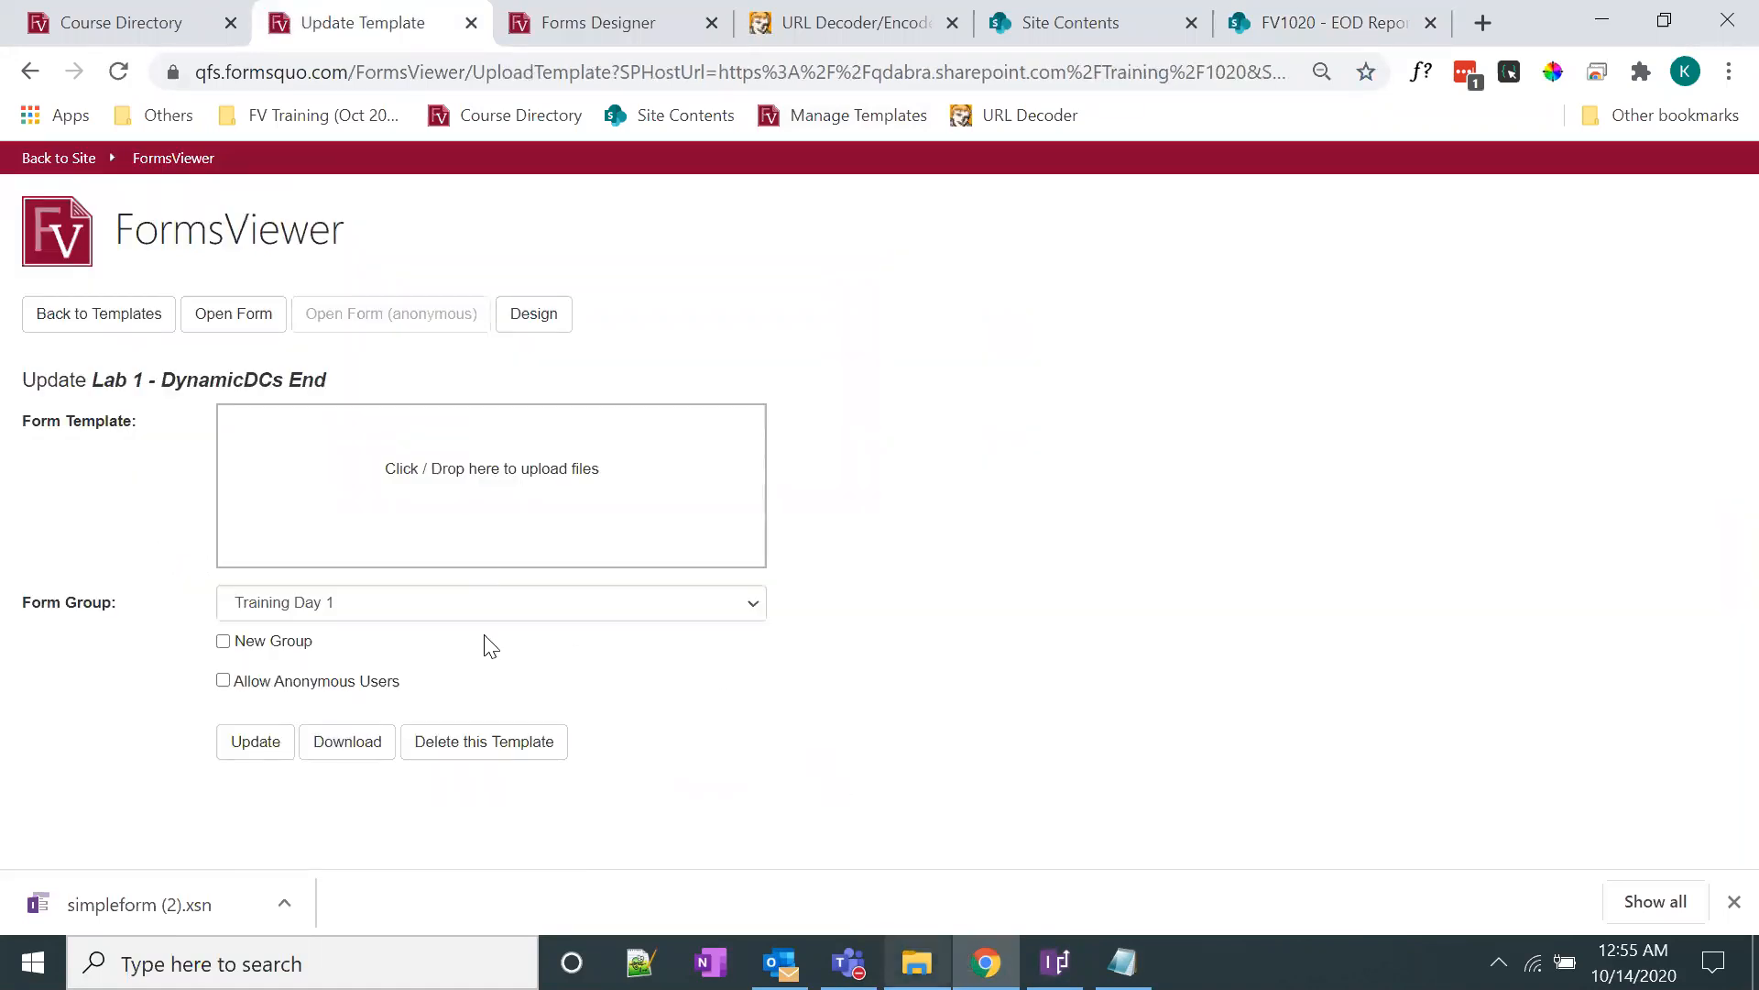
Step: Upload DynamicDCs End2 from the Lab 1 folder, accepting the version warning with Upload Anyway
key("alt+Tab")
left_click(393, 591)
double_click(739, 311)
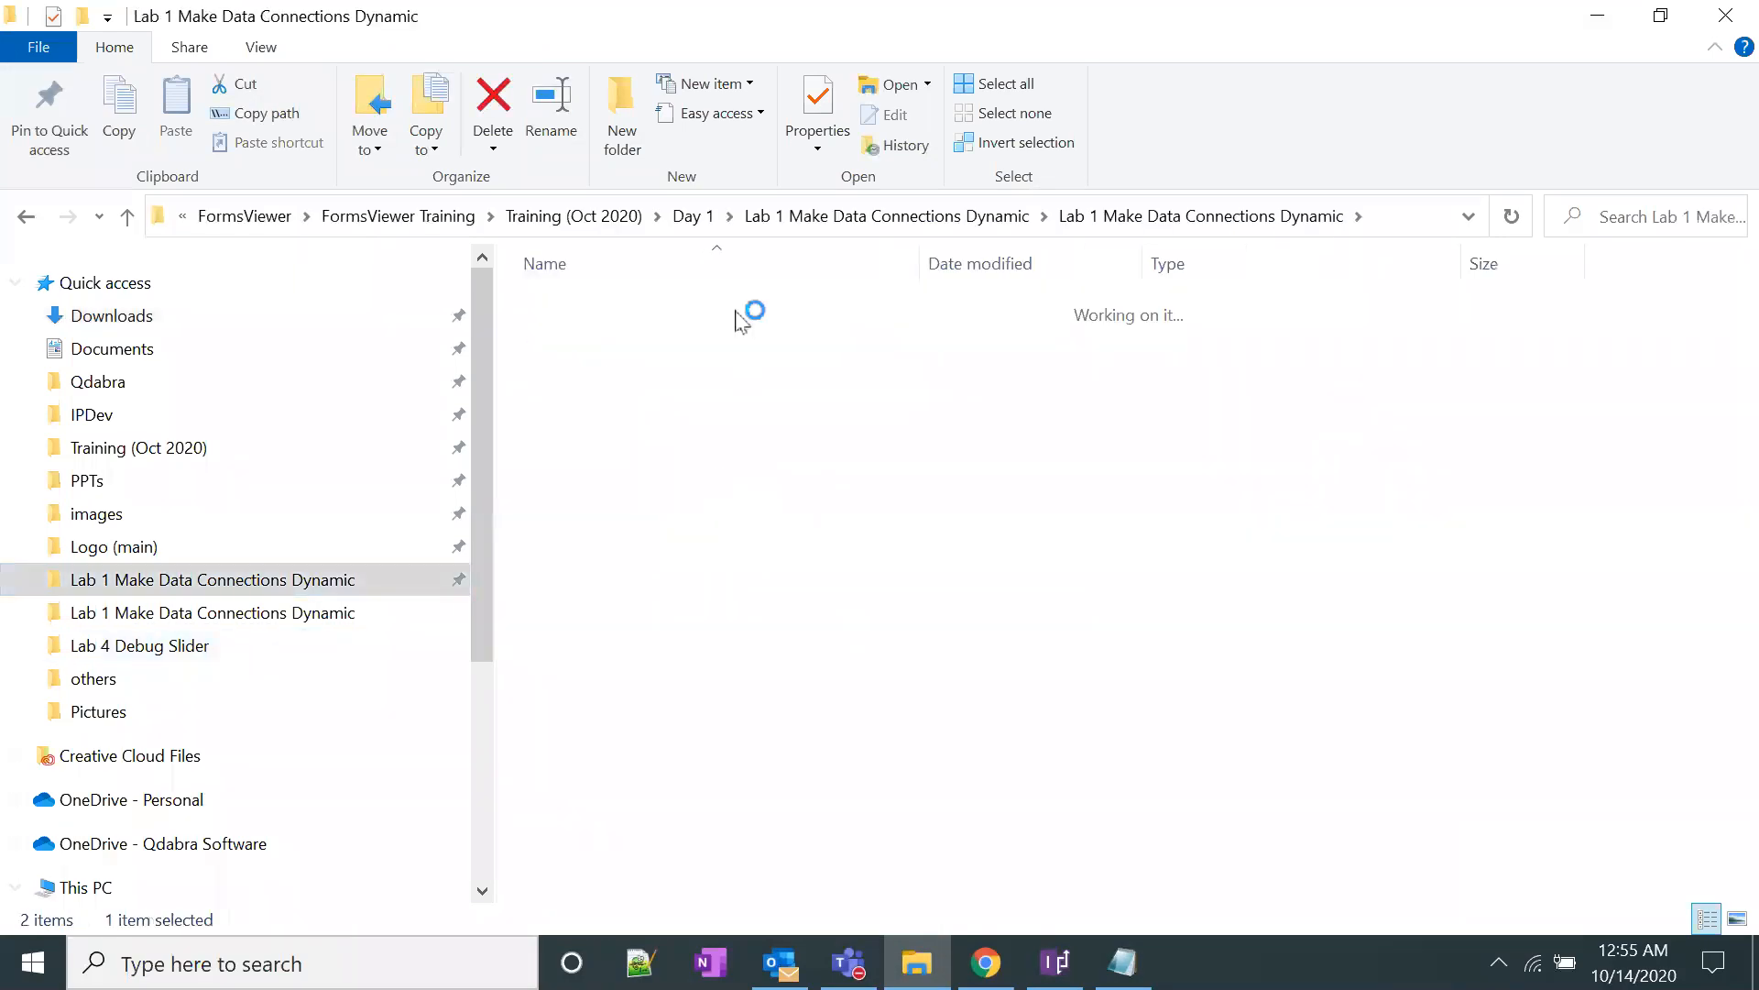
left_click_drag(697, 335, 503, 541)
key("alt+Tab")
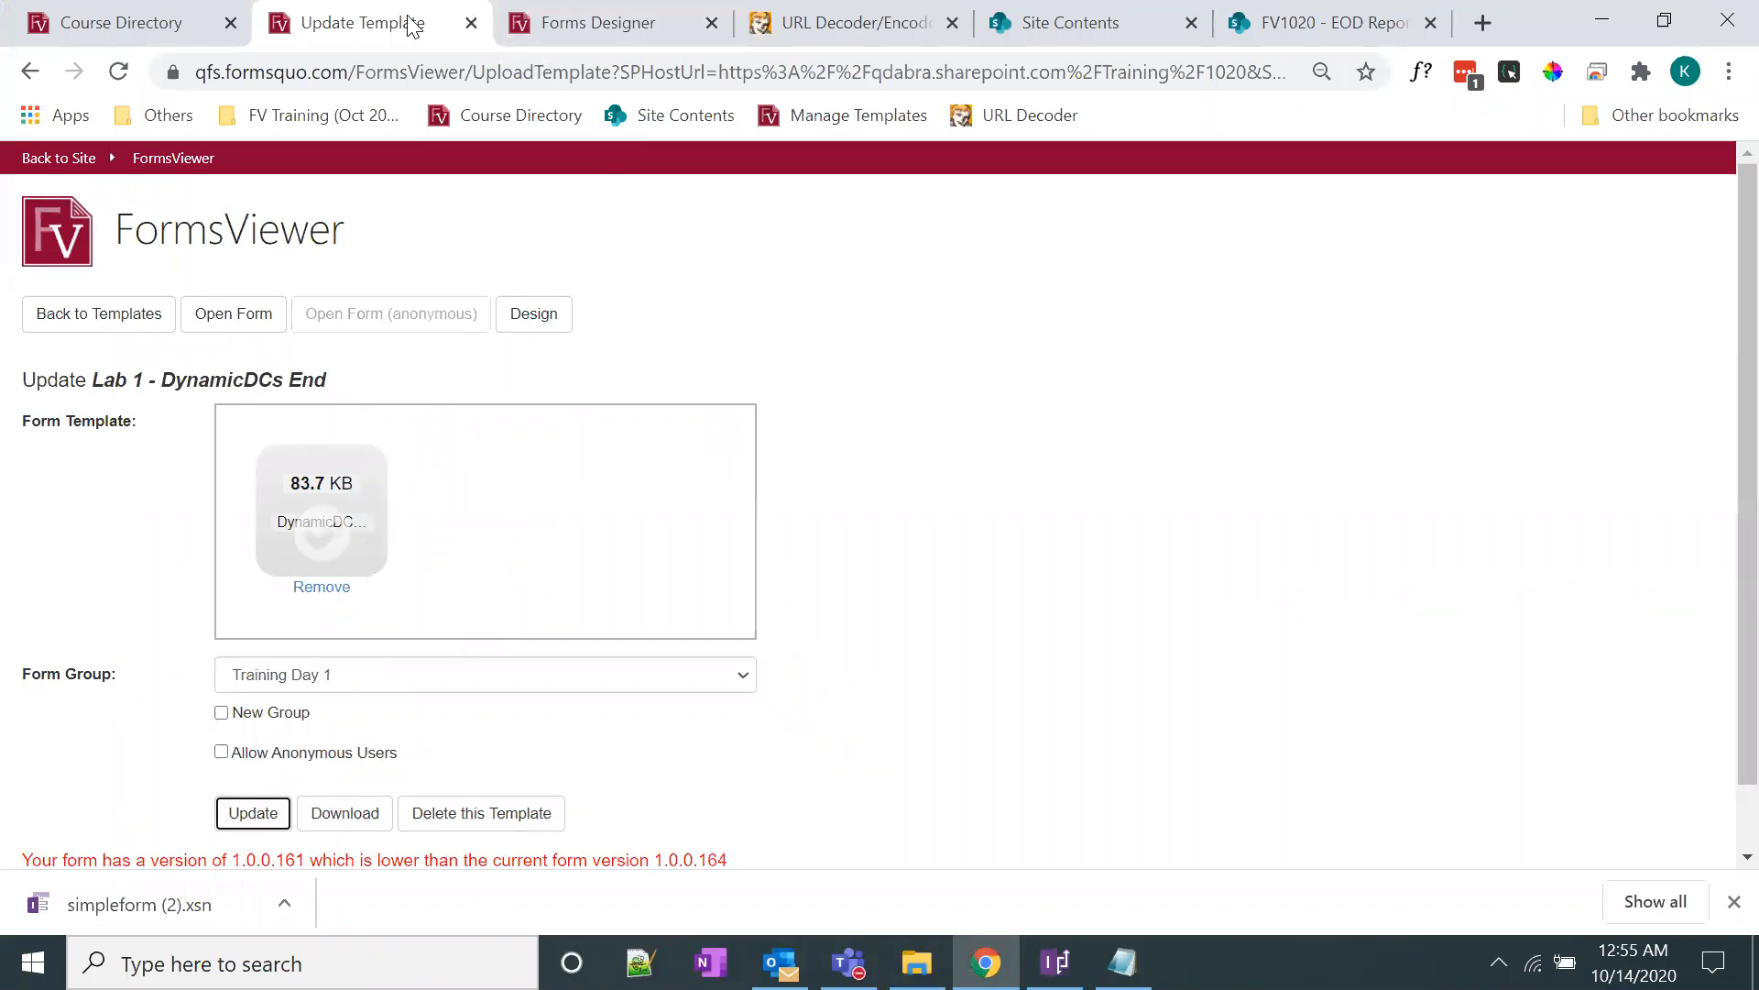
left_click_drag(416, 22, 1265, 20)
scroll(275, 779, "down", 1)
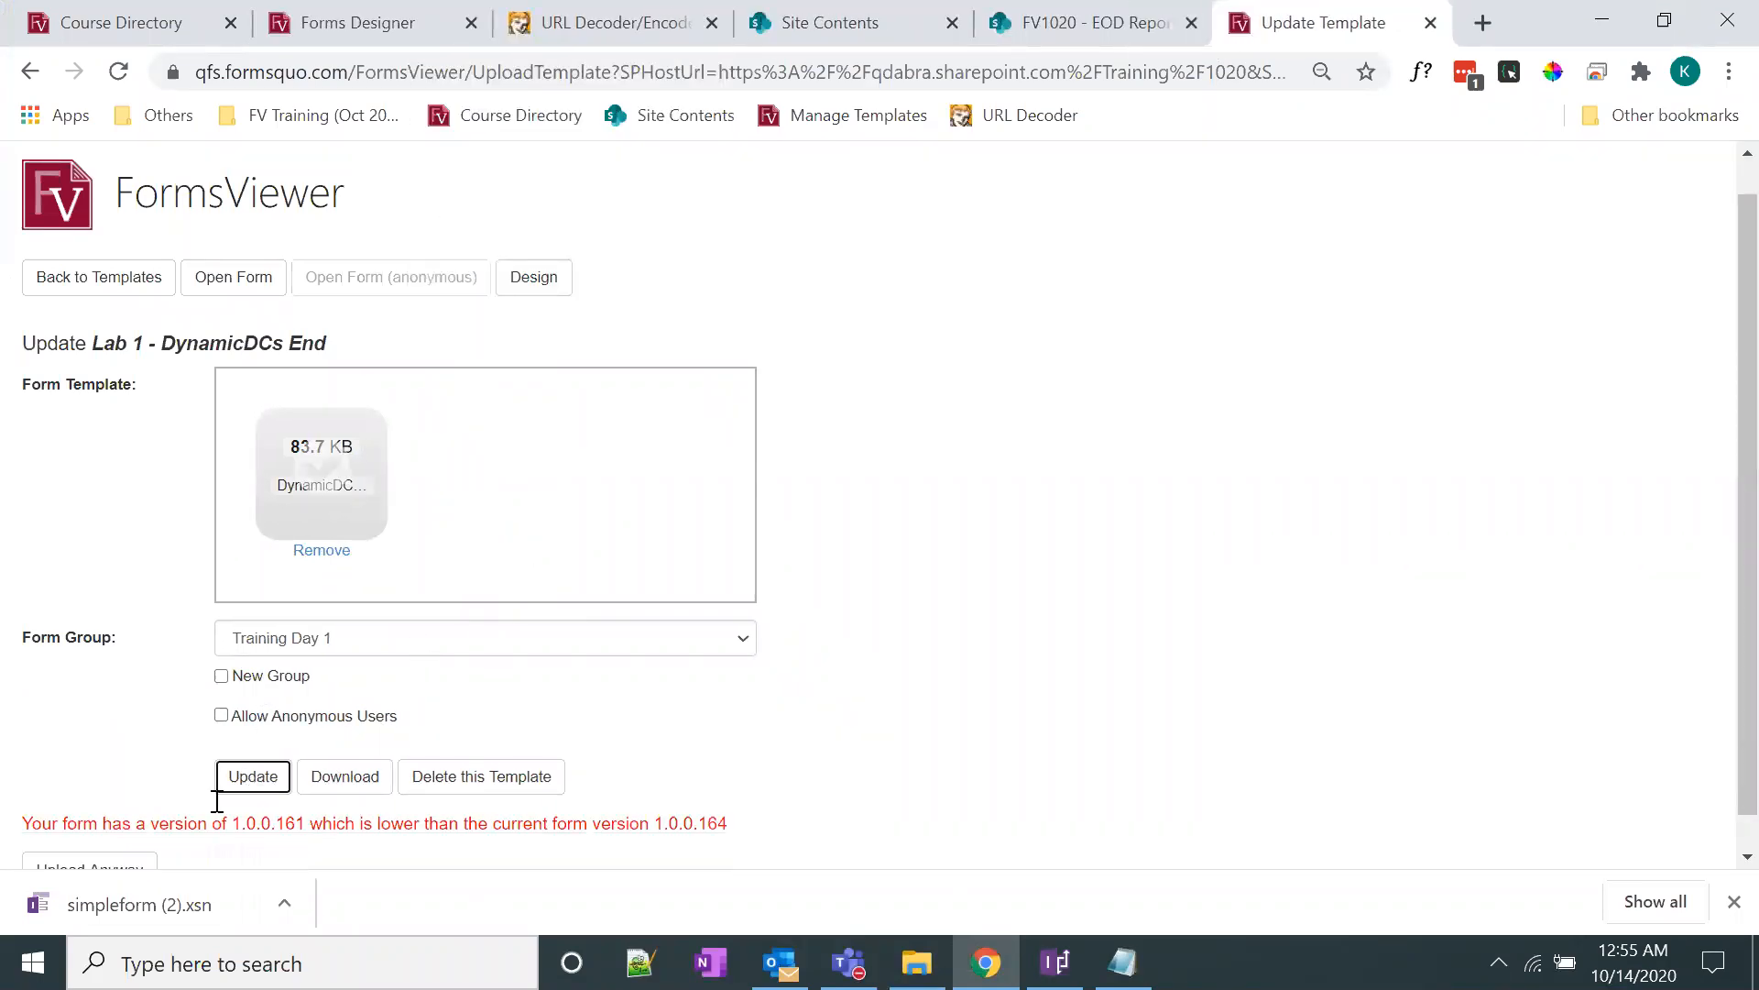
left_click(103, 836)
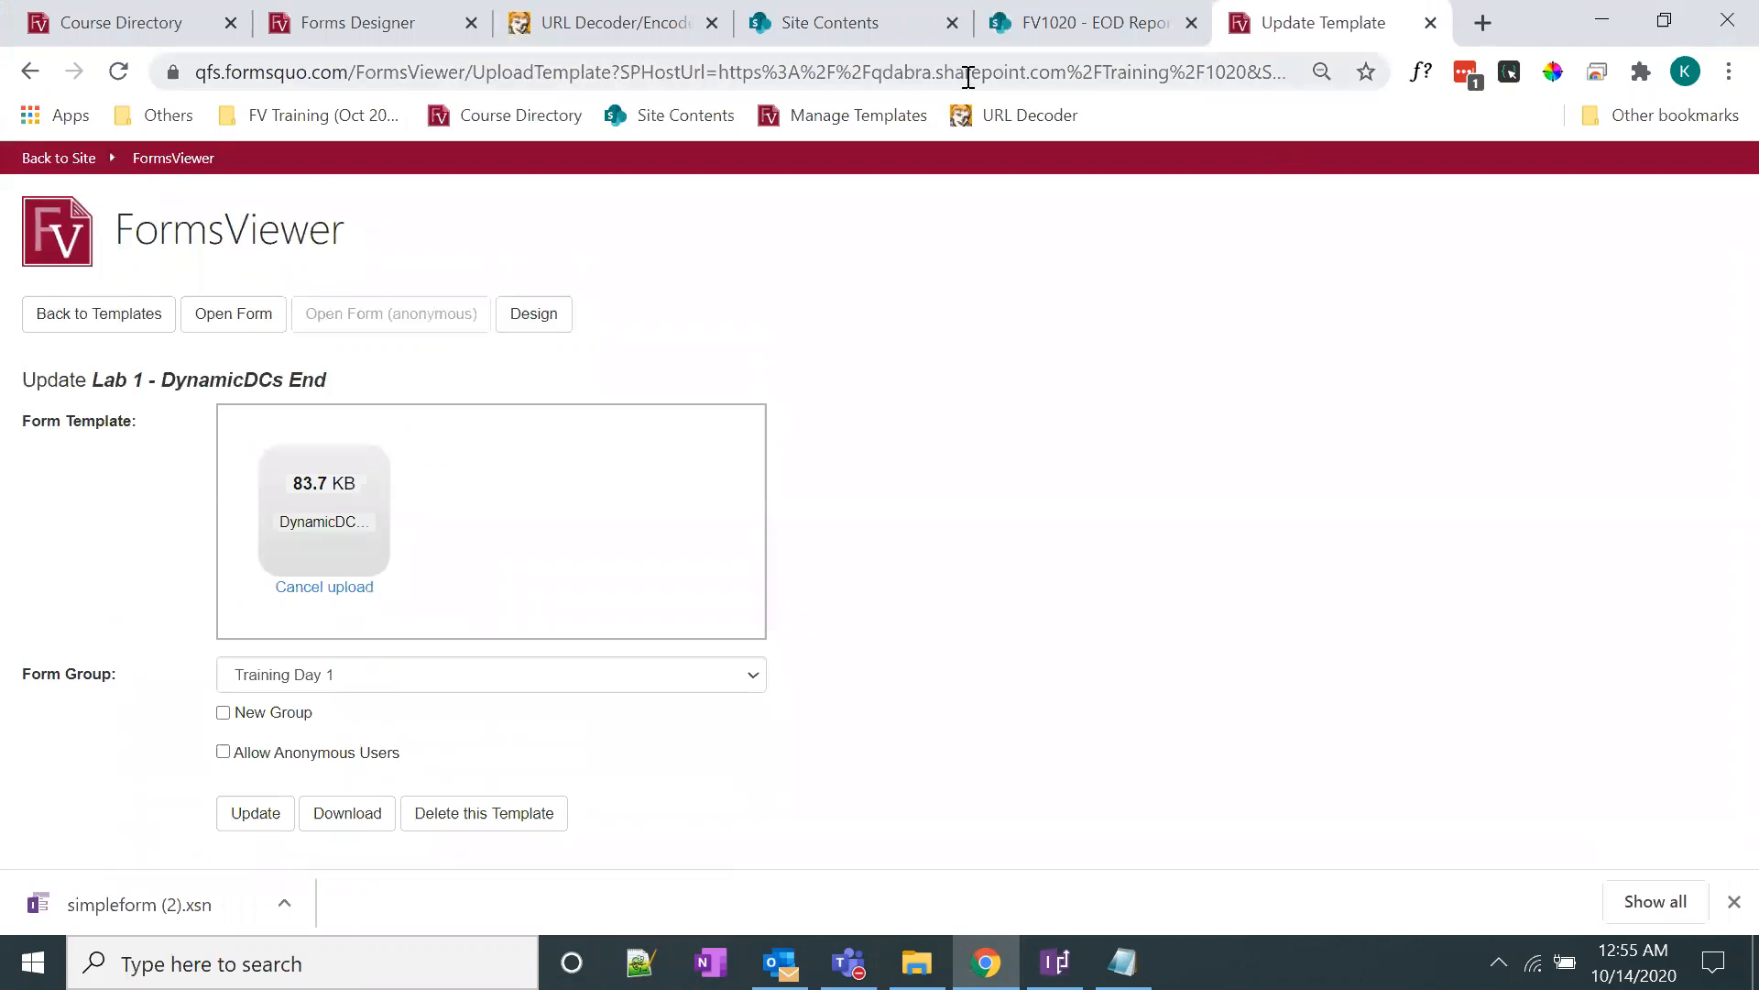
left_click(1732, 902)
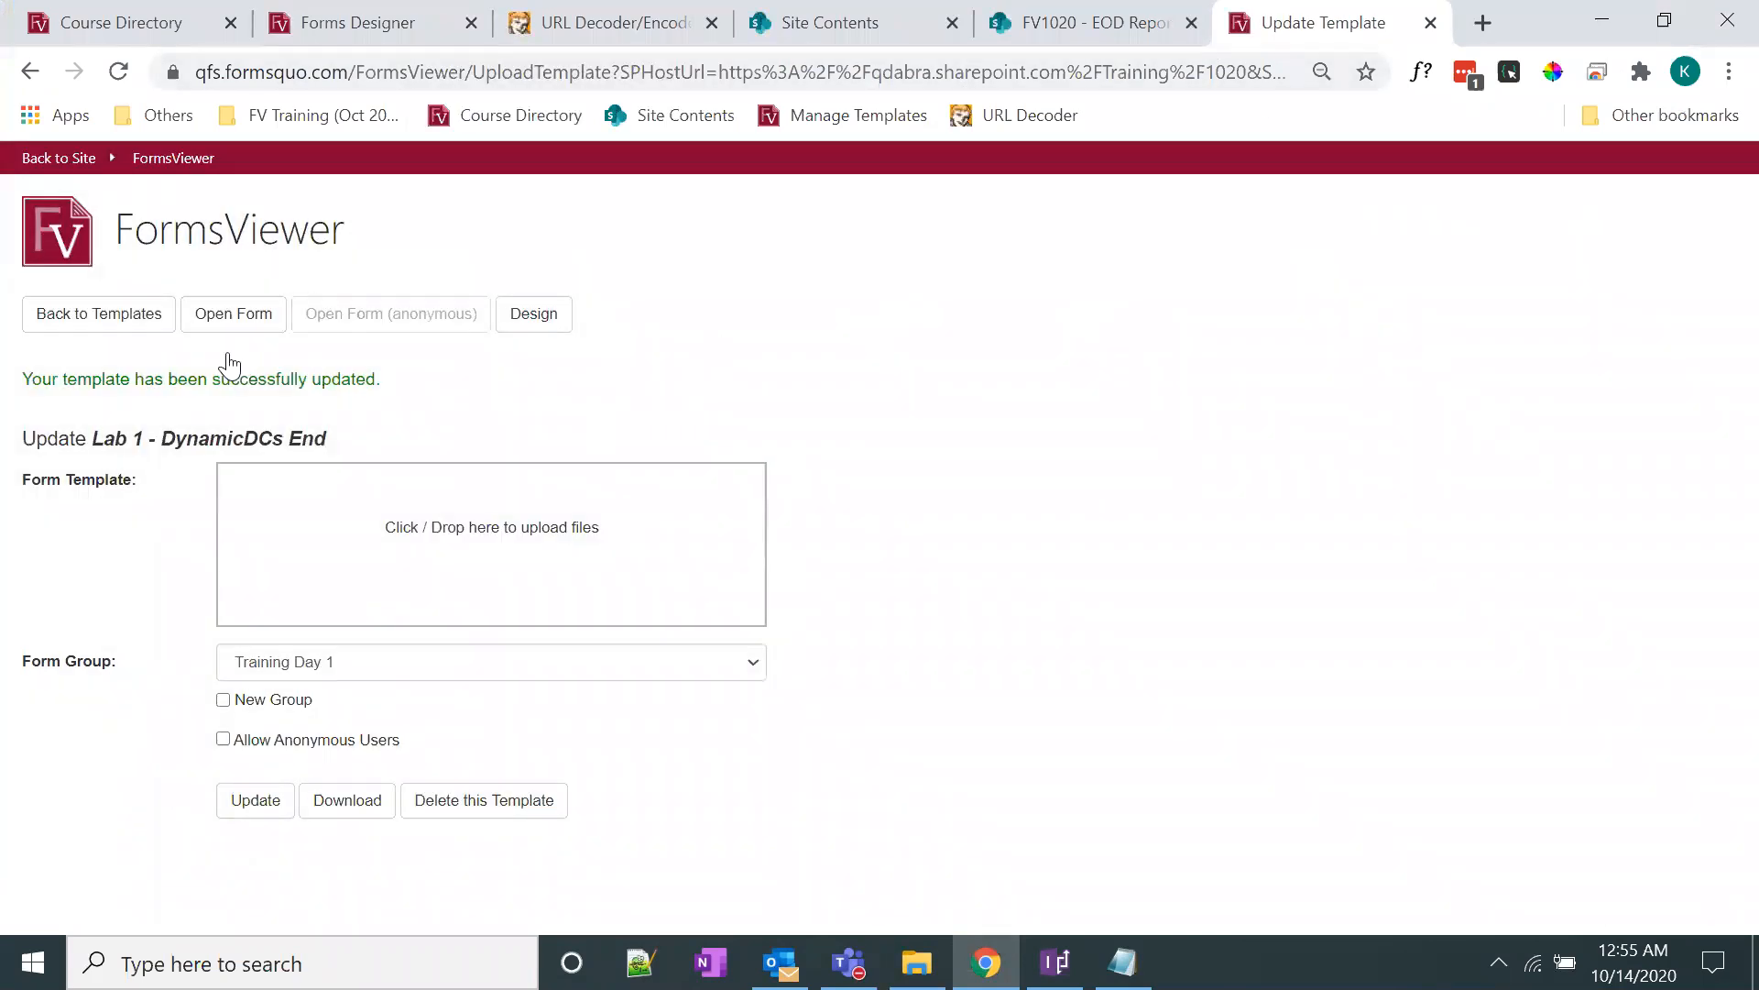
left_click(446, 318)
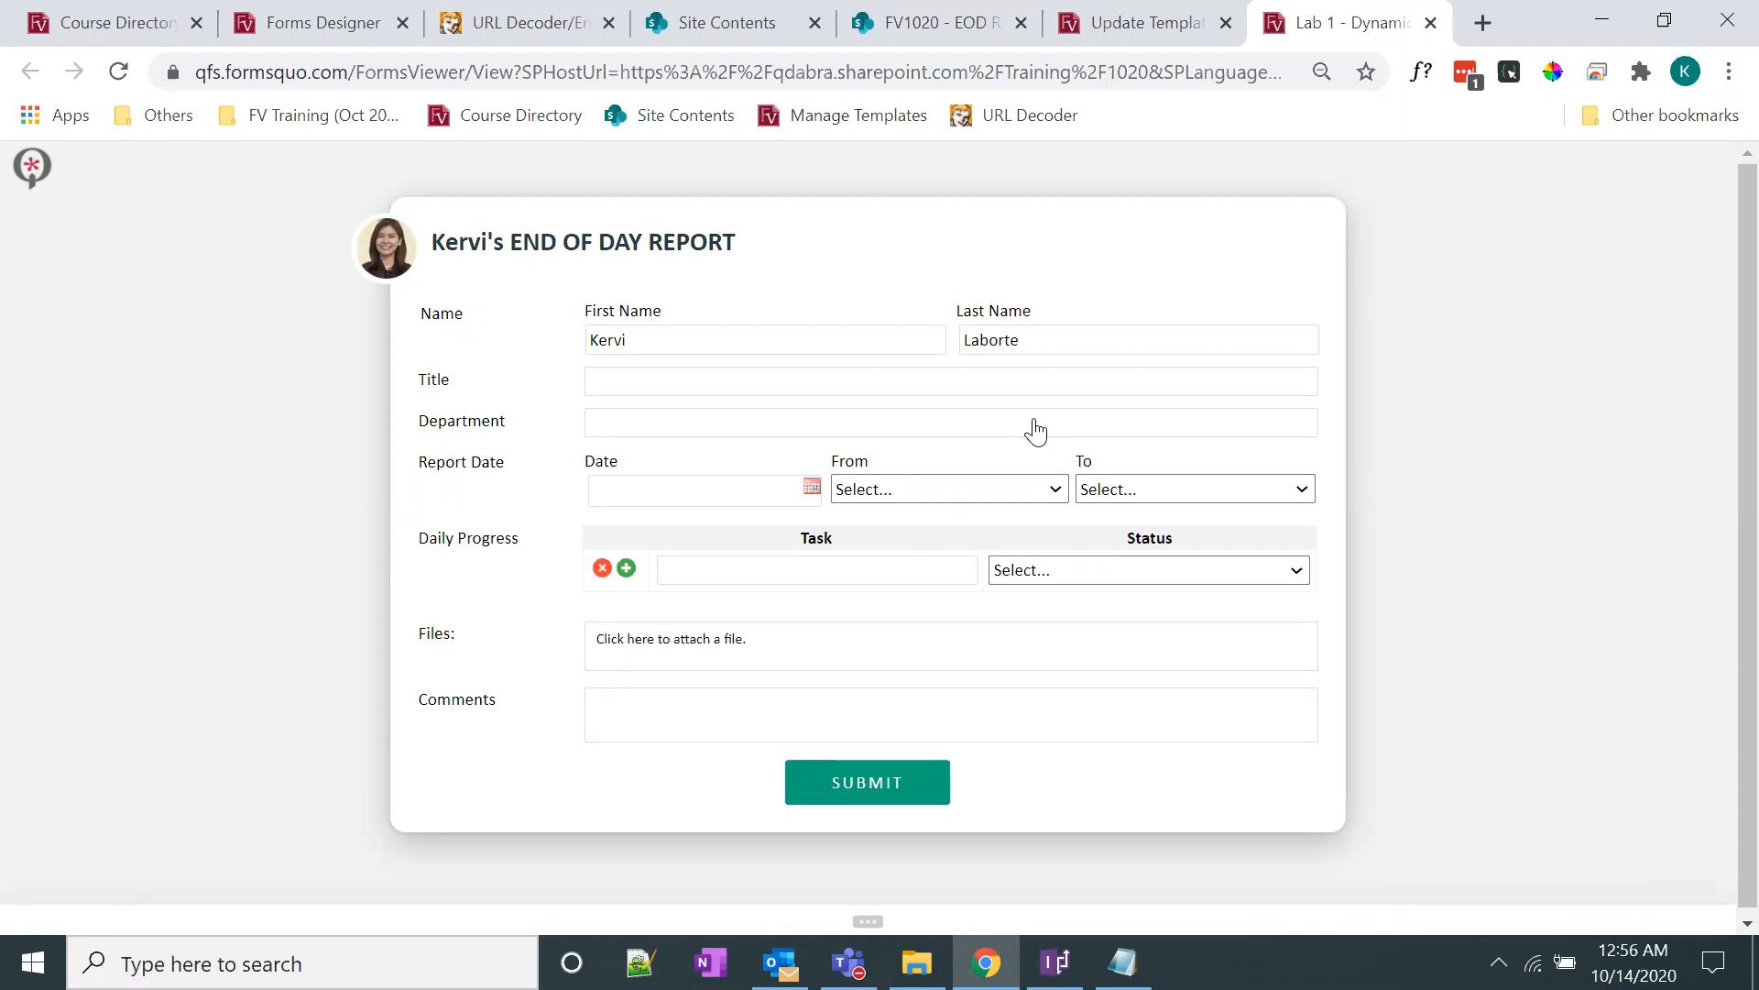
left_click(874, 918)
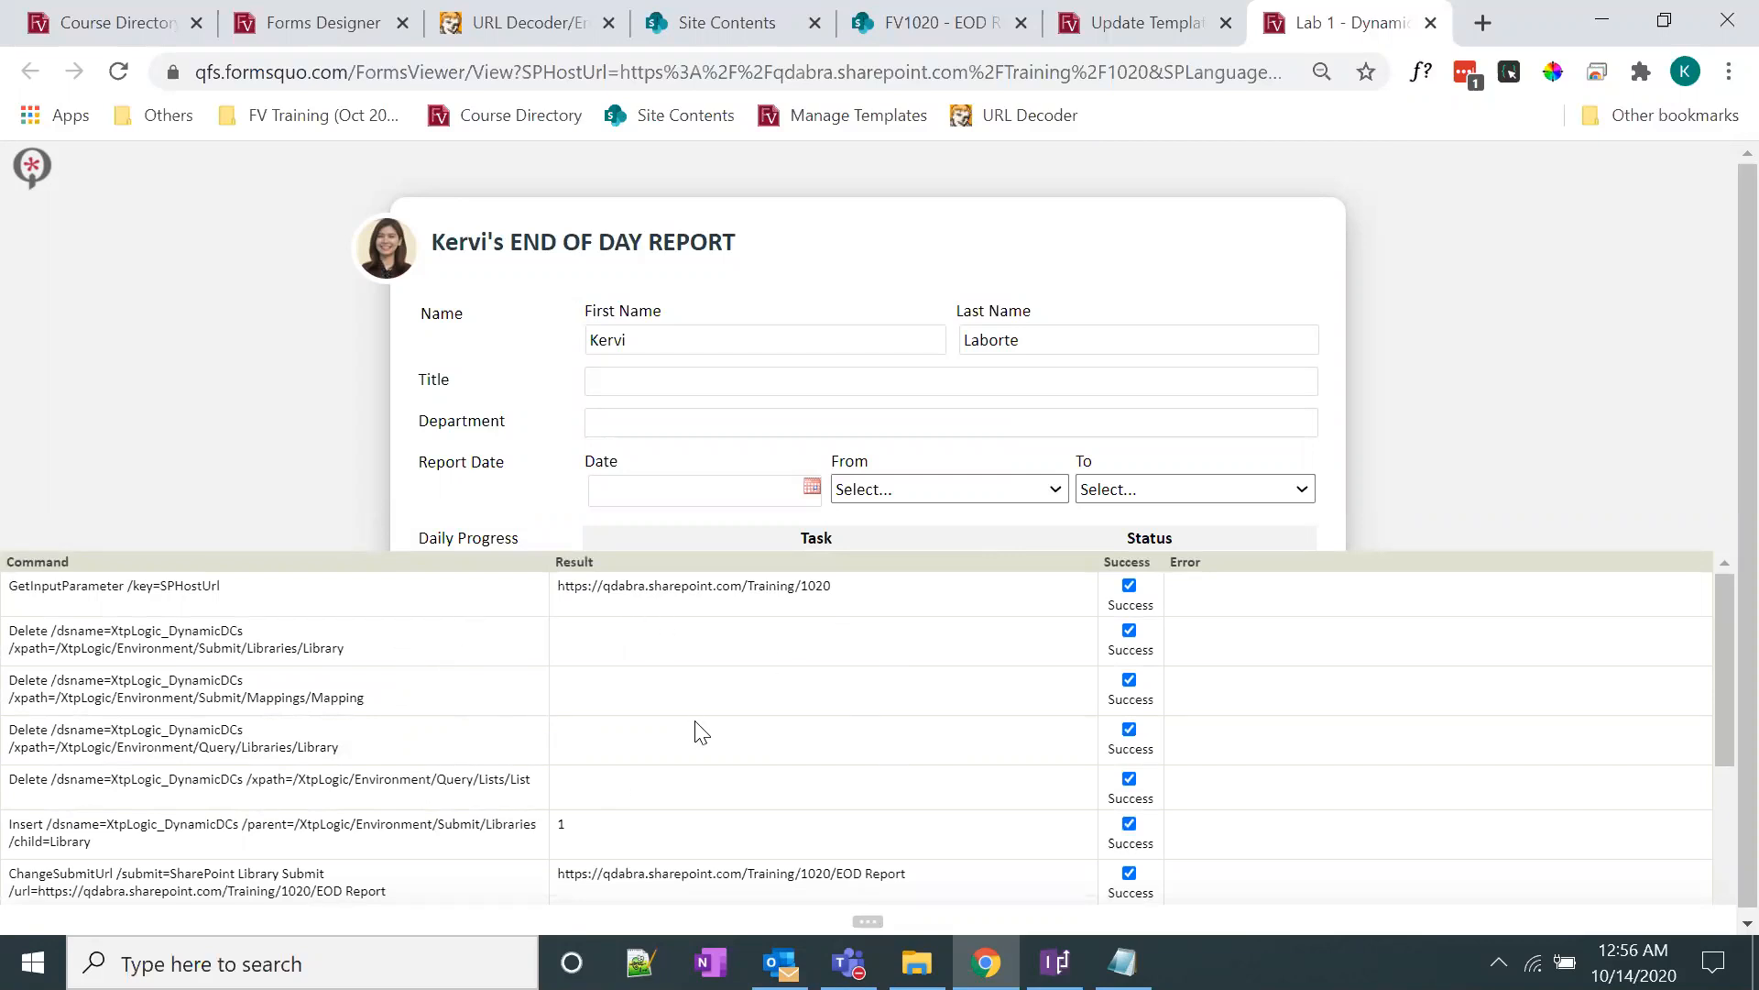
scroll(538, 711, "down", 3)
scroll(538, 711, "up", 3)
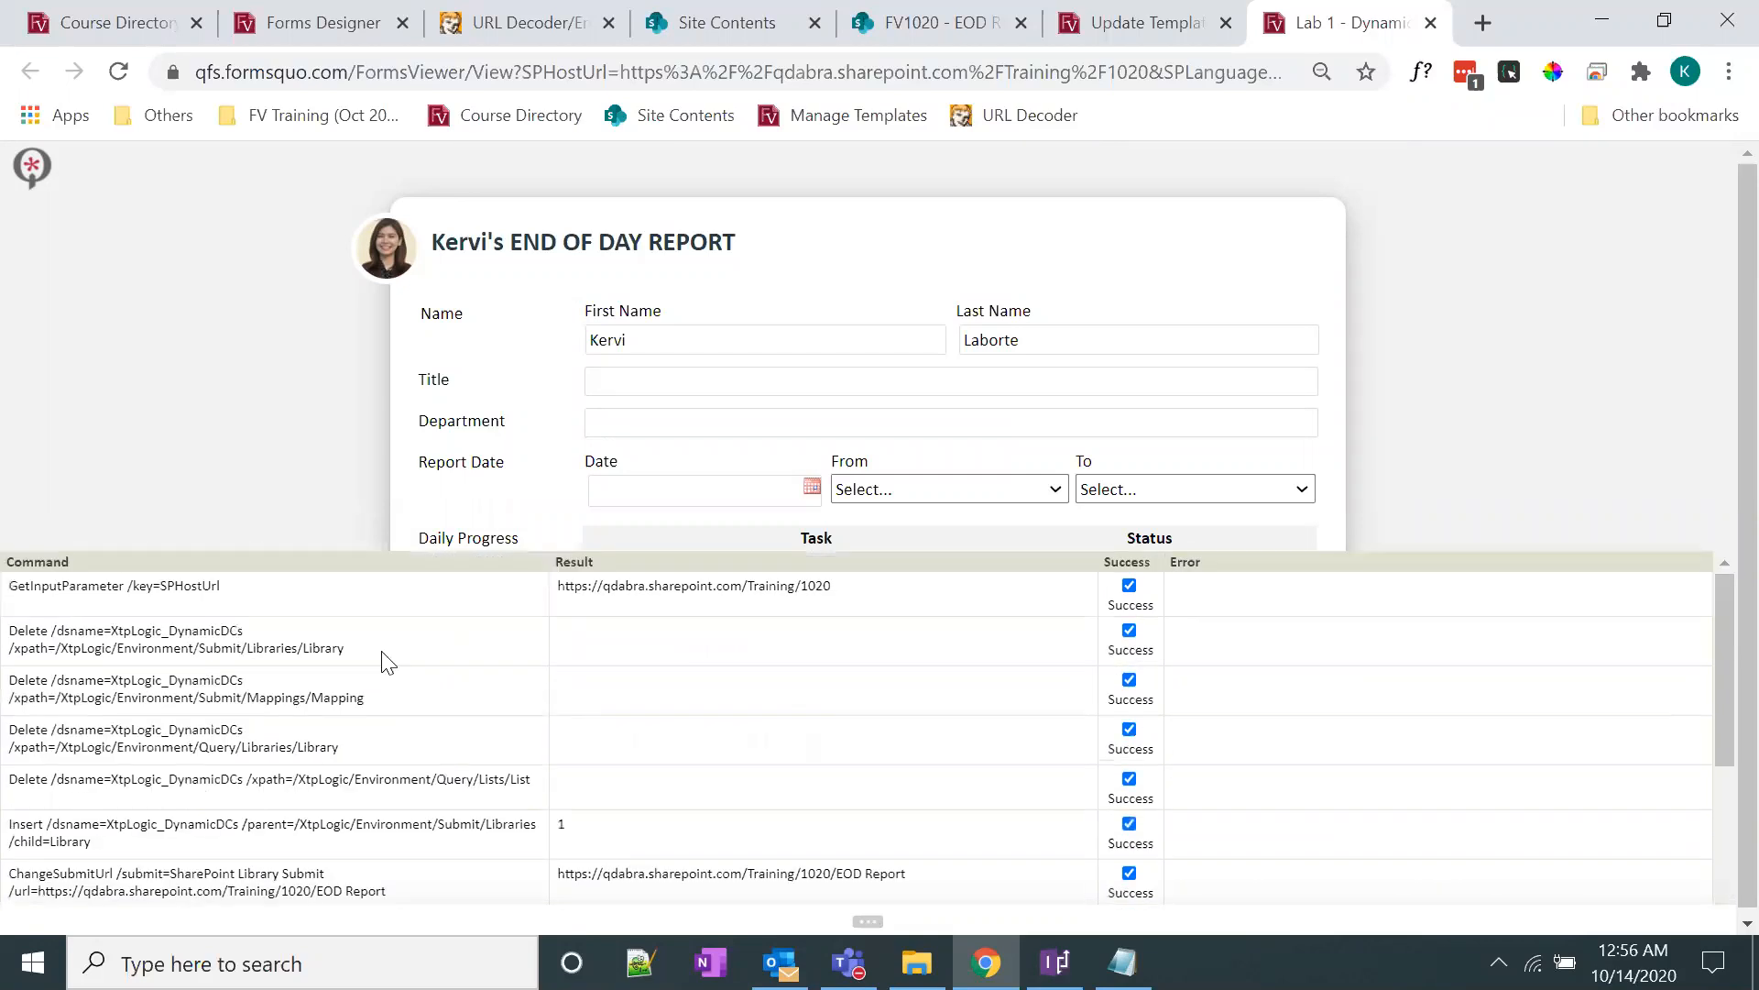
double_click(80, 591)
left_click(97, 592)
scroll(829, 605, "down", 3)
left_click_drag(326, 598, 174, 600)
left_click(262, 656)
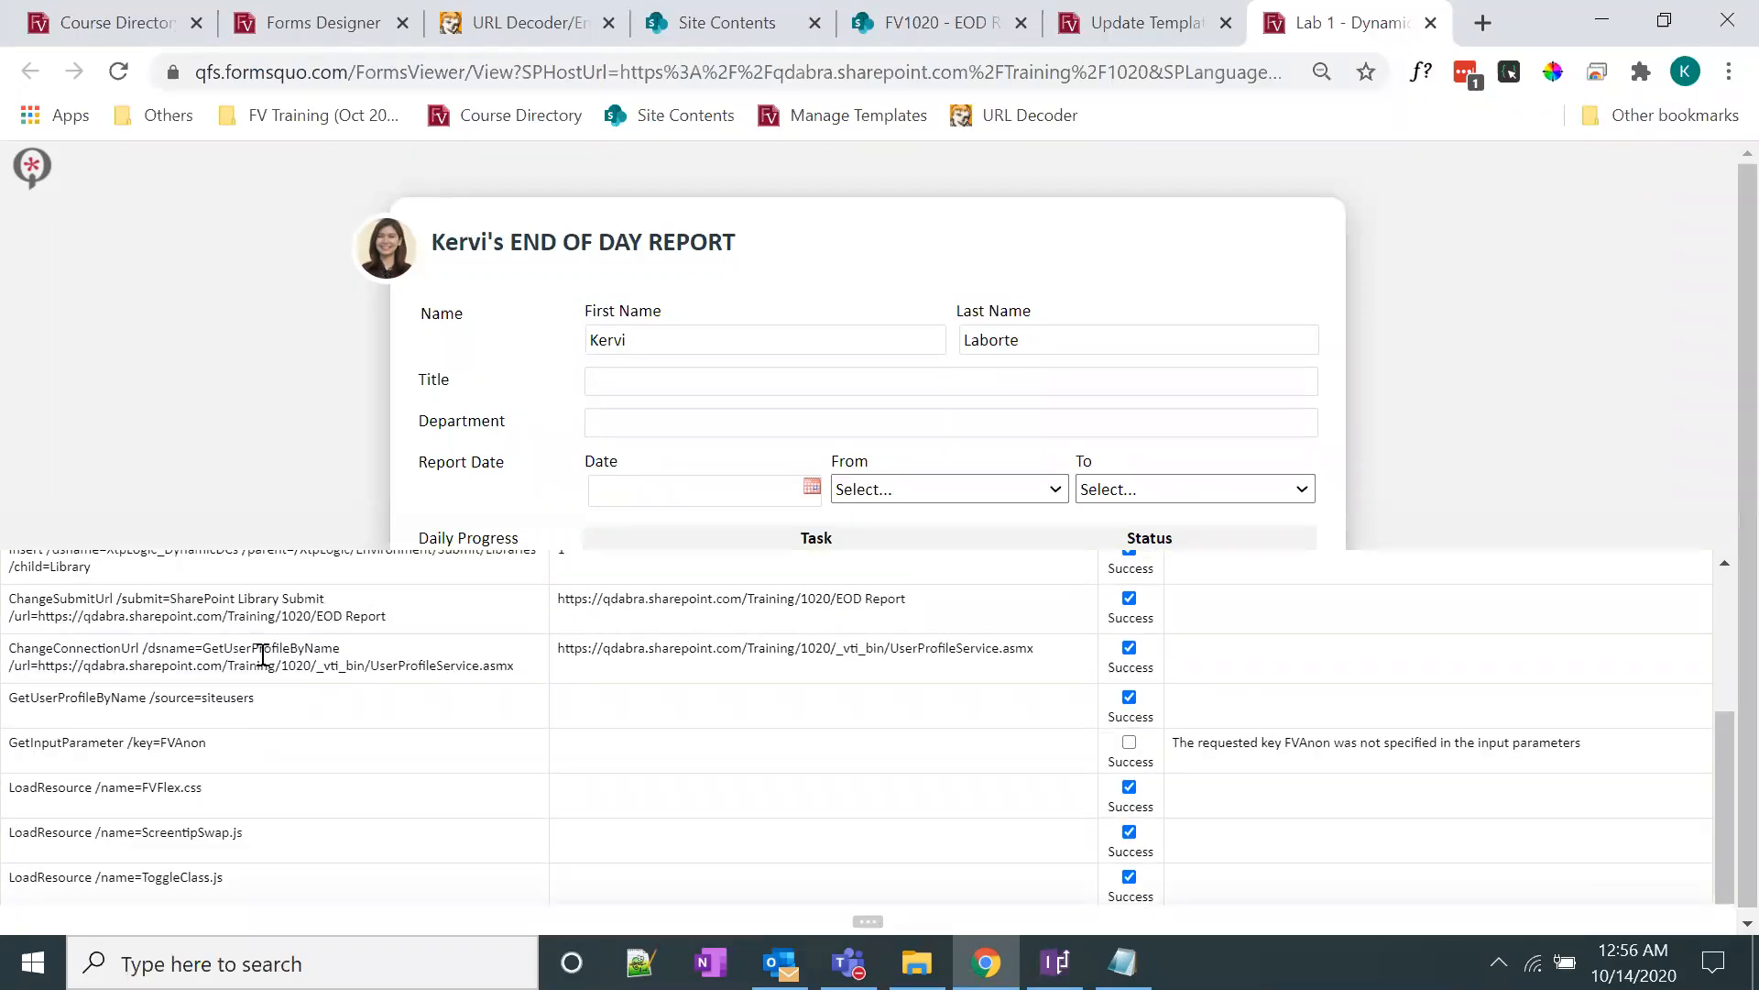
double_click(317, 651)
left_click(805, 617)
double_click(814, 599)
double_click(816, 649)
scroll(839, 687, "up", 2)
left_click(868, 920)
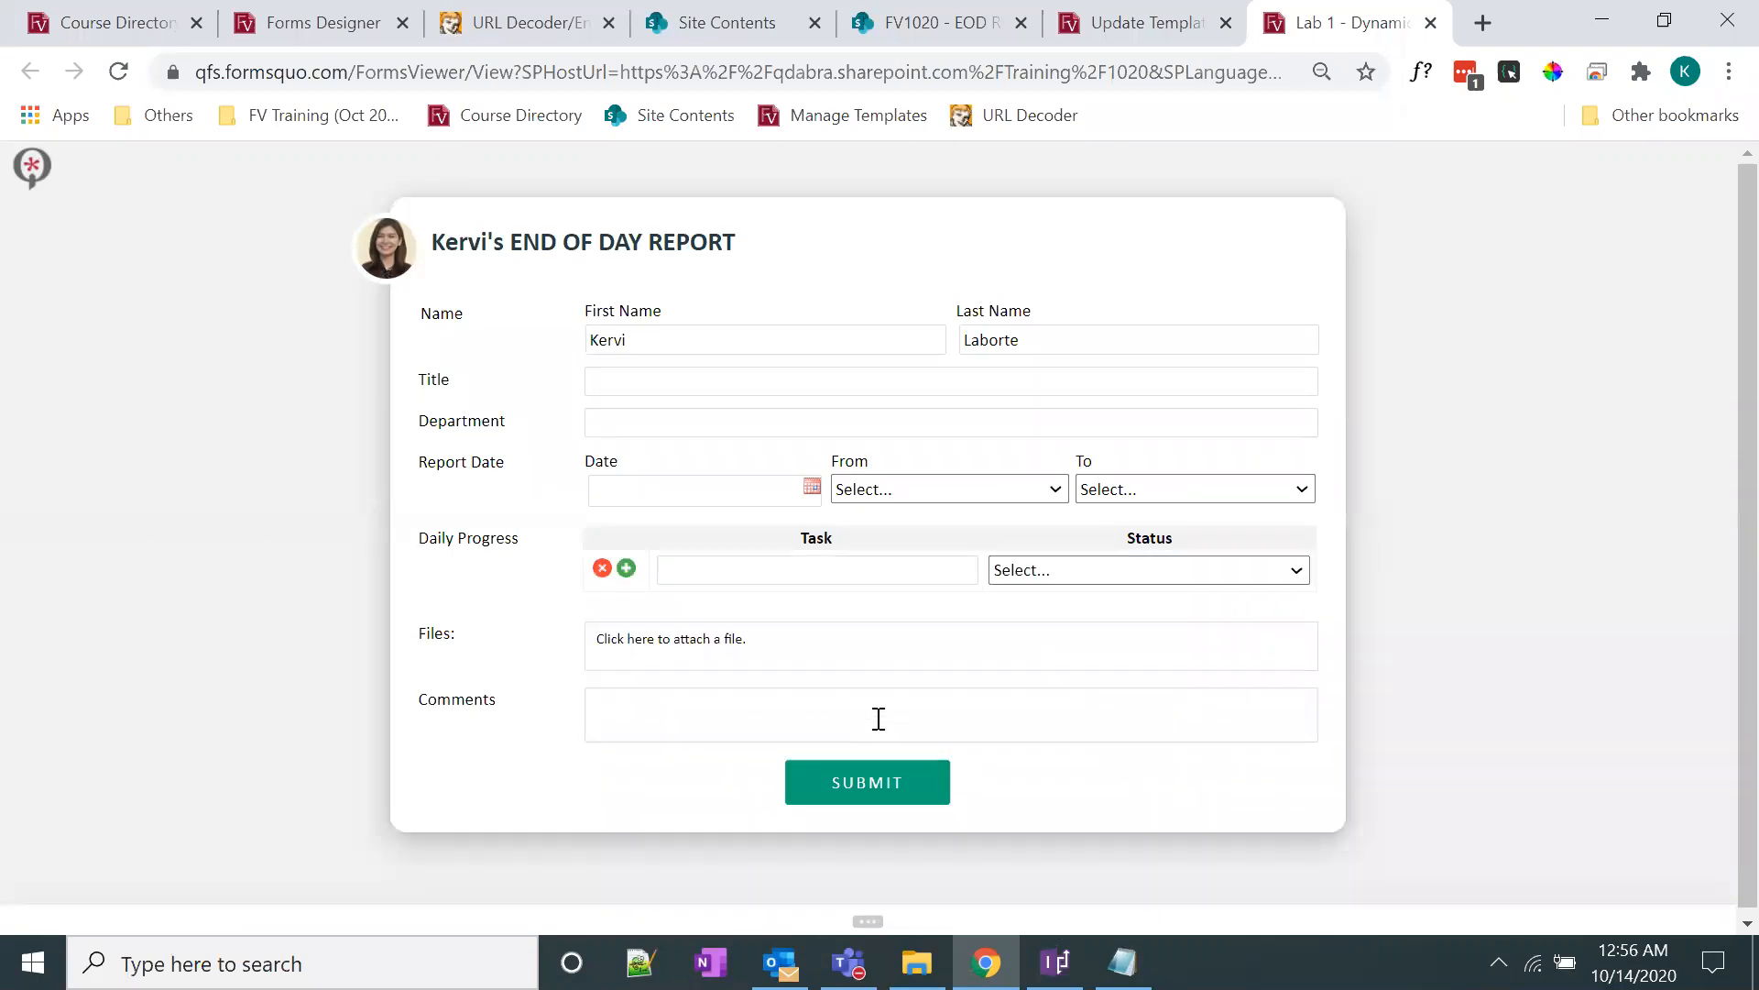
Step: Enter Title 'Support Lead' and Department 'Support'
left_click(744, 392)
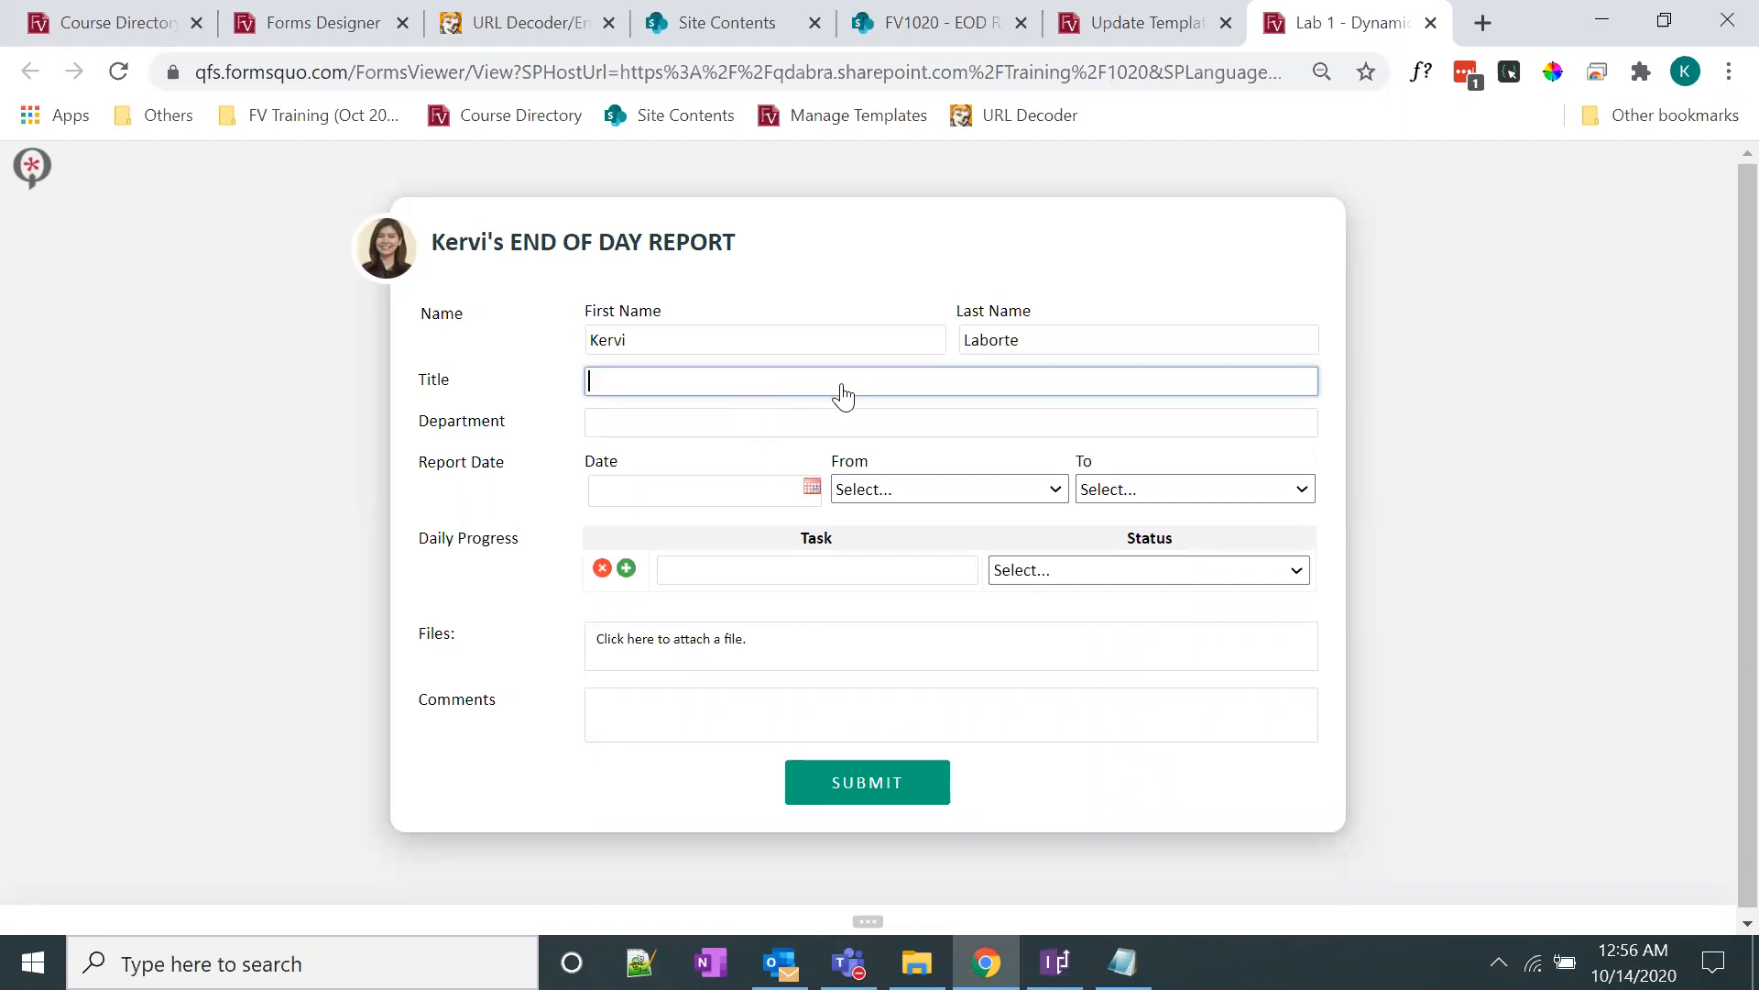
type("Support Lead")
left_click(778, 426)
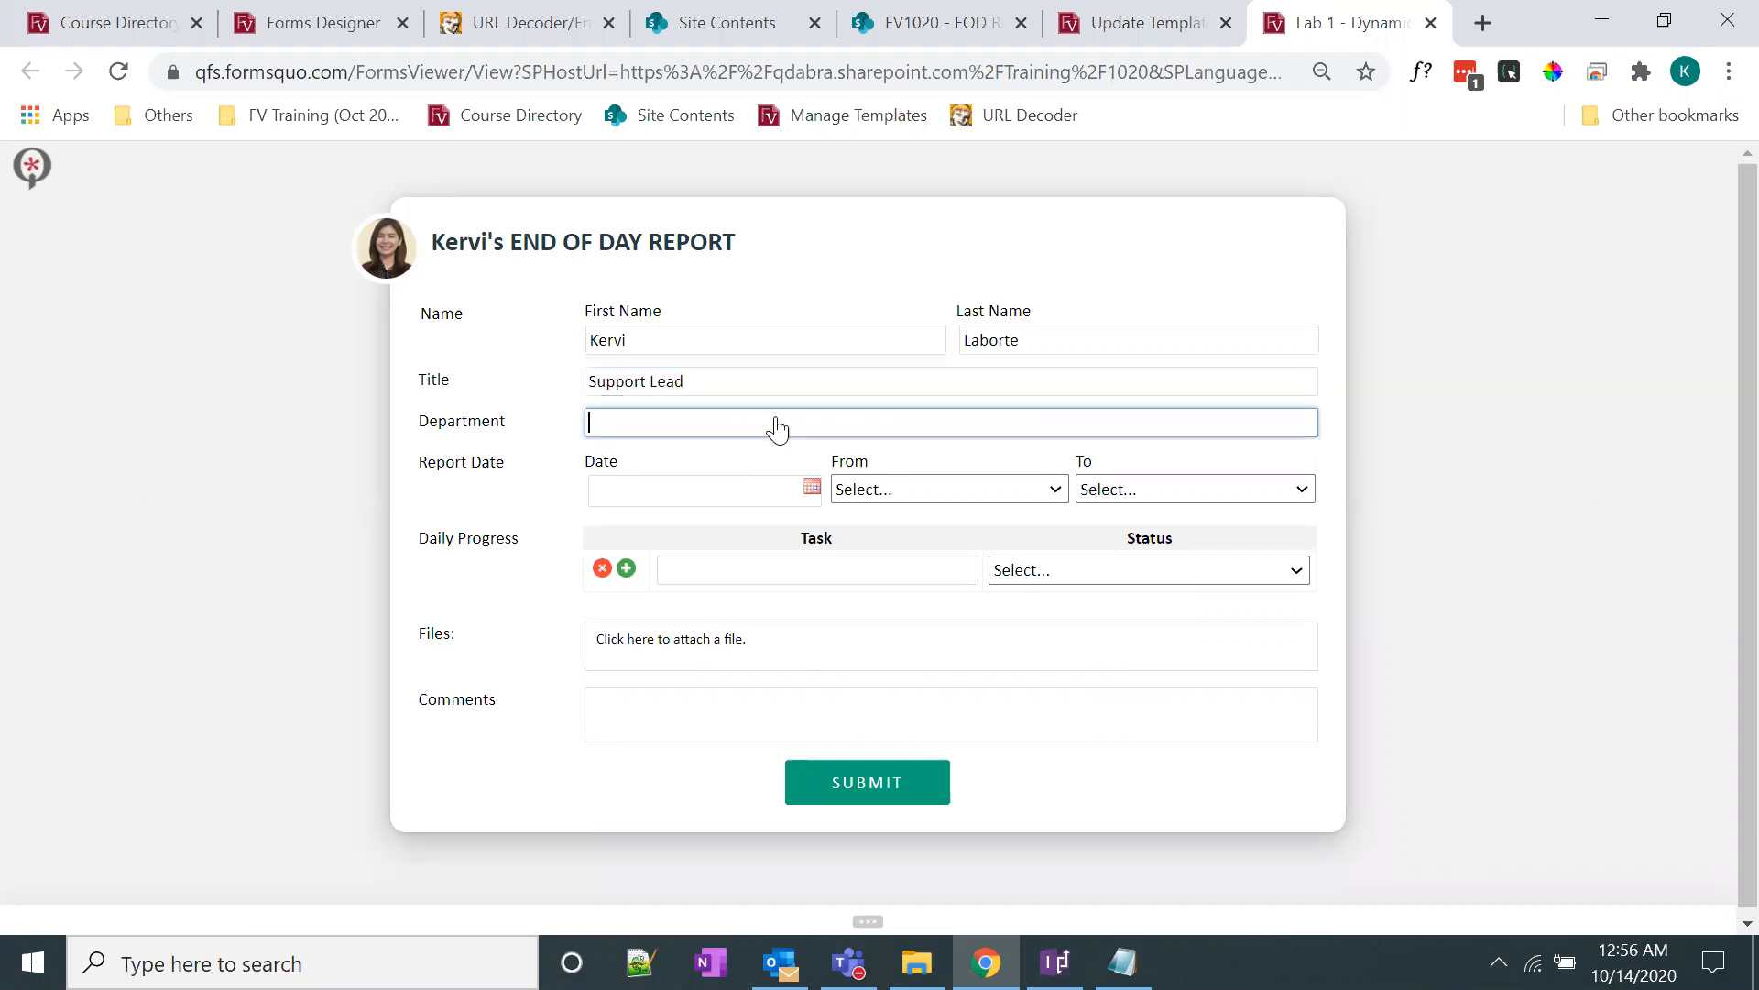
type("Suppport")
key("BackSpace")
key("BackSpace")
key("BackSpace")
key("BackSpace")
type("port")
key("BackSpace")
key("BackSpace")
key("BackSpace")
key("BackSpace")
type("ort")
left_click(821, 497)
Step: Set the report date to 10/13/2020 and hours from 8:00 AM to 5:00 PM
left_click(812, 486)
left_click(704, 658)
left_click(949, 490)
left_click(866, 537)
left_click(1113, 493)
left_click(1127, 735)
Step: Add task '1234 Task' with status In Progress and comment 'this is a sample EOD report.'
left_click(786, 575)
type("1234 Task")
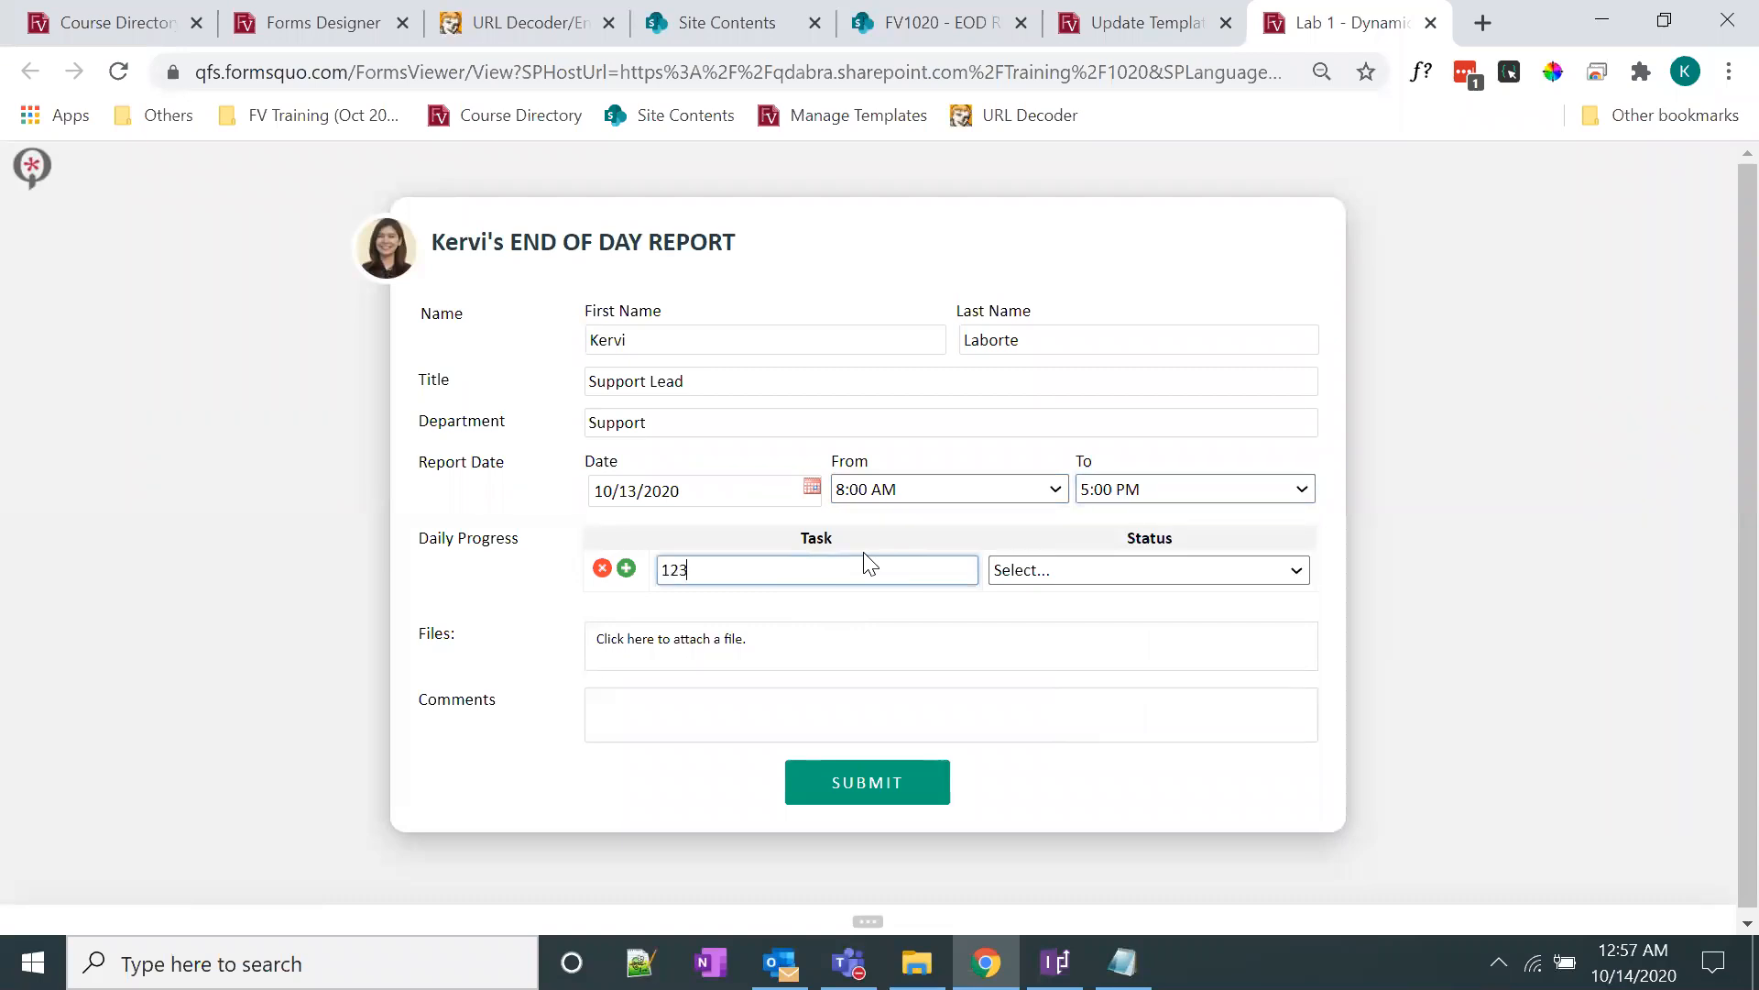
left_click(1019, 572)
left_click(1043, 636)
left_click(727, 713)
type("this is a sample EOD report.")
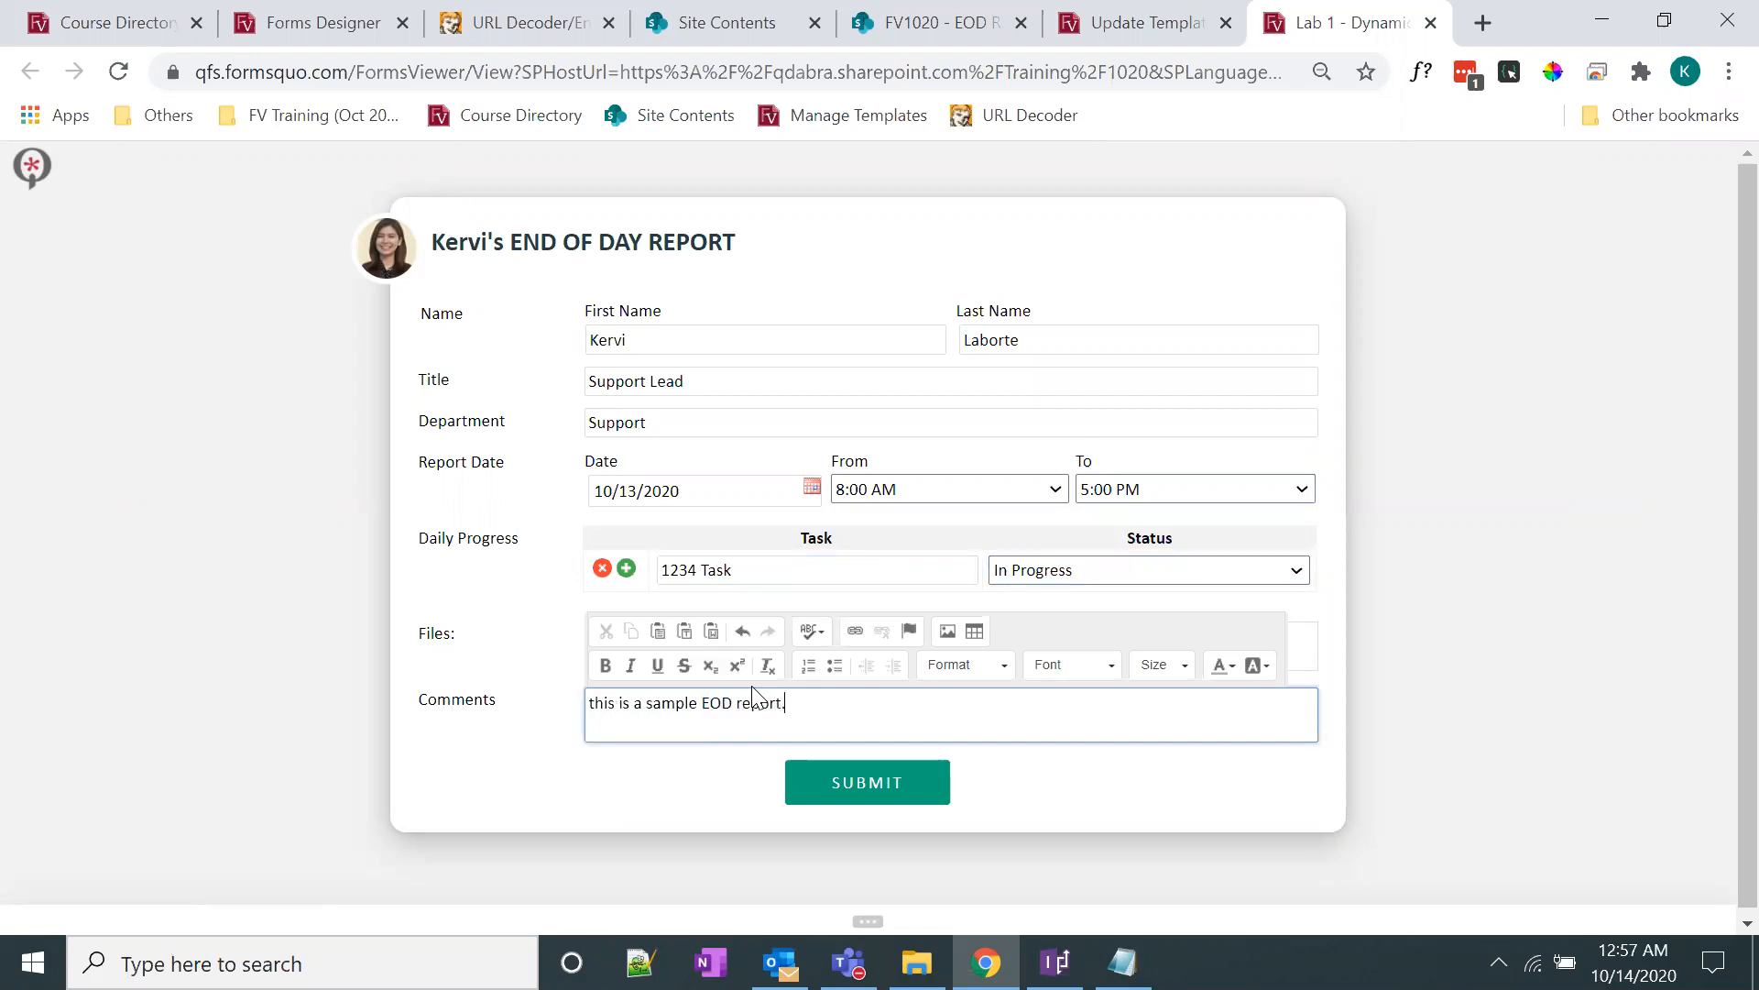
left_click(1029, 785)
Step: Submit the report, dismiss the confirmation, and go to the FV1020 - EOD library tab
left_click(898, 797)
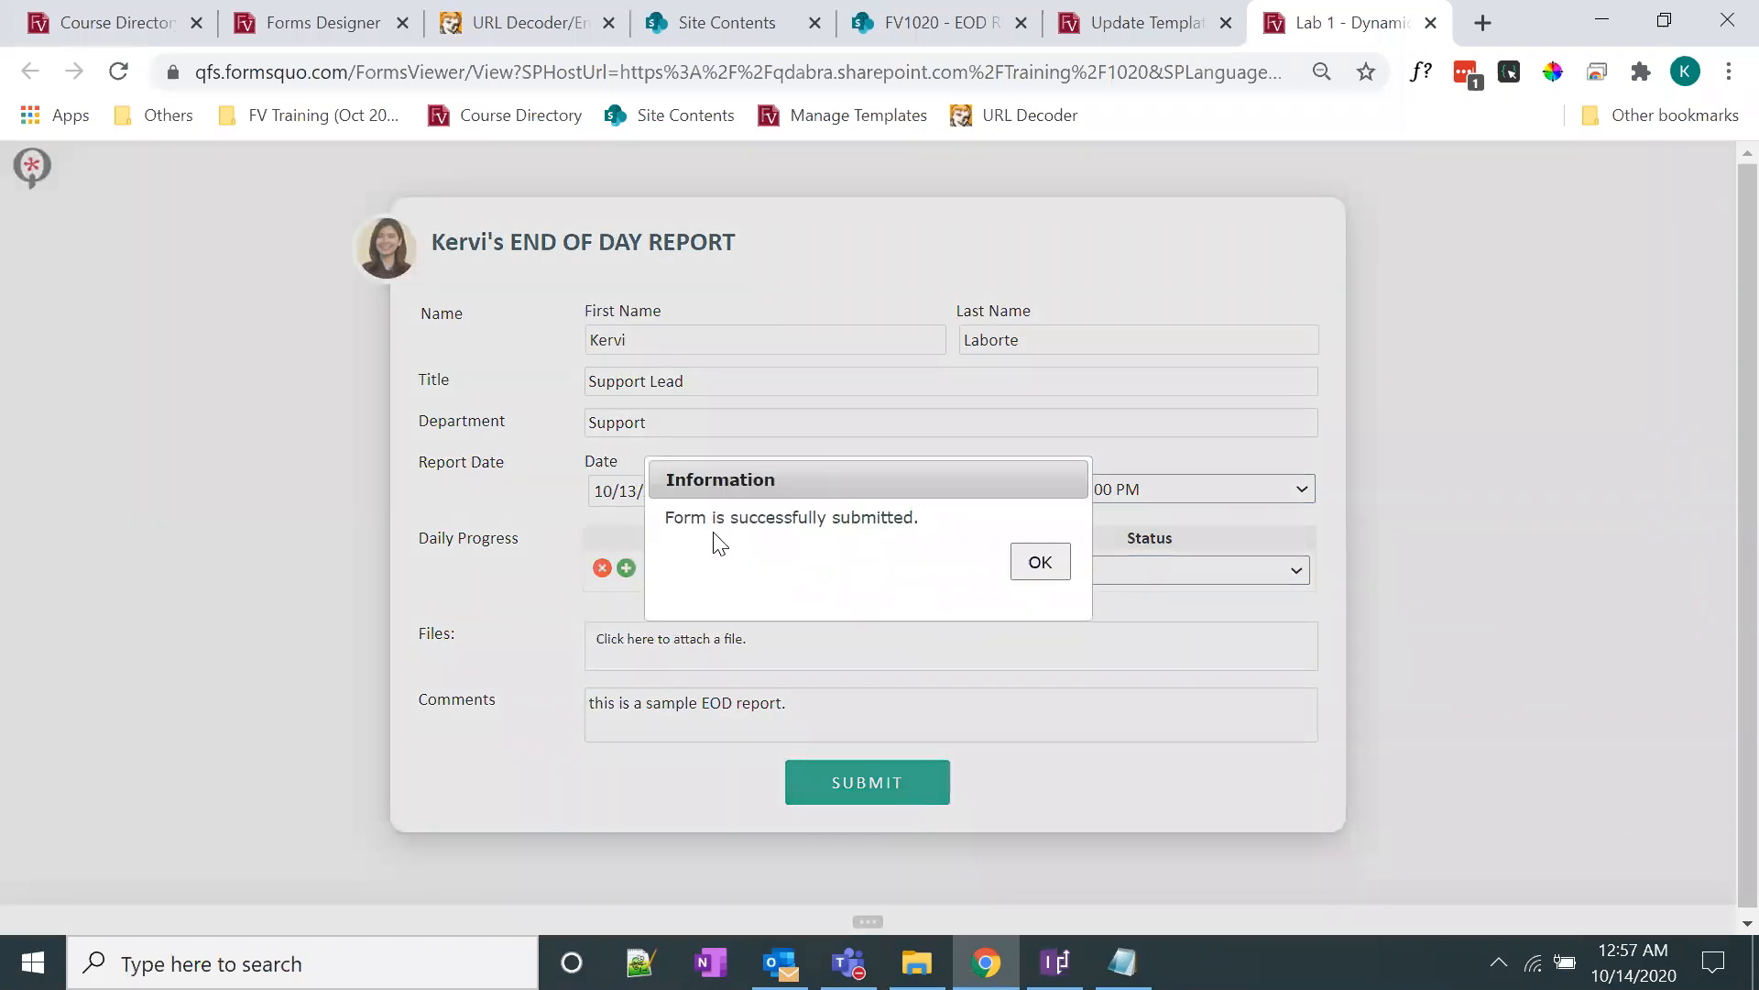
left_click(1025, 570)
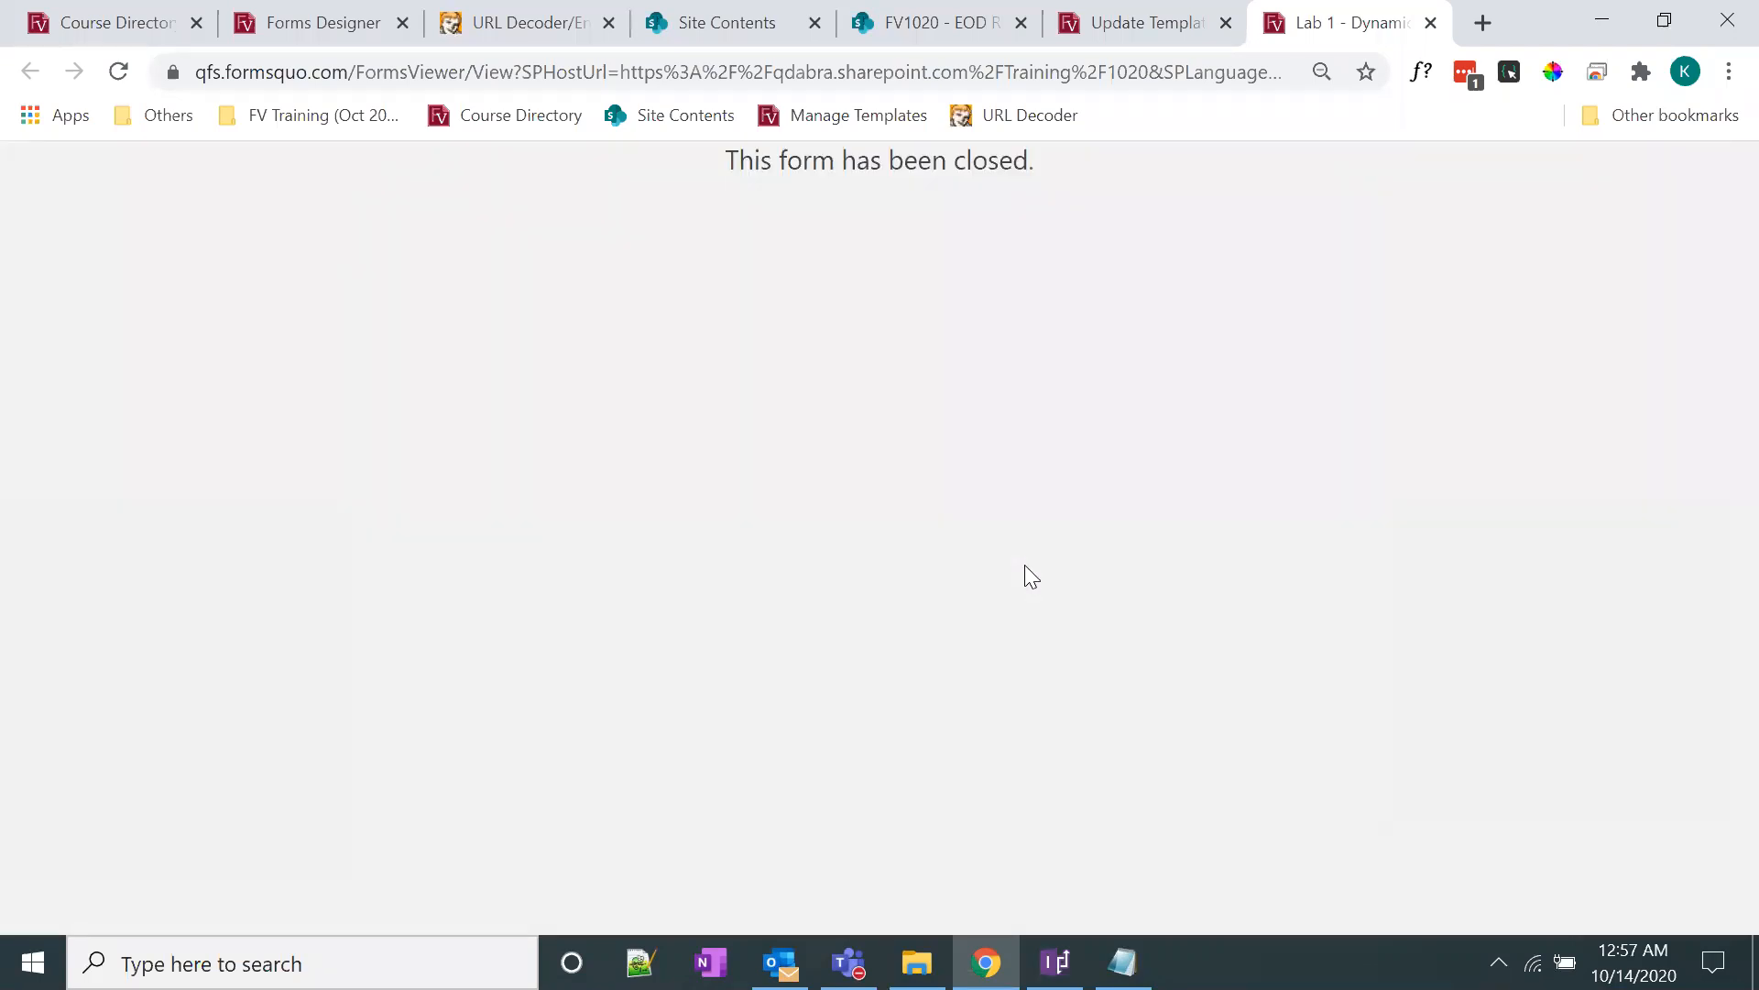
left_click(944, 16)
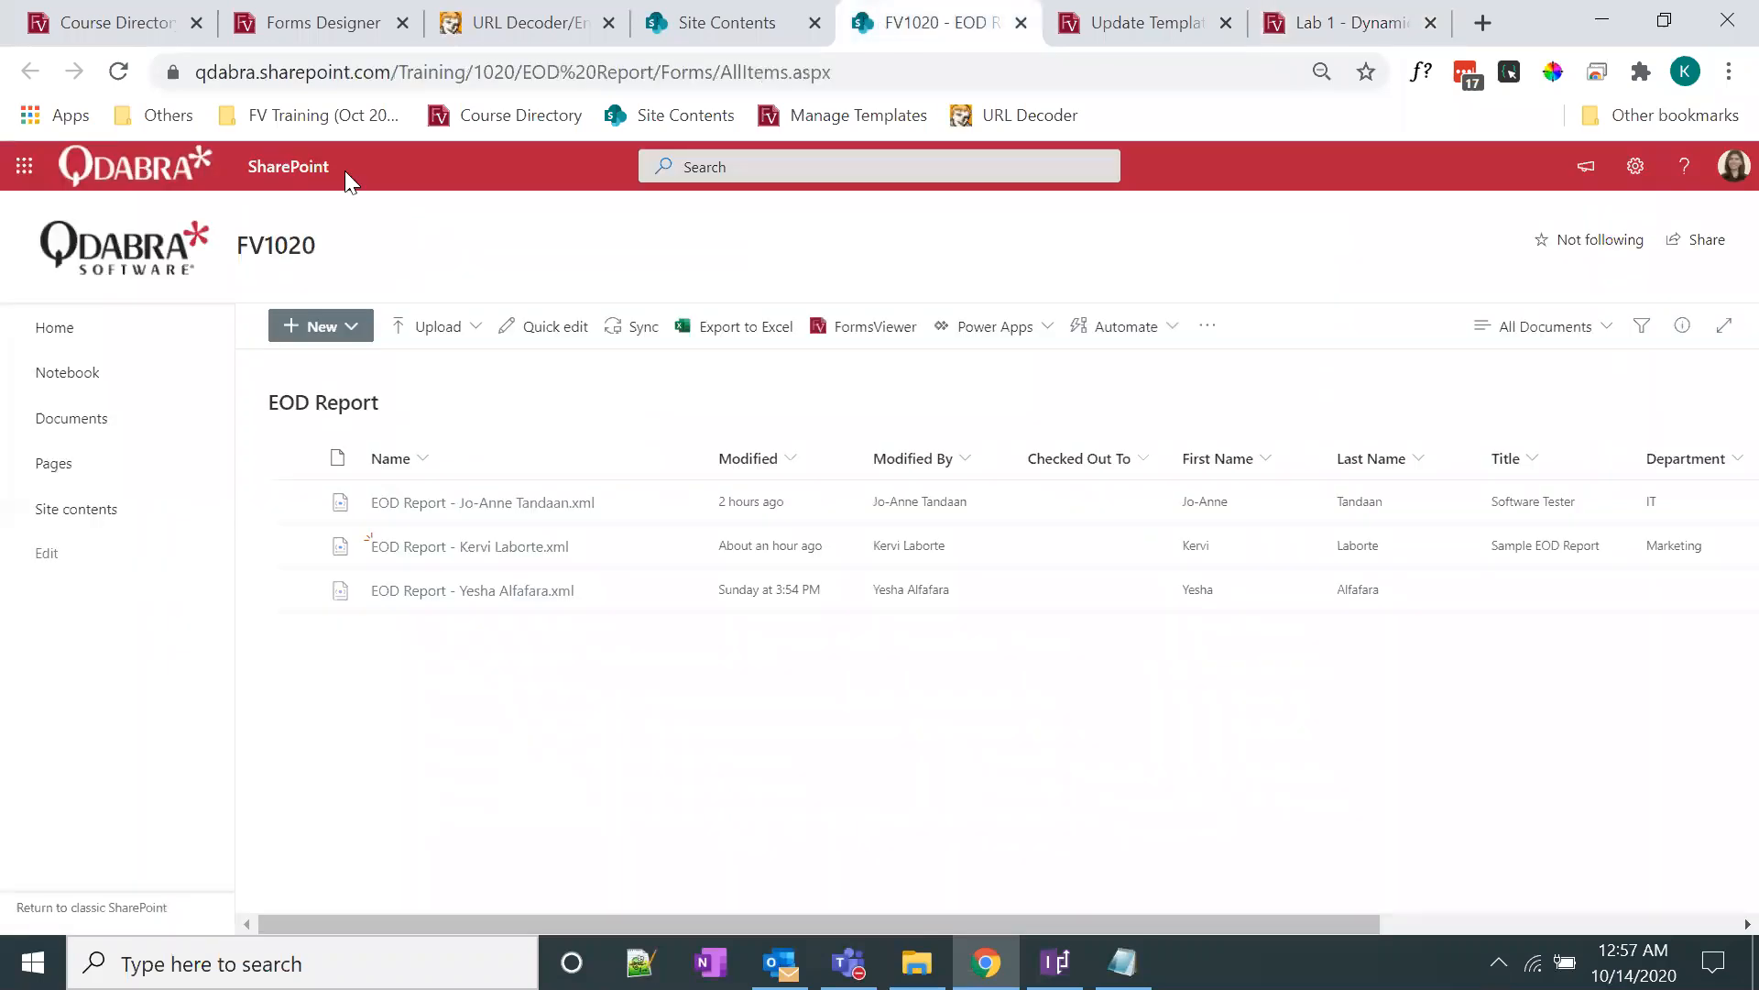
Step: Reload the EOD Report library and select the resubmitted Support Lead report row
left_click(118, 71)
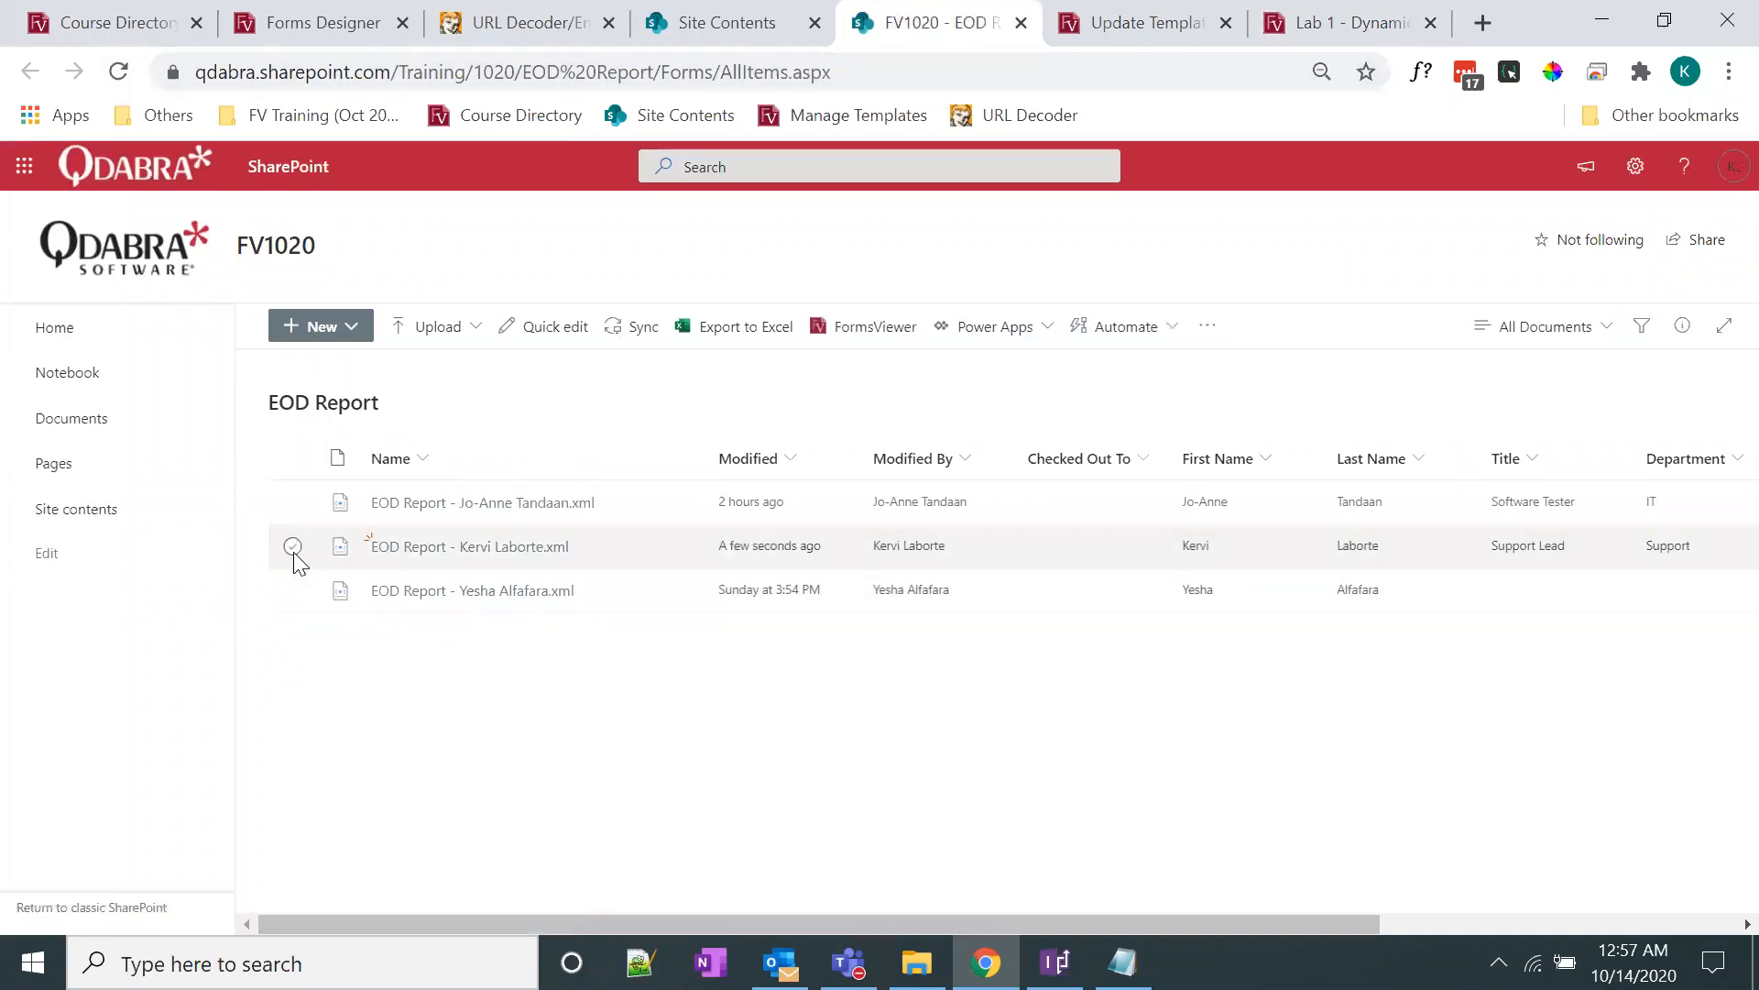
left_click(292, 546)
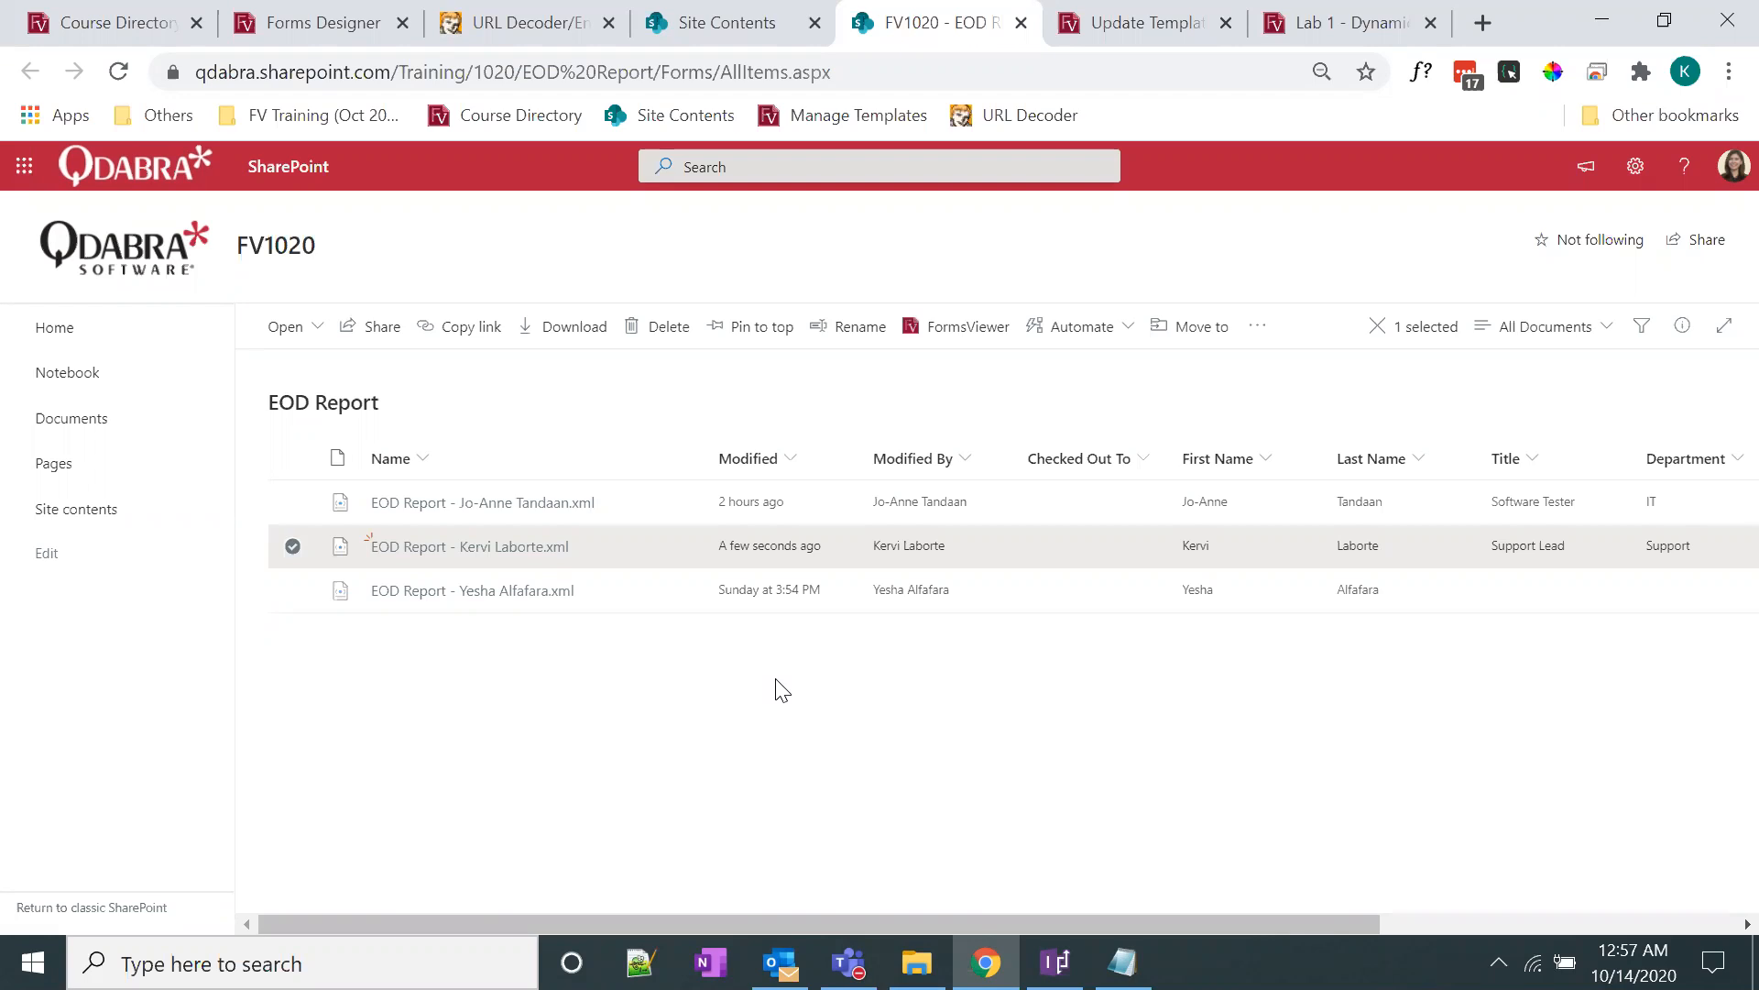
Step: Bring up the Lab 1 Make Data Connections Dynamic folder in File Explorer, with nothing selected
key("alt+Tab")
left_click(667, 430)
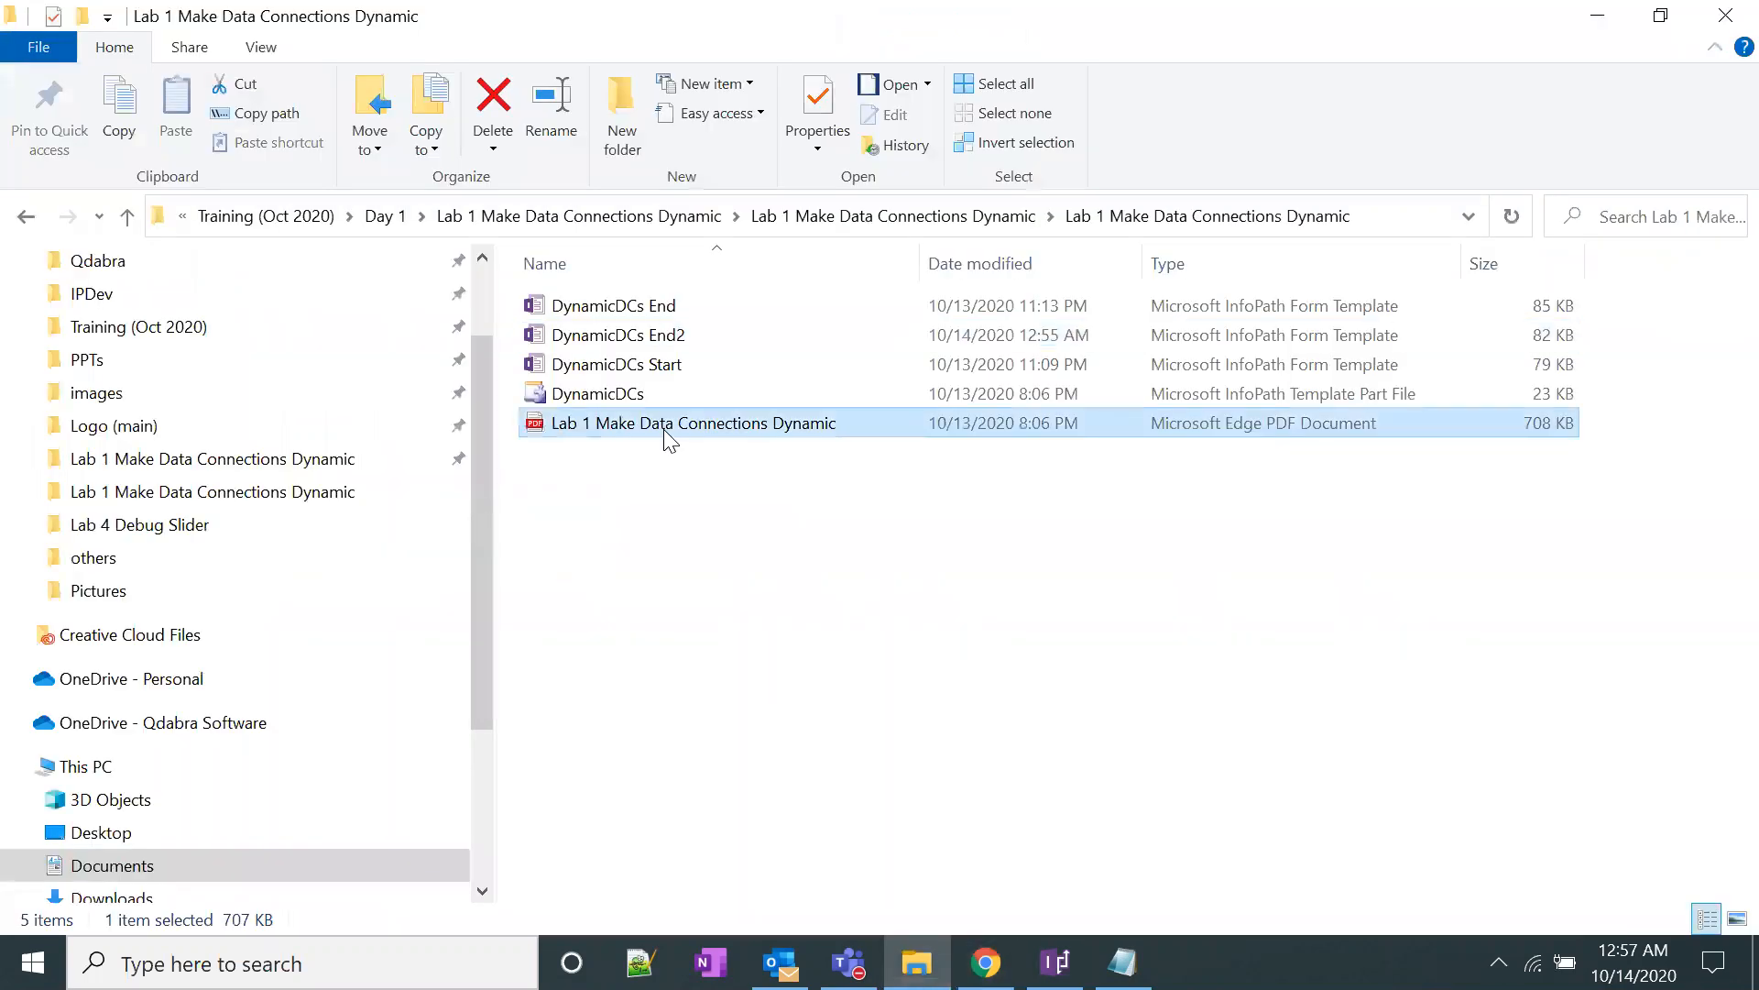
left_click(671, 494)
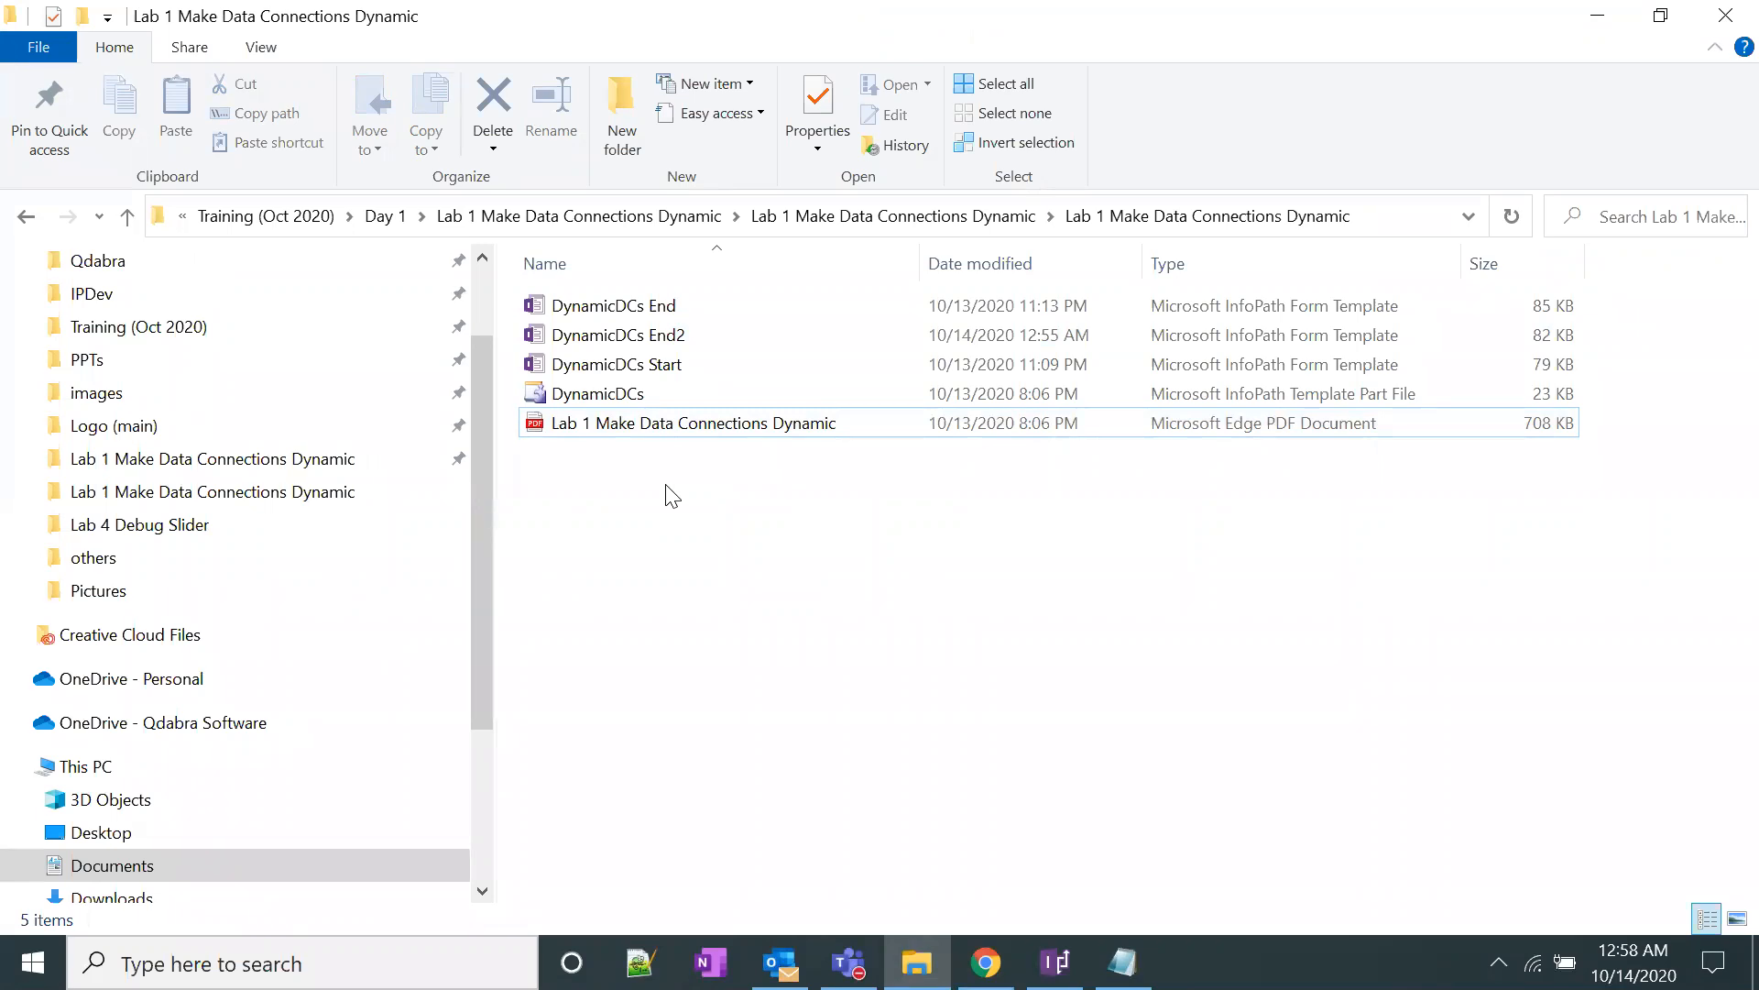
left_click(850, 958)
left_click(916, 962)
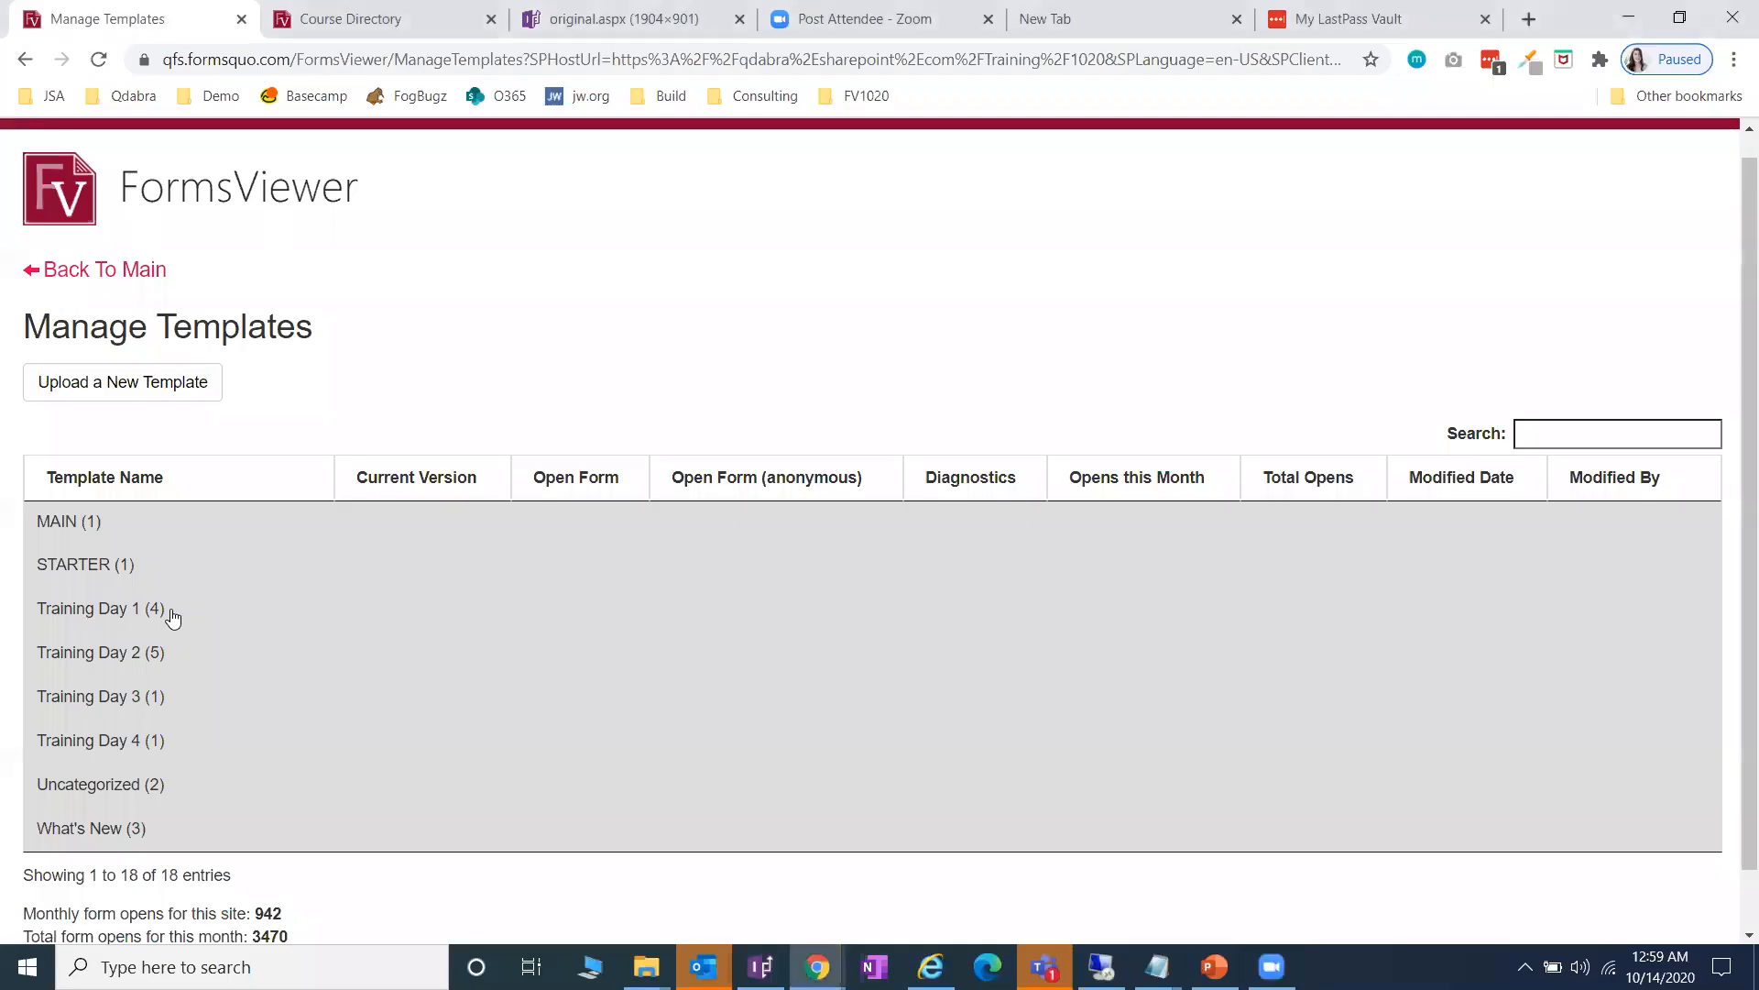
Step: Expand Training Day 1 and open a new form from Lab 1 - DynamicDCs End
left_click(168, 613)
scroll(171, 614, "down", 2)
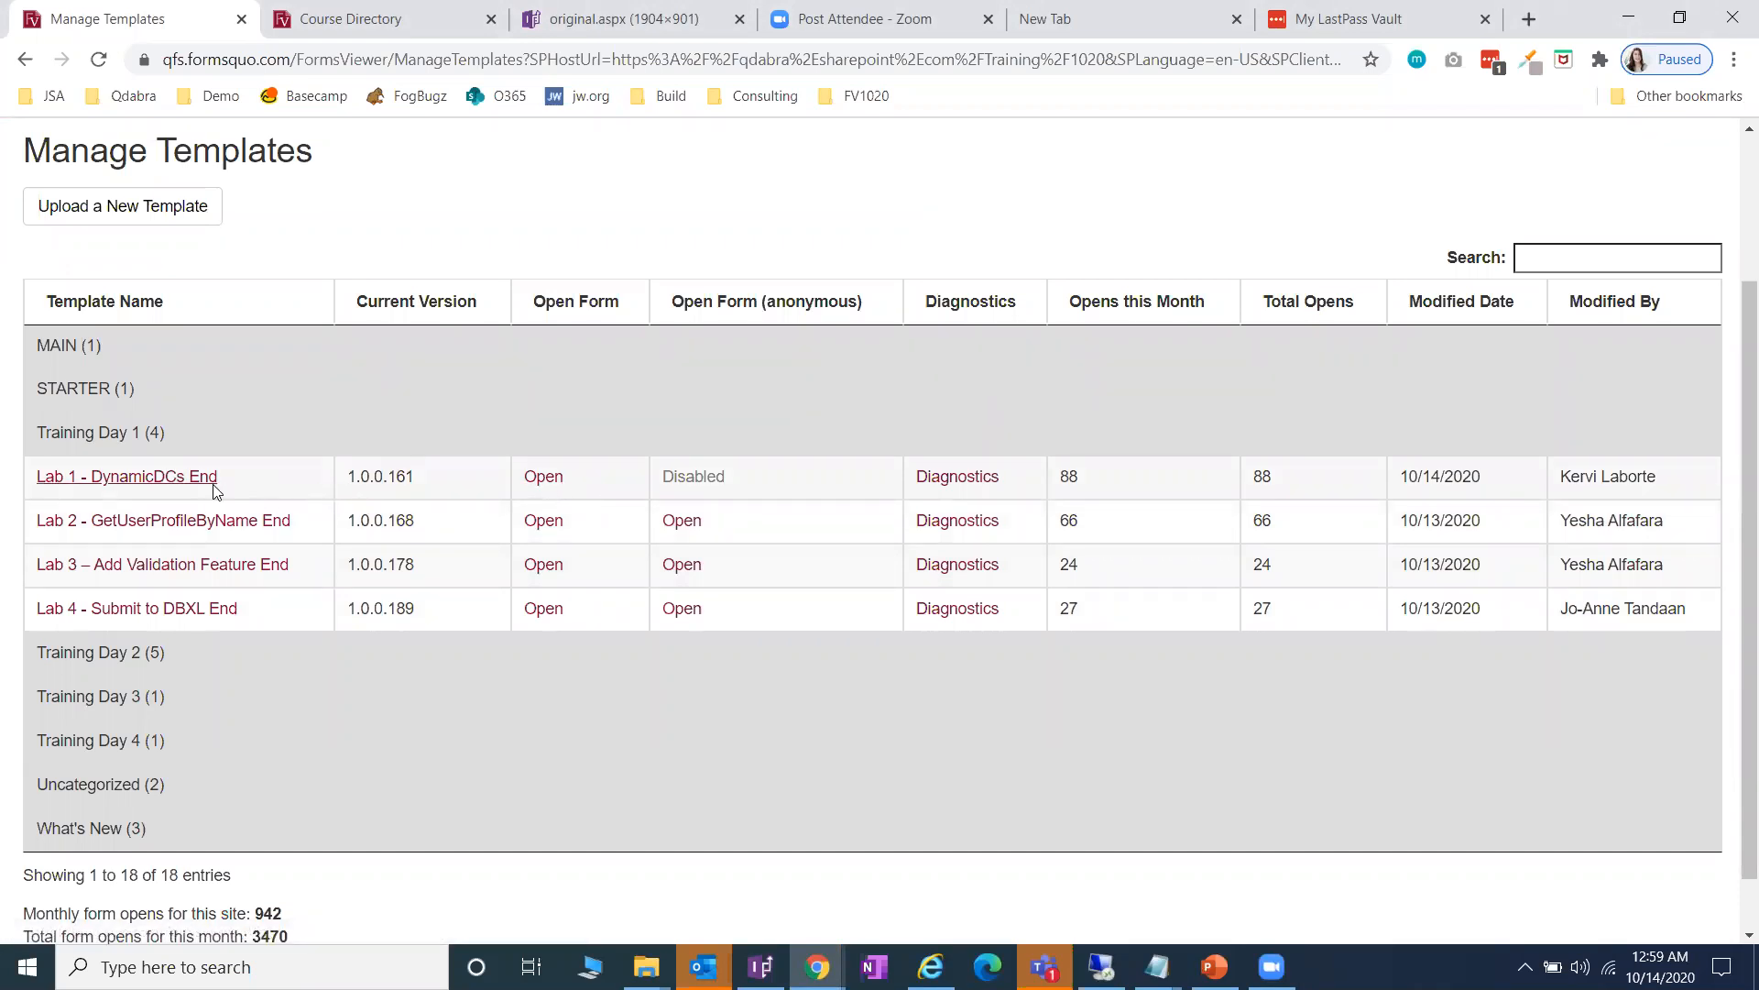
left_click(543, 479)
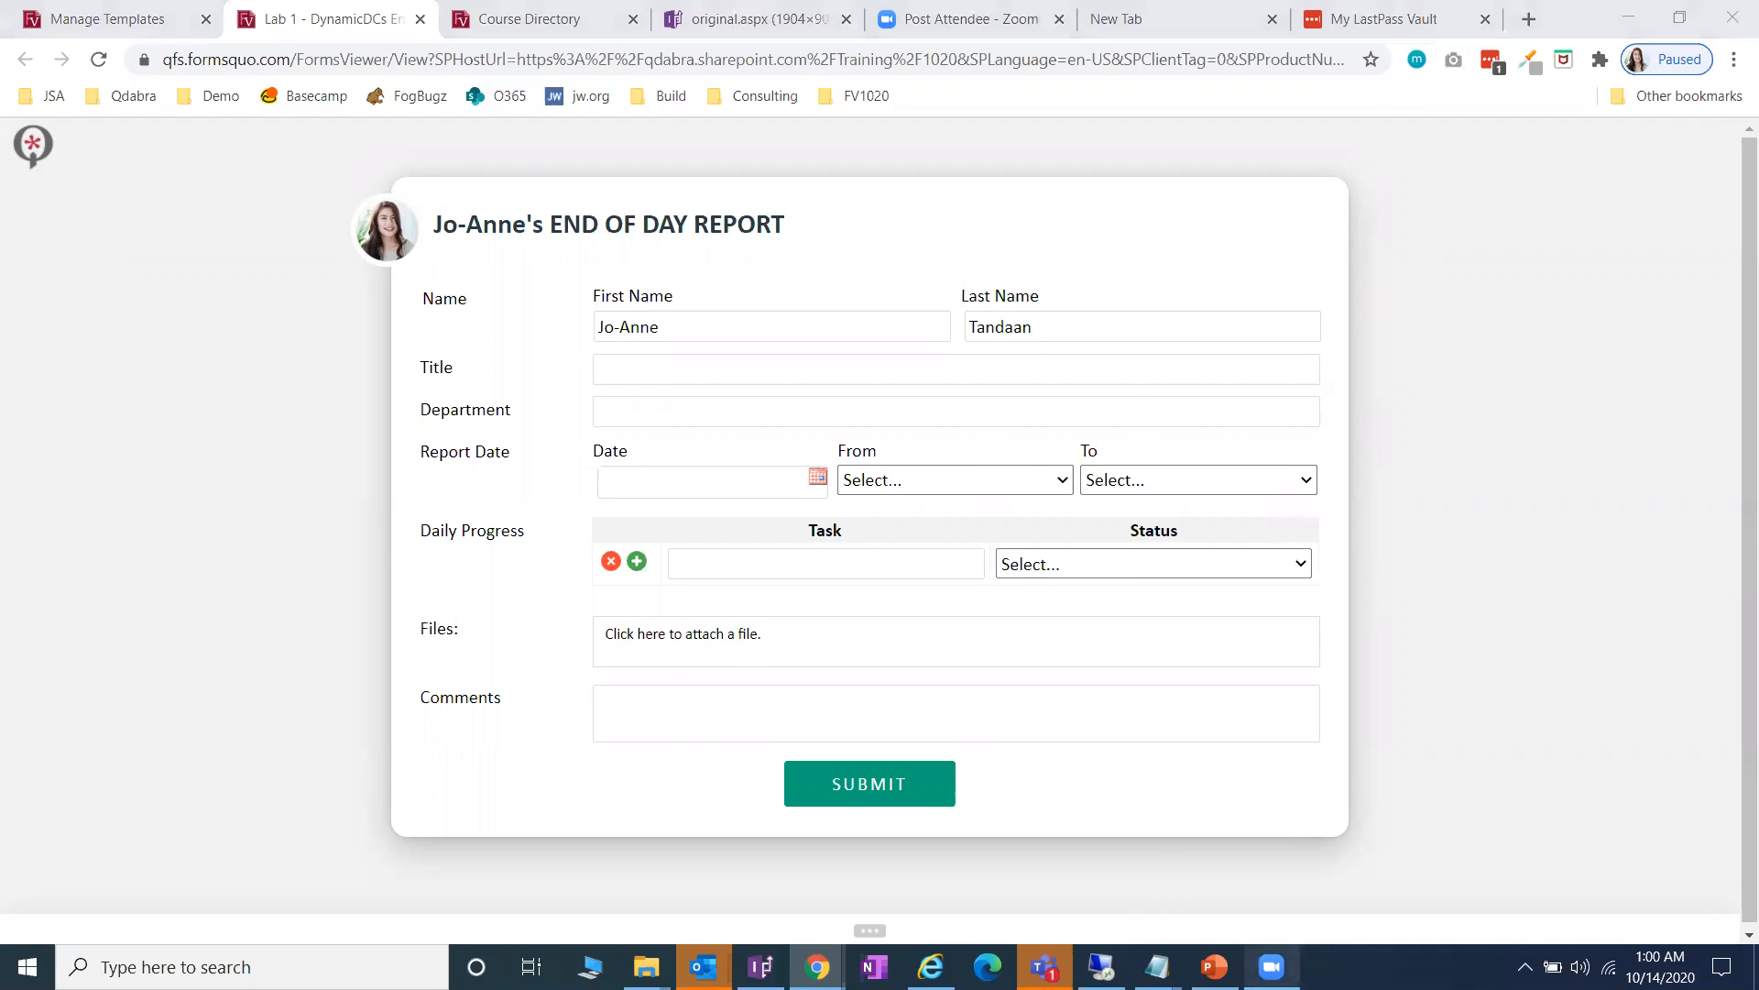
left_click(1411, 747)
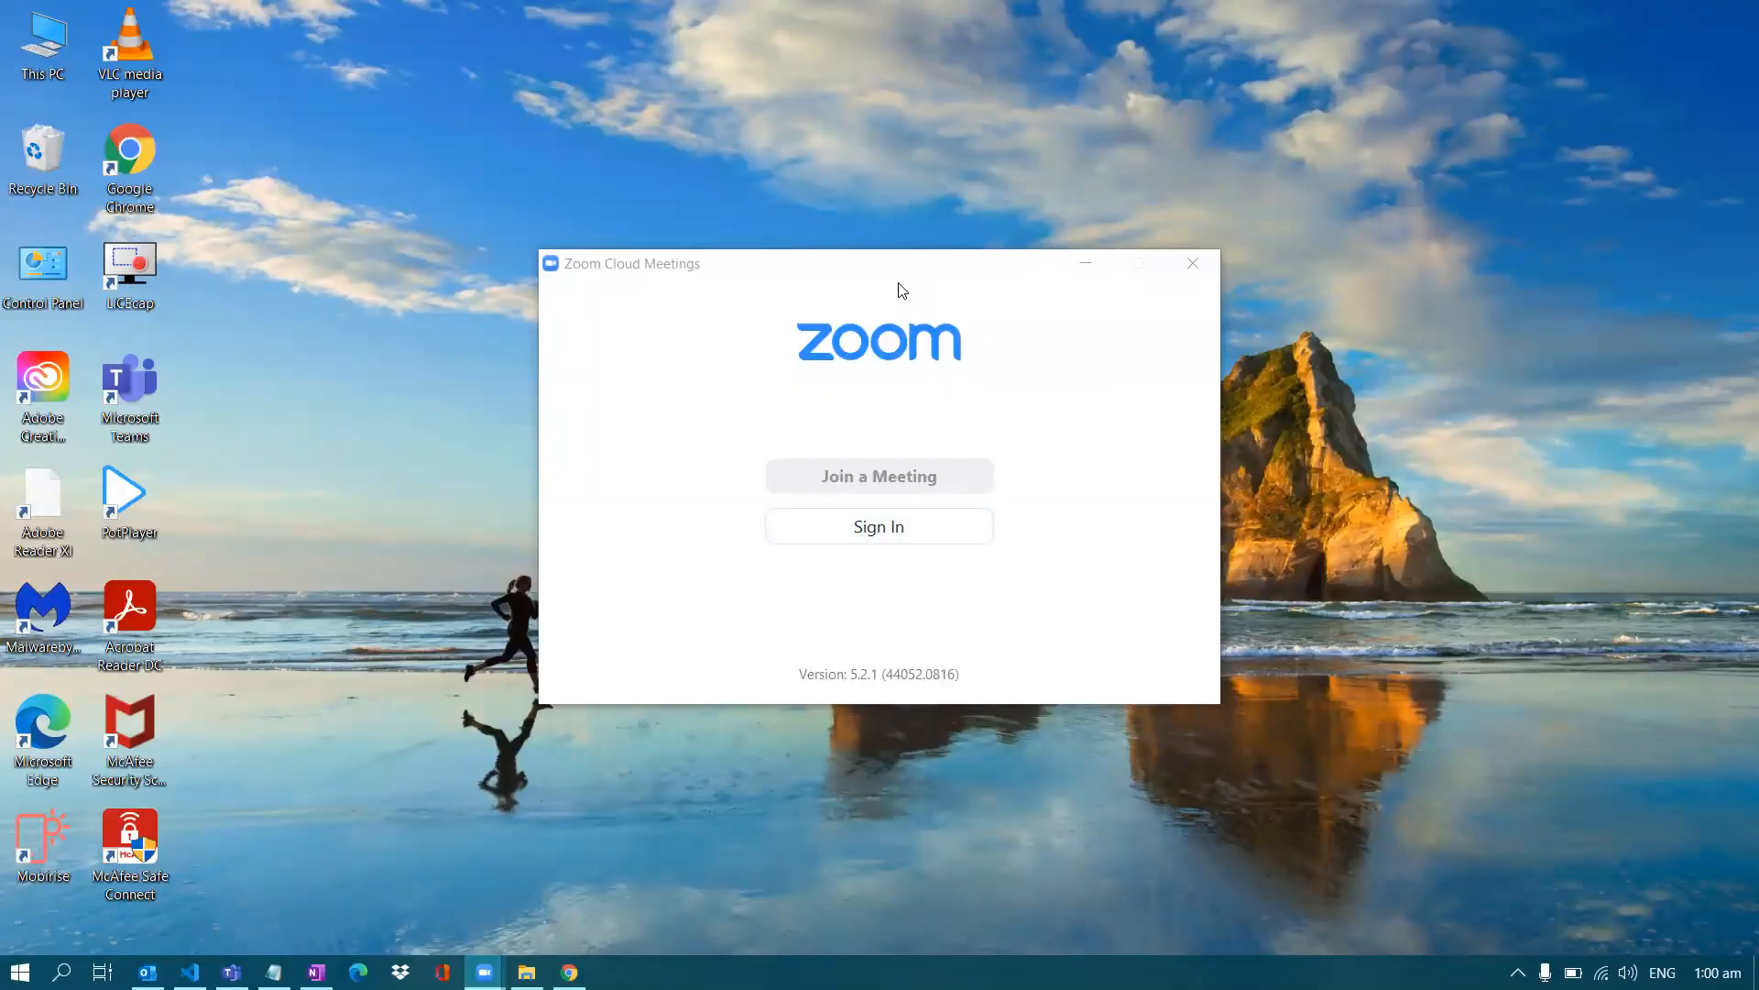
Step: Read the Lab 2 - Add User Profile details in Course Directory, then return to Lab 2's Update Template page
left_click(912, 300)
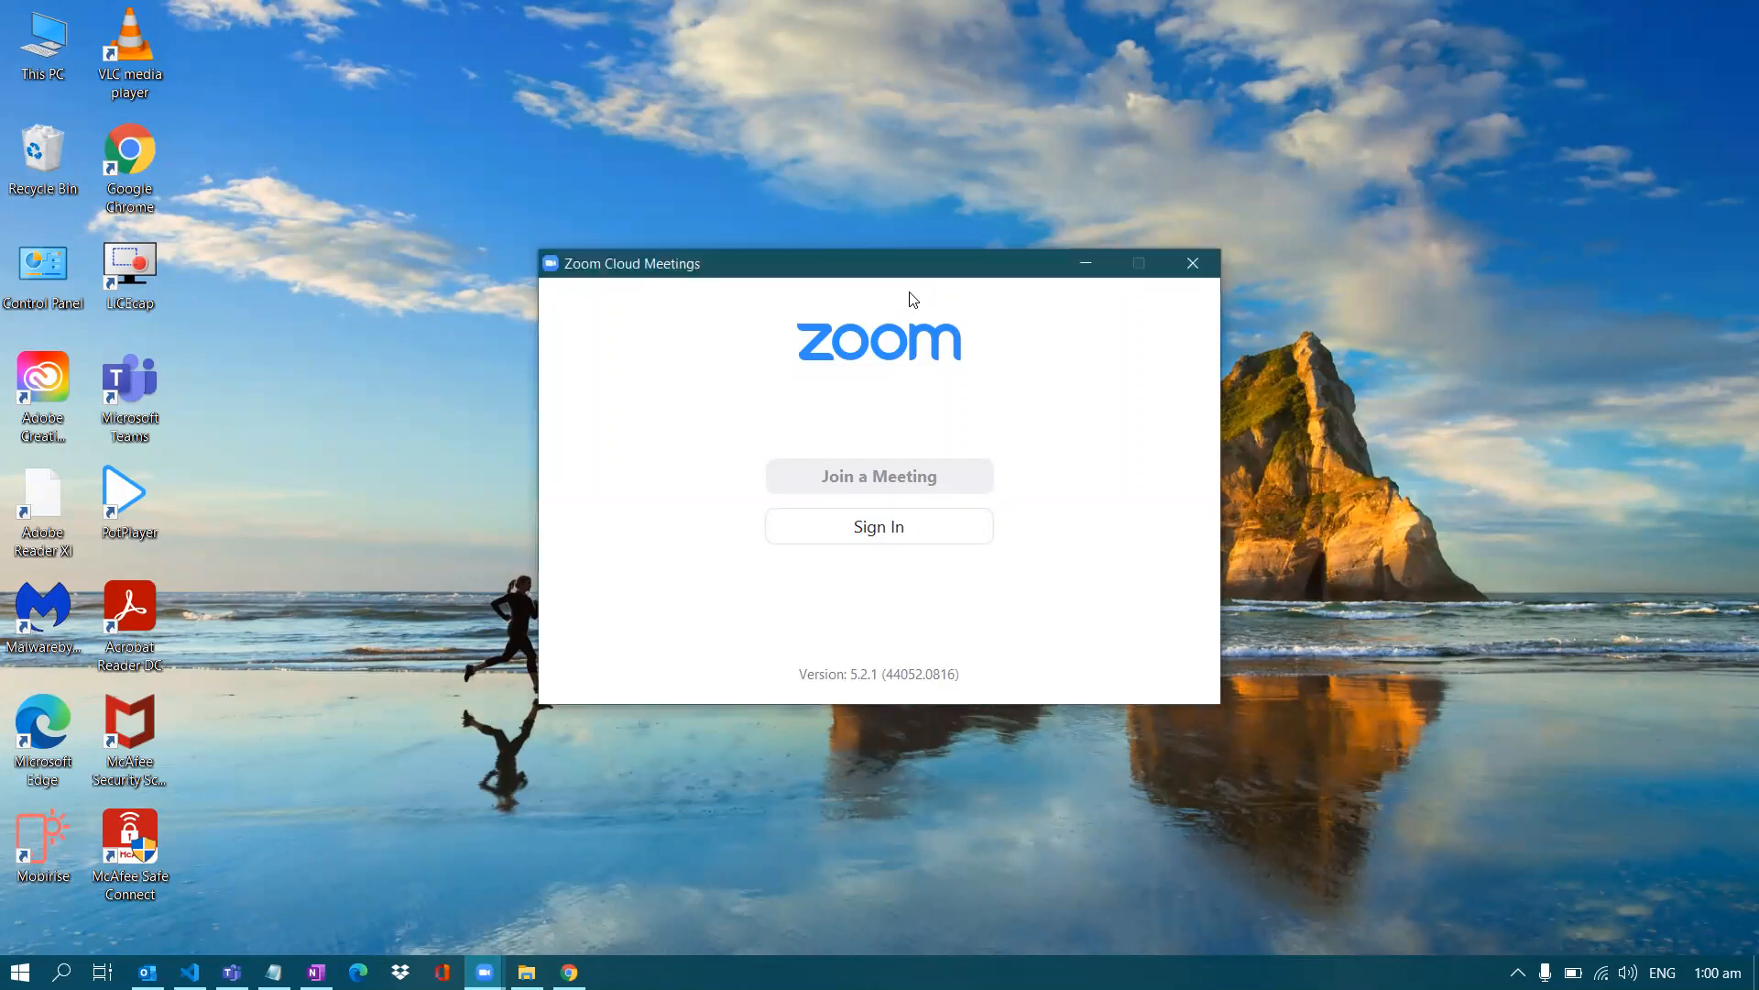
left_click(1085, 264)
left_click(569, 971)
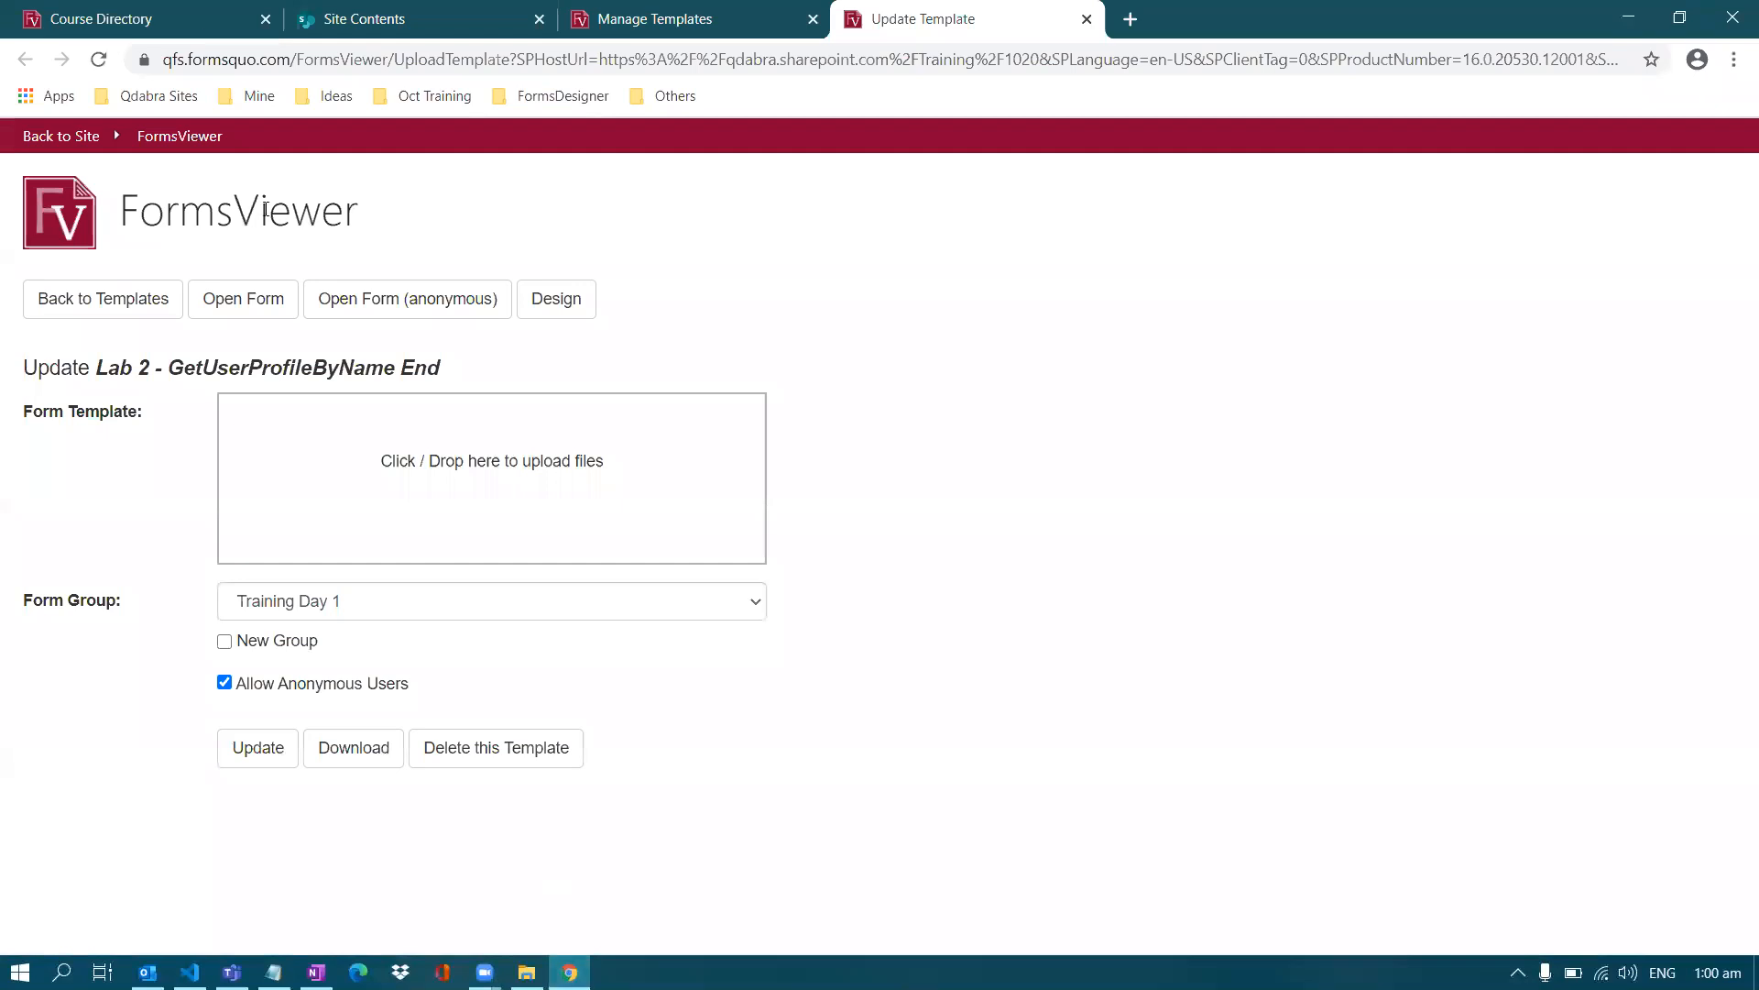
left_click(134, 19)
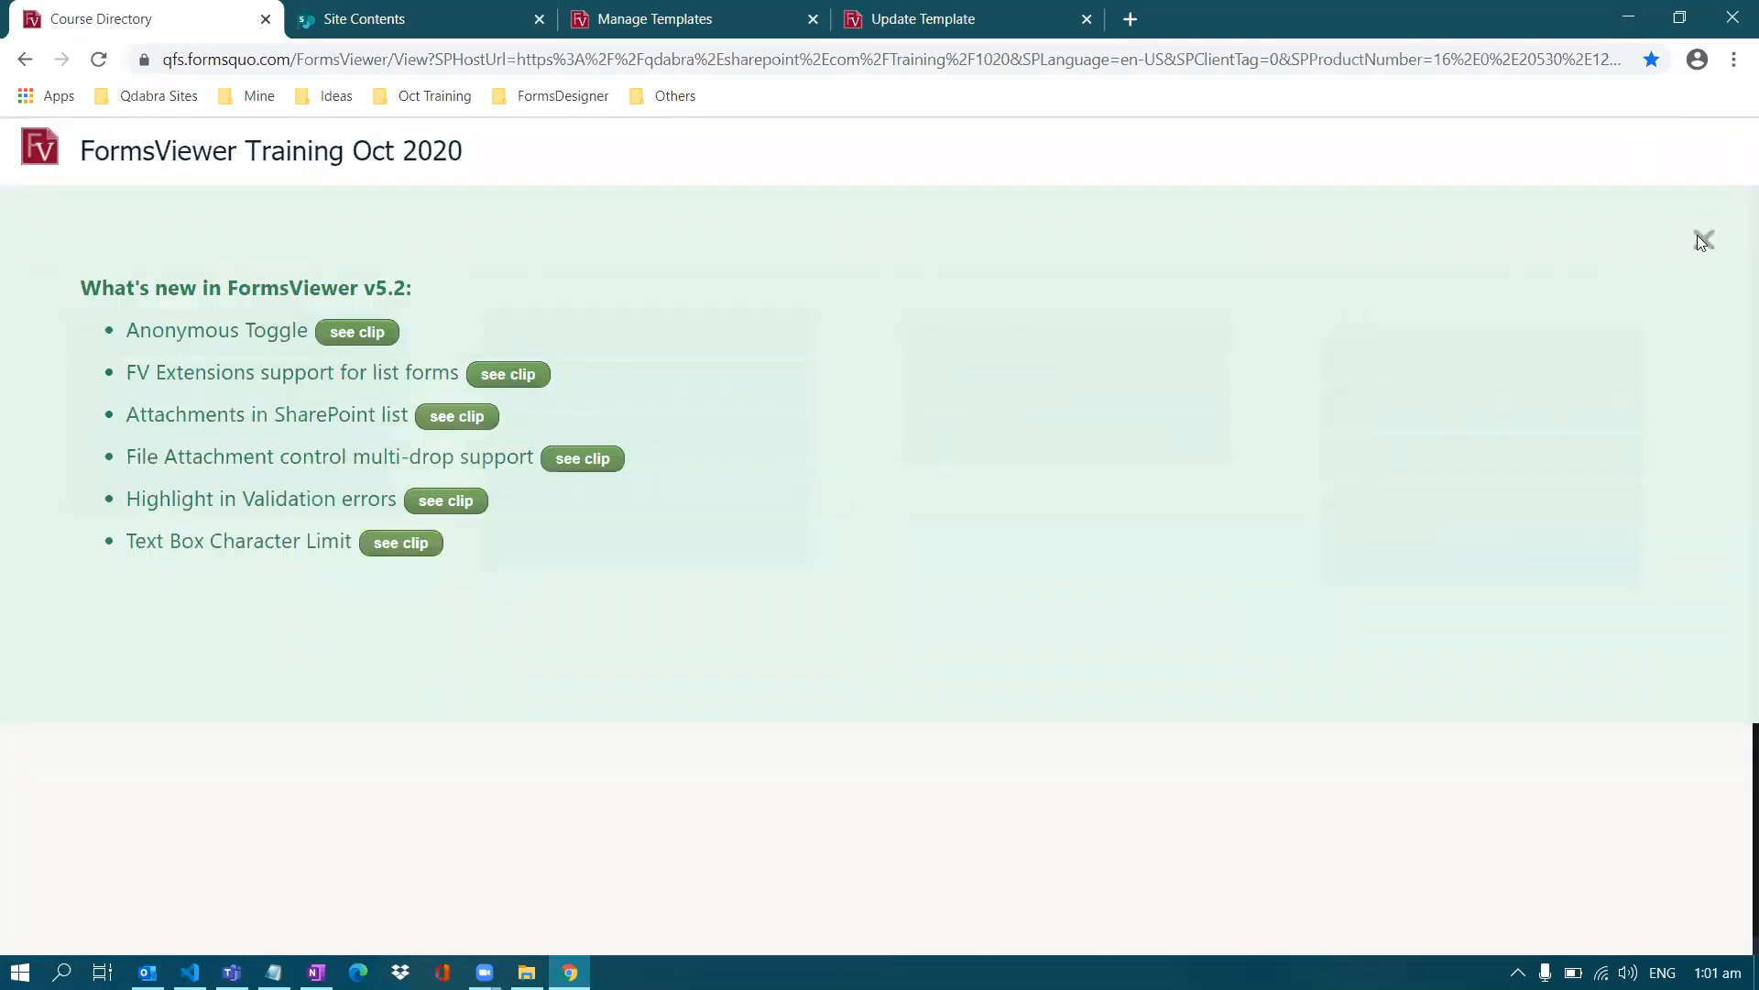
left_click(1701, 239)
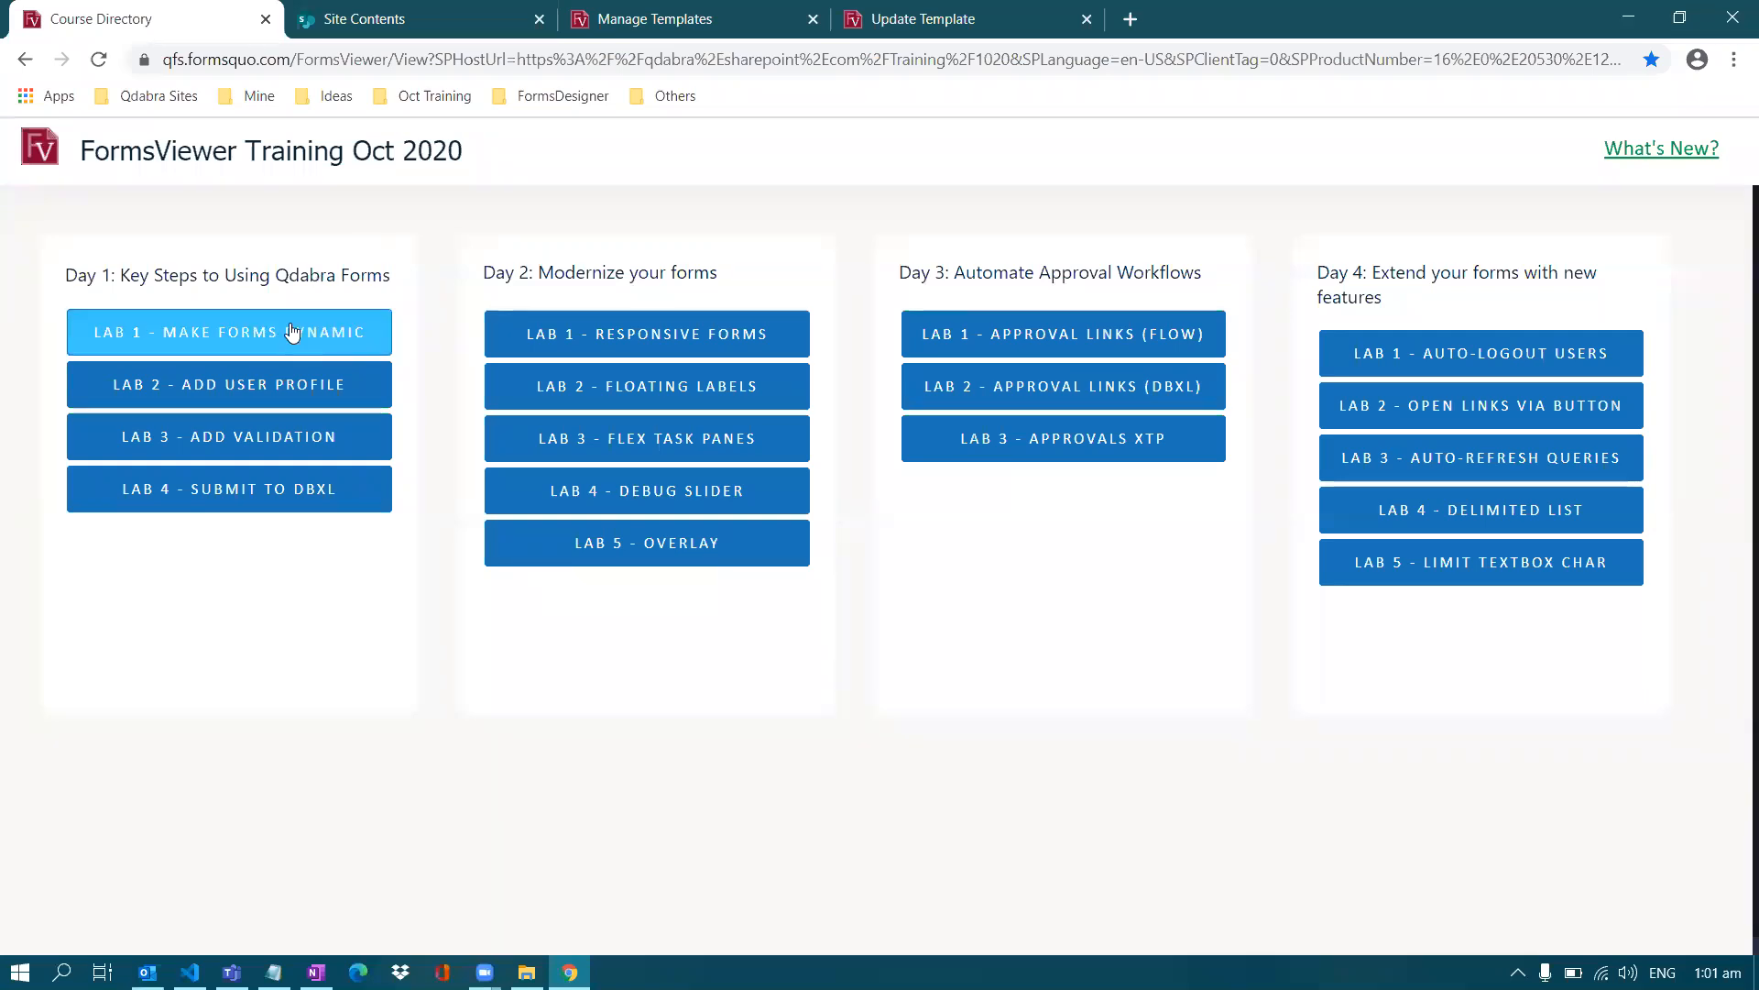
left_click(246, 387)
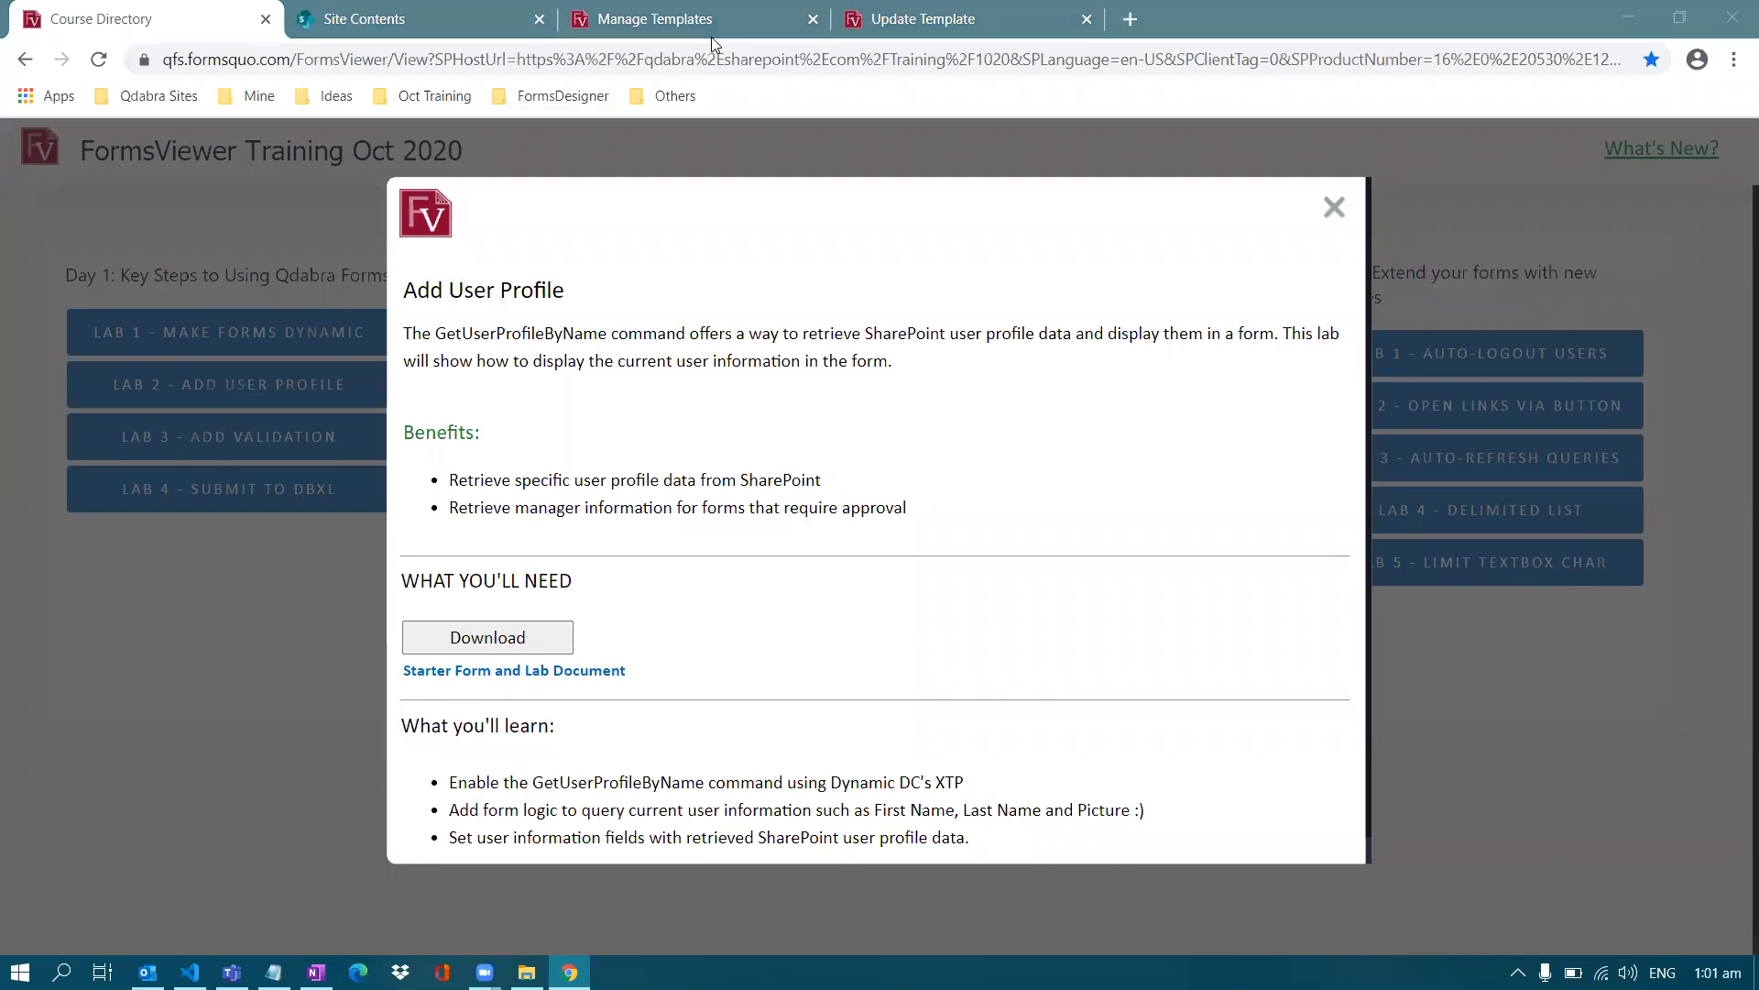
left_click(946, 11)
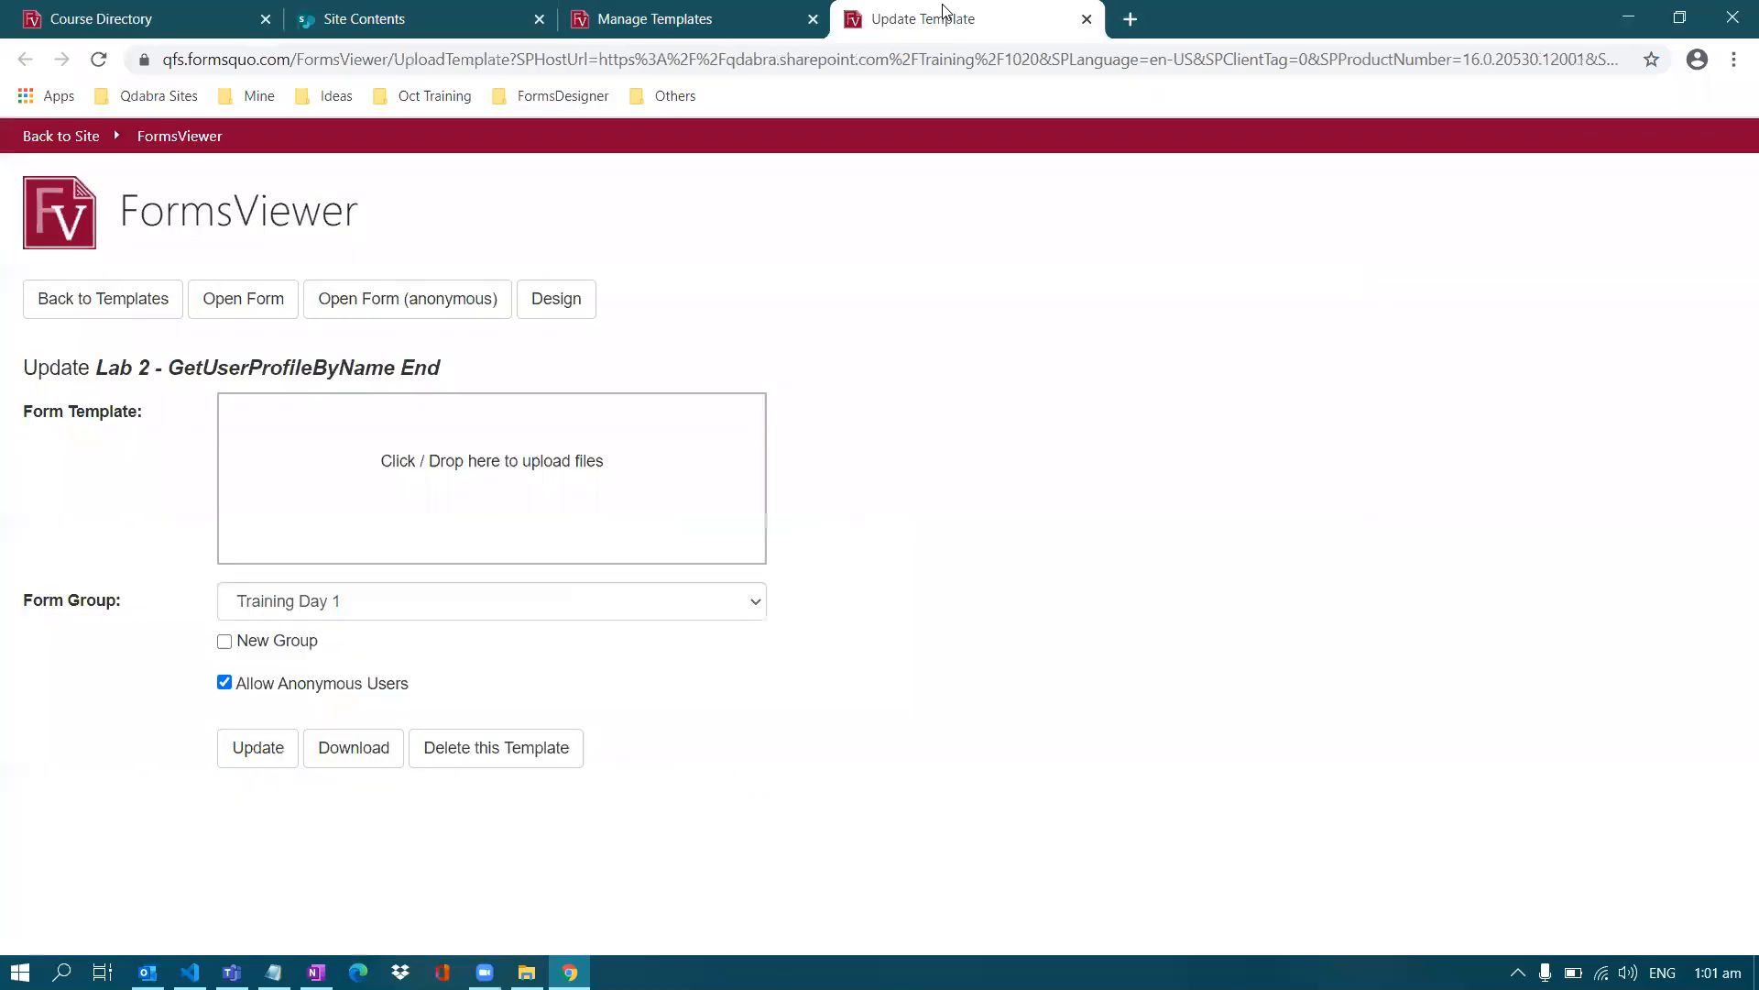
Step: Open a Lab 2 - GetUserProfileByName End form and highlight the prefilled title name, First Name and Last Name
left_click(249, 303)
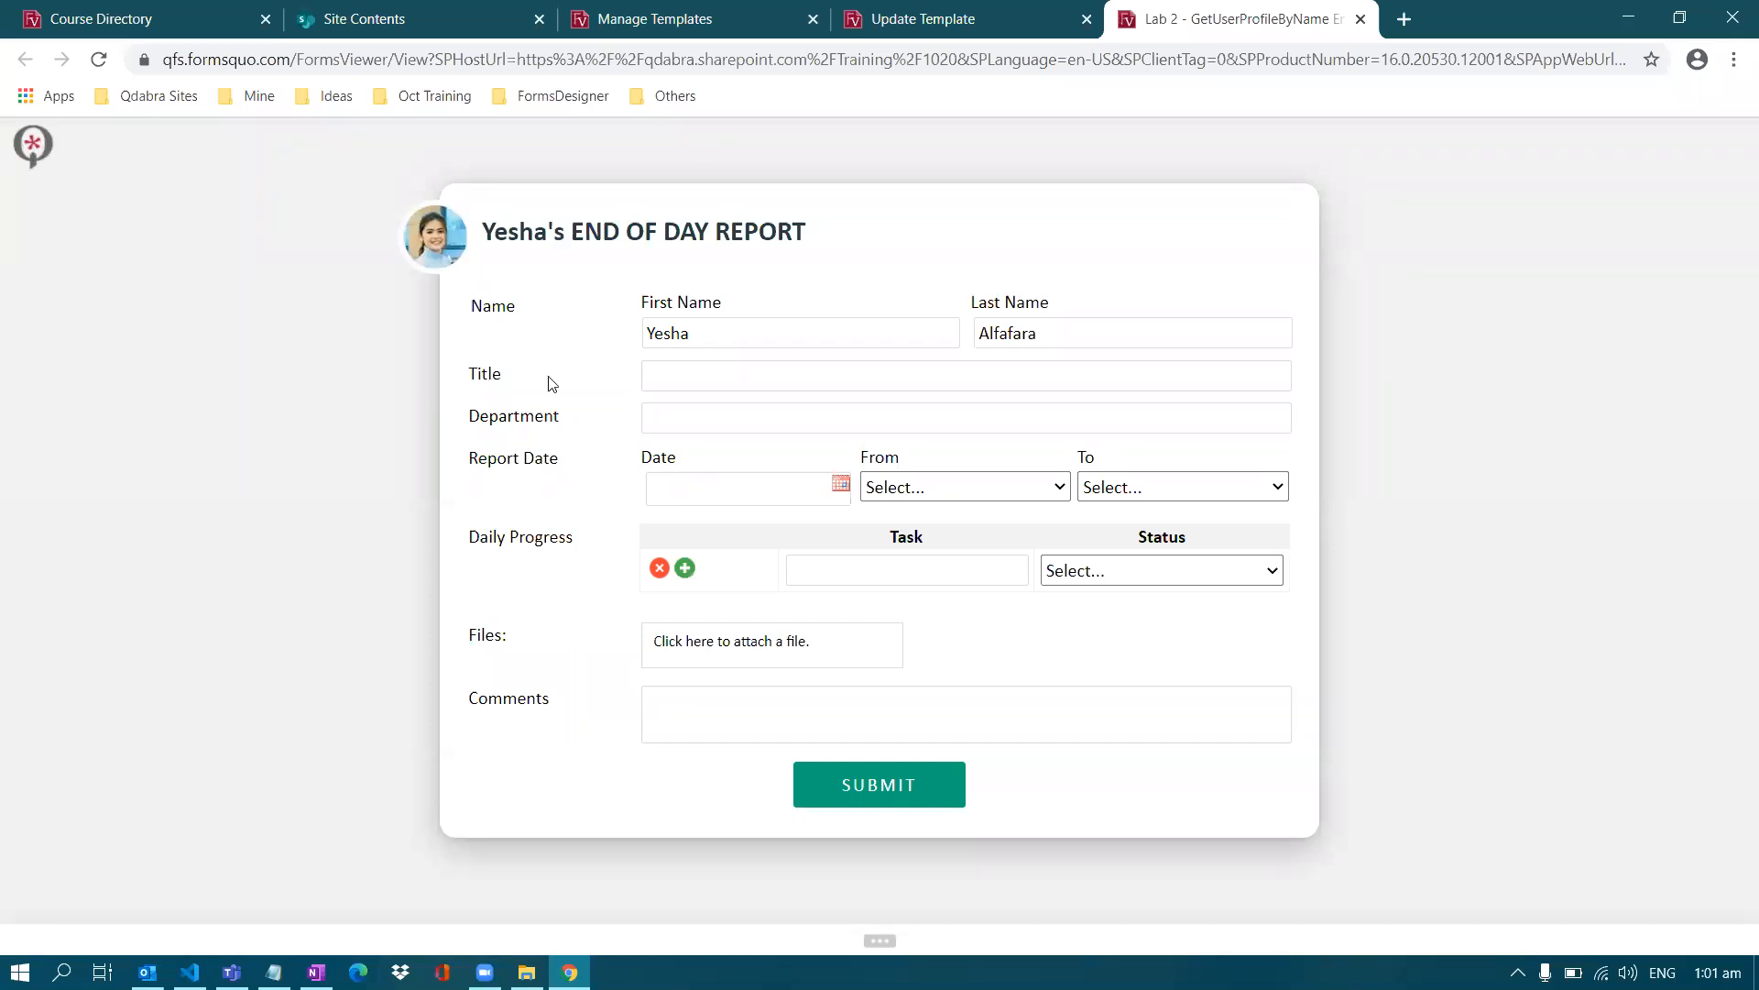
double_click(522, 230)
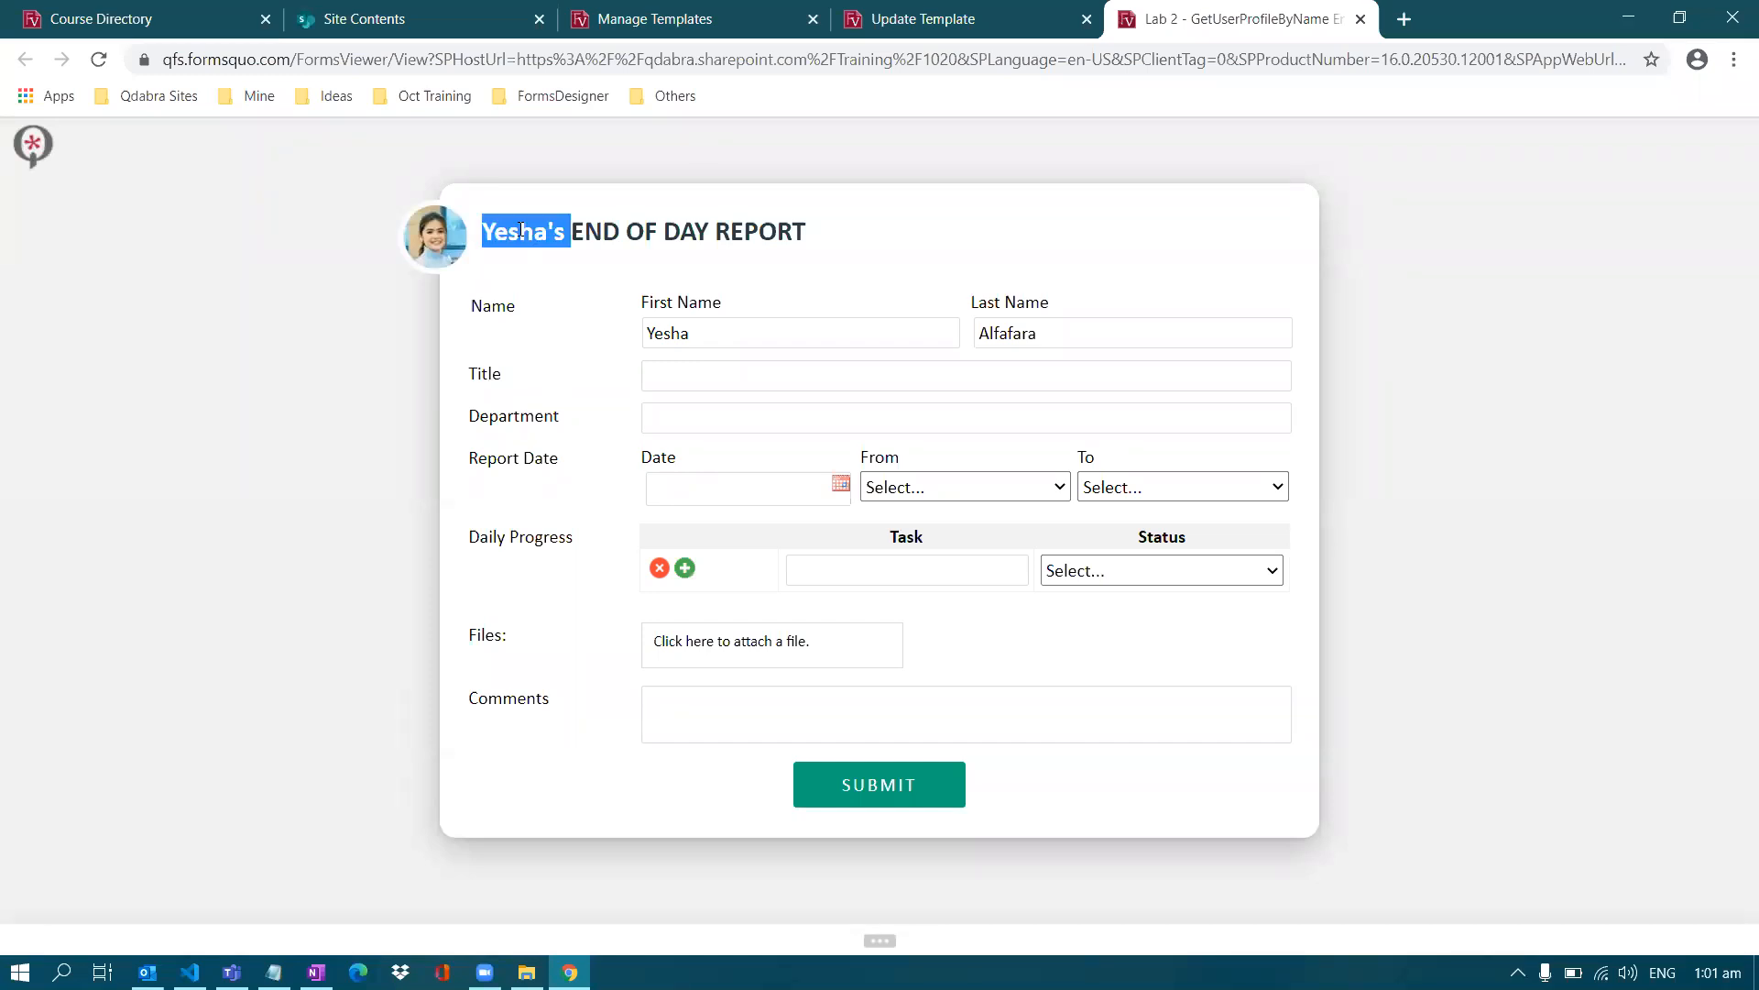
double_click(668, 332)
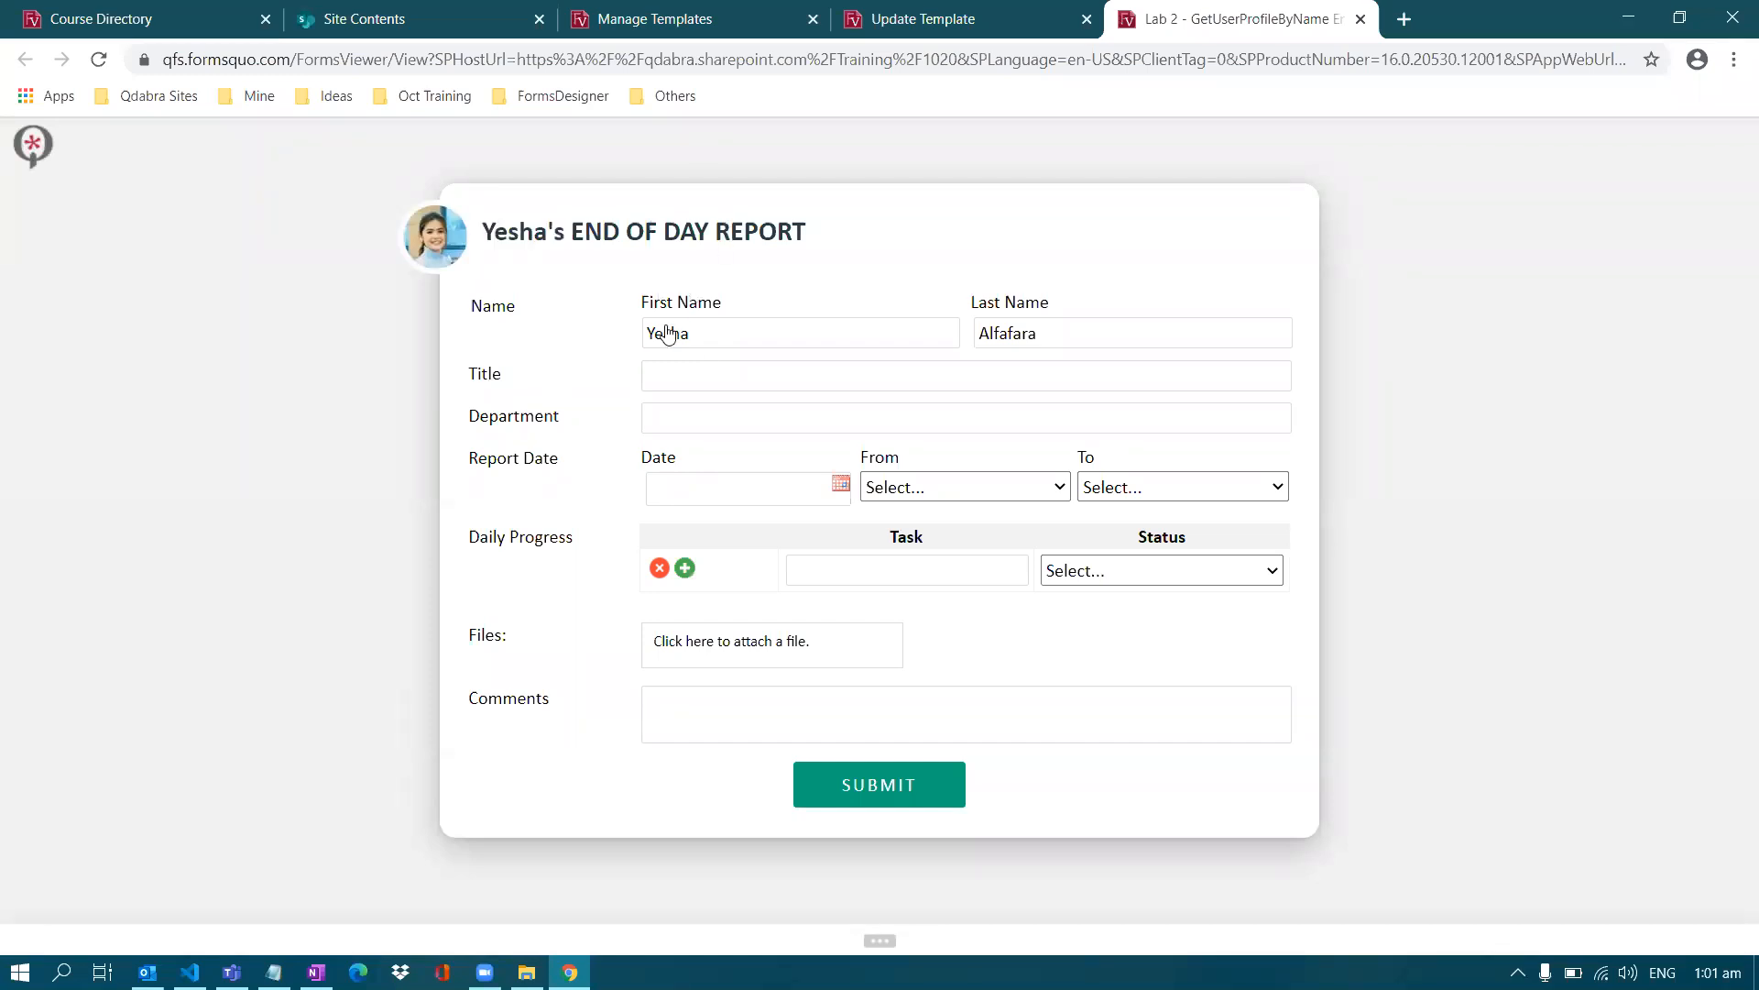
double_click(986, 338)
Step: Go from the training course directory to the Lab 2 GetUserProfileByName folder
left_click(183, 16)
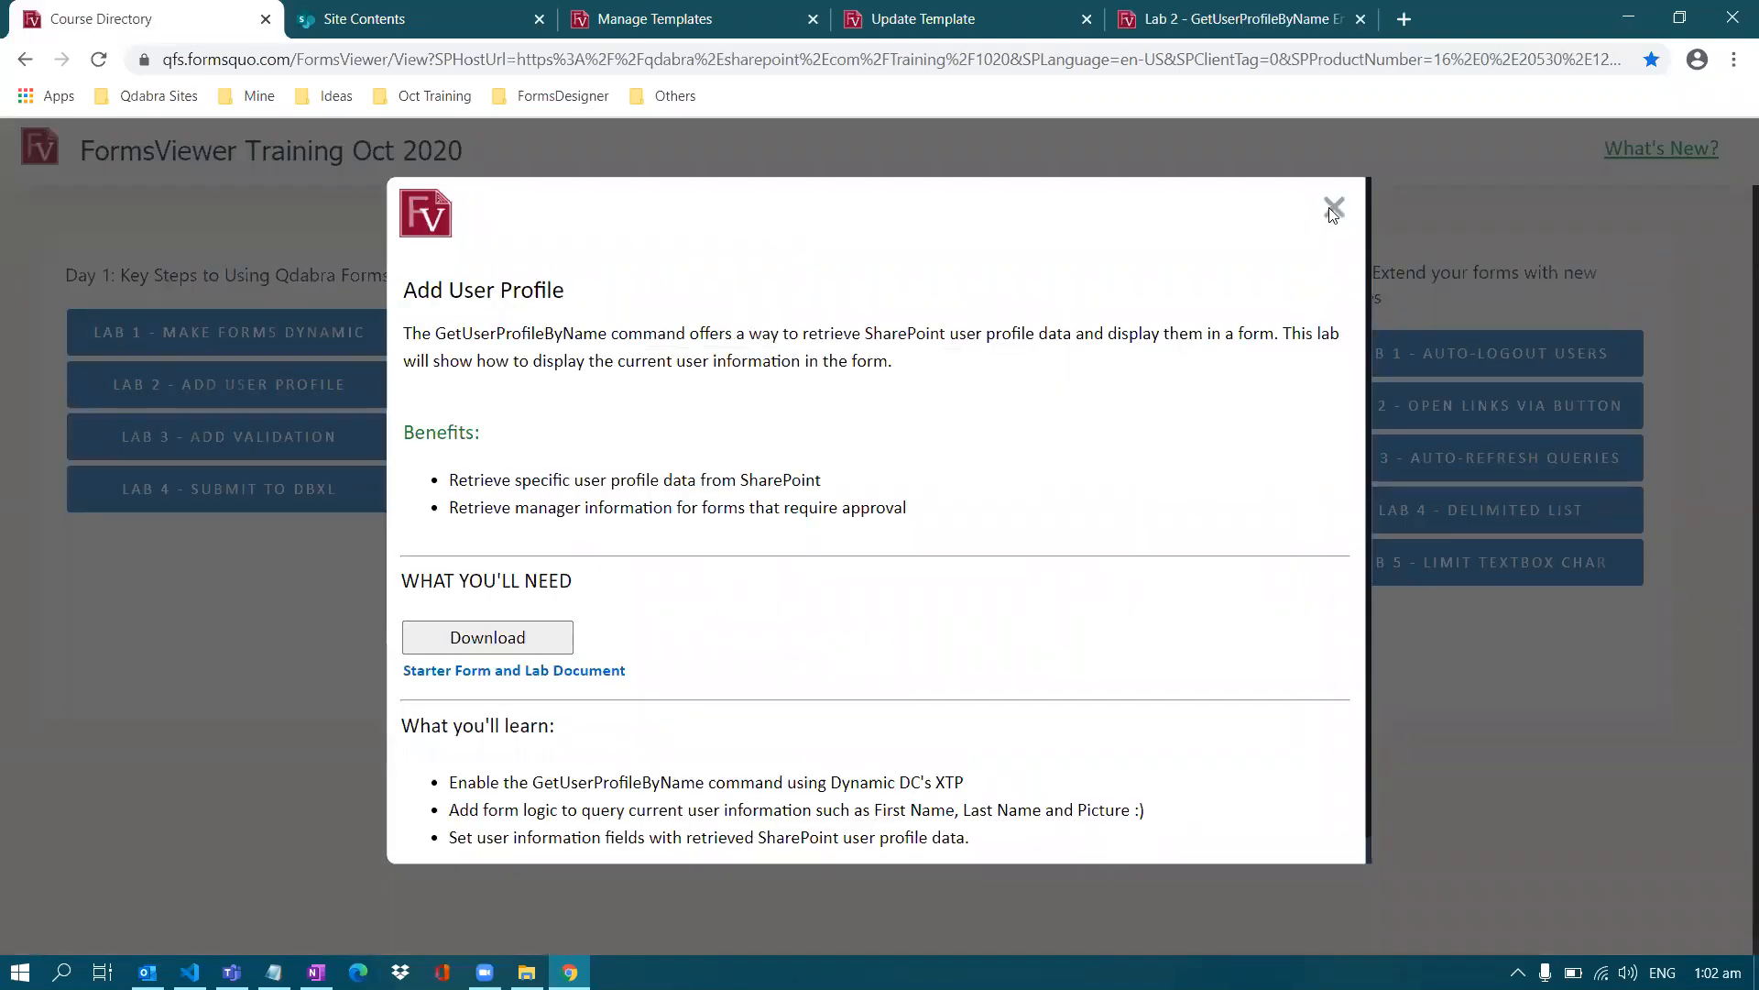
left_click(1333, 207)
left_click(260, 401)
left_click(526, 972)
Step: Open 'Add GetUserProfileByName Start' with its Design option for editing in InfoPath Designer
left_click(385, 217)
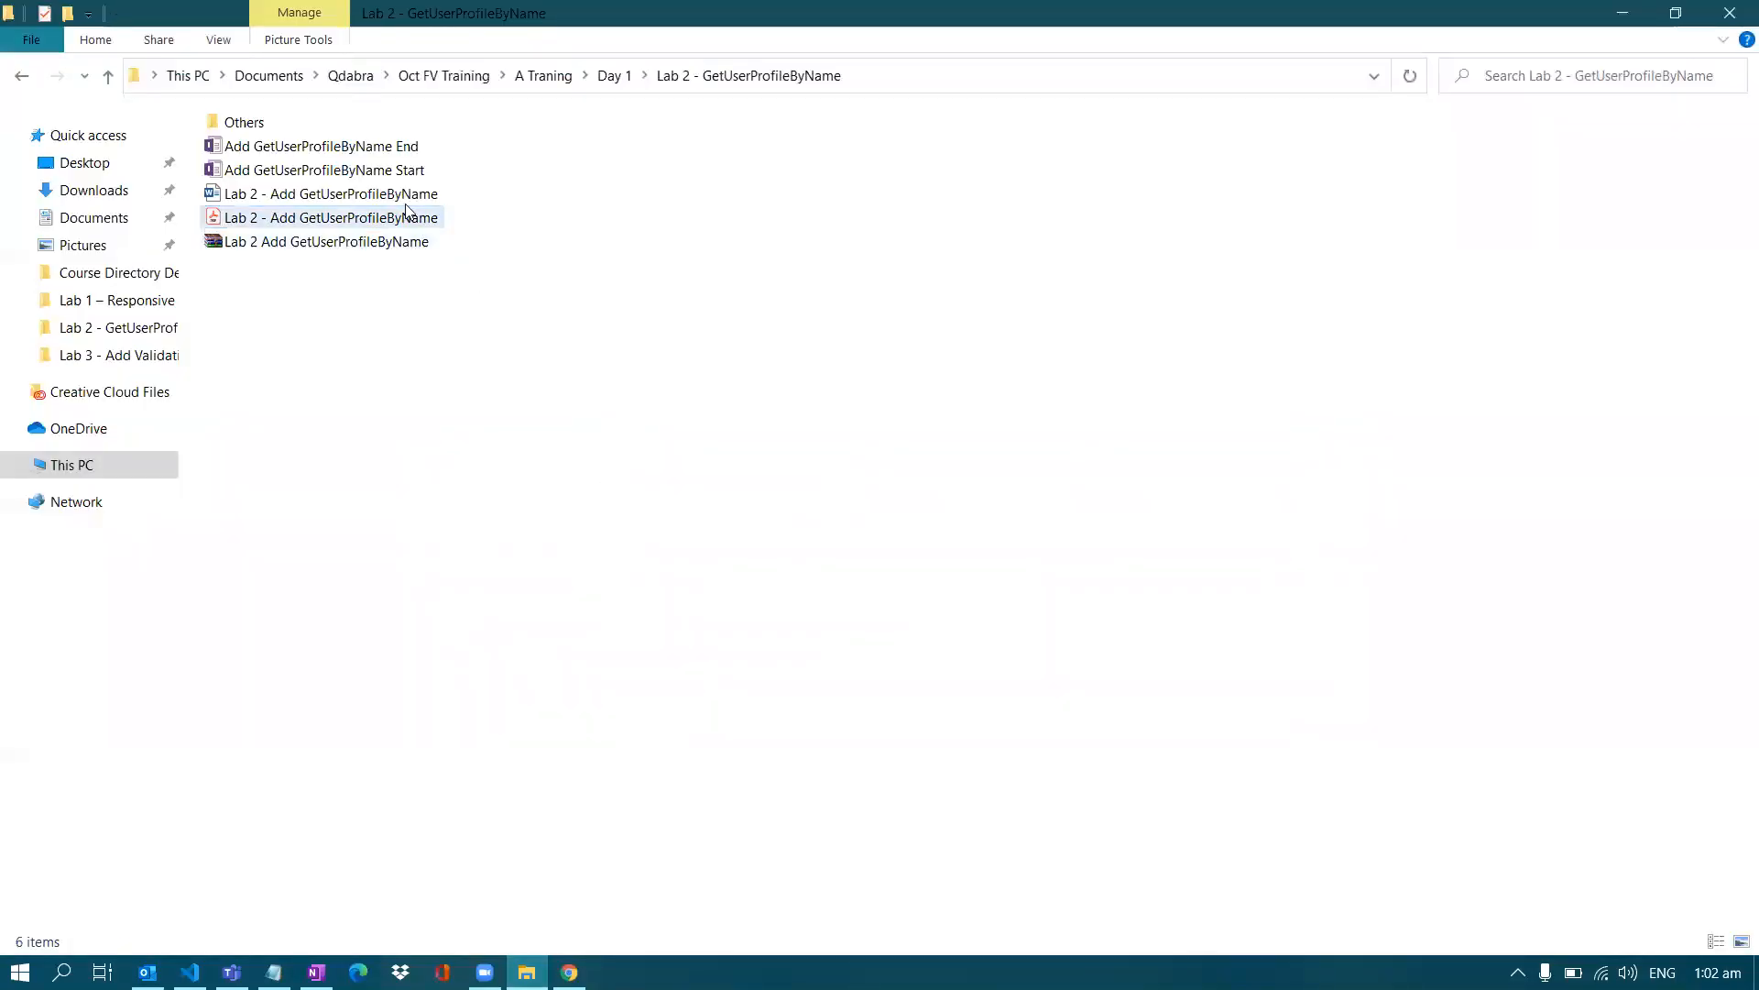
double_click(394, 171)
right_click(395, 180)
left_click(456, 223)
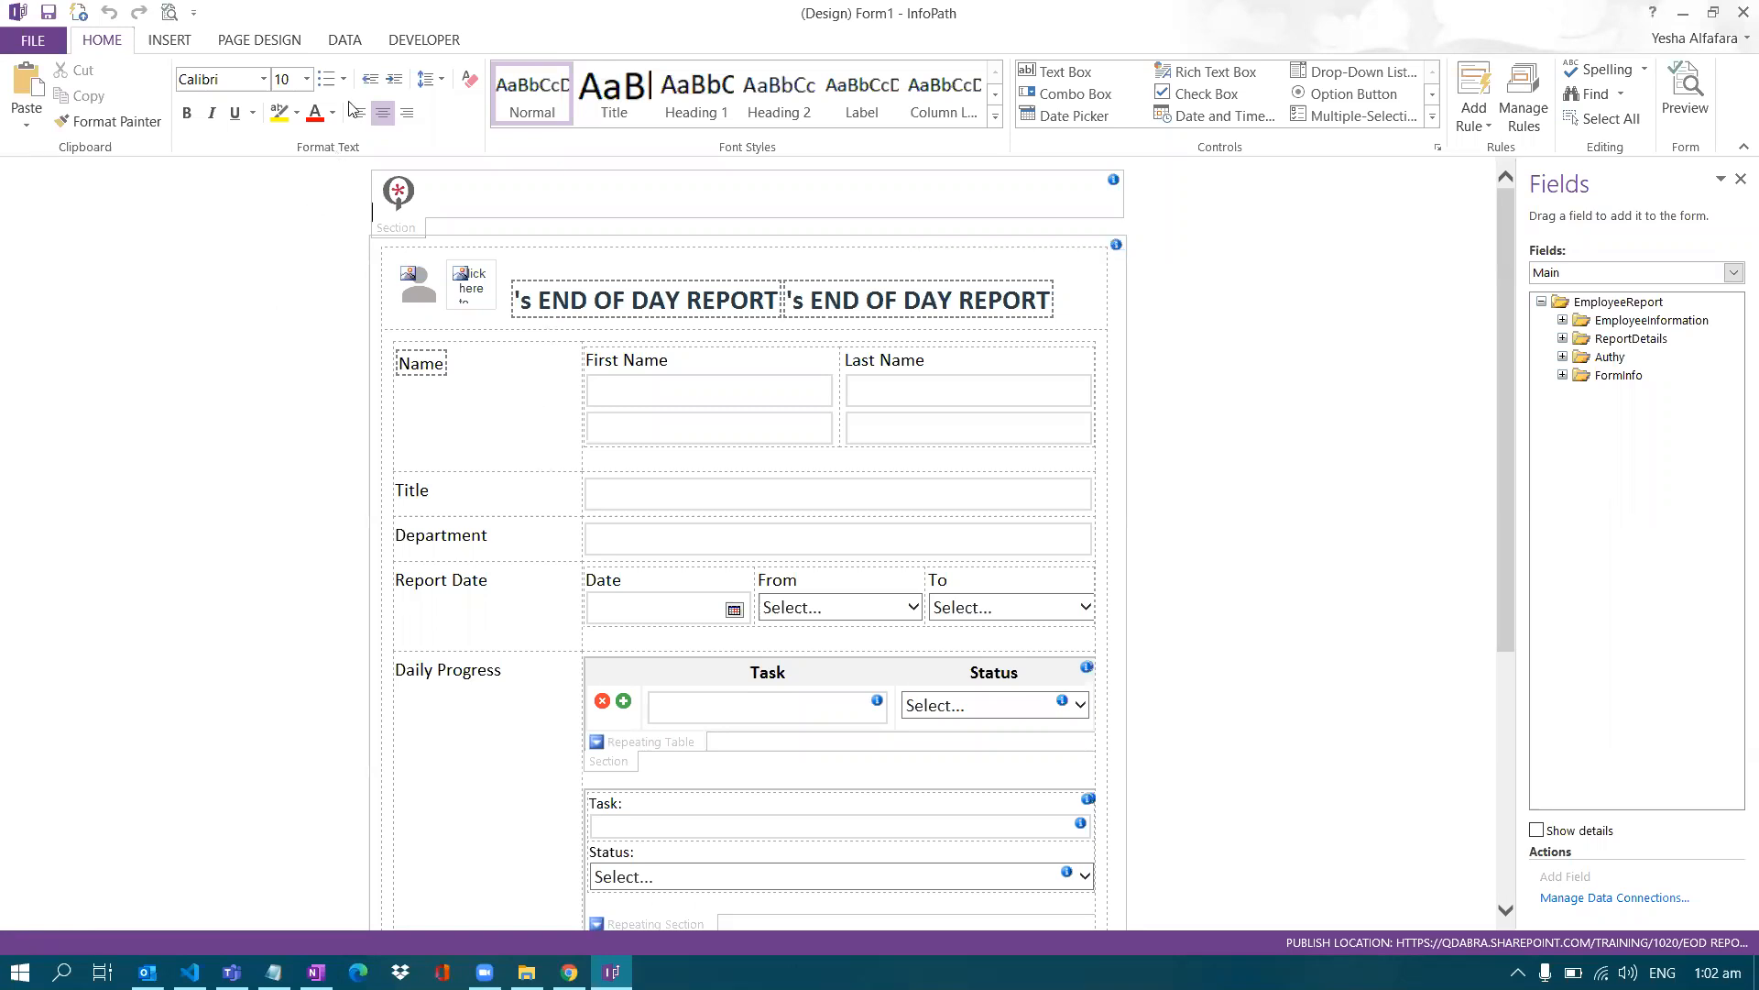
left_click(345, 40)
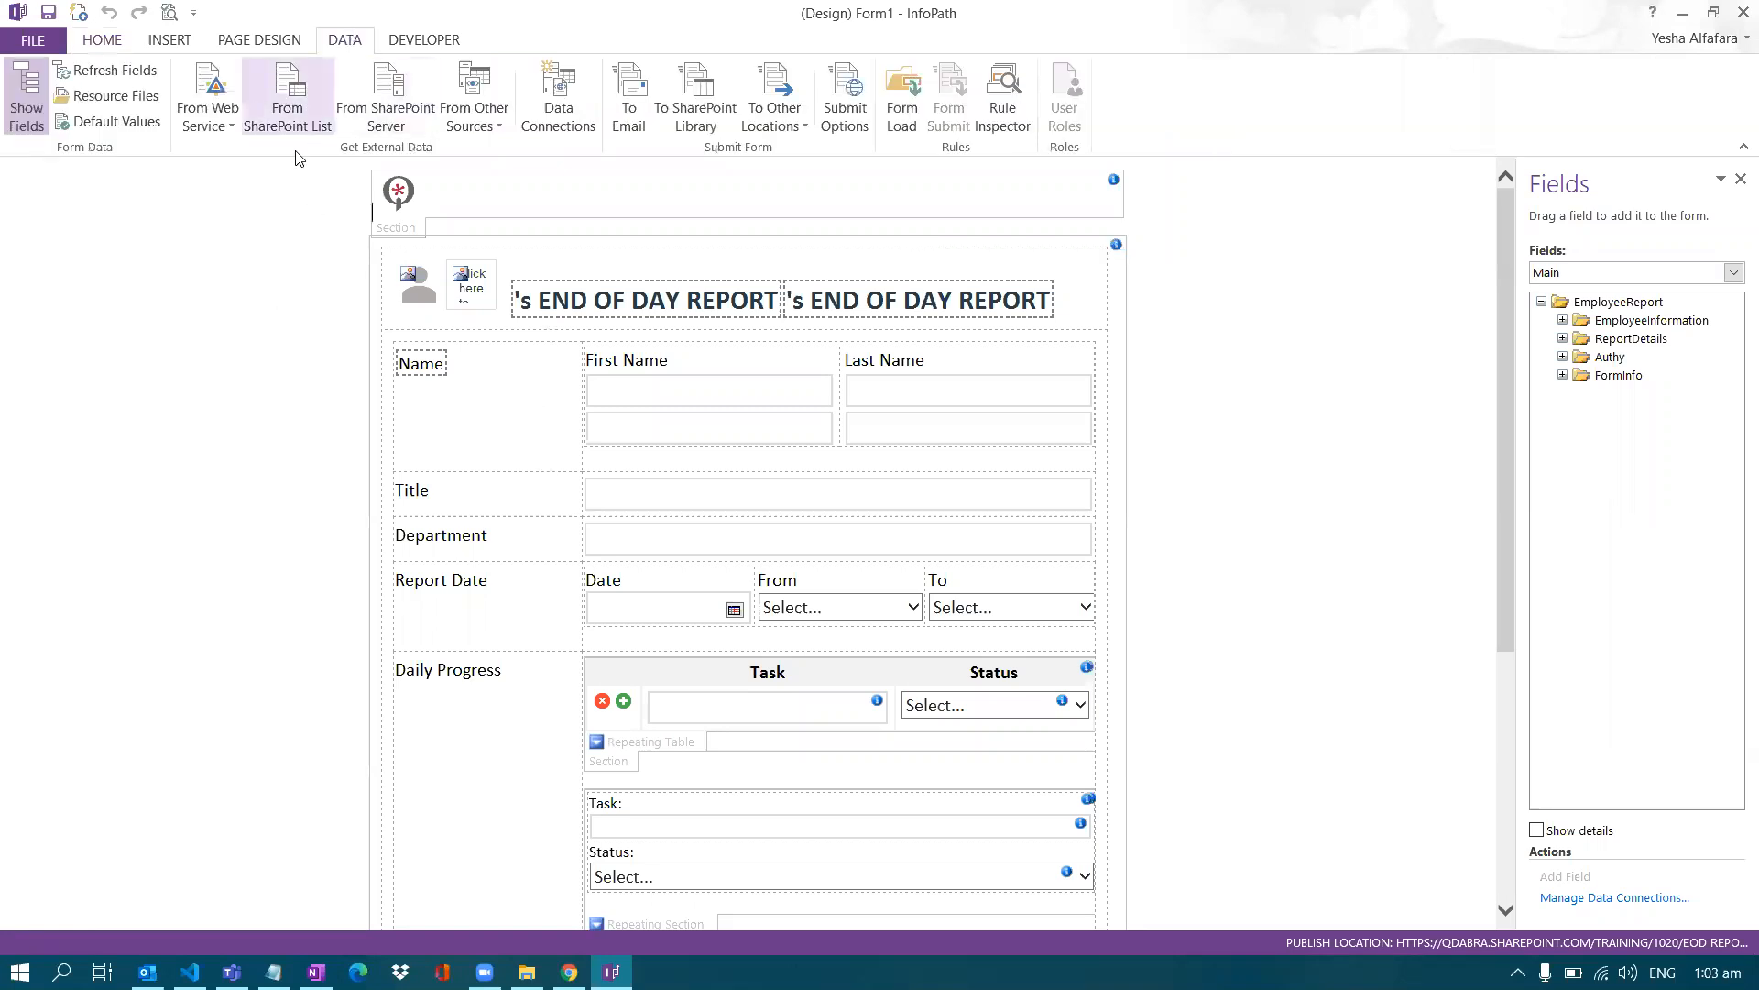
left_click(558, 101)
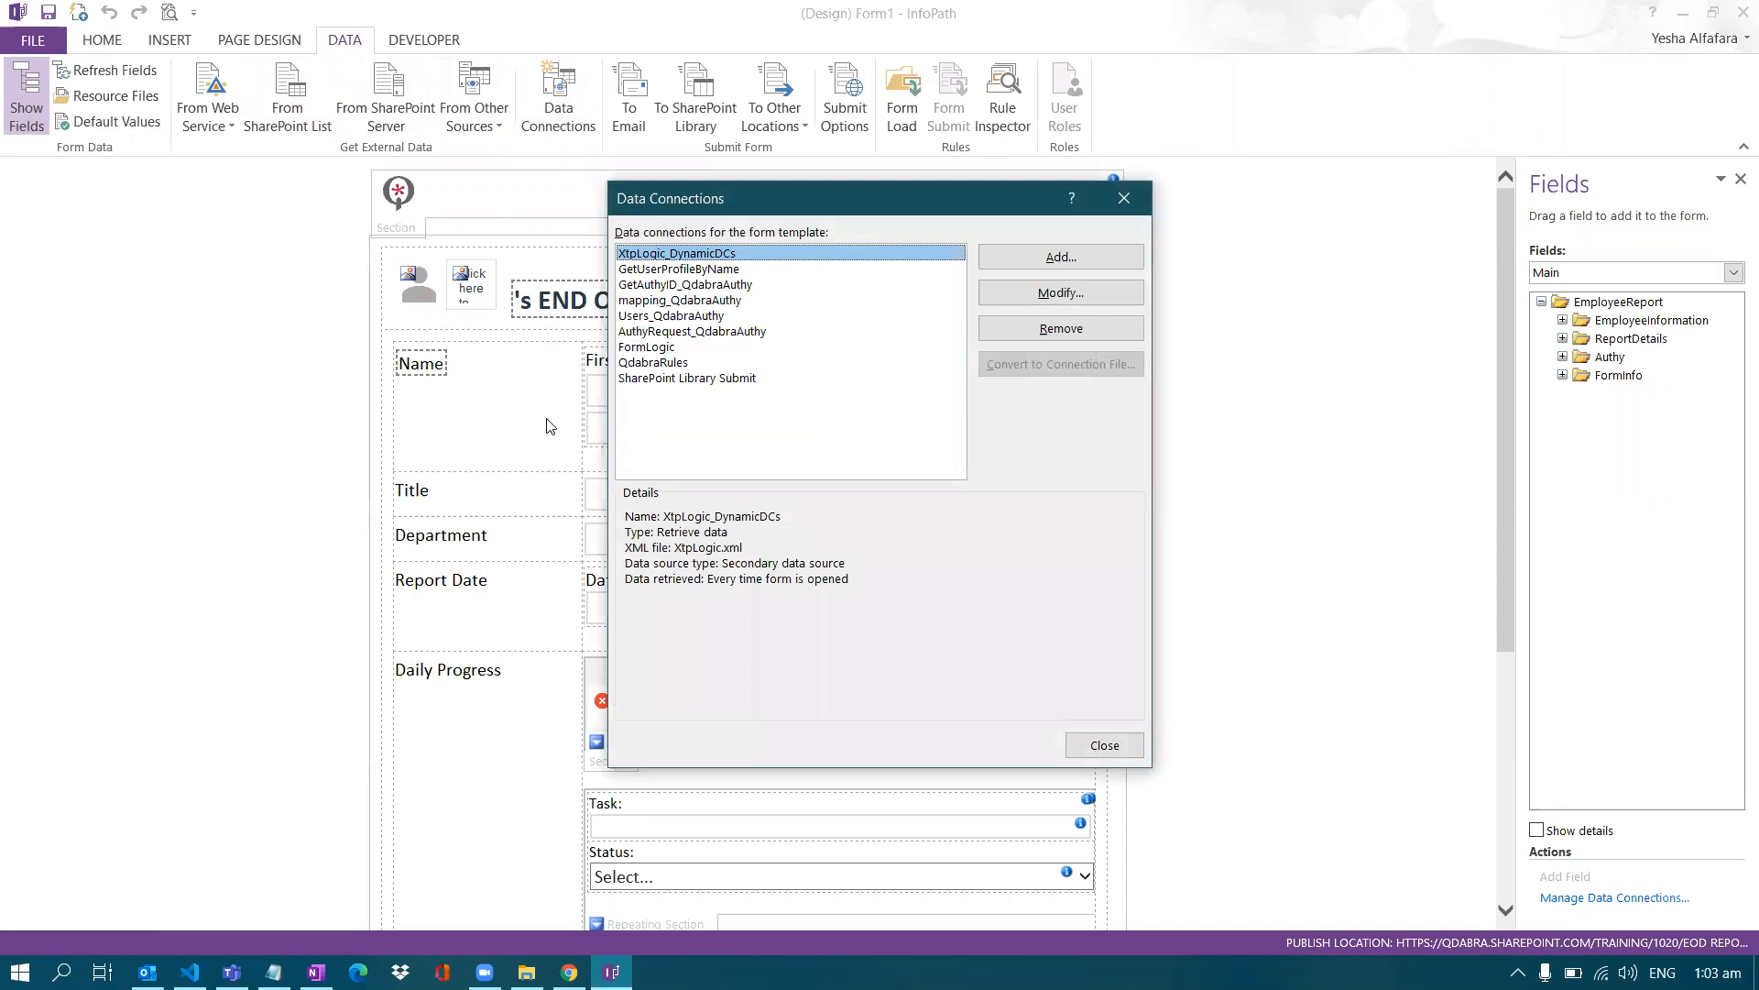
left_click(696, 268)
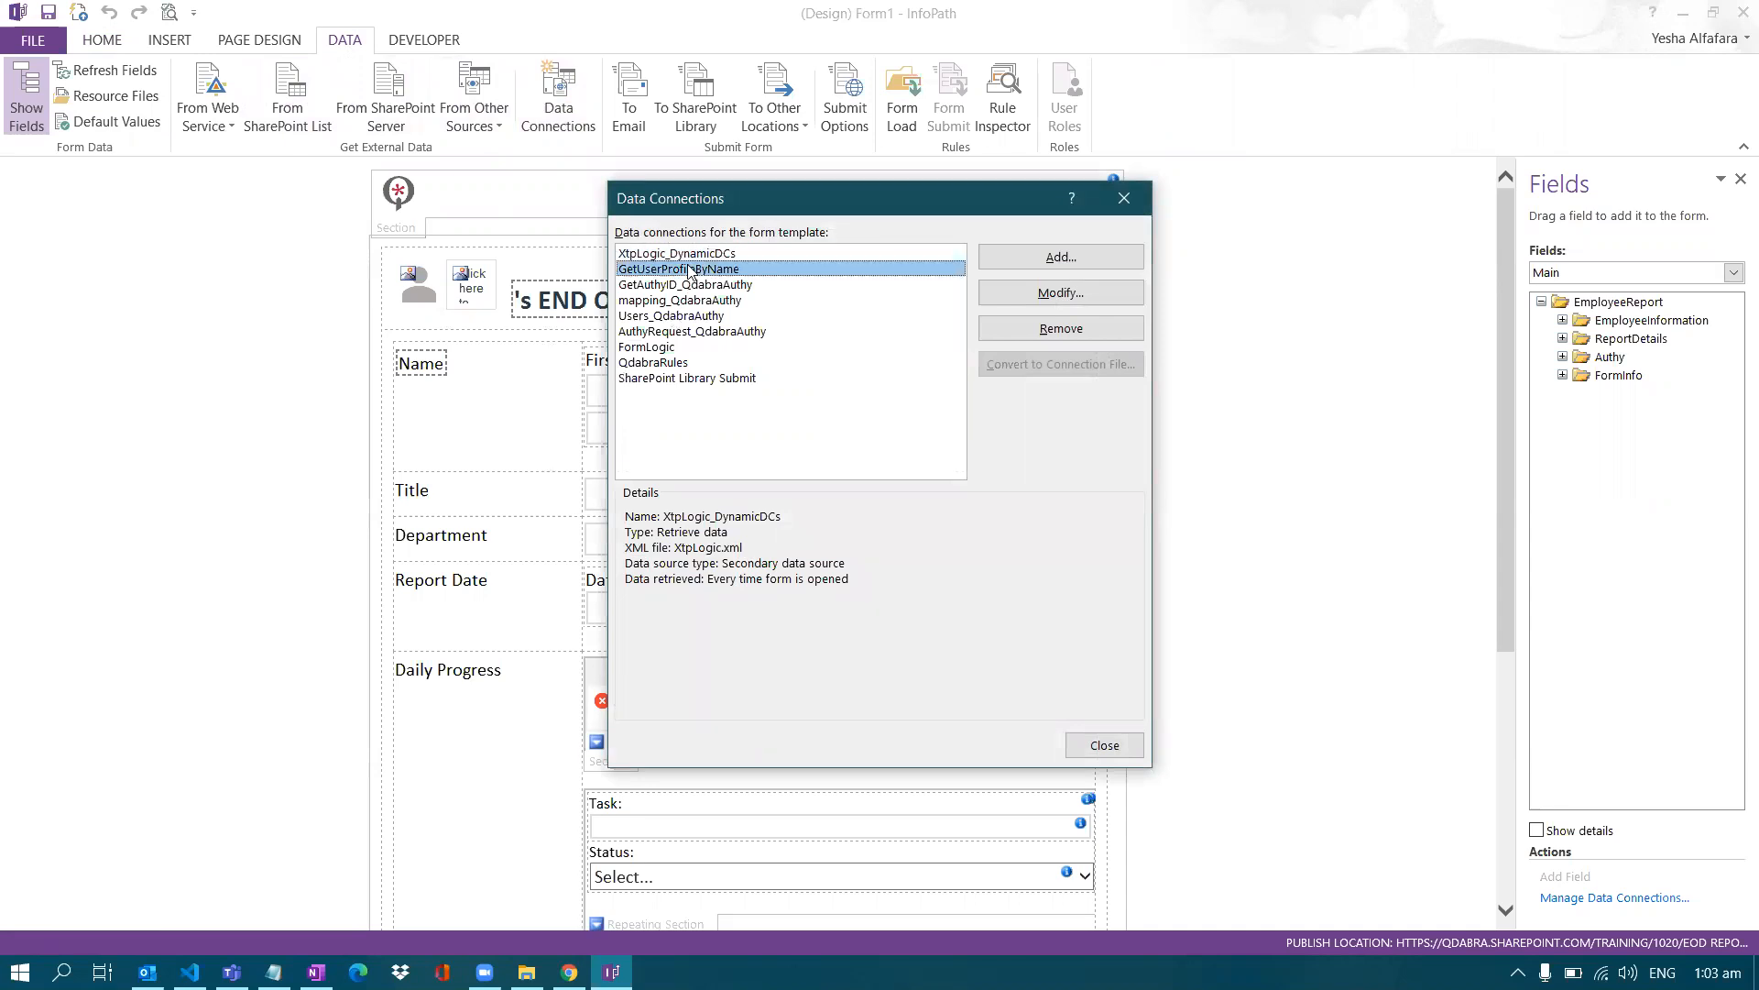
left_click(635, 530)
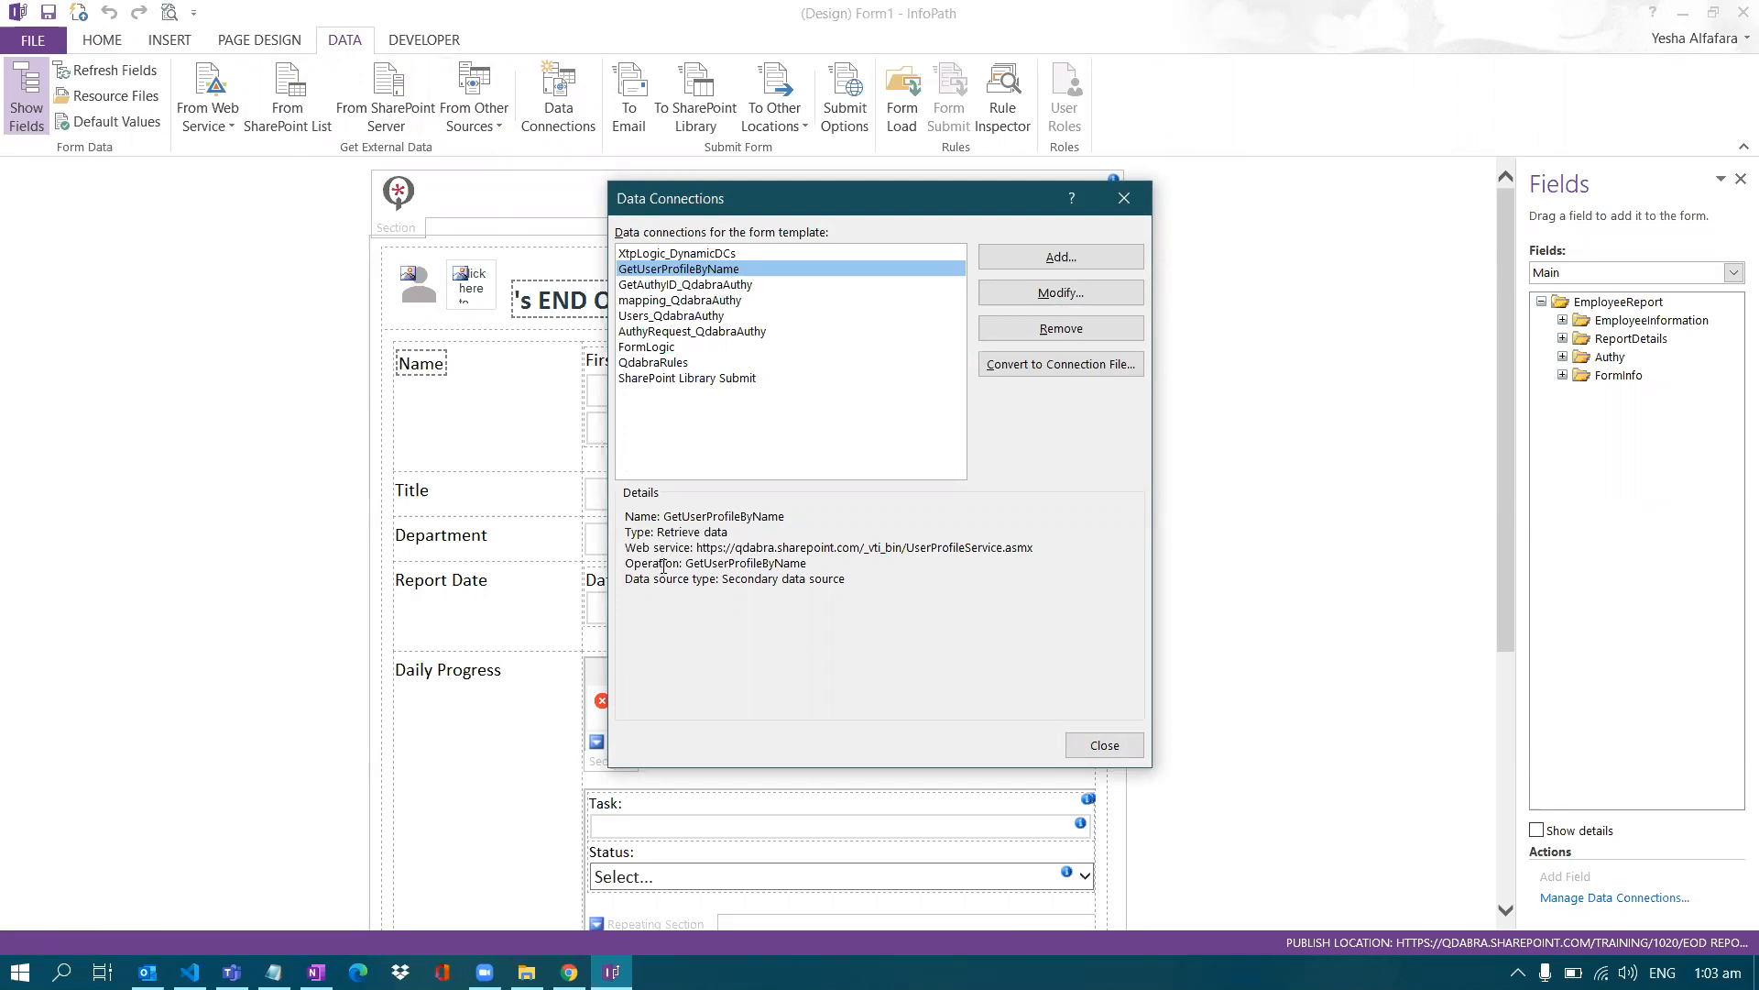
left_click(1106, 746)
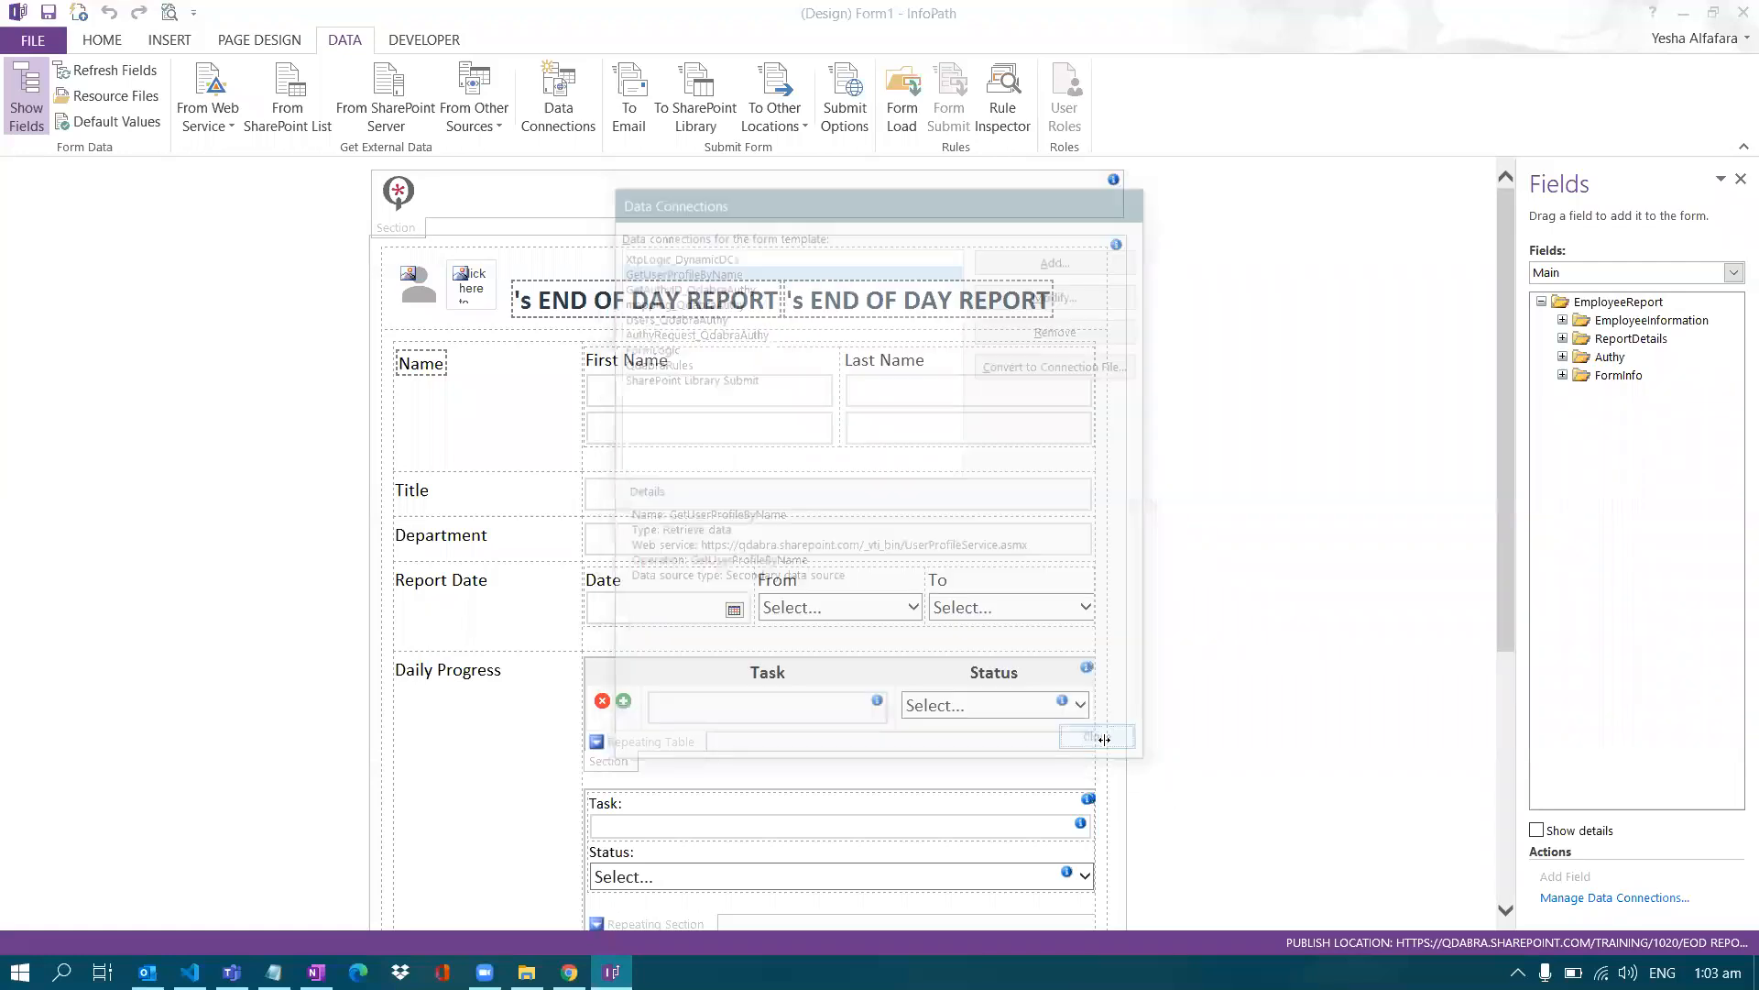
Step: Switch the Fields pane to GetUserProfileByName (Secondary) and widen the pane
left_click(1610, 274)
left_click(1608, 325)
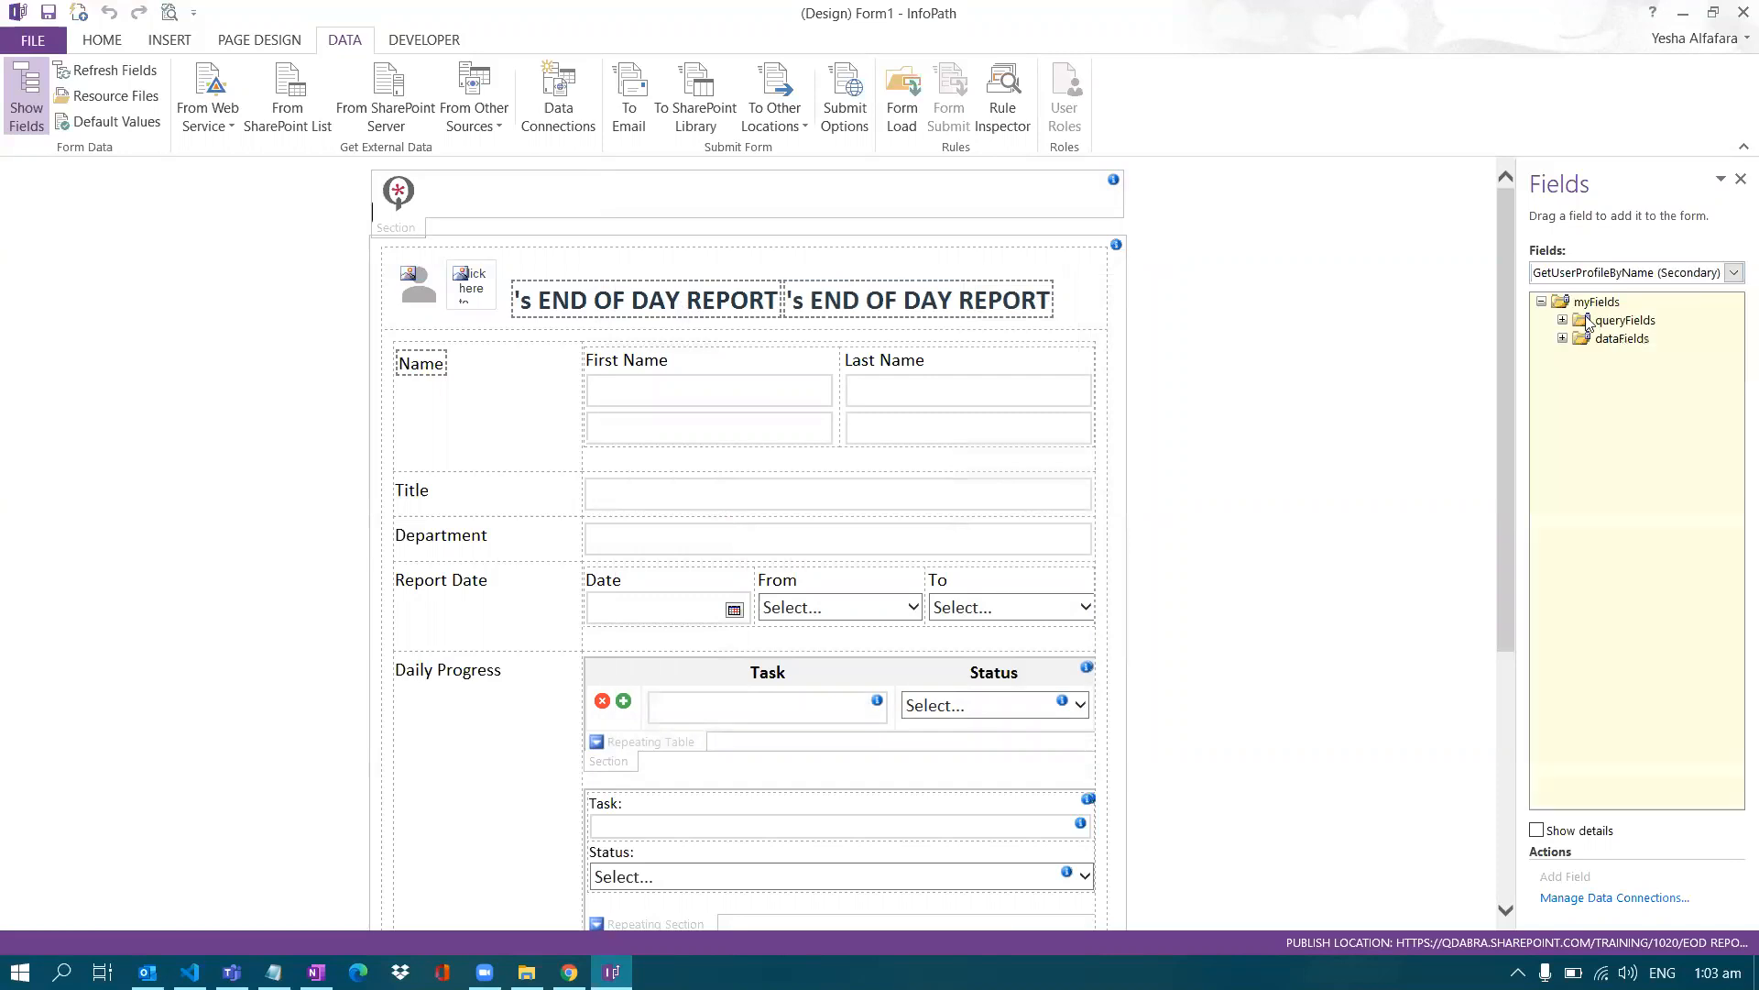
left_click_drag(1514, 306, 1316, 301)
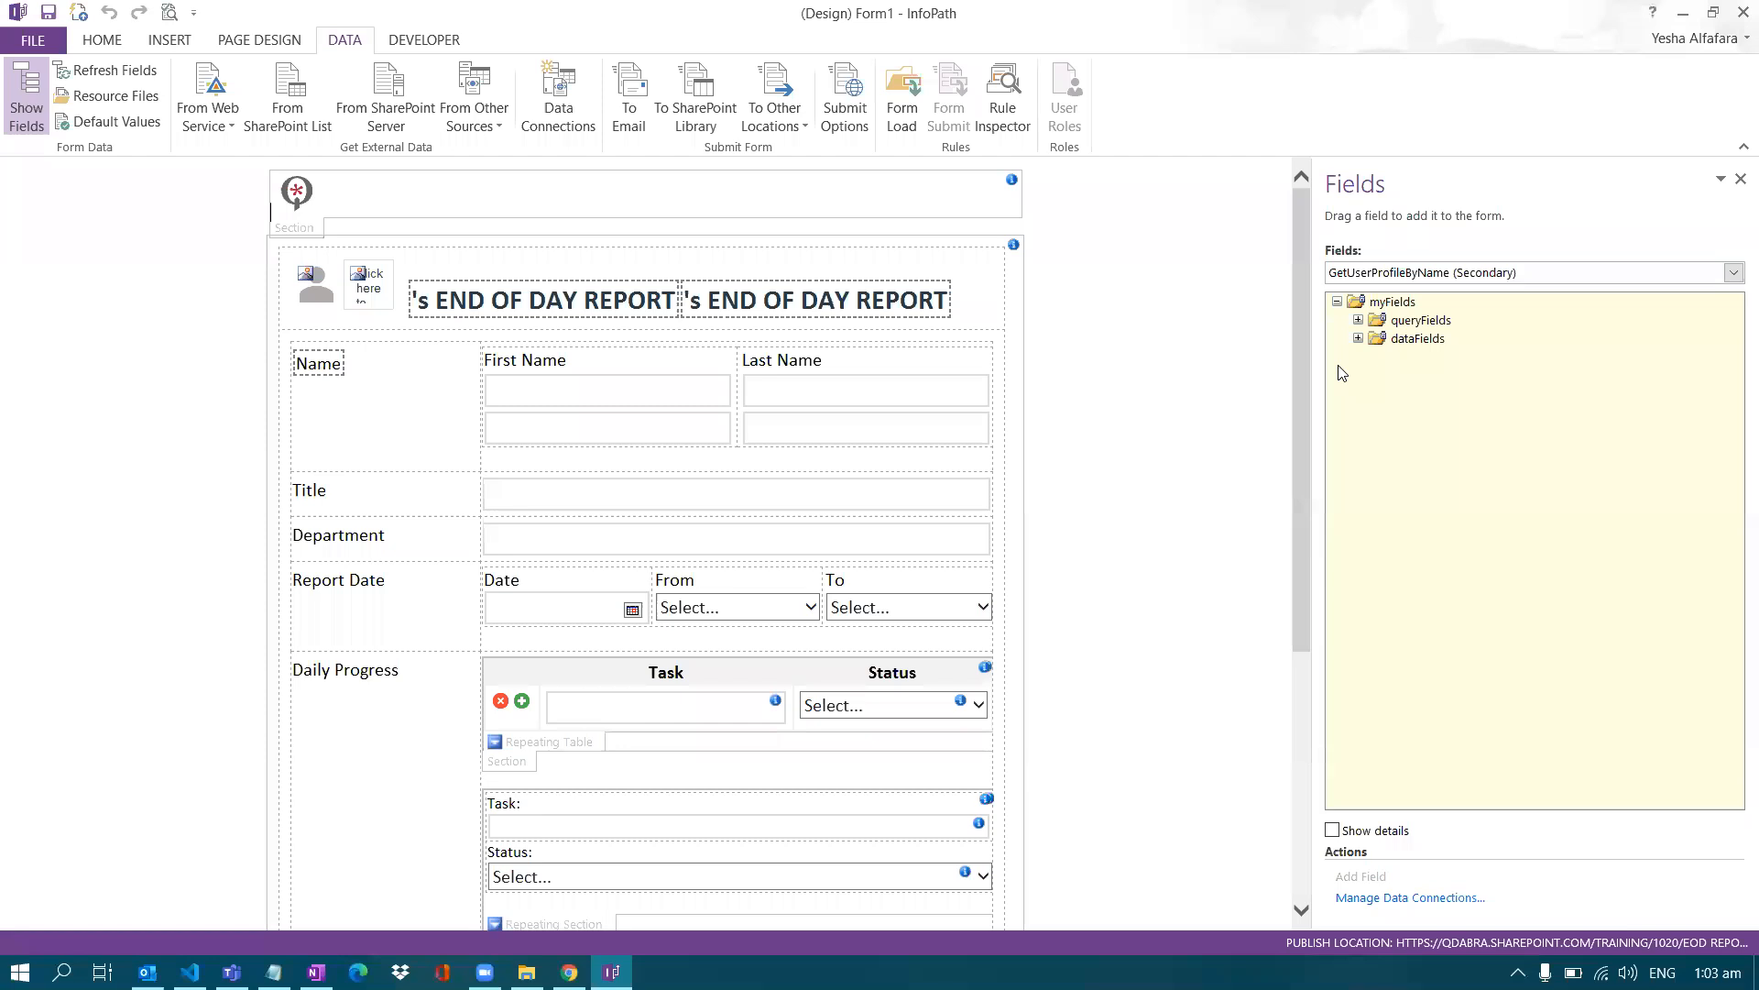
Step: Show XtpLogic_DynamicDCs (Secondary) fields and expand Actions and Connections to reveal GetUserProfileByName
left_click(1435, 275)
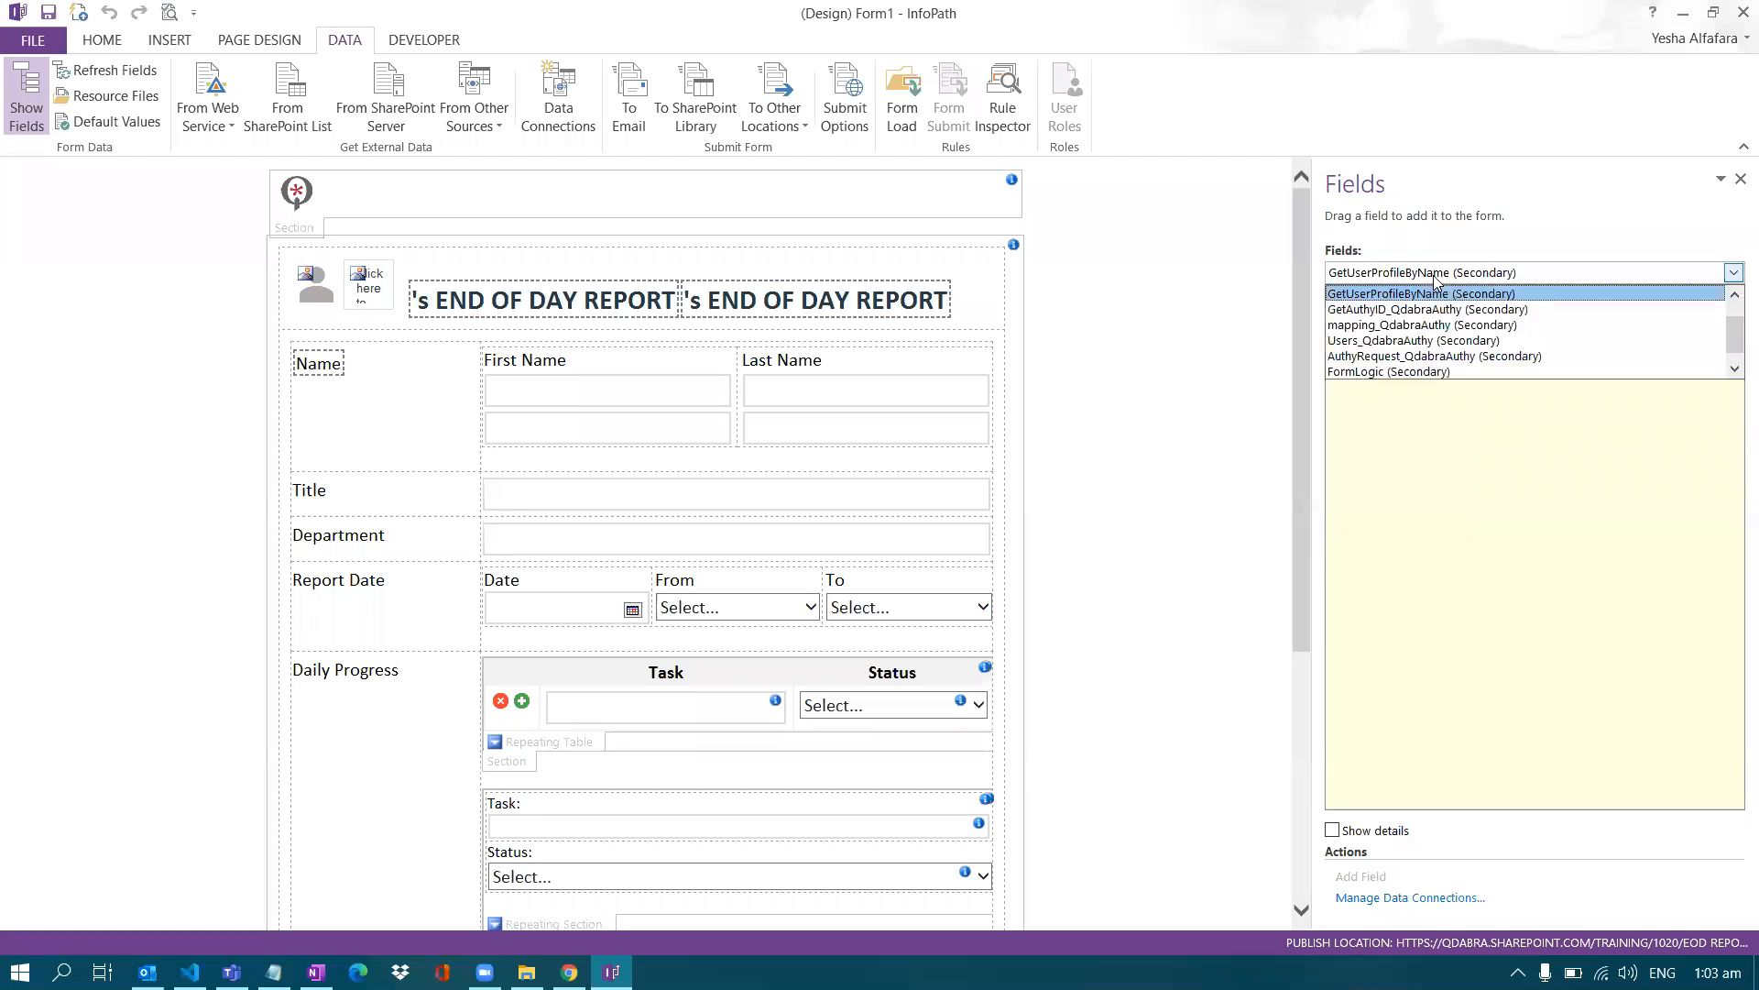
scroll(1443, 332, "up", 1)
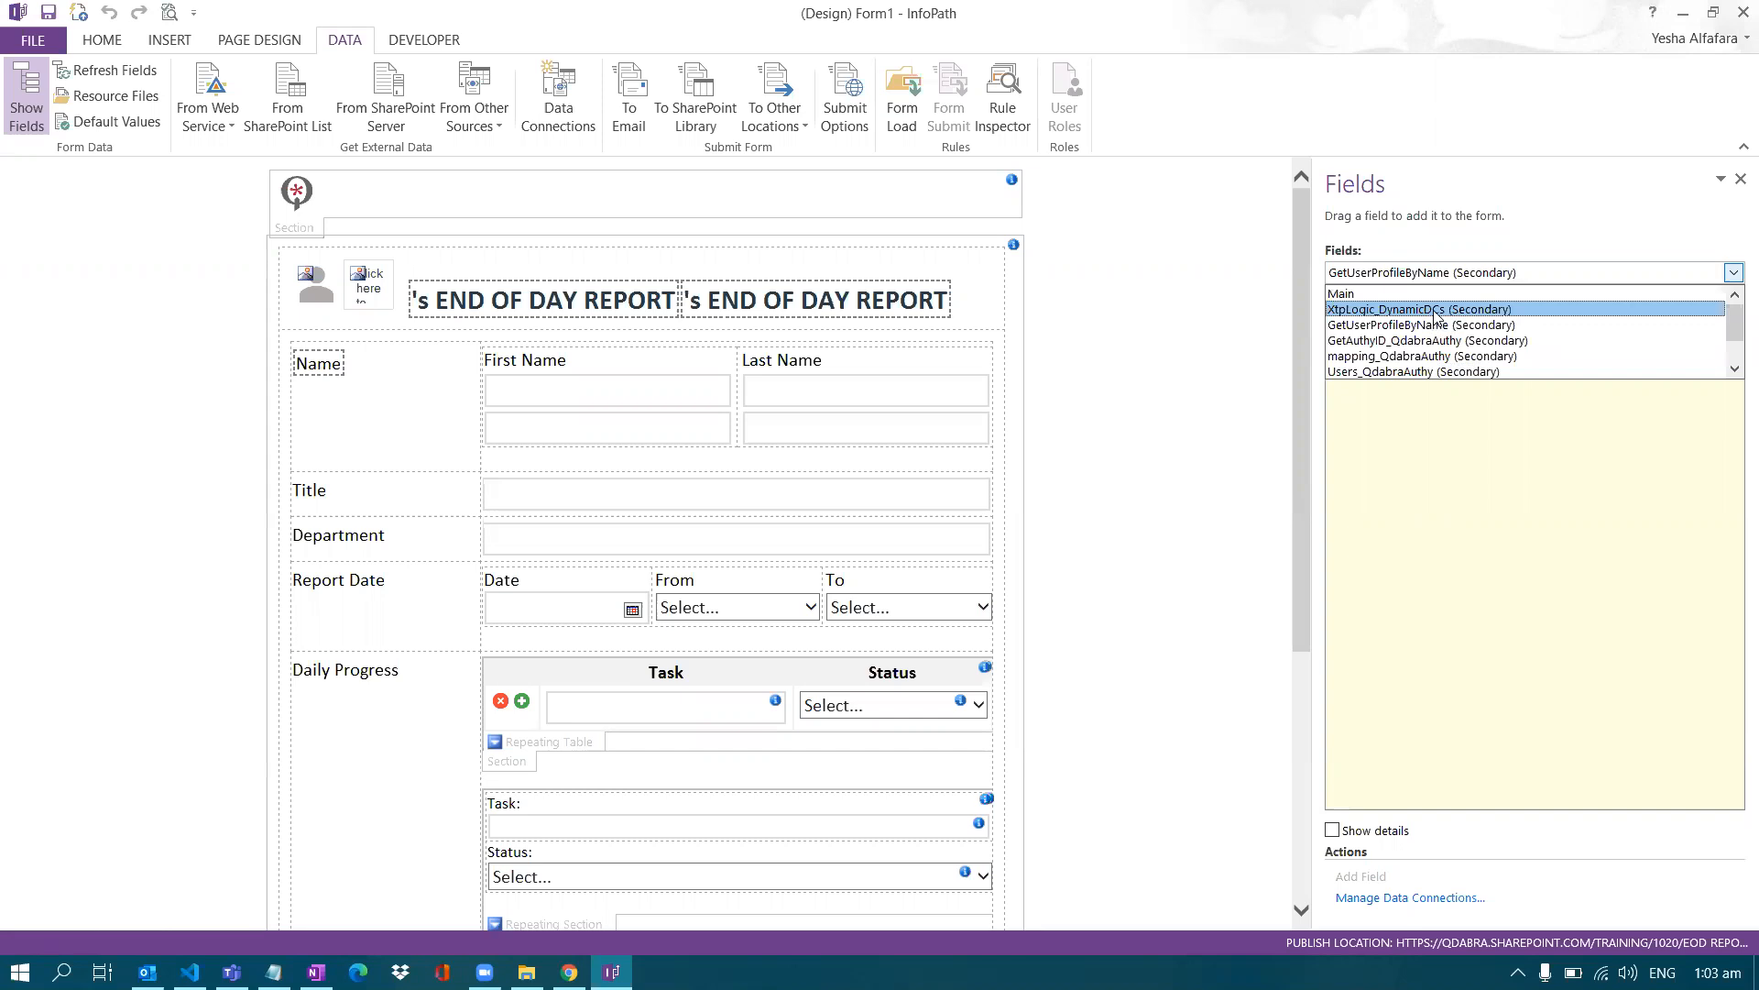
left_click(1435, 310)
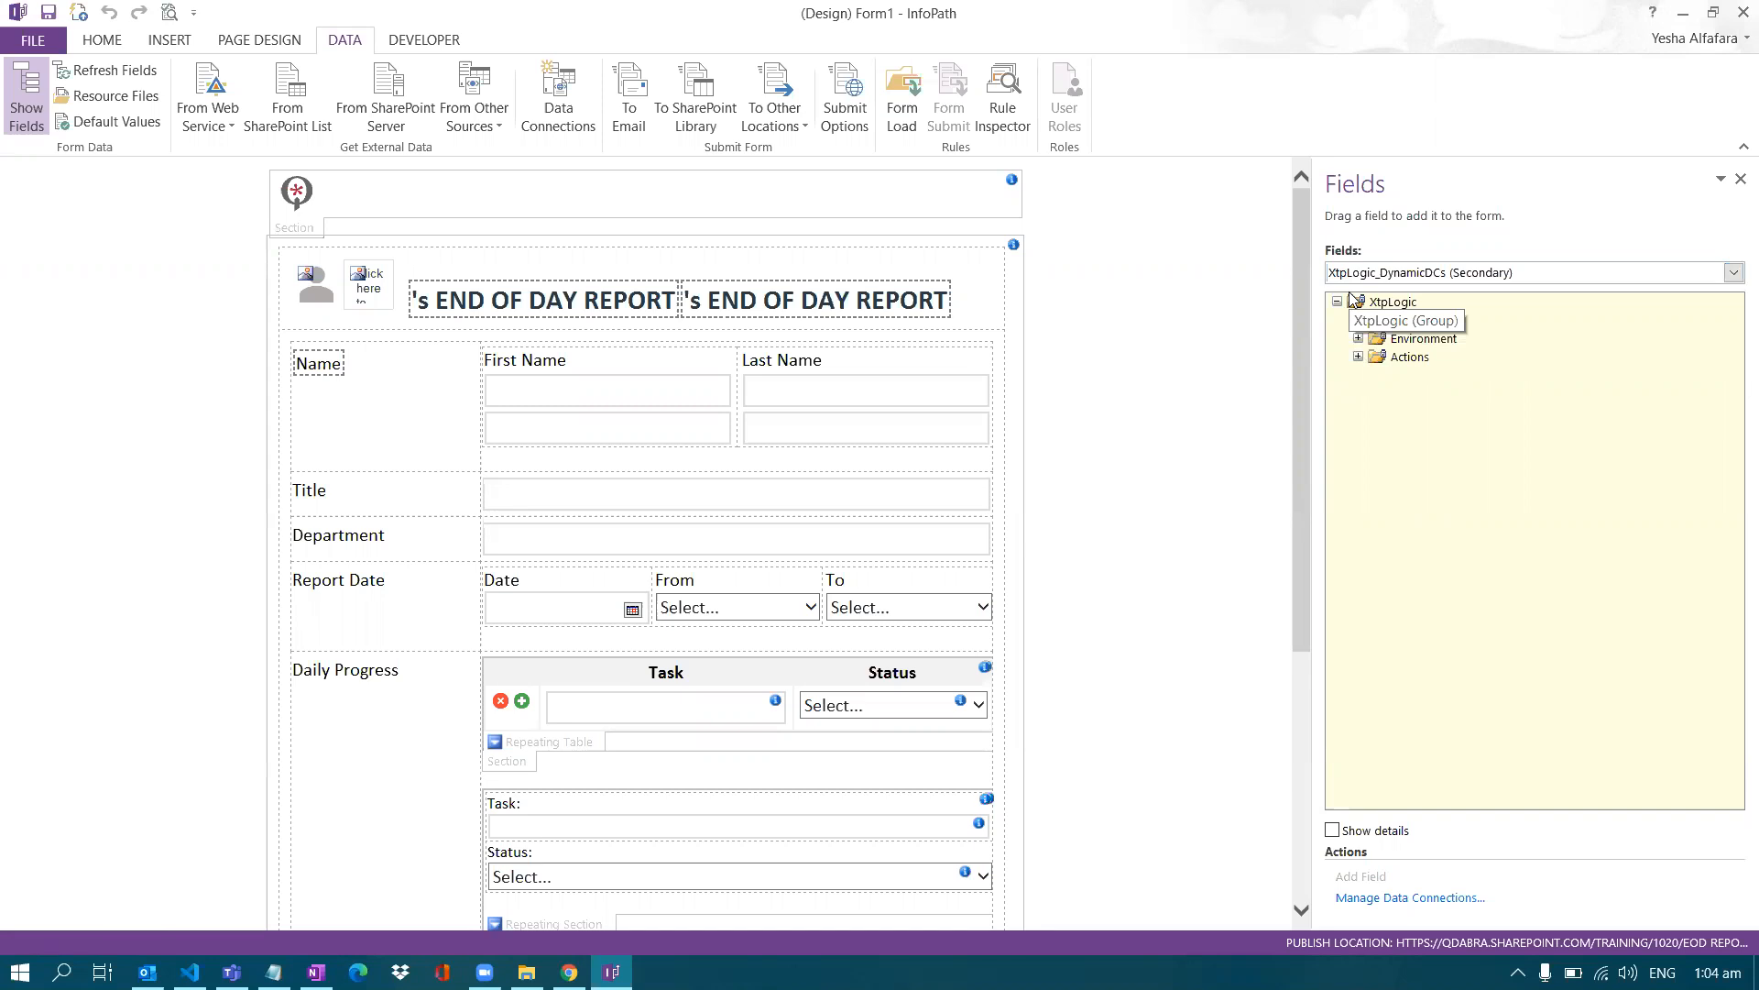
left_click(1358, 357)
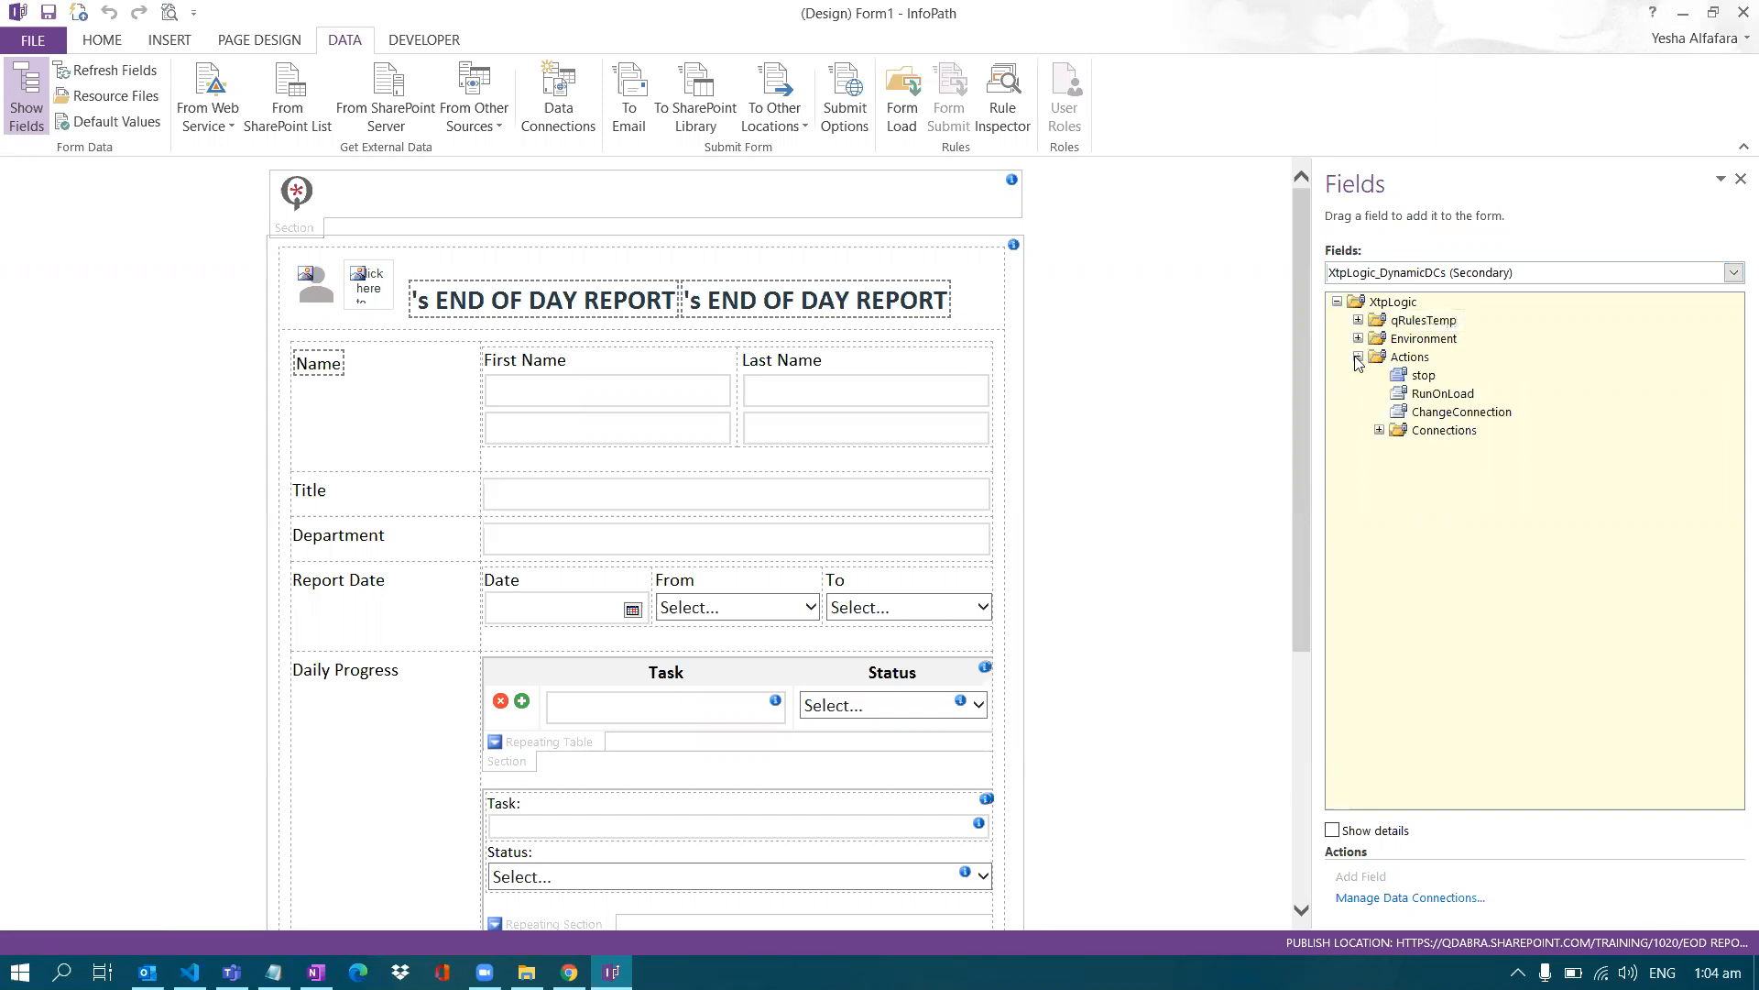
left_click(1379, 429)
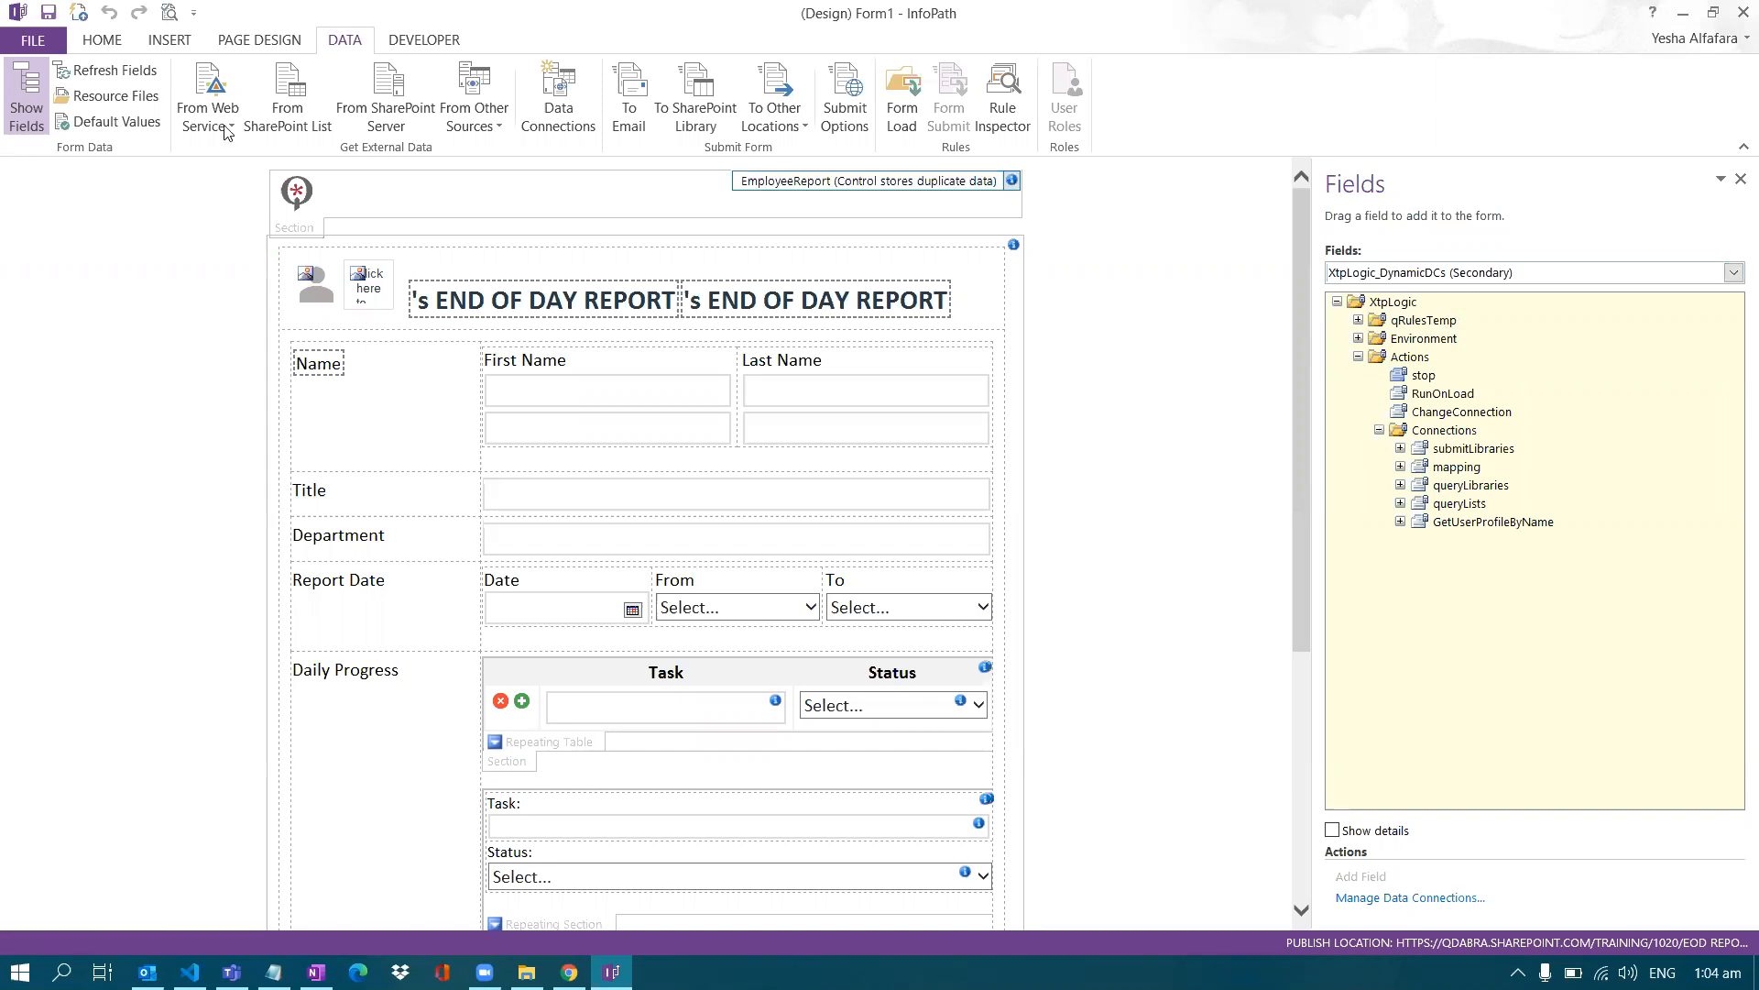
left_click(112, 45)
Step: Open the Rules pane with Manage Rules and resize it beside the field list
left_click(1523, 110)
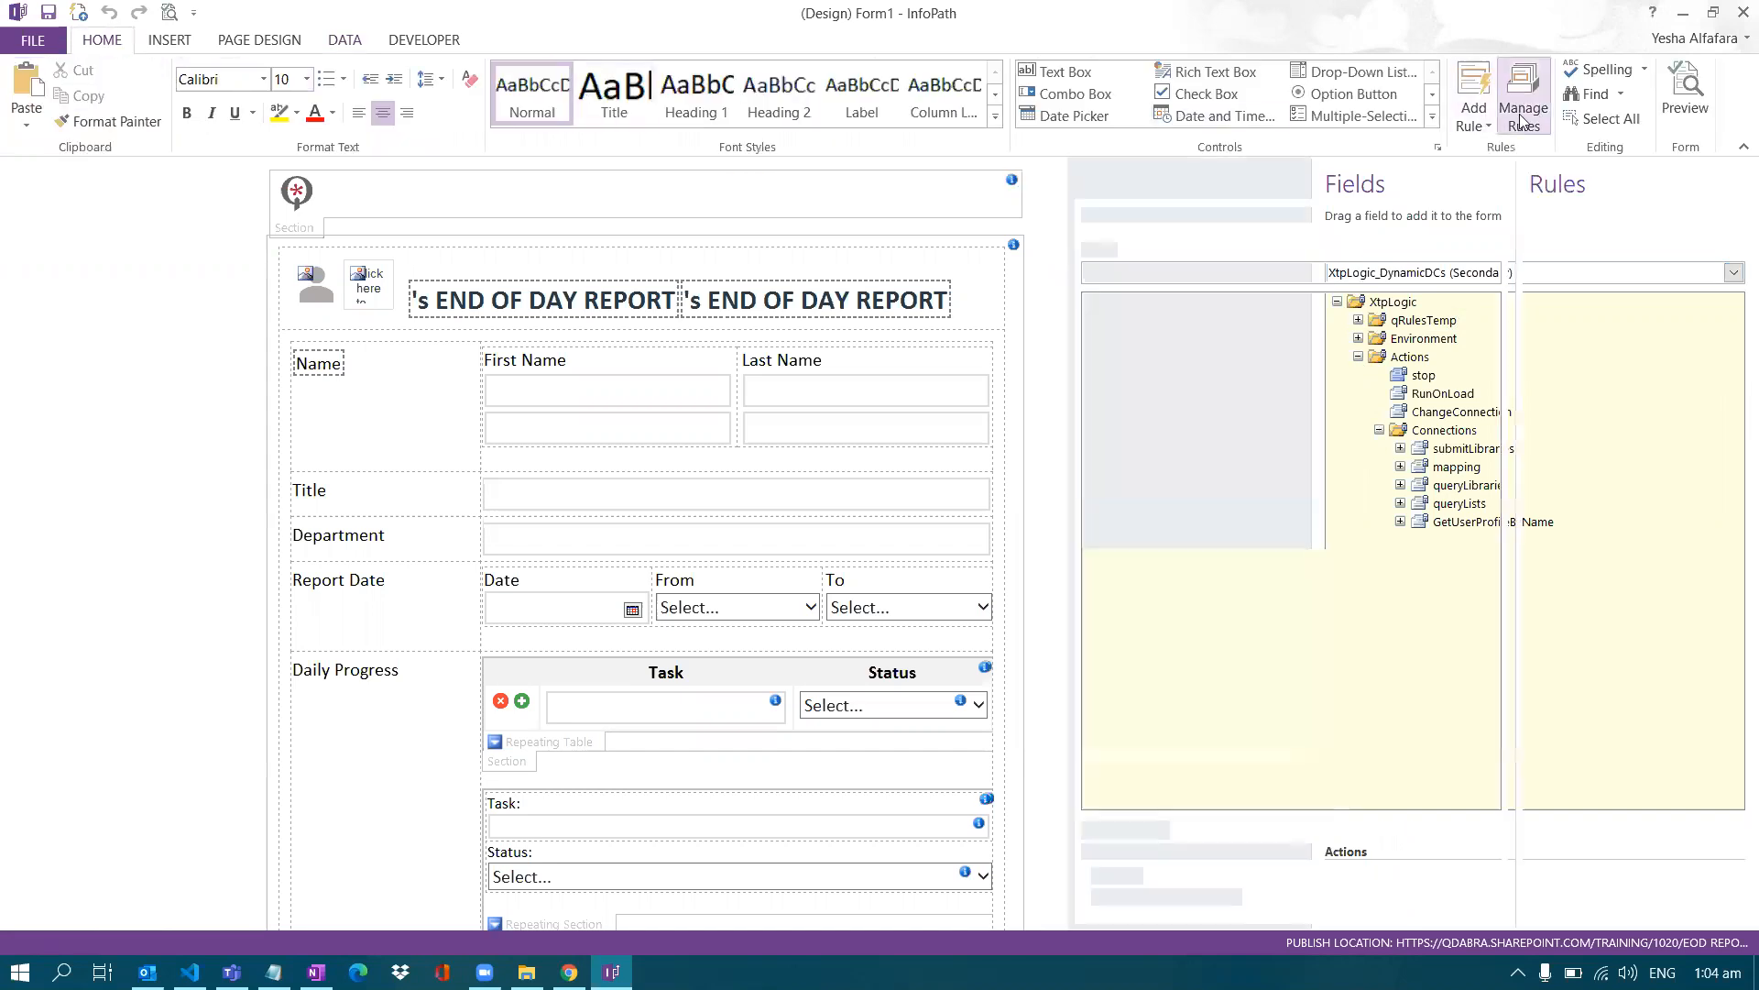
left_click_drag(1513, 436, 1349, 440)
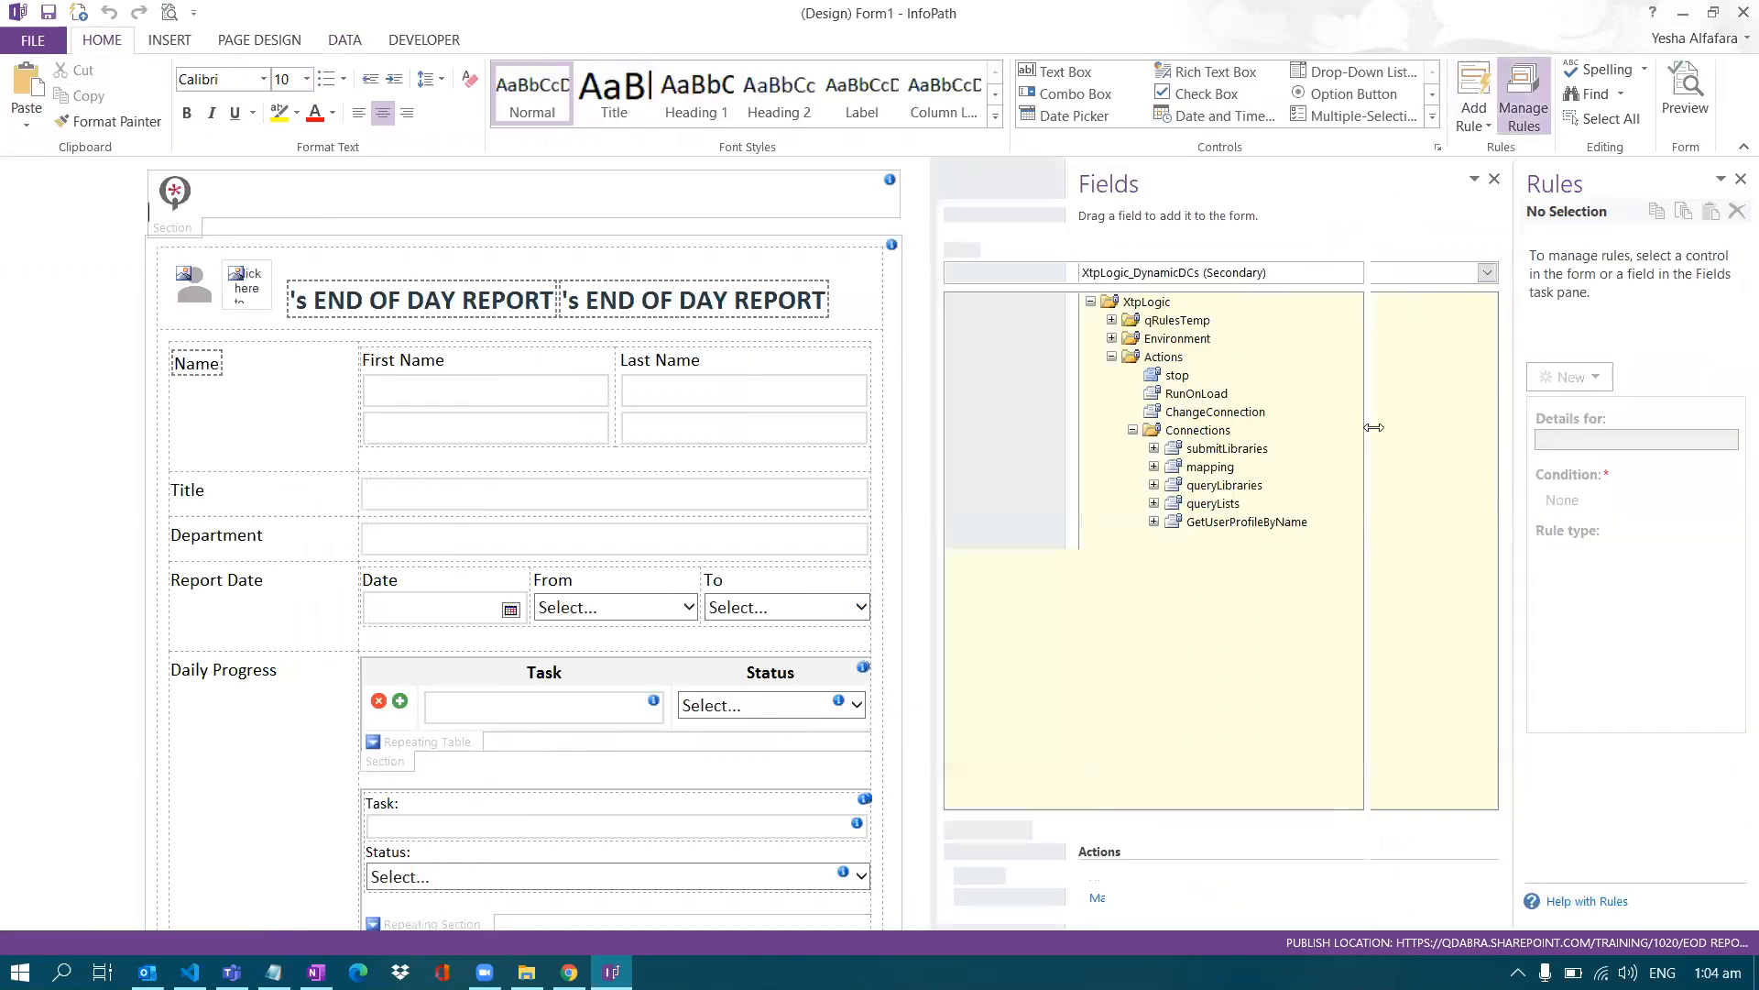
left_click_drag(910, 513, 1123, 463)
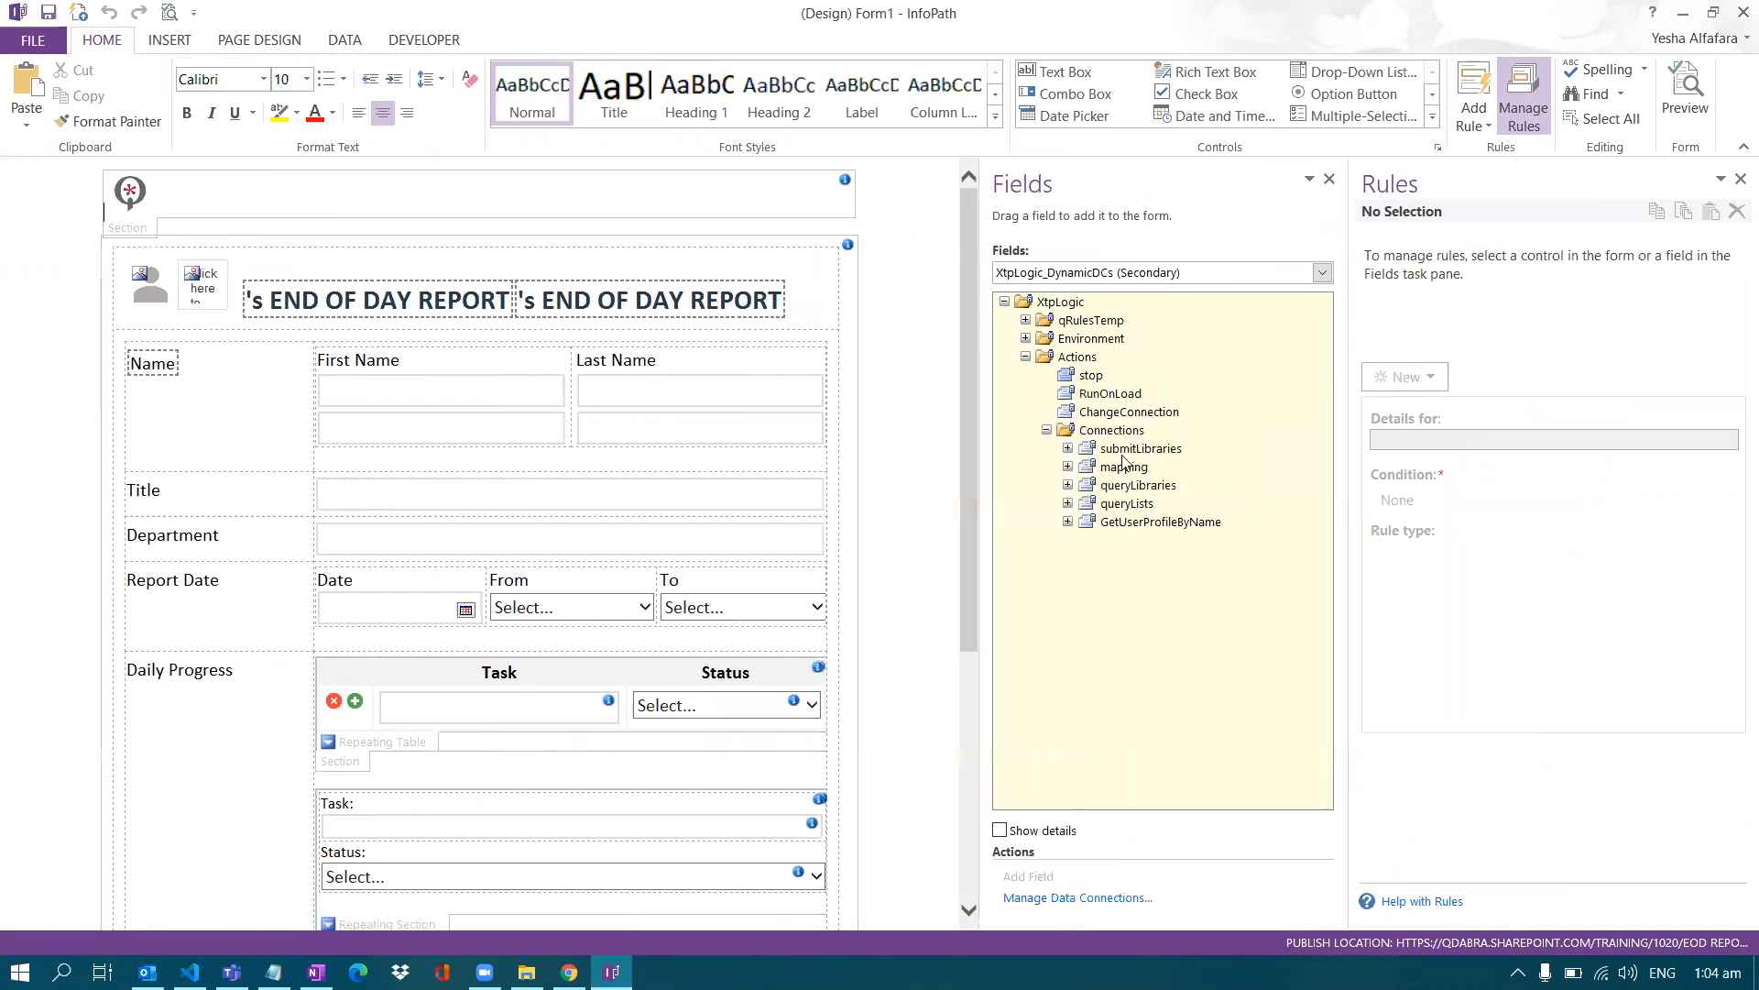
Step: Select dataConnectionName under GetUserProfileByName and open its action setting tempCommand
left_click(1111, 523)
left_click(1067, 522)
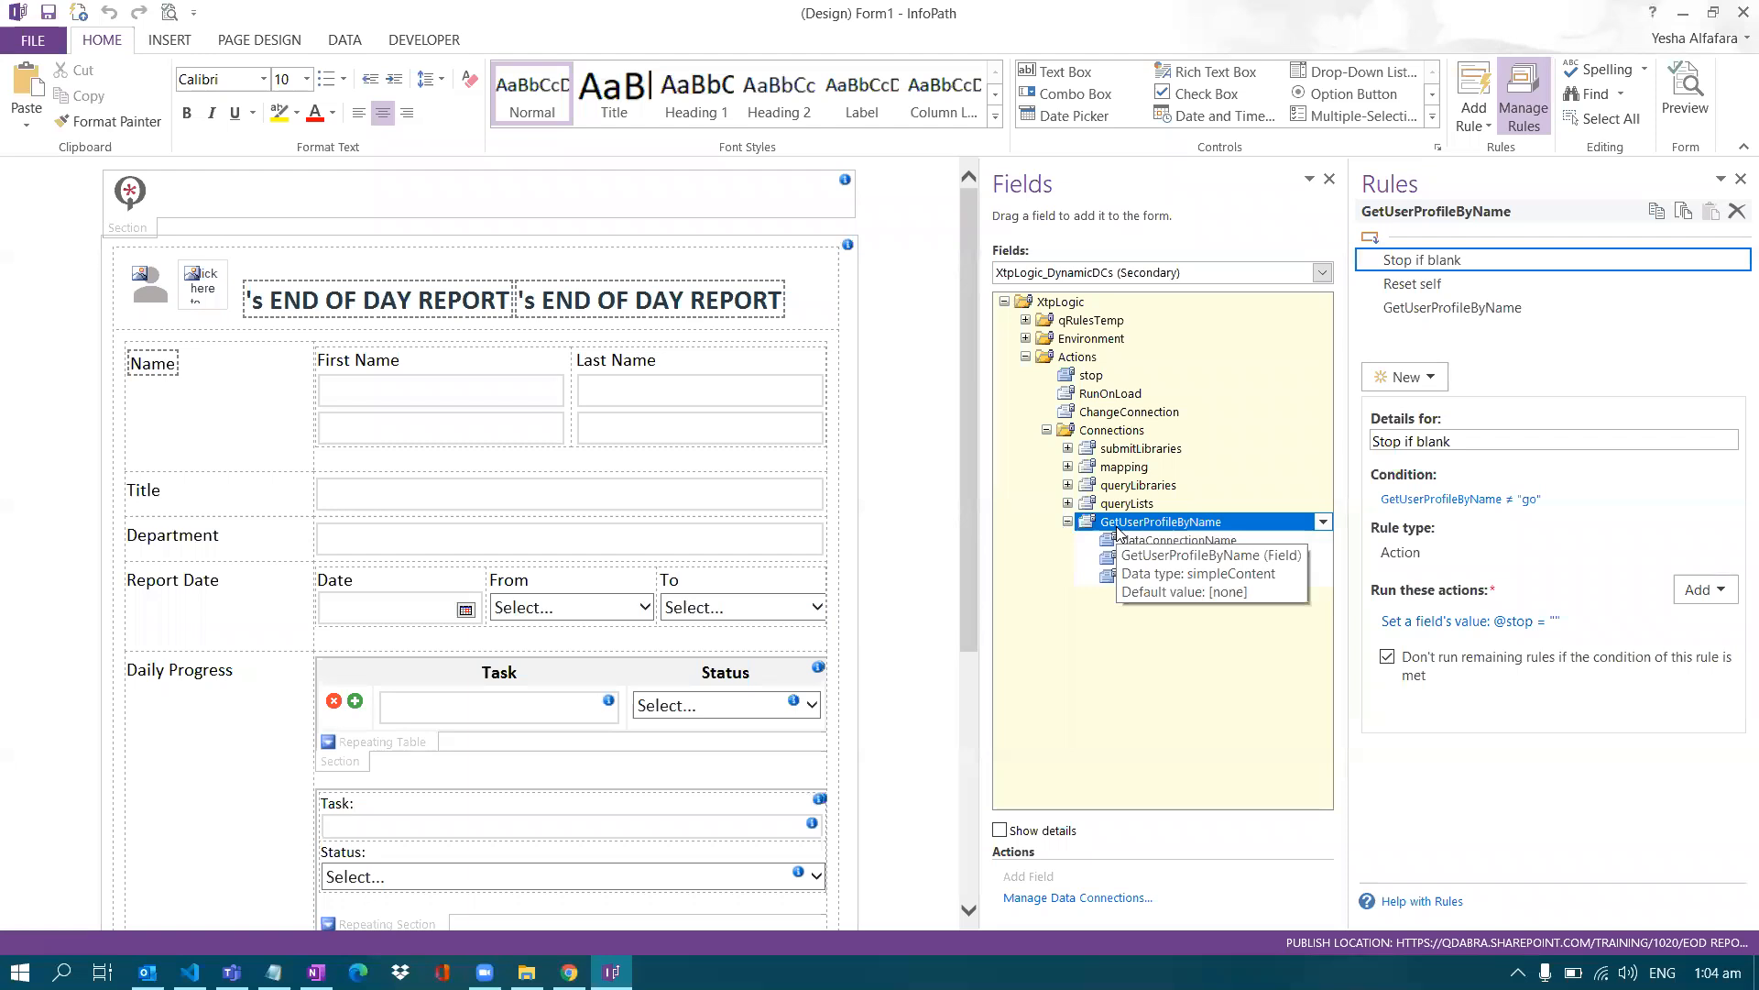
left_click(1153, 540)
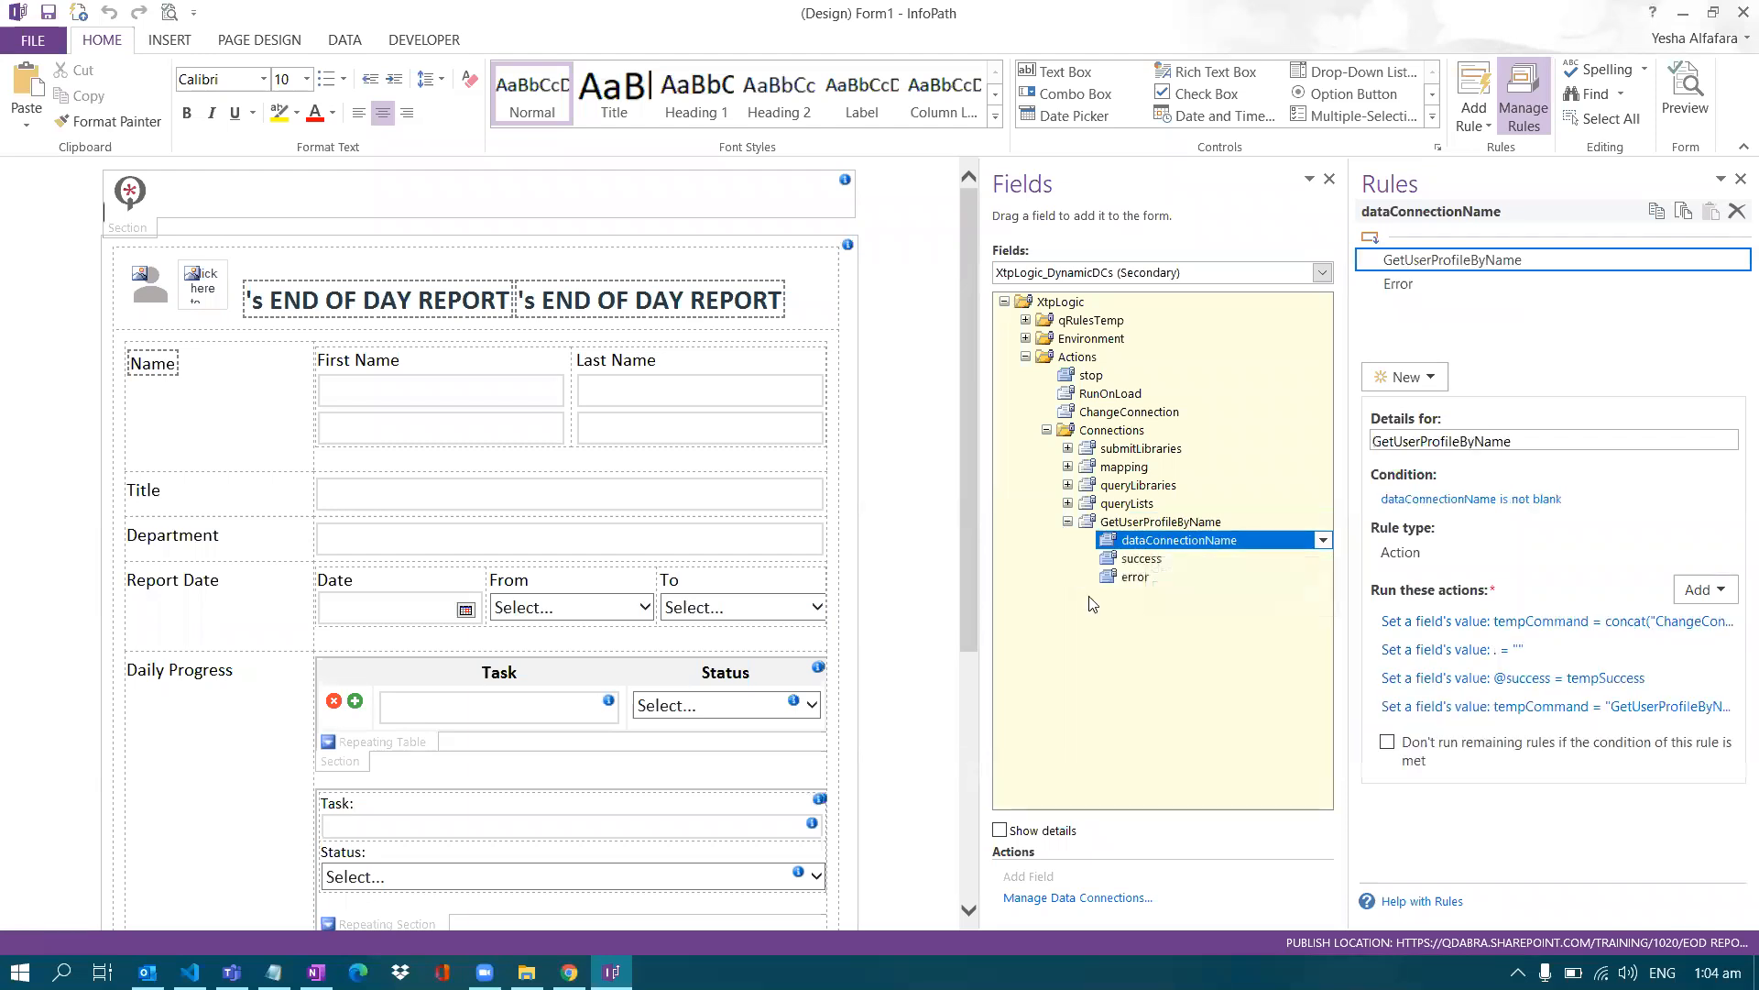
left_click_drag(1352, 475, 1206, 484)
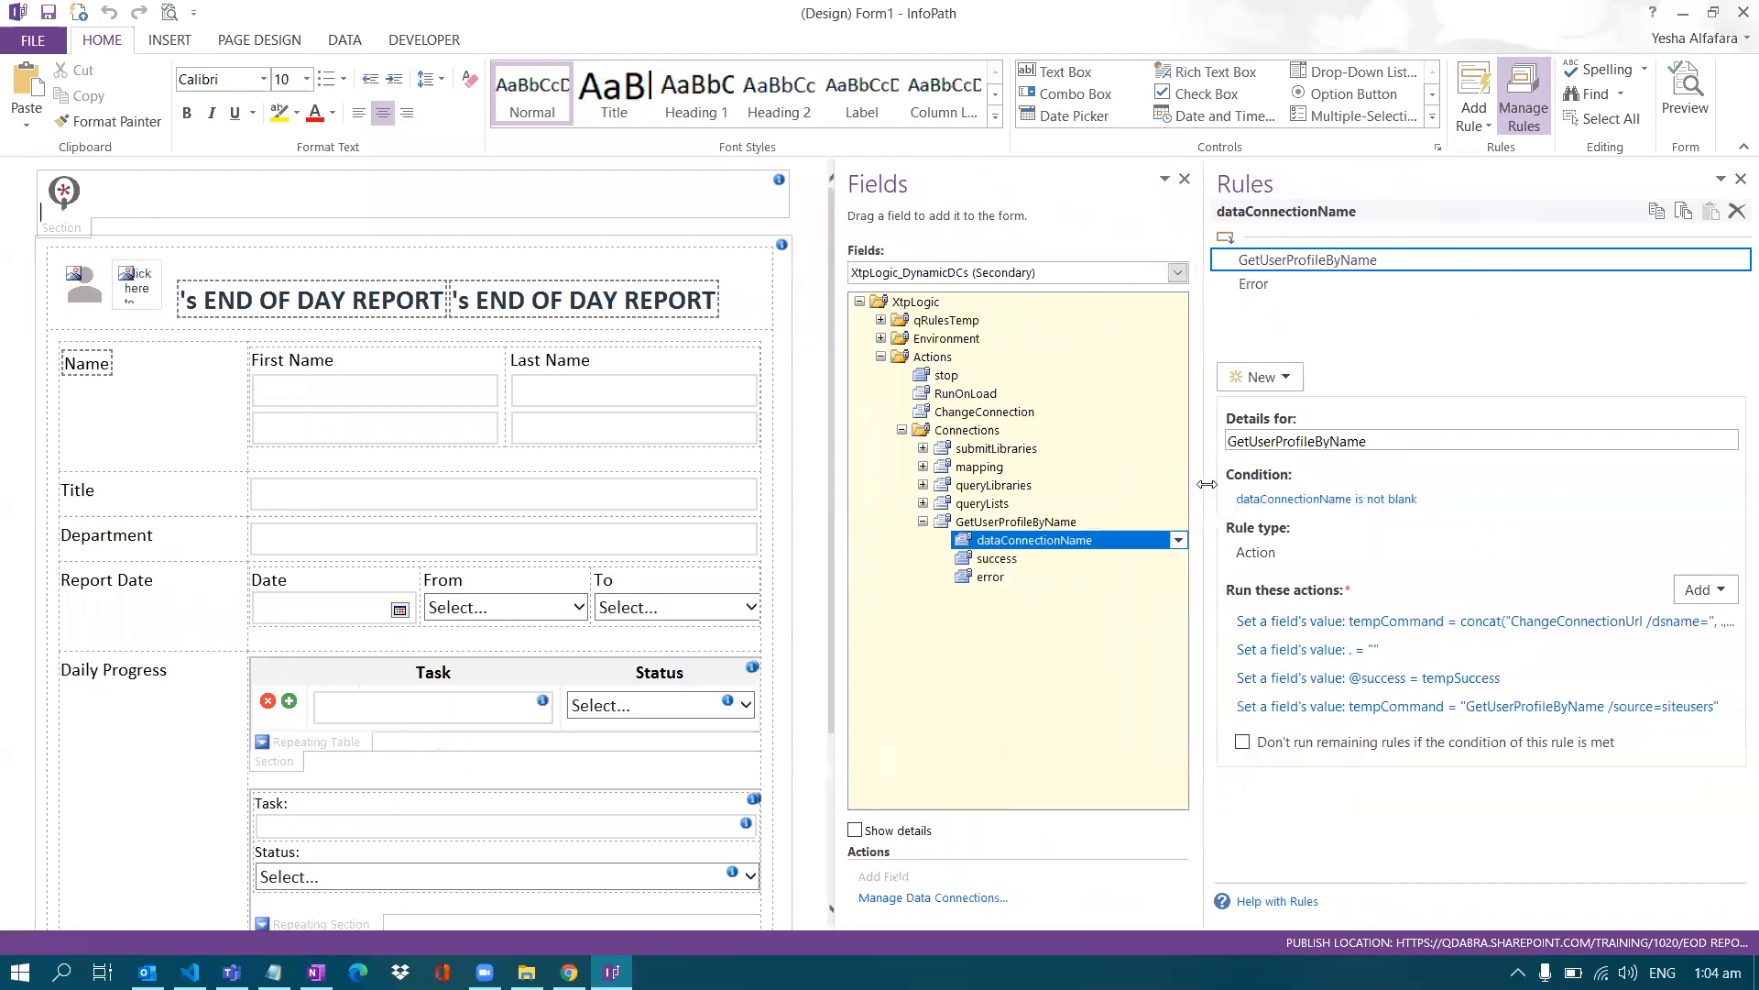
left_click(1411, 705)
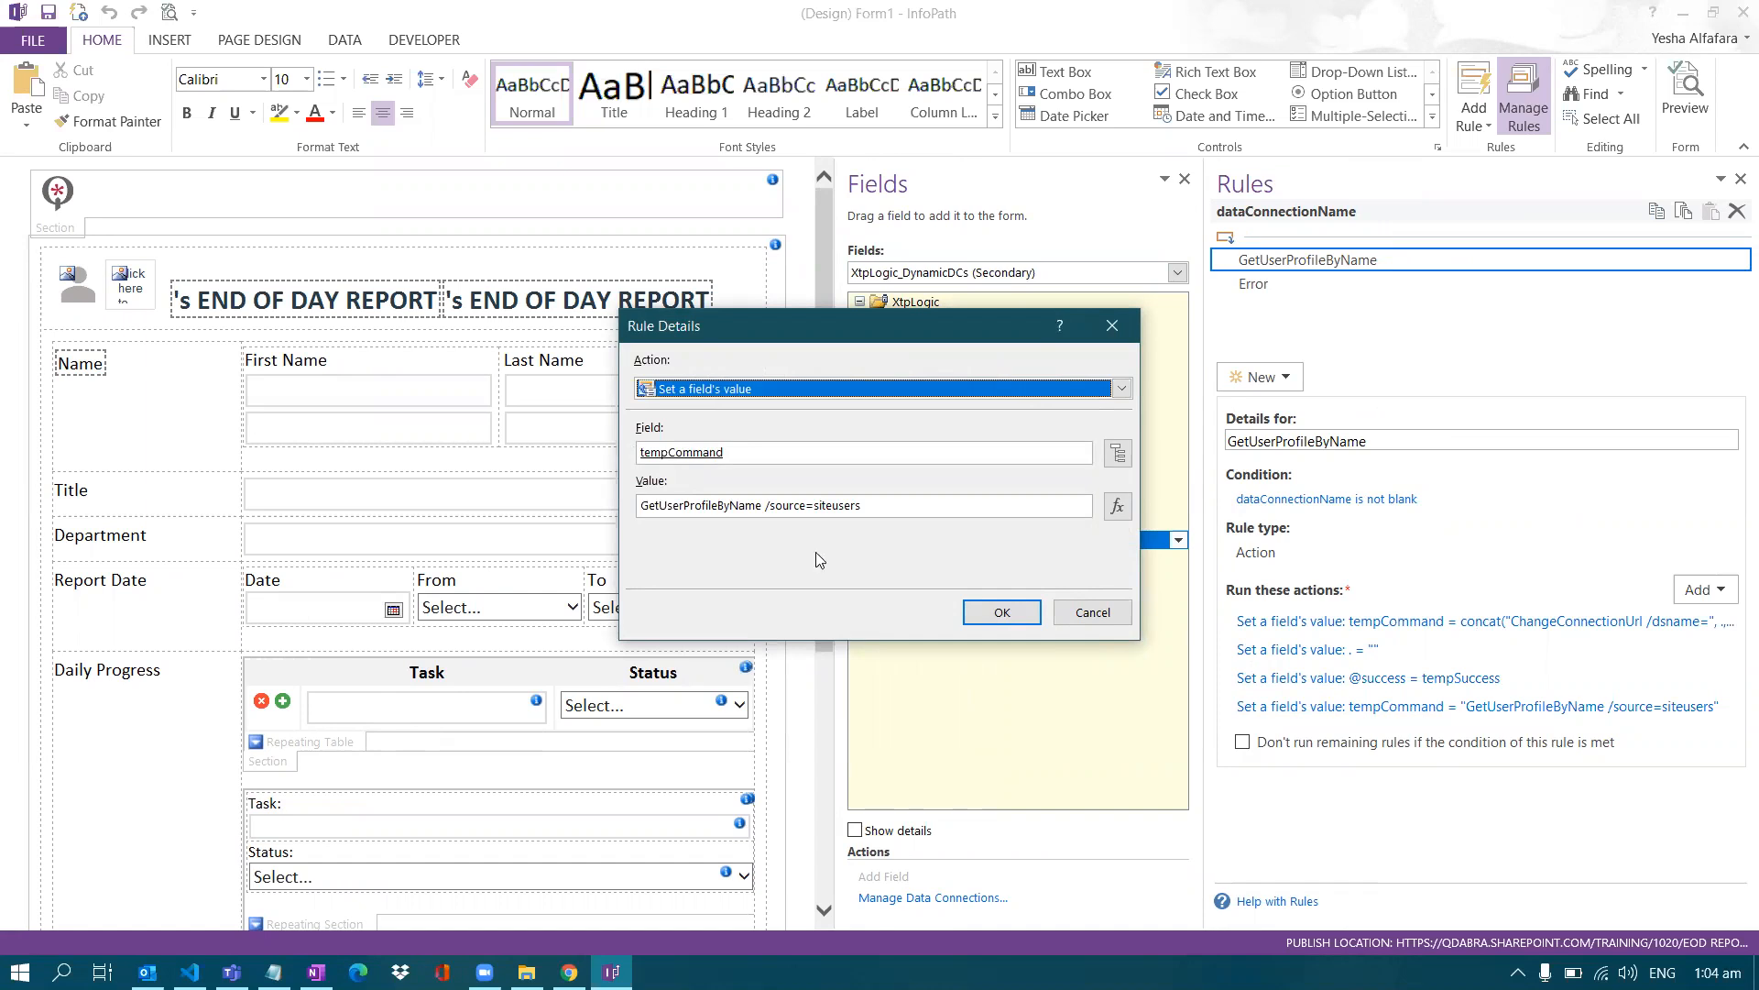
Step: Close the tempCommand action details with OK, leaving the rule unchanged
left_click(1000, 612)
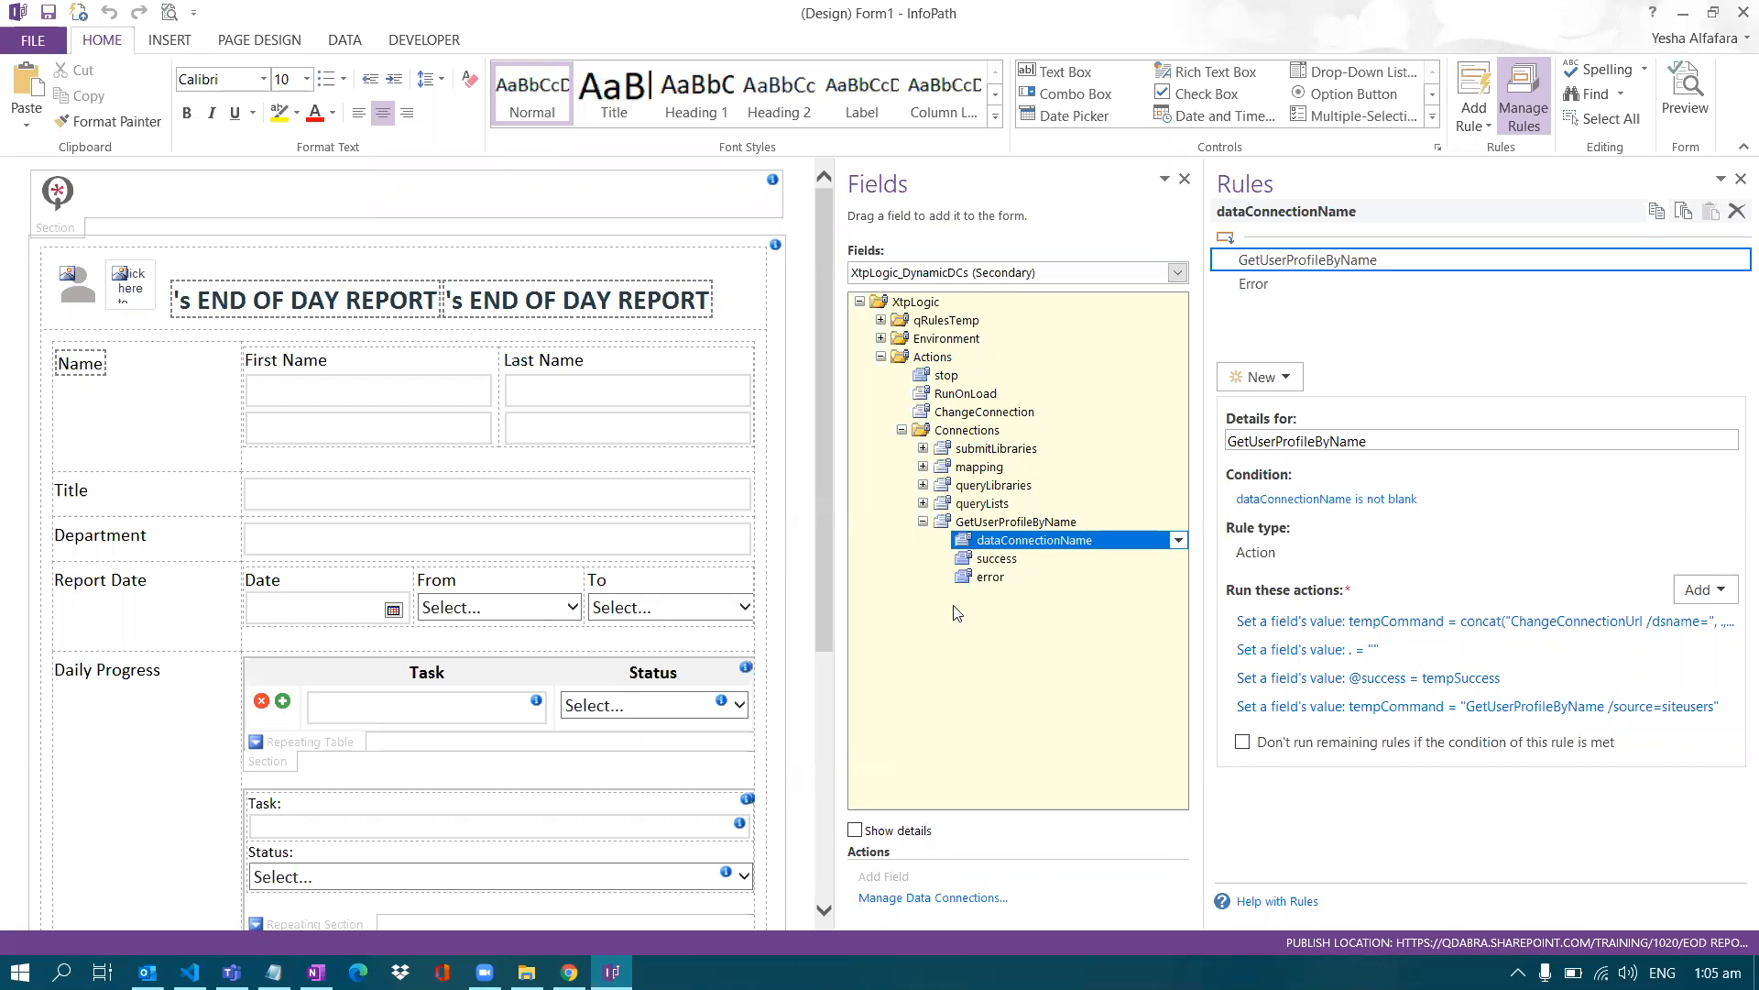
Step: Select the ChangeConnection field and view its 'GetUserProfileByName [enable - disable]' rule
left_click(962, 412)
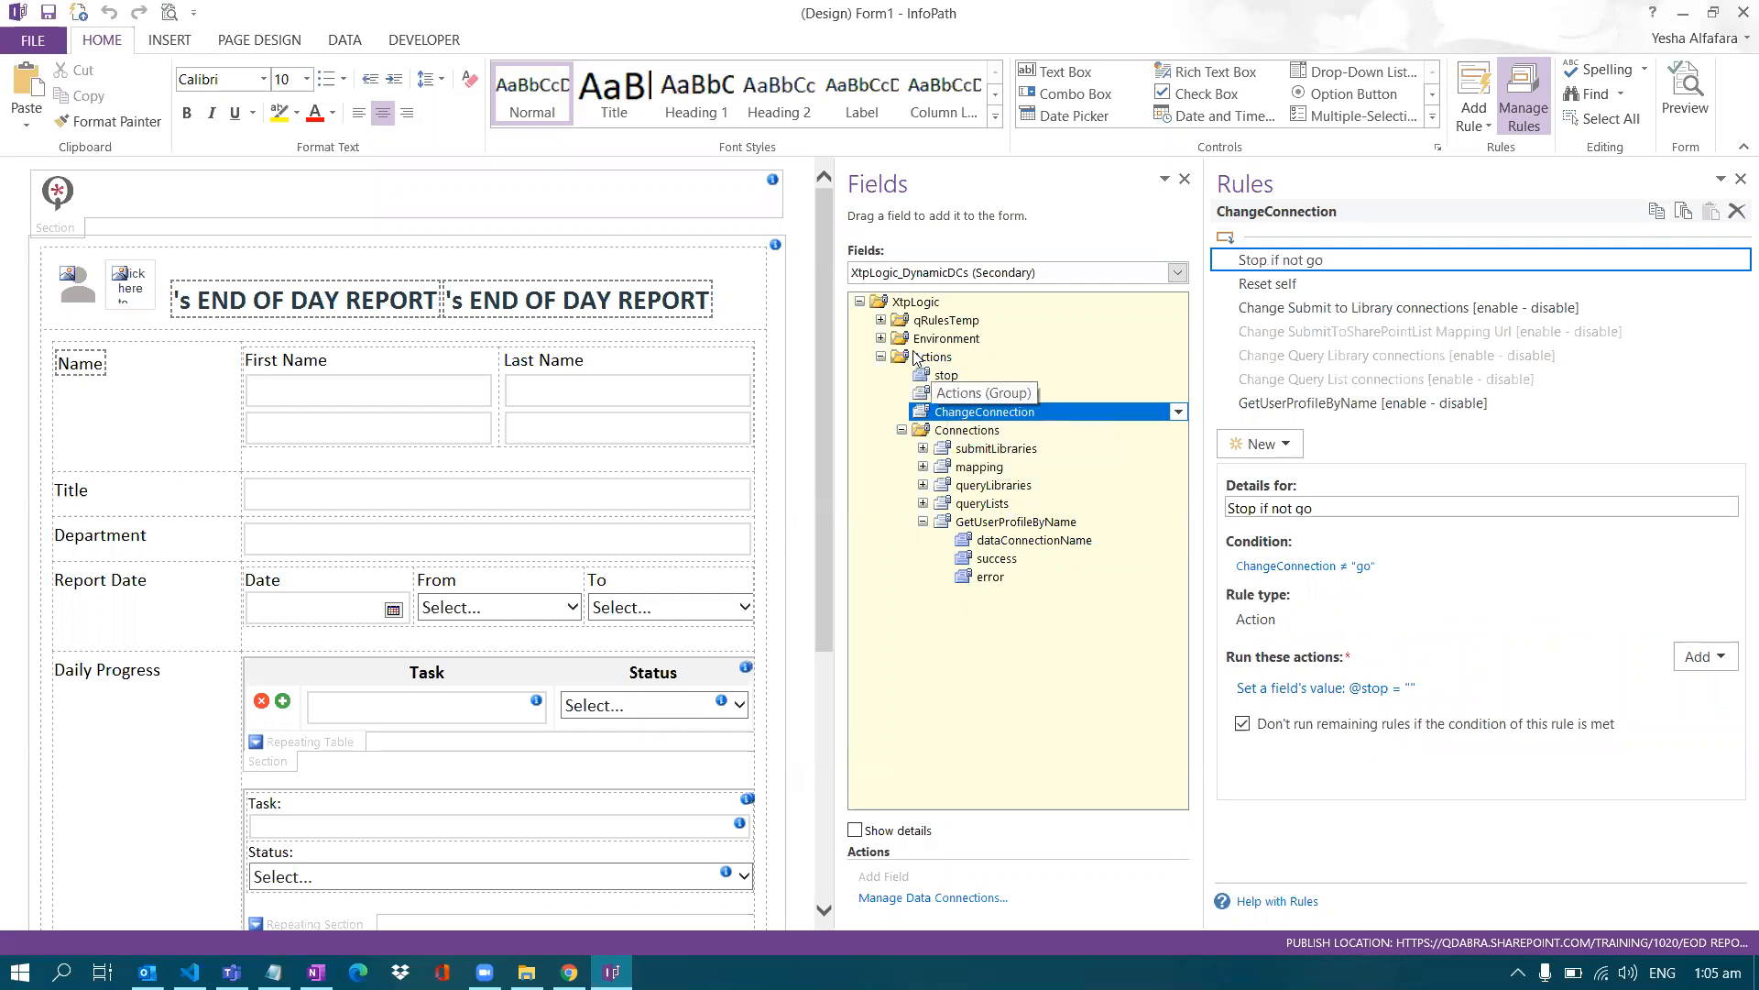
left_click(1411, 404)
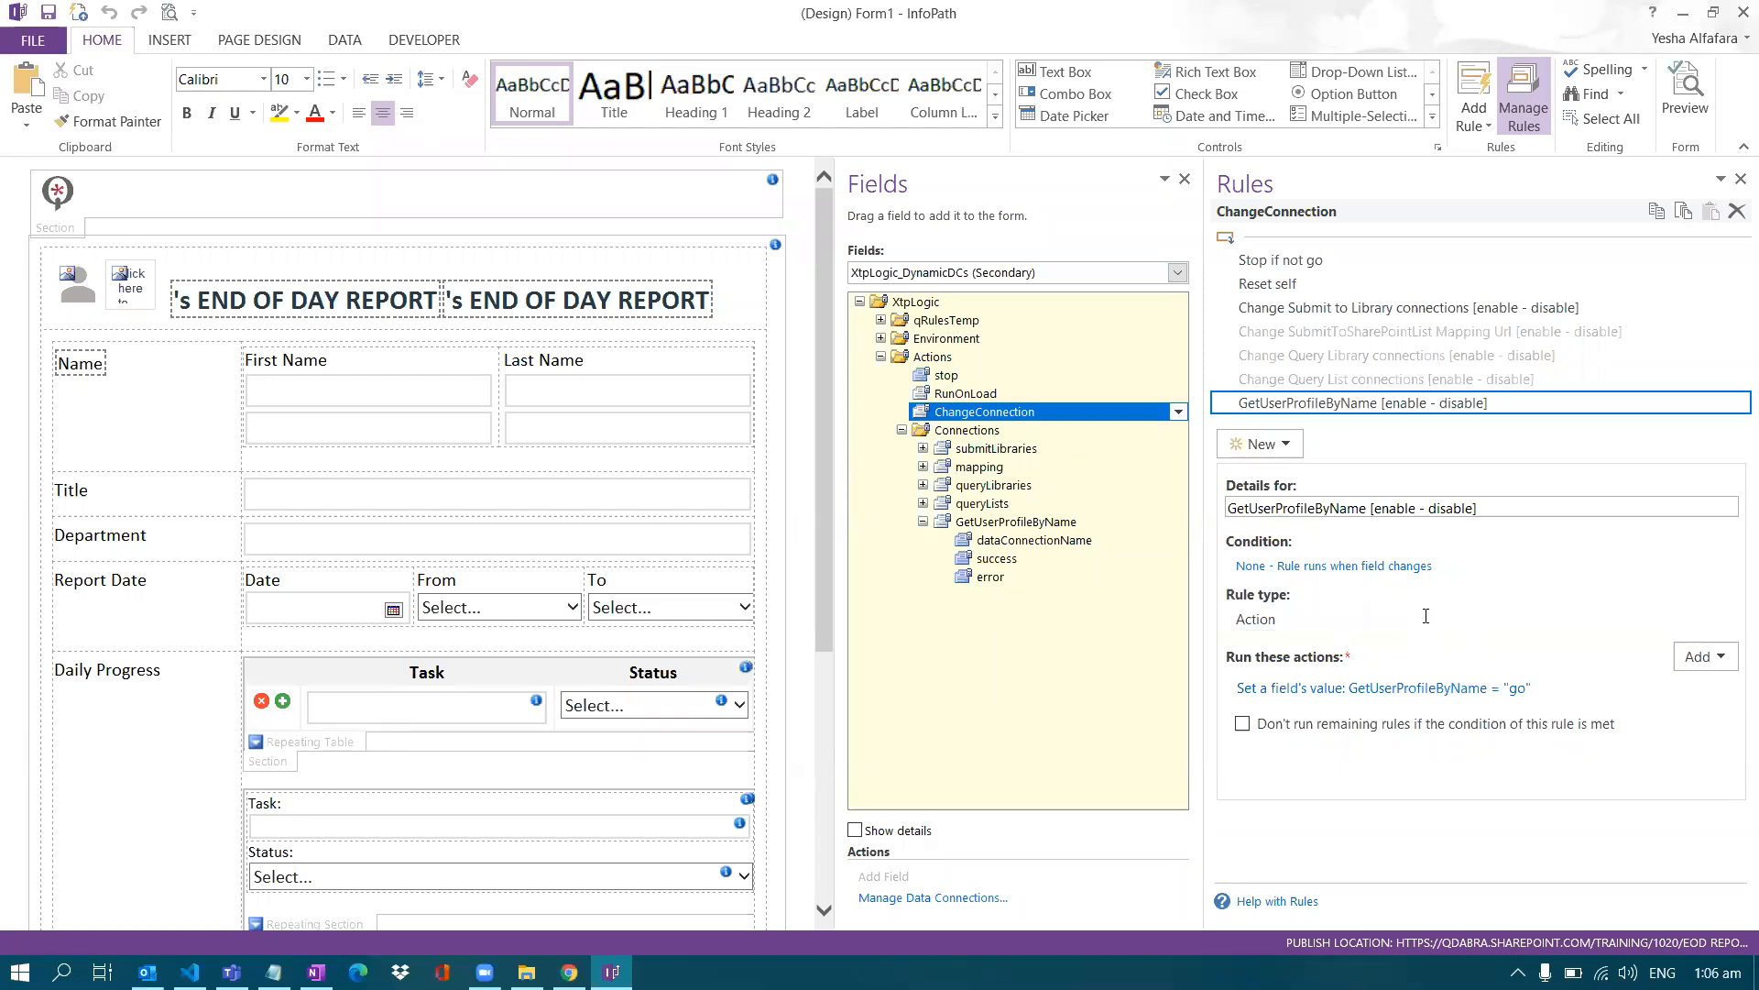
Step: Review the rules on Main's EmployeeInformation fields FirstName, LastName and Picture, including Picture's Hide rule
left_click(1050, 277)
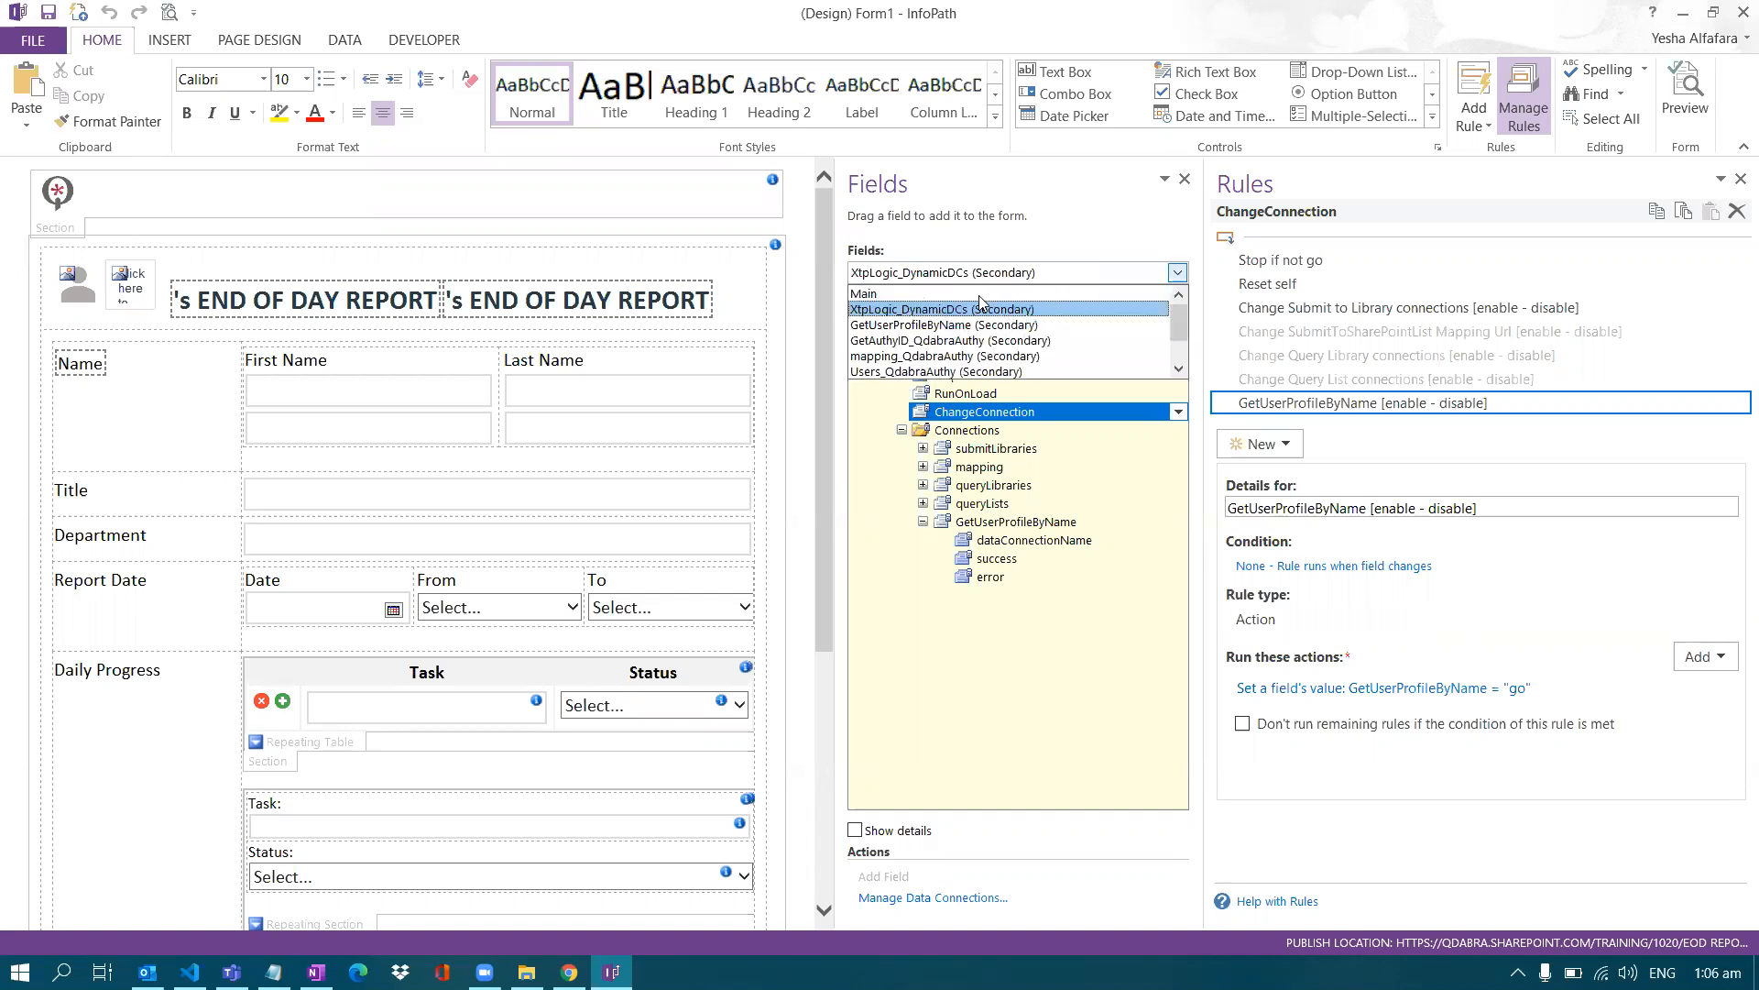
left_click(980, 295)
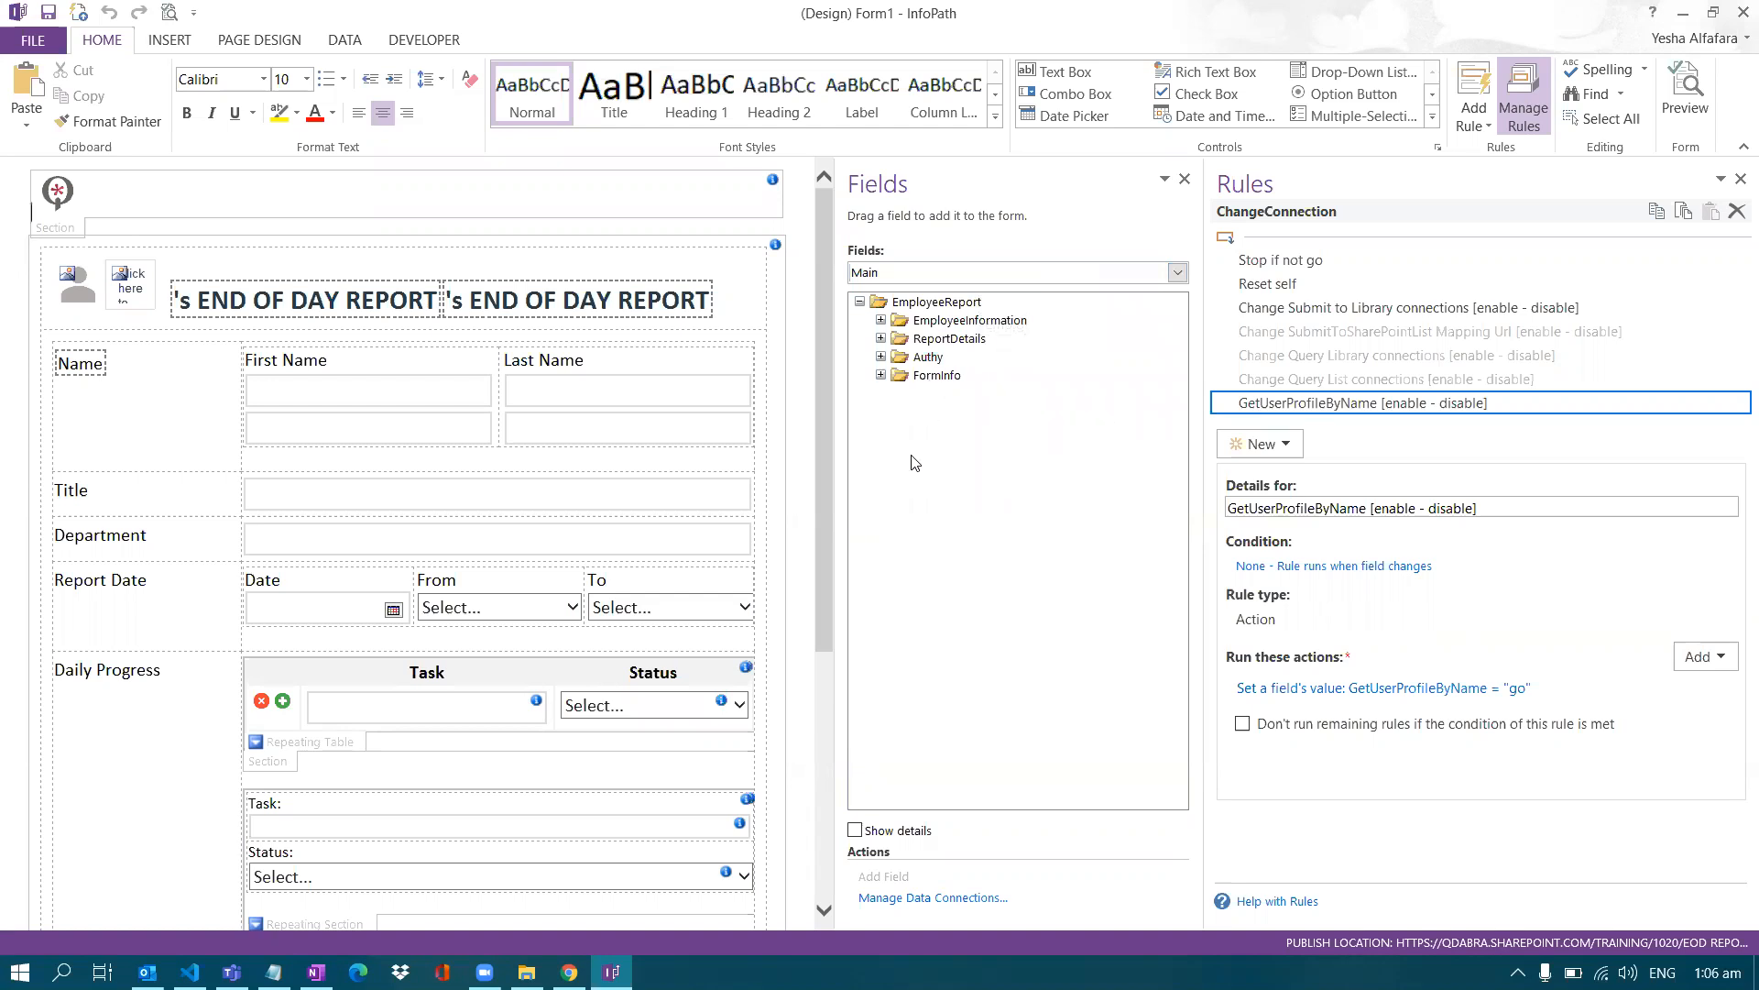
left_click(881, 320)
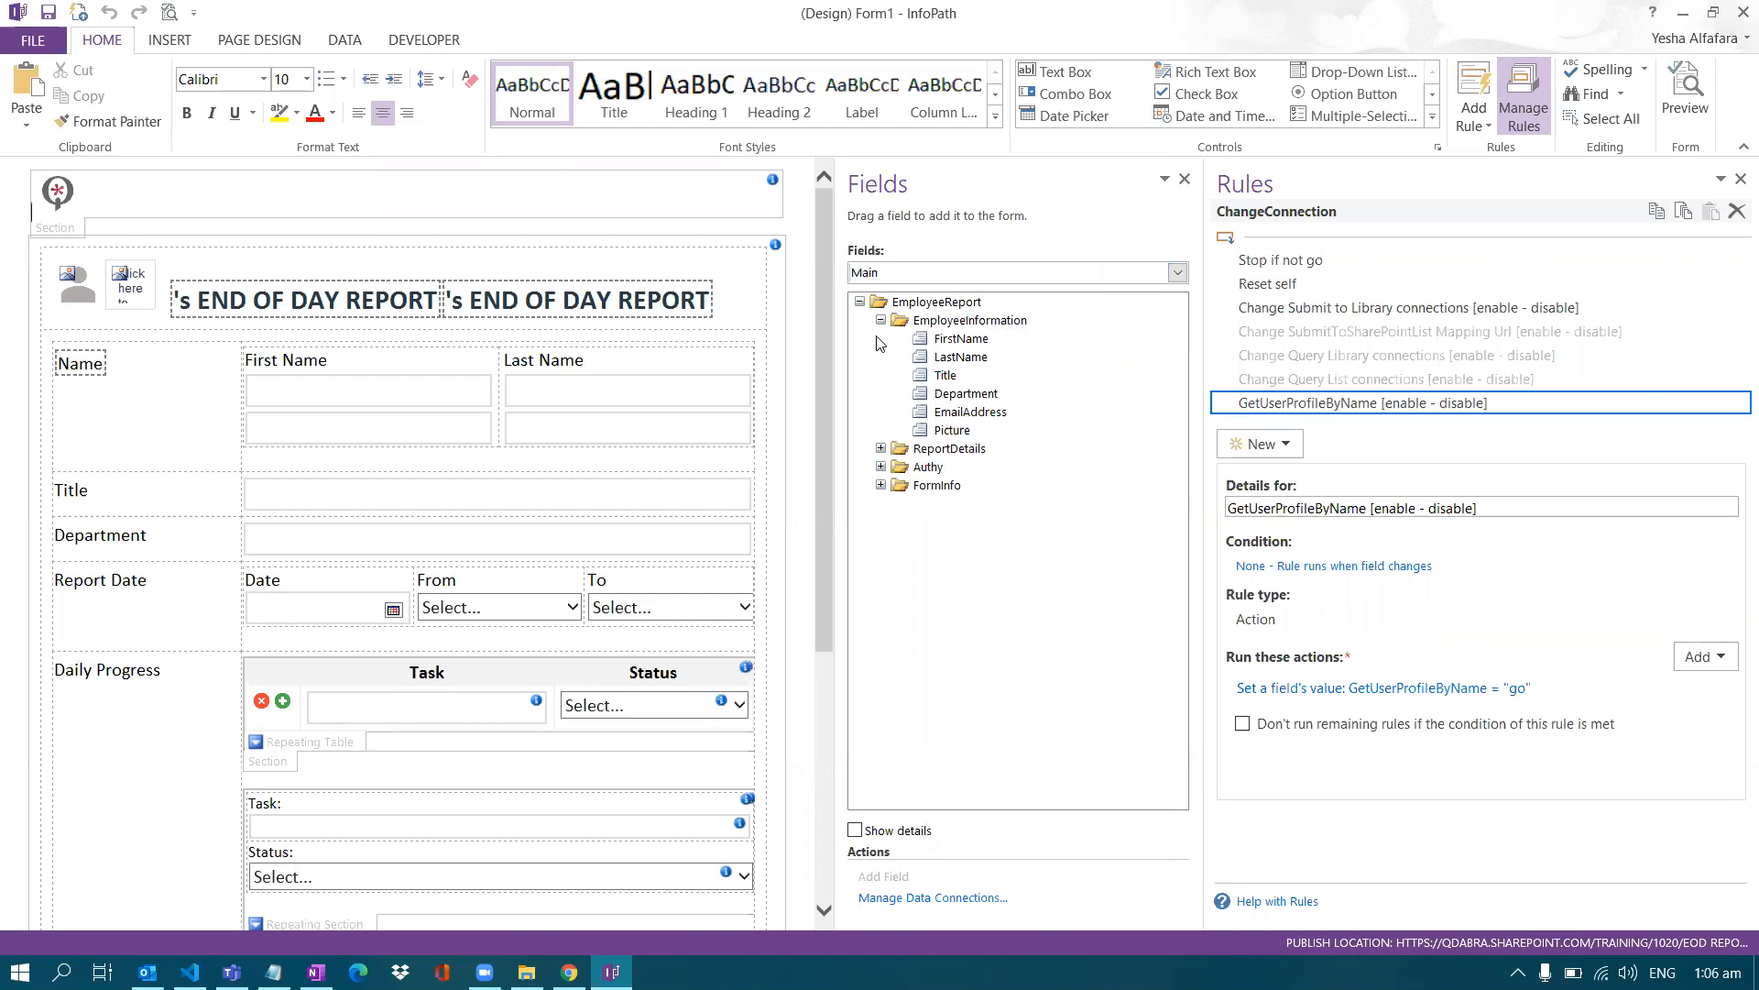
left_click(953, 344)
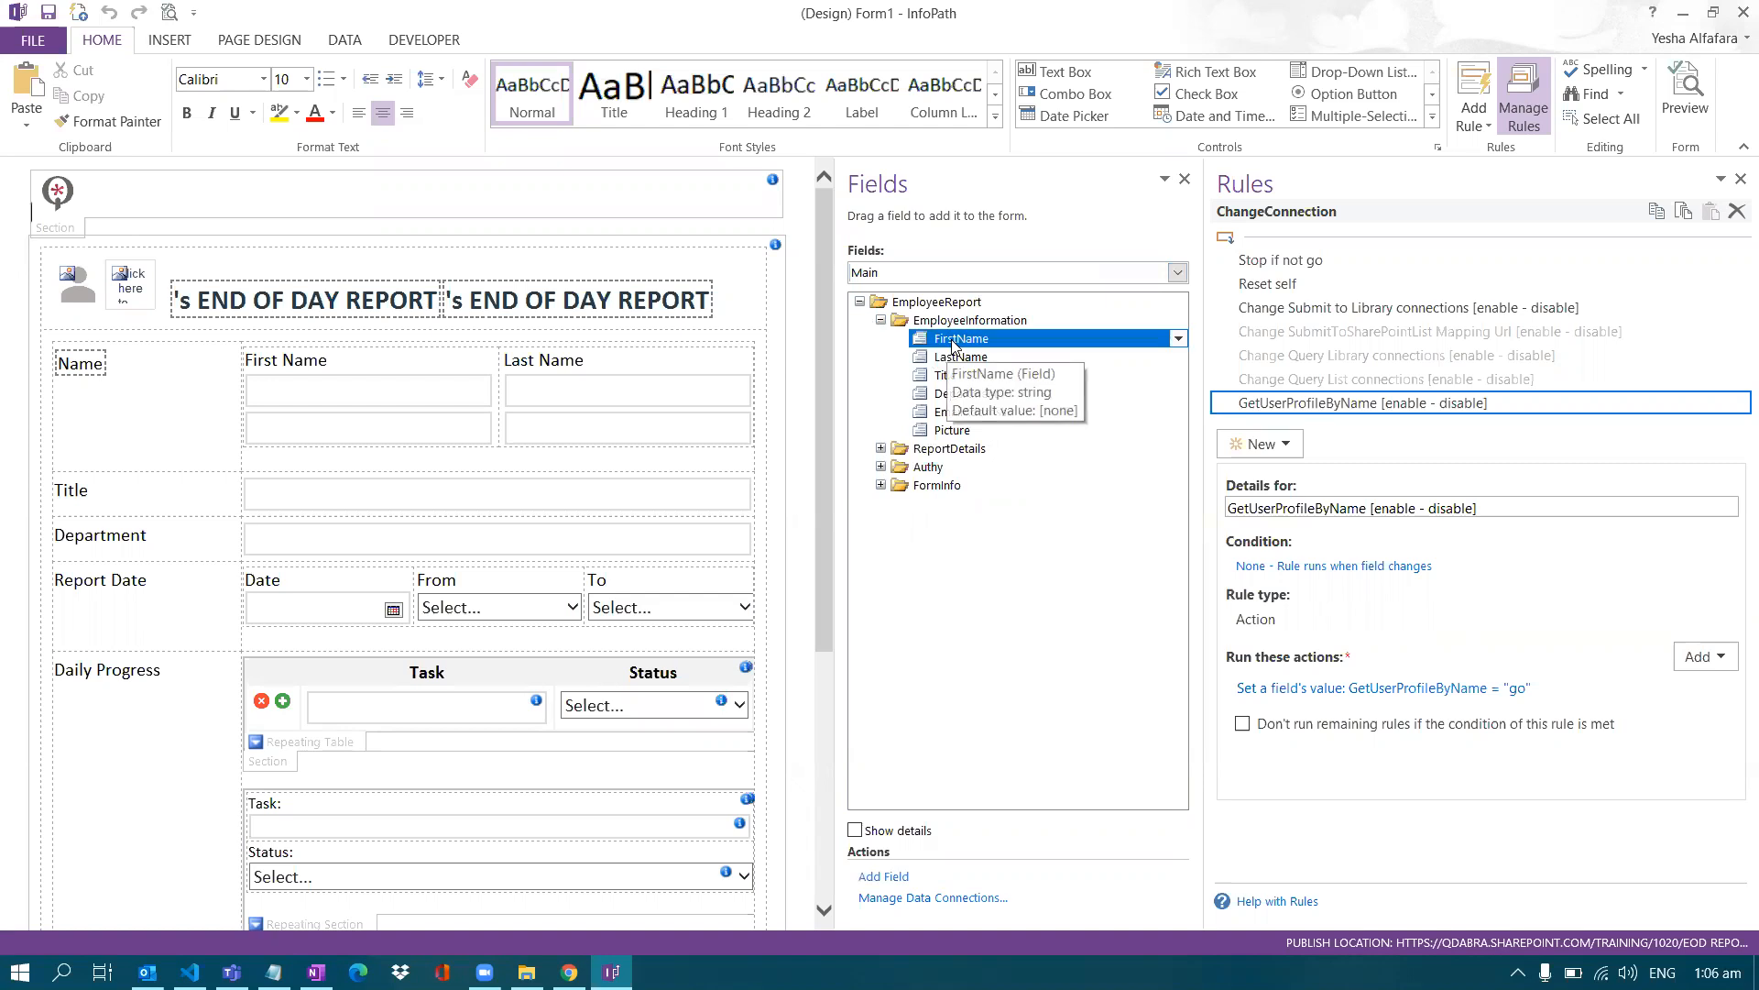
left_click(959, 357)
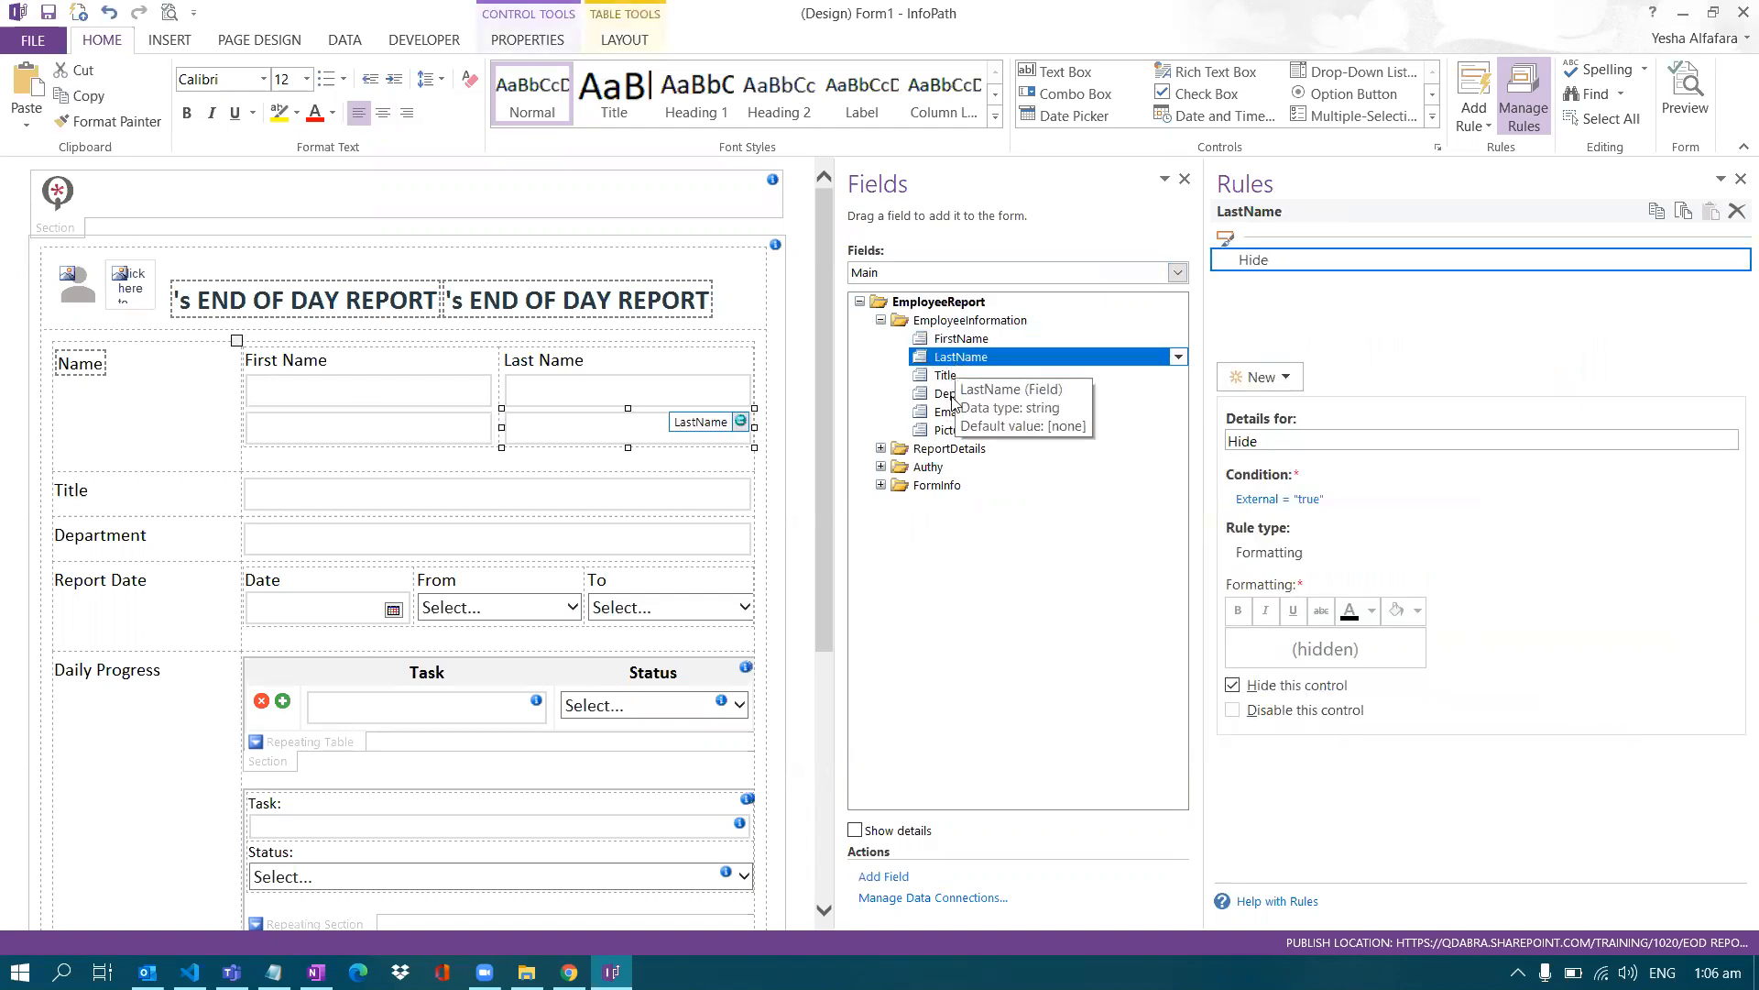
left_click(953, 431)
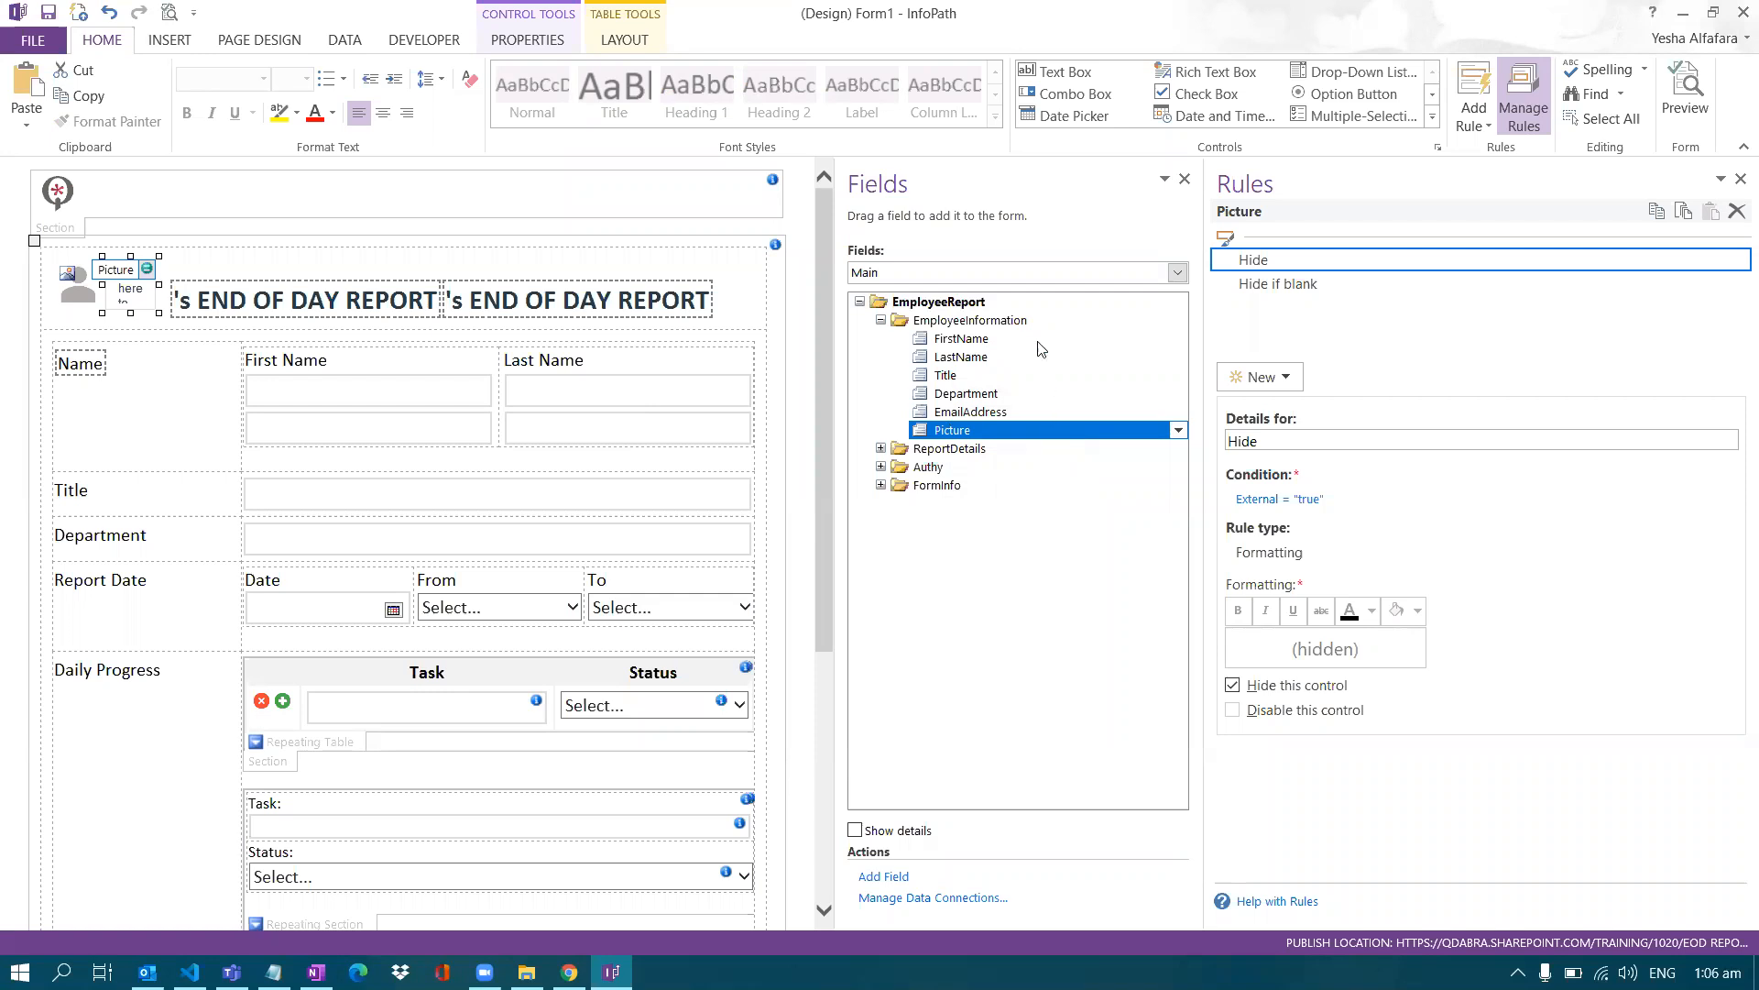
left_click(1045, 274)
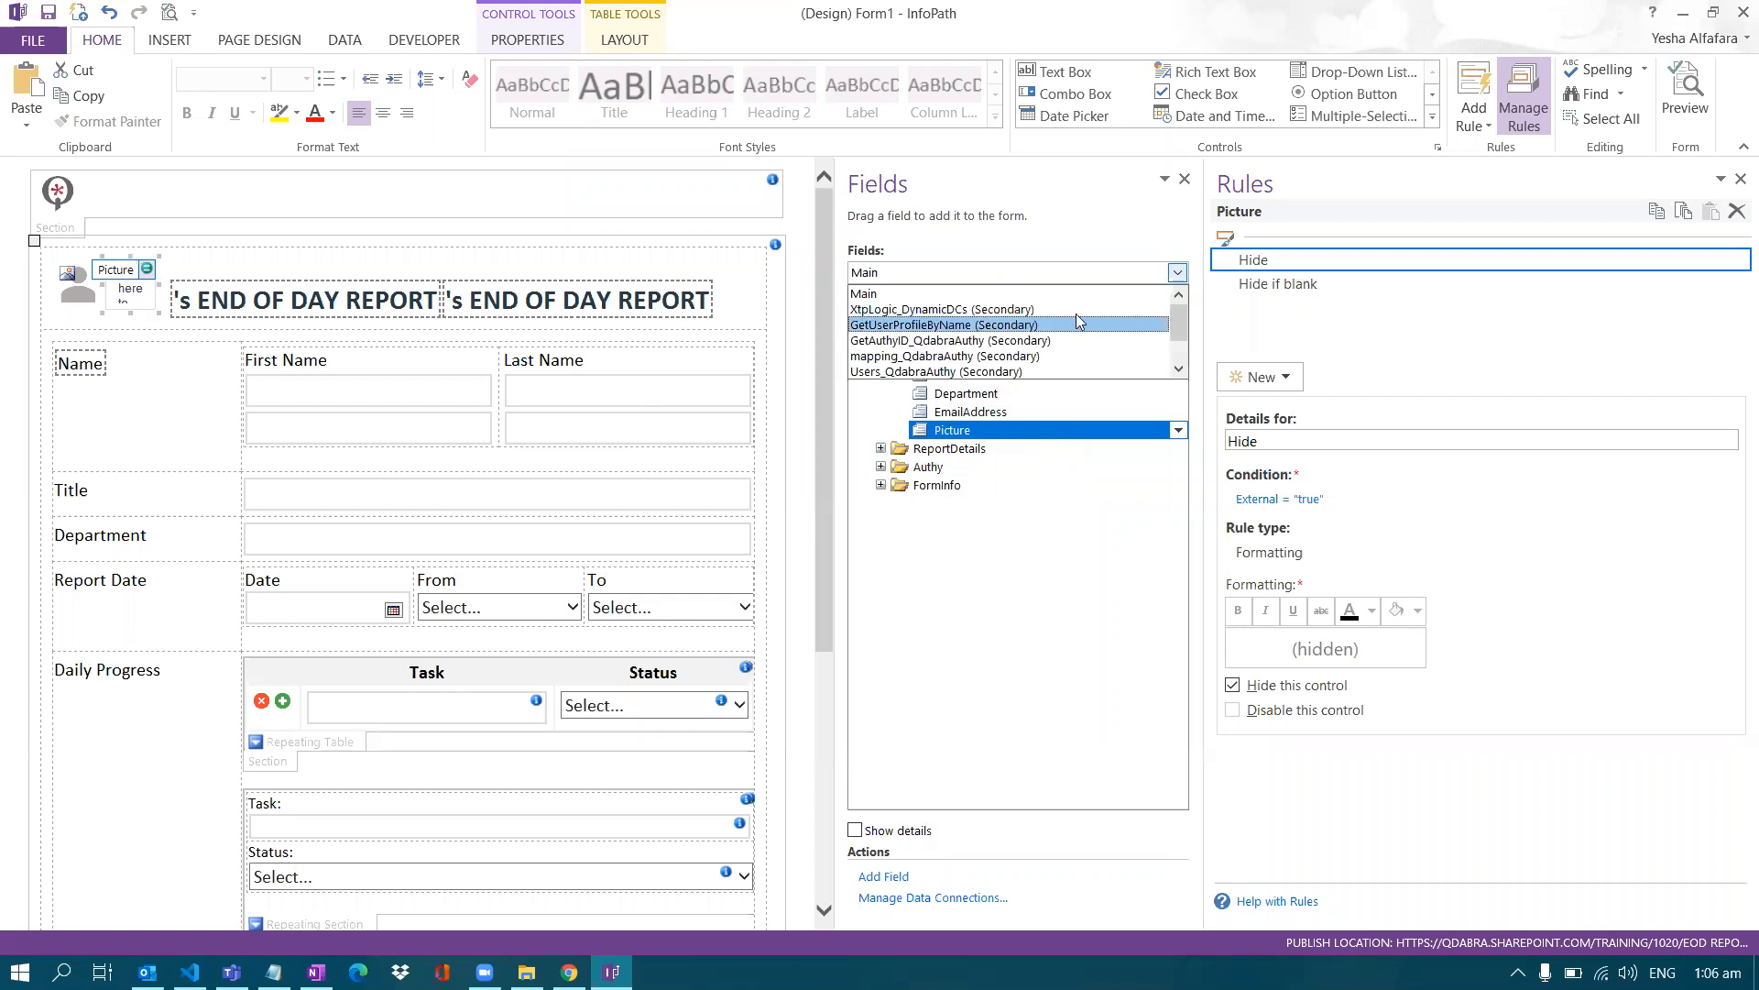
scroll(967, 316, "down", 1)
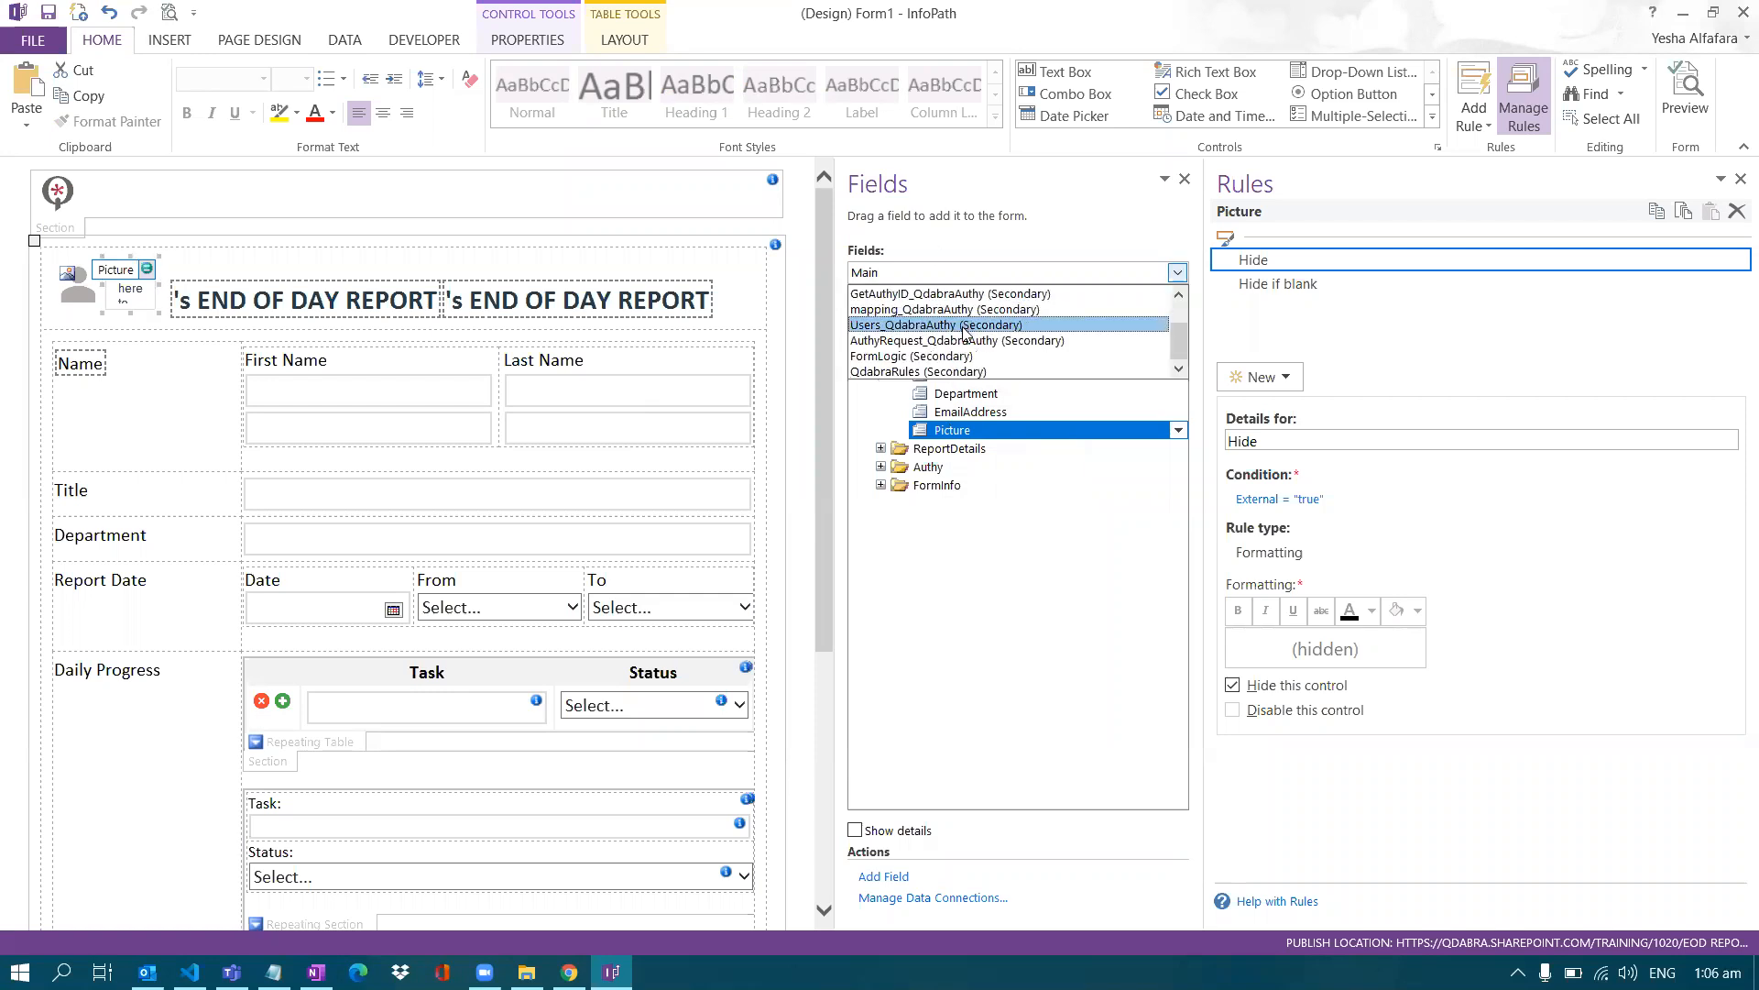
Step: Select the SetCurrentUser field under FormLogic's Actions and review its Reset self rule
left_click(959, 358)
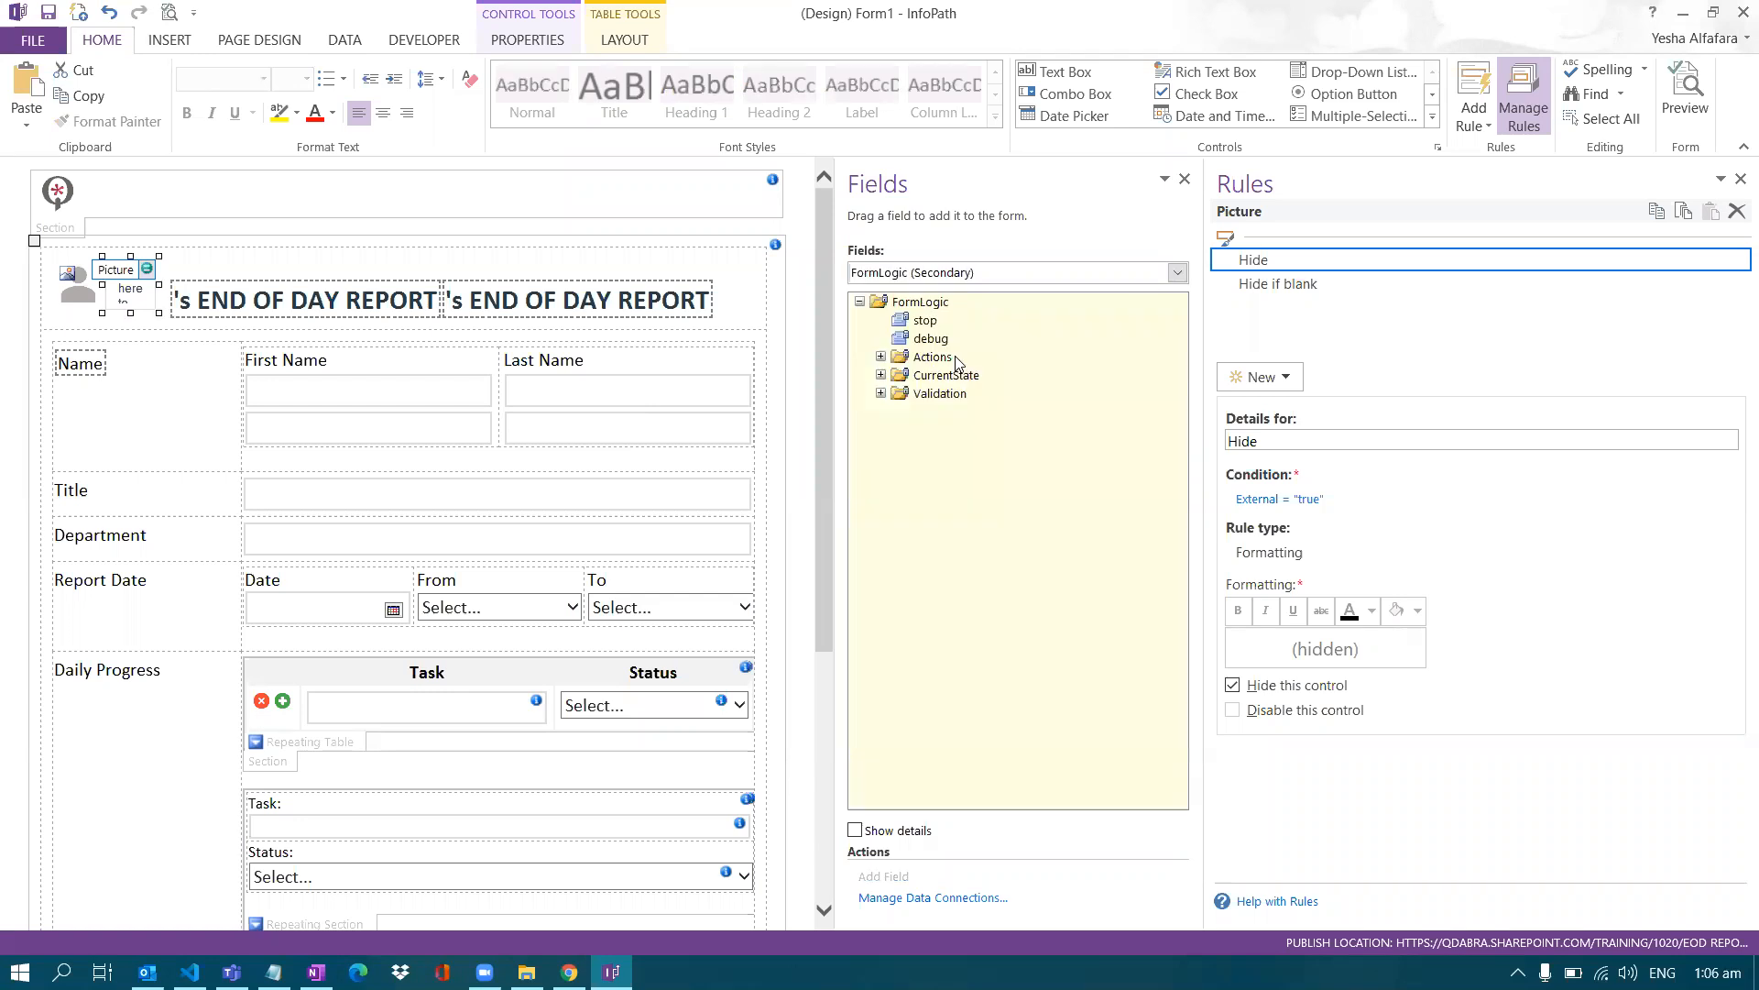
left_click(880, 357)
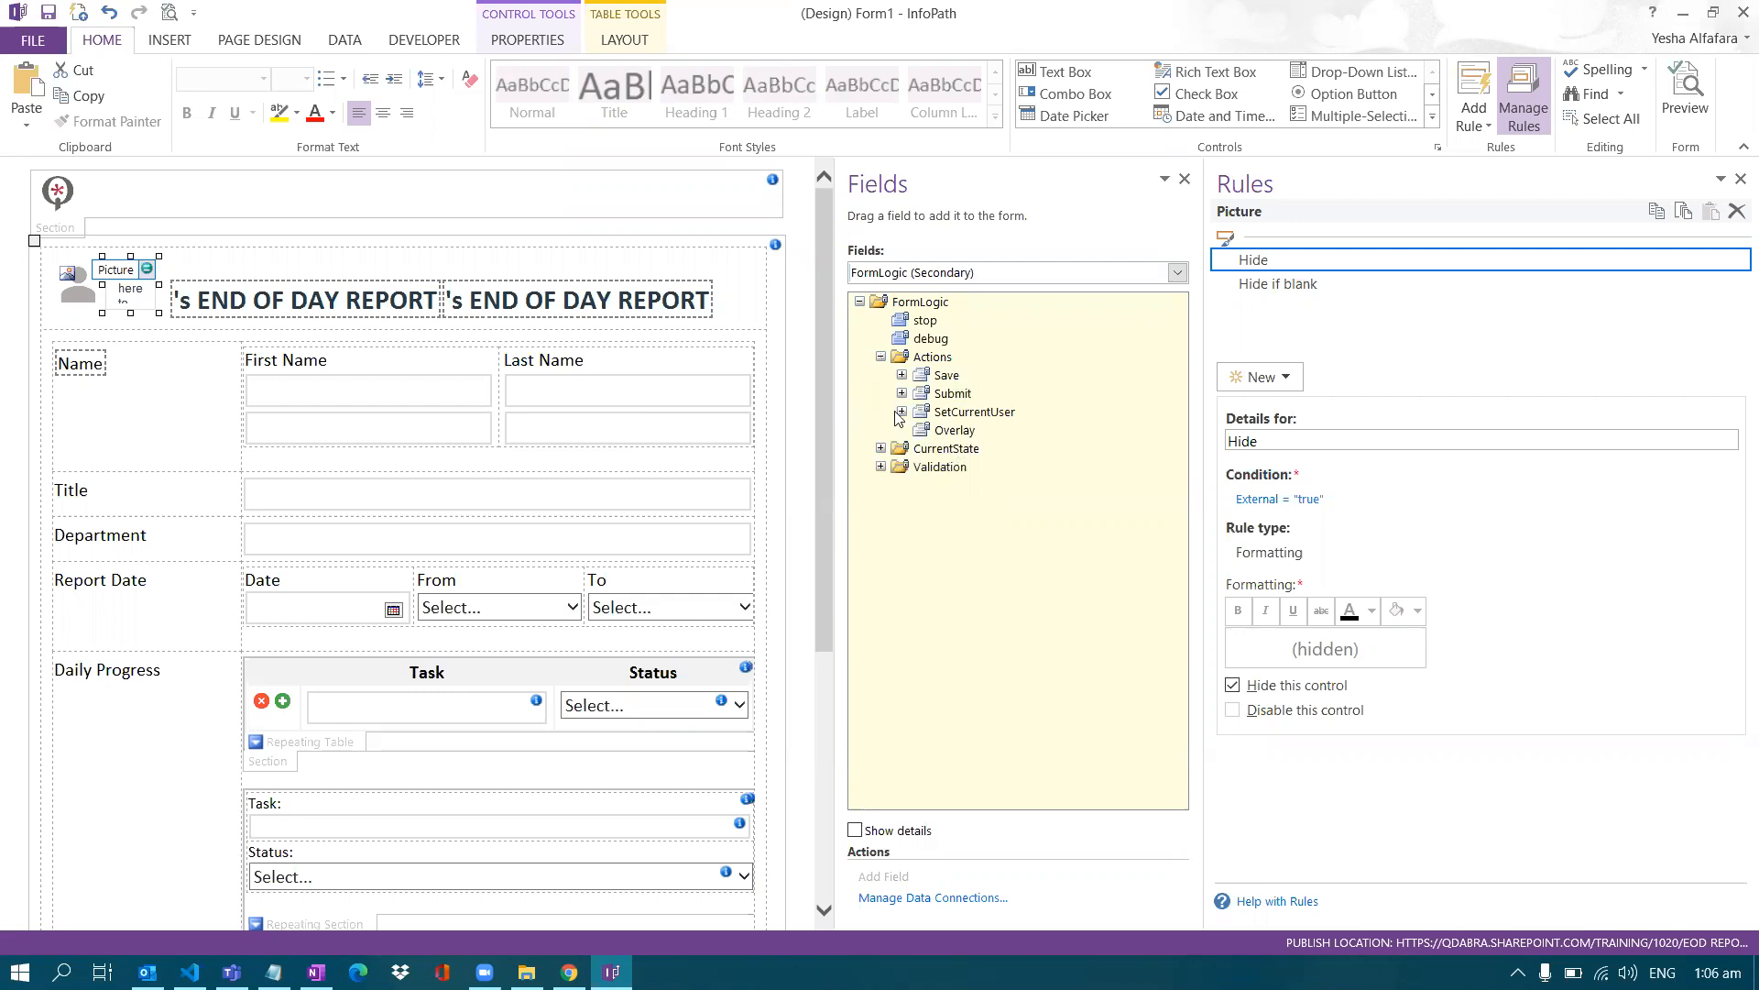
left_click(942, 413)
left_click(902, 411)
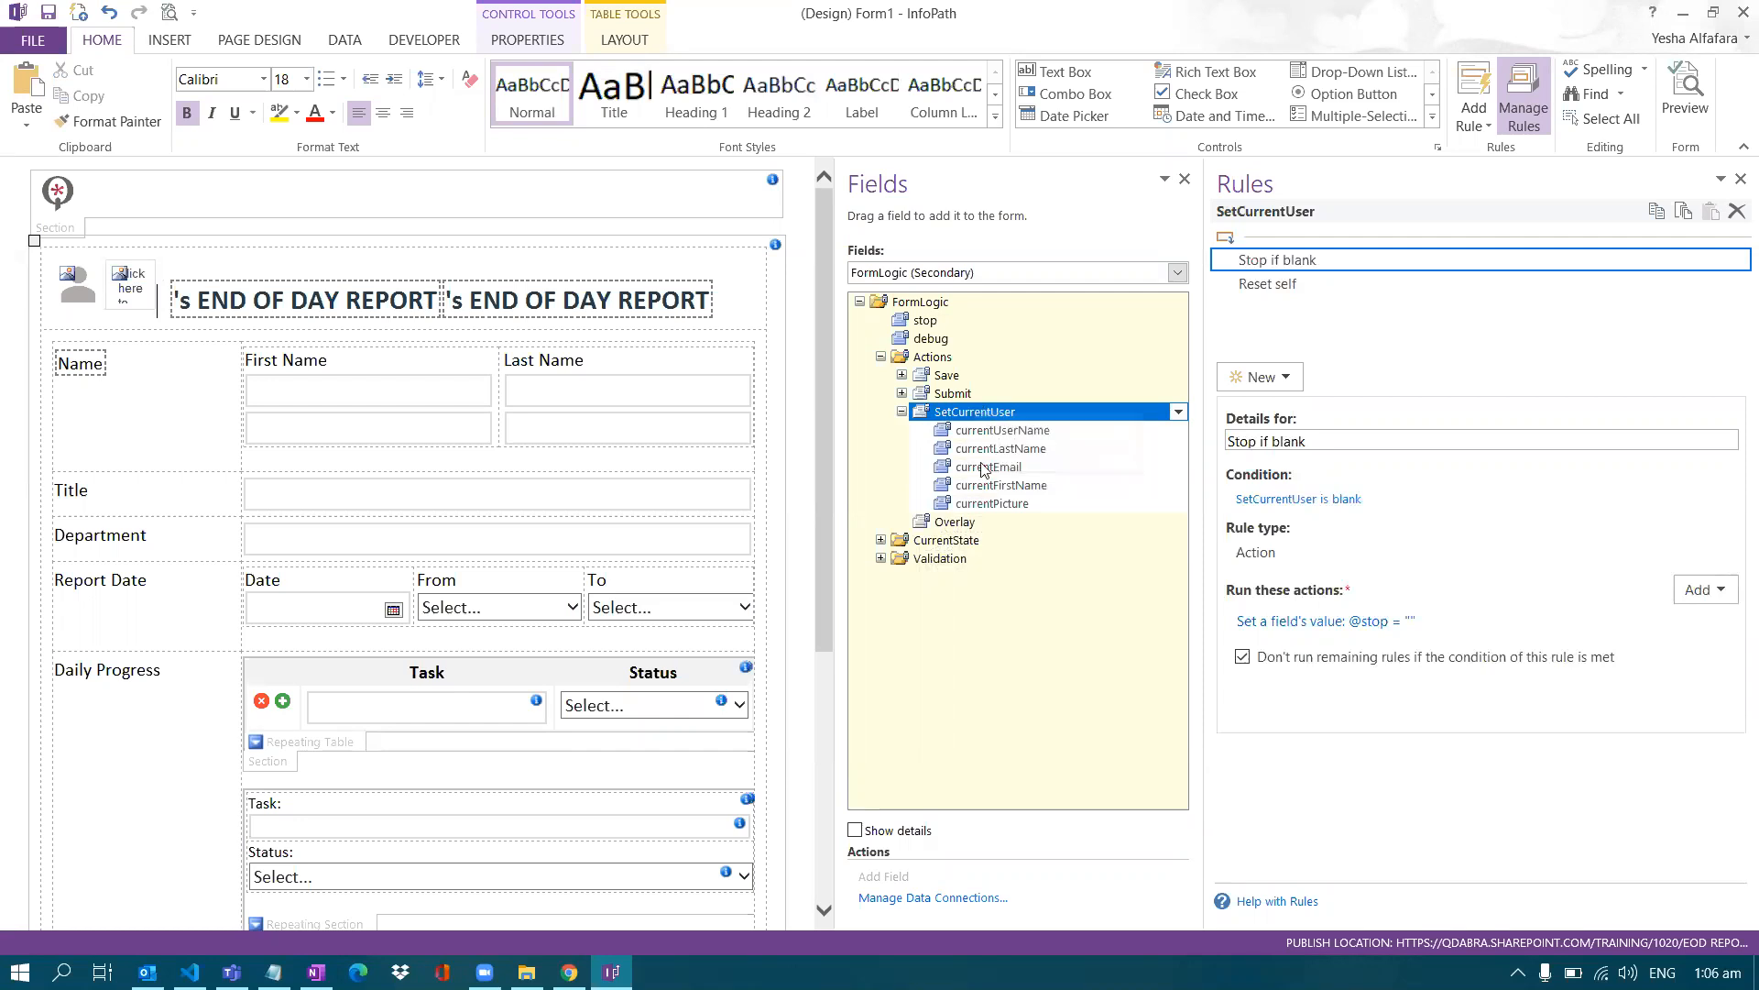
mouse_move(985, 470)
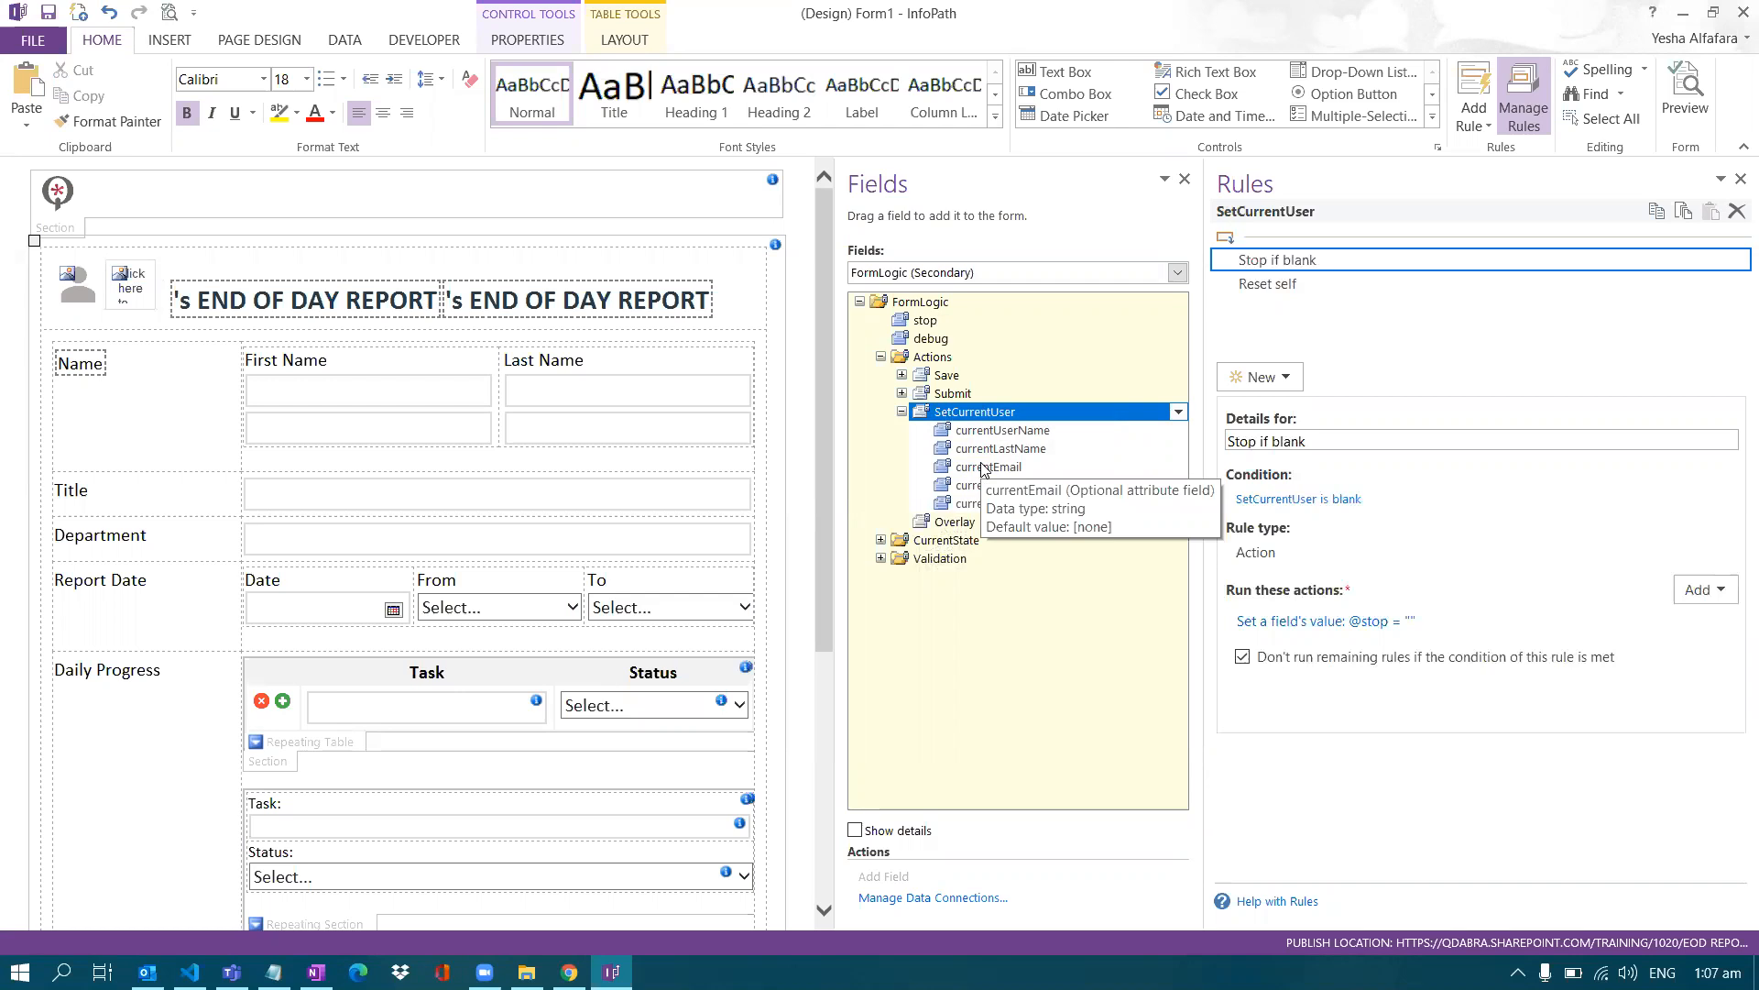
left_click(1288, 285)
Step: Create a new action rule on SetCurrentUser named 'Set Current User'
left_click(1267, 377)
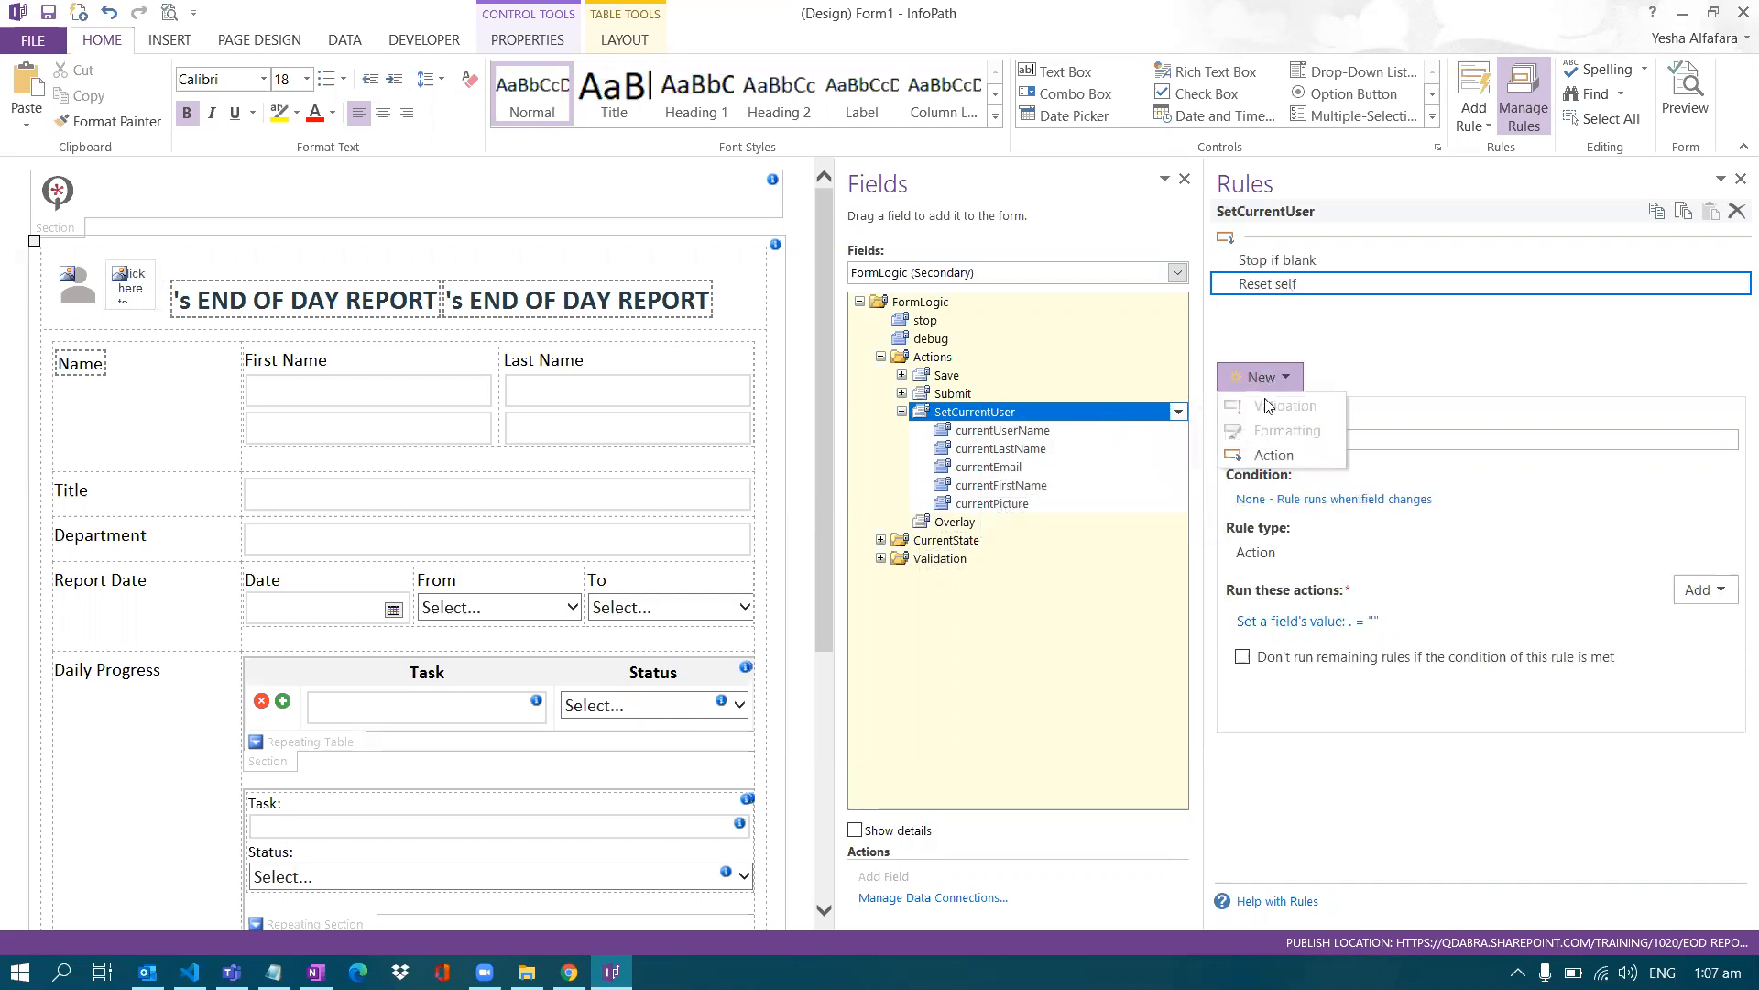
left_click(1274, 454)
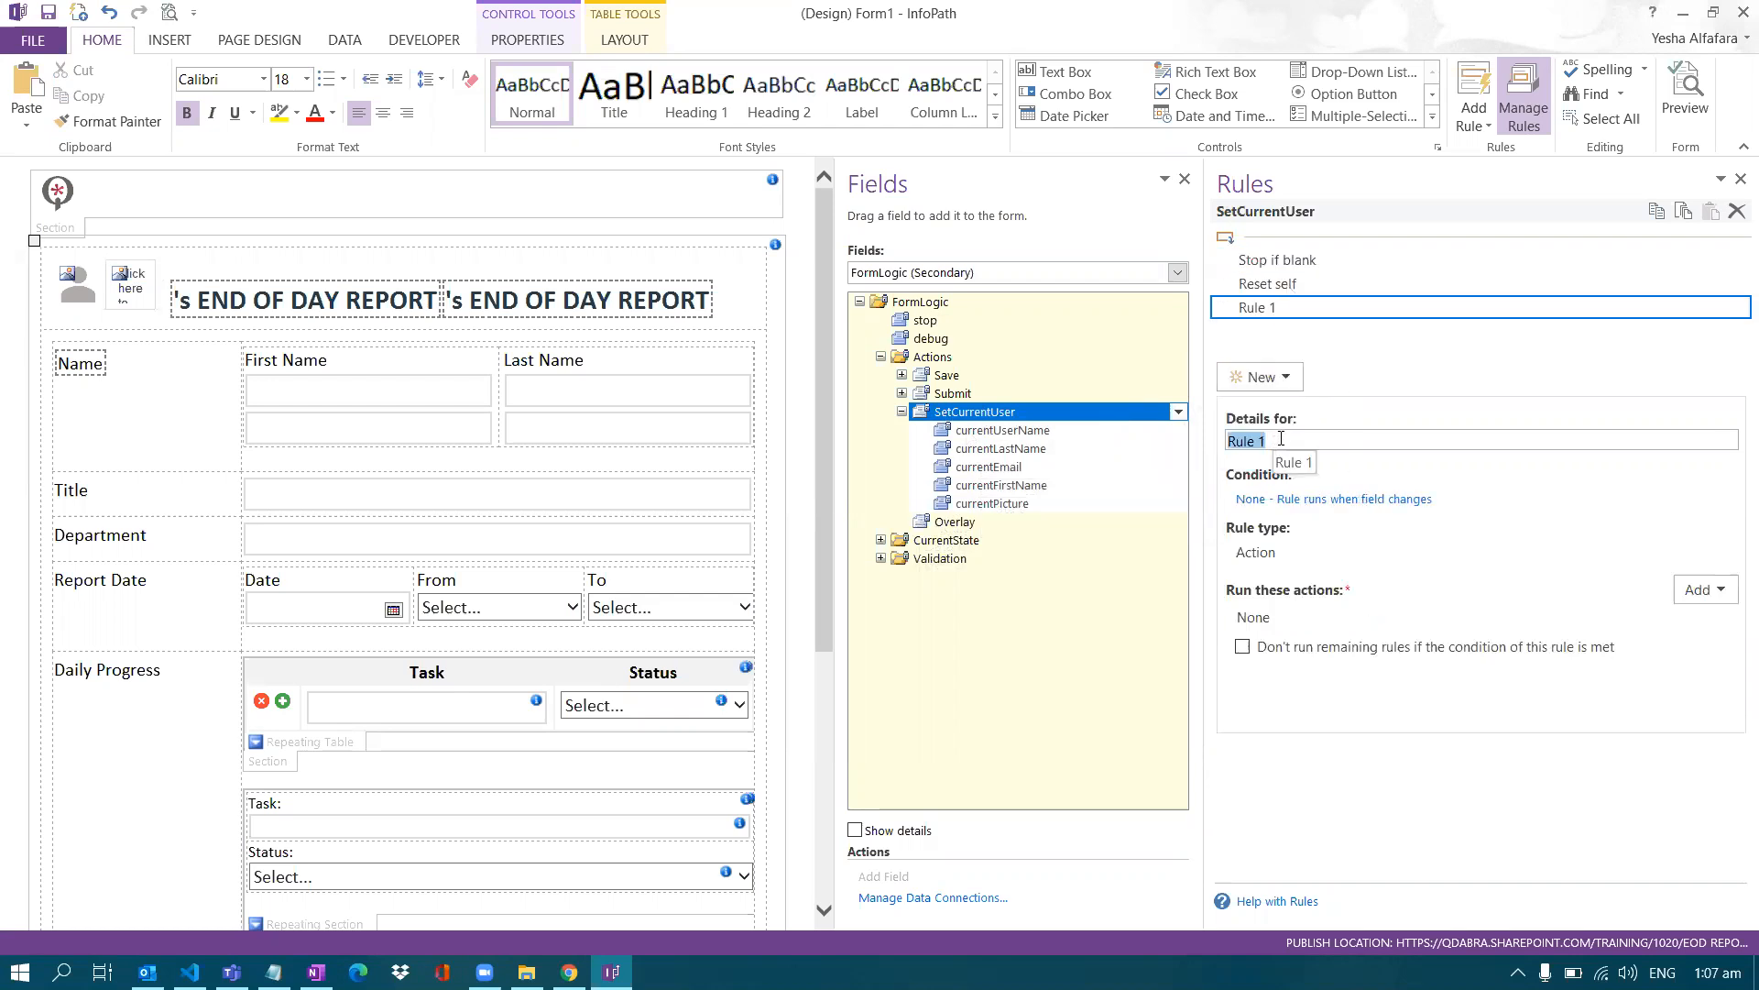
key("Caps_Lock")
type("s")
key("Caps_Lock")
type("ET")
key("BackSpace")
key("BackSpace")
key("BackSpace")
key("BackSpace")
type("S")
key("Caps_Lock")
type("et")
key("Caps_Lock")
type("C")
key("Caps_Lock")
type("urrent")
key("Caps_Lock")
type("U")
key("Caps_Lock")
type("ser")
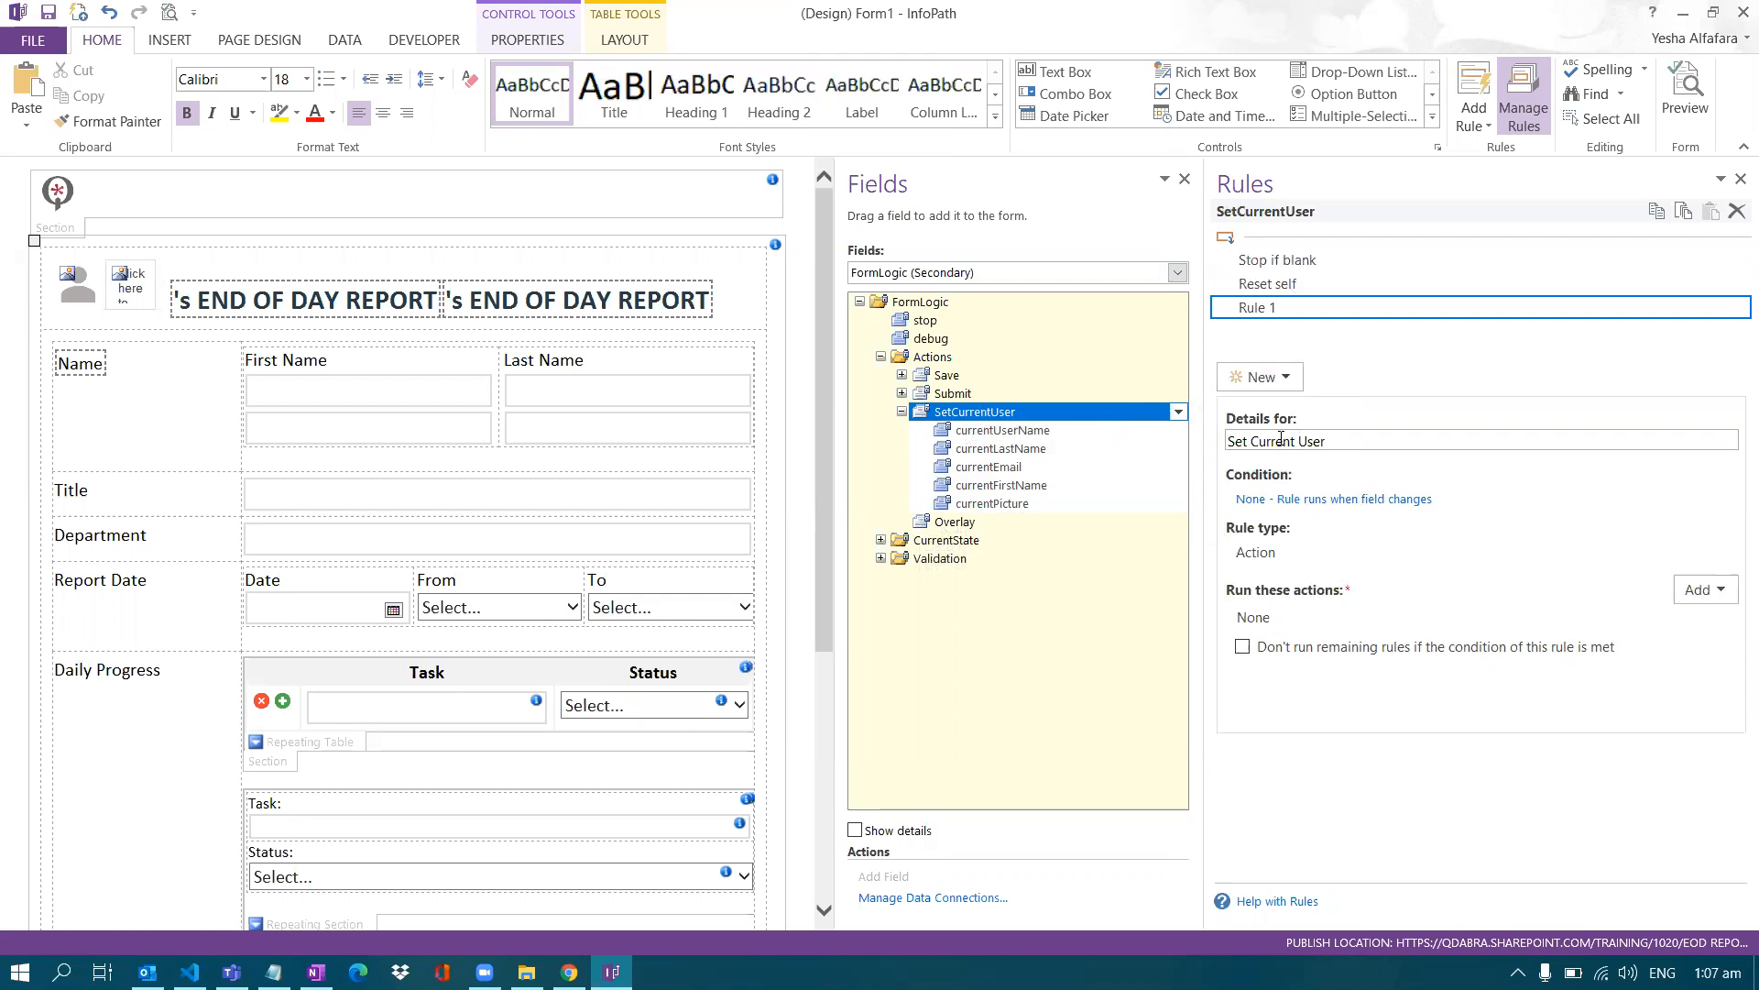
left_click(1283, 284)
Step: Add a 'Set a field's value' action to the Set Current User rule
left_click(1301, 307)
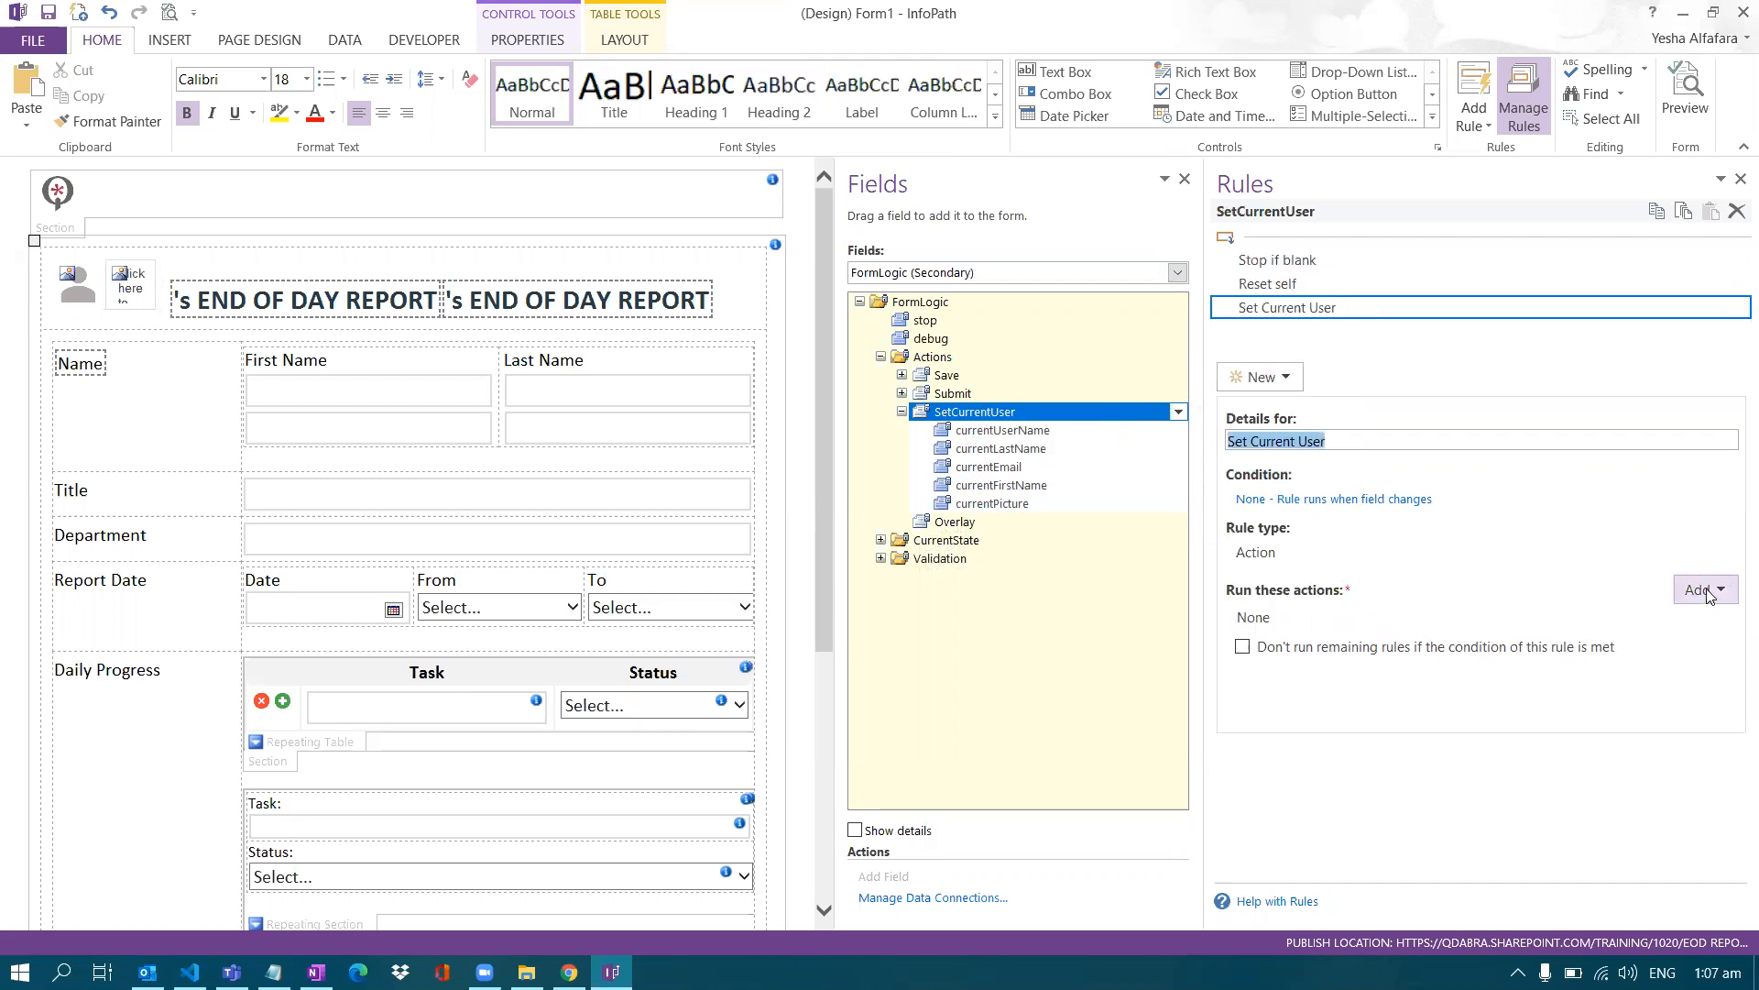
left_click(1706, 590)
left_click(1640, 619)
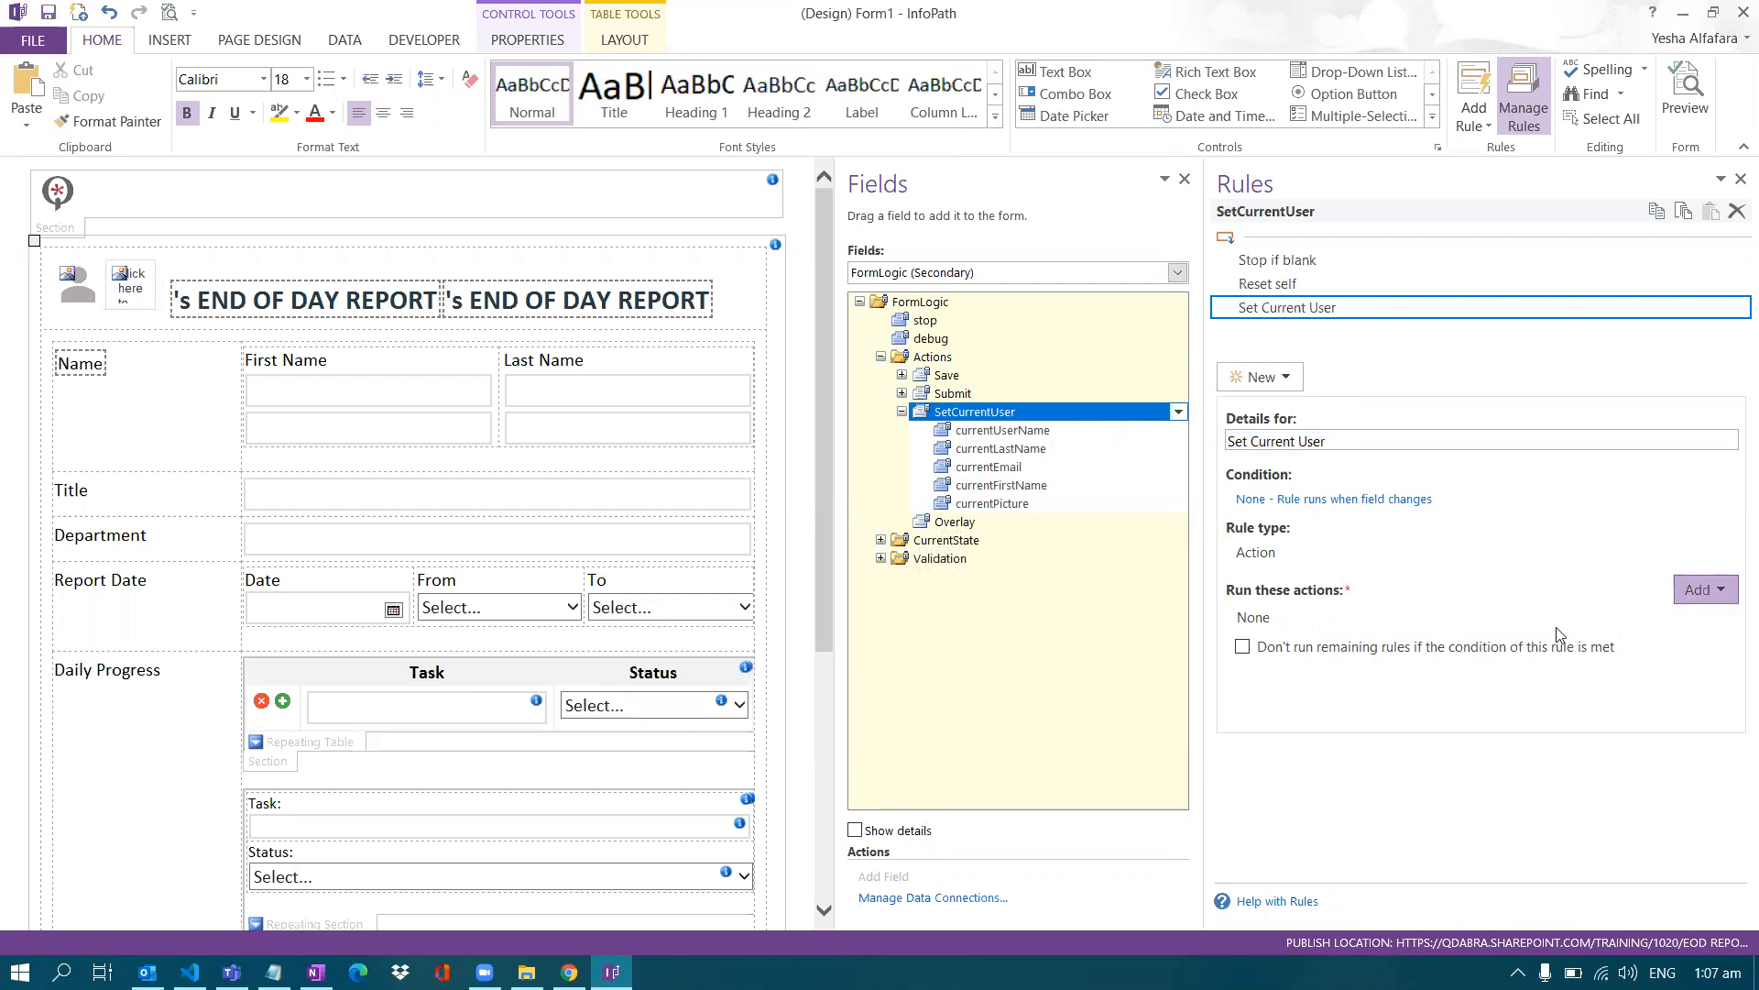
Step: Choose SetCurrentUser's currentFirstName as the action's target field and start the value formula
left_click(843, 454)
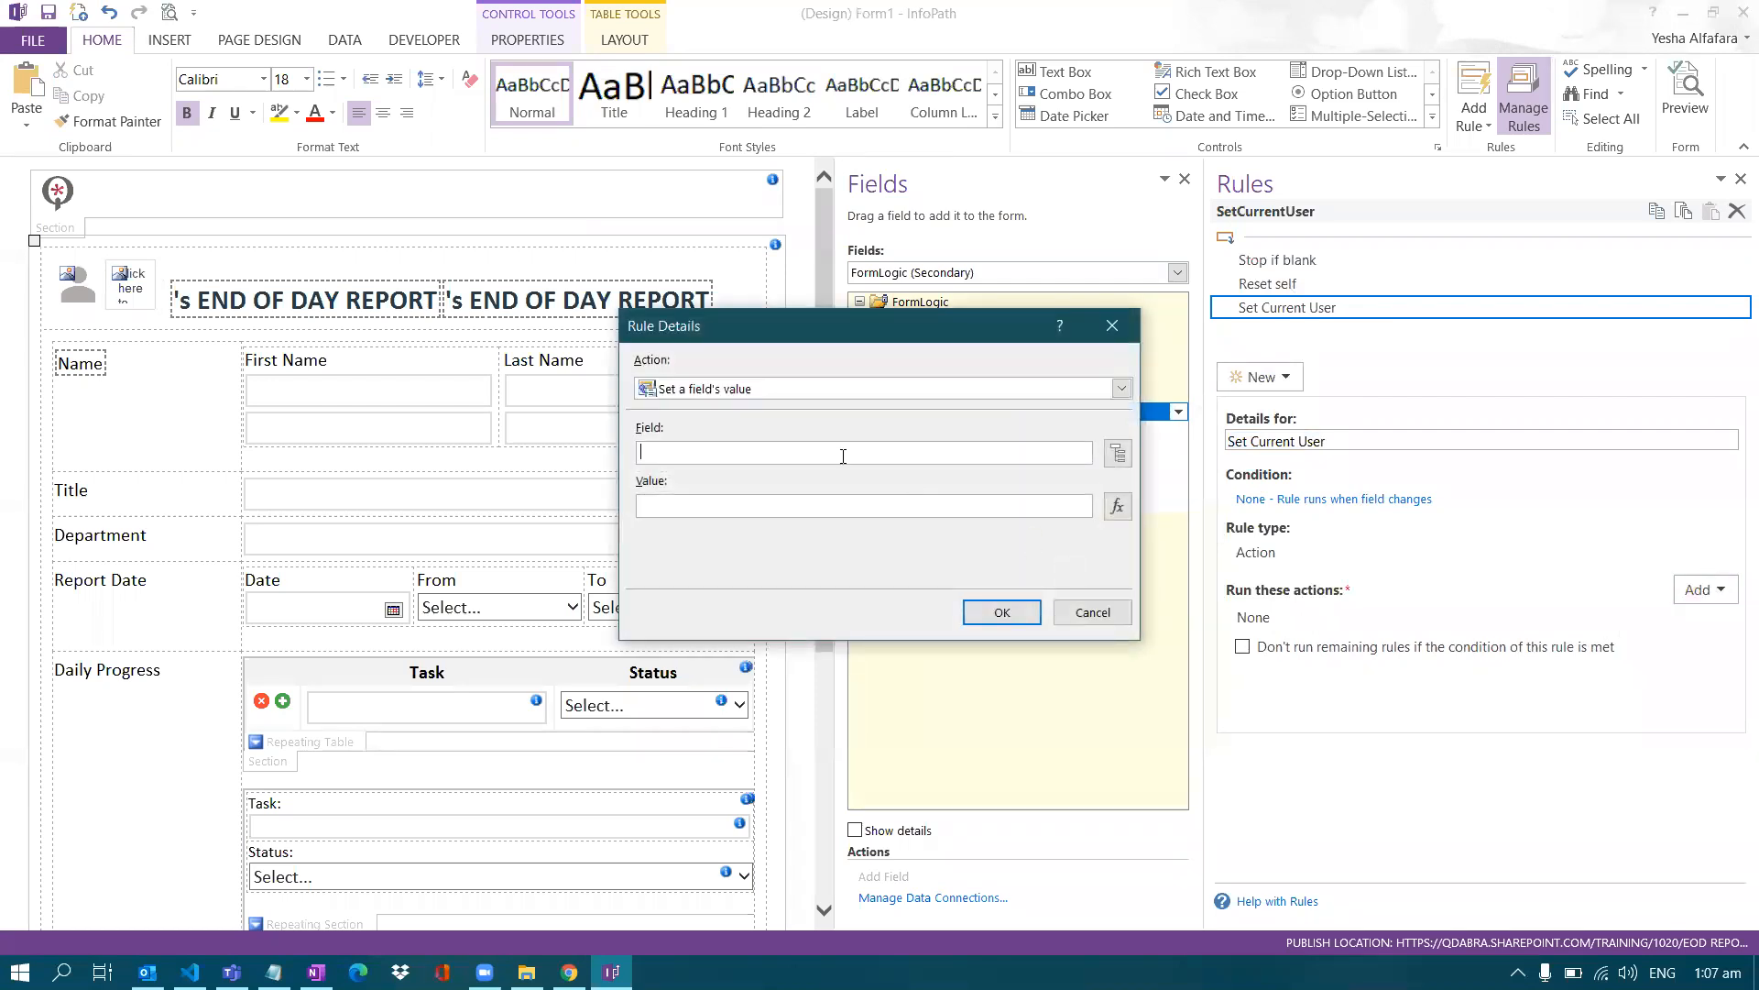
left_click(1120, 454)
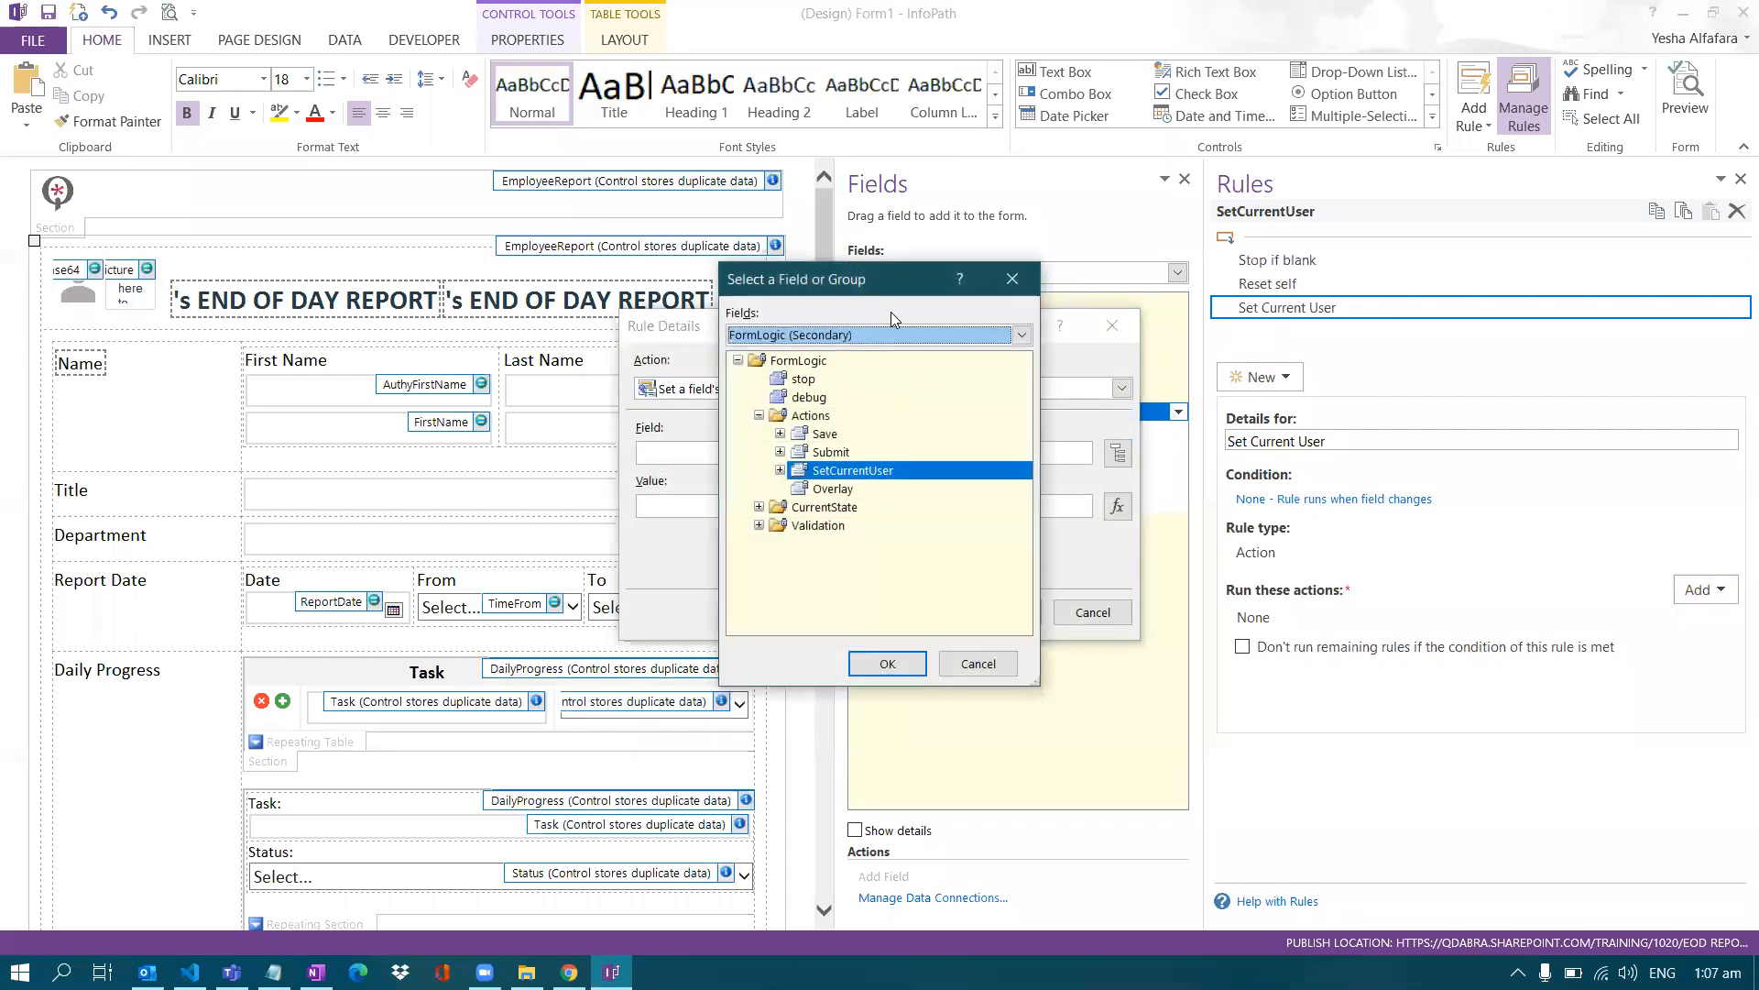
left_click_drag(868, 284, 962, 333)
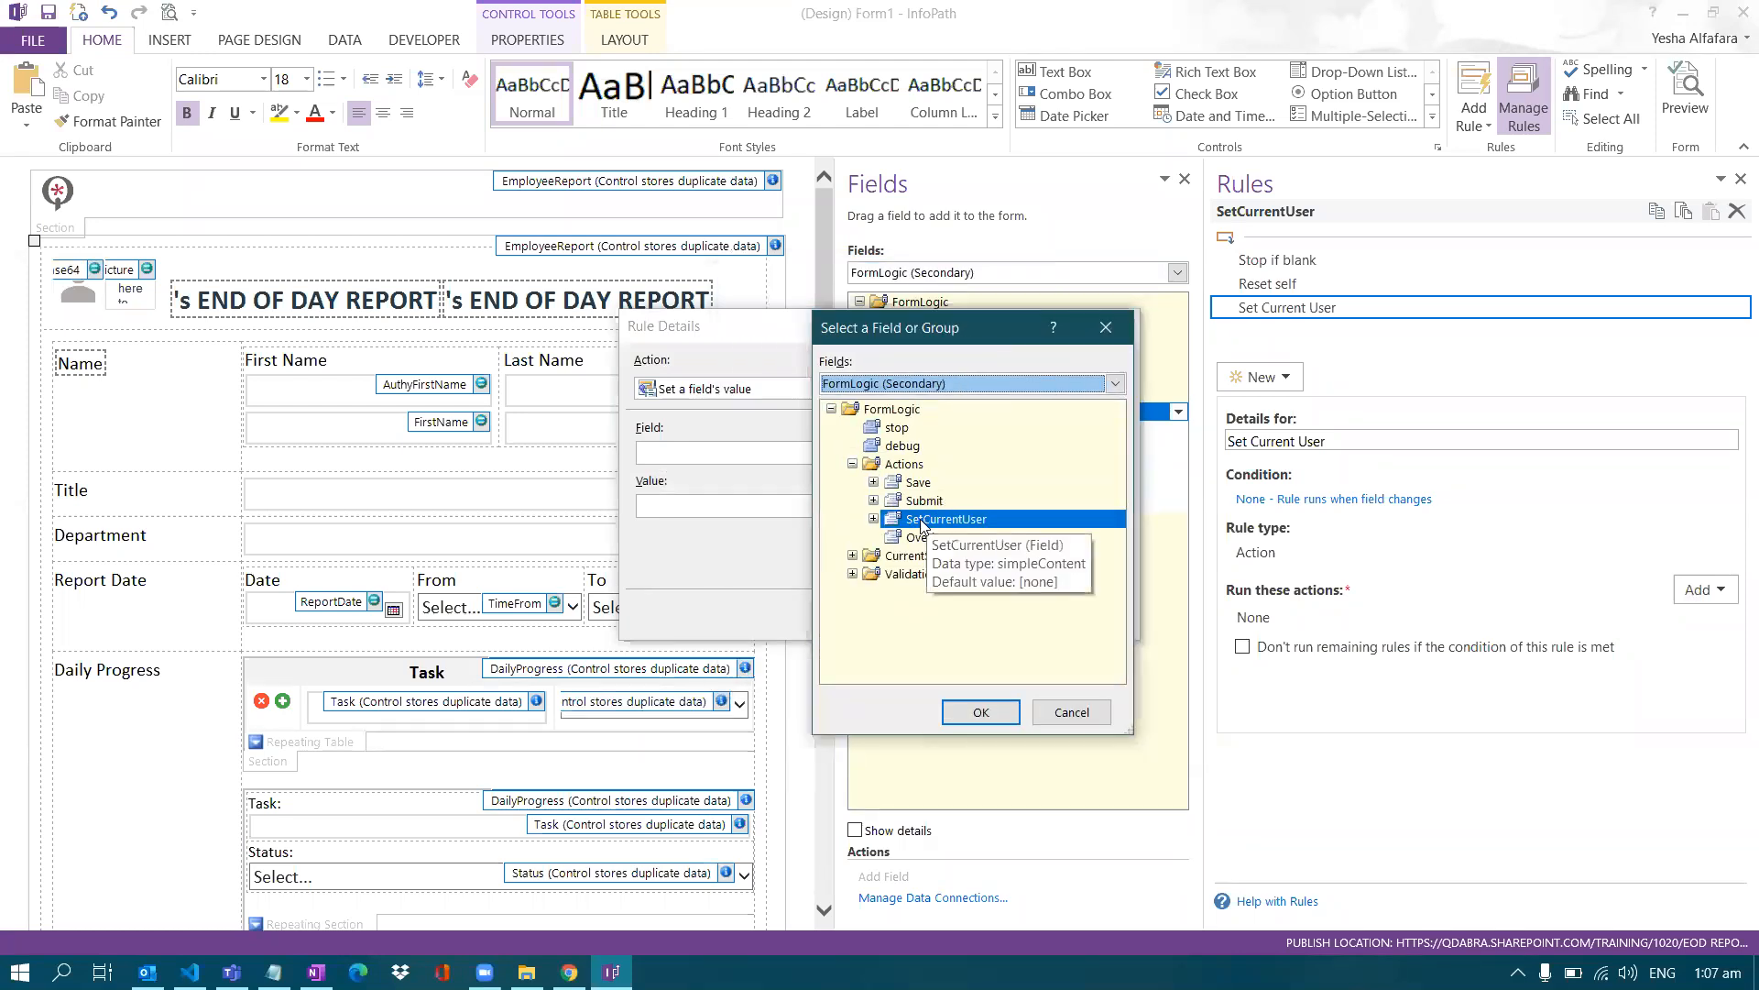
left_click(875, 519)
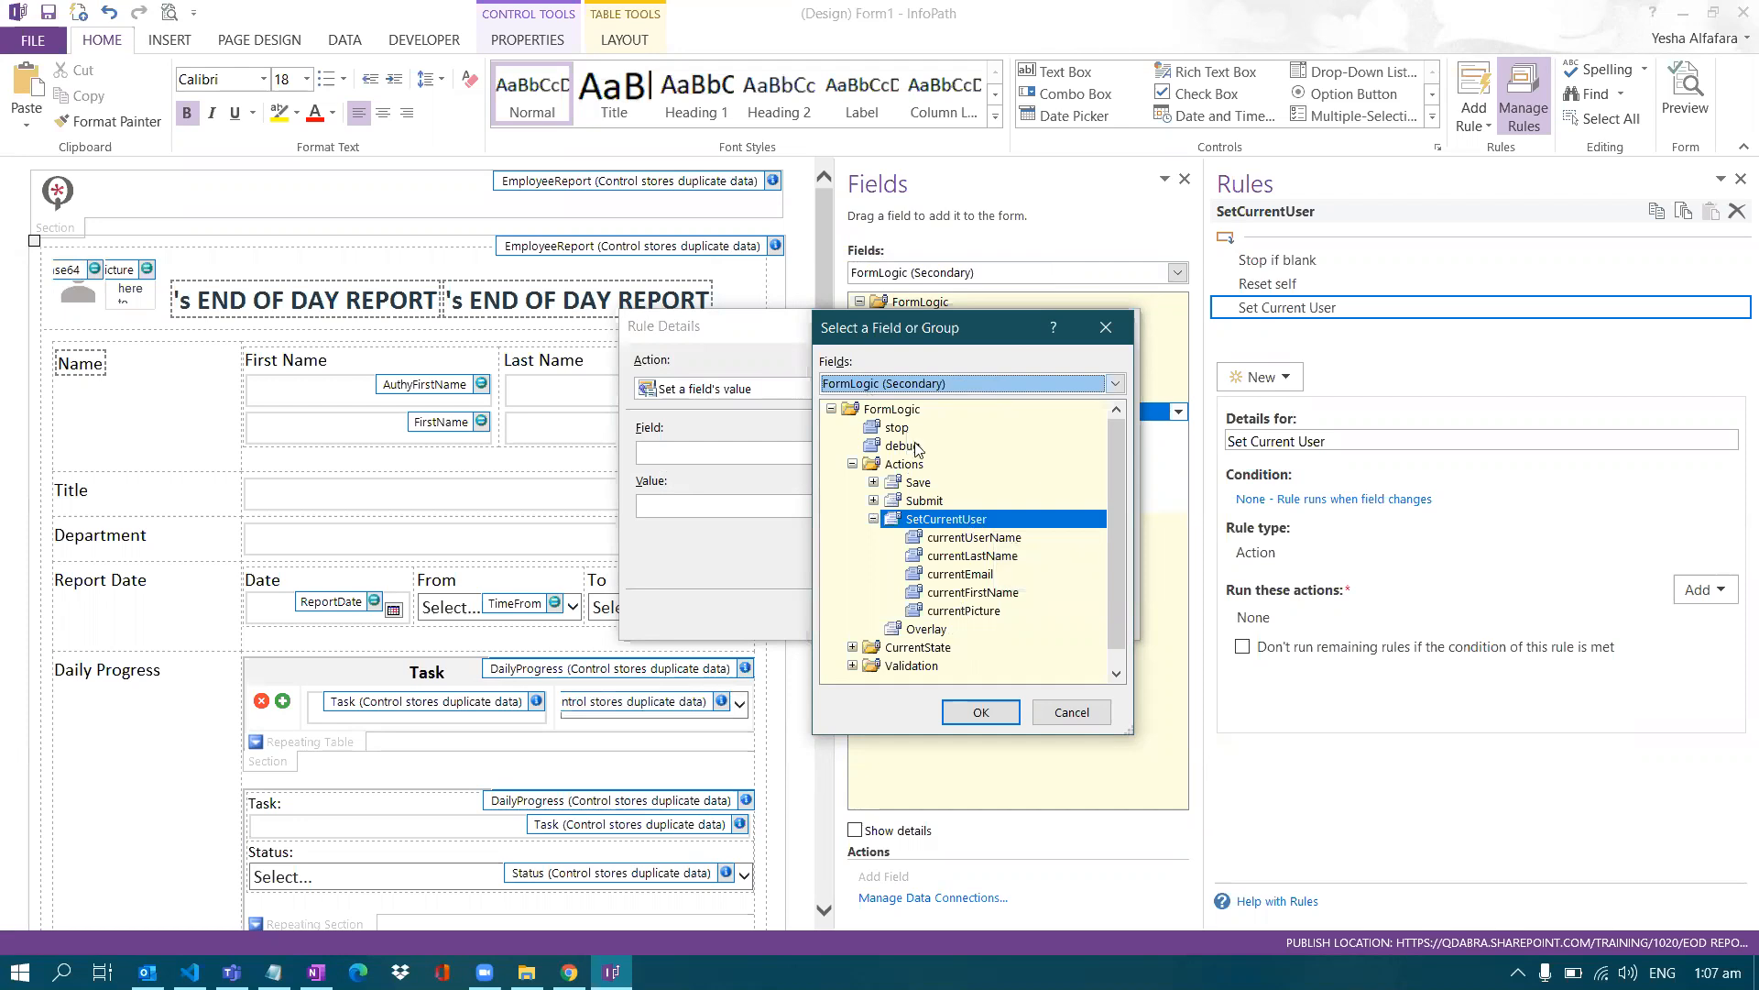
double_click(947, 594)
left_click(832, 500)
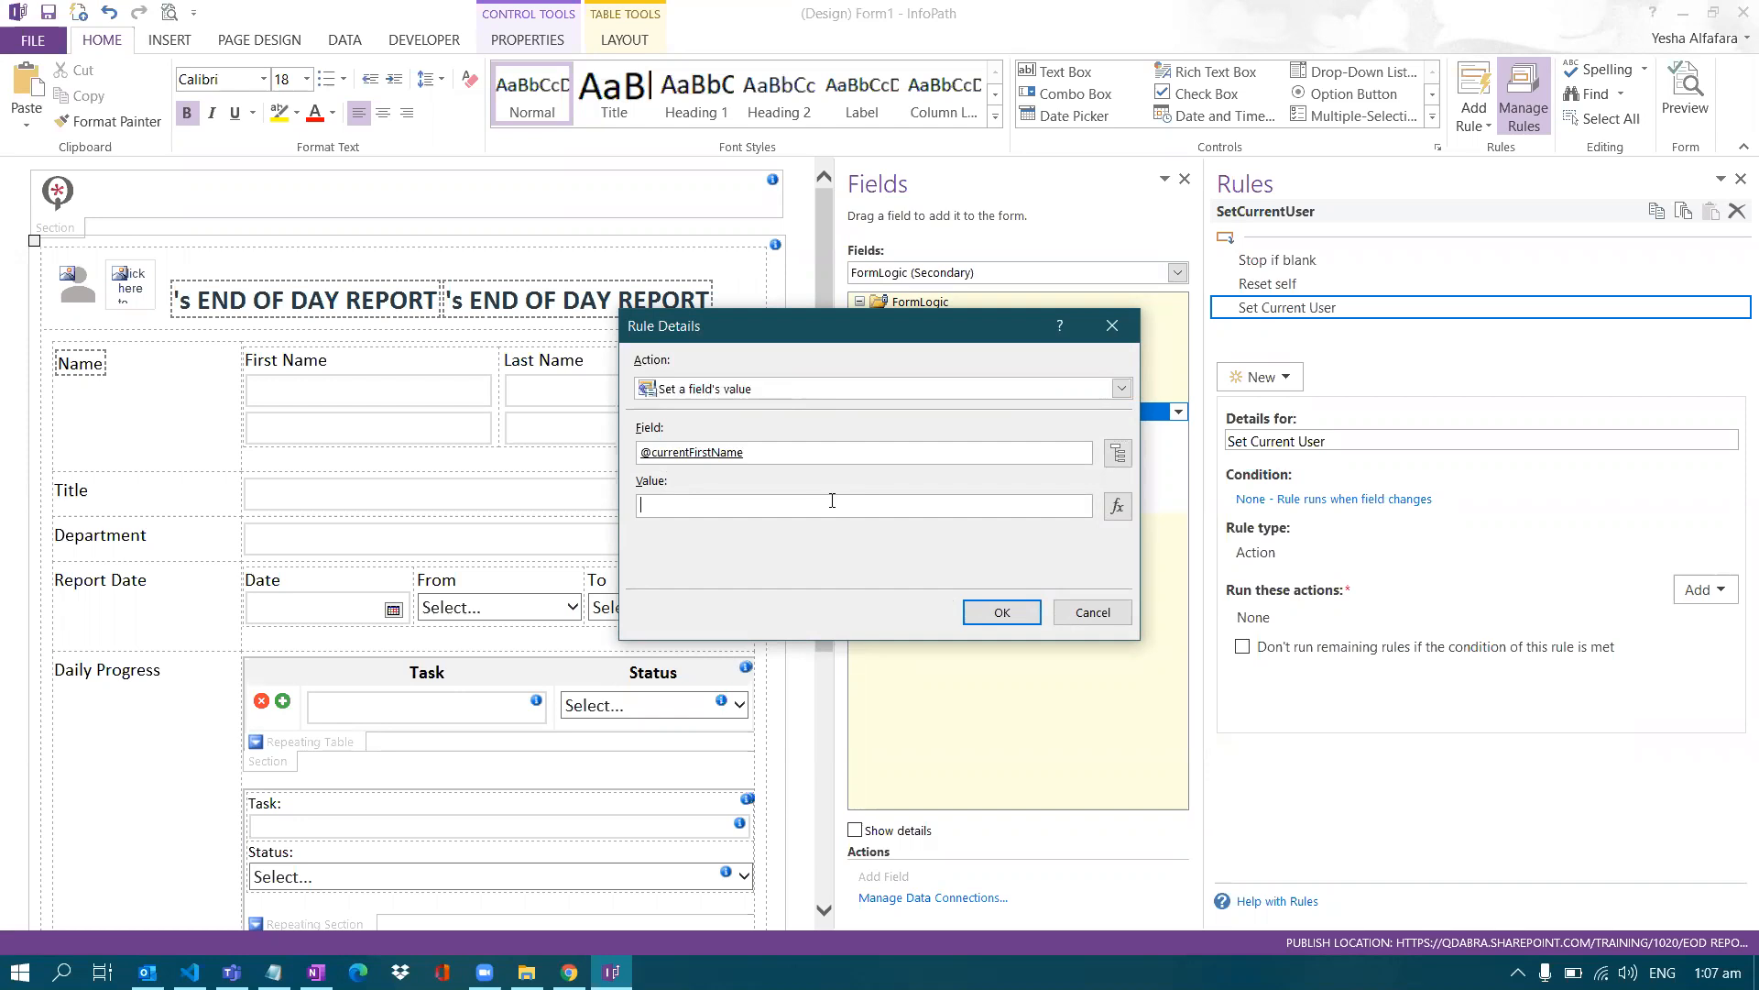
left_click(1117, 510)
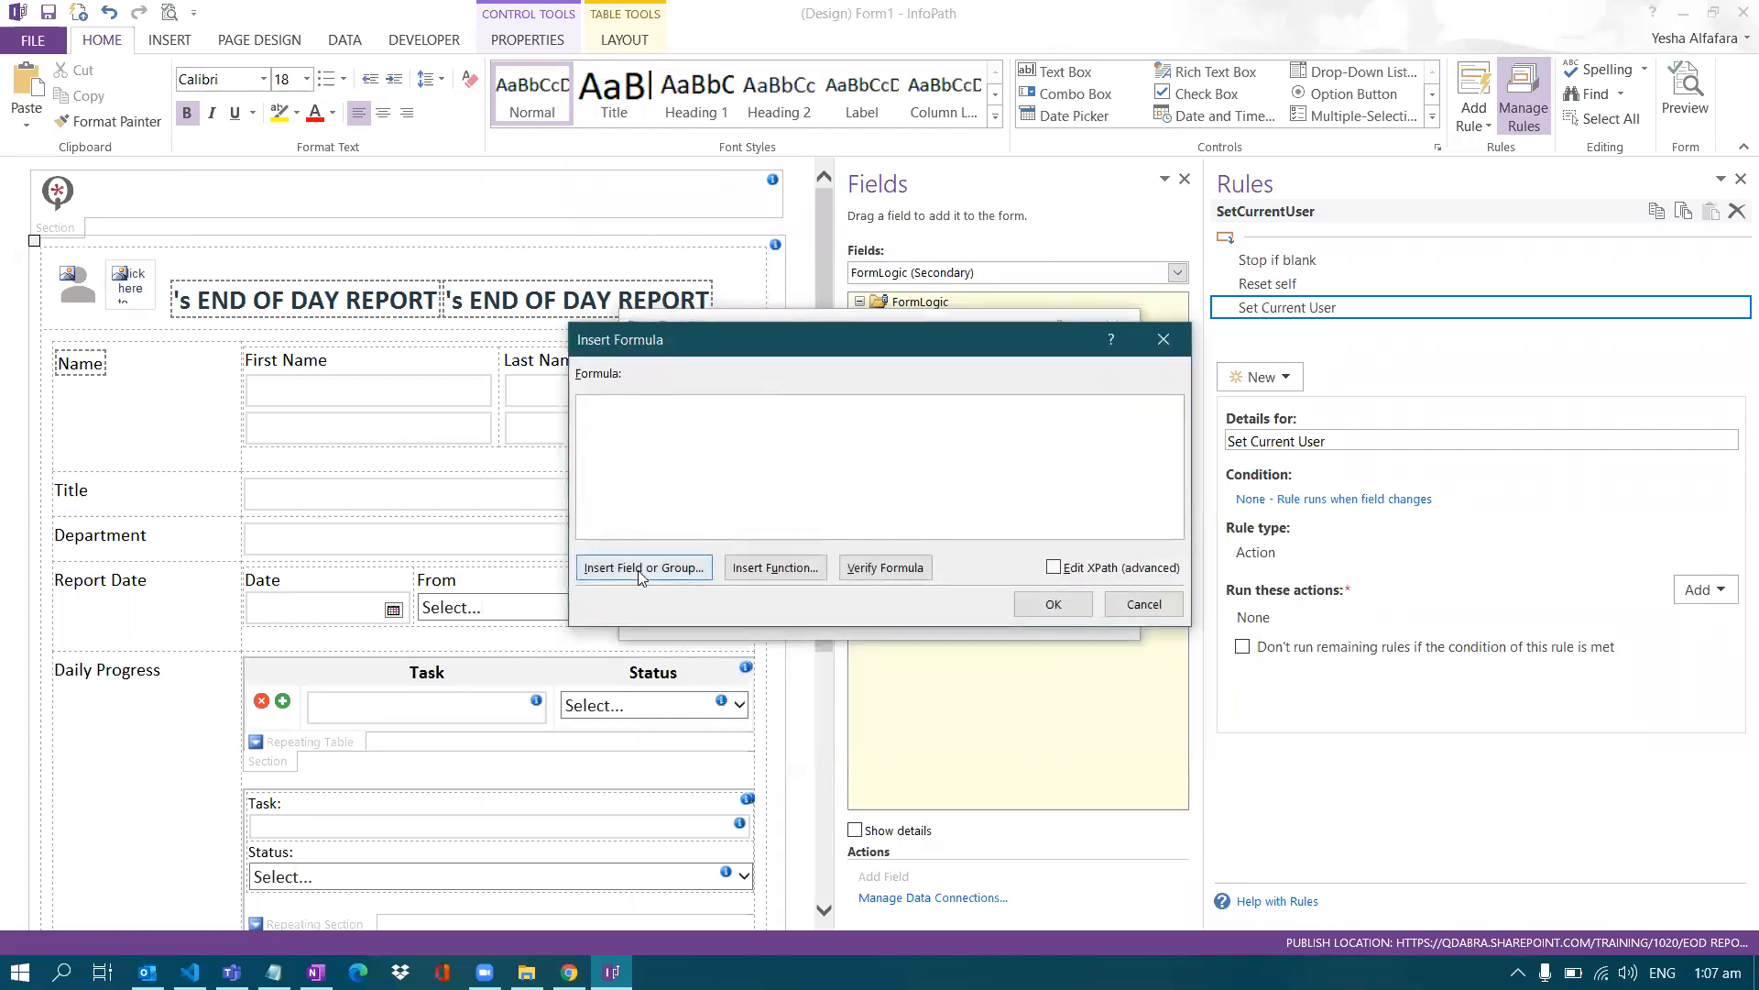
Step: Insert GetUserProfileByName's PropertyData/Values/ValueData/Value field into the formula
left_click(638, 569)
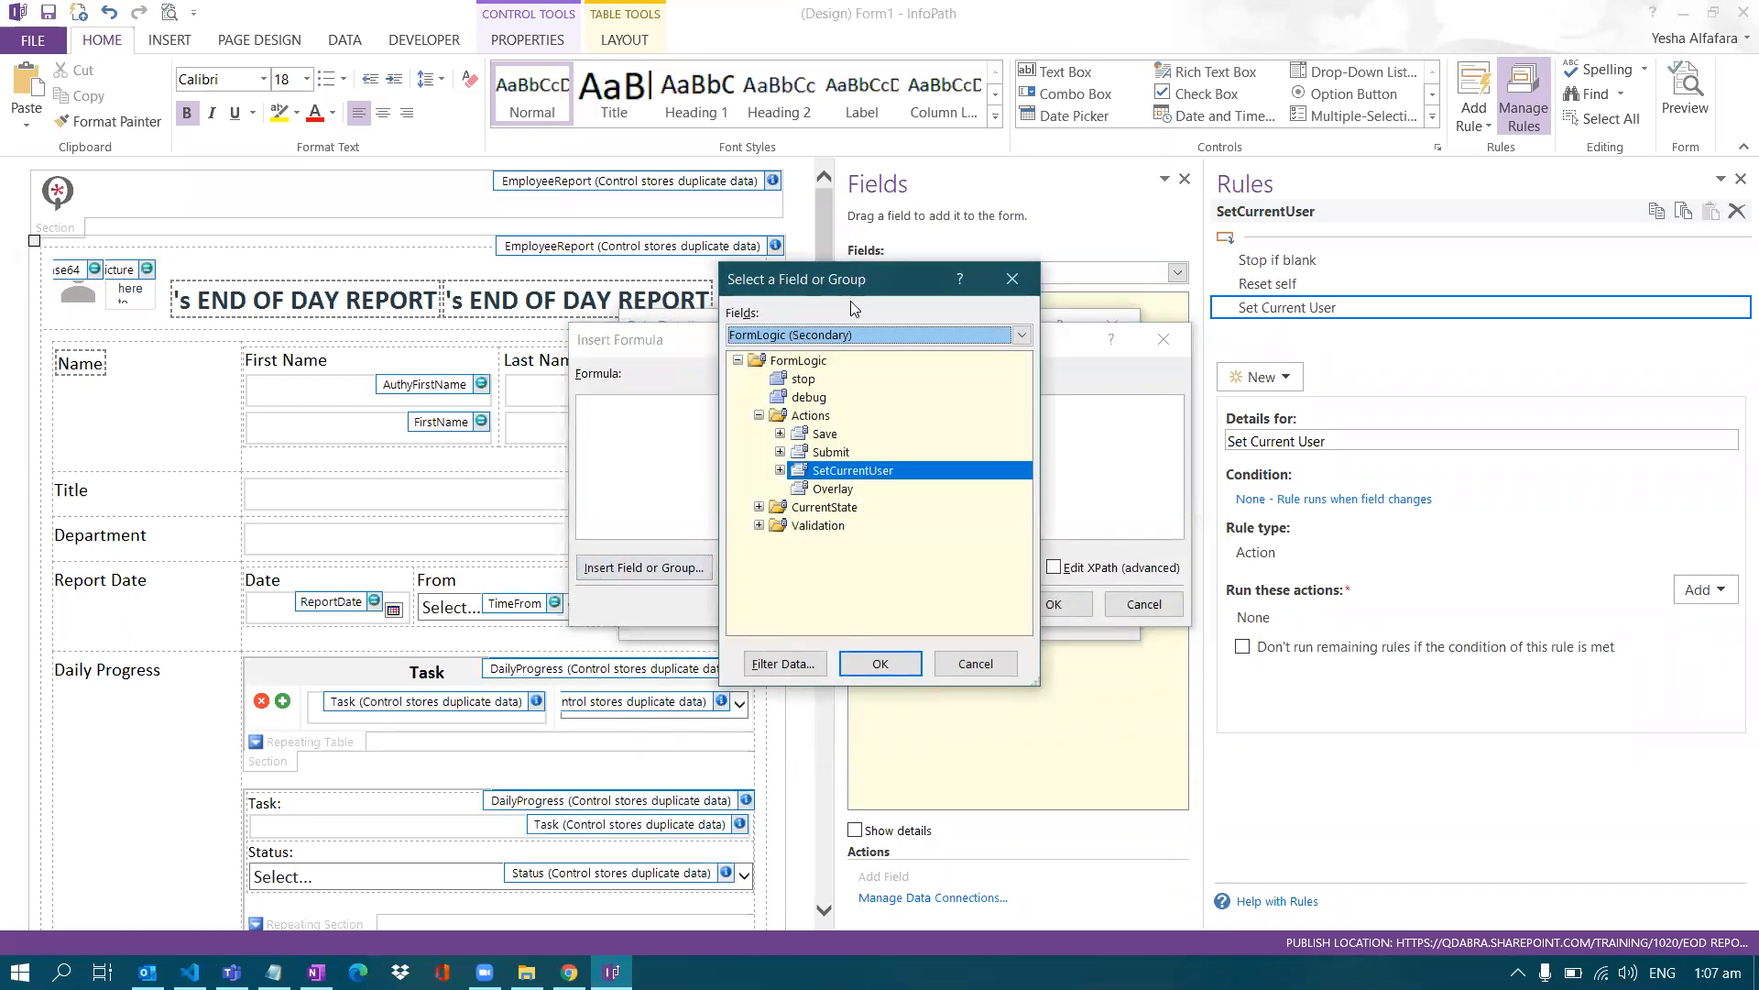
left_click_drag(850, 300, 990, 350)
left_click(1161, 384)
scroll(939, 437, "up", 1)
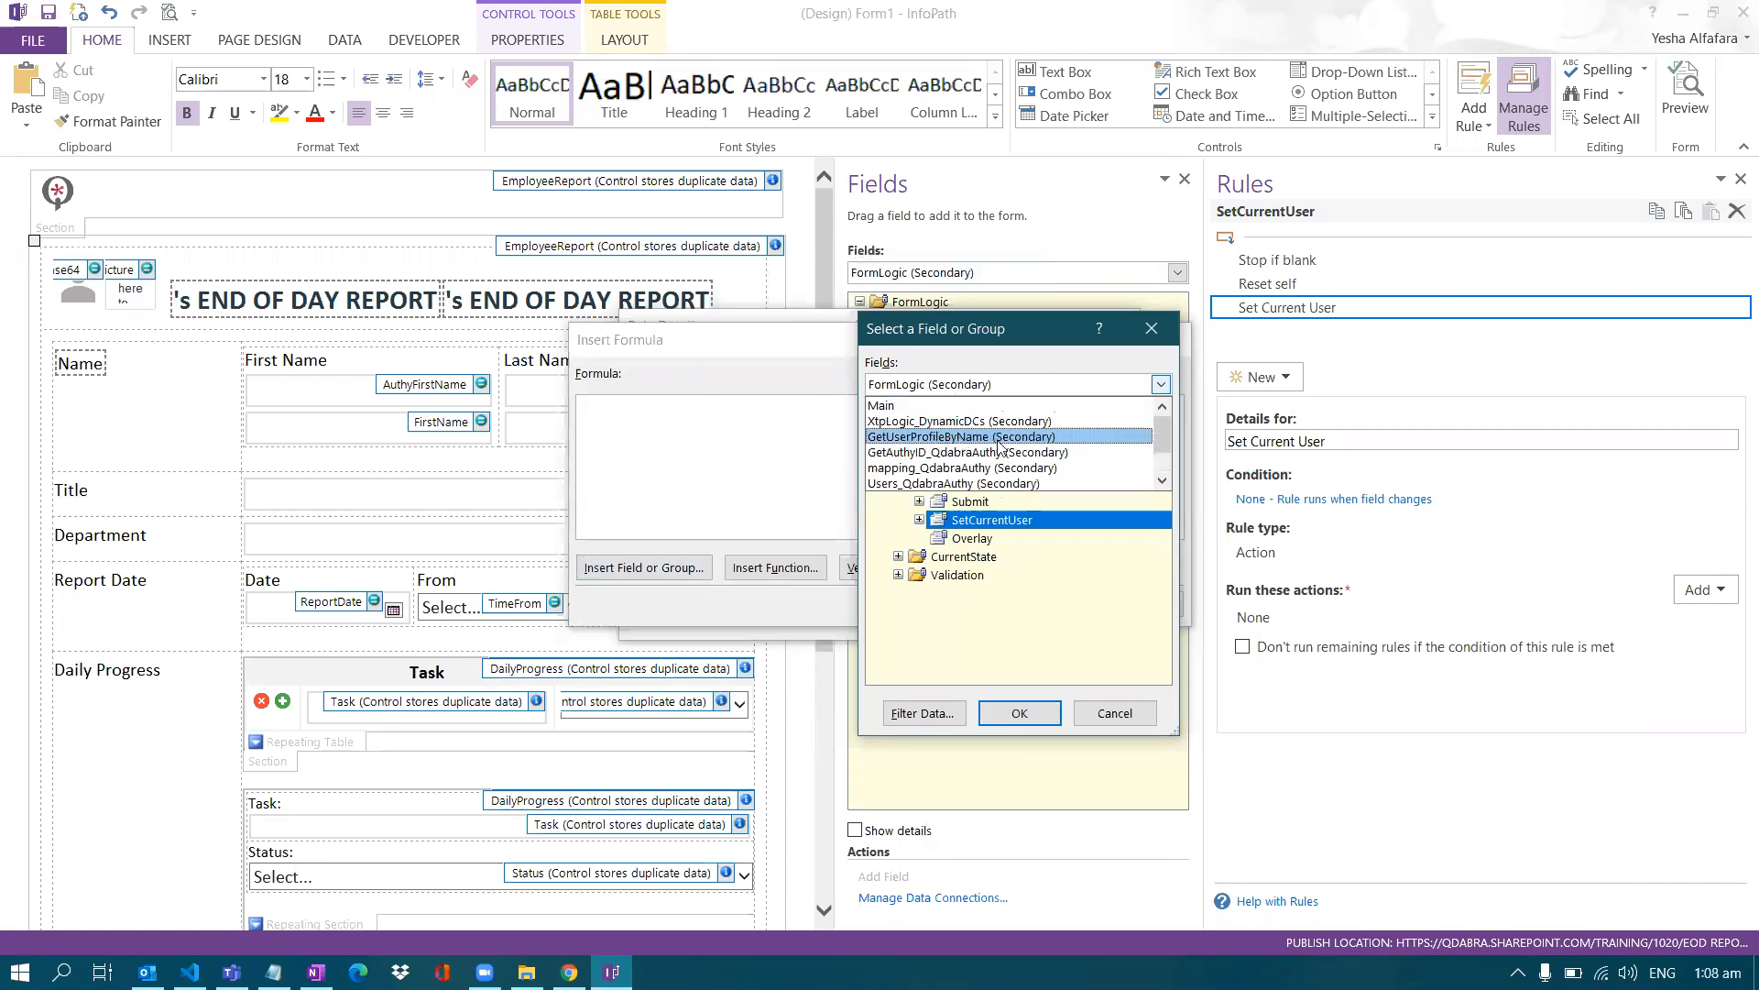
left_click(1026, 441)
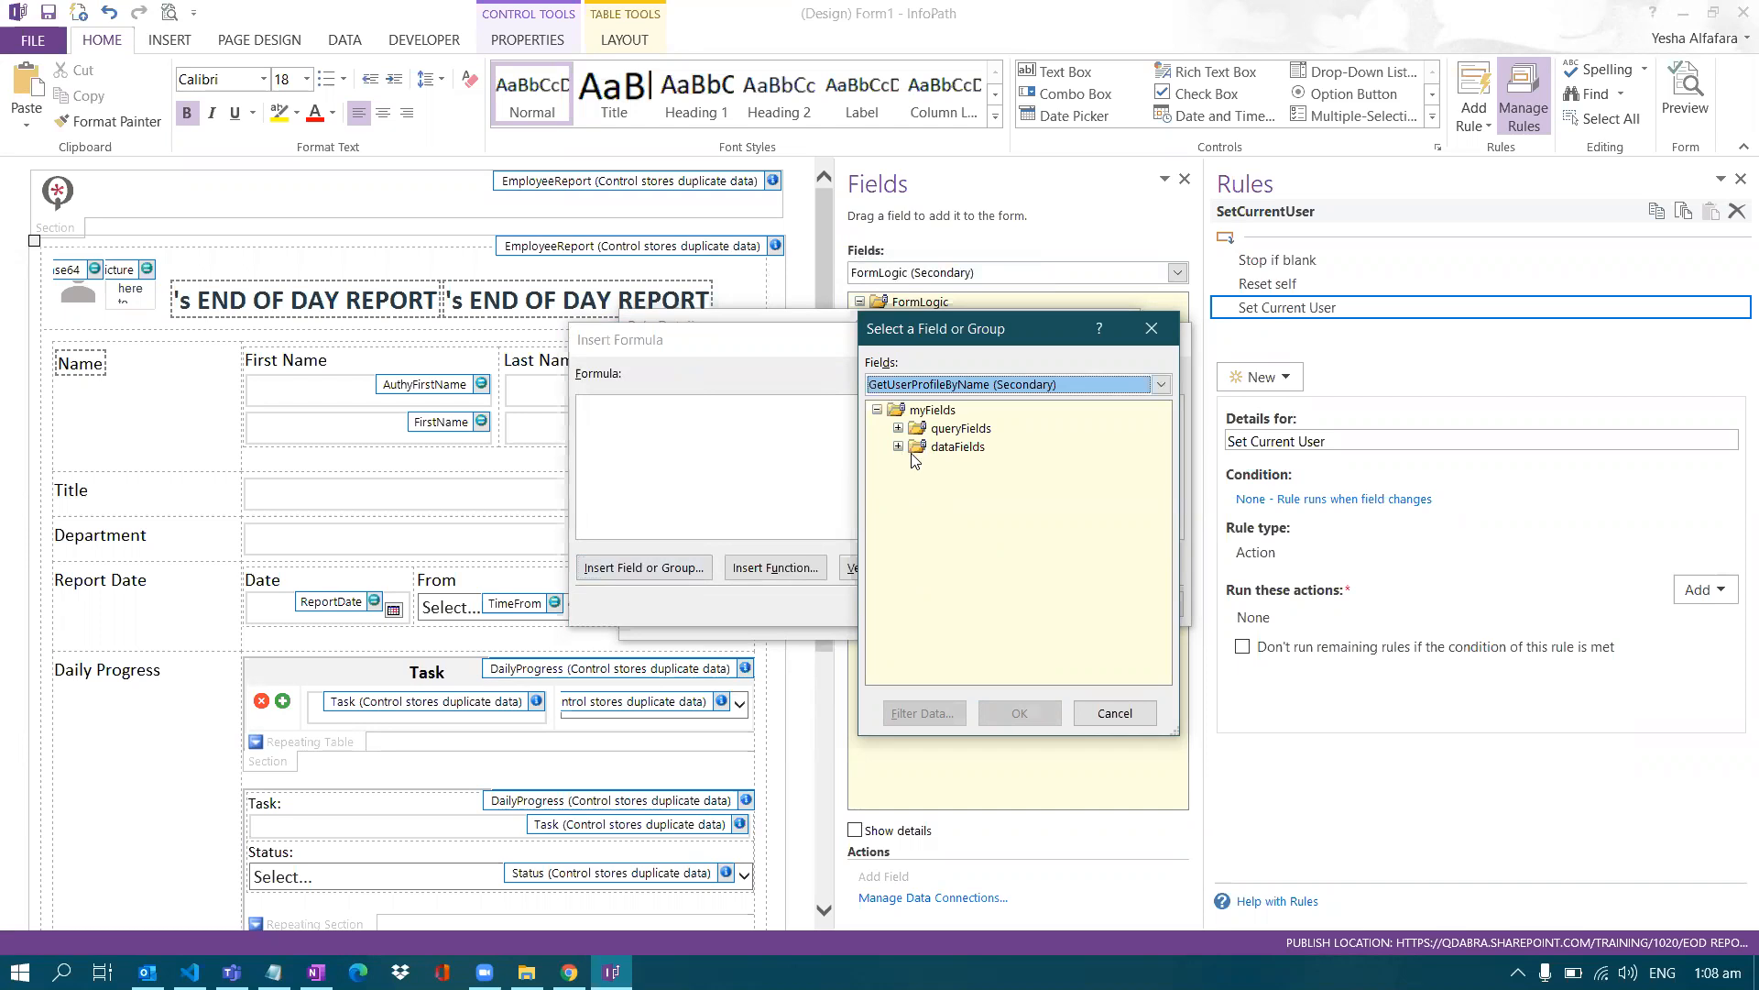
left_click(898, 447)
left_click(919, 466)
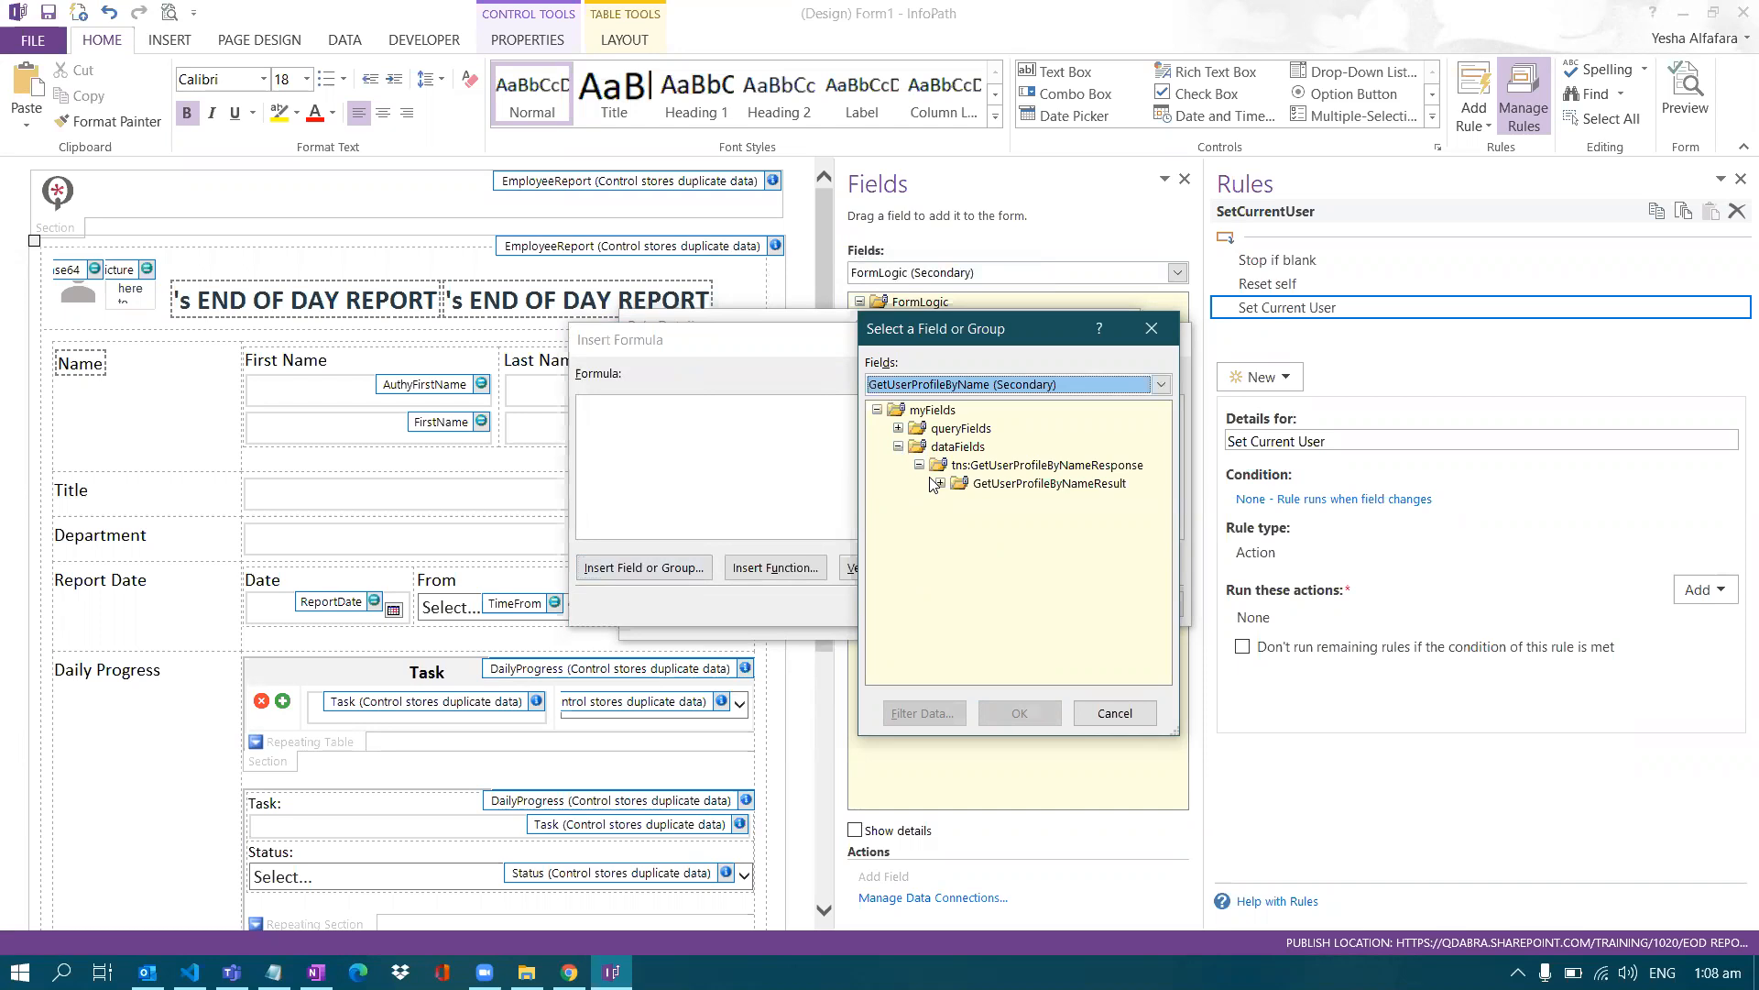
left_click(940, 483)
left_click(962, 501)
left_click(983, 594)
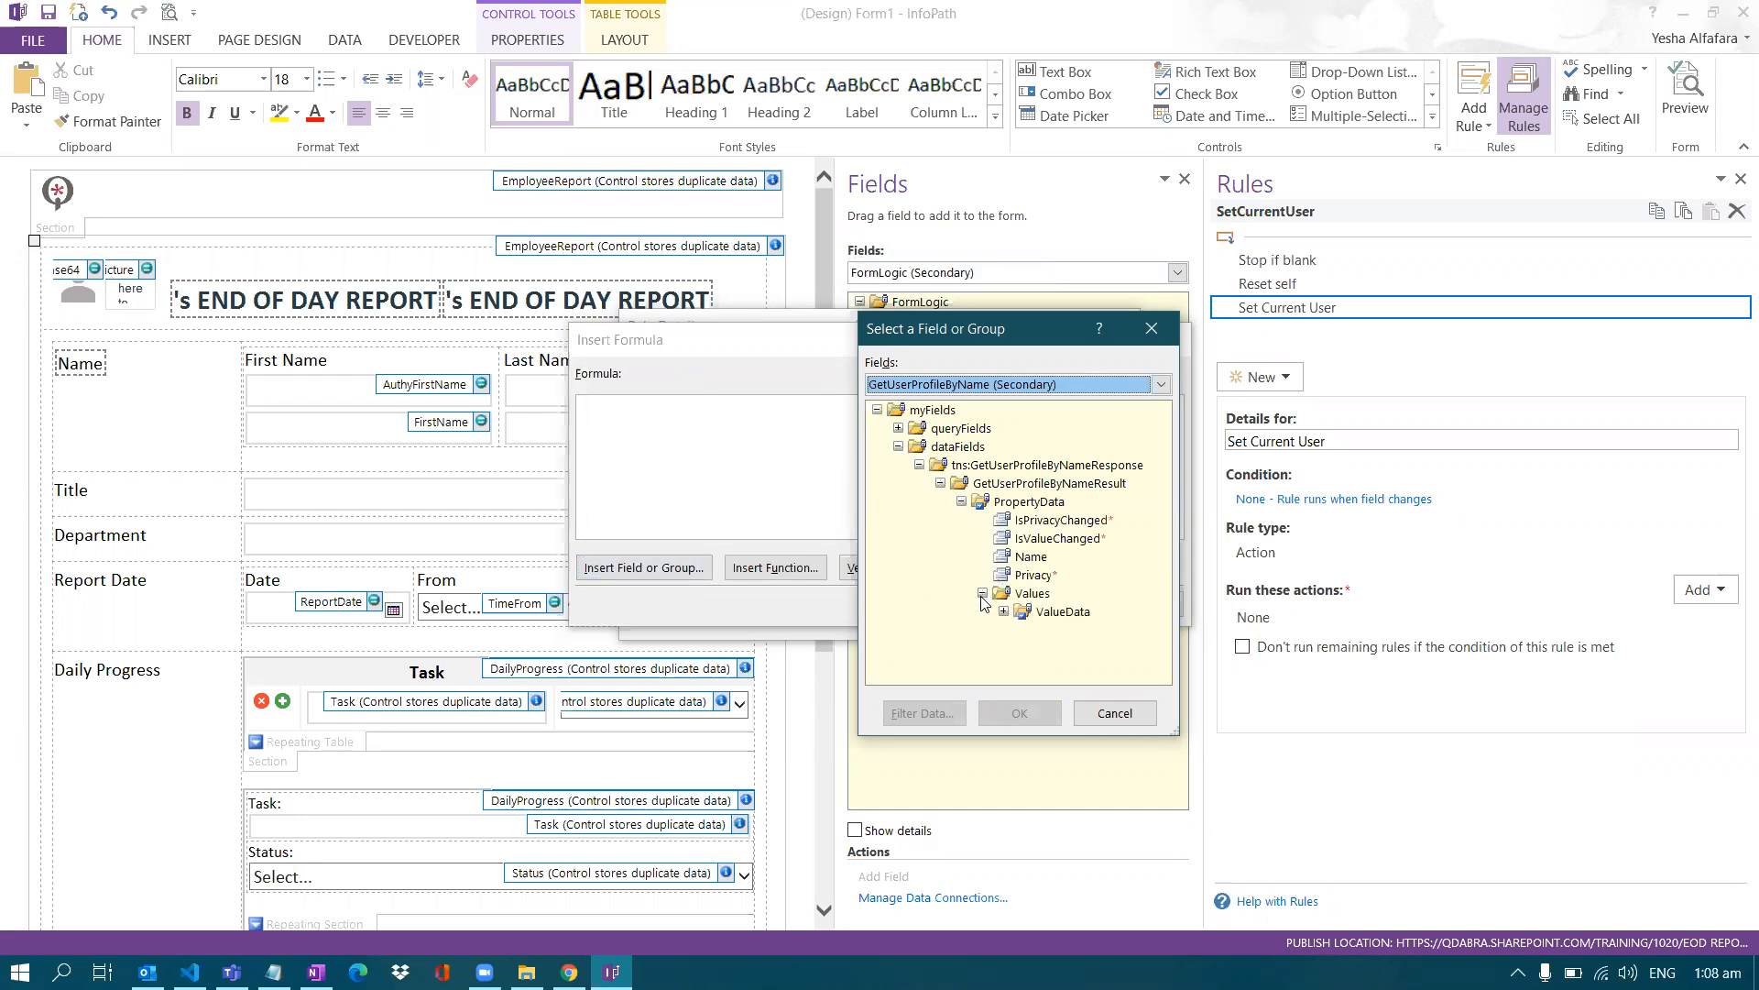
left_click(1004, 611)
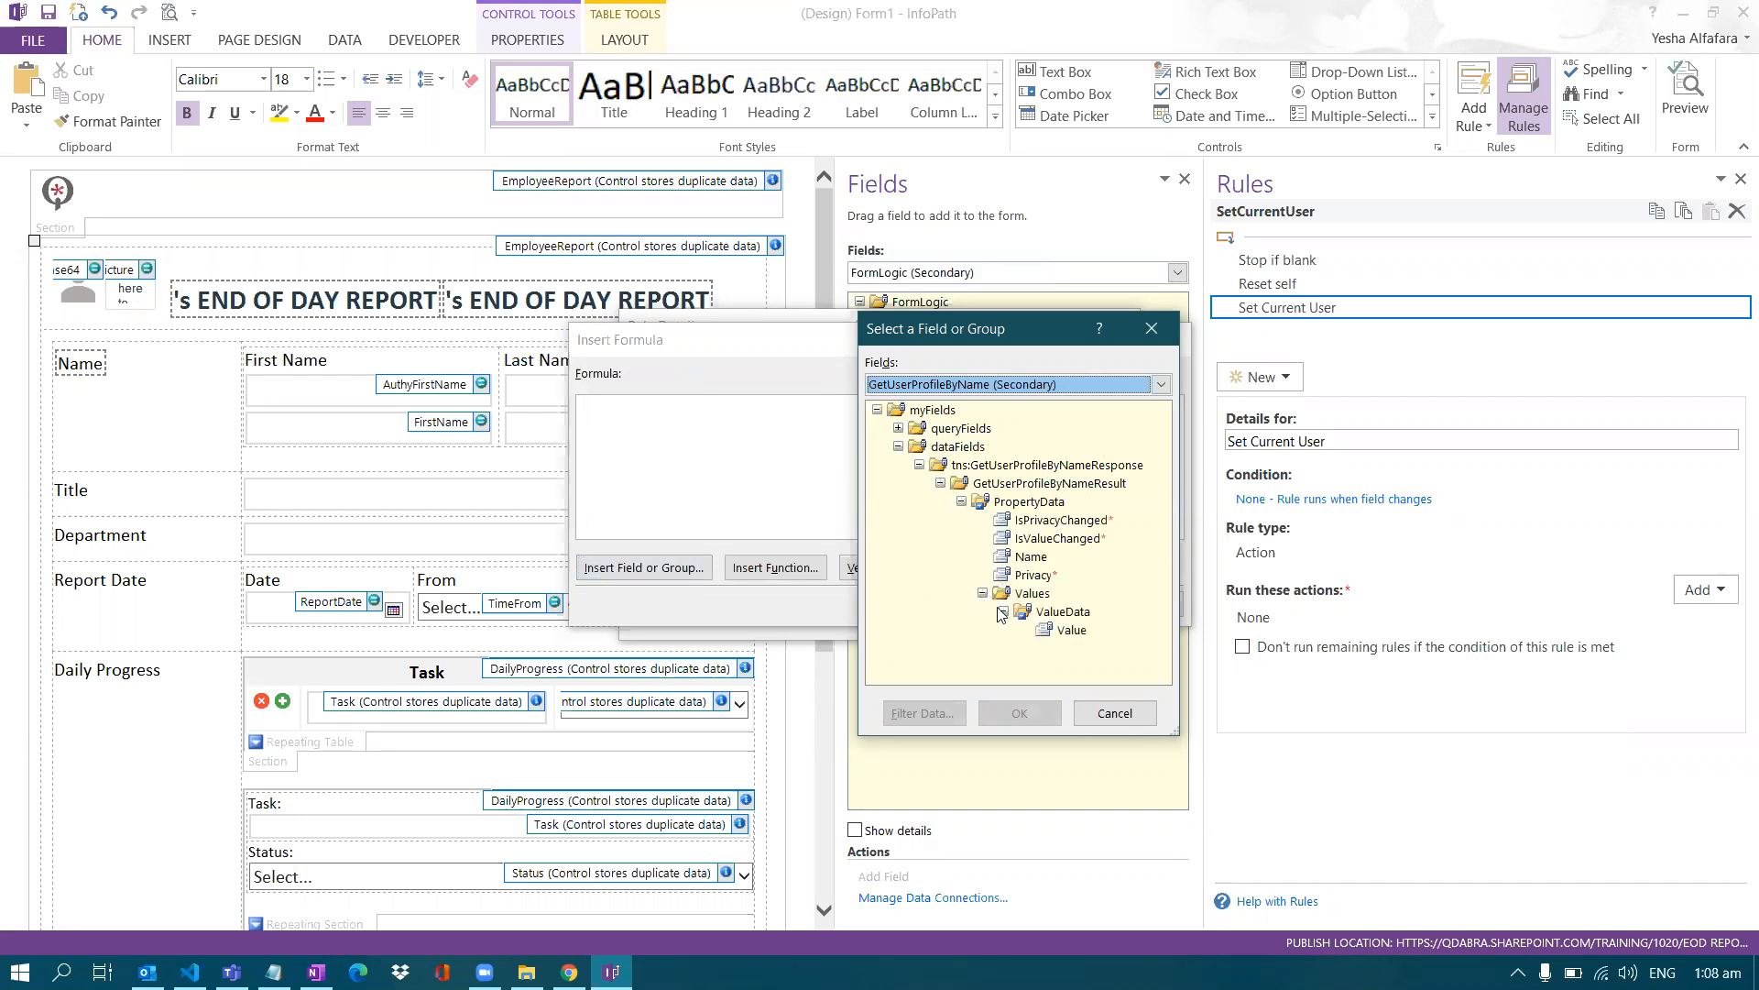
left_click(1073, 633)
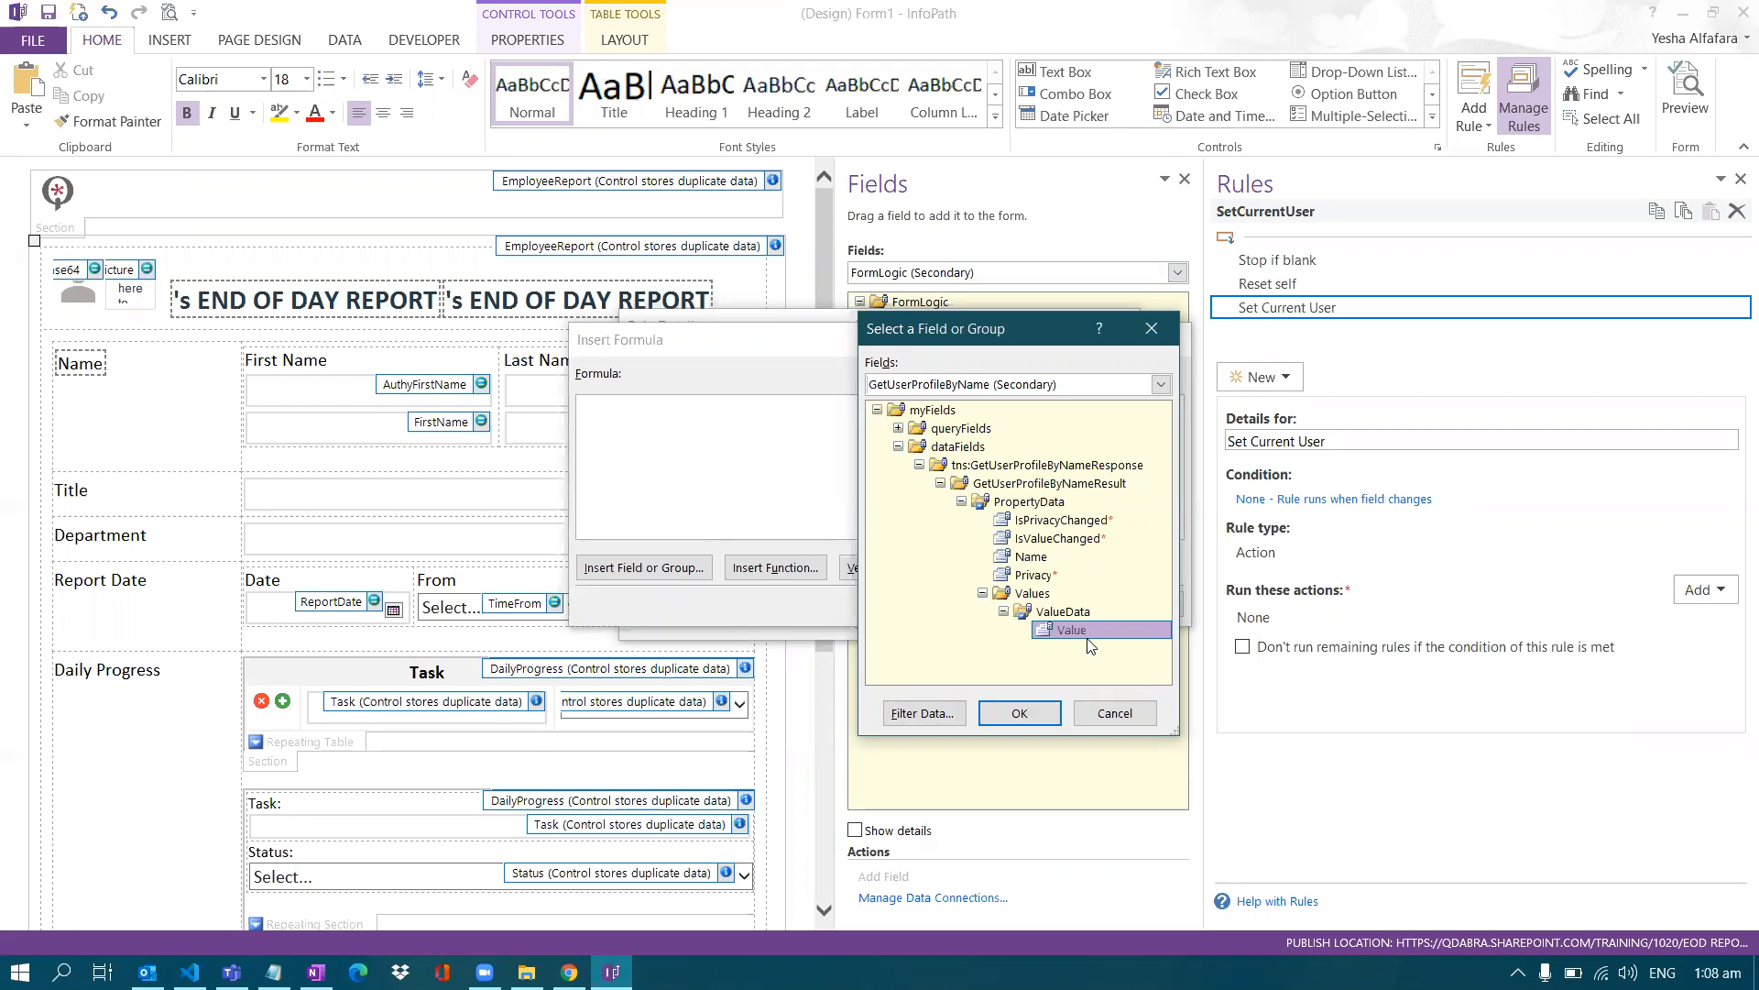
Step: Filter the Value field to entries whose Name equals 'FirstName'
left_click(922, 713)
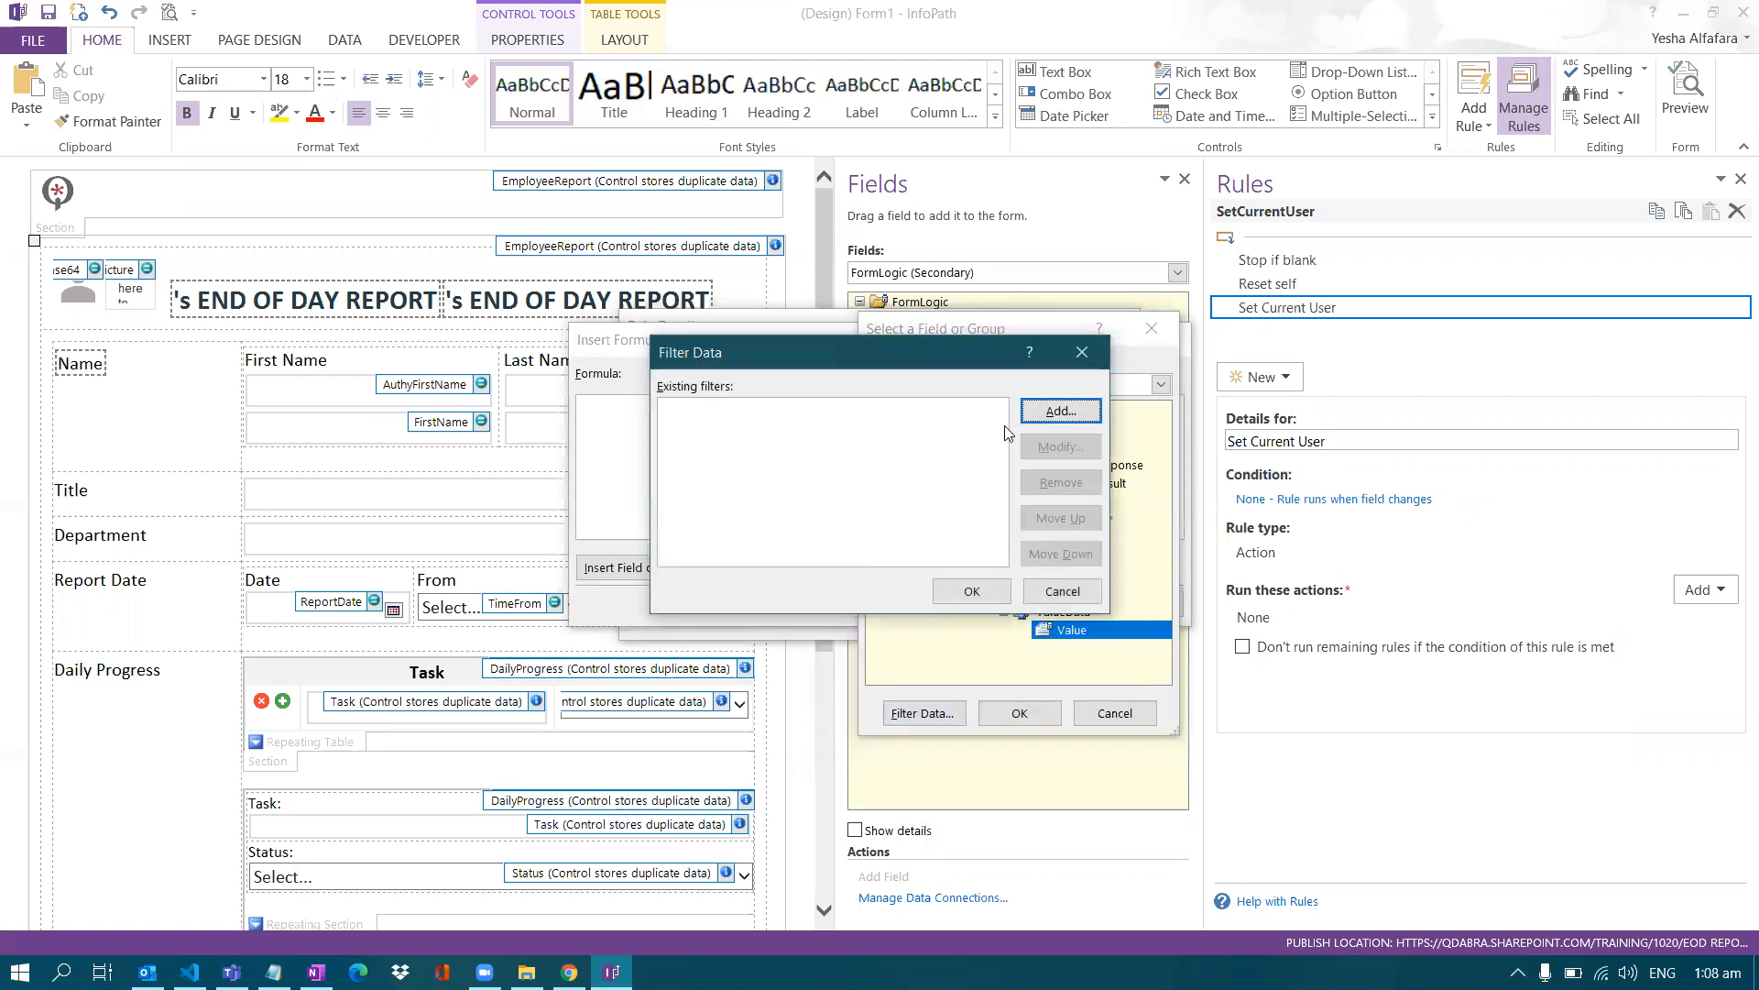
left_click(1045, 412)
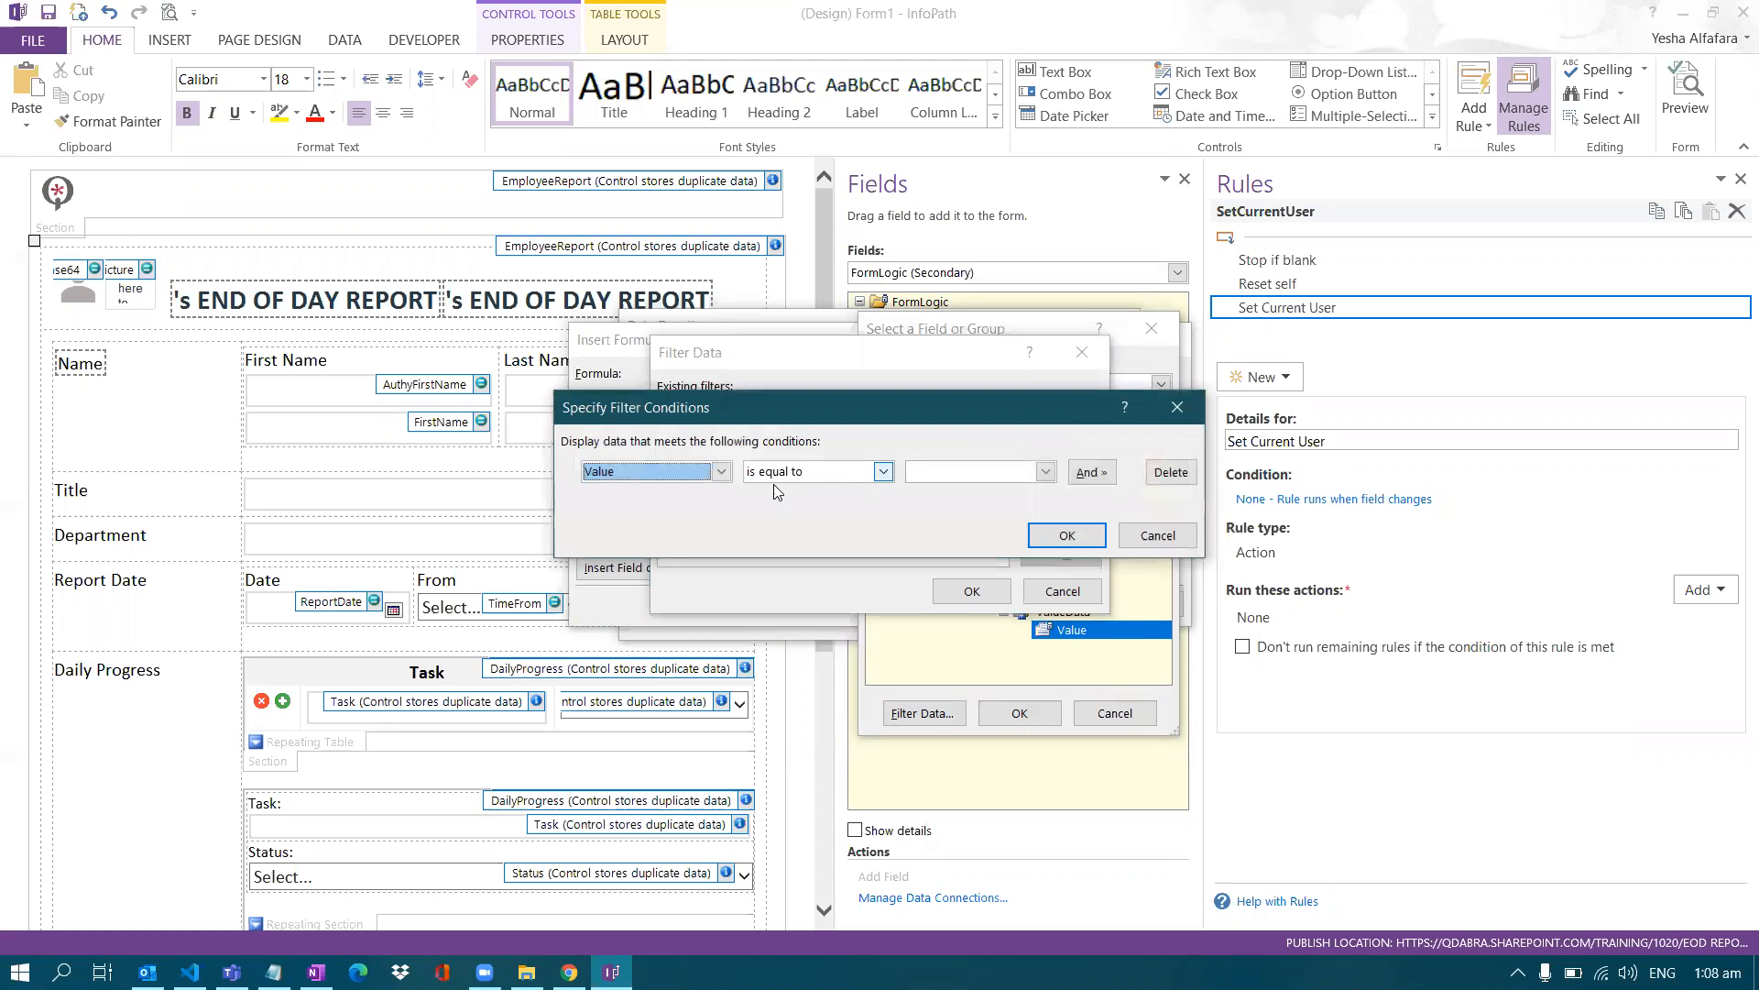
left_click(722, 471)
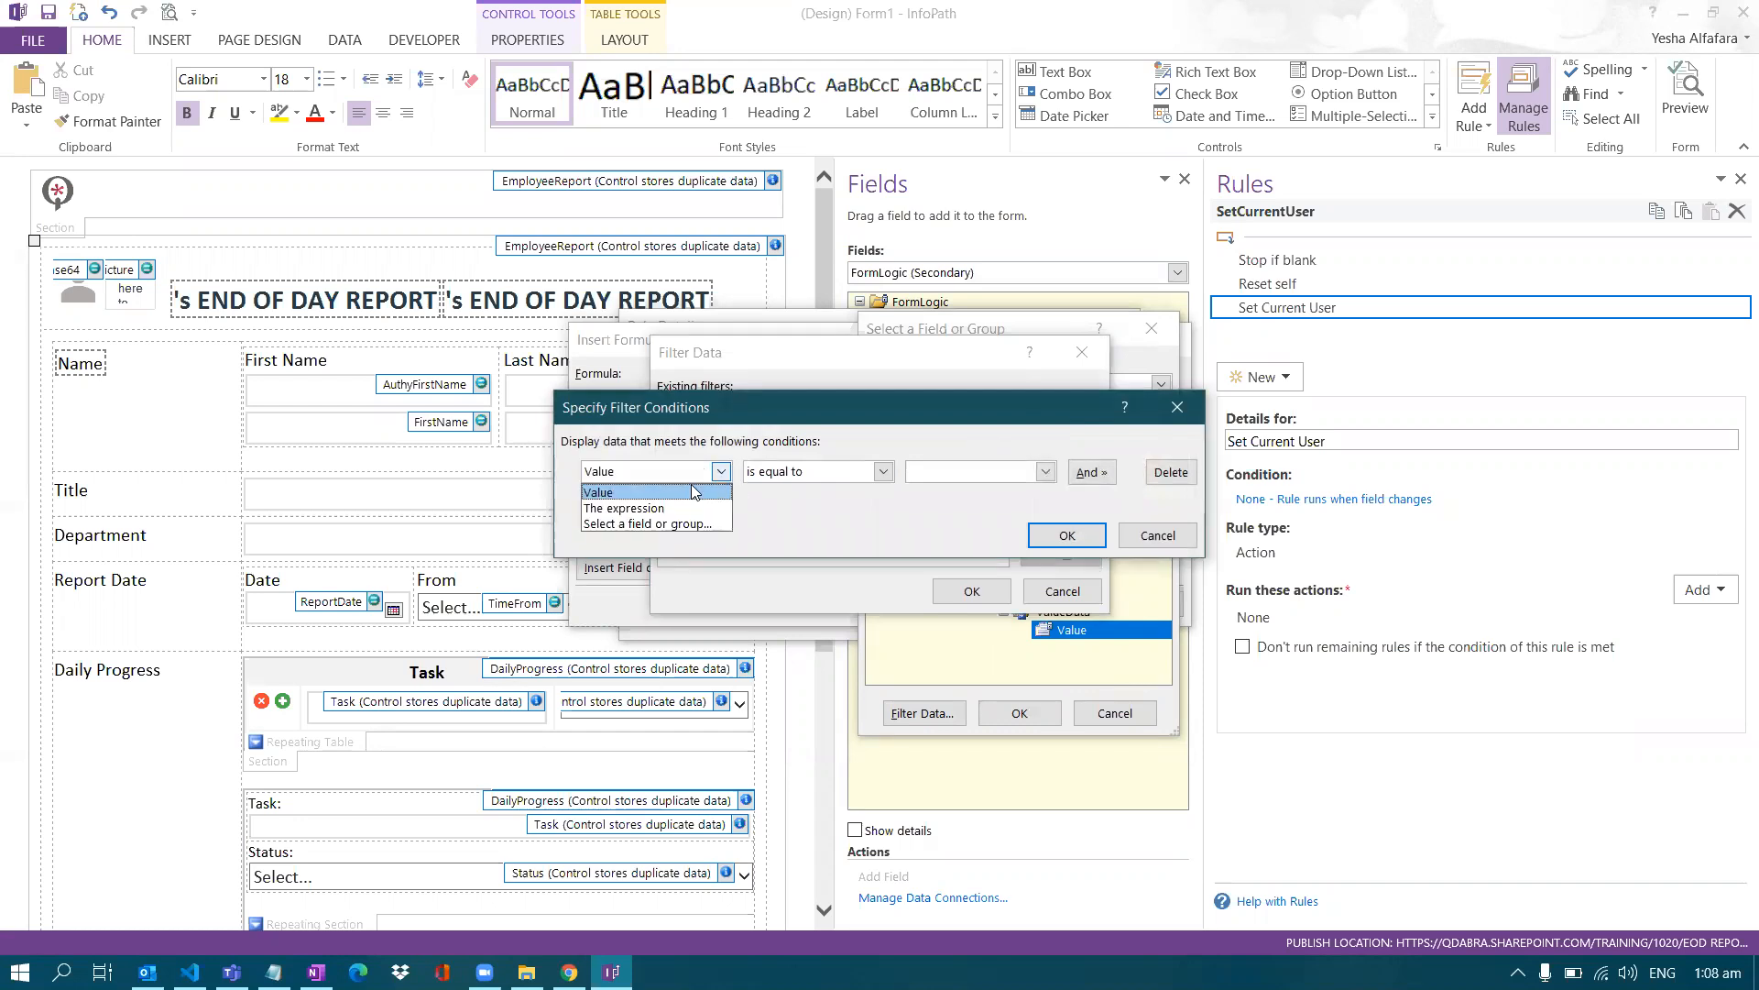
left_click(671, 524)
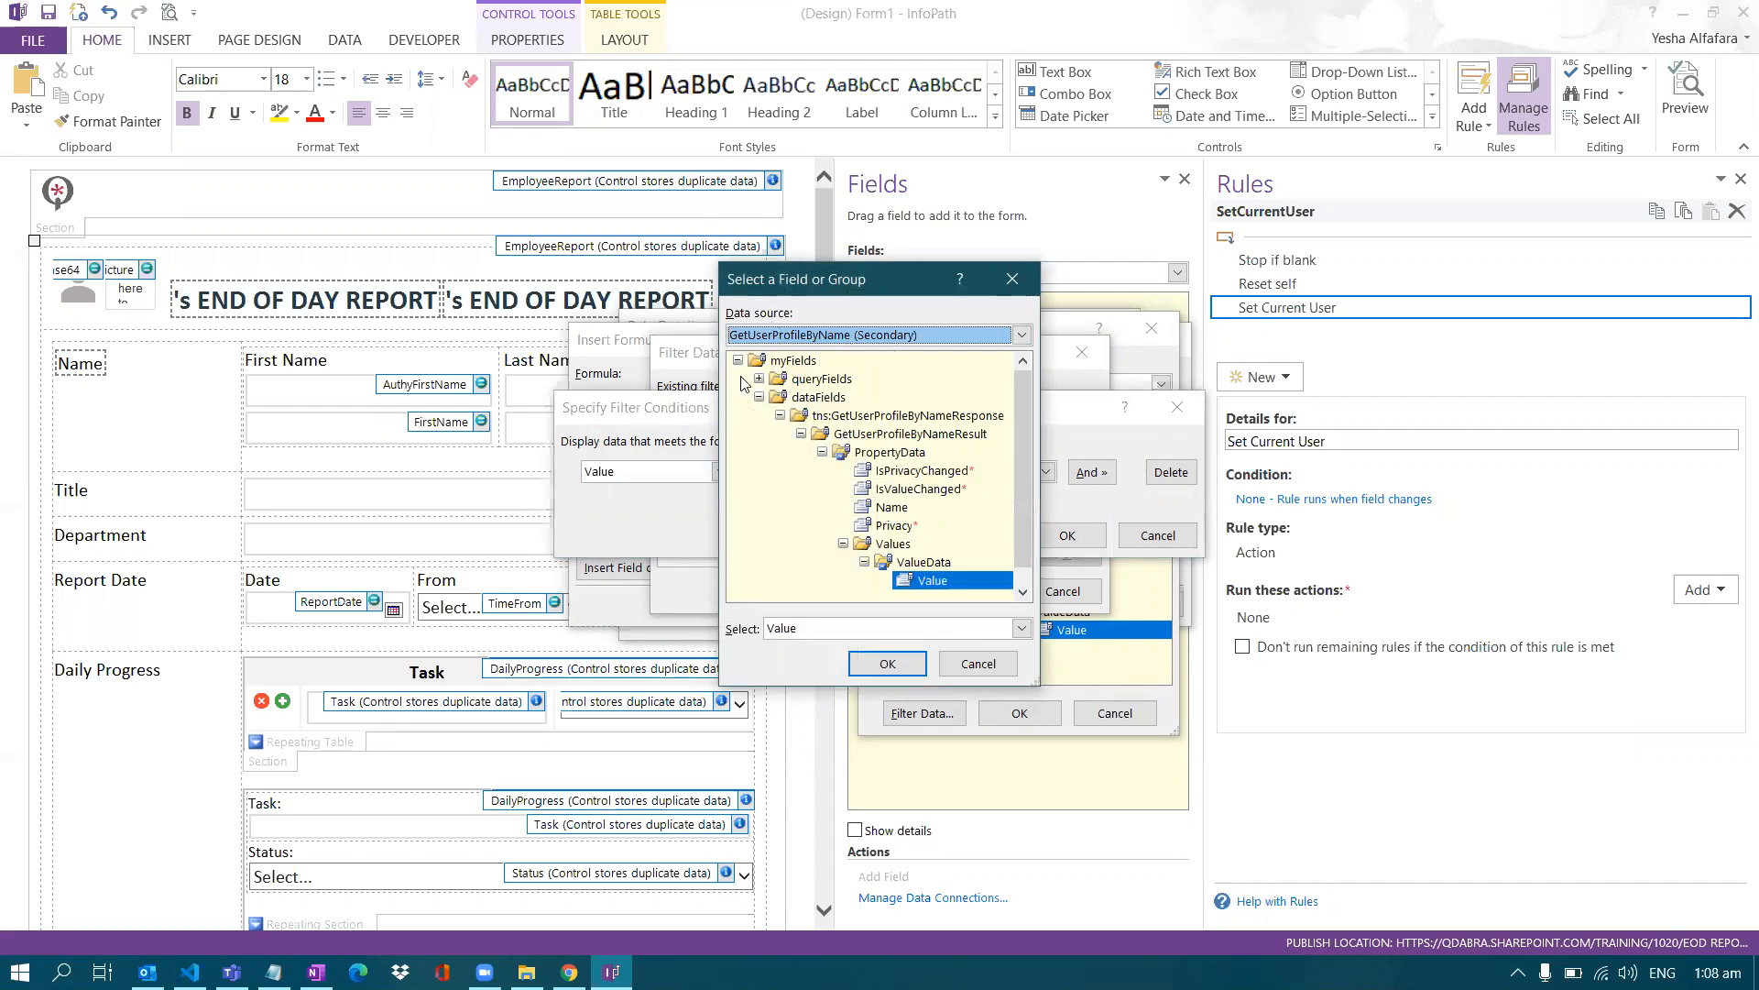
scroll(779, 442, "down", 1)
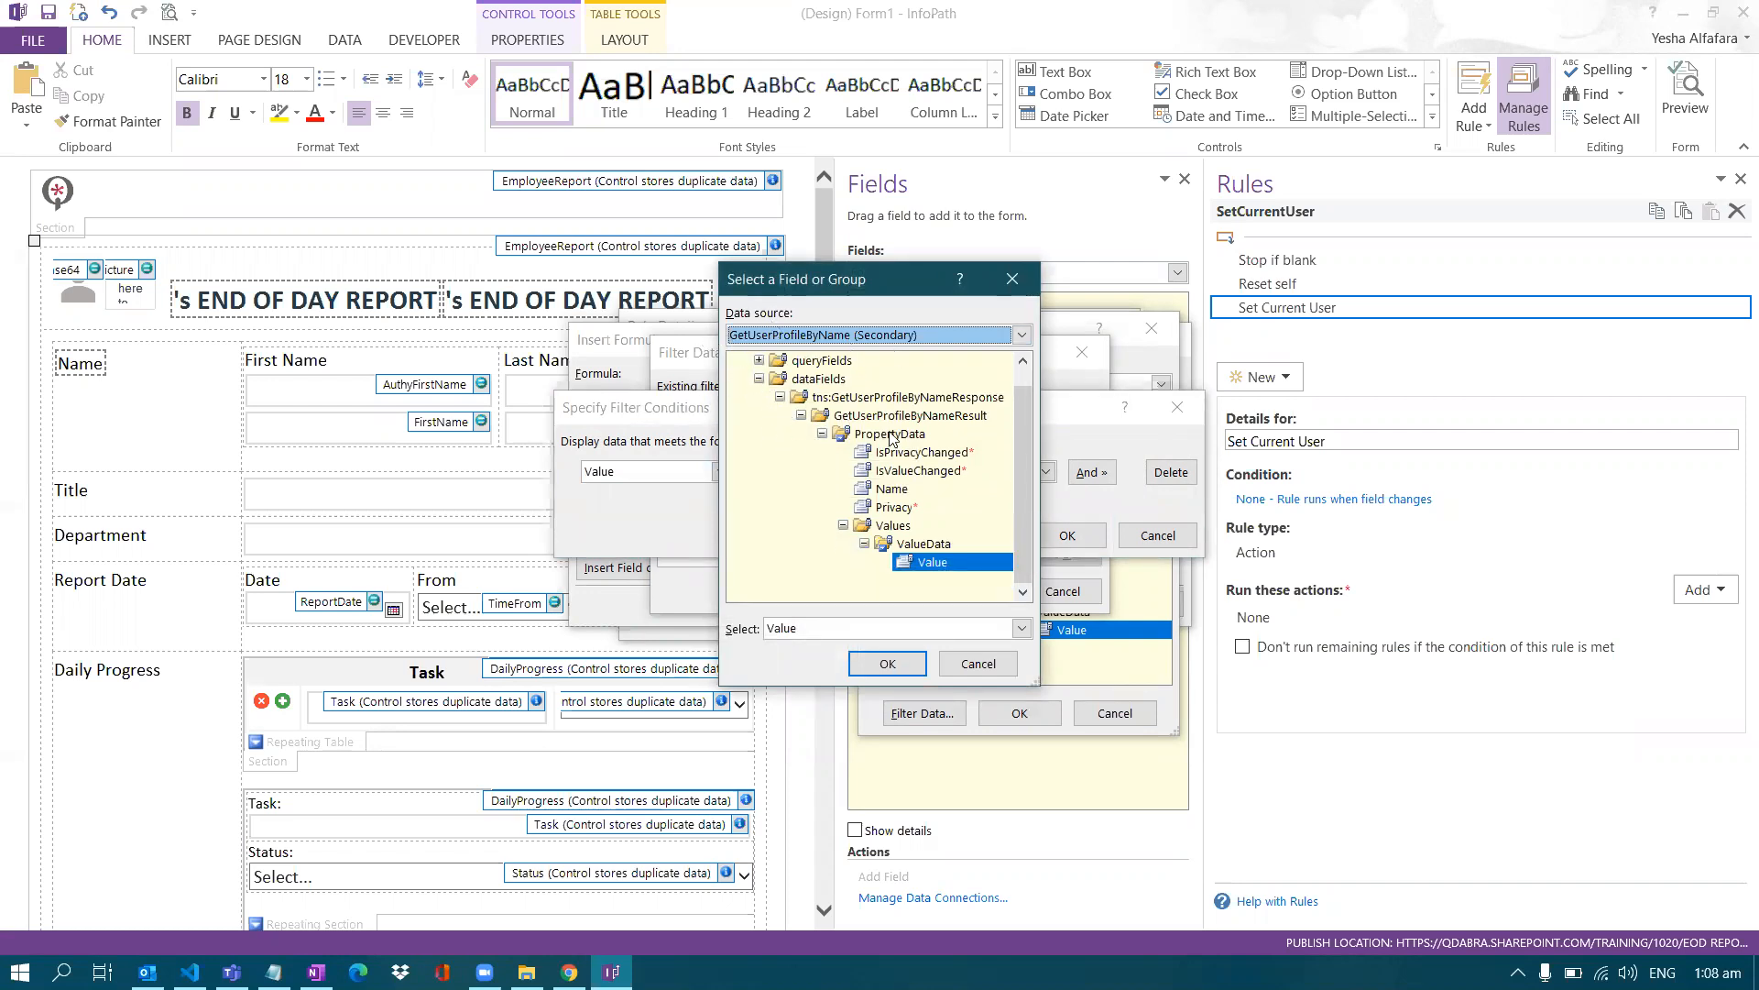
left_click(889, 488)
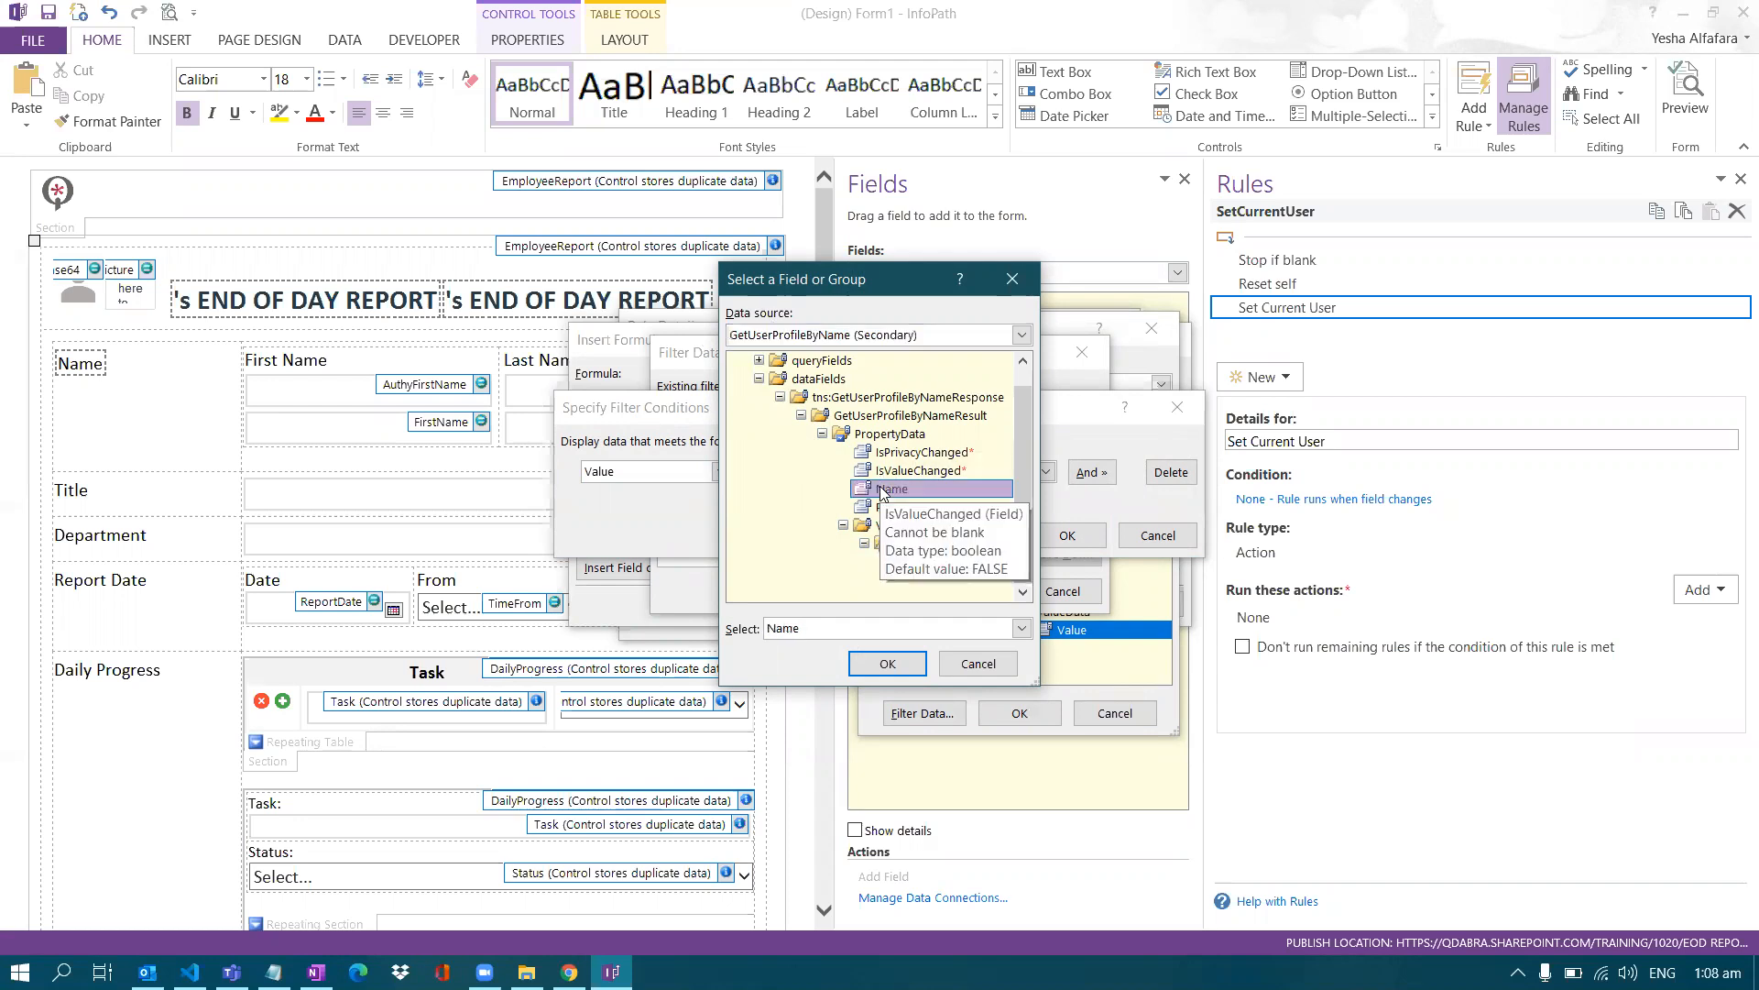
left_click(877, 661)
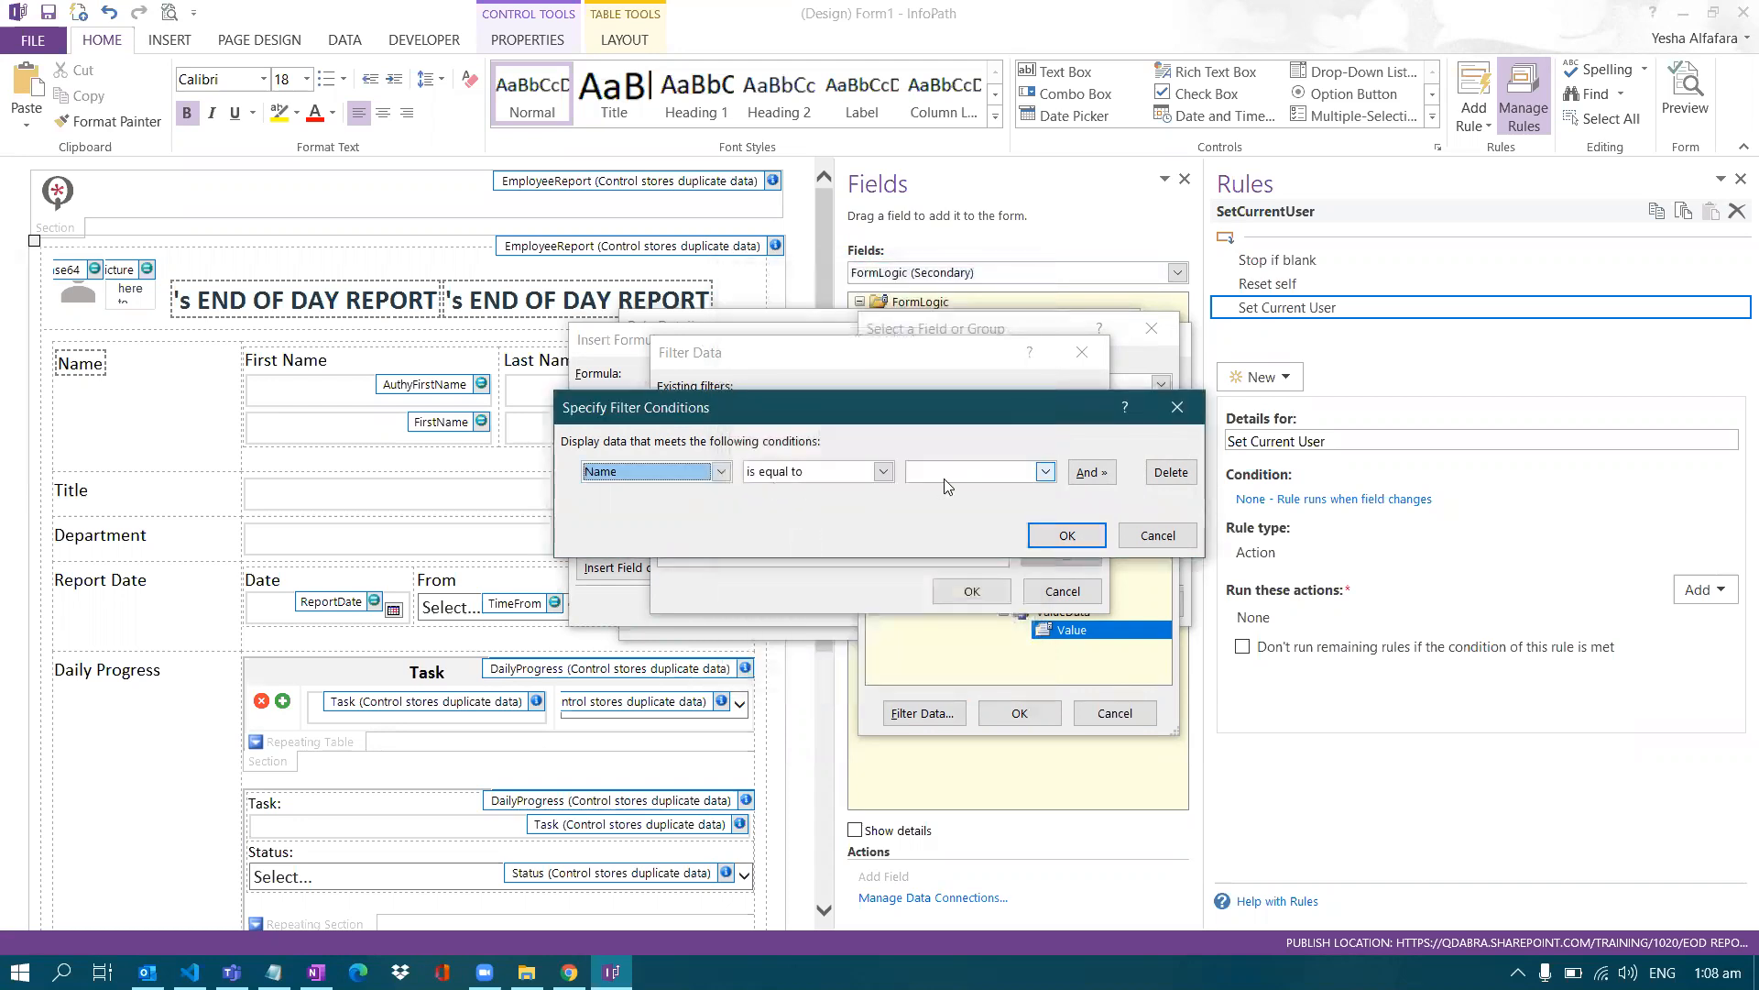
left_click(944, 473)
left_click(951, 492)
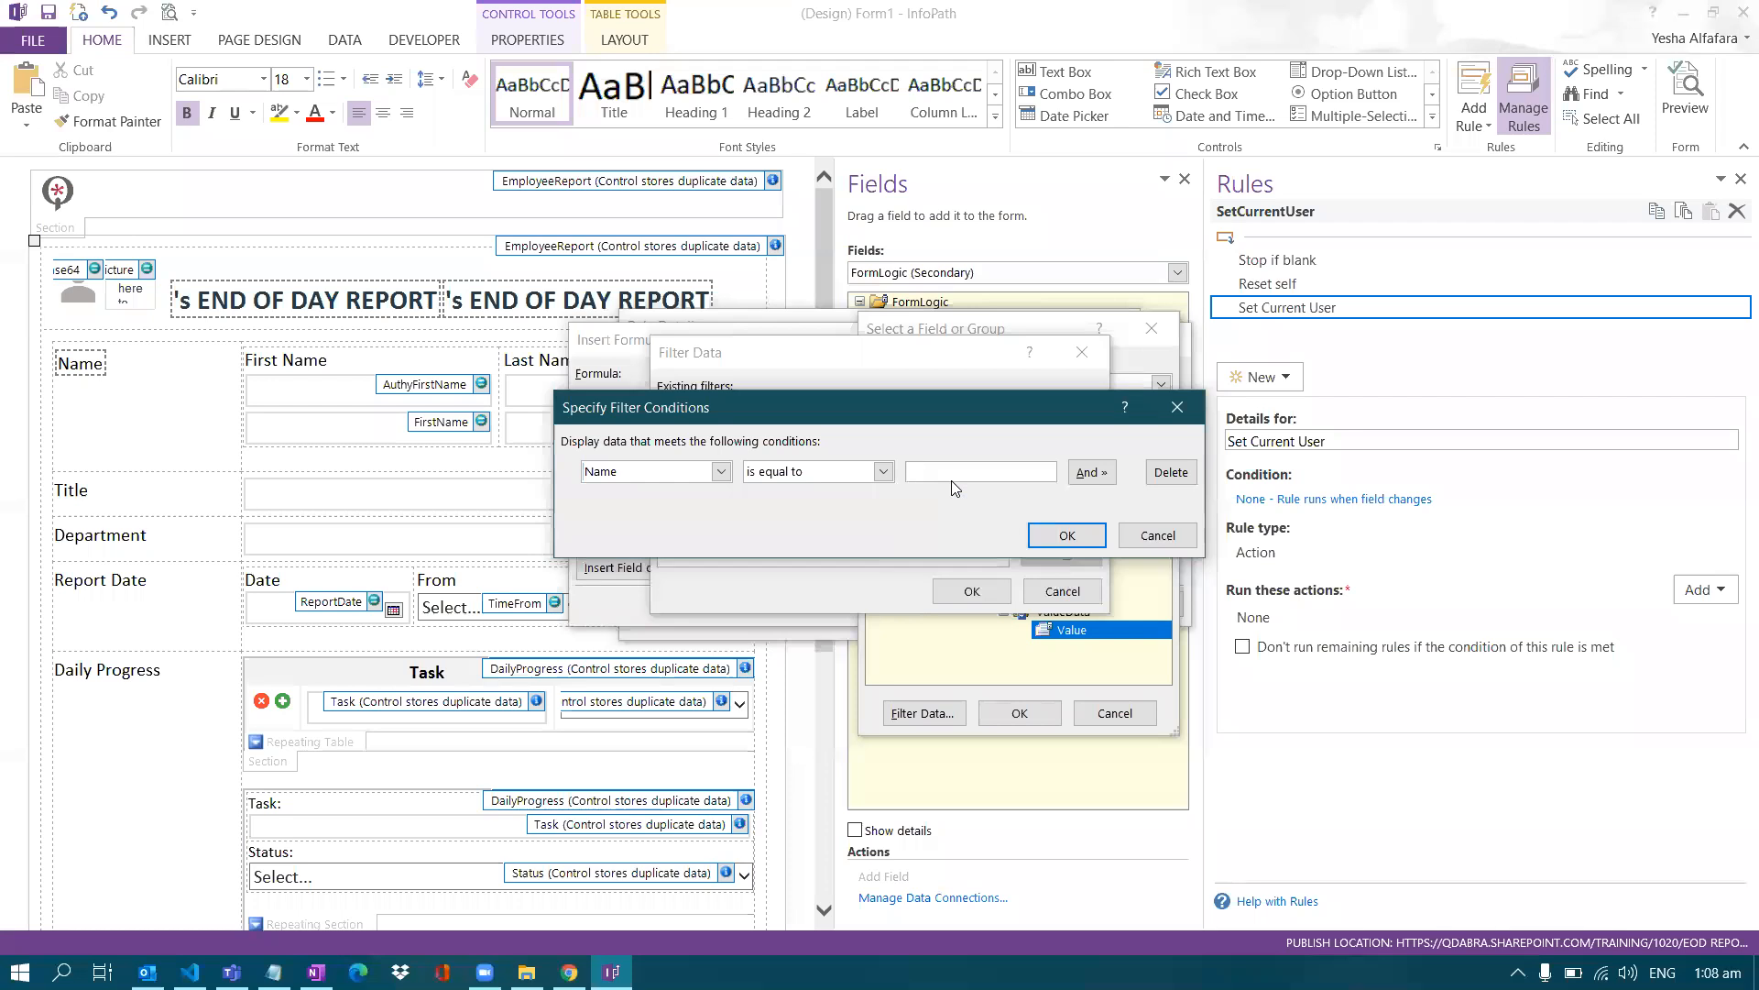
type("FirstName")
left_click(1058, 536)
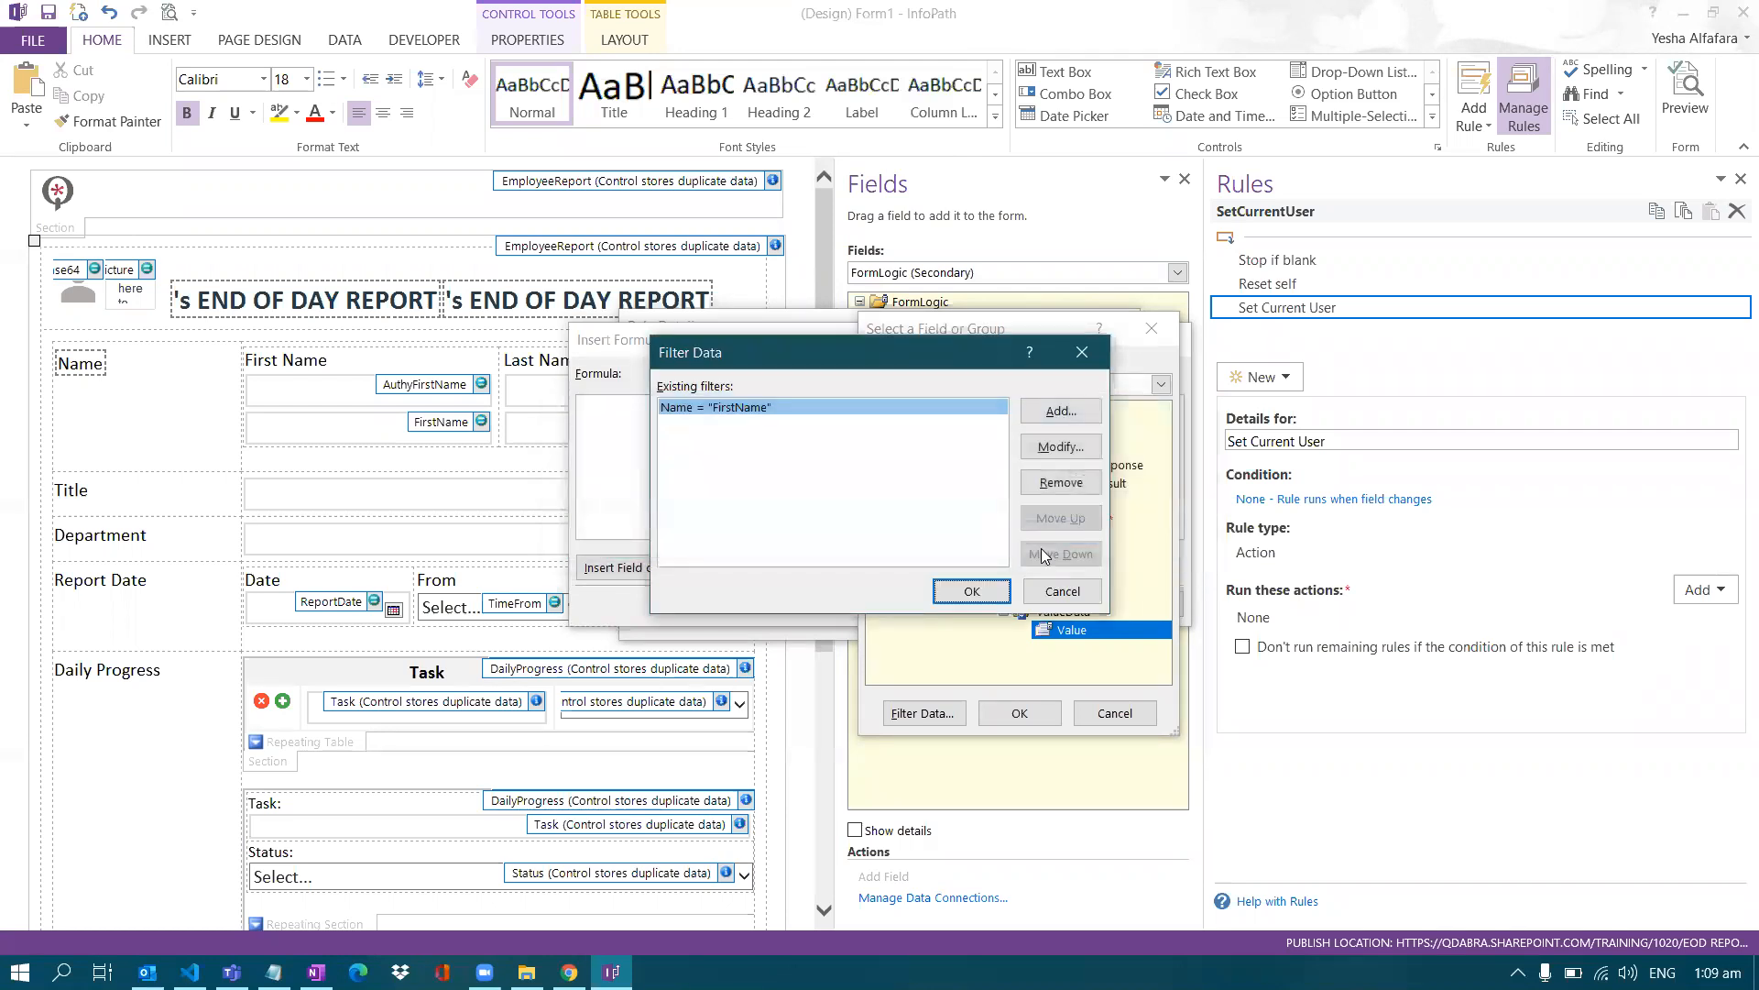
Step: Confirm the filter and formula to save the set-currentFirstName action
left_click(973, 590)
left_click(1011, 712)
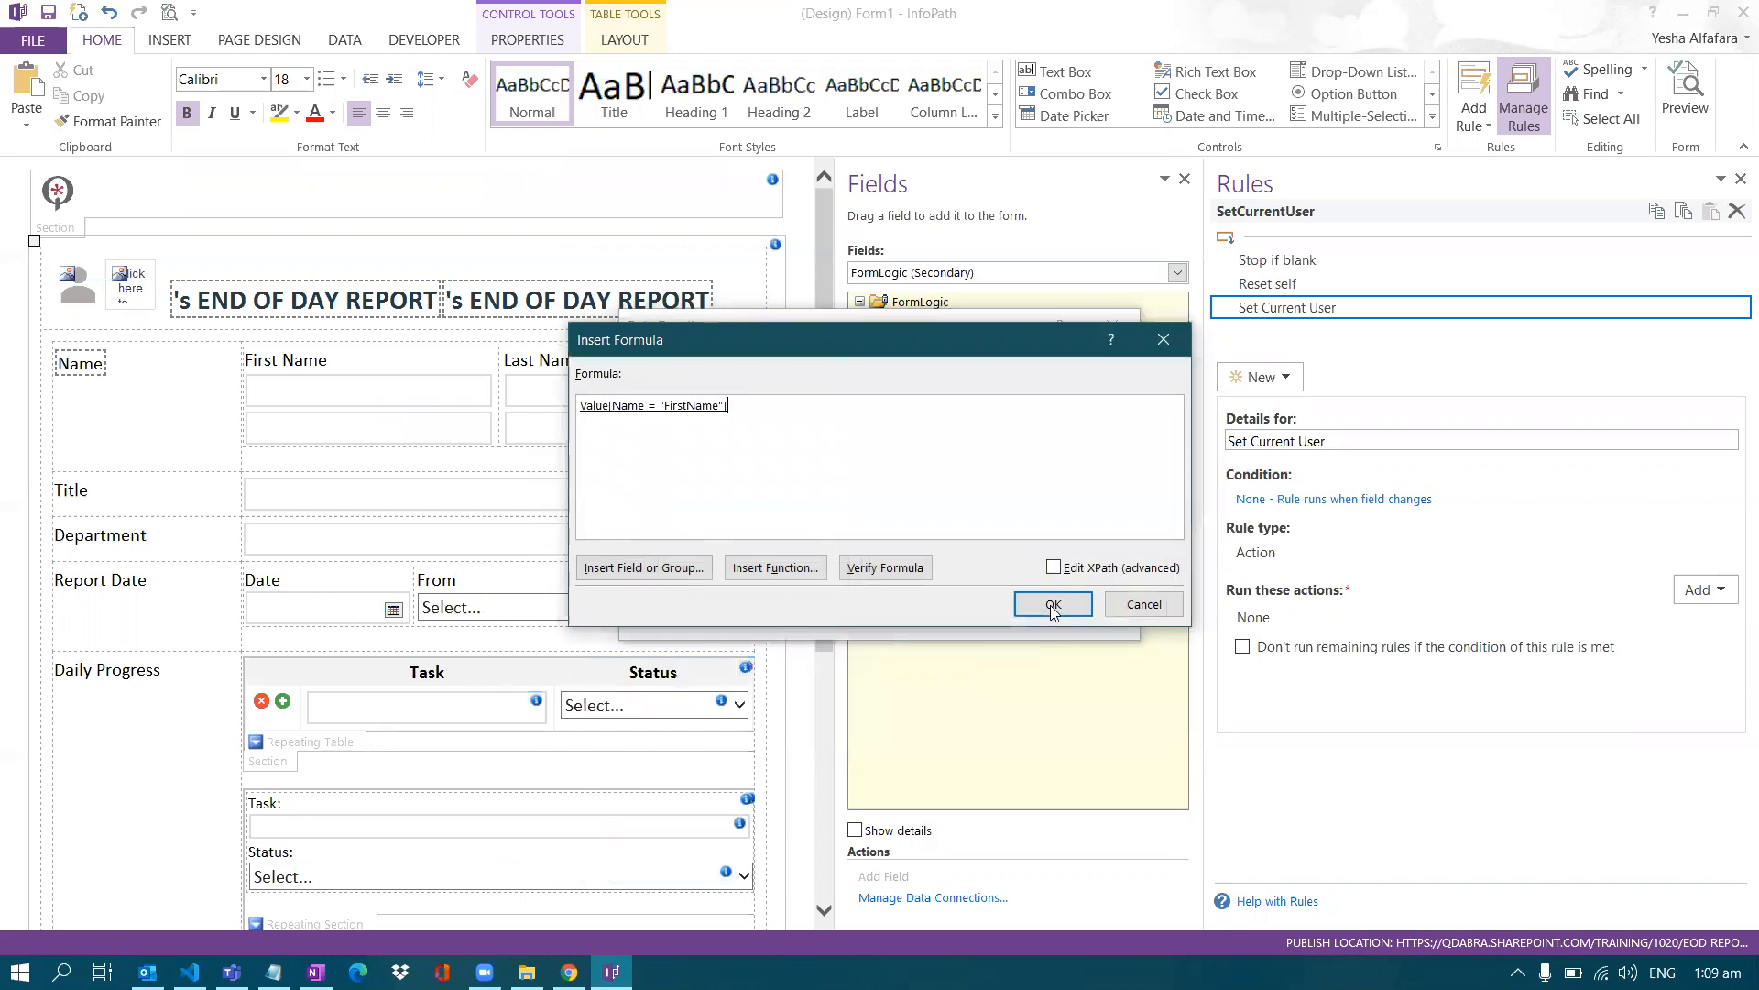
left_click(1054, 604)
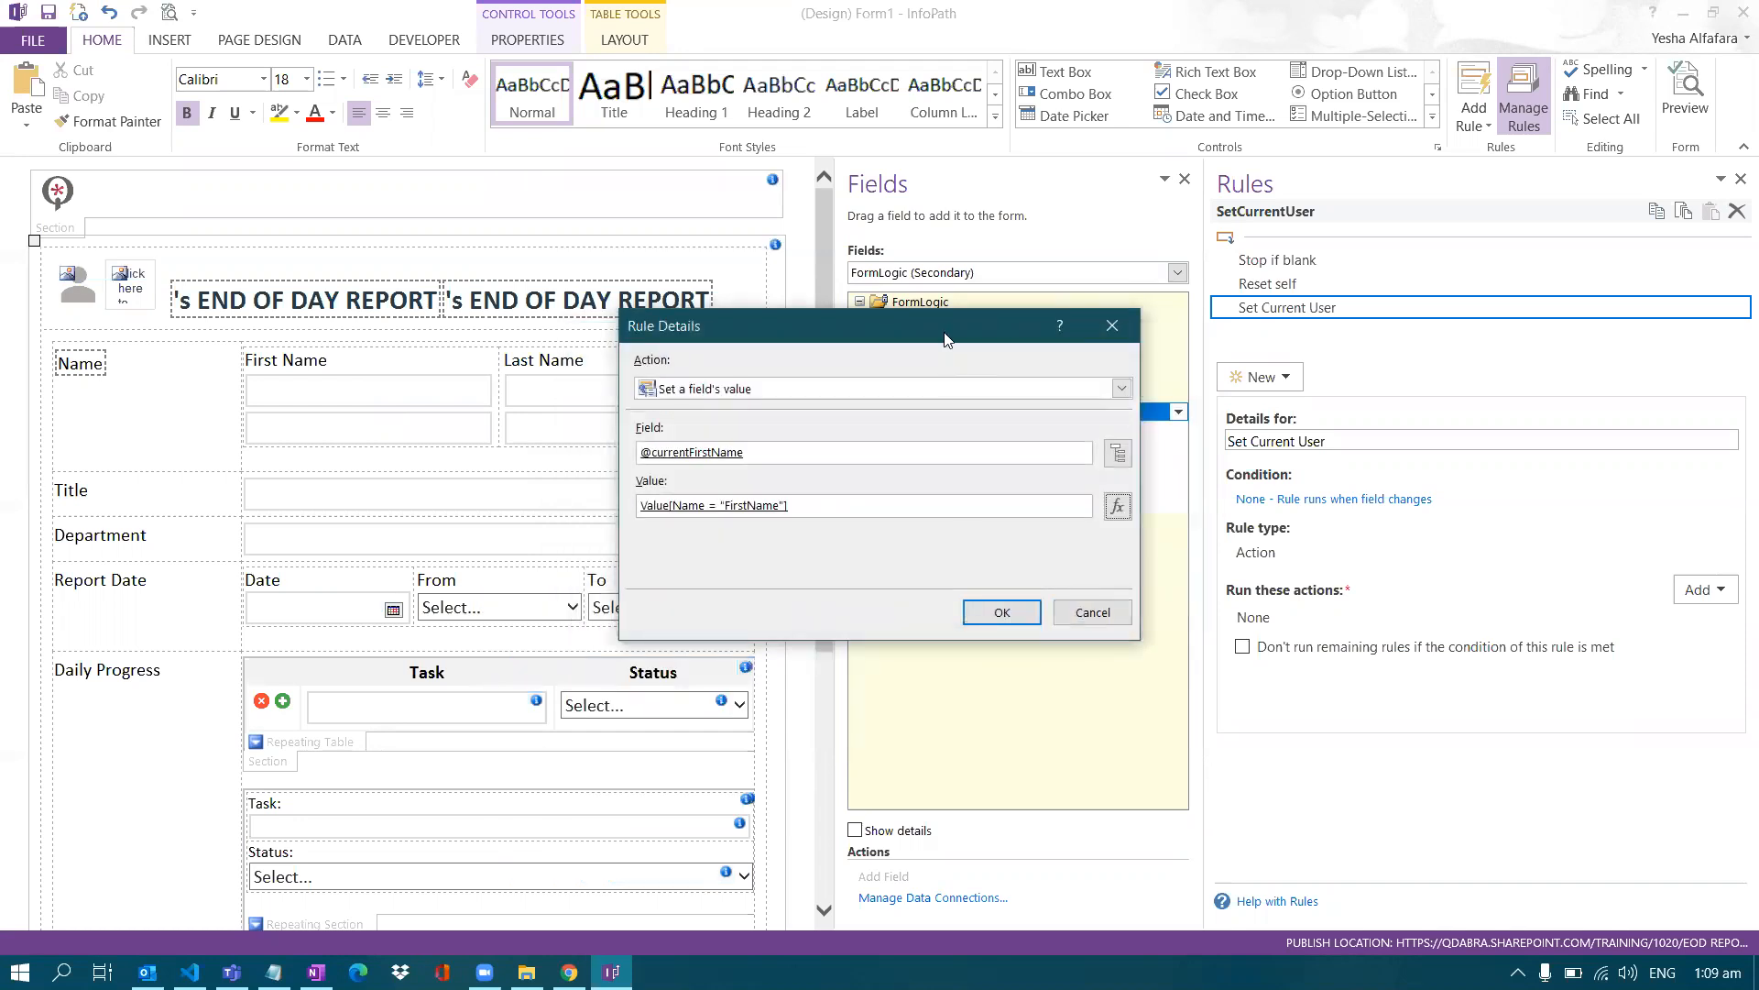
left_click_drag(944, 335, 1145, 383)
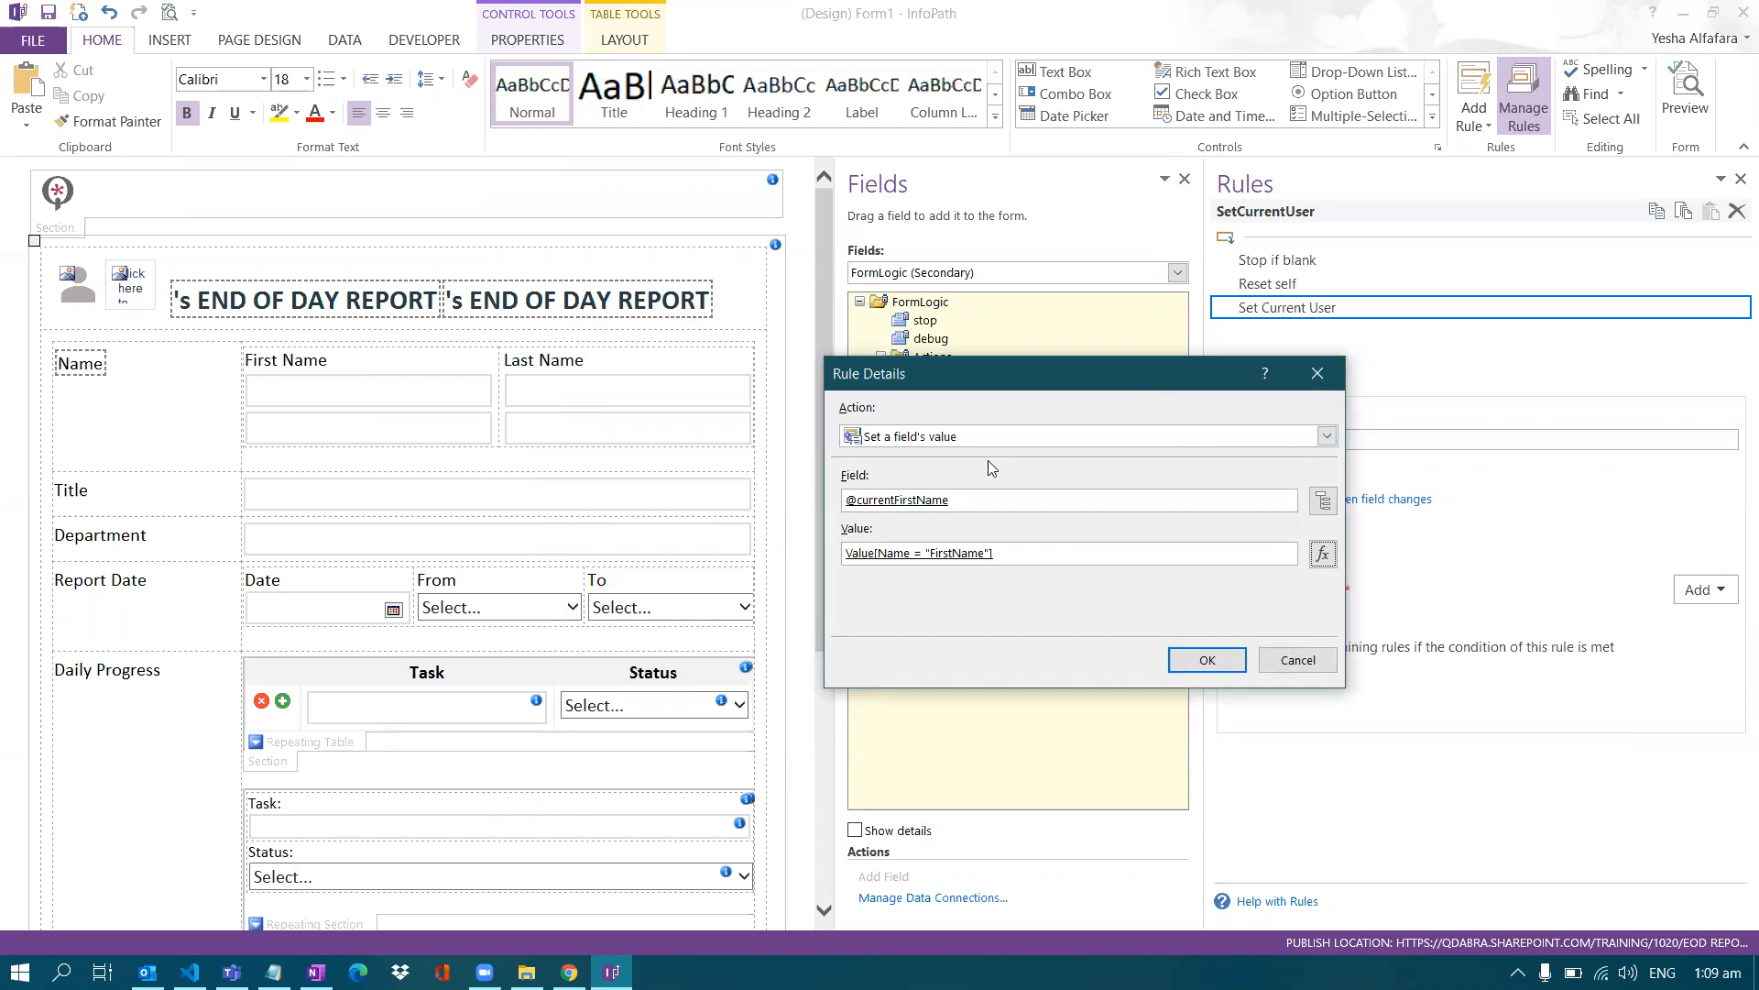
left_click(1195, 659)
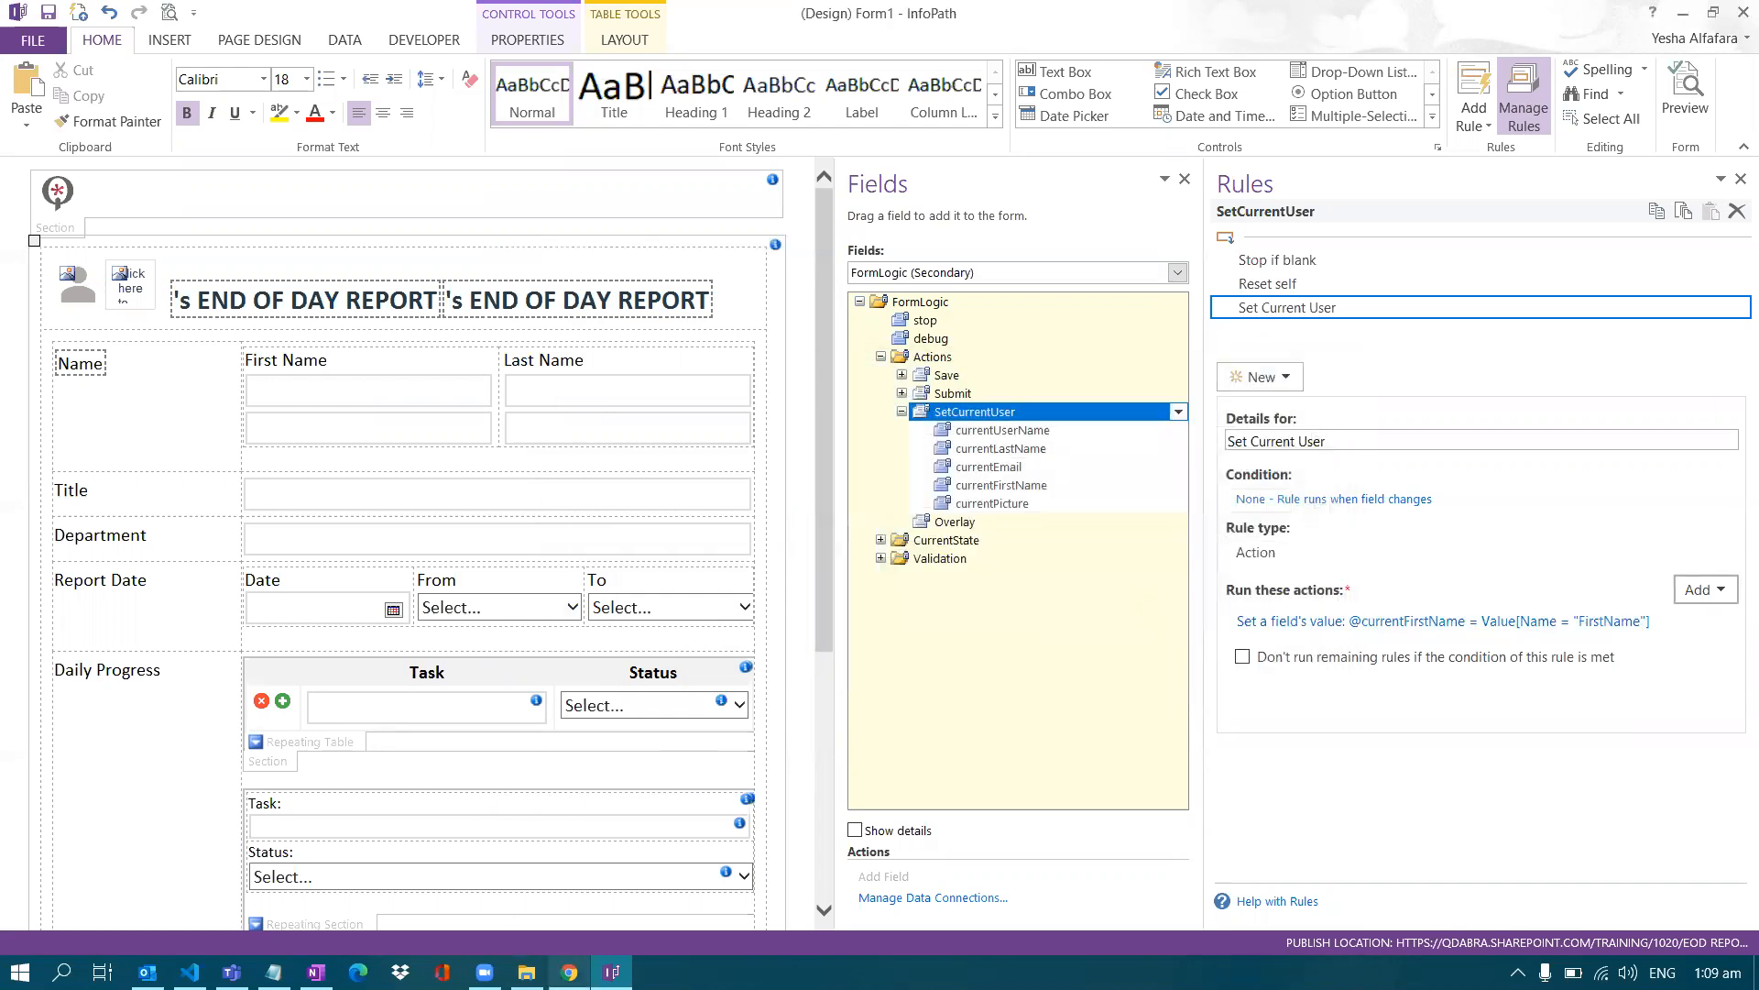
left_click(570, 972)
Step: Open the Lab 2 end of day report form and show its table of raw profile values
left_click(1333, 204)
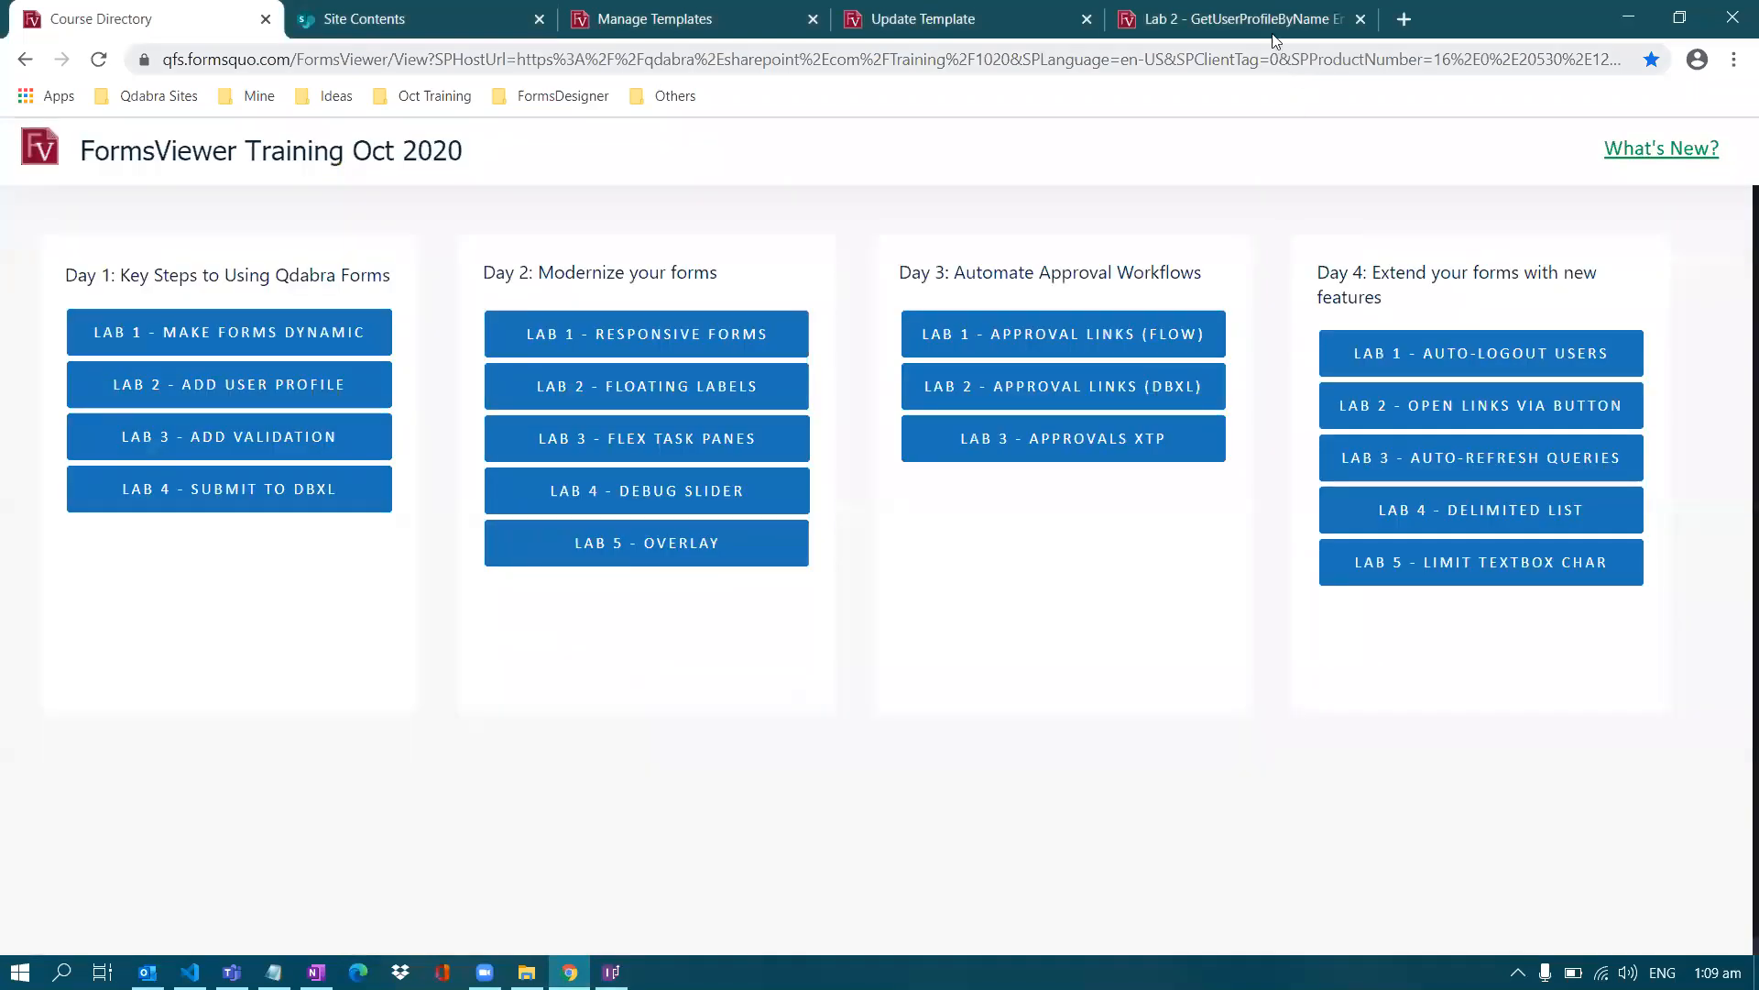
left_click(1270, 20)
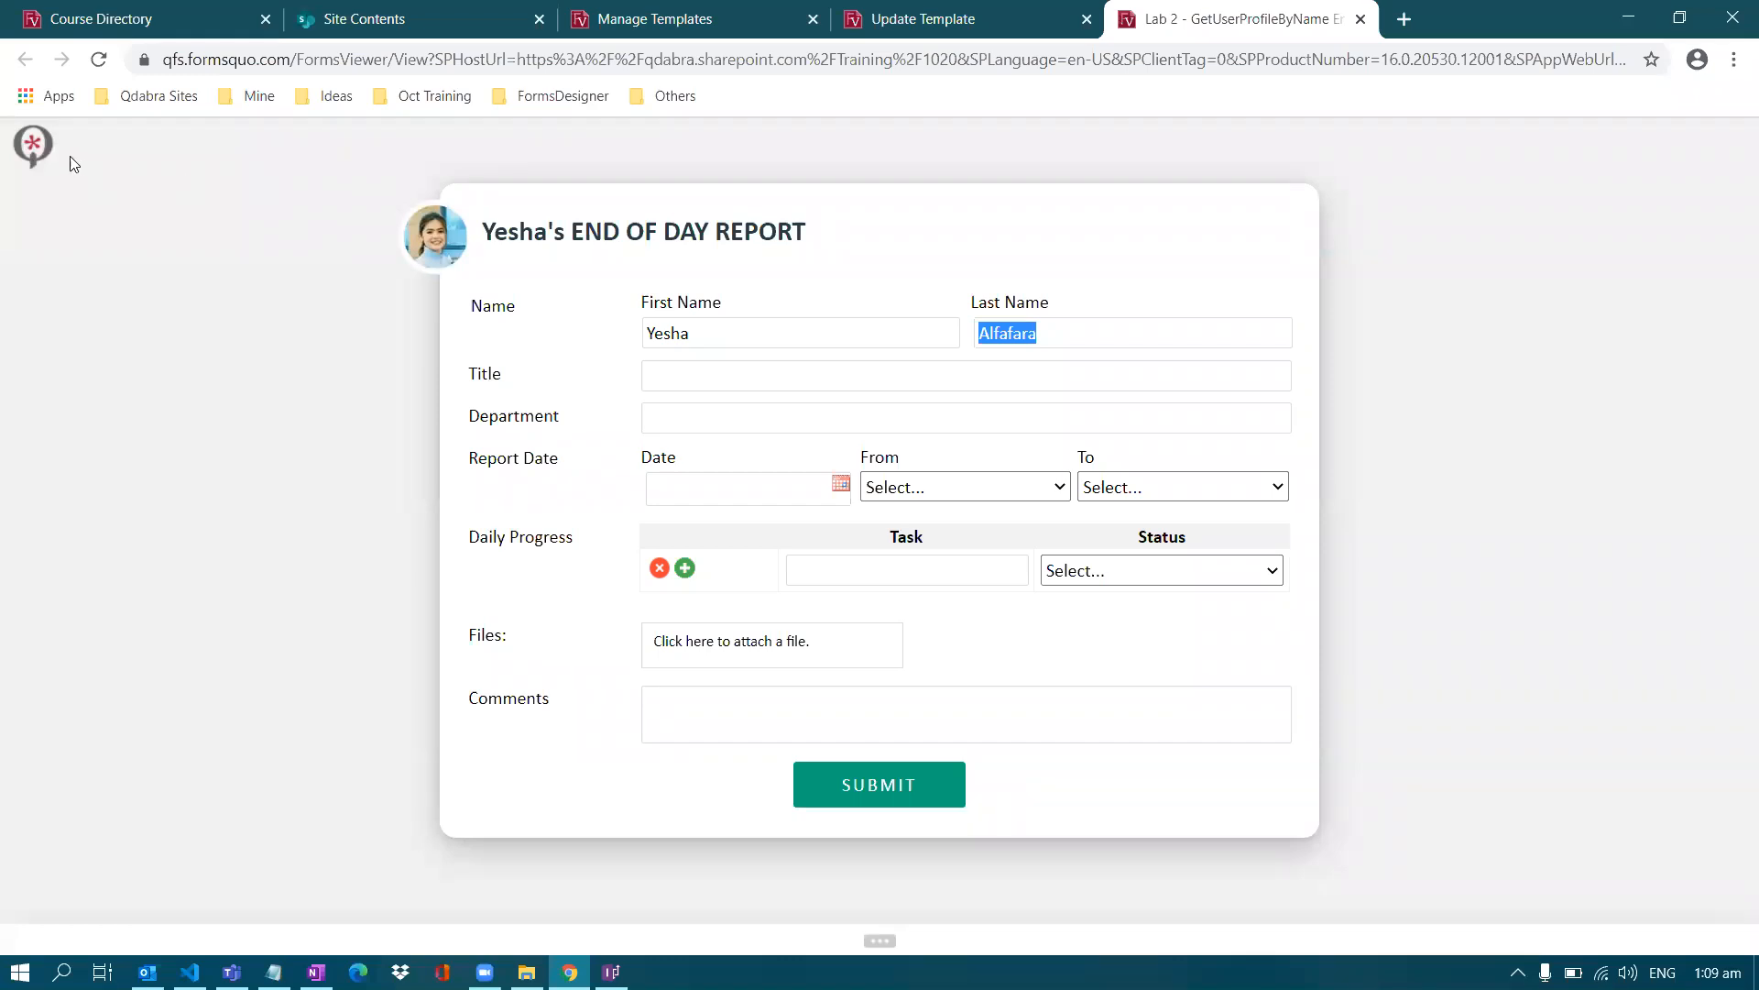
key("Tab")
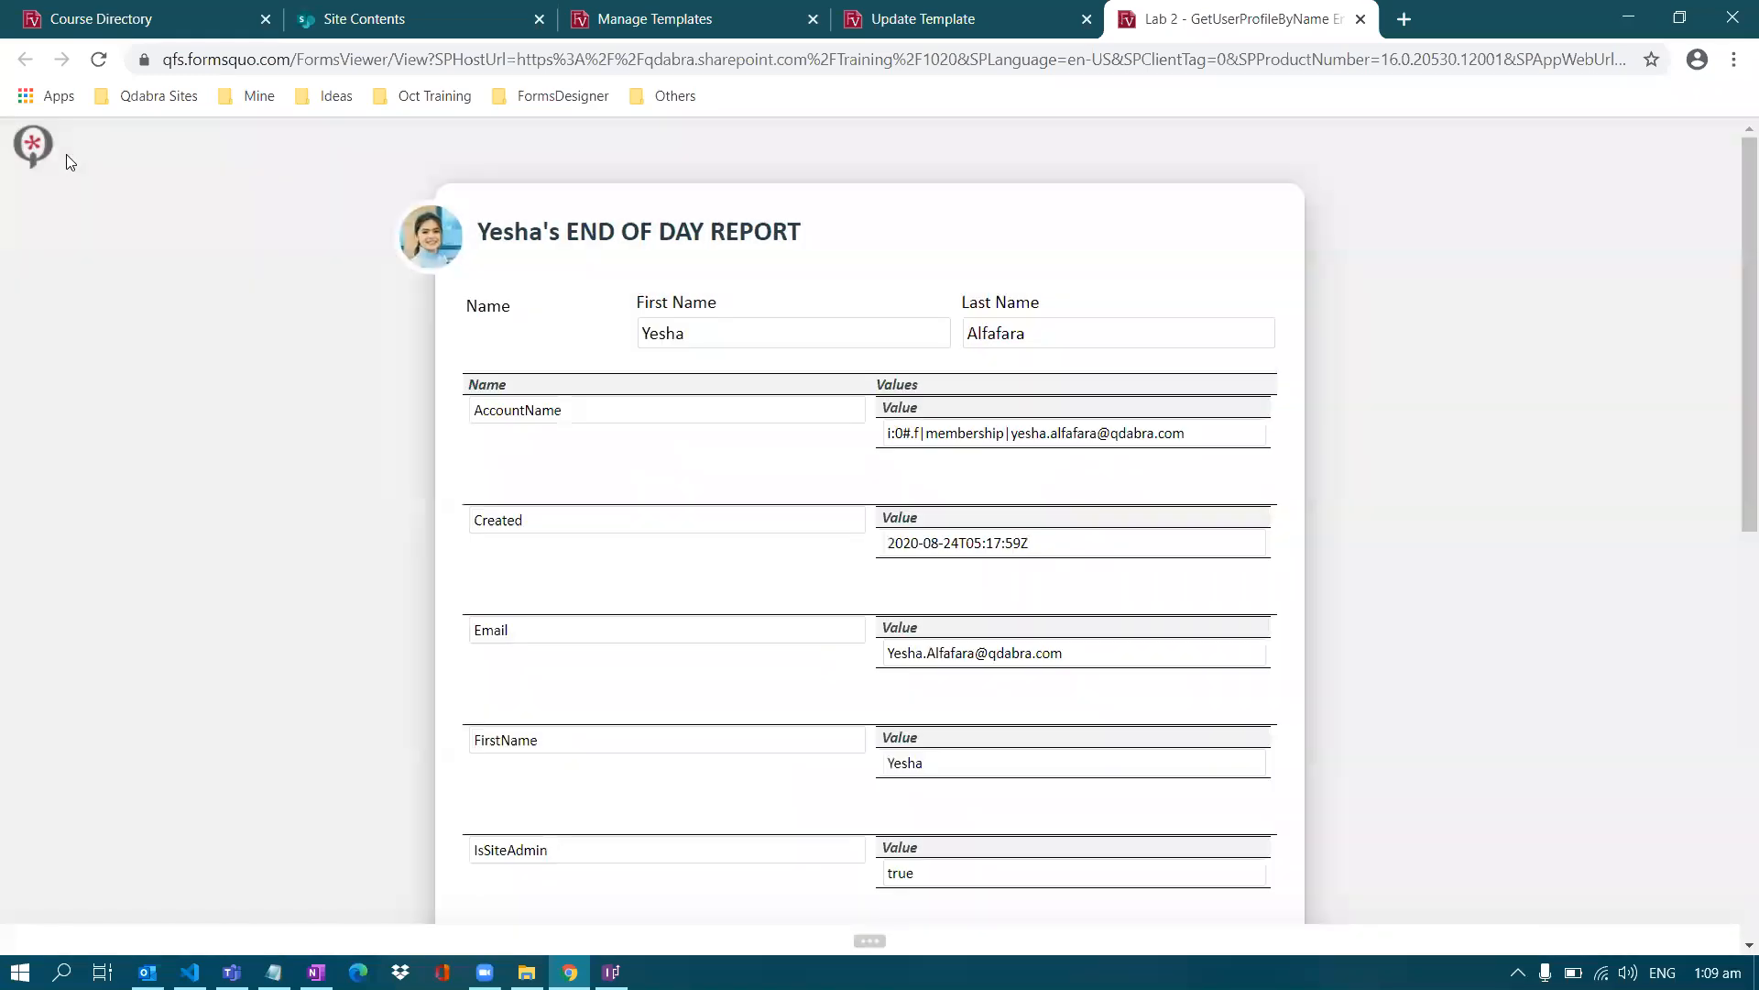
scroll(152, 215, "down", 3)
scroll(490, 364, "up", 1)
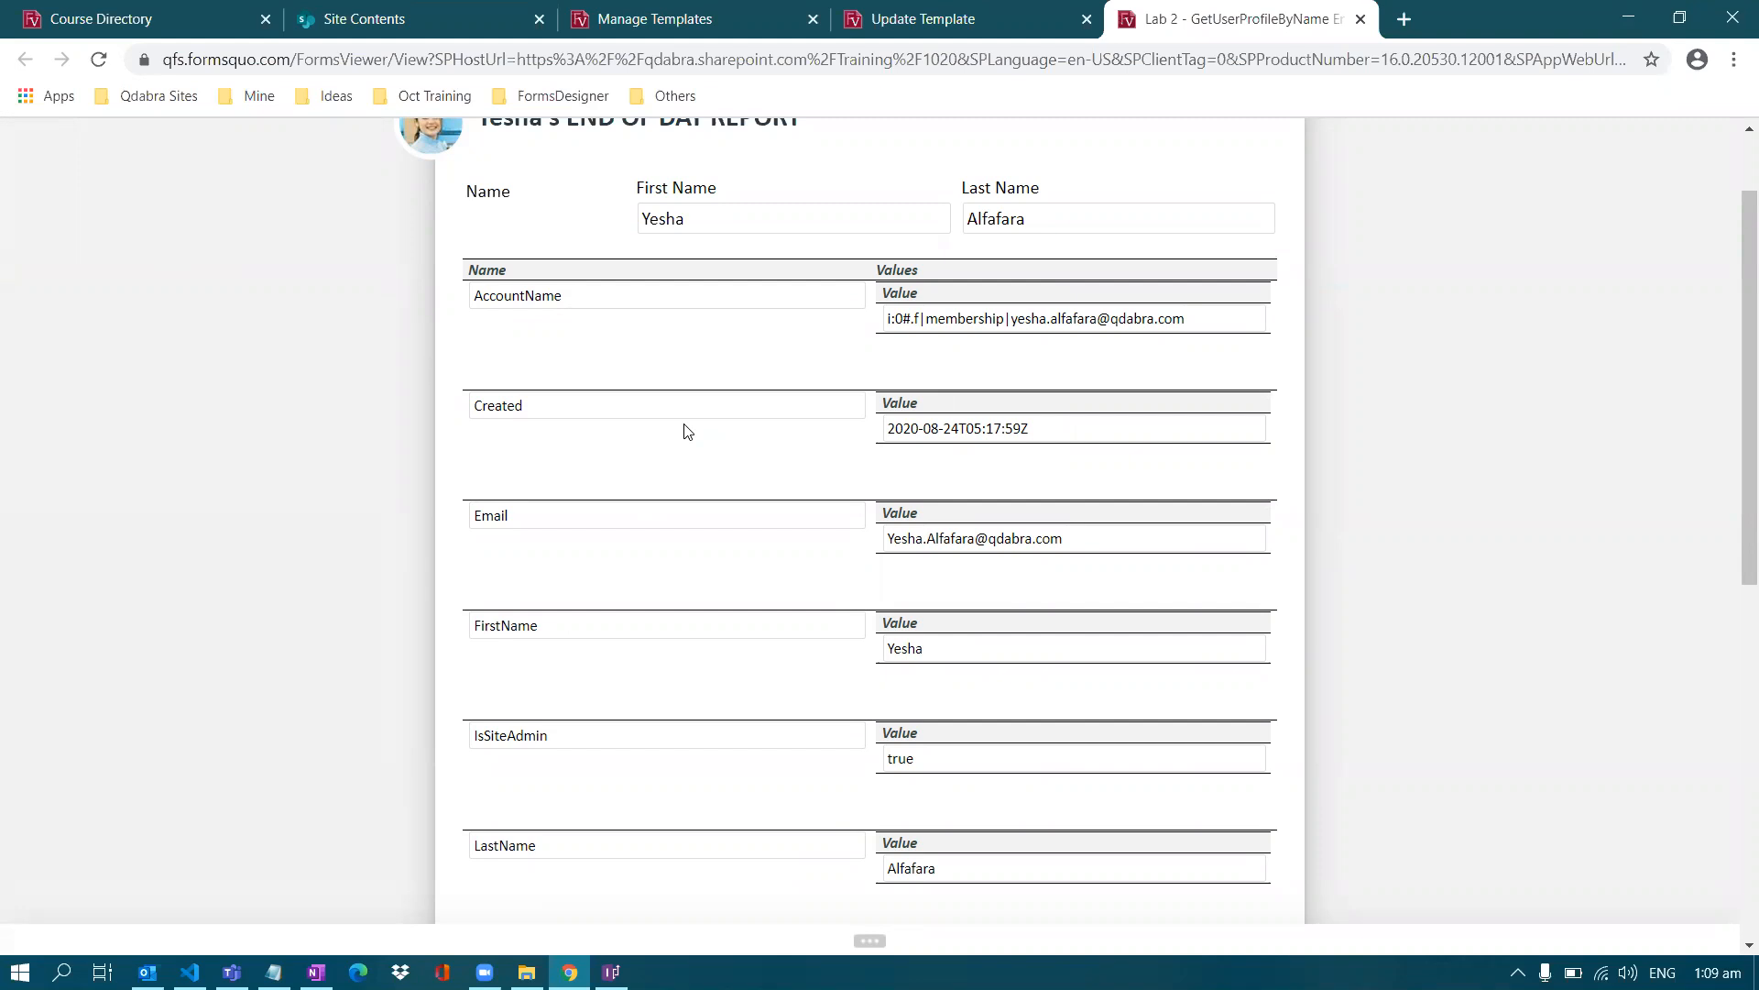
scroll(629, 494, "down", 1)
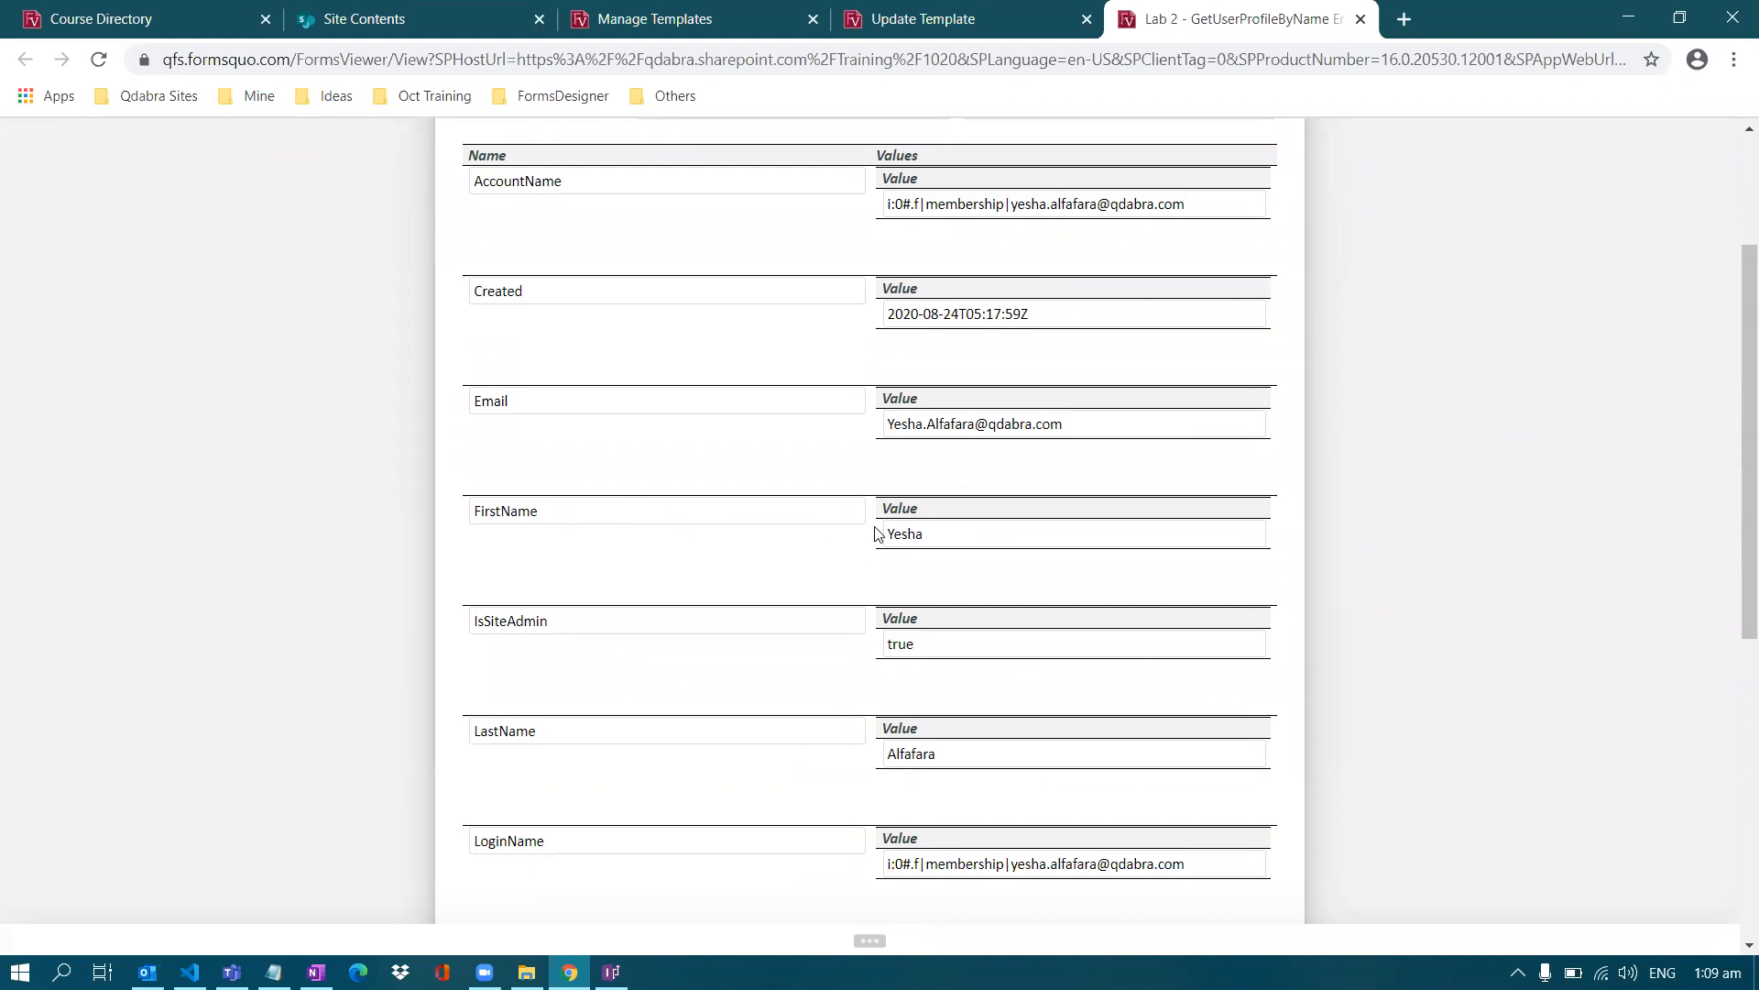
Step: Inspect the FirstName and Picture property names and values in the profile table
double_click(507, 513)
scroll(403, 604, "down", 1)
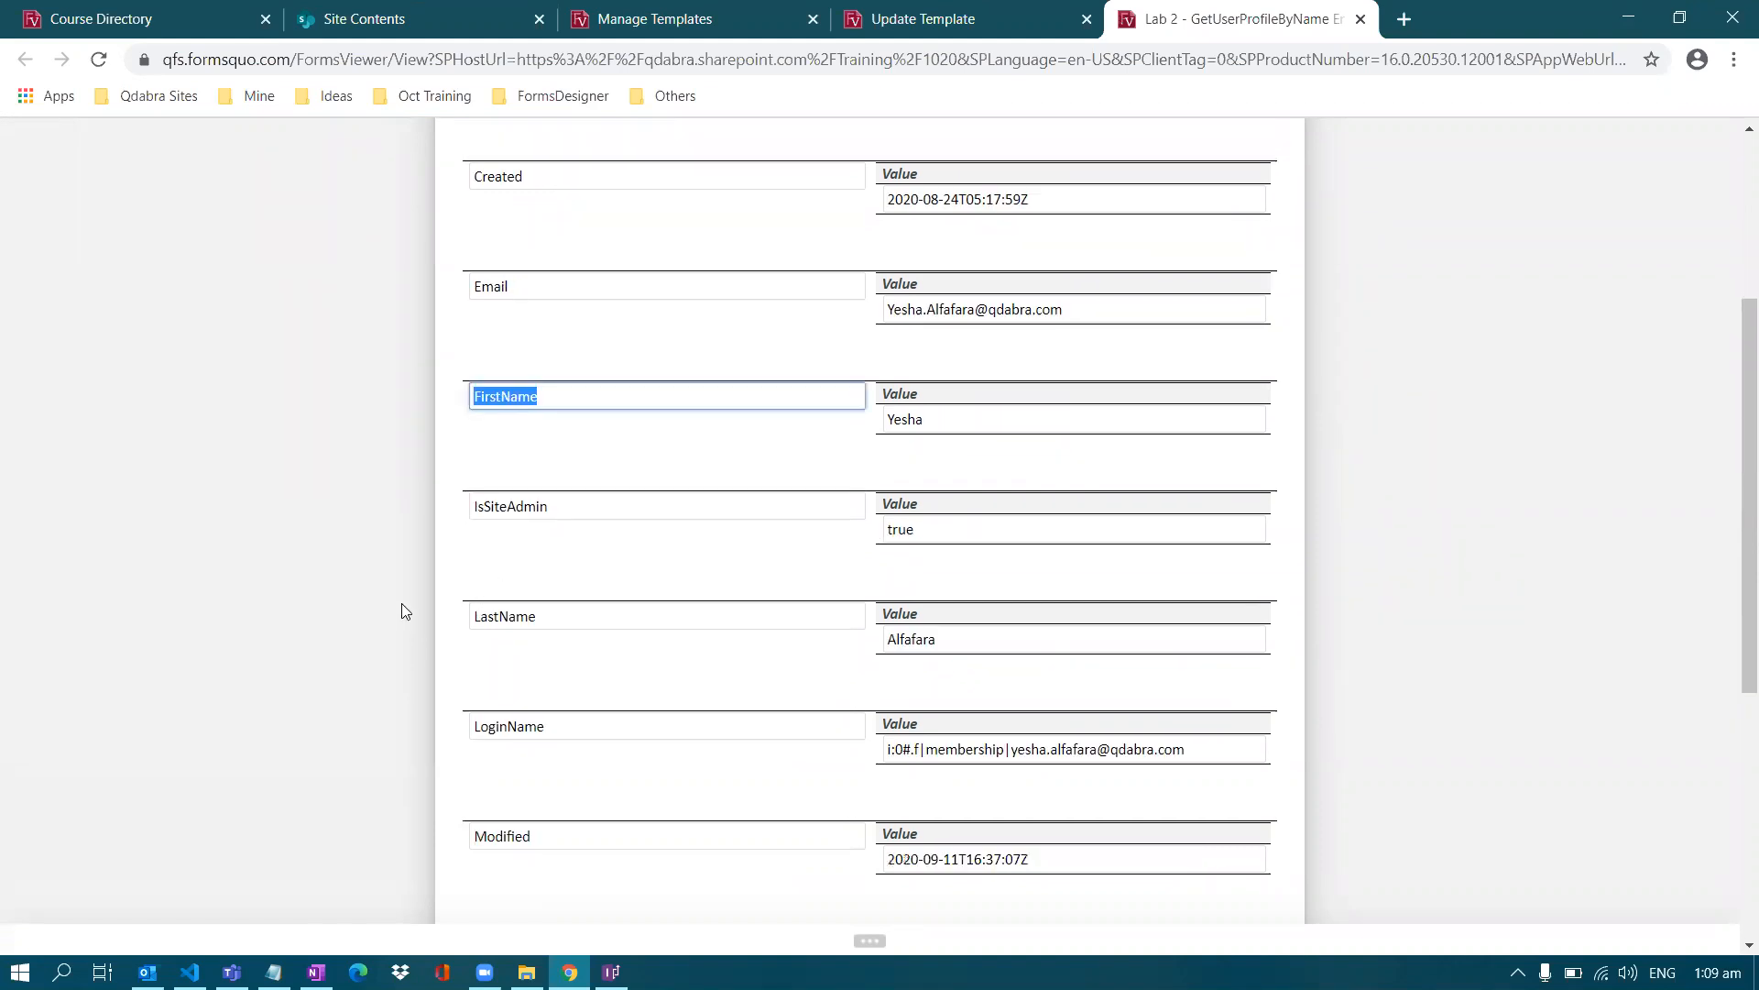
scroll(449, 606, "down", 2)
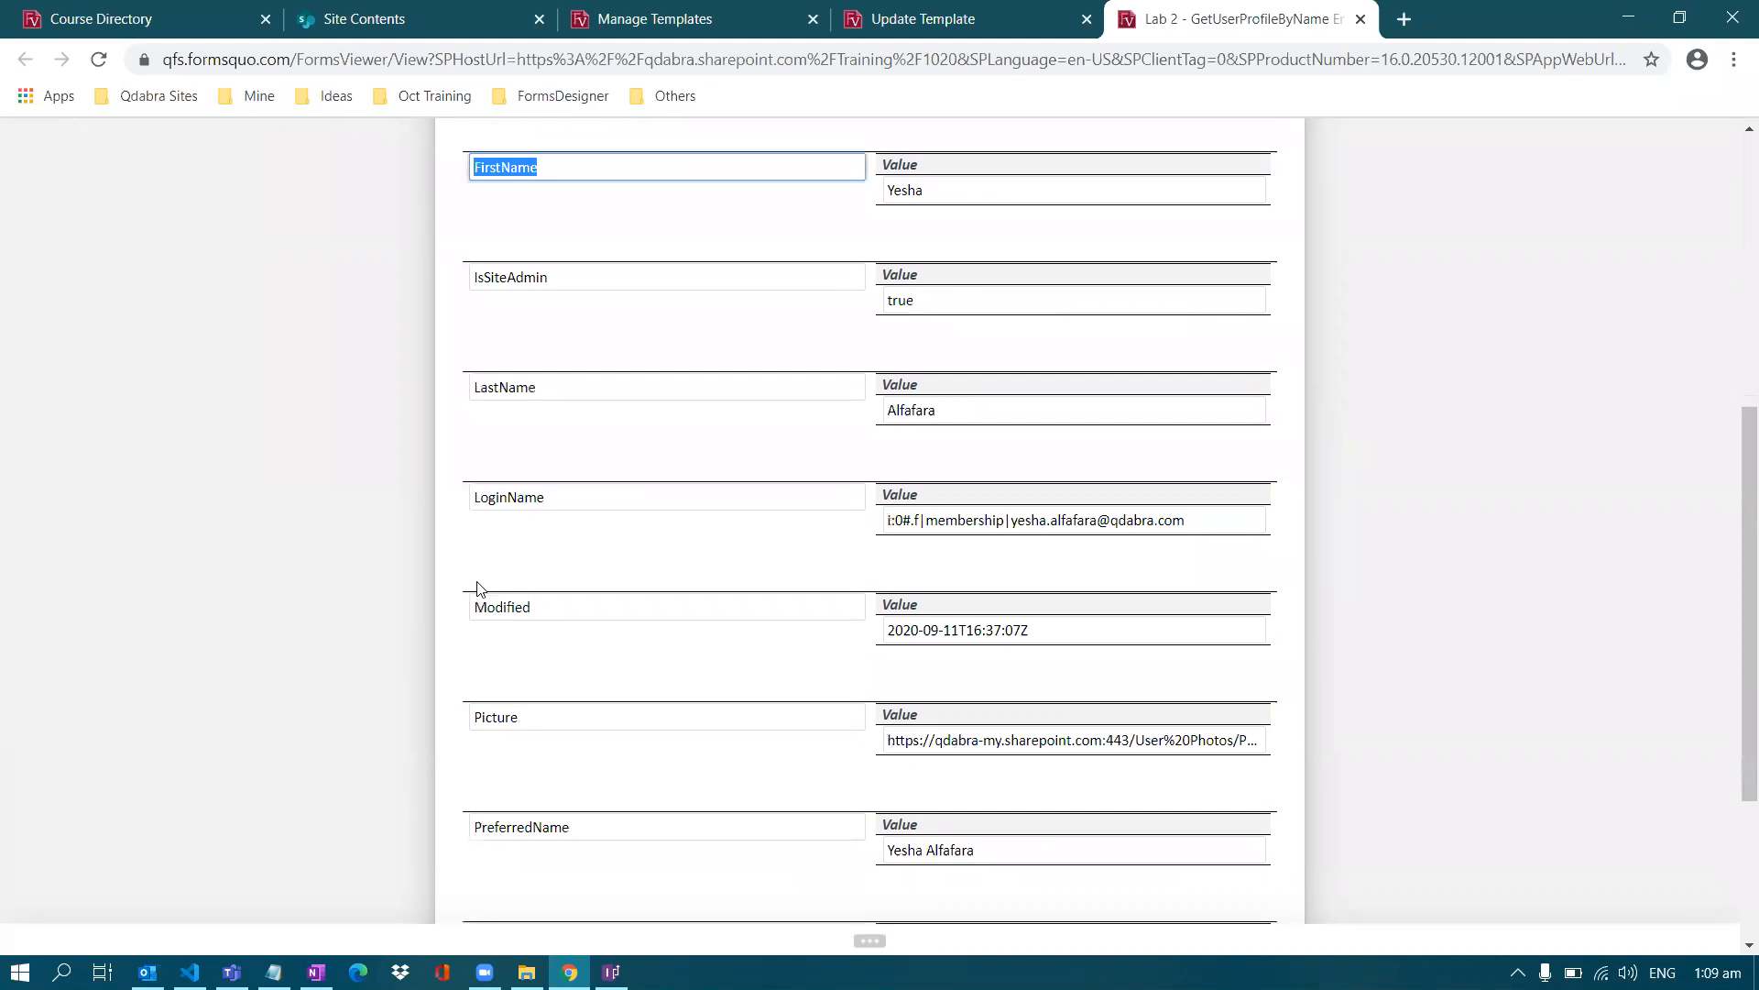
scroll(476, 585, "down", 1)
left_click(950, 628)
left_click(539, 603)
scroll(397, 603, "down", 1)
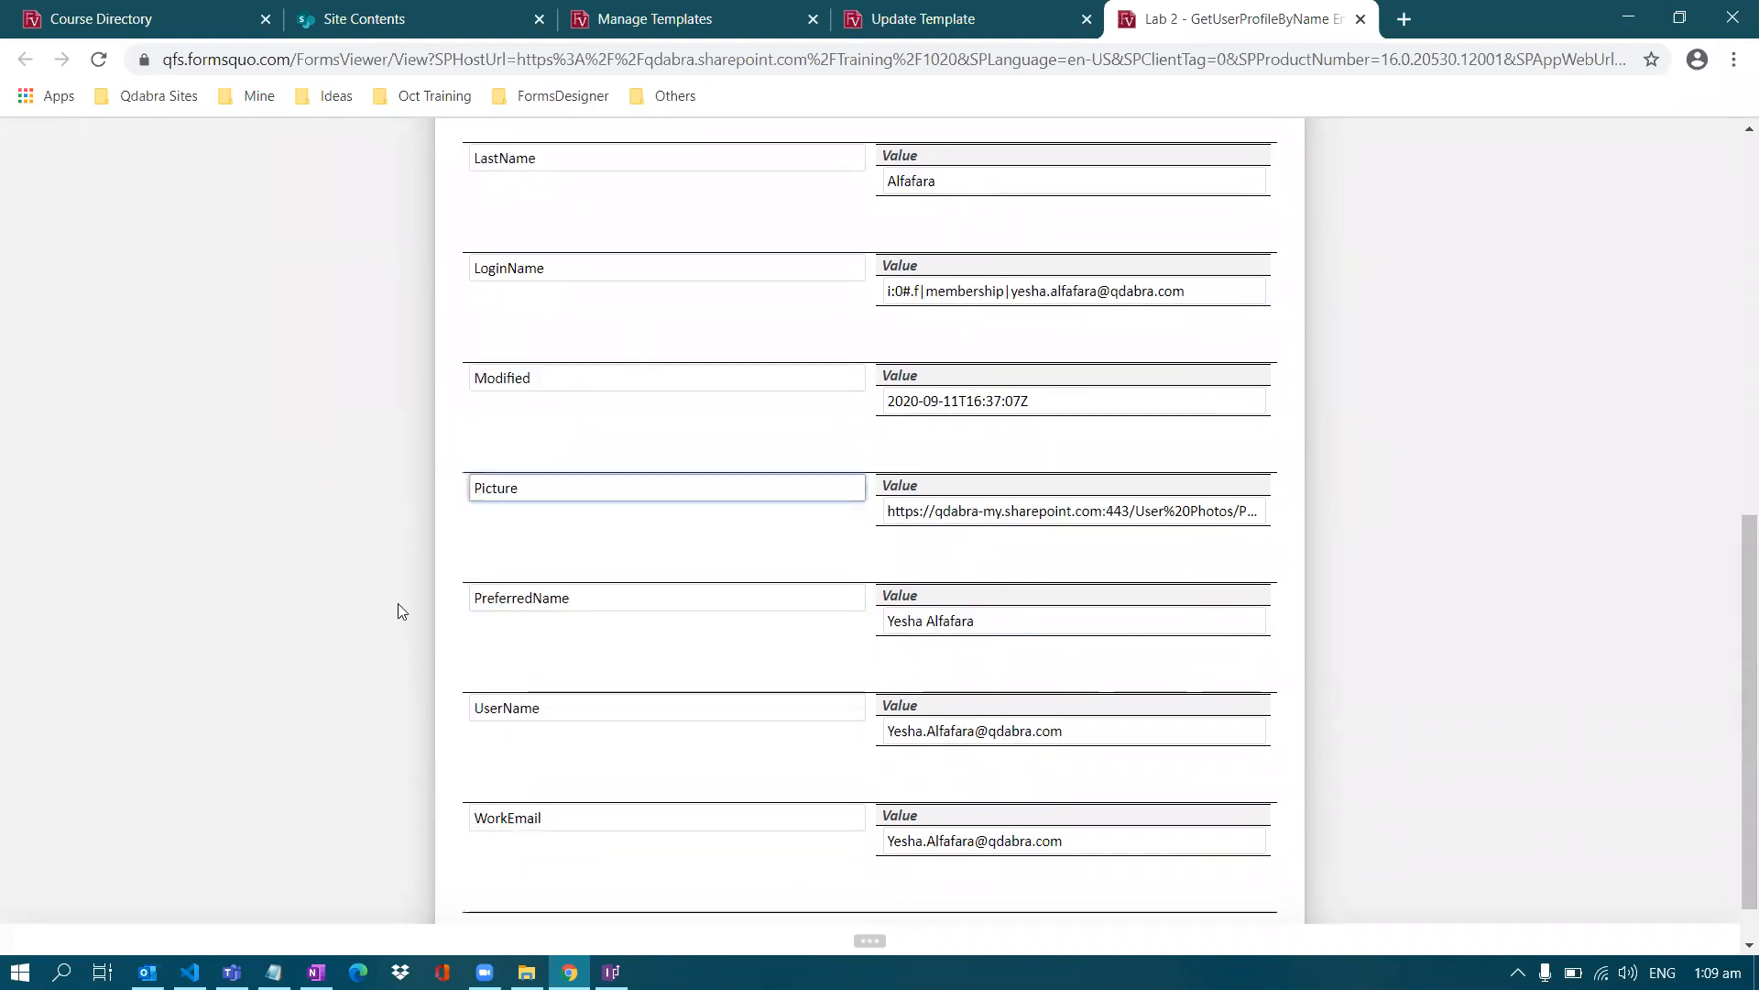
scroll(731, 759, "down", 1)
scroll(531, 687, "up", 2)
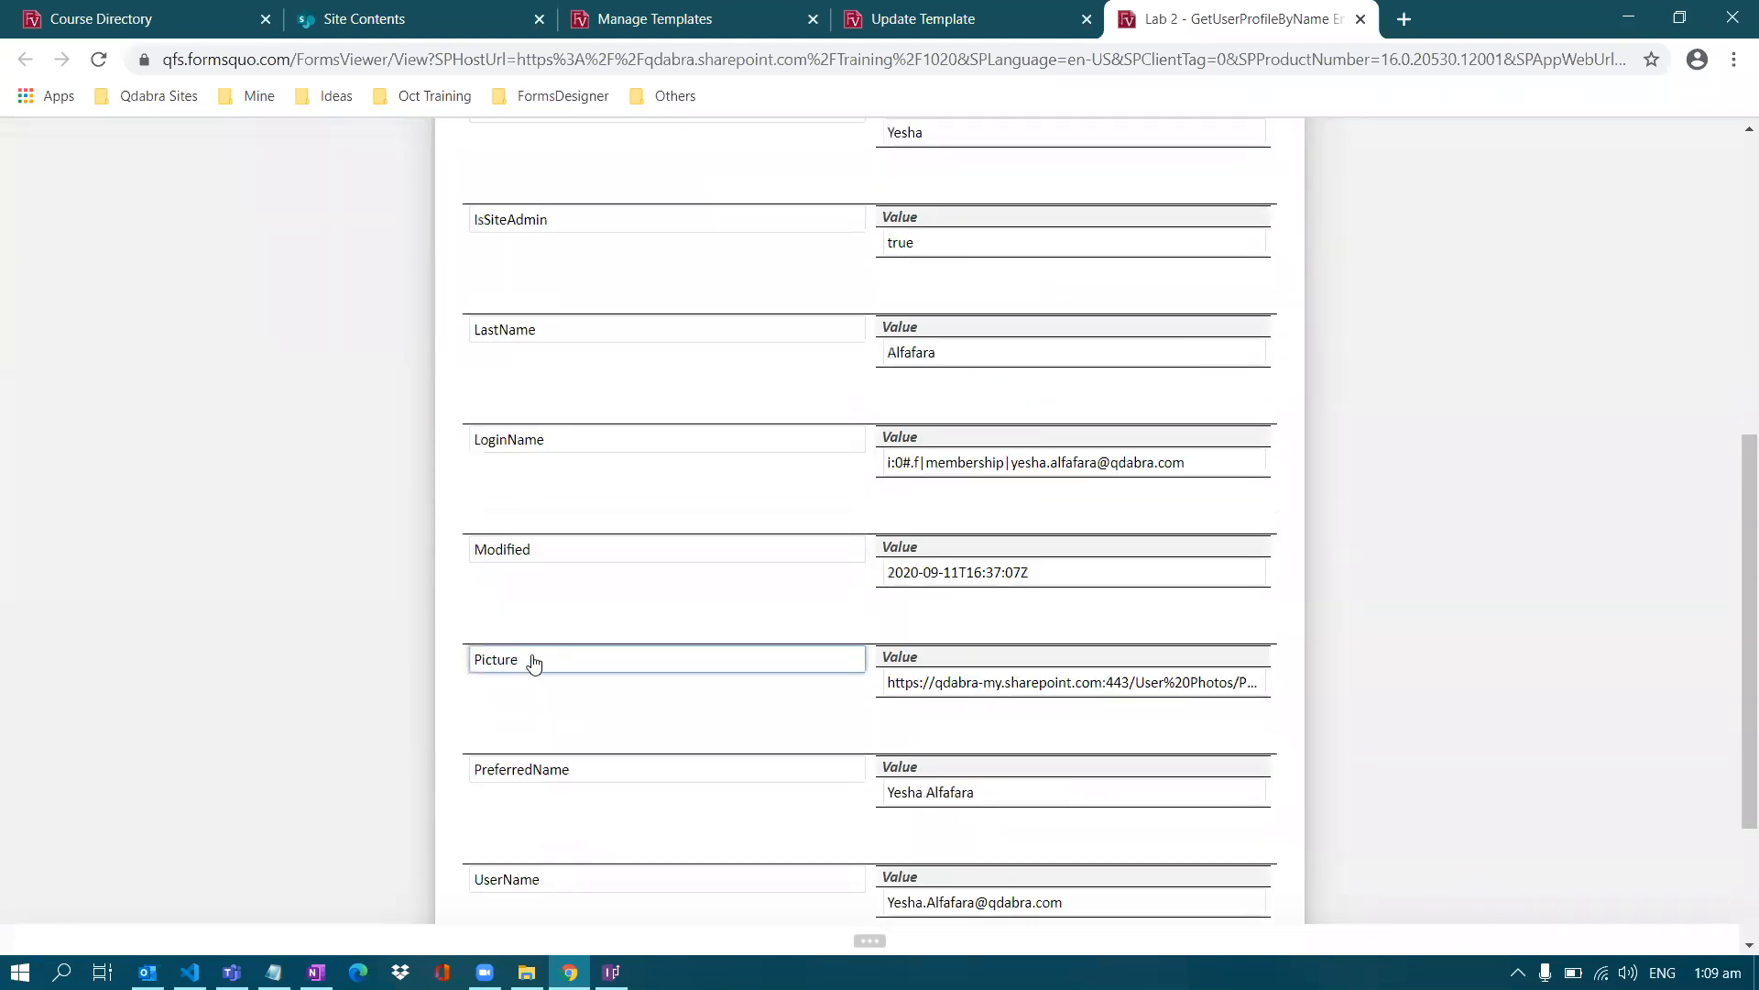
scroll(522, 656, "up", 1)
scroll(511, 614, "up", 5)
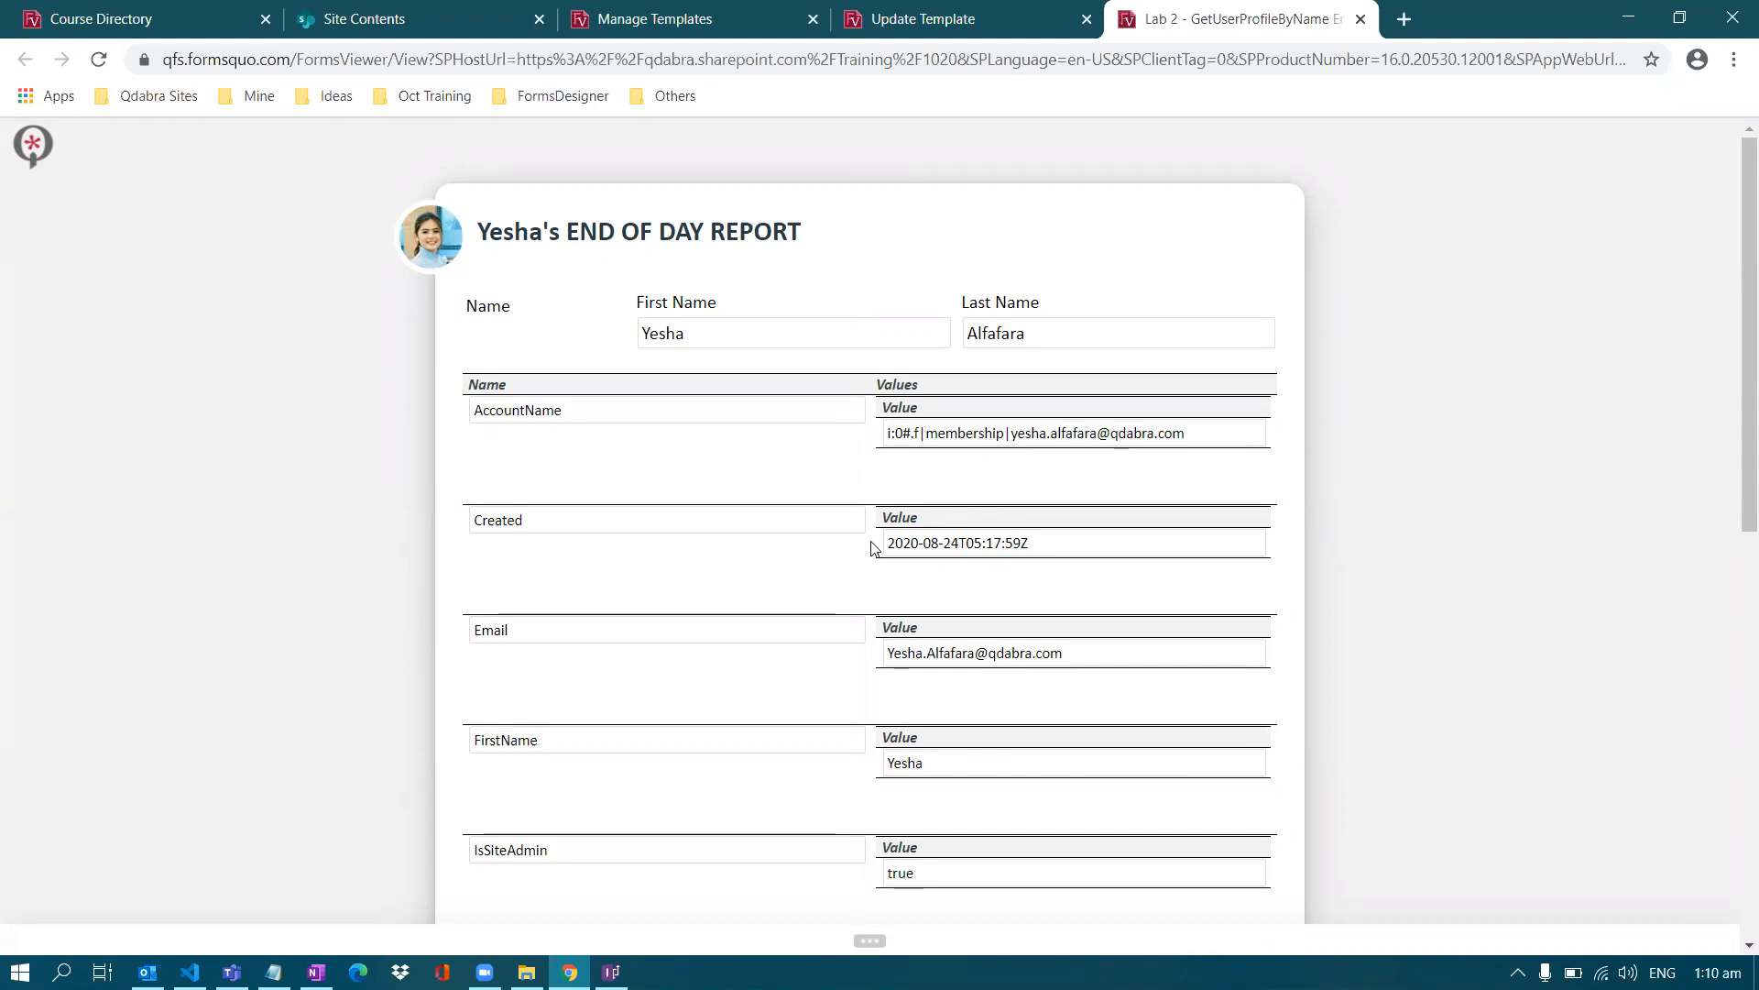
Step: Check the exact FirstName and LastName property names, then return to InfoPath Designer
scroll(665, 534, "down", 3)
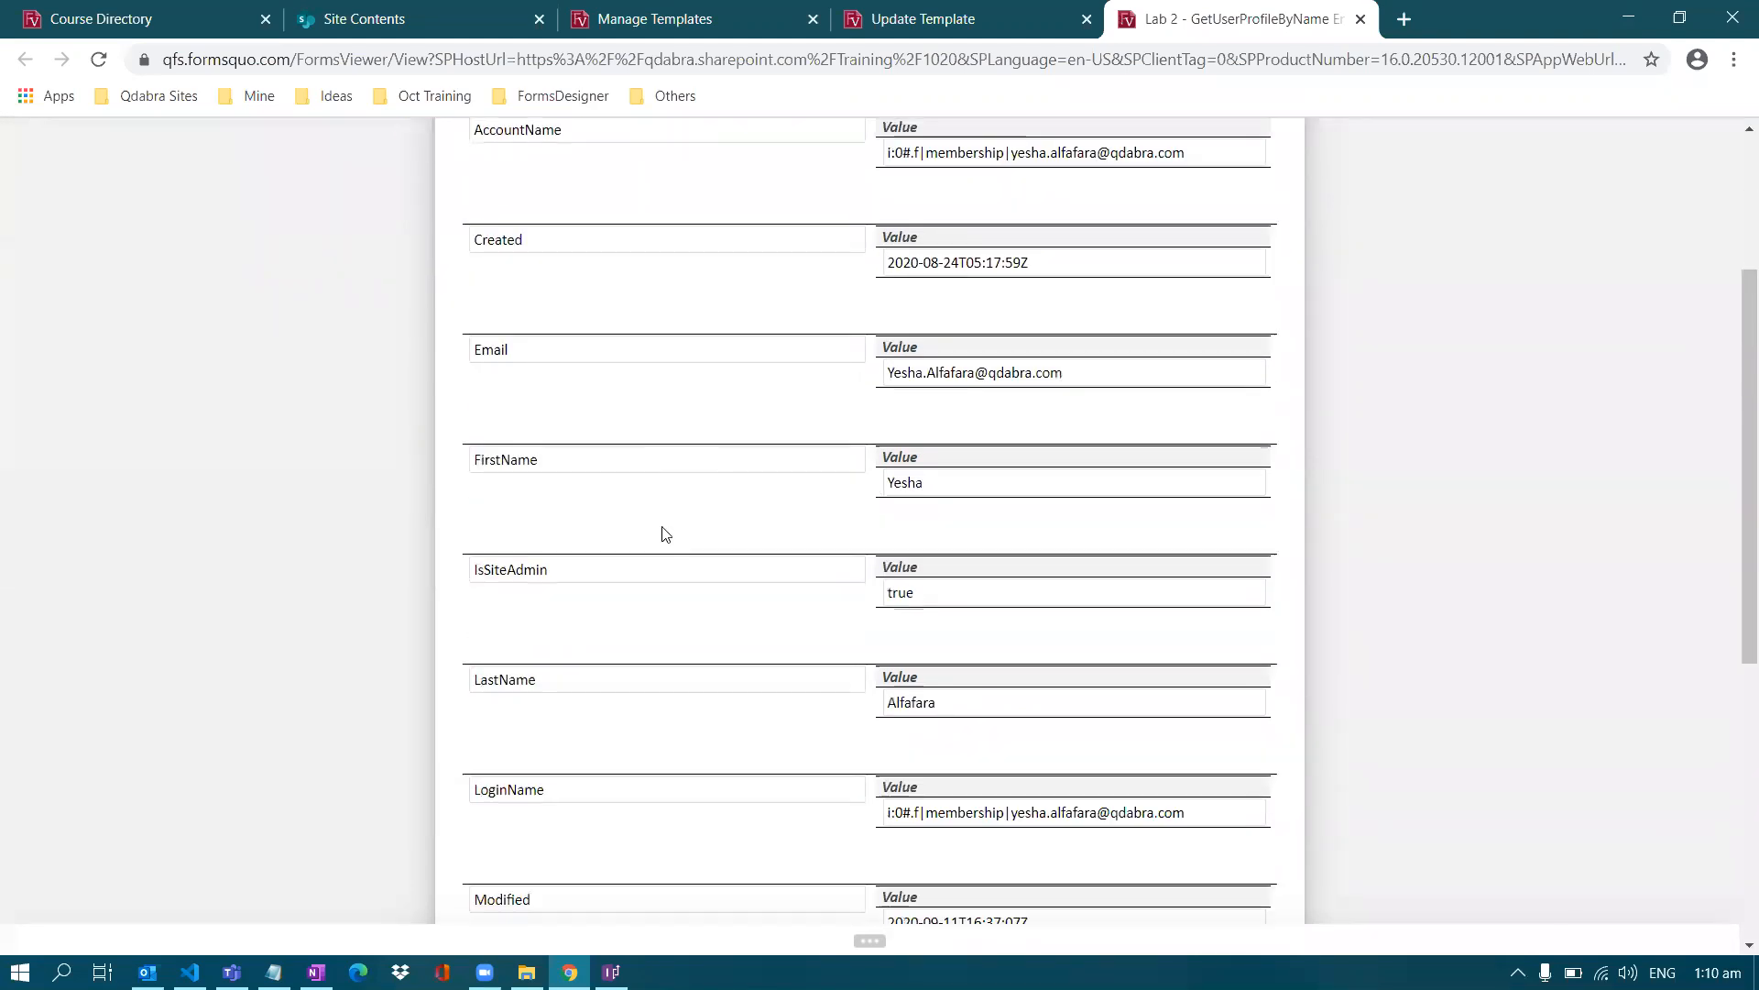
double_click(528, 400)
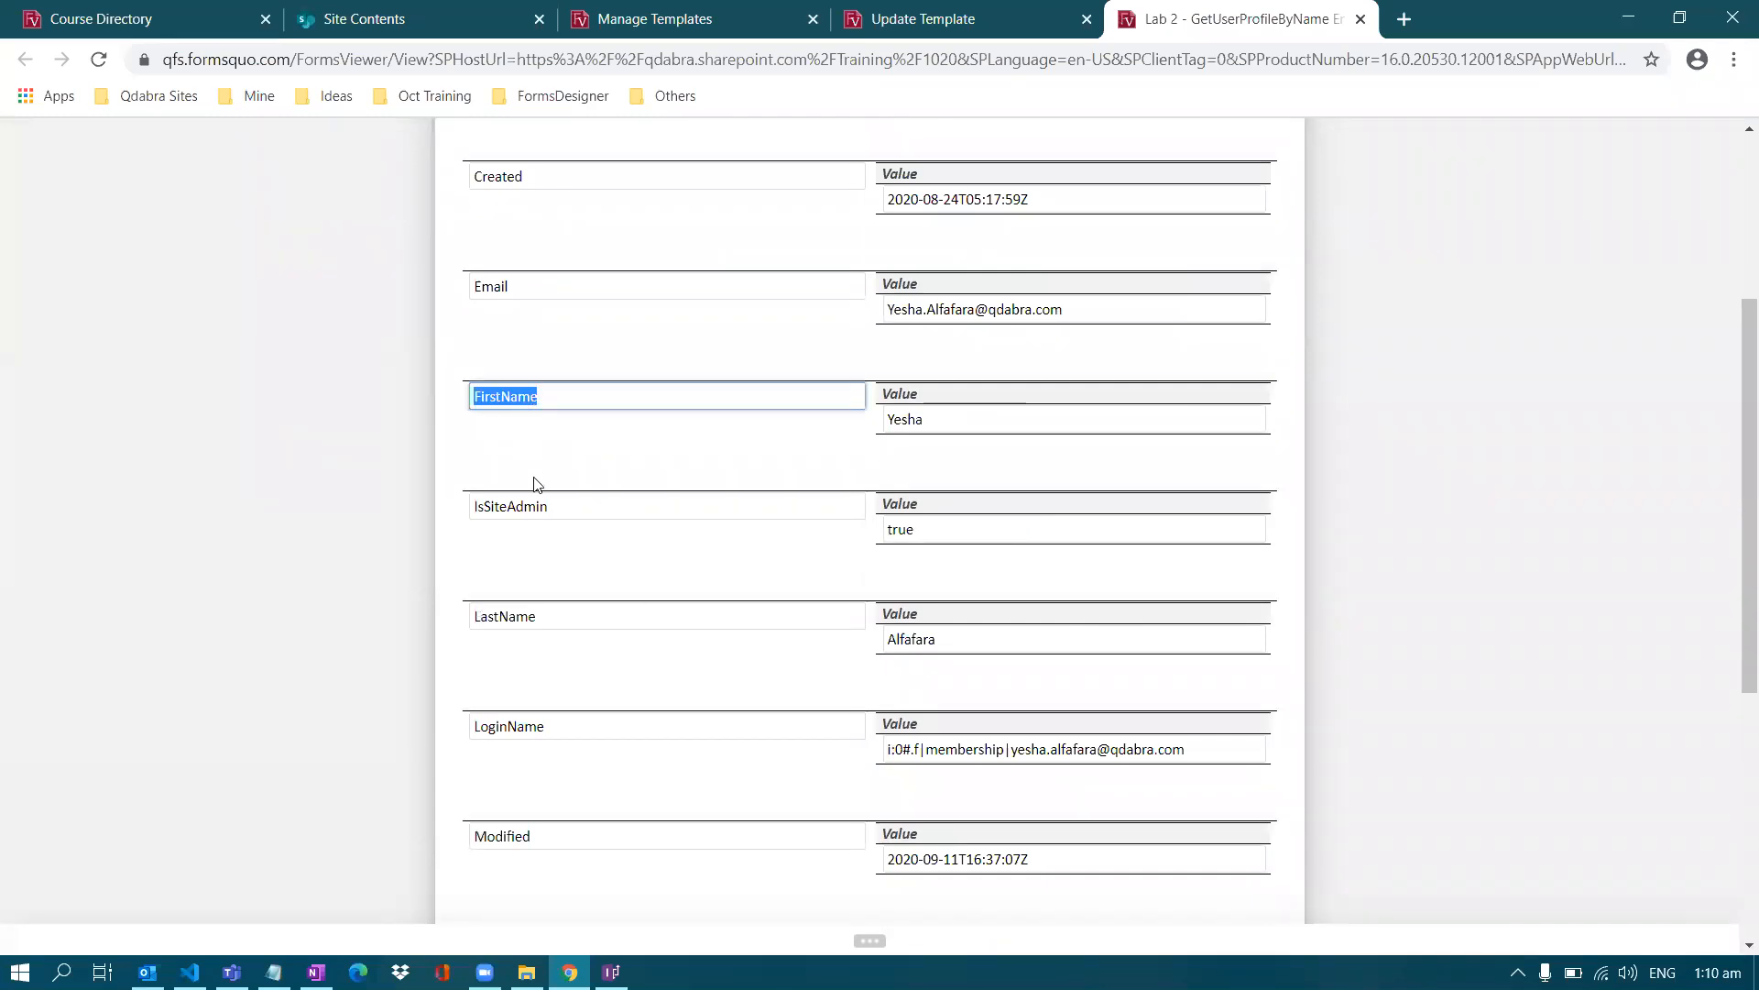
double_click(499, 617)
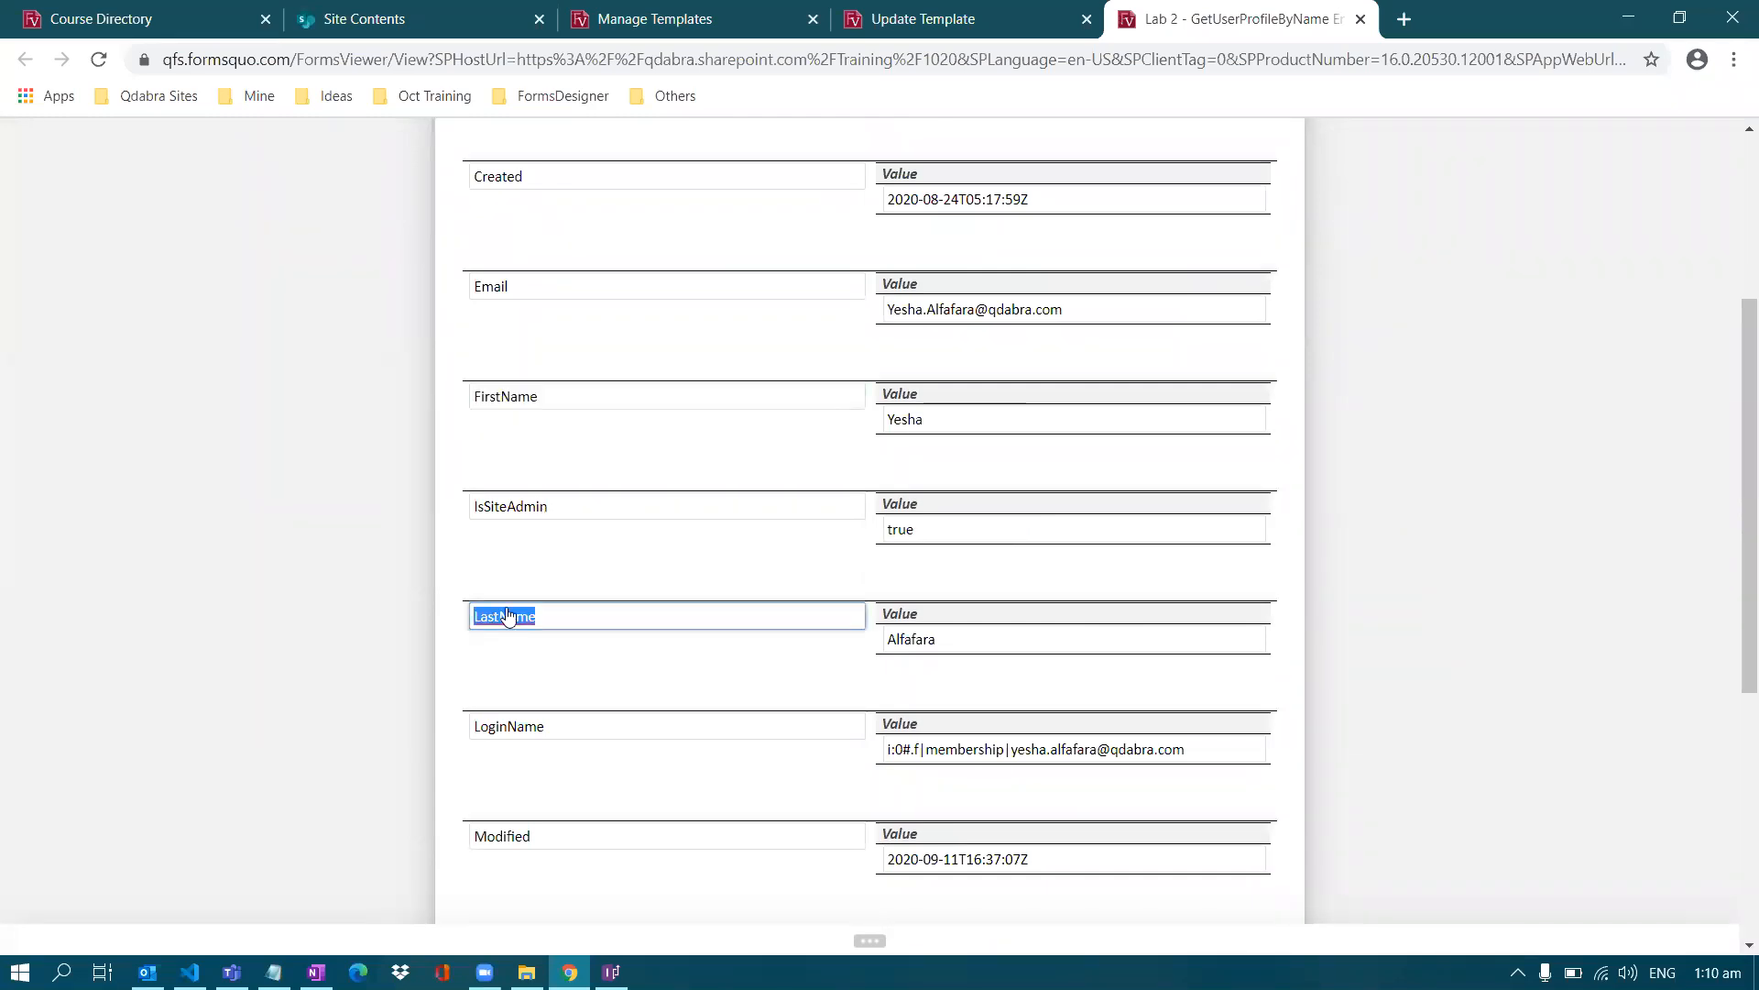
scroll(541, 690, "down", 2)
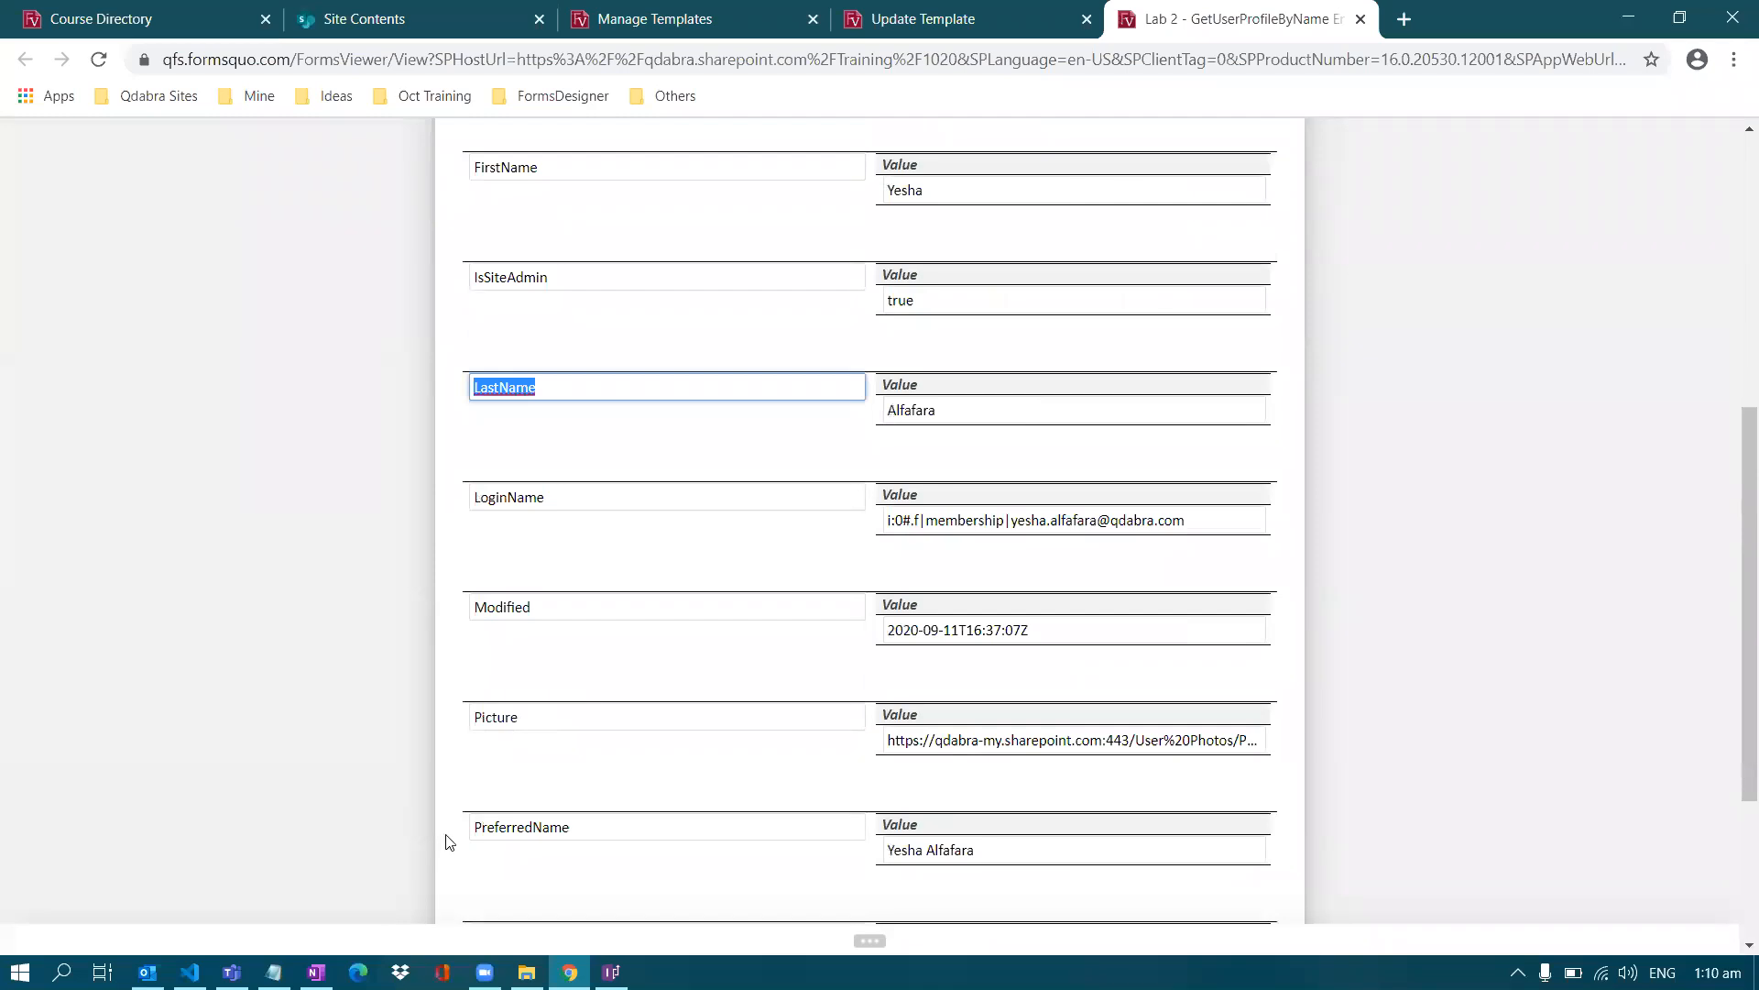
mouse_move(611, 971)
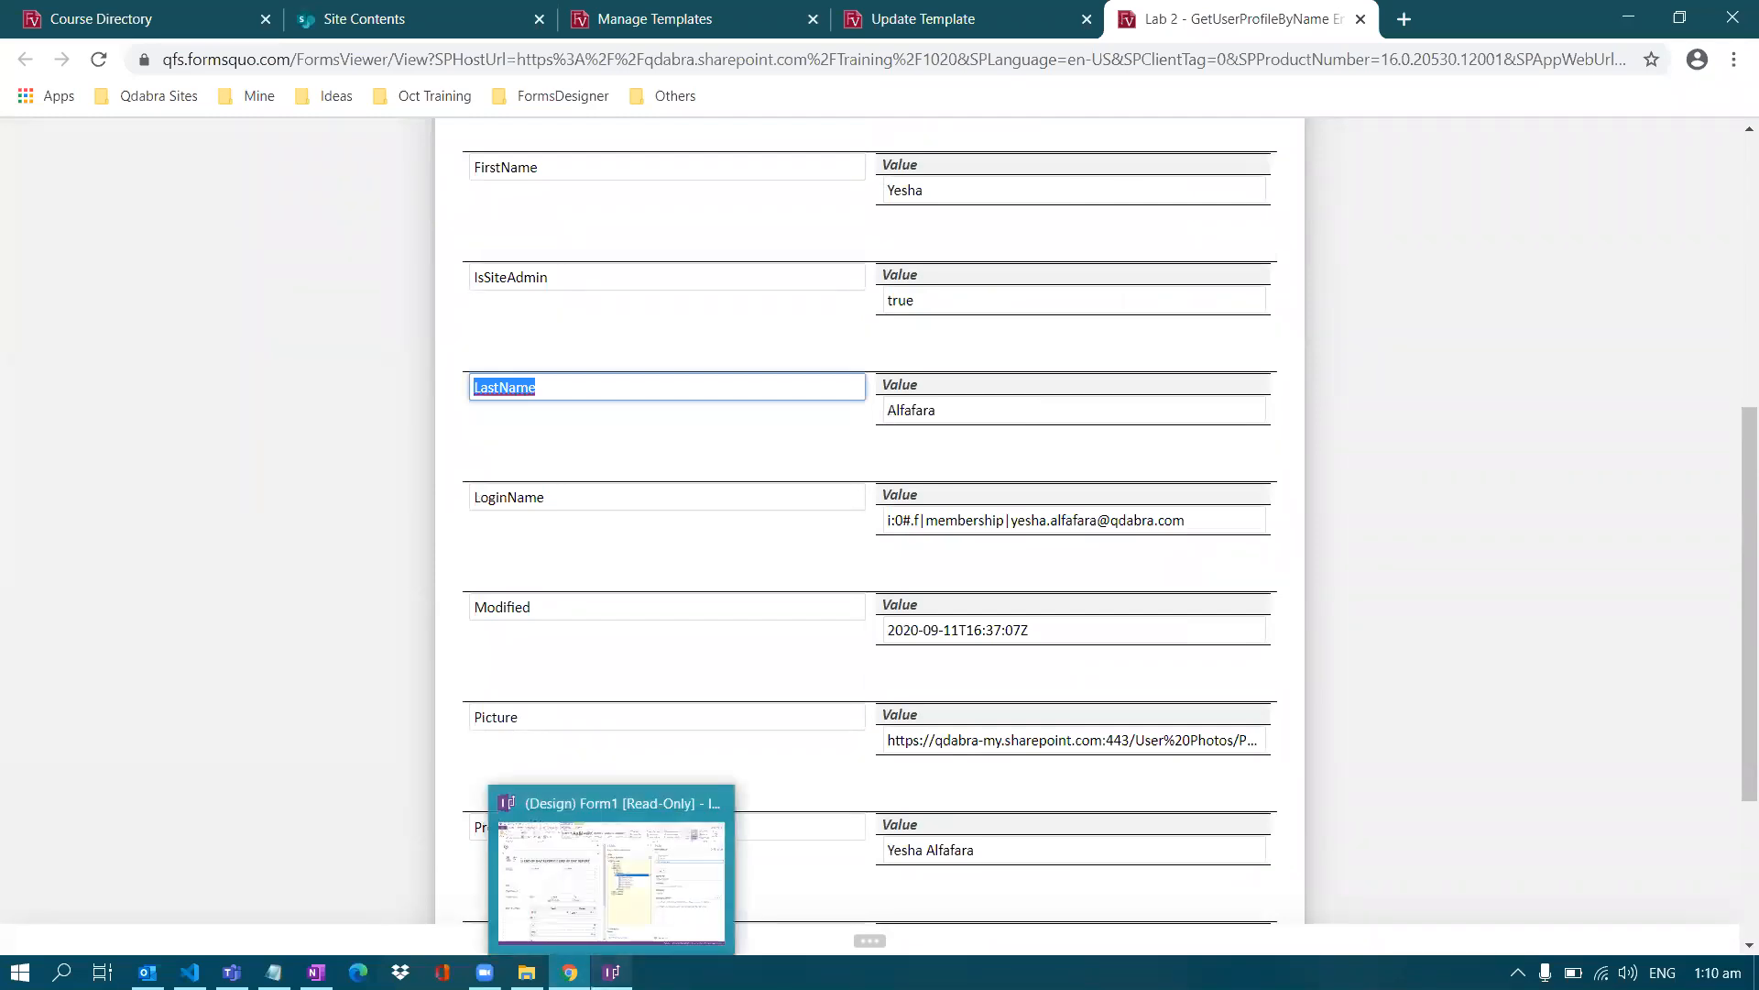
left_click(611, 880)
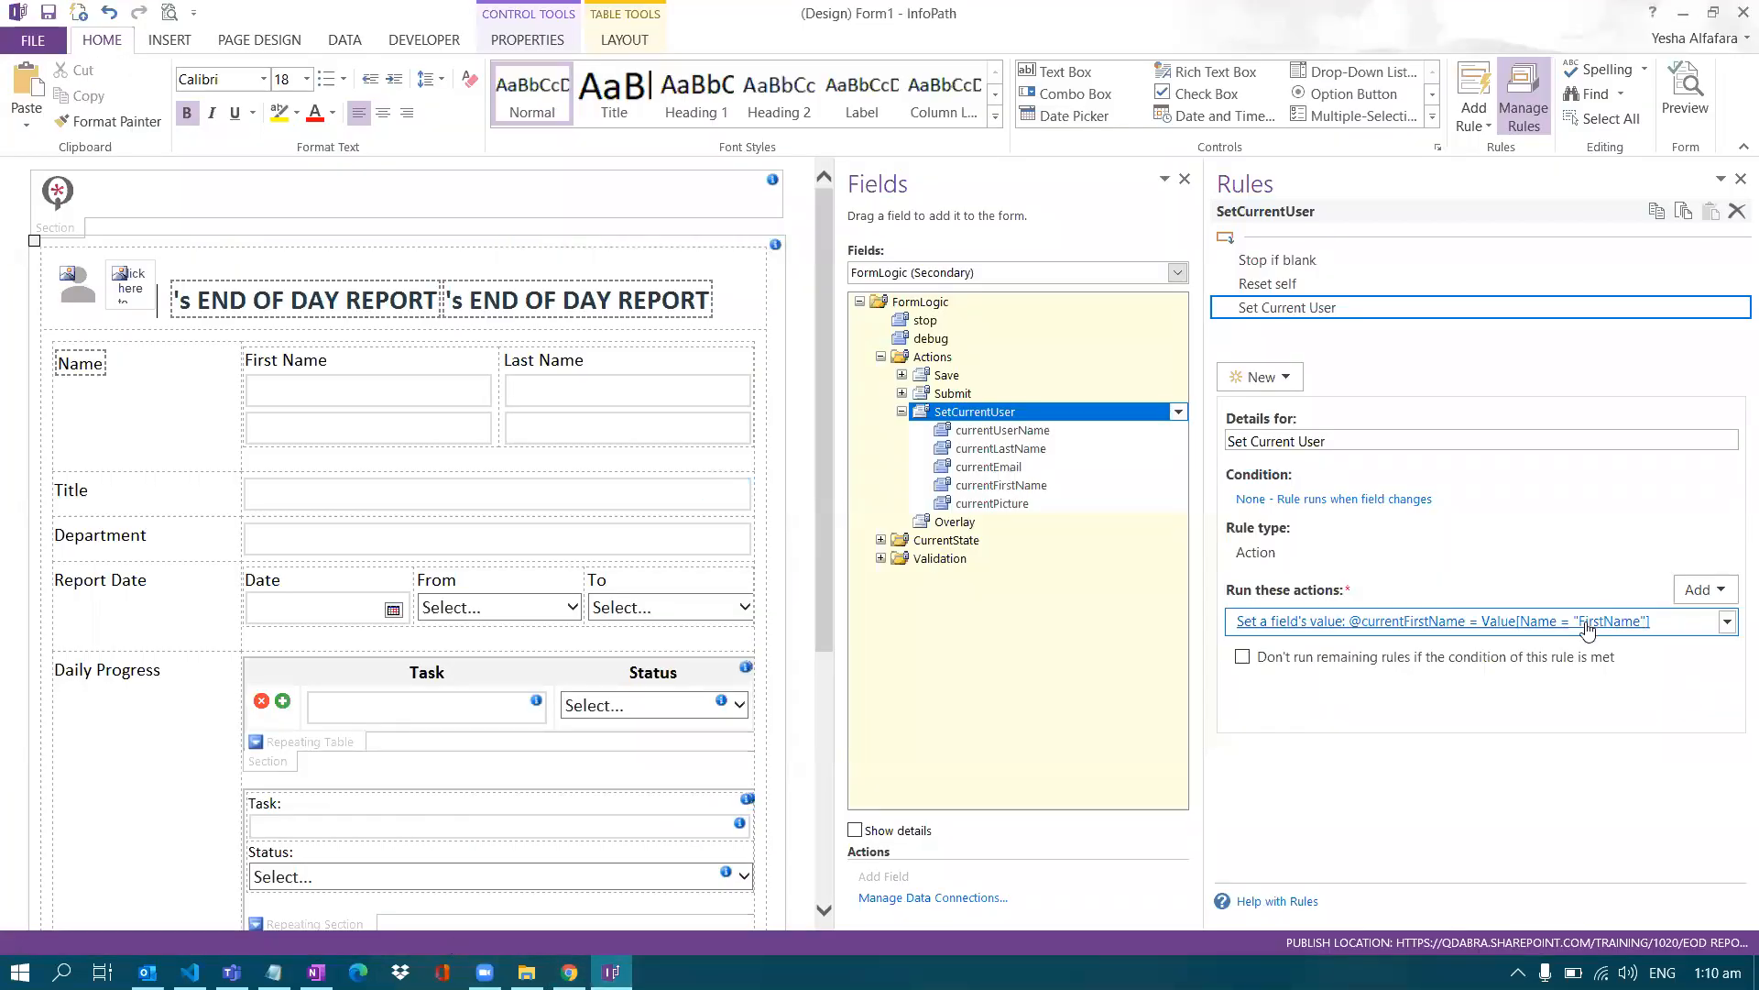
Step: Add a second 'Set a field's value' action targeting currentLastName
left_click(1701, 594)
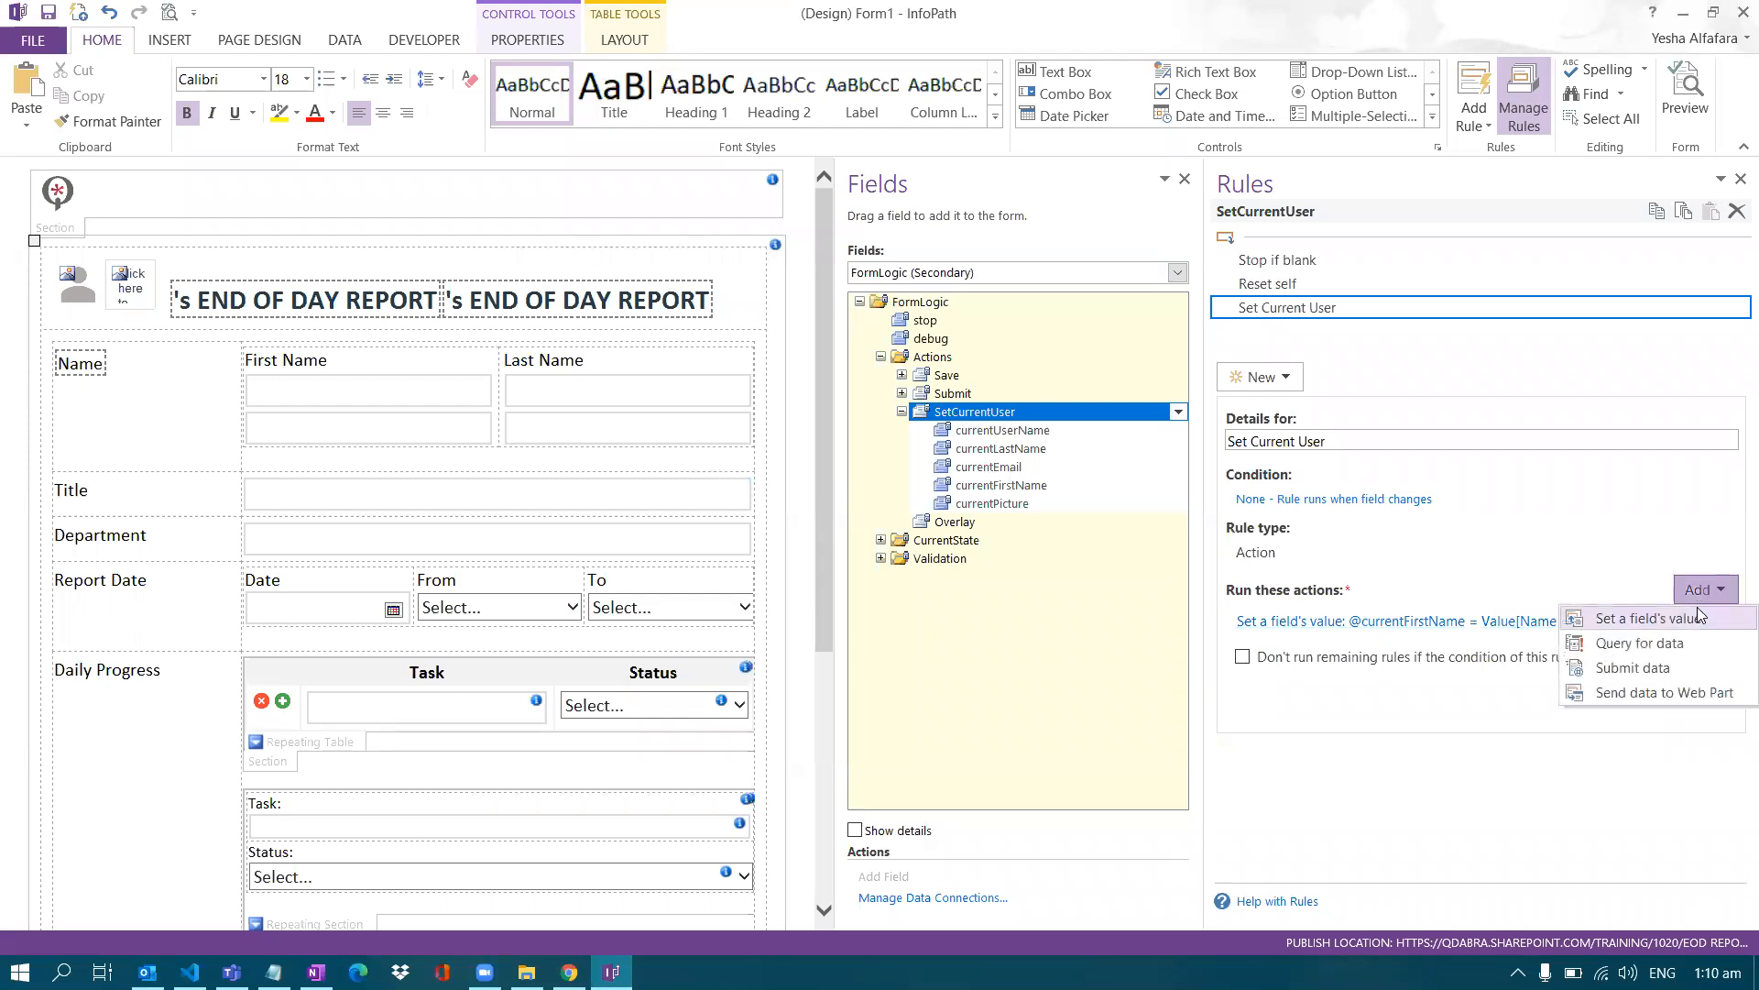
left_click(1615, 623)
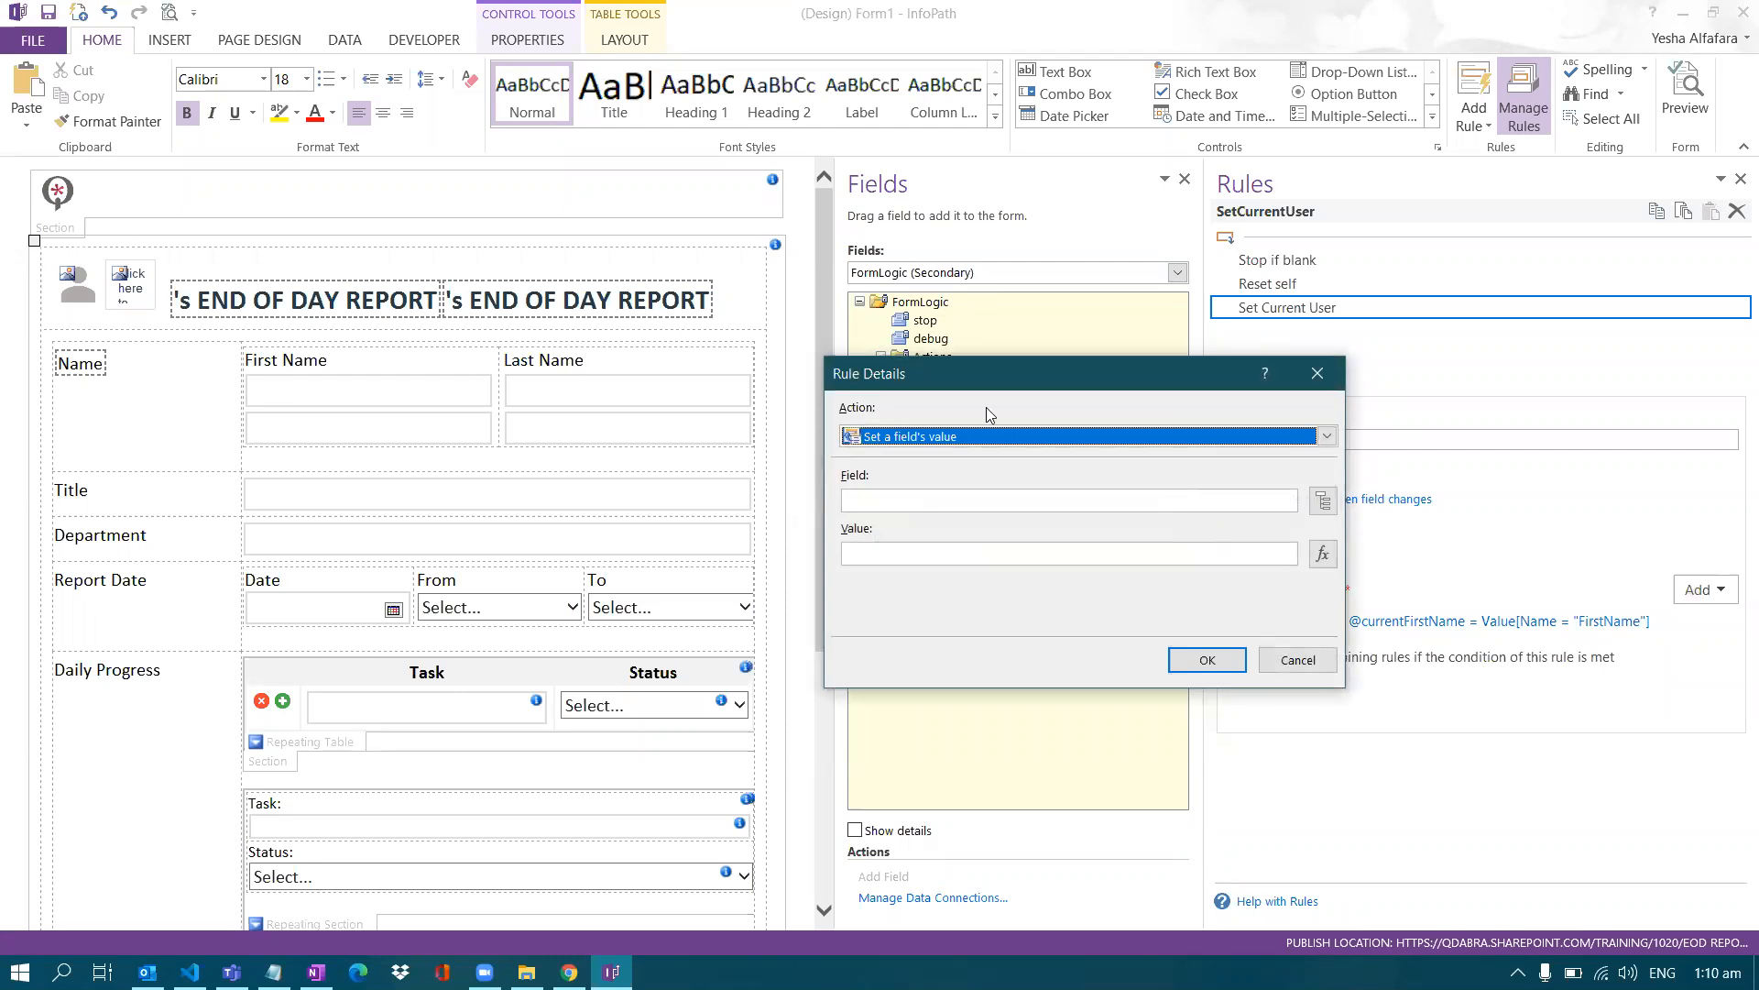
left_click_drag(1081, 366, 903, 364)
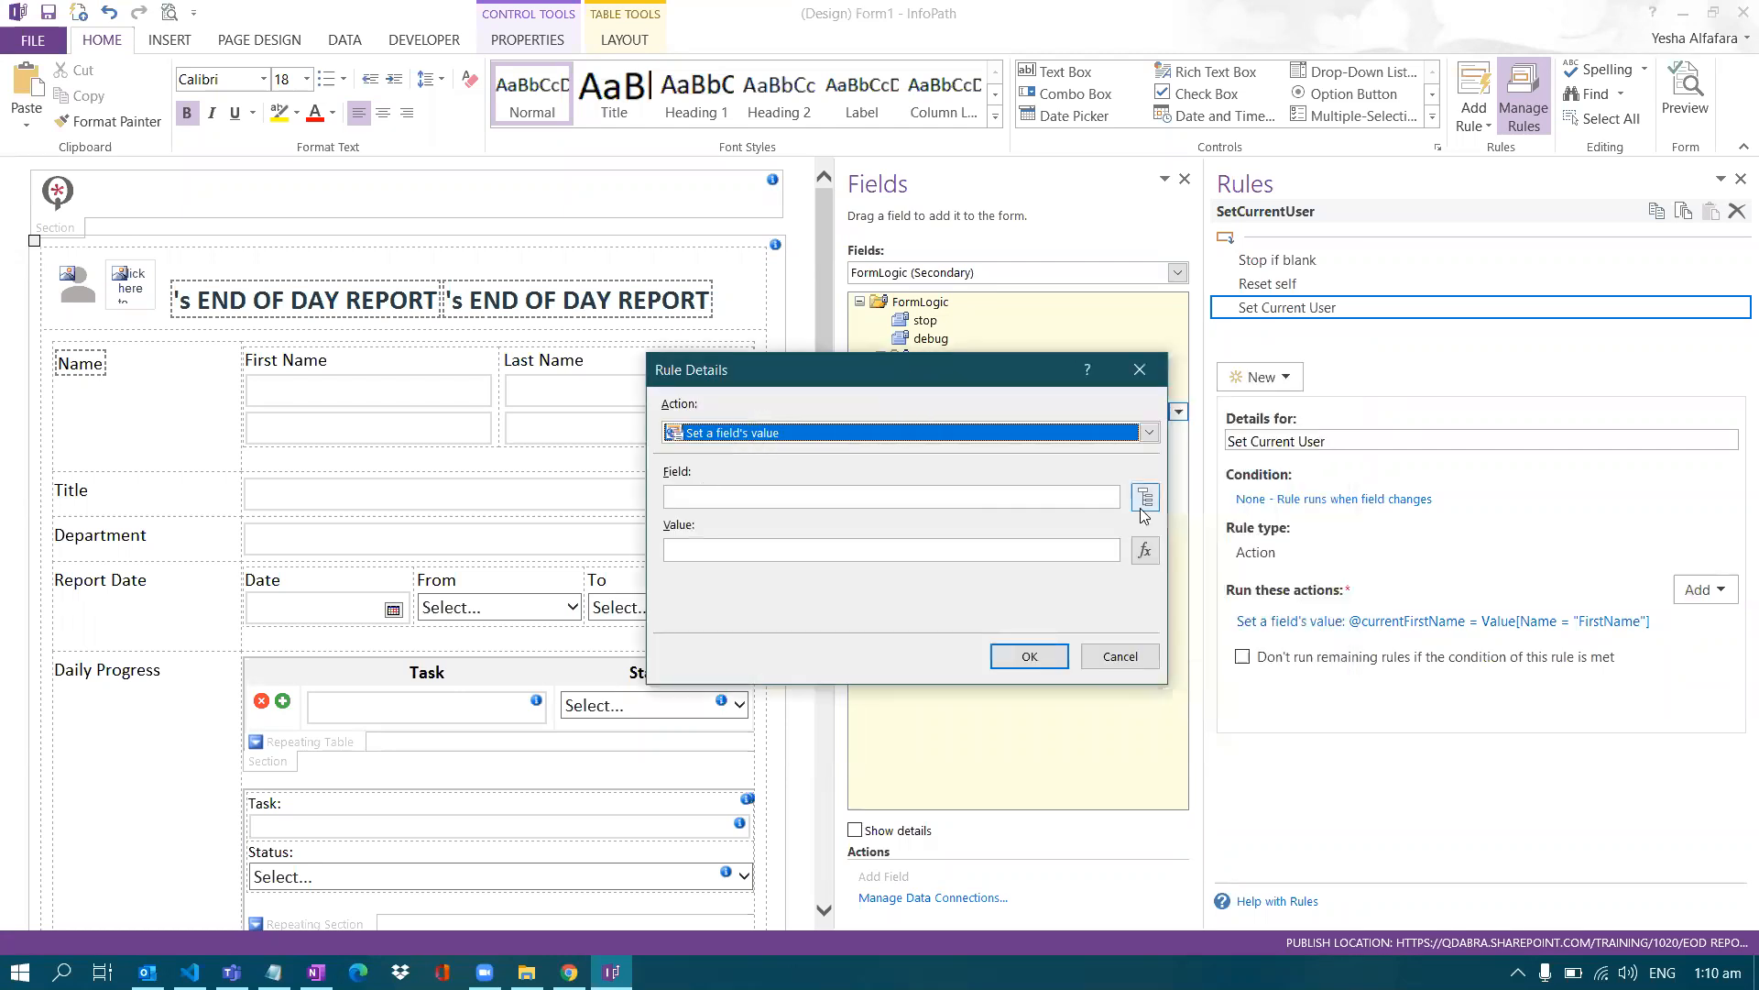
left_click(1145, 501)
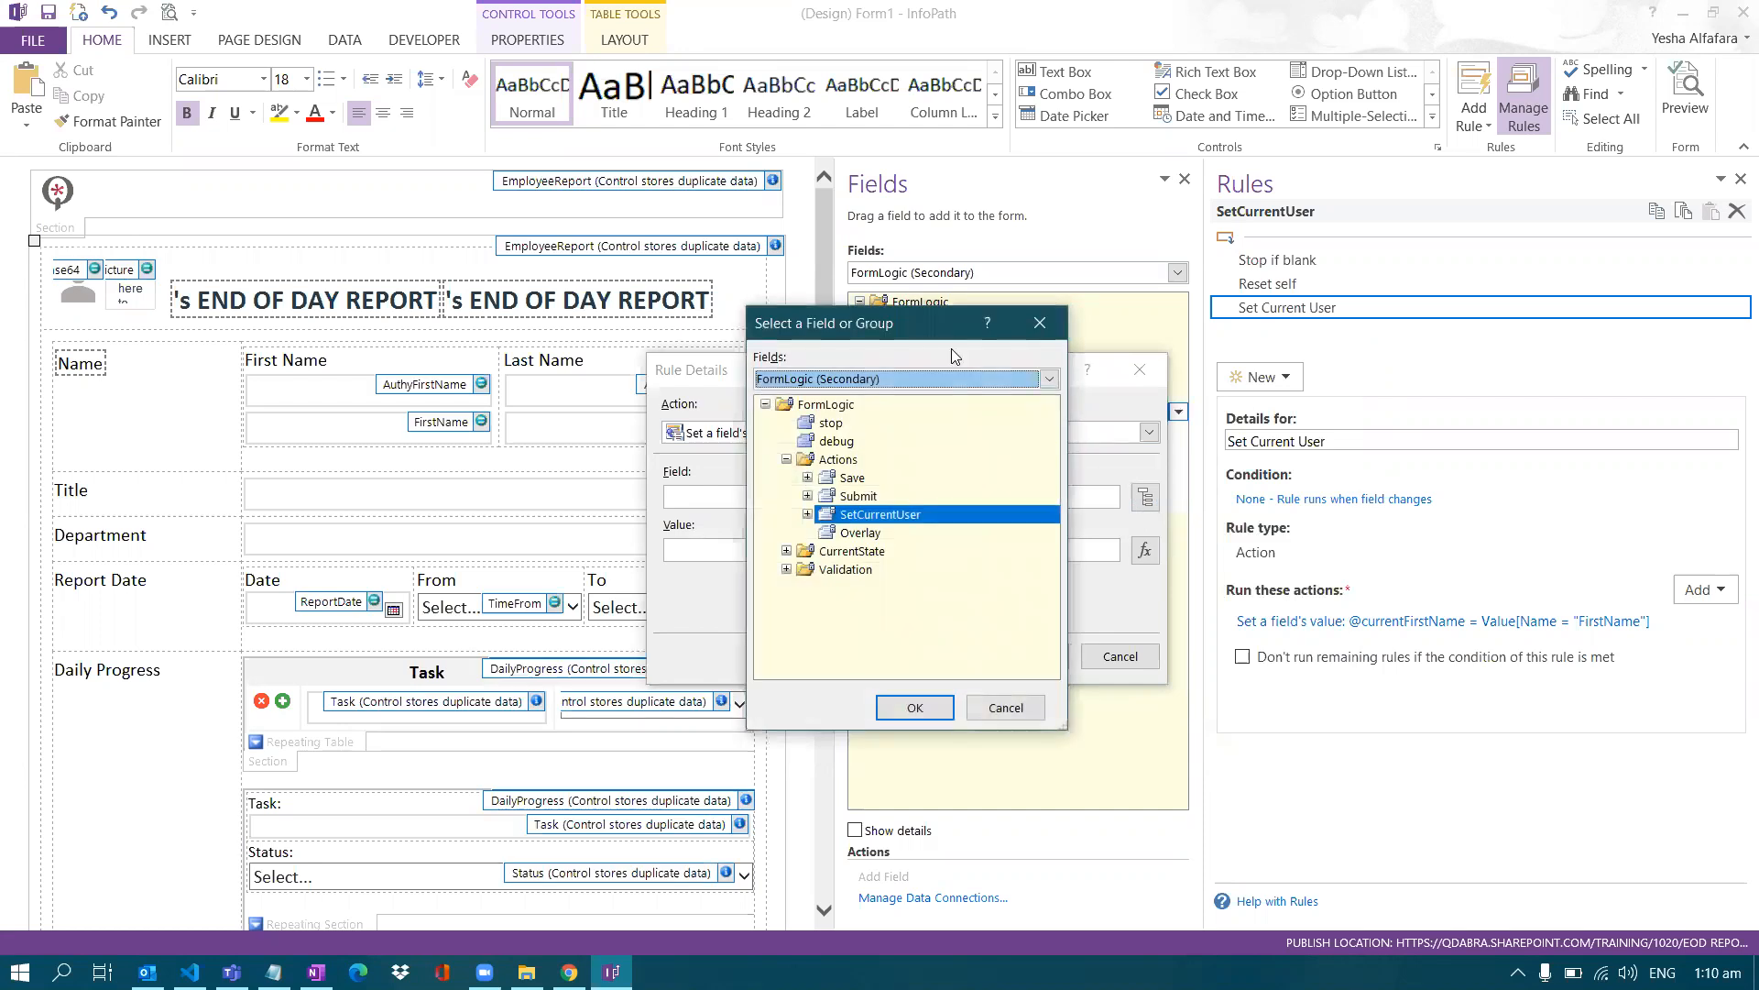
left_click_drag(952, 332, 1065, 371)
left_click(922, 554)
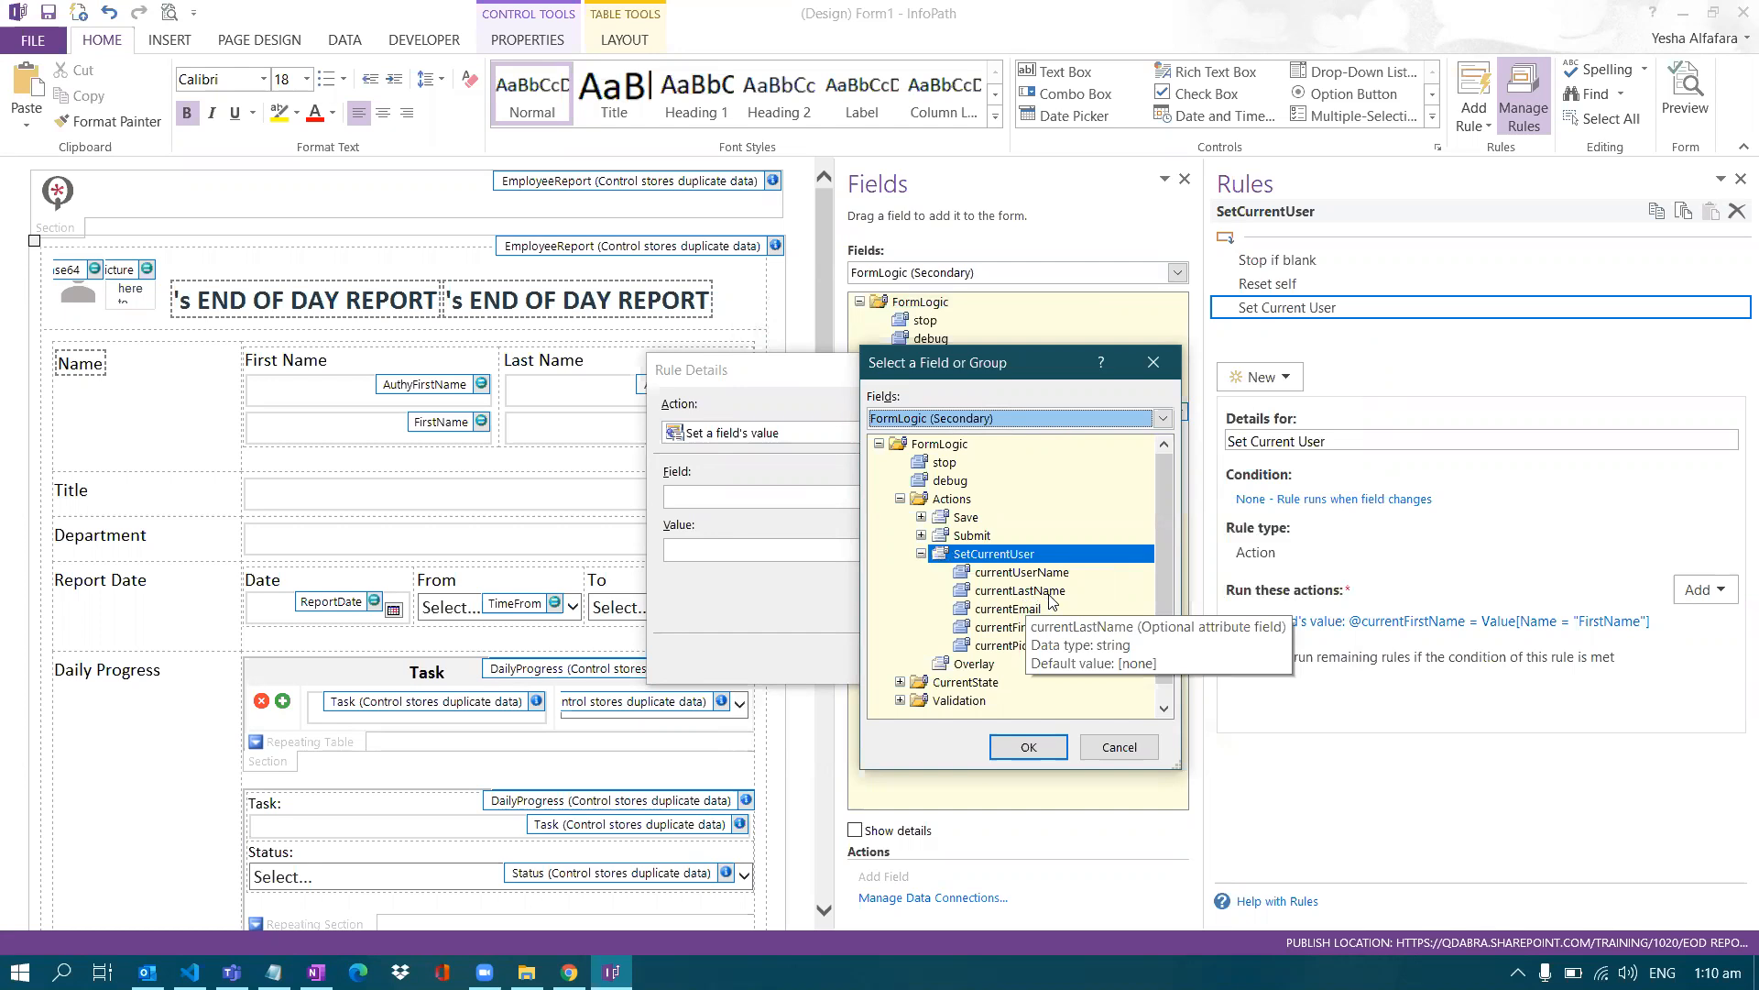
double_click(1019, 591)
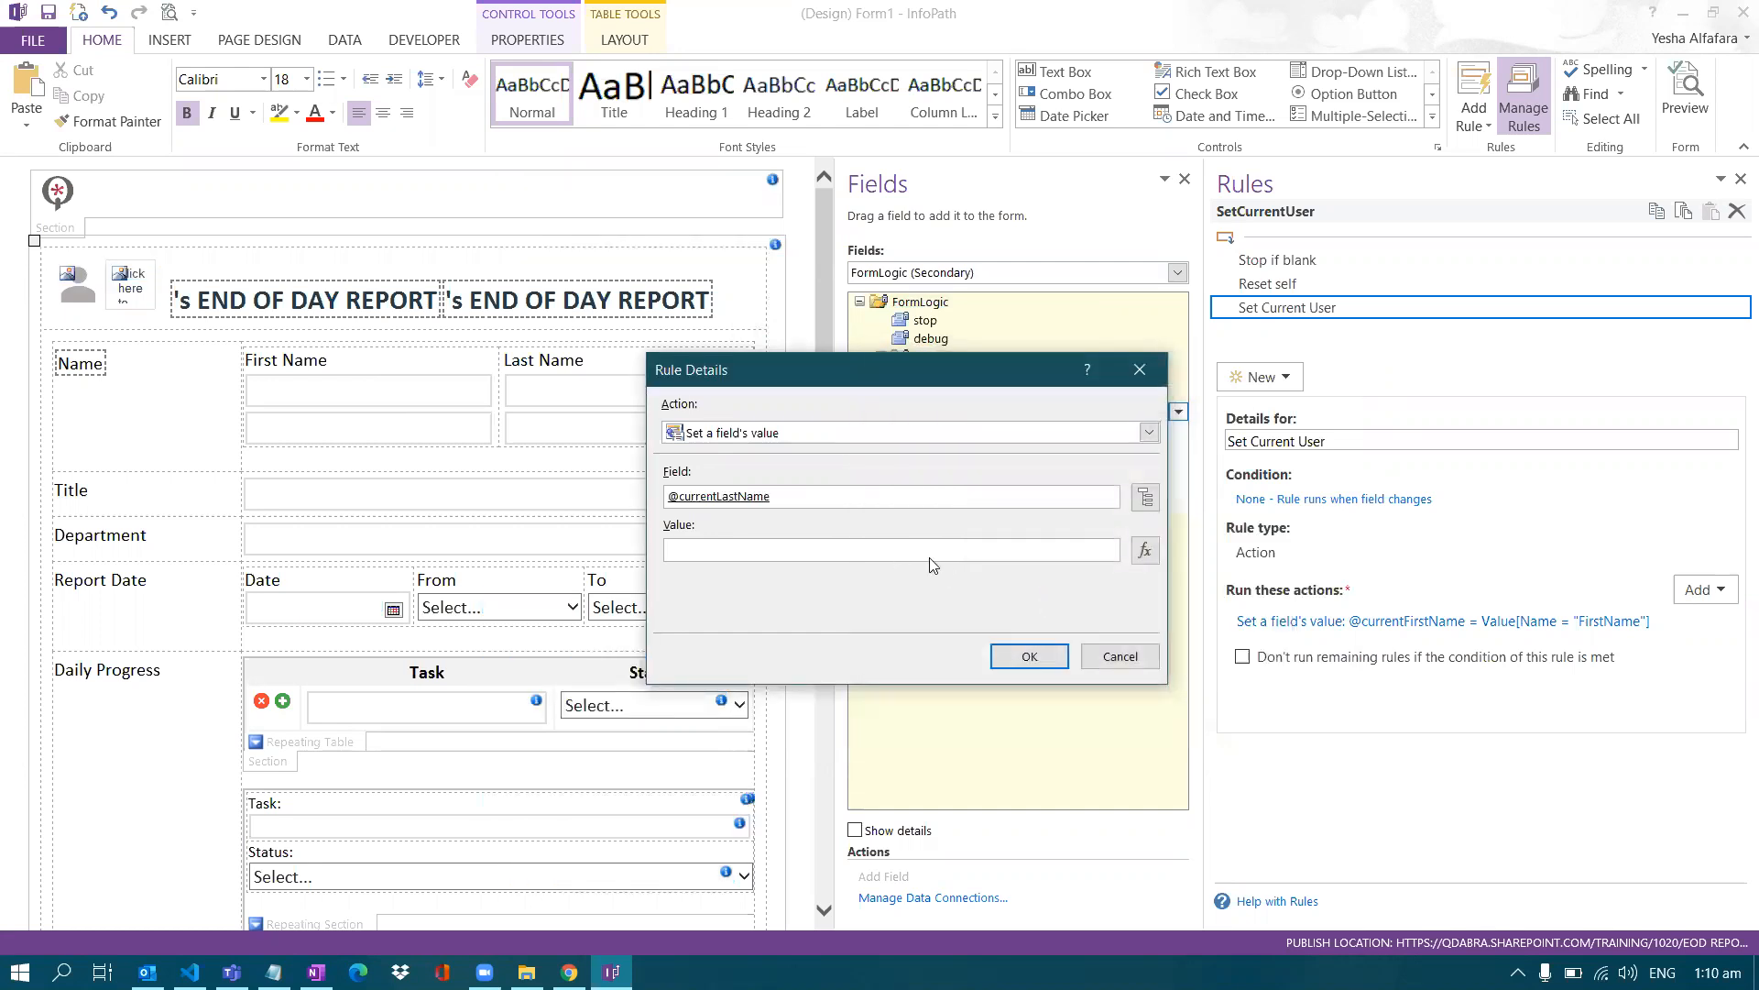
Step: Insert GetUserProfileByName's PropertyData/Values/ValueData/Value field into the value formula
left_click(1145, 549)
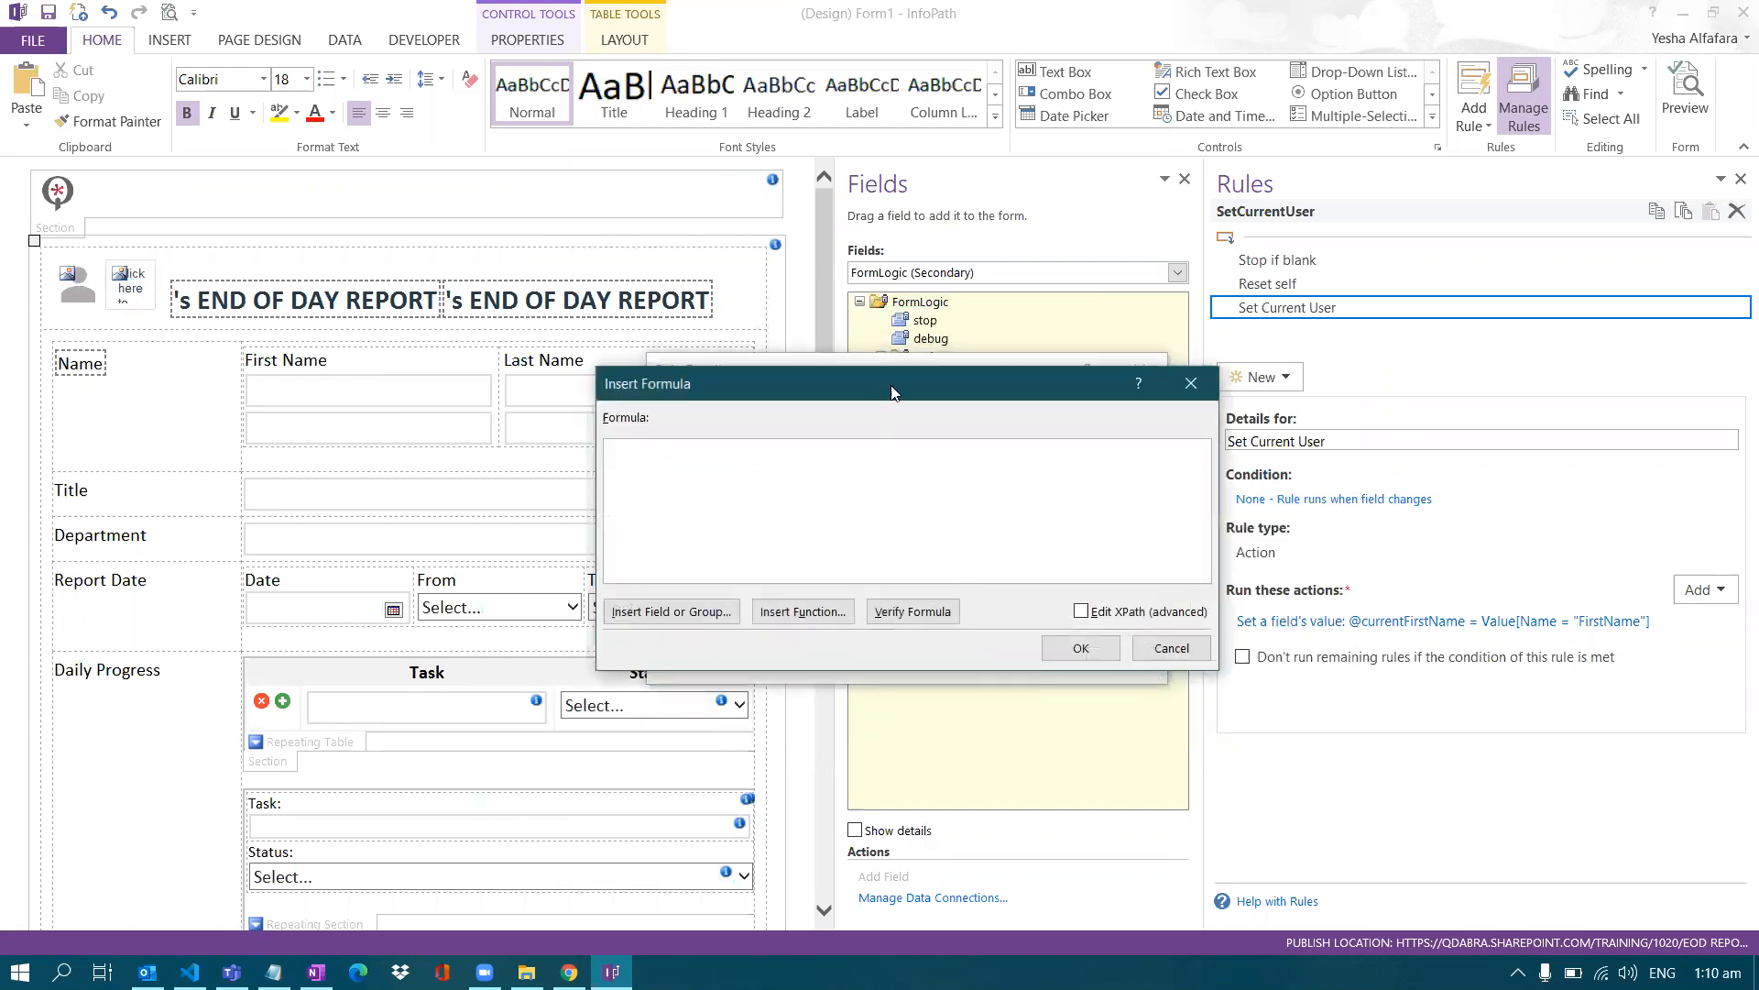
left_click_drag(914, 396, 940, 394)
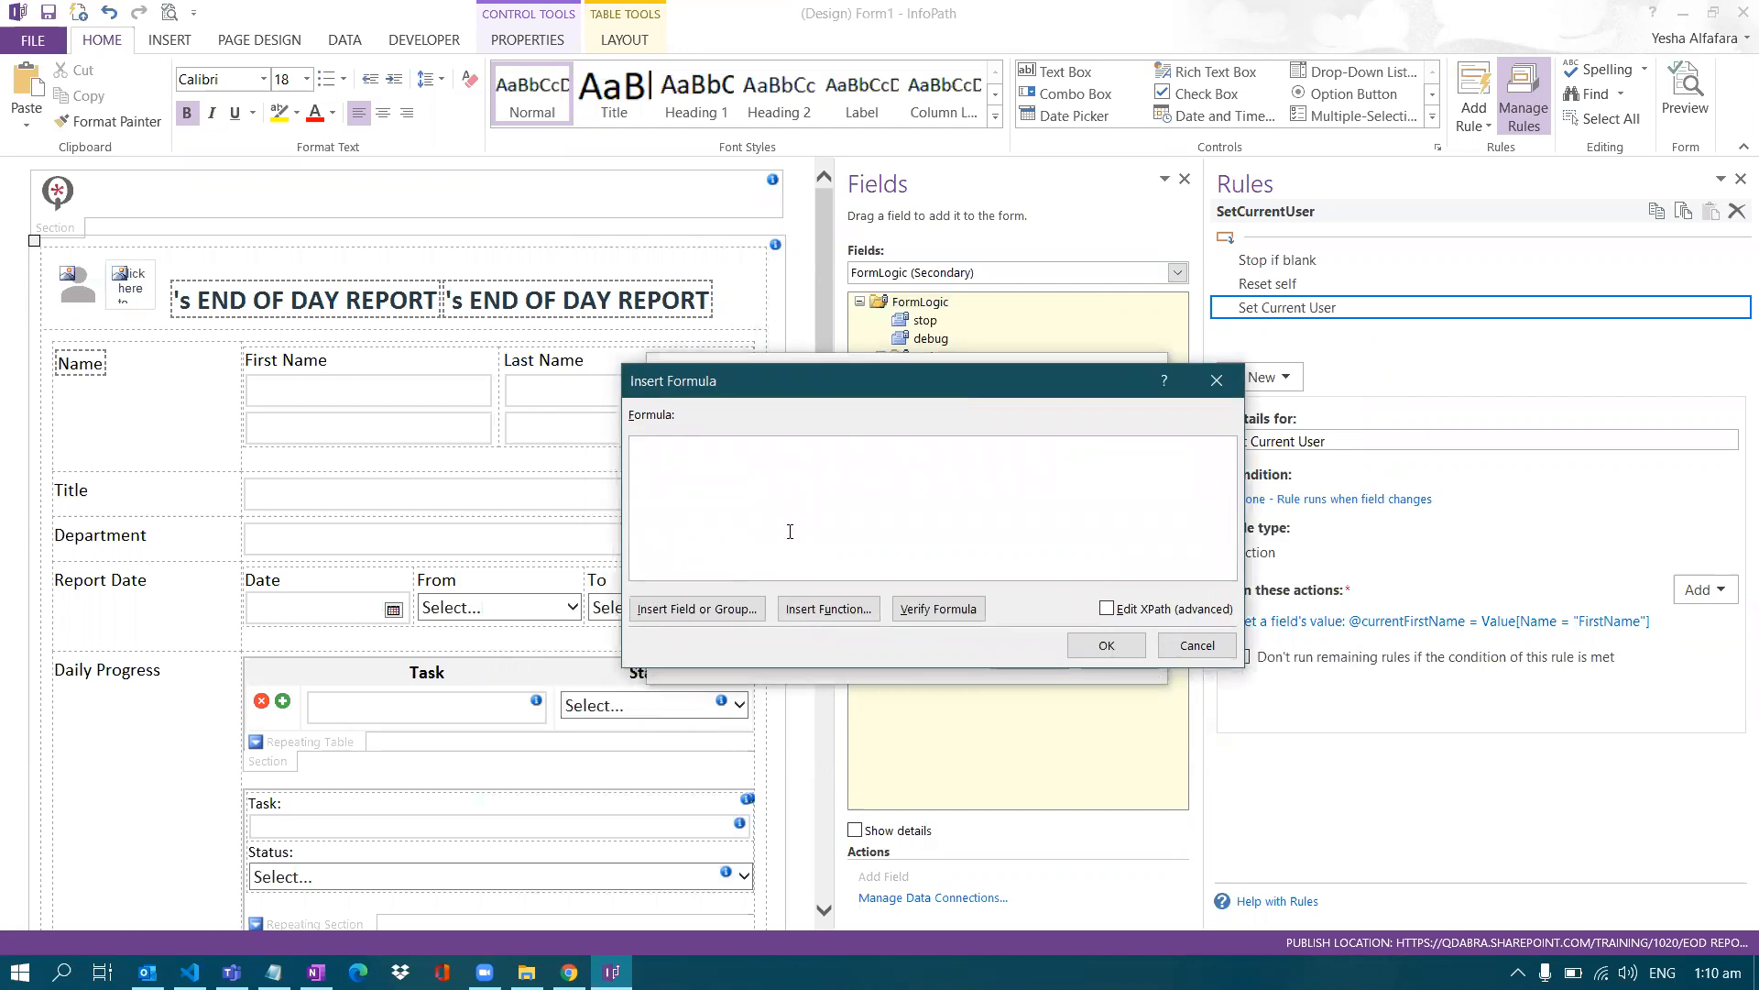
left_click(719, 611)
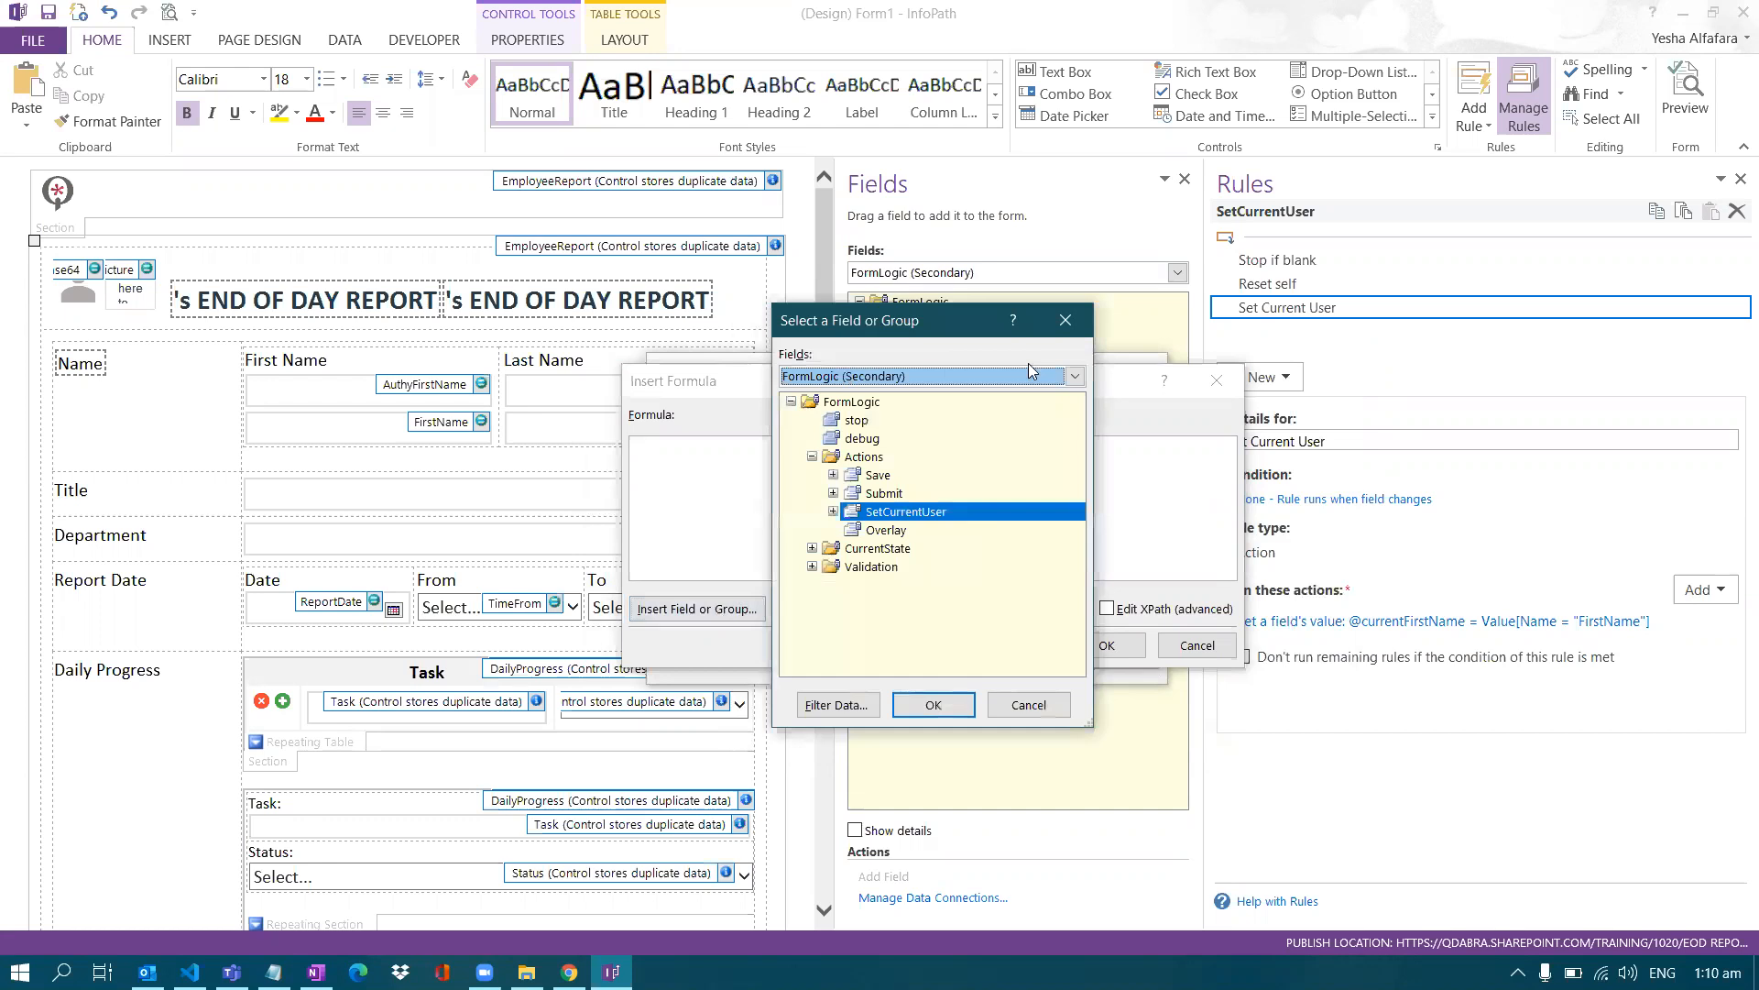
left_click_drag(889, 319, 1029, 363)
left_click(1030, 418)
scroll(1017, 465, "up", 2)
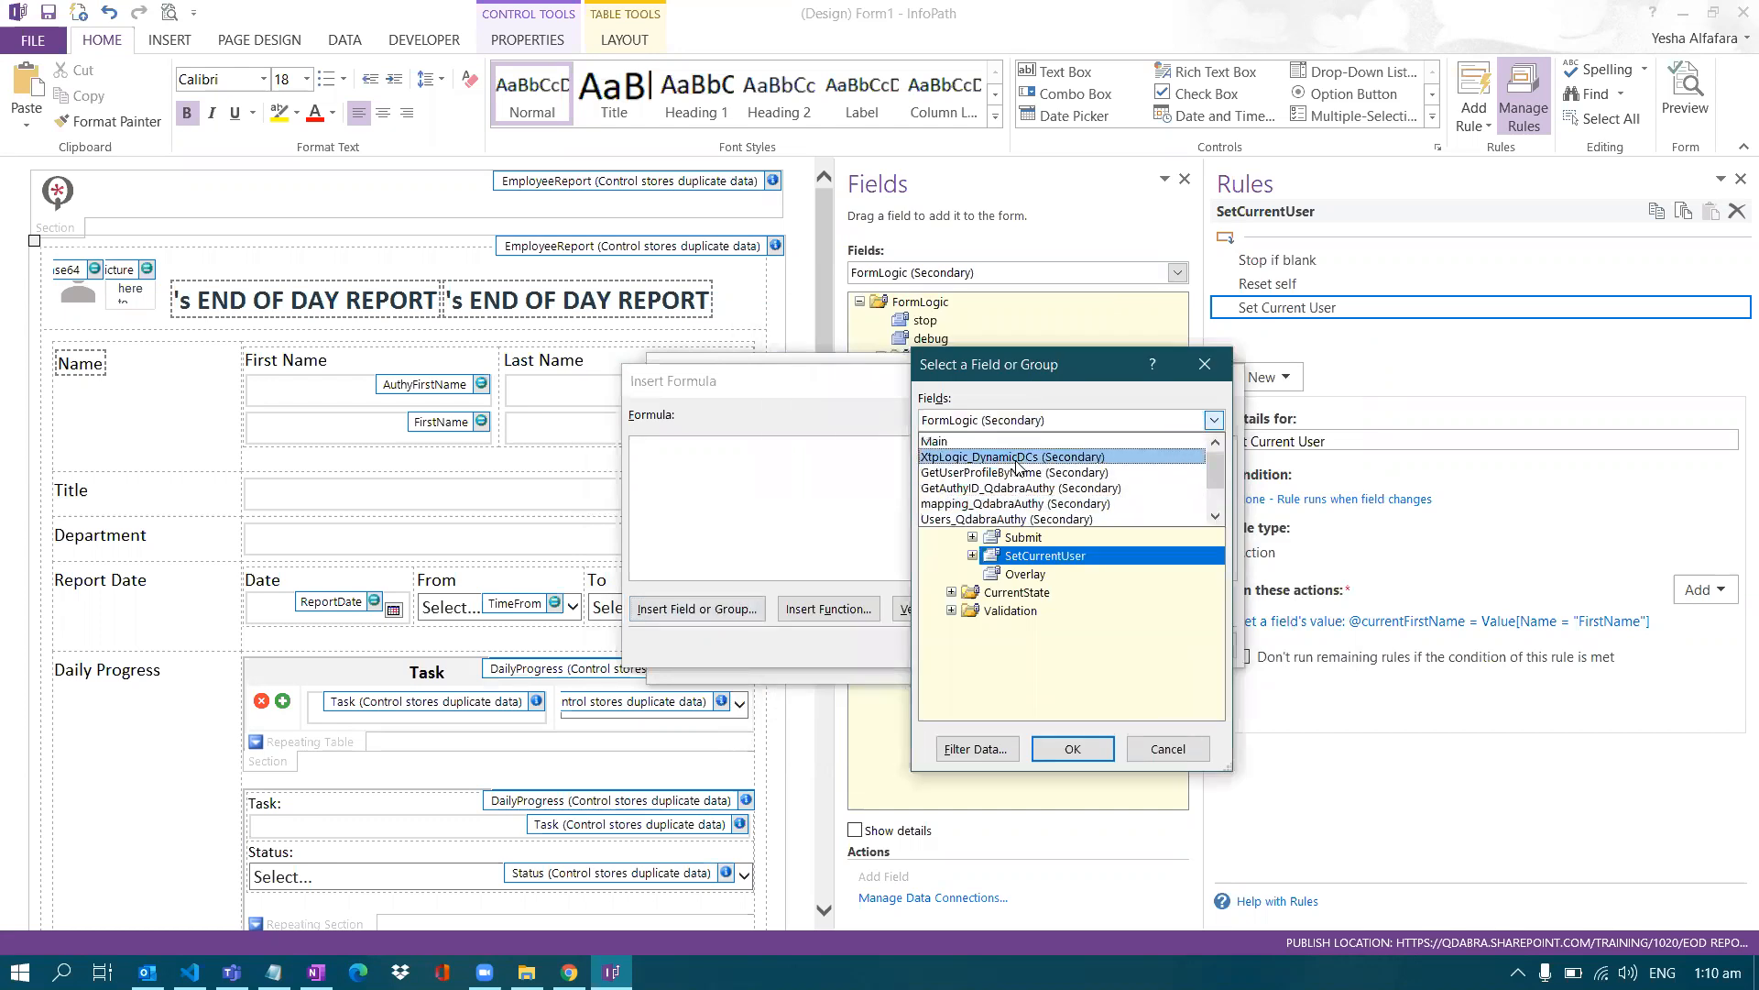
left_click(1015, 473)
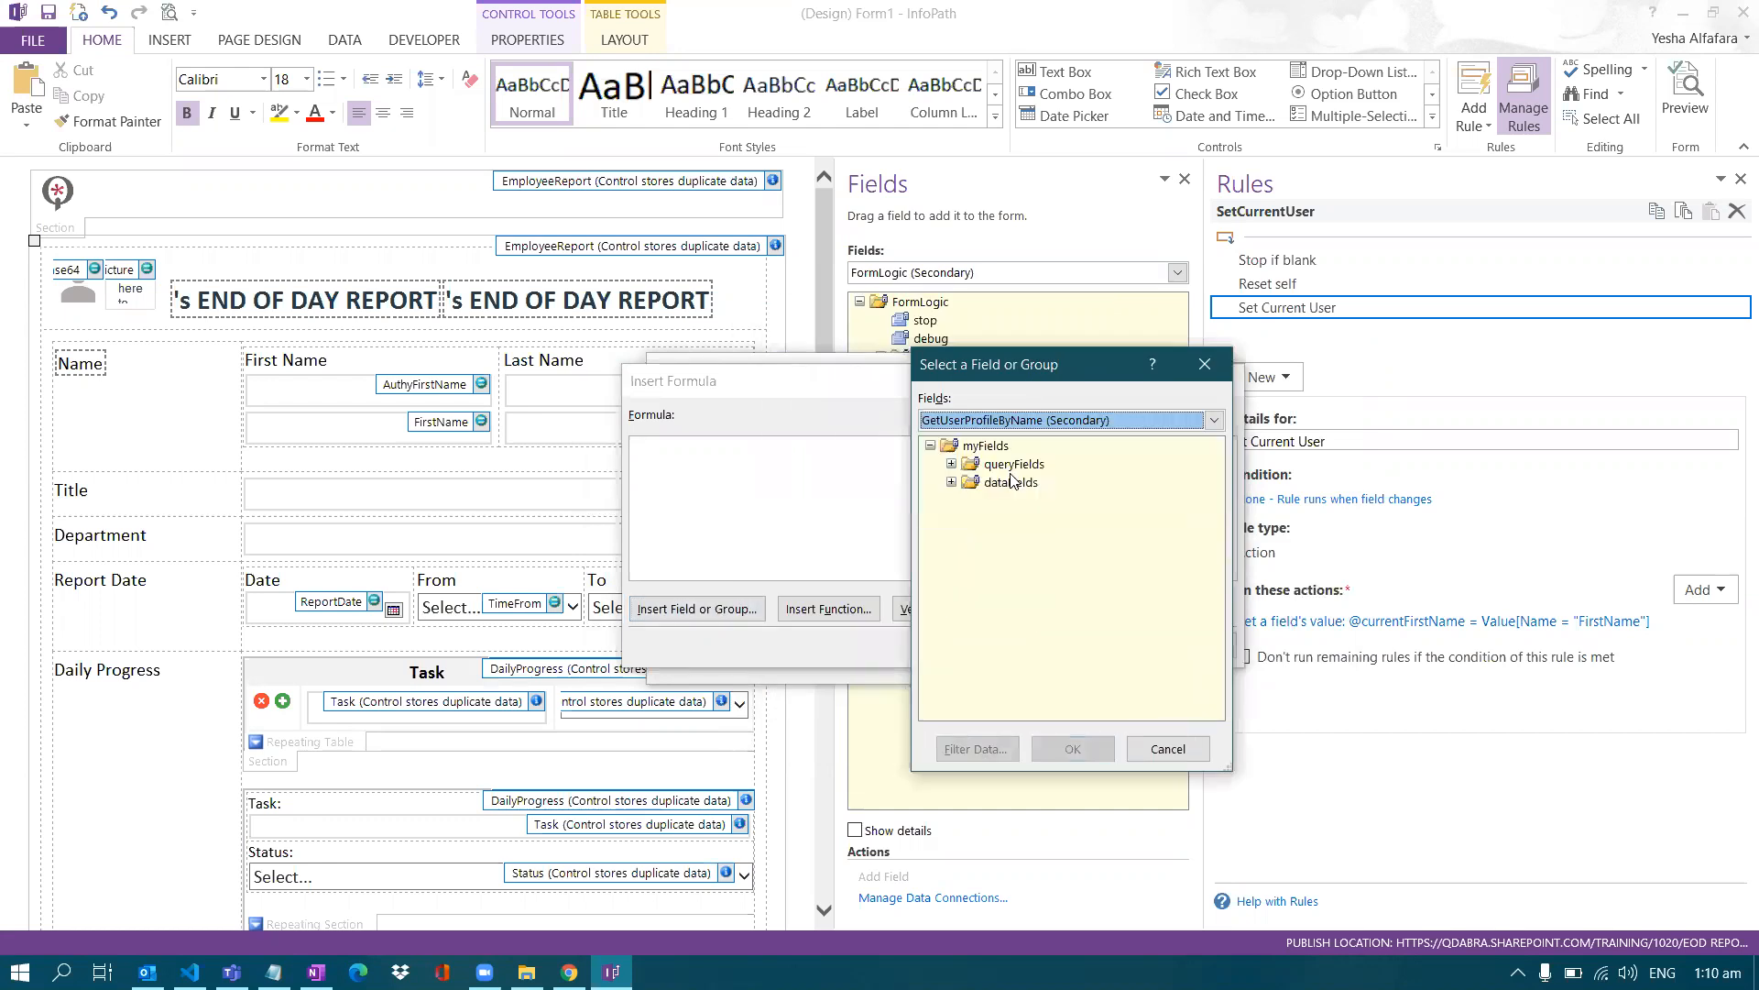
left_click(950, 483)
left_click(972, 500)
left_click(994, 519)
left_click(1015, 538)
left_click(1035, 628)
left_click(1056, 647)
left_click(1122, 667)
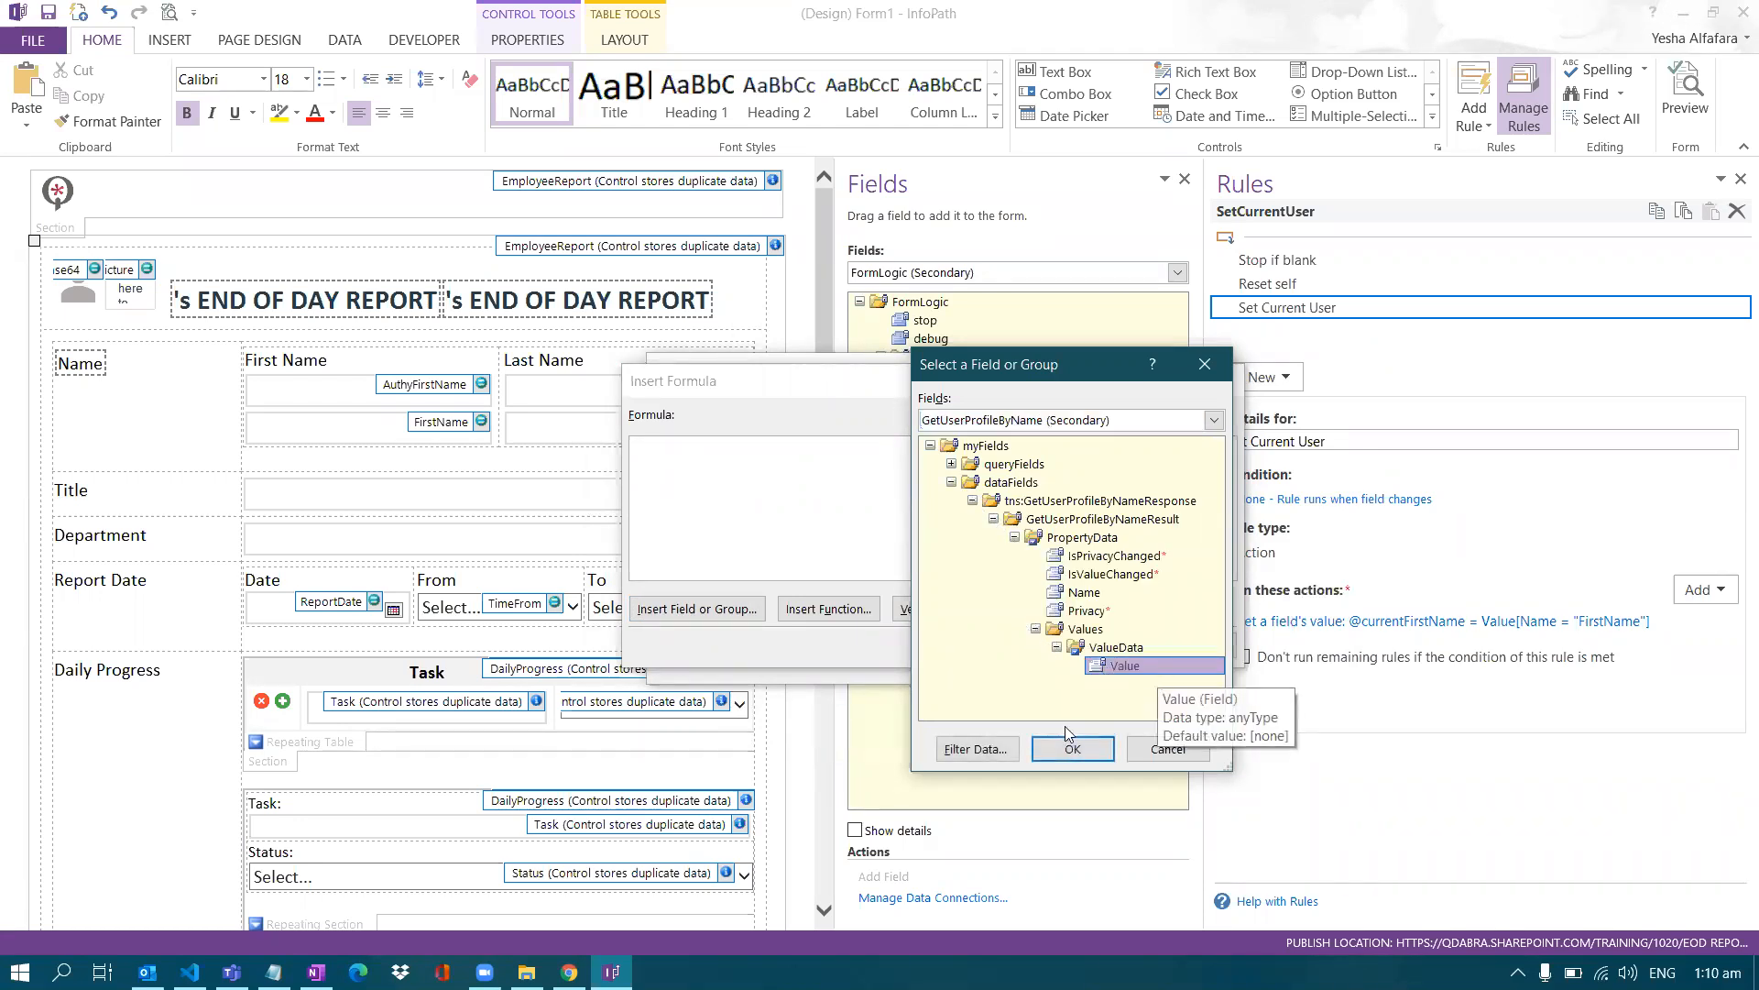
Step: Filter the Value field to entries whose Name equals 'LastName'
left_click(977, 749)
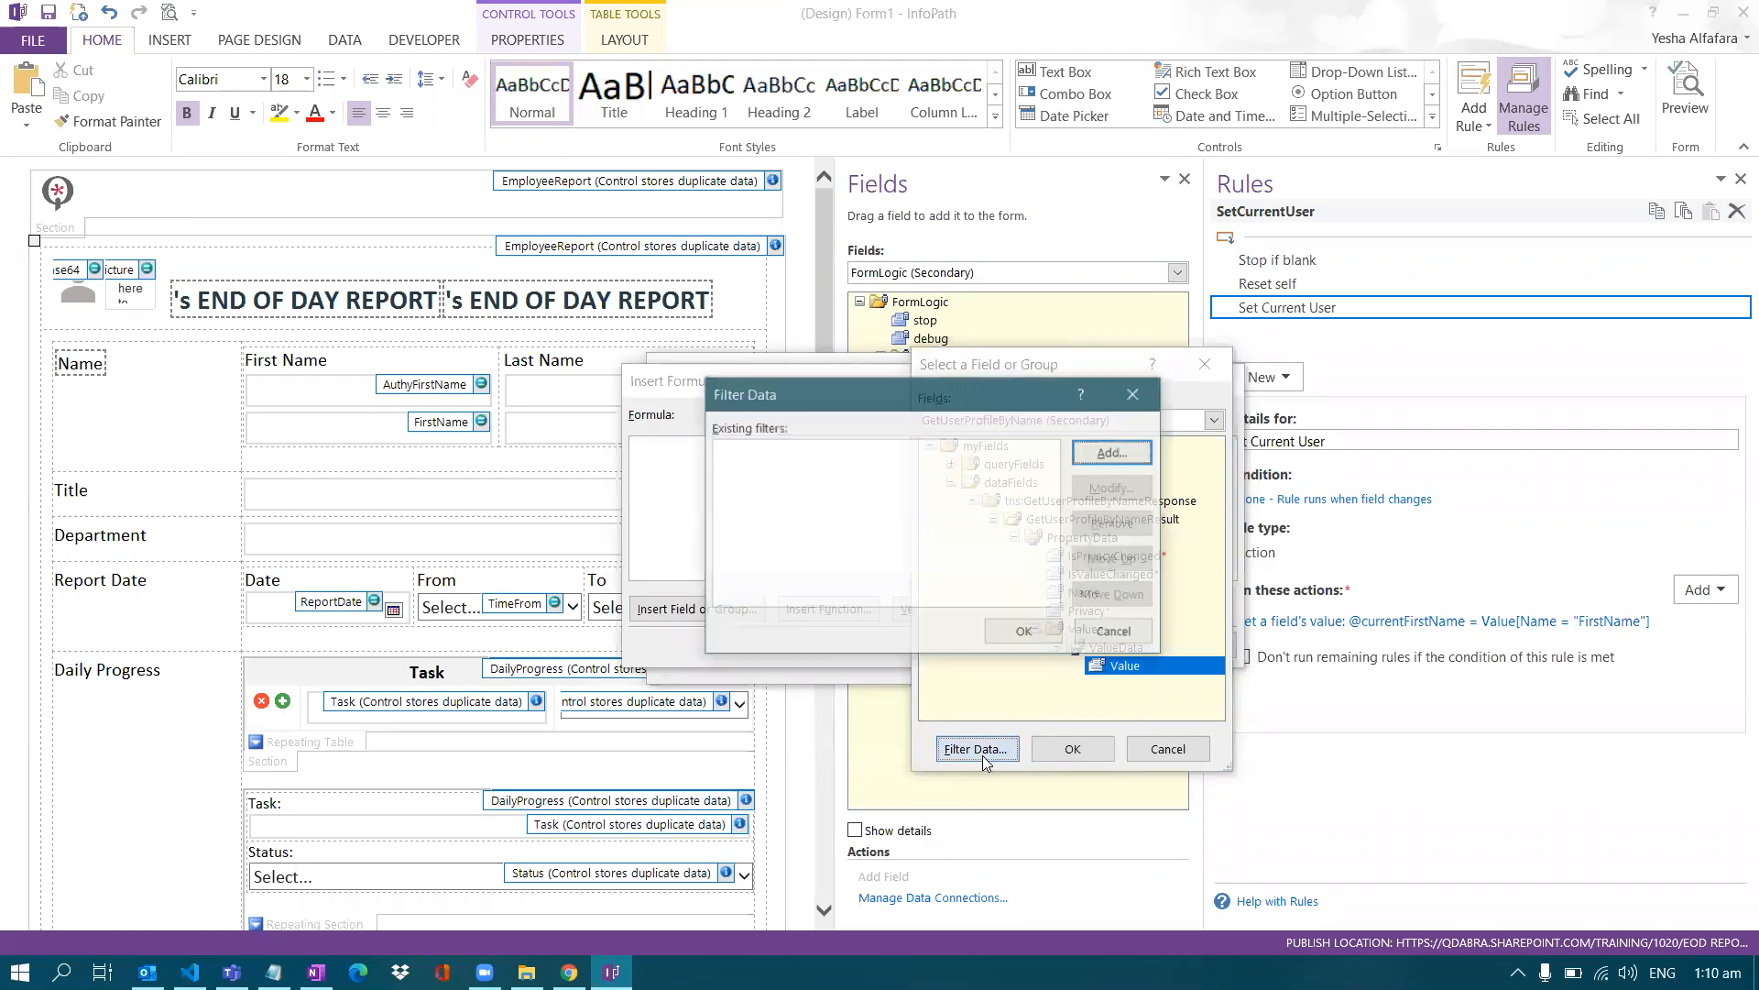
left_click(1112, 451)
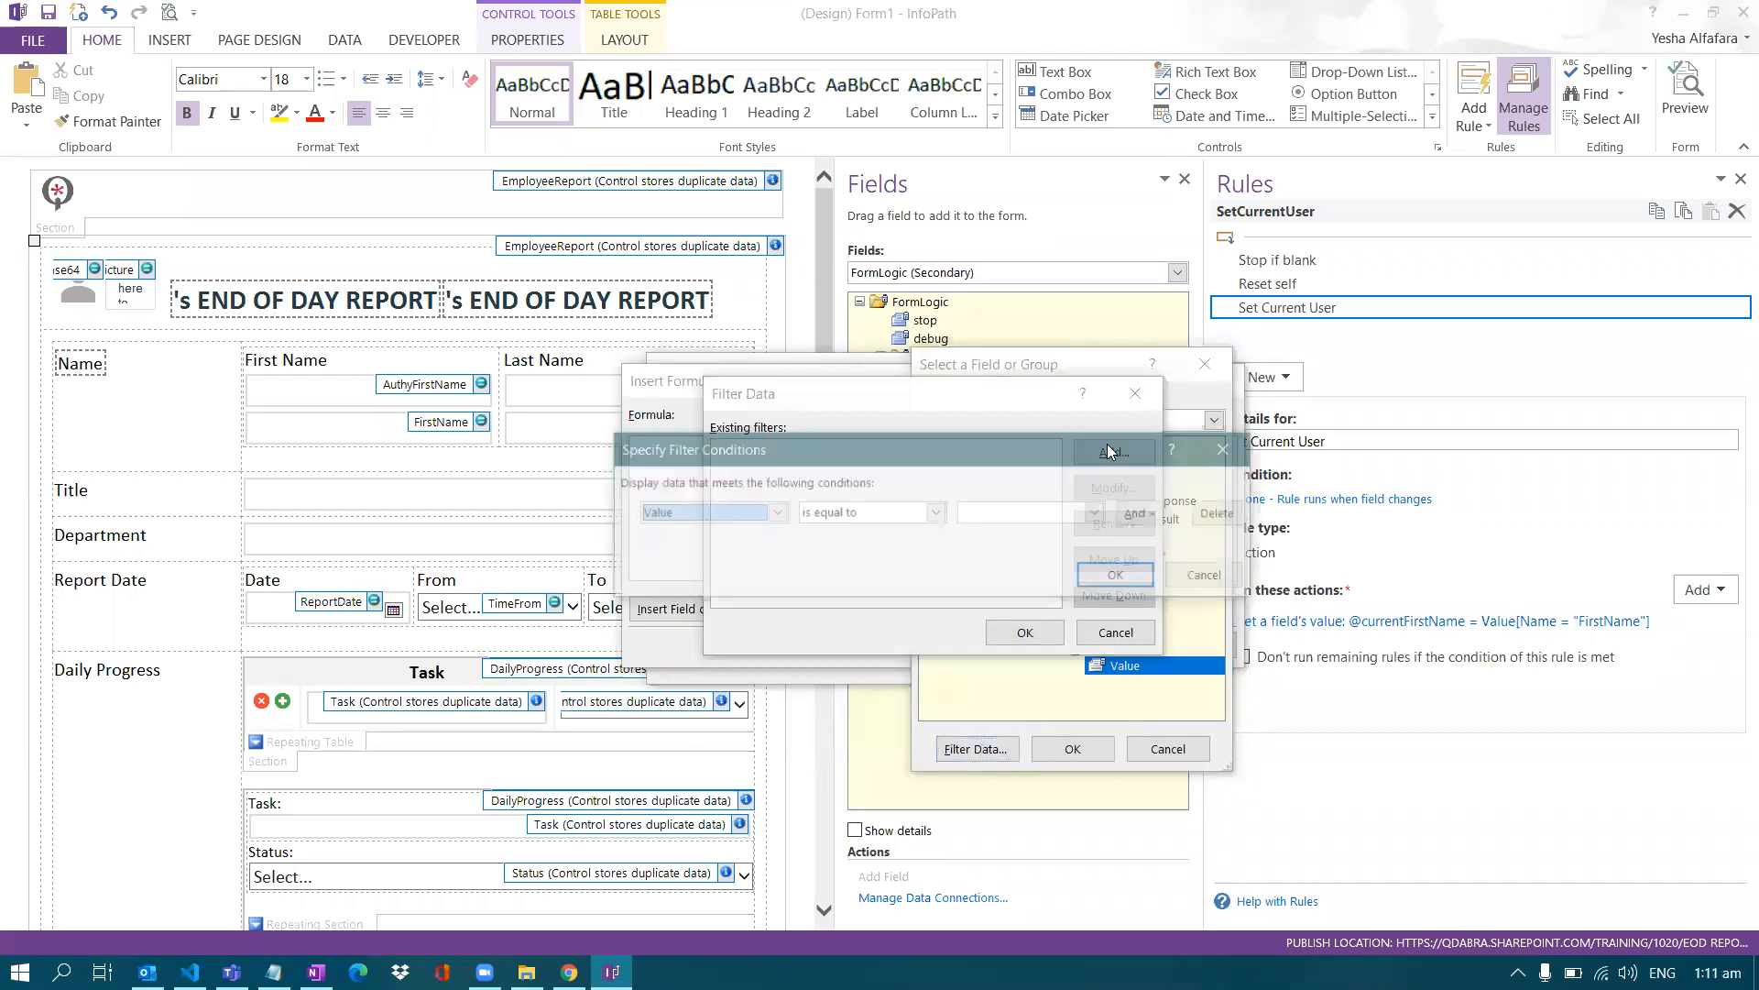
left_click(779, 512)
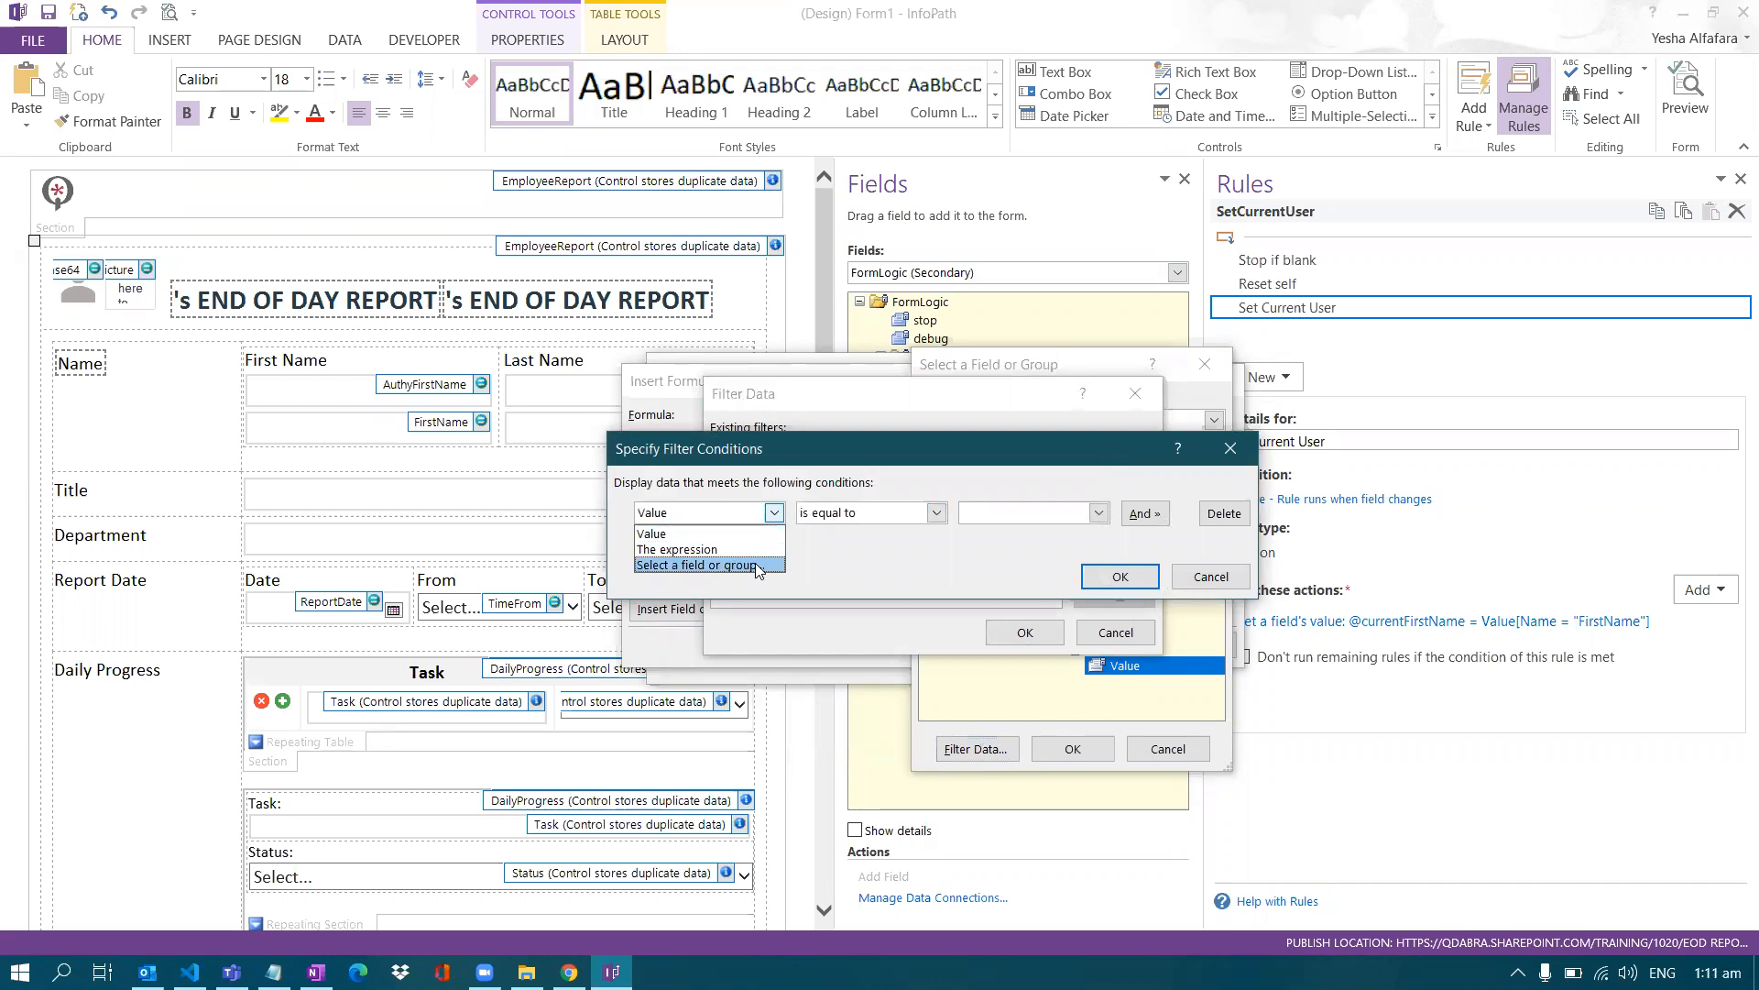
left_click(755, 563)
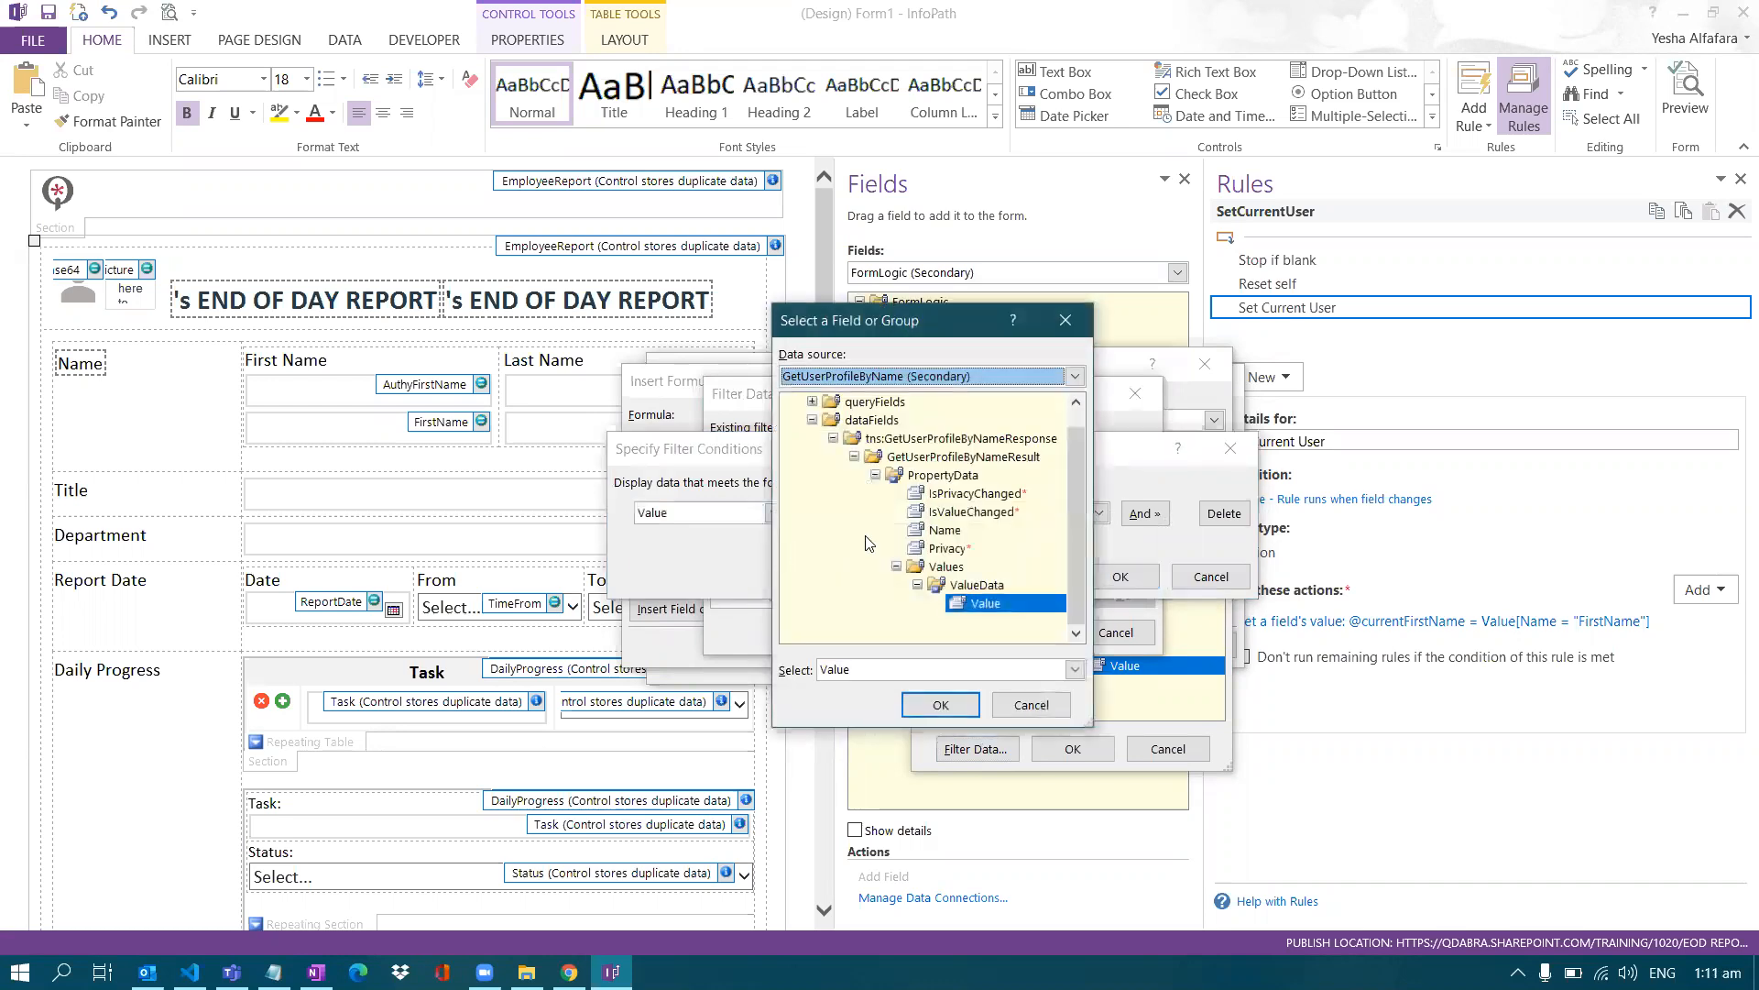
left_click(932, 534)
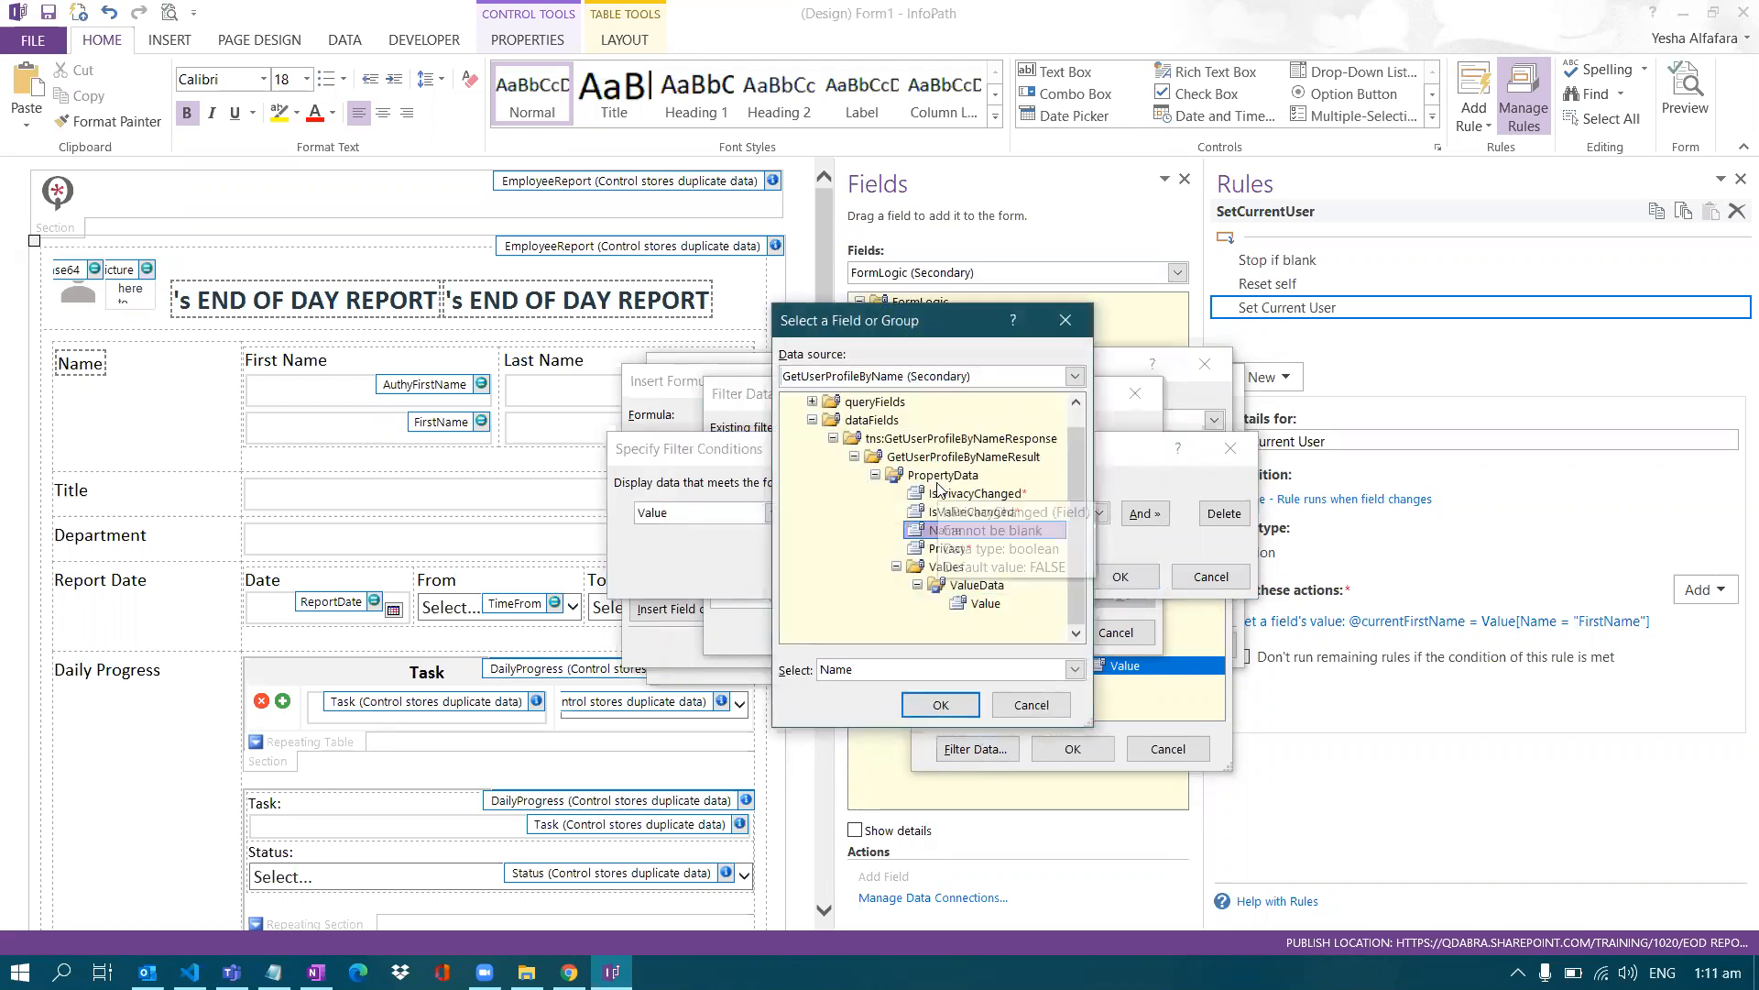
left_click(940, 704)
left_click(1097, 512)
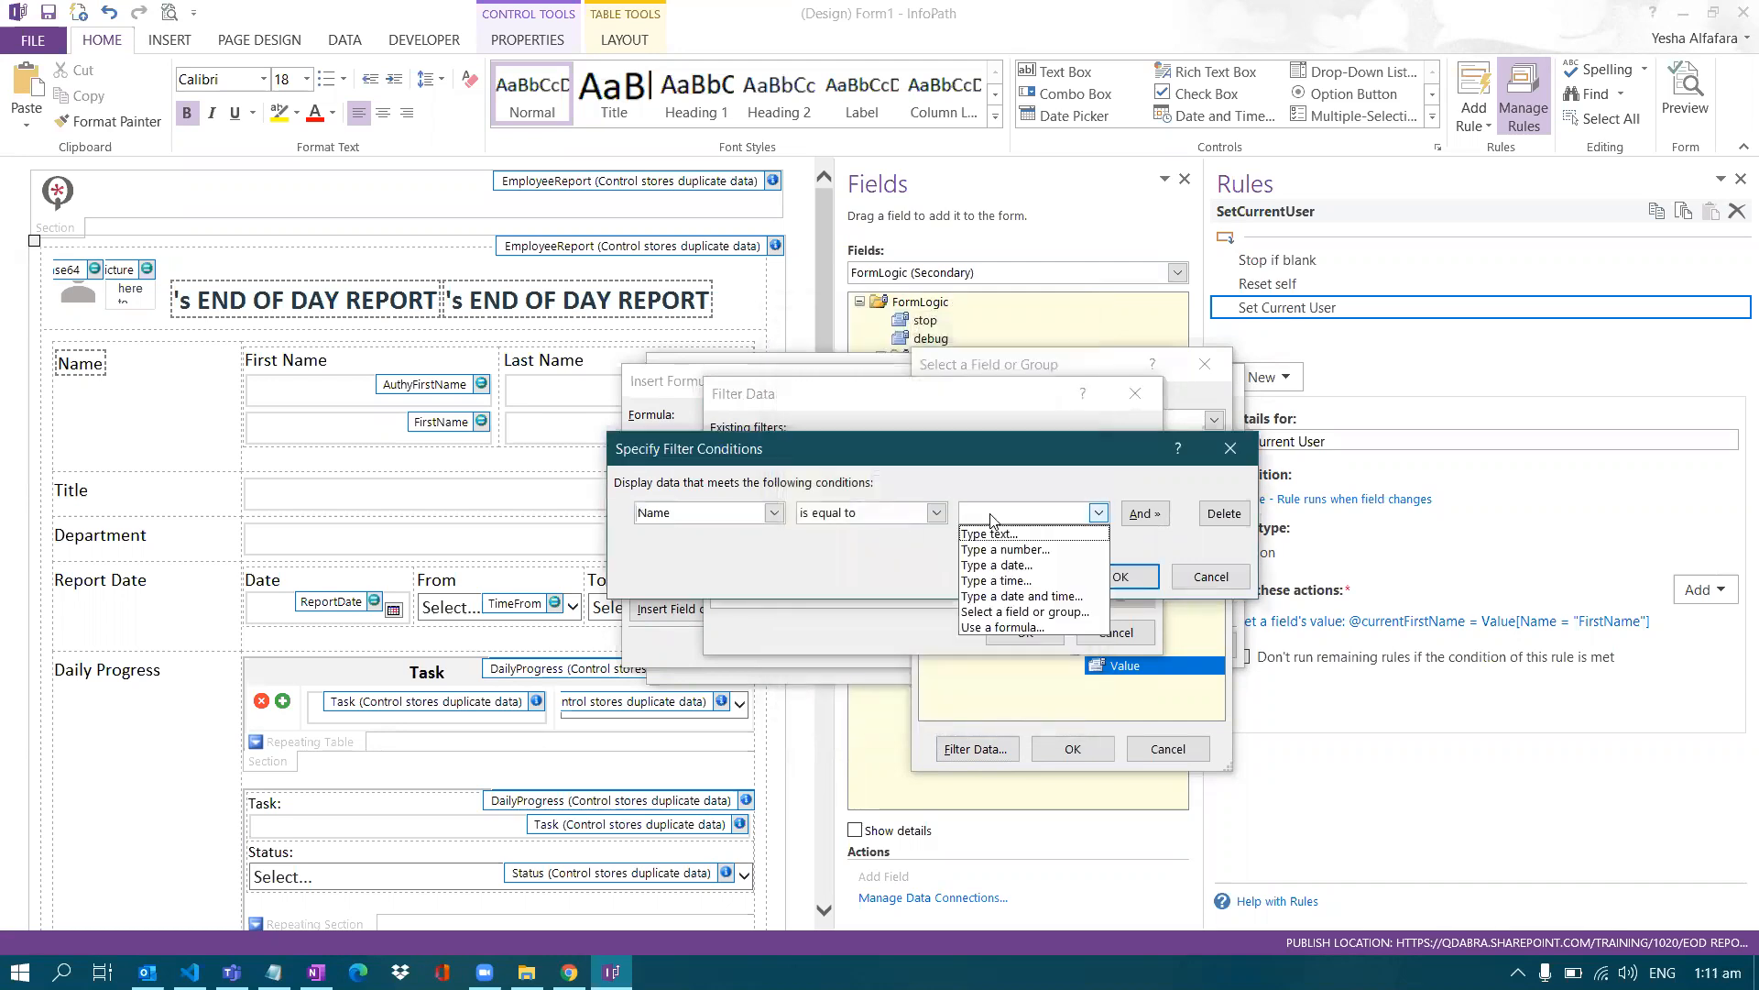
left_click(989, 535)
key("Caps_Lock")
type("Last")
key("Caps_Lock")
type("N")
key("Caps_Lock")
type("ame")
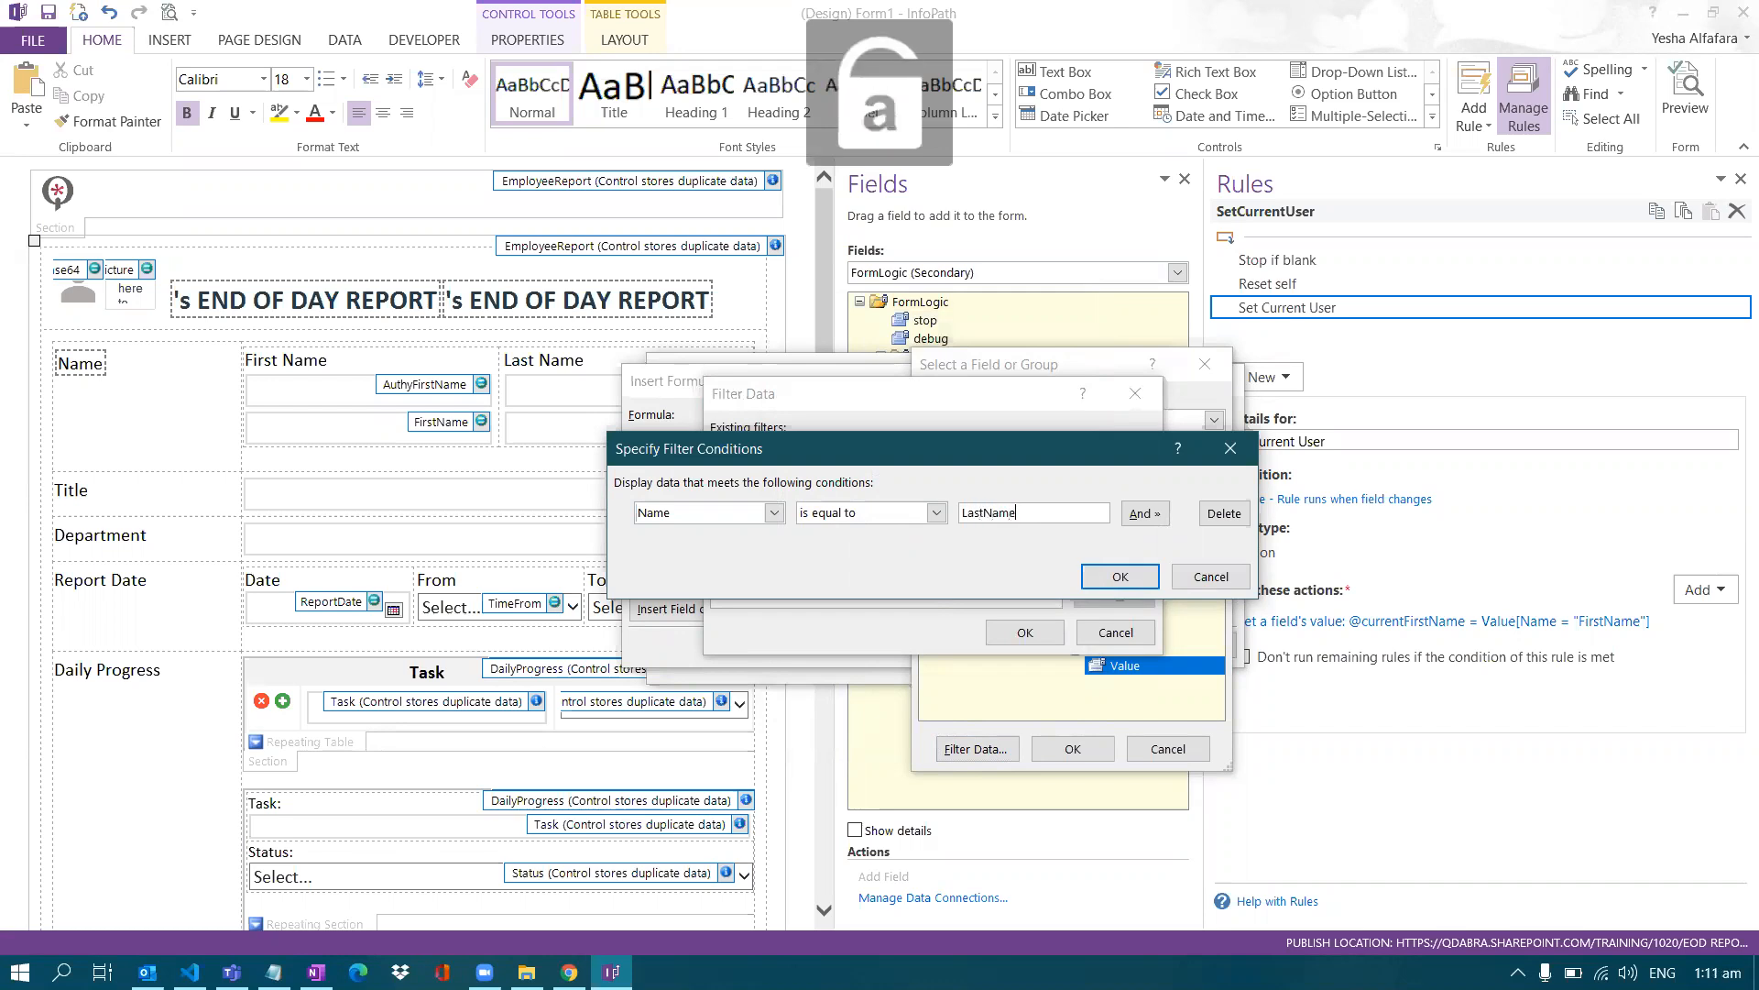
left_click(1122, 579)
Step: Confirm the filter and formula to save the set-currentLastName action
left_click(1026, 632)
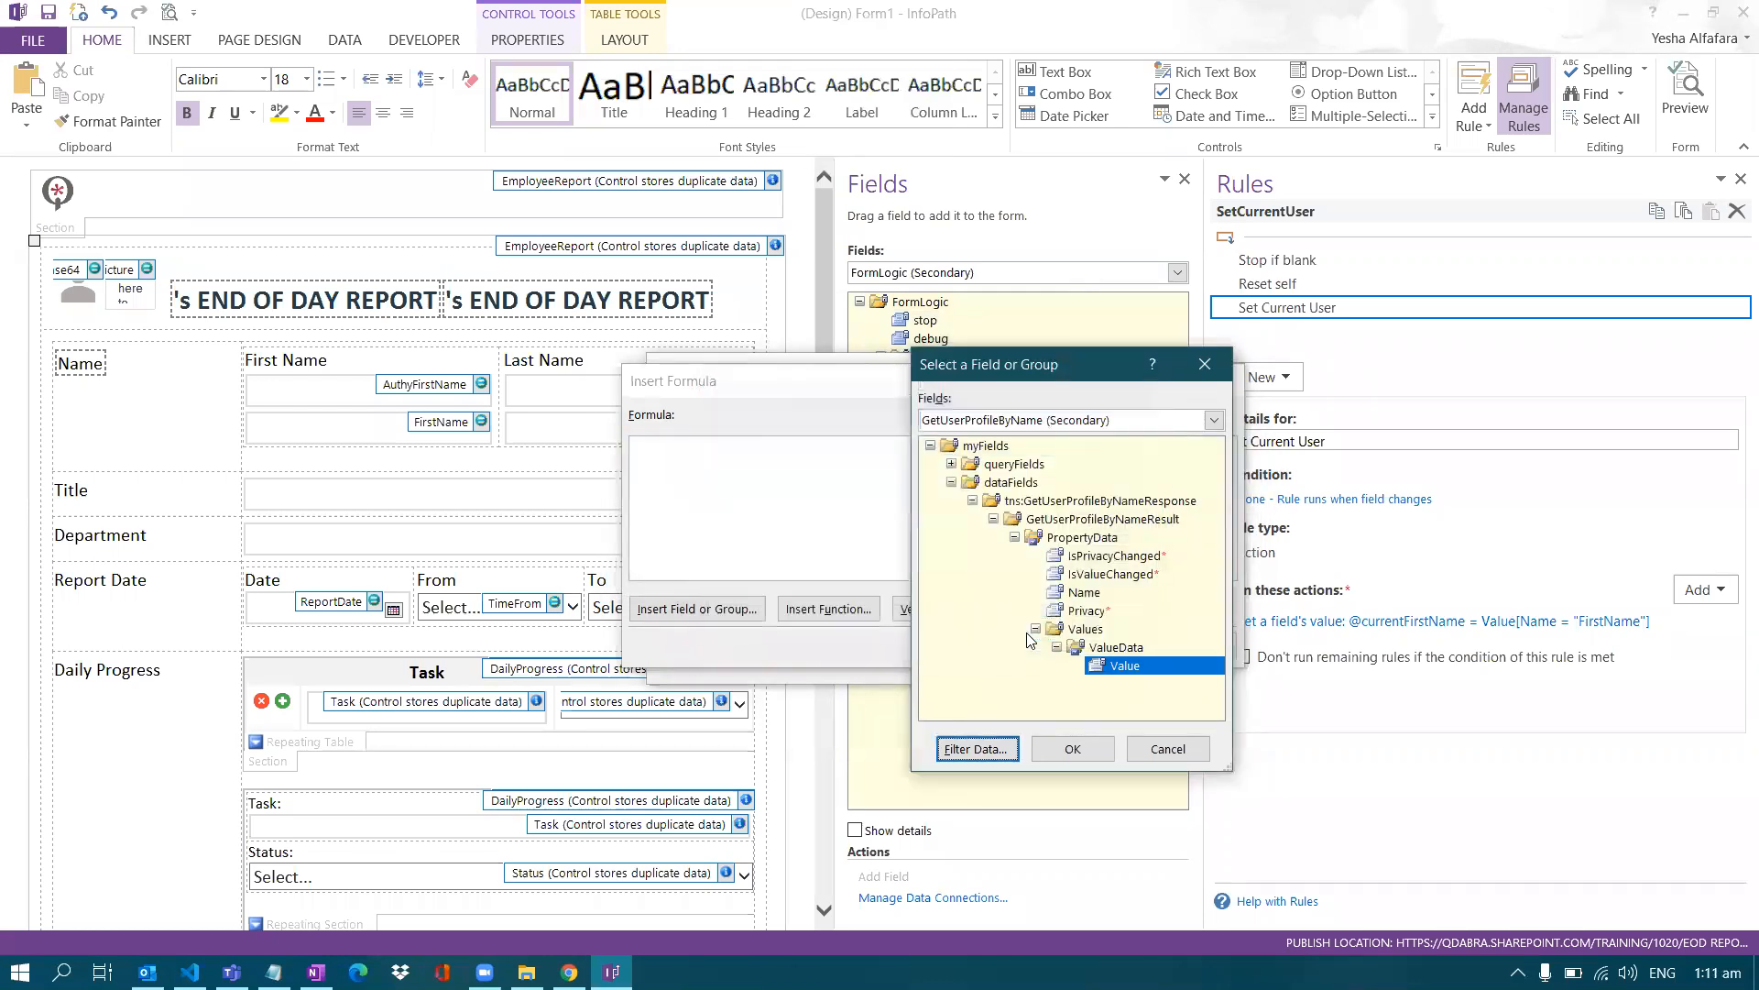
left_click(1072, 748)
left_click(1108, 646)
left_click(1029, 657)
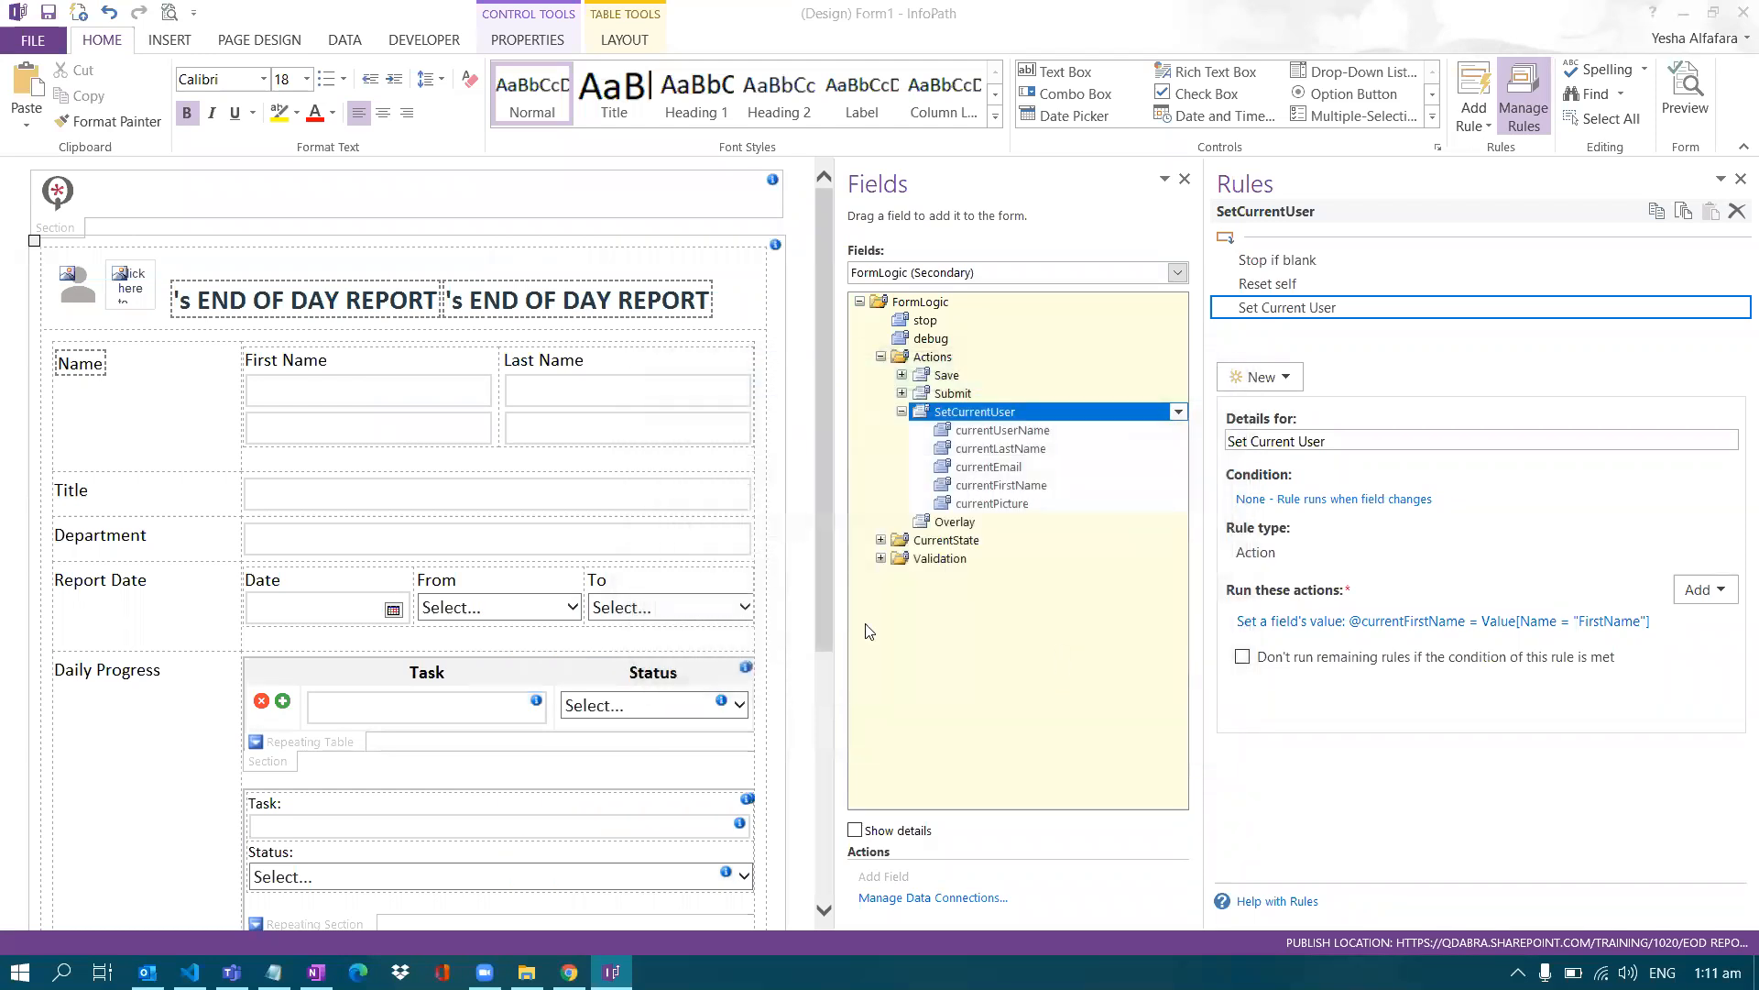
Step: Add a Set a field's value action targeting SetCurrentUser's currentPicture field
left_click(1697, 589)
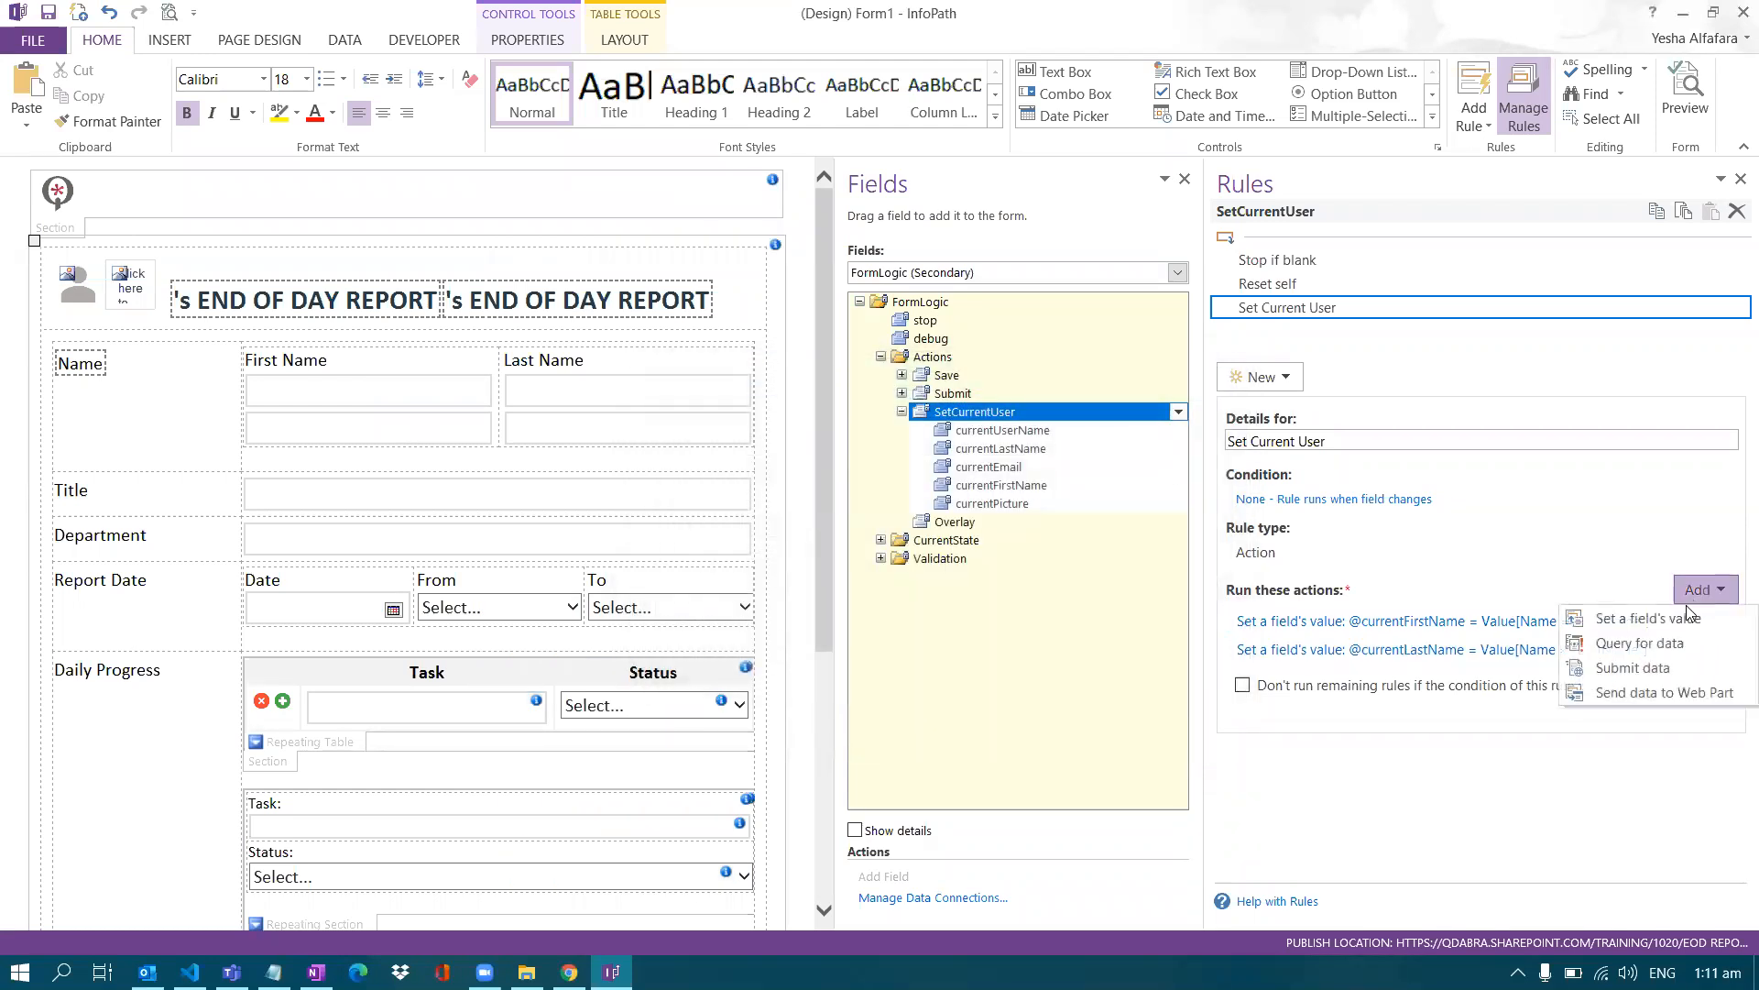
left_click(1641, 617)
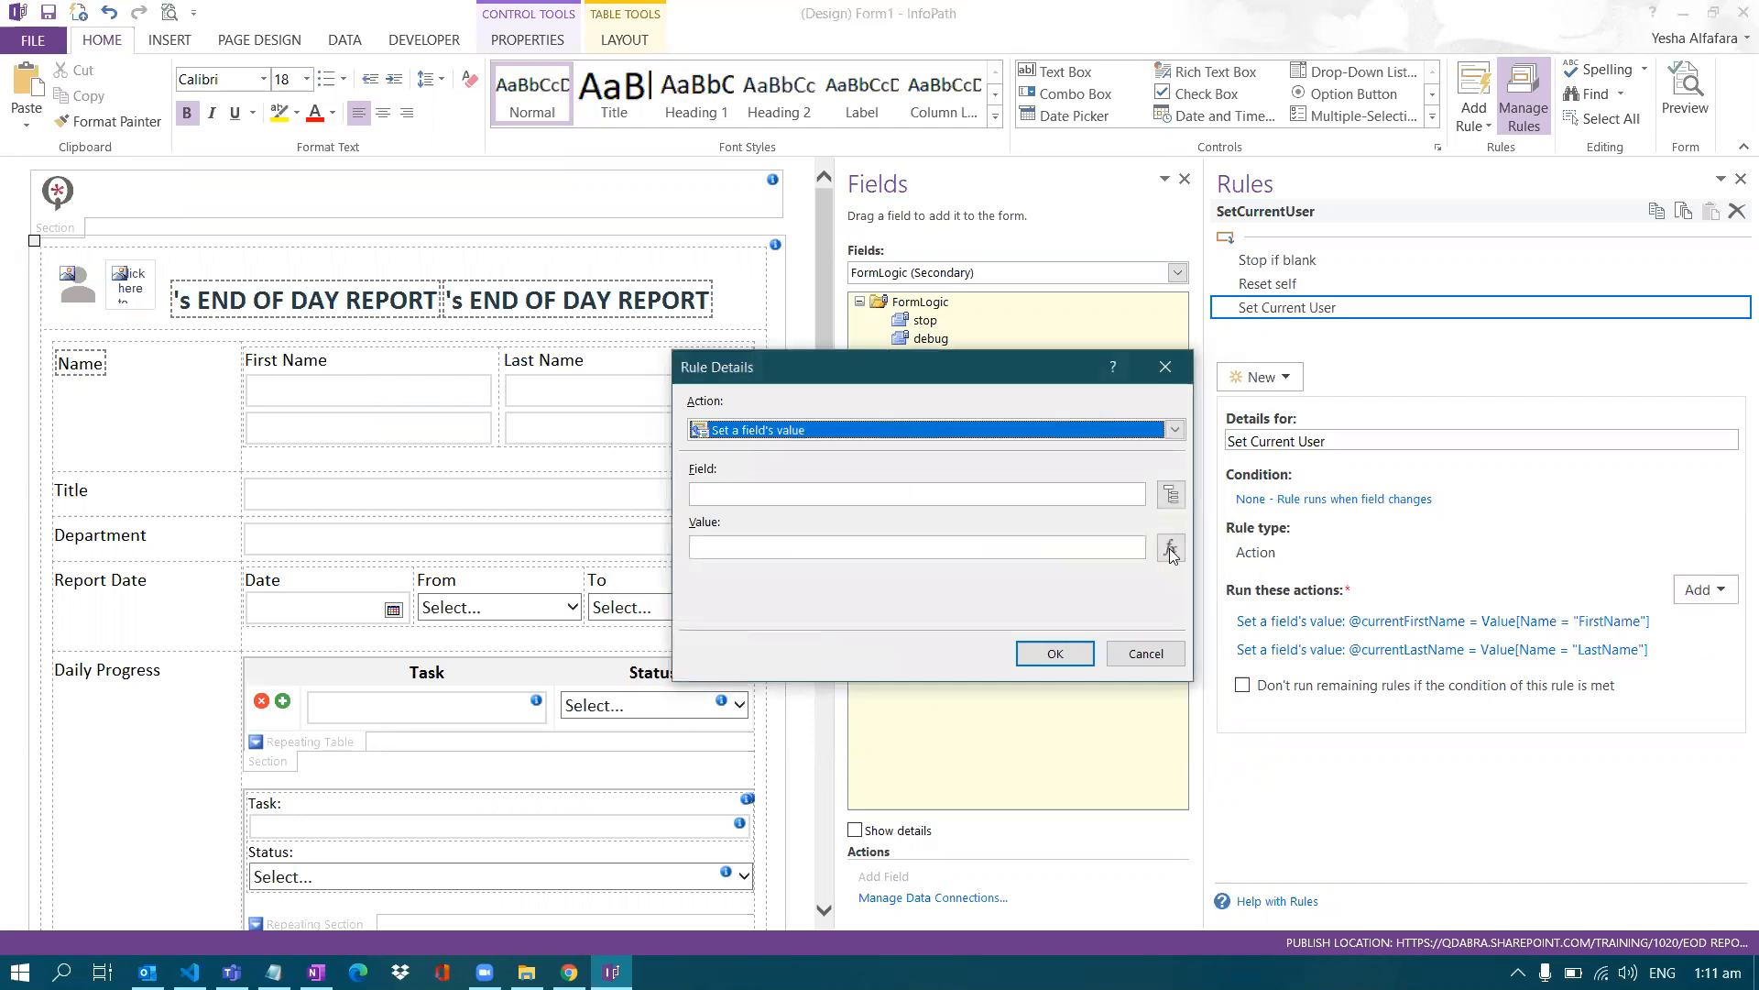
left_click(1171, 494)
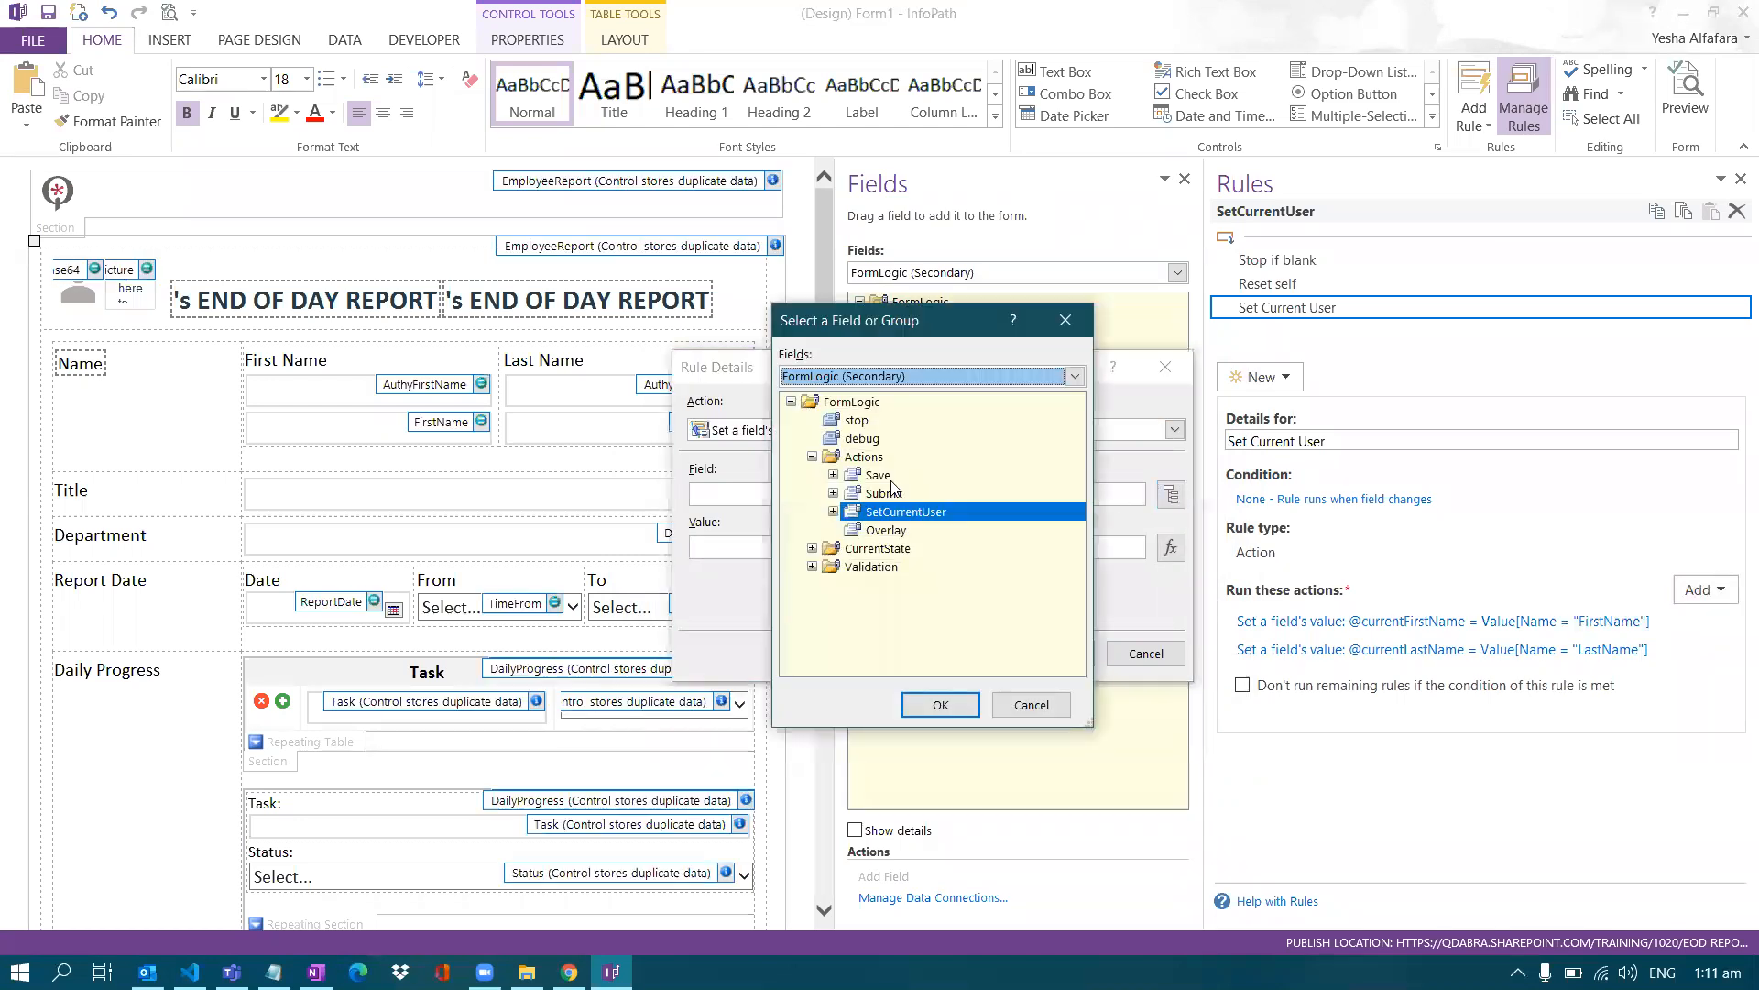
left_click(833, 511)
double_click(900, 605)
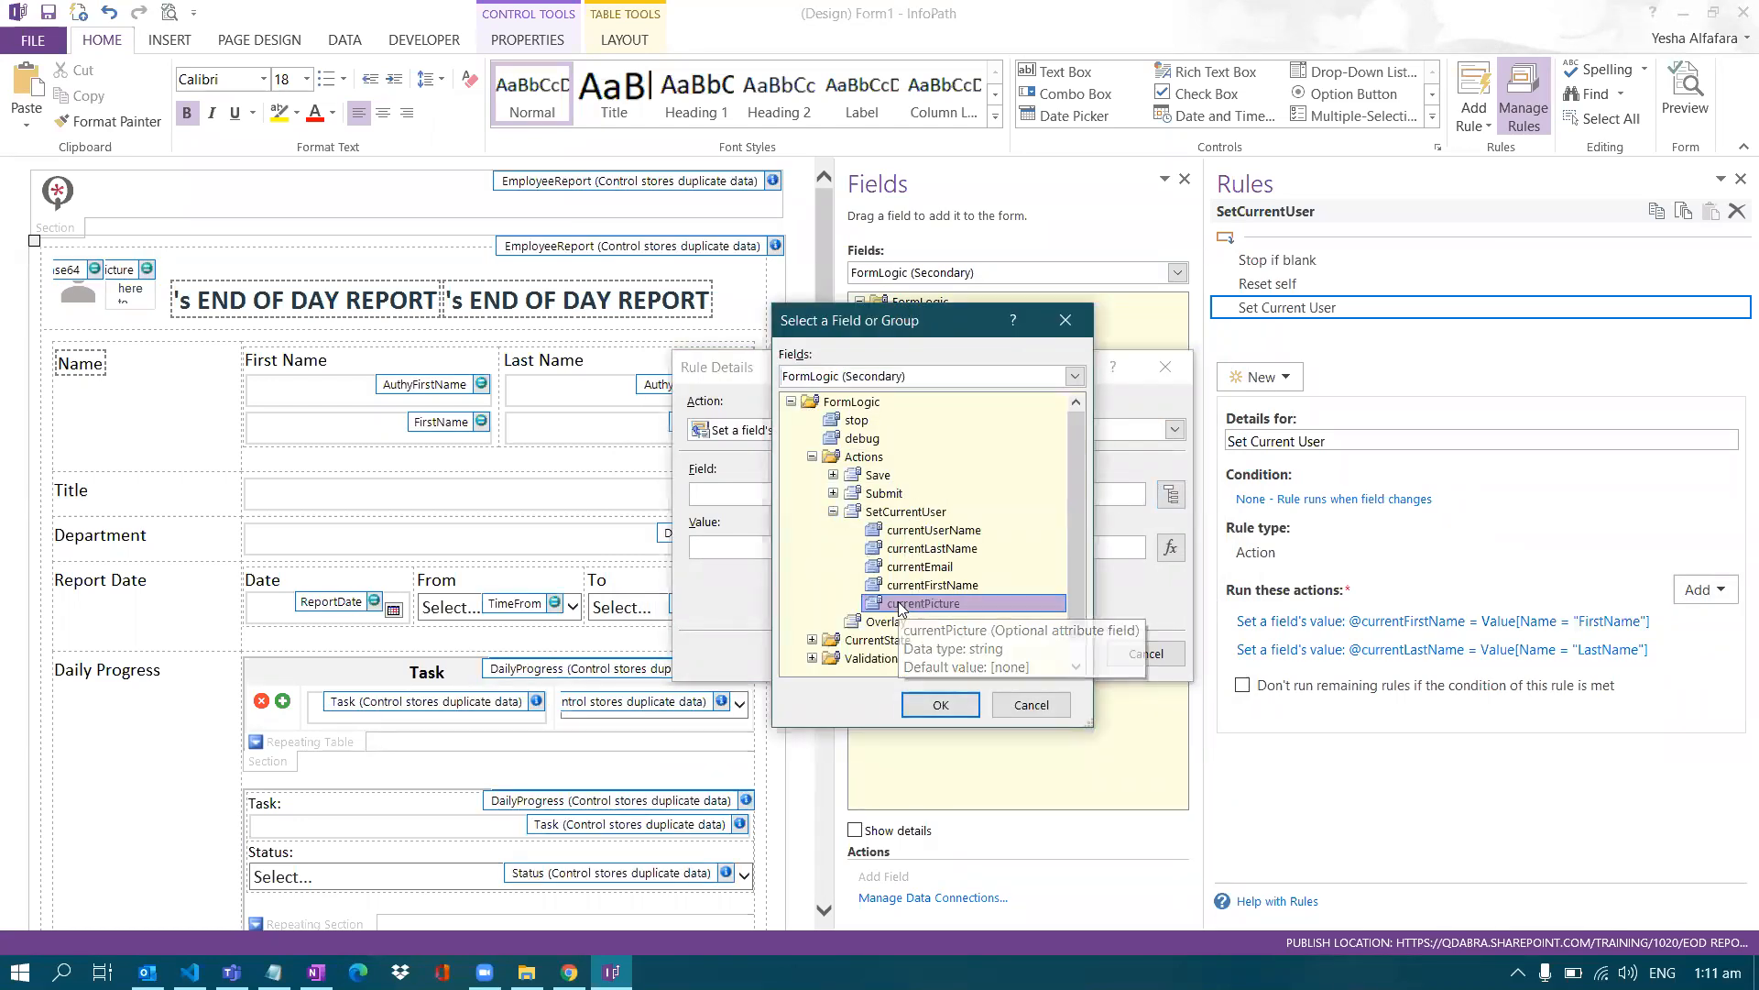
Step: Build the value formula from GetUserProfileByName's PropertyData Values > ValueData > Value field
left_click(1171, 547)
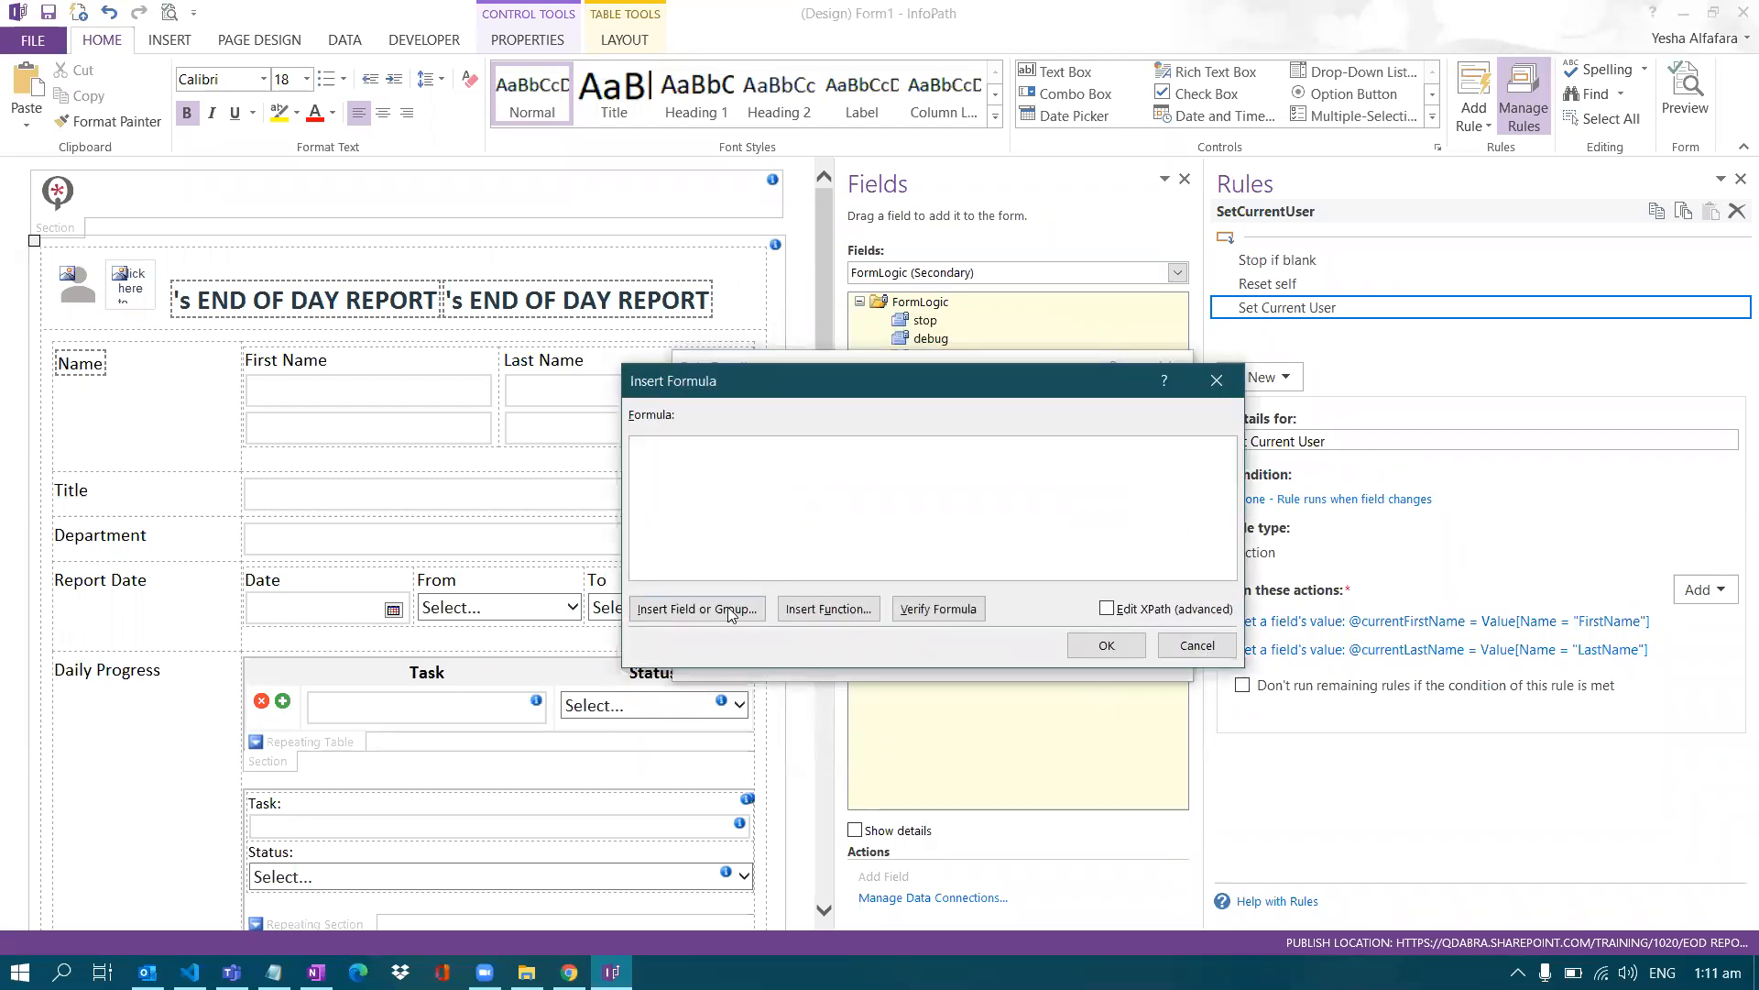
left_click(697, 609)
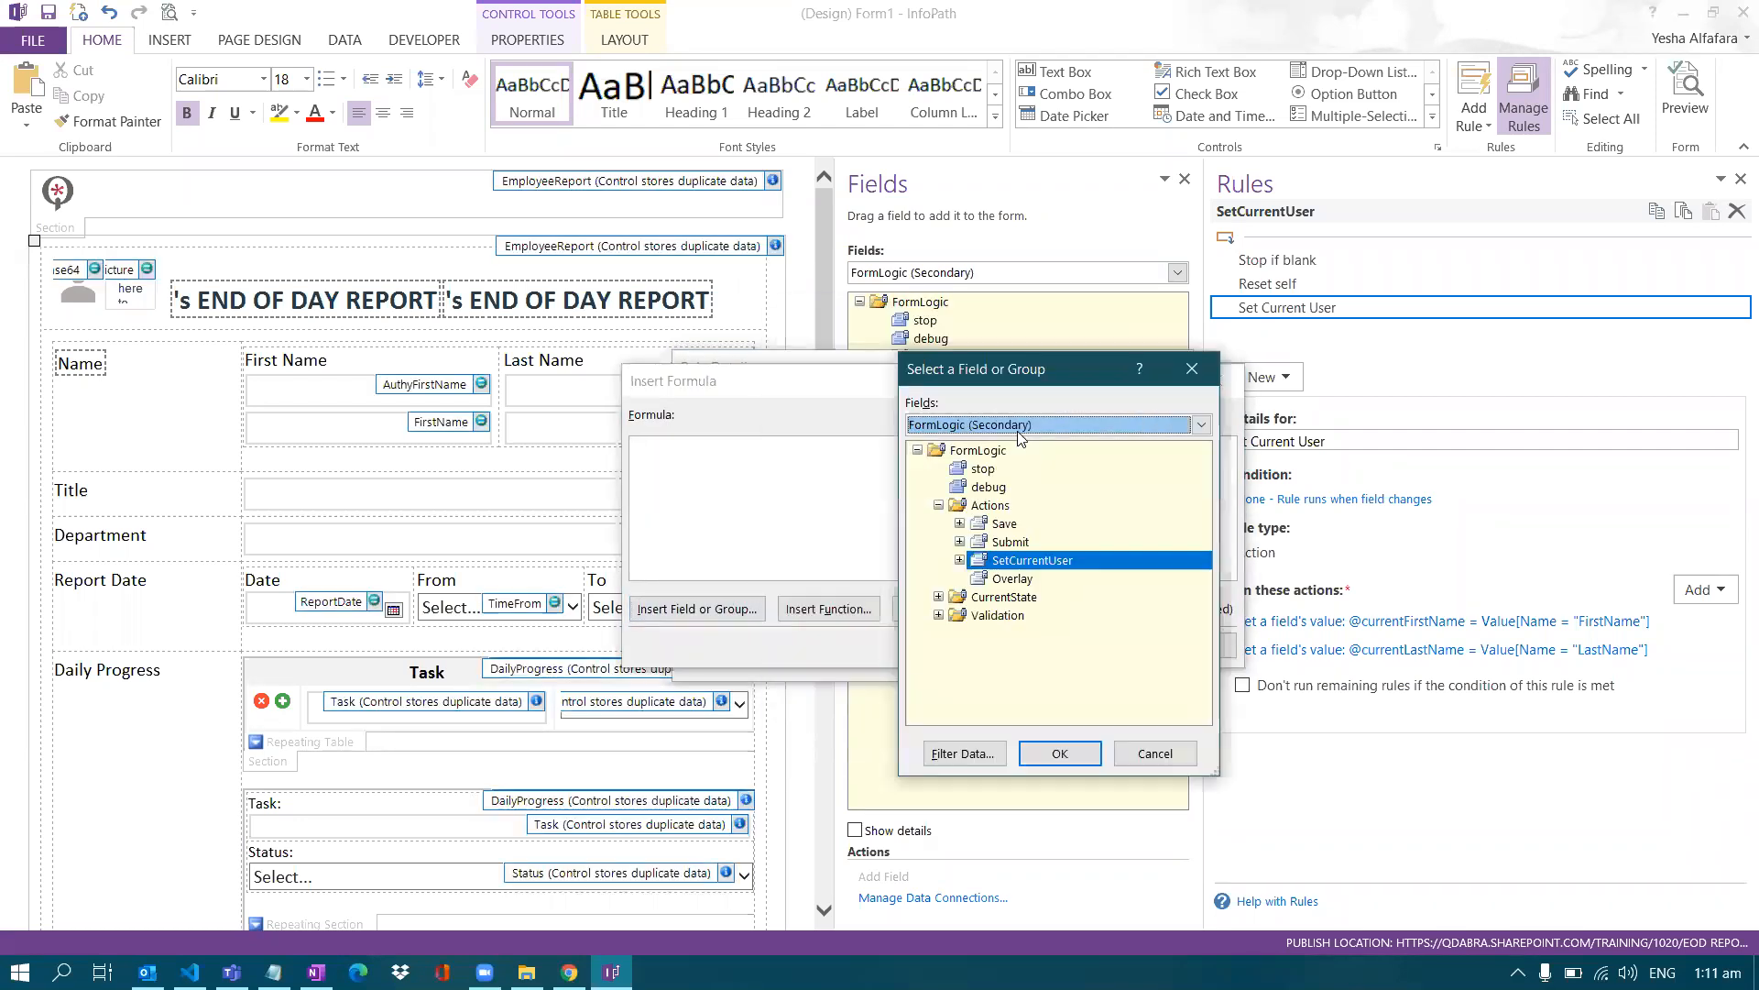
left_click(1201, 424)
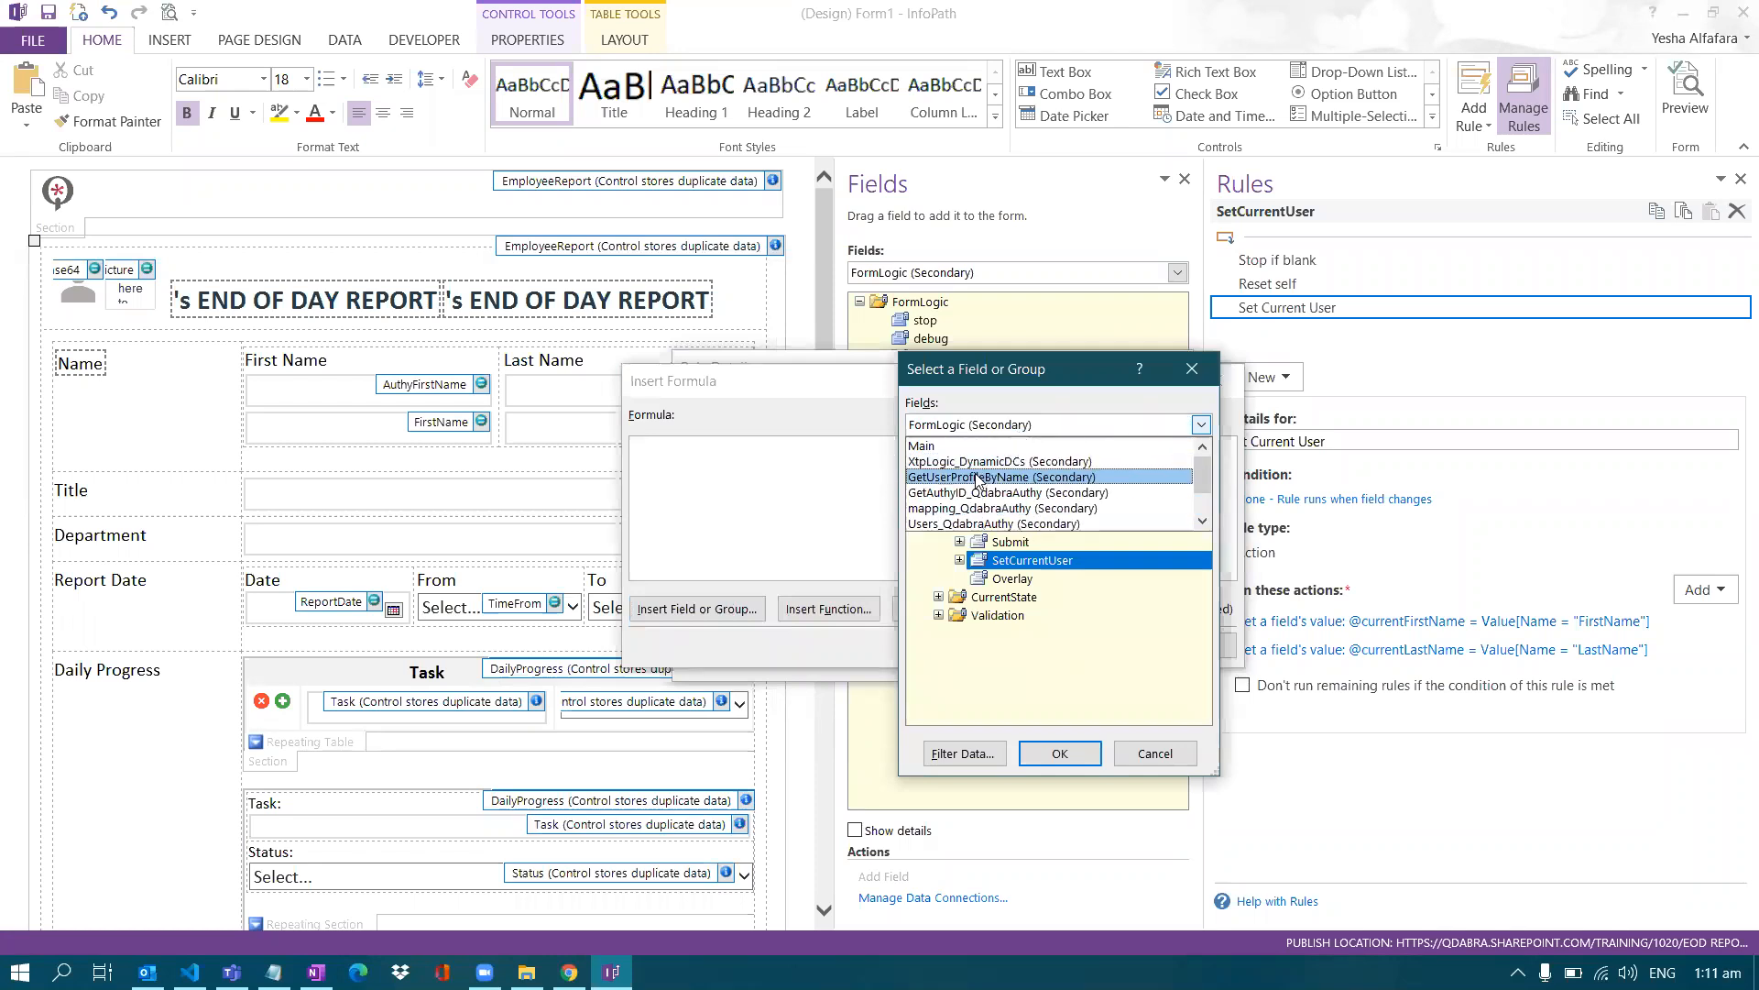
left_click(980, 476)
left_click(938, 487)
left_click(959, 505)
left_click(980, 523)
left_click(1001, 542)
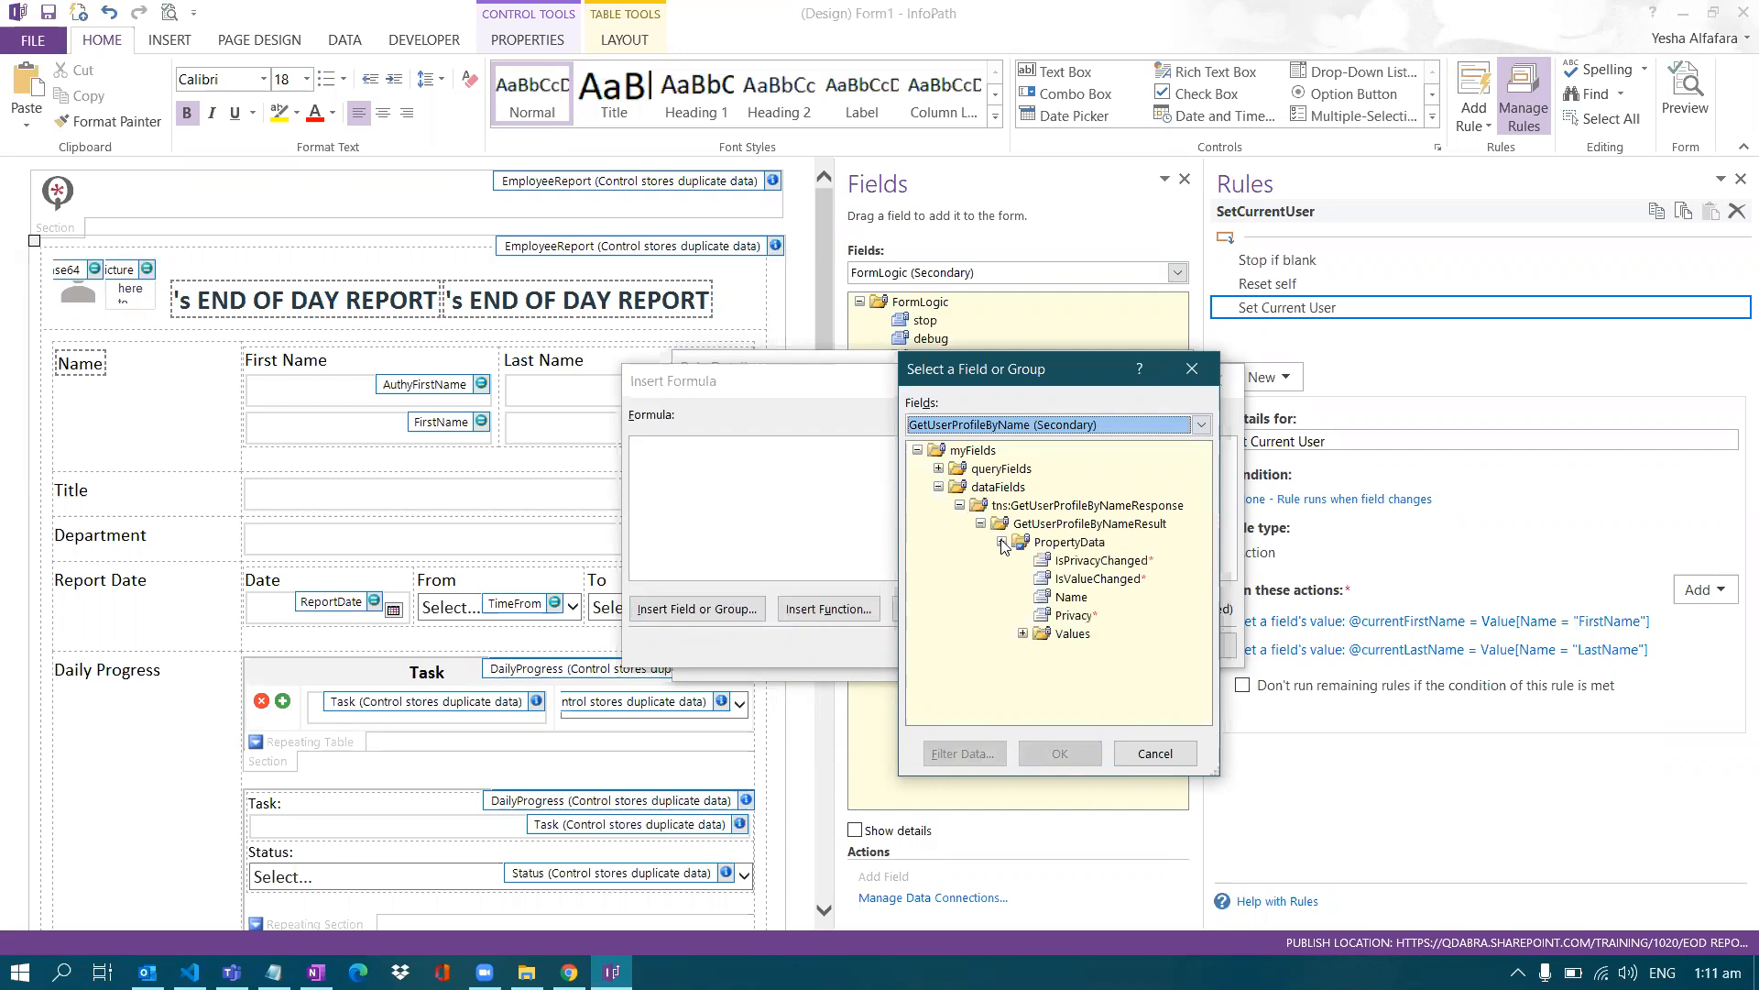
left_click(1022, 633)
left_click(1043, 651)
left_click(1110, 669)
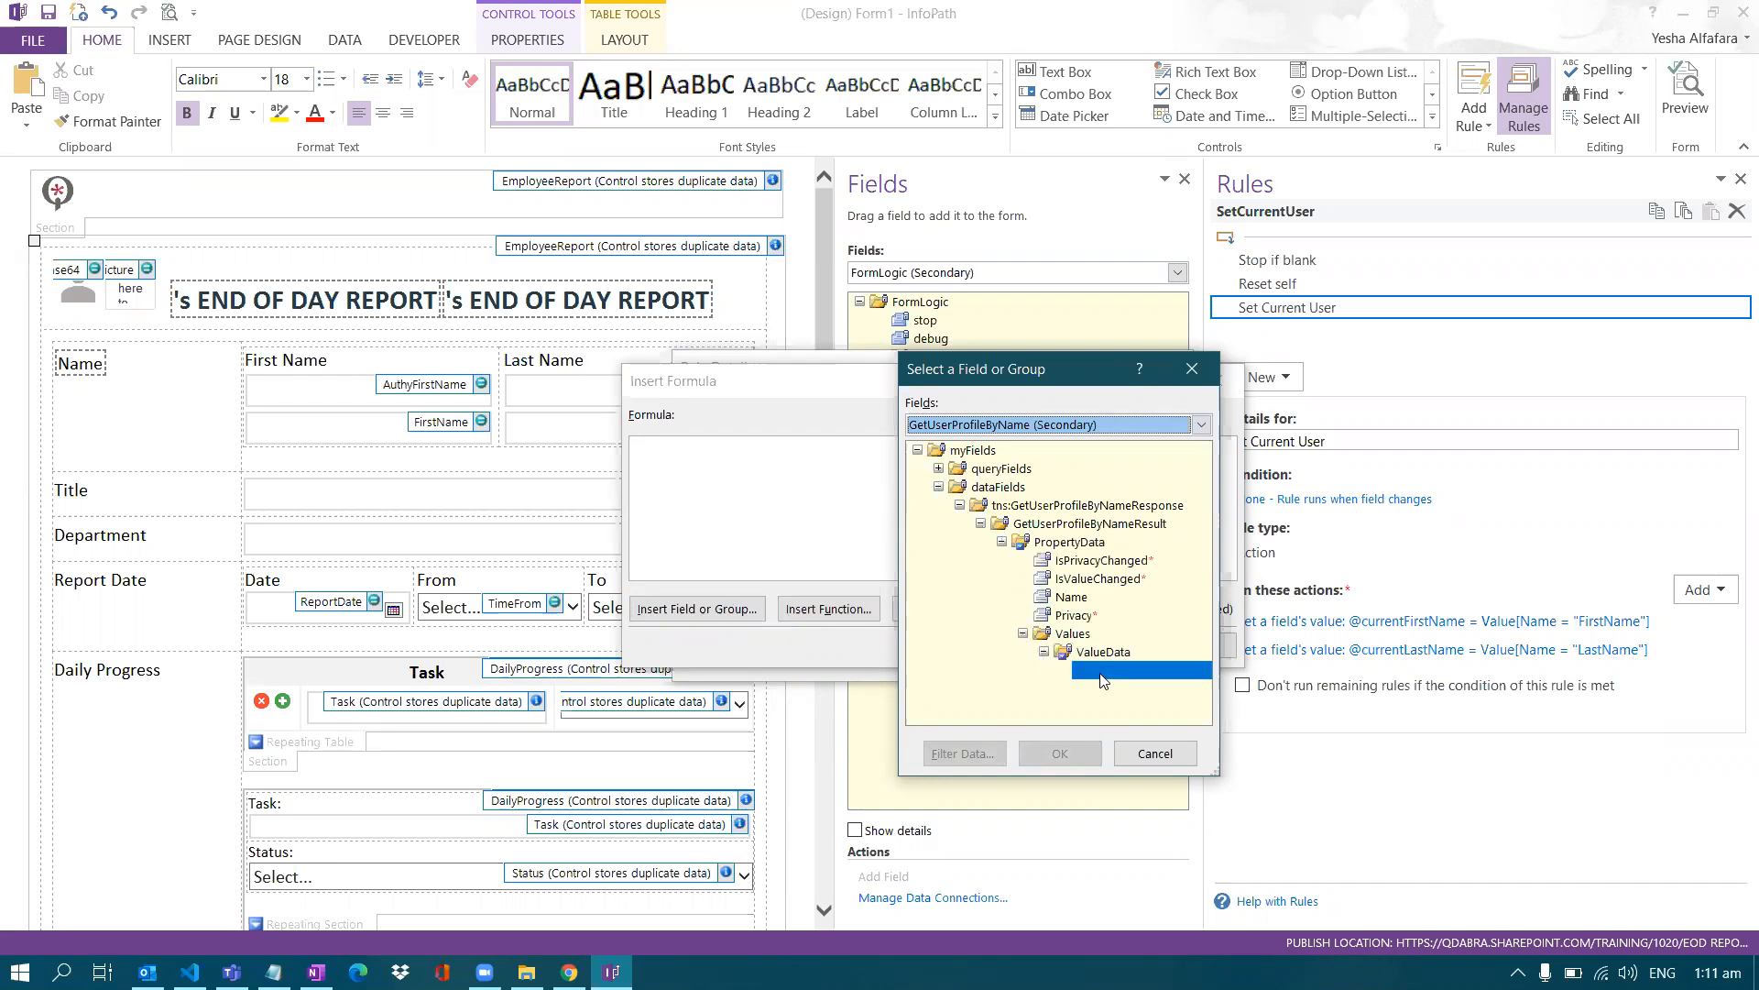
Step: Filter that Value to where Name equals "Picture", insert it, and save the action
left_click(970, 755)
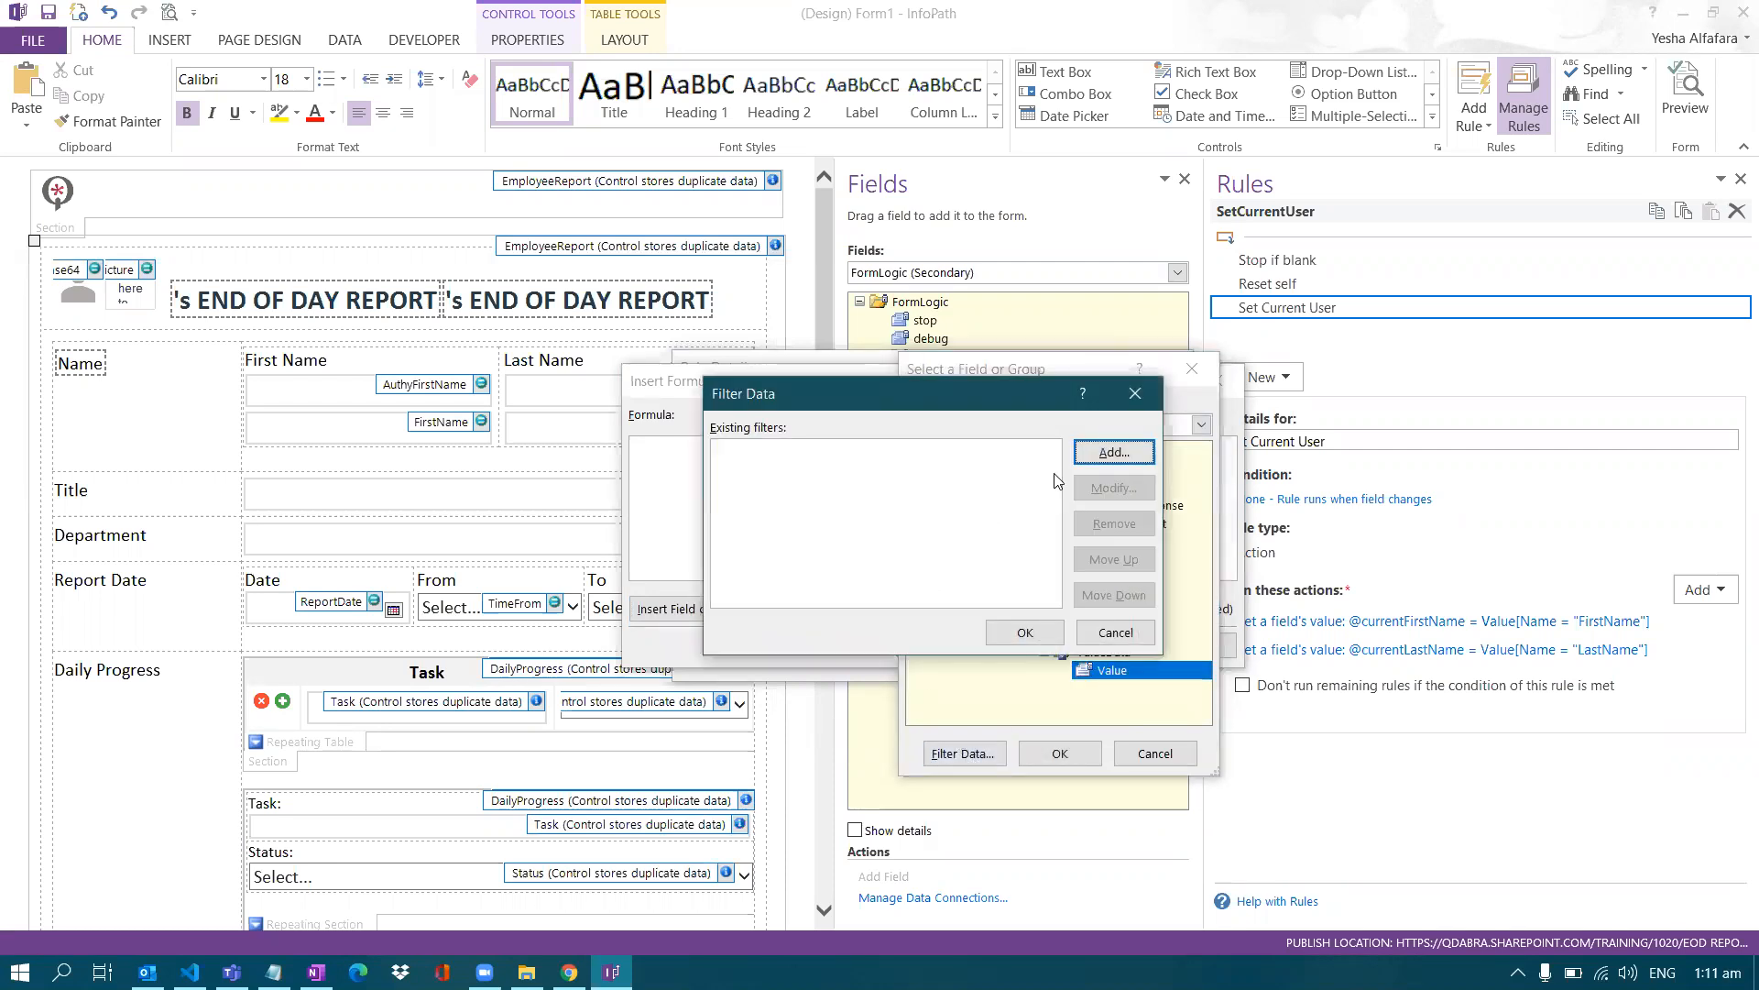
left_click(1112, 450)
left_click(774, 513)
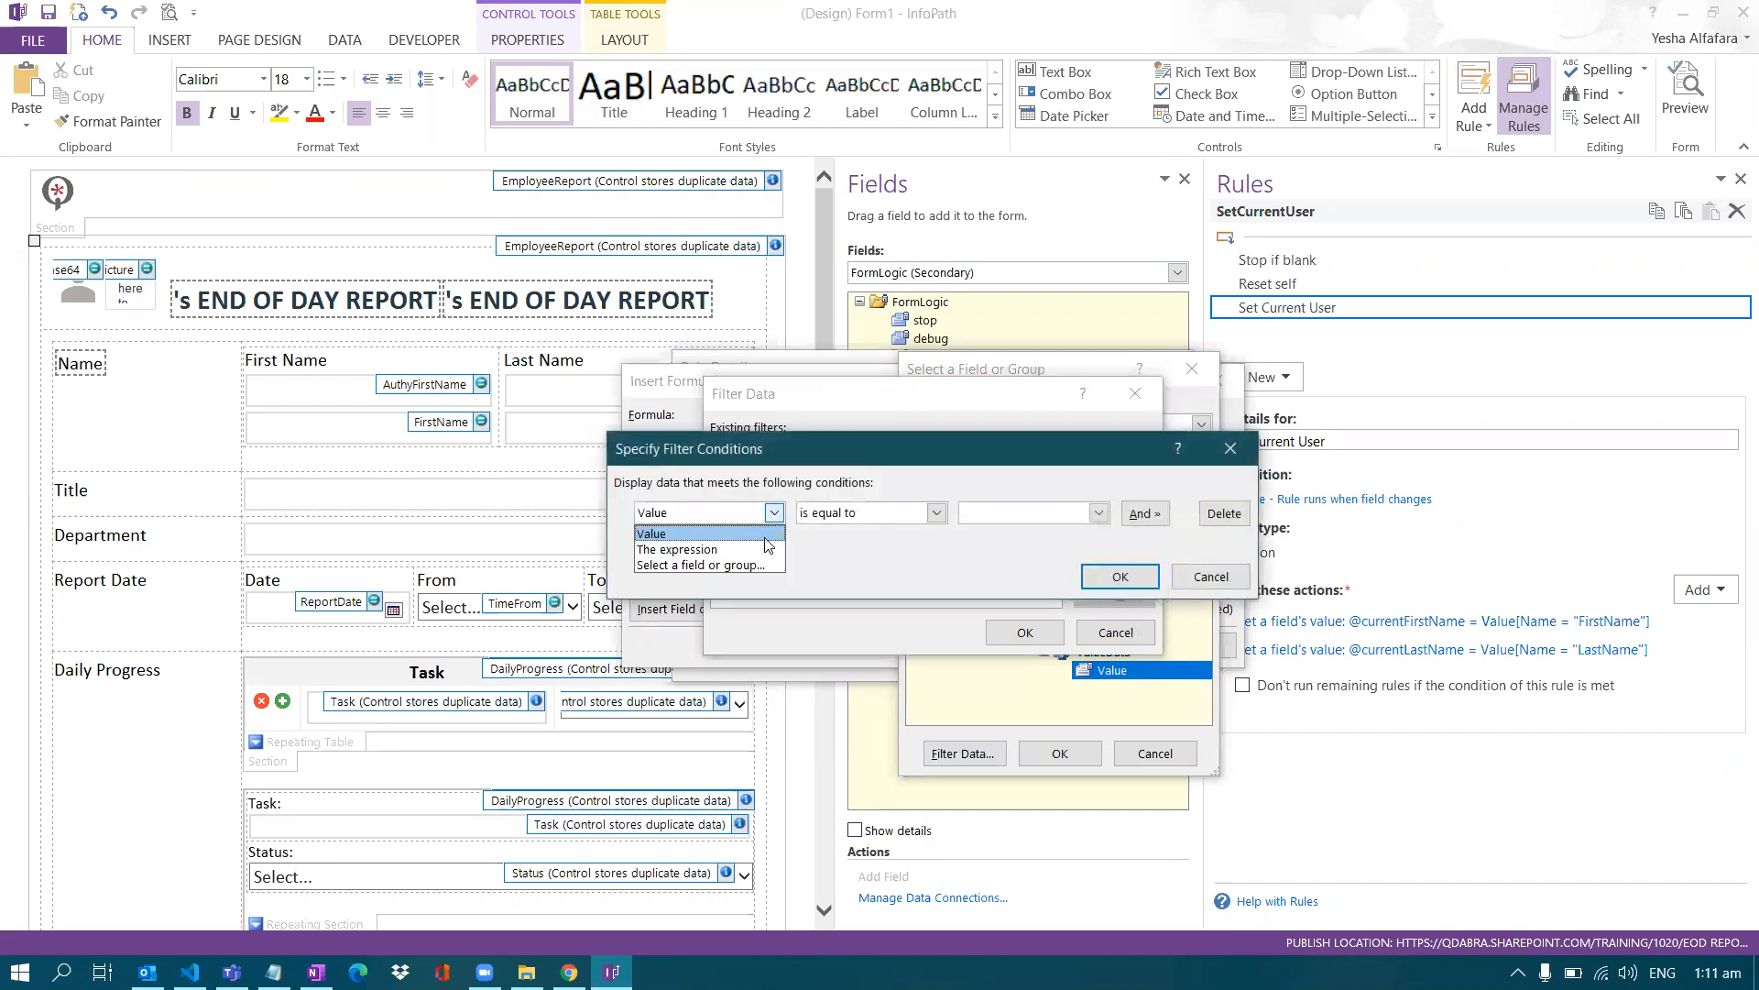
left_click(744, 563)
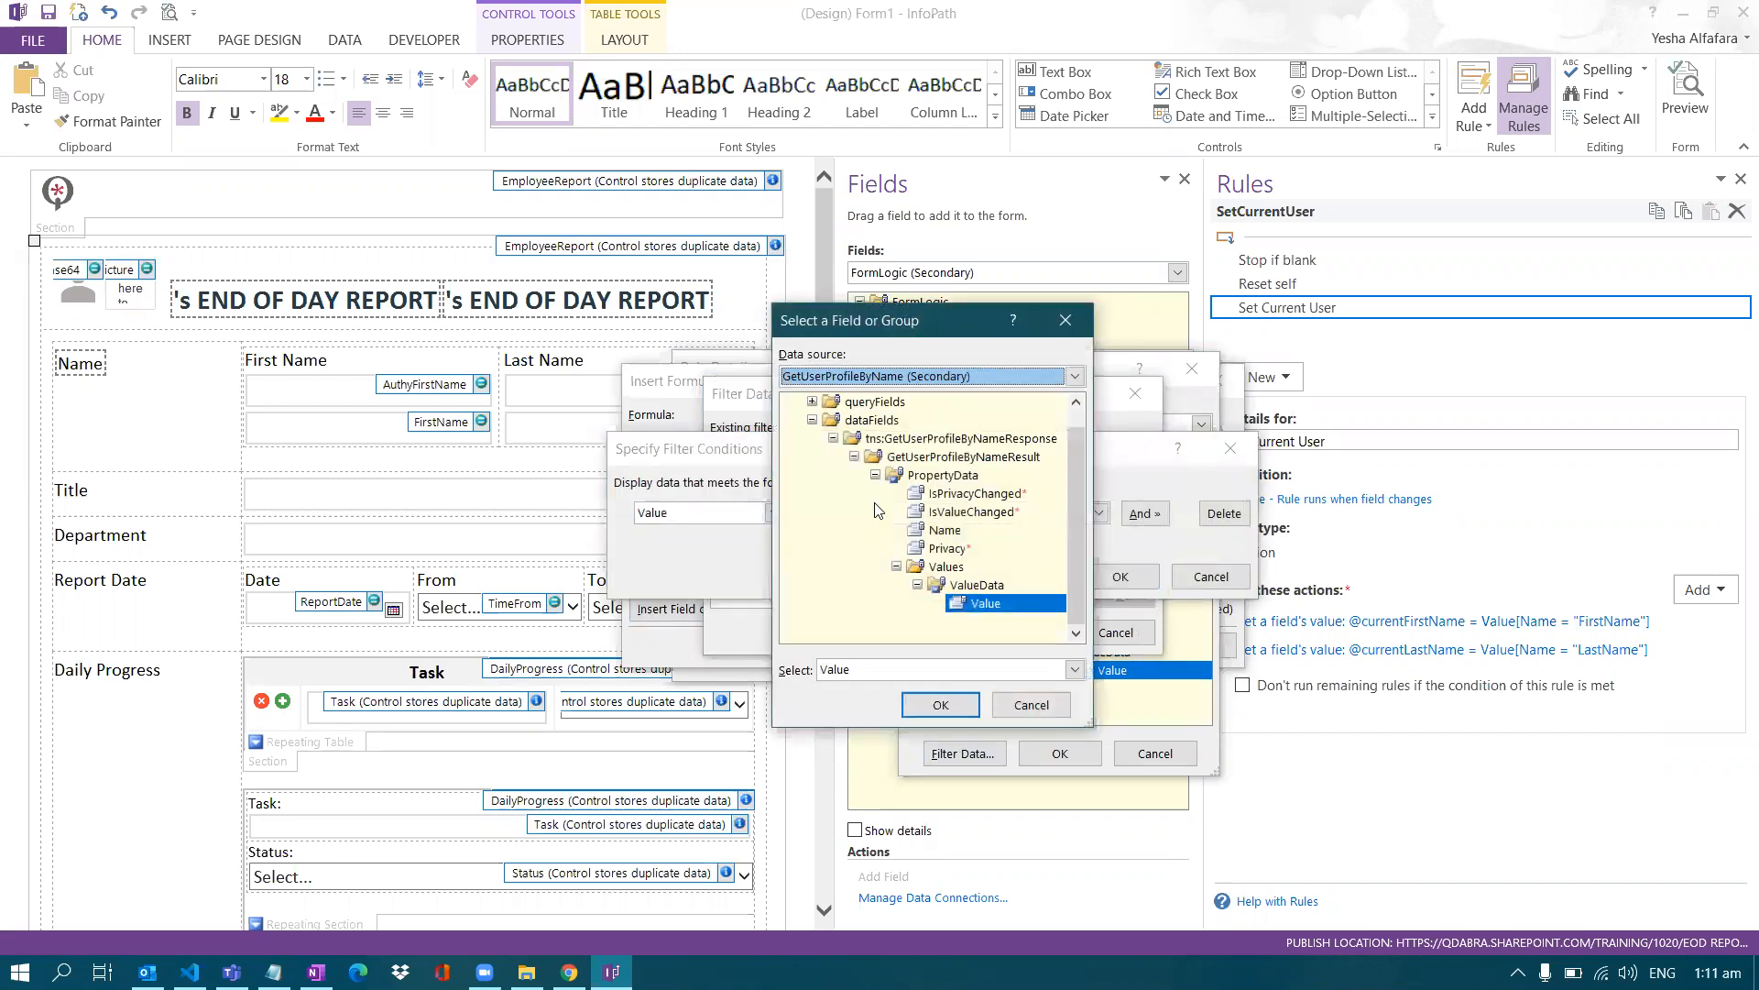
double_click(930, 530)
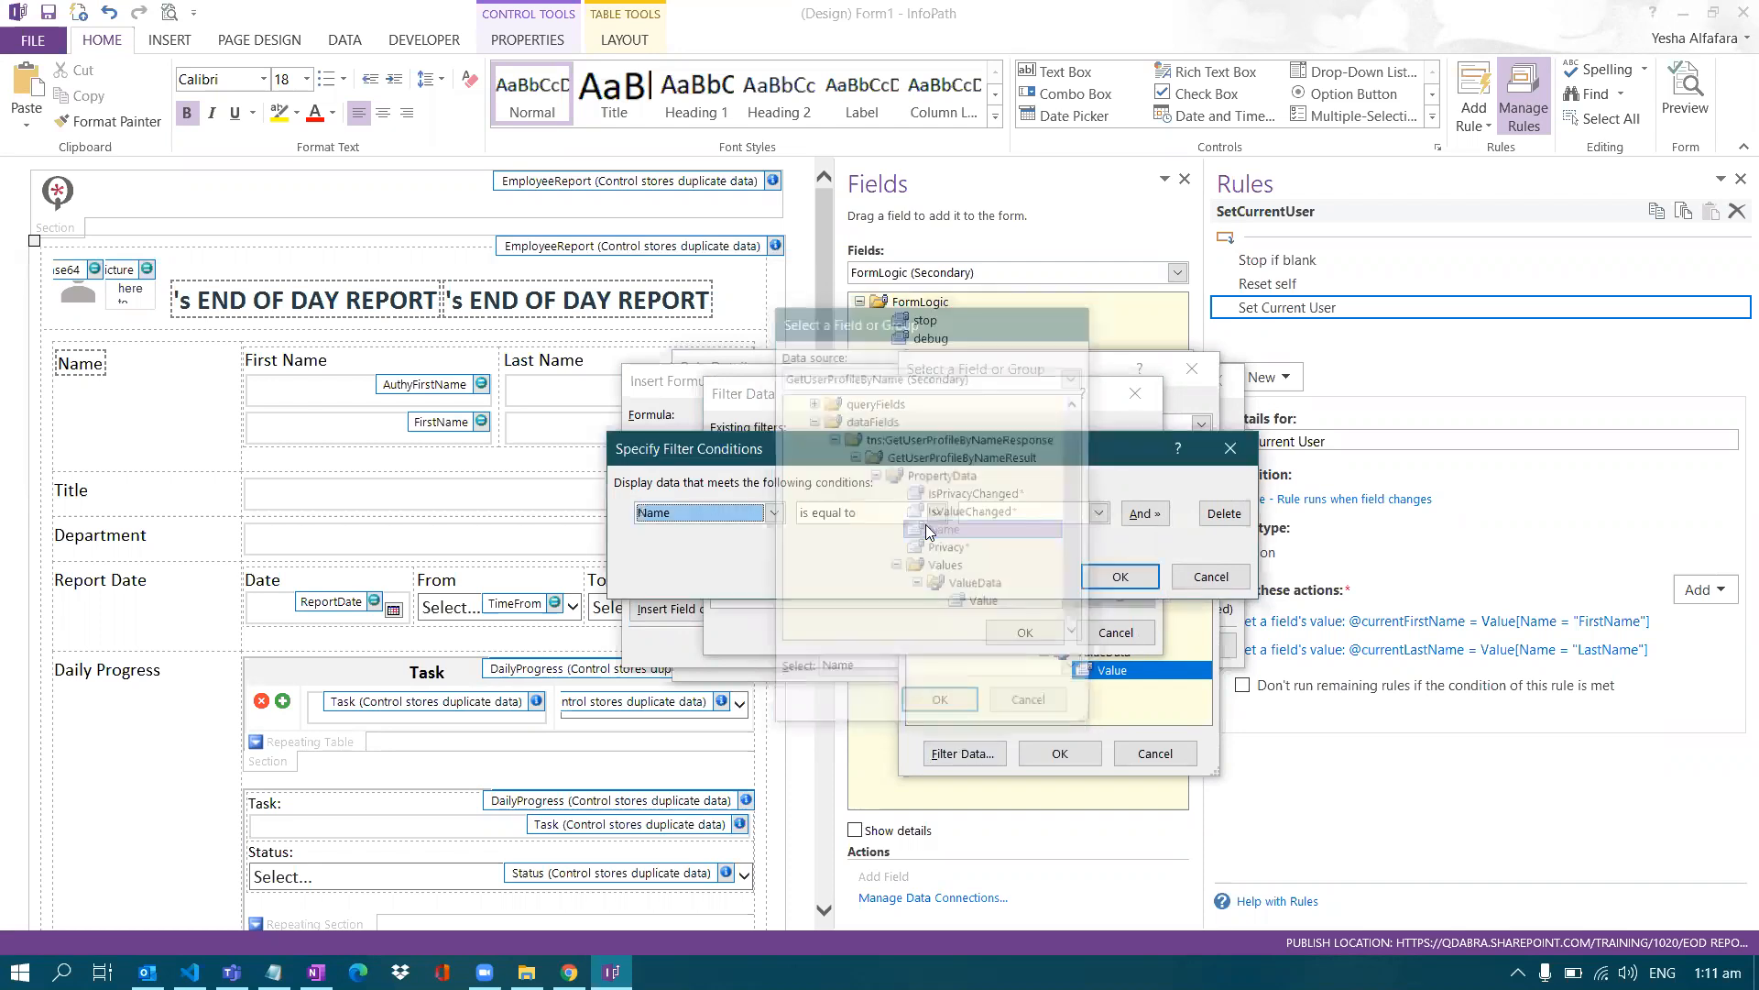
left_click(1097, 512)
left_click(1000, 530)
type("P")
key("Caps_Lock")
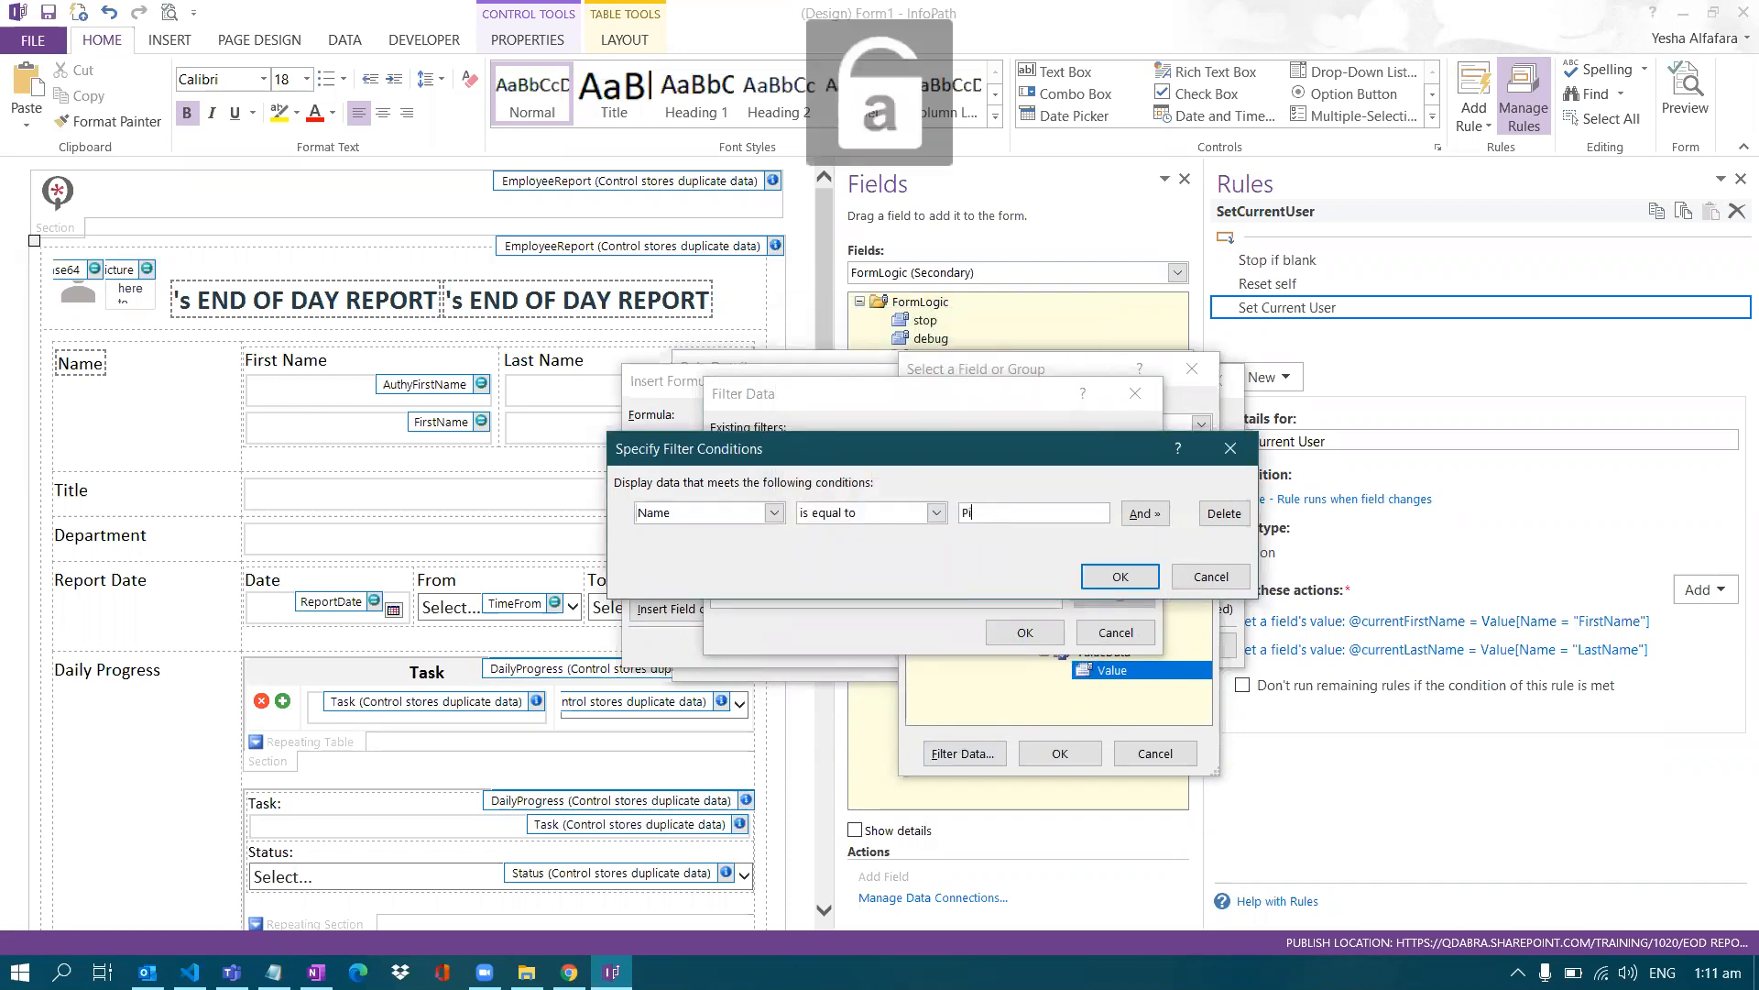
type("icture")
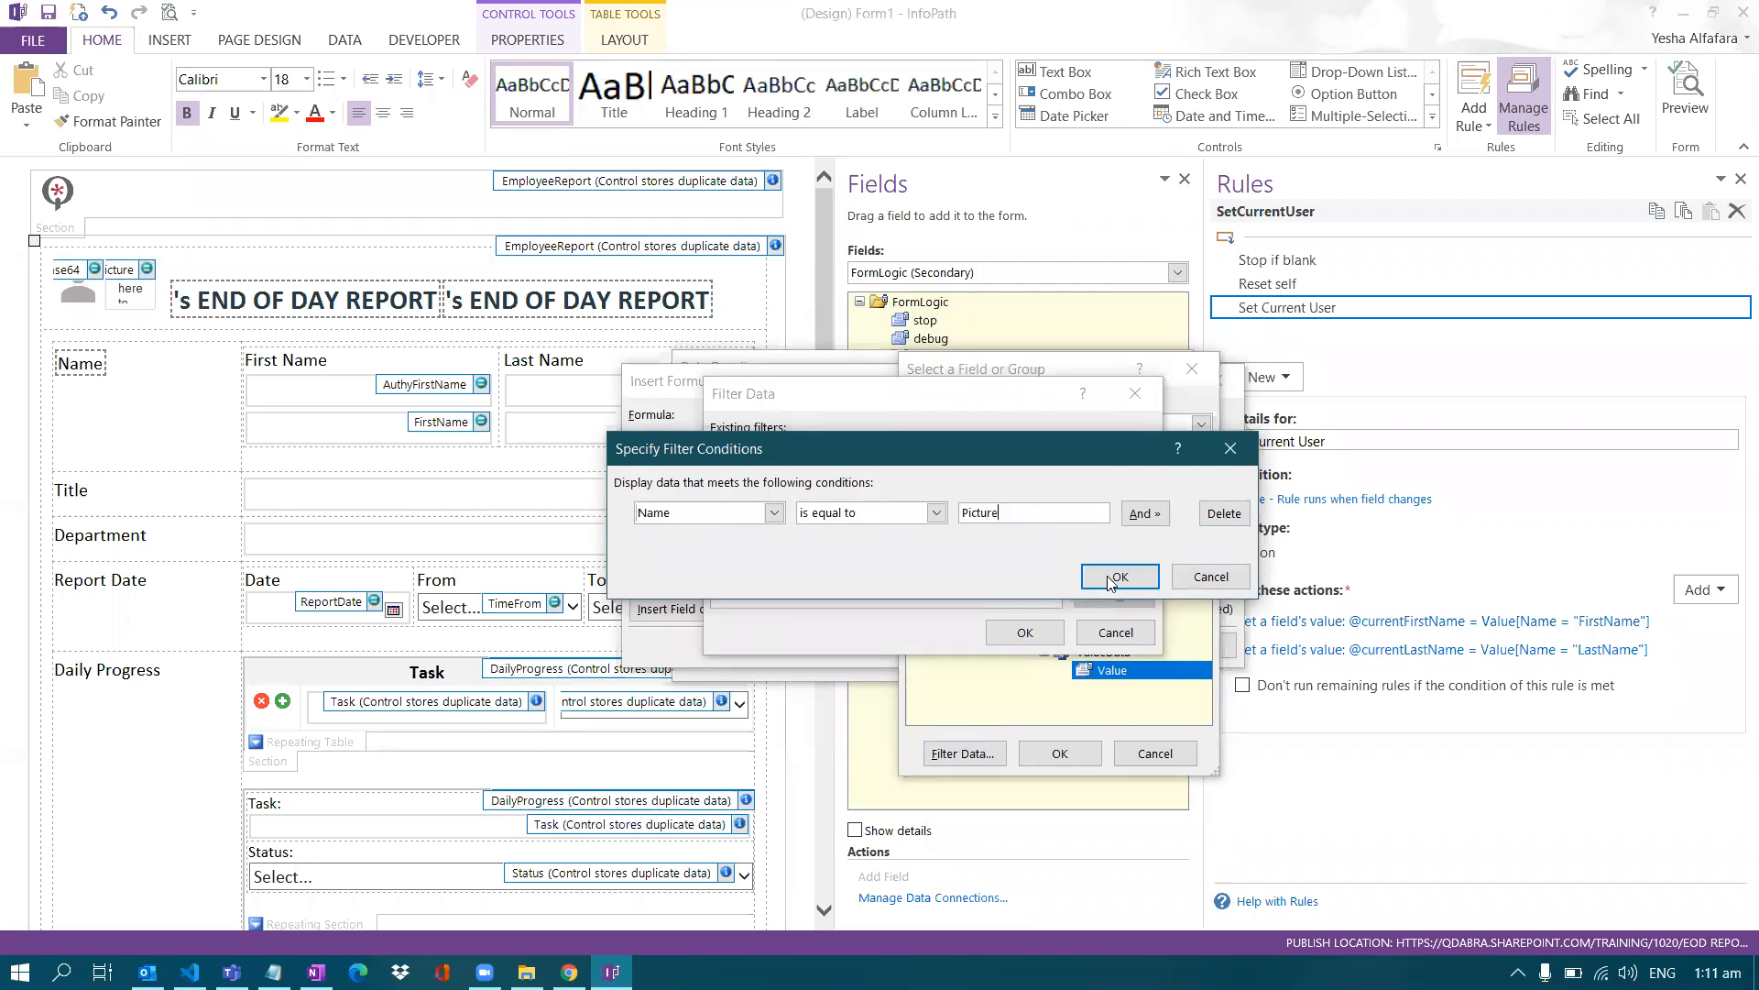
left_click(1113, 580)
left_click(1026, 632)
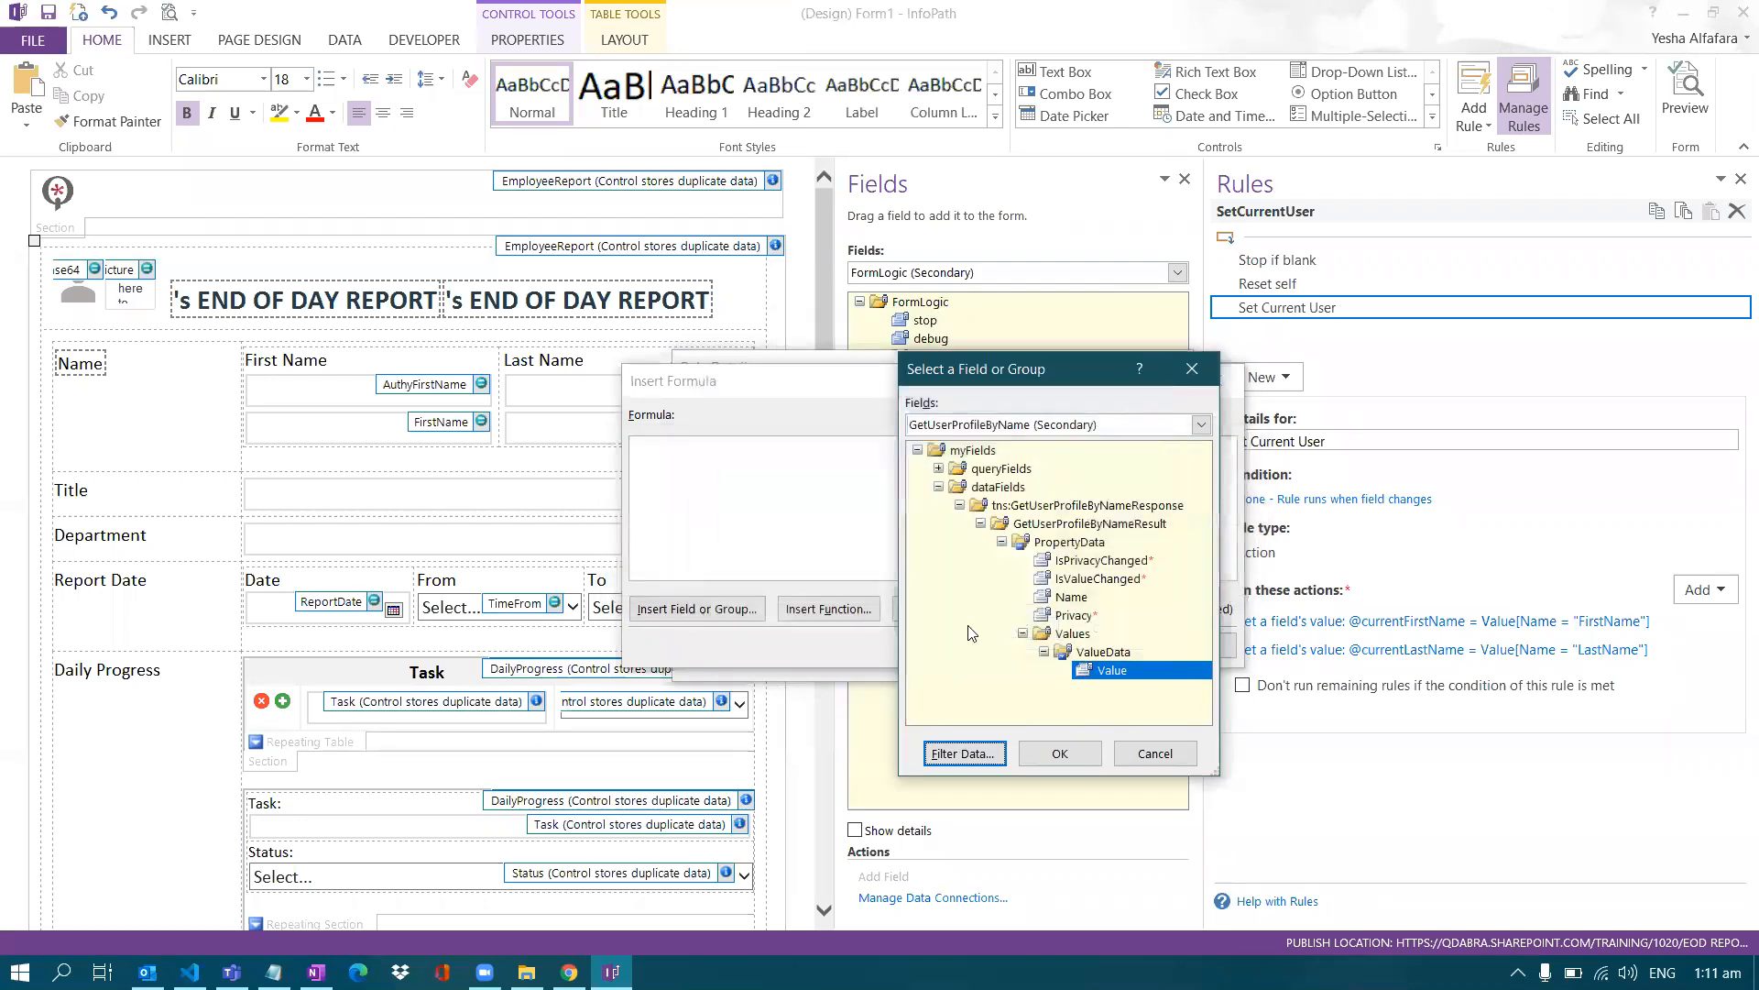
left_click(1063, 754)
left_click(1105, 646)
left_click(1064, 654)
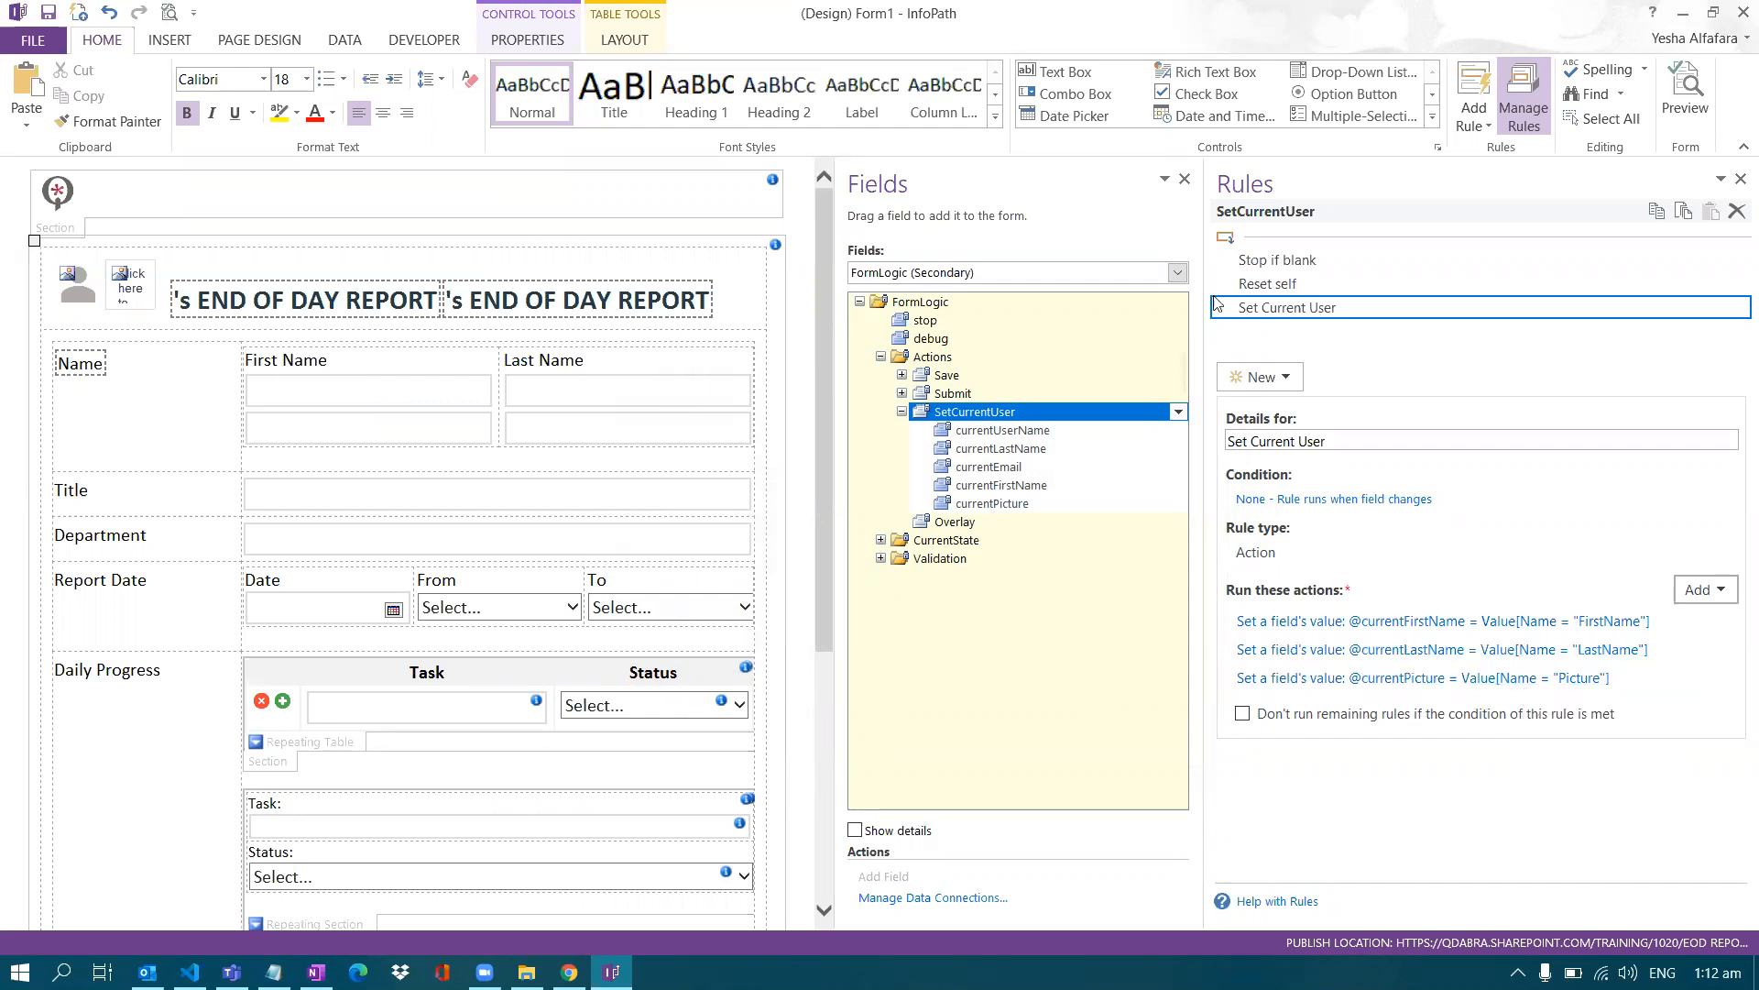
Step: Add a new action rule named 'Set User Details' alongside Set Current User
left_click(1272, 377)
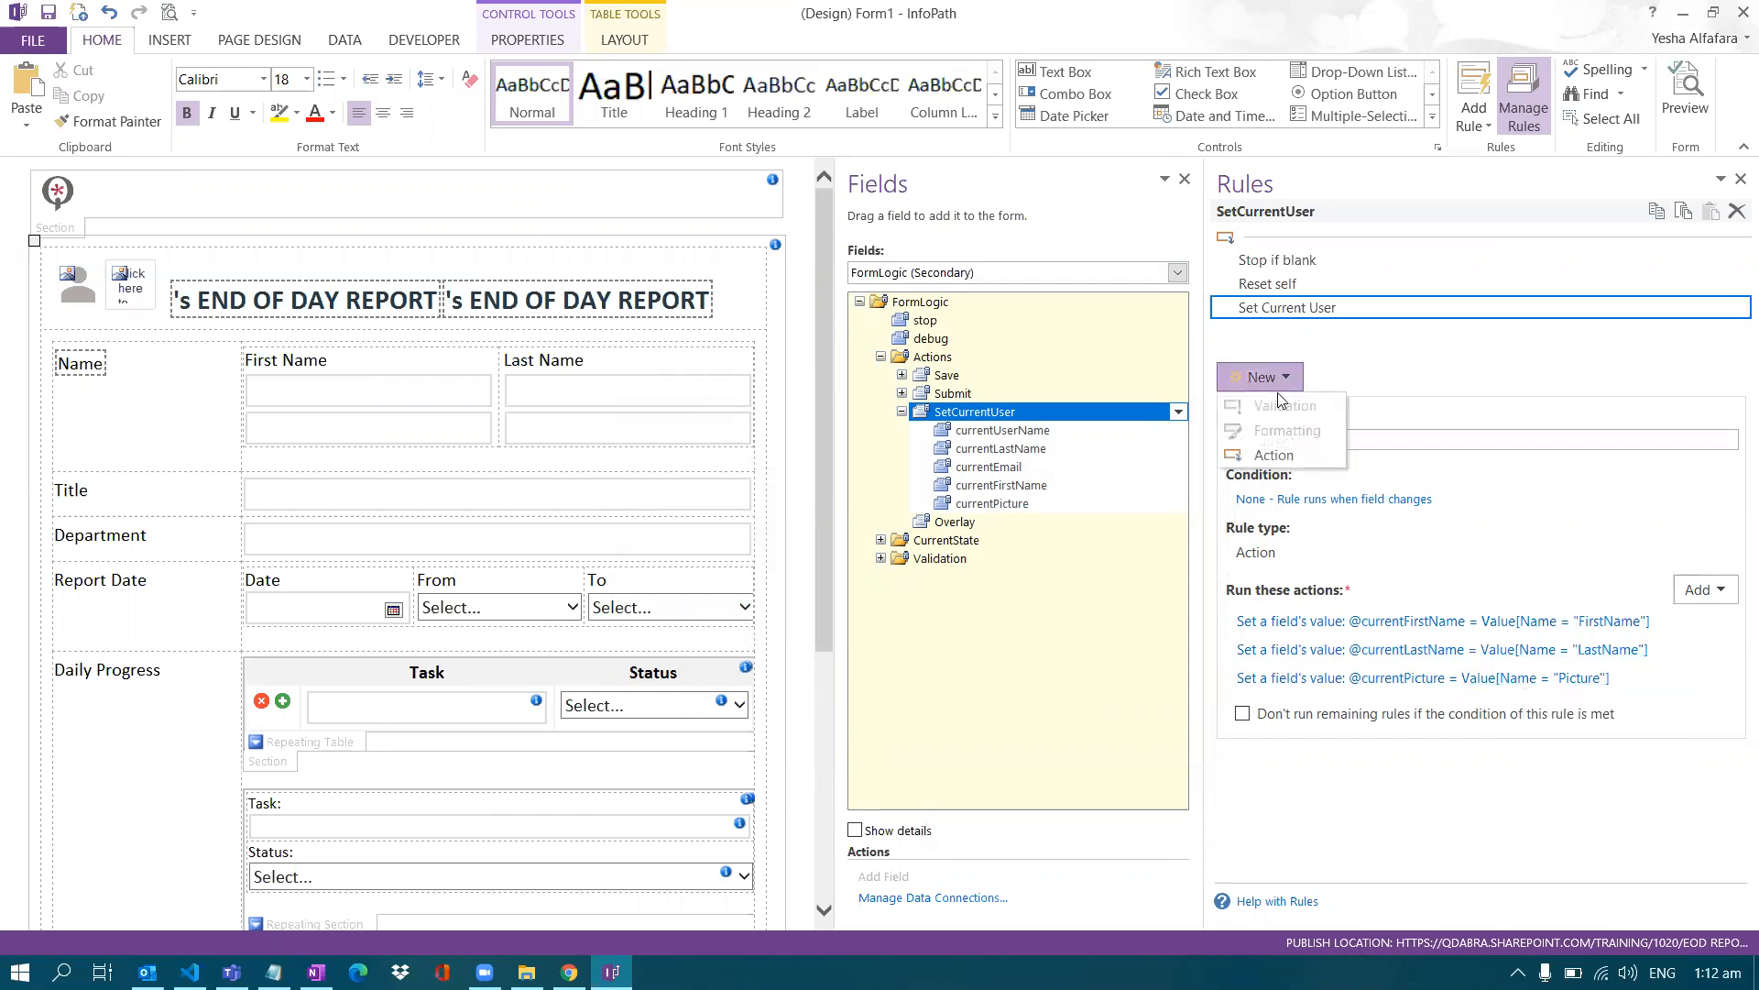
left_click(1286, 455)
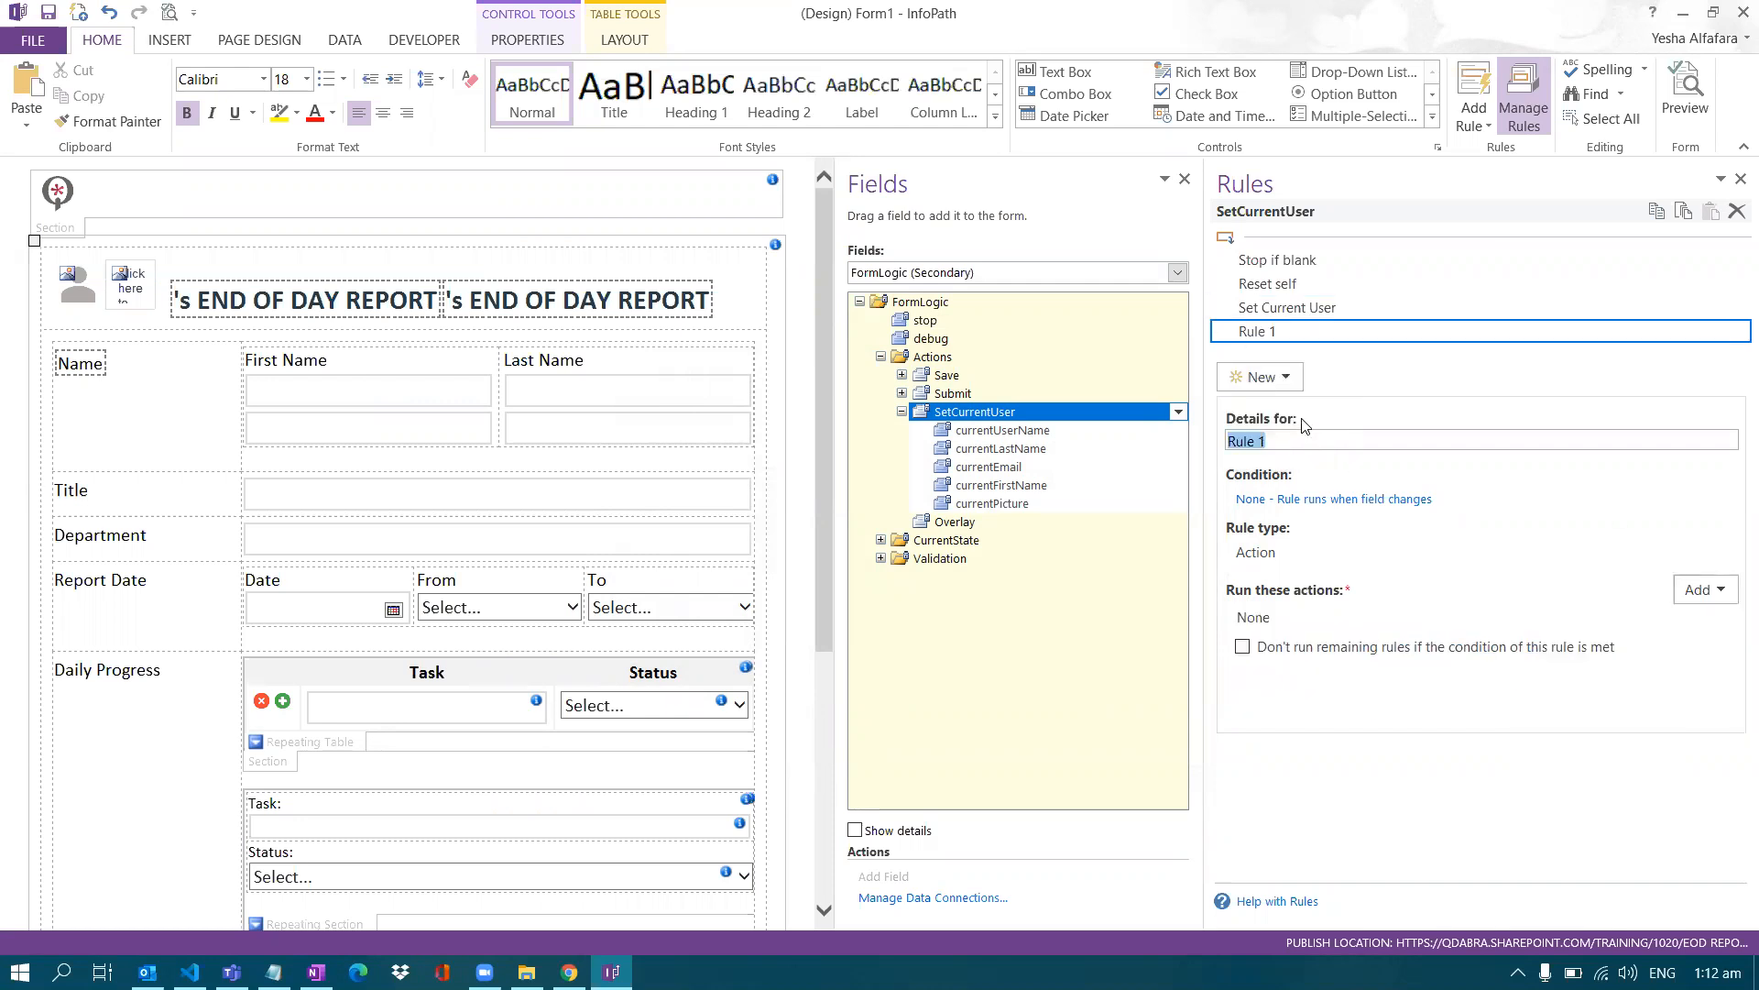
key("Caps_Lock")
type("S")
key("Caps_Lock")
type("et")
key("Caps_Lock")
type("U")
key("Caps_Lock")
type("ser")
key("Caps_Lock")
type("D")
key("Caps_Lock")
type("eta")
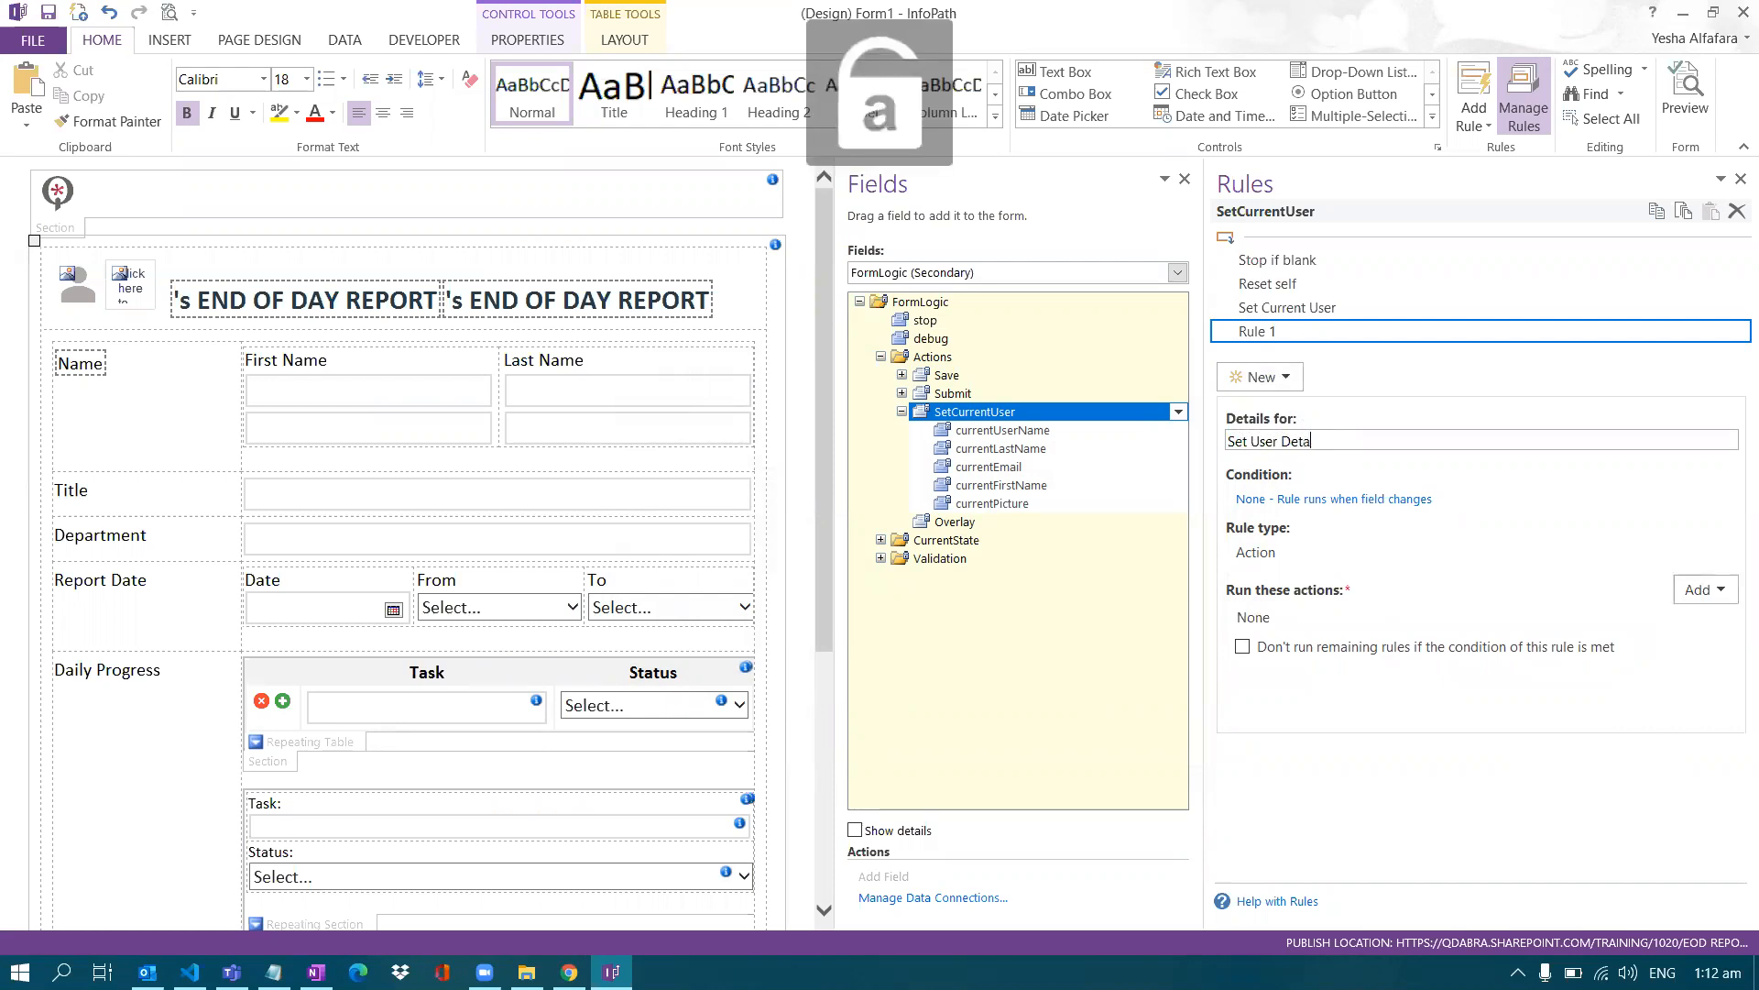
type("il")
left_click(1239, 311)
left_click(1296, 335)
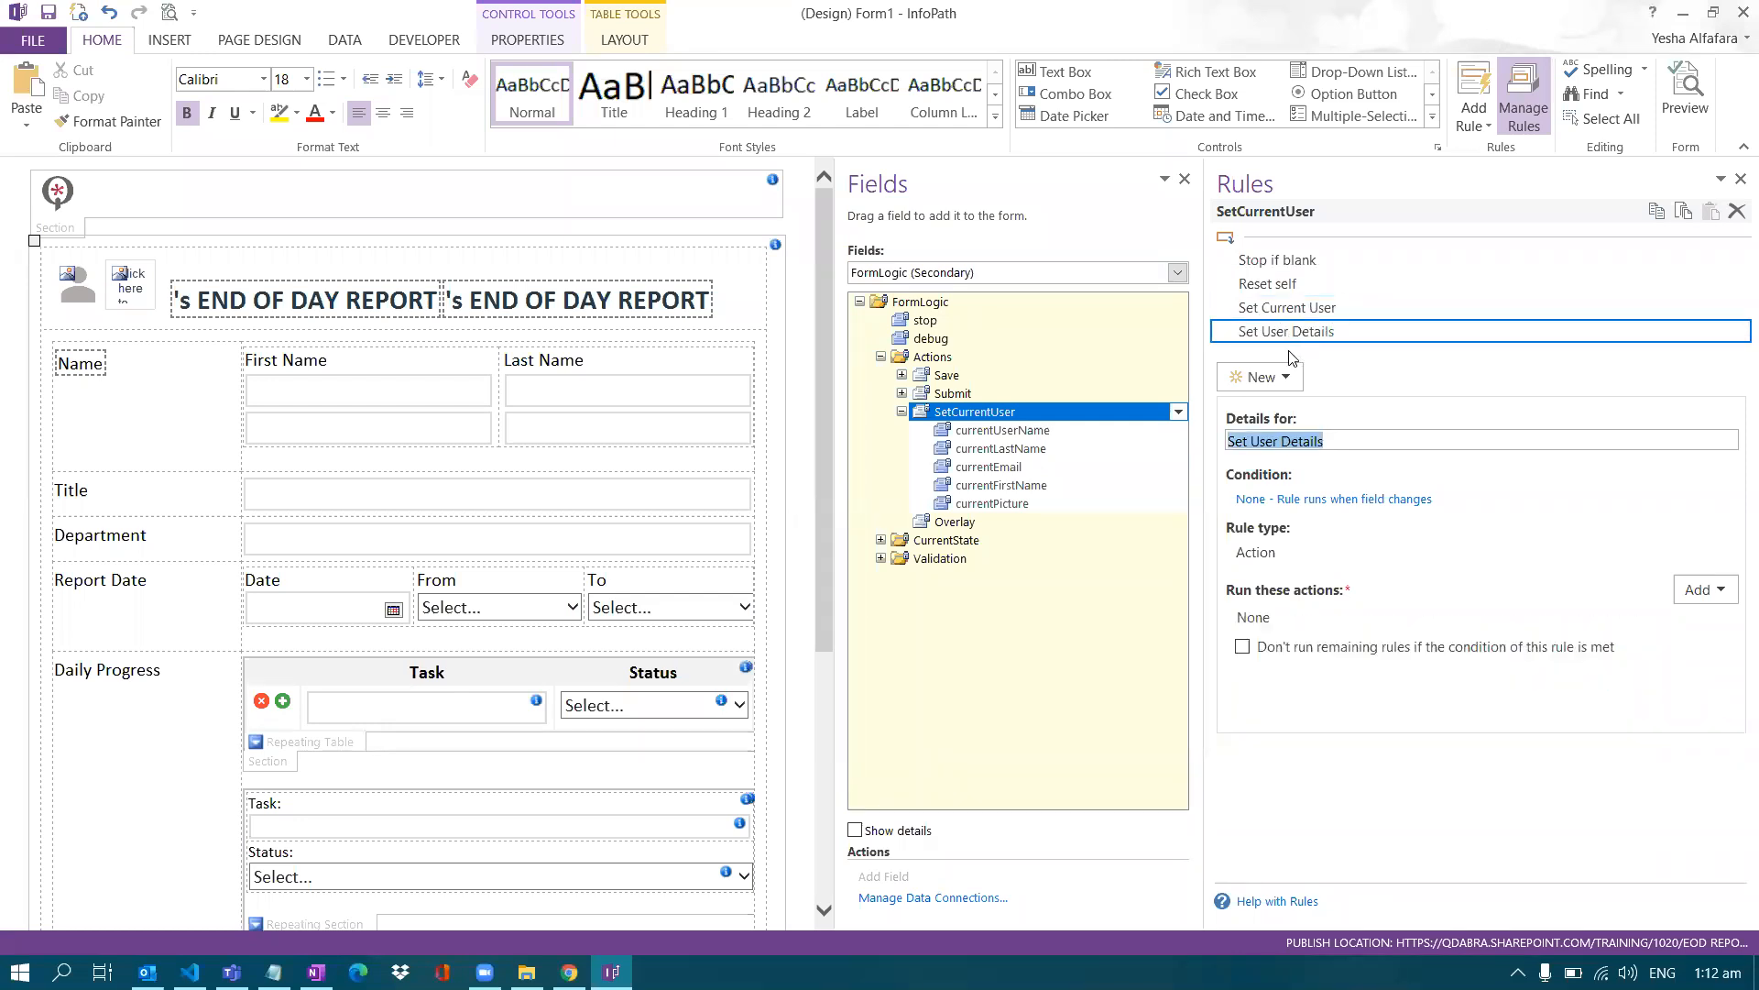
left_click(1697, 590)
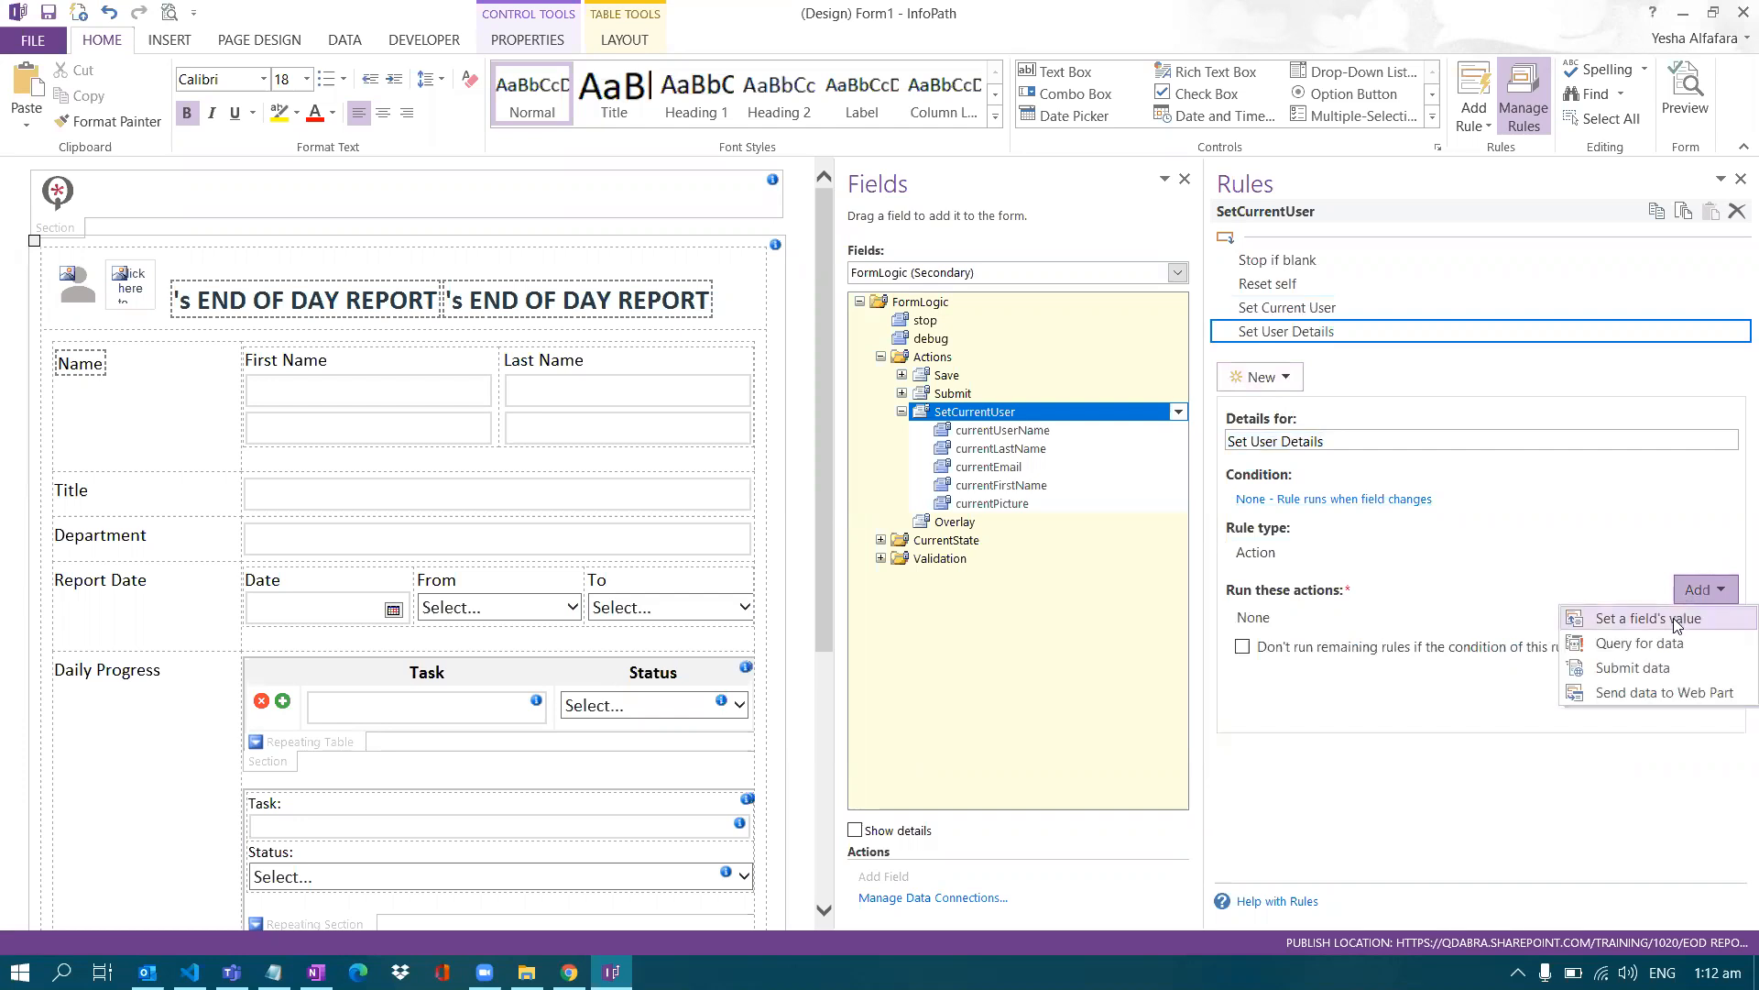
left_click(1673, 620)
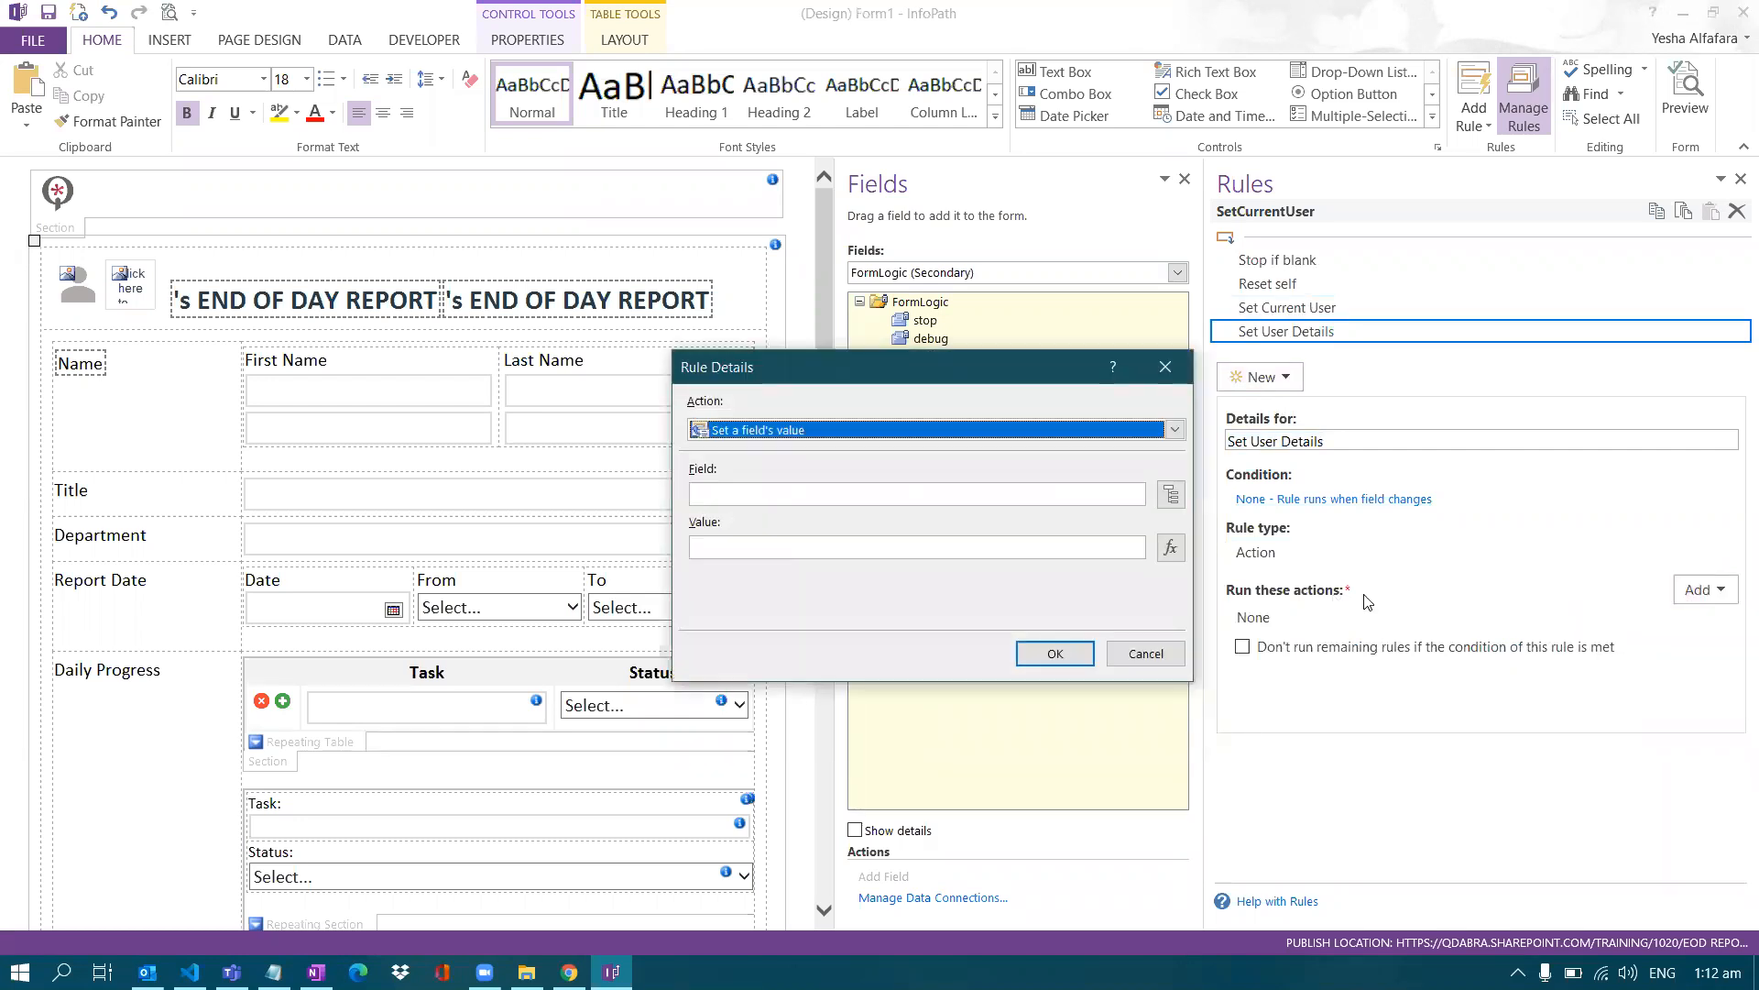
left_click_drag(960, 383, 957, 395)
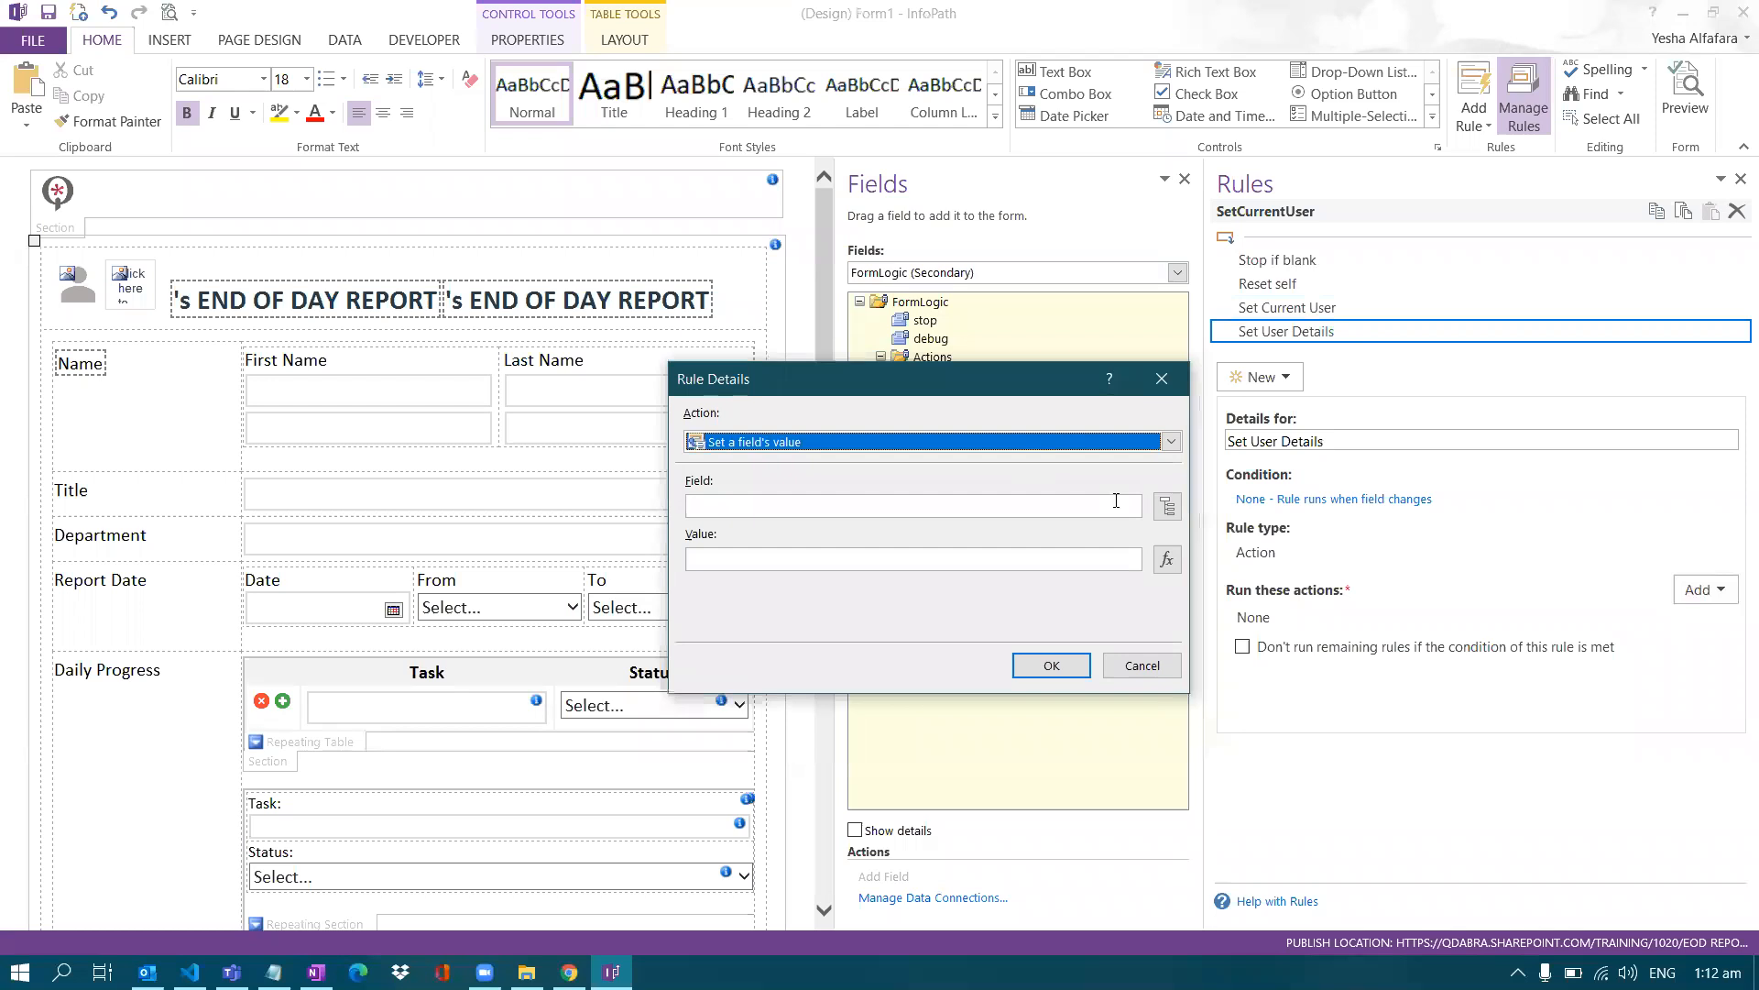
left_click(1167, 506)
left_click(961, 391)
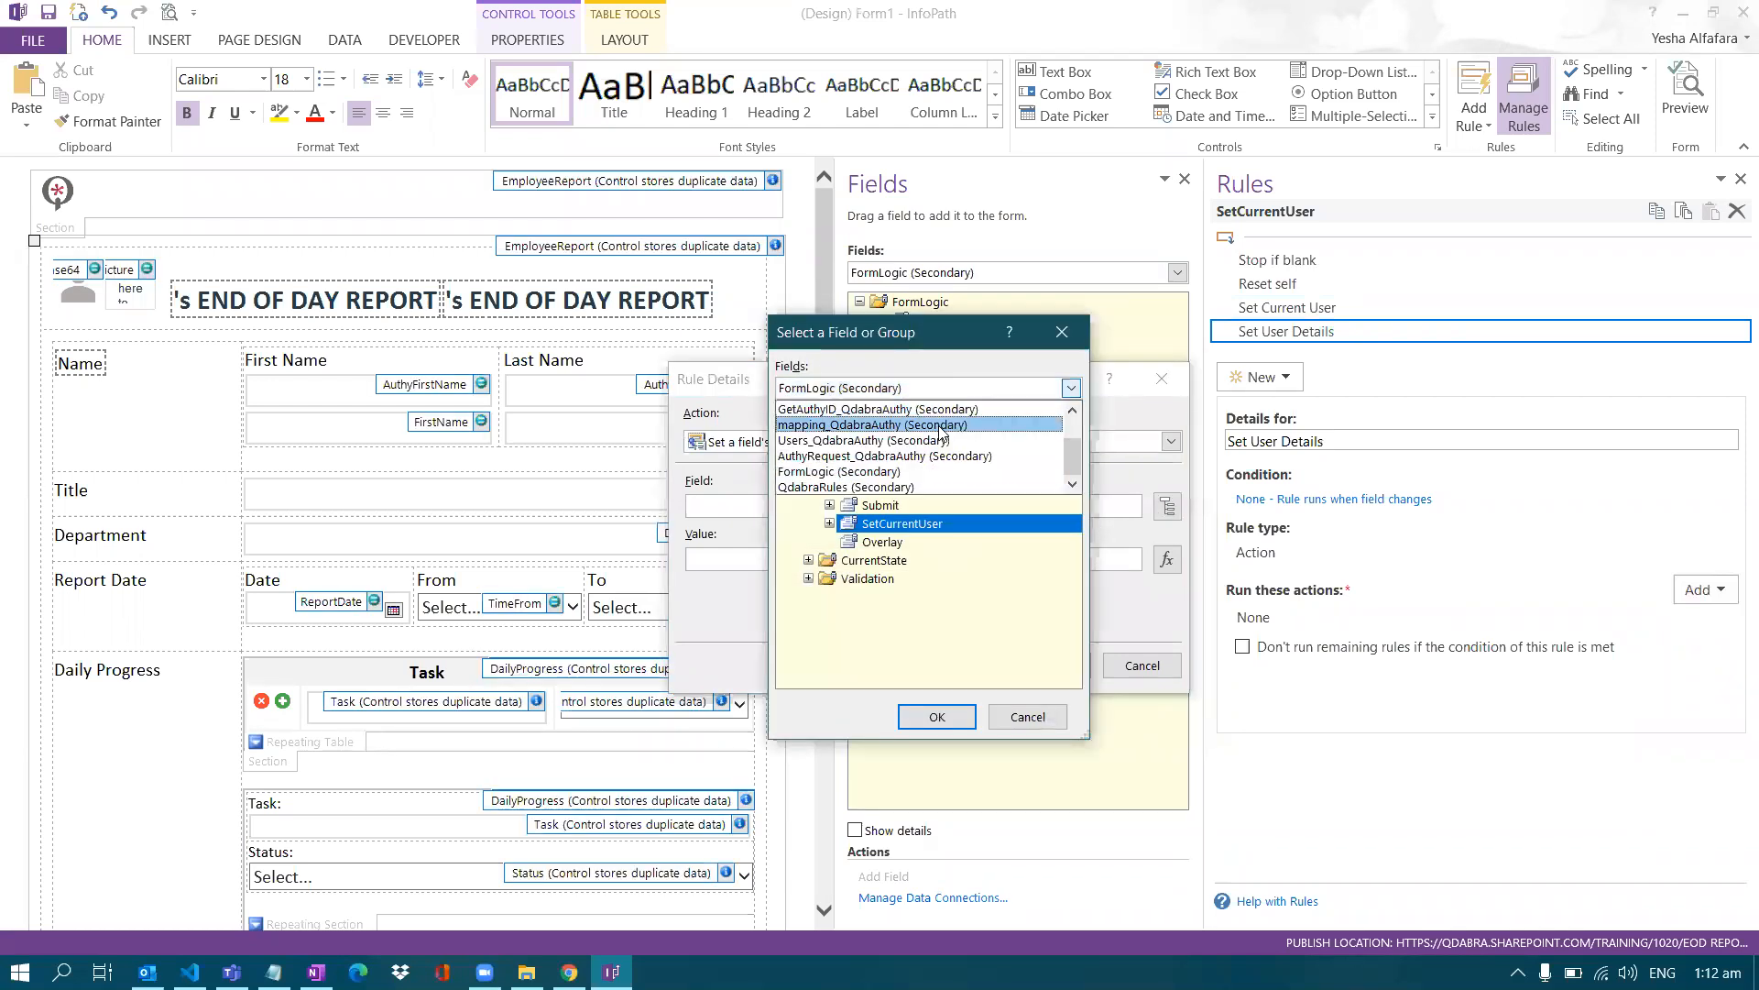
left_click(934, 409)
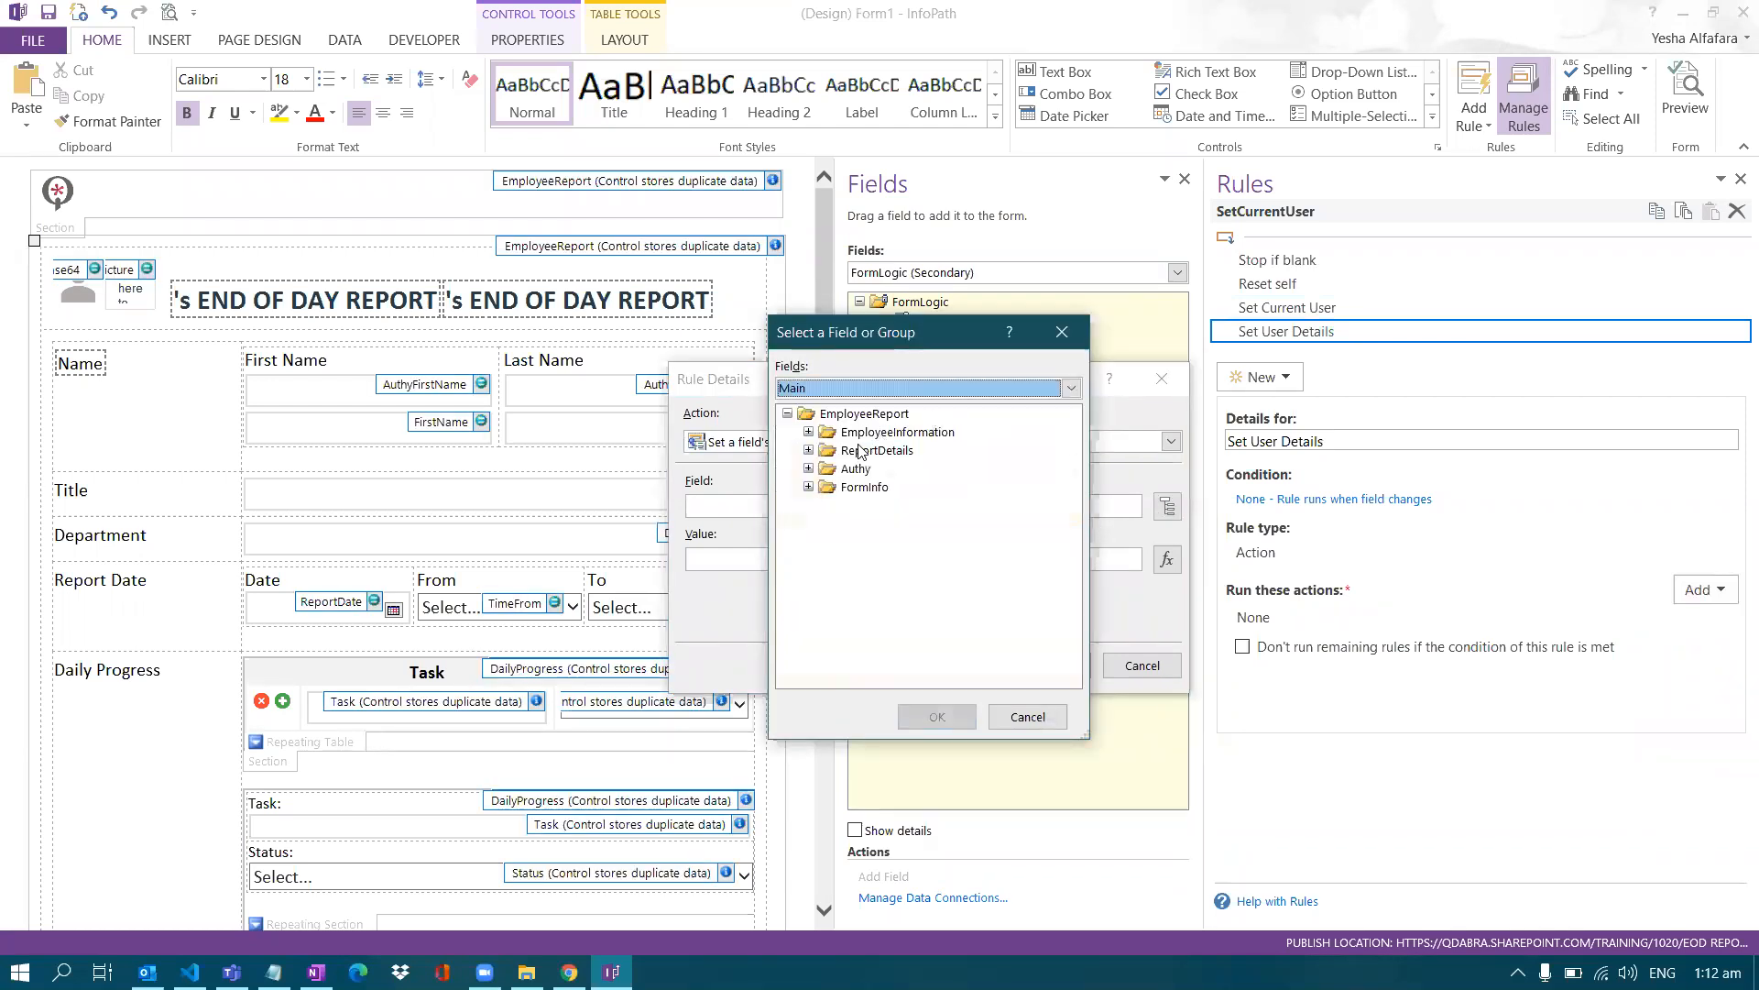
left_click(808, 432)
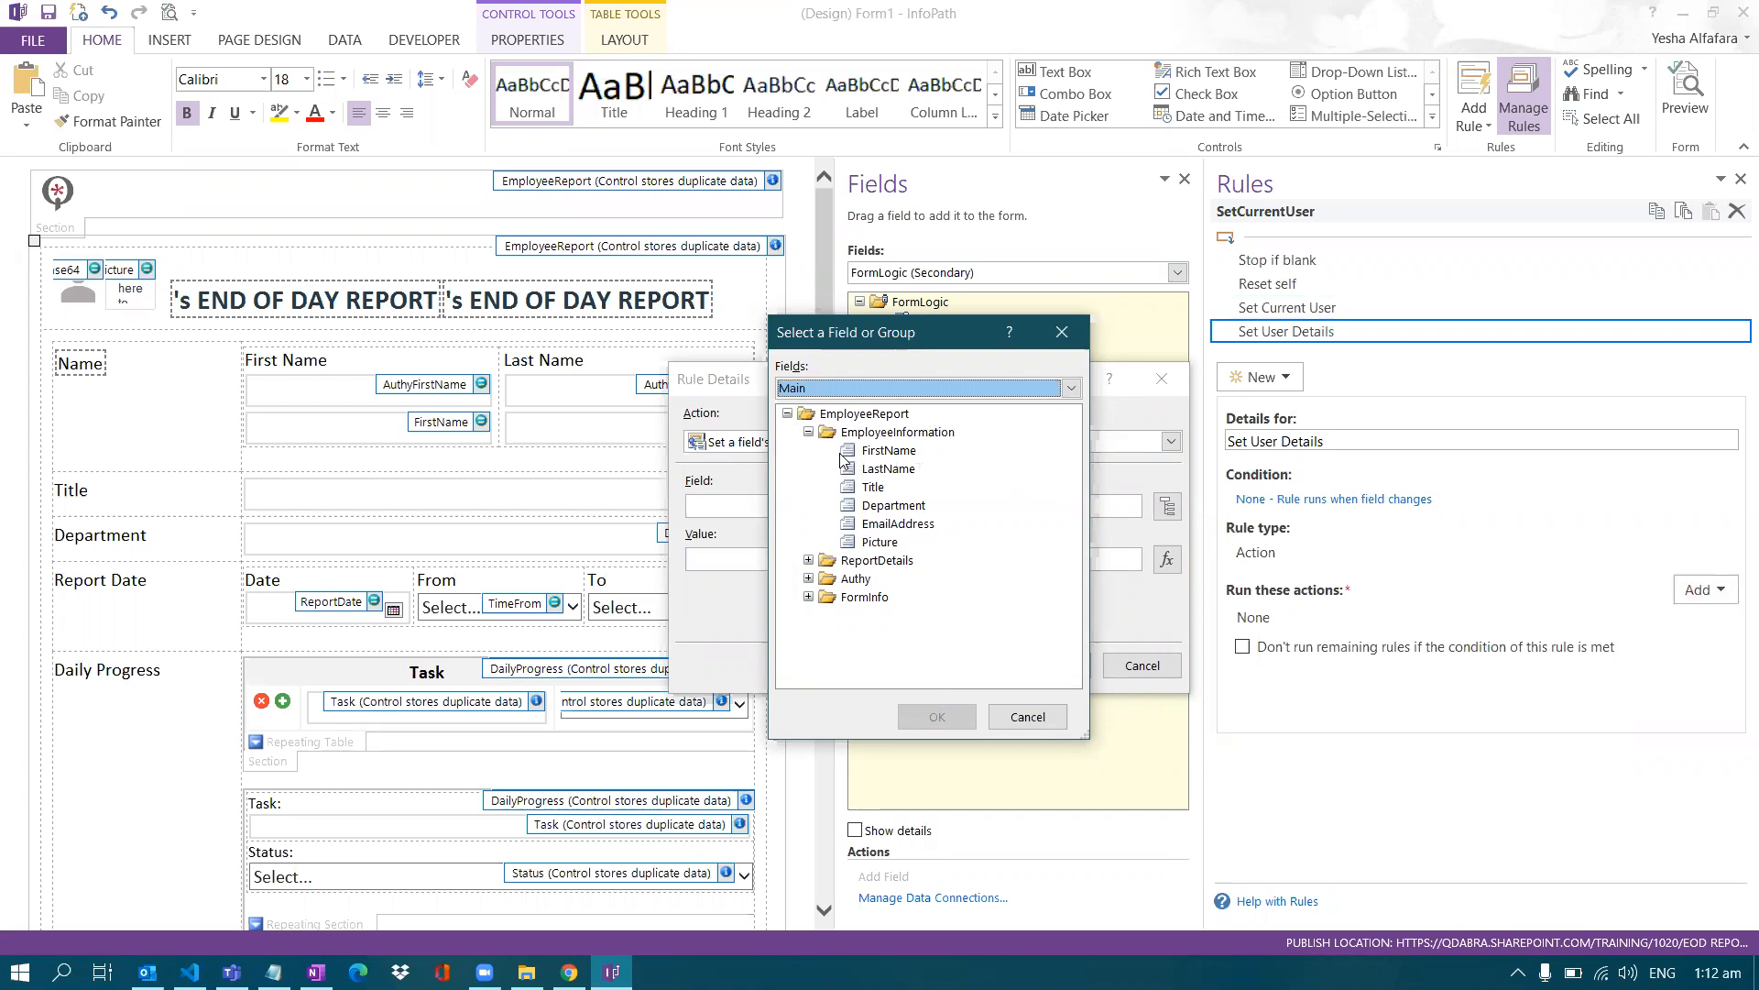
double_click(868, 453)
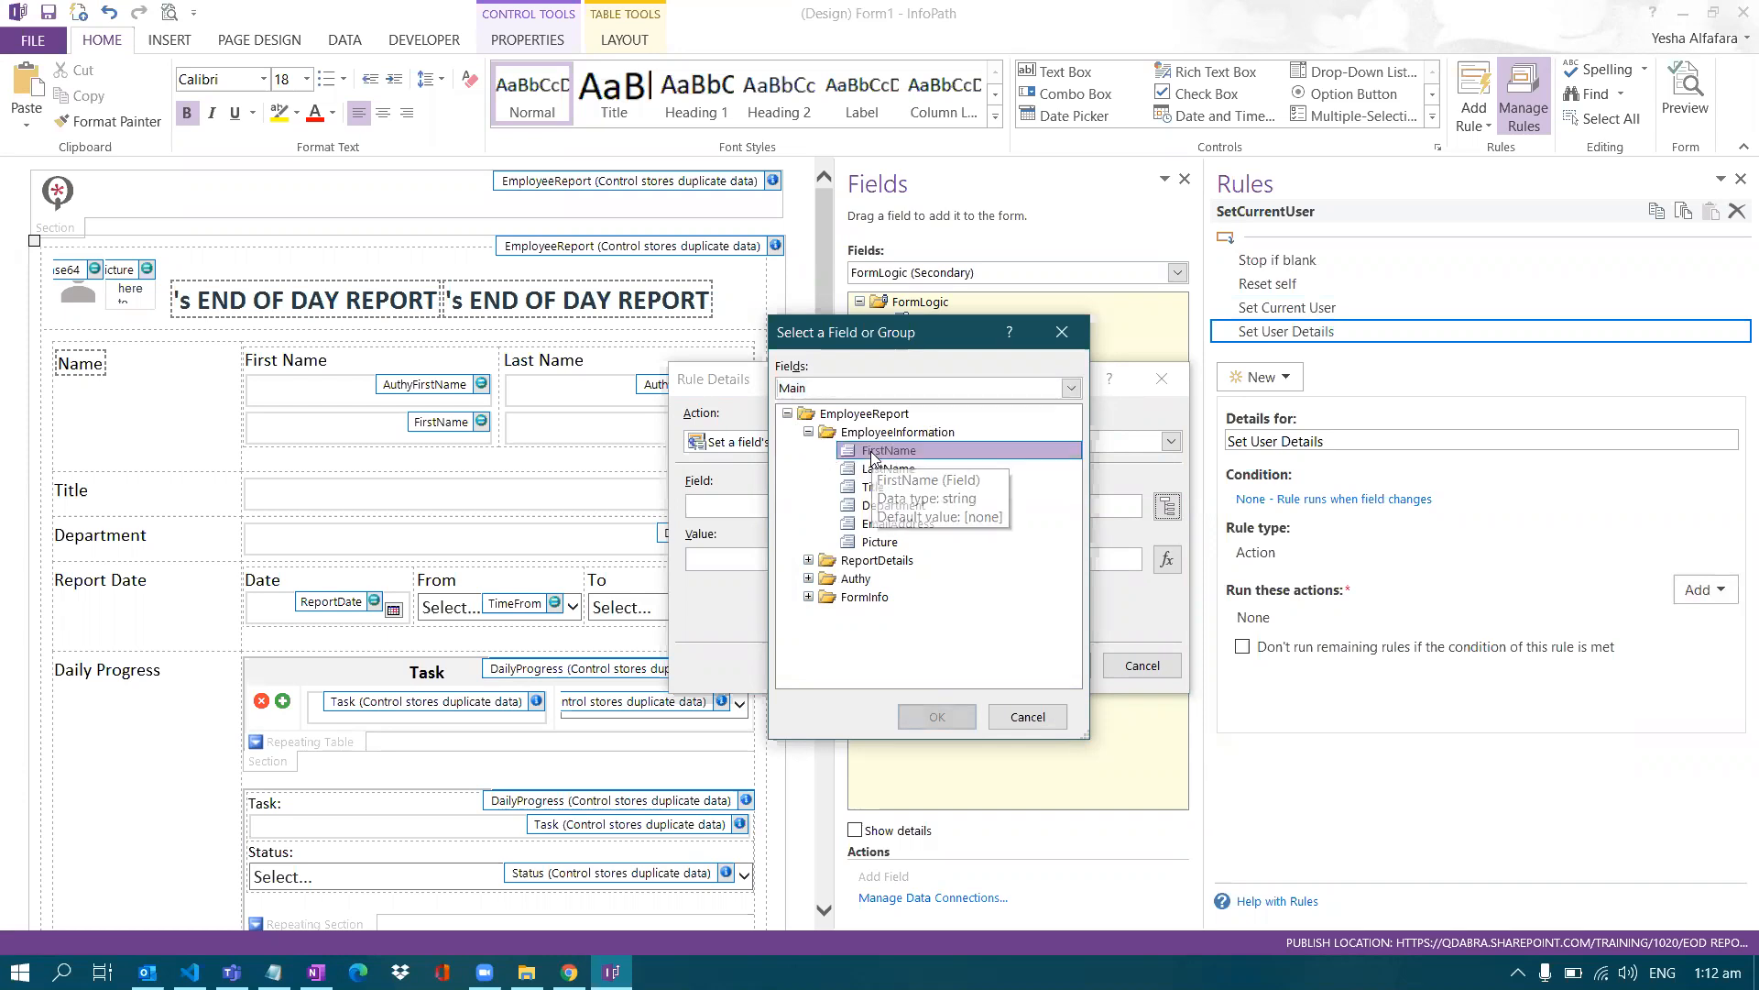
left_click(1166, 559)
left_click(693, 620)
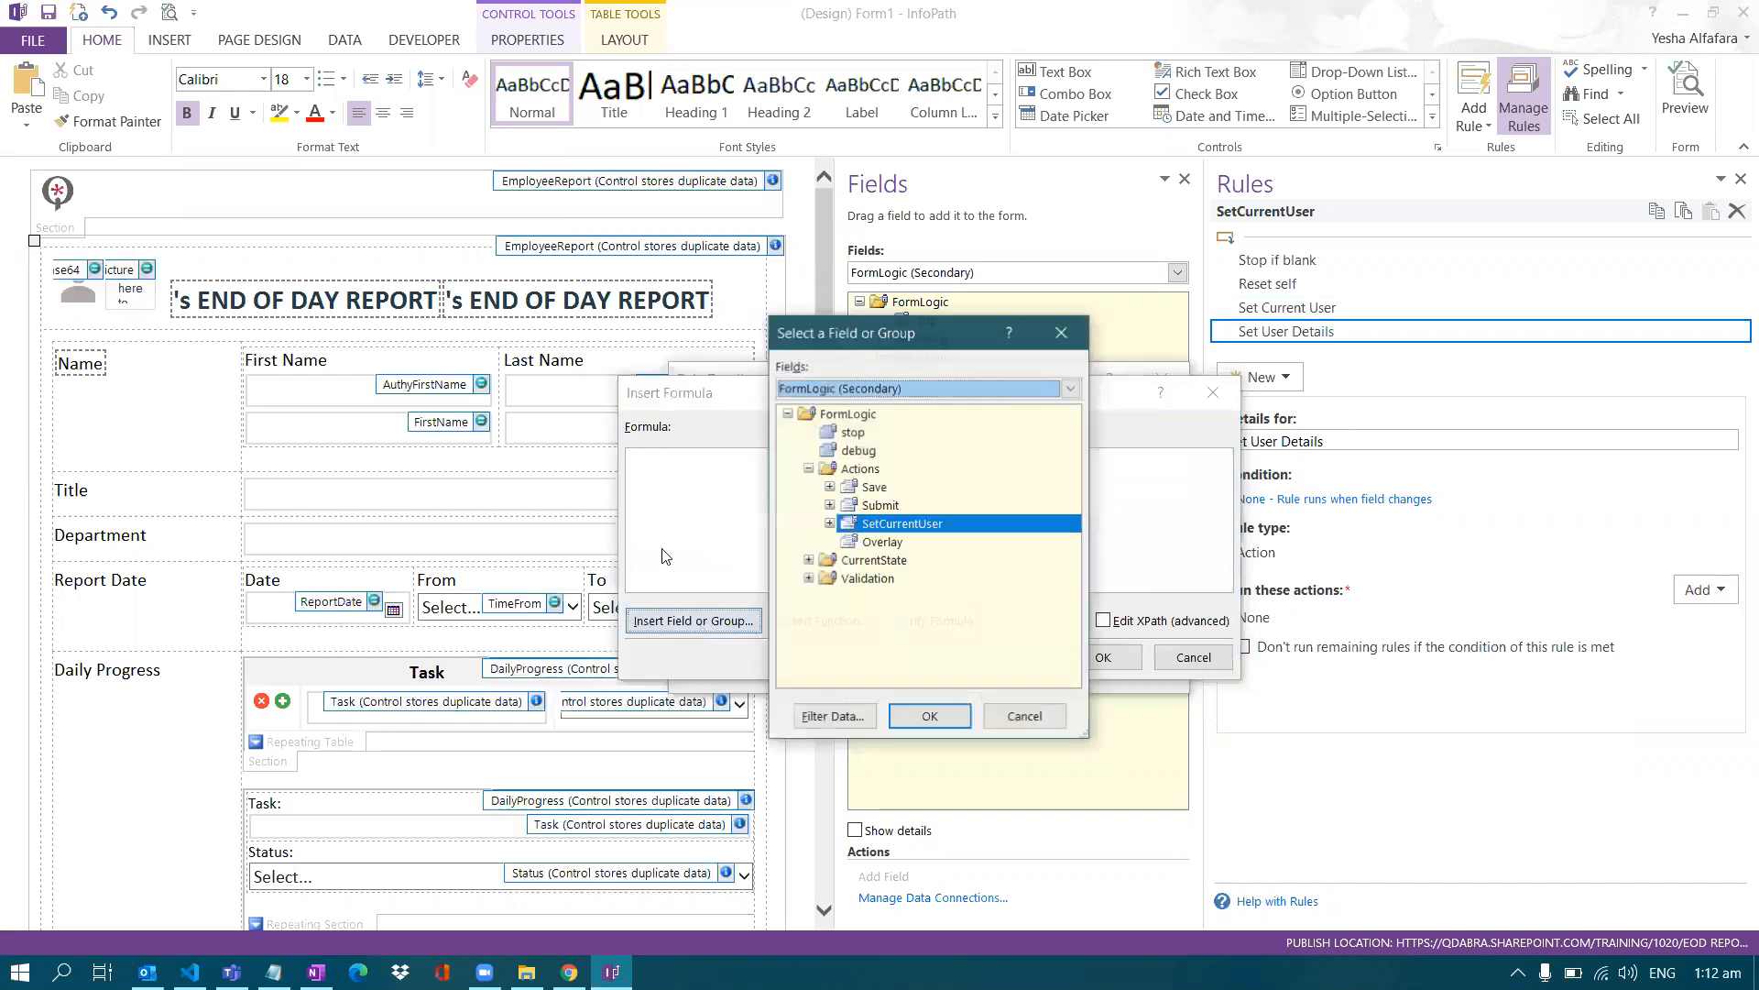
left_click(830, 524)
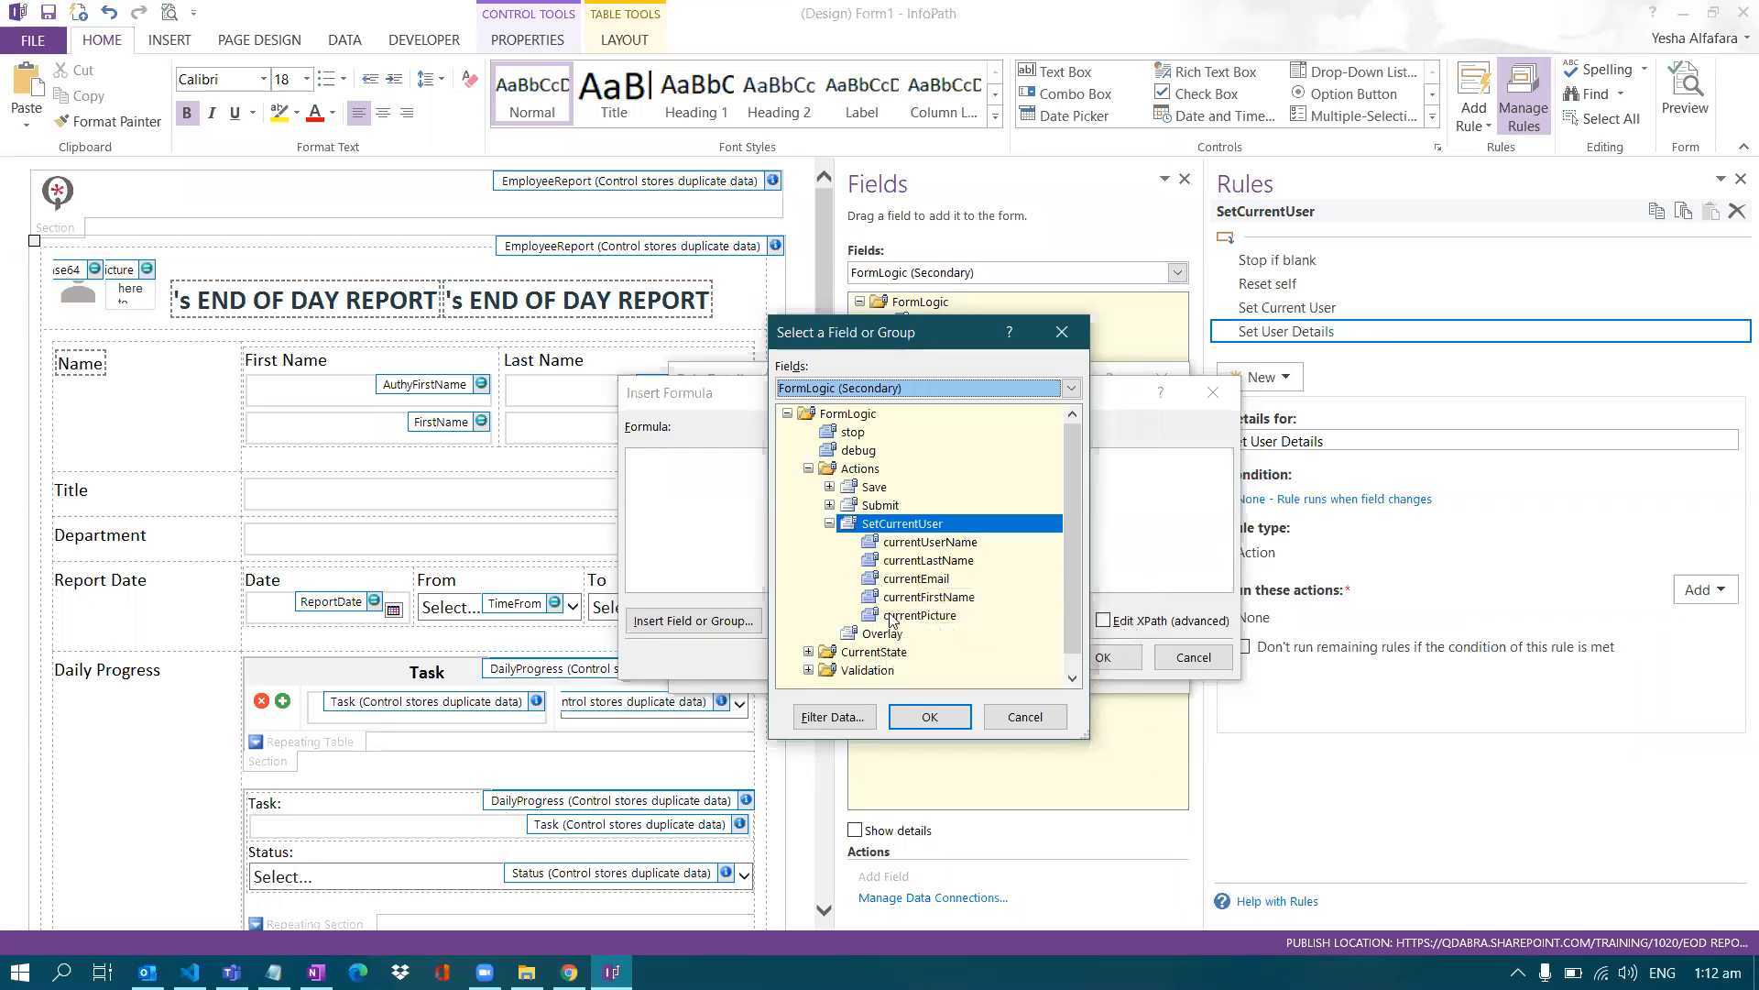
double_click(925, 598)
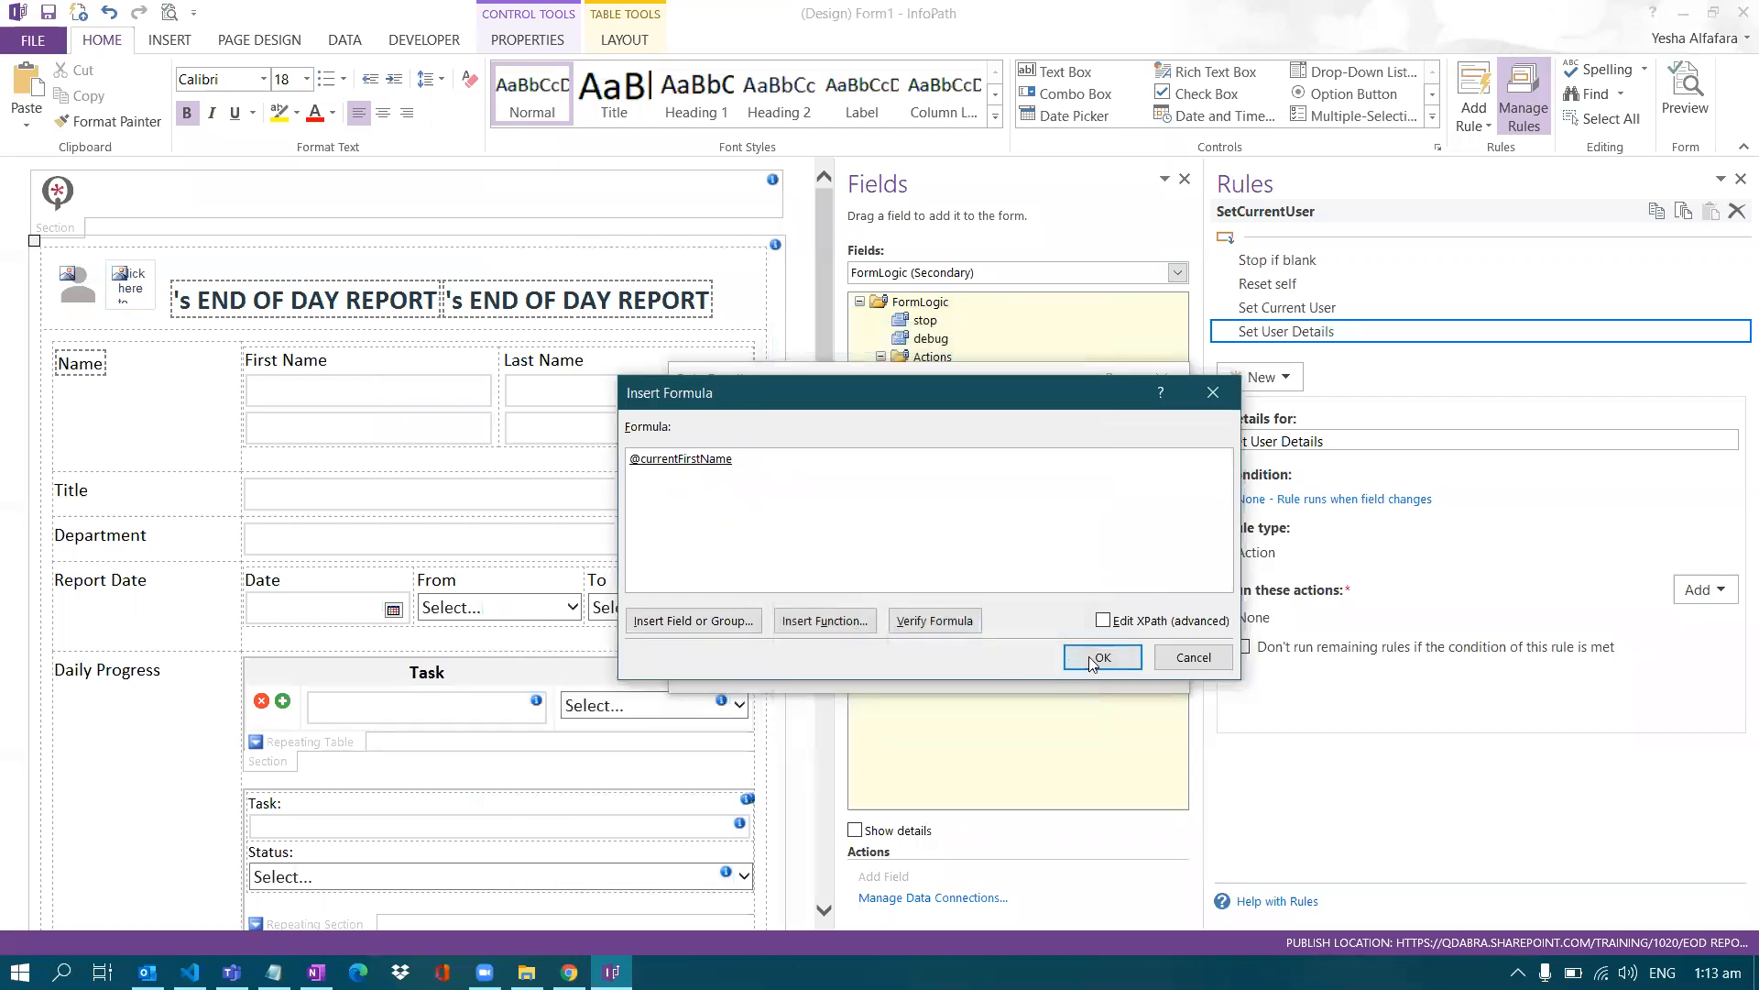
left_click(1072, 660)
left_click(1070, 662)
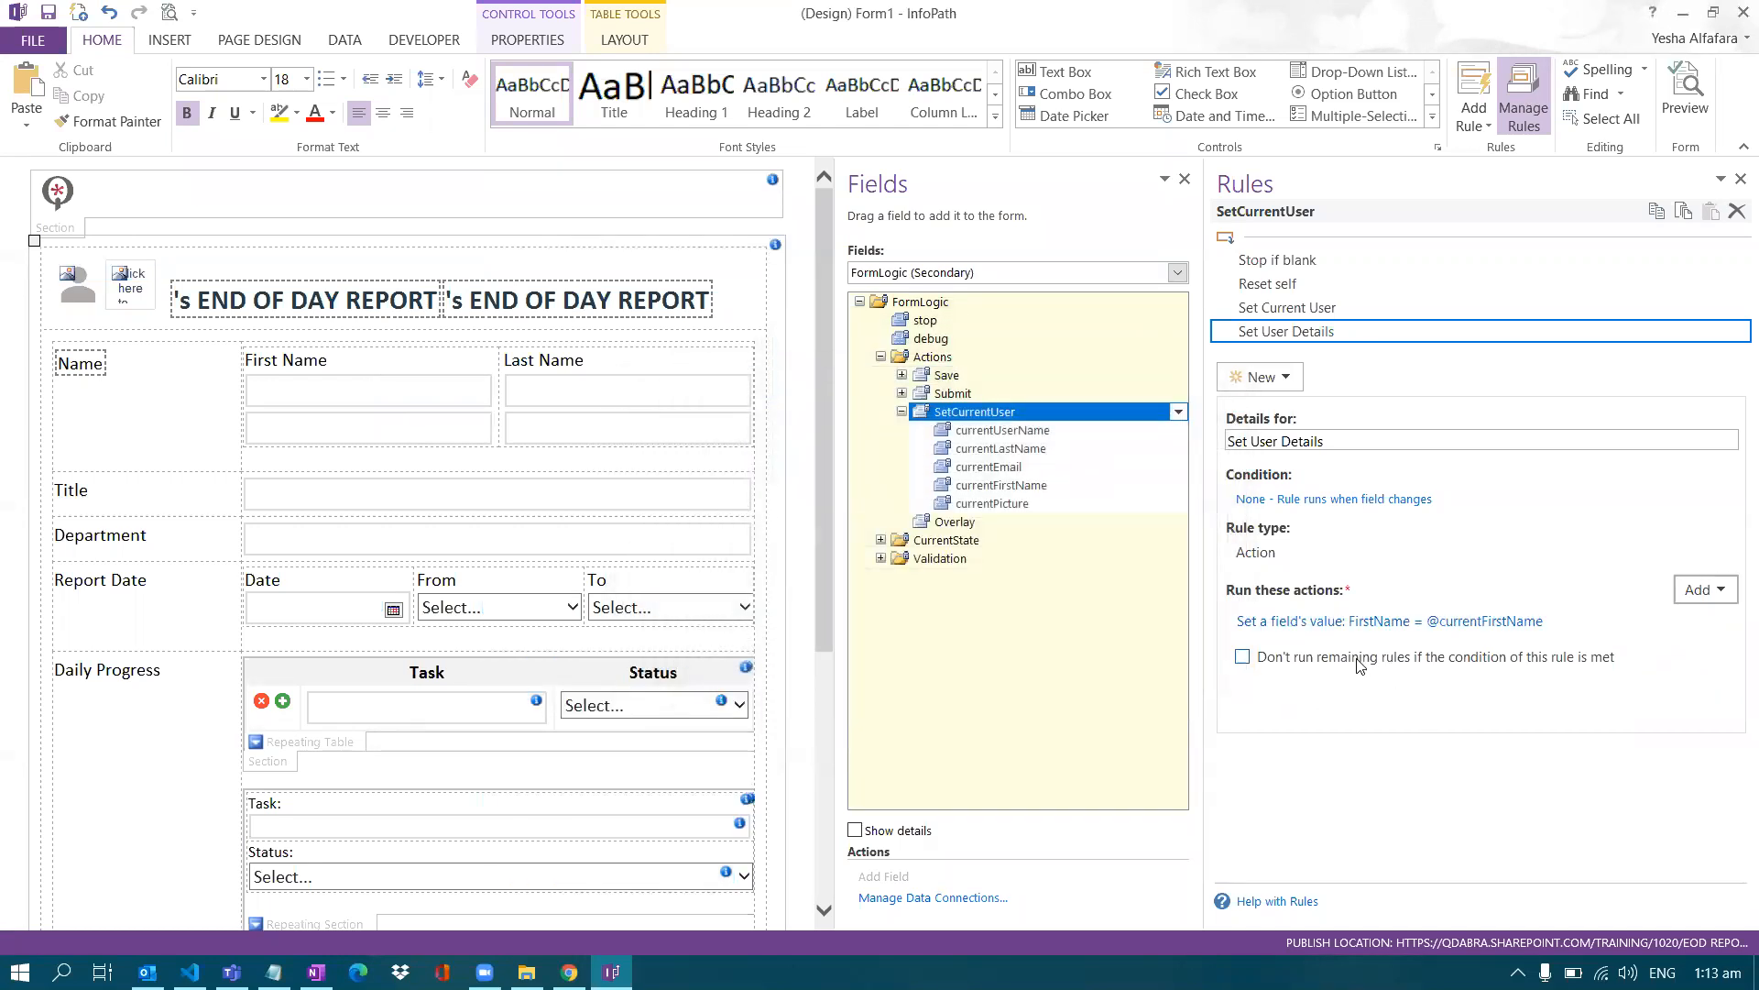
left_click(1686, 592)
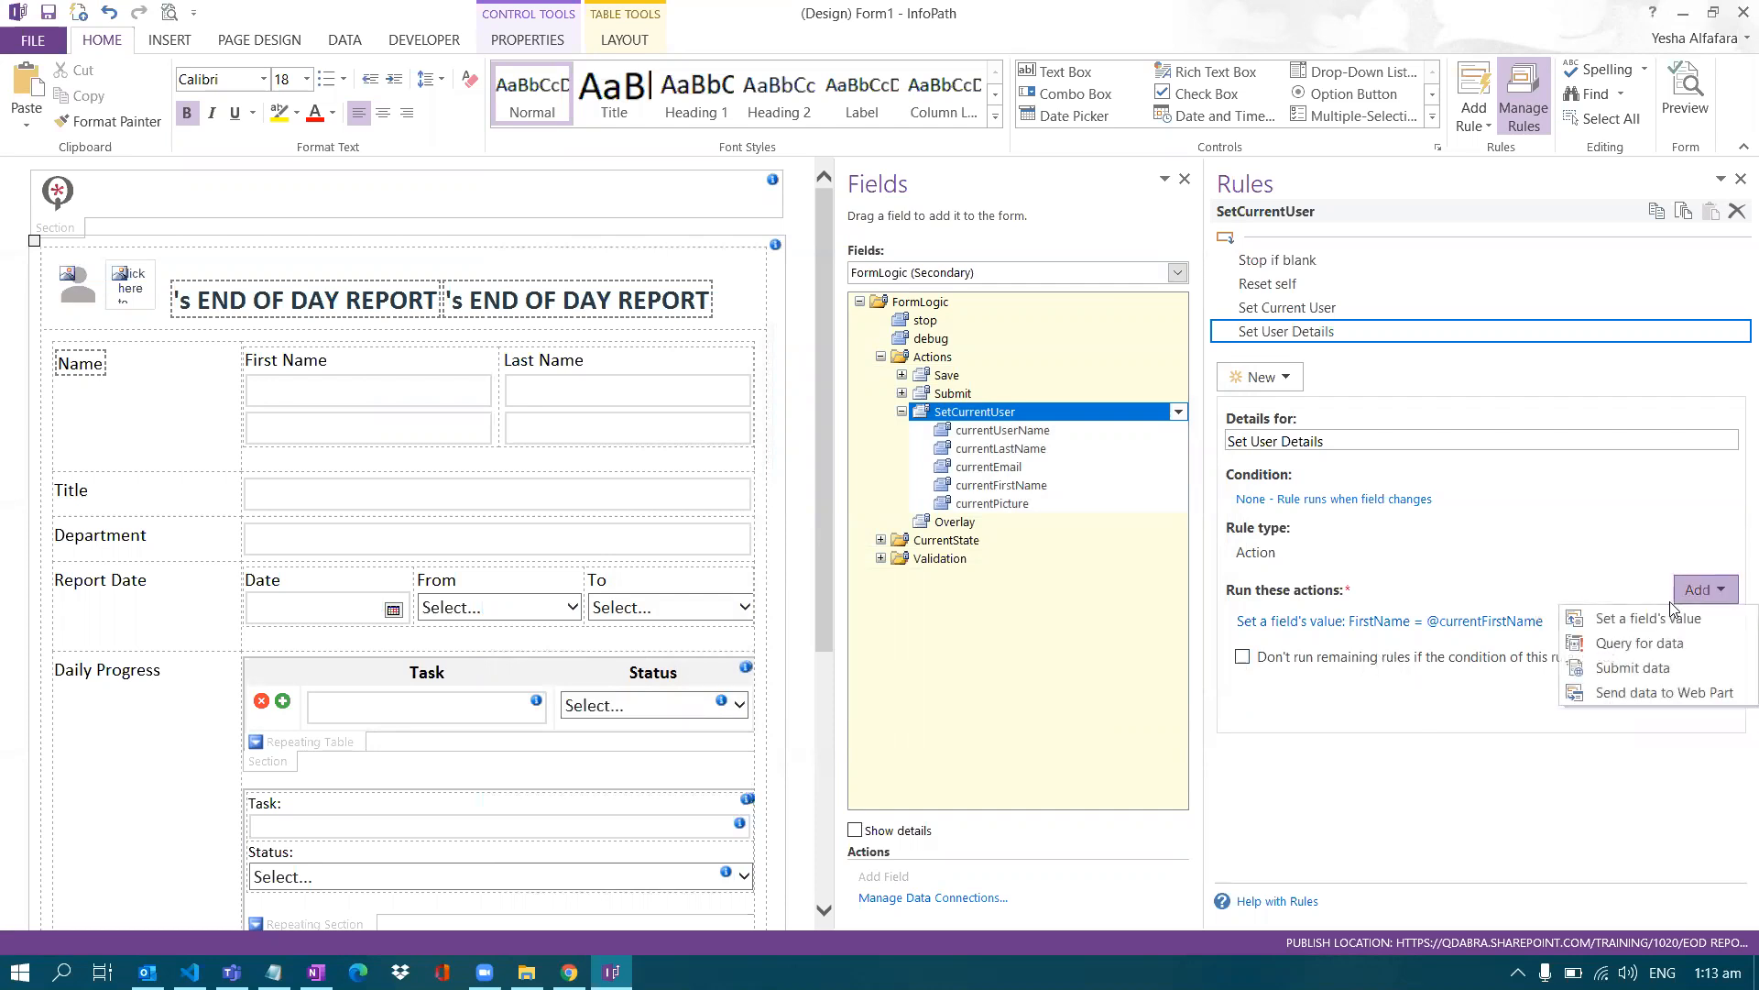
left_click(1663, 627)
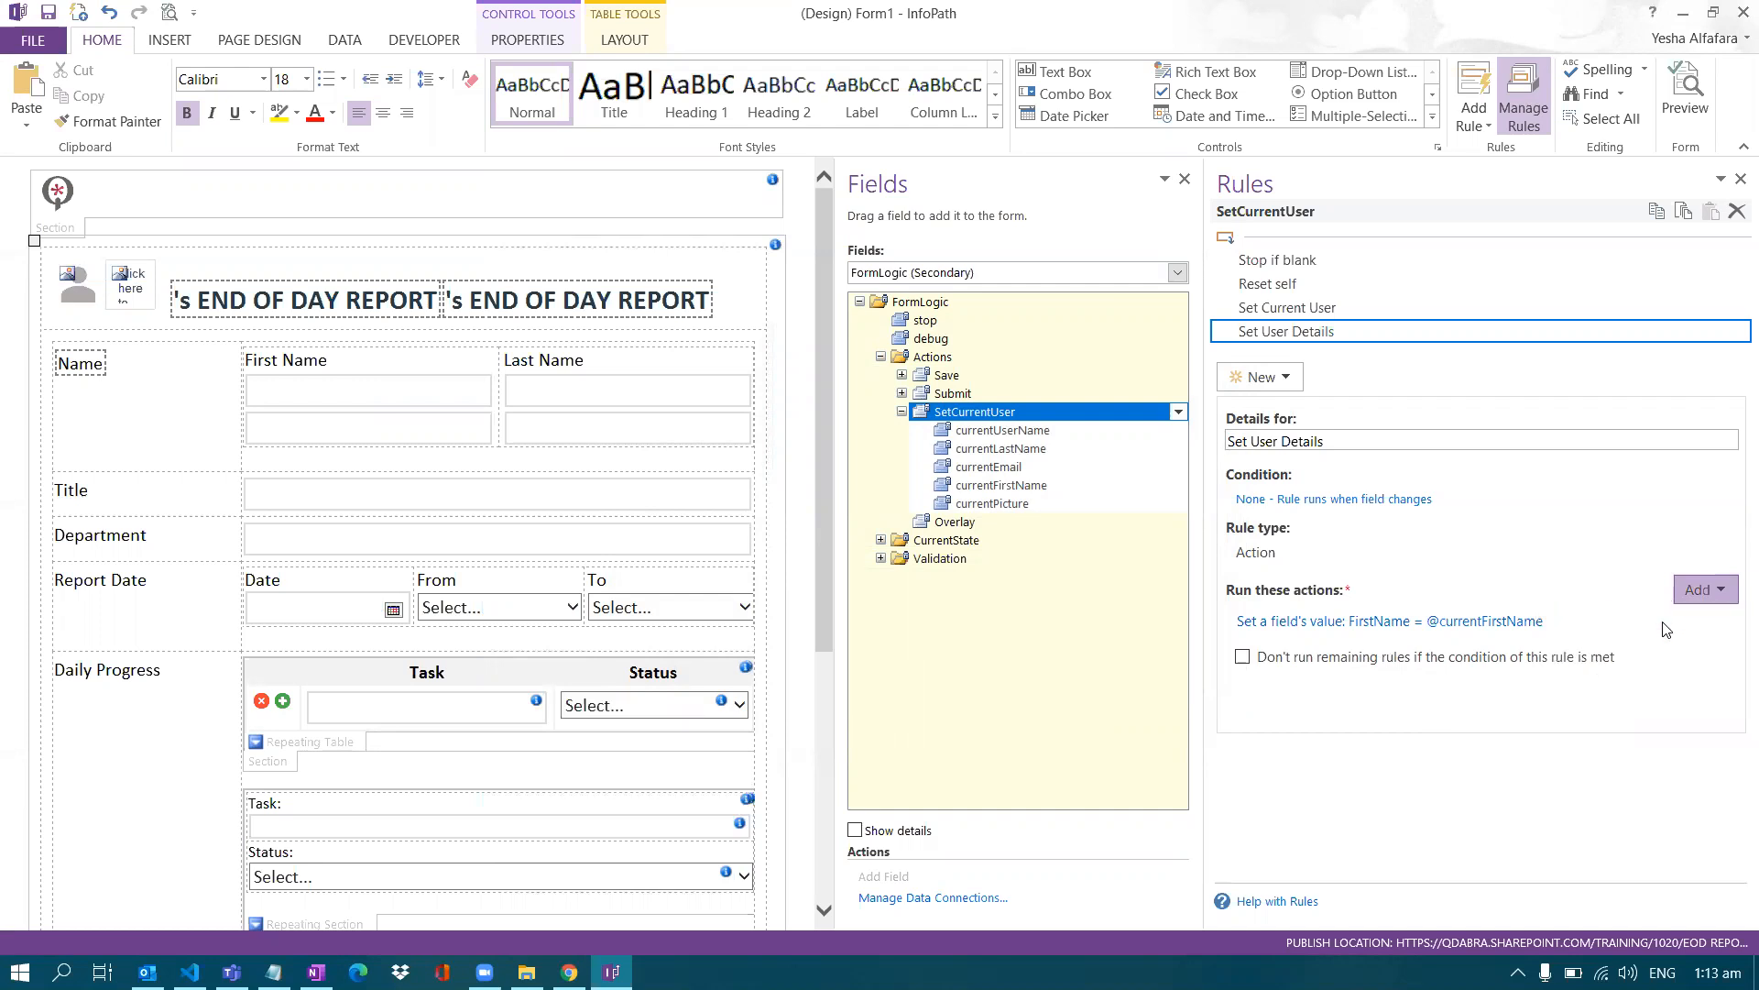
left_click(1168, 506)
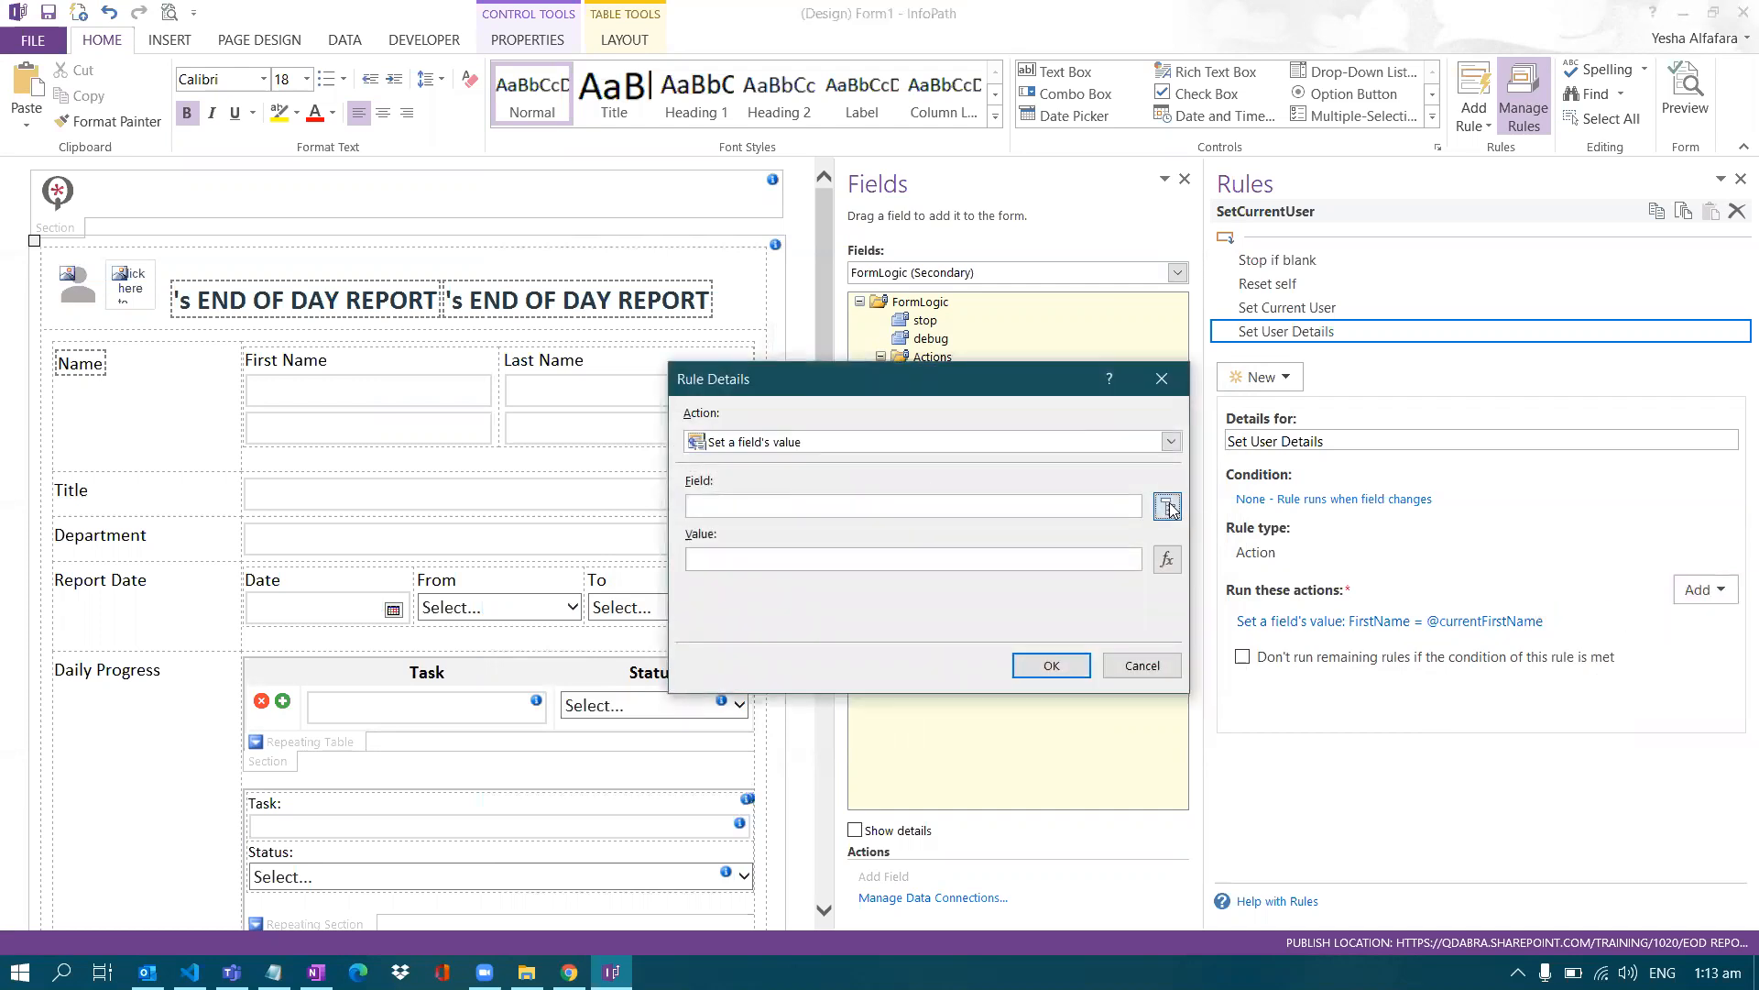
left_click_drag(885, 348, 919, 377)
left_click(1105, 416)
left_click(903, 441)
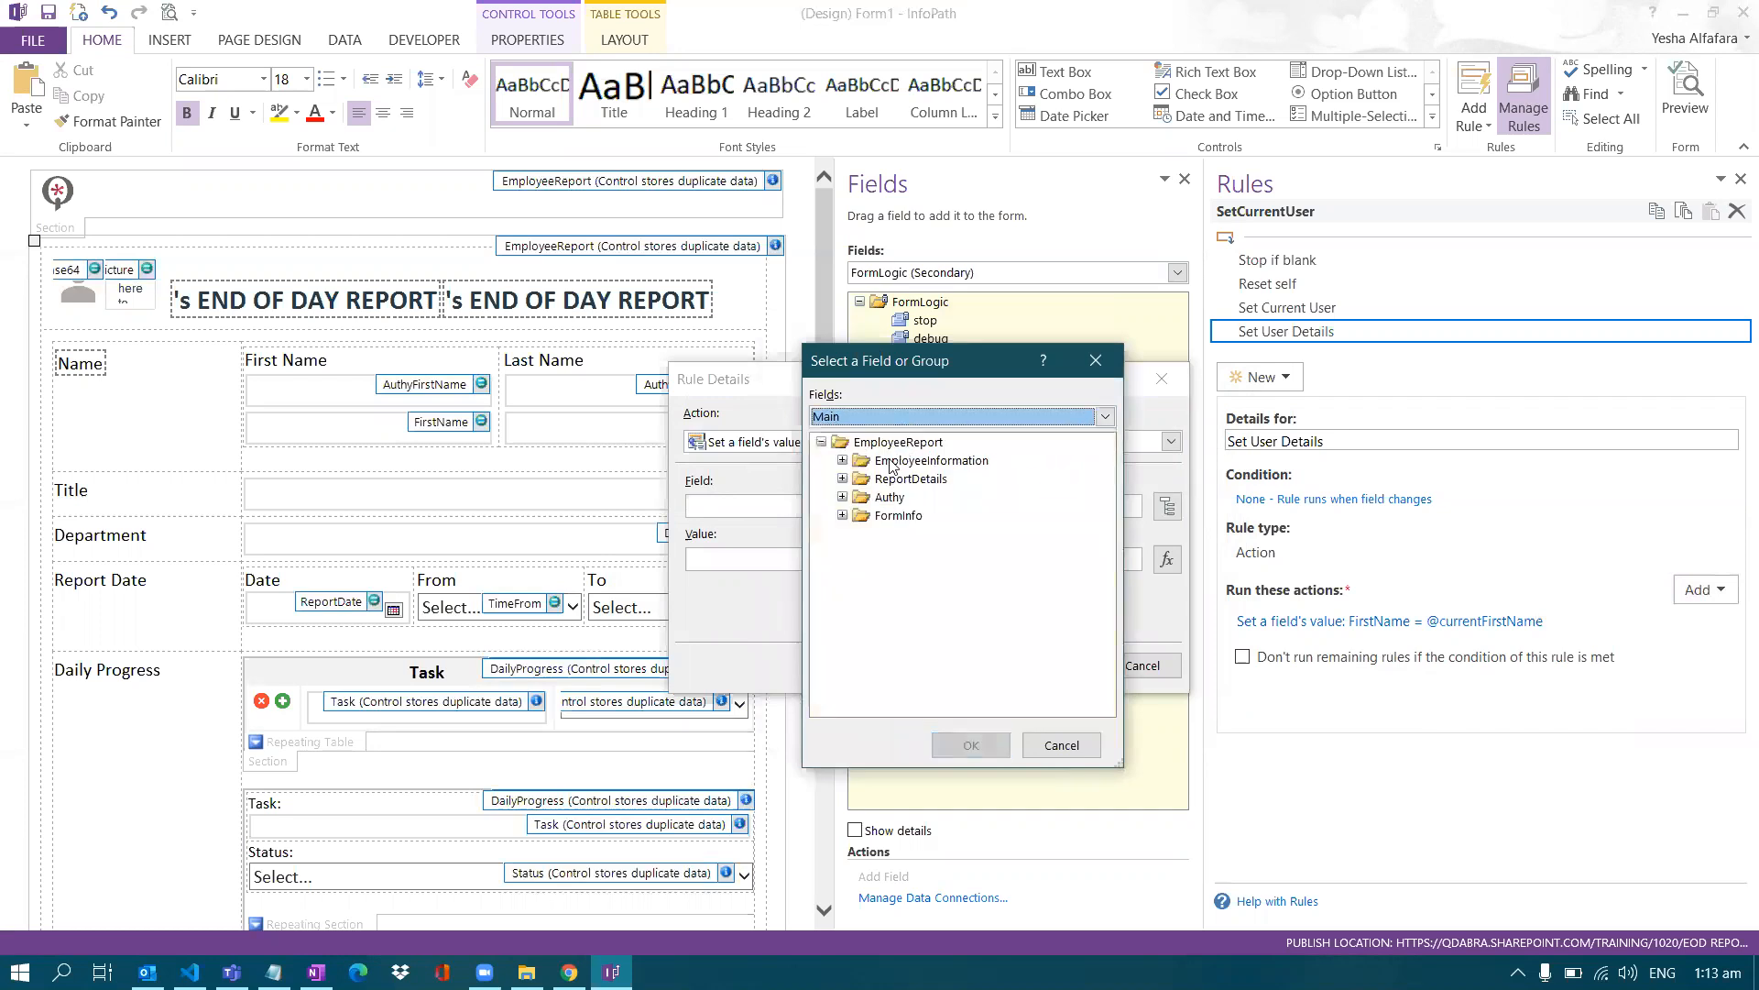
left_click(842, 461)
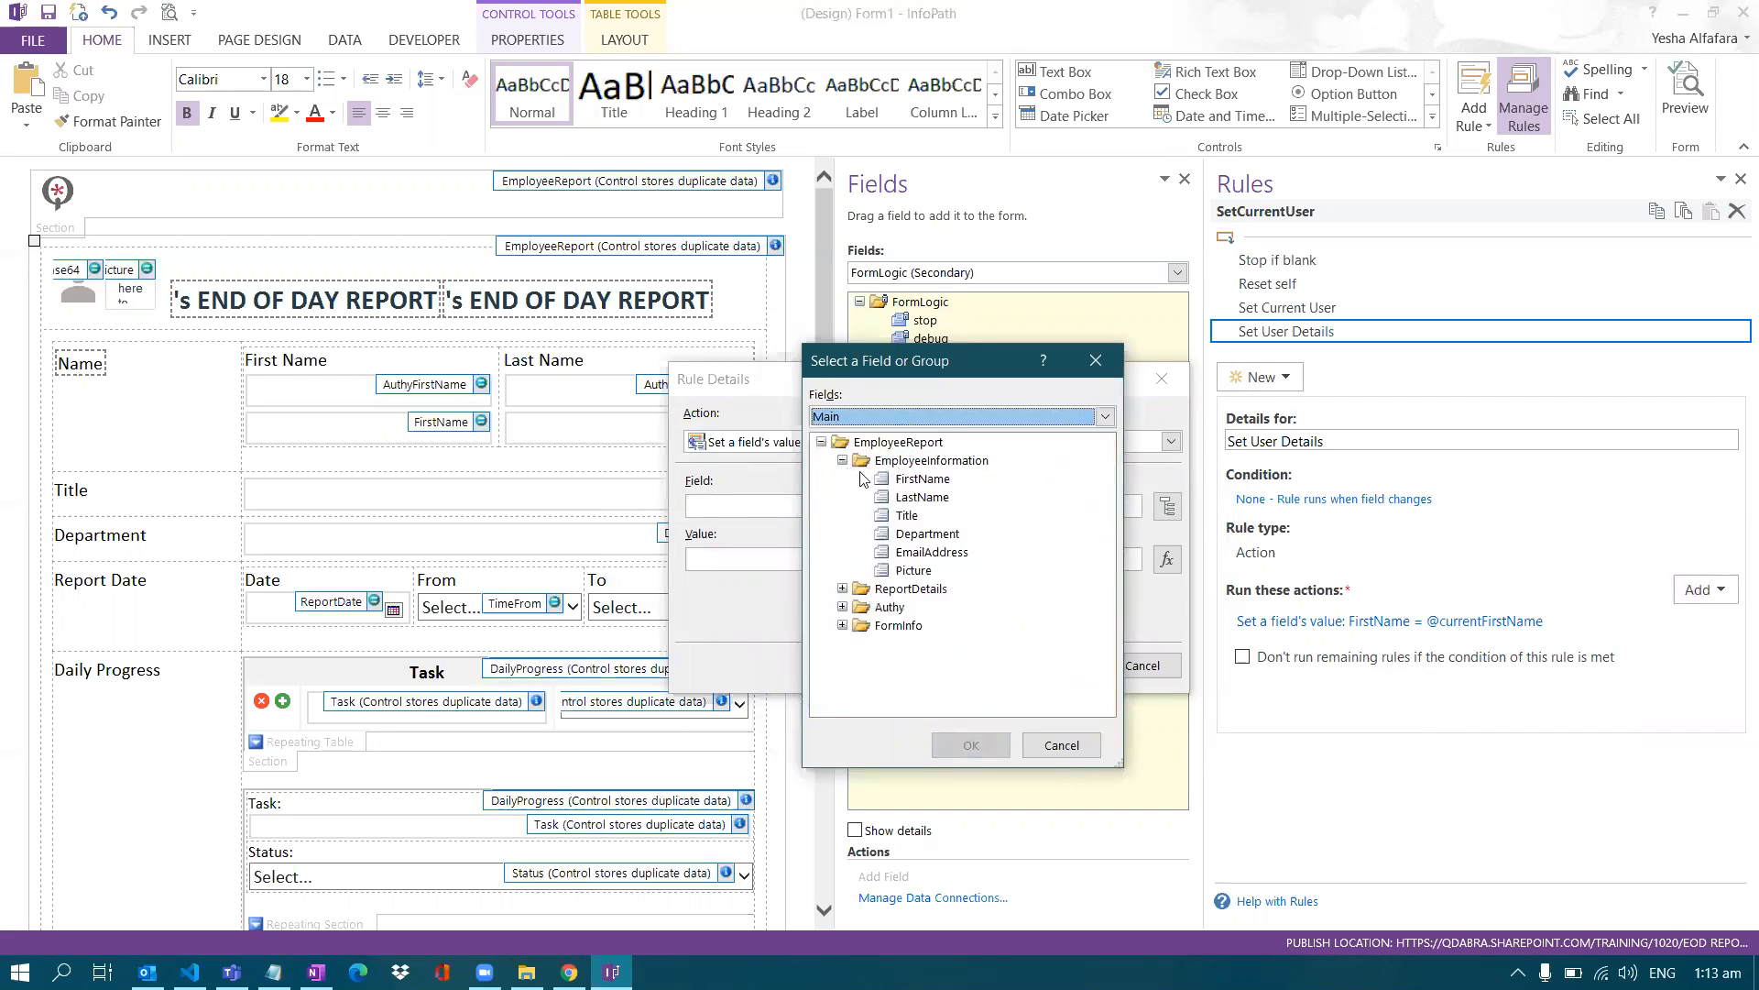
double_click(893, 498)
left_click(782, 558)
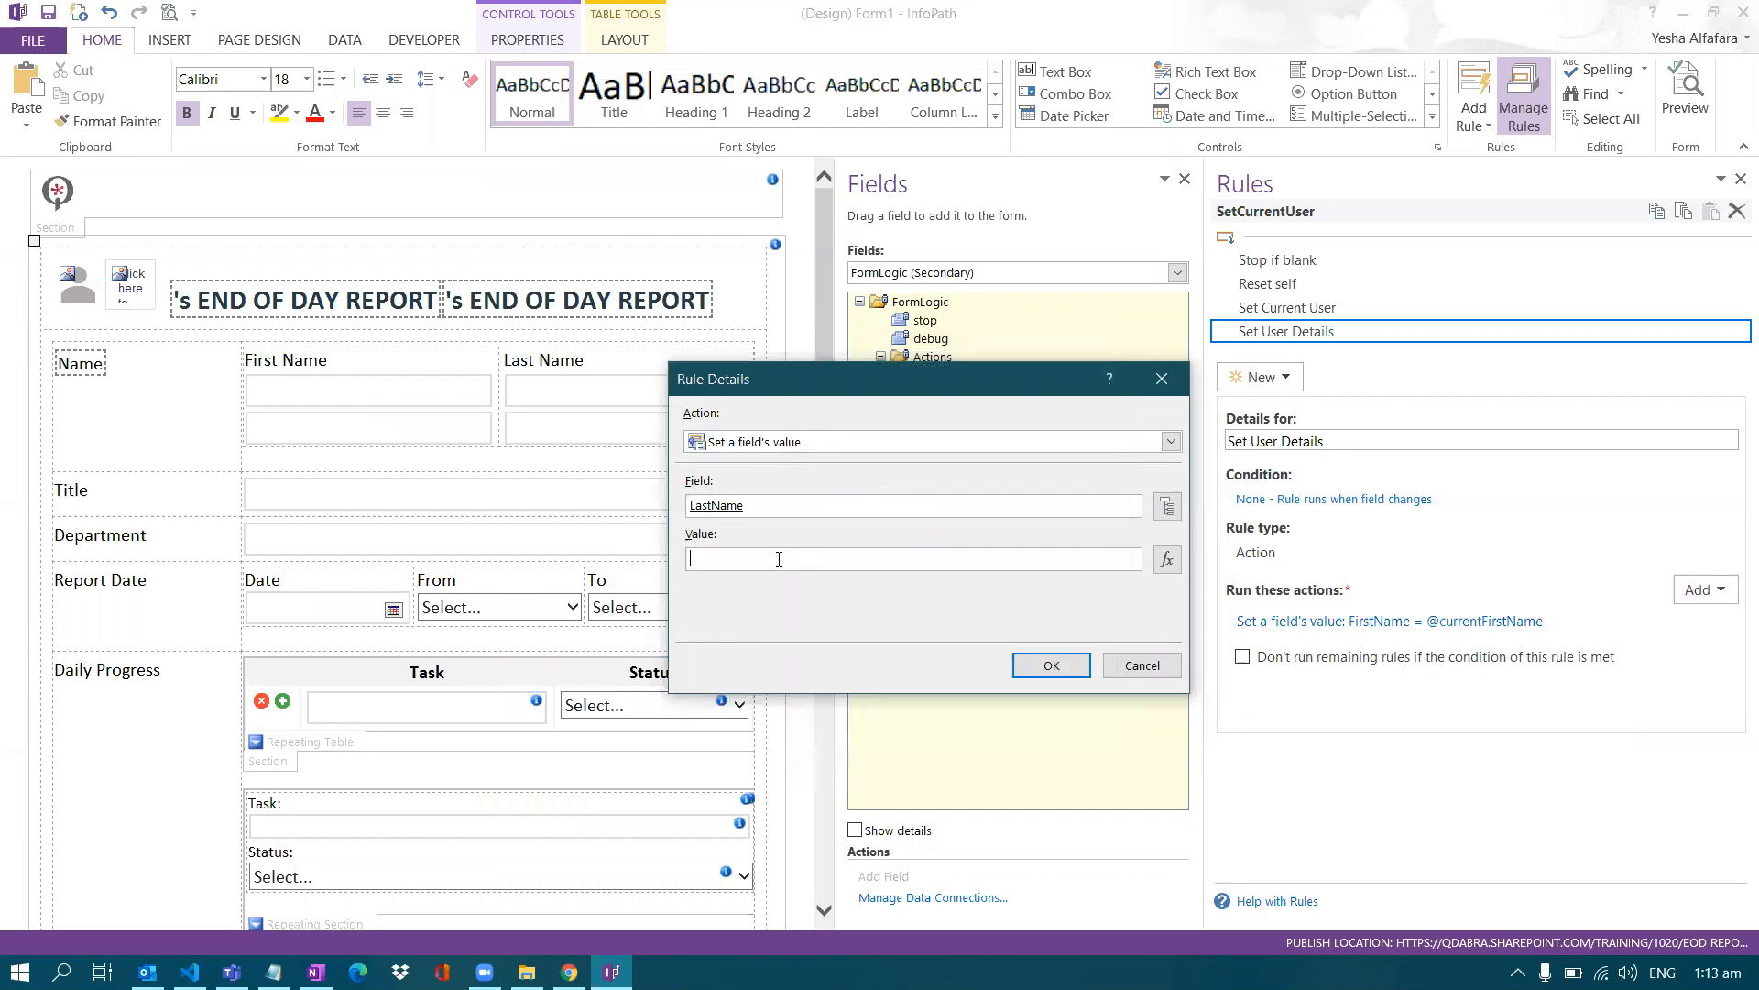
left_click(1167, 559)
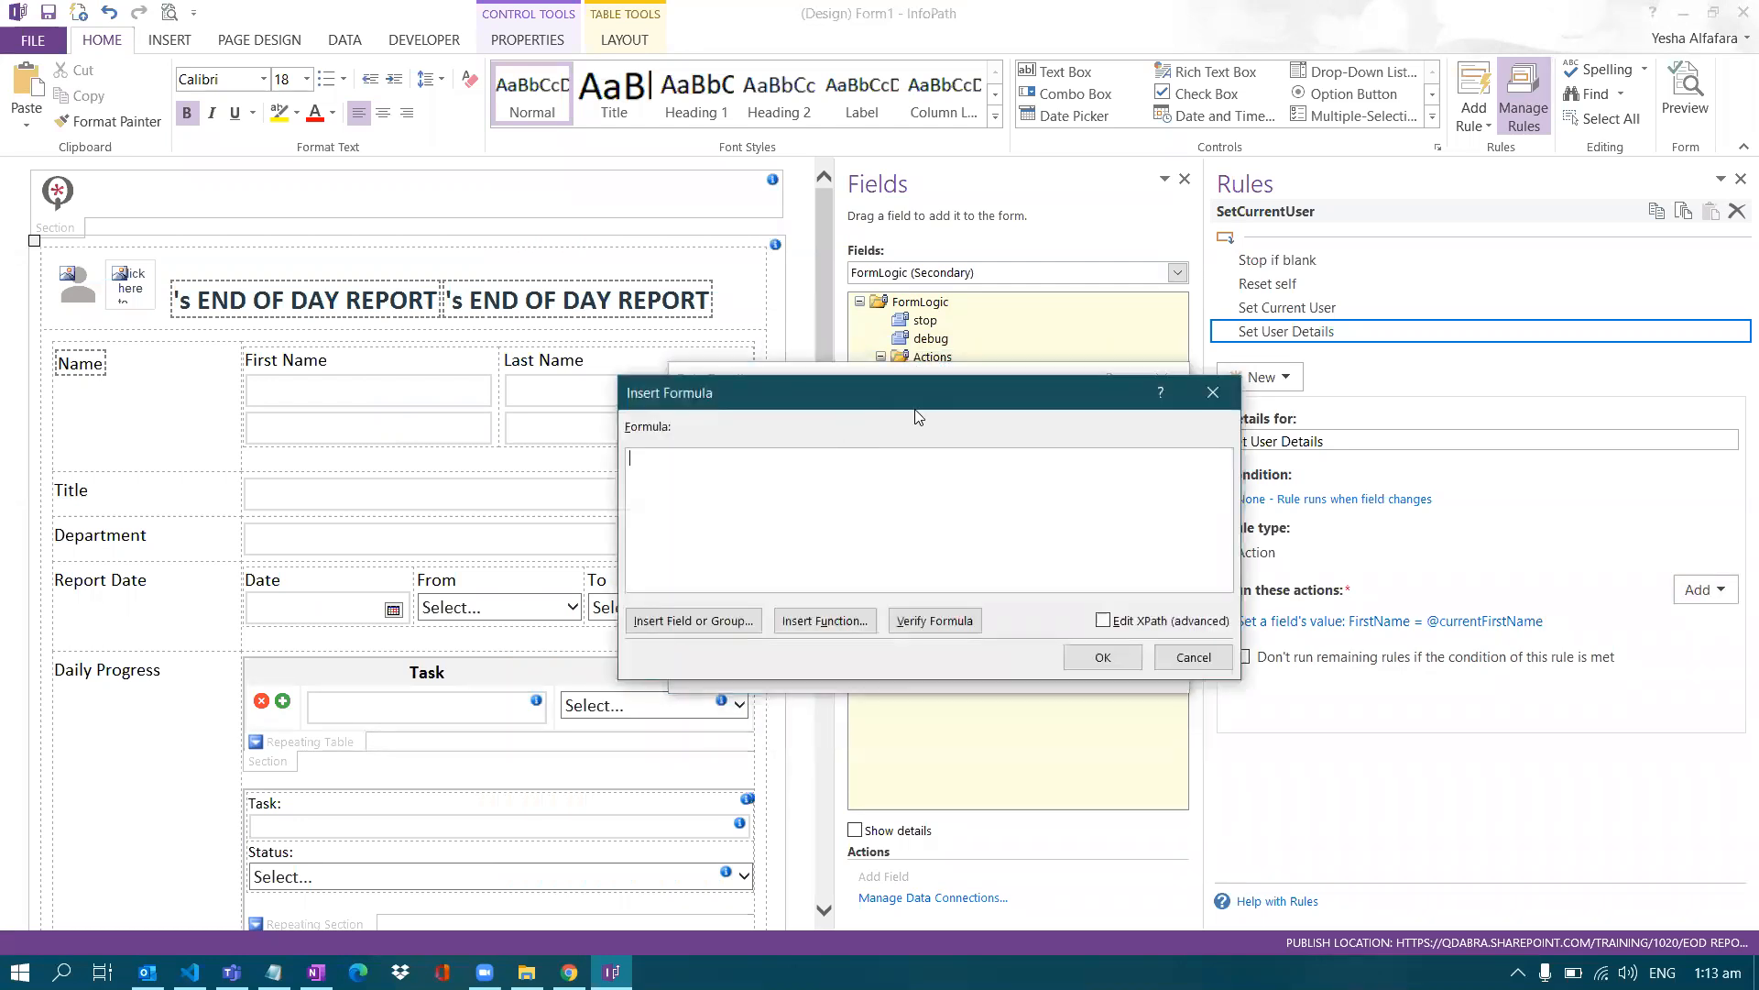
left_click(788, 623)
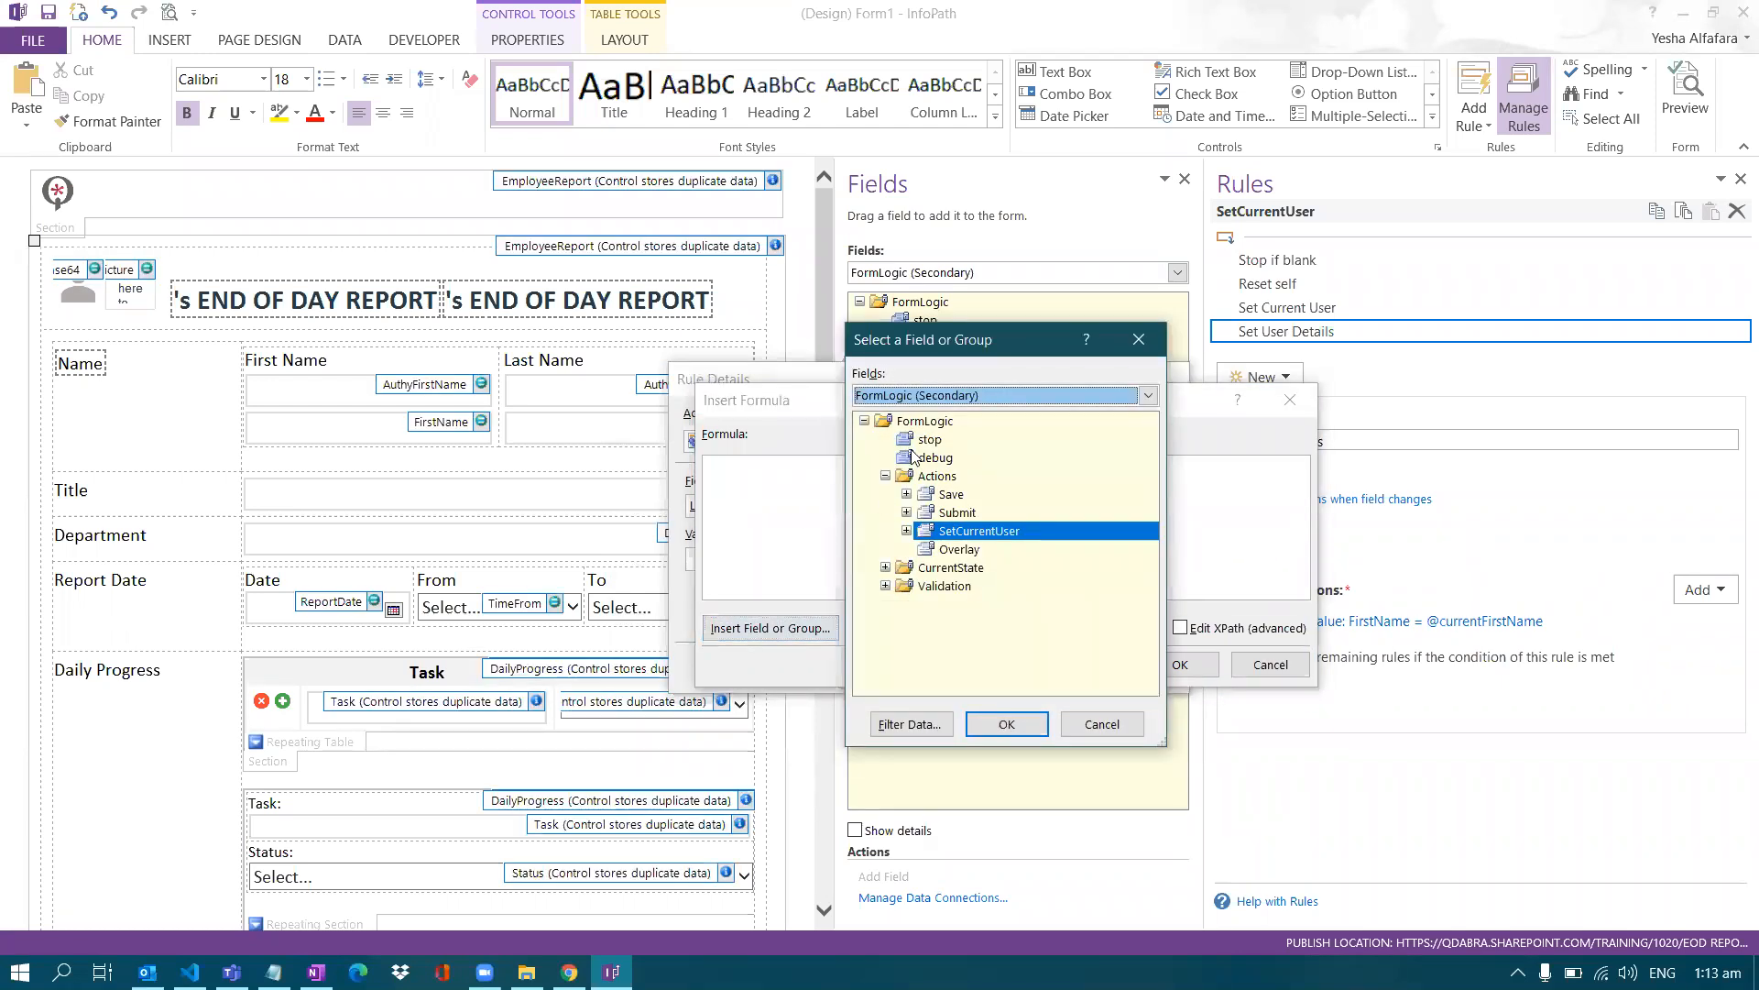
left_click(906, 530)
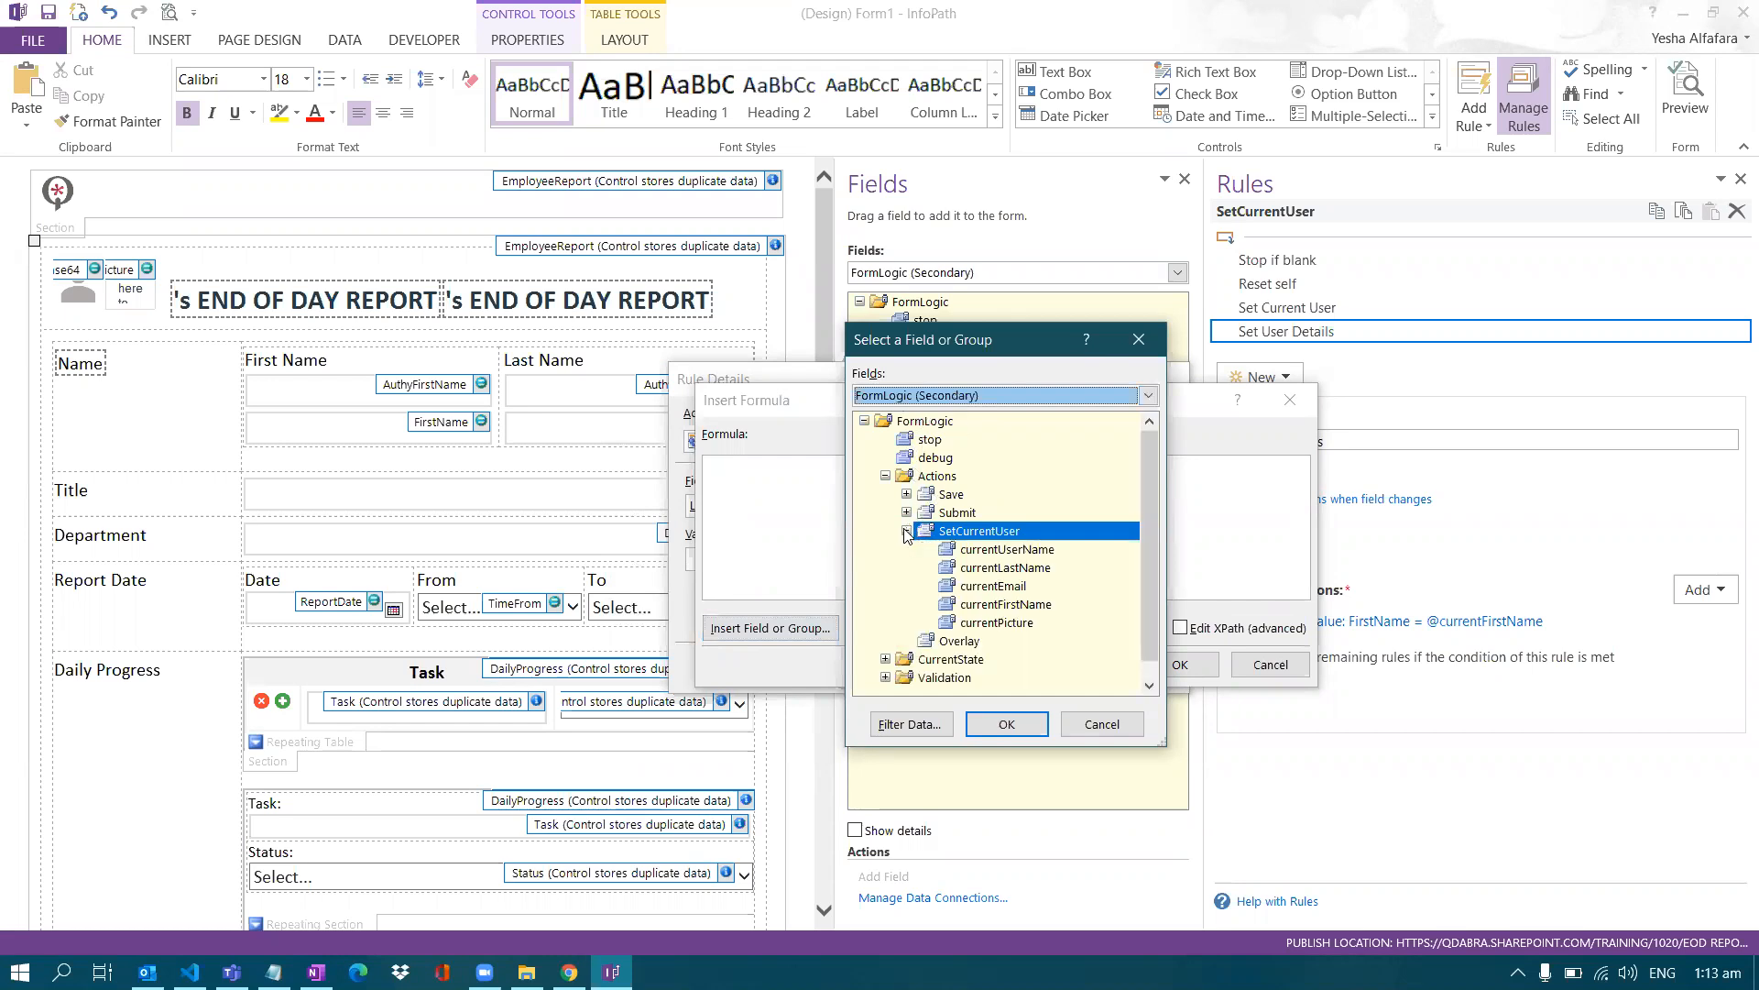
scroll(930, 554, "down", 1)
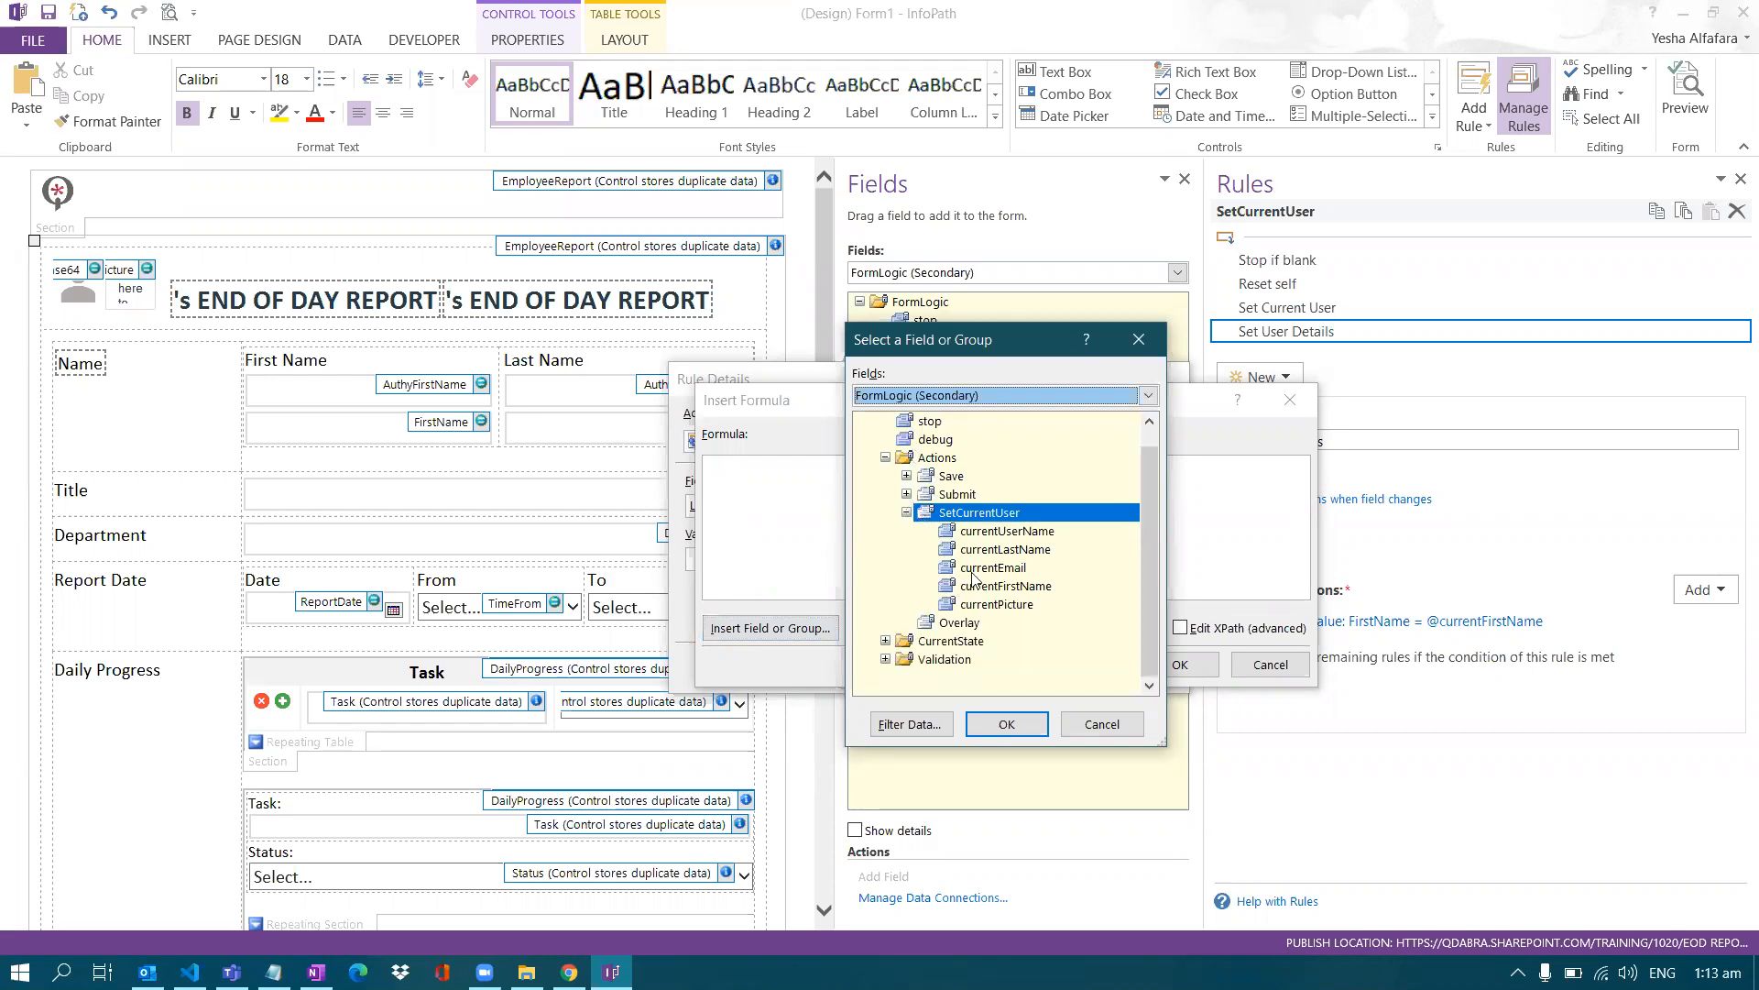
double_click(991, 551)
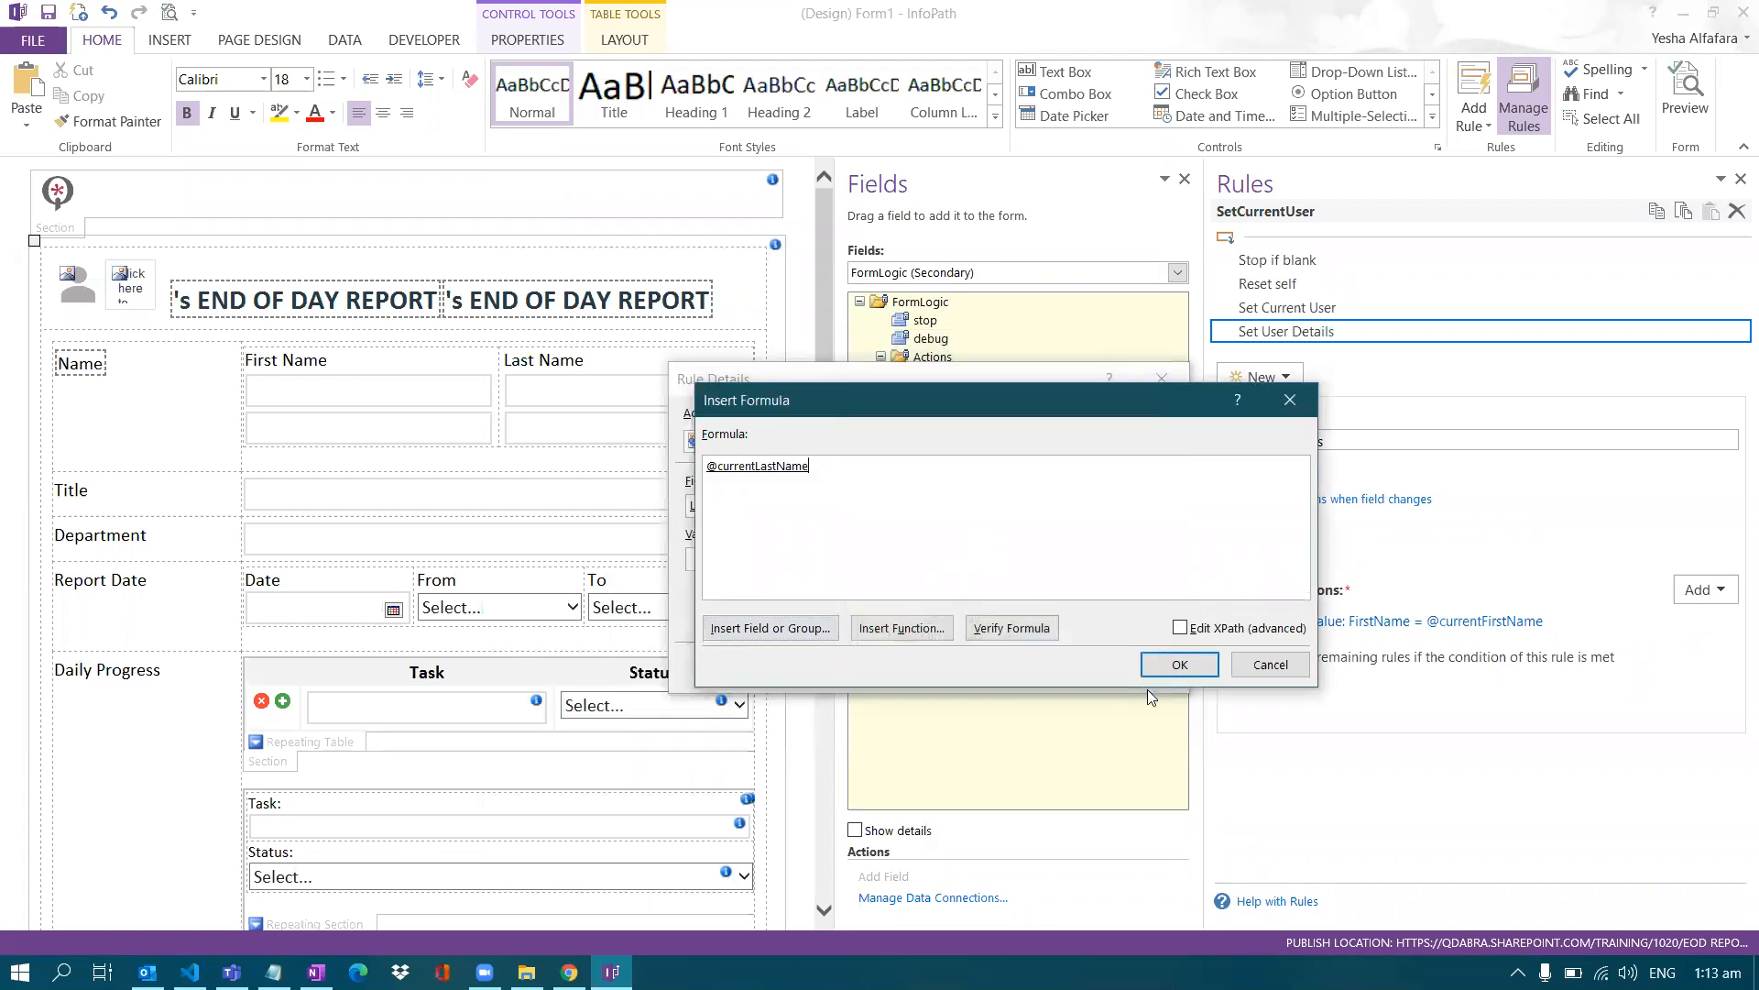
left_click(1178, 665)
left_click(1052, 665)
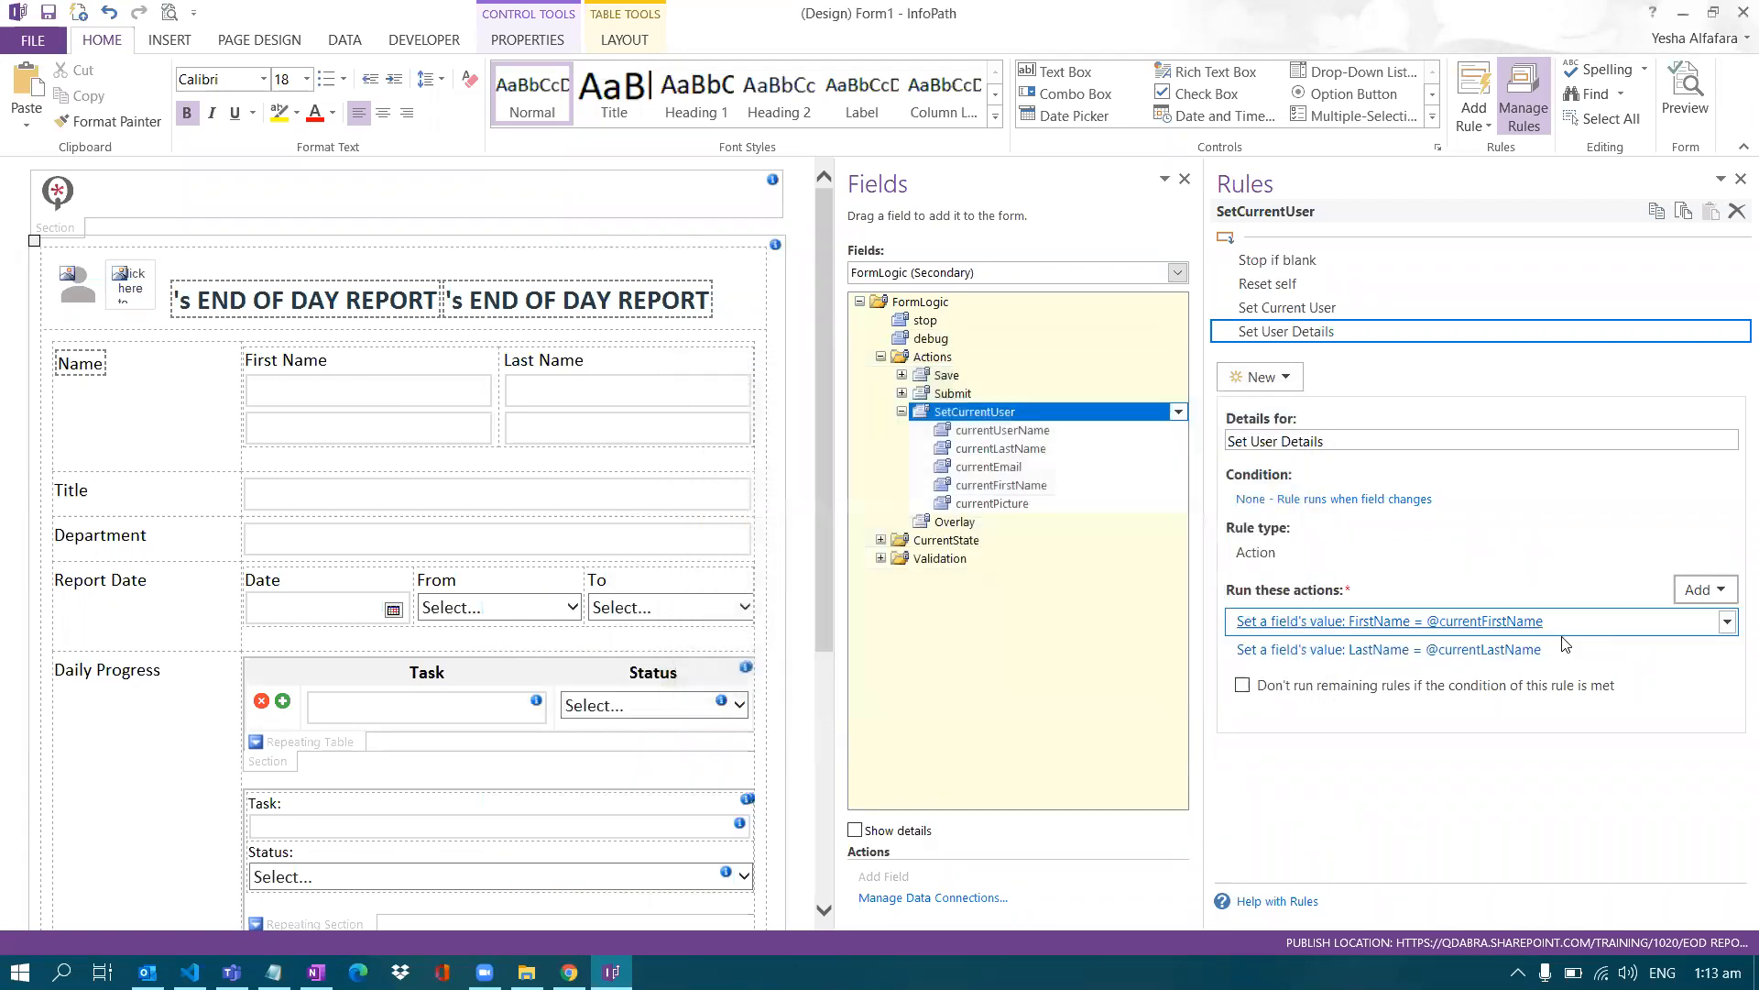
Step: Add a Set a field's value action targeting Main > EmployeeInformation > Picture
left_click(1688, 595)
left_click(1669, 618)
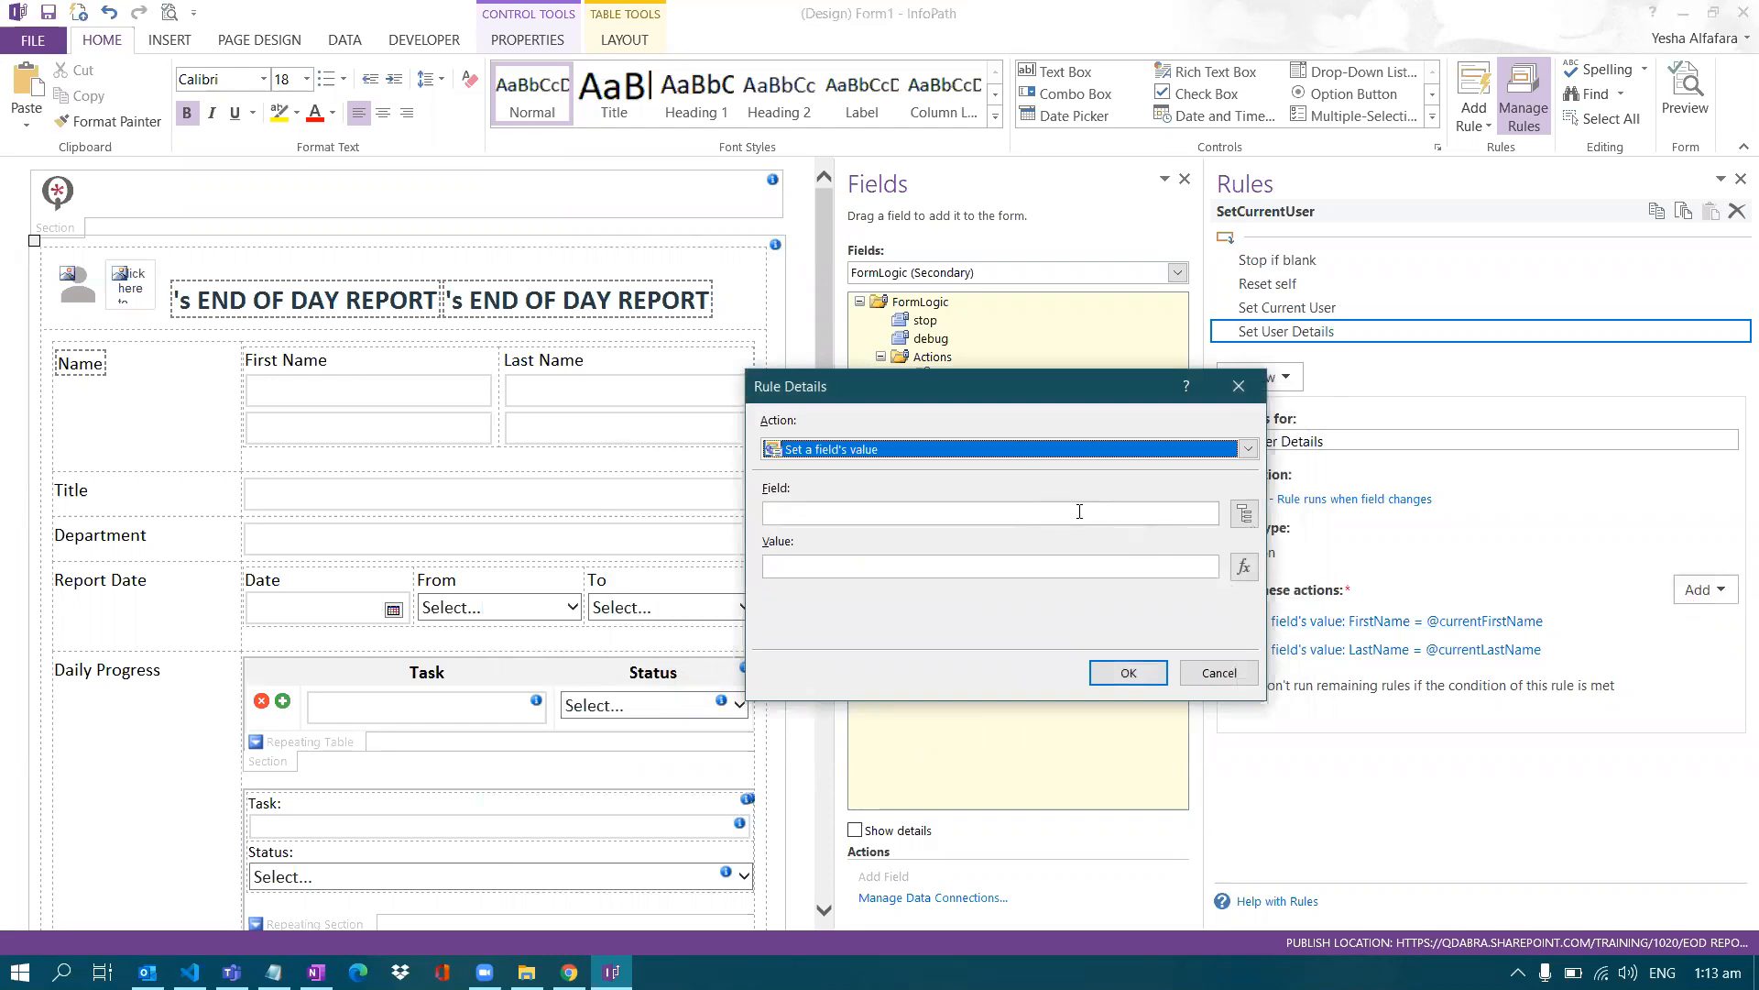
left_click(1246, 517)
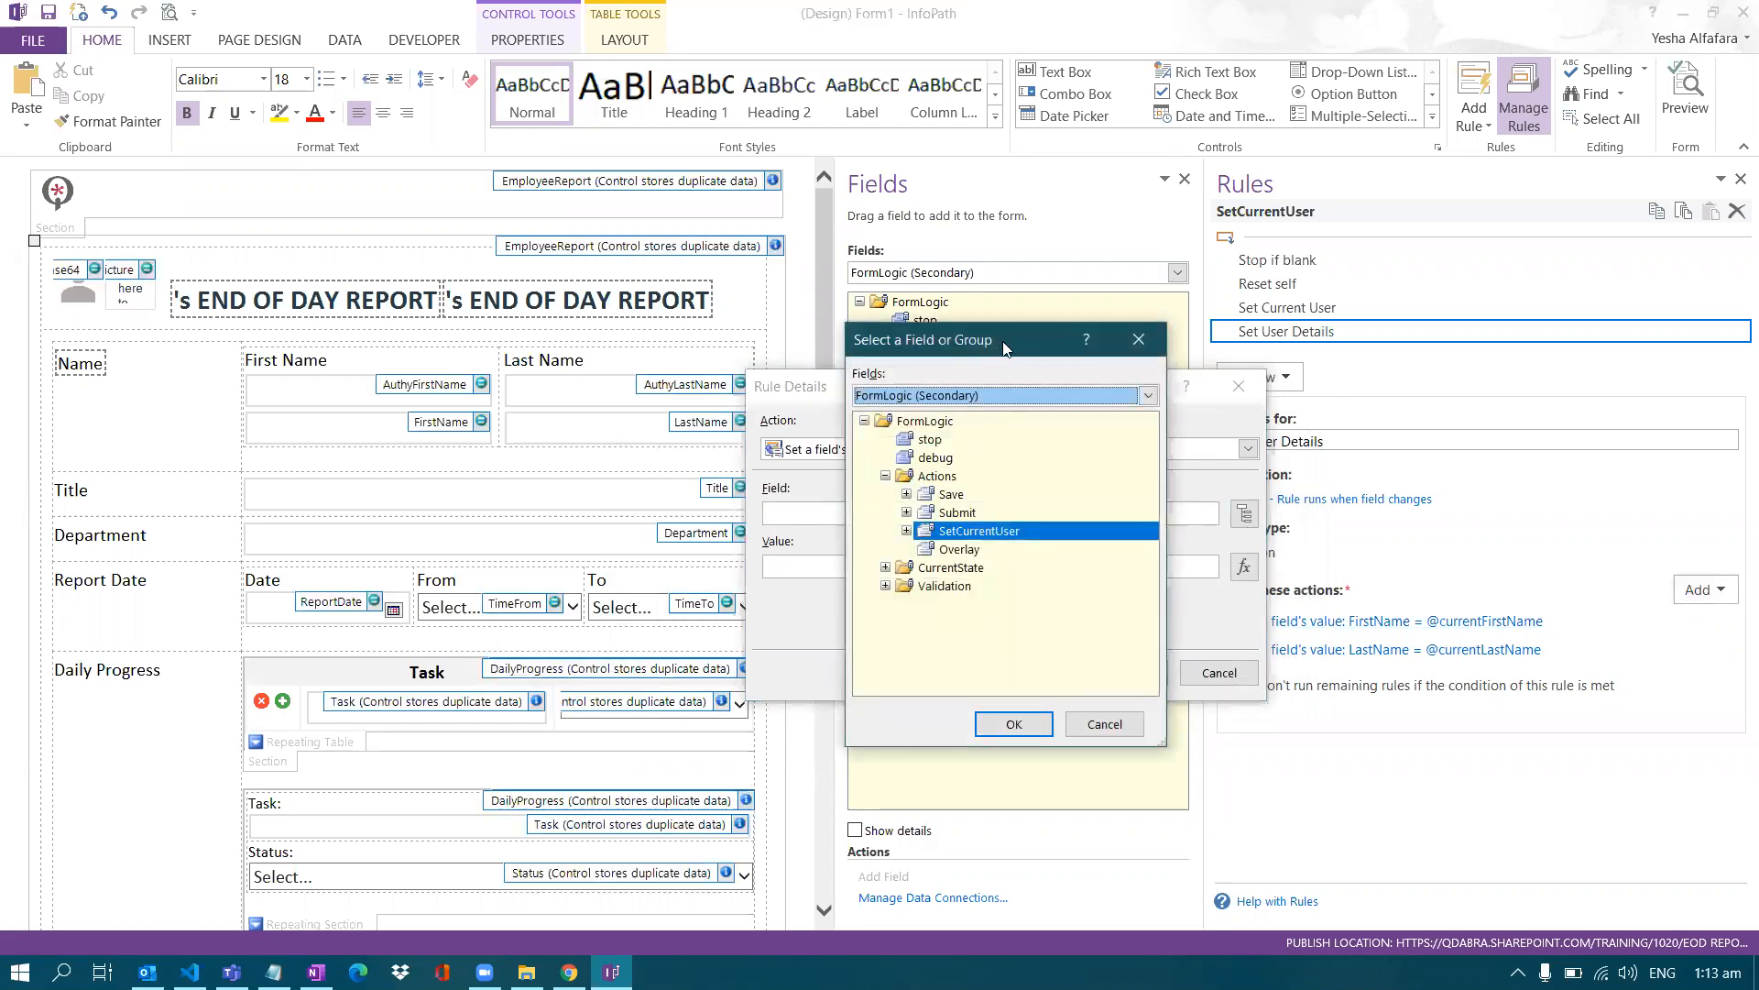
left_click_drag(1008, 359, 1088, 402)
left_click(1082, 439)
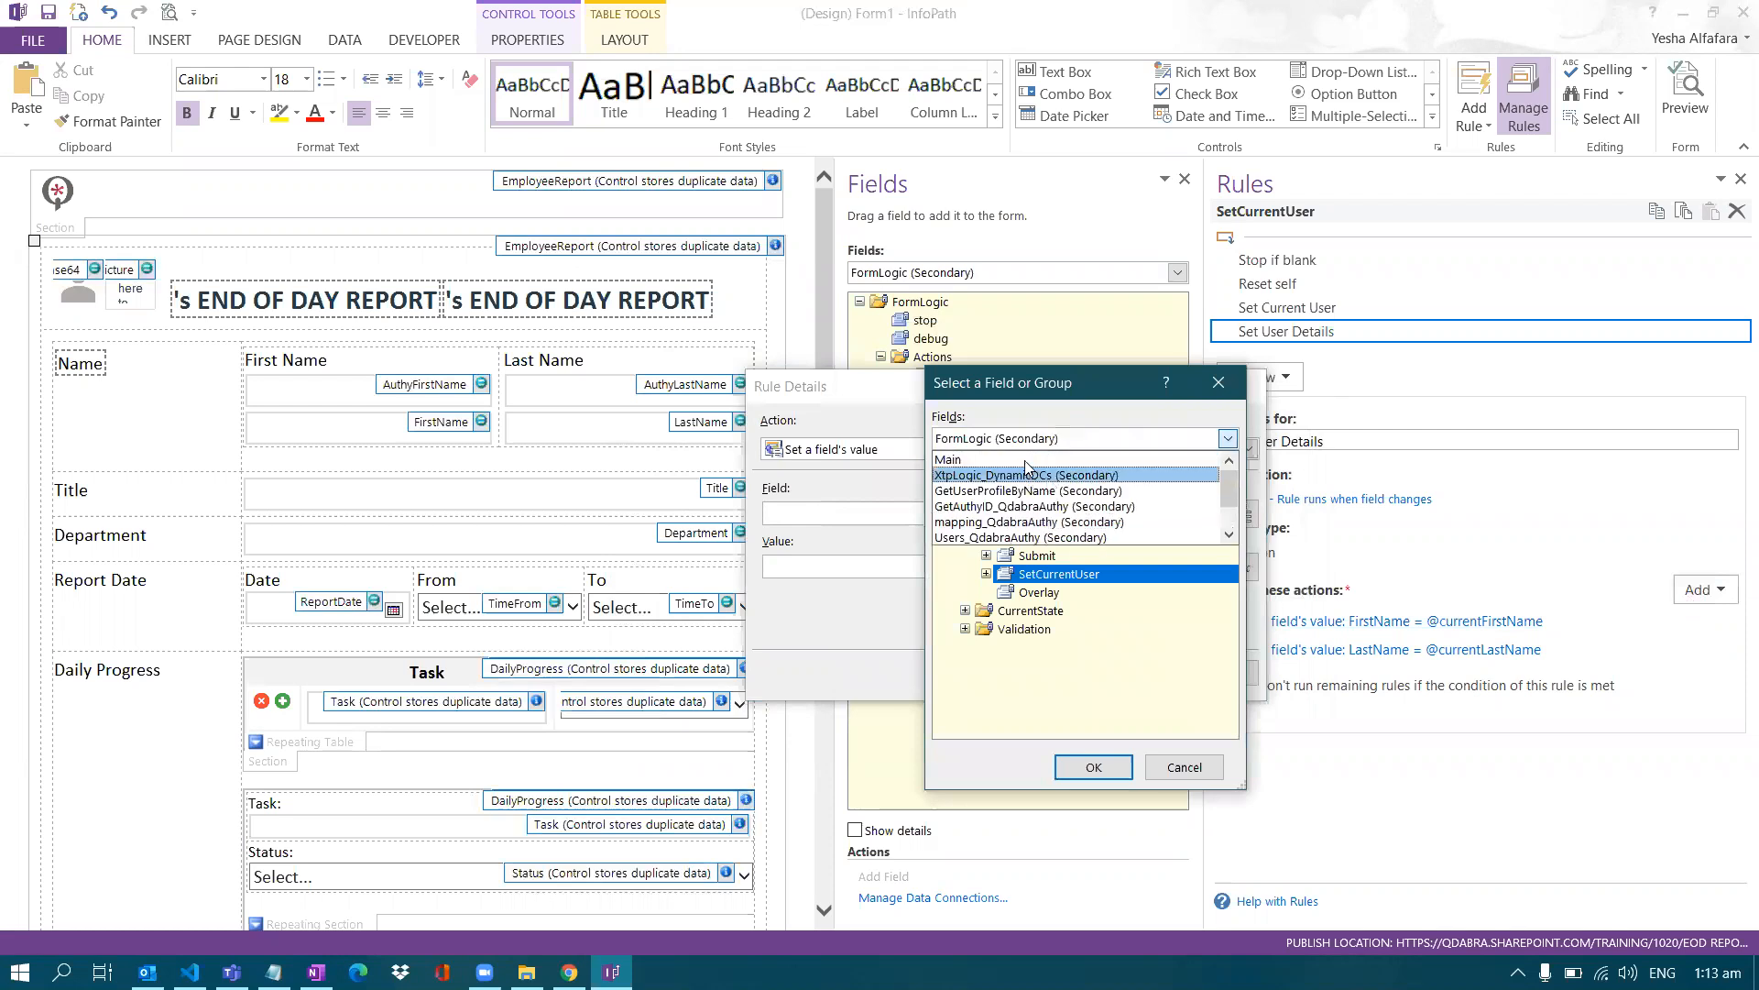
left_click(999, 458)
left_click(965, 482)
left_click(1015, 593)
double_click(1015, 593)
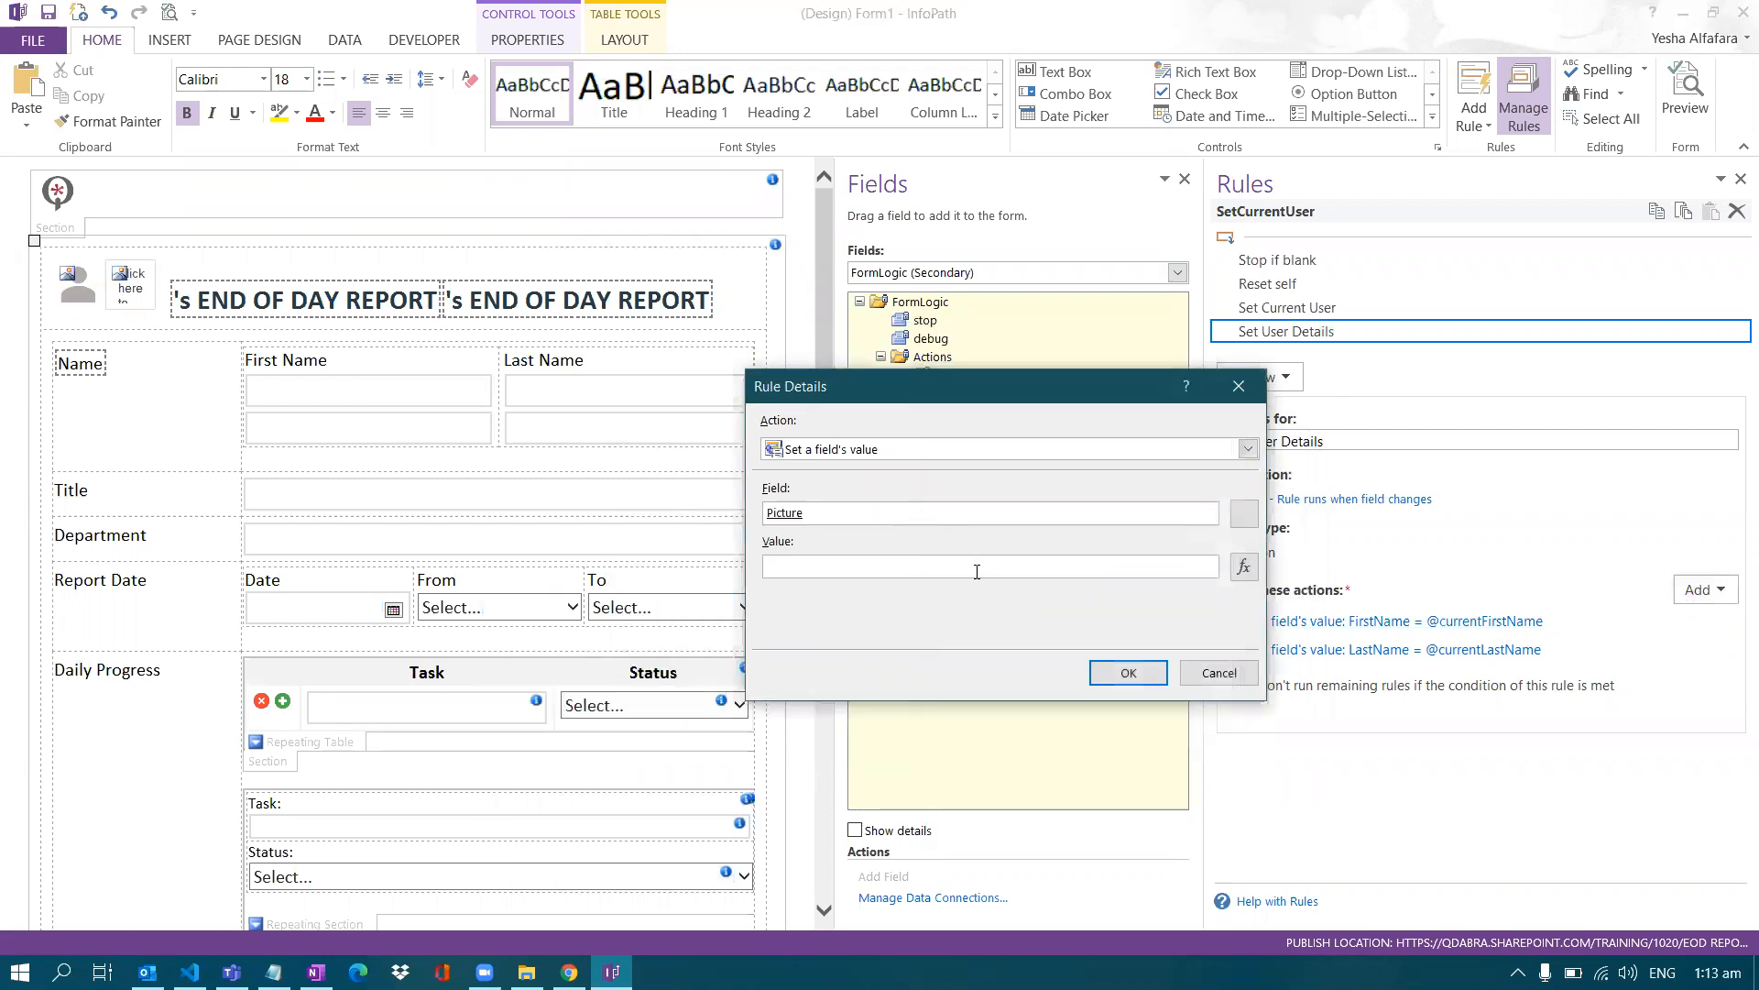
Step: Set the Picture action's value to SetCurrentUser's currentPicture and save it
left_click(1243, 567)
left_click(775, 628)
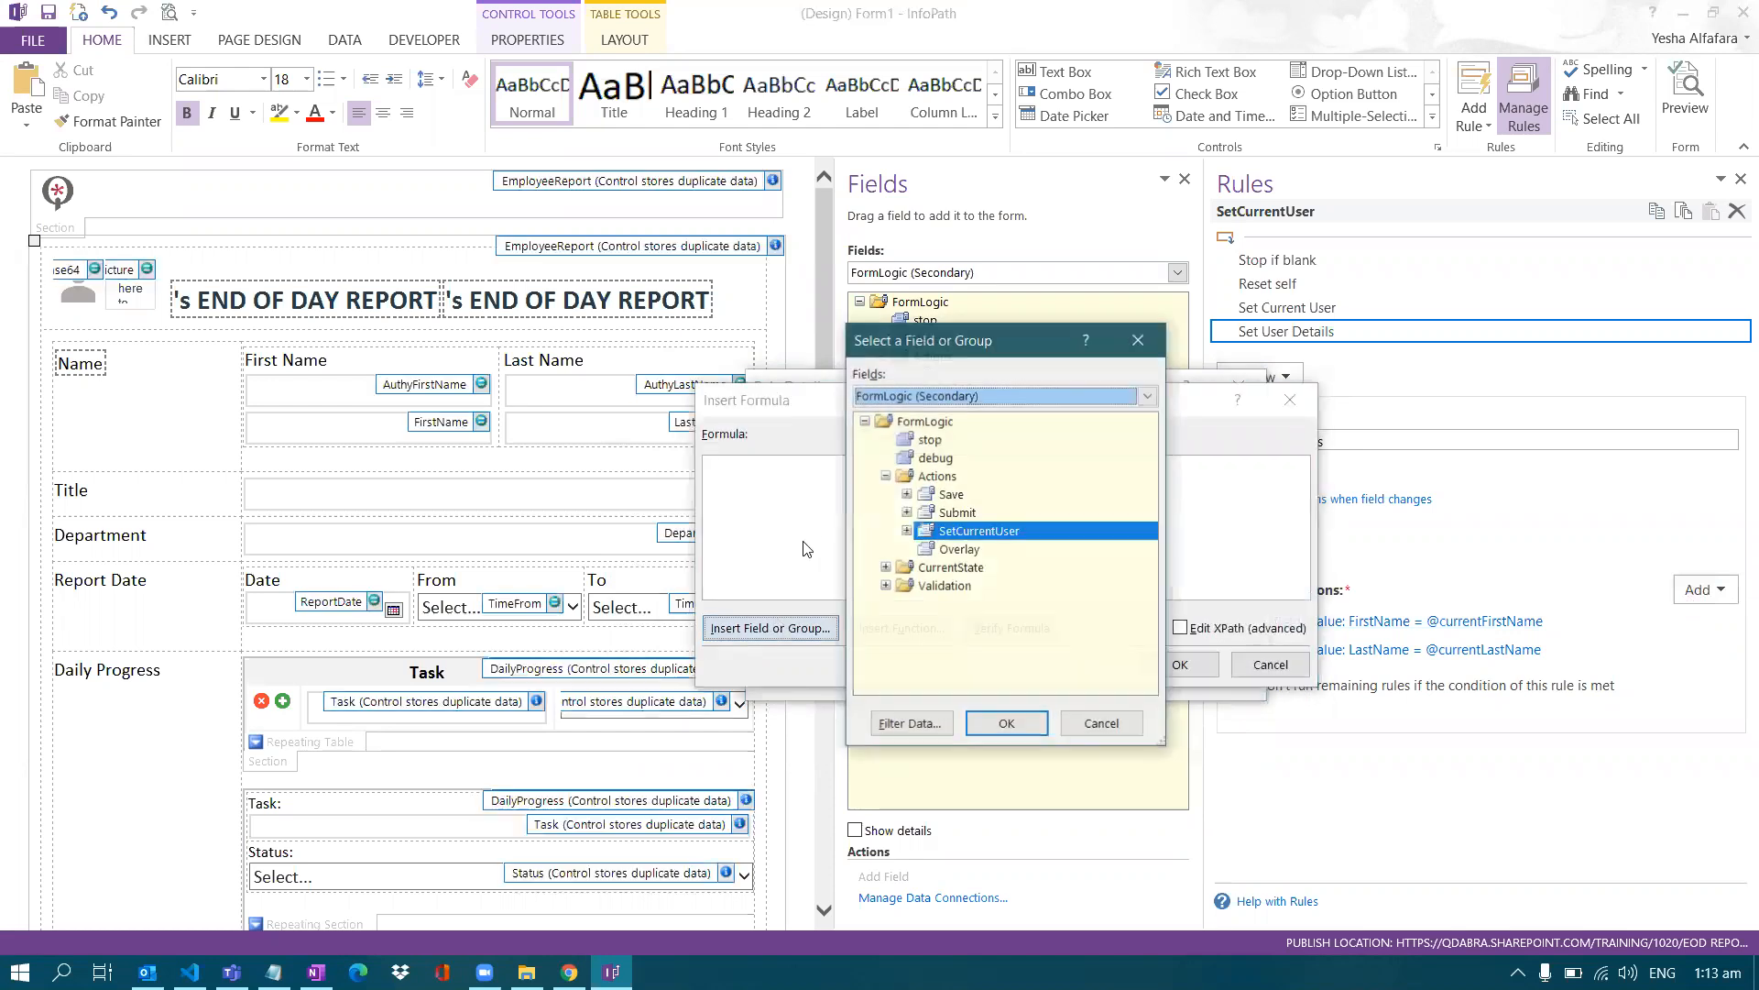
left_click(906, 530)
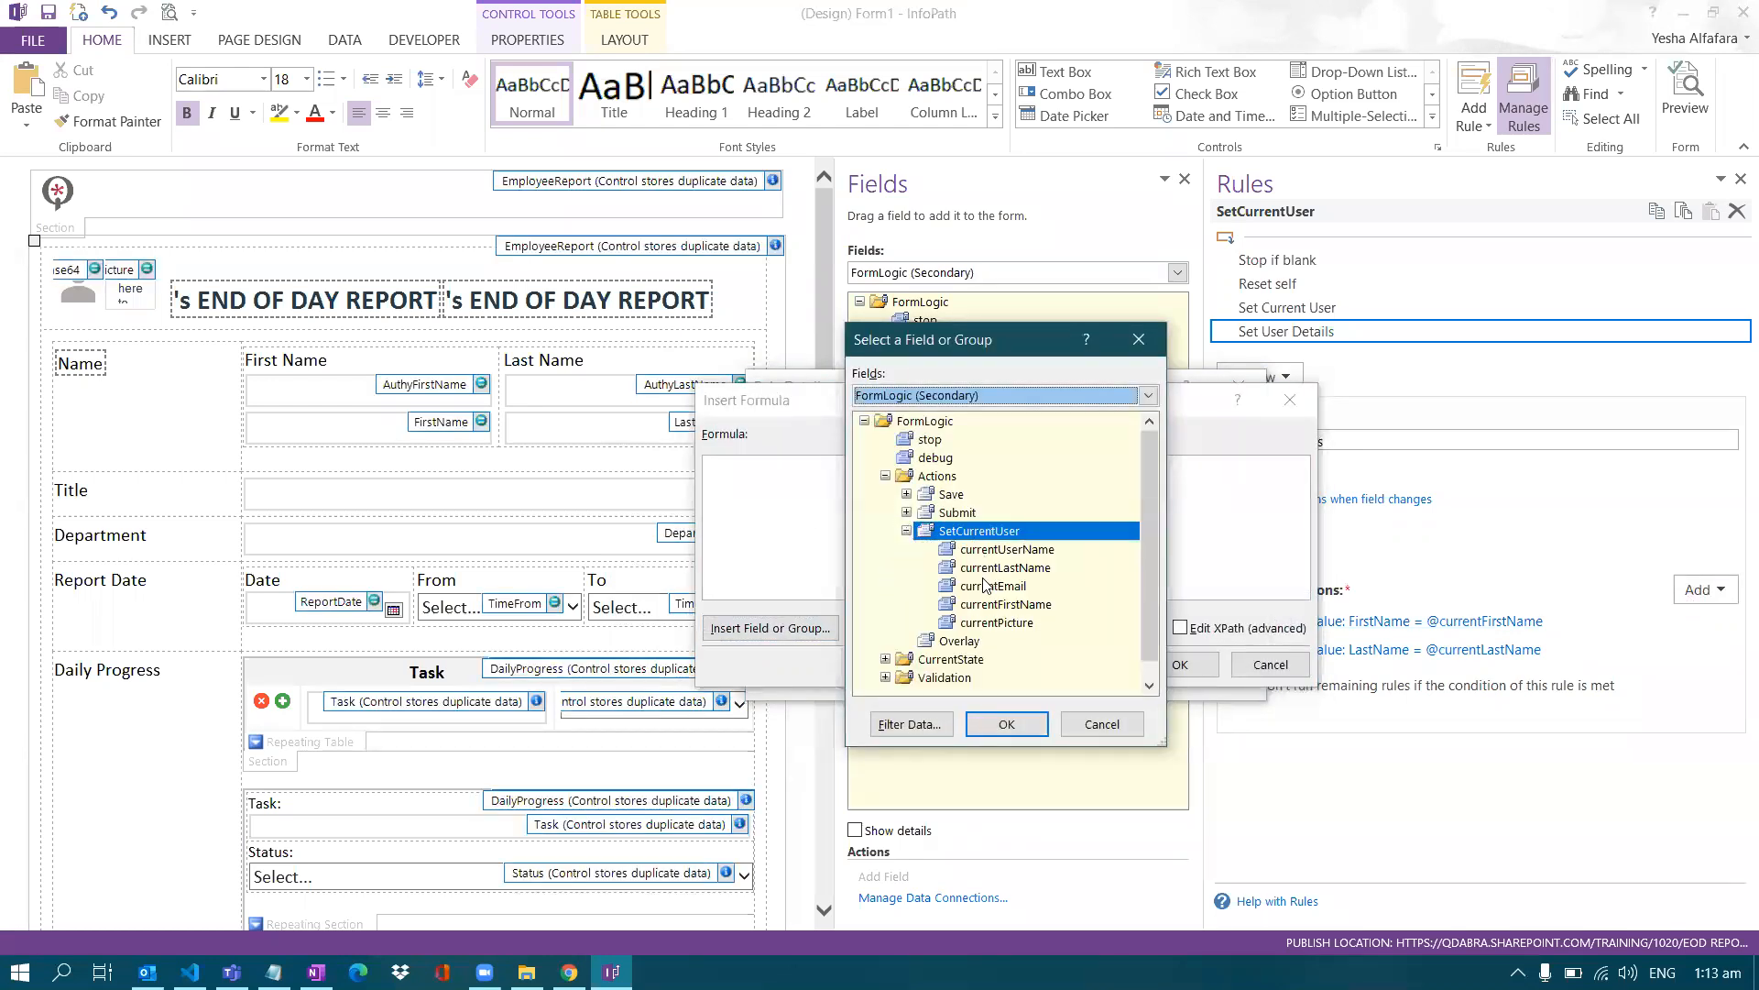
double_click(991, 623)
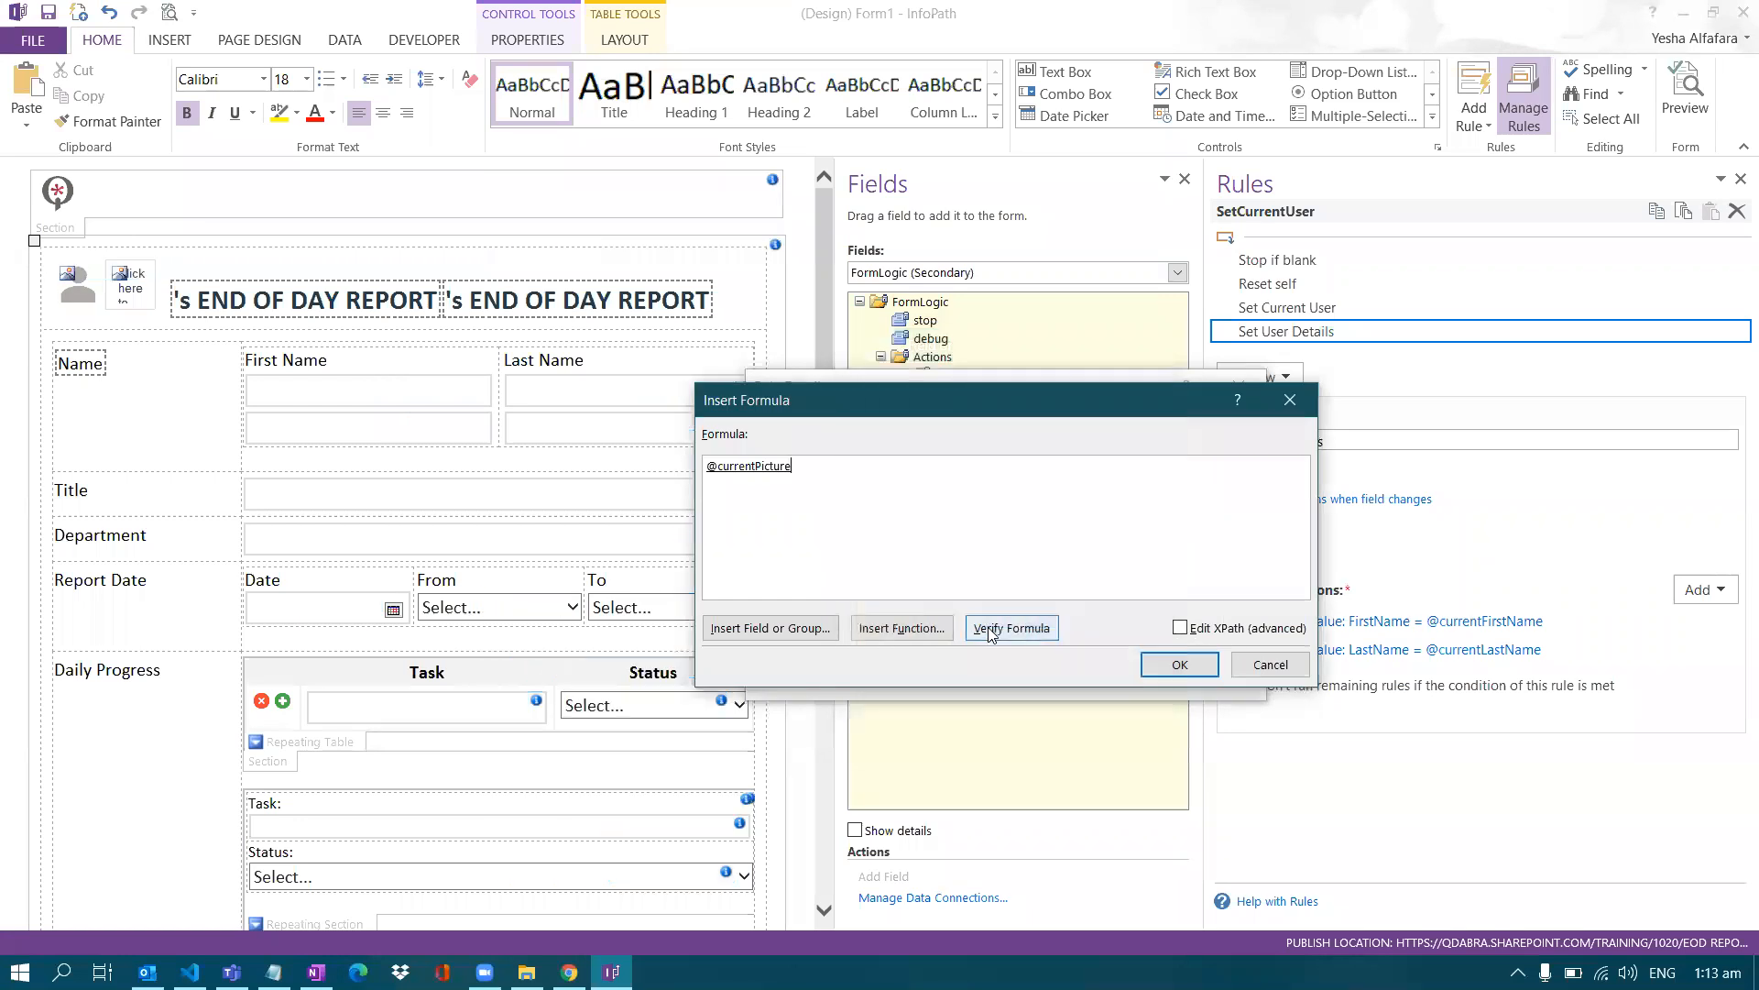
left_click(1166, 666)
left_click(1125, 670)
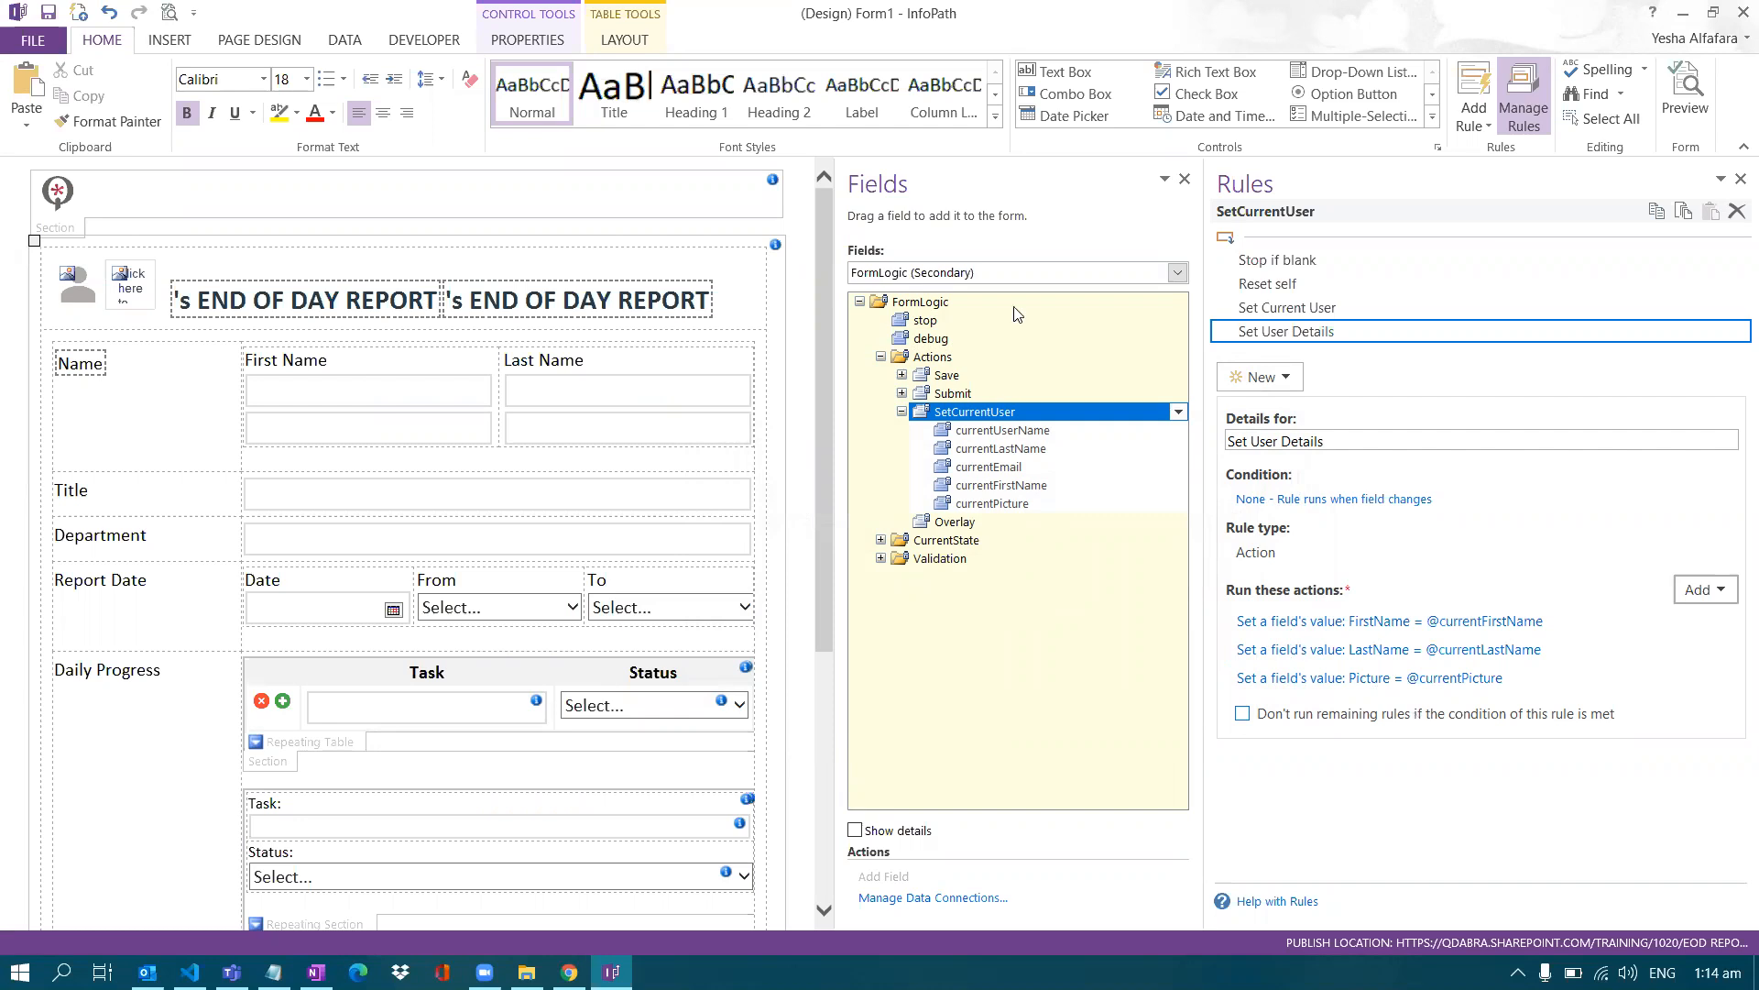
Step: Show the finishedLoading field's rules in QdabraRules and select Run Dynamic DCs
left_click(1036, 274)
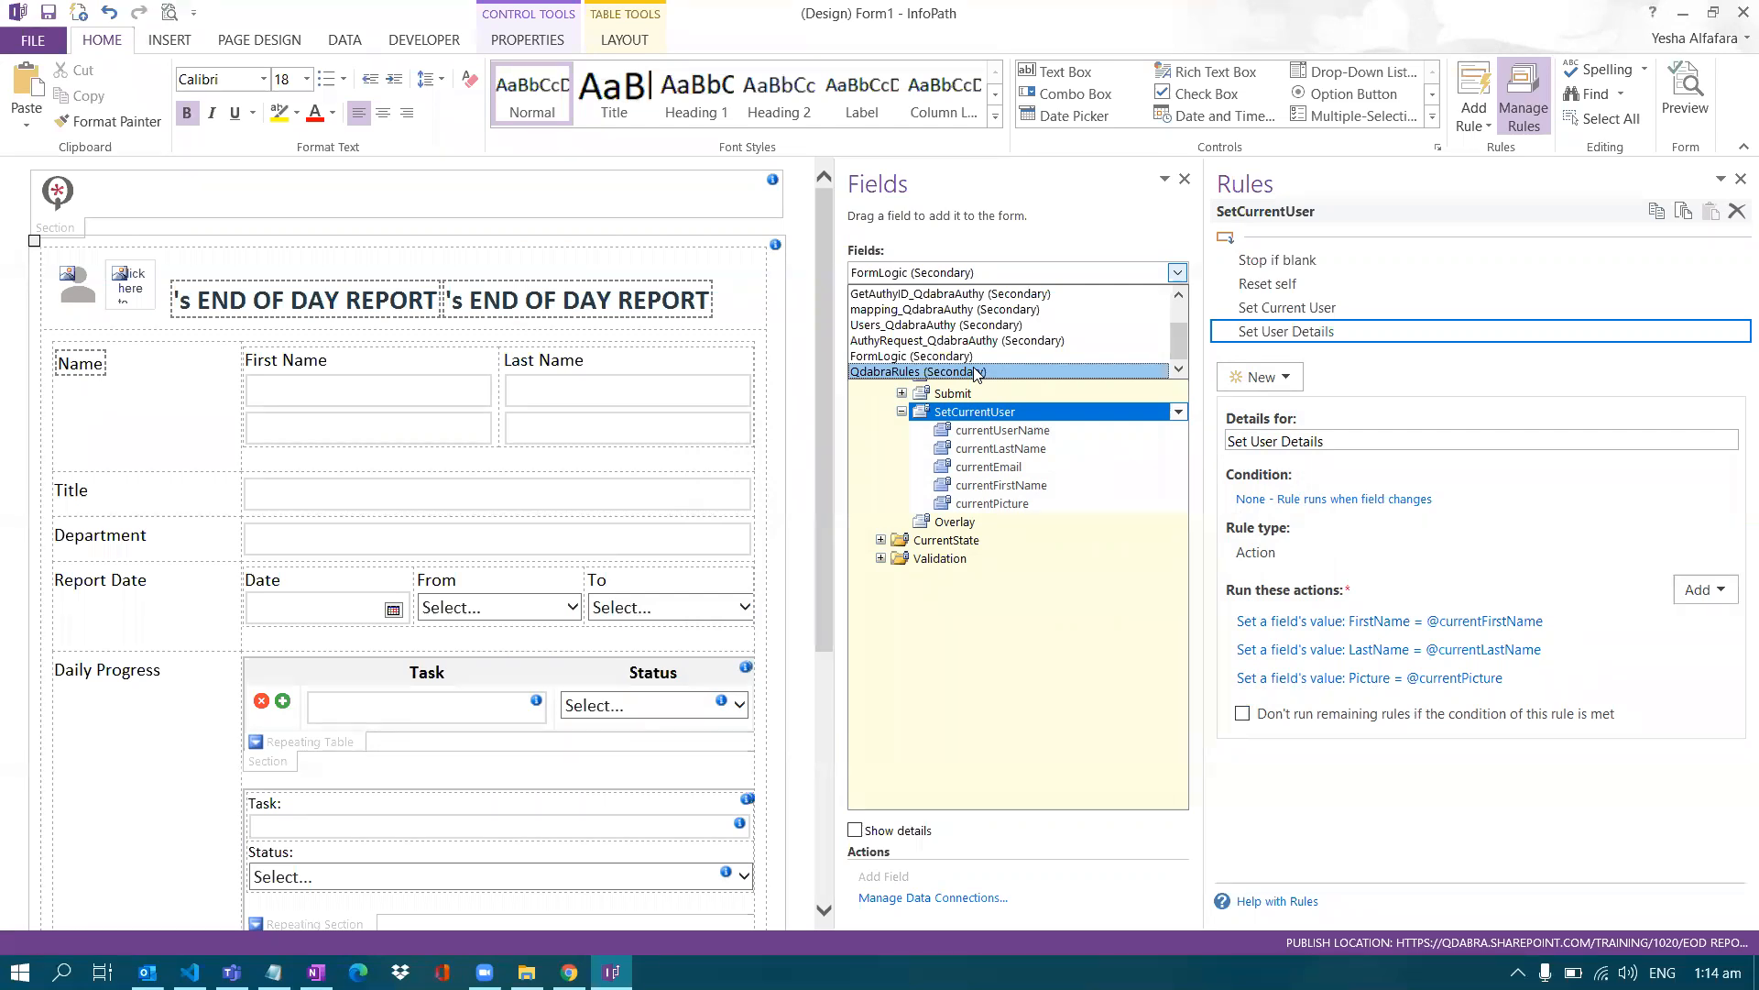
left_click(919, 372)
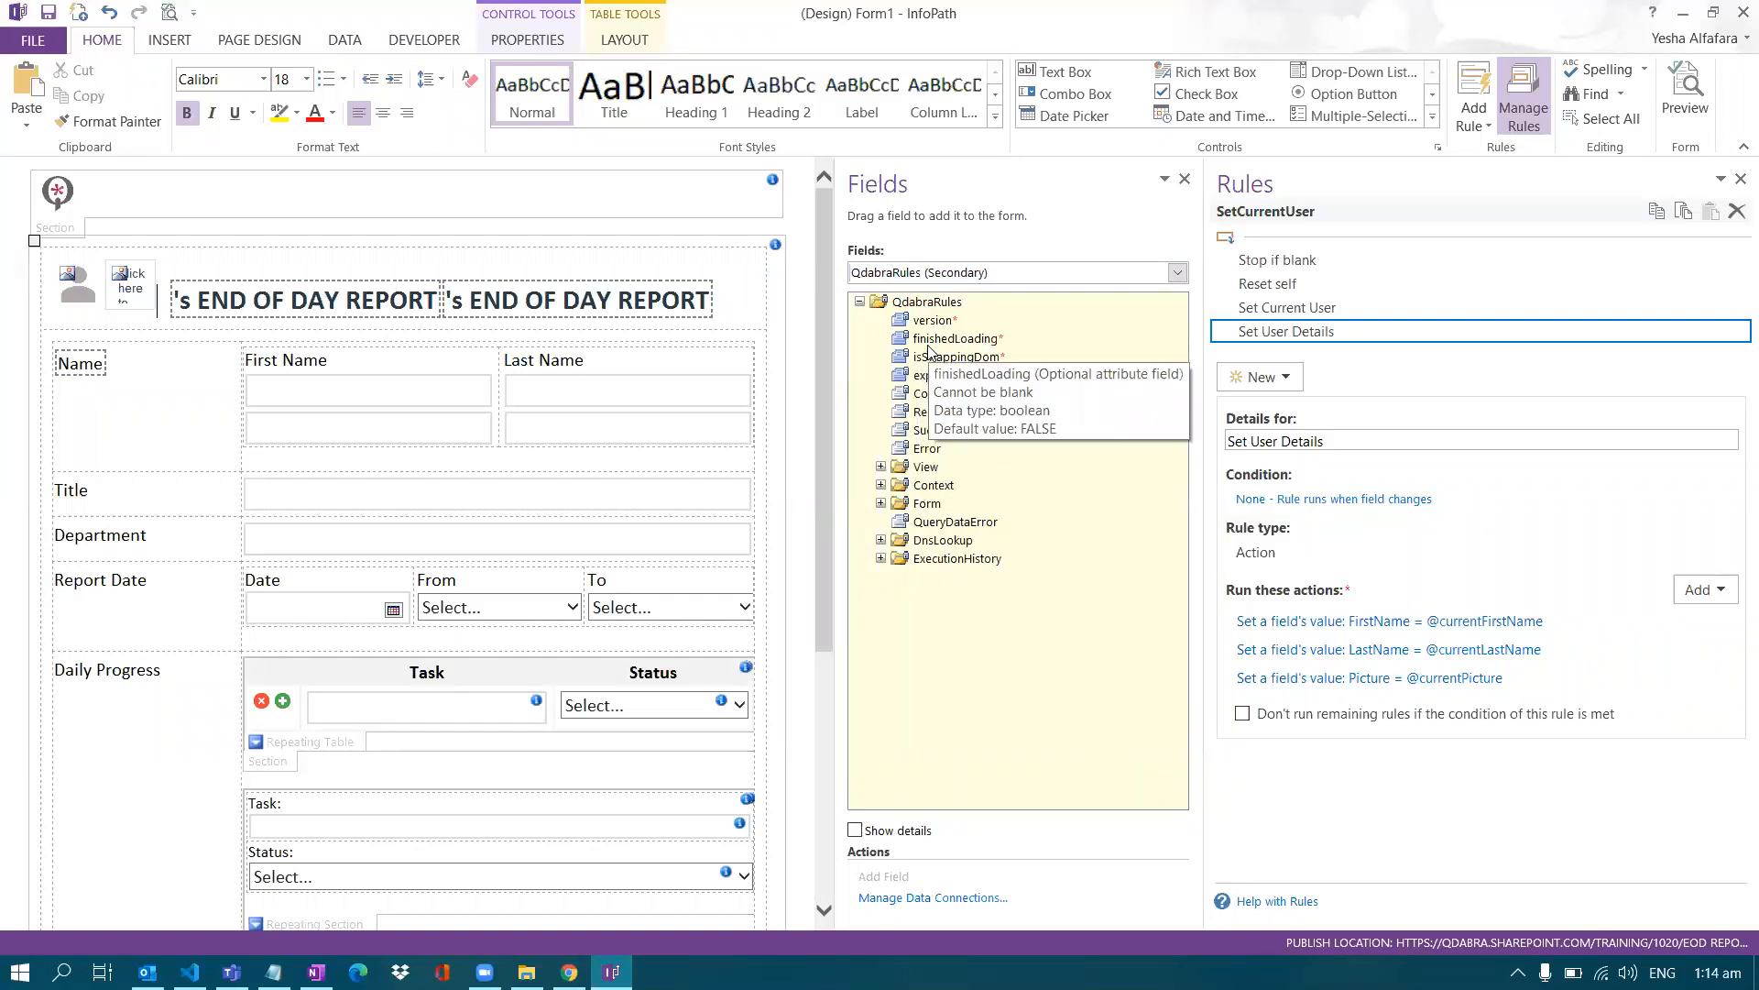
left_click(933, 339)
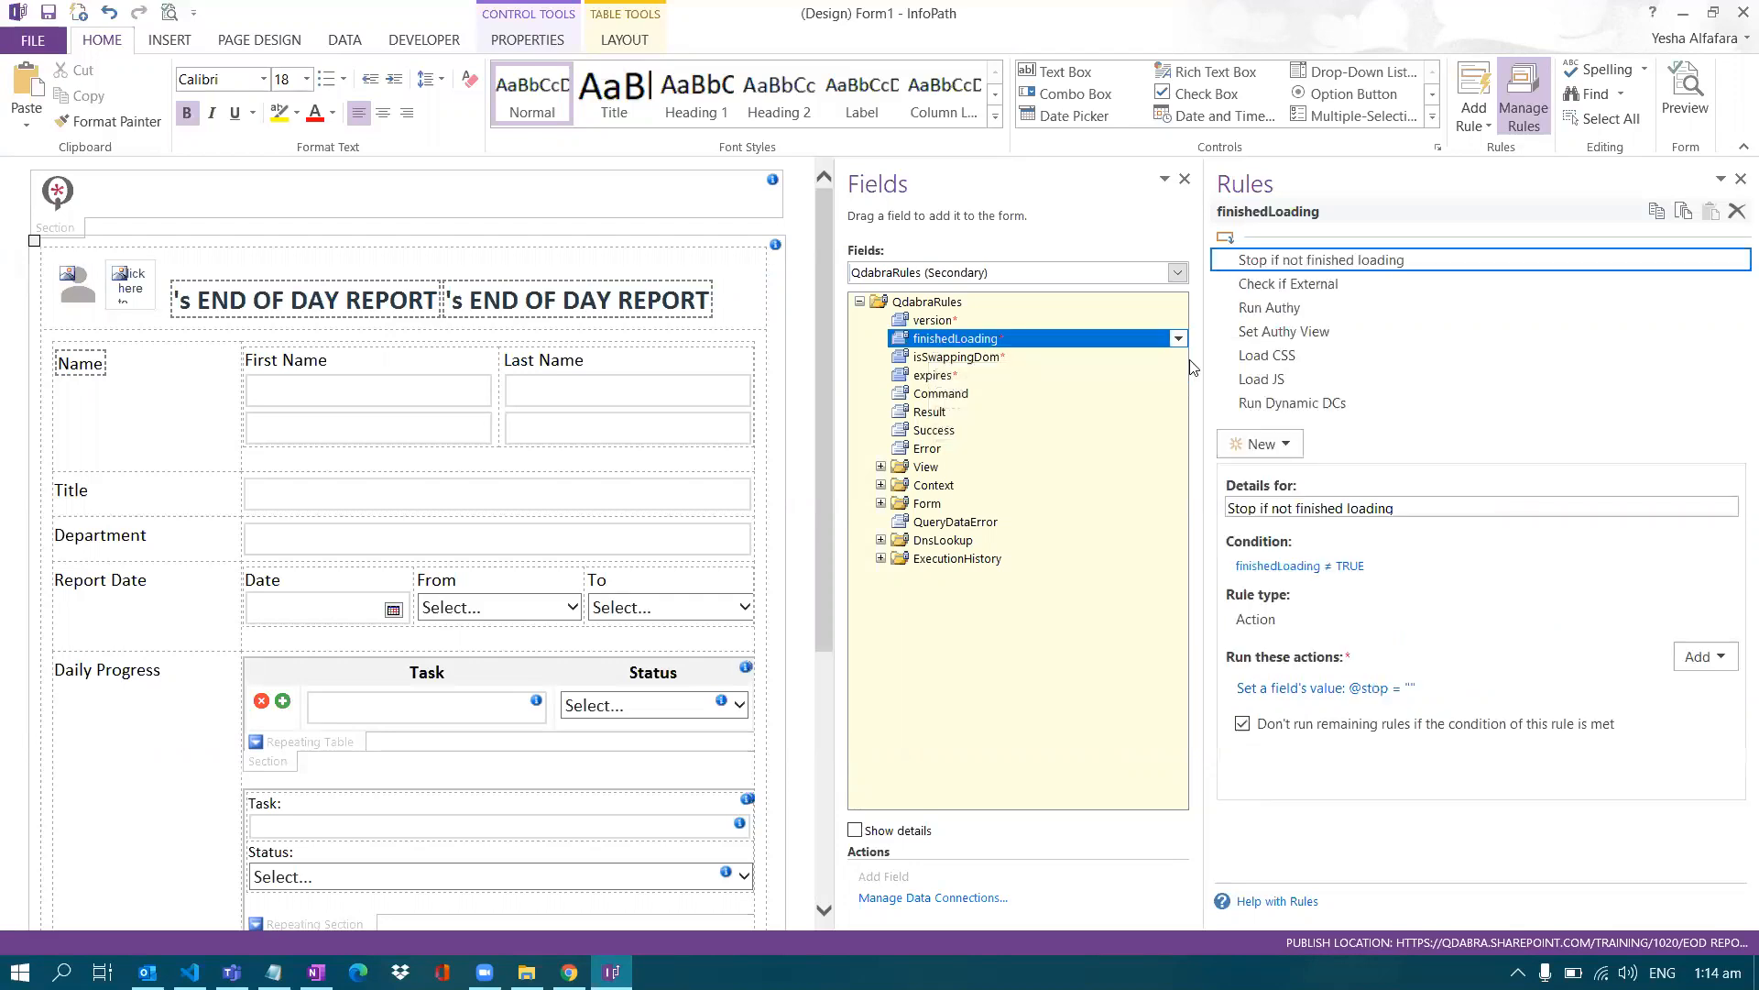
left_click(1281, 405)
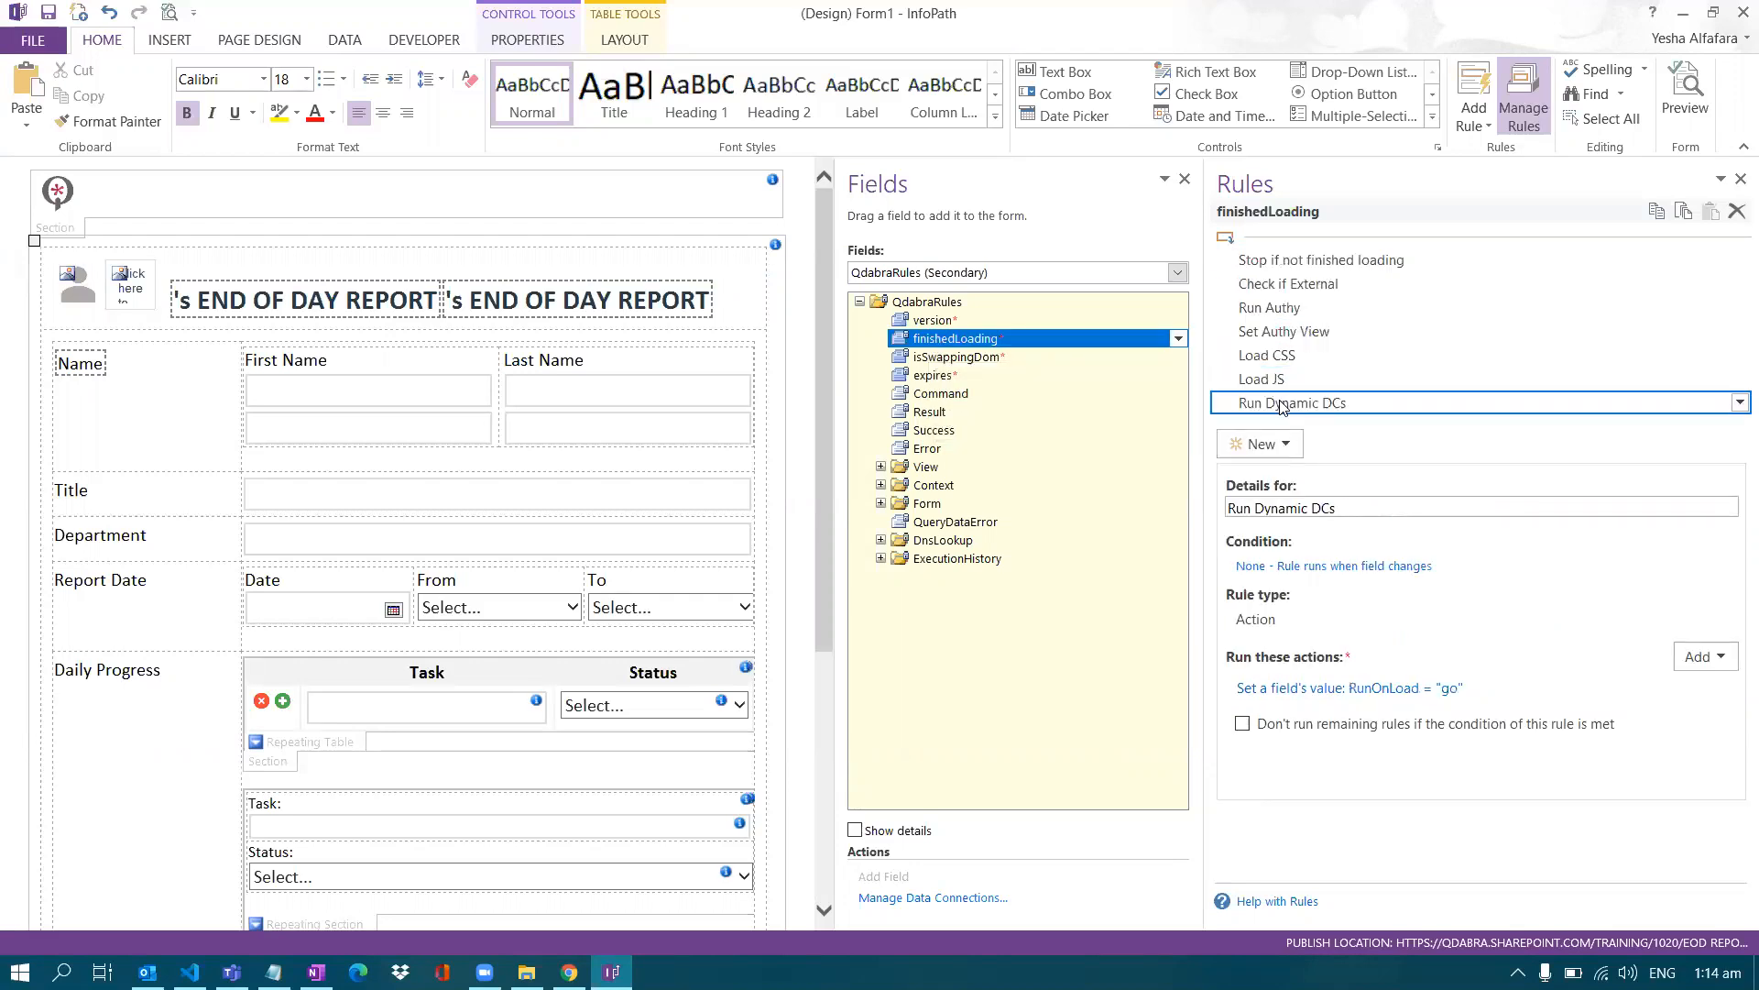
Step: Create a new action rule named 'Set Current User' after Run Dynamic DCs
left_click(1276, 453)
left_click(1267, 520)
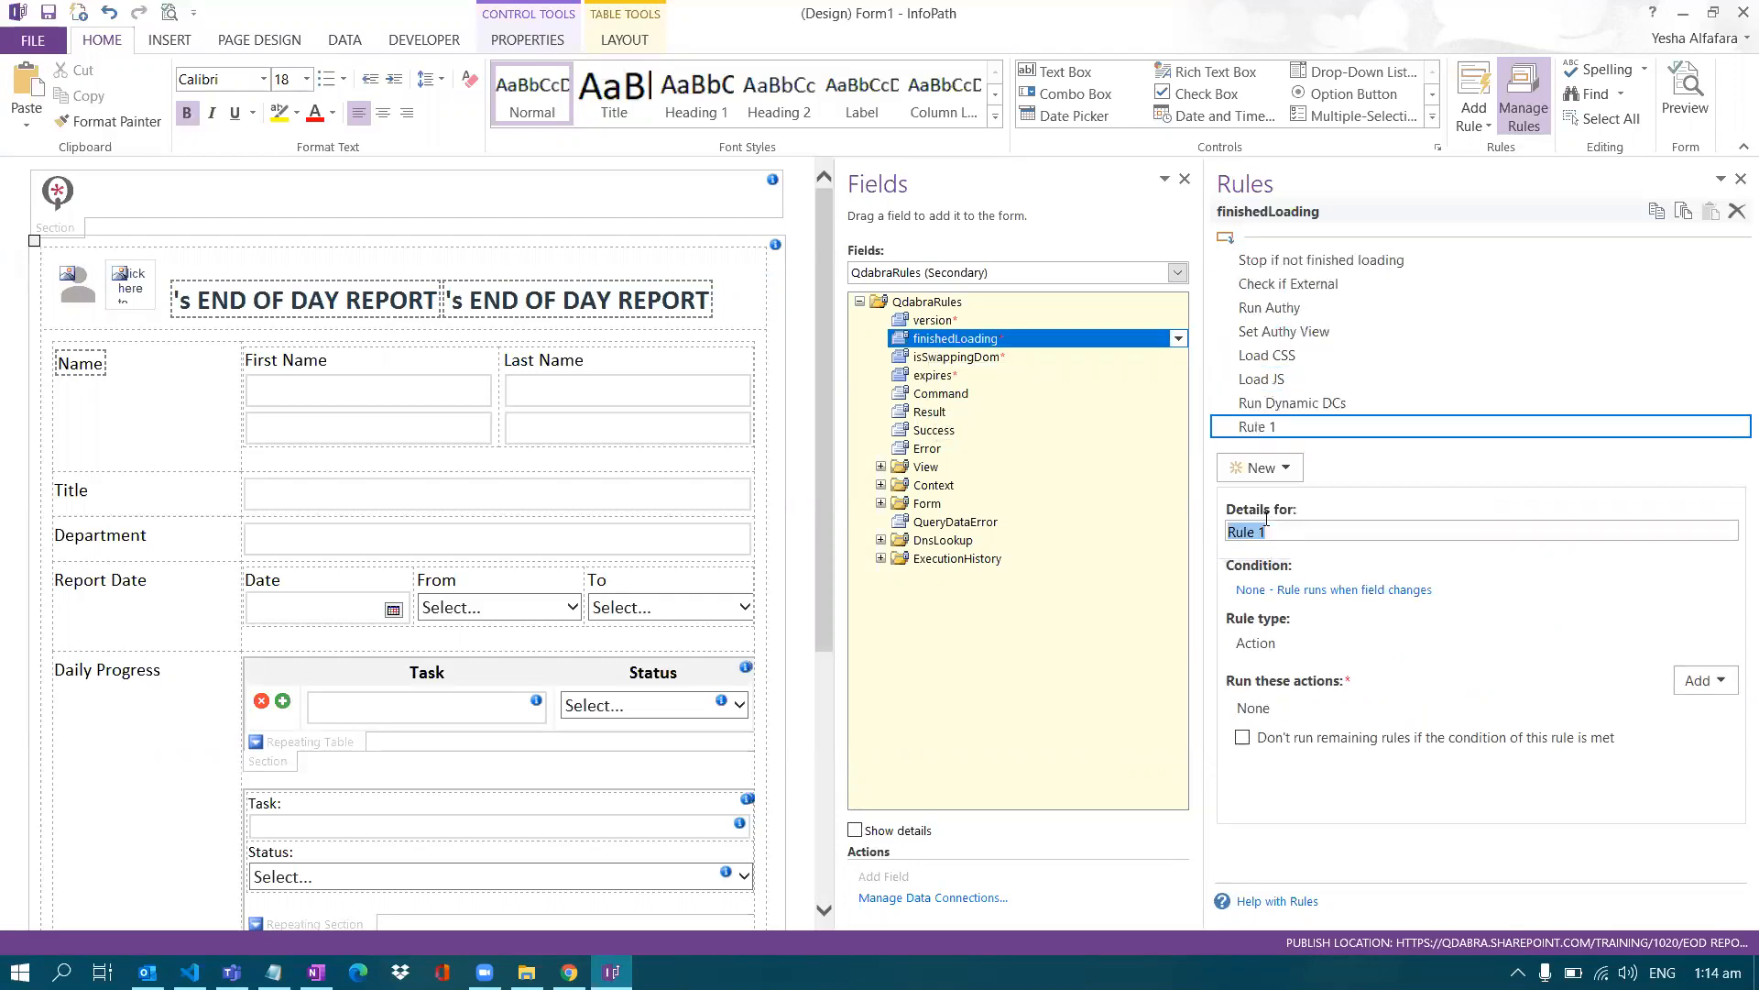
type("S")
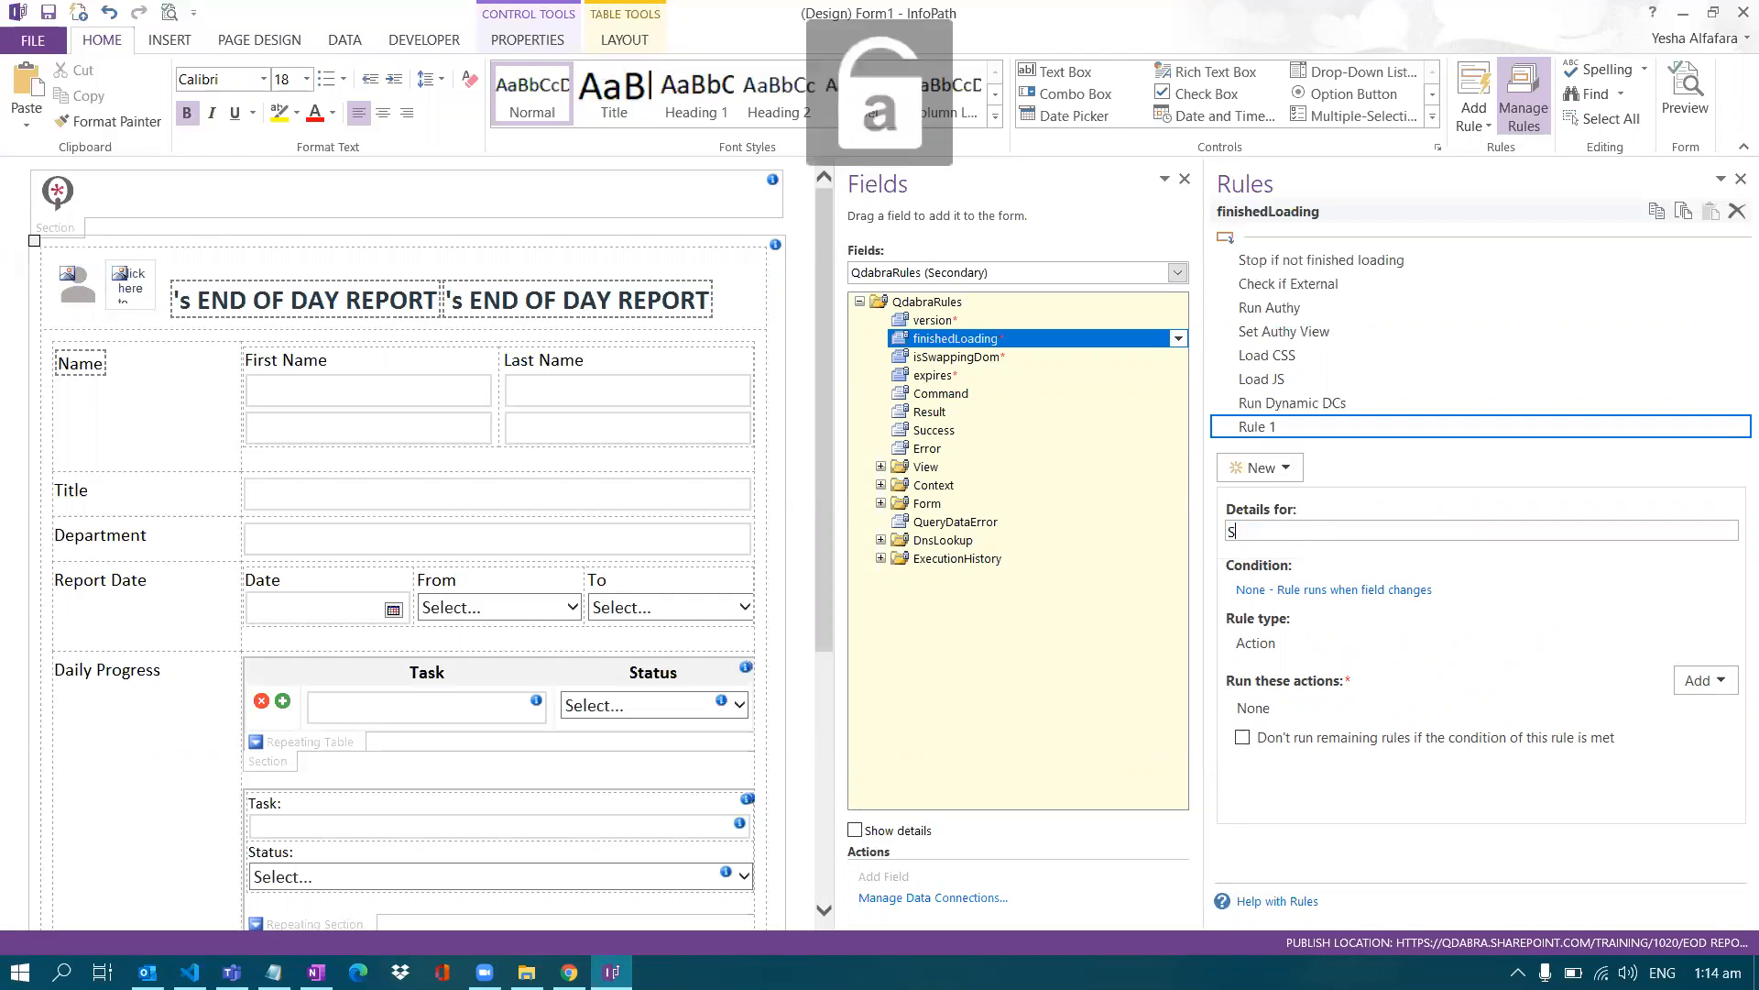
type("et Current User")
left_click(1348, 410)
left_click(1339, 427)
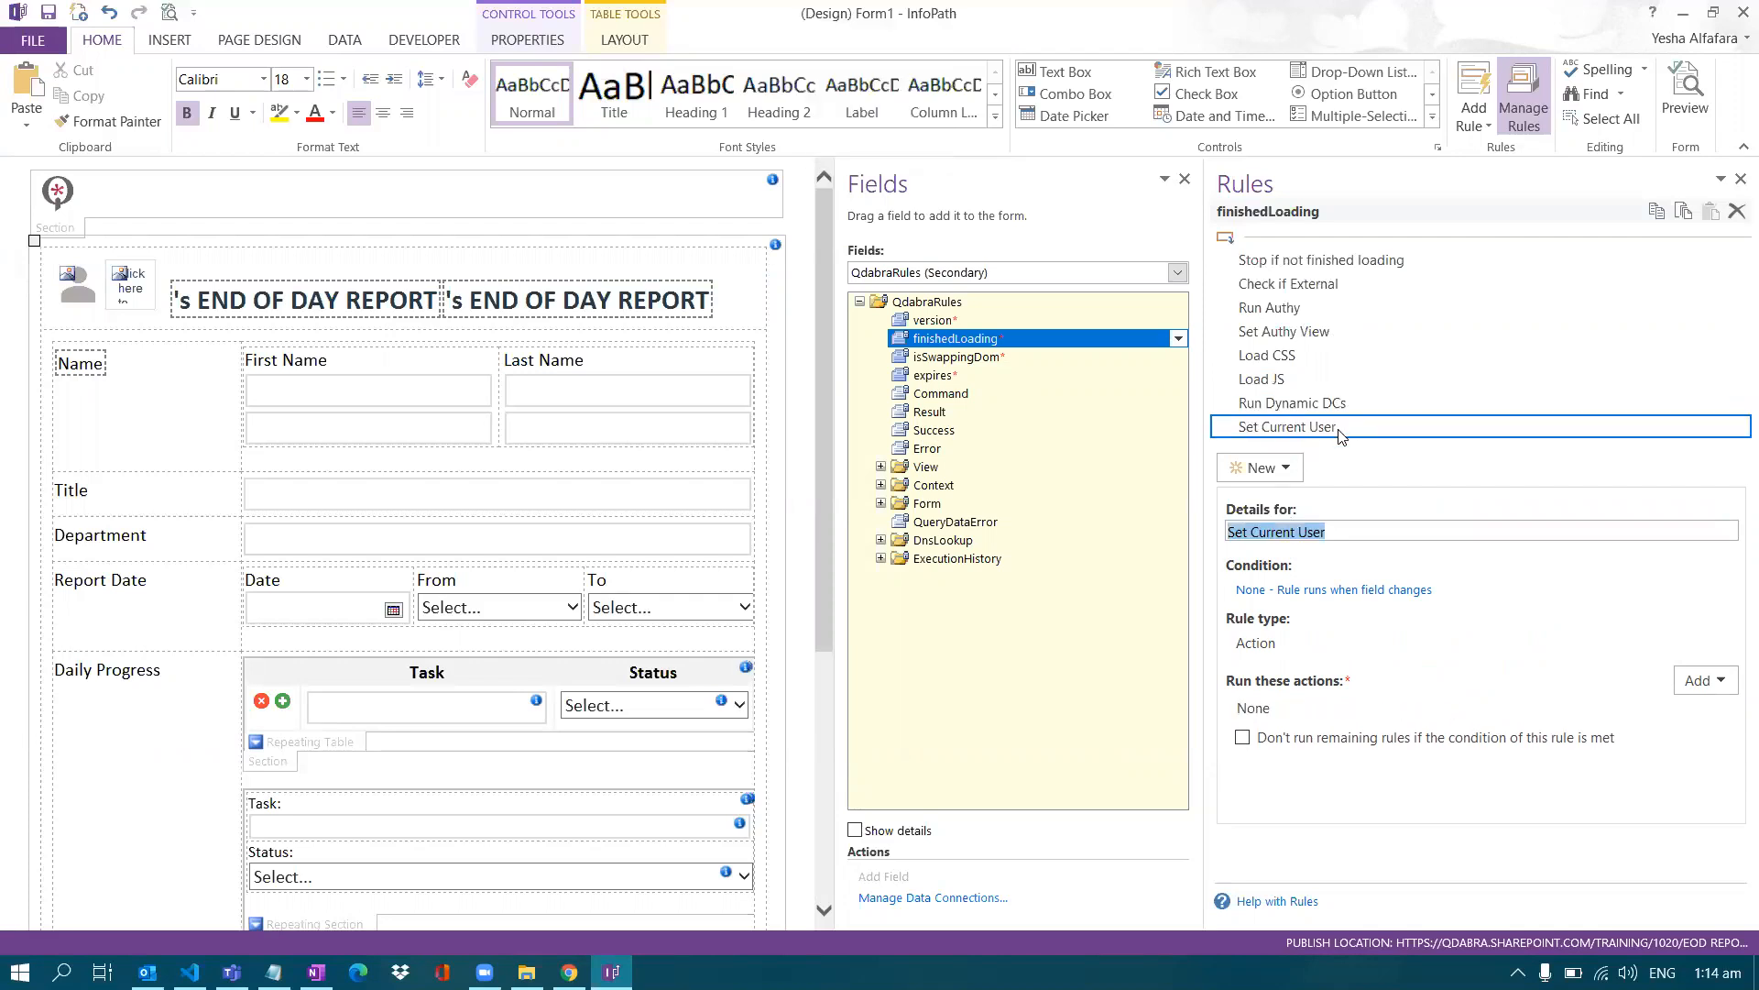
left_click(1702, 683)
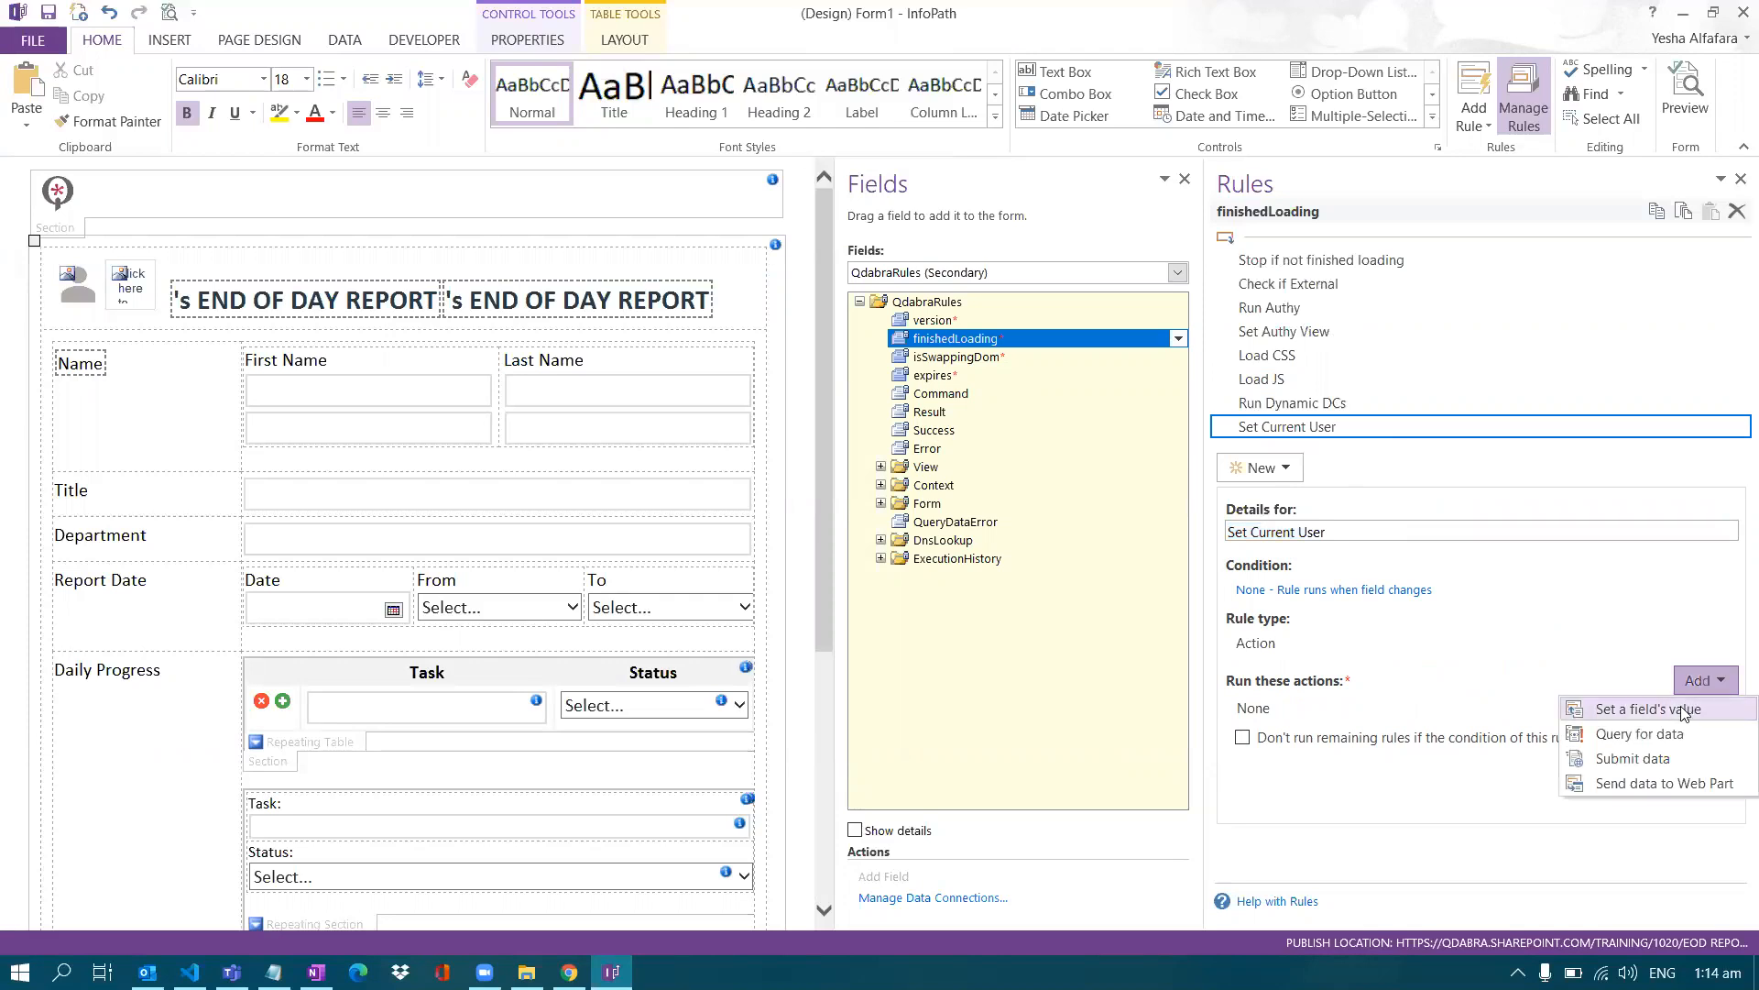
Step: Add an action setting FormLogic > Actions > SetCurrentUser to "go"
left_click(1684, 711)
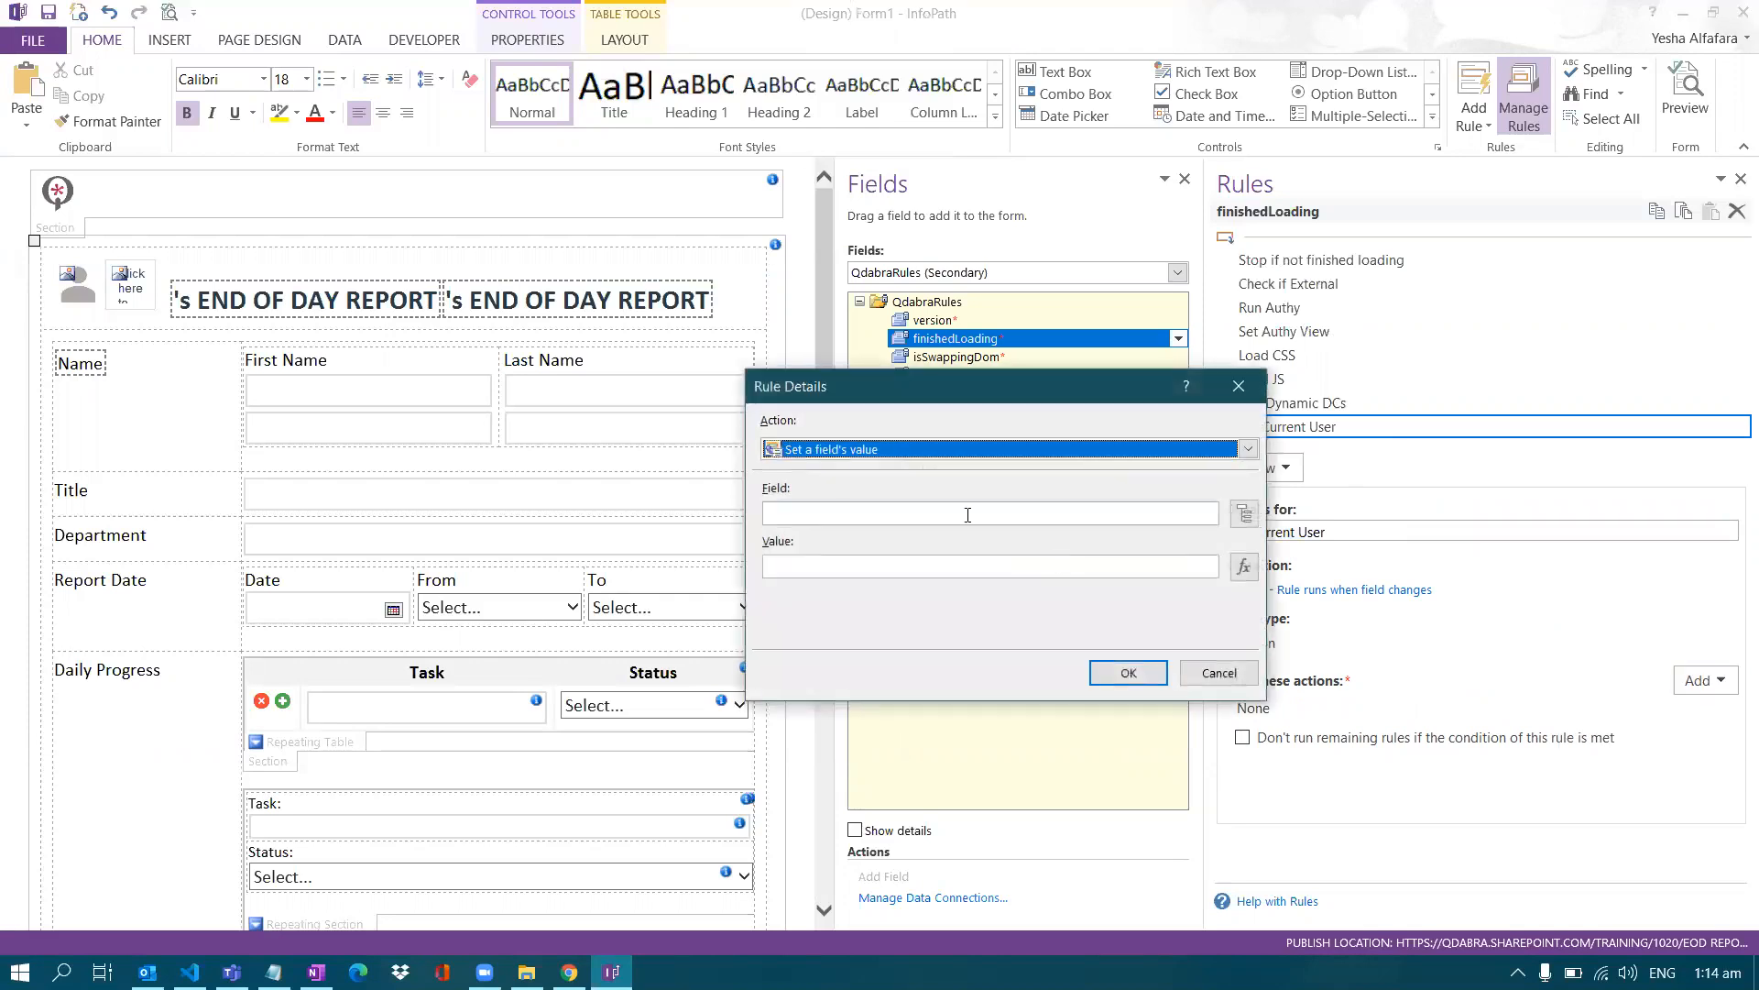
left_click(1244, 513)
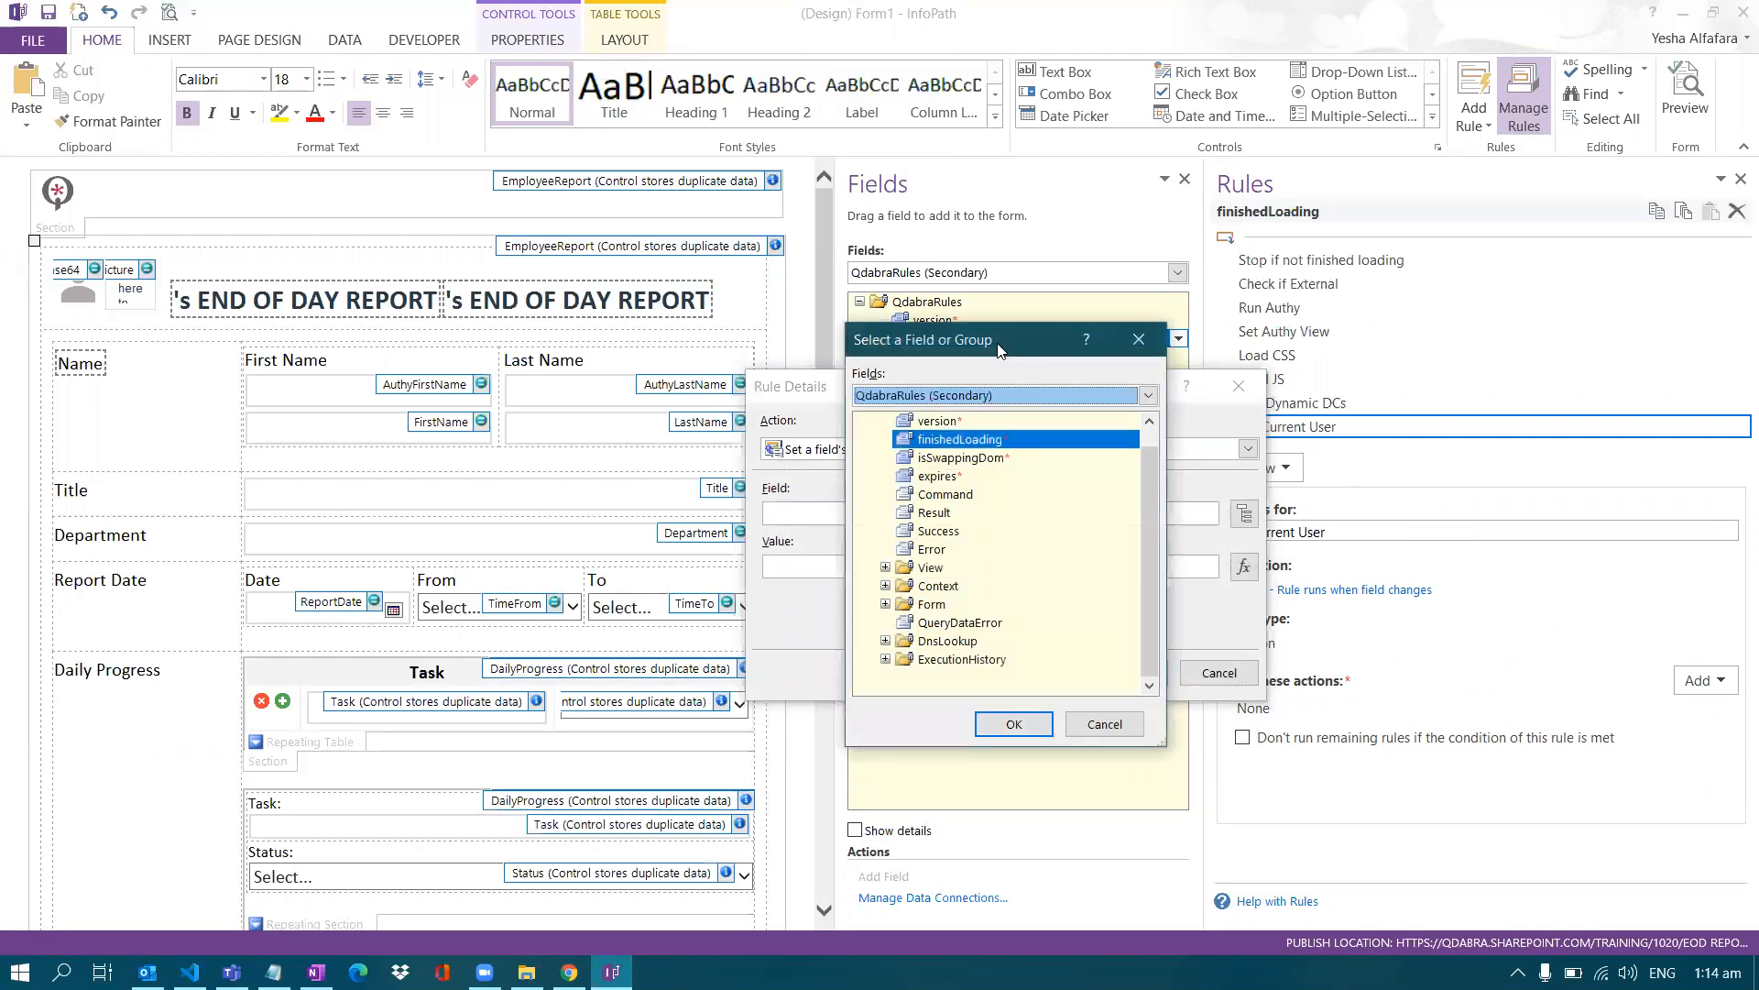
key("alt+Down")
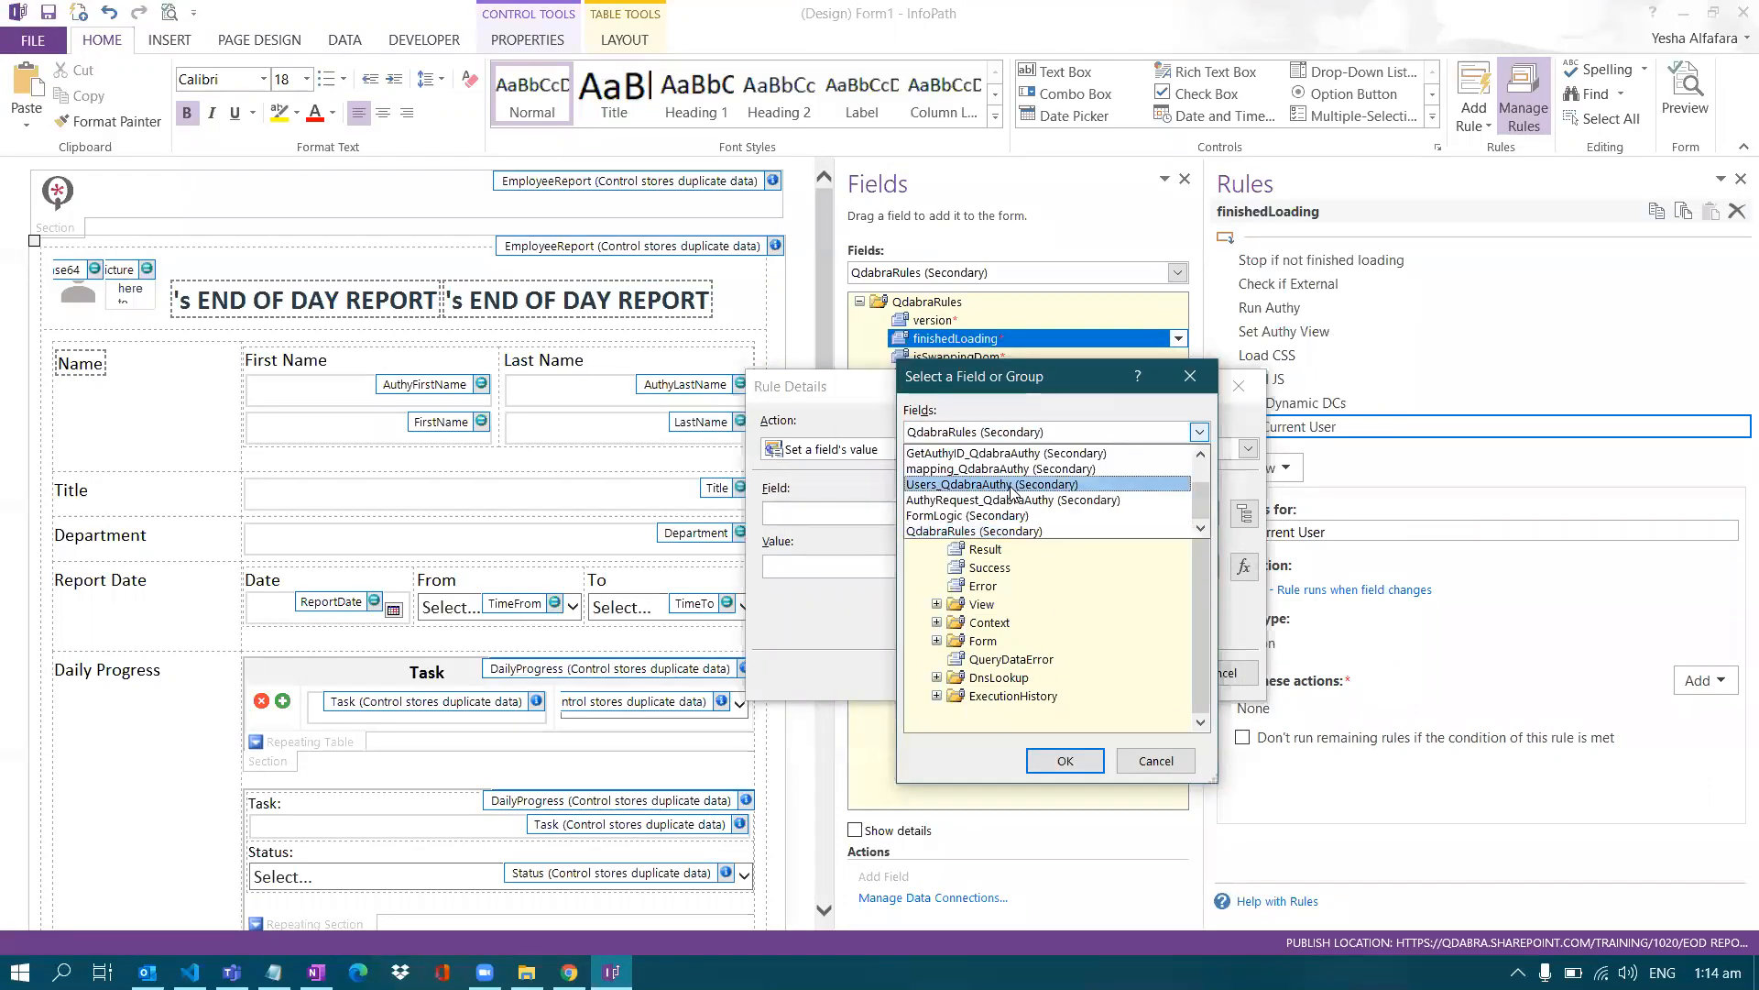
scroll(1008, 494, "down", 1)
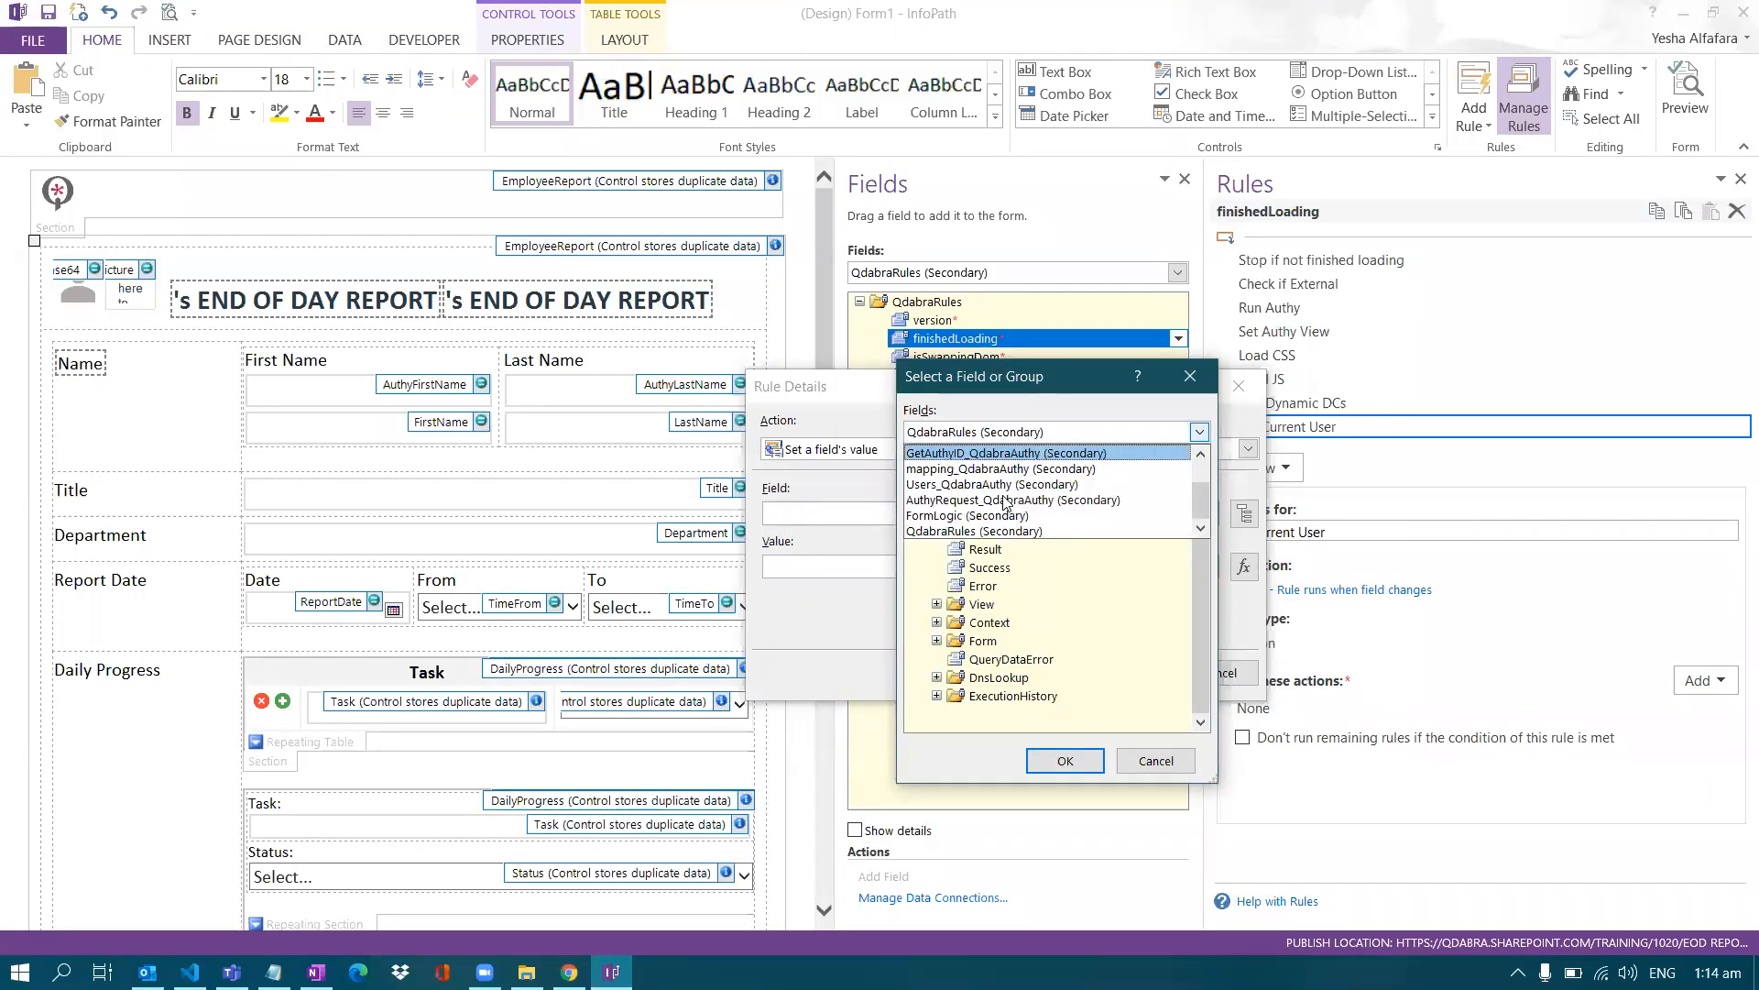
left_click(998, 515)
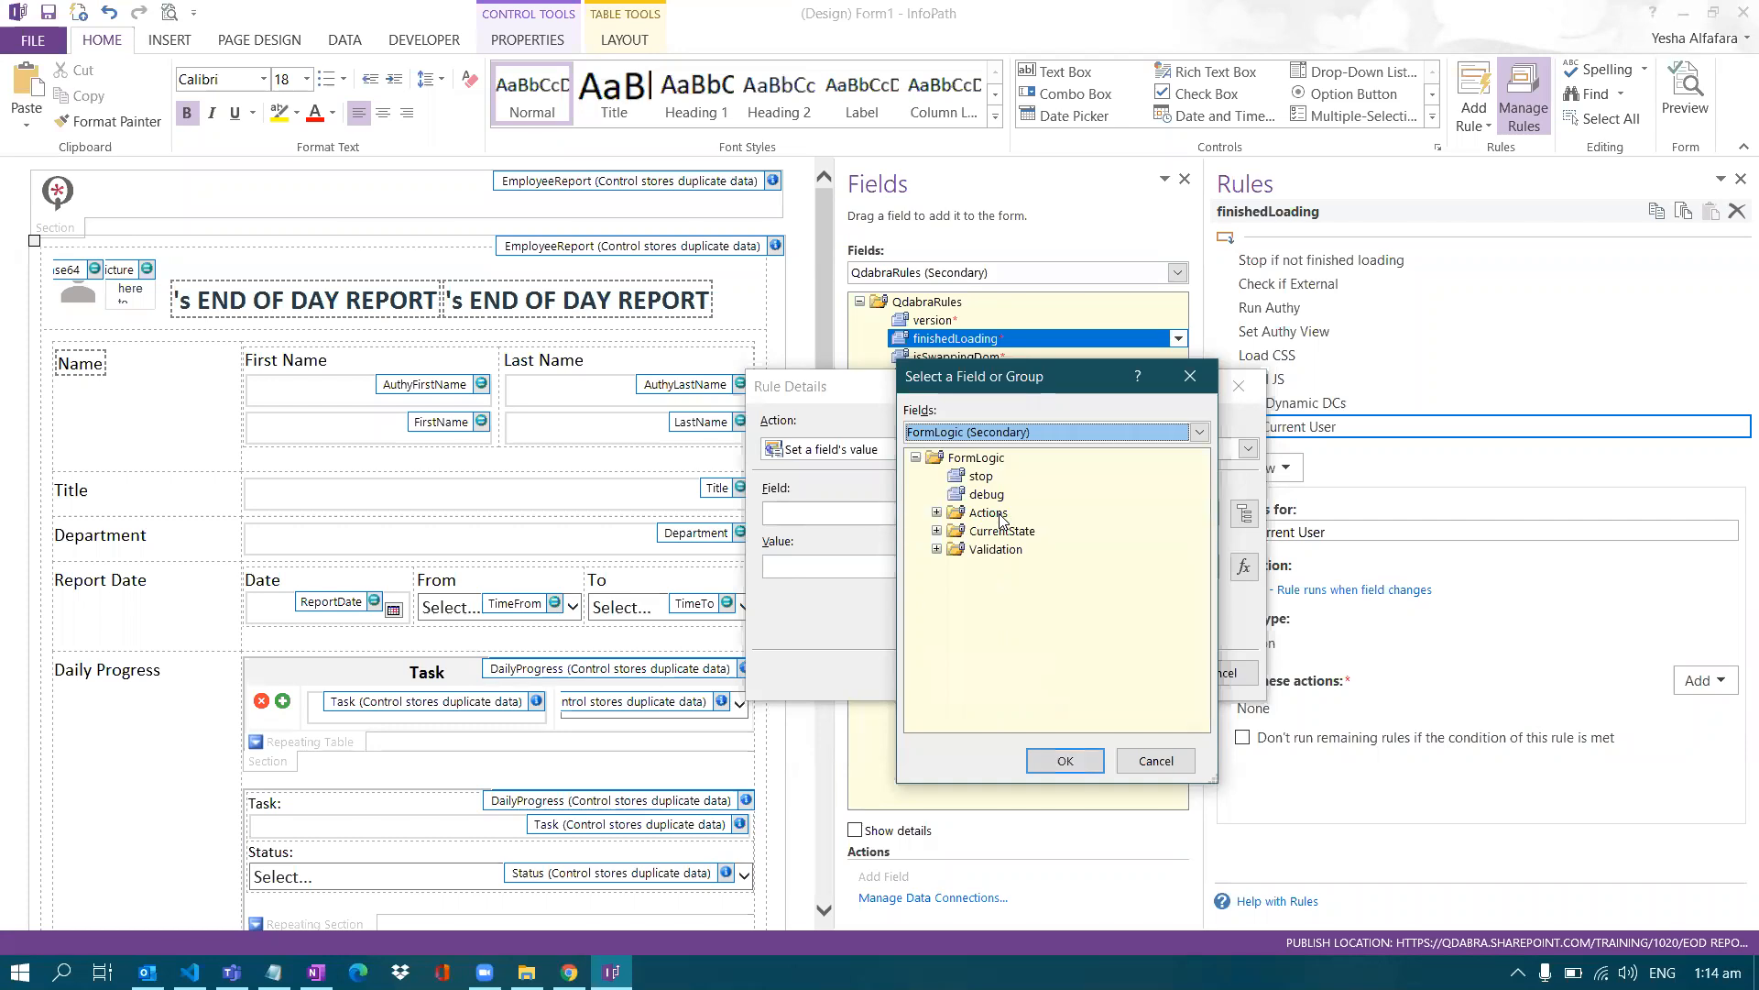
left_click(937, 513)
double_click(1013, 569)
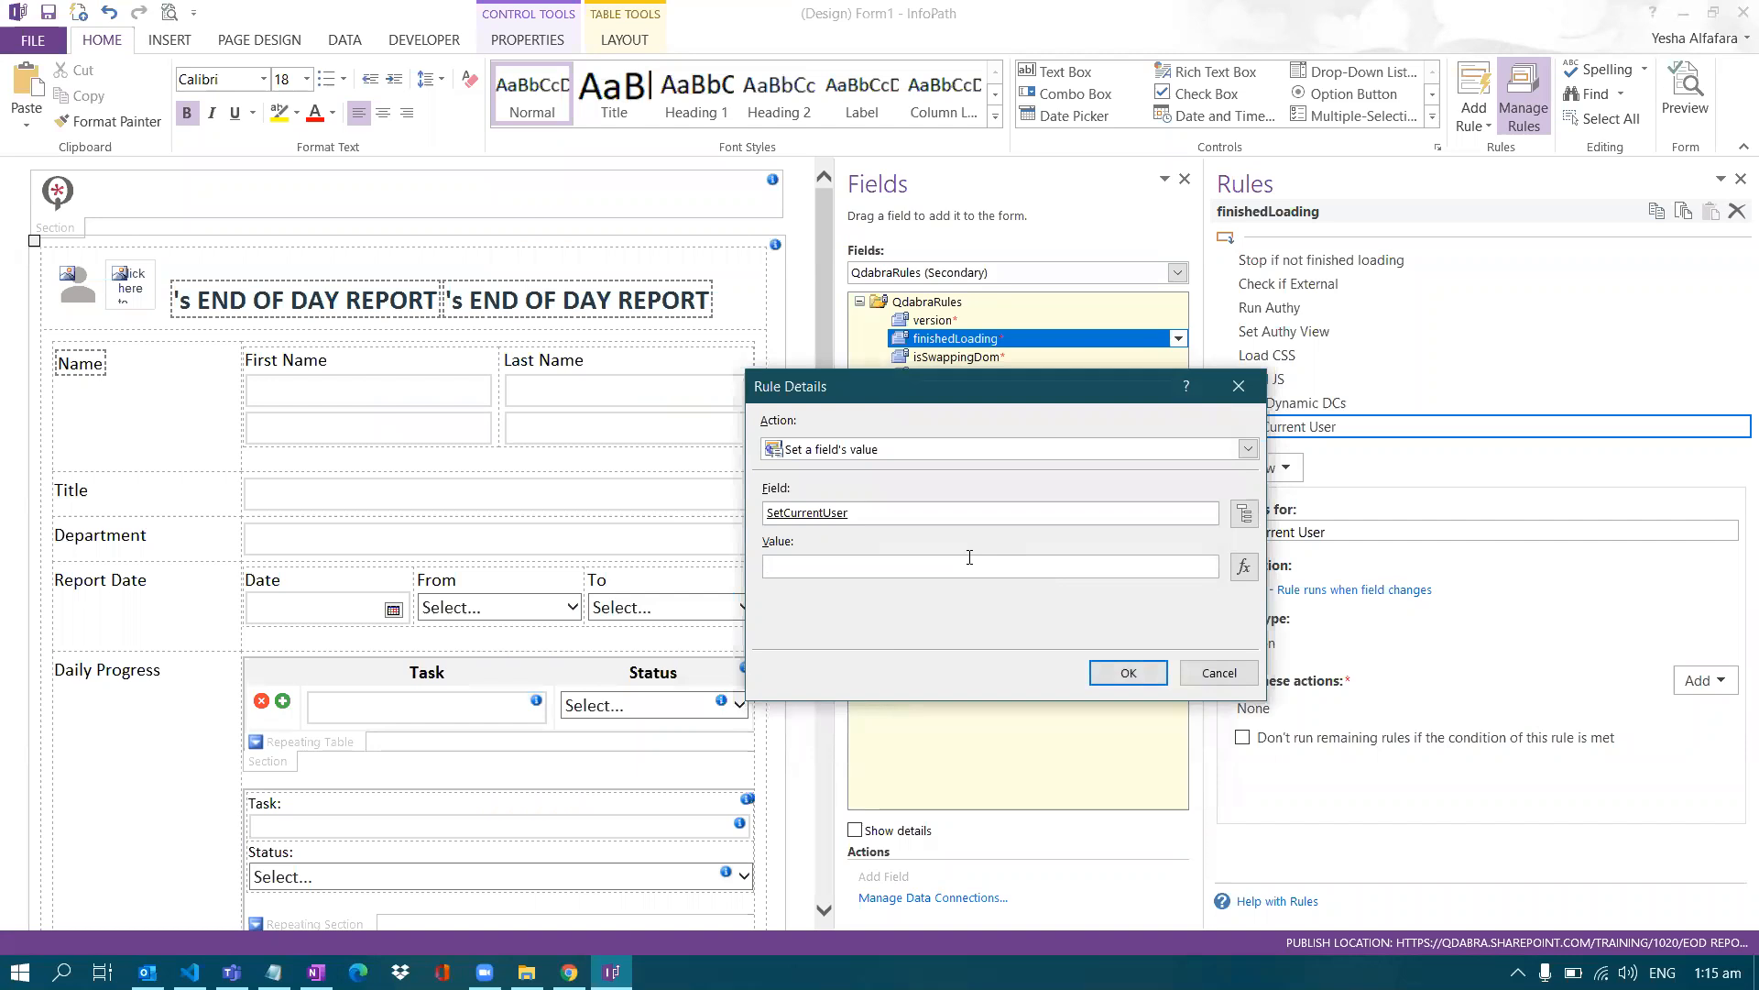
left_click(970, 557)
type("go")
left_click(1128, 672)
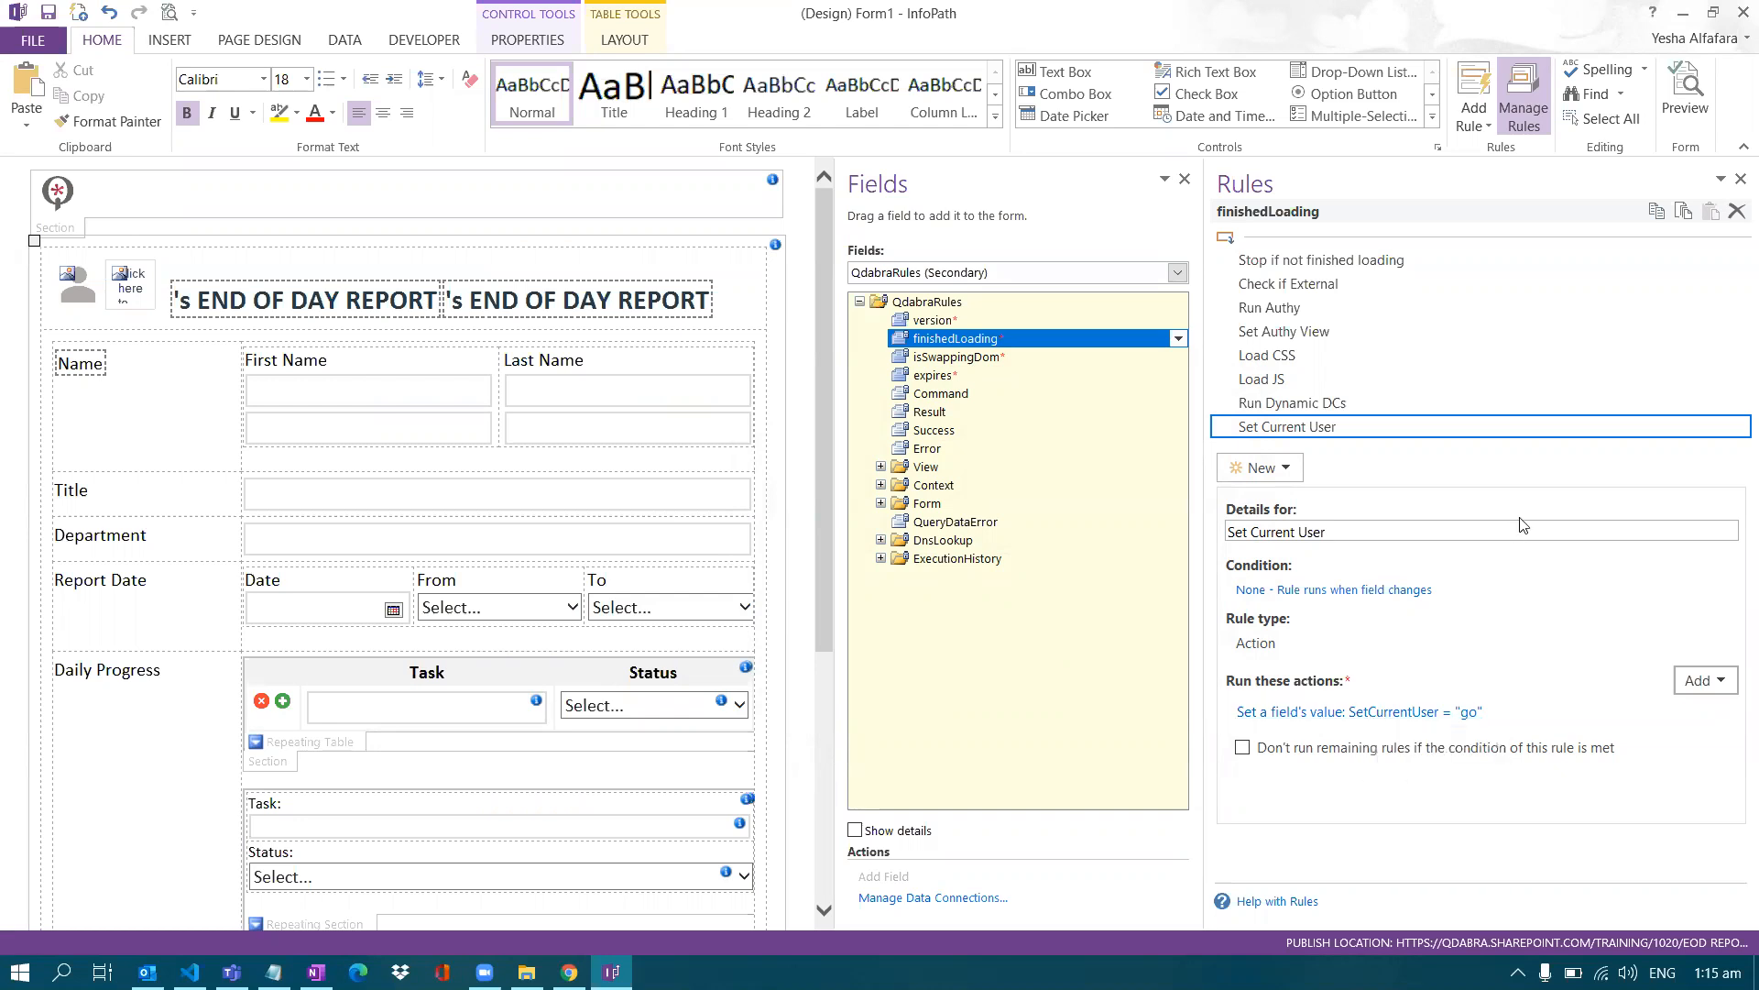
Step: Review the Run Dynamic DCs rule, then go back to the Set Current User rule
left_click(1340, 409)
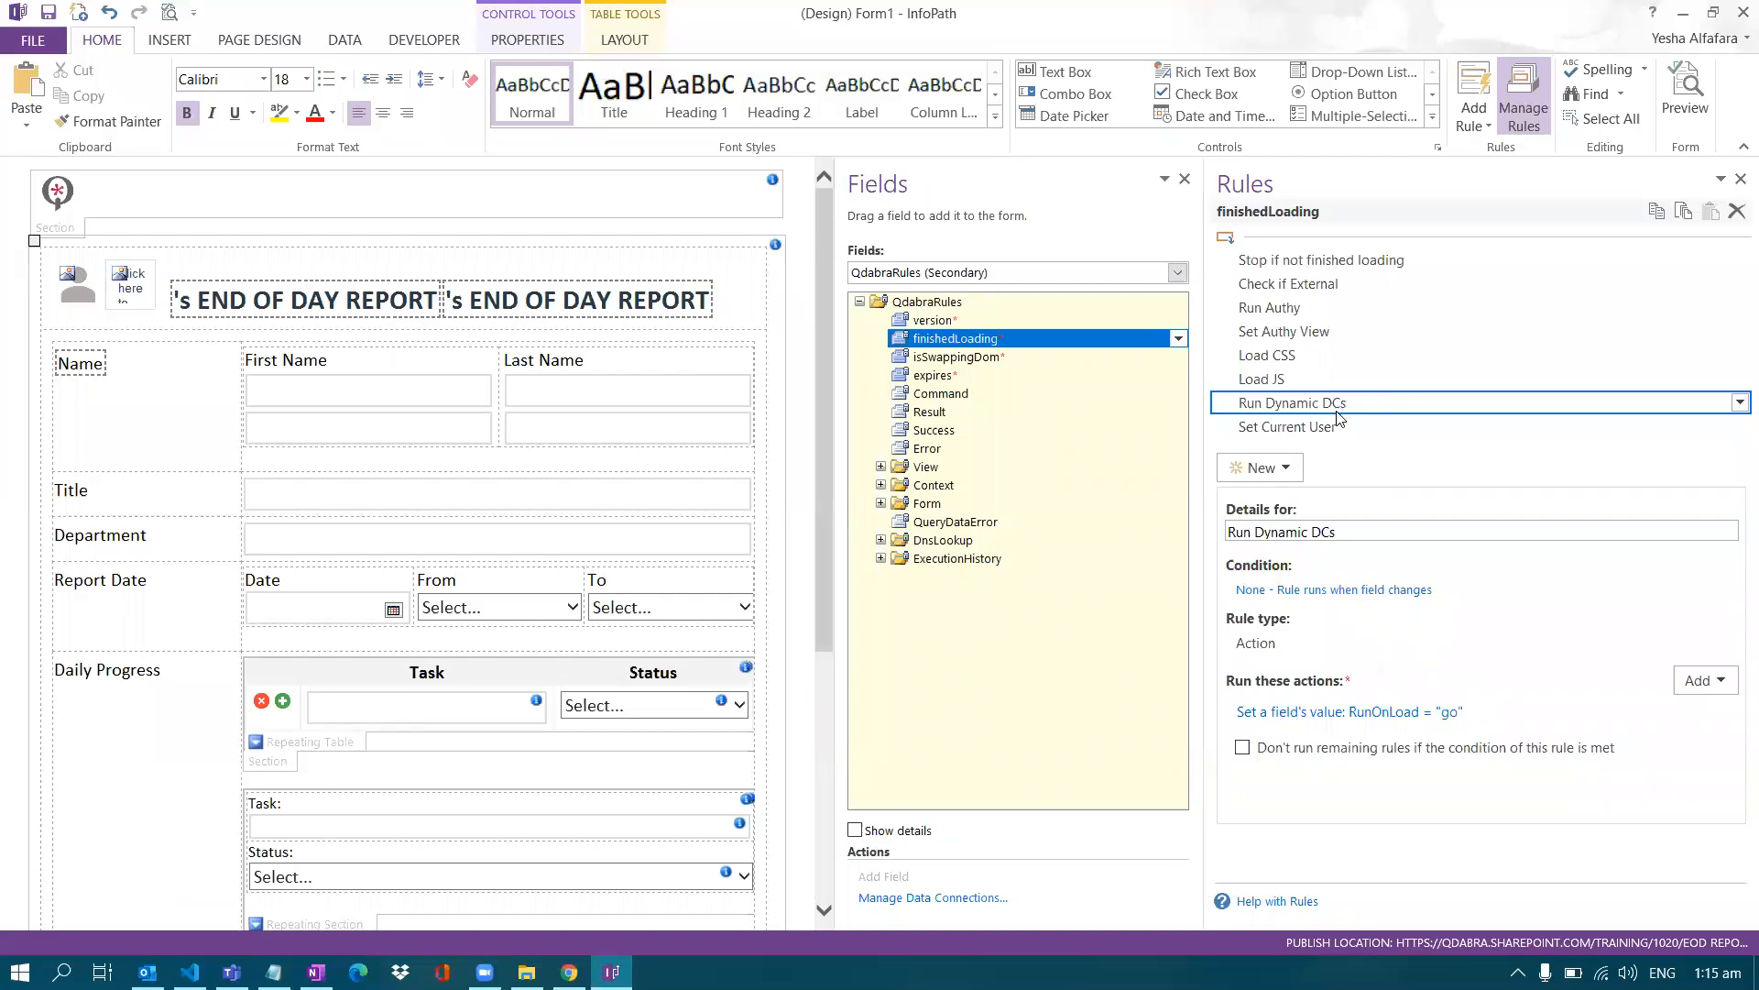
left_click(1333, 429)
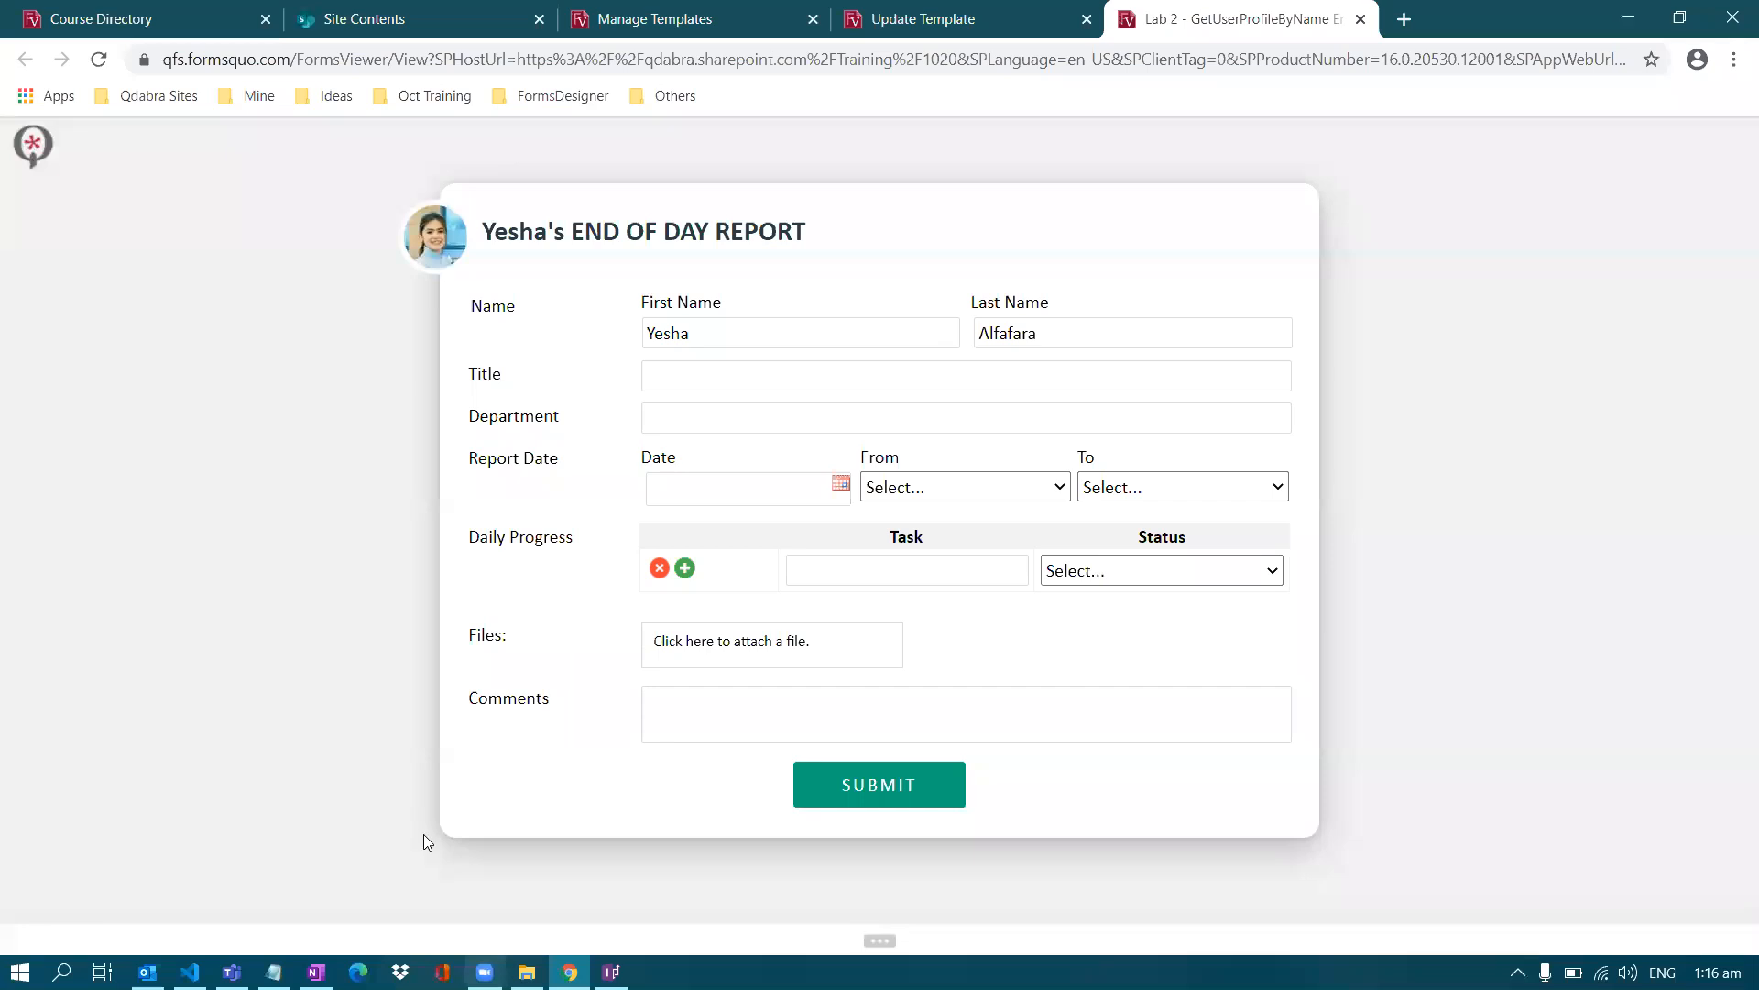
Step: Move away from the filled-in EOD form toward the FormsViewer Update Template page
mouse_move(485, 972)
mouse_move(485, 972)
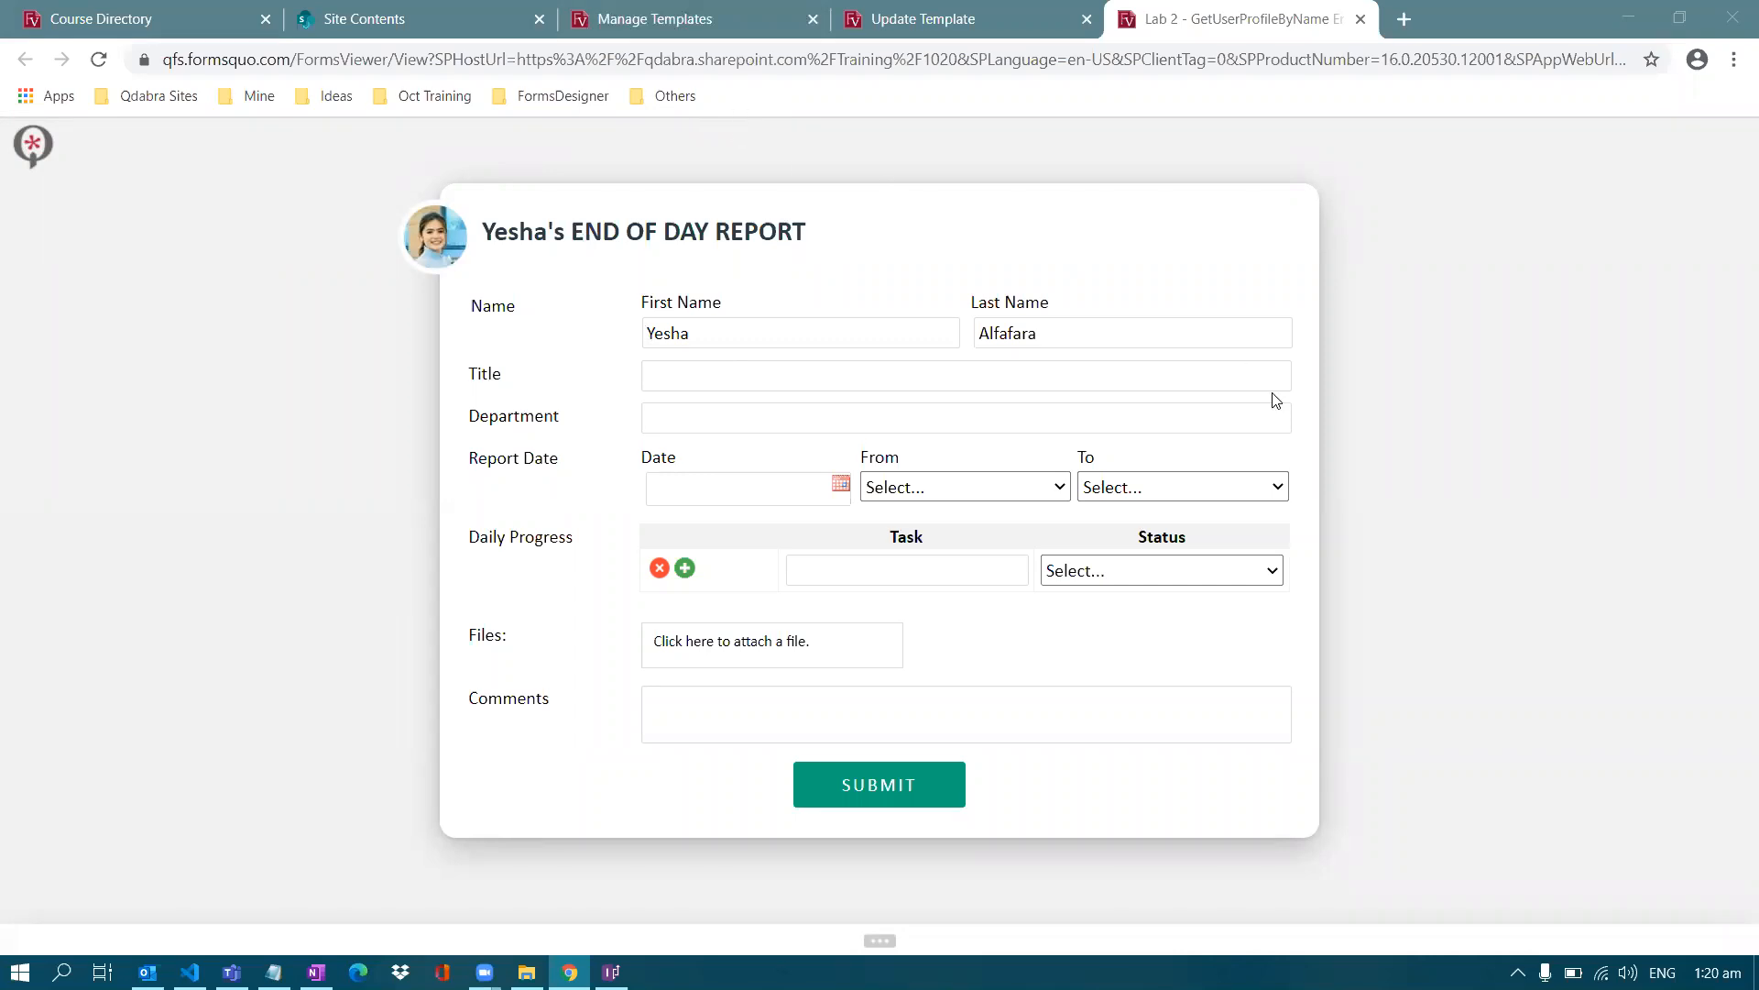
Step: Open the form anonymously from Update Template and enter your last name plus last four mobile digits
left_click(963, 43)
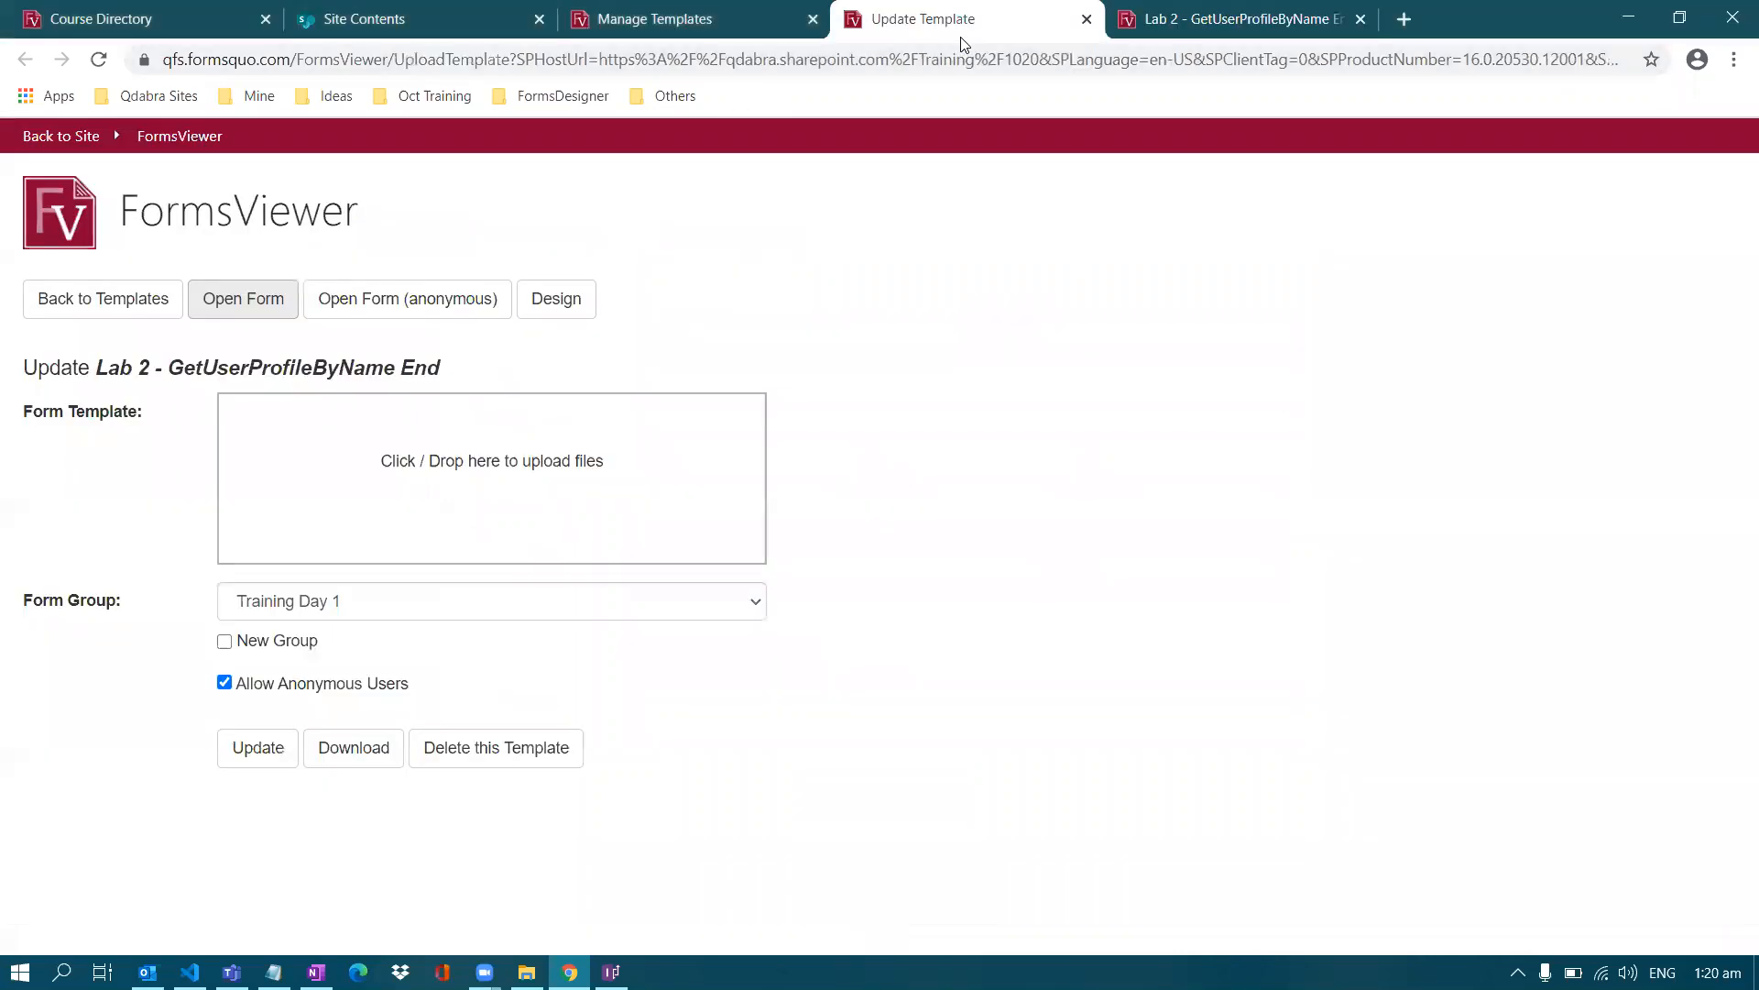
left_click(394, 303)
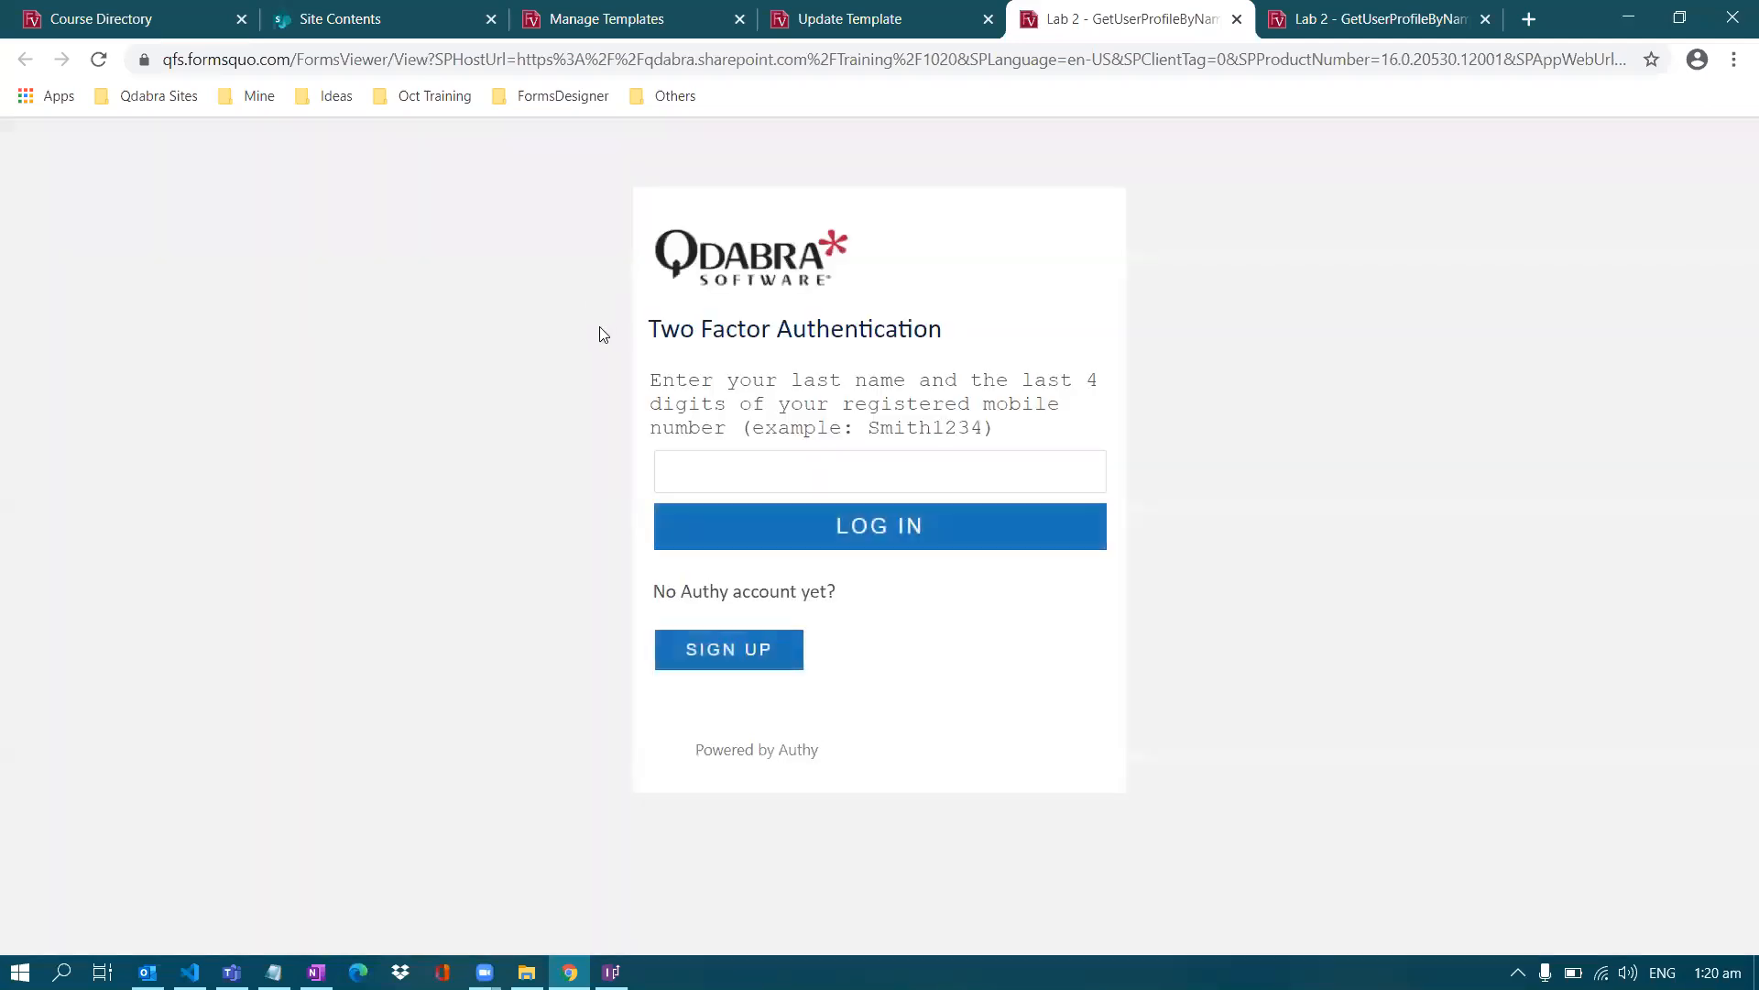
left_click(742, 468)
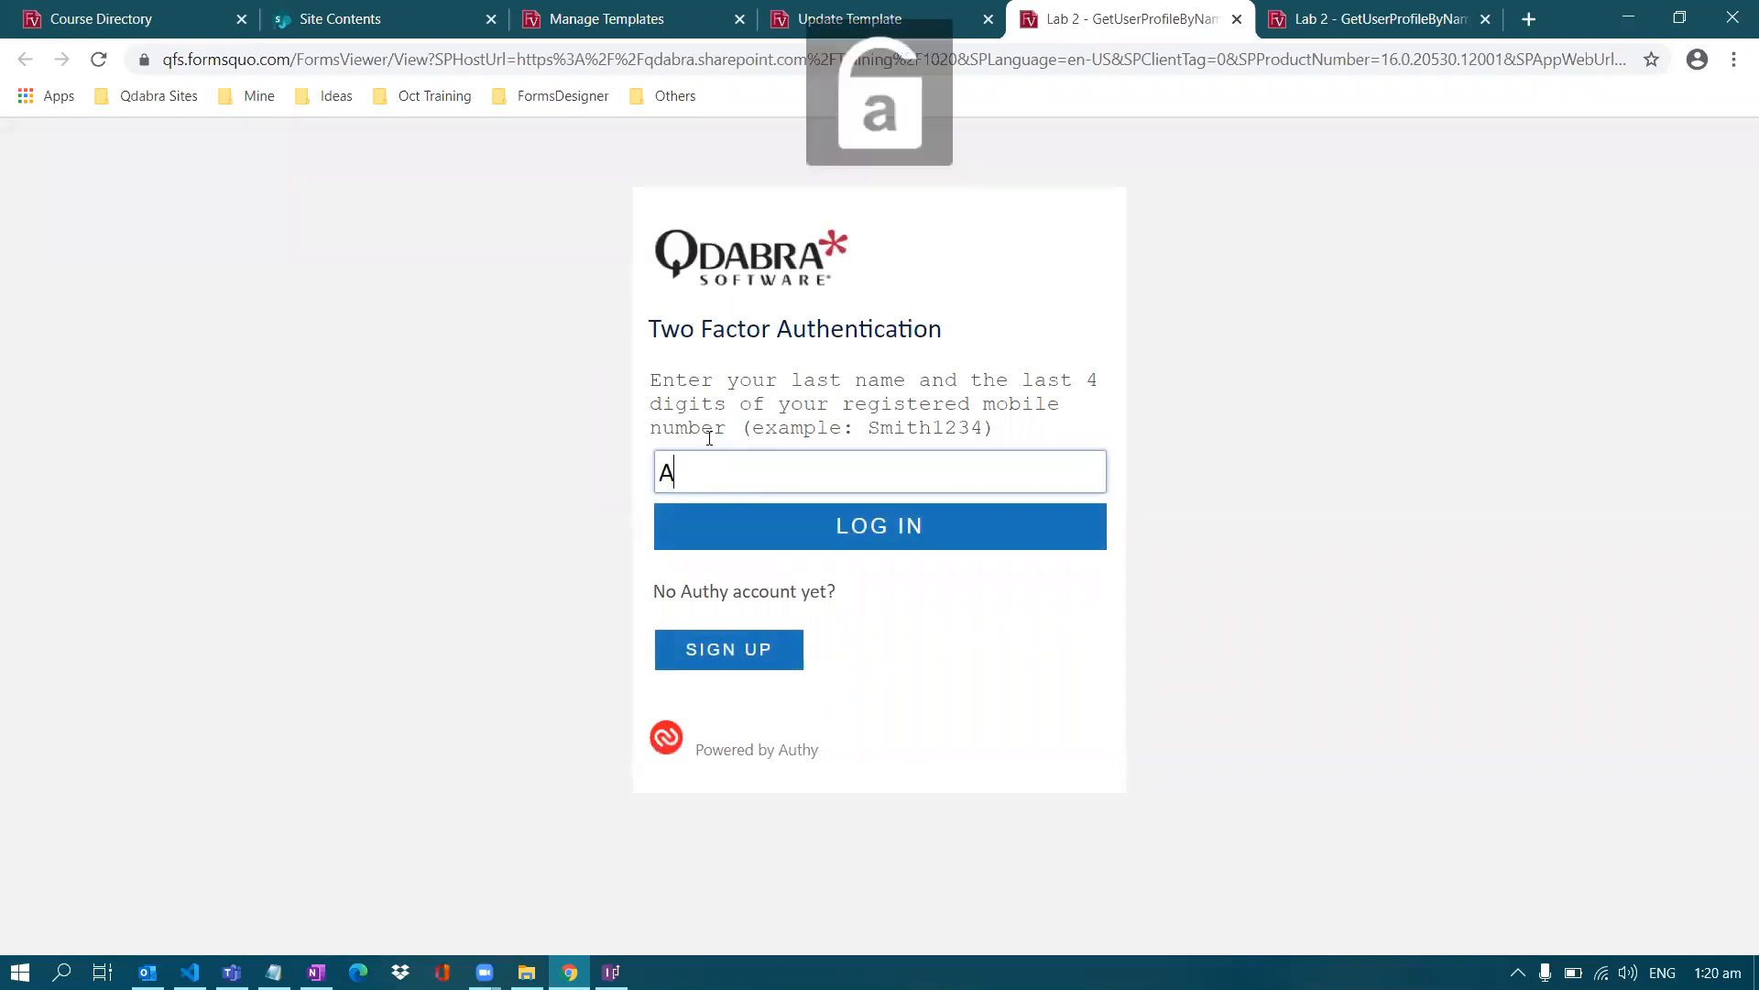
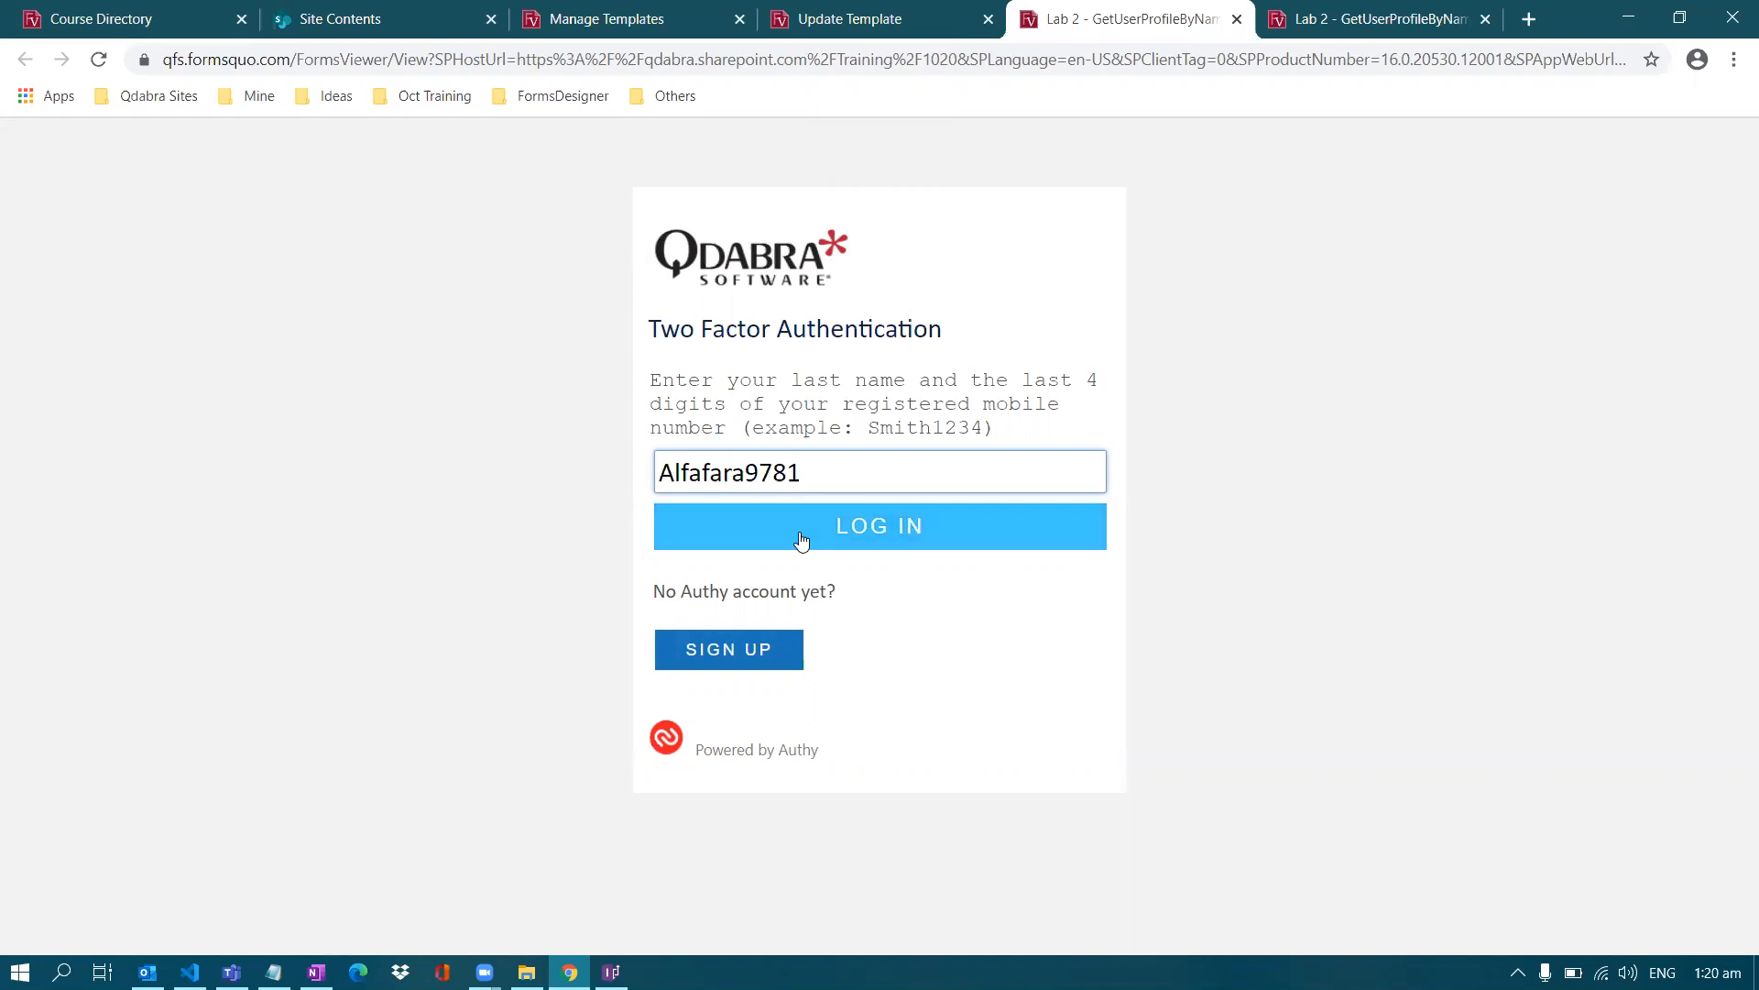
Step: Start a new Authy account sign-up and enter the user's e-mail address
left_click(747, 648)
left_click(785, 467)
key("Caps_Lock")
key("Caps_Lock")
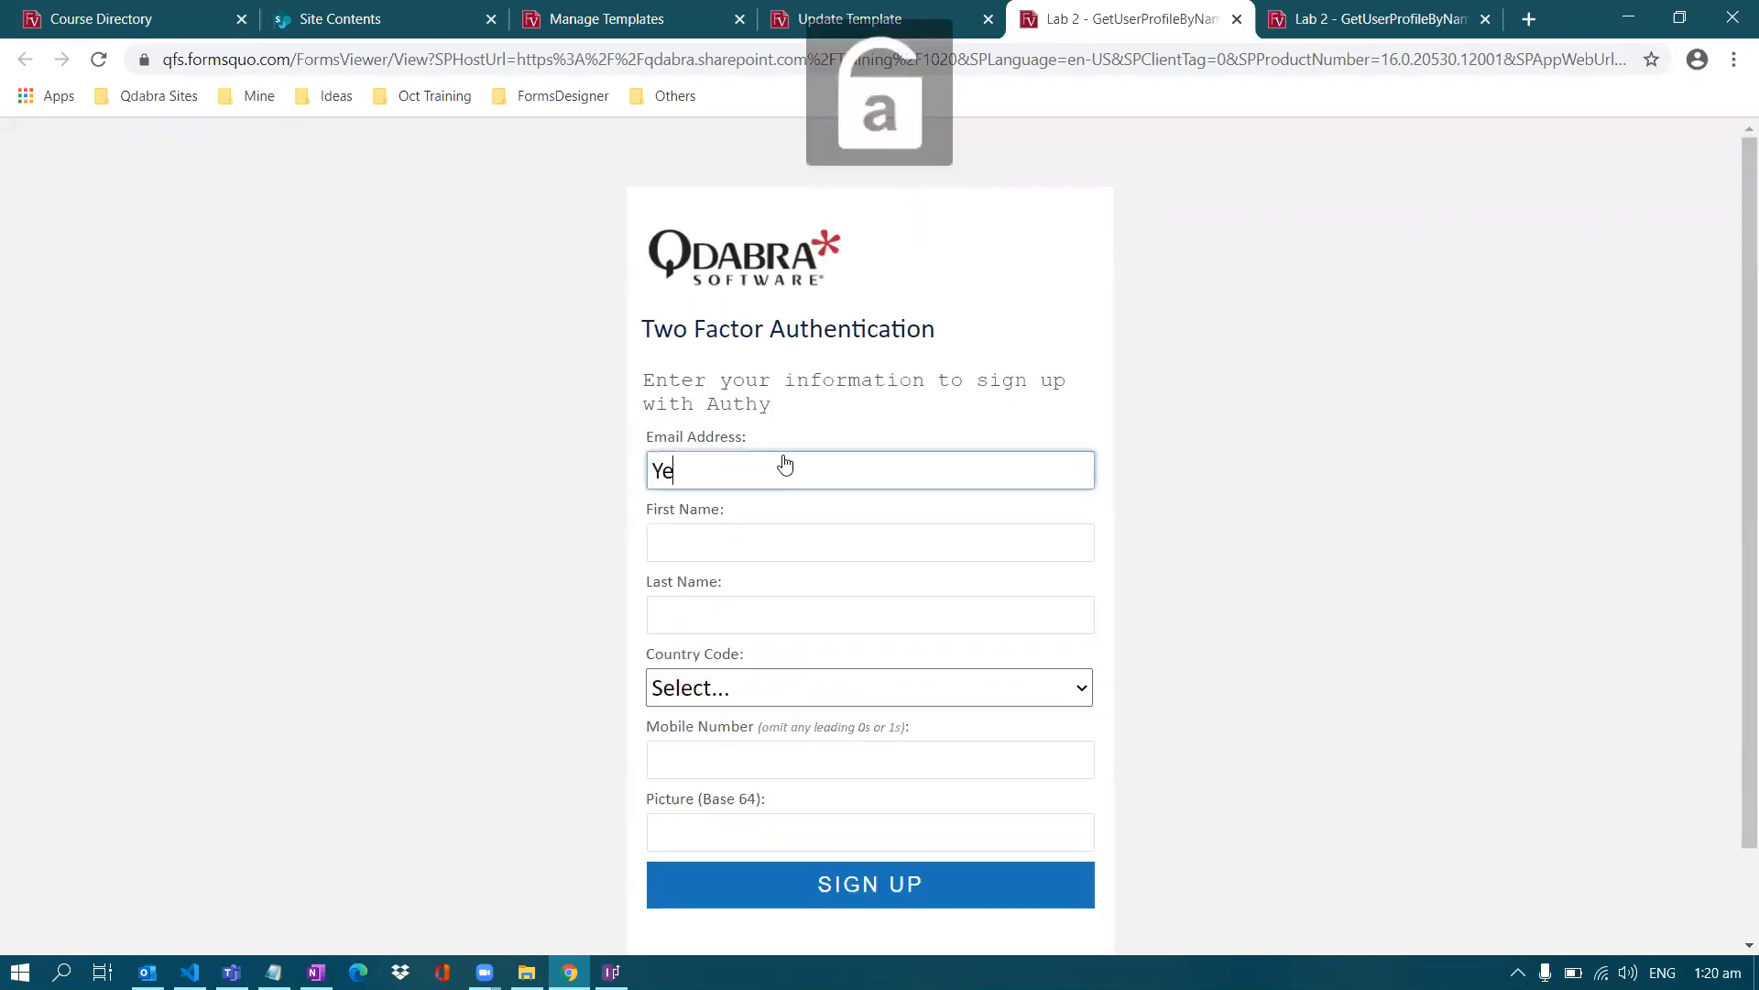
key("Caps_Lock")
key("Caps_Lock")
key("Caps_Lock")
key("Caps_Lock")
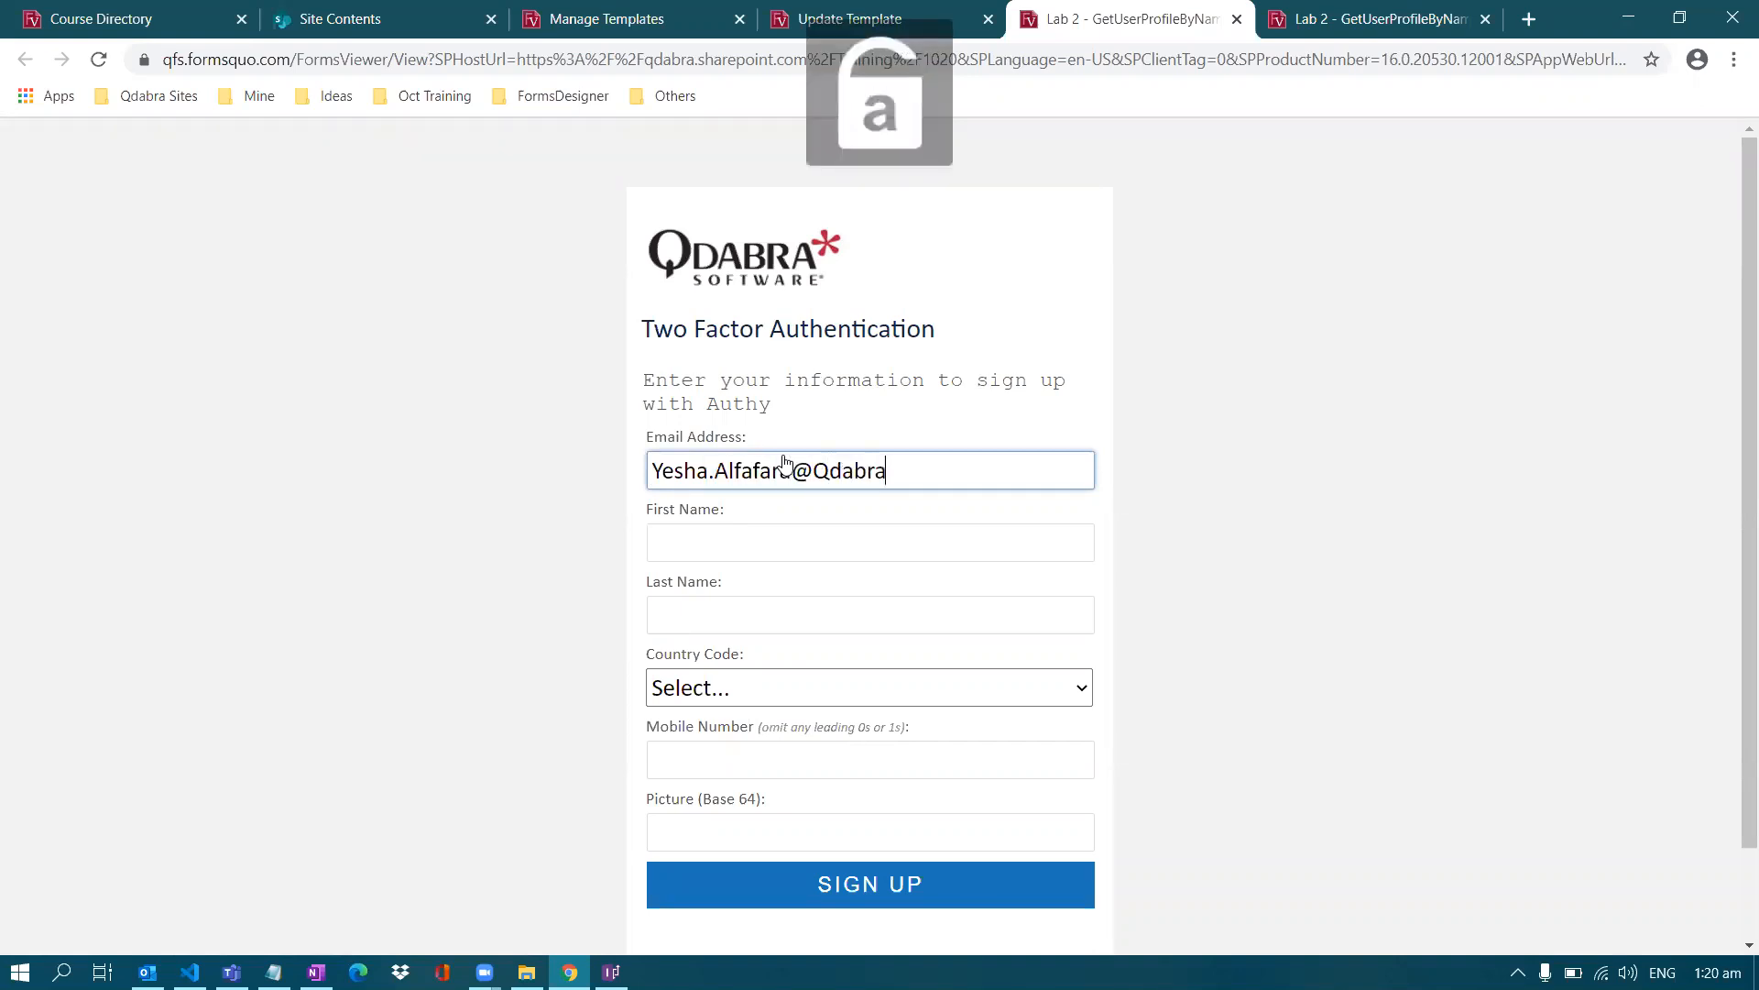
Step: Fill in the user's first and last name, country code Philippines (+63), and mobile number
key("Tab")
key("Tab")
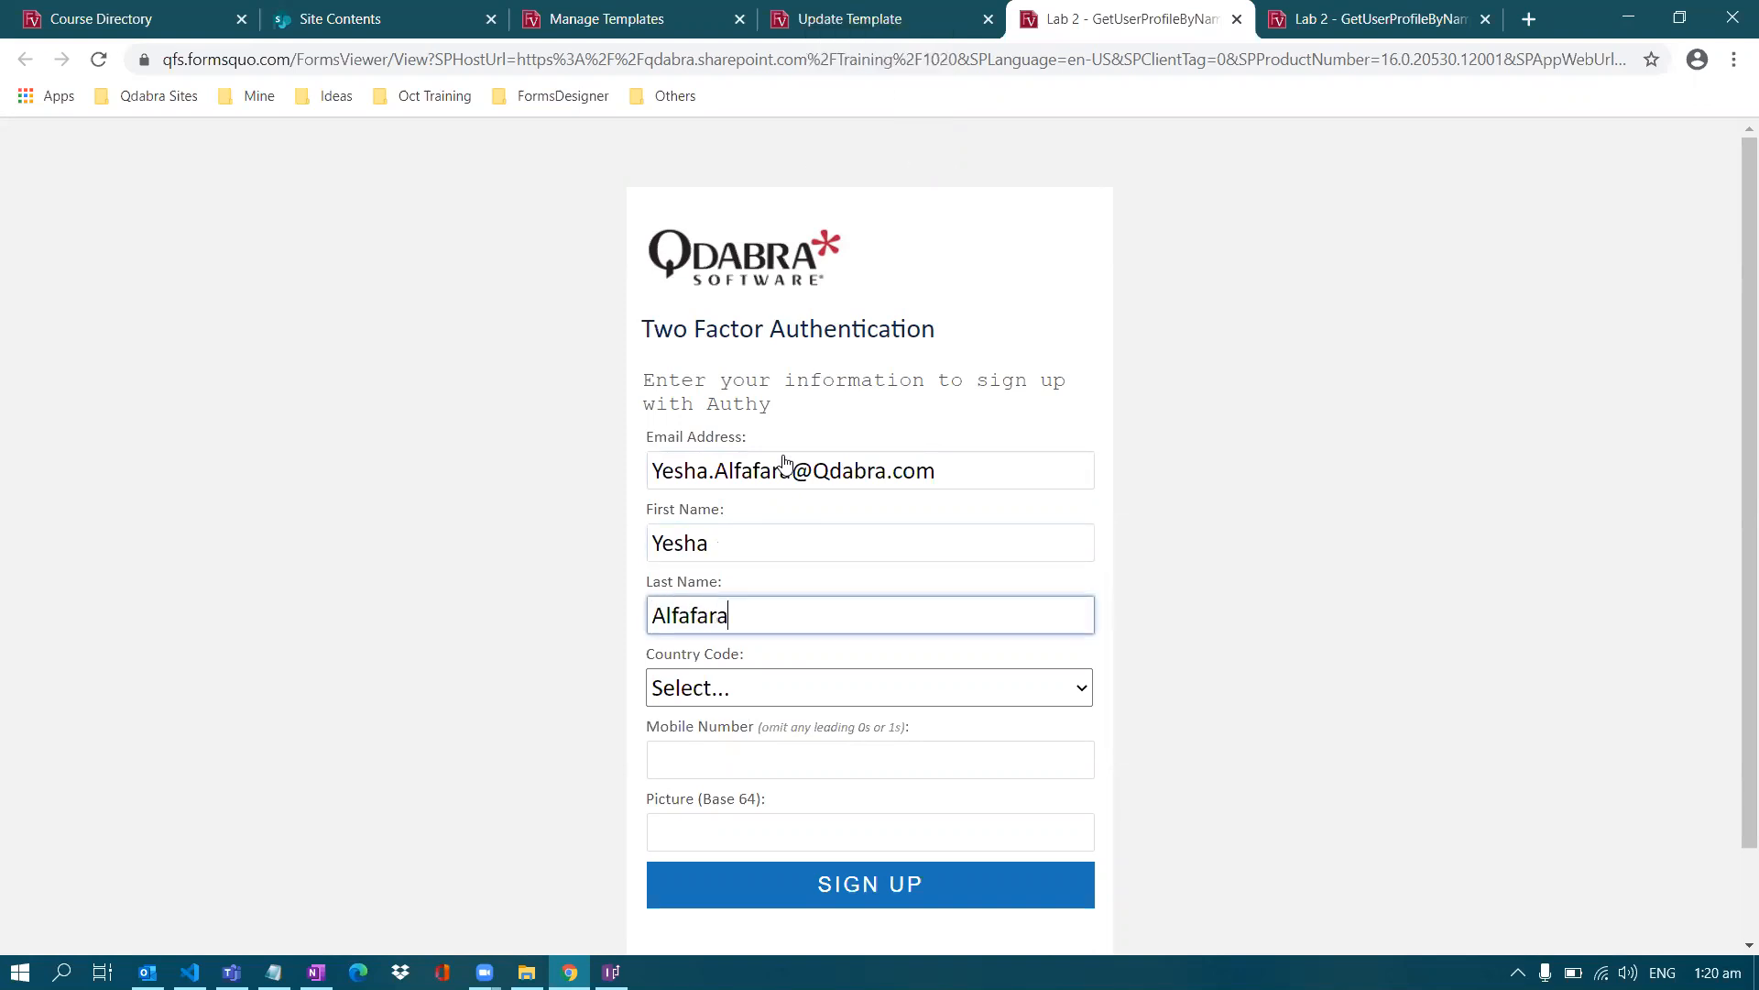
left_click(744, 688)
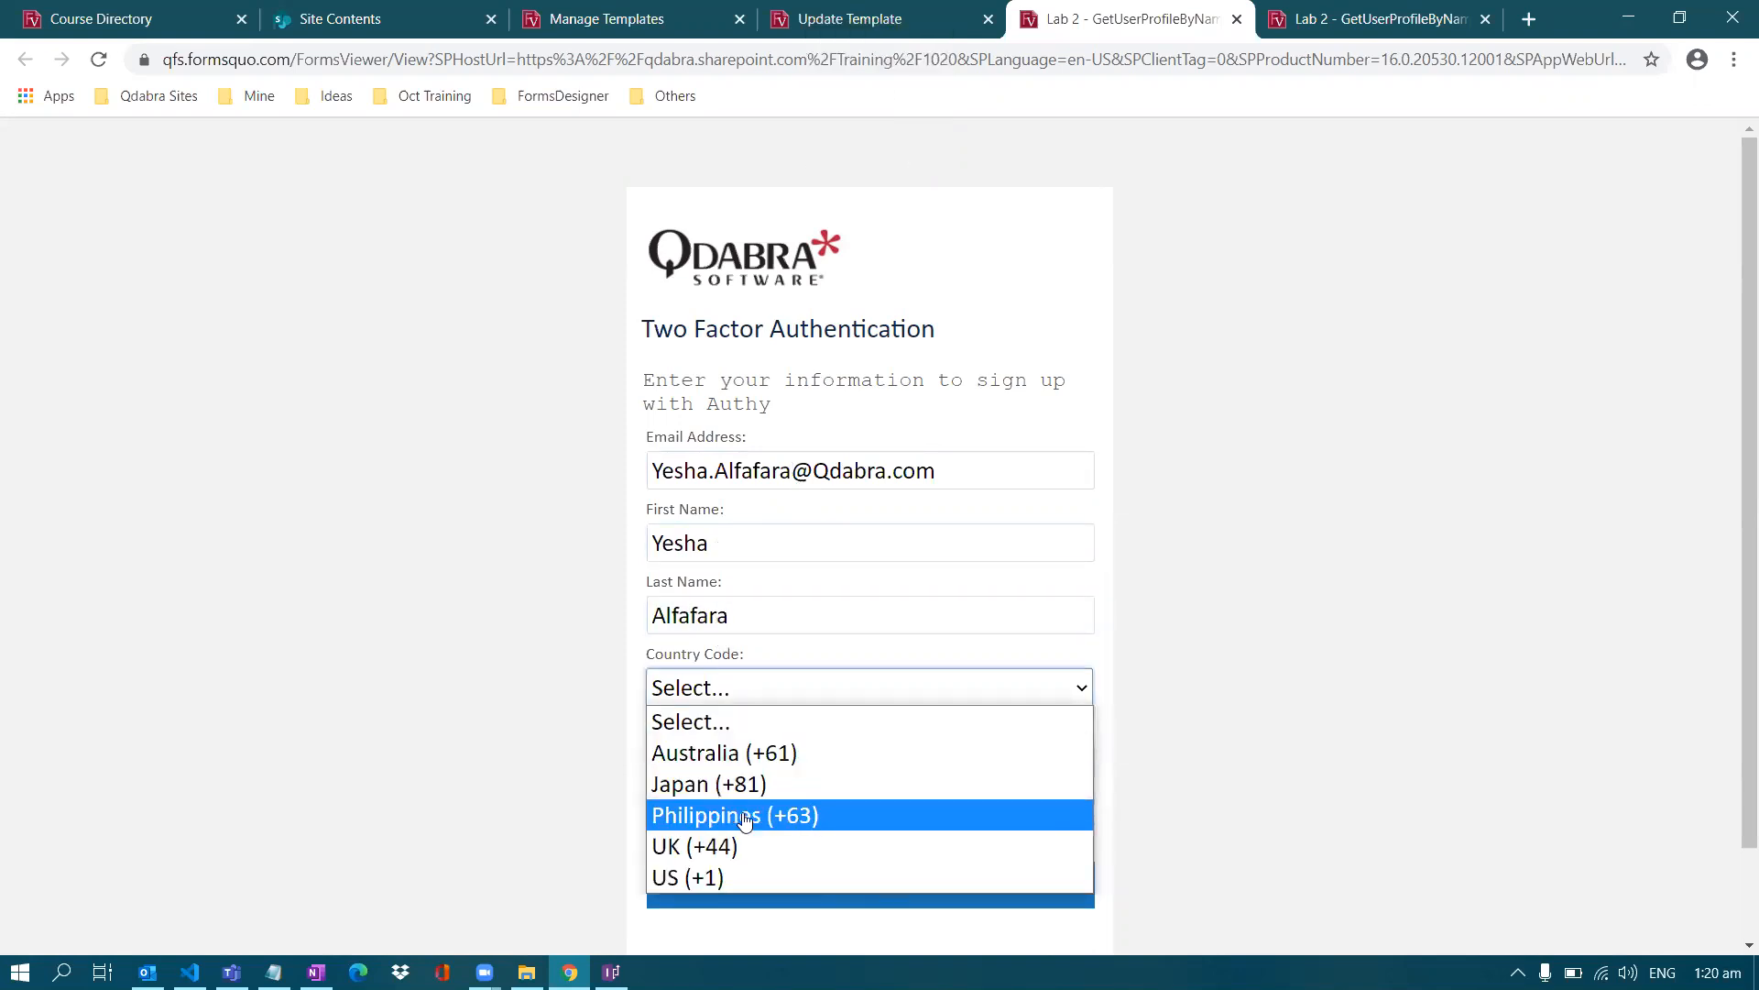
left_click(735, 815)
left_click(768, 659)
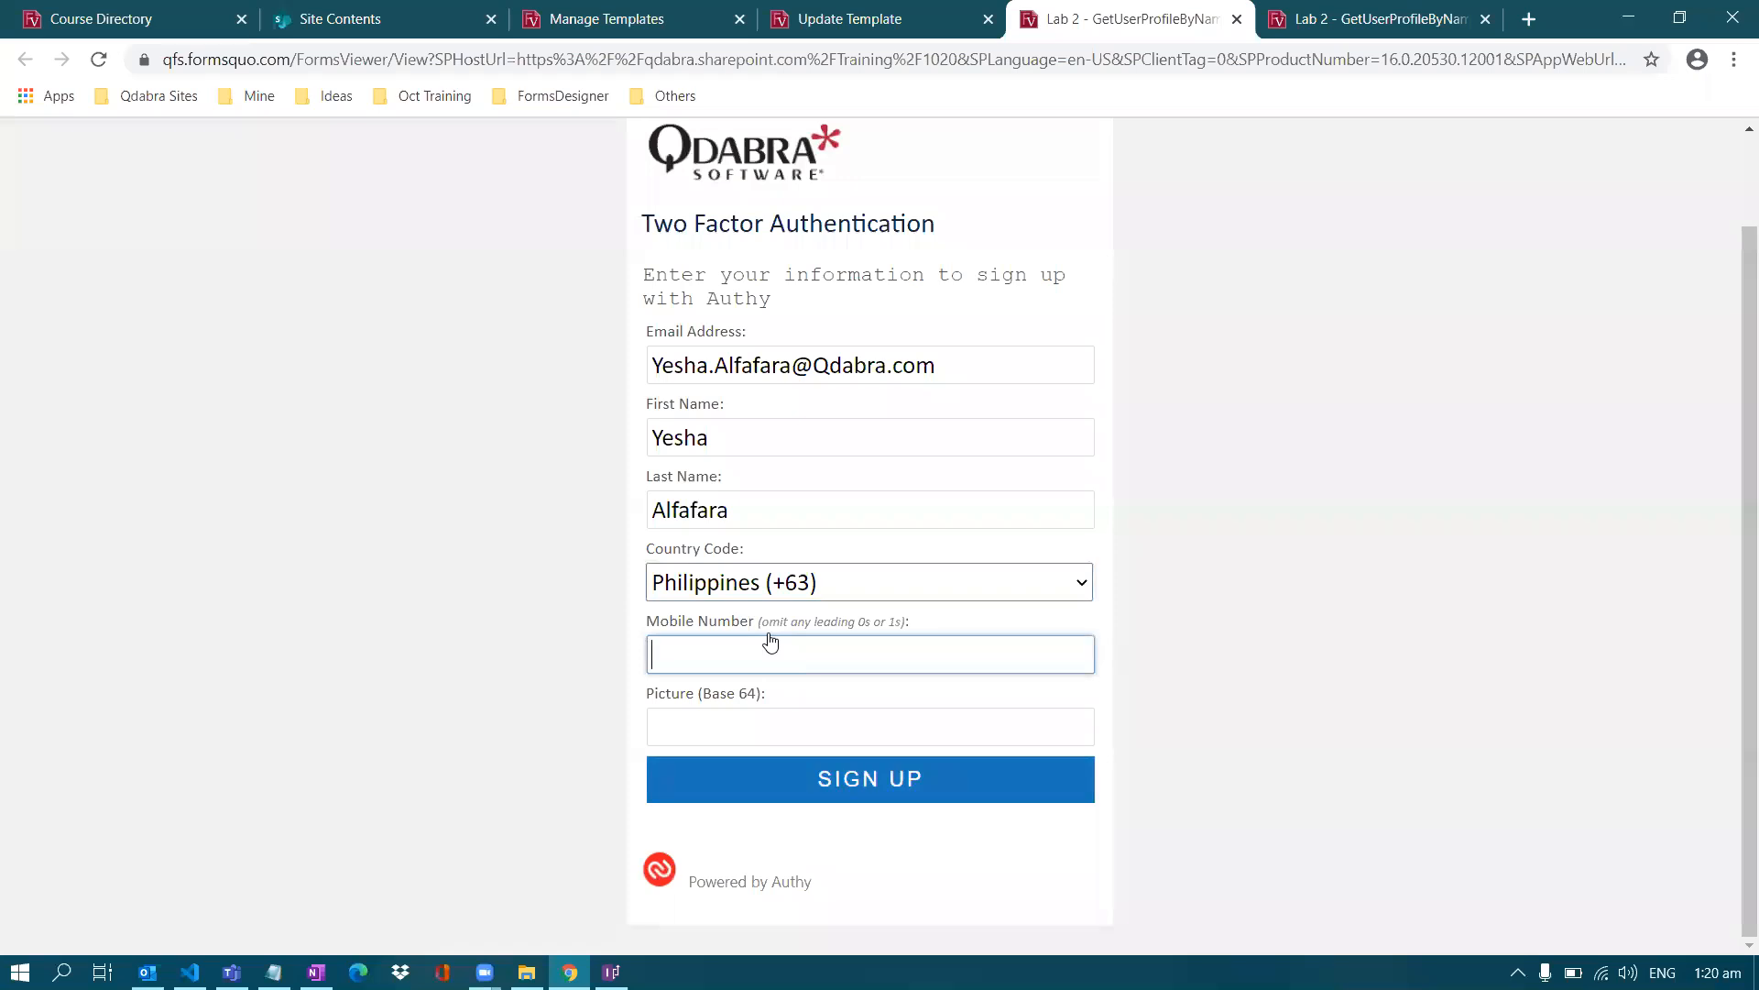
left_click(797, 739)
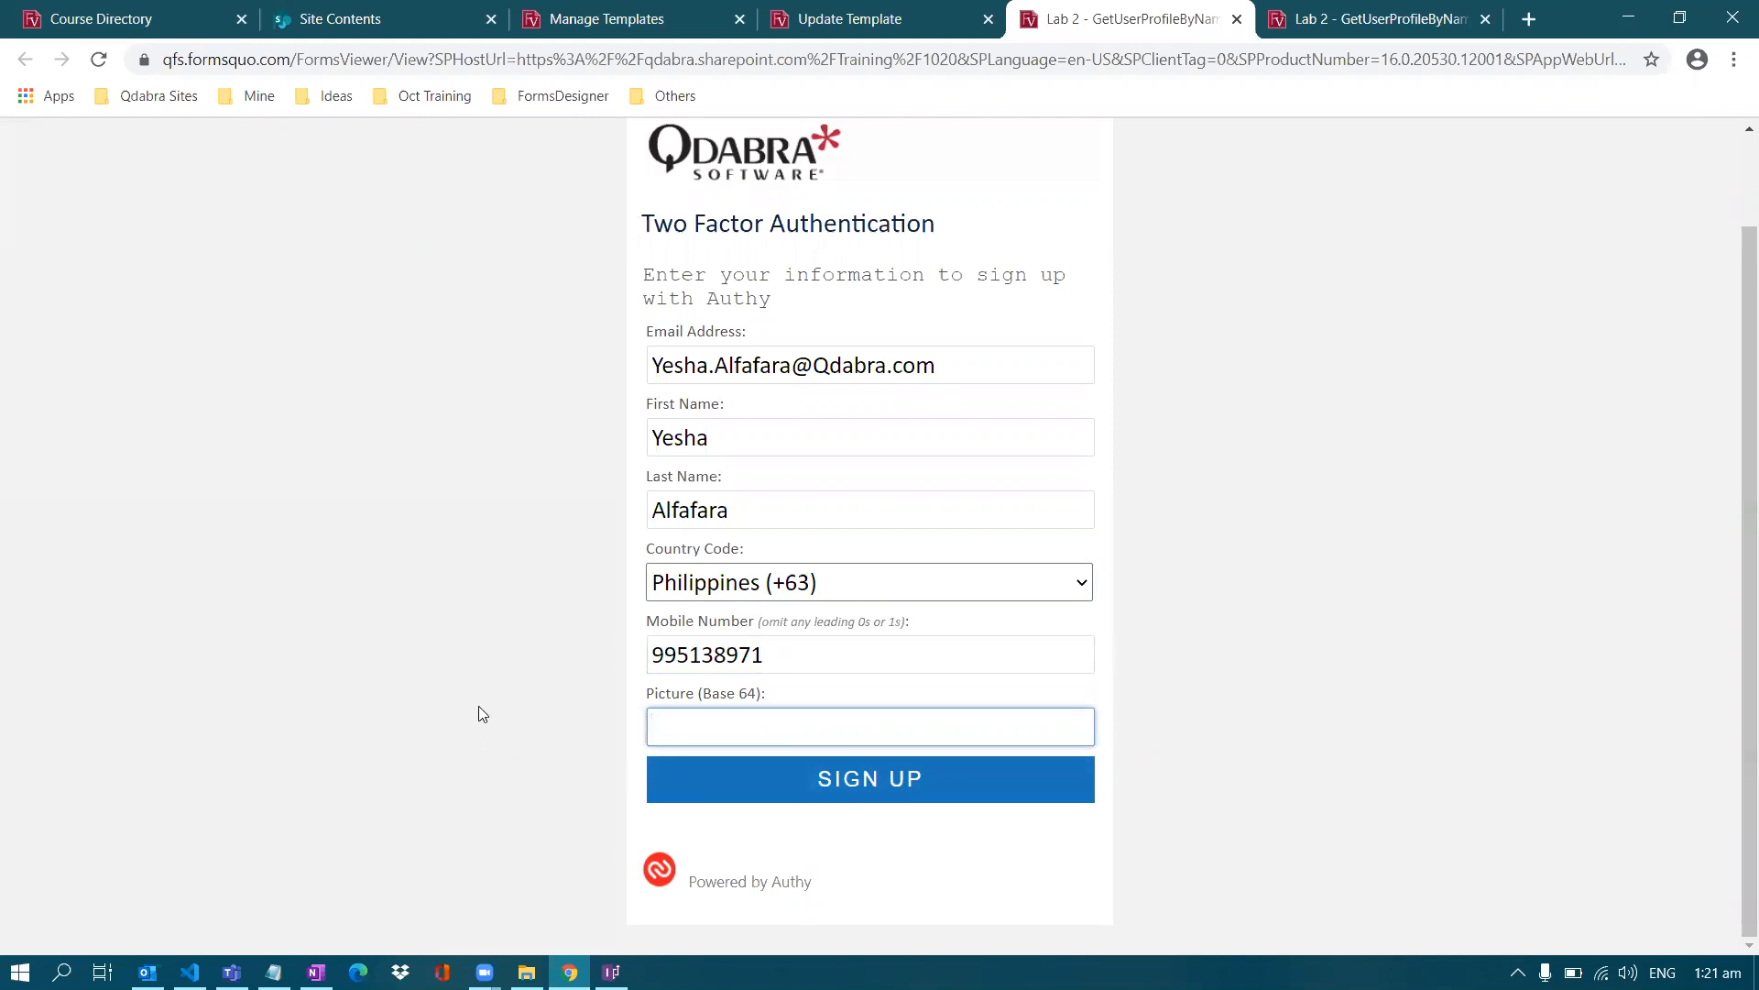
Step: Search Google for 'image to base' in a new browser tab
left_click(1528, 19)
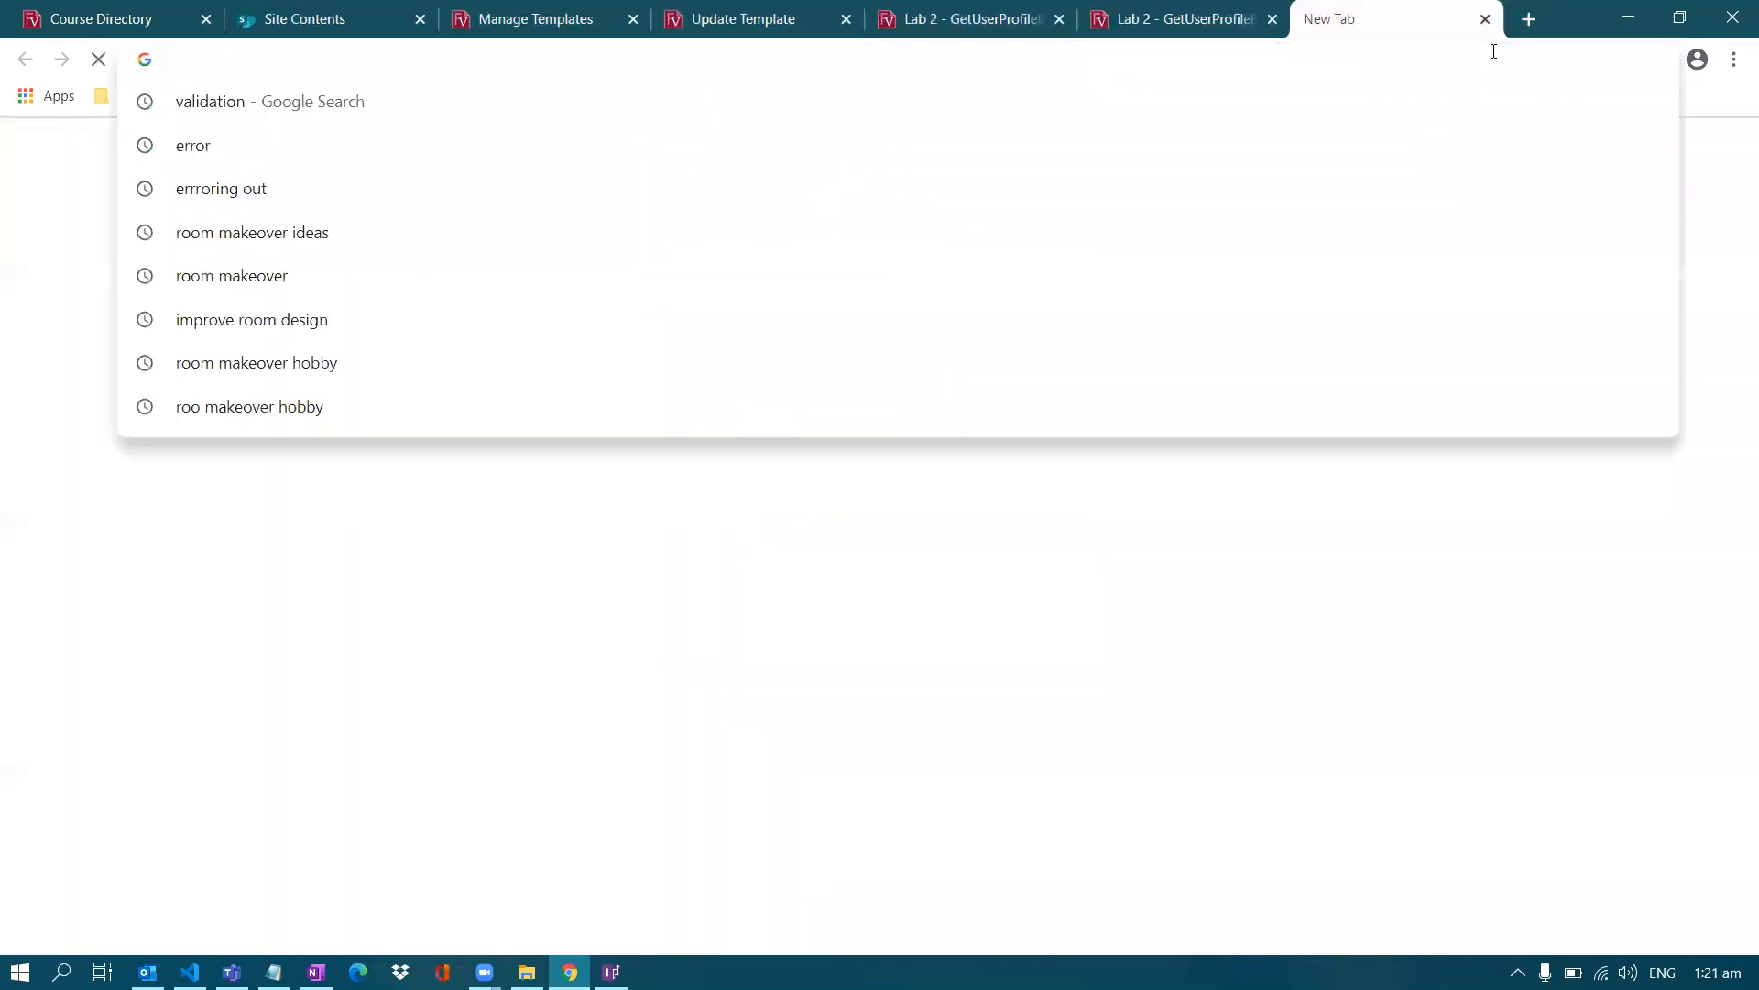
type("iba")
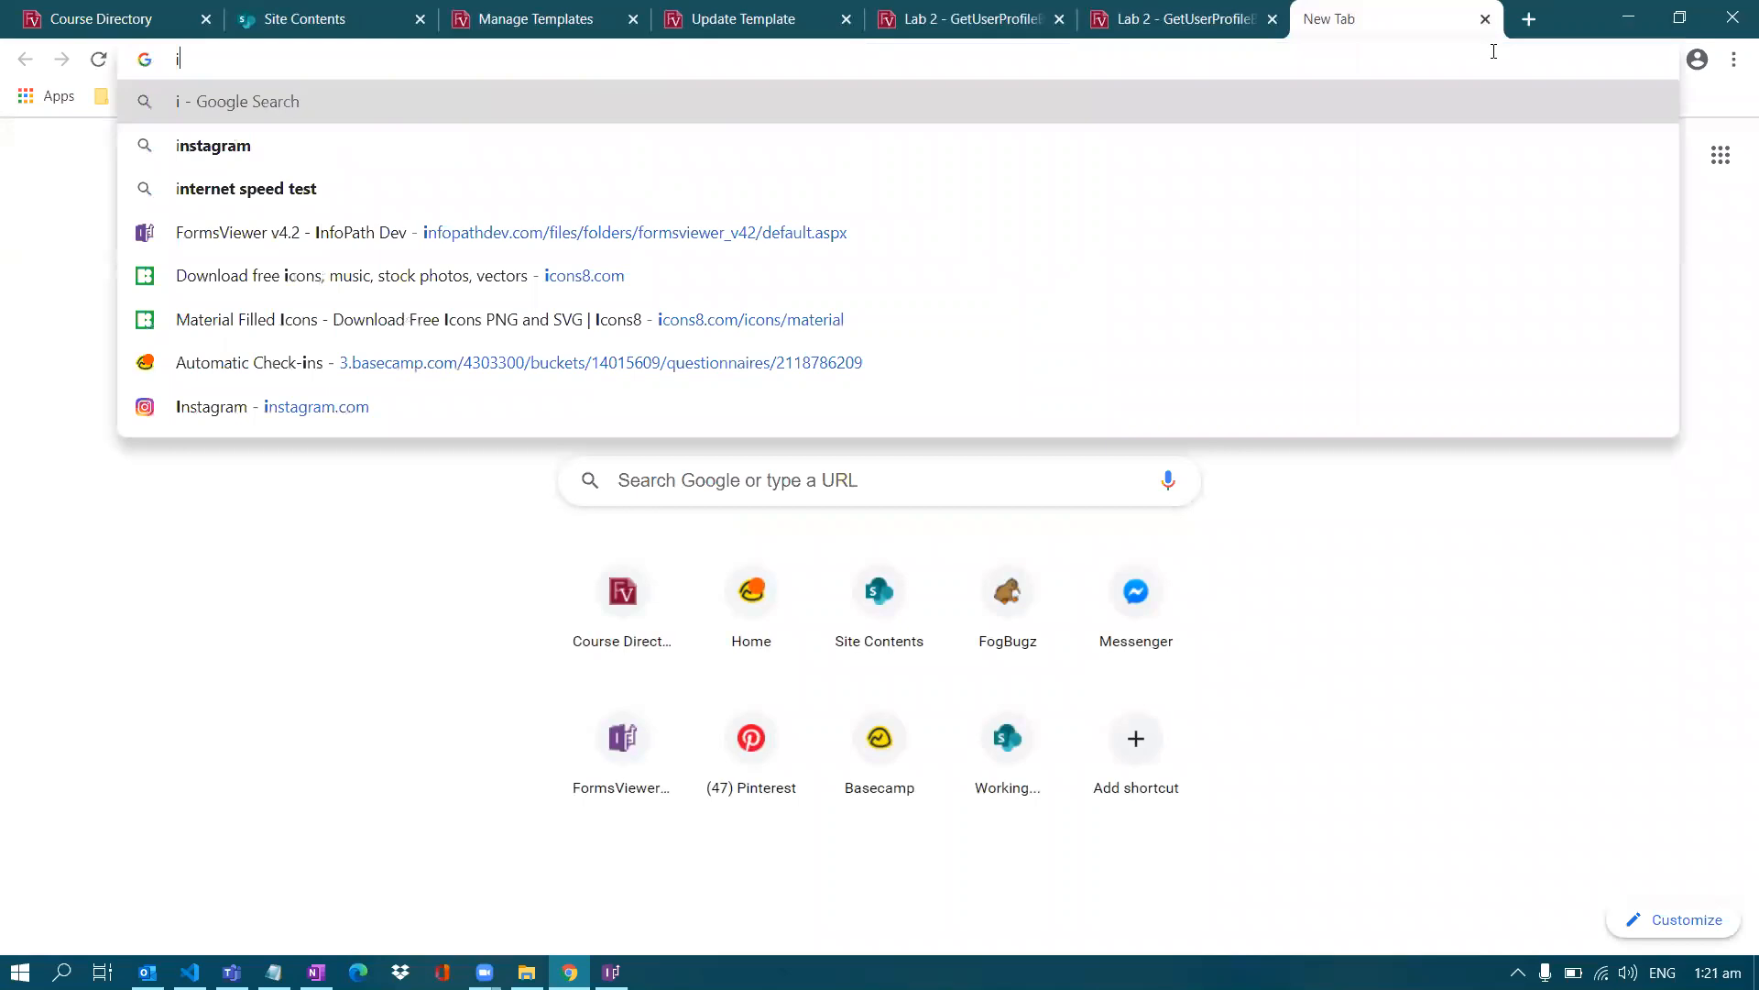
key("BackSpace")
key("BackSpace")
key("BackSpace")
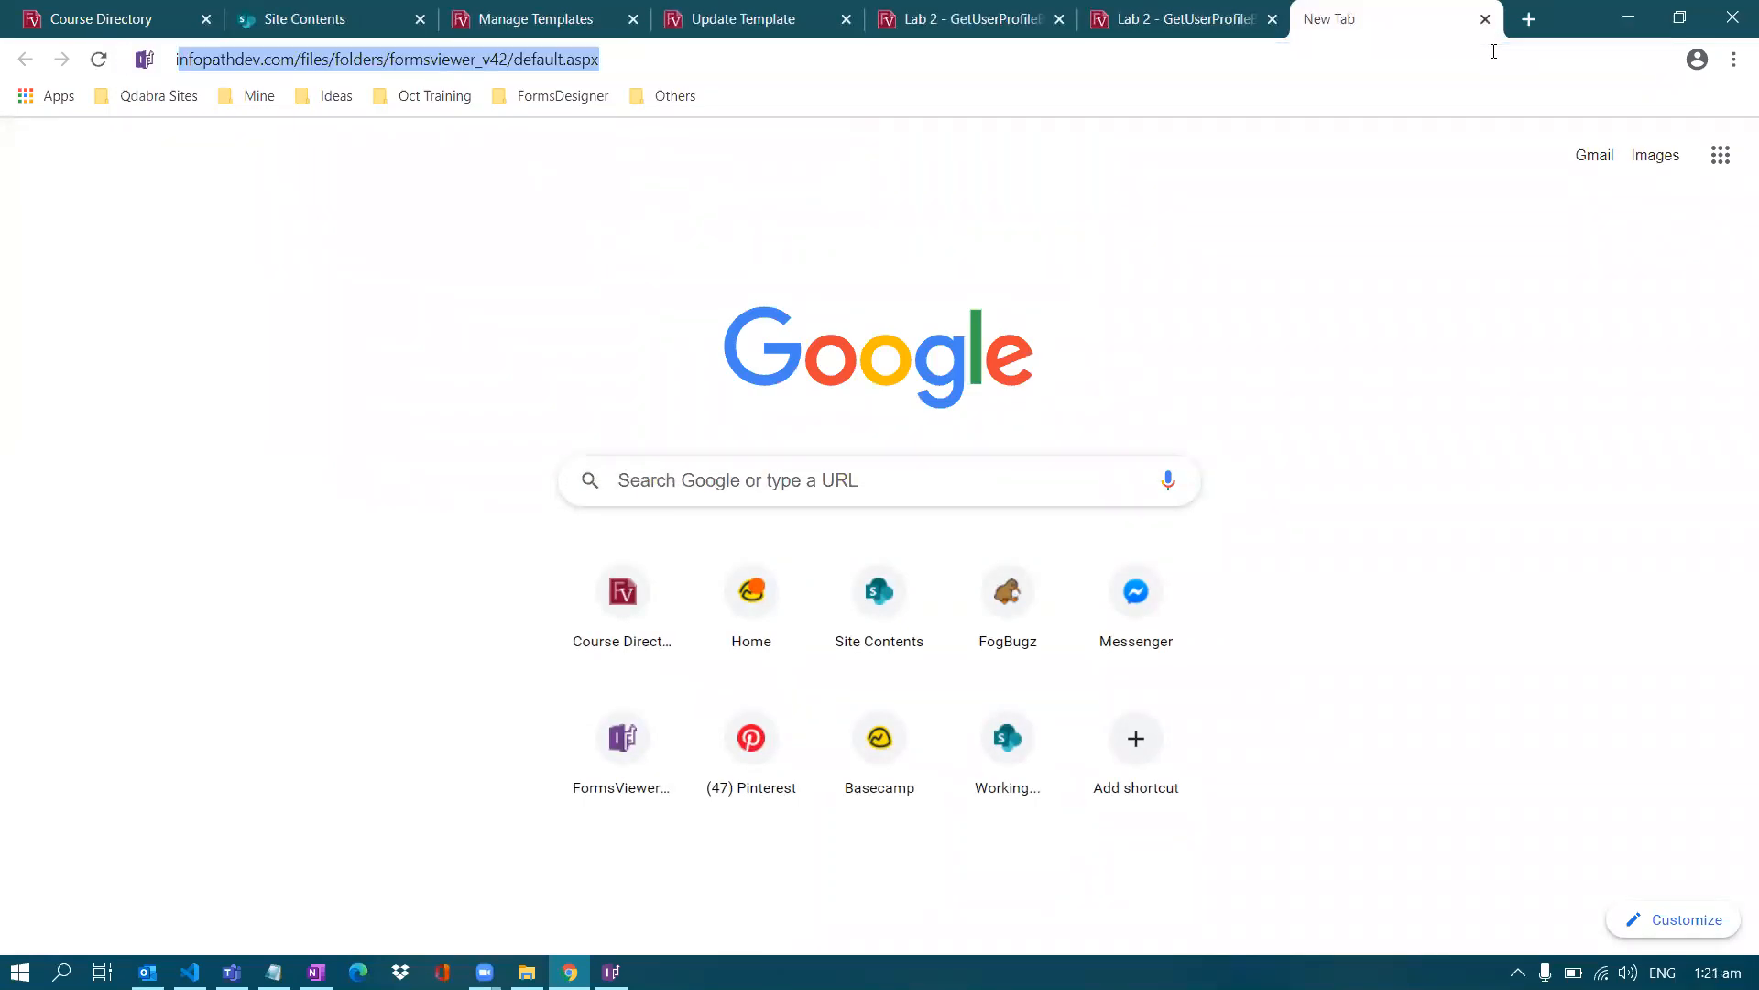
type("image to")
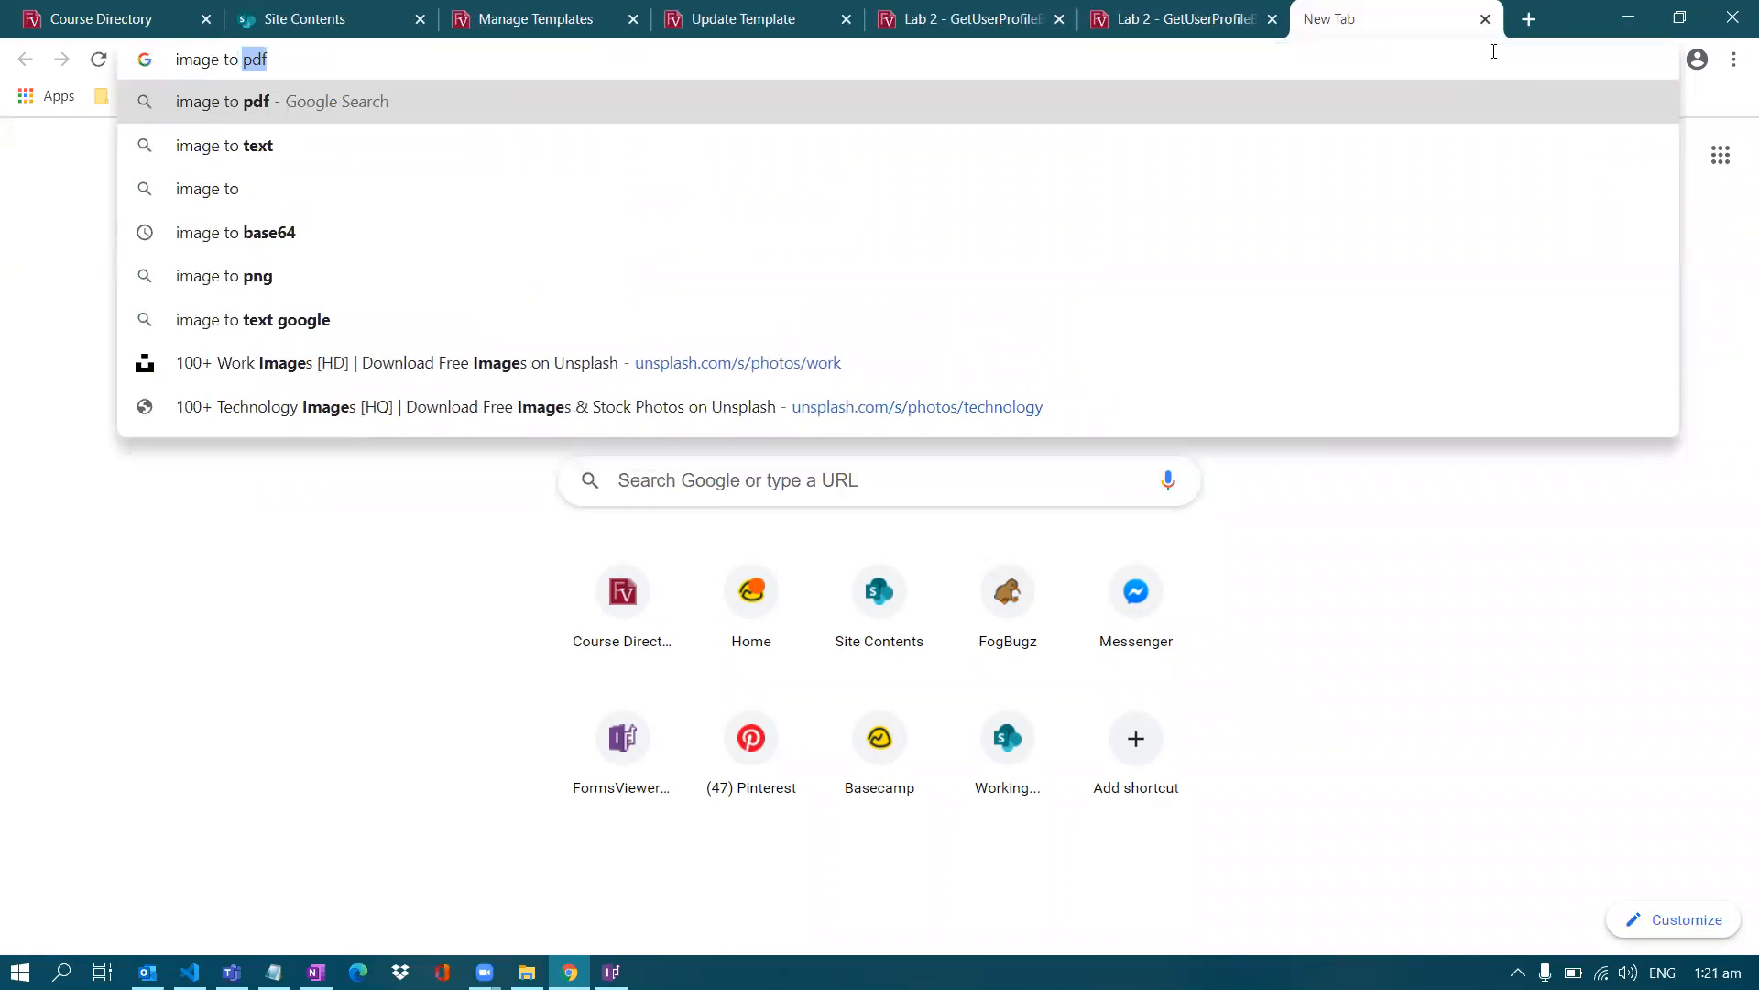
type(" base")
key("Return")
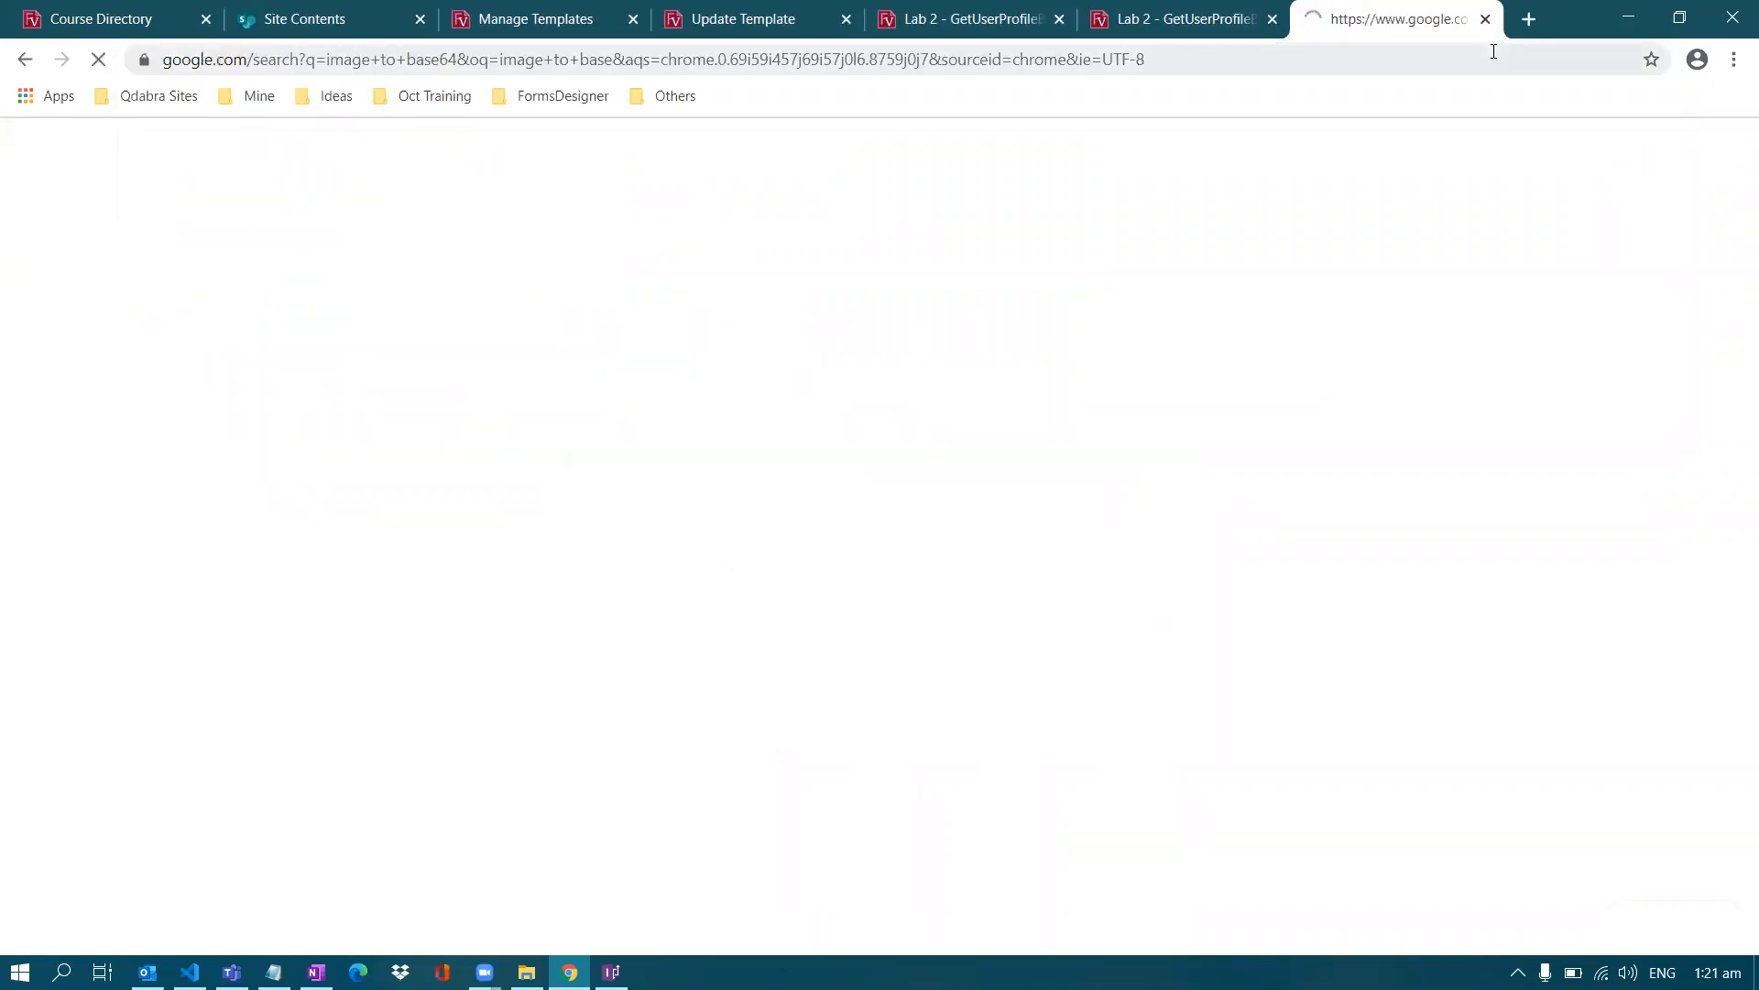
Step: Open the Base64 Image Encoder (base64-image.de) site from the search results
left_click(403, 363)
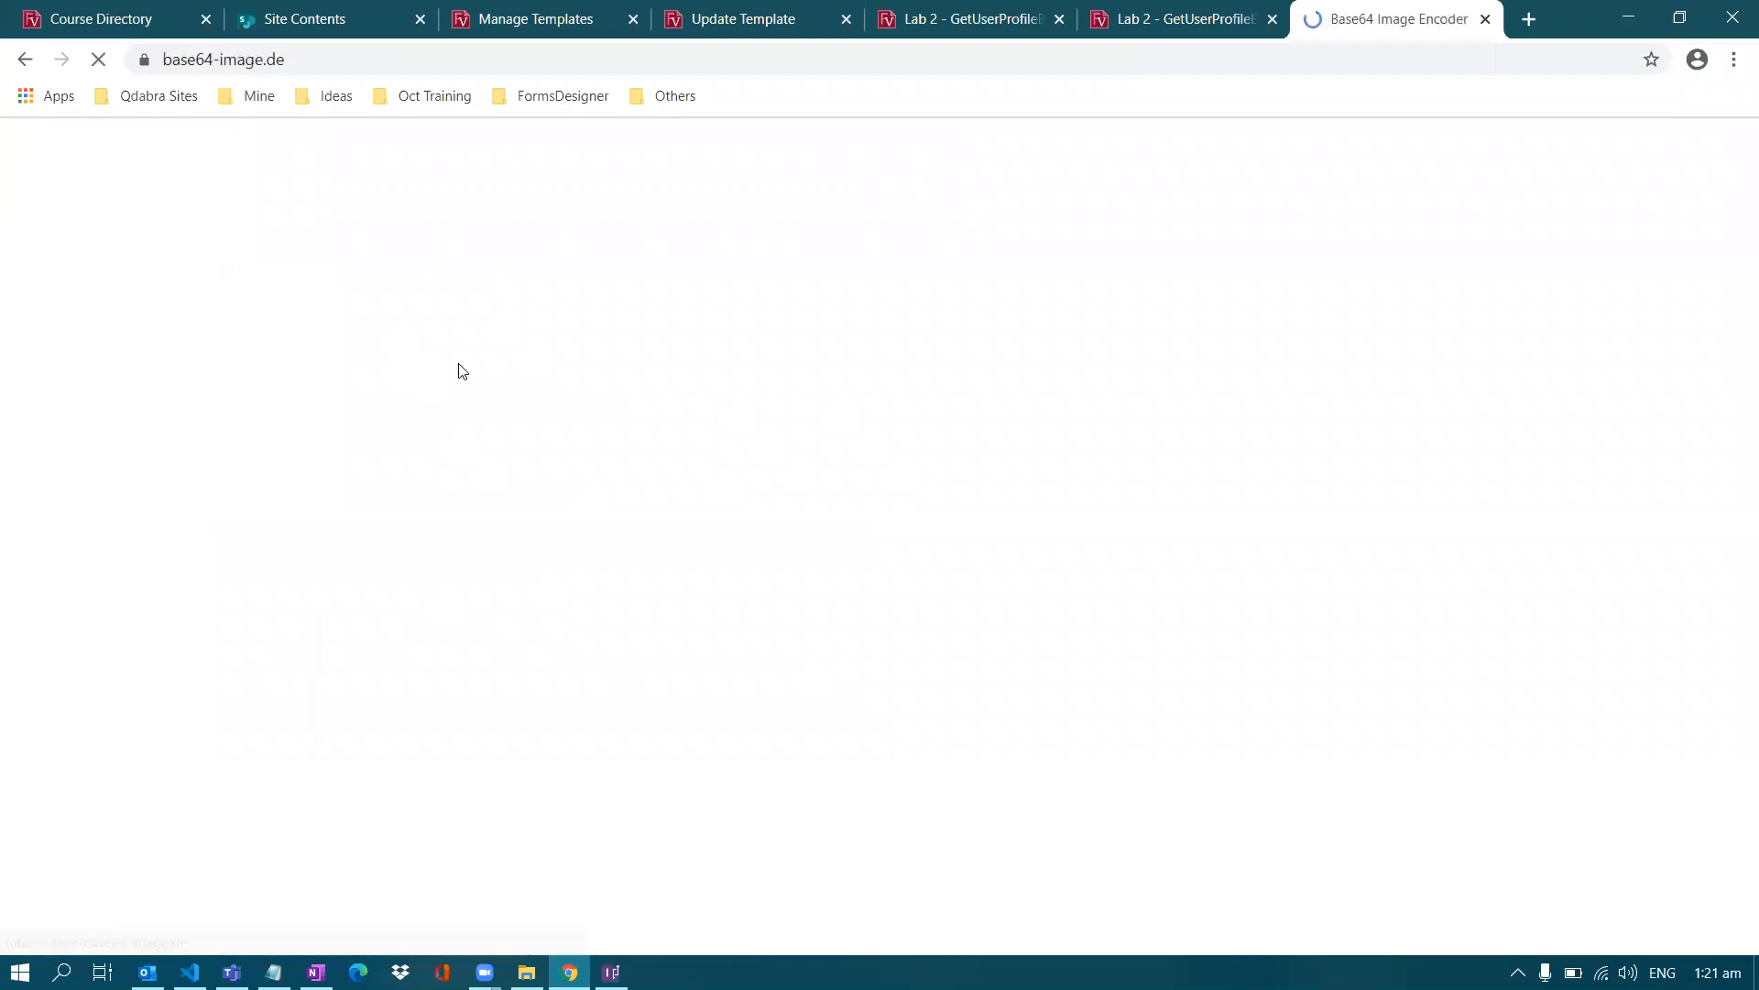
left_click(25, 59)
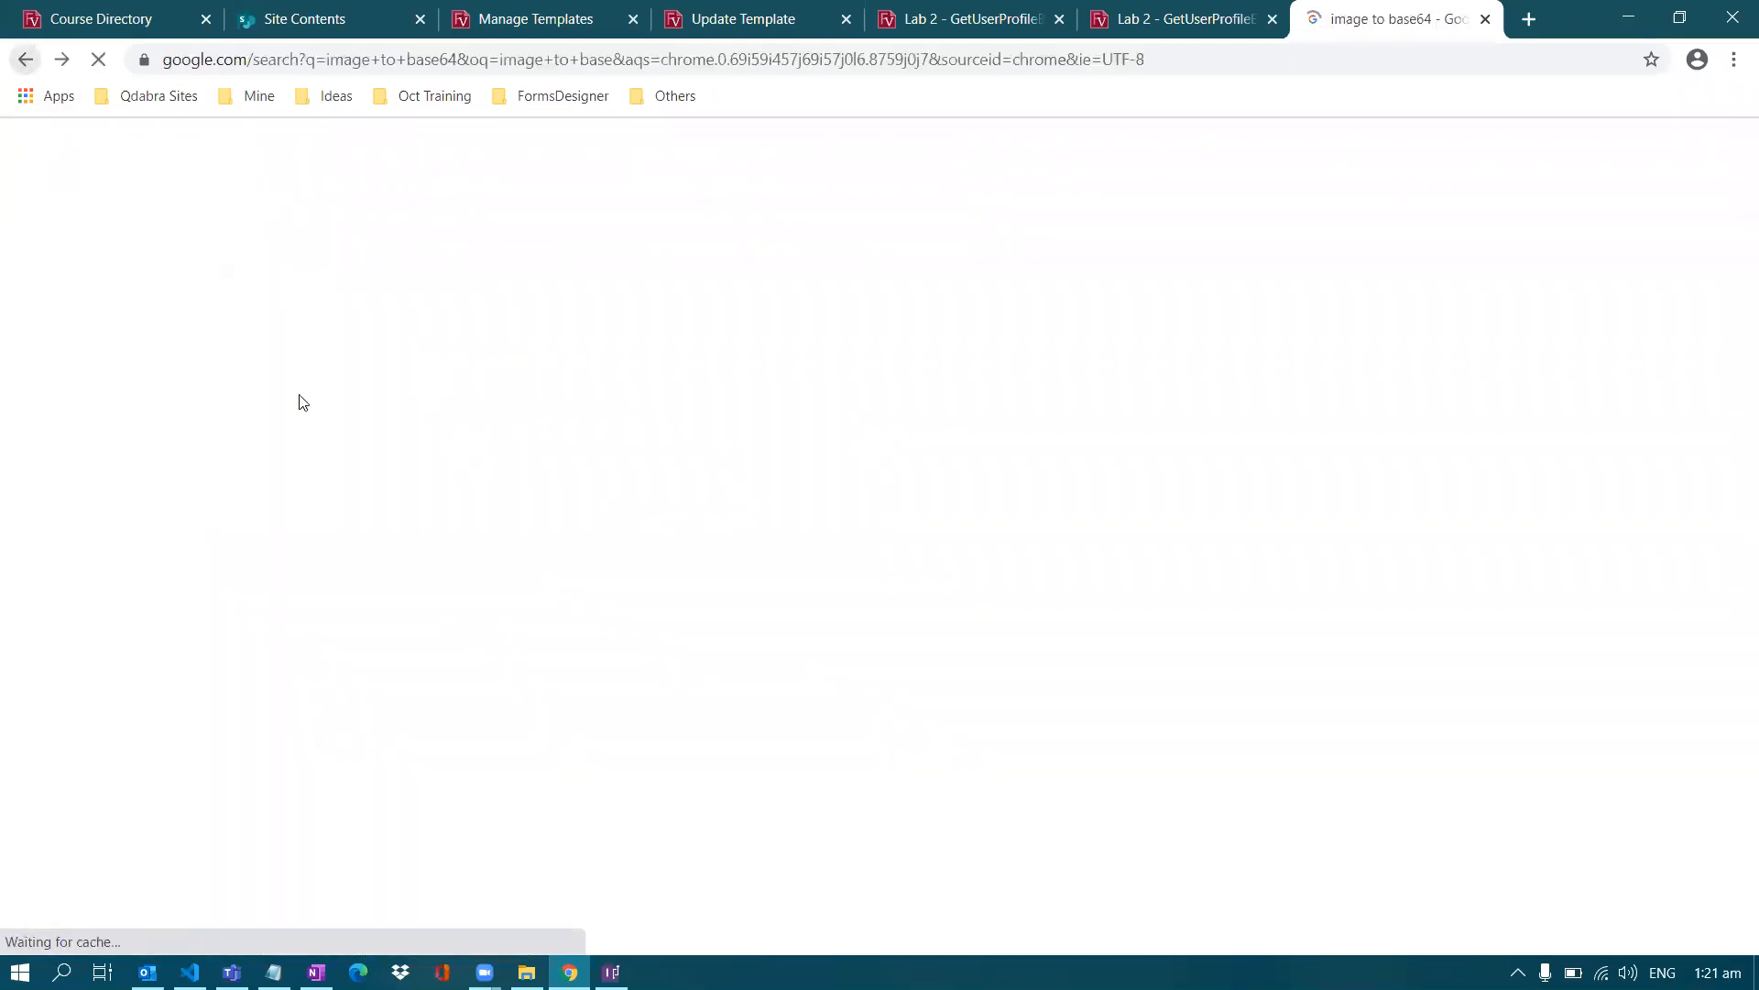
scroll(357, 756, "down", 2)
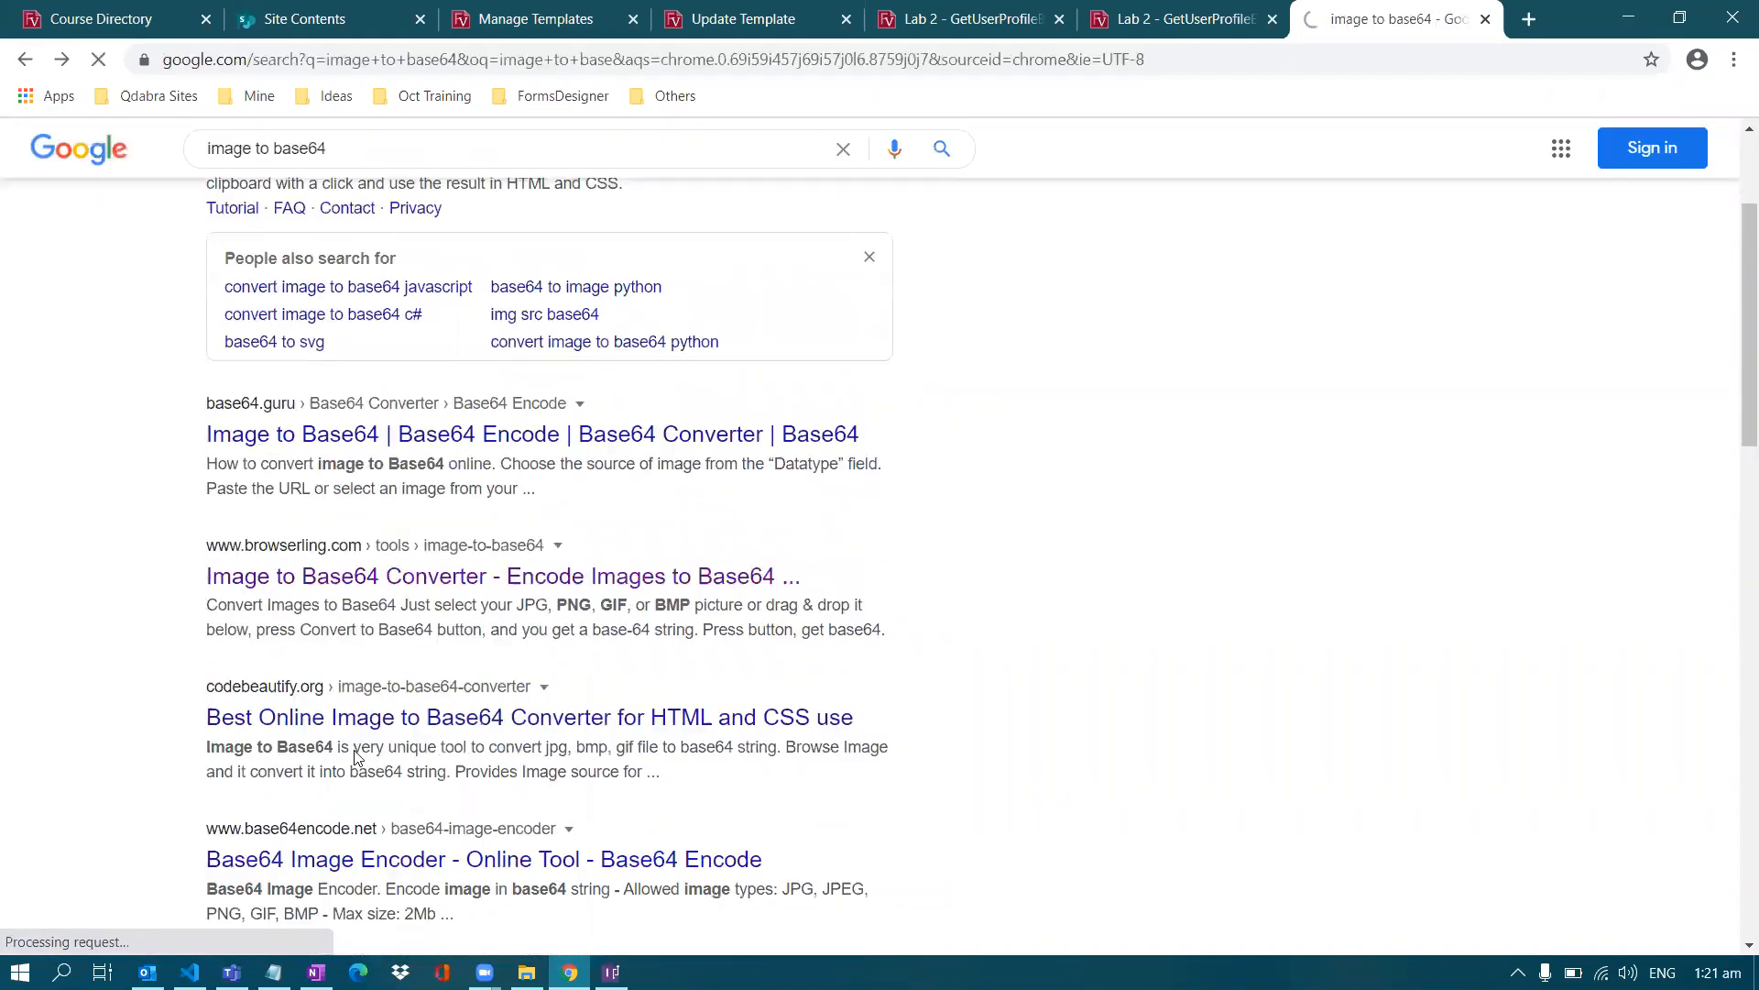
left_click(400, 575)
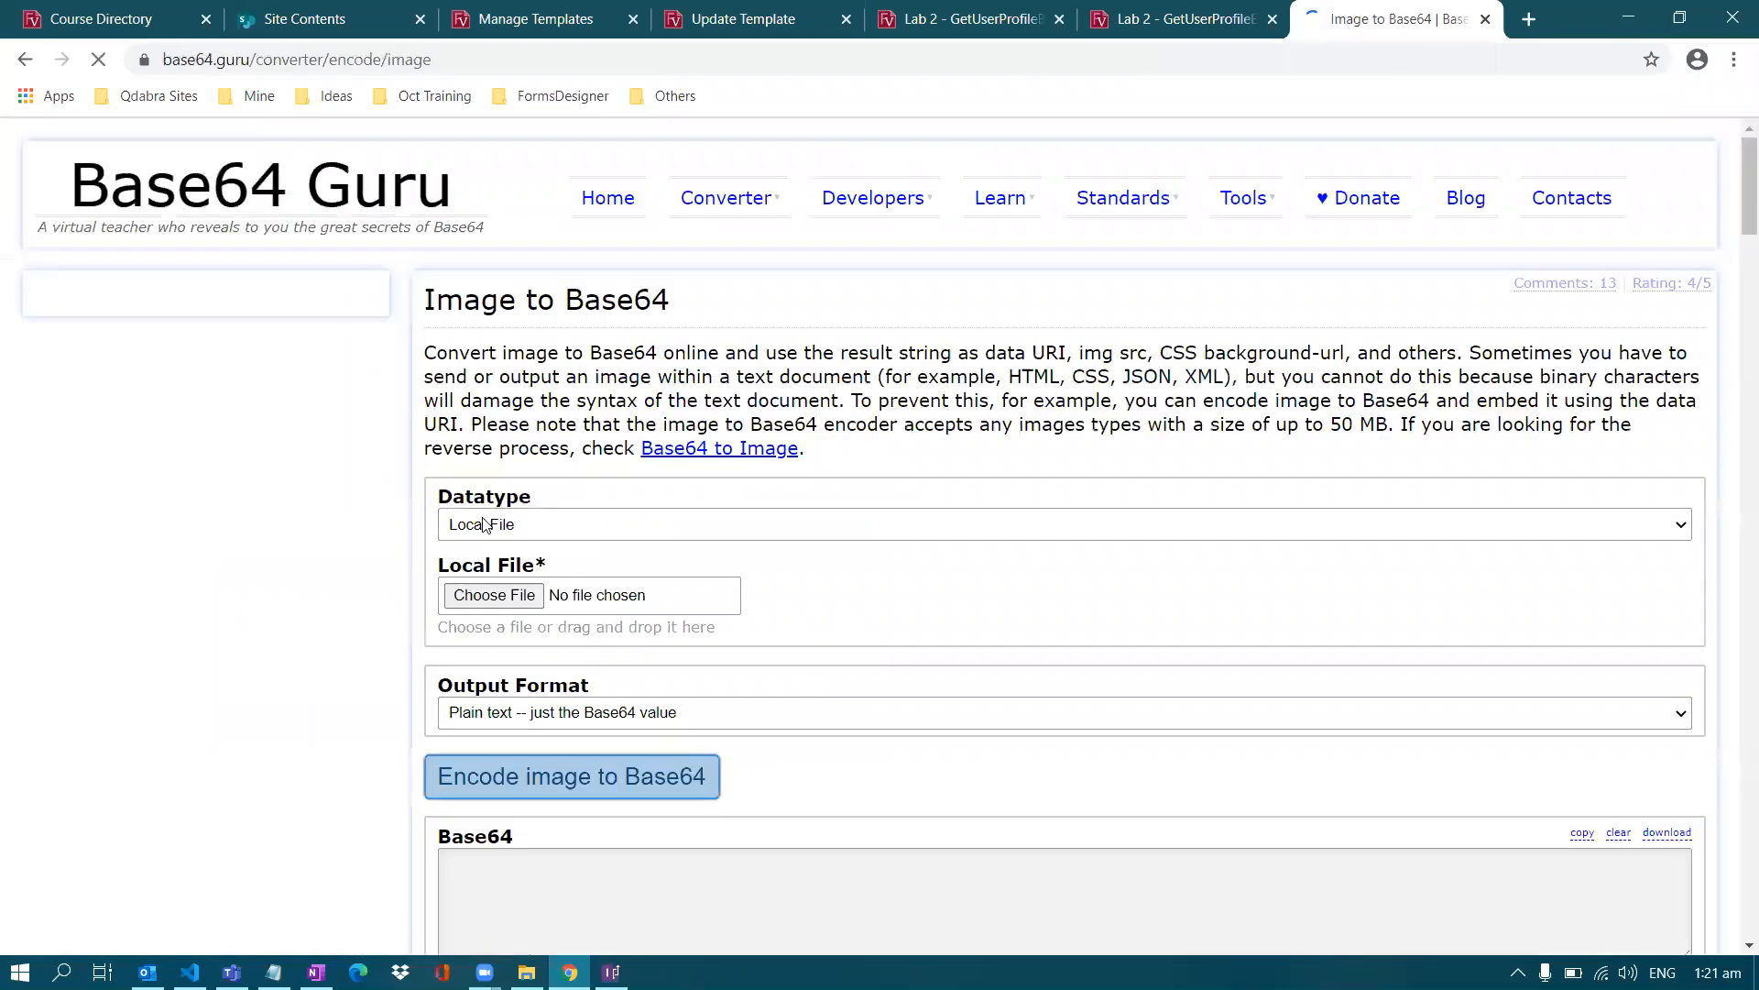
key("alt+Left")
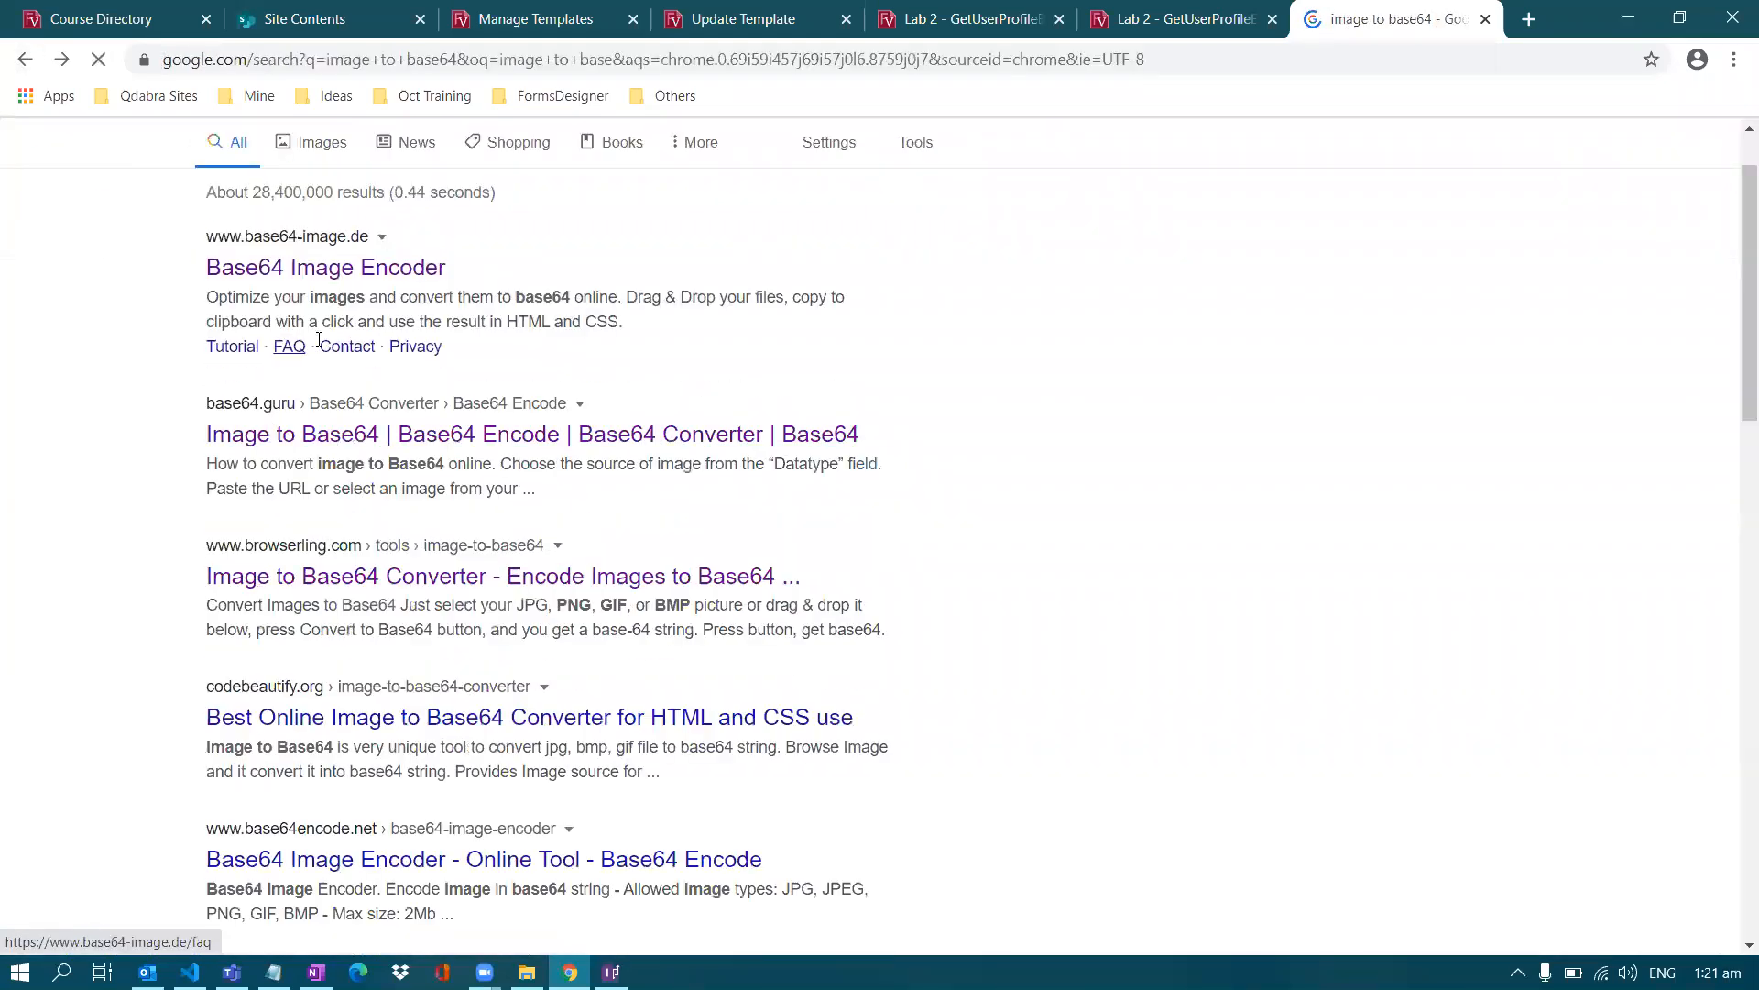
left_click(367, 268)
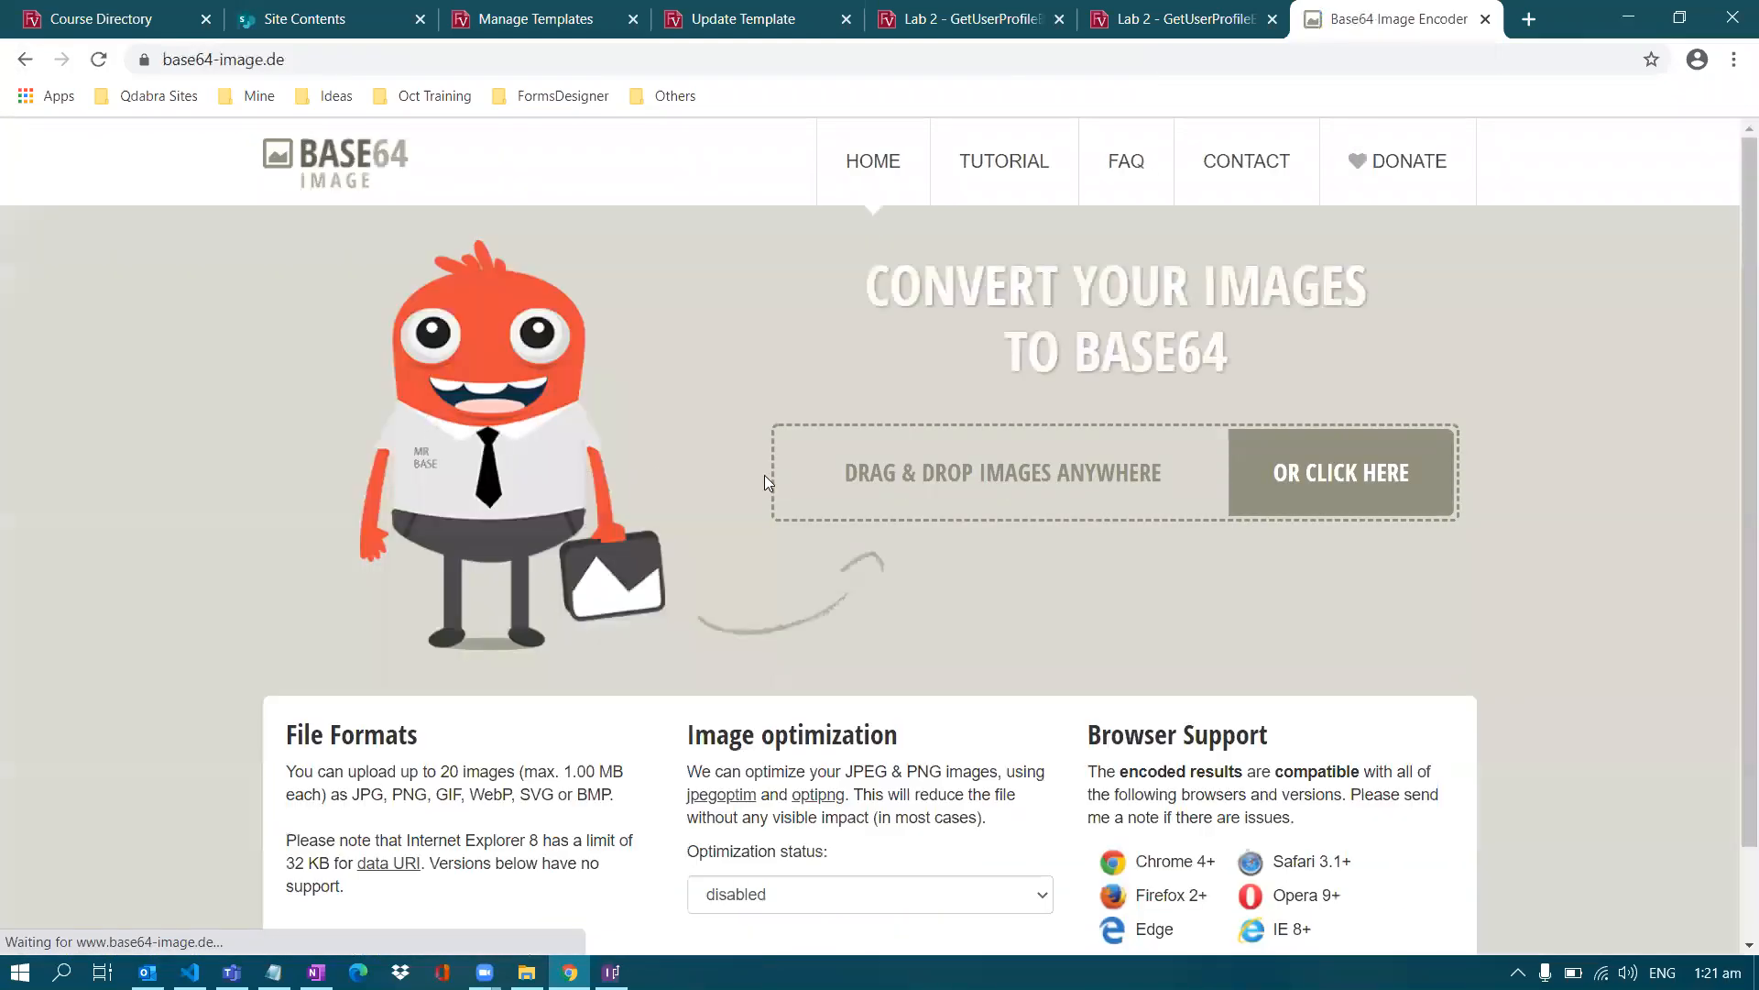
Step: Encode MicrosoftTeams-image.png from Pictures > Saved Pictures to Base64
left_click(1300, 476)
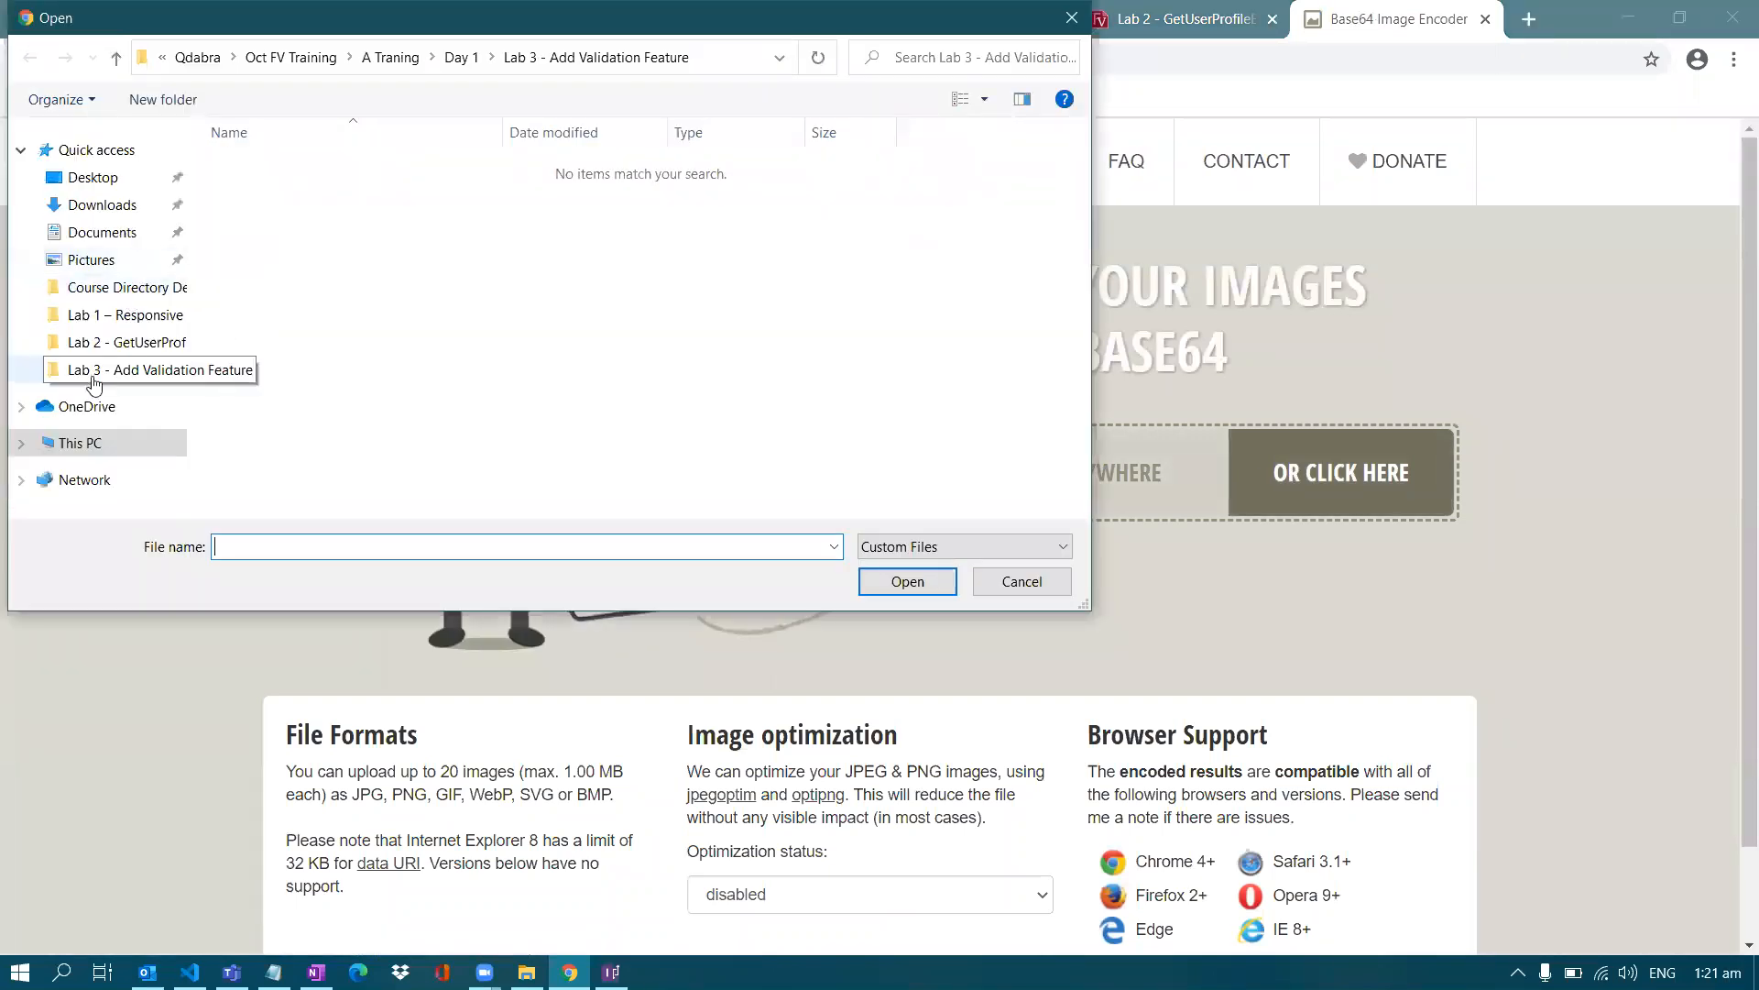
left_click(101, 261)
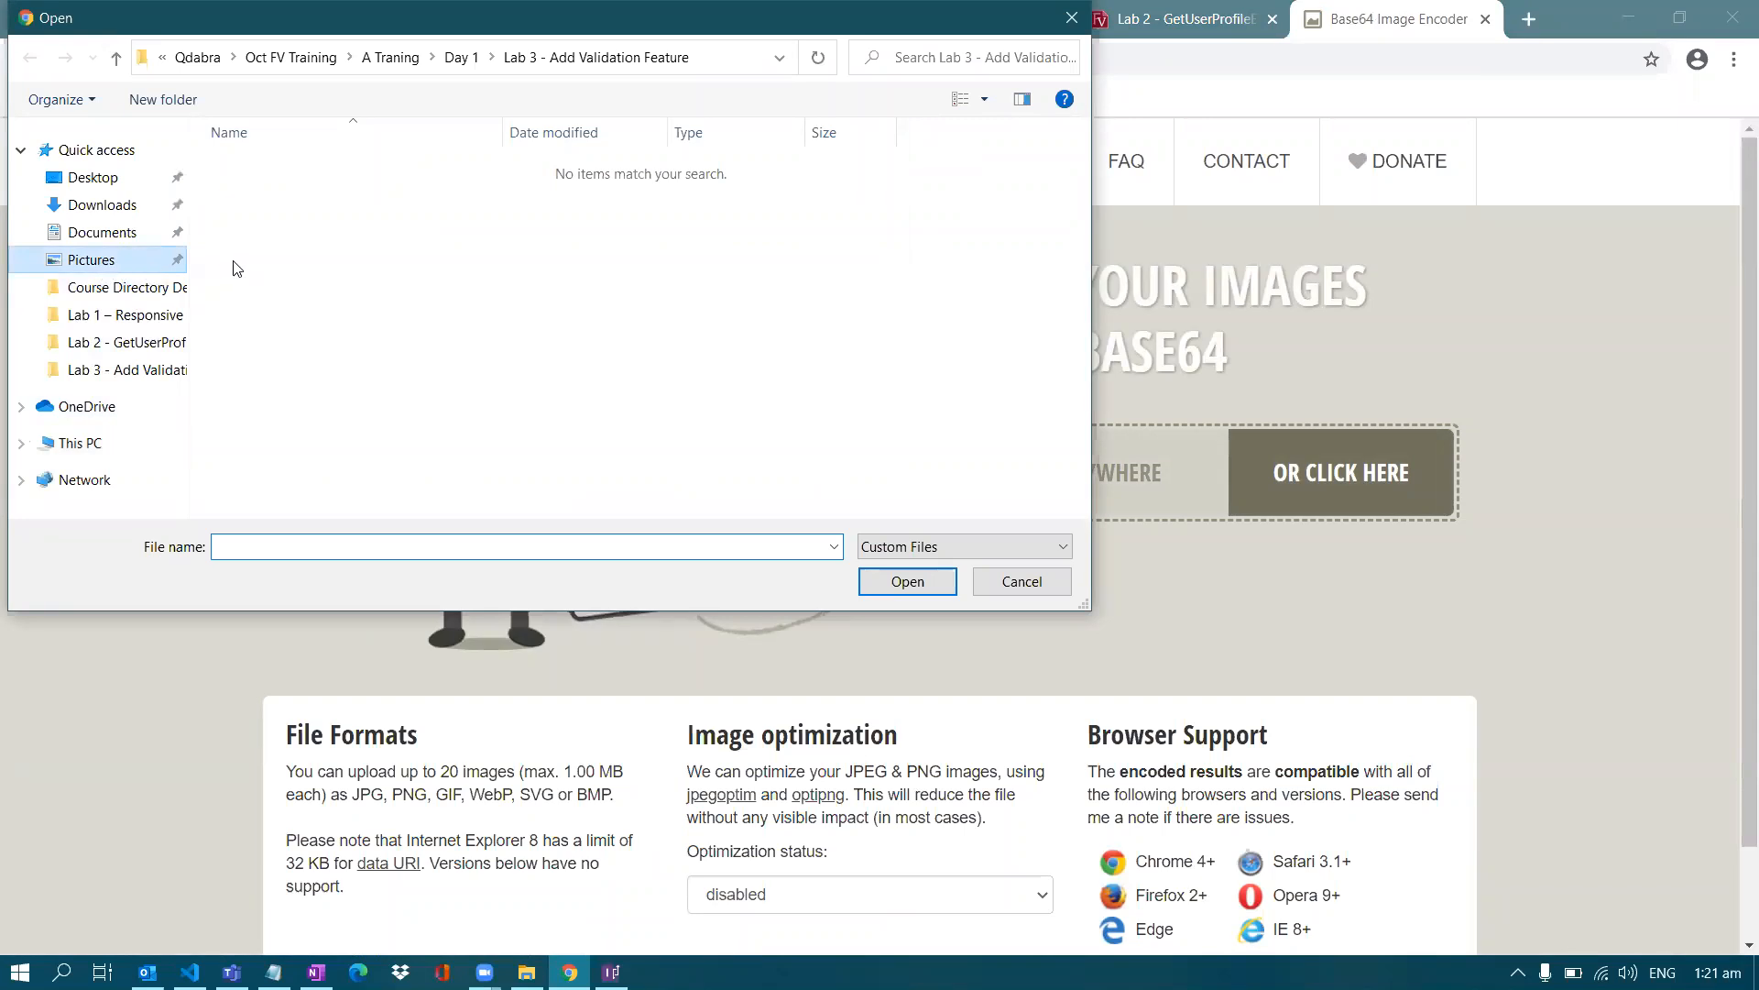
double_click(507, 220)
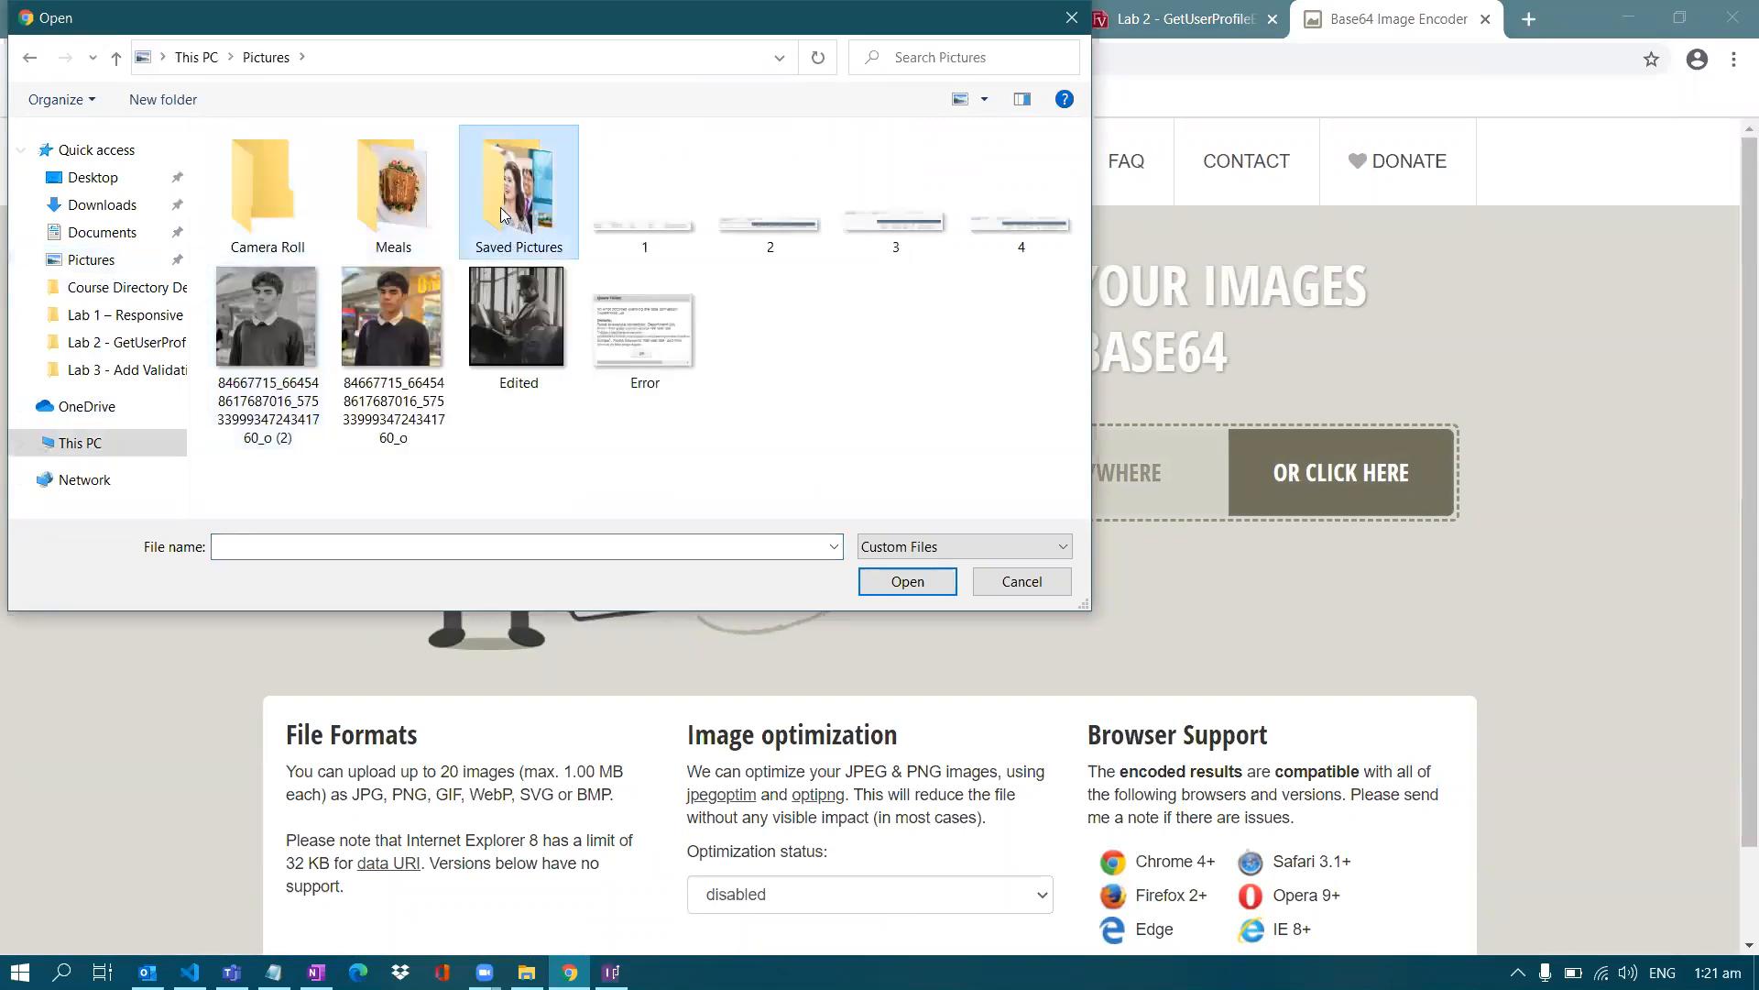
left_click(381, 216)
key("Return")
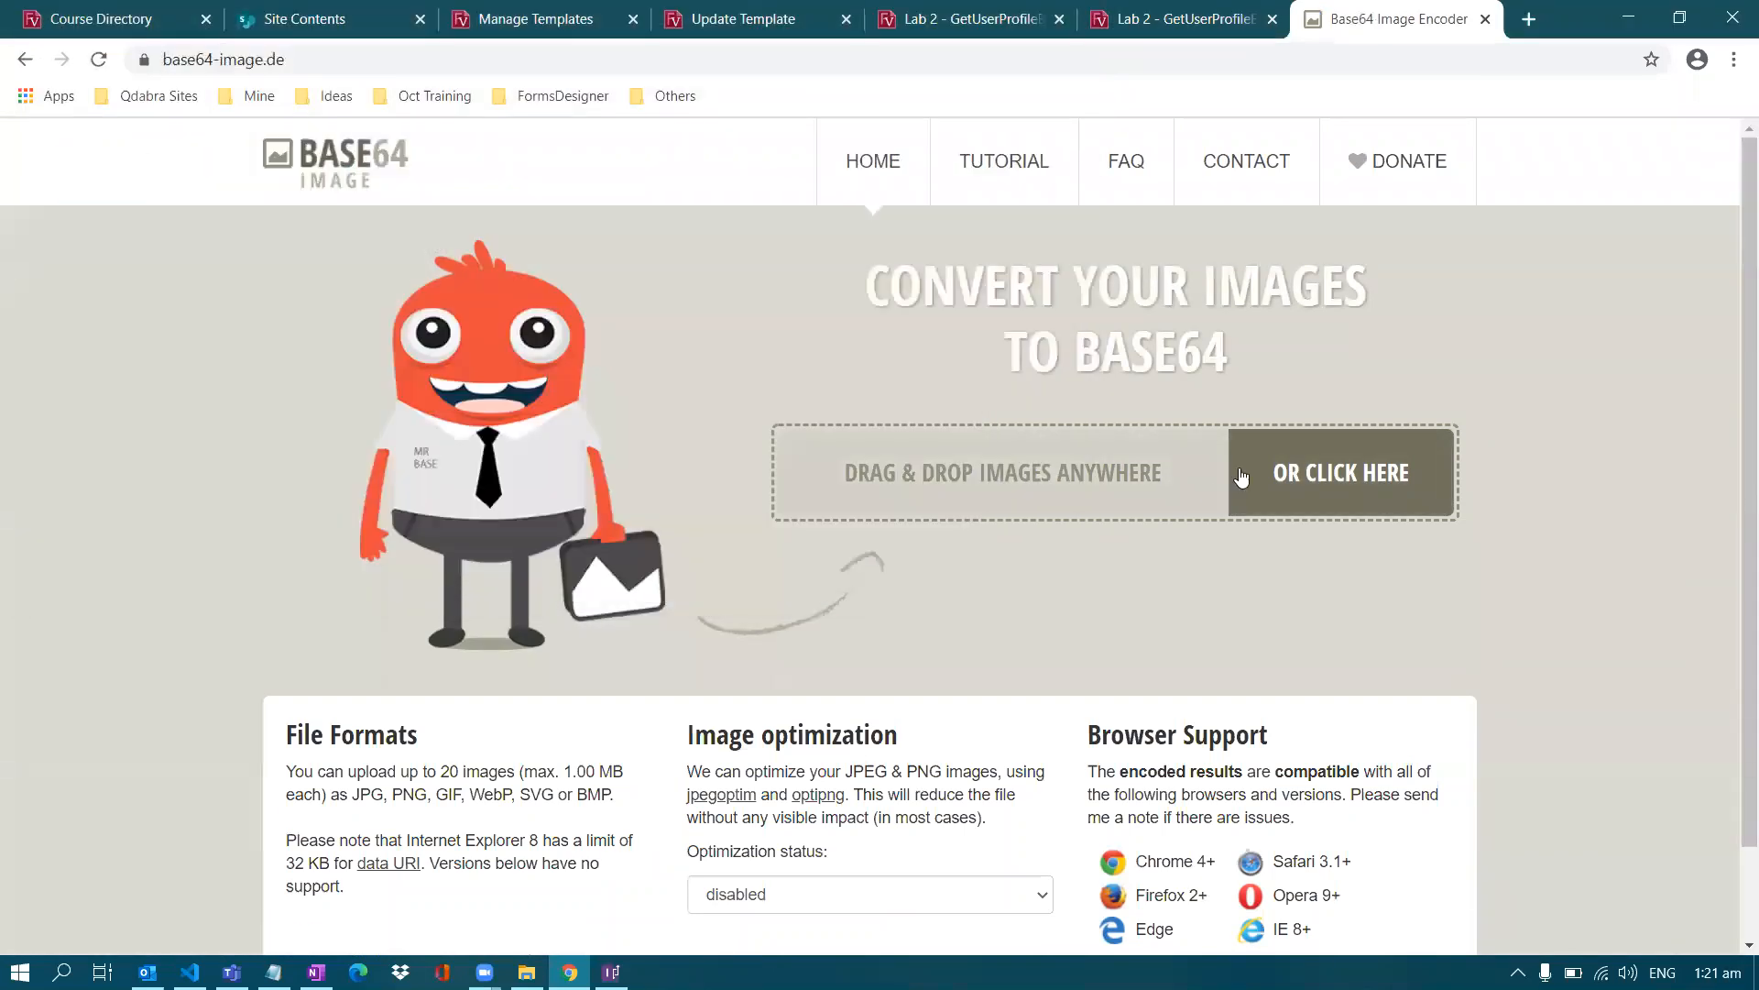
Step: Review the 1.13 MB Base64 output and return to the Lab 2 End of Day Report tab
scroll(1100, 500, "down", 1)
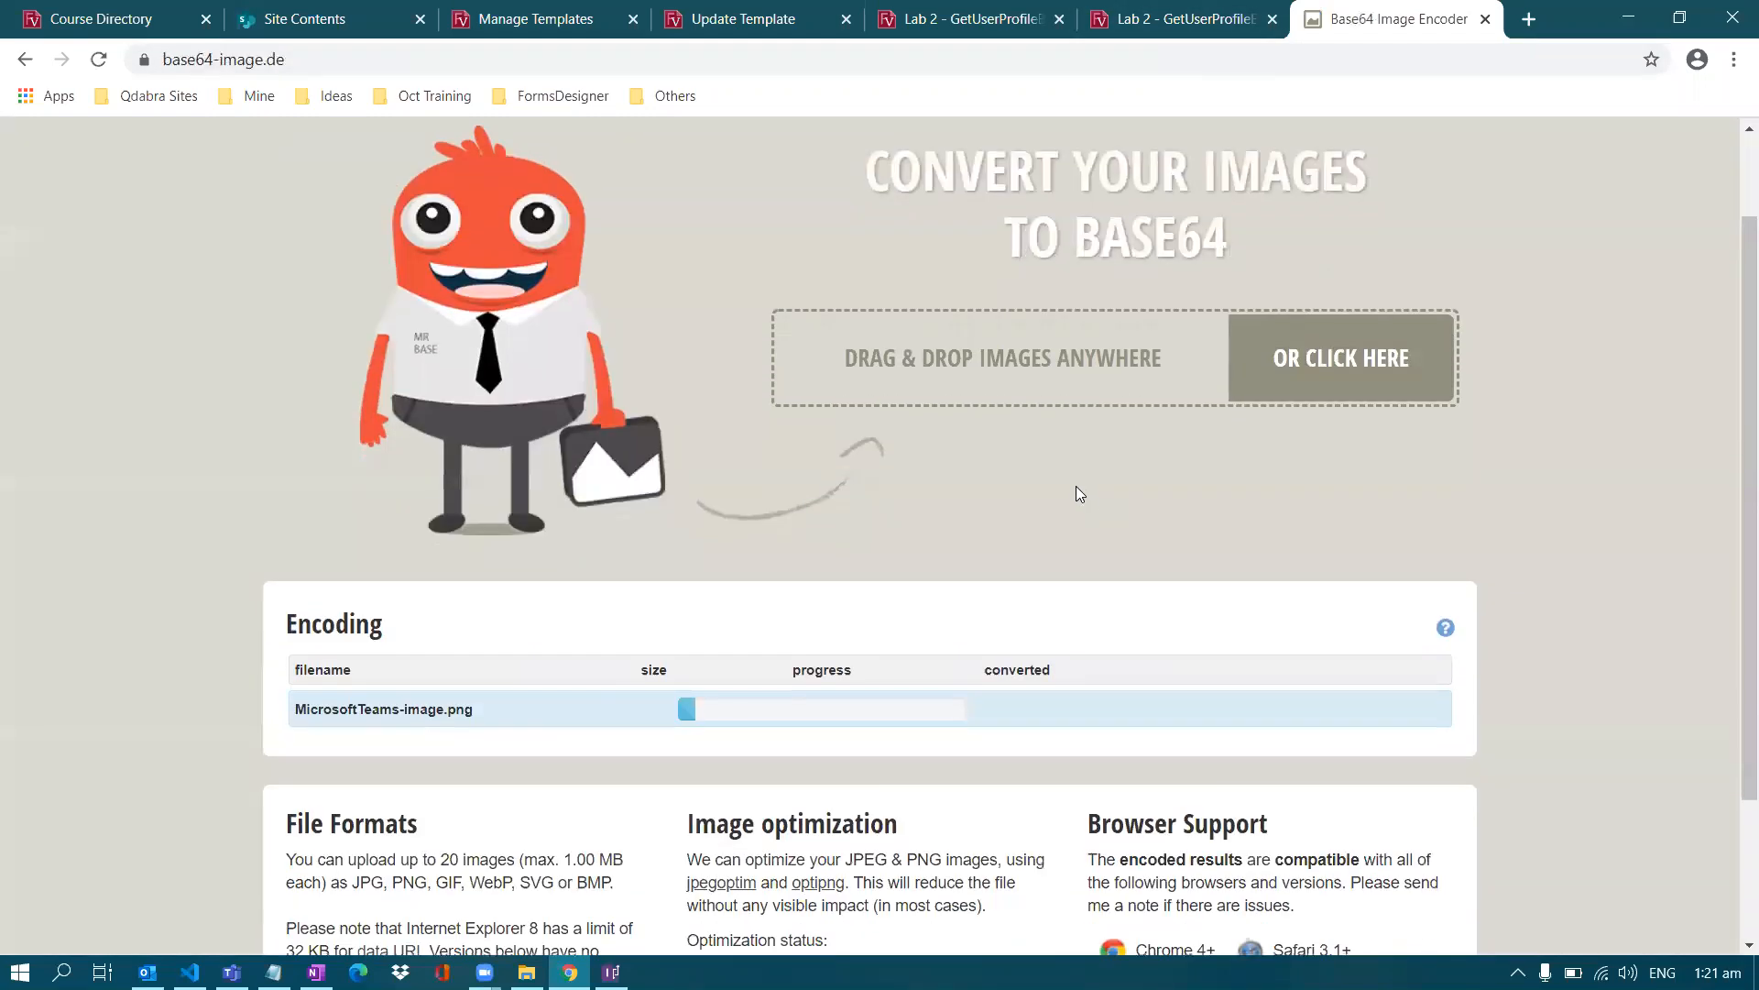
scroll(1055, 482, "down", 1)
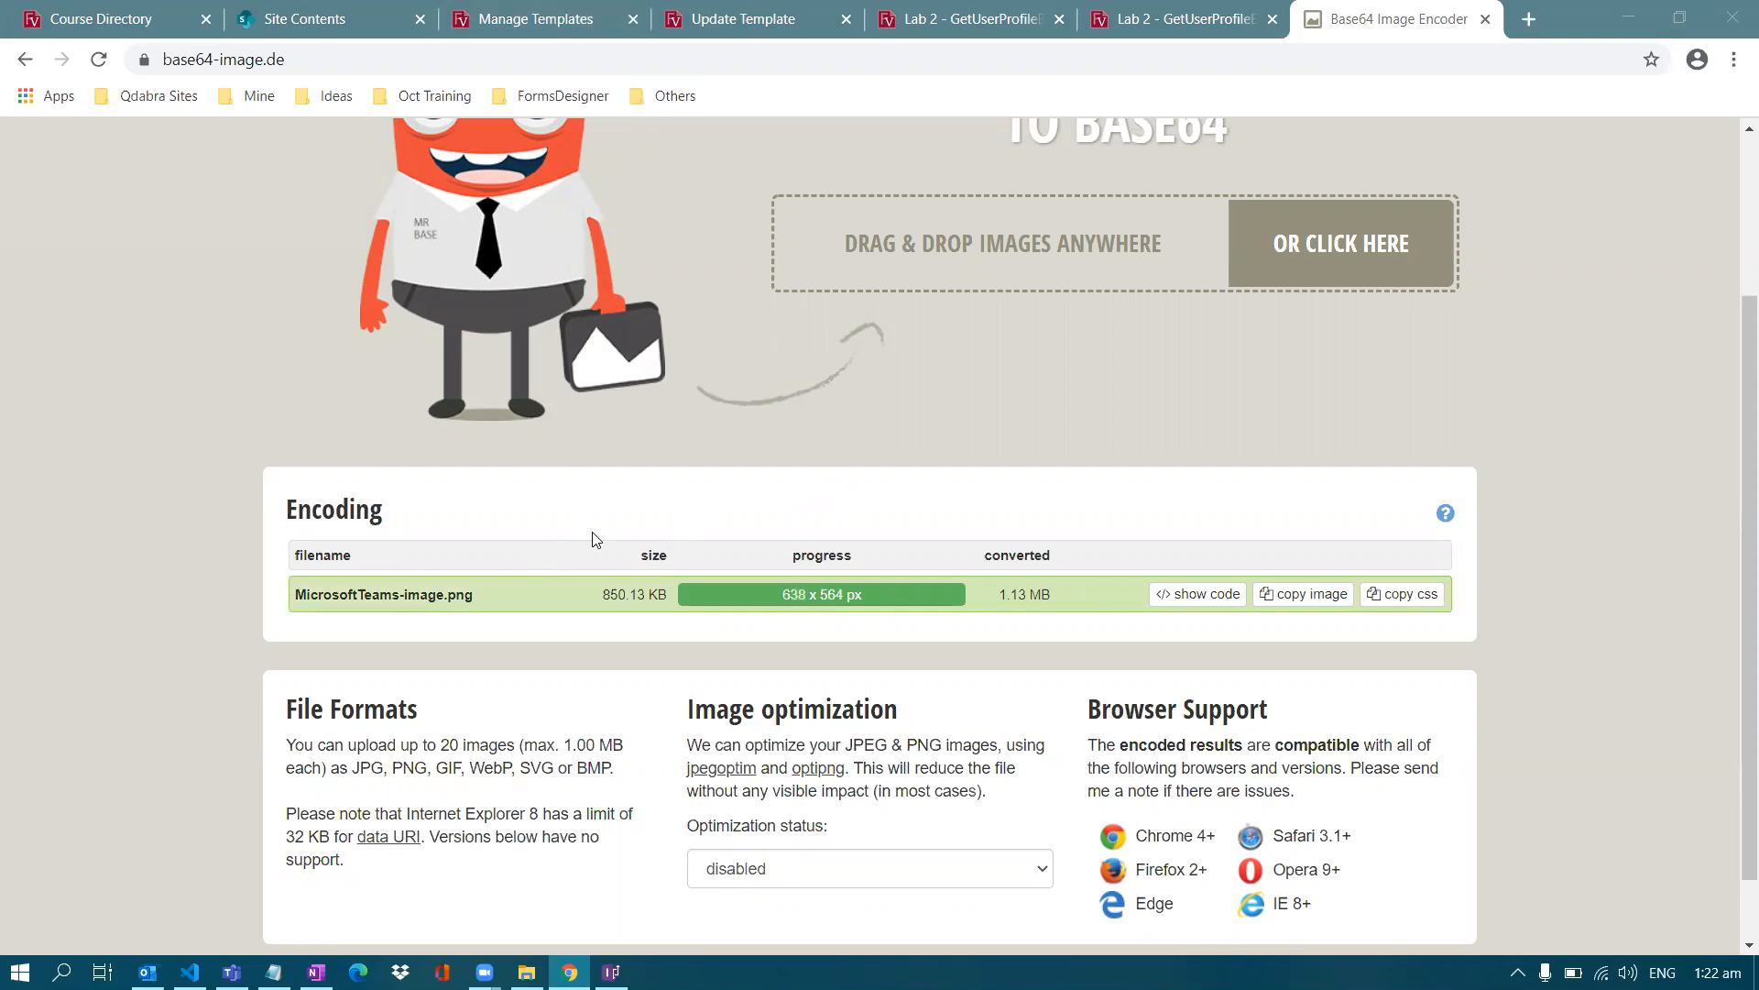
scroll(612, 541, "down", 1)
scroll(614, 541, "up", 1)
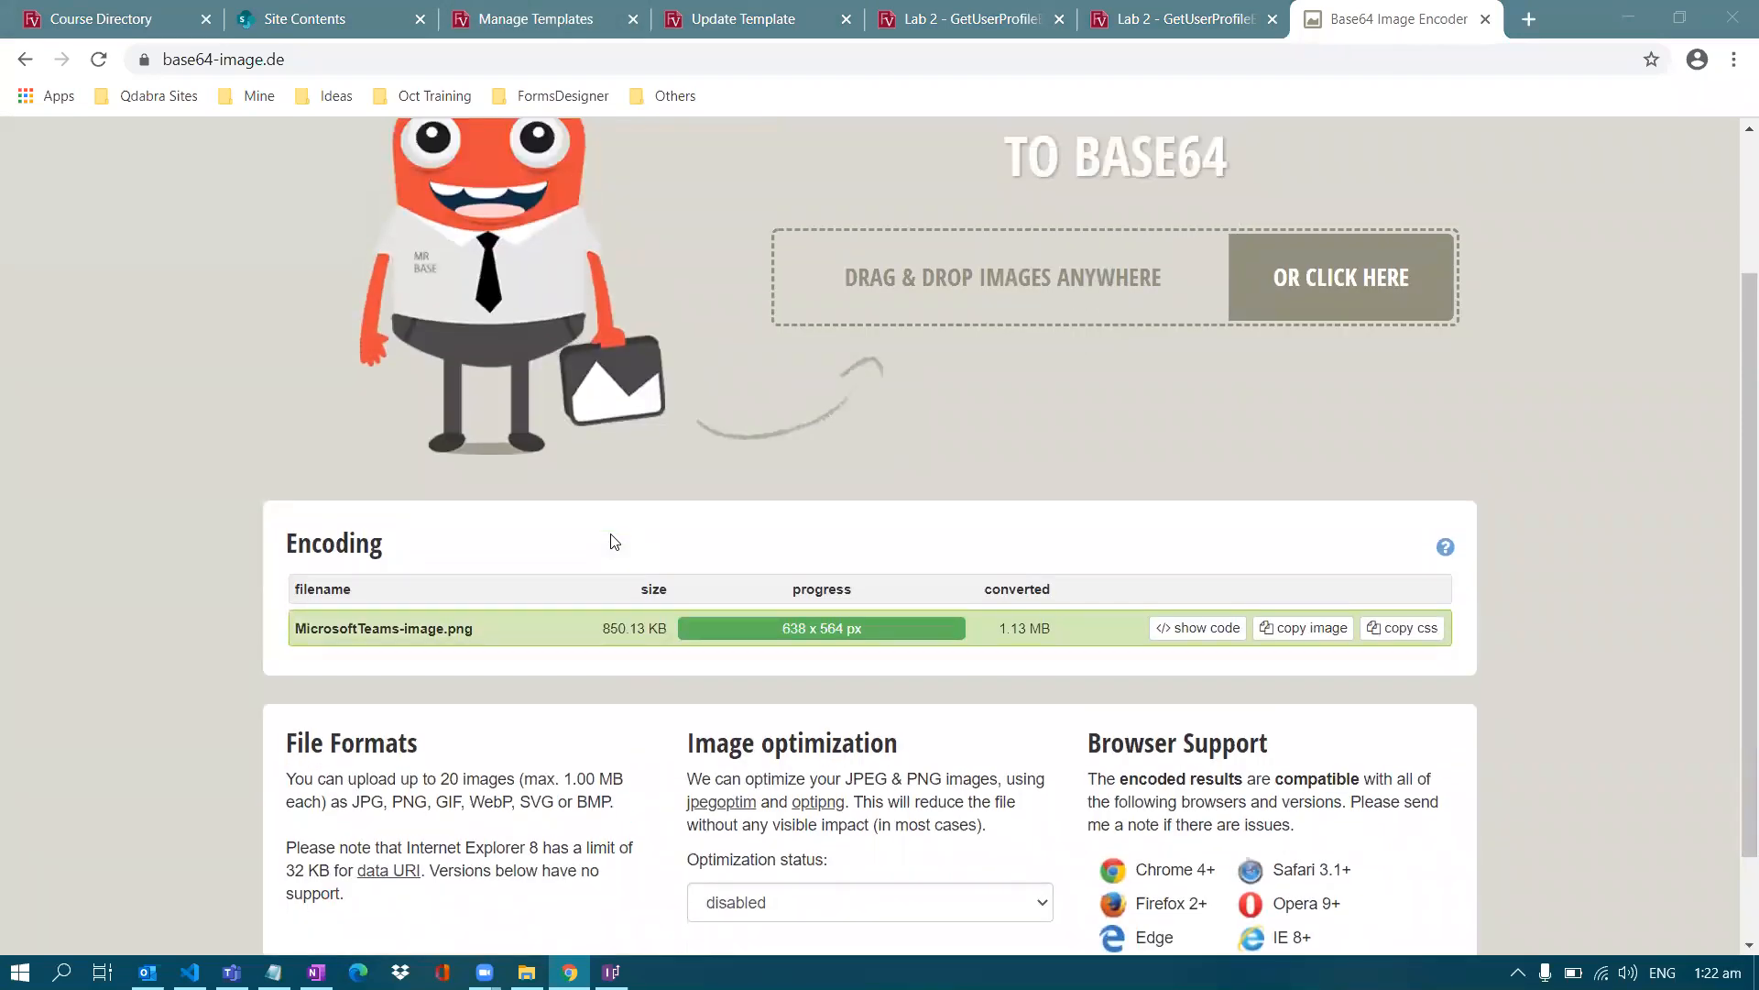
scroll(614, 542, "up", 1)
scroll(612, 531, "down", 1)
scroll(614, 533, "up", 1)
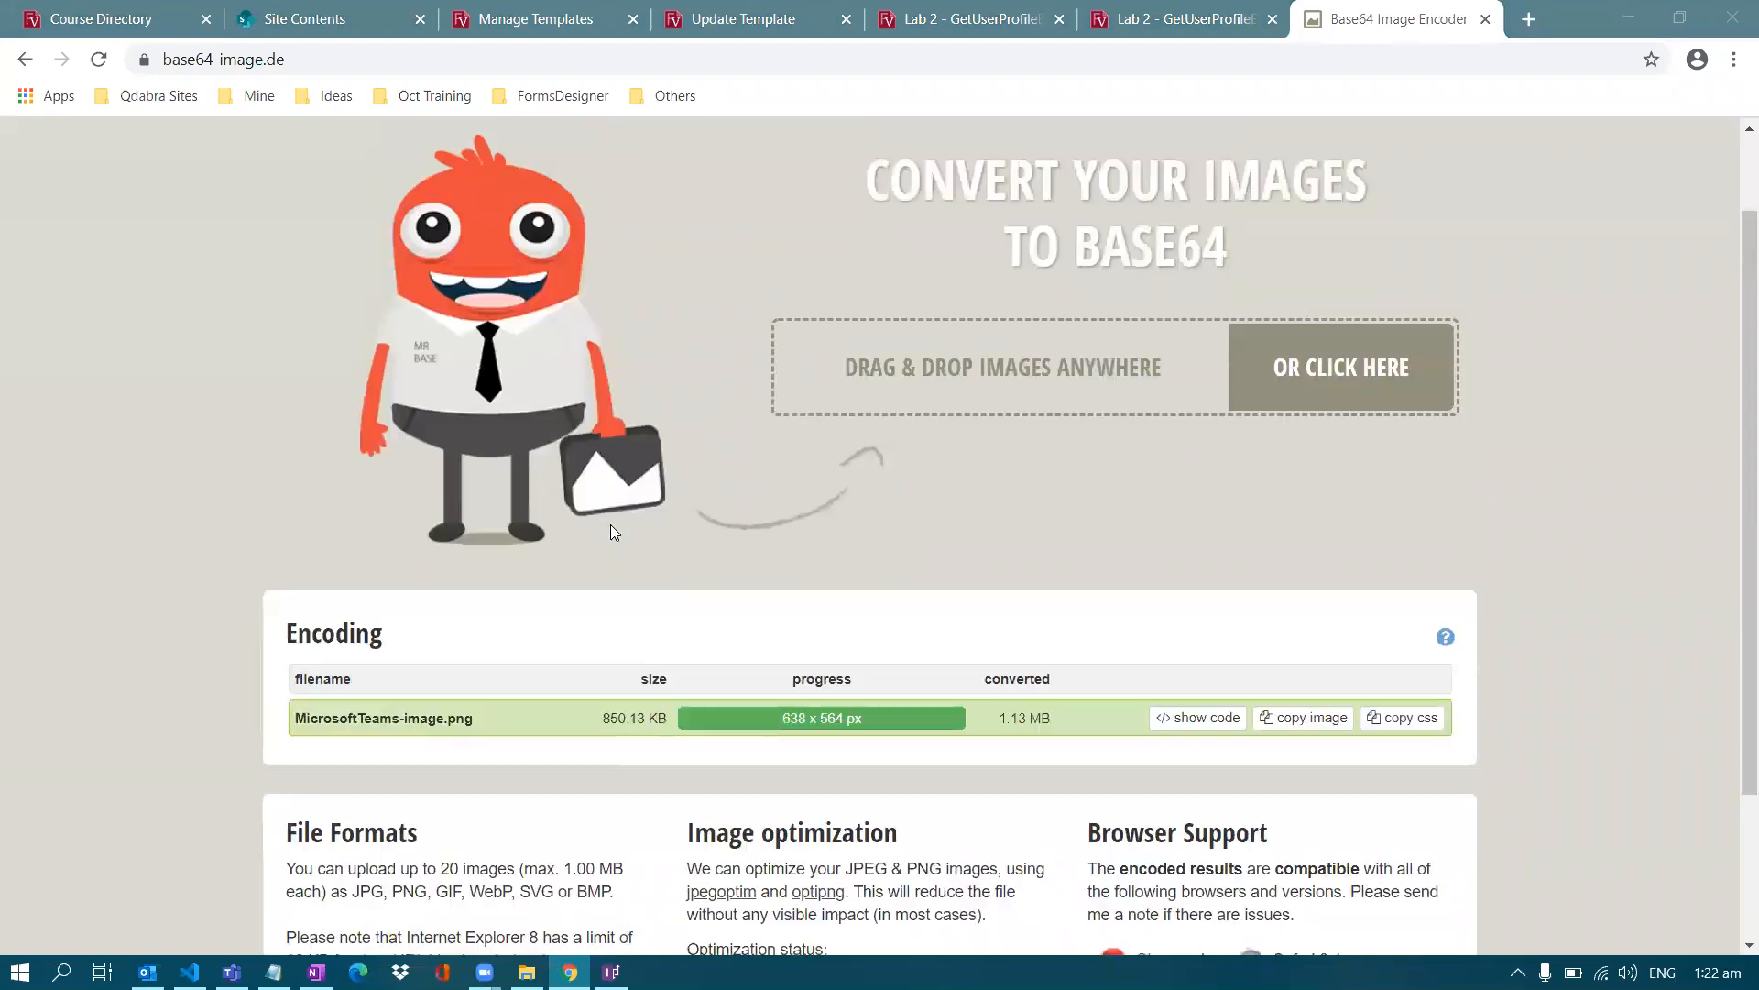
scroll(647, 520, "down", 1)
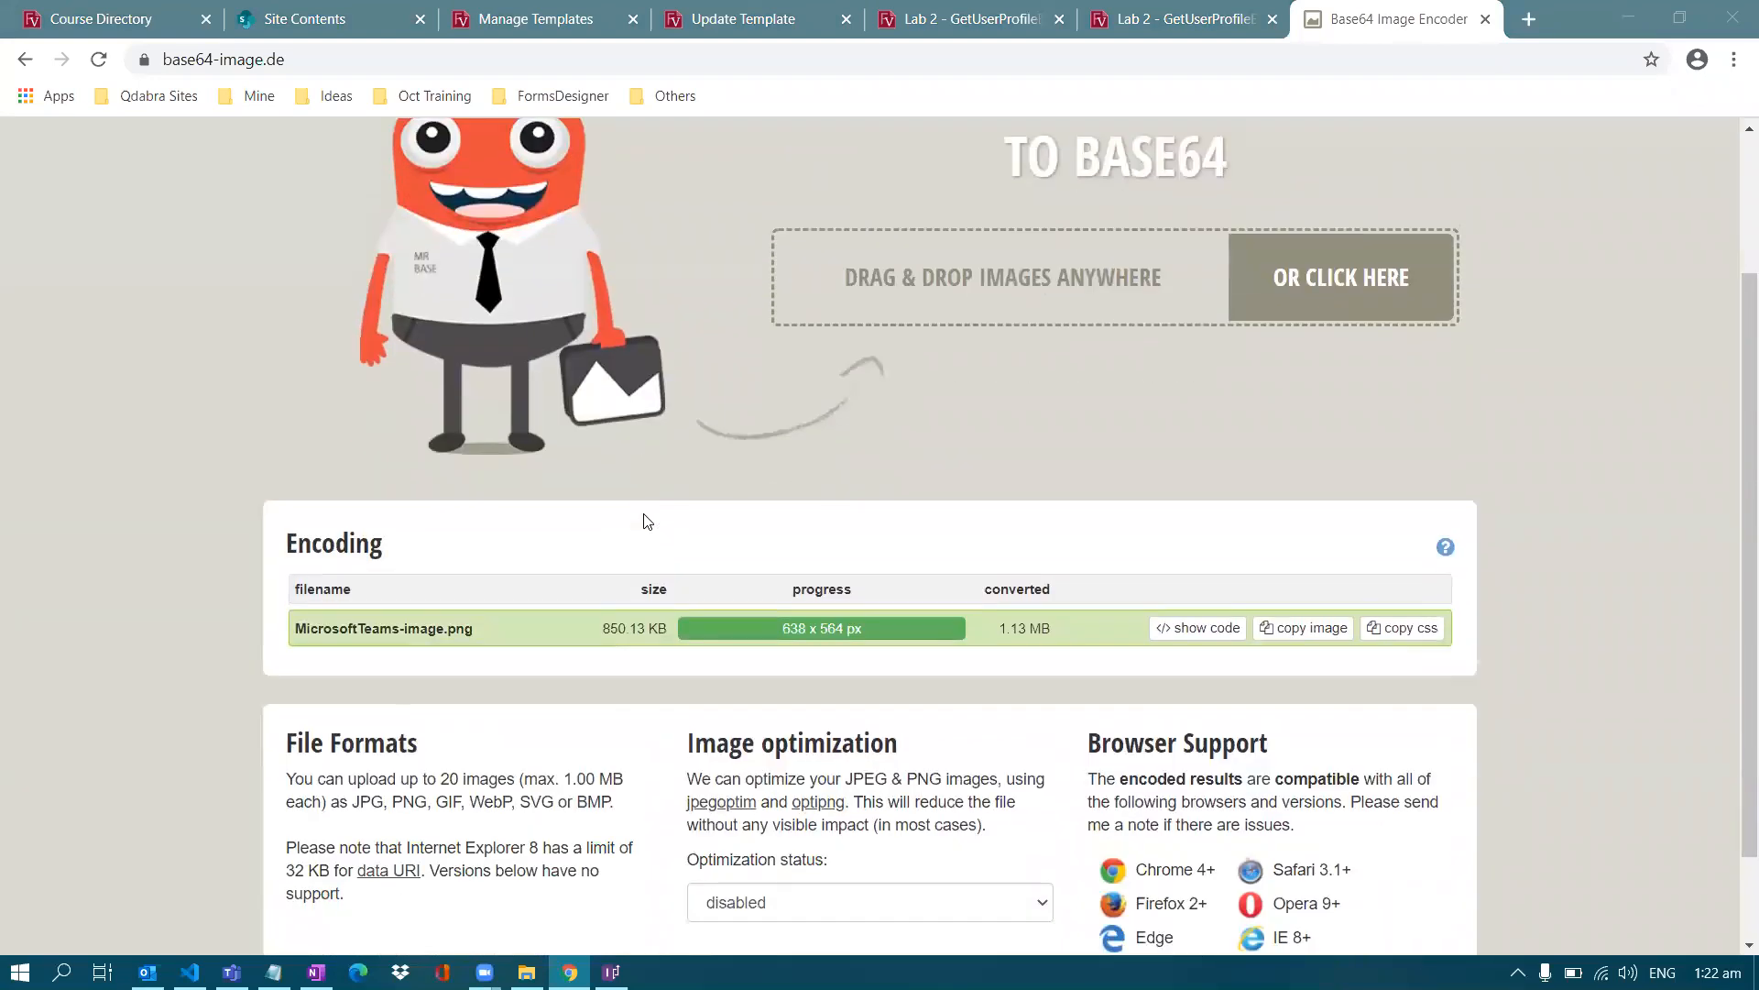
scroll(647, 521, "down", 1)
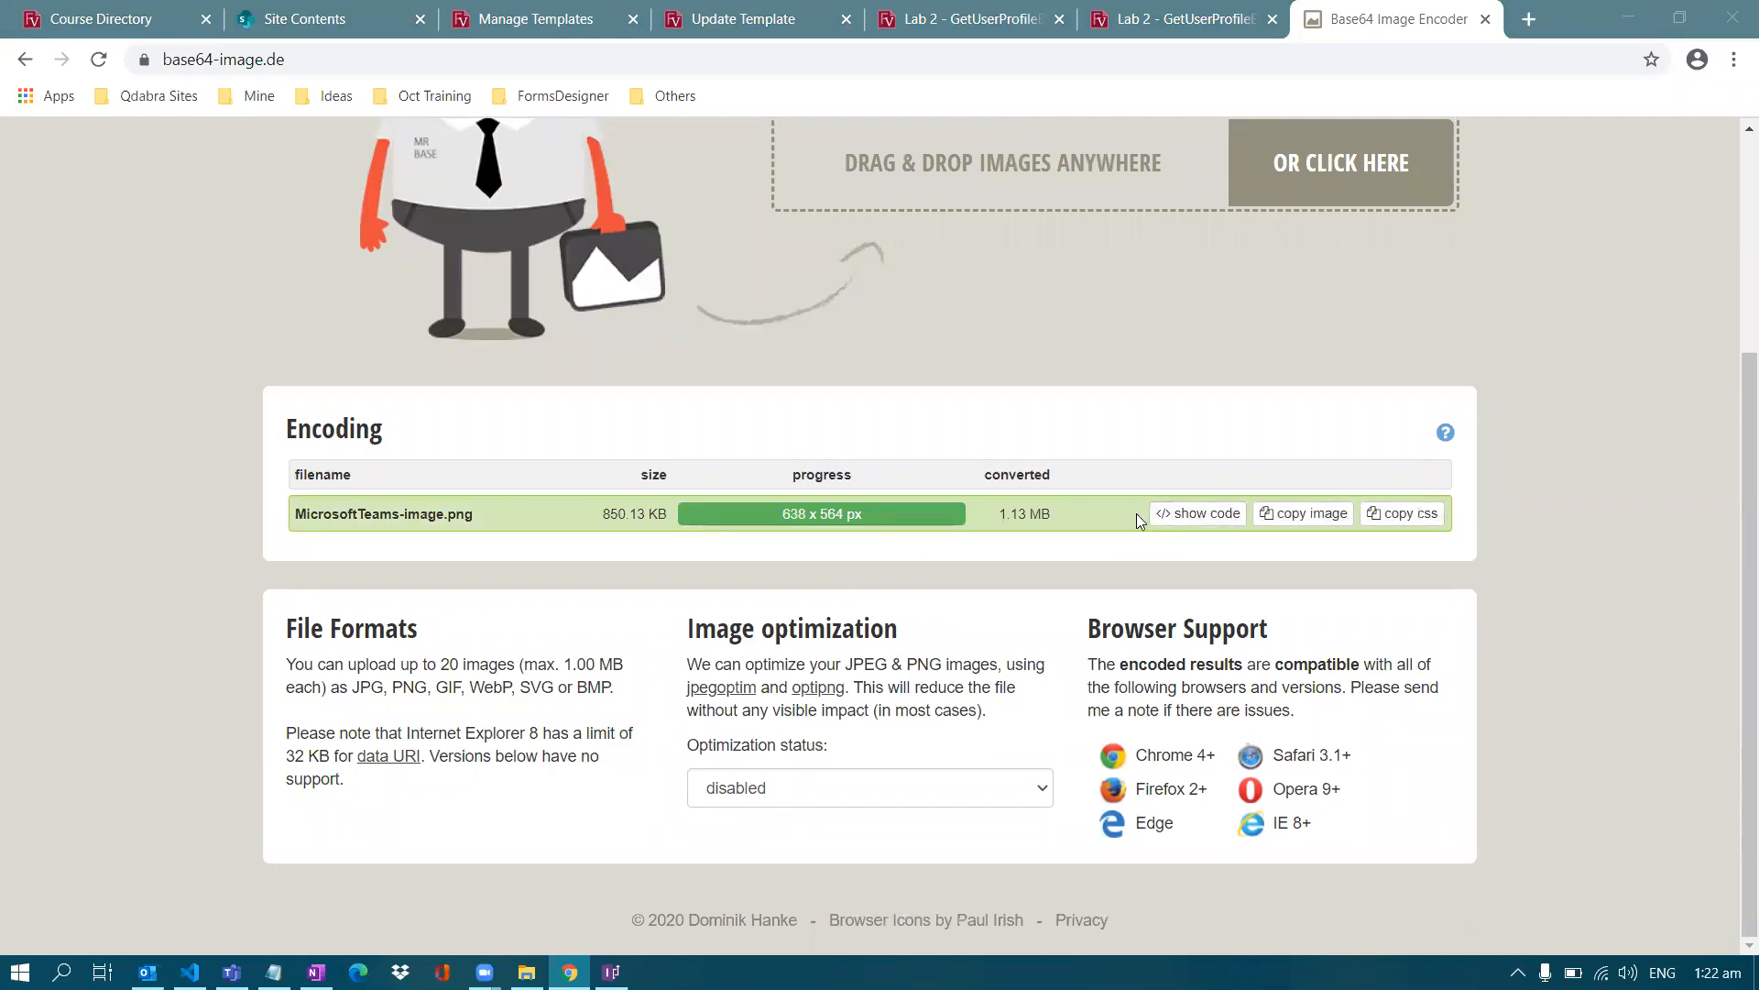
left_click(474, 519)
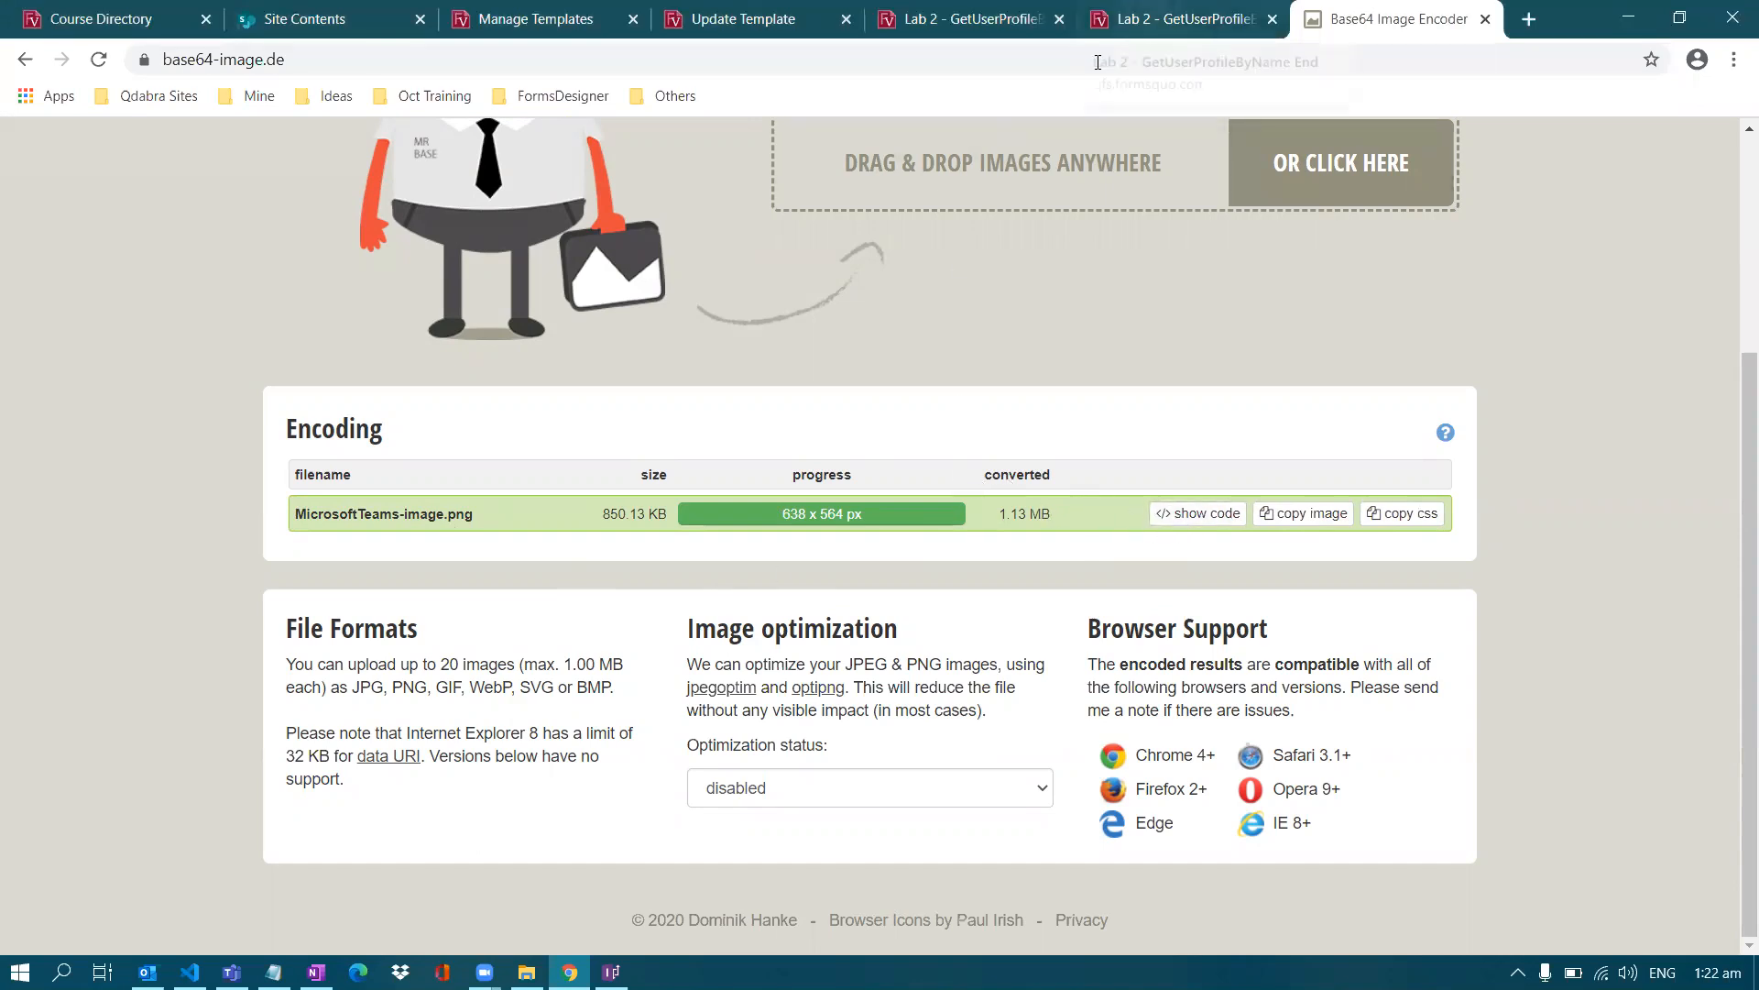
left_click(1164, 19)
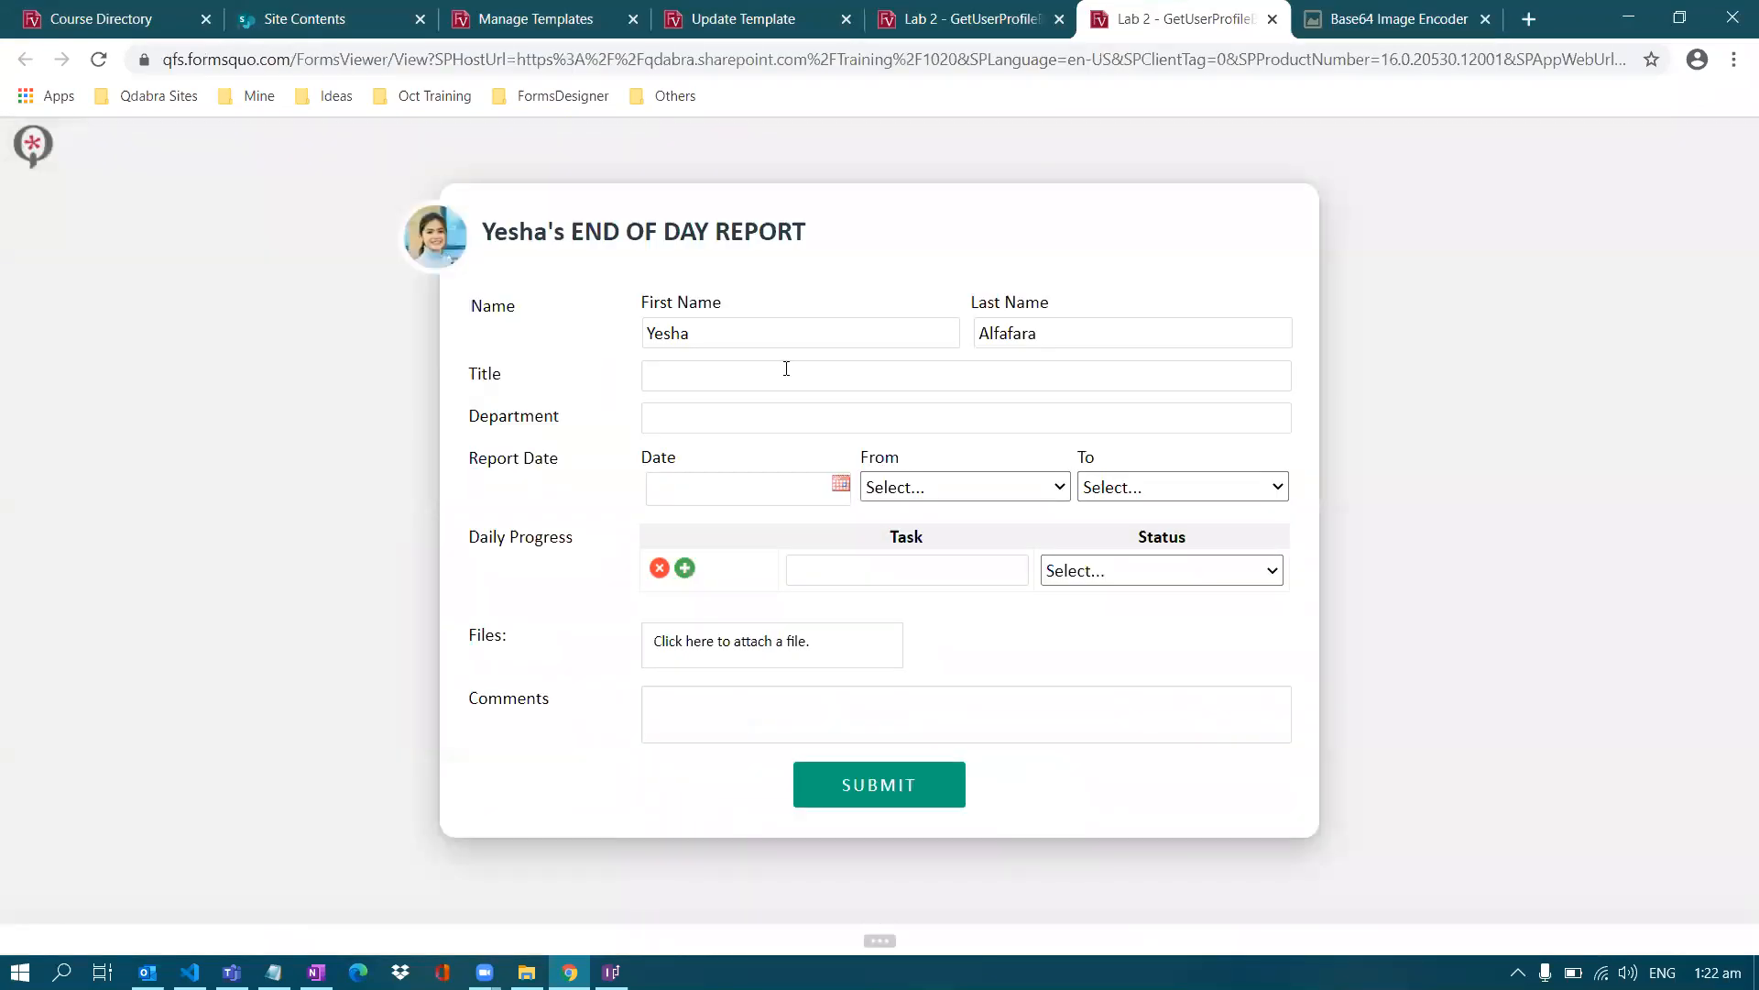
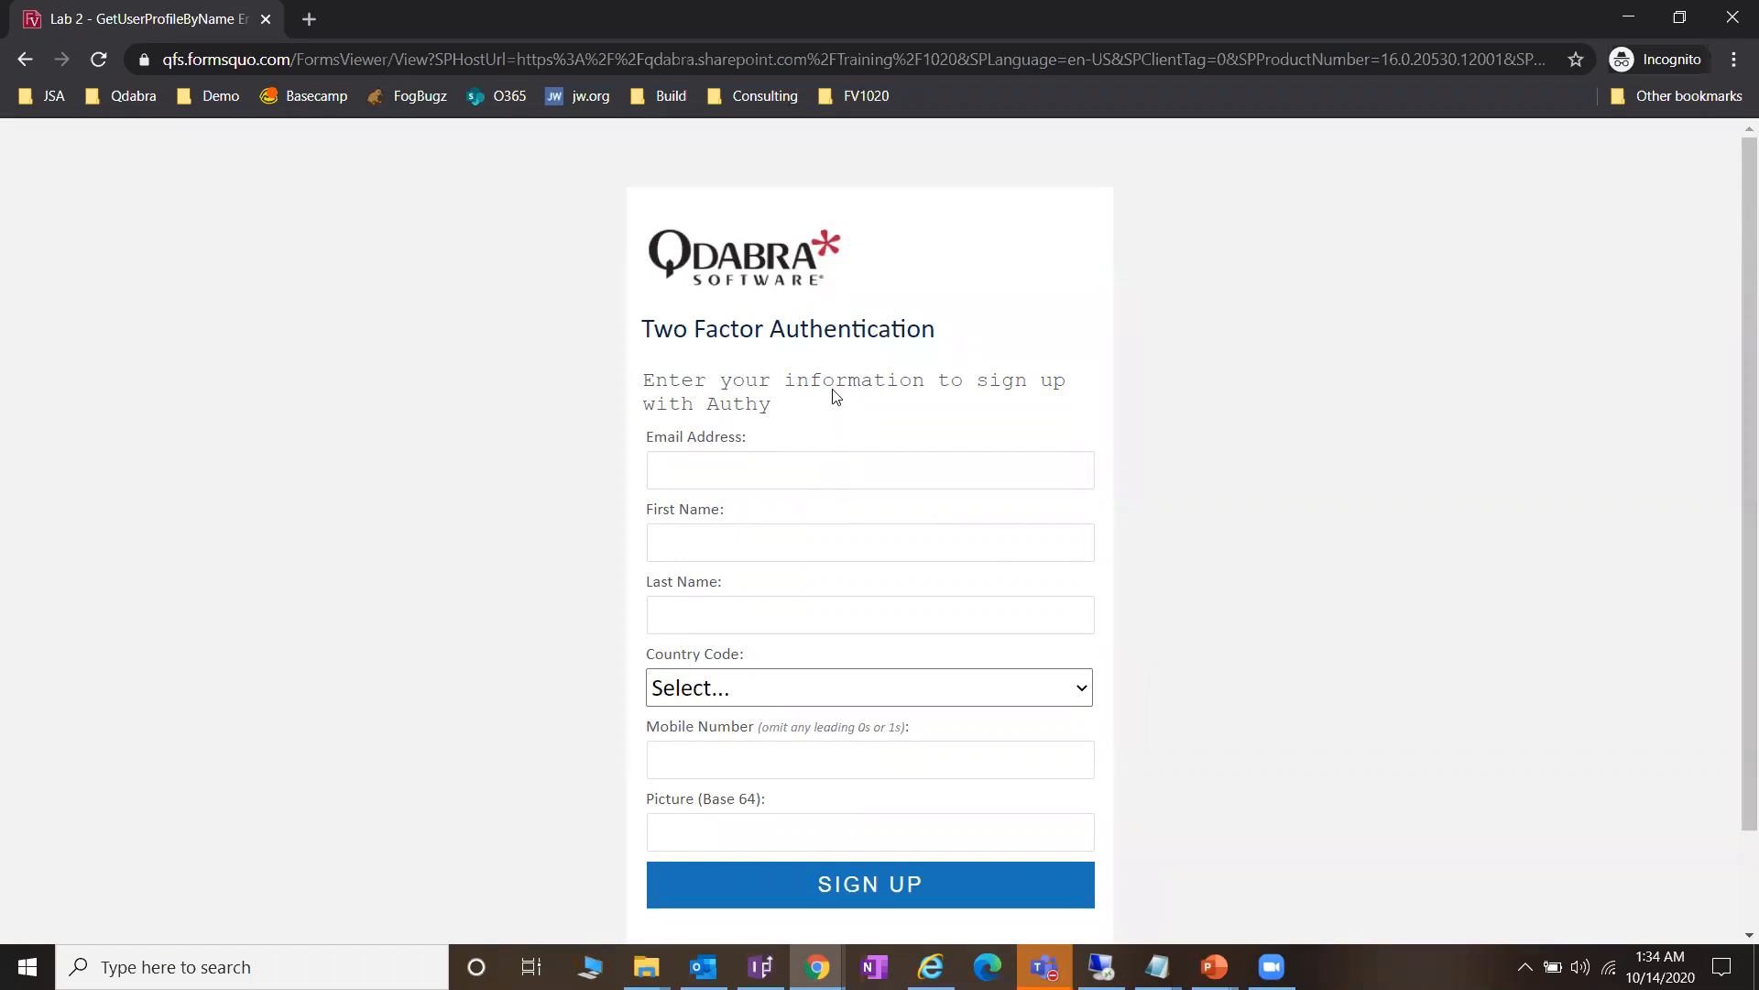
Step: Enter the user's e-mail address, first name and last name in the Authy sign-up form
left_click(853, 471)
key("Tab")
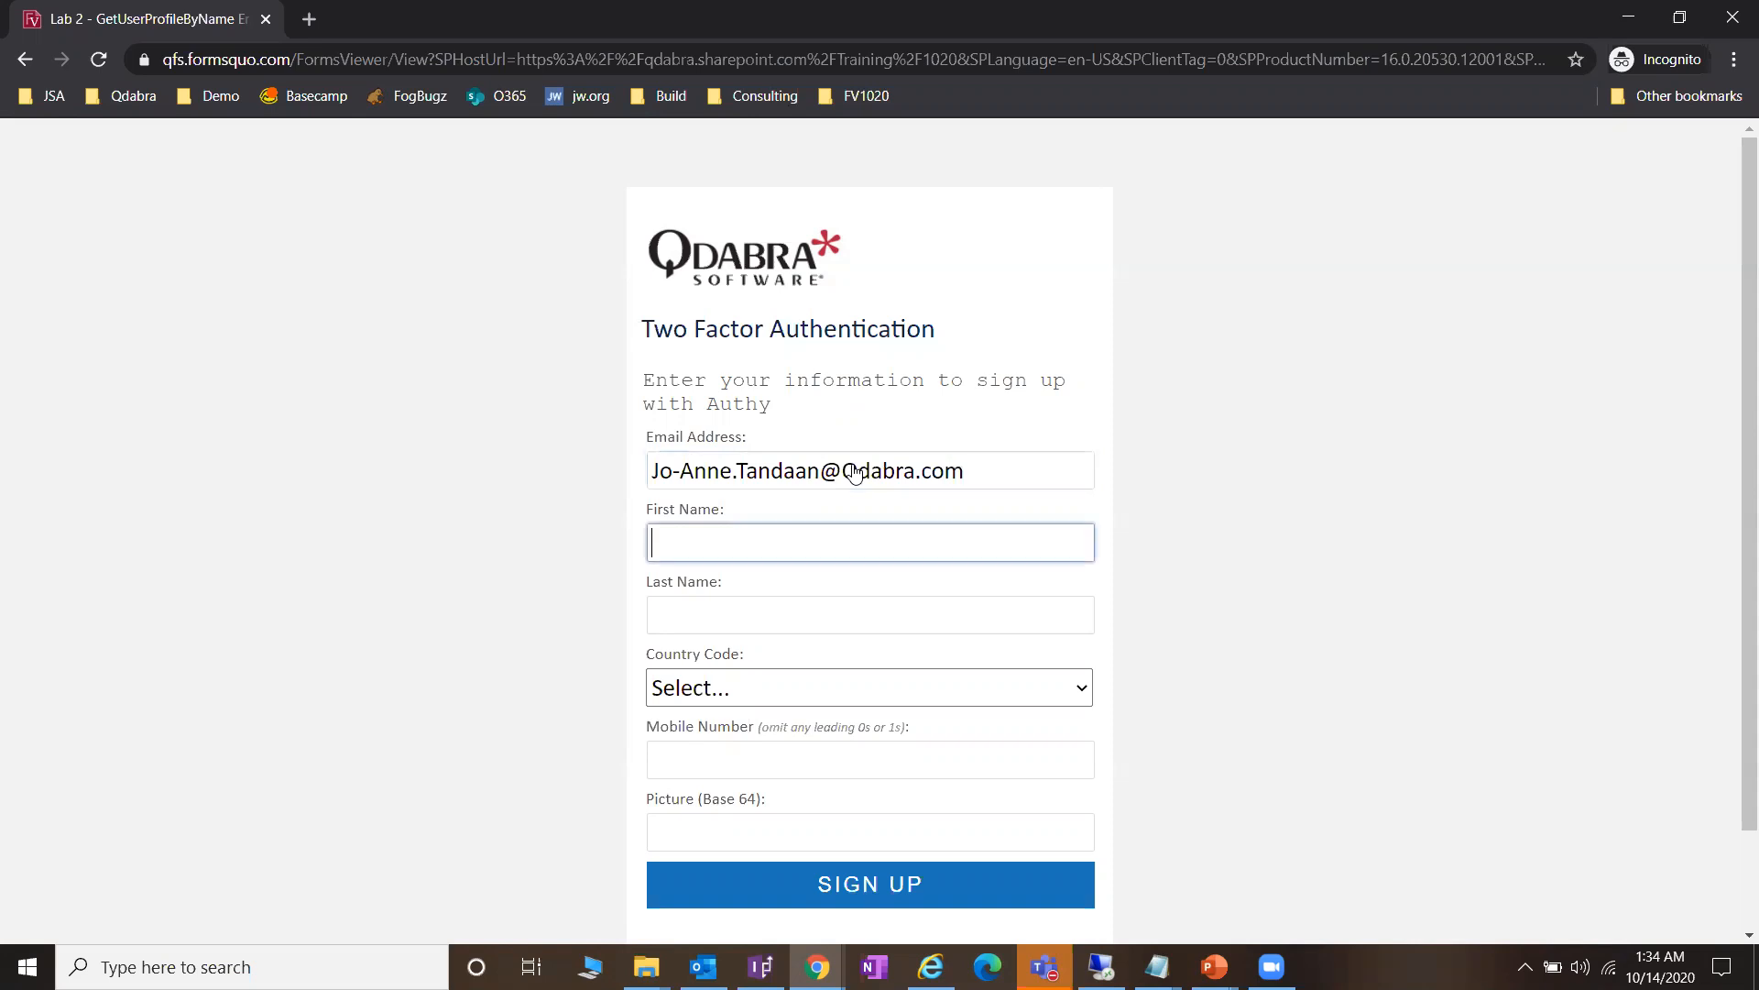
key("Tab")
Step: Set the country code to Philippines (+63) and enter the user's mobile number
key("Tab")
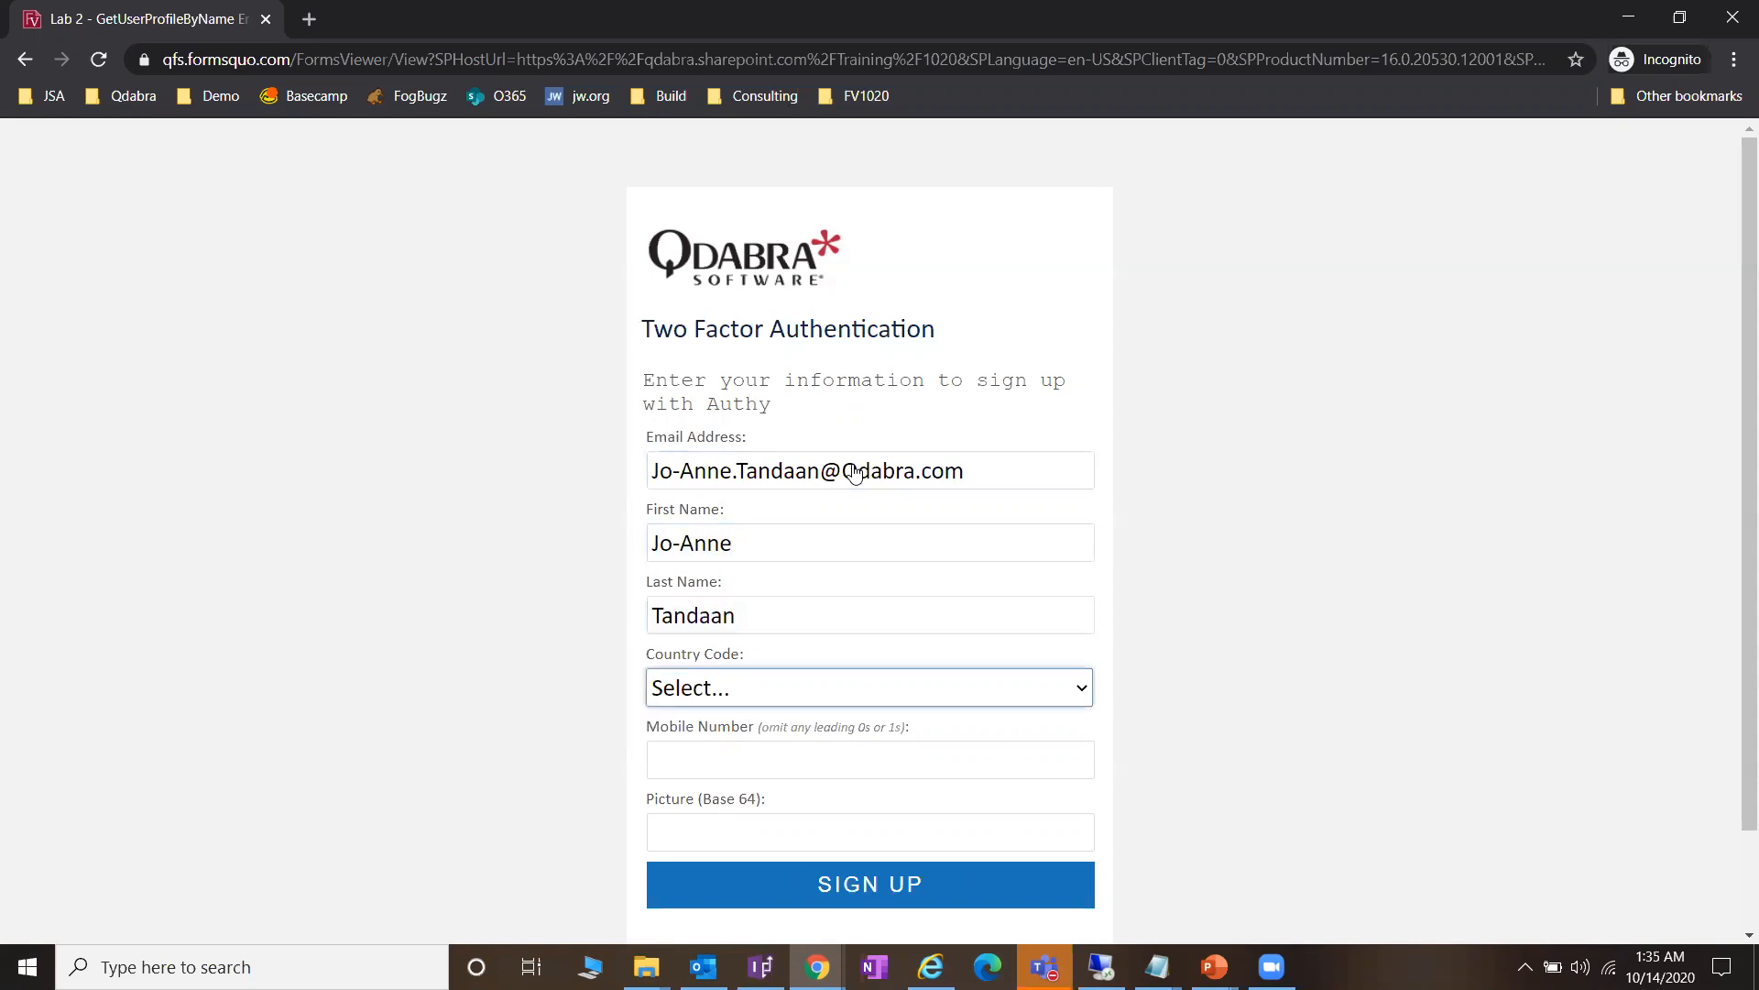
scroll(1001, 550, "down", 1)
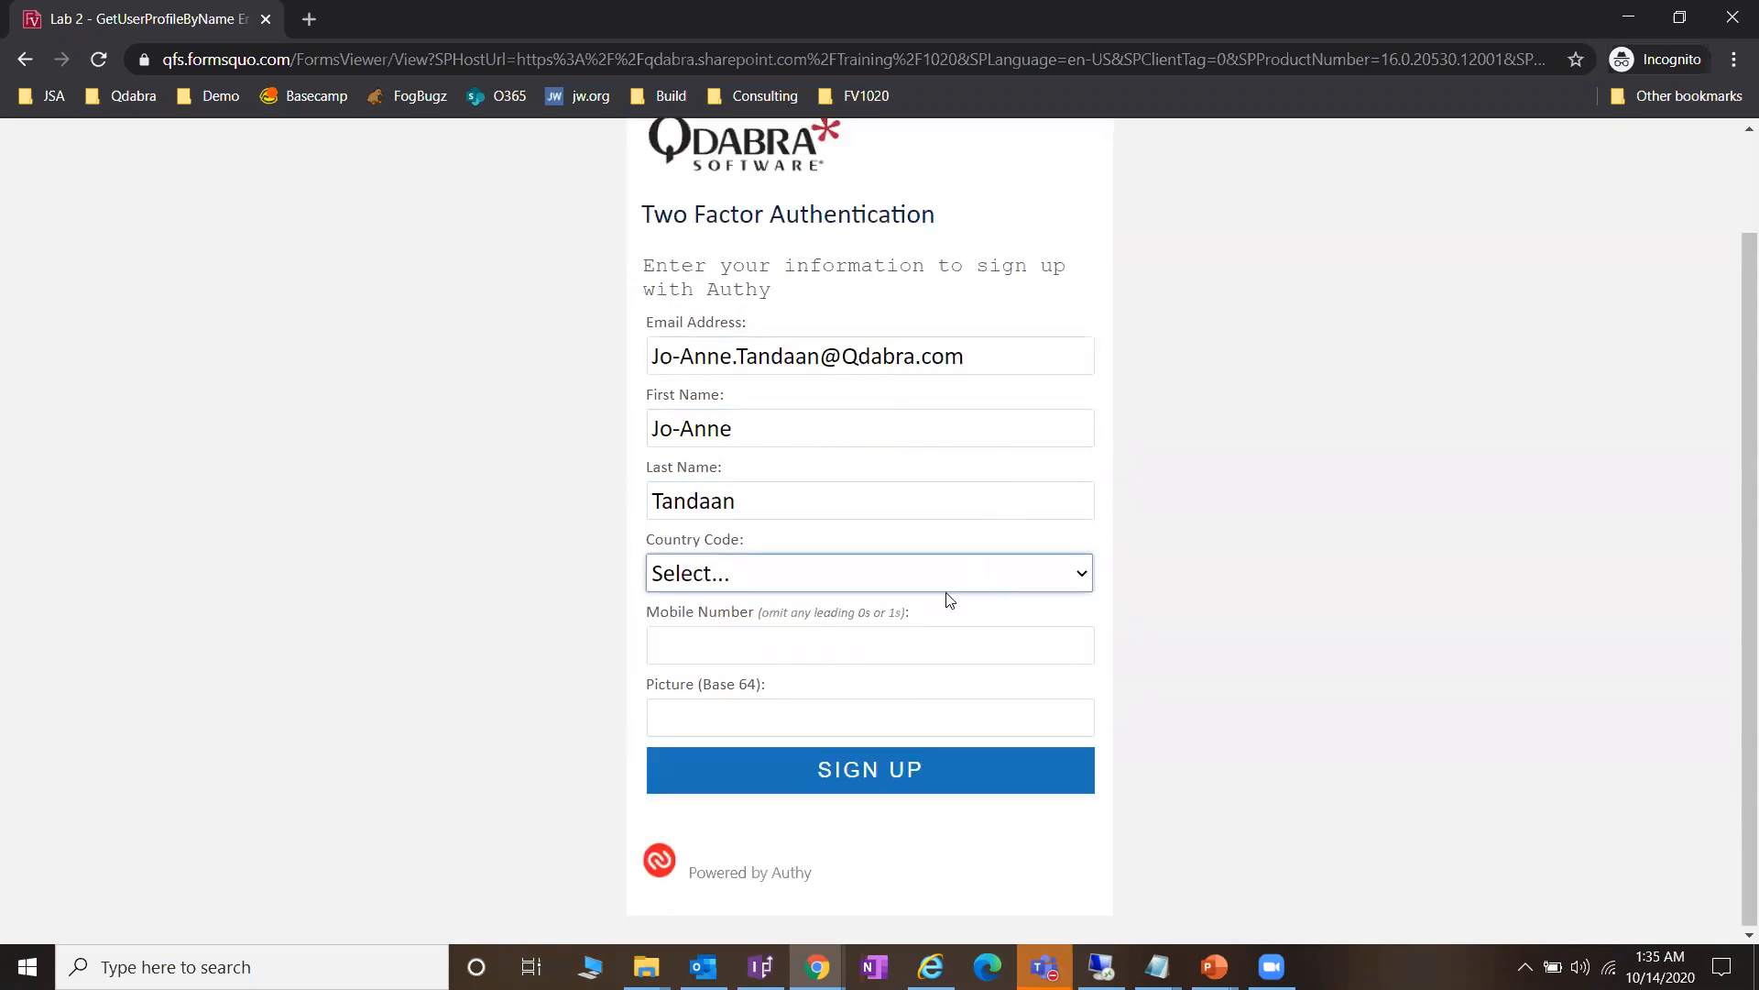
left_click(950, 574)
left_click(920, 698)
left_click(859, 645)
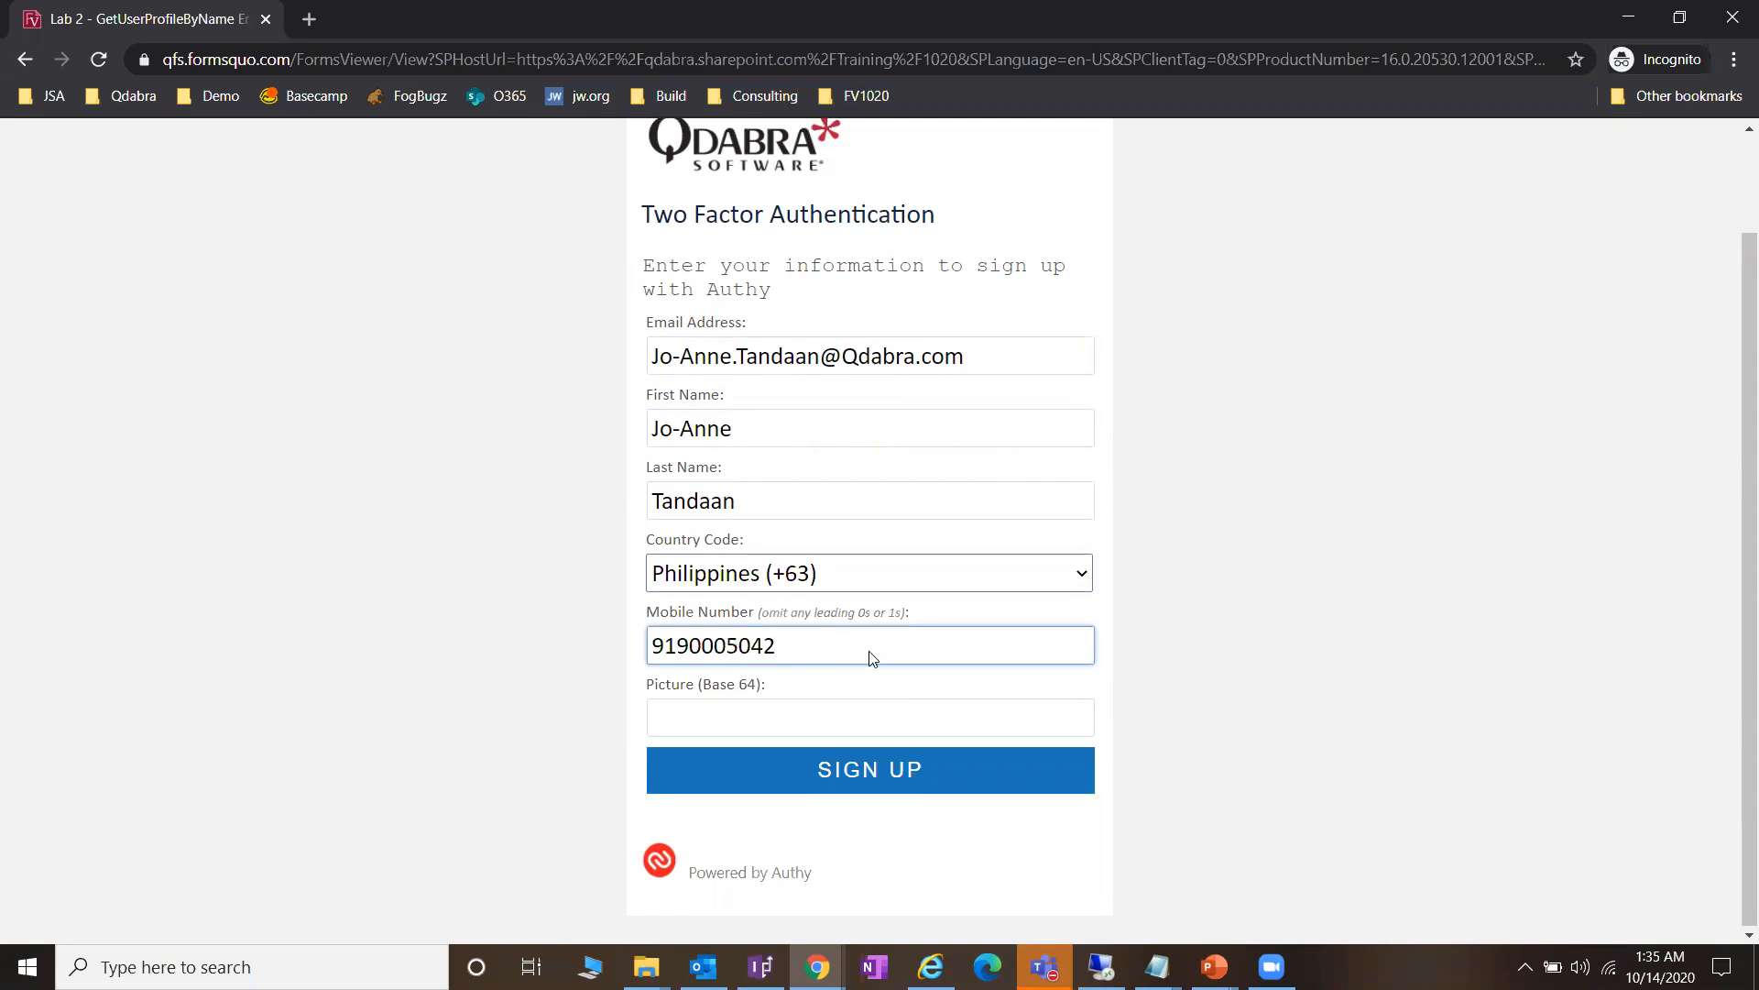
left_click(880, 720)
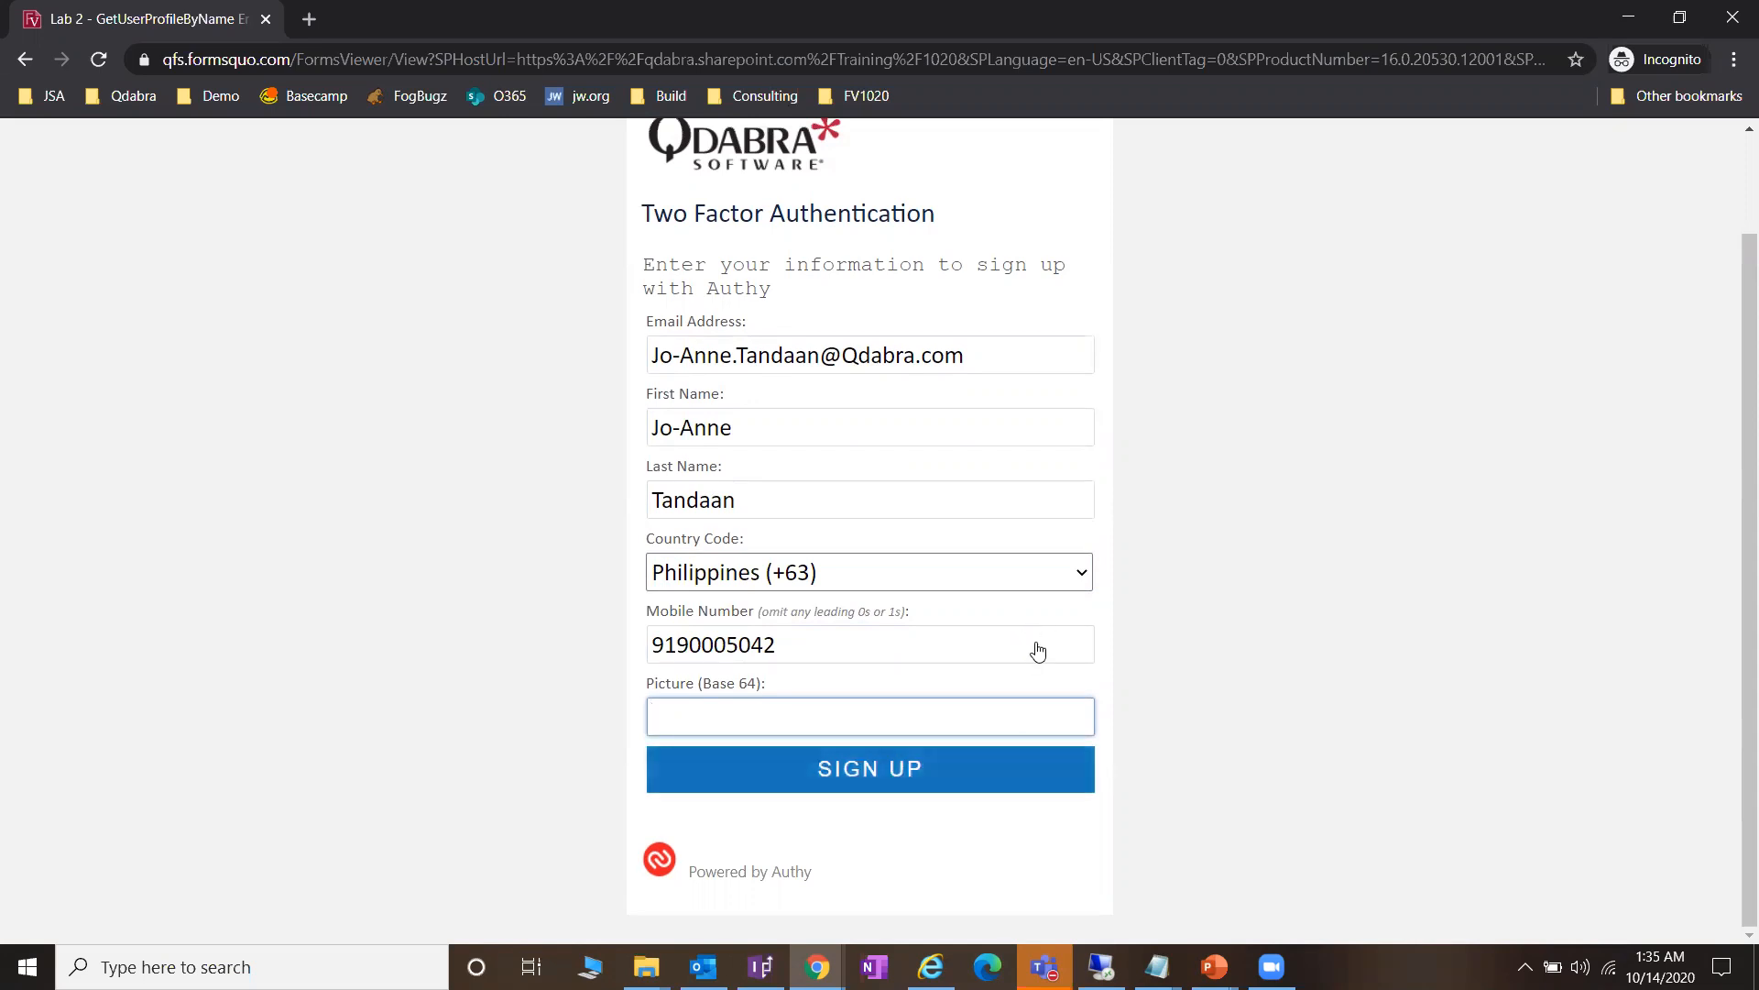
left_click(817, 968)
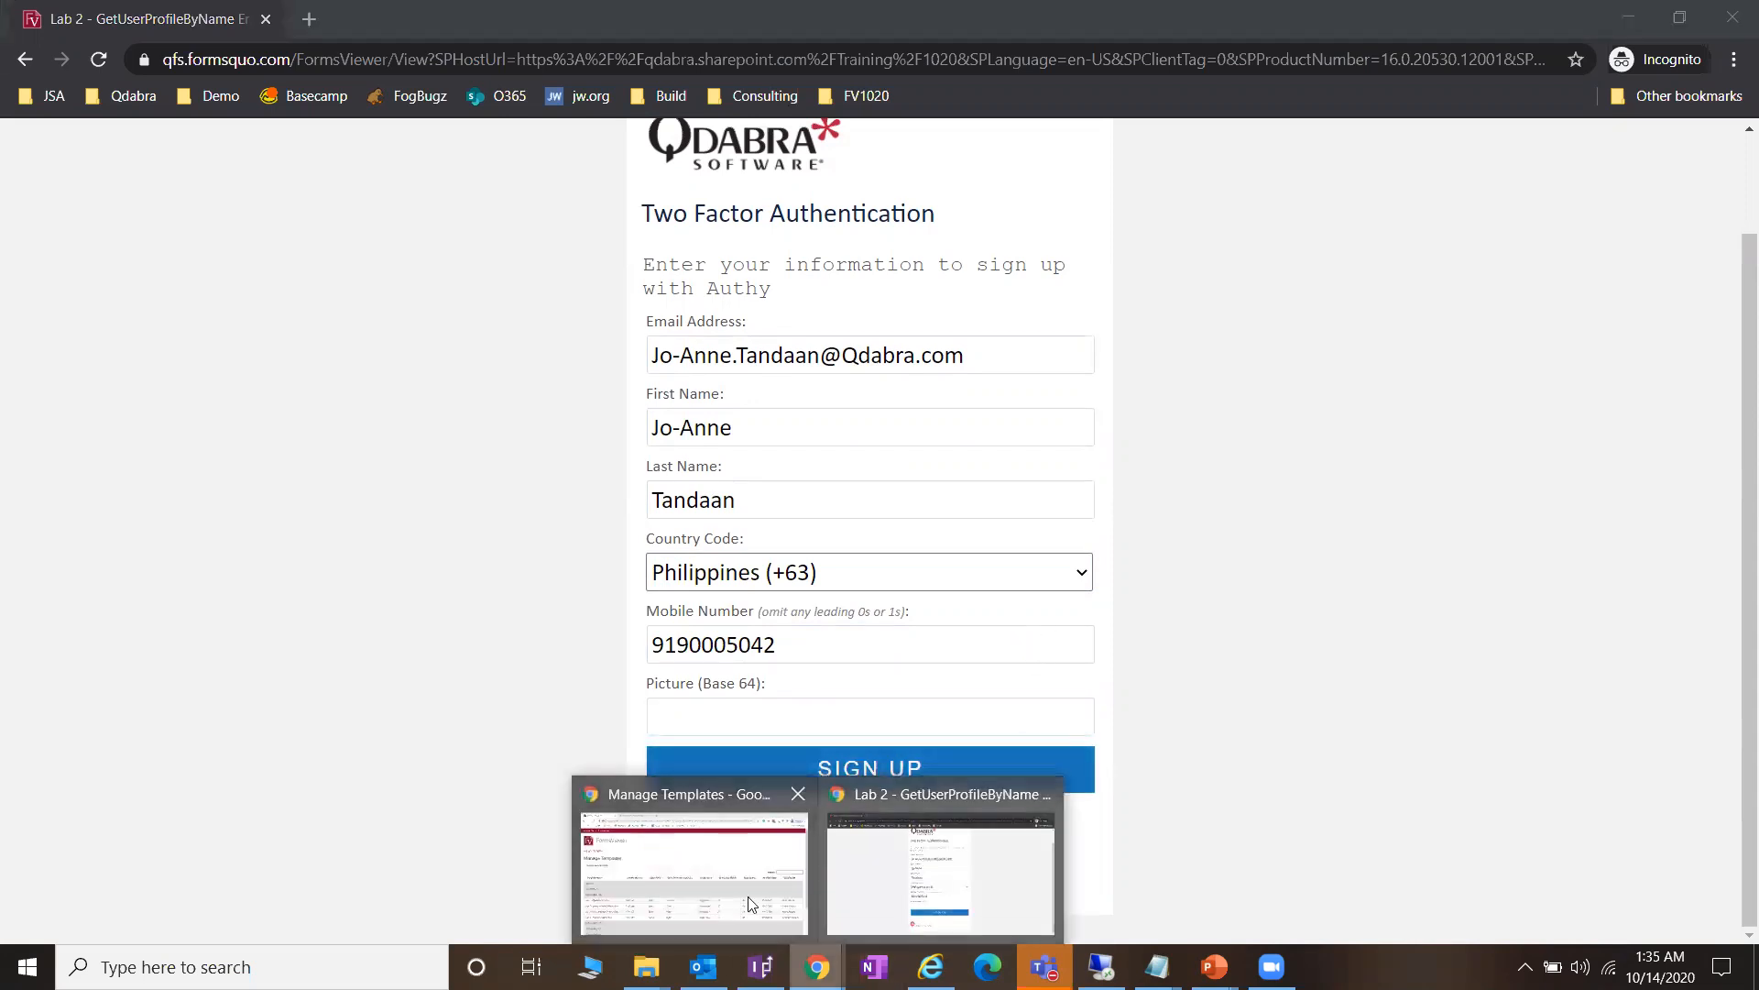
Step: Load me_xsmall.png from Desktop > DOCS into the Image to Base64 converter
left_click(695, 838)
left_click(428, 19)
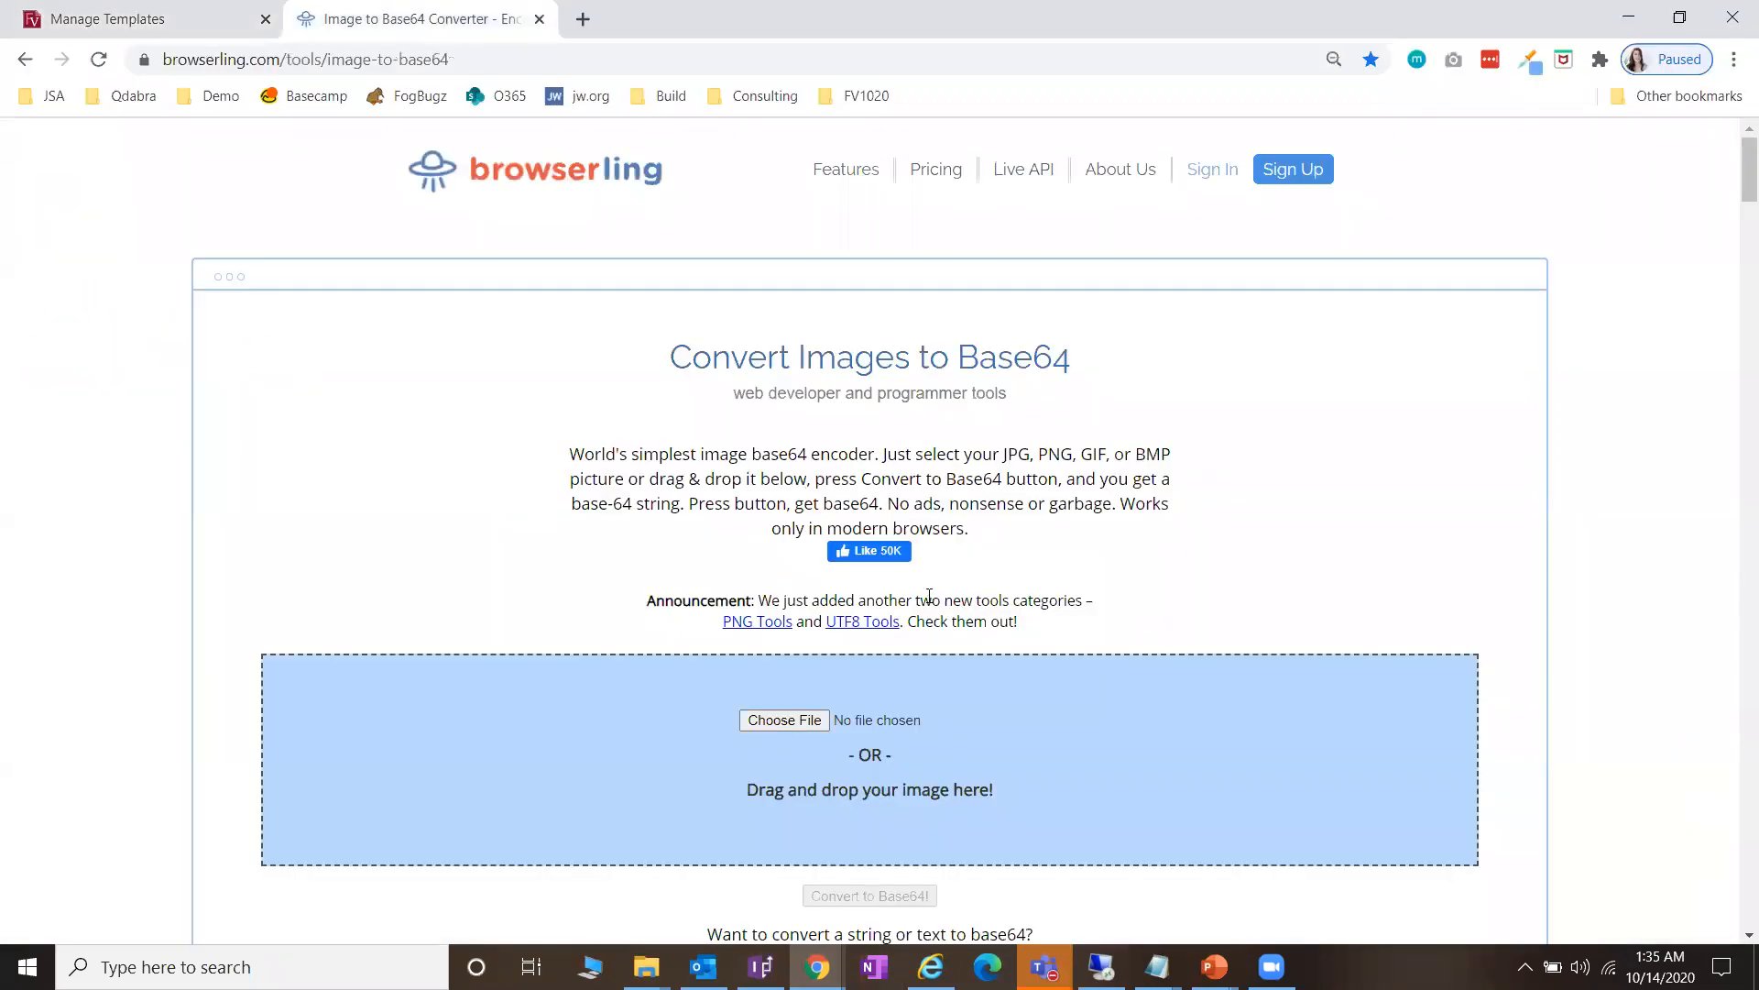
scroll(852, 549, "down", 2)
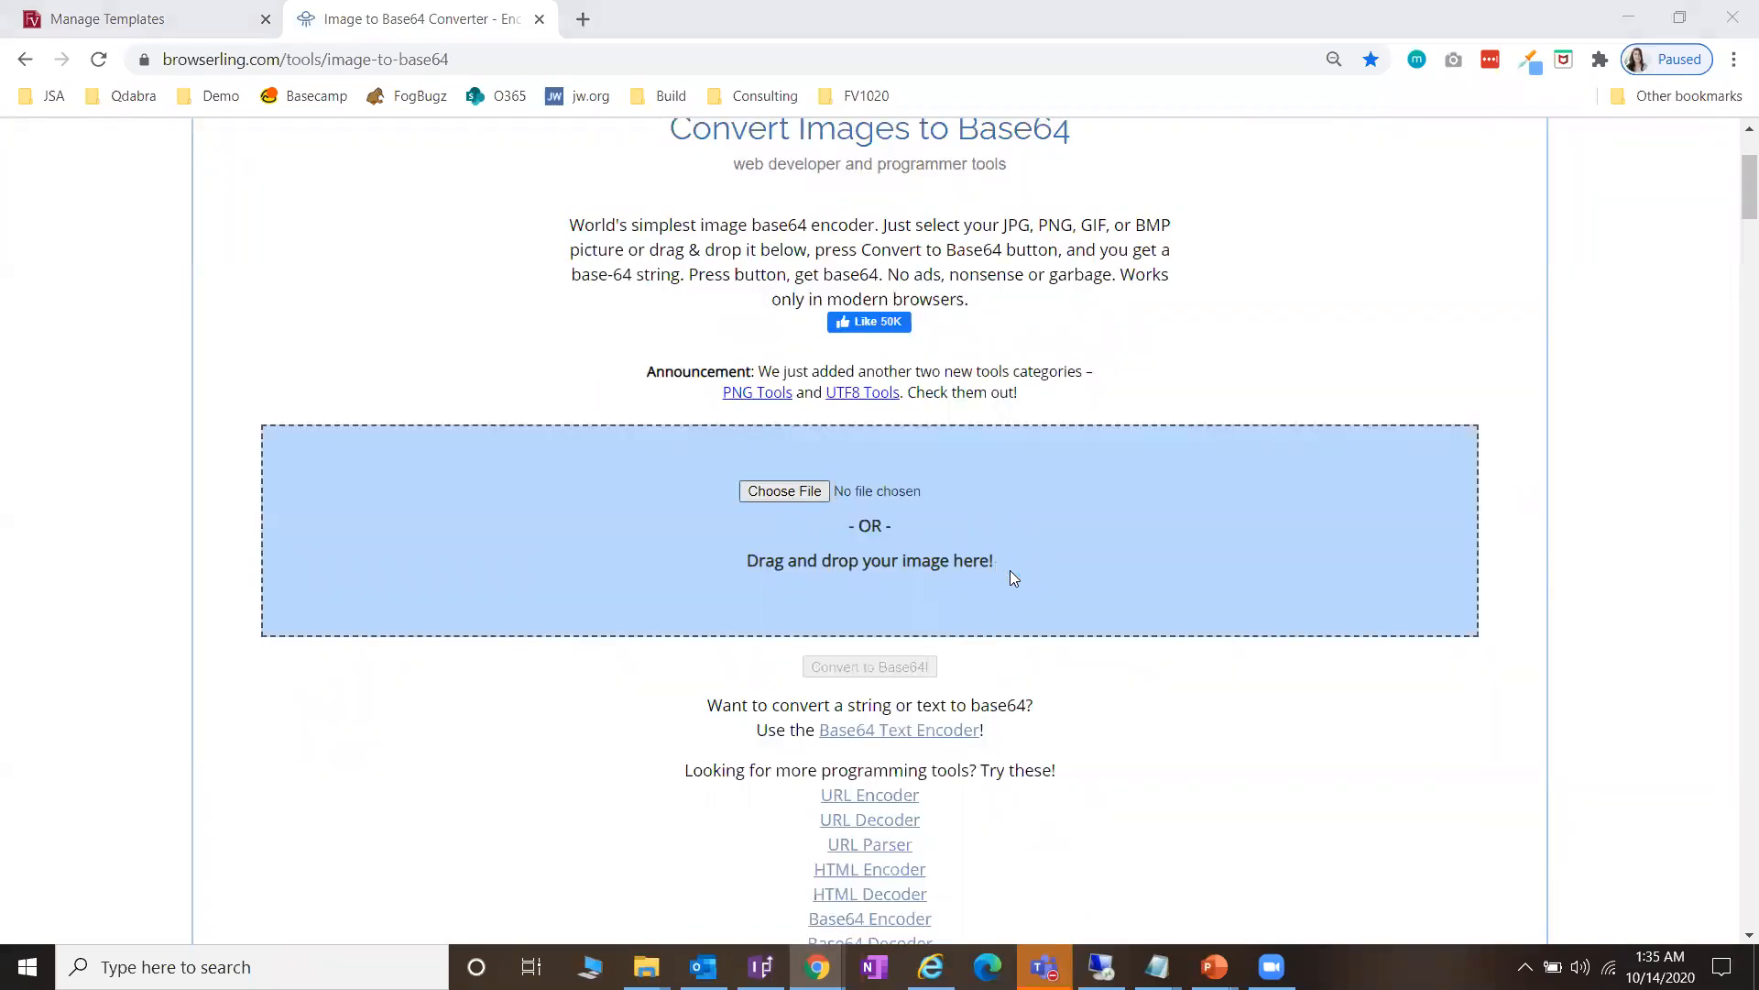
scroll(770, 412, "up", 8)
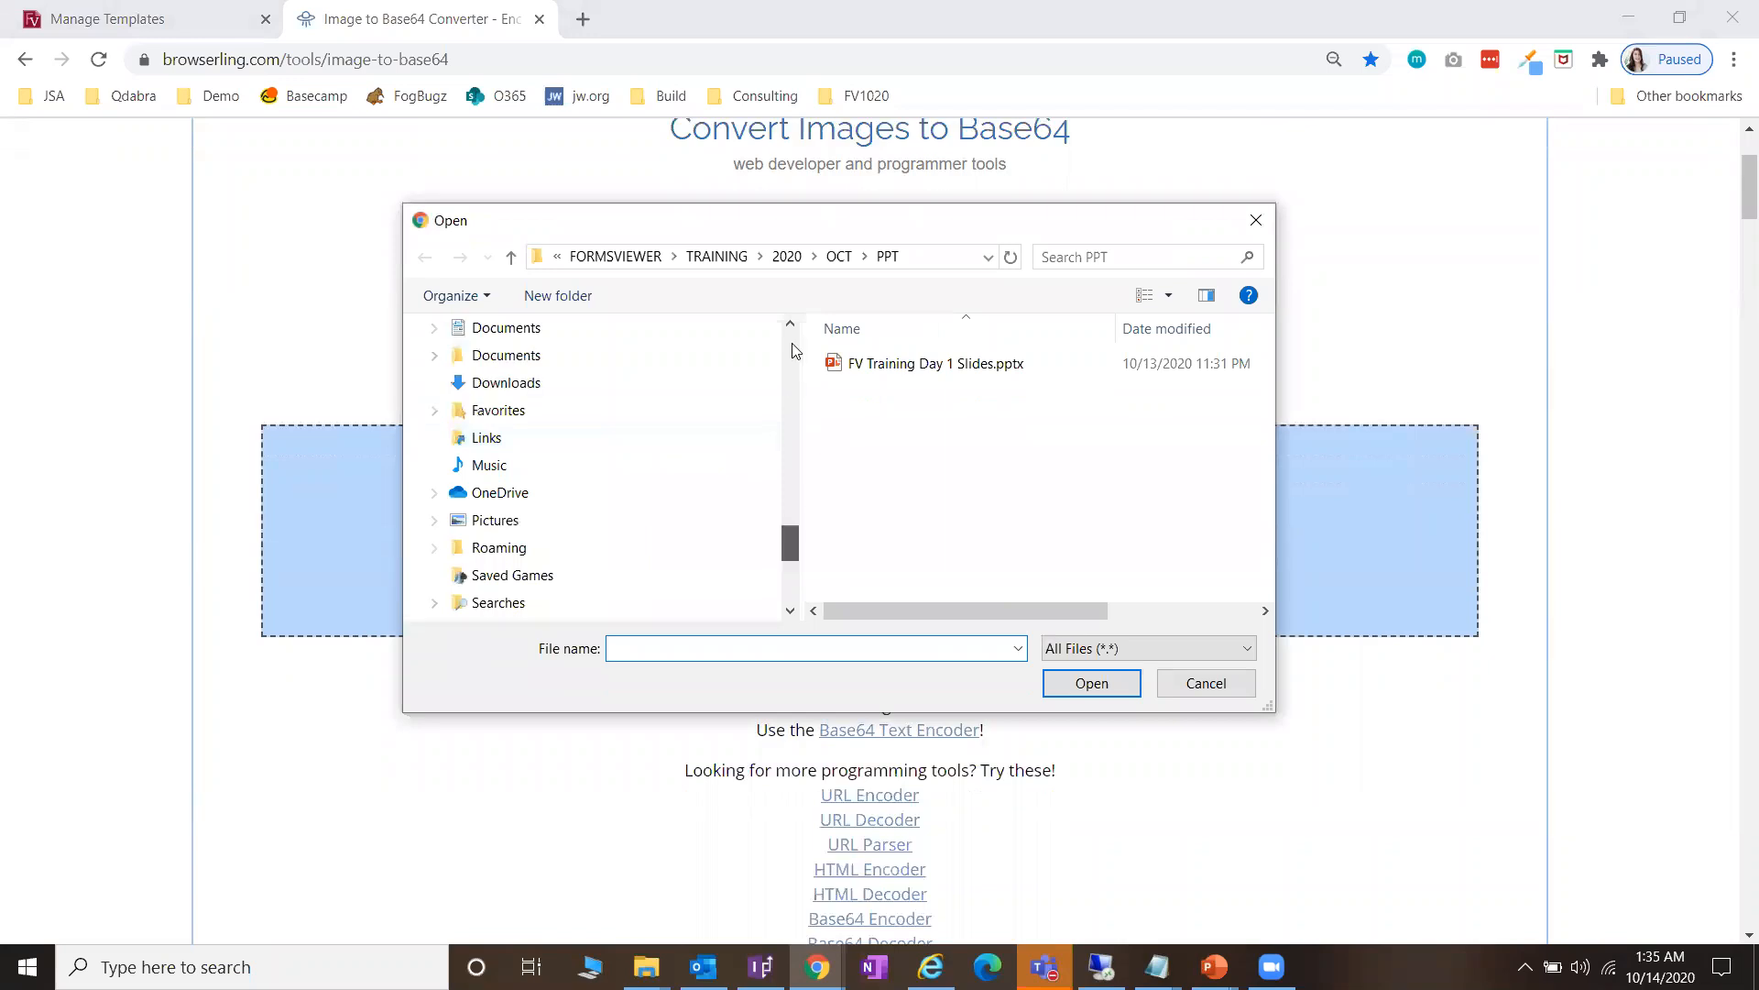
left_click(517, 371)
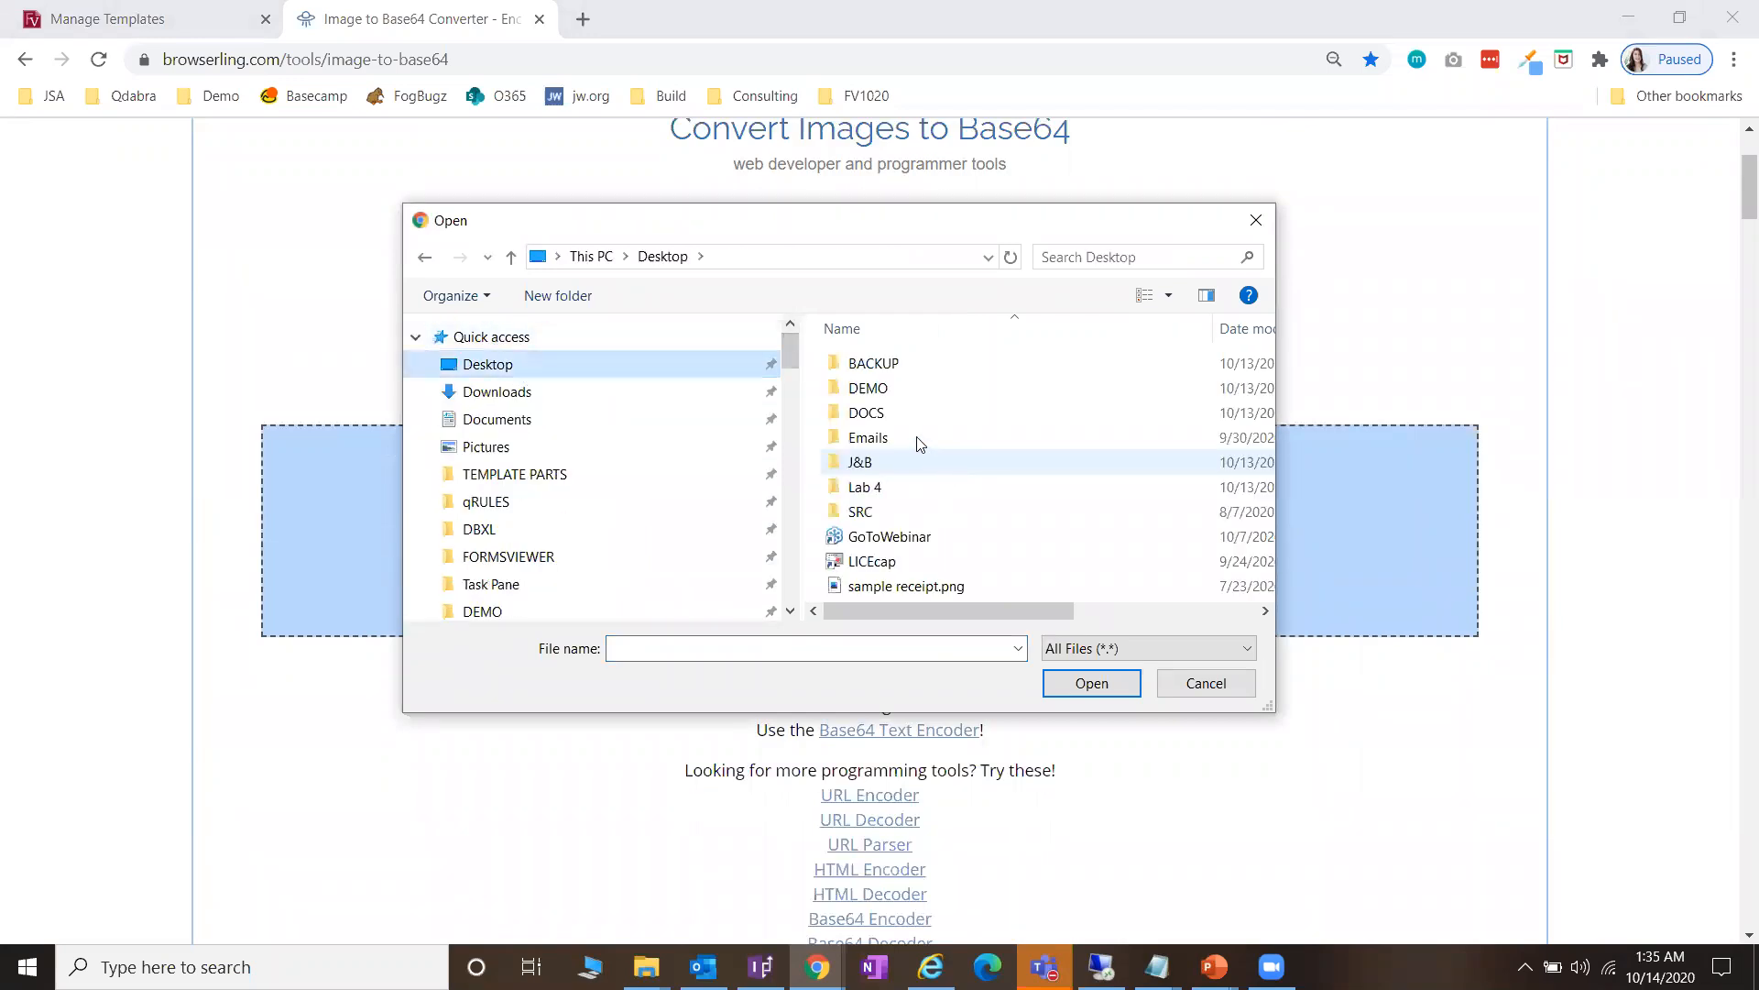
double_click(921, 412)
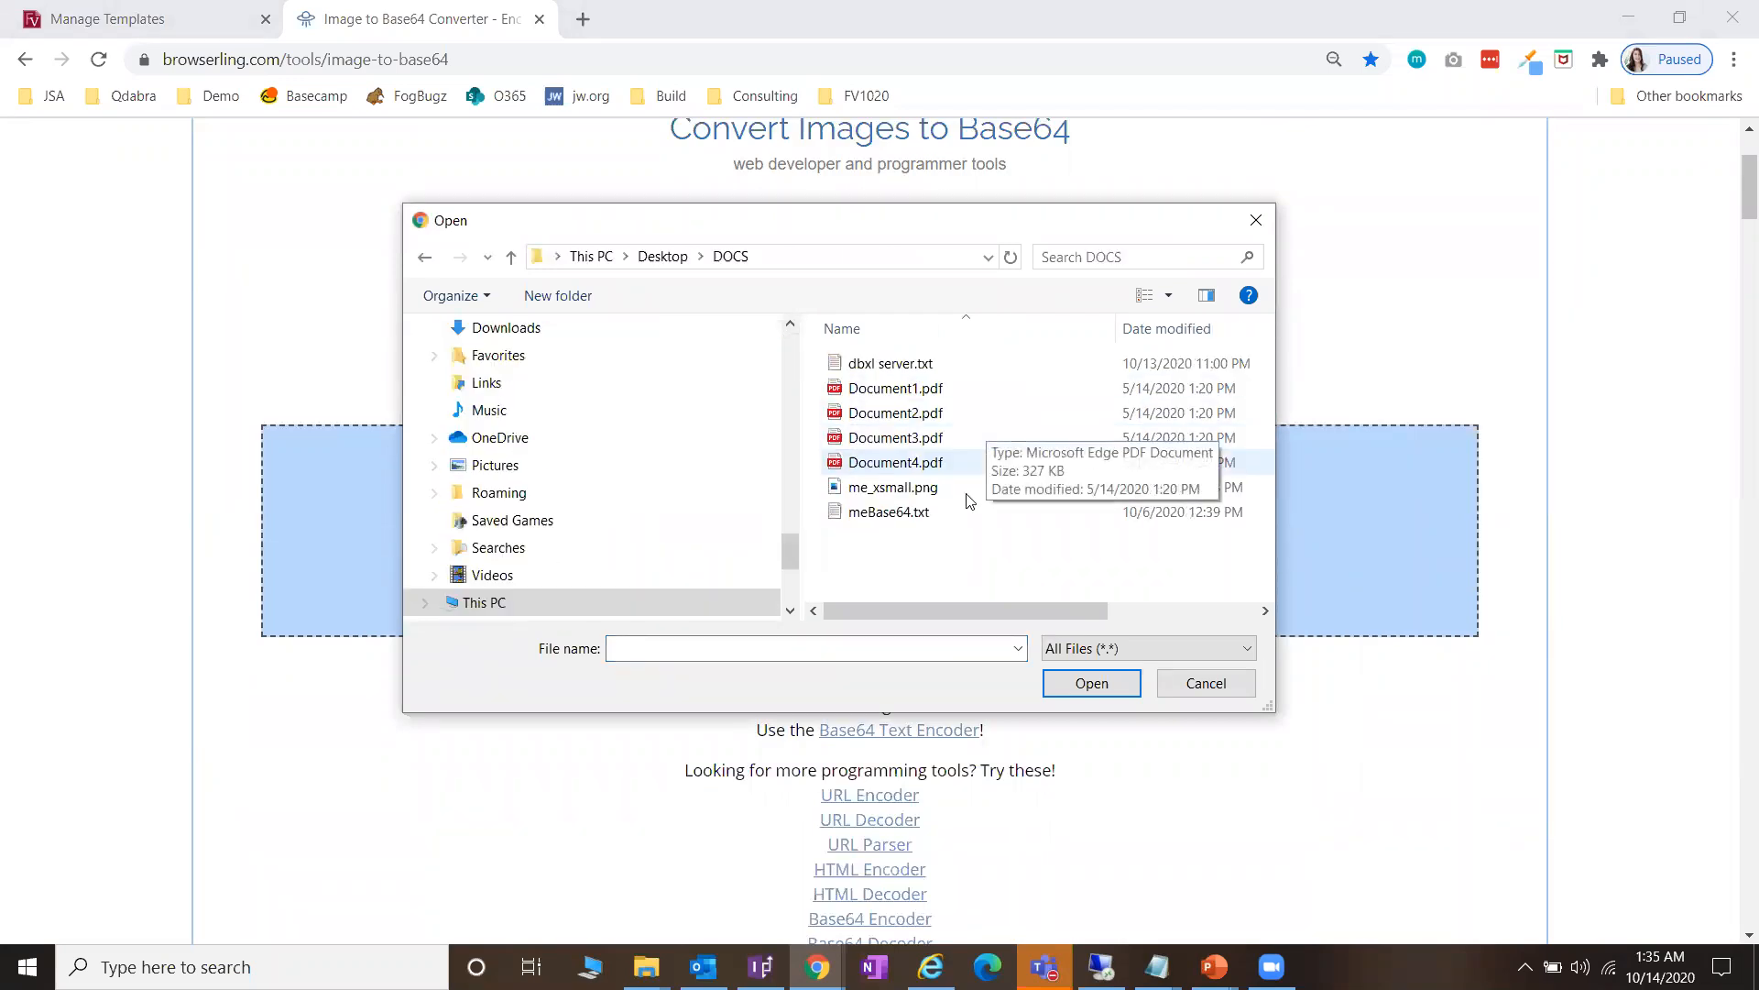
left_click(917, 487)
key("Return")
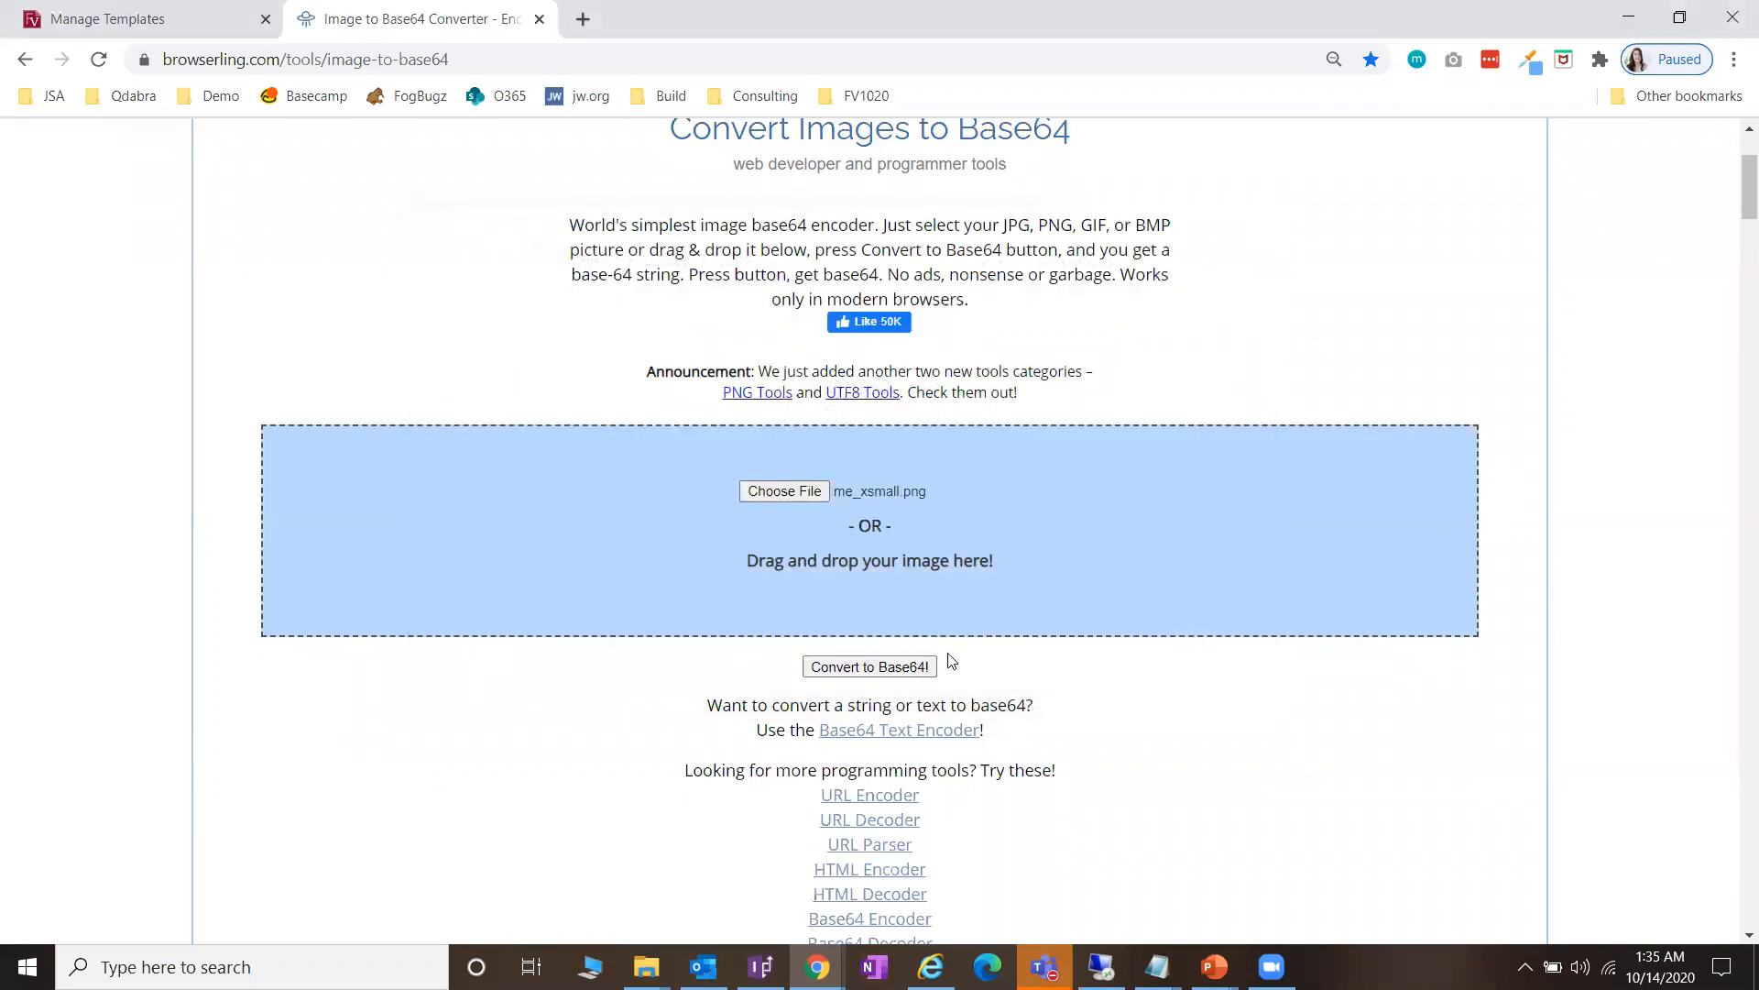
Step: Copy the whole Base64 output and return to the sign-up form's Picture (Base 64) field
scroll(1142, 604, "down", 3)
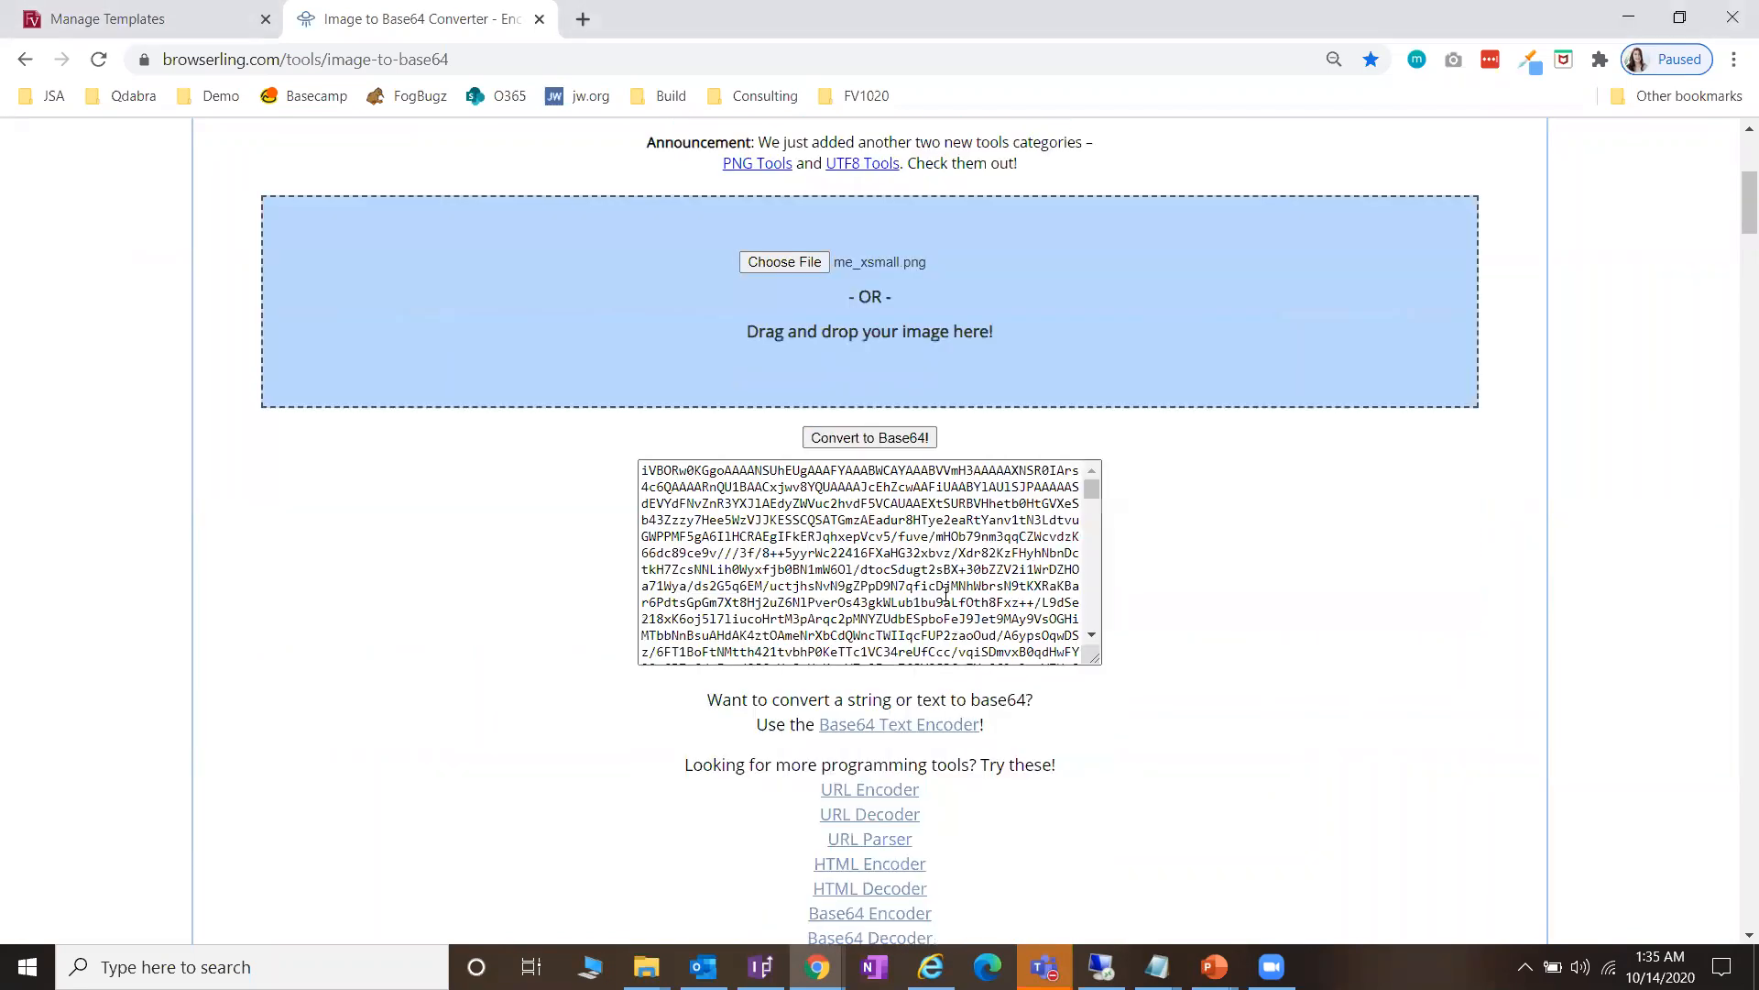
triple_click(946, 596)
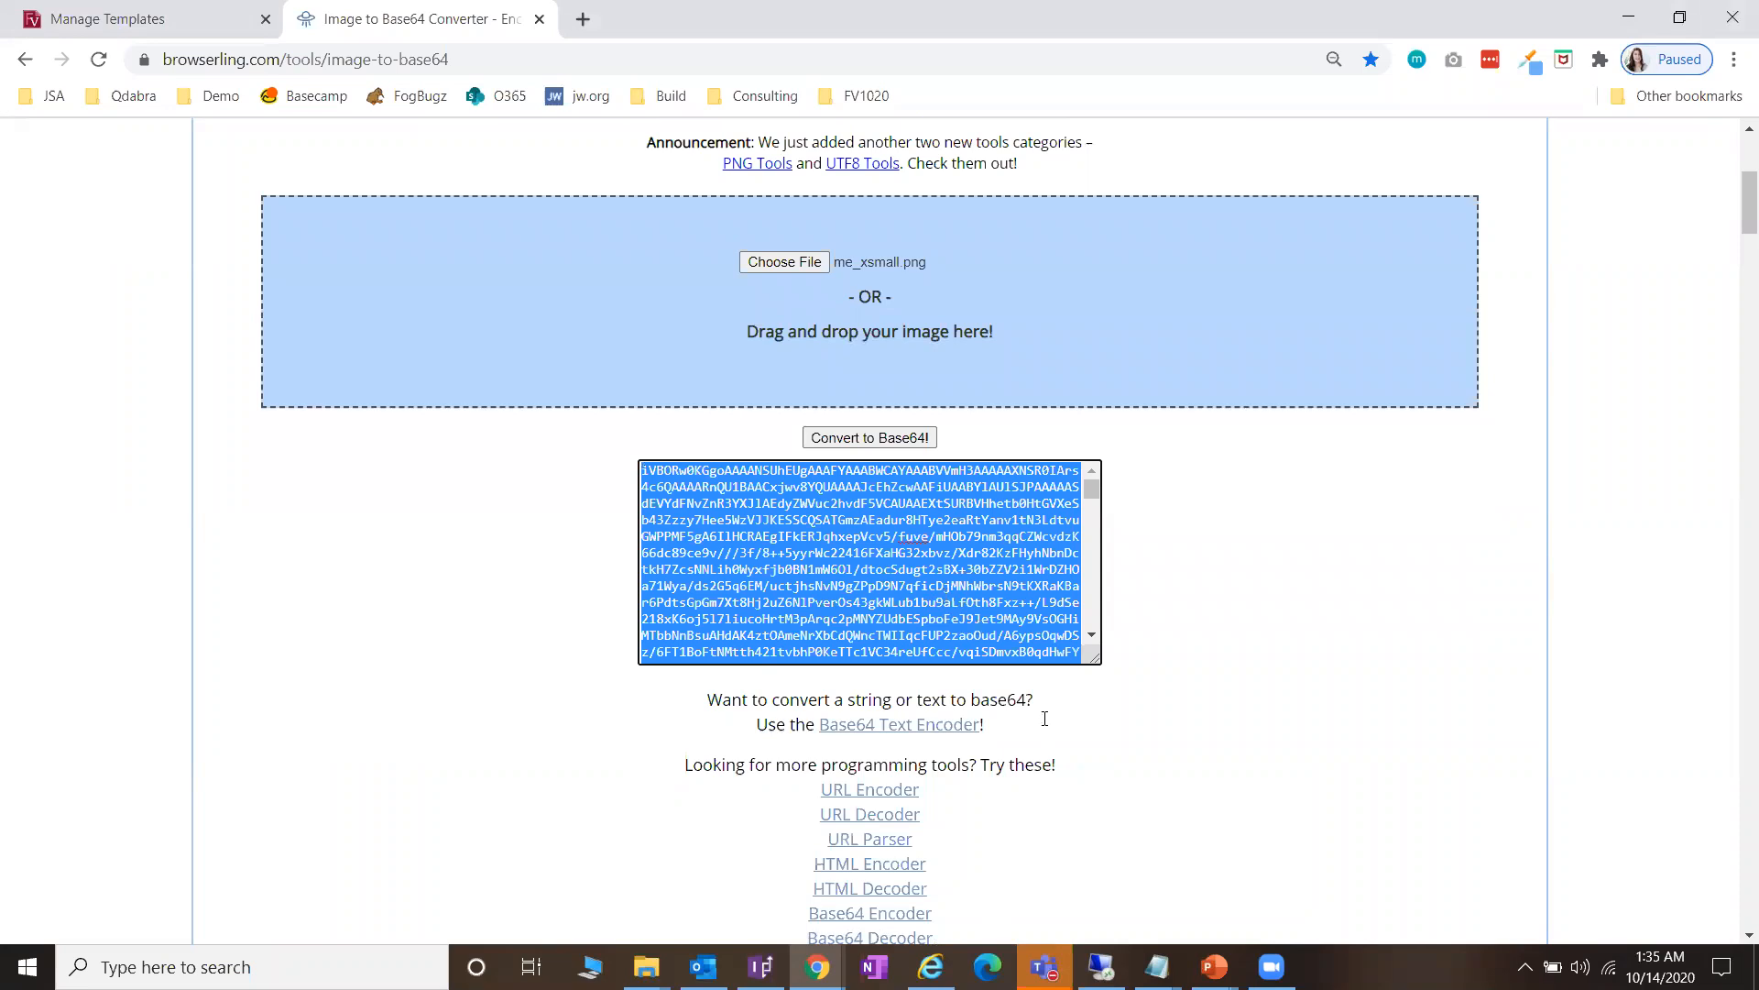
left_click(819, 967)
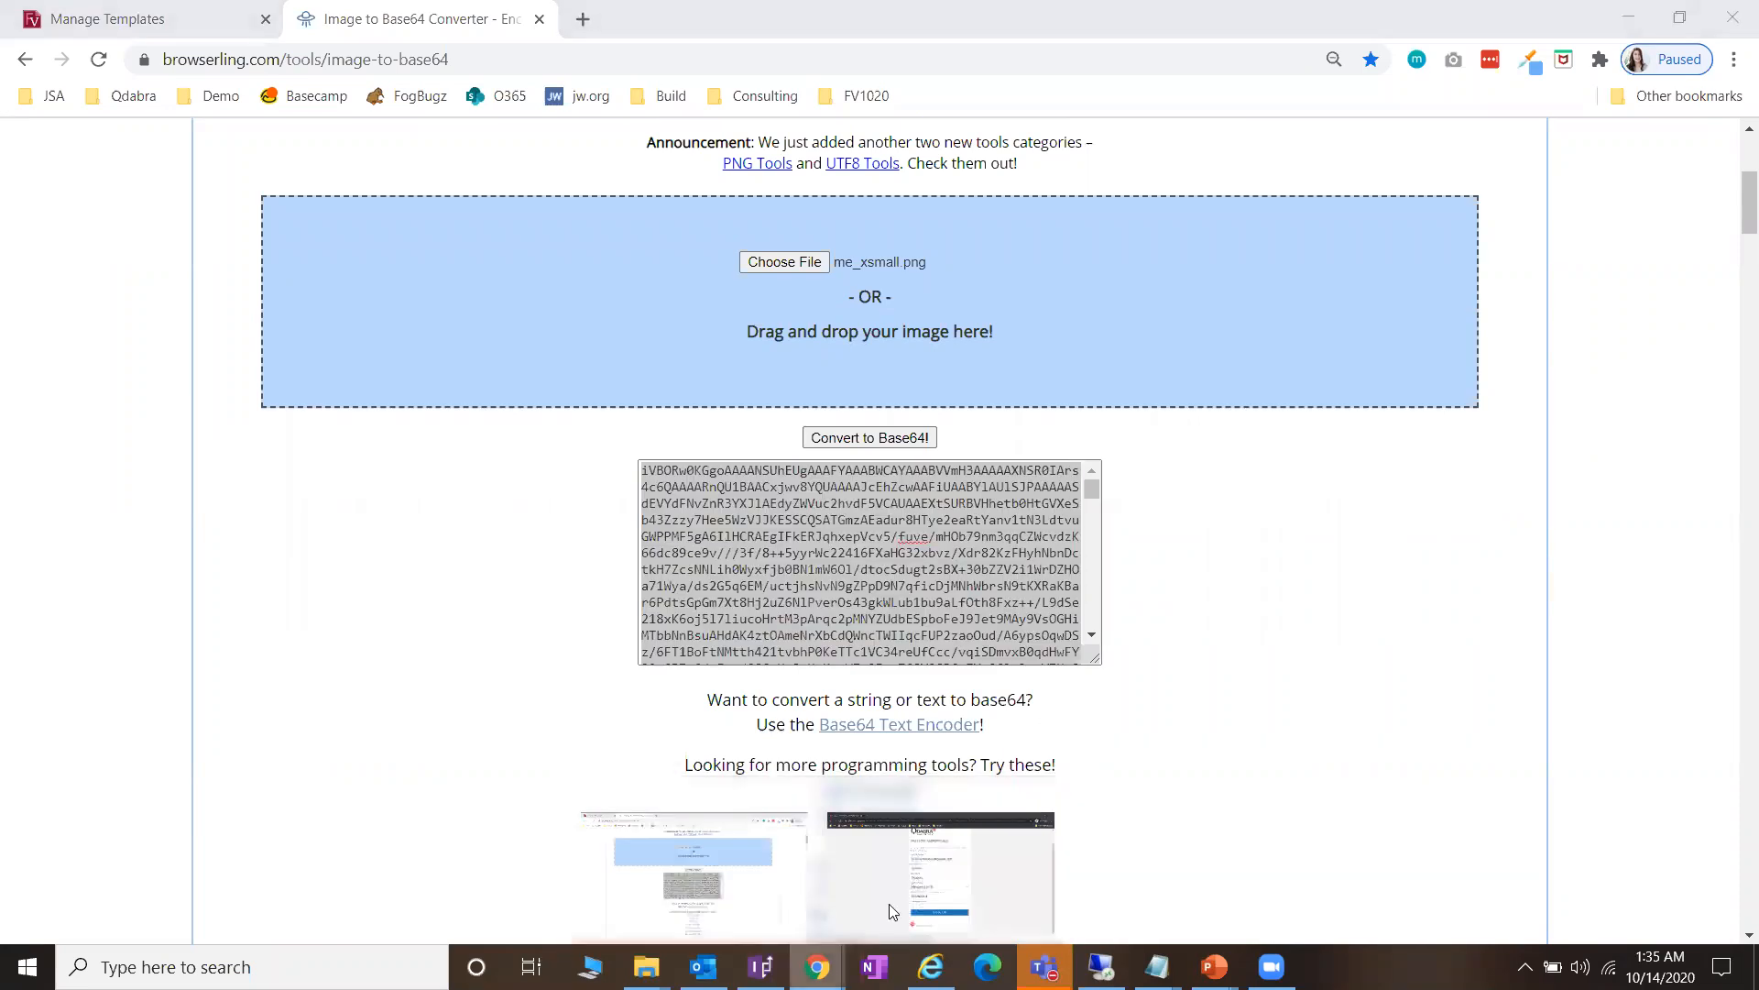
left_click(889, 910)
left_click(809, 731)
Step: Paste the Base64 picture, sign up, then verify with the Authy verification code
key("ctrl+v")
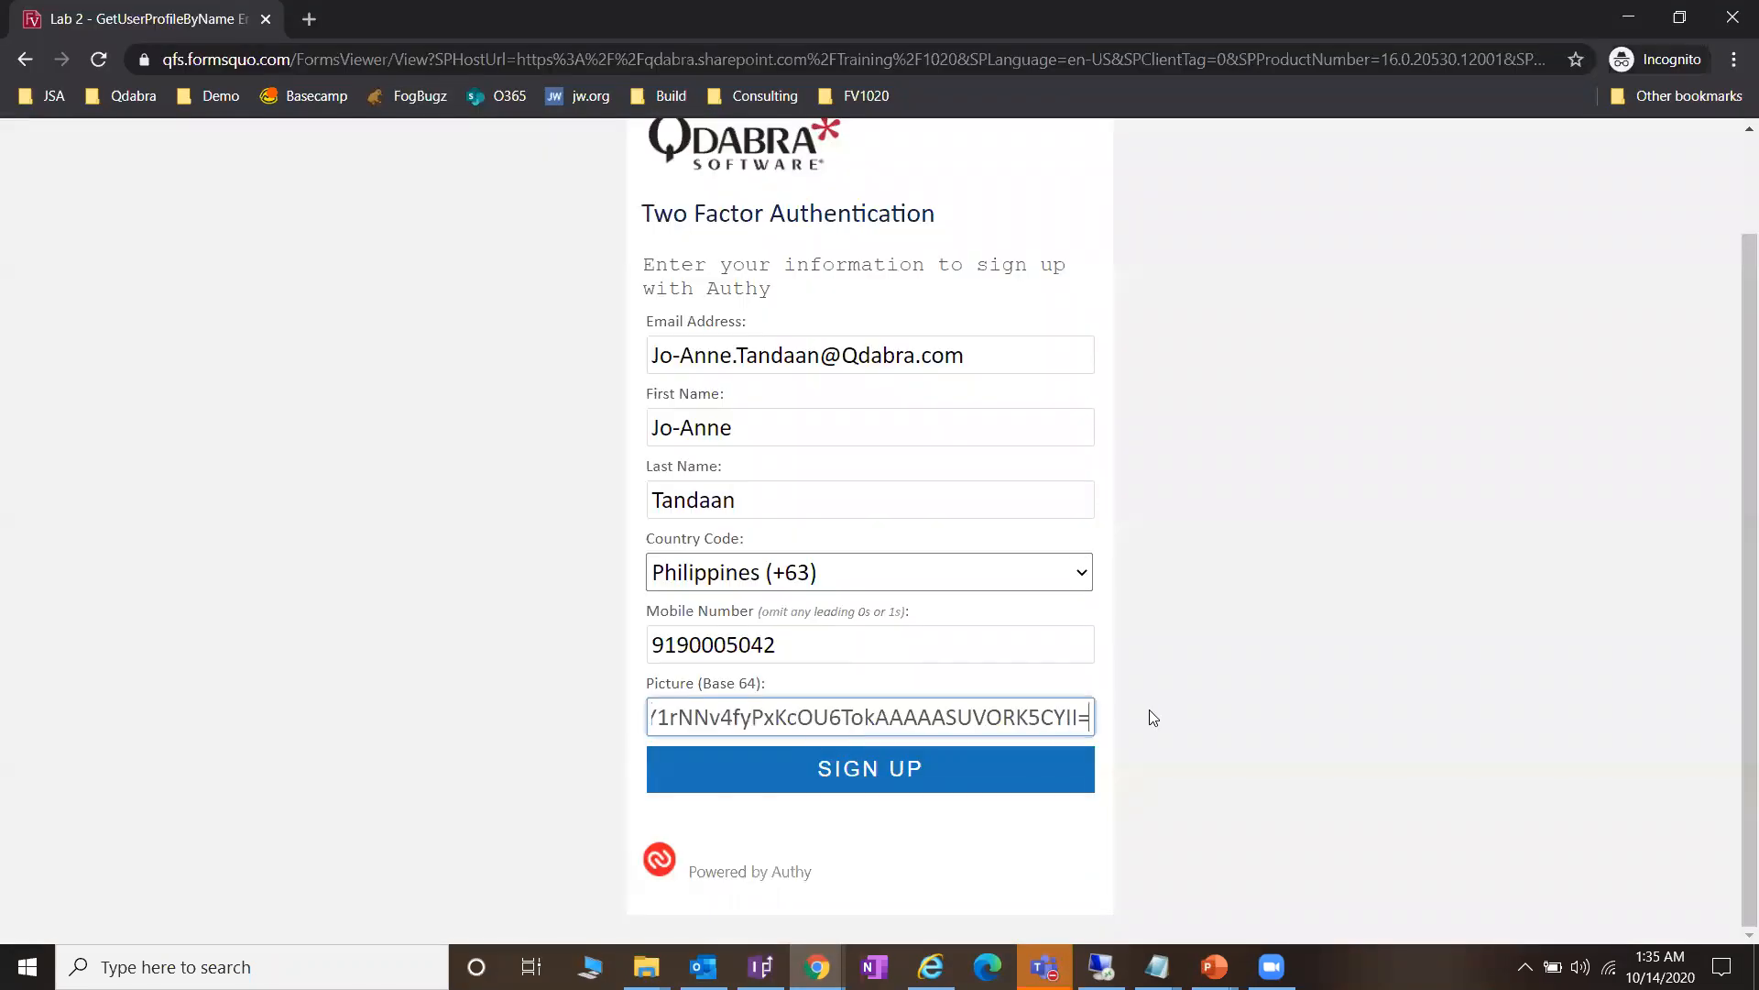
left_click(1294, 688)
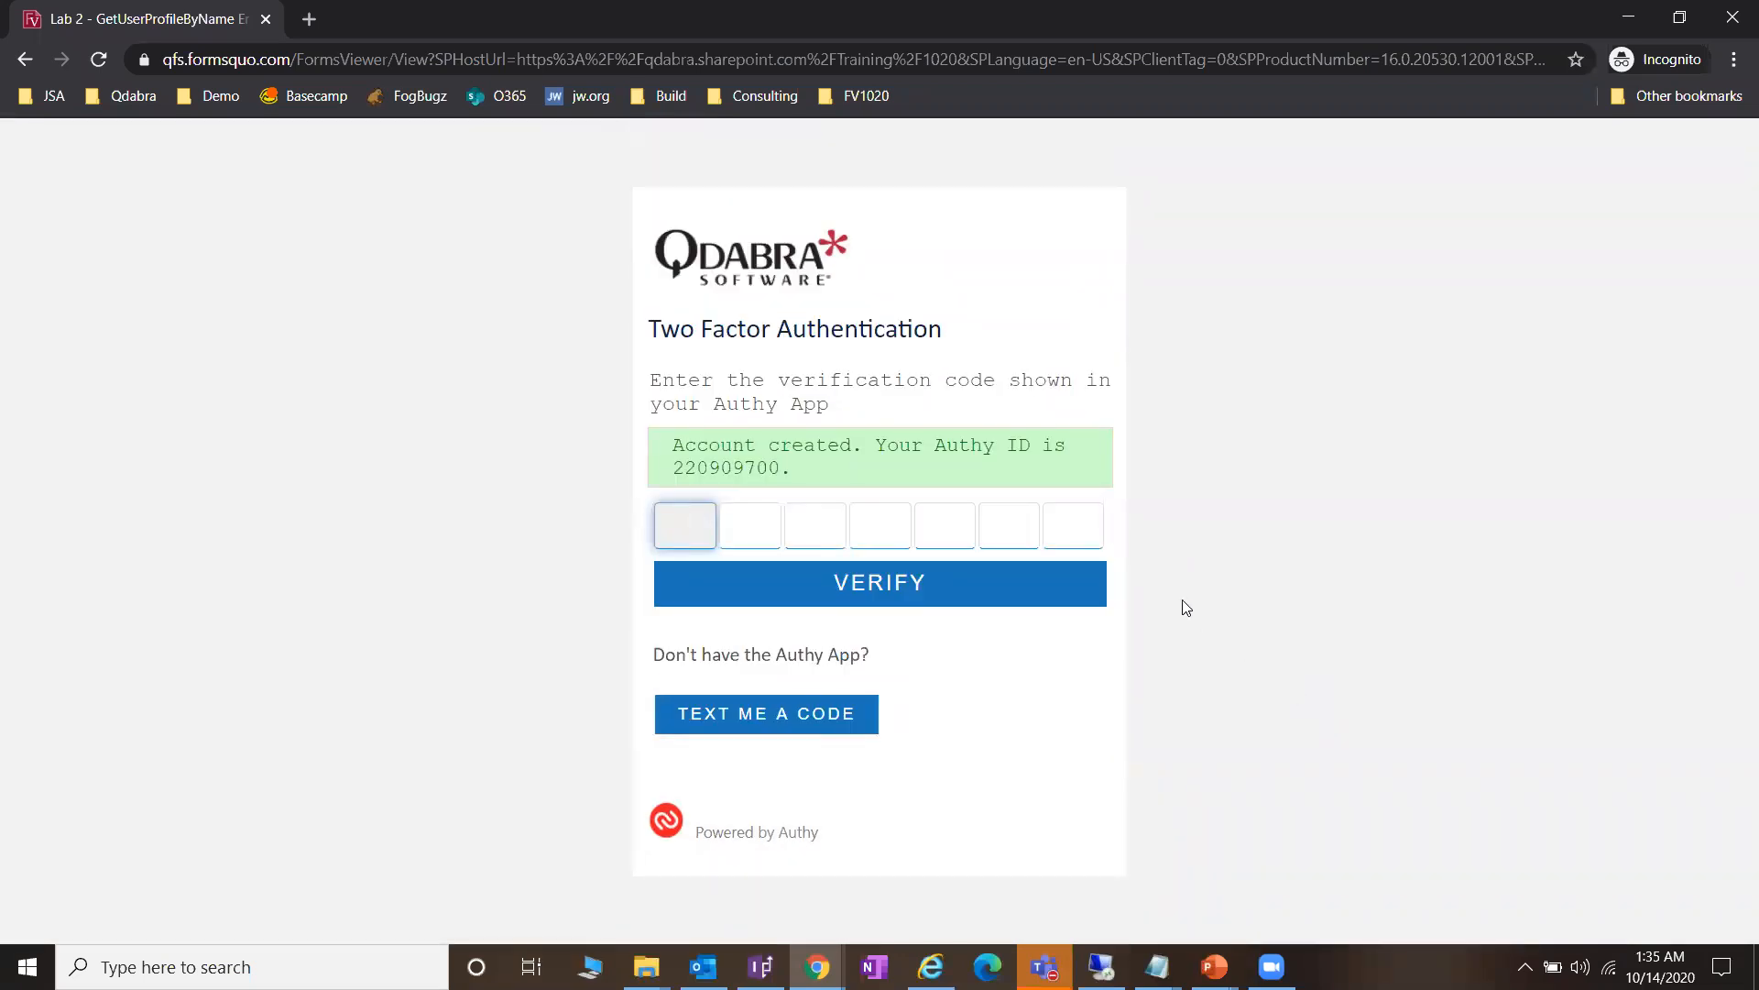
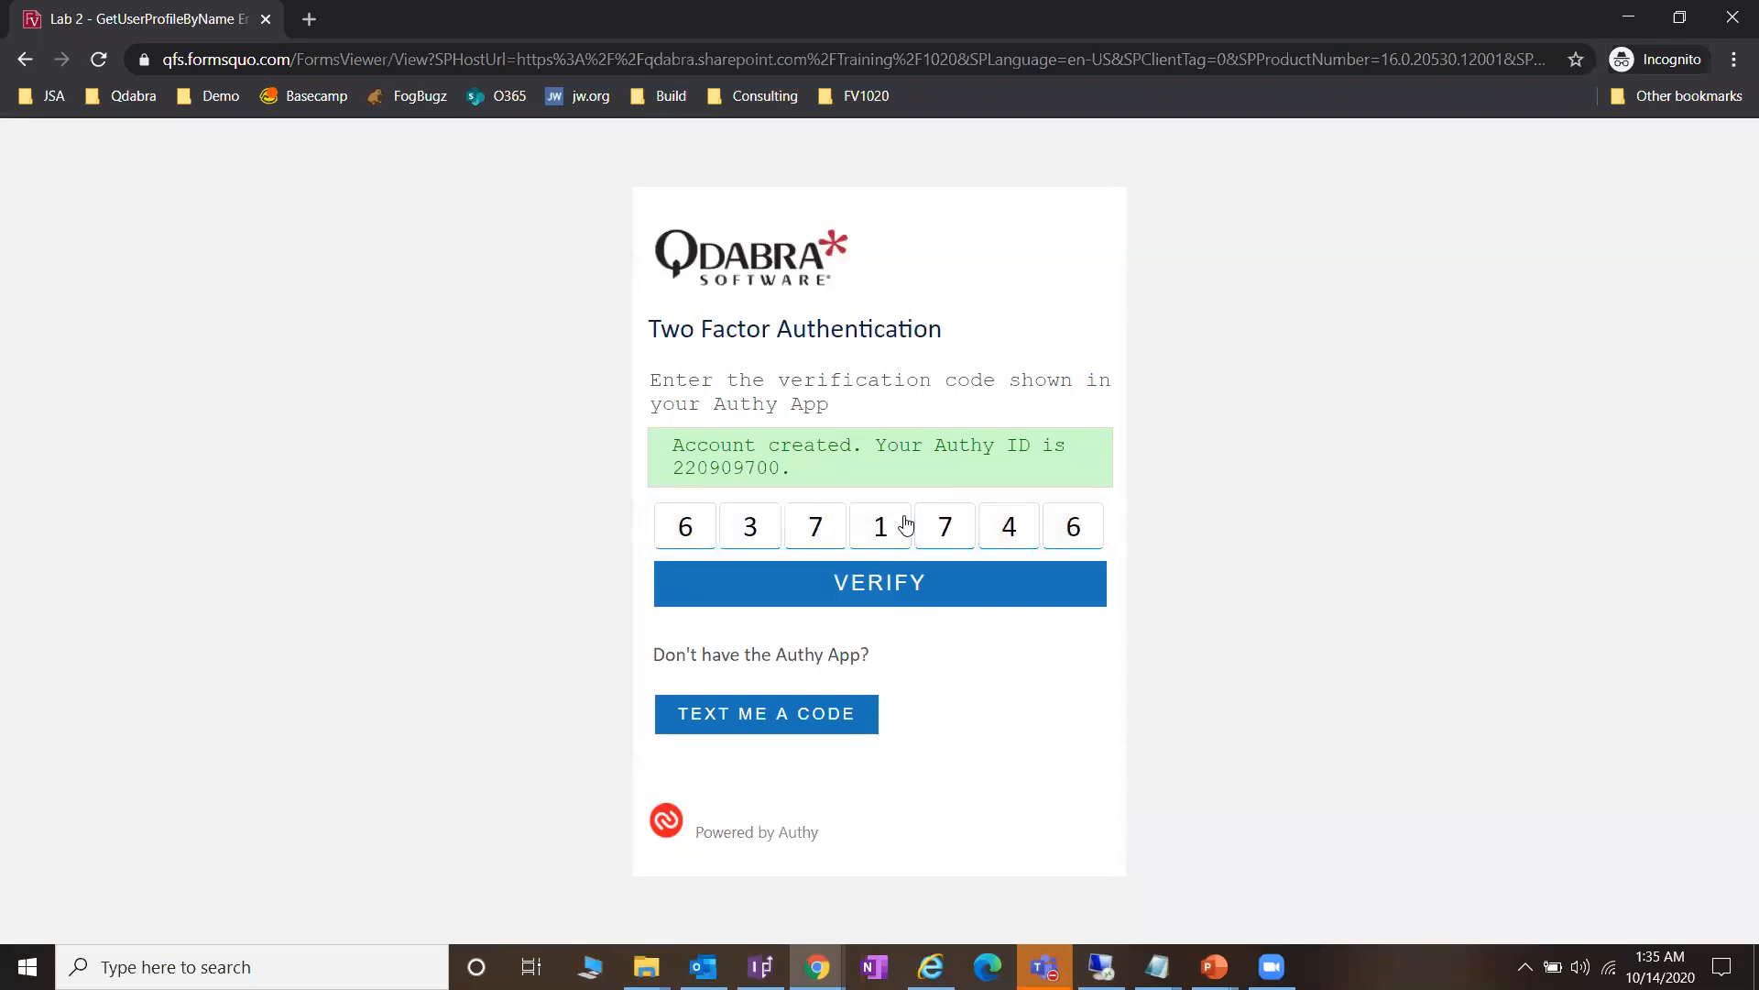
left_click(1085, 591)
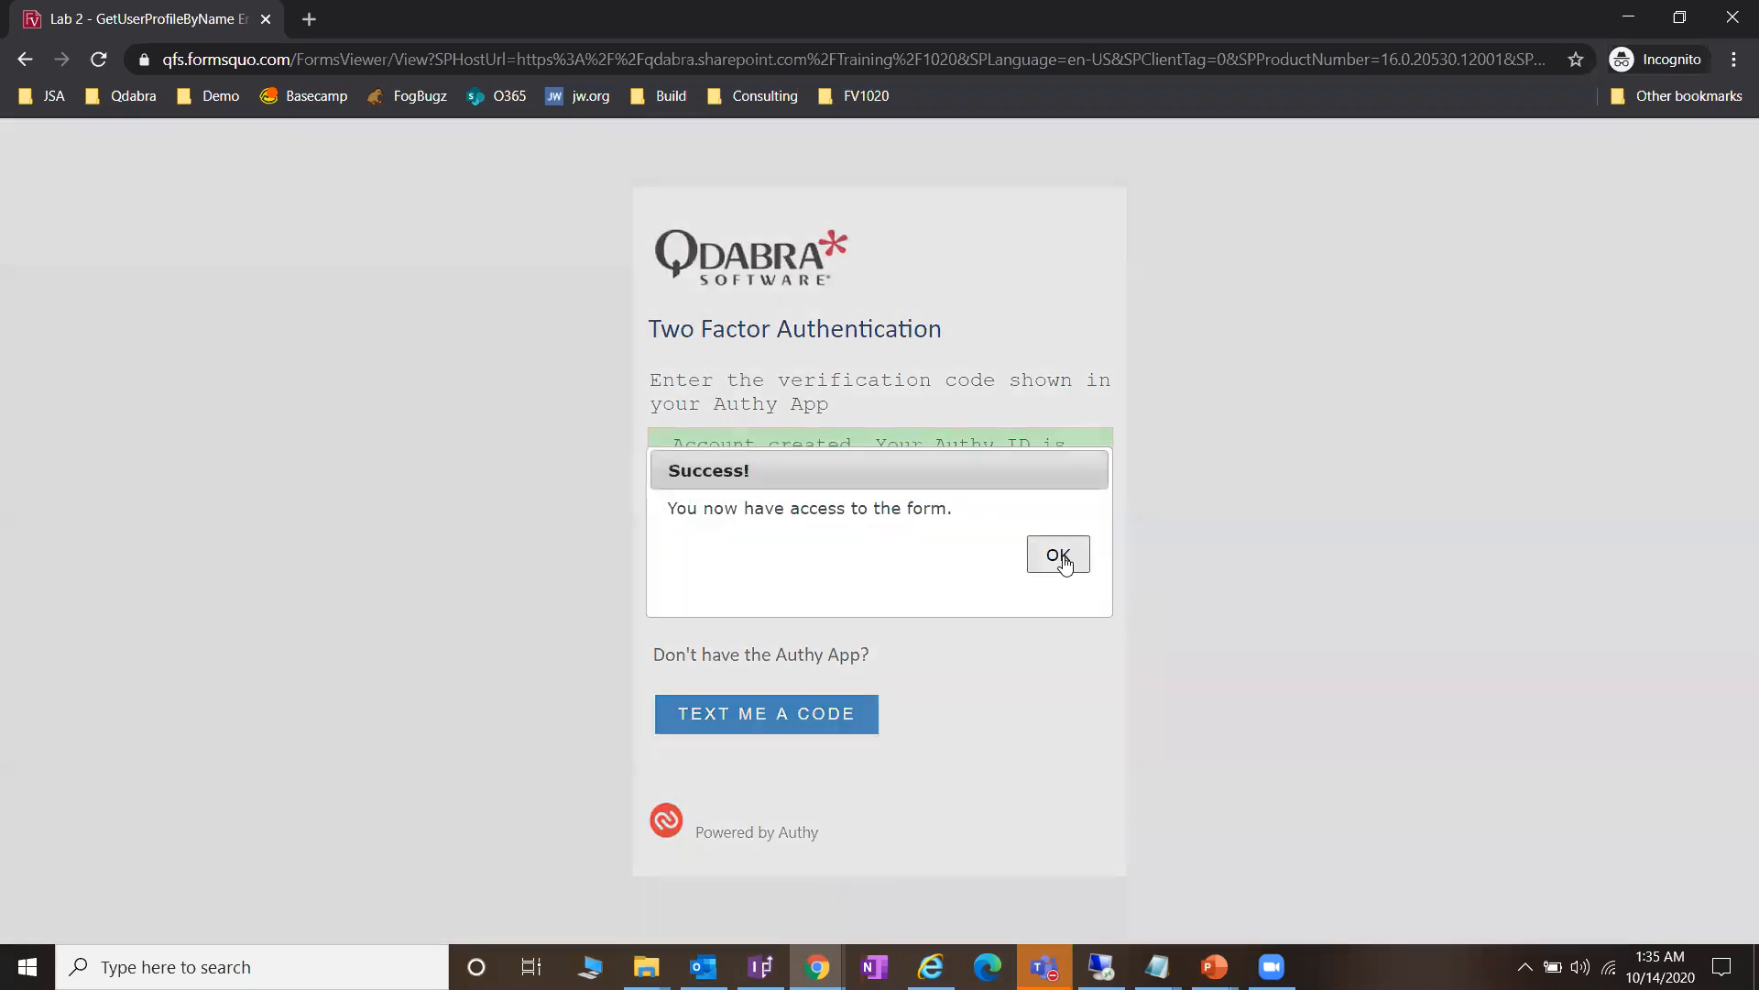
left_click(1056, 550)
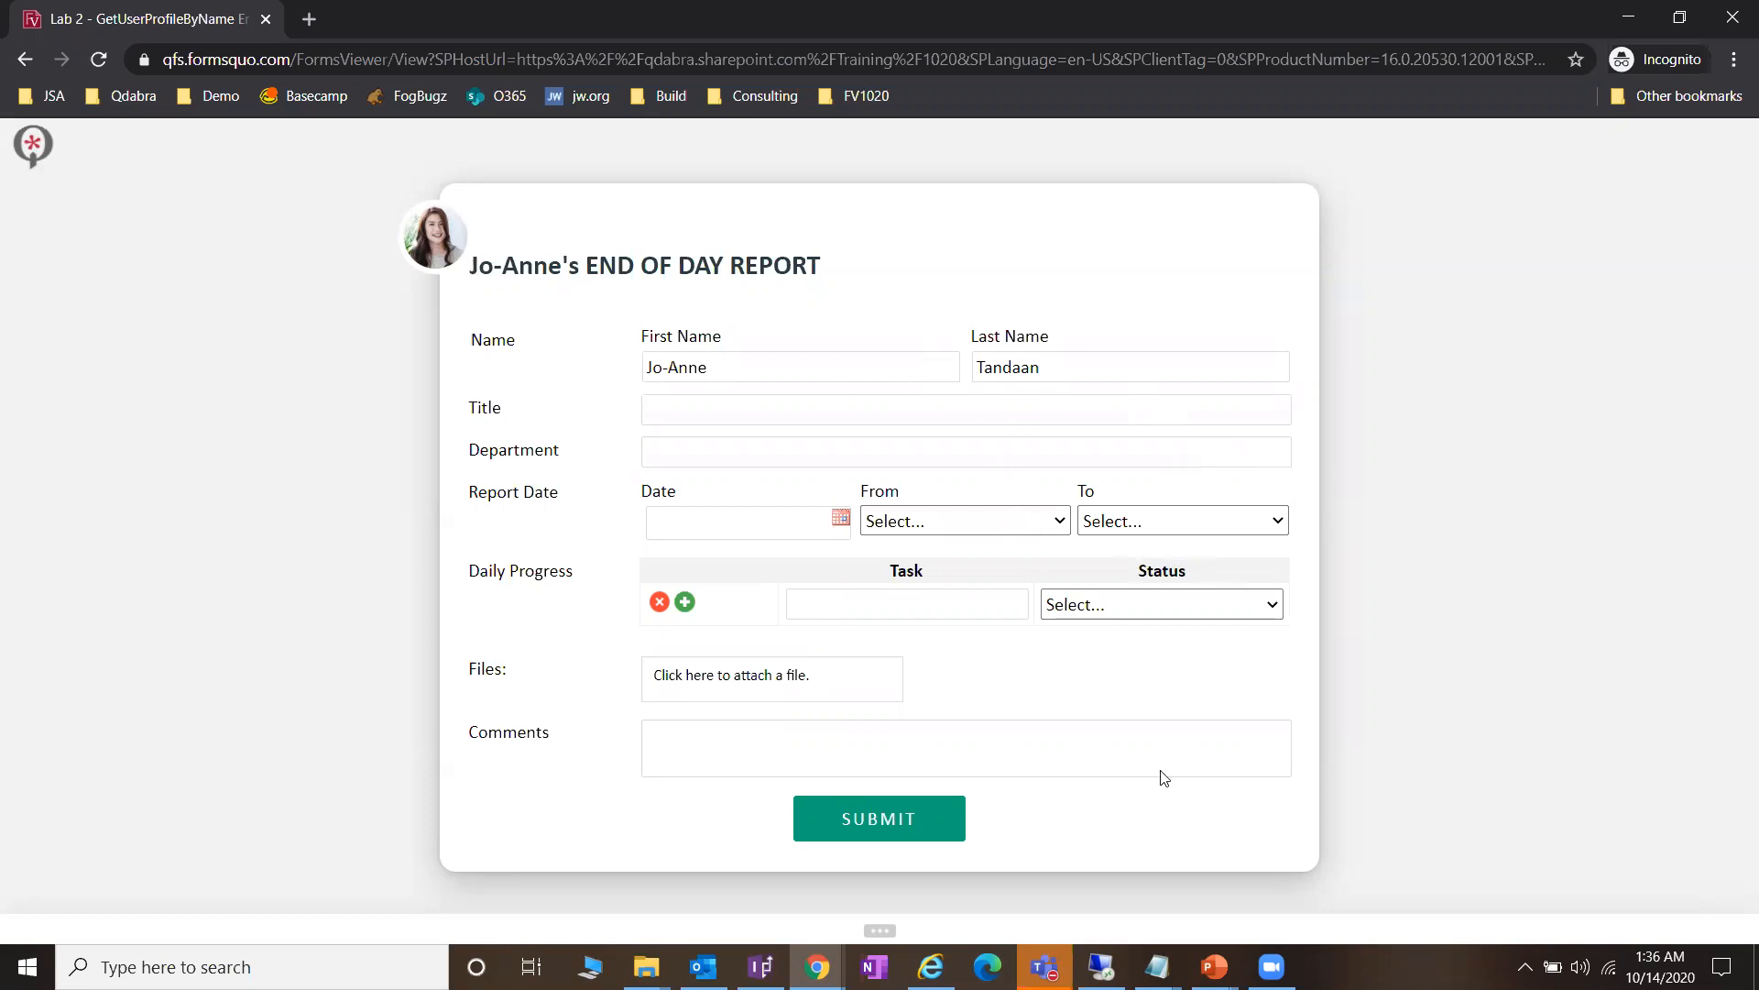
Step: Wait for the END OF DAY REPORT form to load with the user's photo and name
mouse_move(818, 966)
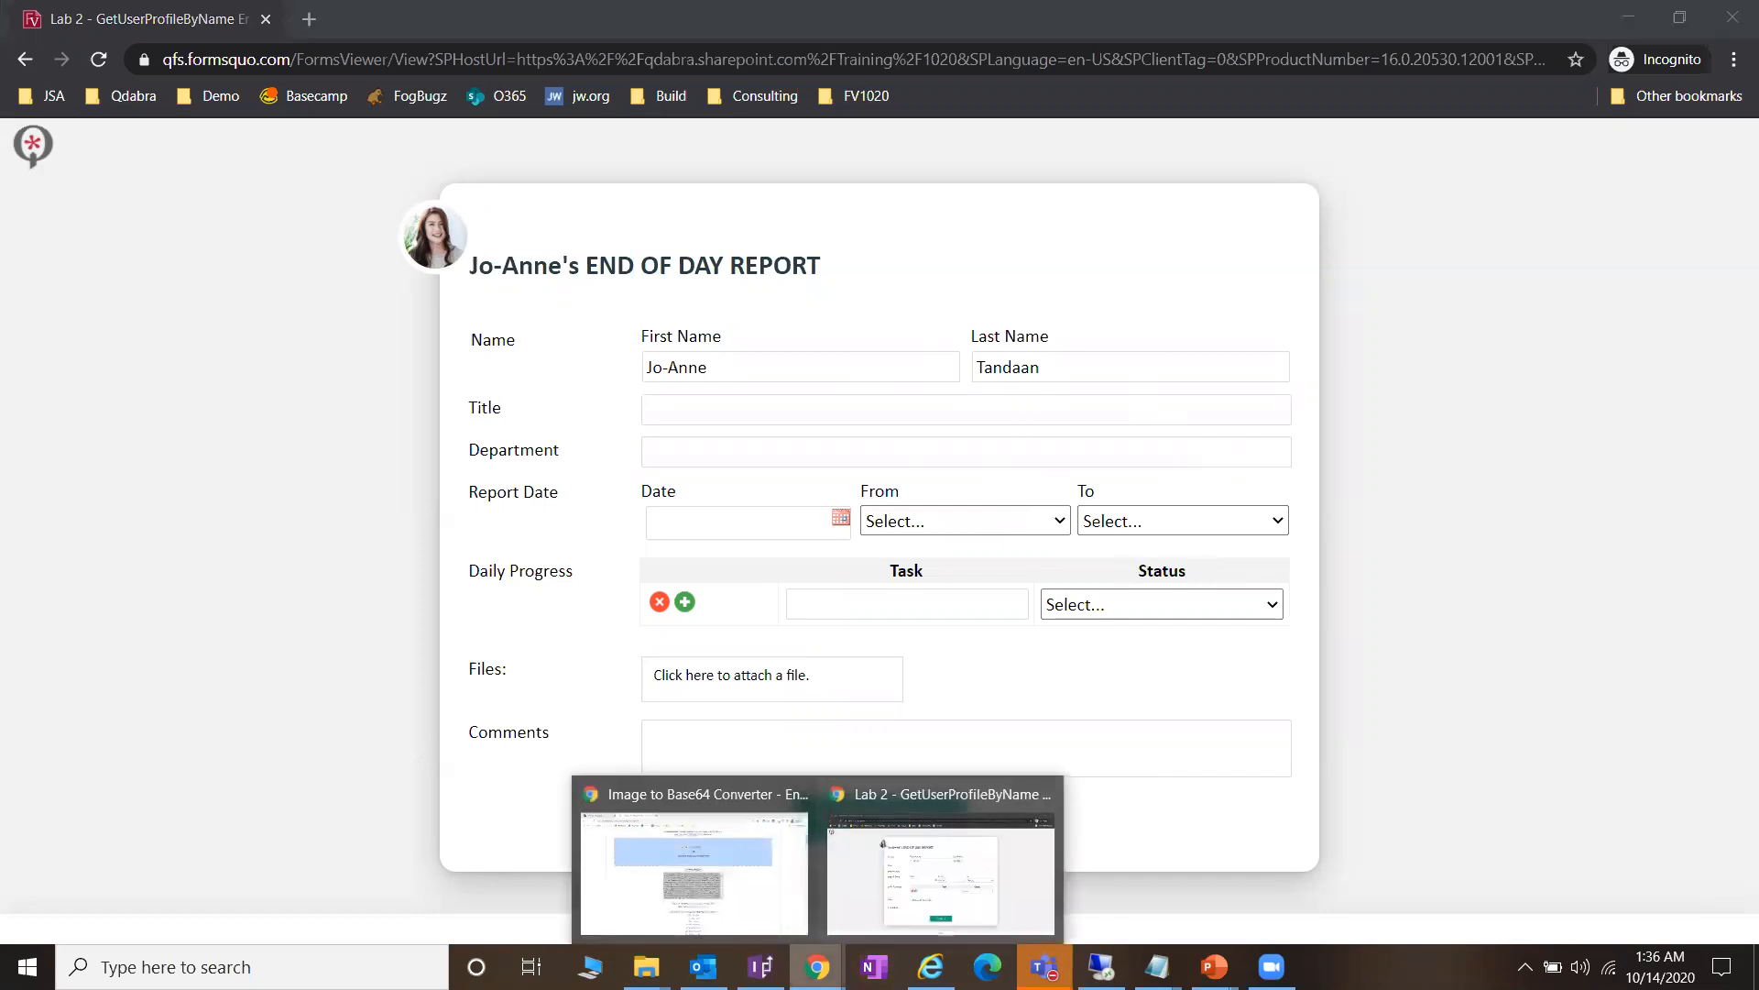
Step: Close the Base64 converter tab and start a new empty browser tab
left_click(786, 923)
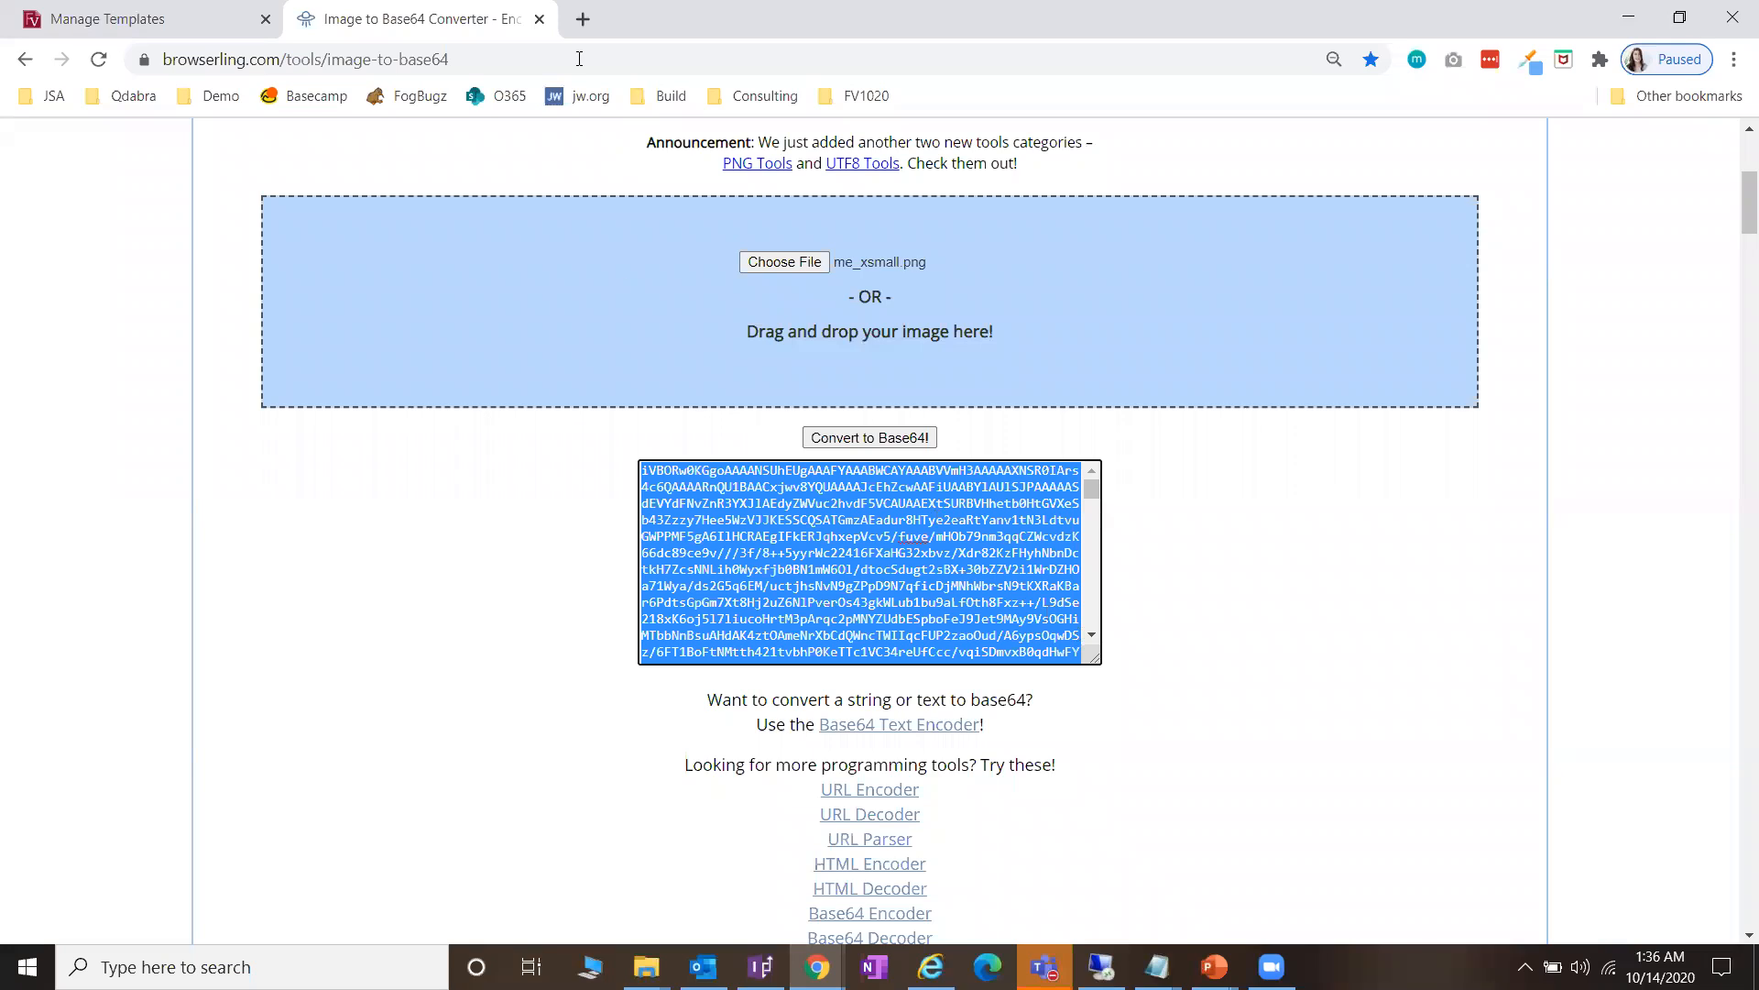
key("ctrl+w")
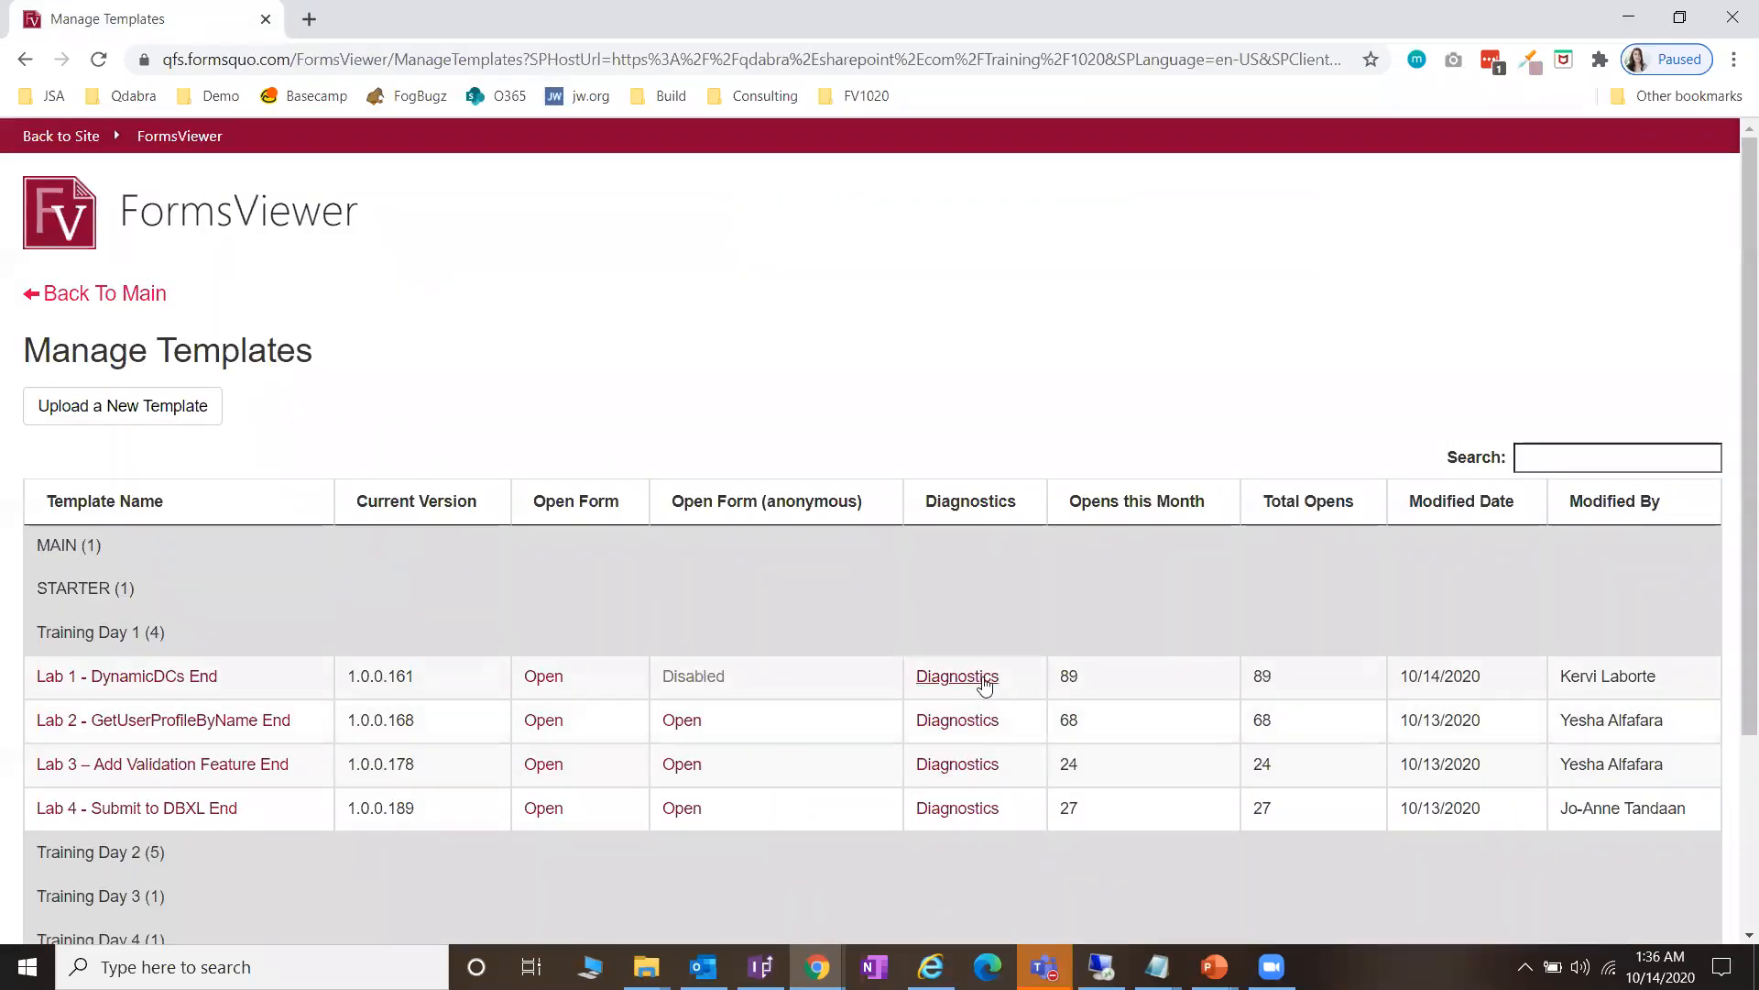
scroll(987, 651, "down", 1)
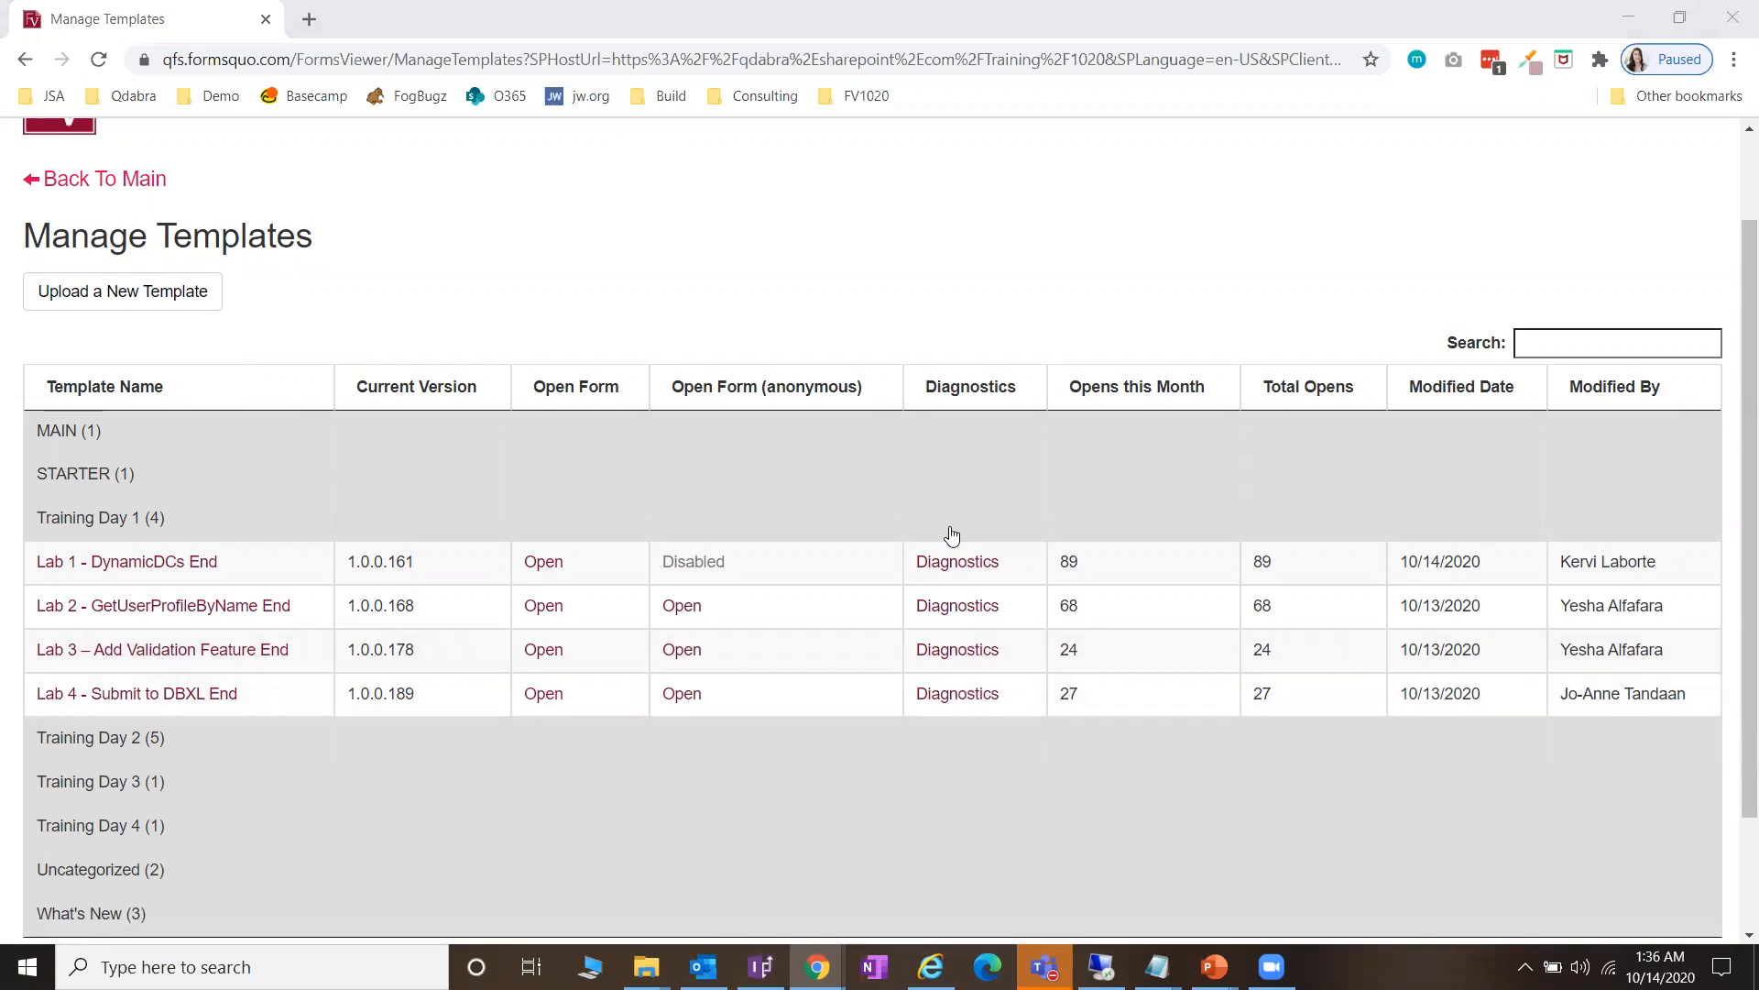
left_click(307, 18)
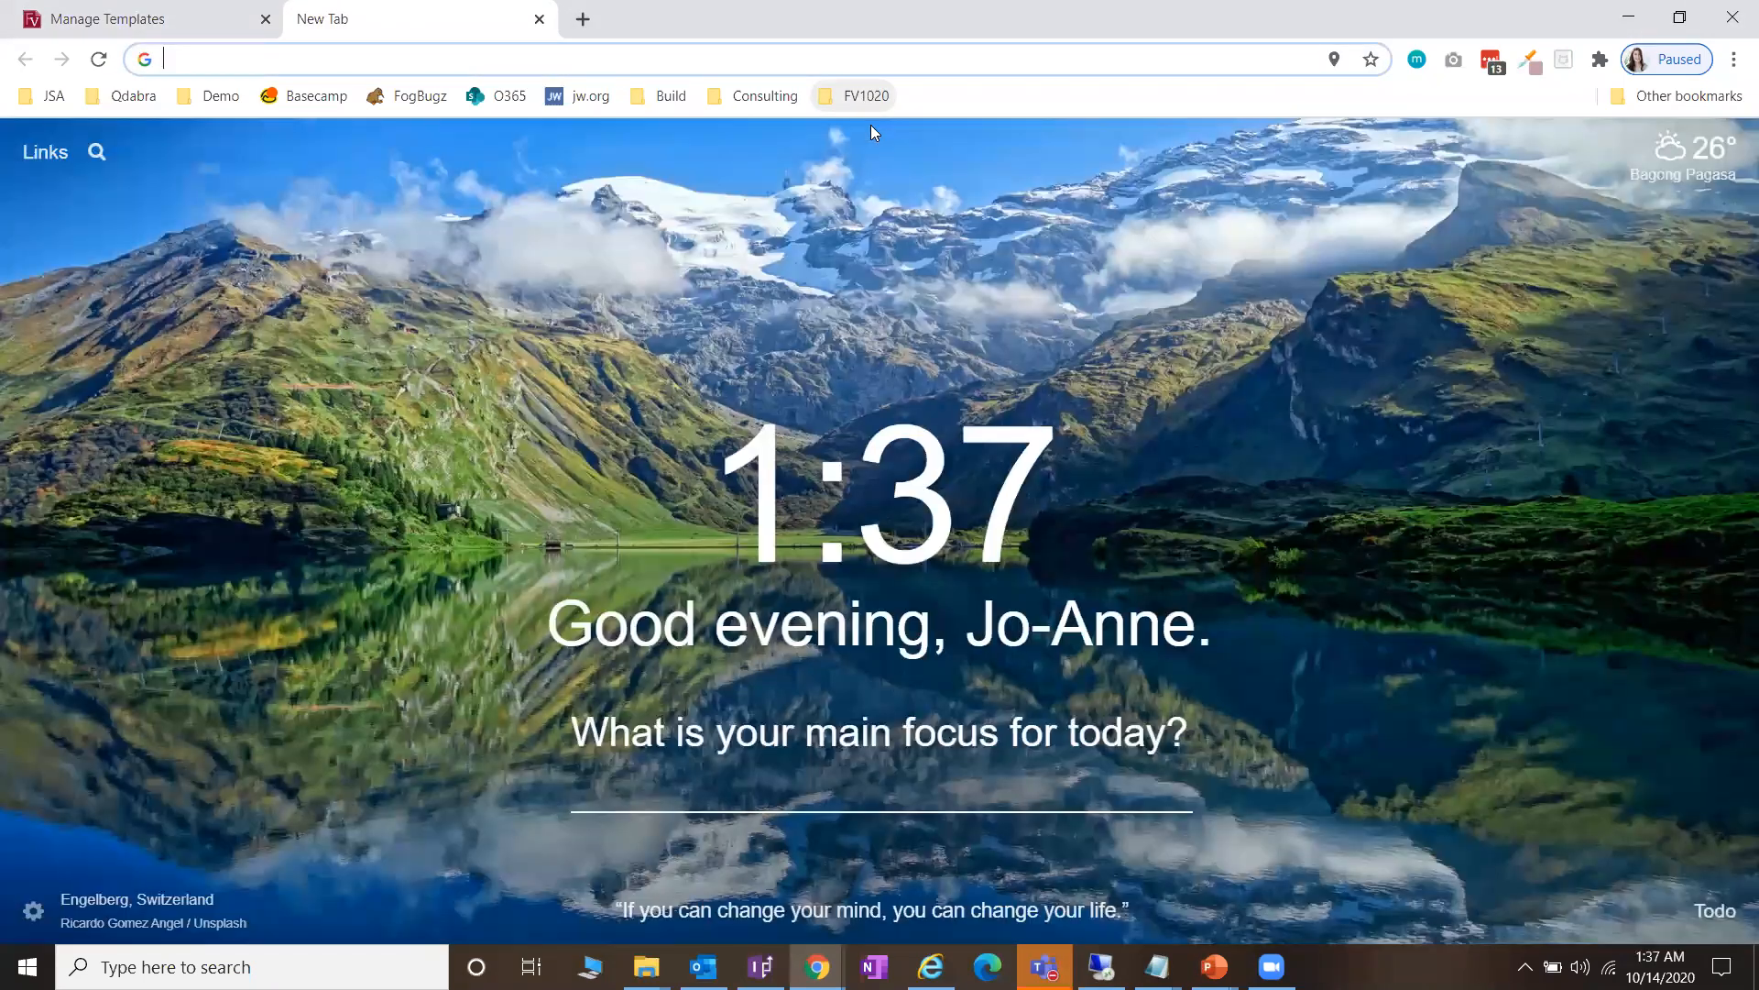
Step: Go to the FV1020 SharePoint site contents and scroll through the Users list rows and PictureBase64 values
left_click(866, 95)
left_click(870, 126)
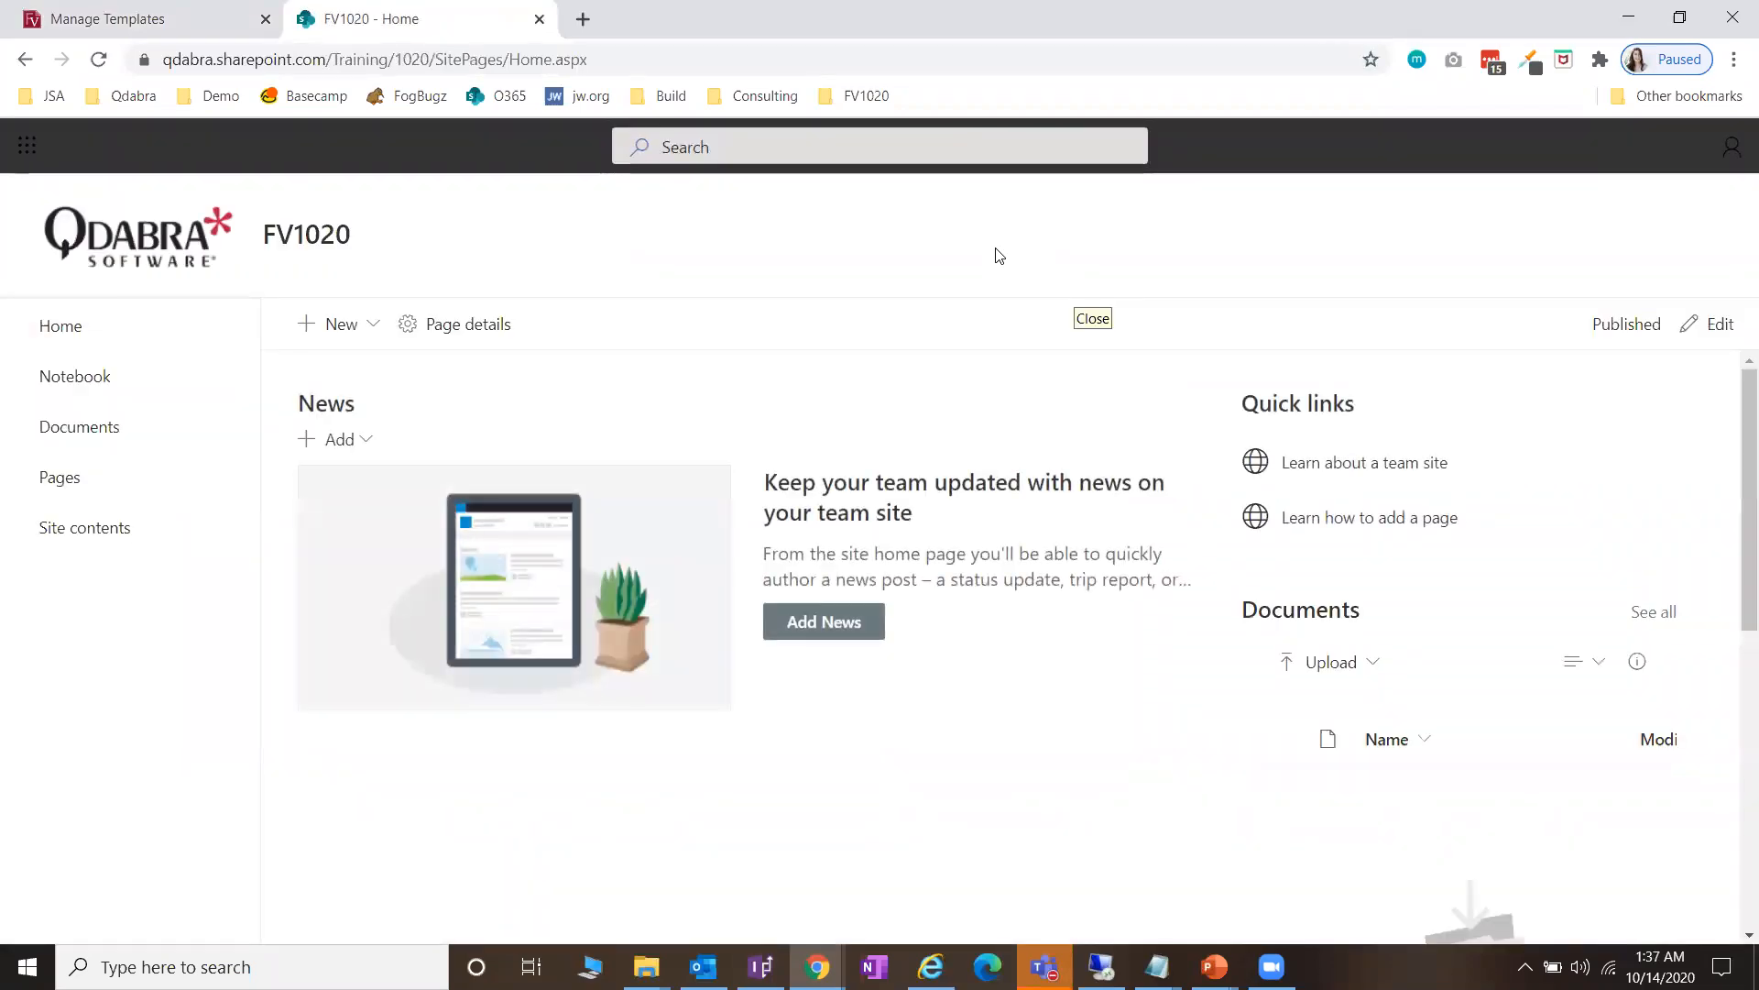
left_click(109, 530)
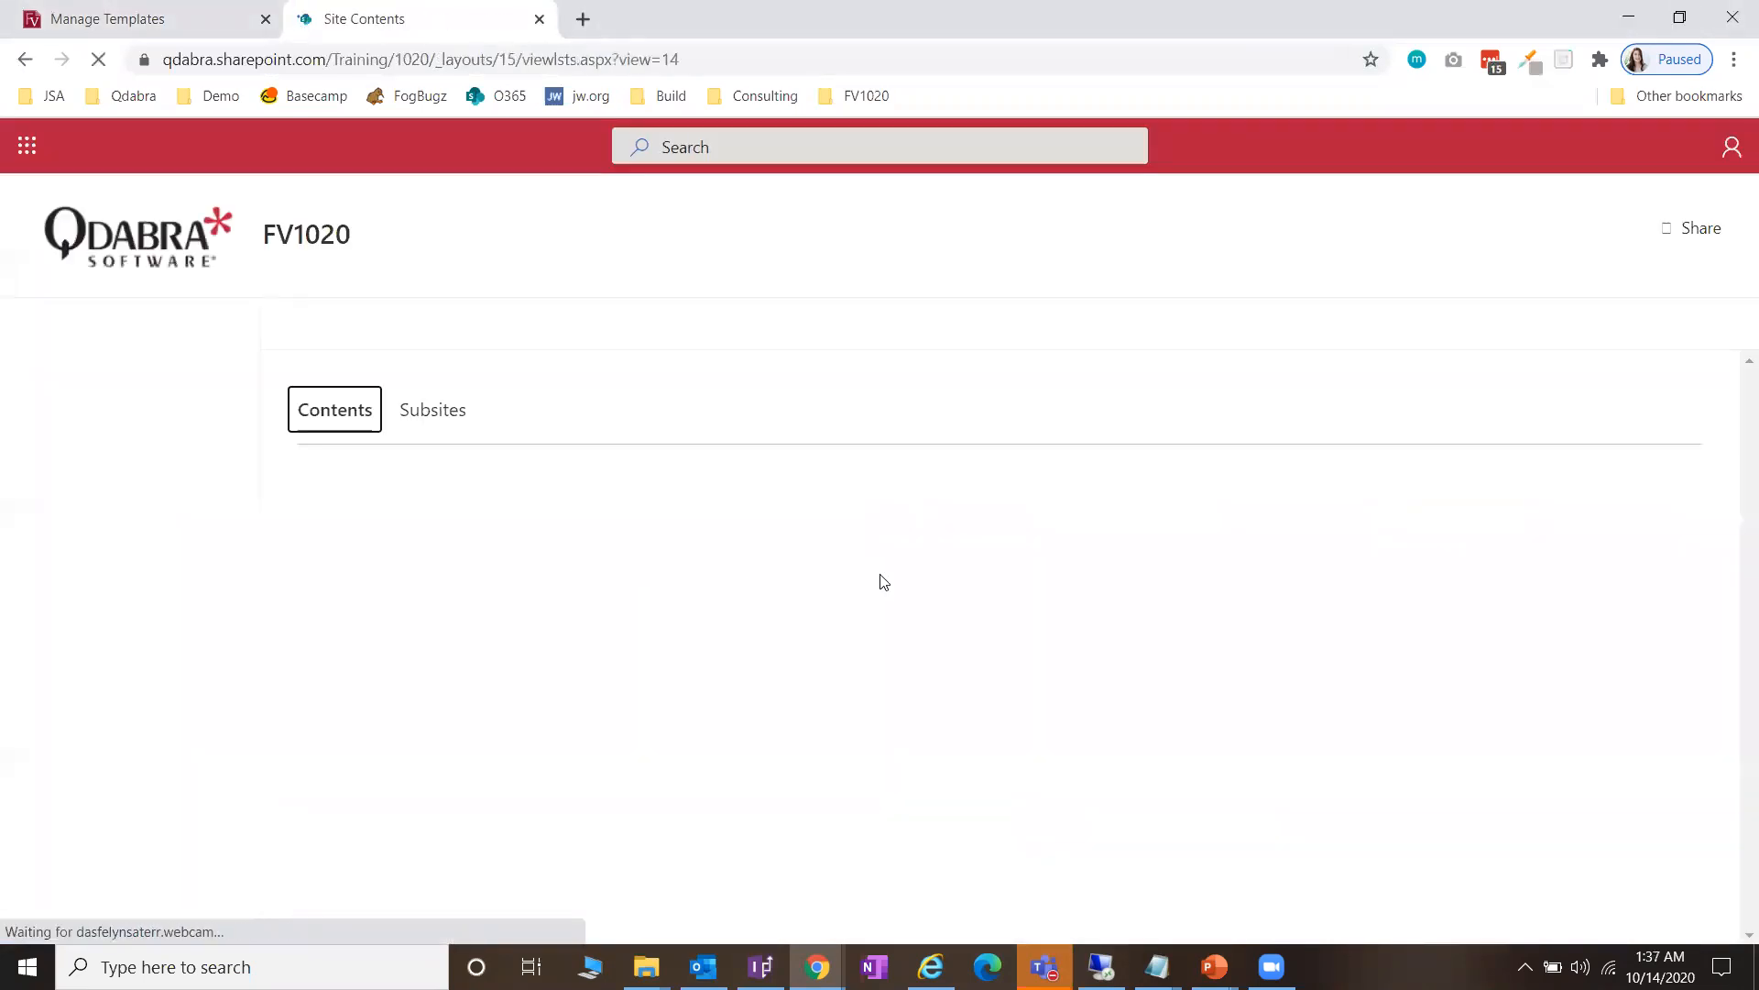
scroll(739, 652, "down", 2)
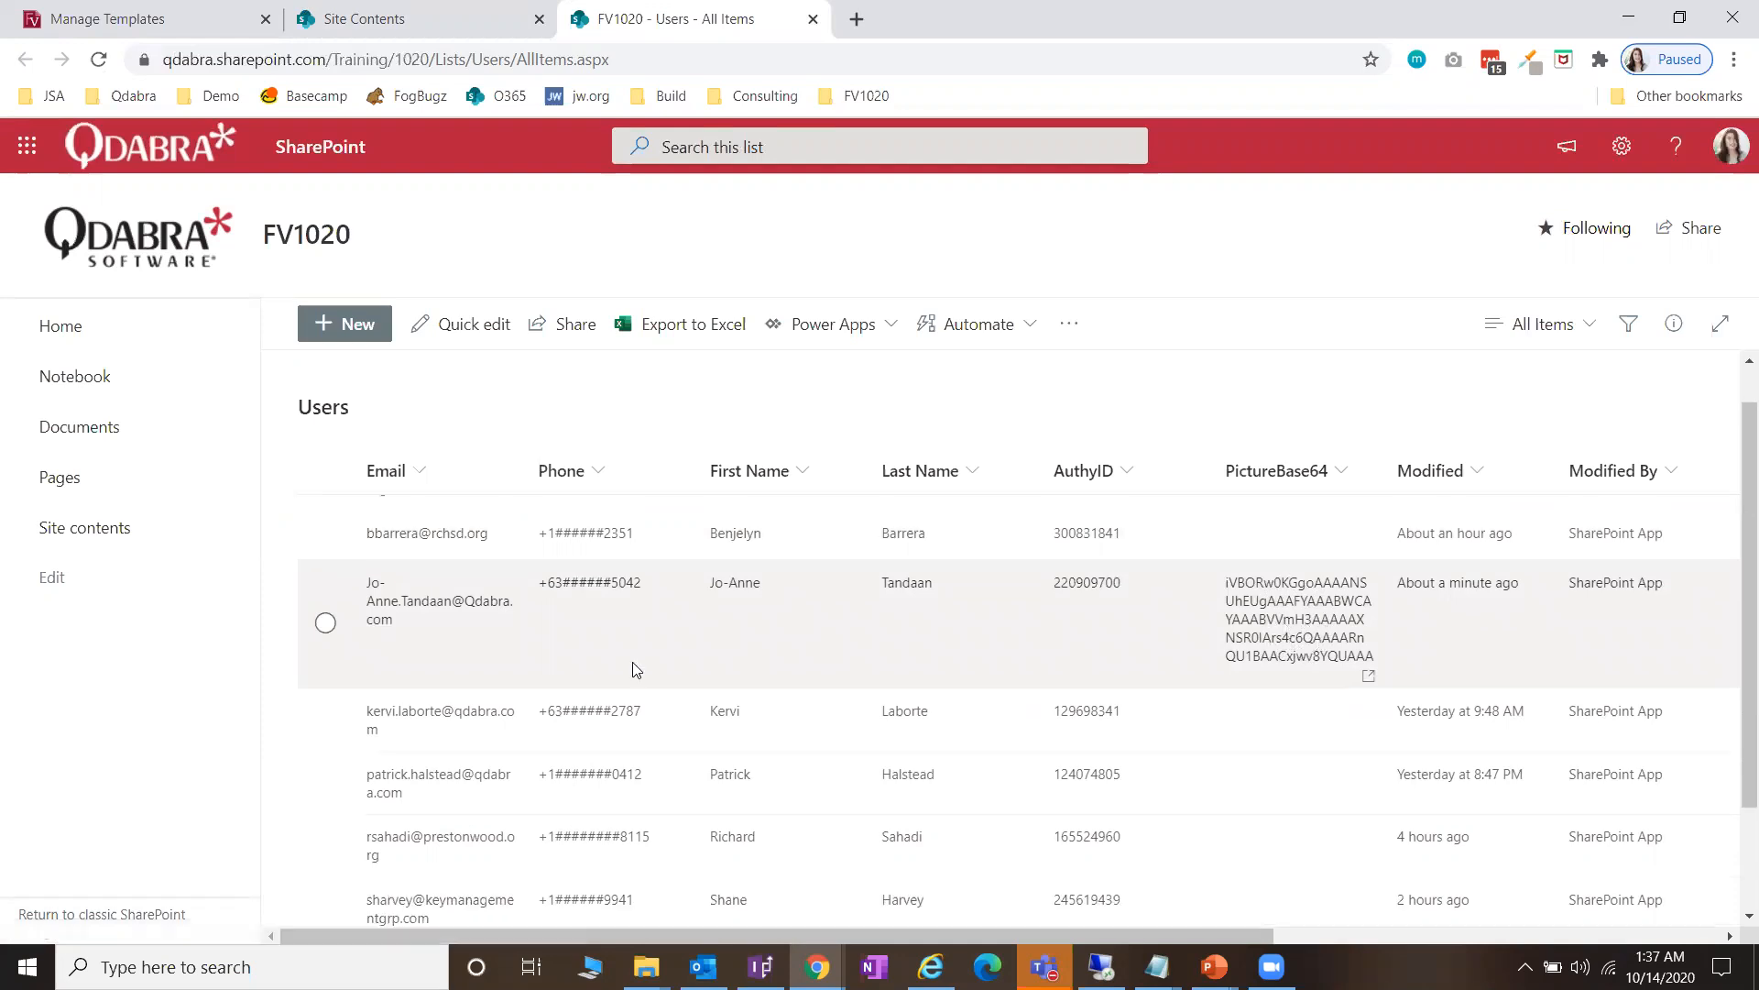
scroll(1164, 706, "down", 2)
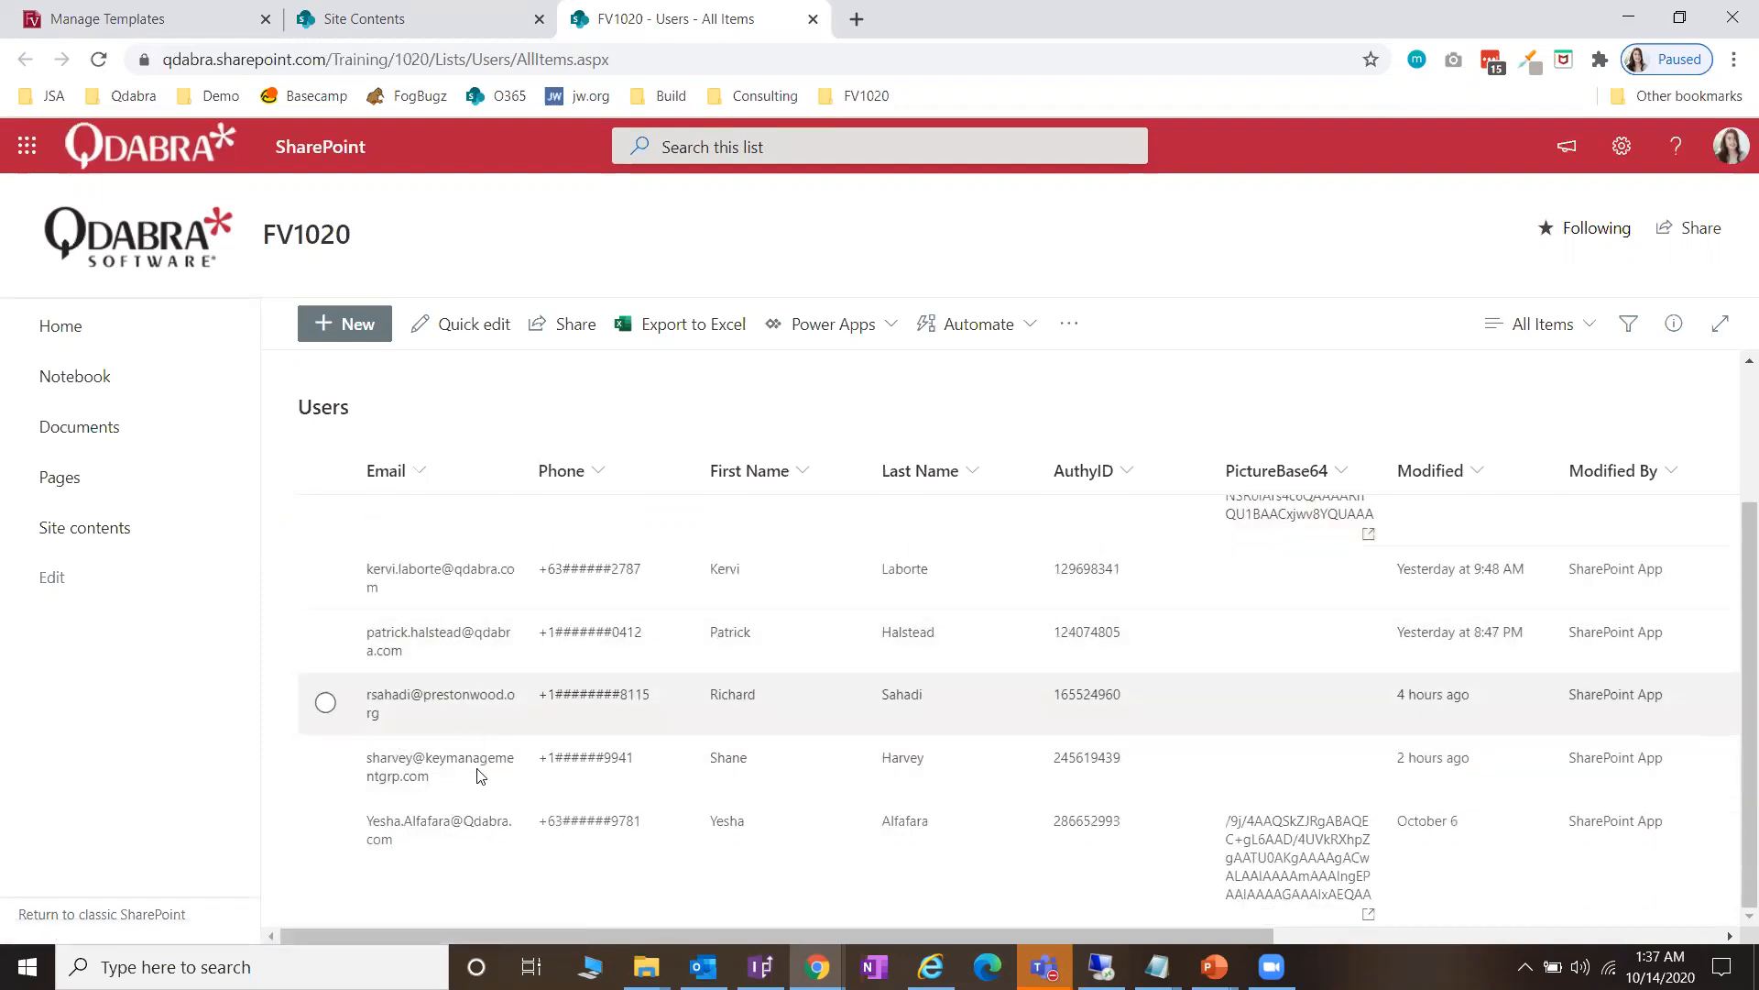
scroll(511, 832, "up", 1)
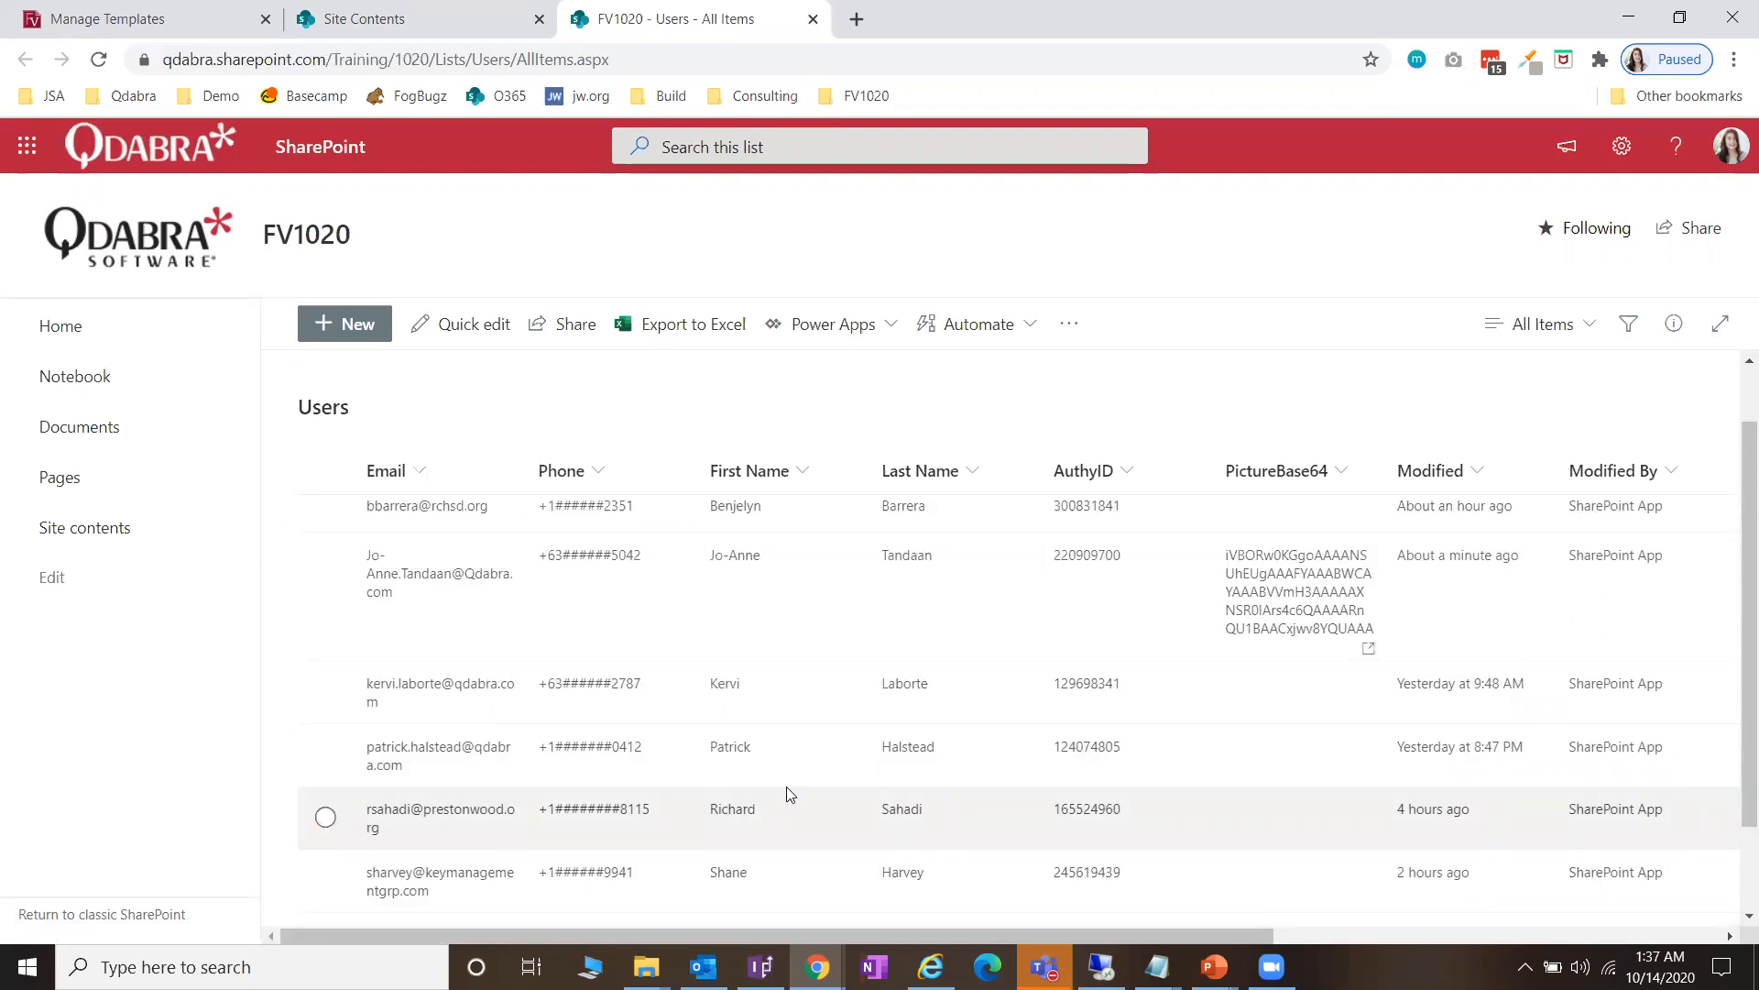
scroll(786, 790, "down", 1)
scroll(786, 794, "up", 1)
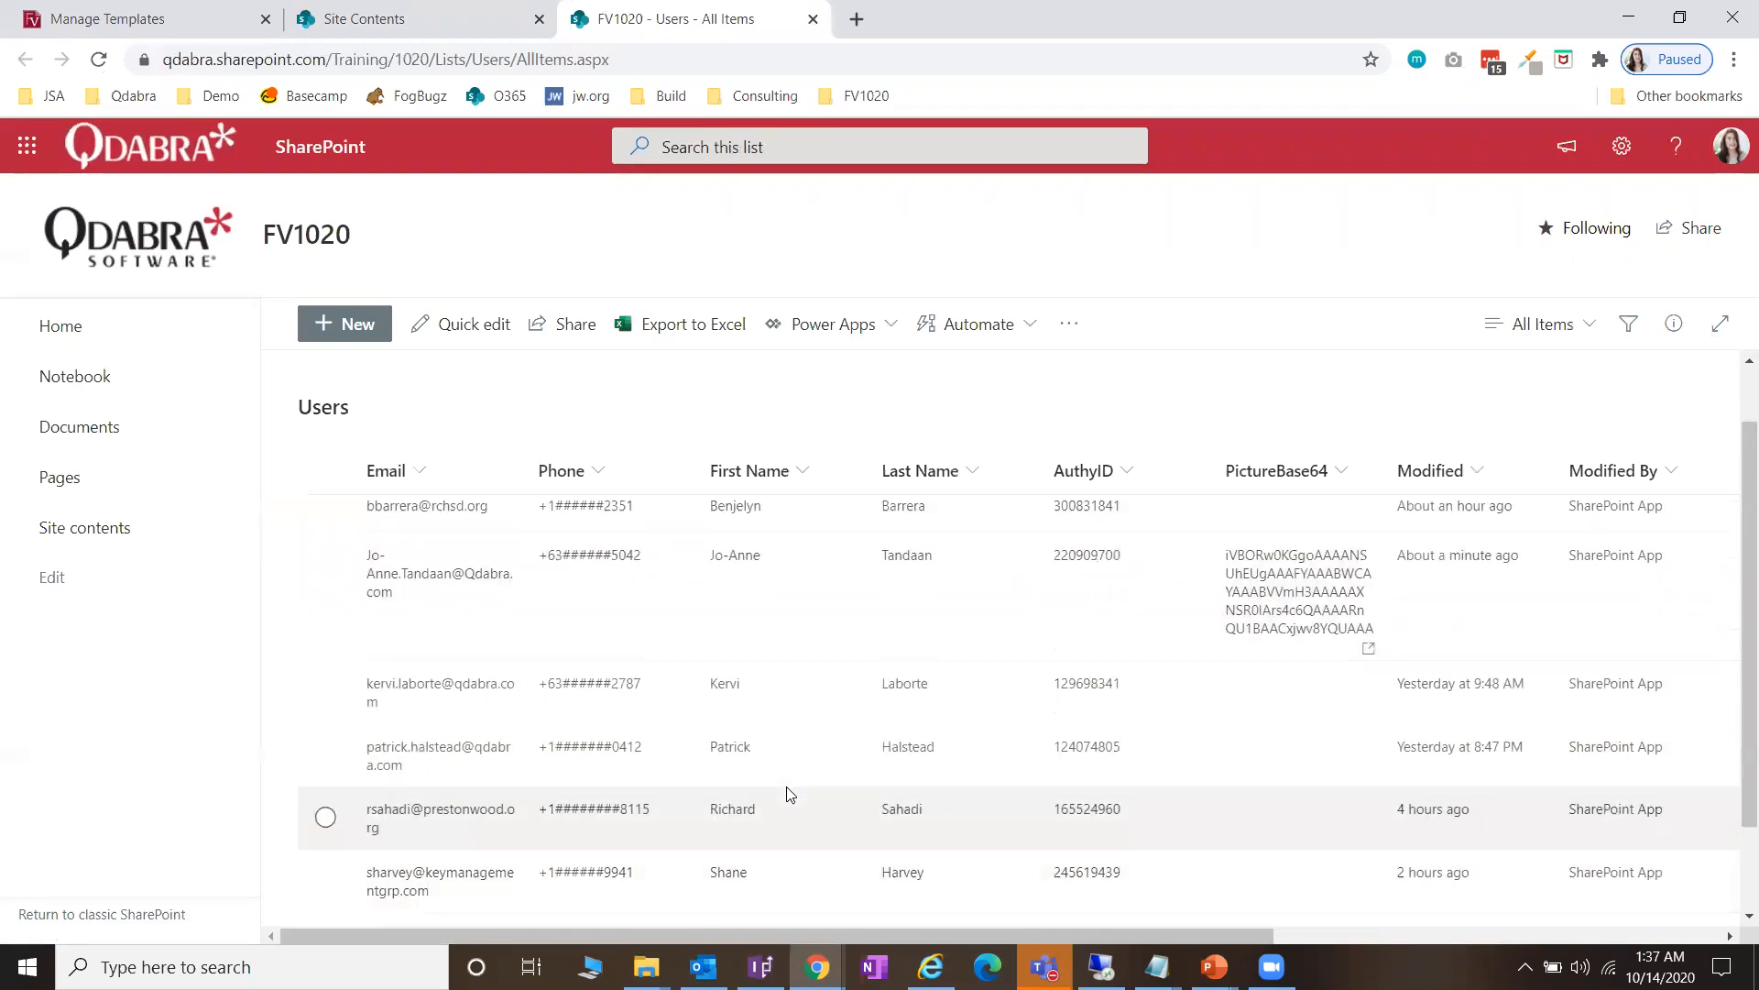
scroll(786, 793, "down", 1)
scroll(786, 794, "up", 2)
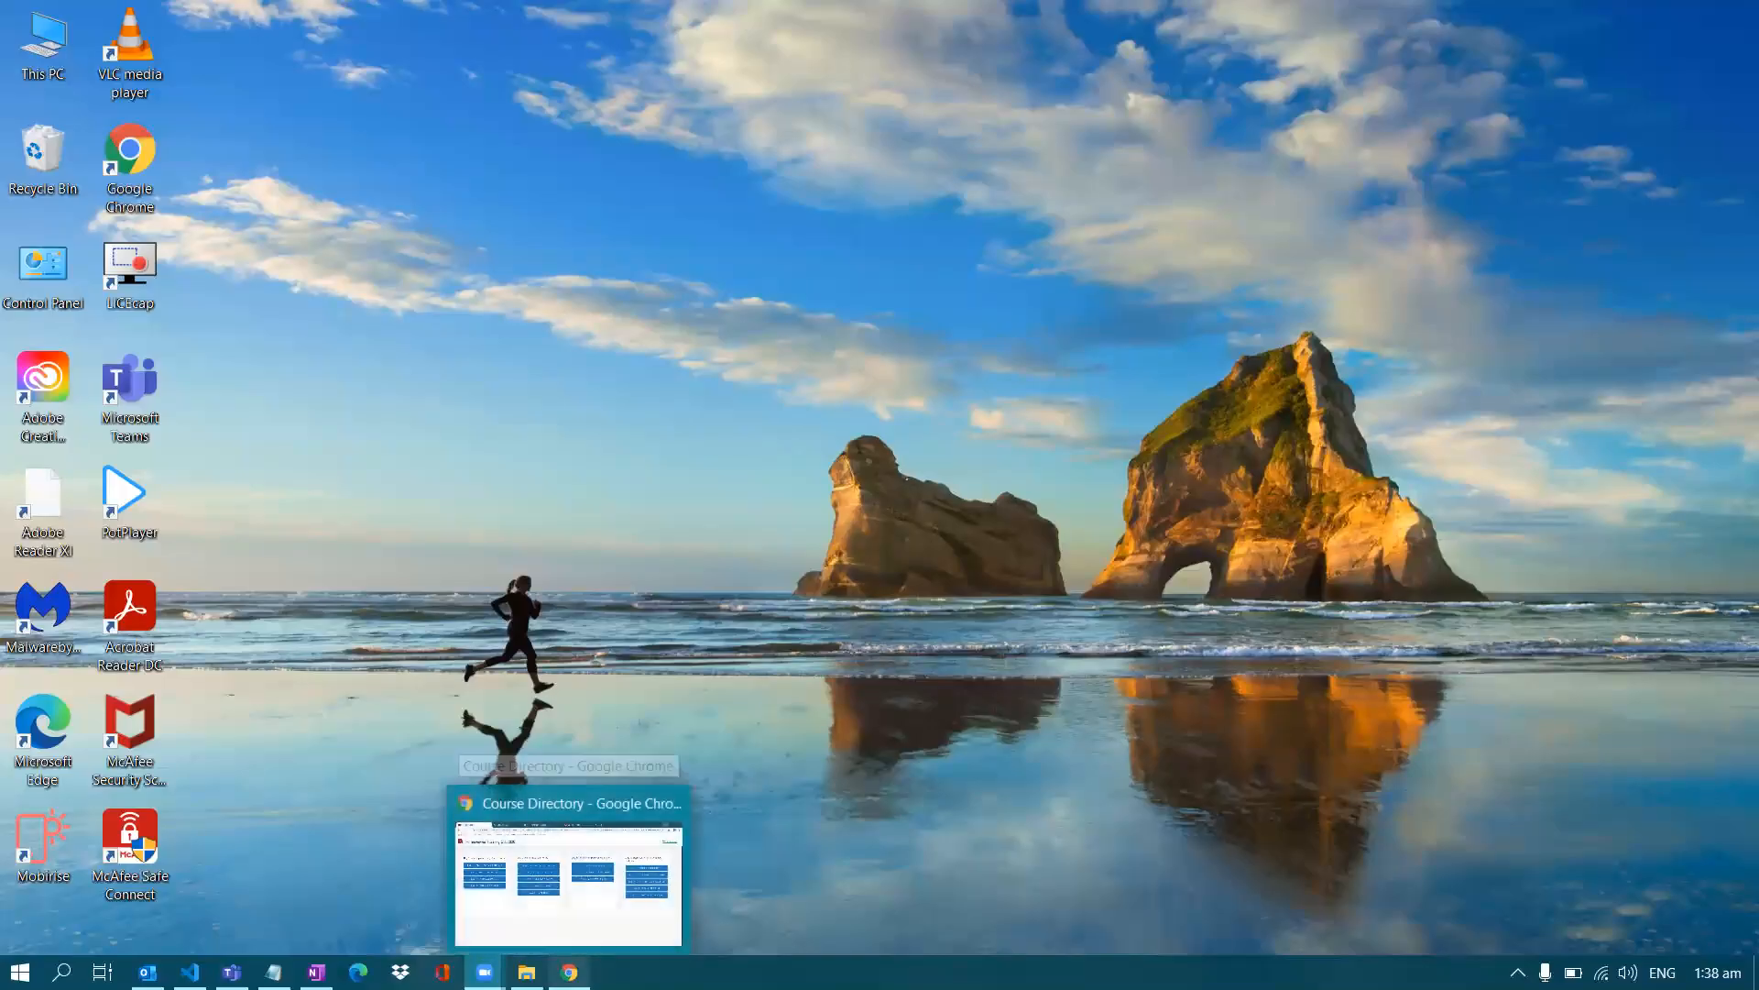
Step: Read the LAB 3 - ADD VALIDATION details, then switch to the Lab 3 – Add Validation Feature End Update Template page
left_click(569, 972)
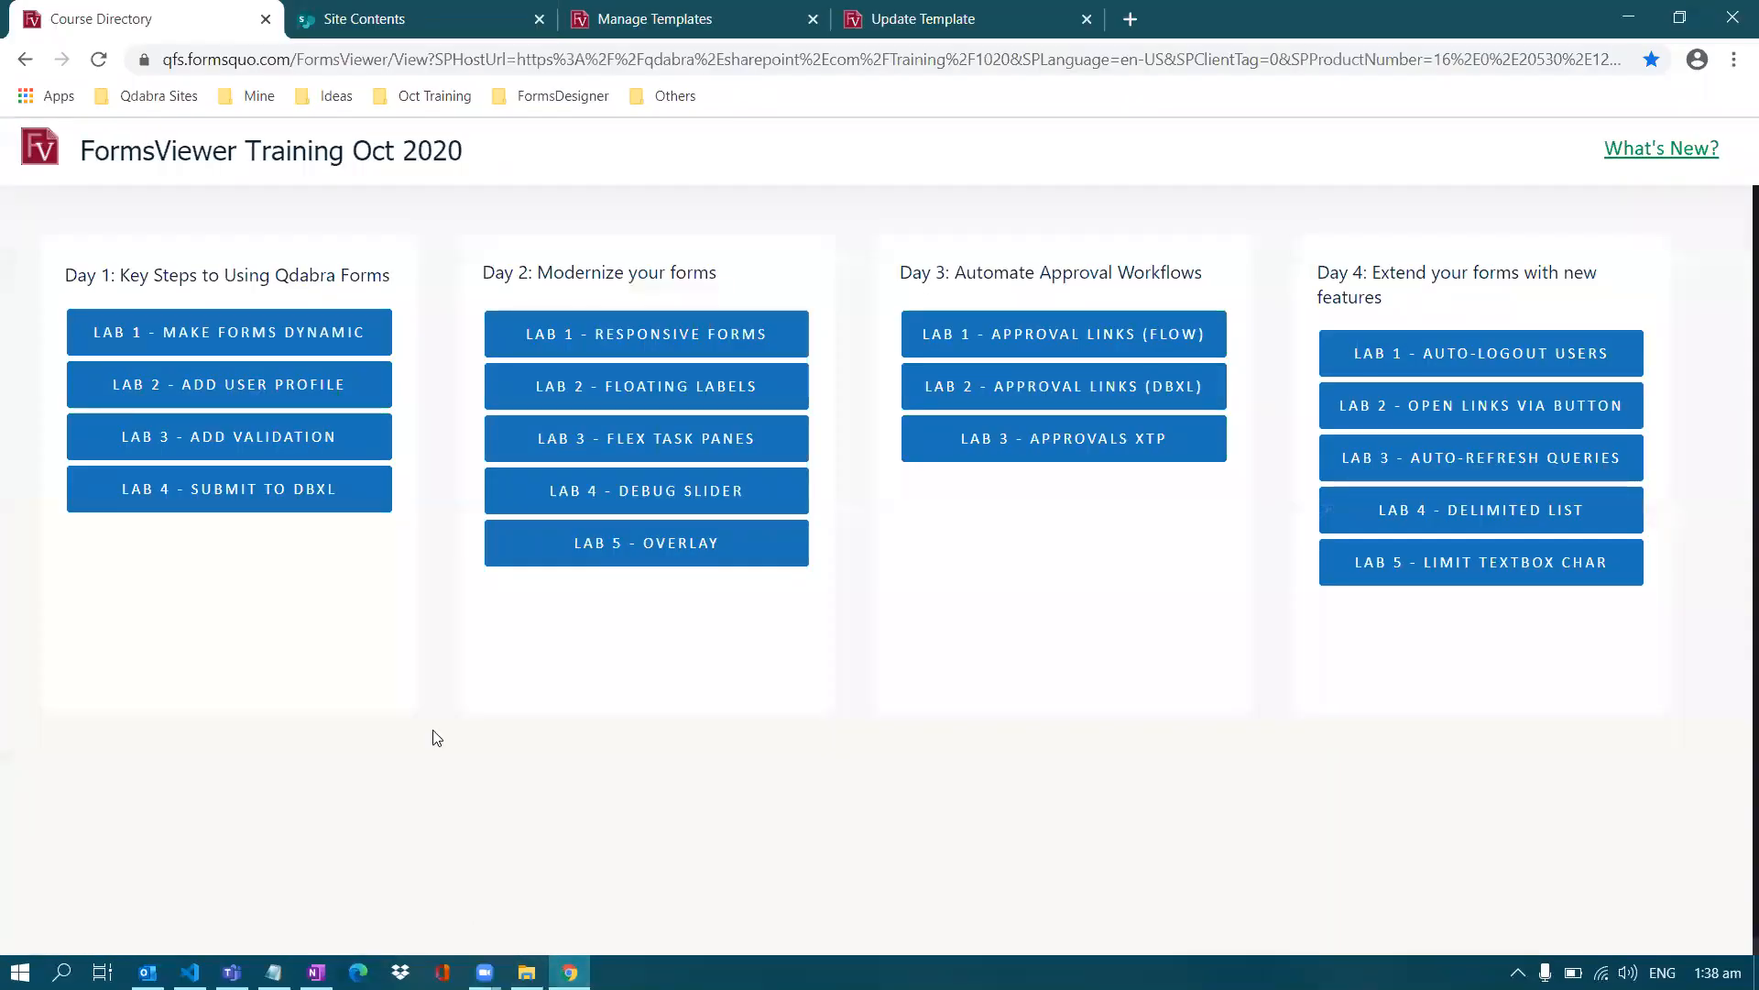
left_click(272, 453)
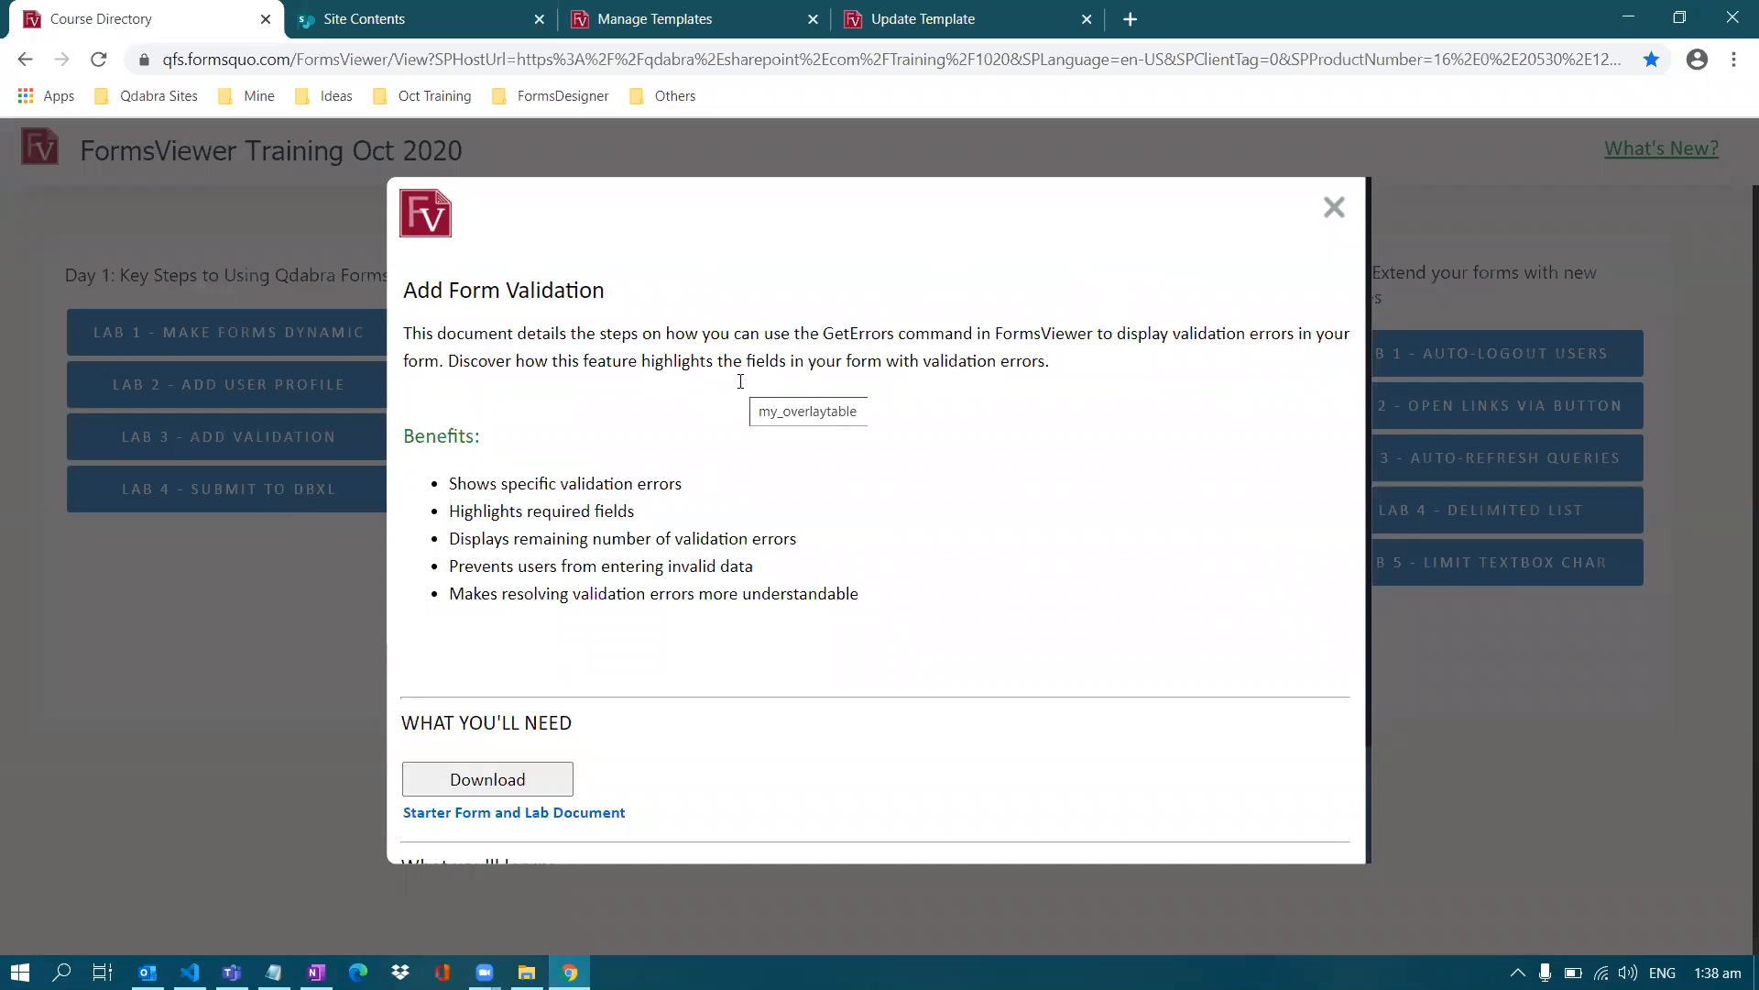
scroll(740, 381, "down", 2)
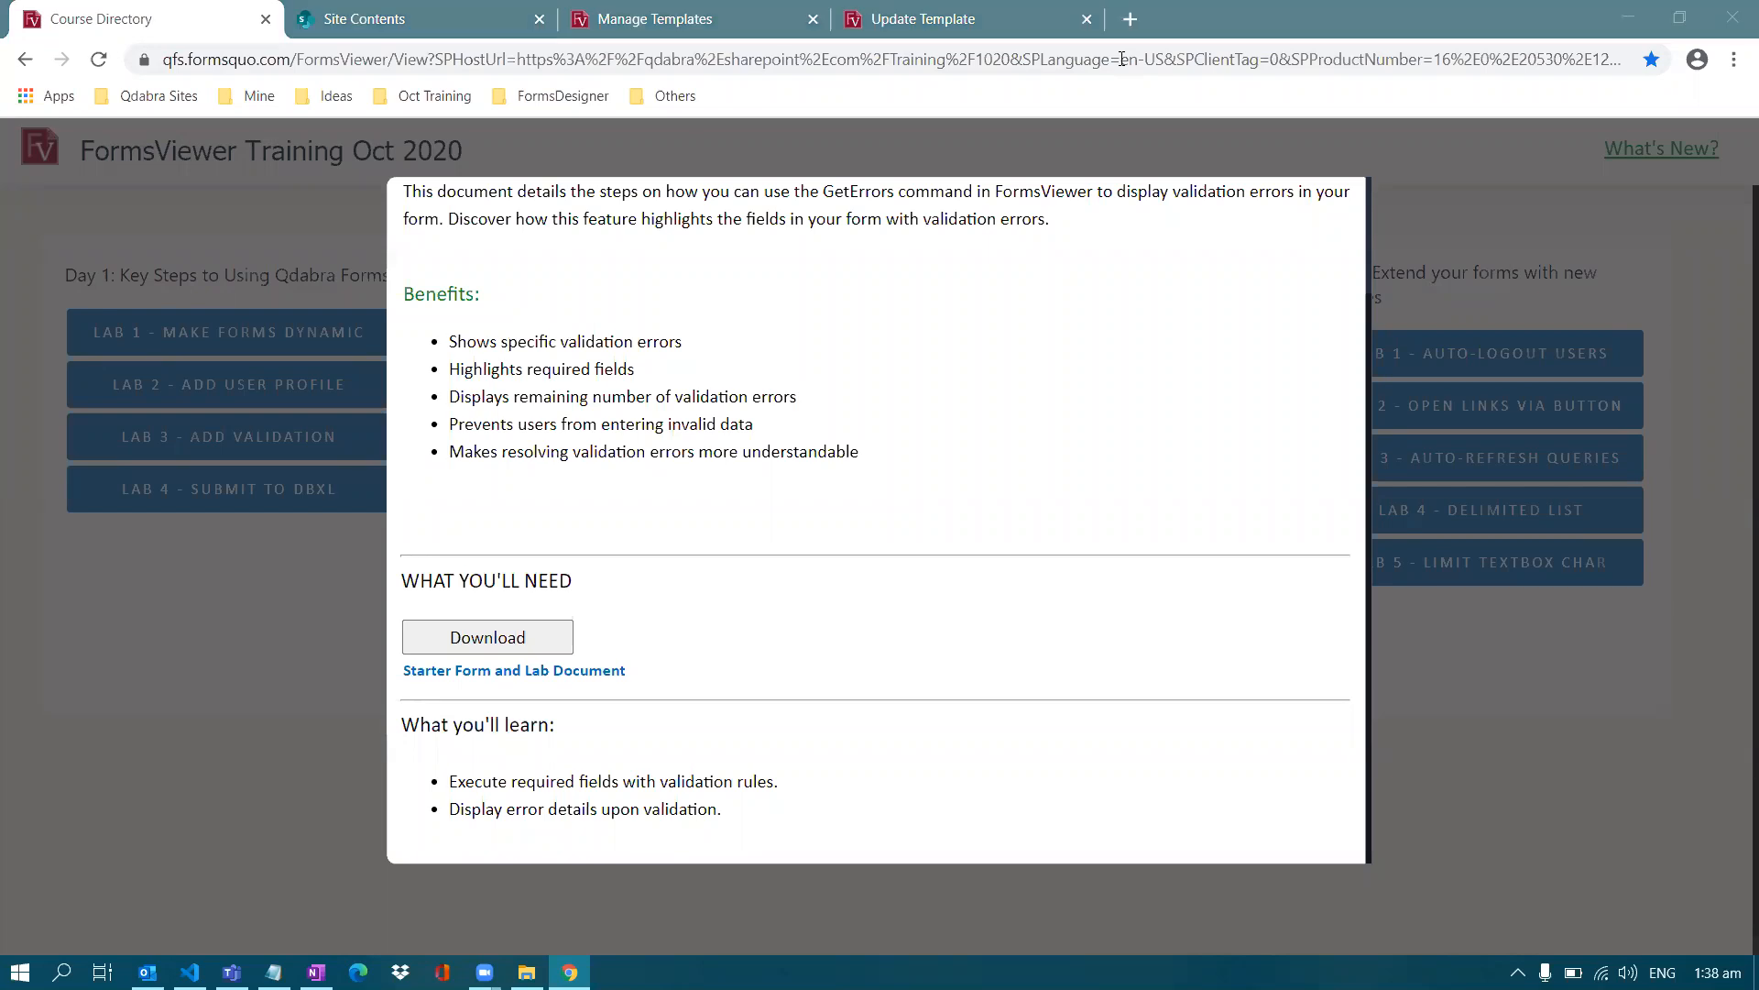
left_click(974, 35)
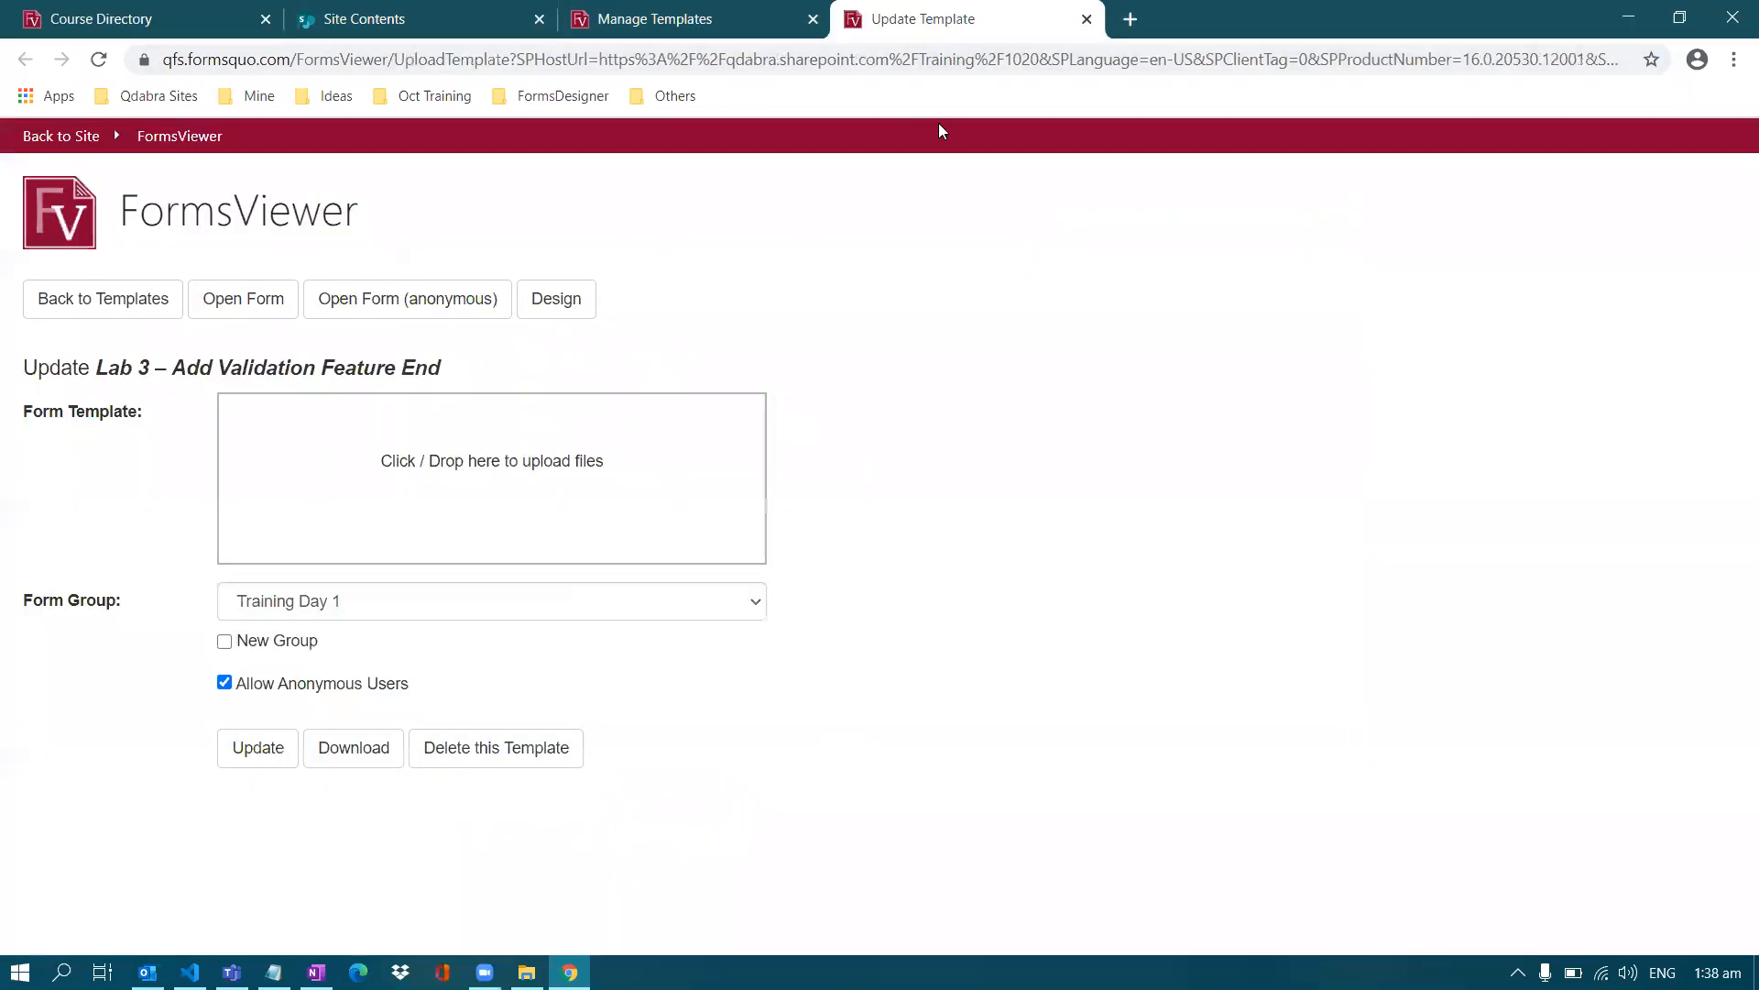
Step: Open the Lab 3 form and submit it blank to trigger the required-field errors
left_click(256, 305)
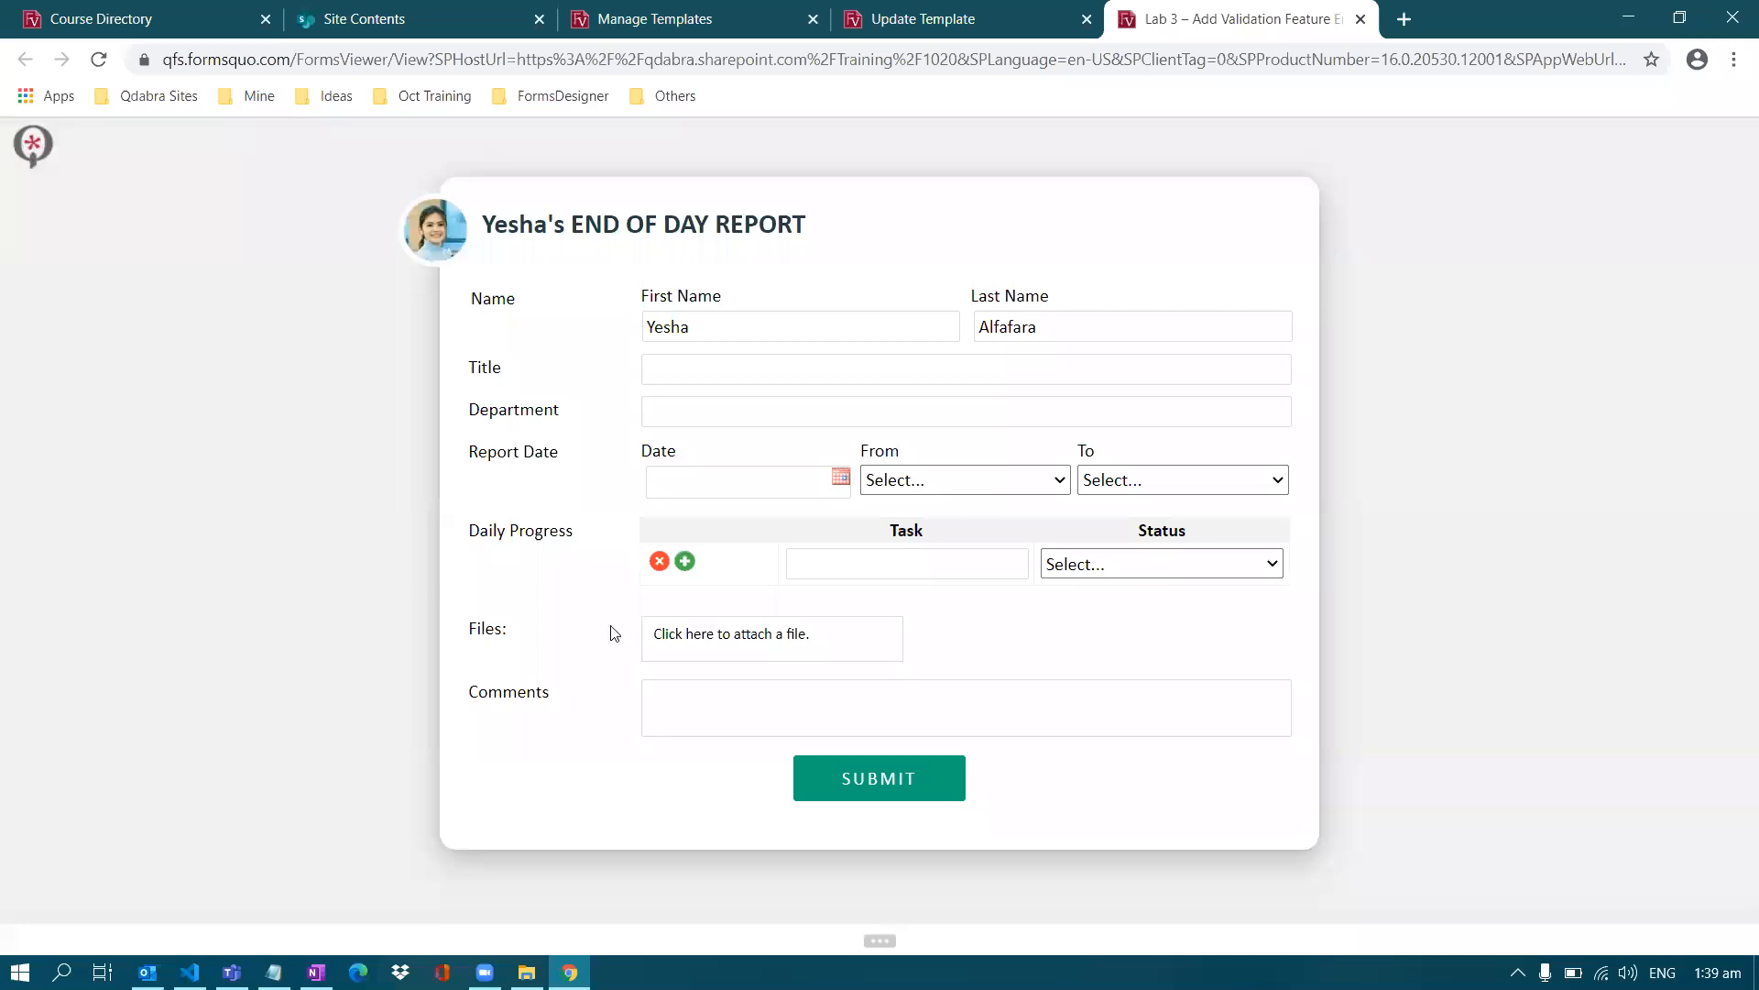
left_click(884, 786)
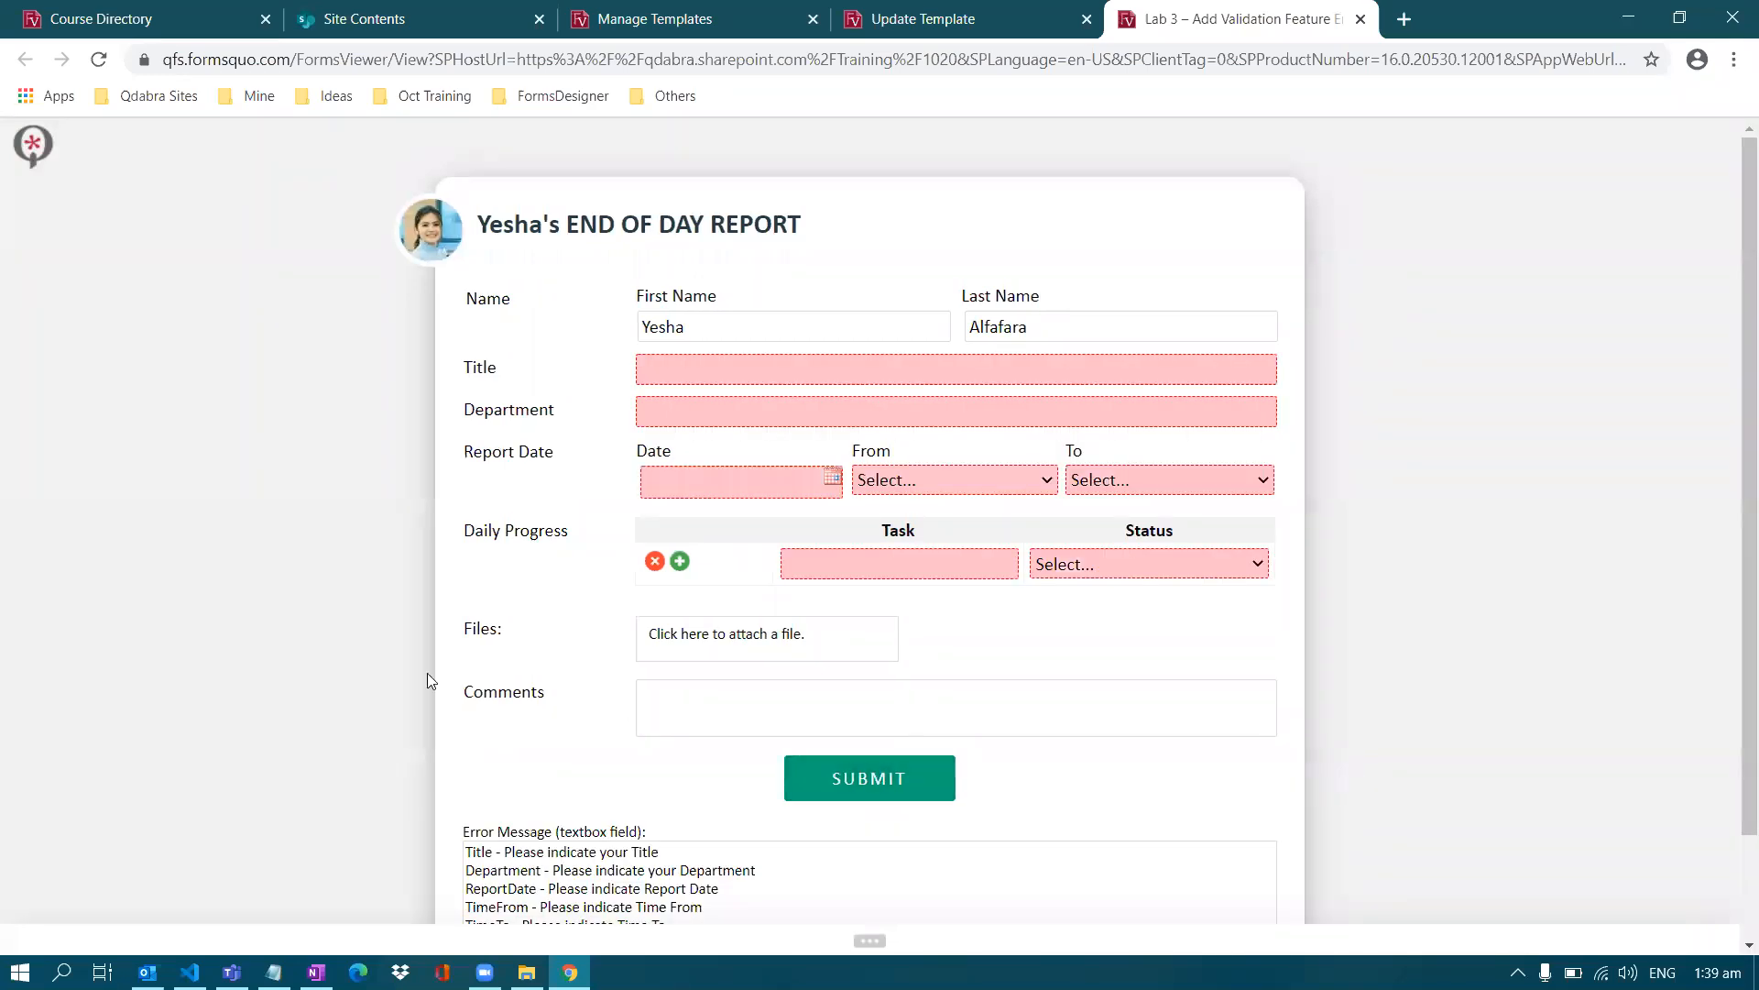
scroll(263, 604, "down", 1)
scroll(329, 620, "up", 1)
scroll(717, 591, "down", 2)
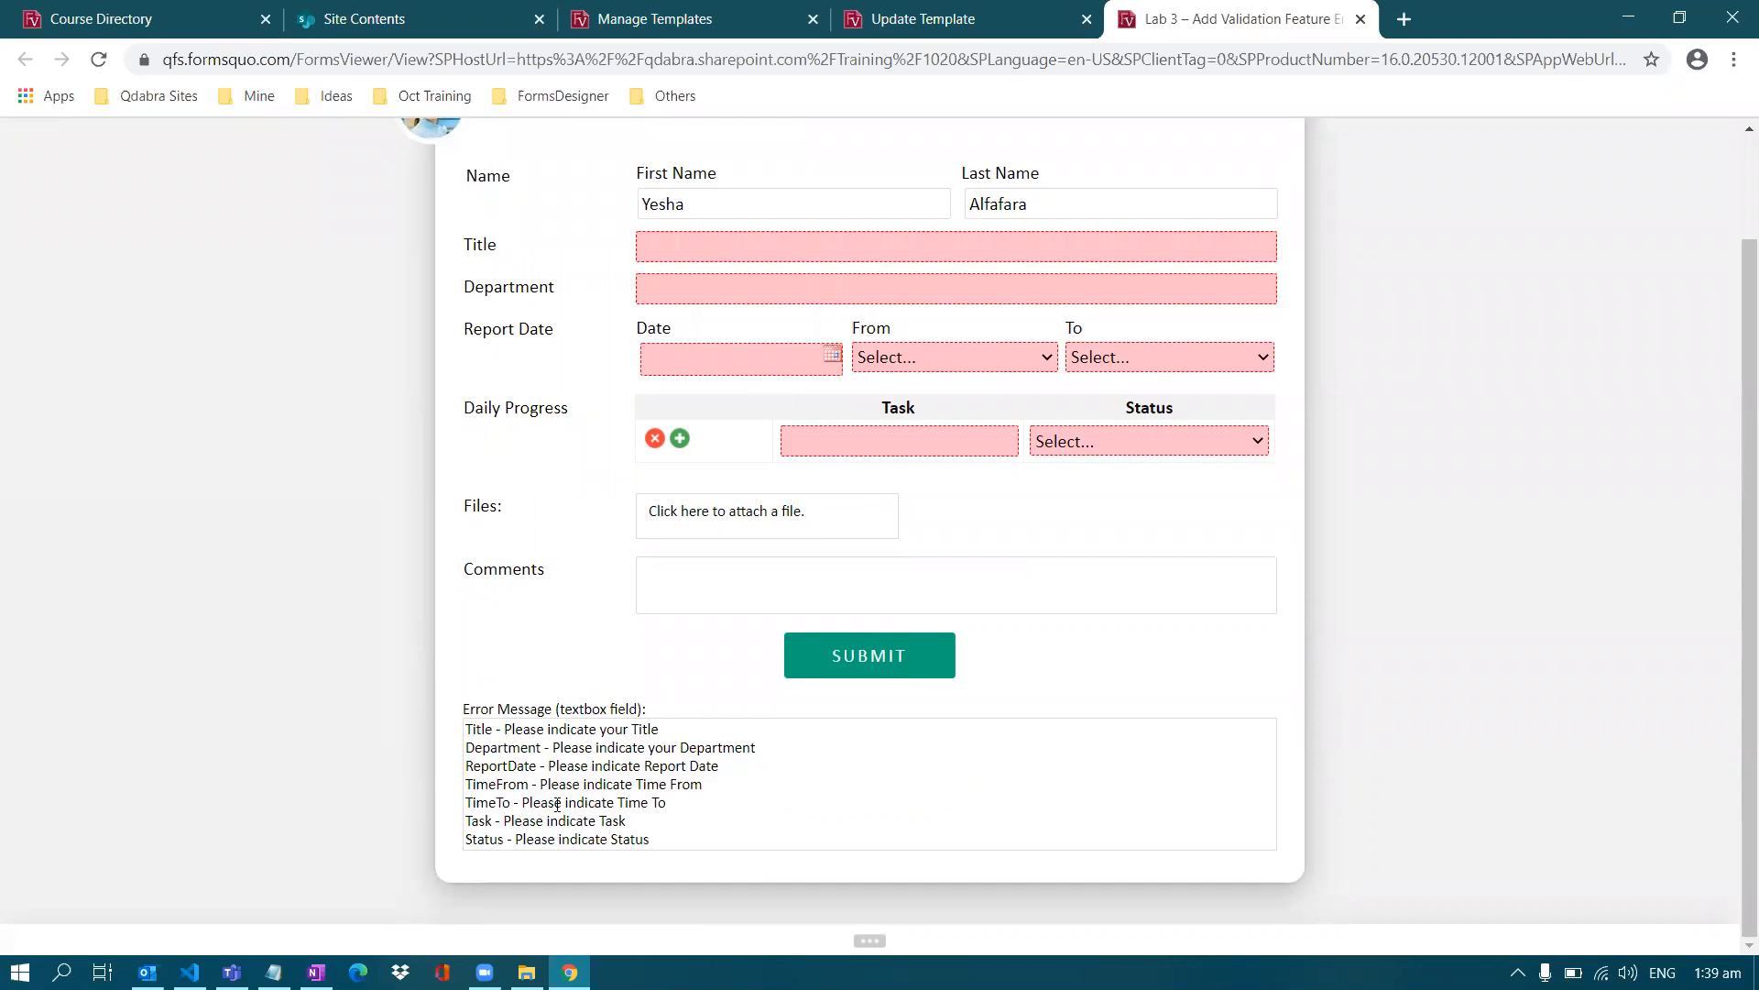
Step: Inspect the Error Message box's validation messages, starting with the Title error
double_click(483, 724)
left_click_drag(504, 728, 696, 726)
left_click(779, 781)
scroll(724, 803, "up", 2)
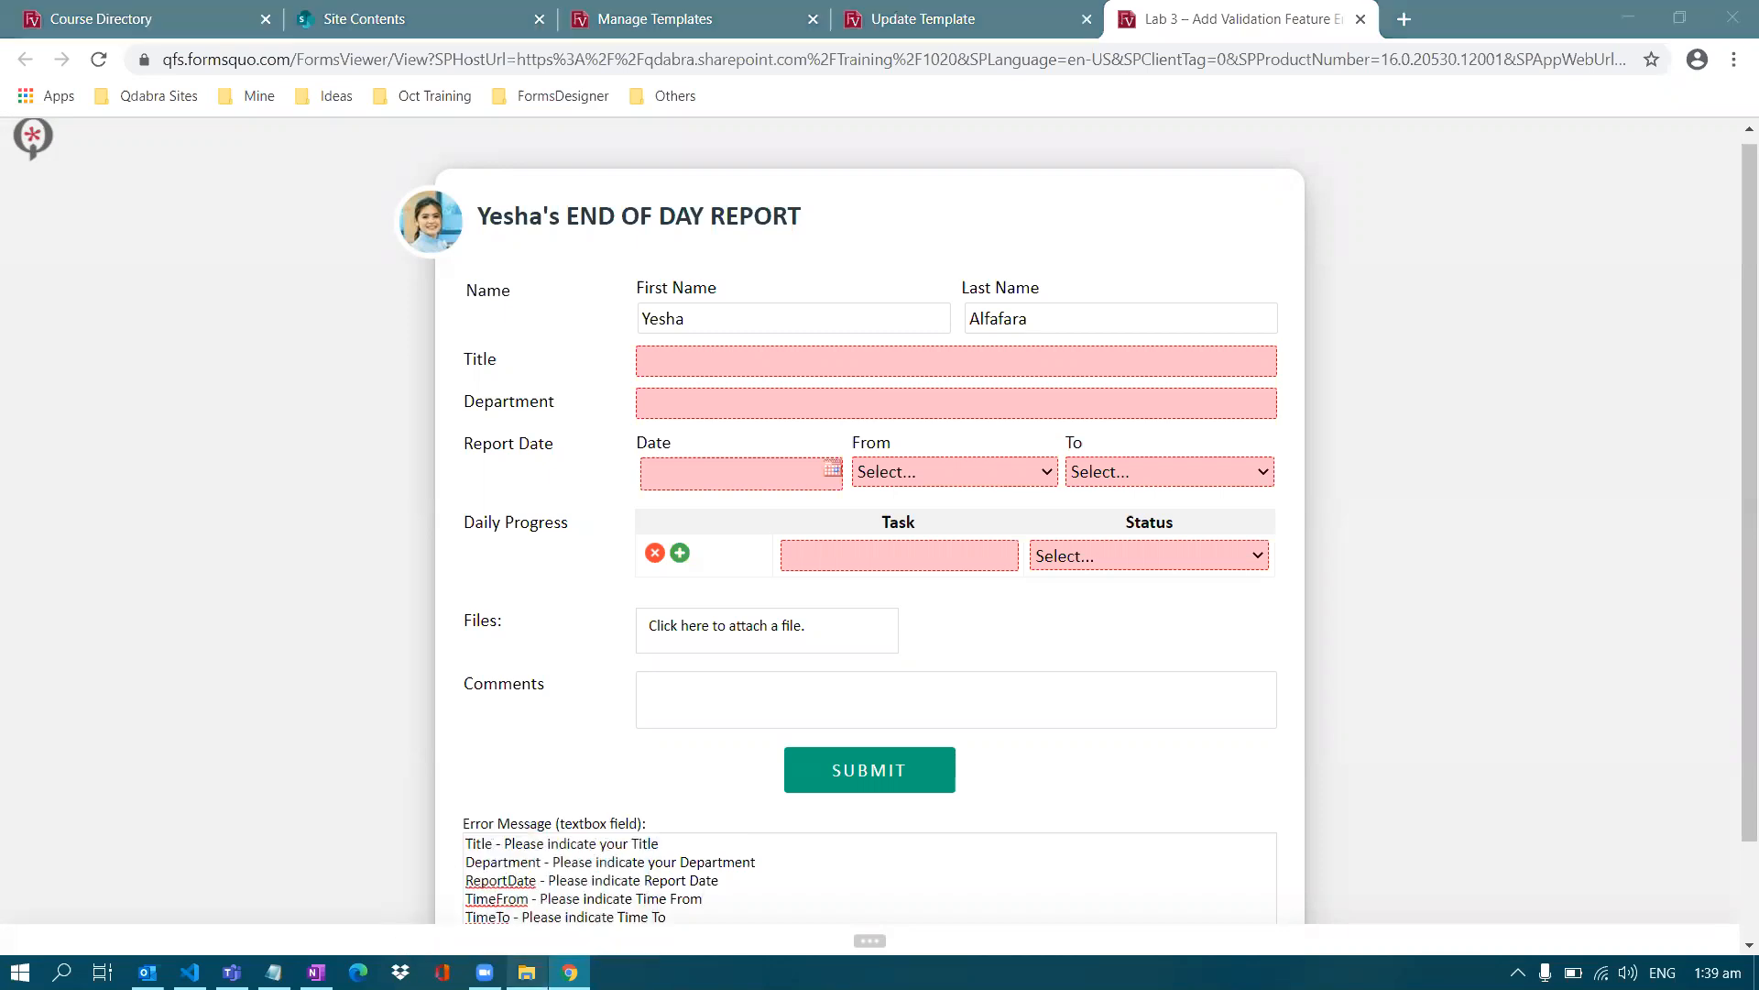
left_click(526, 973)
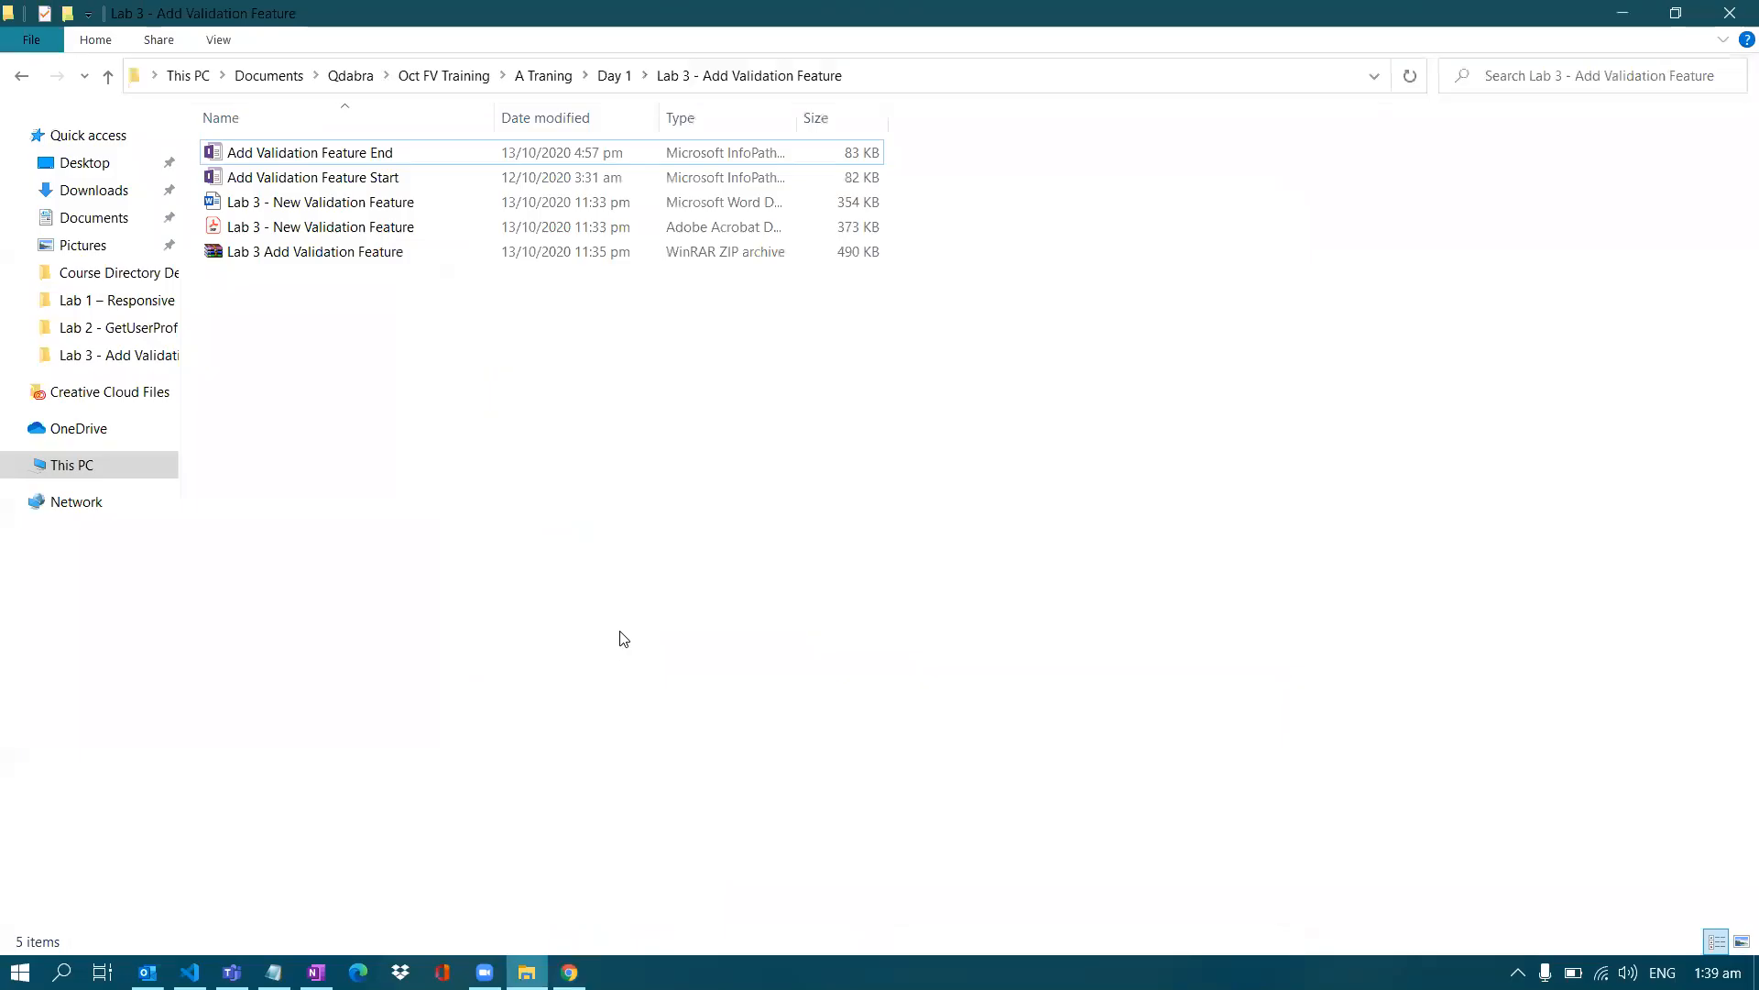
Step: Open Add Validation Feature Start in InfoPath design mode and show the Title field's rules
double_click(357, 179)
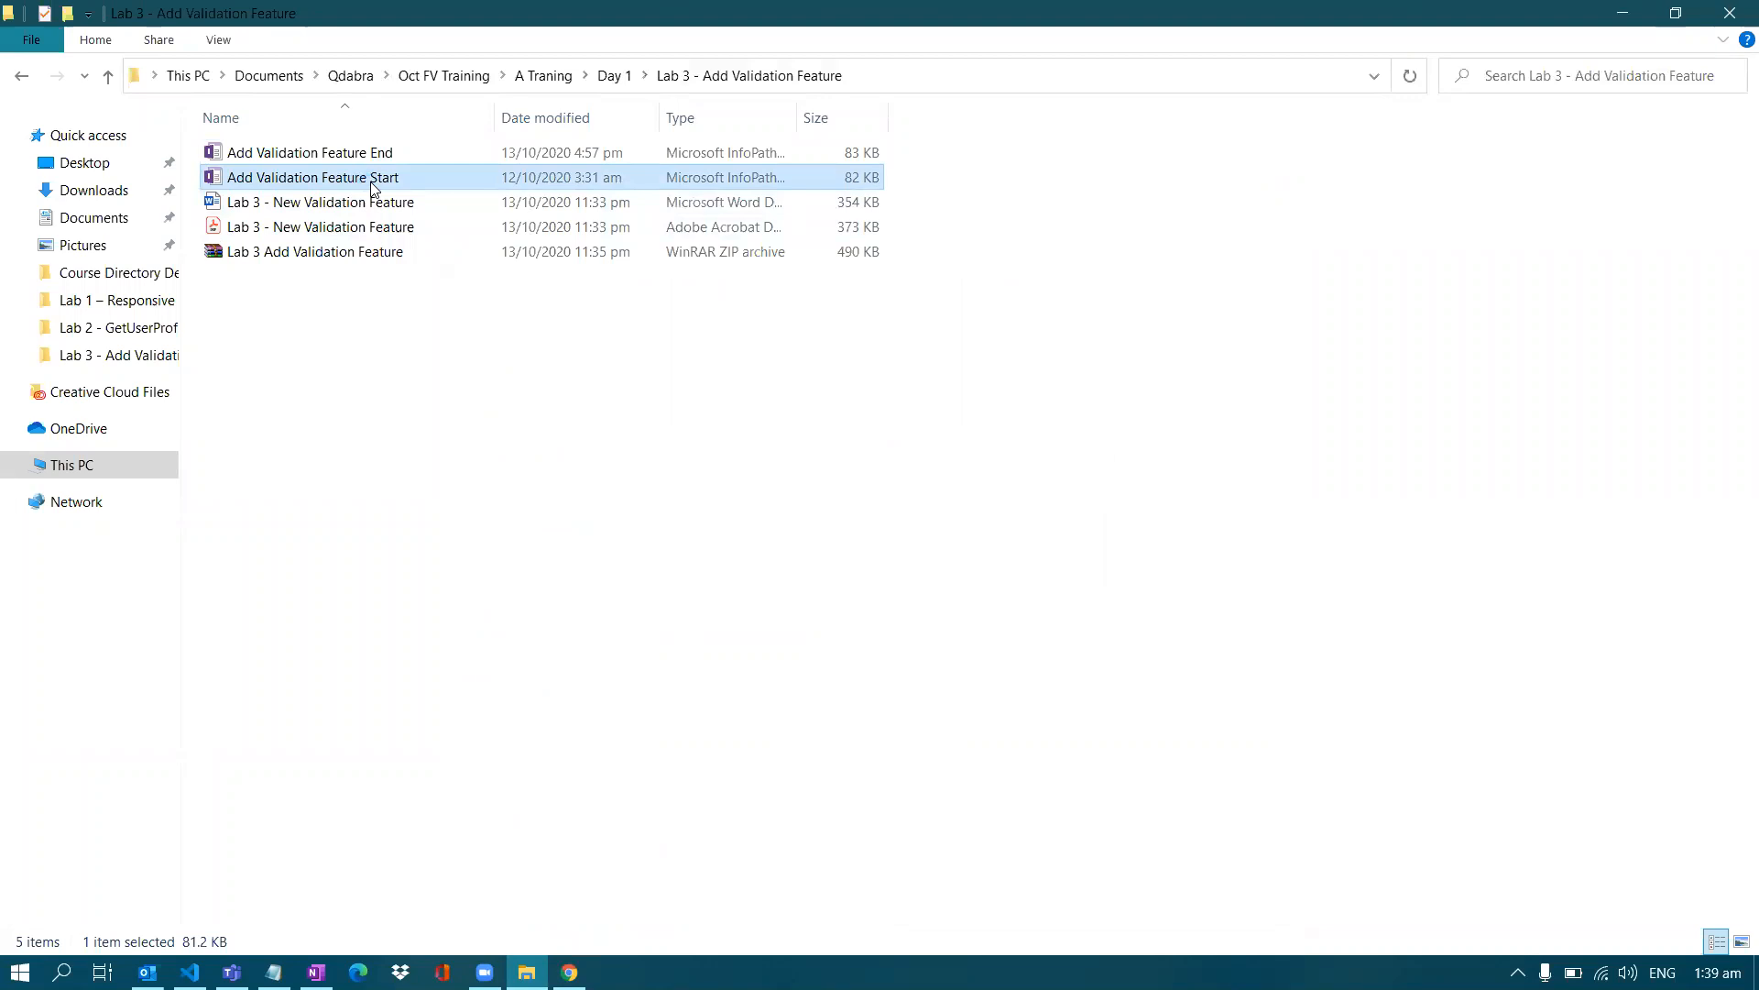
right_click(356, 180)
left_click(403, 228)
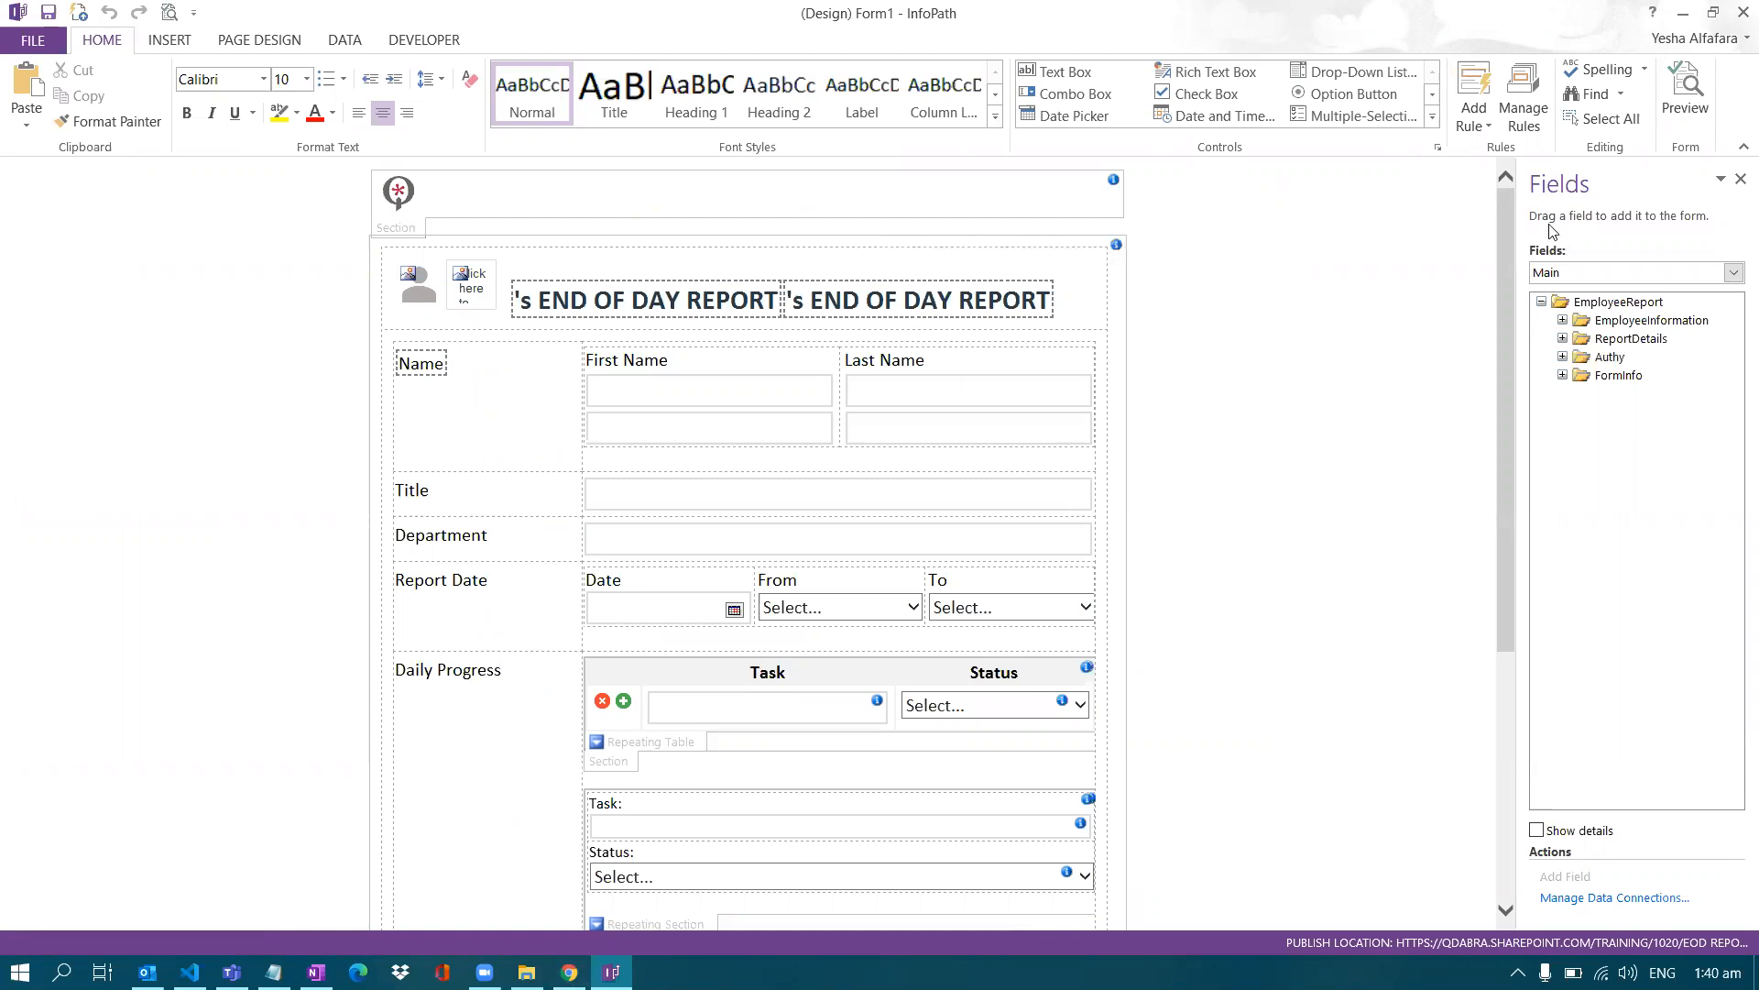
left_click(1523, 100)
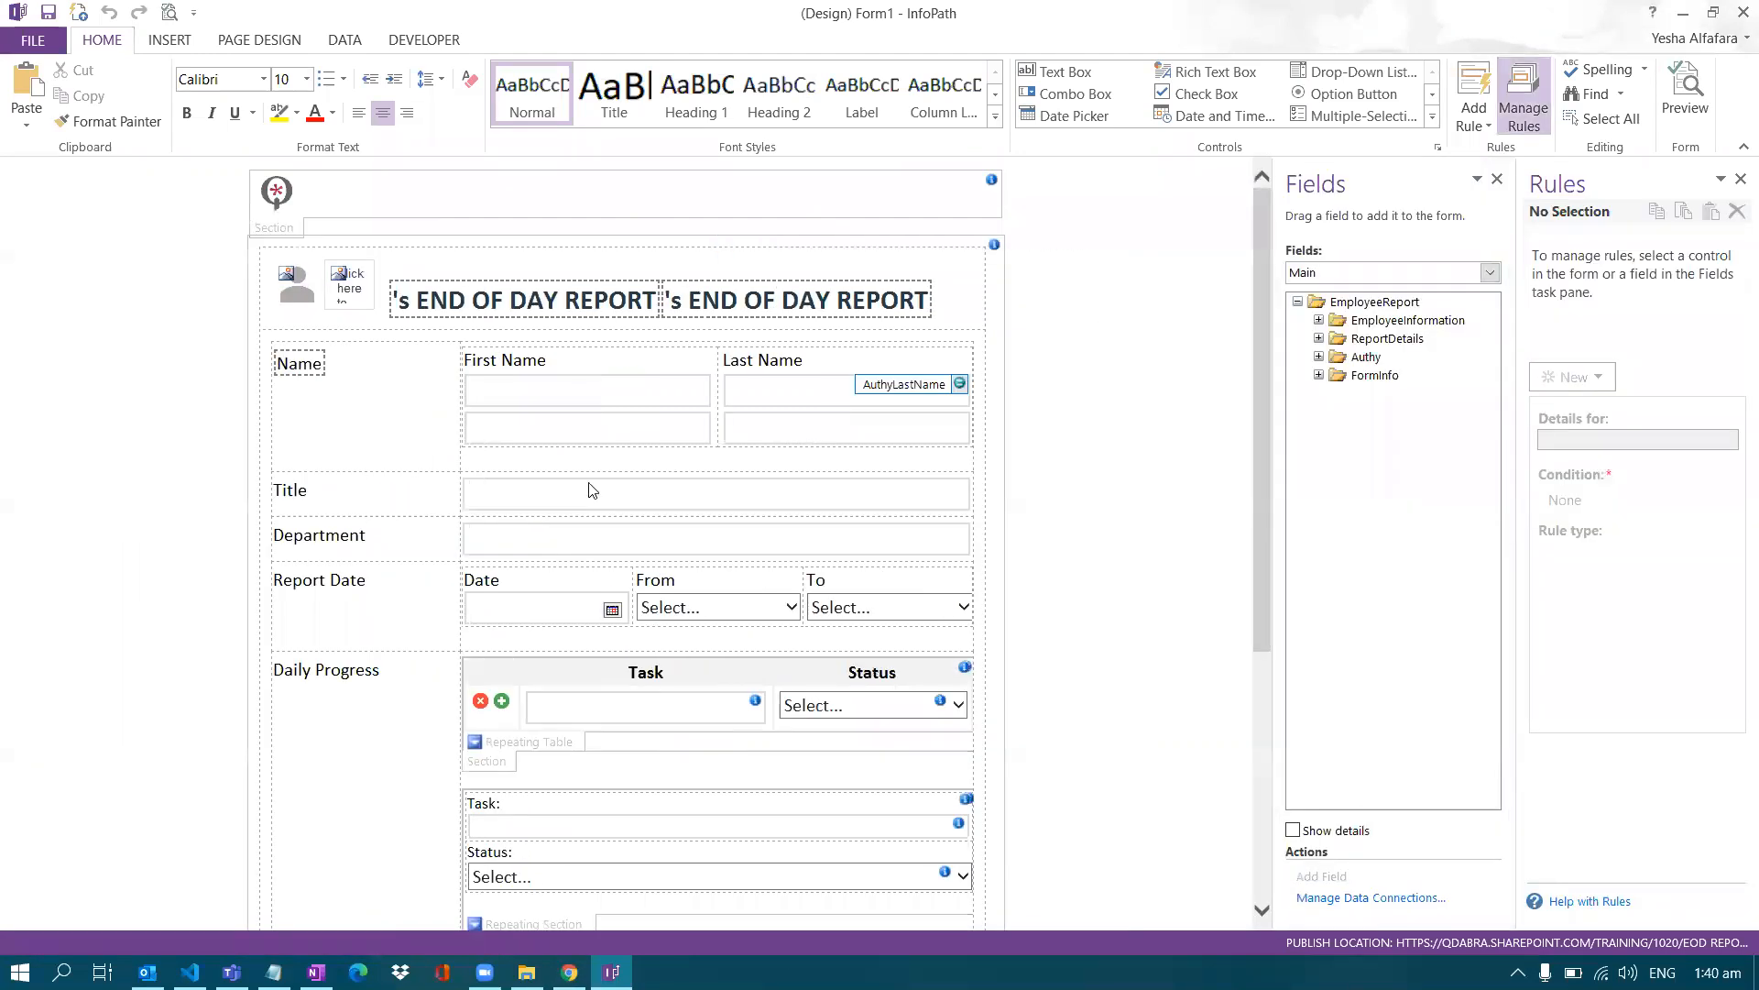
left_click(559, 497)
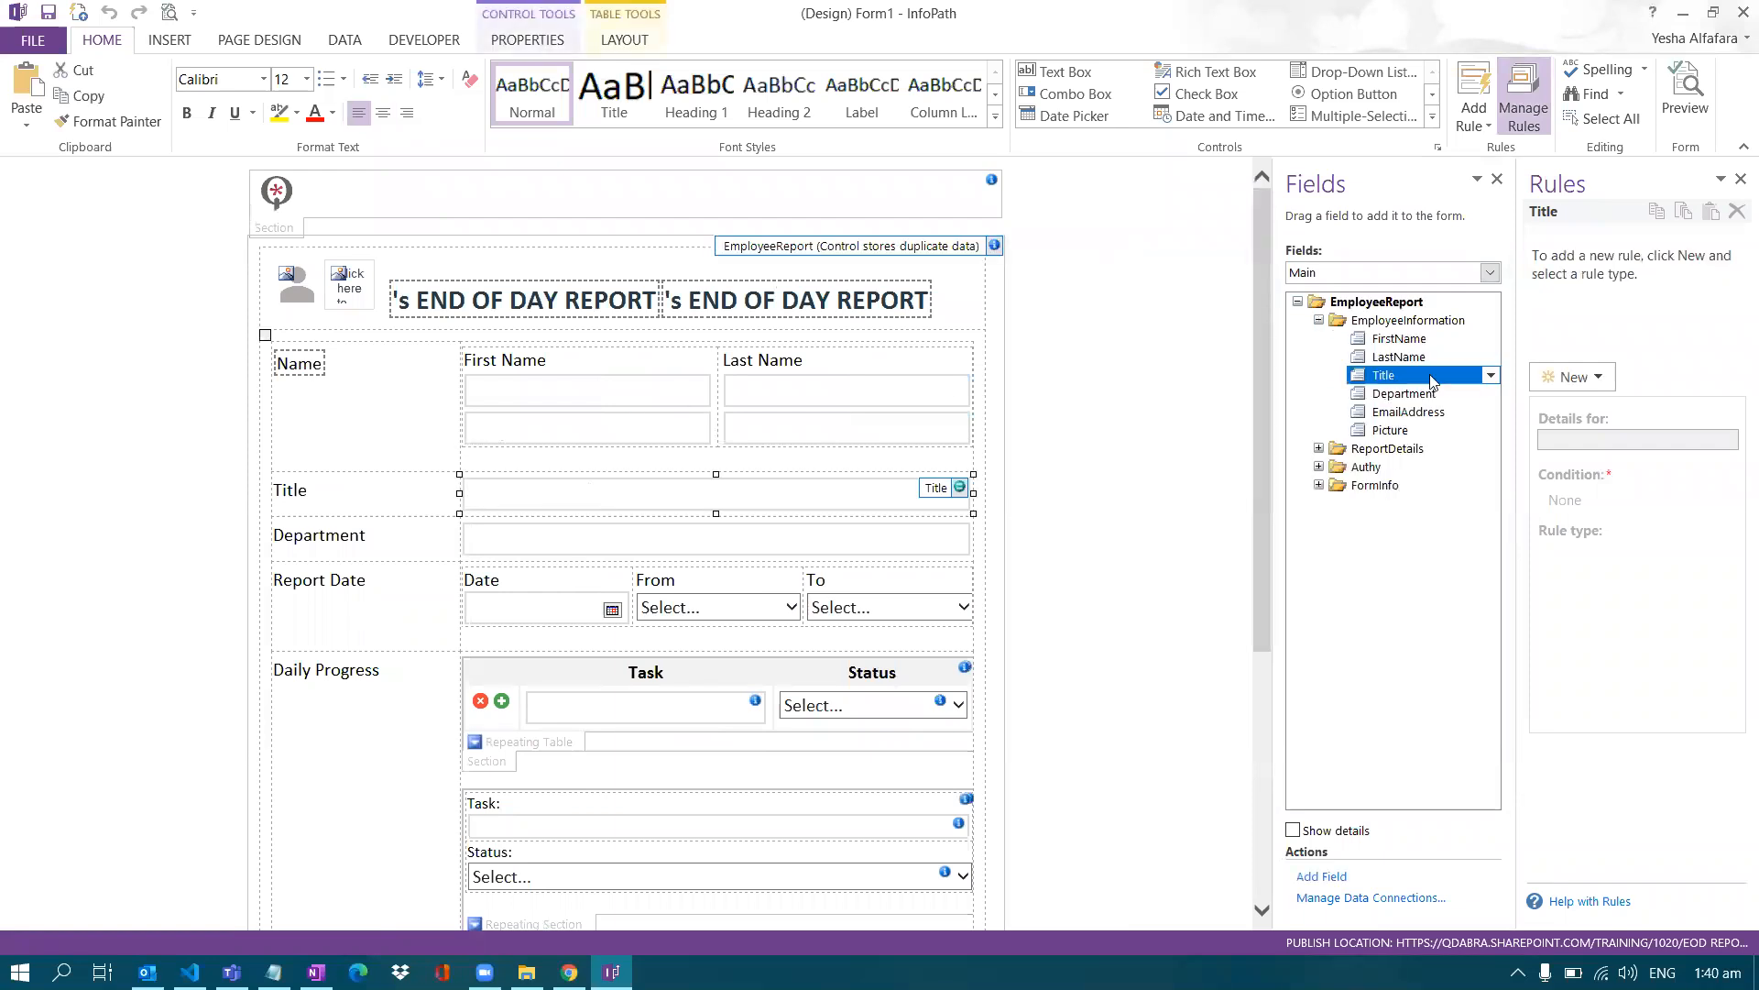
Step: Add a new validation rule named 'Validation' to the Title field
left_click_drag(1518, 373, 1319, 371)
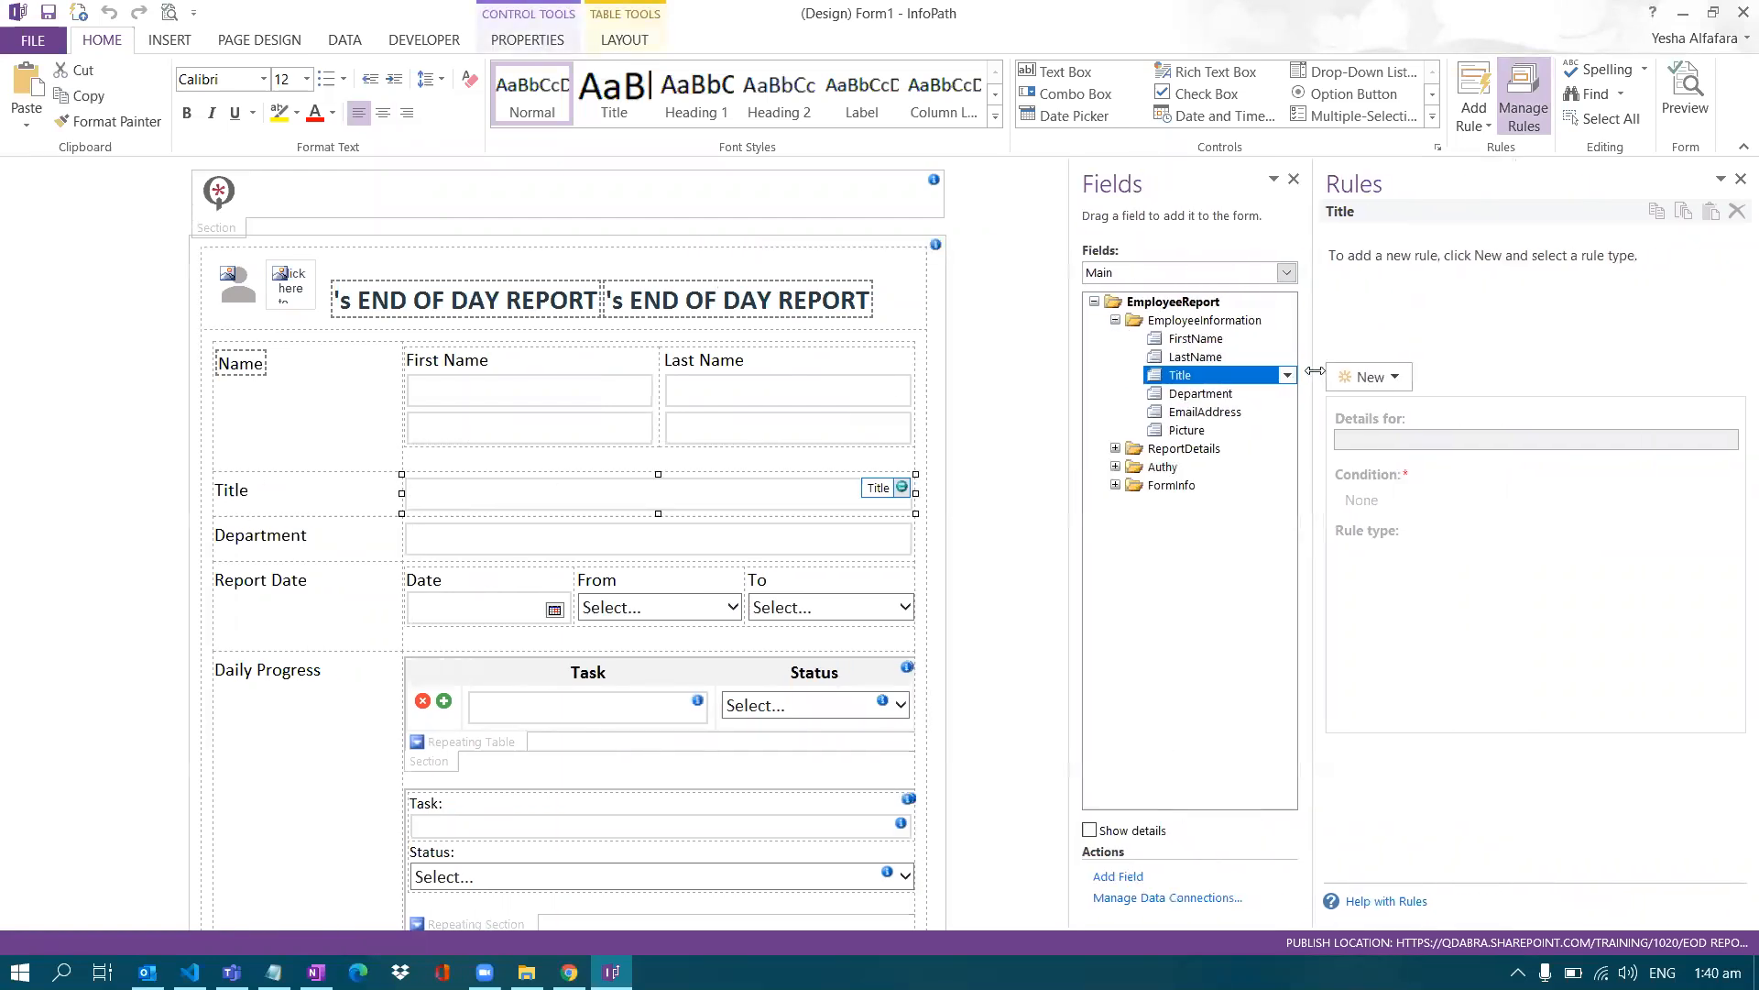
left_click(1383, 382)
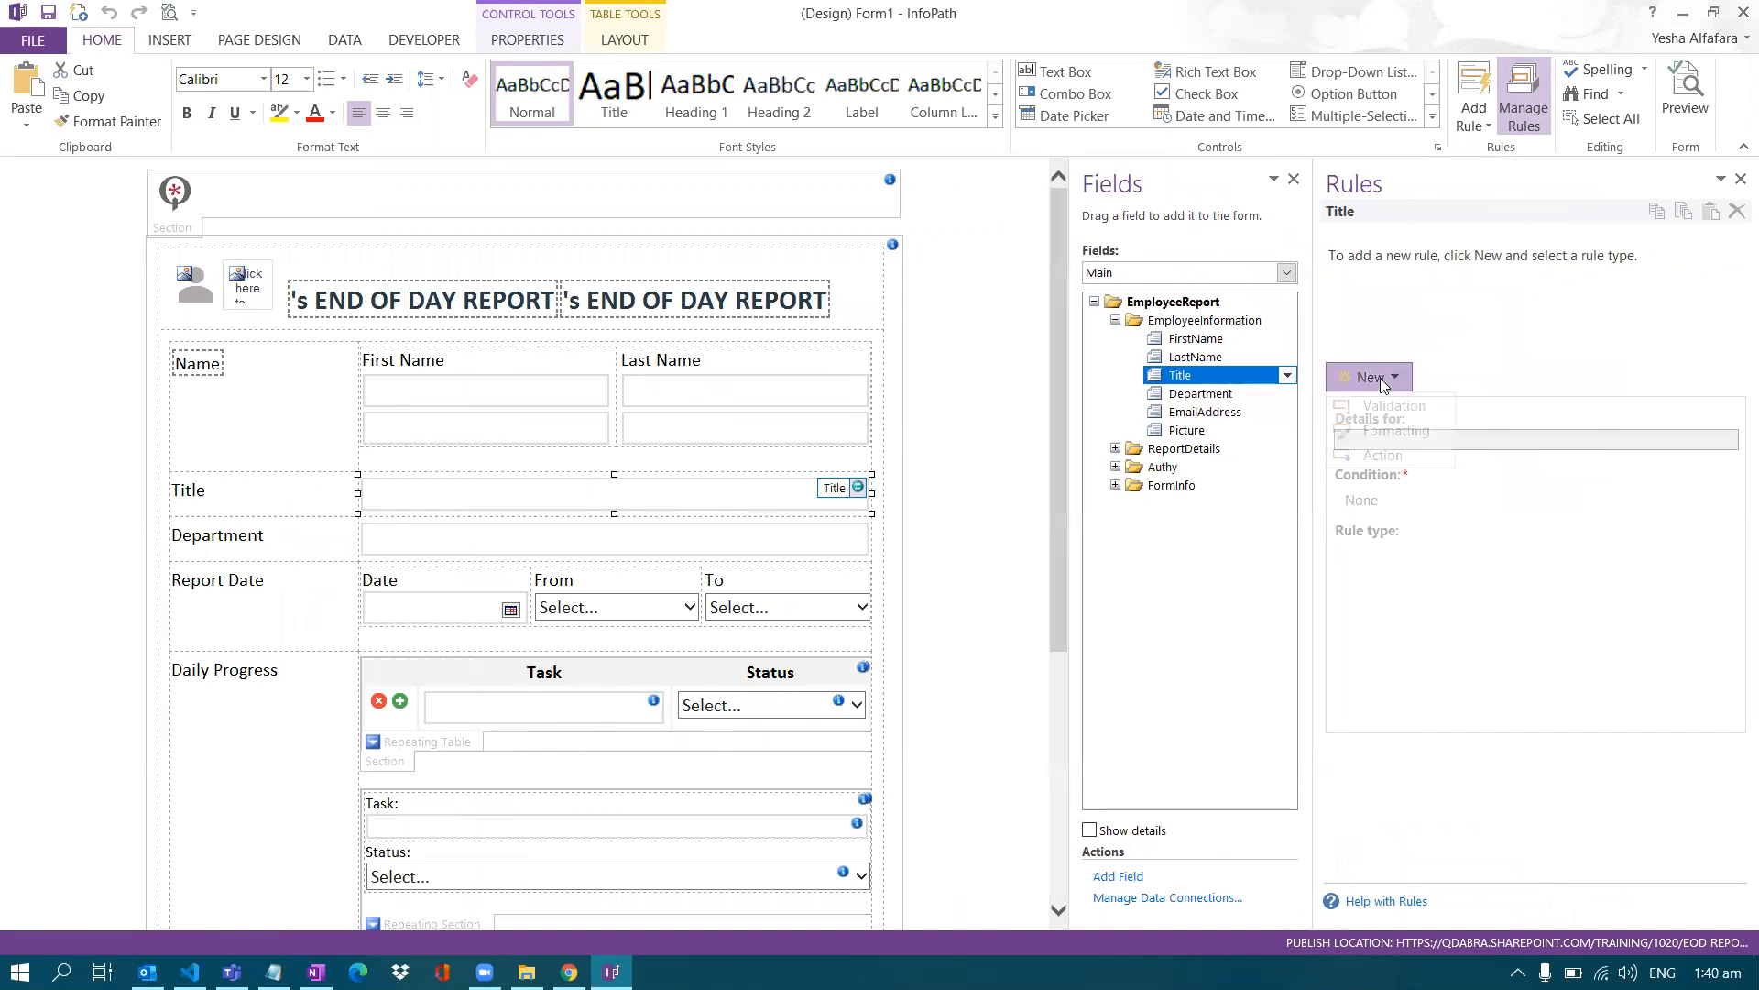
left_click(1390, 406)
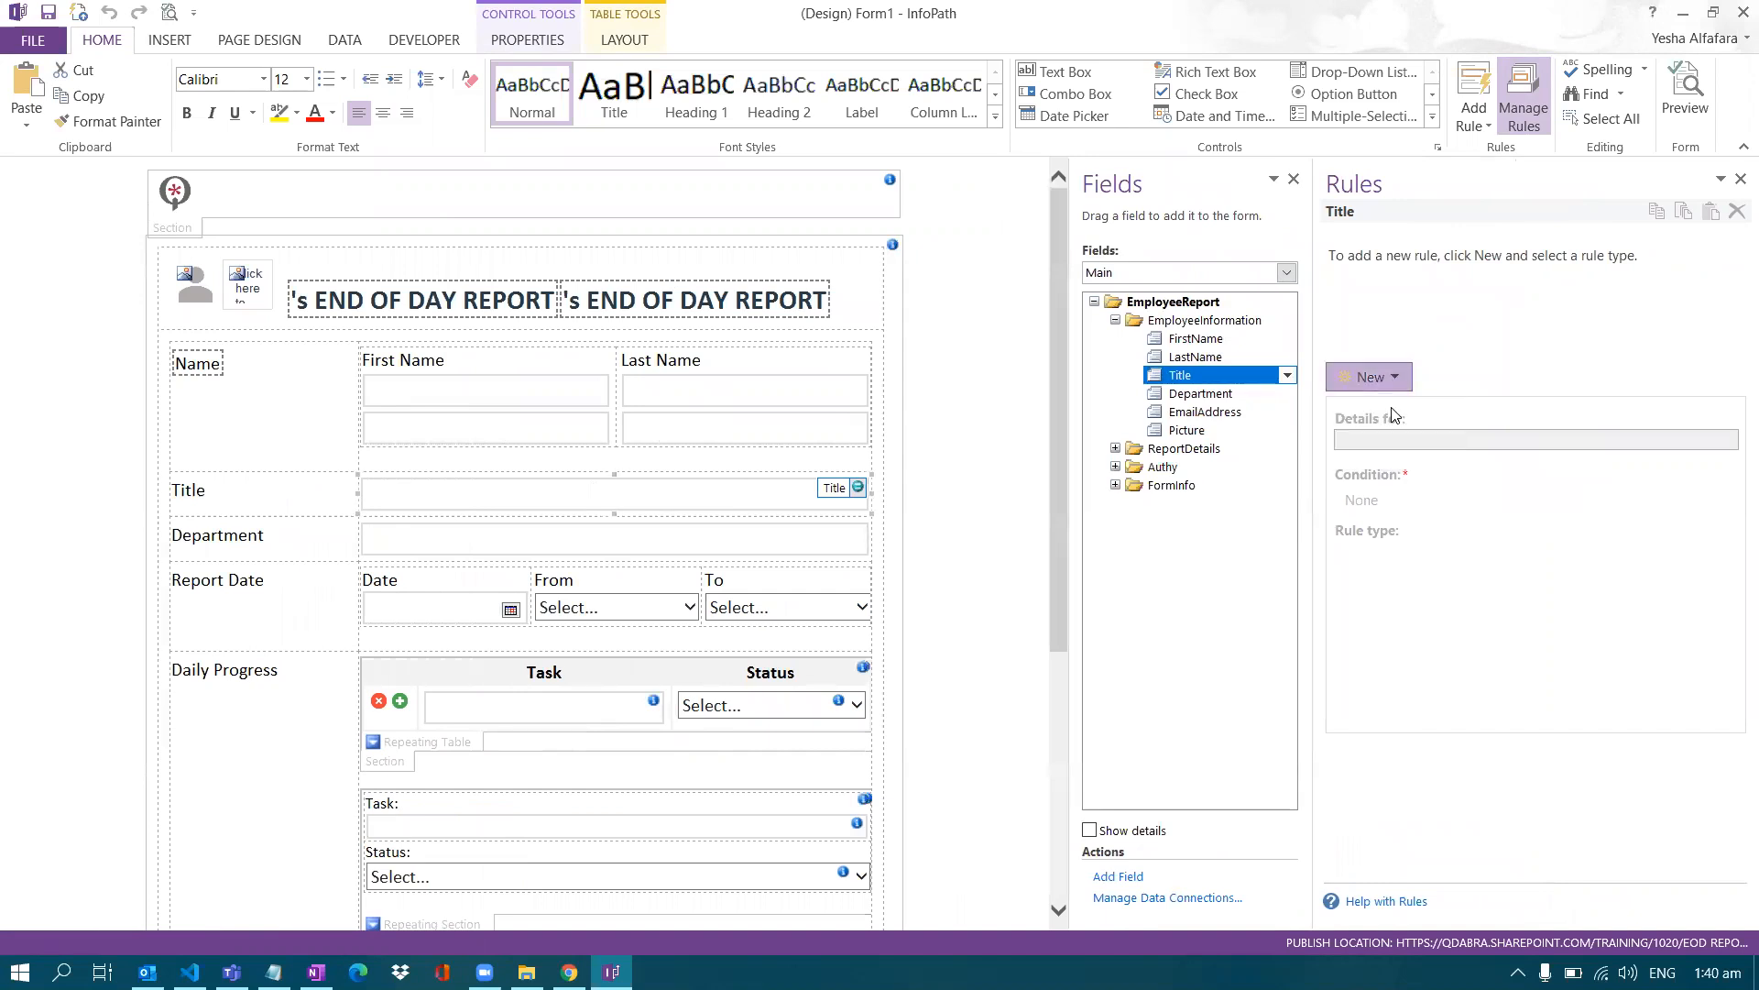
key("Caps_Lock")
type("vA")
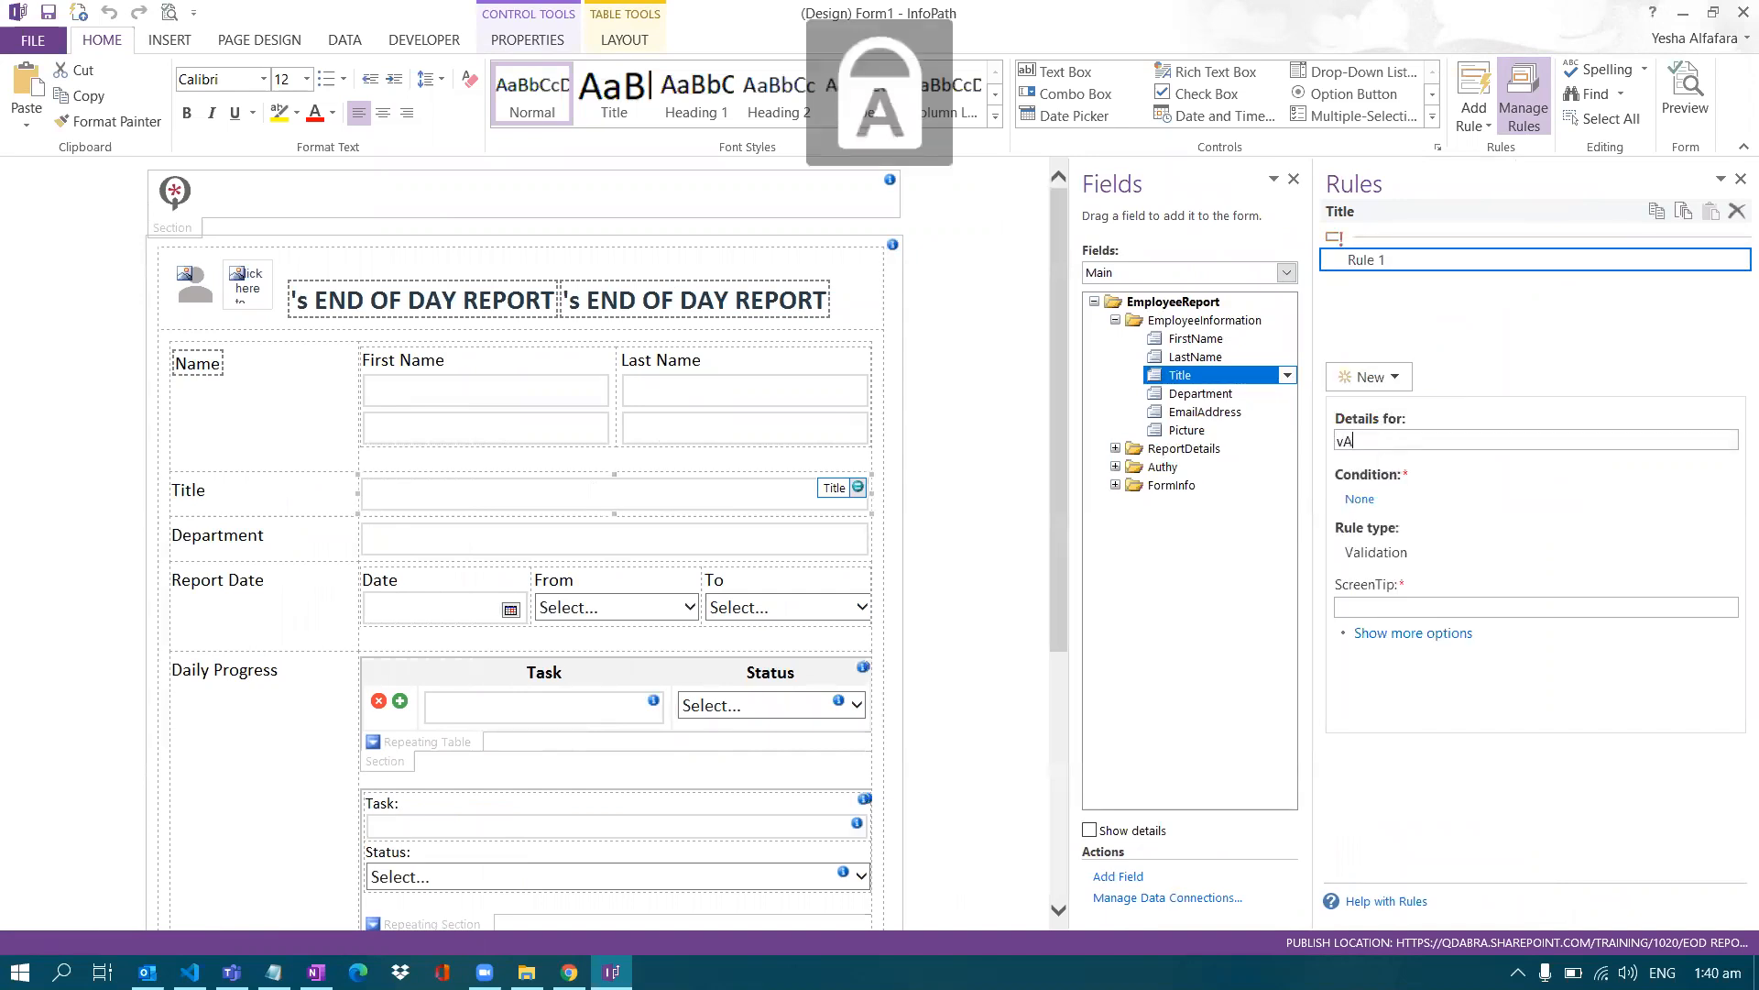
key("BackSpace")
key("BackSpace")
type("V")
key("Caps_Lock")
type("lid")
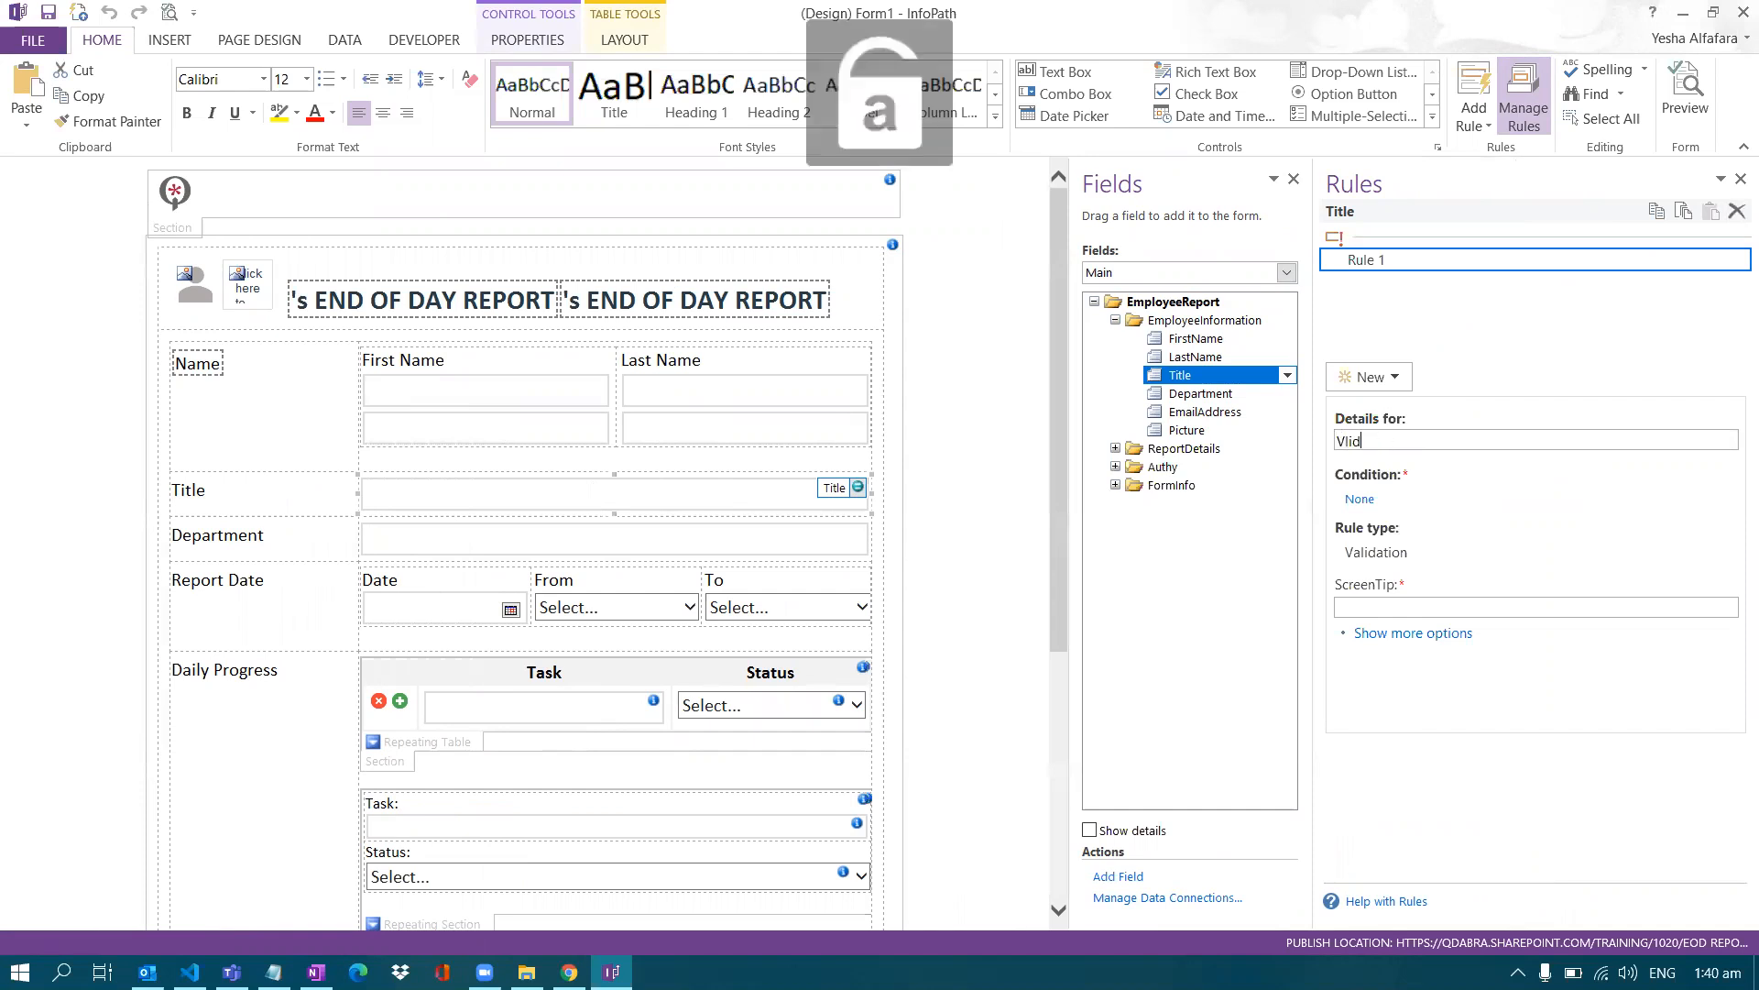
key("BackSpace")
key("BackSpace")
key("BackSpace")
type("alidation")
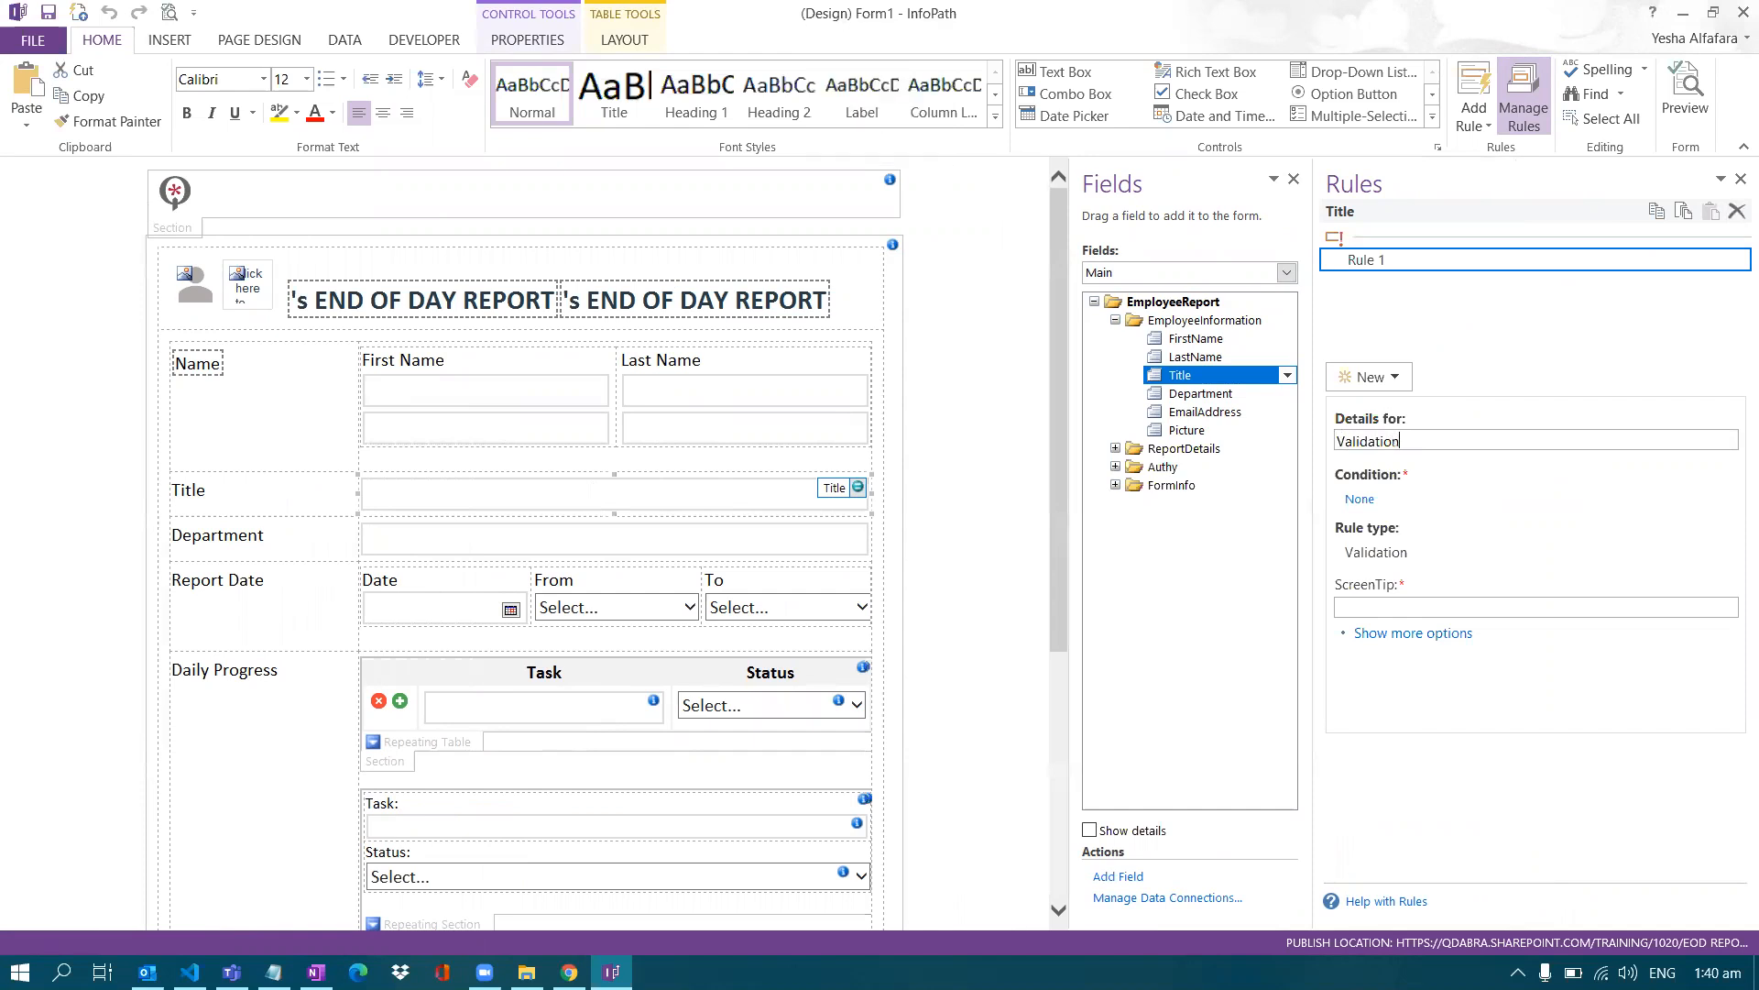
Step: Set the rule's condition to 'Title is blank' with ScreenTip 'Please indicate your Title'
left_click(1360, 499)
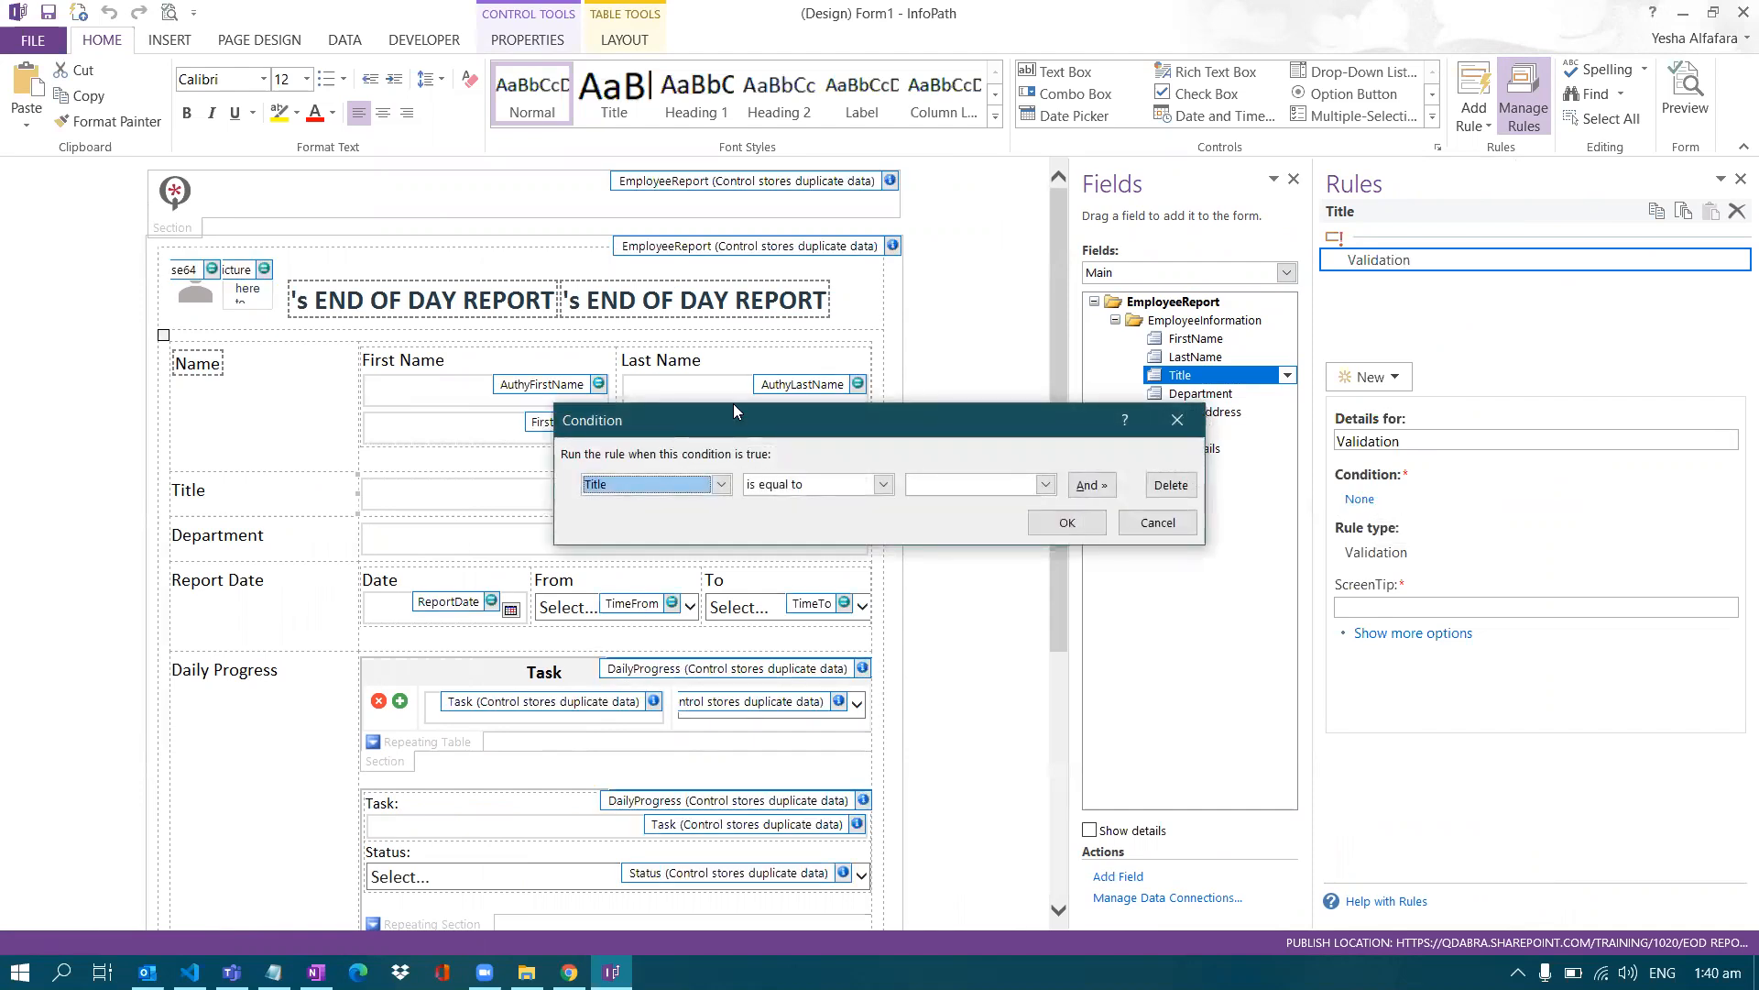
left_click(820, 486)
left_click(787, 630)
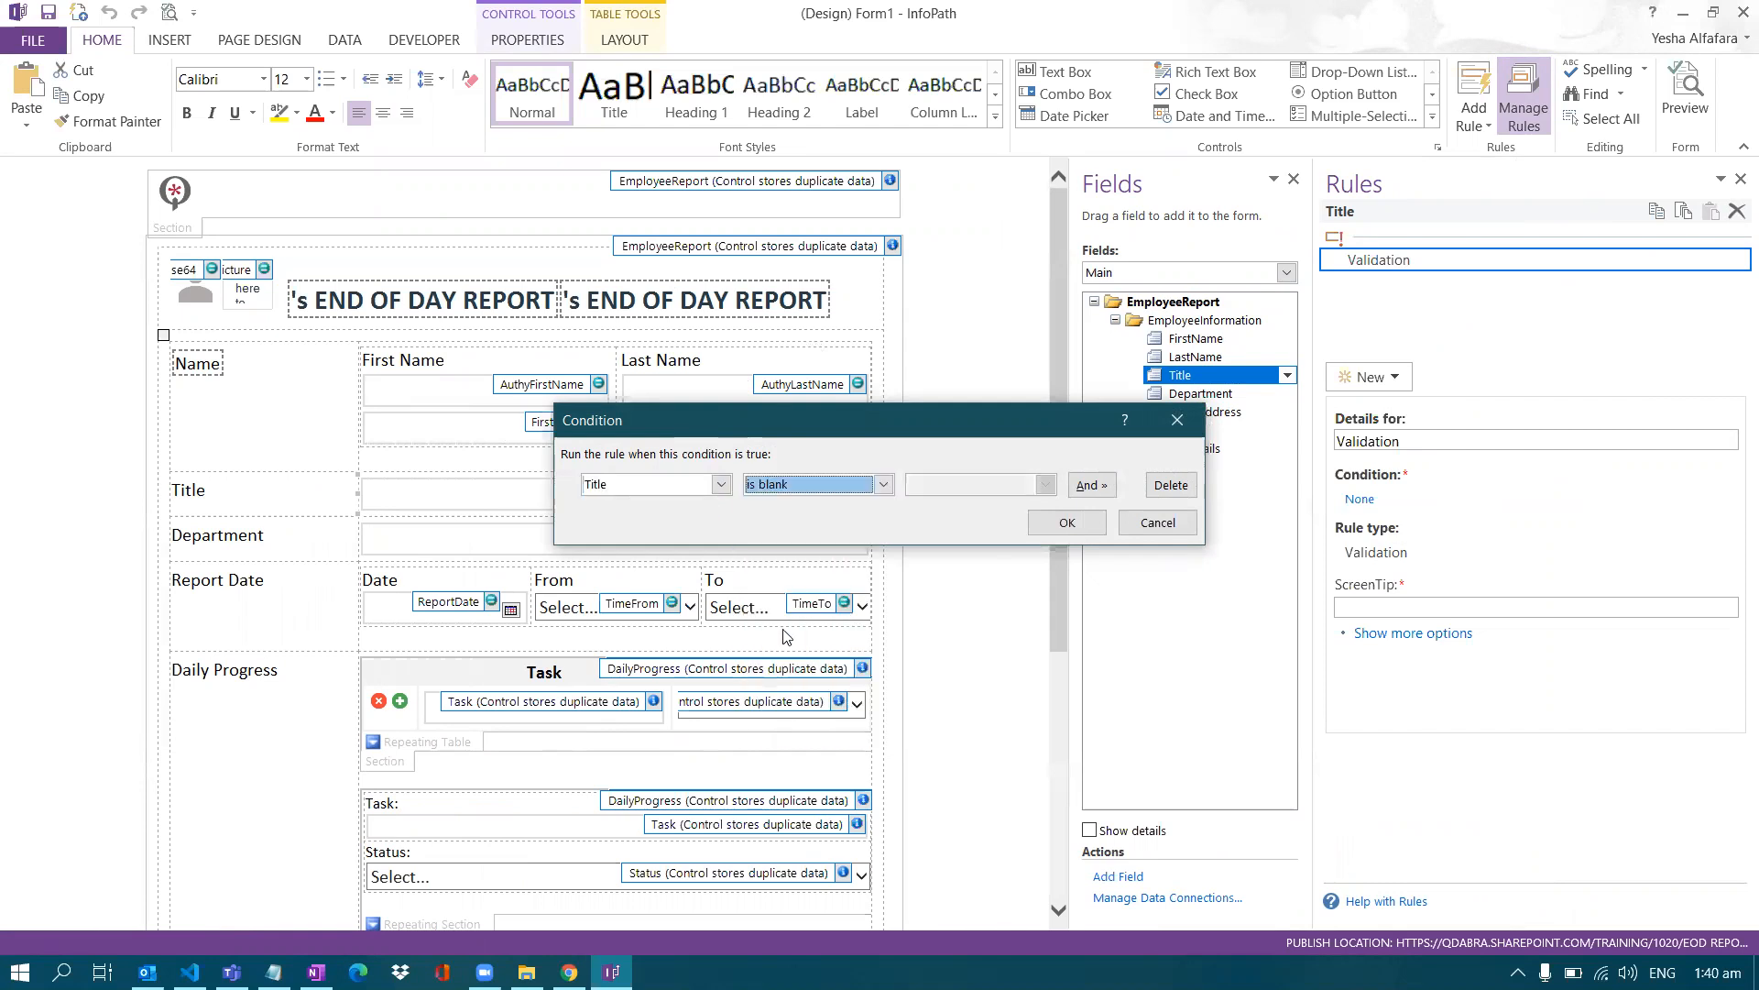
left_click(1063, 524)
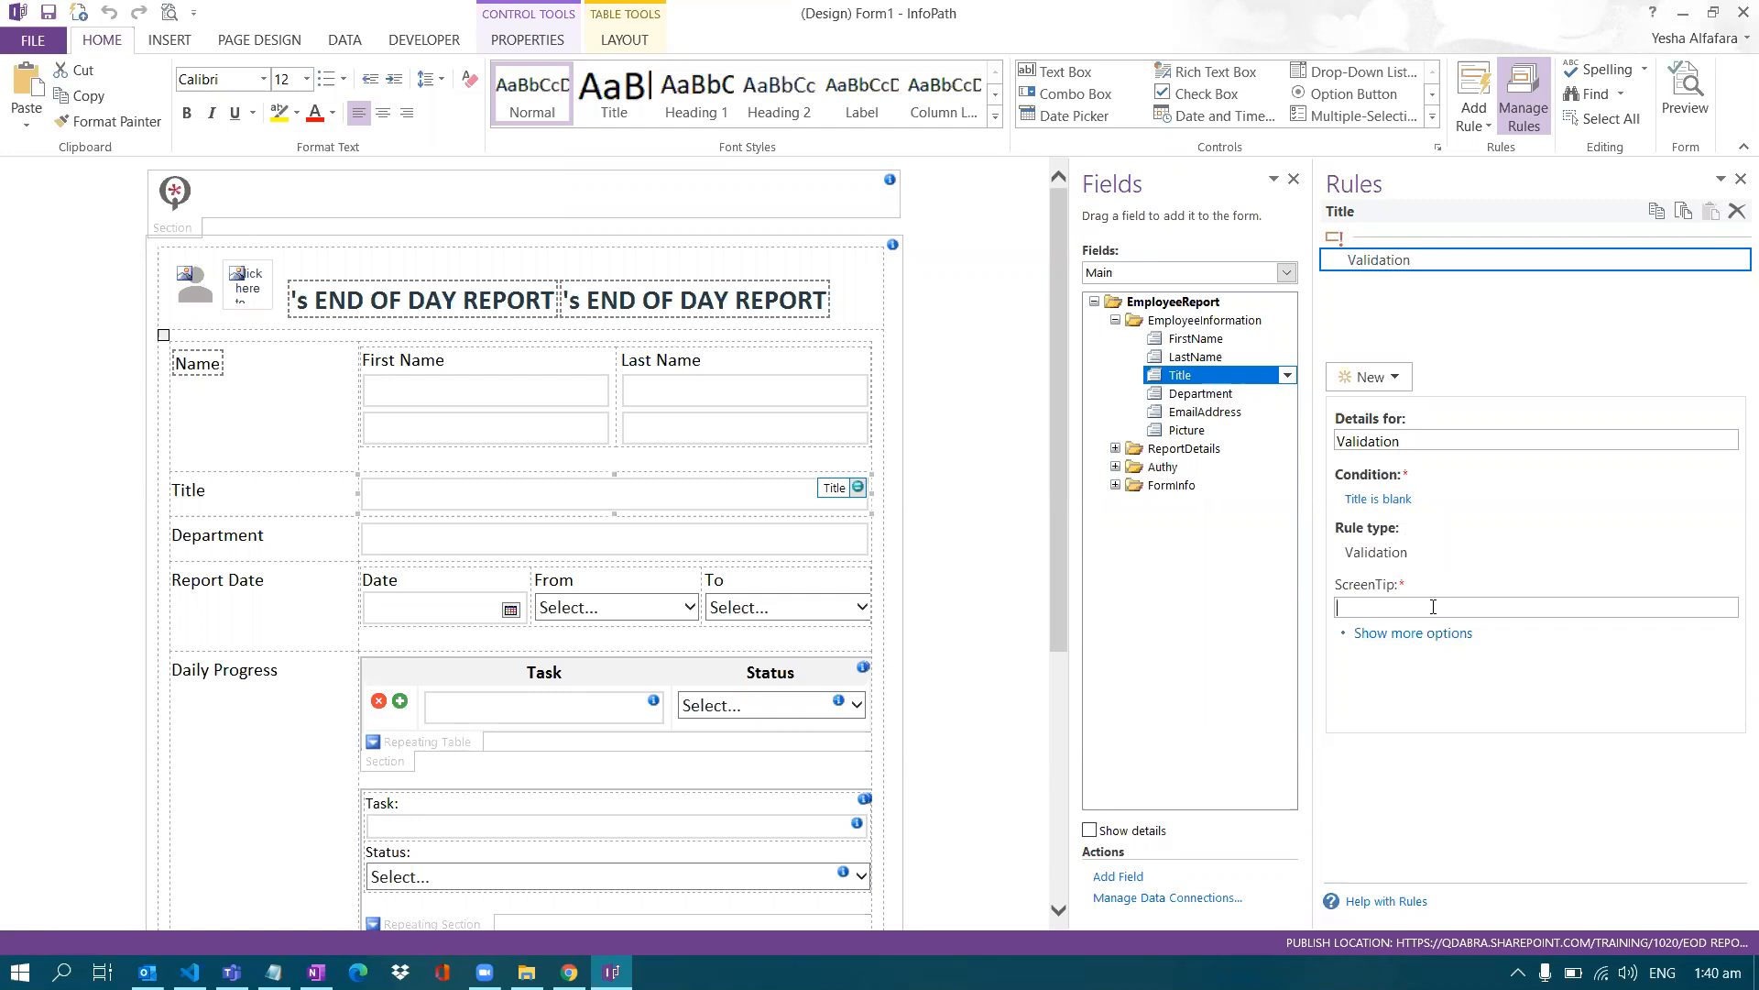
type("Pleas")
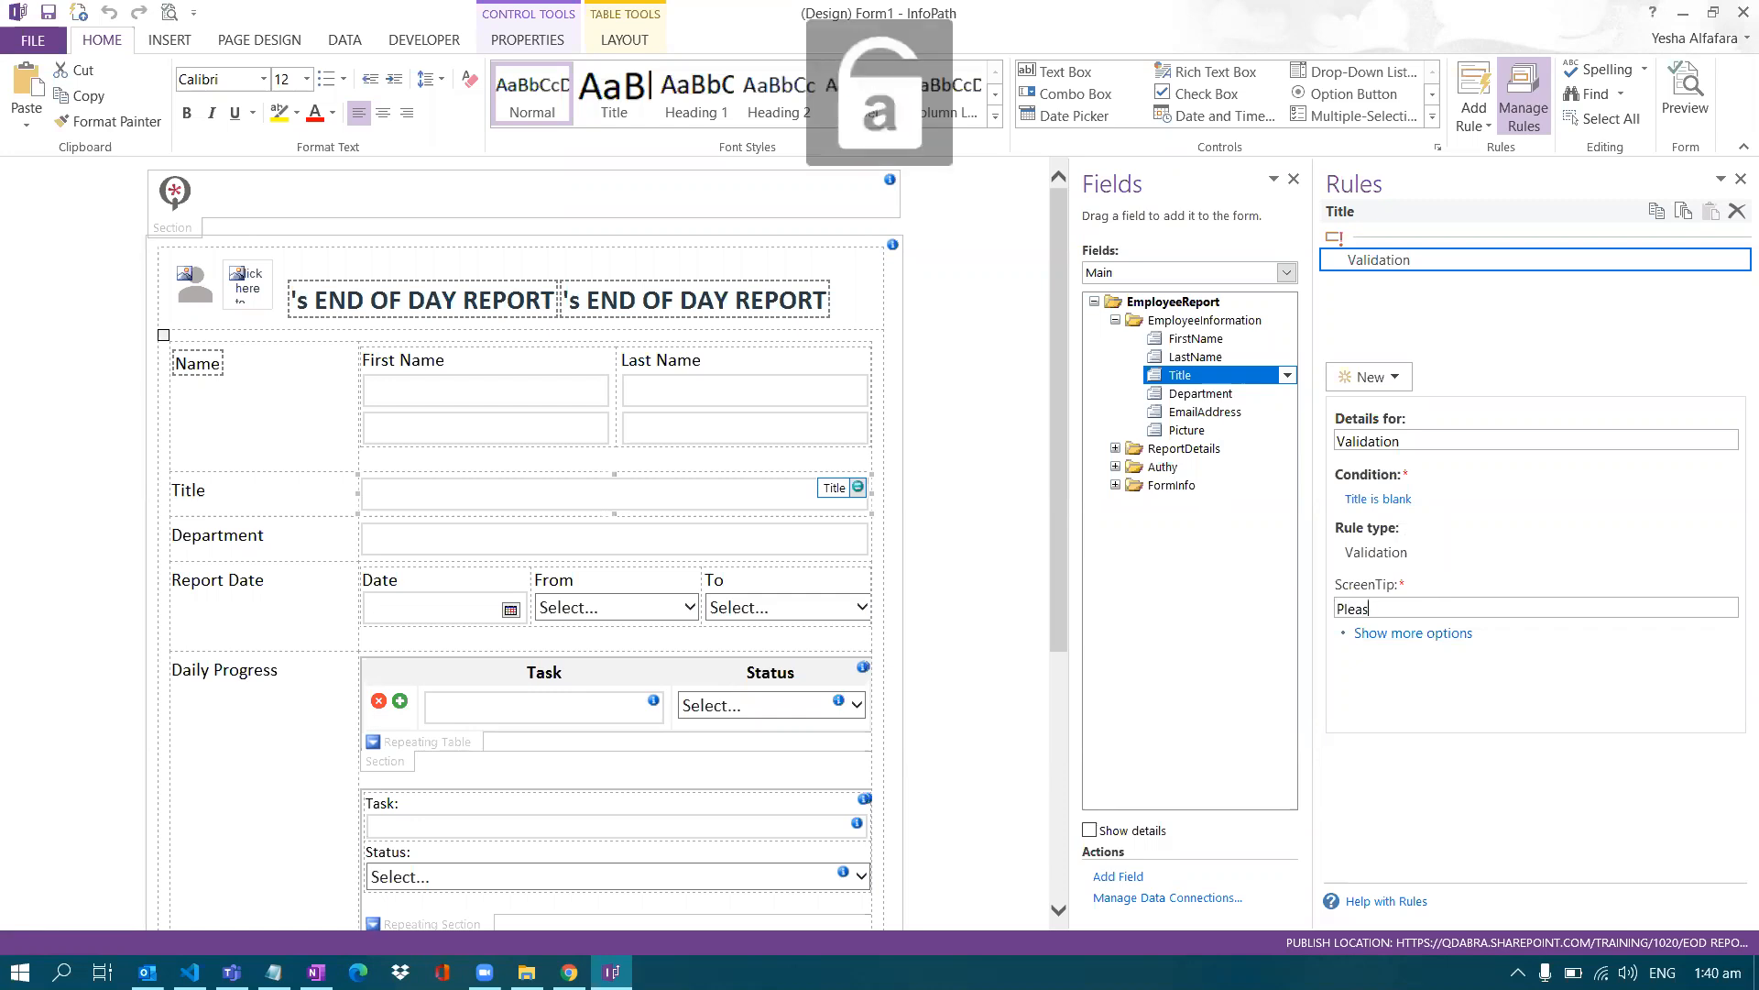
type("e indicate your")
key("Caps_Lock")
type("T")
key("Caps_Lock")
type("itle")
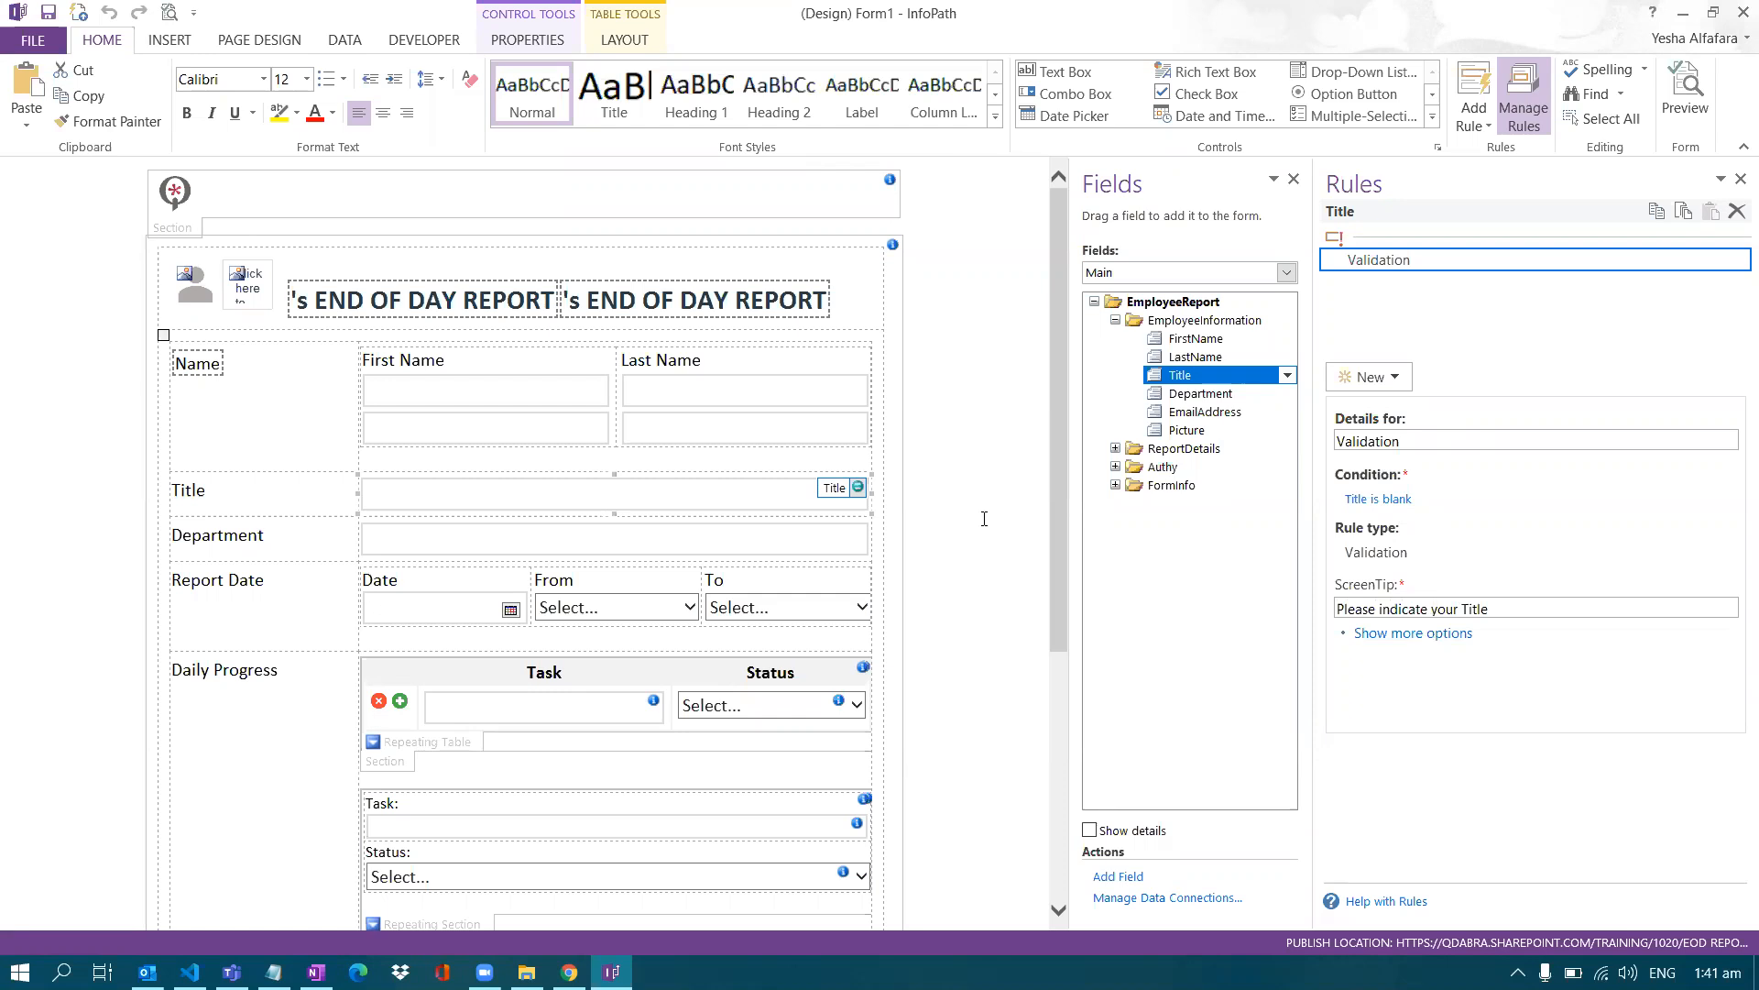
Step: Create a Department validation rule named Validation, conditioned on Department is blank
left_click(757, 549)
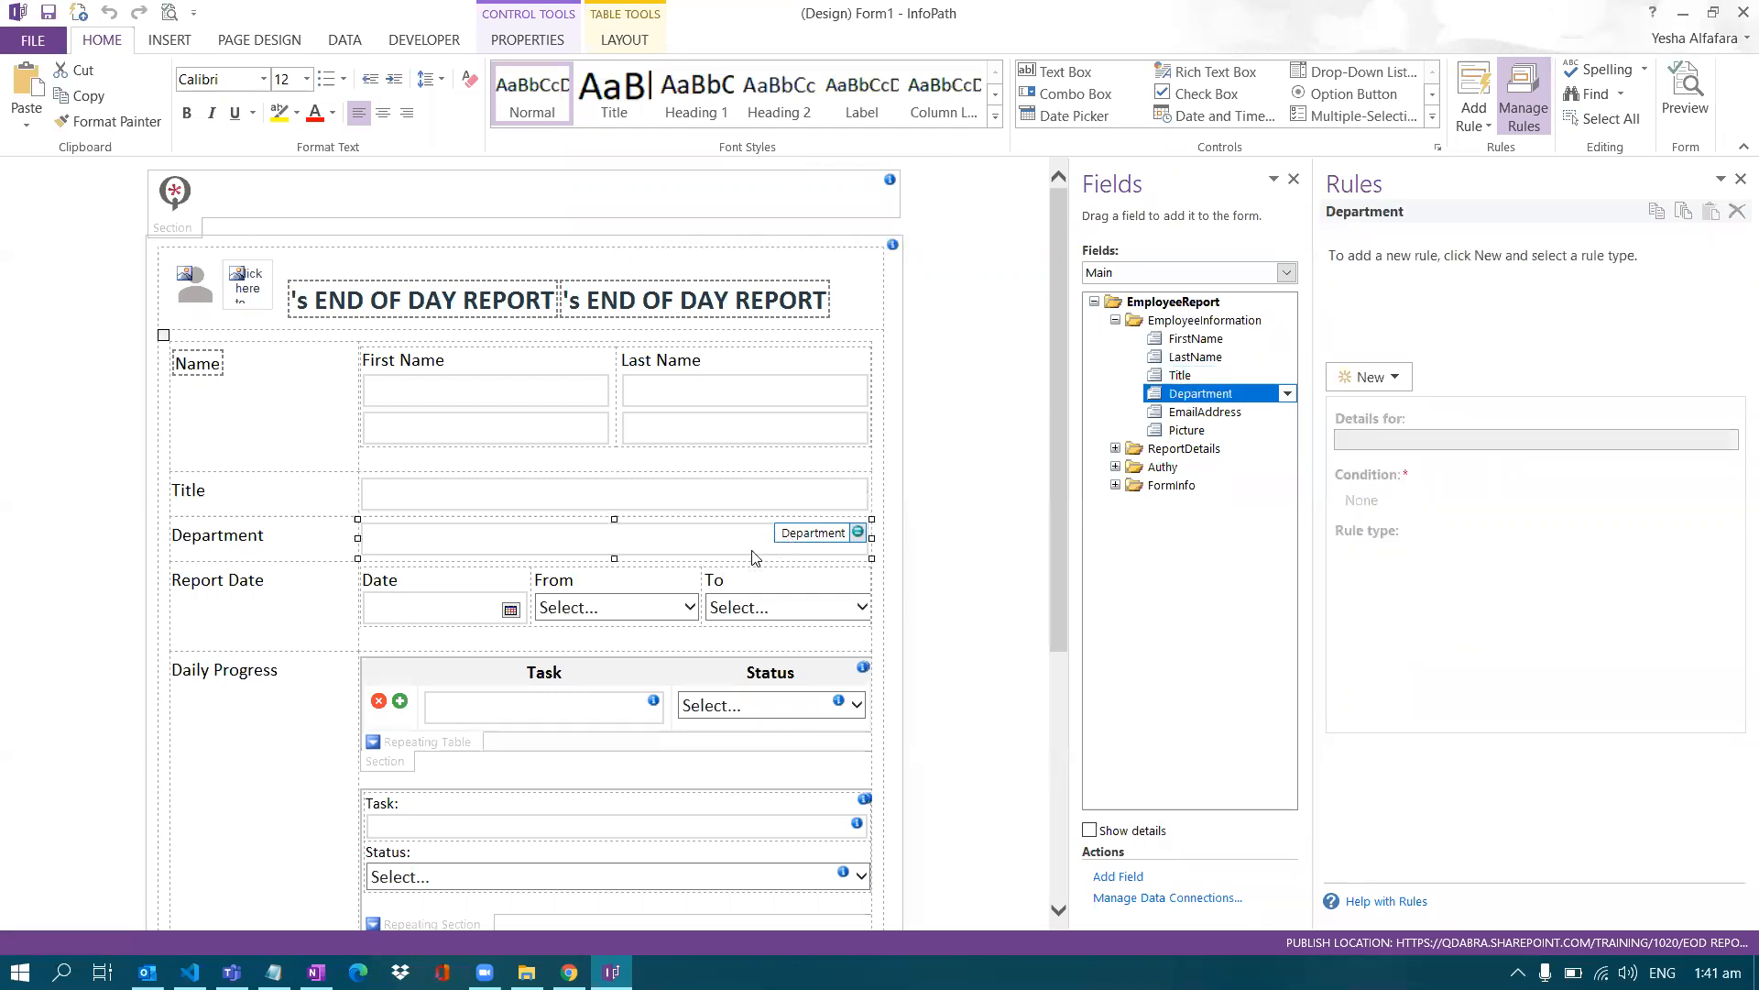
left_click(1362, 391)
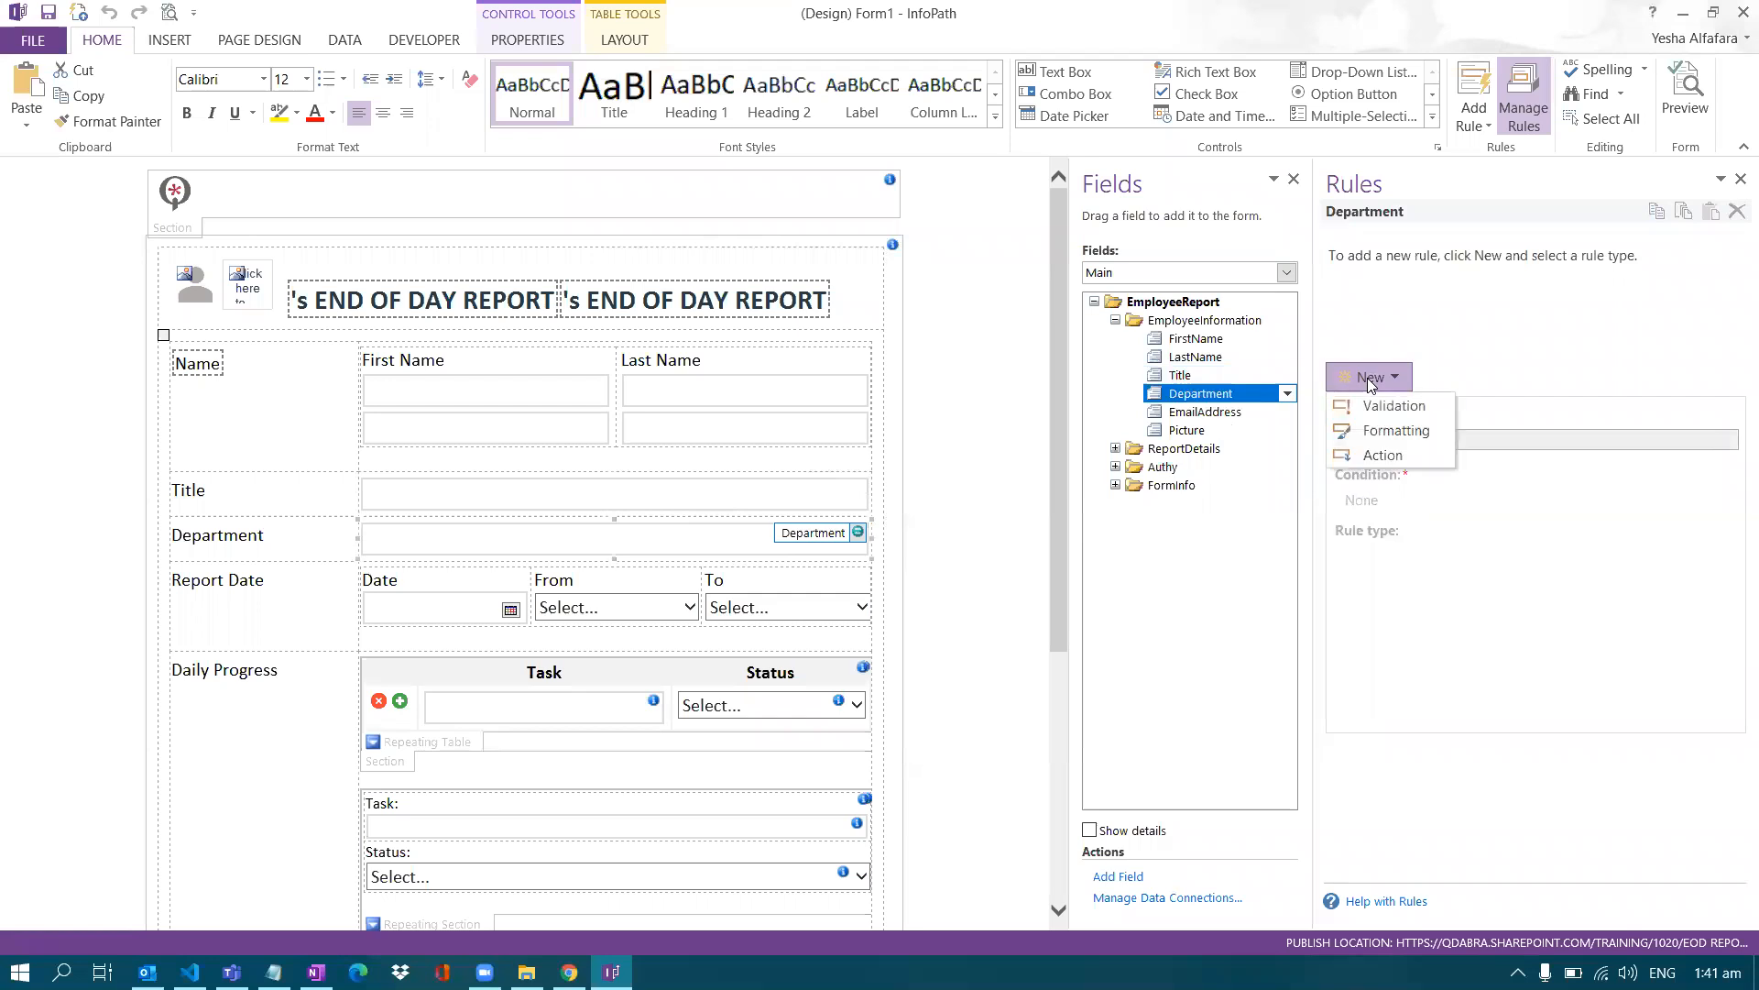
left_click(1385, 407)
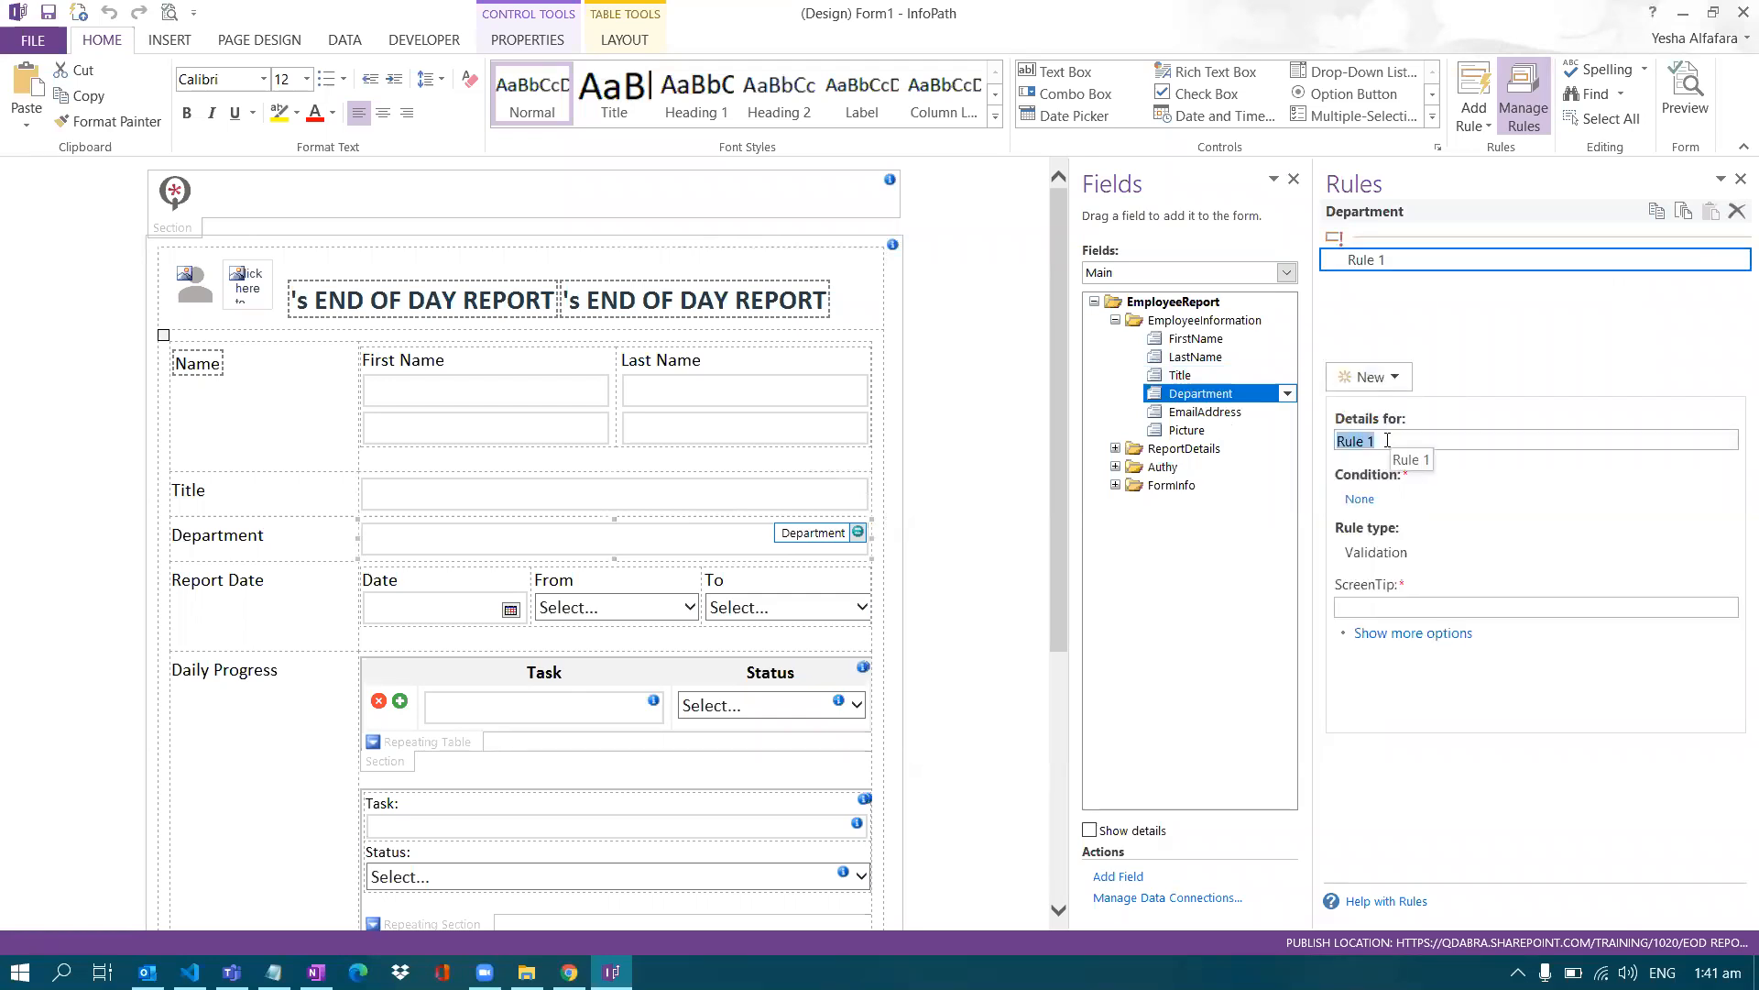
key("Caps_Lock")
type("V")
key("Caps_Lock")
type("alida")
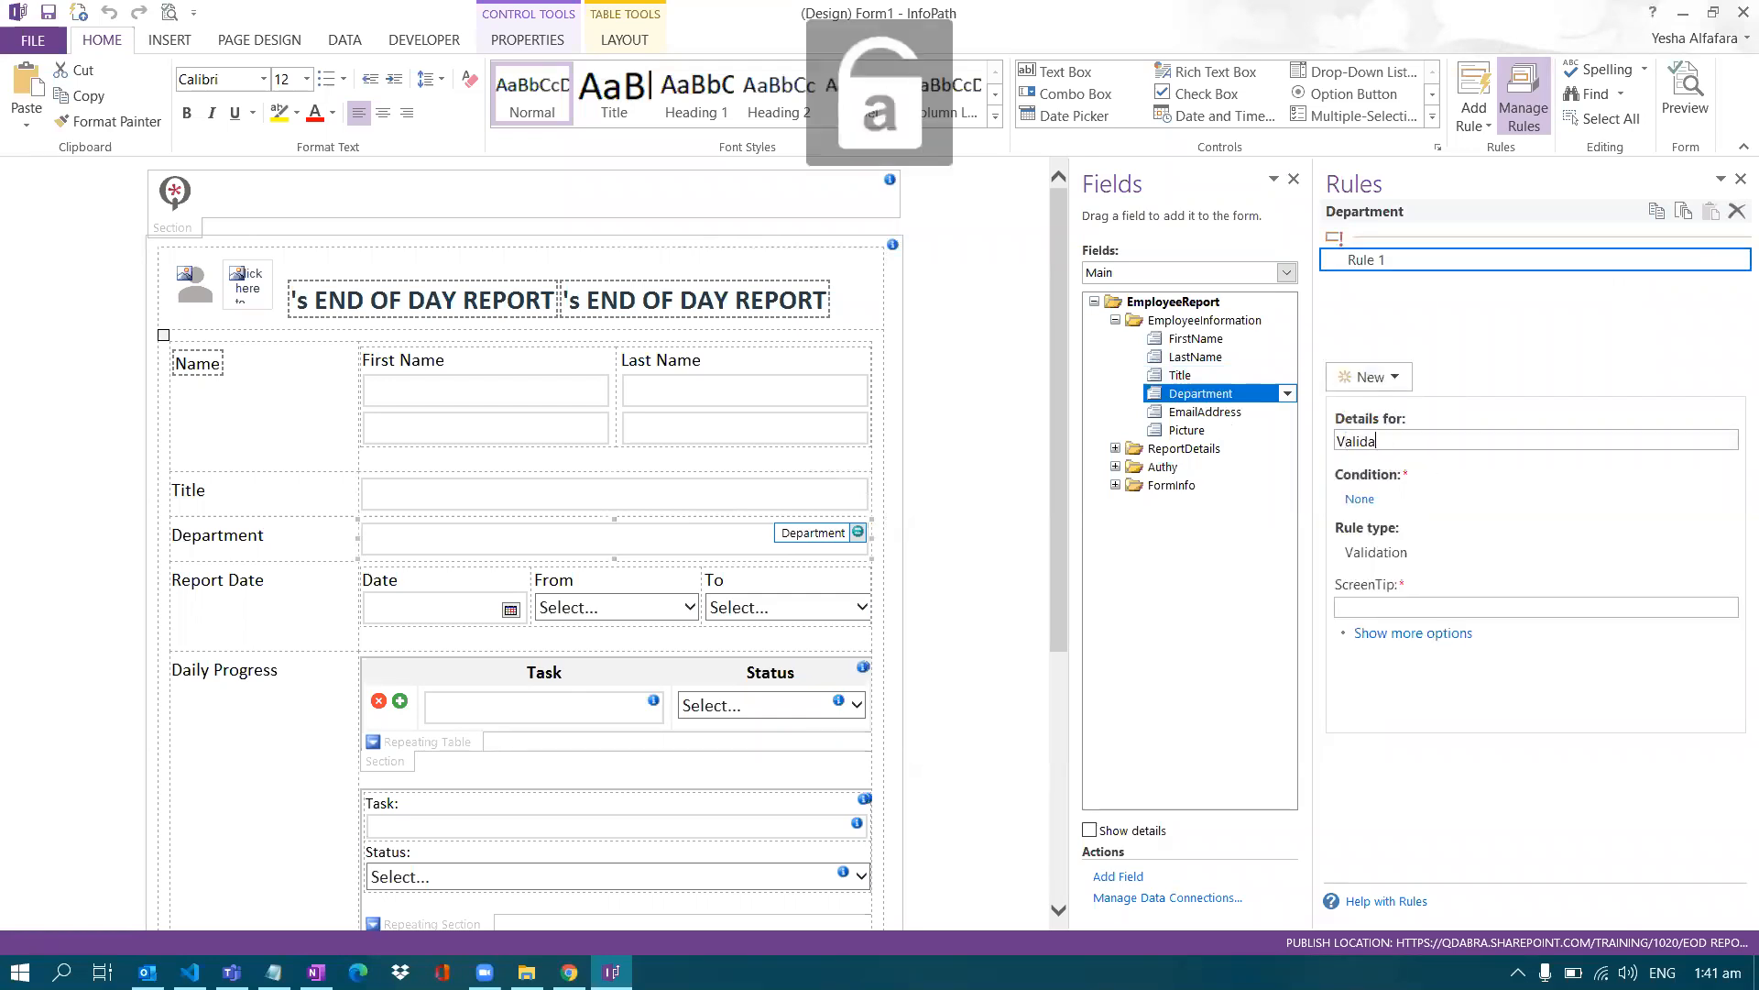
type("tion")
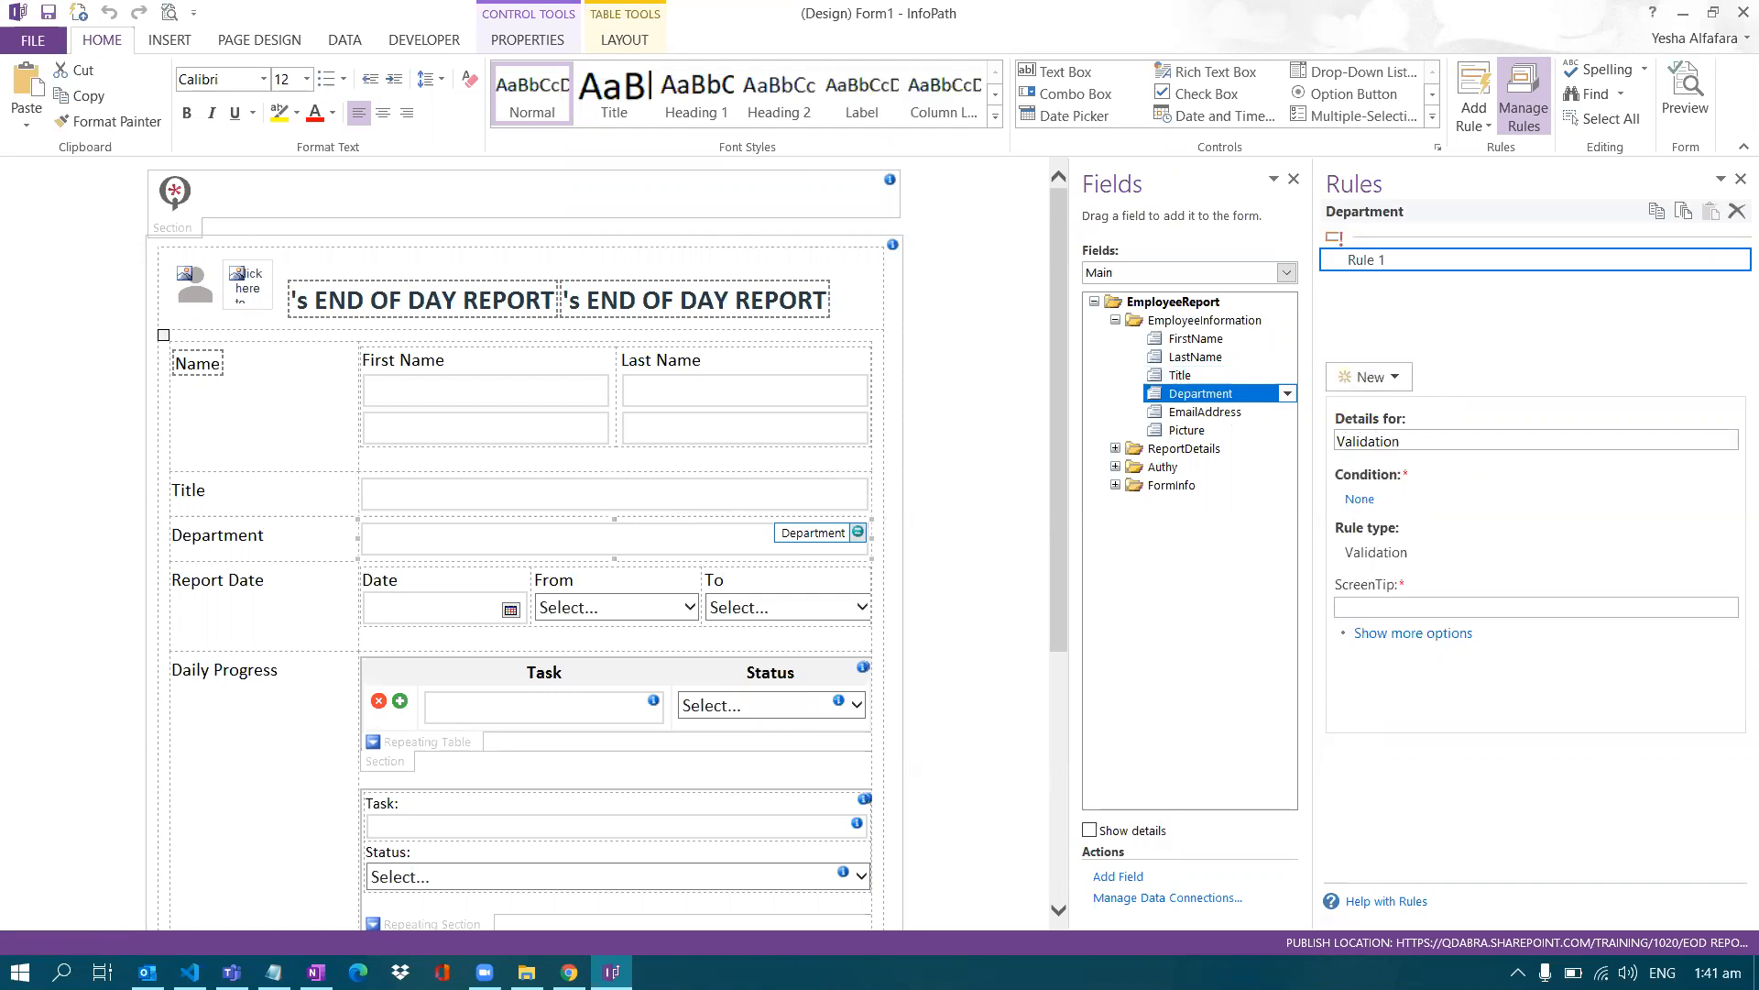
left_click(1360, 498)
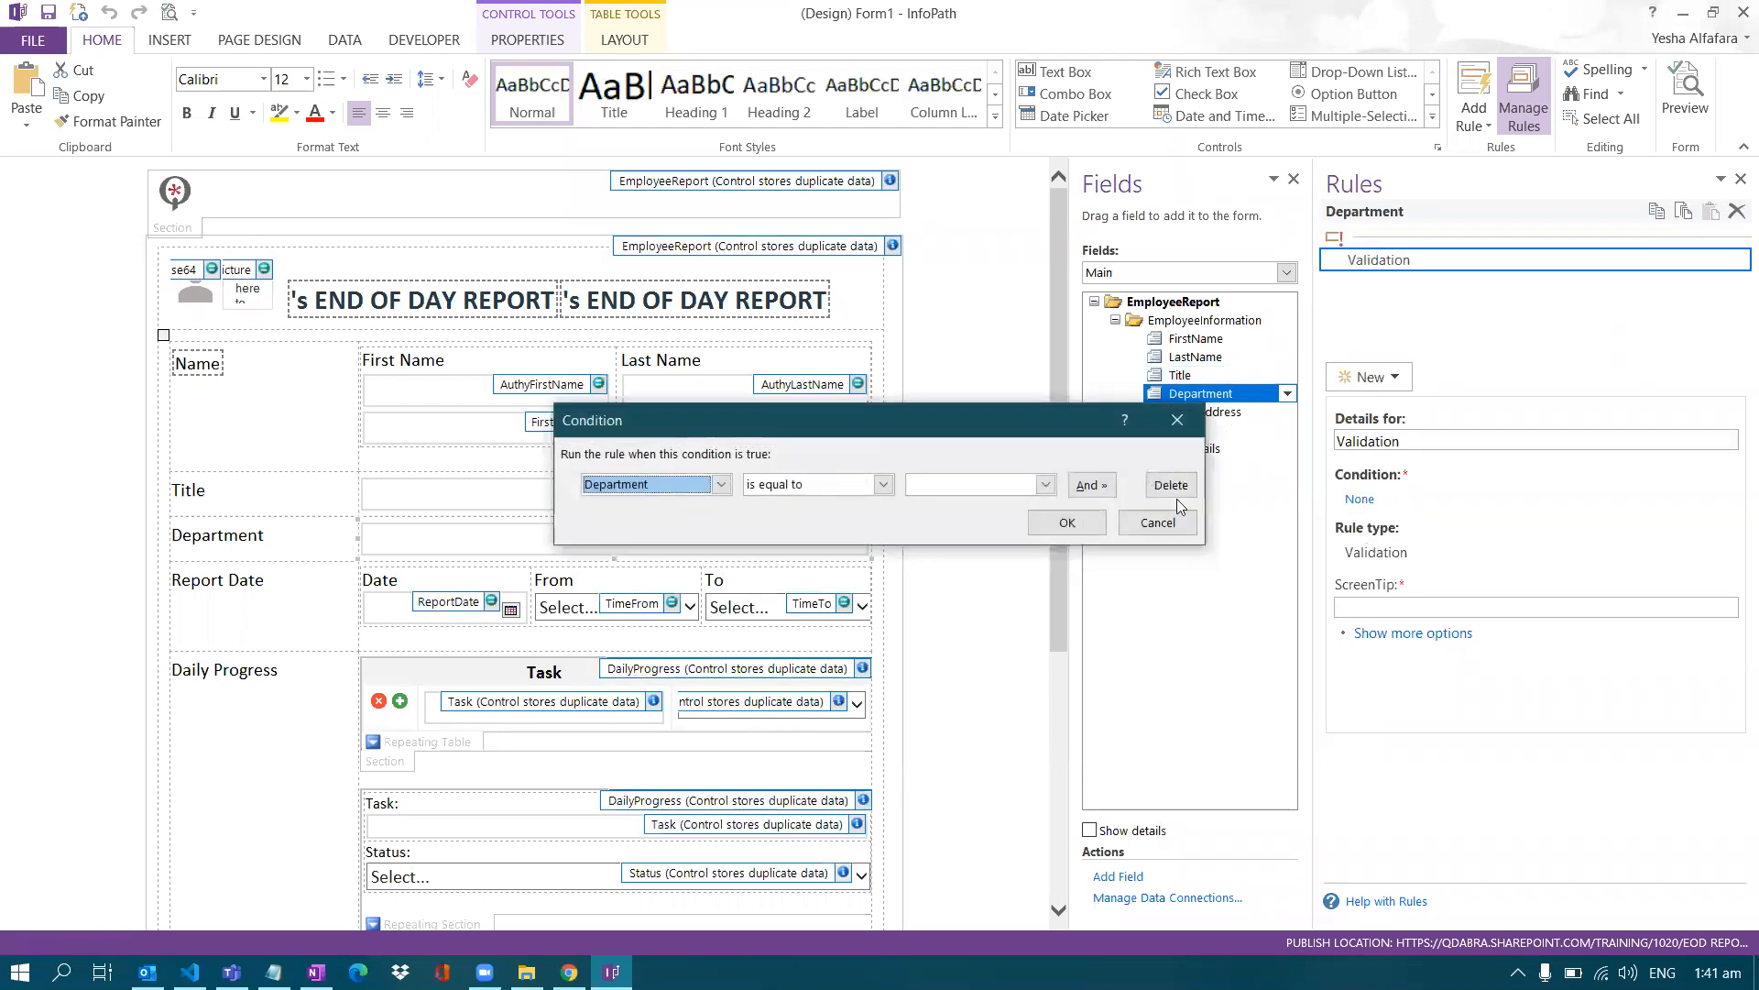
left_click(835, 484)
key("Down")
key("Down")
key("Down")
key("Down")
key("Down")
key("Down")
key("Down")
key("Down")
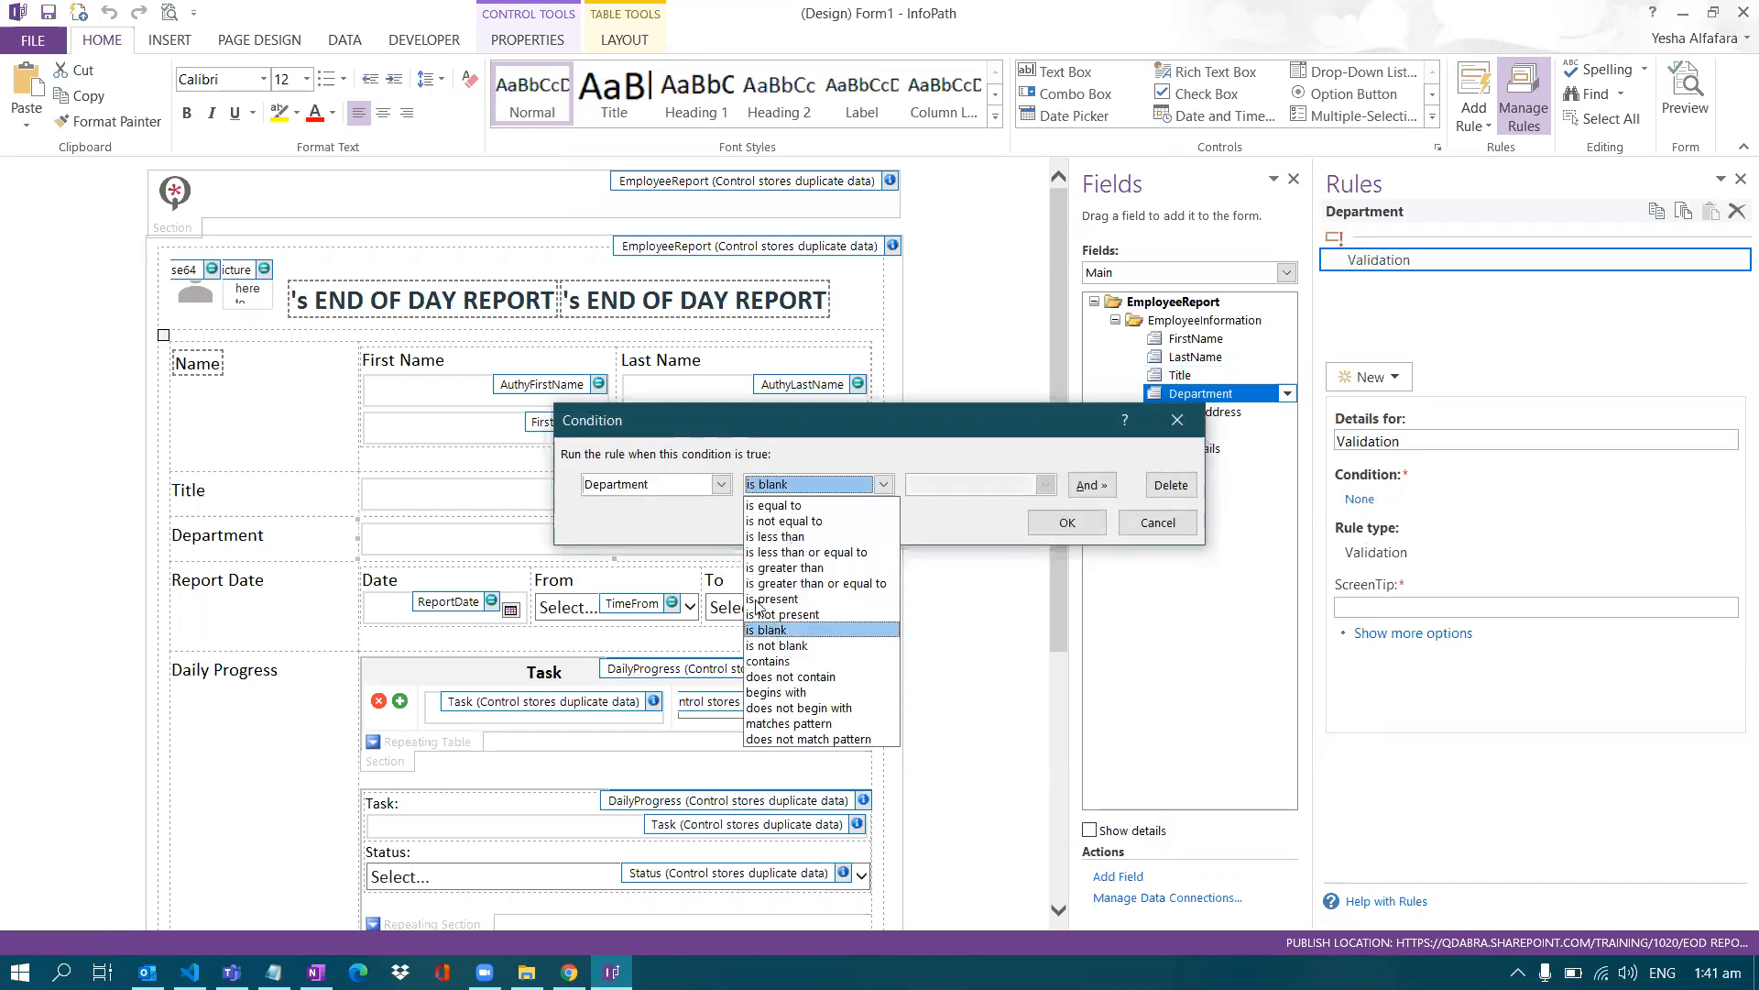
key("Return")
left_click(1065, 524)
Step: Enter the rule's ScreenTip 'Please inidcate your Deparment'
left_click(1382, 607)
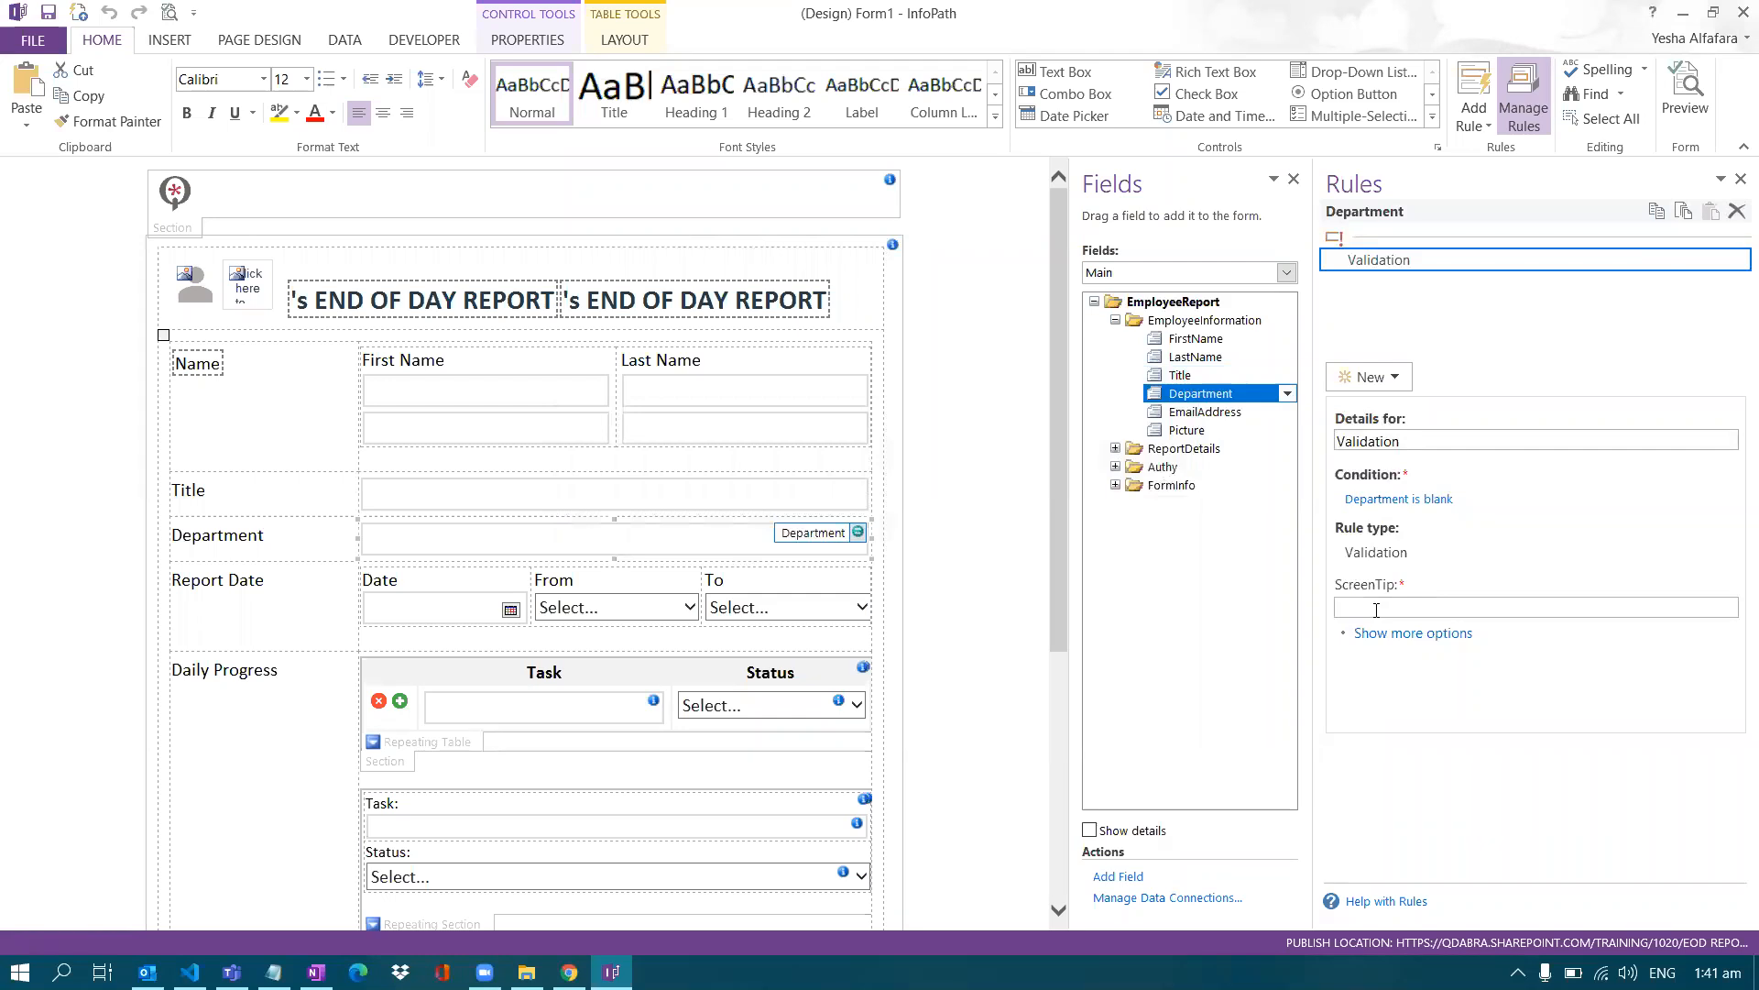
left_click(1376, 610)
key("Caps_Lock")
type("P")
key("Caps_Lock")
type("lease inidcate your")
key("Caps_Lock")
type("D")
key("Caps_Lock")
type("epartment")
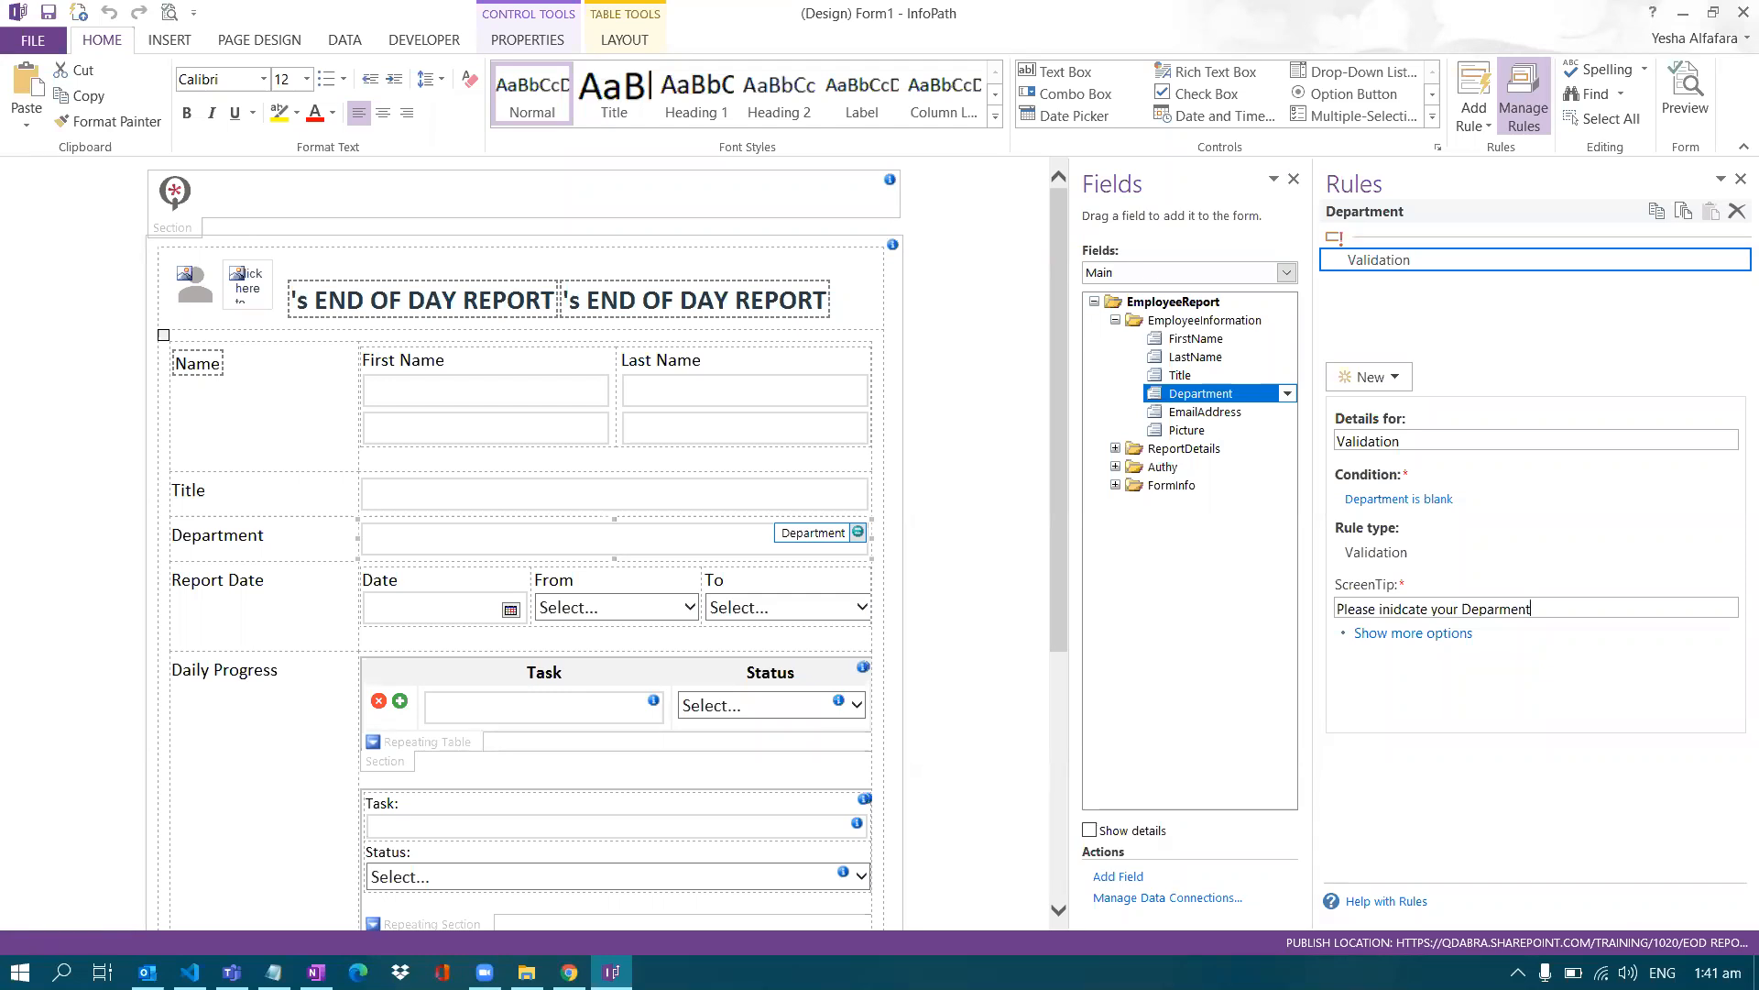
scroll(400, 281, "down", 5)
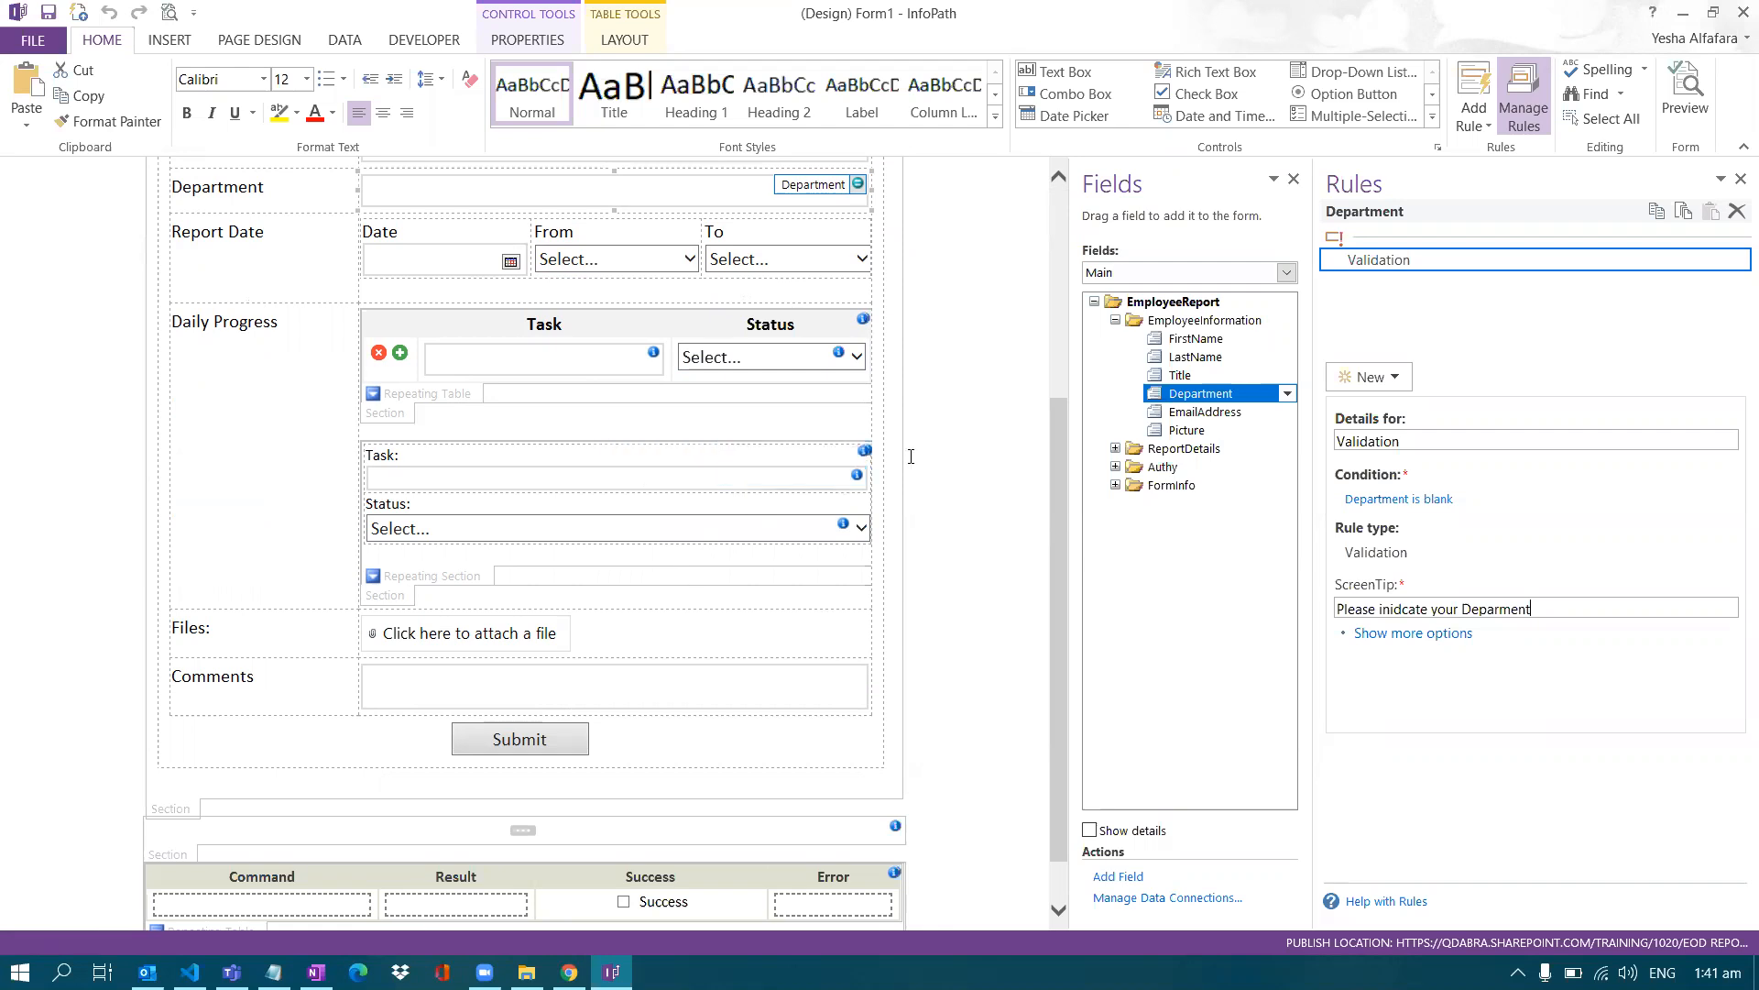
Step: Add a text field named ErrorMessage under EmployeeReport in the Main data source
left_click(1216, 276)
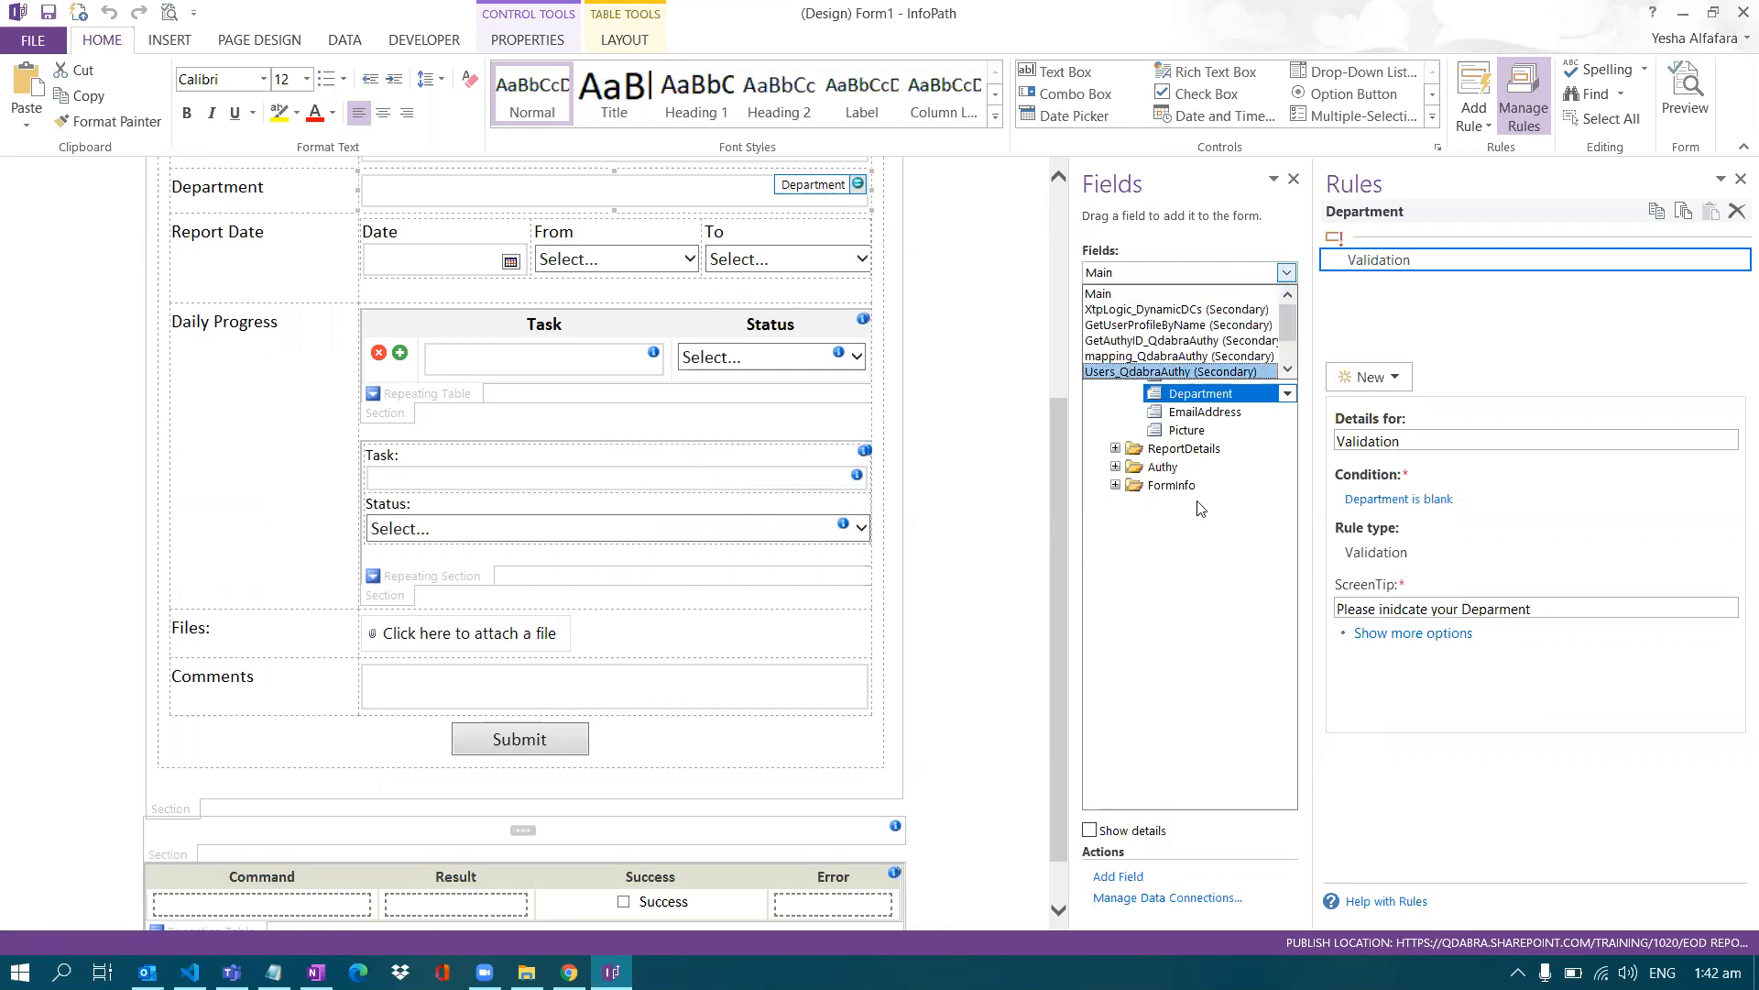
left_click(1197, 541)
double_click(1125, 302)
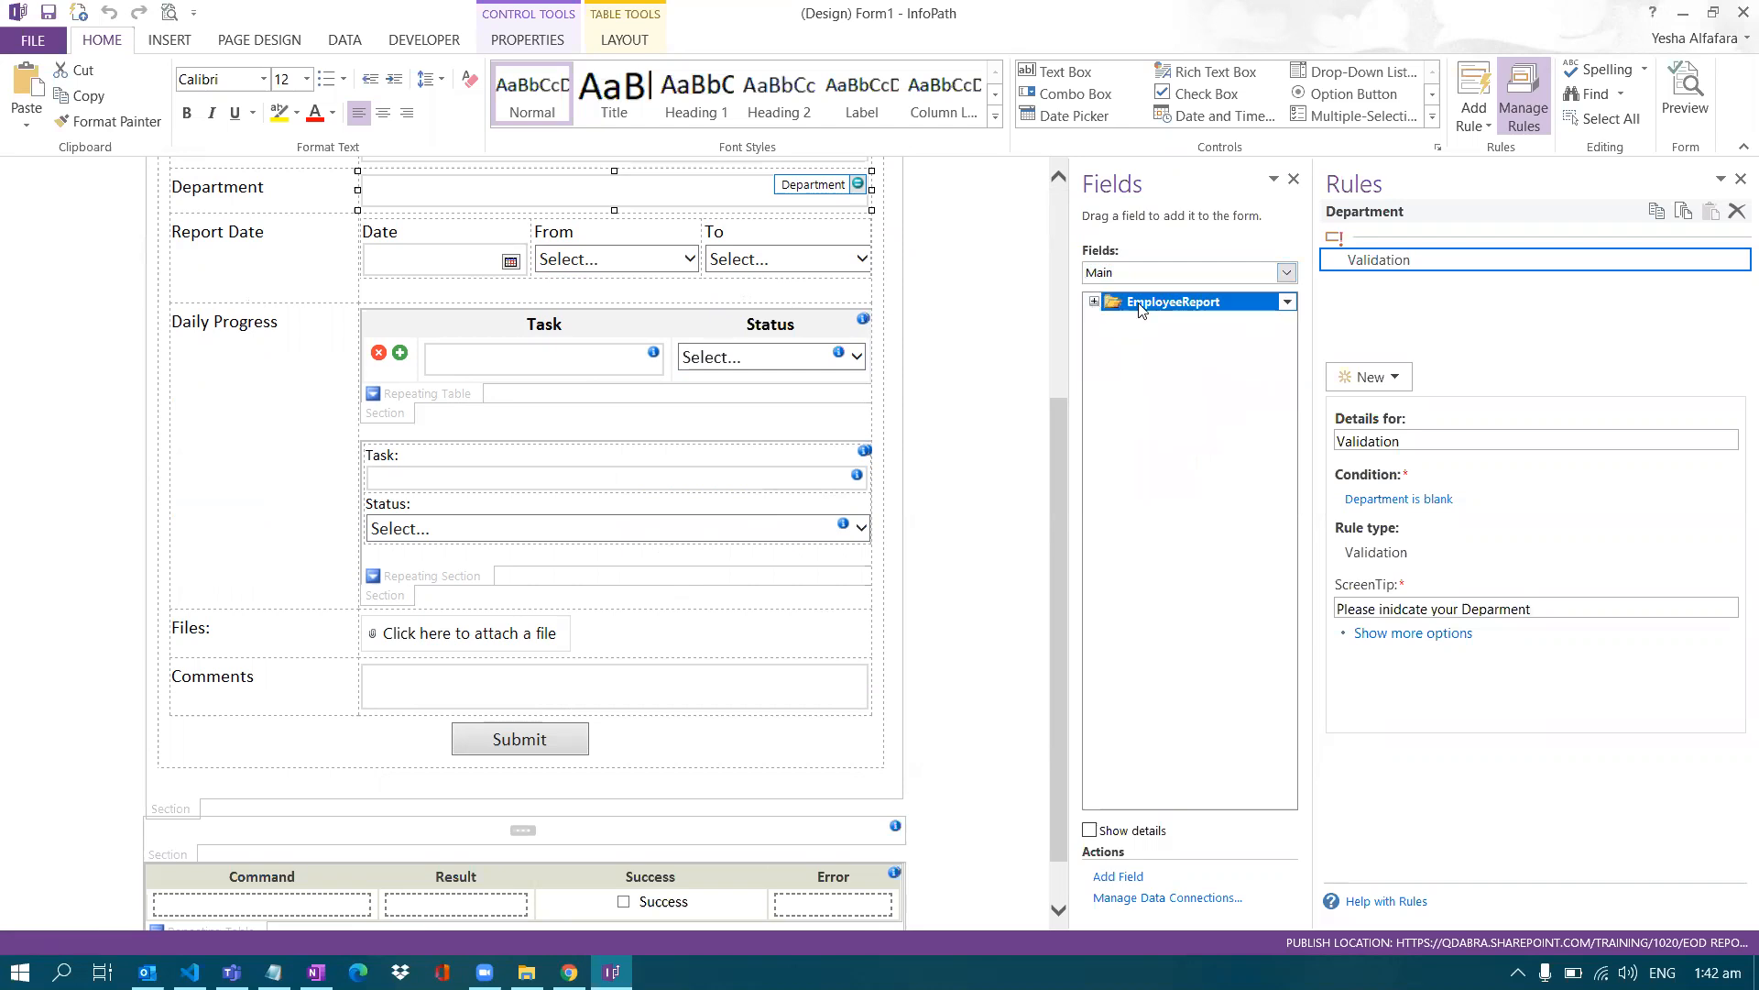
right_click(1141, 308)
left_click(1159, 403)
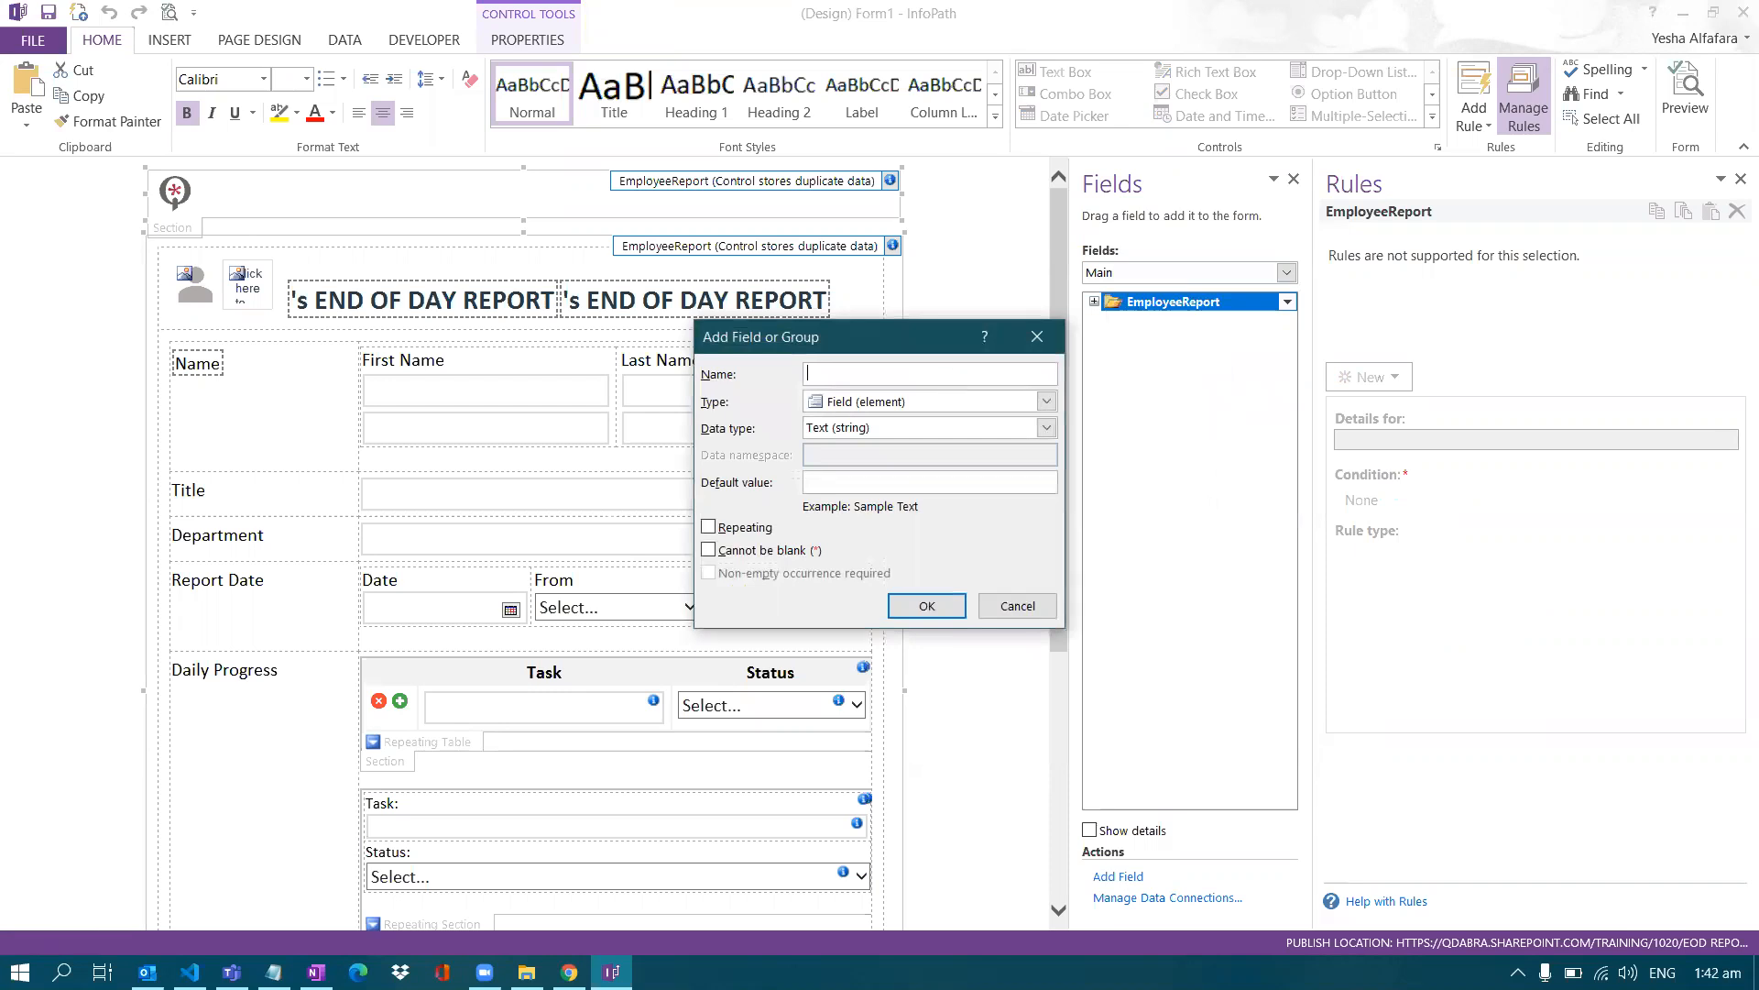
type("ErrorMessa")
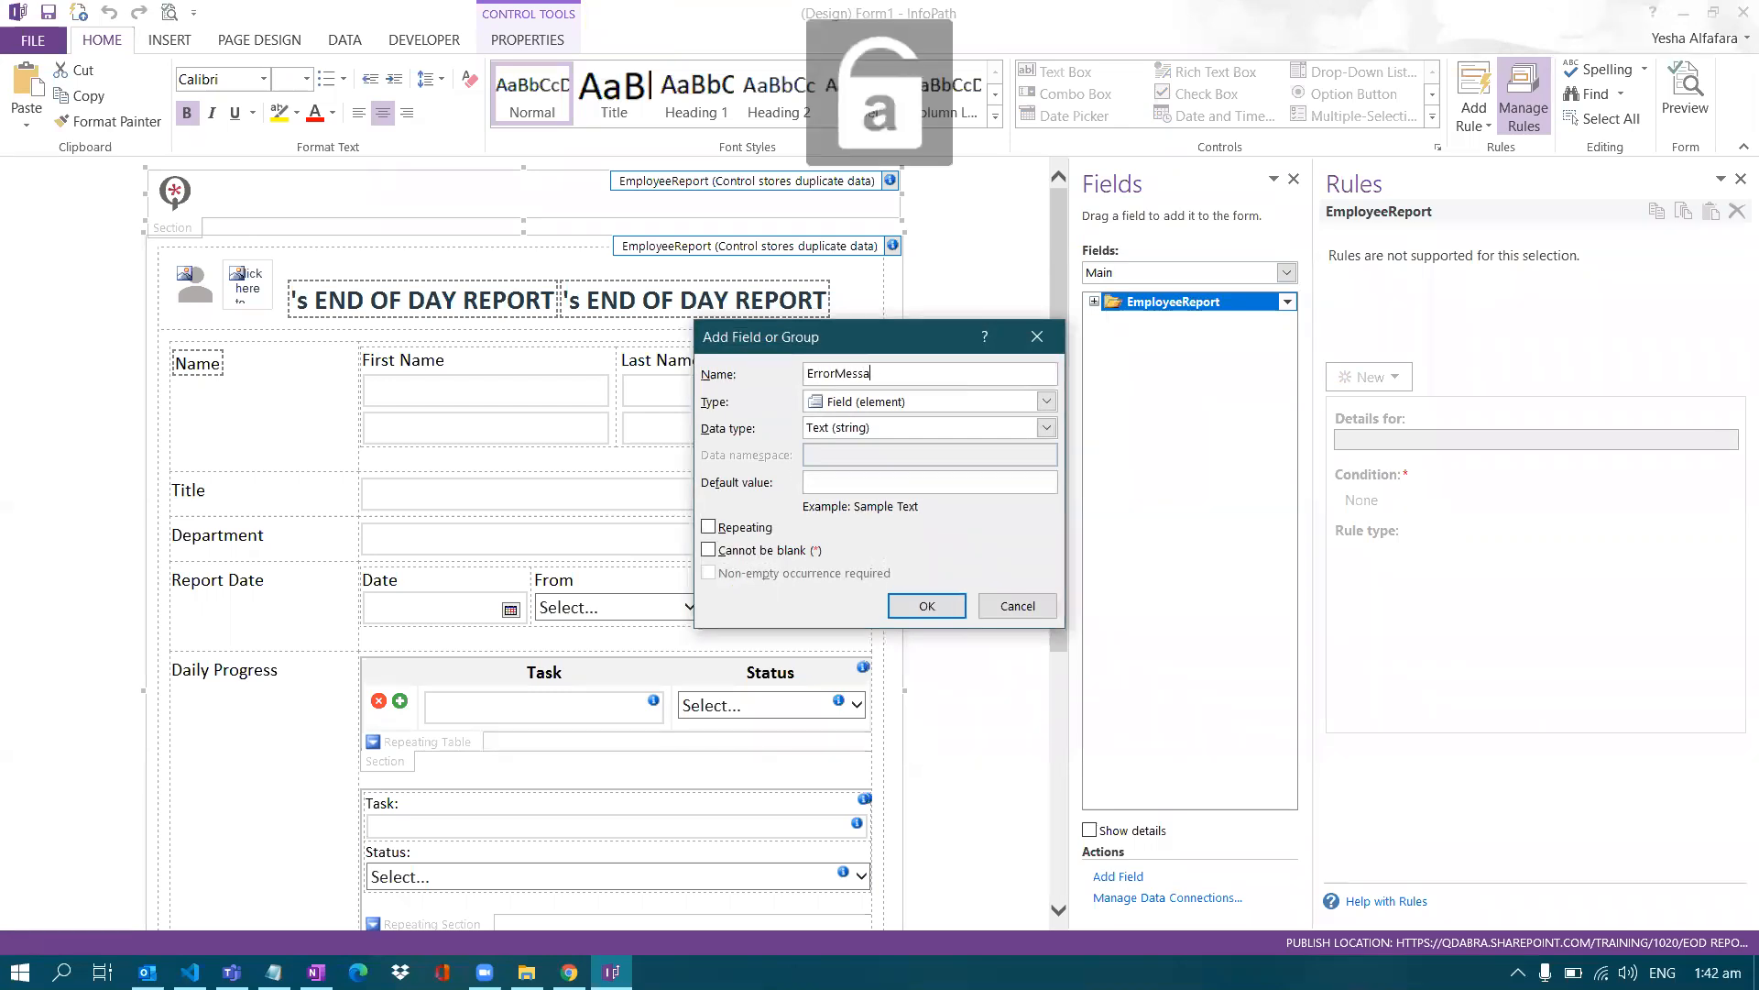
type("ge")
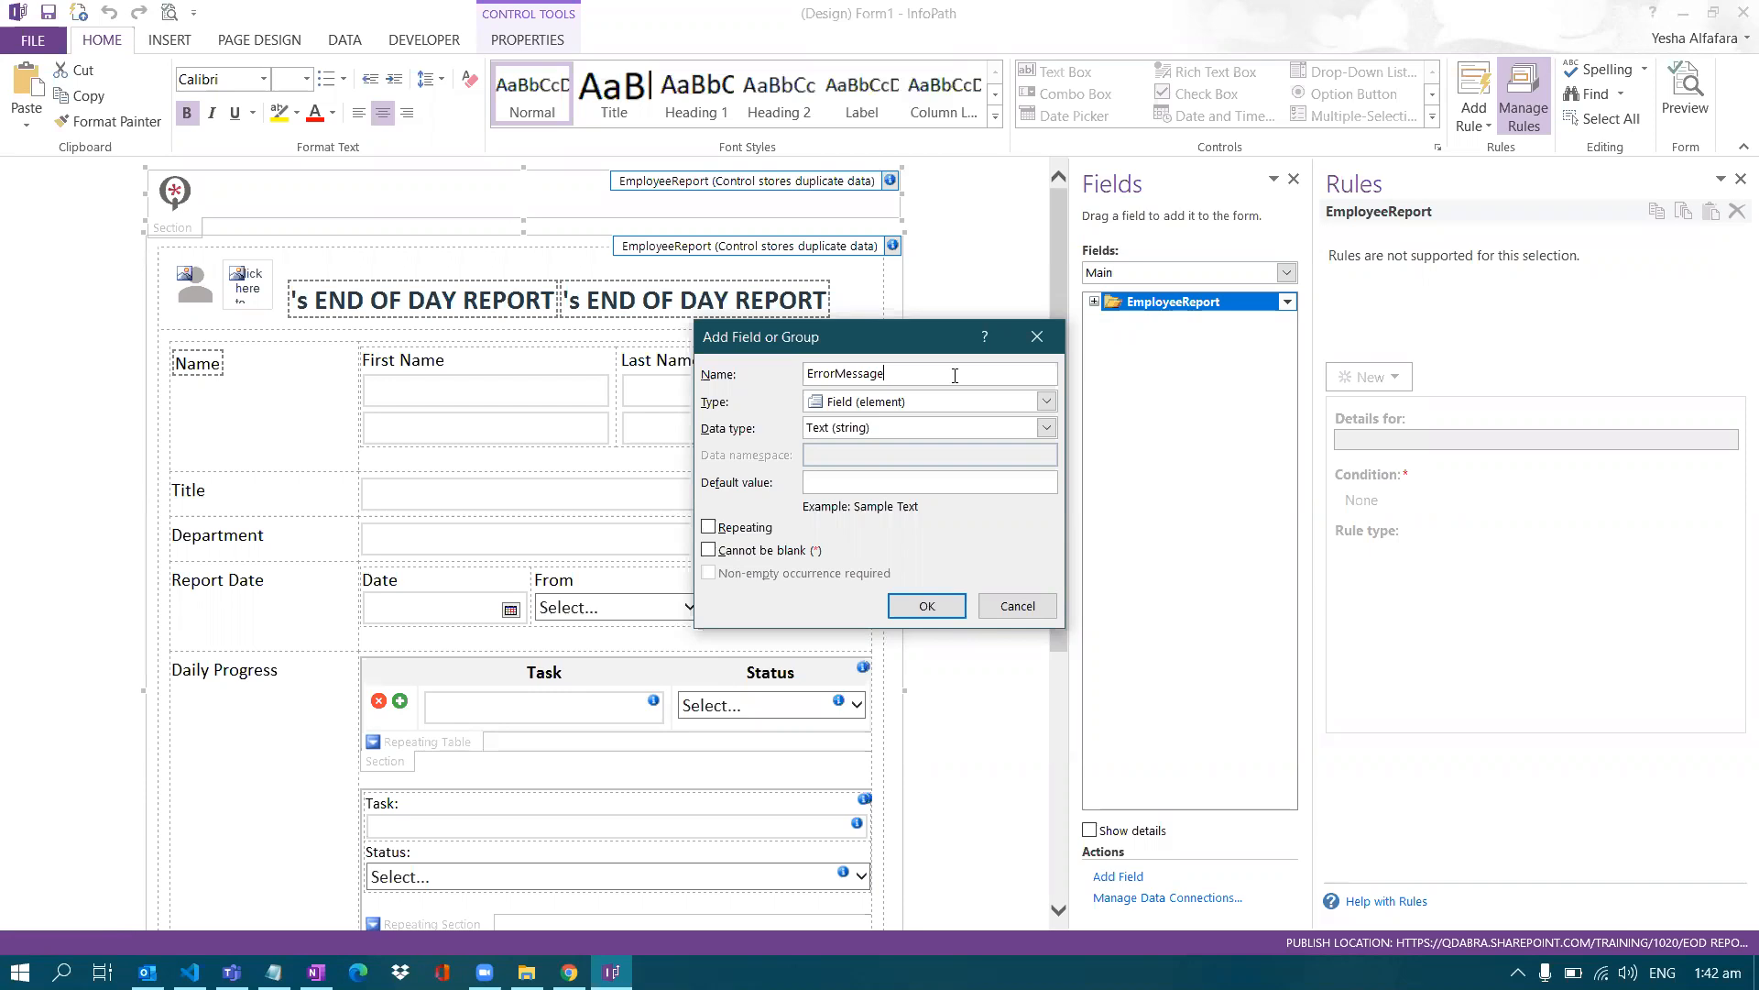
left_click(926, 605)
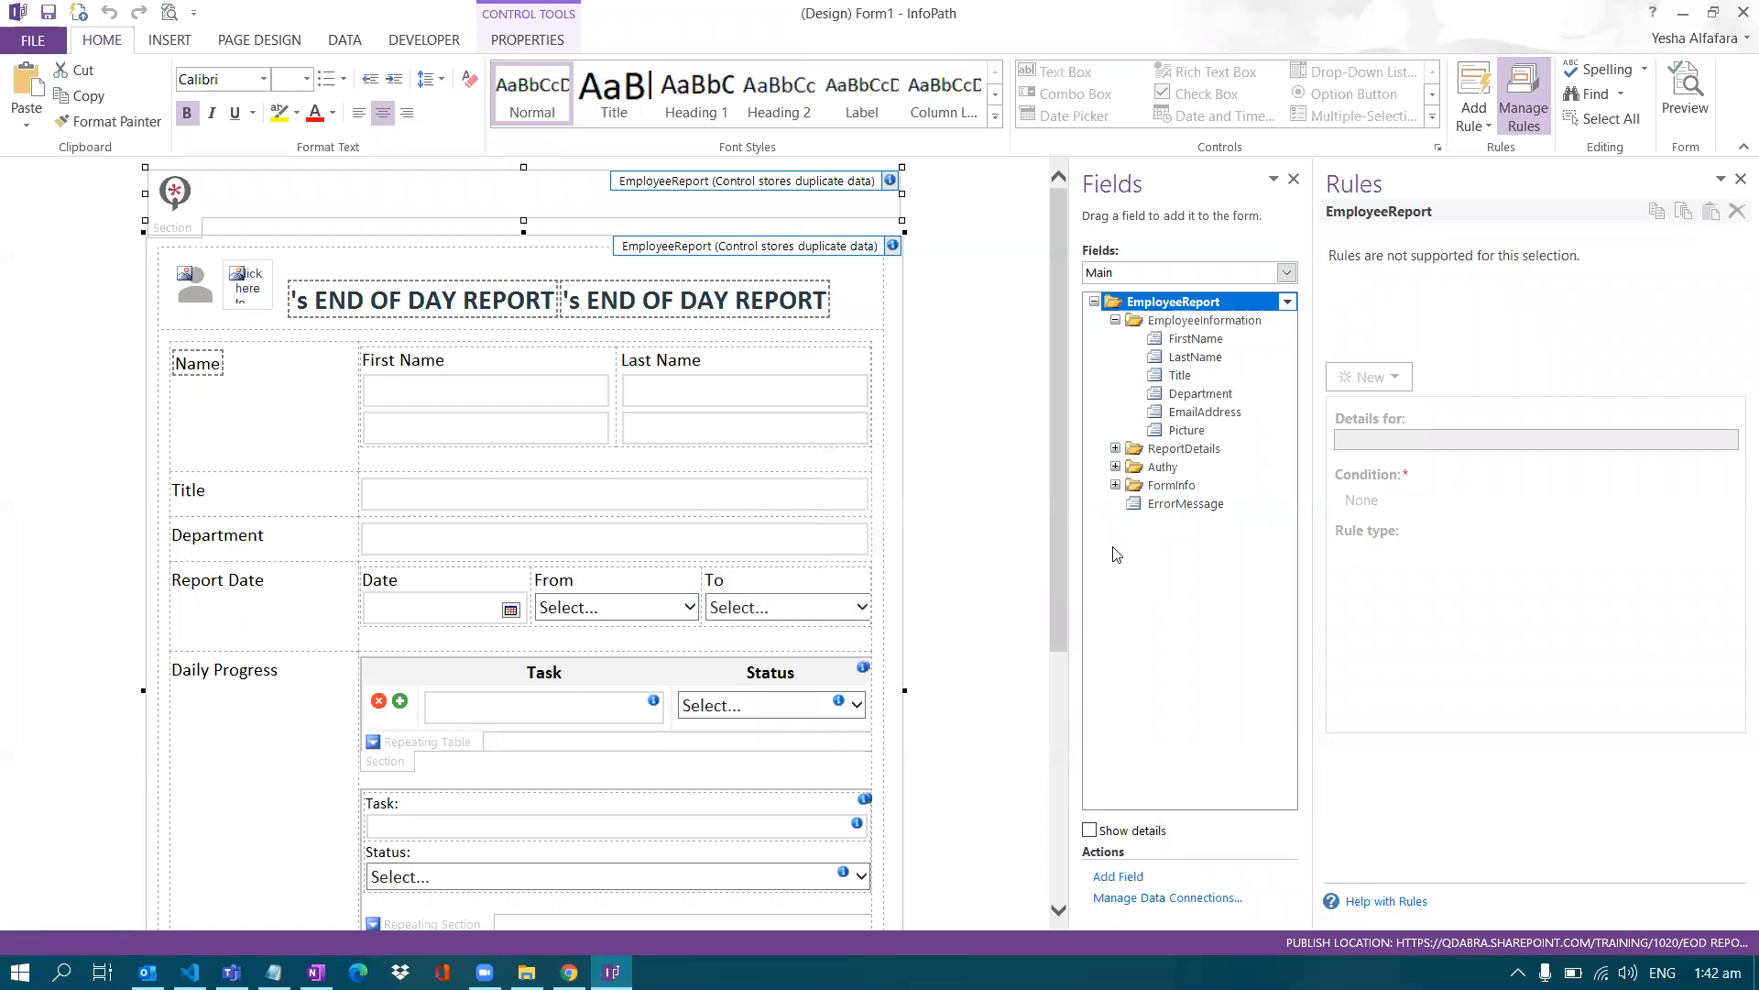
scroll(627, 540, "down", 5)
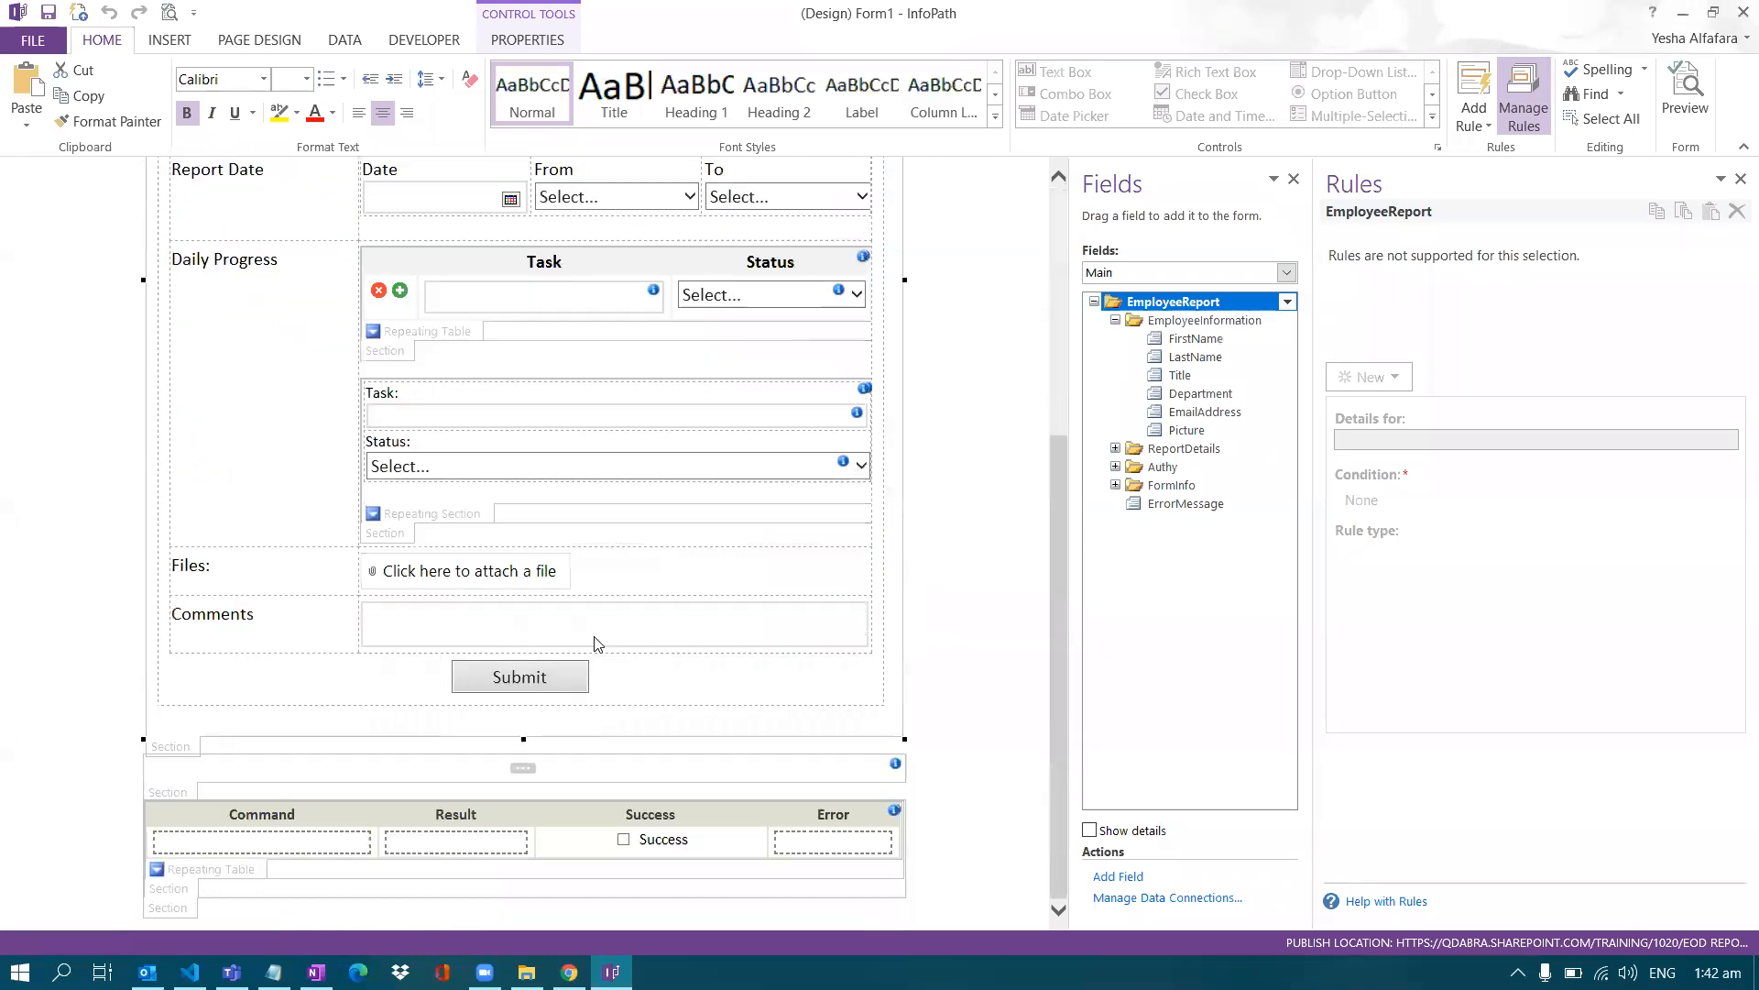
Step: Create a Submit button action rule 'Run Validation' and move it to the top of the rules
left_click(546, 676)
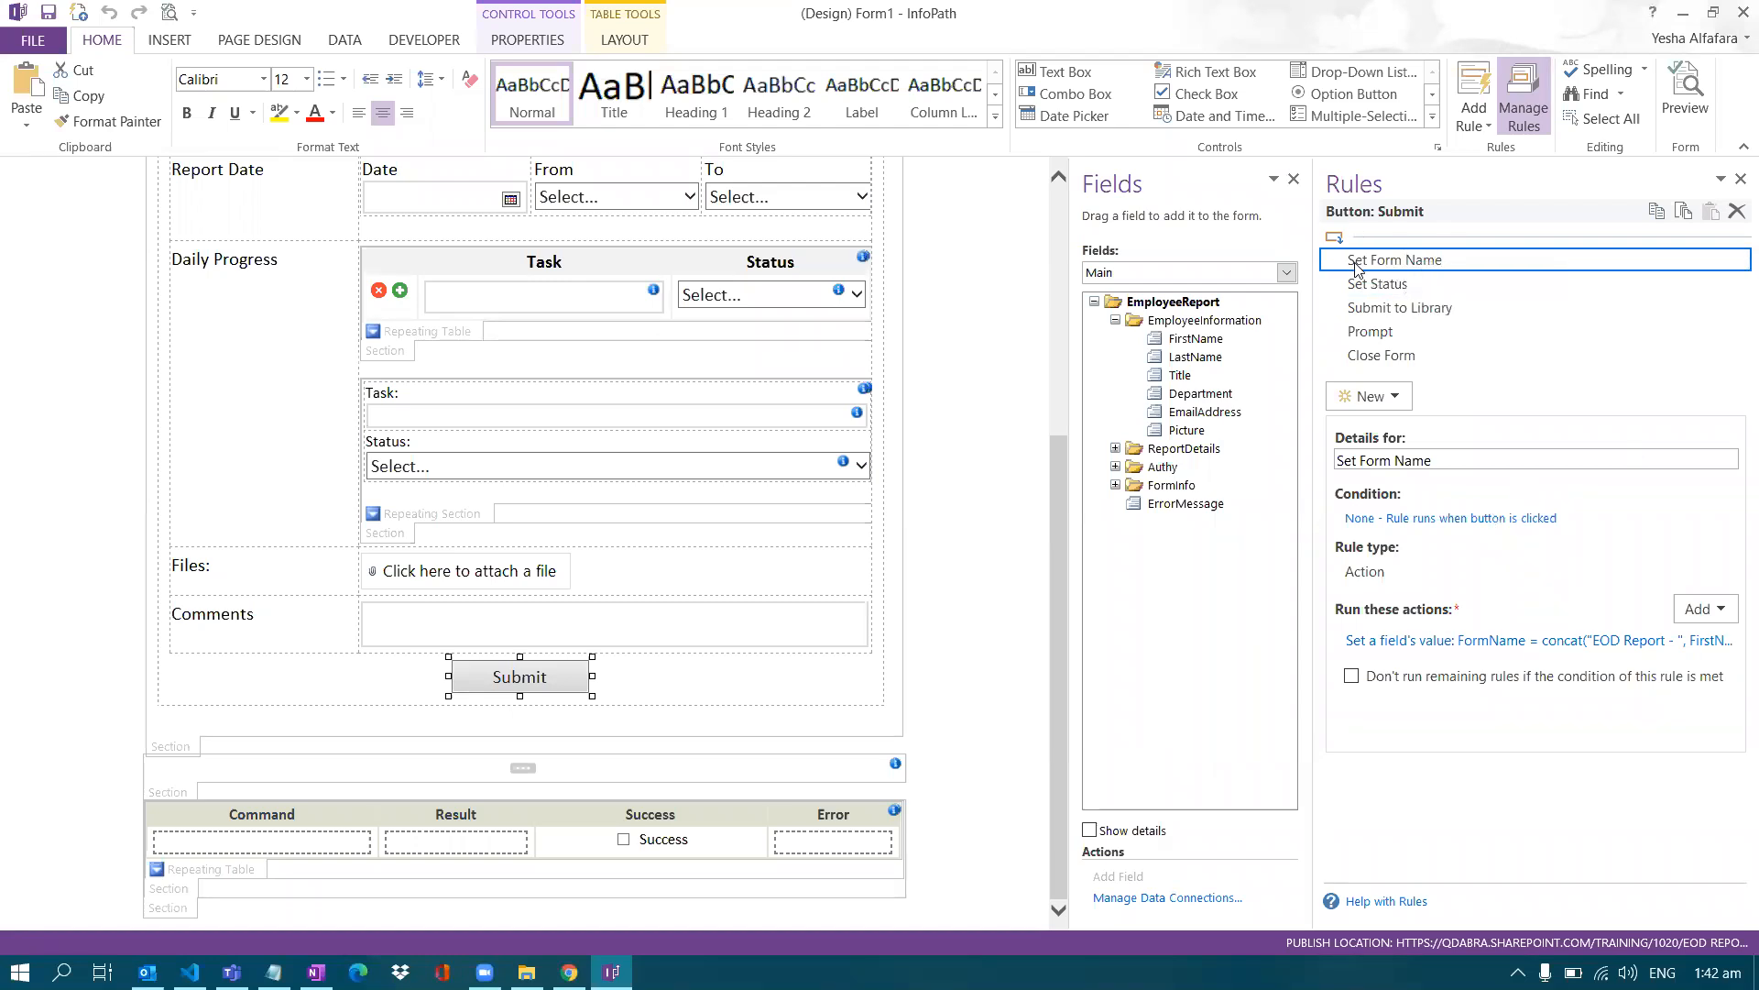
left_click(1371, 395)
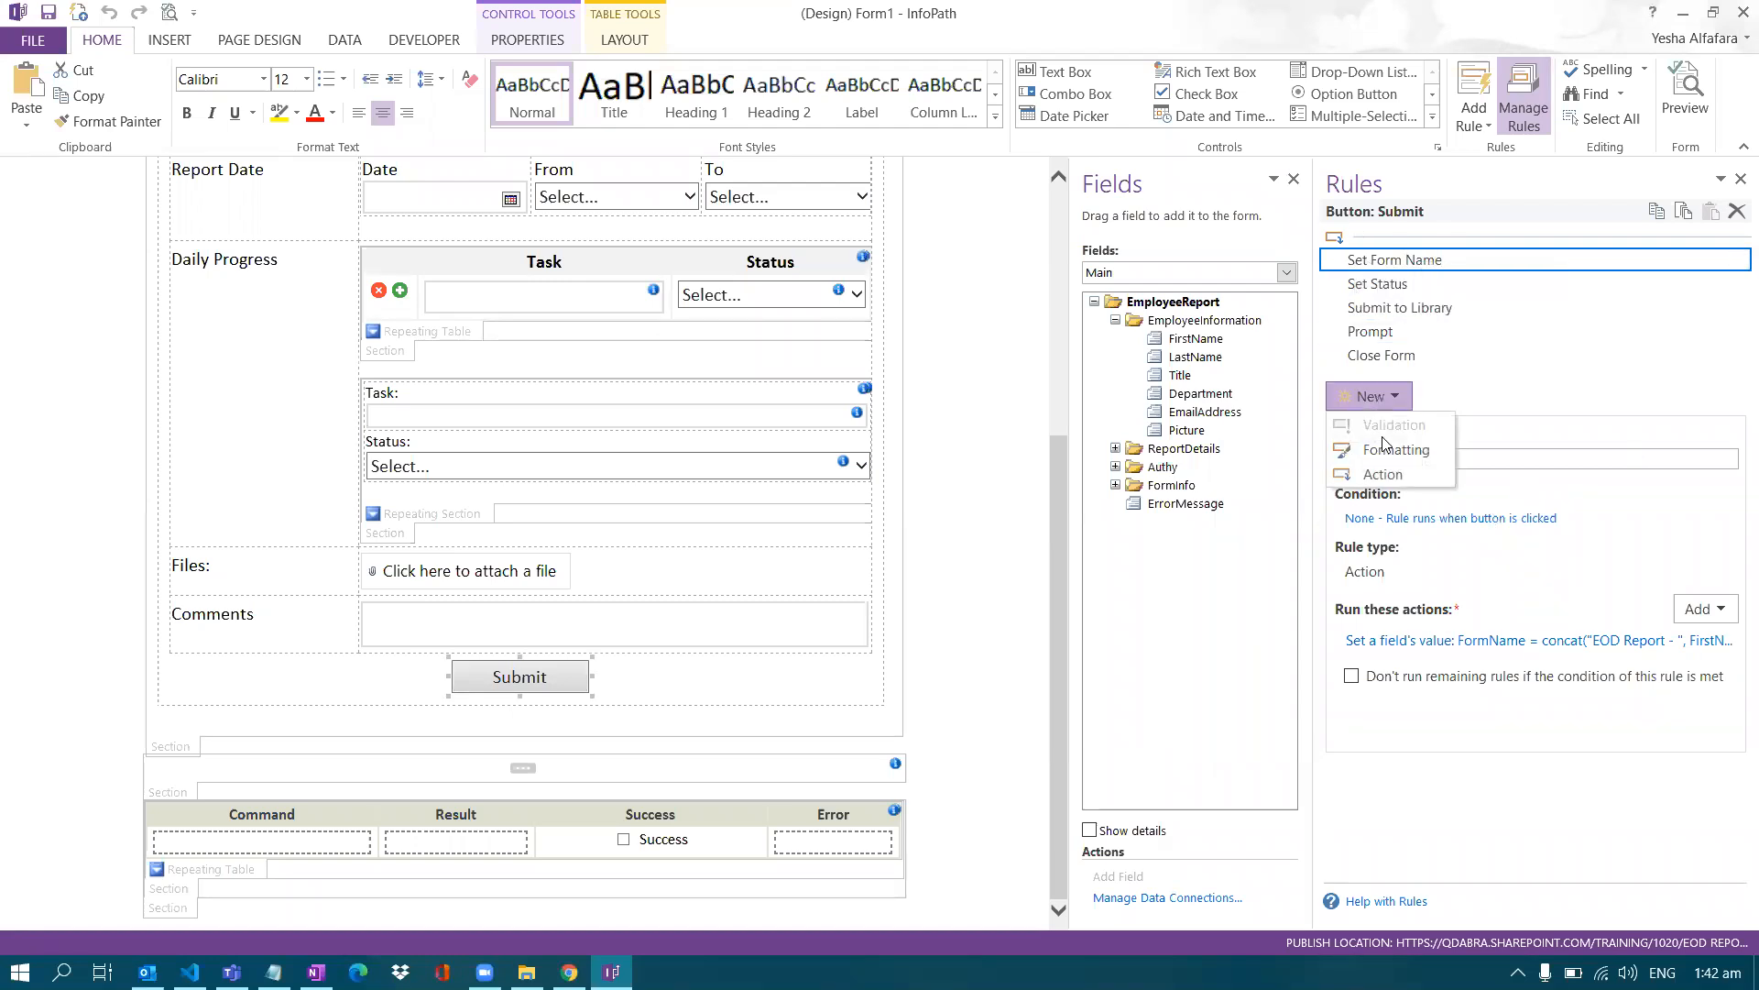
key("Escape")
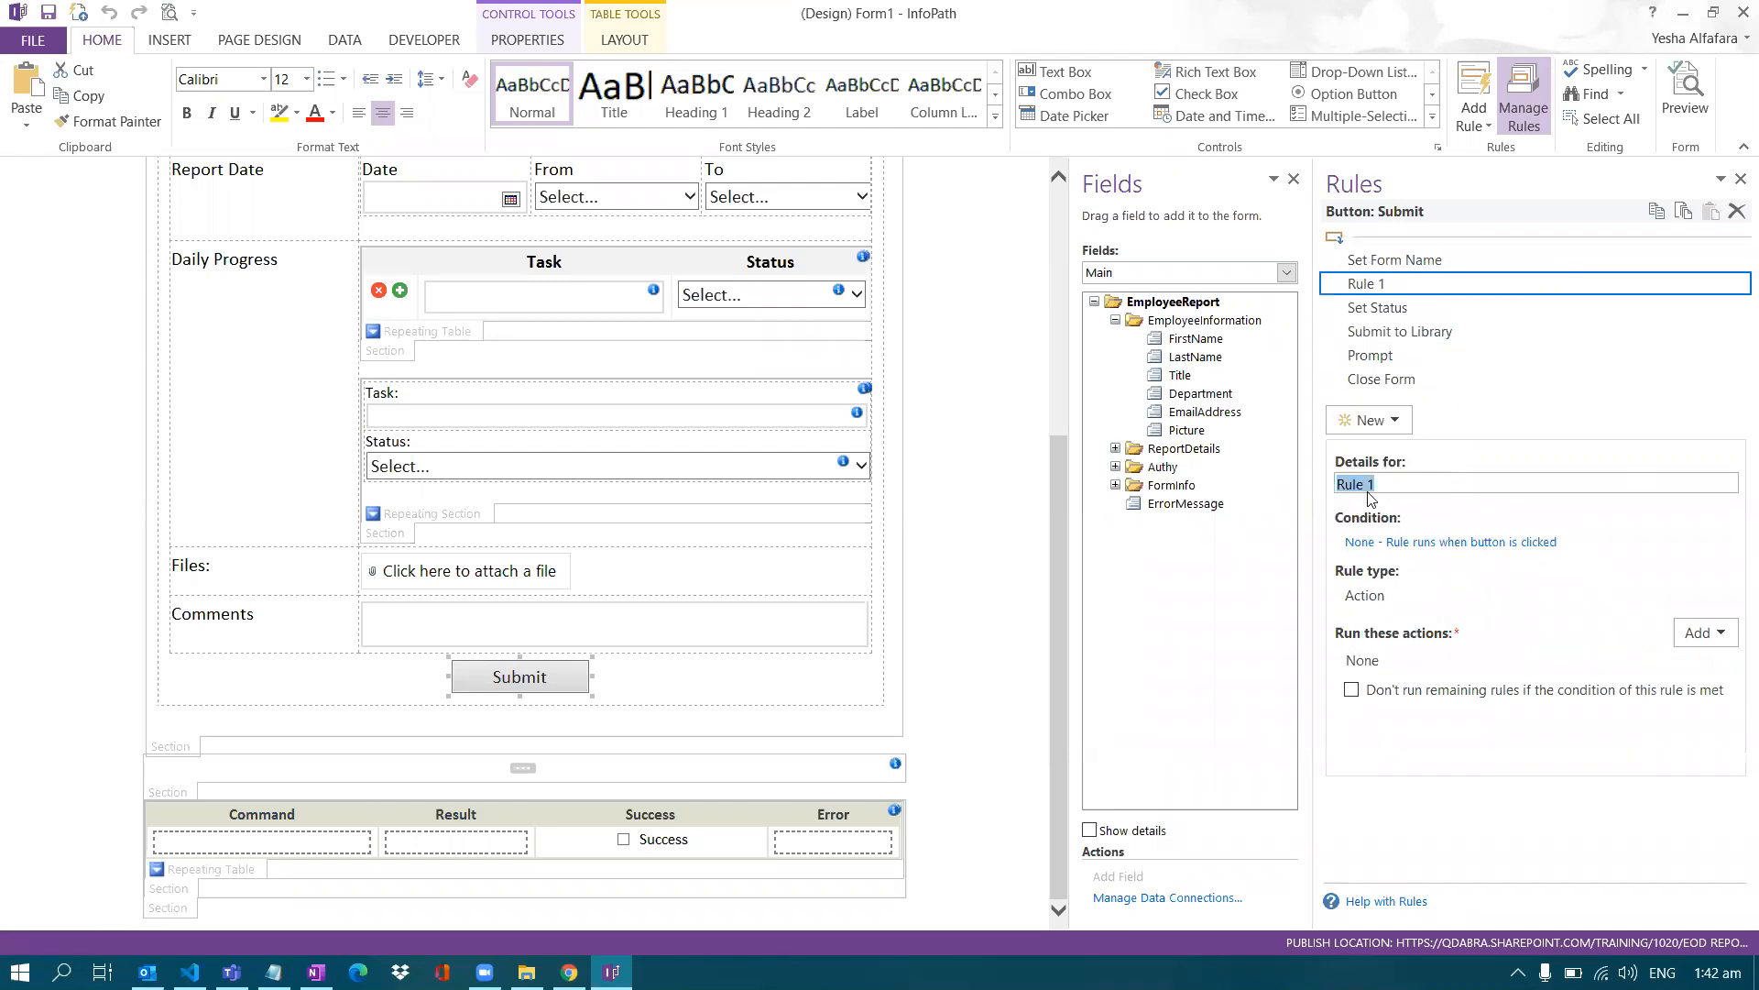
type("Run Validation")
left_click(1378, 307)
right_click(1558, 285)
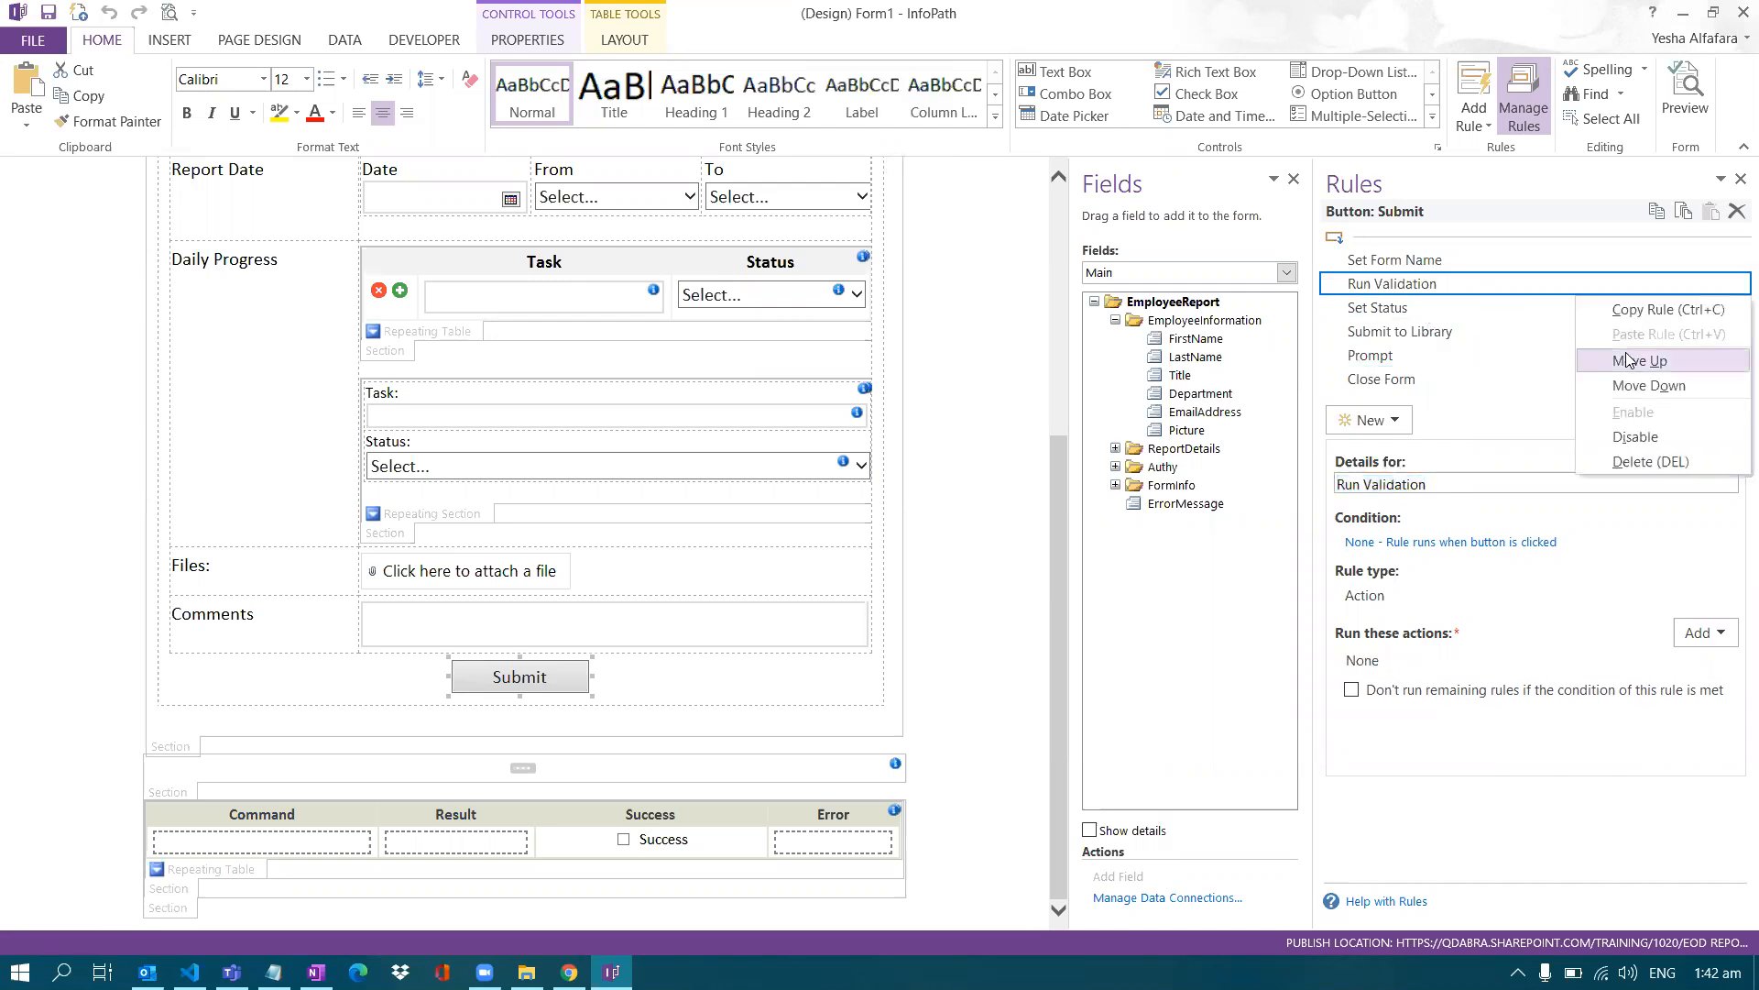
left_click(1640, 360)
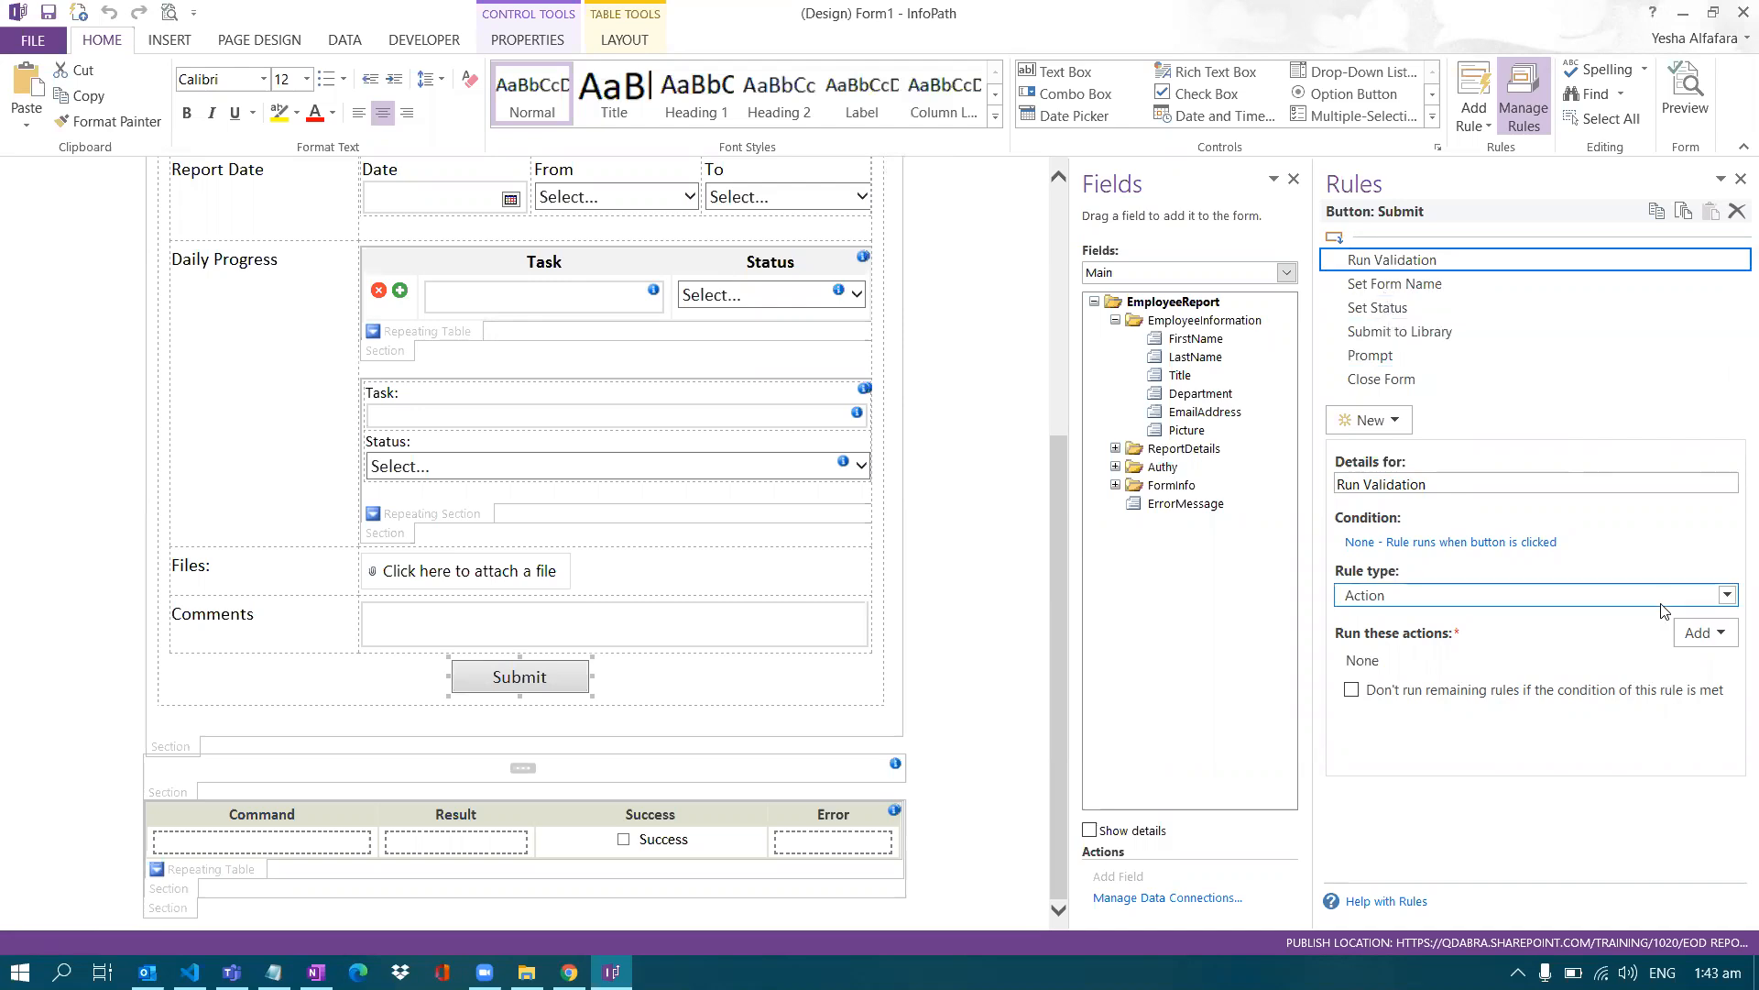
left_click(1699, 632)
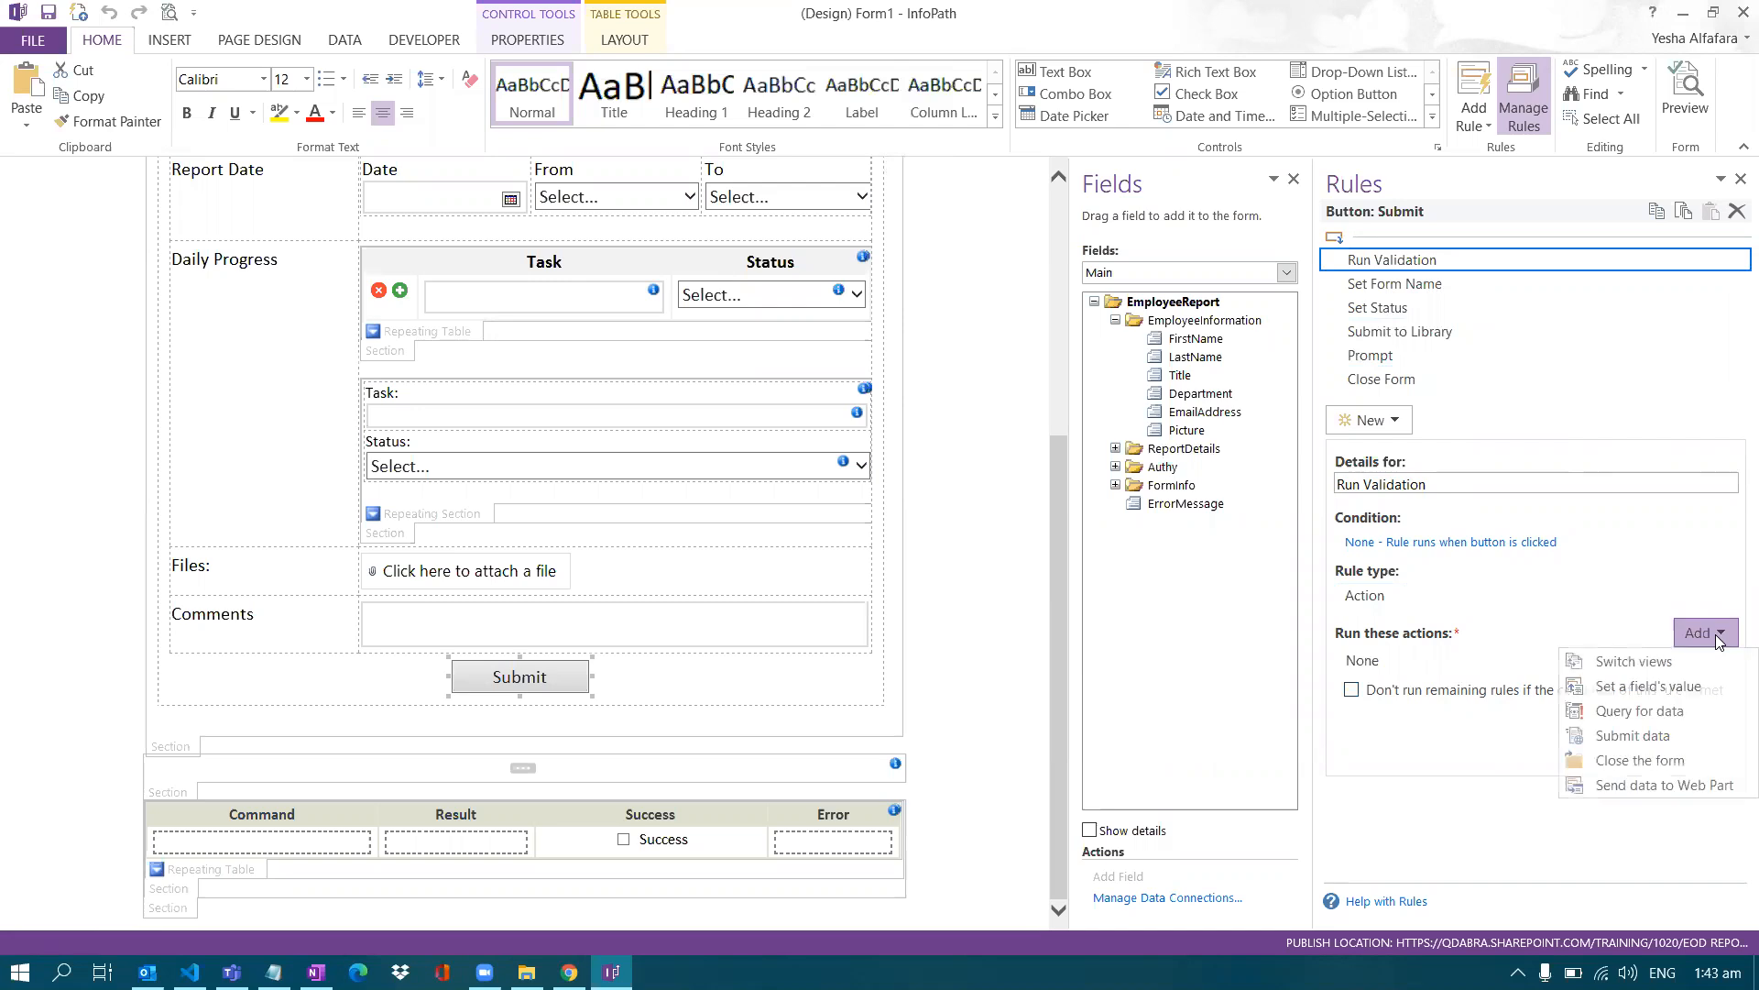
Step: Add an action setting the QdabraRules Command field to the pasted GetErrors command
left_click(1681, 683)
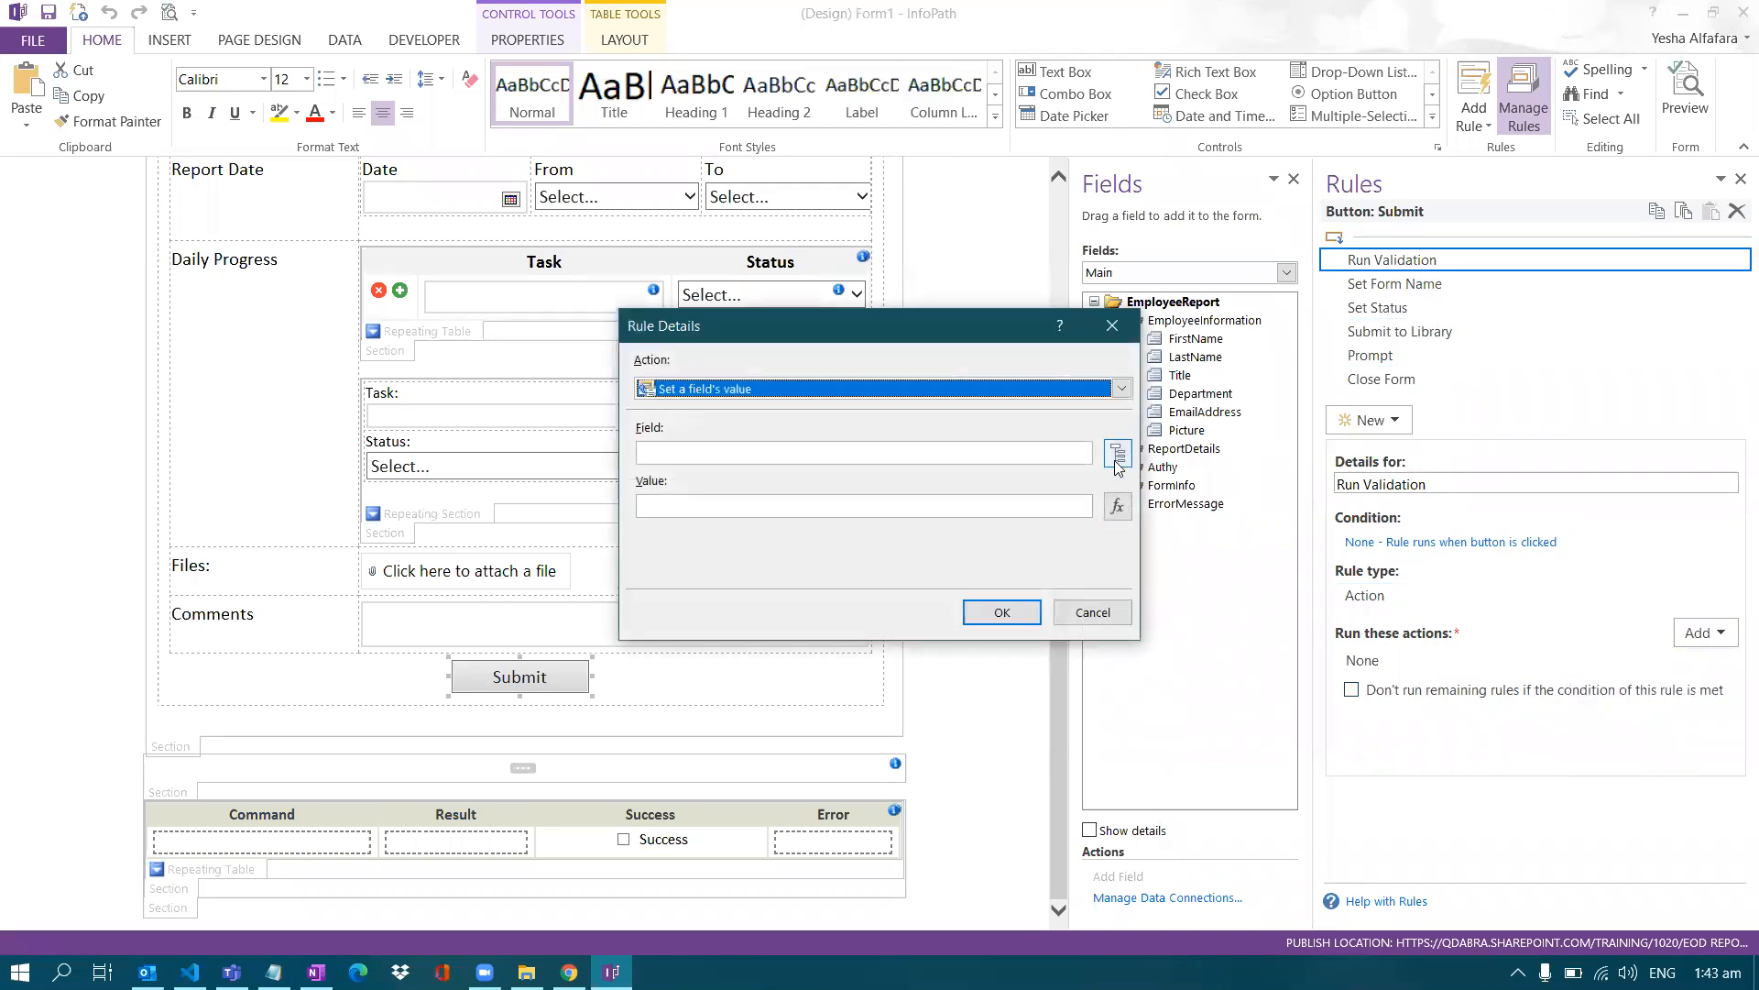
left_click(1117, 452)
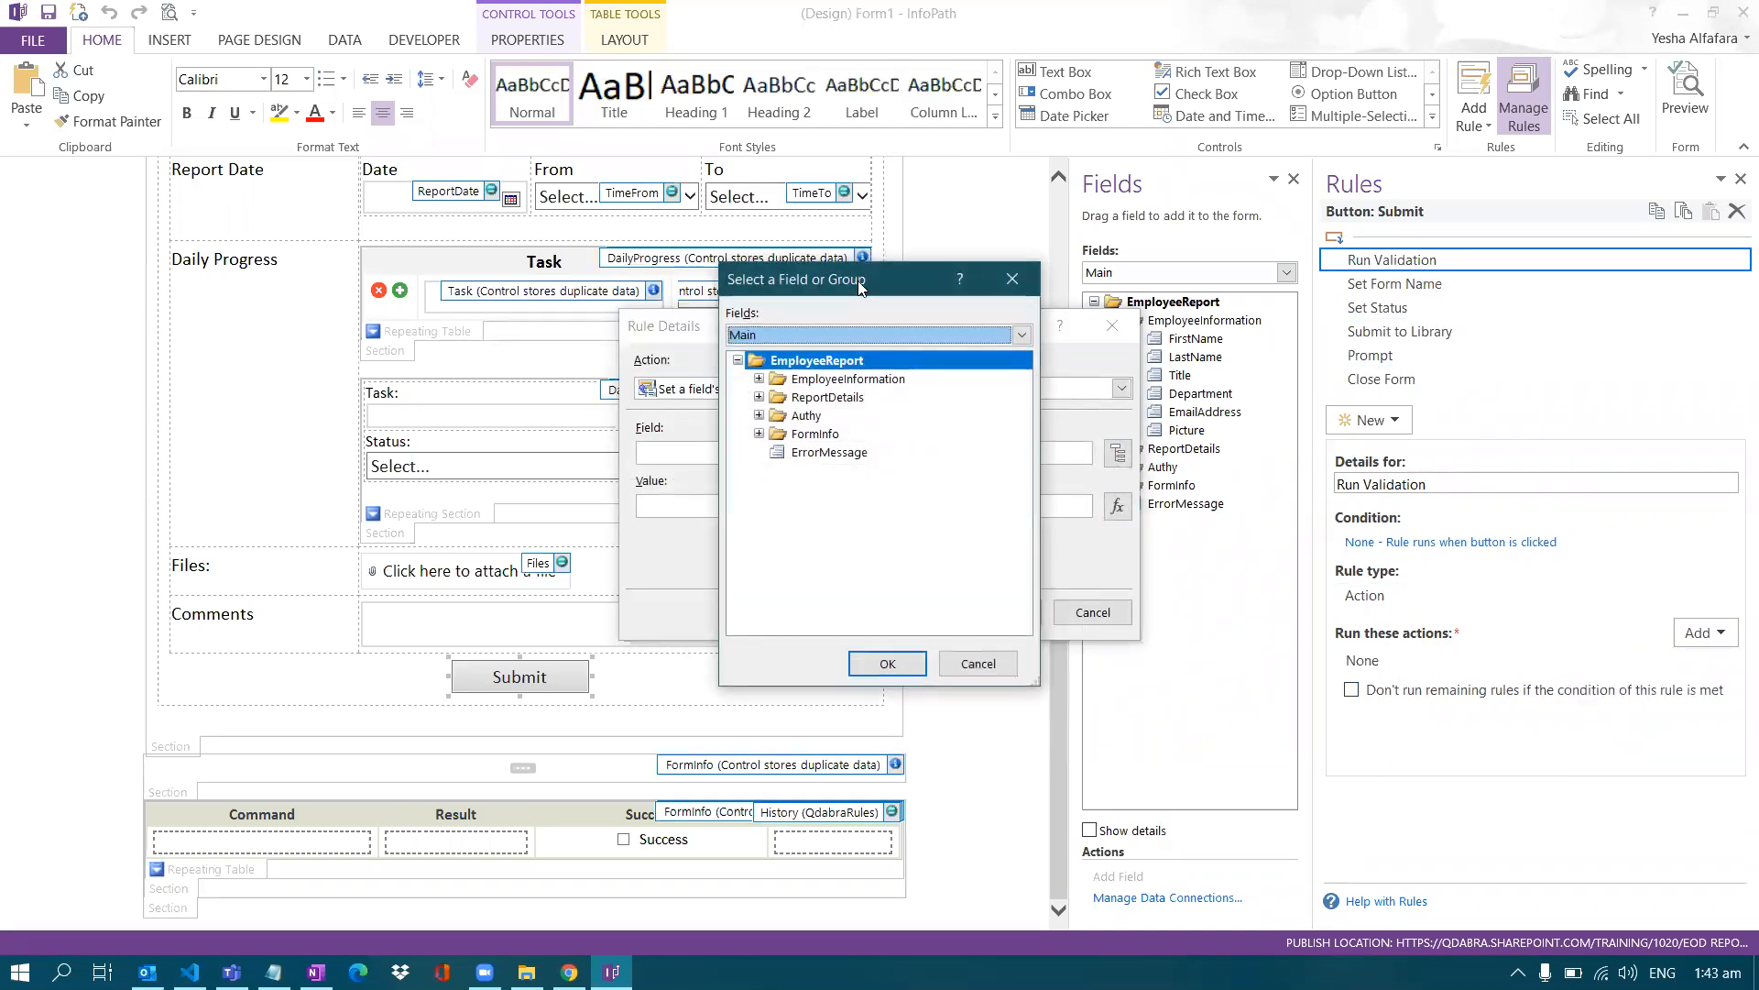
left_click_drag(896, 299, 980, 333)
left_click(1106, 369)
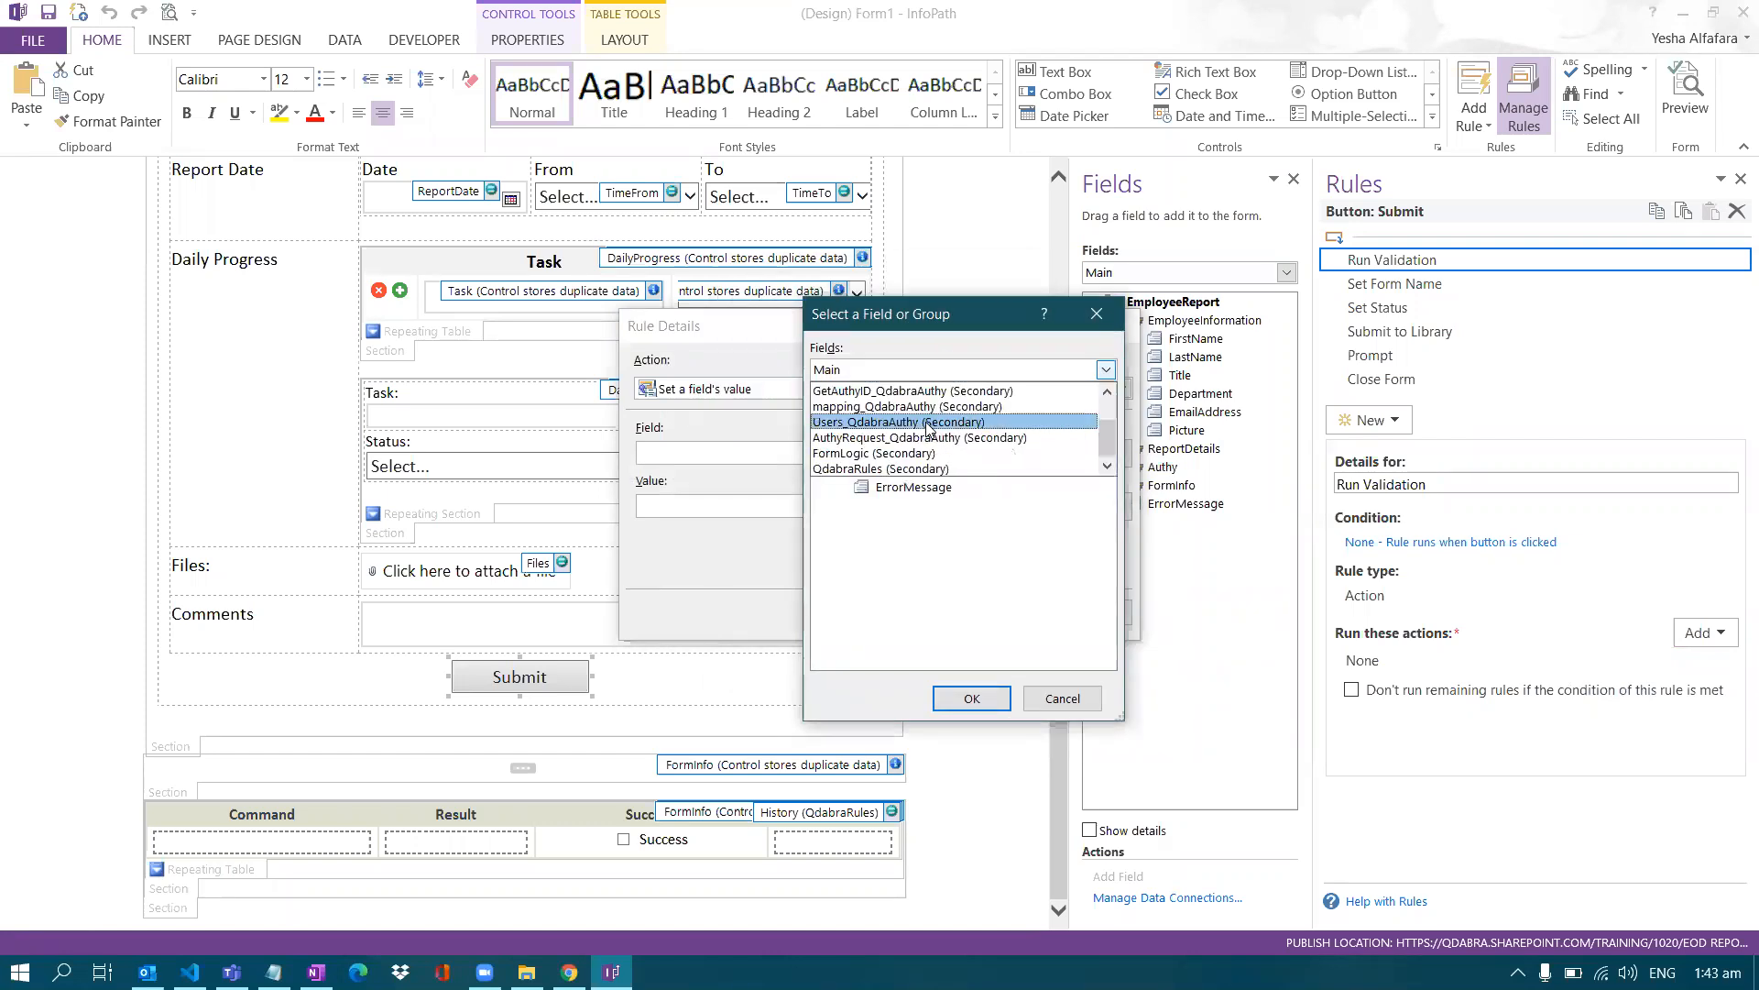
left_click(894, 470)
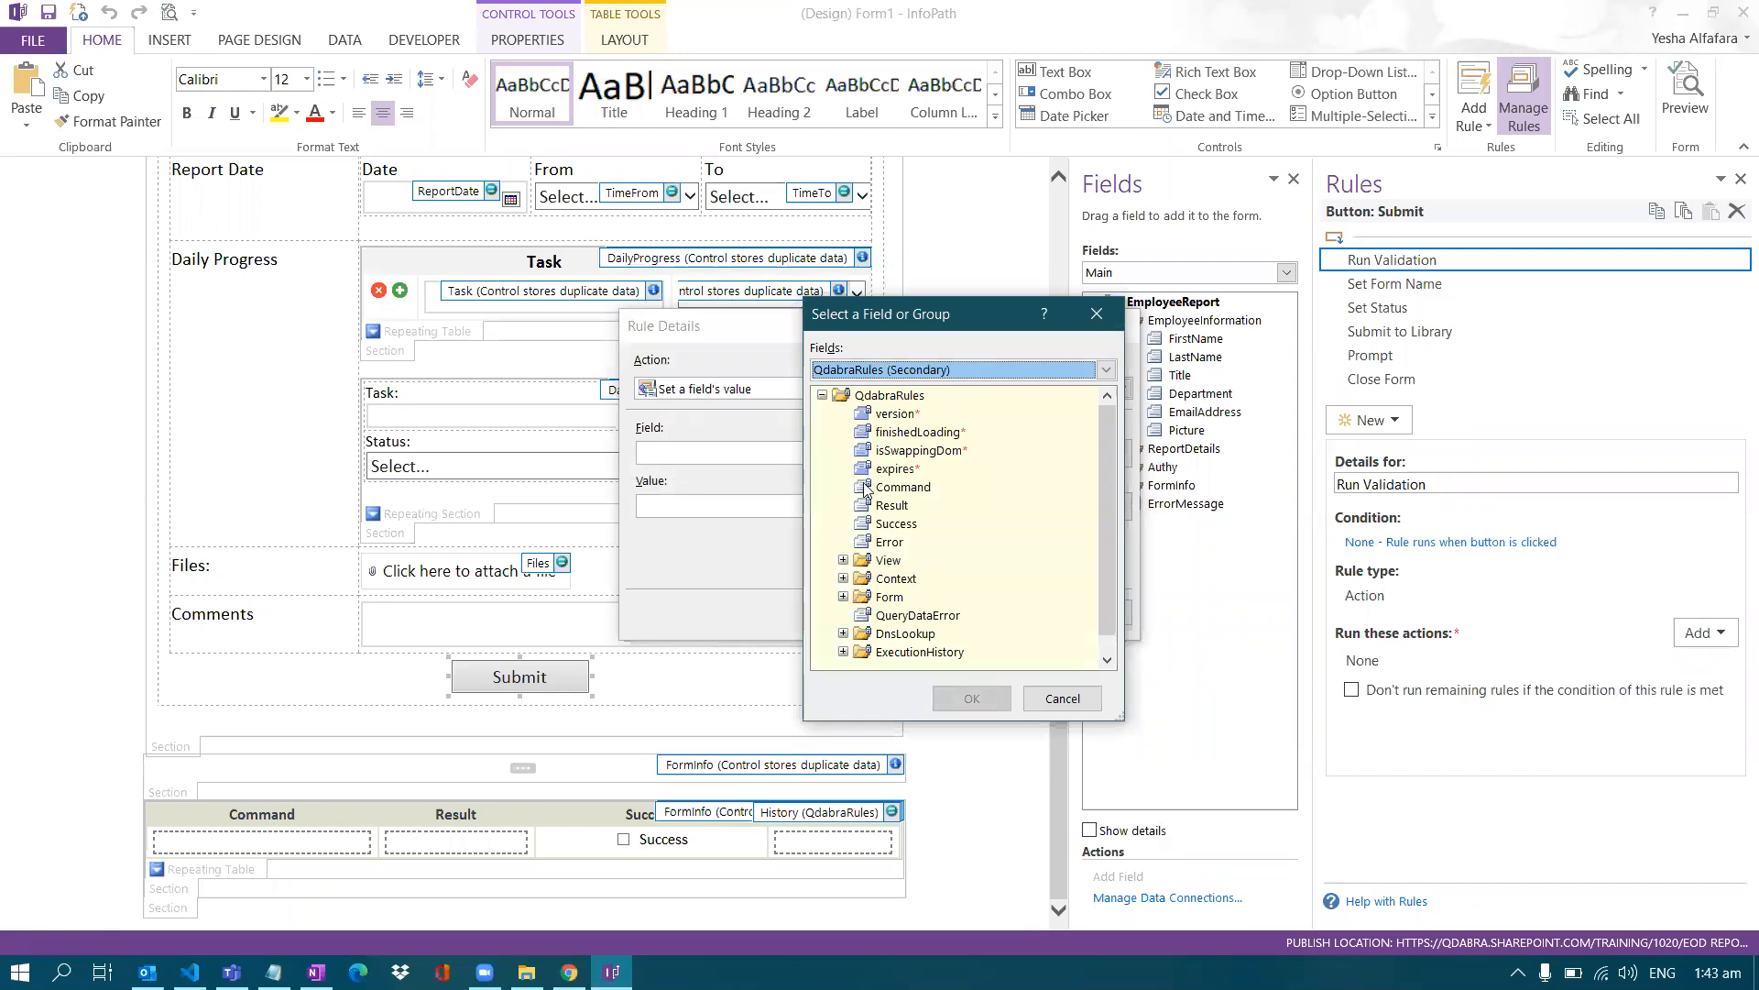
double_click(889, 489)
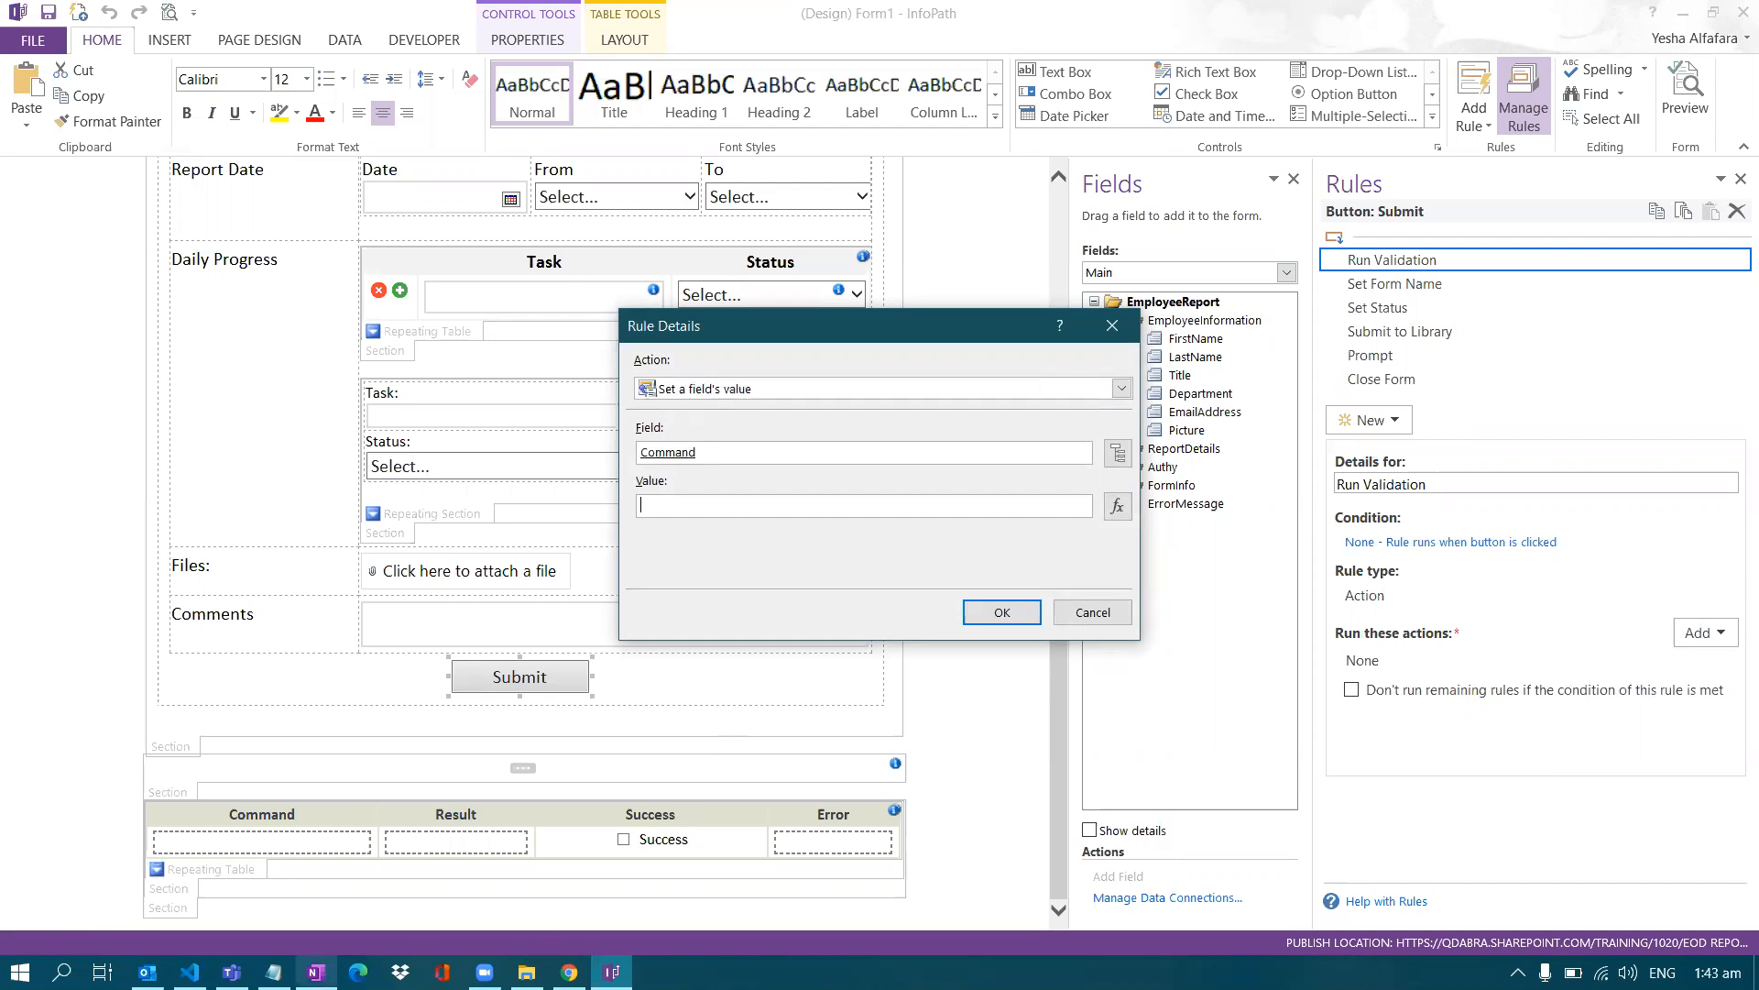
left_click(273, 971)
key("ctrl+c")
left_click(753, 510)
key("ctrl+v")
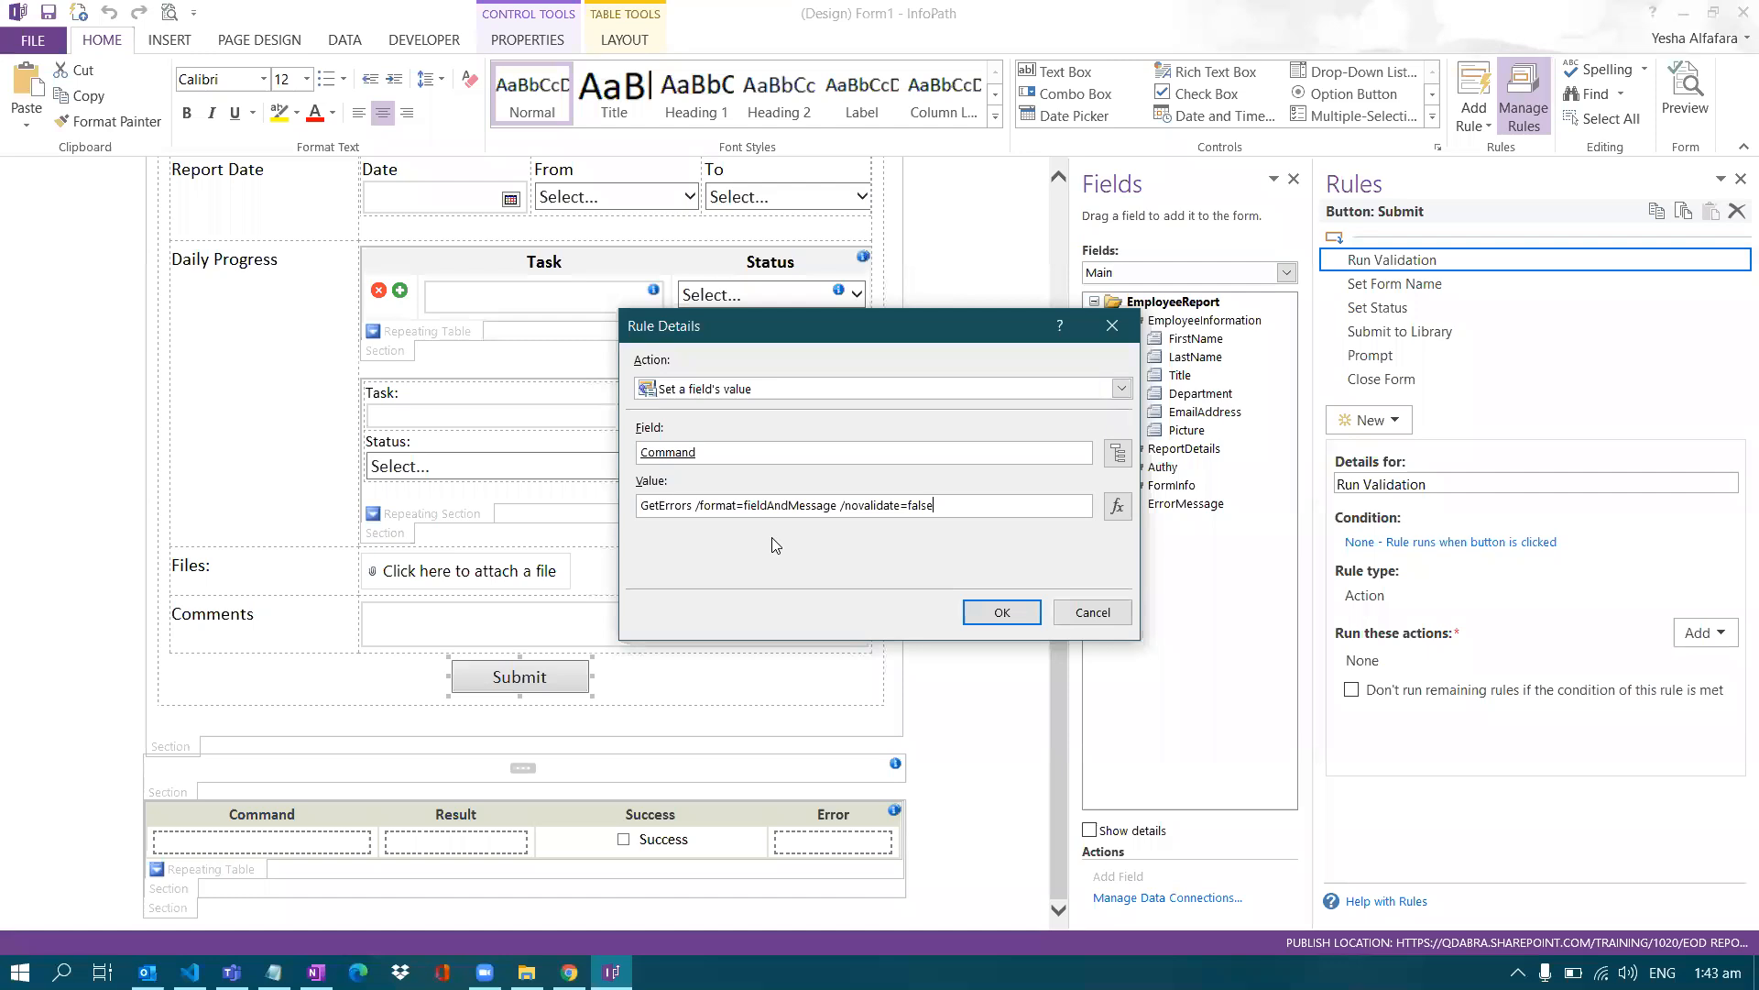
left_click(988, 614)
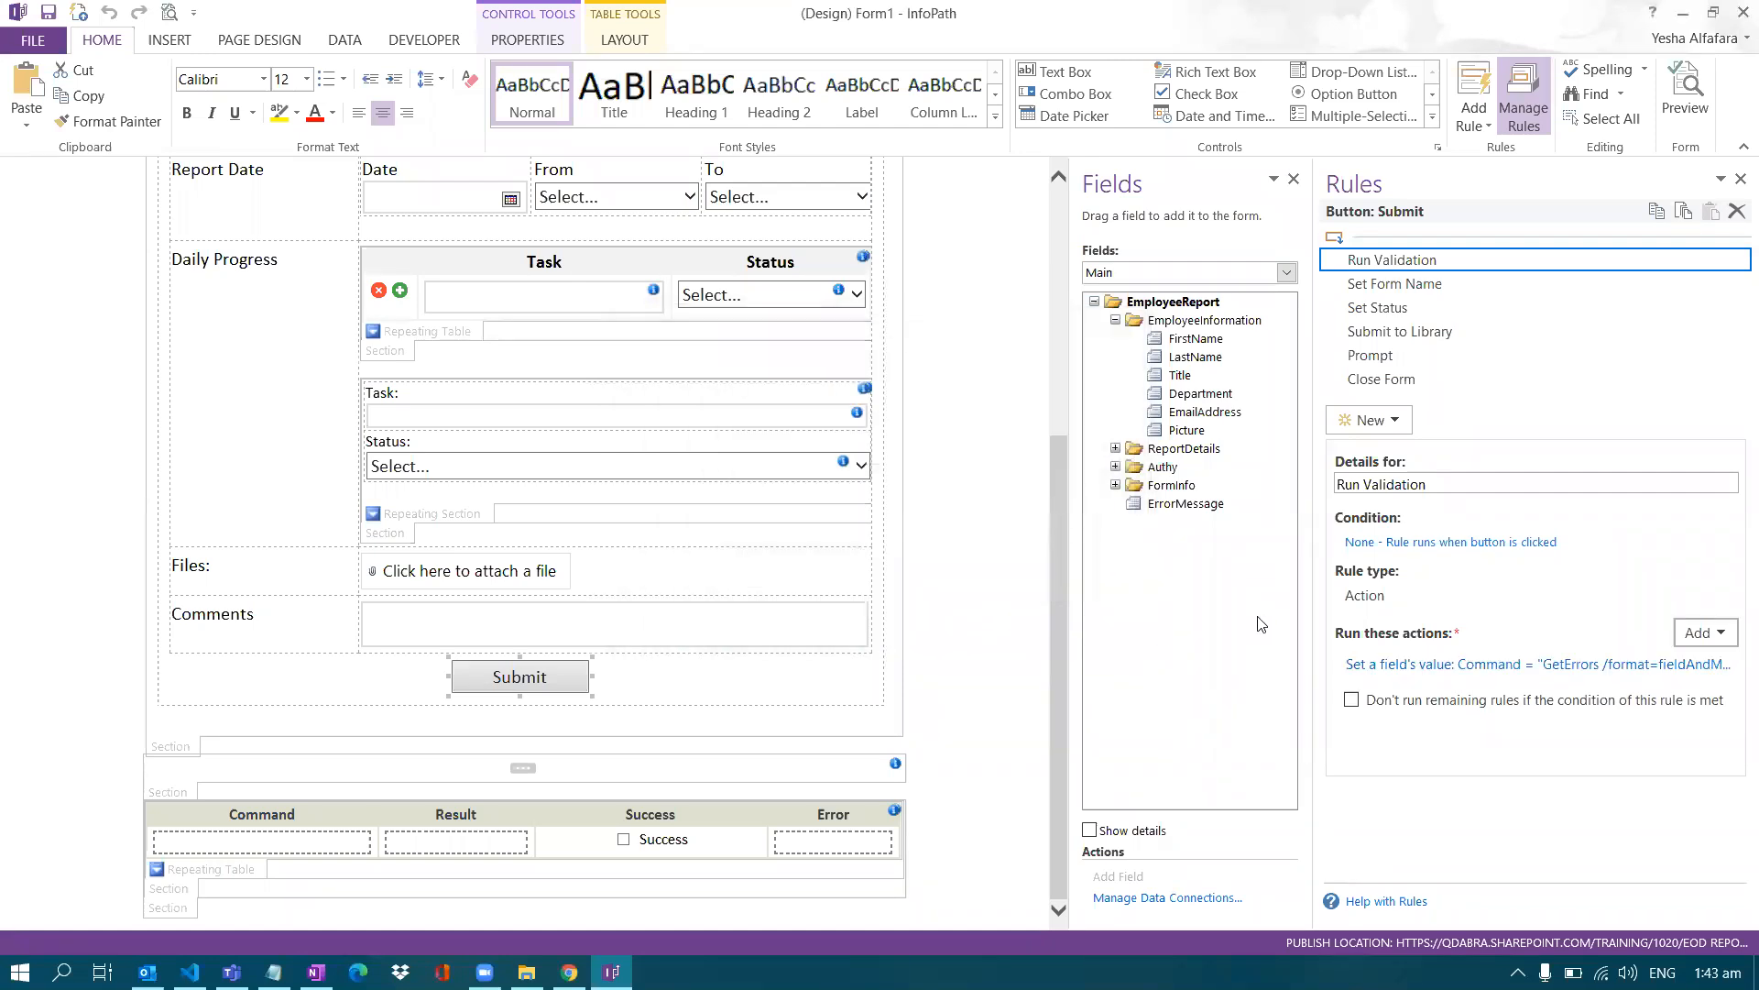
Step: Add a second action setting ErrorMessage to the QdabraRules Result field
left_click_drag(1315, 584, 1200, 586)
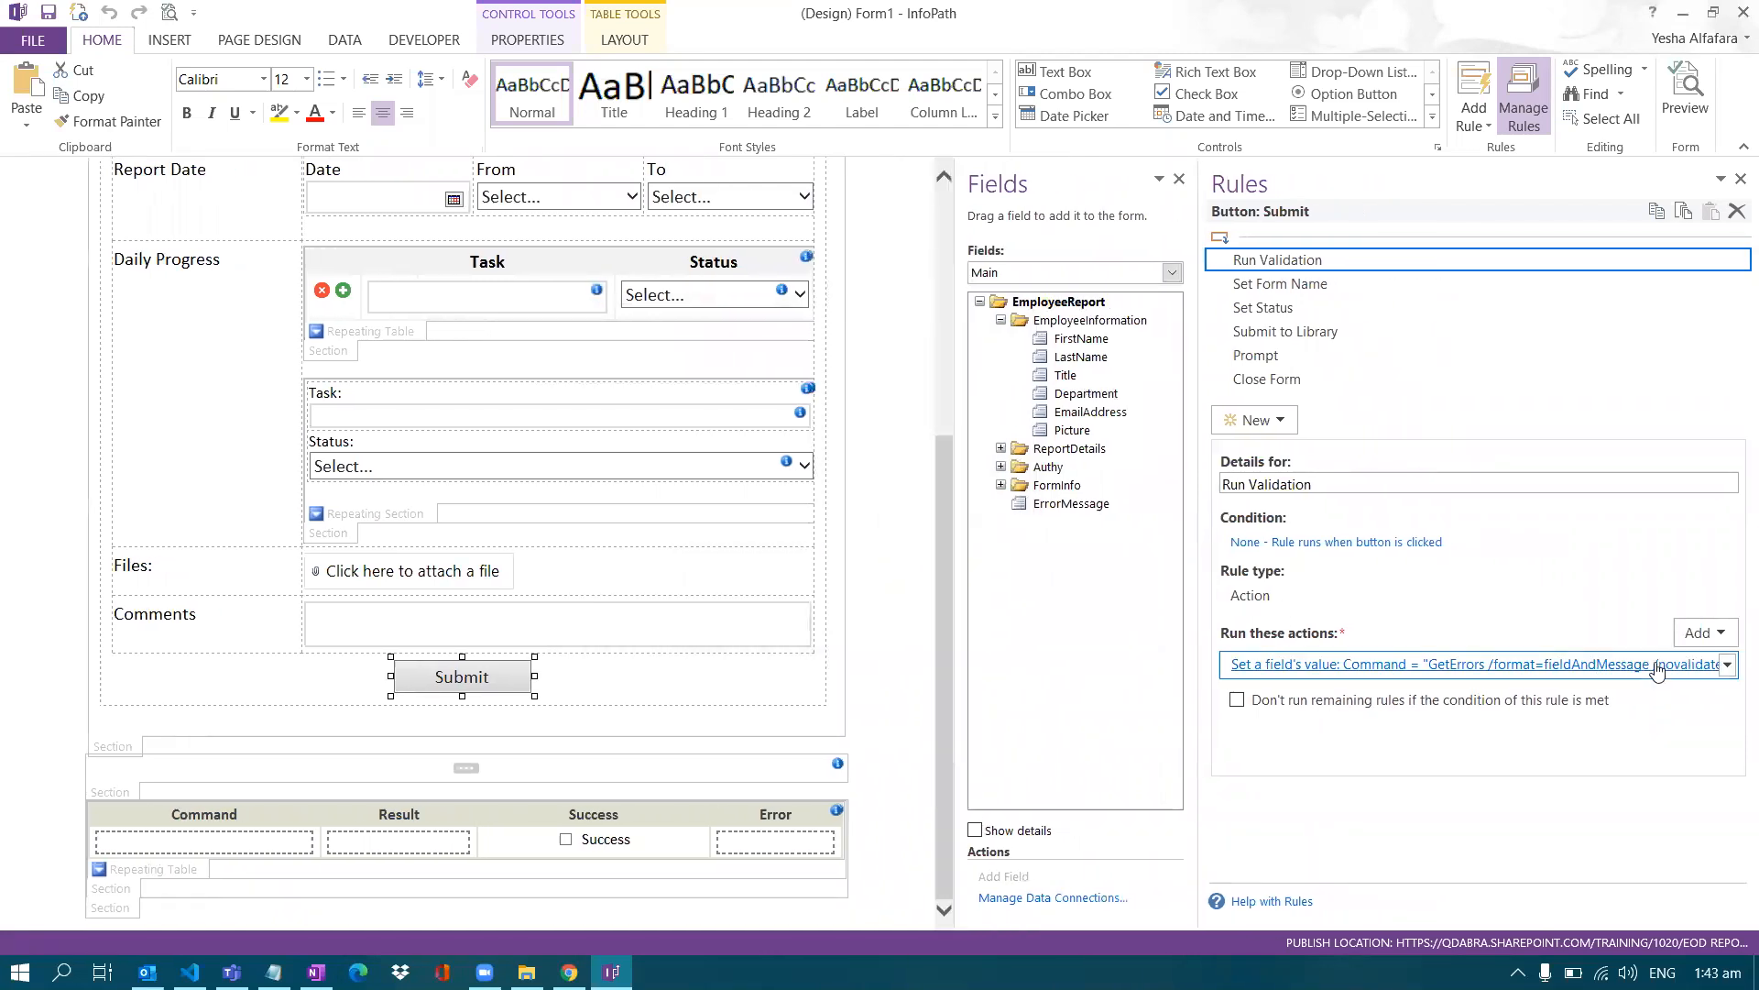
left_click(1693, 640)
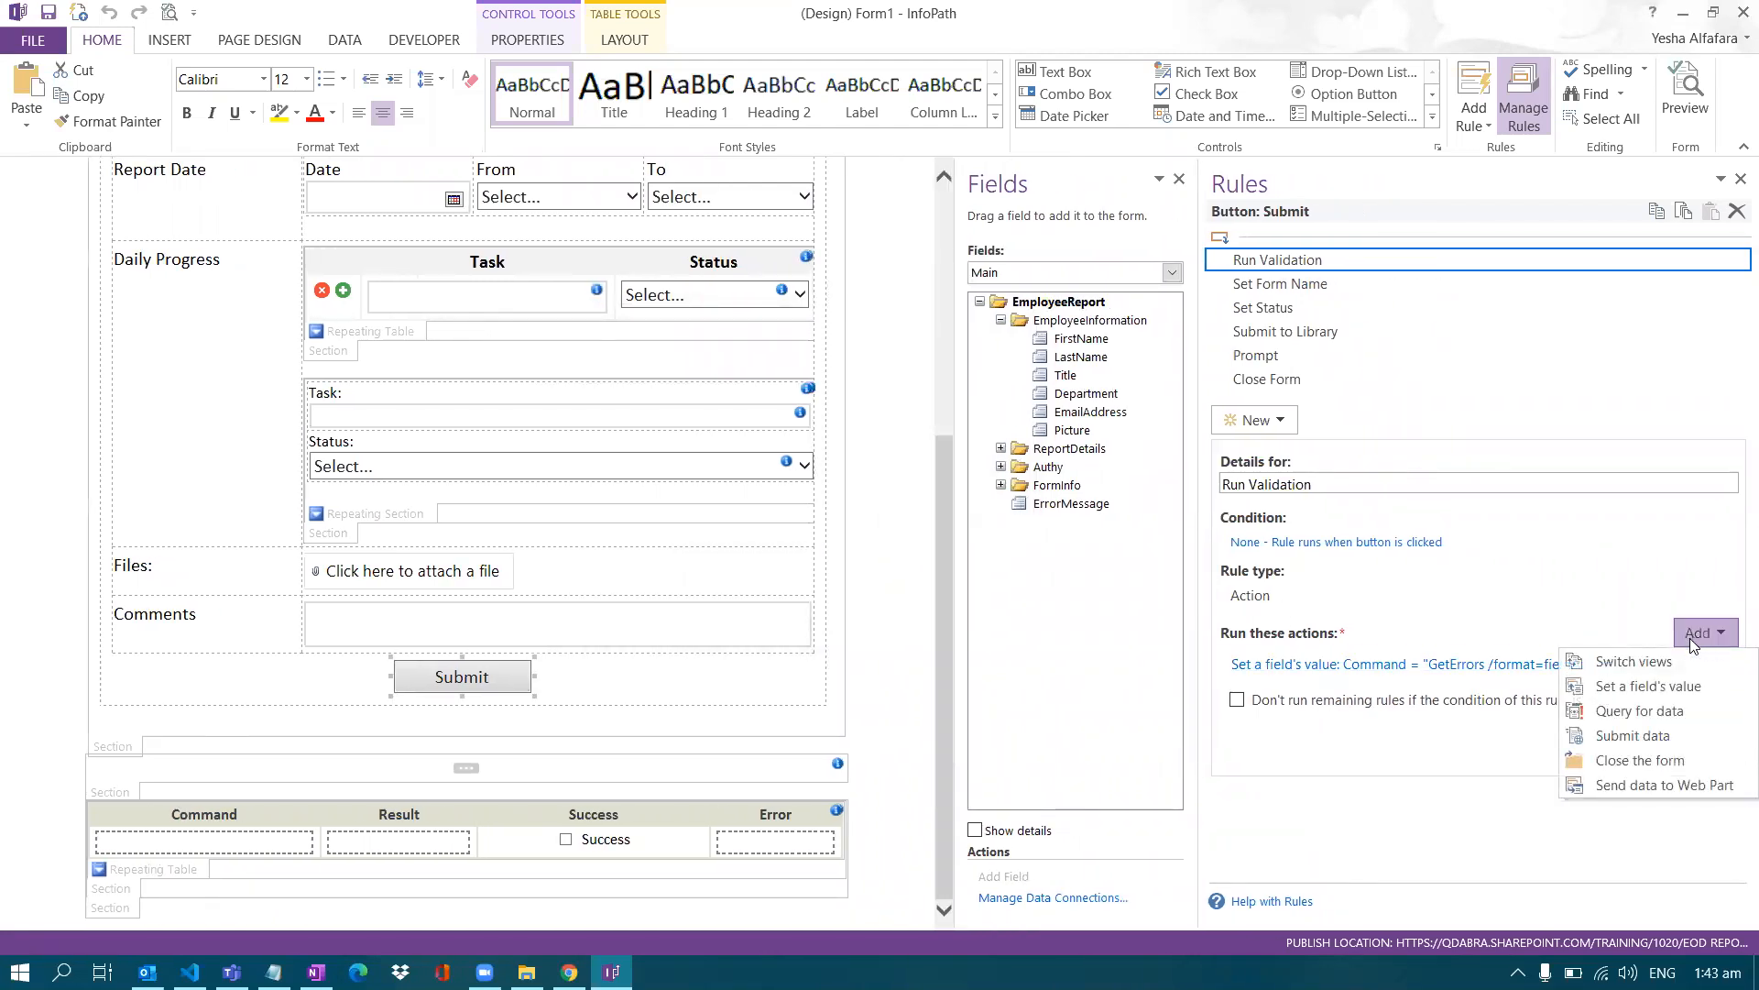
left_click(1648, 685)
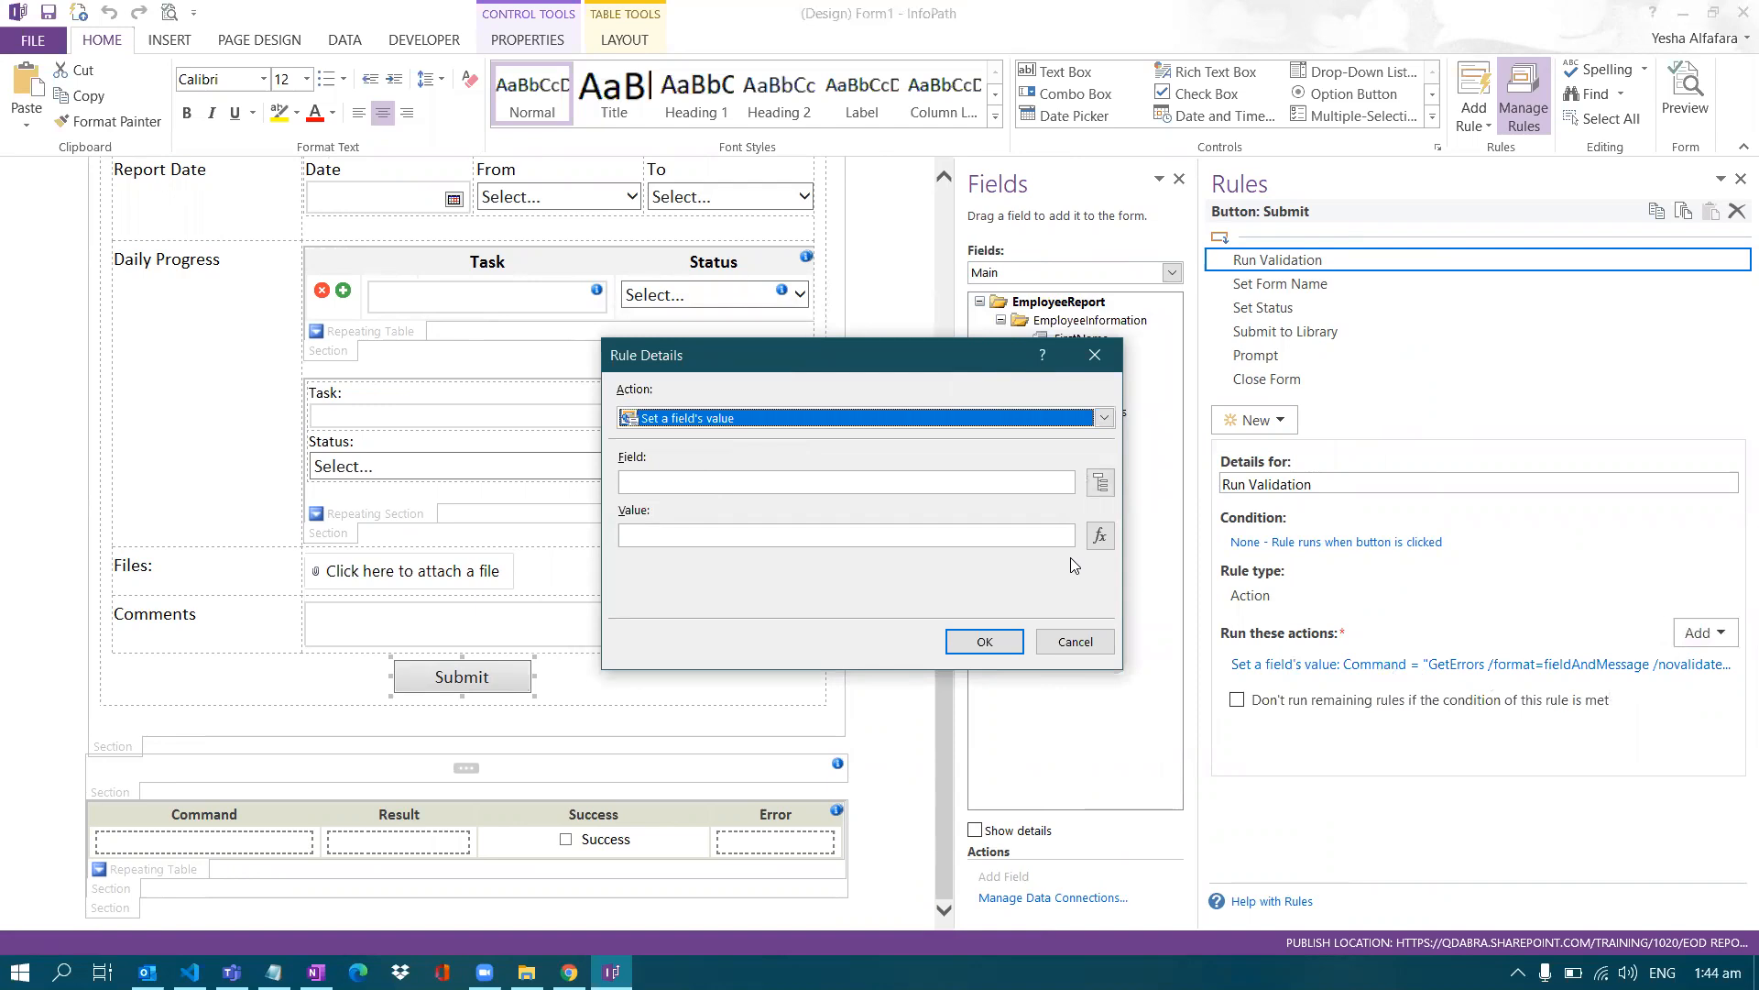
left_click(1106, 485)
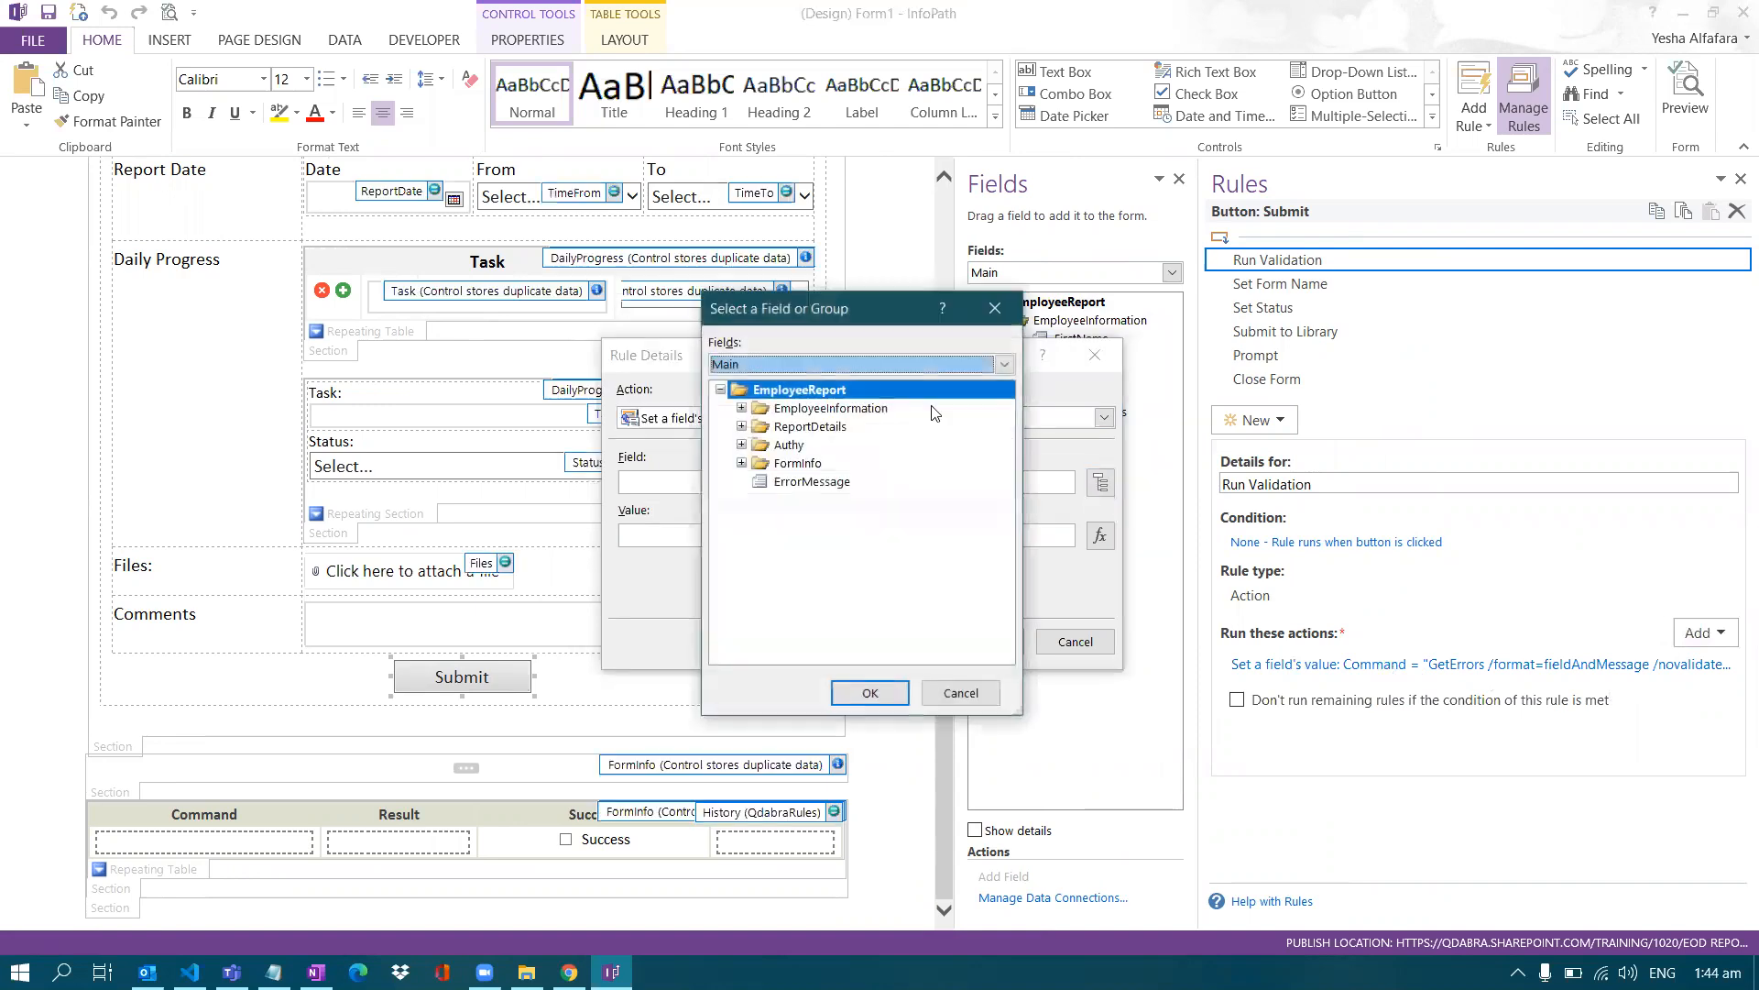
left_click_drag(873, 332, 975, 360)
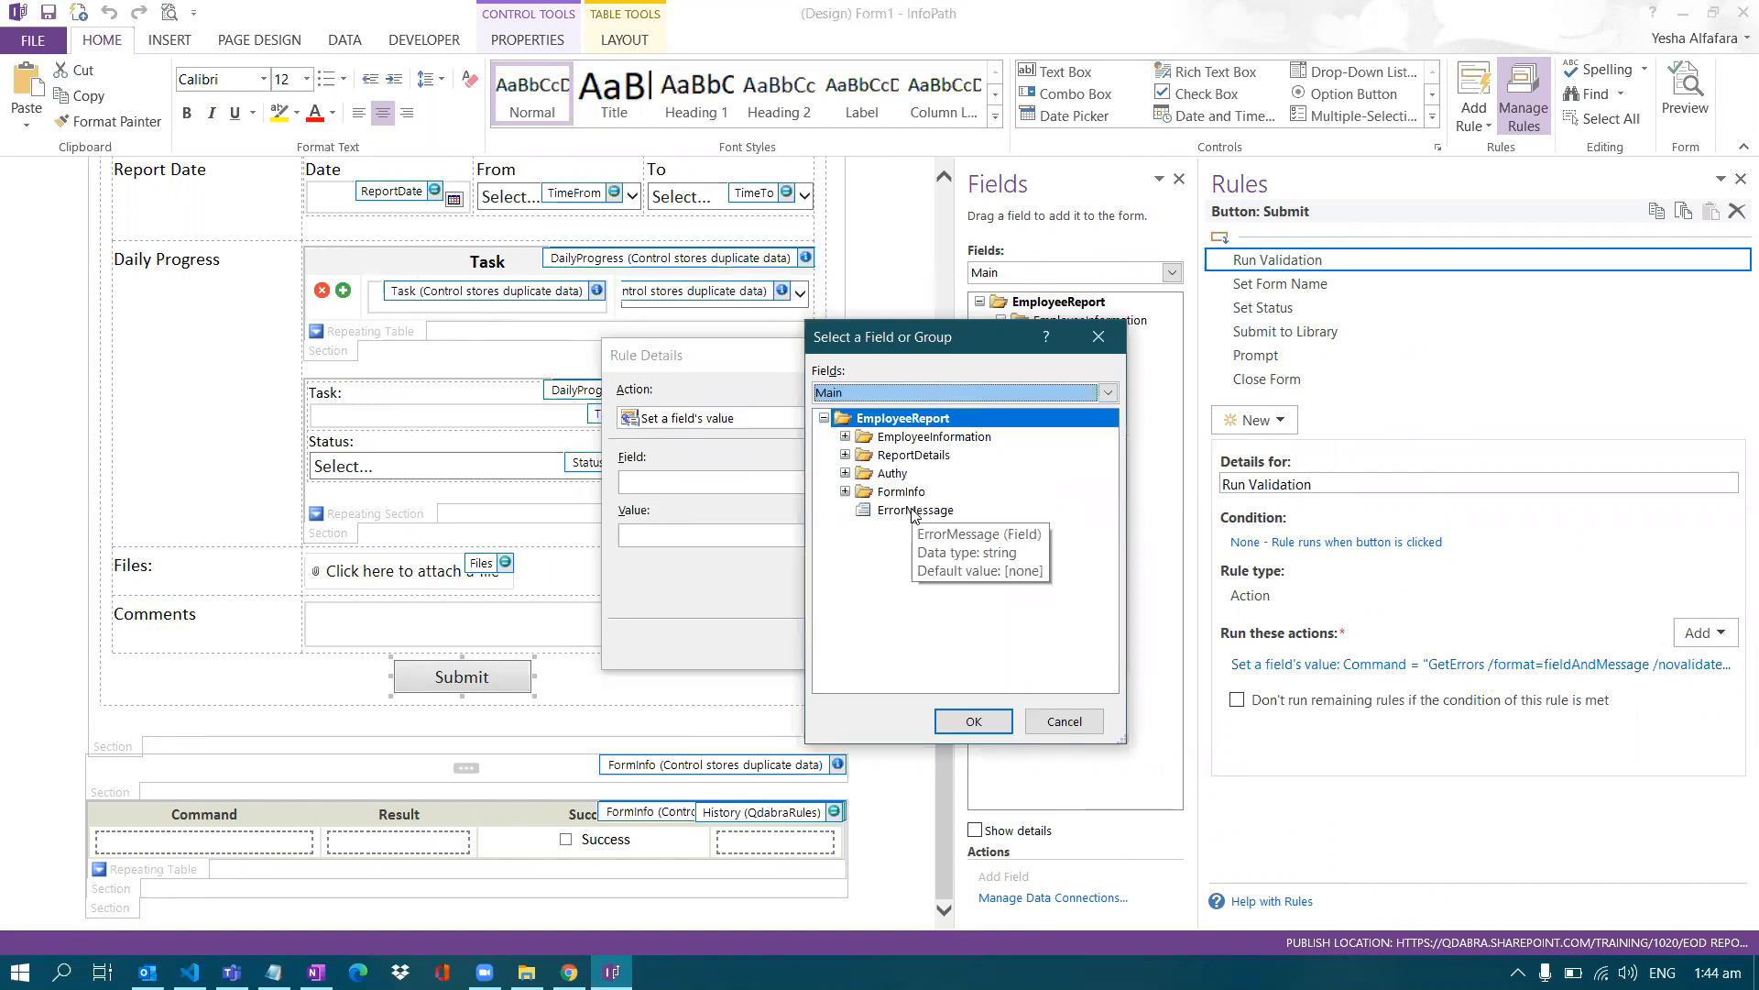
double_click(912, 511)
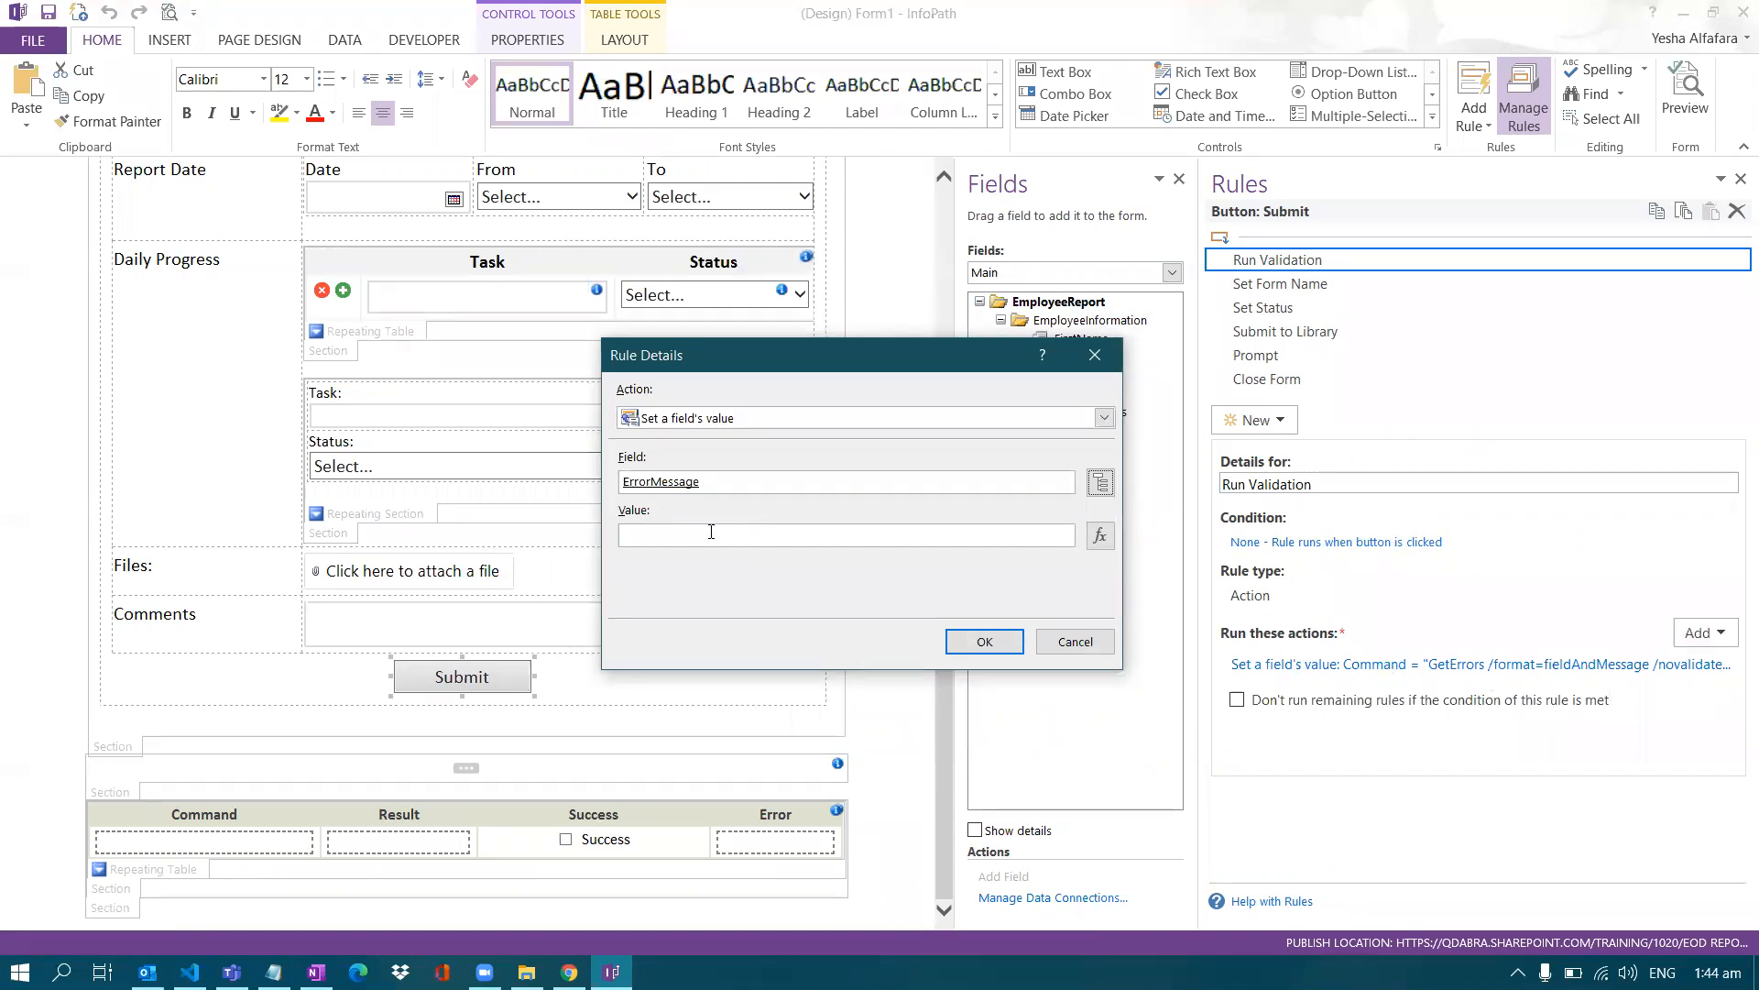
left_click(1100, 535)
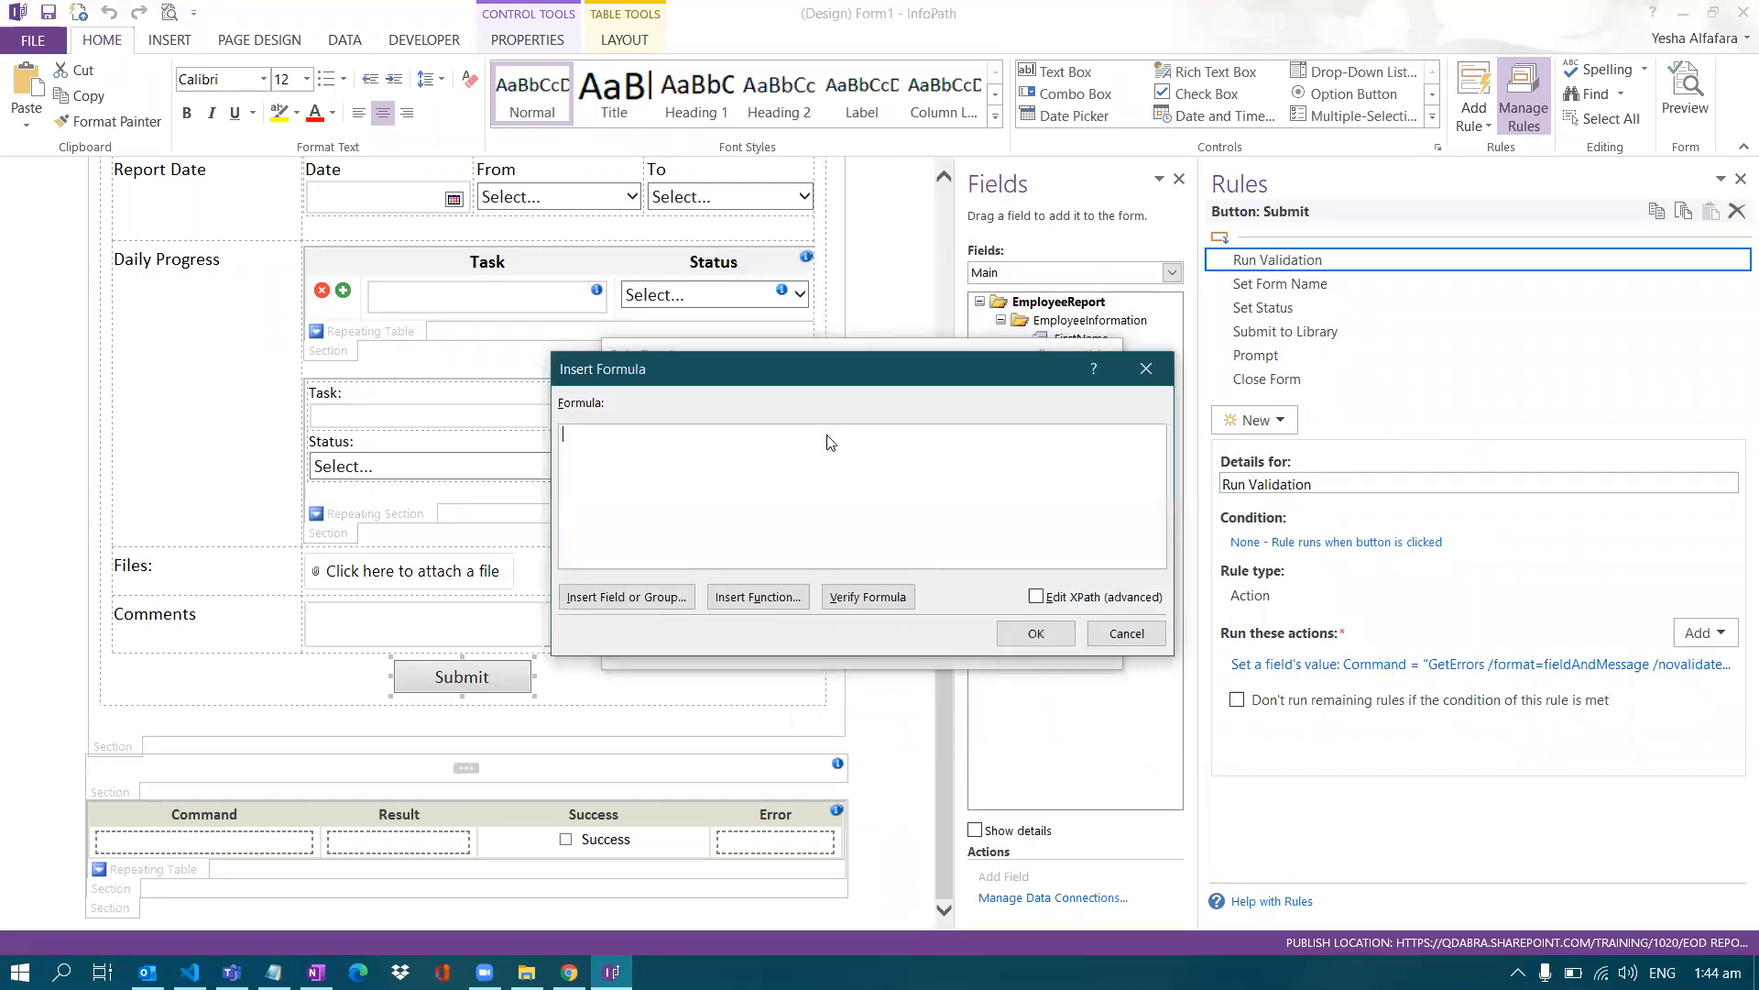
left_click_drag(813, 379, 822, 388)
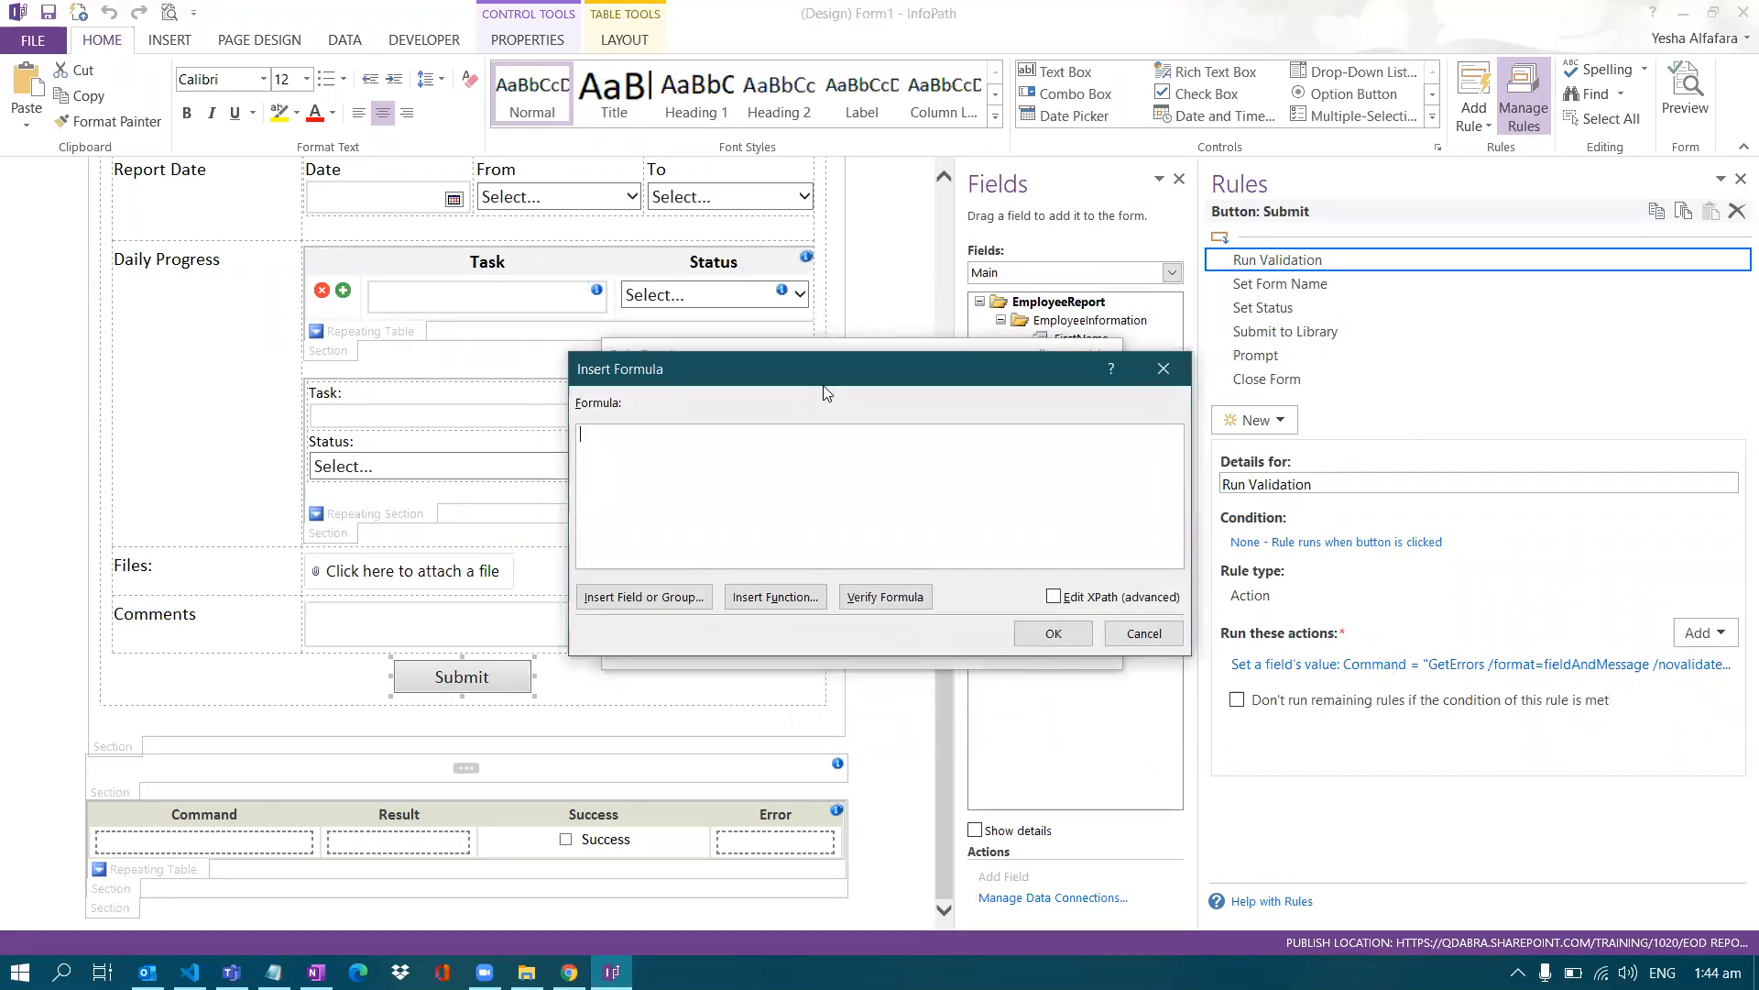
left_click(642, 597)
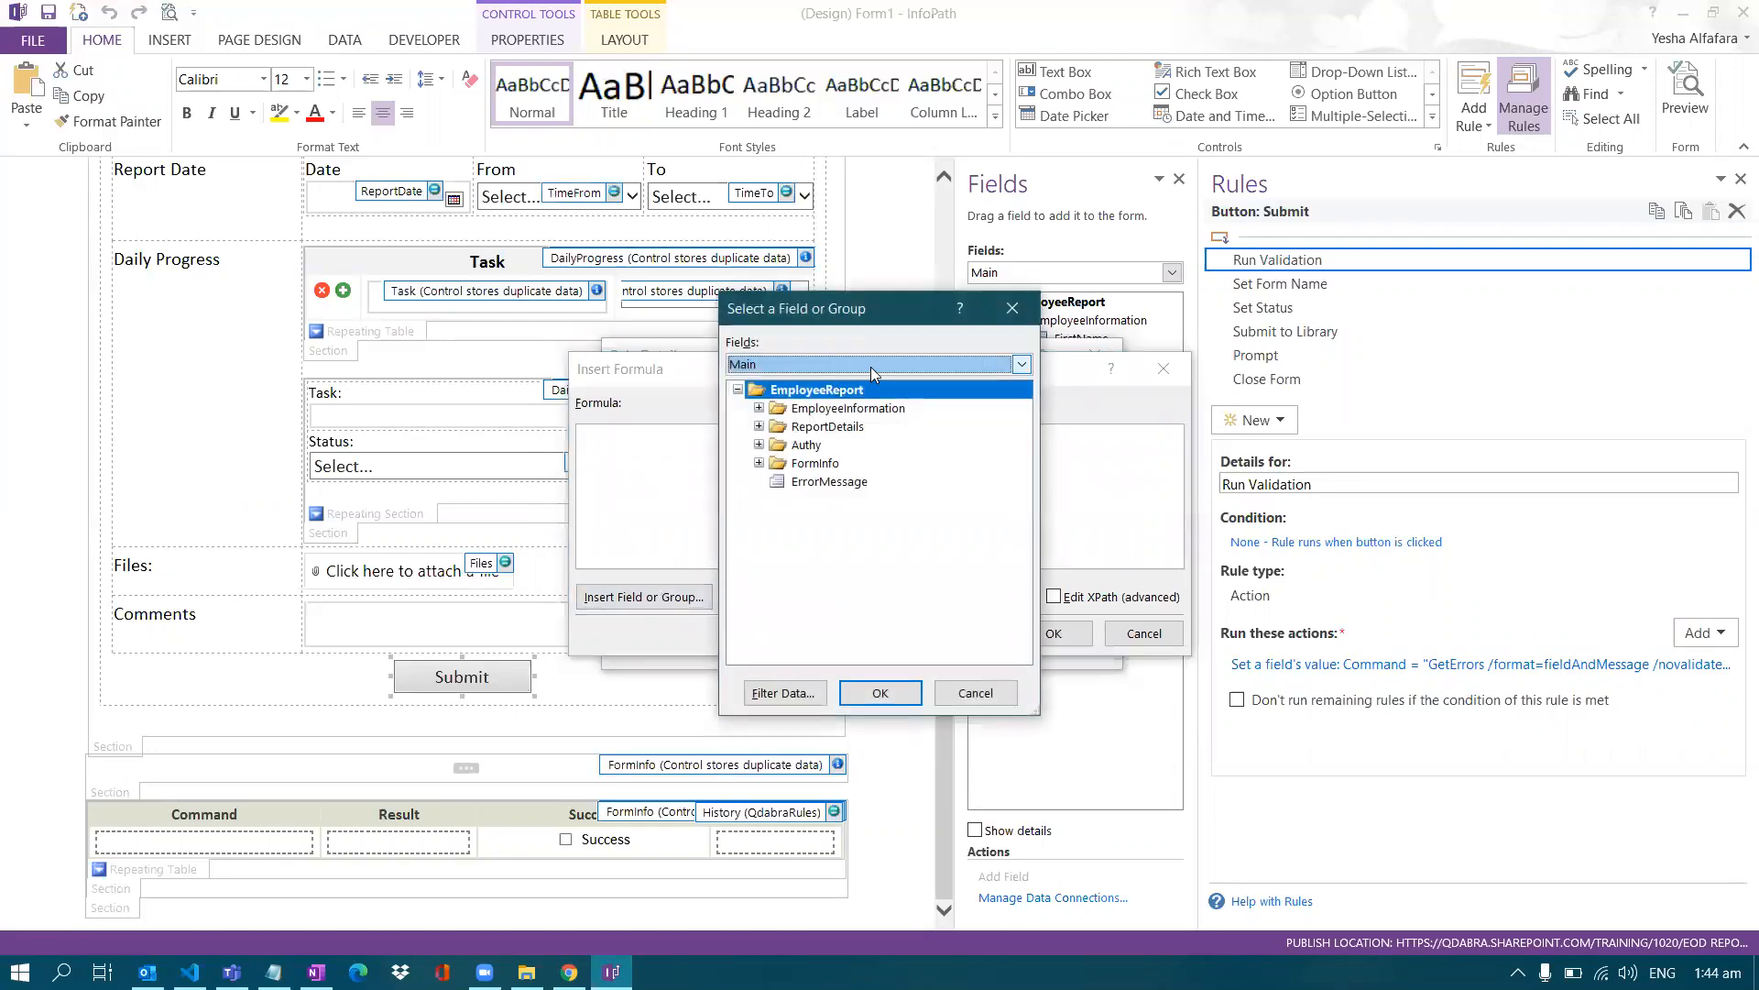
left_click(1022, 364)
scroll(859, 415, "down", 1)
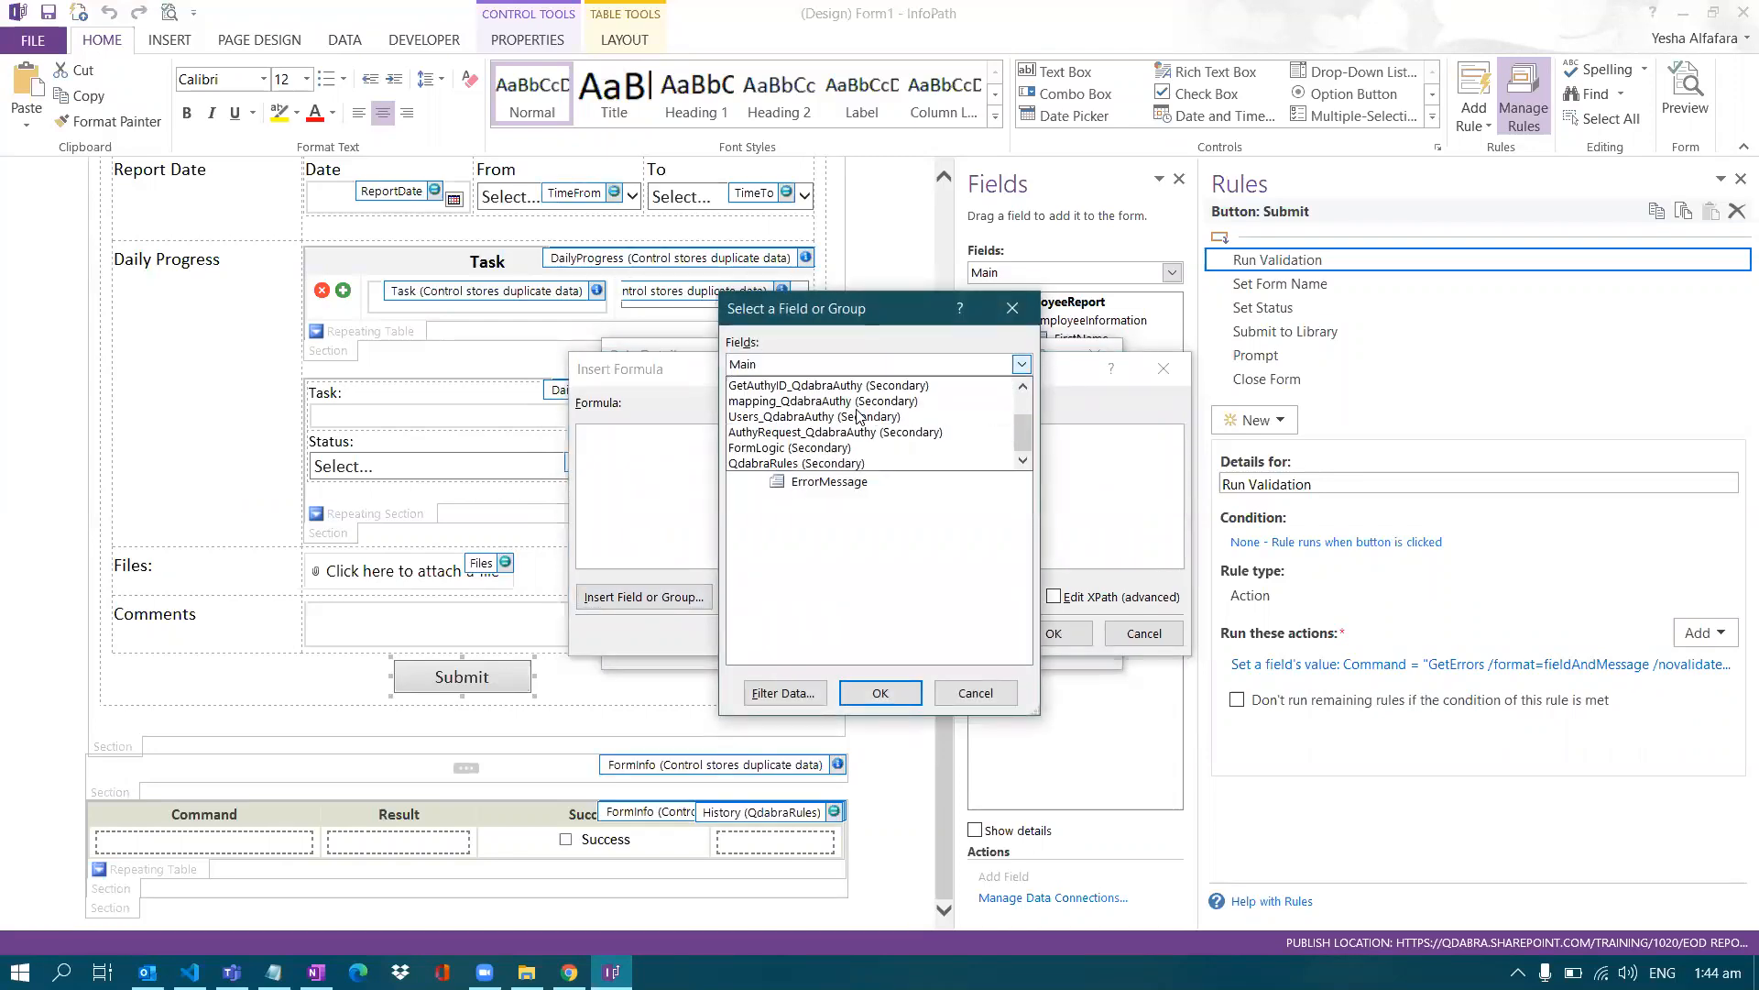
left_click(841, 462)
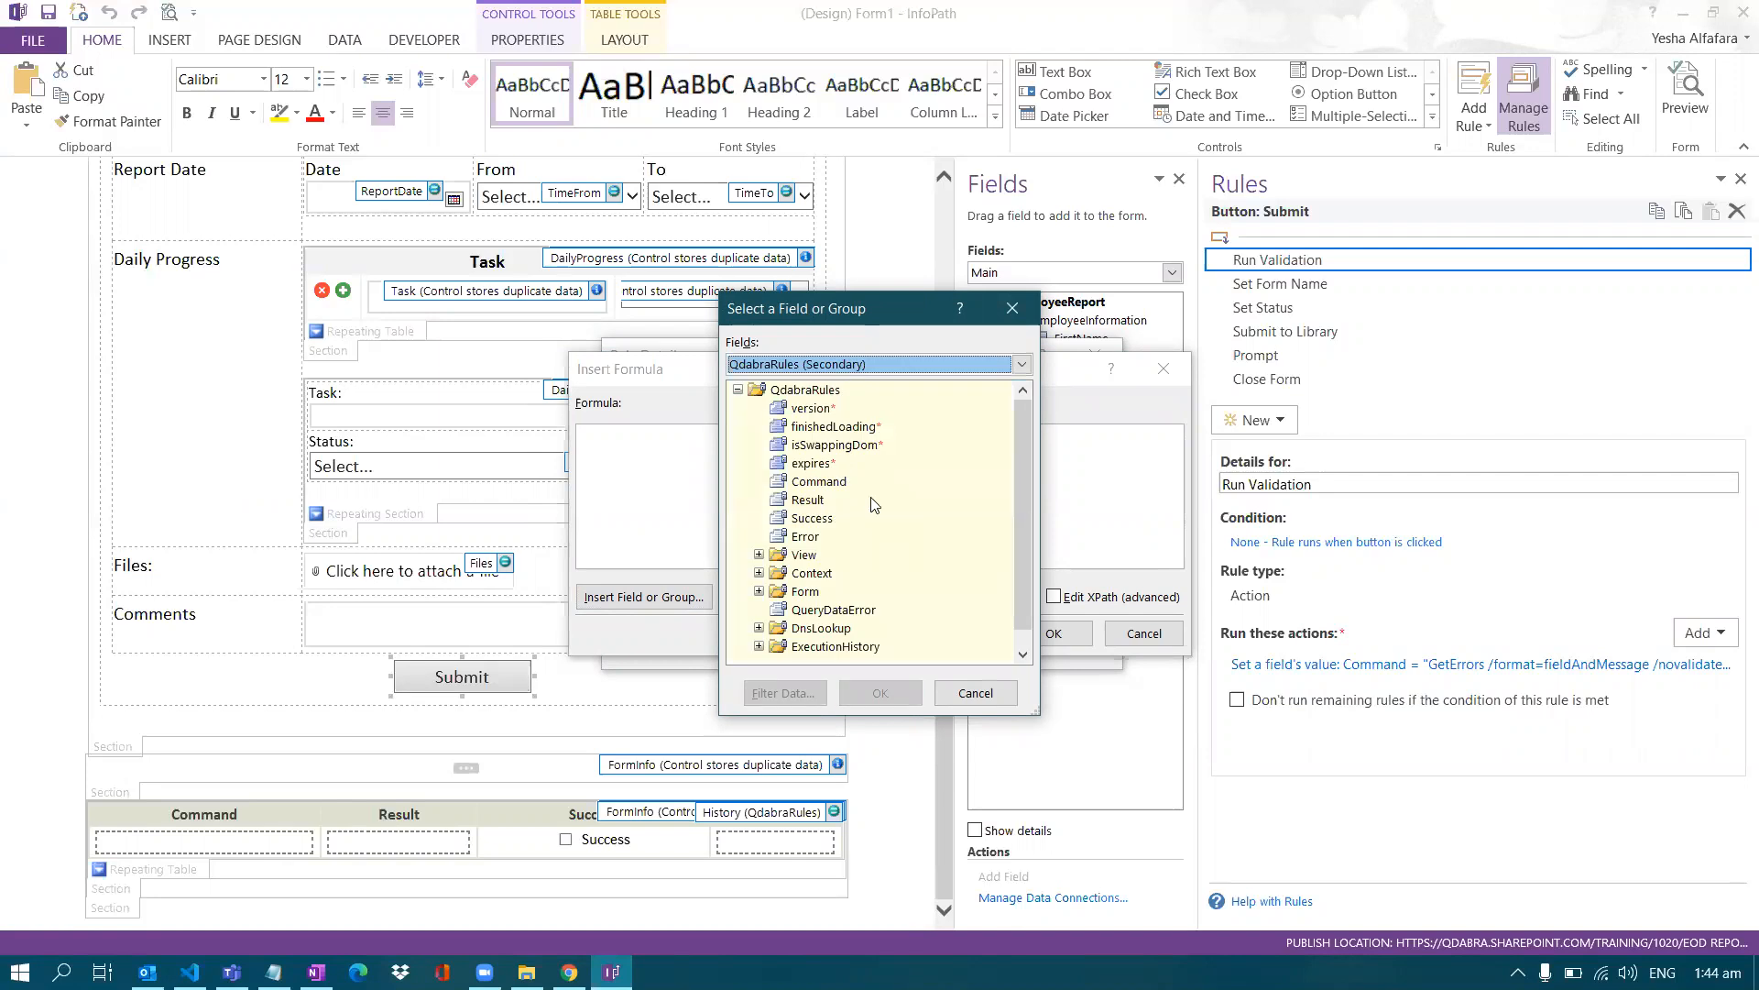
double_click(810, 502)
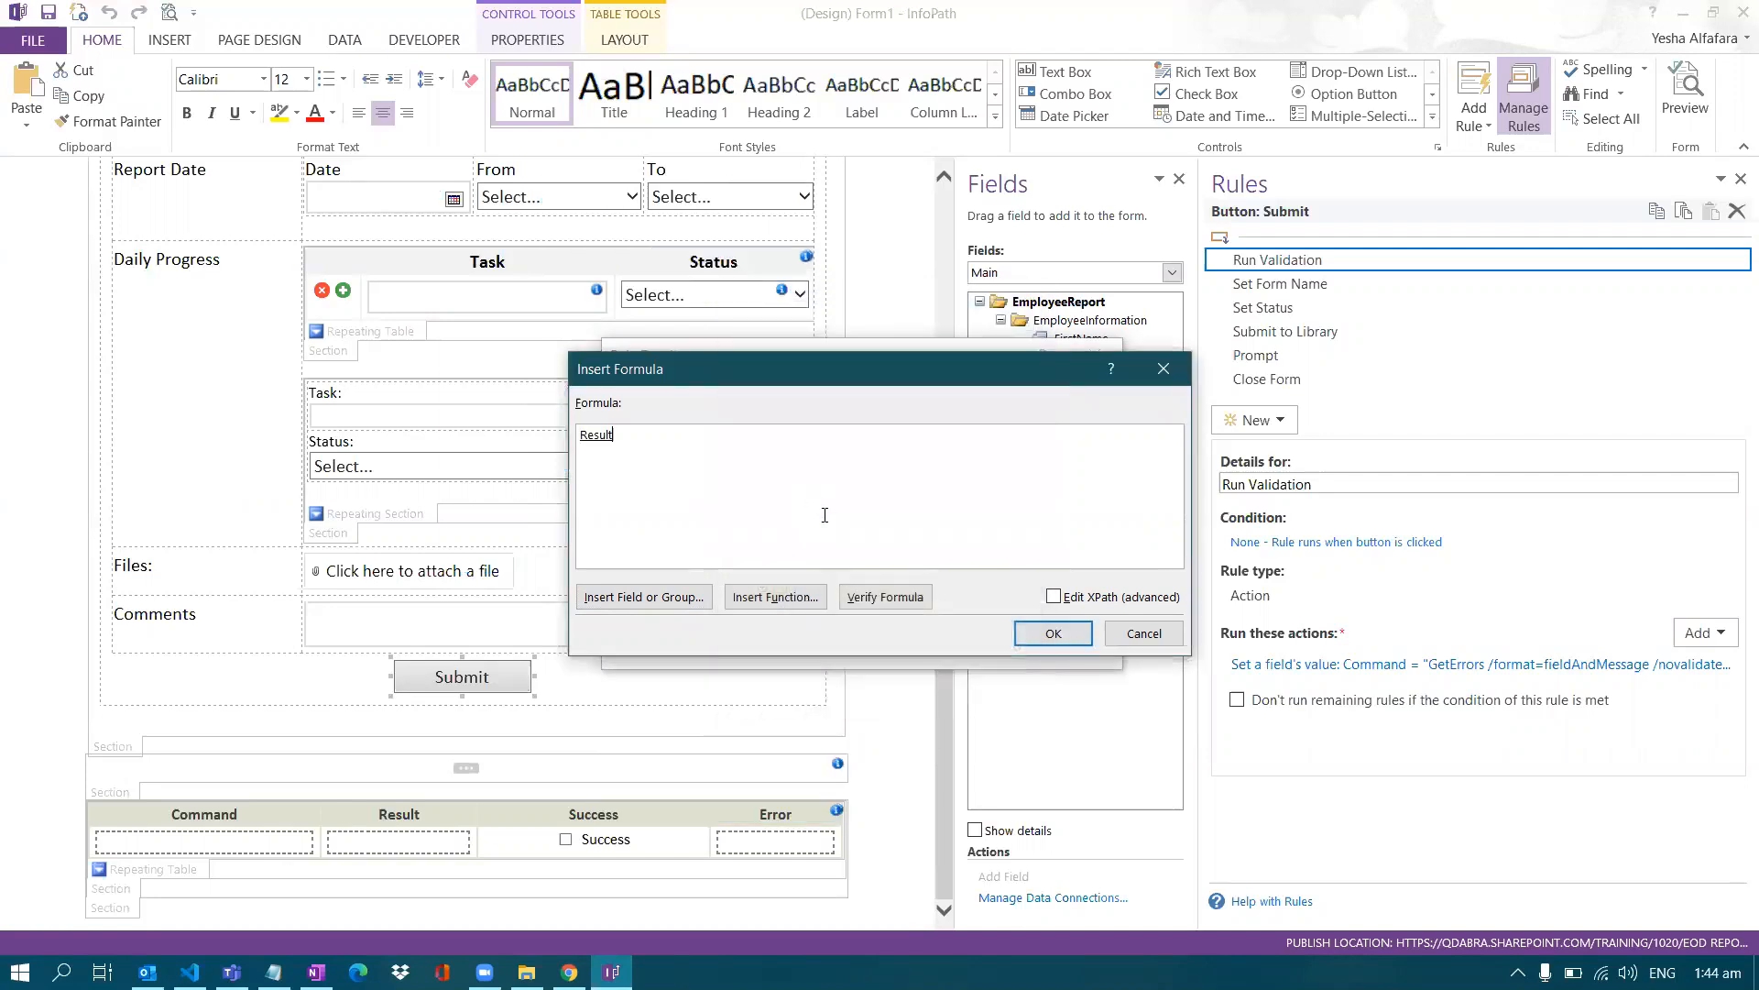
left_click(1017, 634)
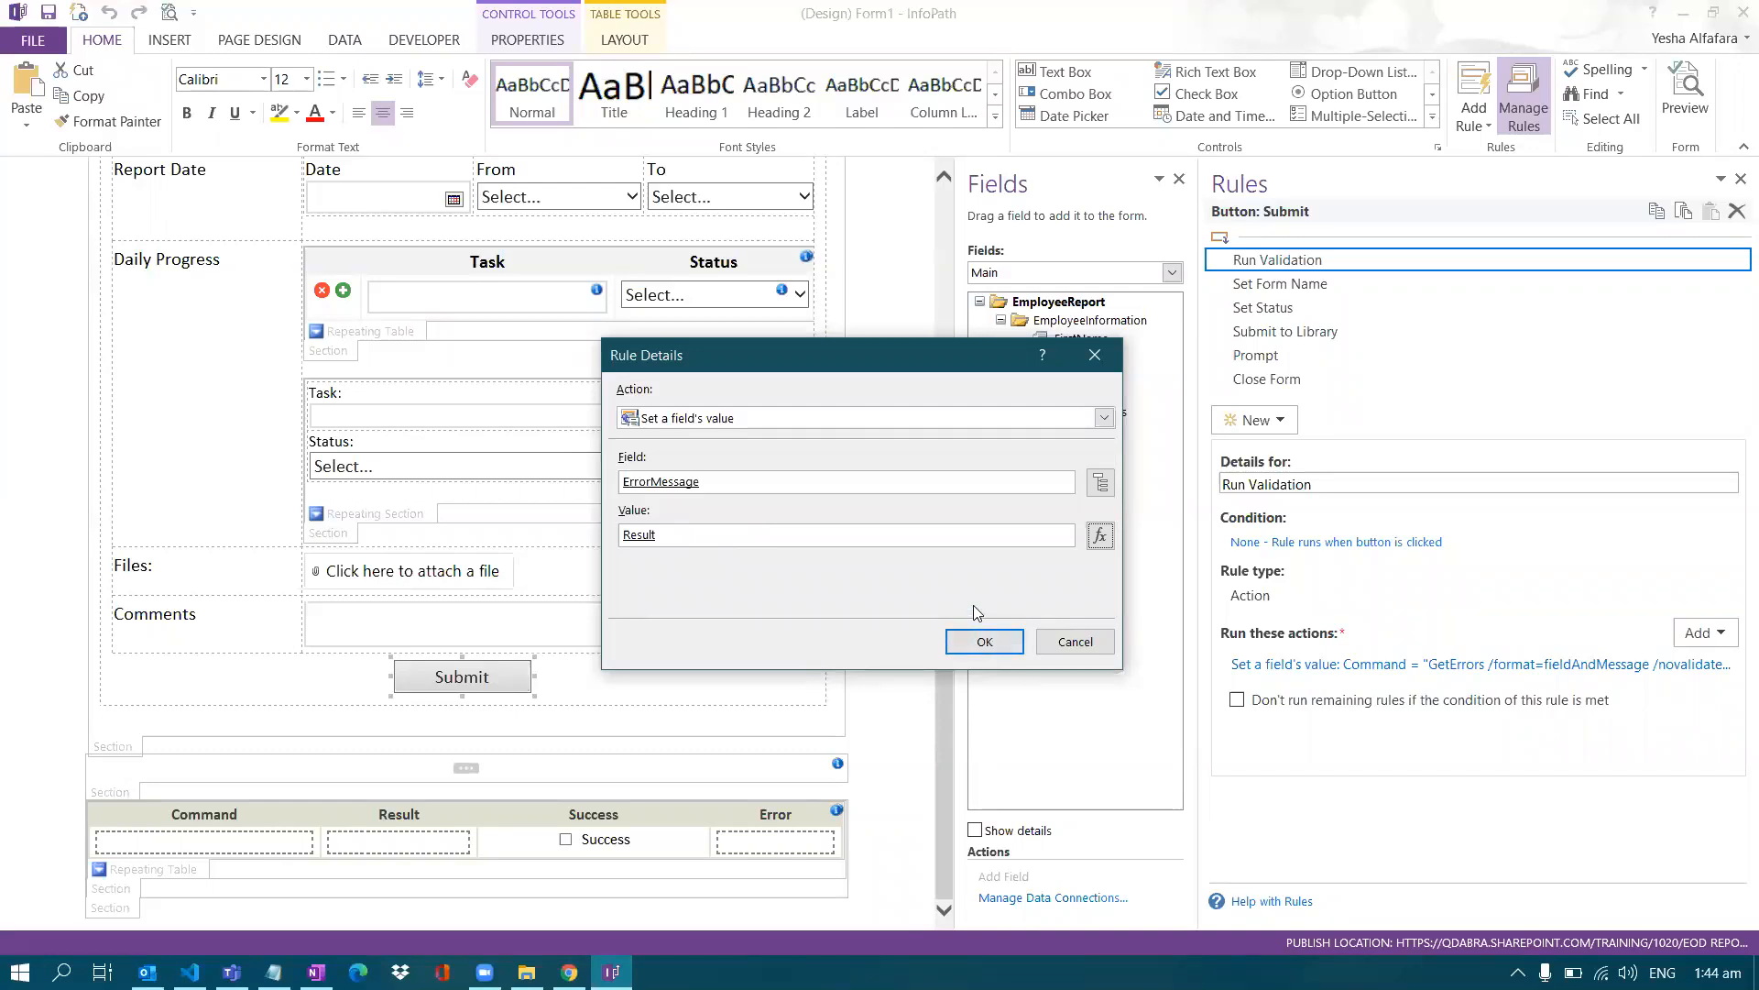
left_click(992, 642)
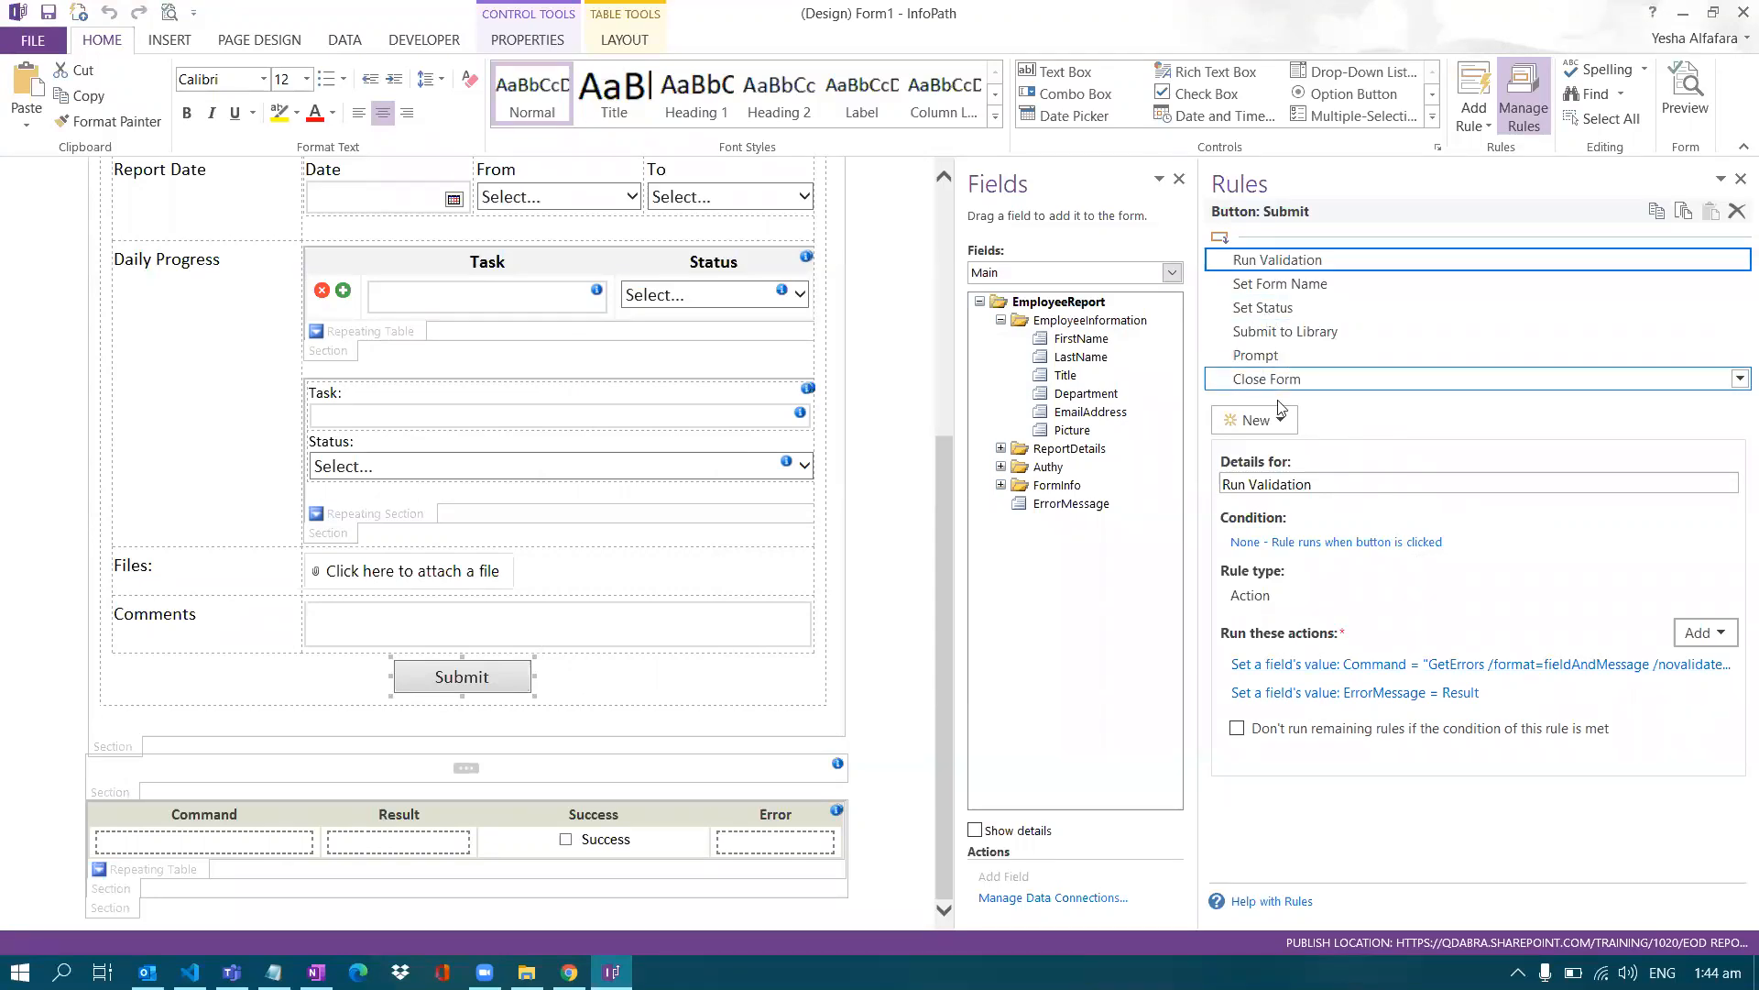
Step: Create the Submit action rule 'Stop if Error Exists' with condition ErrorMessage is not blank
left_click(1255, 420)
left_click(1278, 496)
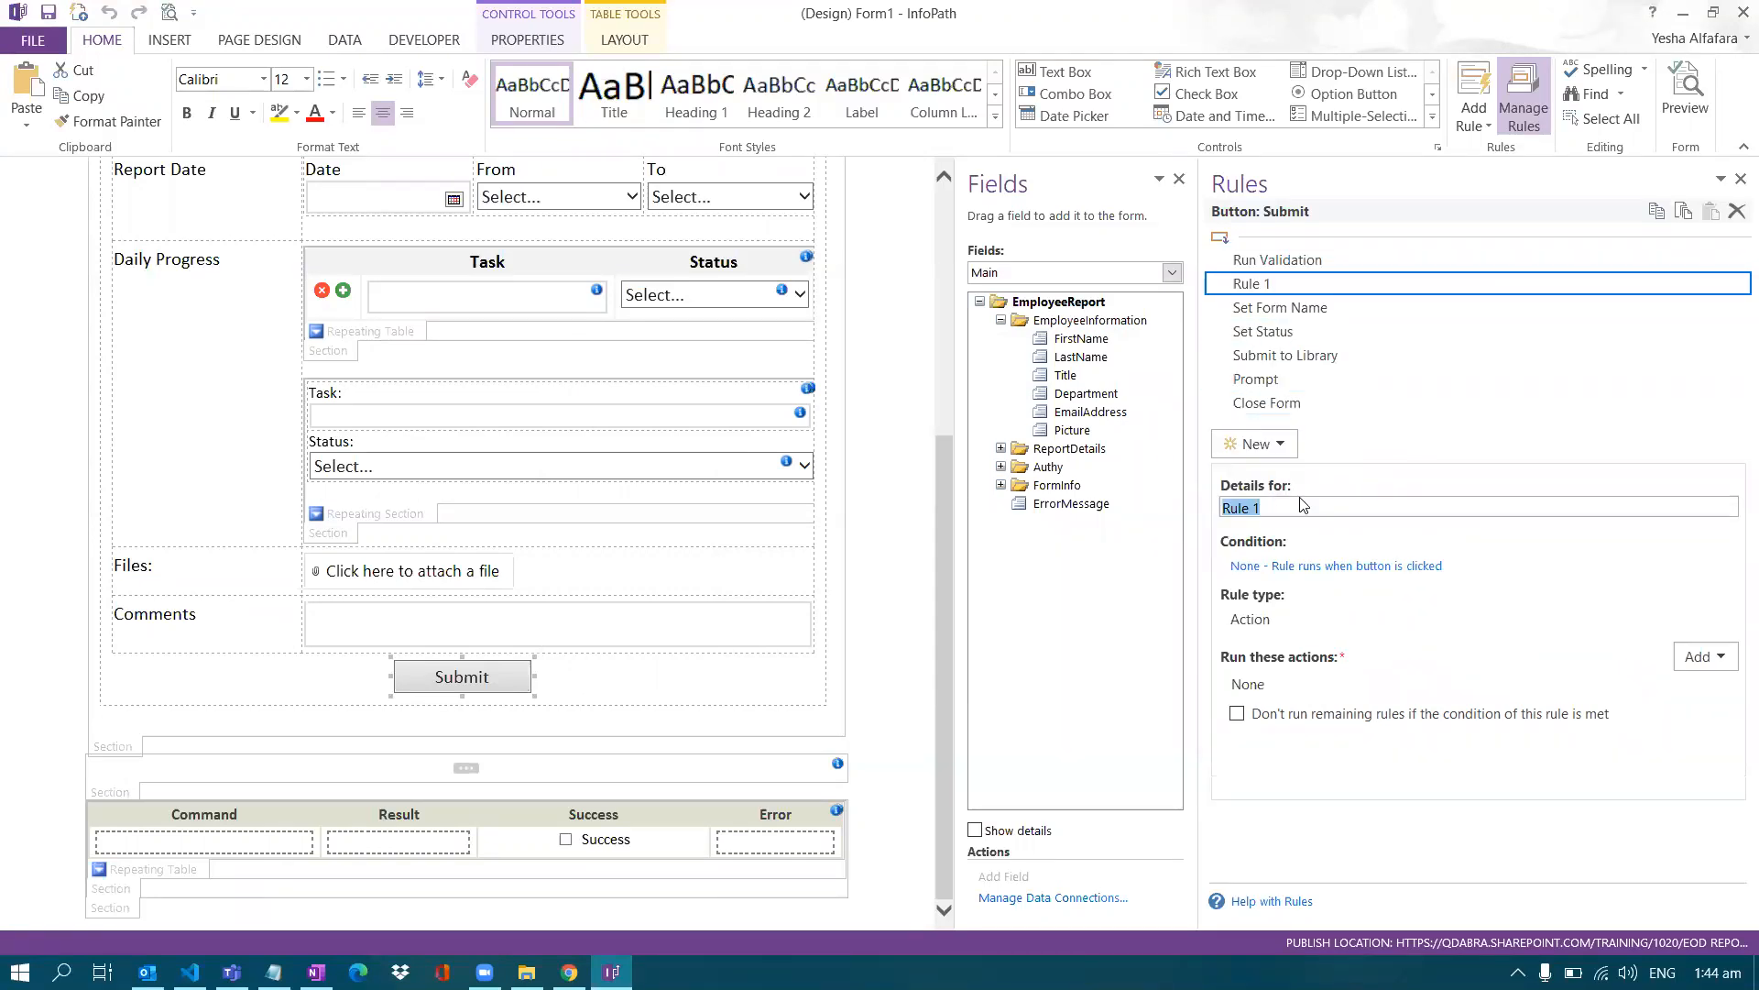
type("op ")
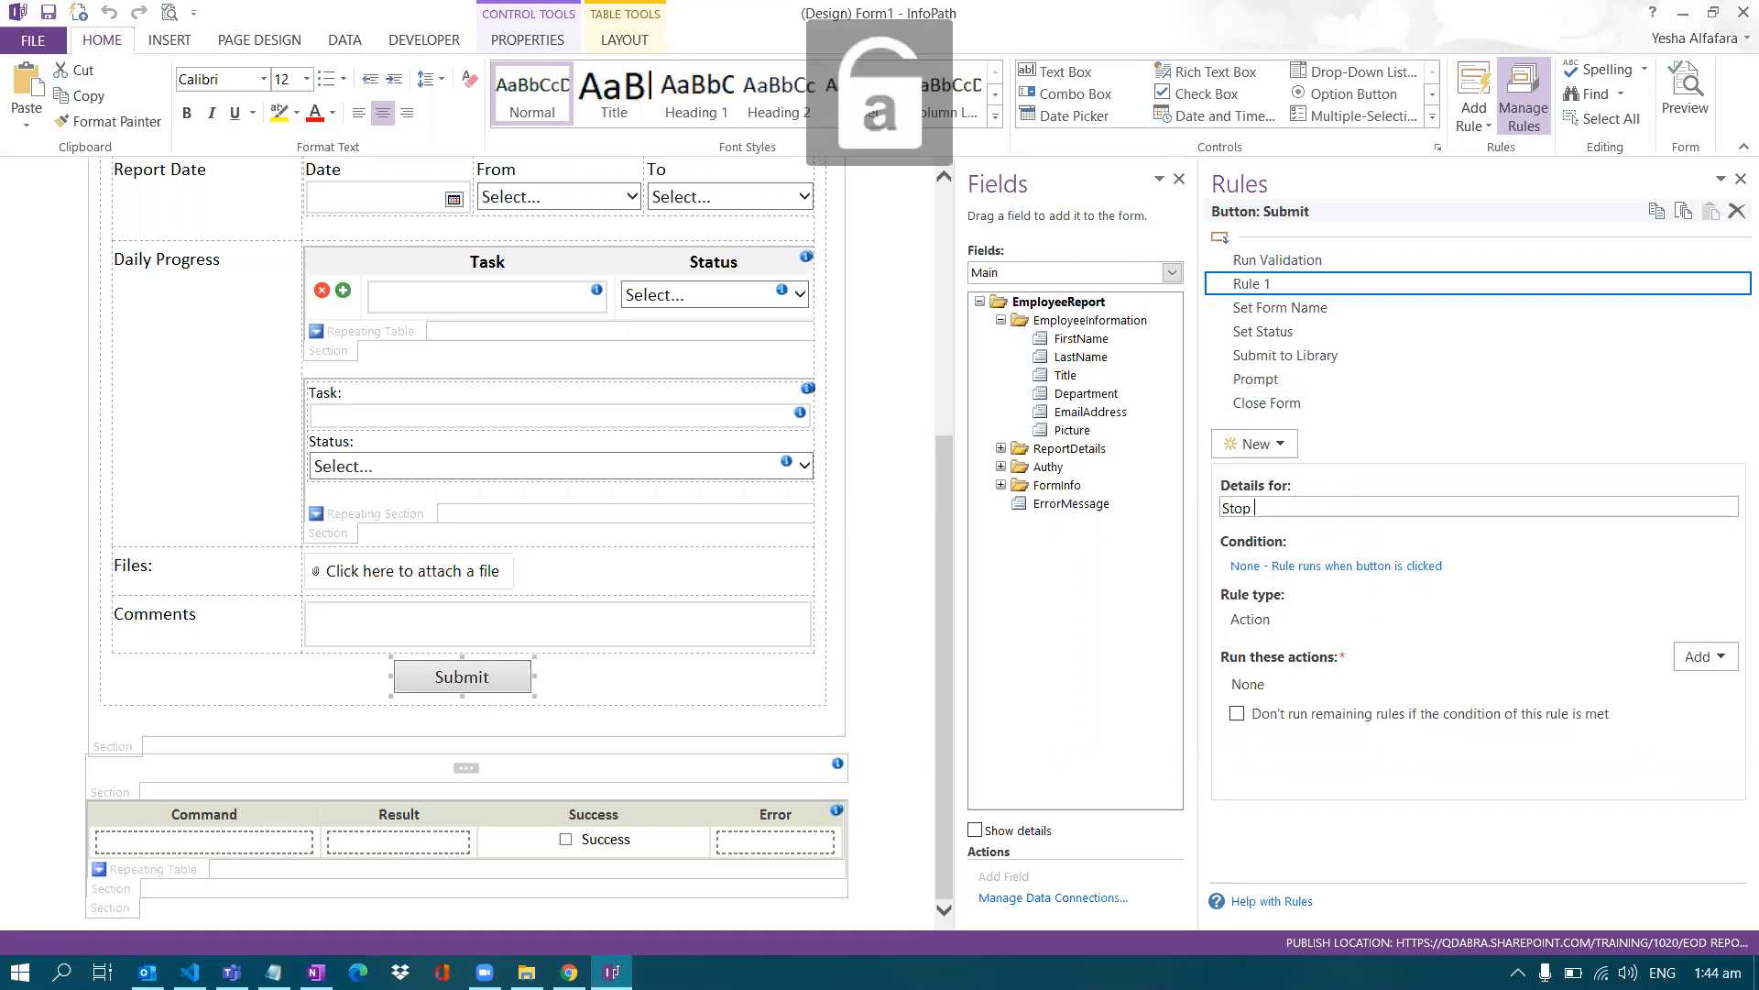
type("if Error Exists")
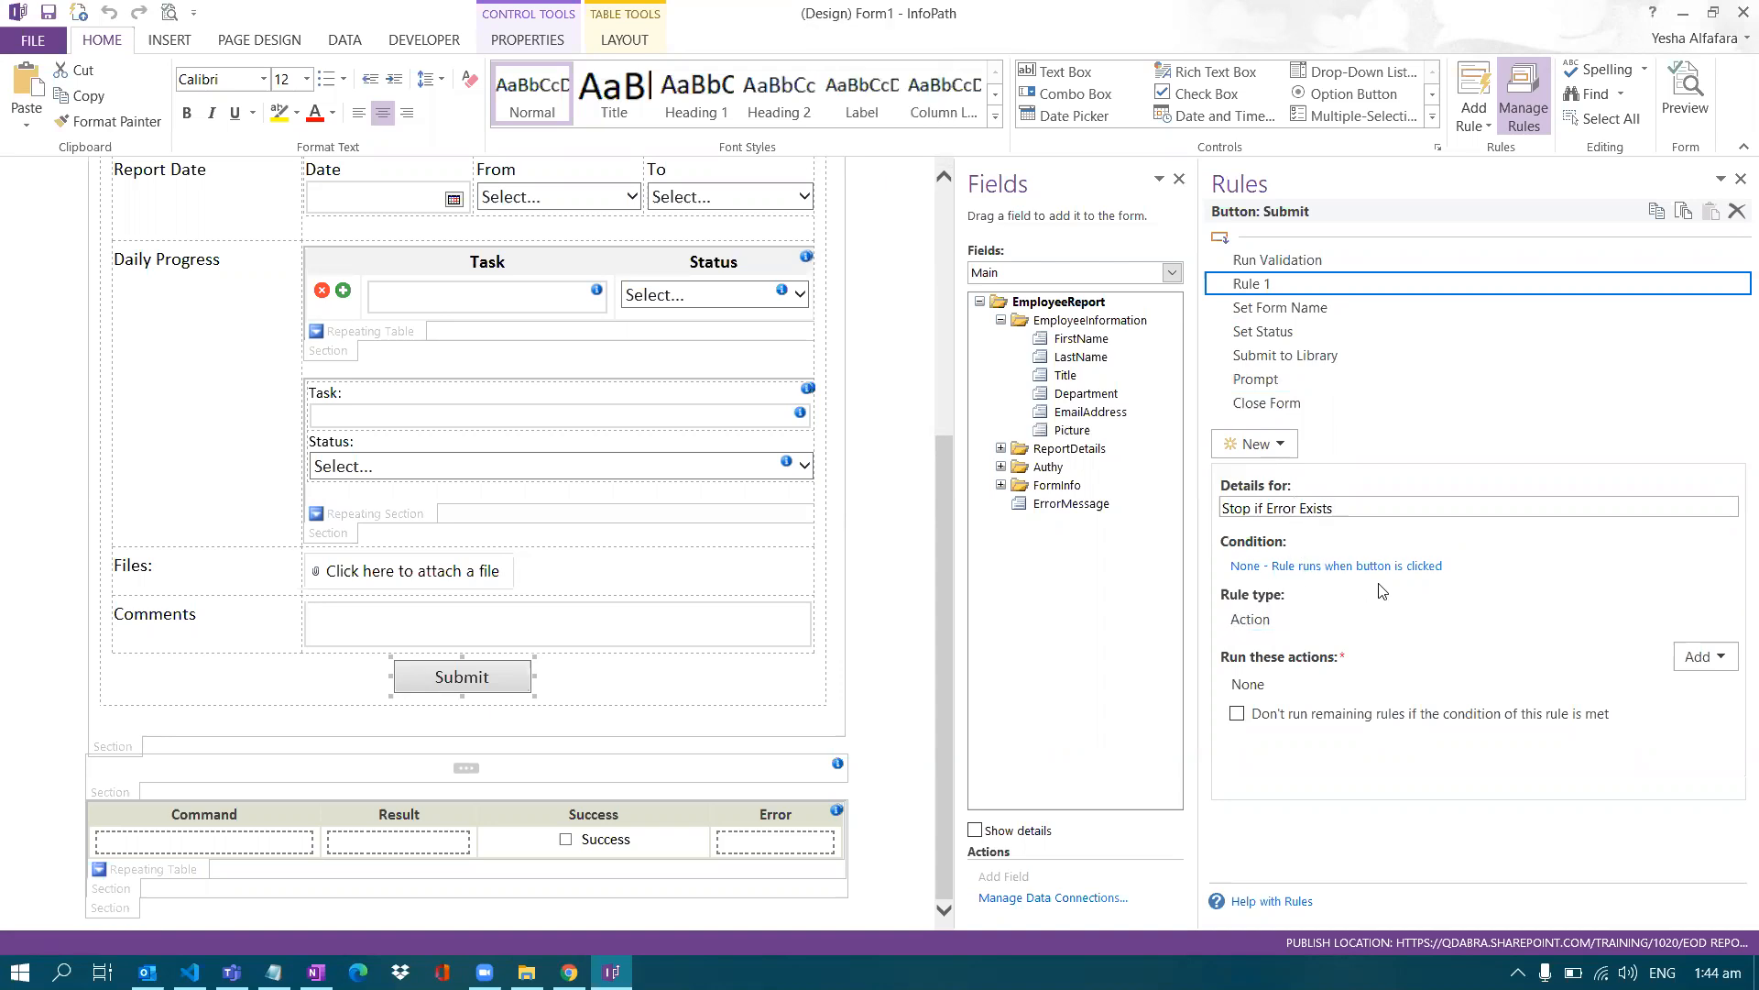
left_click(1292, 307)
left_click(1301, 283)
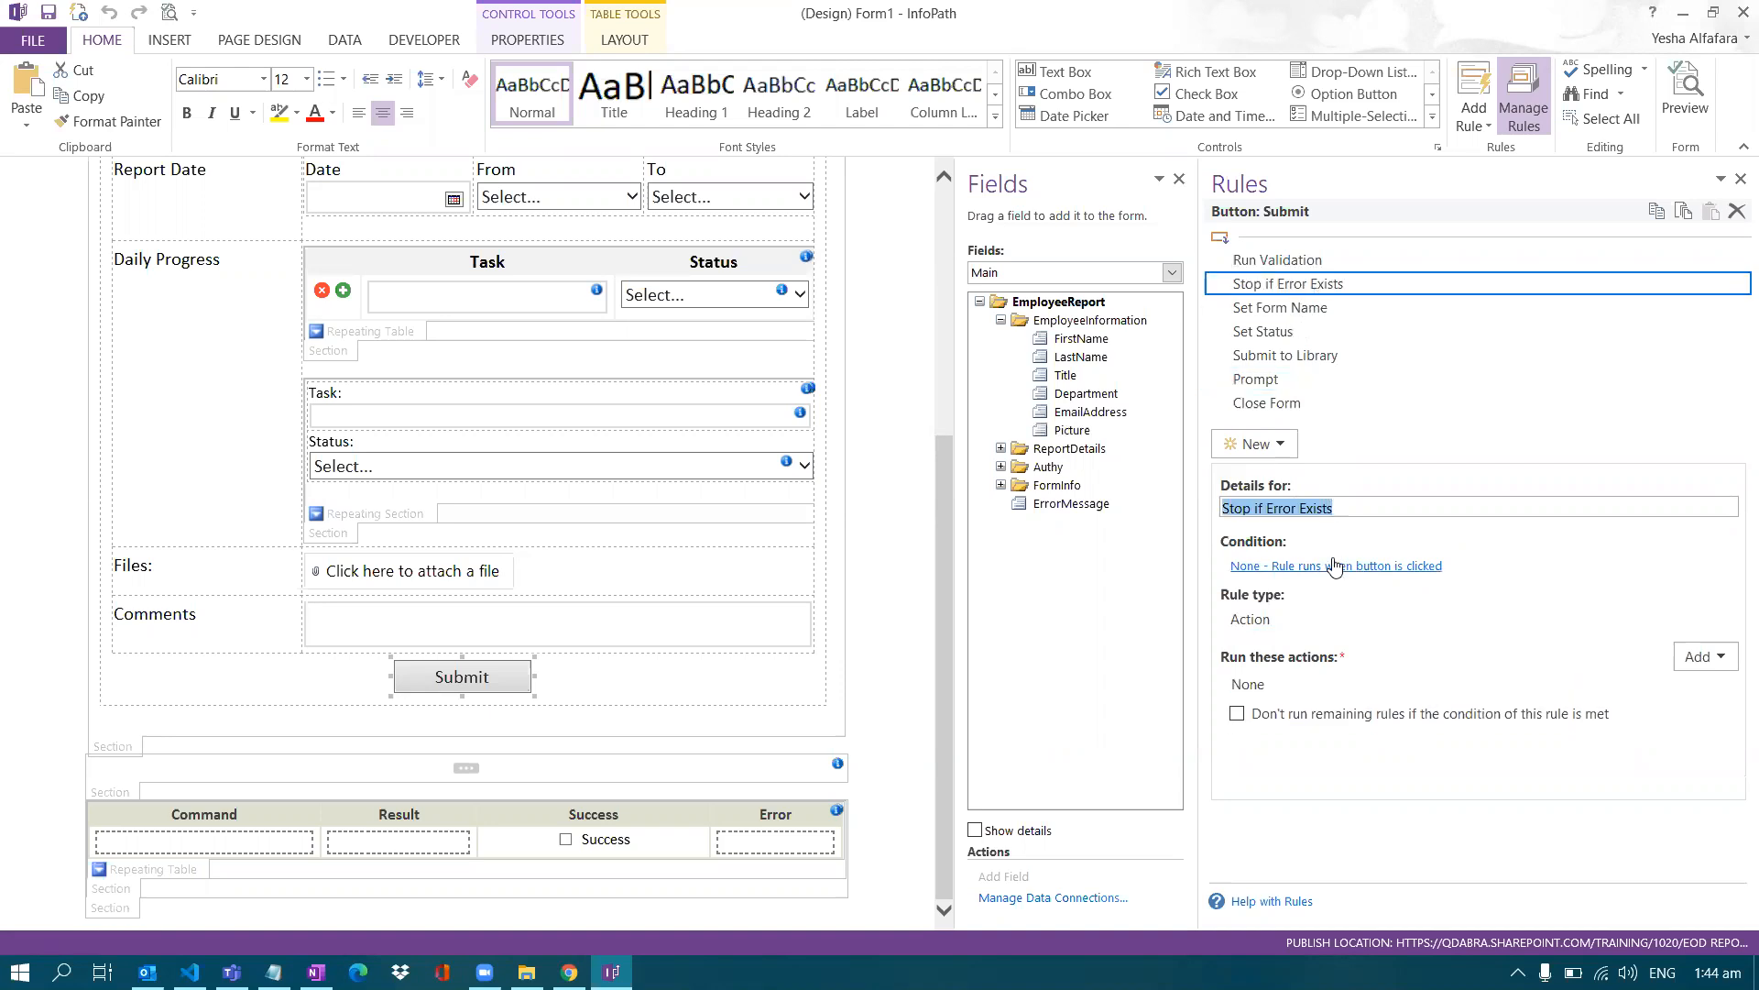
left_click(1338, 566)
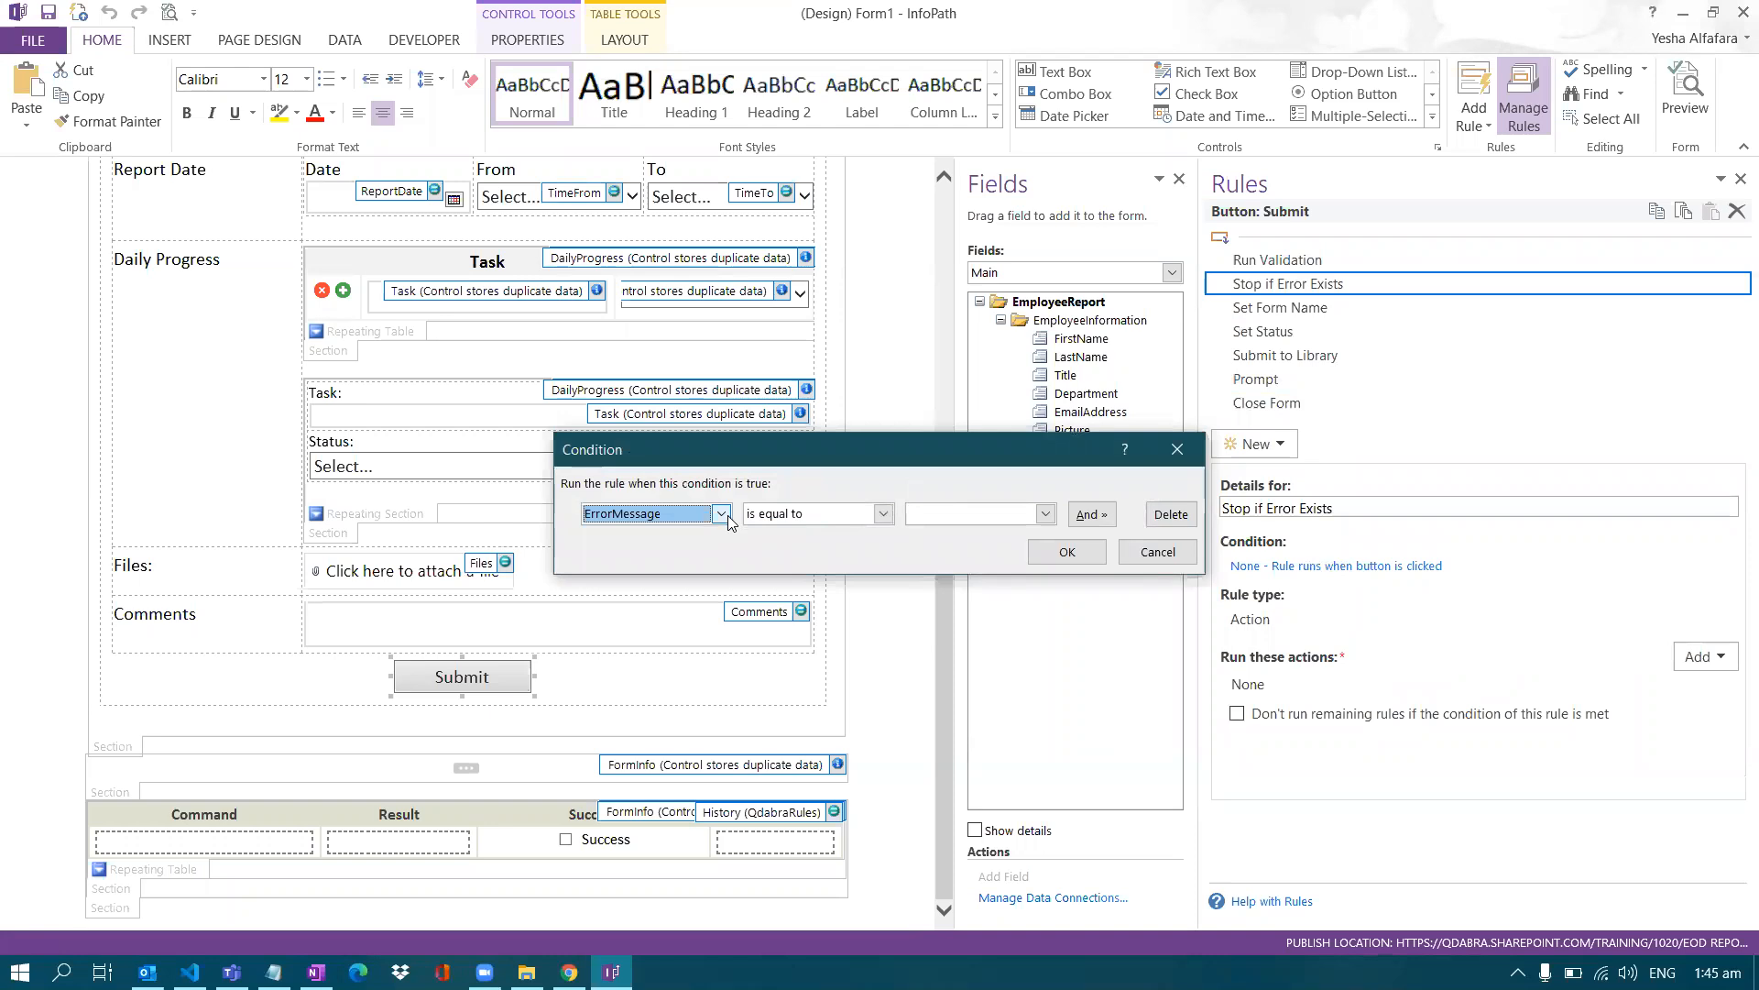
left_click(801, 513)
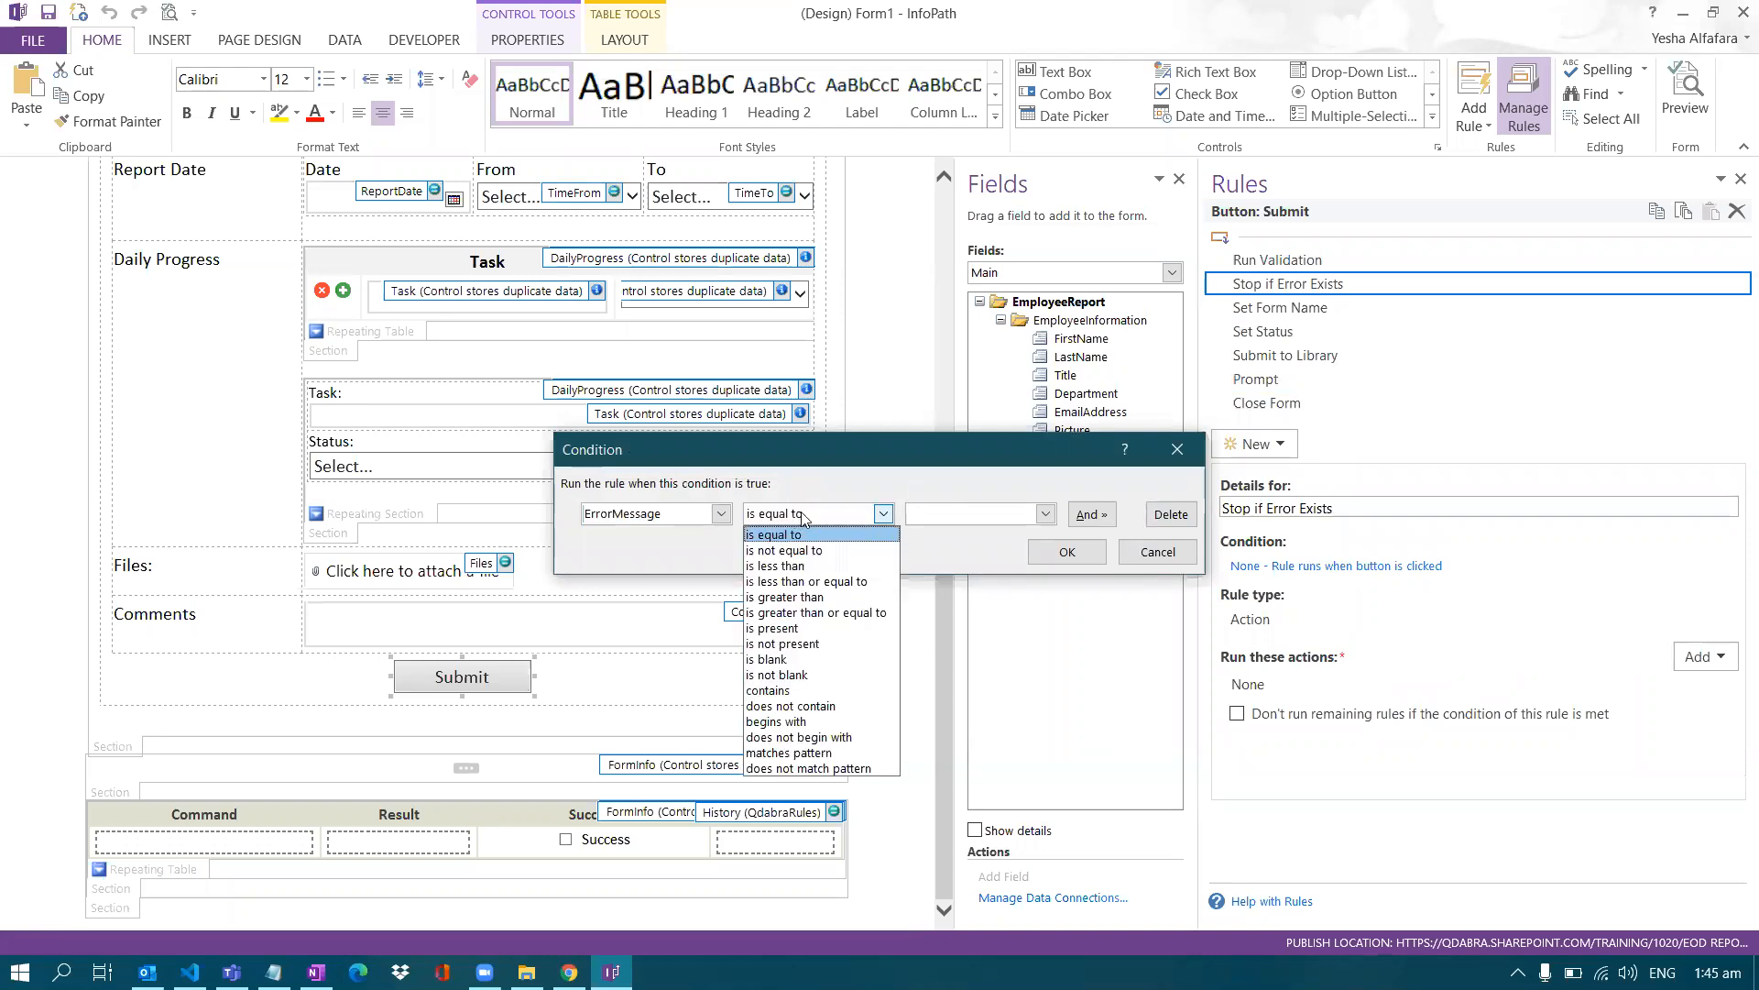
left_click(814, 675)
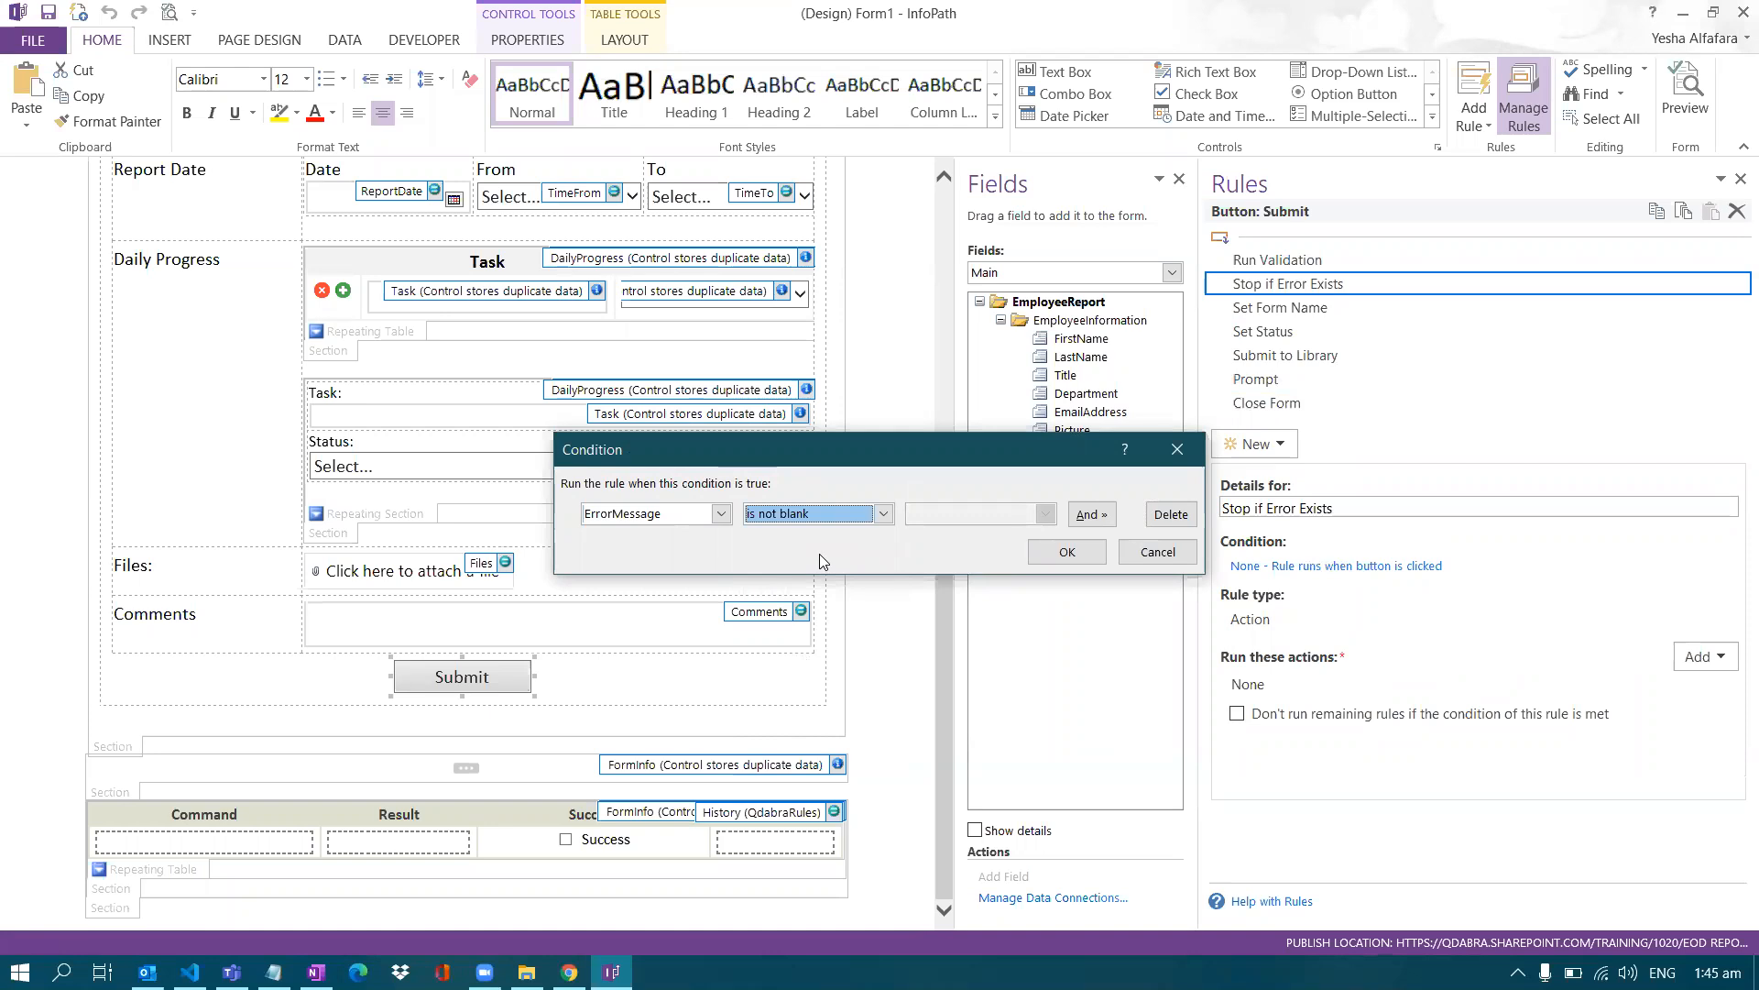
left_click(1066, 551)
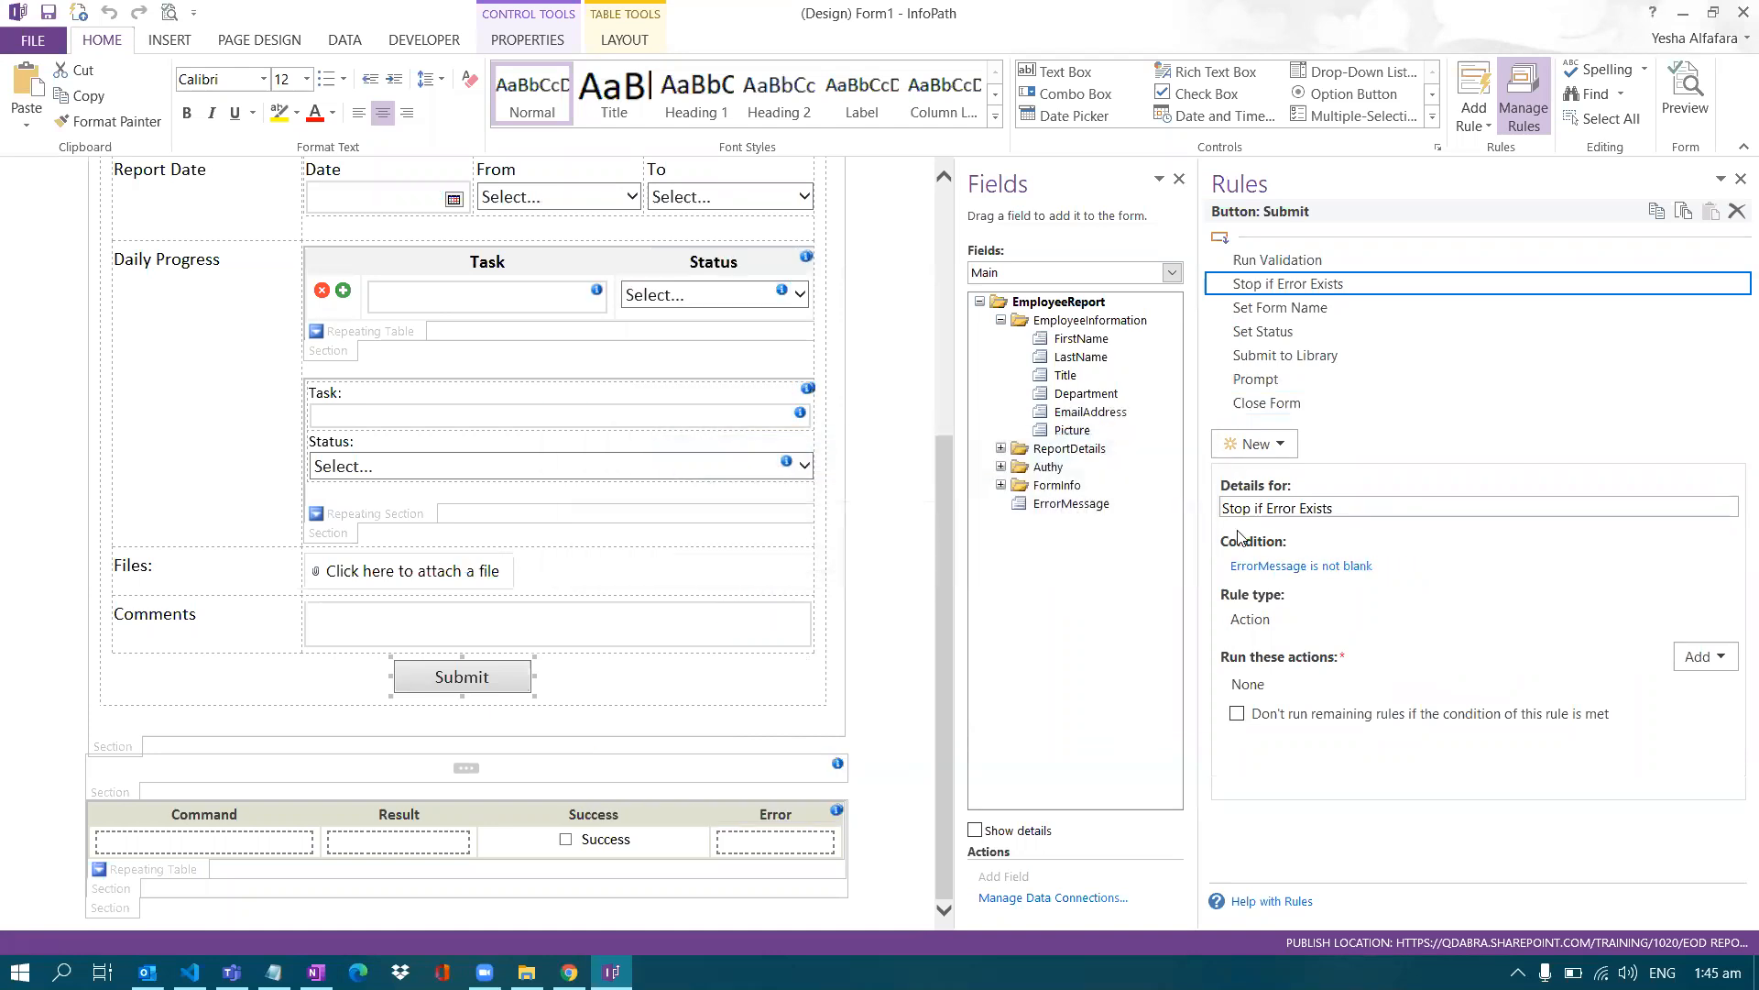
left_click(1706, 657)
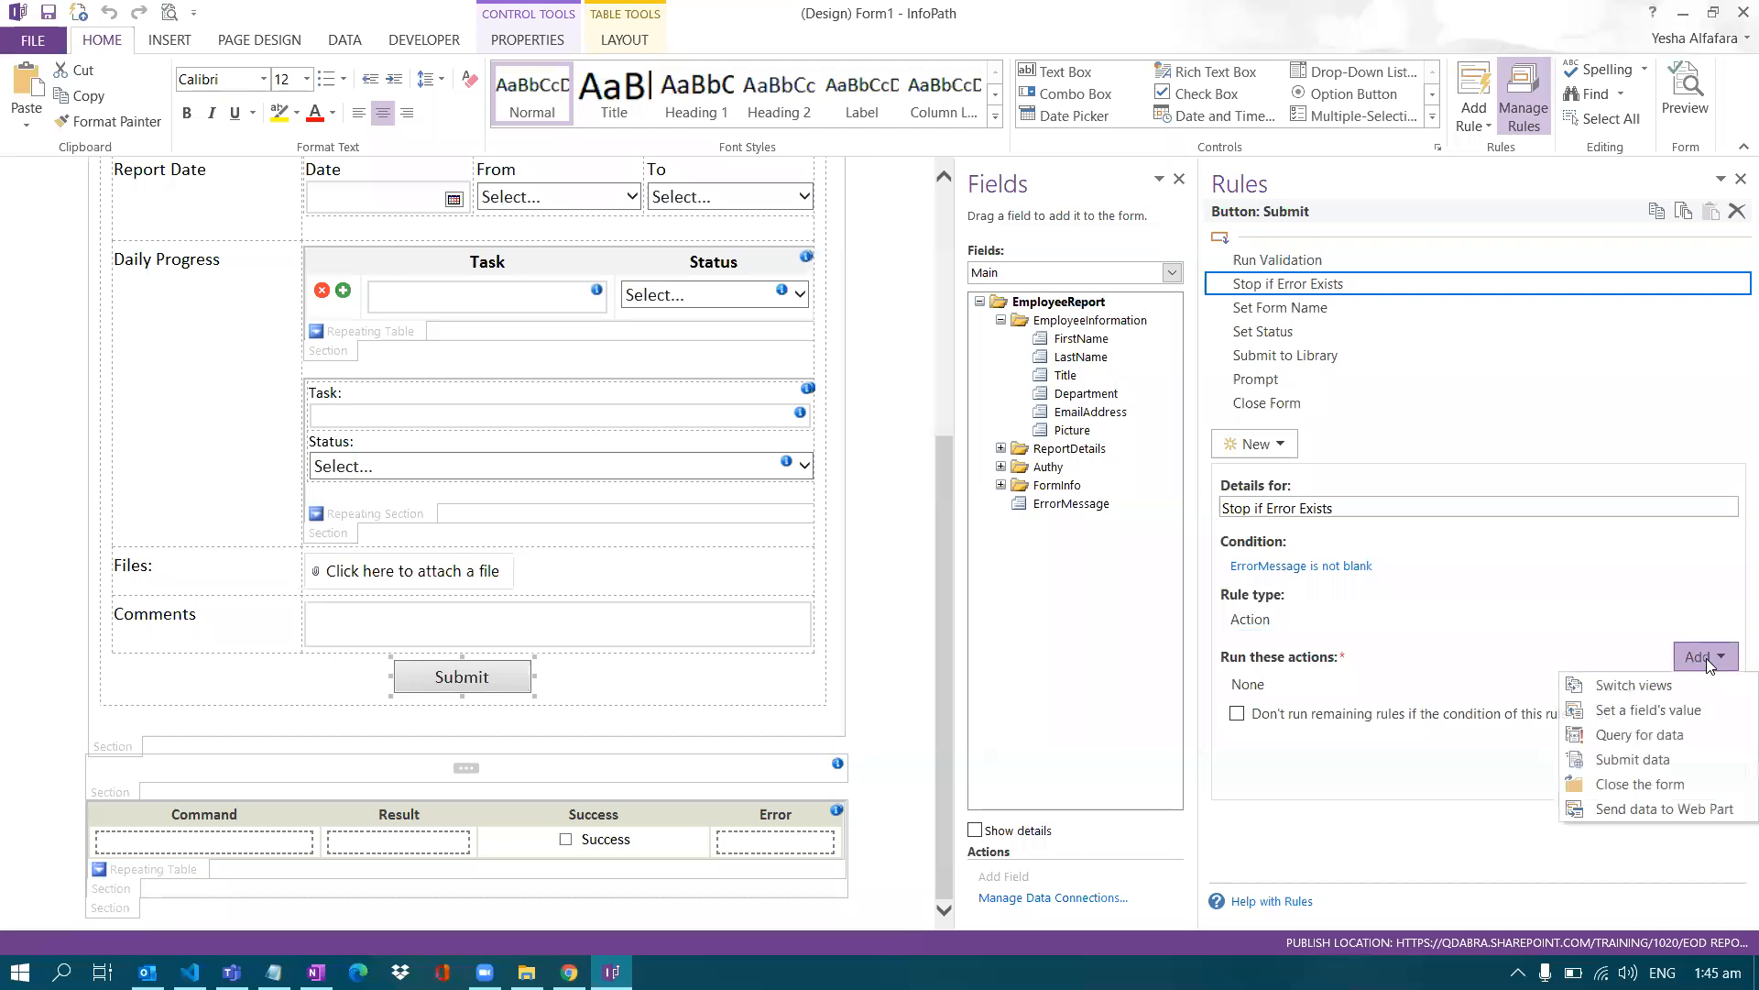
Step: Add an action setting FormLogic's stop field to 'go', and enable Don't run remaining rules
left_click(1673, 713)
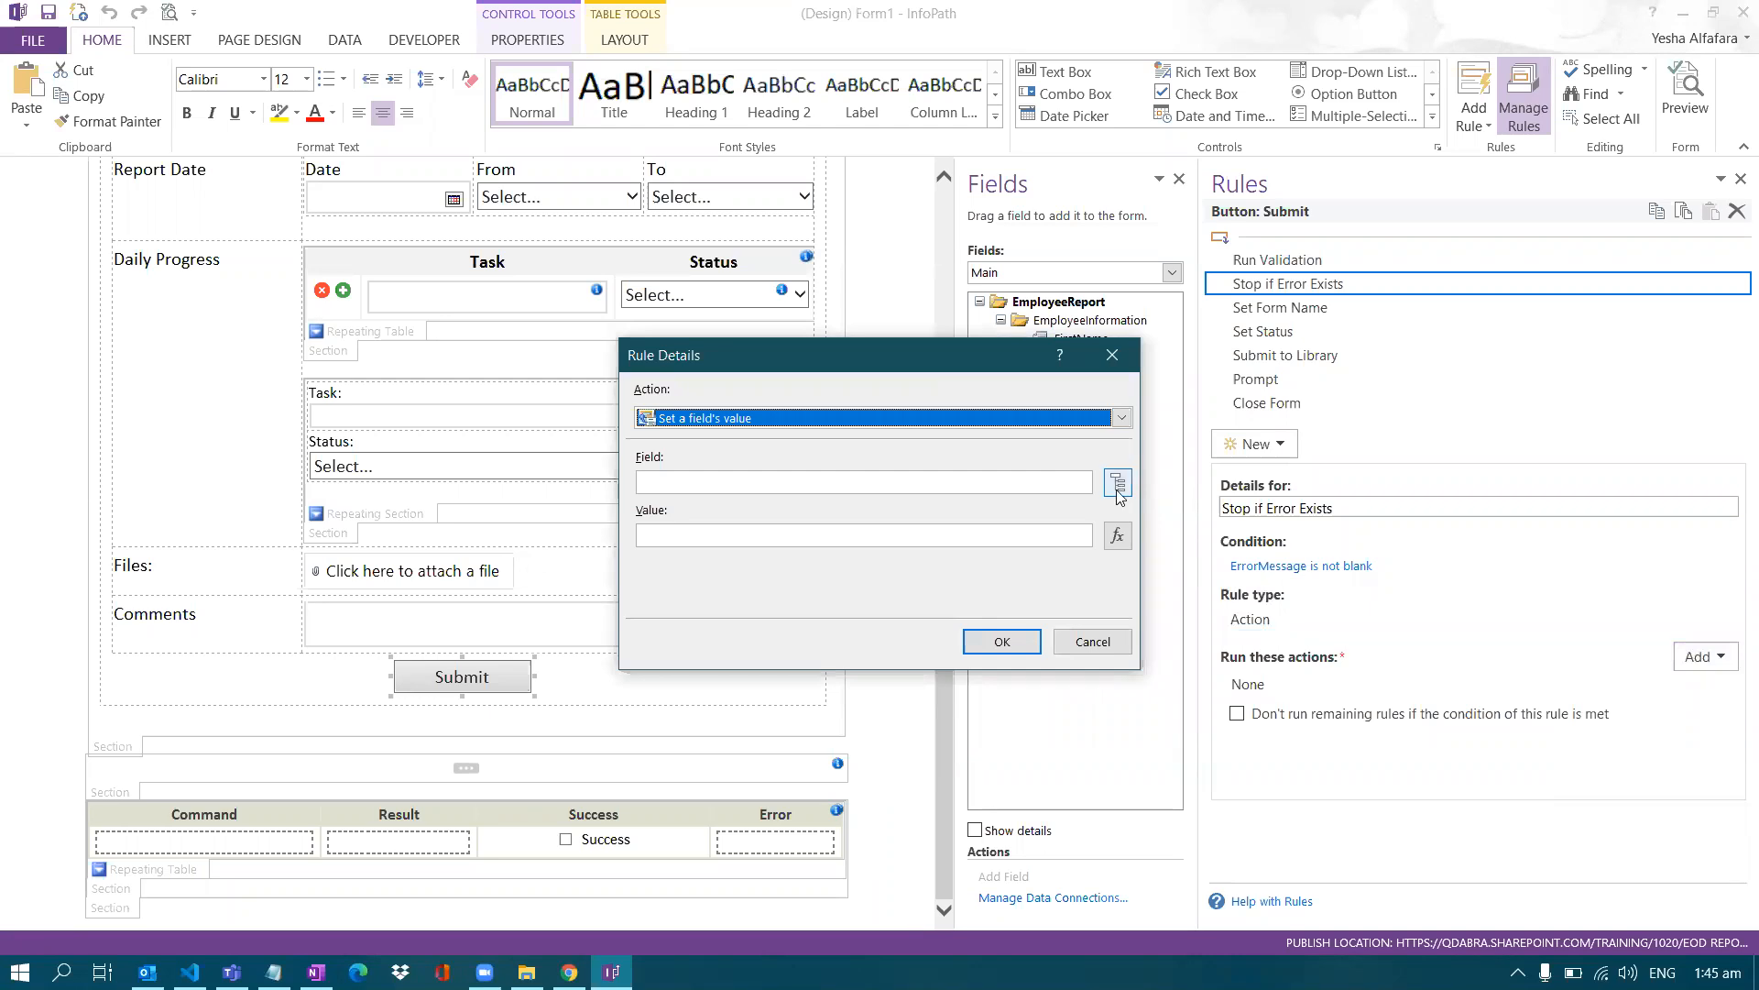
left_click(1118, 483)
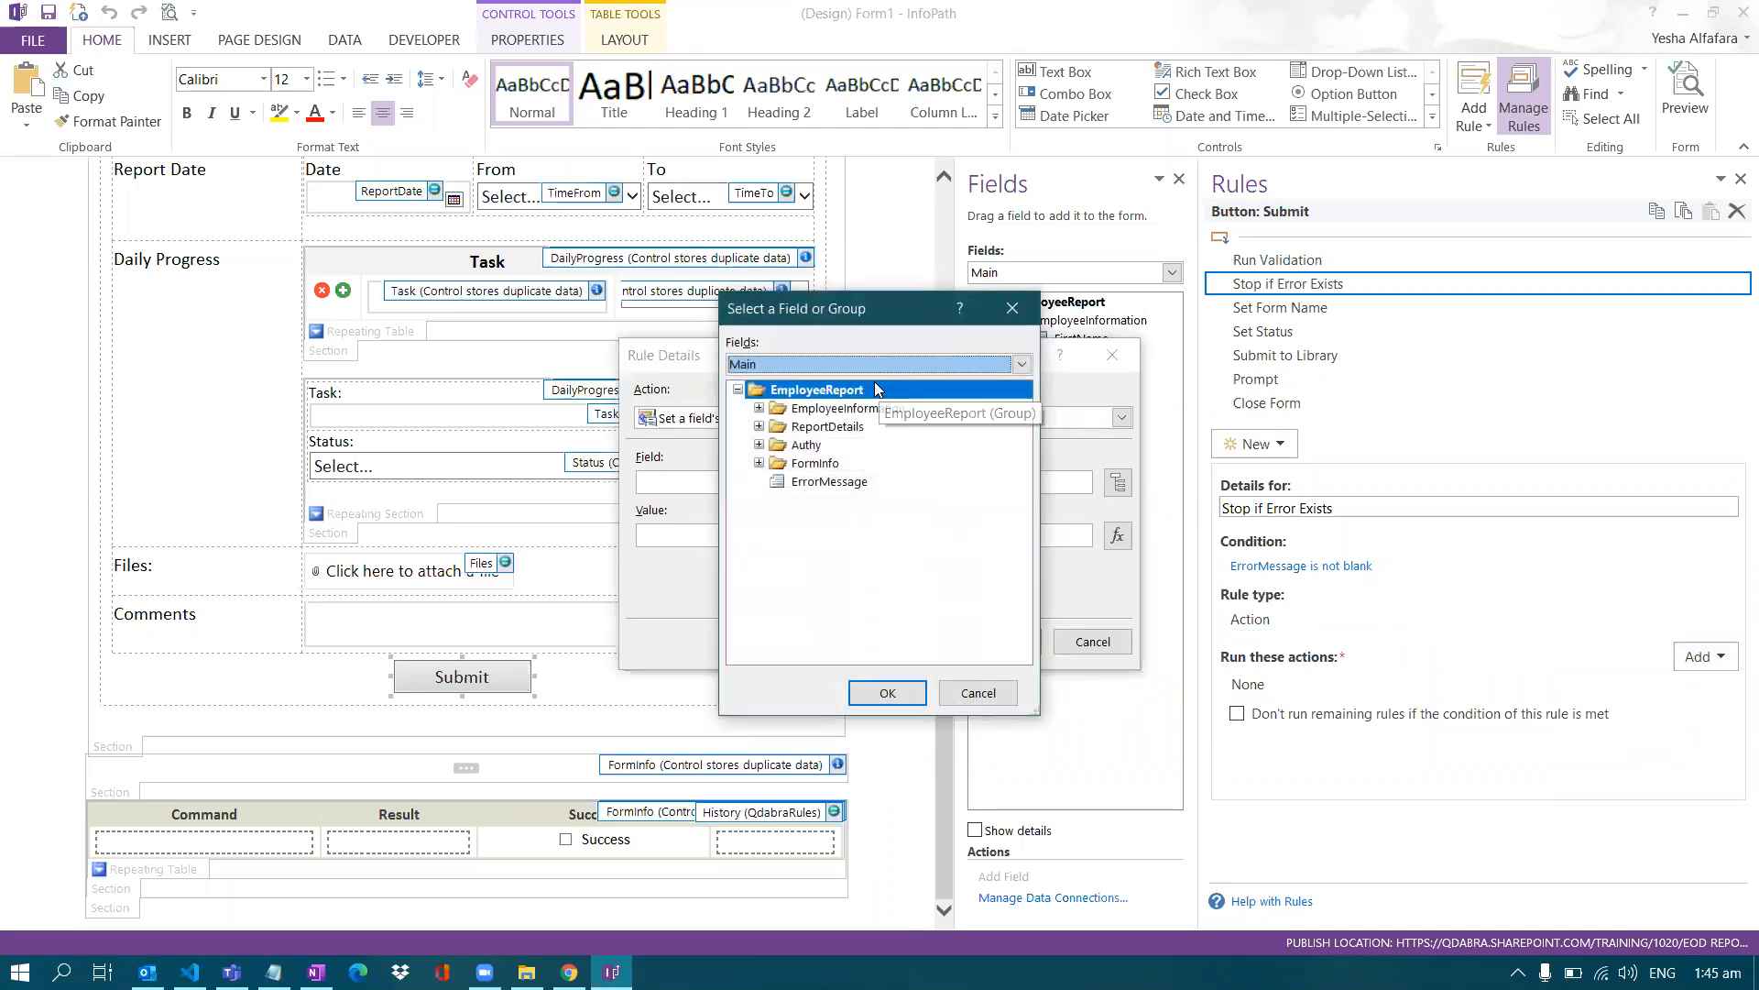
left_click(885, 367)
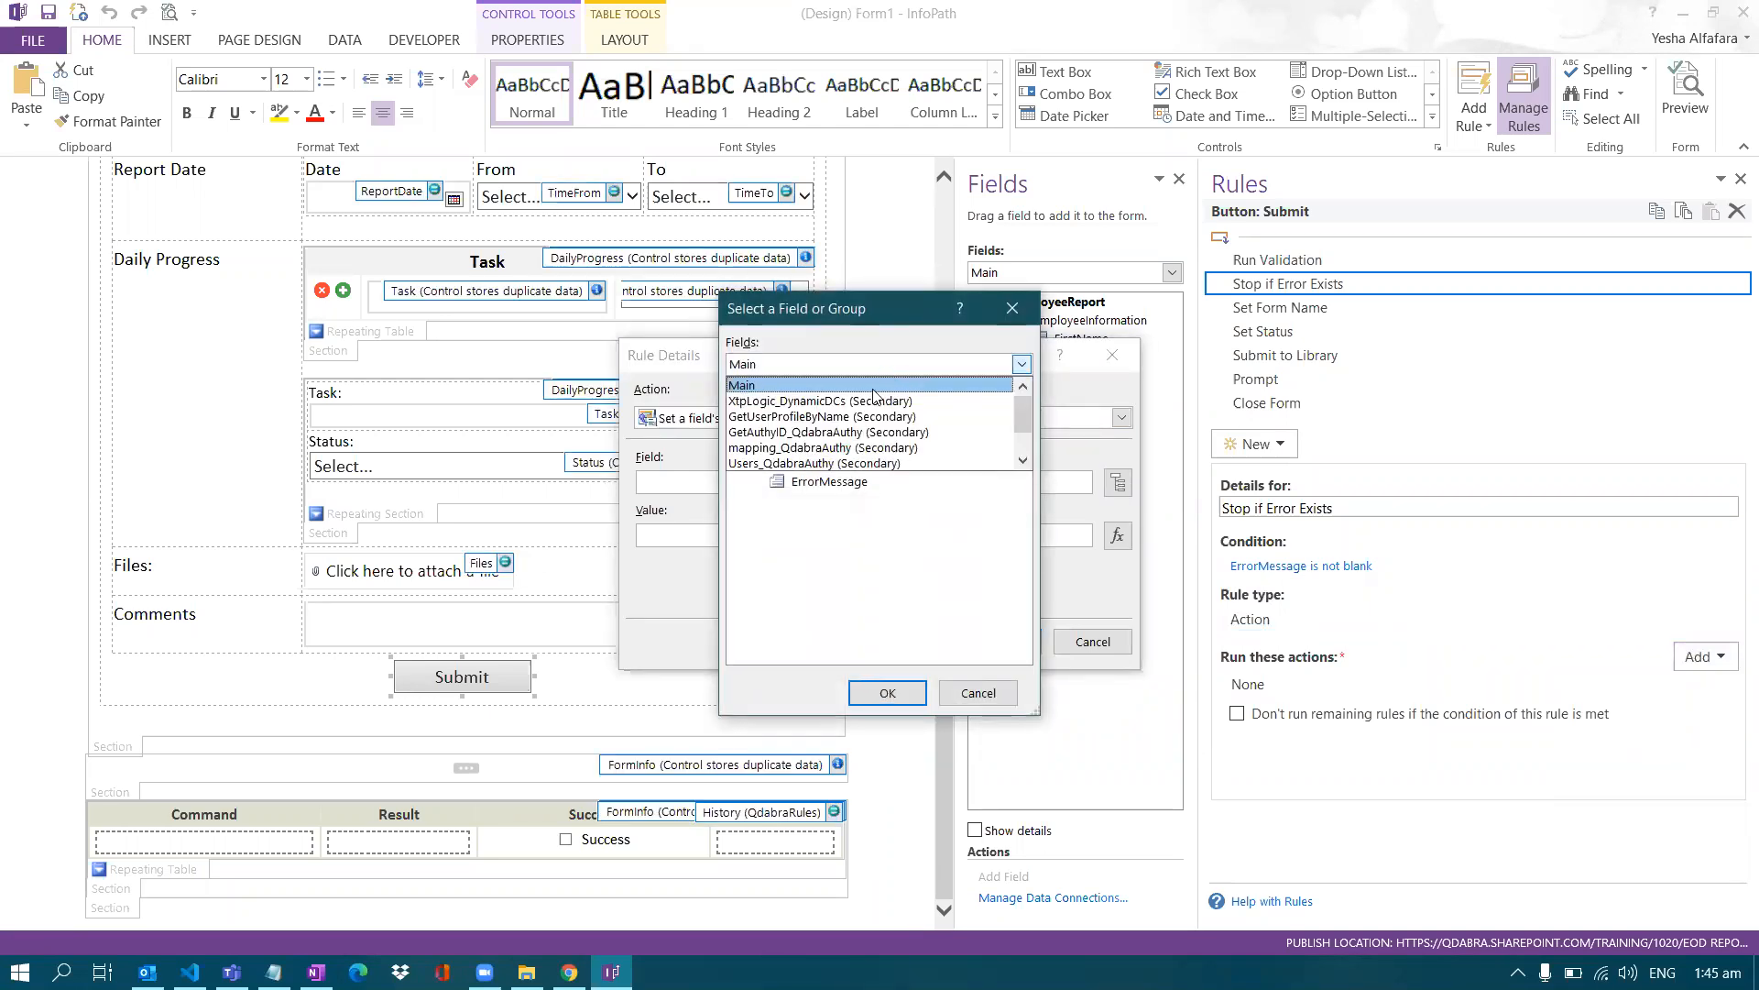
scroll(853, 431, "down", 3)
left_click(829, 449)
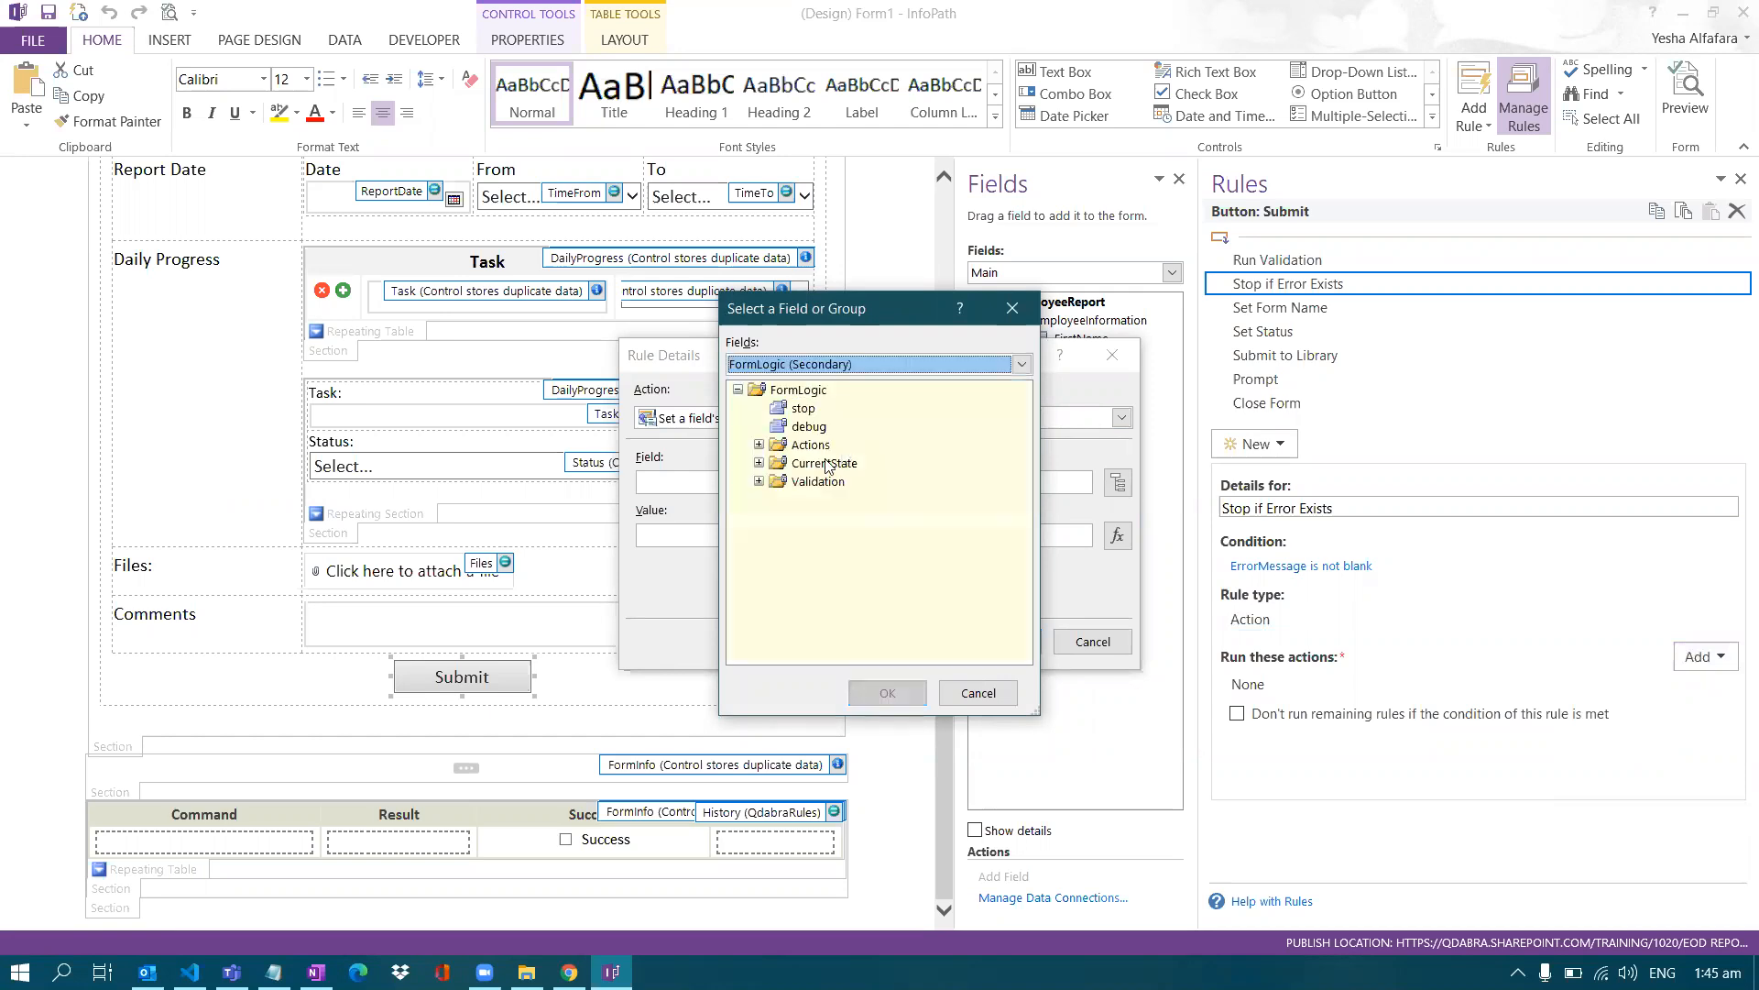
double_click(795, 408)
left_click(779, 539)
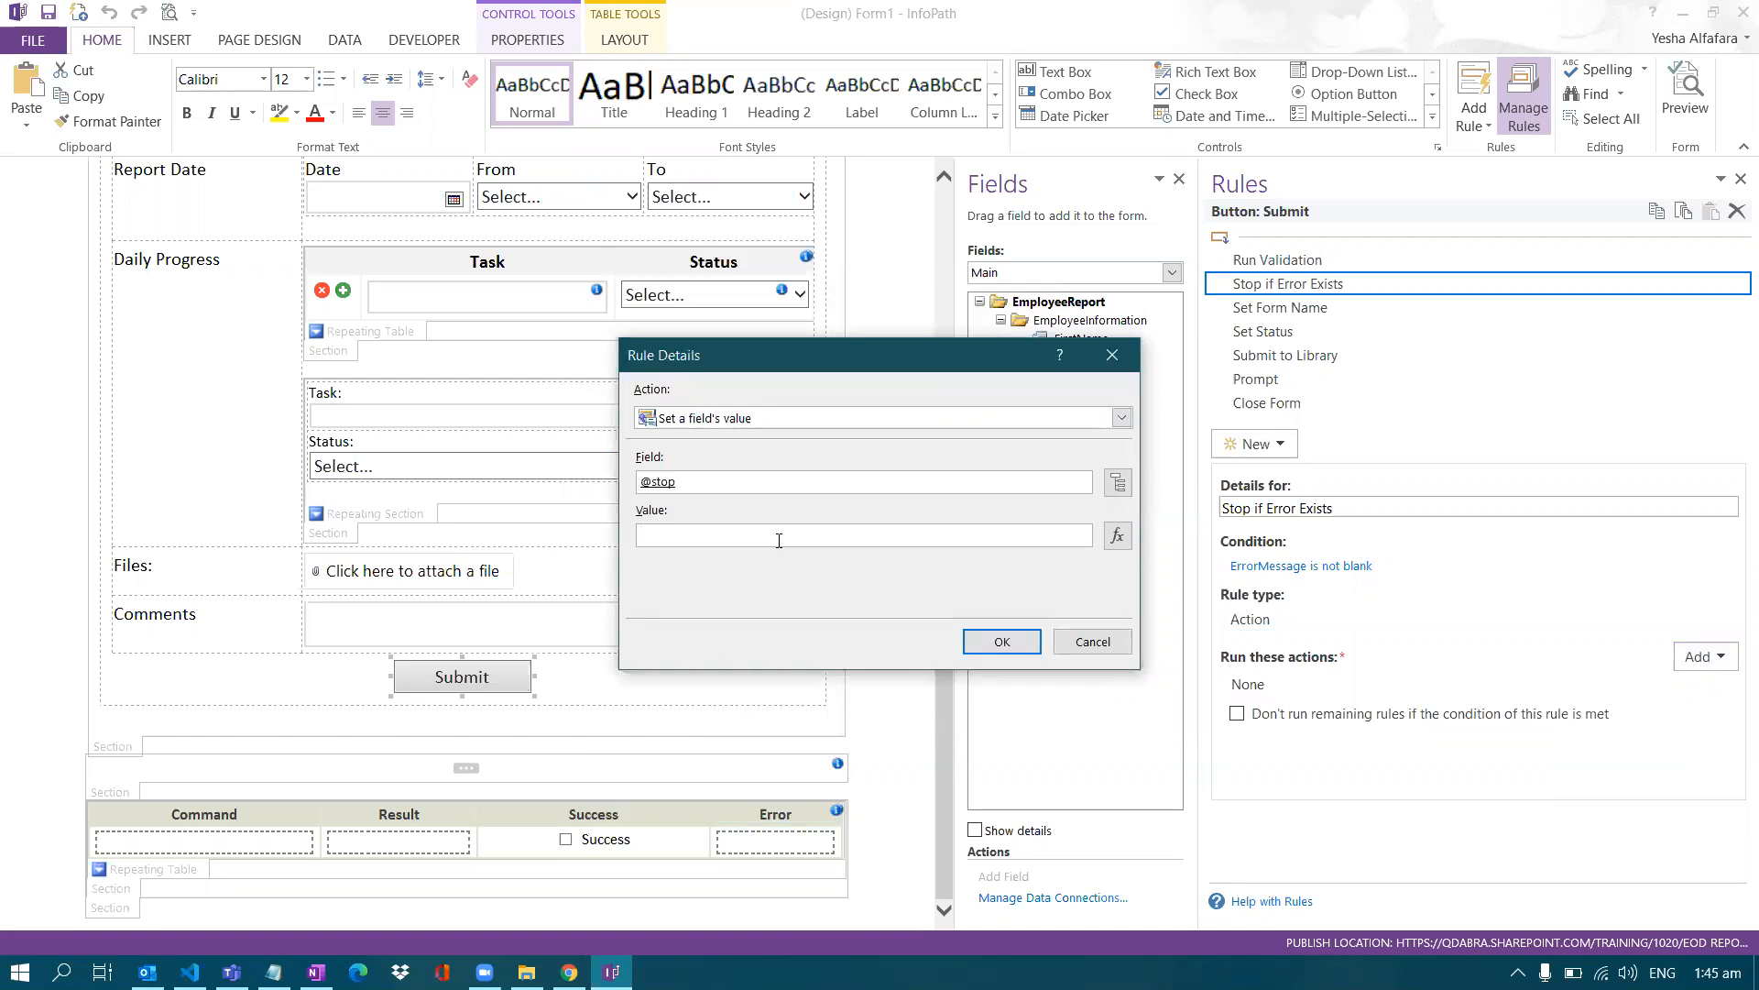
type("go")
left_click(1001, 640)
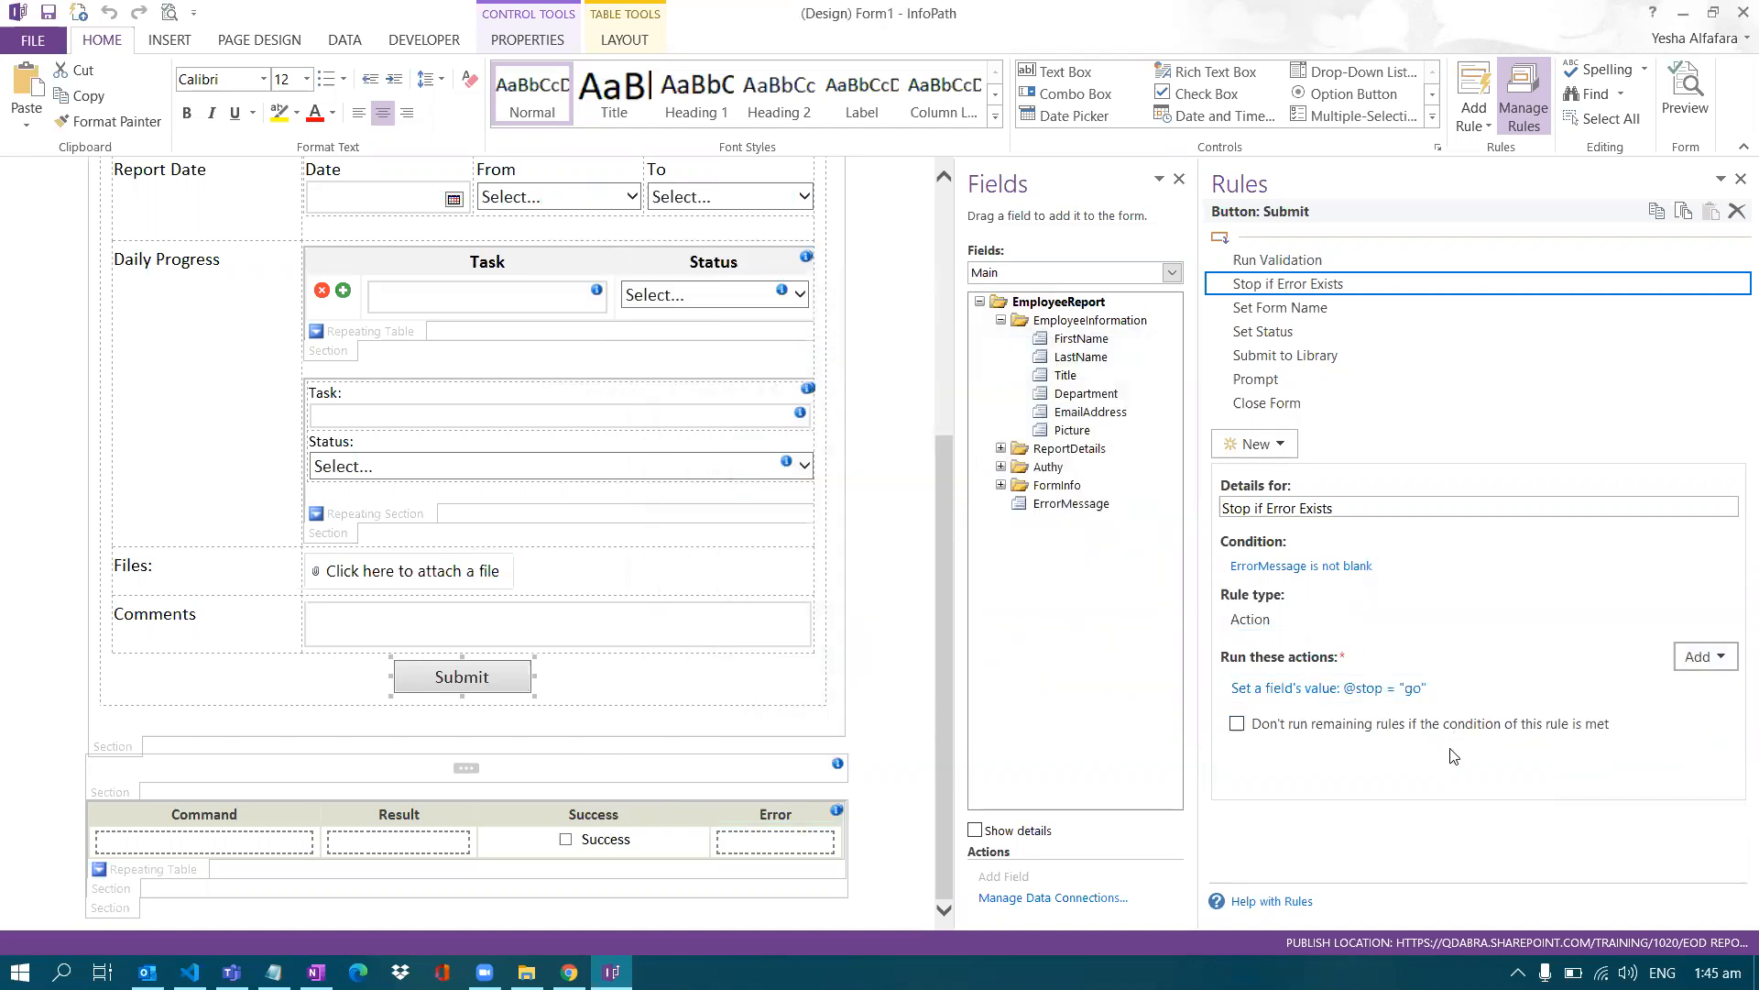
left_click(1238, 724)
Step: Insert a Section control on a new line below the Submit button
left_click(689, 678)
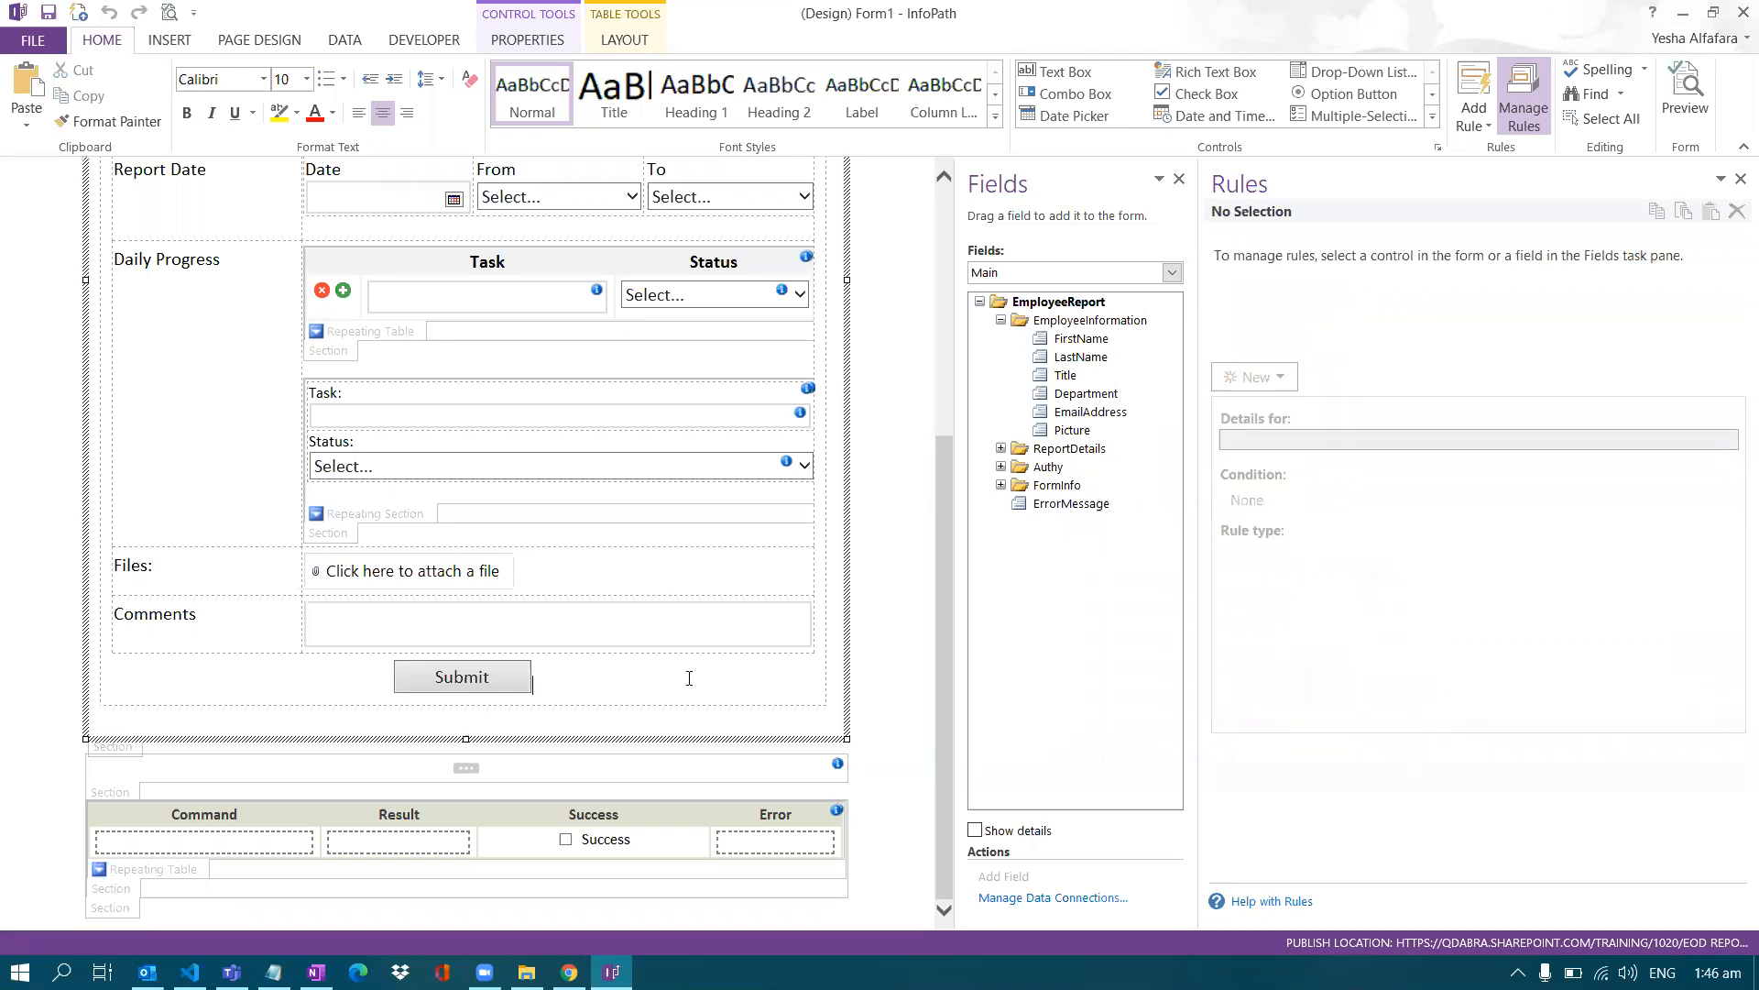
key("Return")
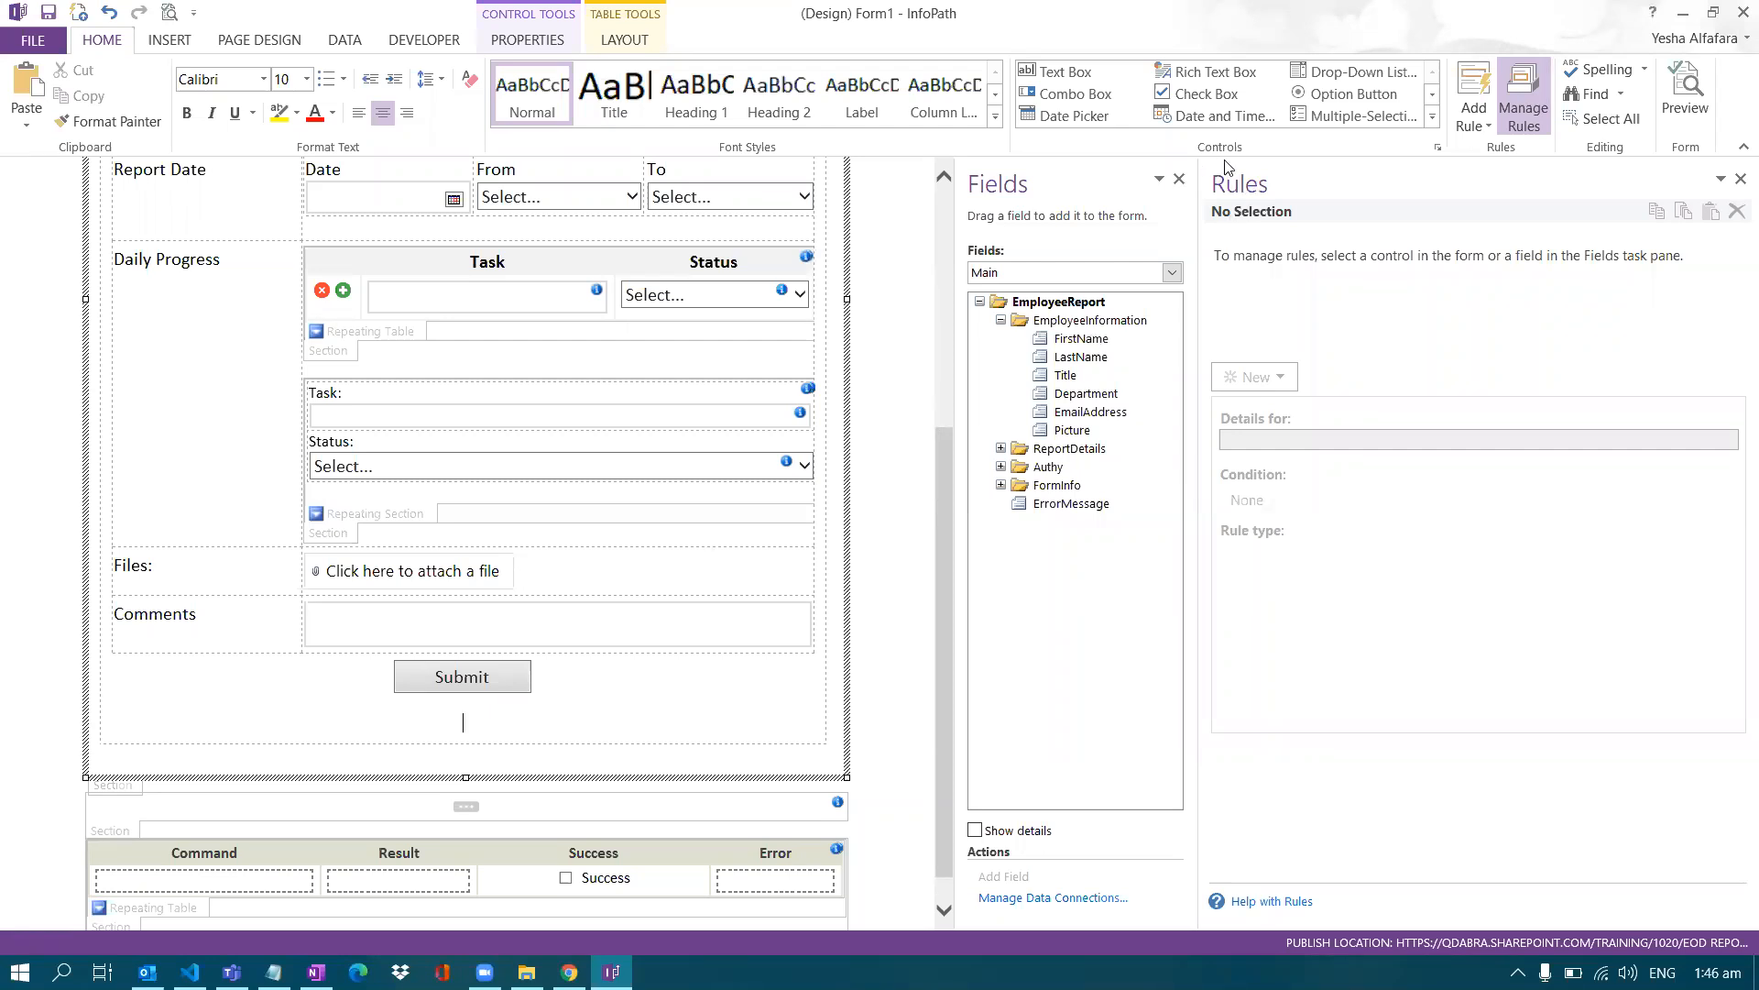
left_click(1432, 121)
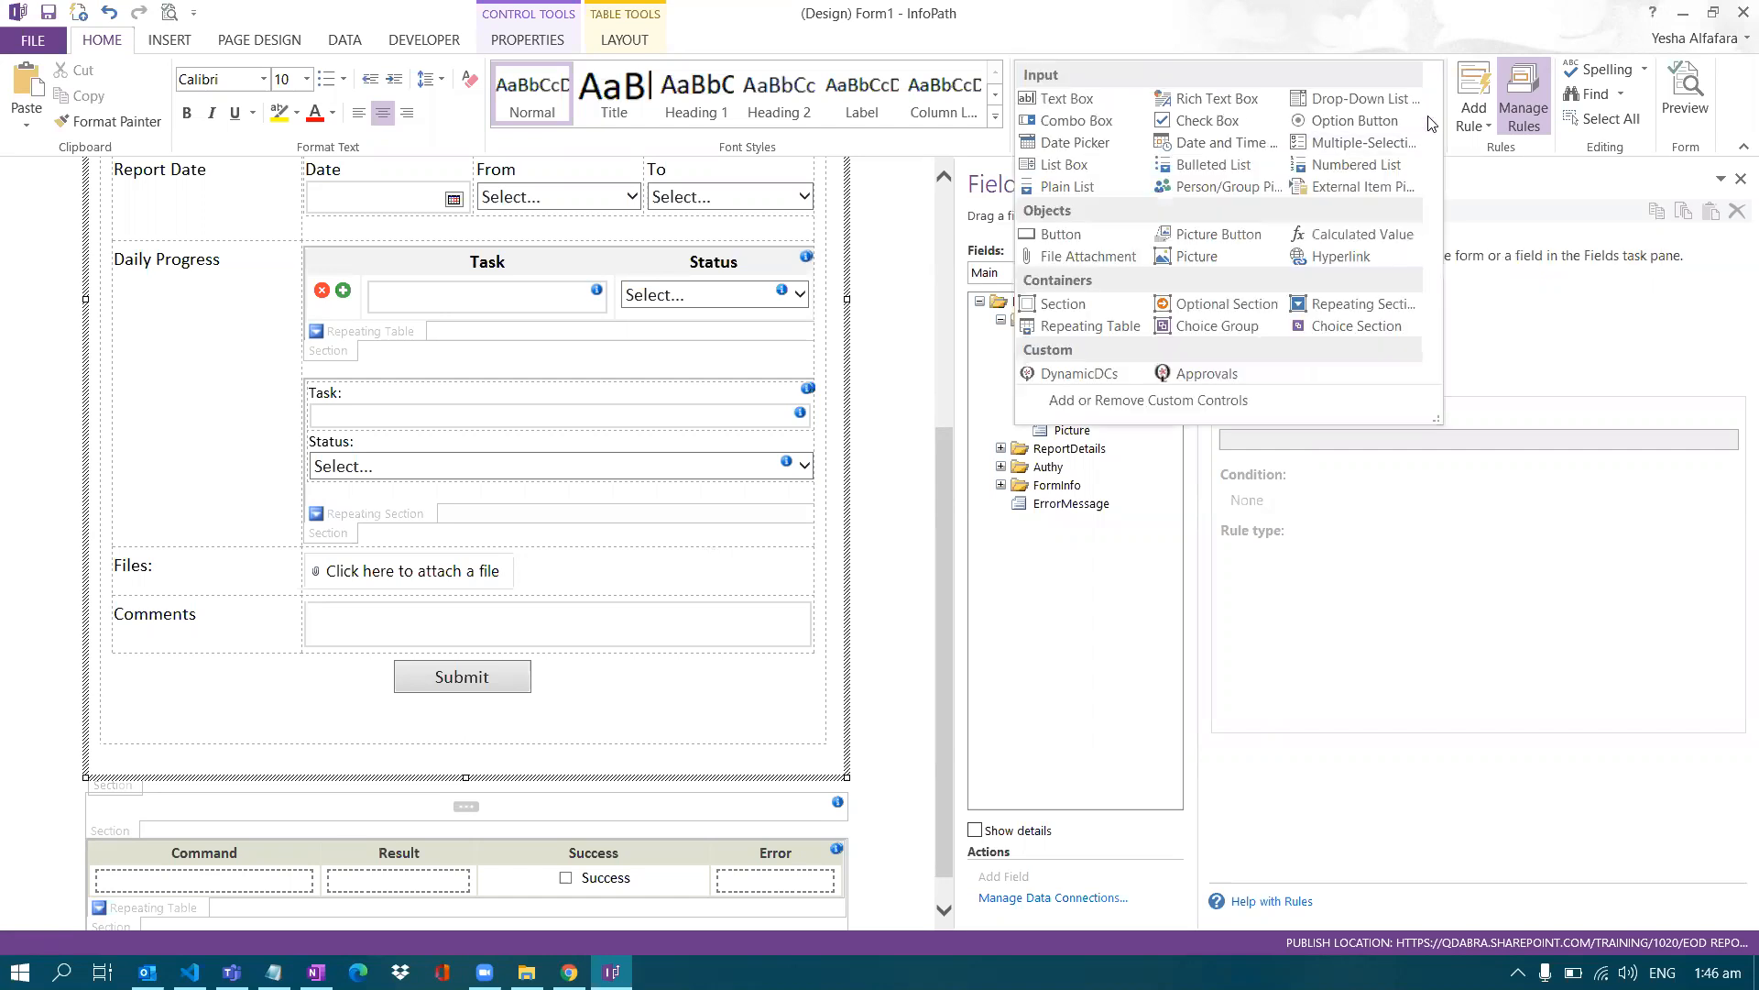
left_click(1076, 311)
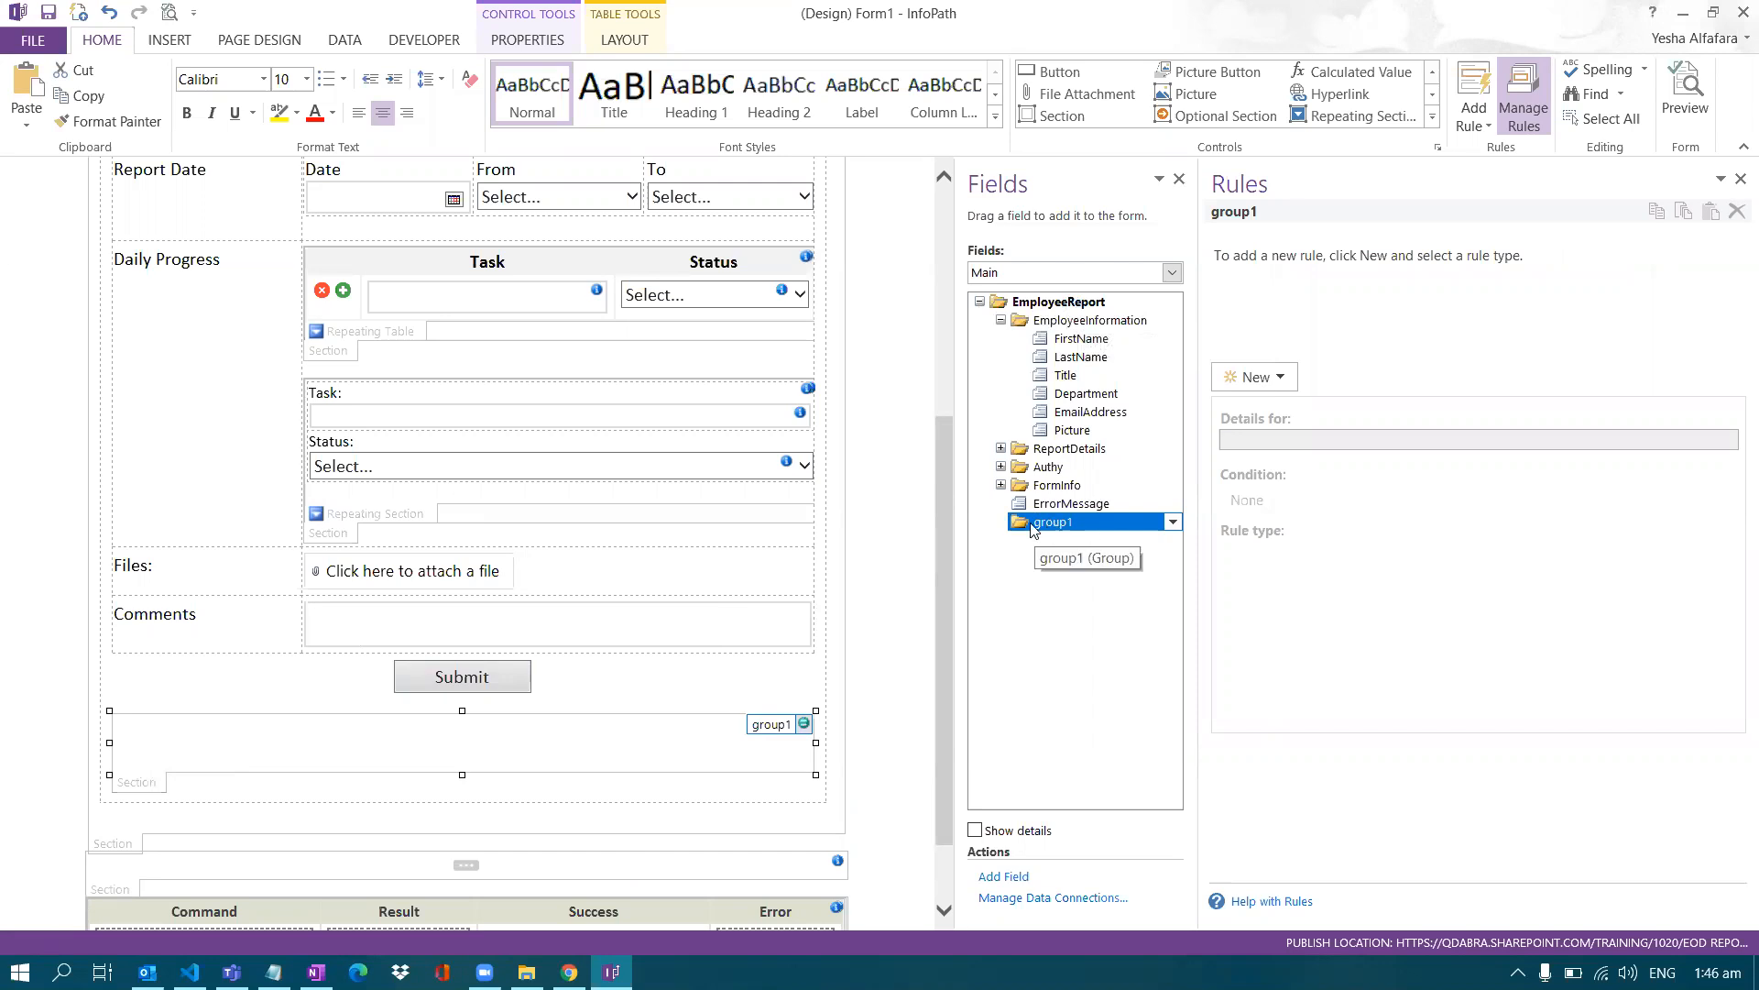
left_click(156, 786)
Step: Change the new section's binding to EmployeeReport
right_click(154, 786)
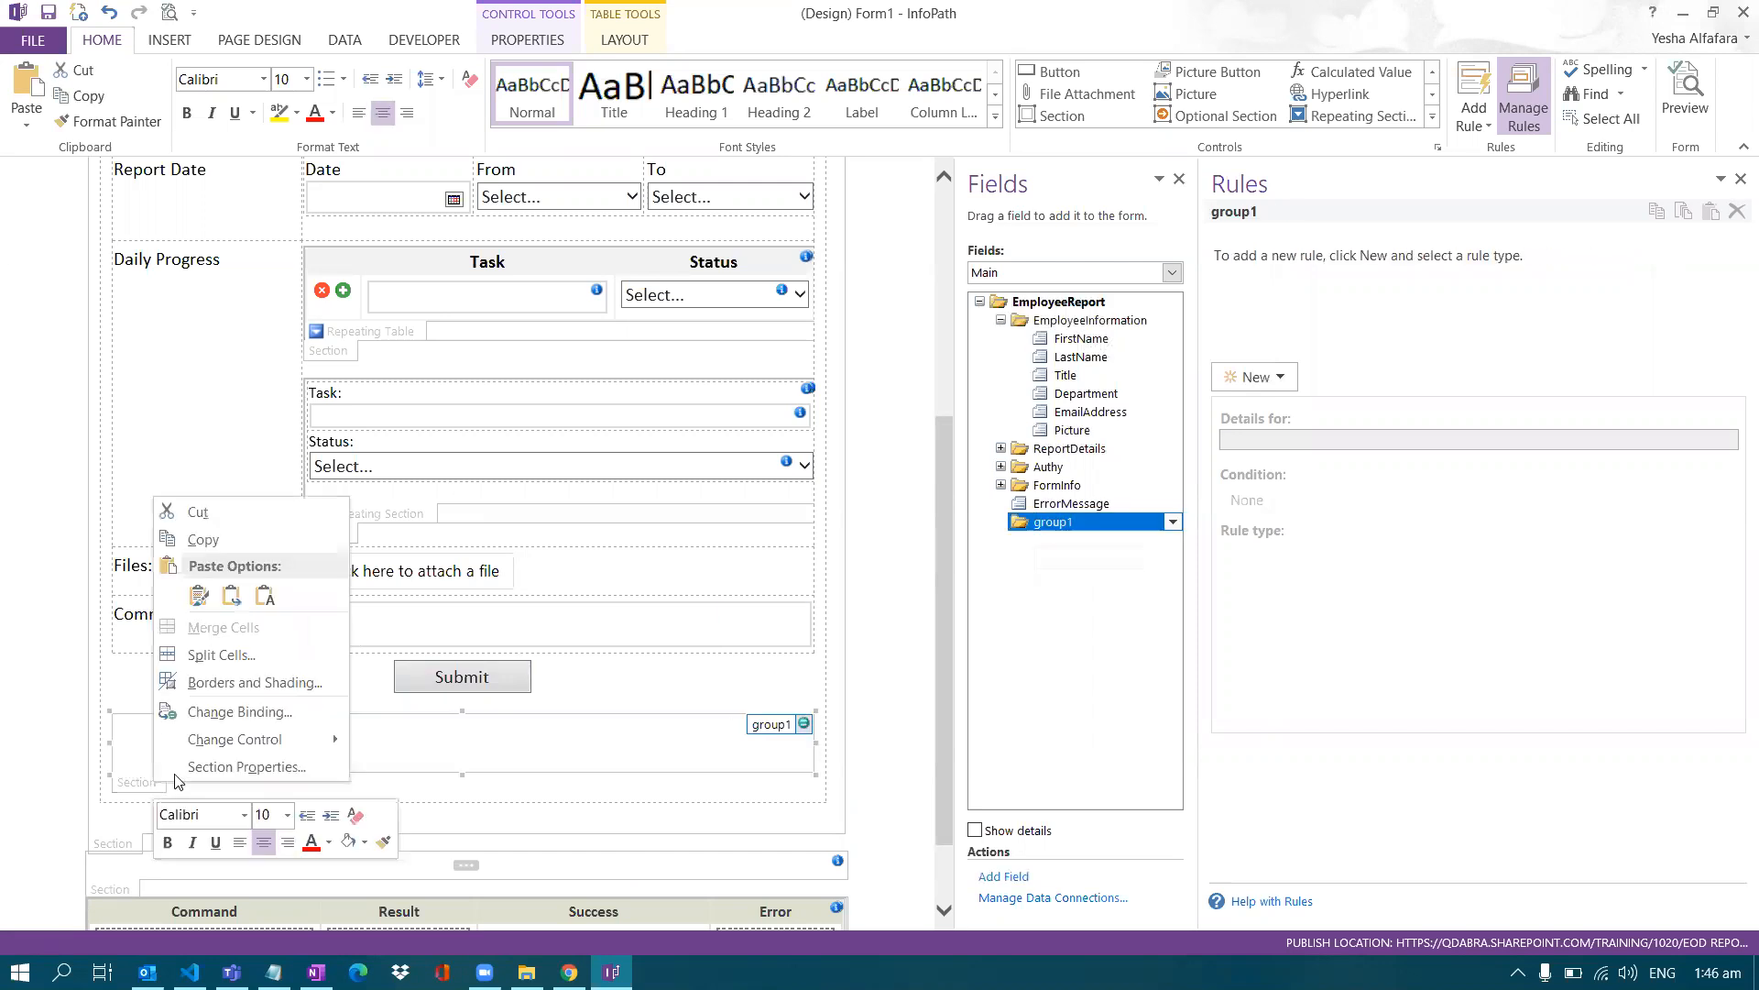
left_click(232, 723)
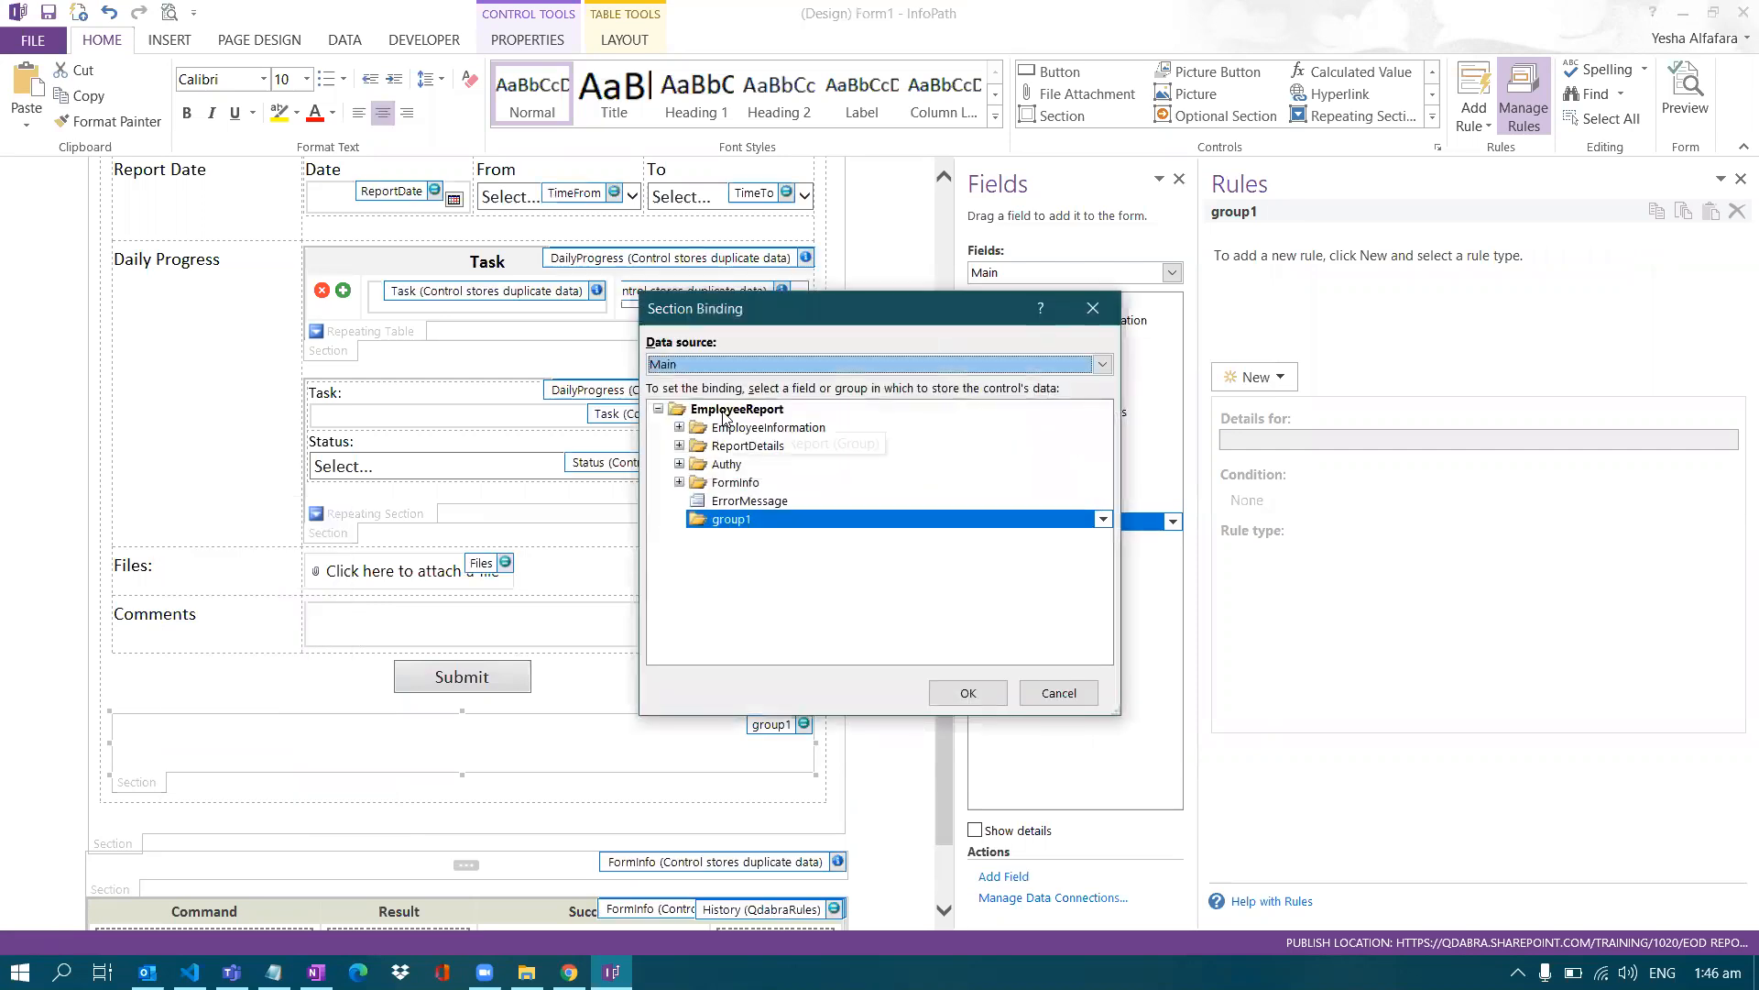
left_click(724, 412)
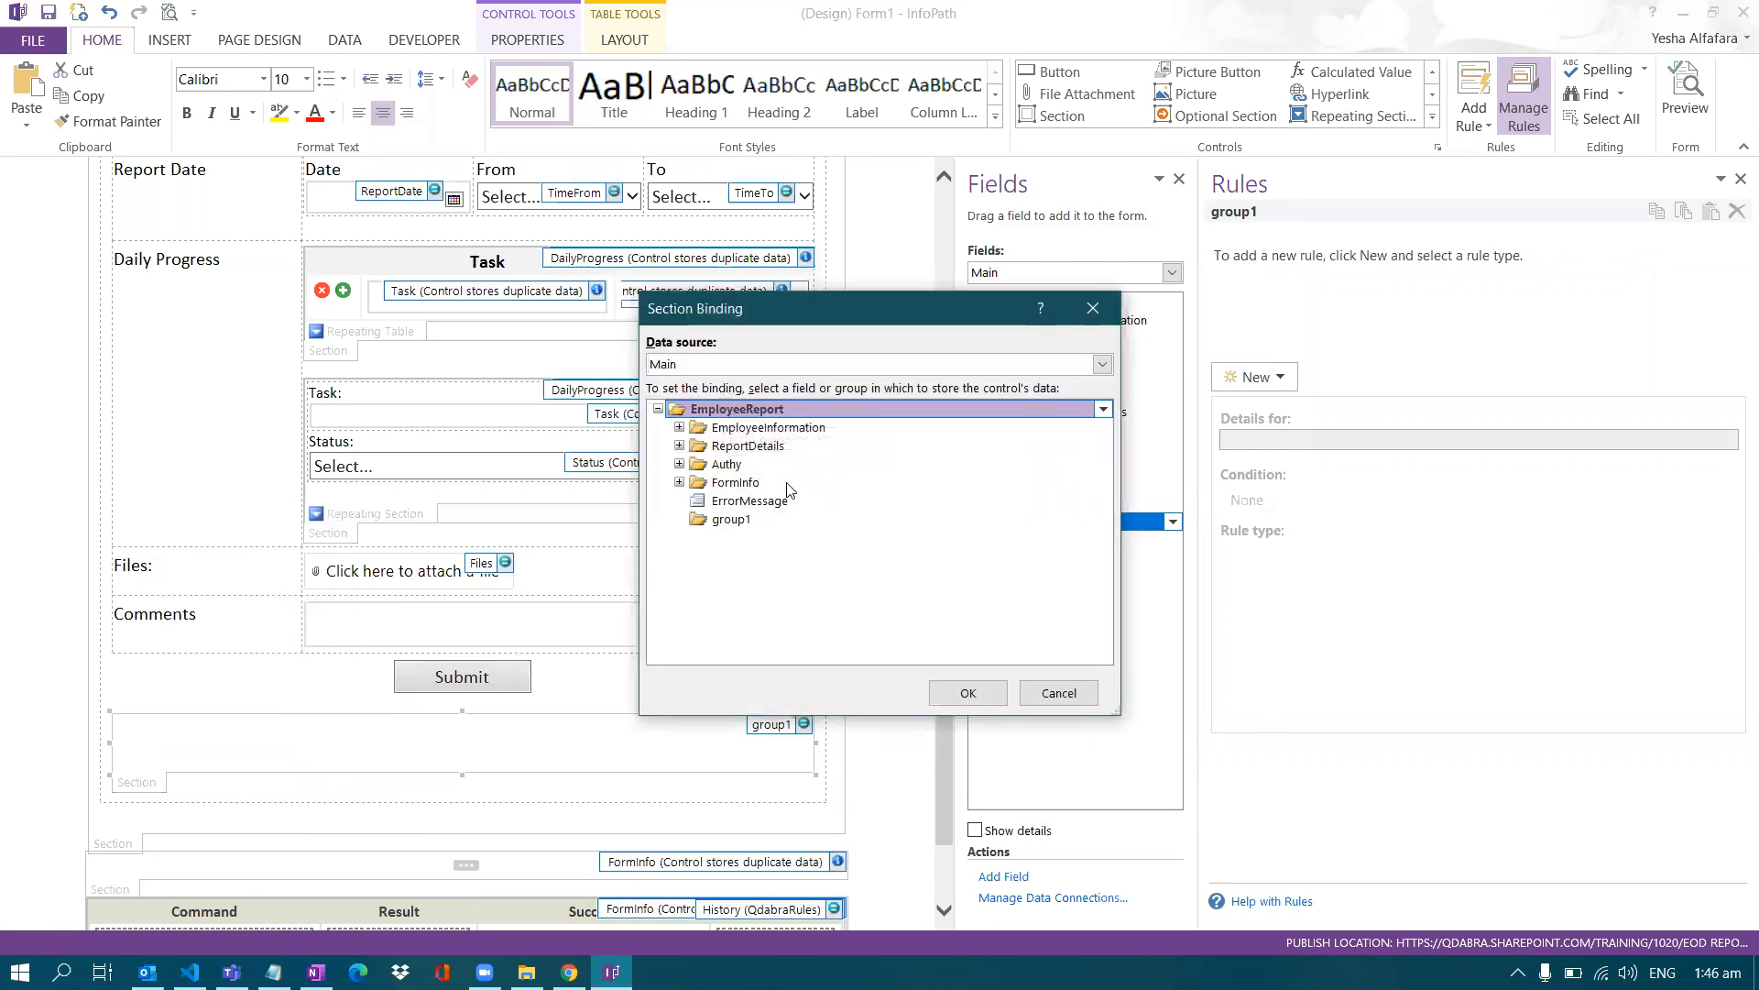
left_click(958, 693)
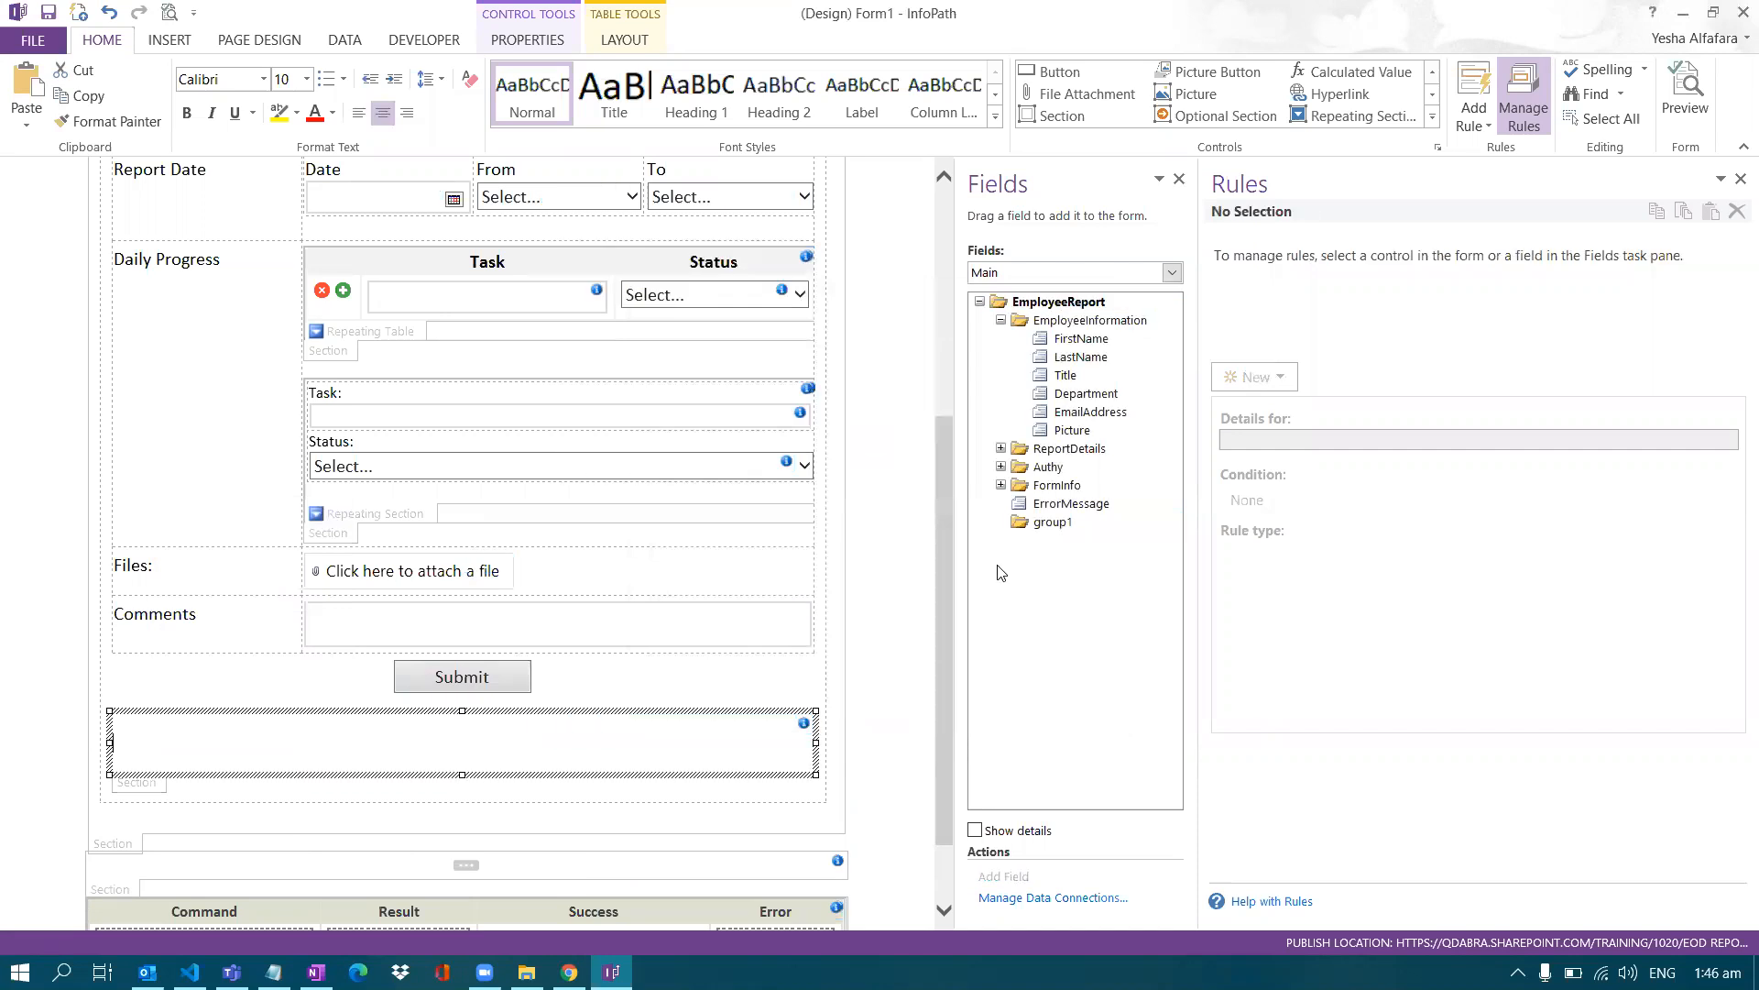
Step: Delete the leftover group1 group from the fields and remove the extra blank line
left_click(1049, 521)
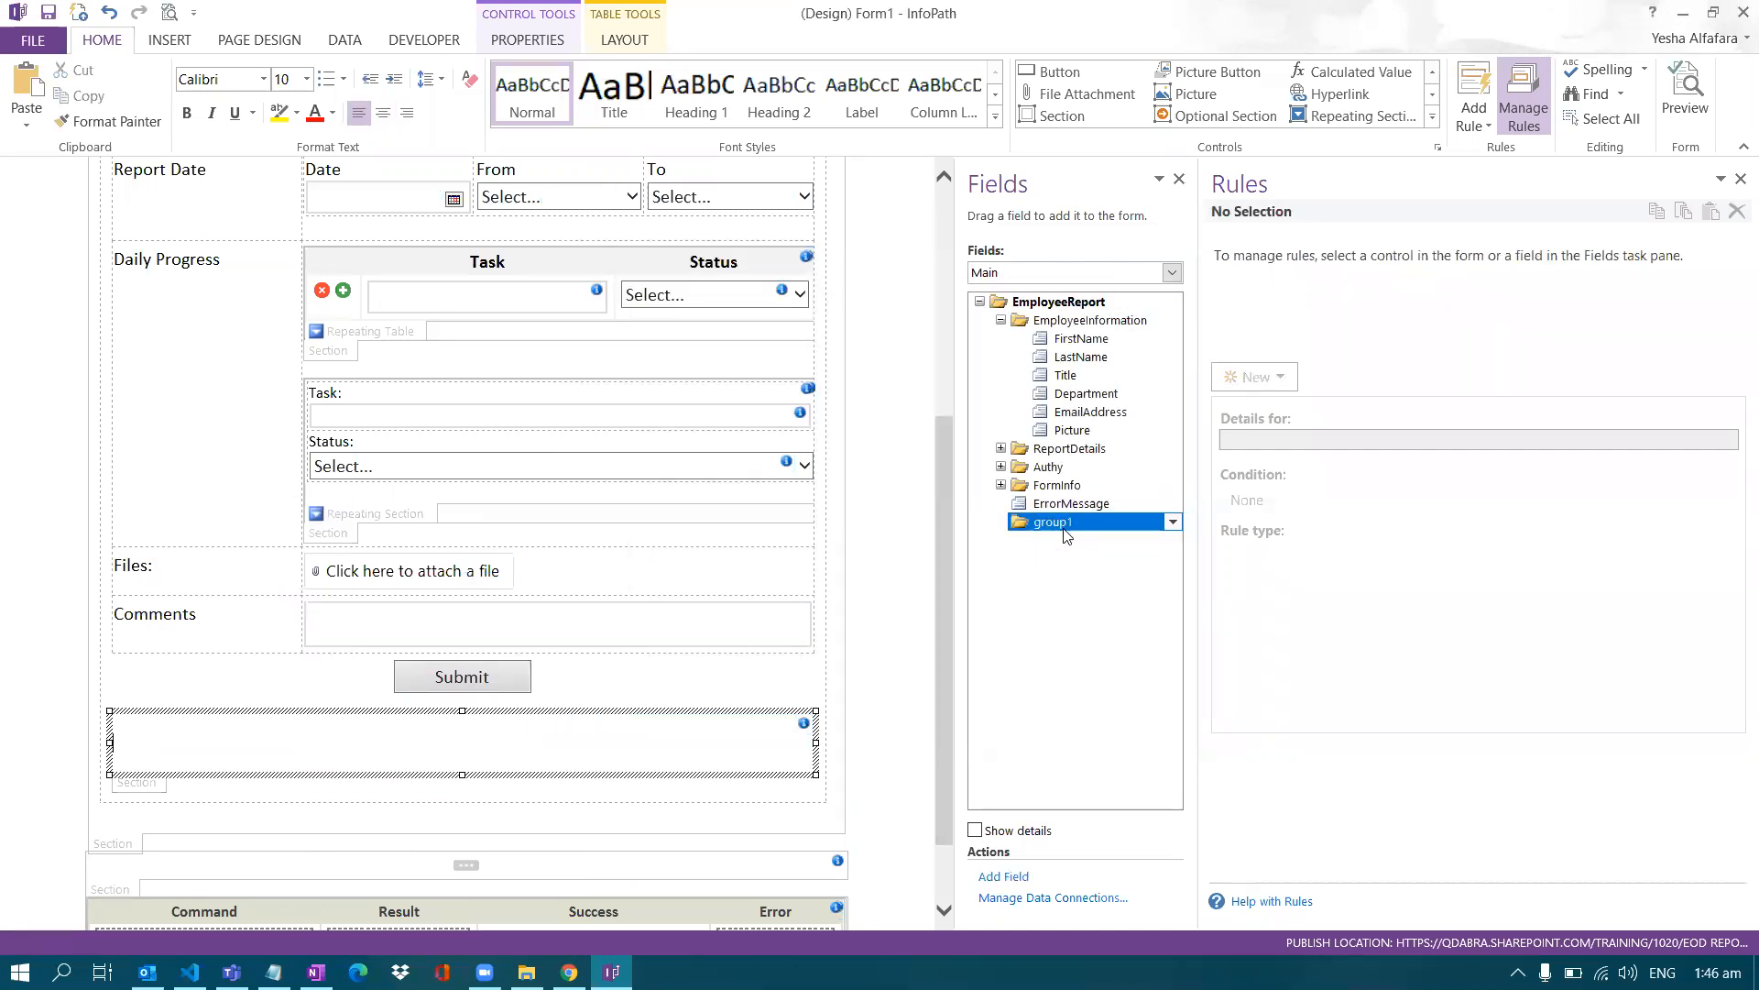
right_click(1063, 526)
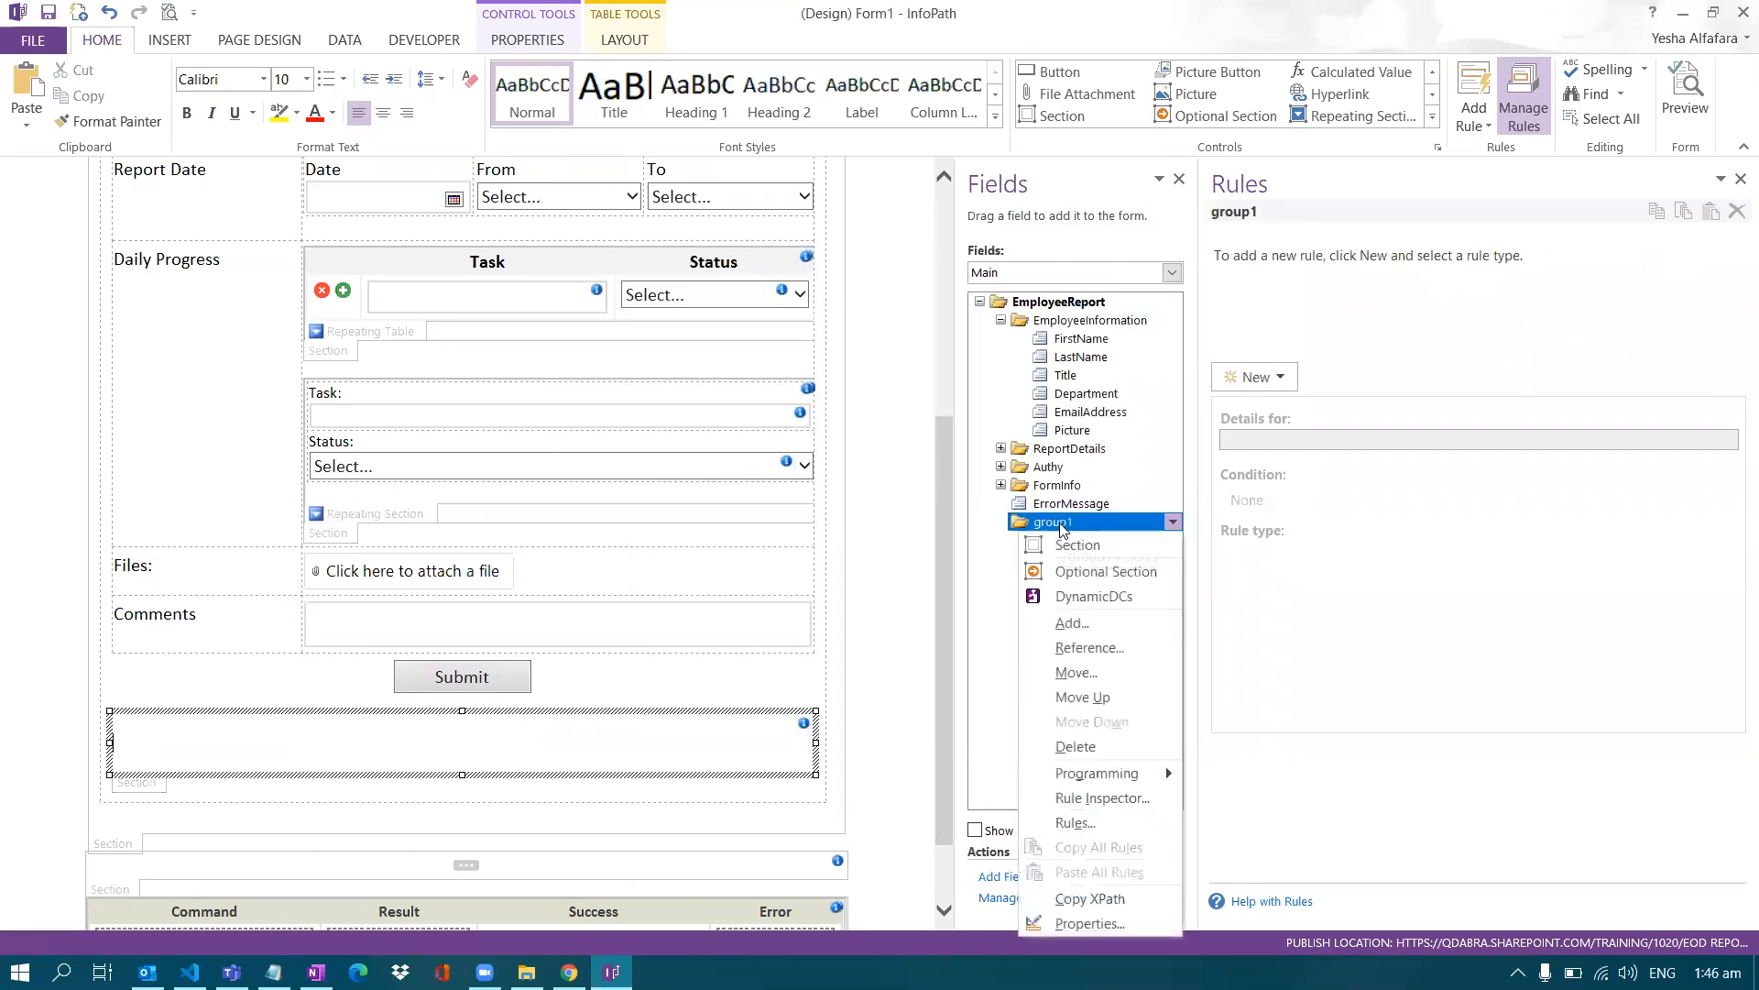
left_click(1084, 748)
left_click(844, 550)
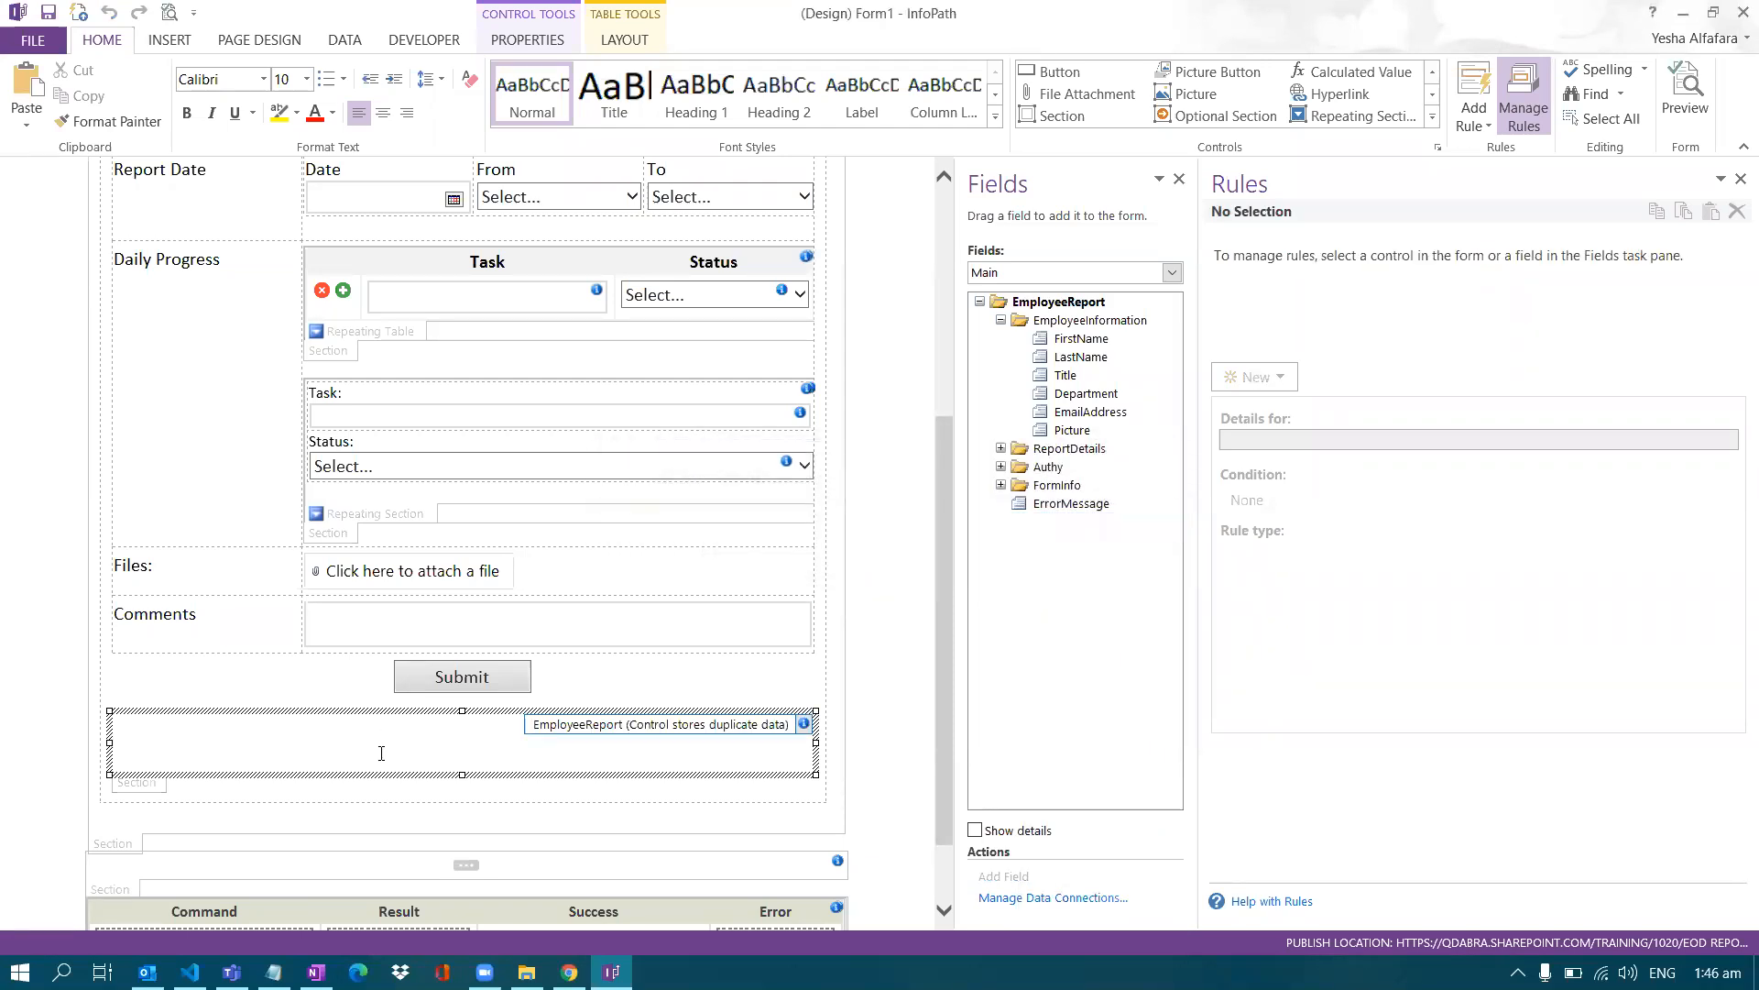
key("BackSpace")
key("BackSpace")
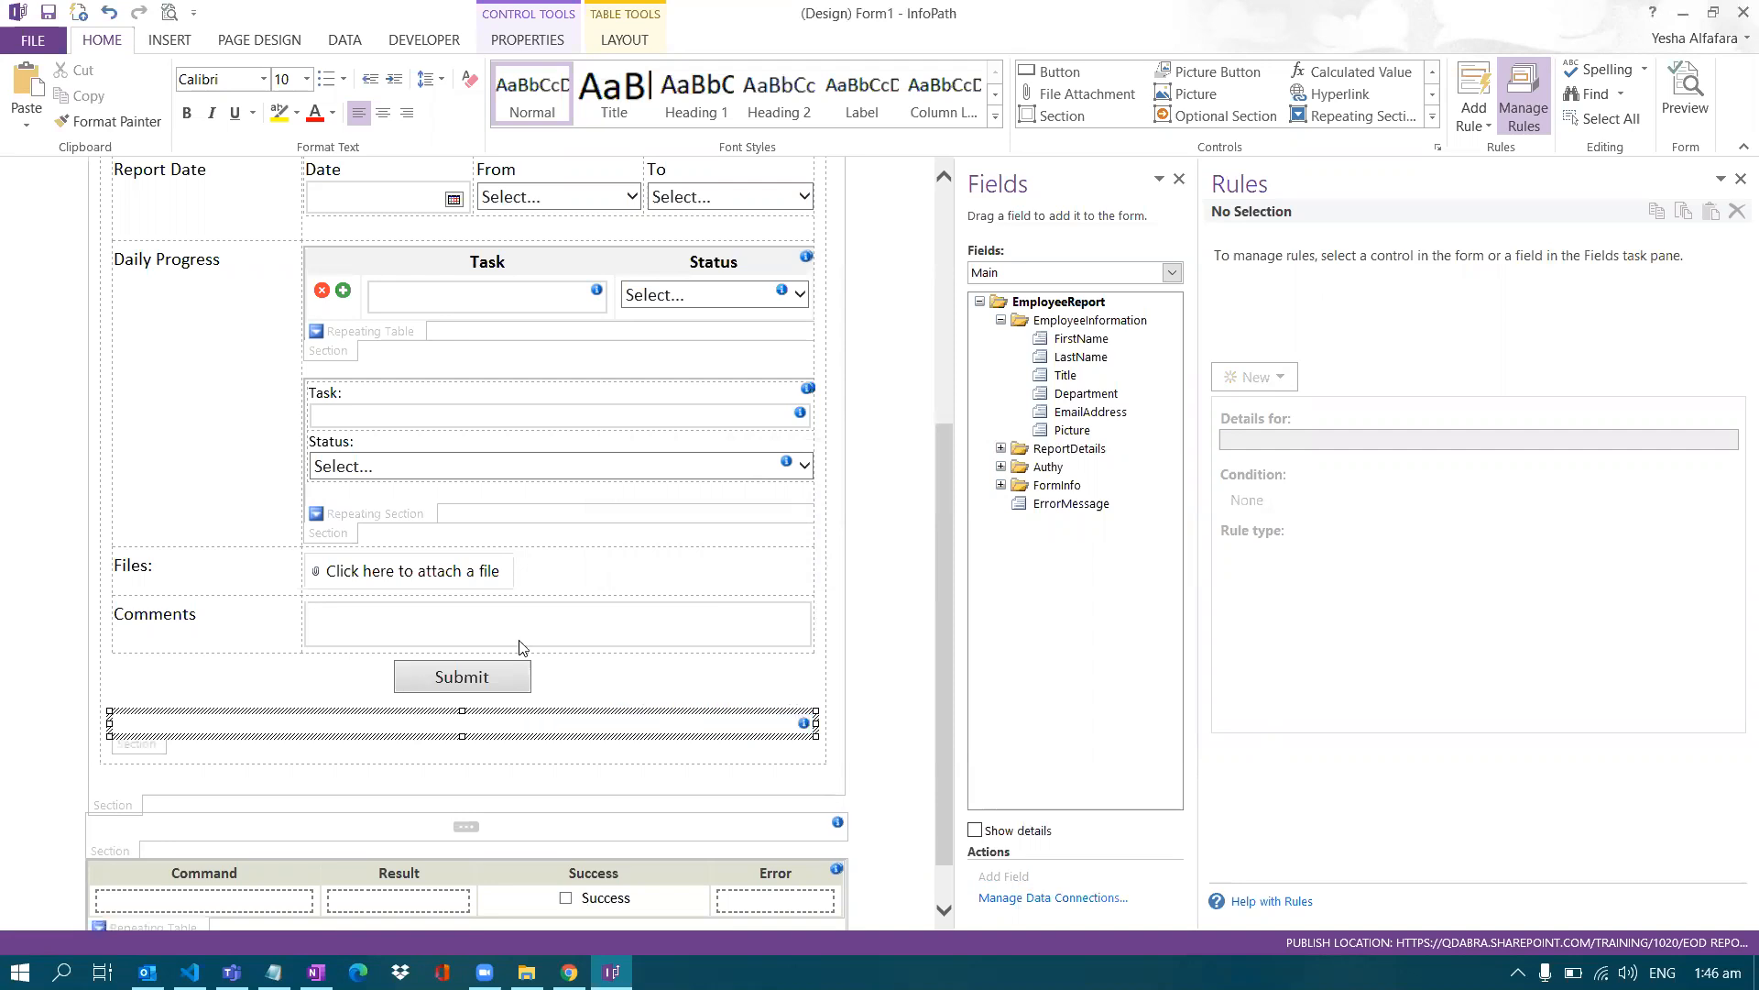
Step: Drop the ErrorMessage field into the section as an 'Error Message:' text box, removing the empty line
mouse_move(1069, 513)
left_mouse_down()
mouse_move(502, 706)
mouse_move(369, 731)
left_mouse_up()
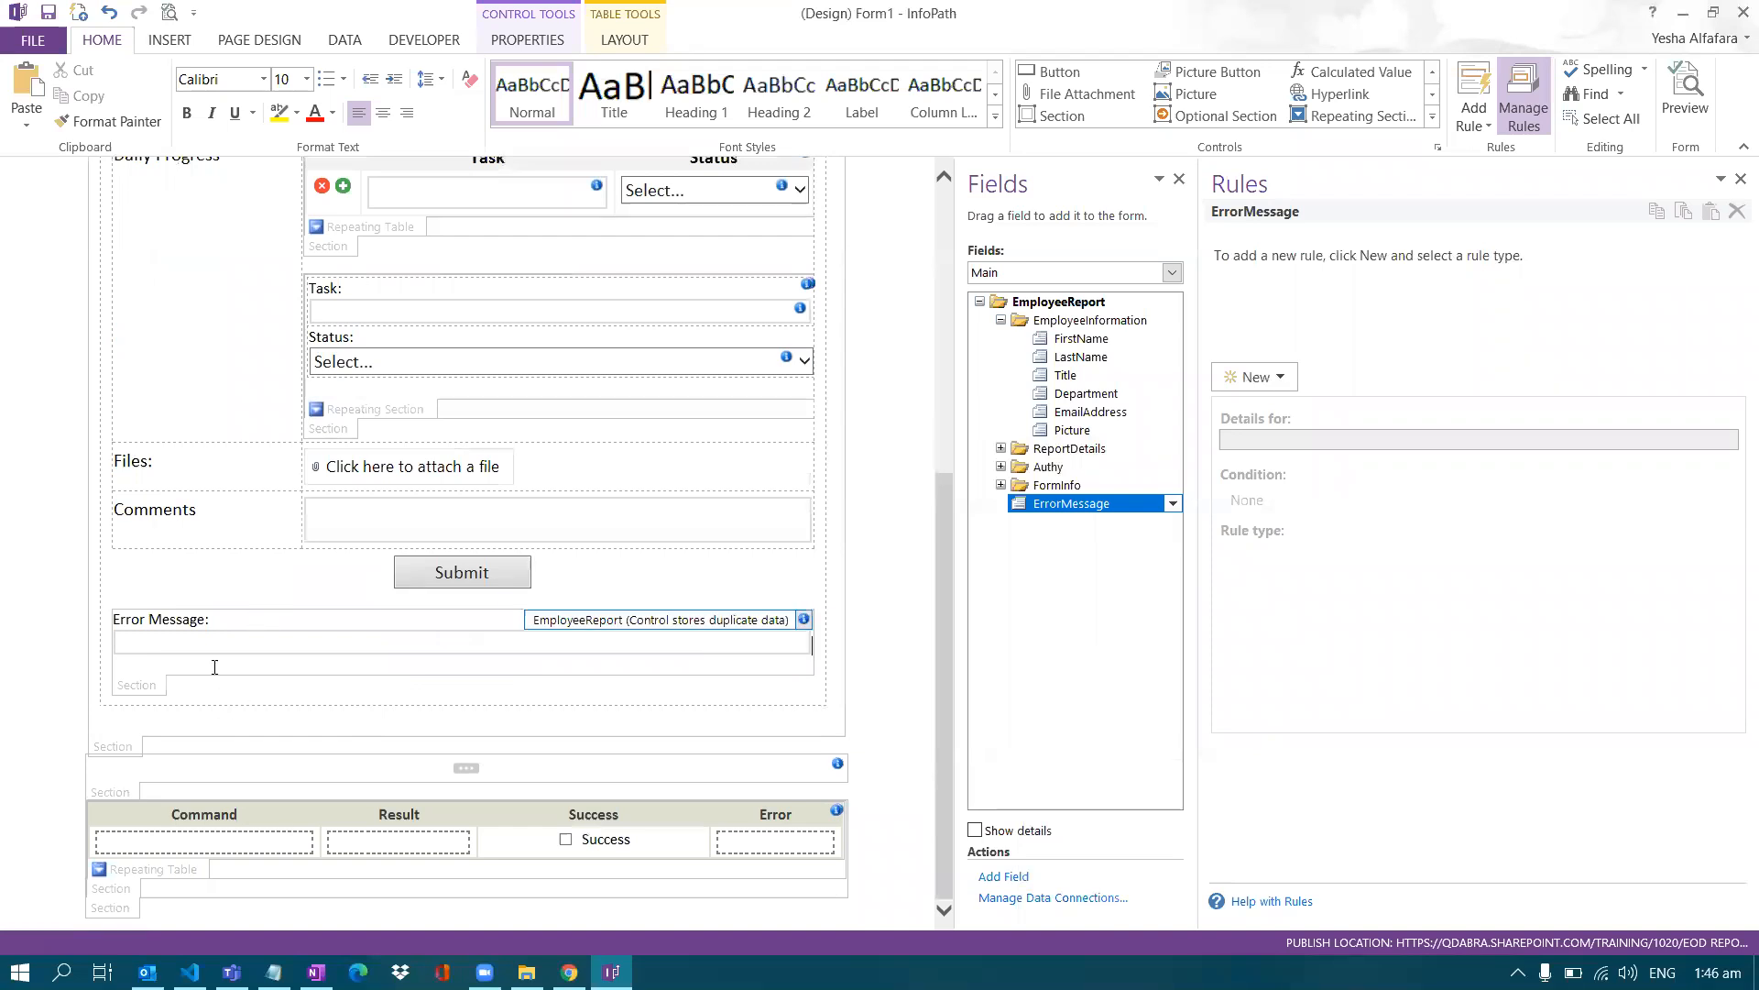
left_click(296, 662)
key("BackSpace")
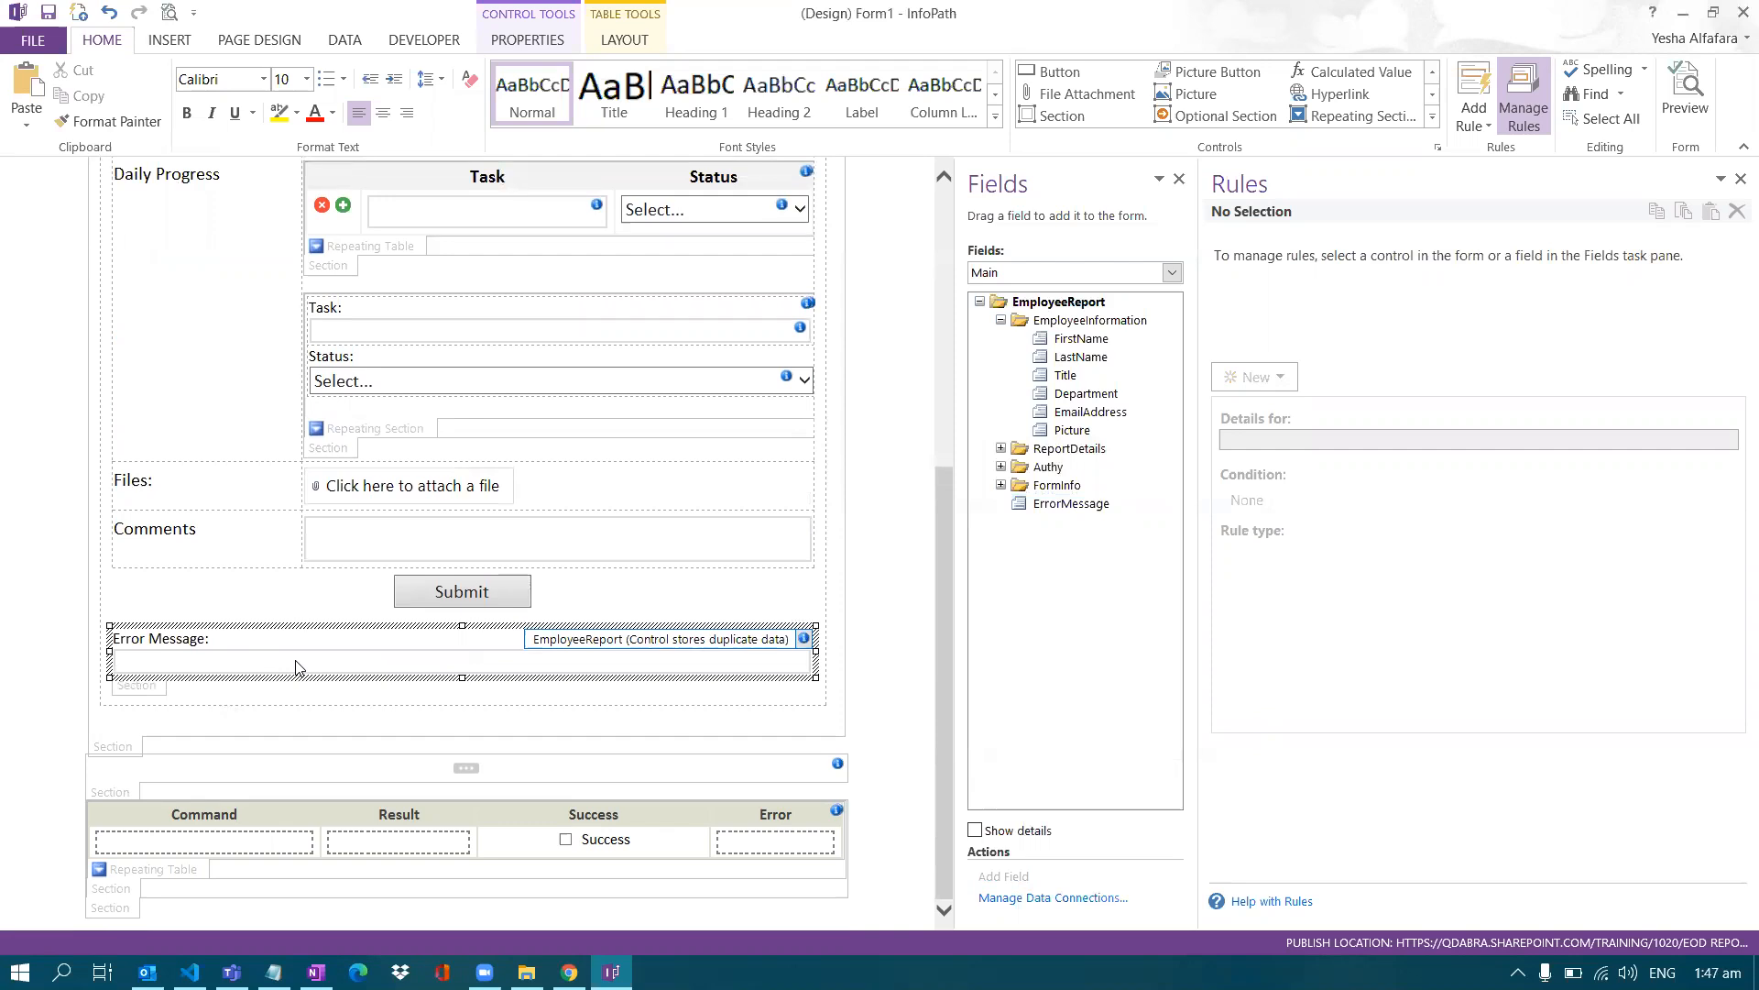
left_click(355, 660)
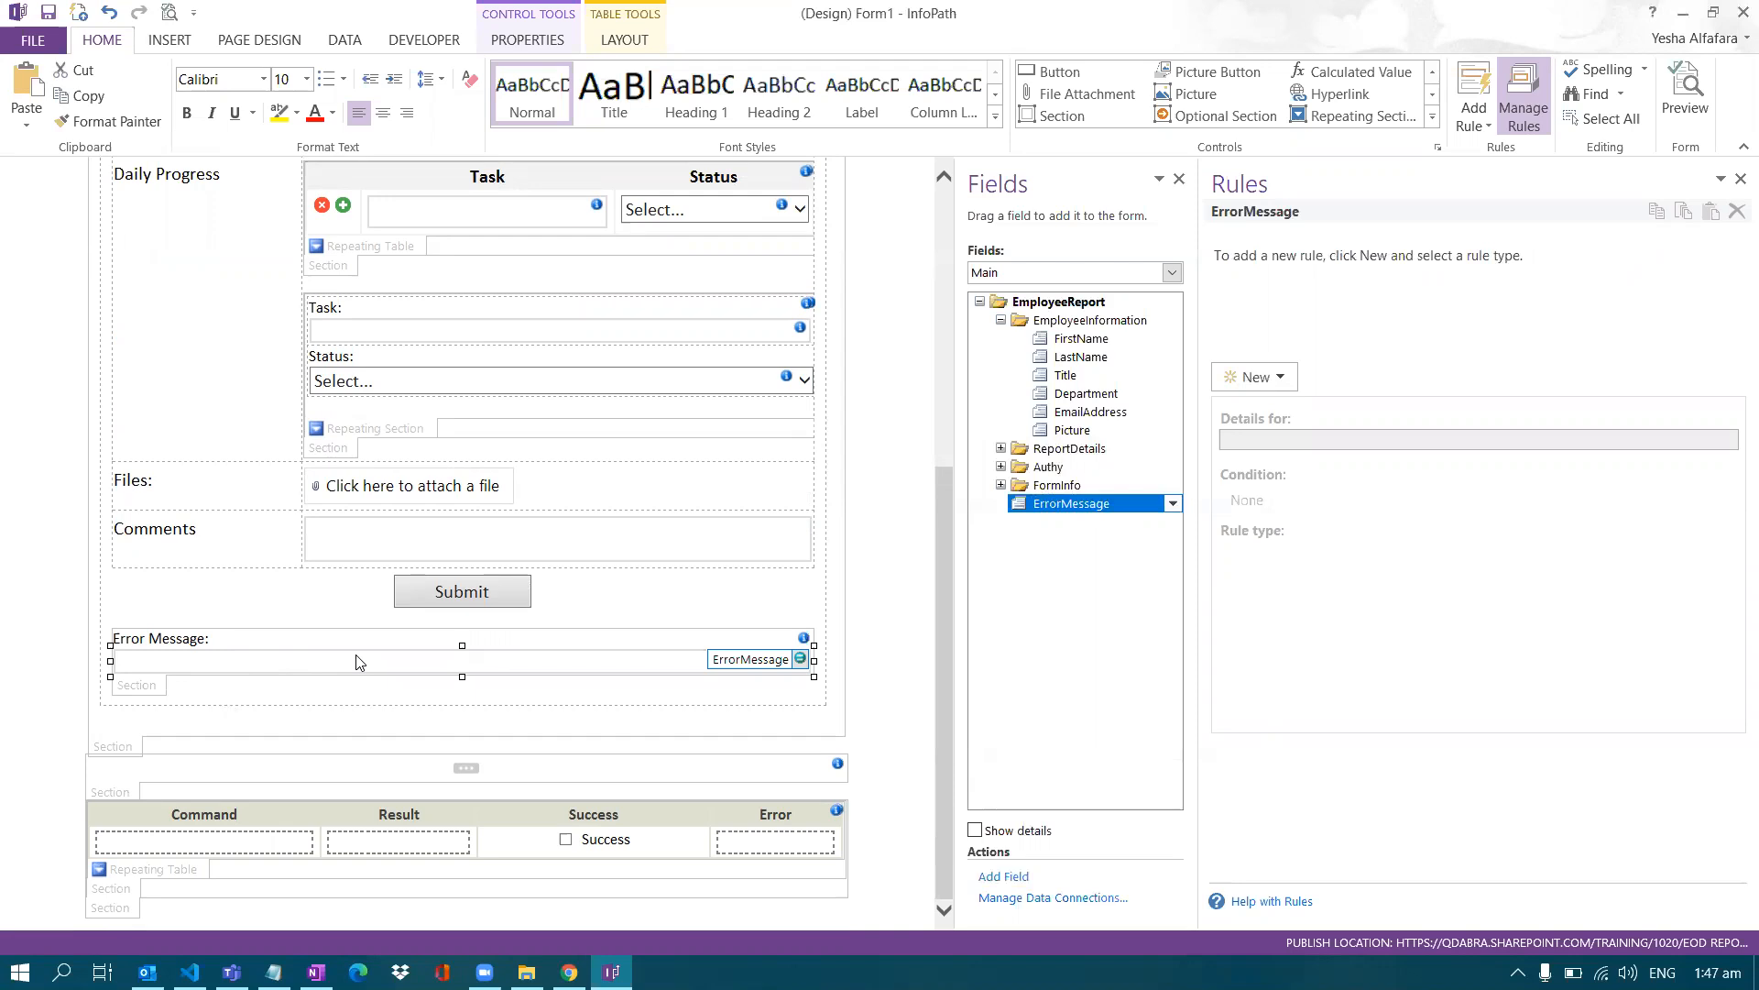
Step: Turn on Multi-line in the Error Message text box's display properties
right_click(357, 661)
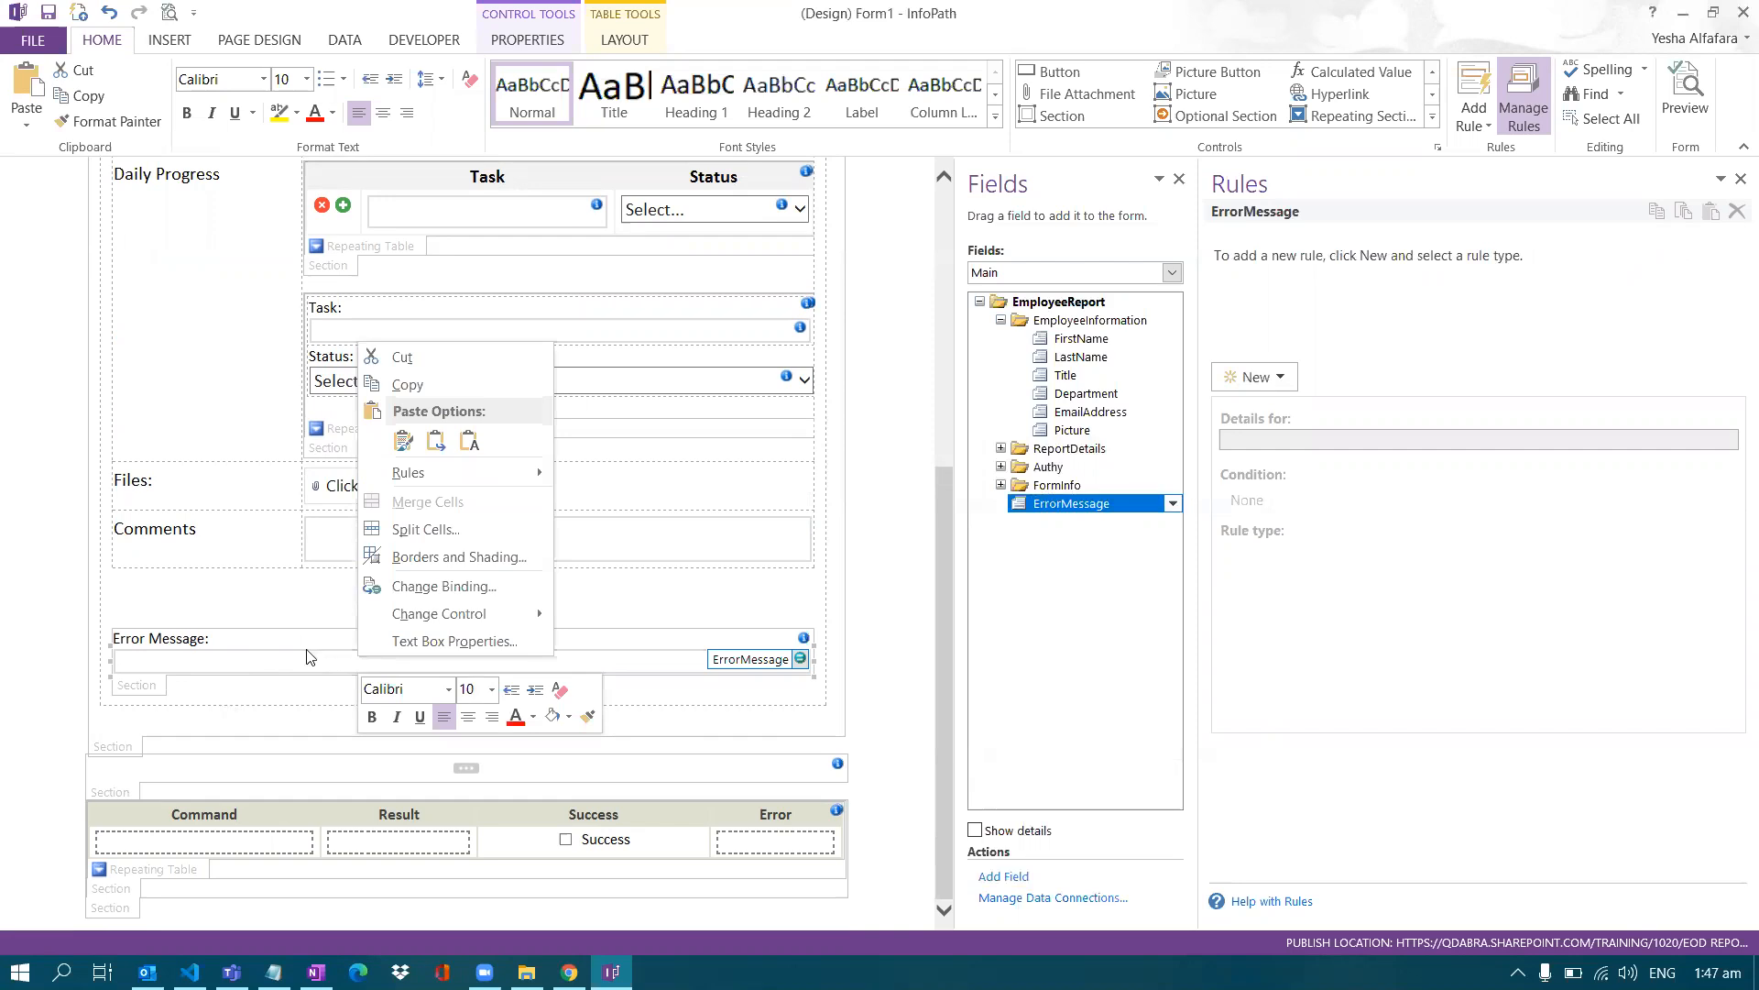
left_click(408, 642)
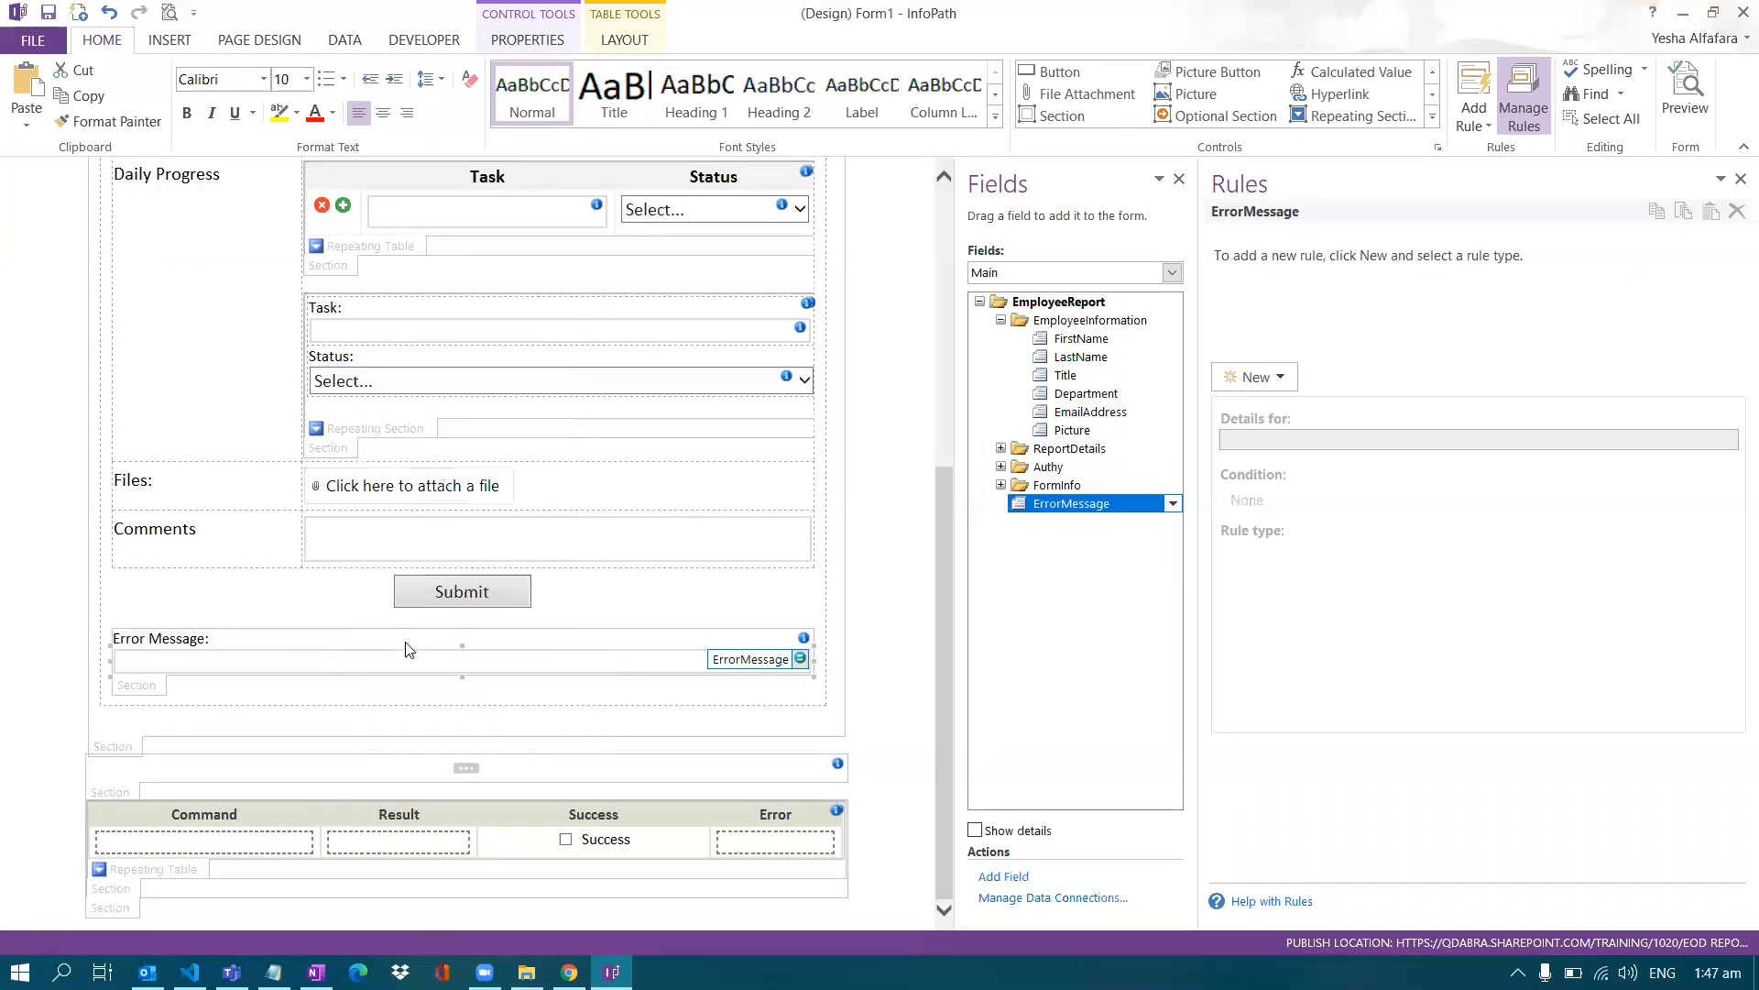
left_click_drag(734, 295, 682, 327)
left_click(693, 349)
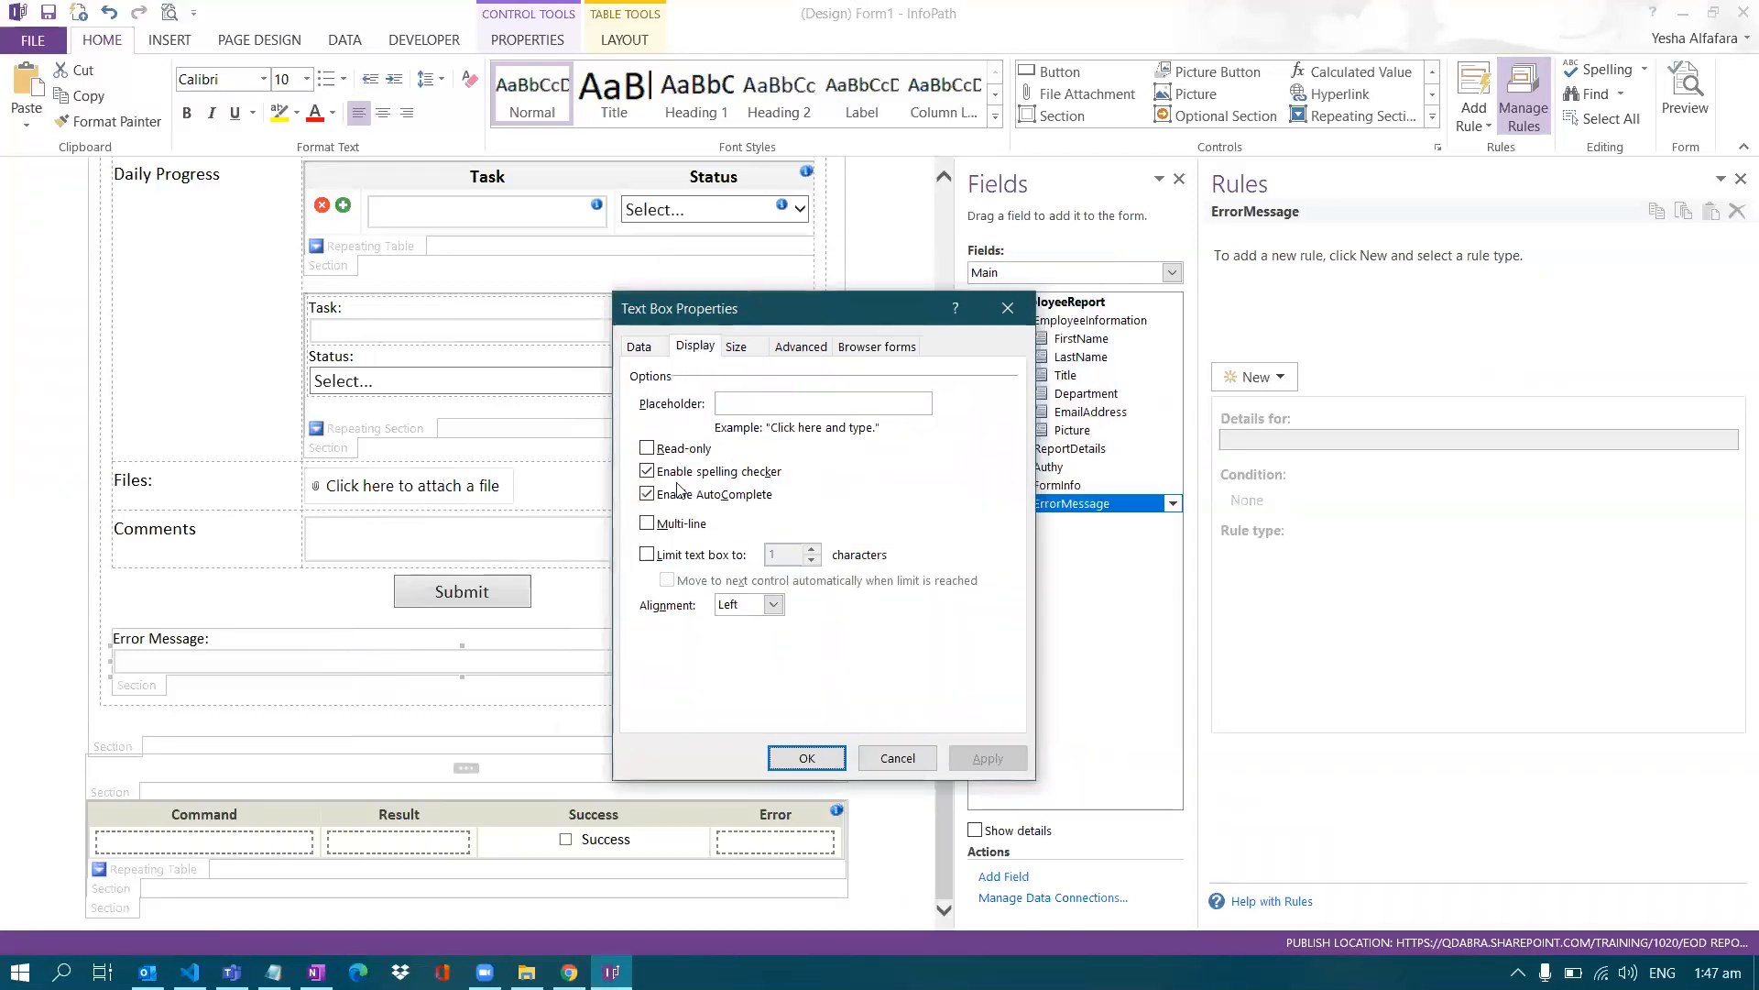
left_click(647, 524)
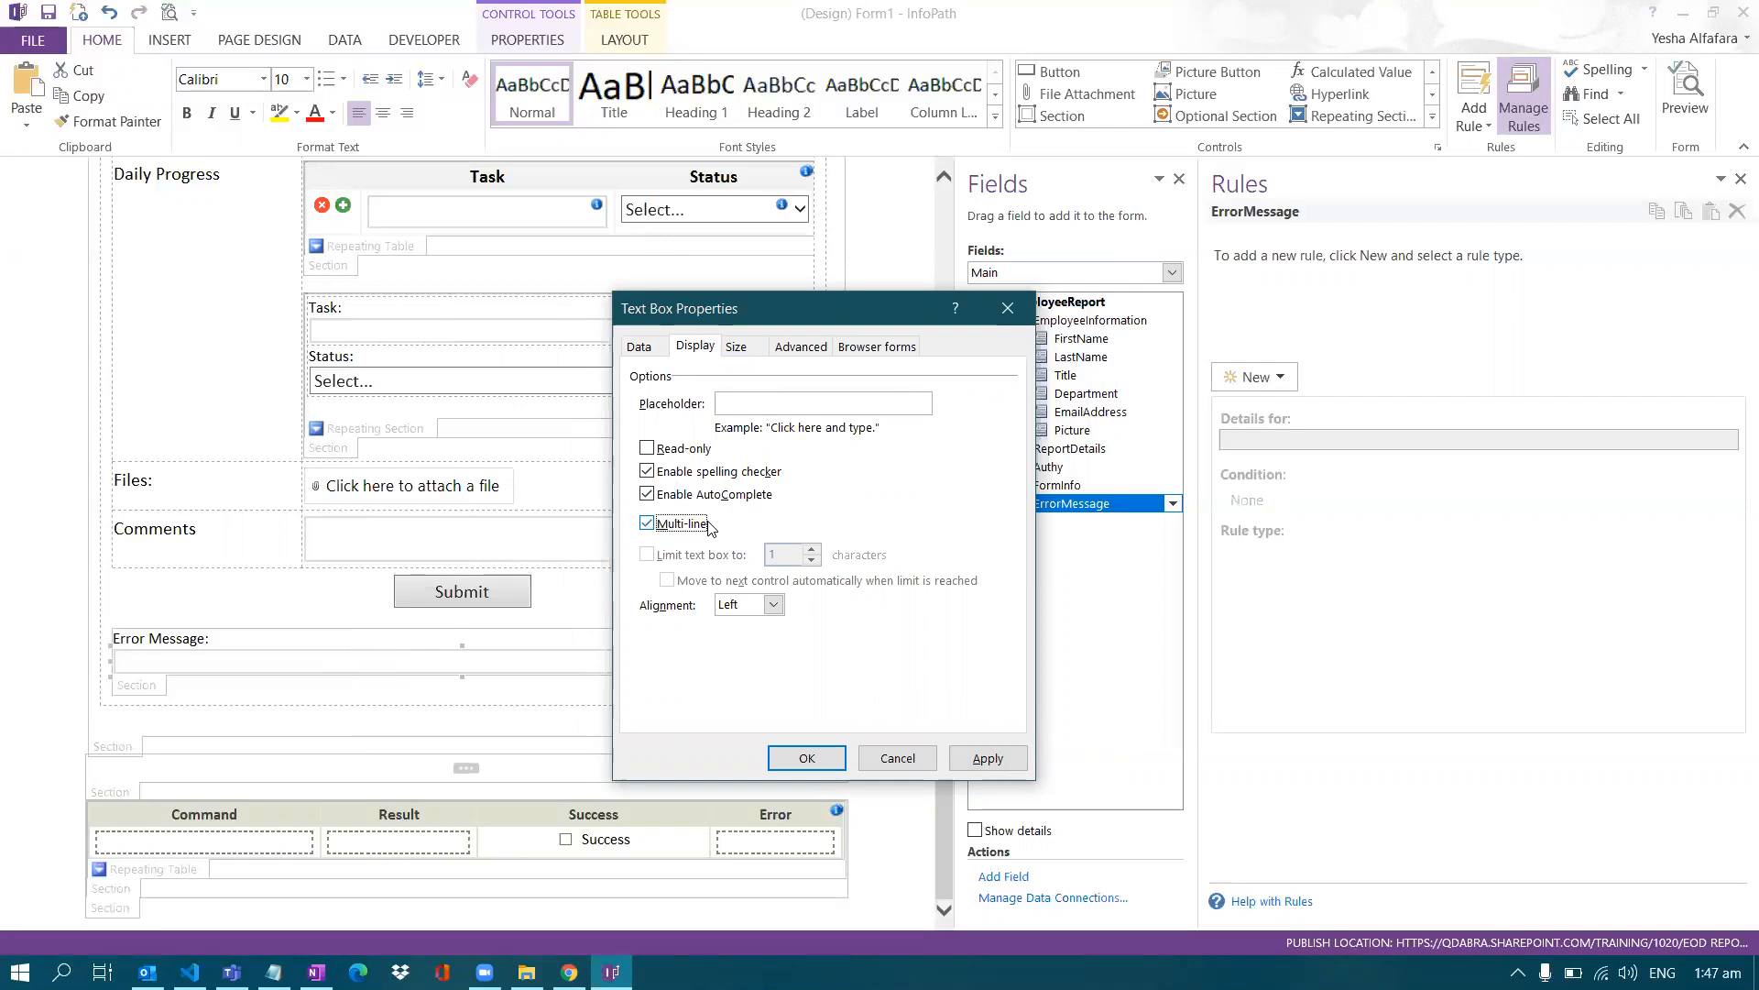
left_click(988, 758)
left_click(889, 753)
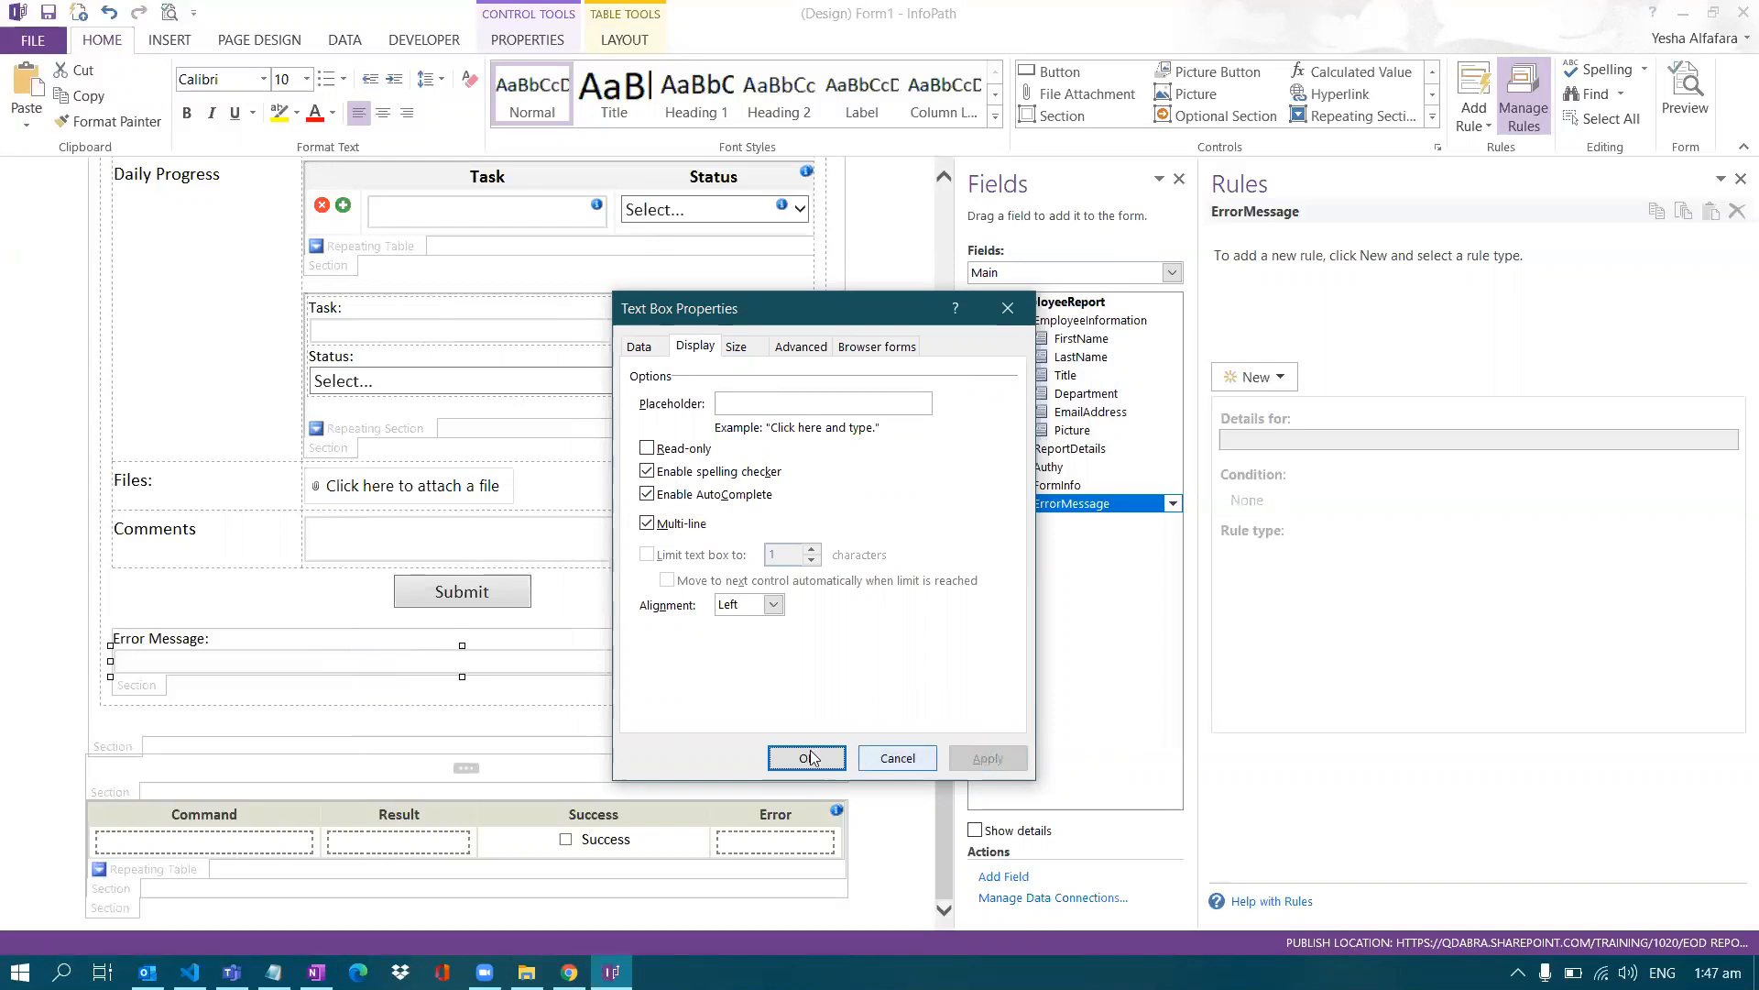
left_click(218, 696)
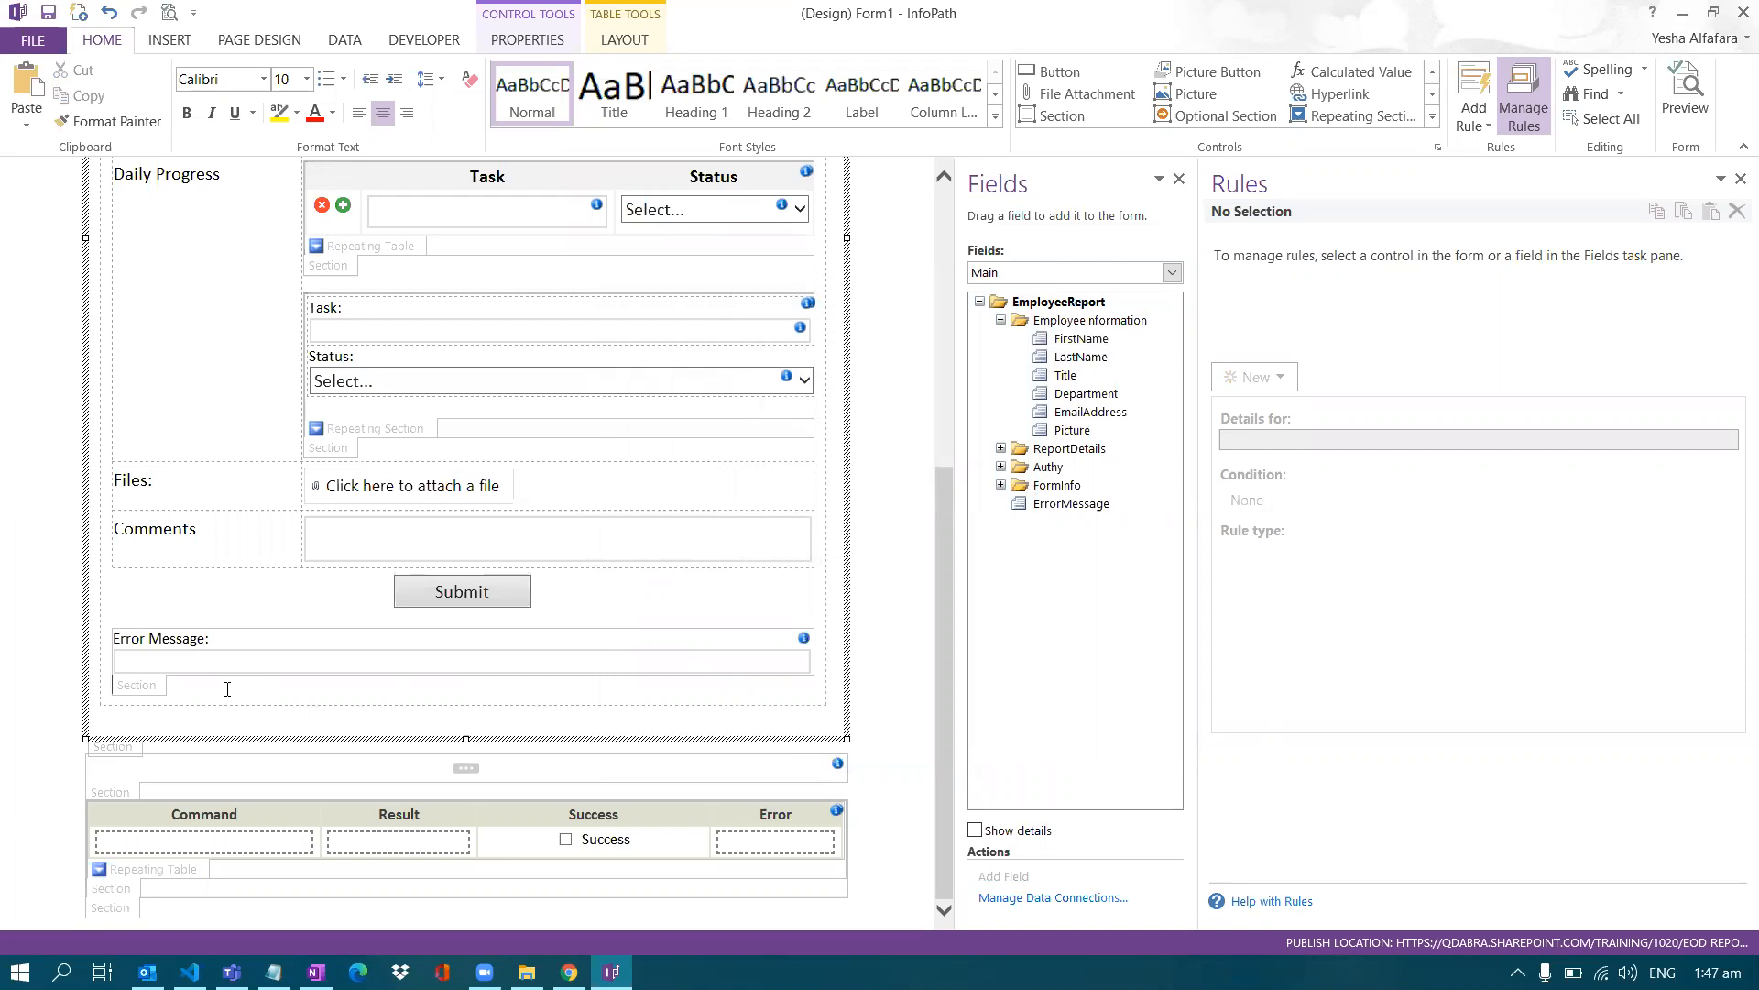
Step: Add a new formatting rule to the Error Message section and name it Hide
left_click(156, 687)
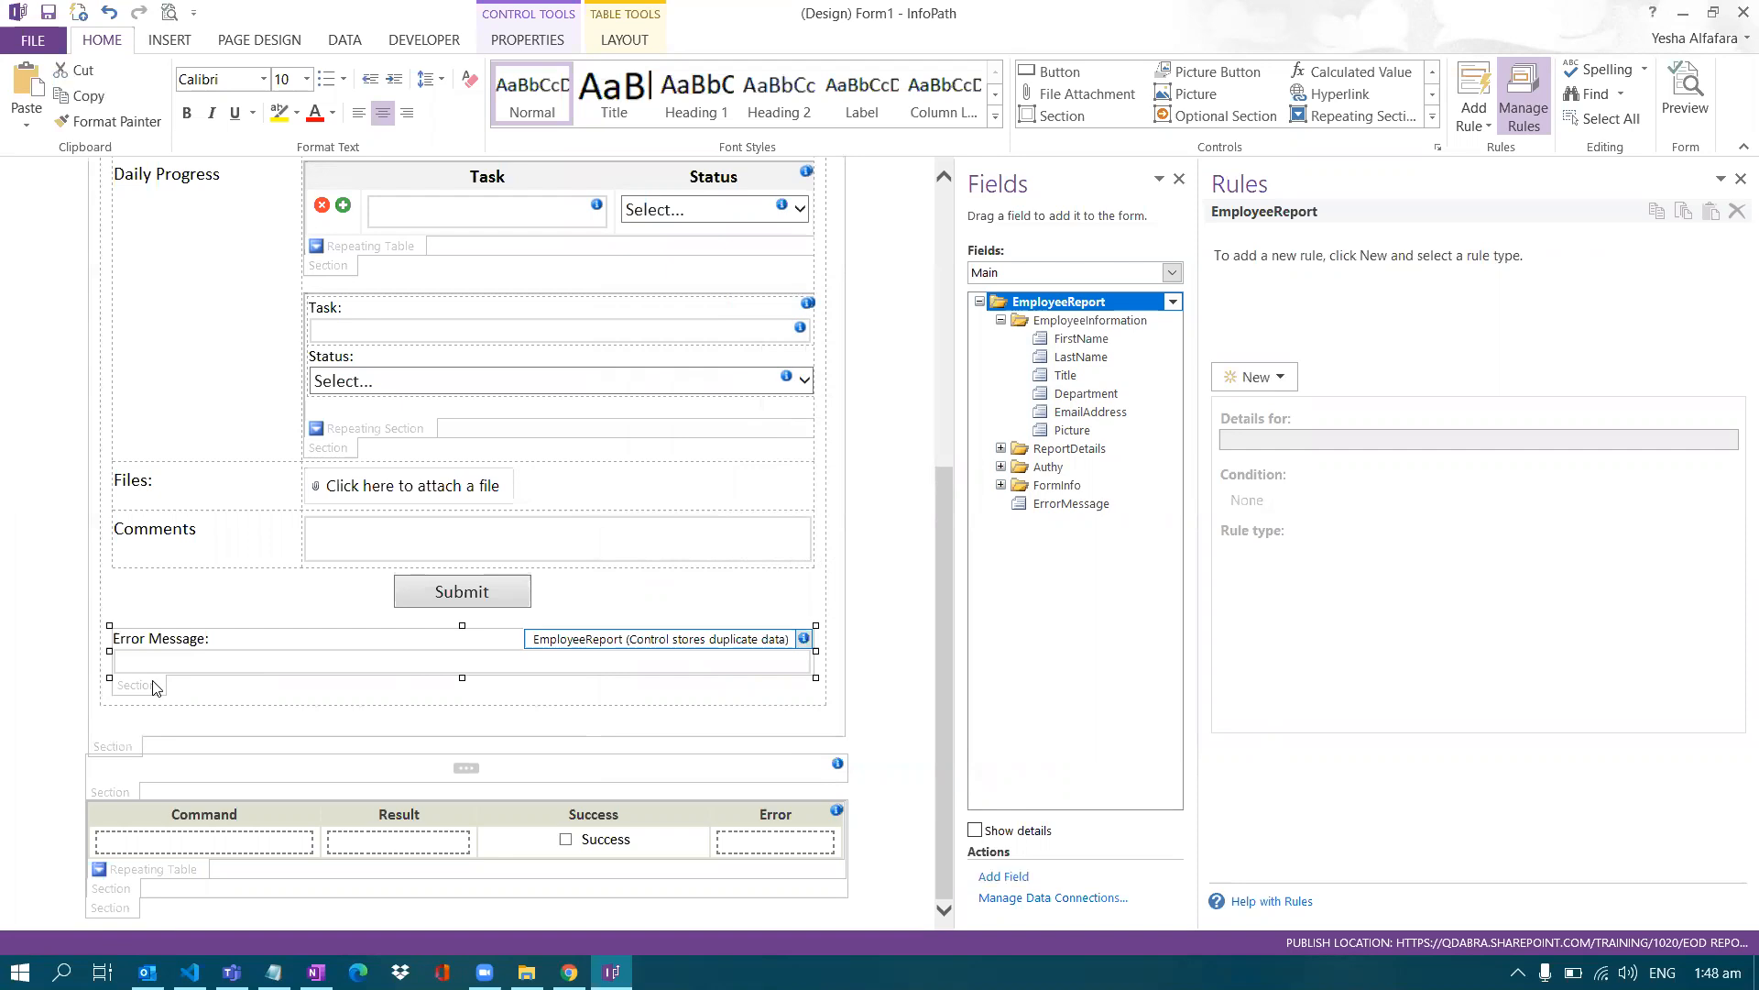
left_click(174, 683)
left_click(134, 688)
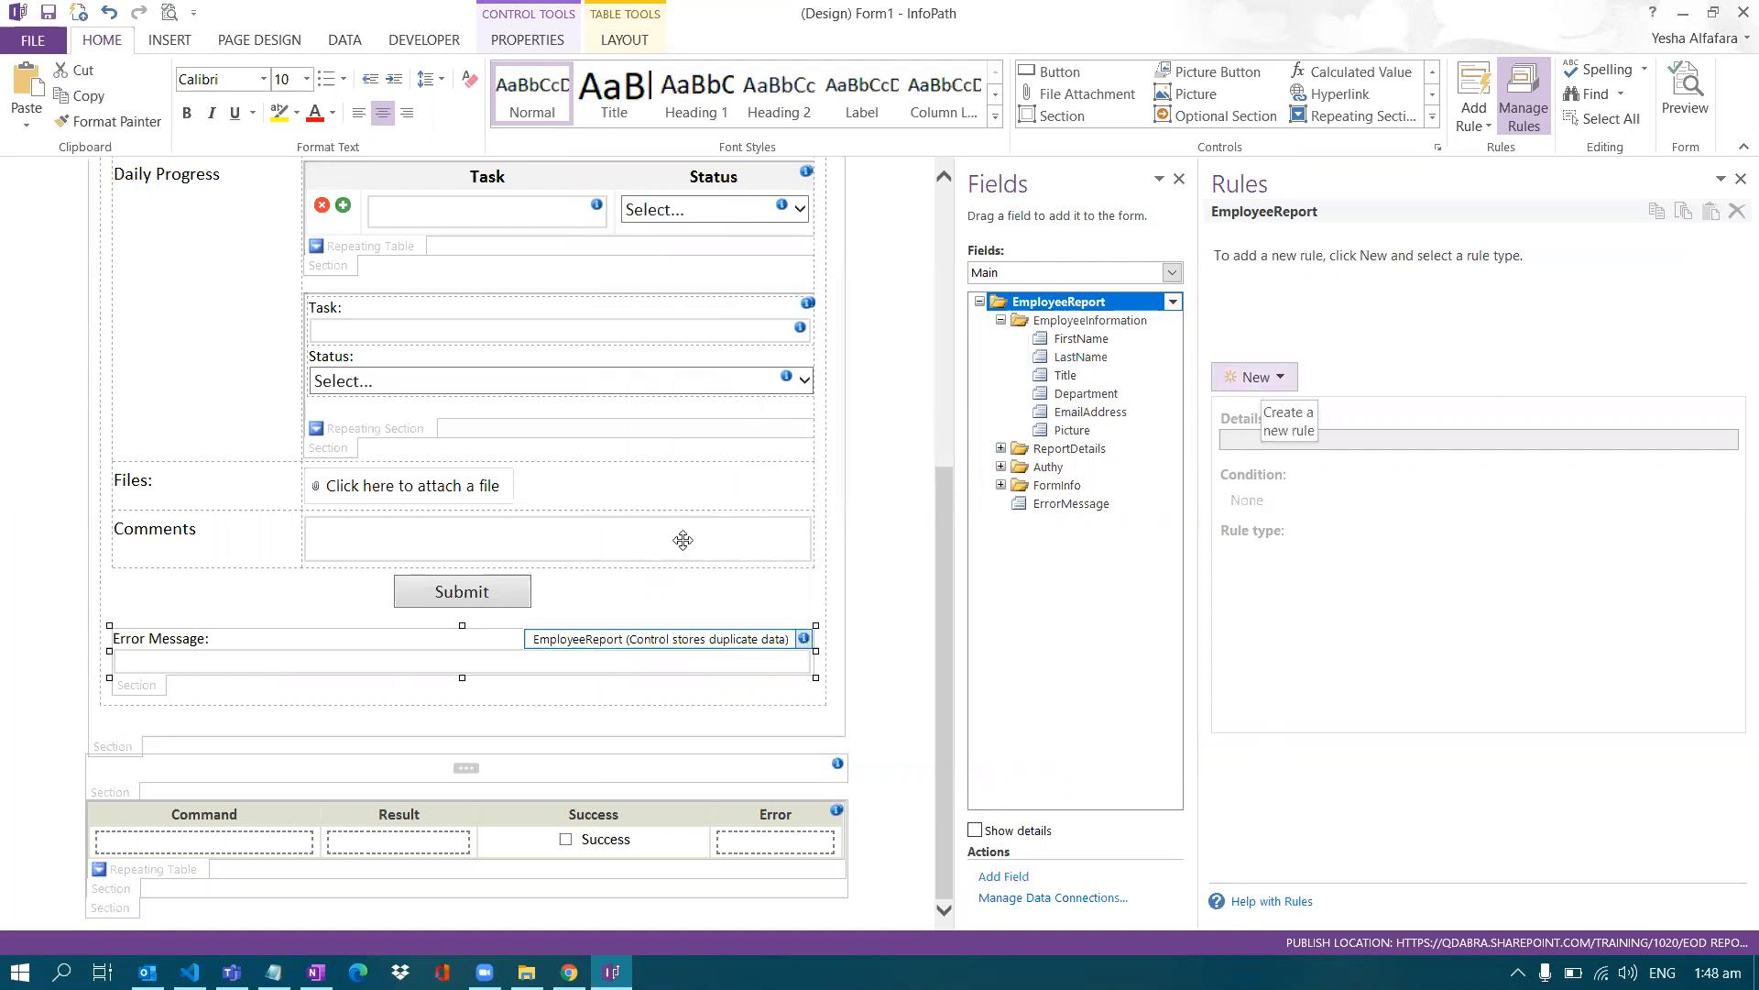
left_click(1115, 490)
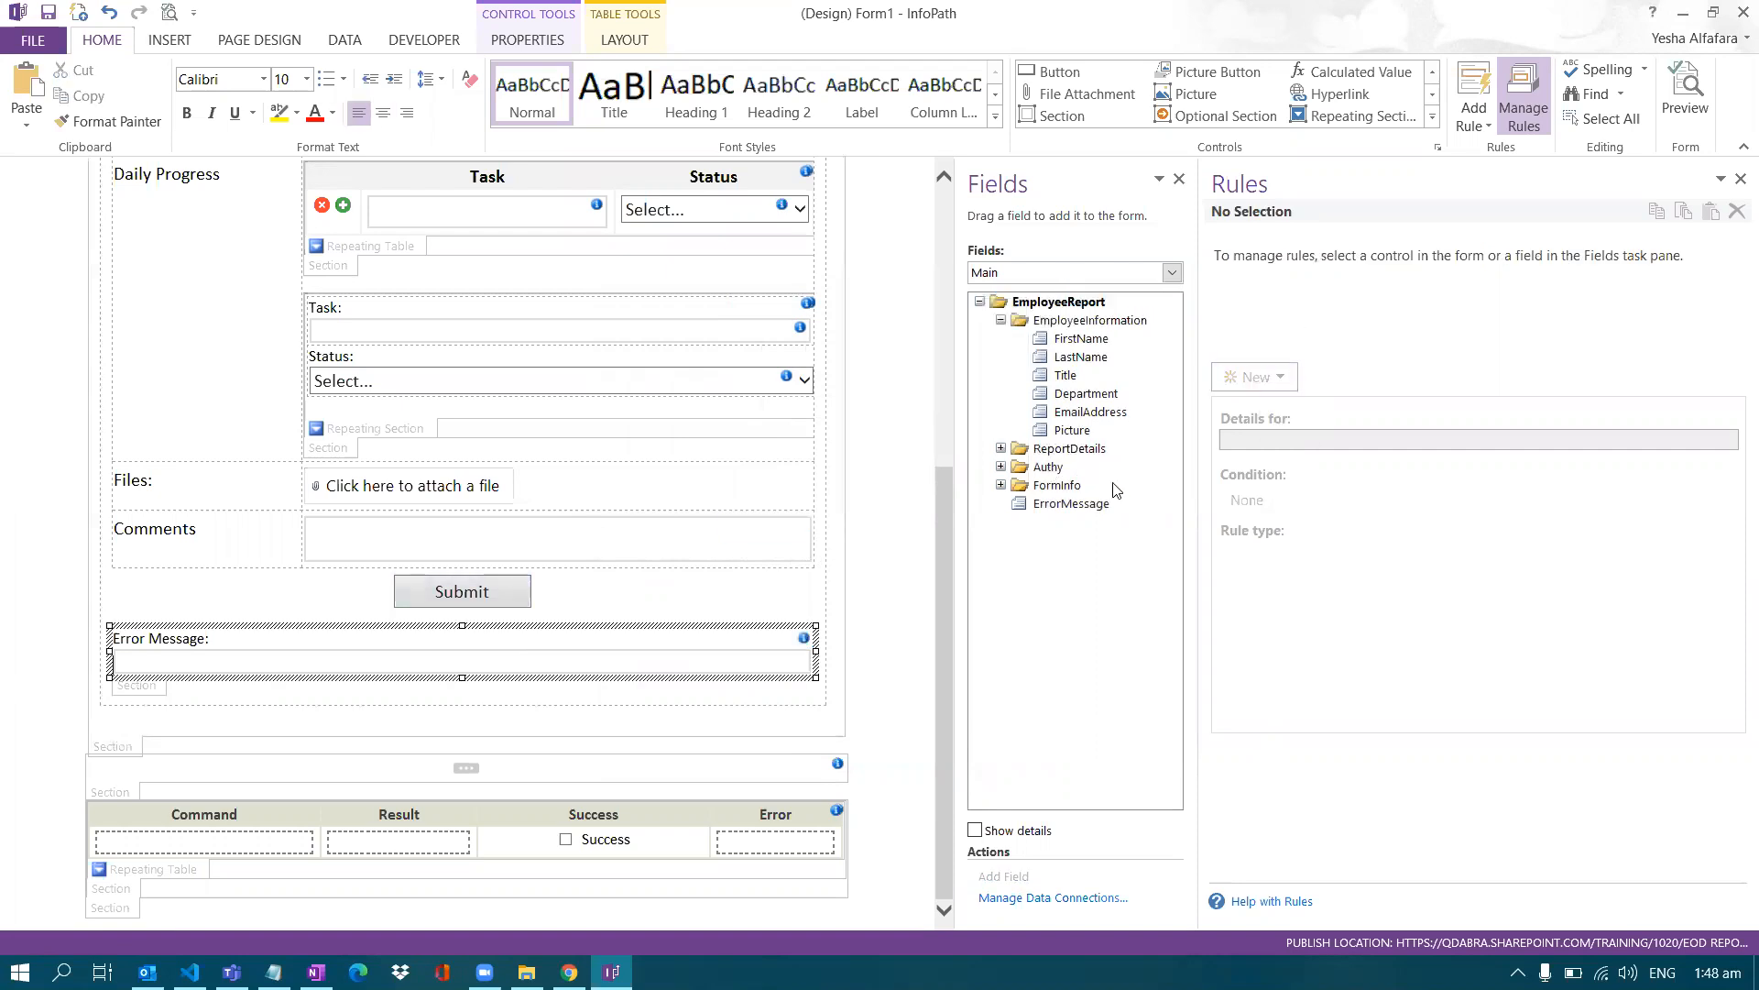
left_click(220, 685)
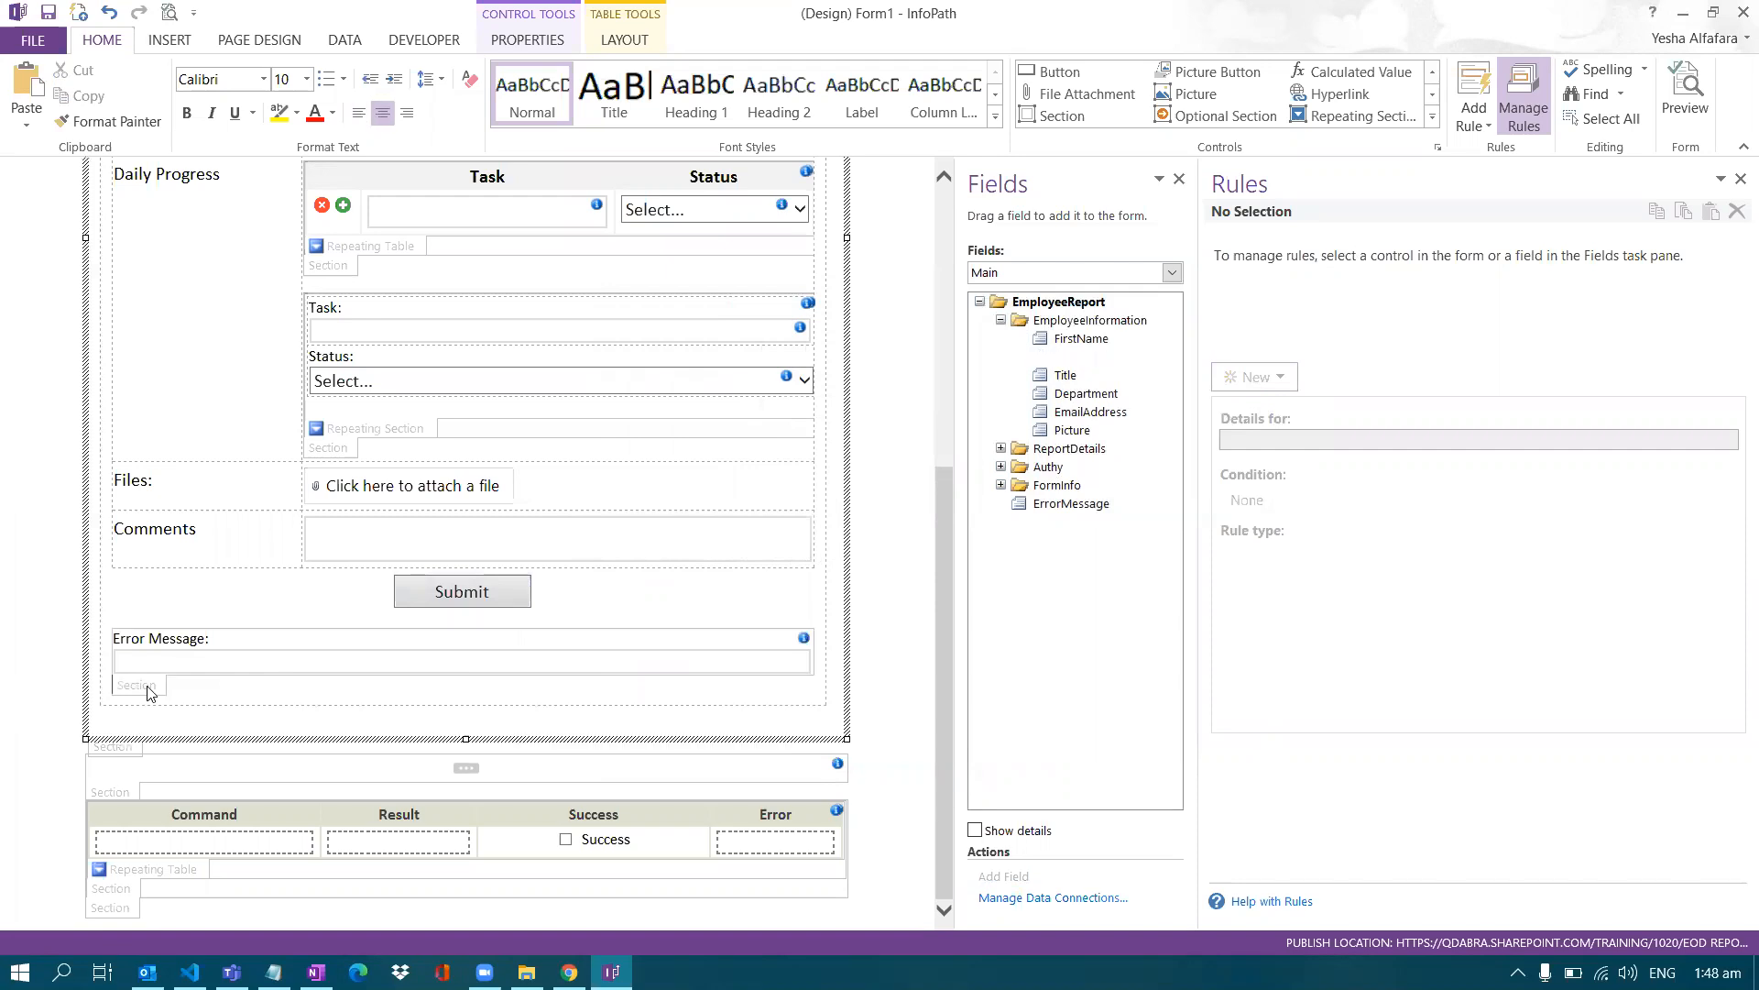
left_click(148, 684)
left_click(1258, 379)
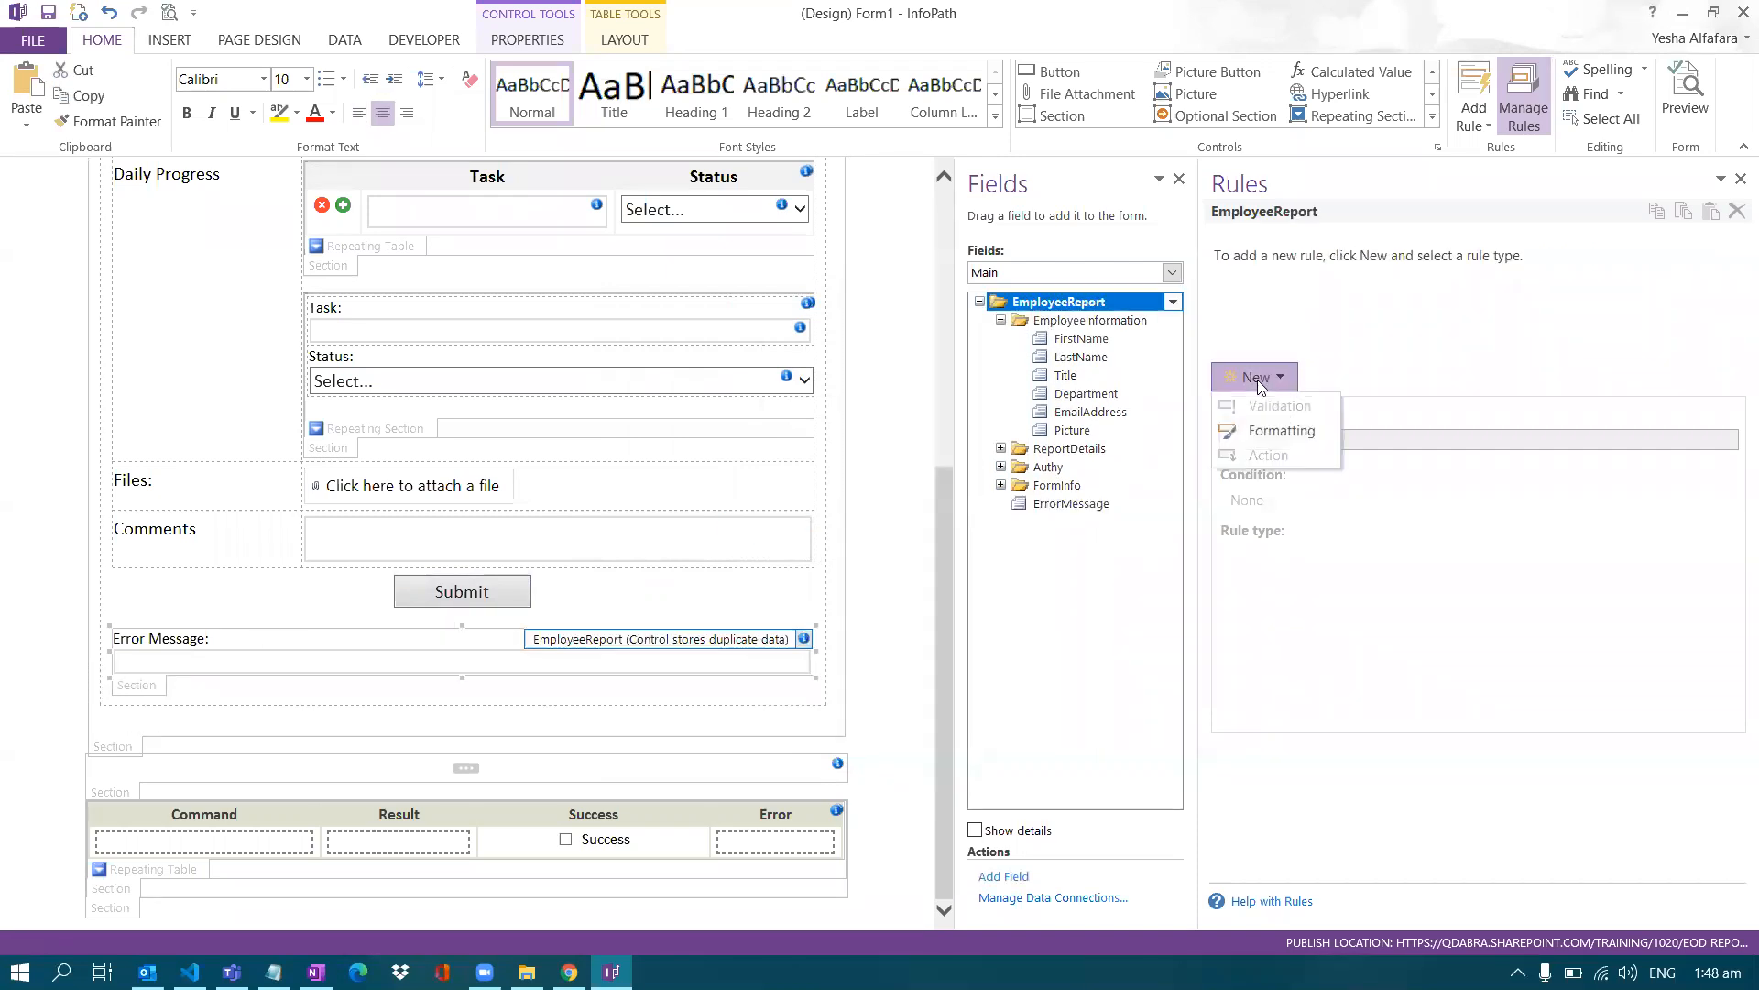
left_click(1274, 432)
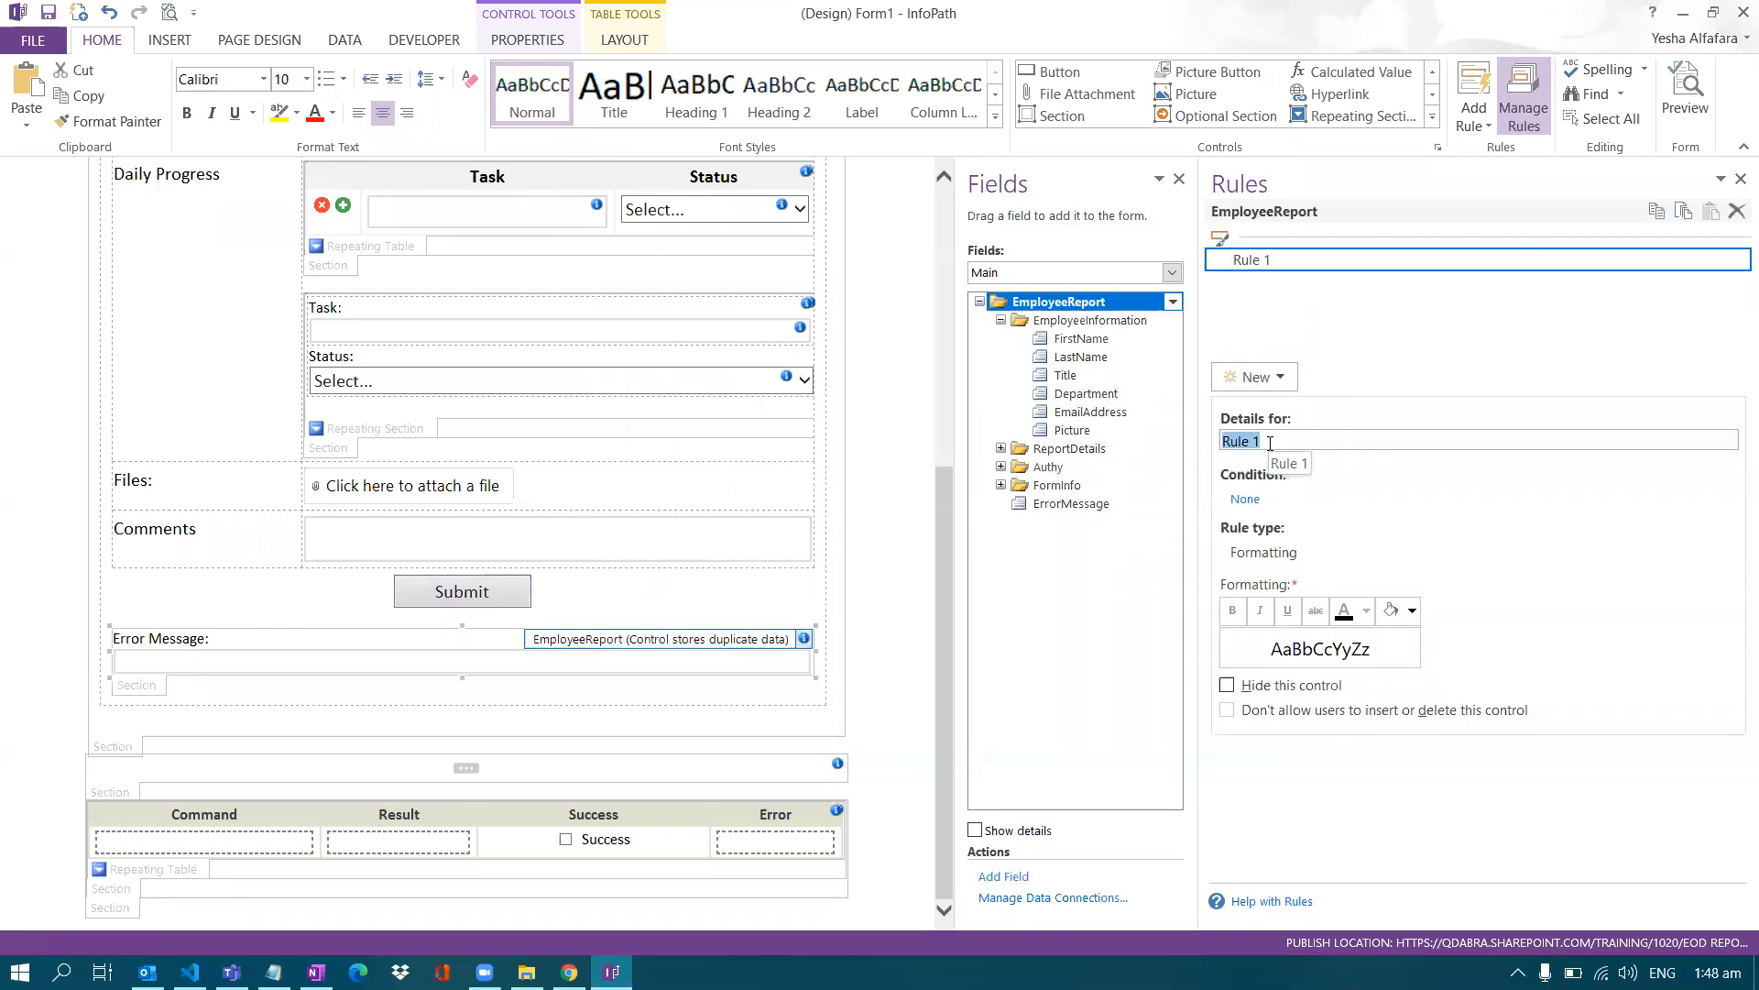
key("Caps_Lock")
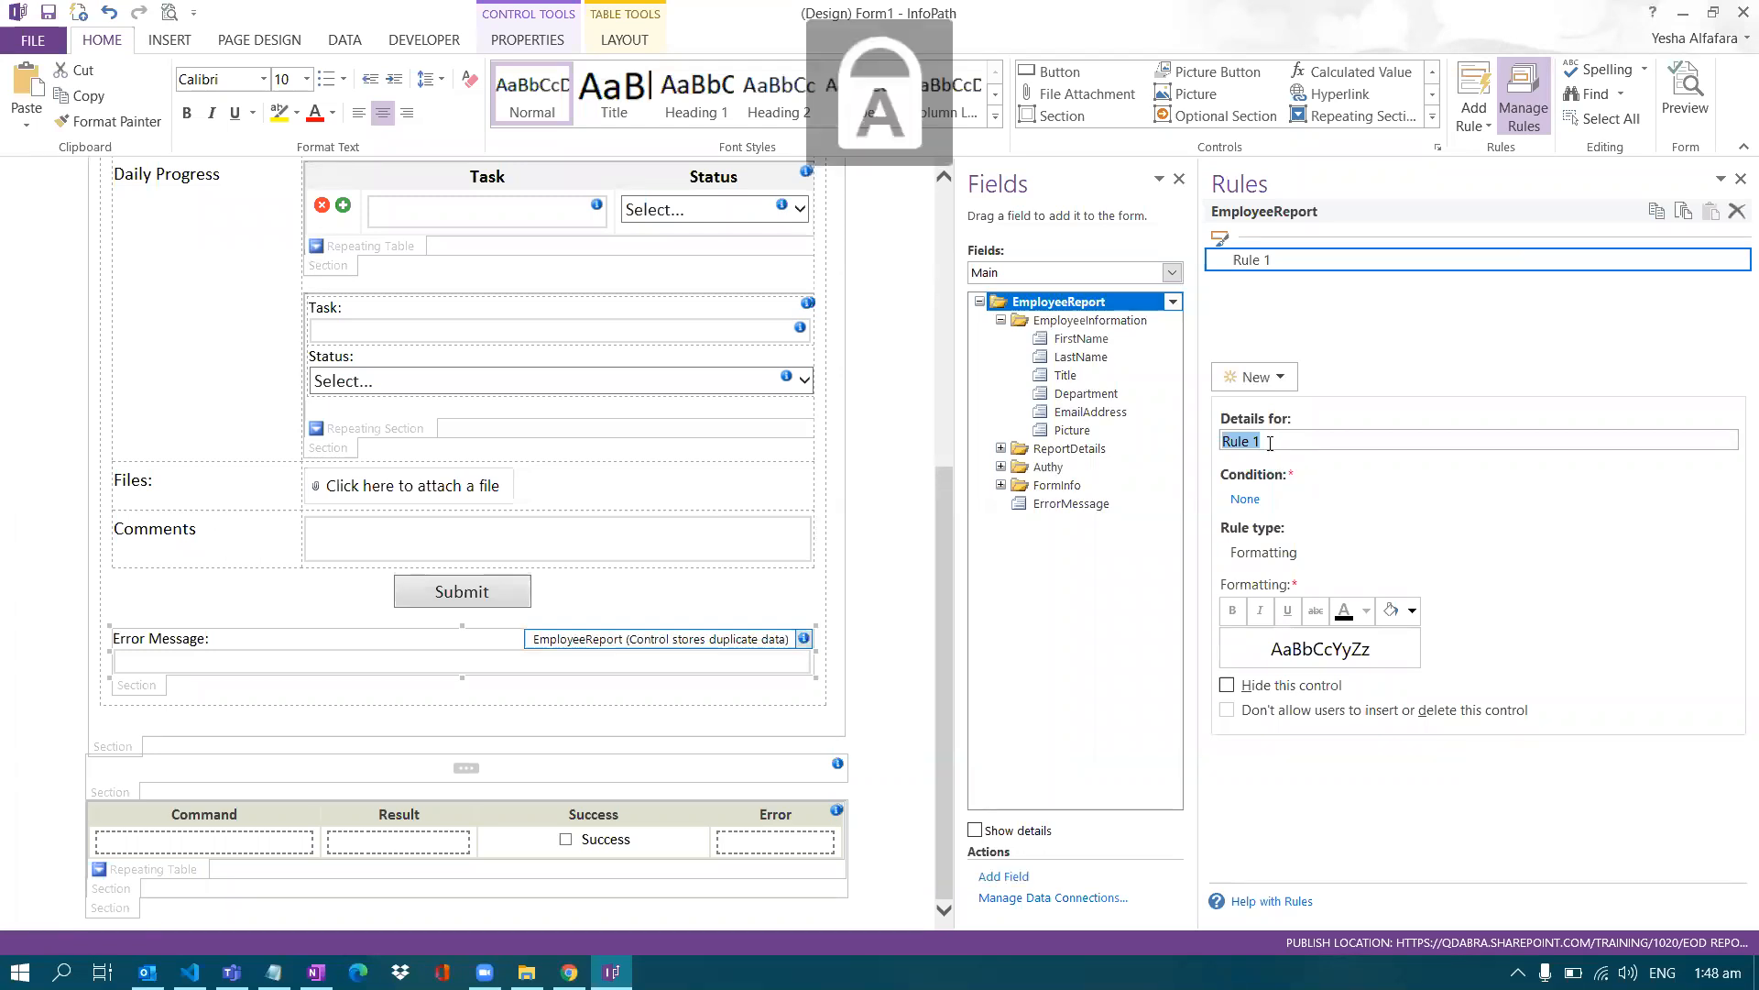
type("H")
key("Caps_Lock")
type("ide")
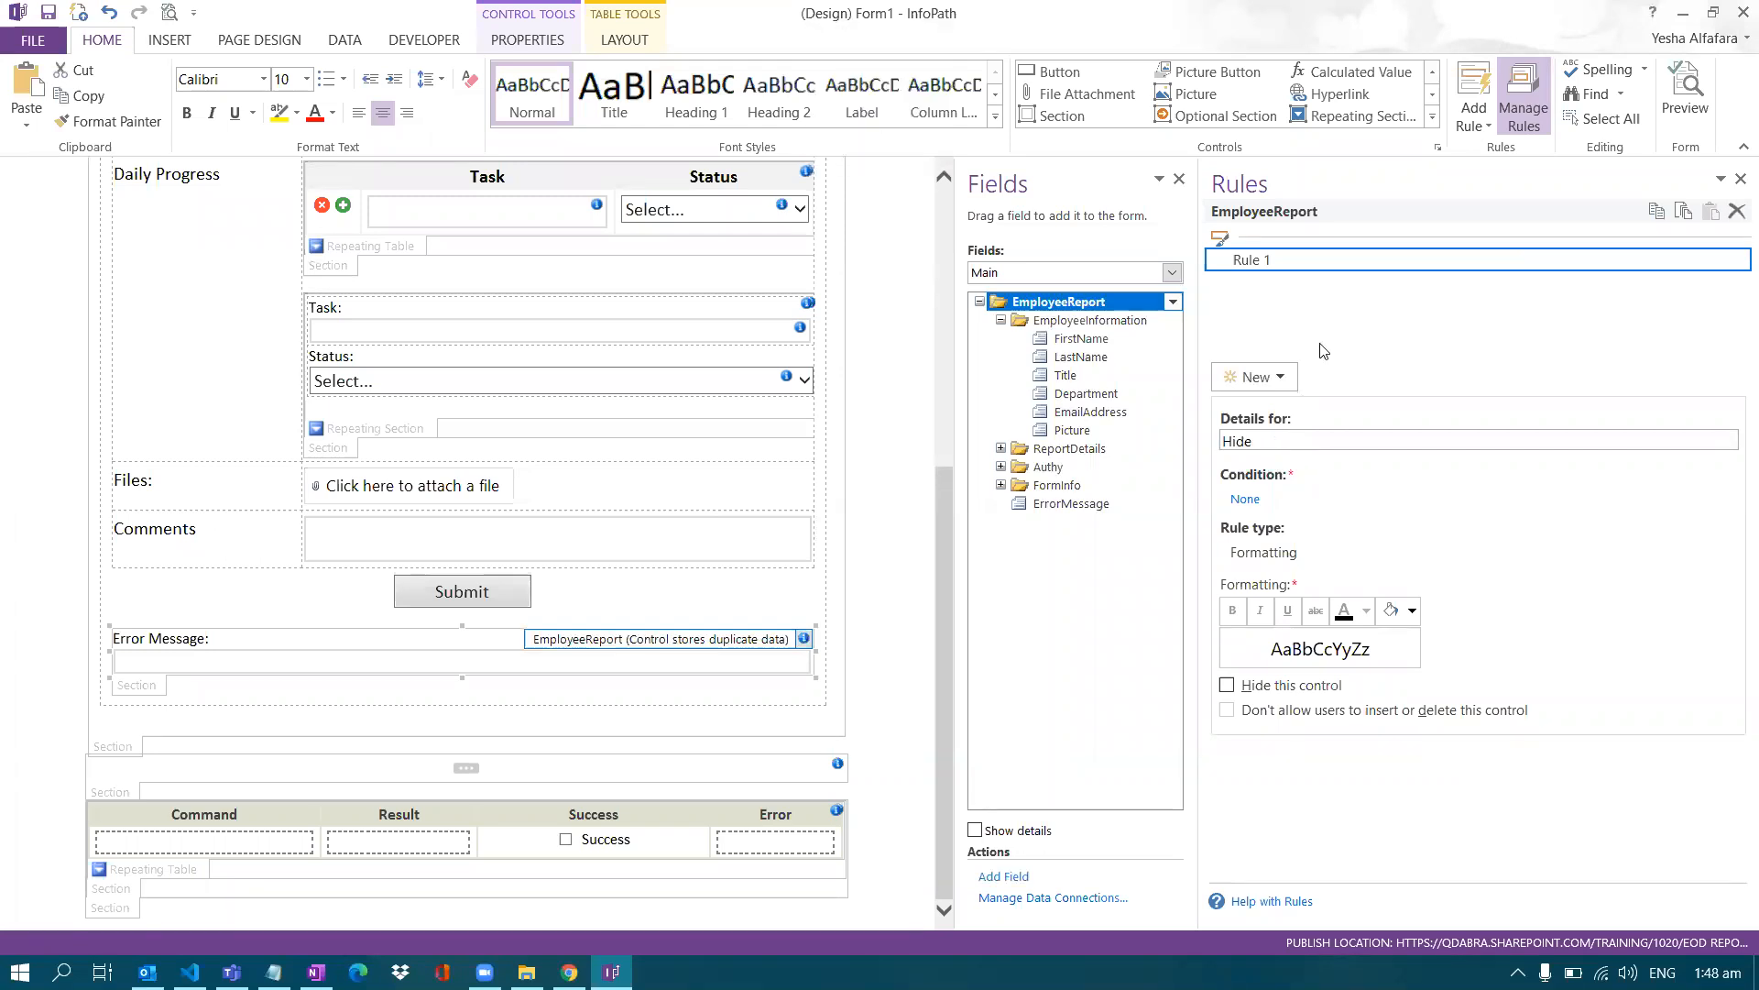
Step: Give the Hide rule the condition 'ErrorMessage is blank' and make it hide the control
left_click(1245, 499)
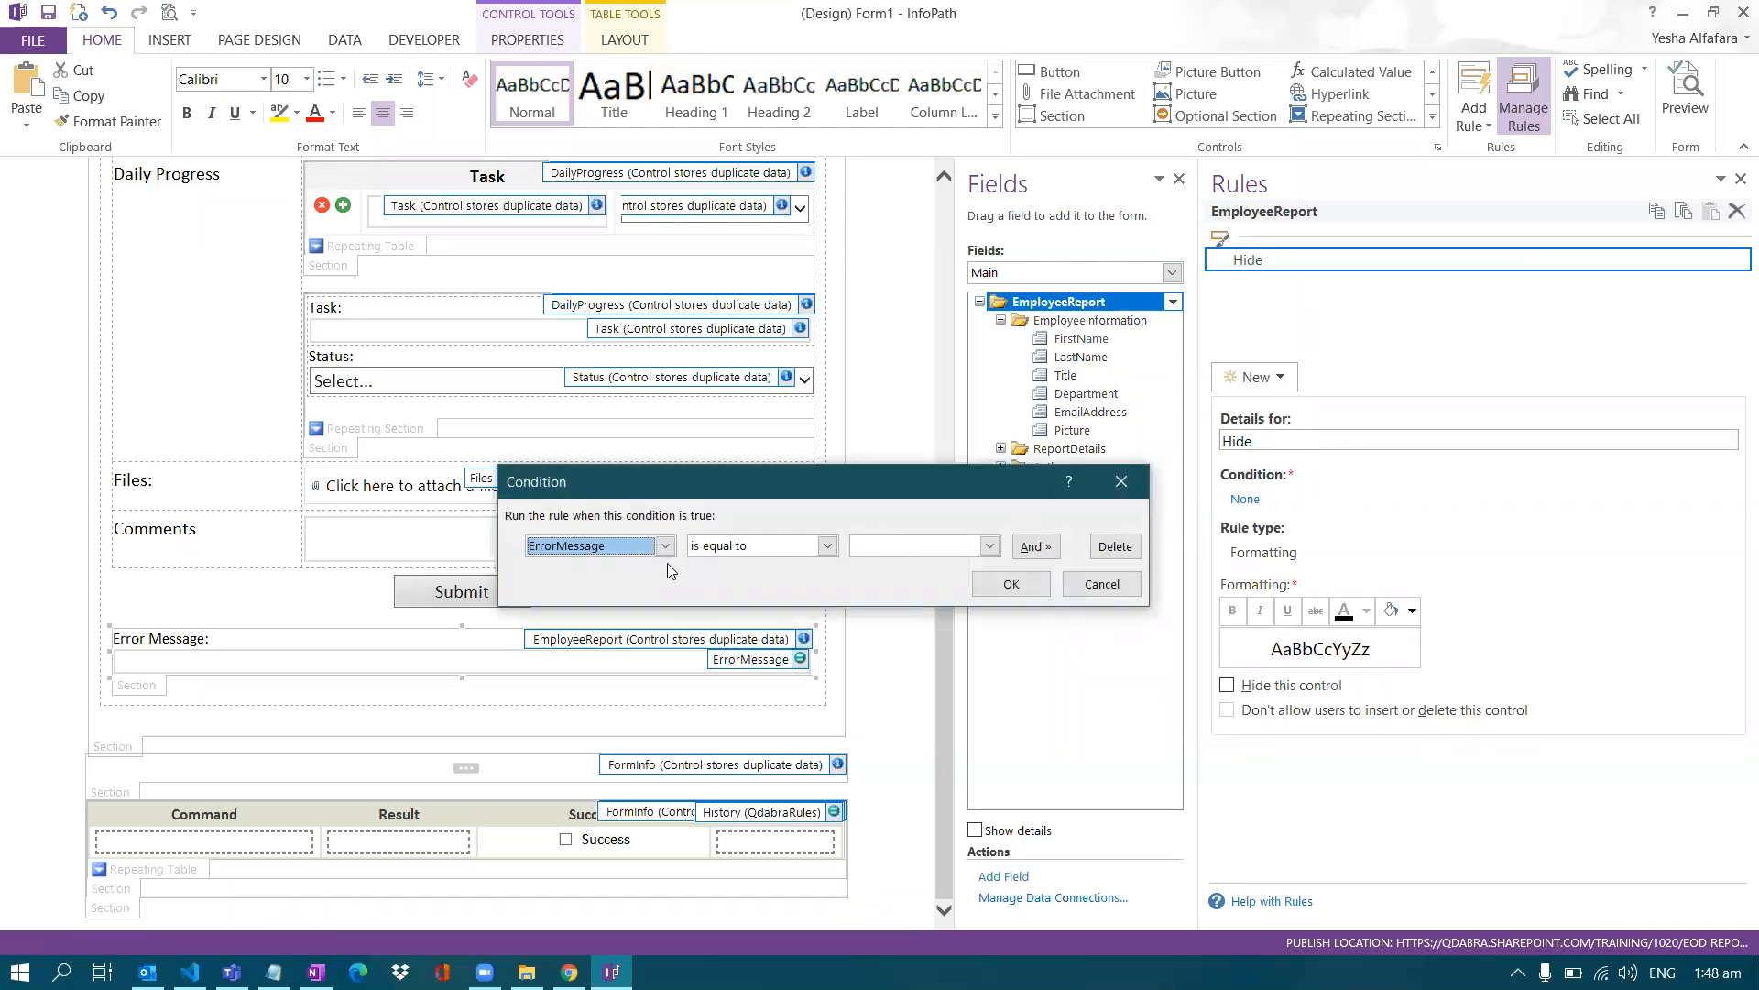
left_click(767, 546)
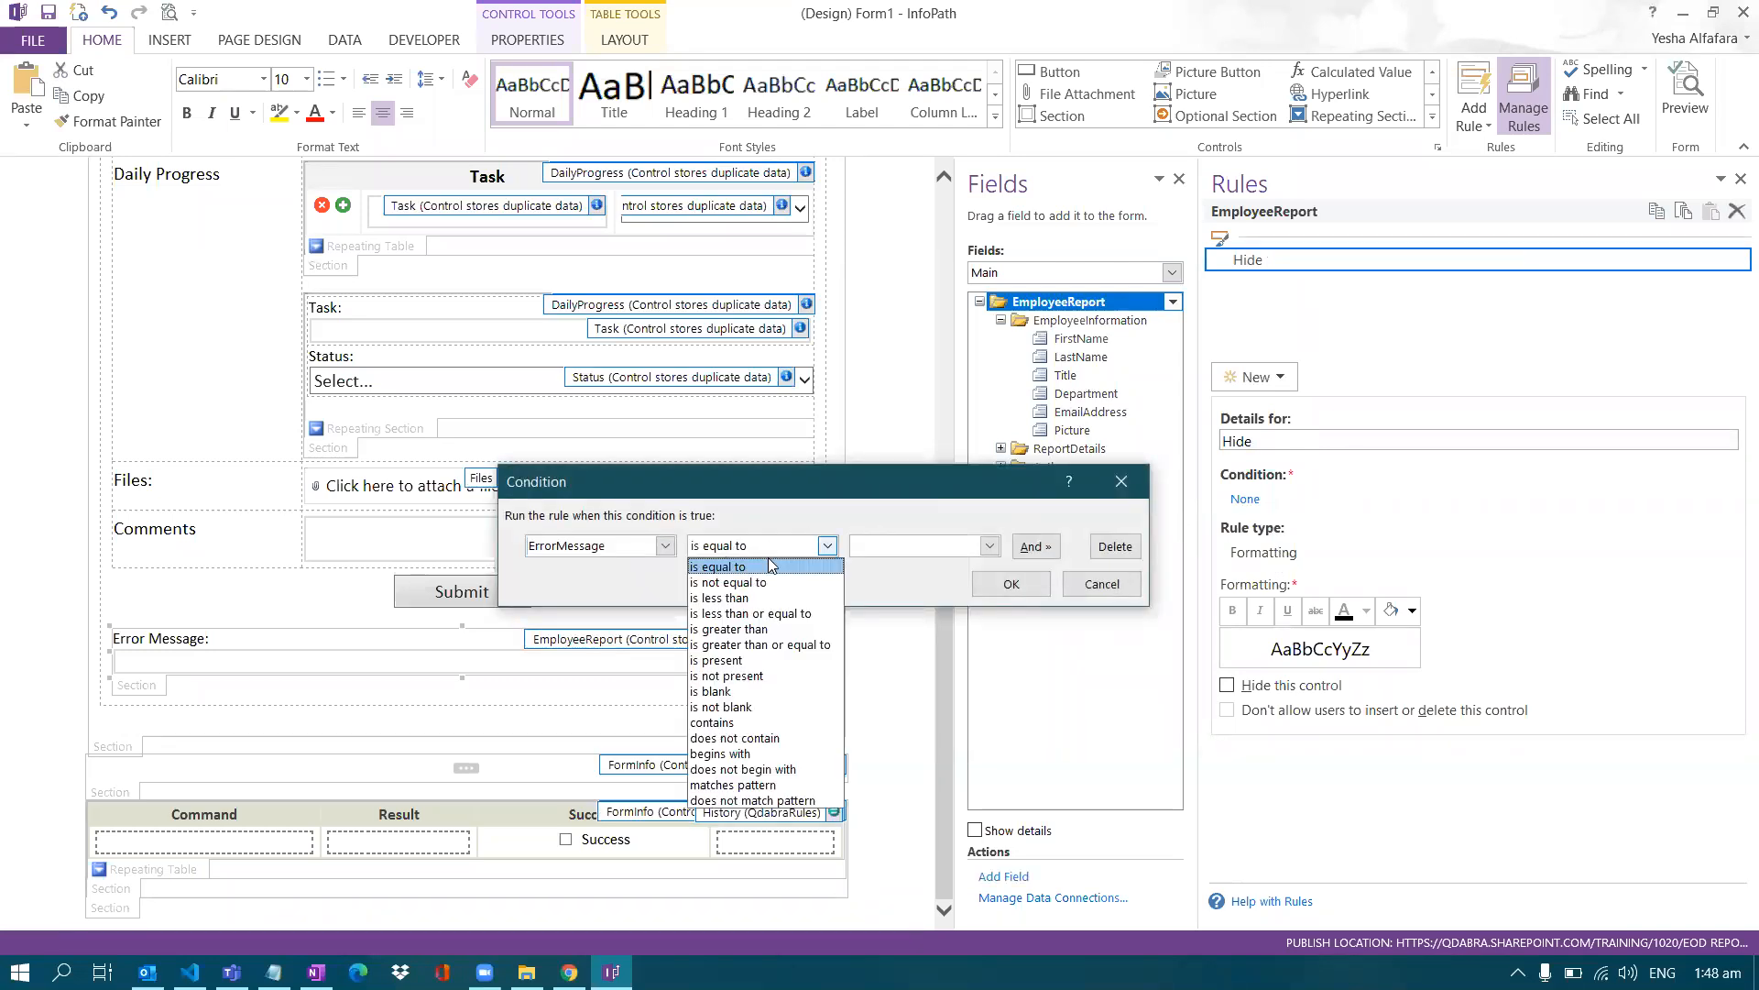
left_click(742, 691)
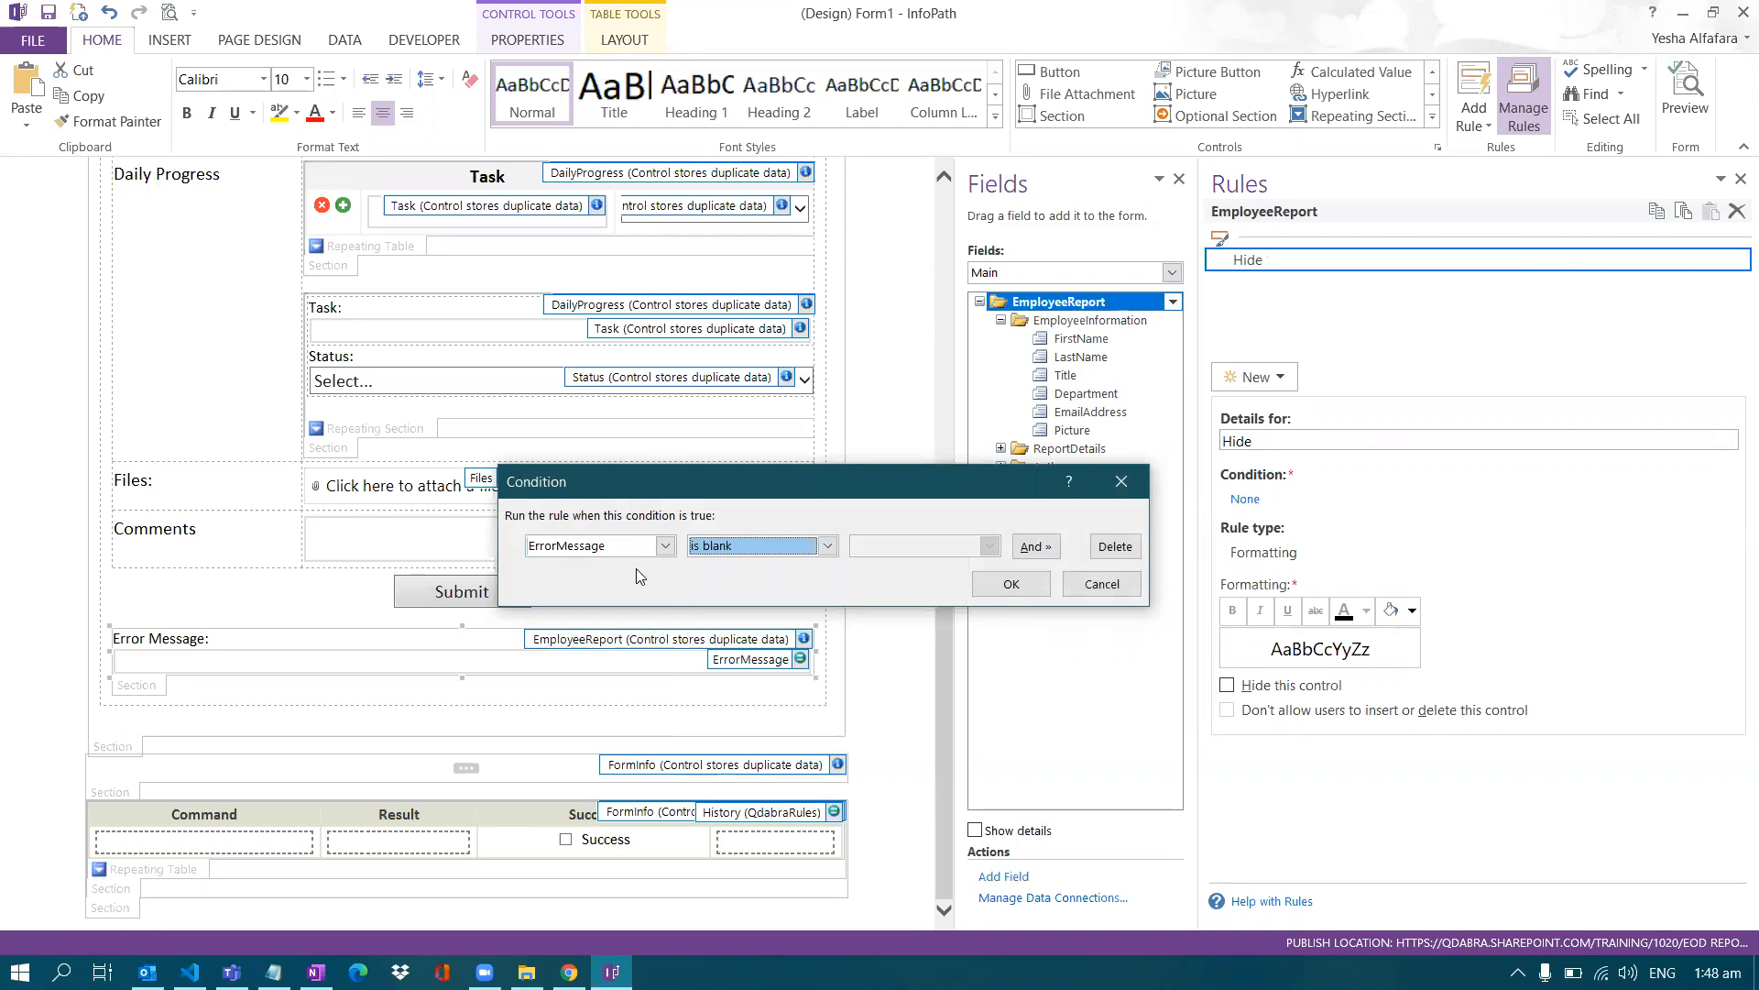
left_click(999, 585)
left_click(1227, 685)
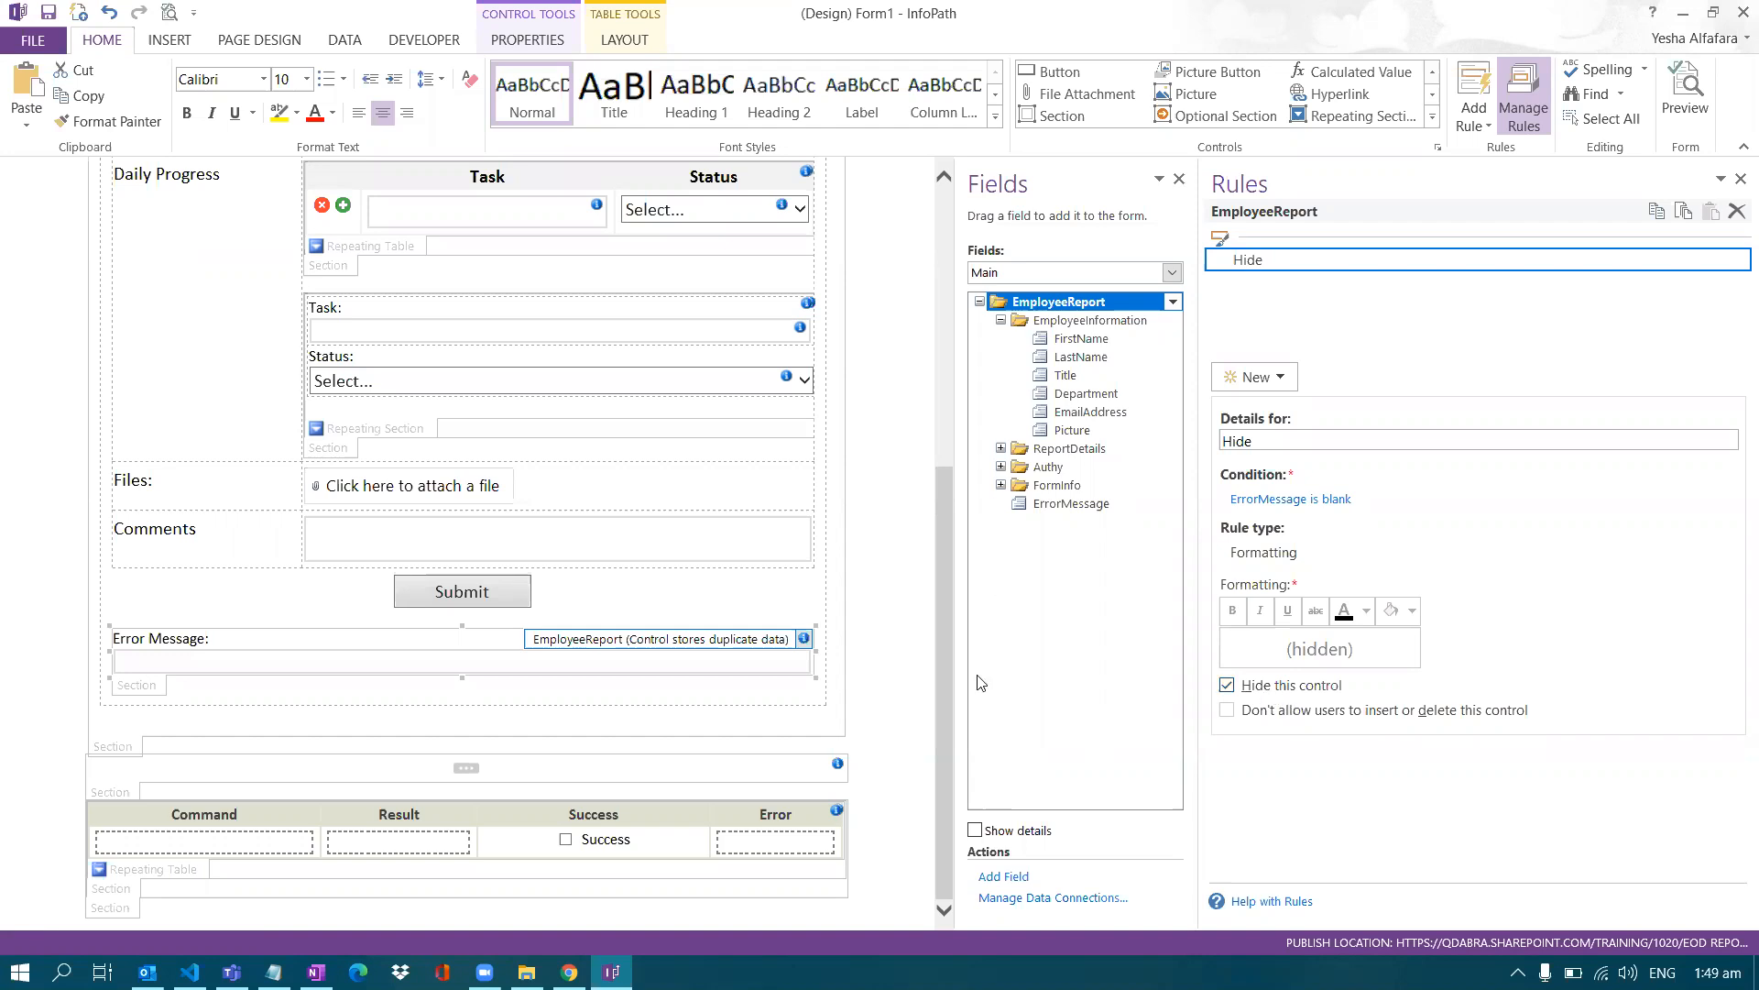
Step: In the browser form preview, enter 'Forms Designer' as the report Title
left_click(569, 972)
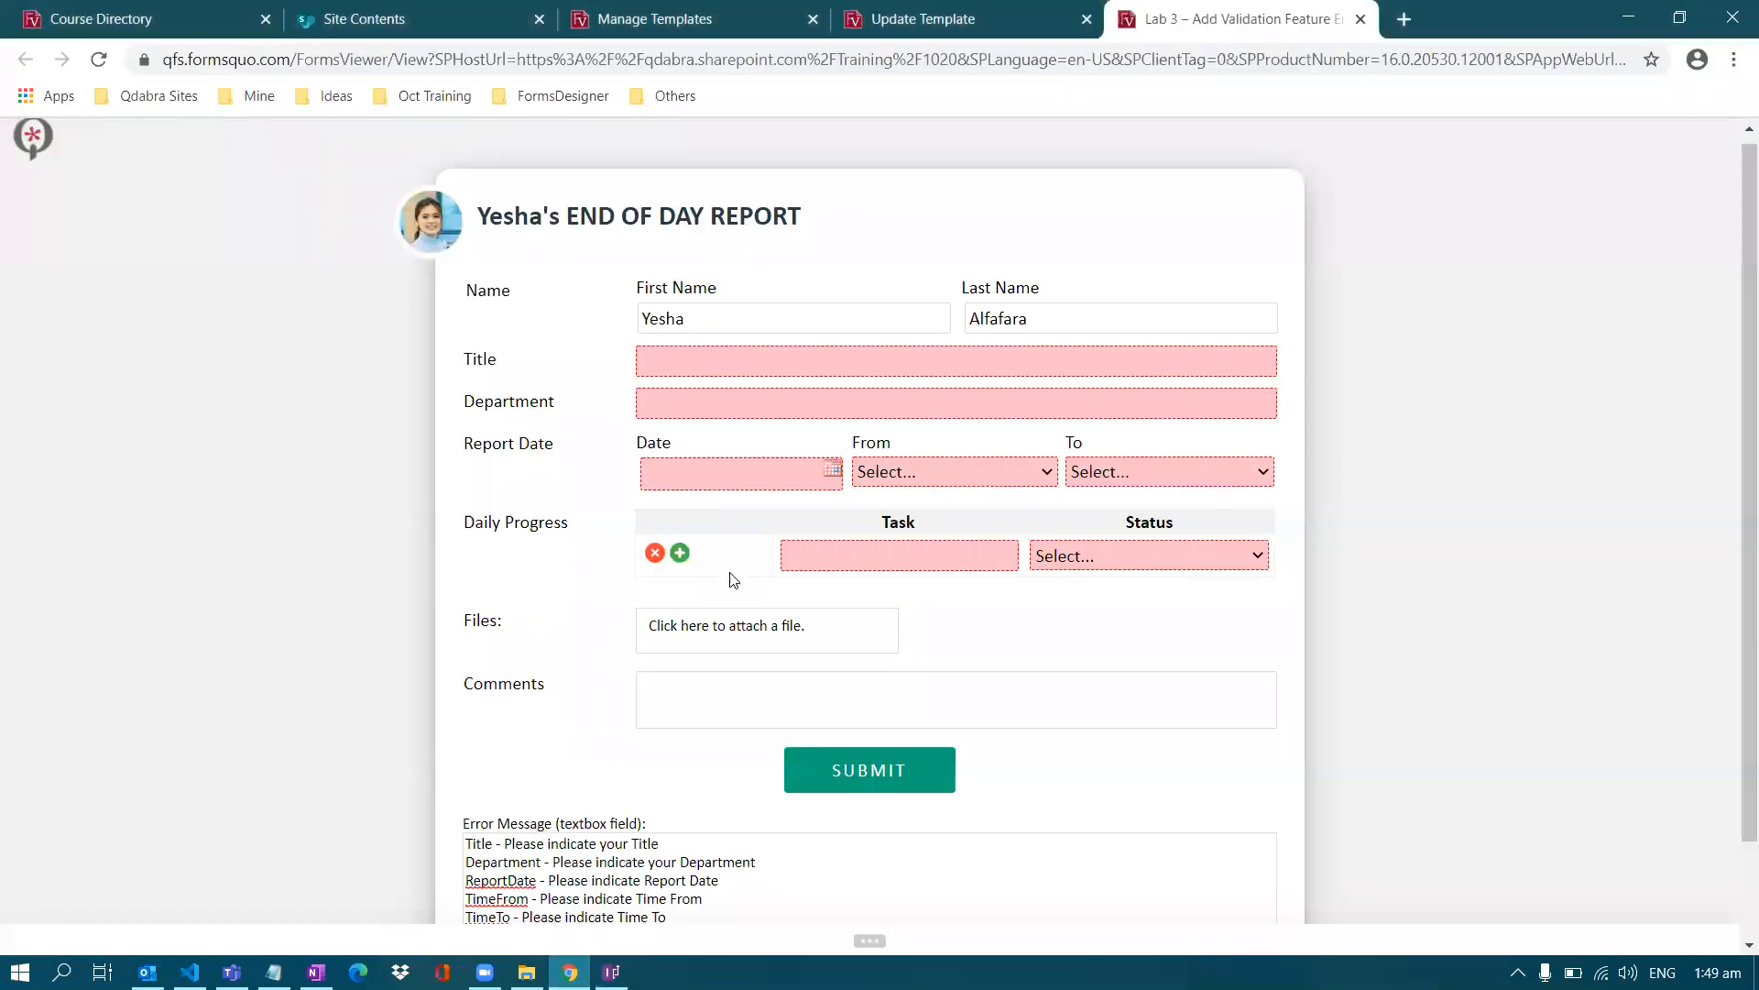
scroll(642, 628, "down", 2)
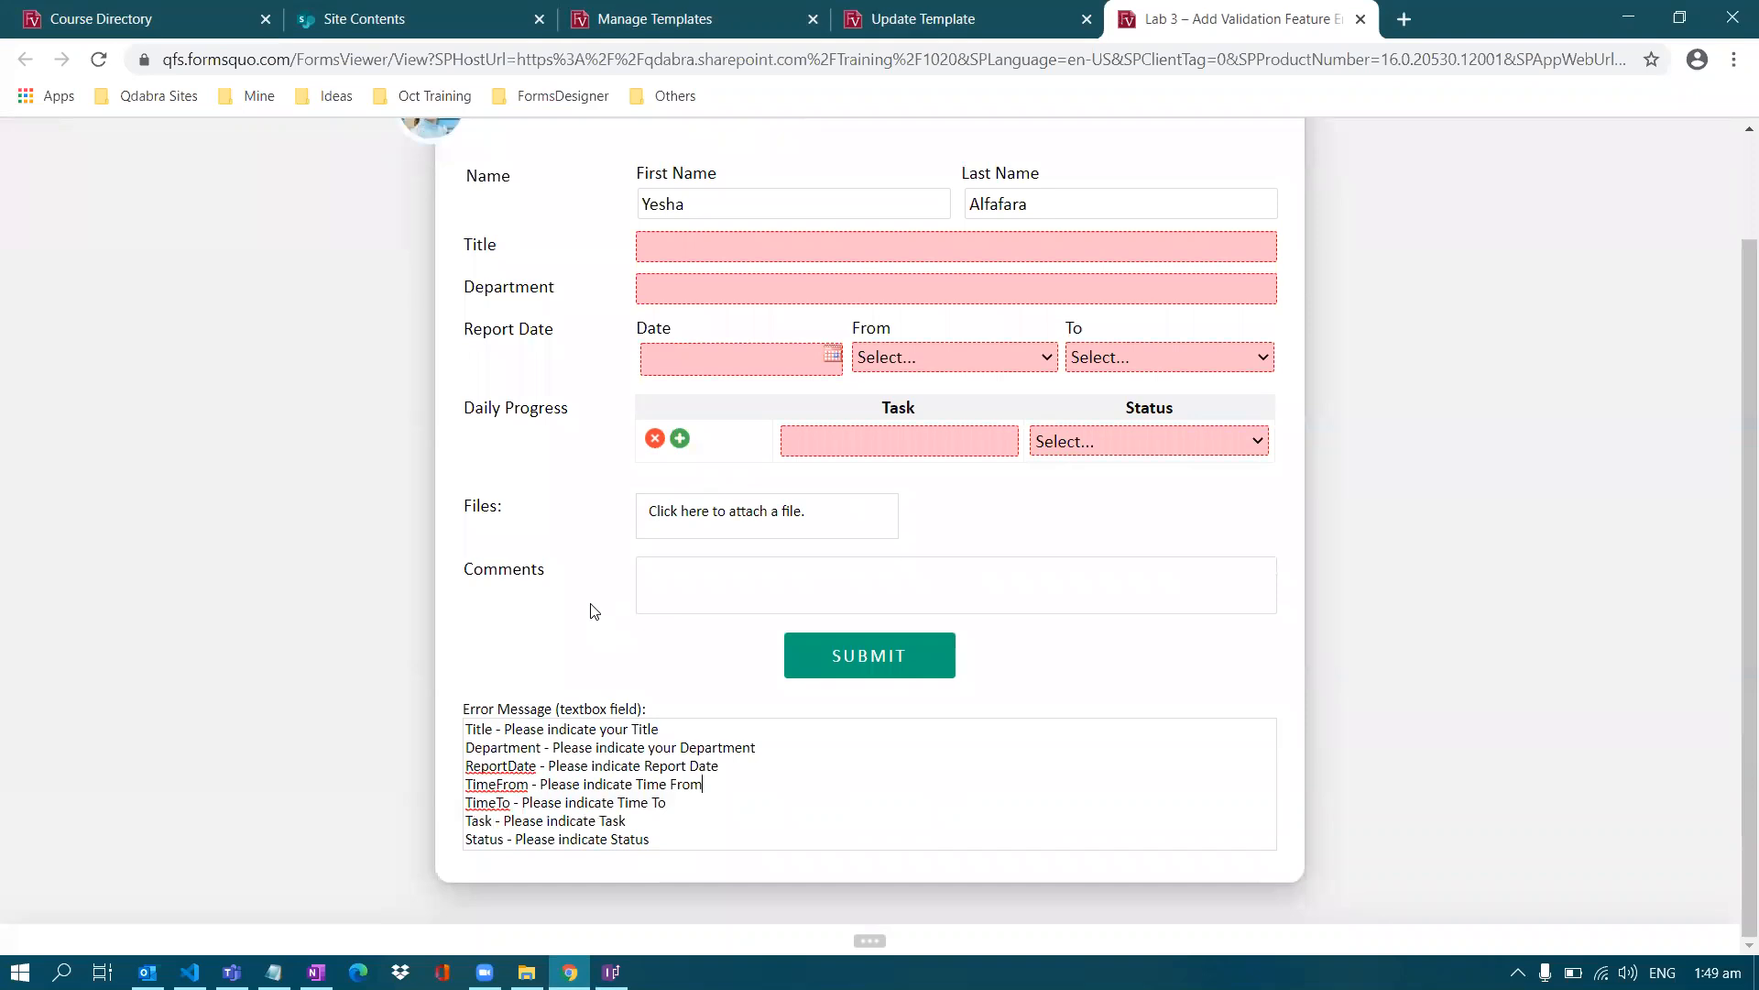
scroll(591, 609, "up", 2)
left_click(720, 370)
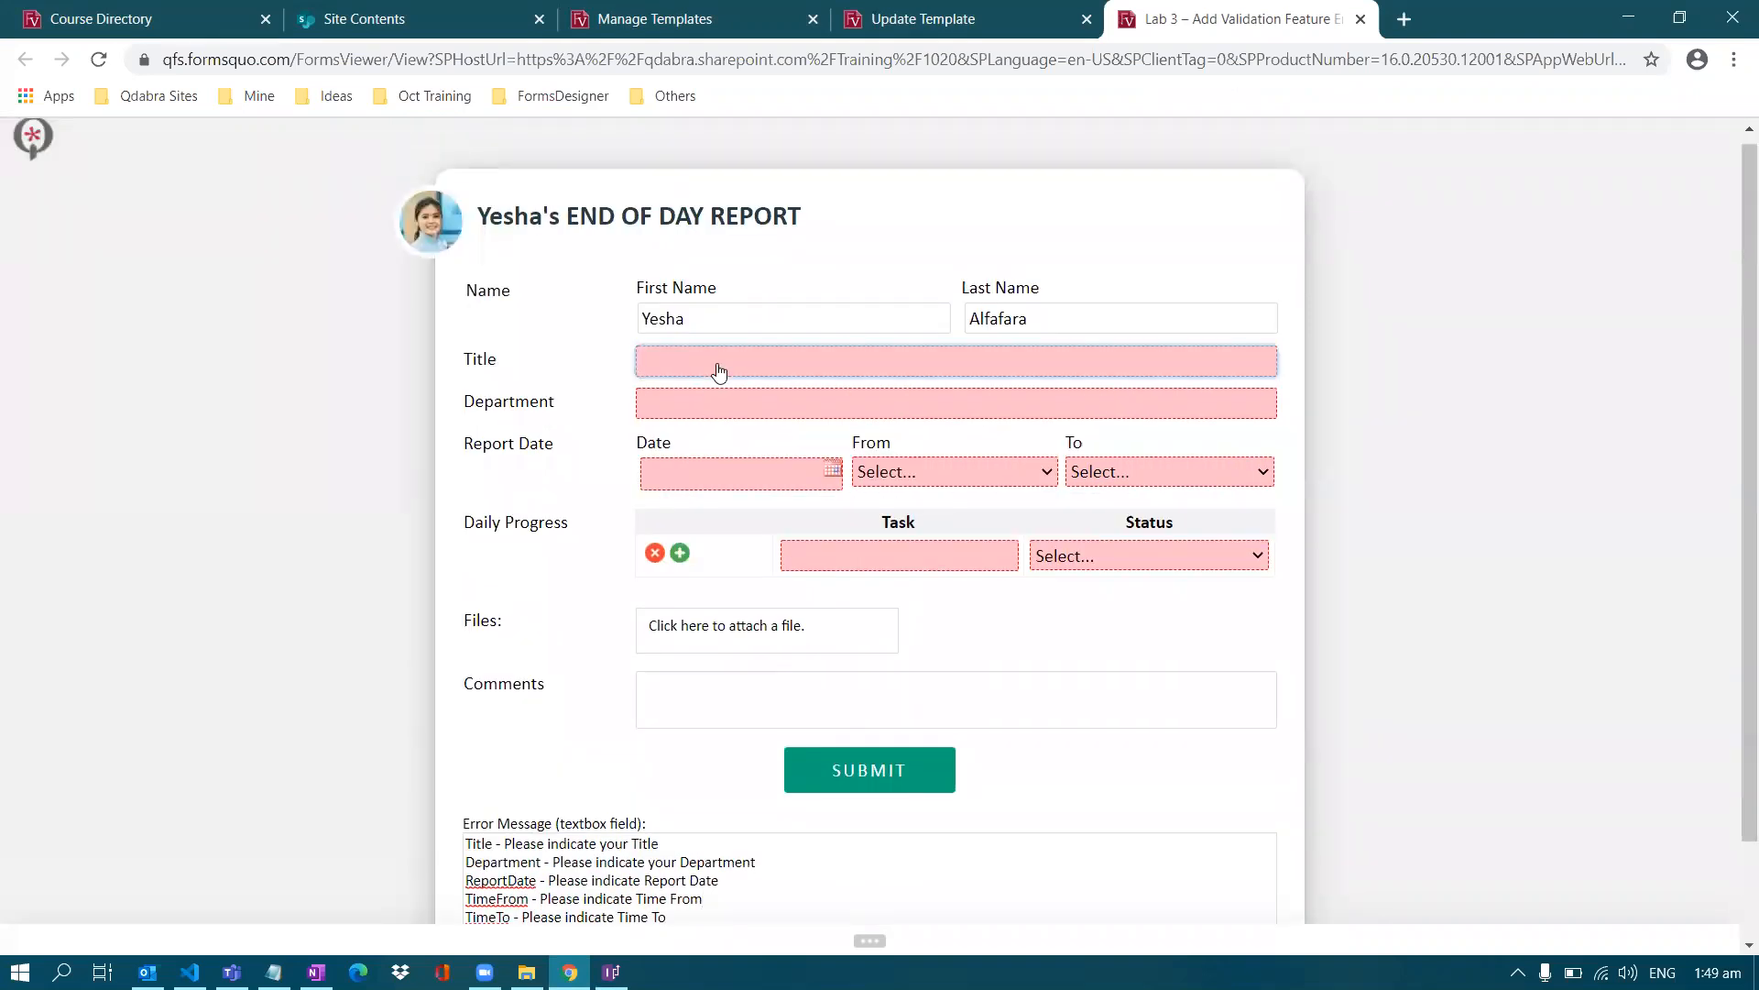
key("Caps_Lock")
type("Forms")
key("Caps_Lock")
type("D")
key("Caps_Lock")
type("esigner")
Step: Submit the form to recheck the remaining validation errors
scroll(762, 605, "down", 1)
left_click(836, 665)
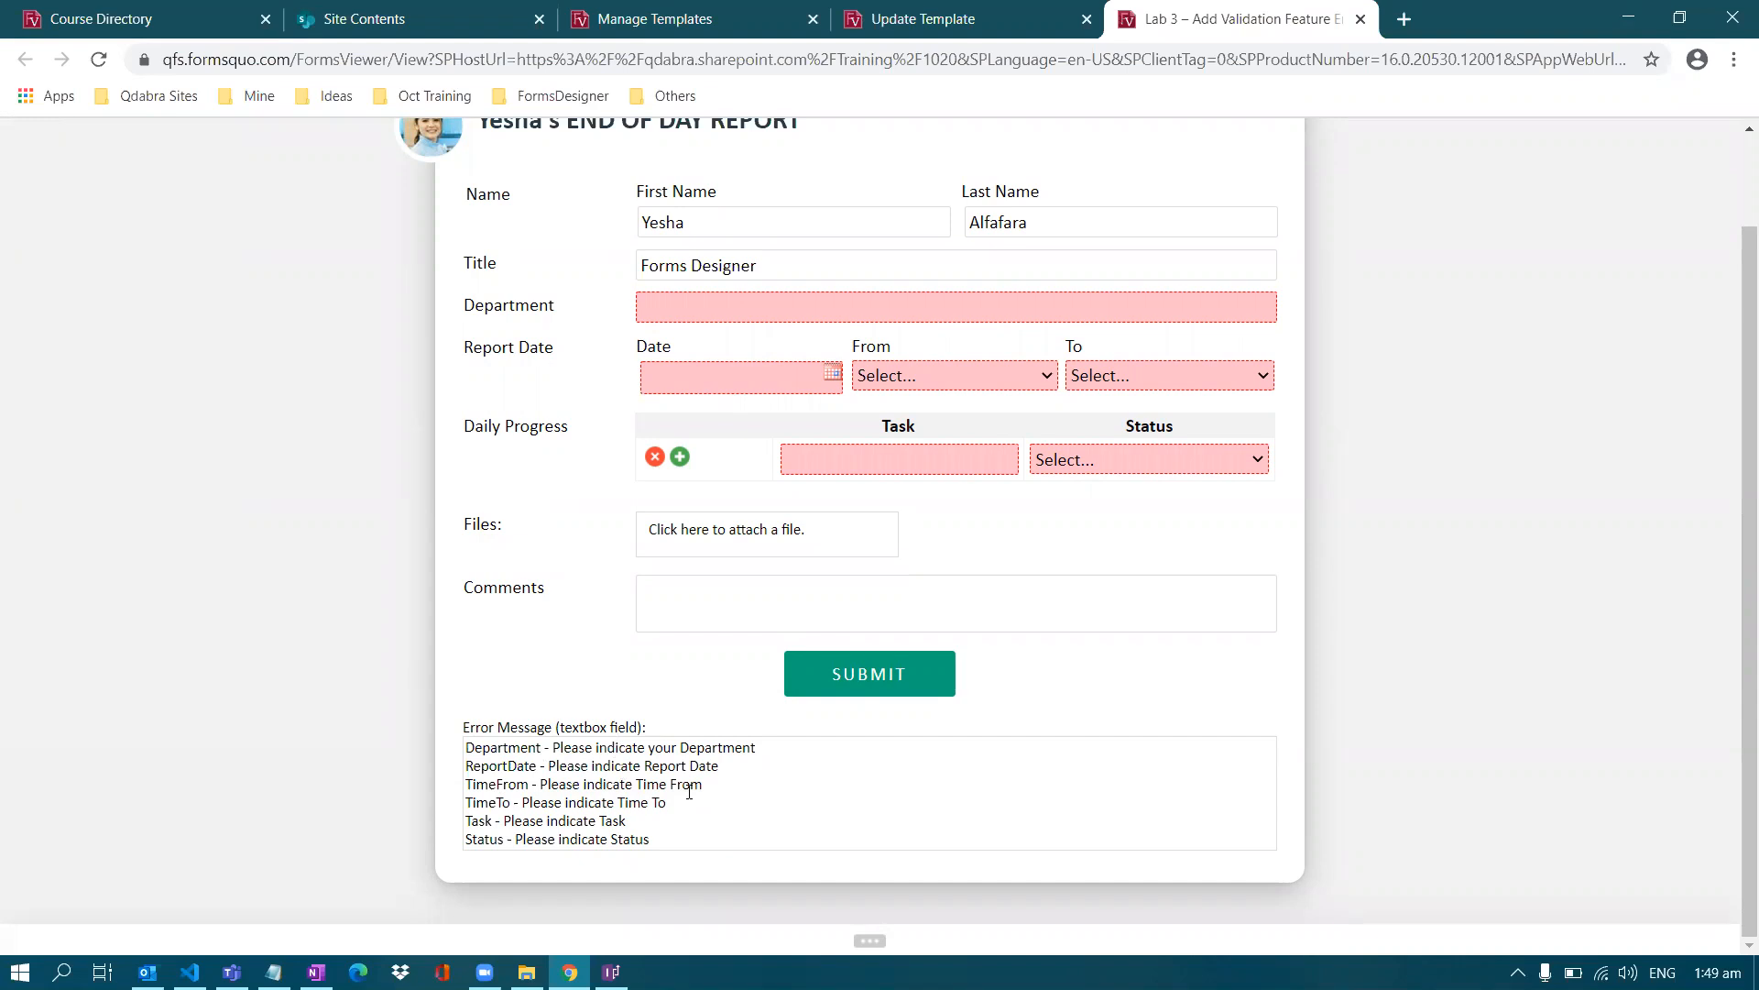
scroll(442, 699, "up", 2)
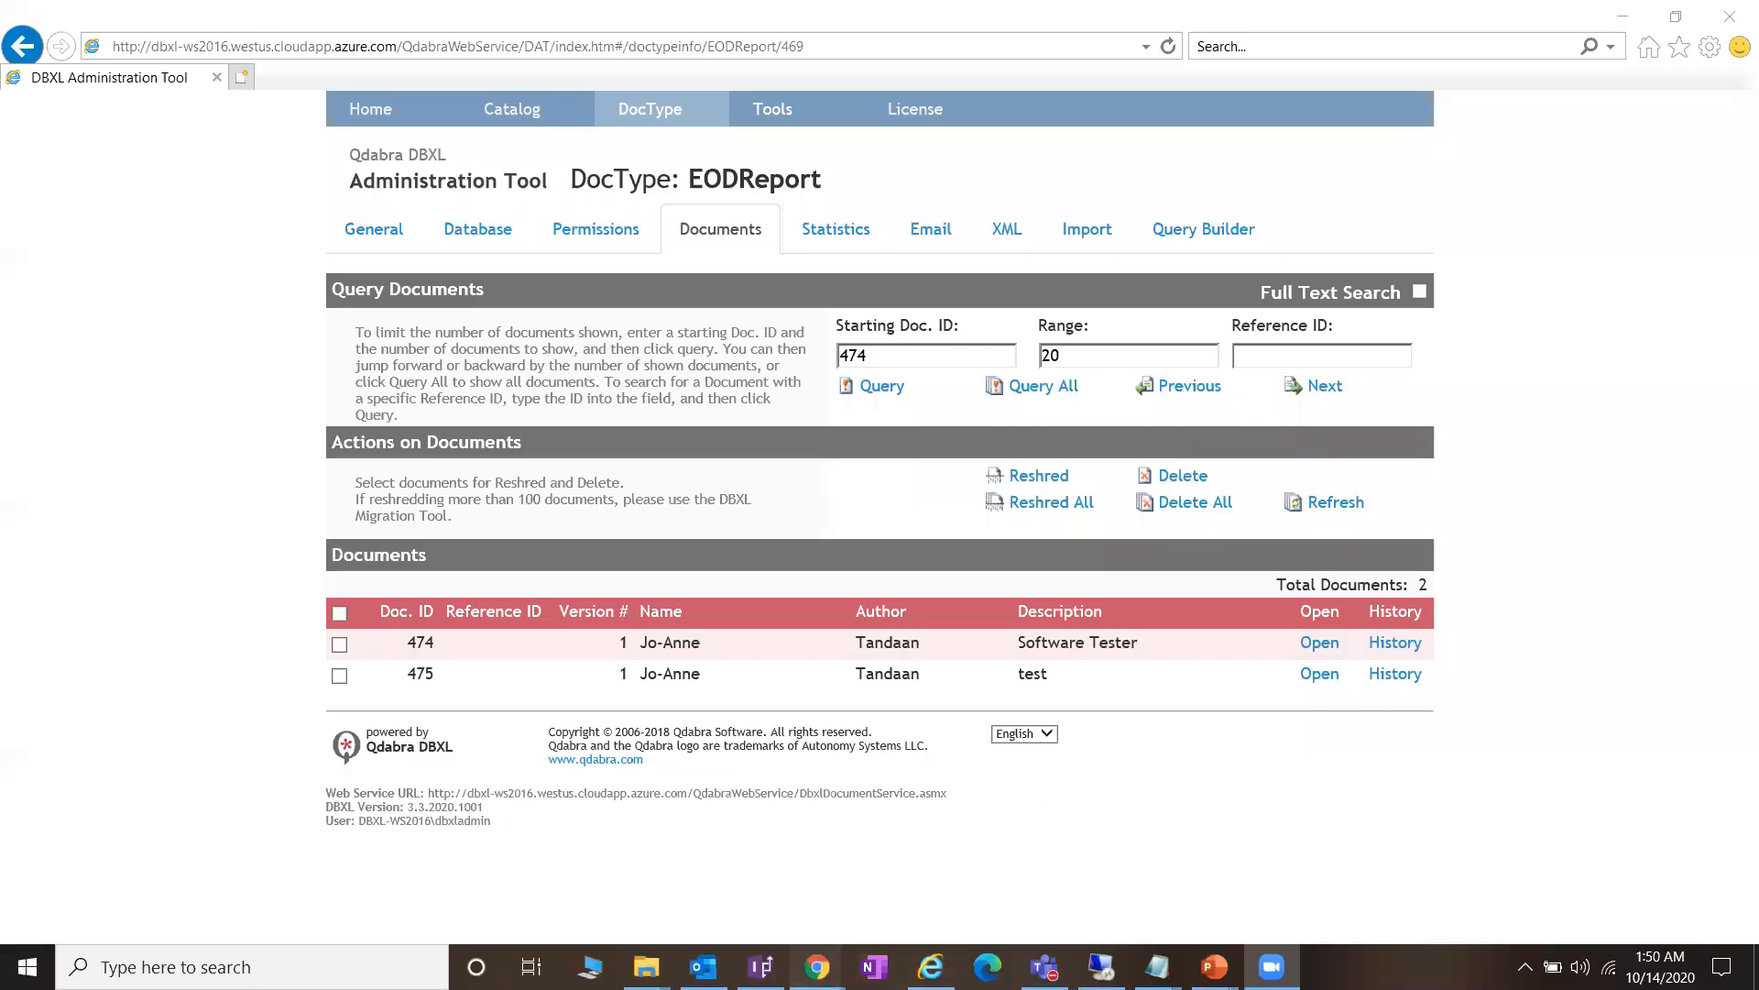
Step: Open the Course Directory from Manage Templates and download the Lab 4 - Submit to DBXL materials
mouse_move(786, 942)
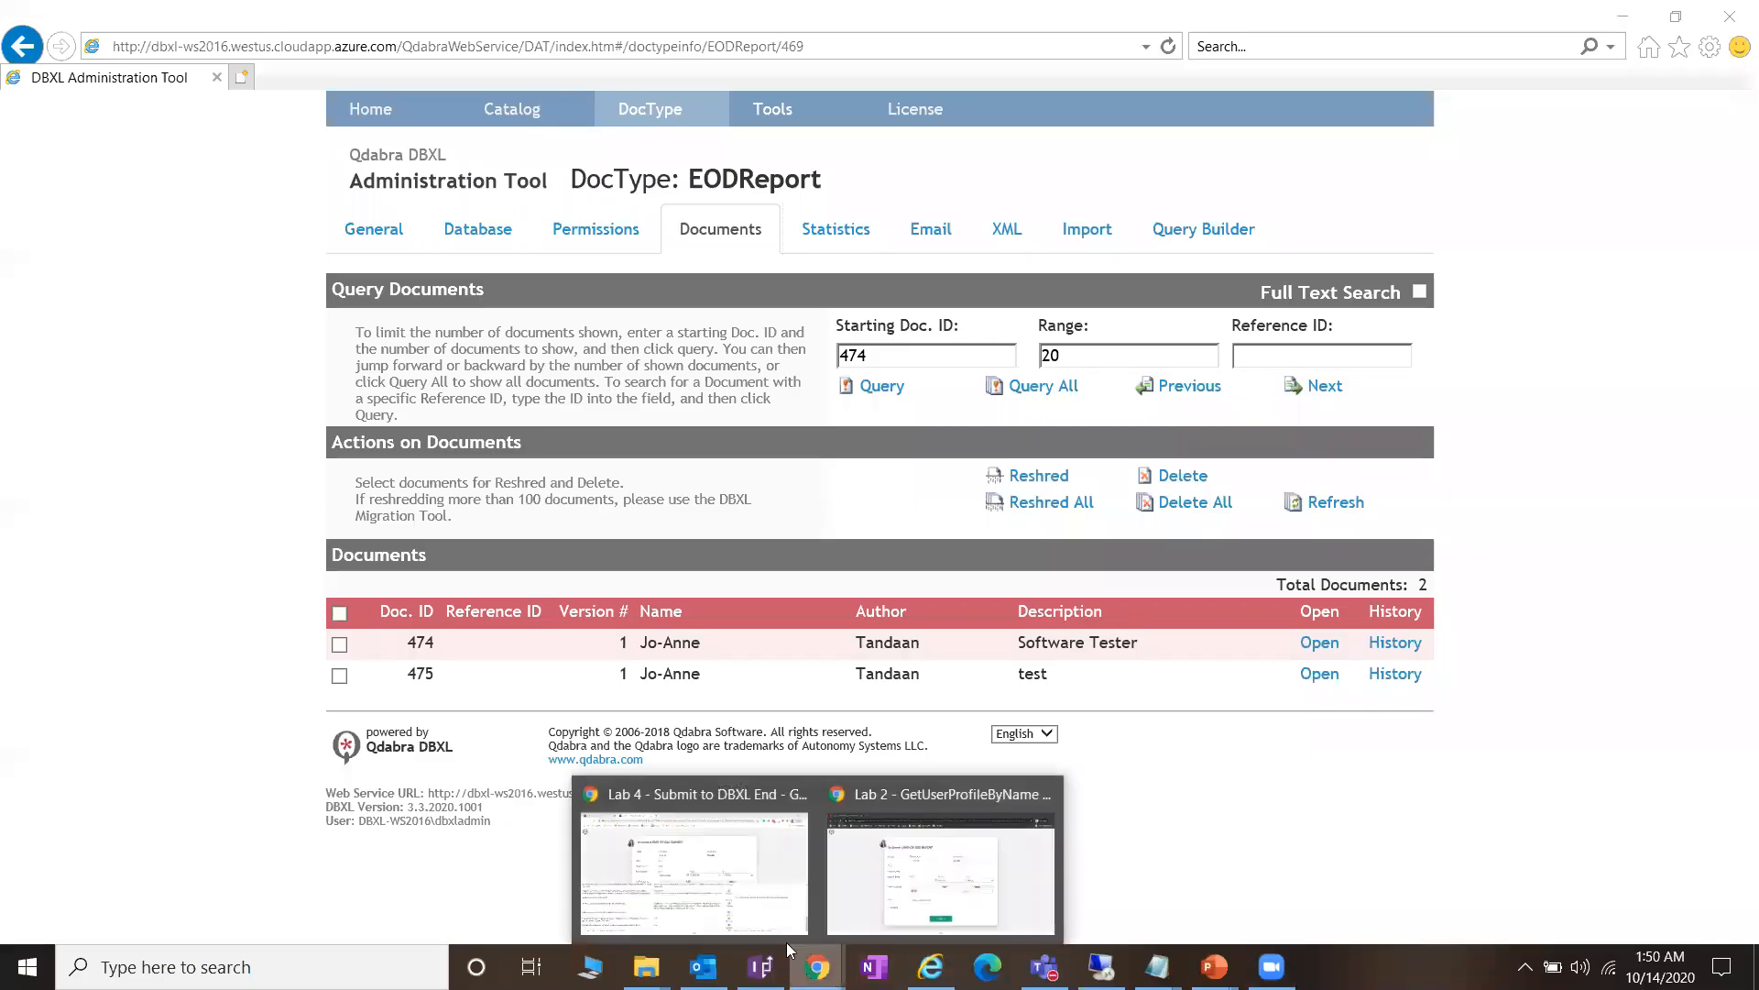
left_click(733, 870)
left_click(163, 18)
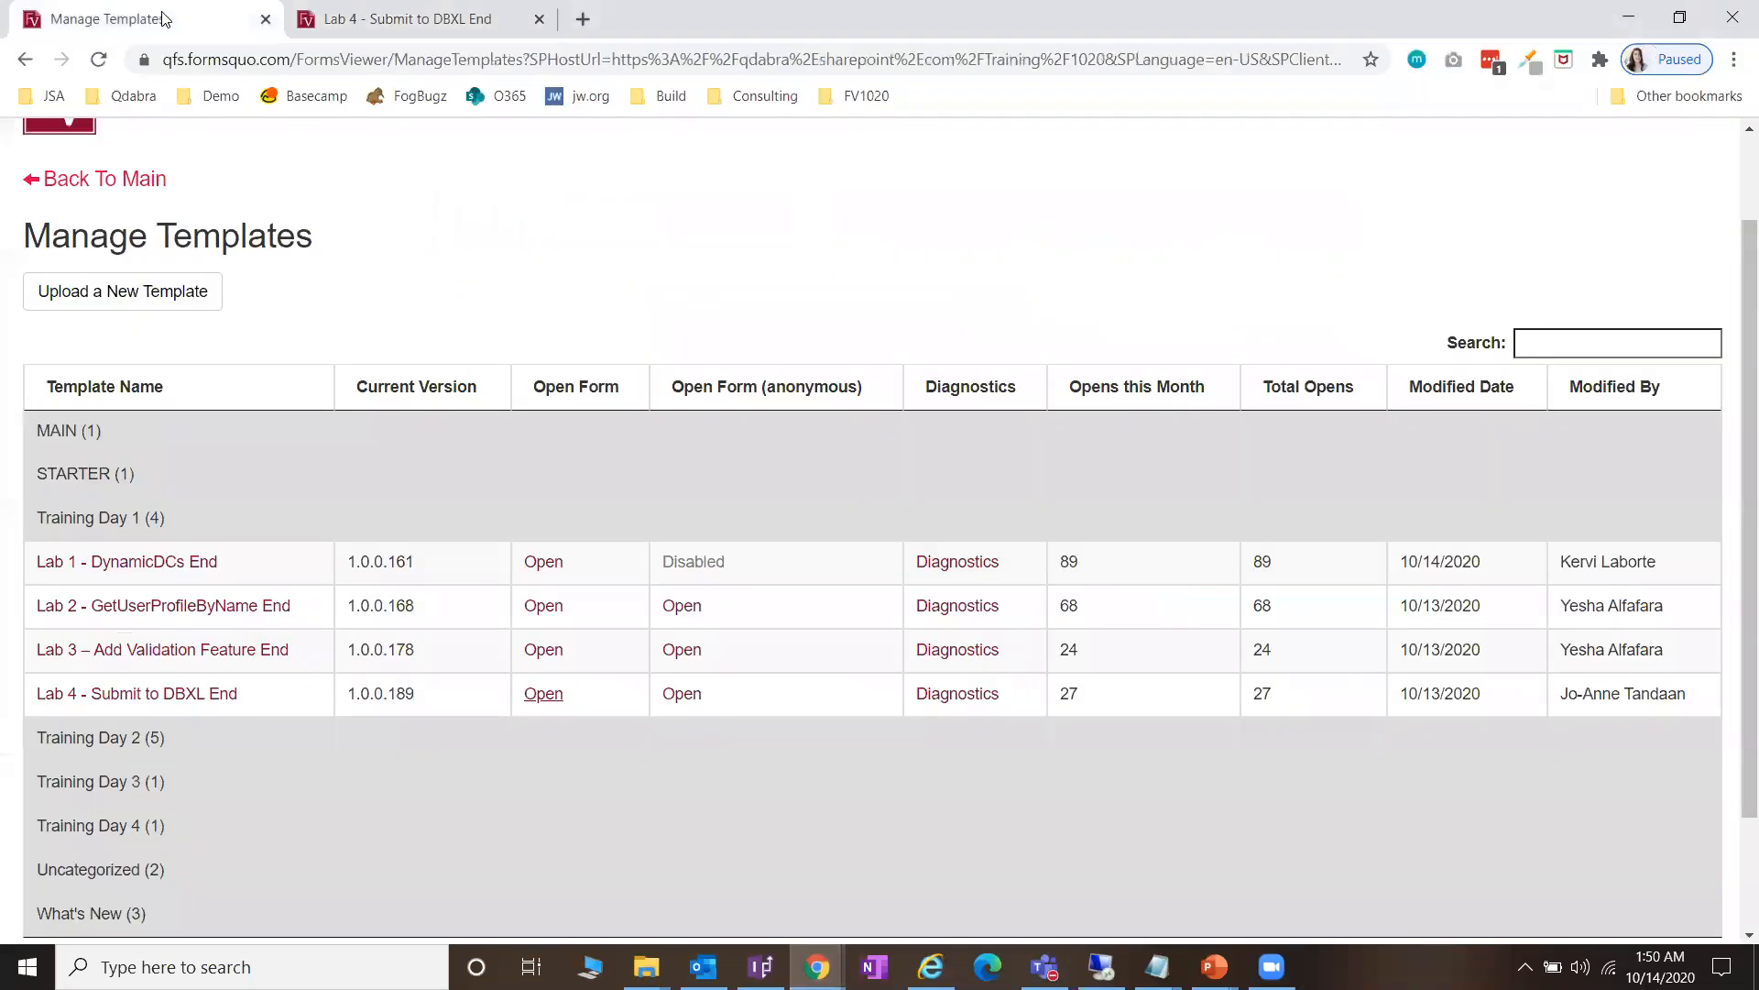
left_click(88, 437)
left_click(543, 474)
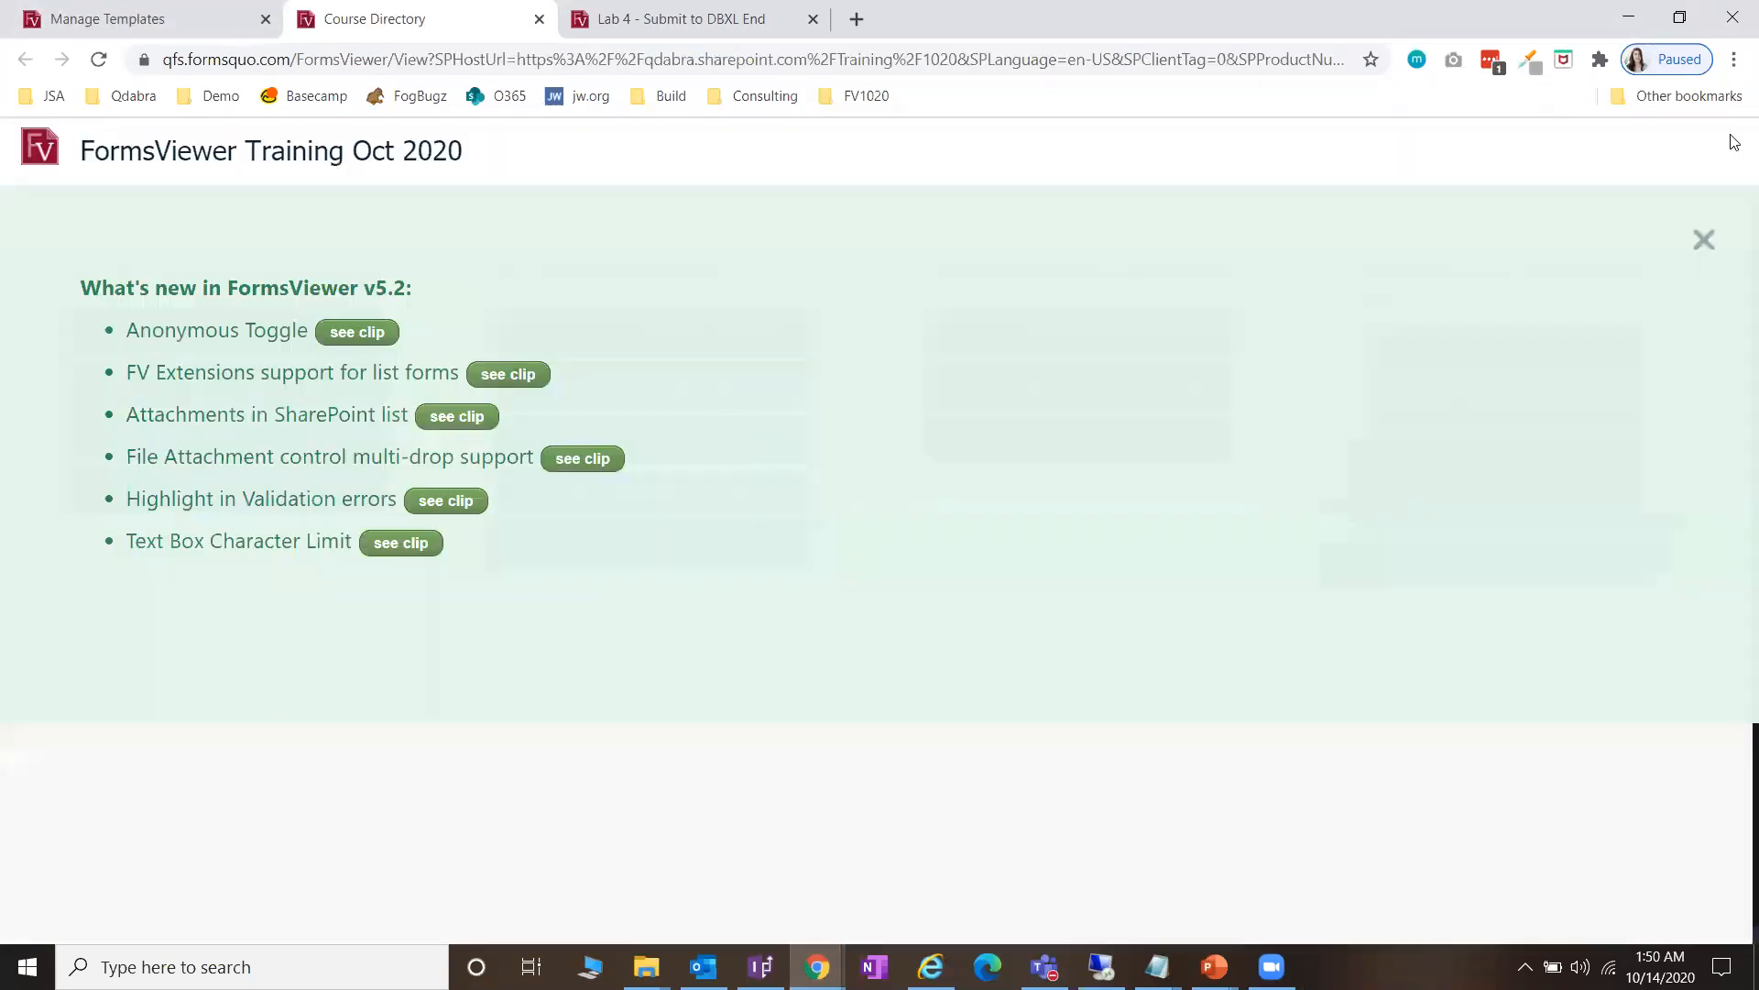
left_click(1702, 241)
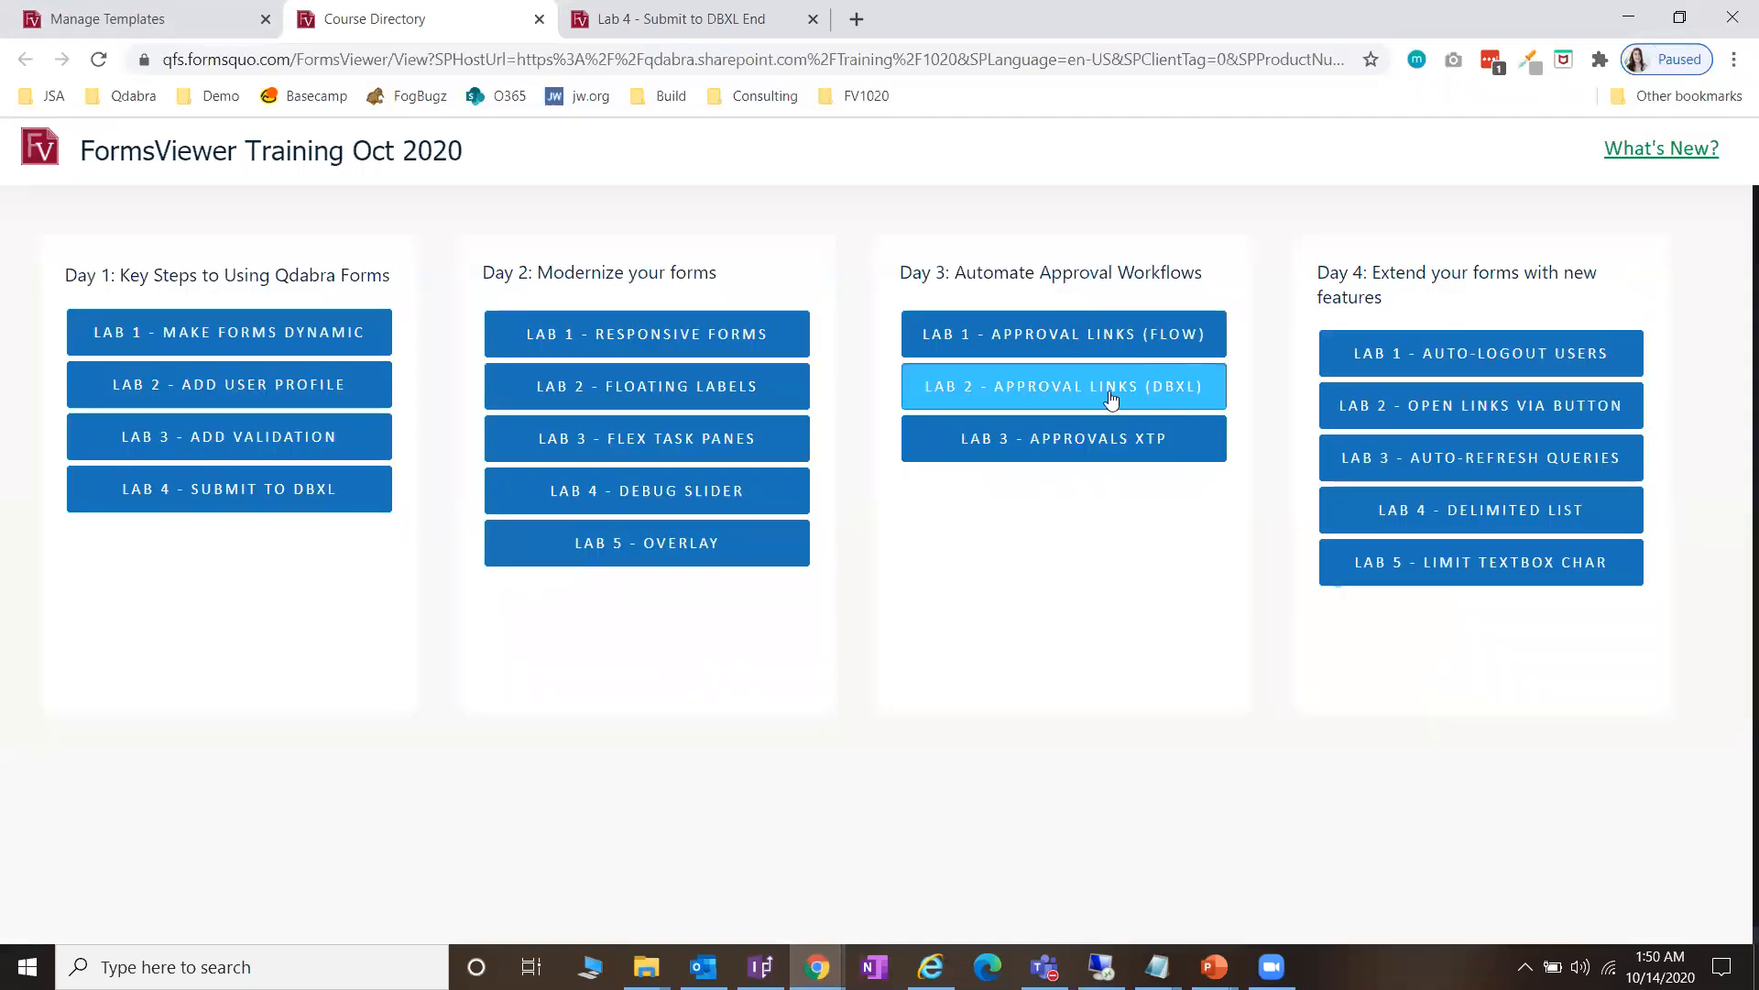
left_click(347, 495)
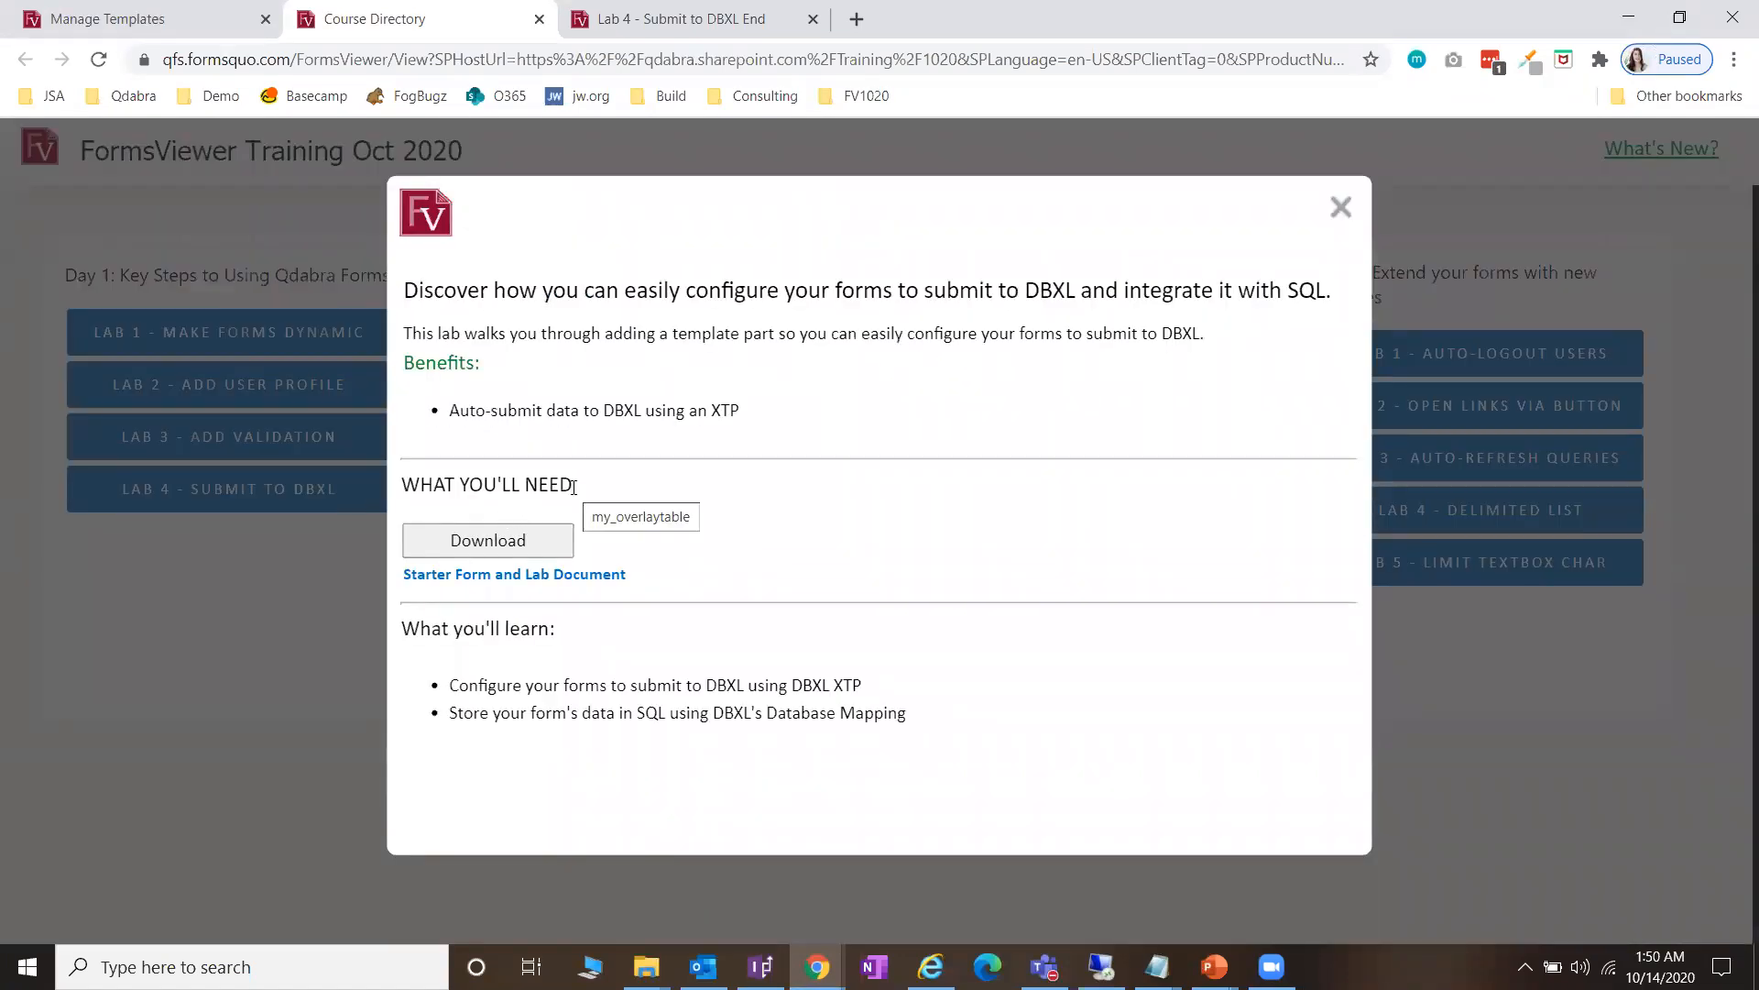
left_click(526, 547)
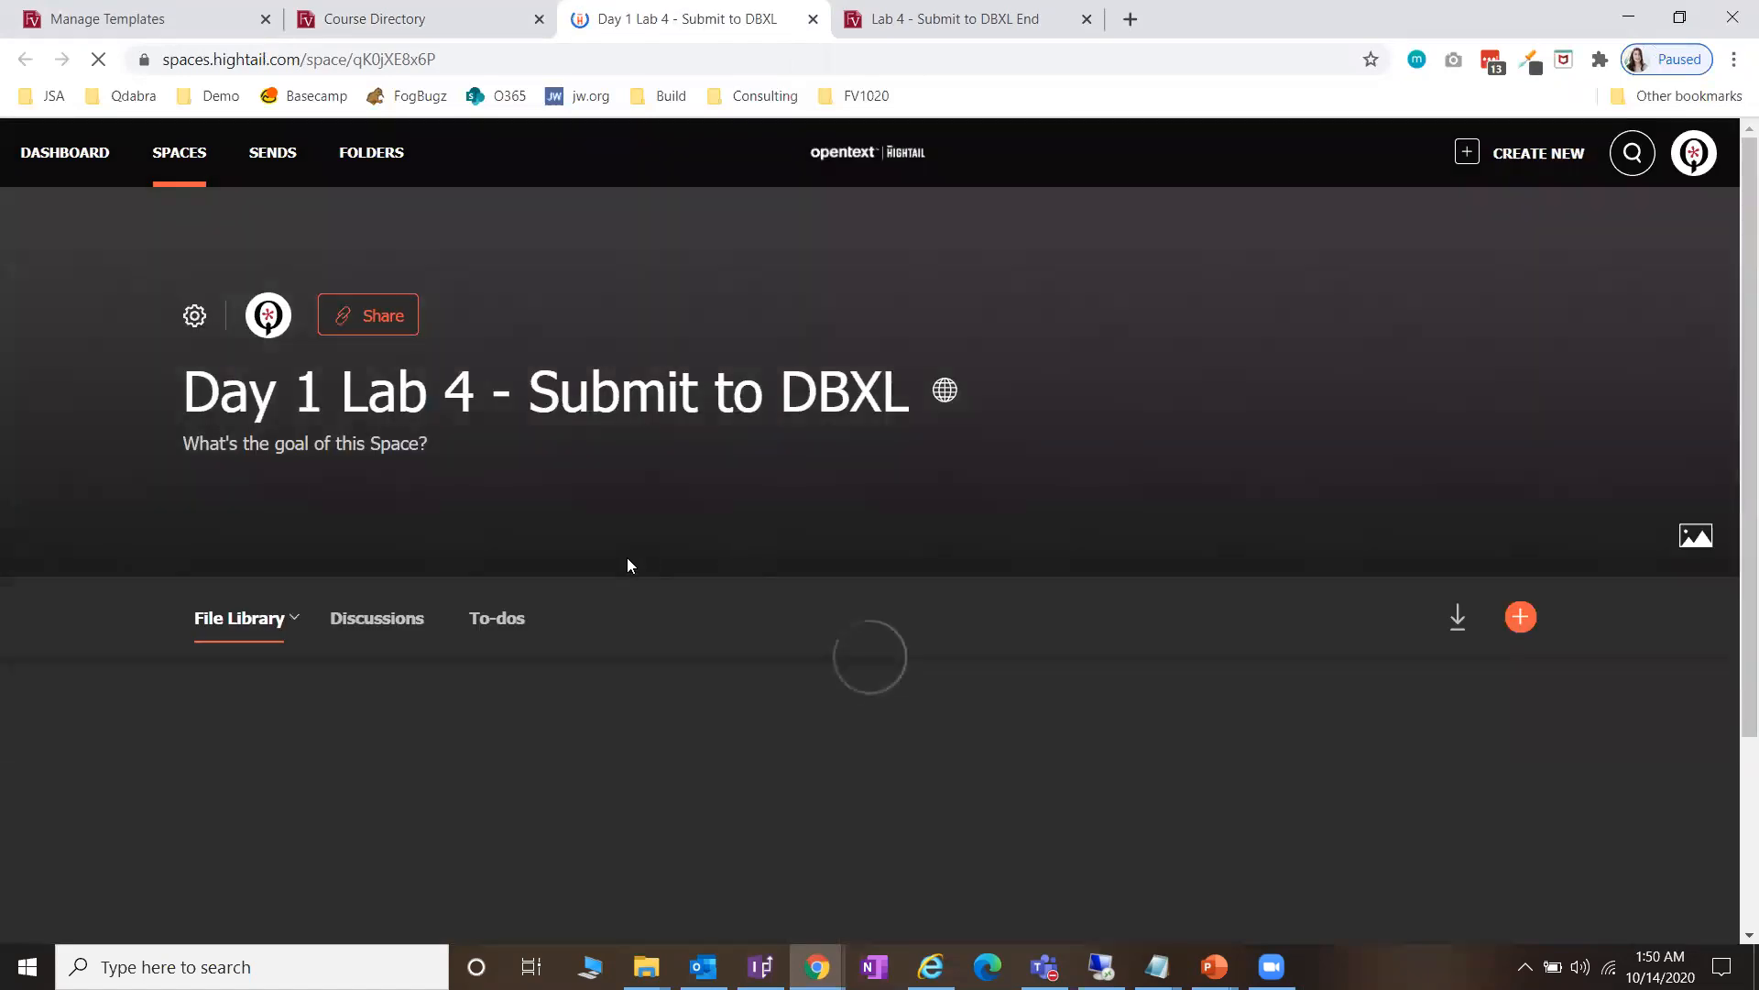
Step: Review the Lab 4 download page, then close the Course Directory, download and Lab 4 form tabs
scroll(628, 573, "down", 3)
mouse_move(471, 715)
scroll(471, 714, "down", 1)
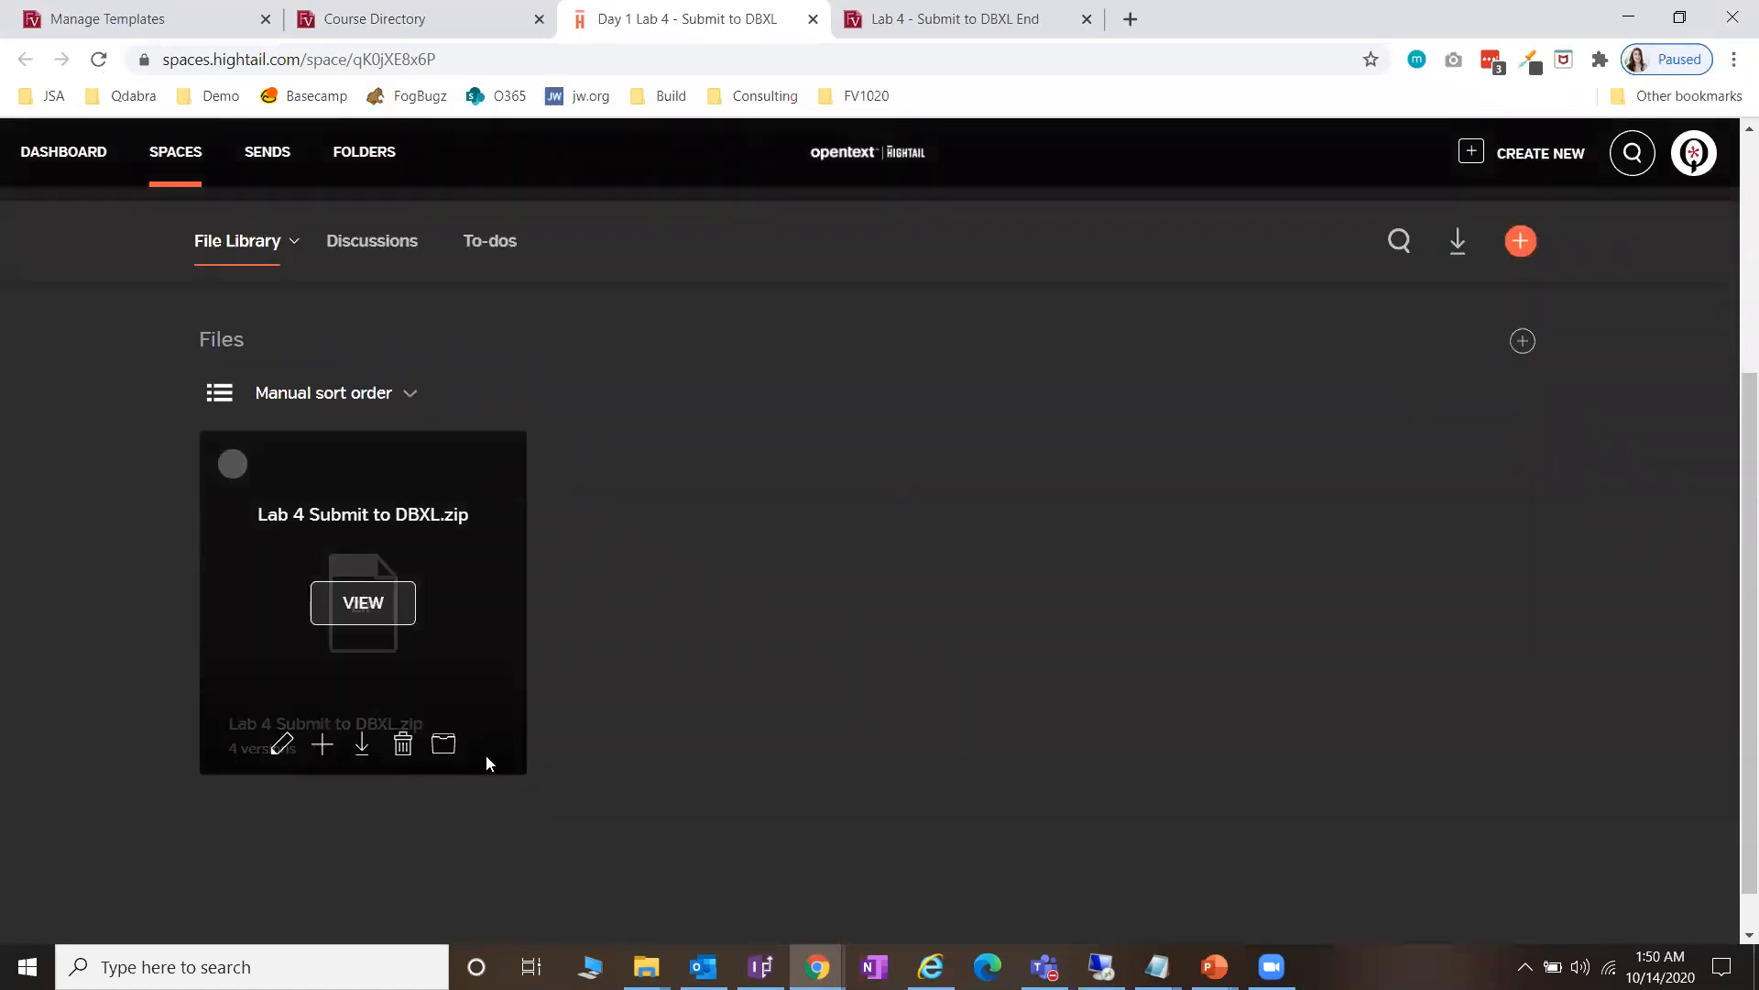
scroll(755, 630, "up", 4)
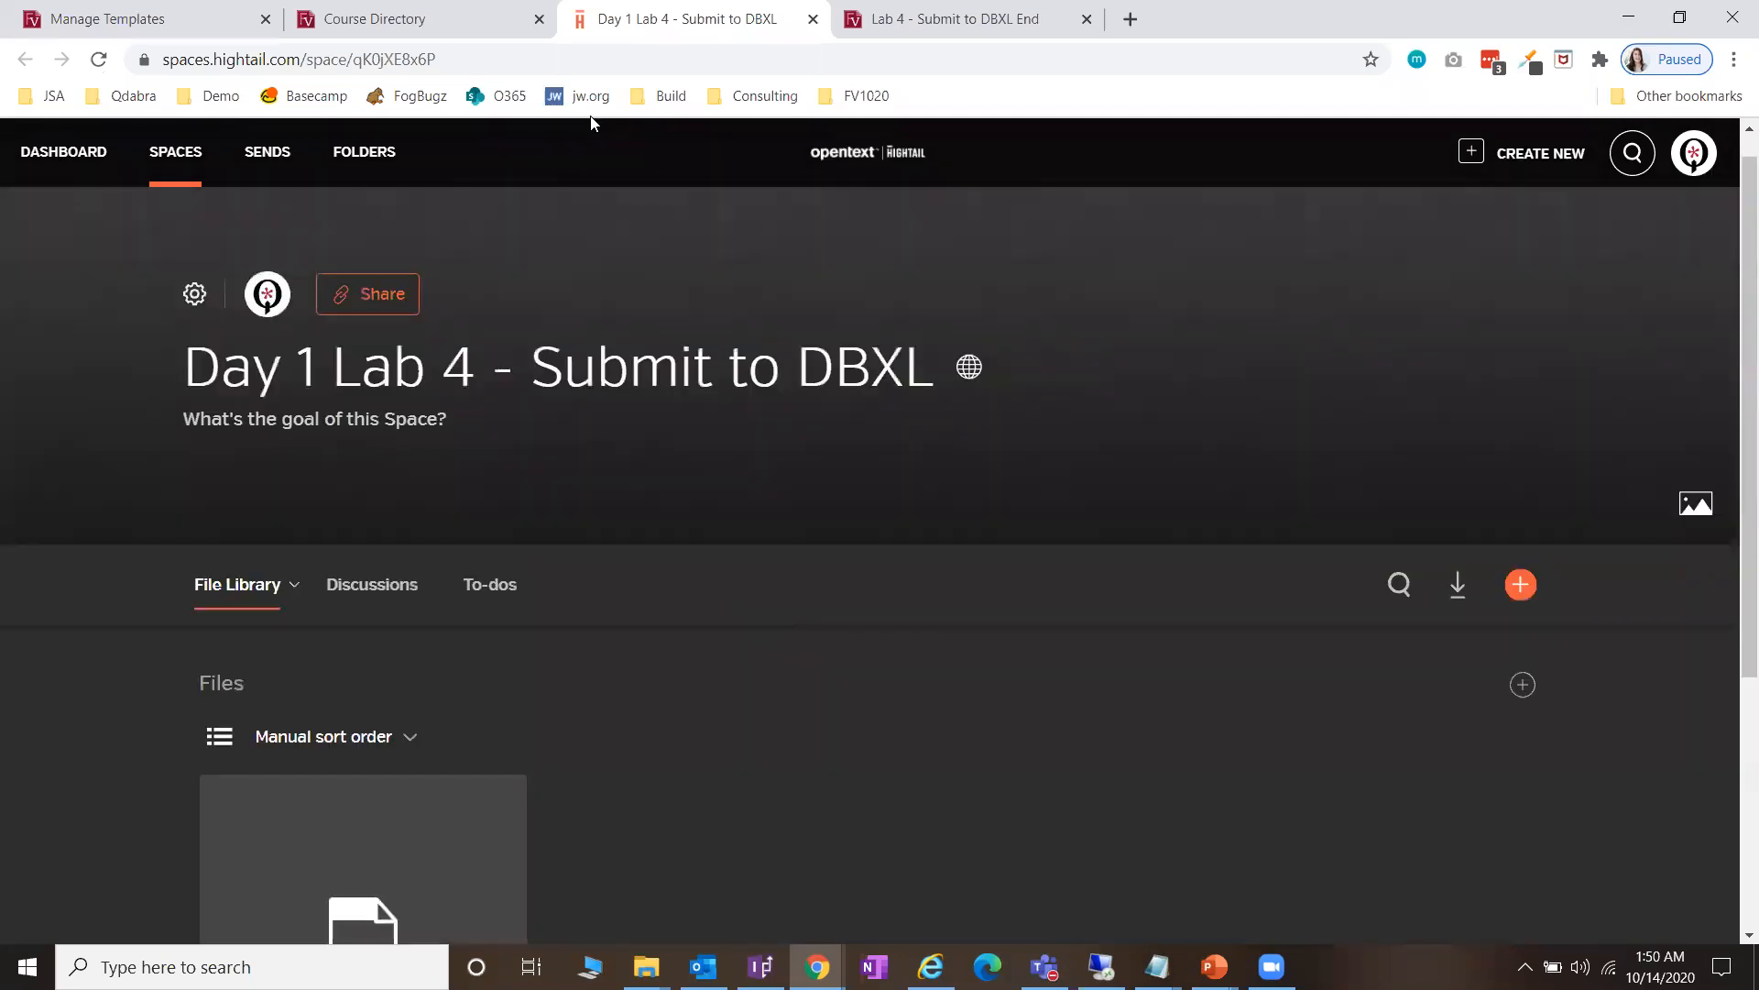
left_click(539, 19)
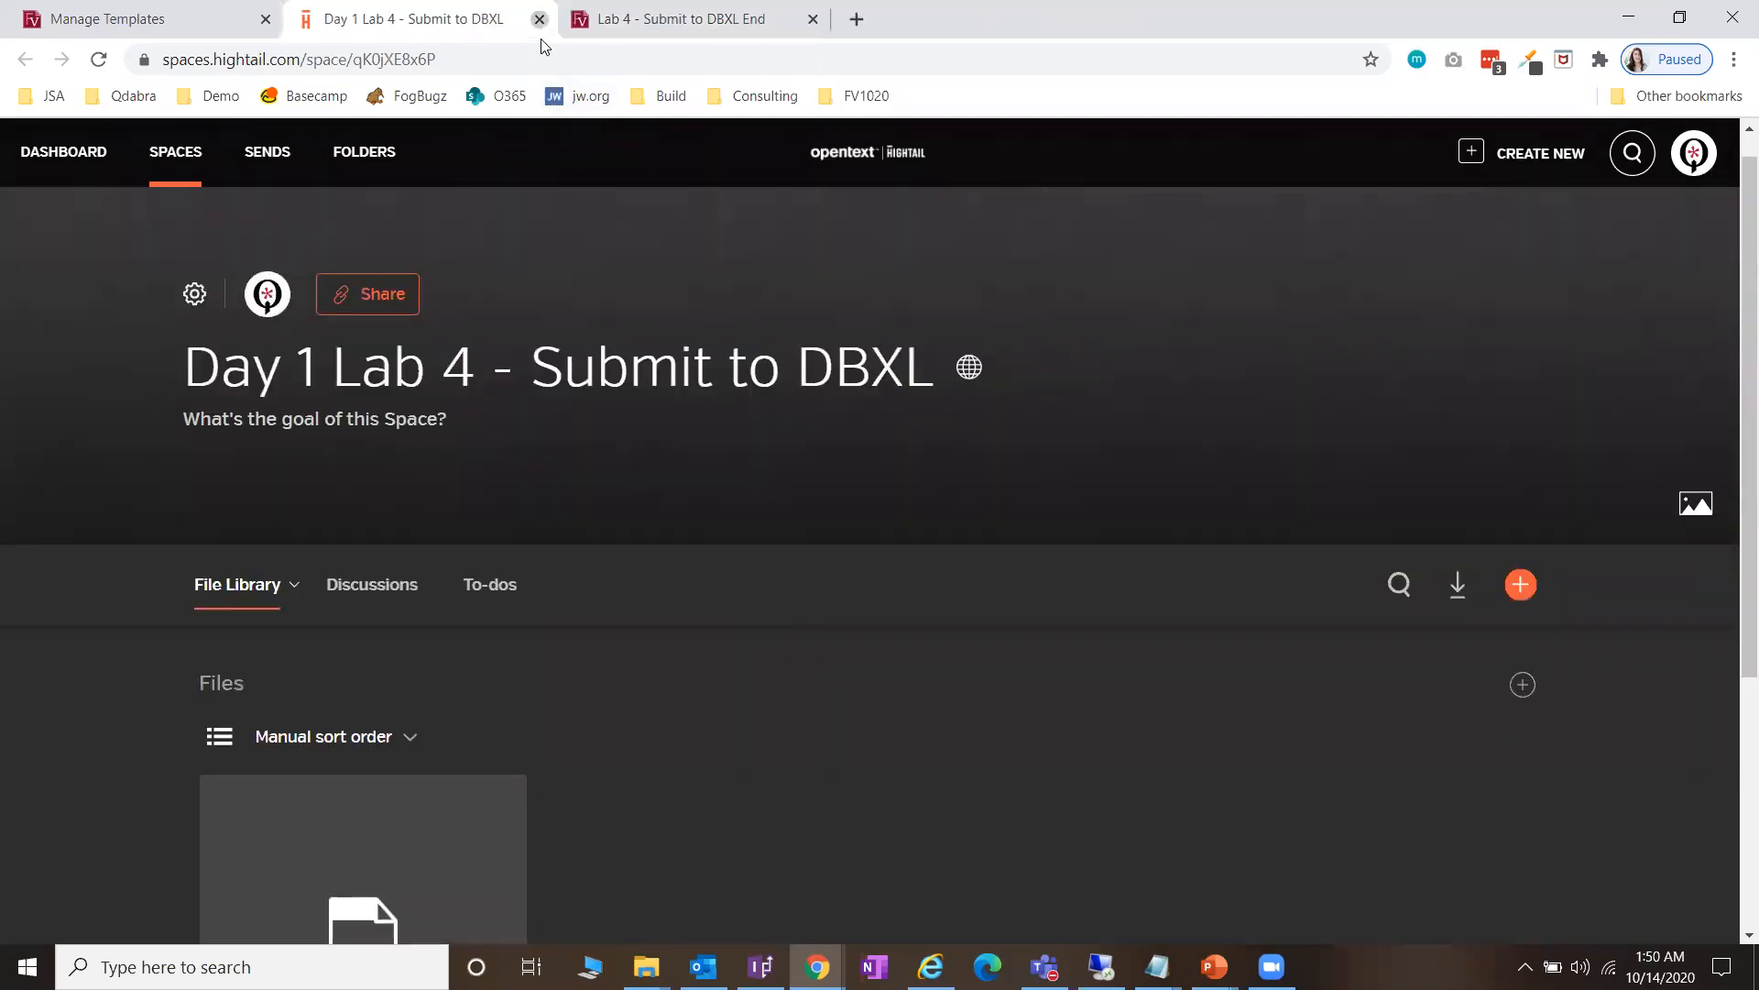
left_click(539, 20)
key("ctrl+w")
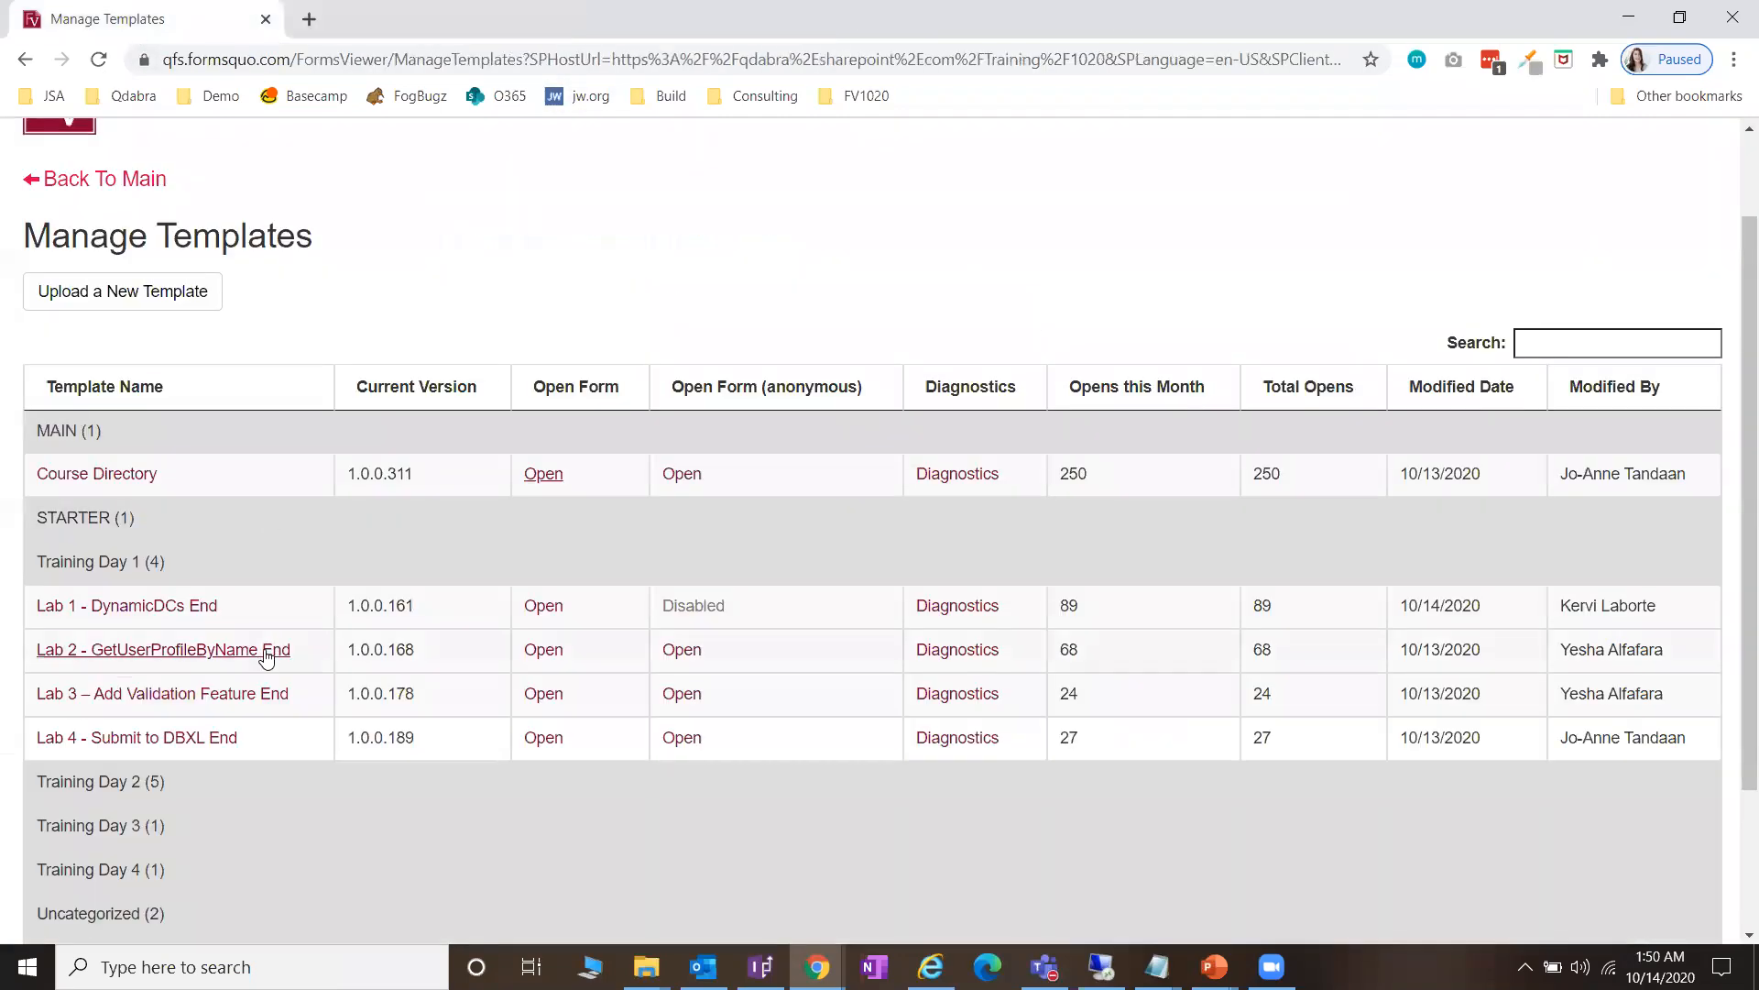
Step: Open the Lab 4 End form and enter Software Tester, IT, 10/14/2020, 8:00 AM to 5:00 PM
scroll(234, 738, "down", 2)
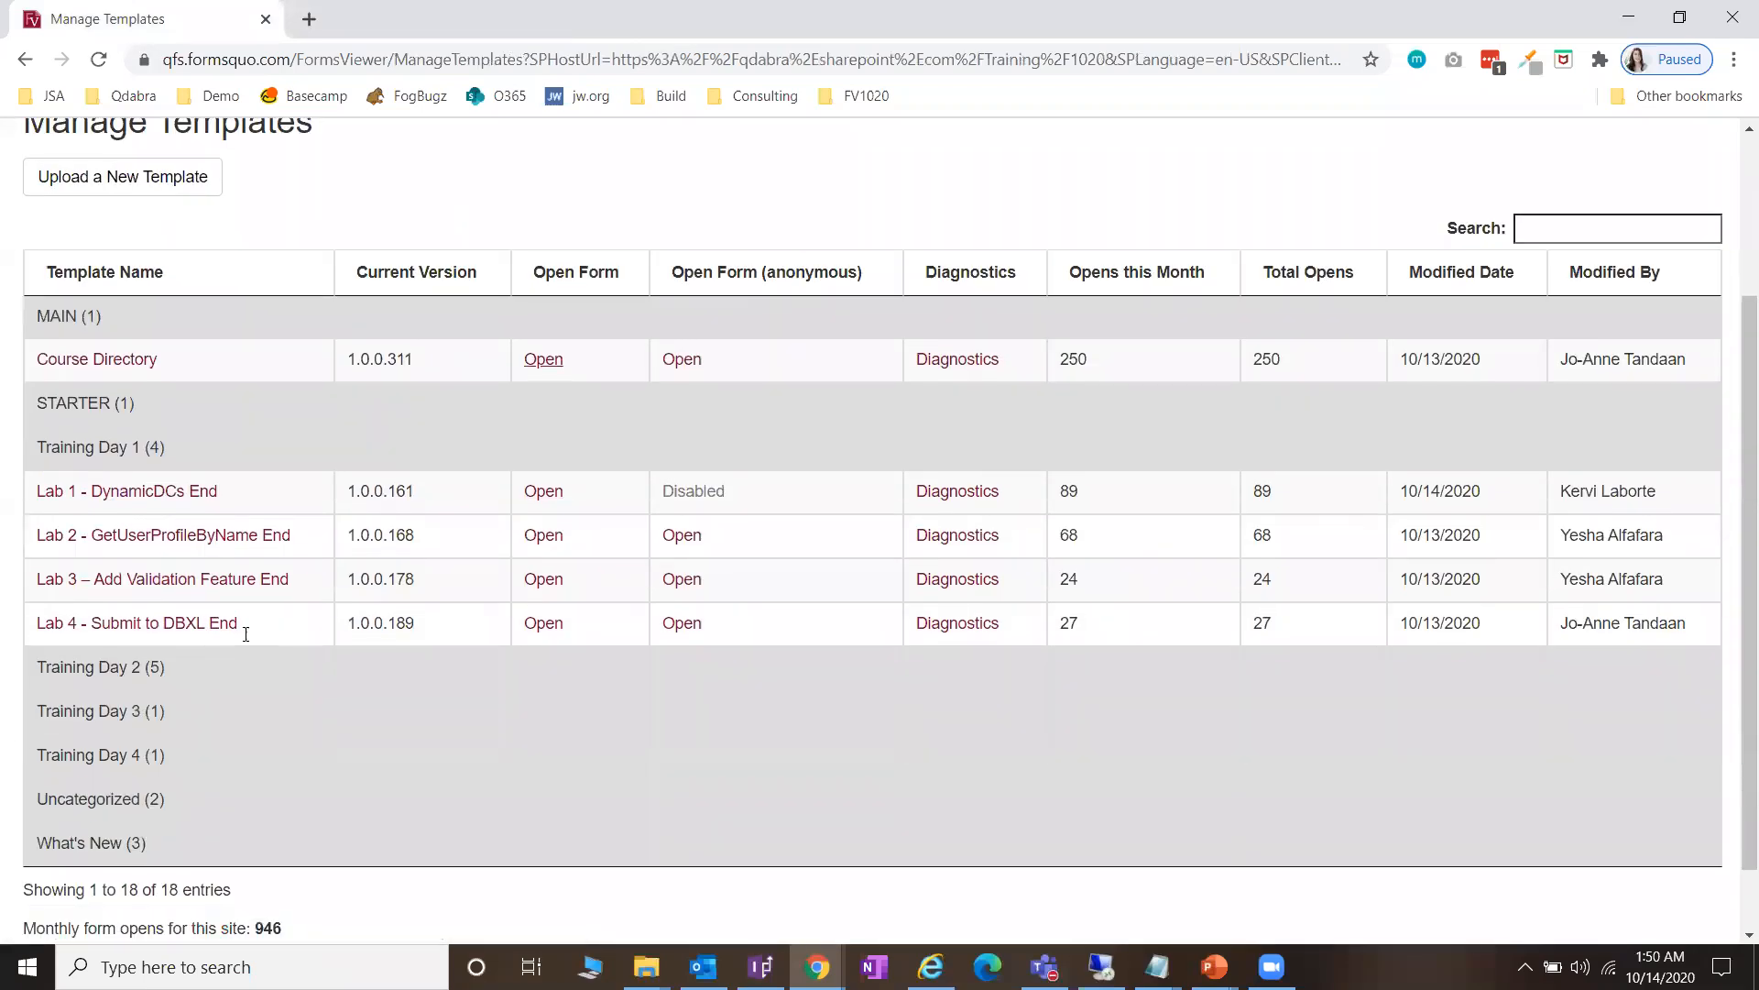
left_click(546, 623)
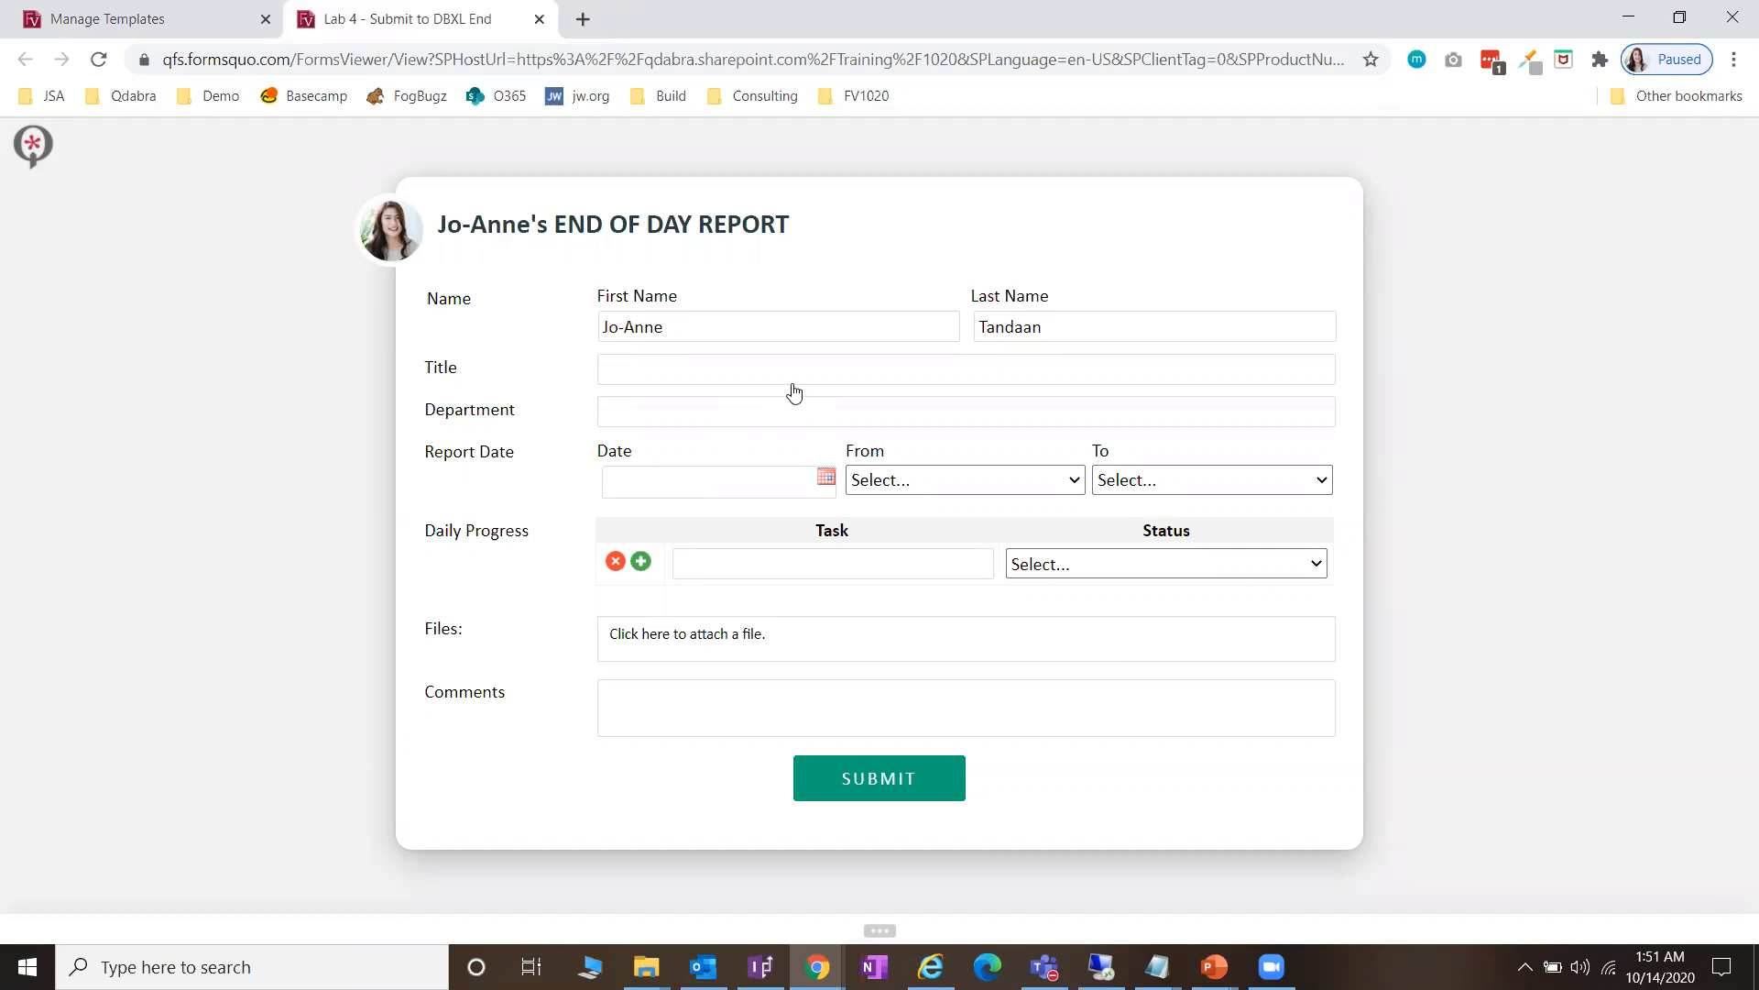
left_click(861, 378)
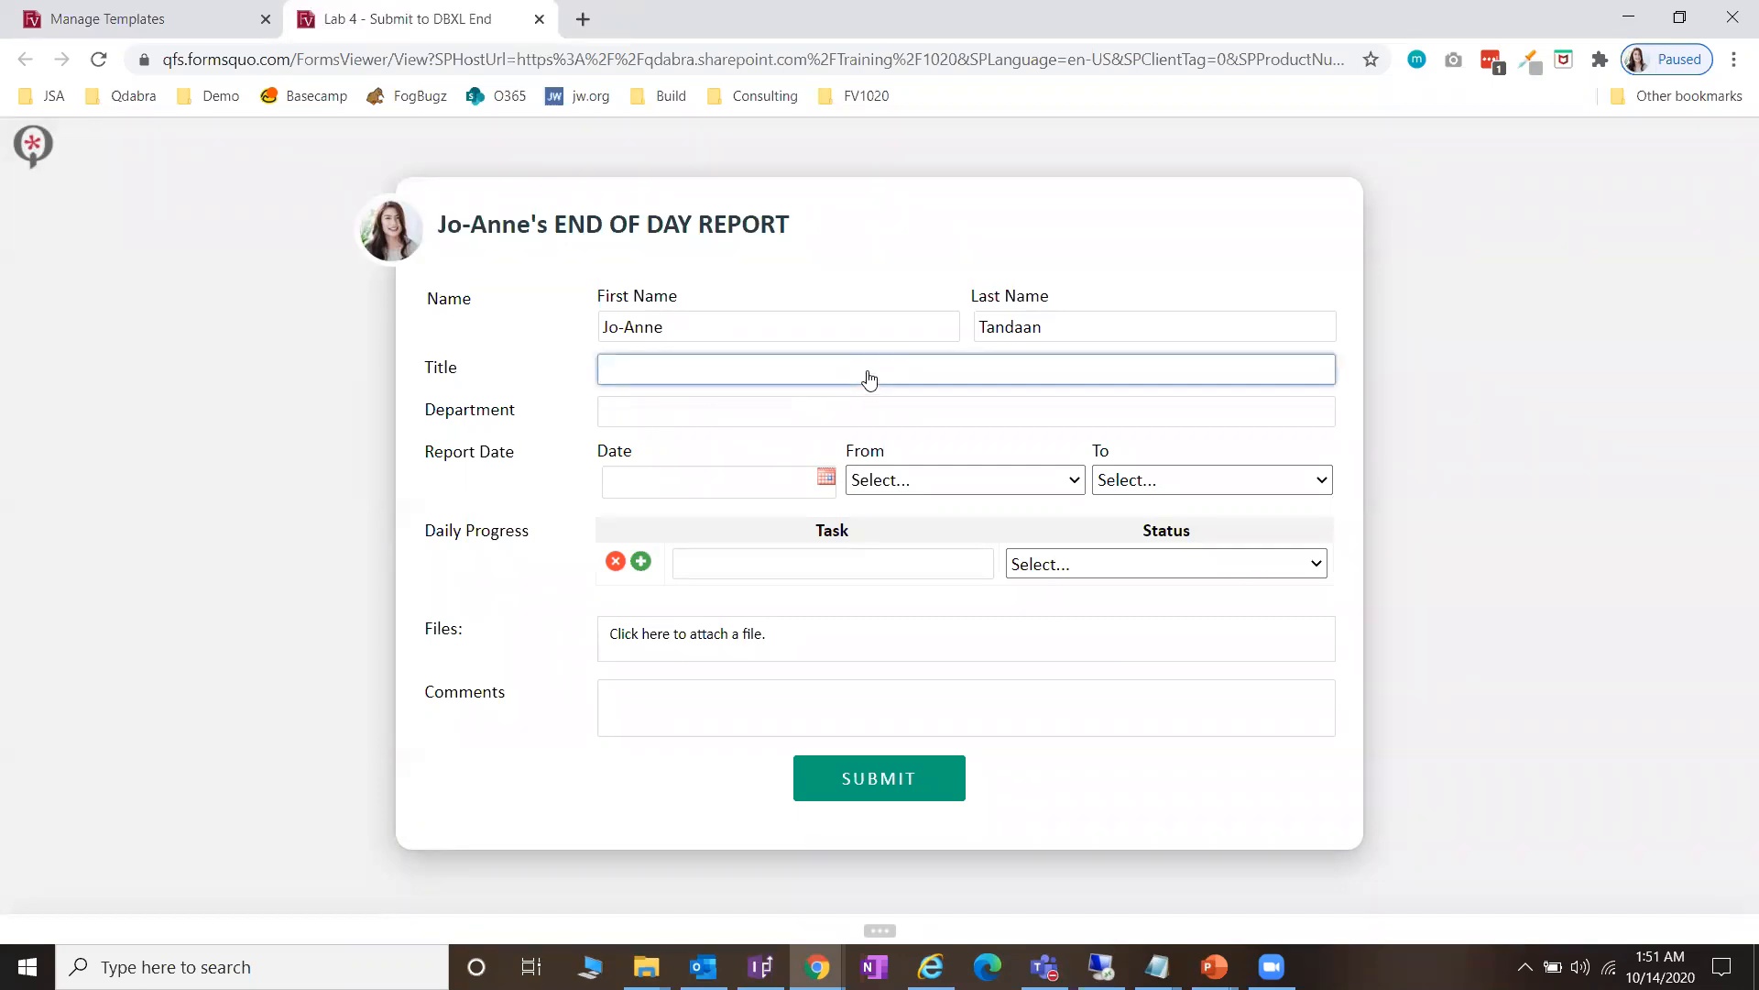
type("Software Tester")
key("Tab")
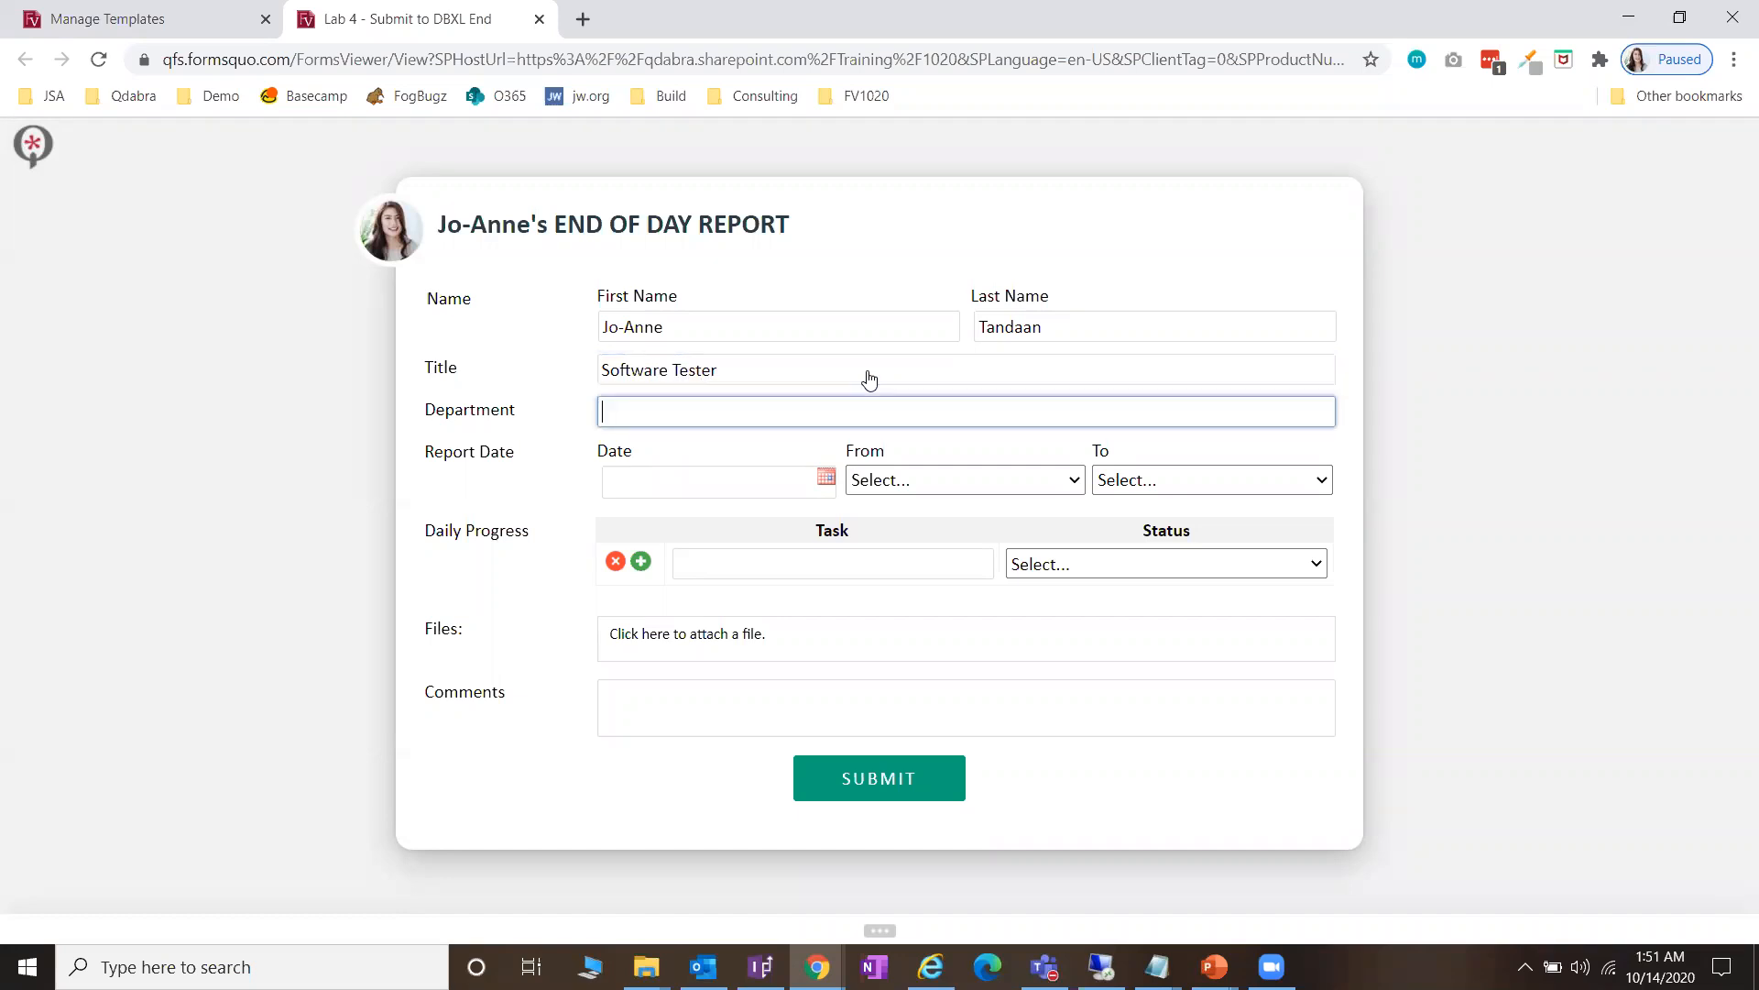
type("IT")
key("Tab")
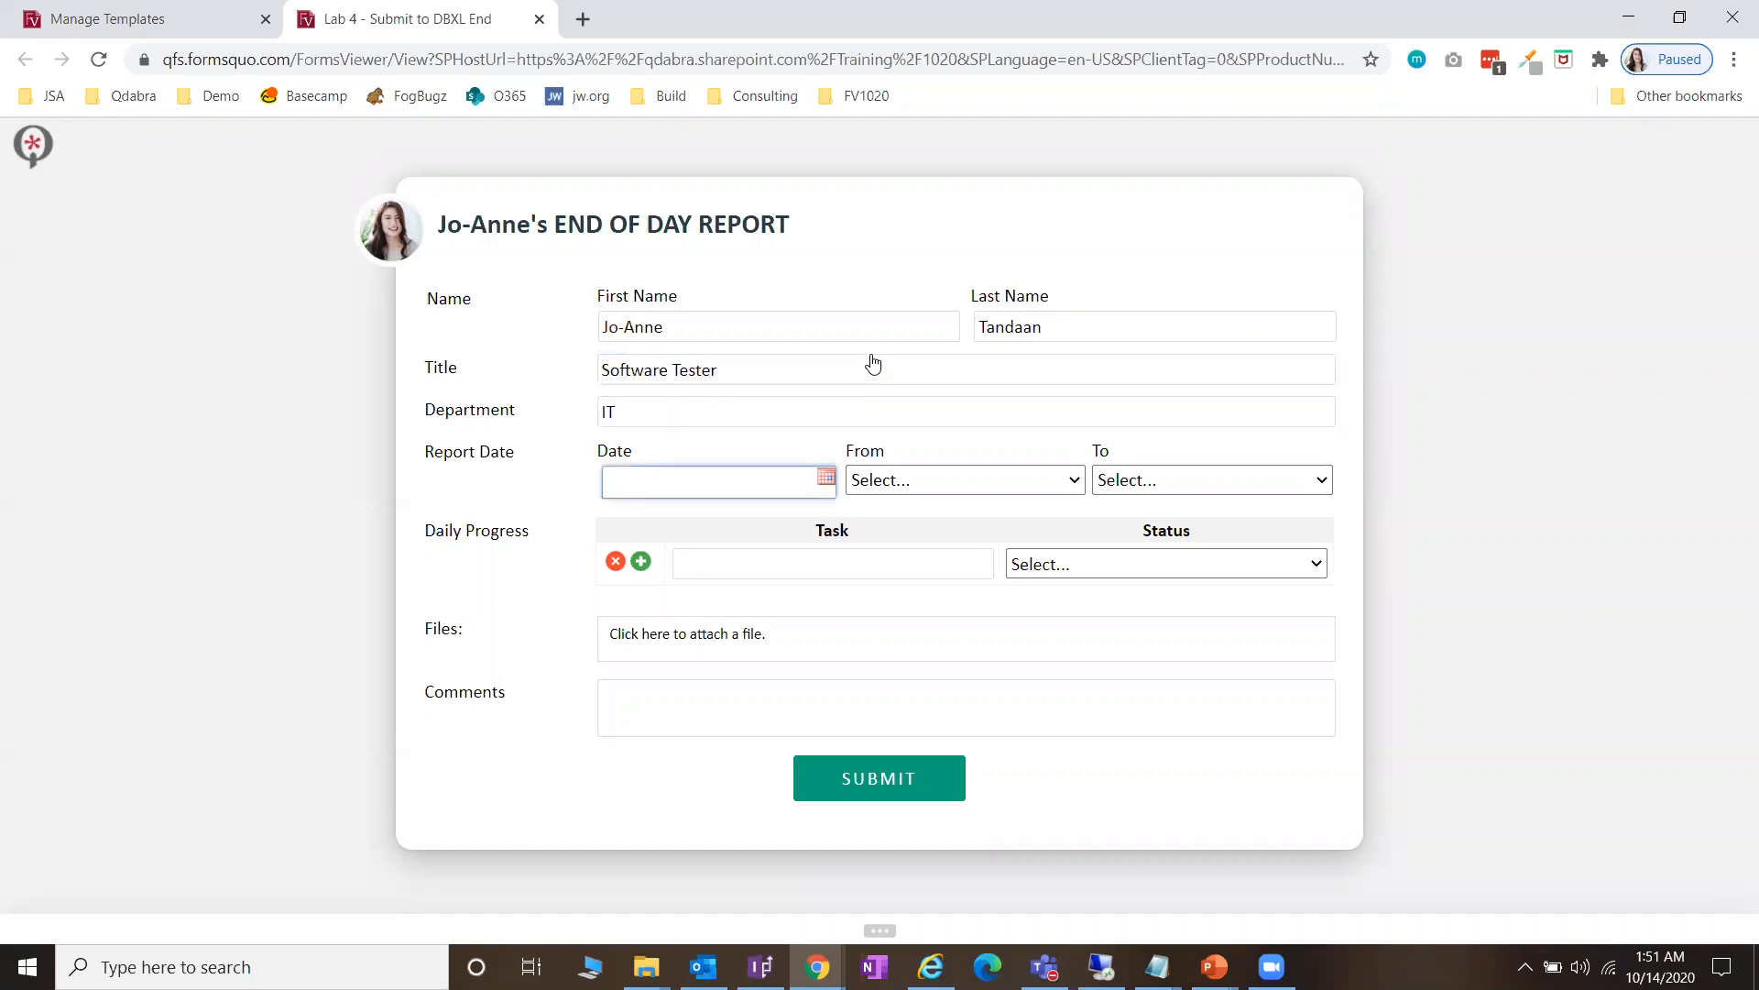
left_click(827, 476)
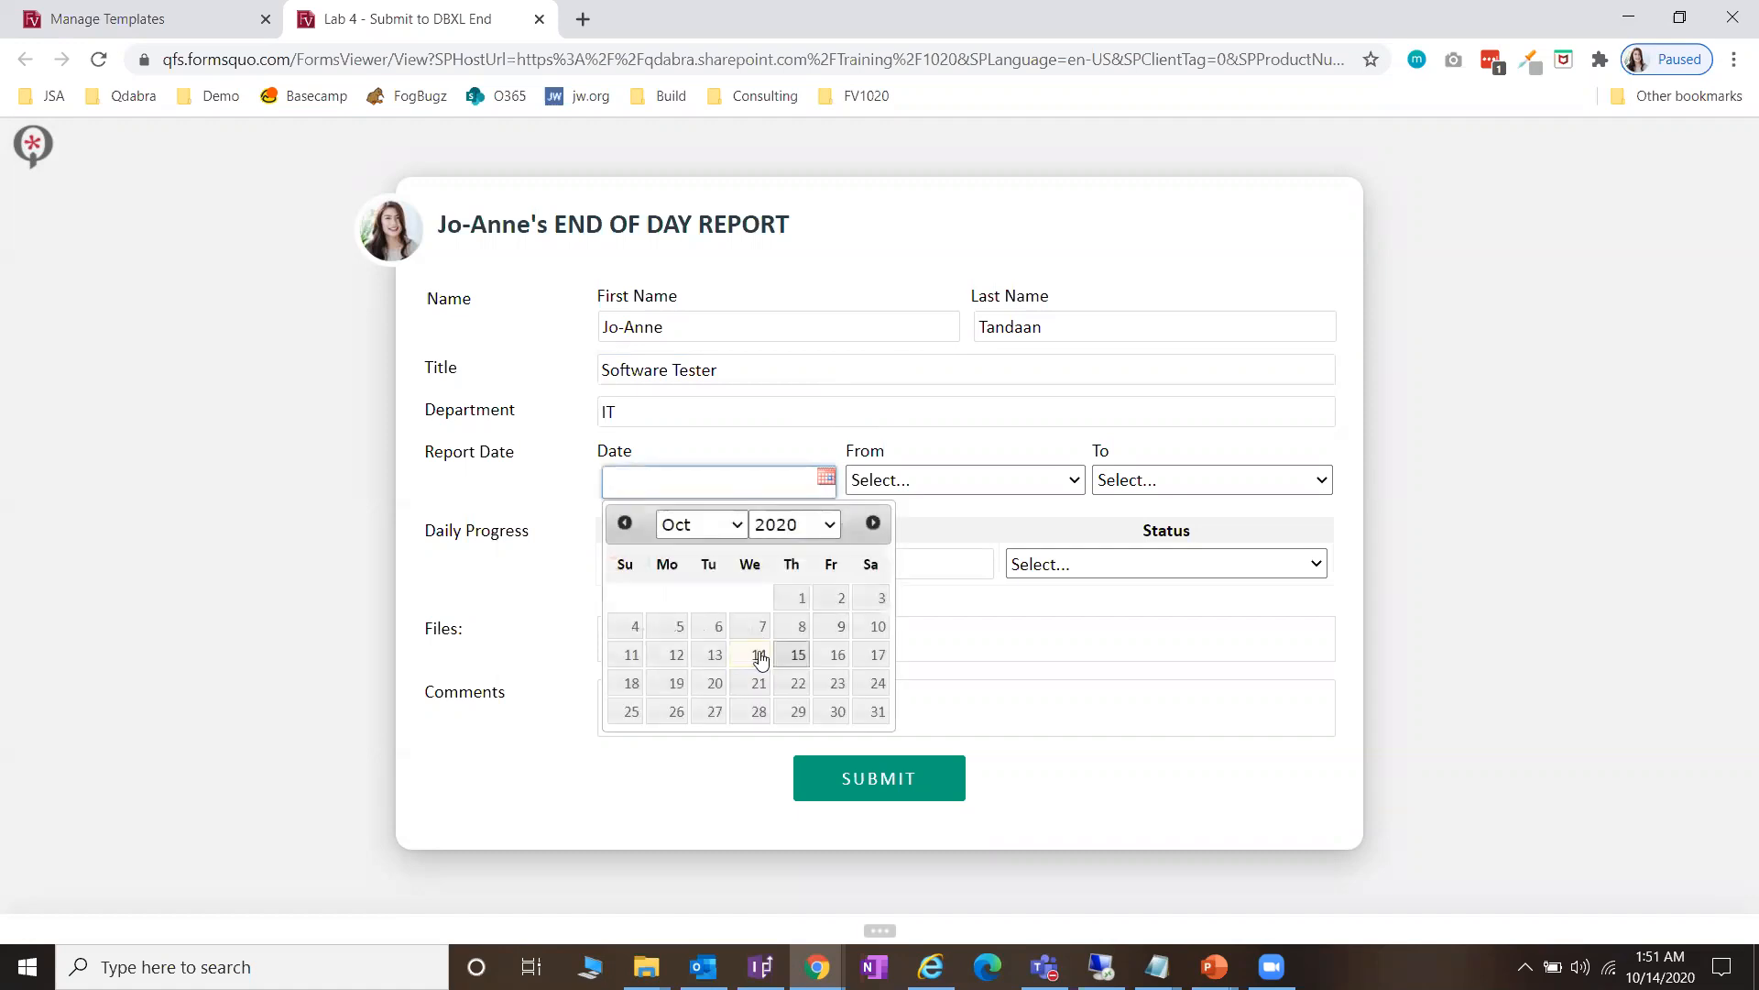
left_click(993, 482)
left_click(993, 528)
left_click(1165, 482)
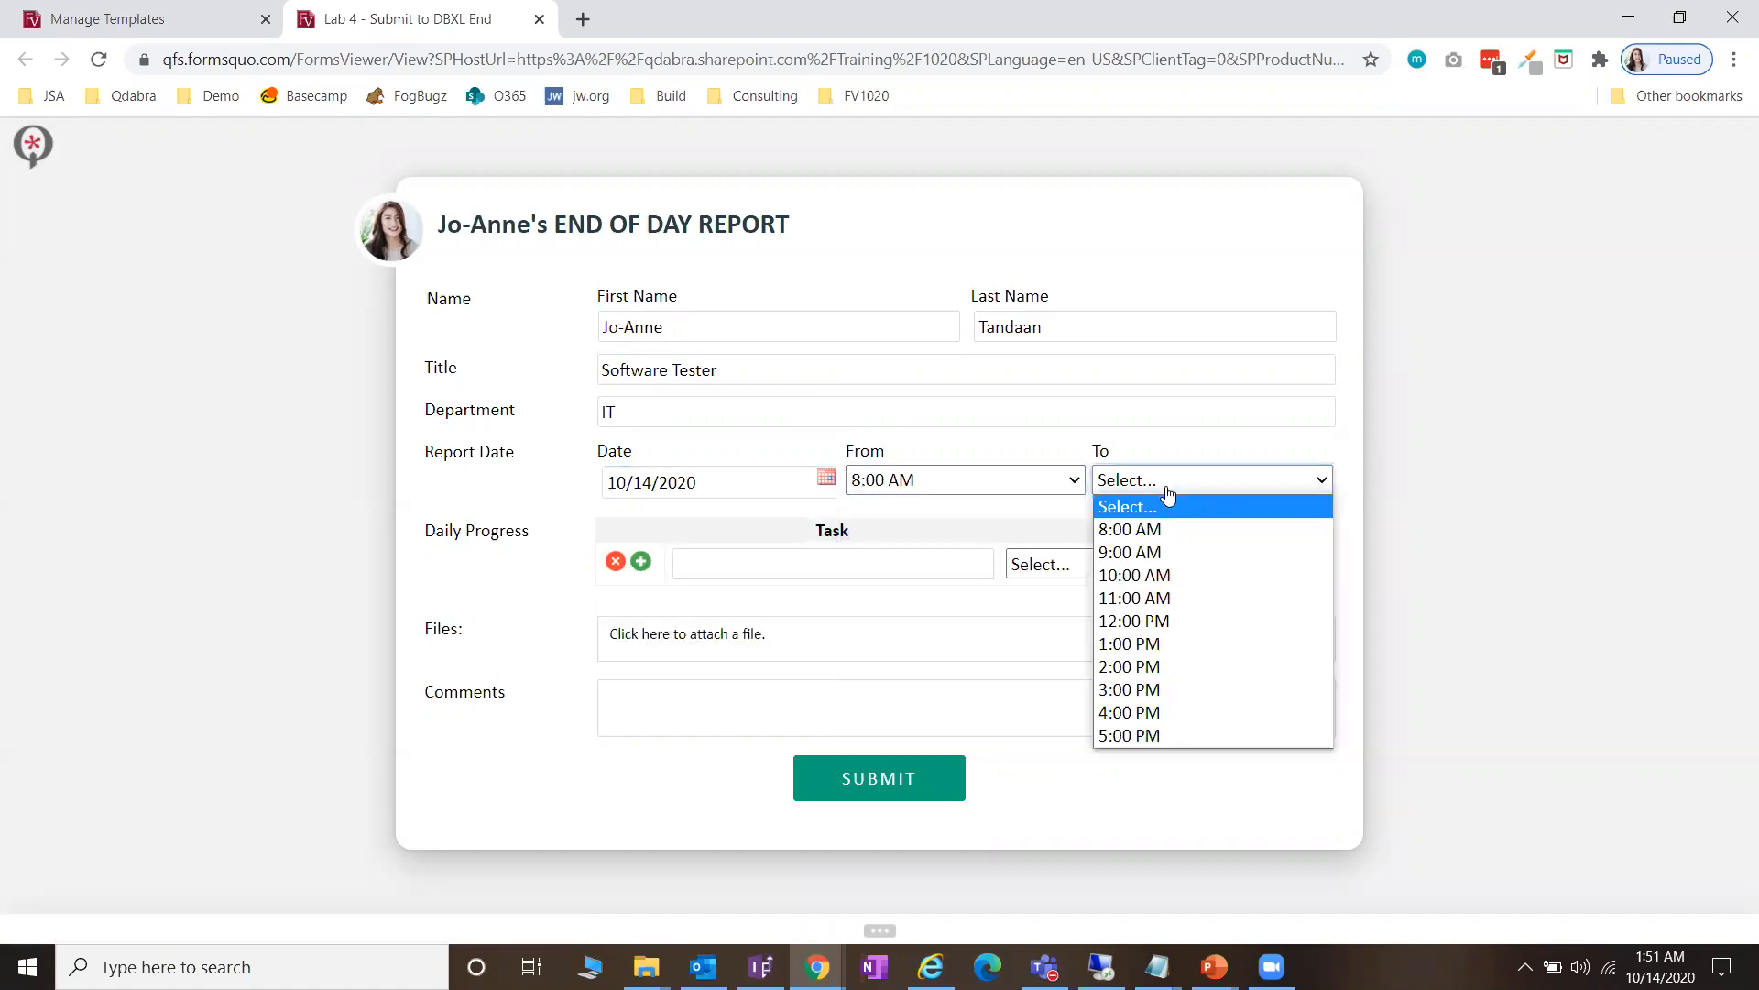
left_click(1137, 735)
Step: Add task Test with status In Progress, submit the report and dismiss the success message
left_click(860, 563)
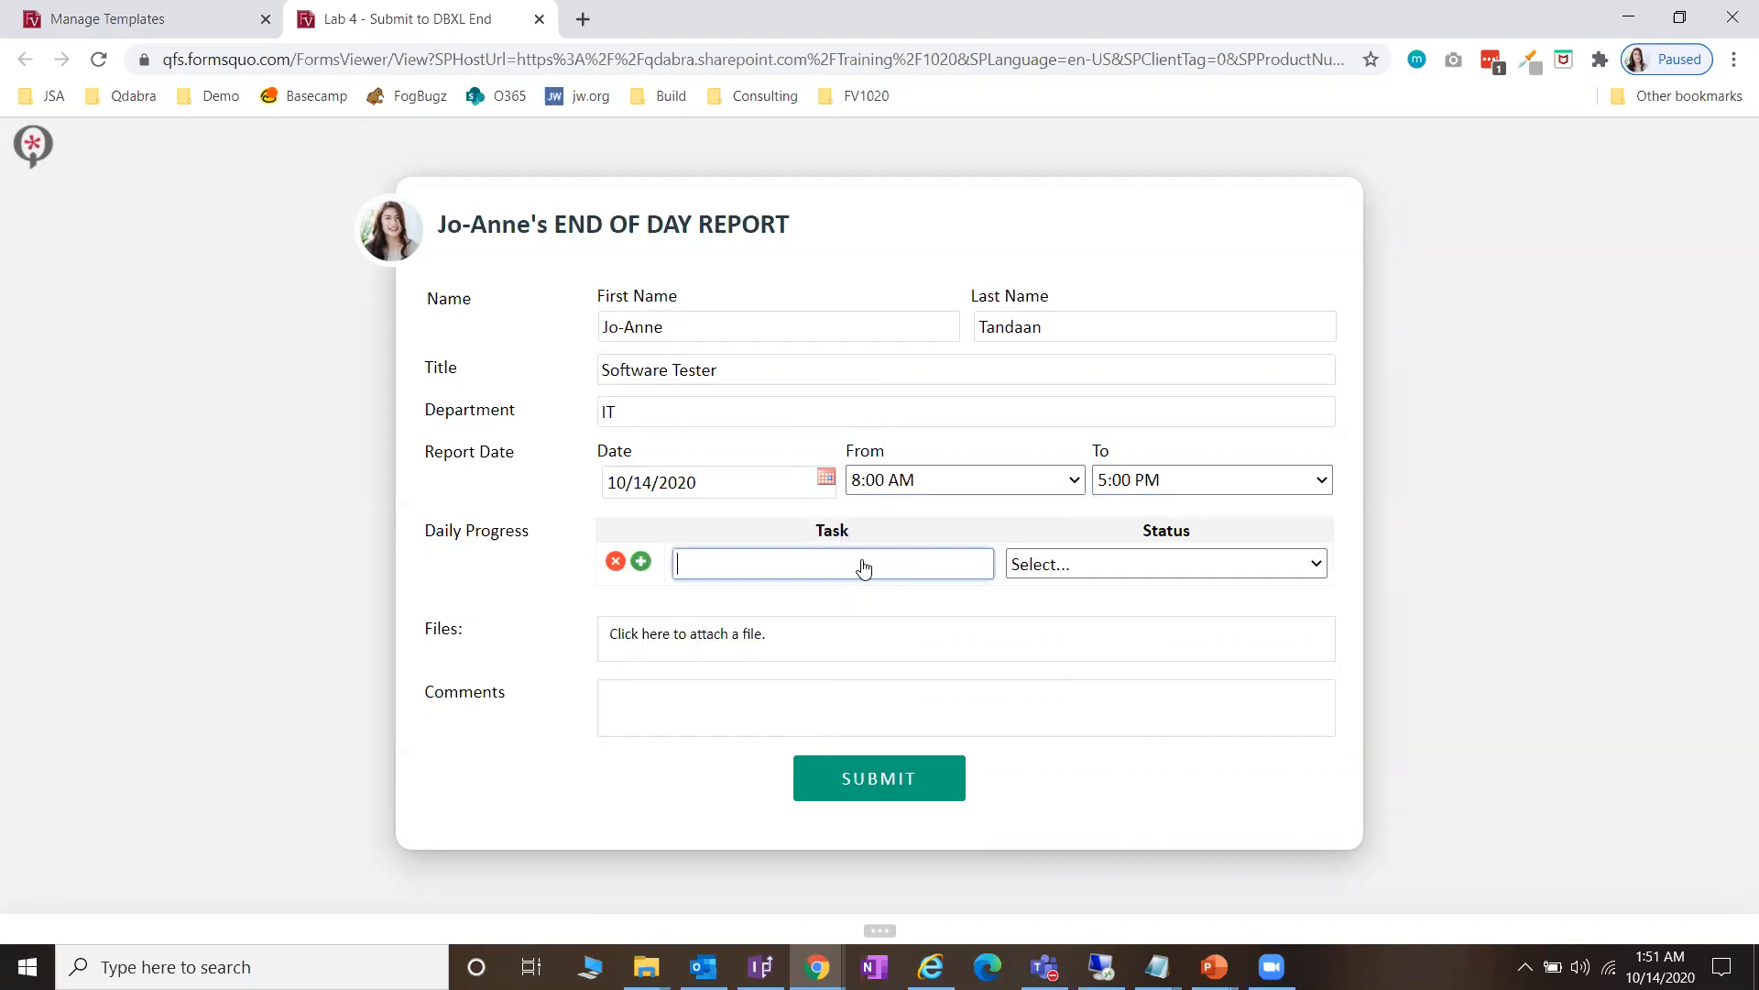
type("Test")
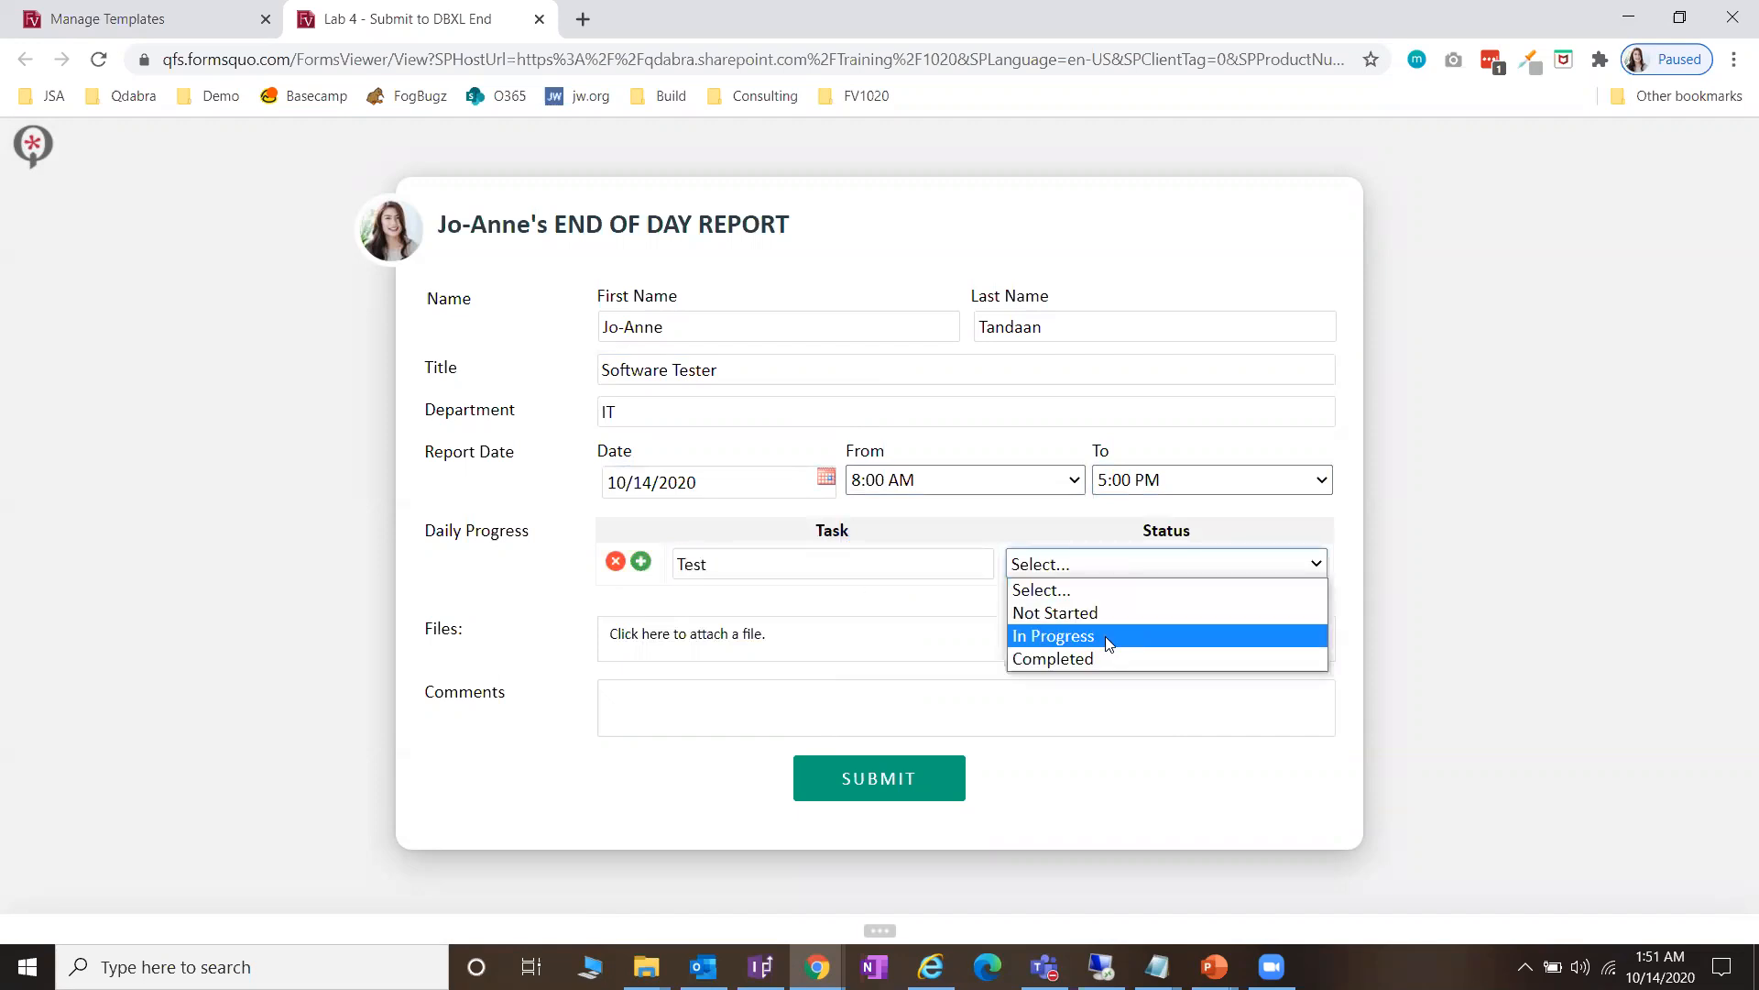
left_click(1105, 636)
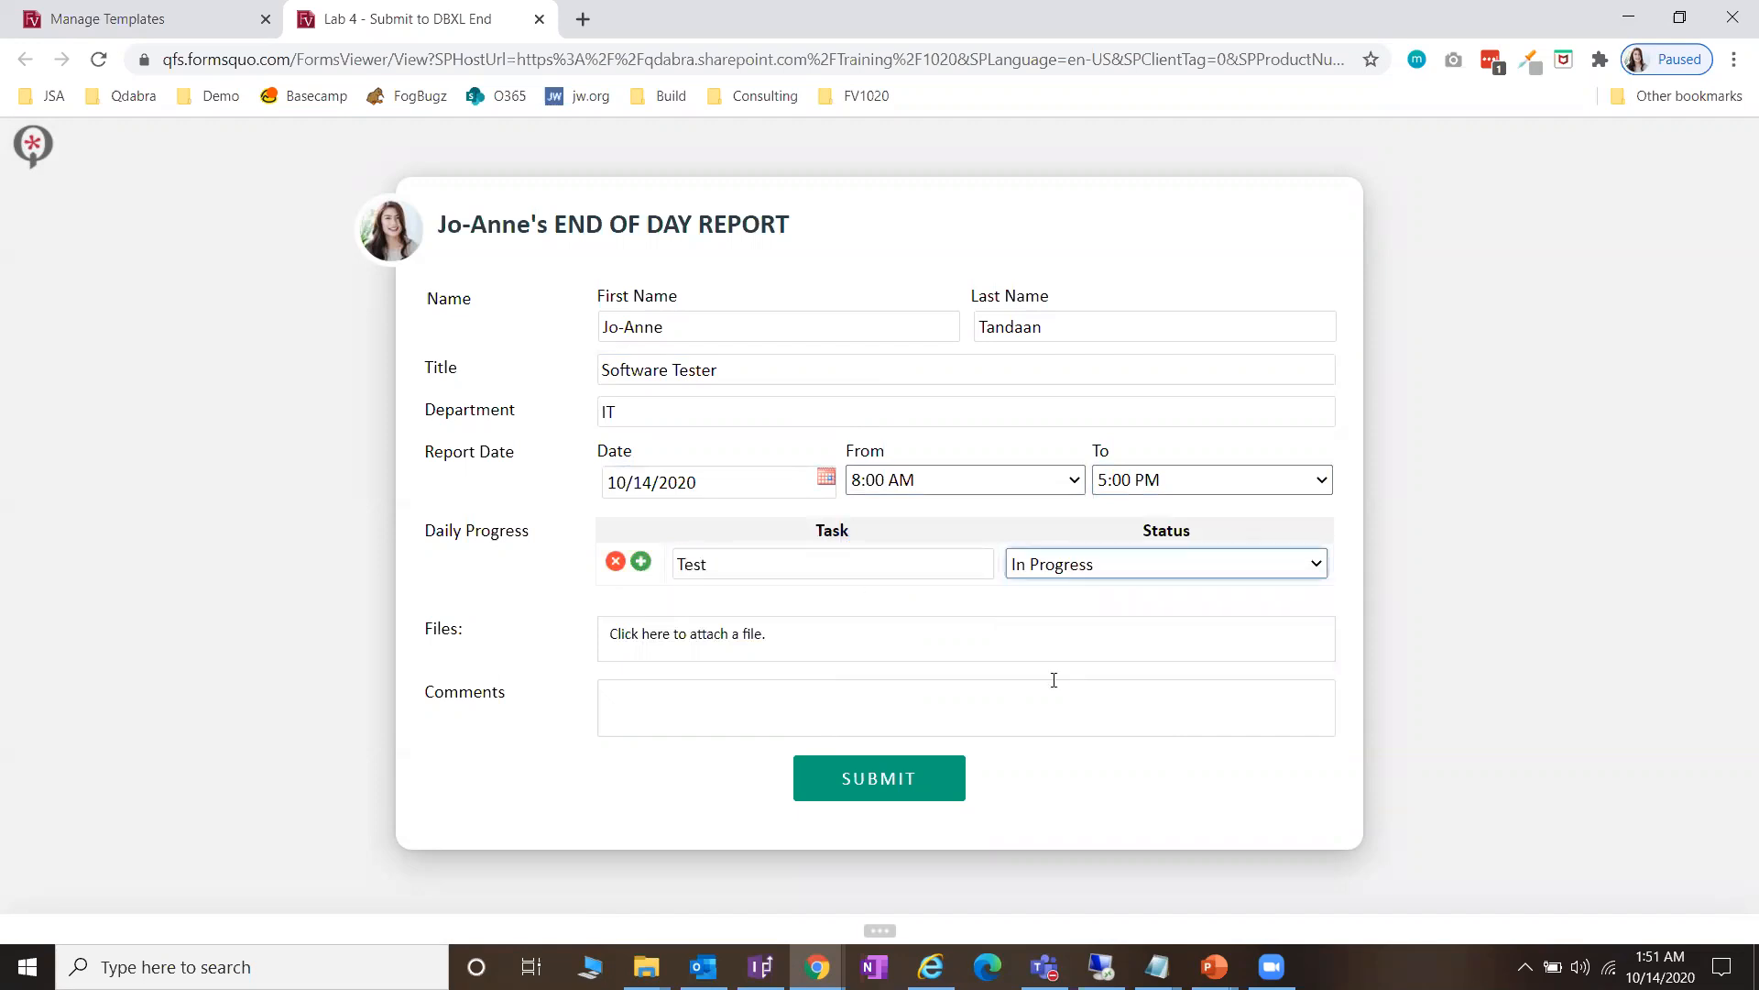
left_click(929, 770)
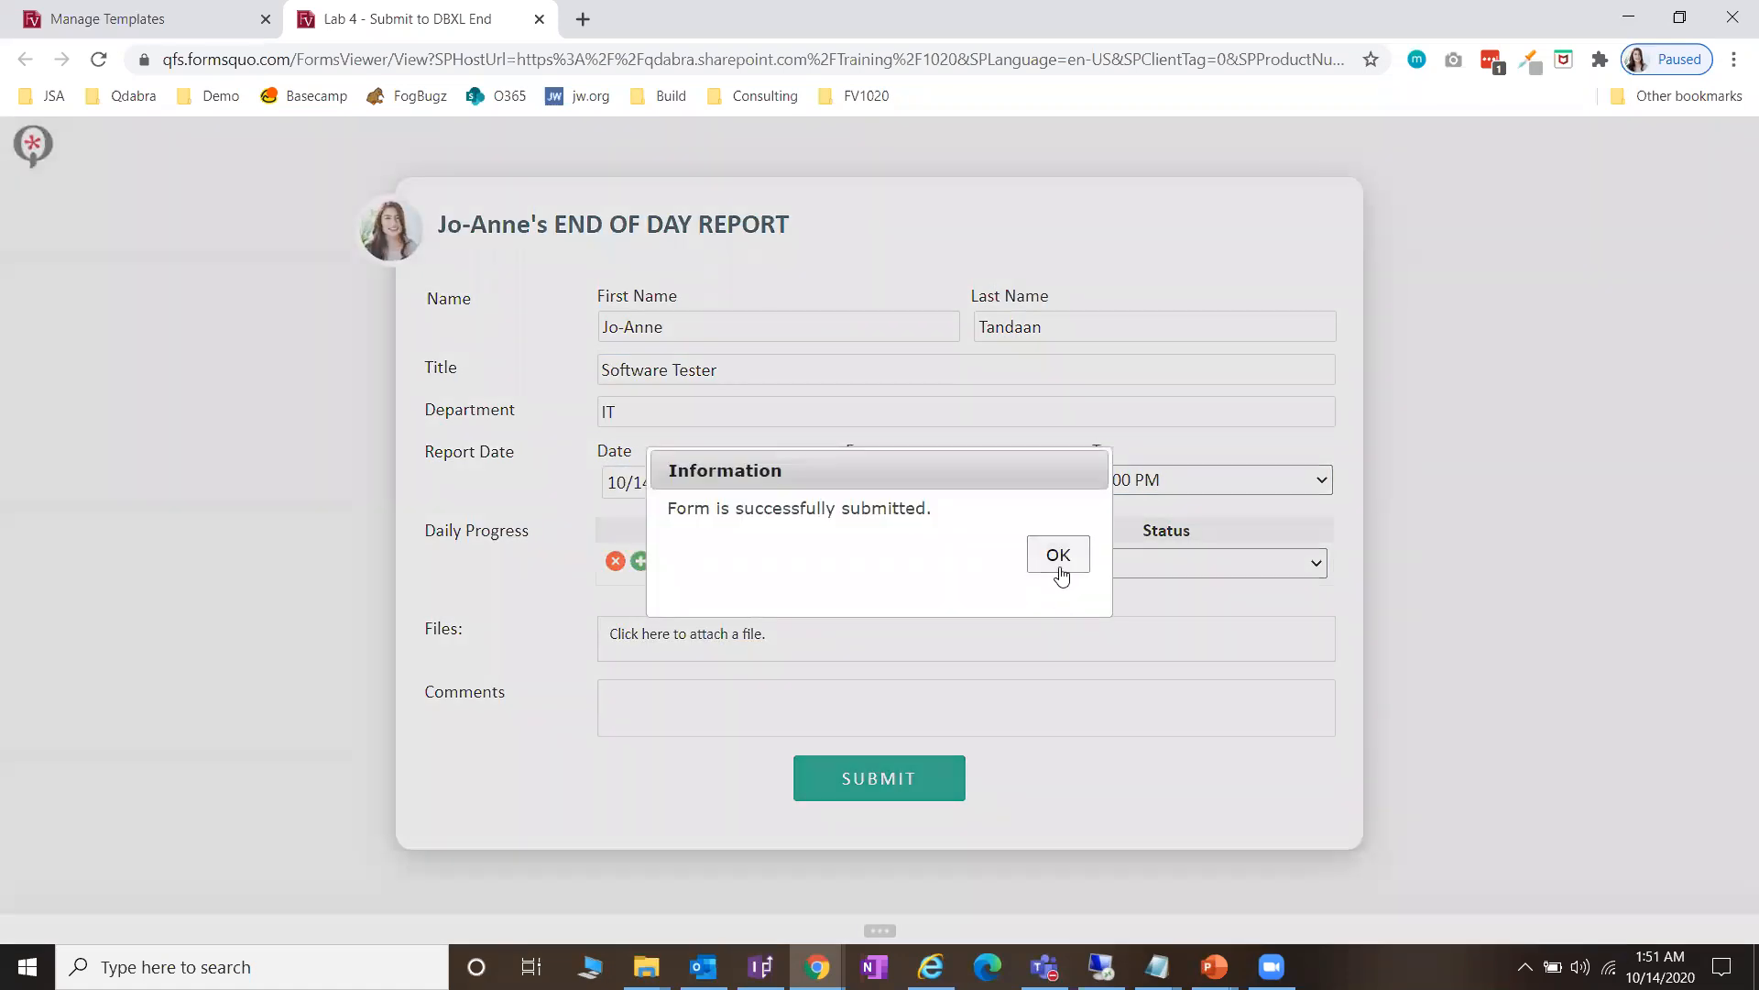
left_click(1058, 557)
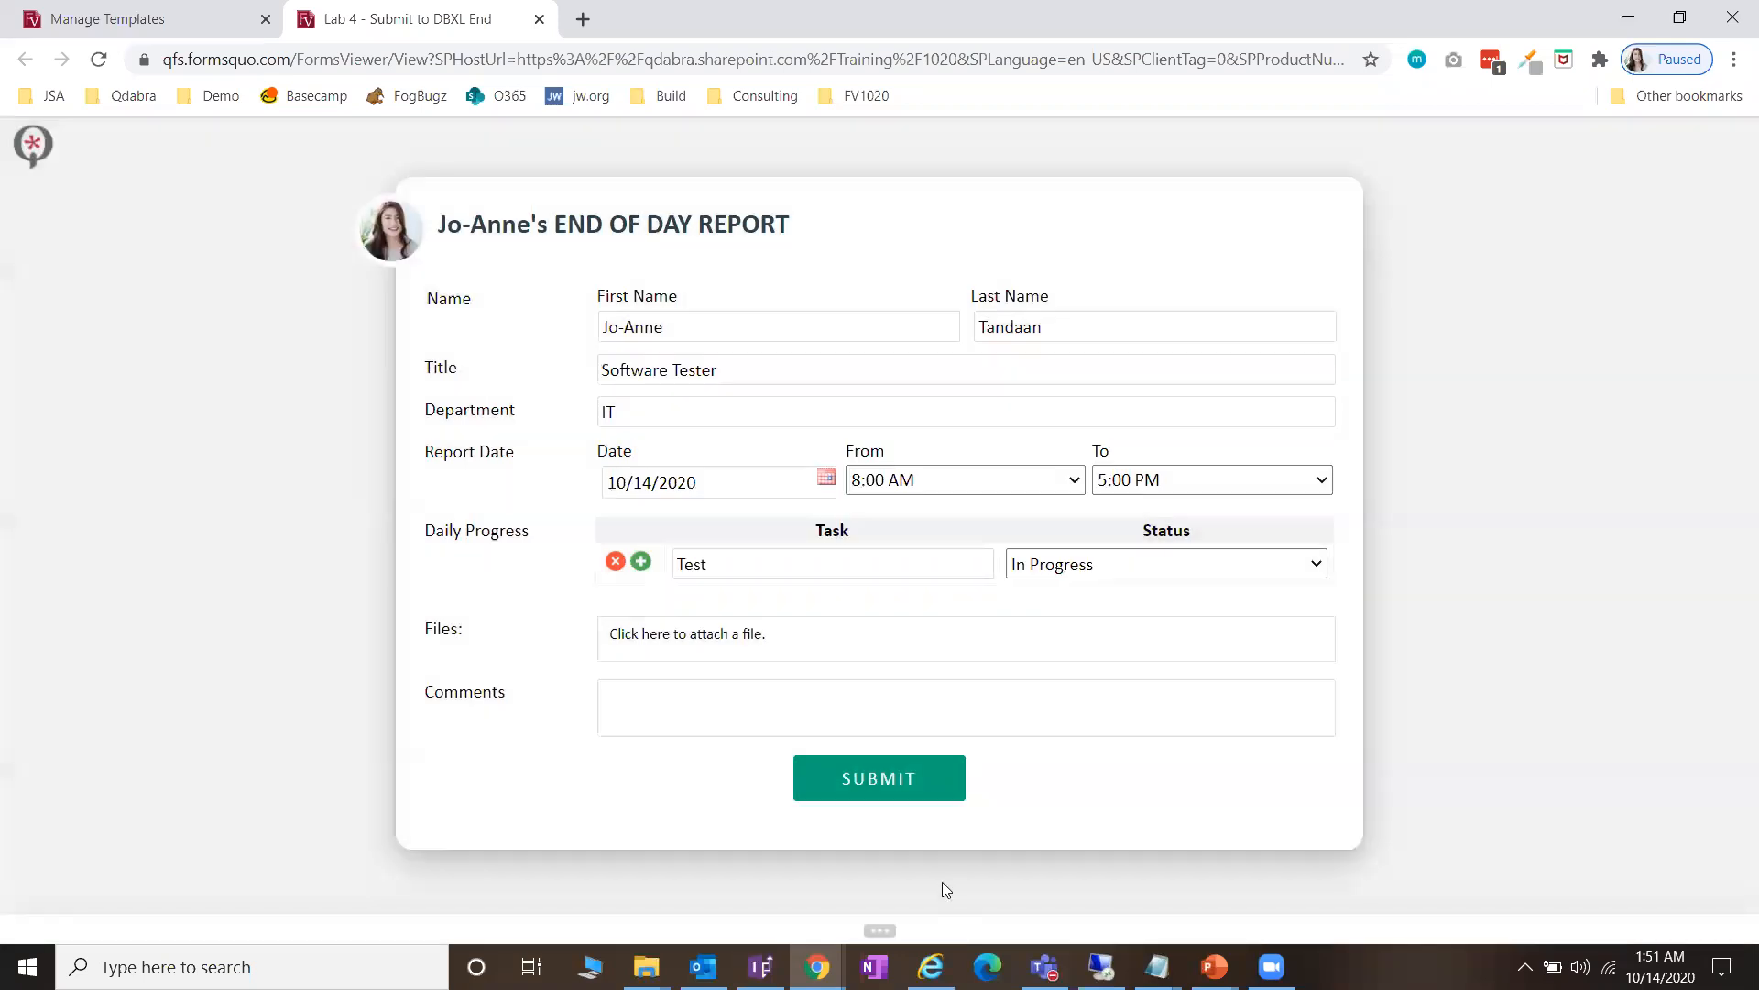
left_click(882, 931)
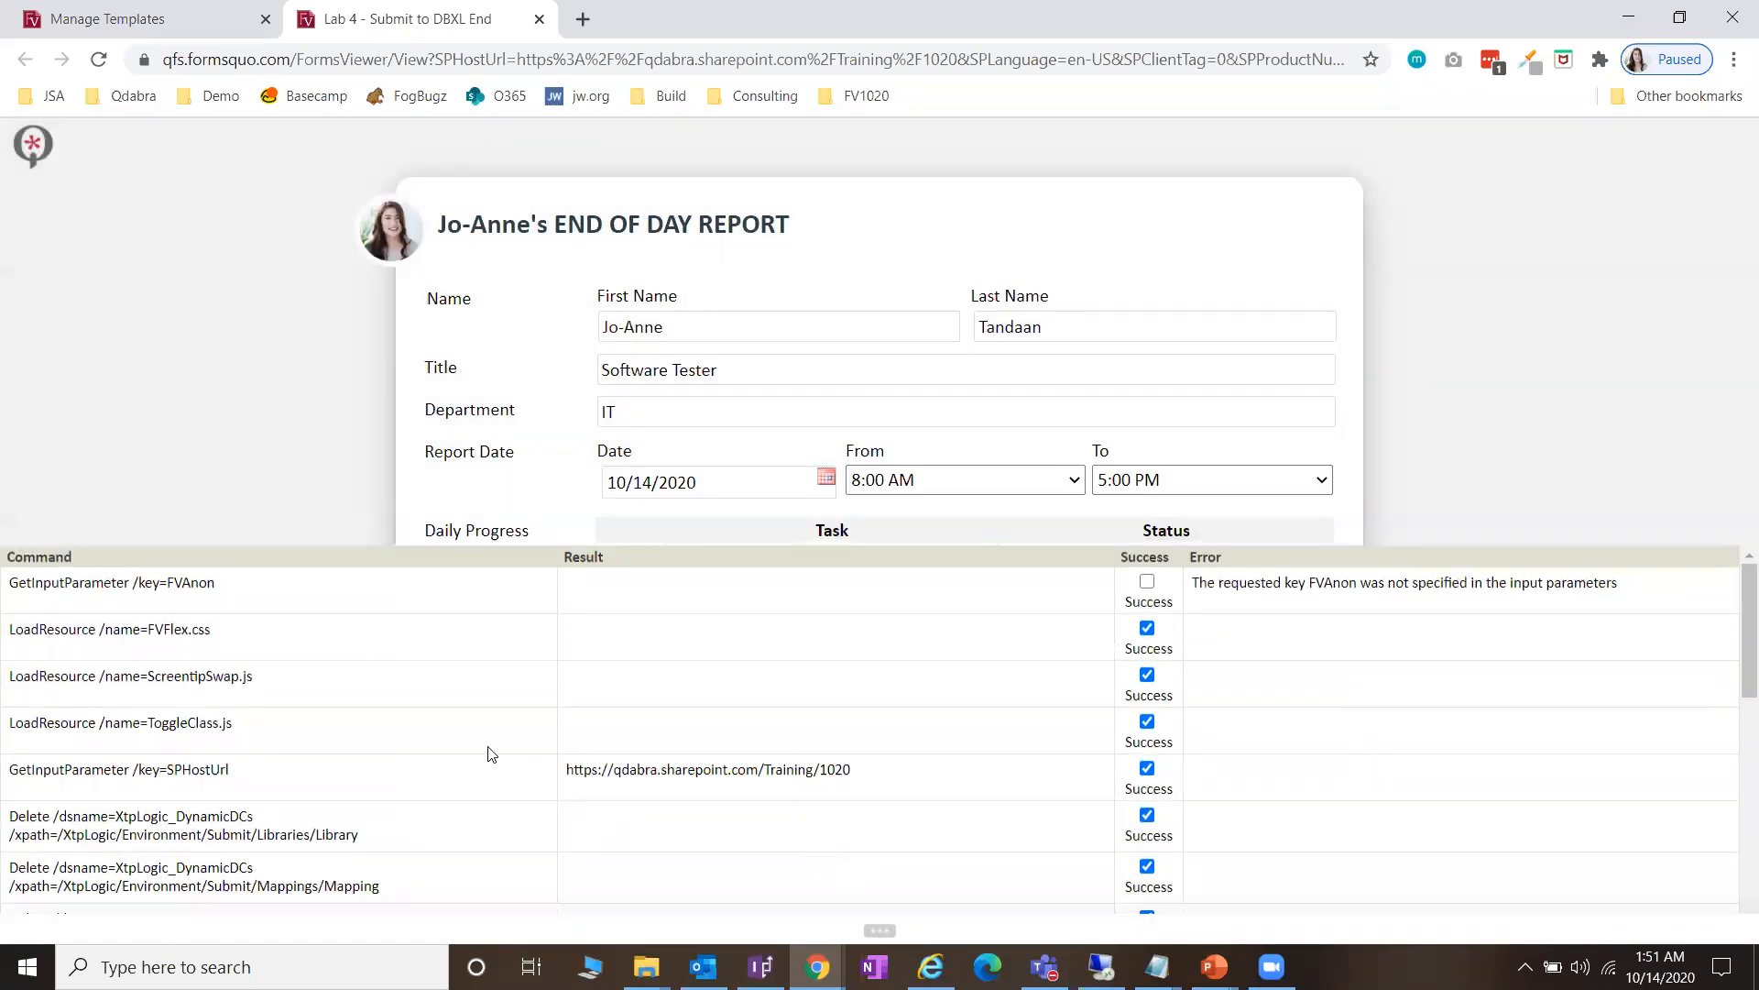
scroll(385, 774, "down", 3)
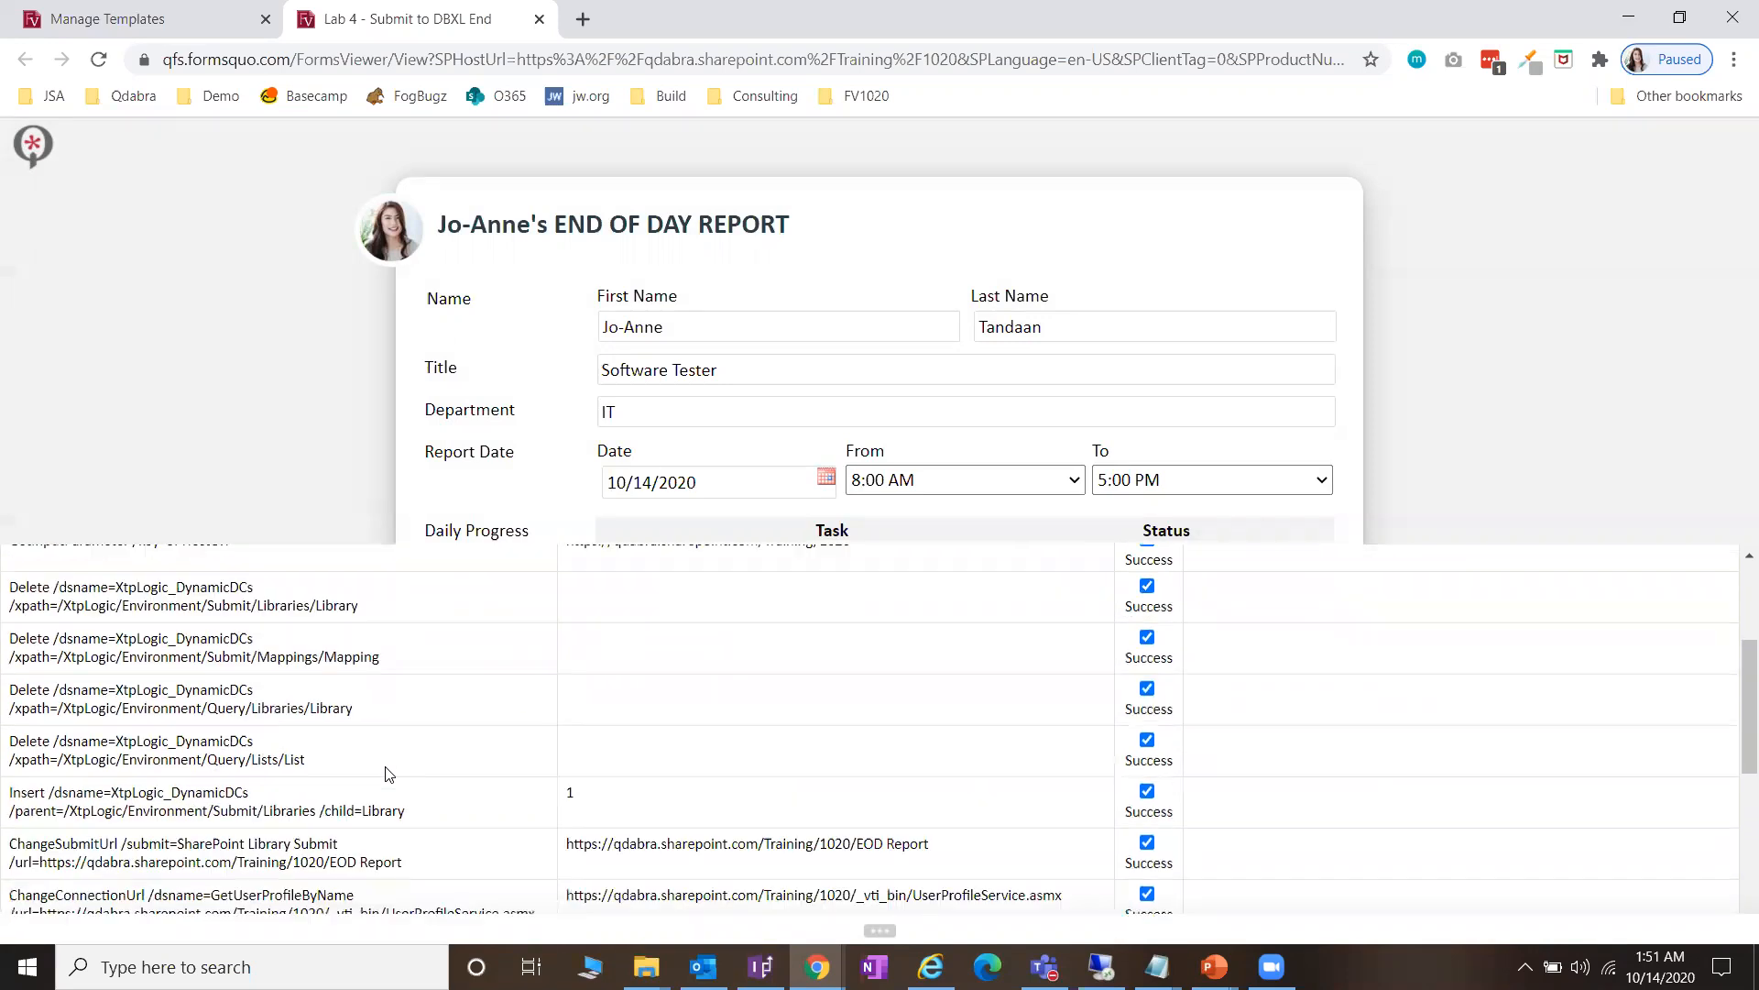
scroll(385, 774, "down", 8)
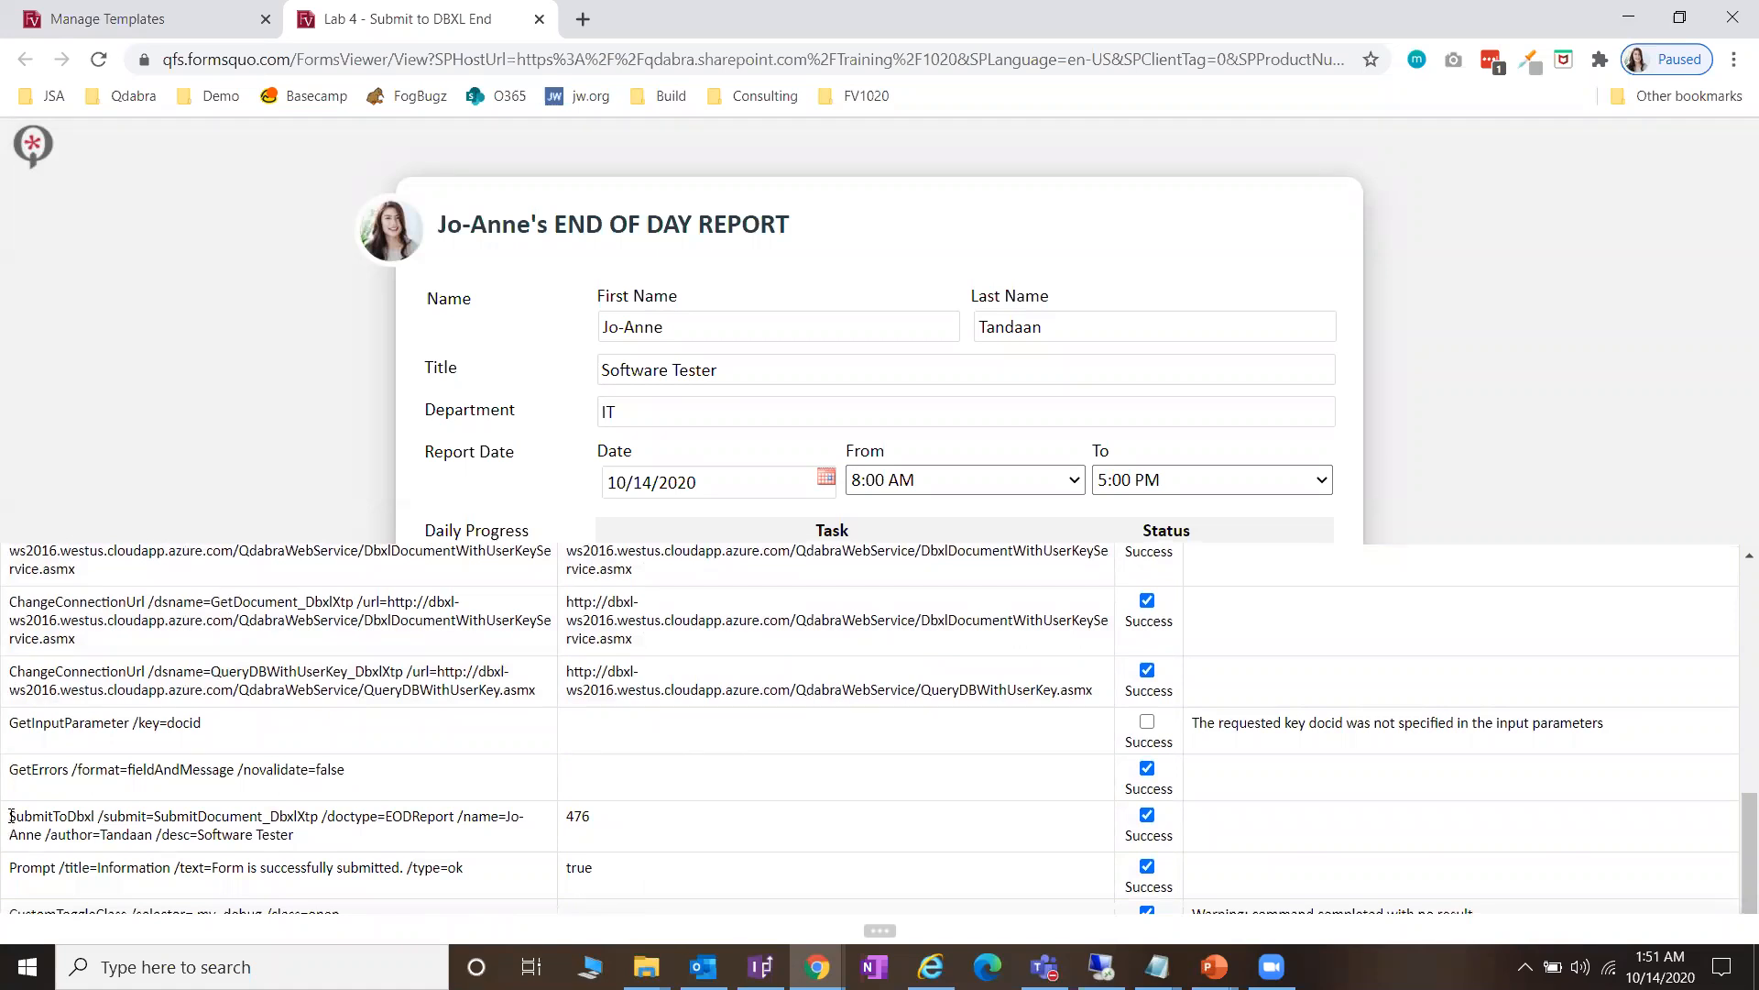
left_click_drag(11, 815, 93, 821)
left_click_drag(321, 838, 21, 816)
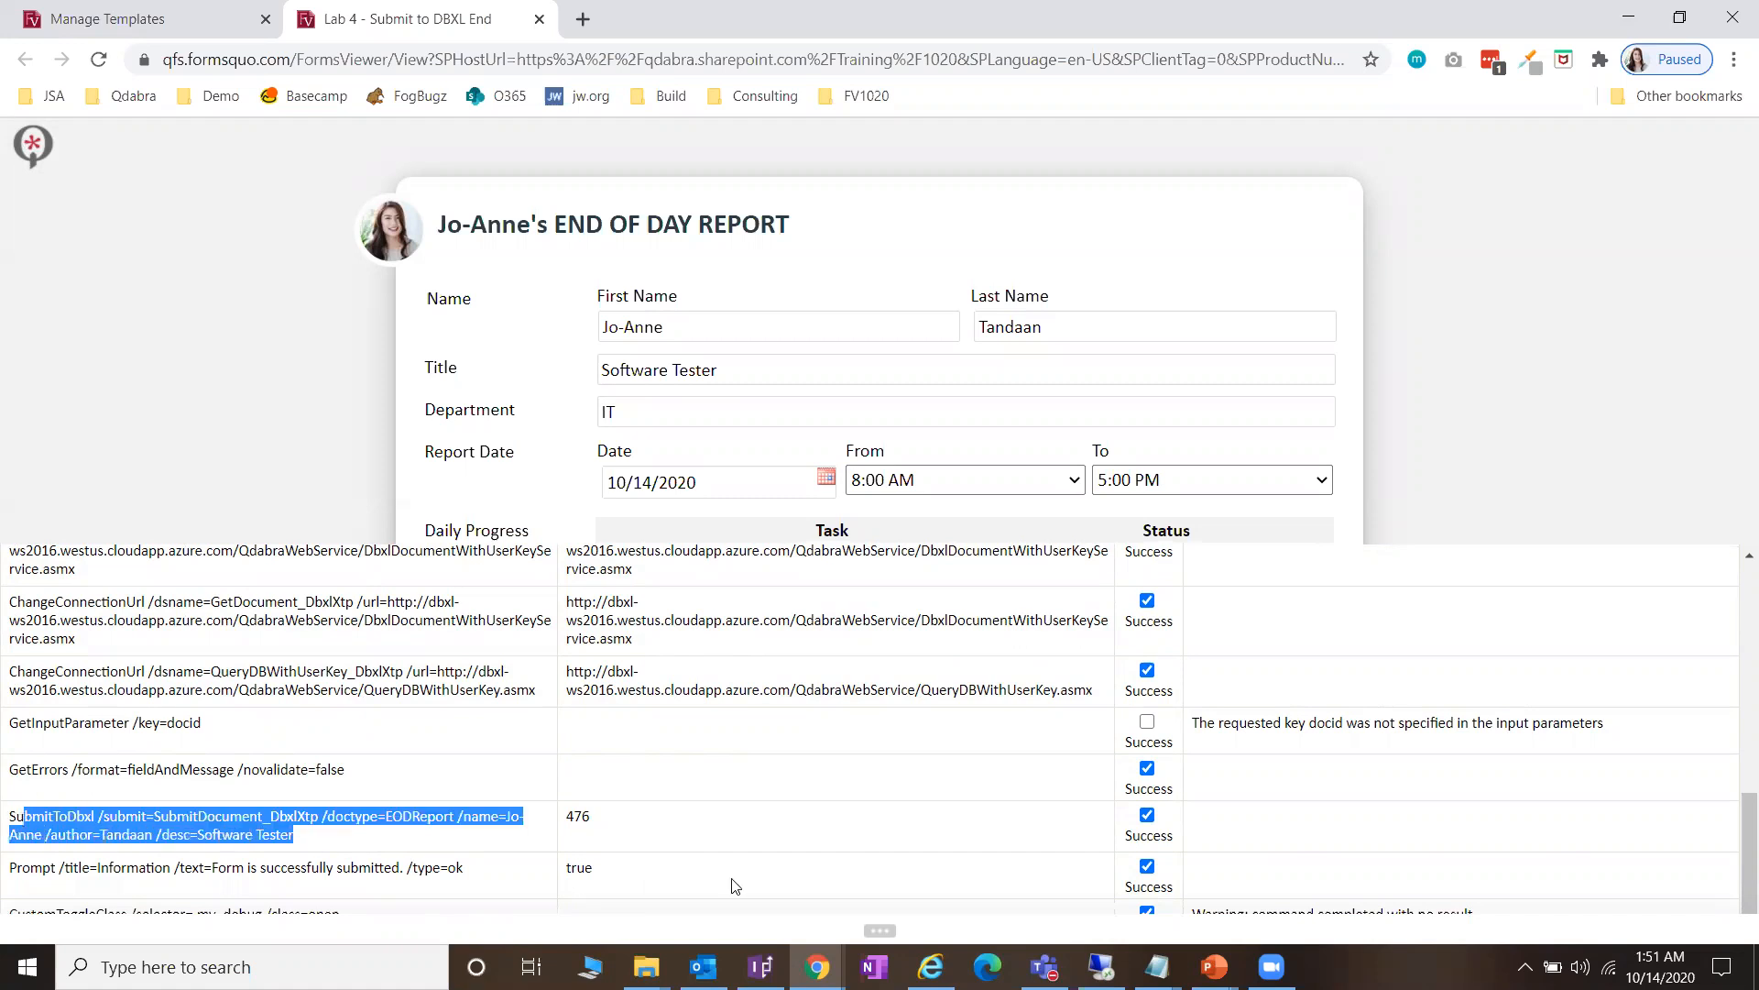
left_click(689, 839)
double_click(583, 816)
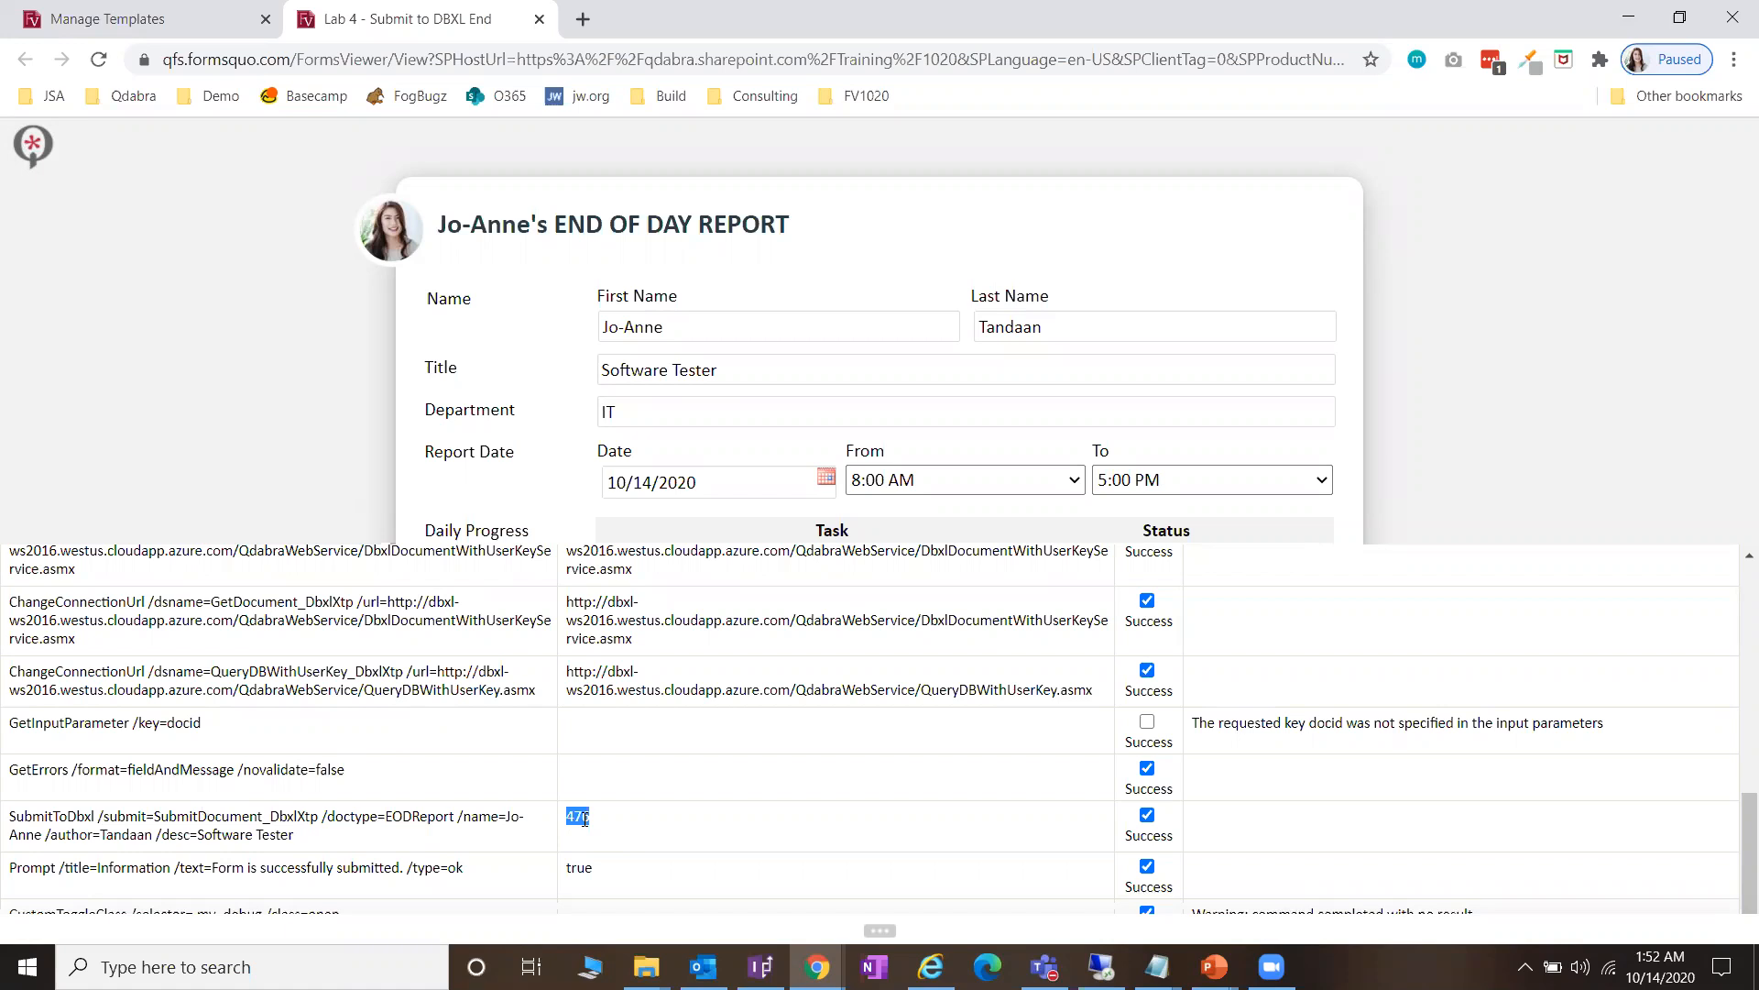
left_click(269, 474)
left_click(883, 927)
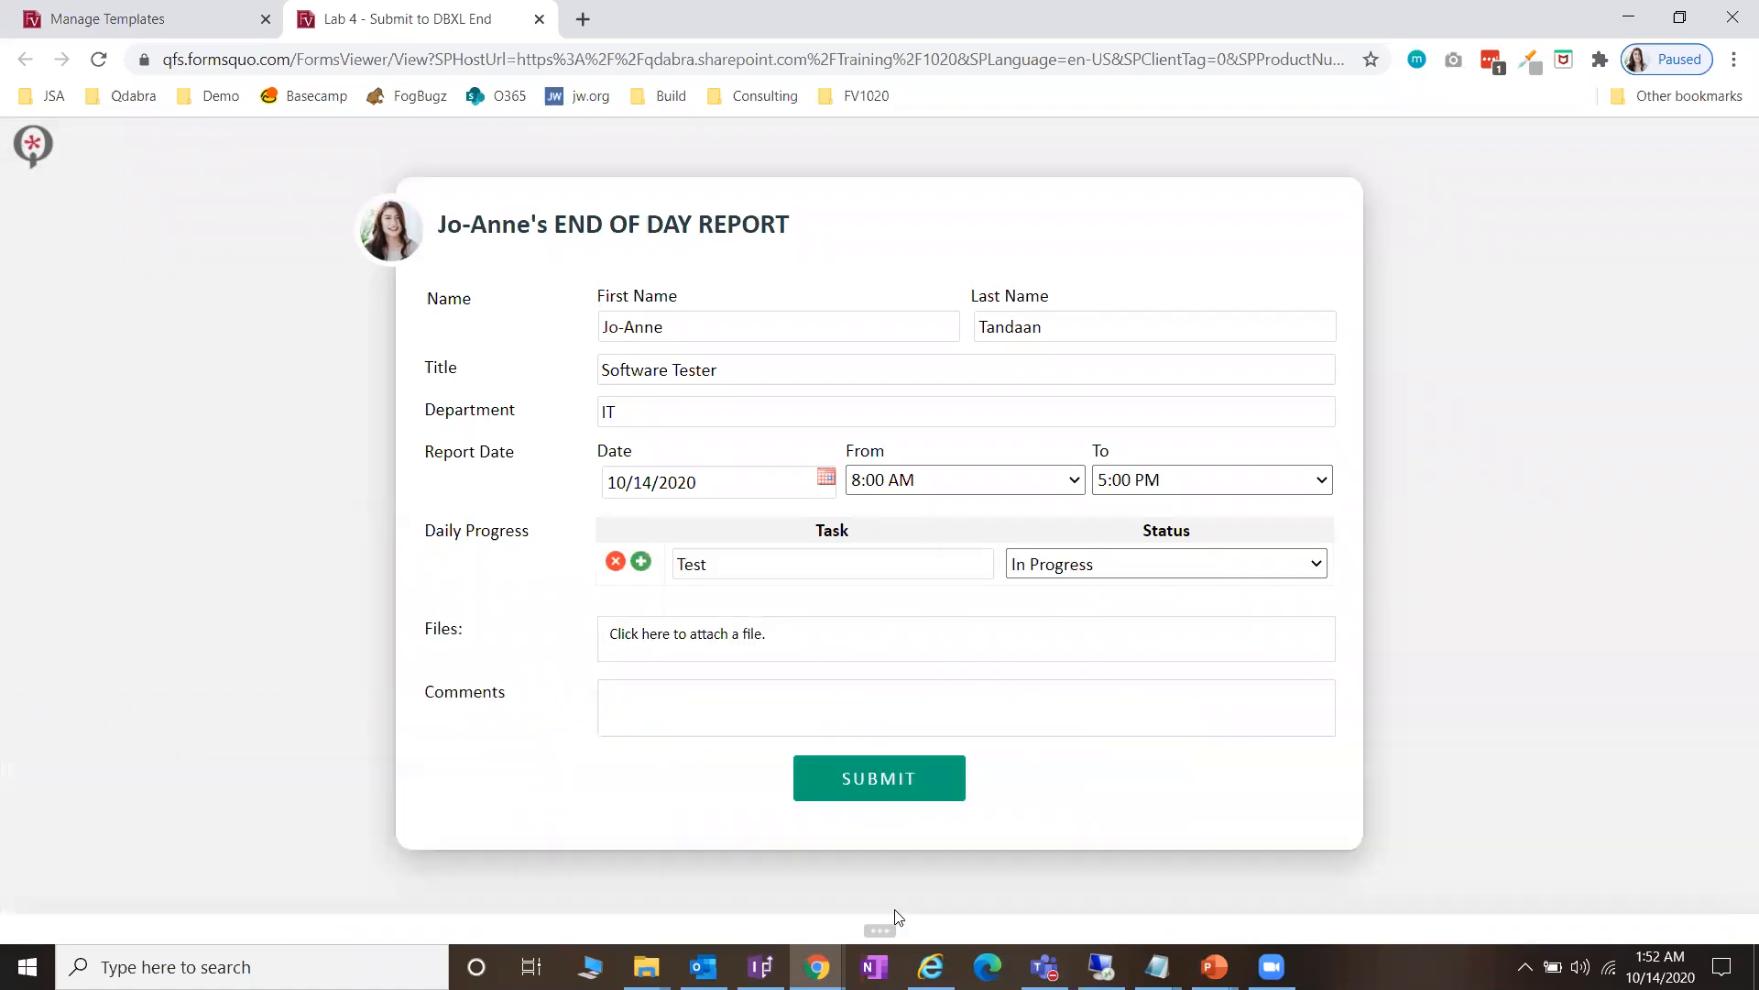
Step: Refresh the EODReport documents, match Doc ID 476 to the form's debug log, and show the Database tab
left_click(928, 958)
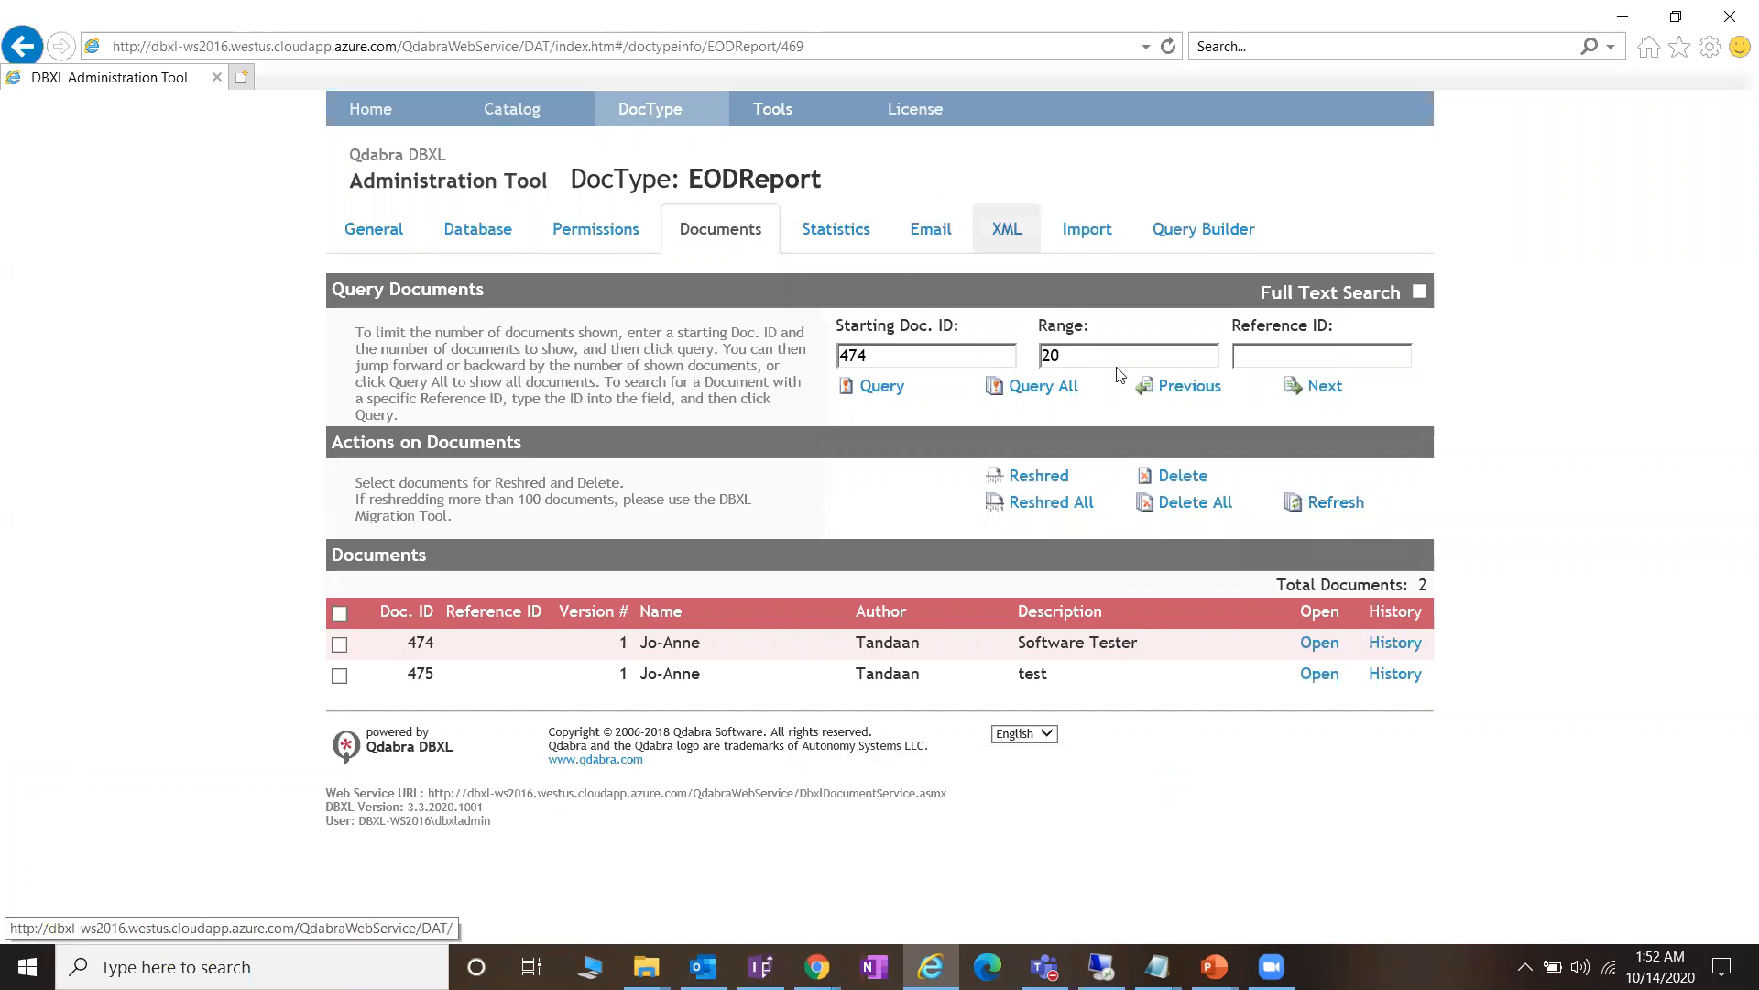
left_click(1338, 504)
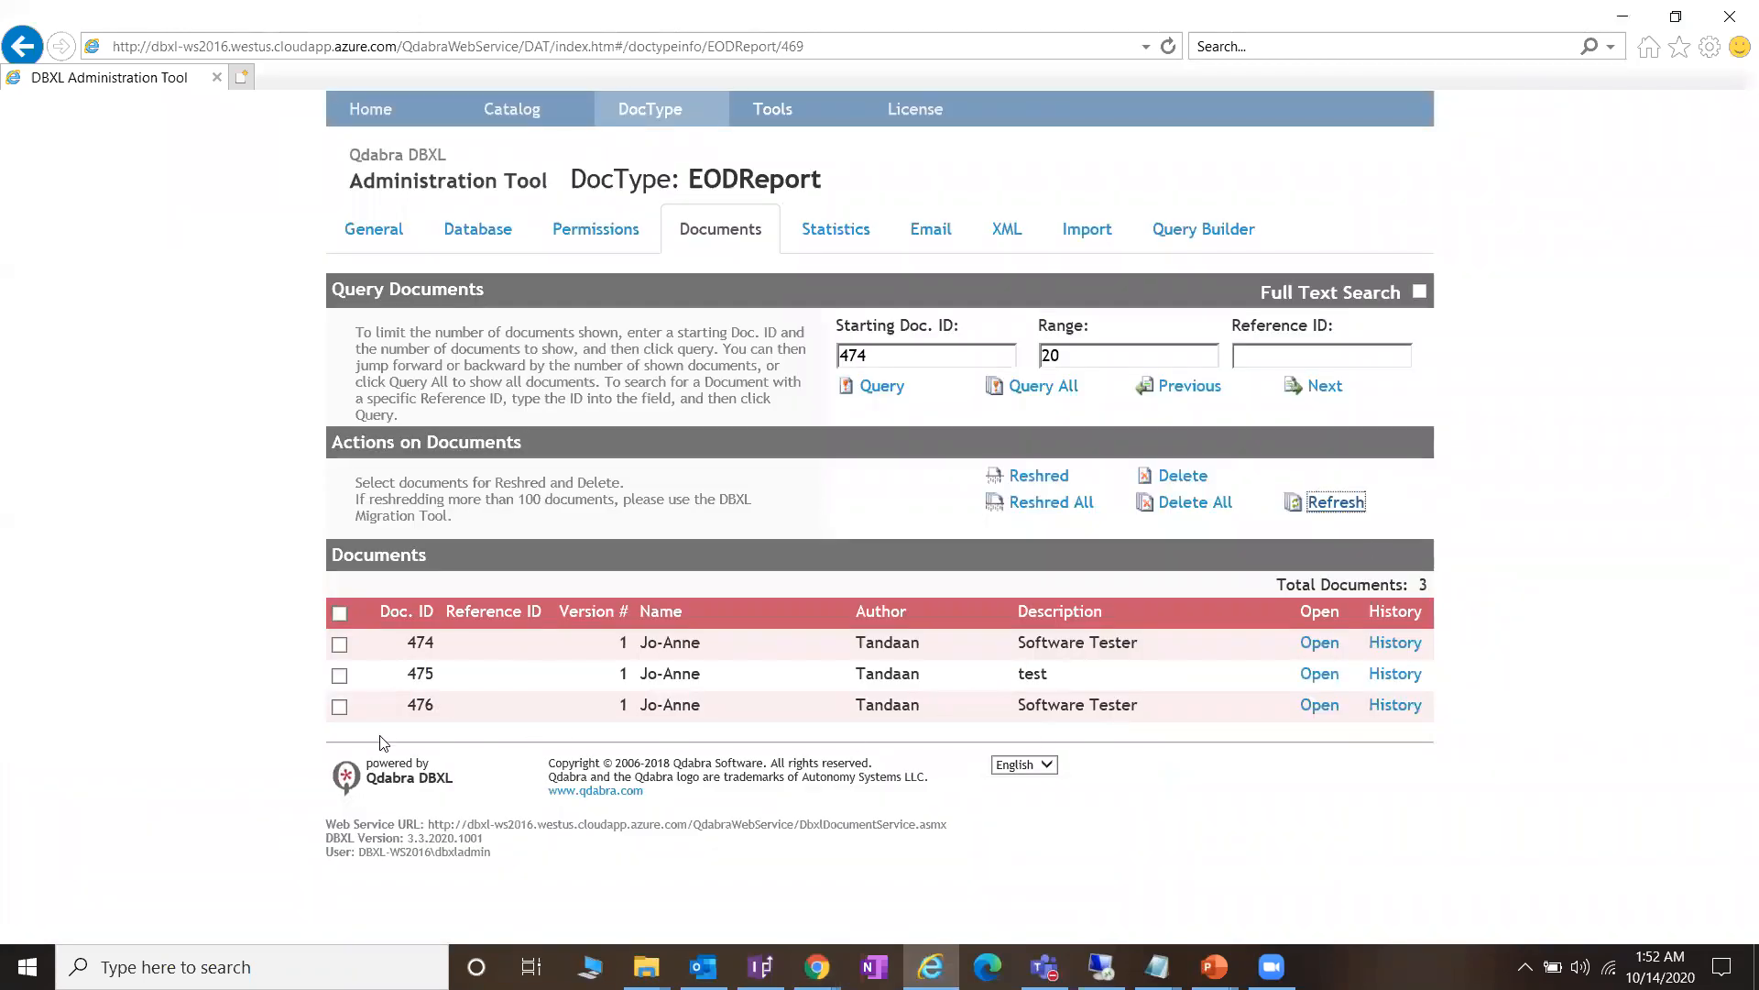
double_click(418, 704)
left_click(812, 964)
left_click(785, 912)
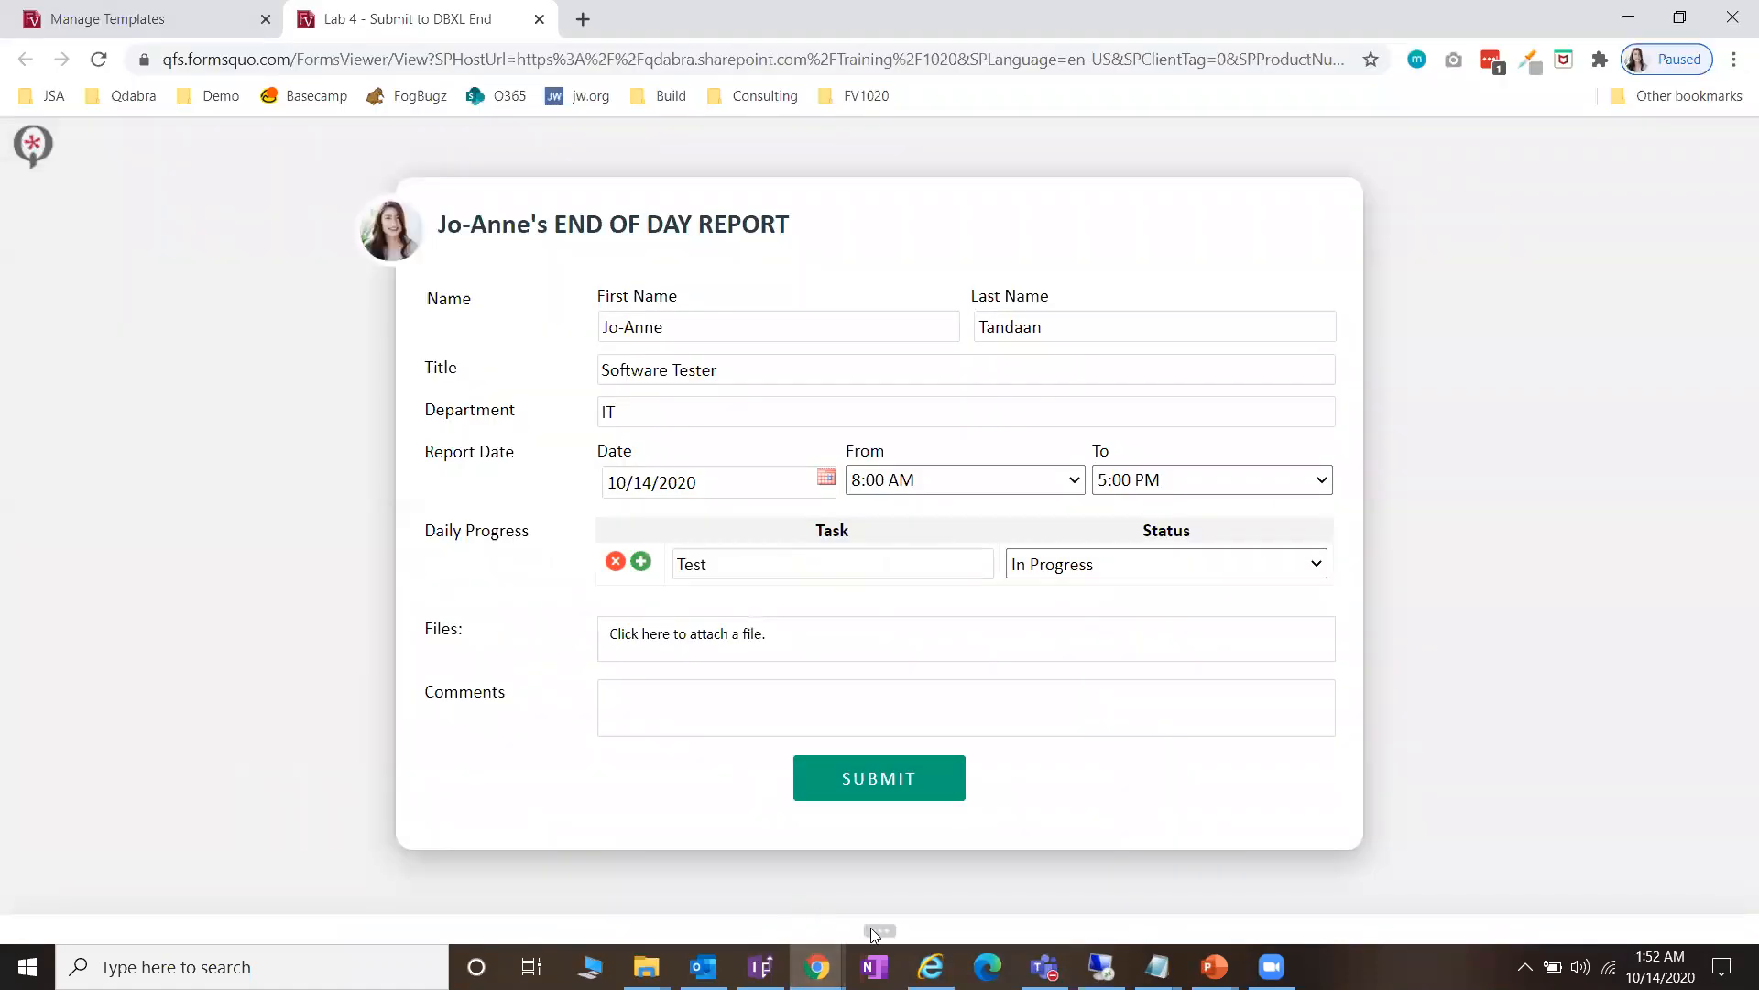
left_click(880, 930)
scroll(563, 747, "down", 1)
double_click(580, 724)
left_click(931, 967)
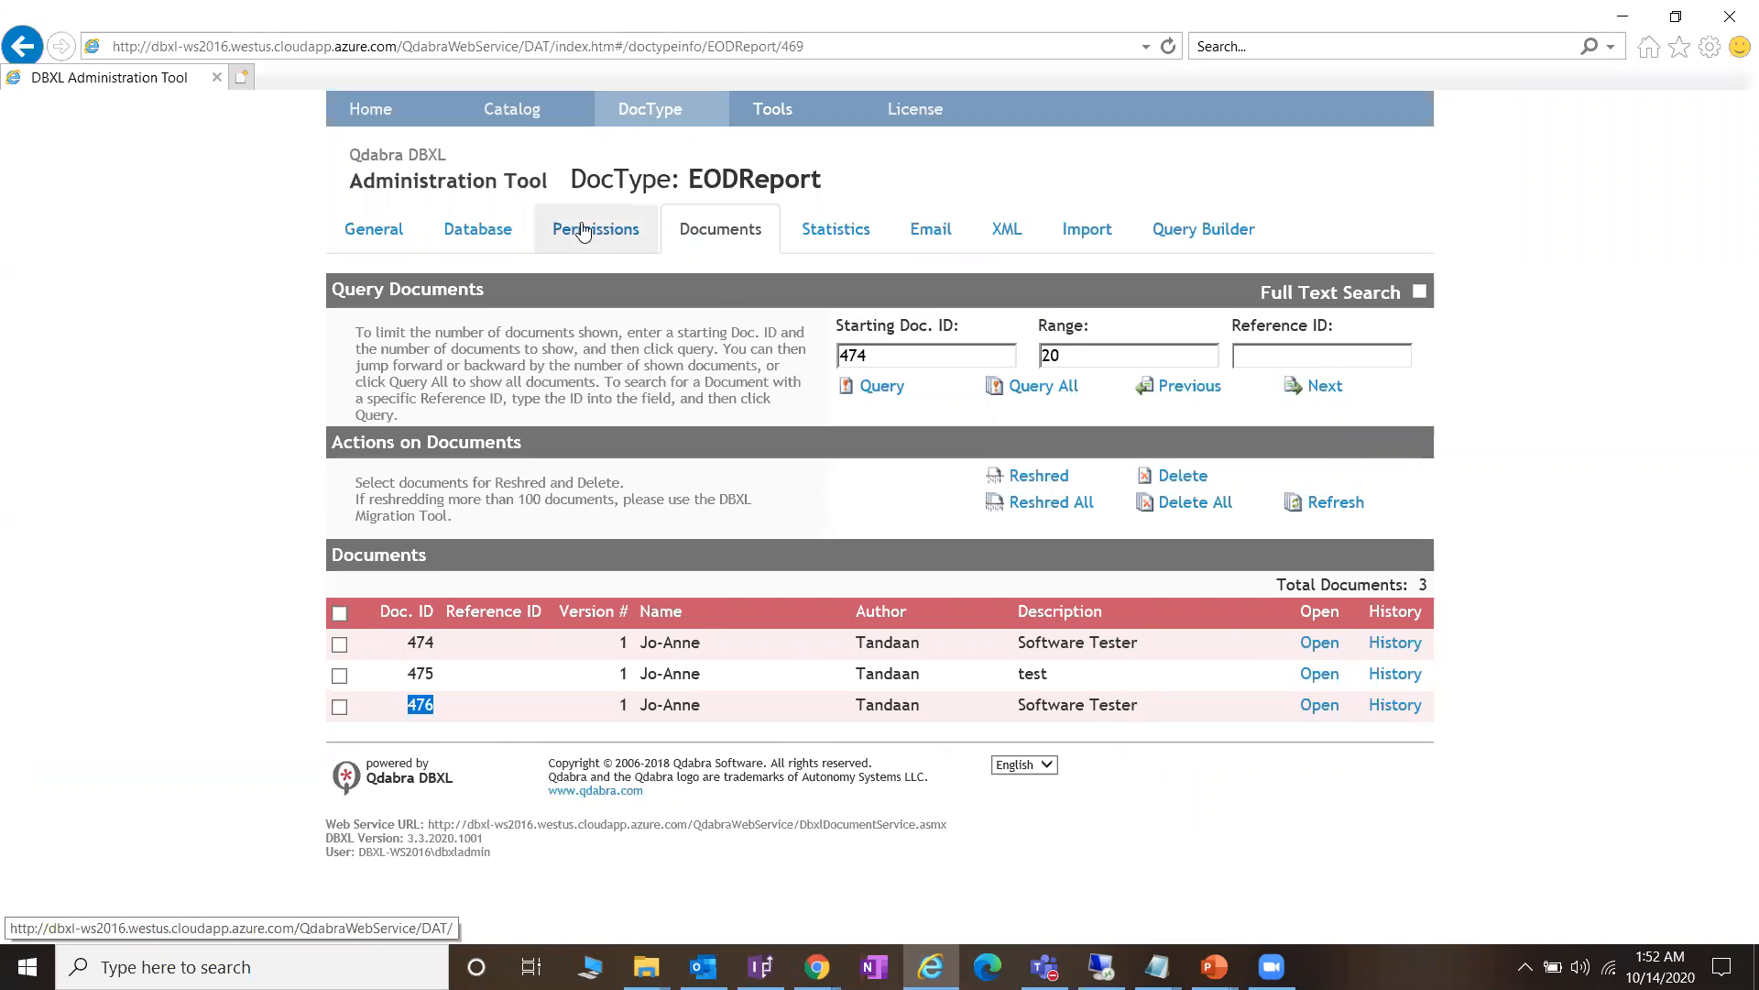
left_click(481, 240)
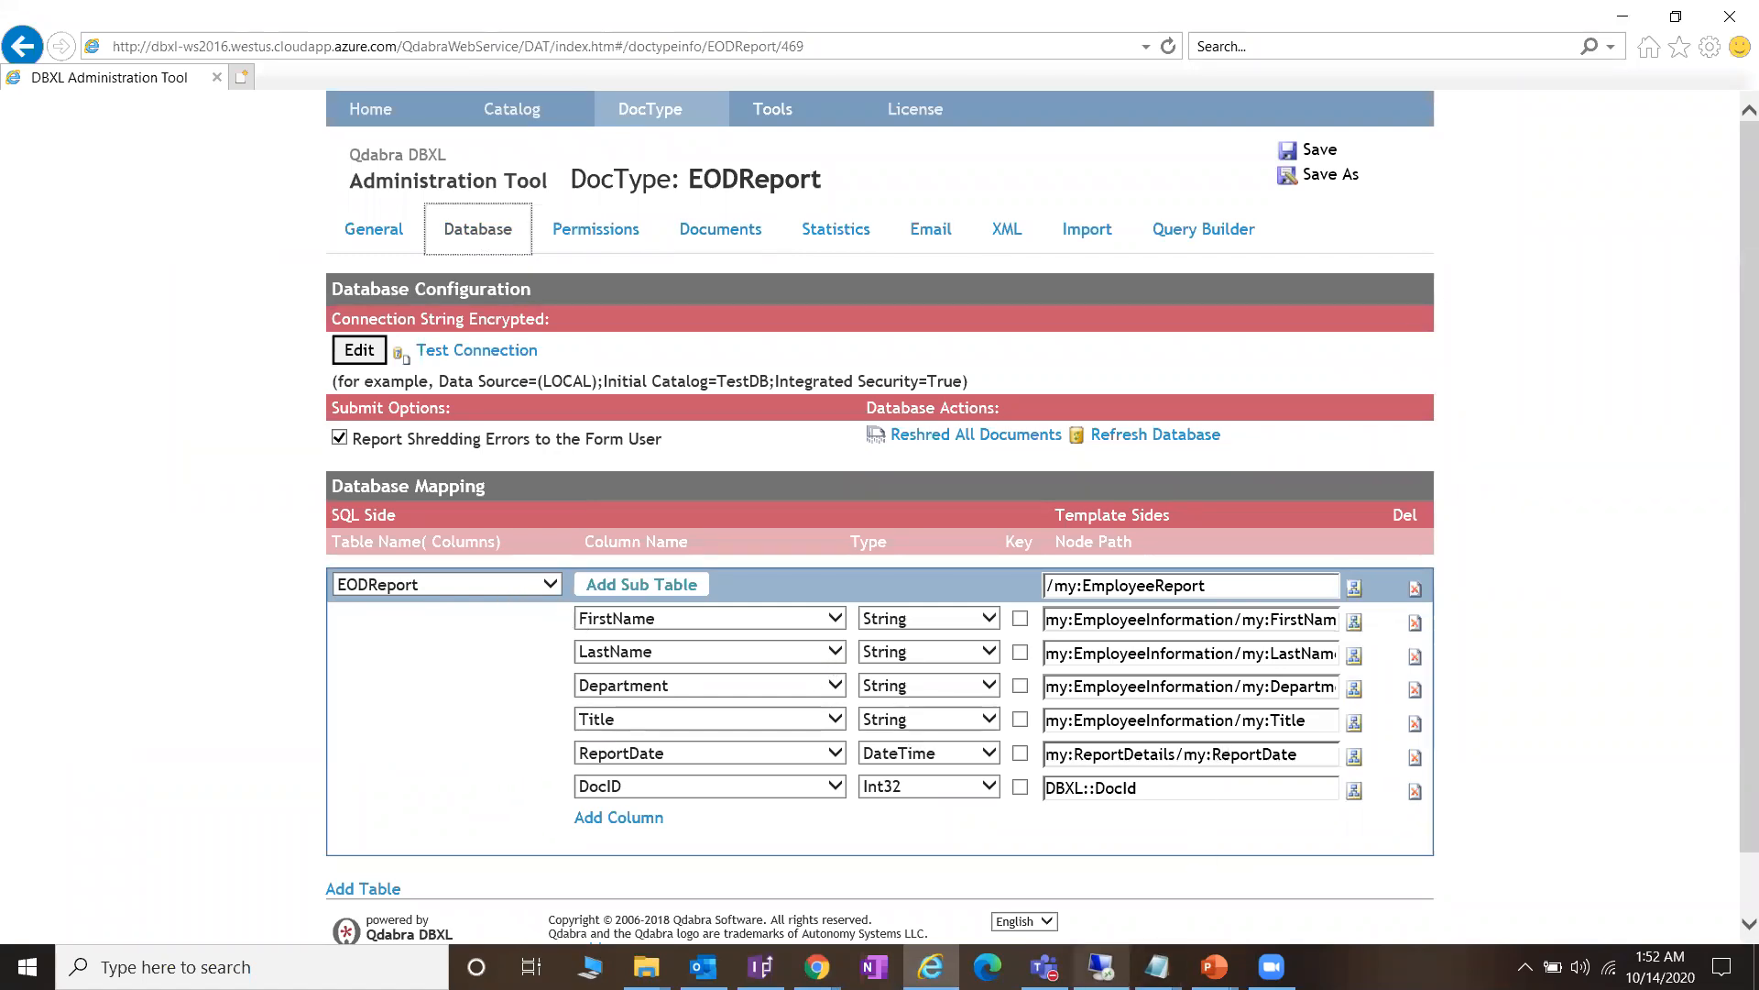
Step: Re-execute the EODReport SELECT query in SQL Server Management Studio and locate the DocID 476 row
mouse_move(1102, 967)
left_click(1070, 896)
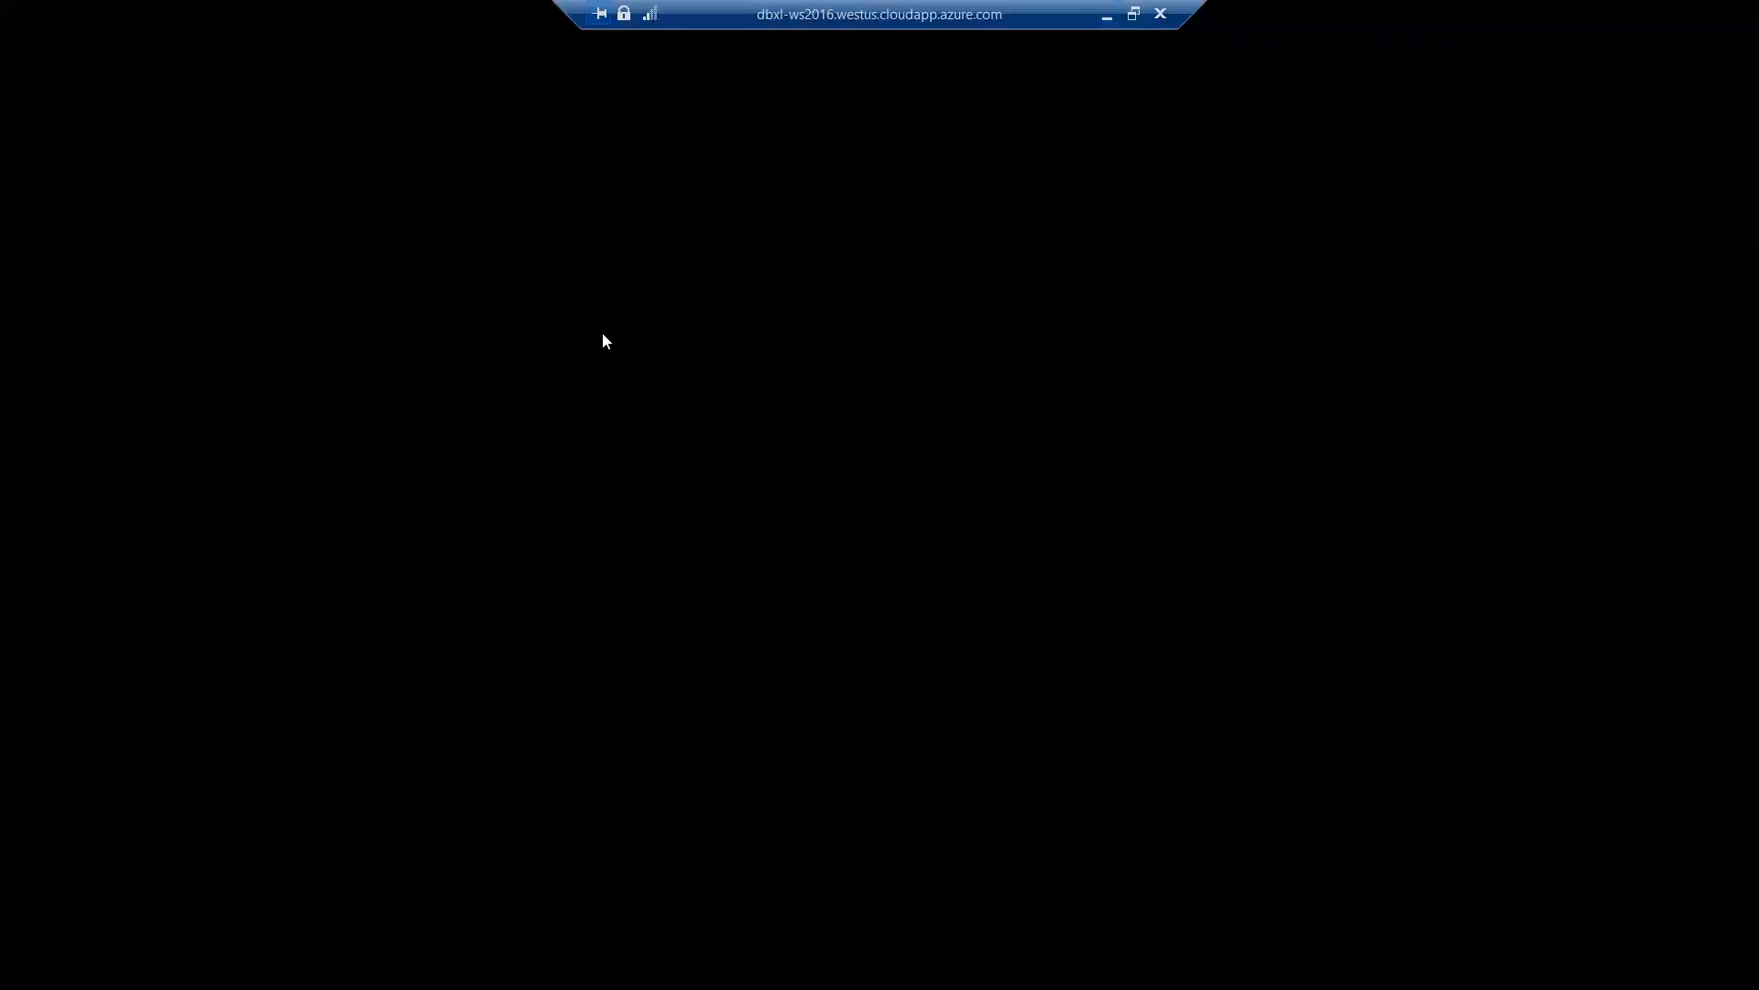
left_click(334, 108)
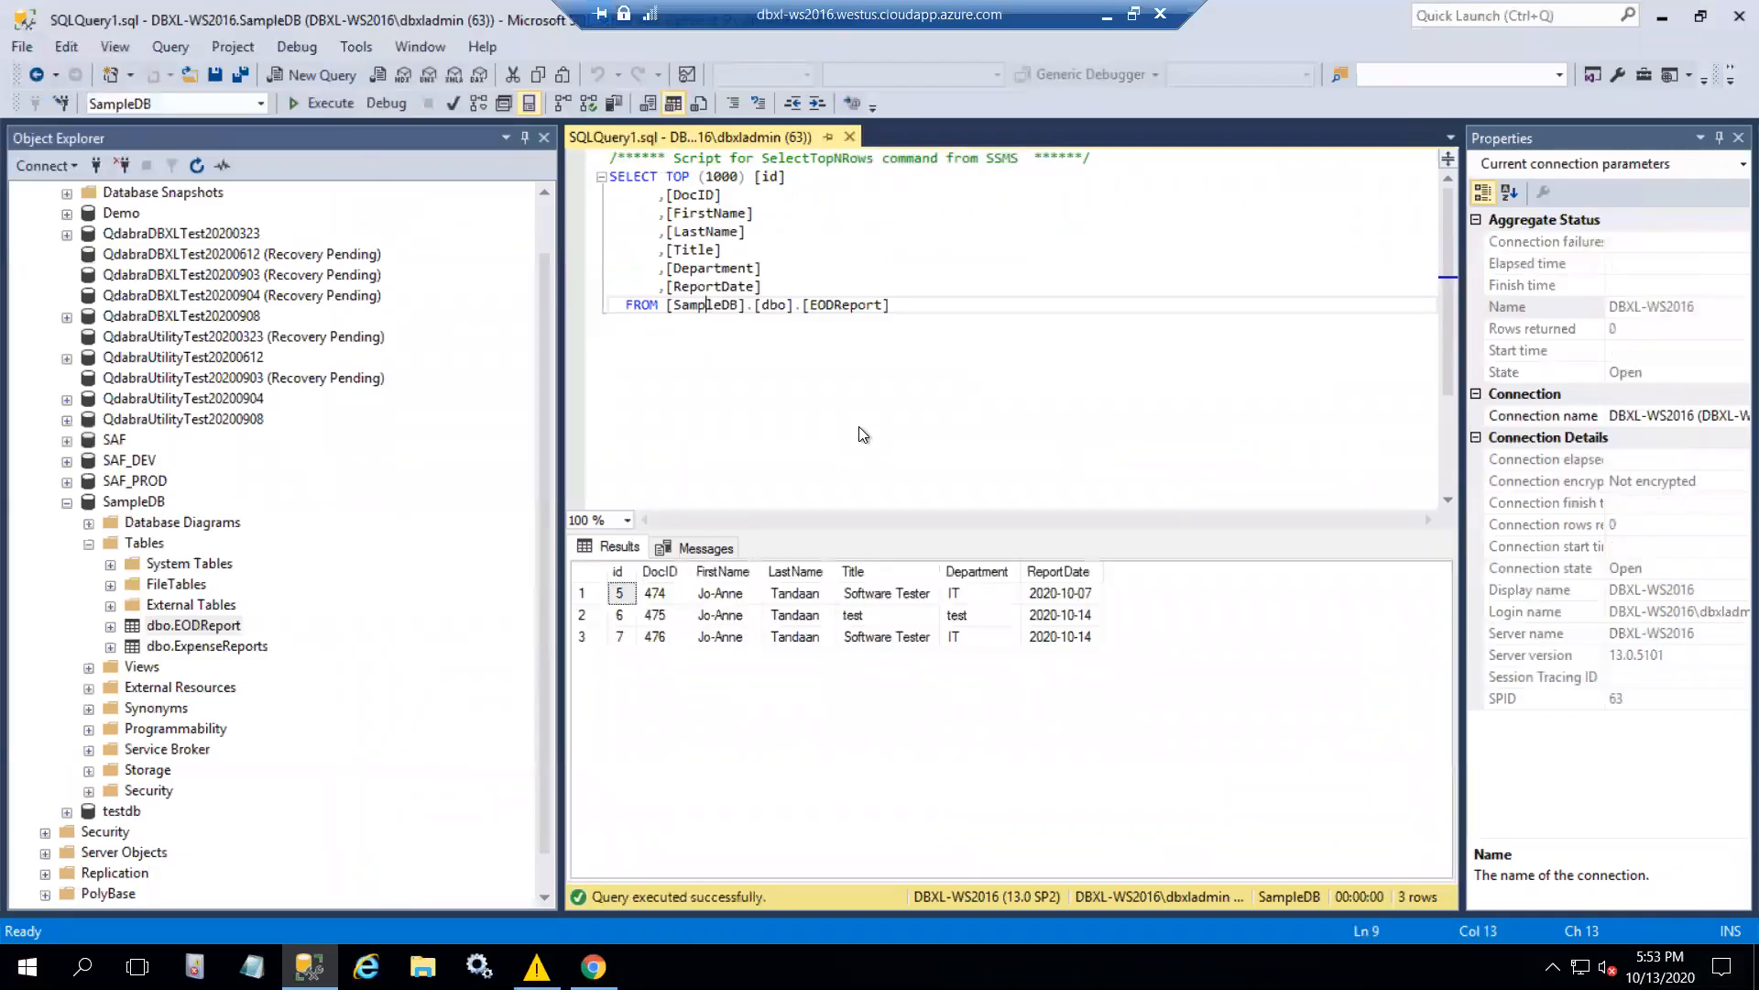
left_click(673, 641)
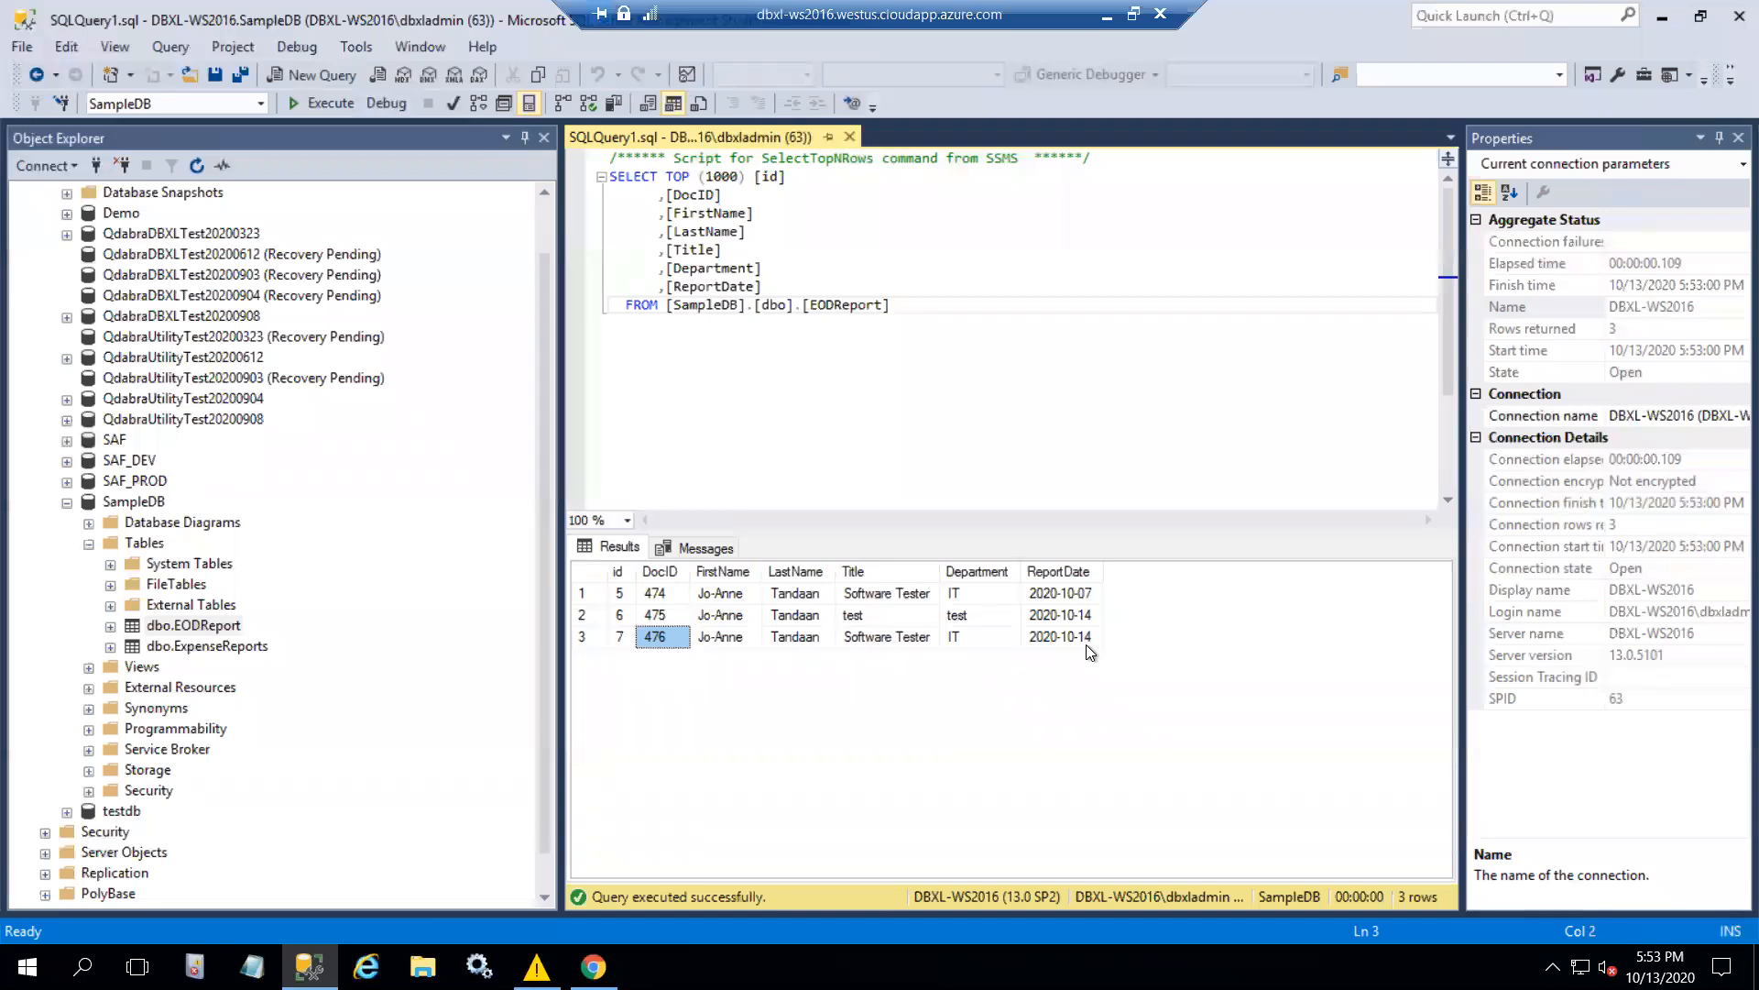
left_click(1114, 39)
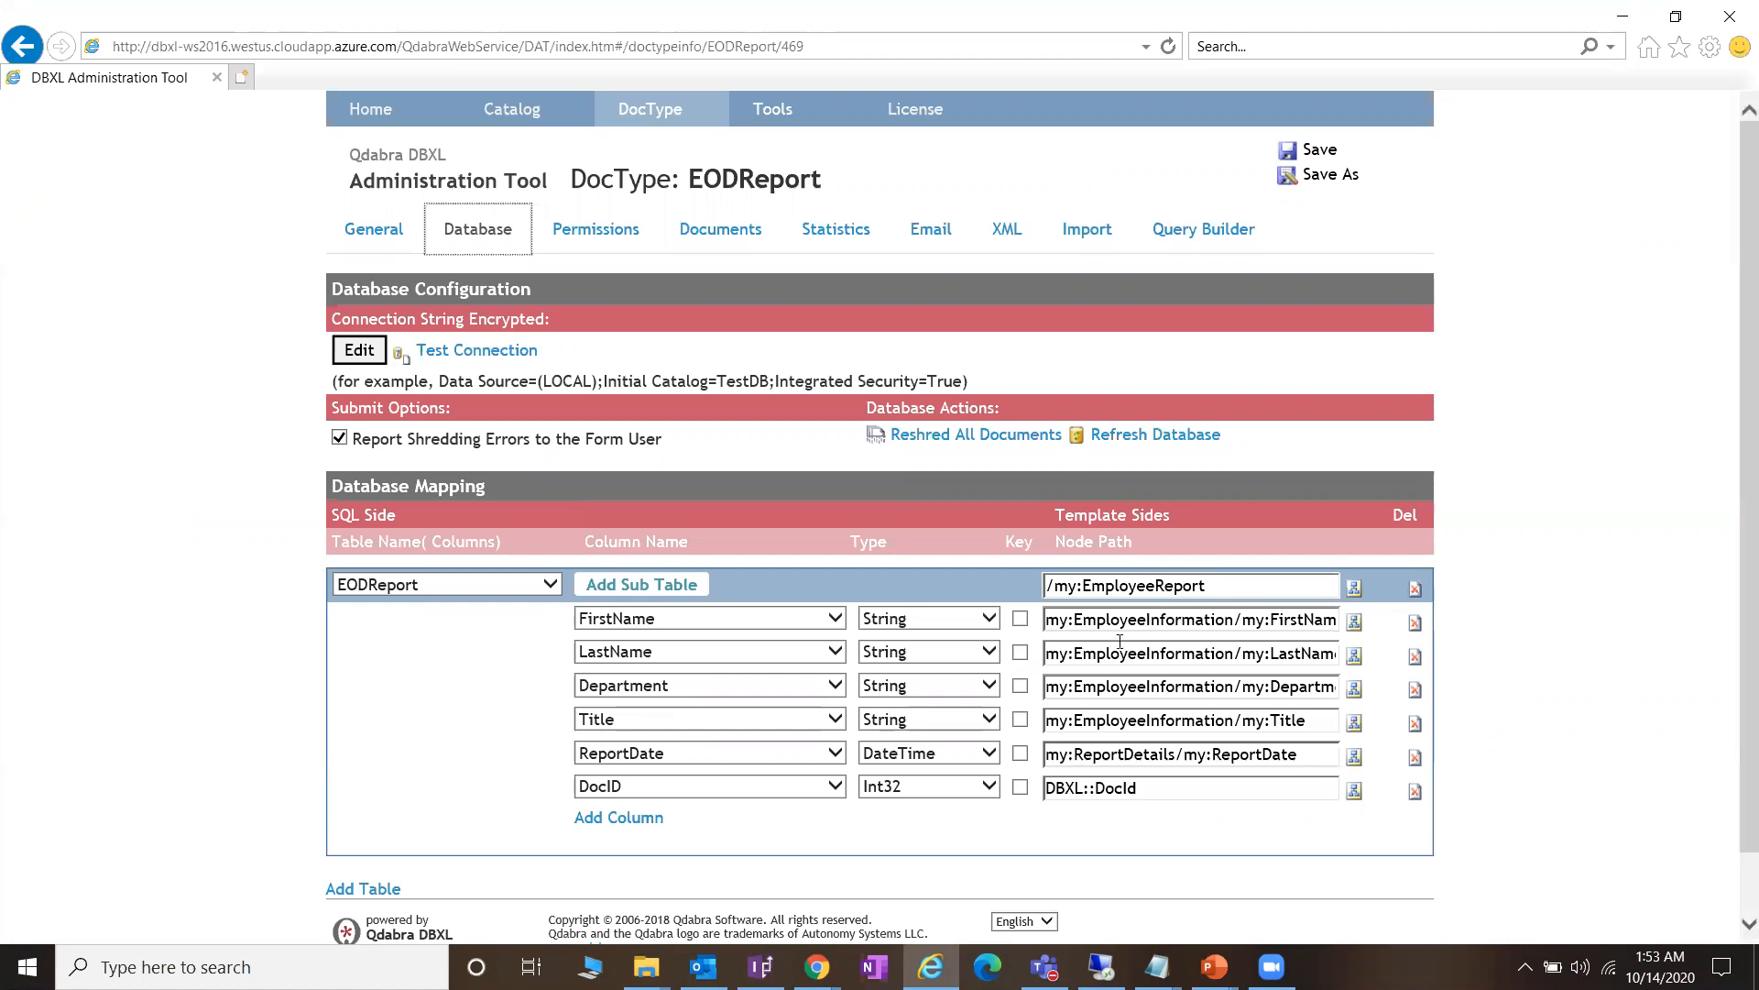
Step: Go to qdabra.com in a new tab and navigate to the DBXL product's download section
mouse_move(816, 964)
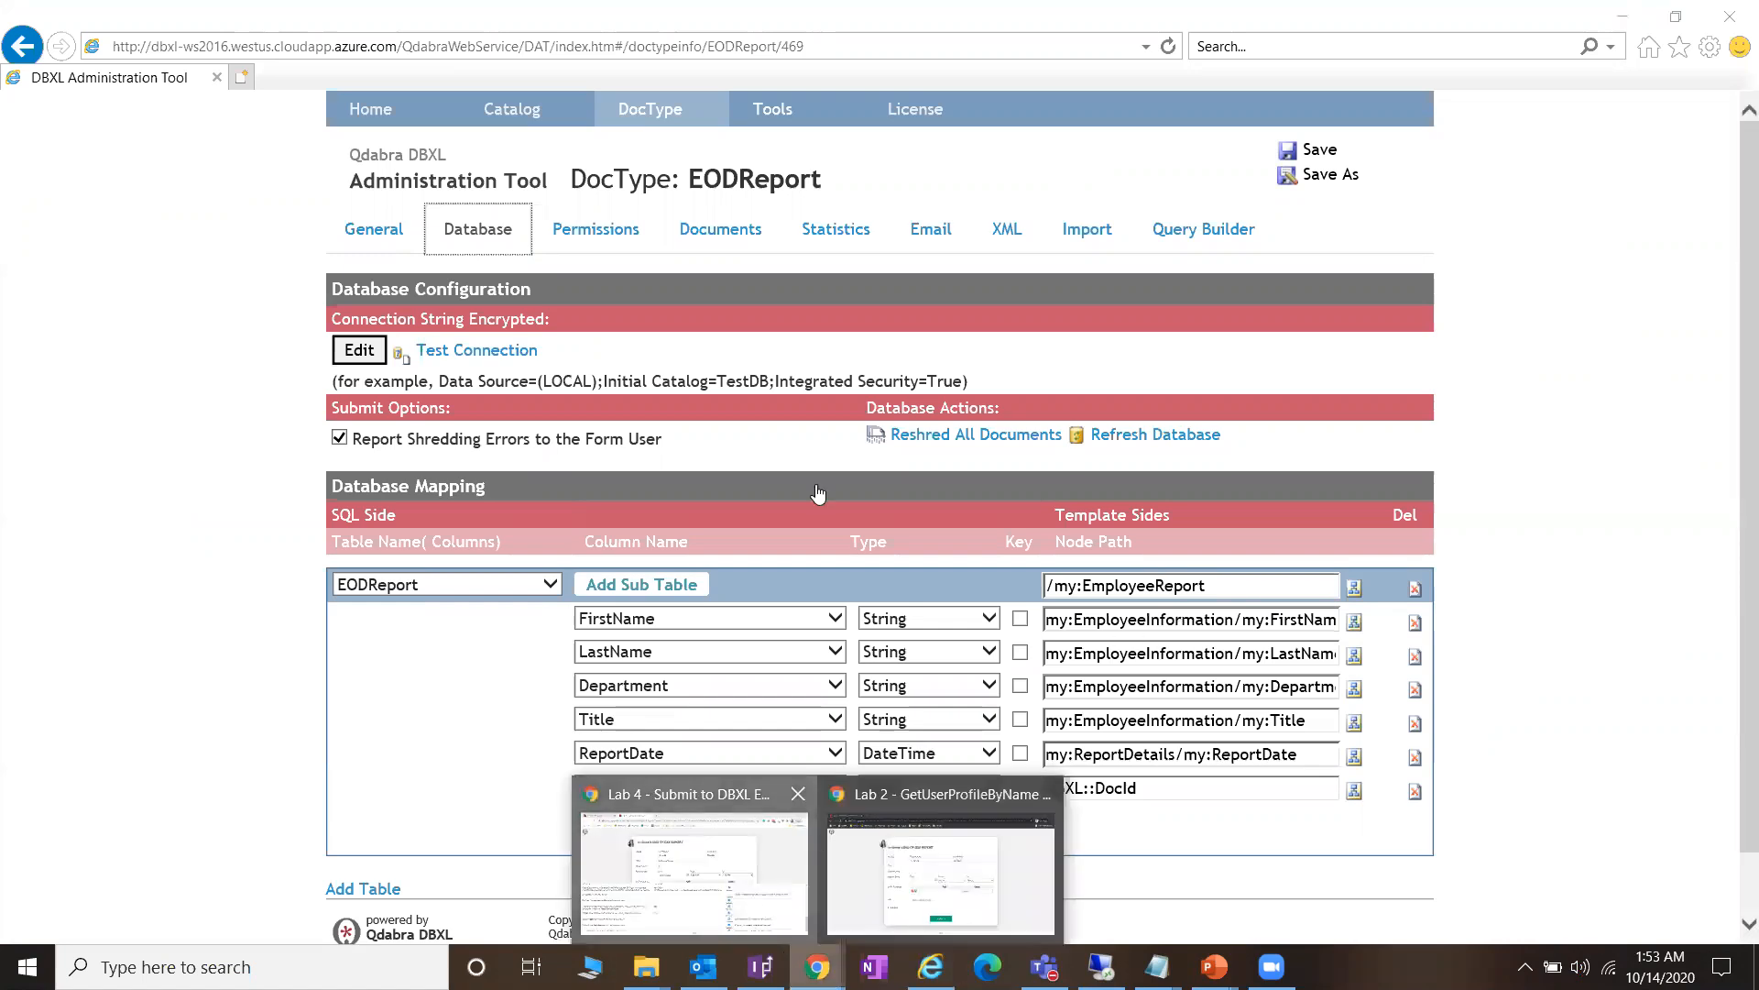
left_click(694, 861)
key("ctrl+t")
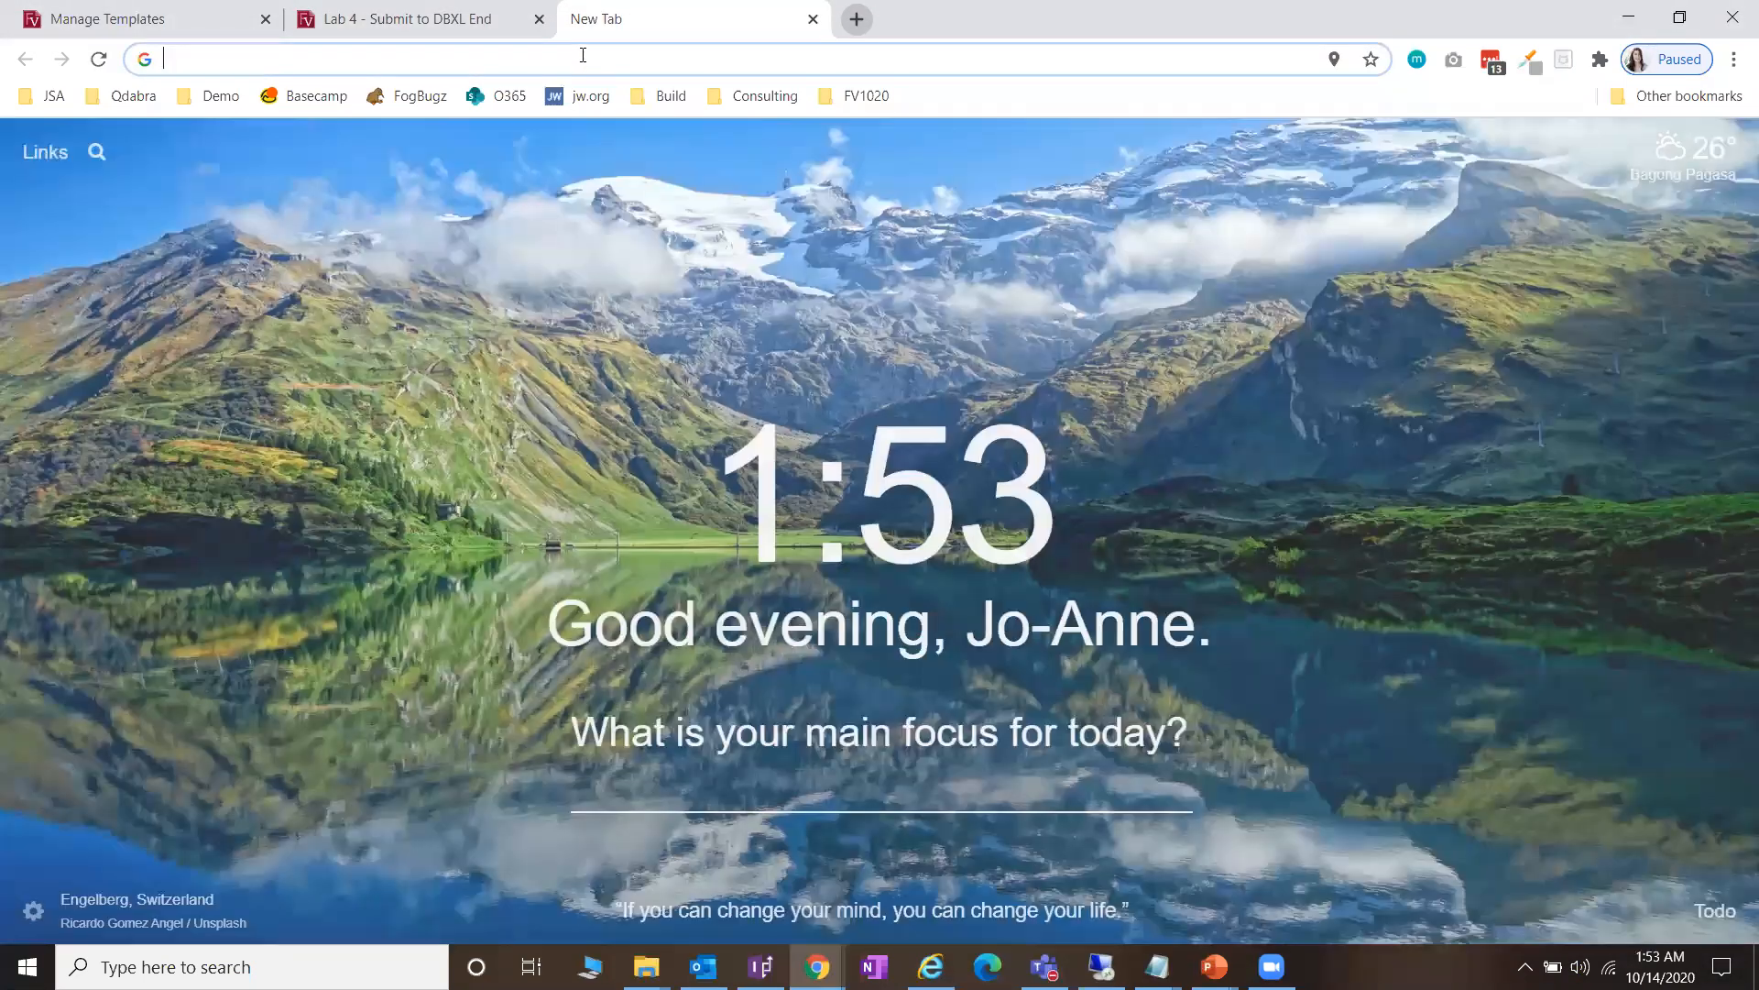
type("qdabra.com")
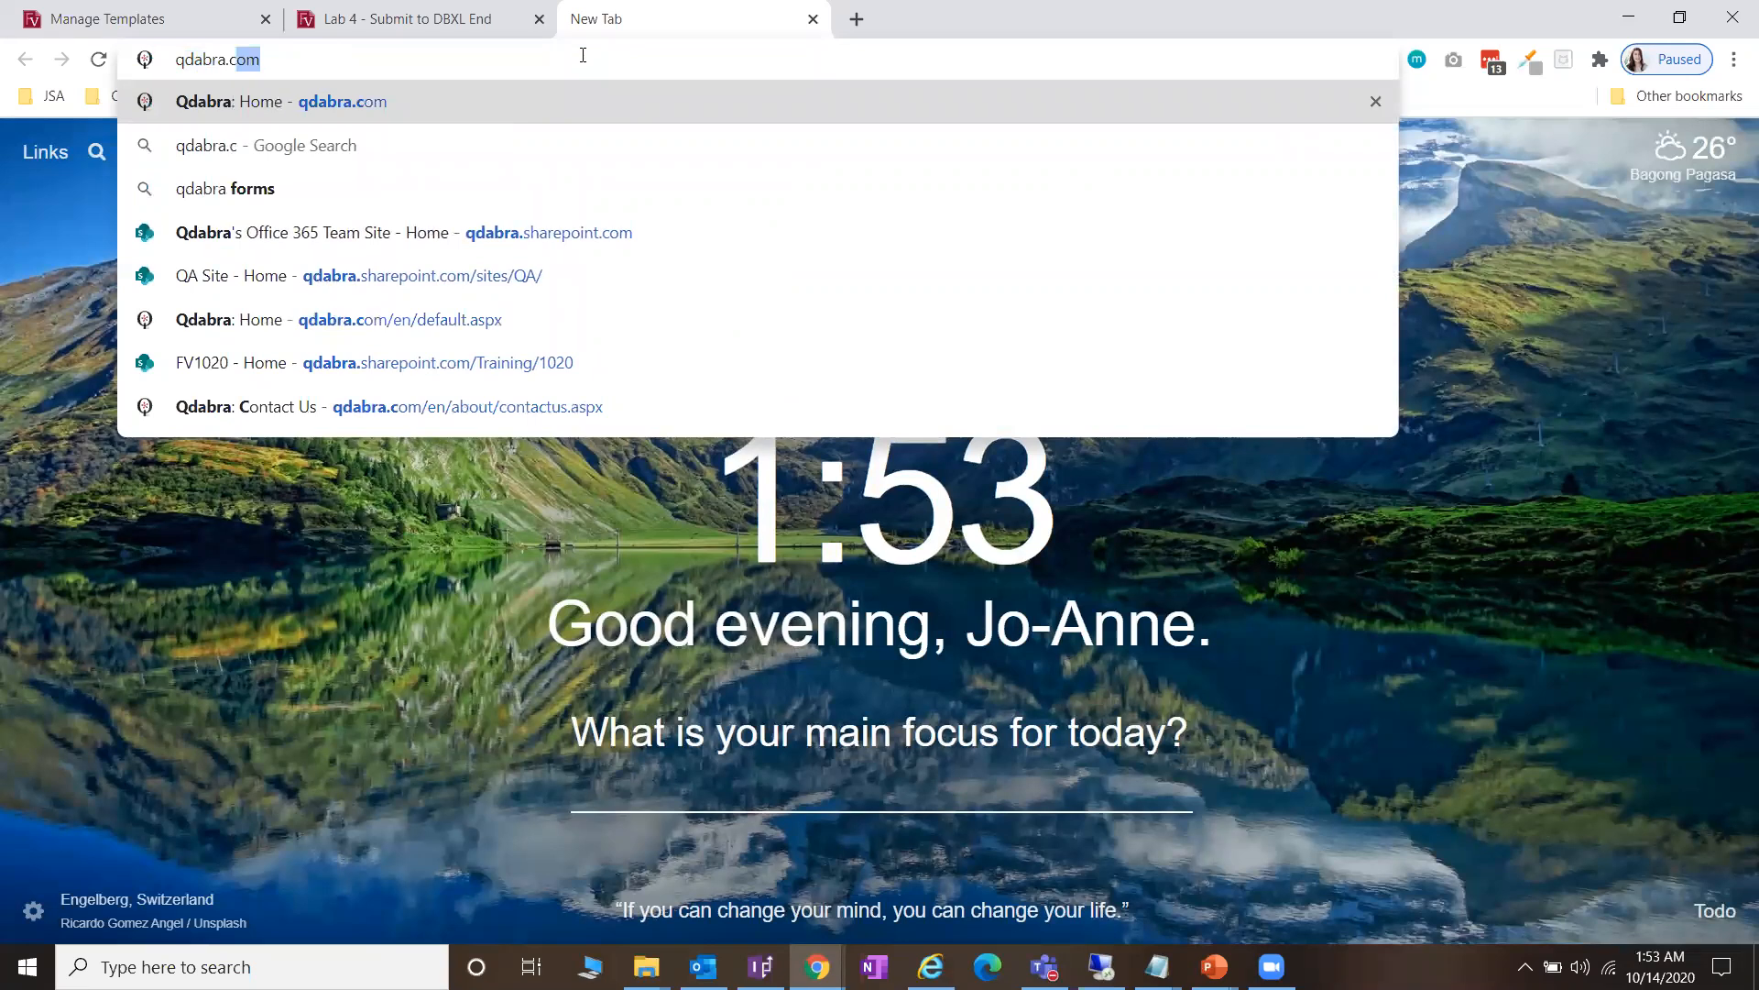
key("Return")
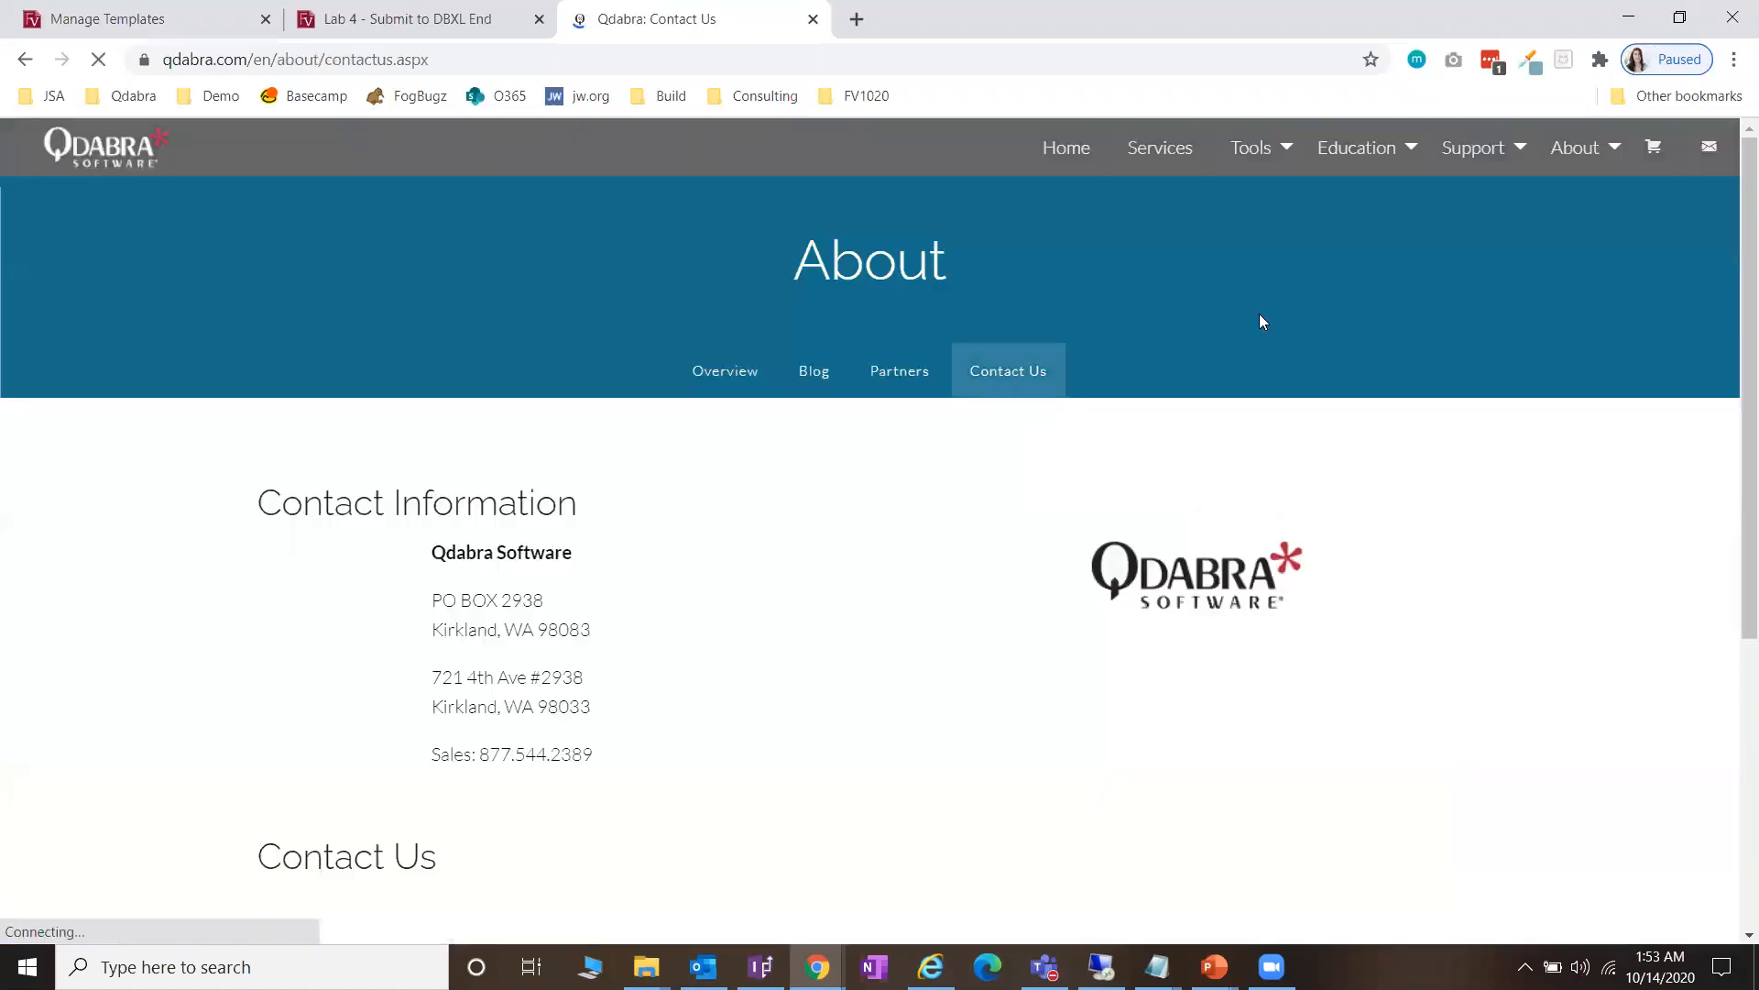
mouse_move(1250, 148)
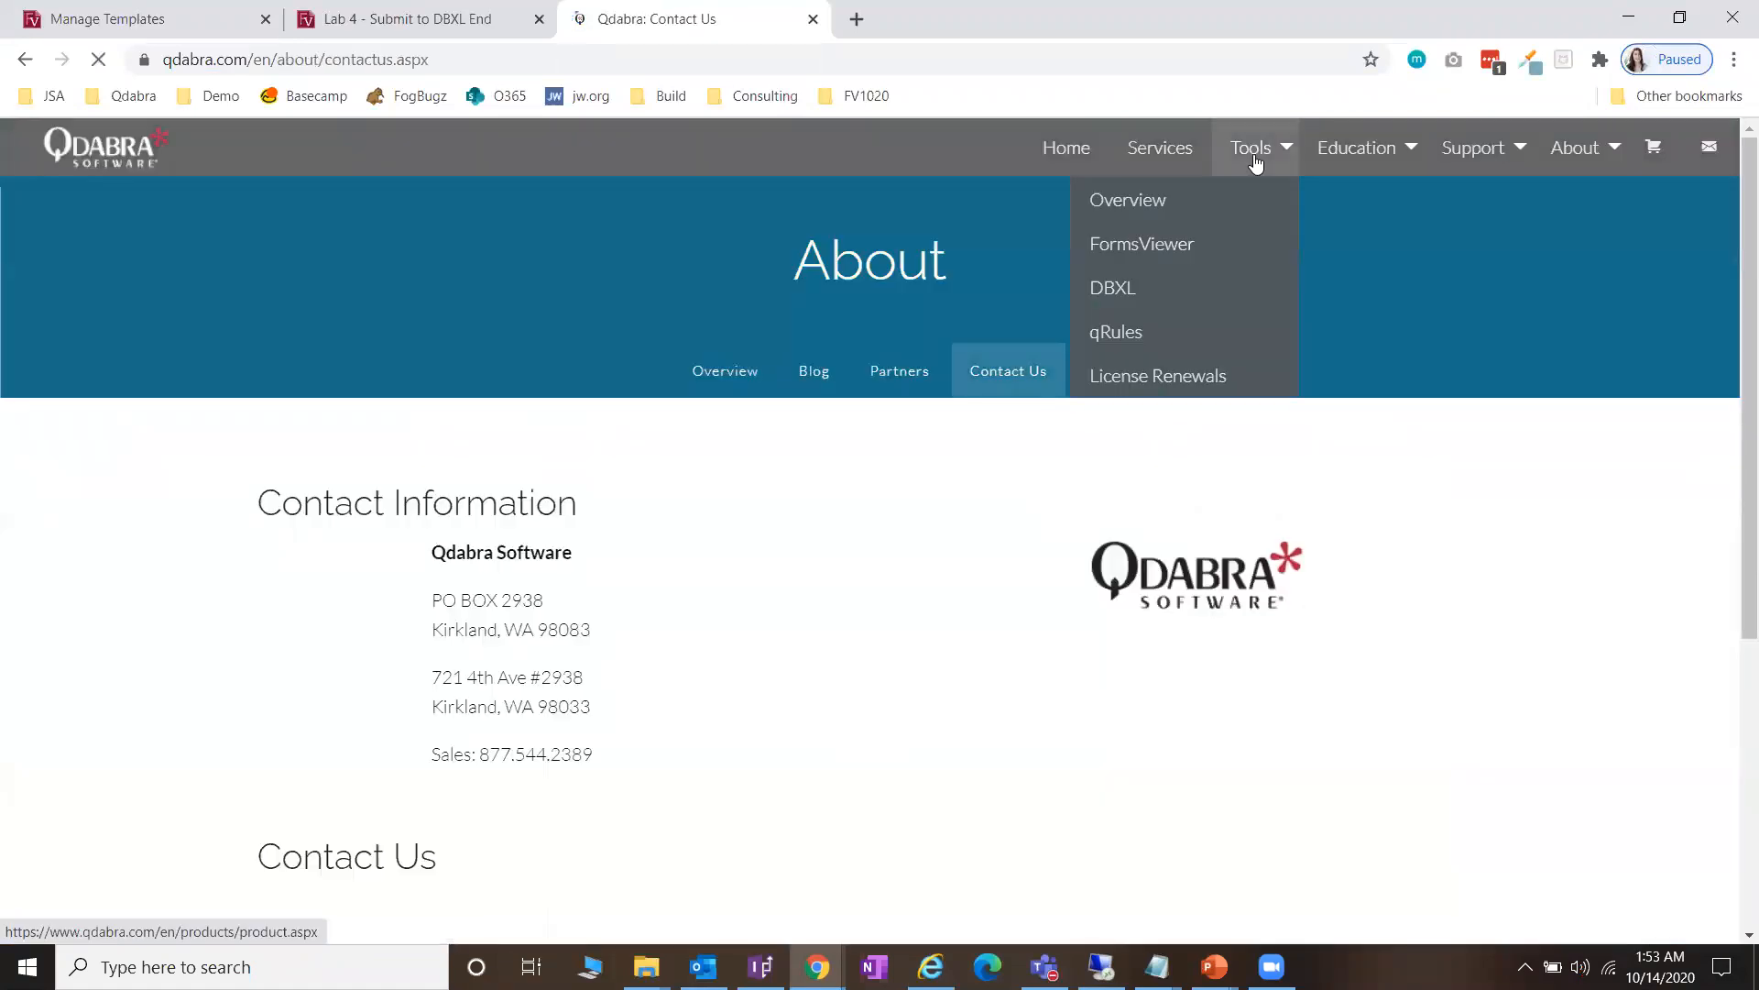
left_click(1139, 290)
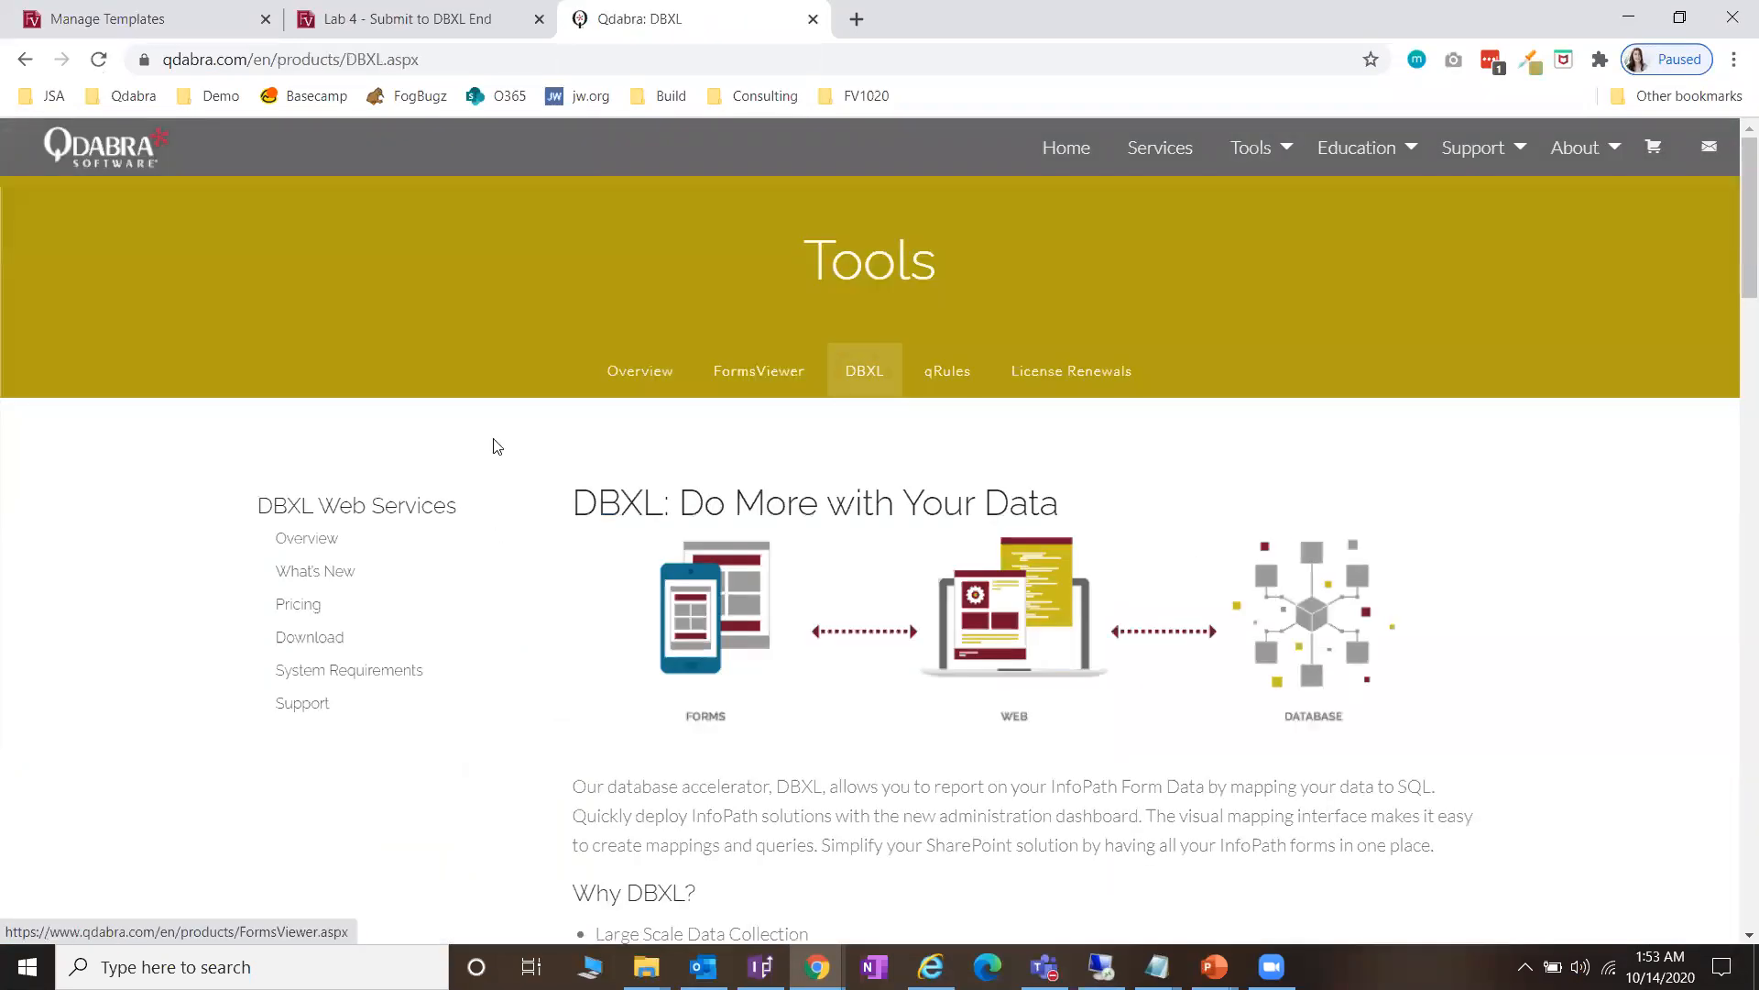
scroll(440, 499, "down", 1)
left_click(329, 523)
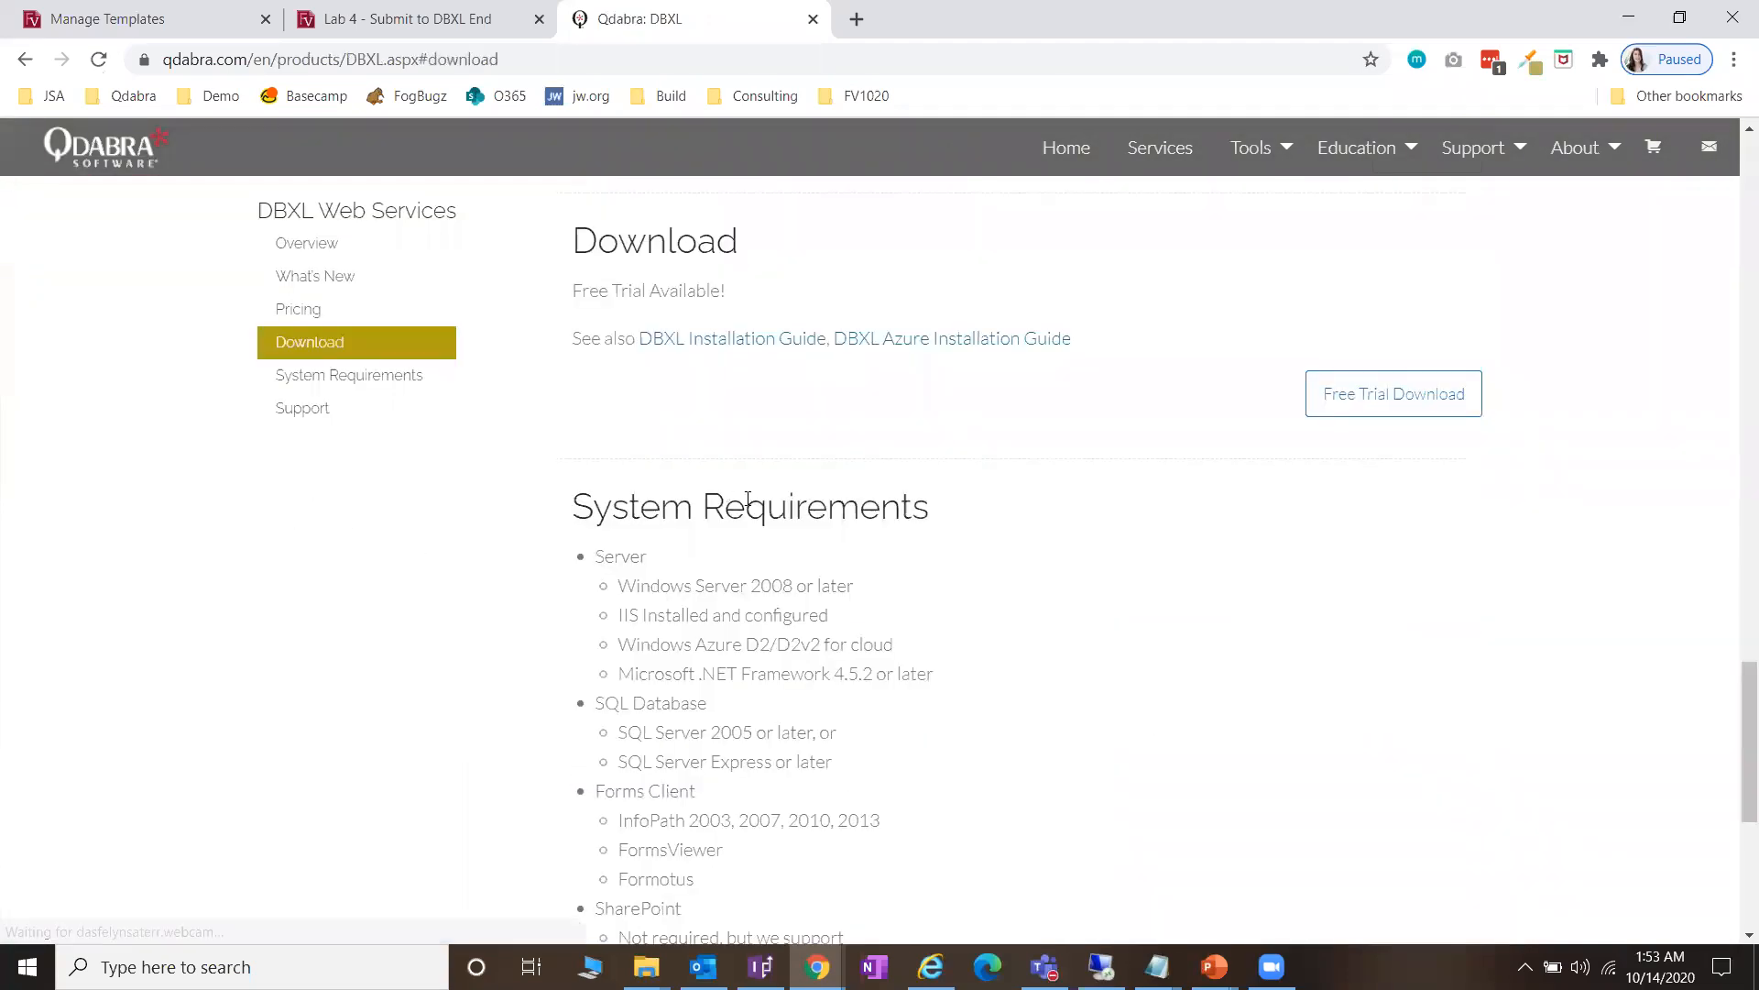
Step: Open the DBXL free trial download form and look over its fields
left_click(1433, 415)
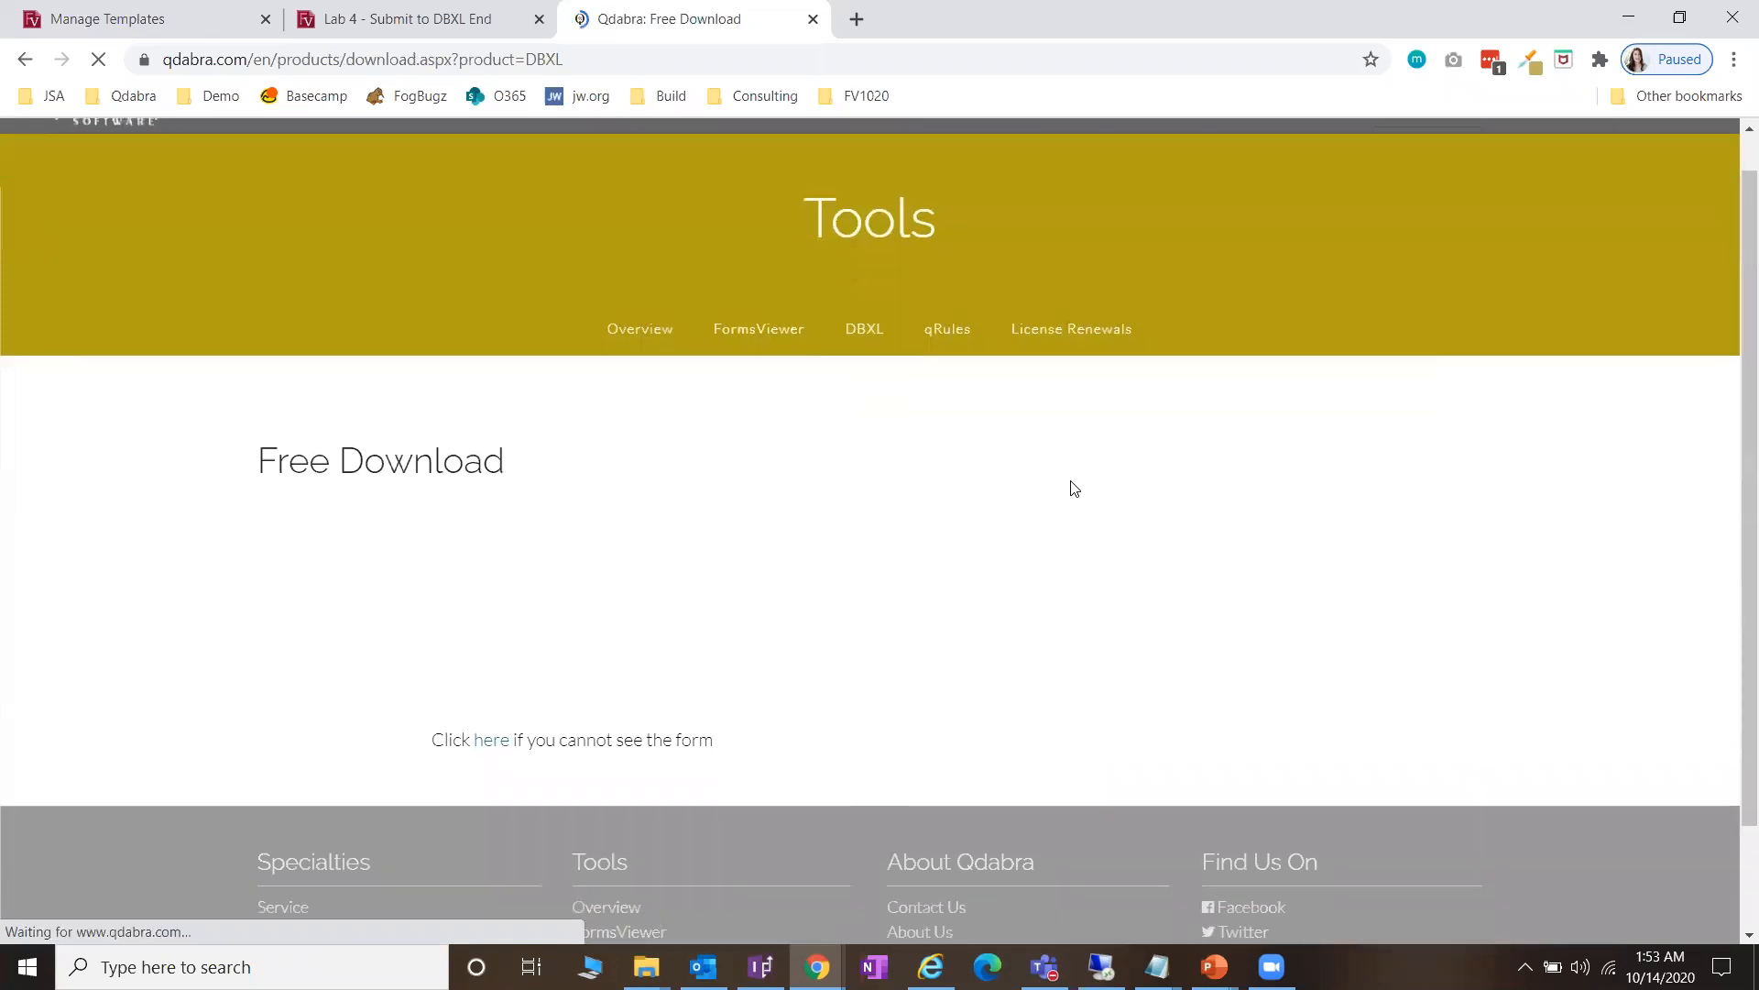
scroll(1071, 481, "down", 1)
scroll(980, 515, "down", 1)
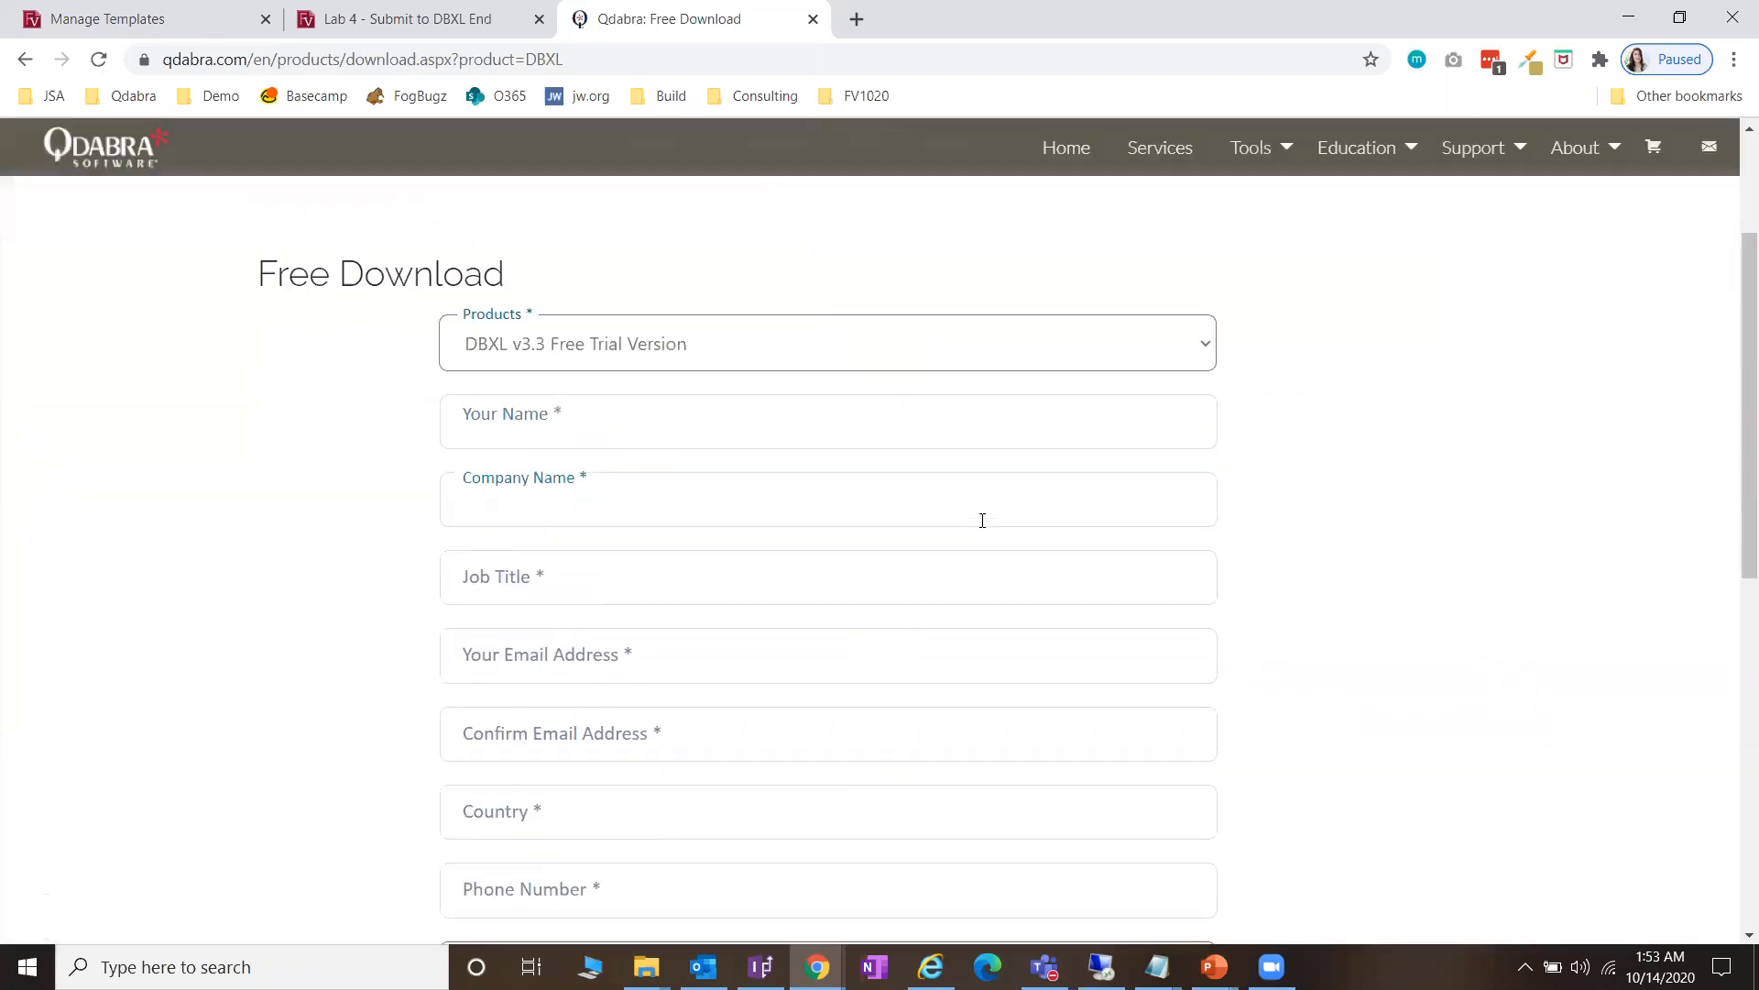
scroll(982, 519, "down", 5)
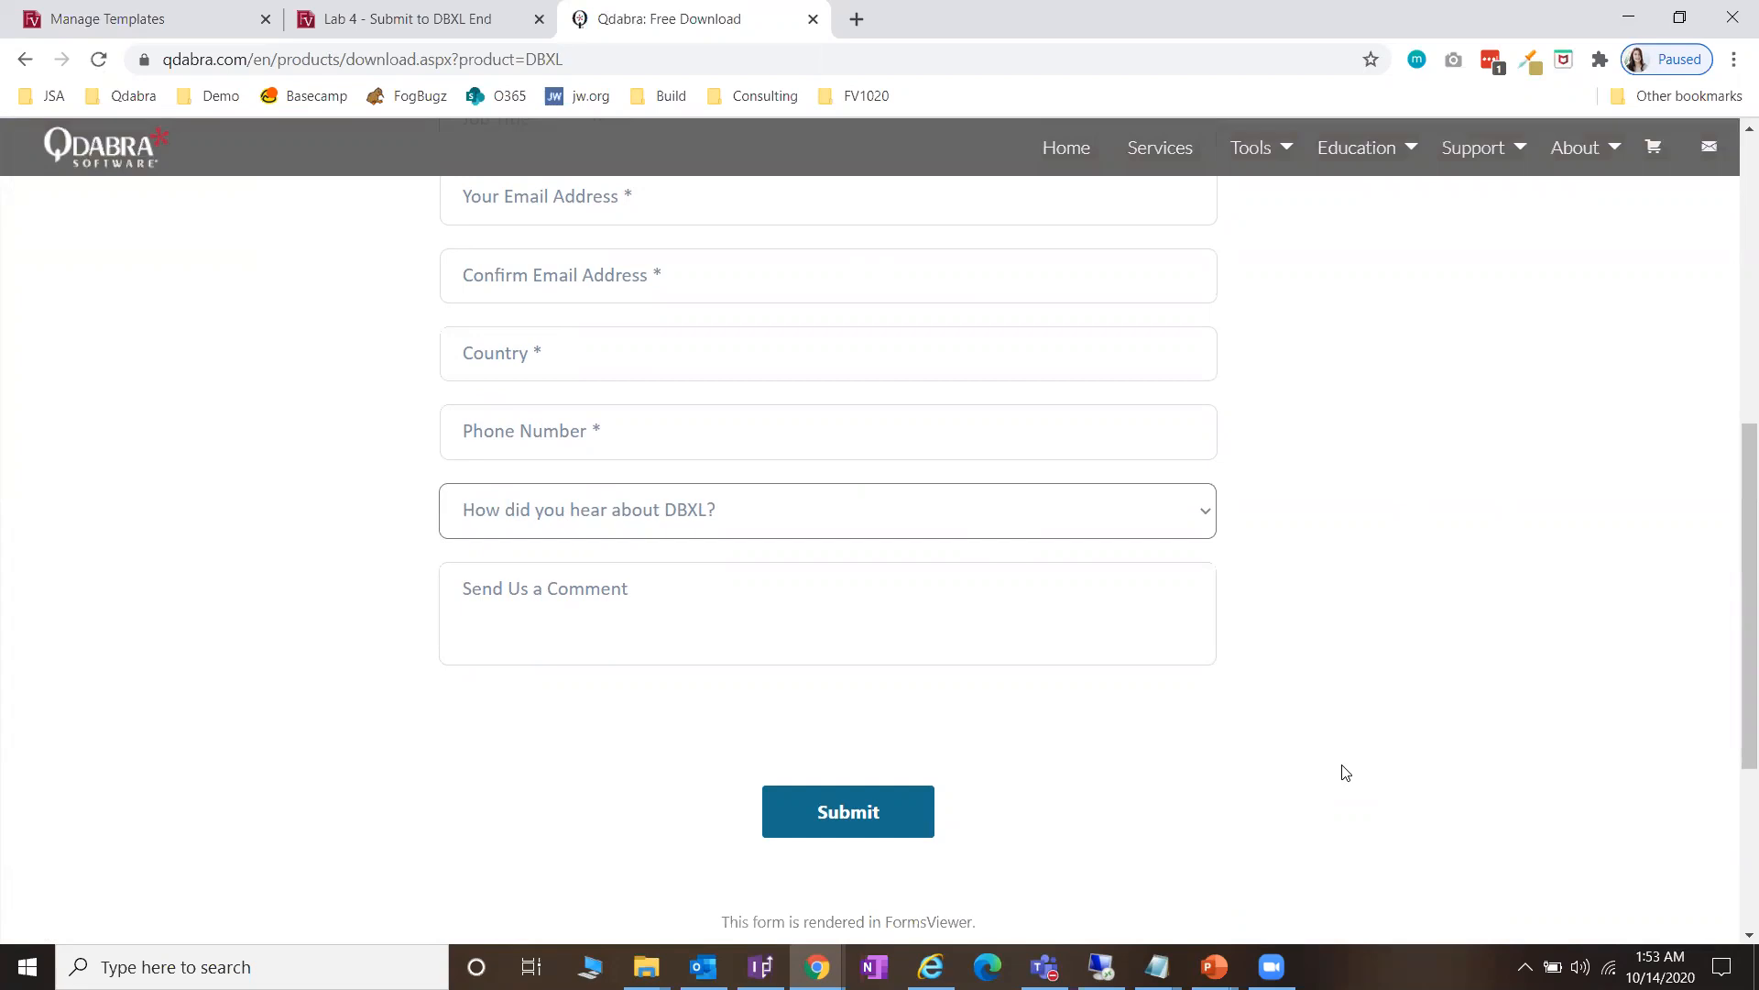
scroll(1295, 730, "up", 5)
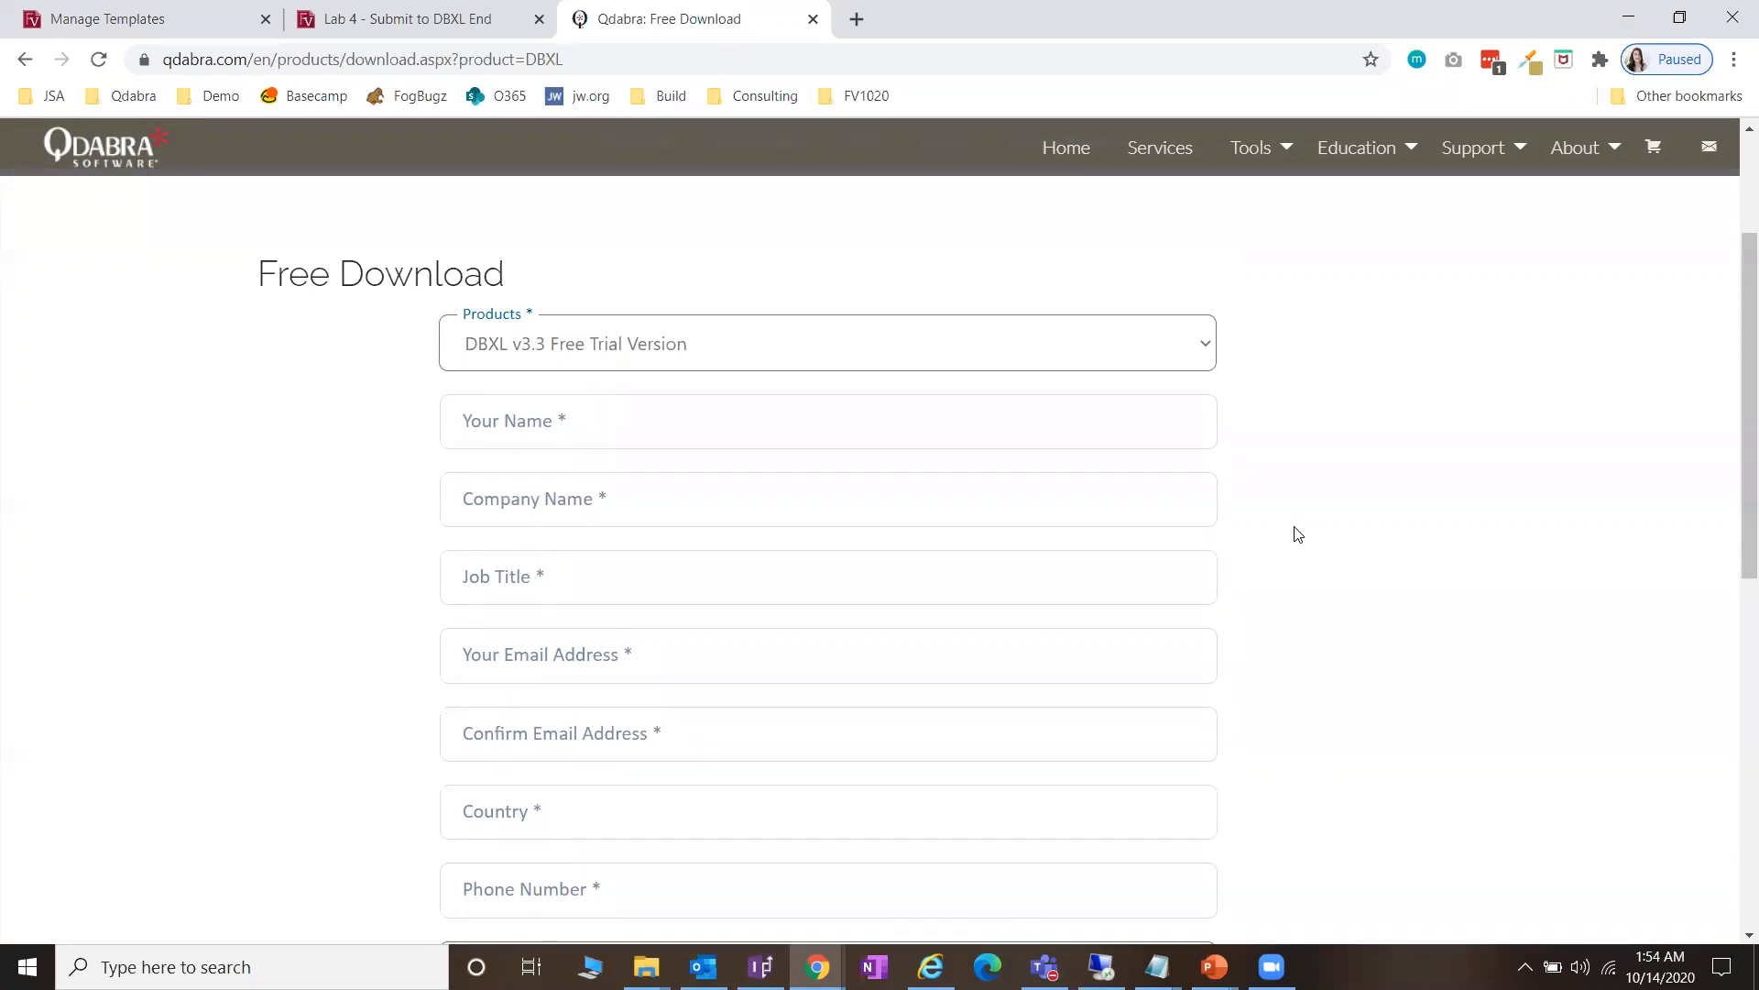
left_click(1136, 443)
Step: Close the Lab 4 form and DBXL download tabs and return to the remote SQL session
middle_click(424, 18)
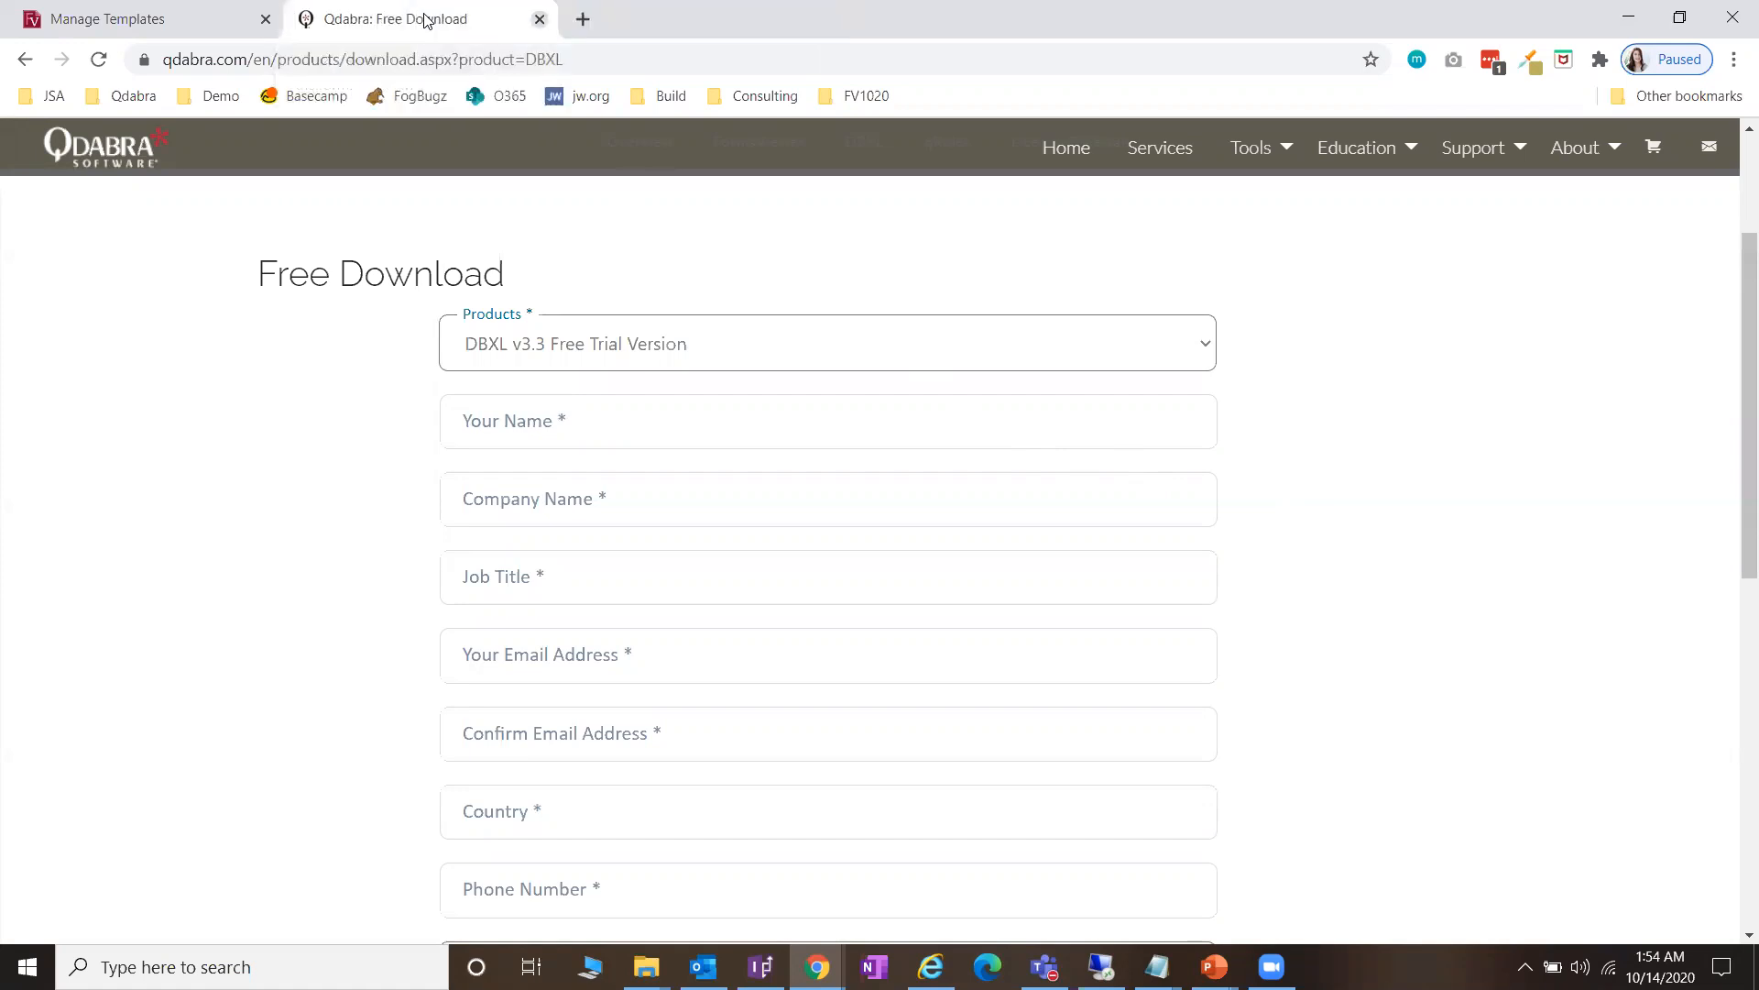
middle_click(424, 19)
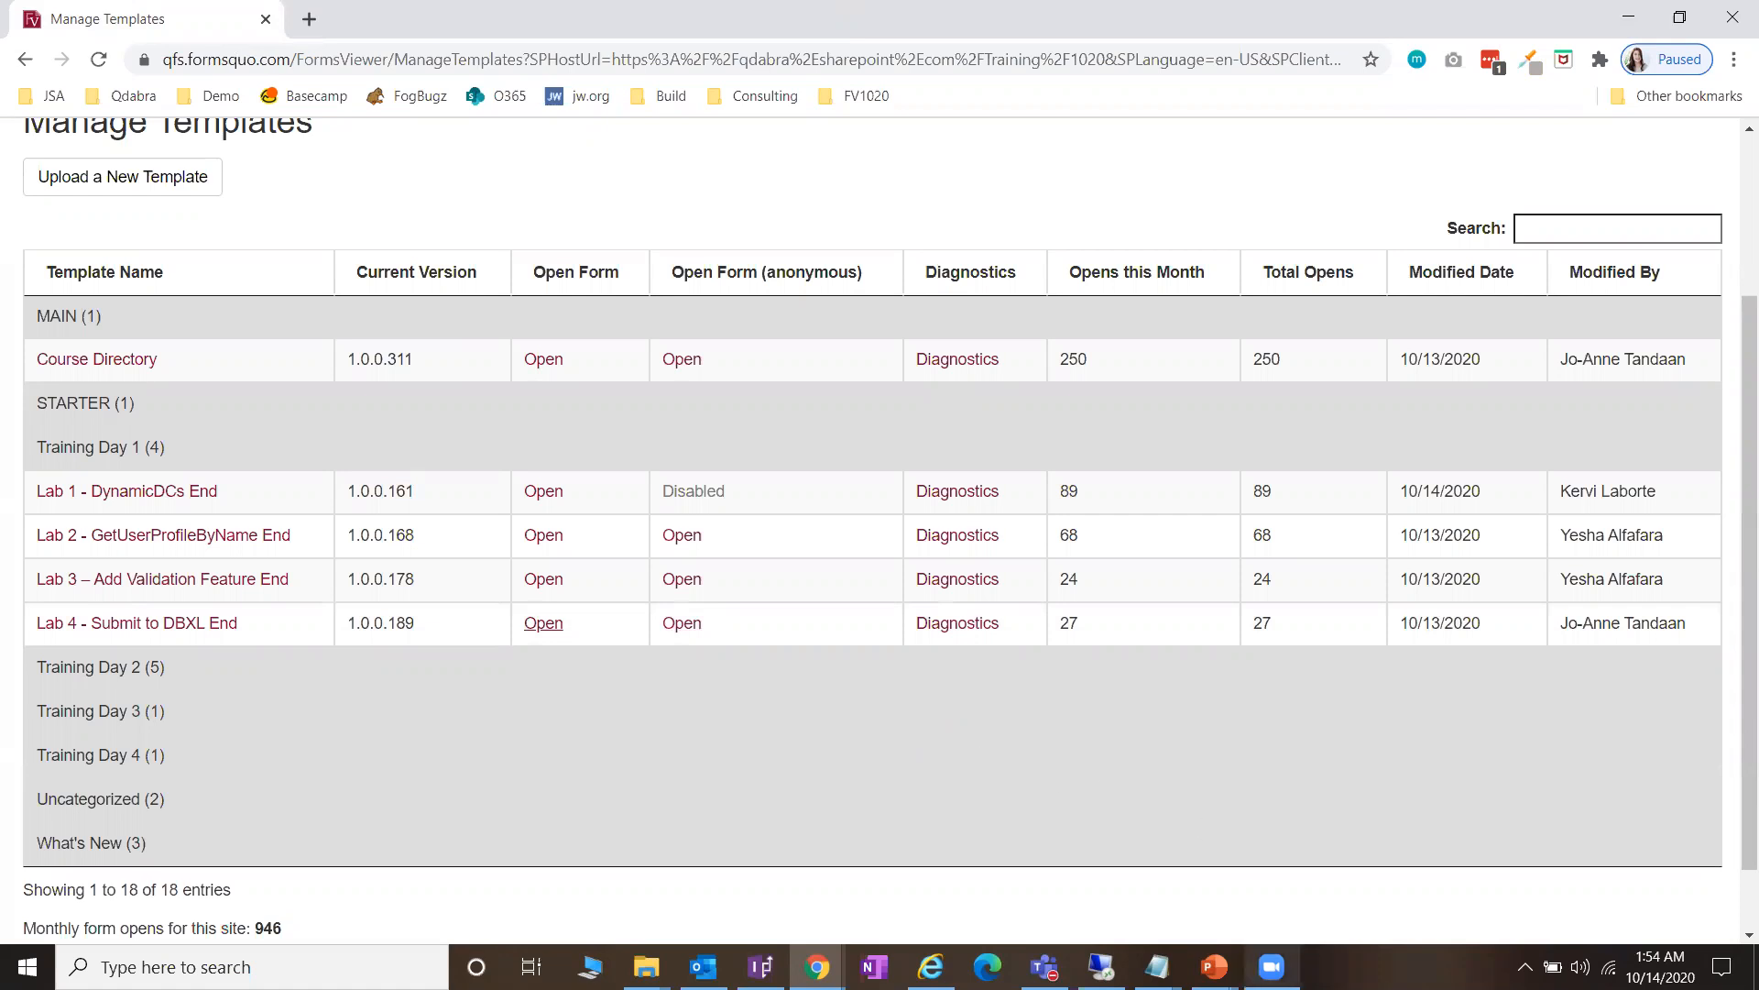
mouse_move(1271, 964)
left_click(1100, 967)
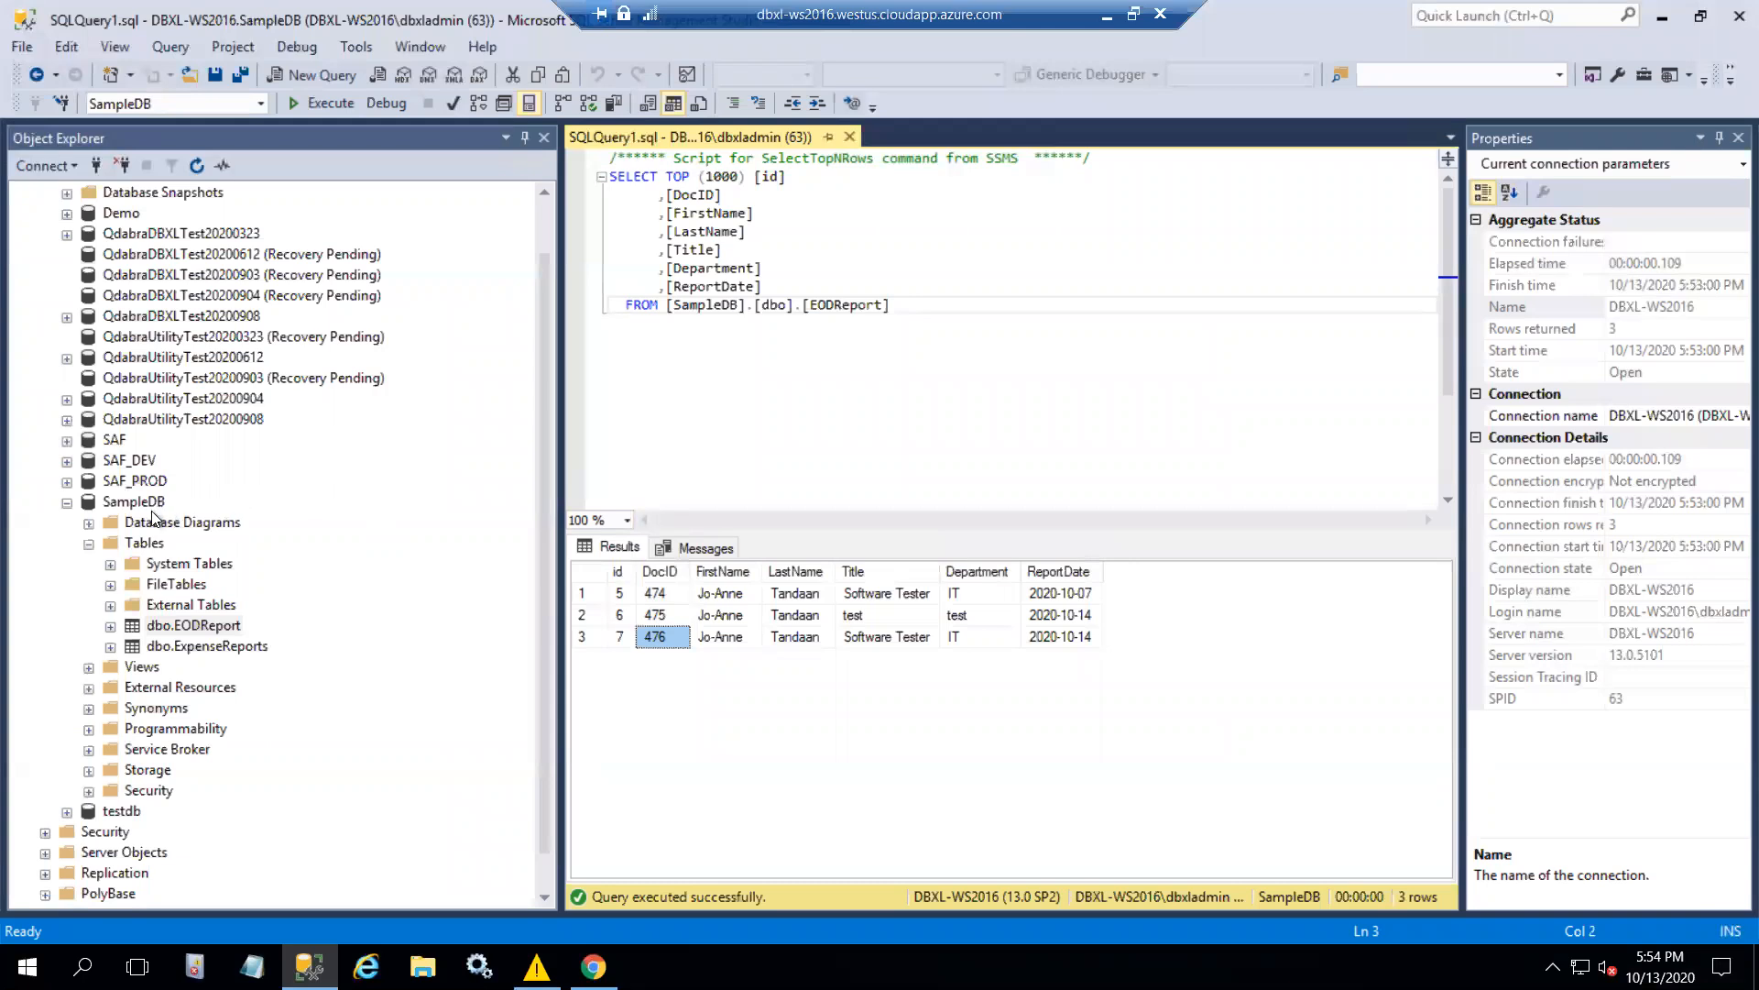
left_click(192, 628)
key("F2")
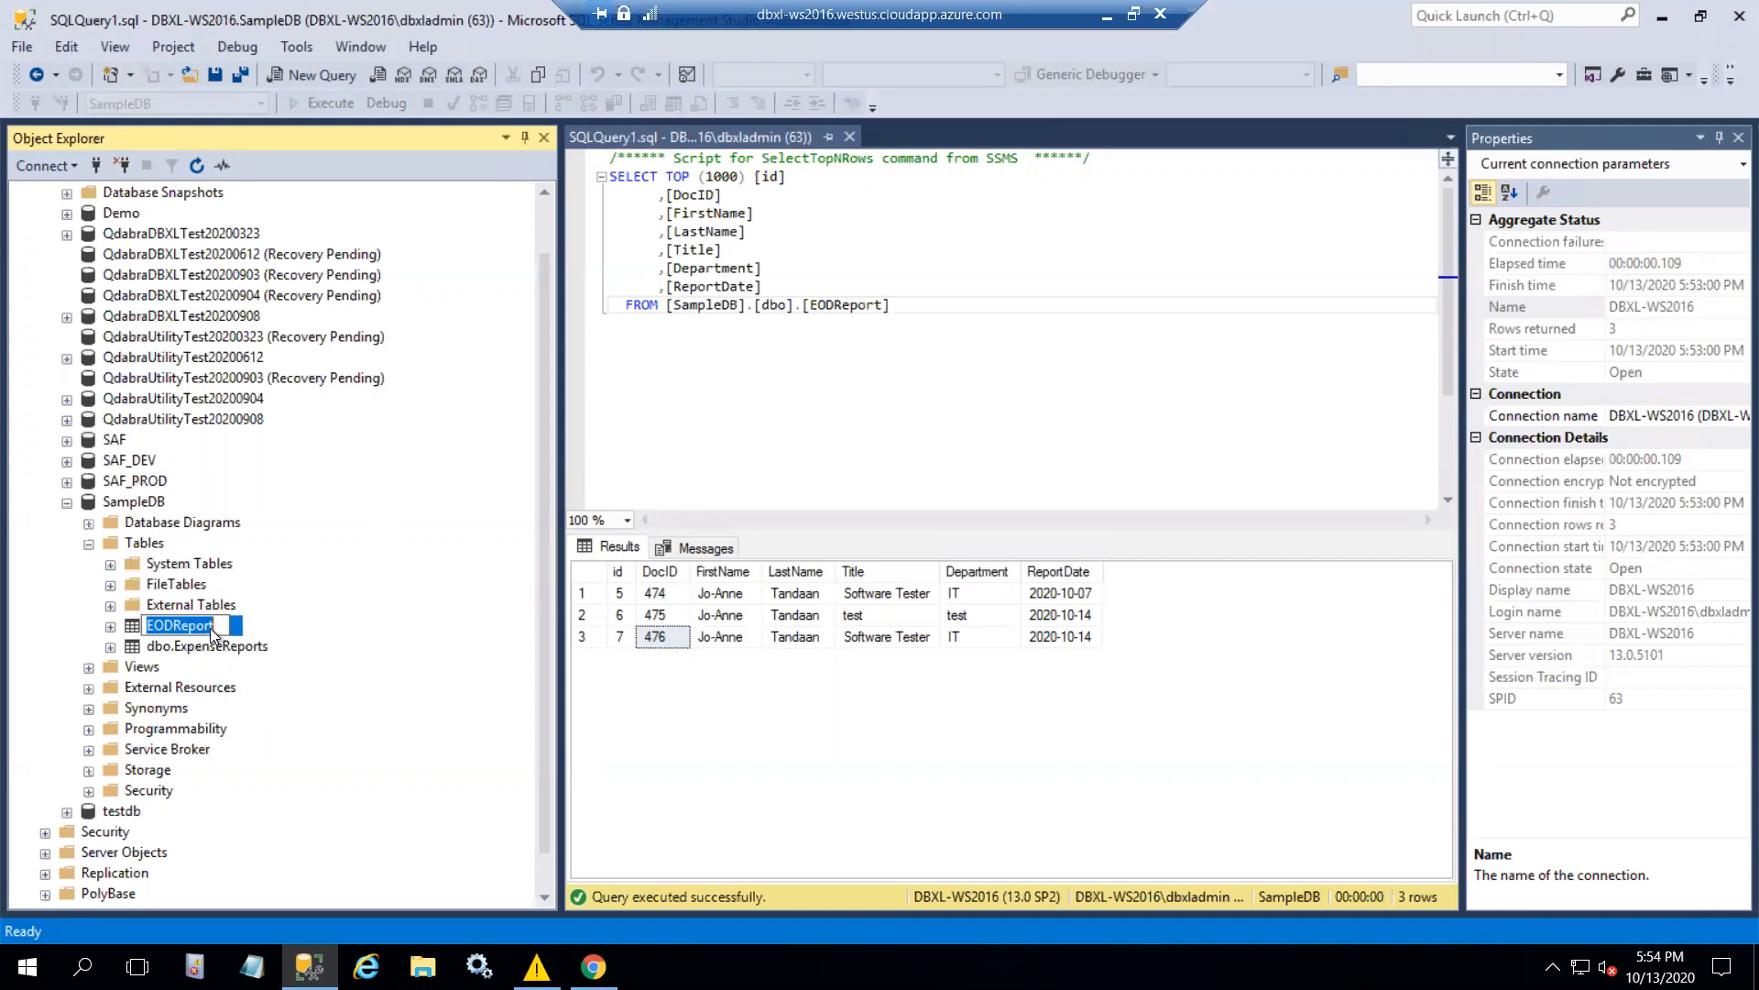
left_click(218, 645)
key("Up")
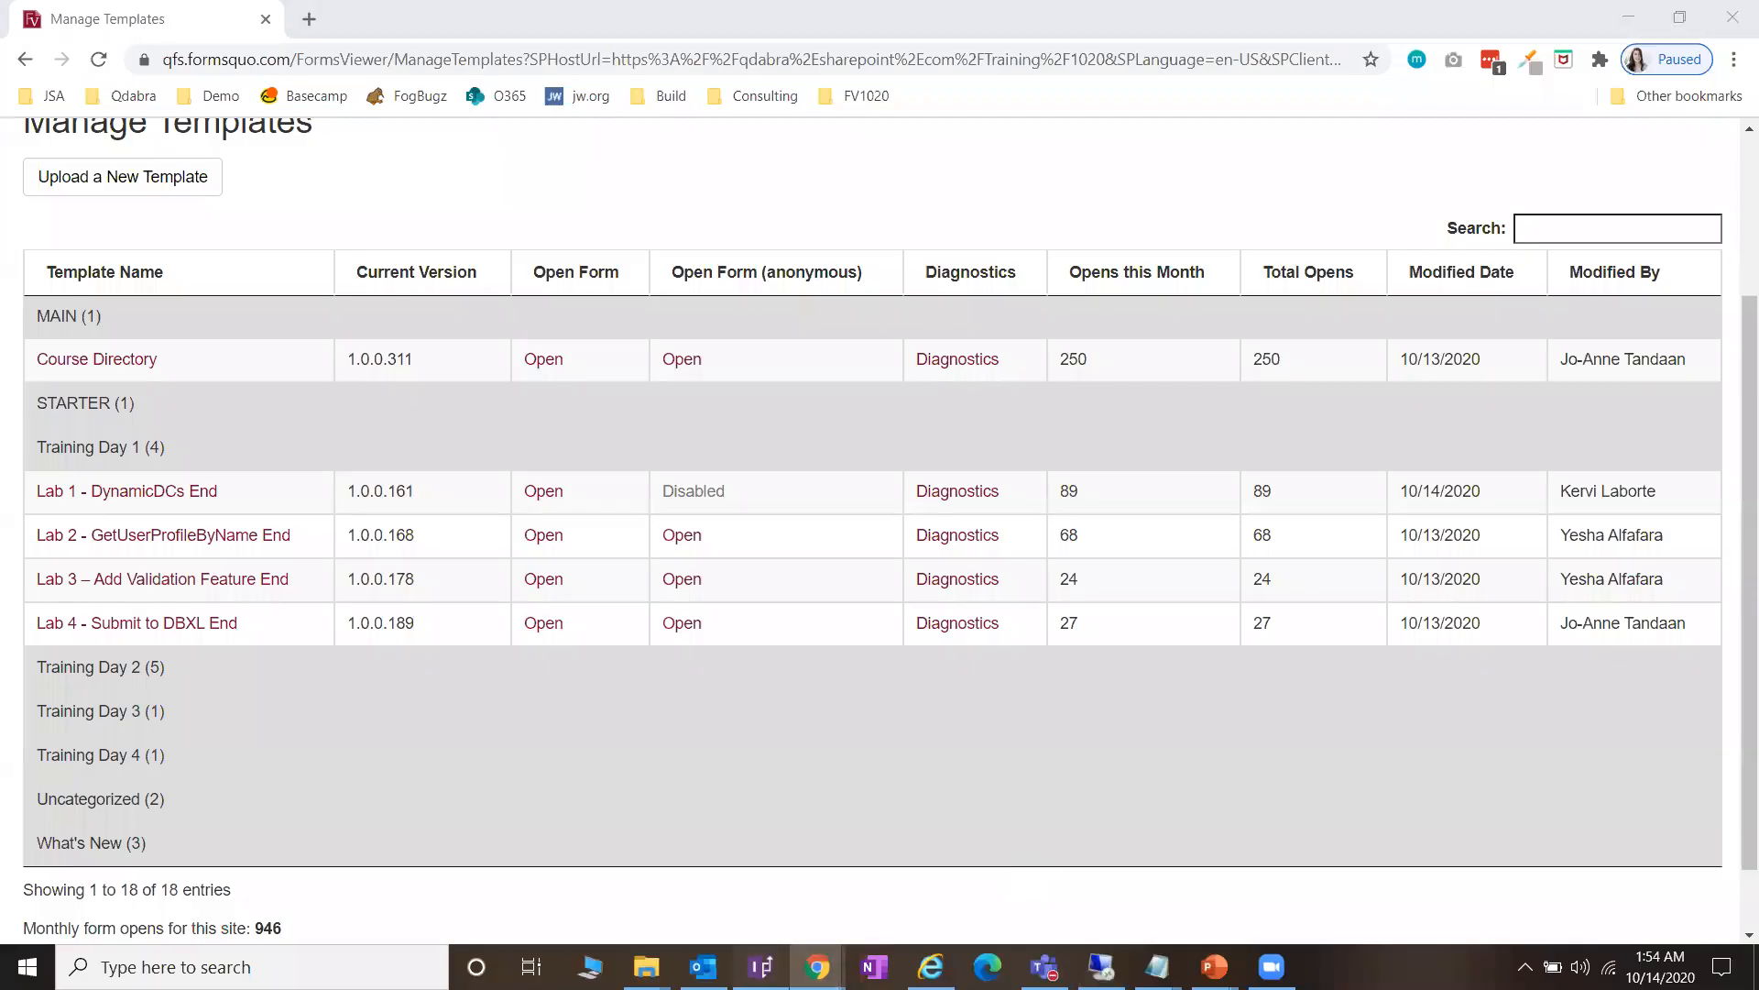
Step: Open 'Submit to DBXL Start.xsn' from the lab folder in InfoPath design mode
left_click(761, 967)
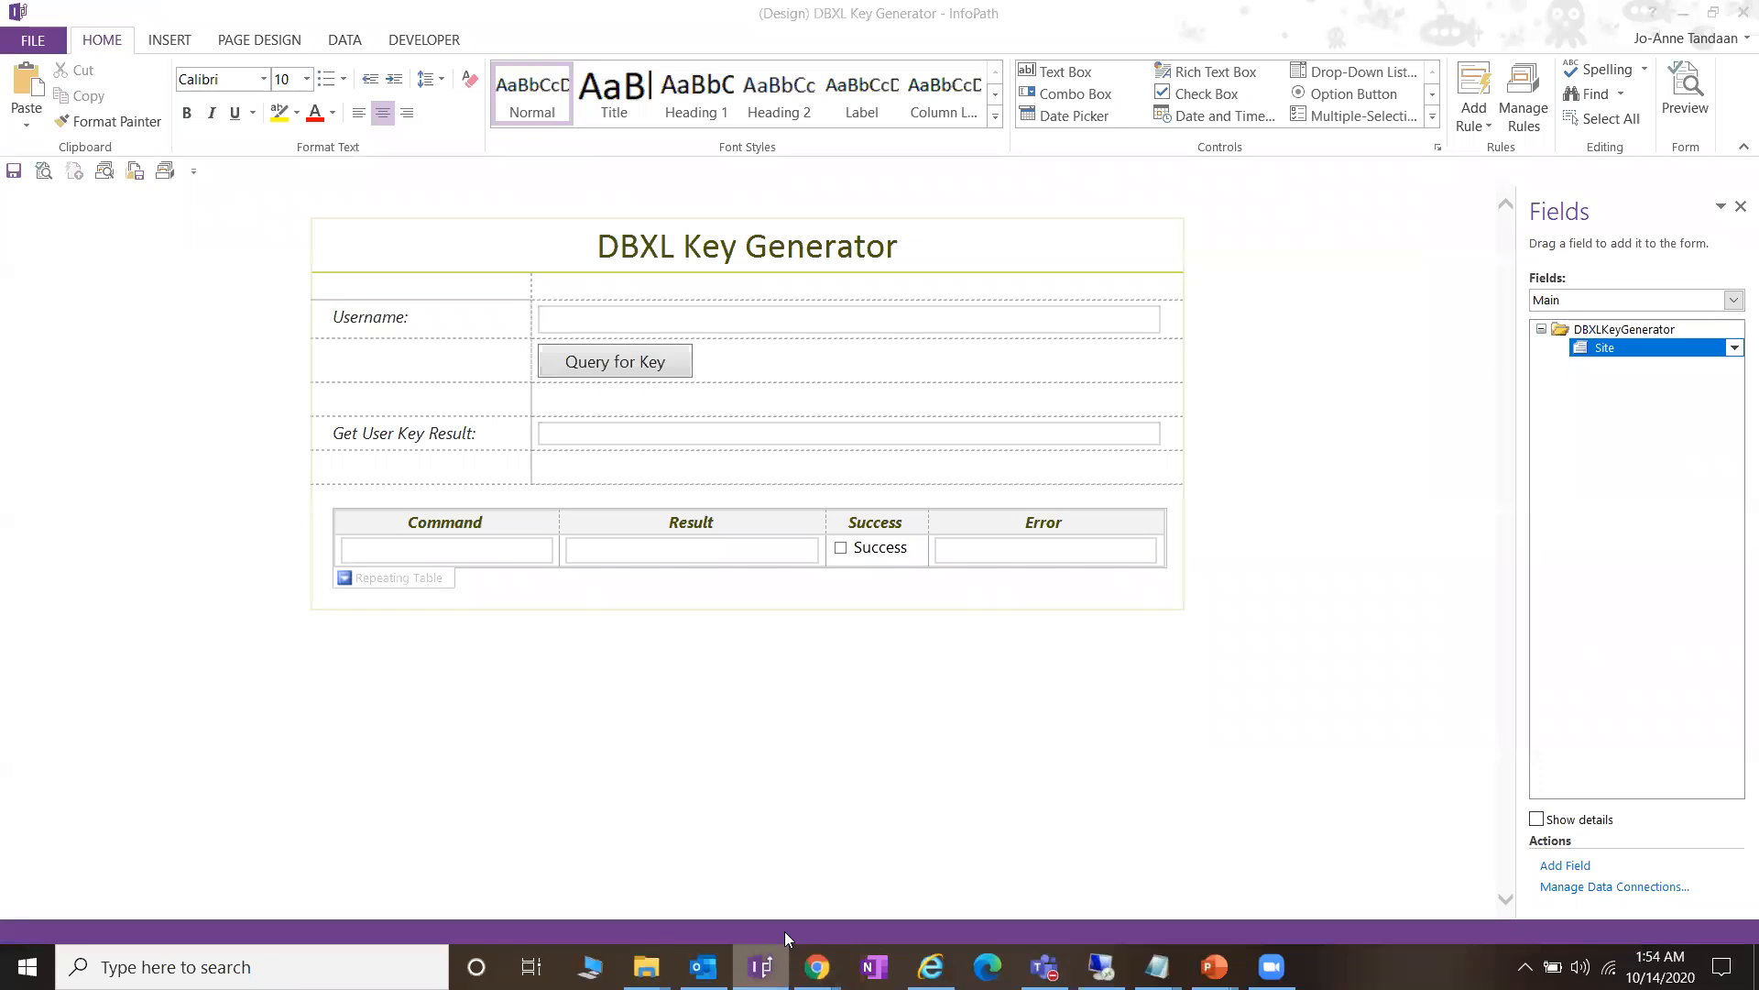
mouse_move(646, 967)
left_click(592, 901)
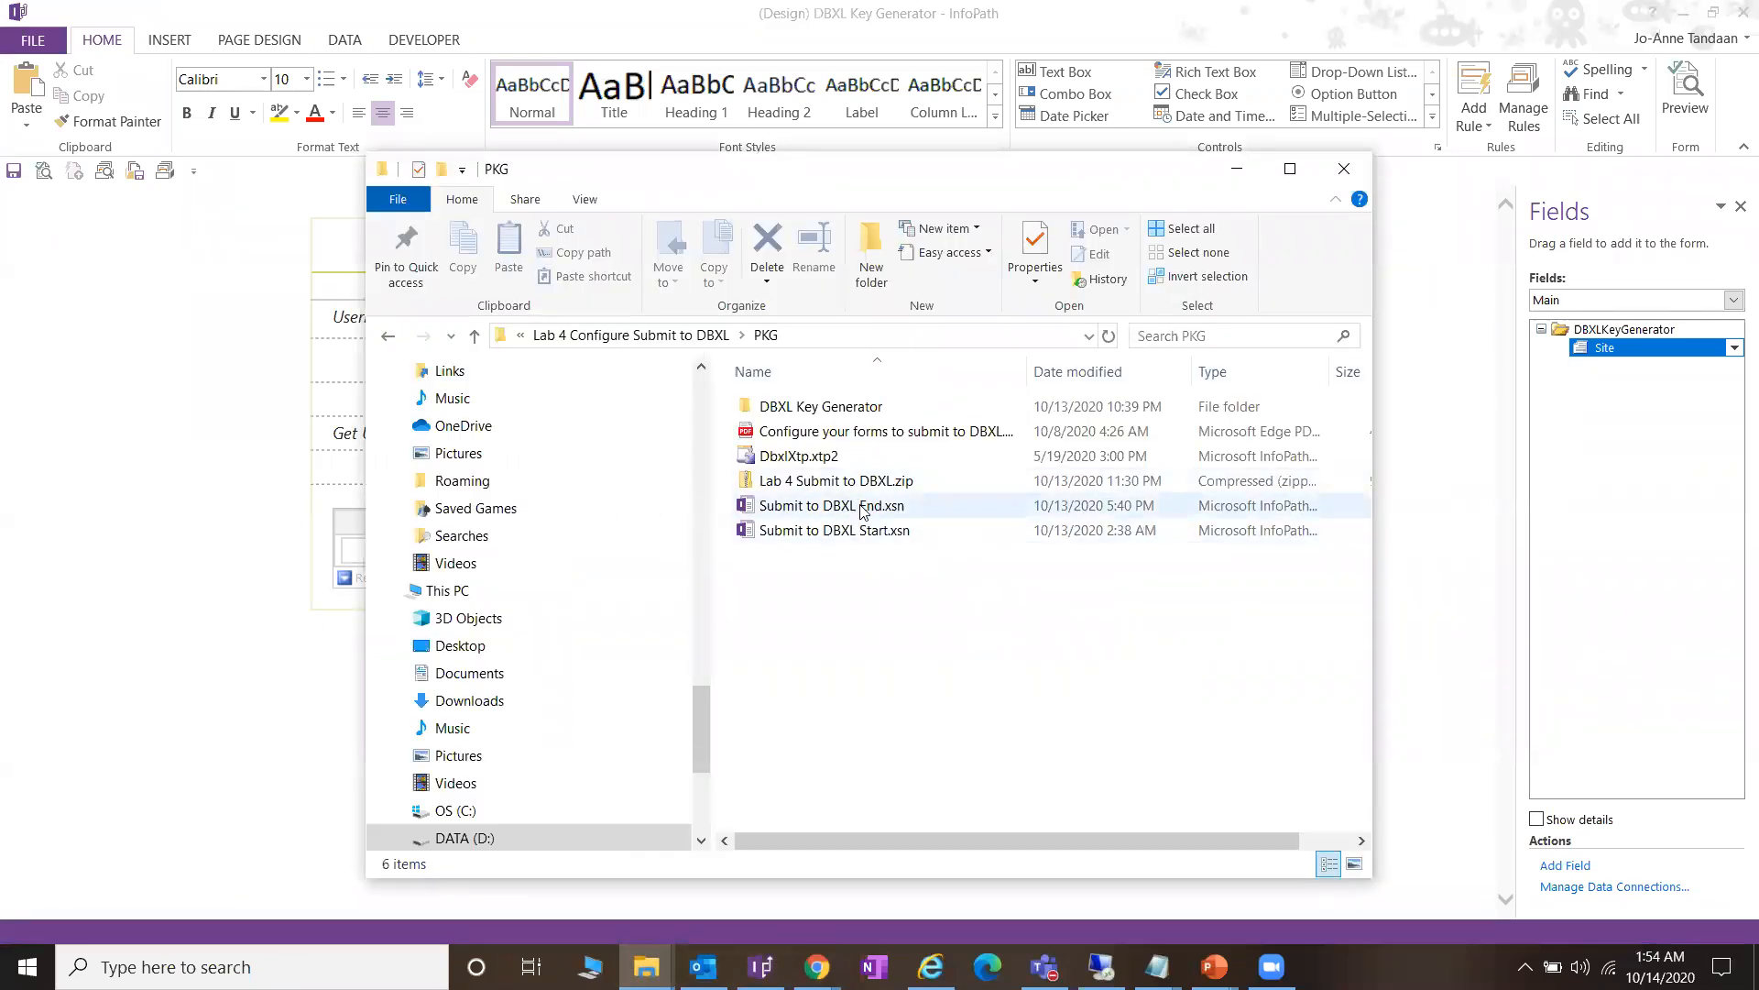
left_click(935, 510)
right_click(862, 508)
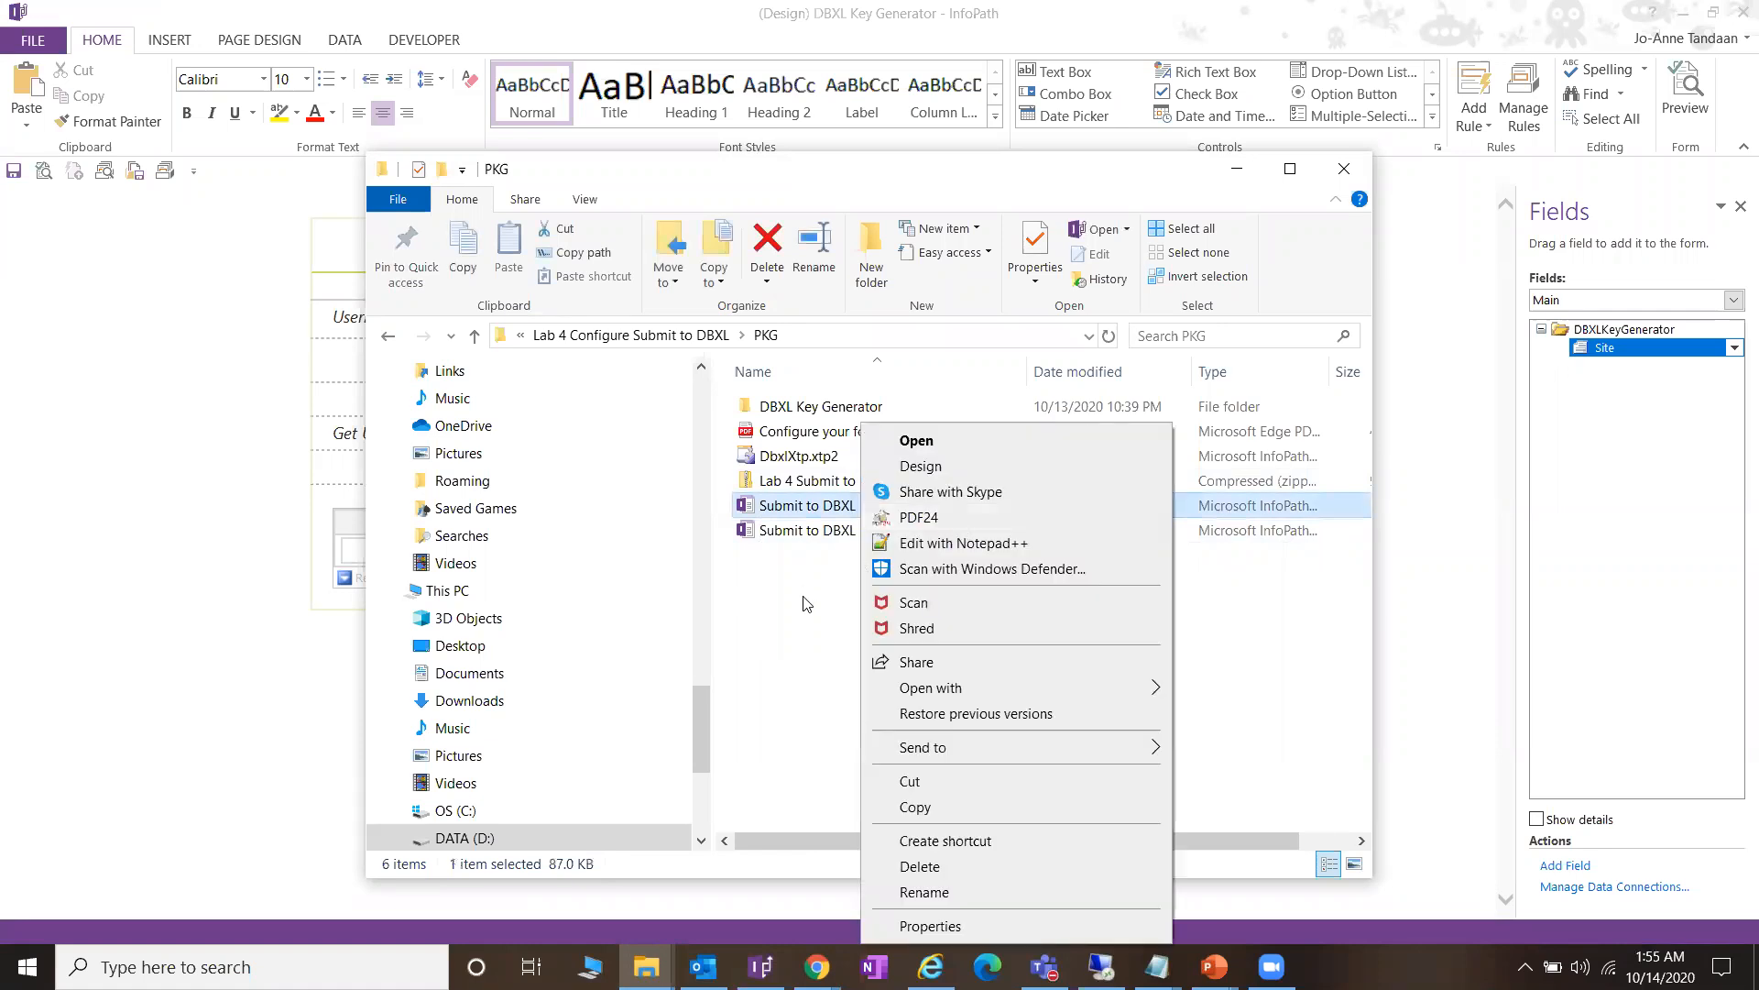
left_click(806, 603)
left_click(837, 529)
right_click(852, 530)
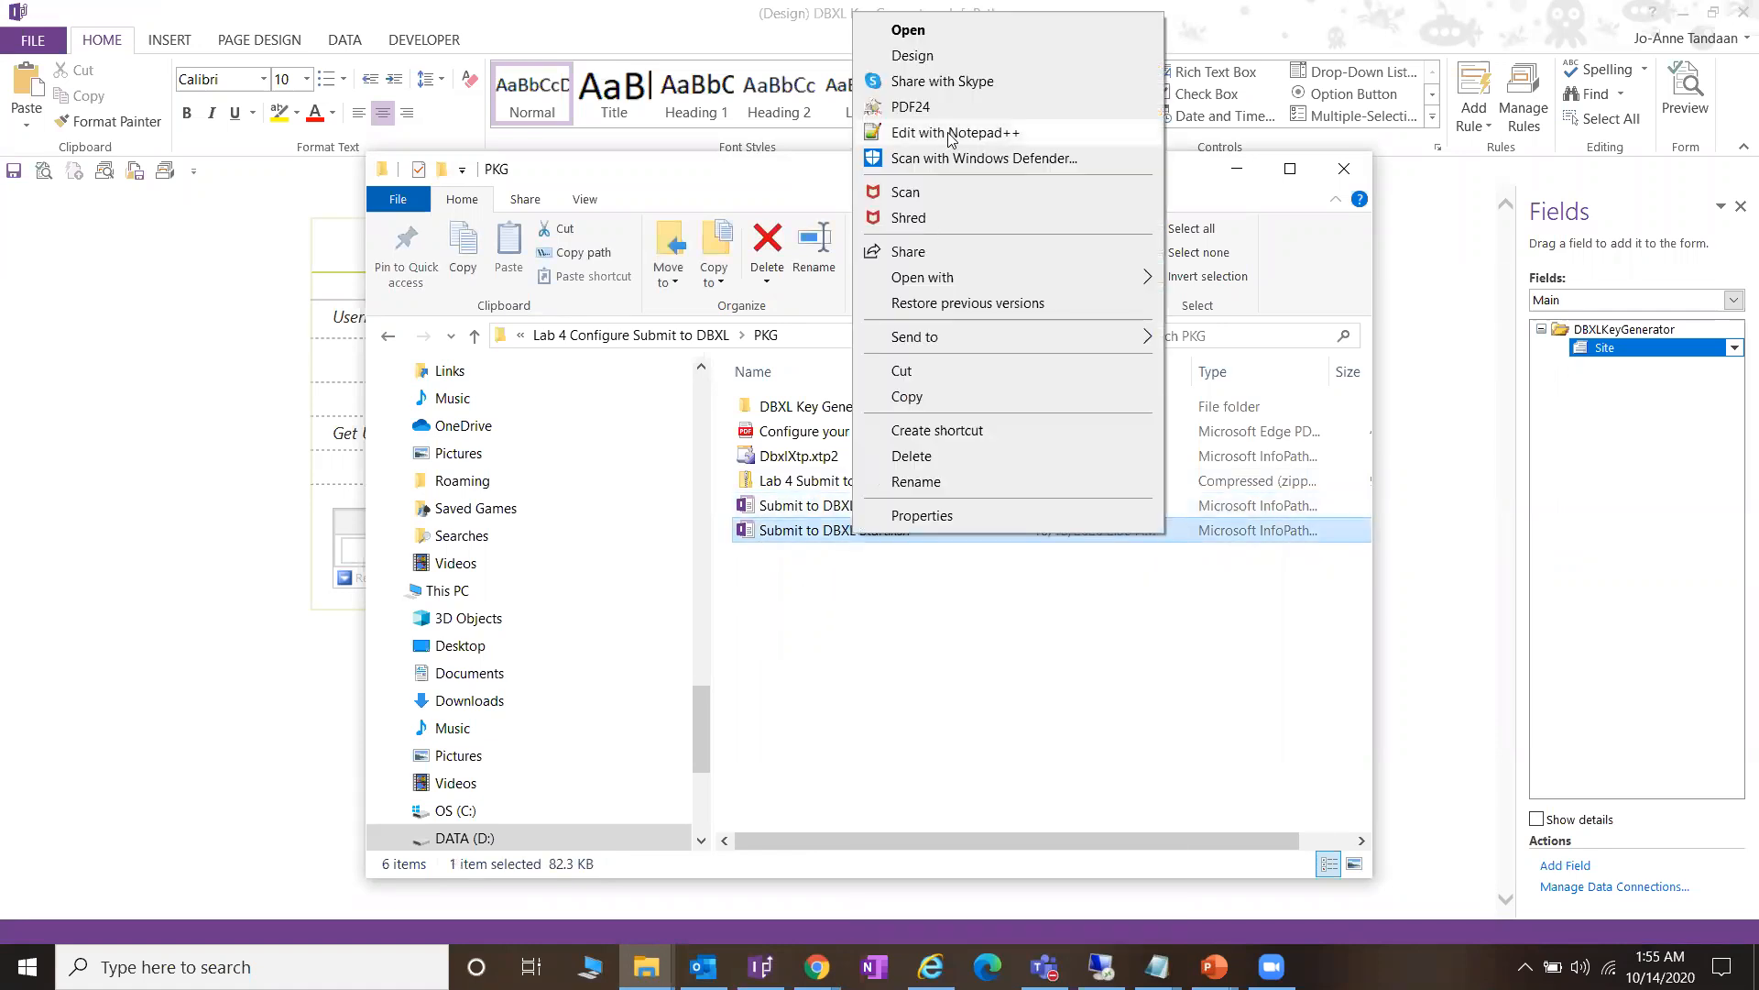
left_click(943, 55)
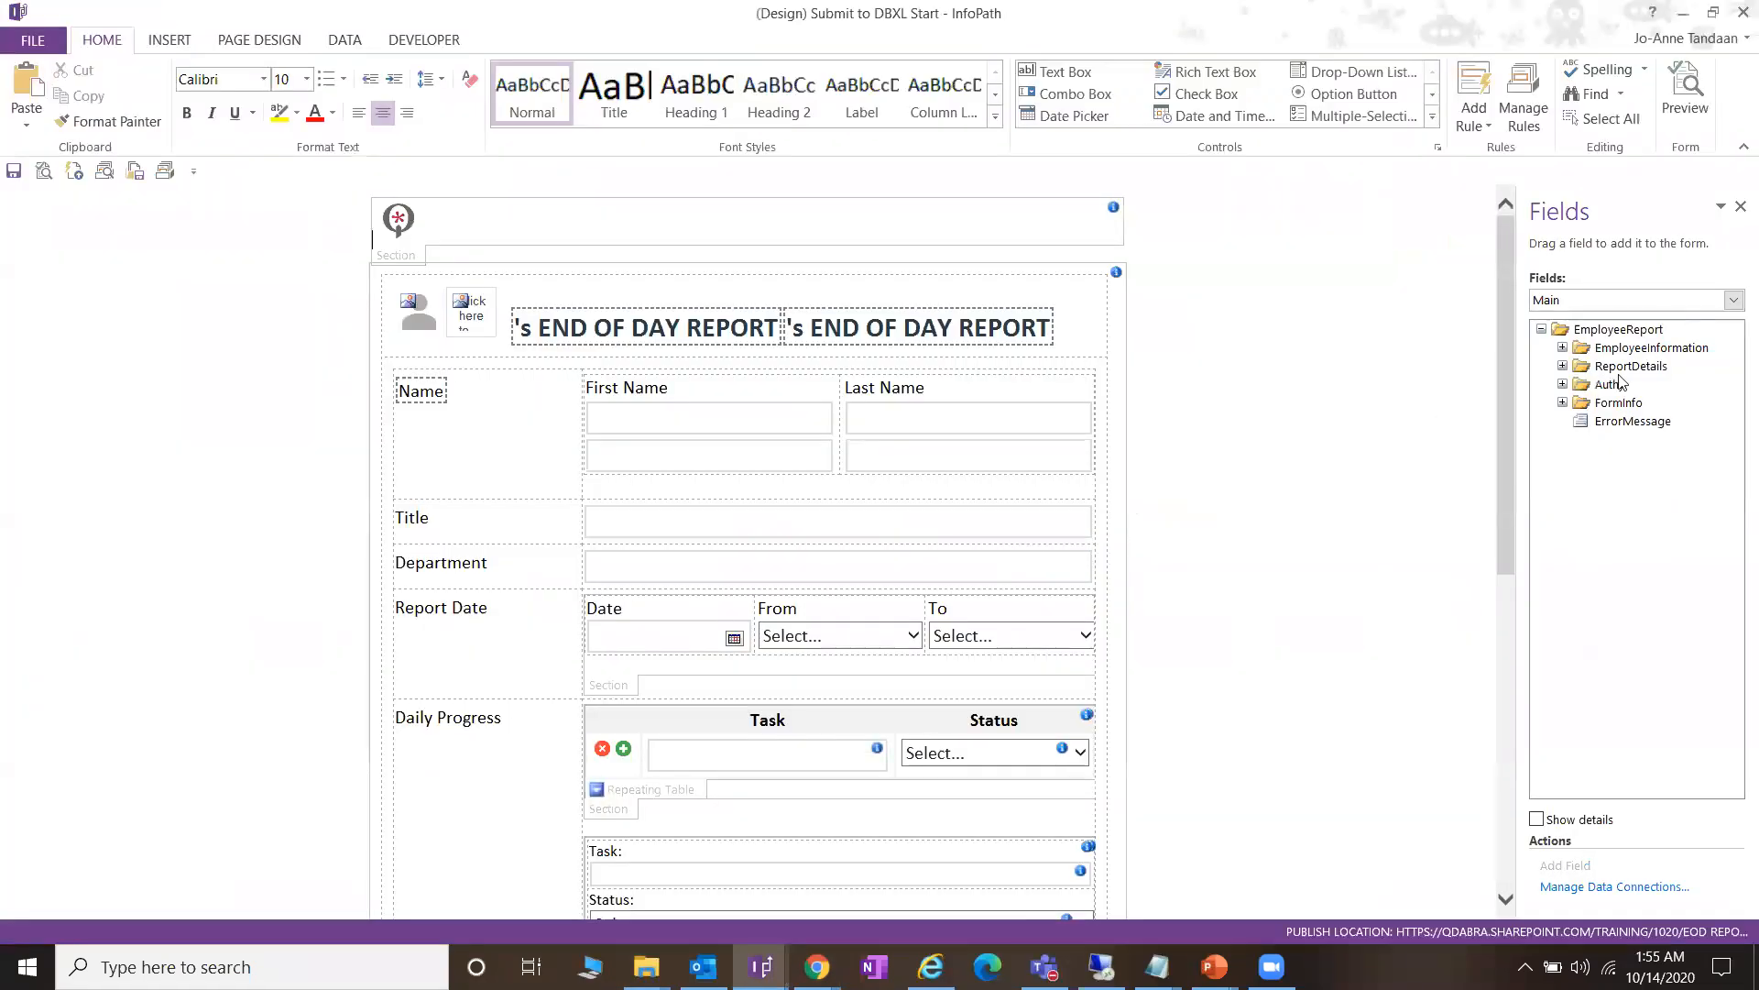
Step: Expand EmployeeInformation in the Fields pane and widen the pane to show its fields
left_click(1563, 348)
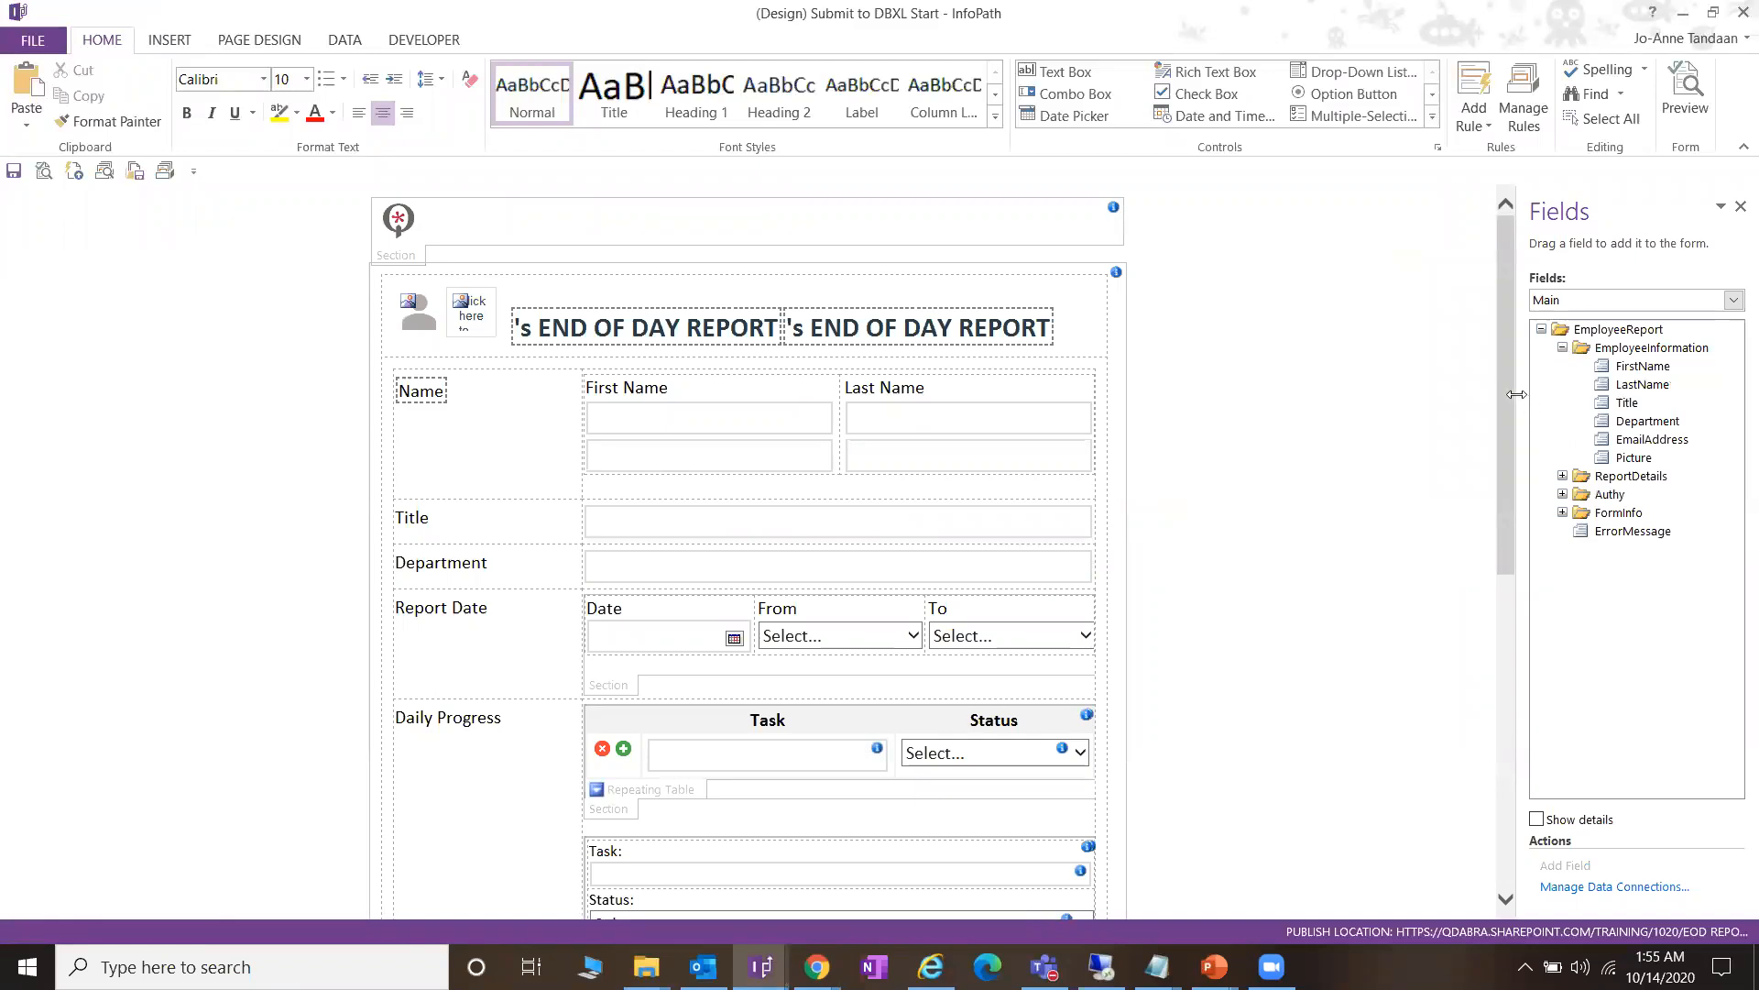
left_click_drag(1517, 420, 1412, 418)
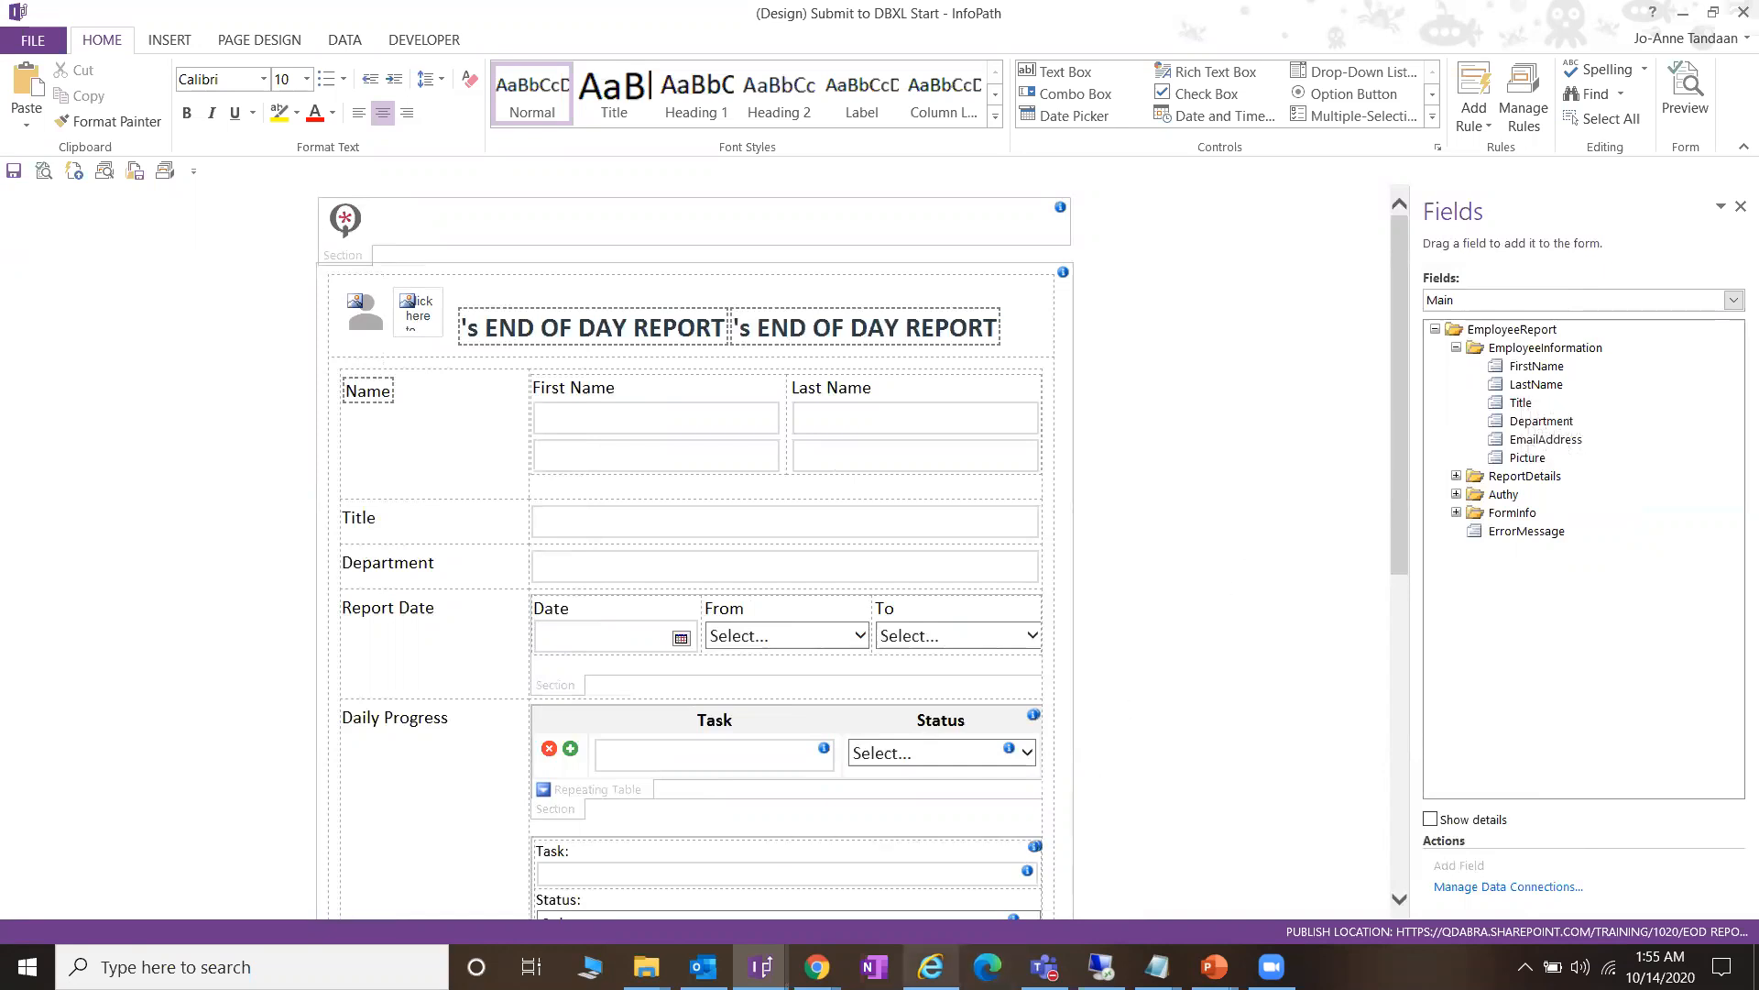
left_click(930, 967)
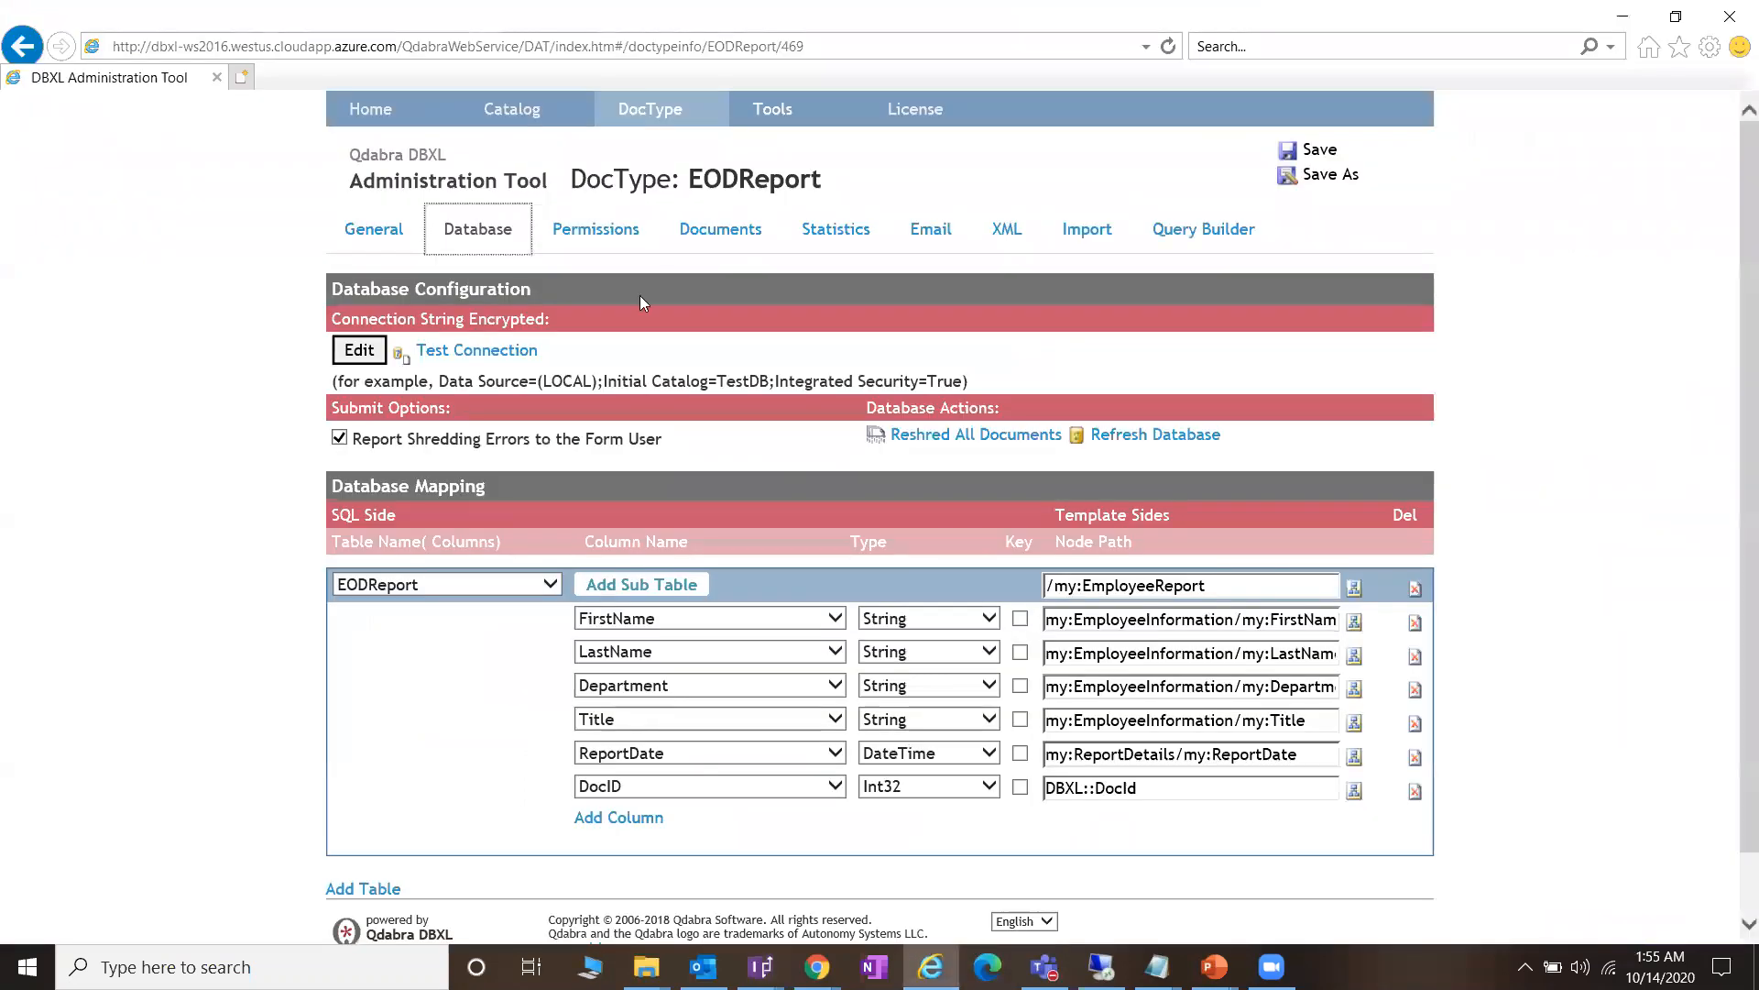
Step: Open the DBXL document type Catalog and inspect the web service address
left_click(508, 112)
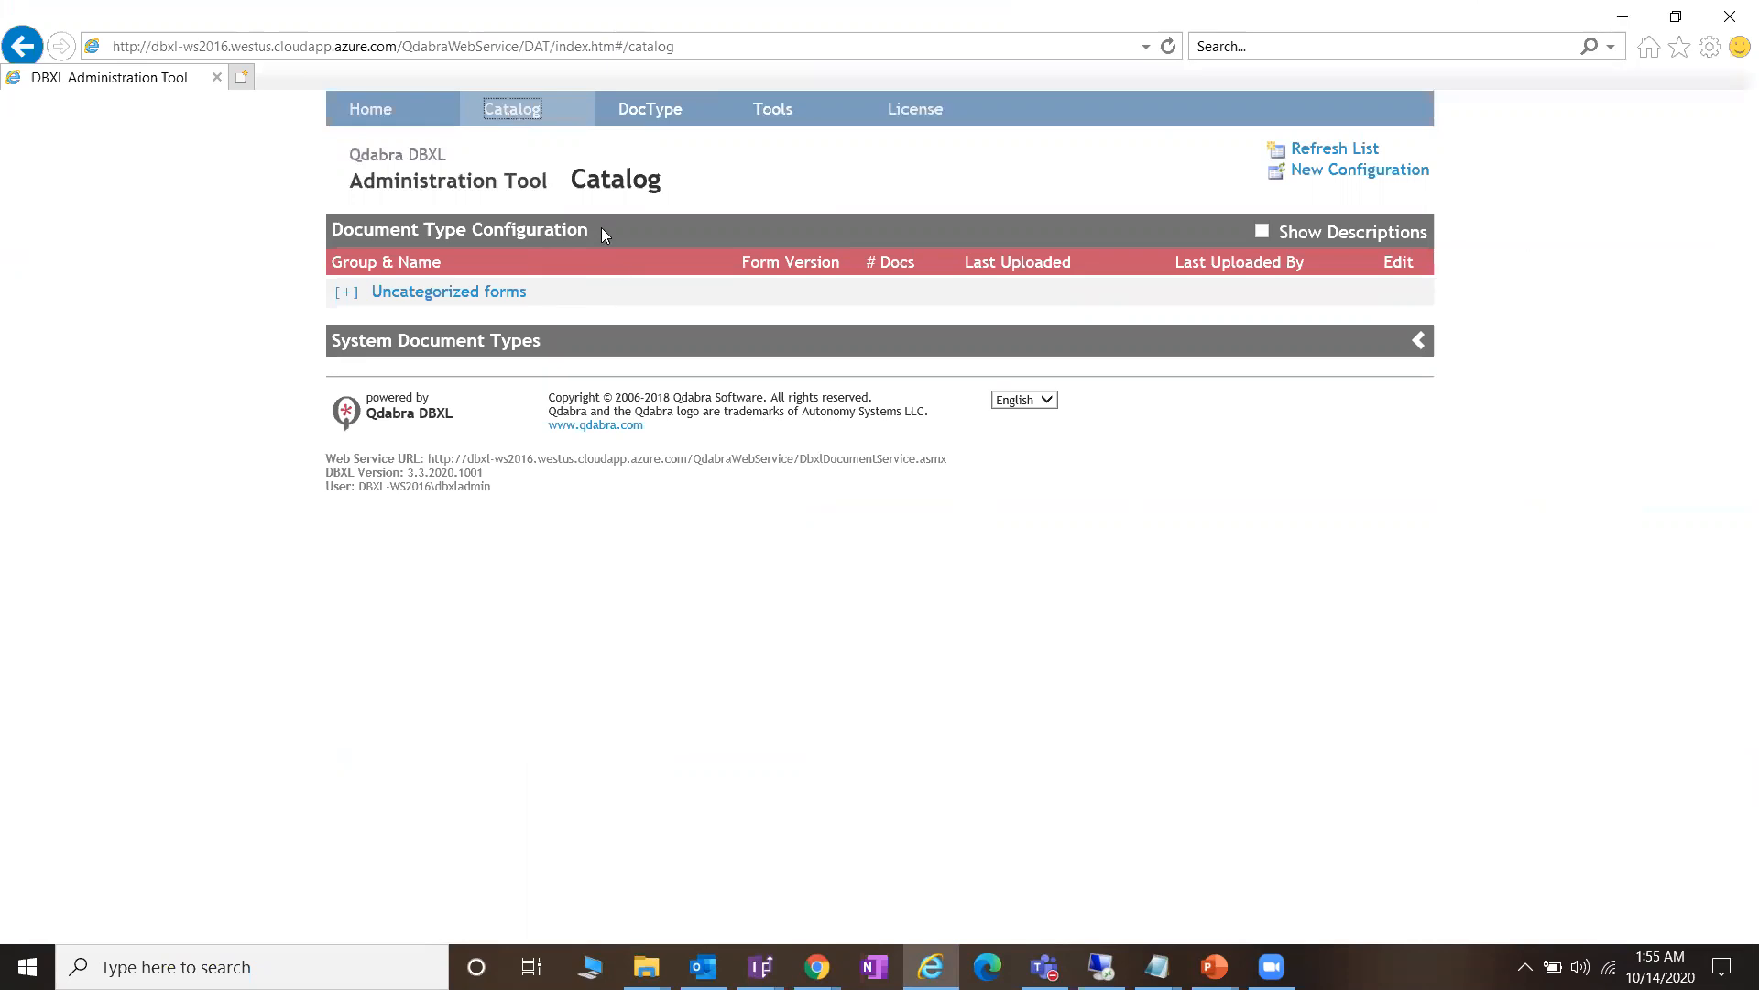
left_click(376, 48)
left_click(505, 46)
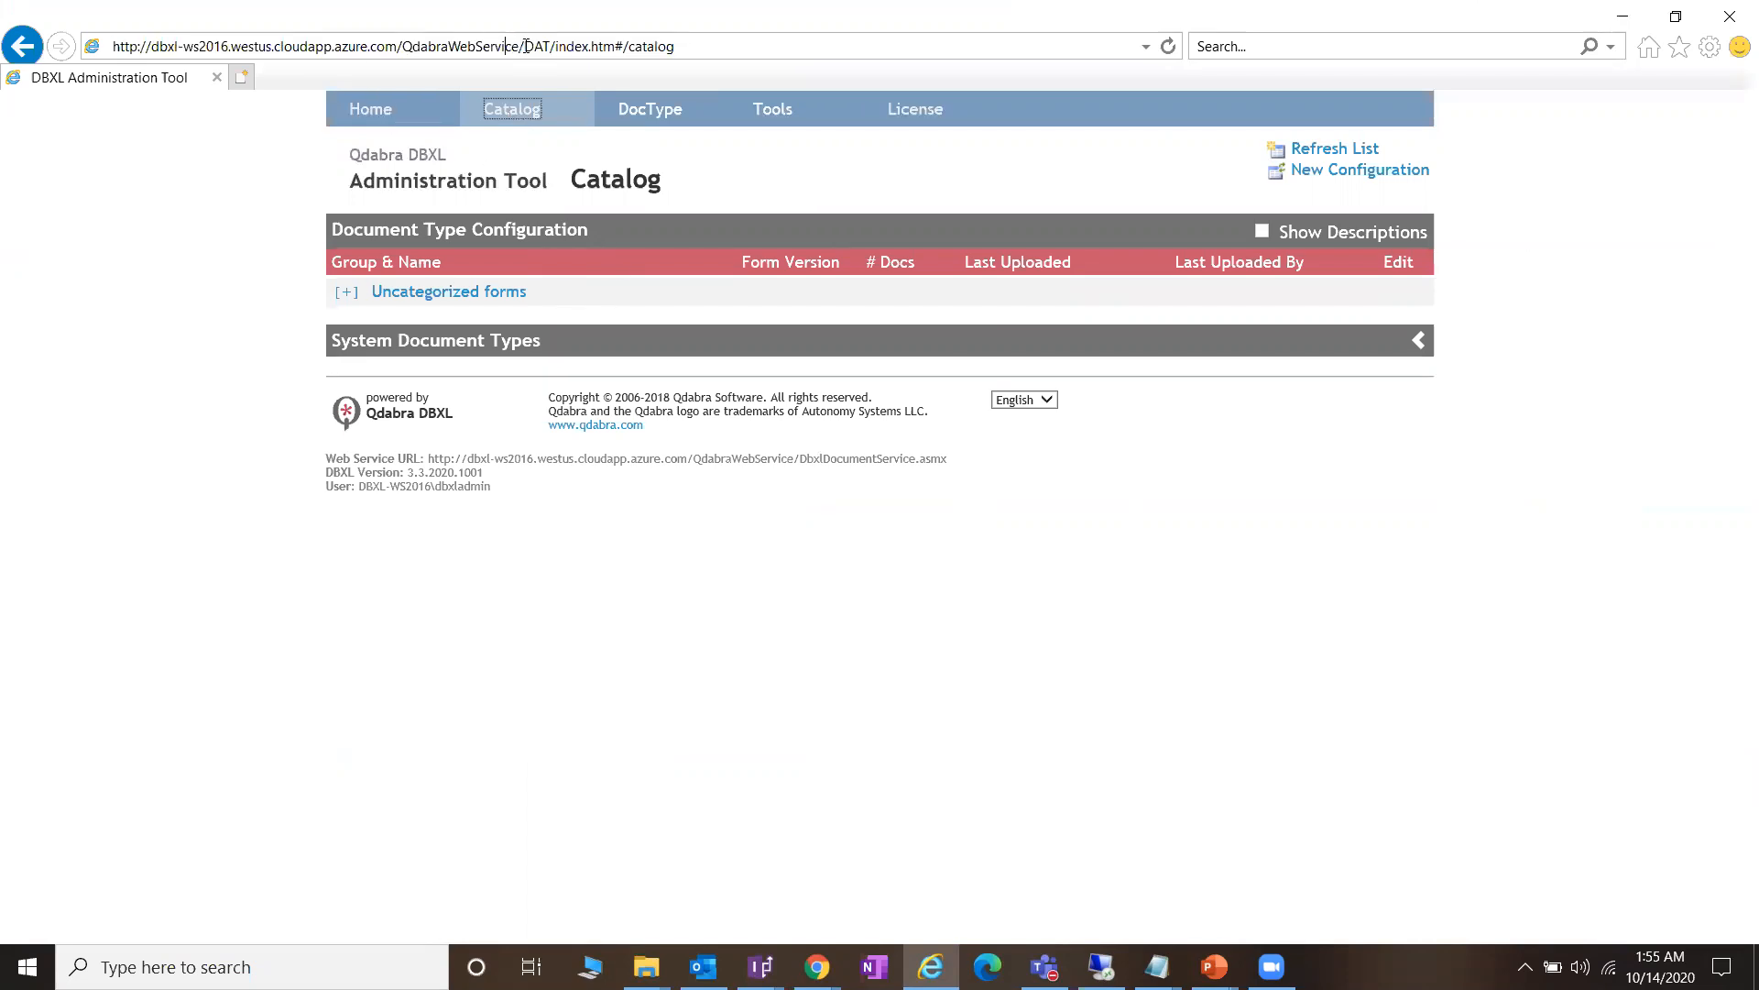
left_click_drag(527, 46, 112, 47)
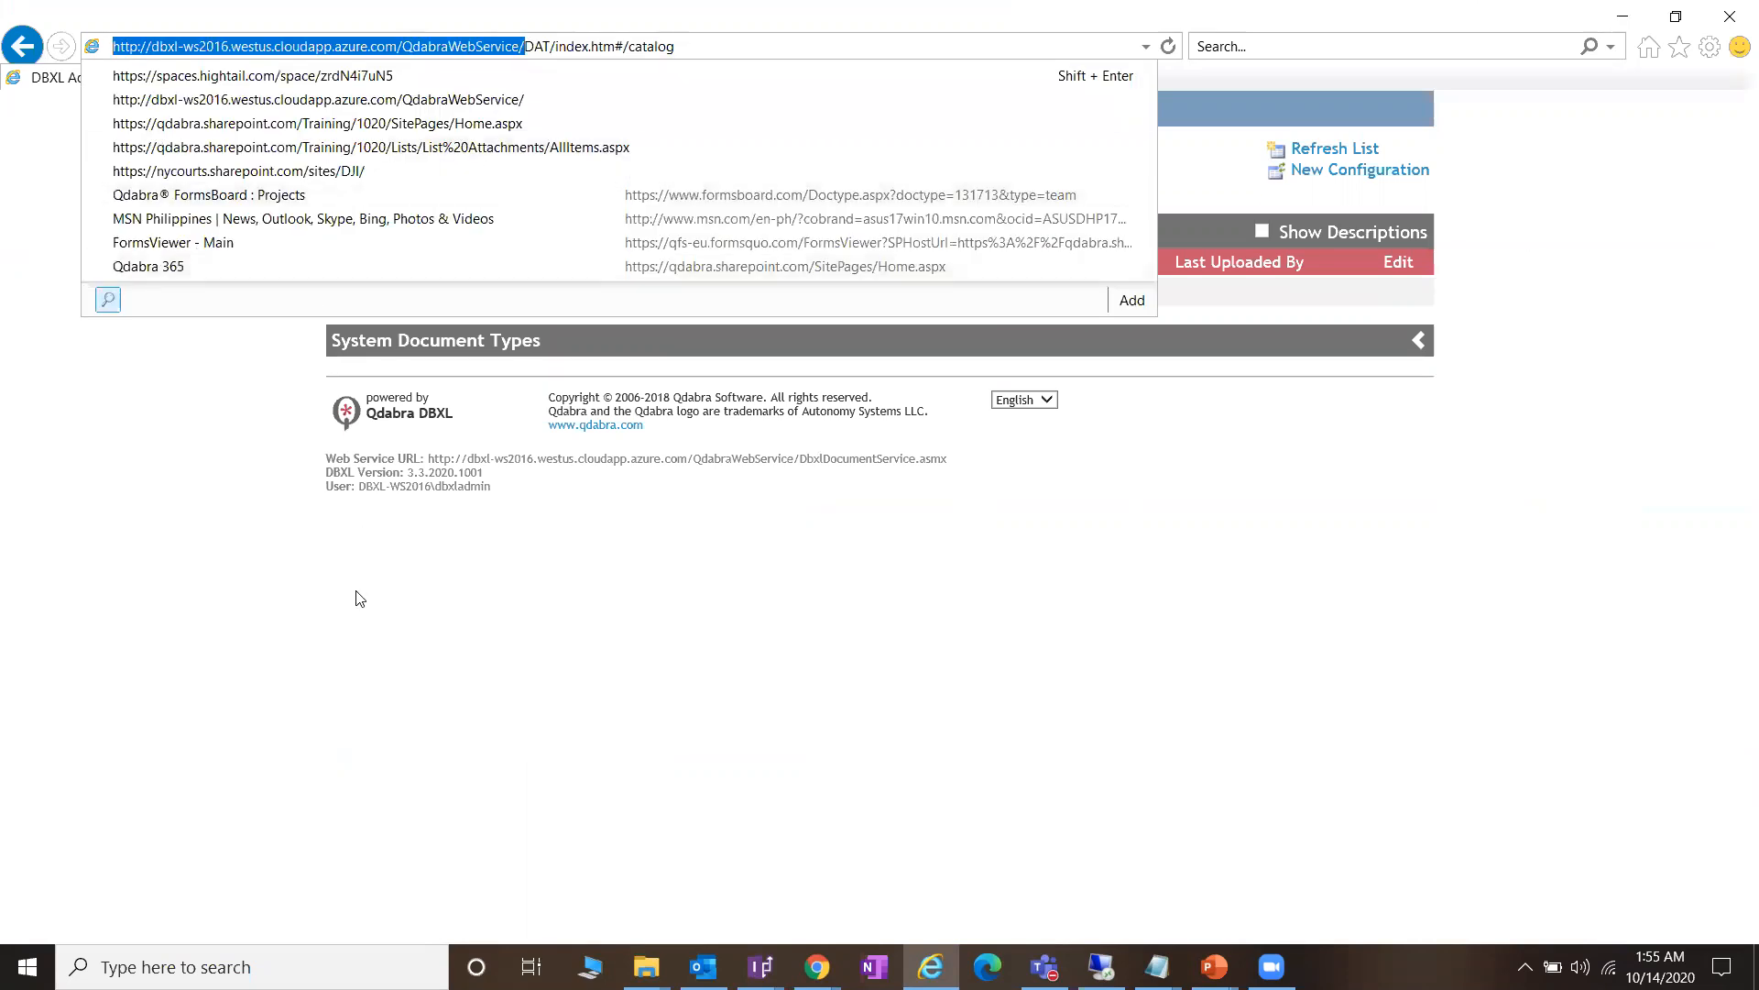
left_click(447, 570)
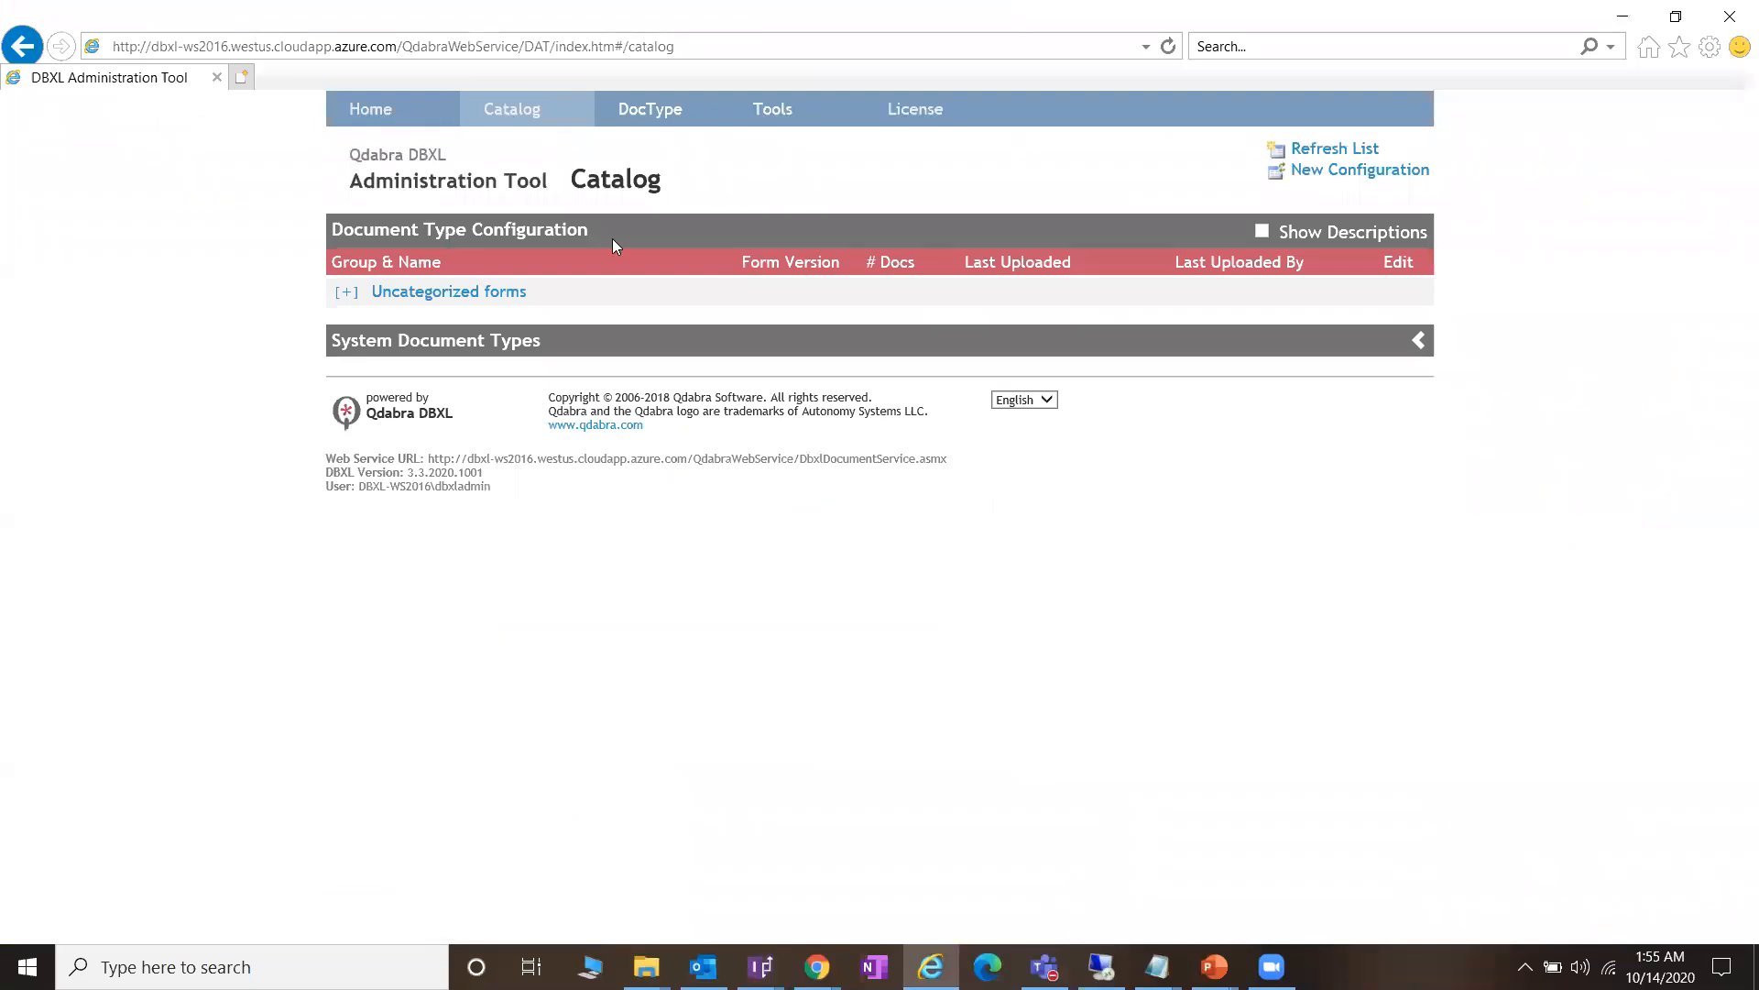
Step: Start a new document type configuration under Uncategorized forms, then cancel and discard it
left_click(502, 294)
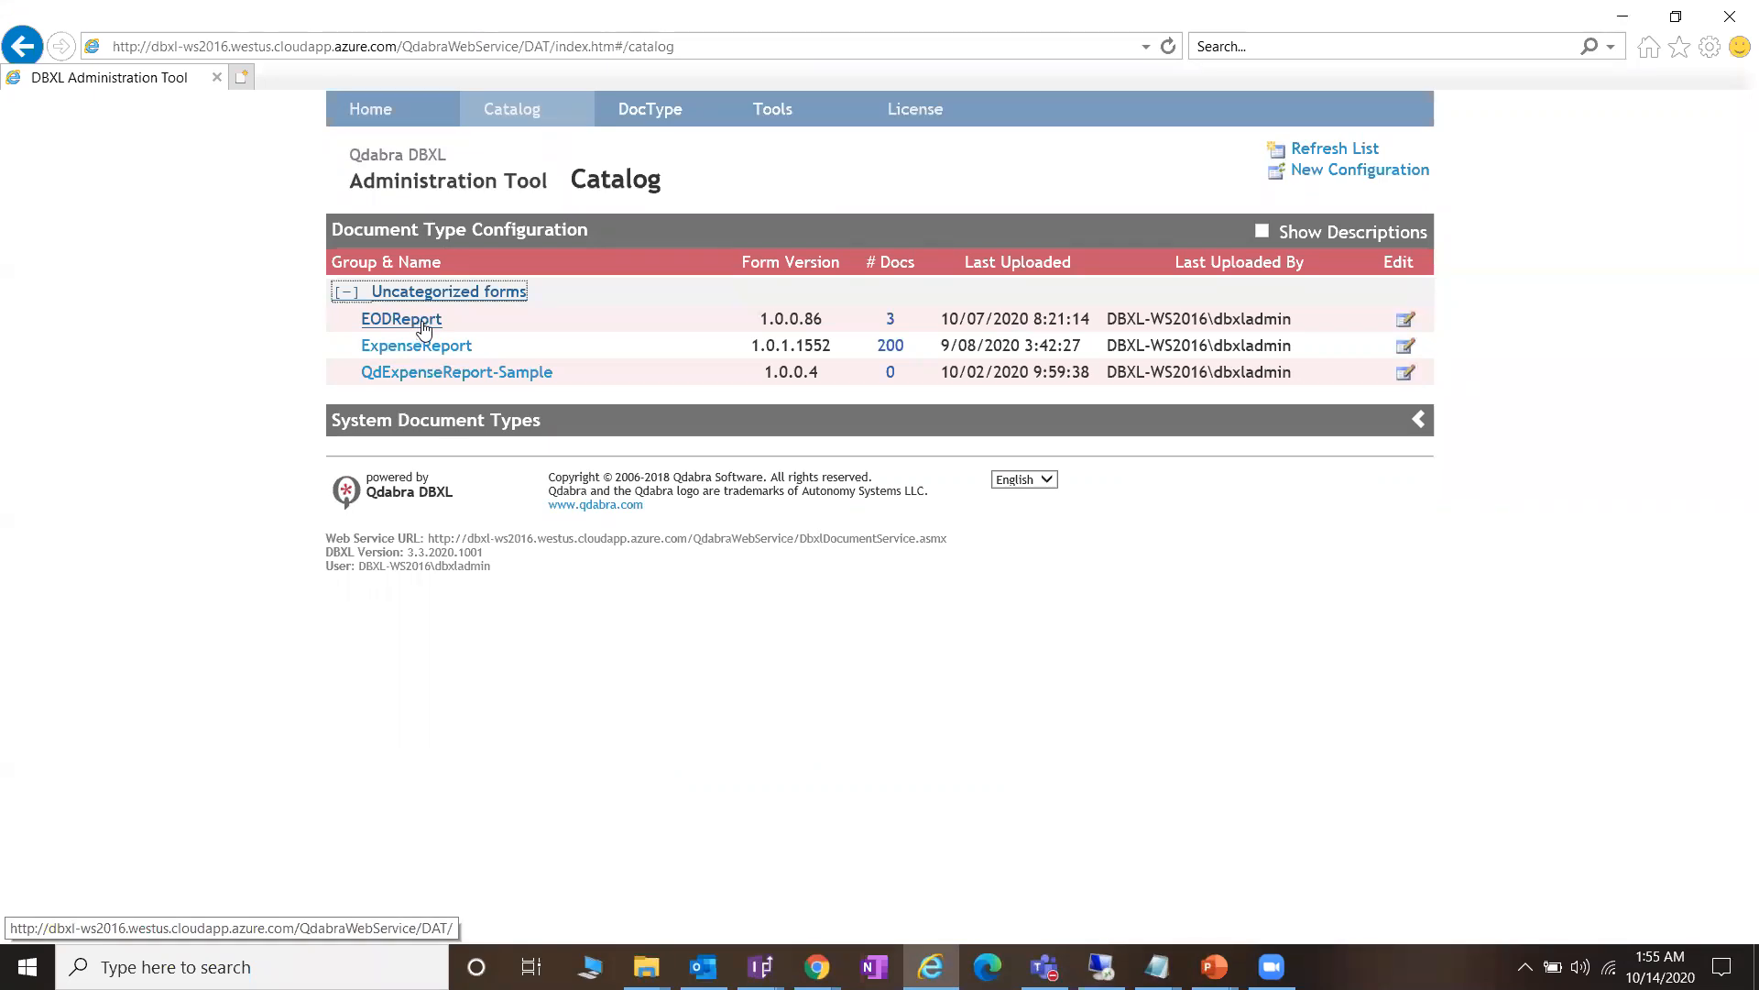
left_click(1386, 179)
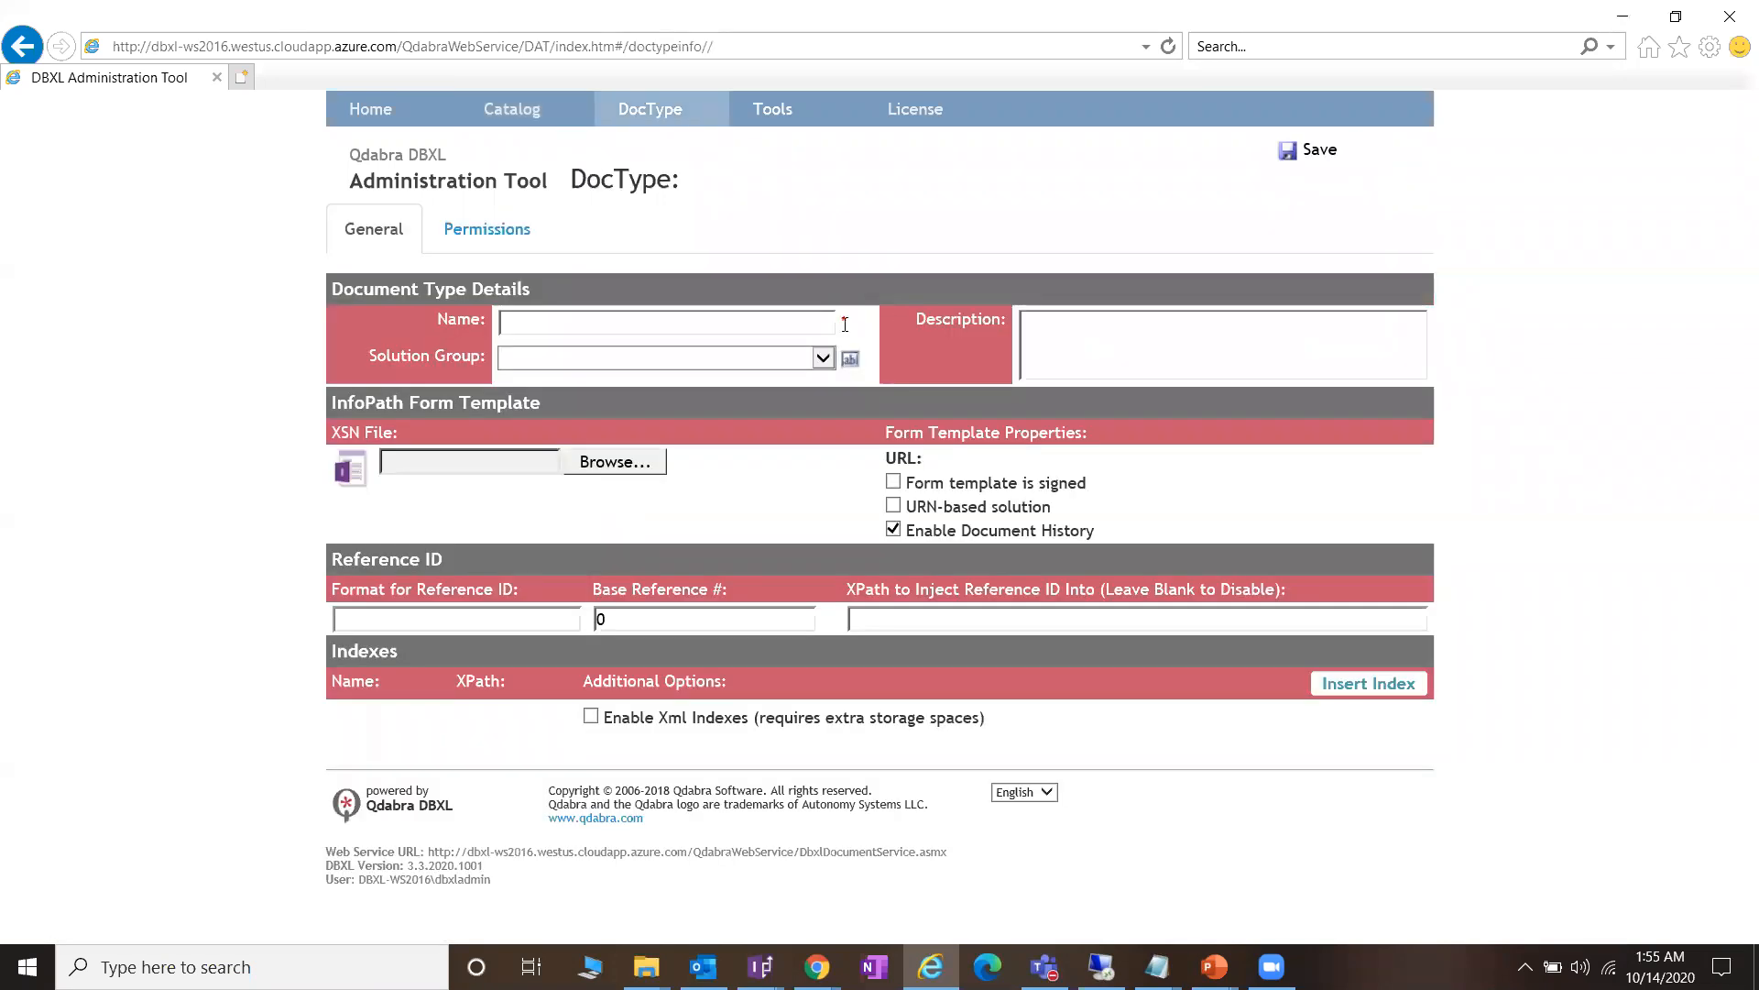
left_click(632, 463)
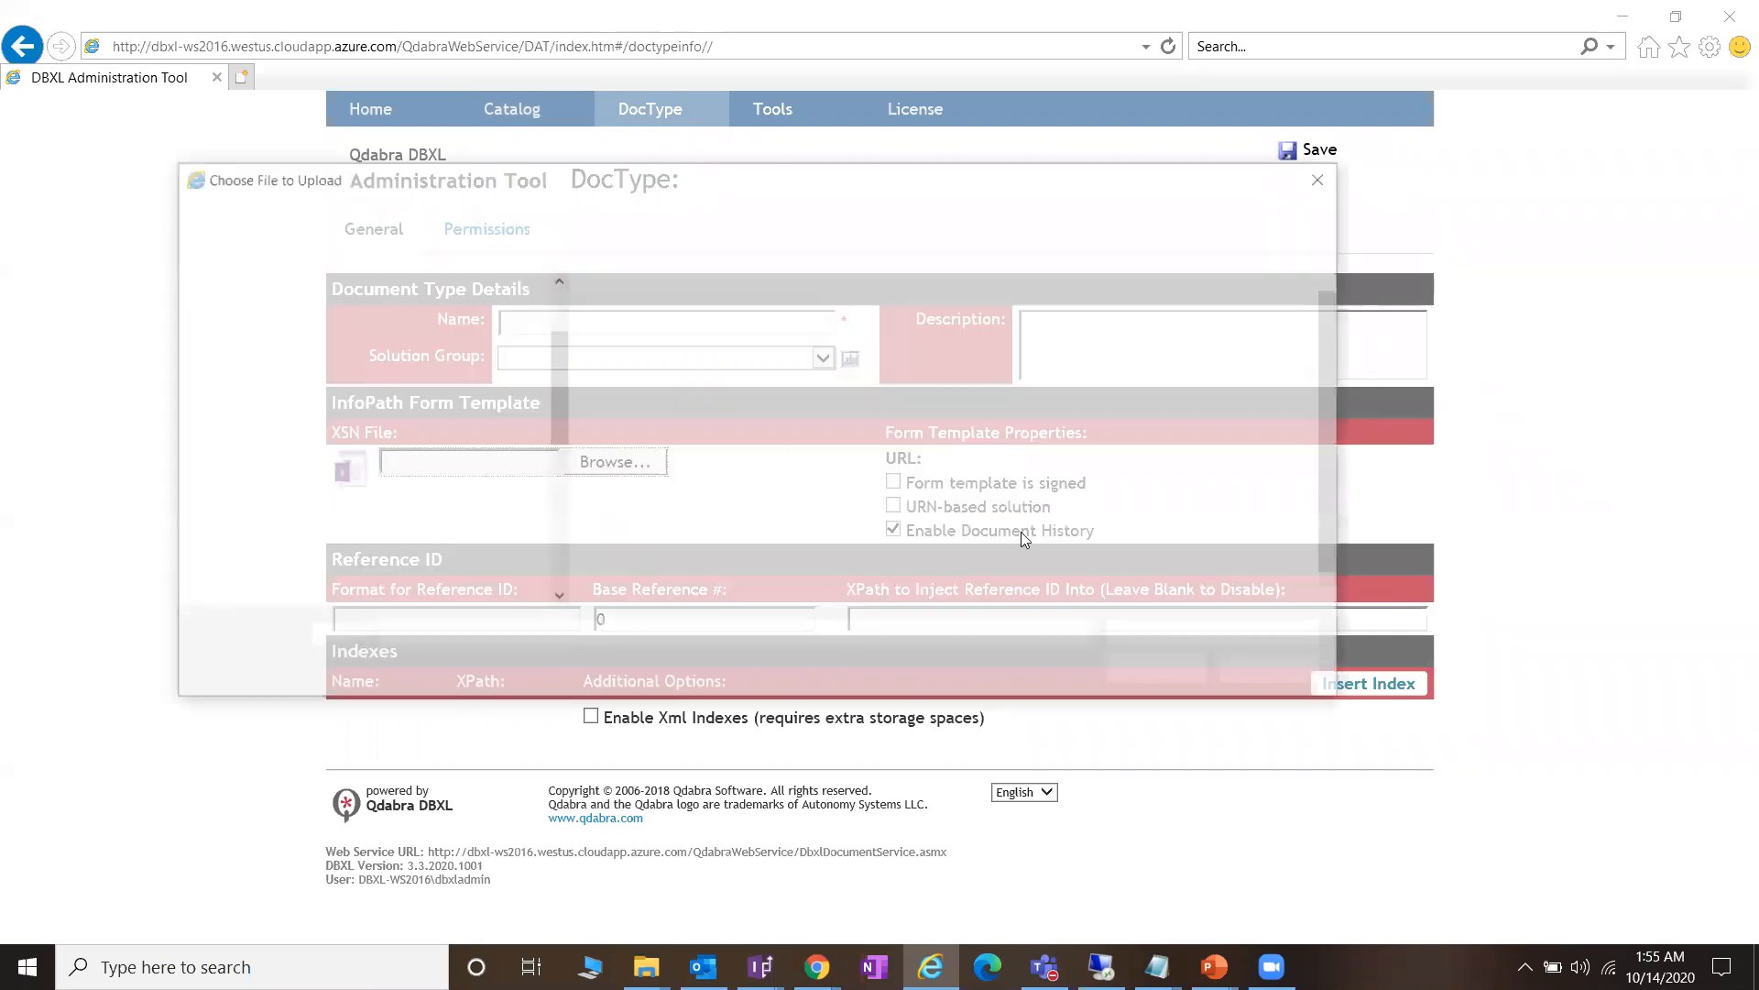
left_click(1276, 671)
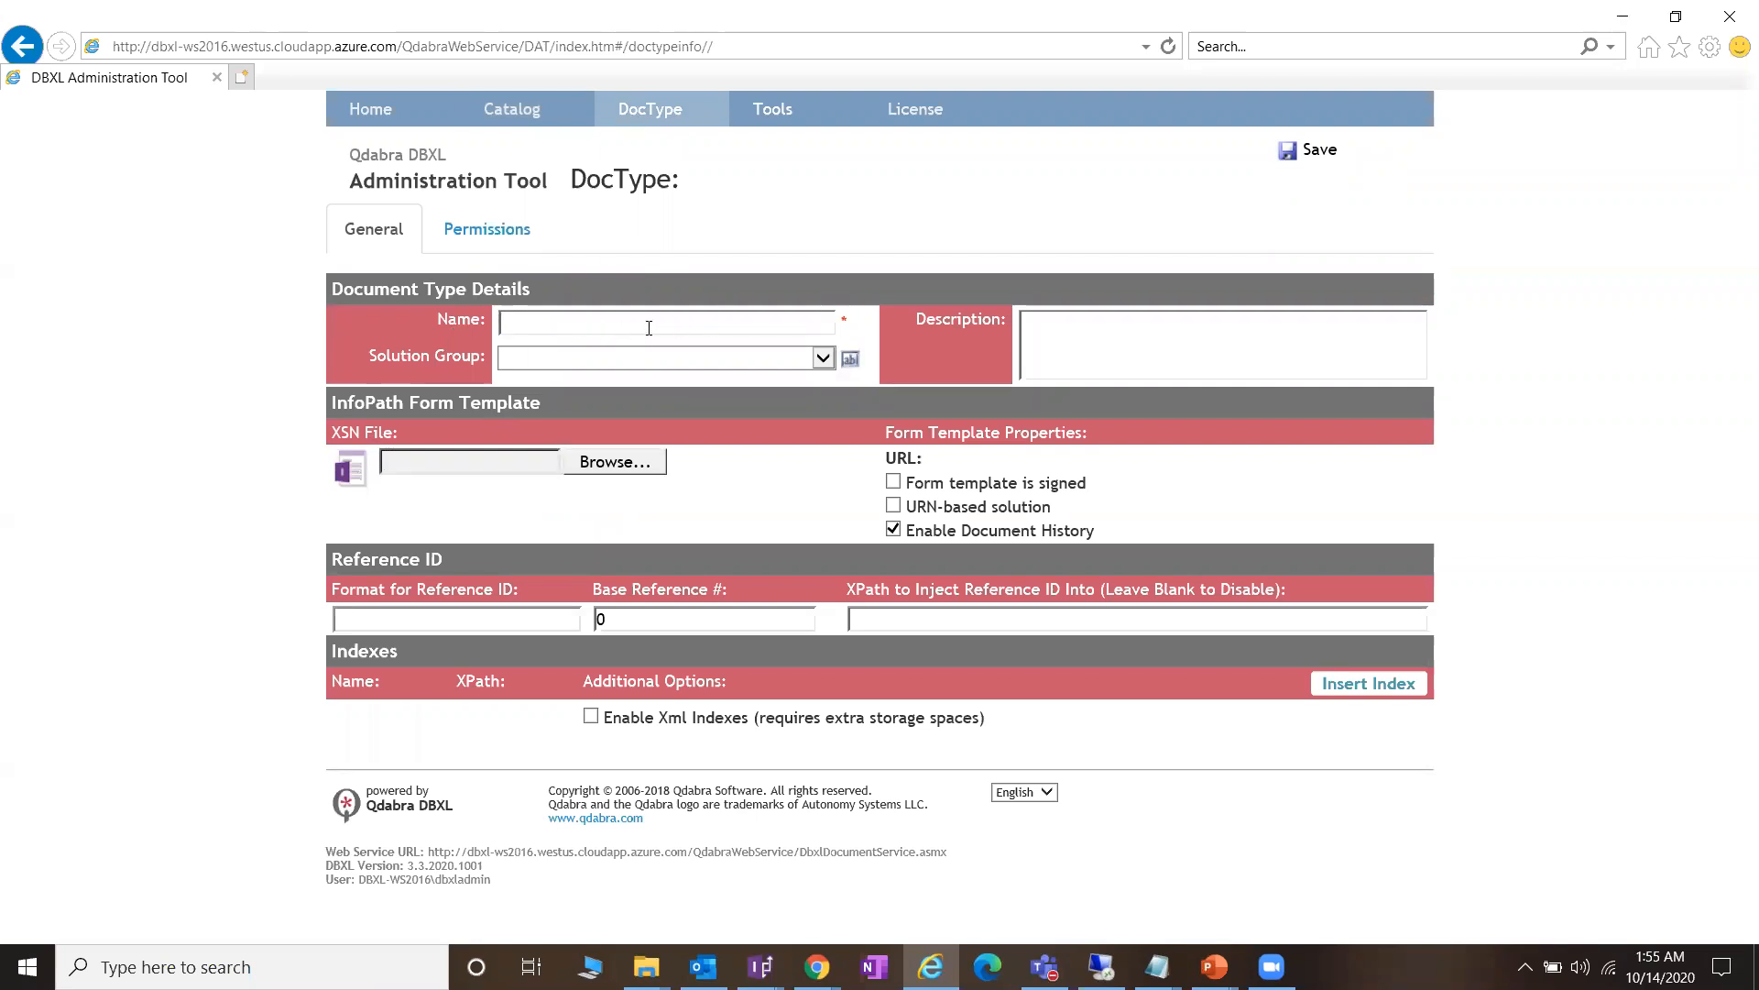
left_click(536, 126)
left_click(969, 568)
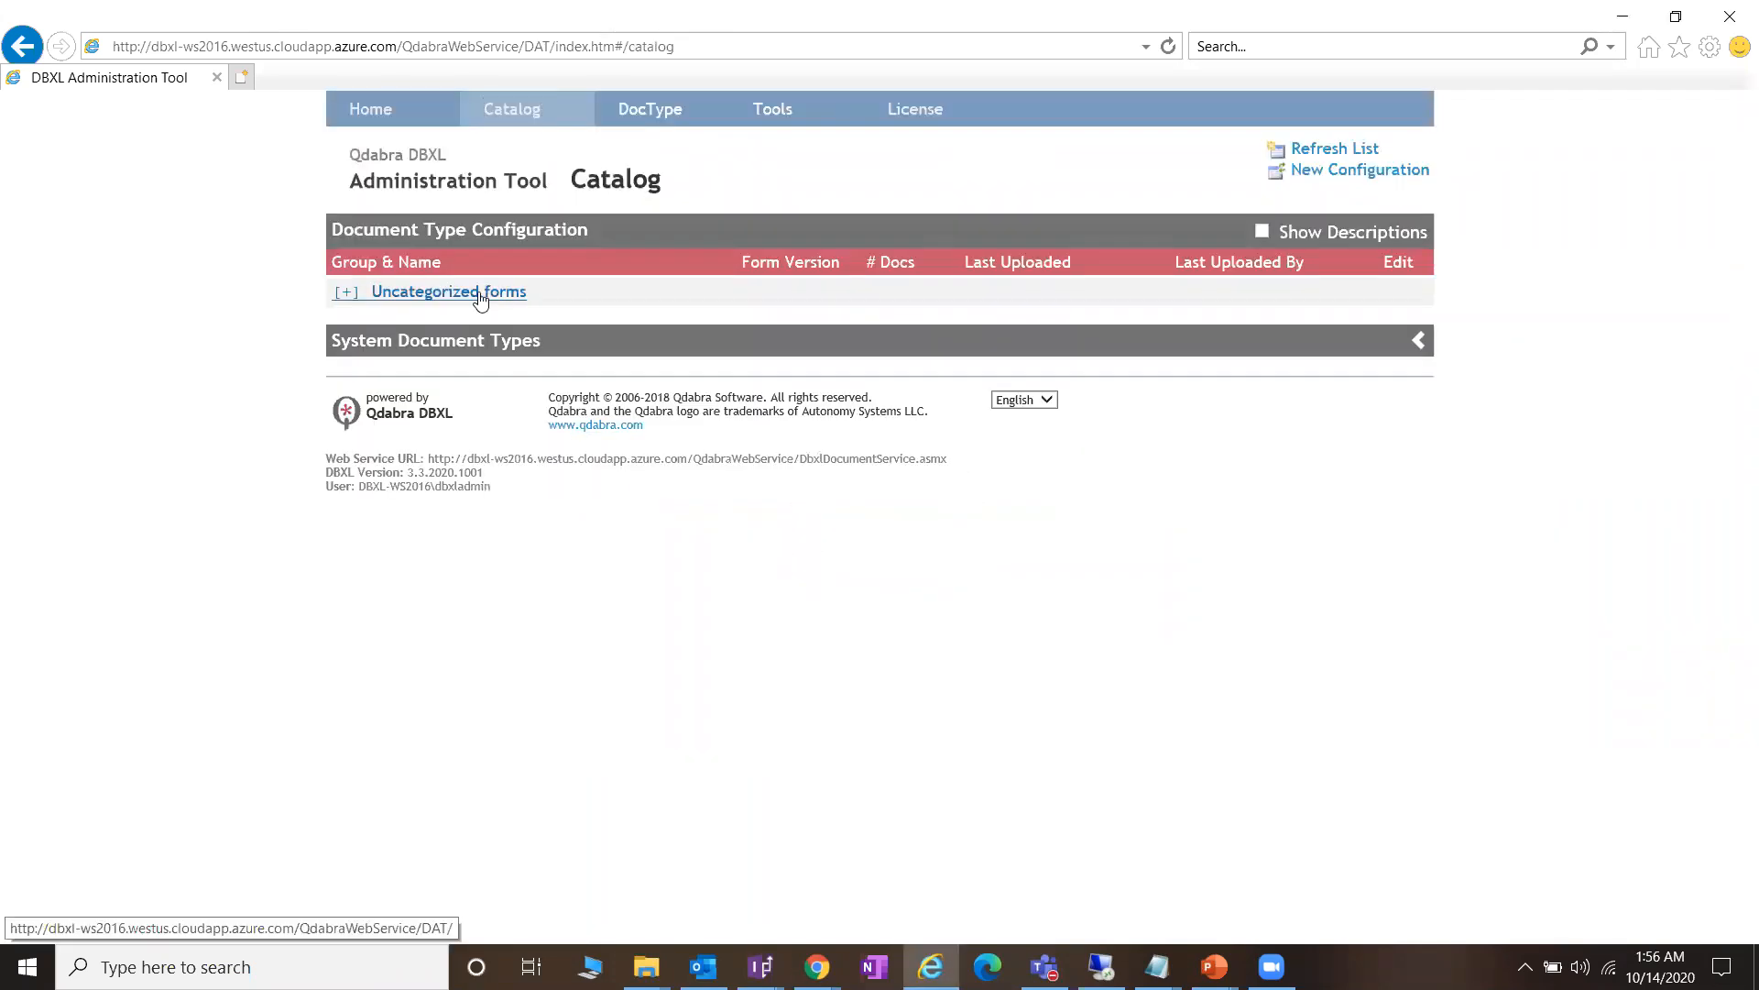
Step: Show the EODReport database mapping and open the 'Configure your forms to submit to DBXL' guide
left_click(483, 293)
left_click(414, 323)
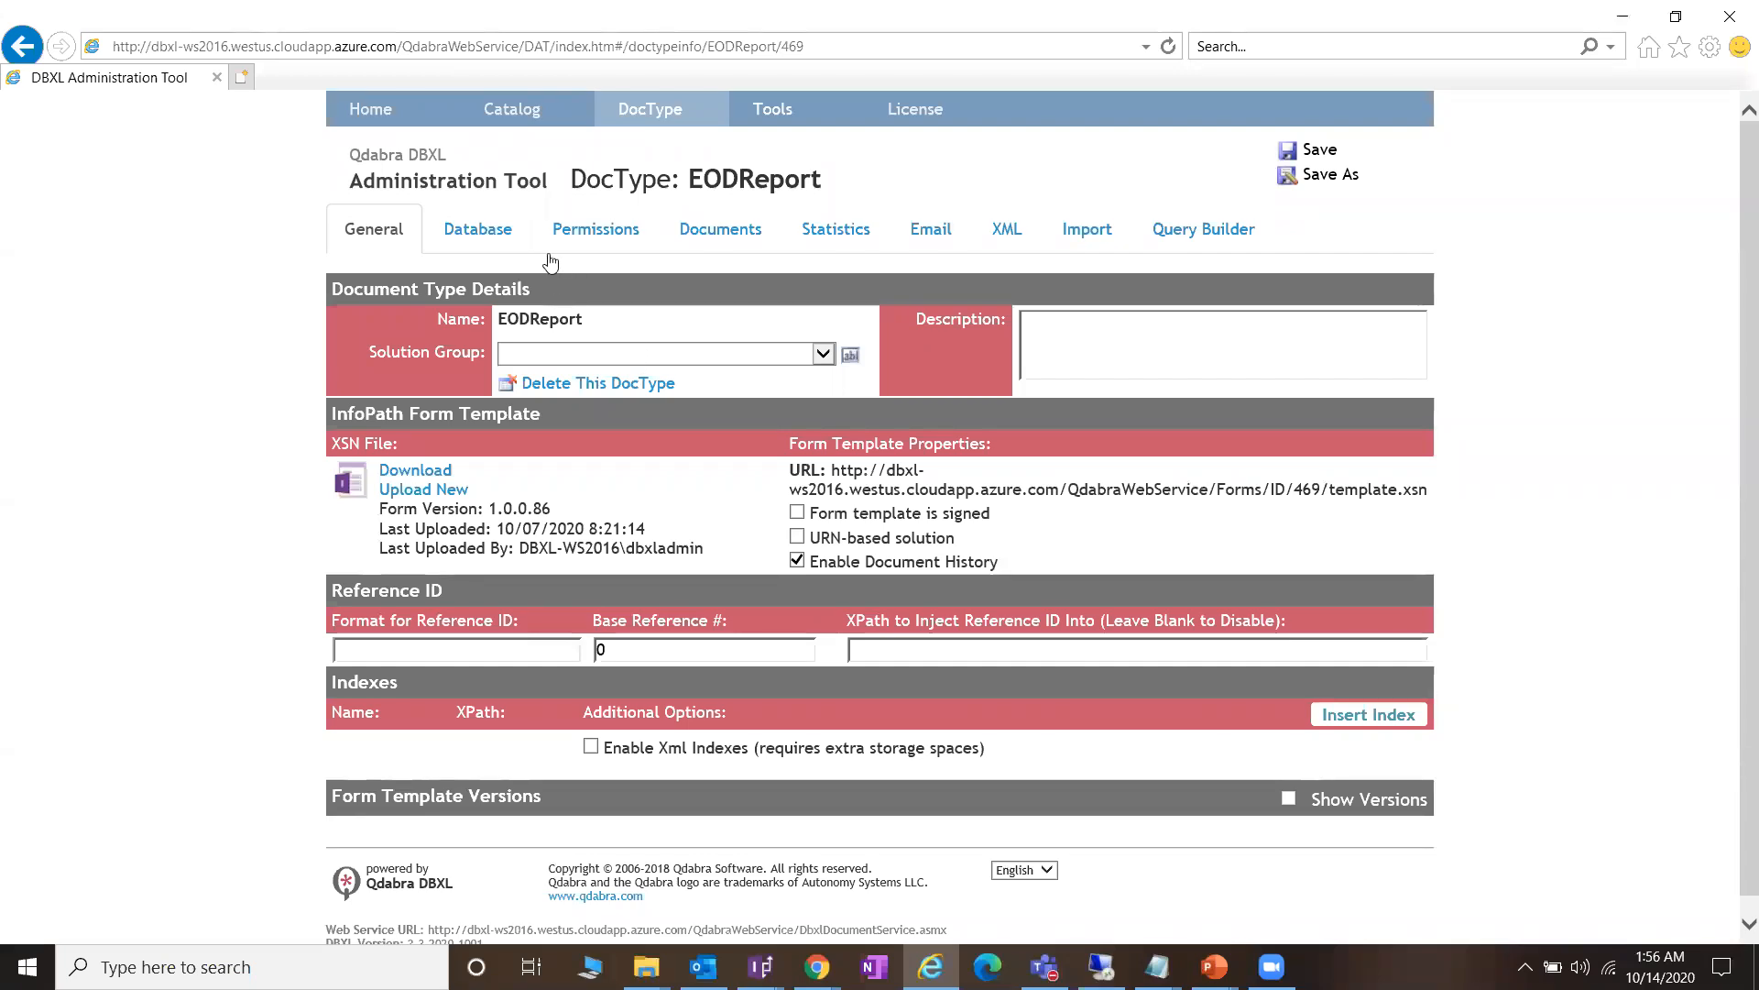
left_click(495, 240)
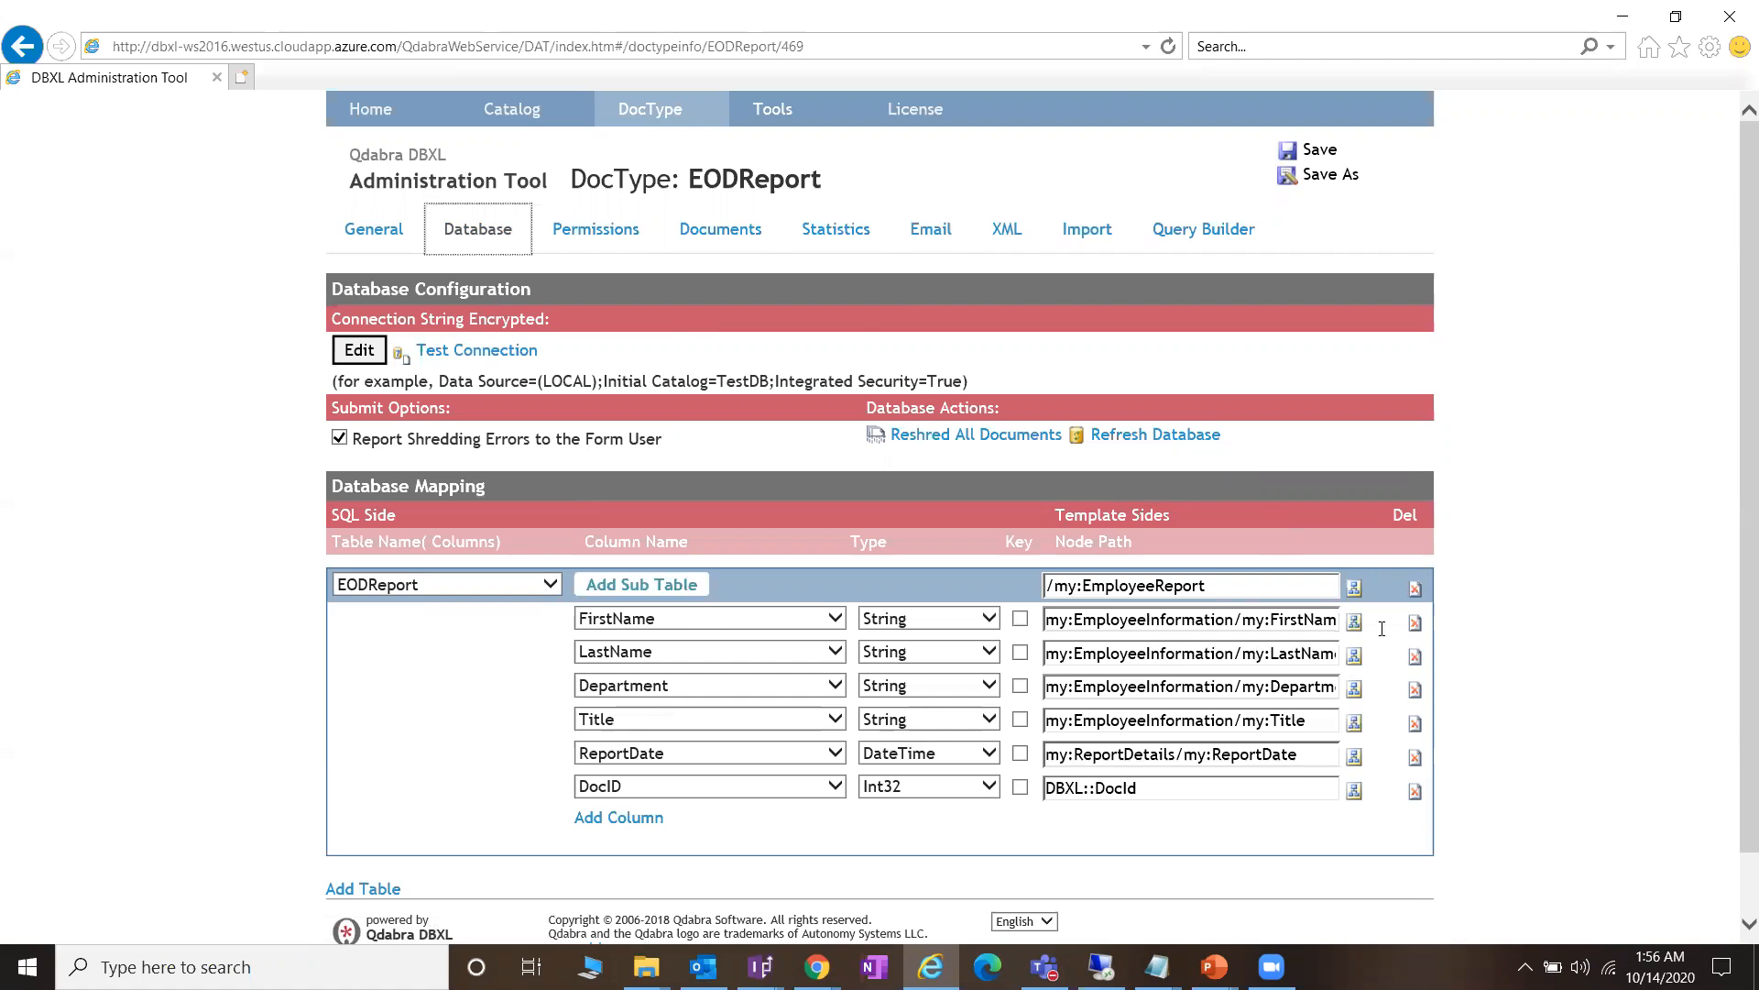
left_click(647, 967)
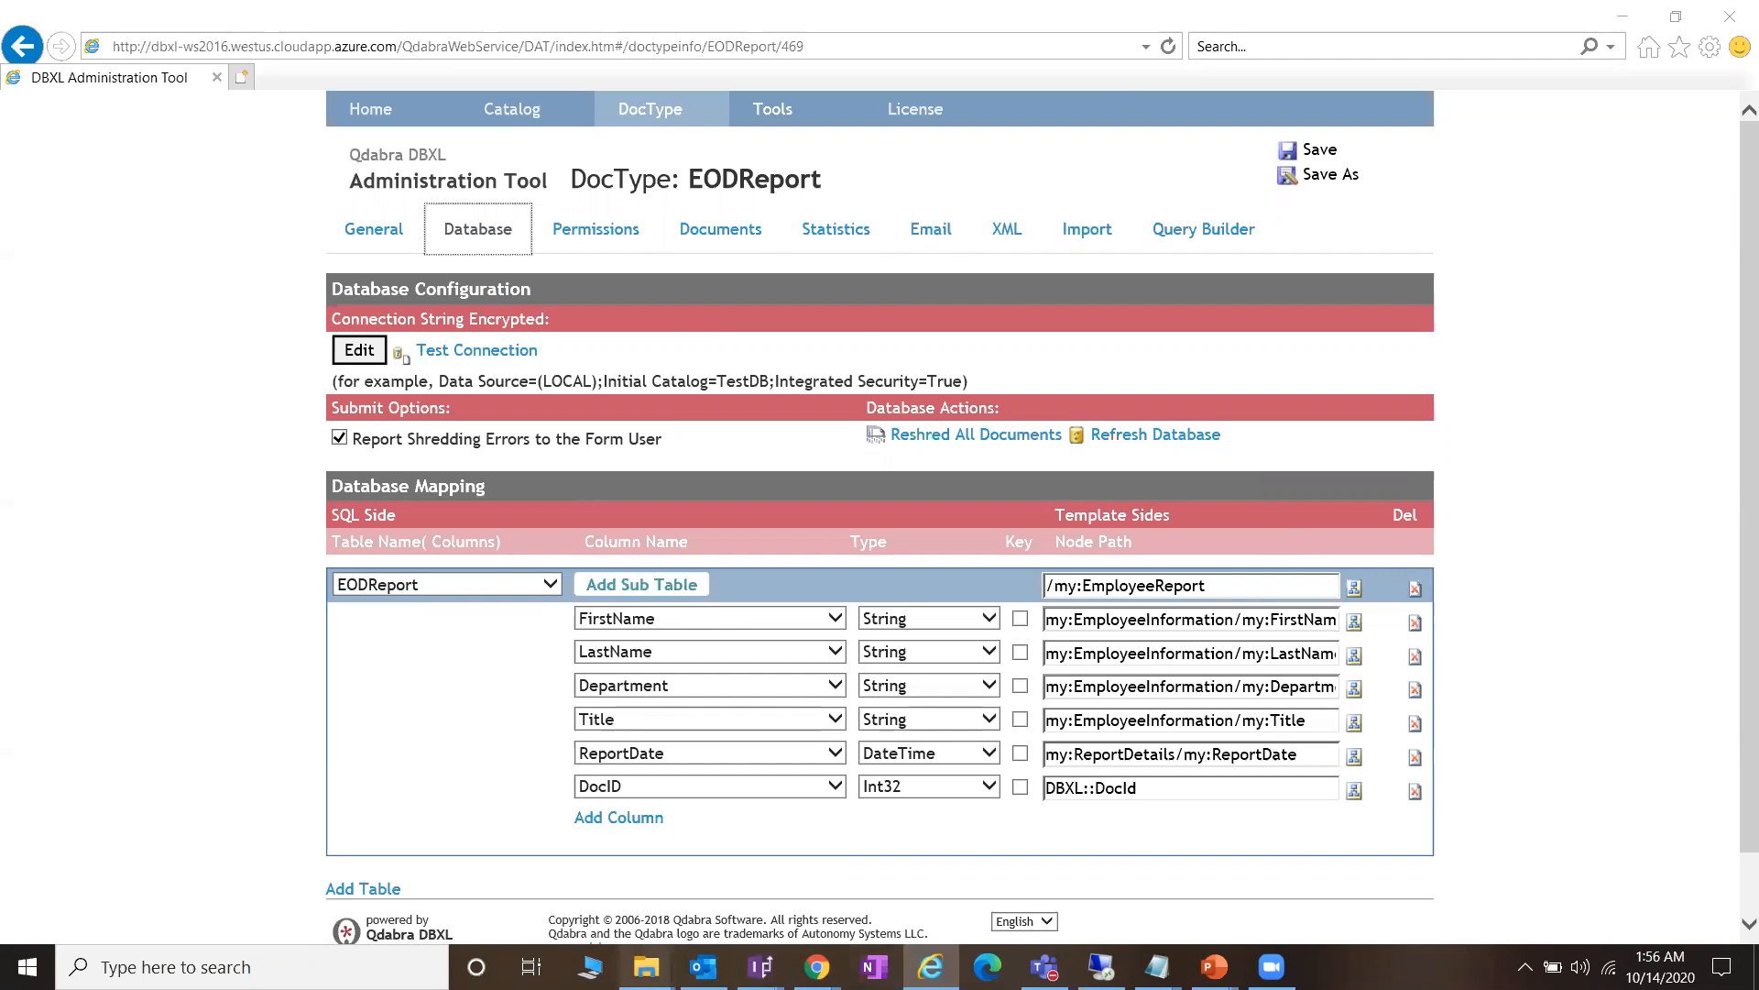
double_click(889, 432)
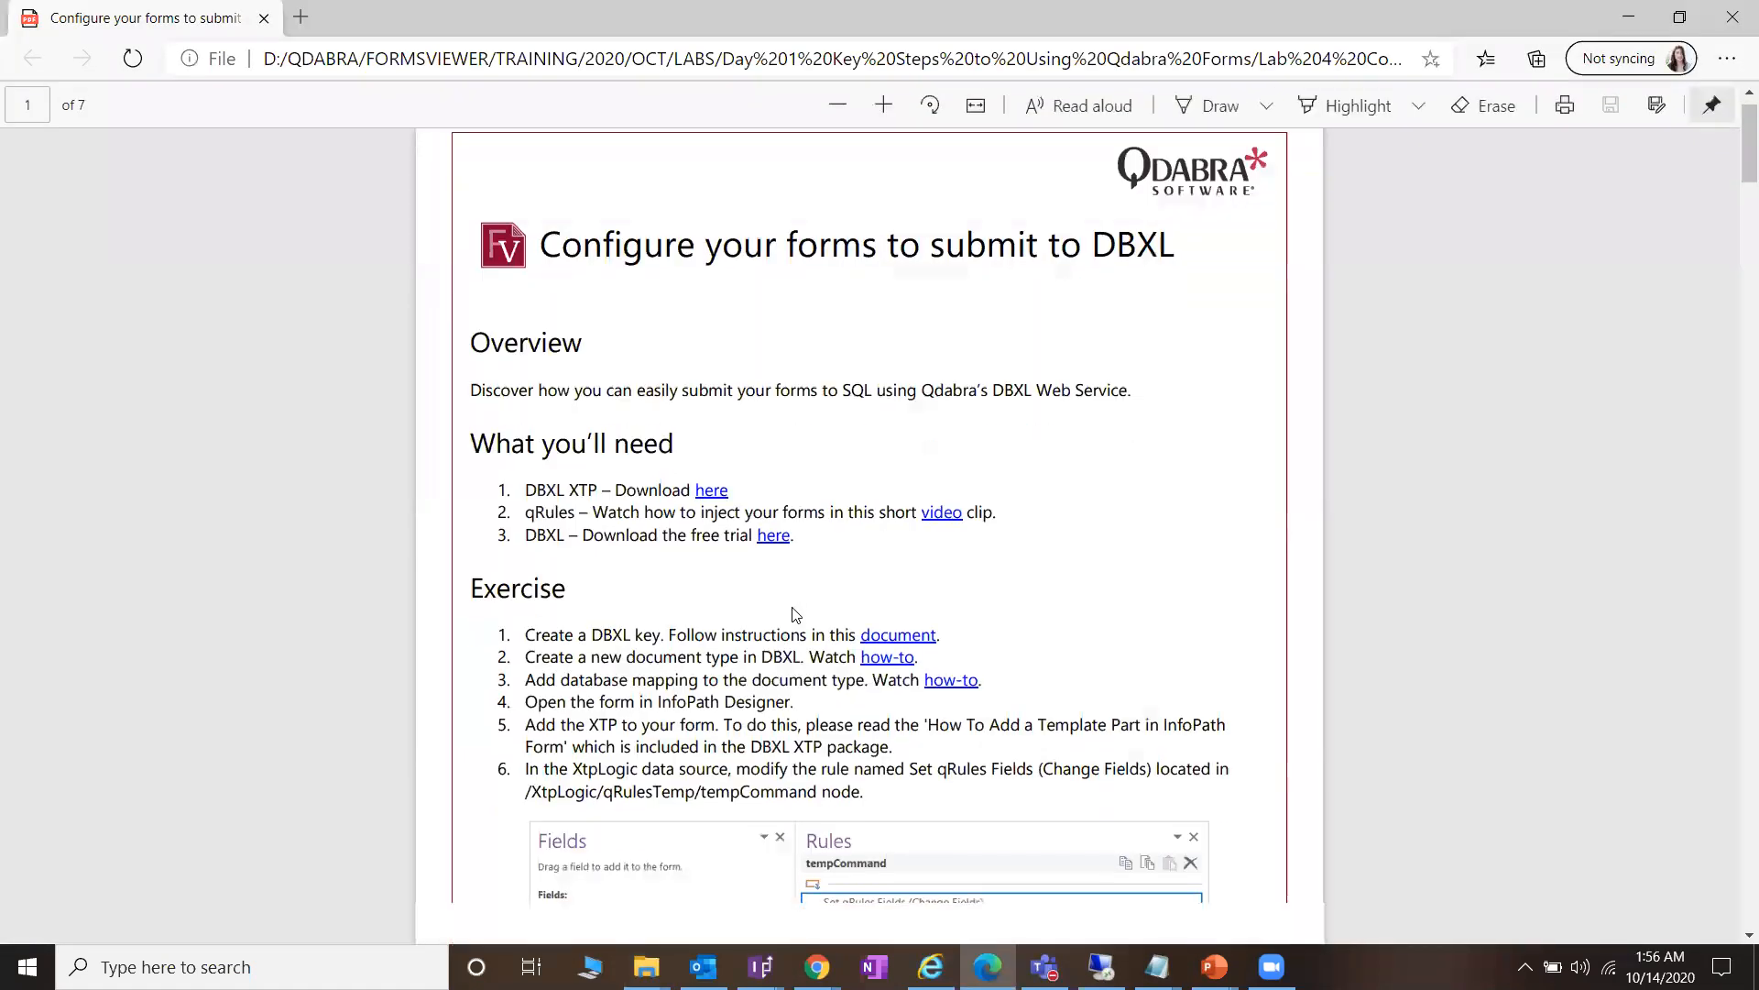
Step: Follow the how-to link in Exercise step 3 for adding database mapping to the document type
scroll(795, 614, "down", 1)
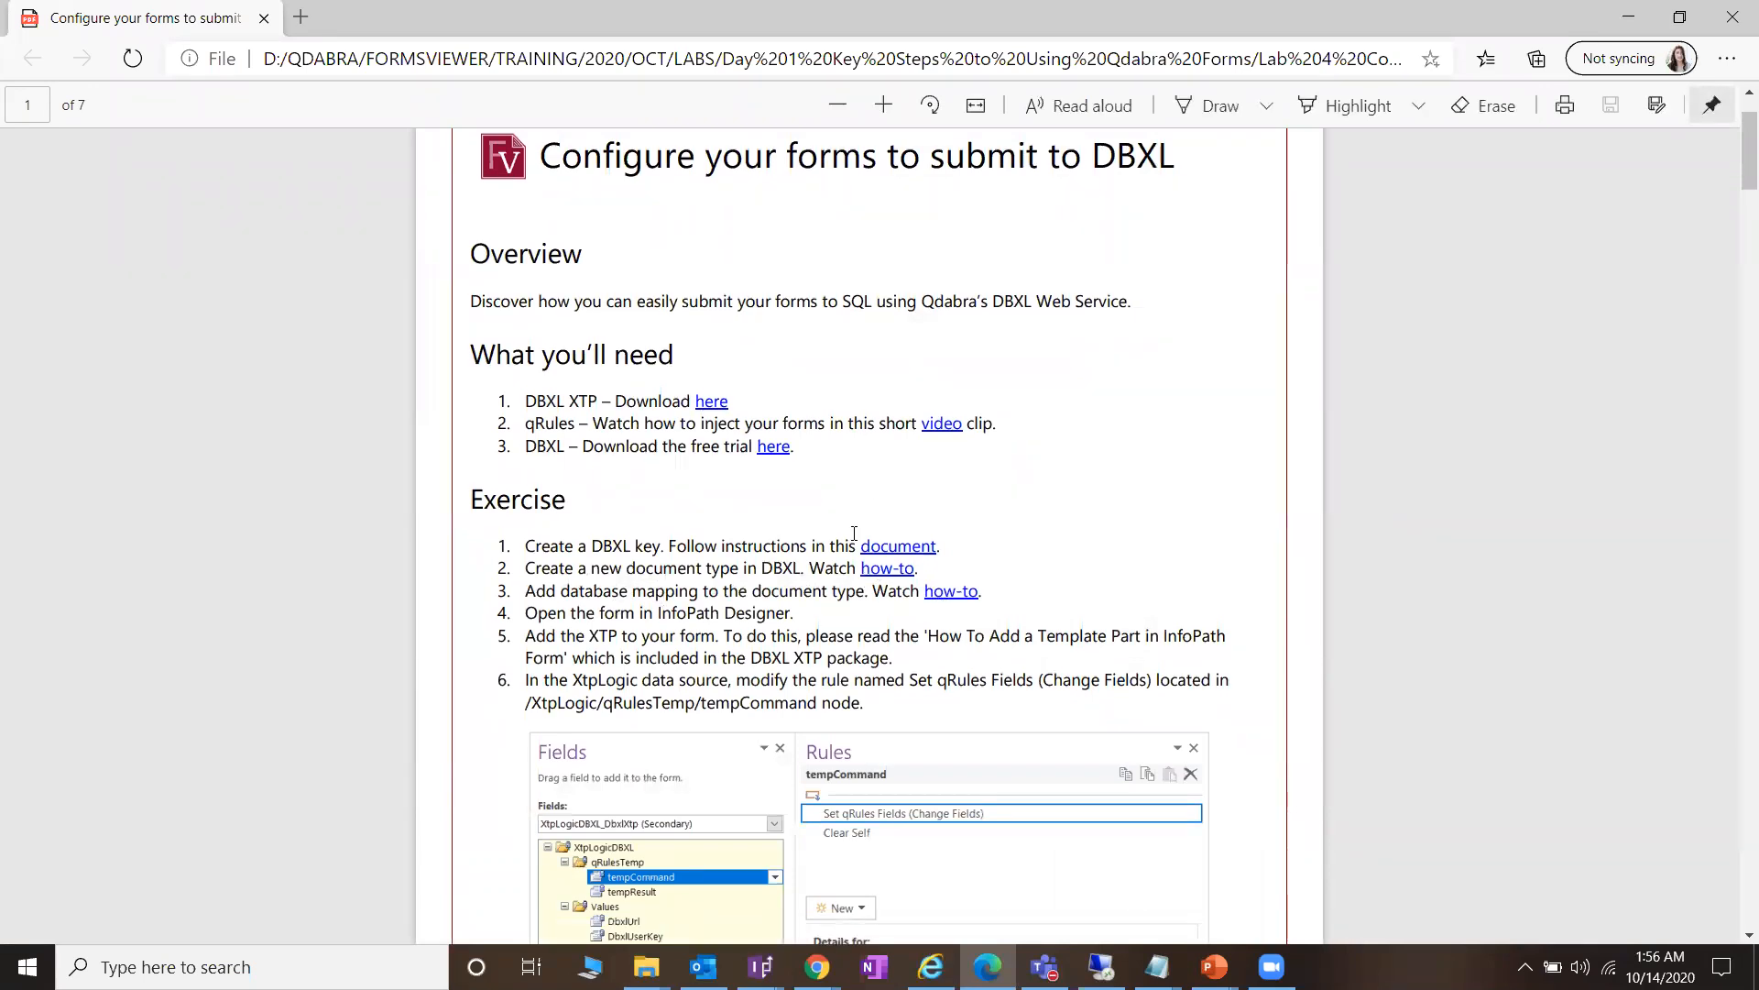
left_click(959, 598)
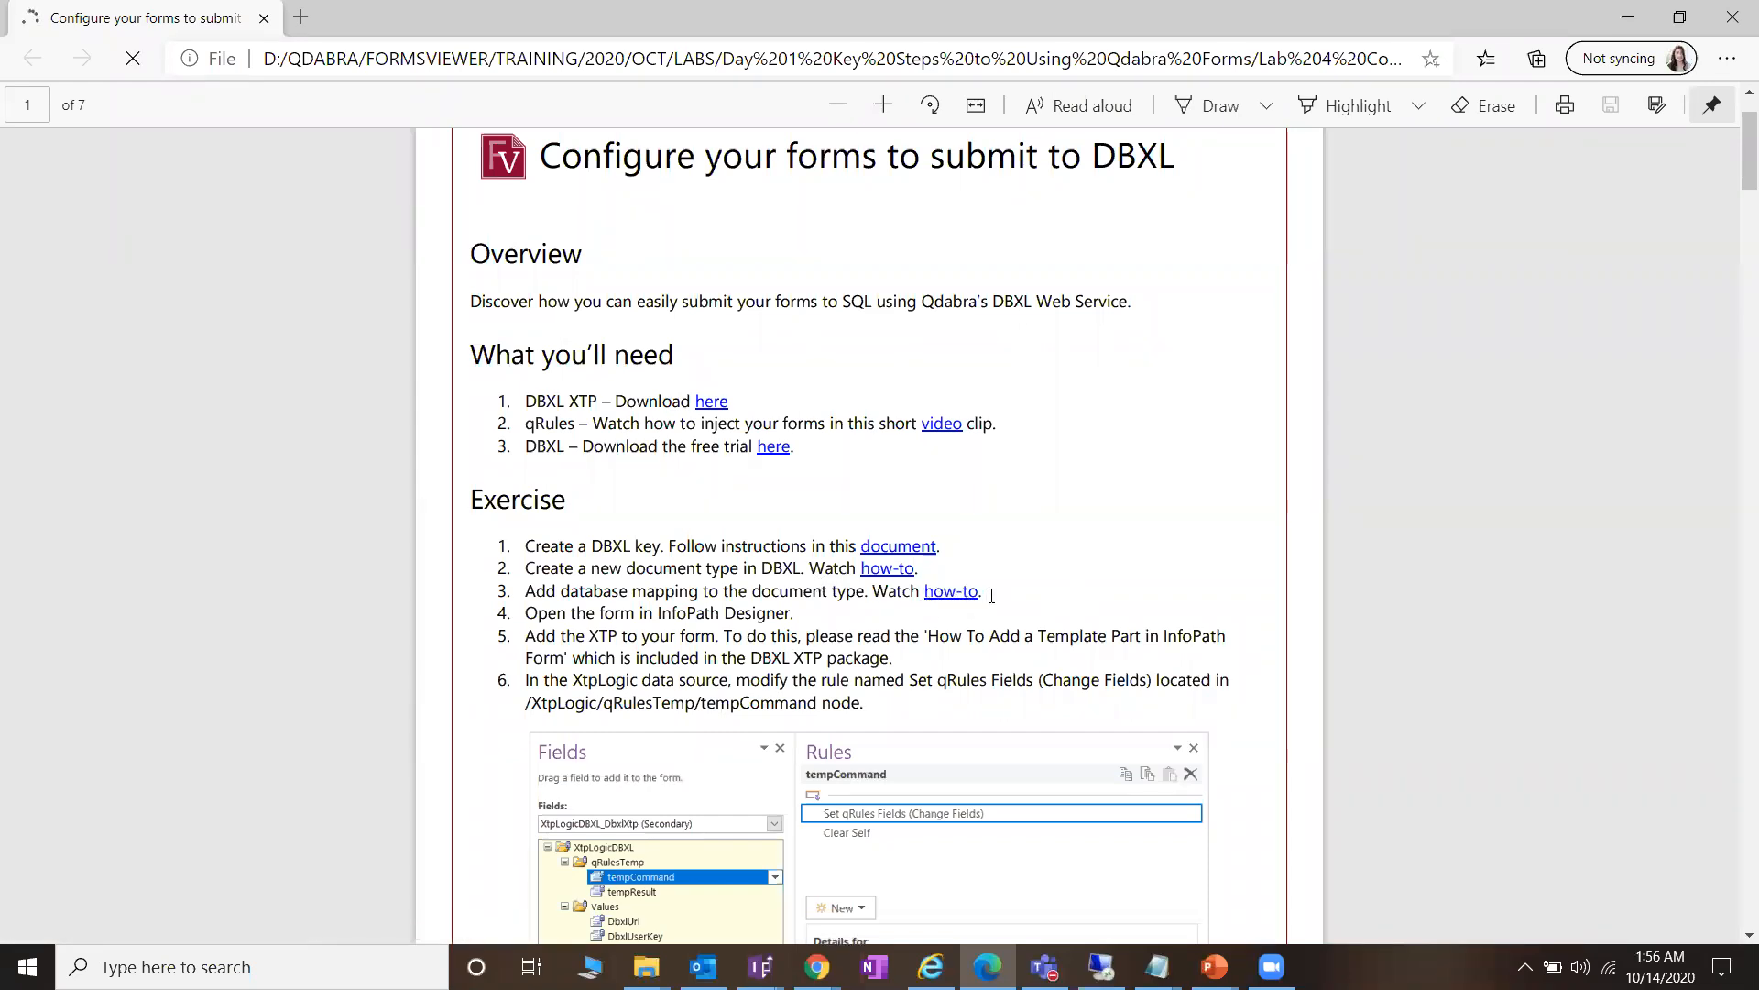
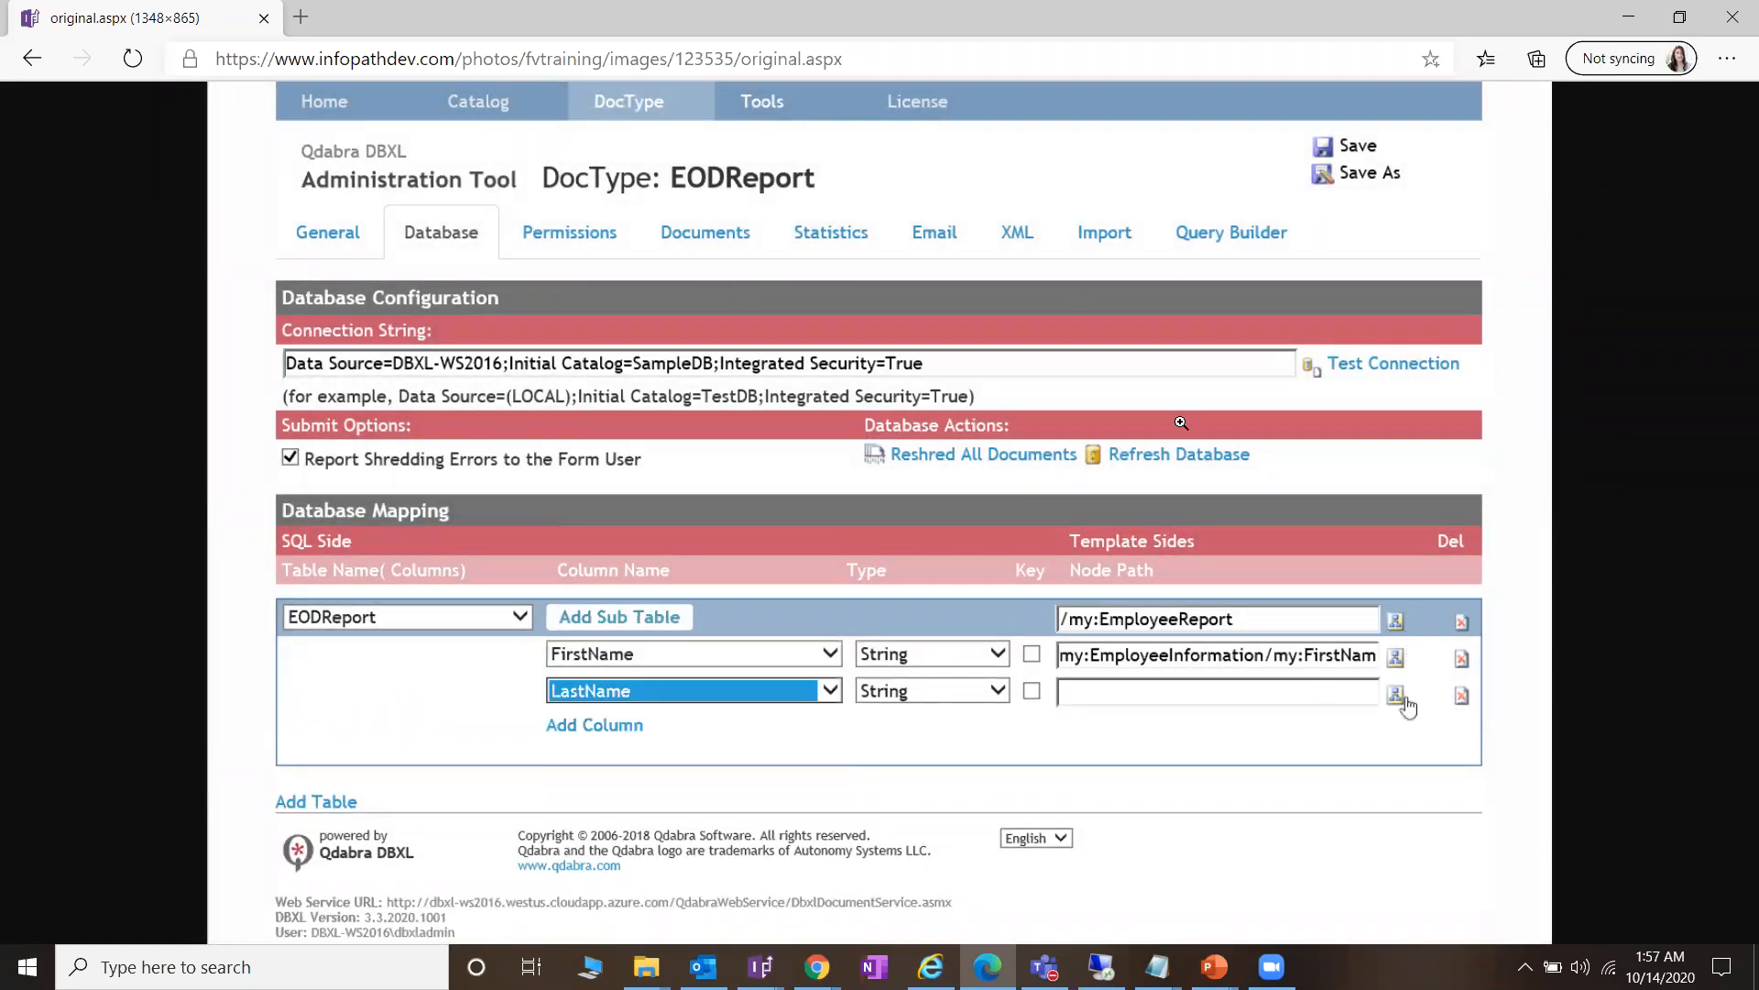
Step: Return to the lab PDF, review its Exercise steps, and bring up the Lab 4 PKG folder
key("alt+Left")
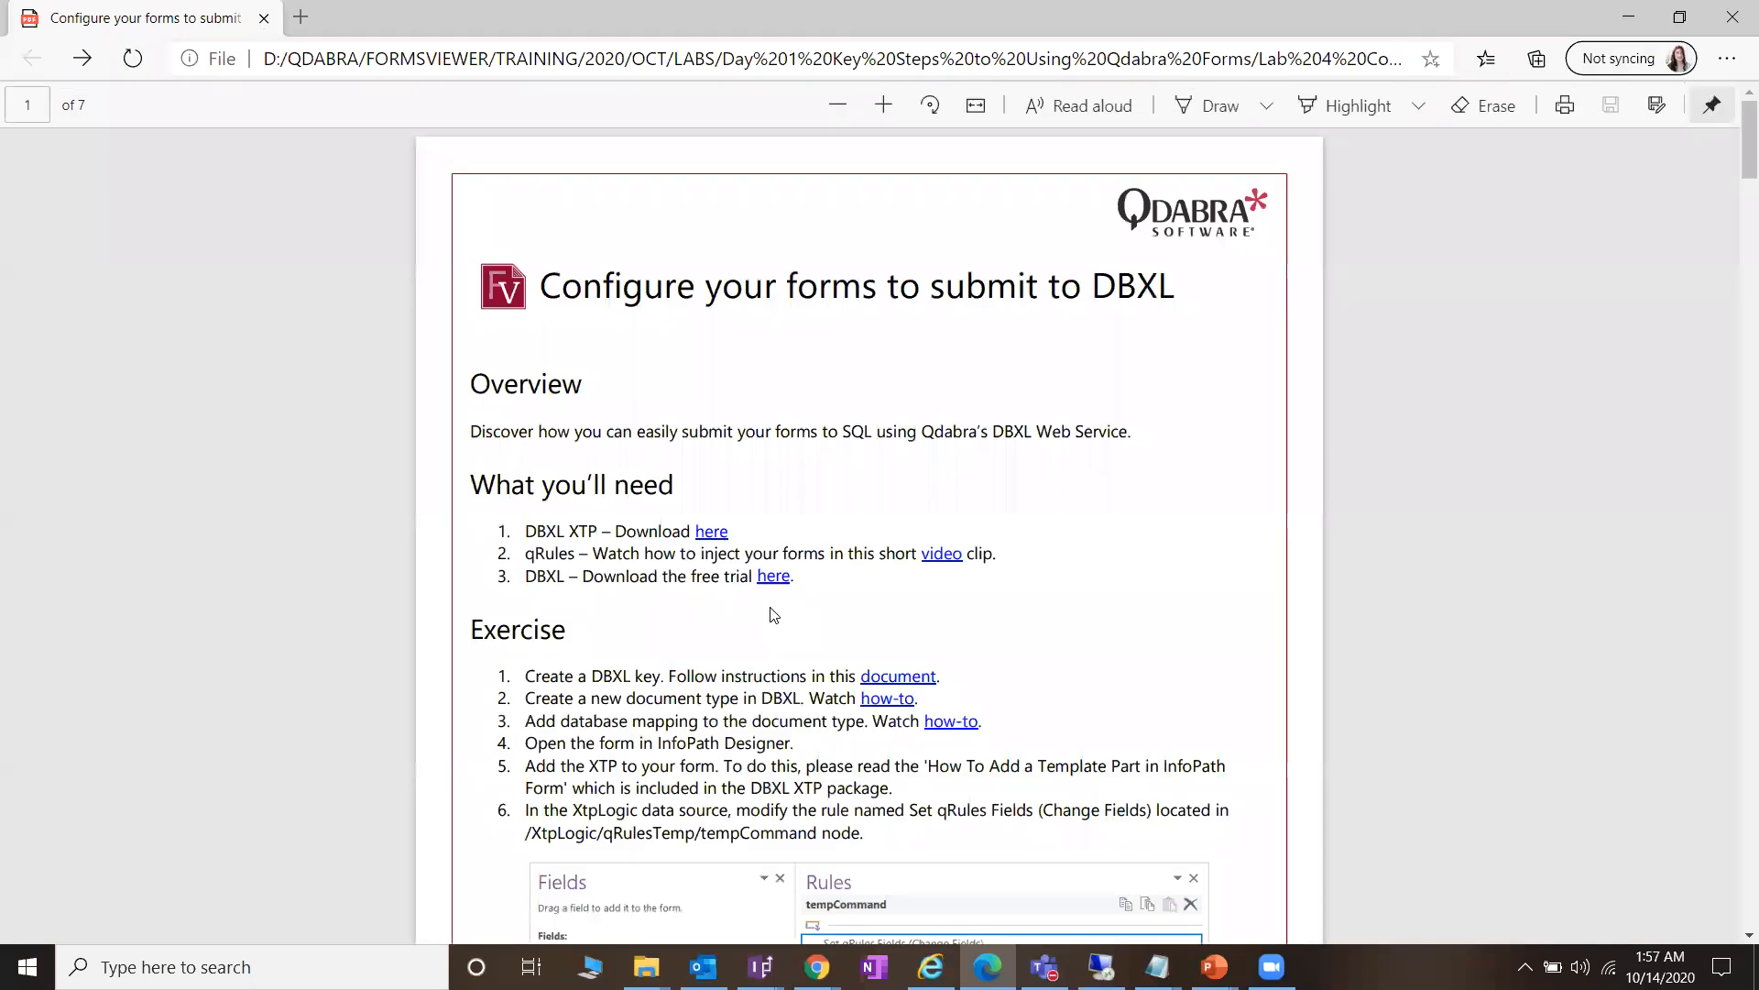
scroll(819, 605, "down", 2)
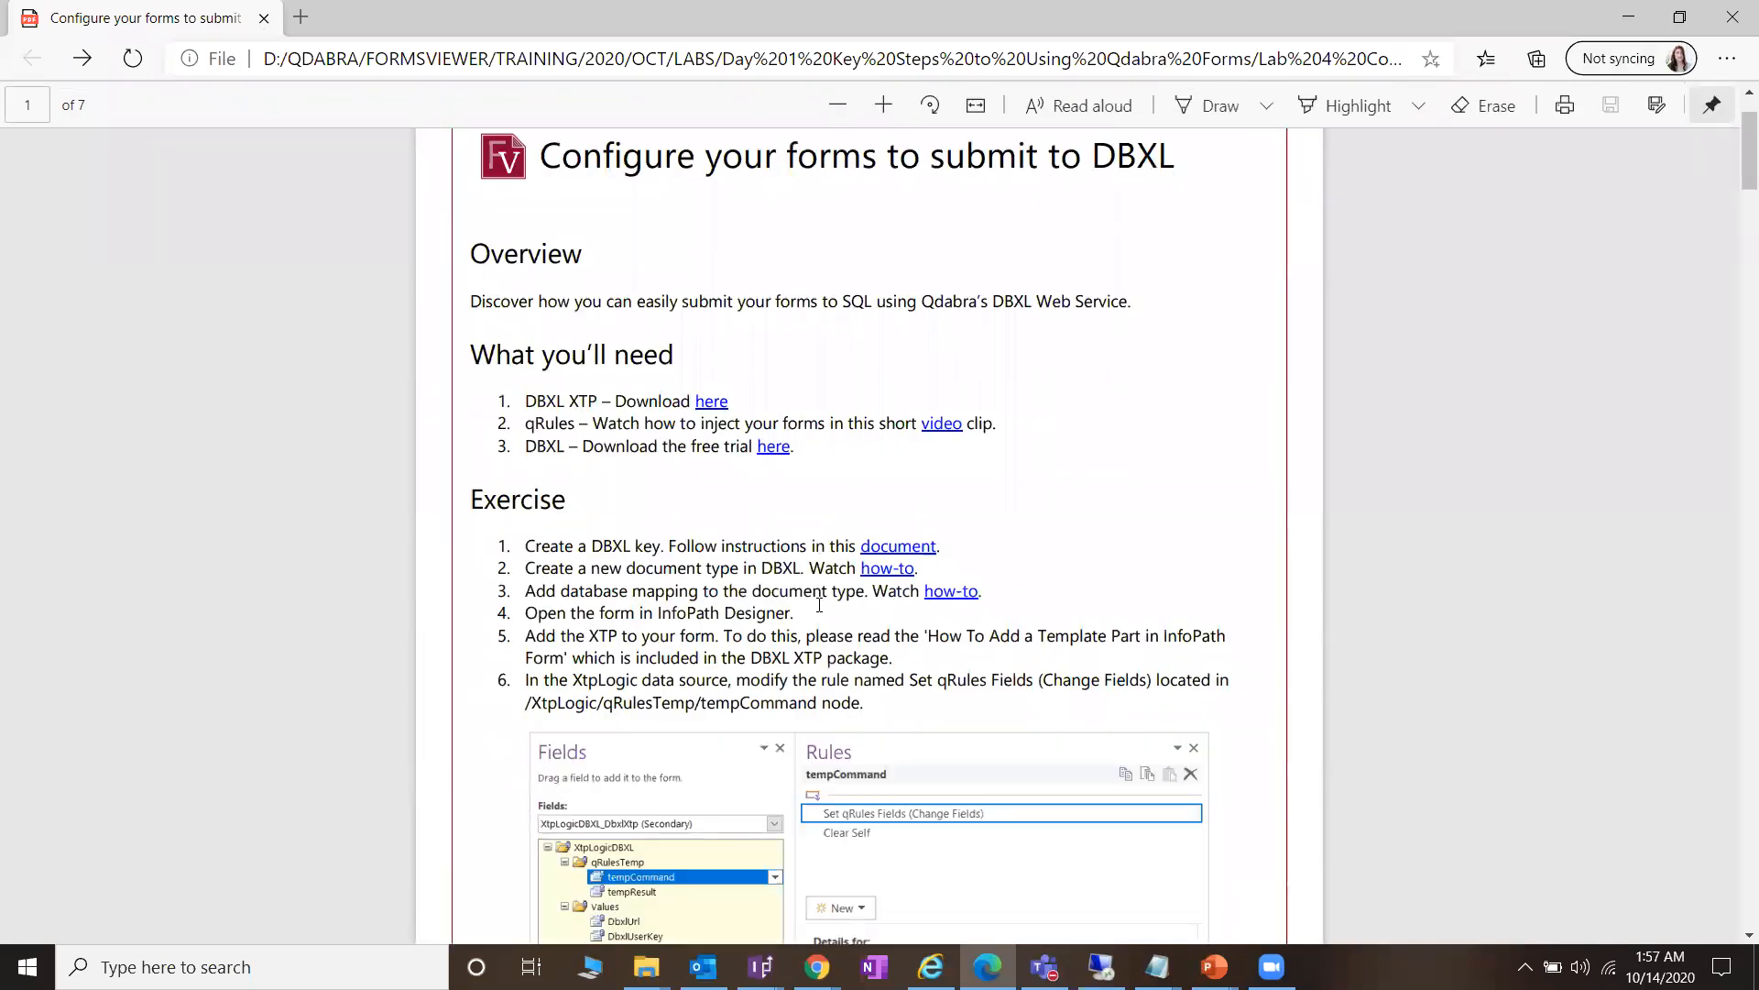
scroll(818, 603, "down", 2)
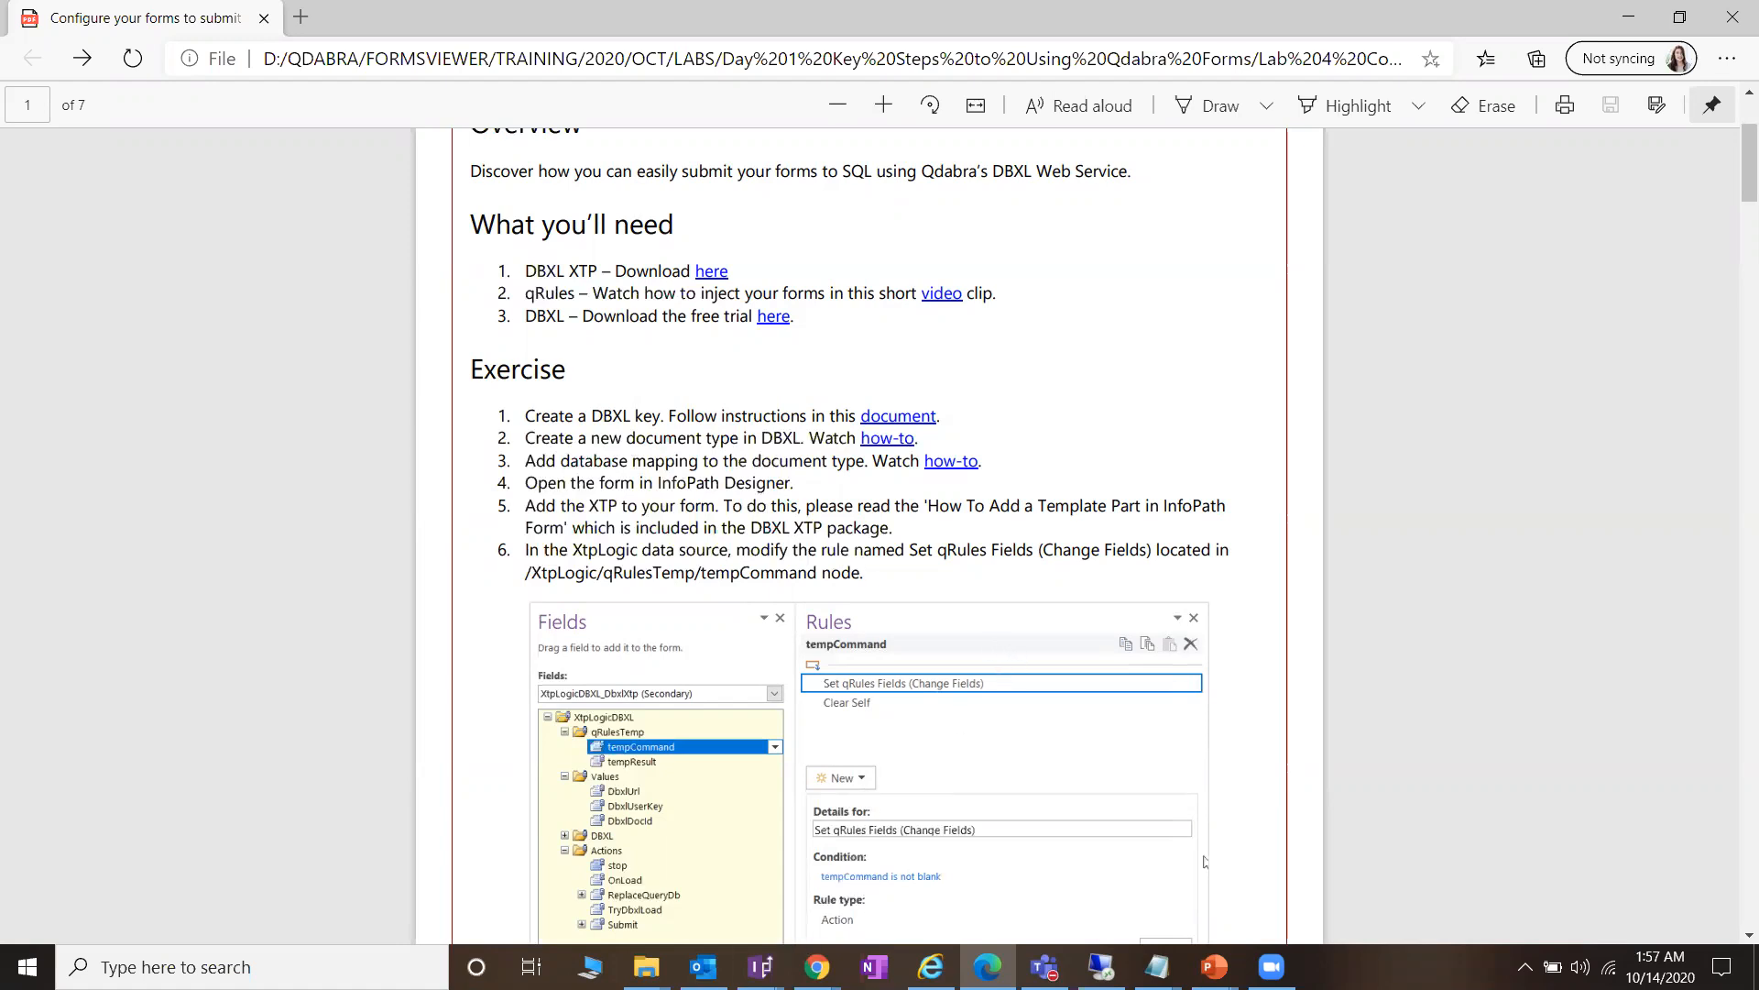
mouse_move(646, 966)
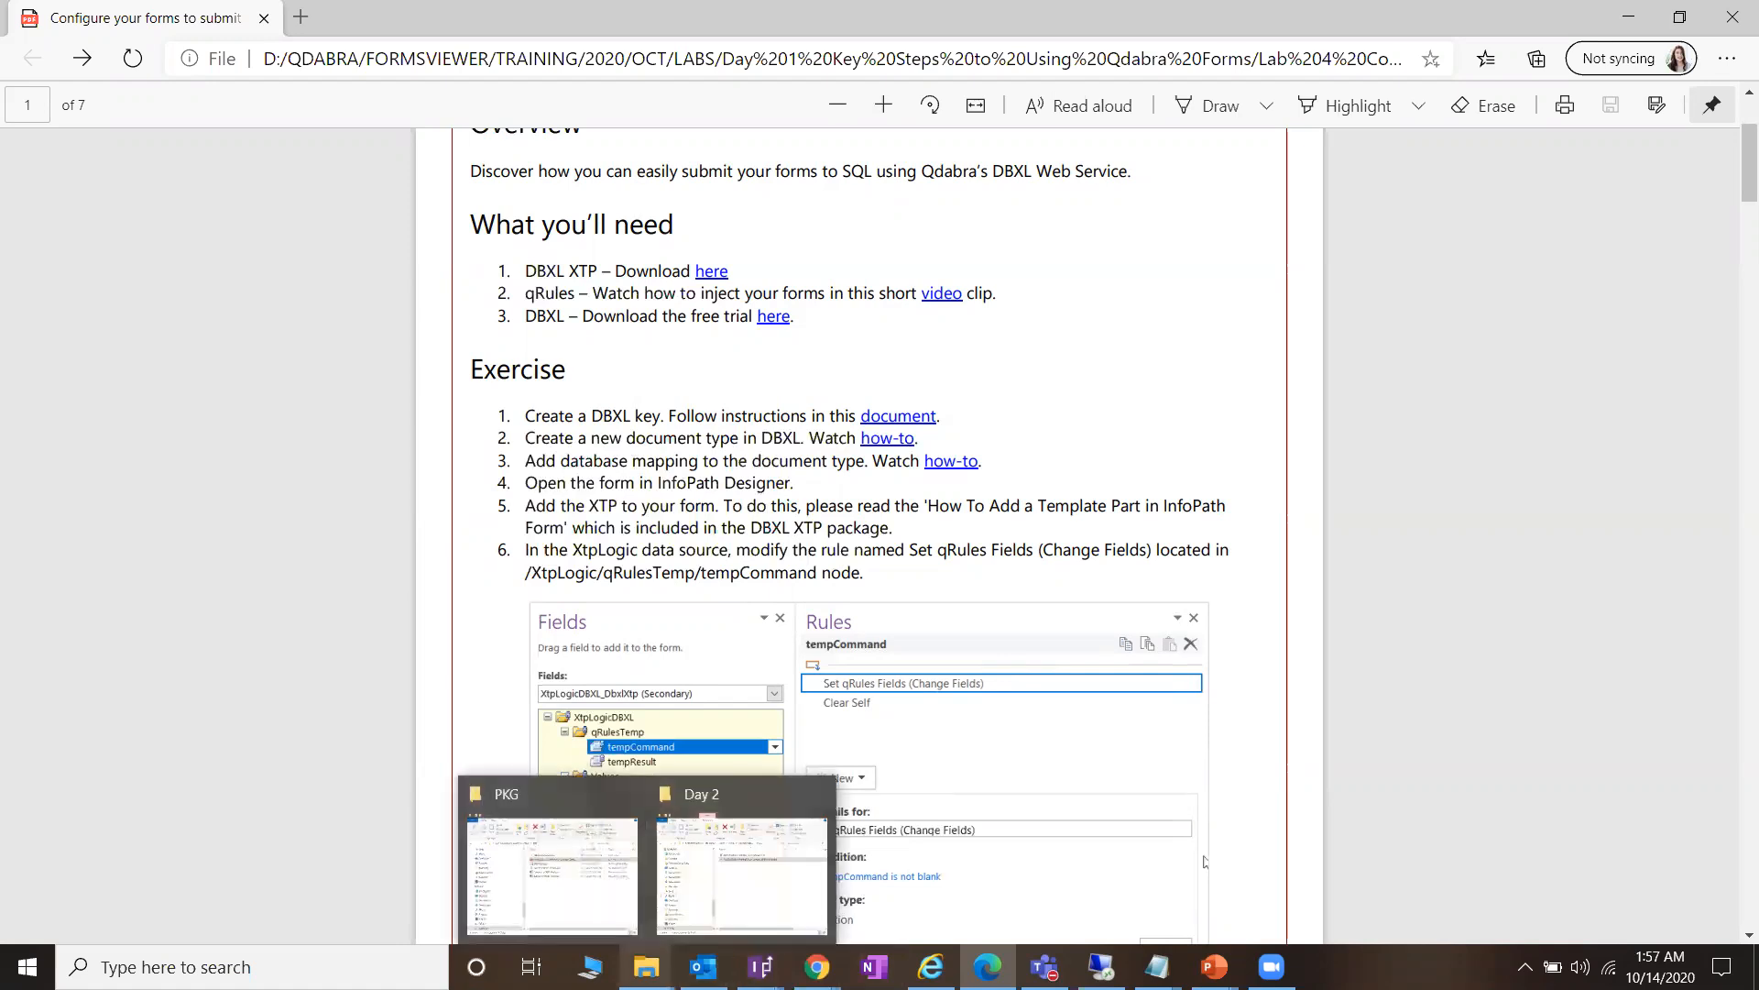
left_click(597, 887)
Step: Open the DBXL Key Generator folder, select DBXL Key Generator.xsn, and switch to its InfoPath design
left_click(887, 409)
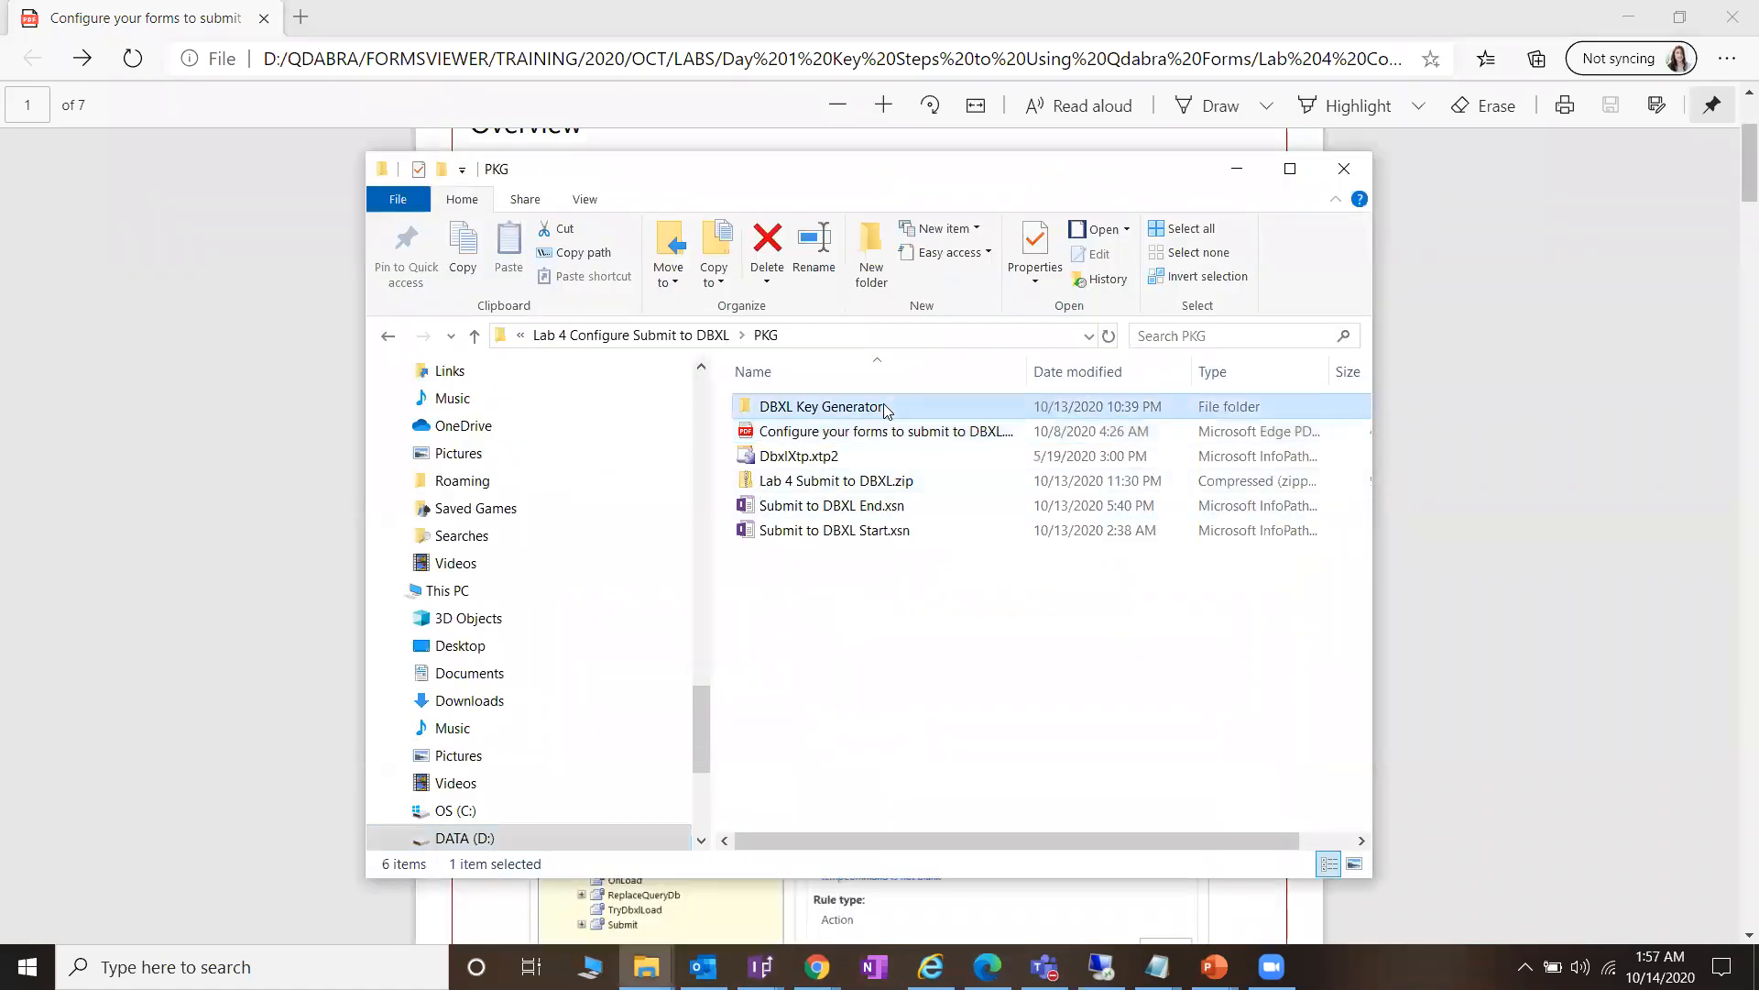
left_click(877, 411)
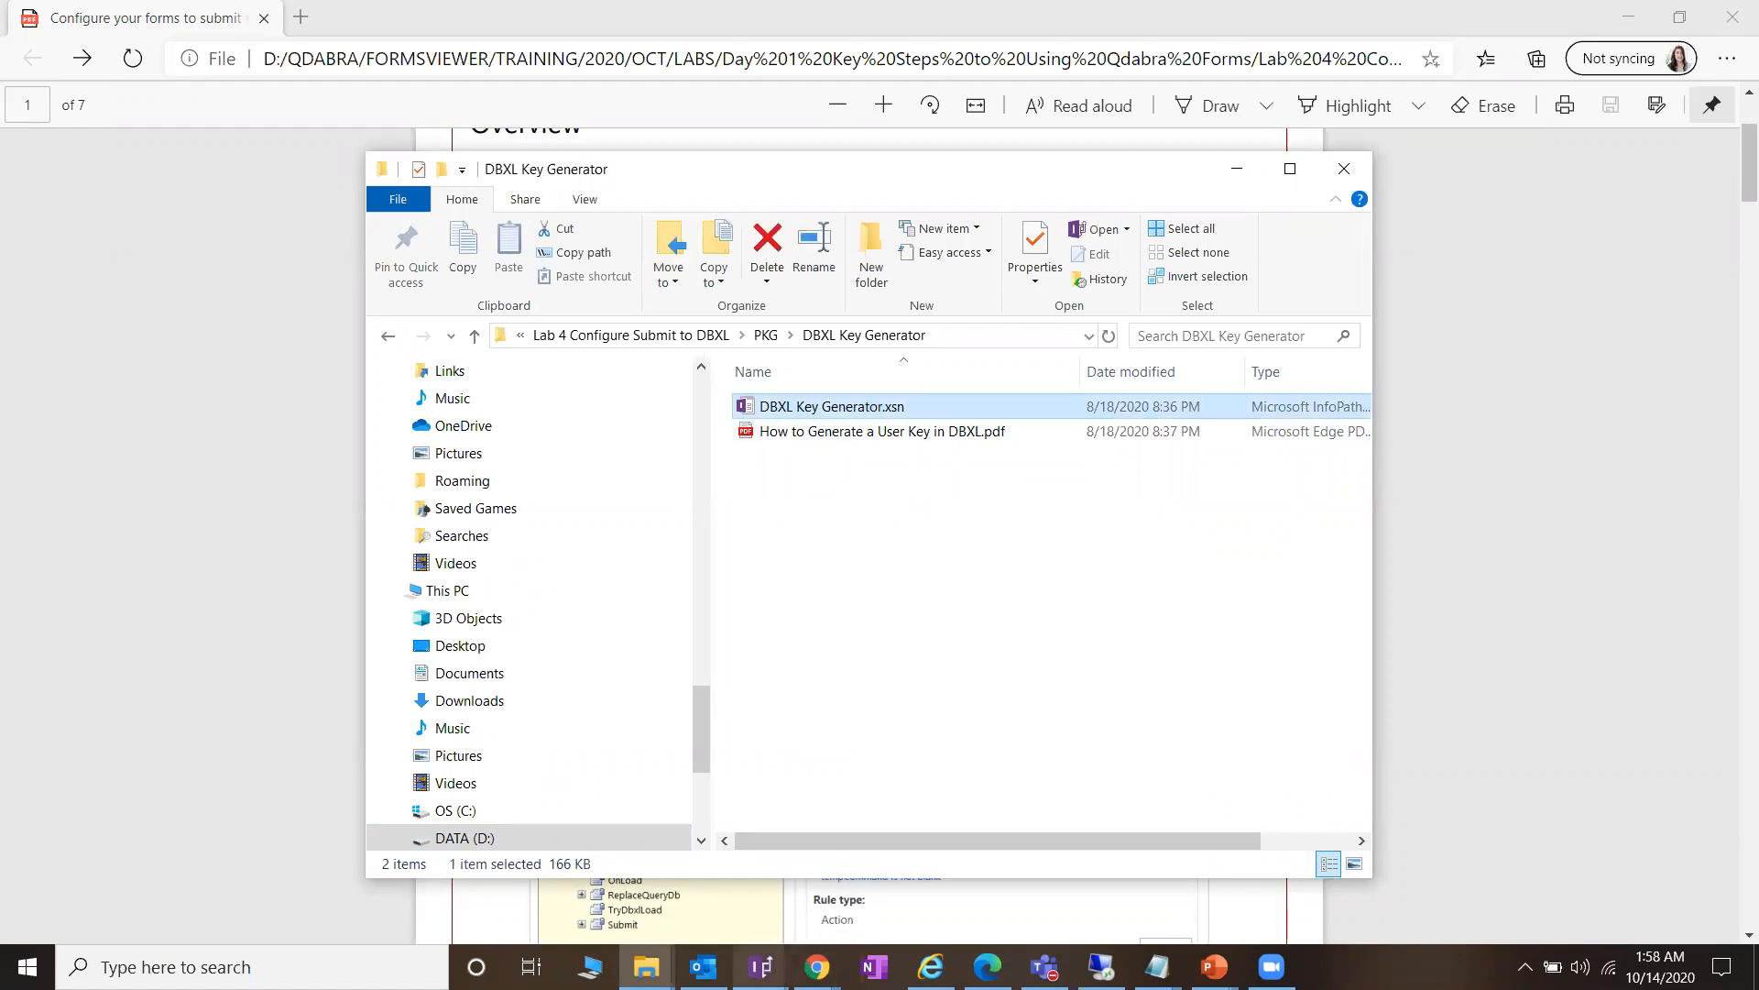
left_click(760, 967)
left_click(706, 911)
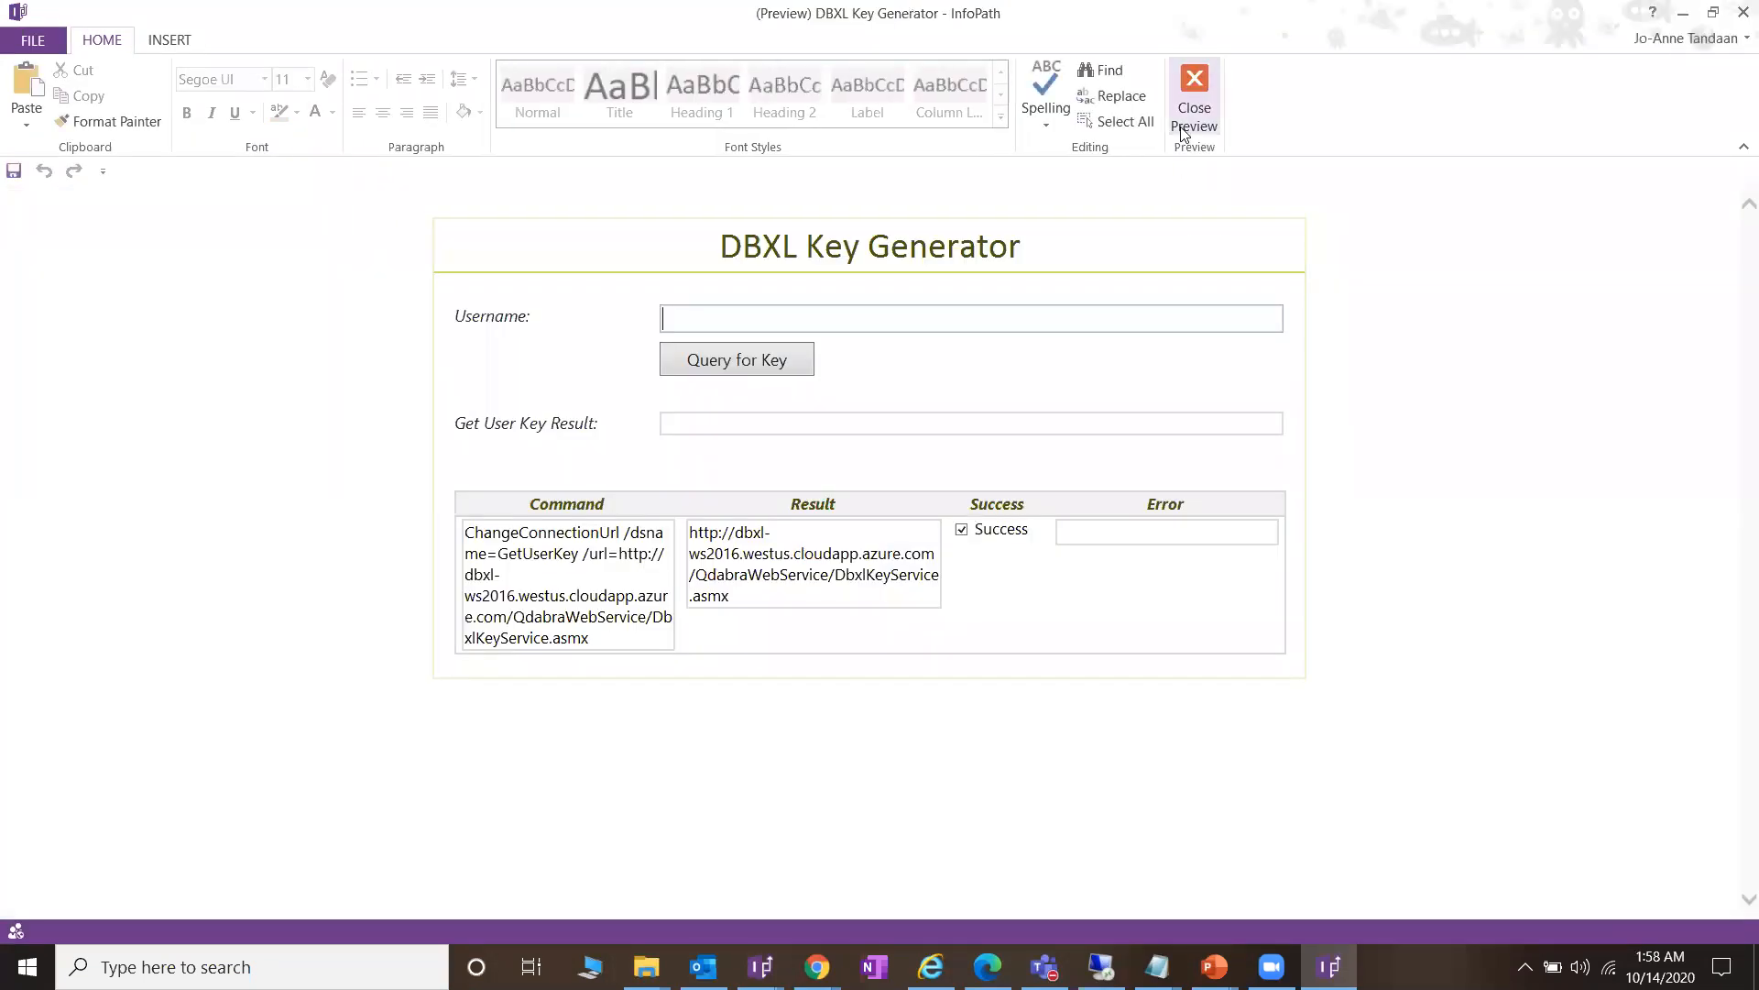
Step: Close the preview and inspect the Site field's default service URL without changing it
left_click(1194, 87)
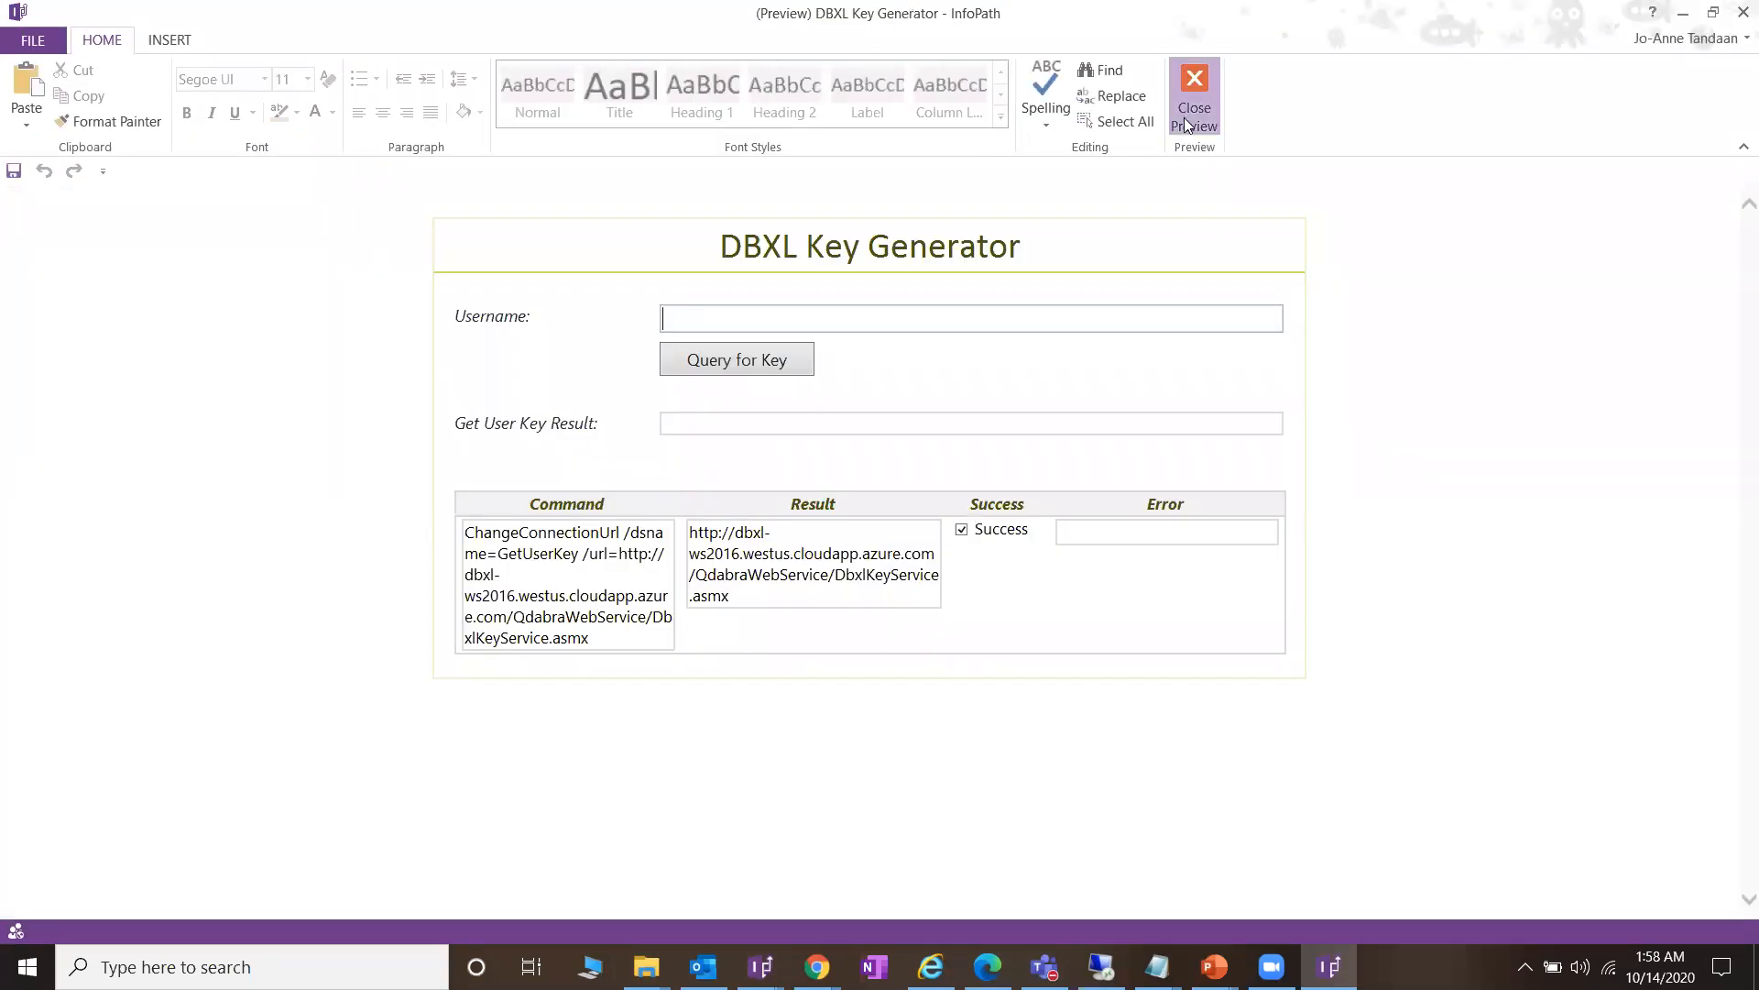
double_click(1652, 353)
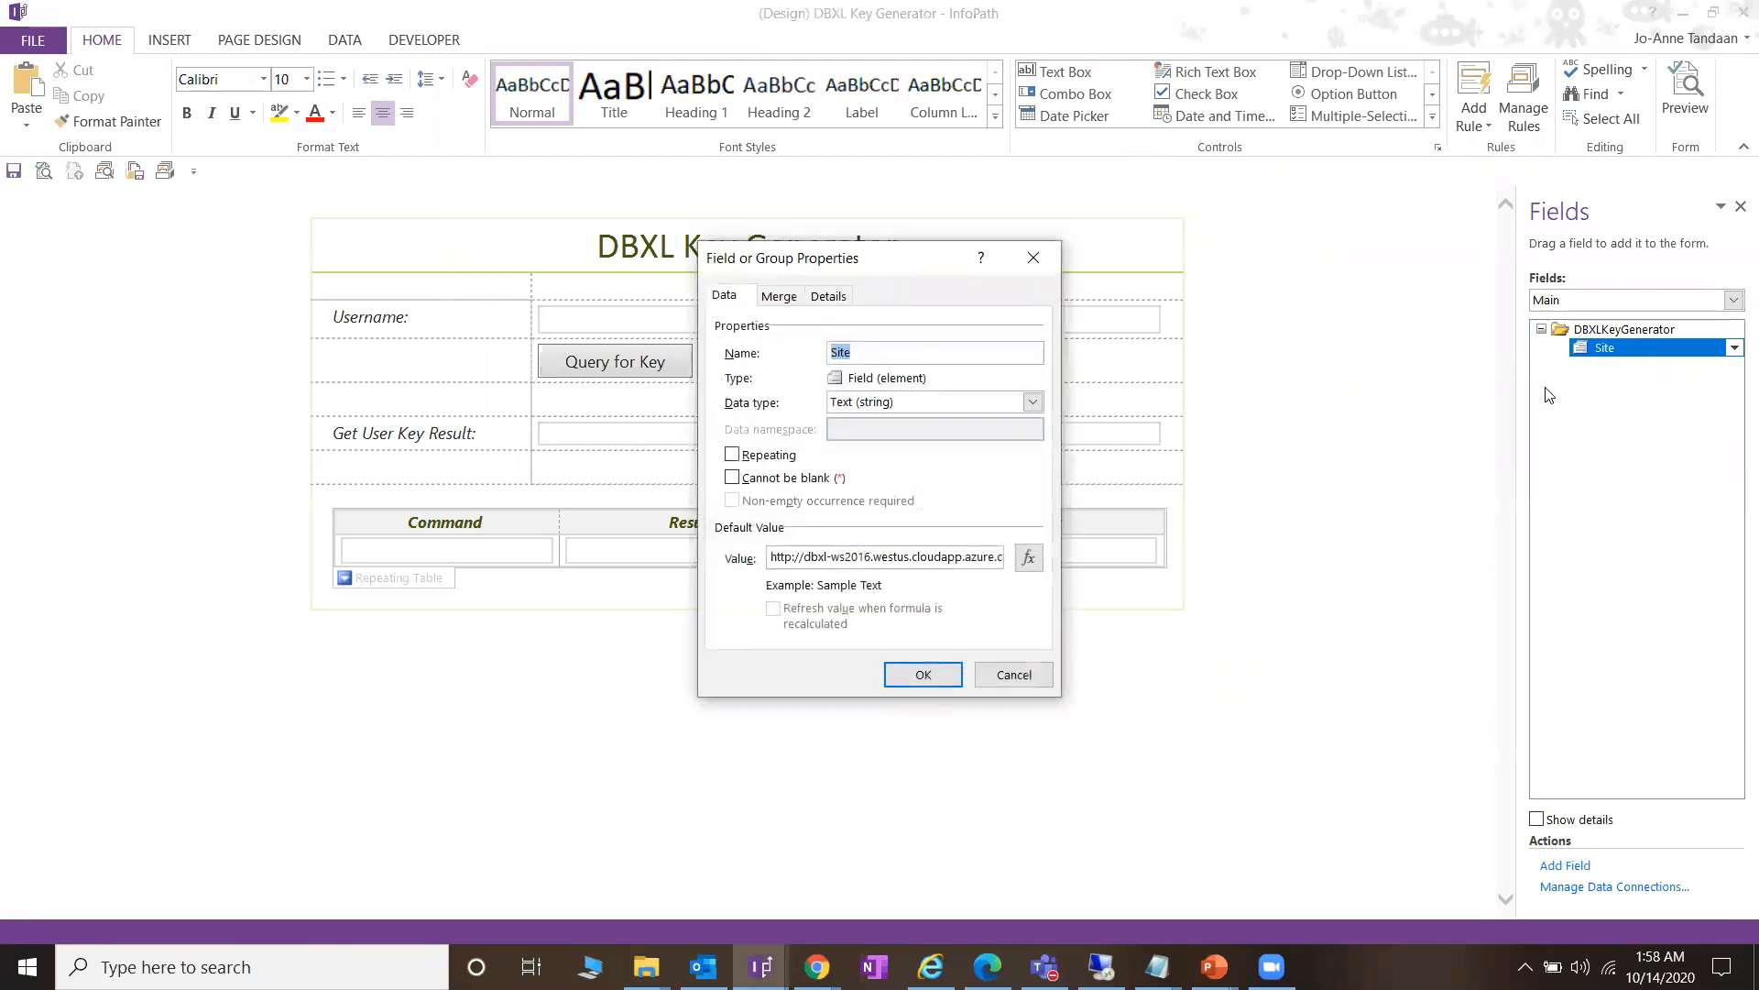
left_click_drag(807, 558, 917, 557)
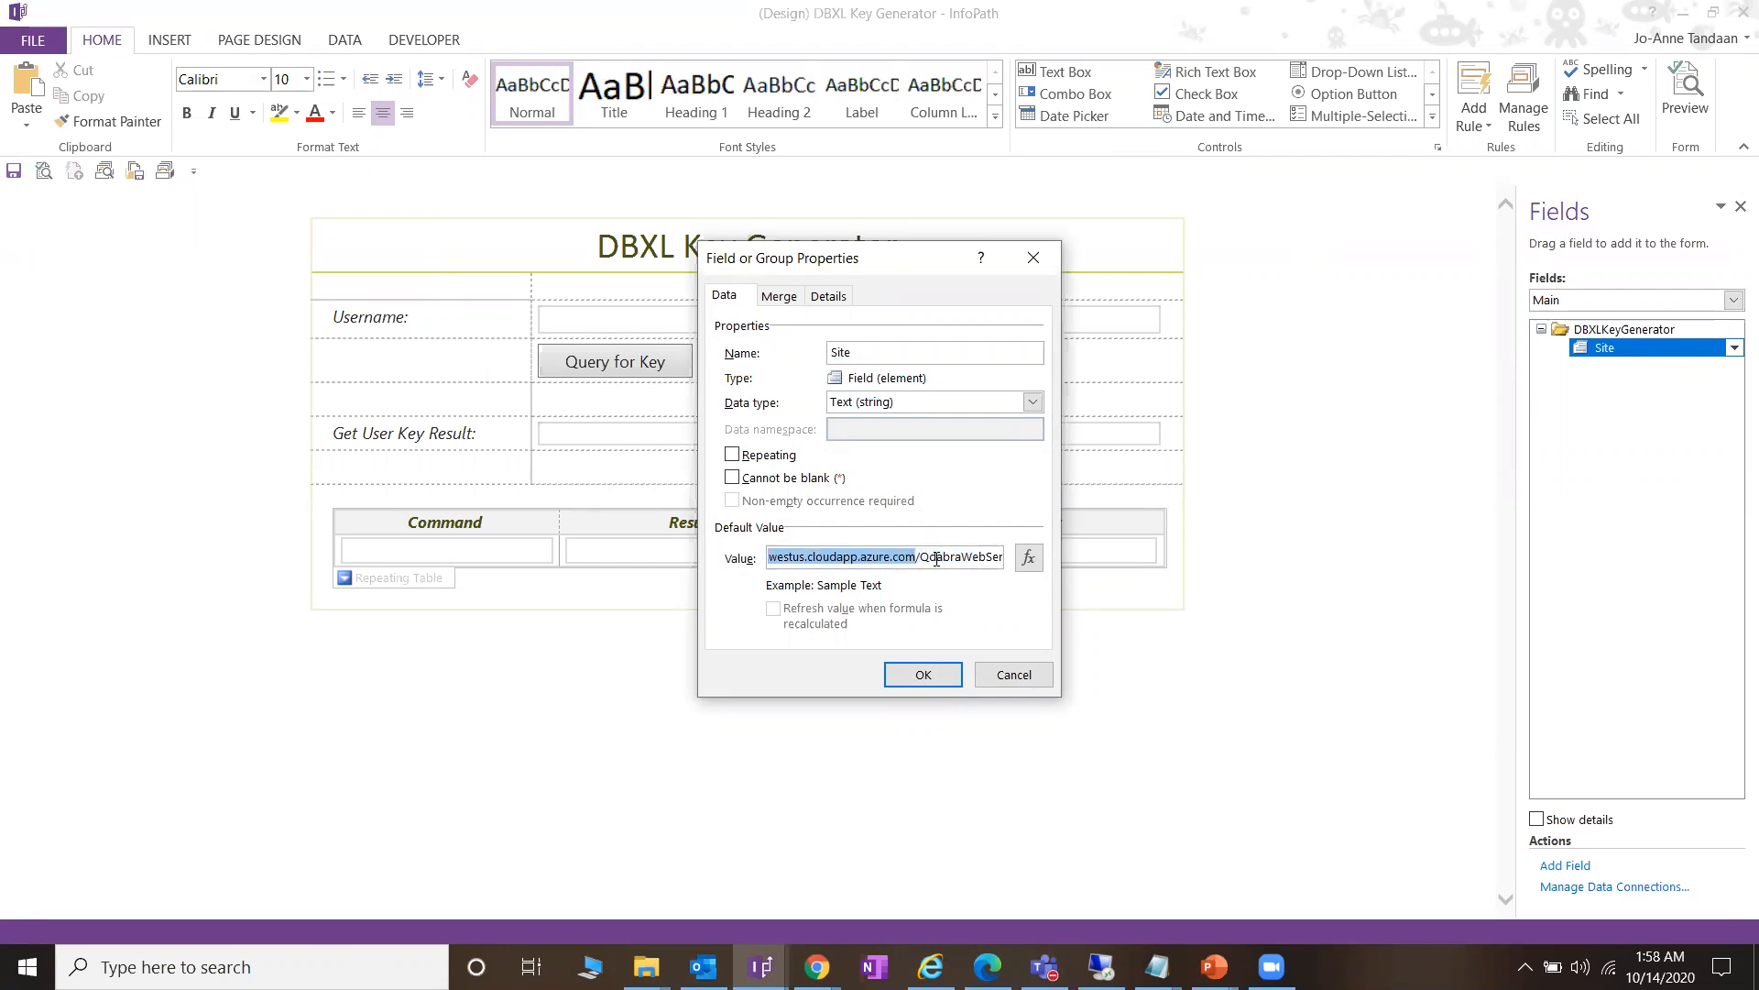
left_click(881, 558)
left_click_drag(894, 559, 807, 559)
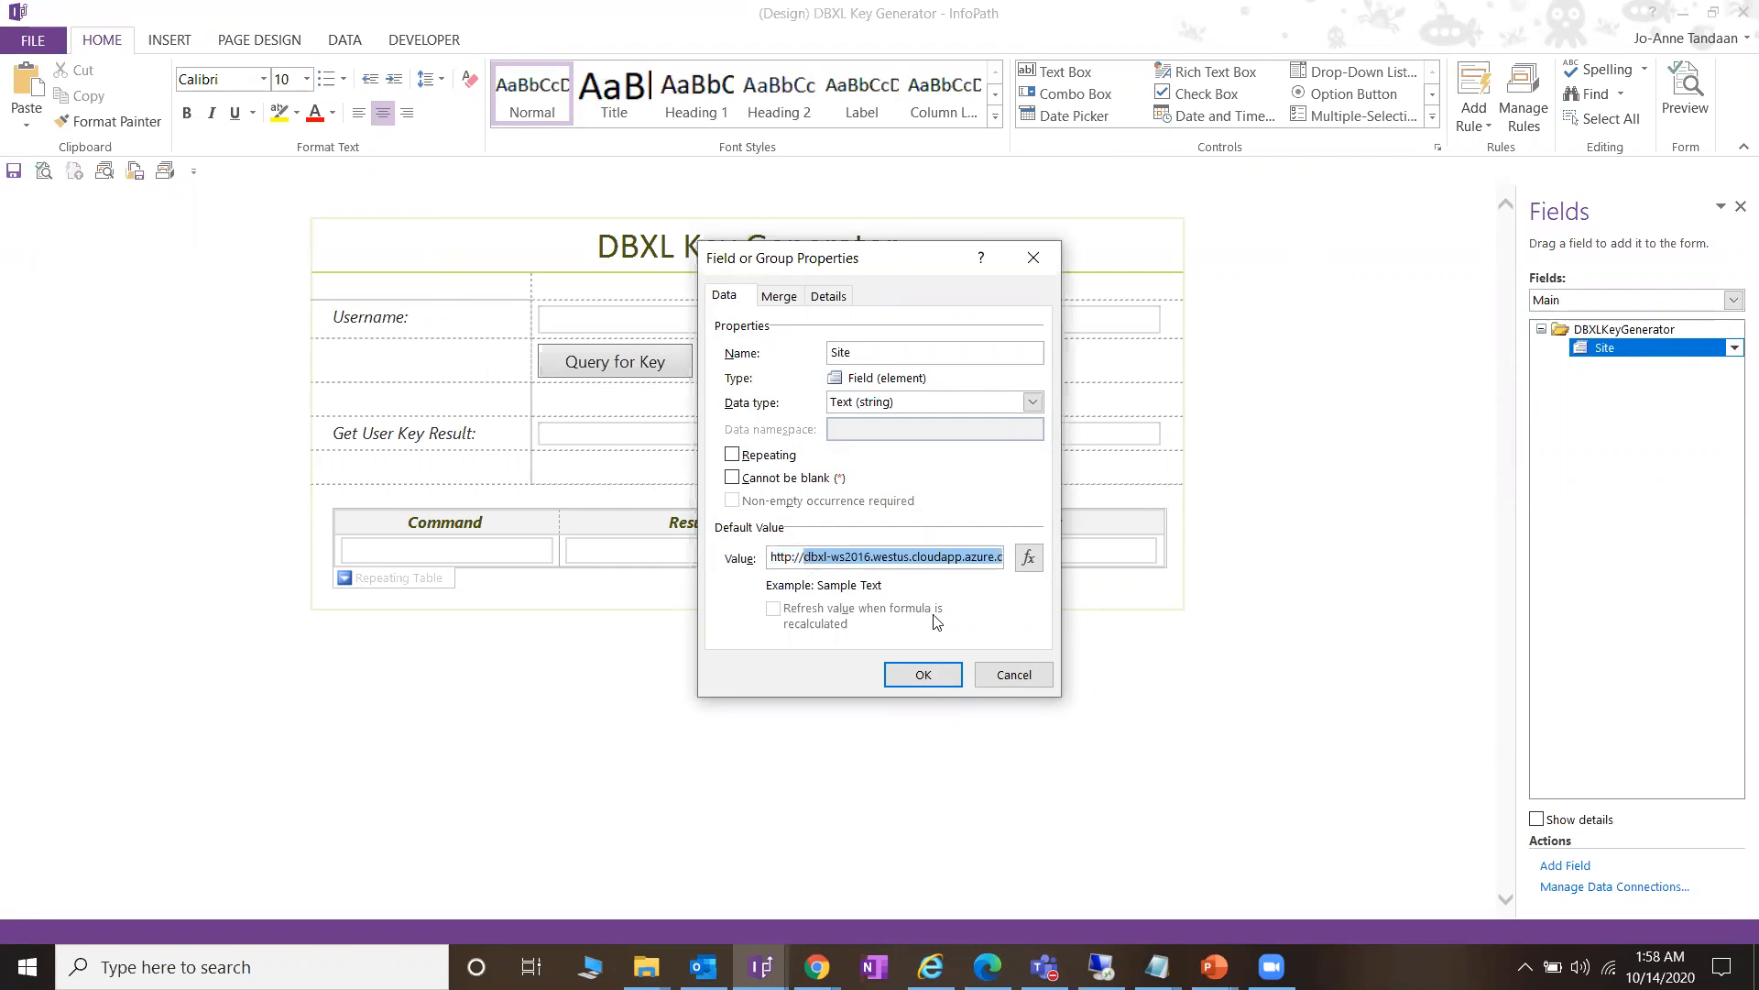
left_click(1012, 679)
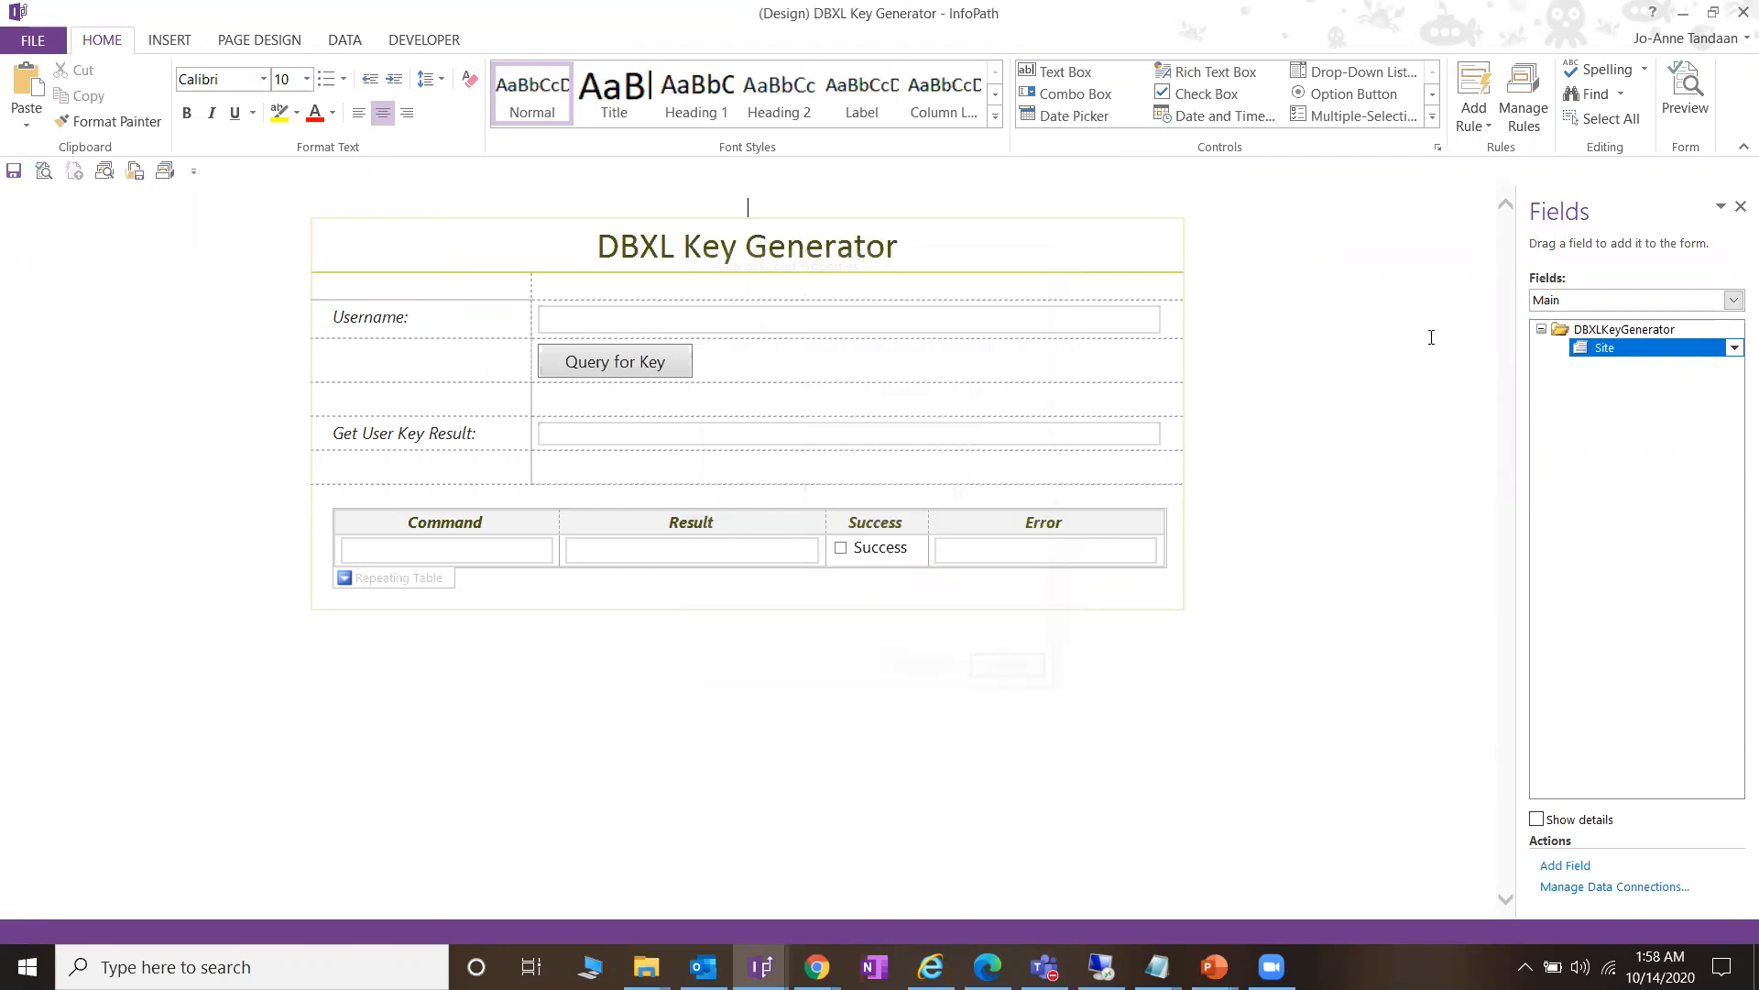
Step: Preview the Key Generator form with username 'tester', then bring up DBXL Key.txt in Notepad
left_click(1679, 128)
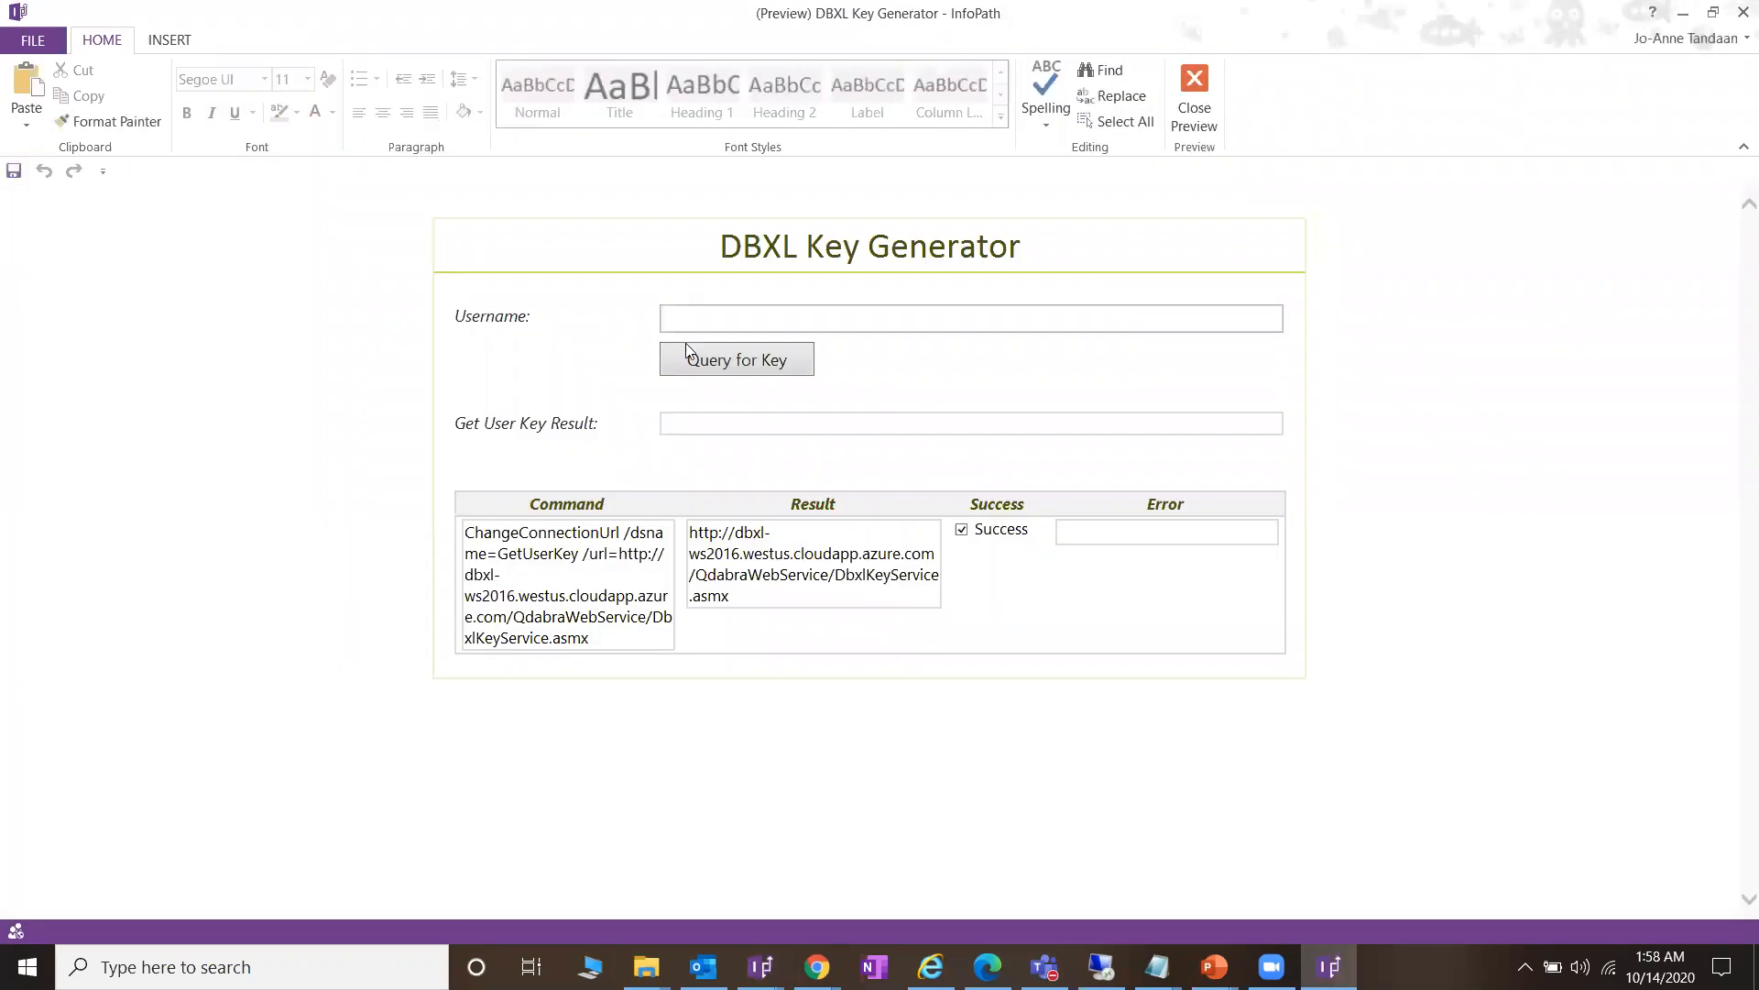
type("tester")
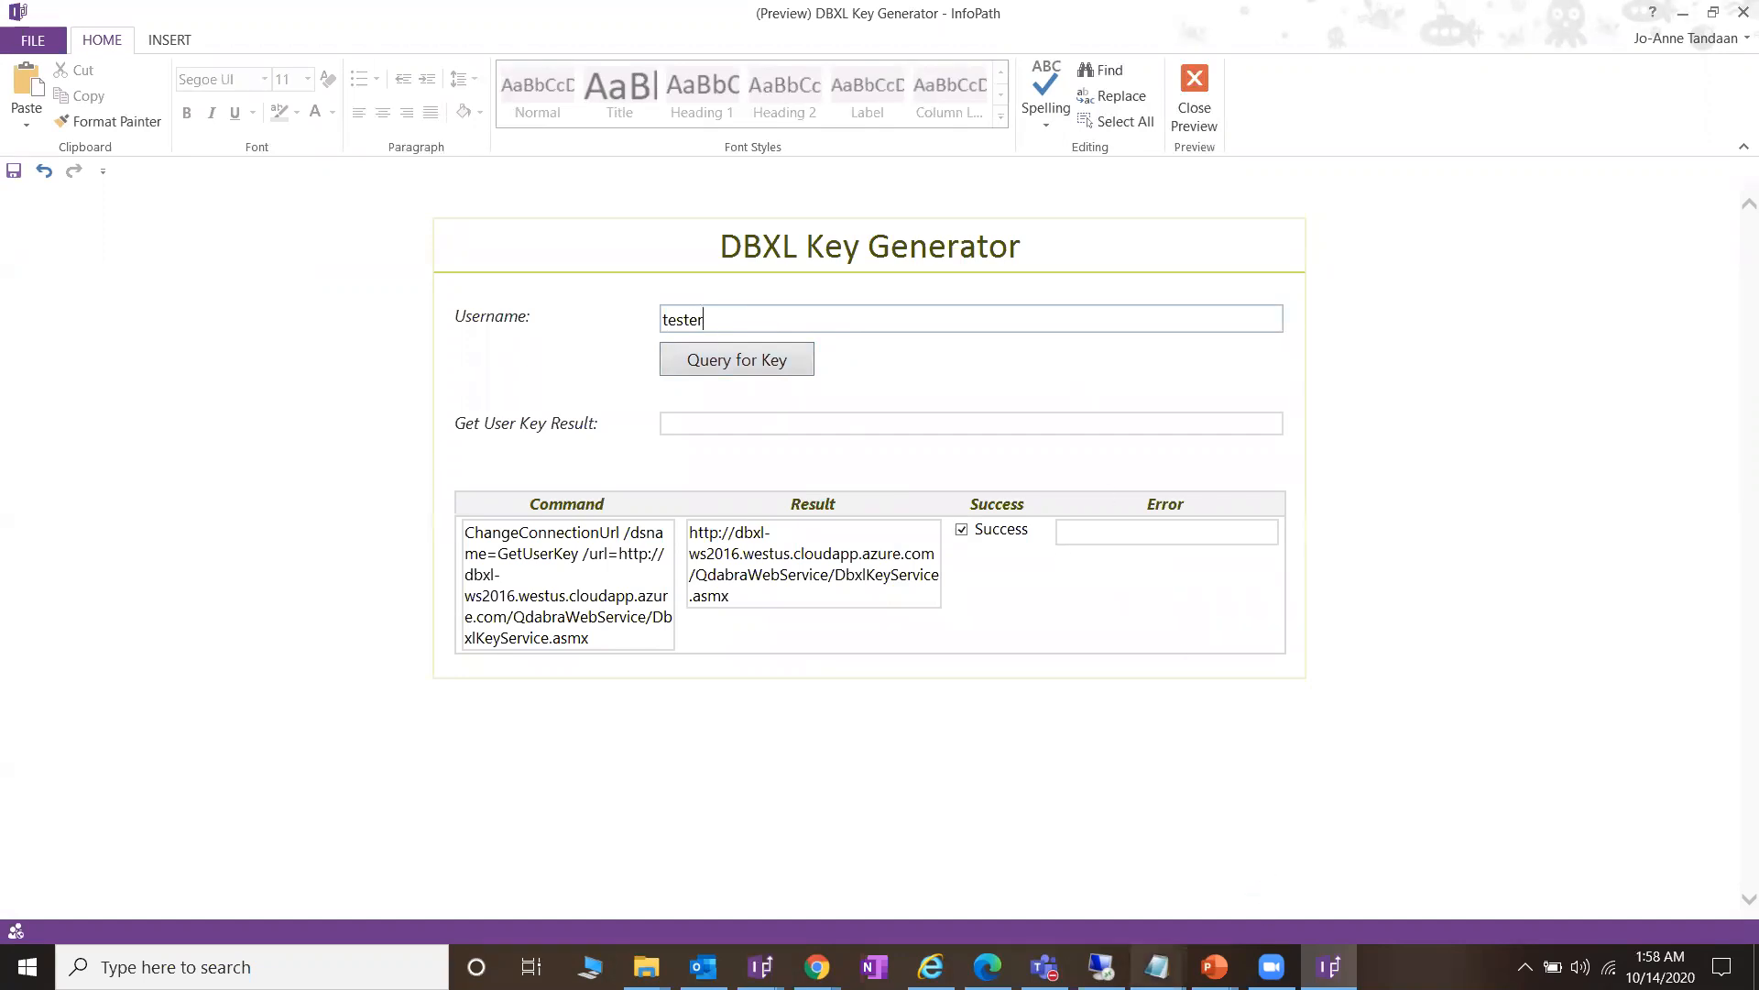
mouse_move(1157, 967)
left_click(1316, 901)
Step: Select the entire DBXL key in Notepad and close InfoPath's form preview back to design view
left_click(832, 381)
left_click_drag(1028, 348, 361, 236)
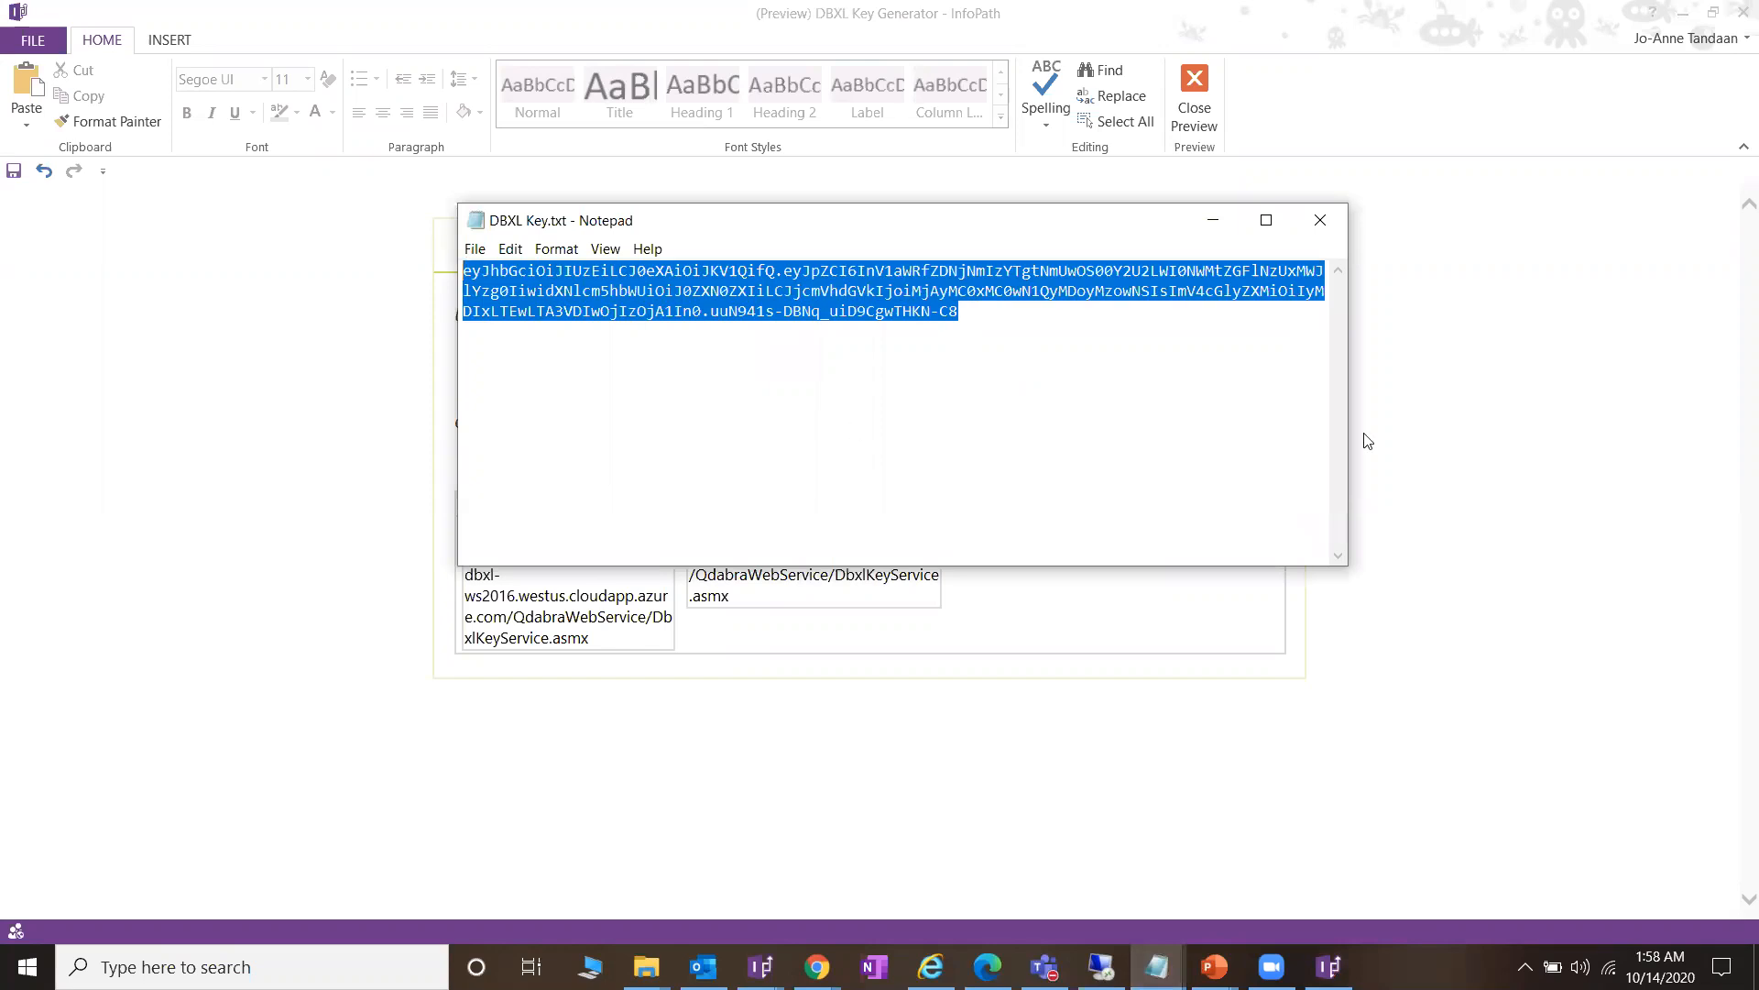
left_click_drag(1104, 227, 1089, 362)
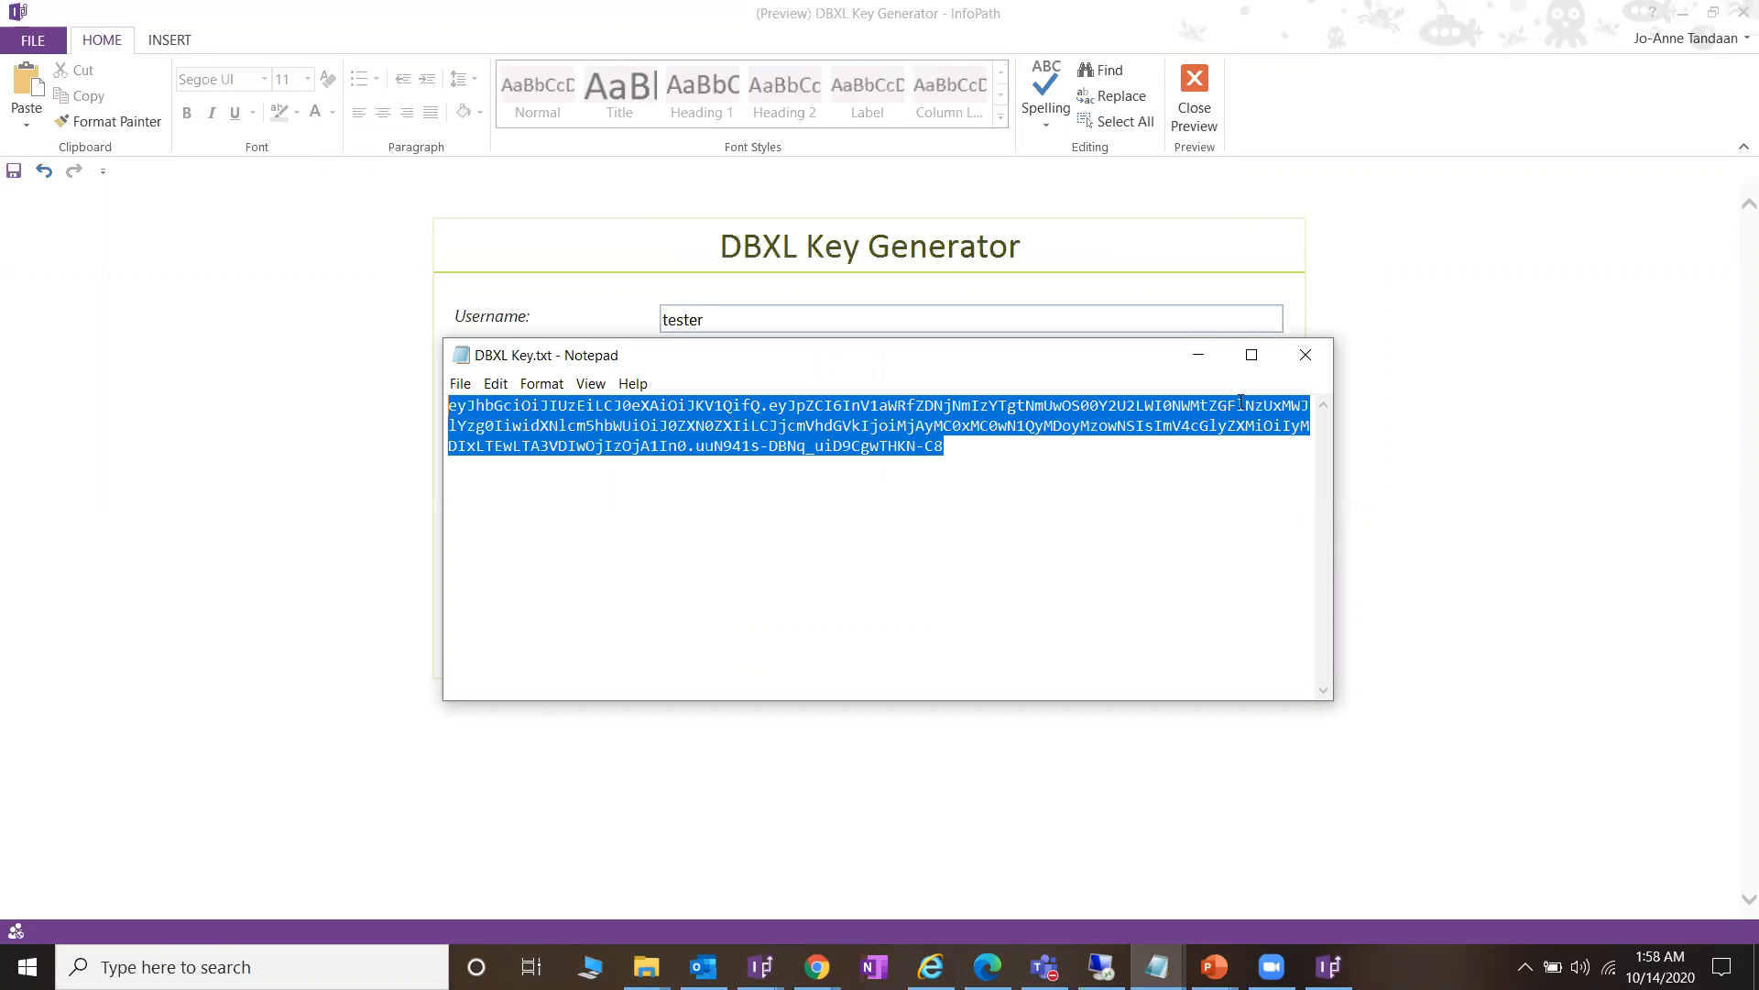
left_click(1496, 382)
left_click(1194, 97)
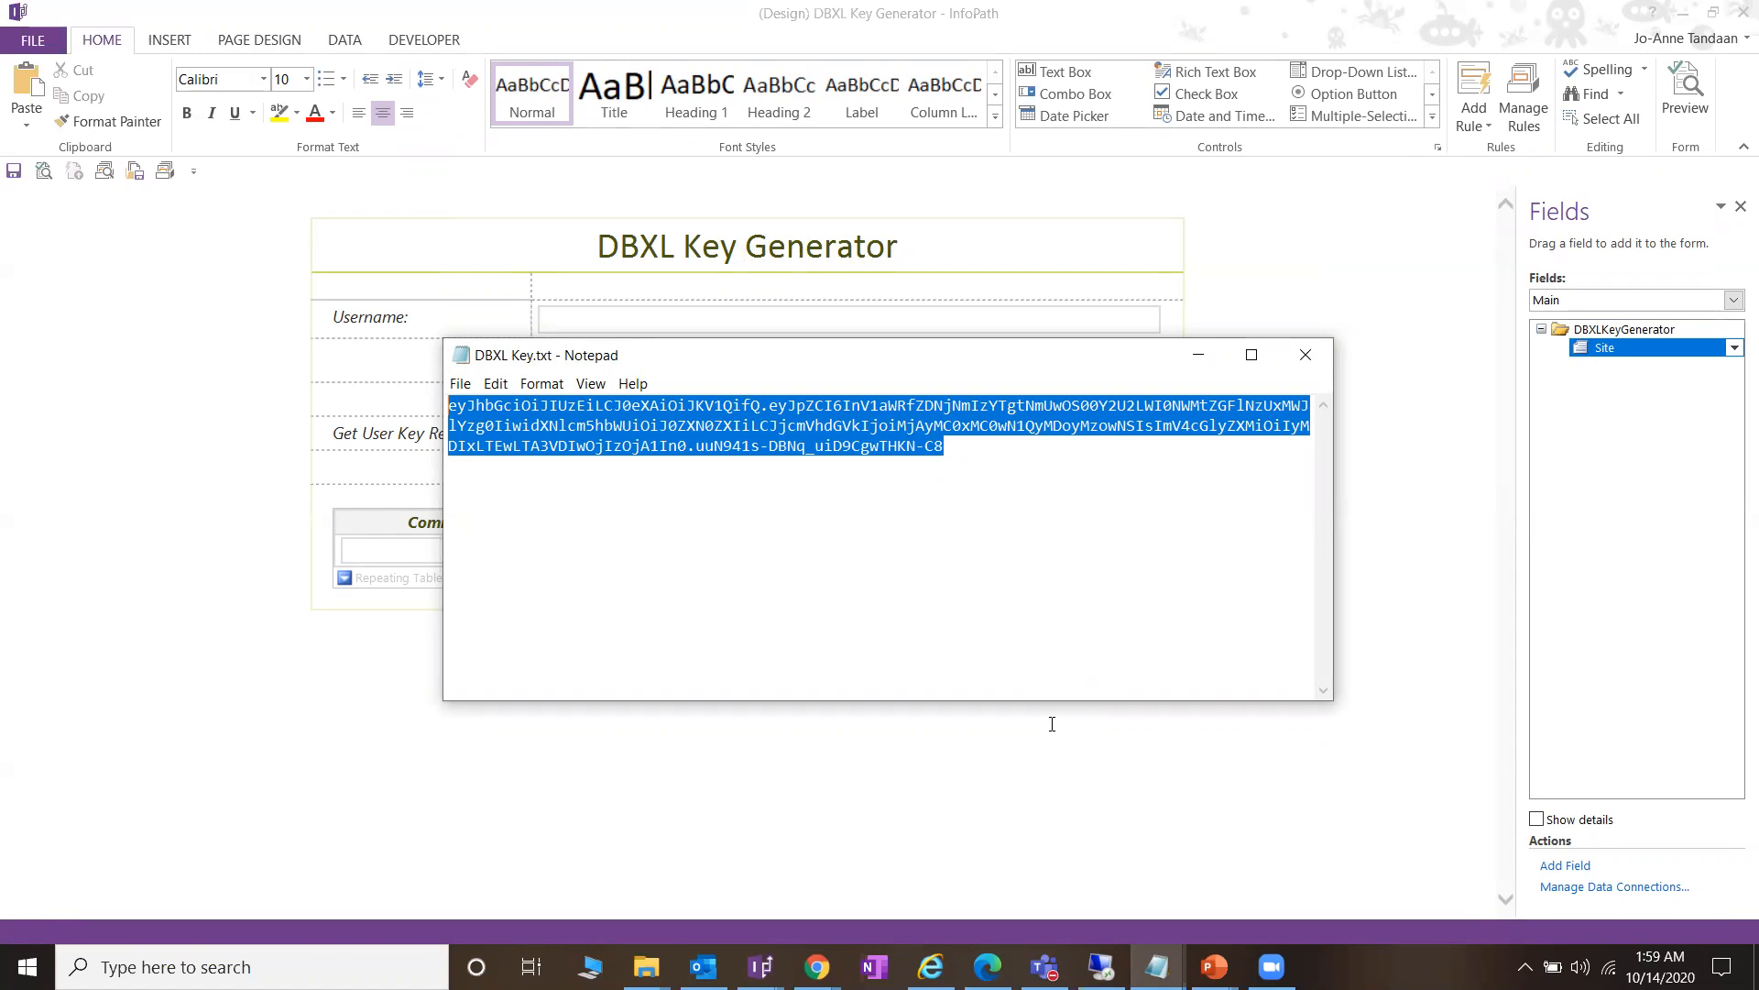
left_click(930, 966)
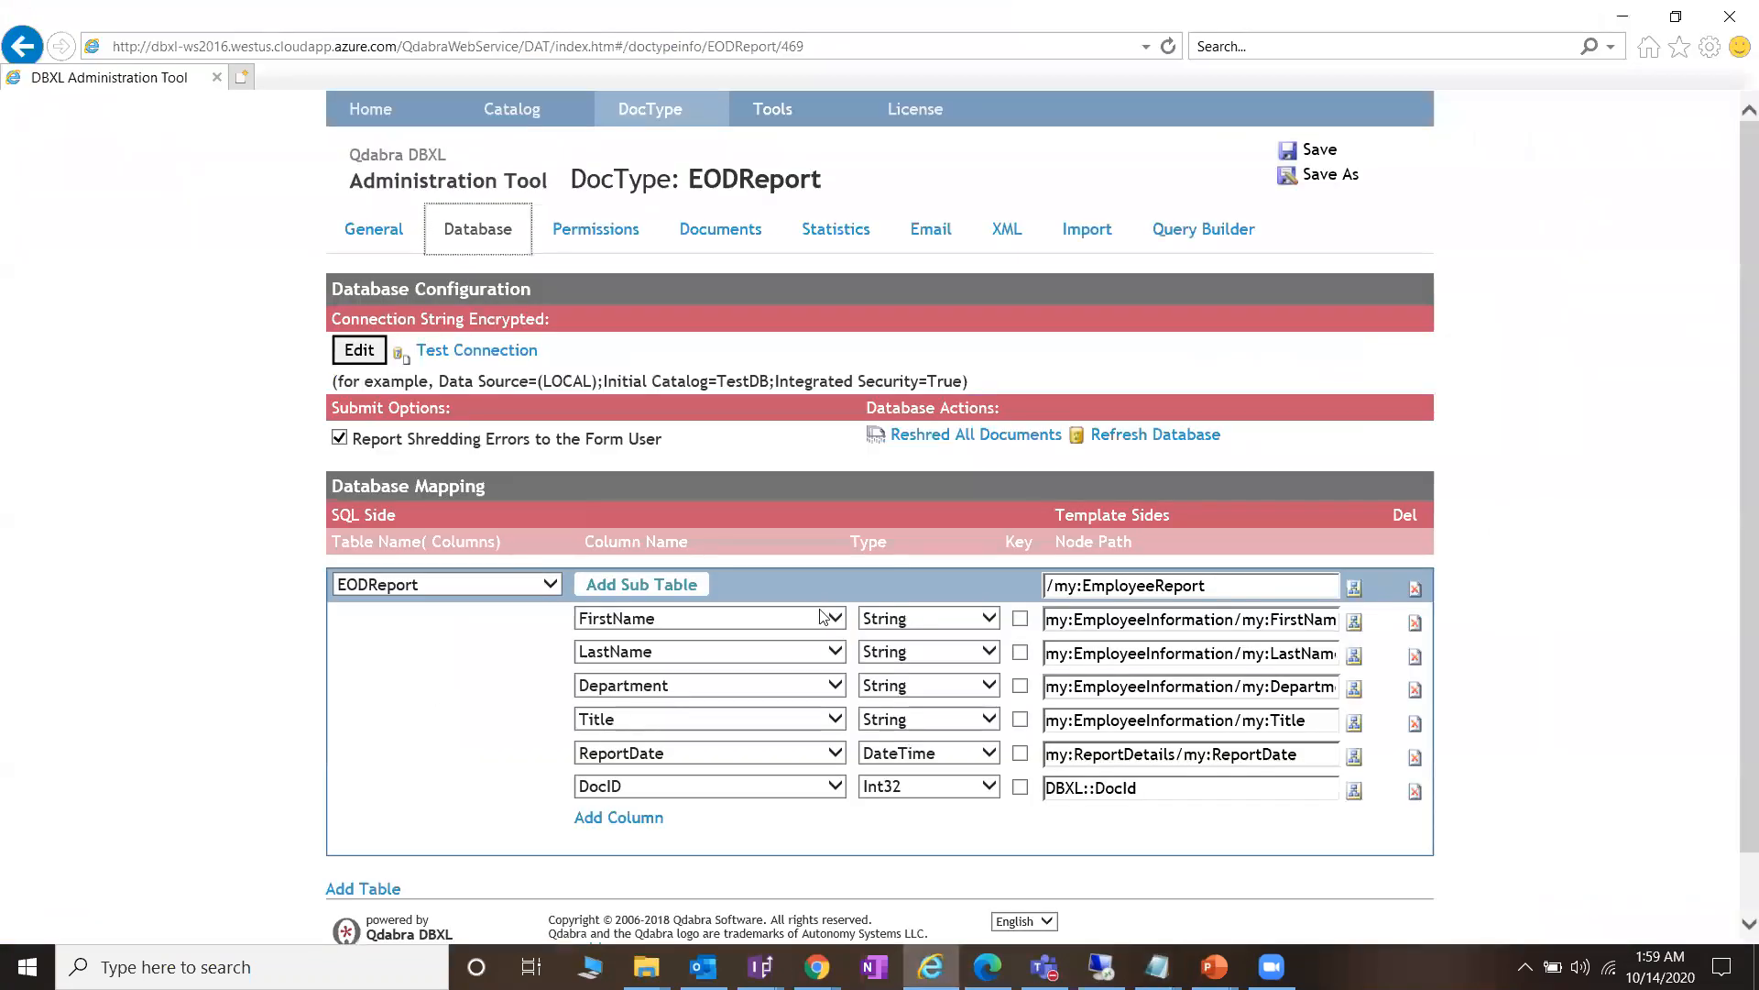
Step: Review EODReport's document-type permission entry (Add, Read, Write, L-Write), then open the Catalog
left_click(616, 240)
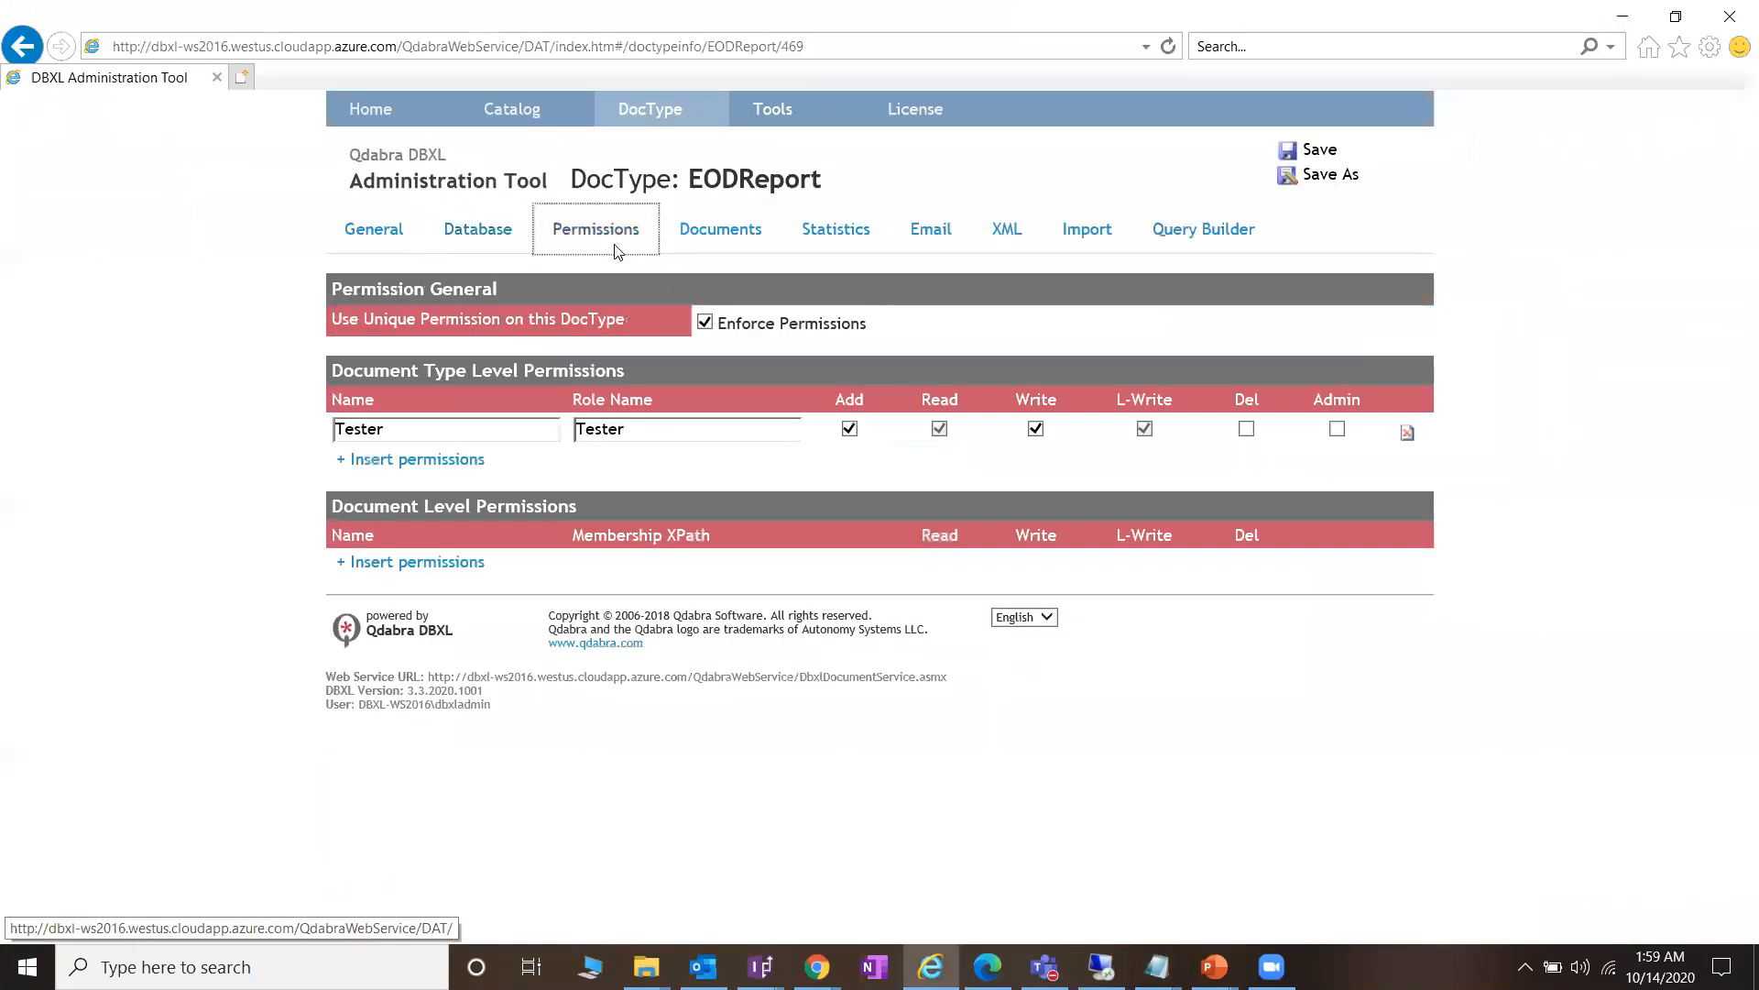
left_click(452, 431)
left_click_drag(416, 427, 228, 456)
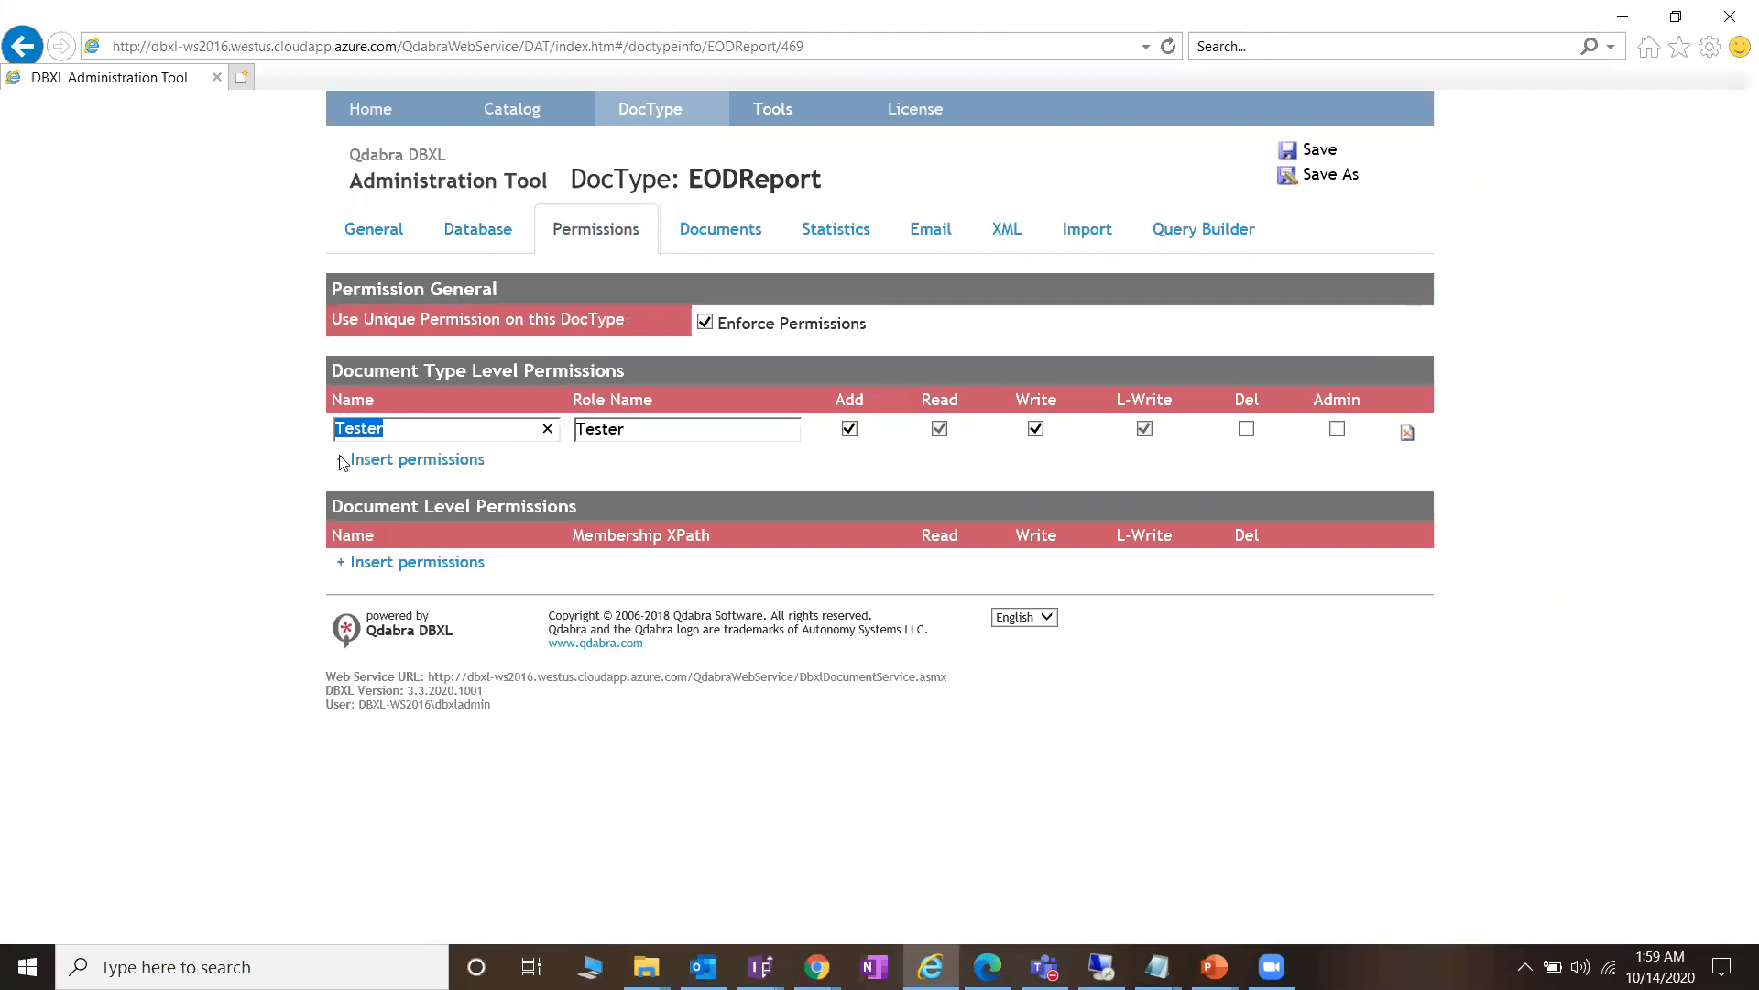
left_click(408, 438)
left_click(528, 122)
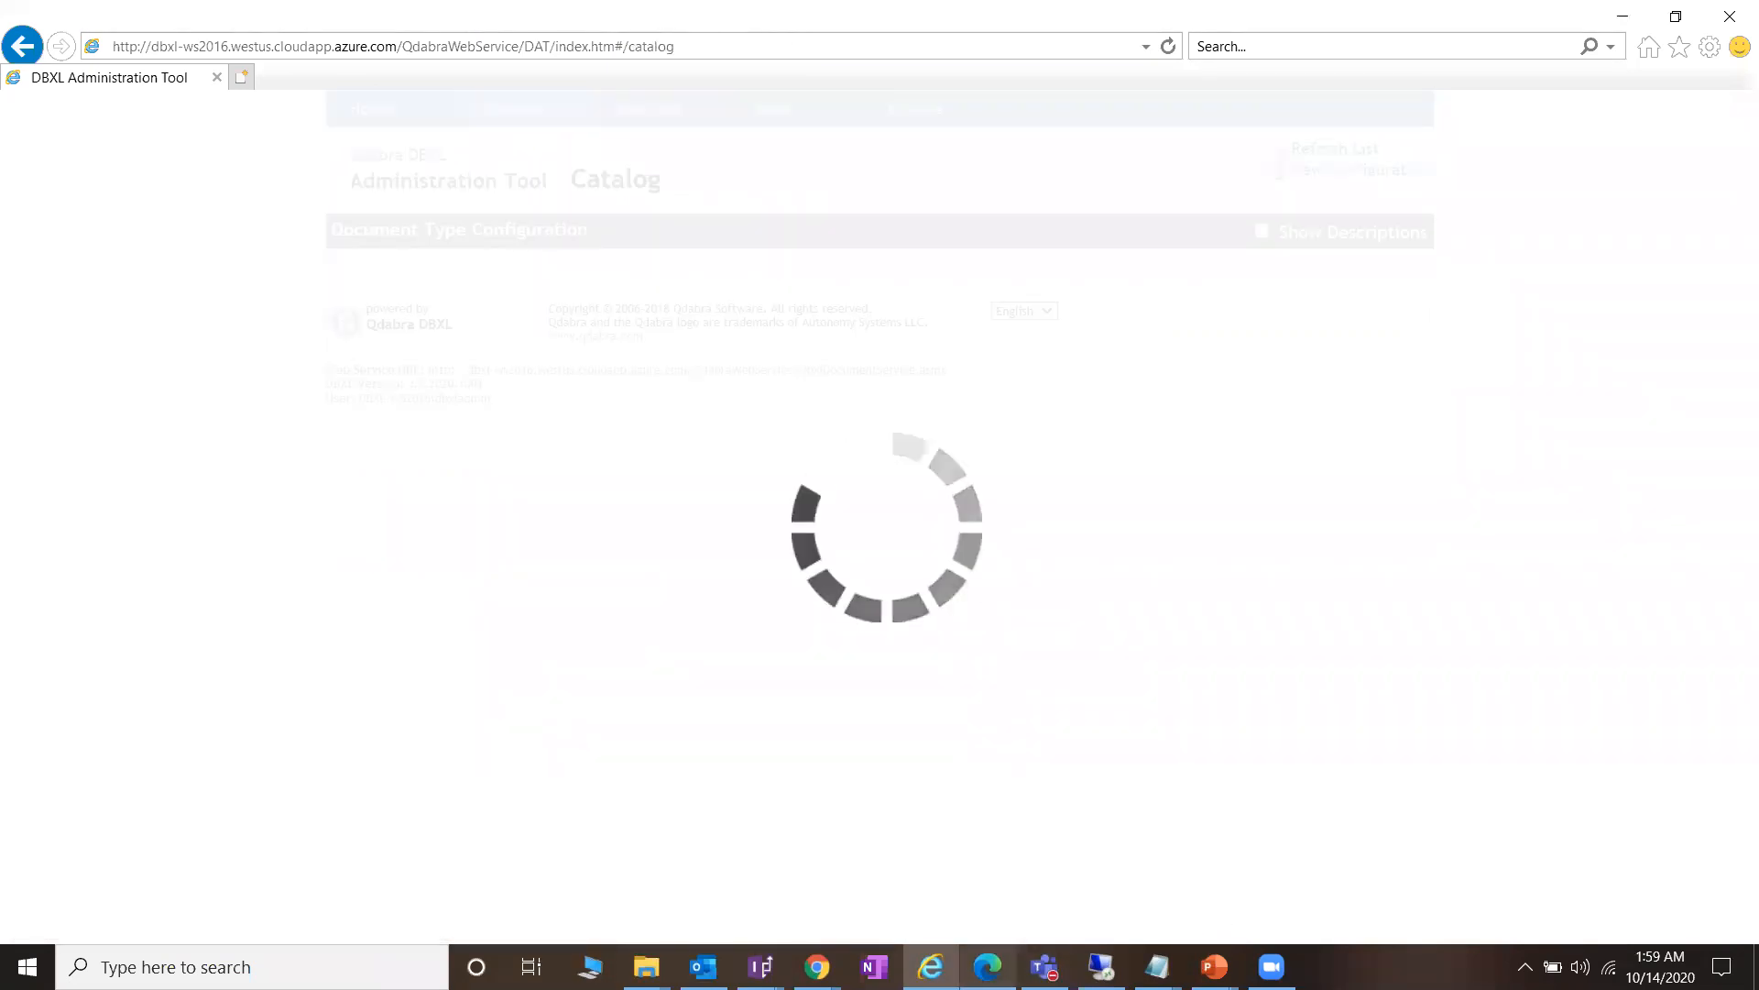
left_click(988, 967)
scroll(1022, 590, "down", 2)
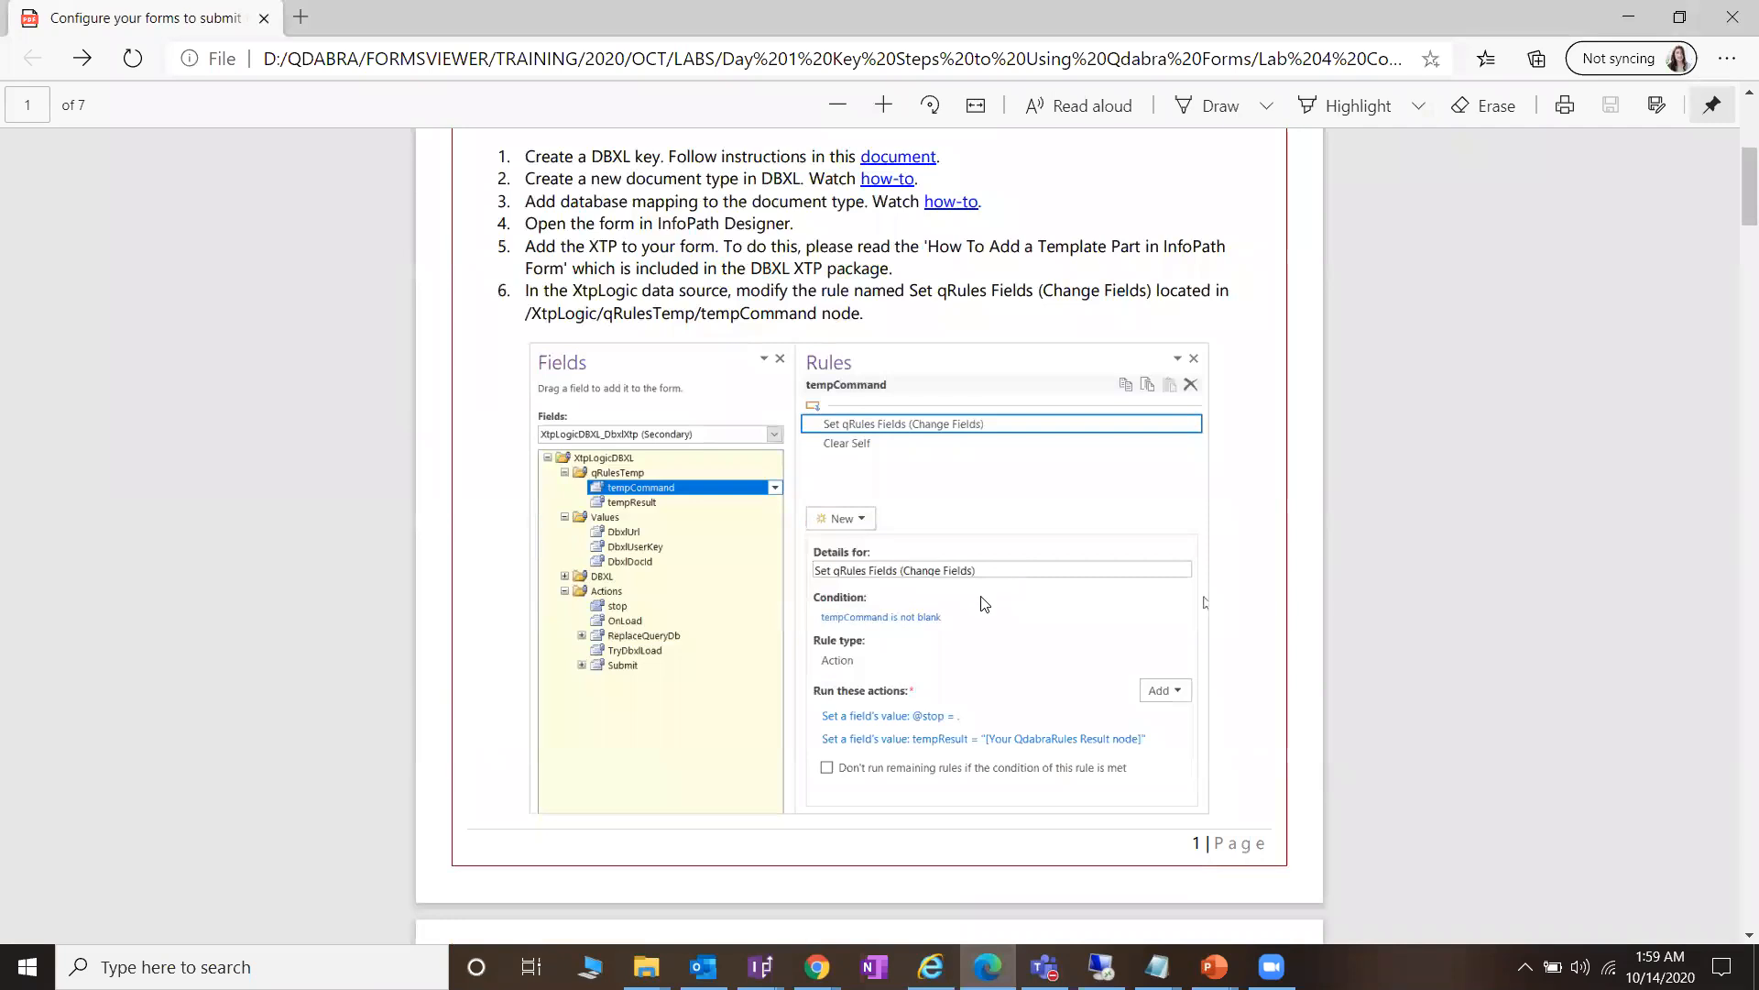
scroll(957, 628, "up", 5)
scroll(953, 622, "down", 3)
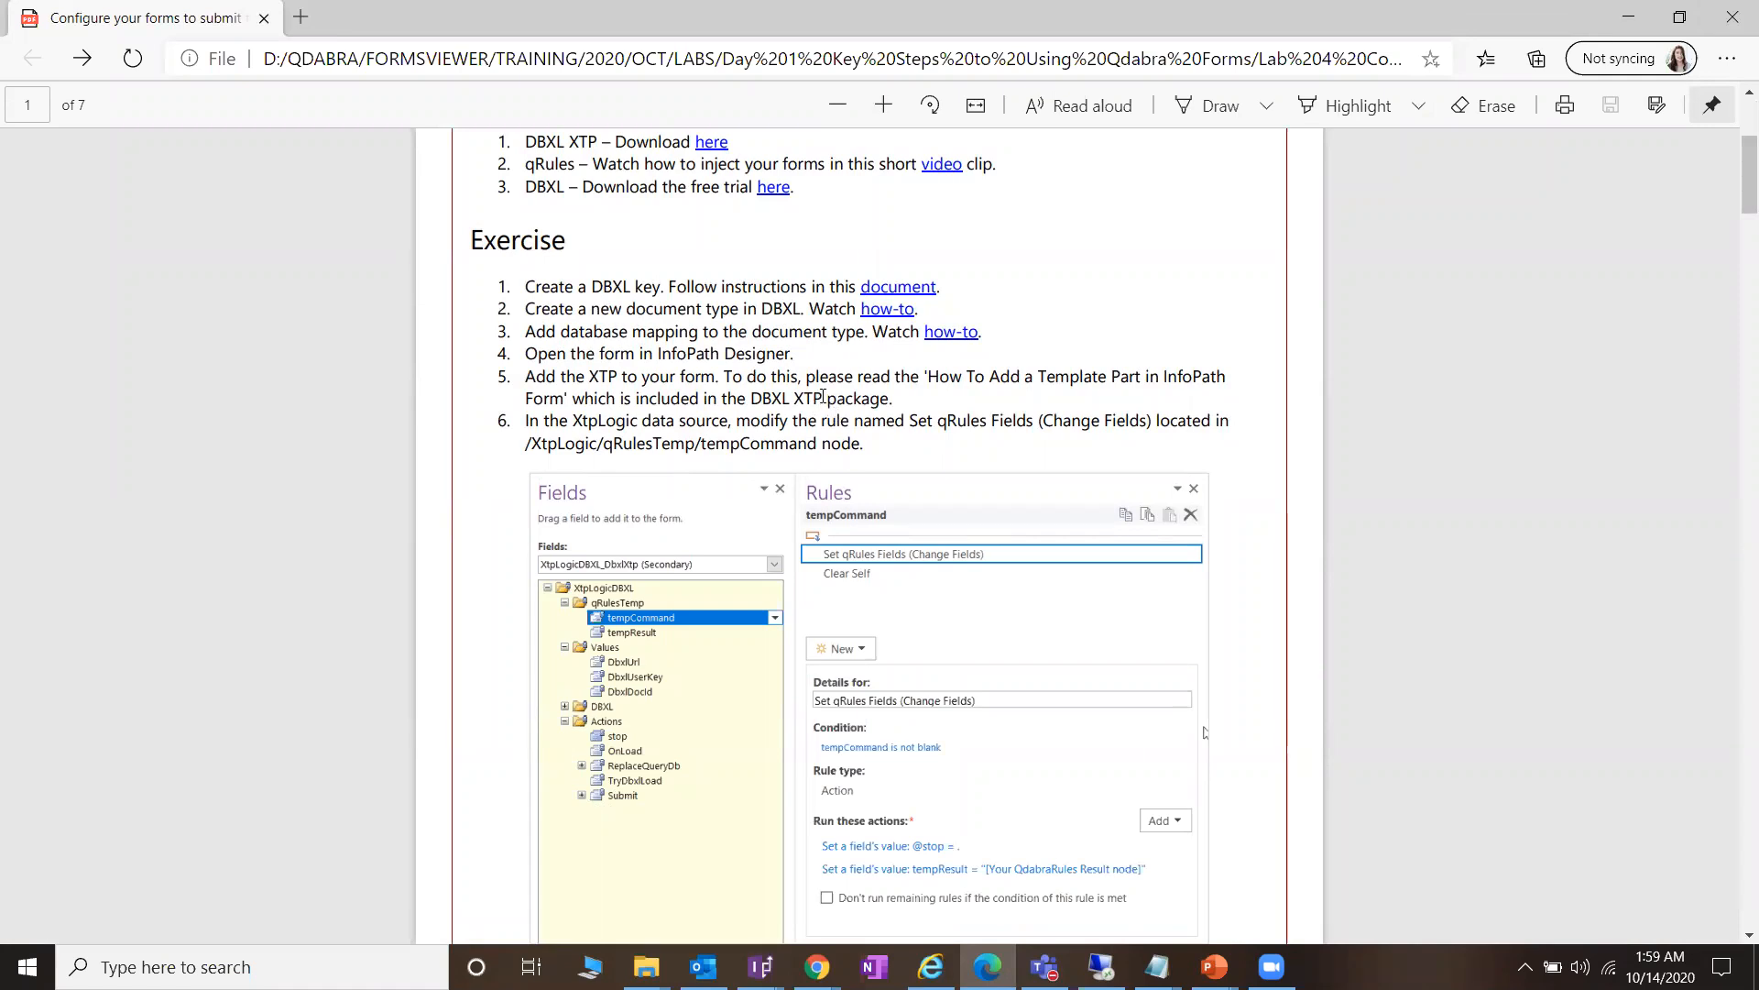
scroll(834, 384, "up", 3)
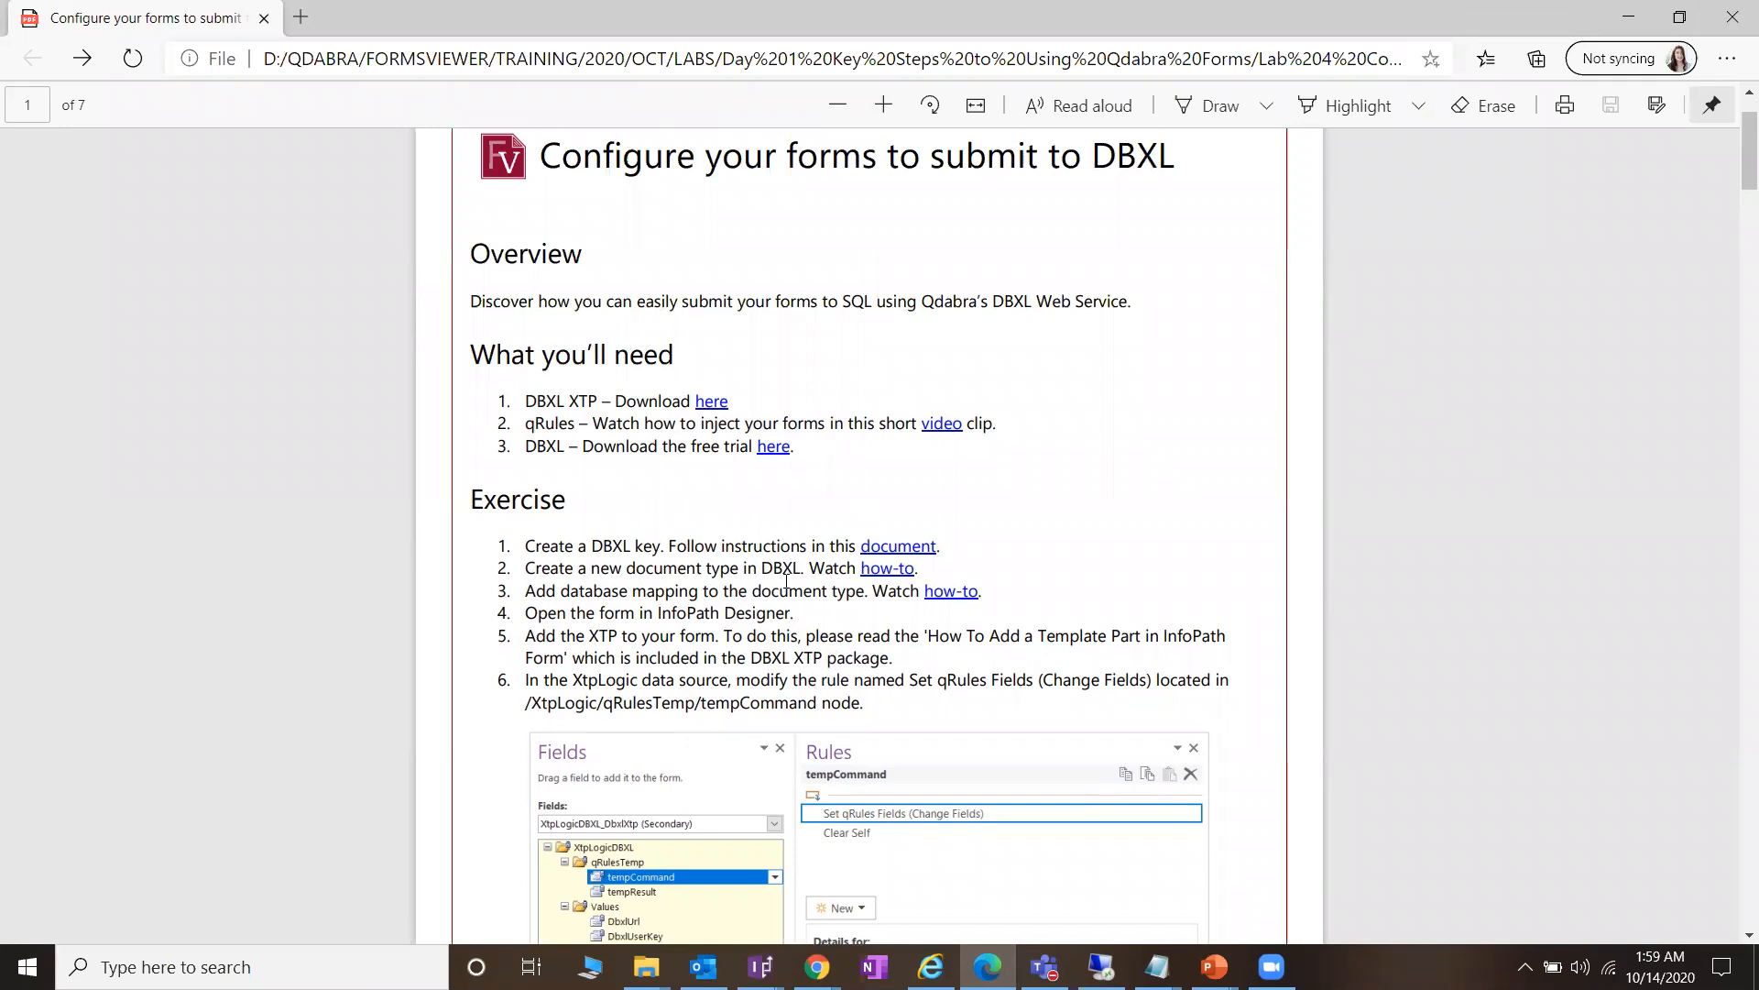
scroll(786, 581, "down", 6)
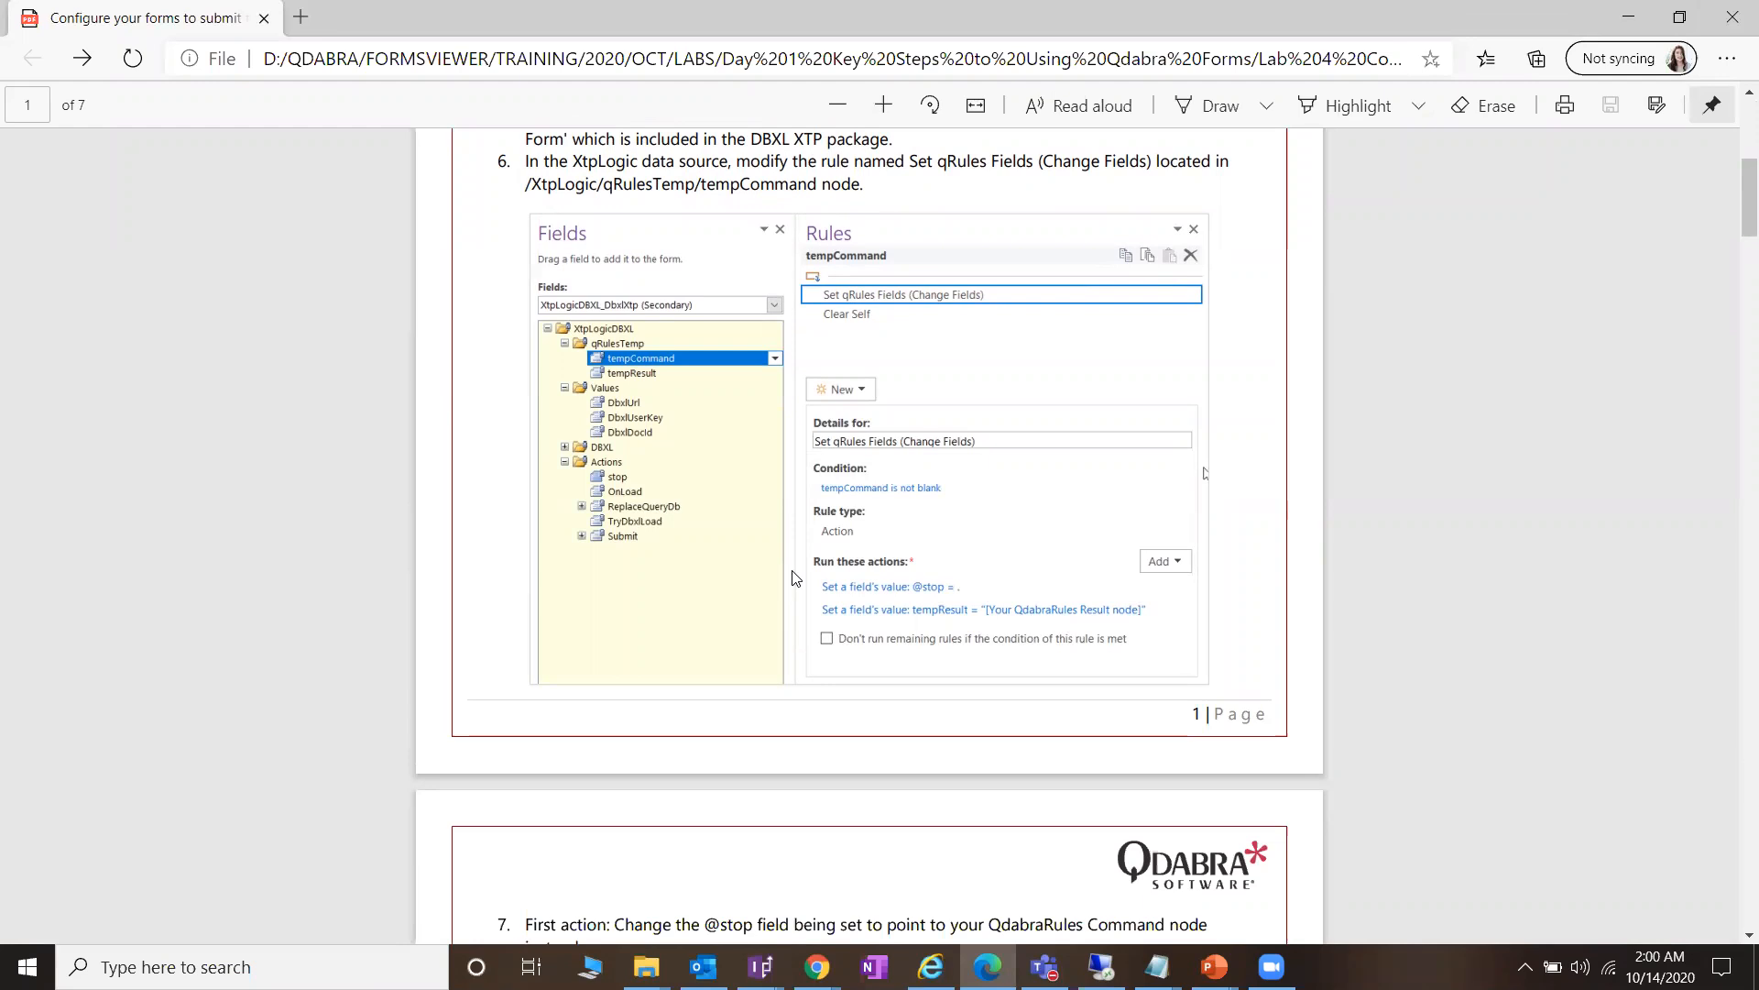
scroll(795, 577, "down", 2)
mouse_move(761, 967)
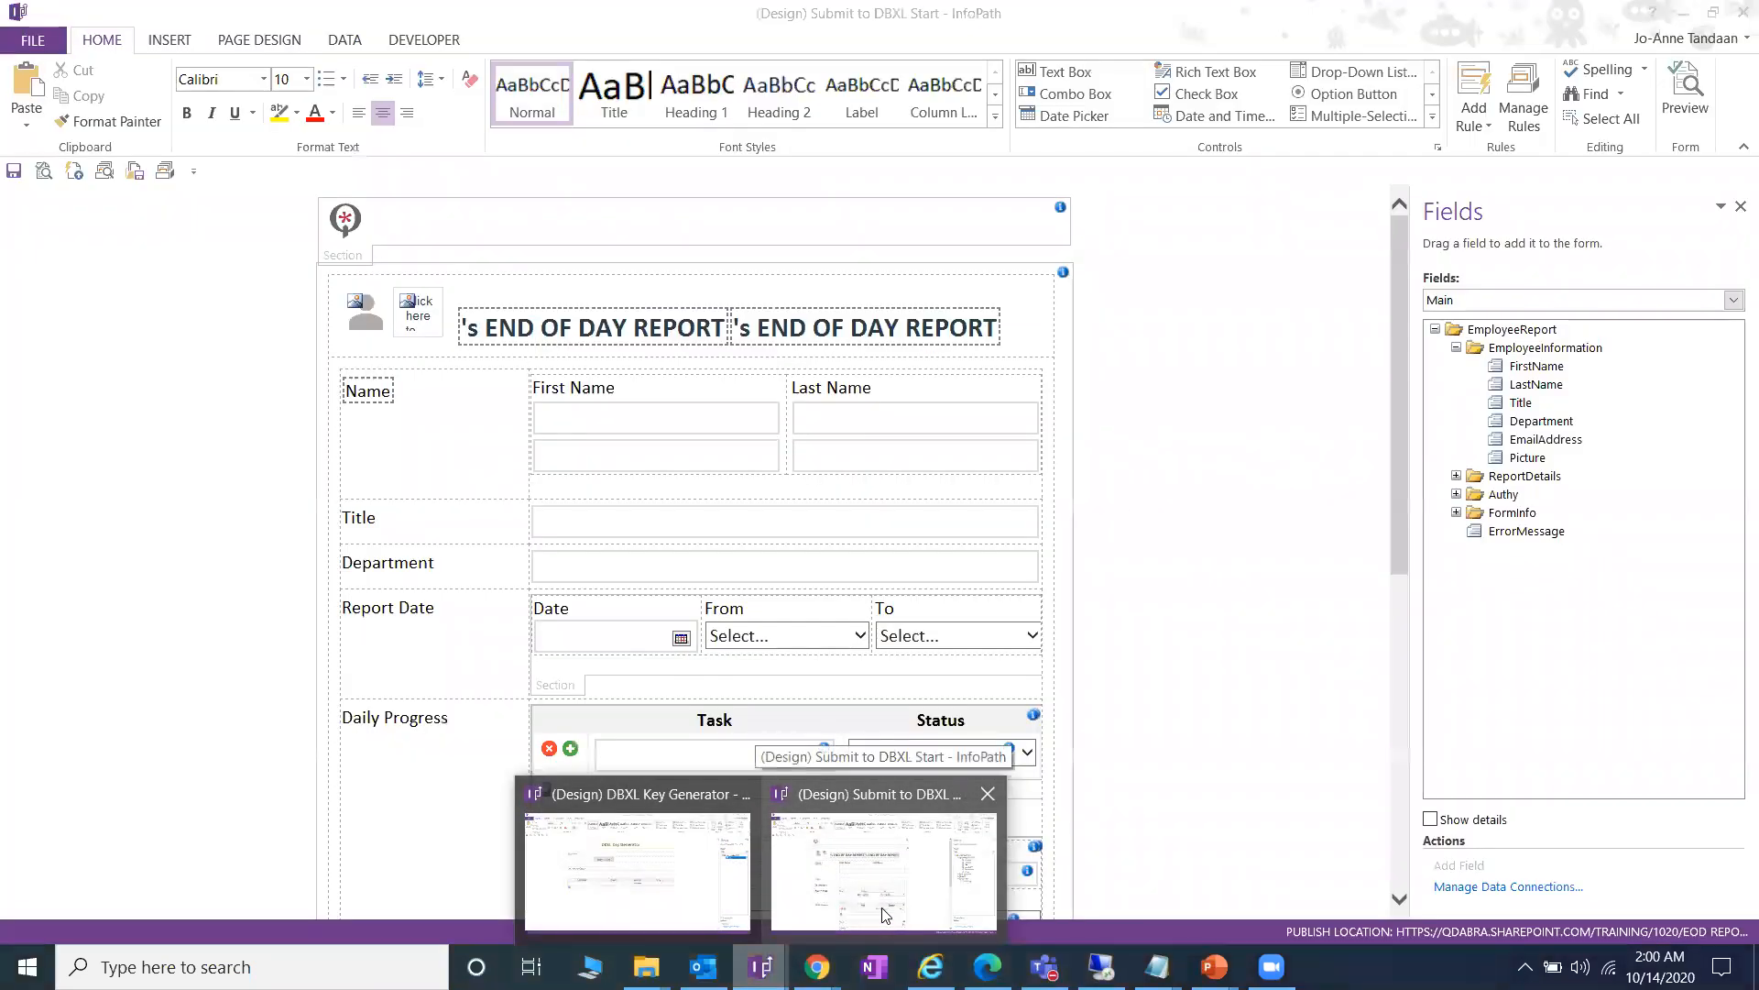
Step: In the Submit to DBXL Start design, place the cursor near the error section and expand the Controls gallery
left_click(884, 915)
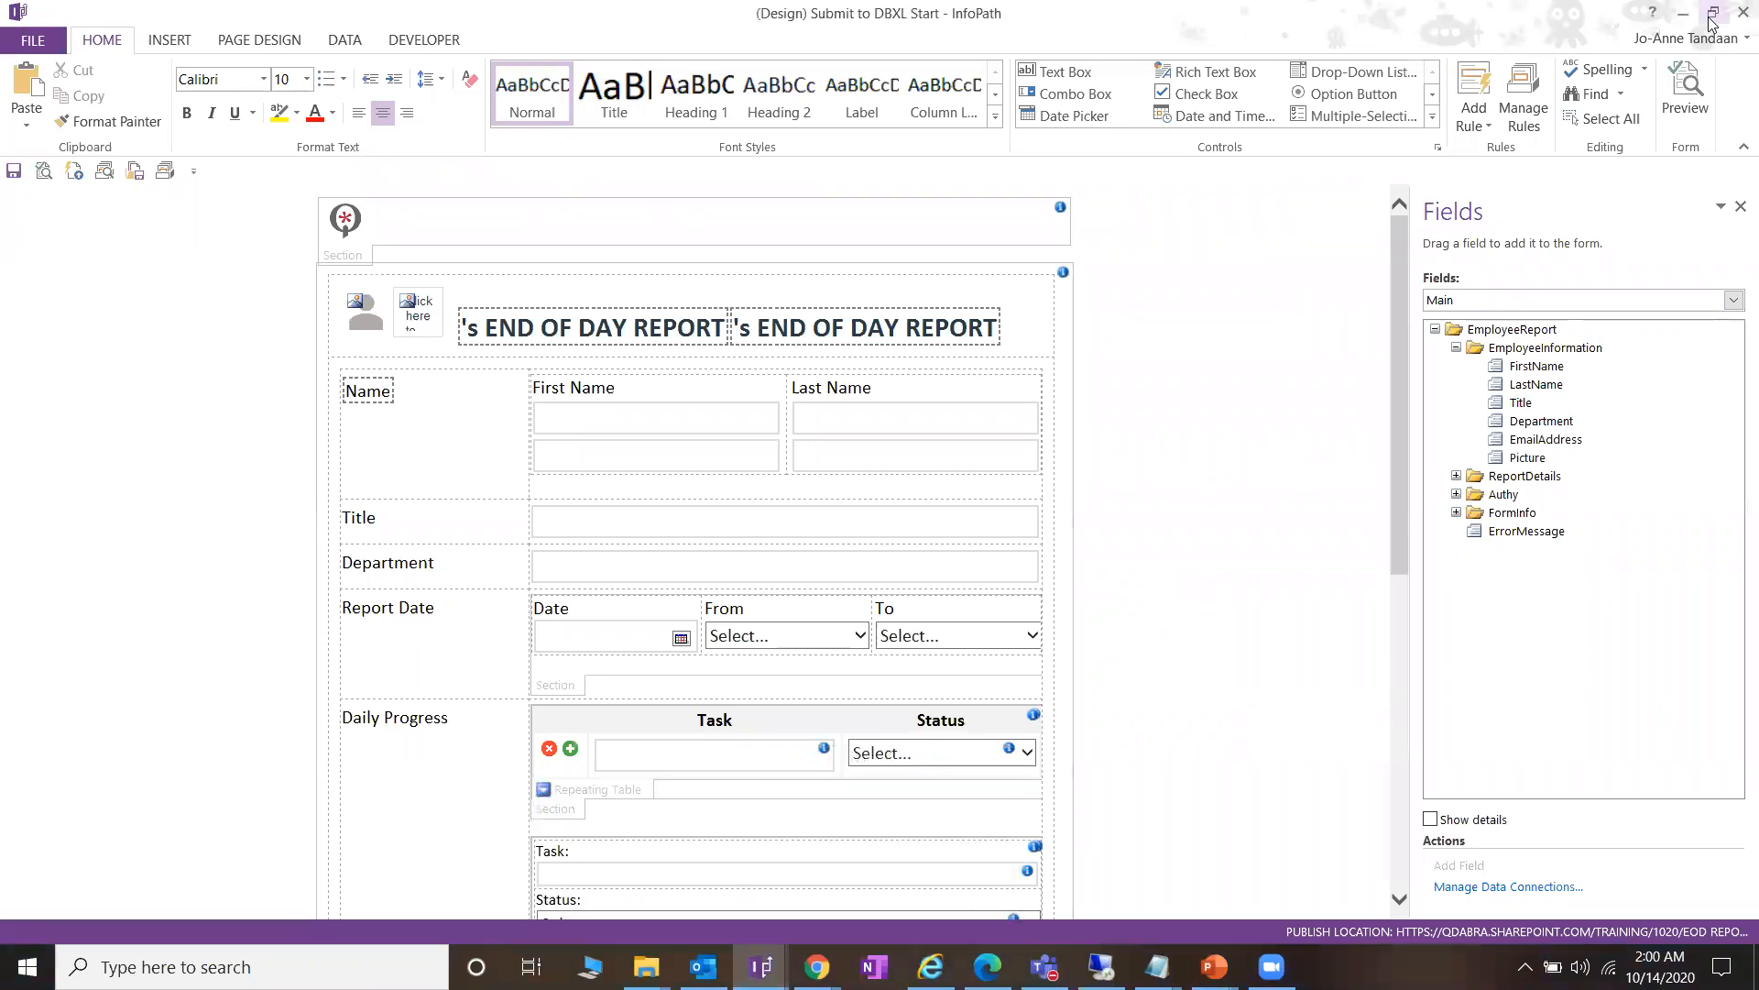
double_click(1159, 13)
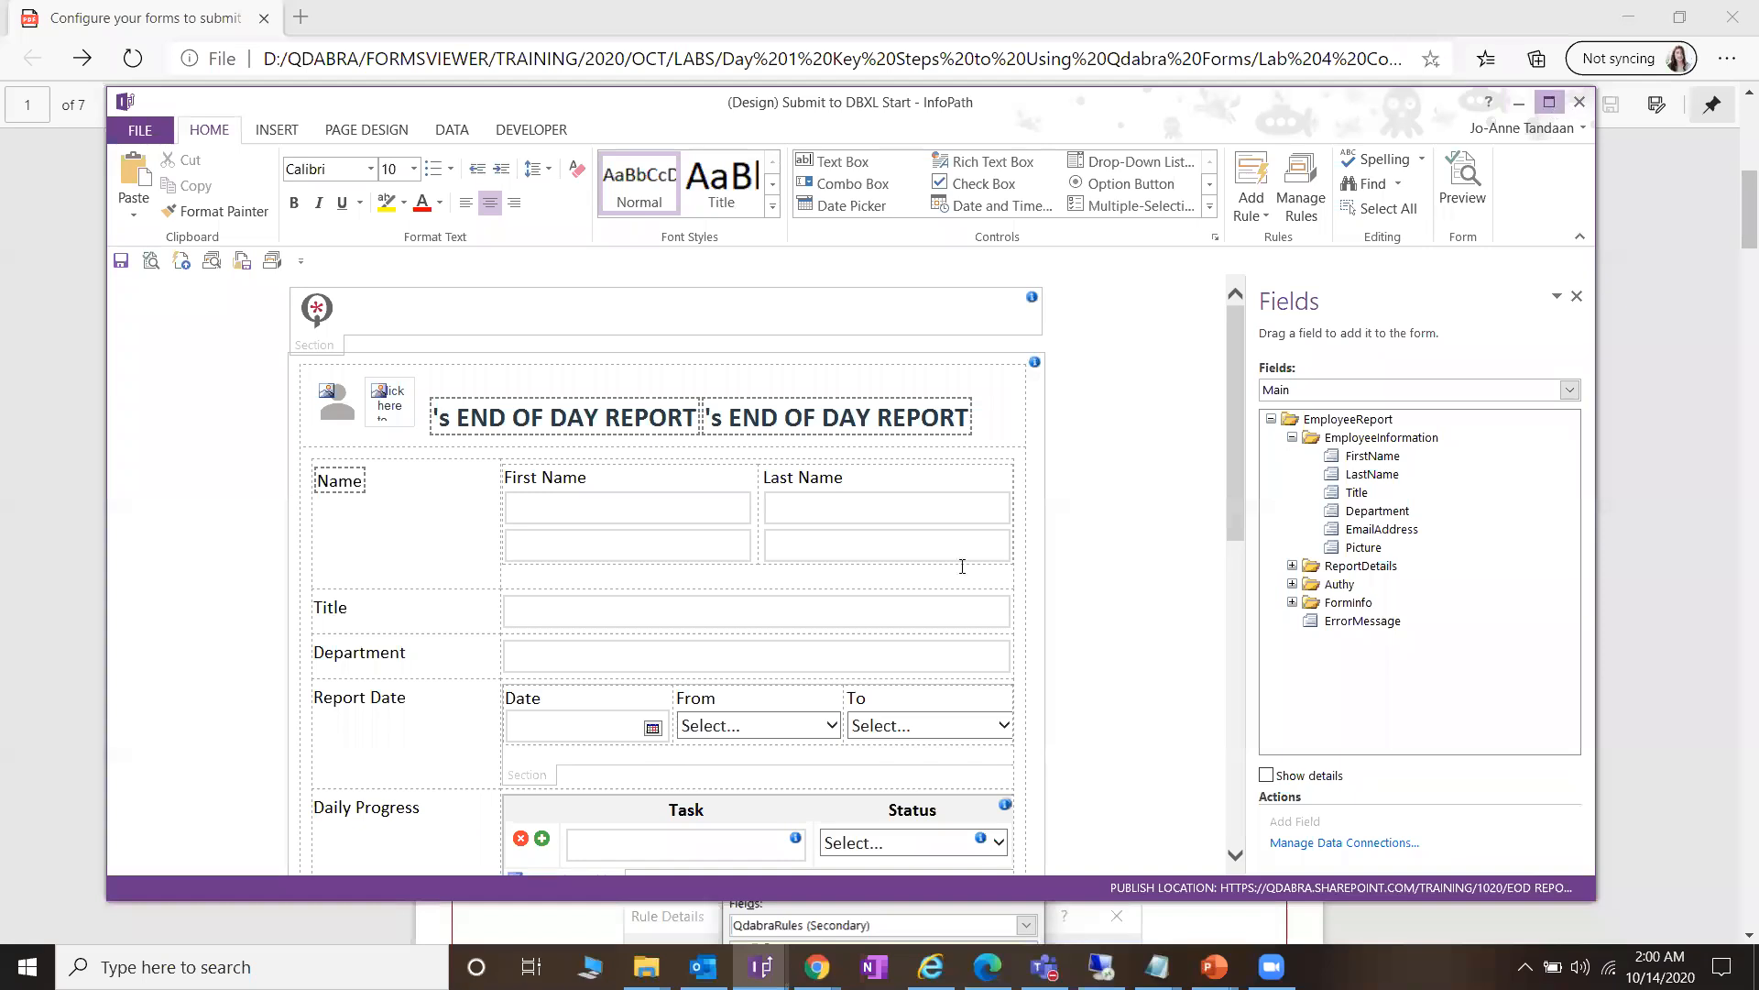
scroll(950, 507, "down", 10)
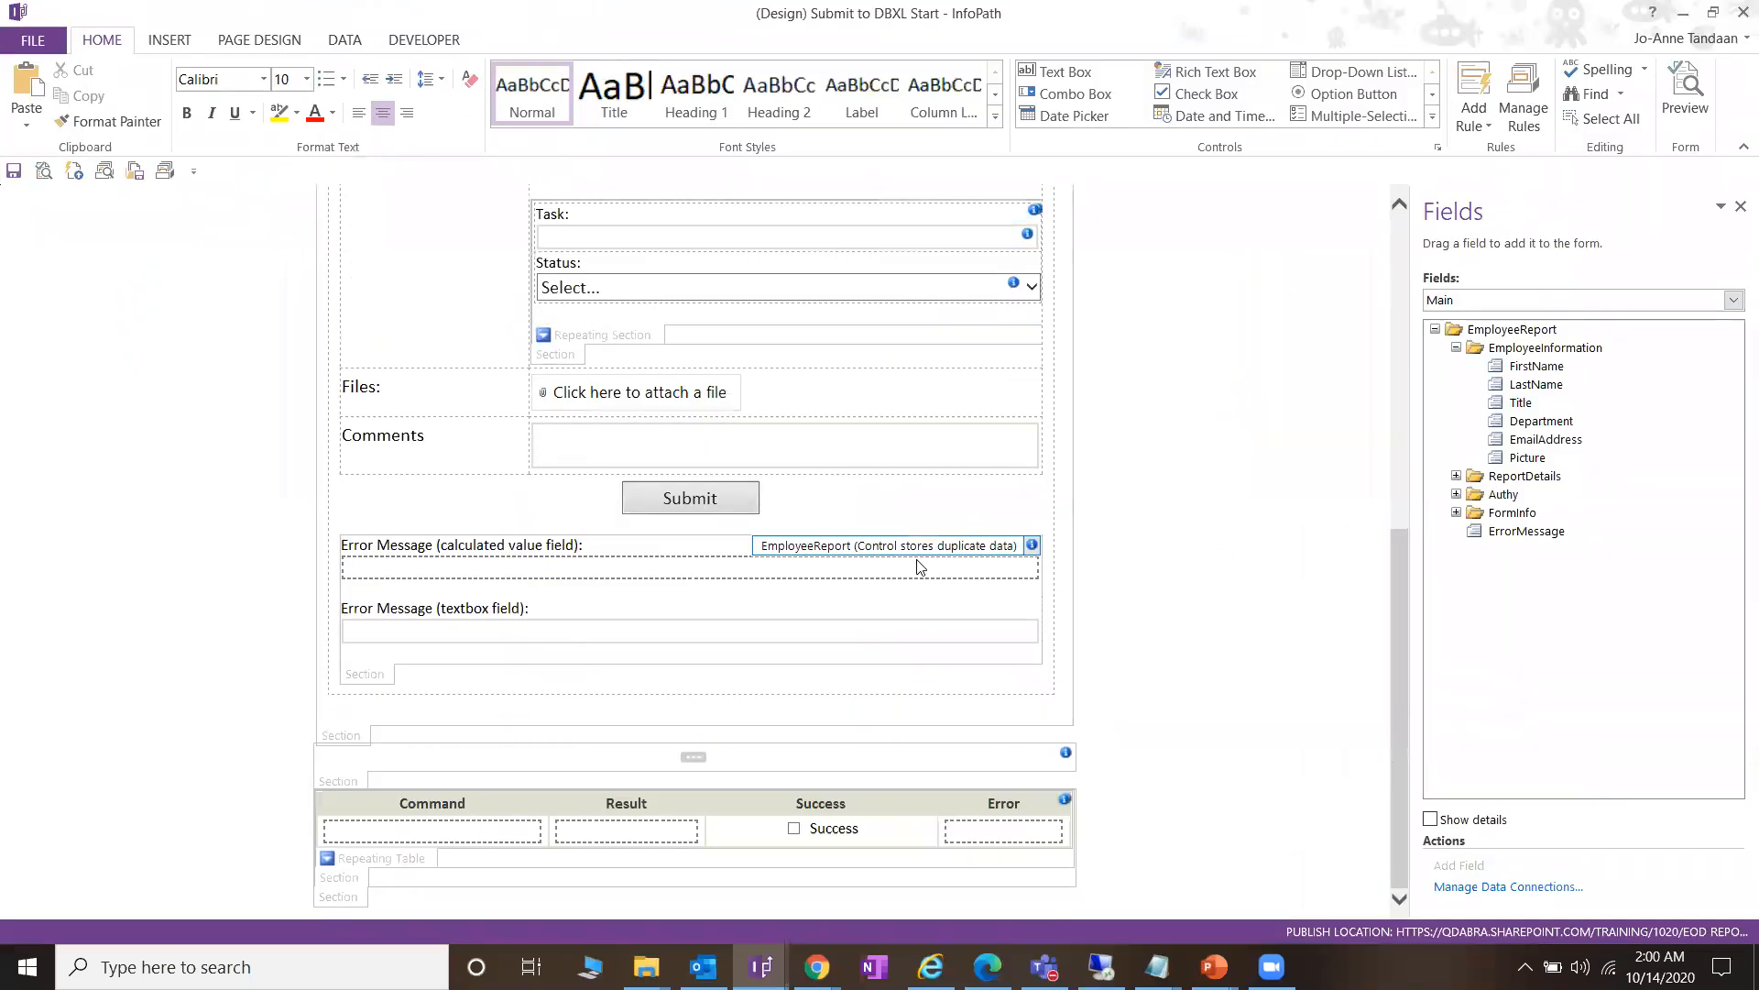
left_click(1131, 893)
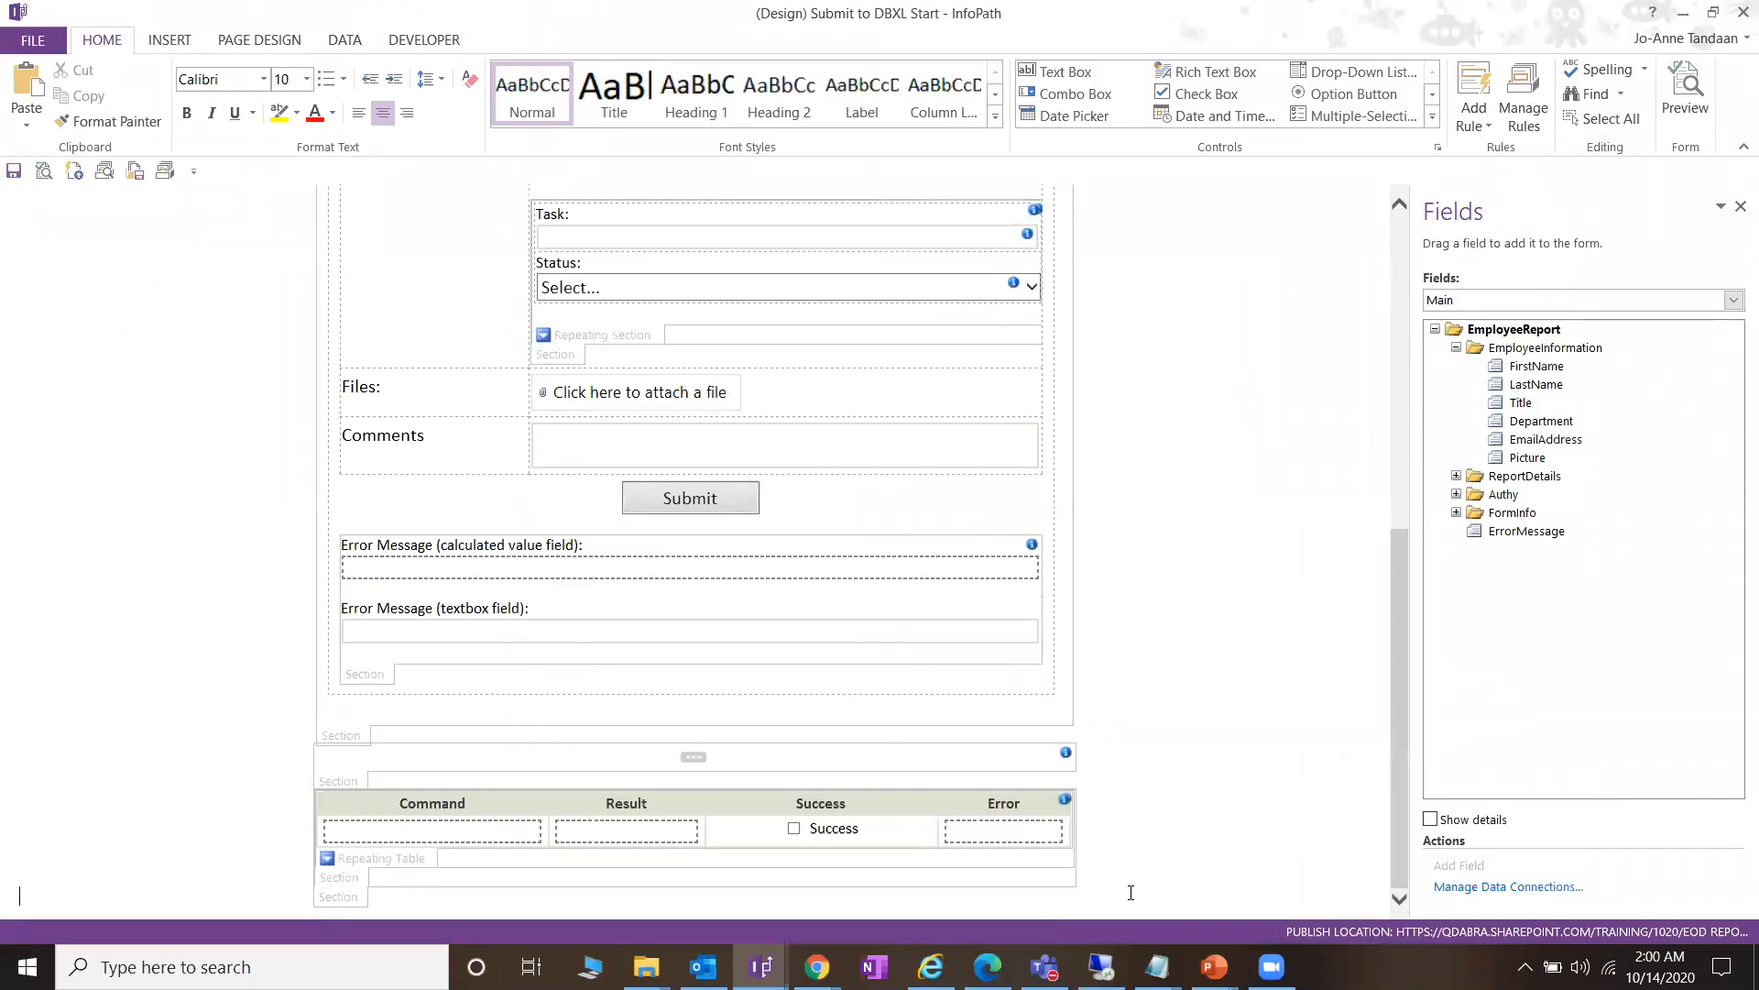
left_click(1432, 117)
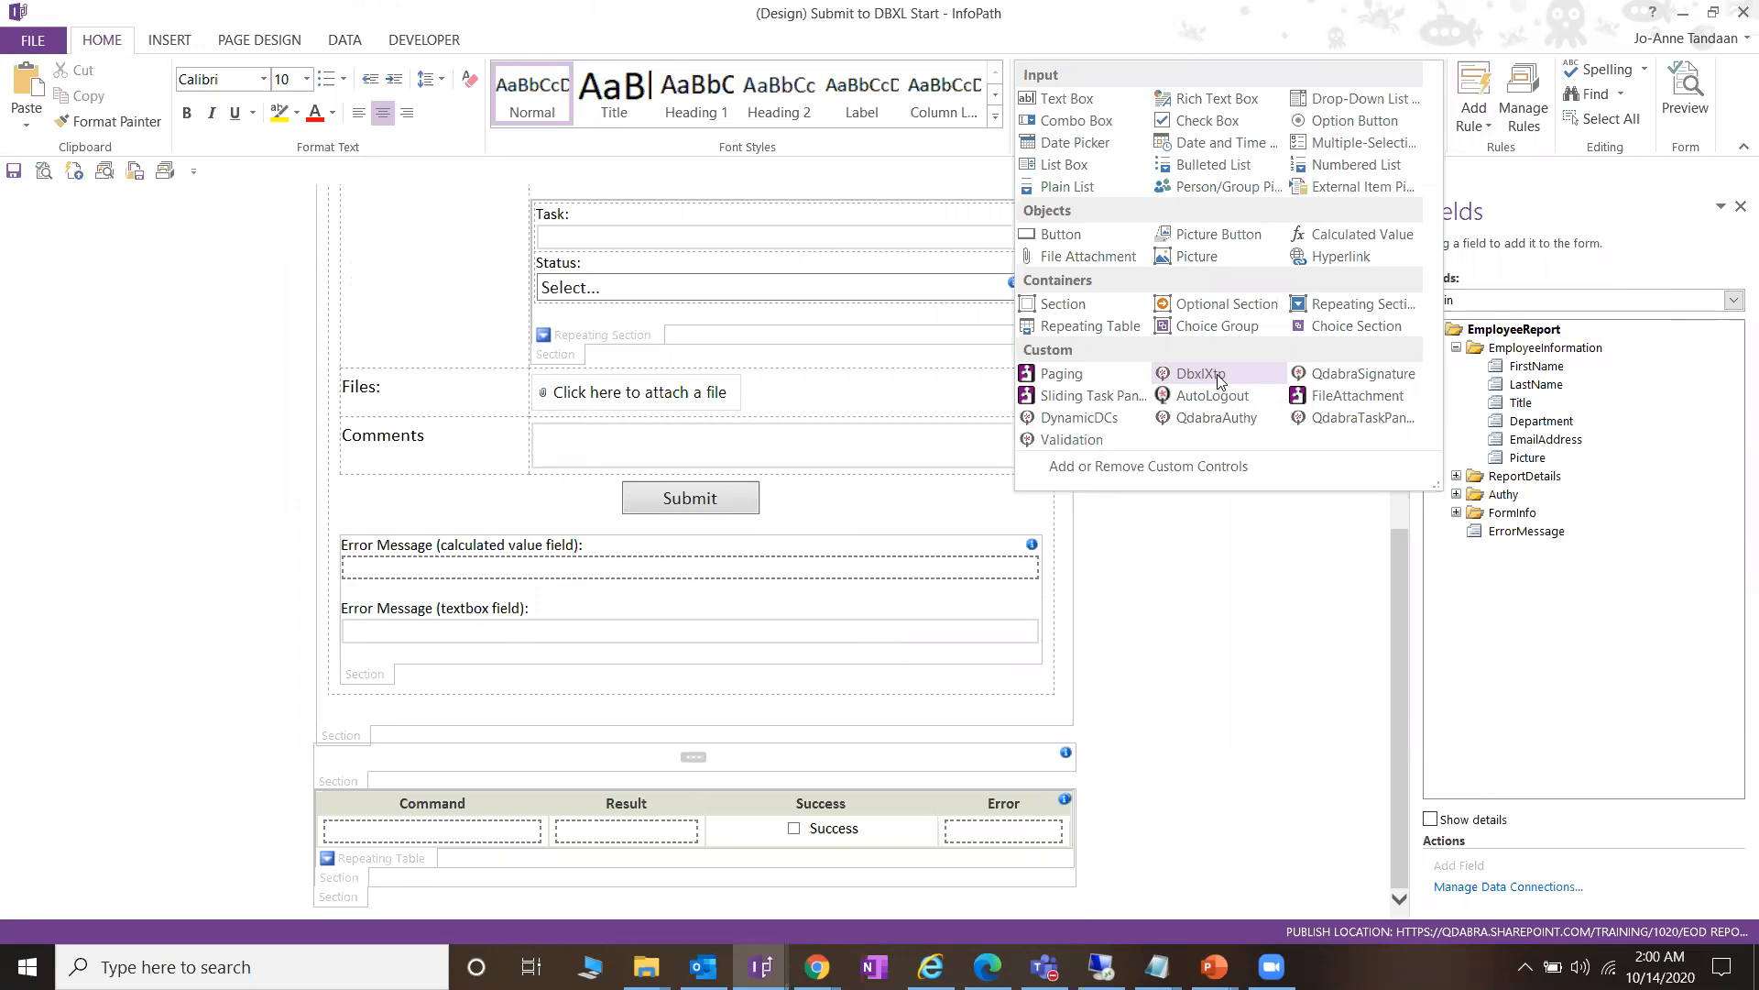
Step: Start adding a Template Part custom control and browse to DbxlXtp.xtp2 in the Lab 4 PKG folder
left_click(1191, 467)
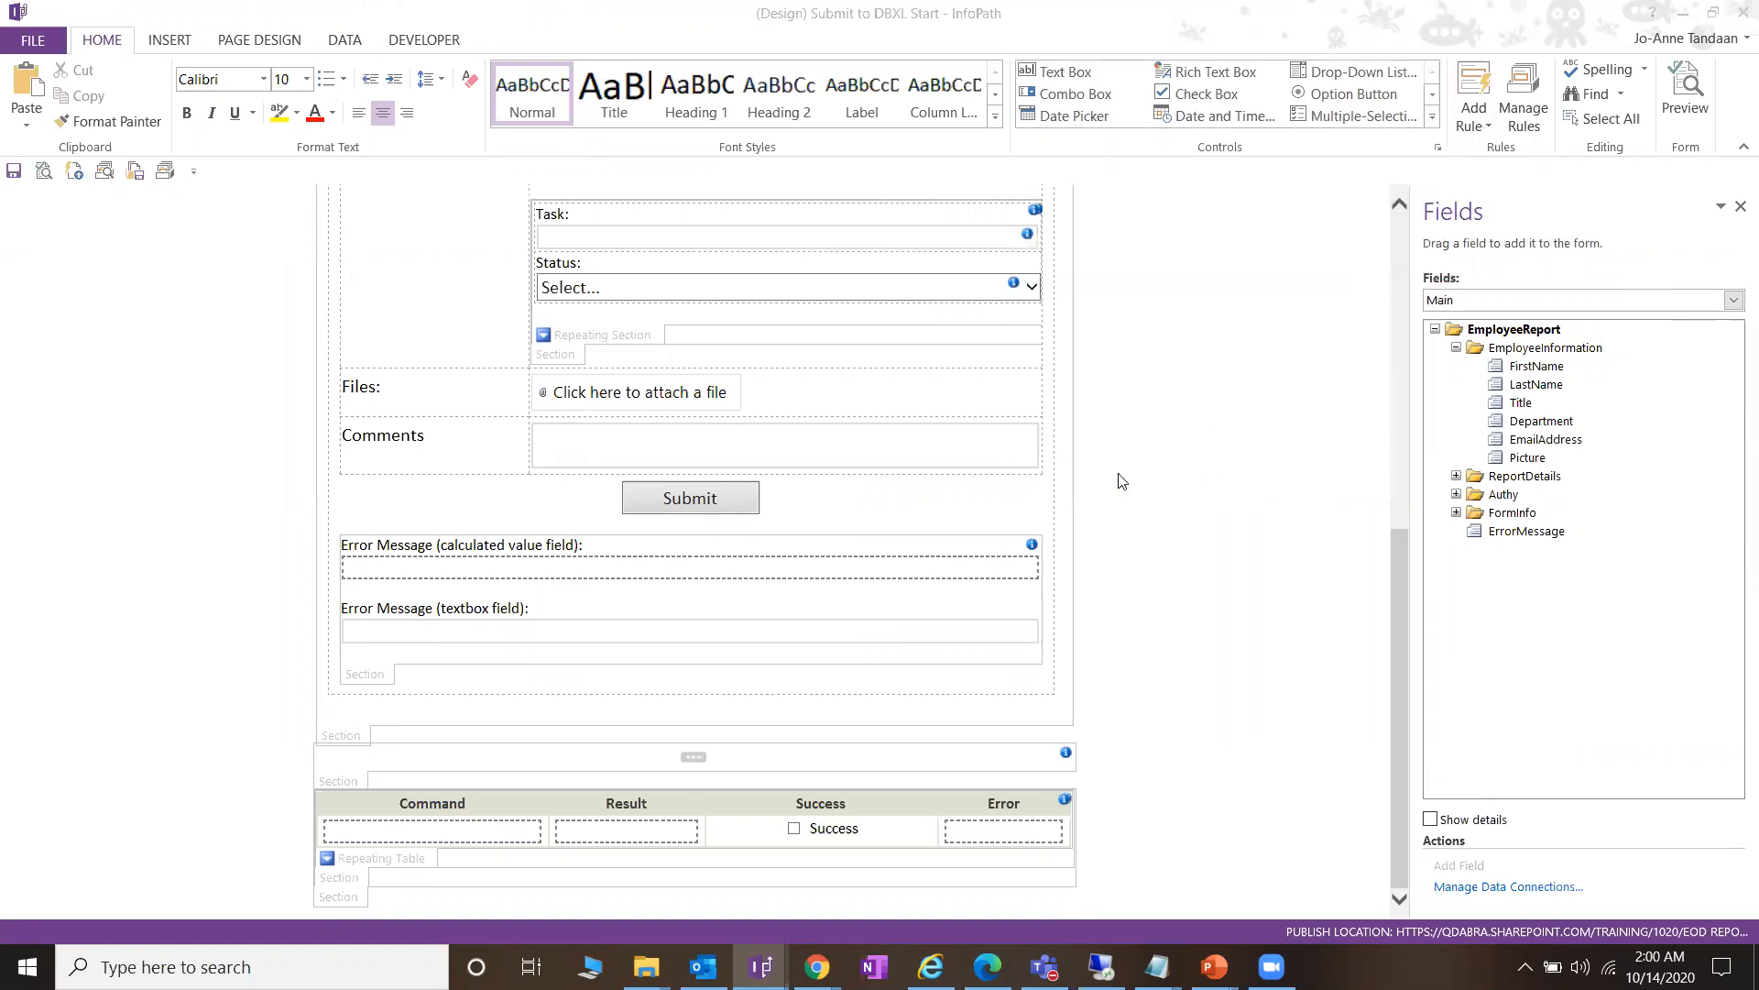
left_click(1026, 421)
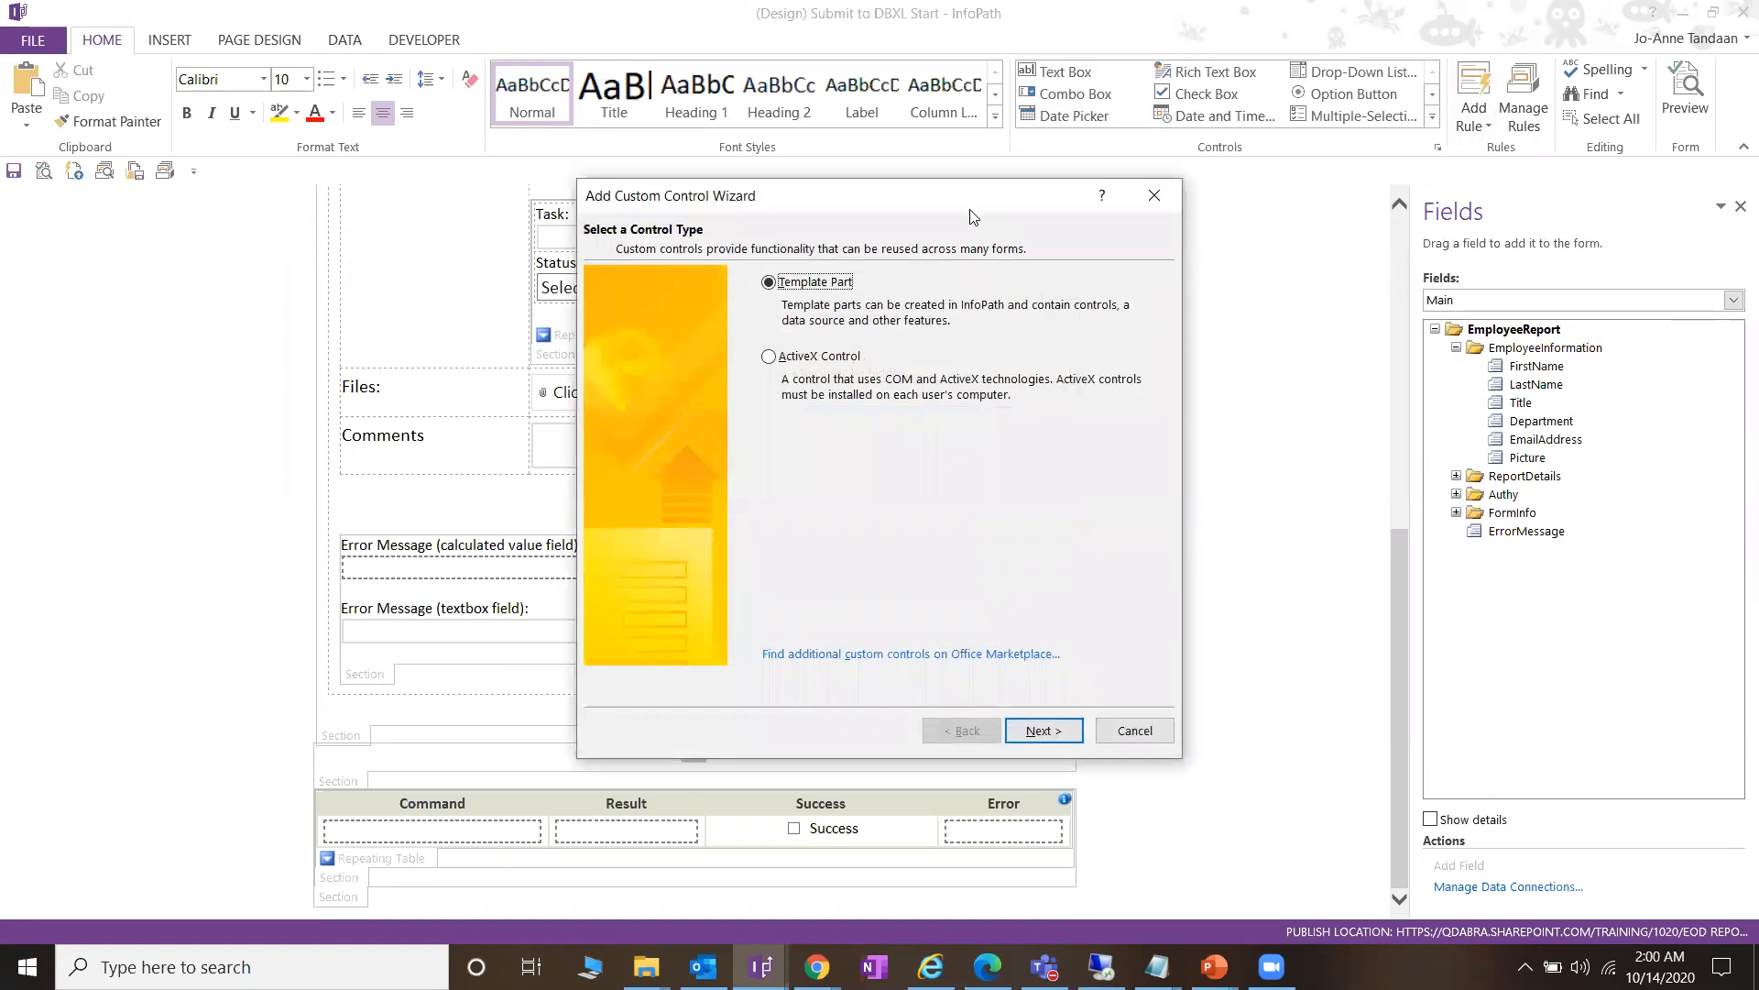
left_click(1017, 736)
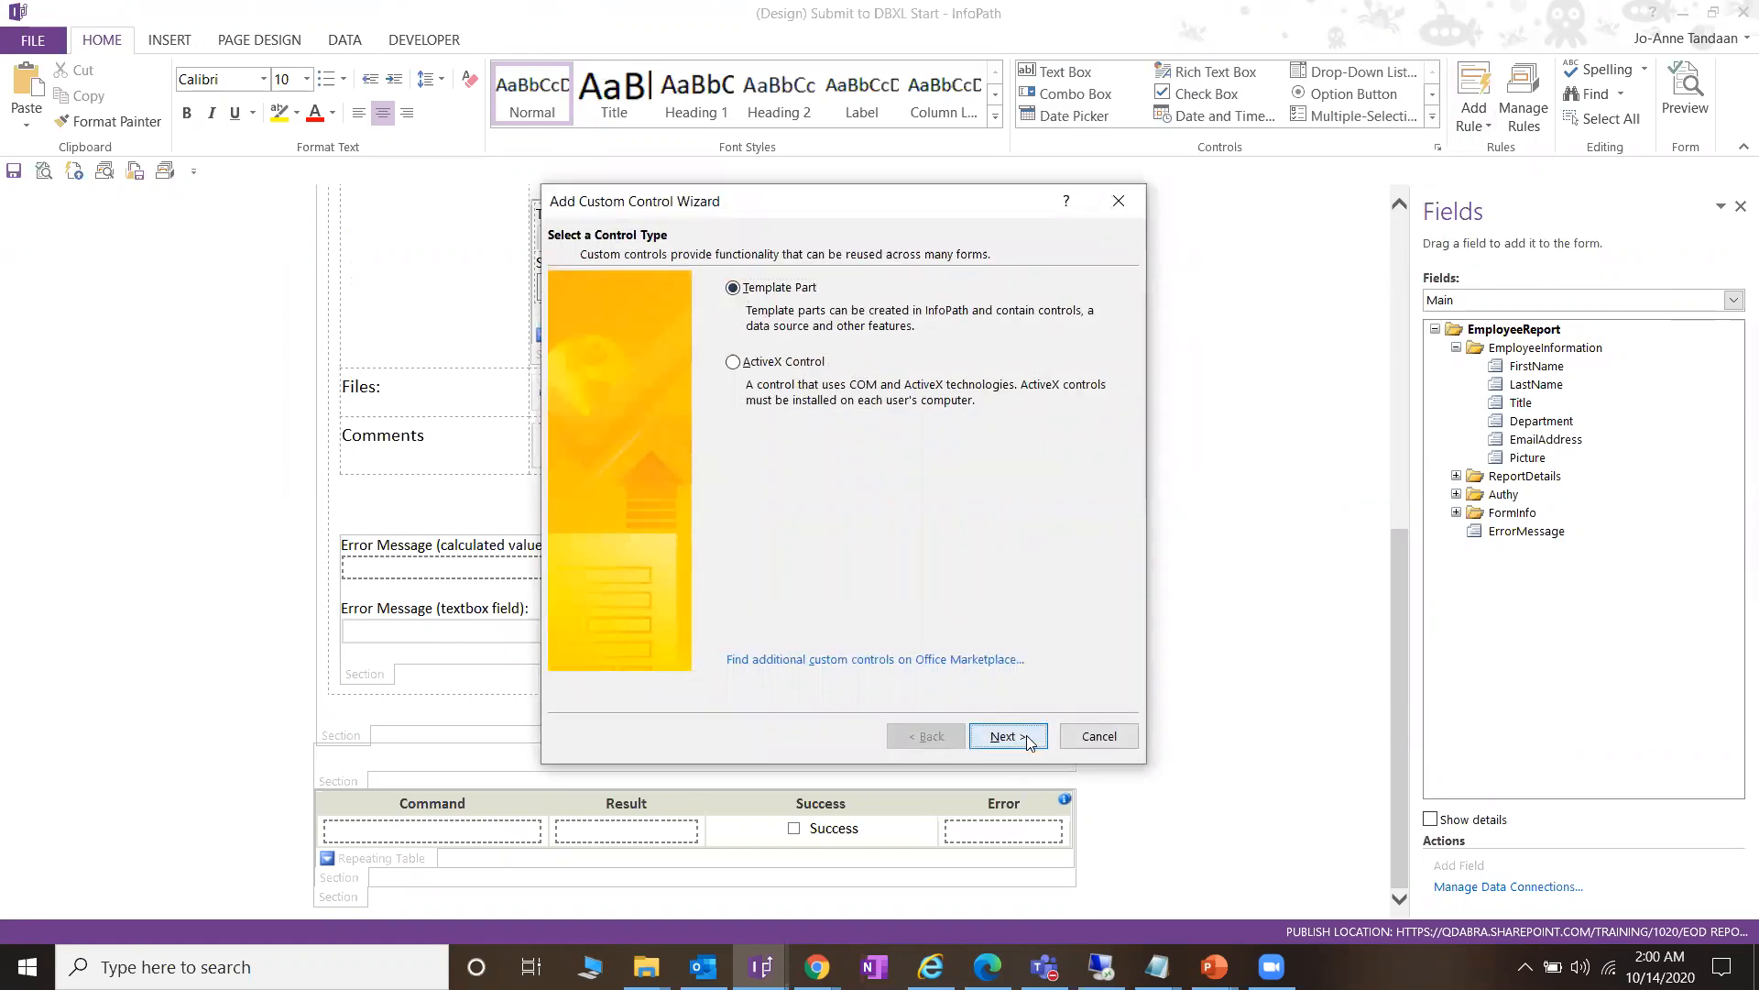
left_click(1074, 352)
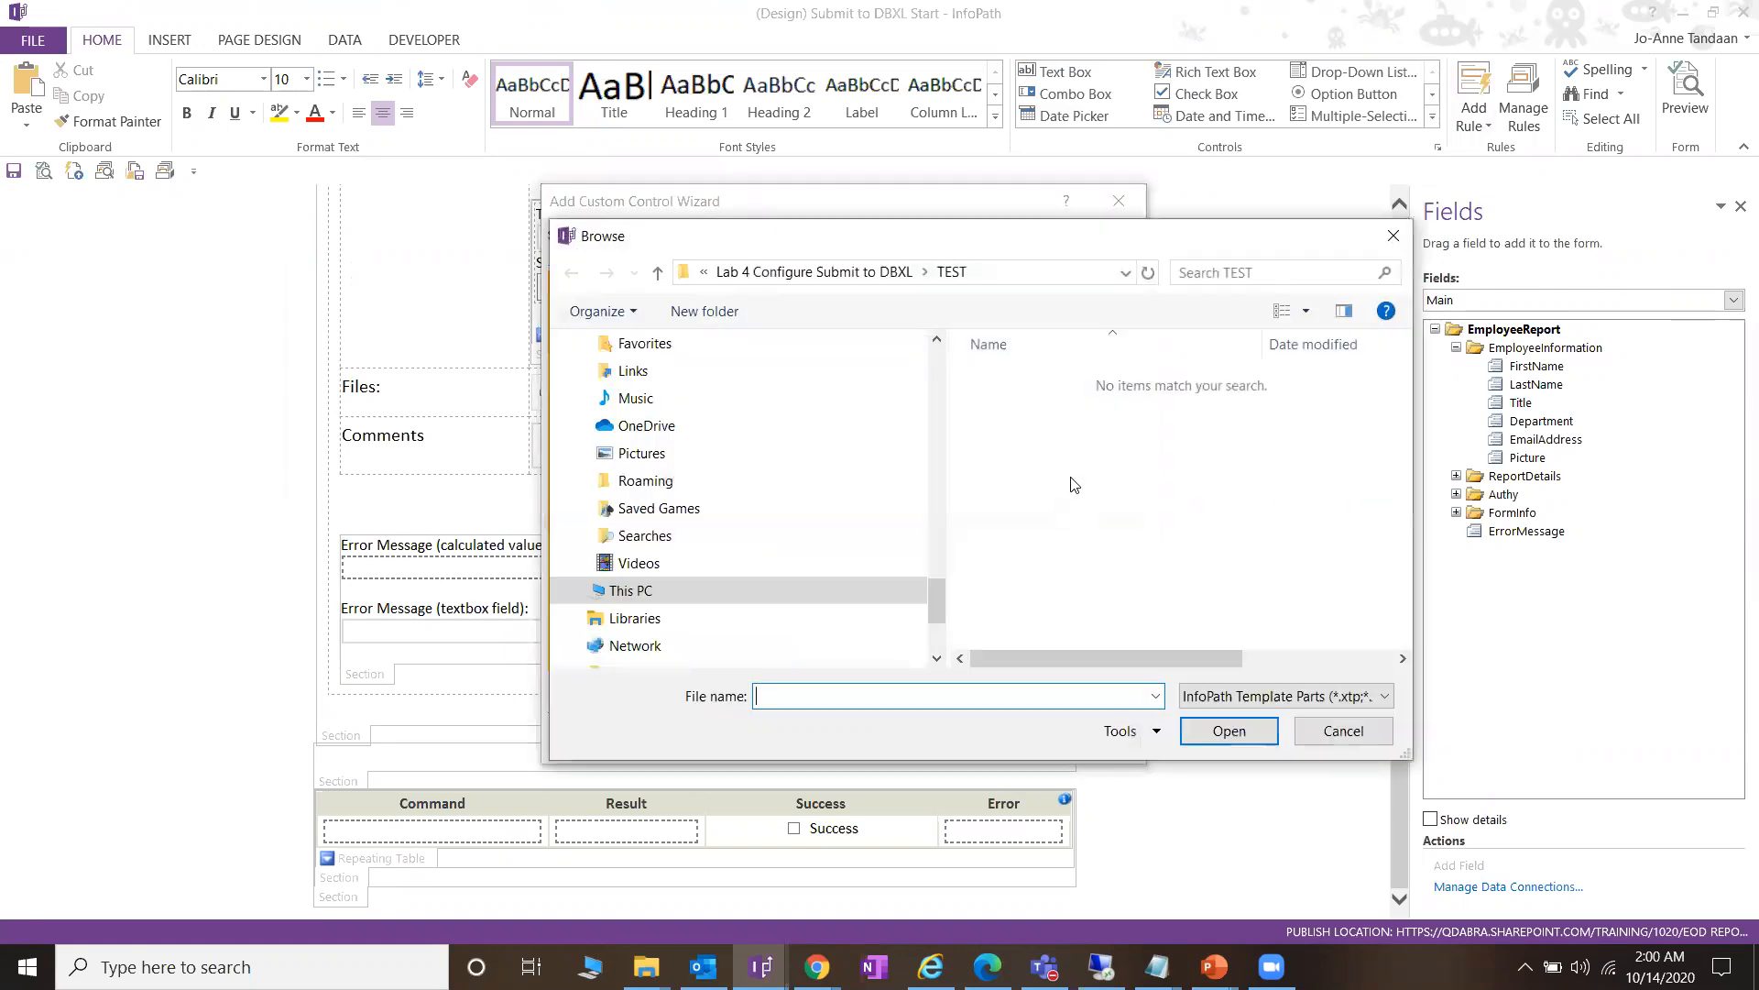
scroll(753, 453, "up", 3)
scroll(754, 453, "up", 2)
left_click(704, 372)
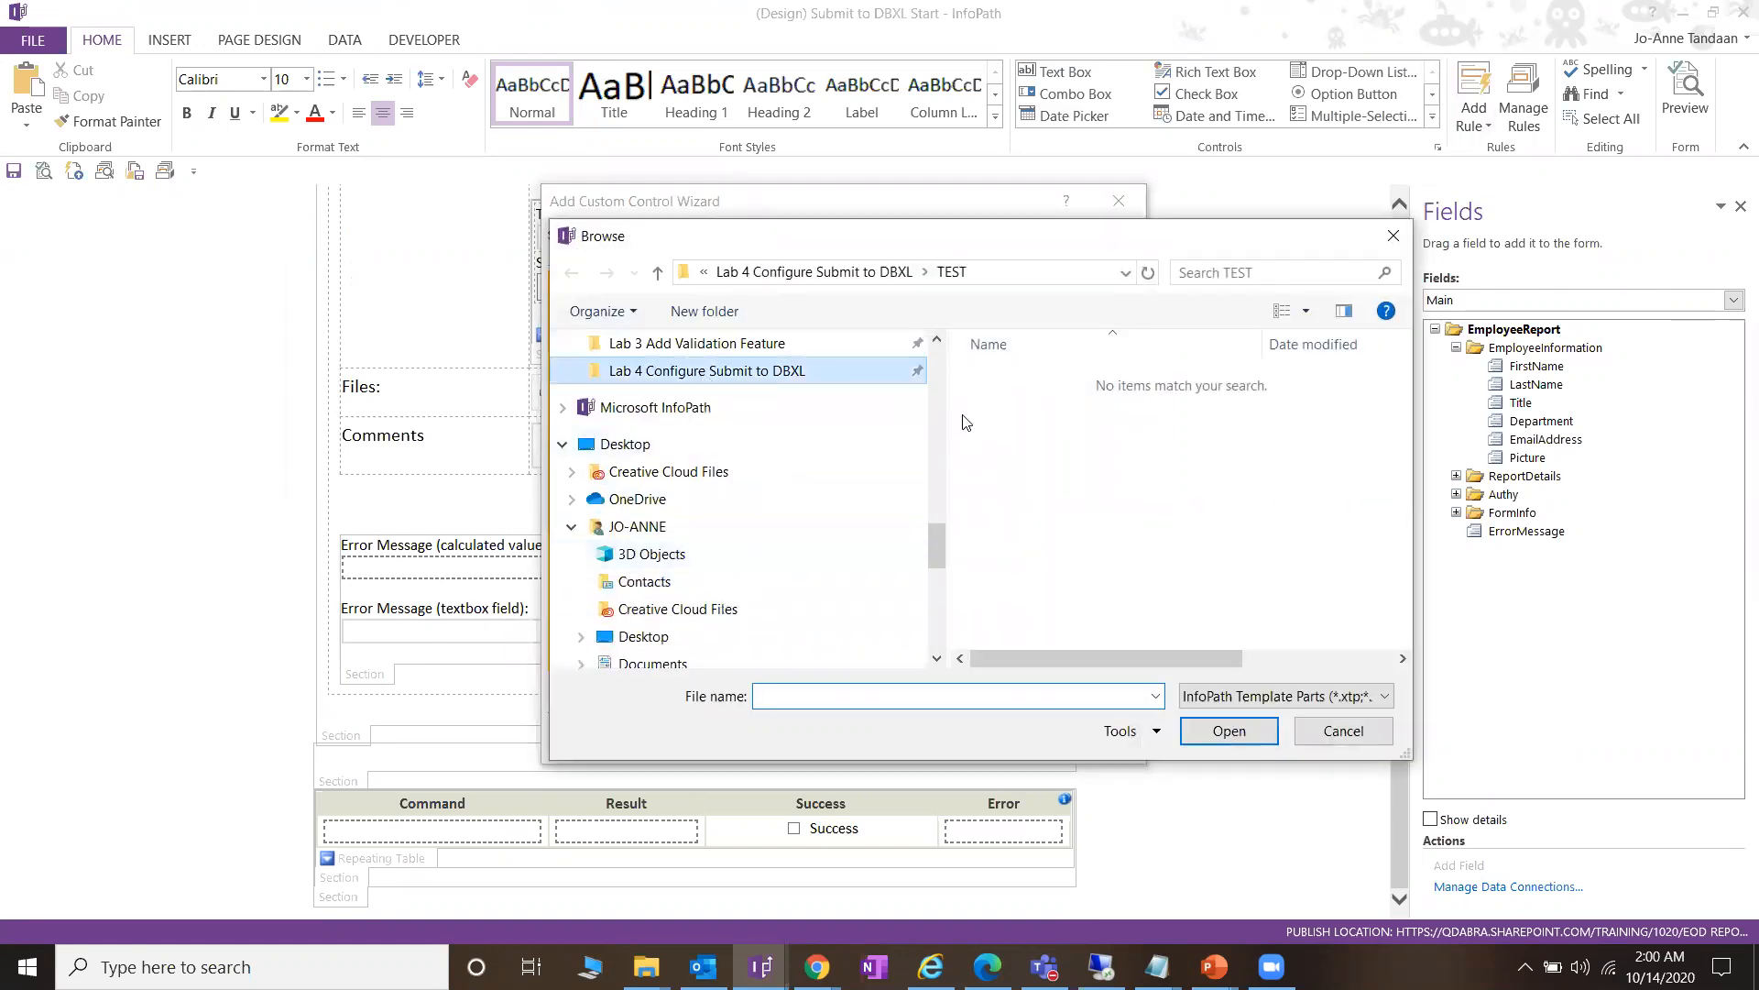
double_click(1006, 428)
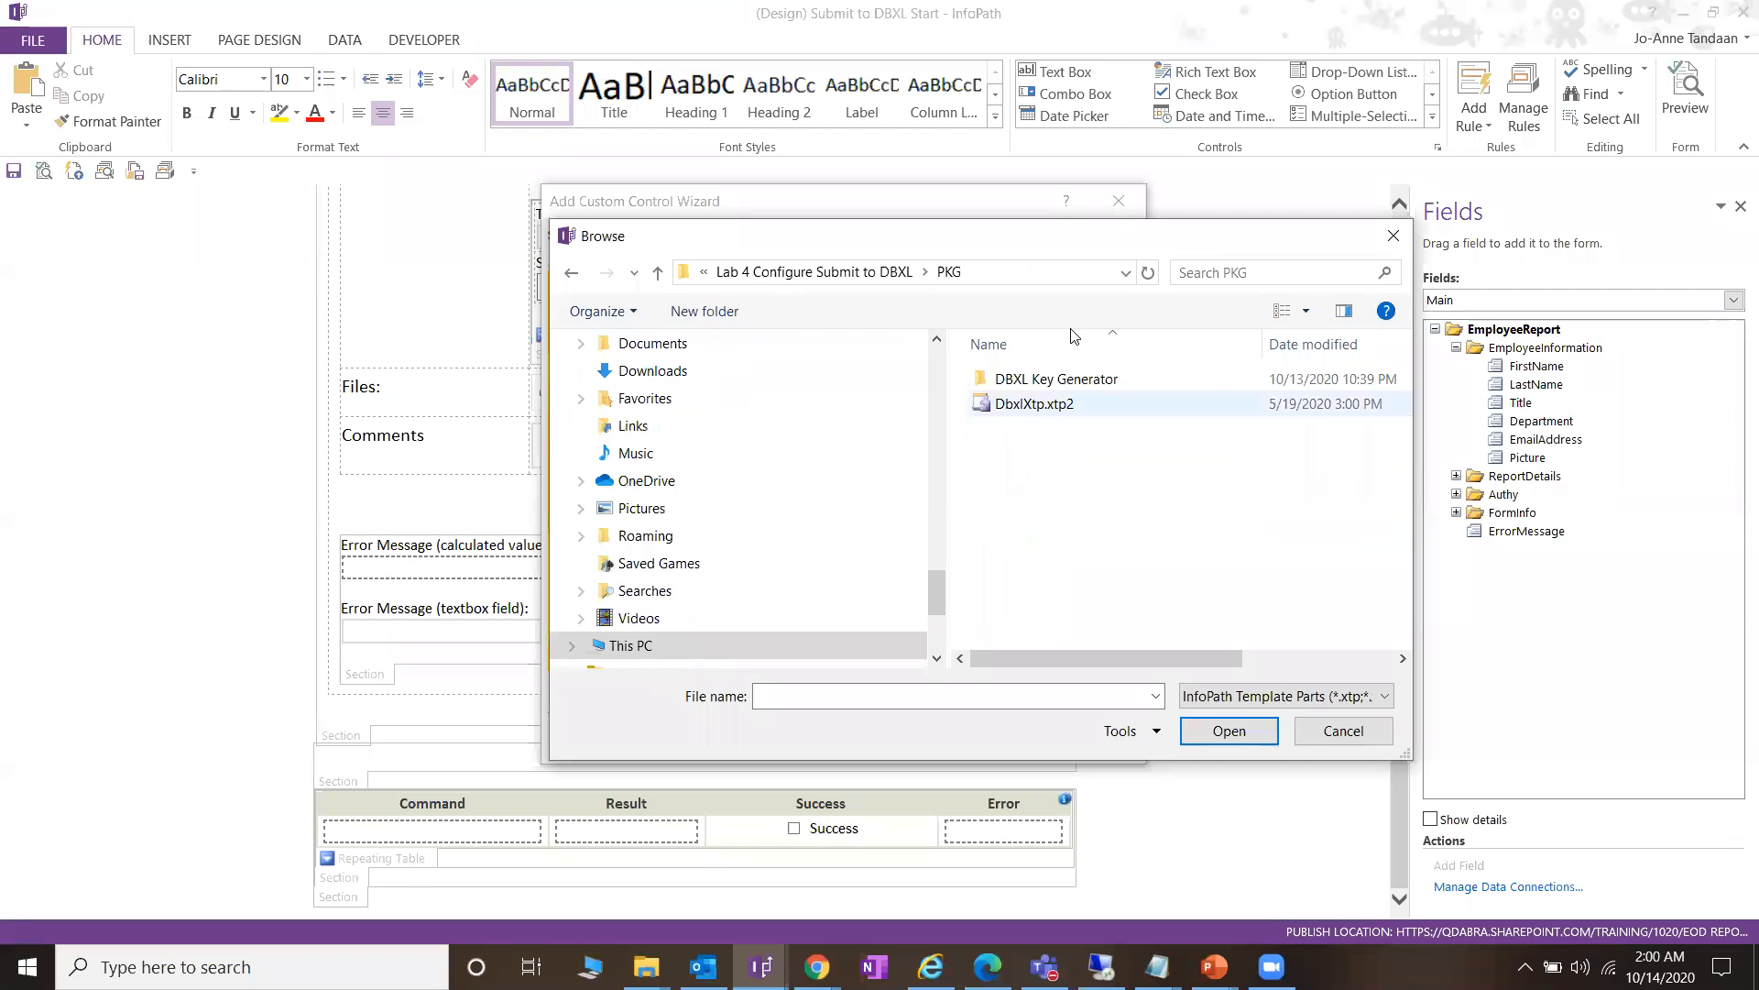
left_click(1066, 406)
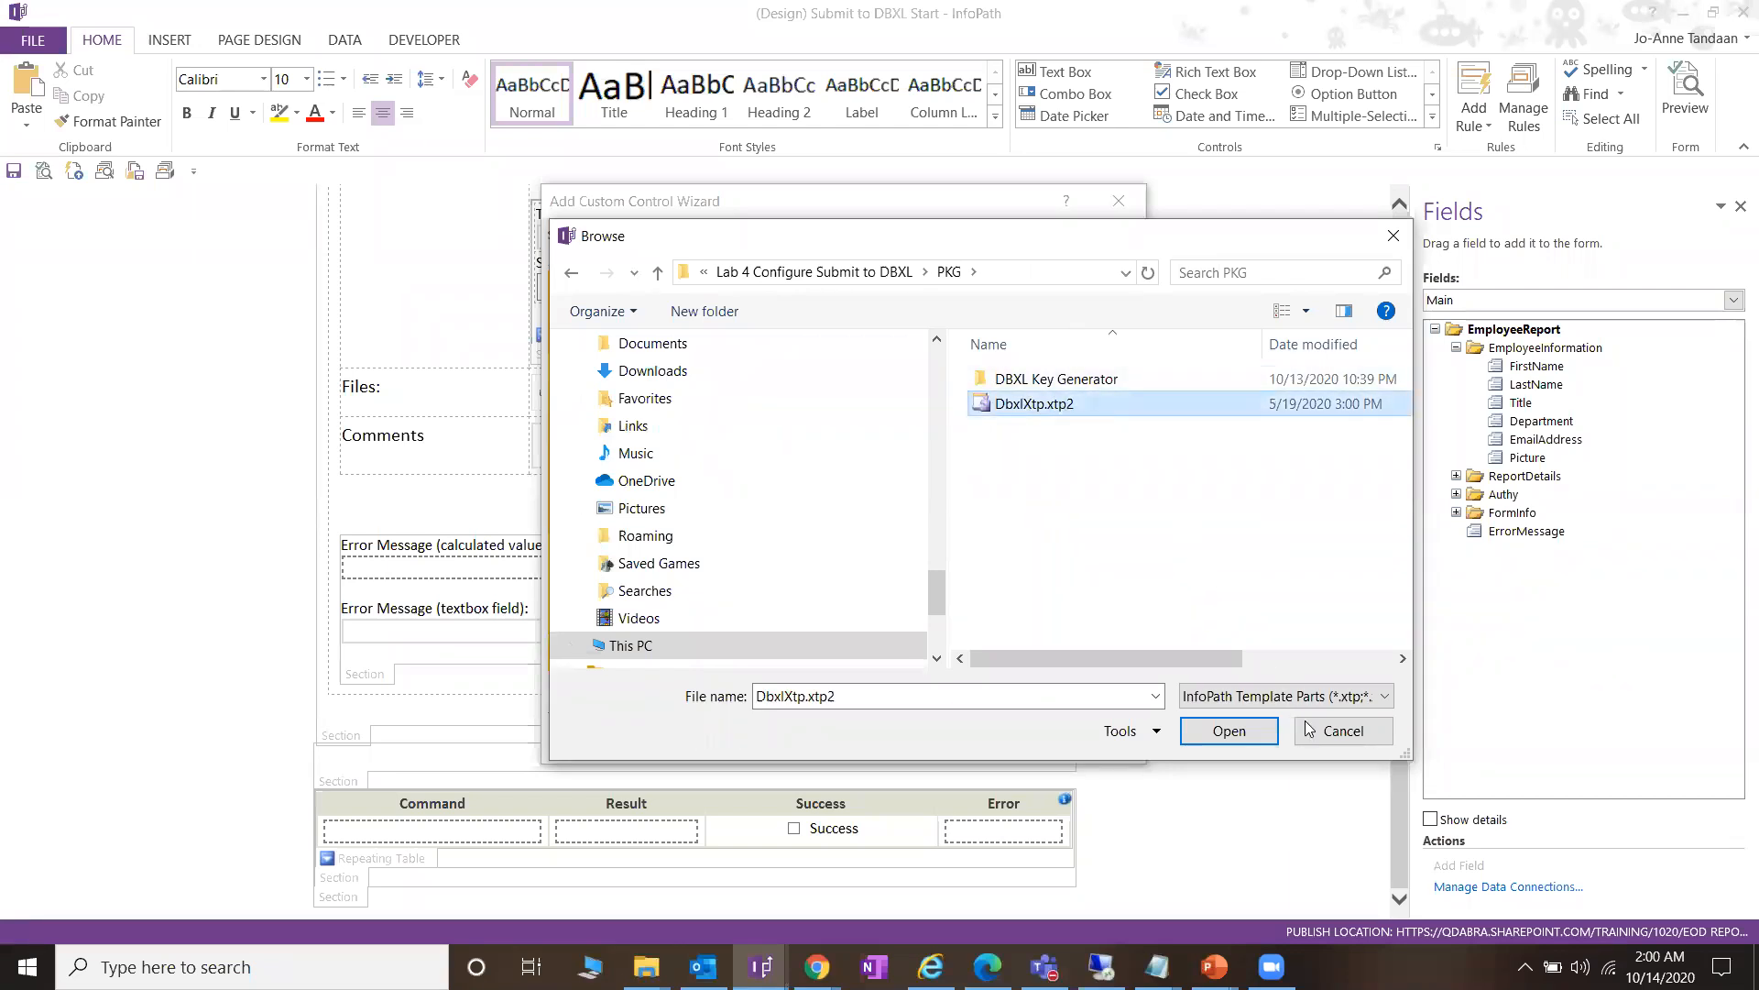
Step: Cancel adding the template part, close the custom controls manager, and expand the Controls list again
left_click(1344, 731)
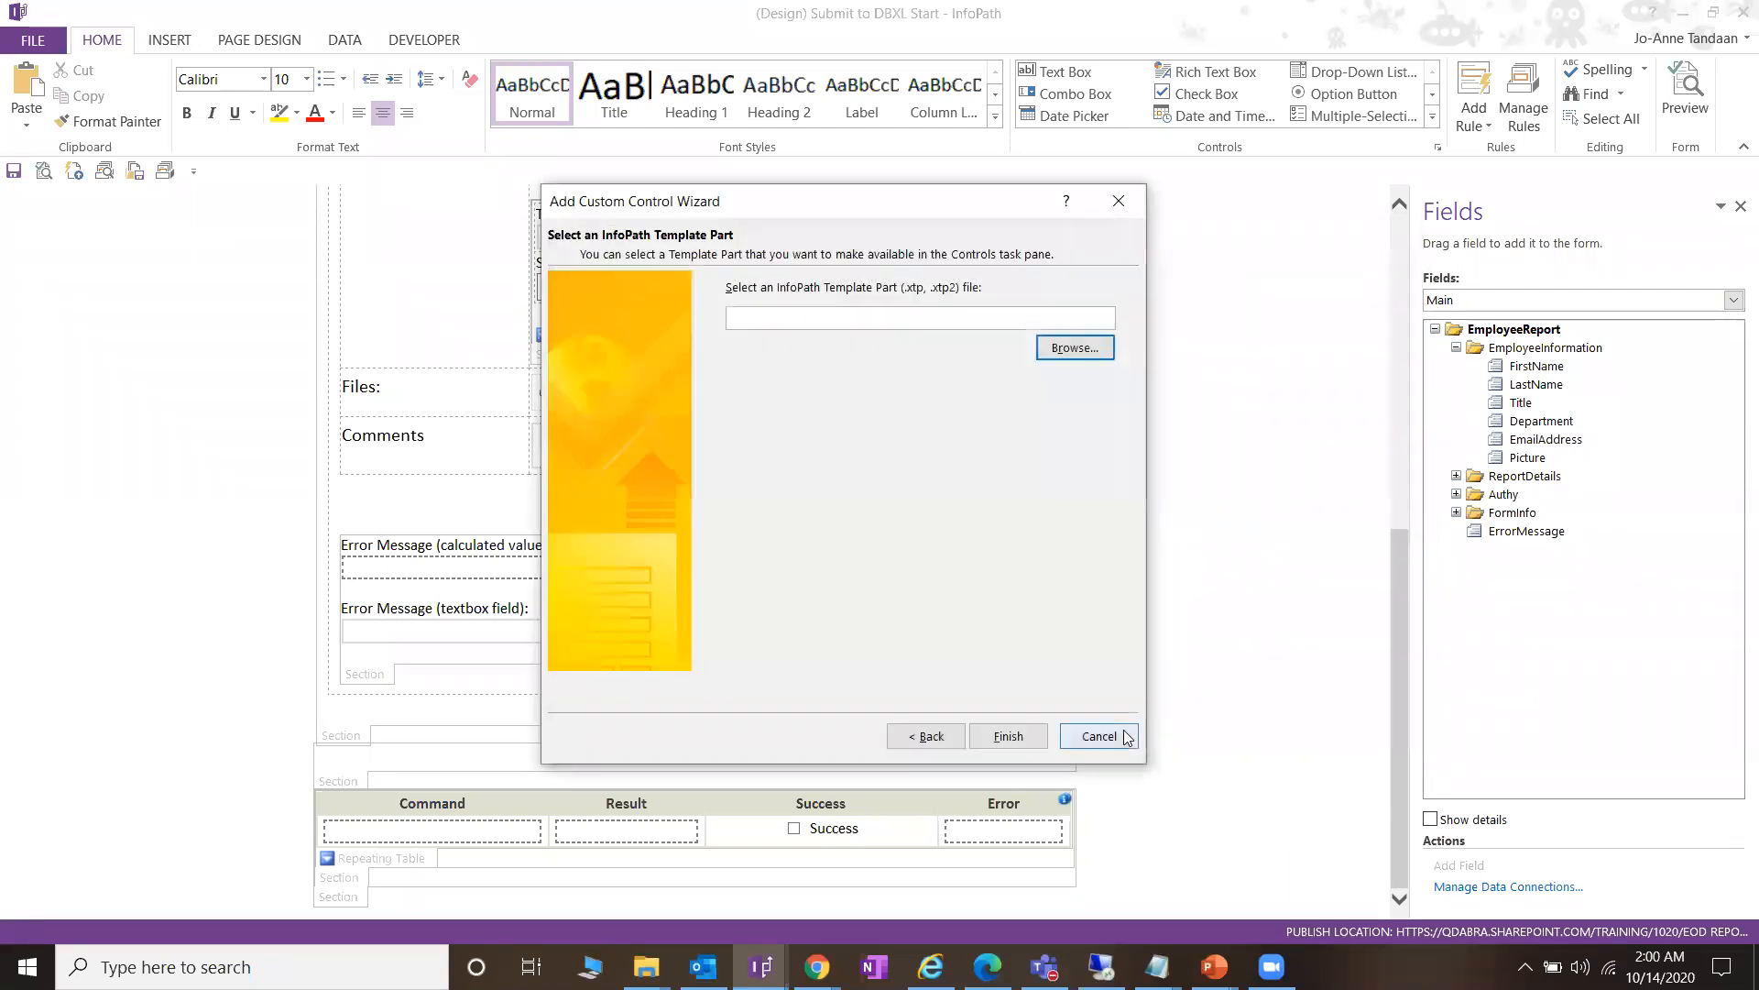
left_click(1100, 736)
left_click(1048, 317)
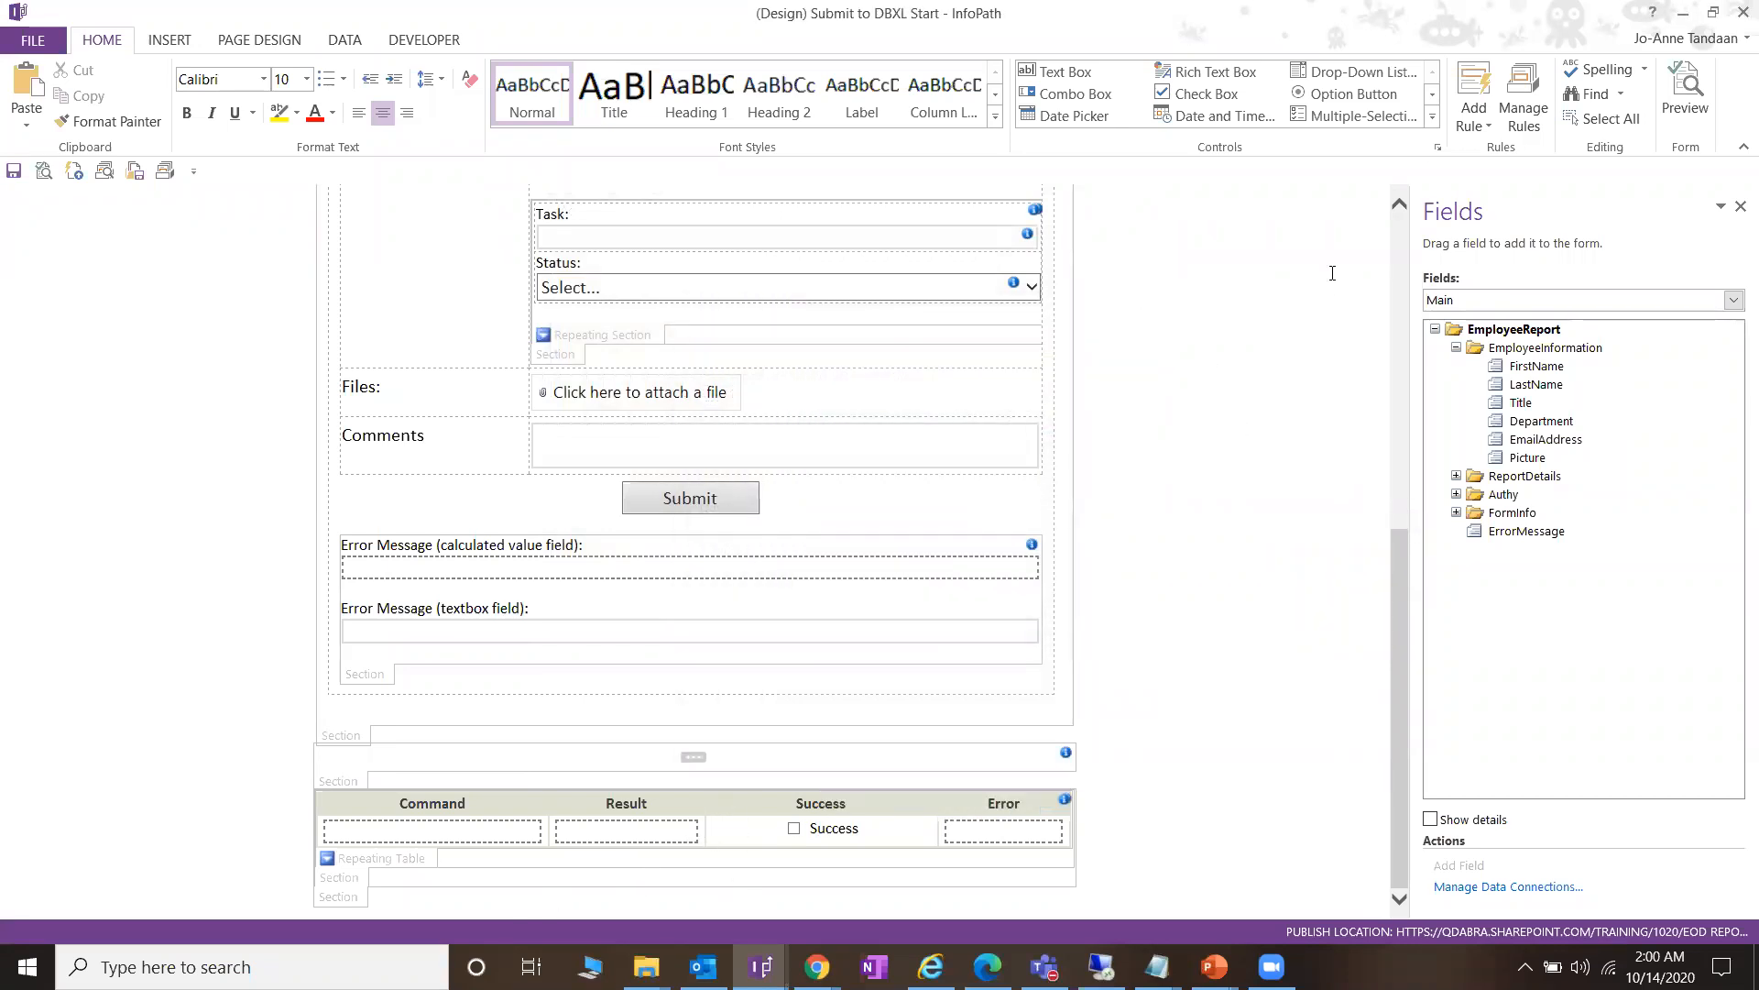
left_click(1432, 116)
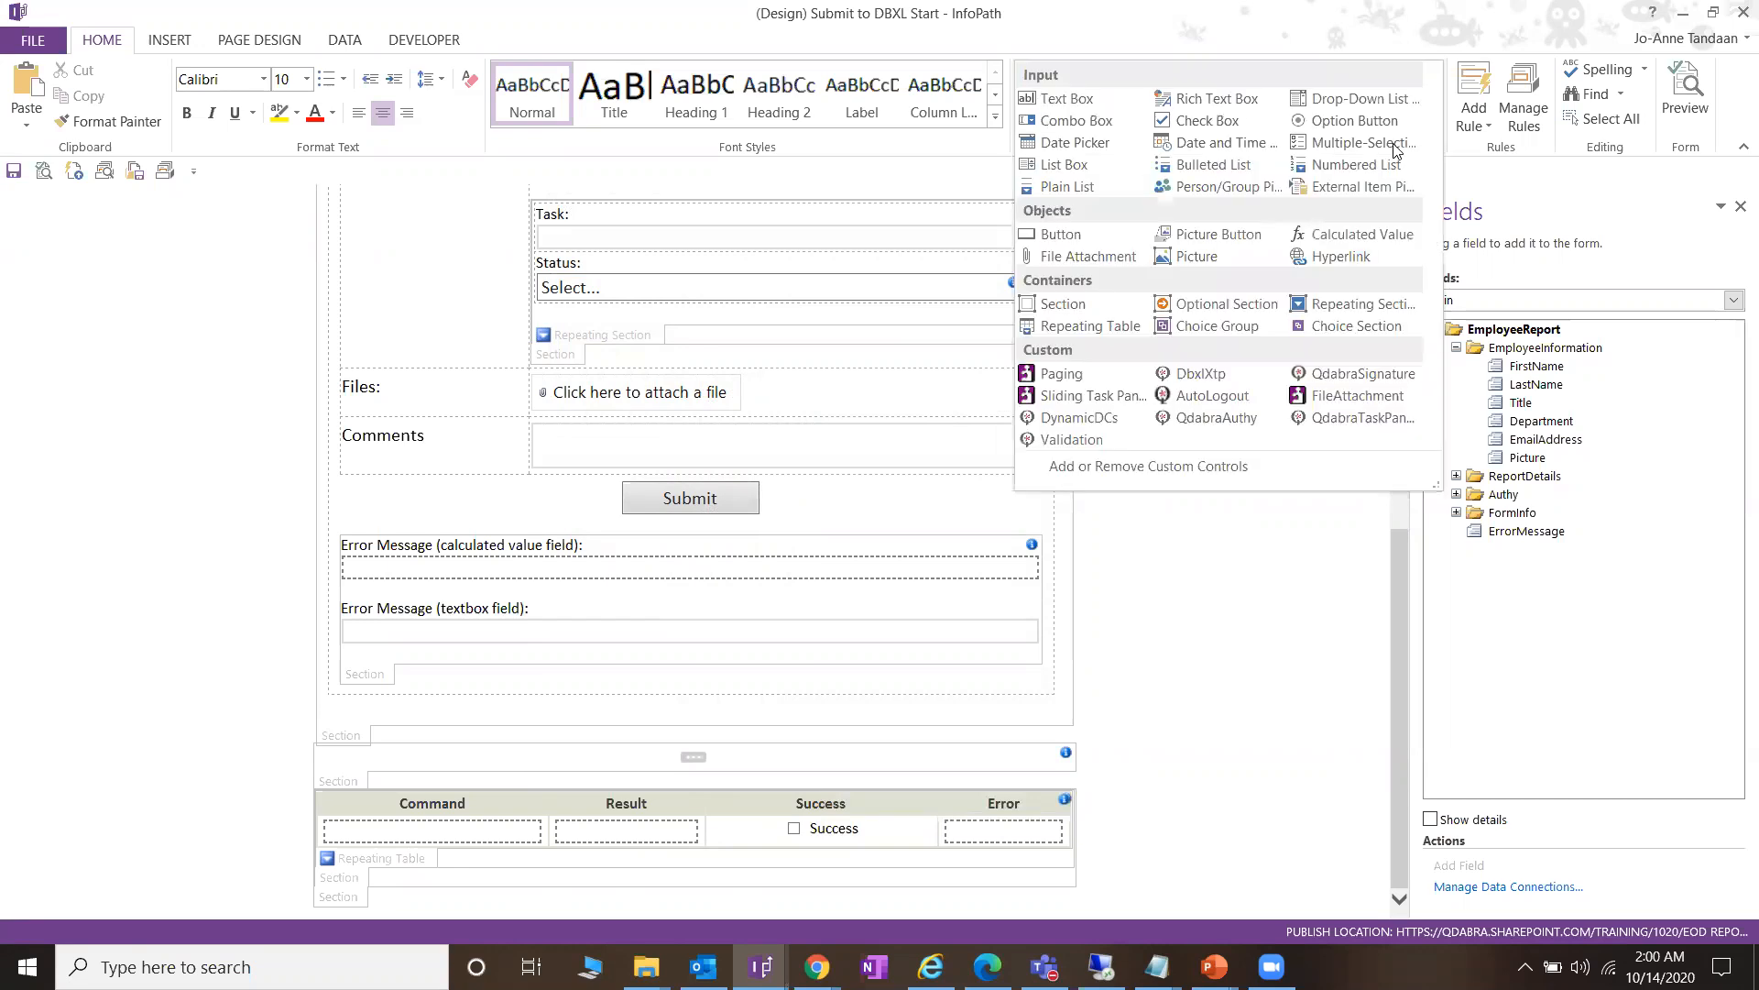
Step: Insert the DbxlXtp template part, centre its section, and show DbxlLoadXtp's rules in a widened pane
left_click(1216, 378)
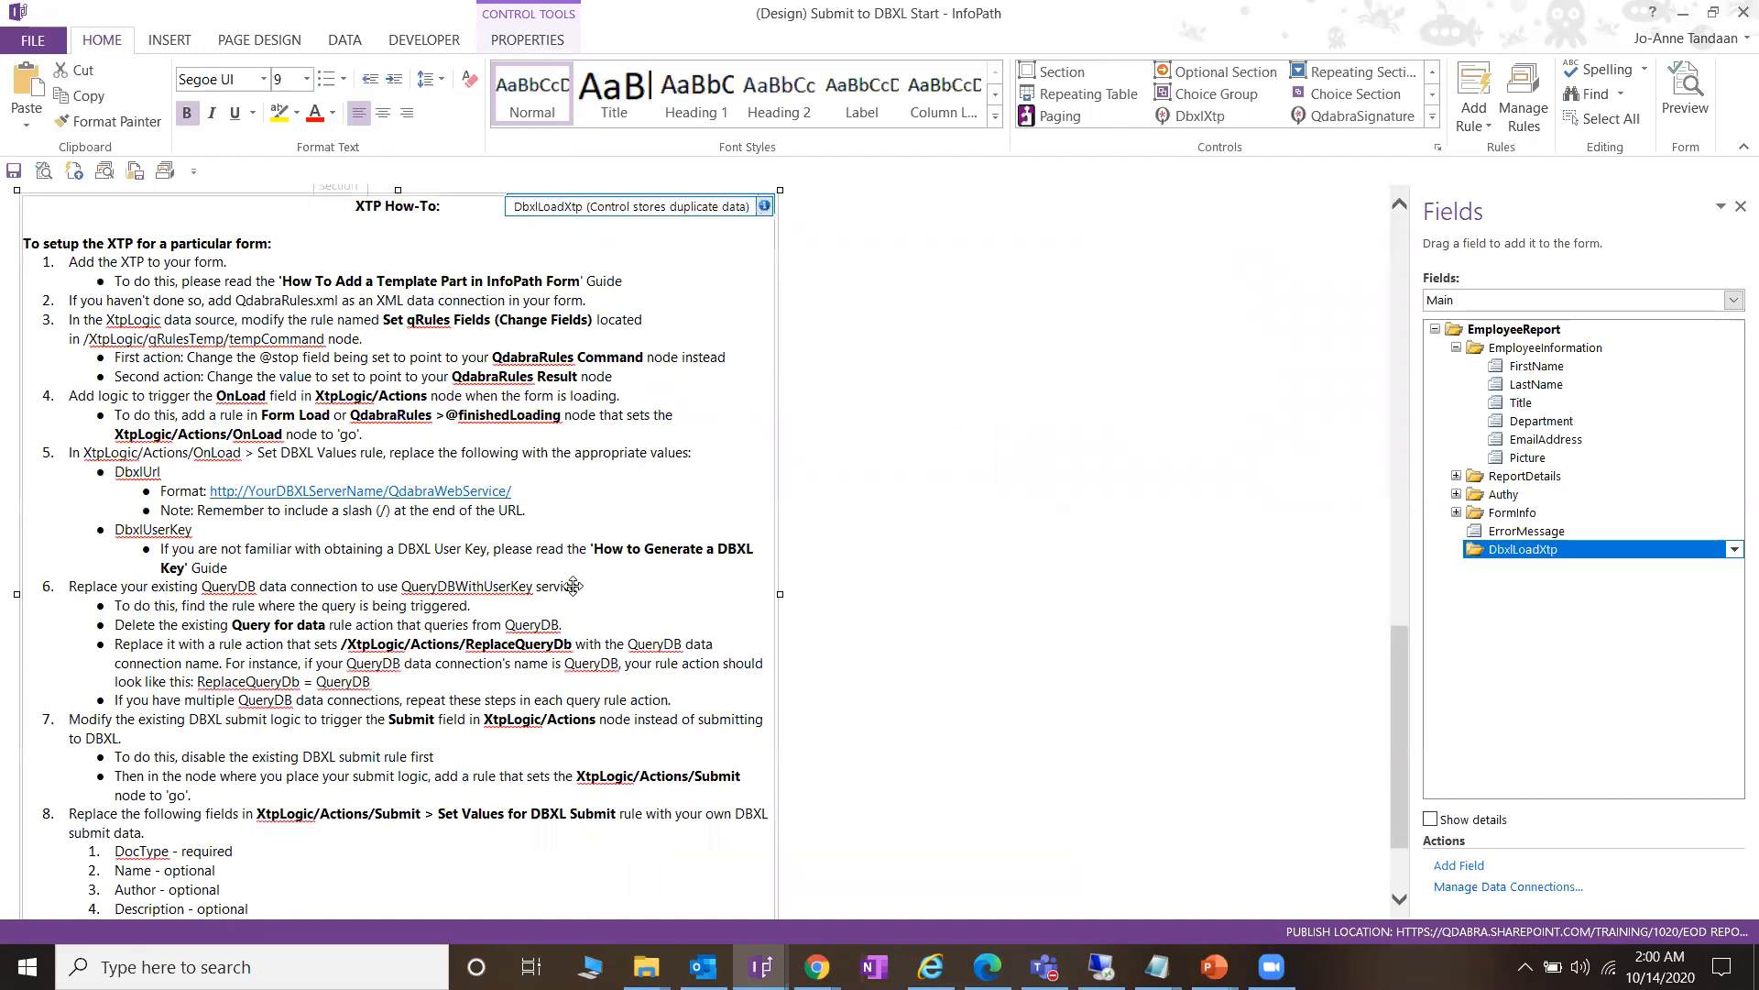
scroll(586, 591, "down", 3)
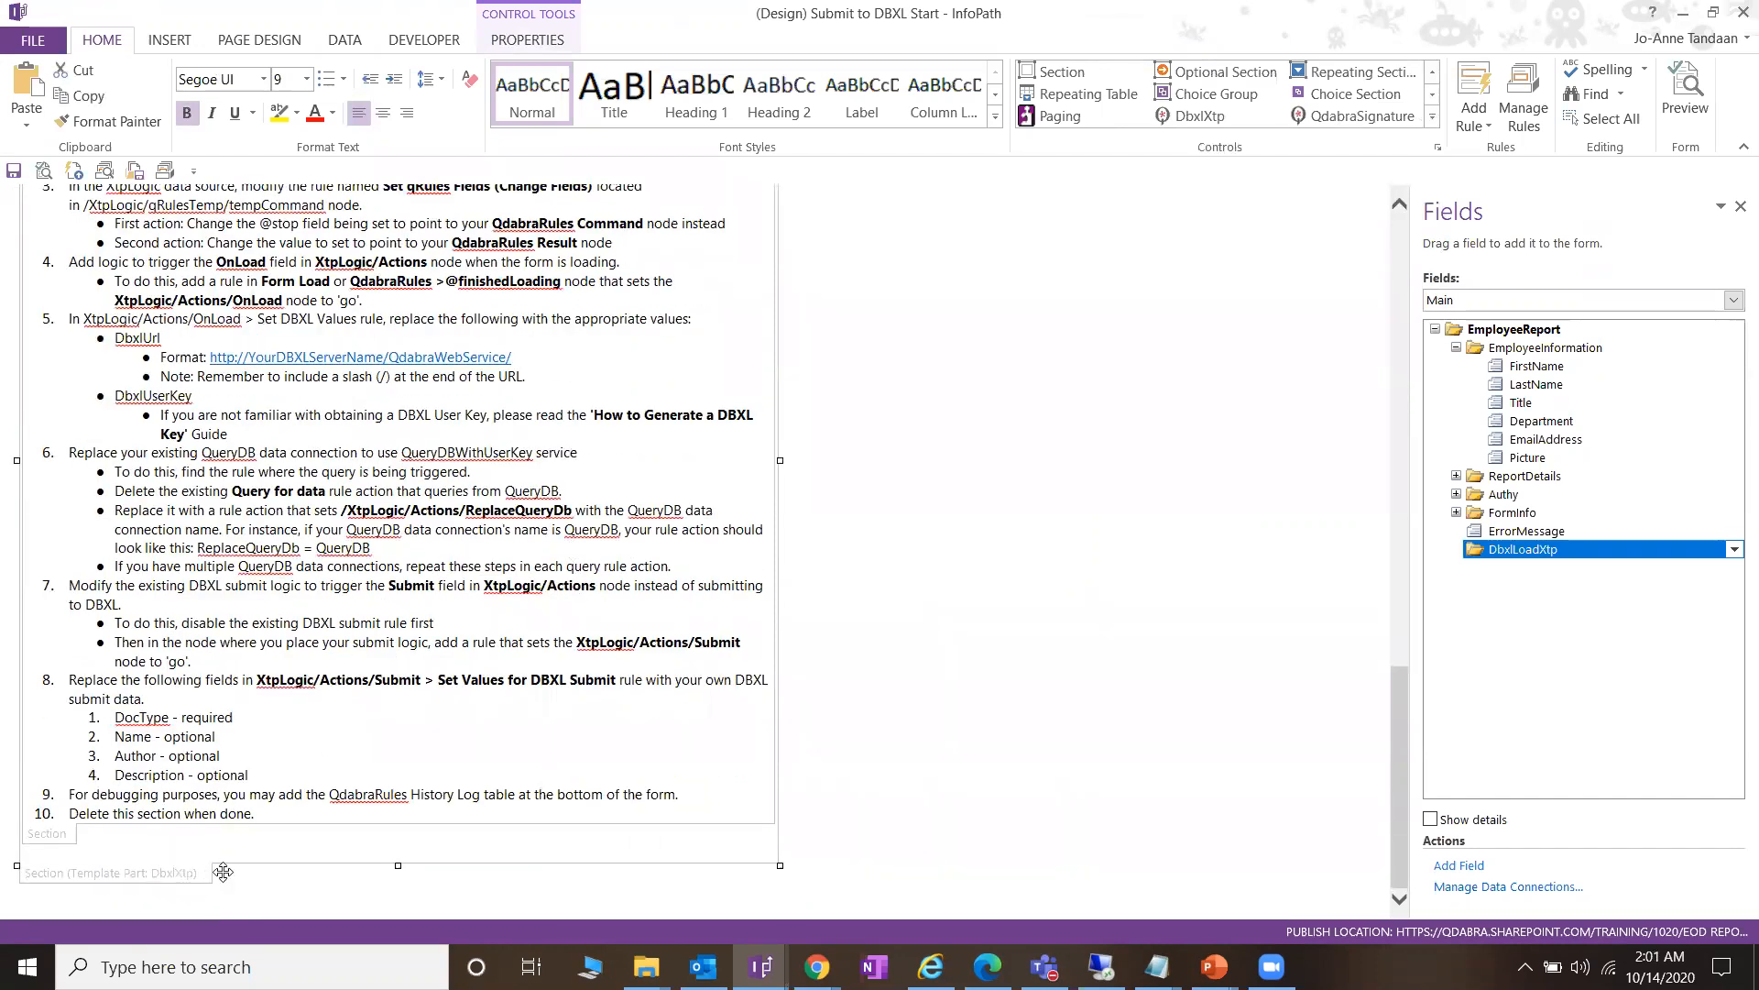
left_click(383, 112)
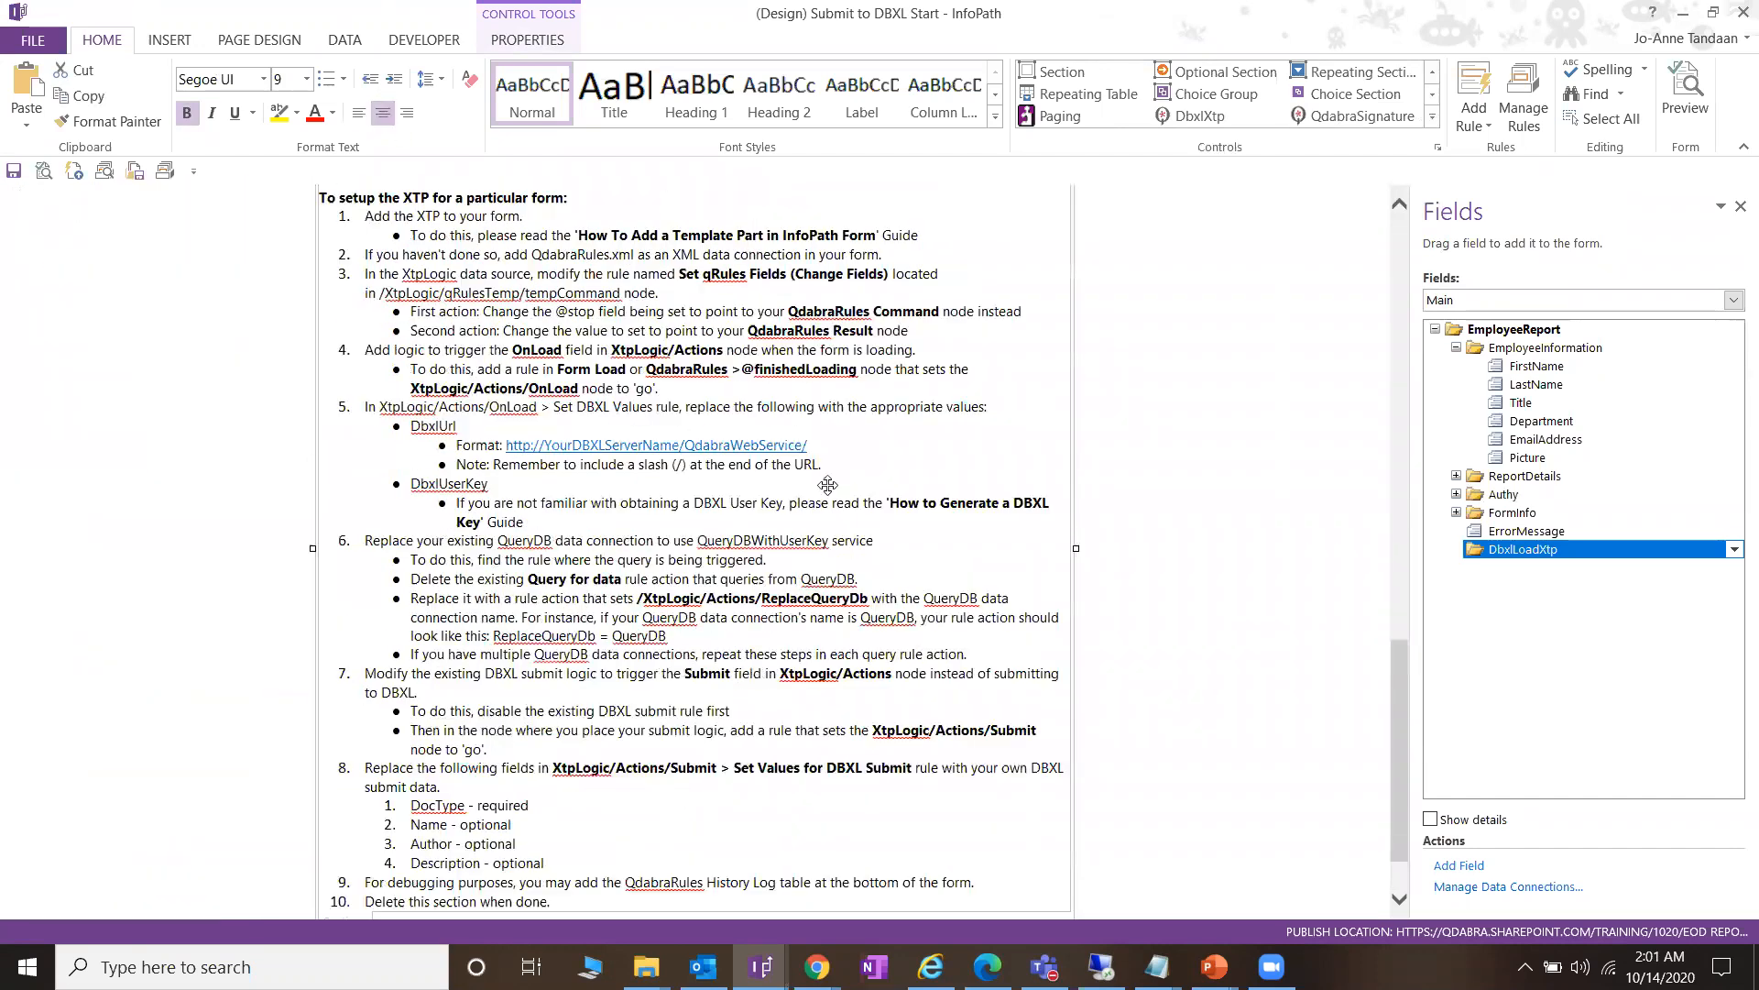
left_click(1523, 96)
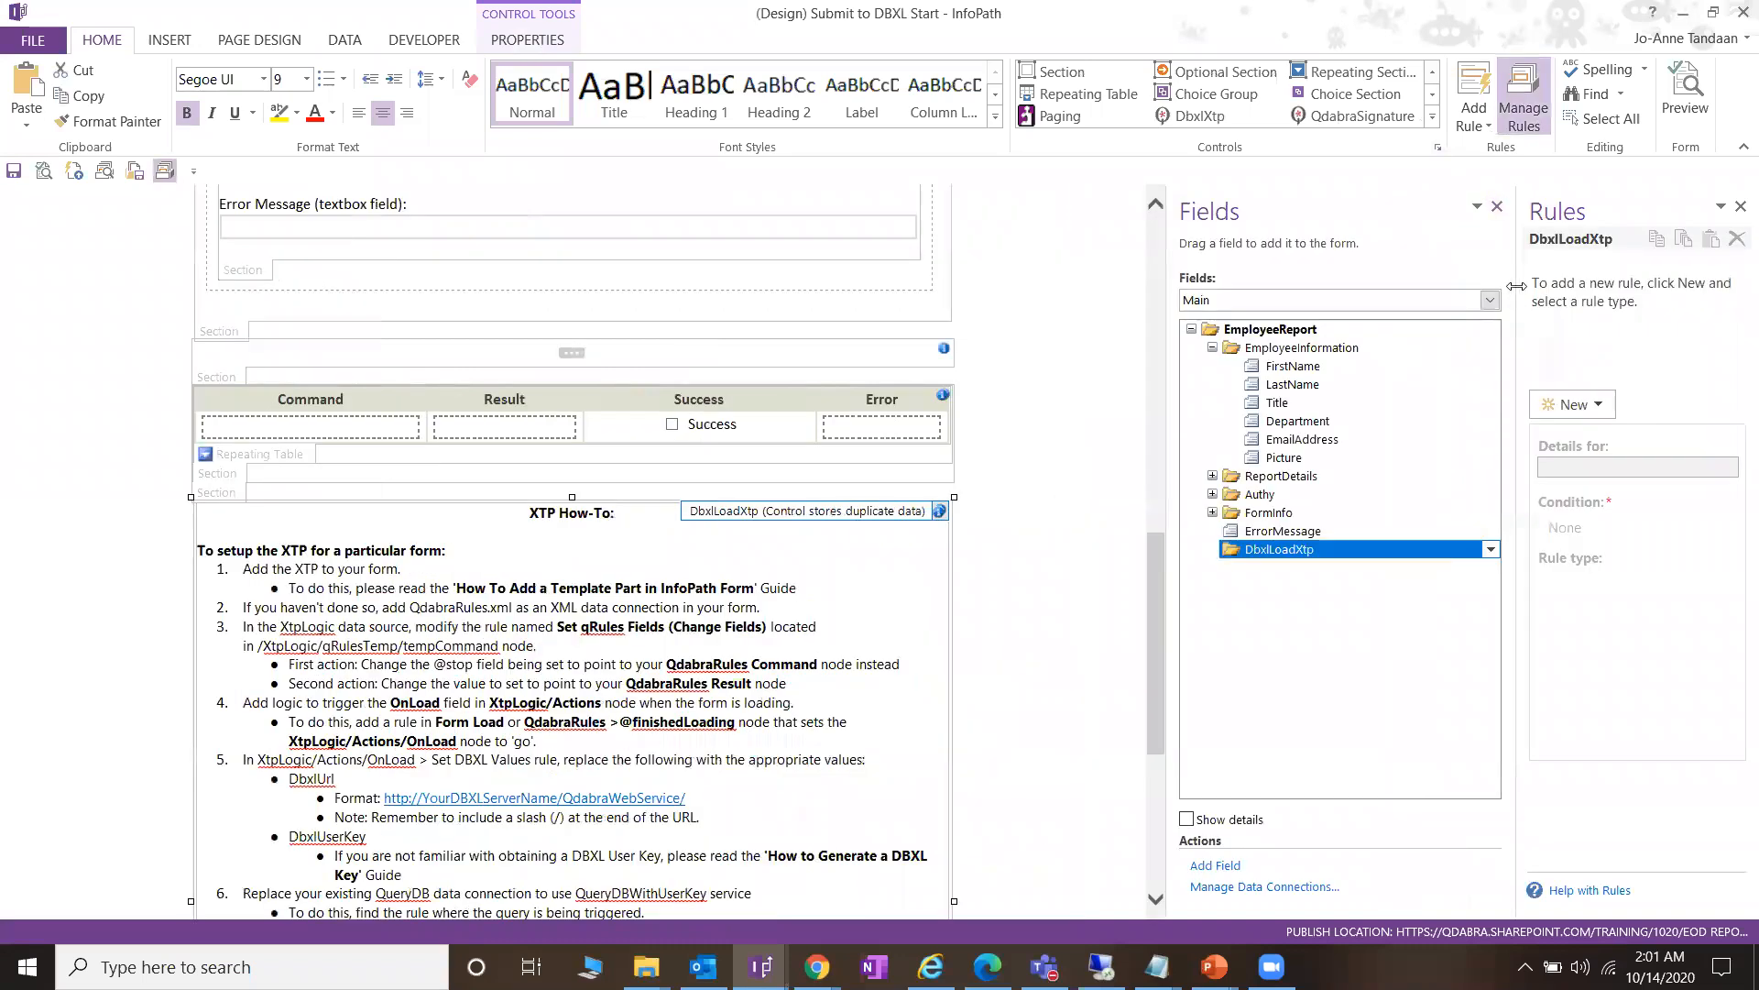
left_click_drag(1510, 294, 1388, 304)
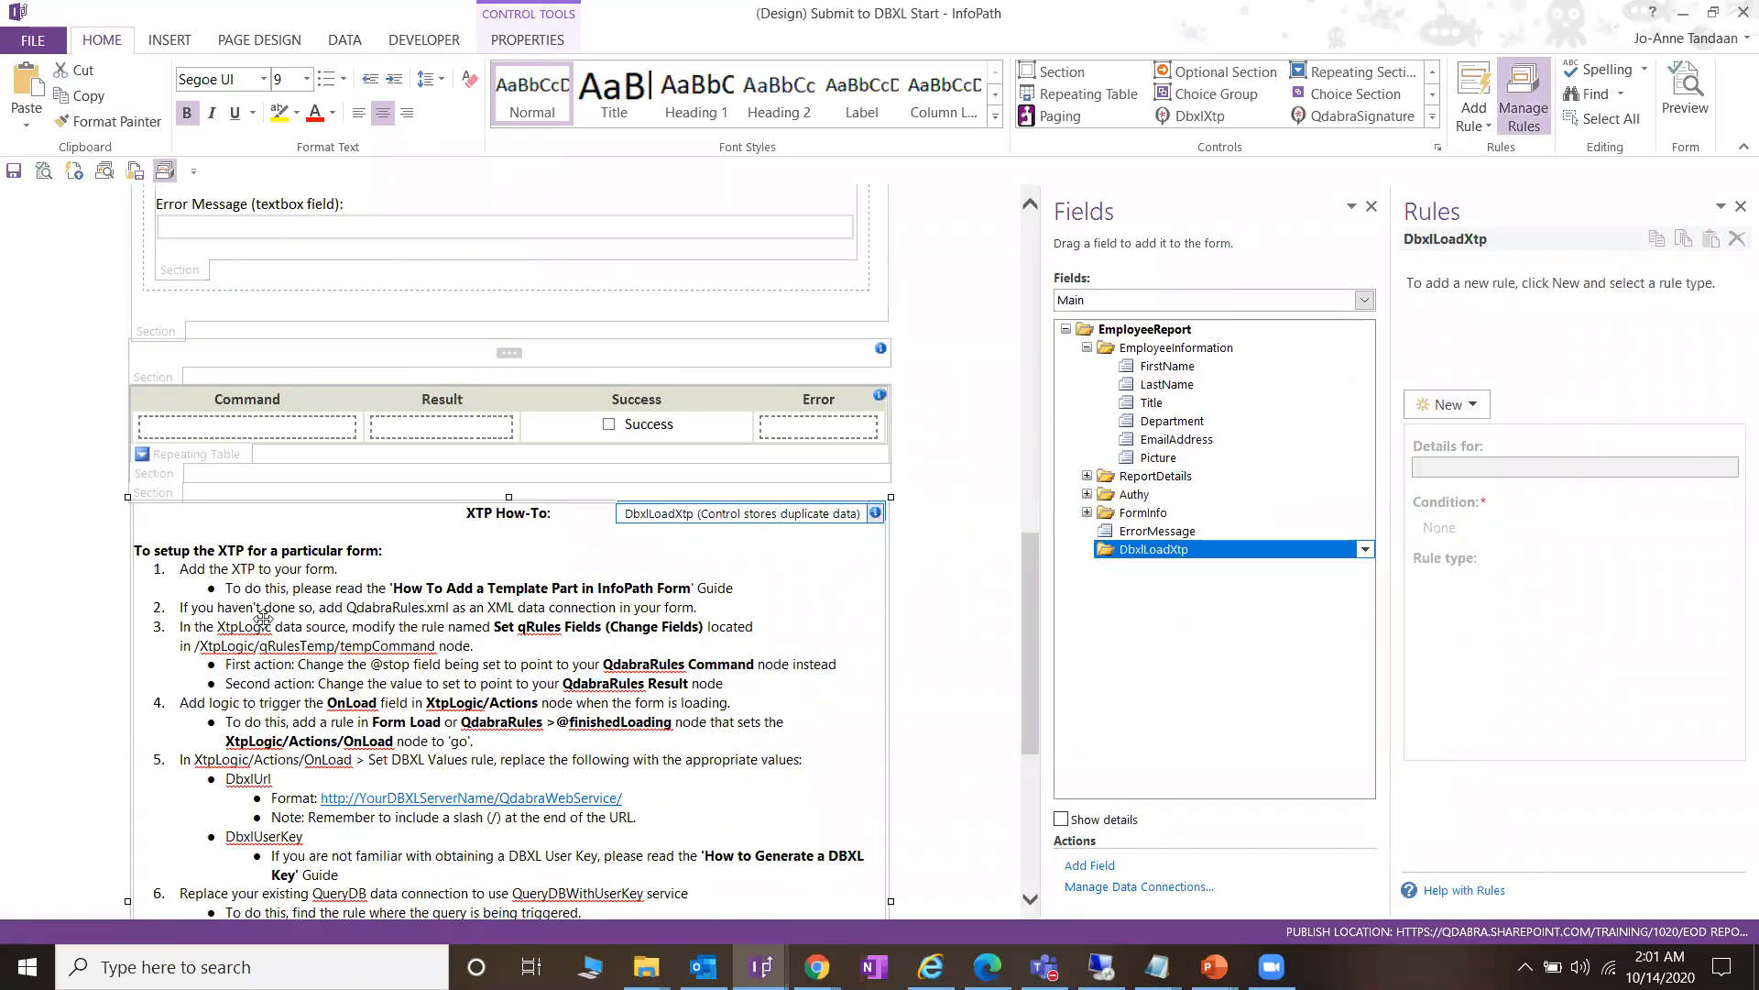
scroll(261, 622, "down", 2)
scroll(220, 510, "down", 2)
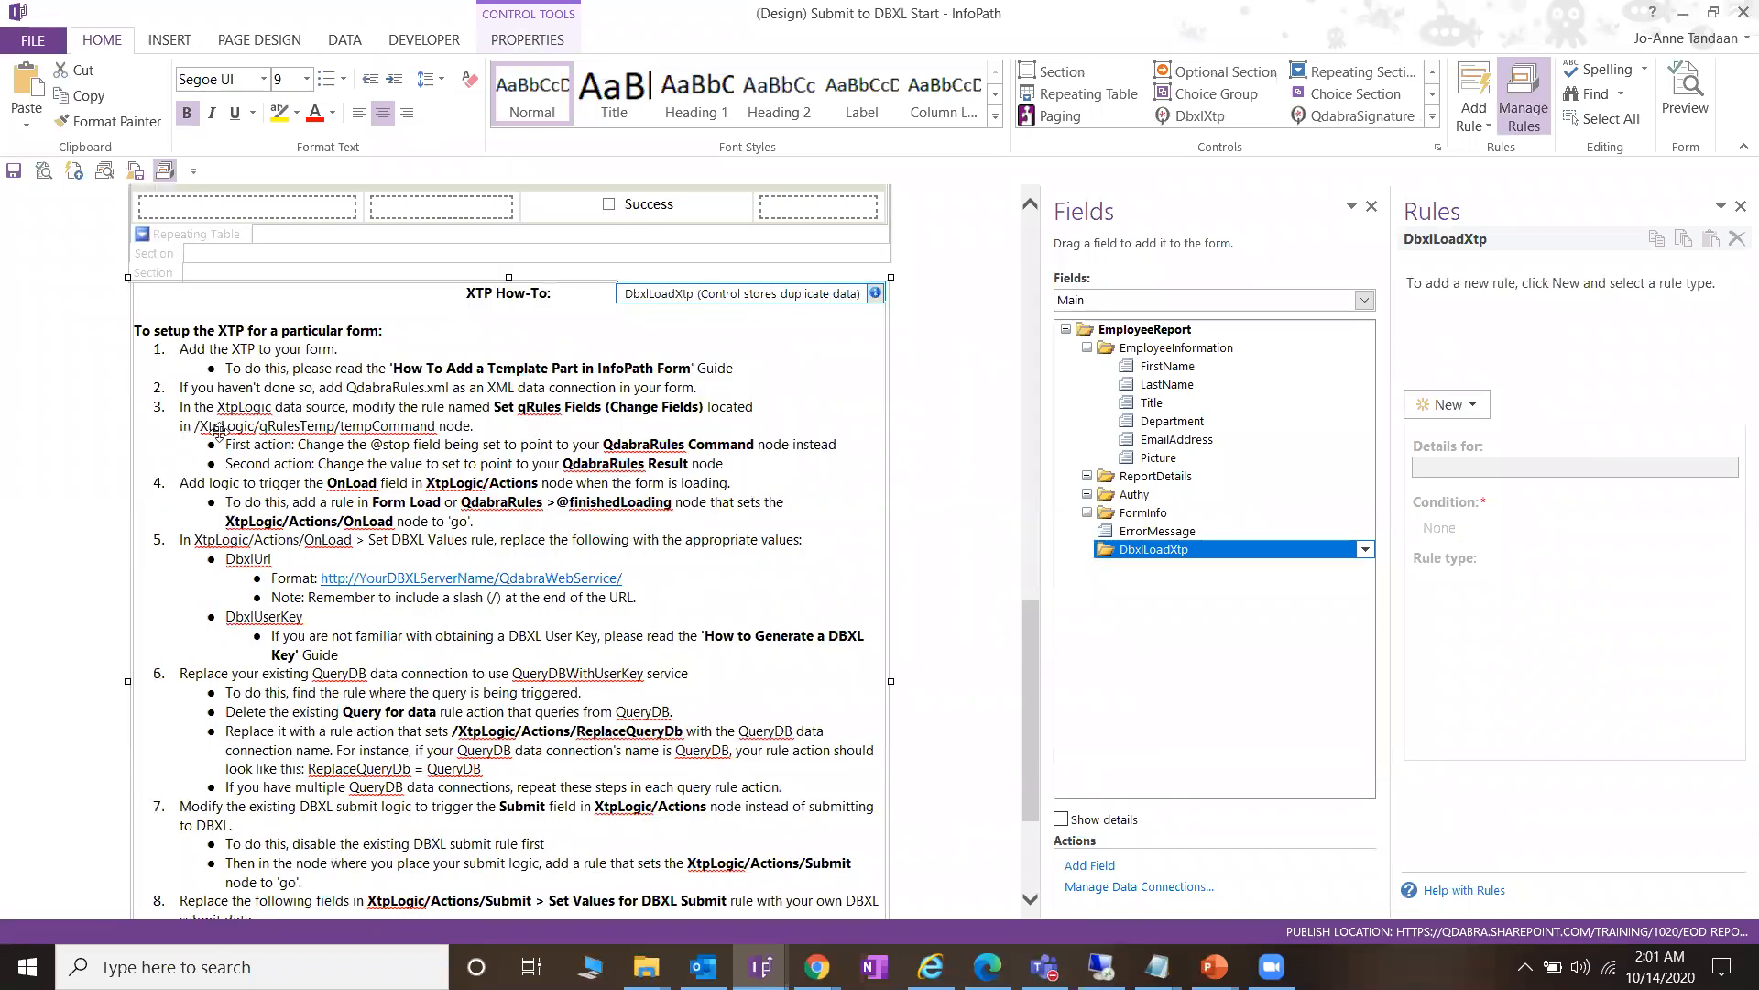
left_click(188, 348)
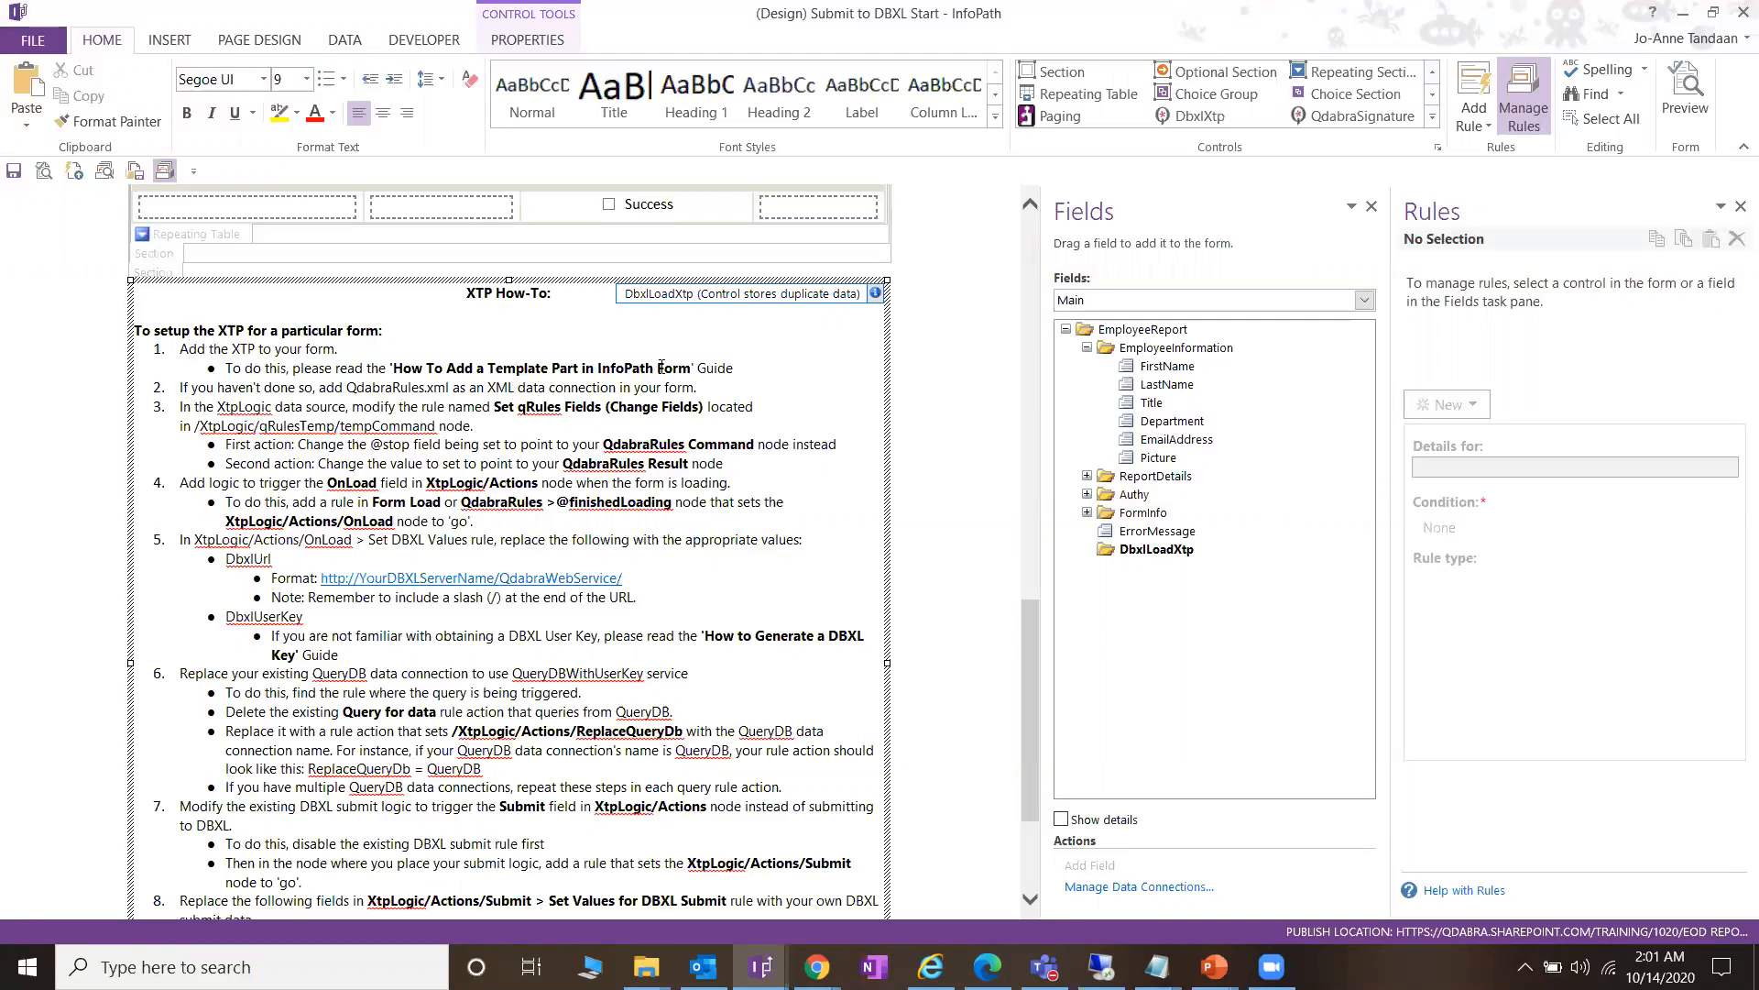
Step: Browse the QdabraRules and XtpLogicDBXL_DbxlXtp data sources and open the tempCommand field's rules
left_click(1268, 304)
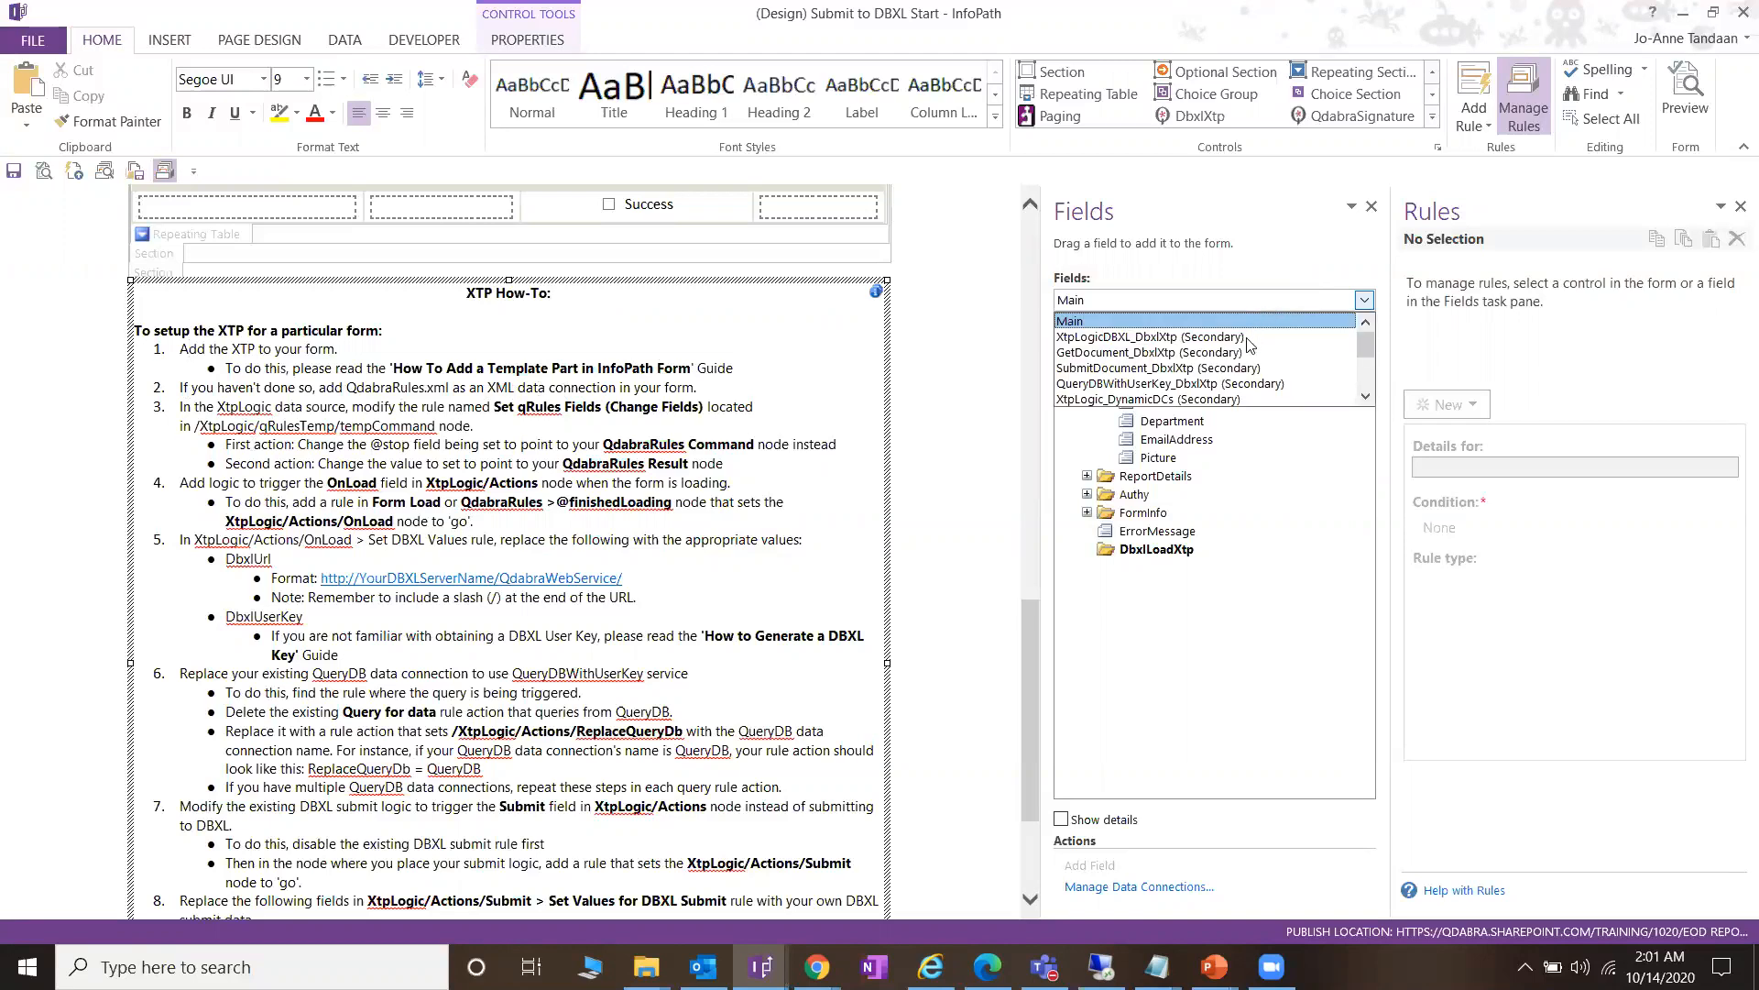
scroll(1182, 400, "down", 3)
scroll(1176, 371, "down", 1)
left_click(1159, 401)
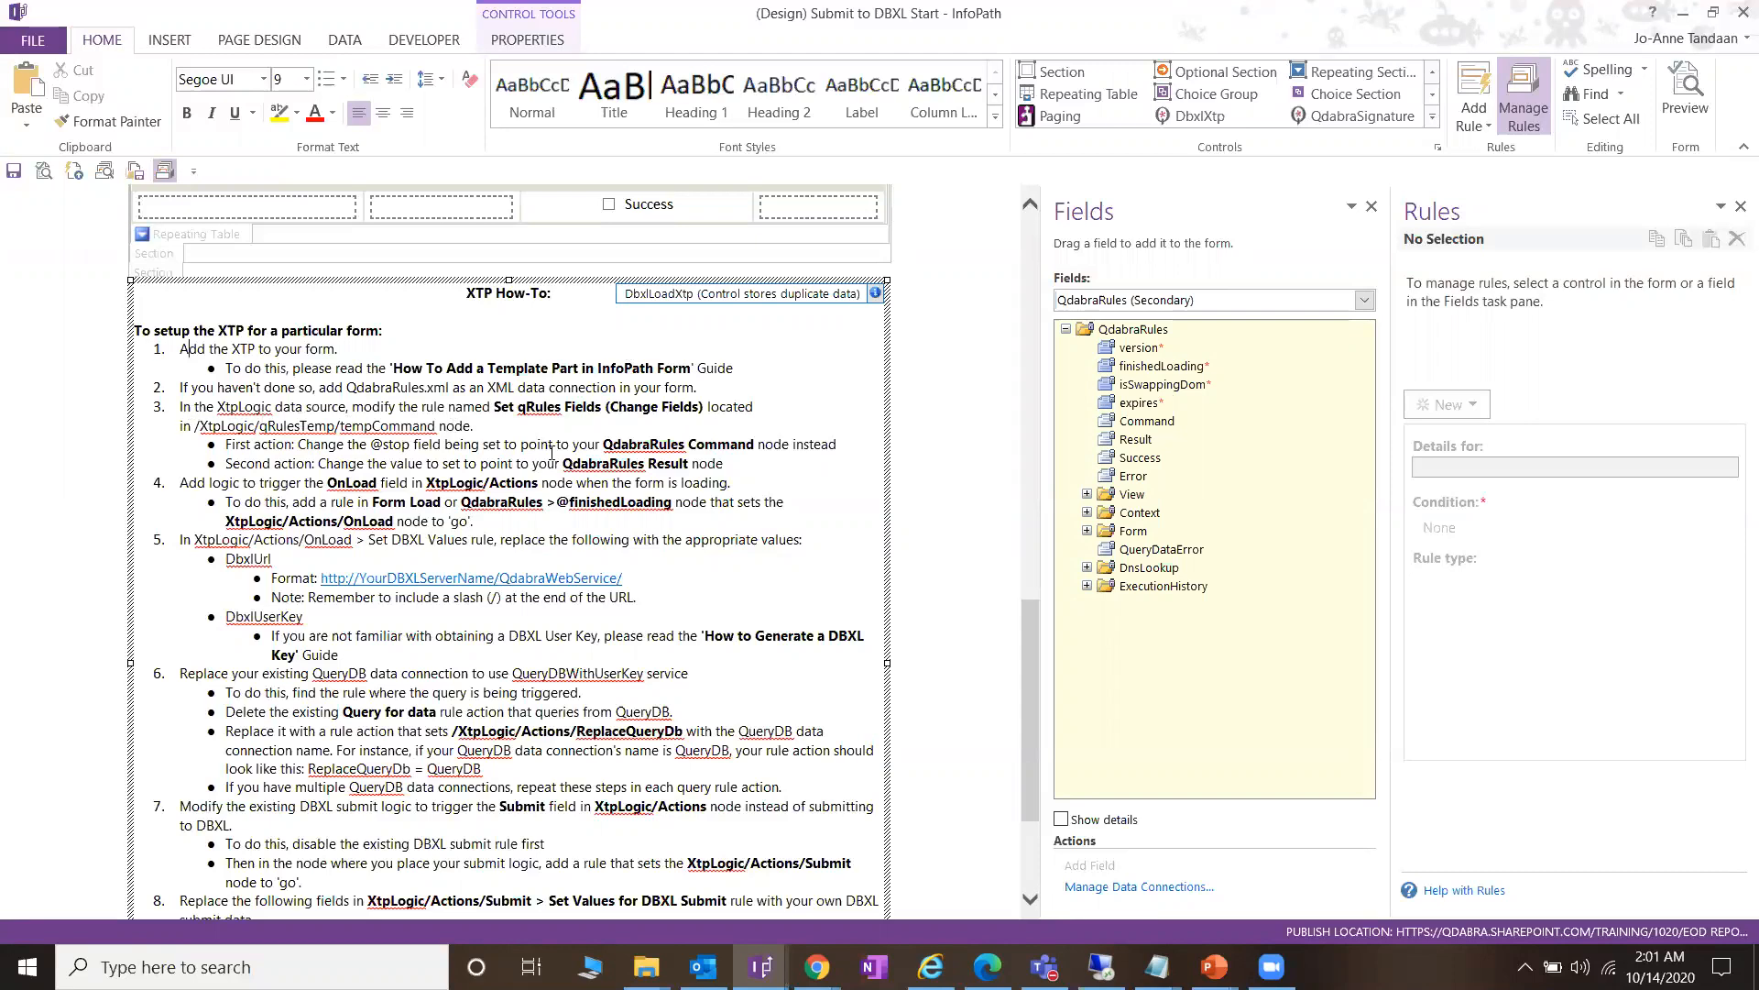
left_click(1364, 300)
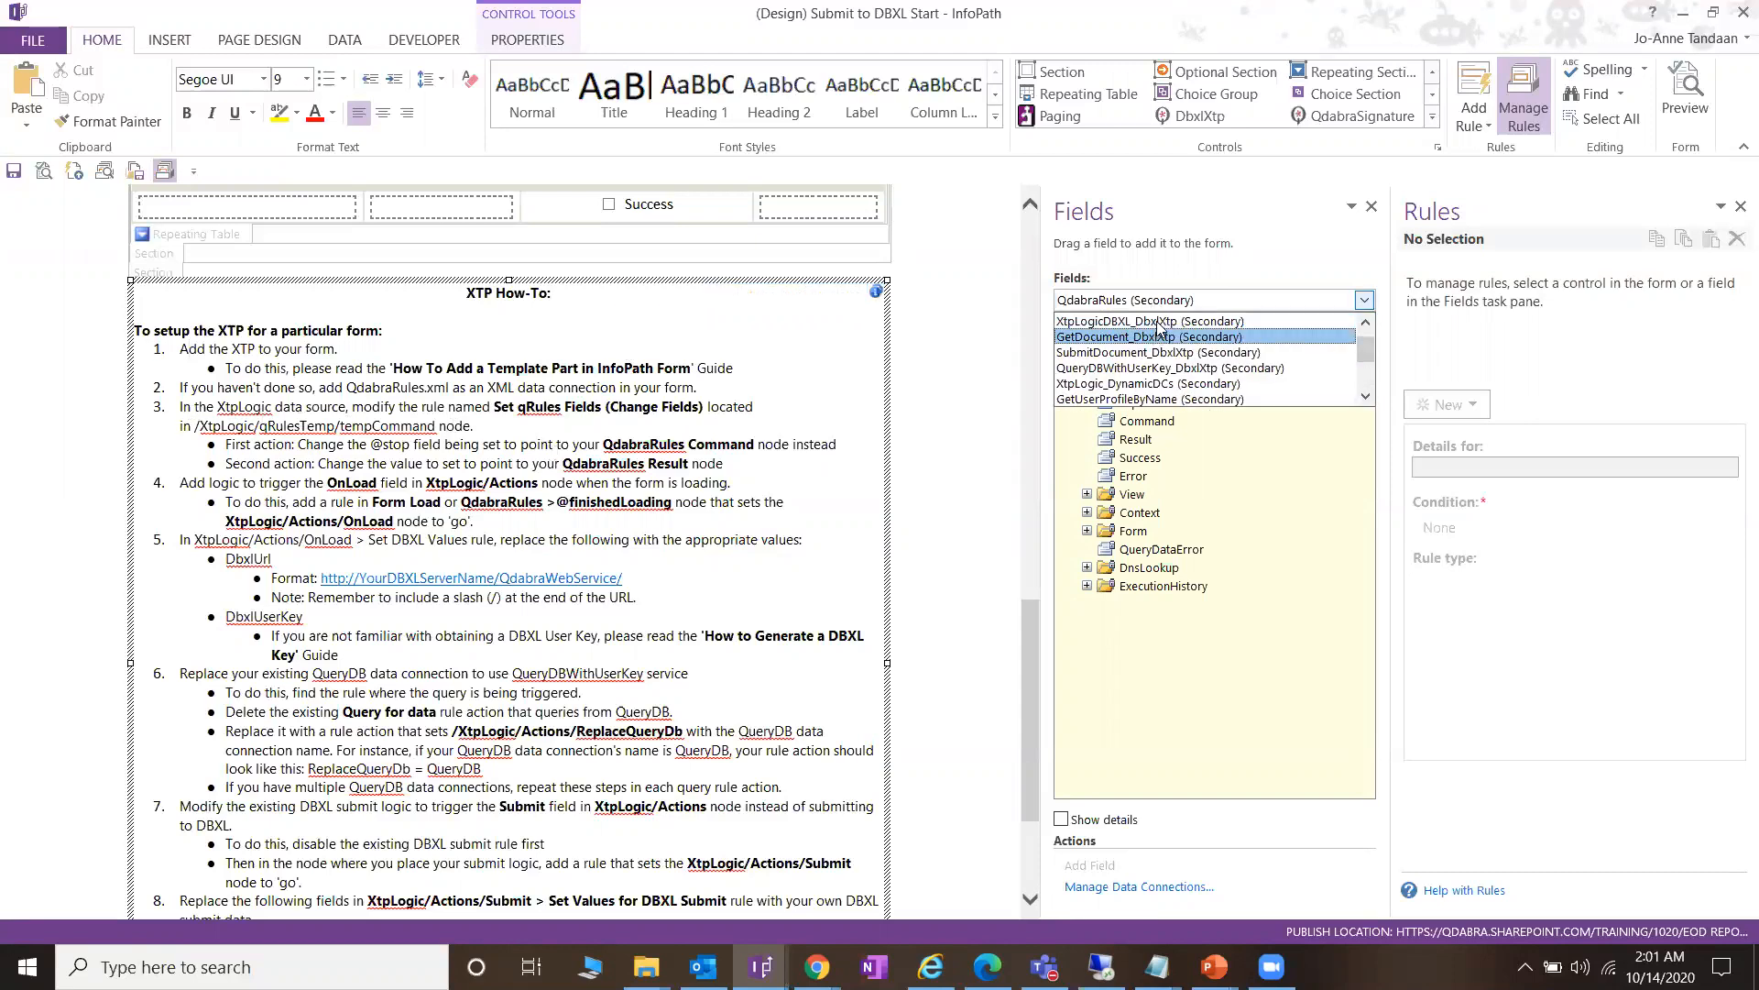
left_click(1159, 323)
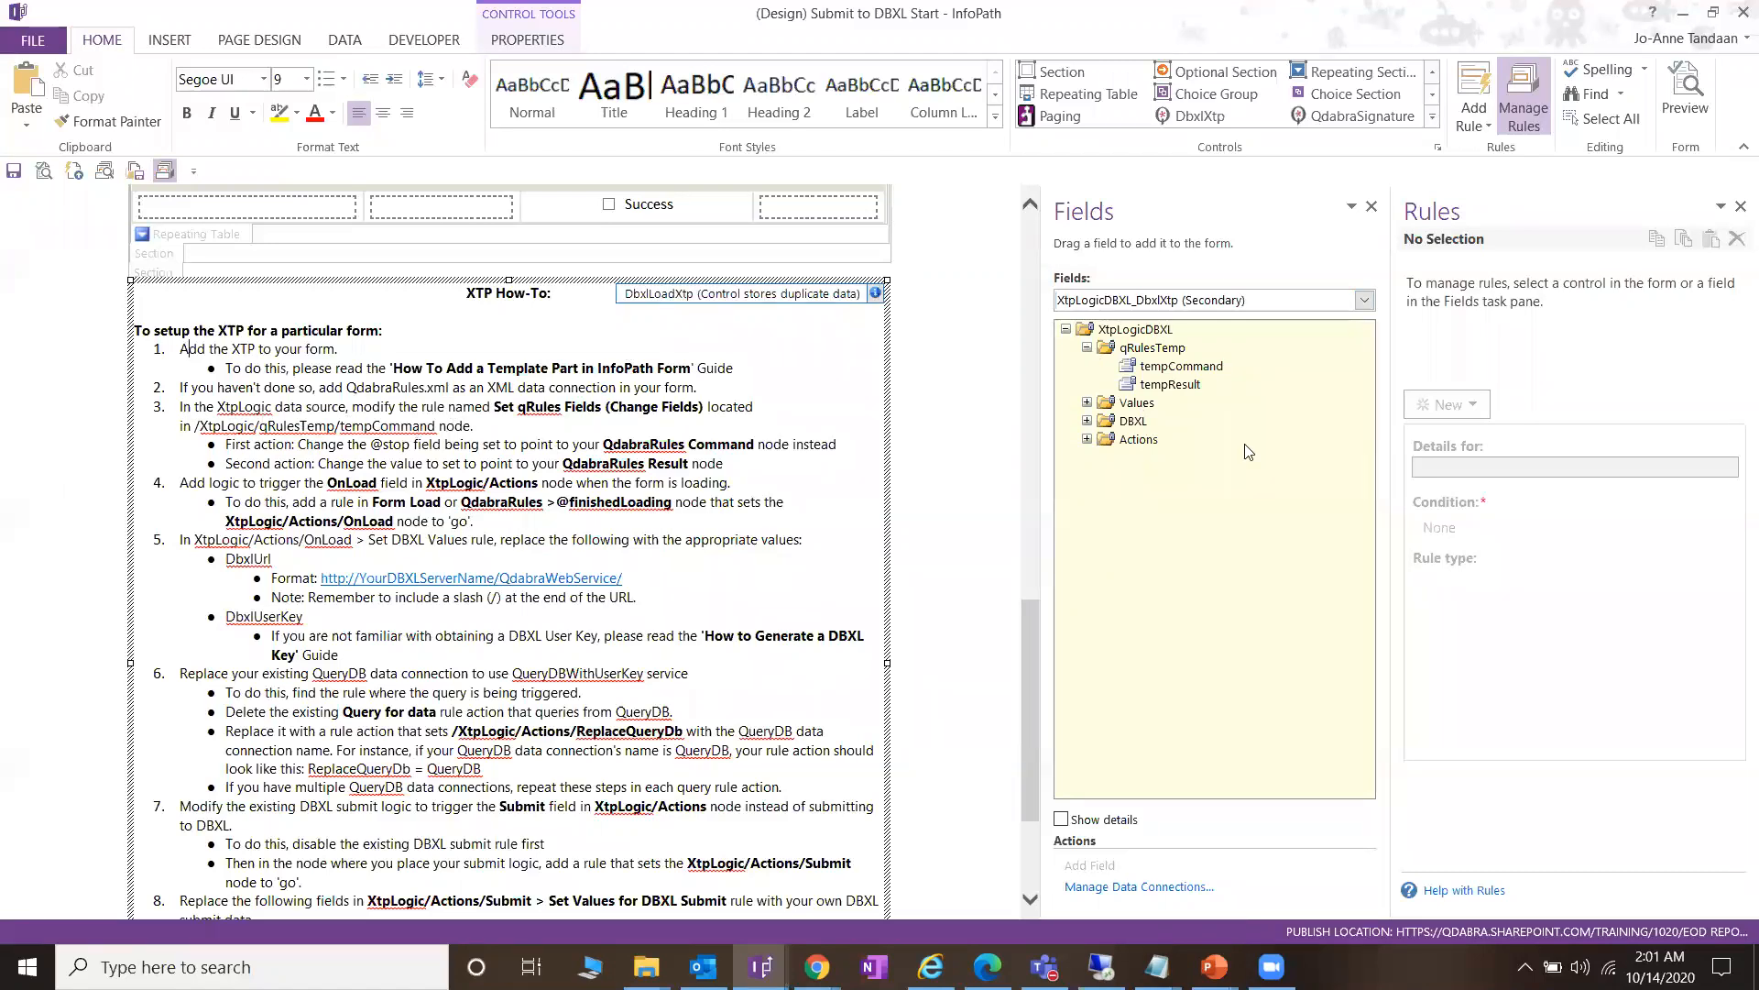
left_click(1198, 367)
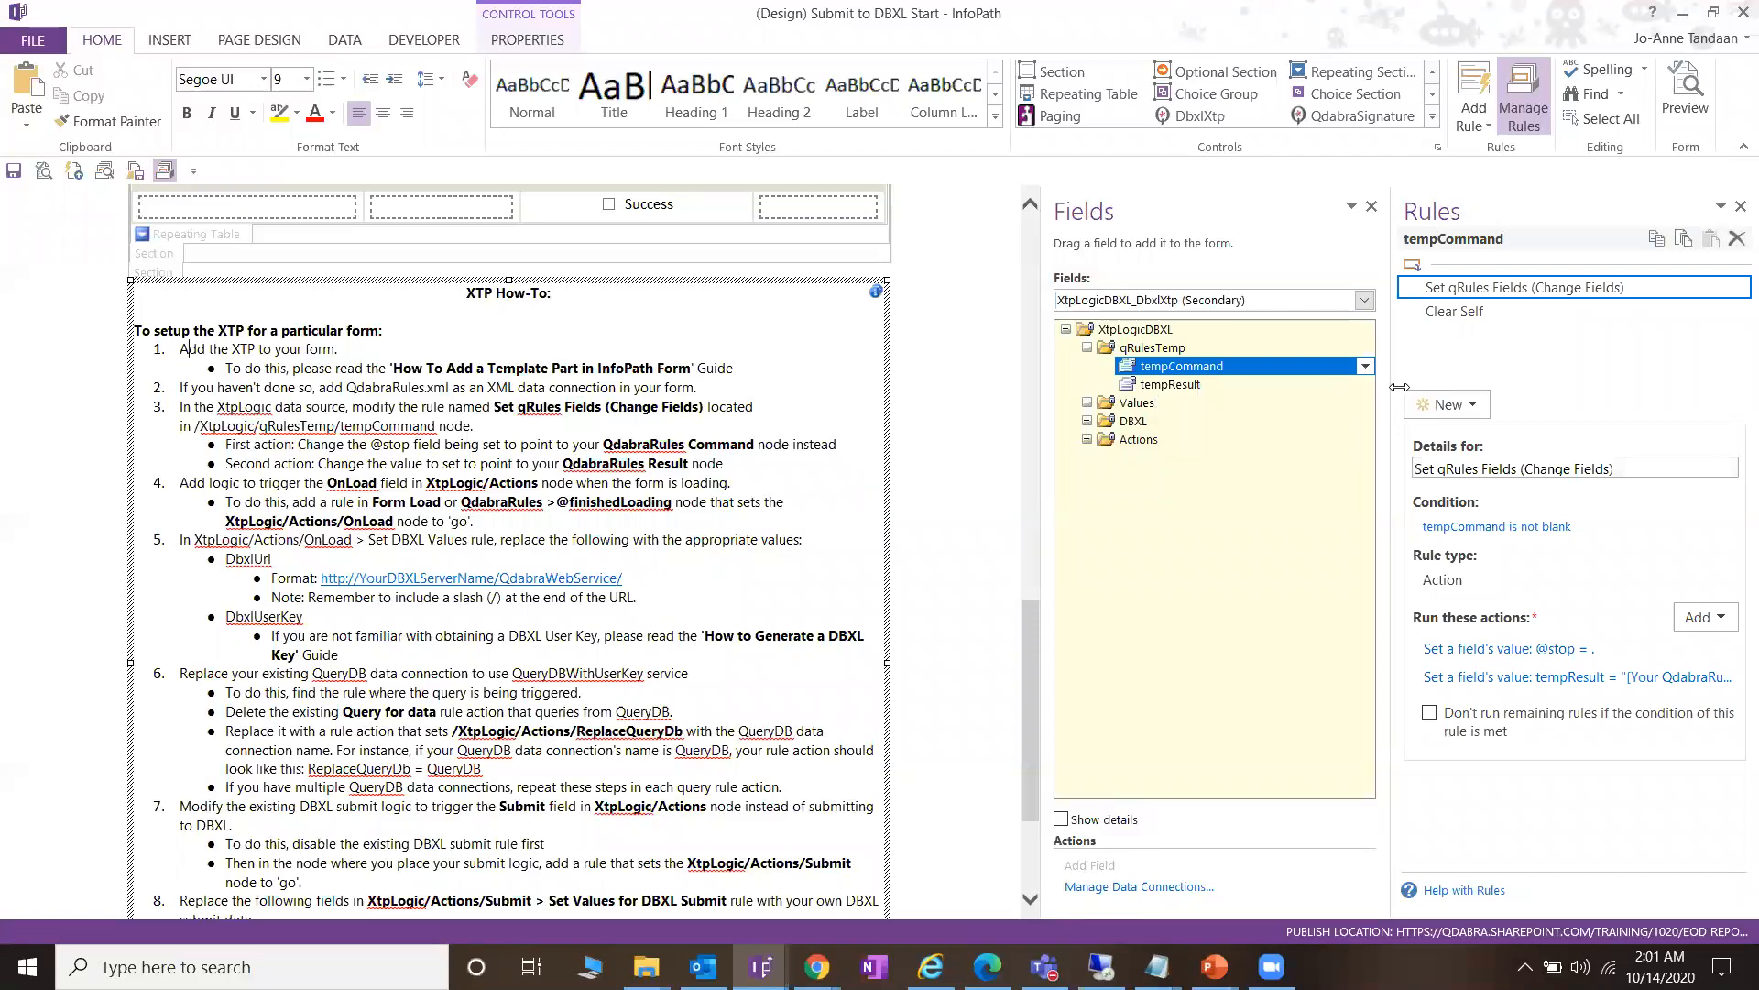
left_click_drag(1399, 387, 1200, 387)
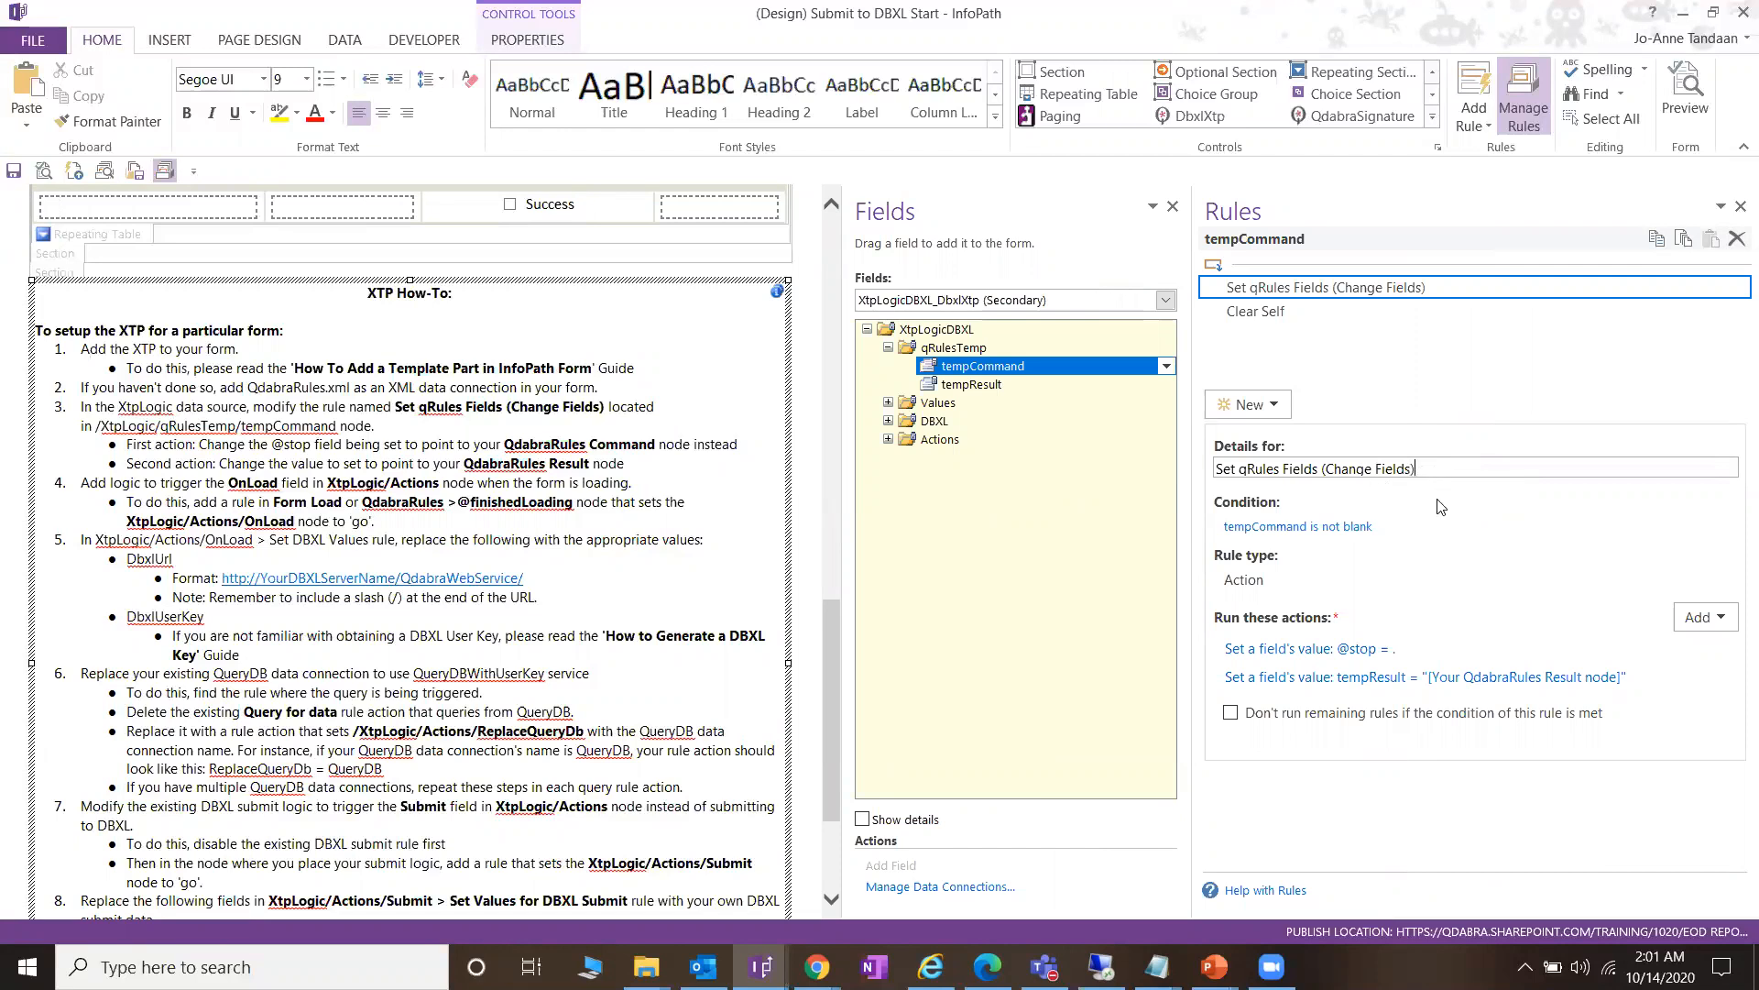
left_click(1347, 648)
left_click(1082, 453)
left_click_drag(819, 287, 1034, 293)
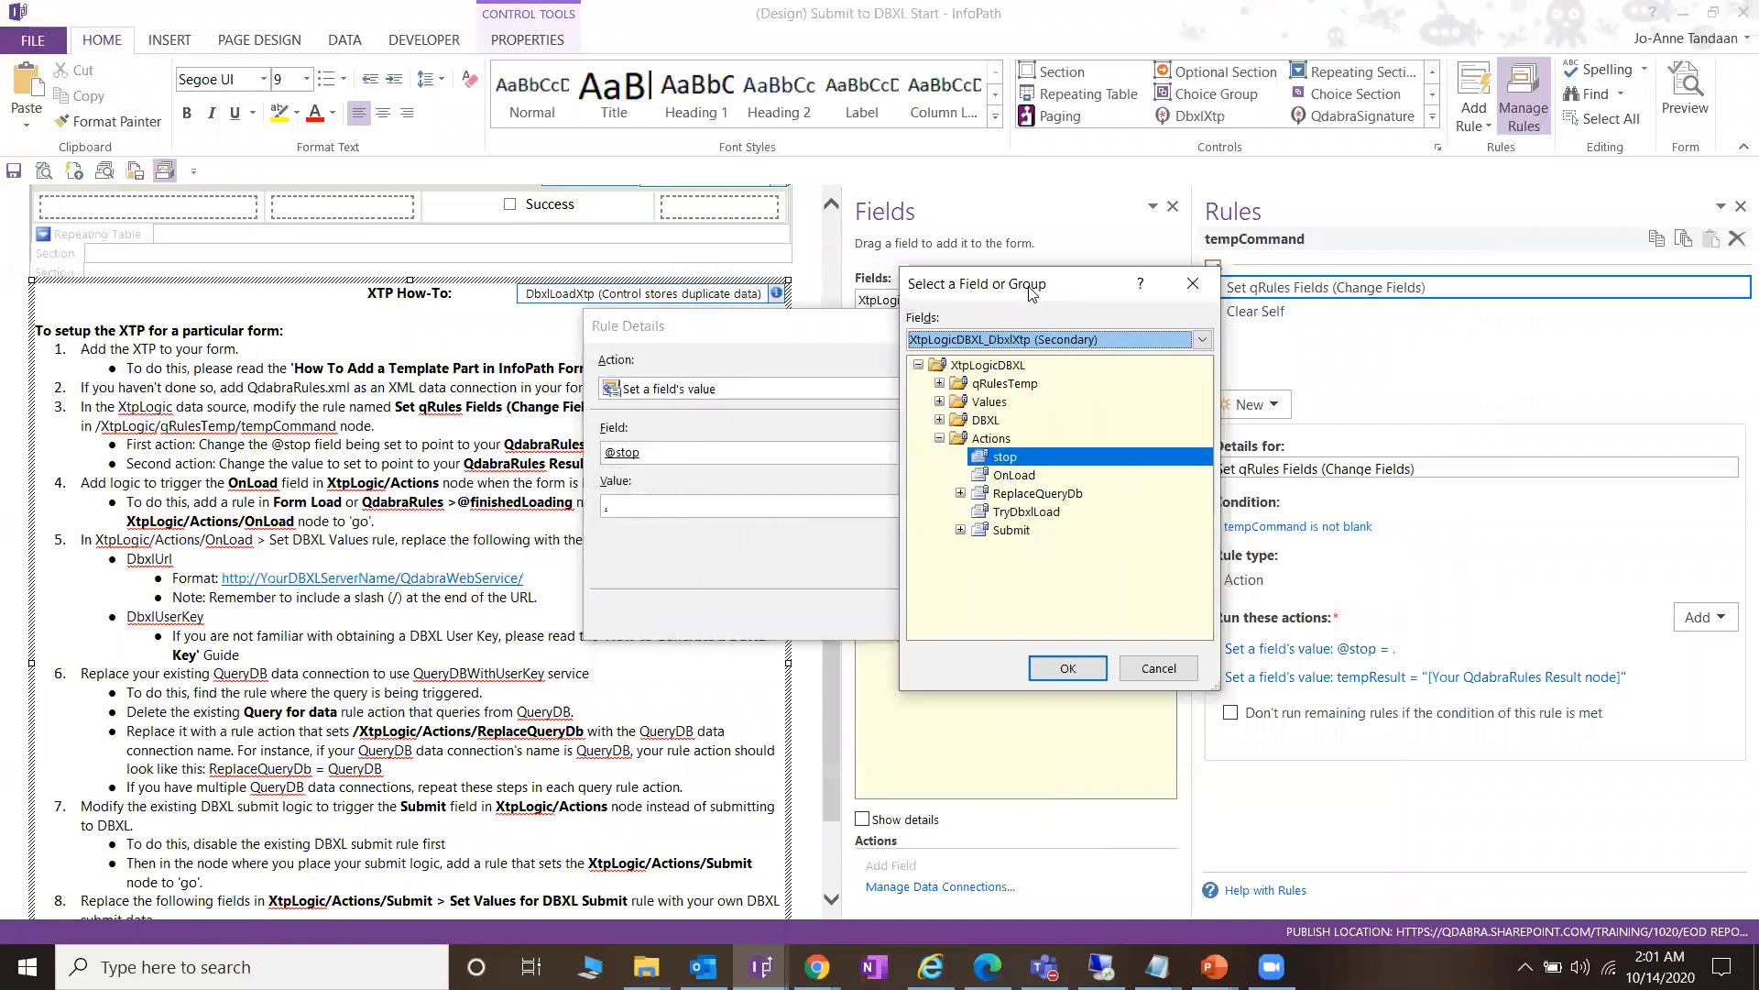
left_click(1090, 340)
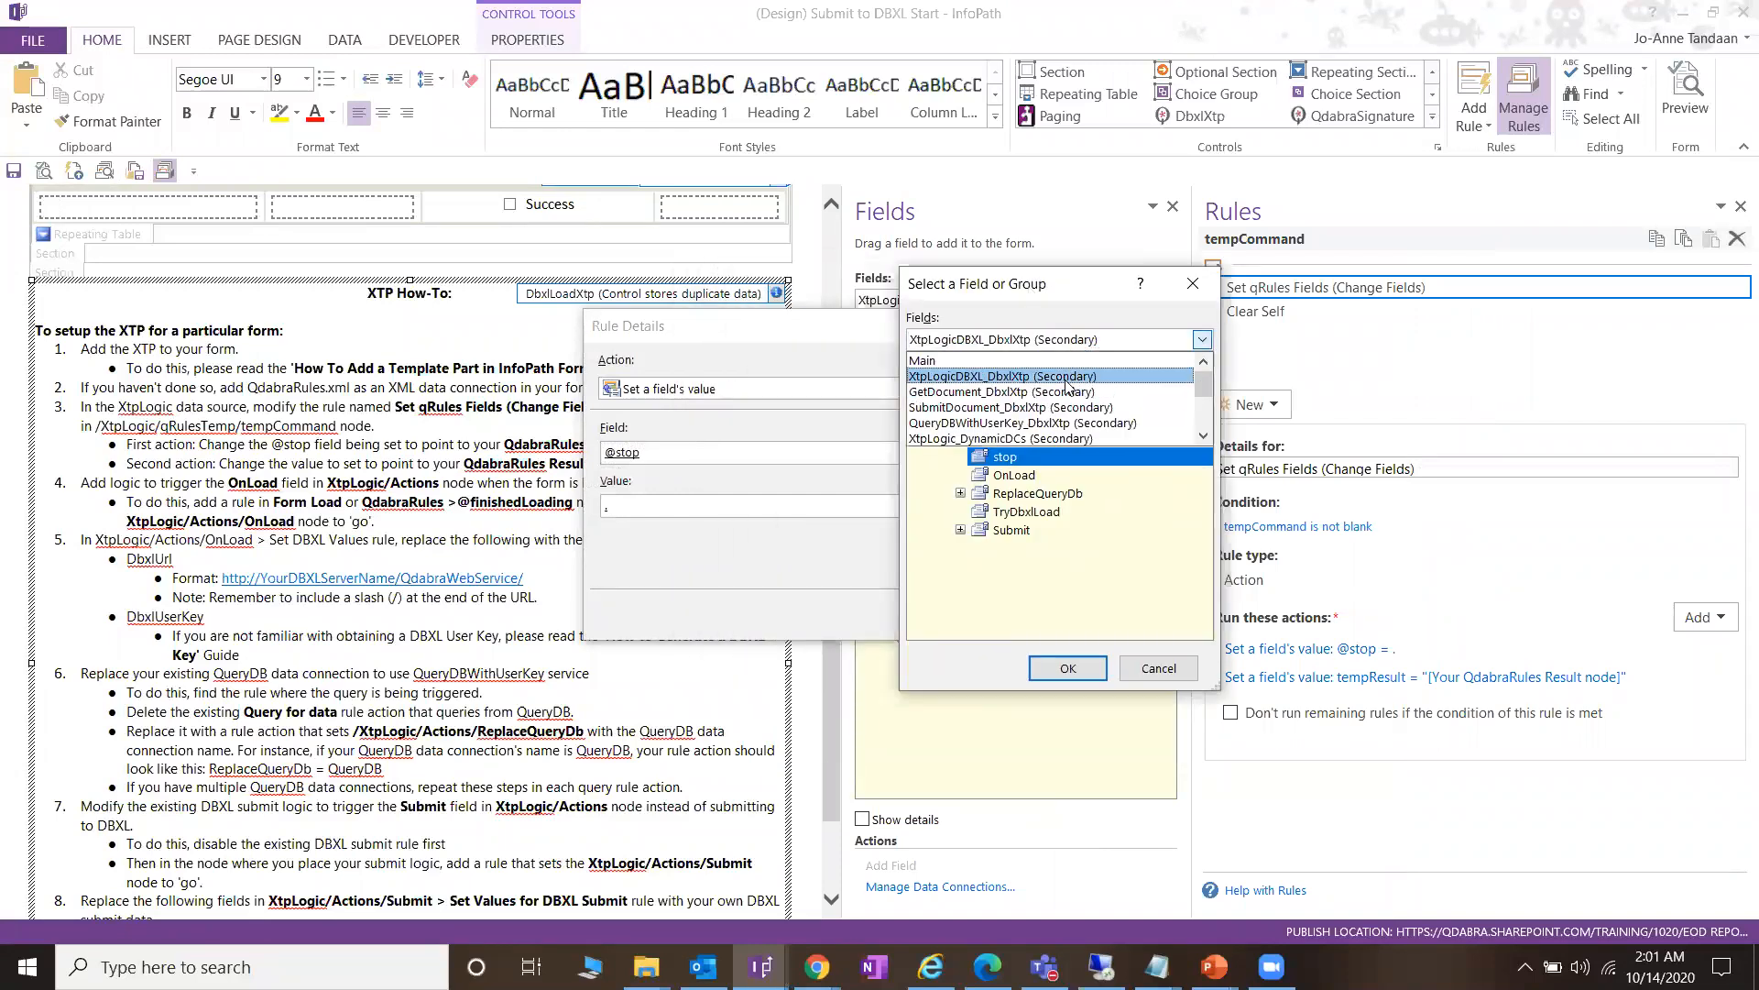
scroll(1072, 424, "down", 1)
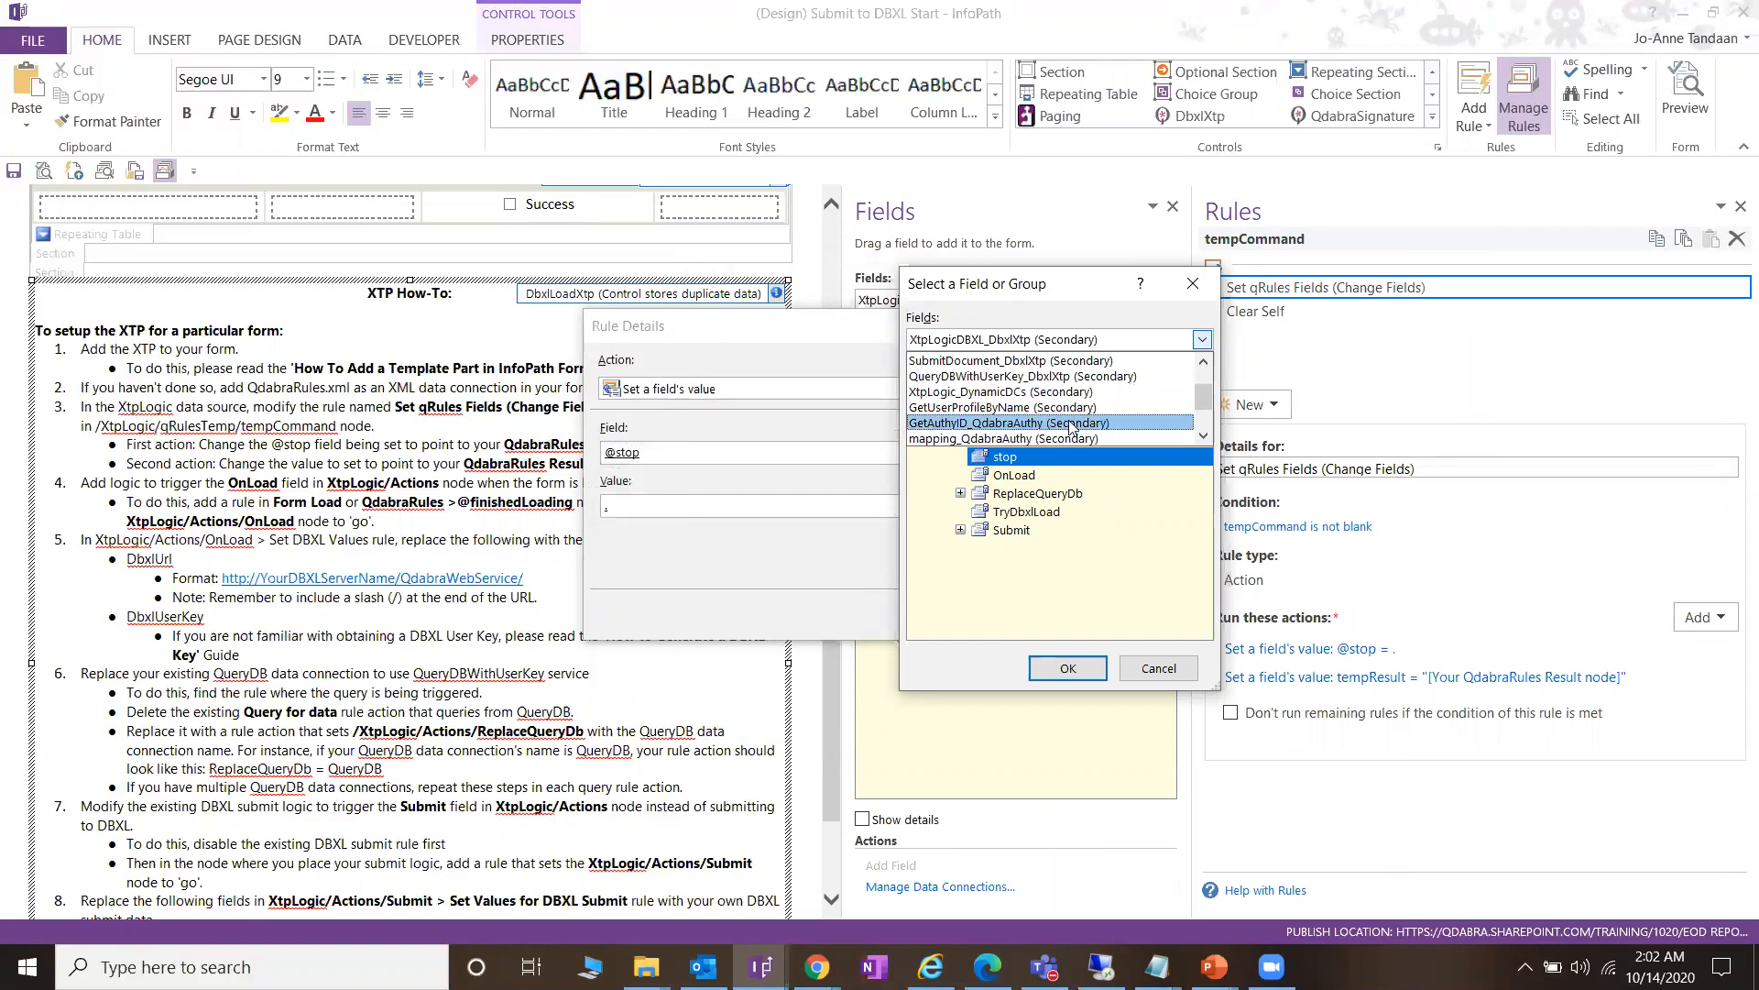
scroll(1072, 429, "down", 1)
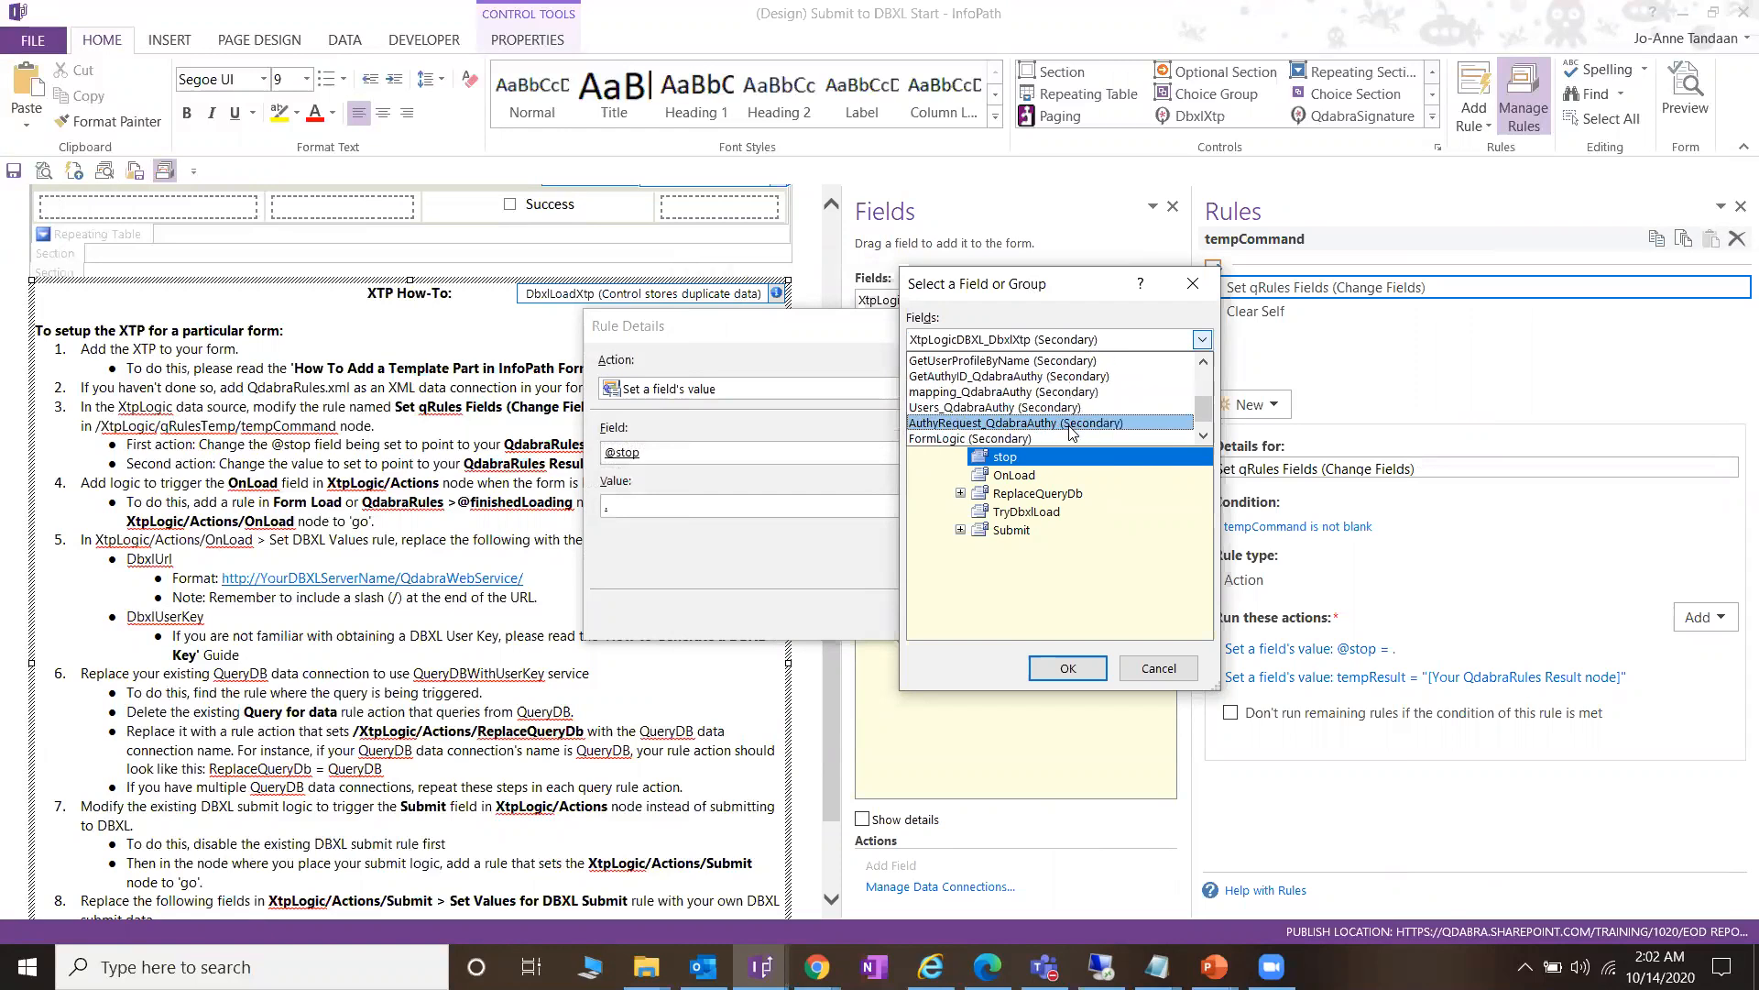
scroll(1072, 428, "down", 2)
left_click(1072, 429)
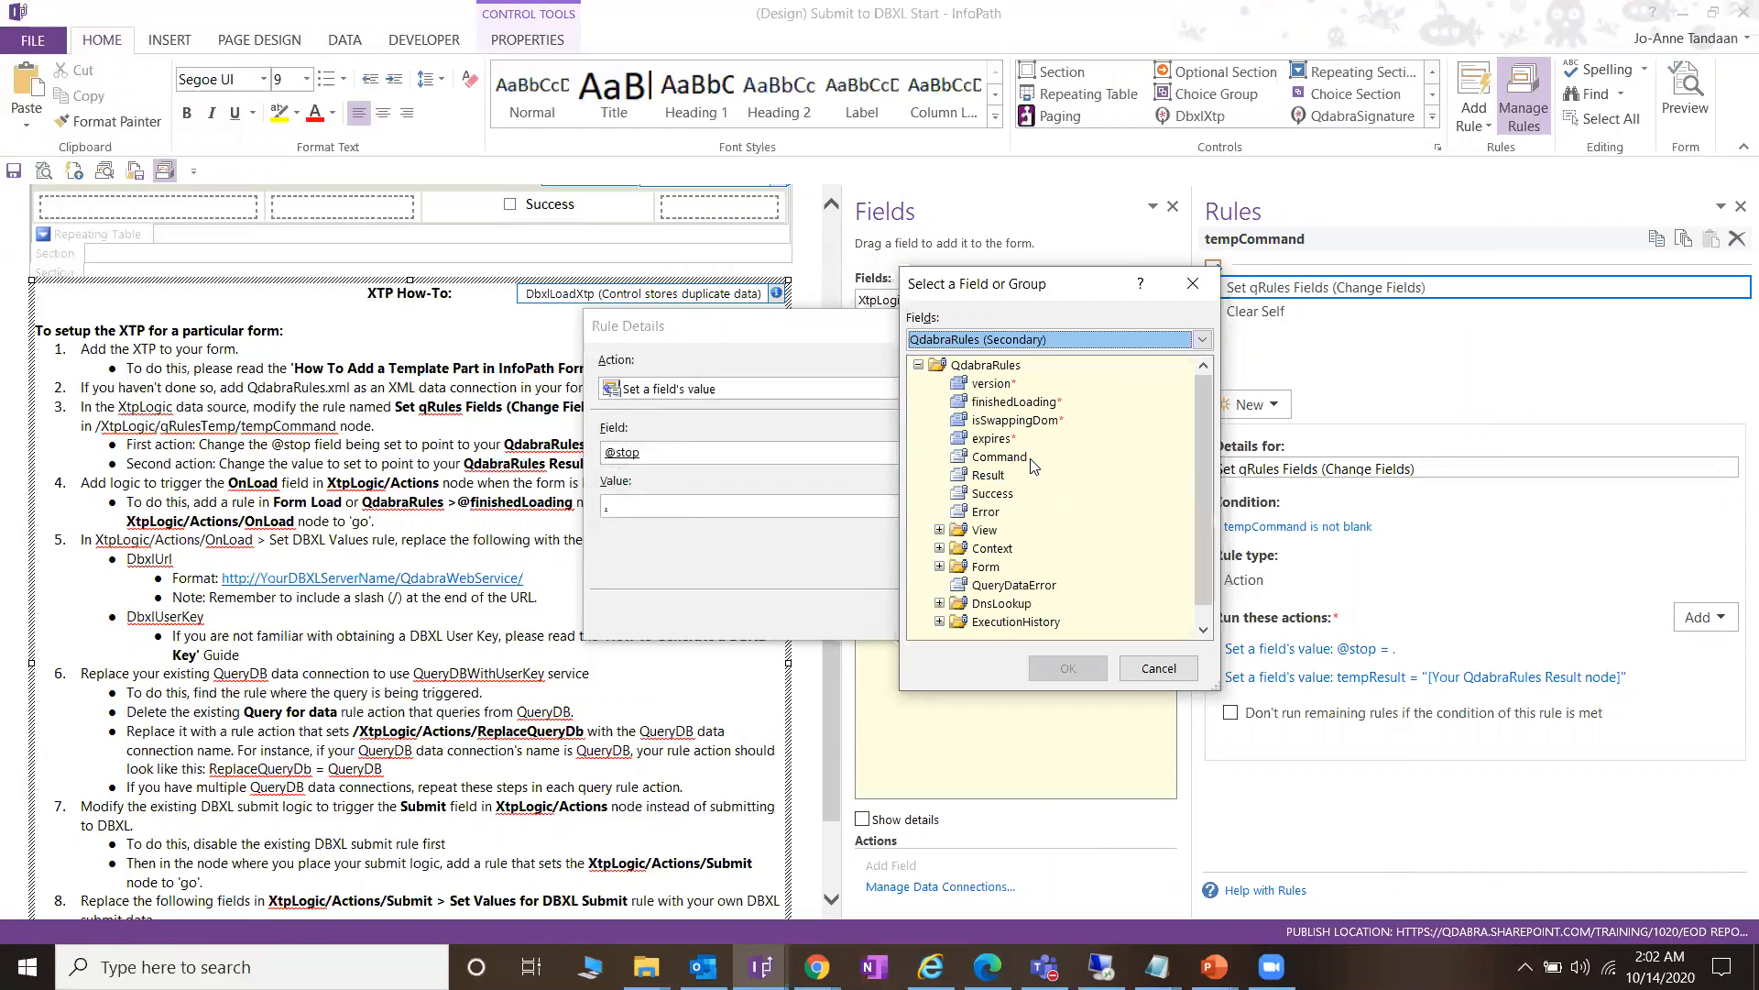
double_click(1003, 457)
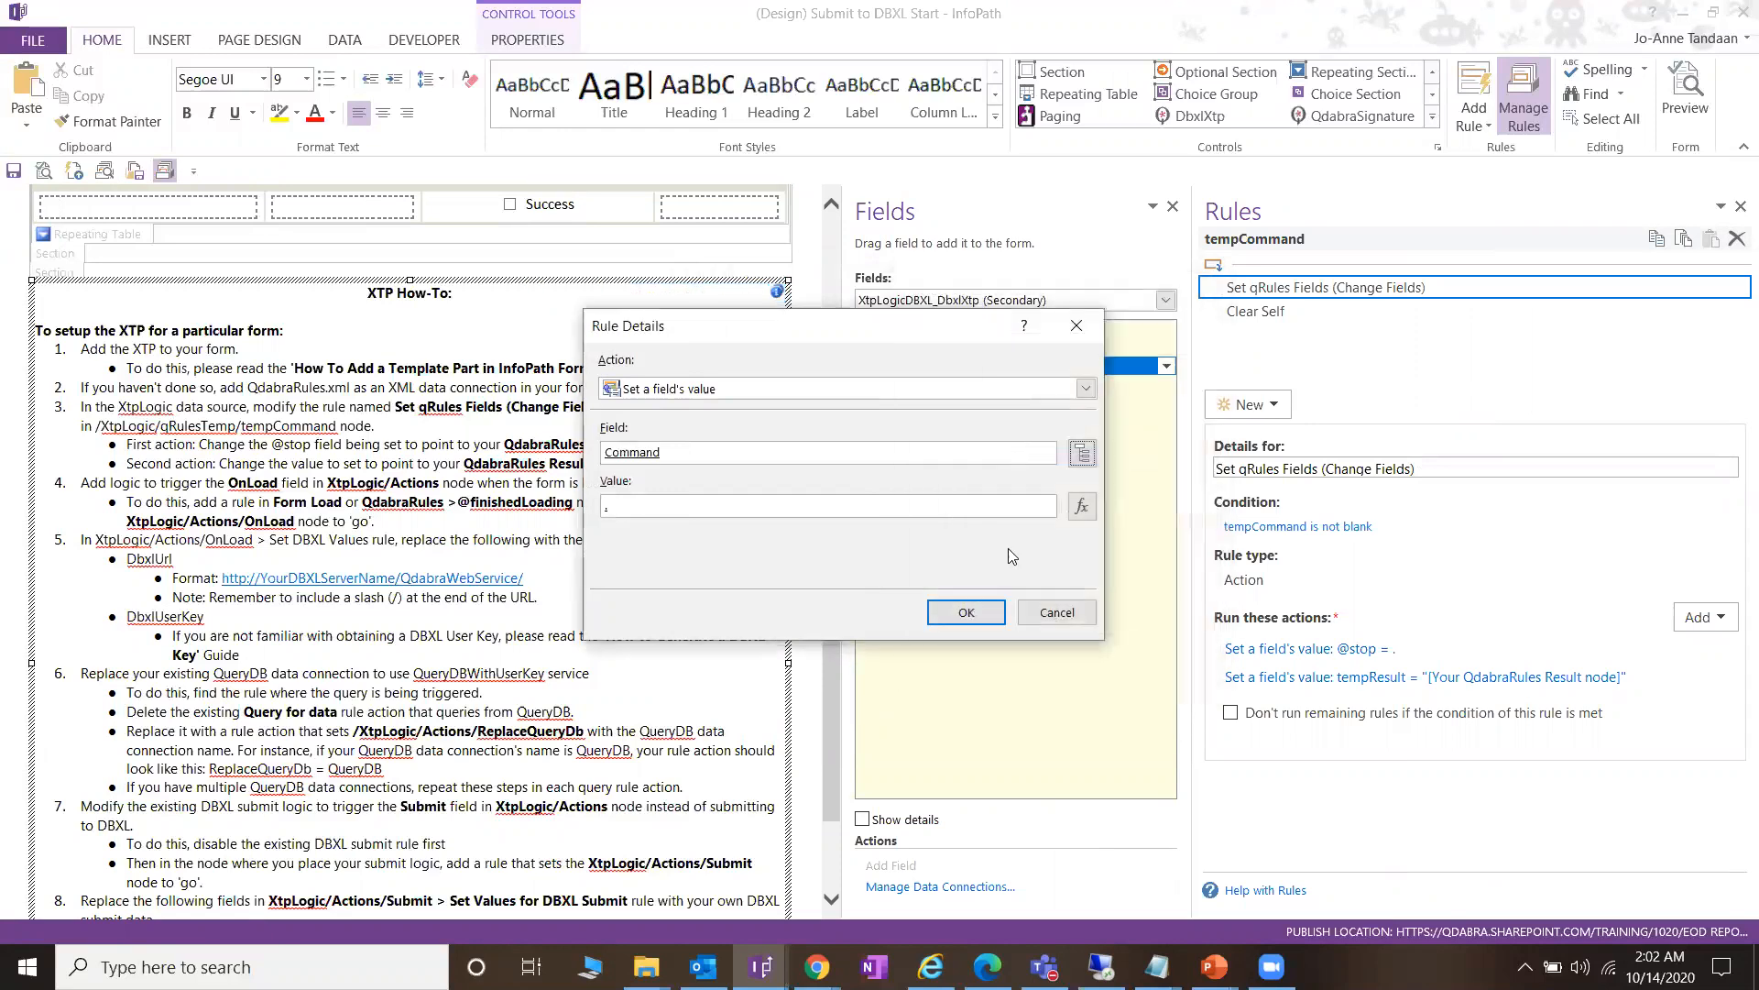
left_click(984, 617)
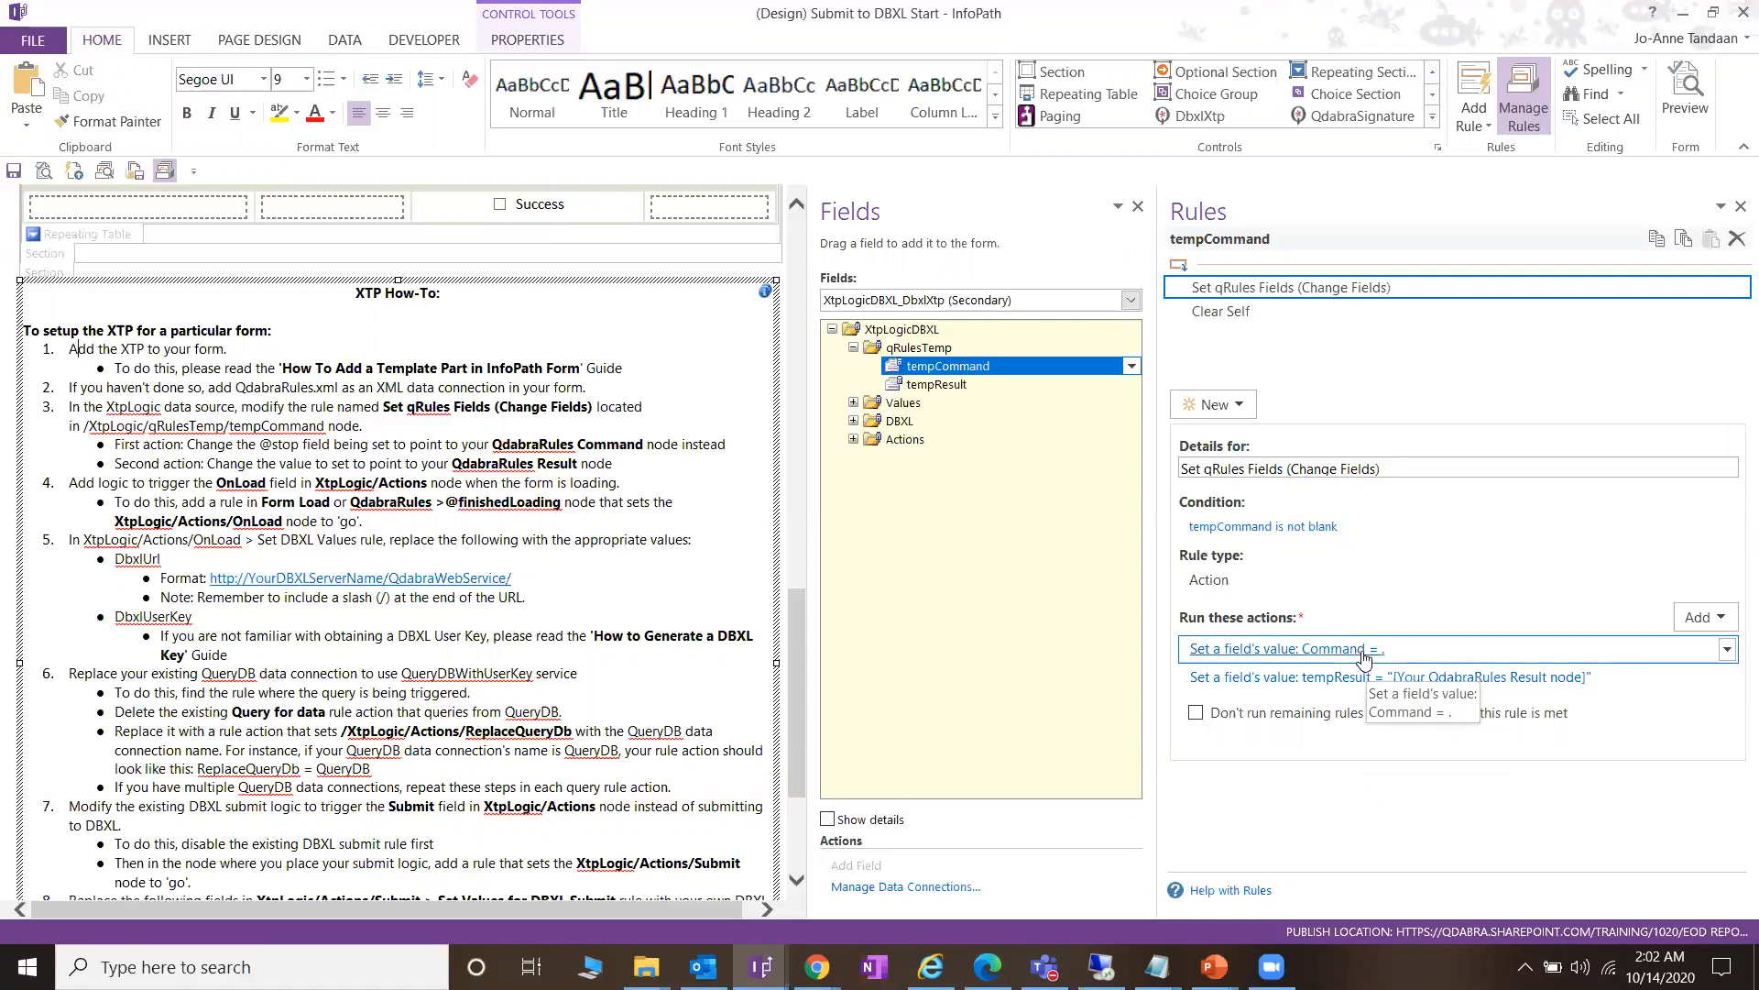
Step: Set the tempResult action's value to the QdabraRules Result field, then list the Fields pane data sources
left_click(1430, 678)
left_click(1082, 505)
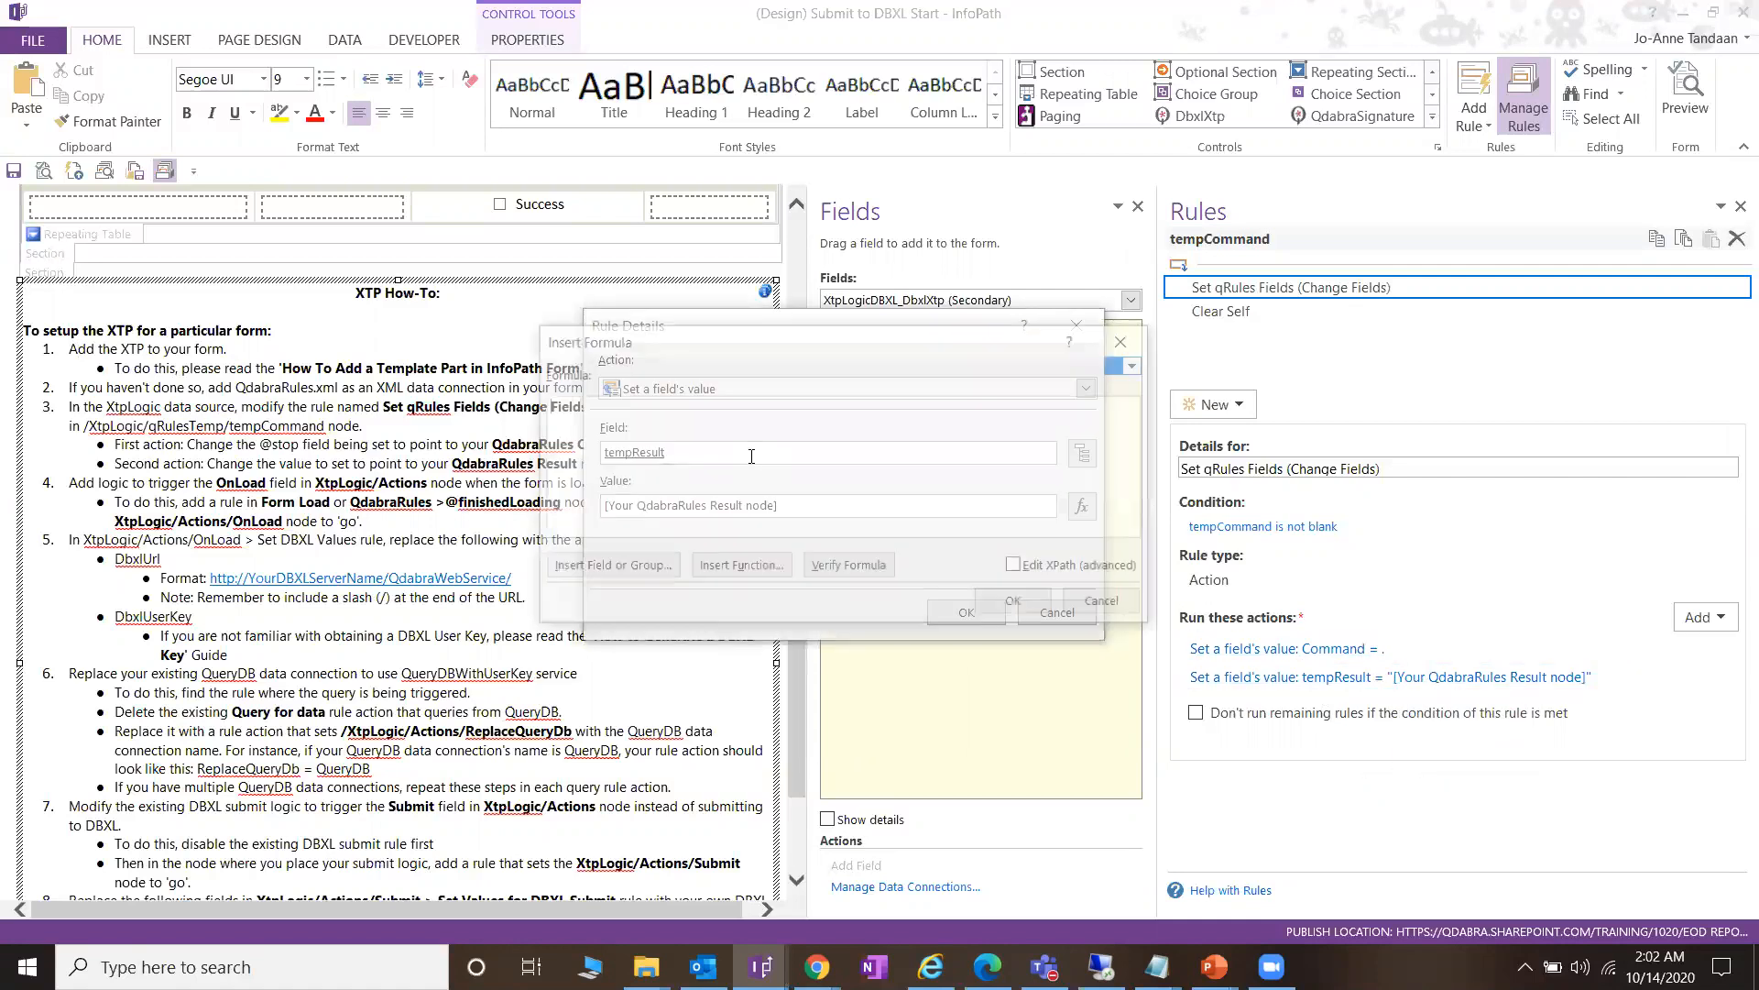
left_click(608, 567)
left_click(873, 336)
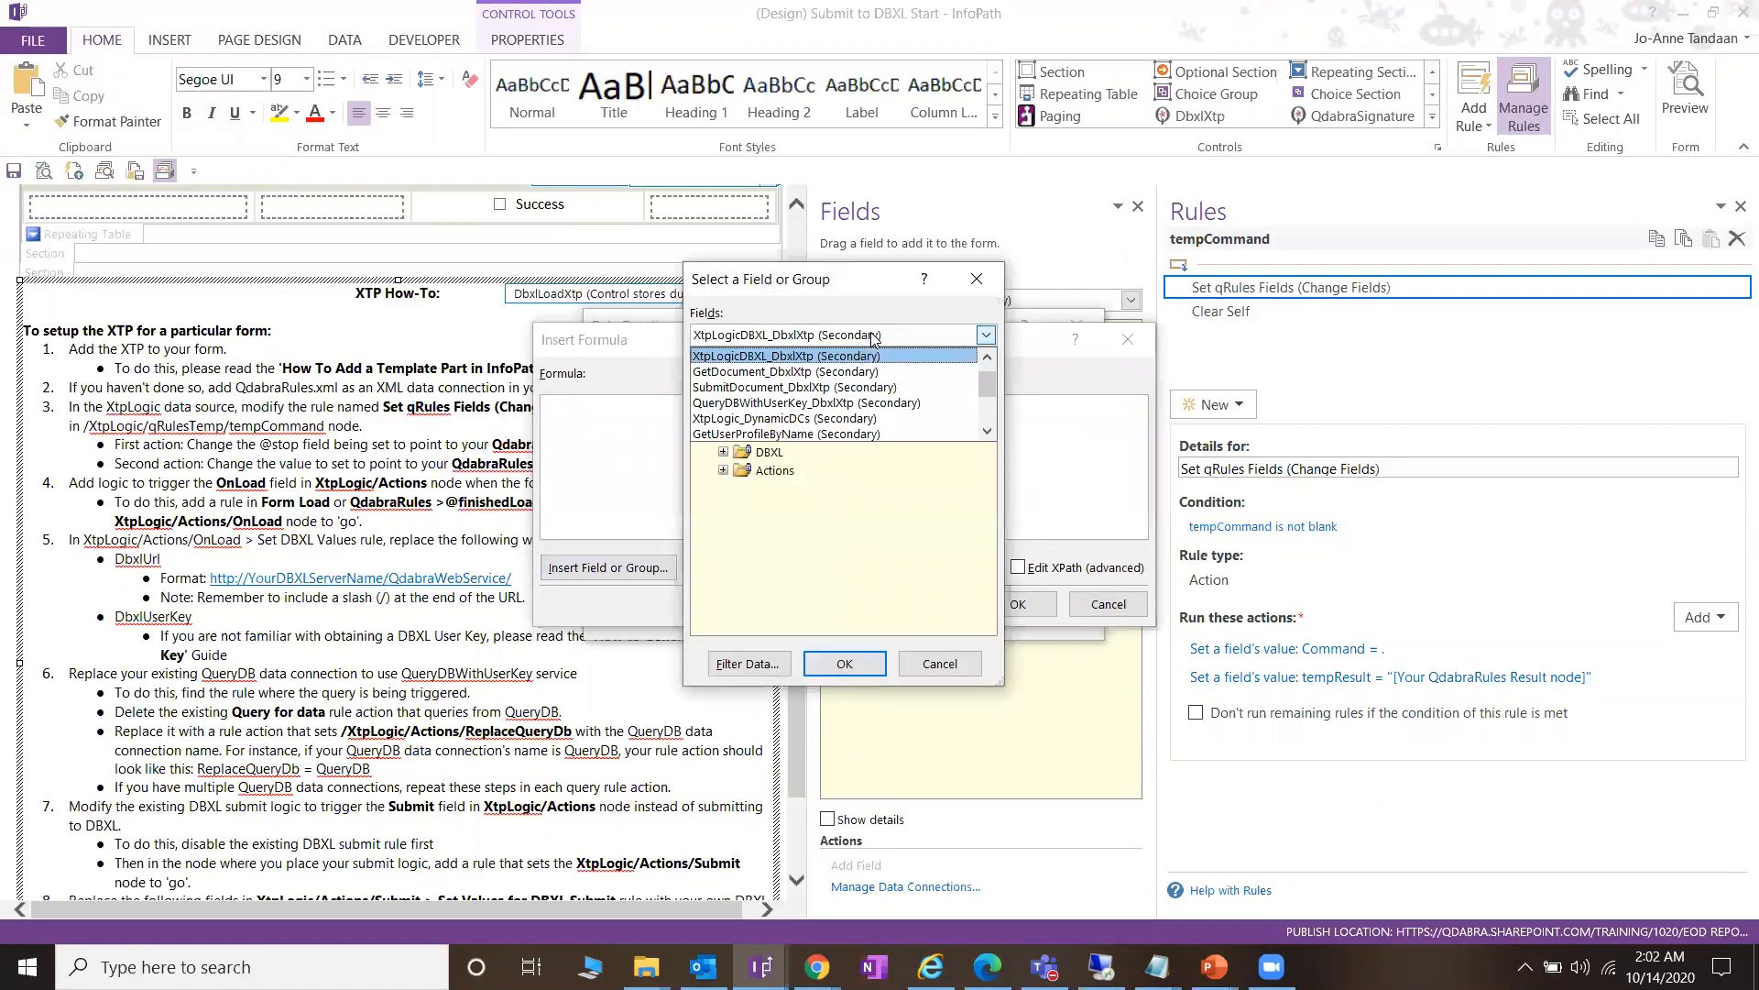
scroll(871, 408, "down", 1)
left_click(843, 432)
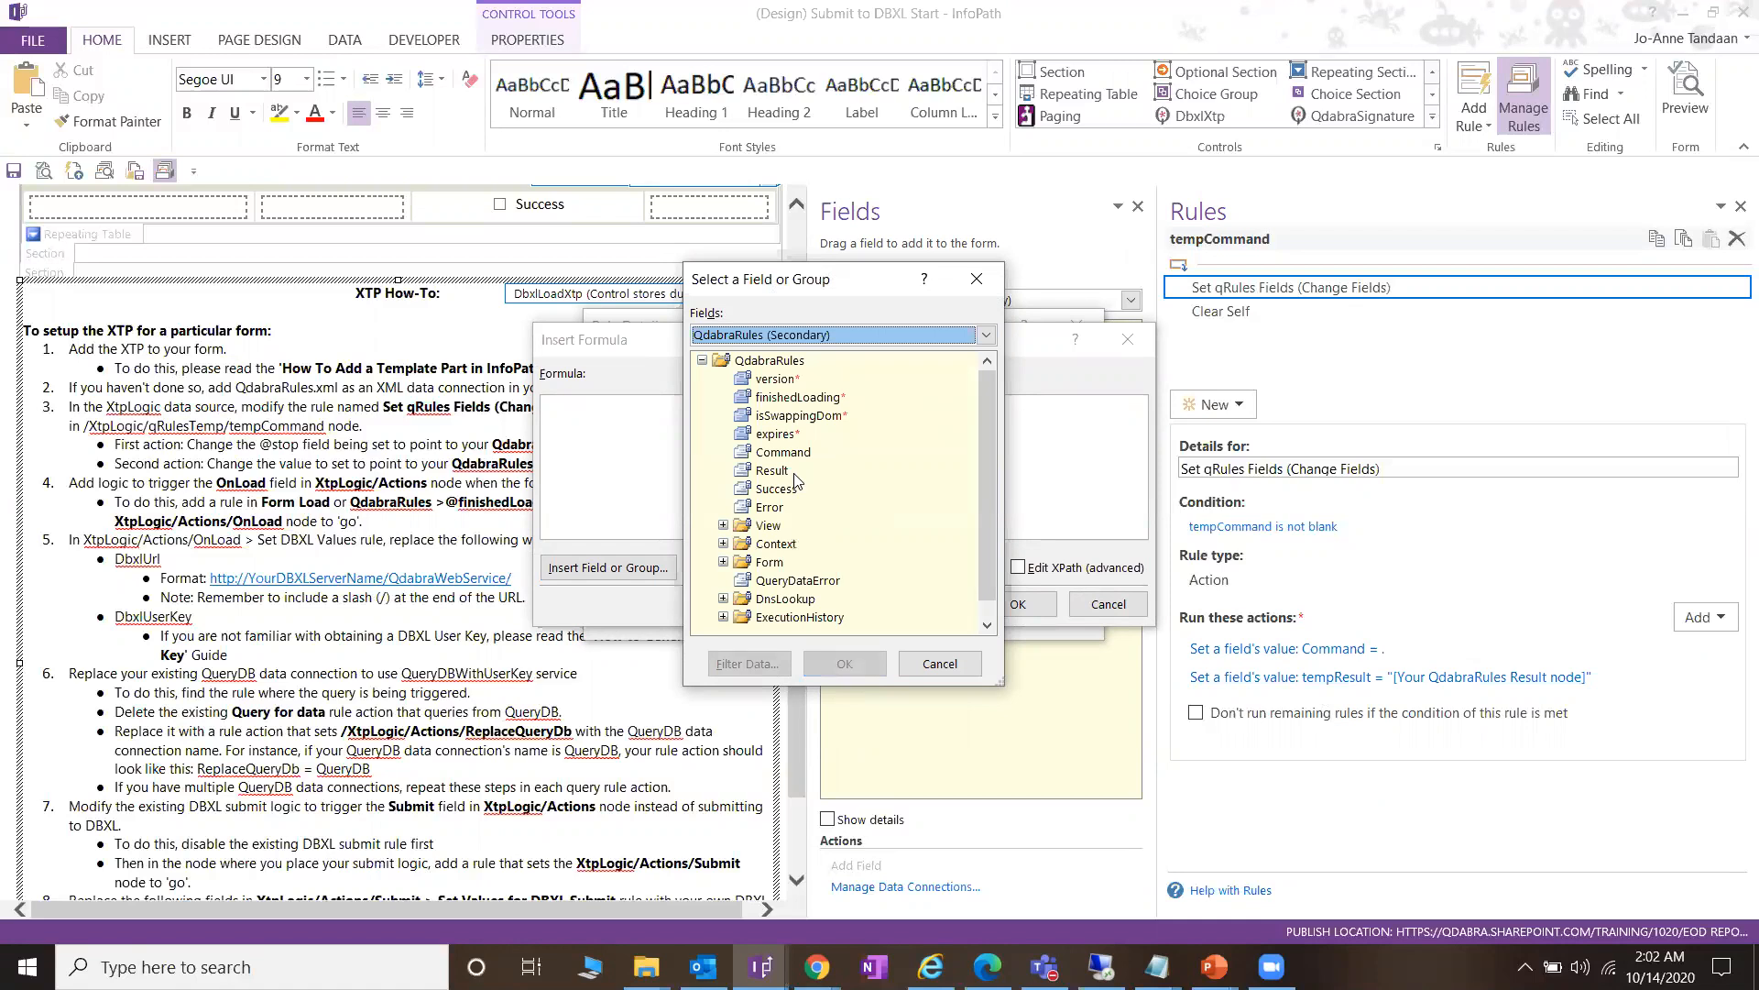
double_click(773, 470)
key("Return")
left_click(972, 613)
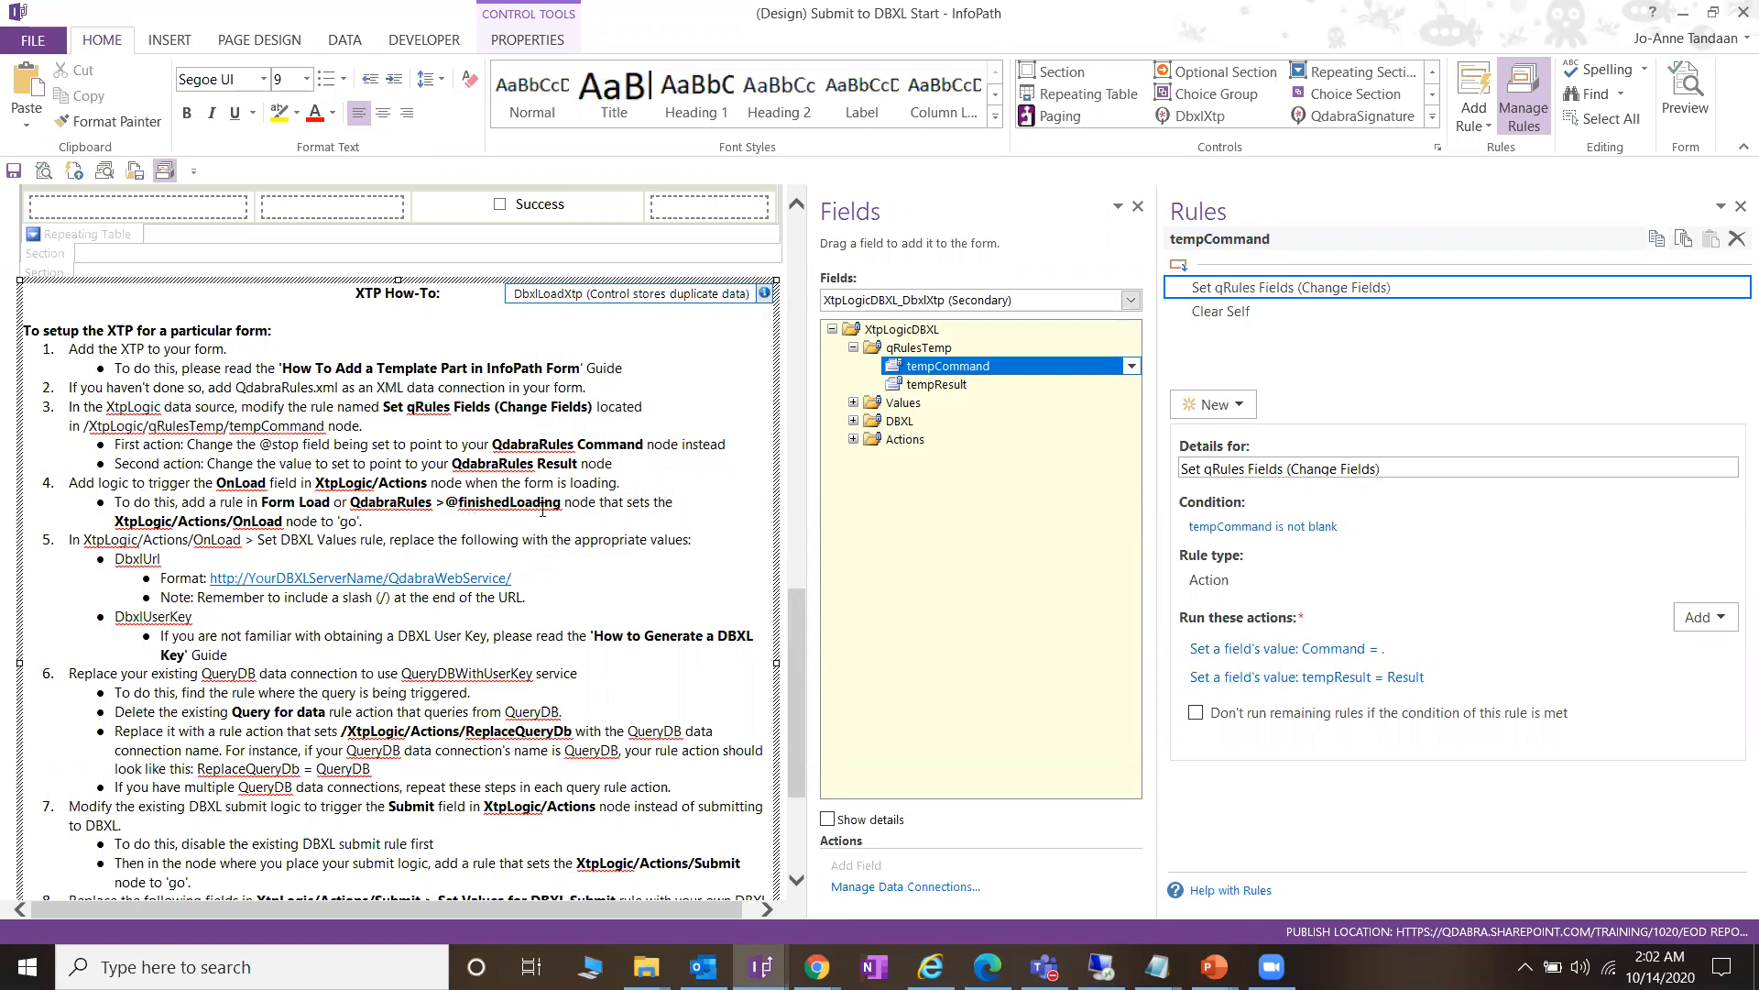
left_click(1028, 306)
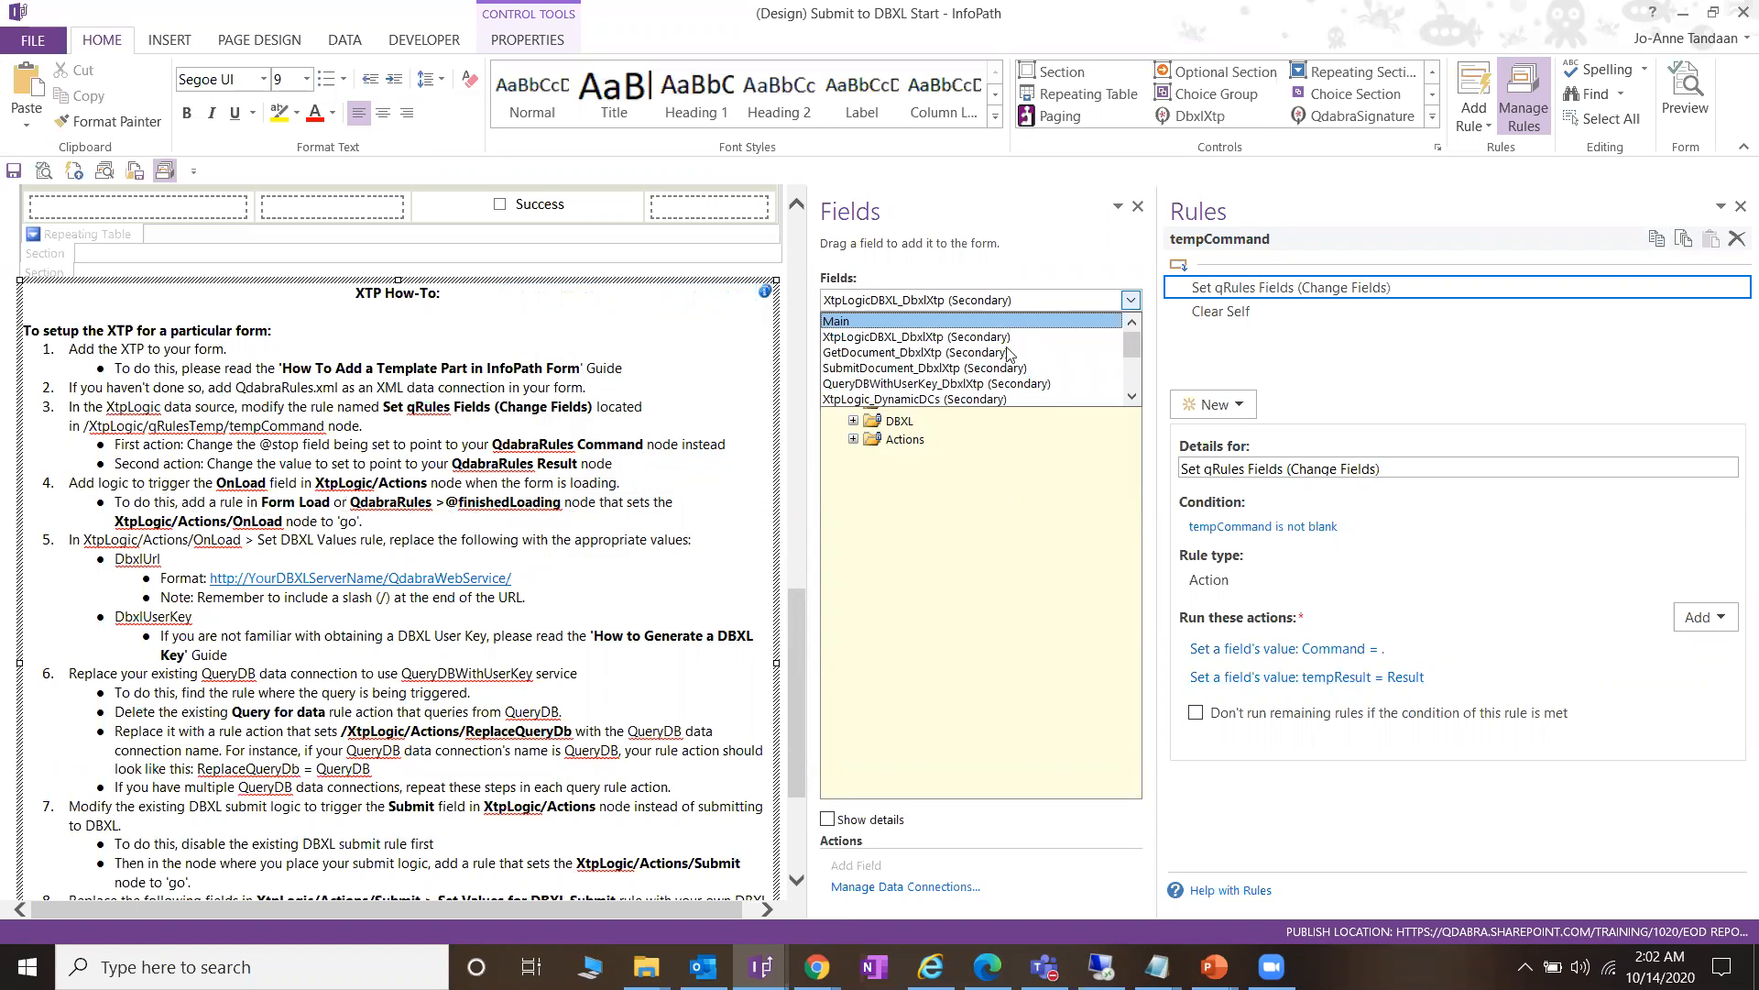
scroll(1003, 358, "down", 5)
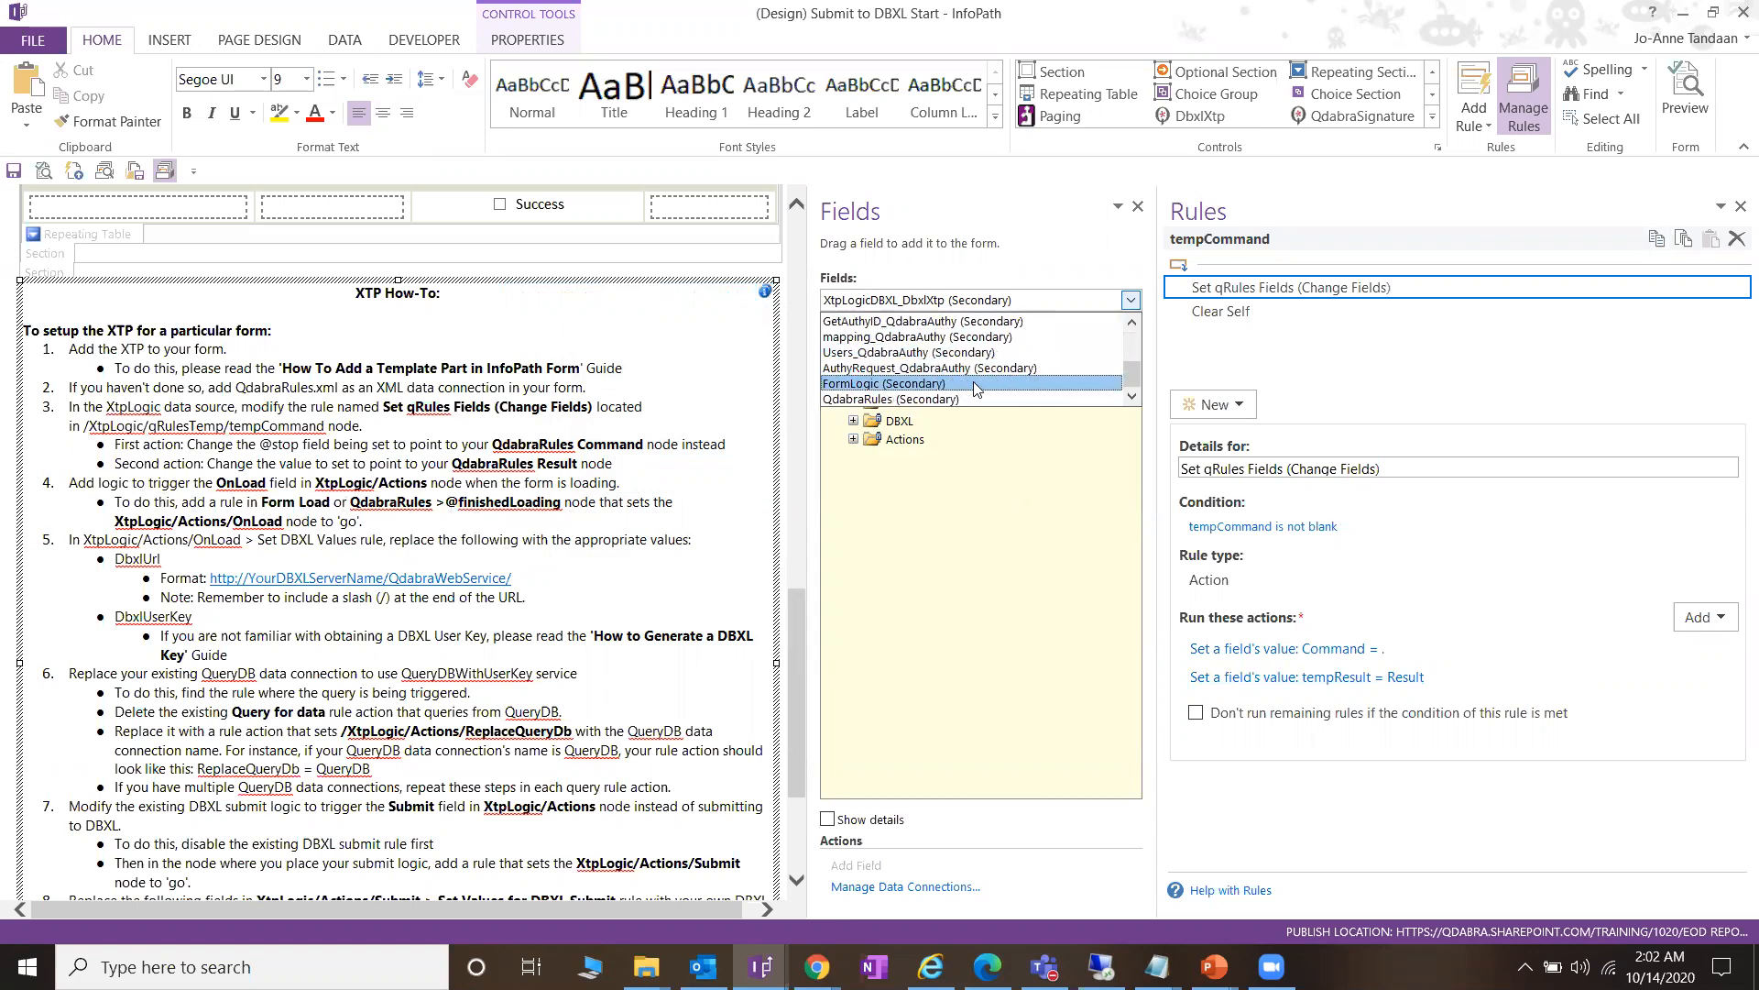
Step: Create a new action rule named 'Run DBXL XTP' on the finishedLoading field
left_click(958, 399)
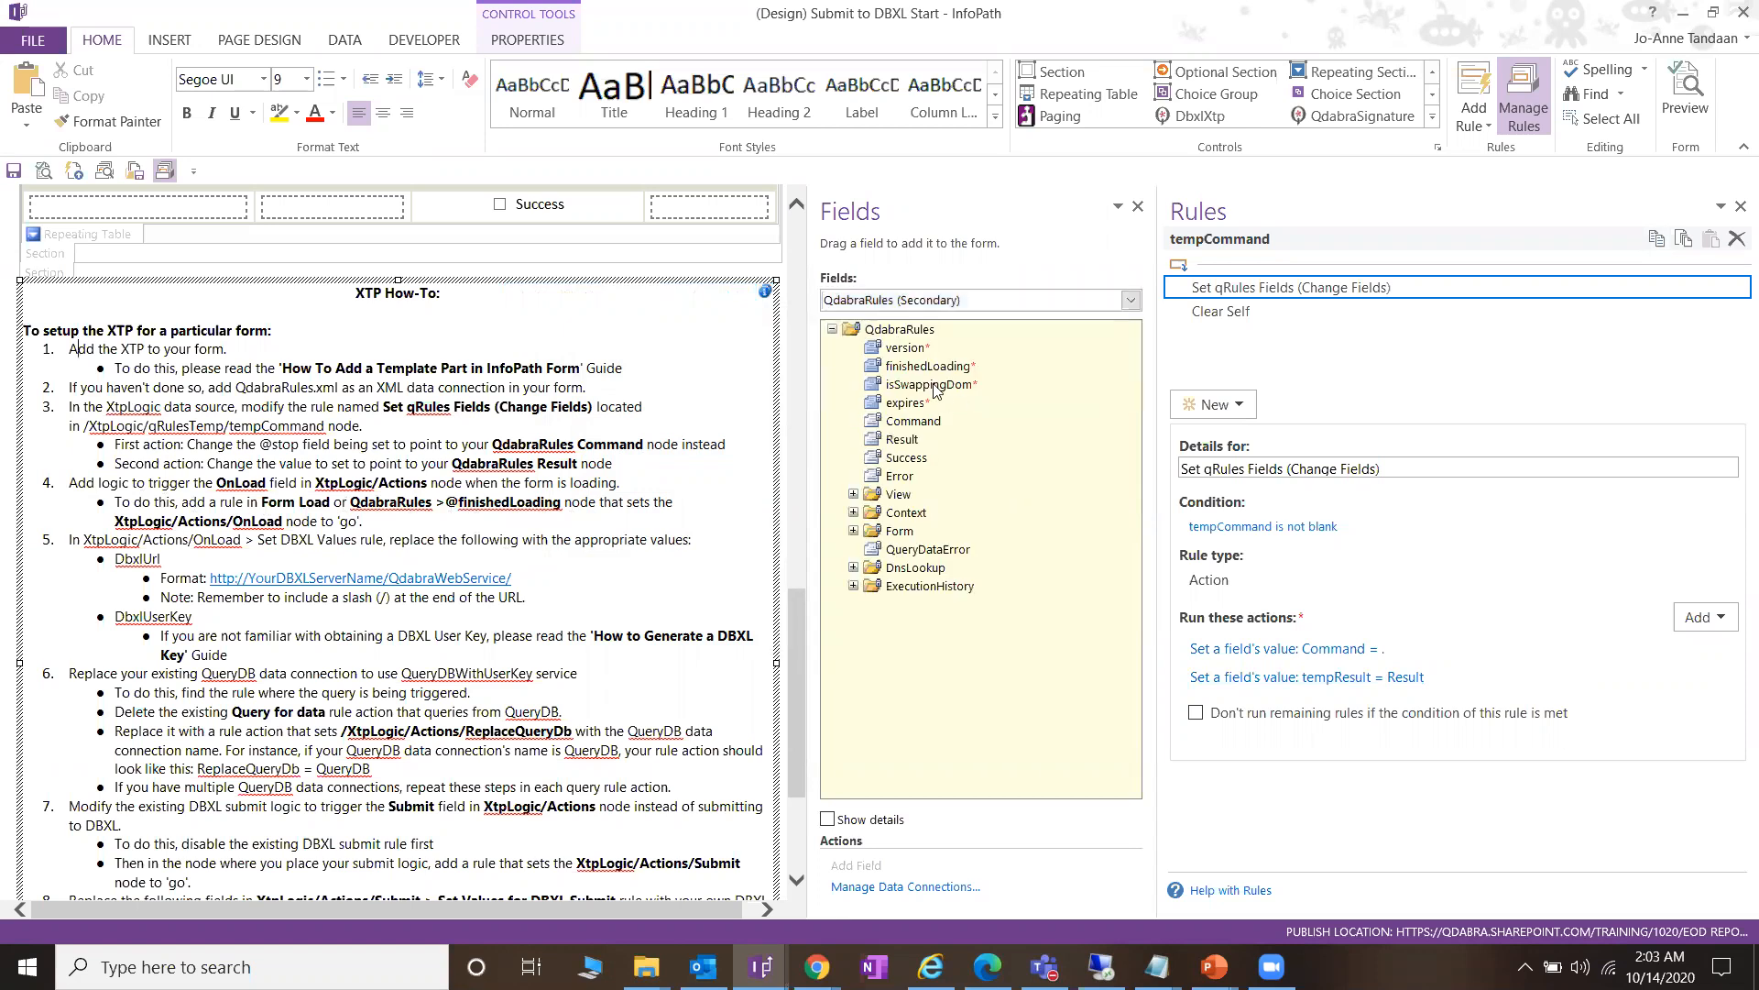
left_click(944, 368)
left_click(1214, 495)
left_click(1260, 579)
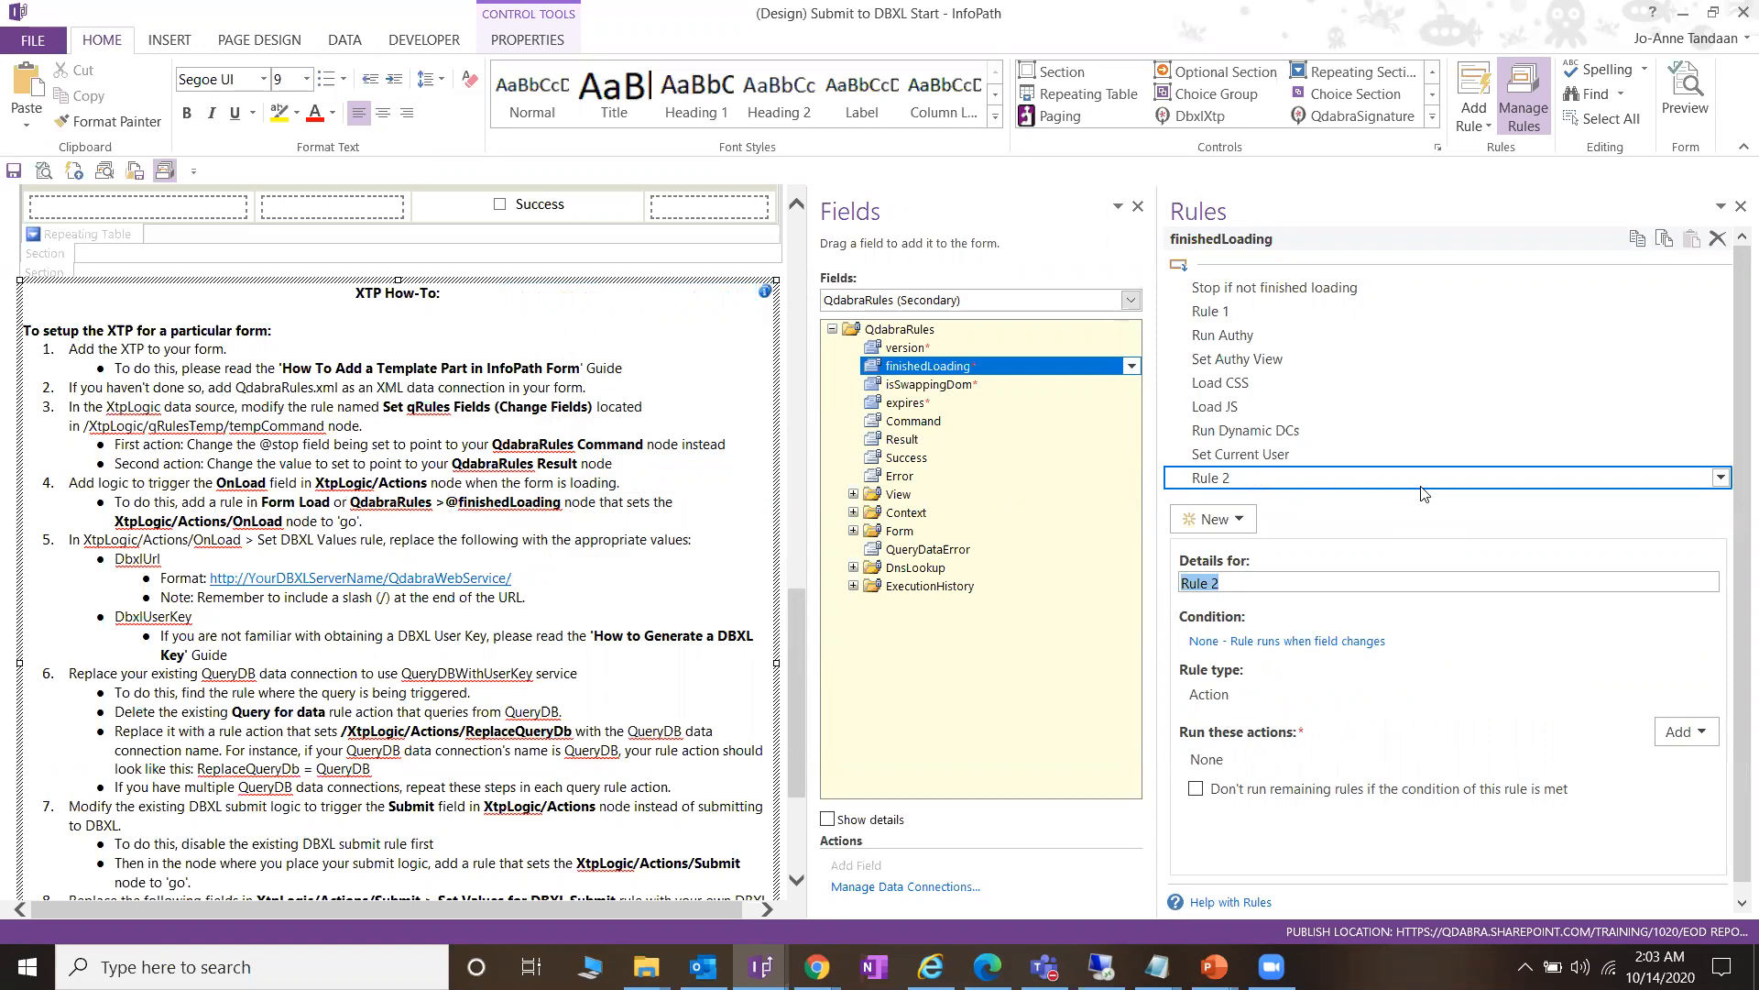
type("Run DBXL XTP")
key("Tab")
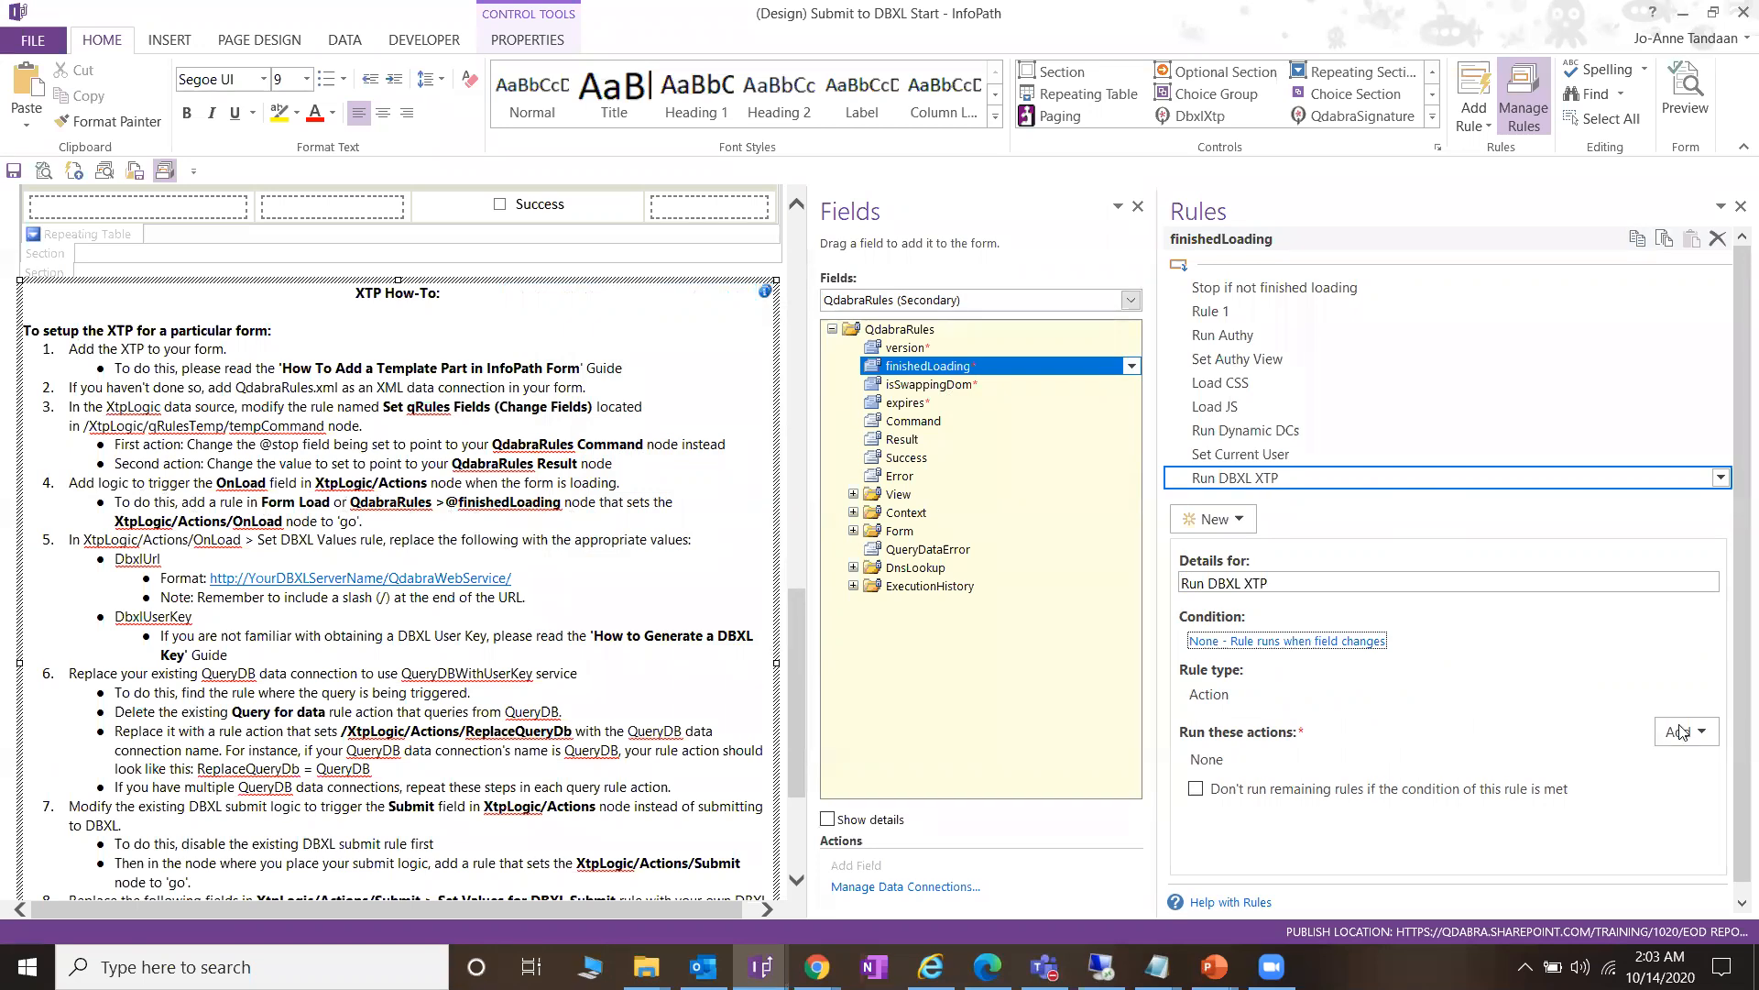
Step: Add a Set a field's value action setting XtpLogicDBXL Actions/OnLoad to 'go'
left_click(1686, 731)
left_click(1650, 760)
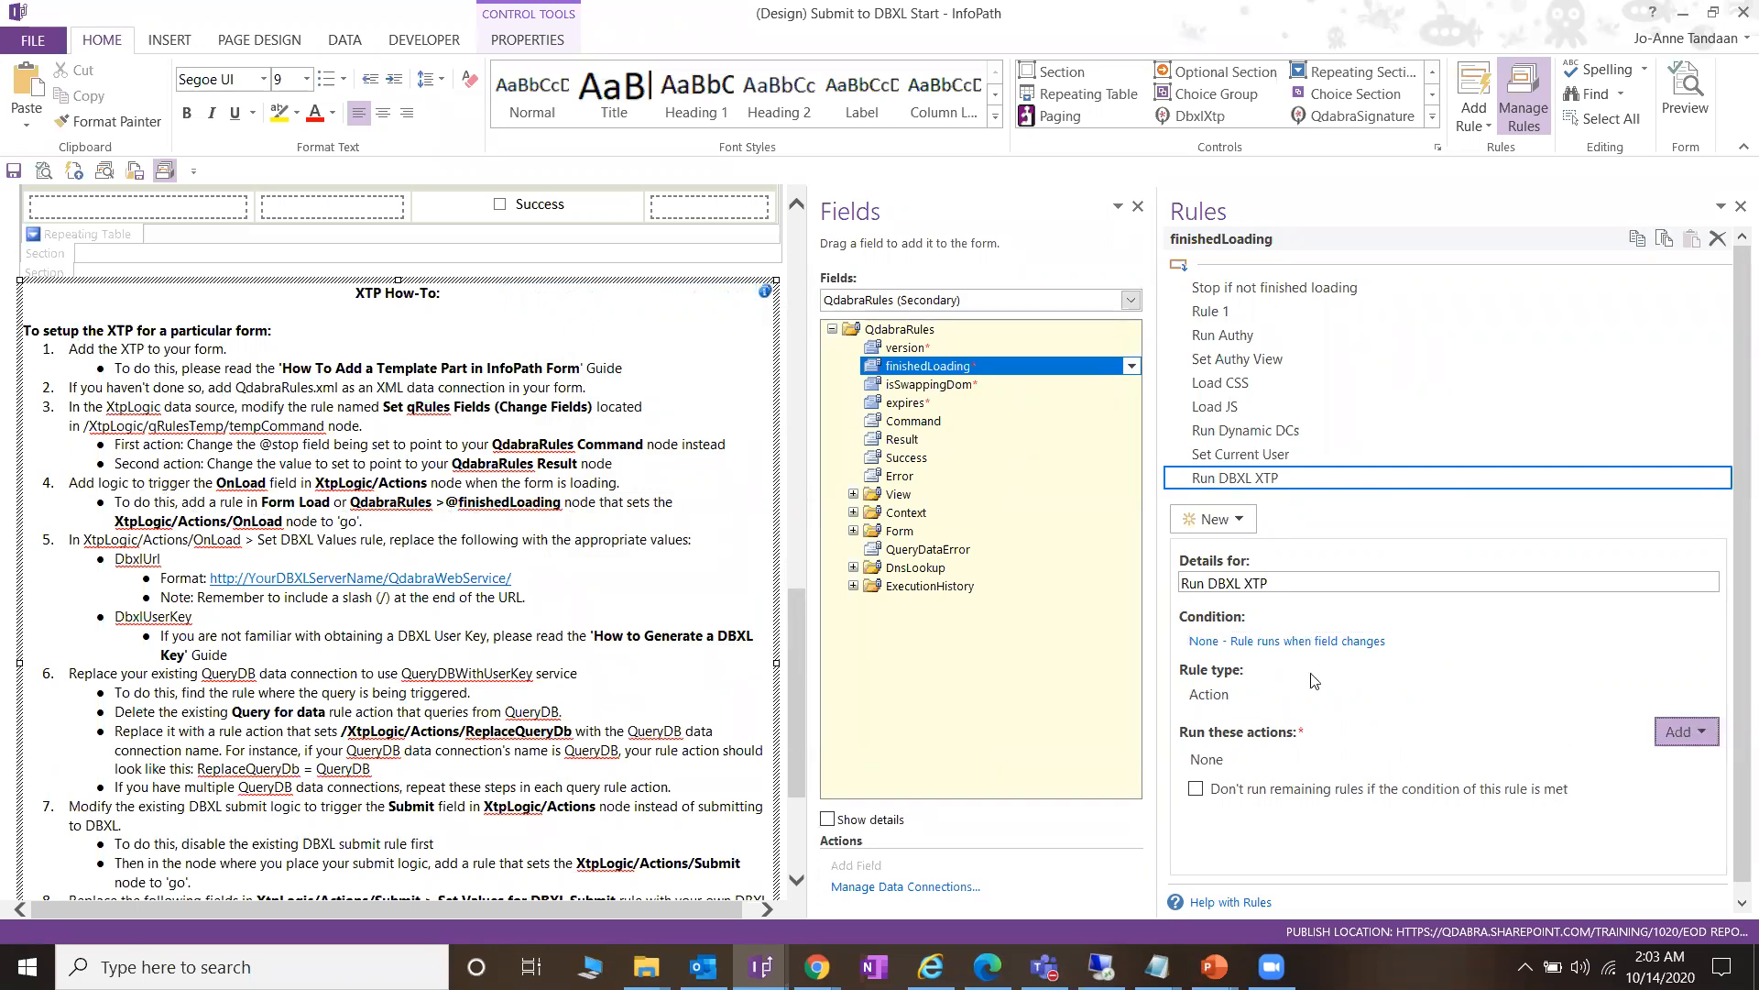
left_click(1081, 453)
left_click(901, 334)
key("Up")
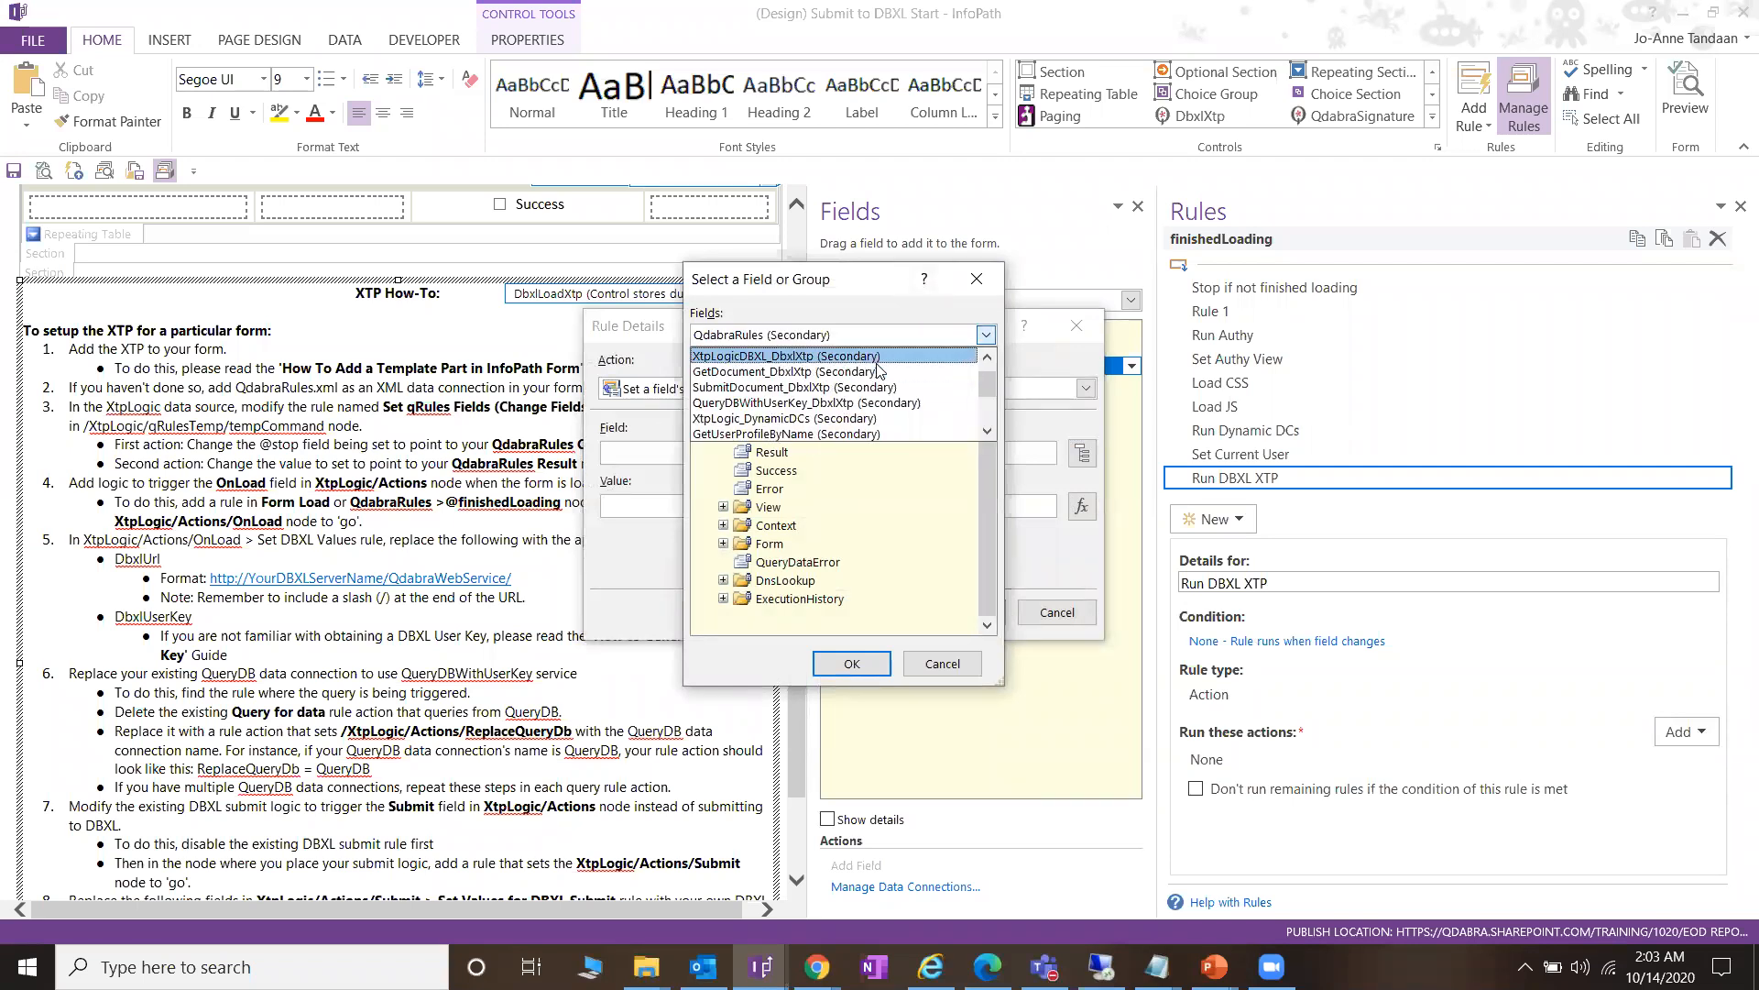
key("Return")
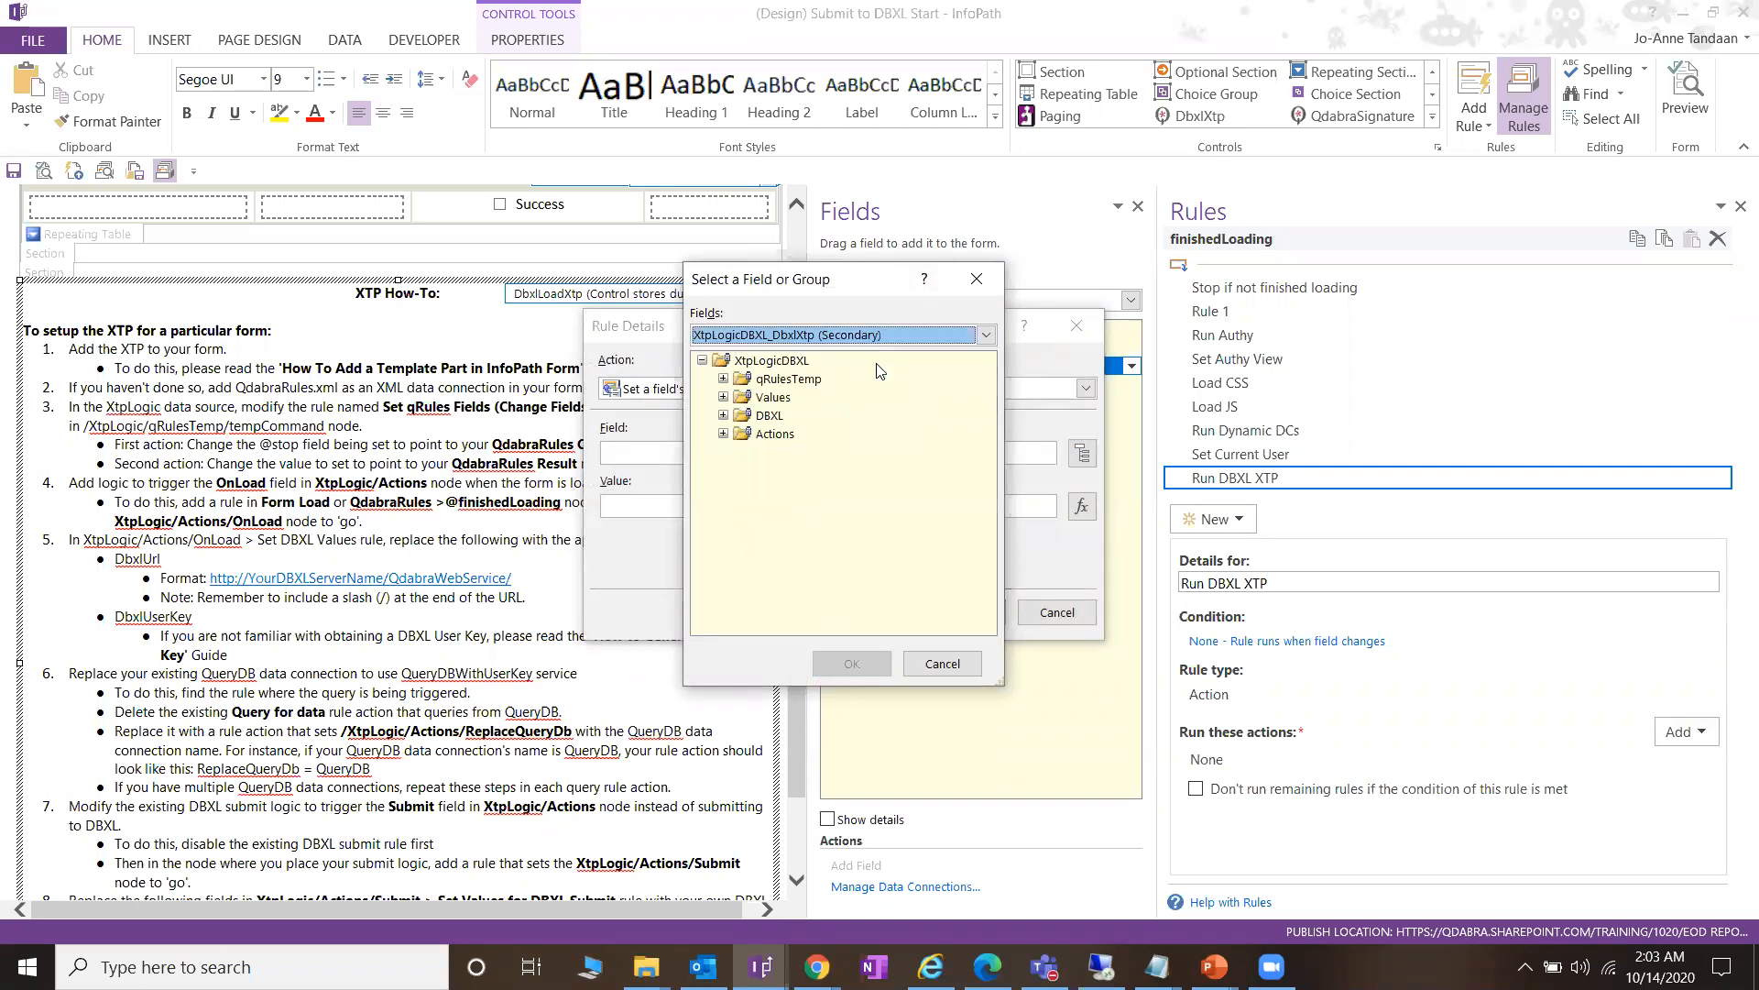
left_click(723, 433)
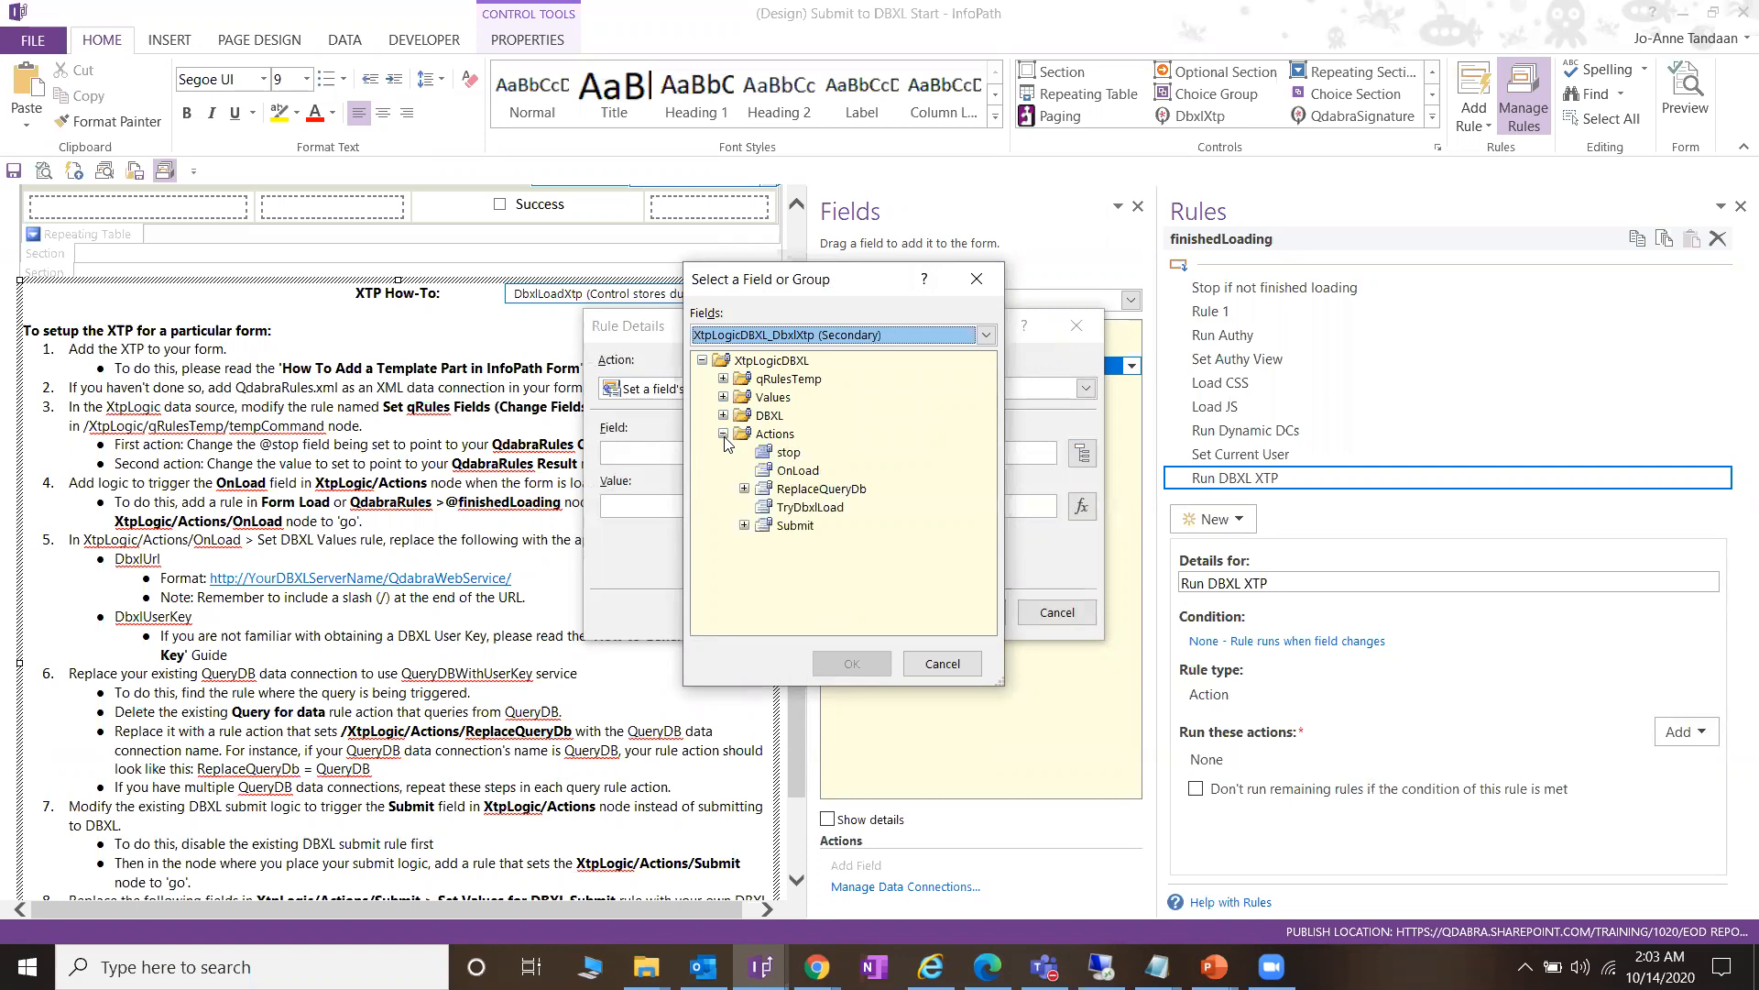
left_click(811, 473)
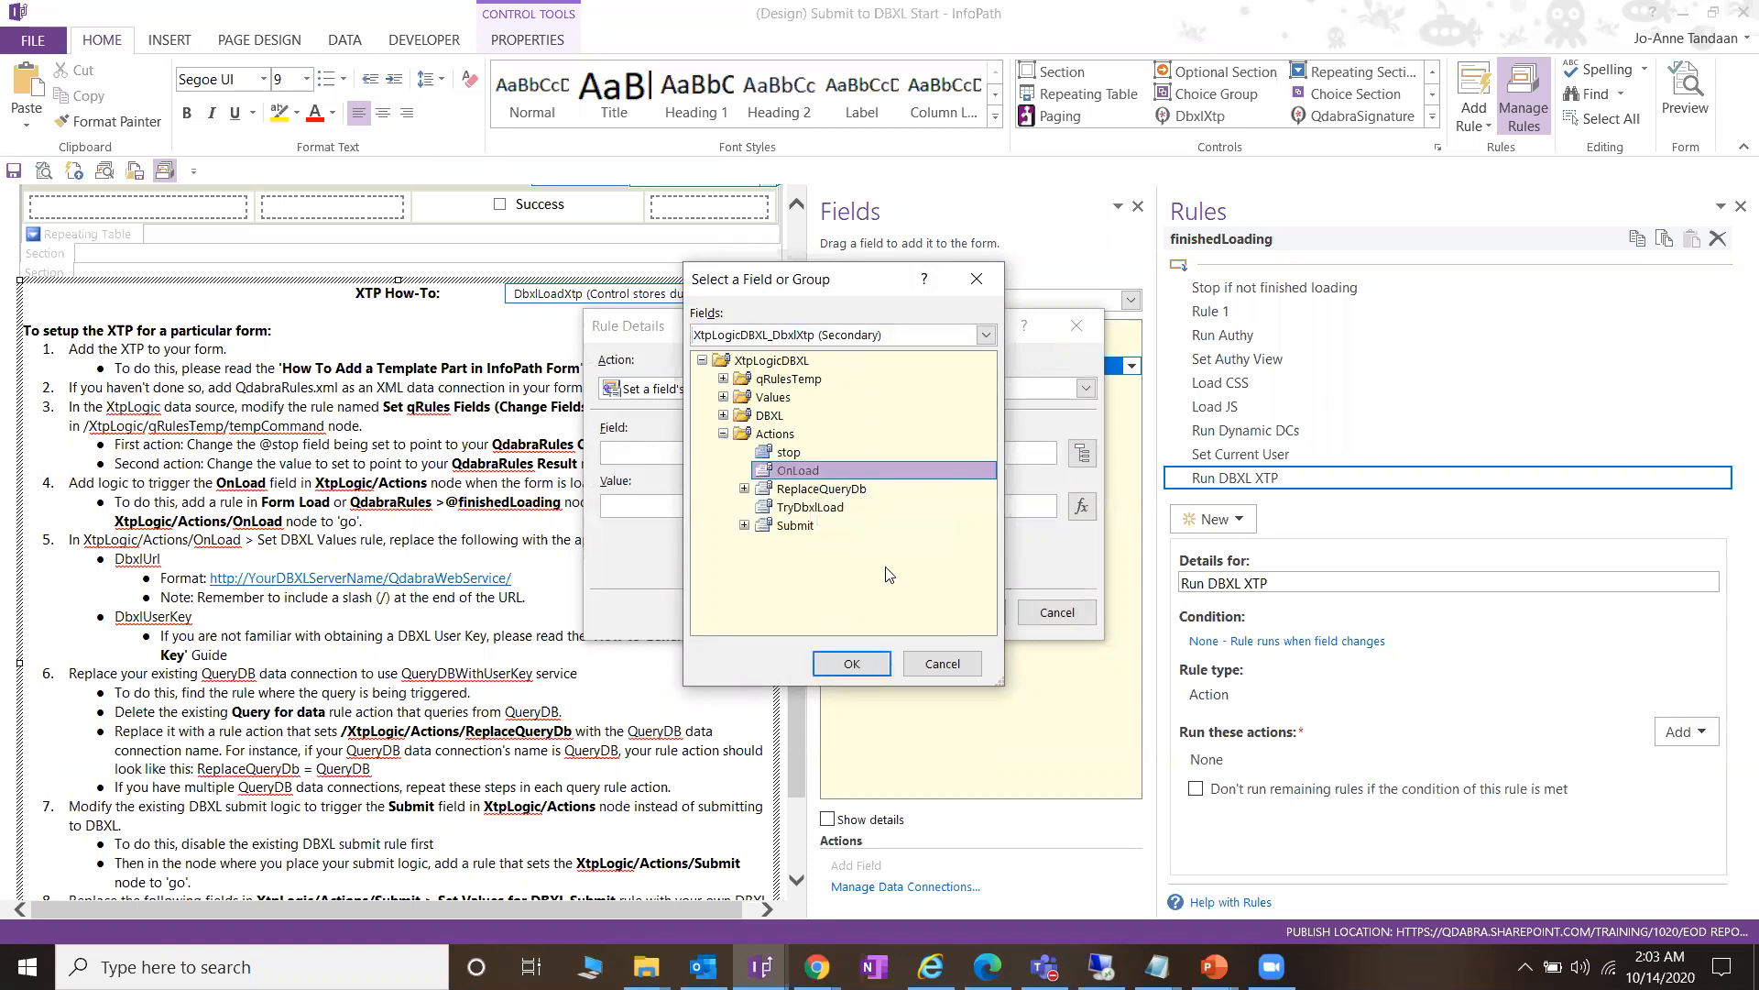
left_click(869, 672)
left_click(793, 507)
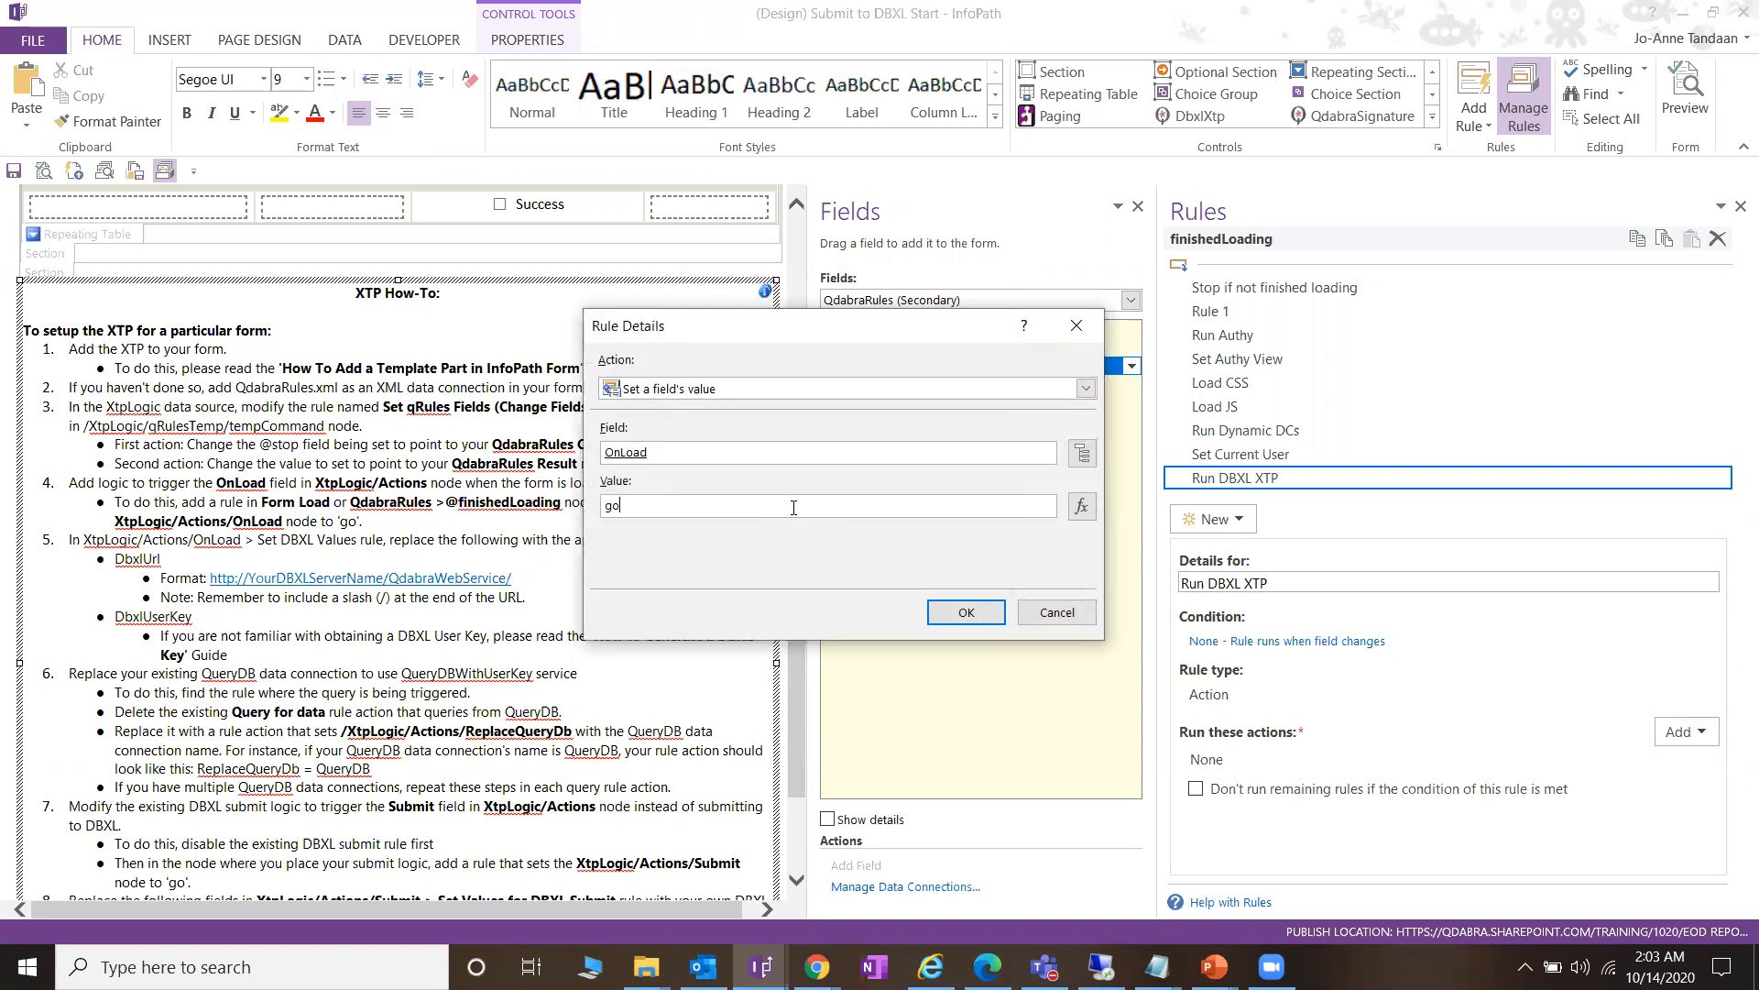
type("go")
left_click(966, 613)
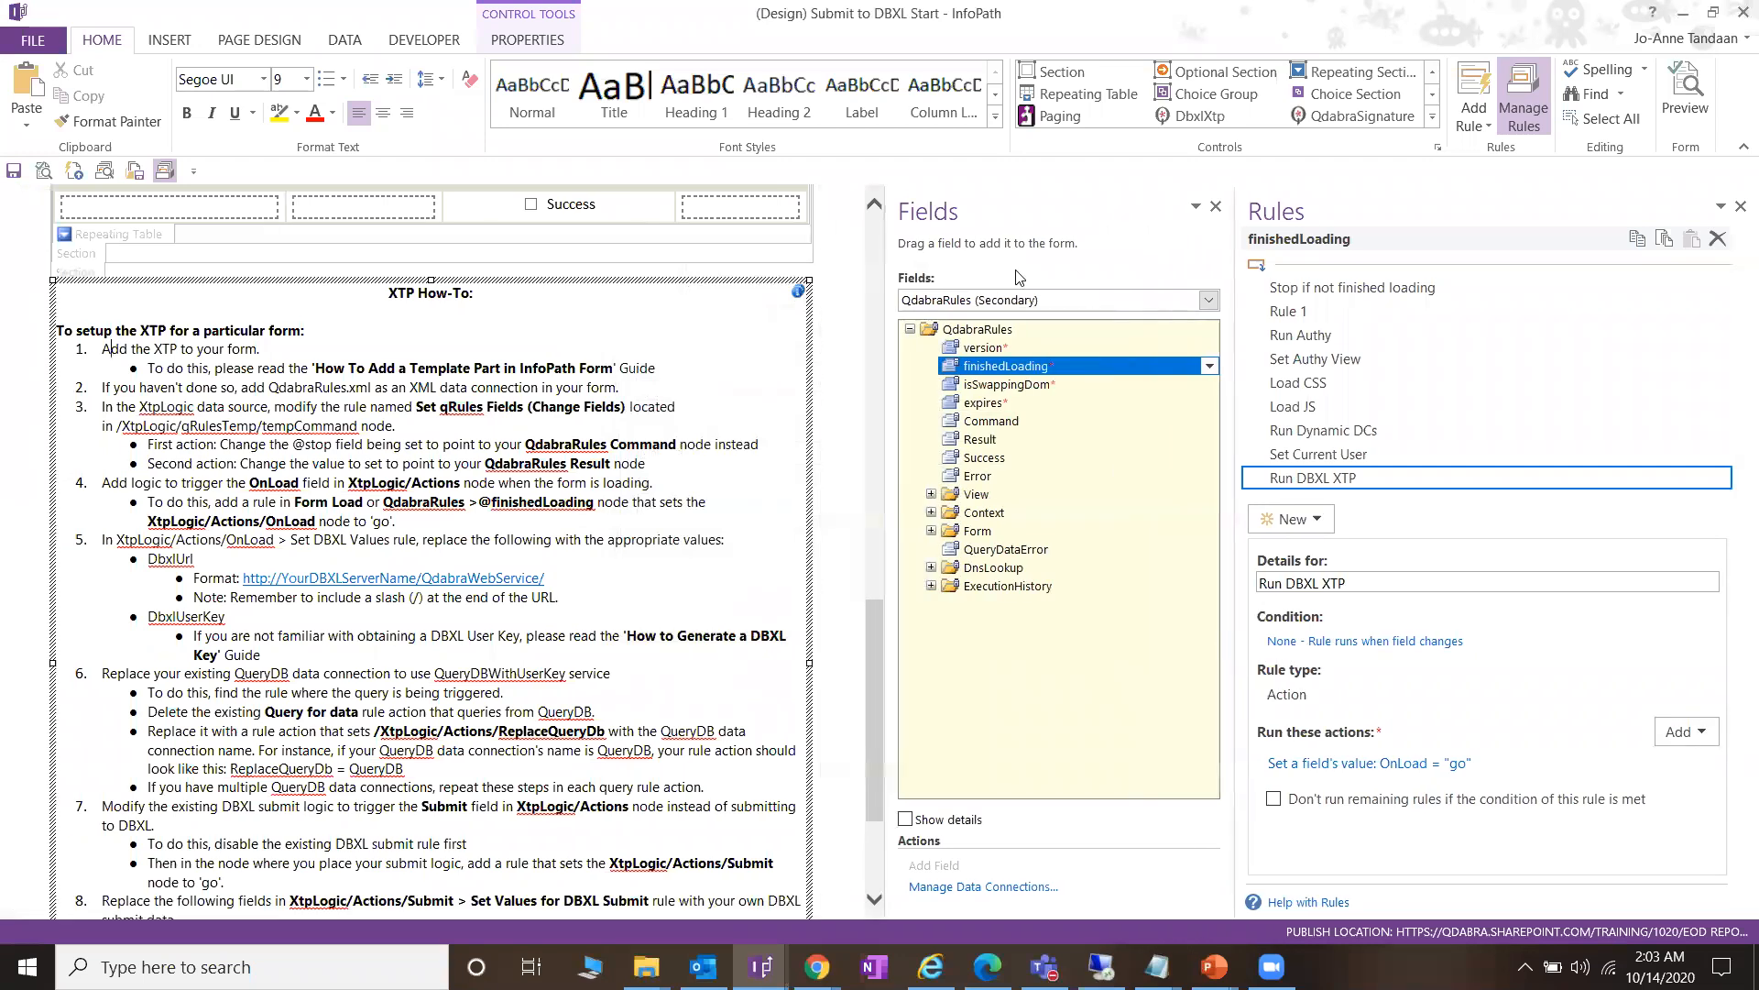
Step: Switch the field list to XtpLogicDBXL, select Actions/OnLoad, and open its Set DBXL Values rule
left_click(1043, 303)
scroll(1028, 341, "up", 2)
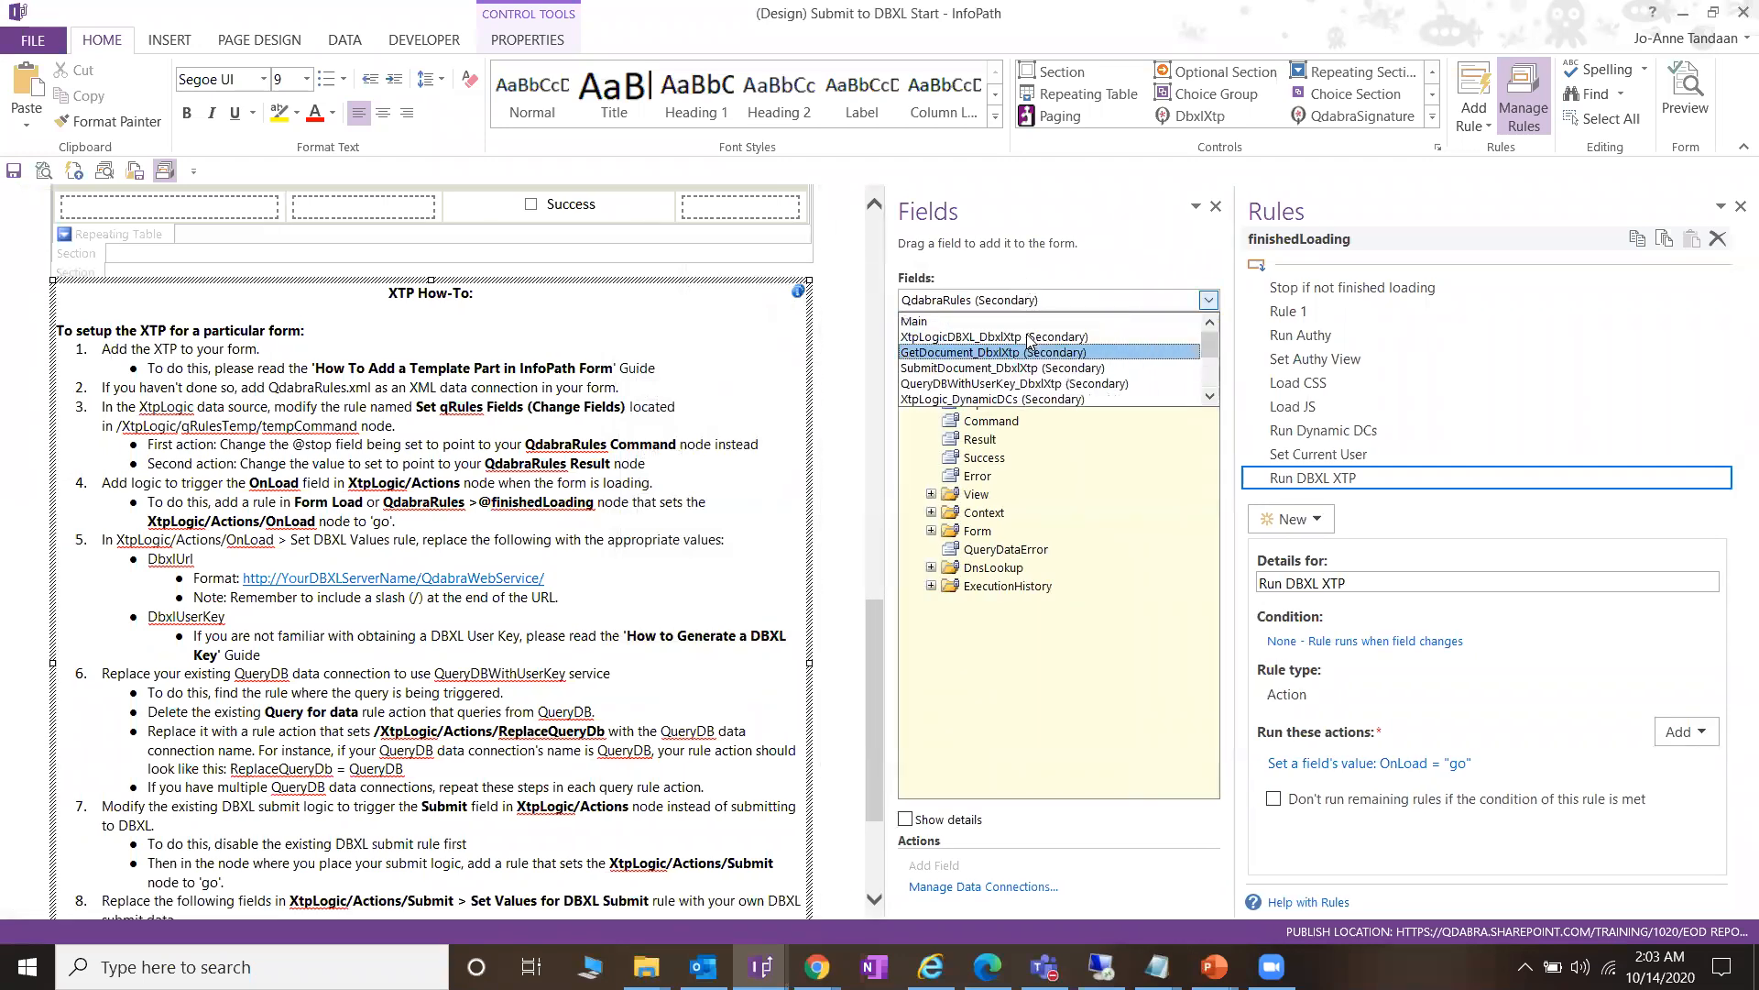
left_click(1018, 336)
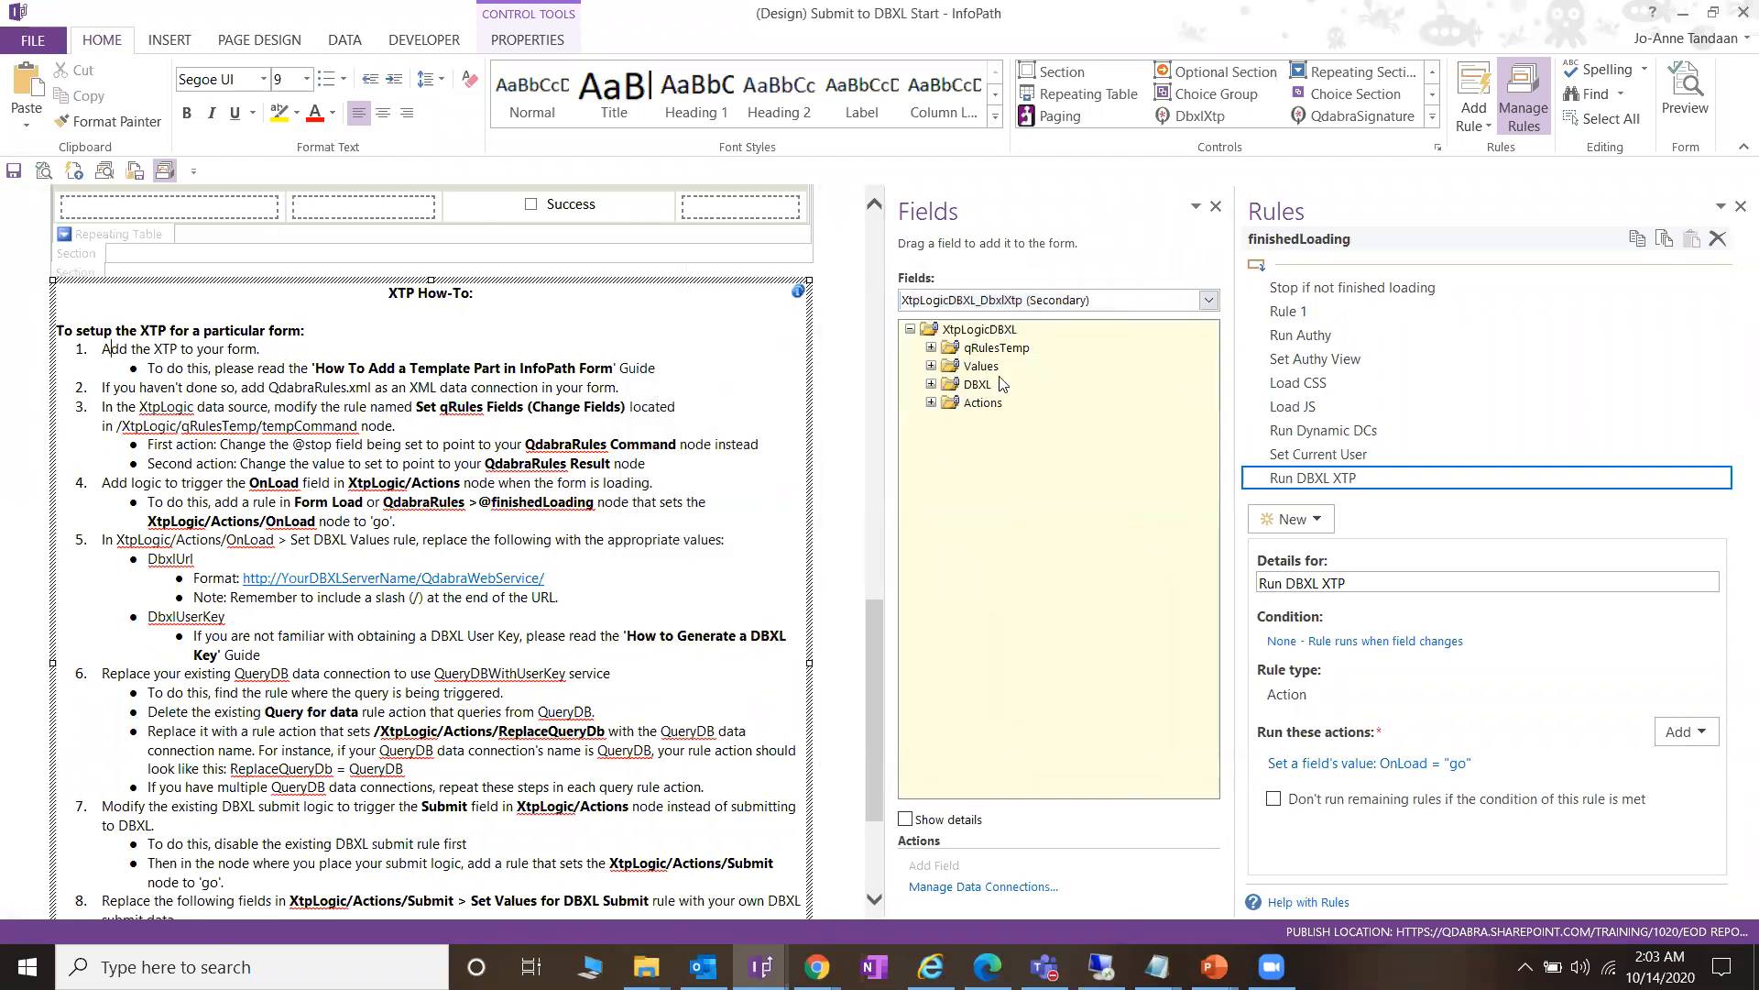
left_click(931, 403)
left_click(1006, 439)
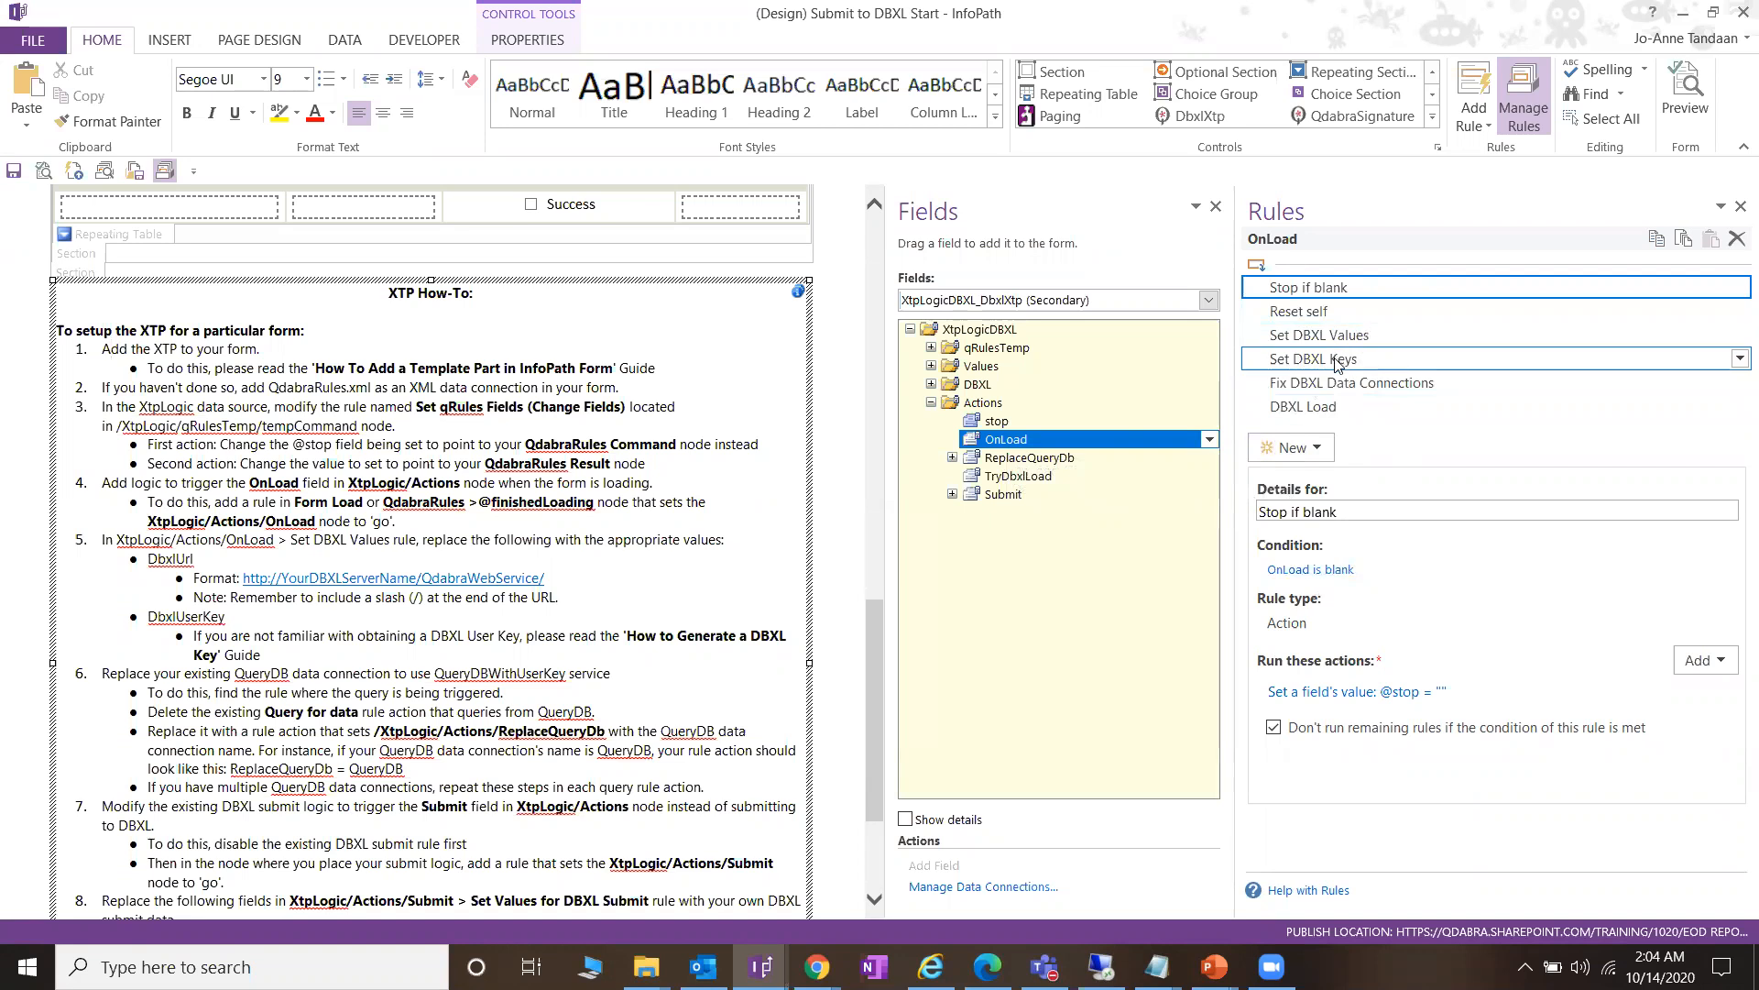
left_click(1338, 314)
left_click(1341, 337)
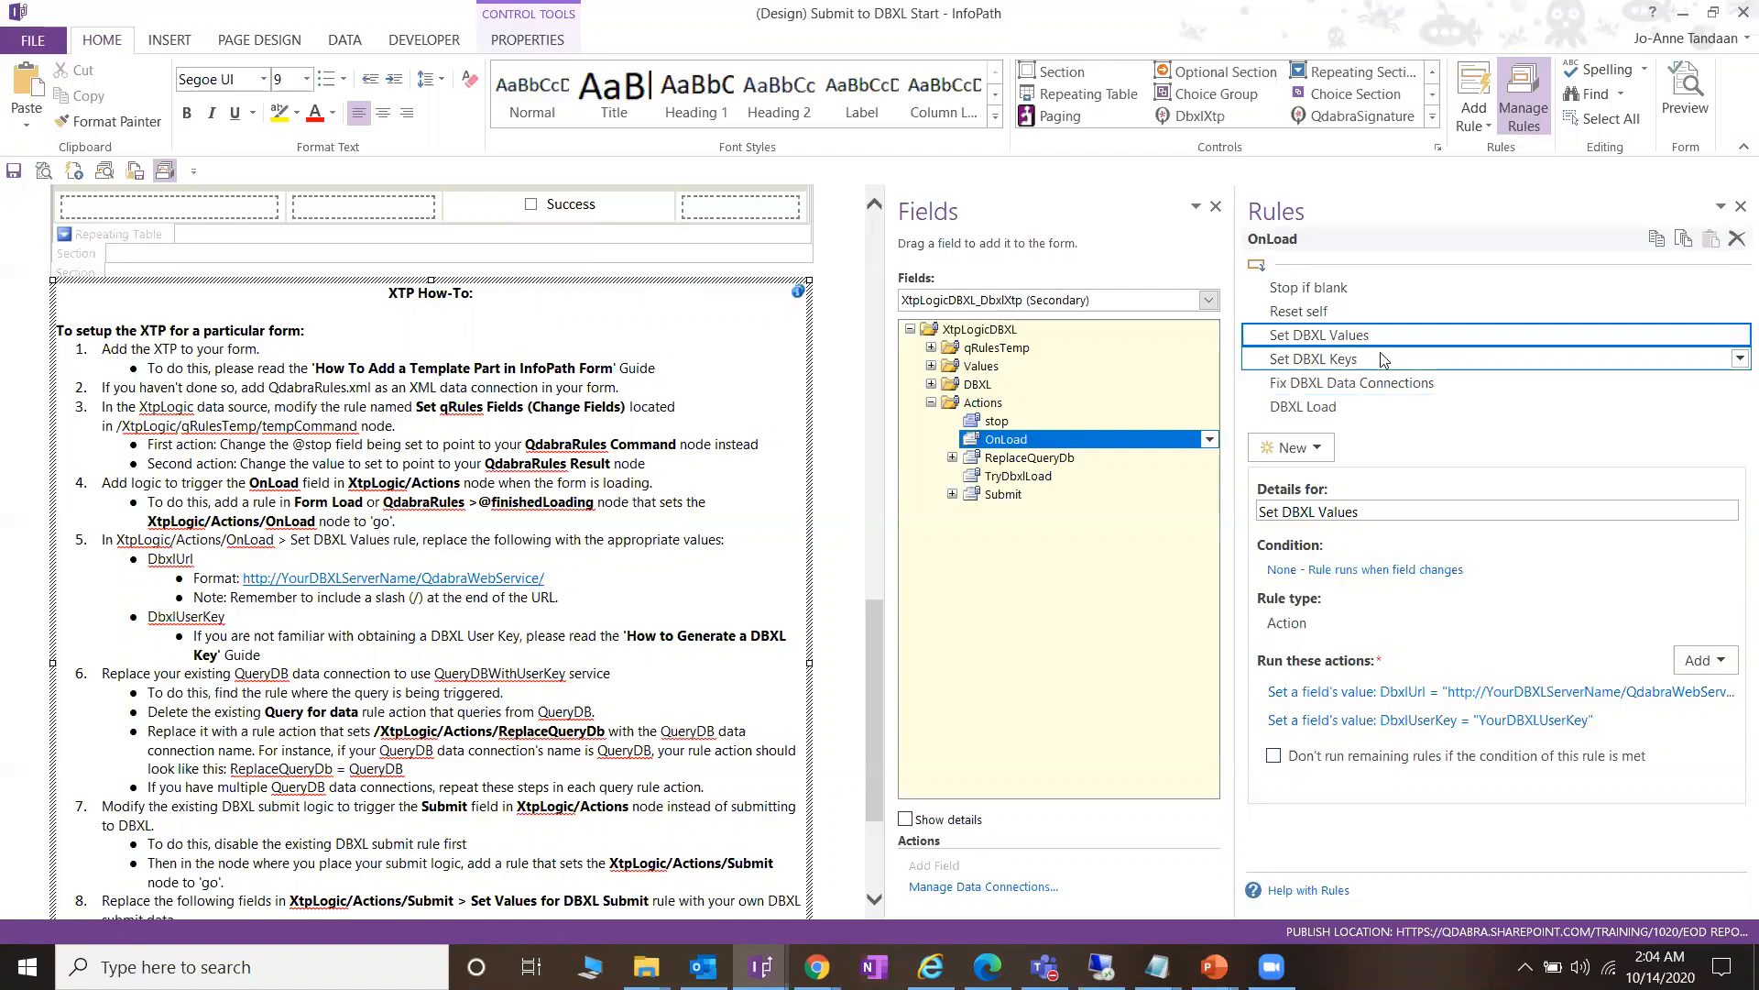
left_click_drag(1239, 660, 1008, 662)
Step: Replace the DbxlUrl placeholder with the dbxl-ws2016 QdabraWebService URL copied from the saved notes
left_click(1329, 693)
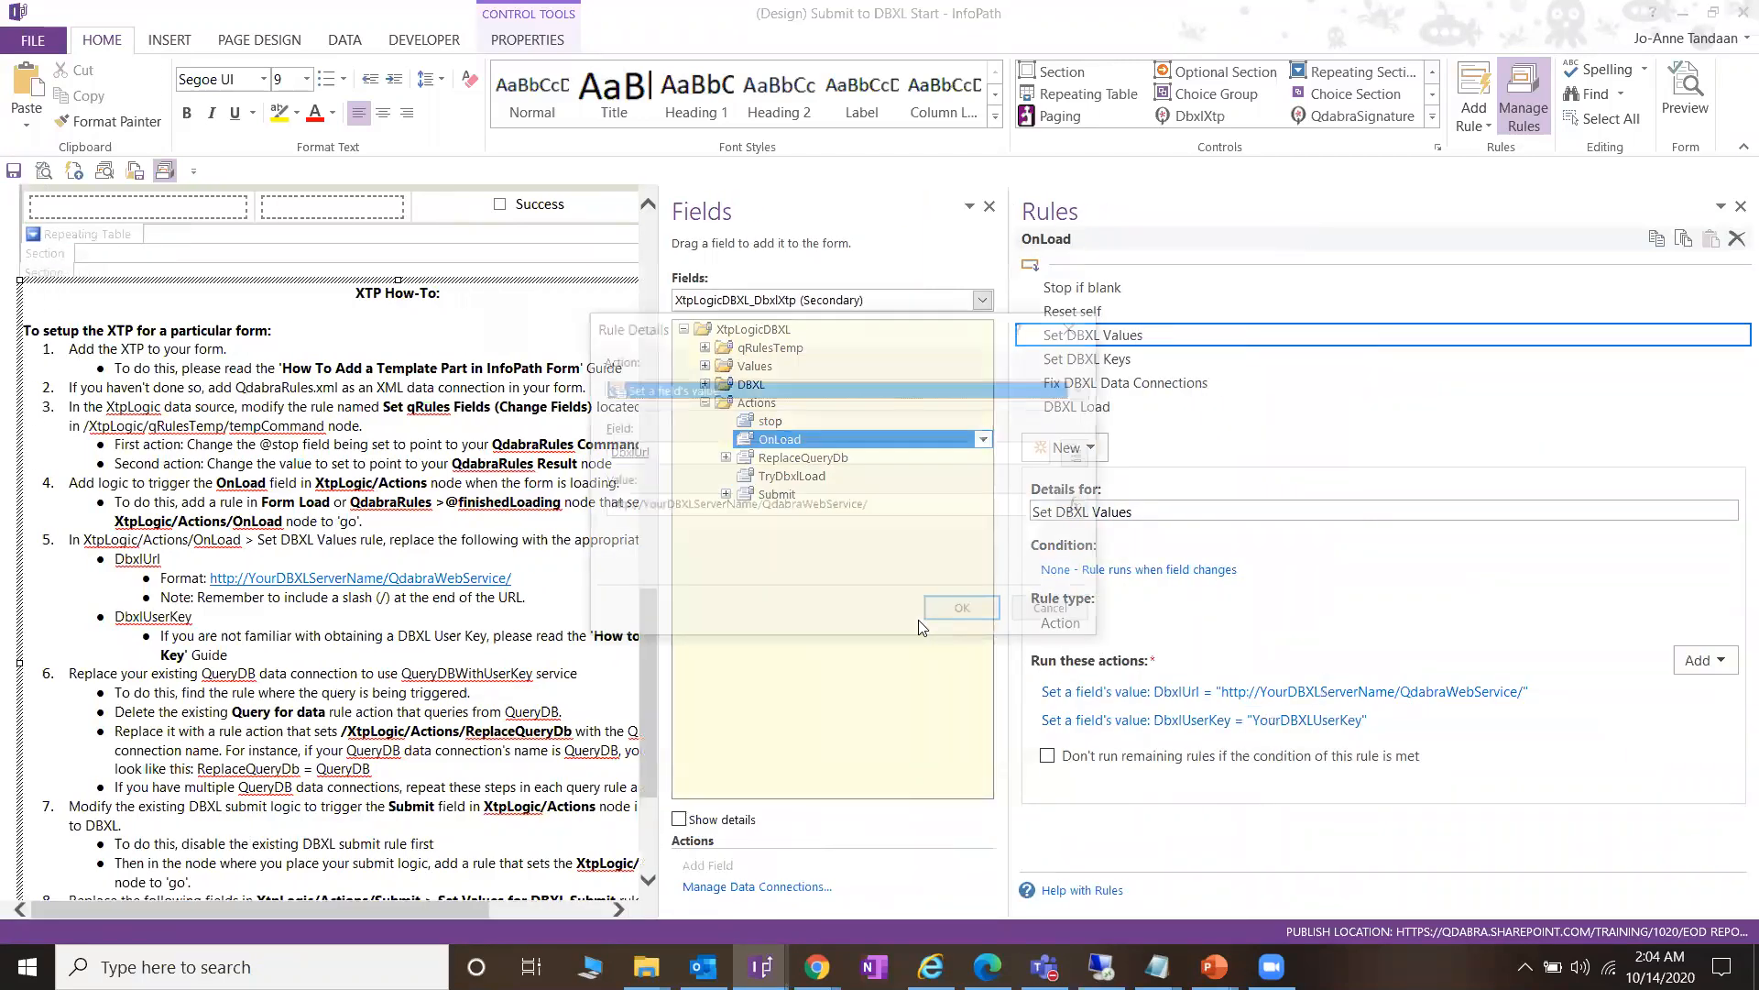
left_click_drag(639, 505, 761, 510)
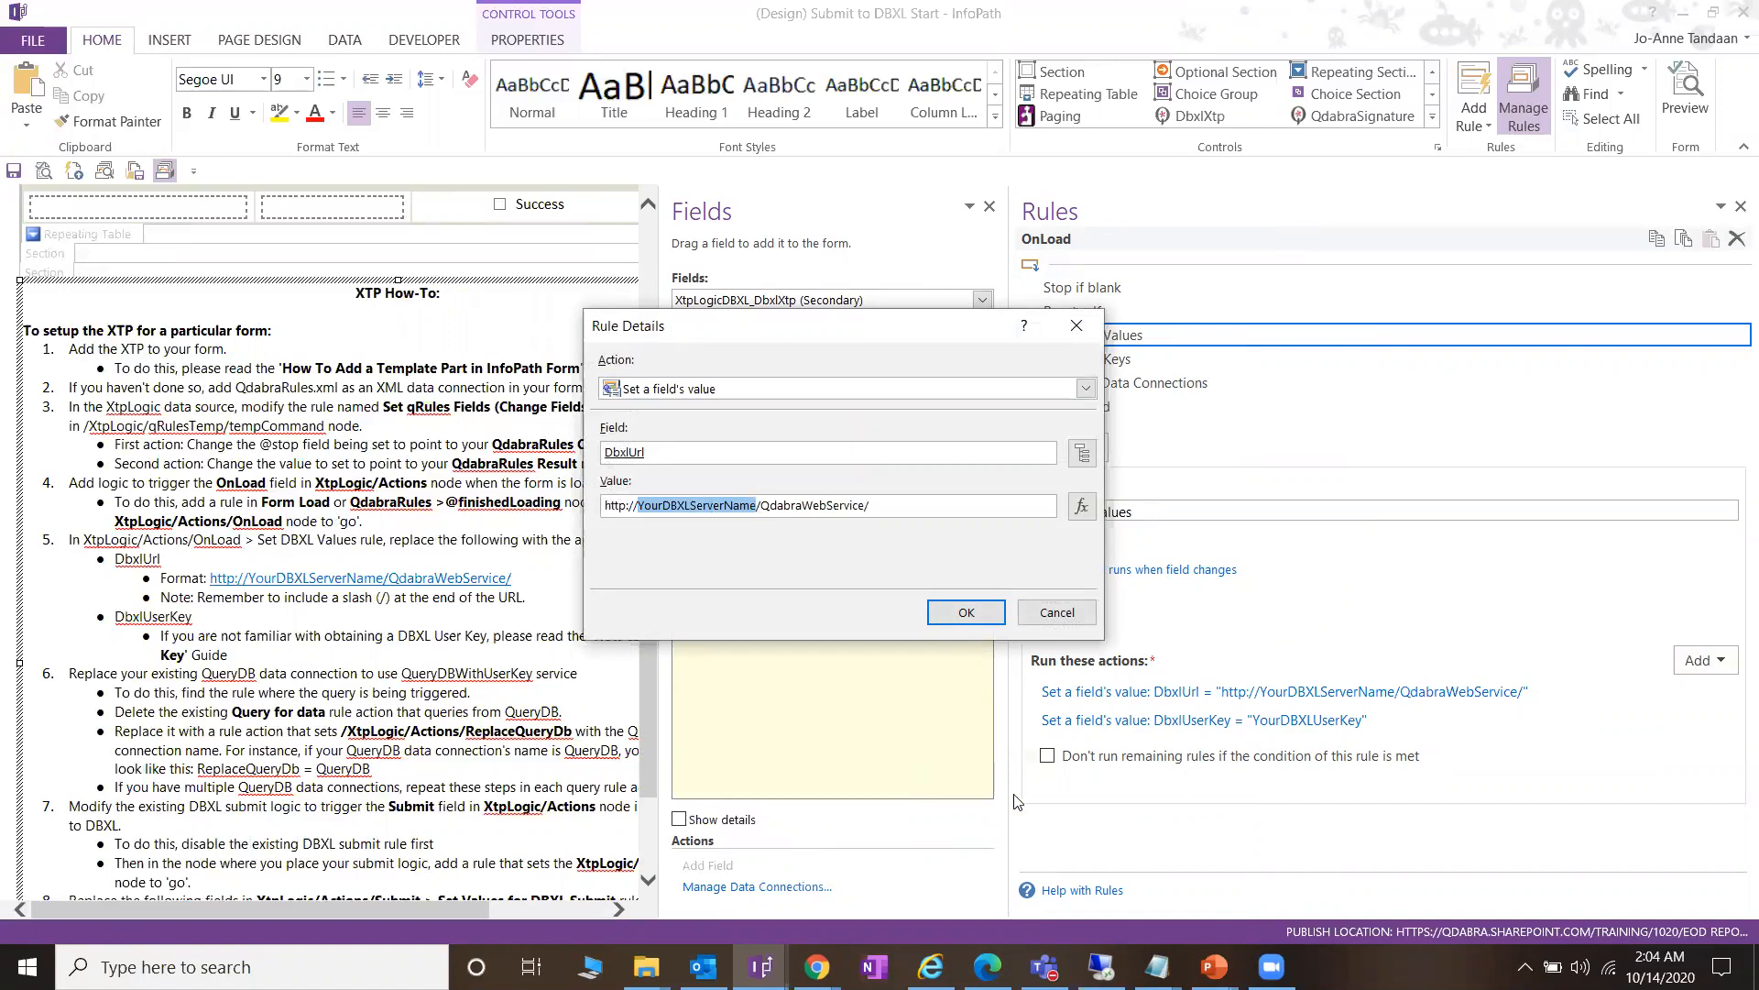
left_click(1157, 967)
left_click(1034, 884)
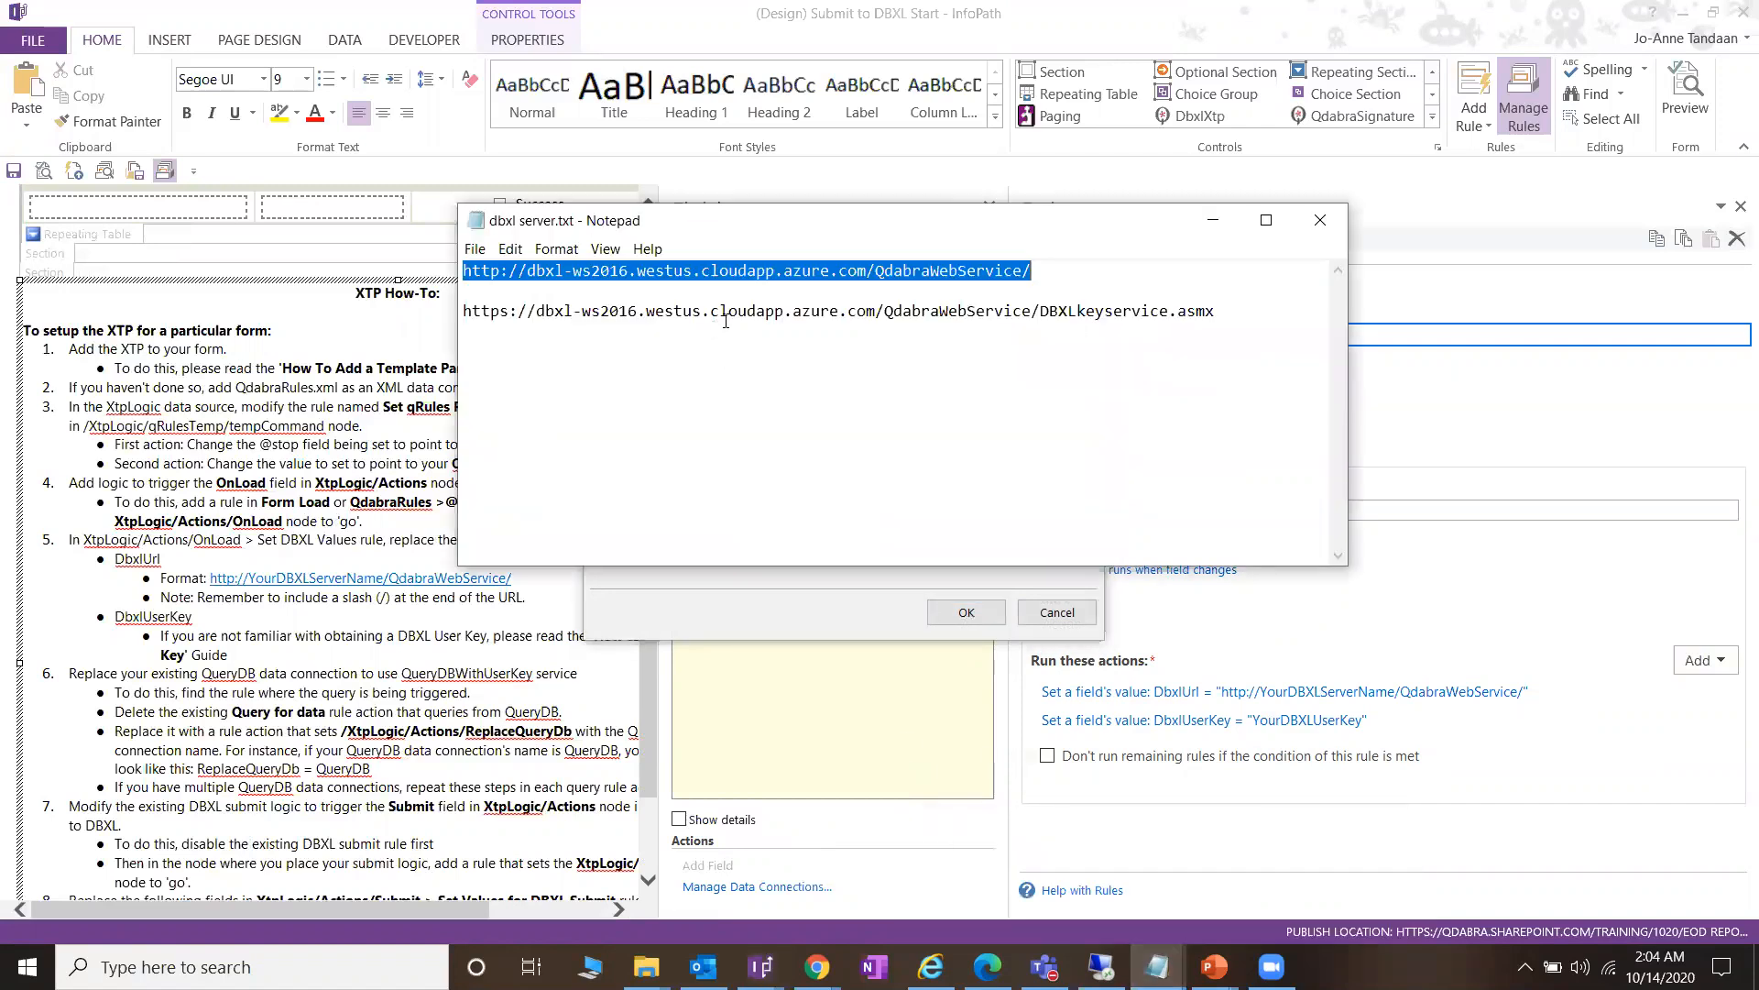
left_click_drag(1030, 271, 273, 275)
key("ctrl+c")
left_click(1214, 220)
left_click_drag(921, 505, 796, 505)
left_click_drag(341, 511, 339, 512)
key("ctrl+v")
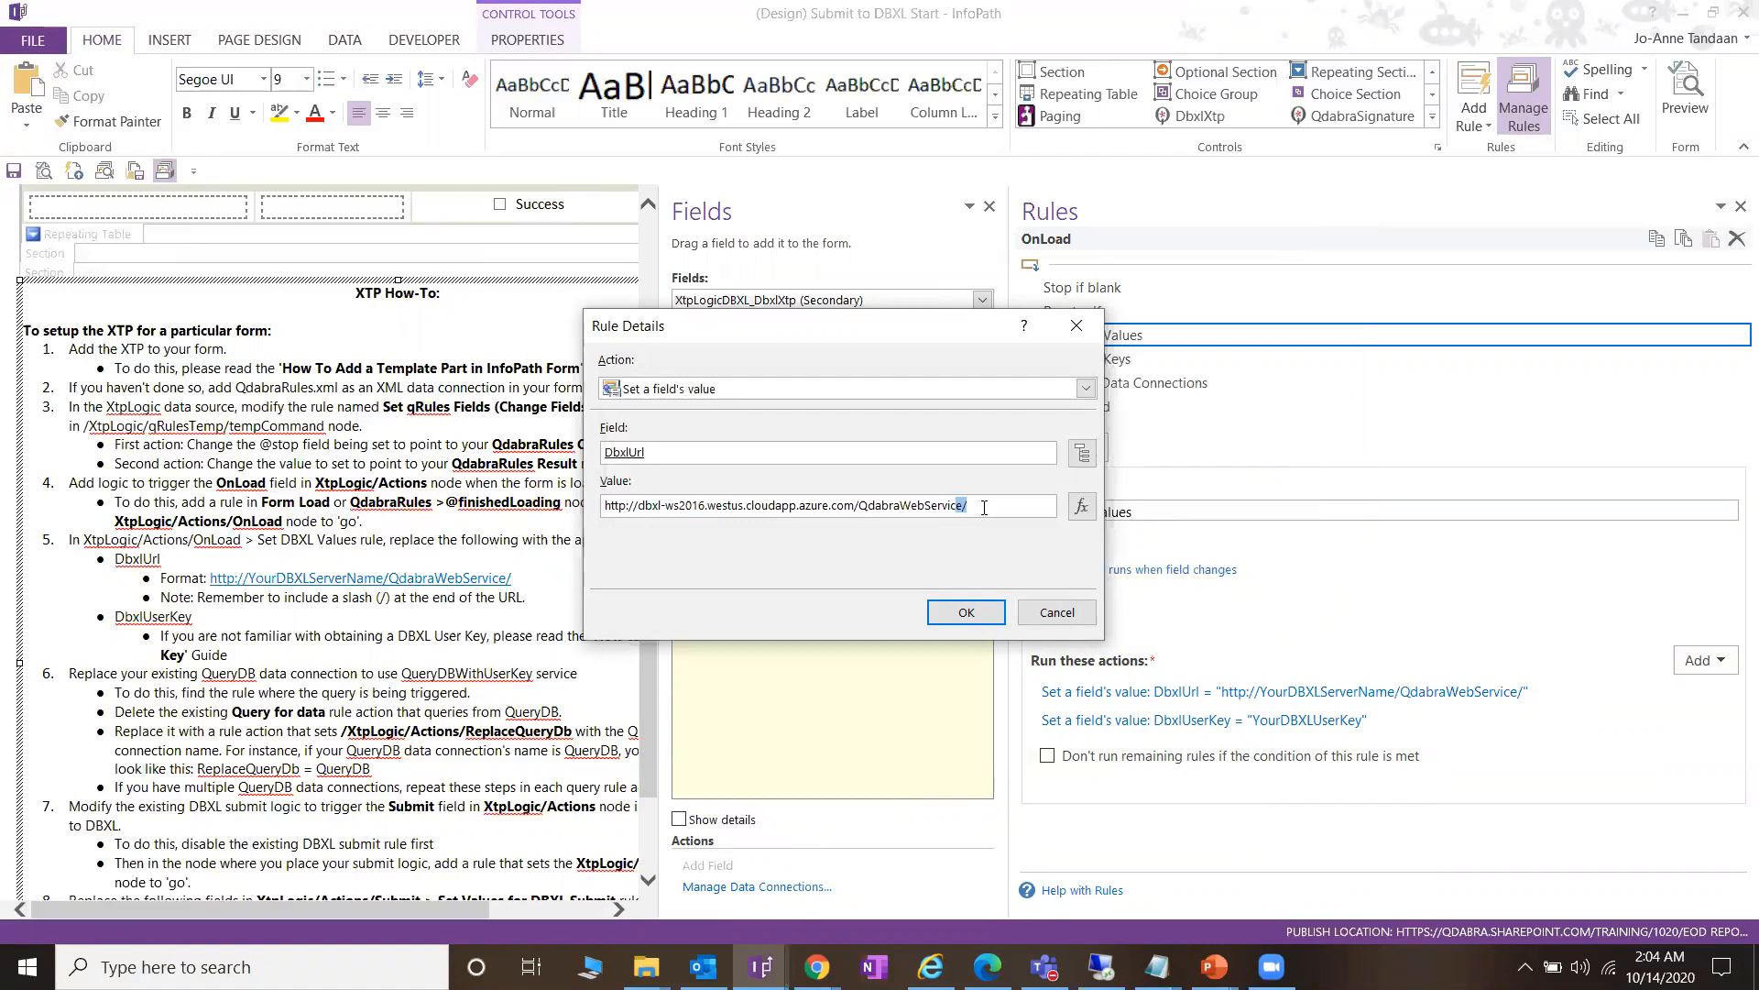
double_click(959, 506)
left_click(975, 510)
left_click(996, 615)
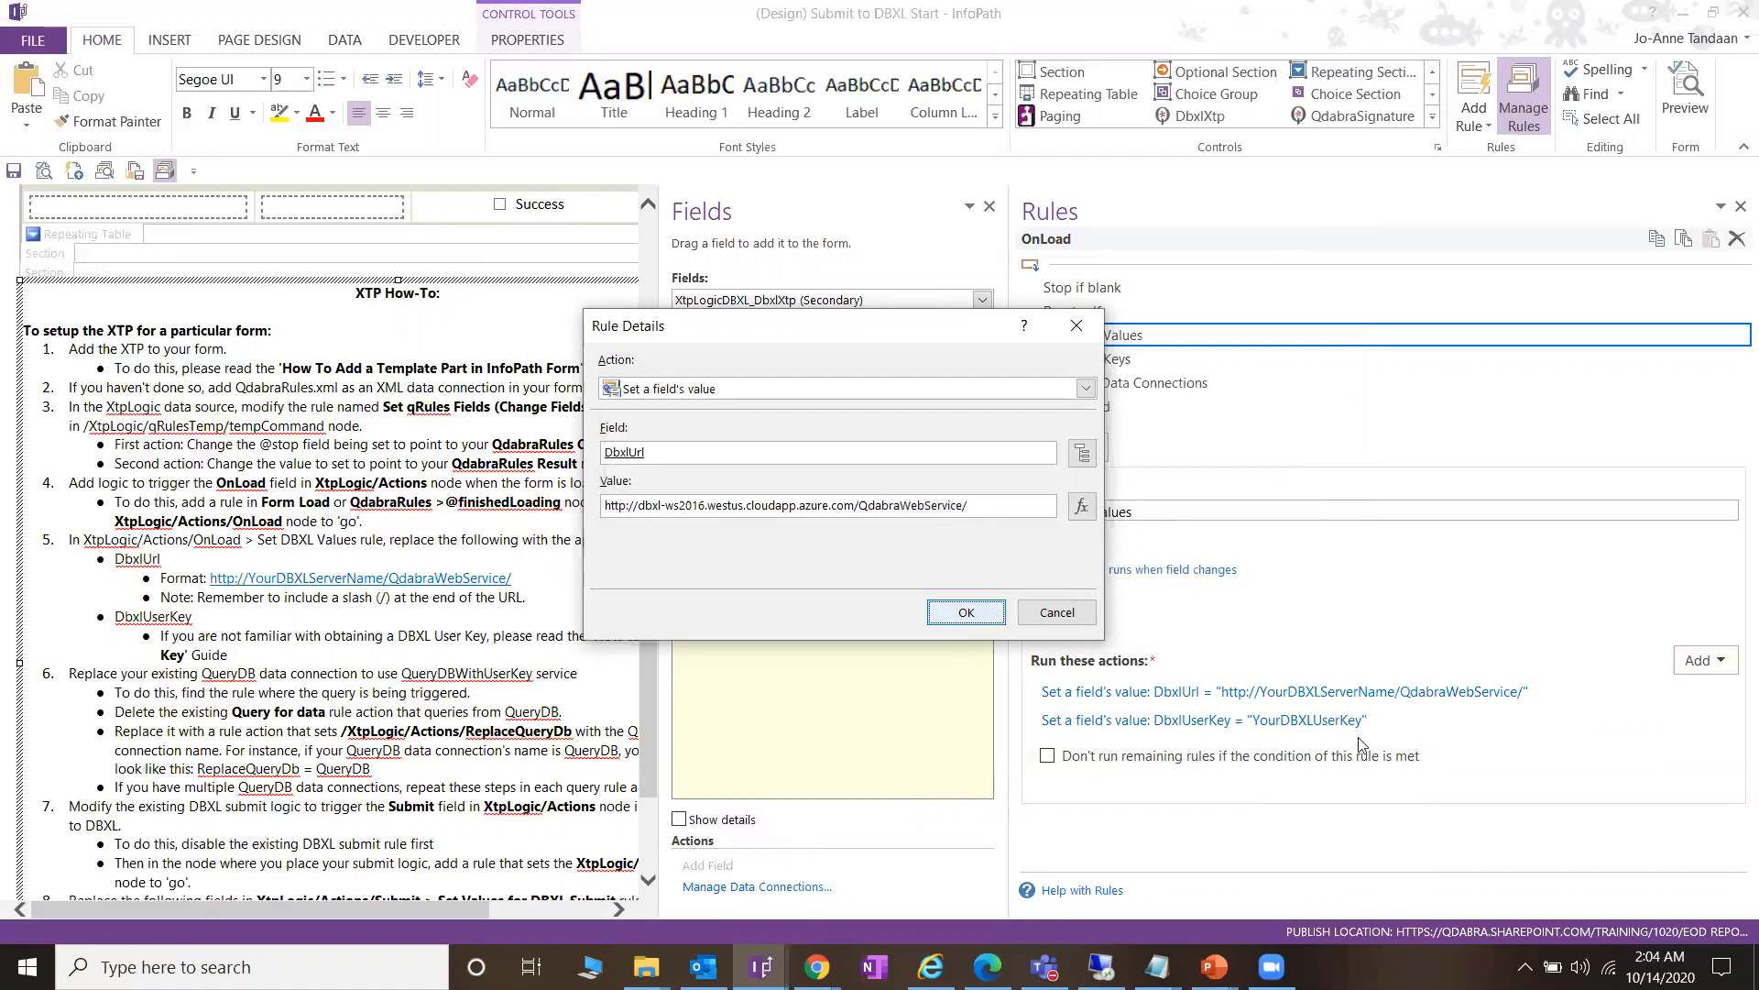
Step: Set the DbxlUserKey action's value to the generated DBXL user key from the notes
left_click(1253, 721)
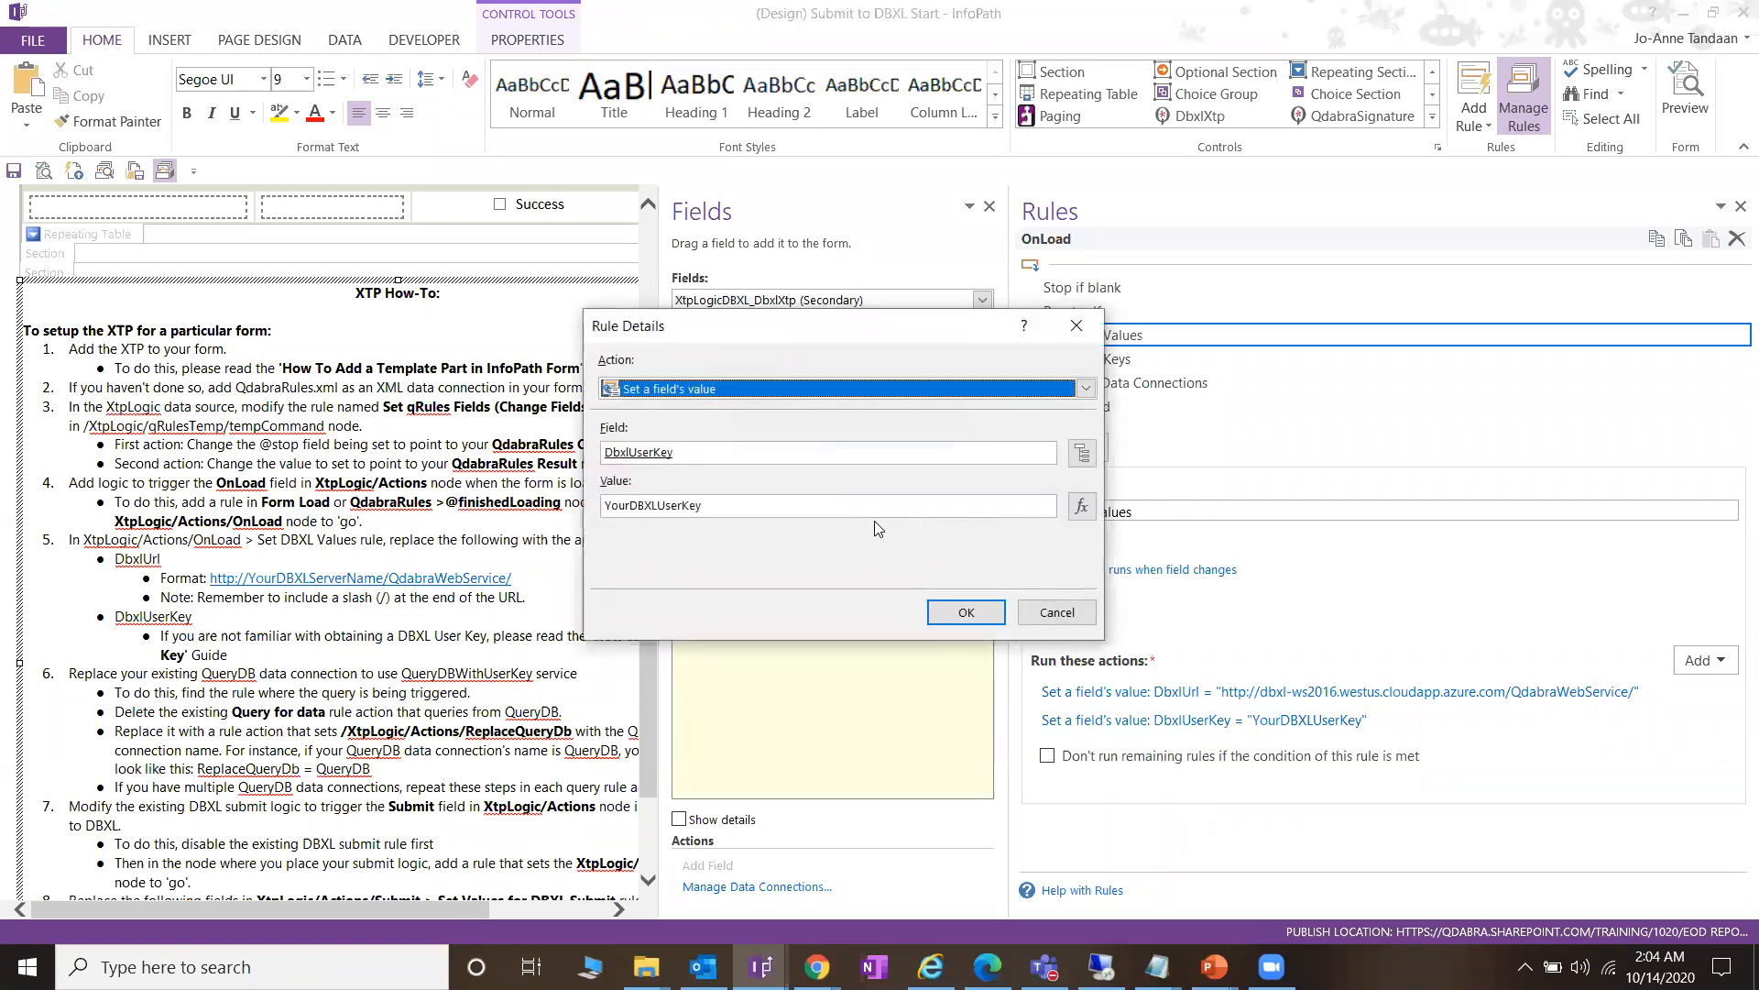
mouse_move(1157, 967)
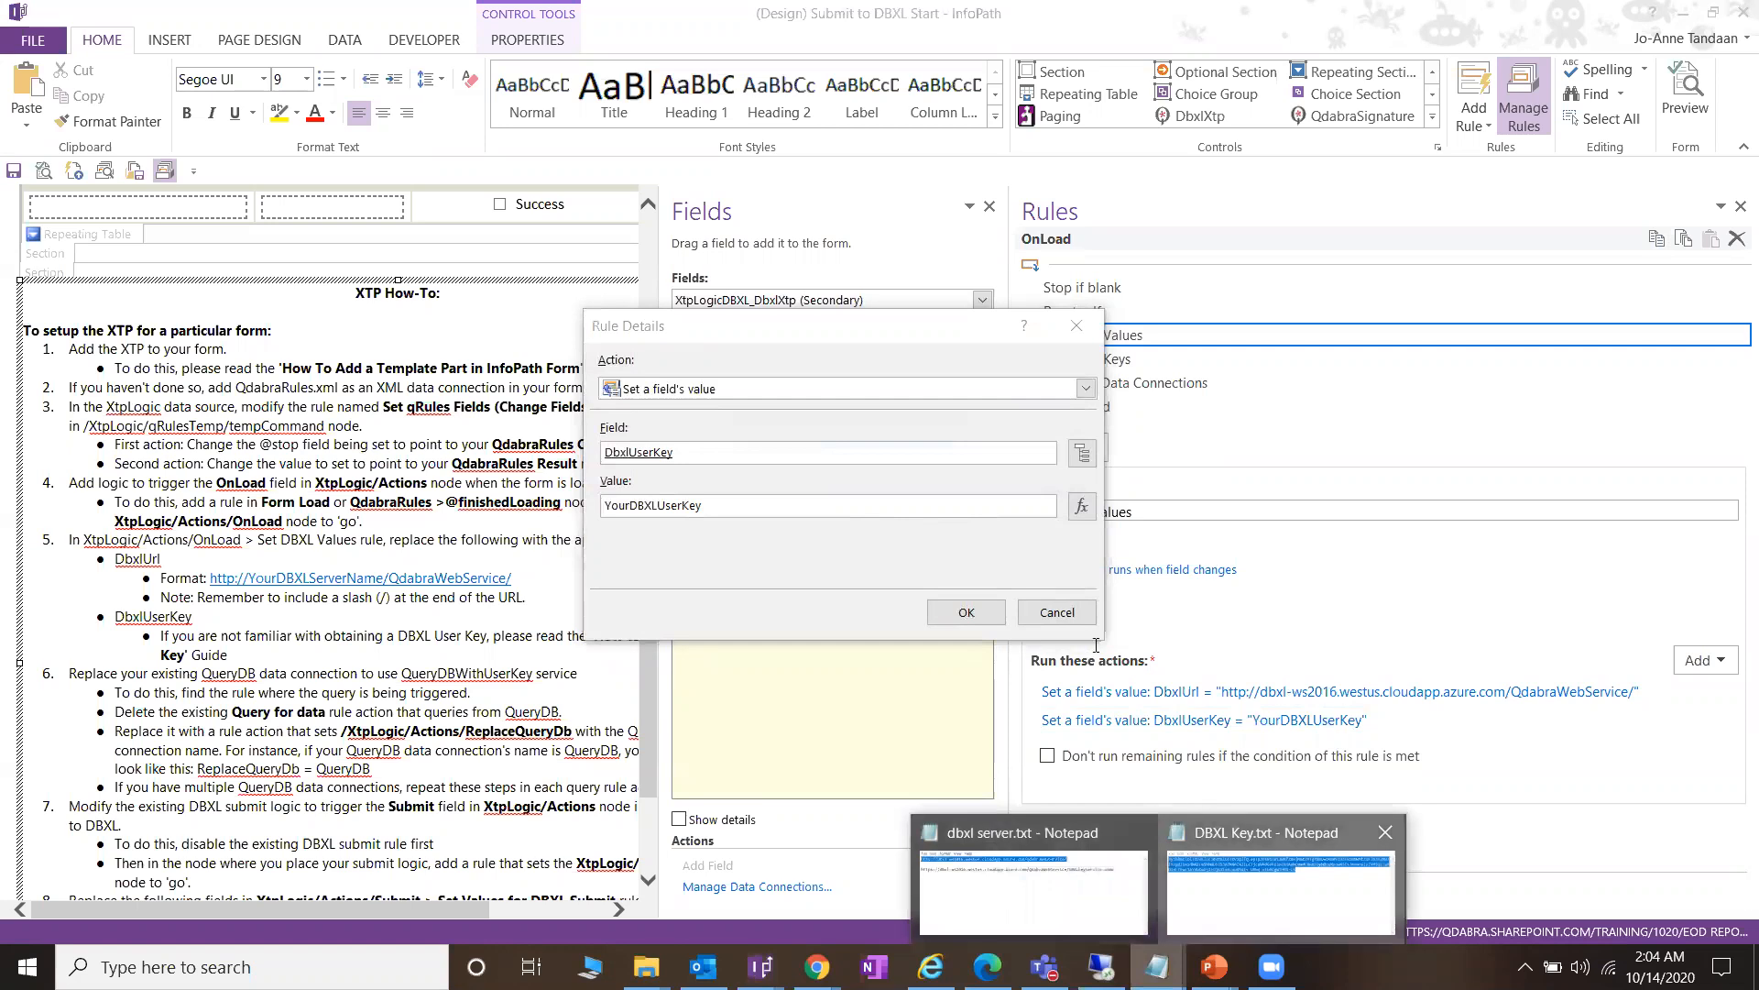
left_click(1283, 875)
key("ctrl+a")
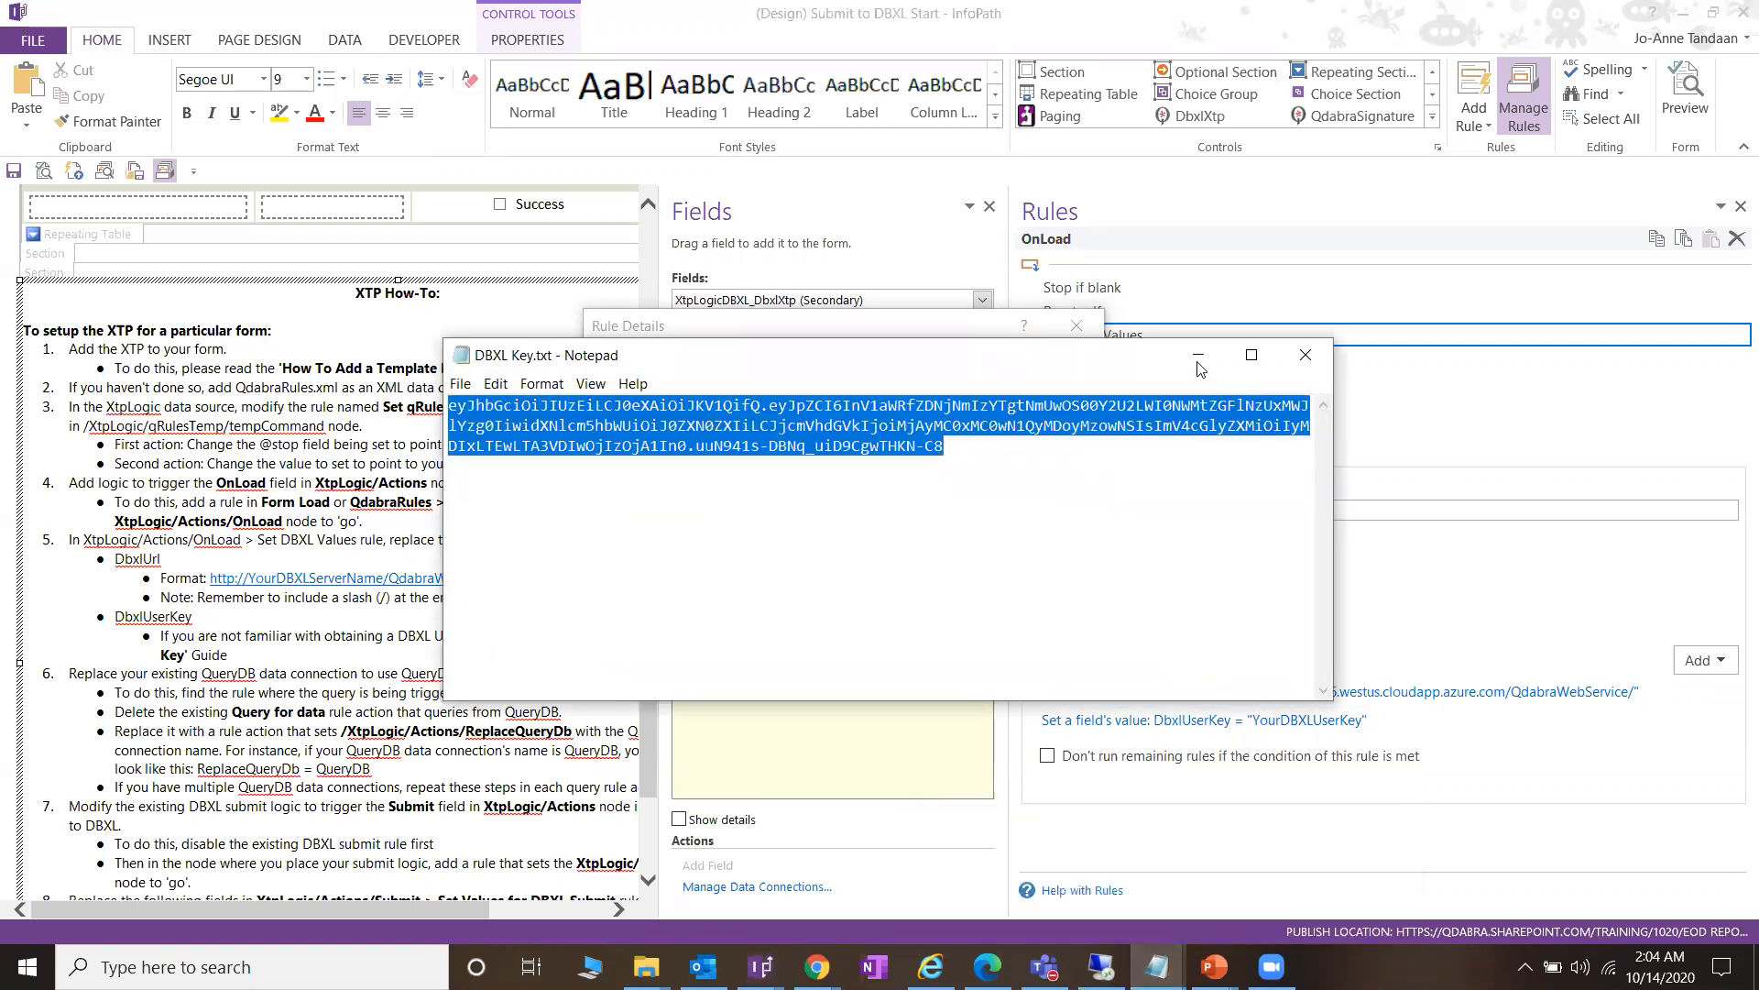
left_click(1198, 357)
double_click(845, 510)
key("ctrl+v")
left_click(967, 613)
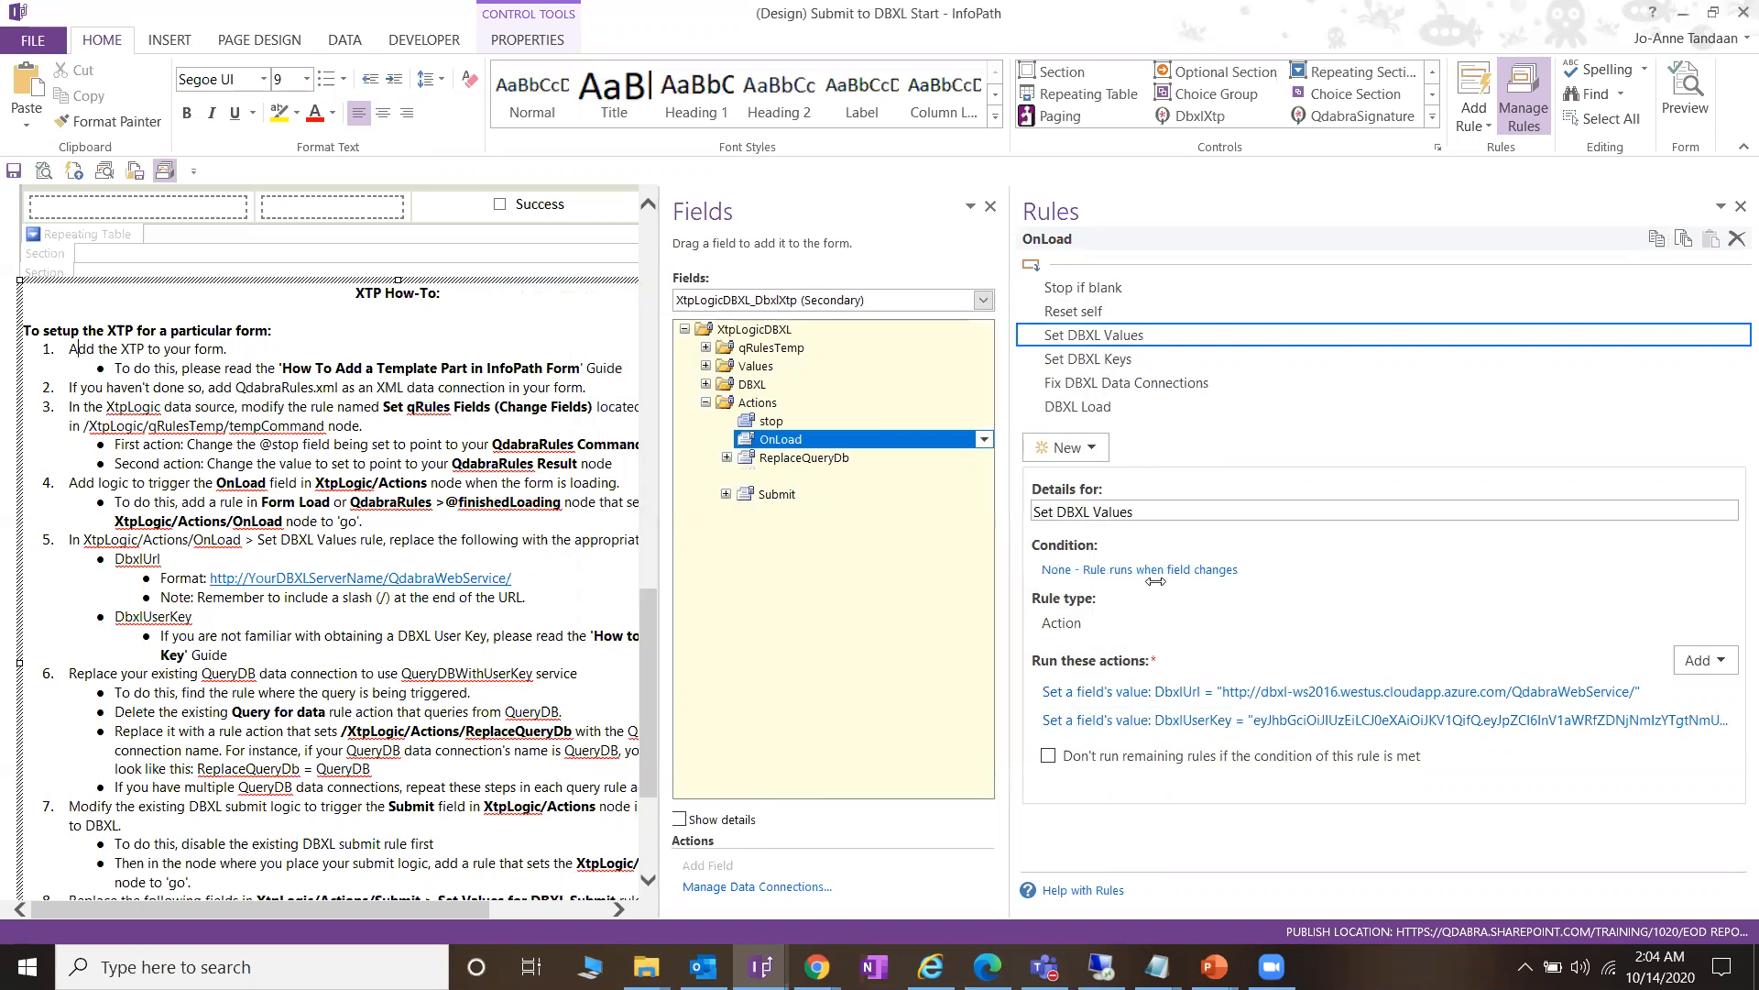
left_click_drag(1007, 590, 1154, 591)
scroll(425, 564, "down", 3)
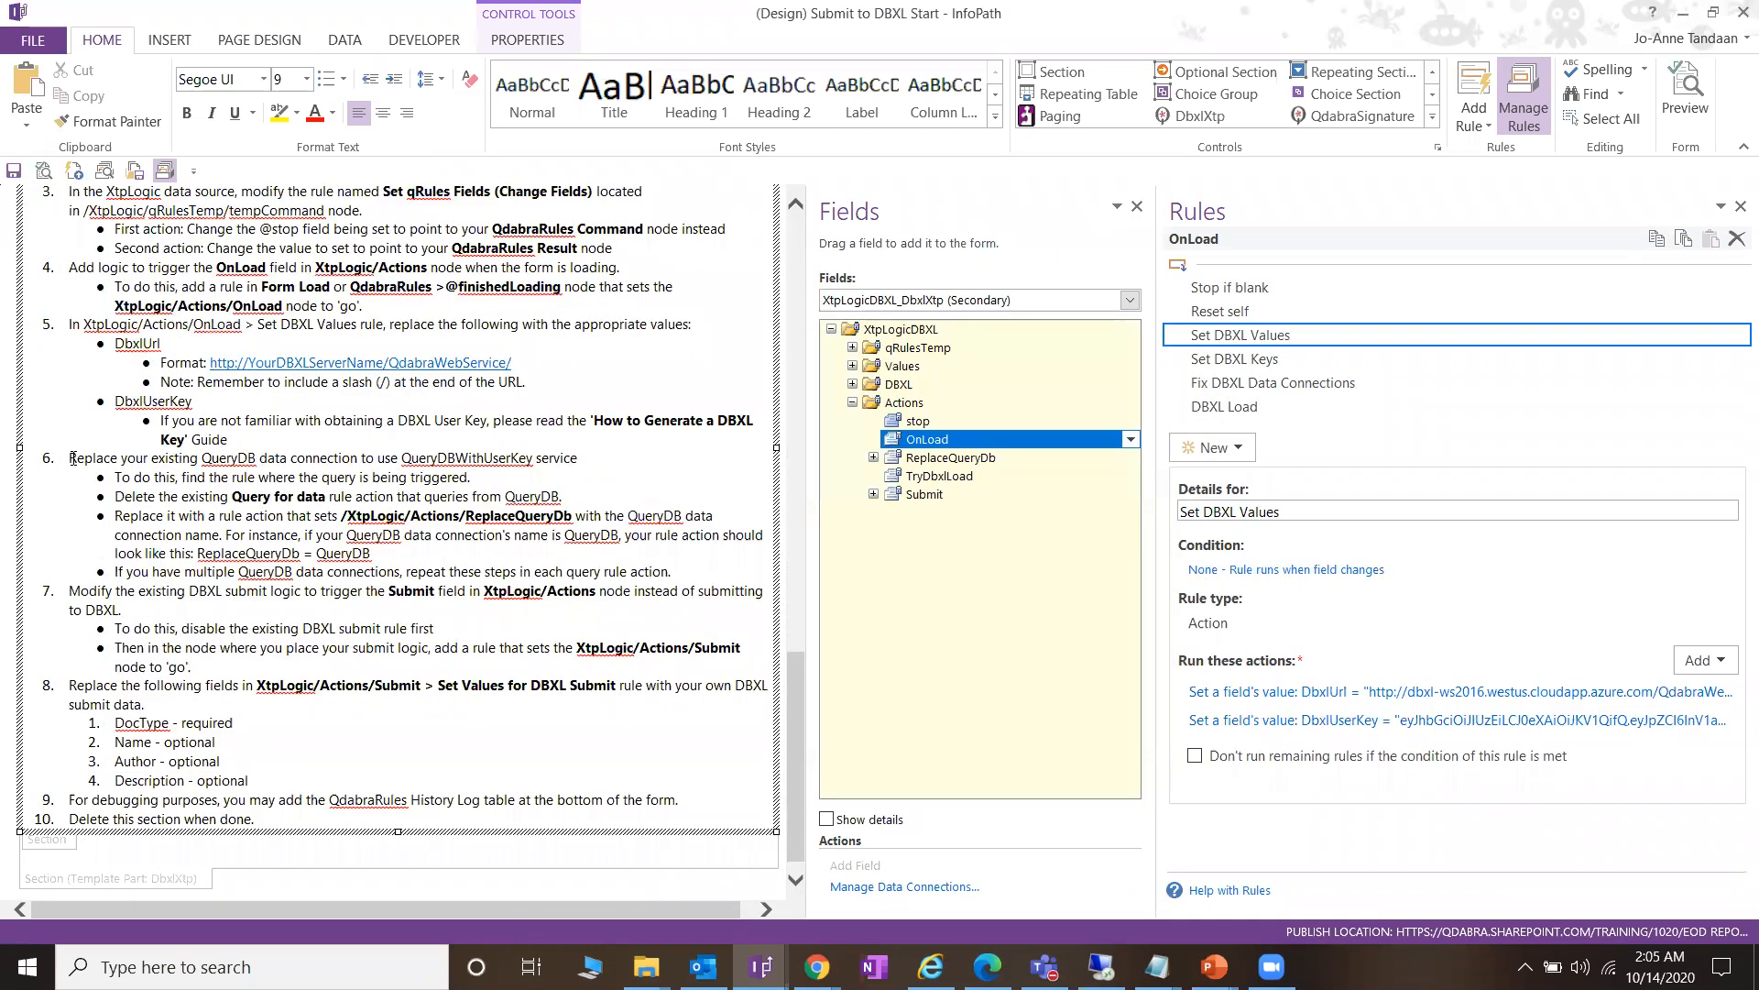
left_click_drag(70, 456, 693, 572)
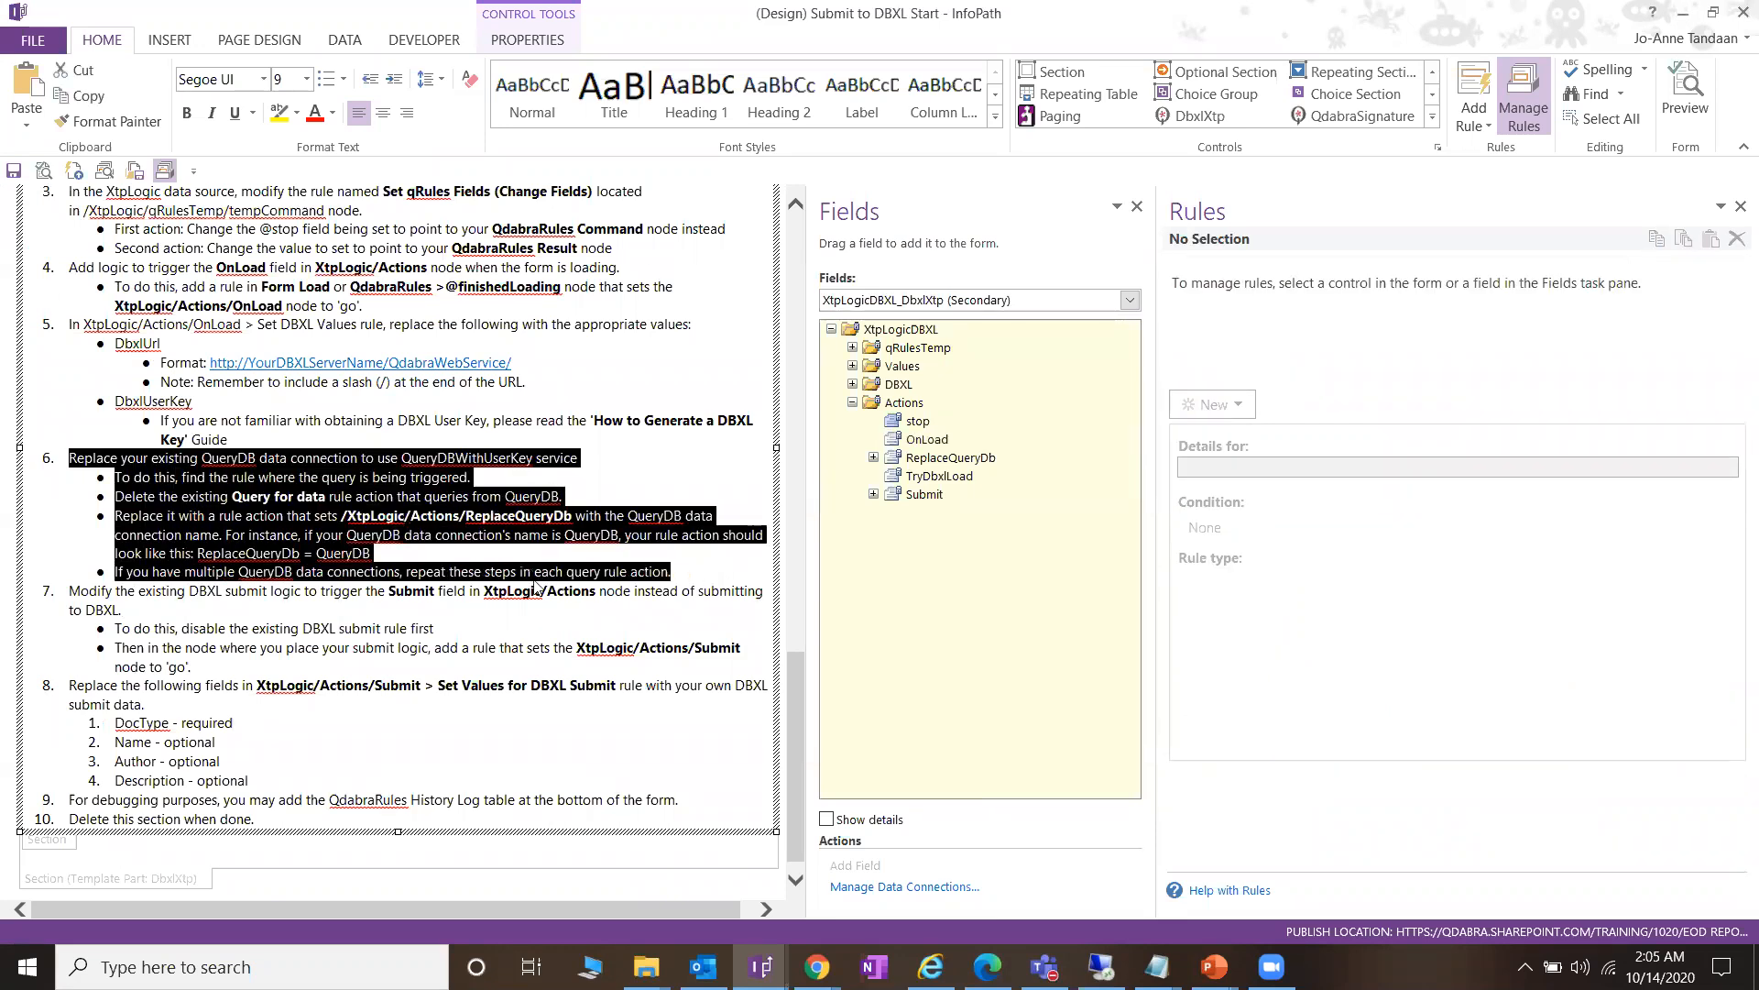
left_click(418, 626)
scroll(309, 456, "down", 1)
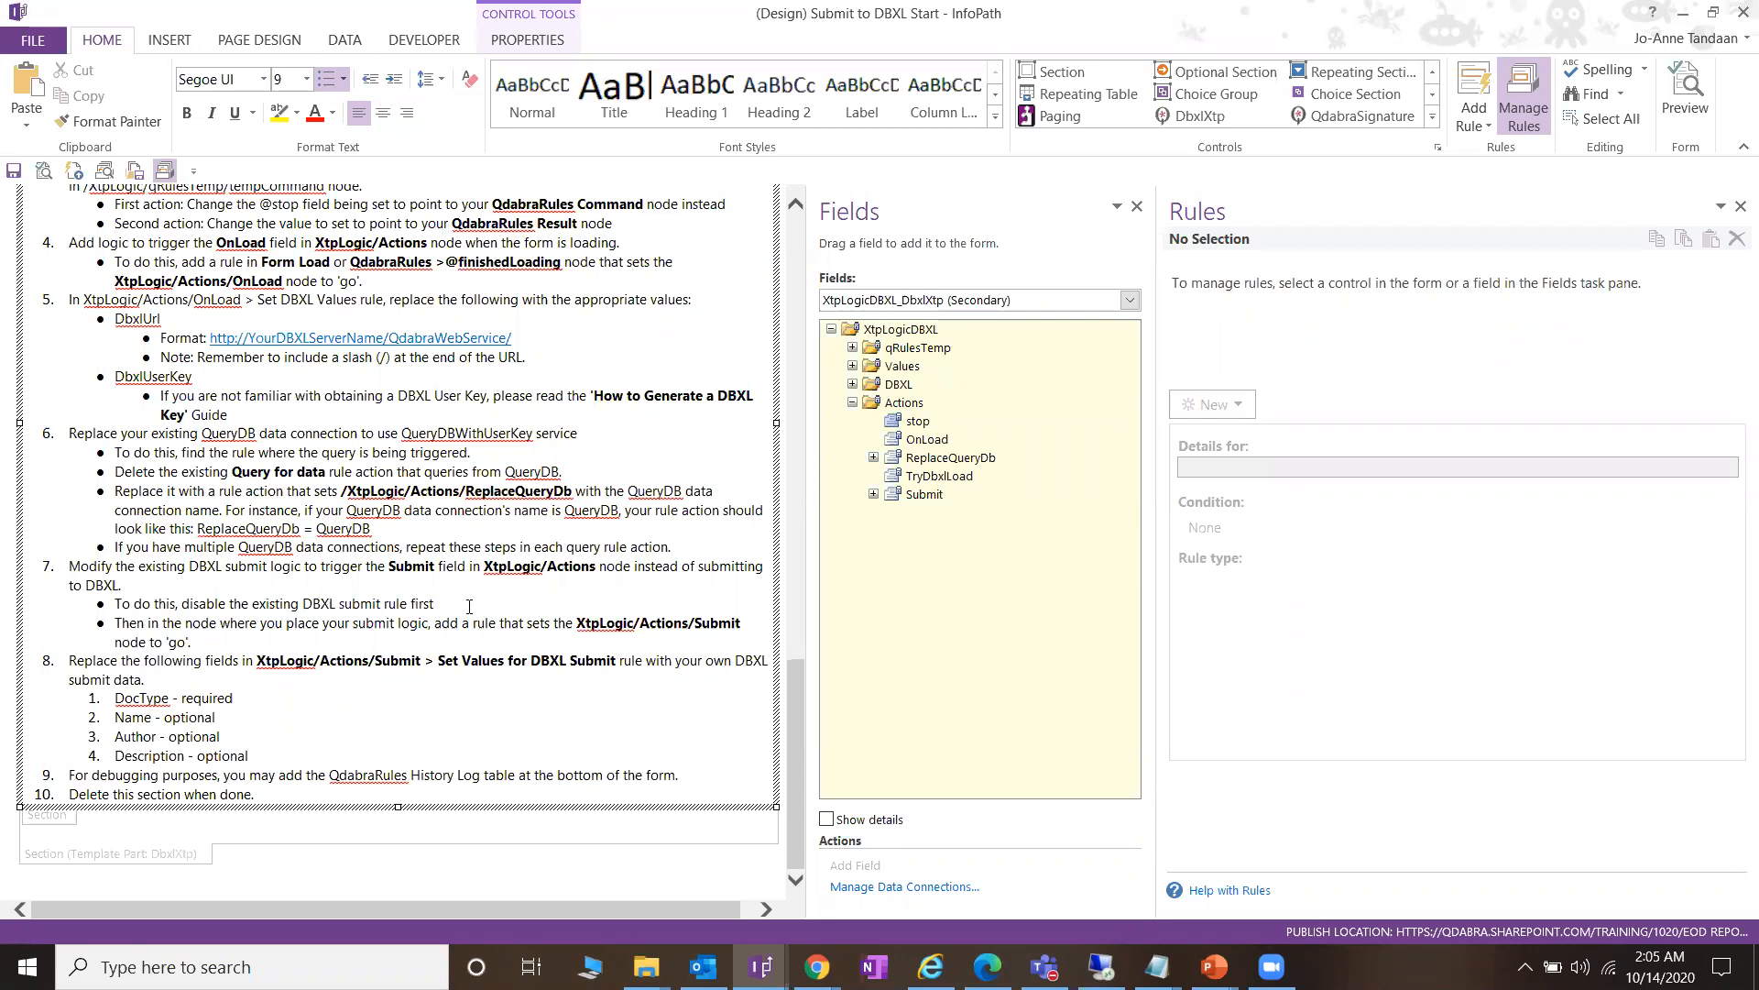
scroll(474, 606, "up", 4)
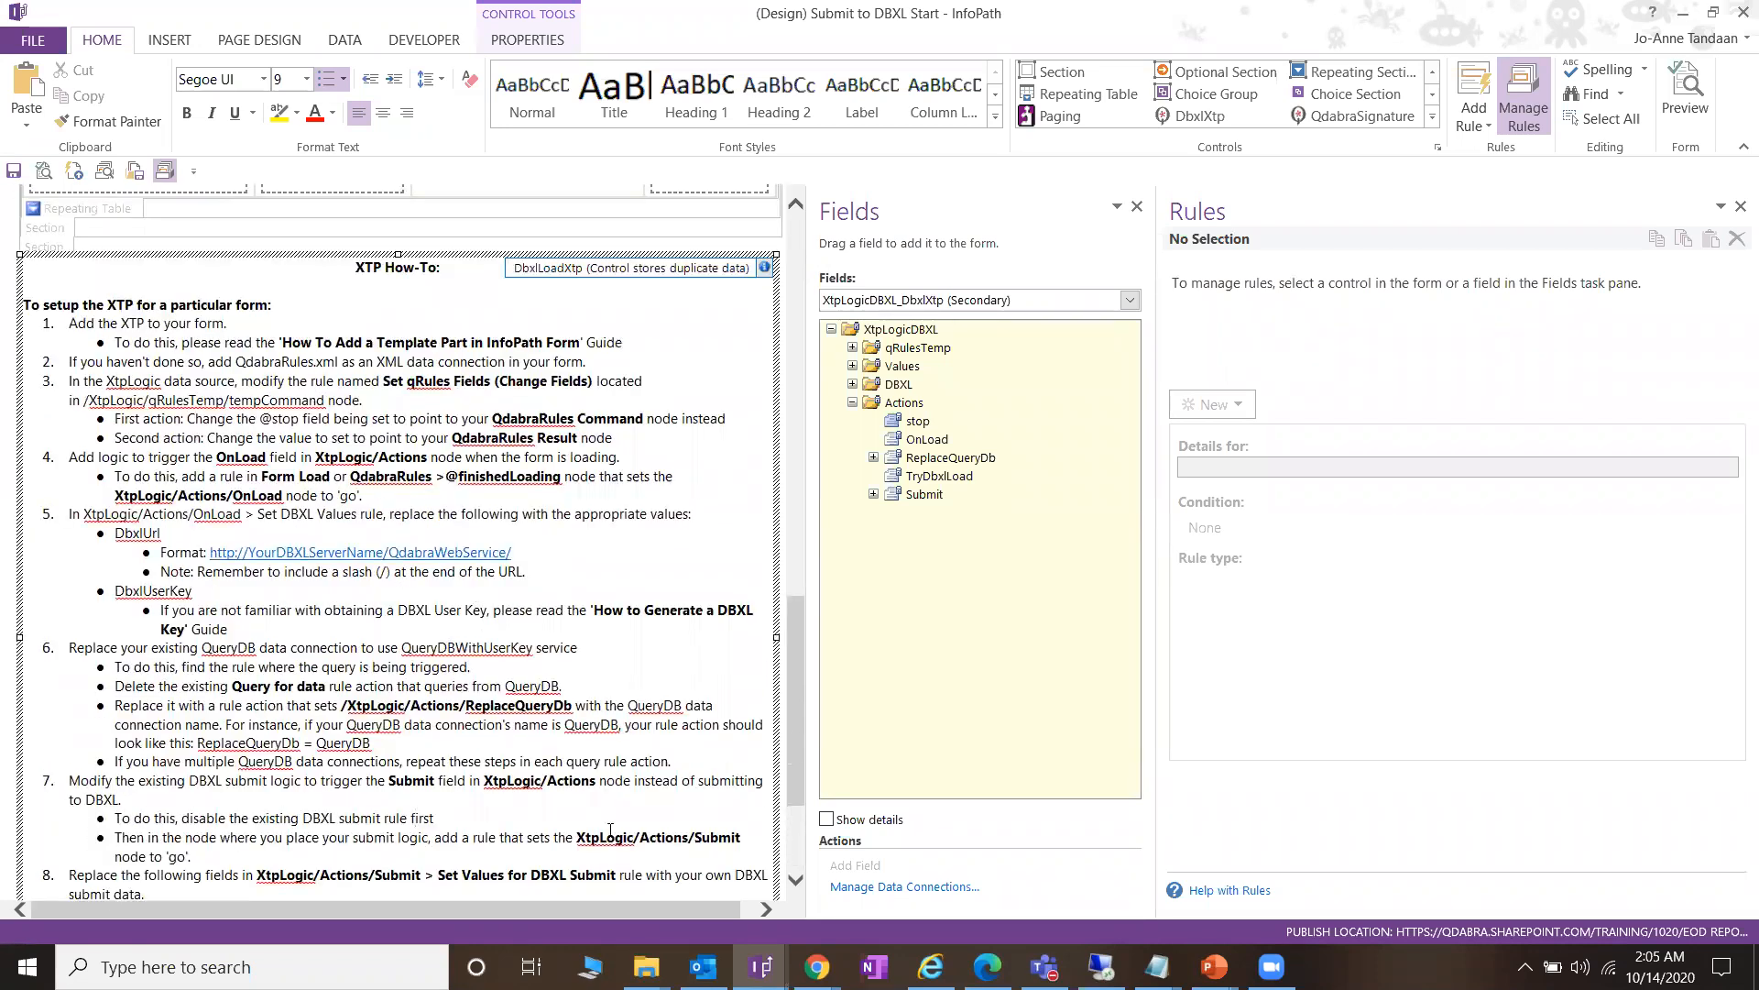
scroll(608, 821, "up", 1)
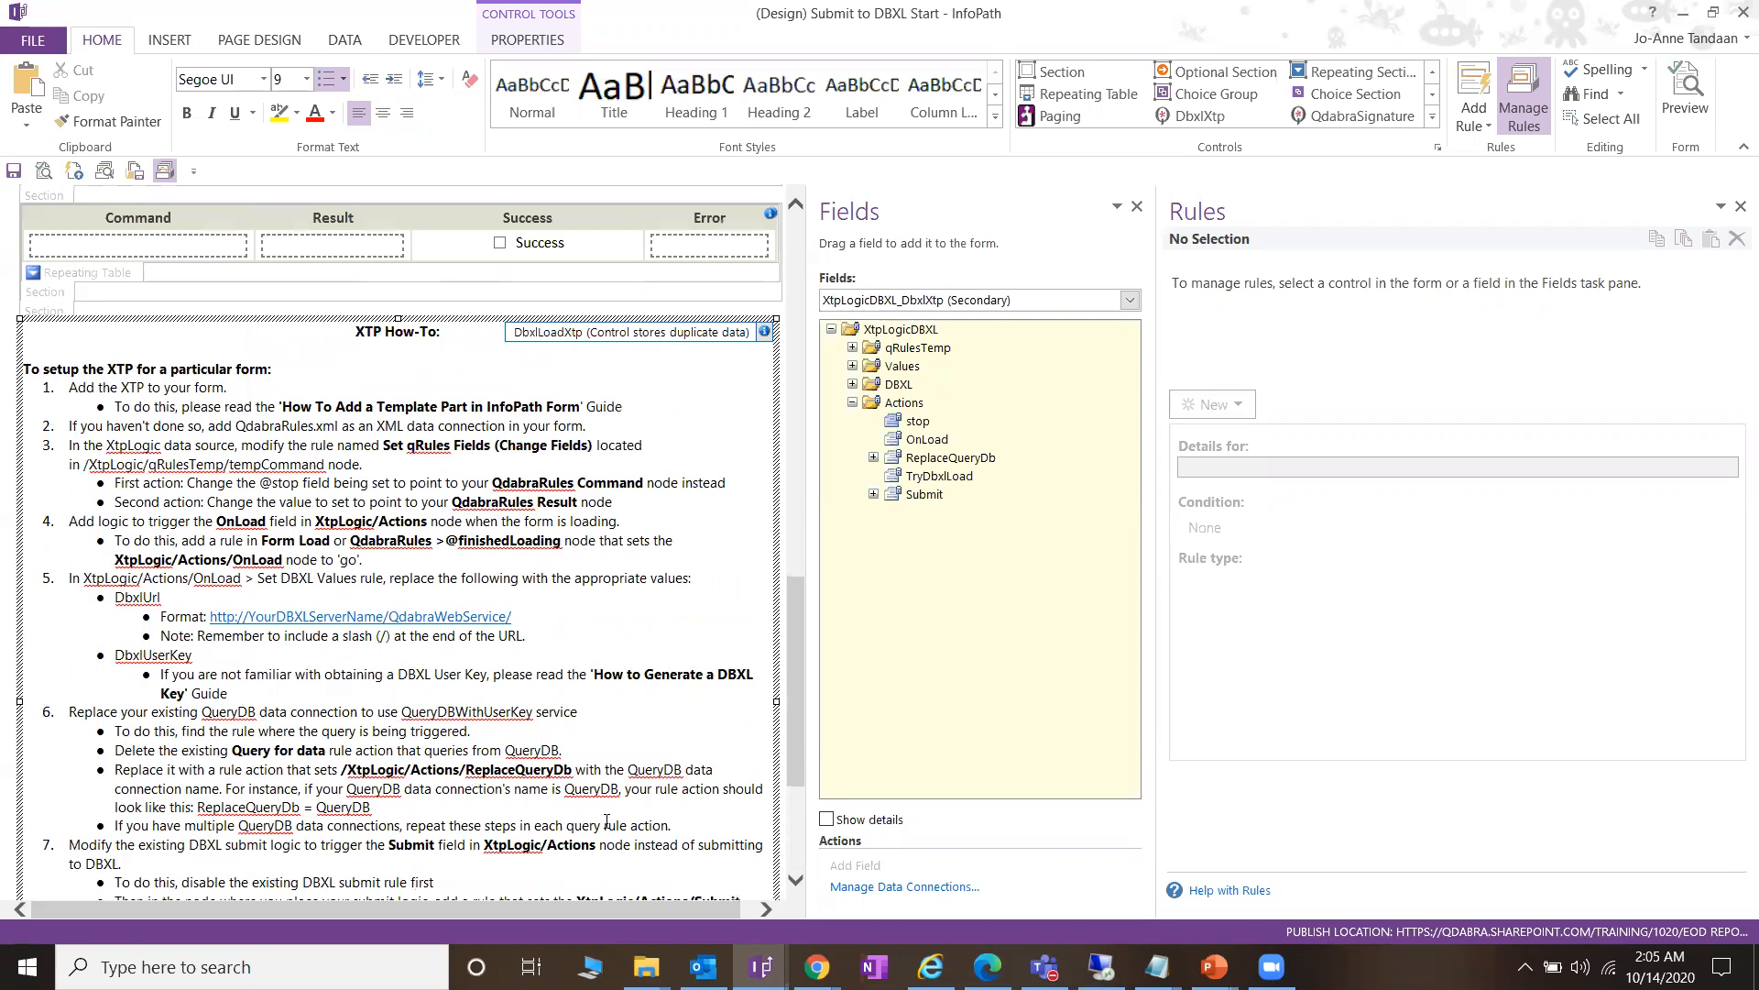
scroll(607, 821, "up", 10)
Step: Add a new action rule named 'Submit to DBXL' to the Submit button after Submit to Library
left_click(417, 499)
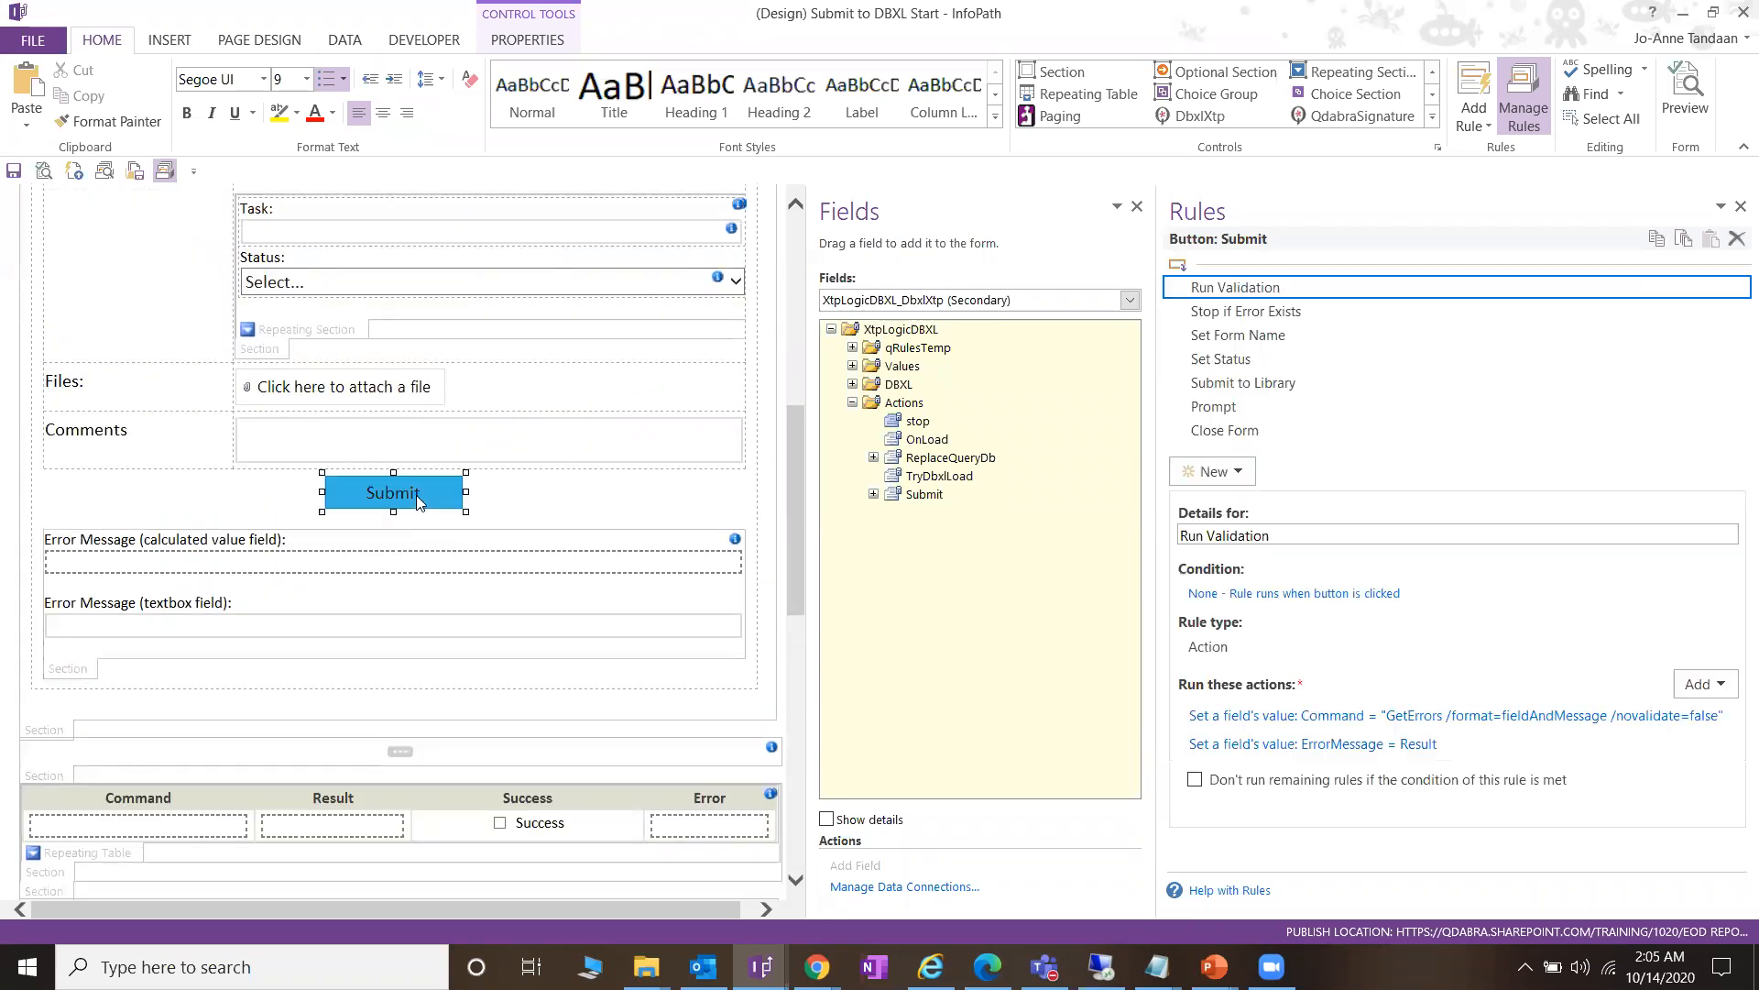
left_click(1228, 384)
left_click(1229, 473)
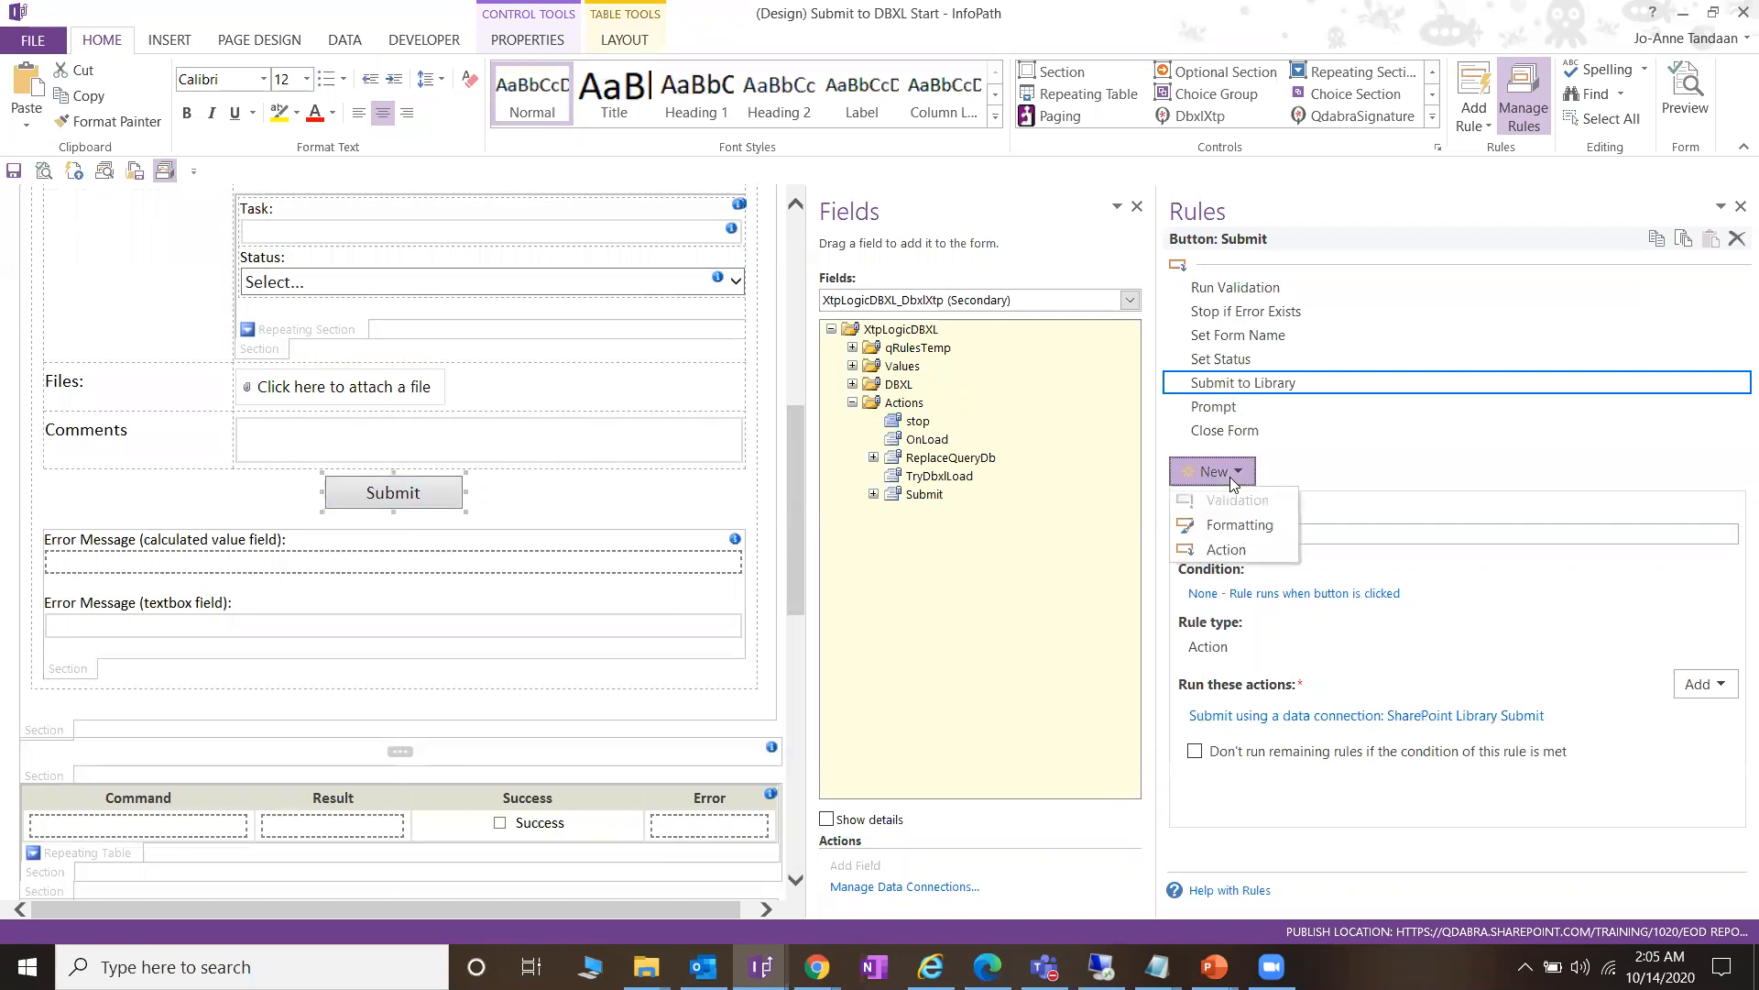
left_click(1255, 550)
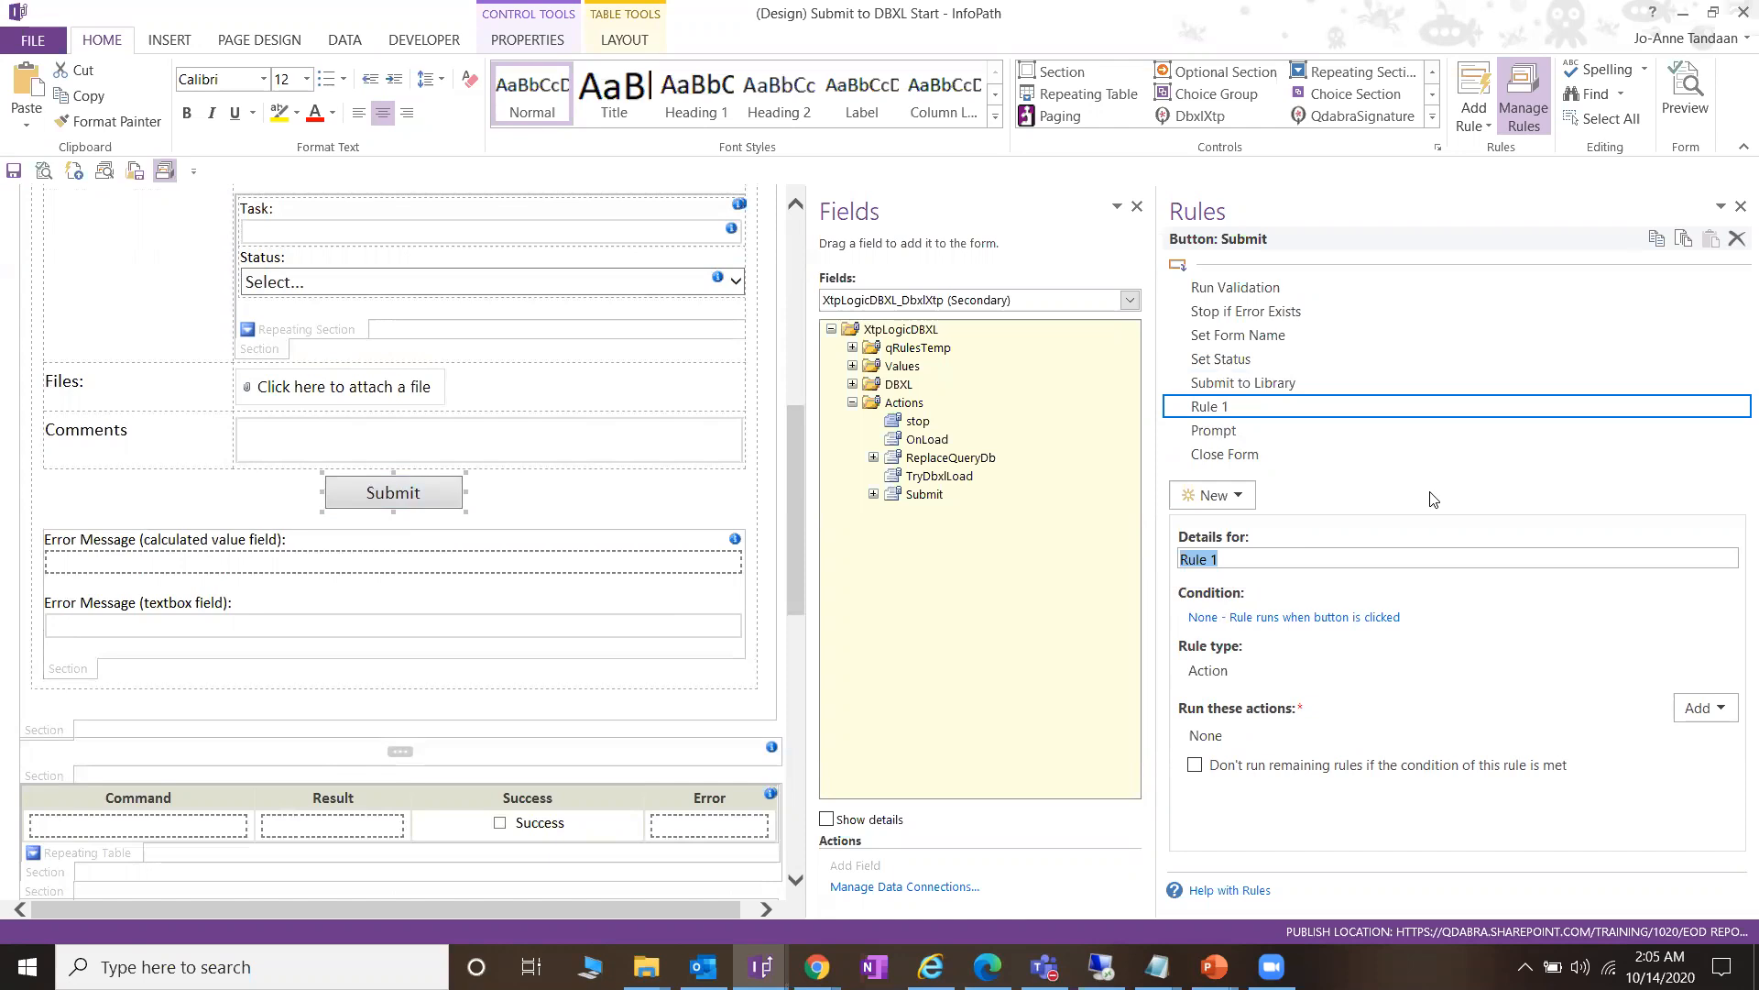
type("Submit to DBXL")
key("Tab")
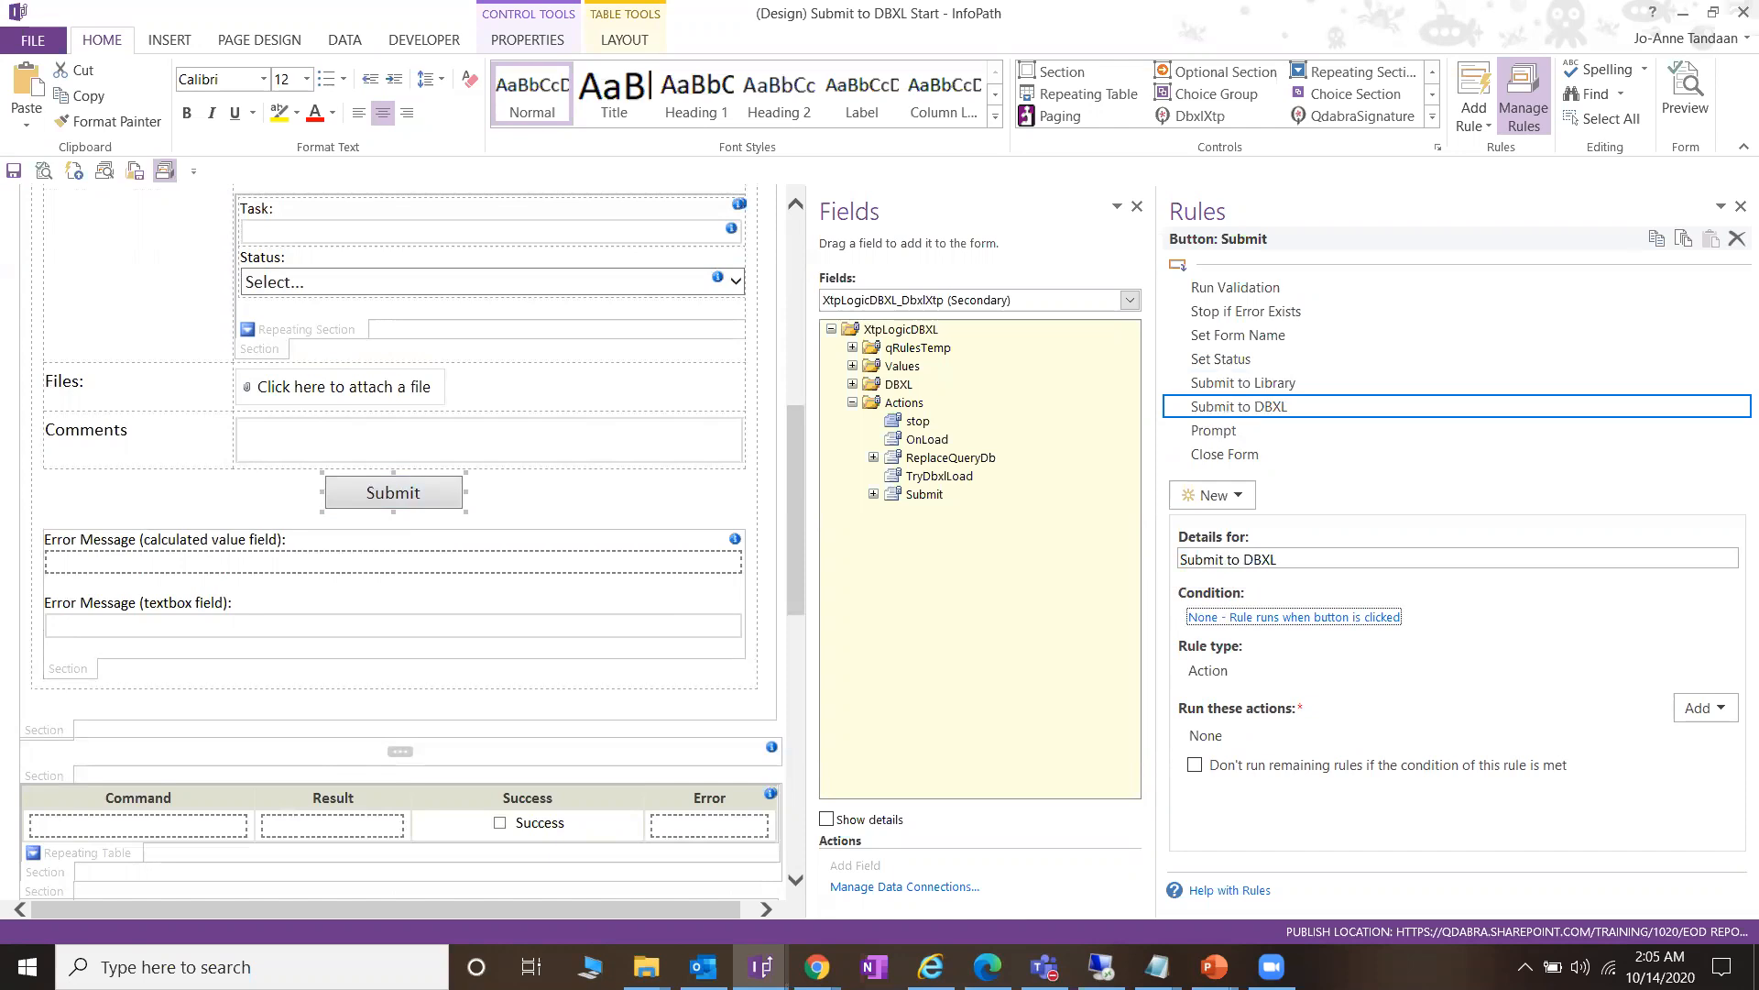
Step: Give the rule a Set a field's value action setting XtpLogicDBXL Actions/Submit to 'go'
left_click(1693, 708)
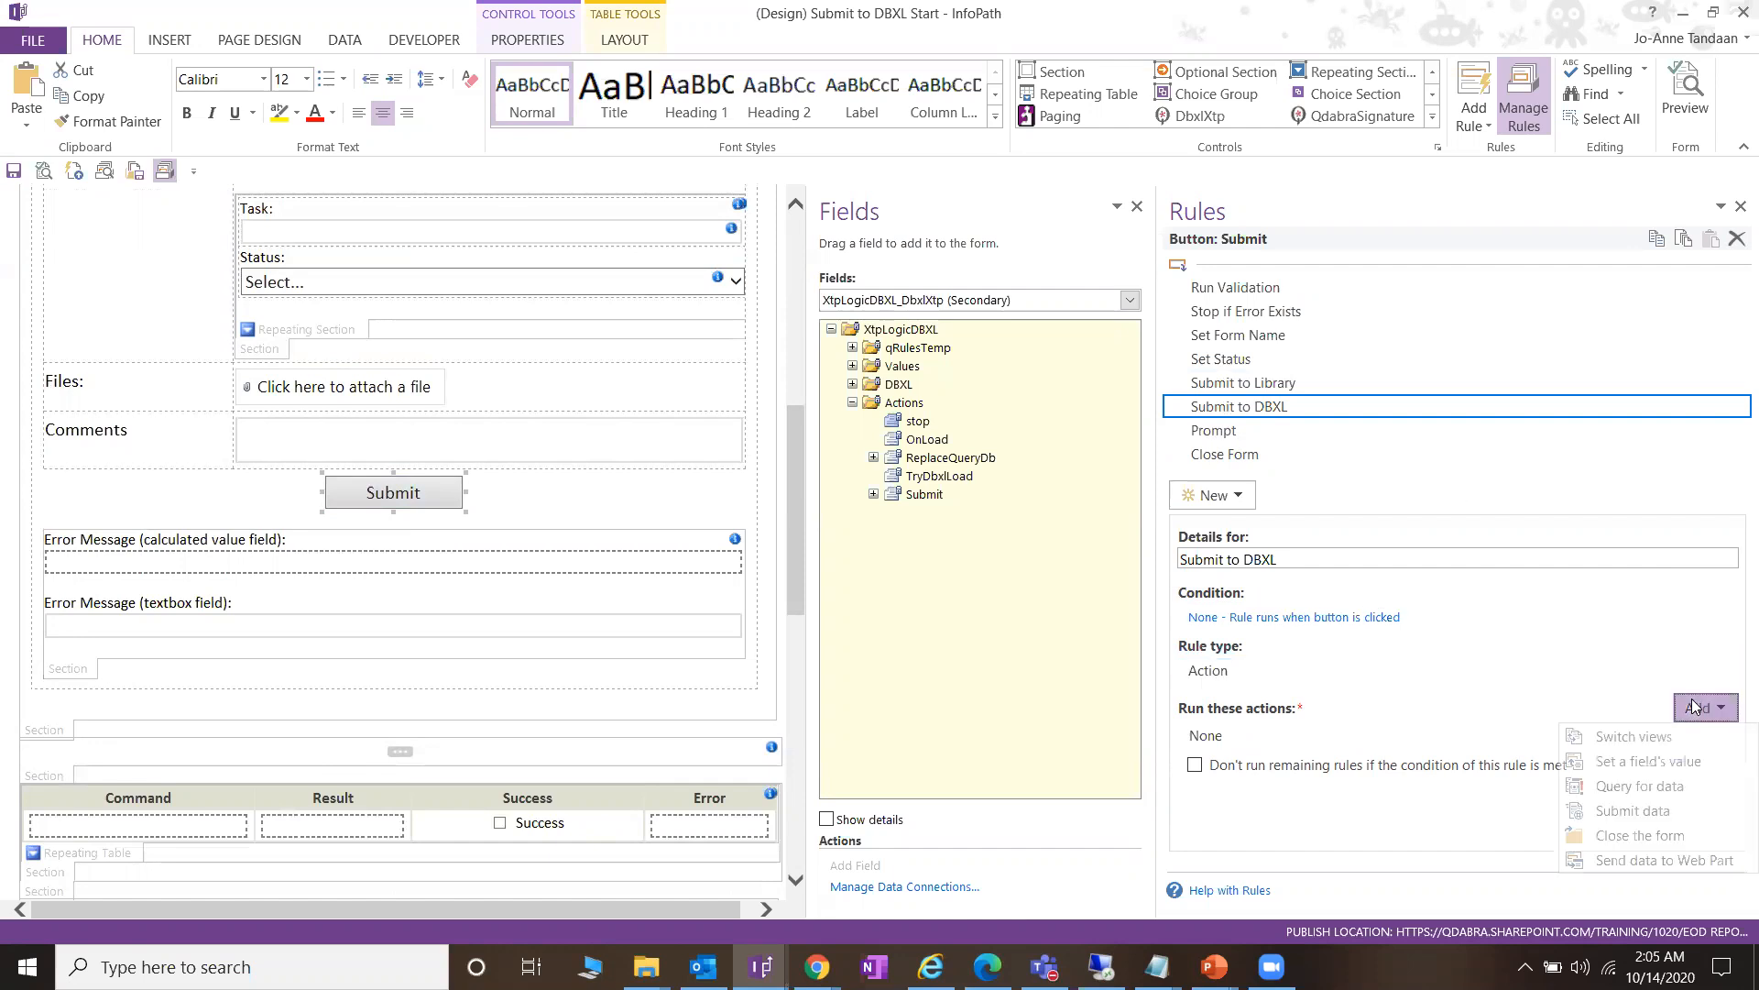
left_click(1672, 765)
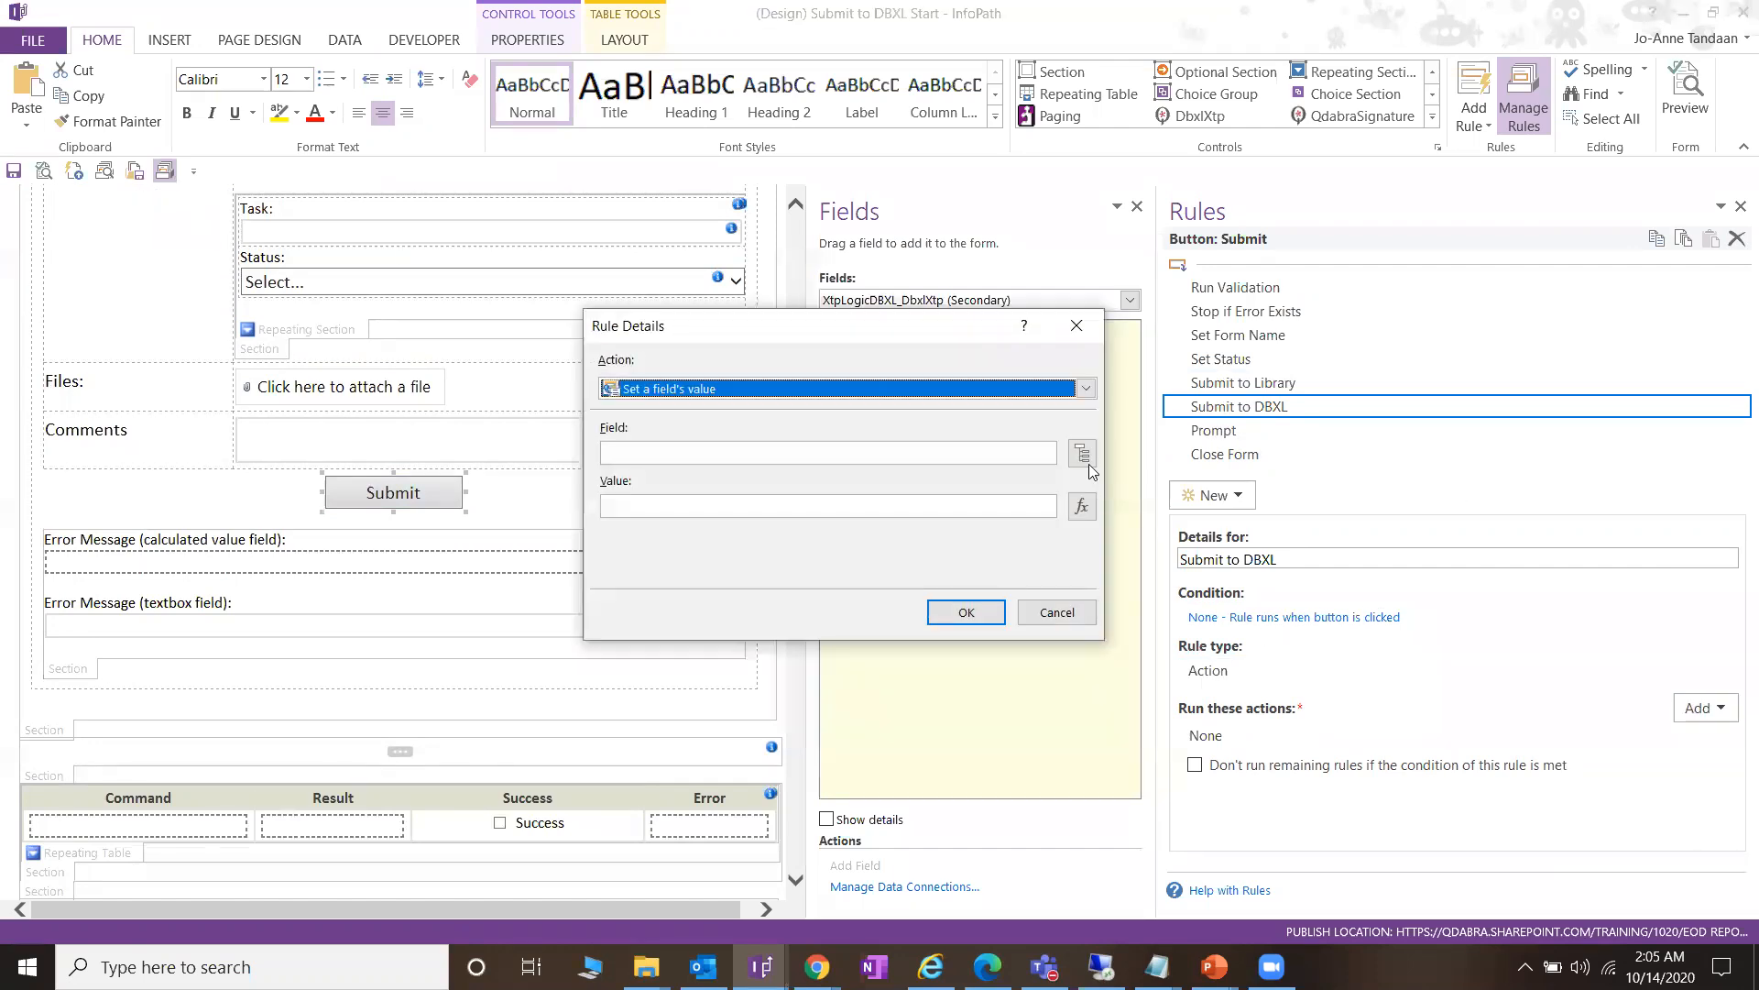
left_click(1081, 453)
left_click(836, 337)
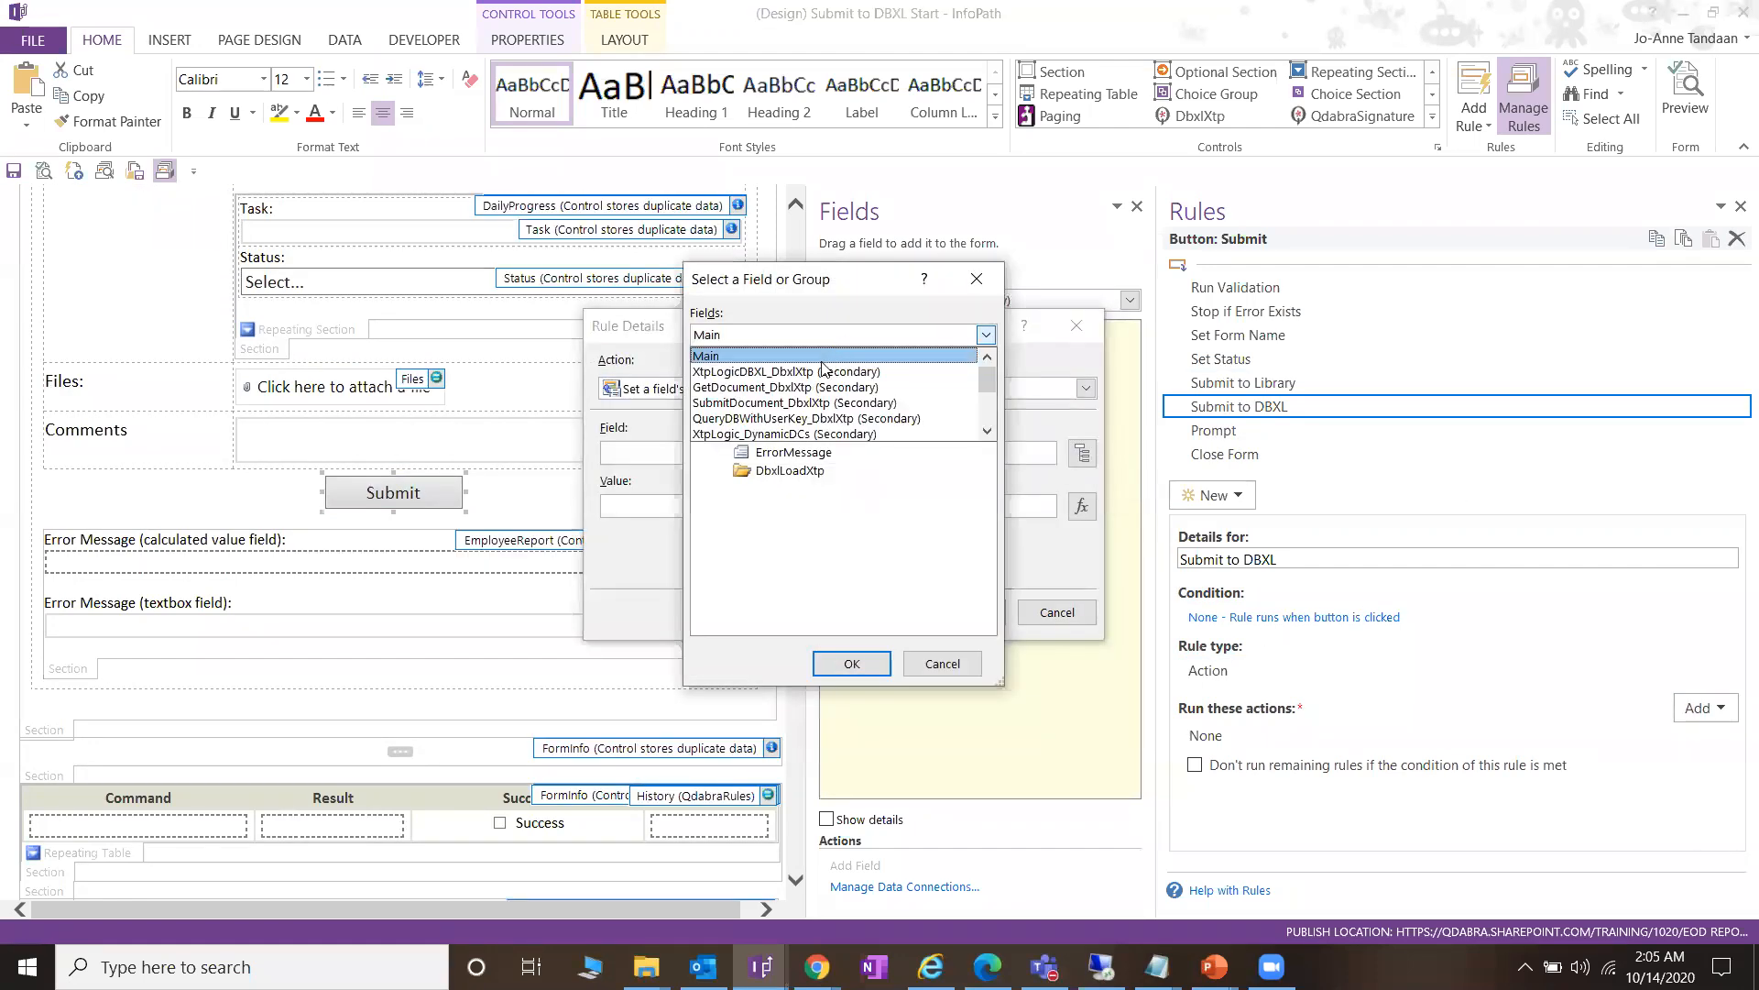
left_click(746, 369)
left_click(724, 433)
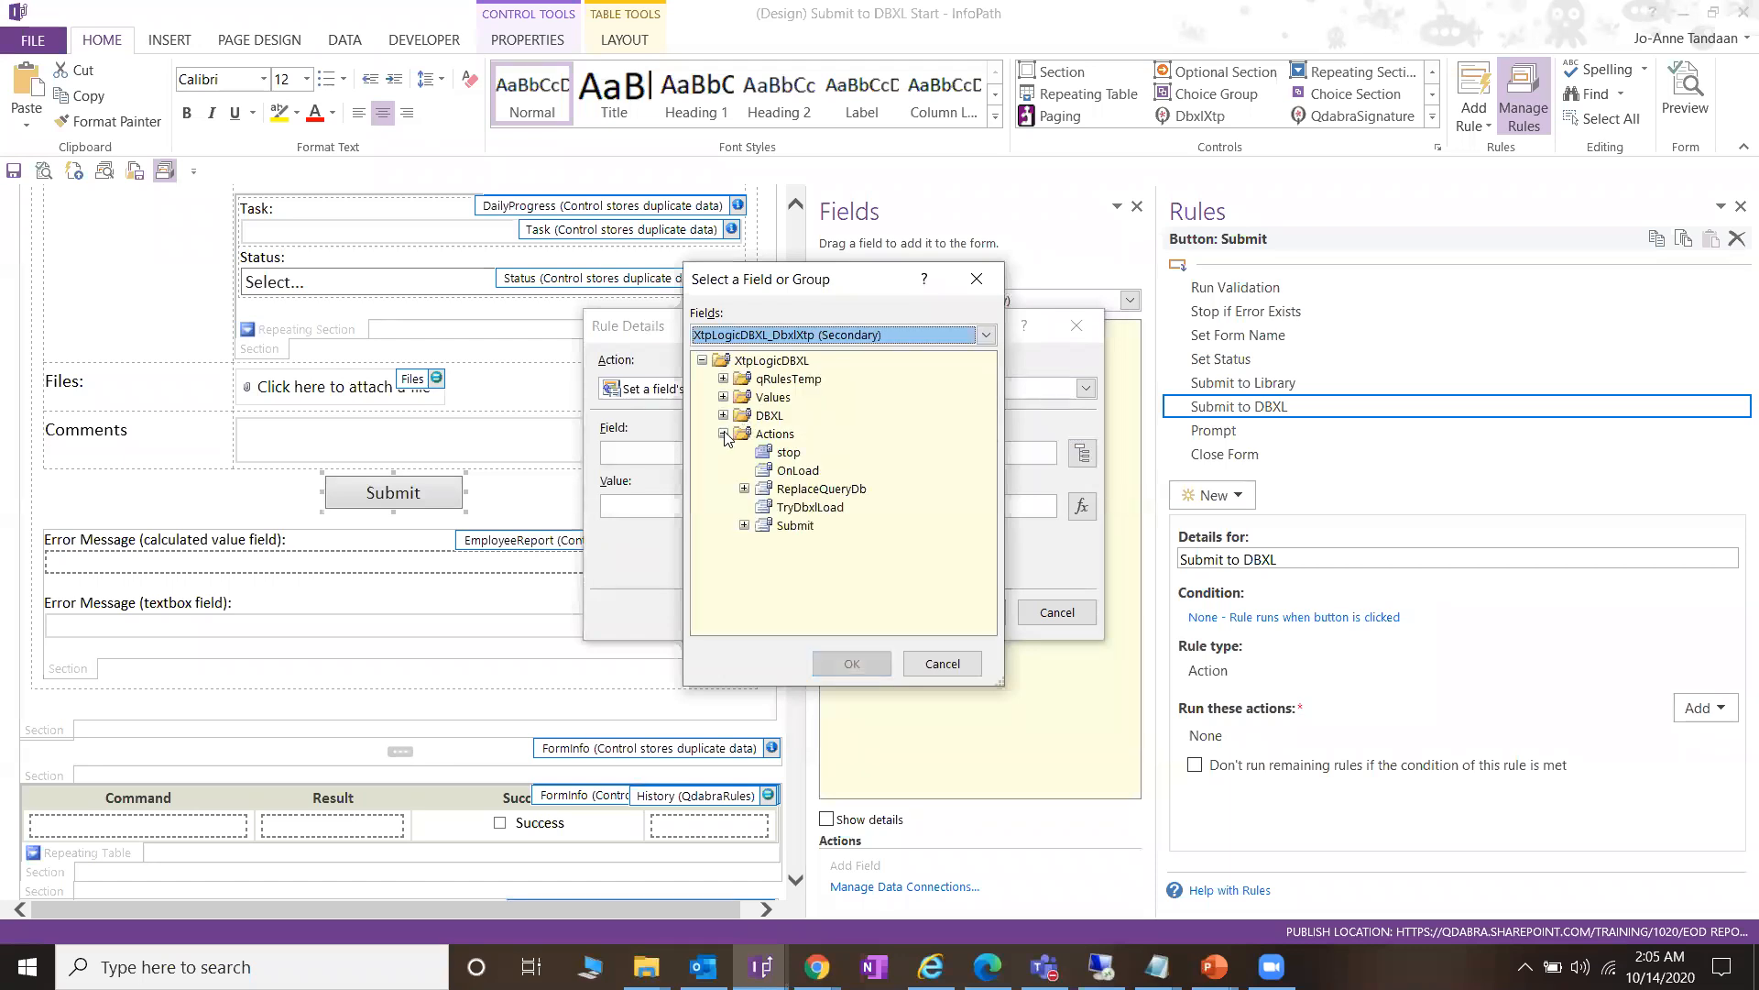
double_click(795, 522)
left_click(823, 510)
type("go")
left_click(965, 623)
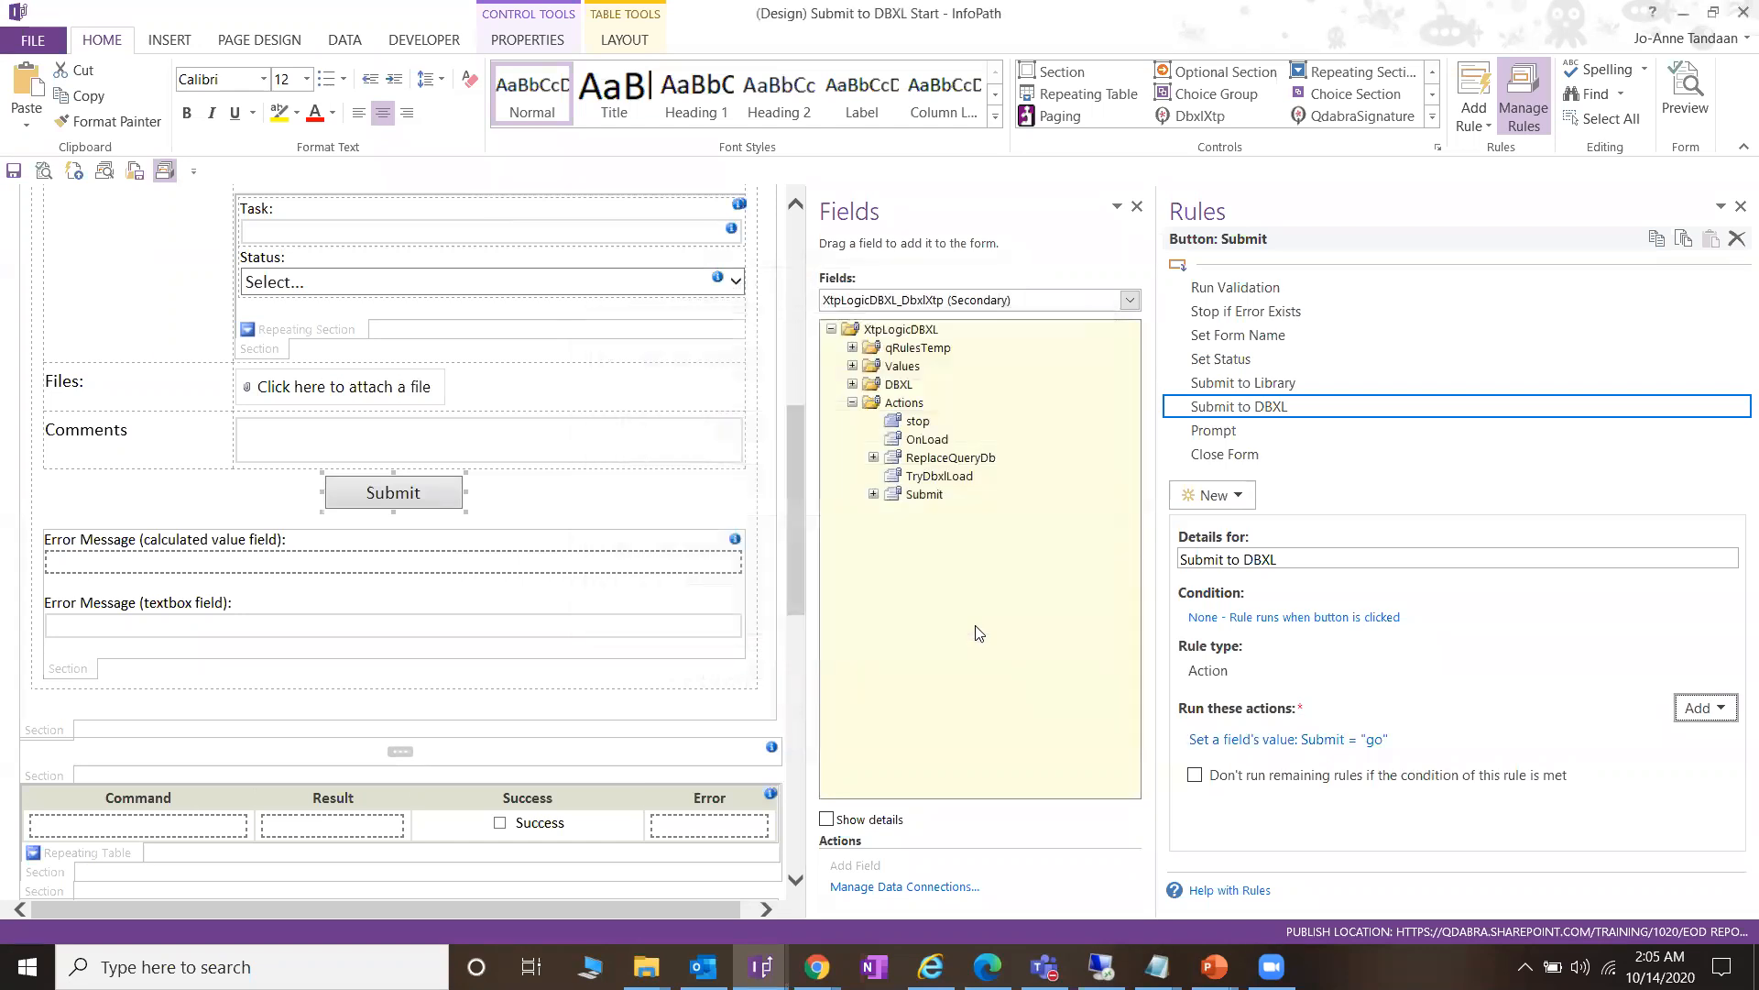
left_click_drag(1165, 571, 1344, 571)
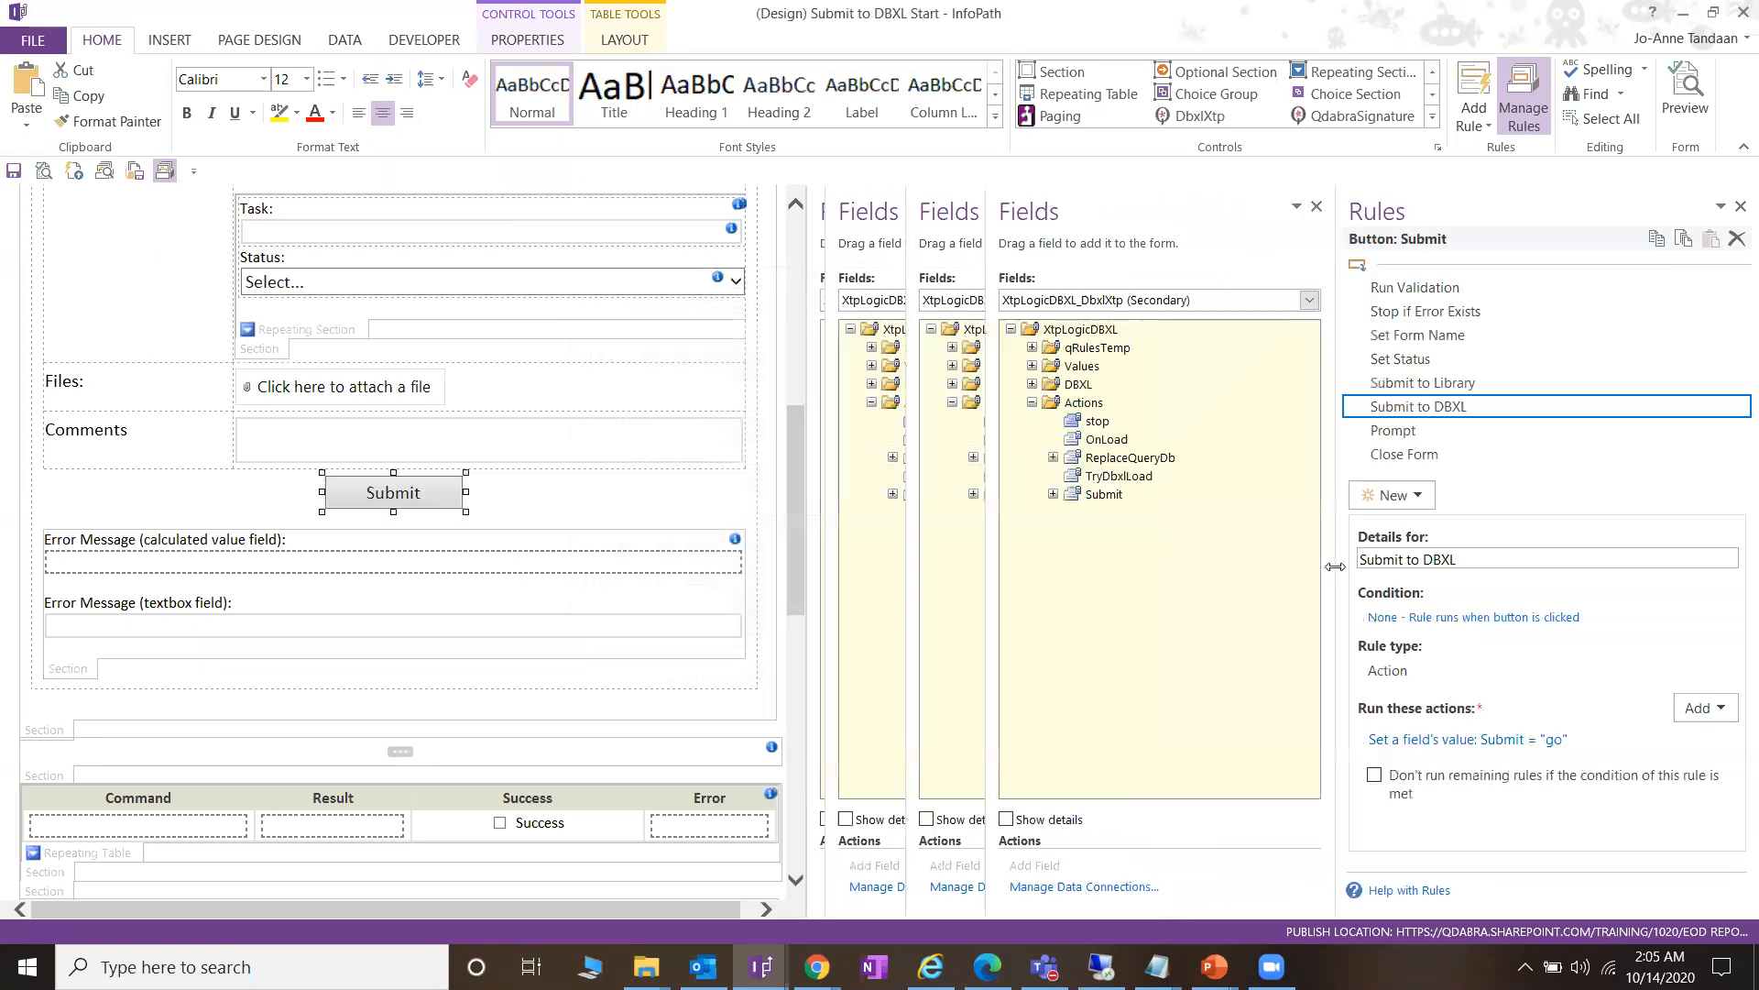
Step: Select the Submit field, view its Set Values for DBXL Submit rule, and open the DocType action
left_click(1105, 496)
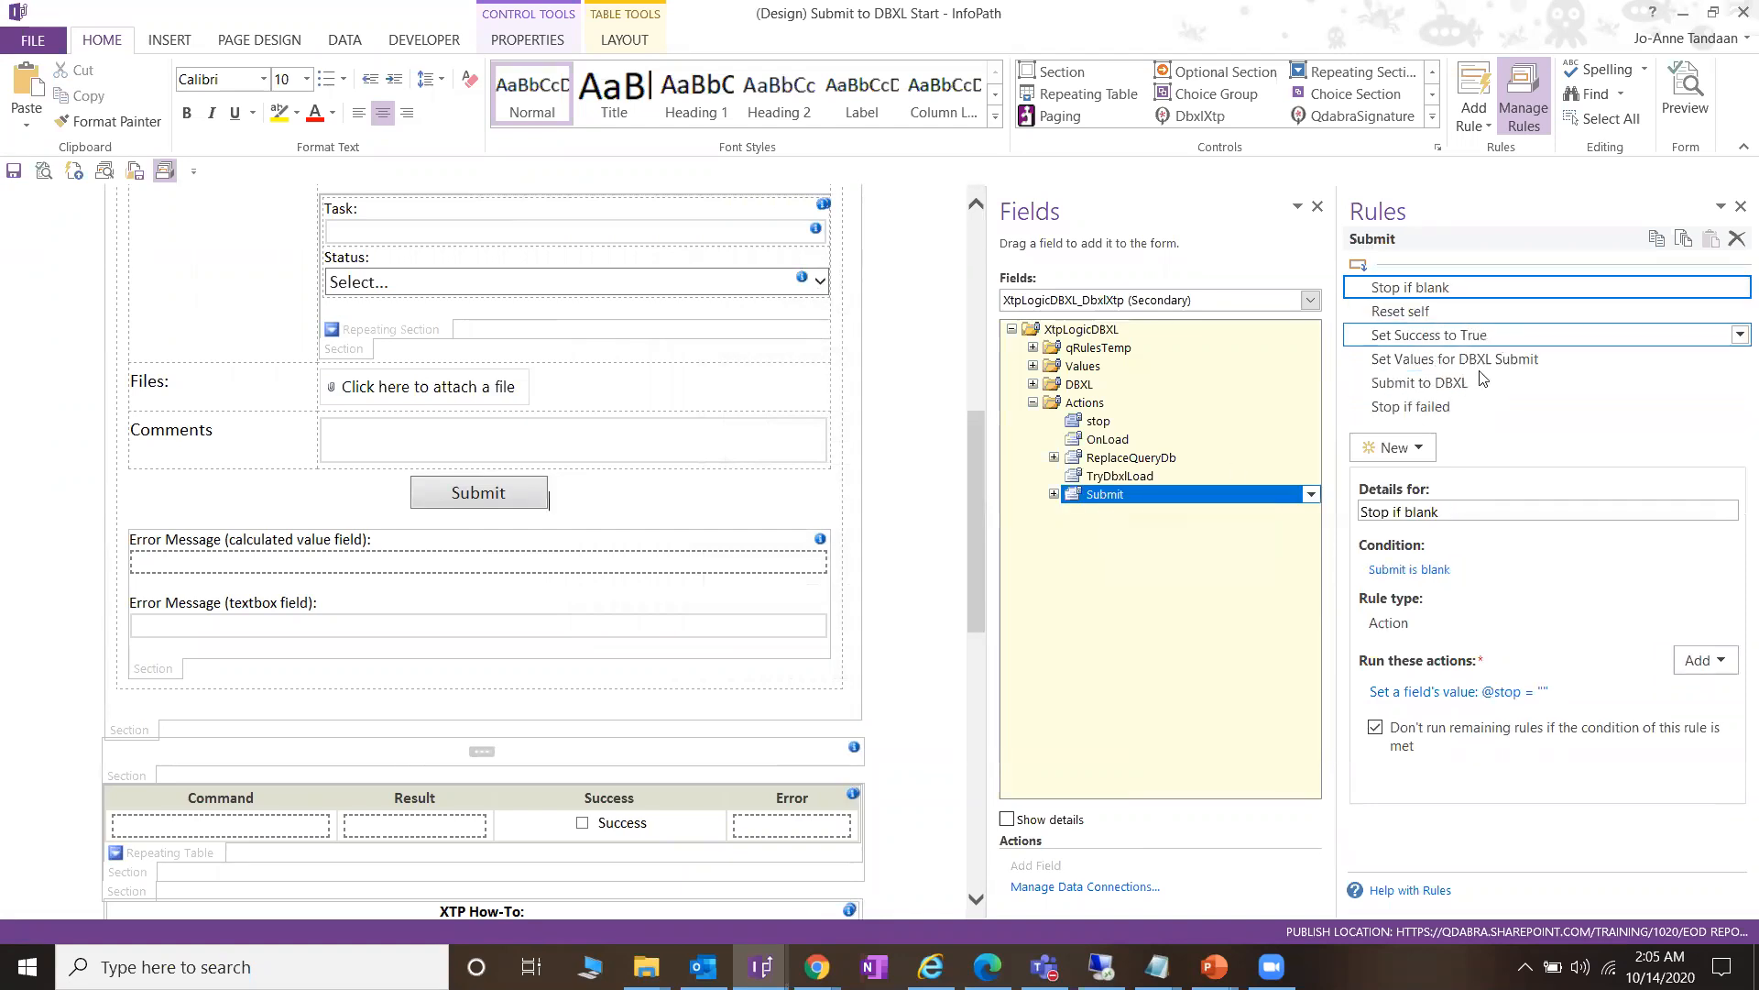
left_click_drag(1341, 425, 1282, 433)
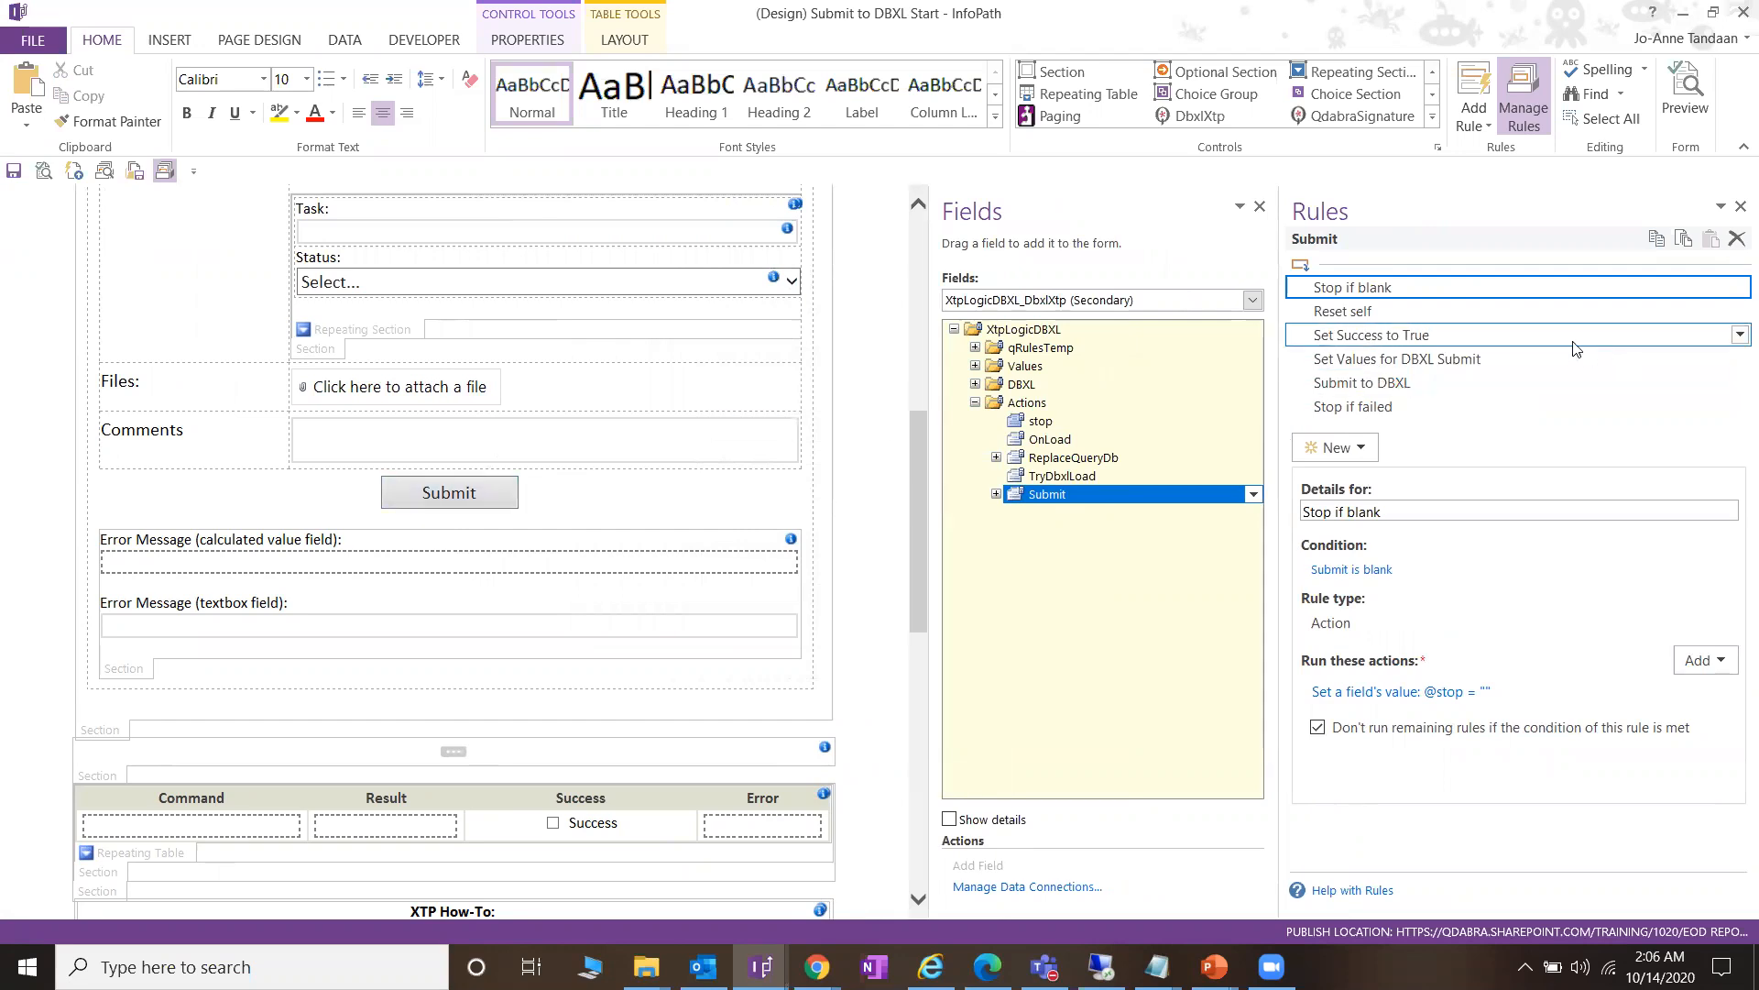
left_click(1445, 364)
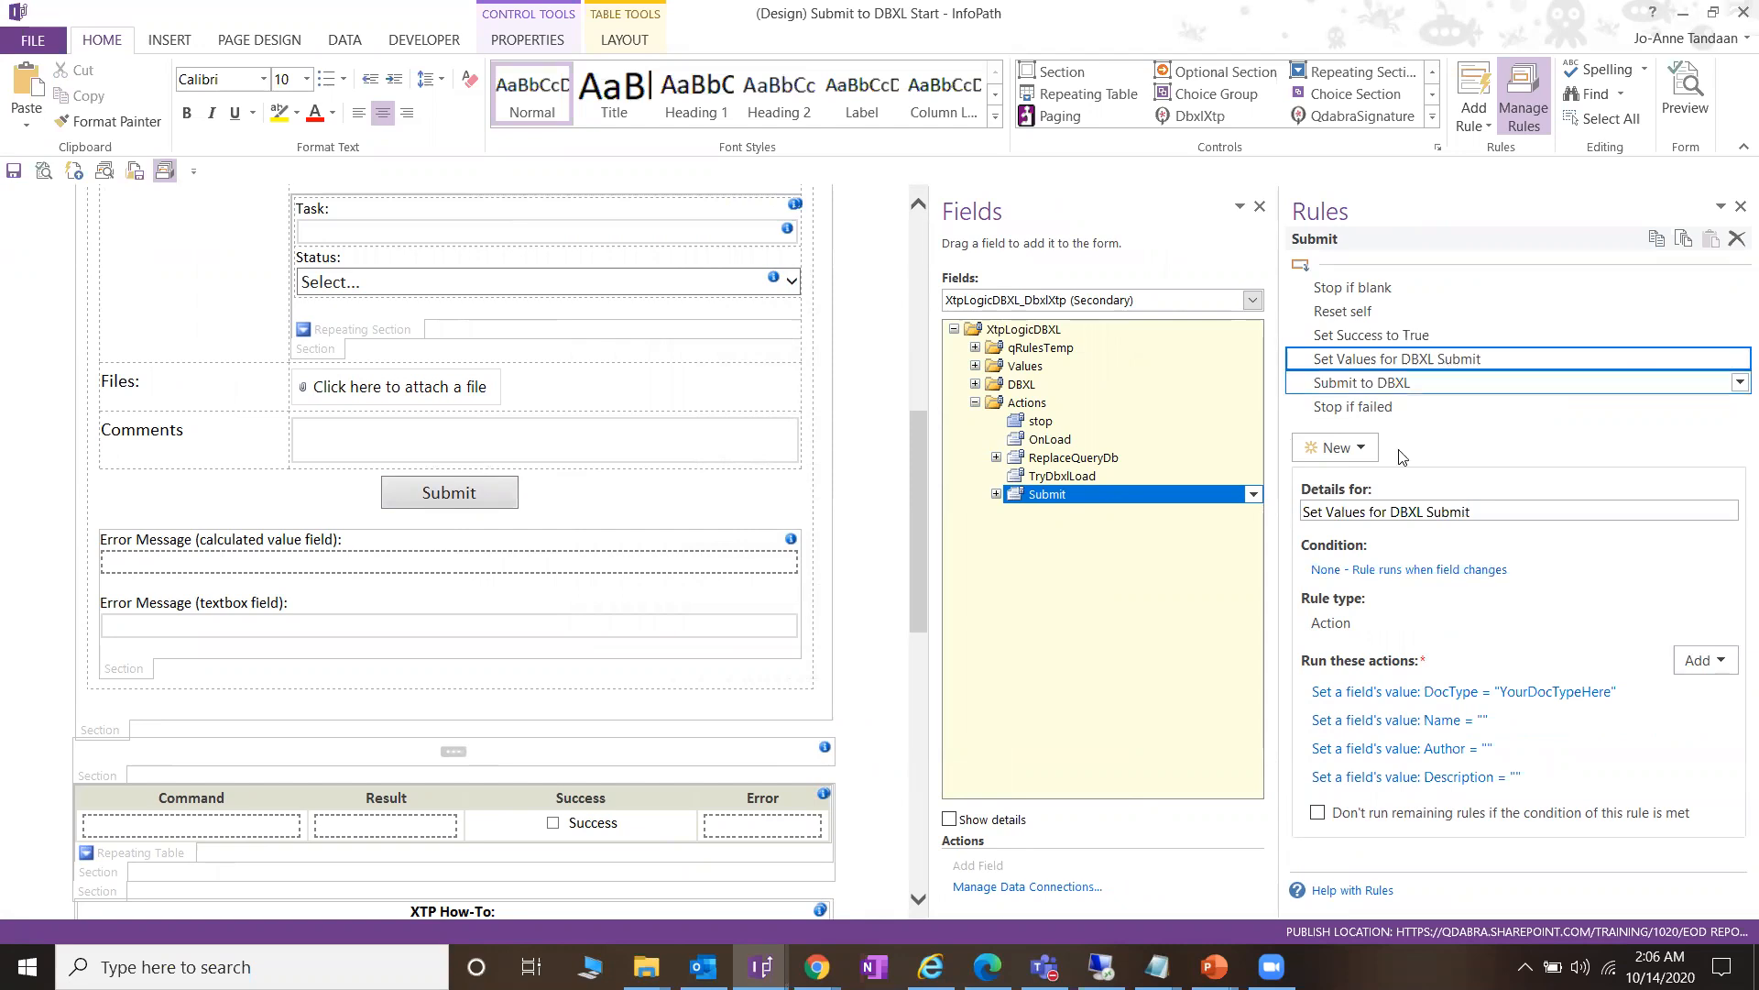
scroll(724, 619, "down", 3)
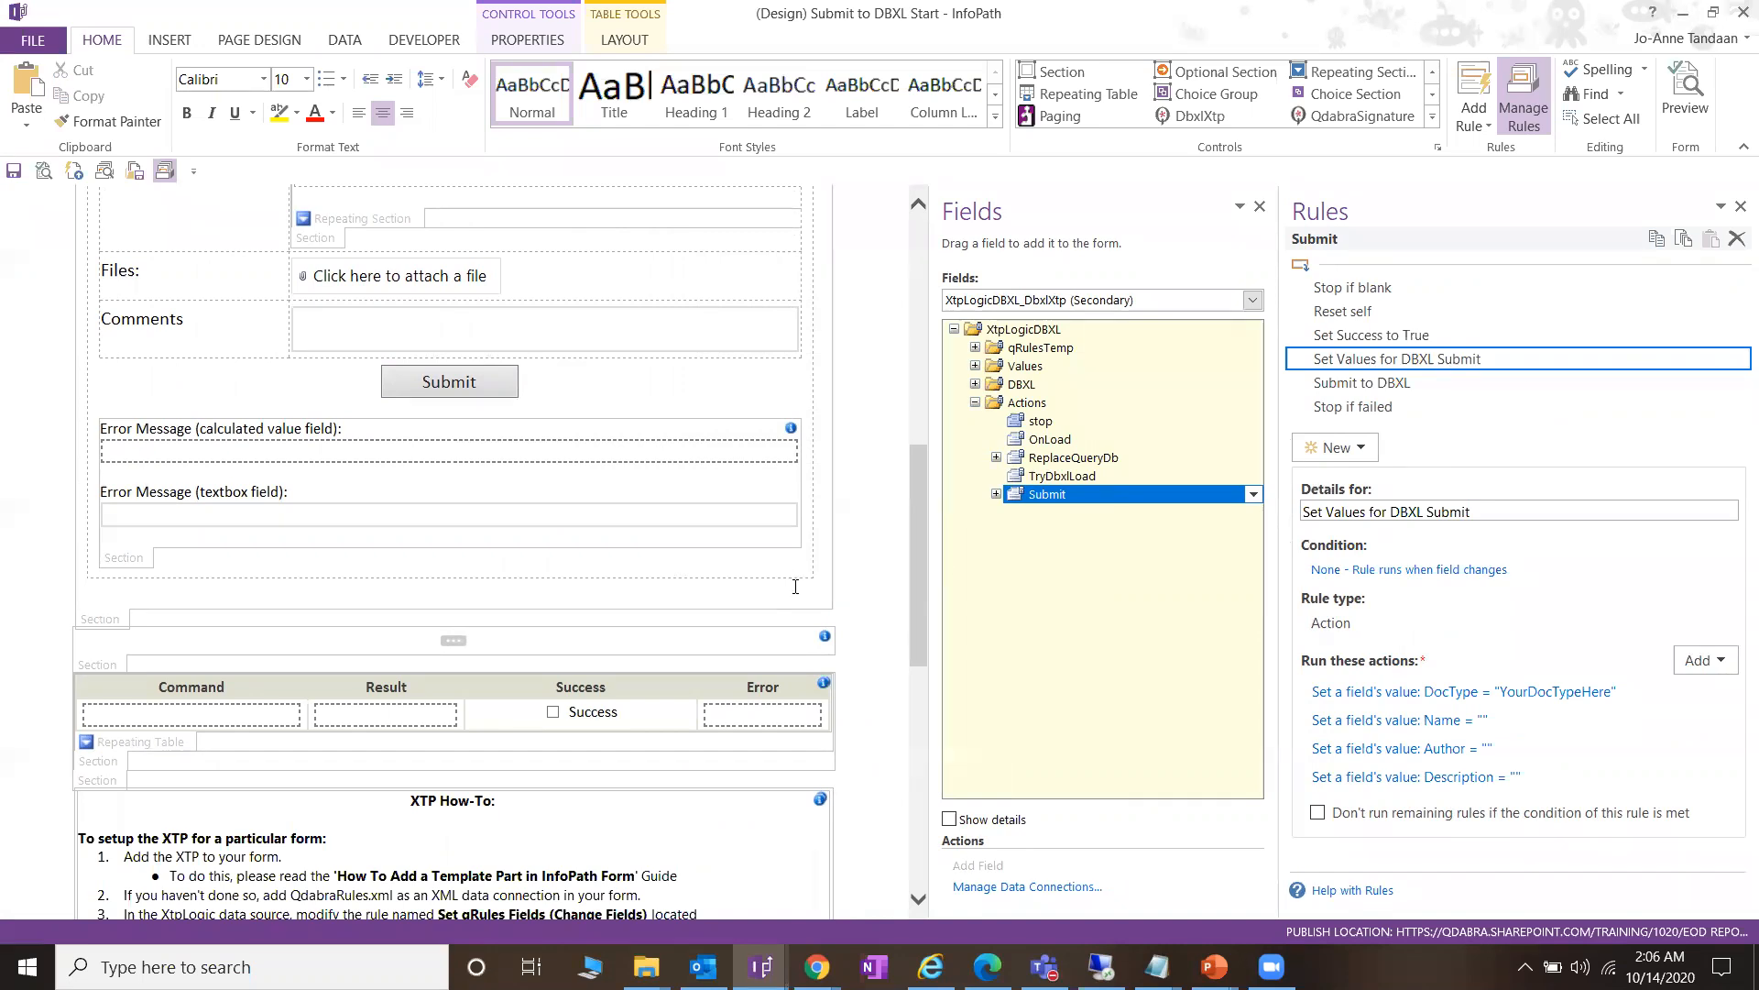
scroll(281, 898, "down", 10)
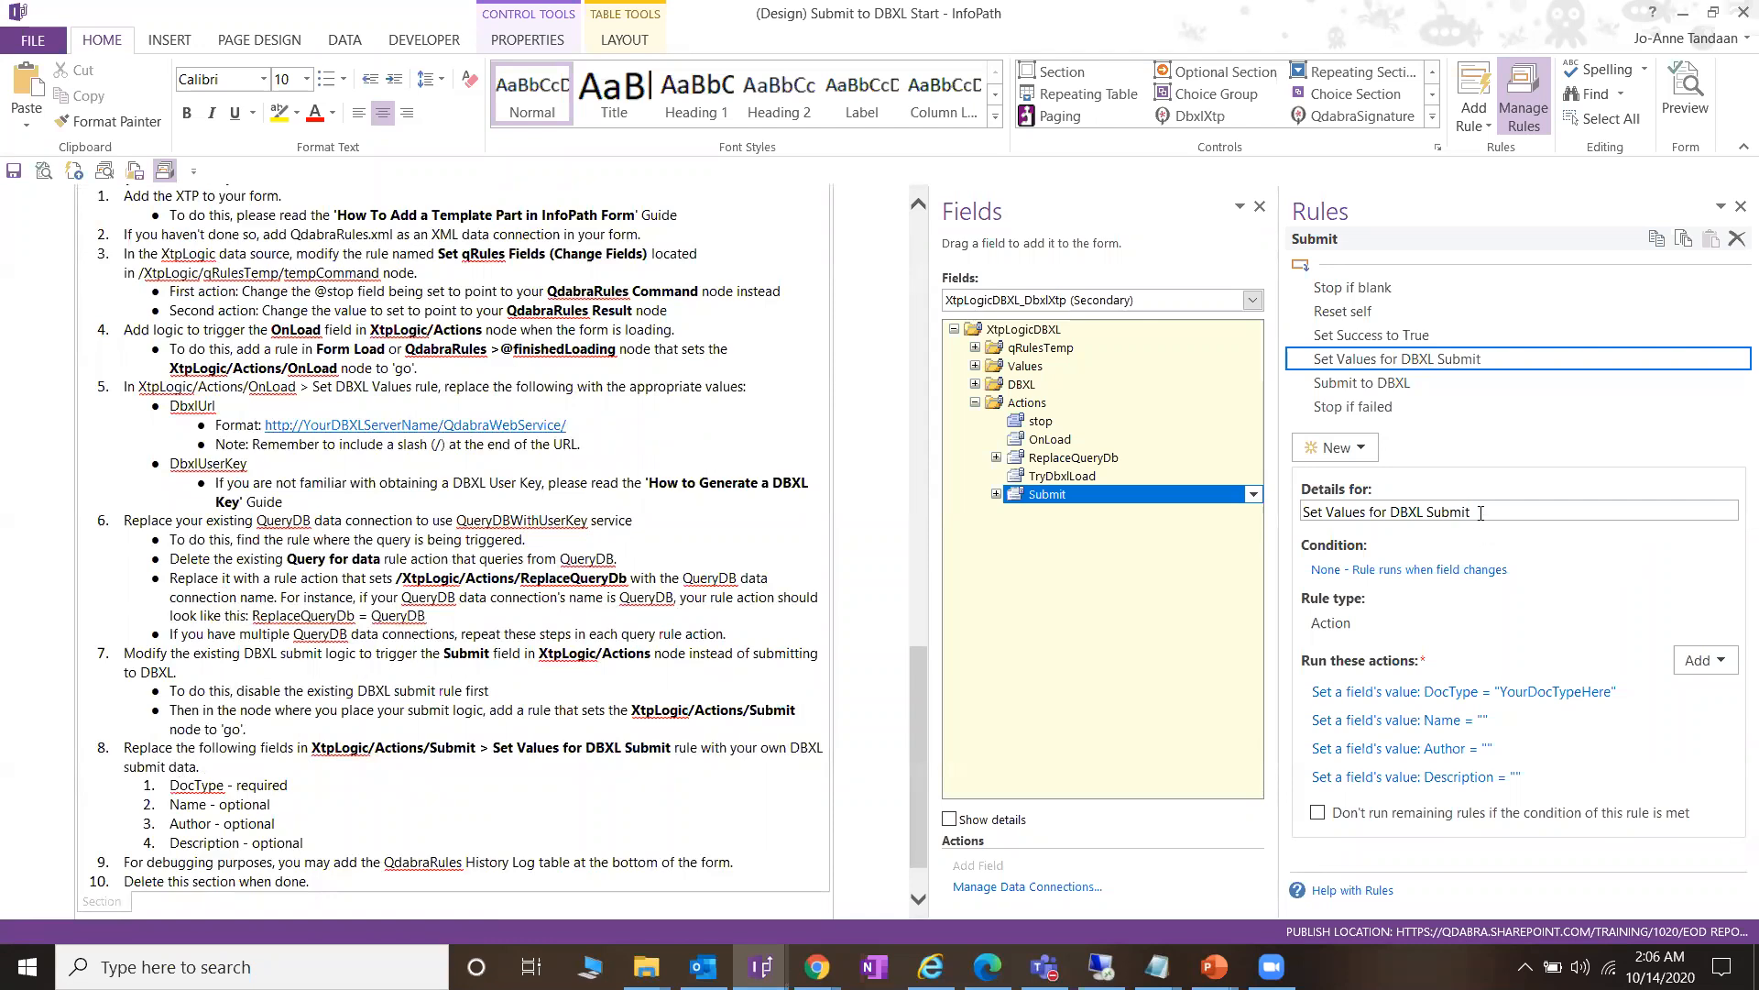
left_click(1536, 693)
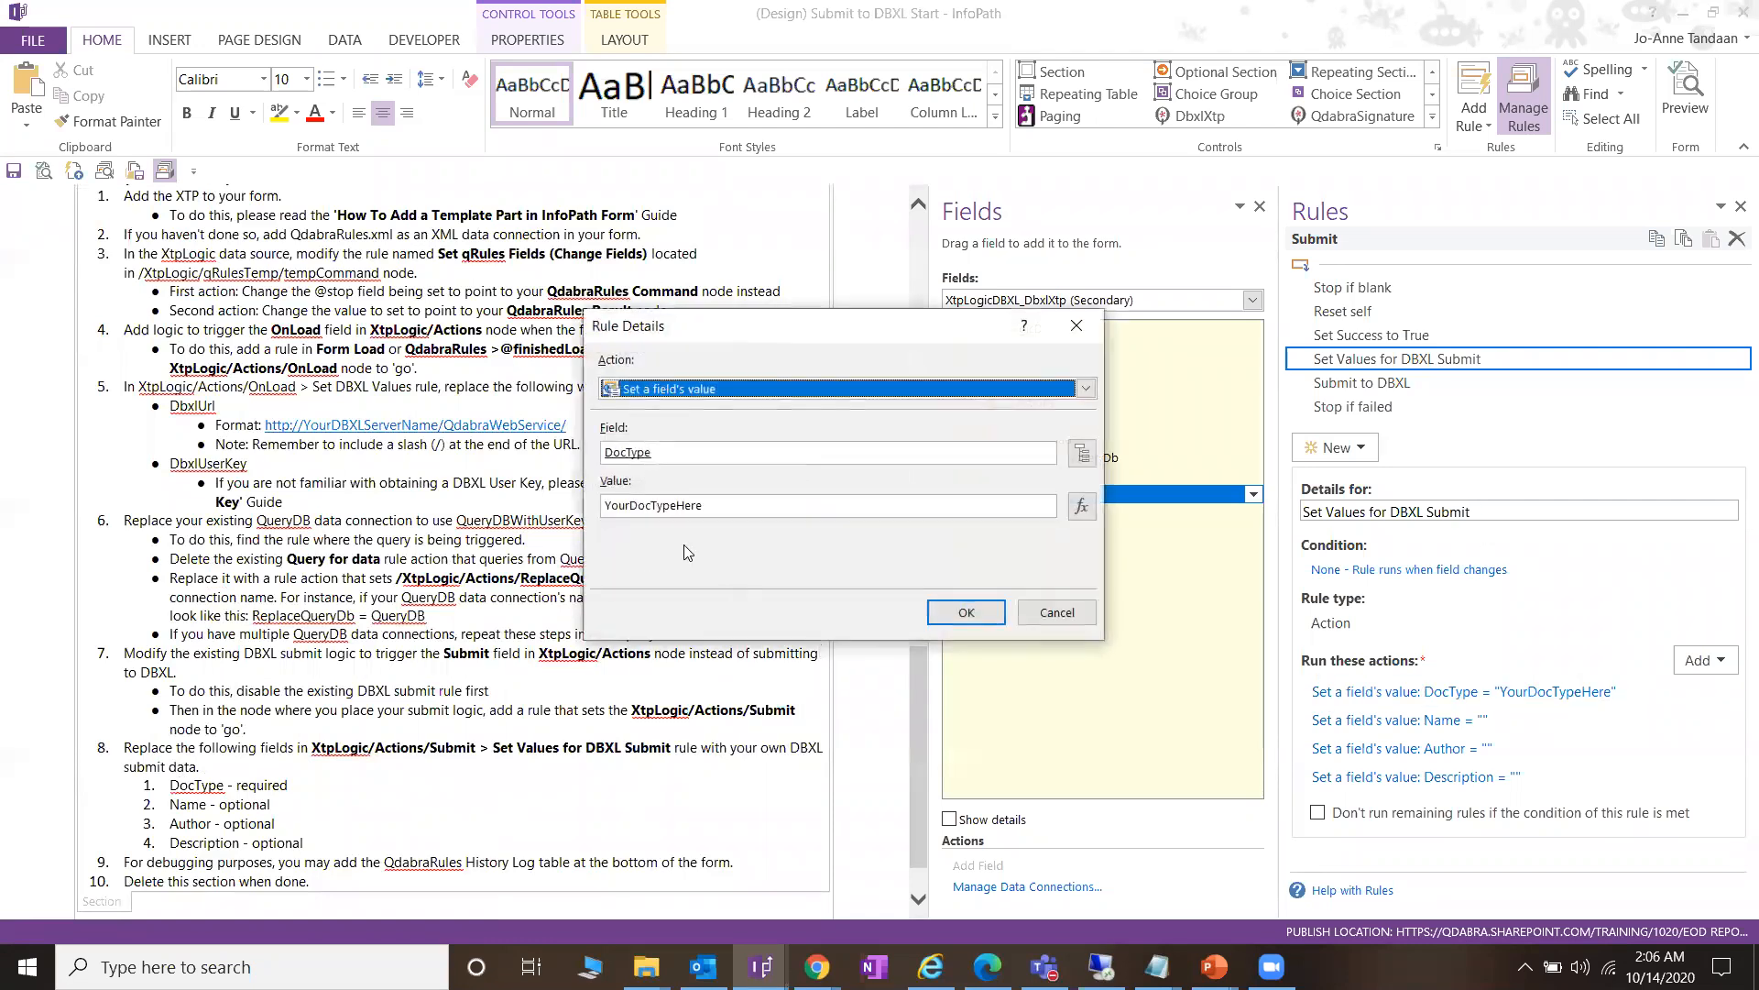
Step: Set the DocType action to EODReport, checking the name in the DBXL Administration Tool
left_click_drag(726, 513, 537, 515)
left_click(930, 967)
left_click(437, 294)
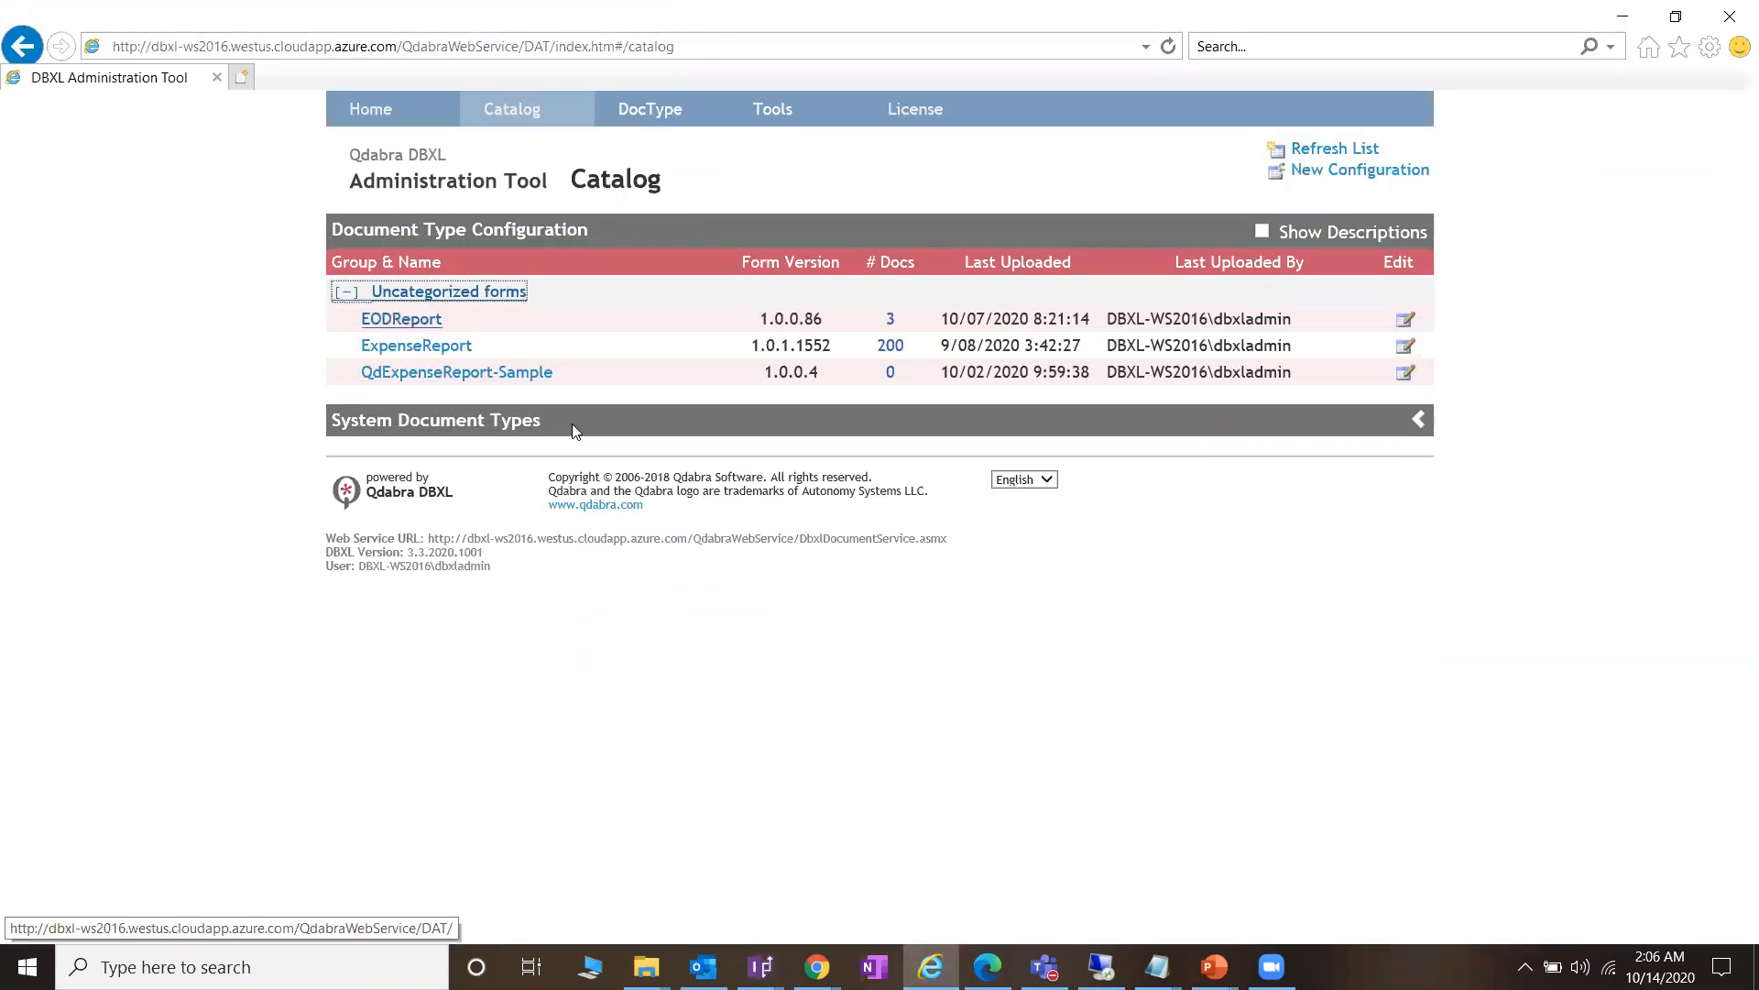
mouse_move(760, 966)
left_click(912, 870)
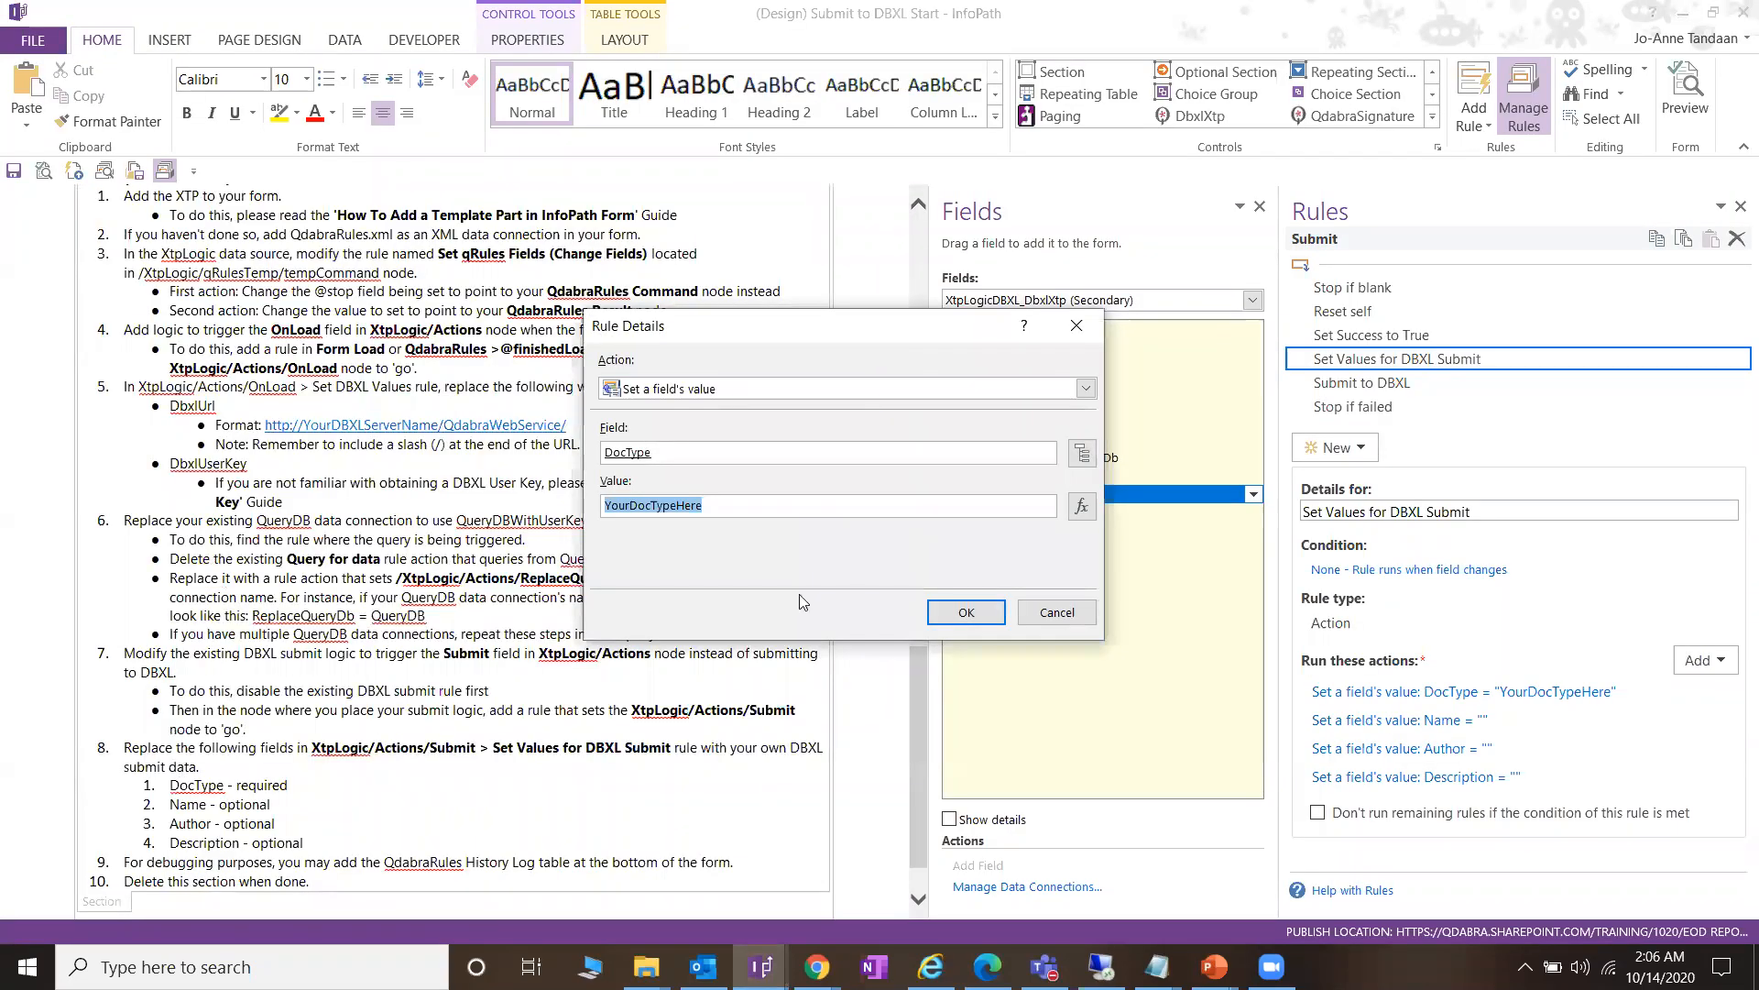
type("EODReport")
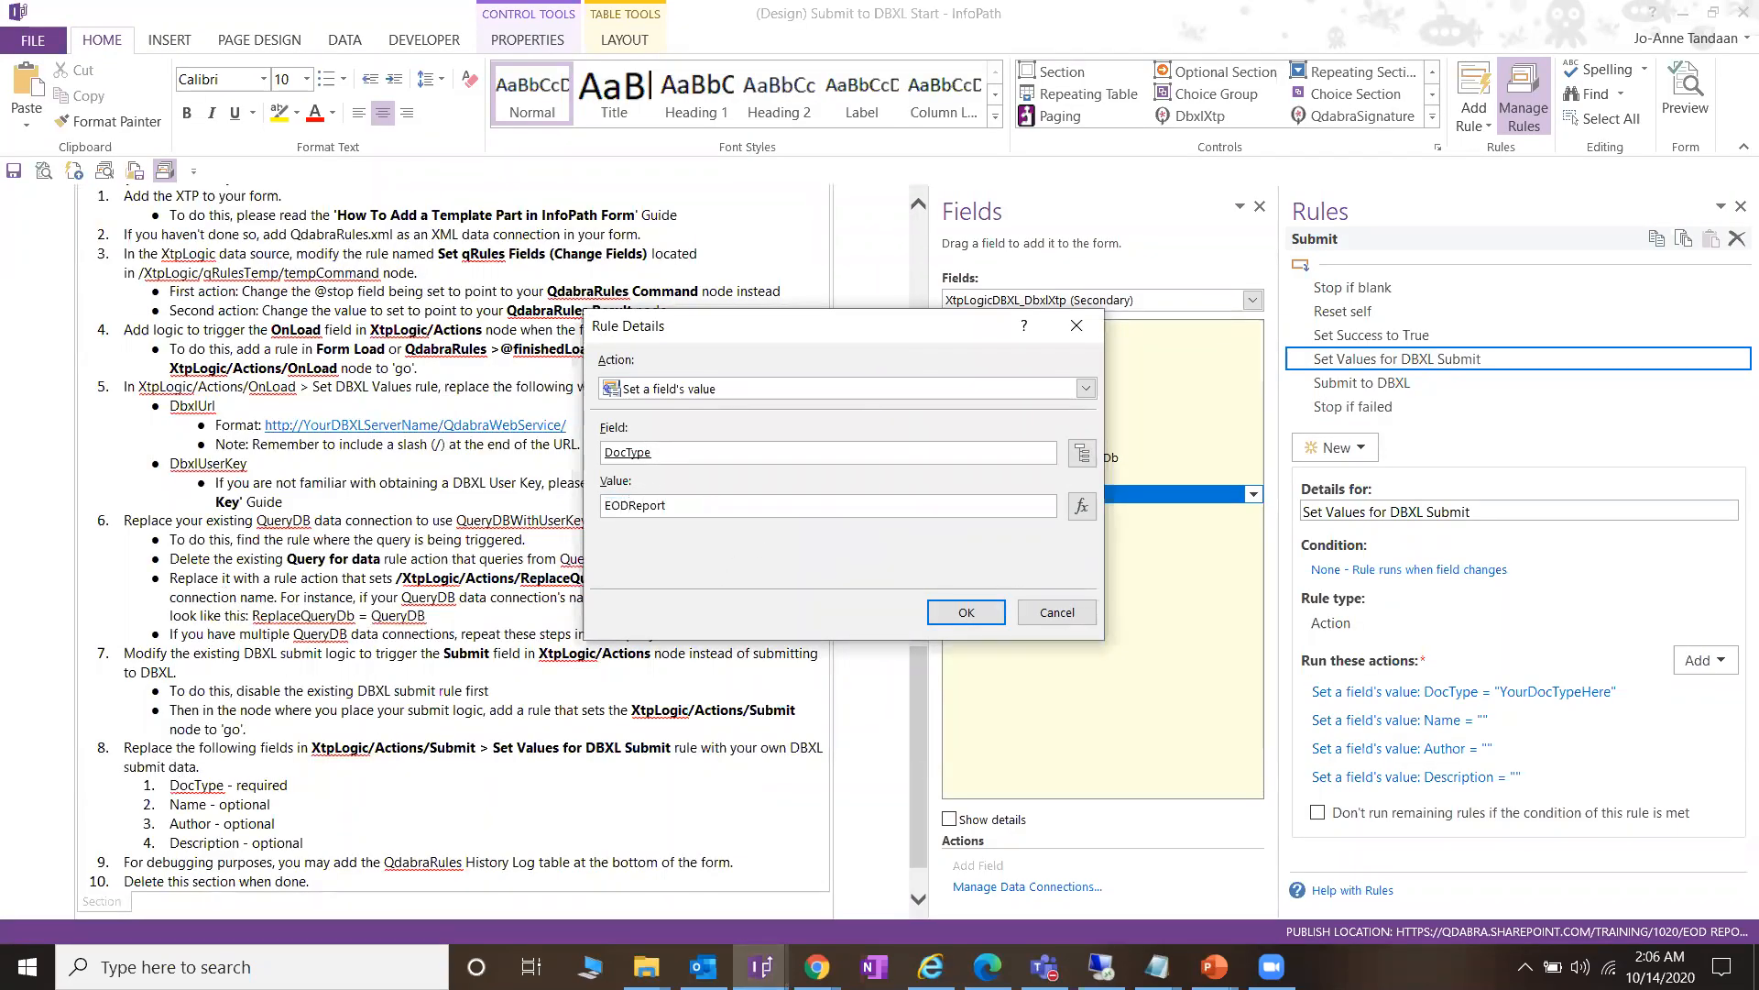
left_click(987, 613)
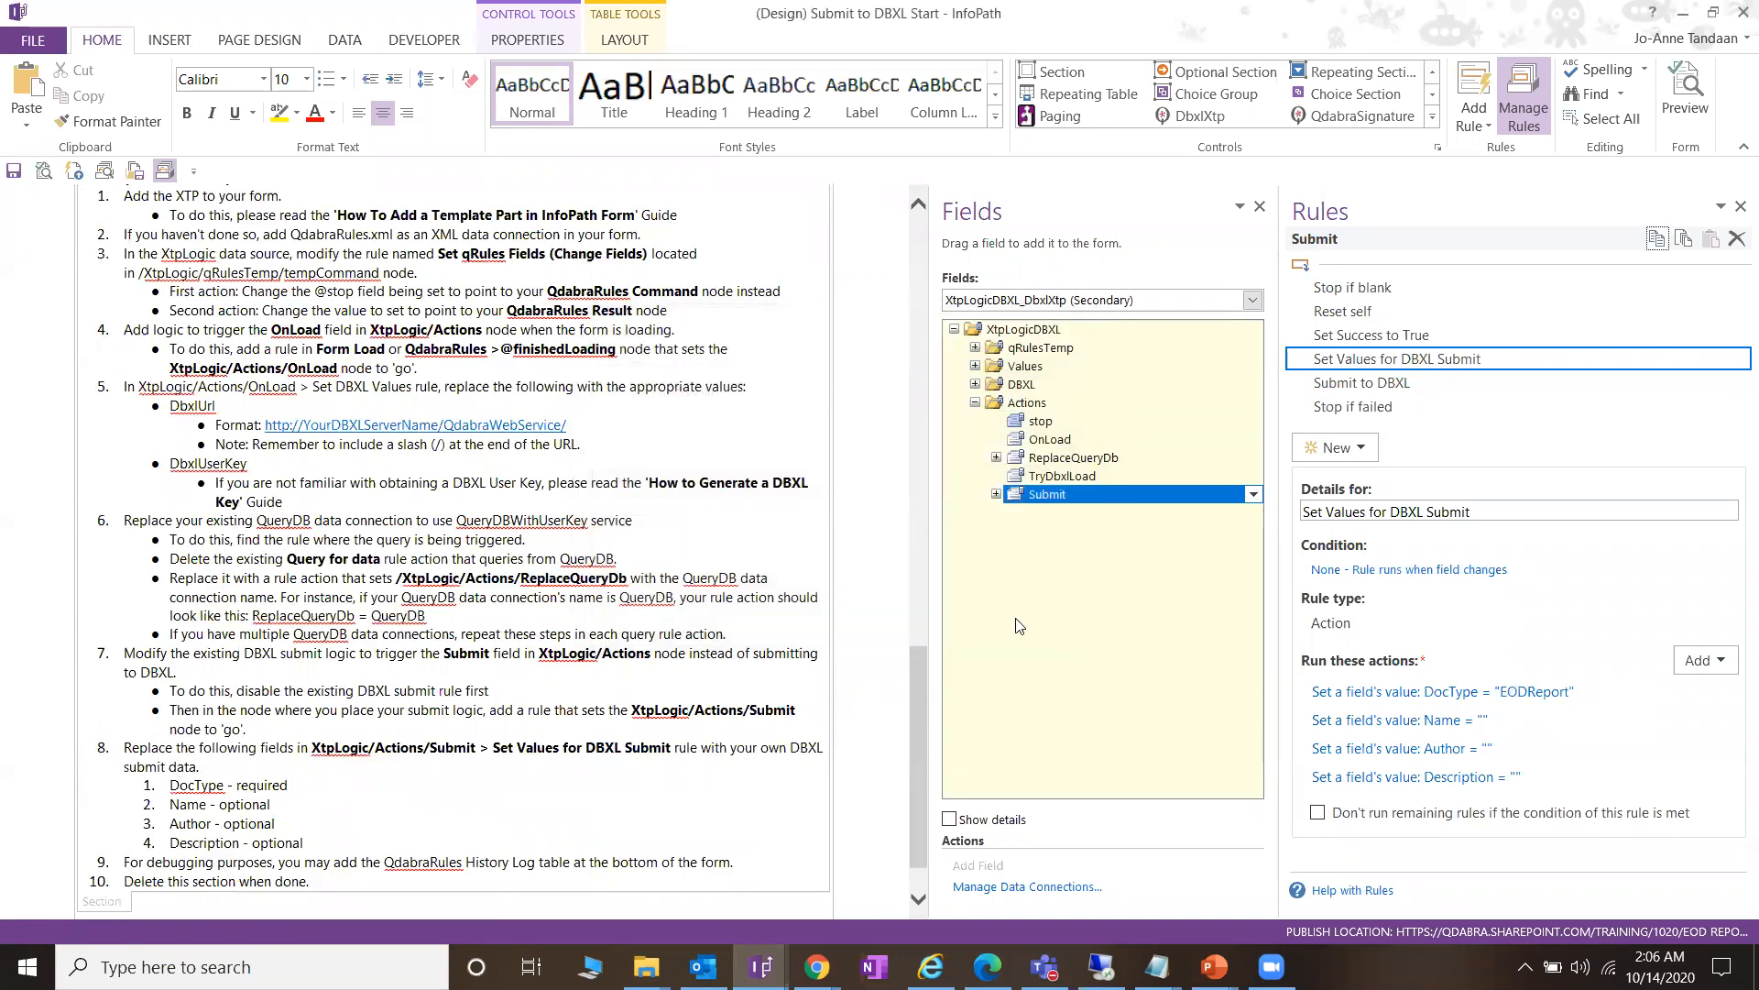
Step: Set the Name action's value to a formula using the Main FirstName field
left_click(1477, 723)
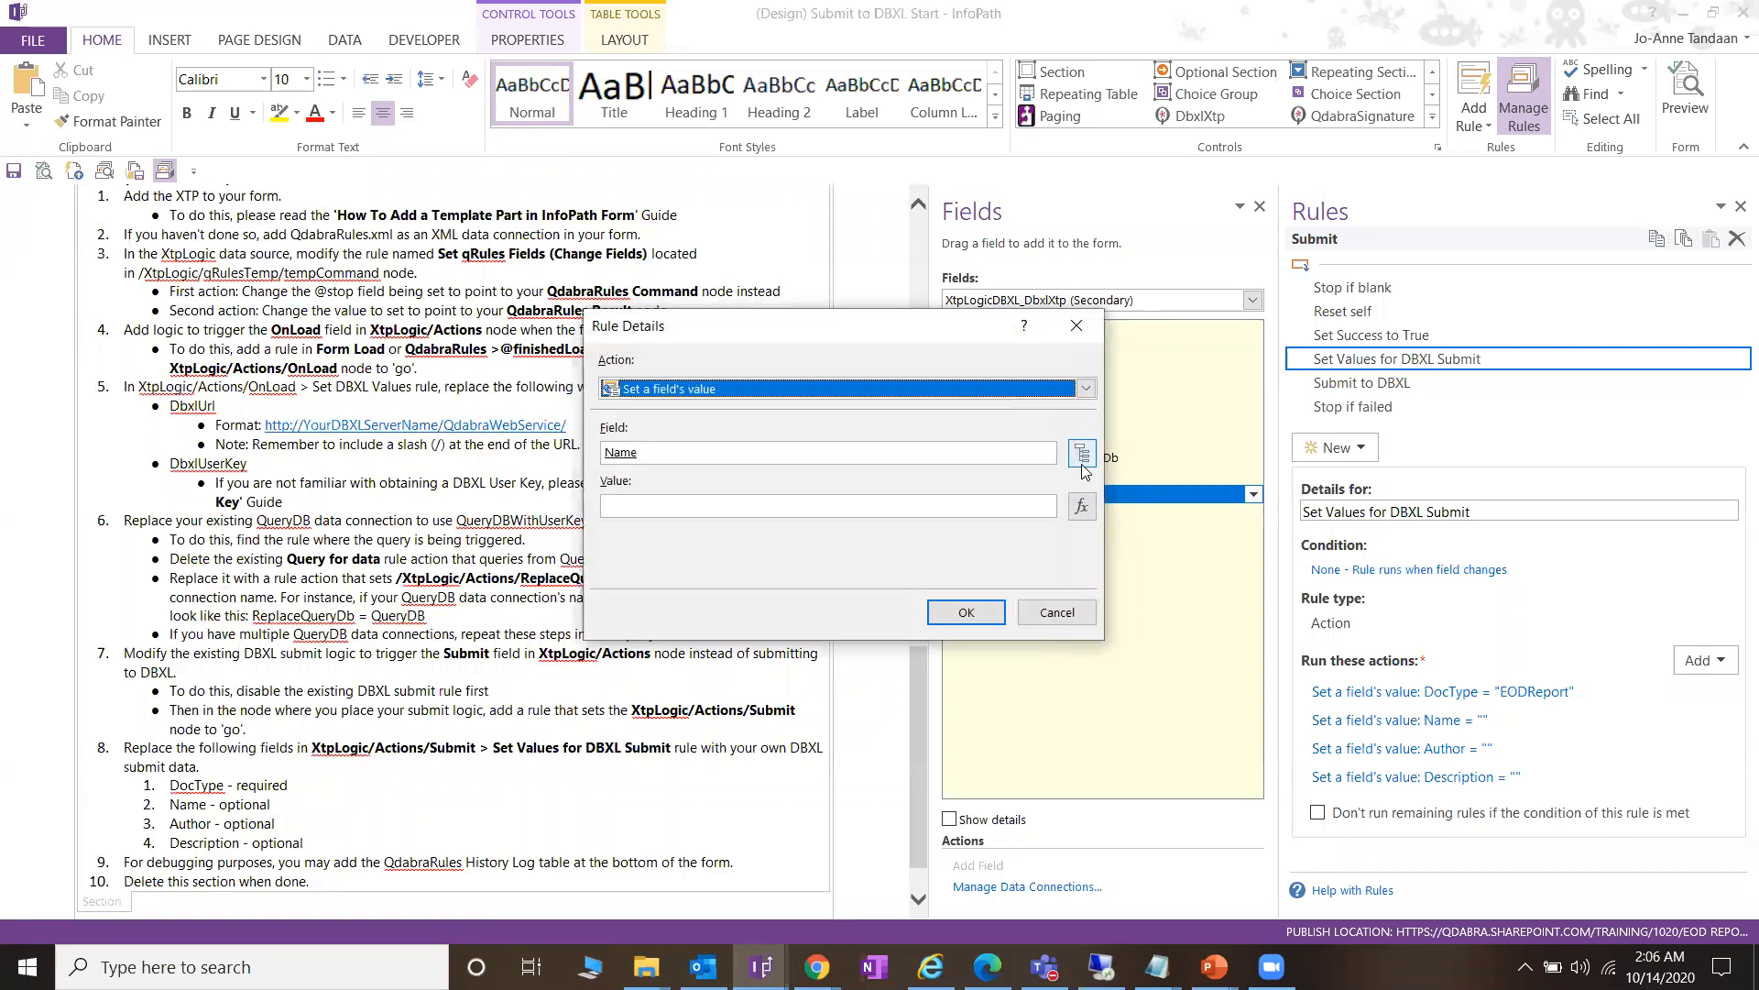
left_click(1082, 505)
left_click(648, 567)
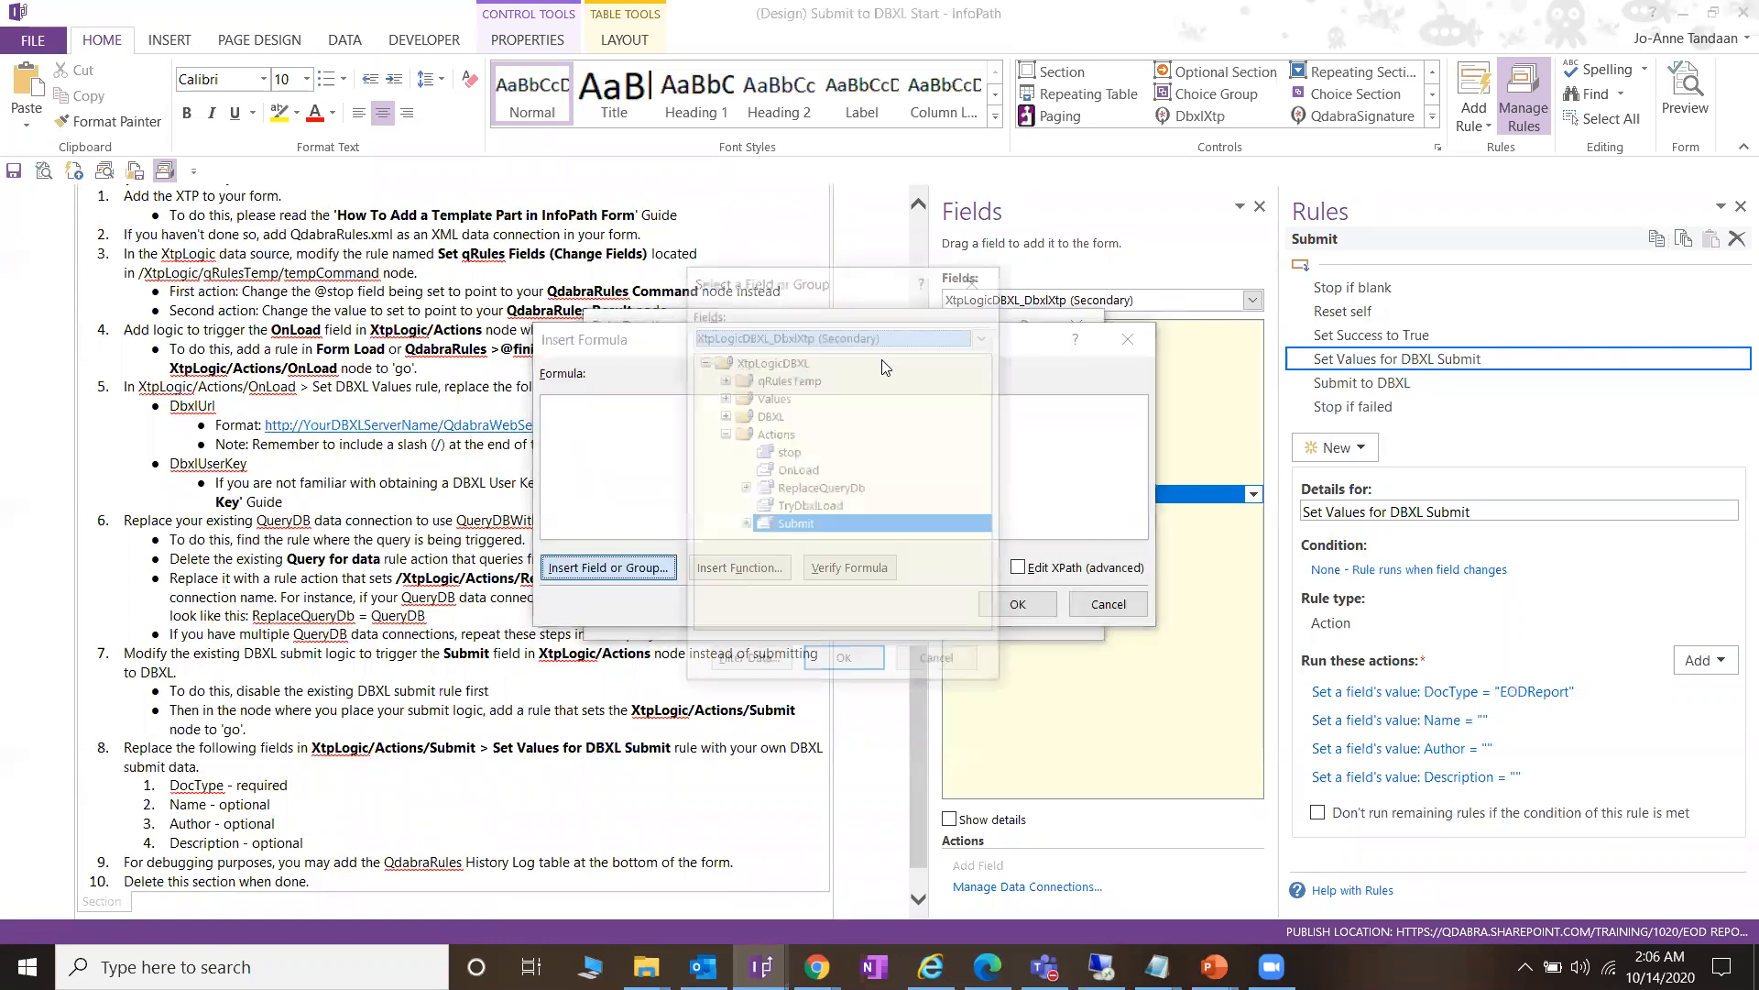
left_click(866, 336)
left_click(878, 357)
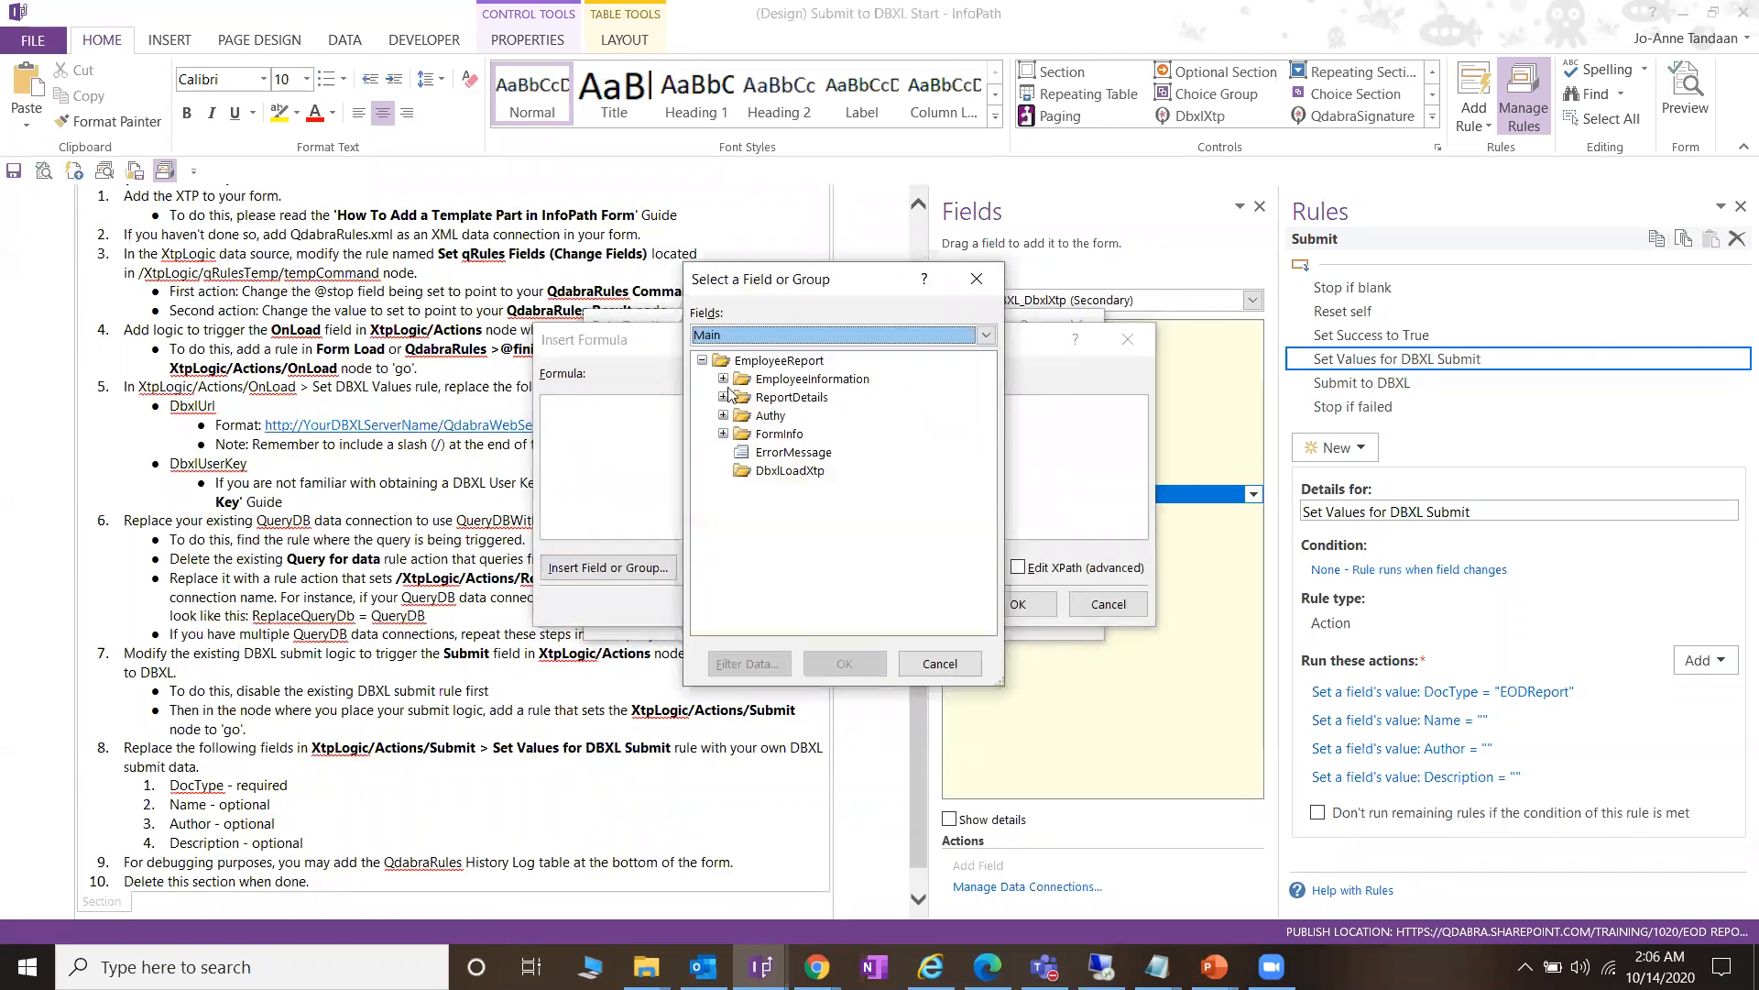
double_click(813, 398)
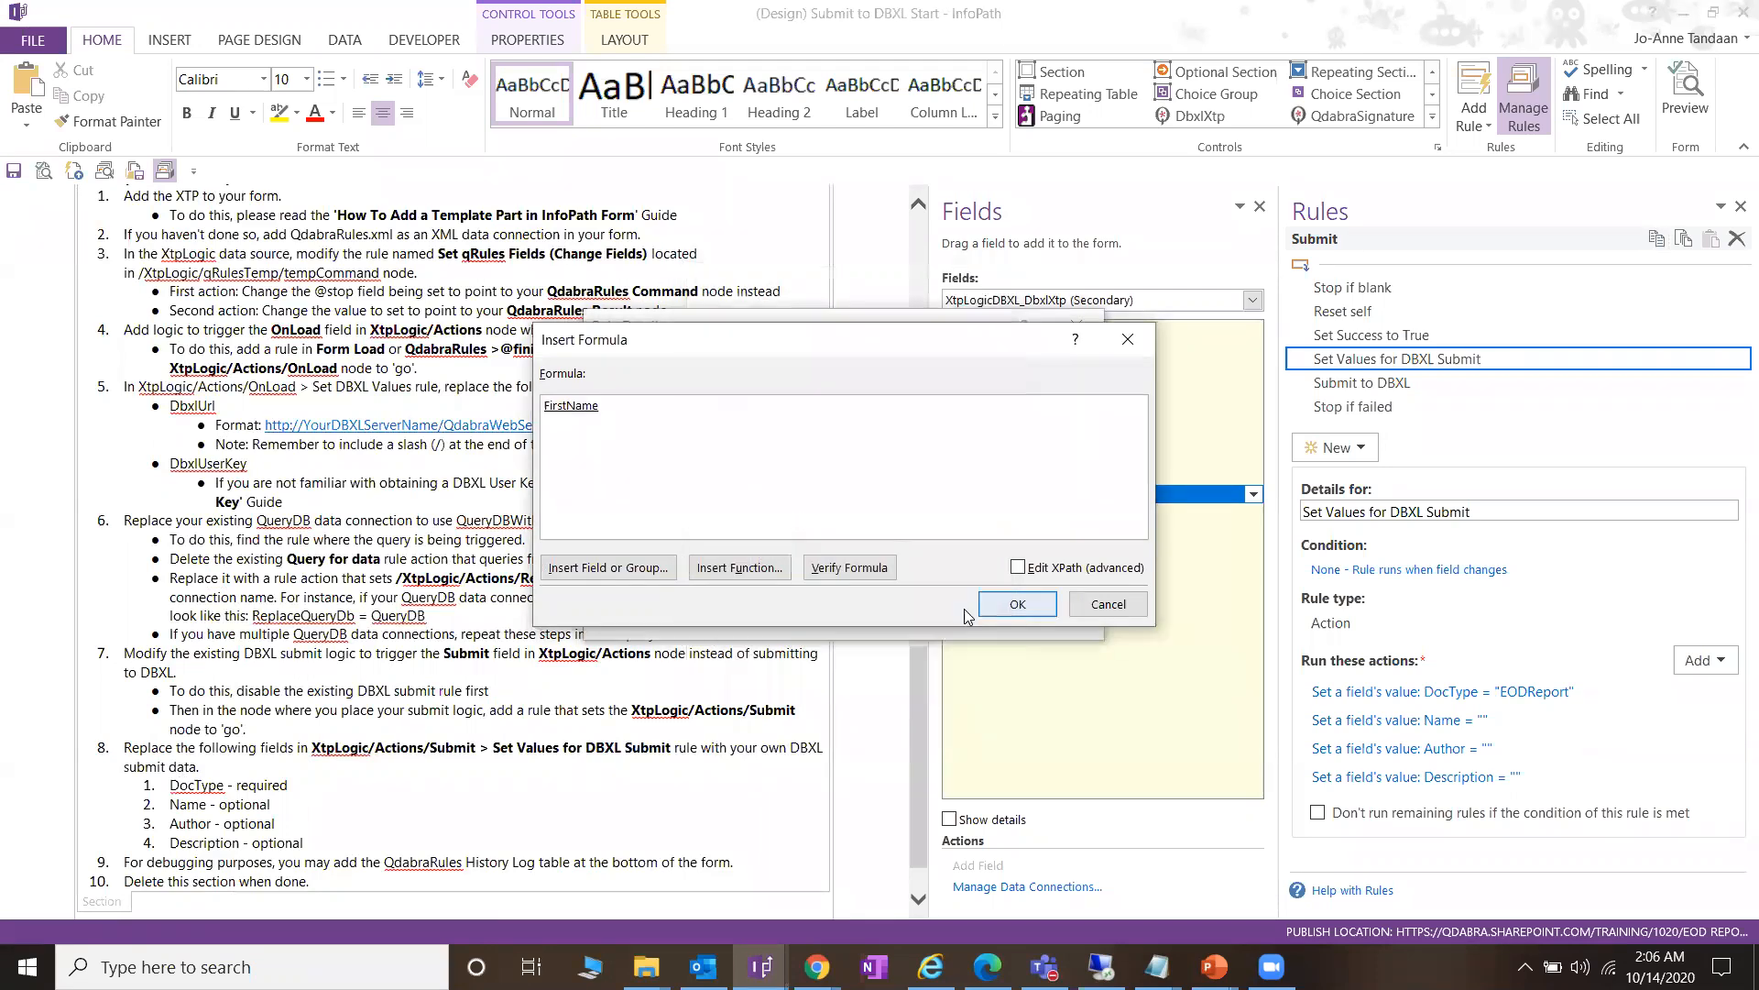
left_click(1015, 605)
left_click(1011, 608)
Step: Set the Author action's value to the EmployeeInformation LastName field
left_click(1432, 748)
left_click(1081, 508)
left_click(607, 567)
left_click(815, 334)
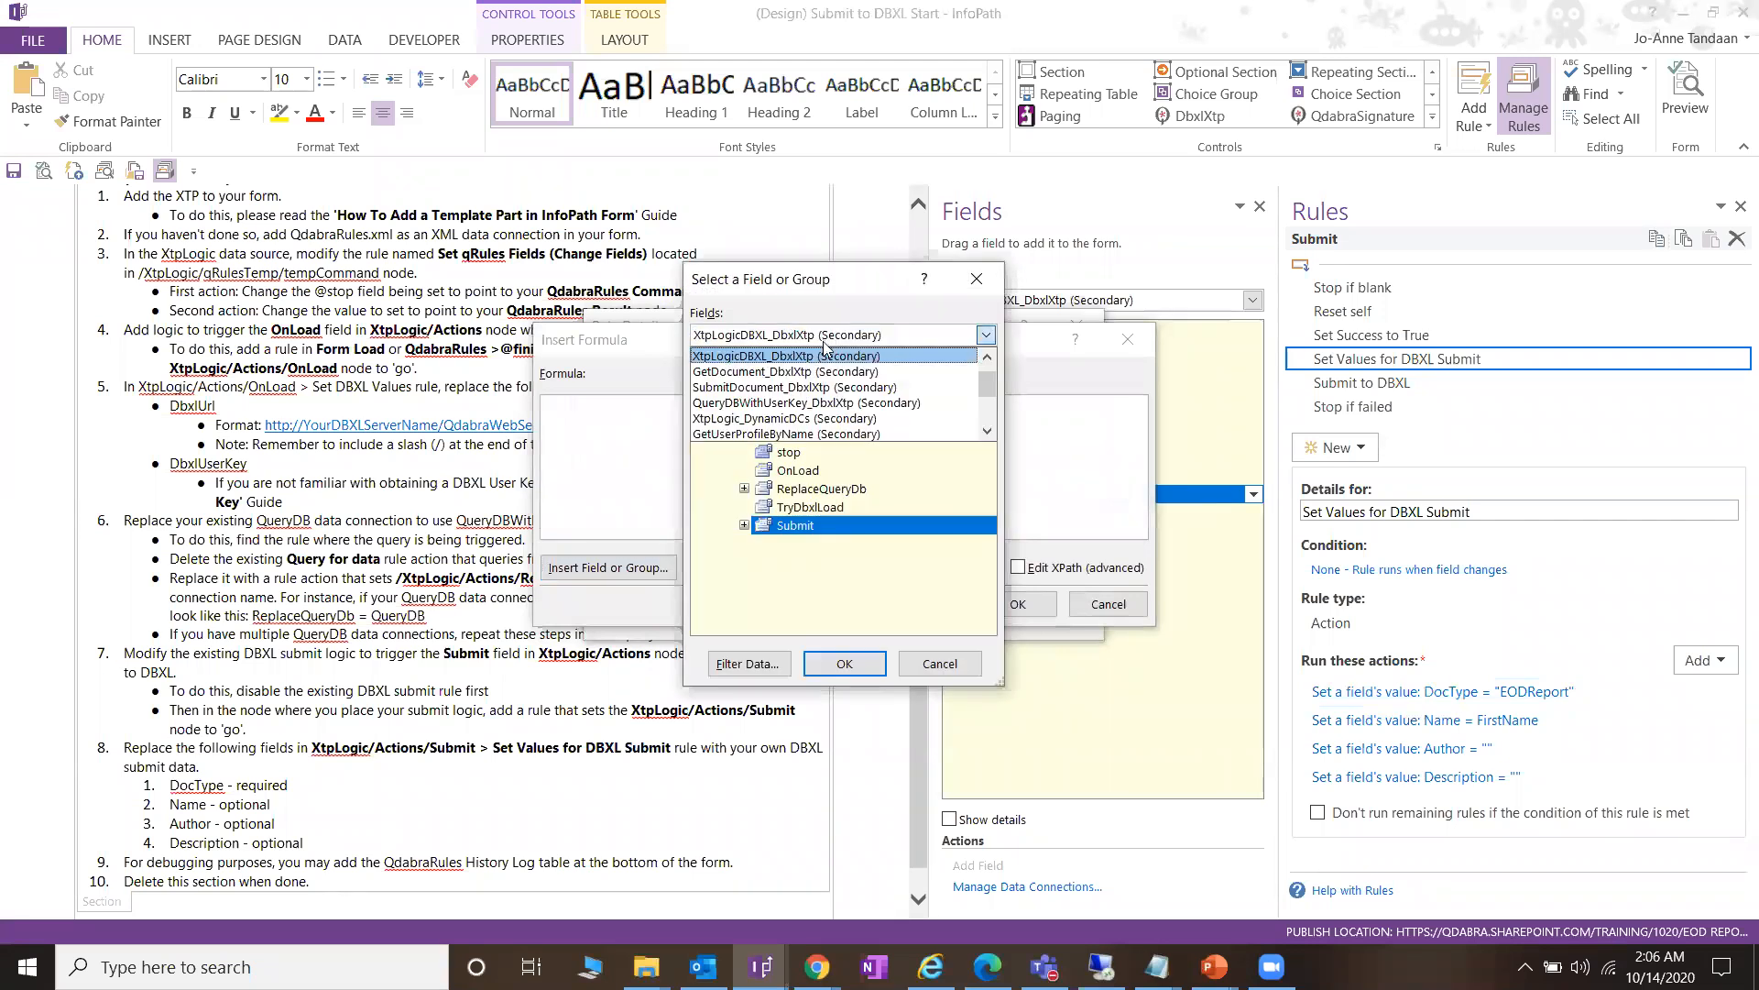
left_click(768, 420)
left_click(723, 378)
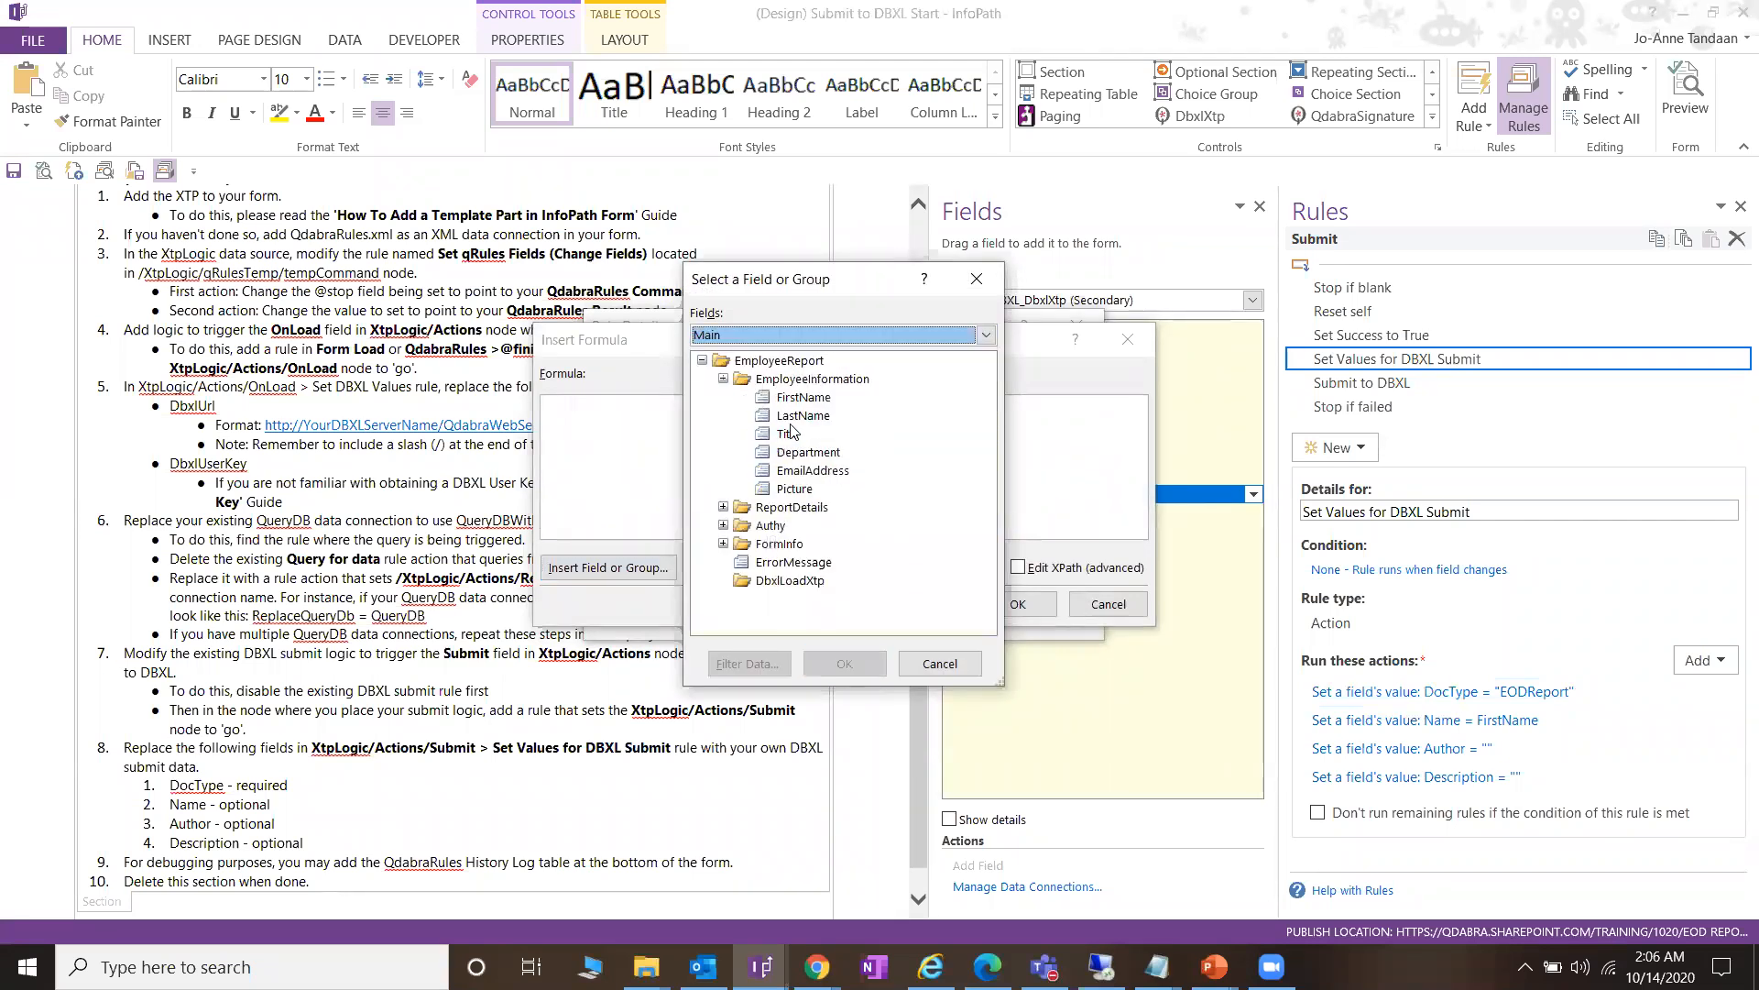
double_click(788, 417)
left_click(987, 612)
left_click(962, 614)
Step: Edit the fourth action so it targets the Main data source's Title field
left_click(1446, 778)
left_click(1081, 454)
left_click(986, 334)
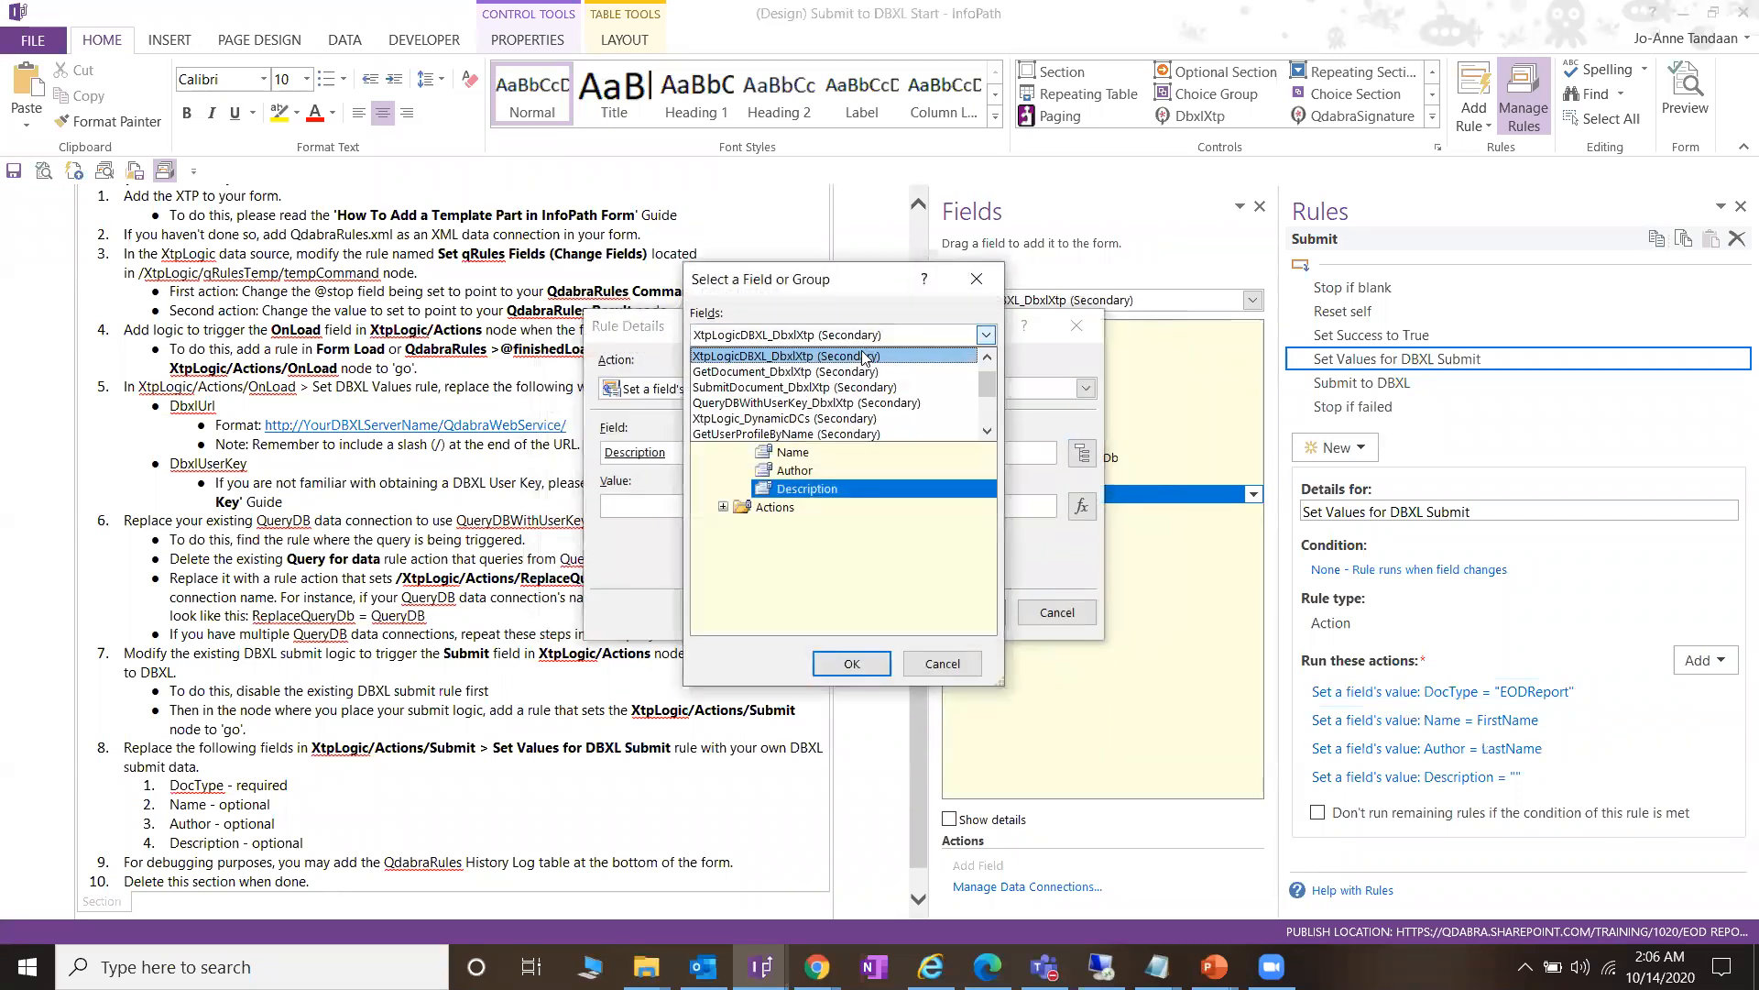
left_click(767, 420)
left_click(723, 397)
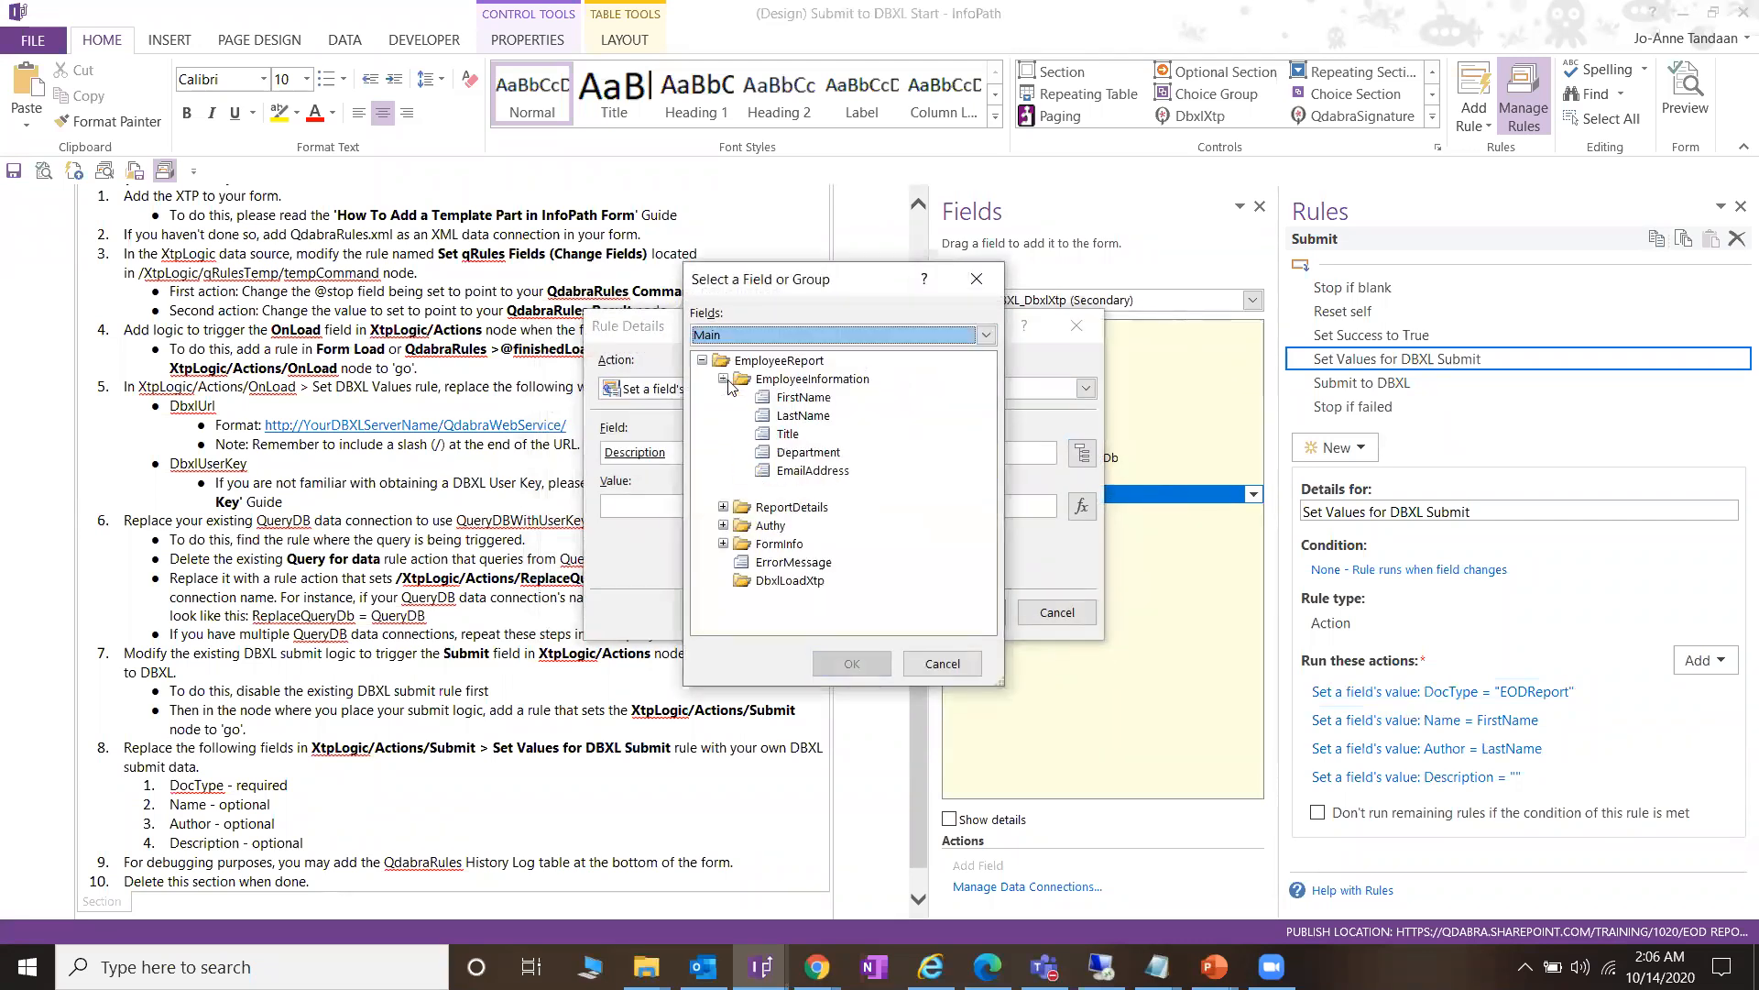
left_click(790, 434)
left_click(852, 663)
left_click(967, 612)
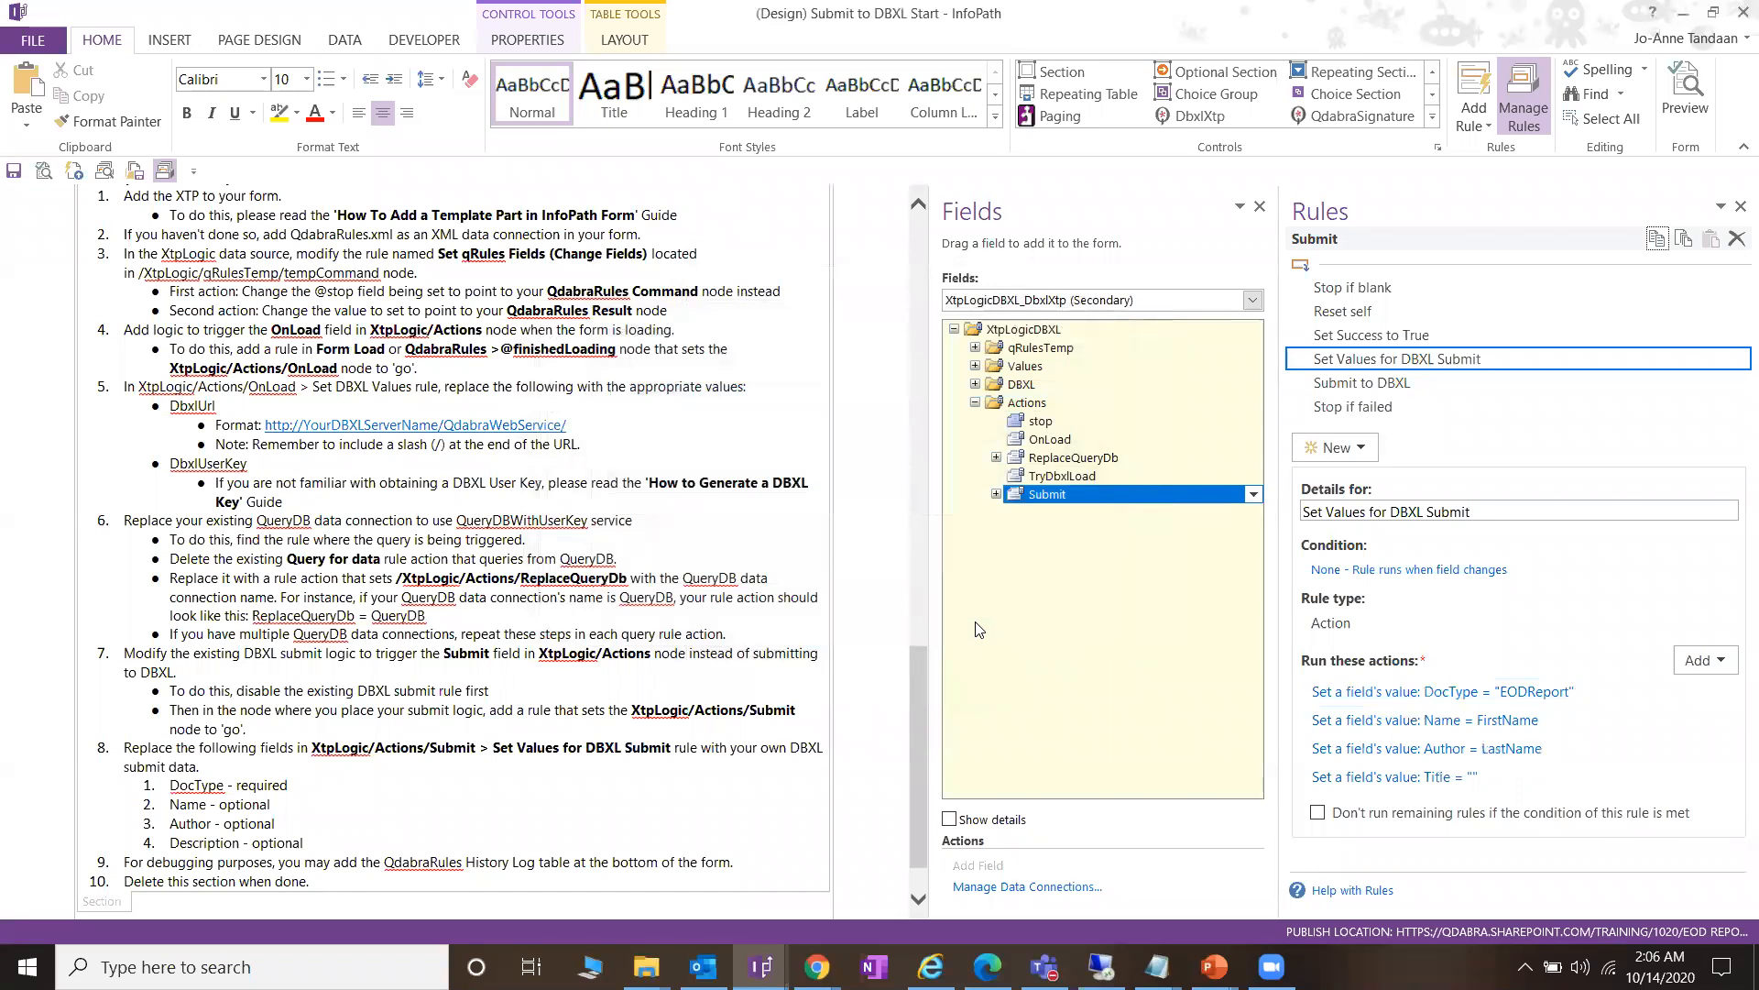
scroll(458, 550, "down", 1)
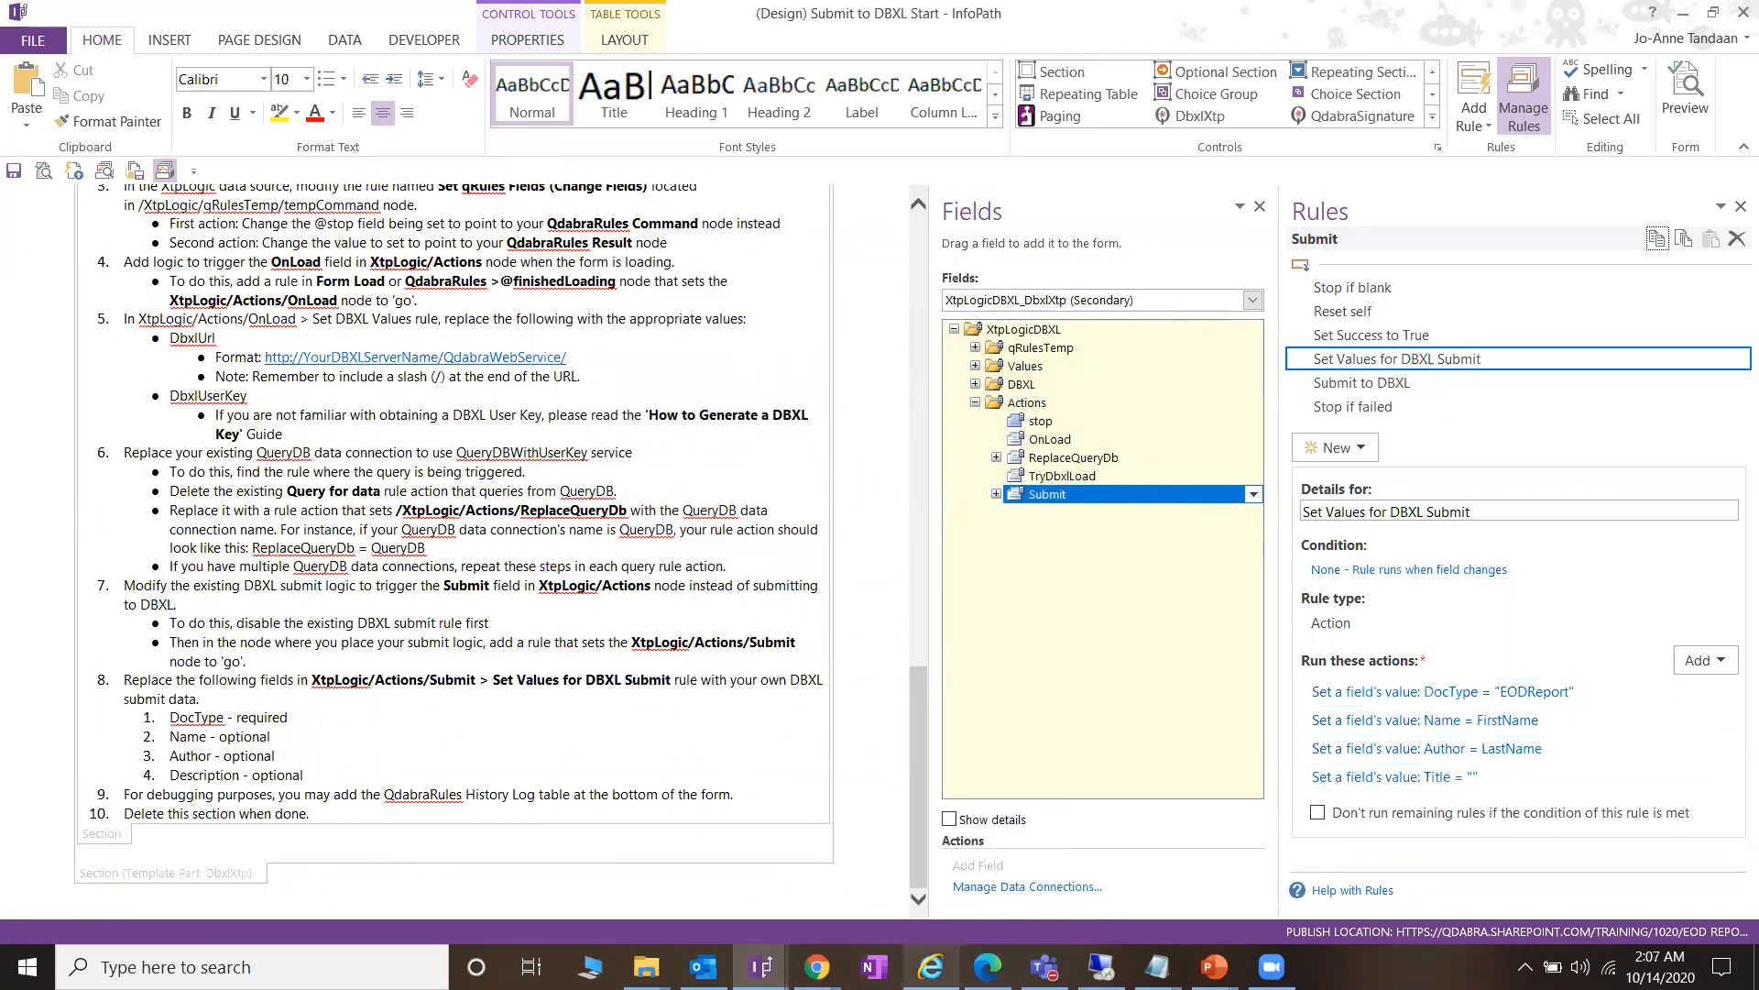
Step: Change that action's target to the XtpLogicDBXL qRulesTemp/DBXL Description field
left_click(1434, 786)
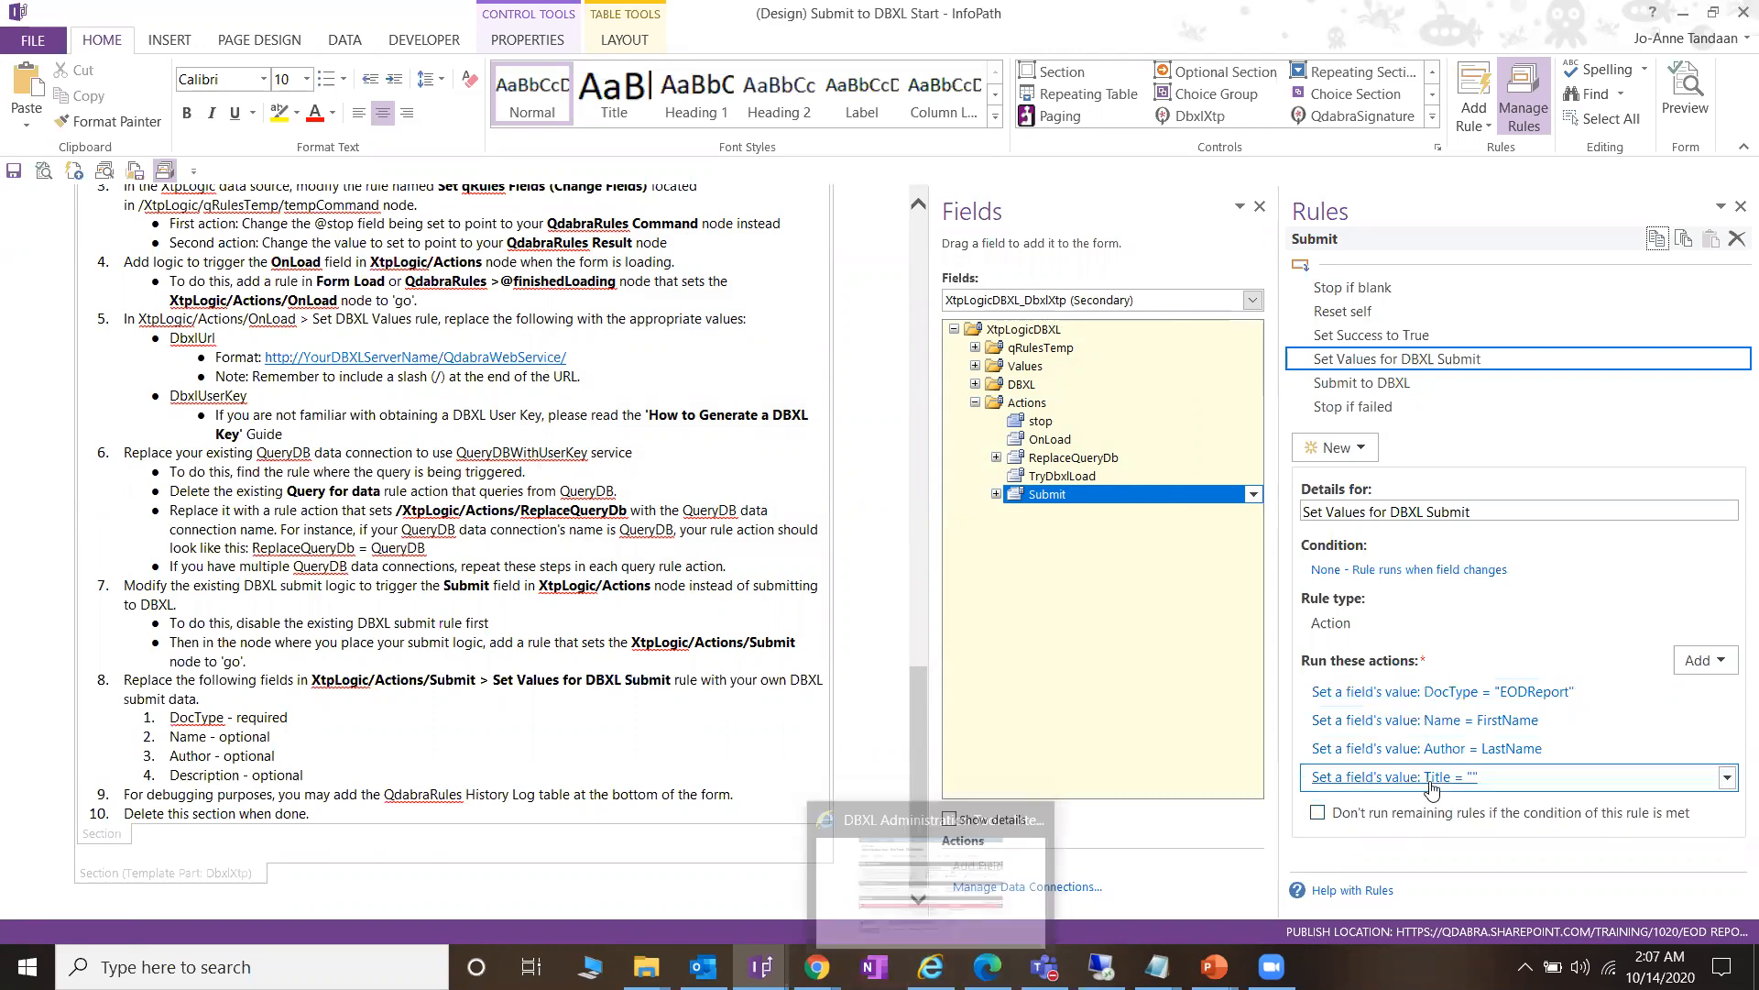
left_click(1434, 788)
left_click(1082, 452)
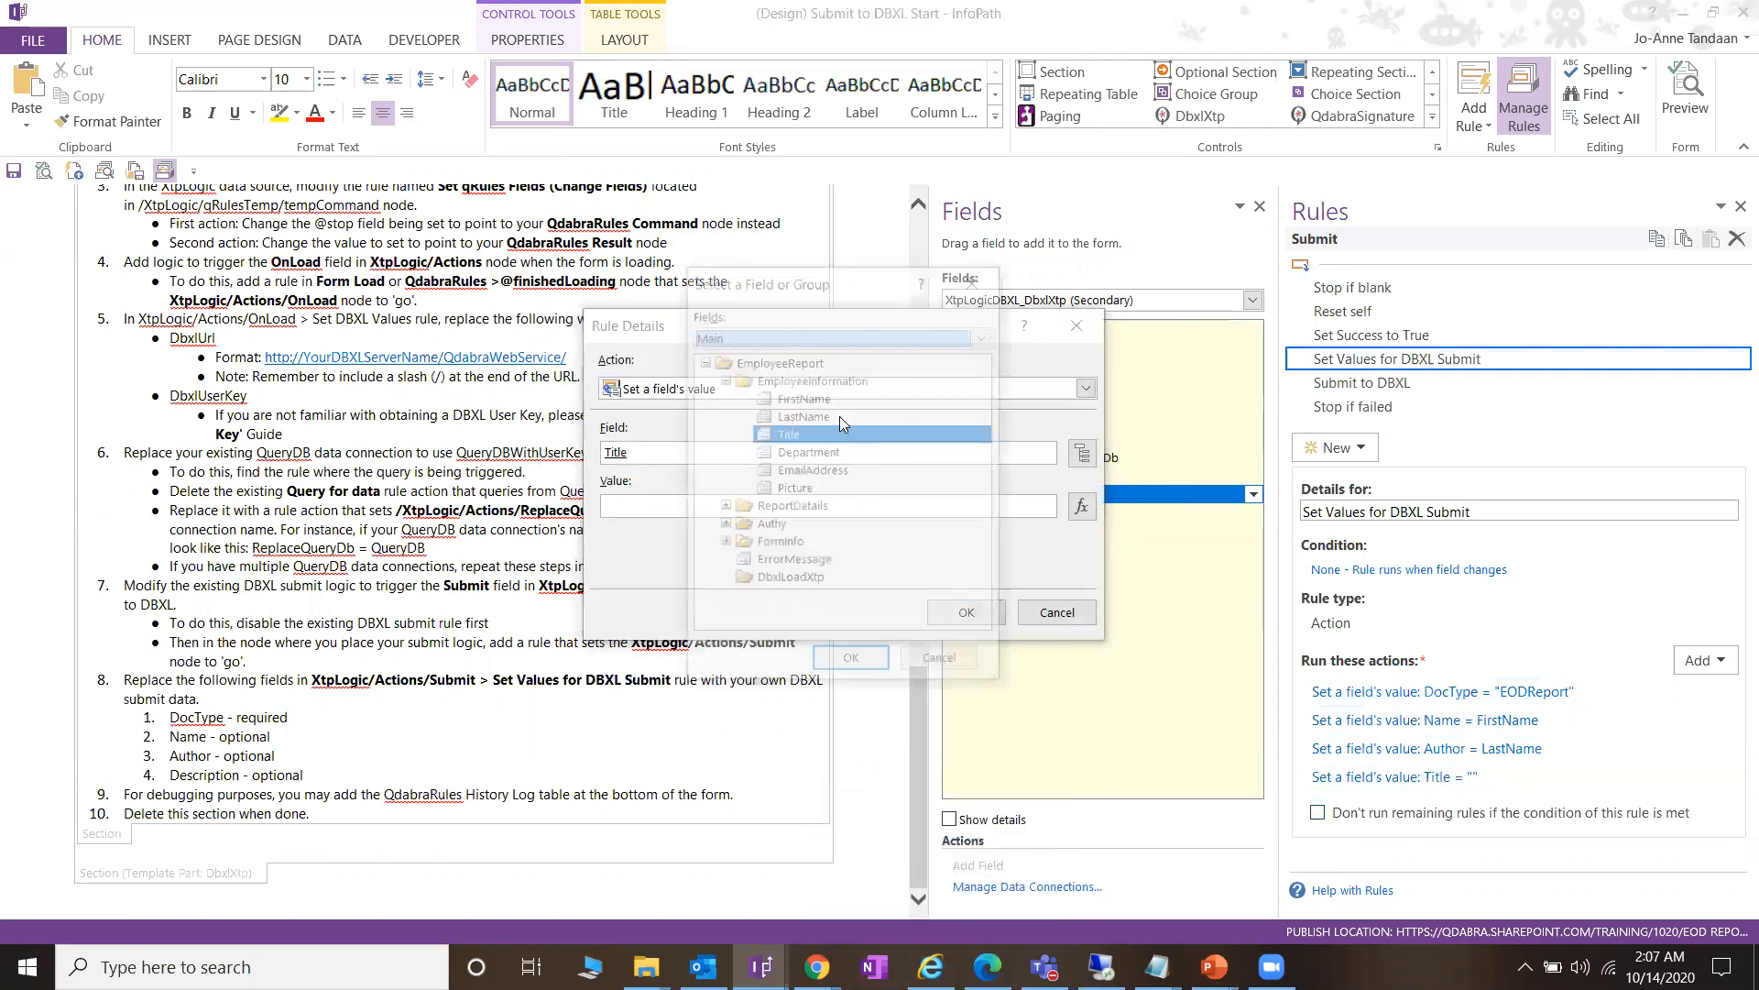
left_click(928, 331)
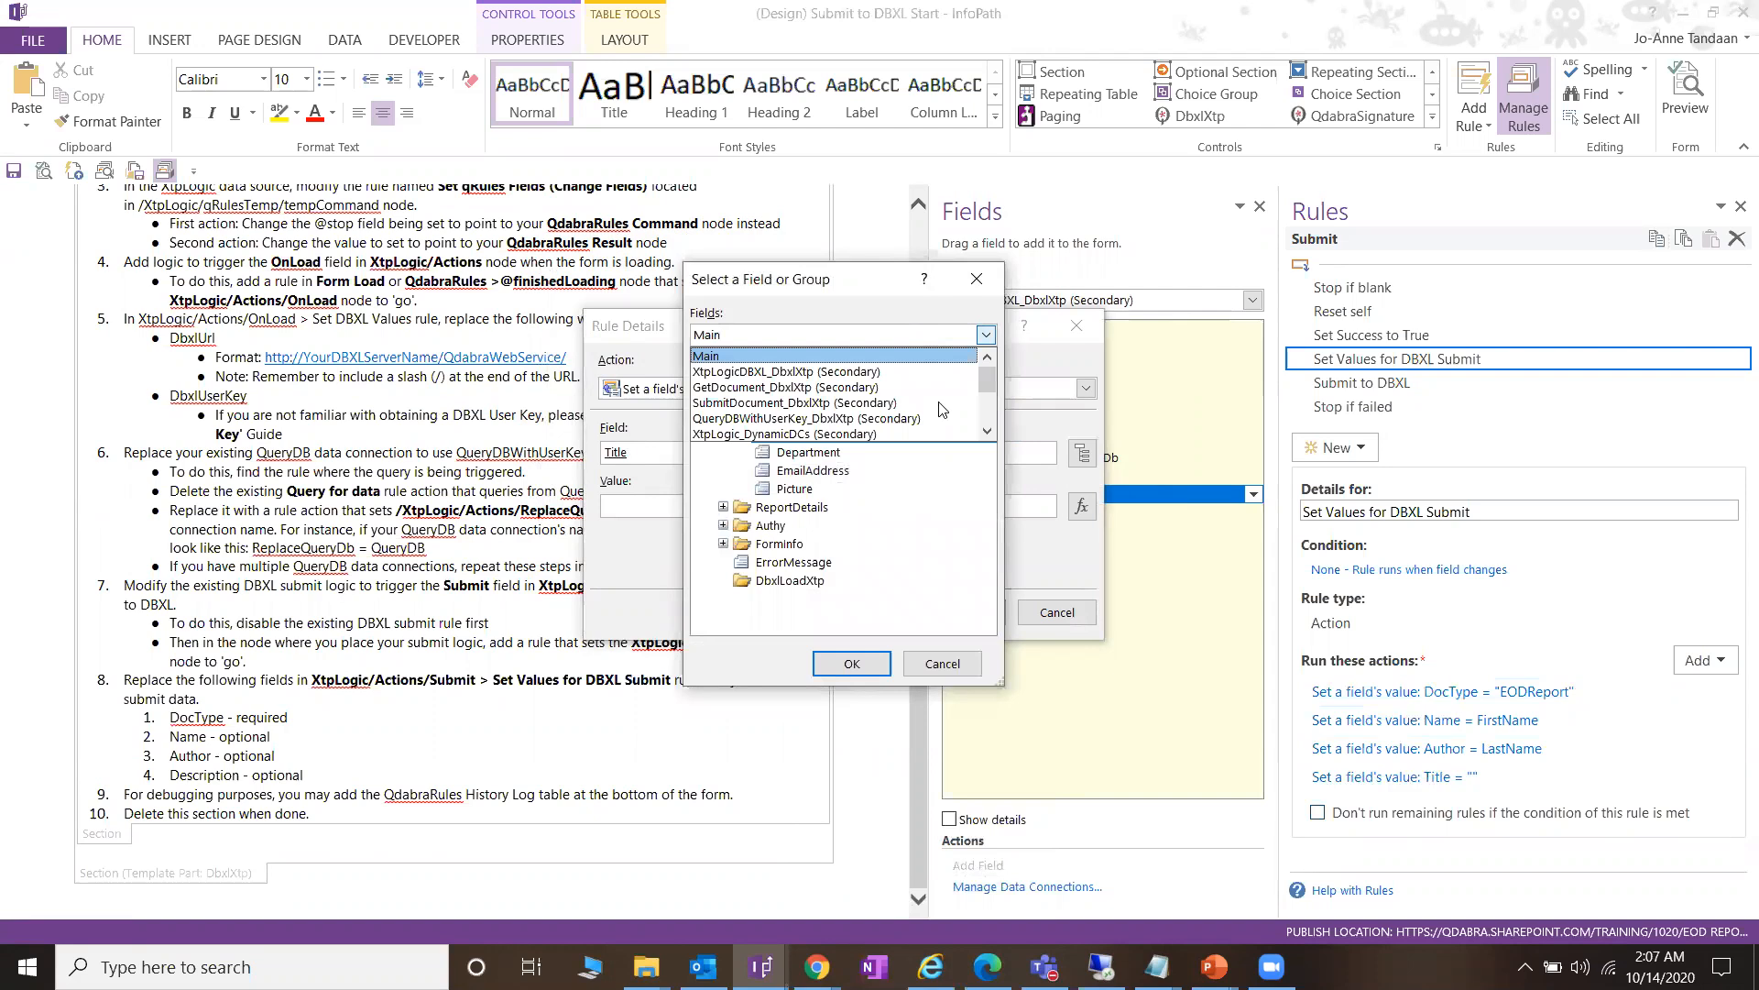
left_click(806, 372)
left_click(723, 434)
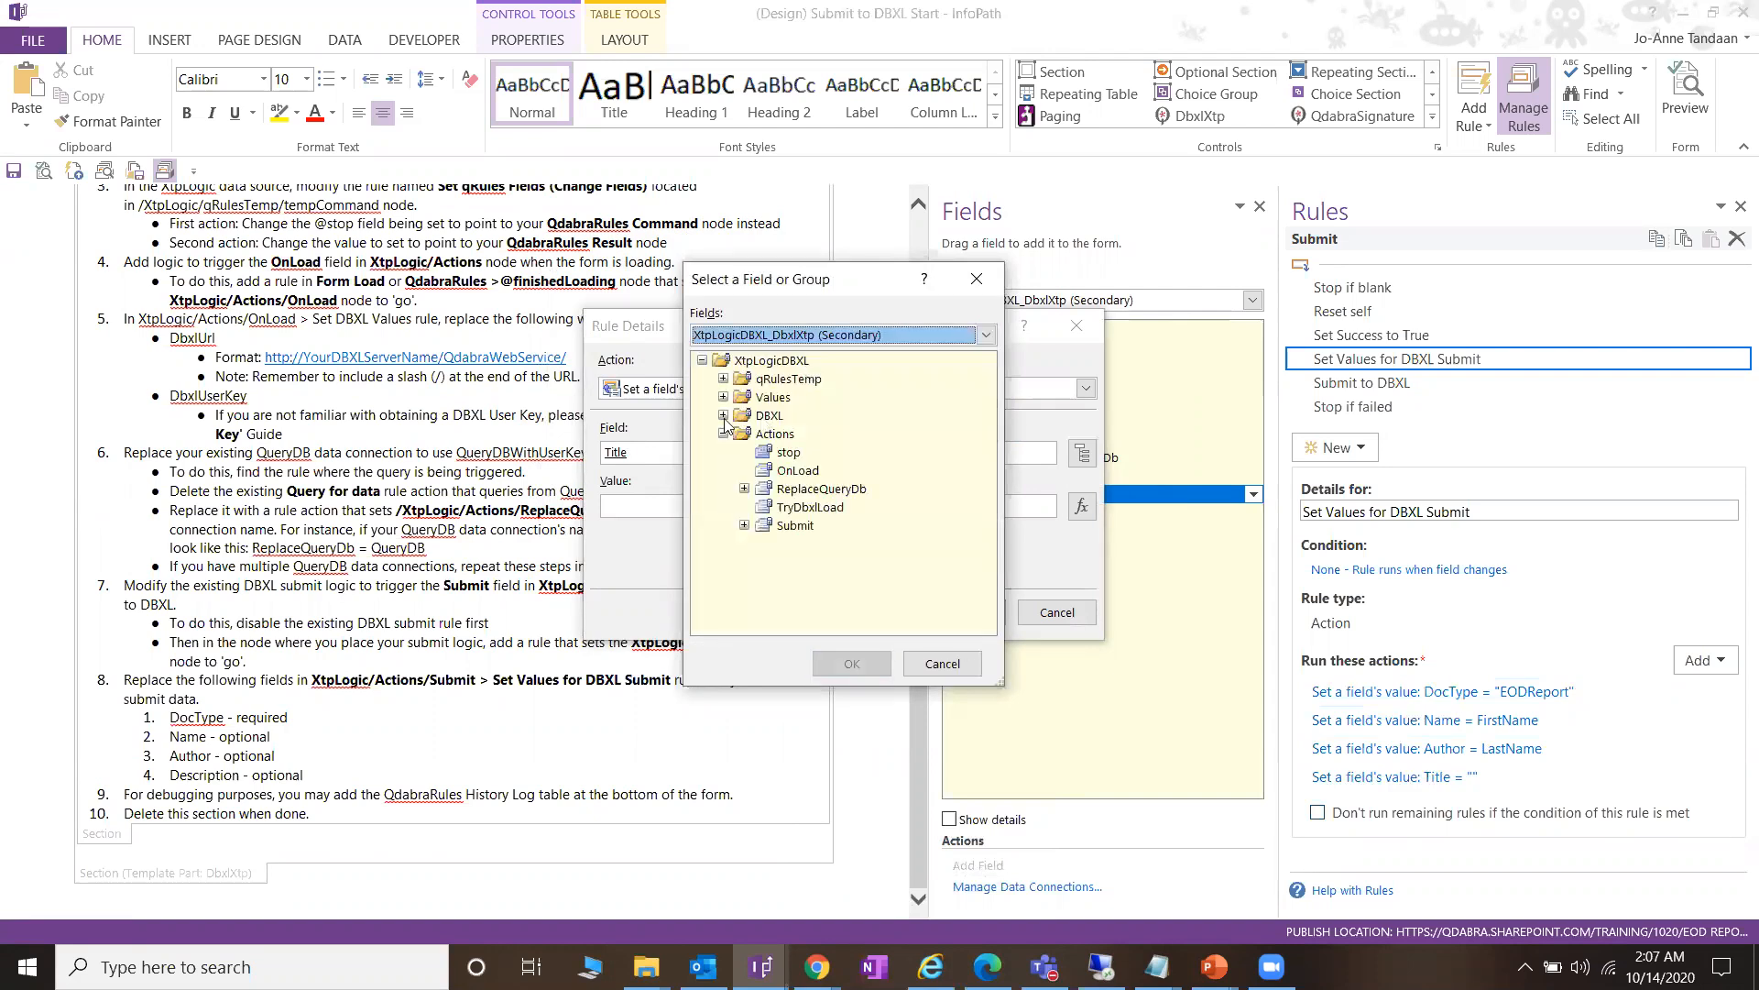
left_click(723, 397)
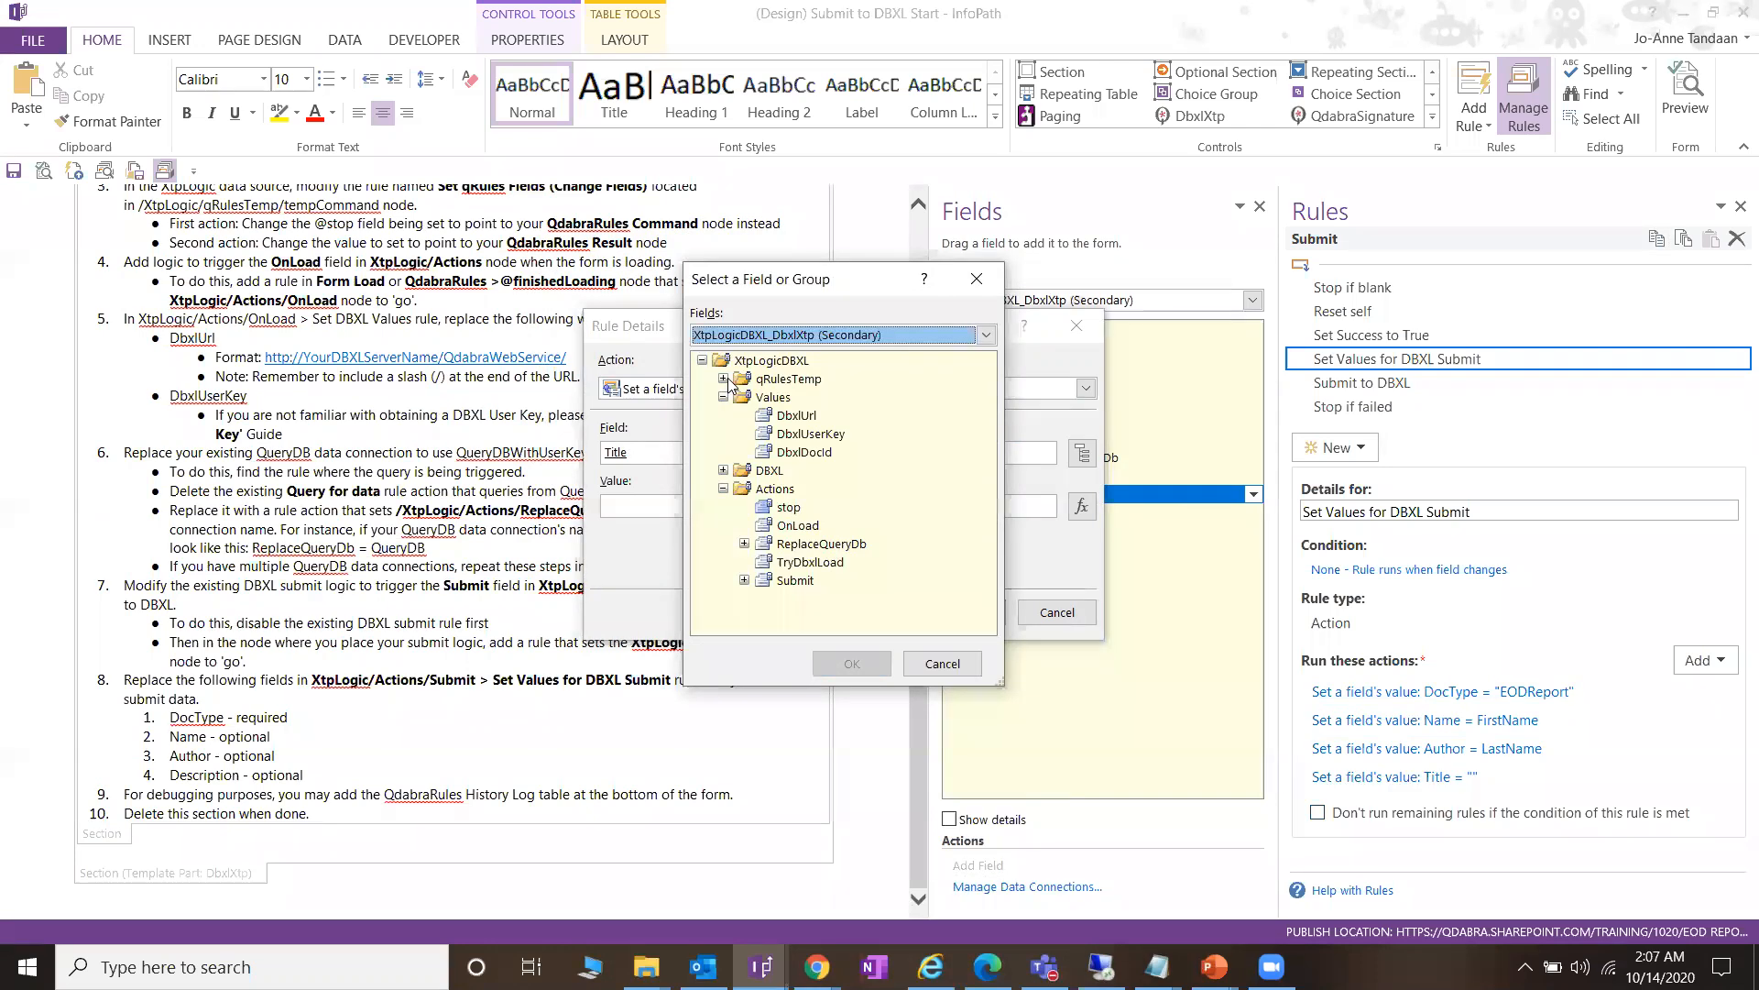
left_click(724, 379)
left_click(737, 491)
double_click(734, 496)
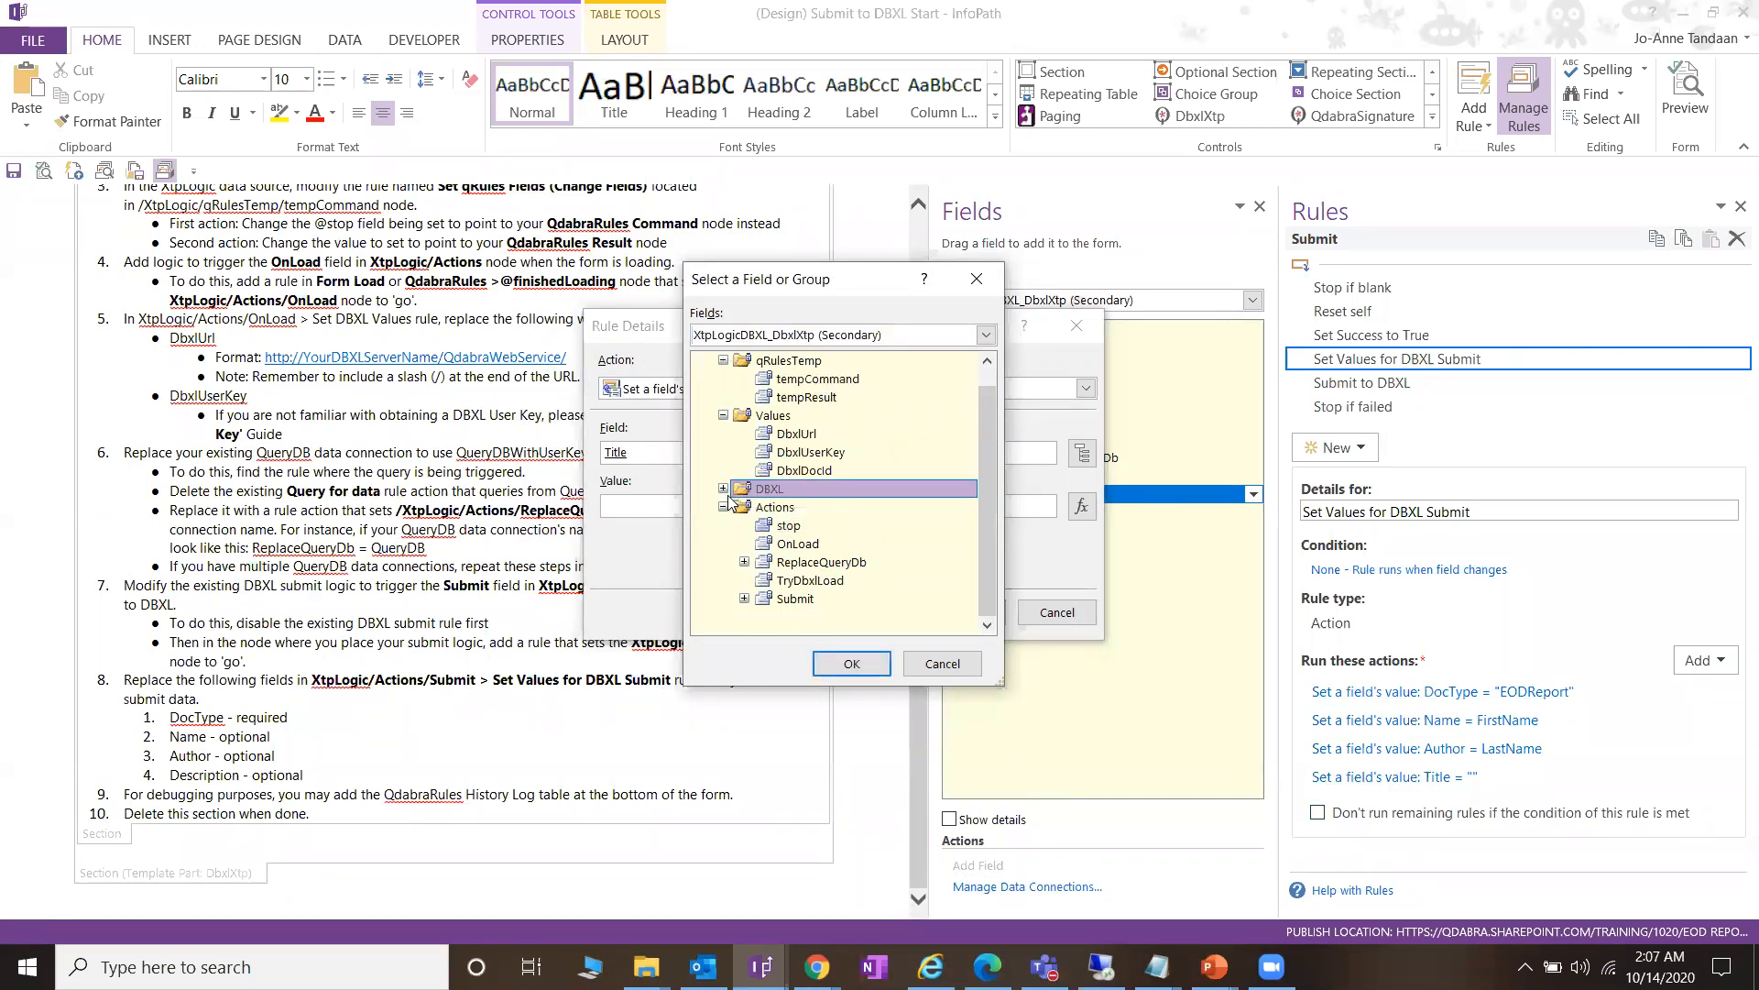
double_click(806, 562)
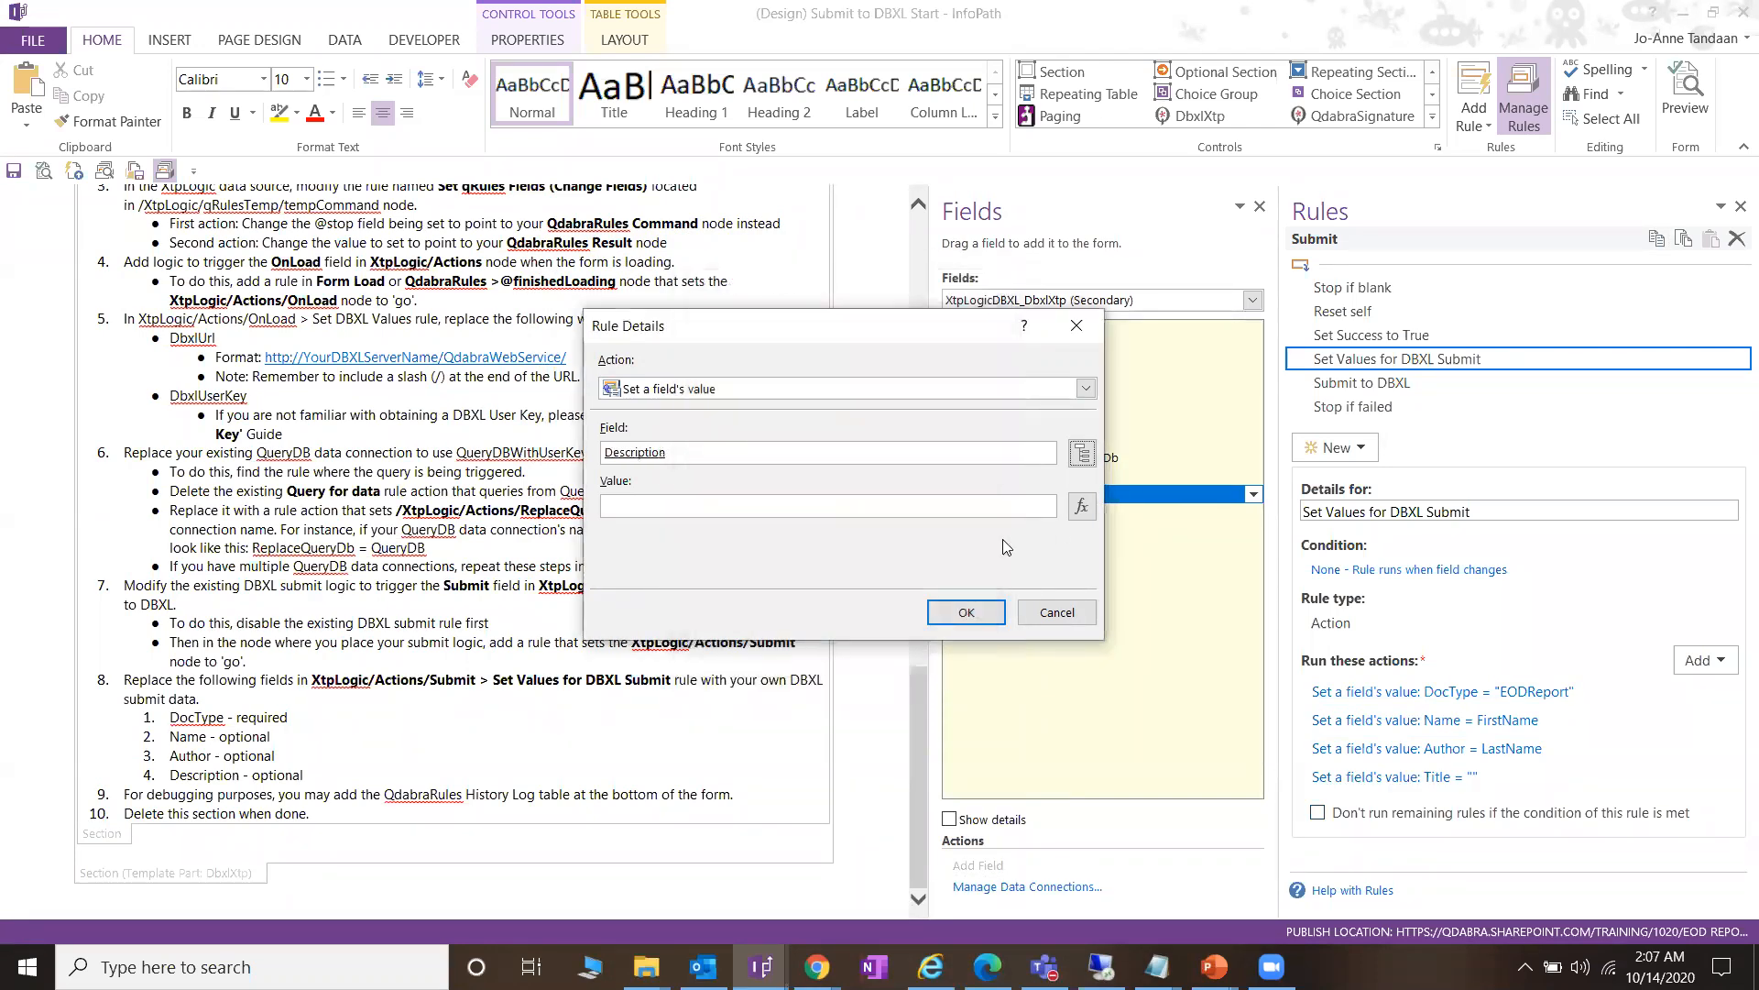
Step: Set the Description value to a formula using the EmployeeInformation Title field
left_click(1081, 506)
left_click(609, 567)
left_click(786, 335)
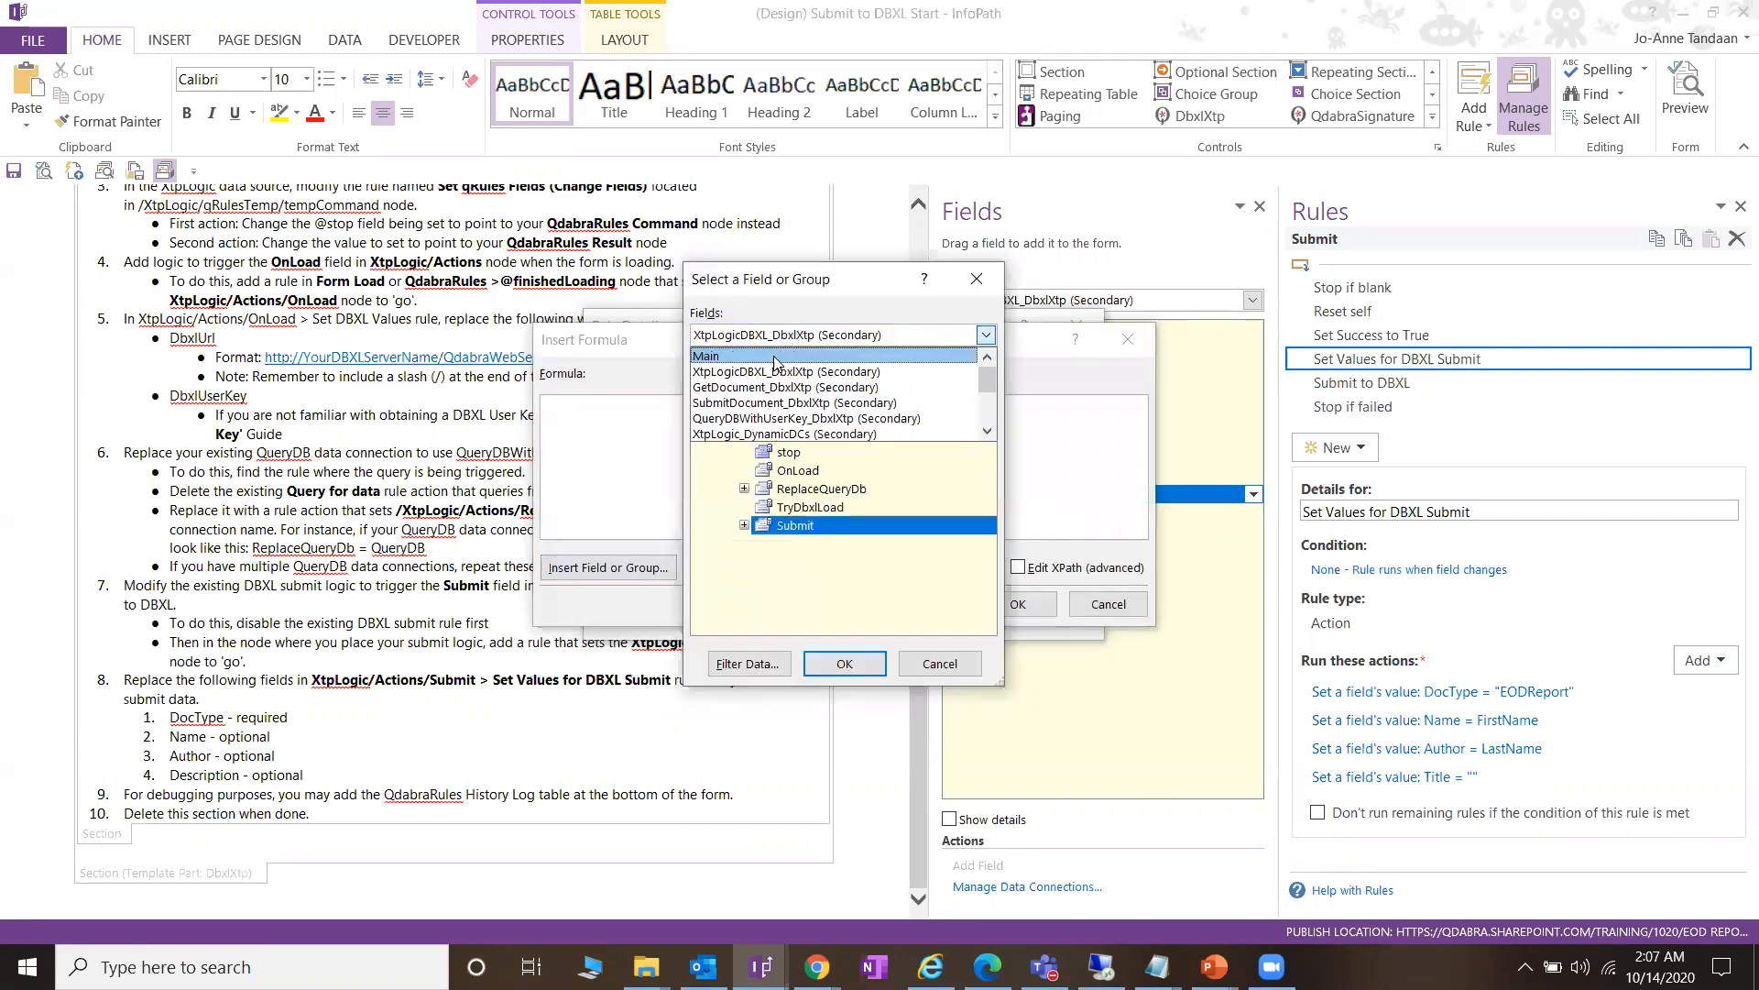
left_click(752, 352)
left_click(724, 379)
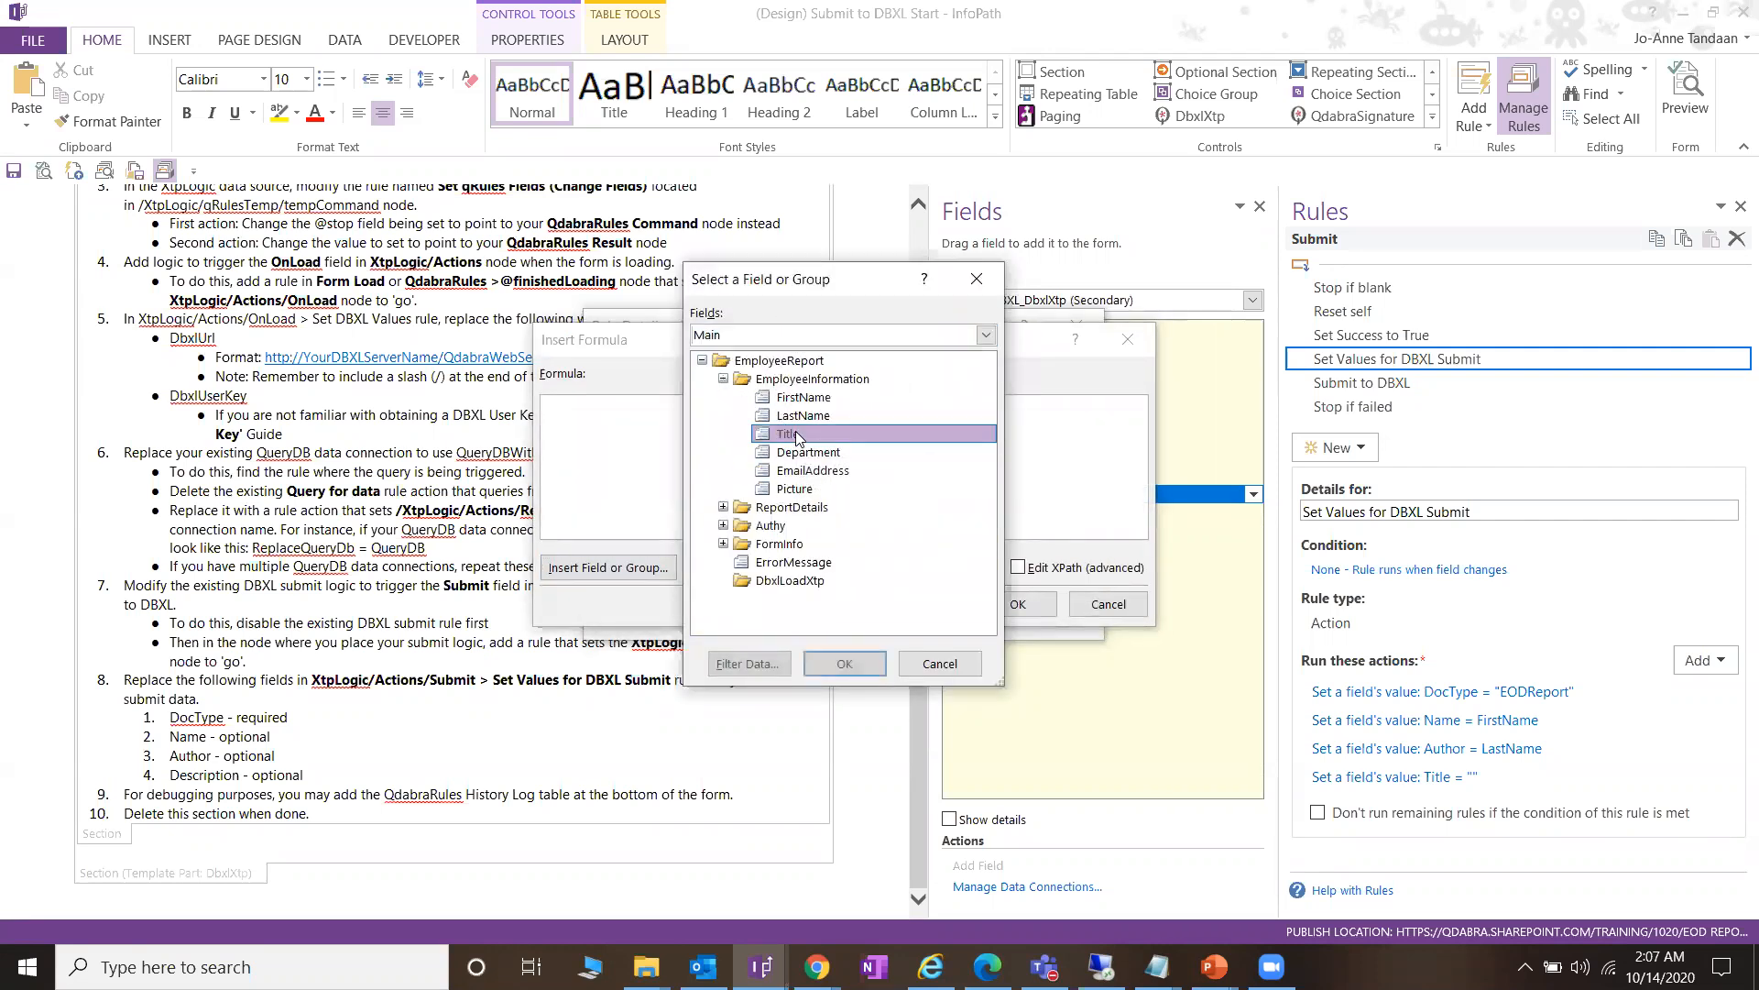
double_click(788, 433)
left_click(1018, 604)
left_click(962, 611)
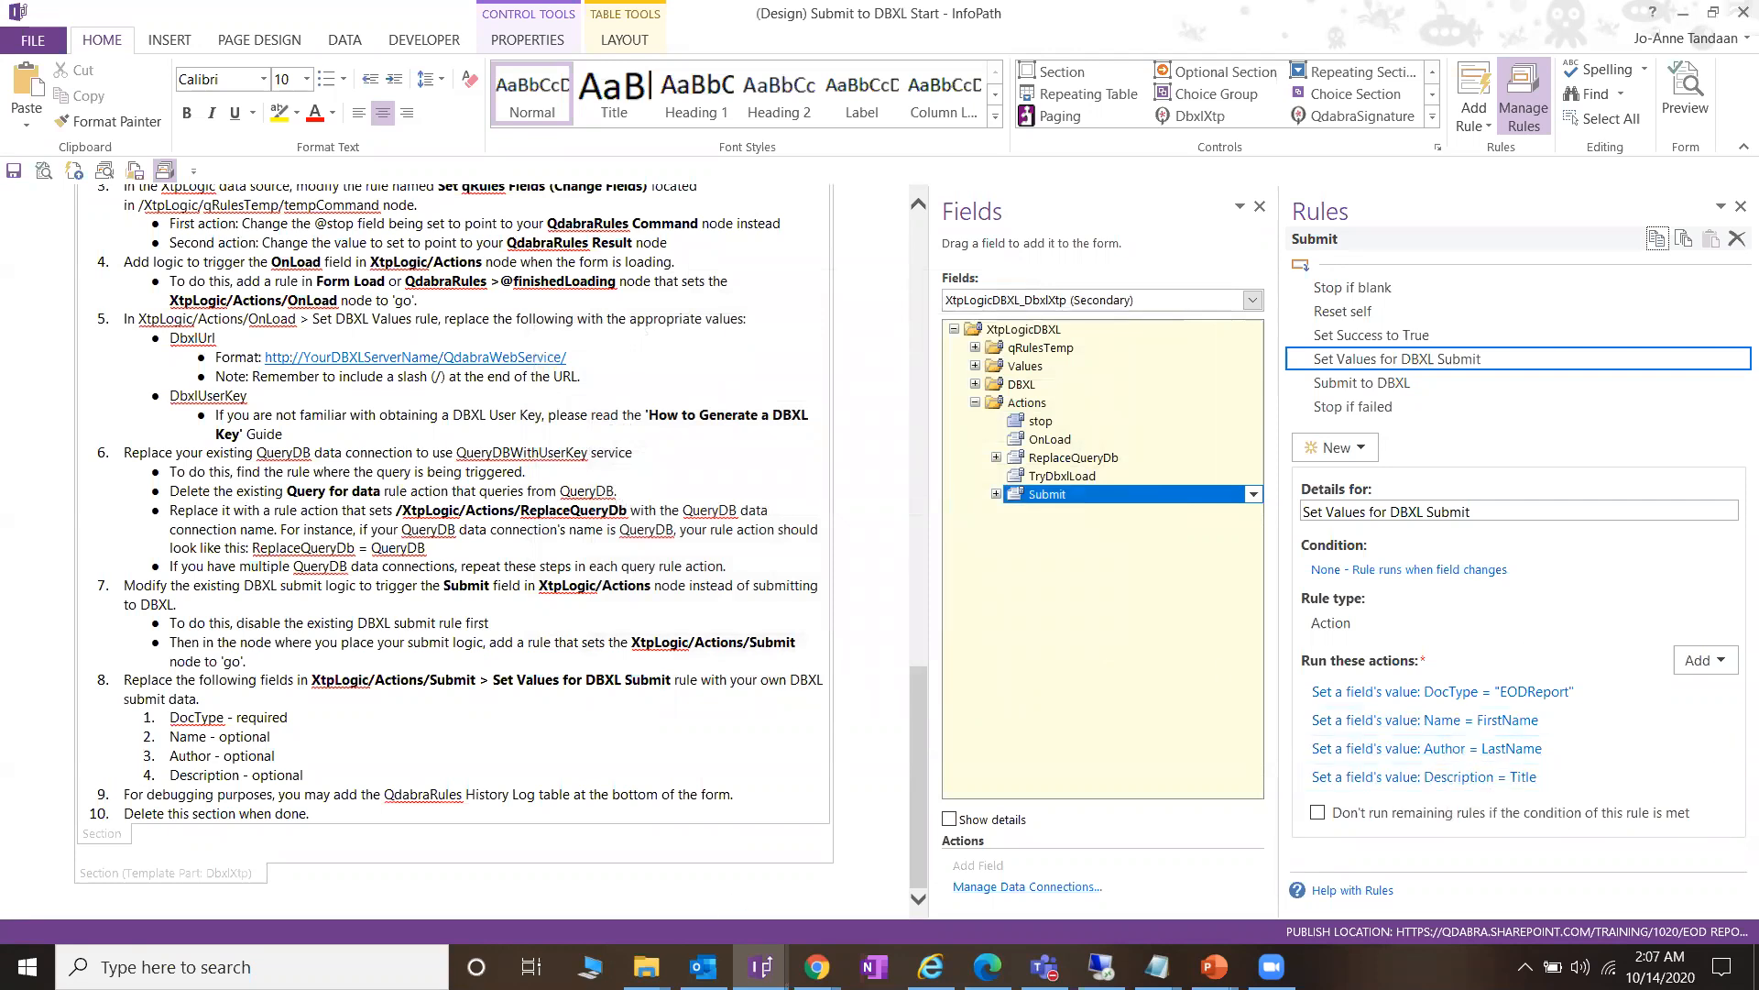
left_click(930, 966)
Step: Check the EODReport DocType's Documents list for the three saved reports, then return to InfoPath
left_click(421, 320)
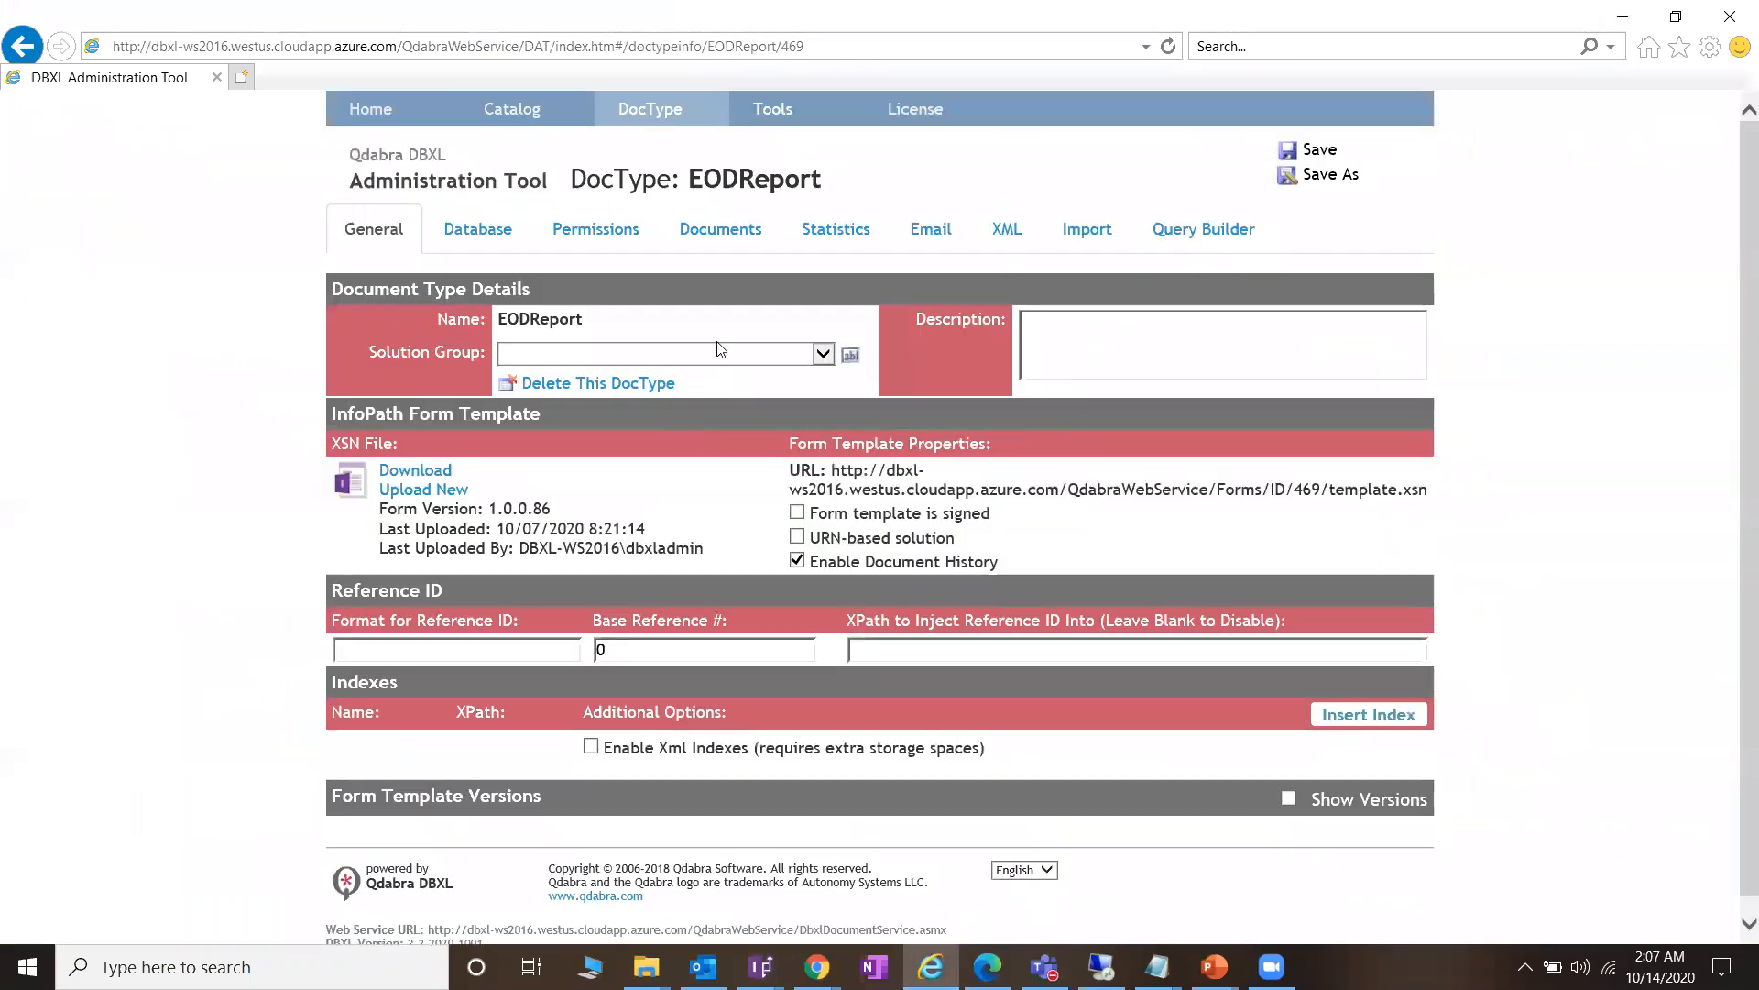
left_click(722, 239)
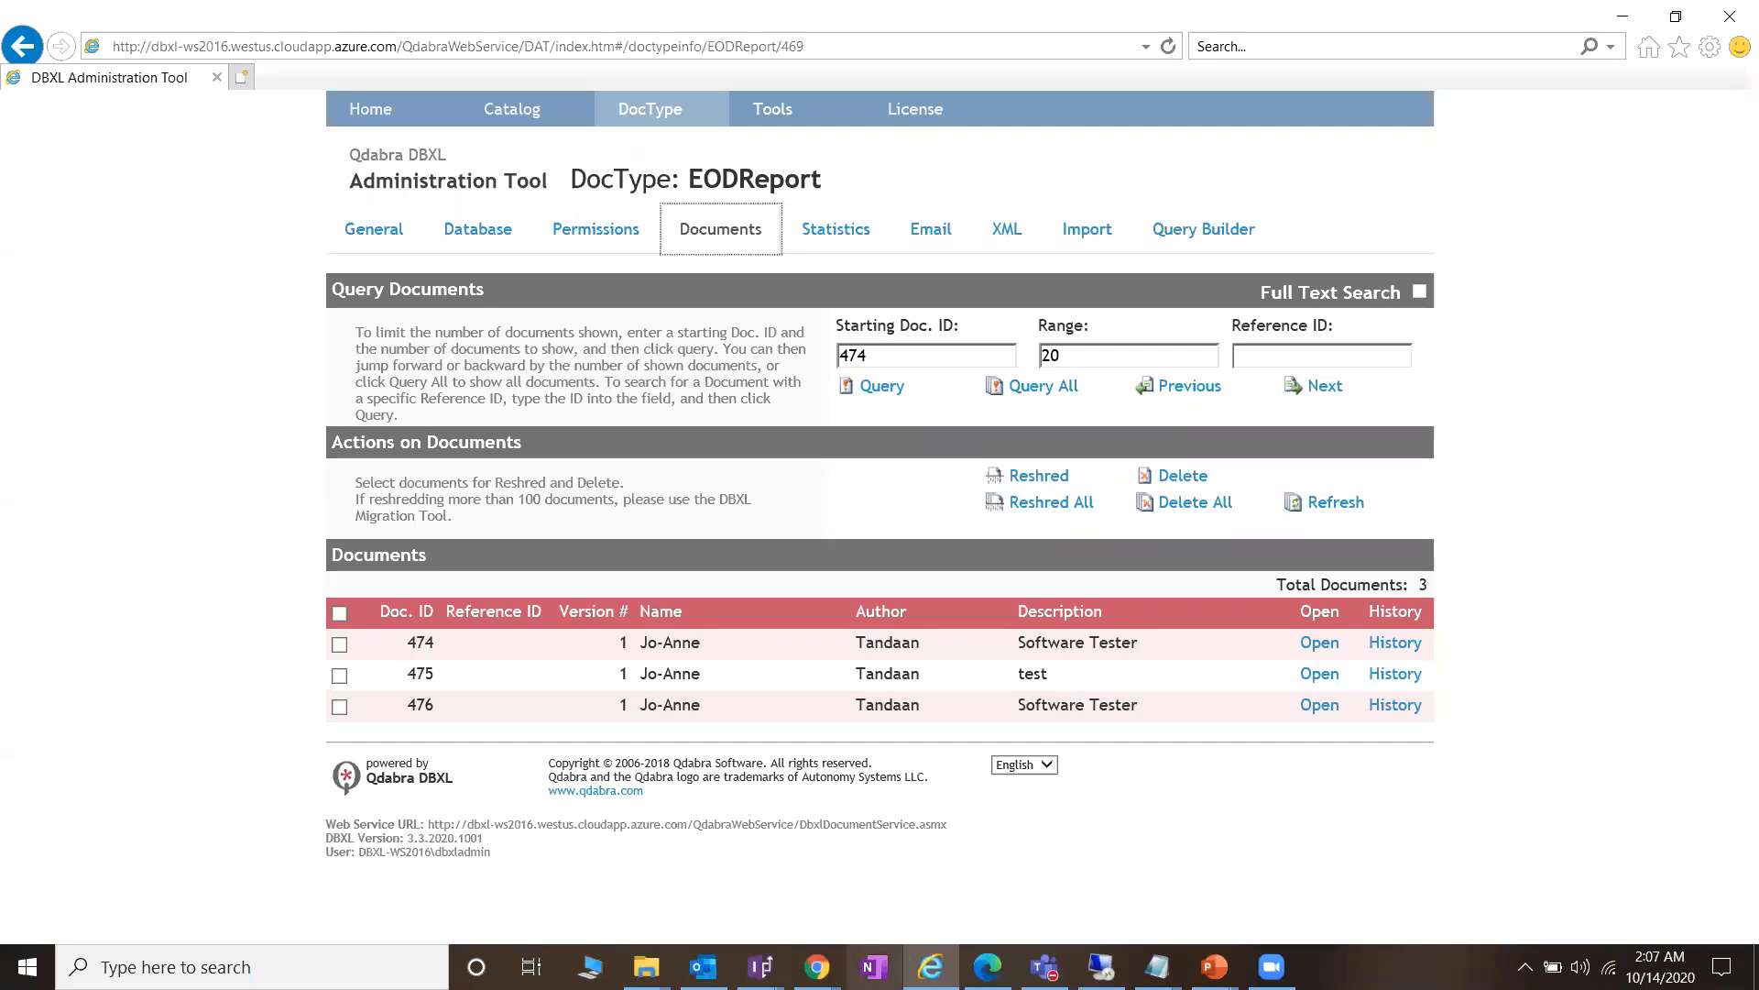
mouse_move(760, 967)
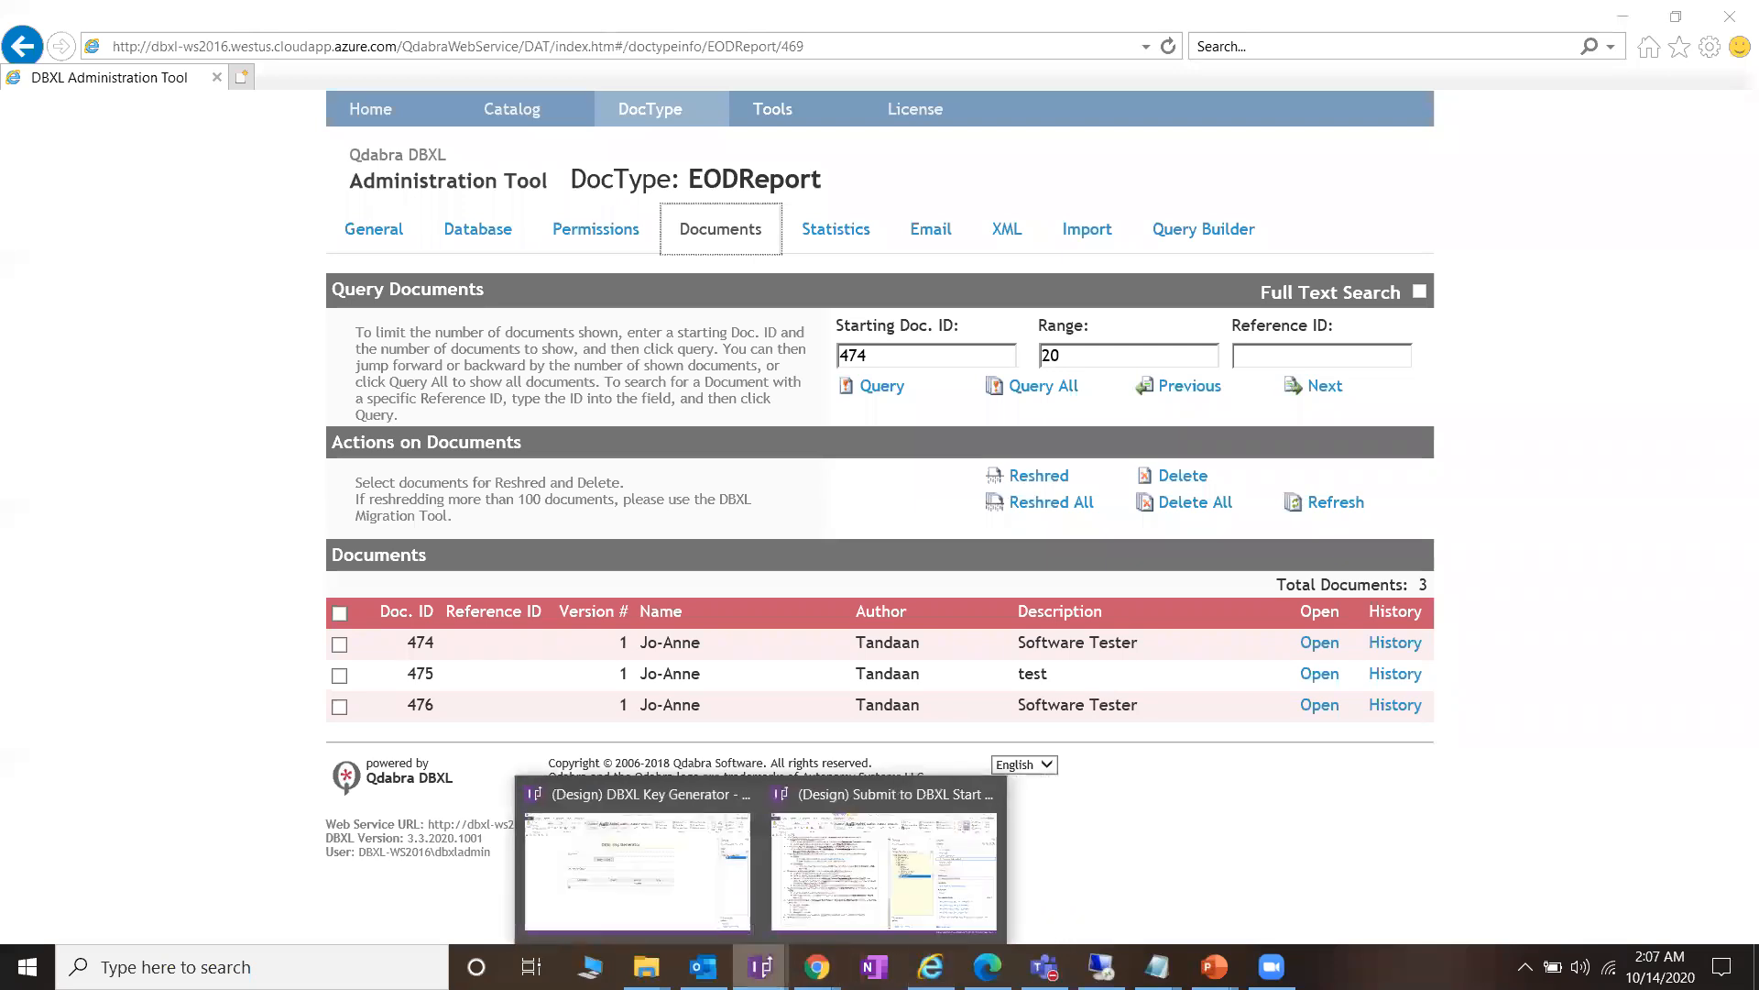
left_click(884, 870)
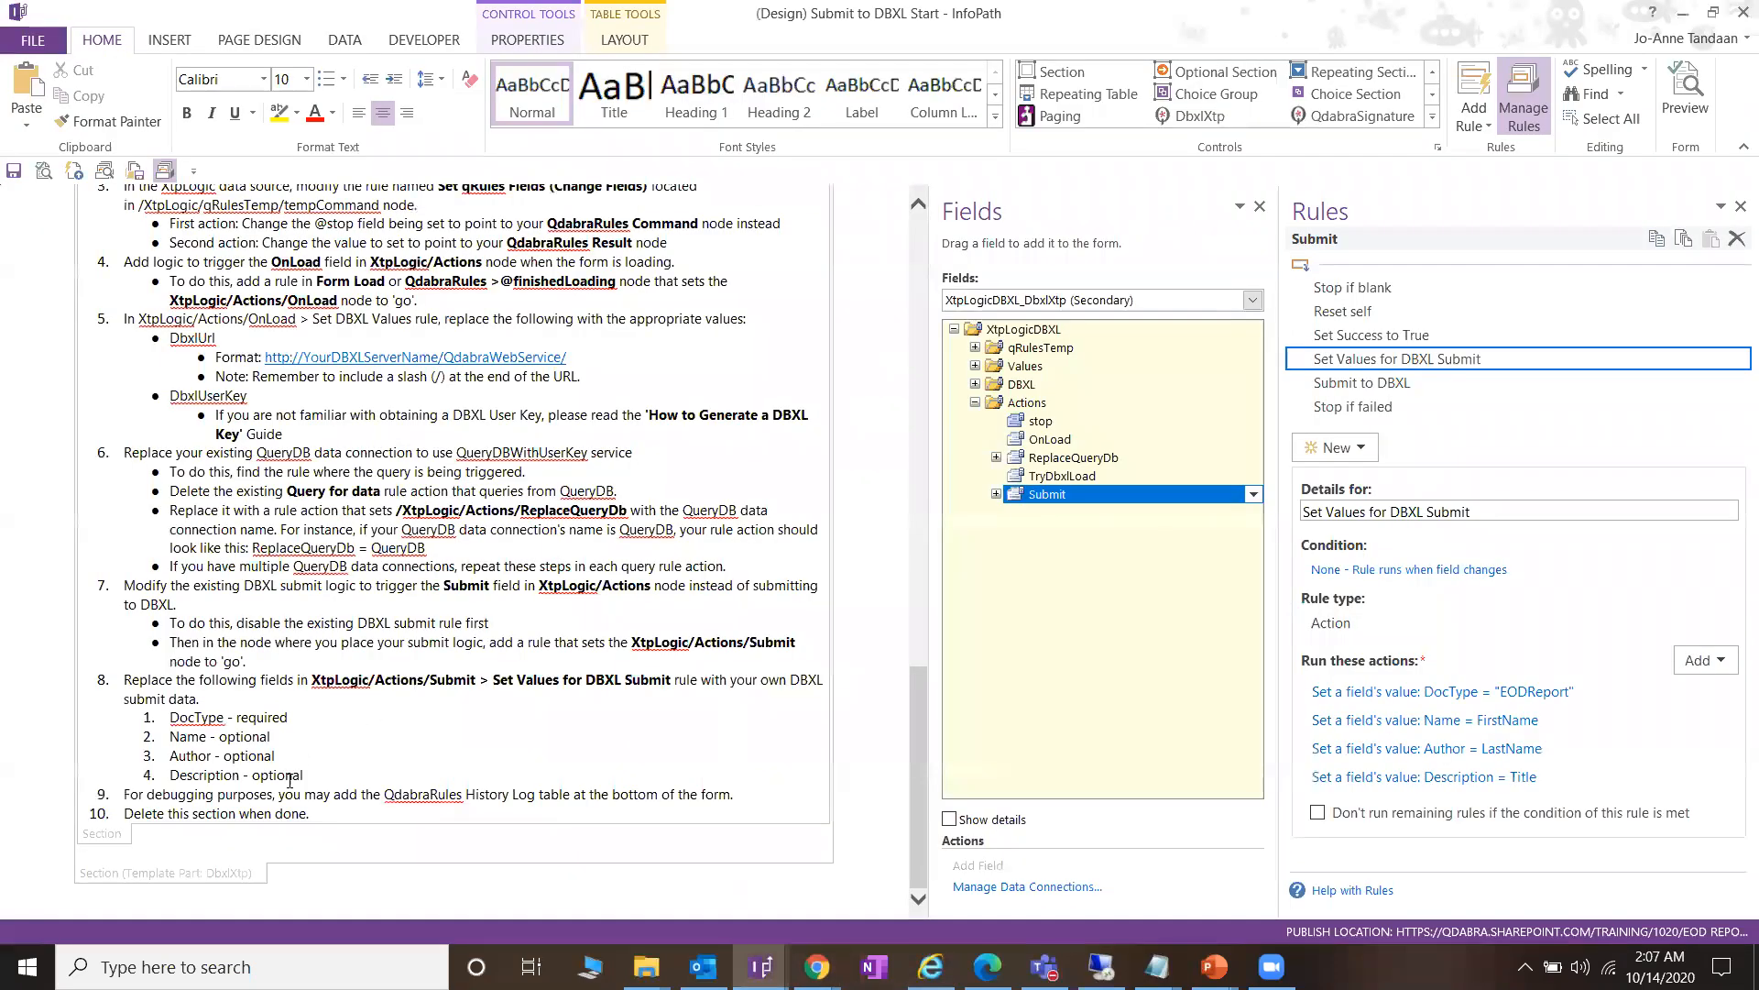
Step: Delete the DbxlXtp instructions section from the form and the DbxlLoadXtp field
left_click(260, 878)
key("Delete")
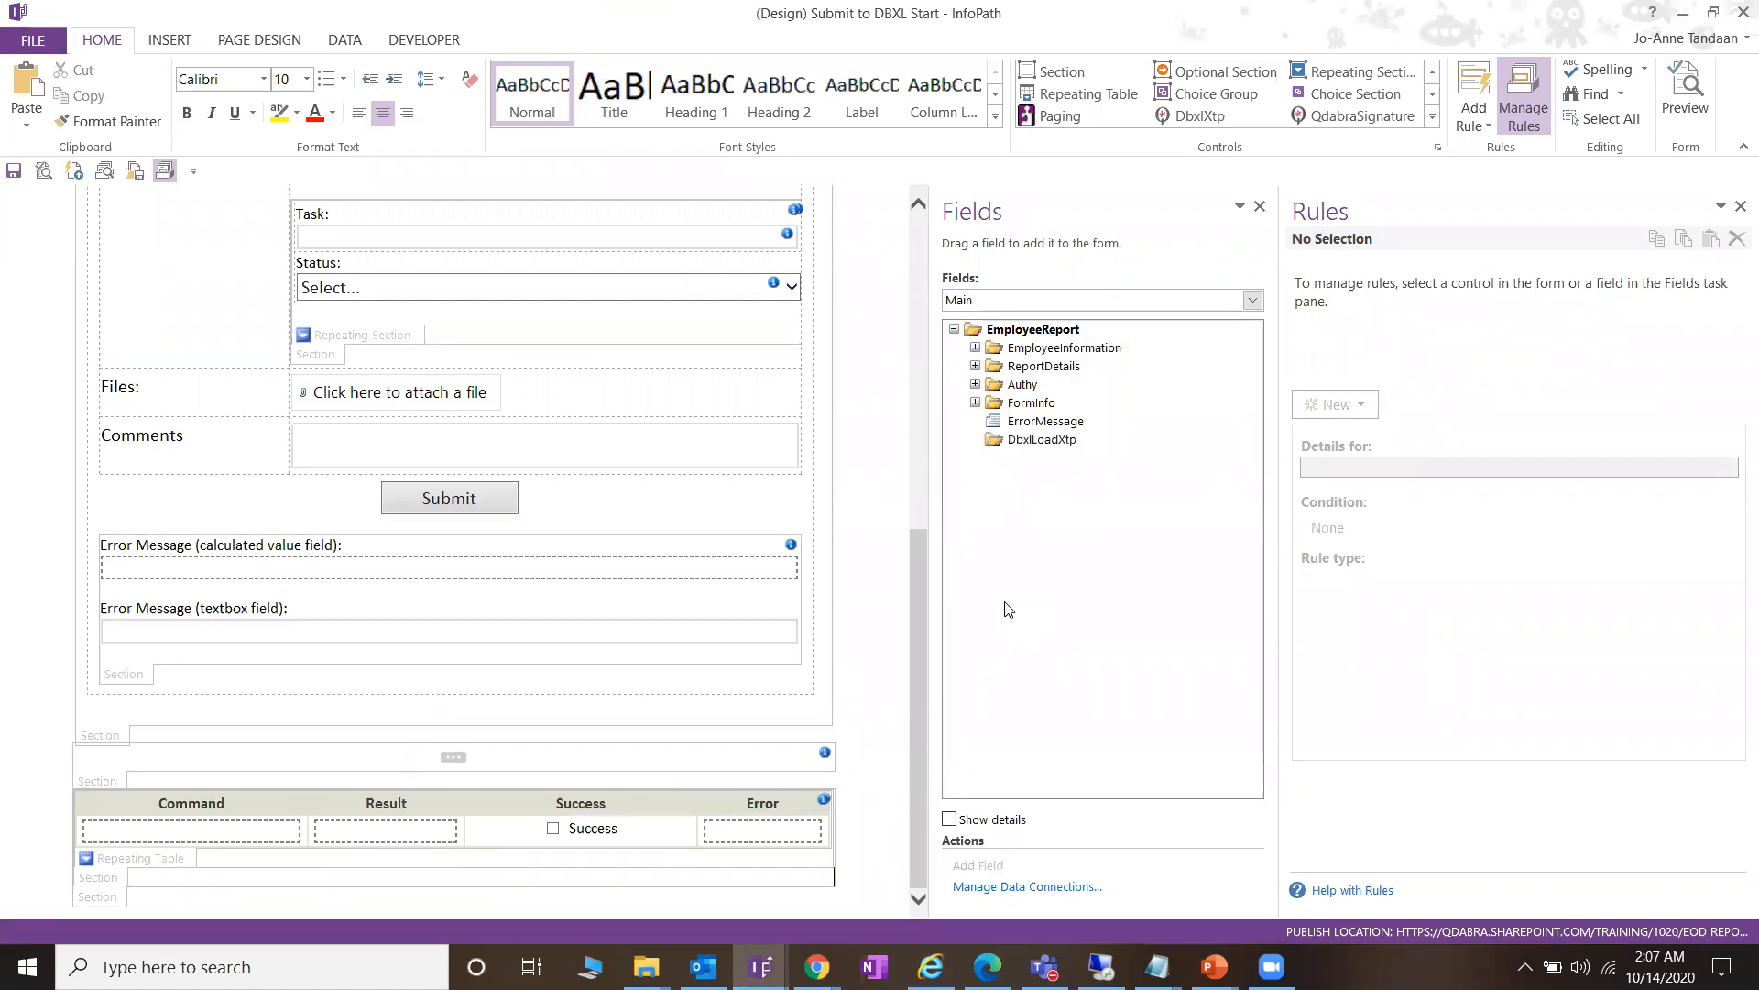
left_click(1054, 453)
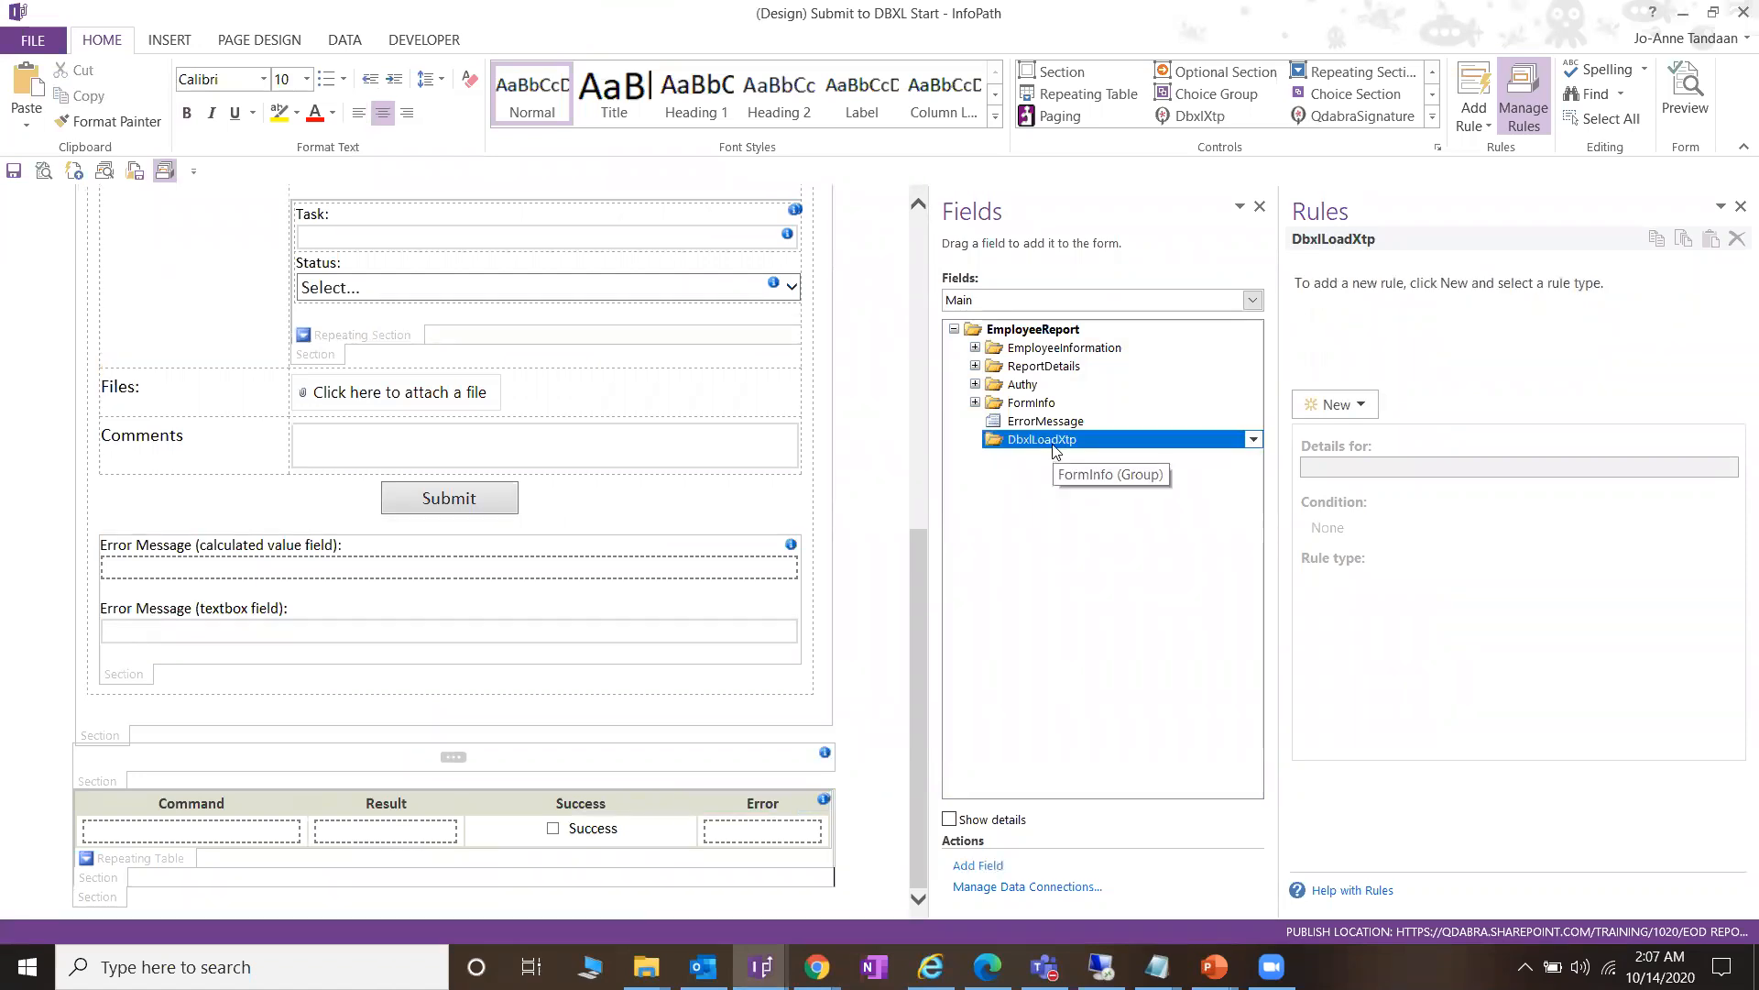
right_click(1054, 452)
left_click(1201, 738)
left_click(852, 550)
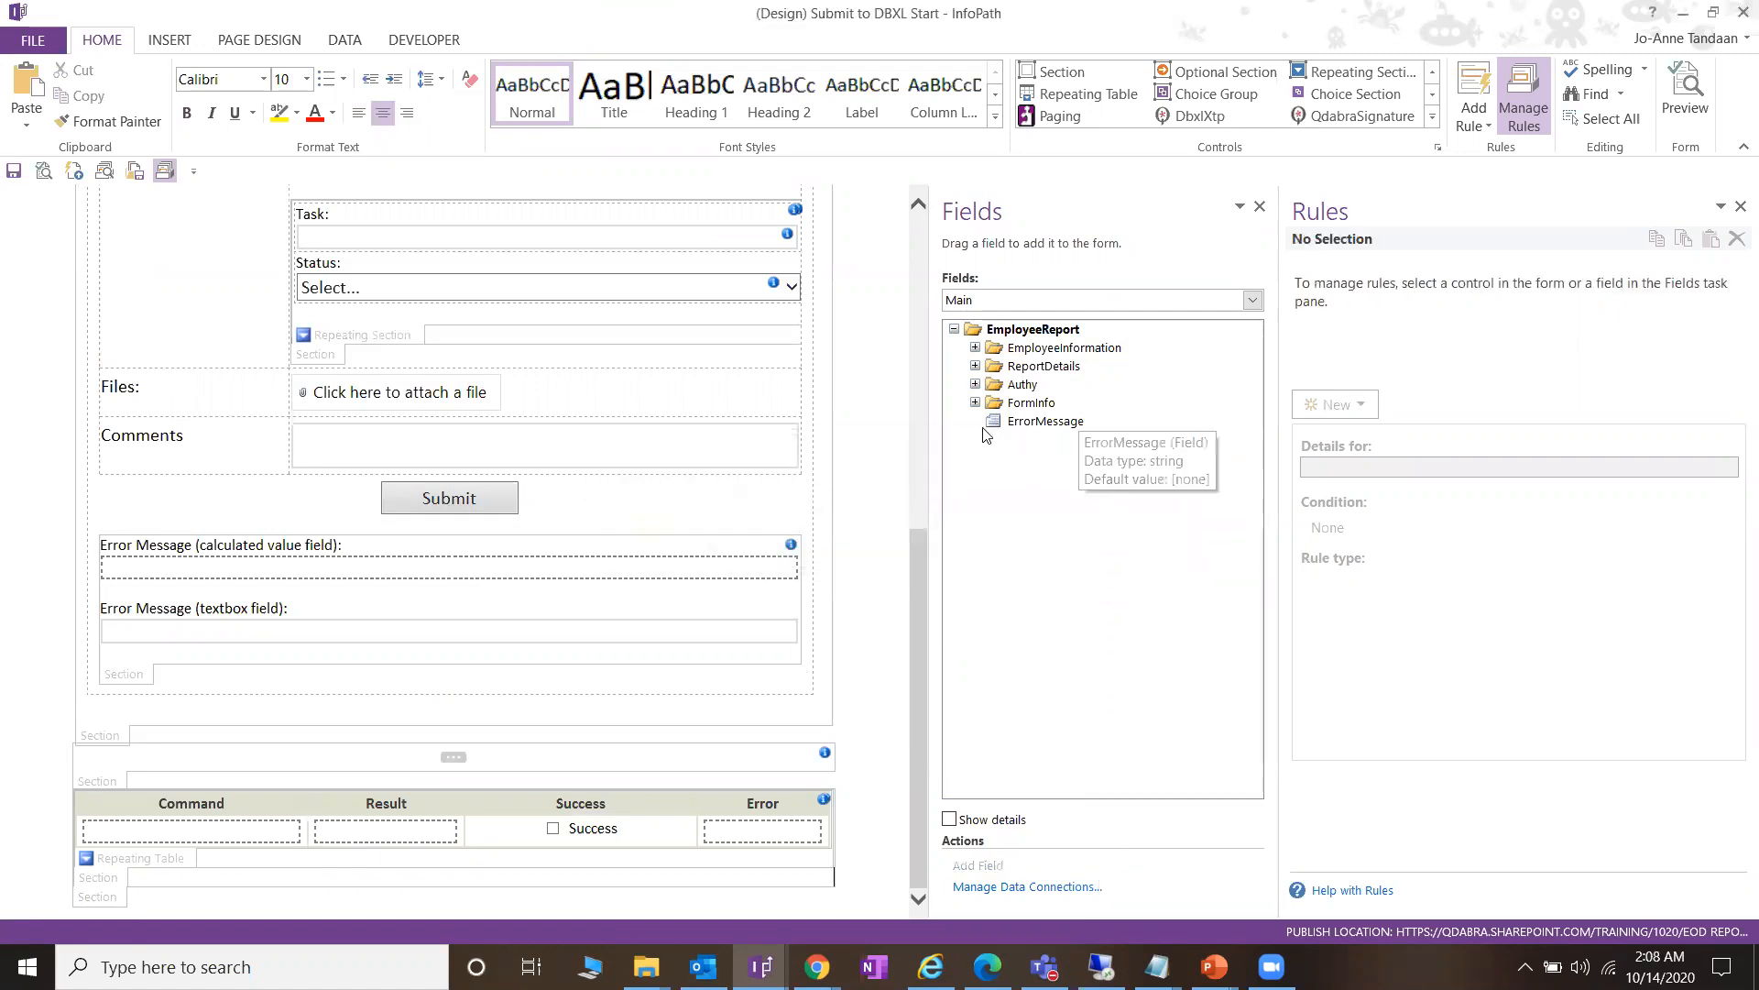
Step: Widen the form design area and bring up FormsViewer's Manage Templates page in Chrome
left_click_drag(930, 423, 1041, 422)
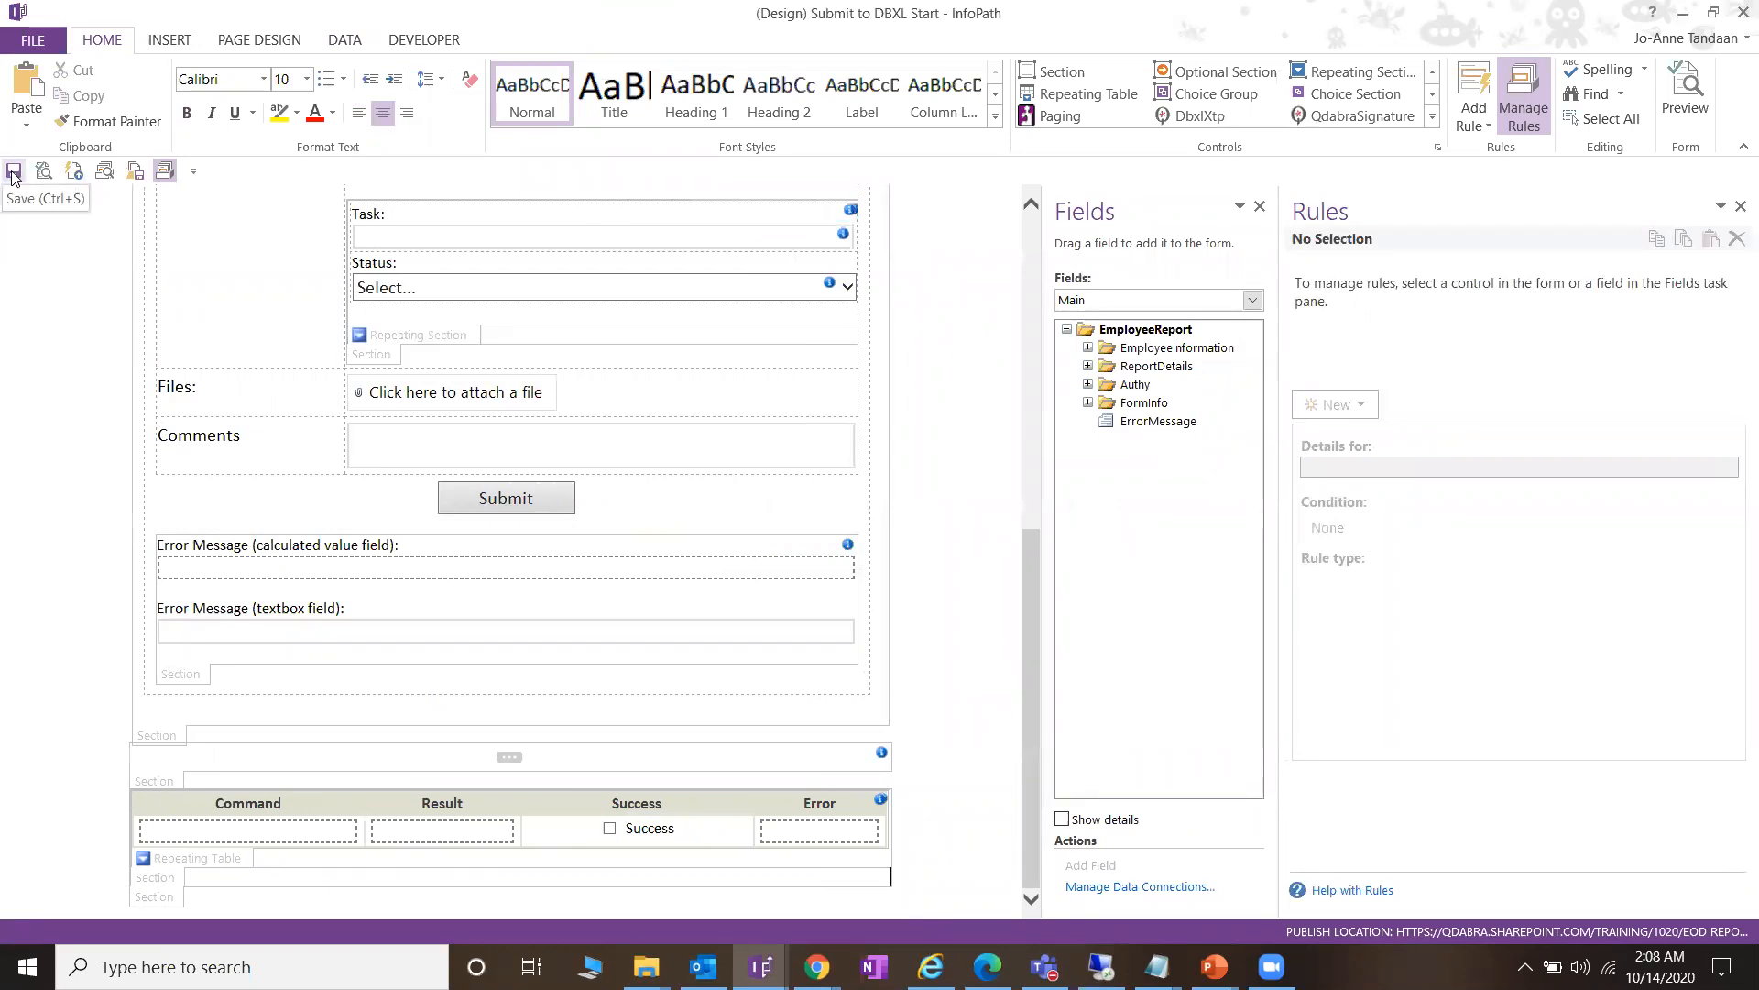
mouse_move(816, 967)
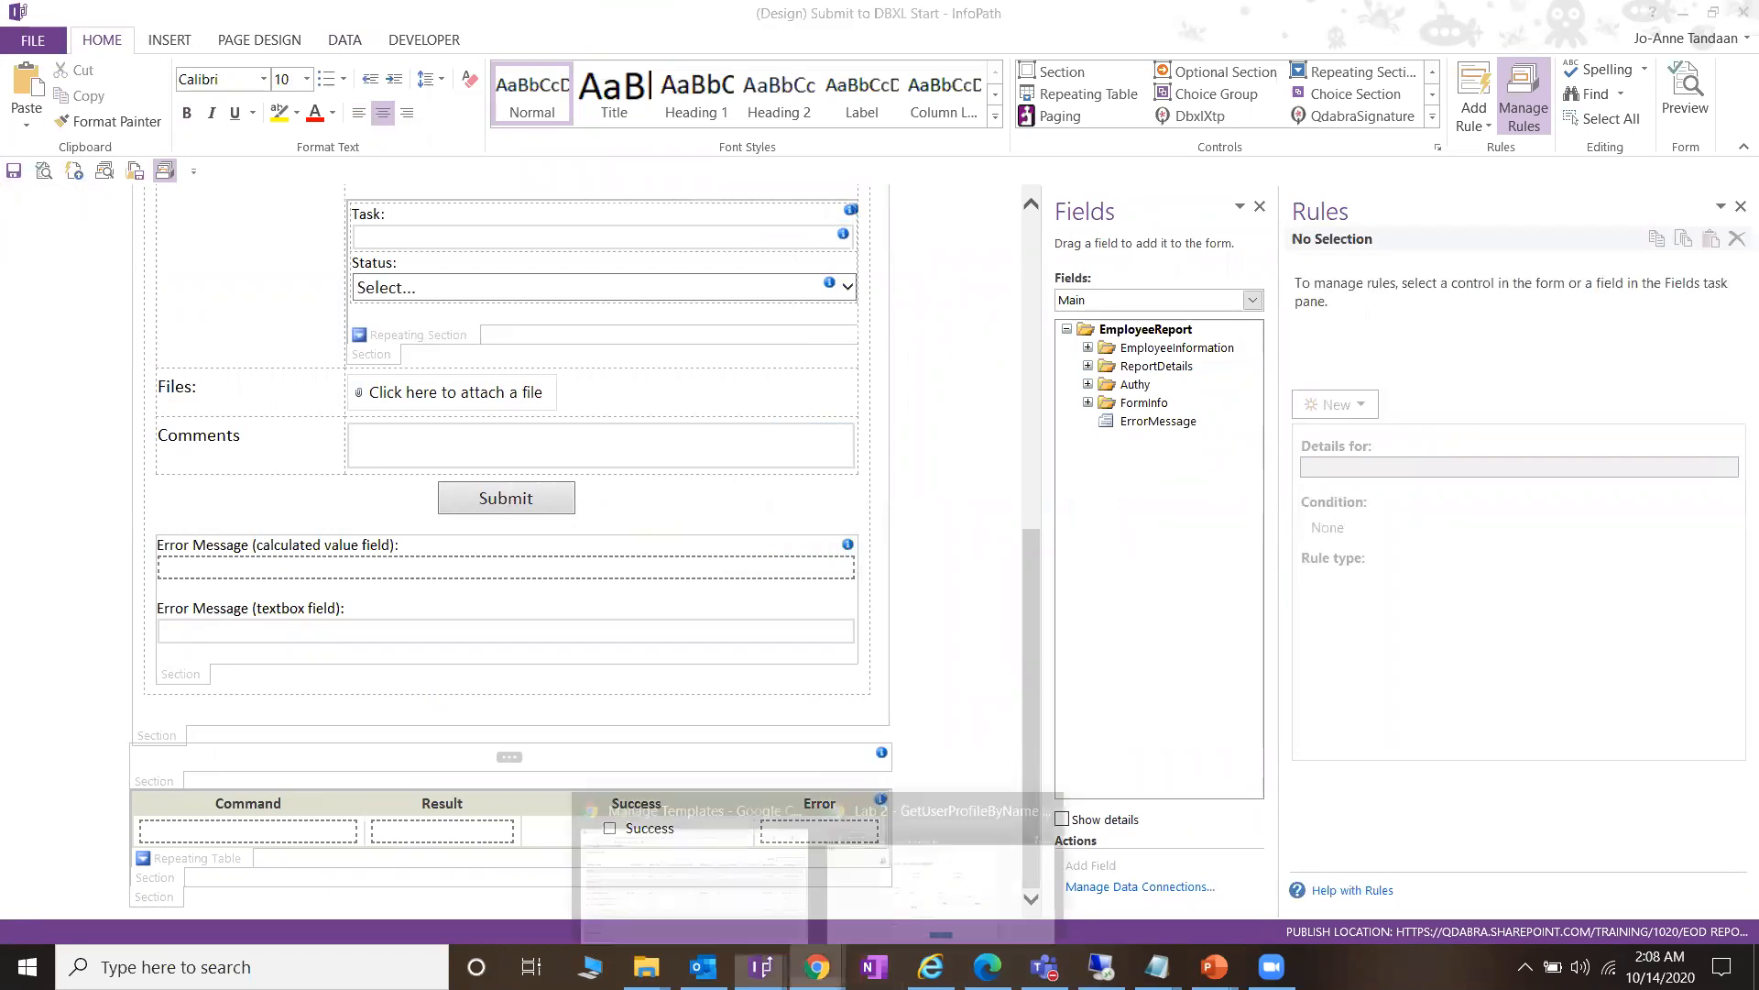
left_click(766, 913)
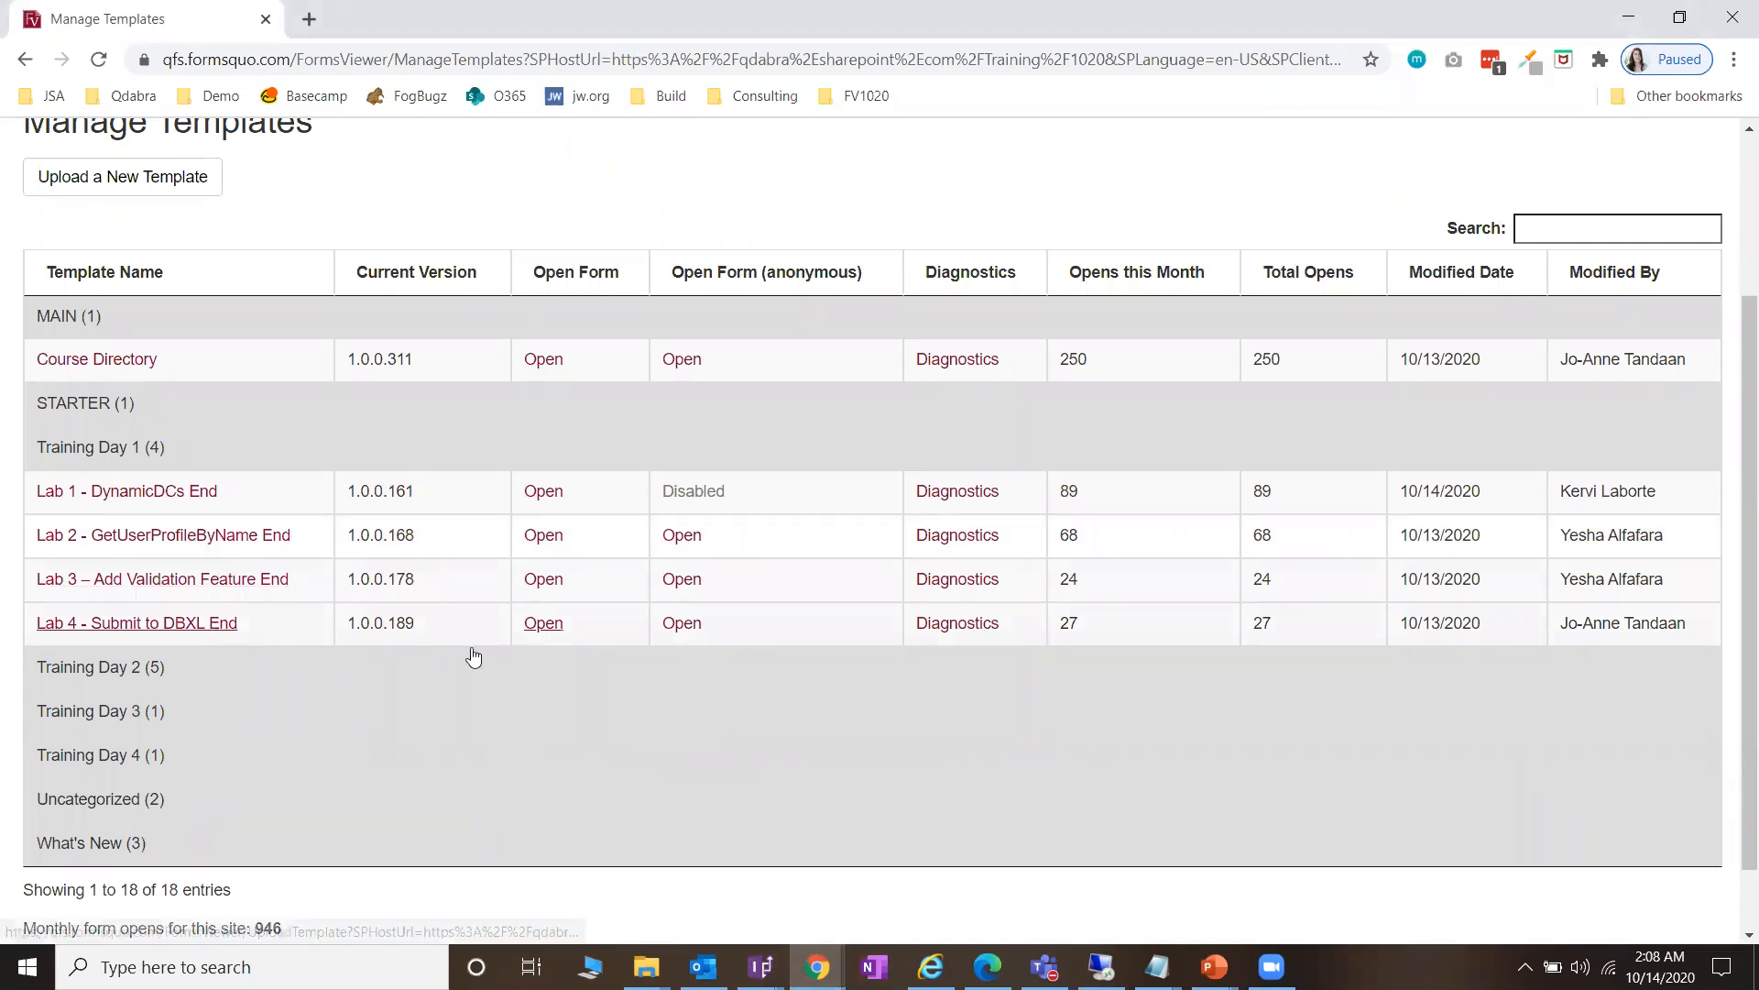
Step: Open the Lab 4 - Submit to DBXL End form and enter the title 'Software Test'
left_click(549, 626)
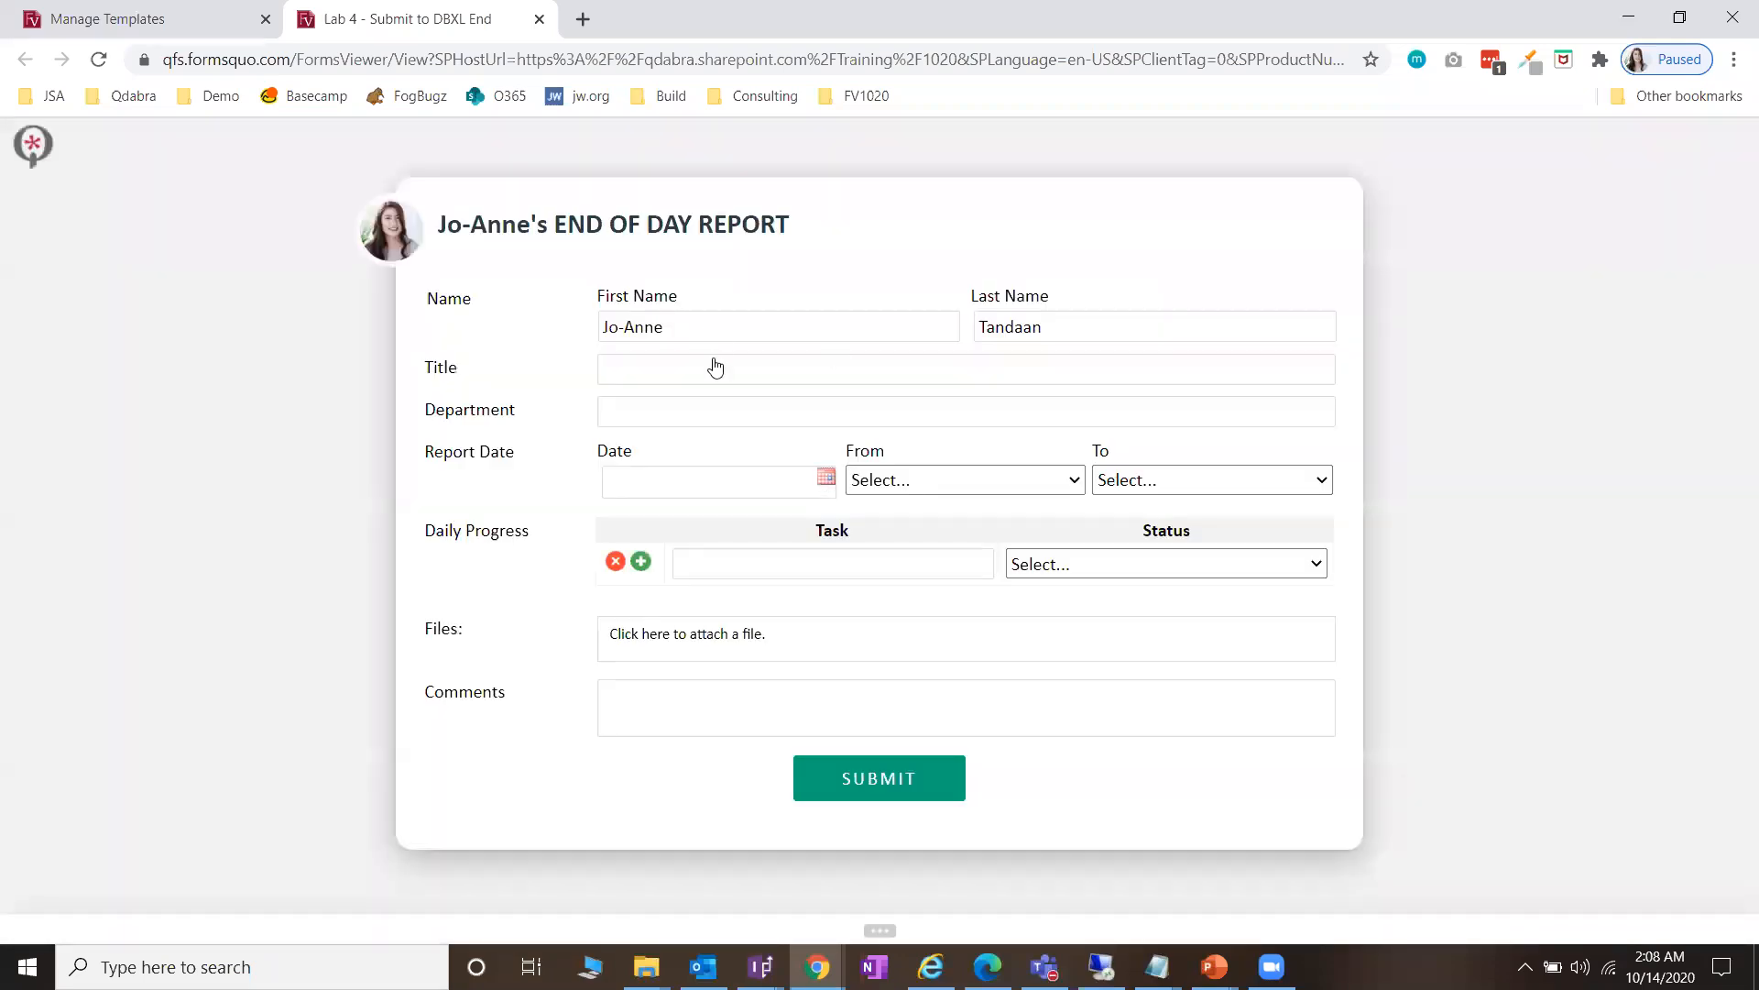
left_click(713, 372)
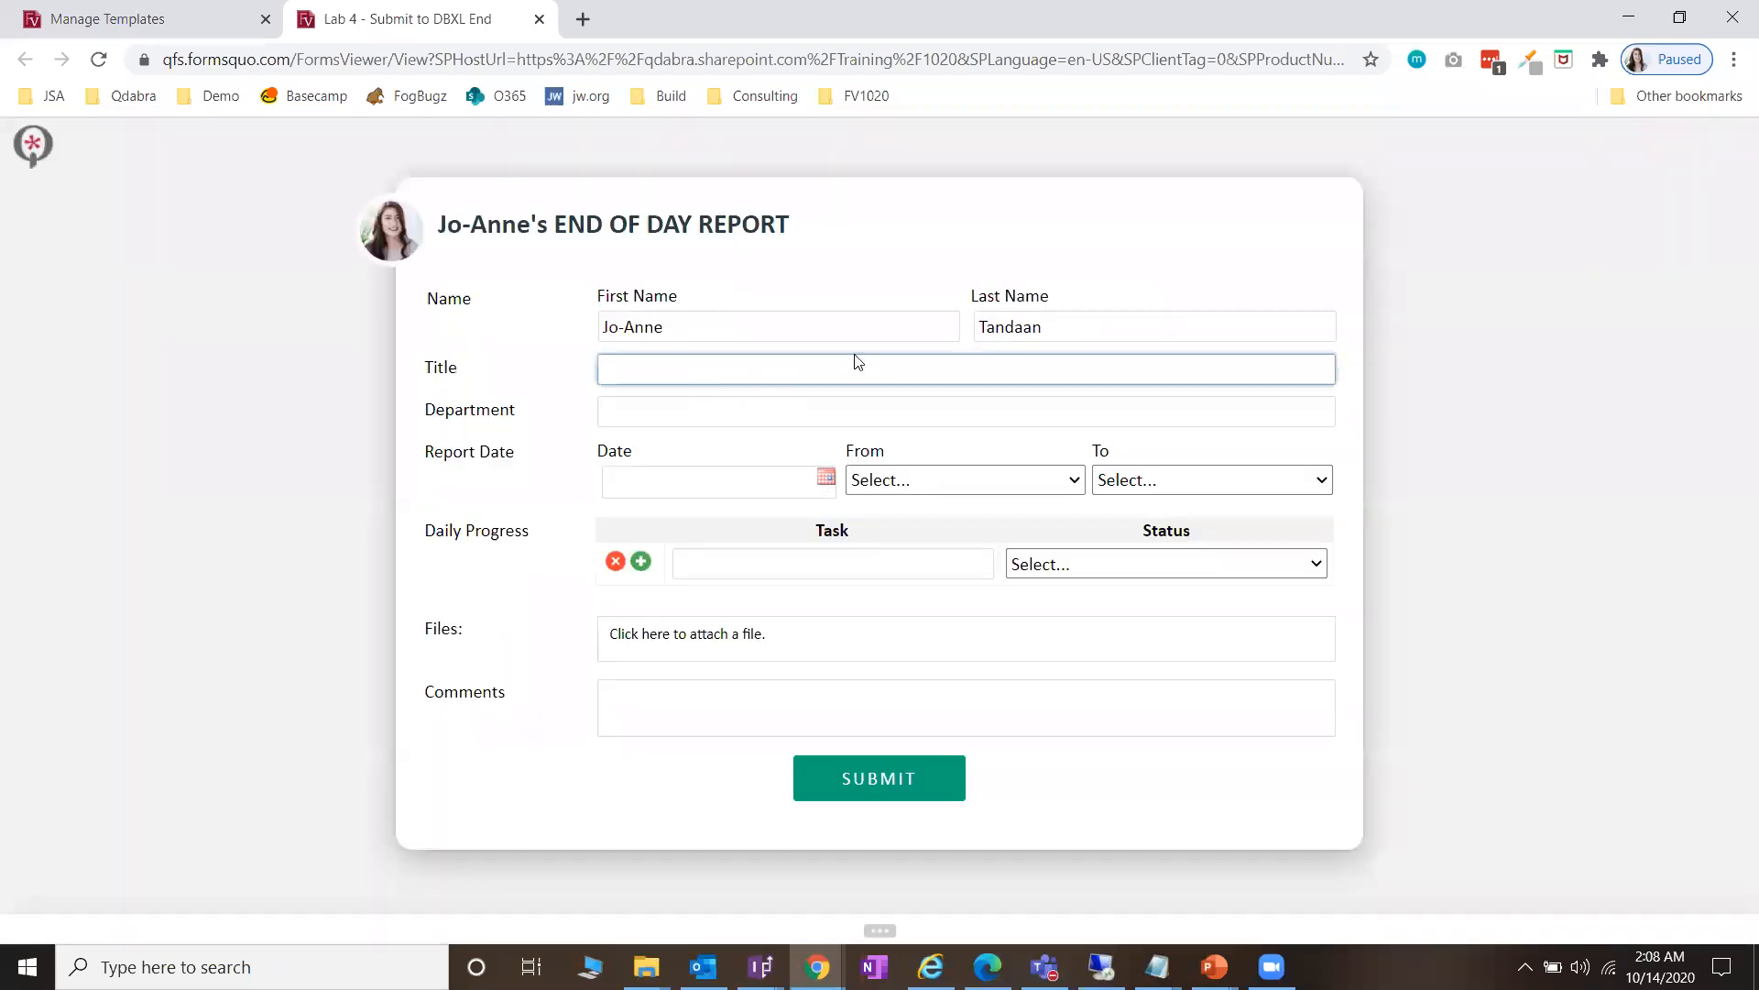
type("Software Test")
left_click(810, 420)
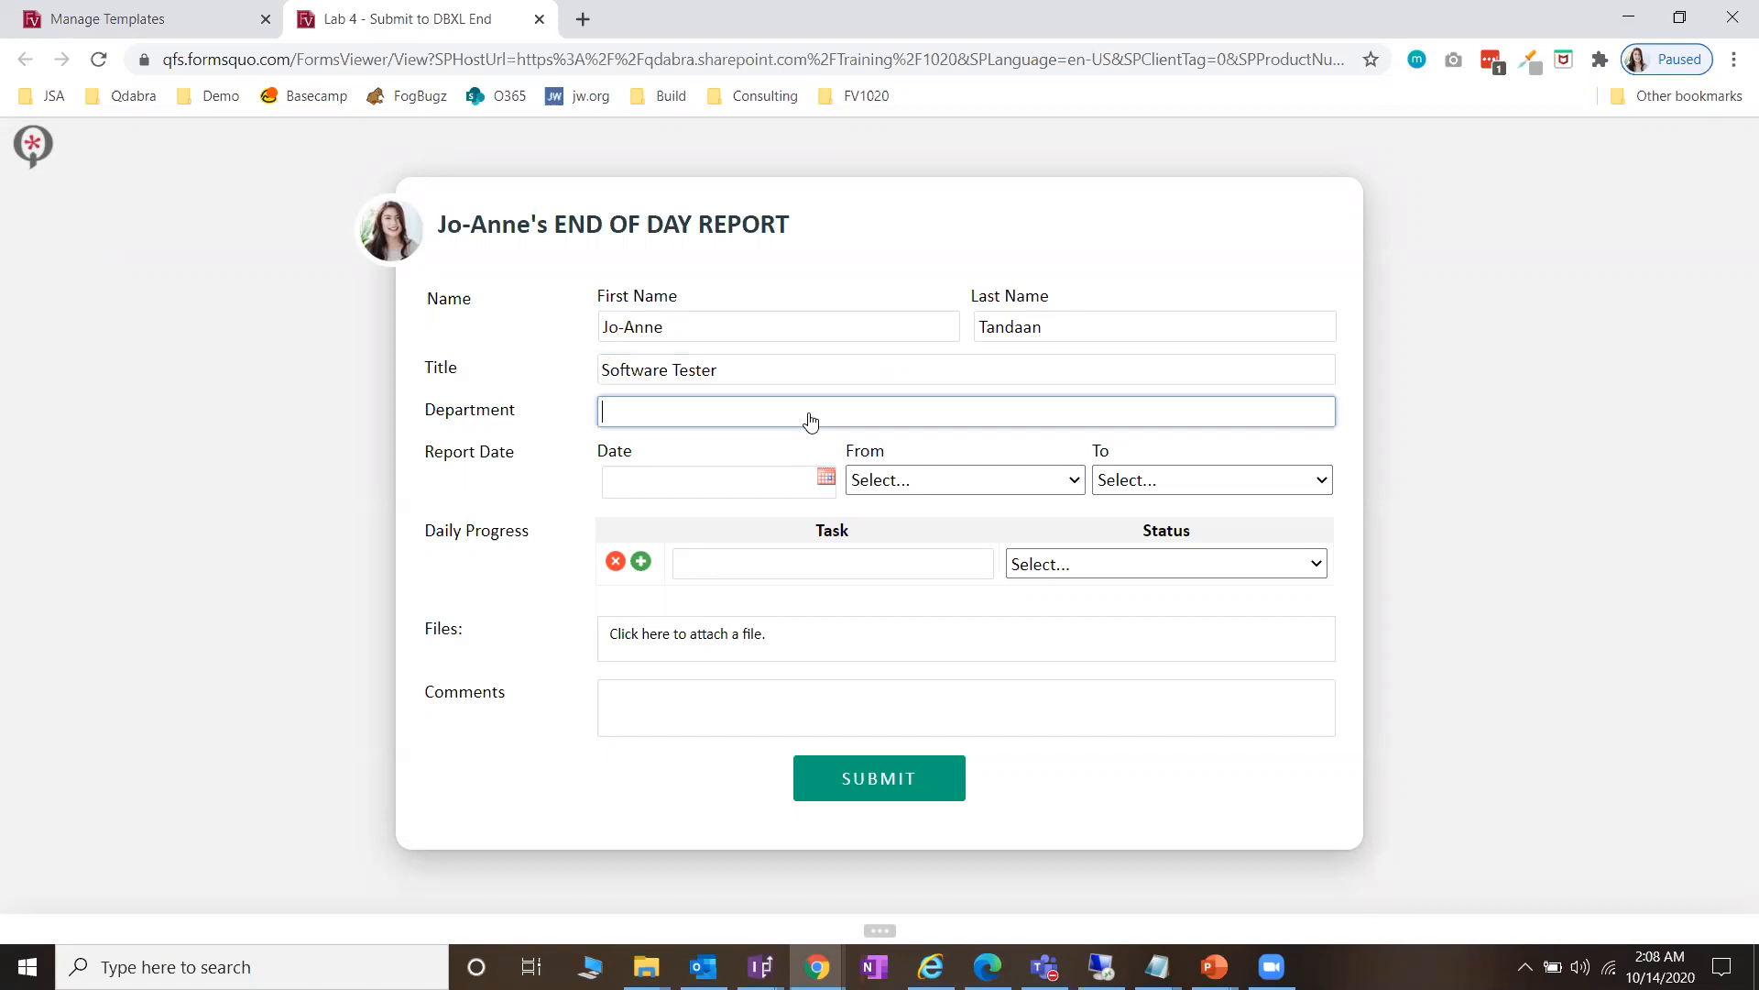
Step: Set the report date to 10/14/2020, running from 8:00 AM to 5:00 PM
left_click(823, 482)
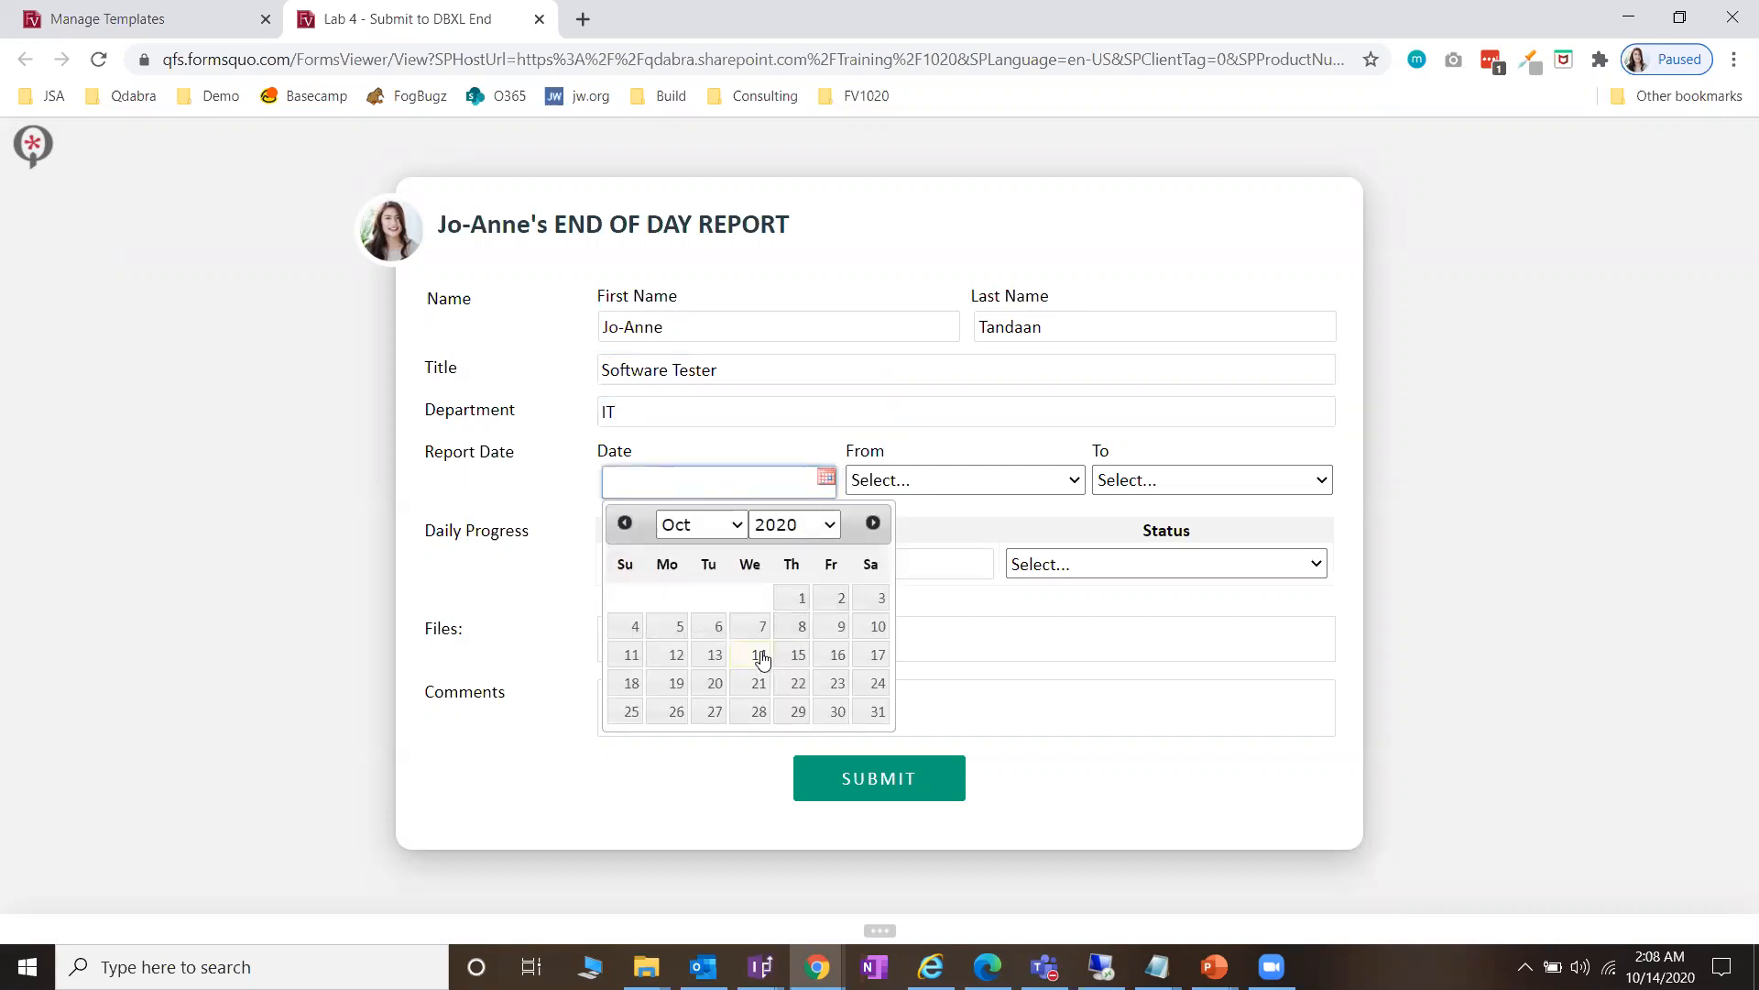
left_click(759, 655)
left_click(947, 479)
left_click(944, 531)
left_click(1146, 484)
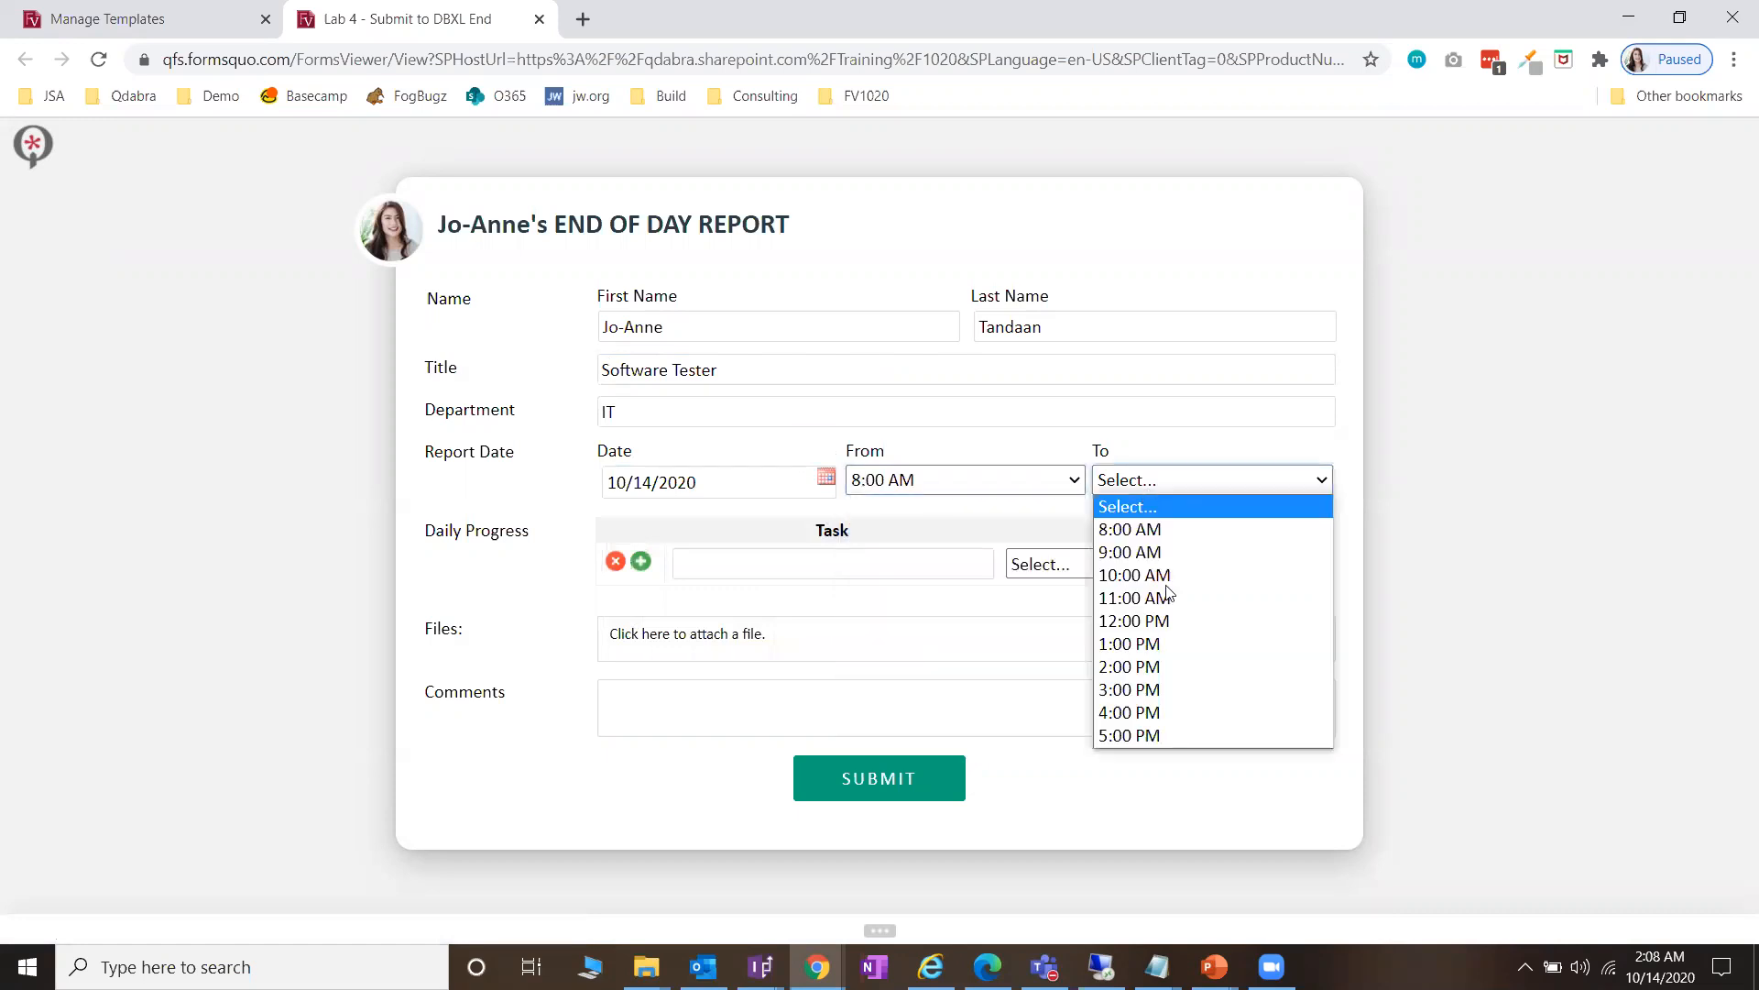
left_click(1173, 734)
Step: Add the task 'test' with status In Progress and submit the report
left_click(973, 575)
type("test")
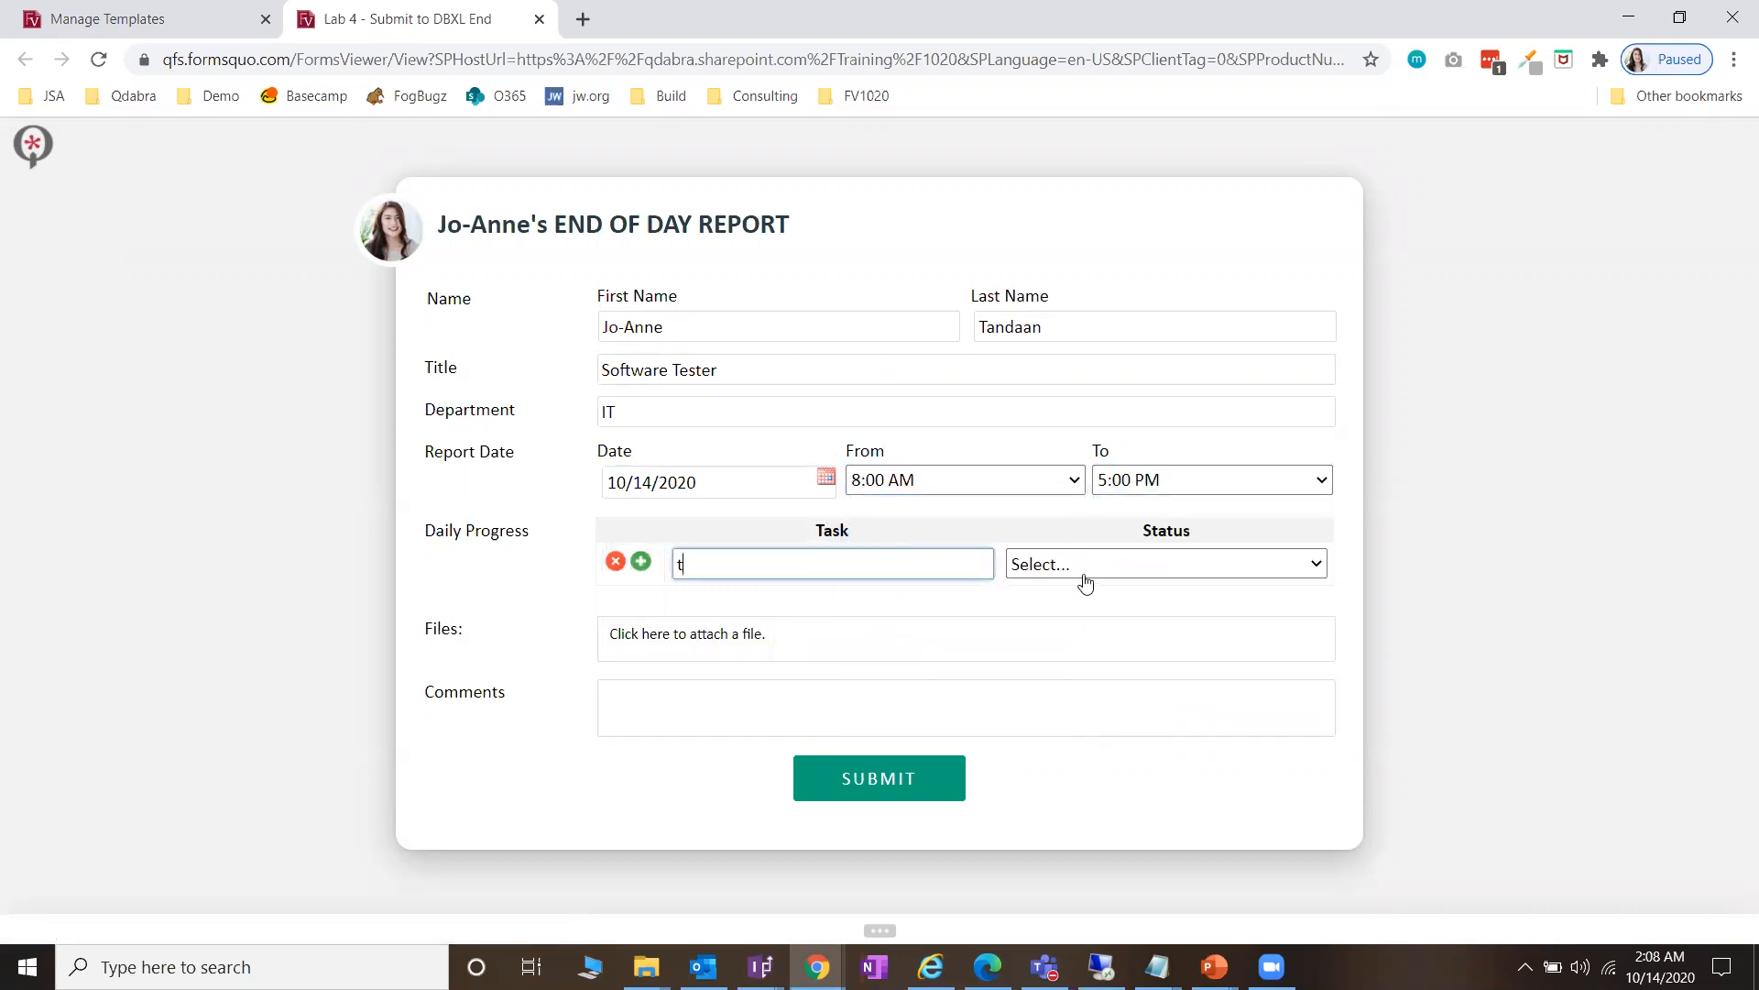
left_click(1087, 566)
left_click(1093, 636)
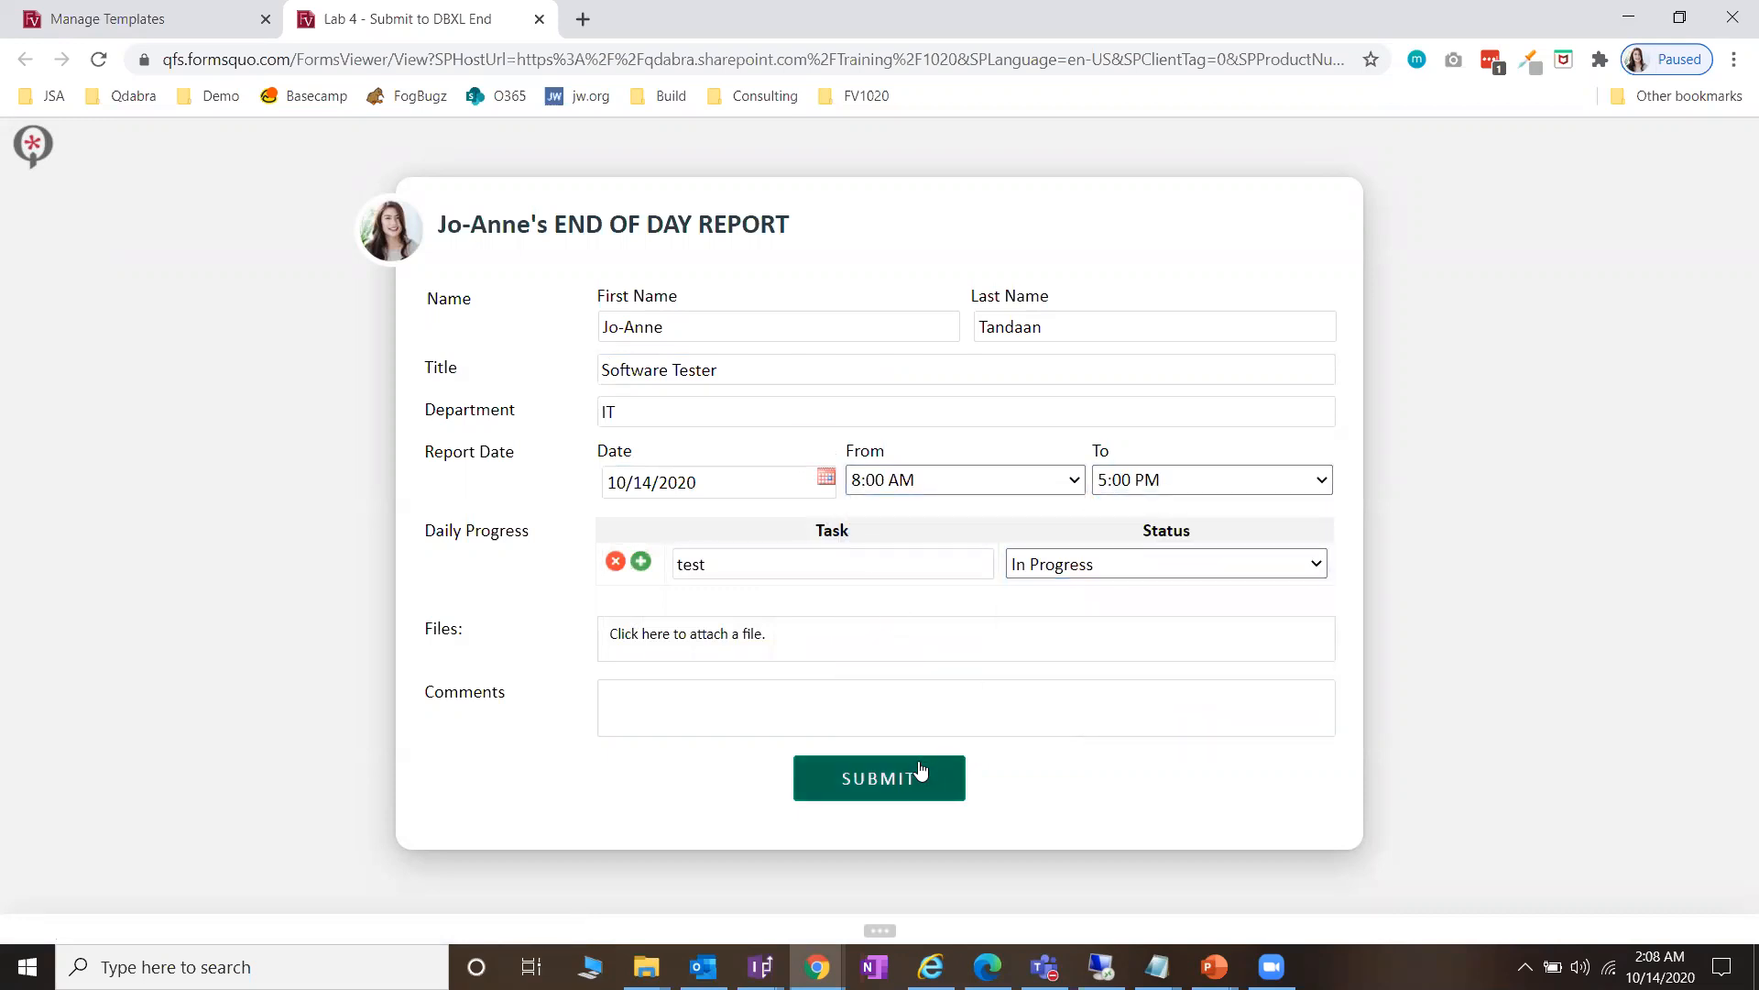
left_click(915, 774)
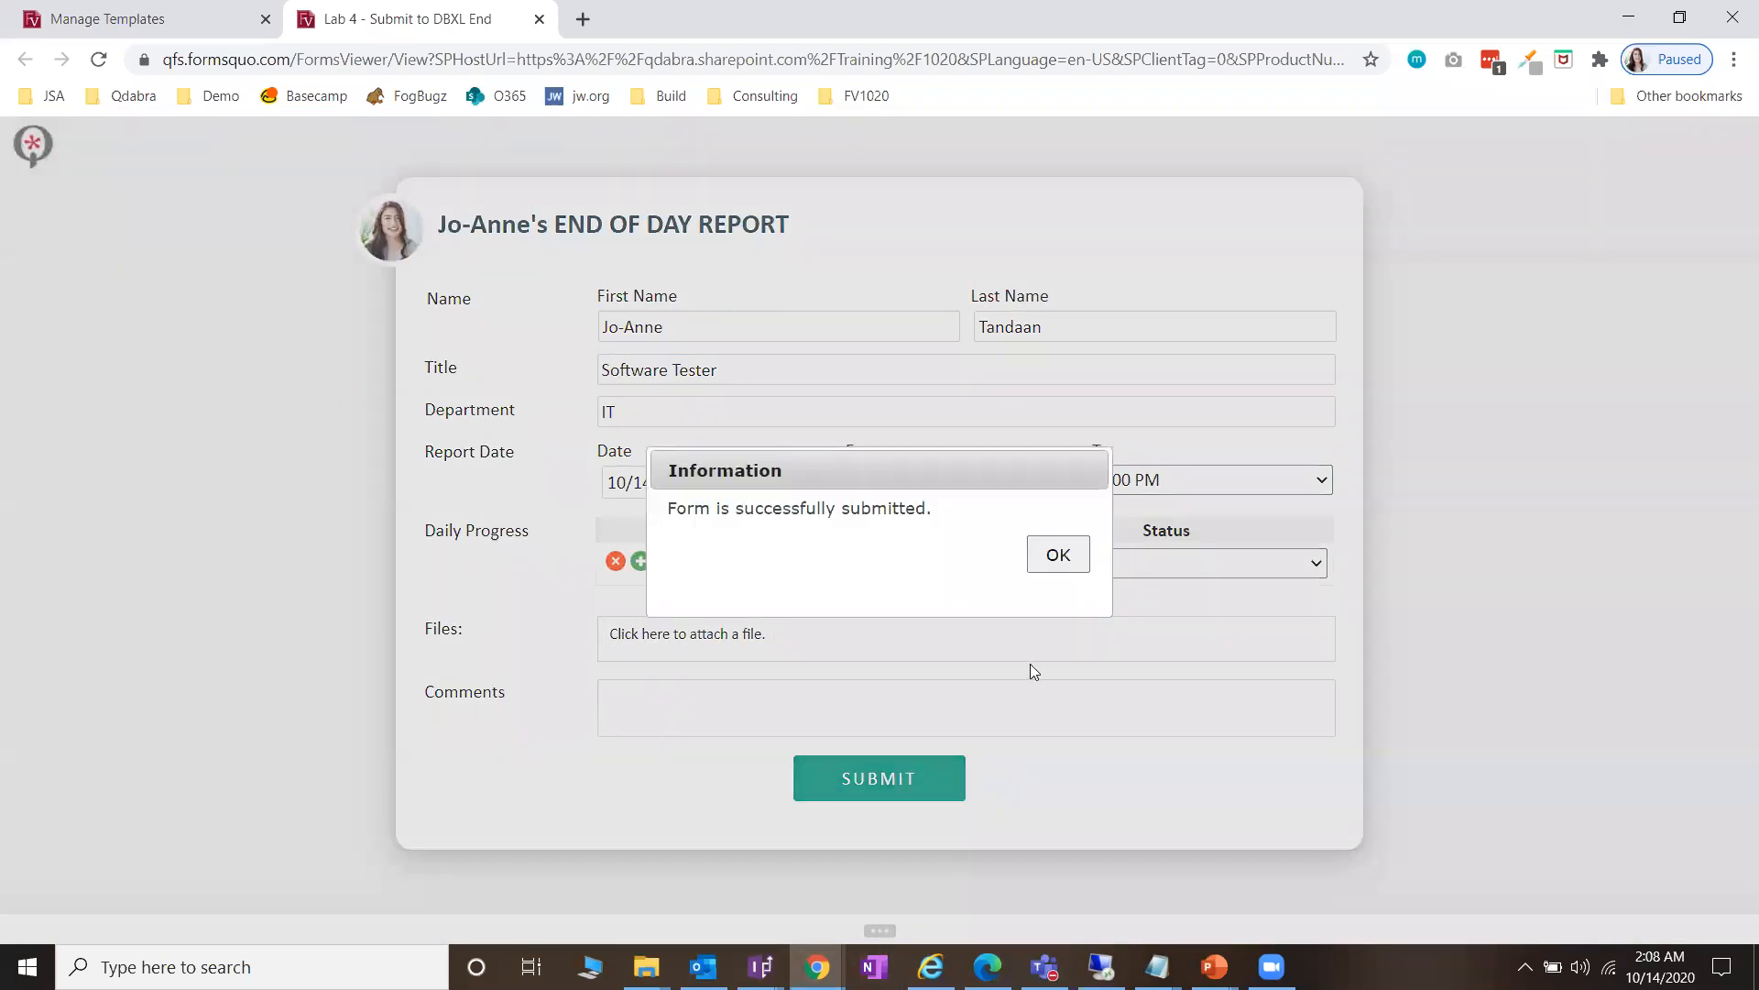
Step: Dismiss the success message and check the SubmitToDbxl entry in the command log
left_click(1043, 555)
left_click(878, 930)
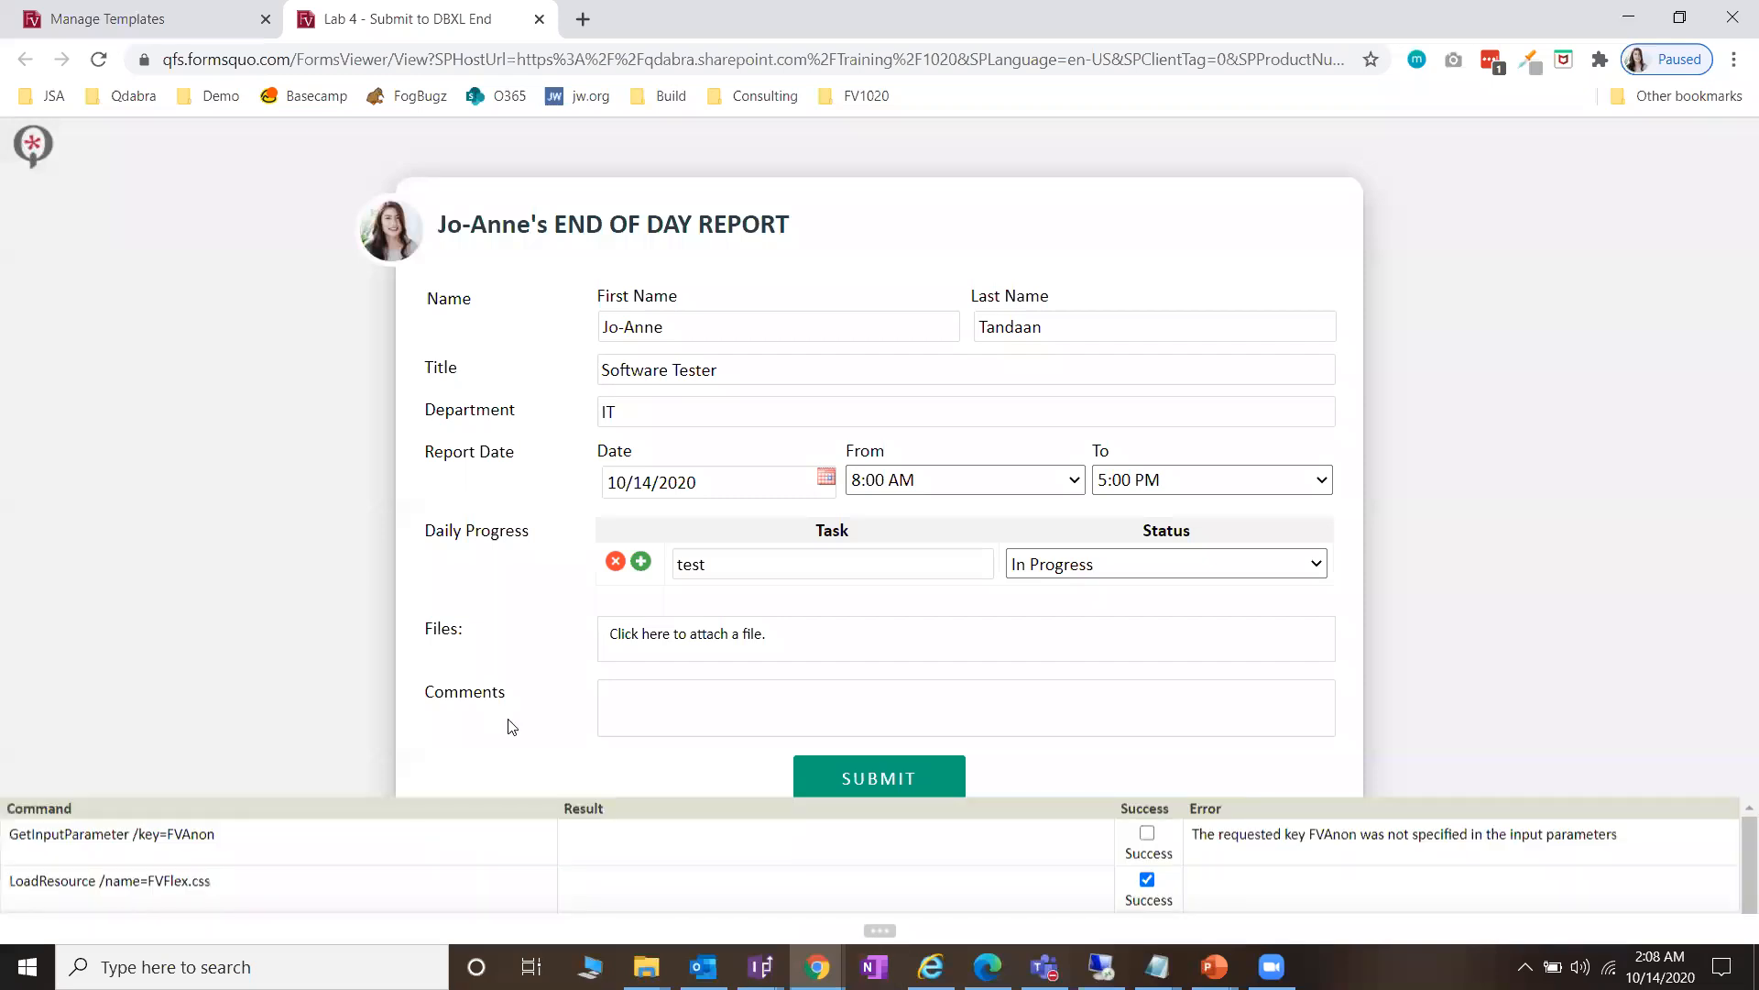
scroll(504, 746, "down", 5)
scroll(333, 775, "down", 3)
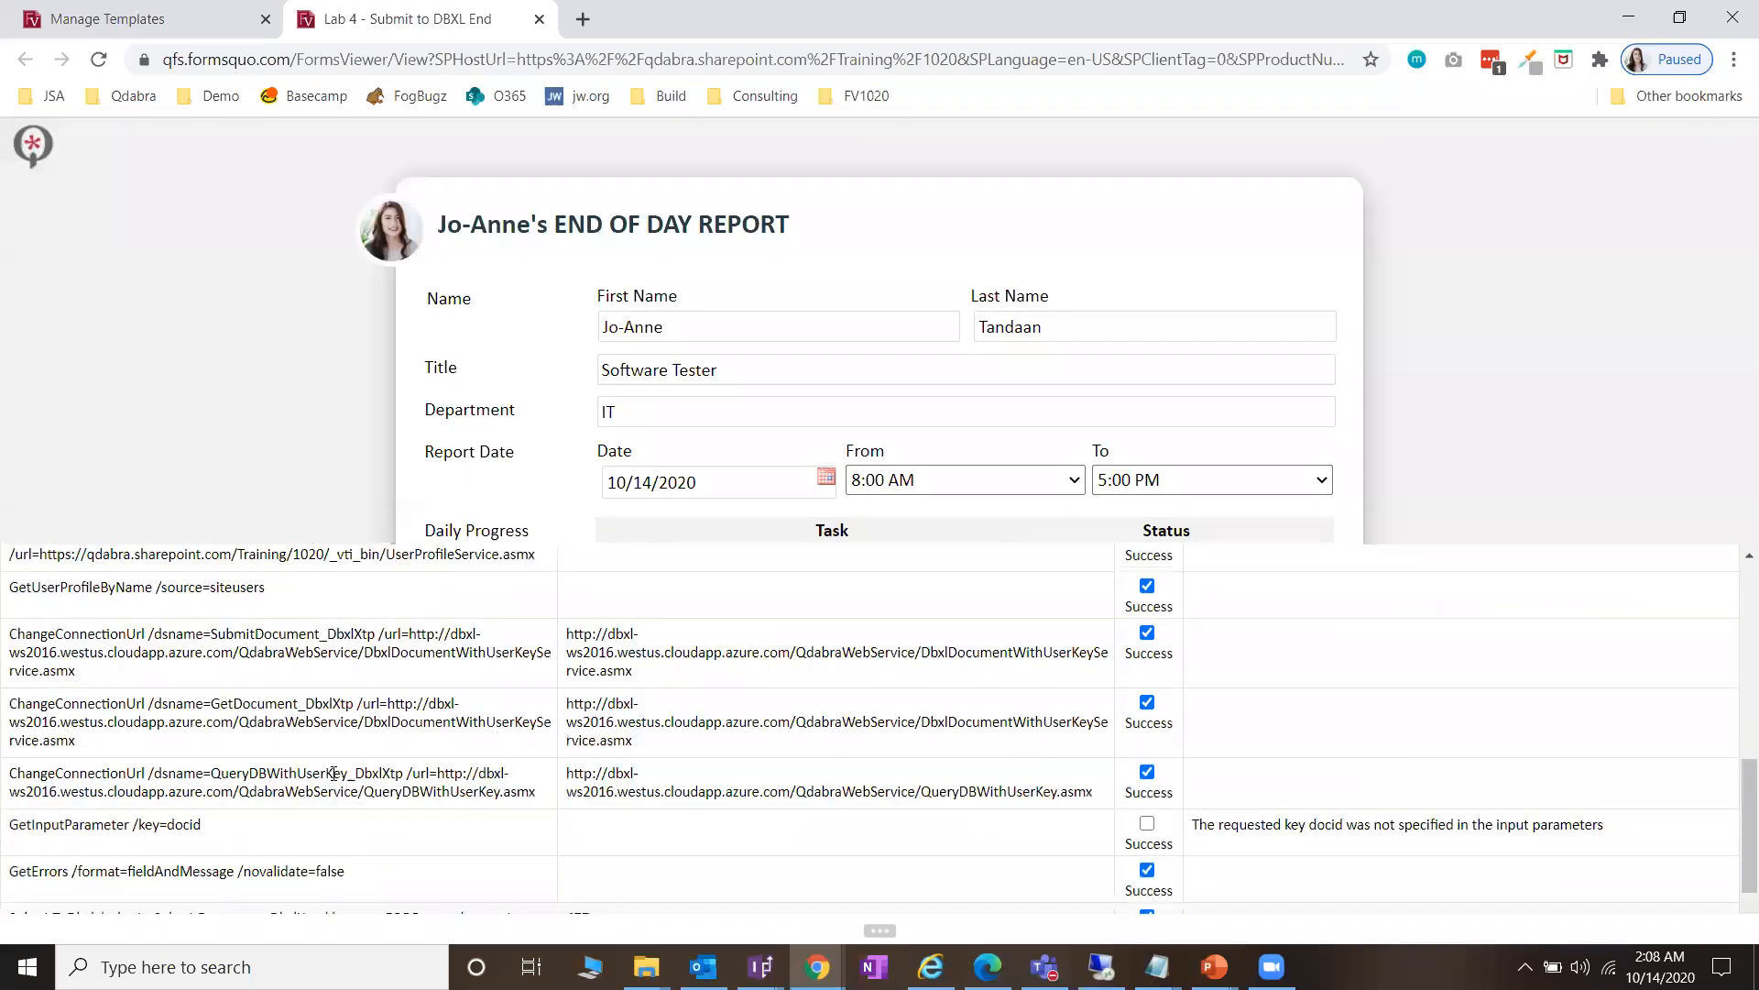
Step: Refresh the DBXL EODReport list and select new document 477, then return to the browser
left_click(931, 967)
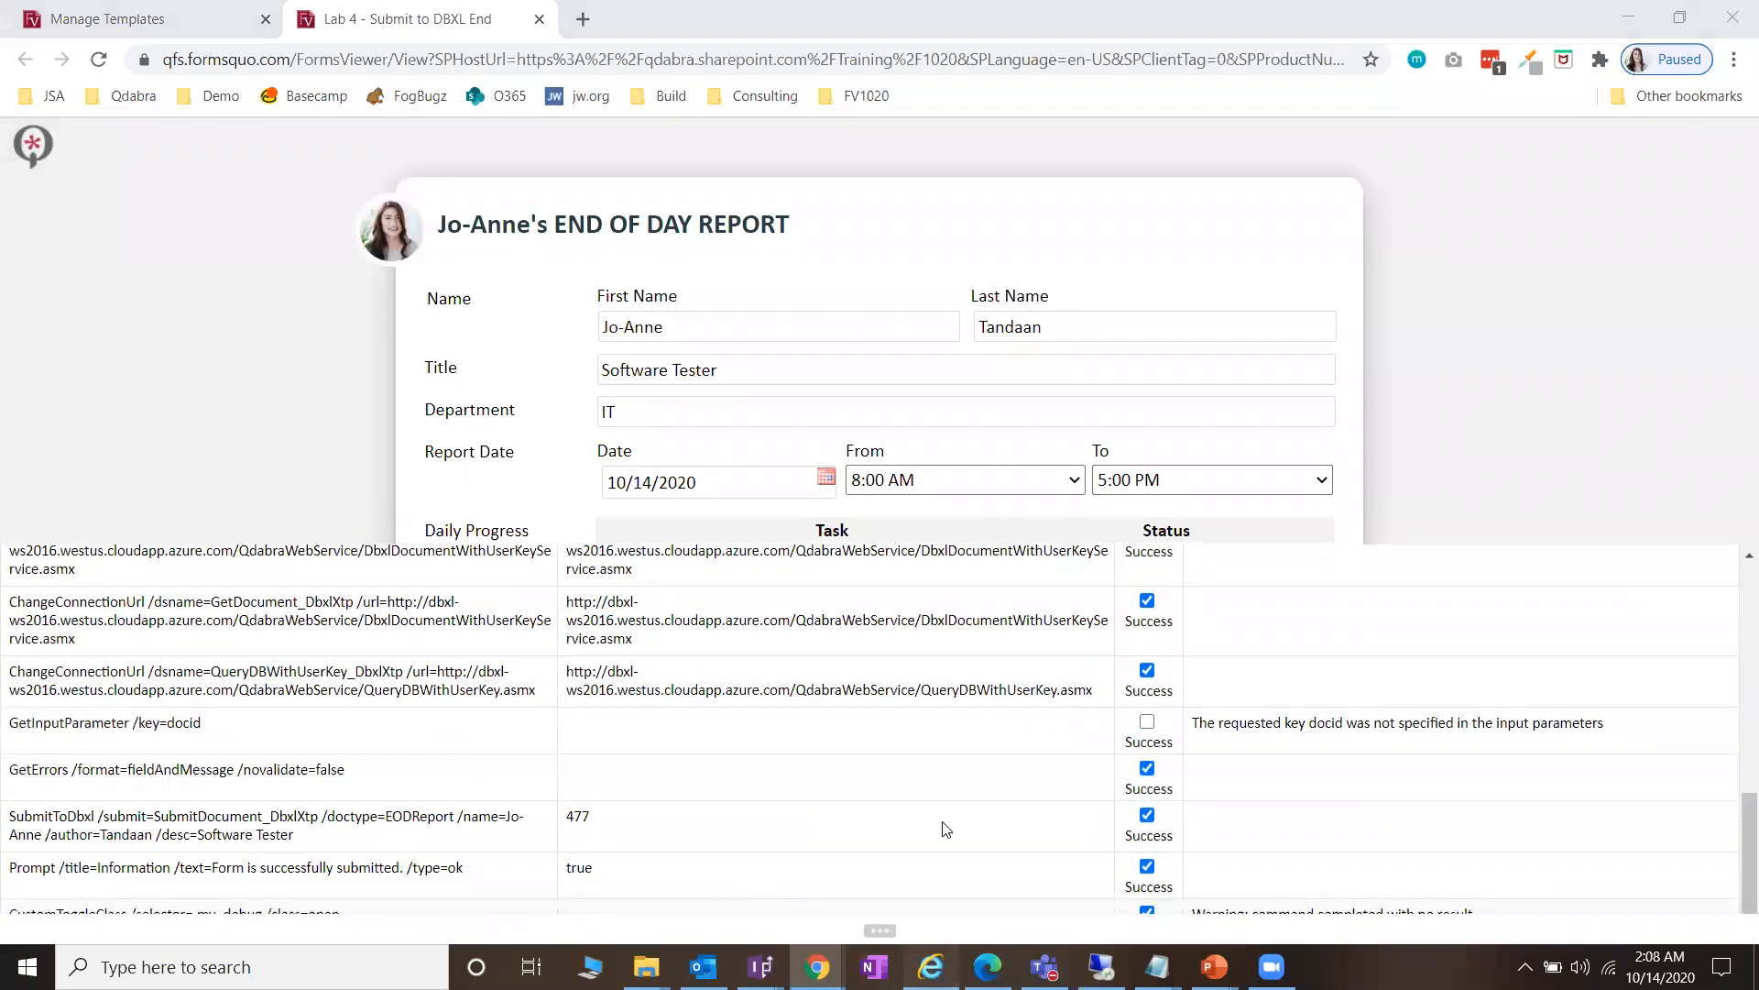
left_click(1334, 502)
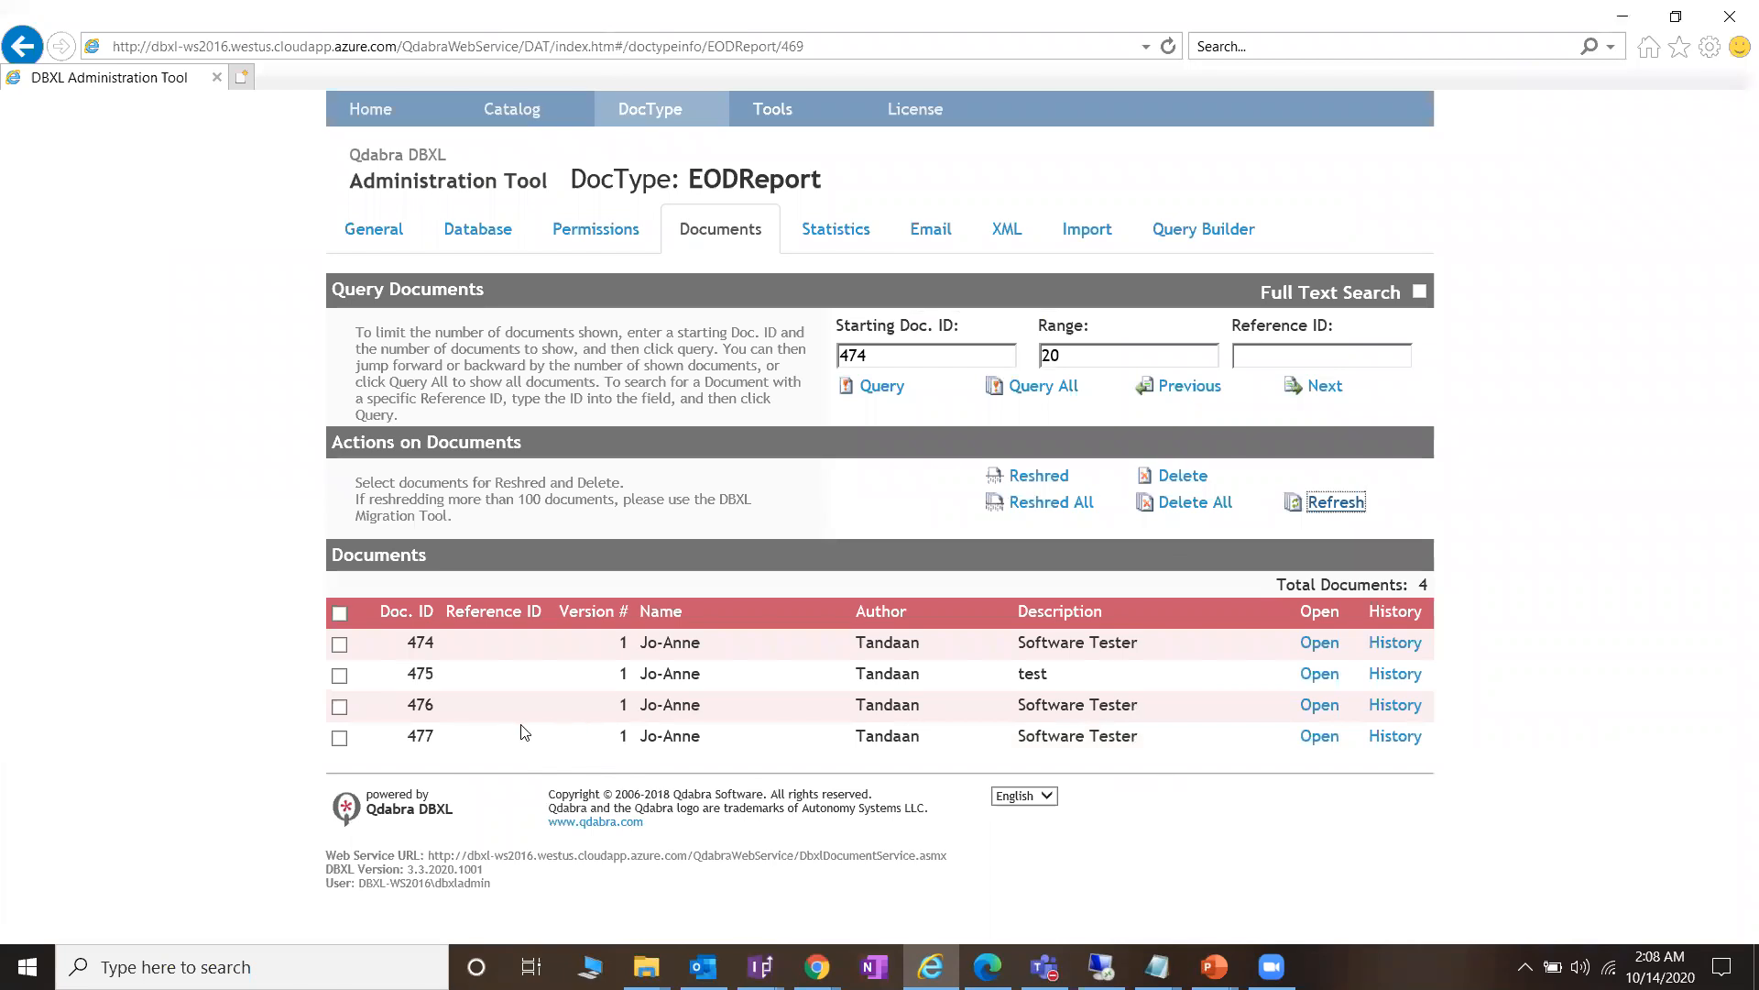
double_click(420, 739)
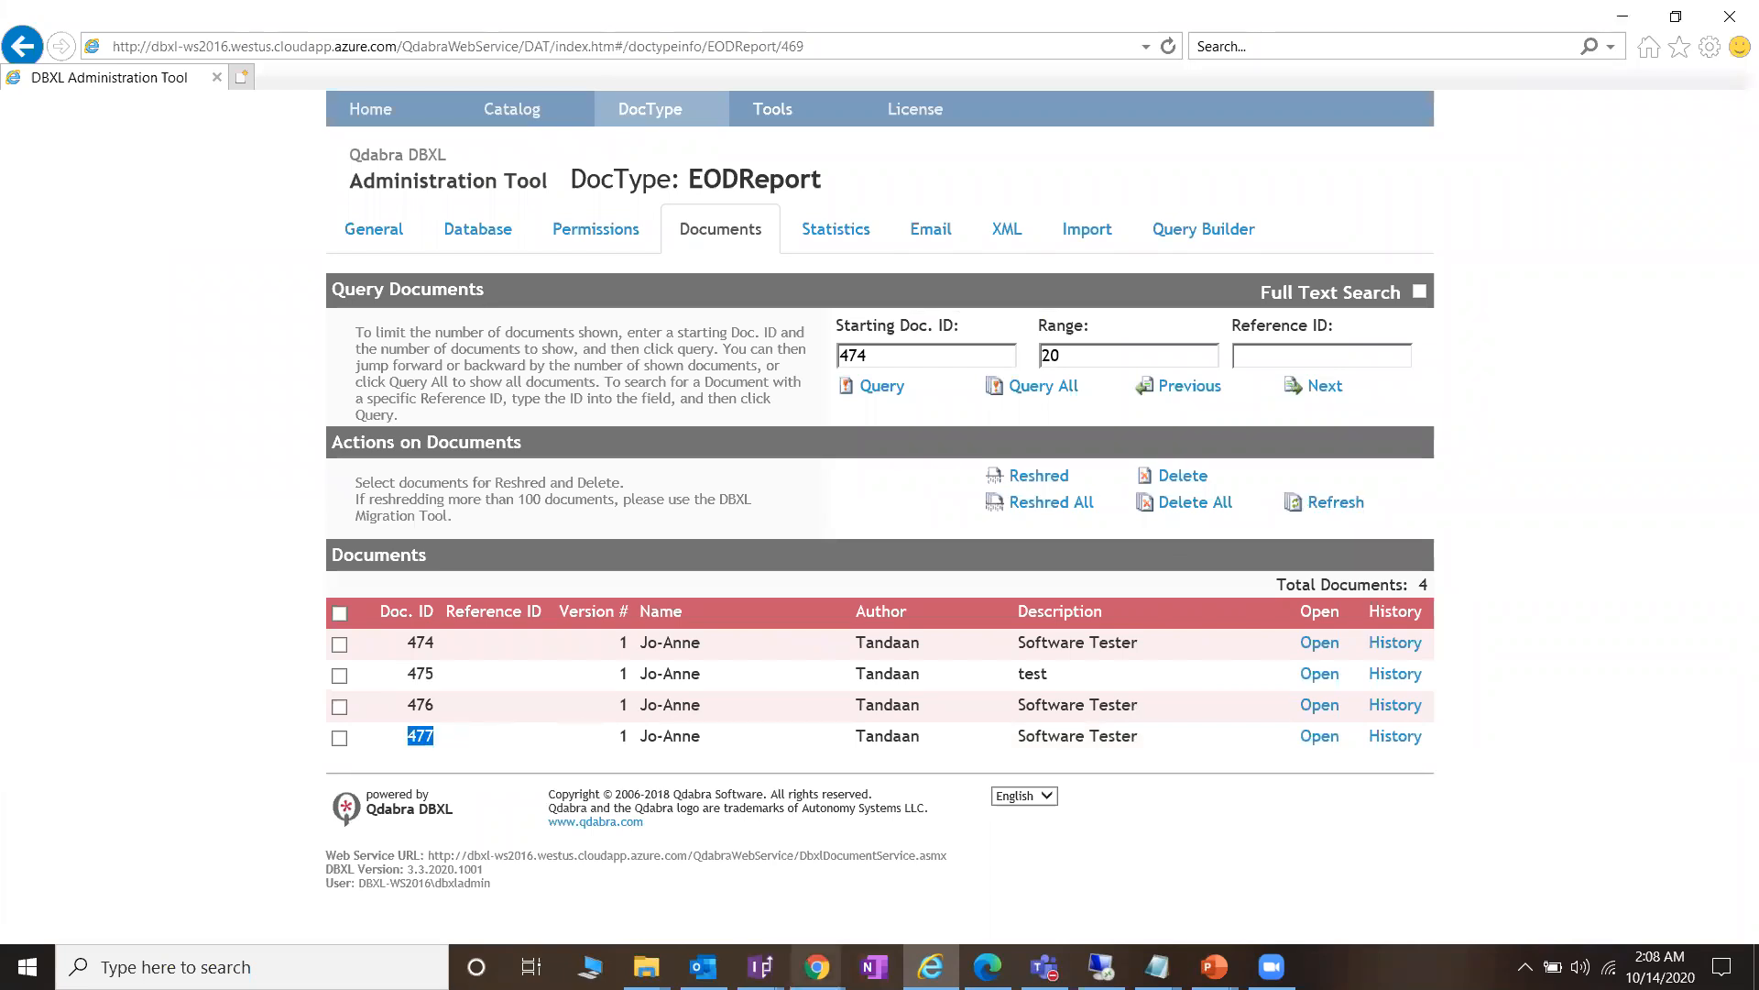
mouse_move(816, 967)
left_click(693, 862)
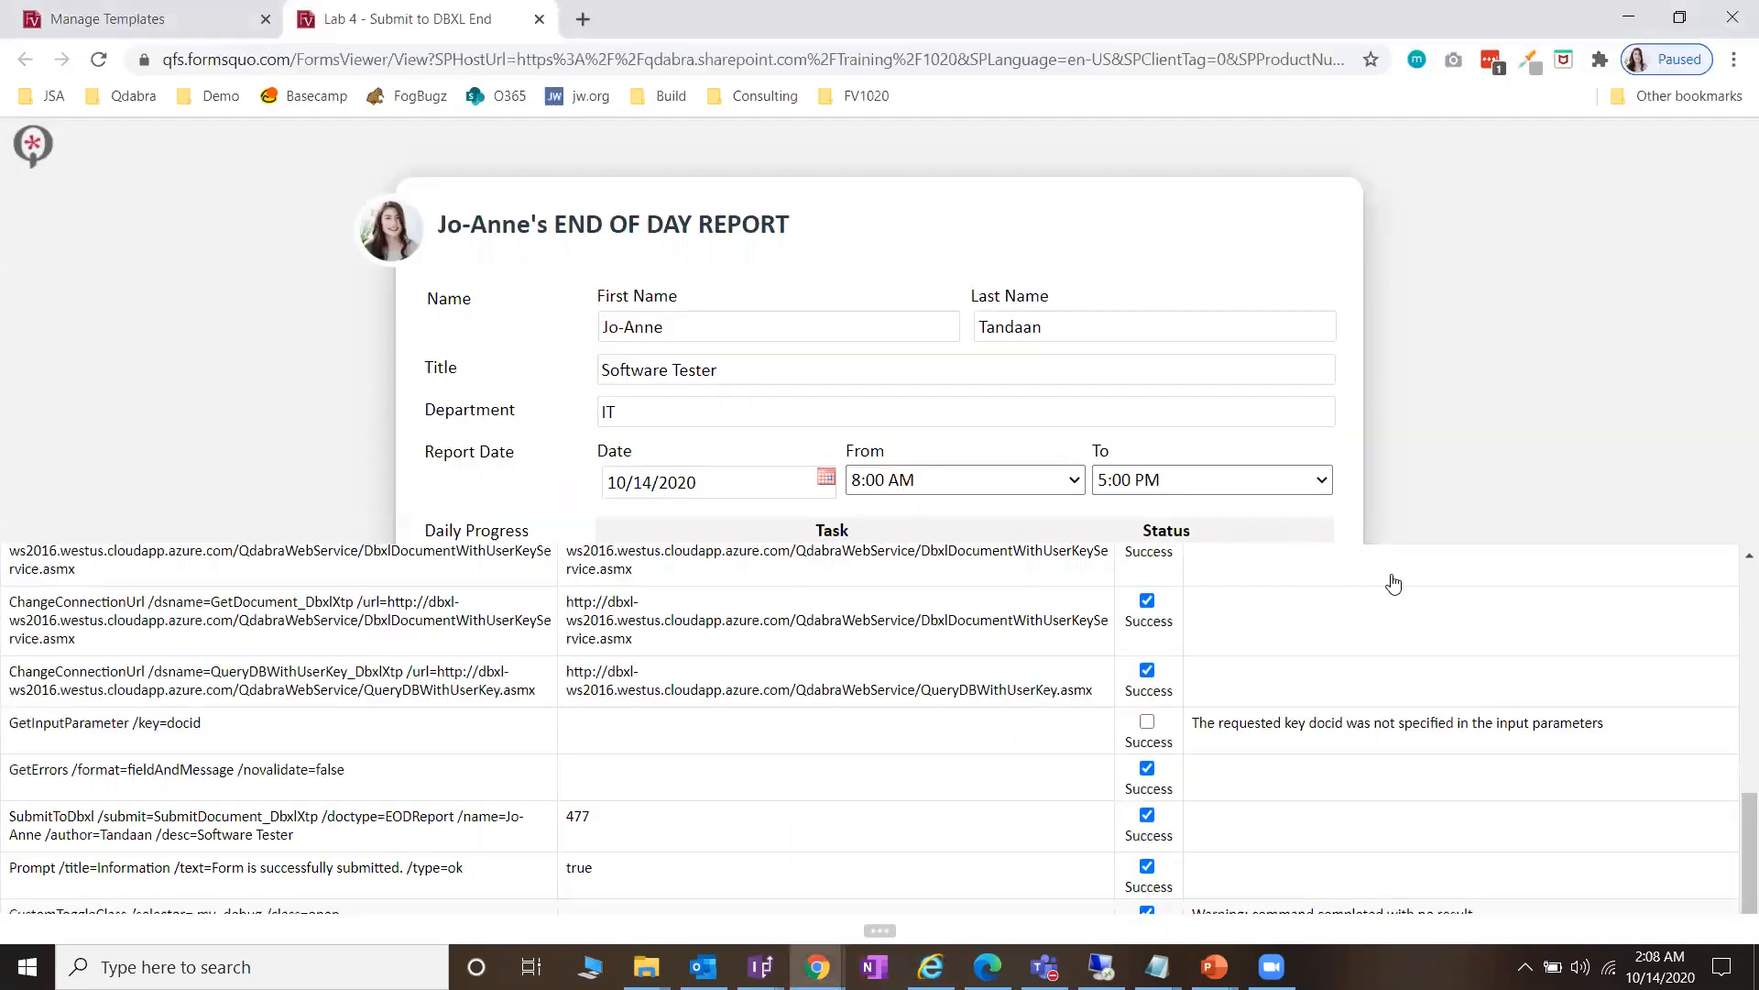
Step: Close the command log and reload the form with &docid=477 appended to its address
left_click(885, 928)
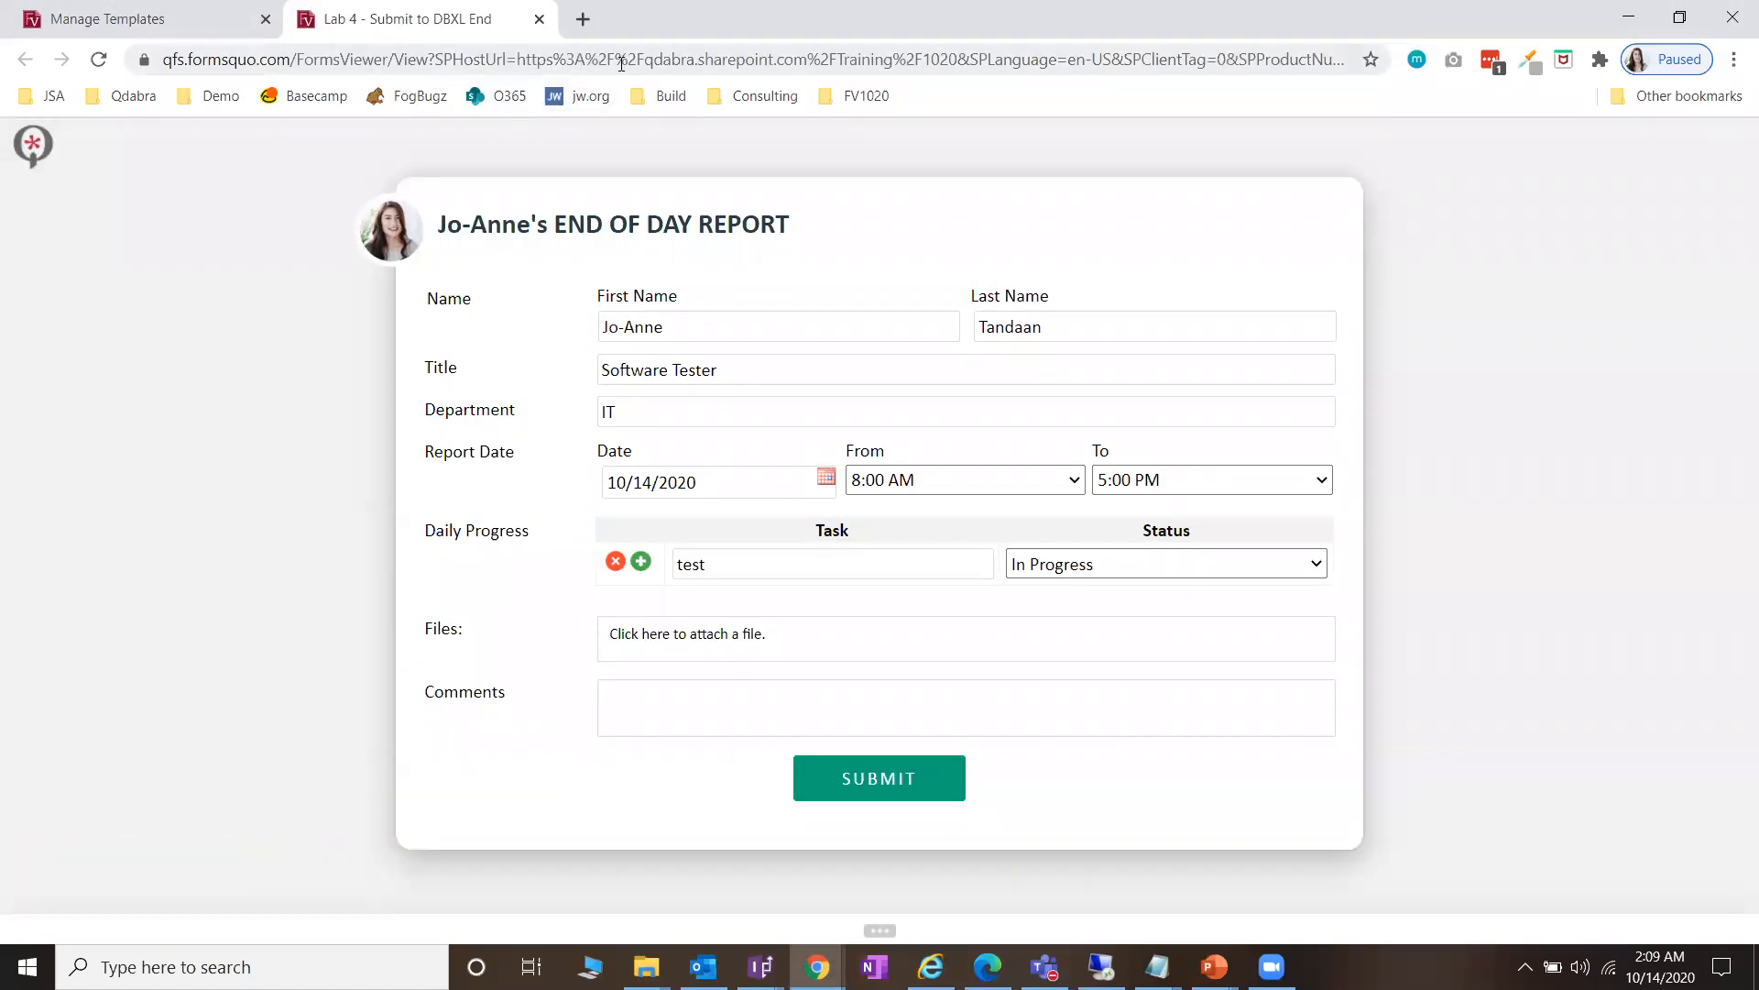
left_click(749, 60)
key("End")
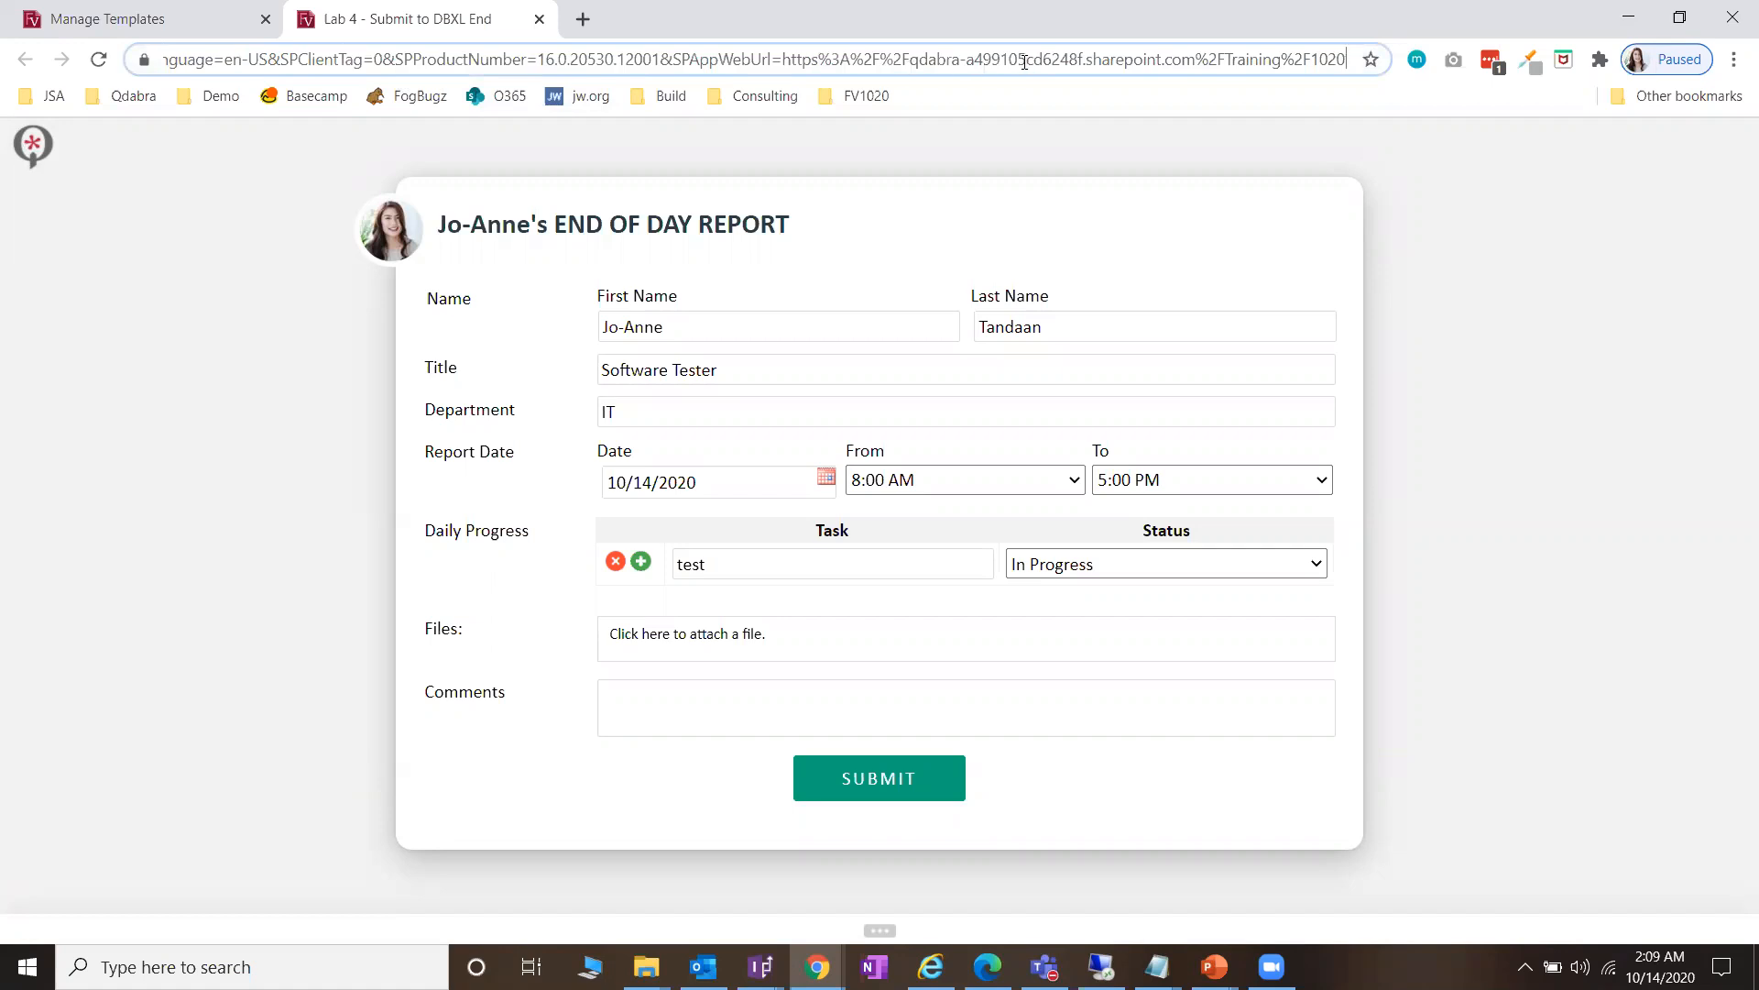
left_click_drag(1052, 58, 1593, 84)
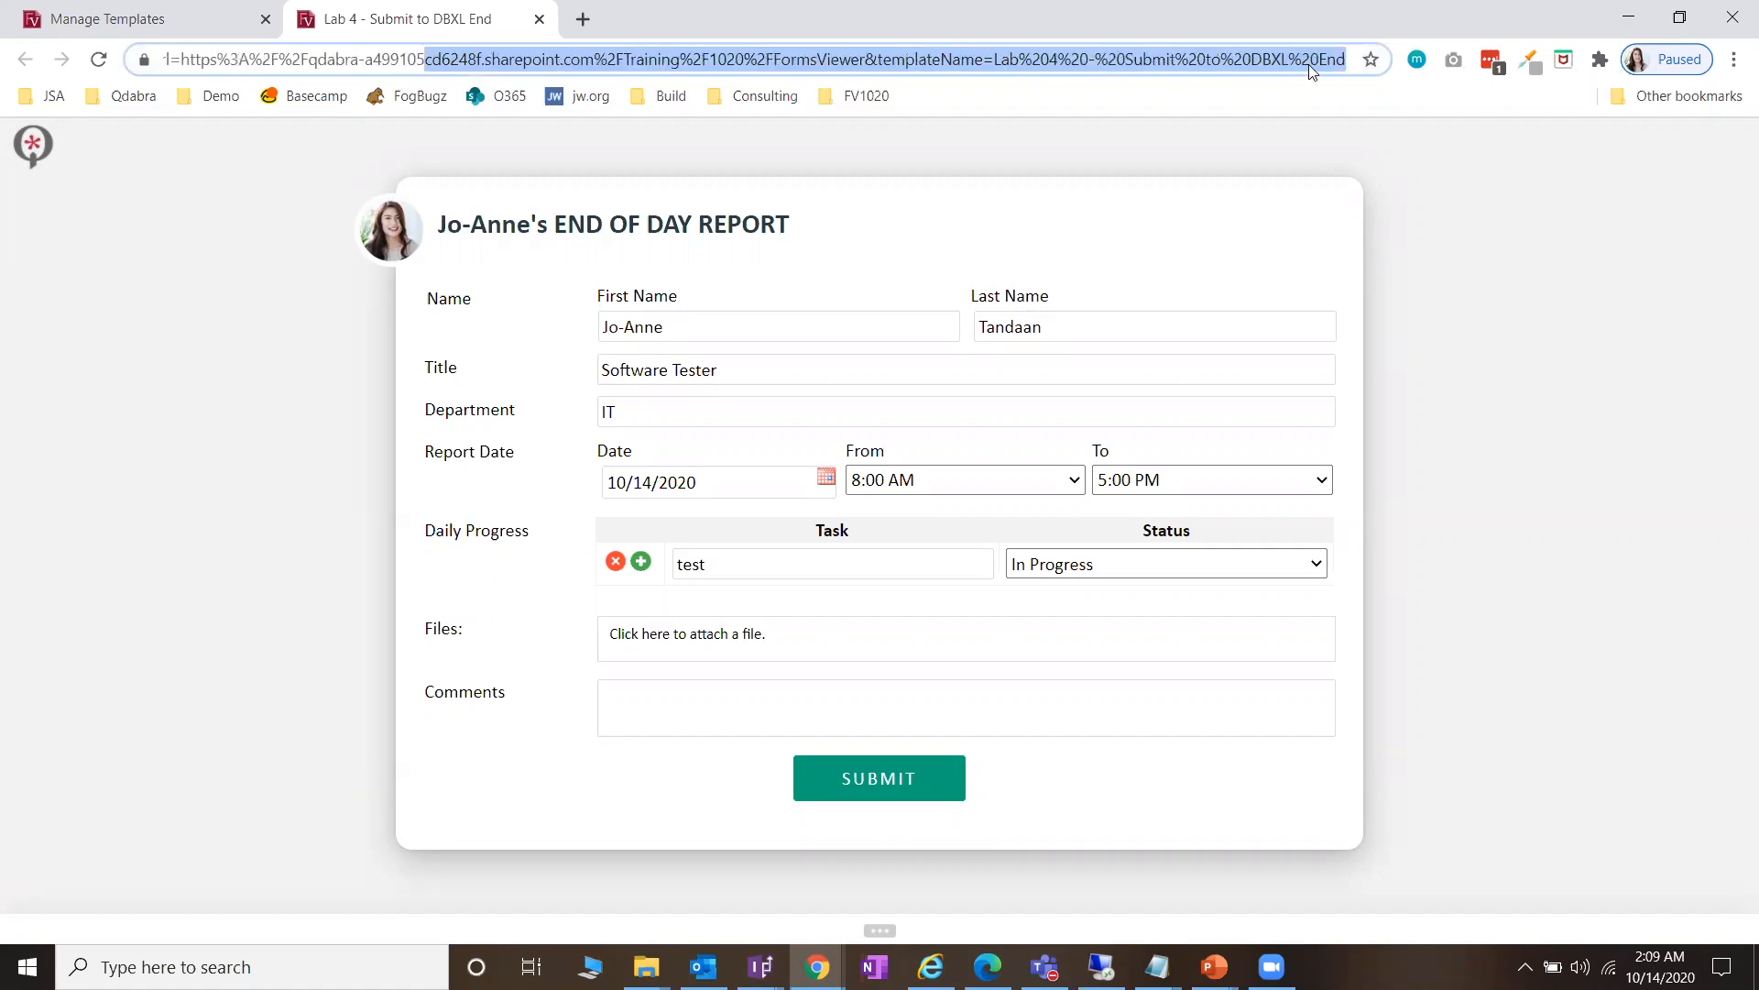
left_click(1343, 60)
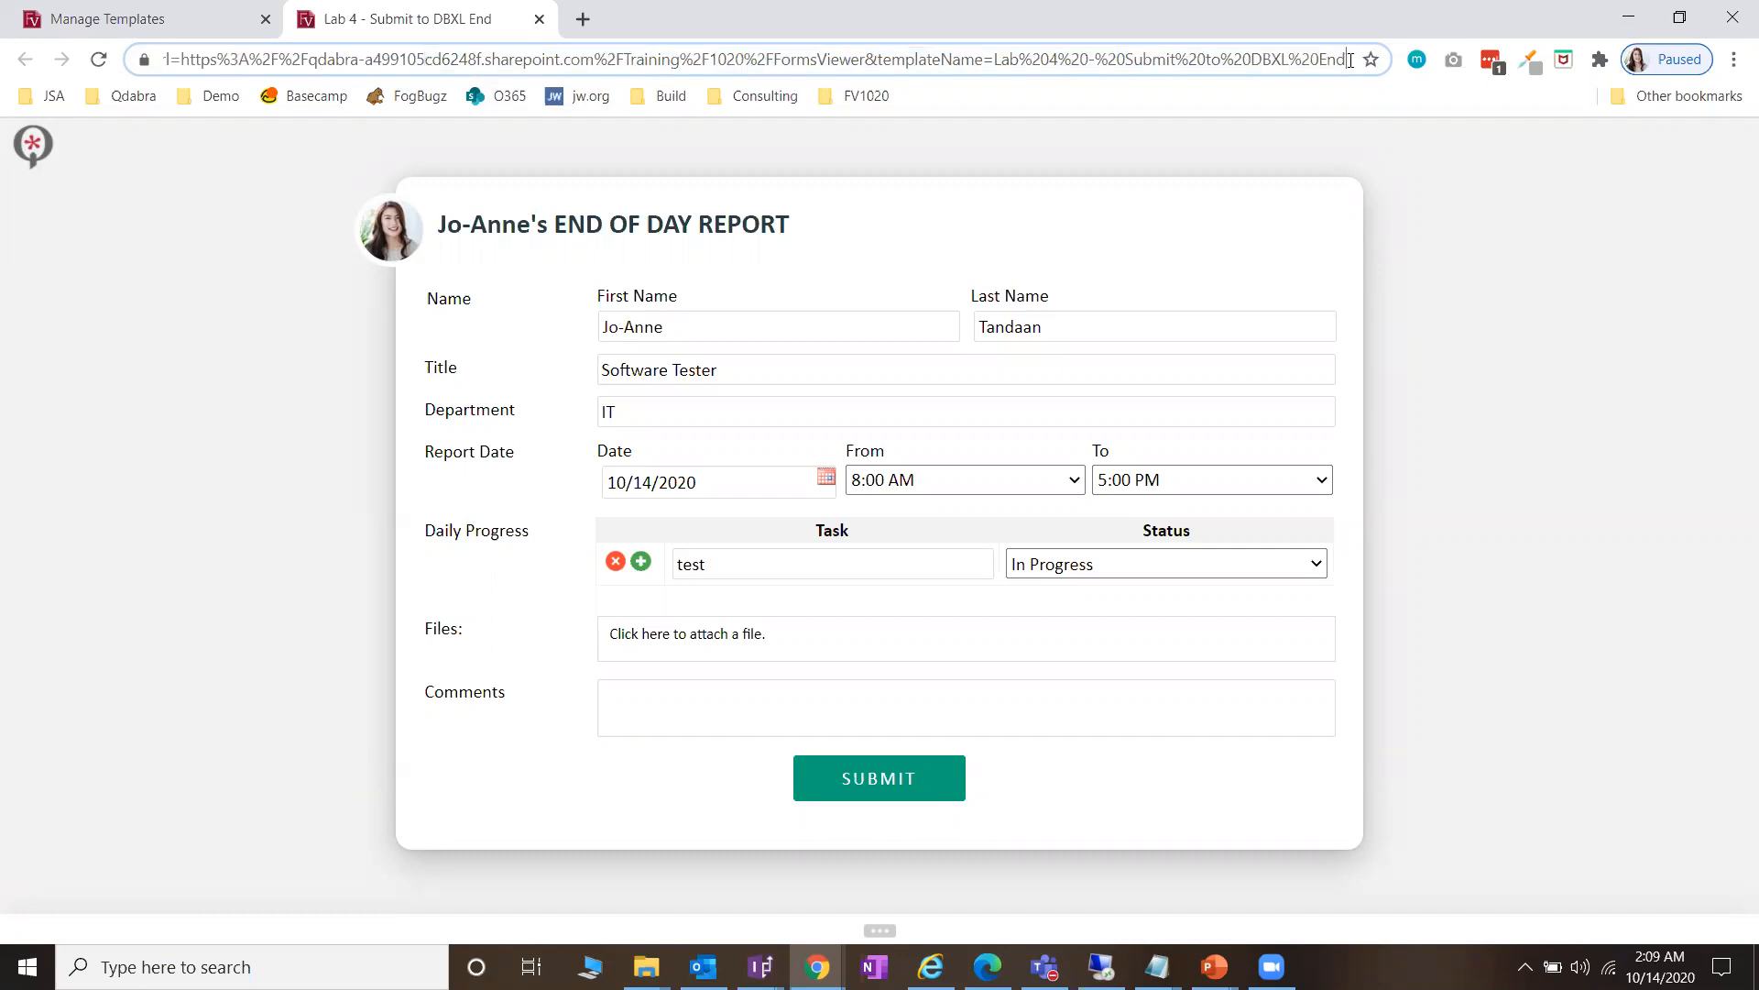
type("&")
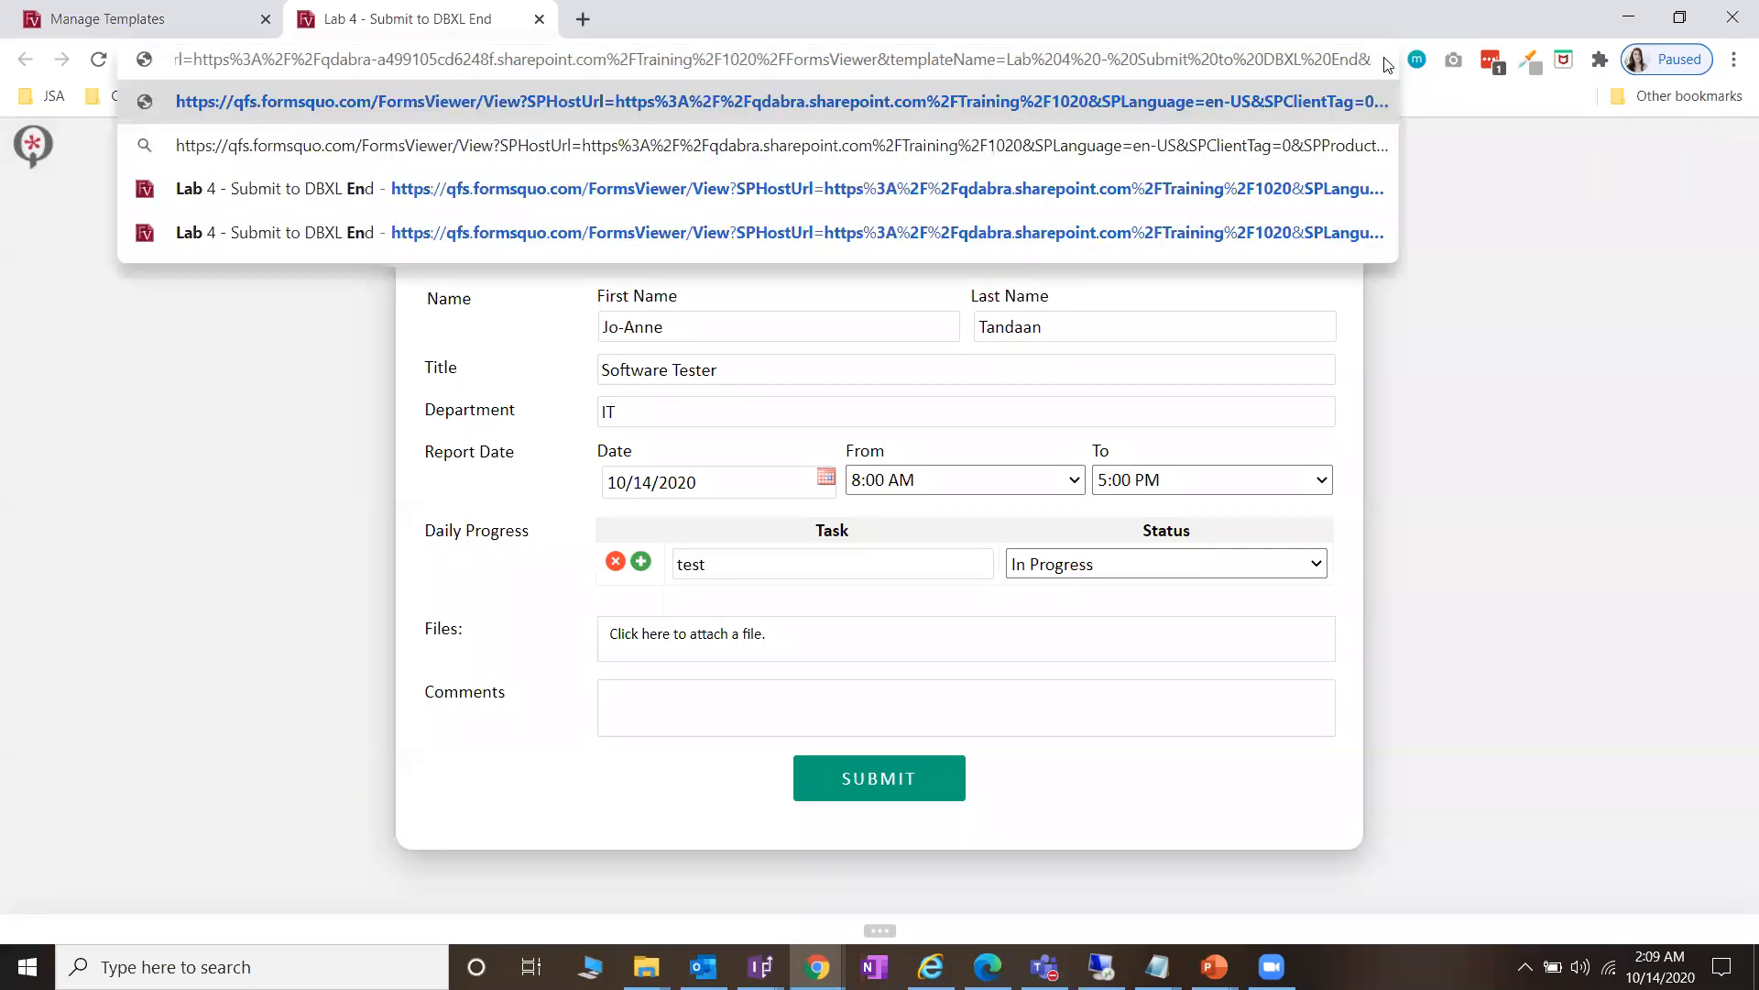
type("docid")
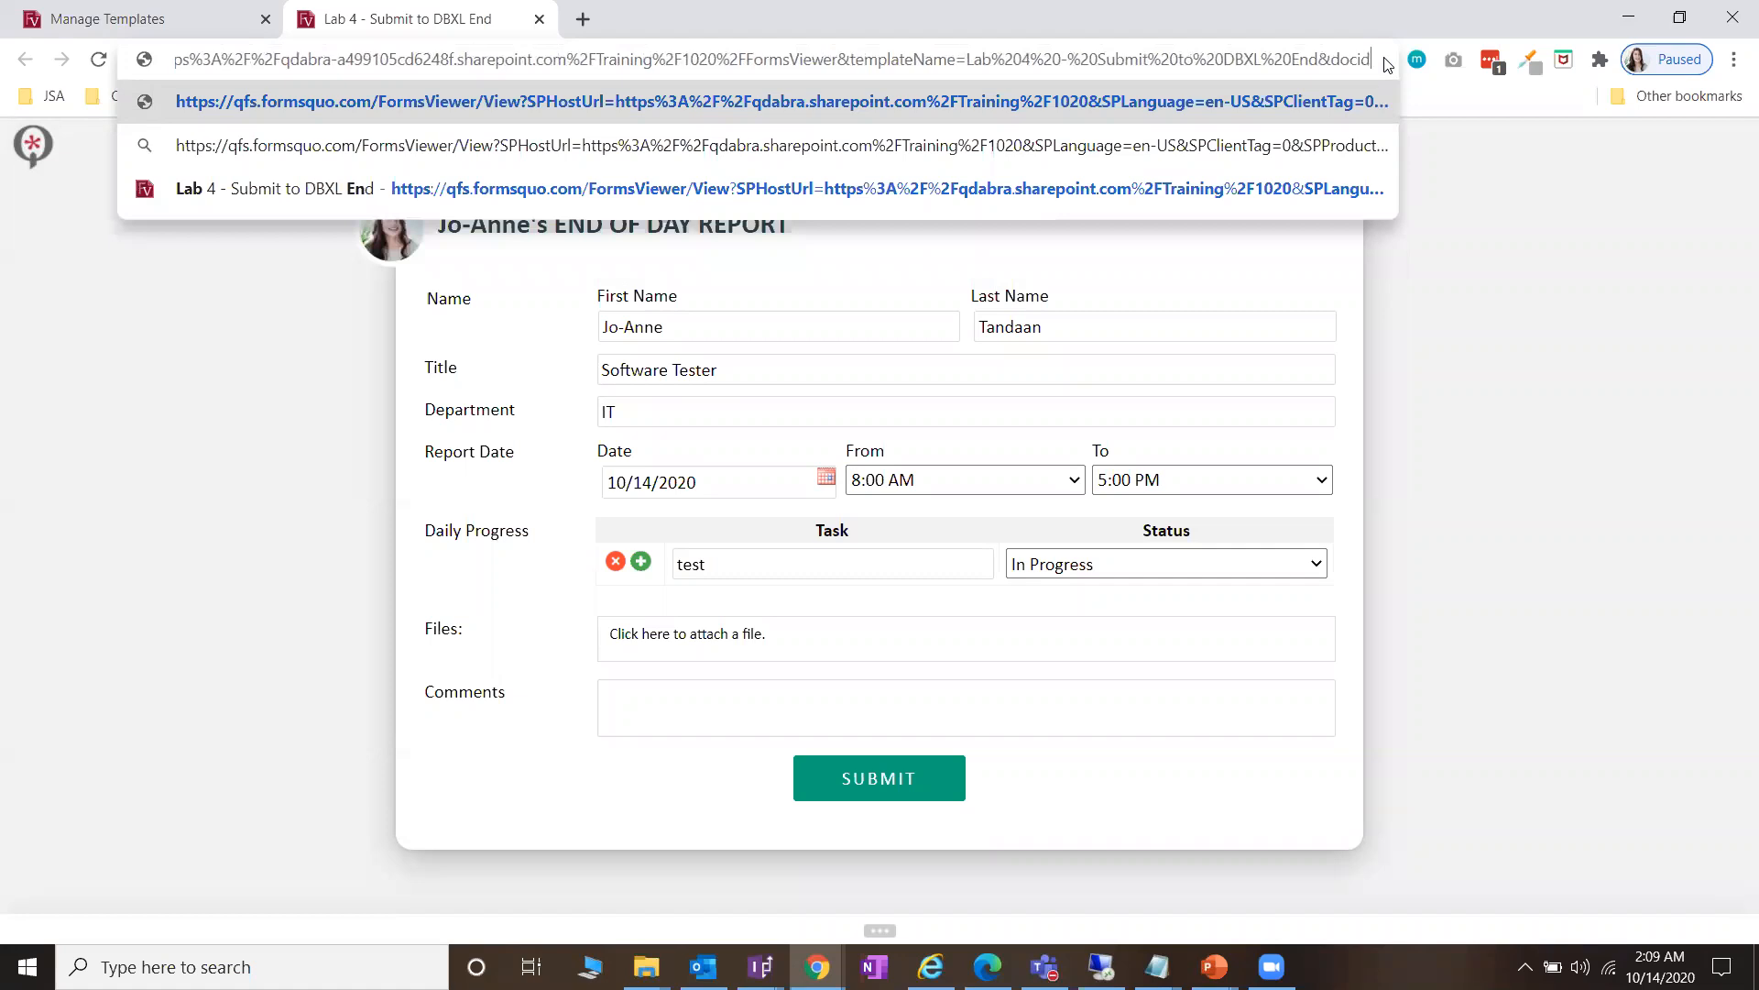
type("=")
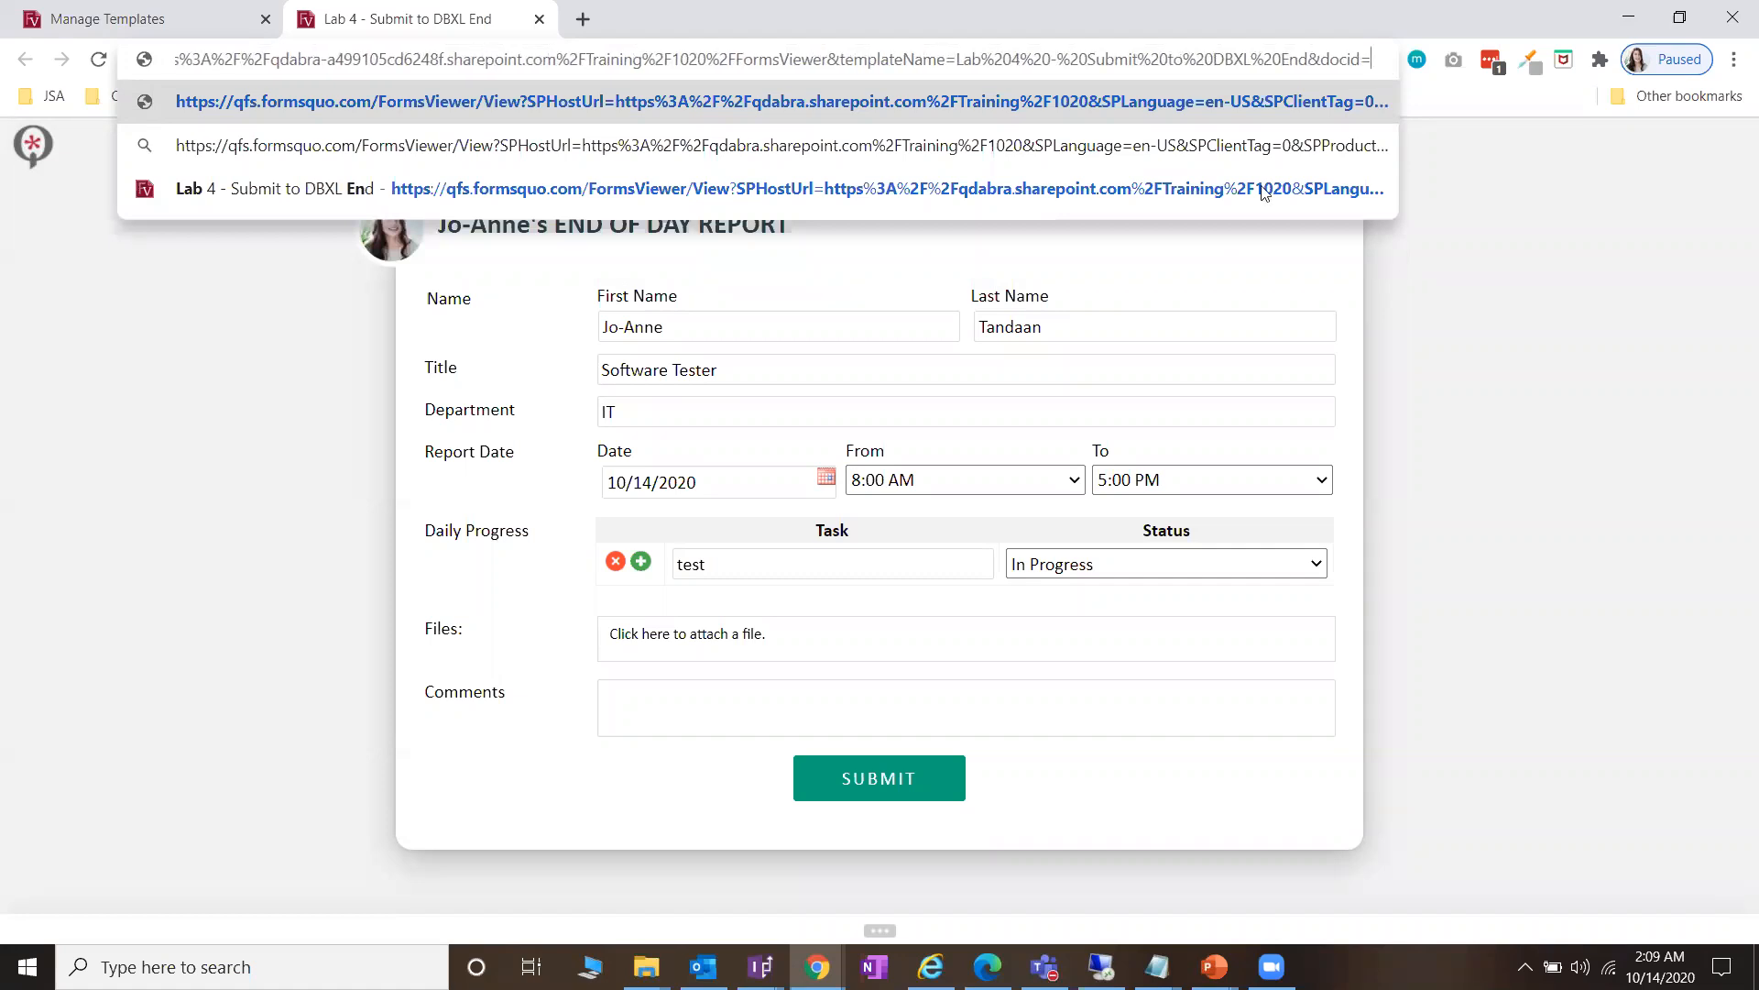
left_click(930, 967)
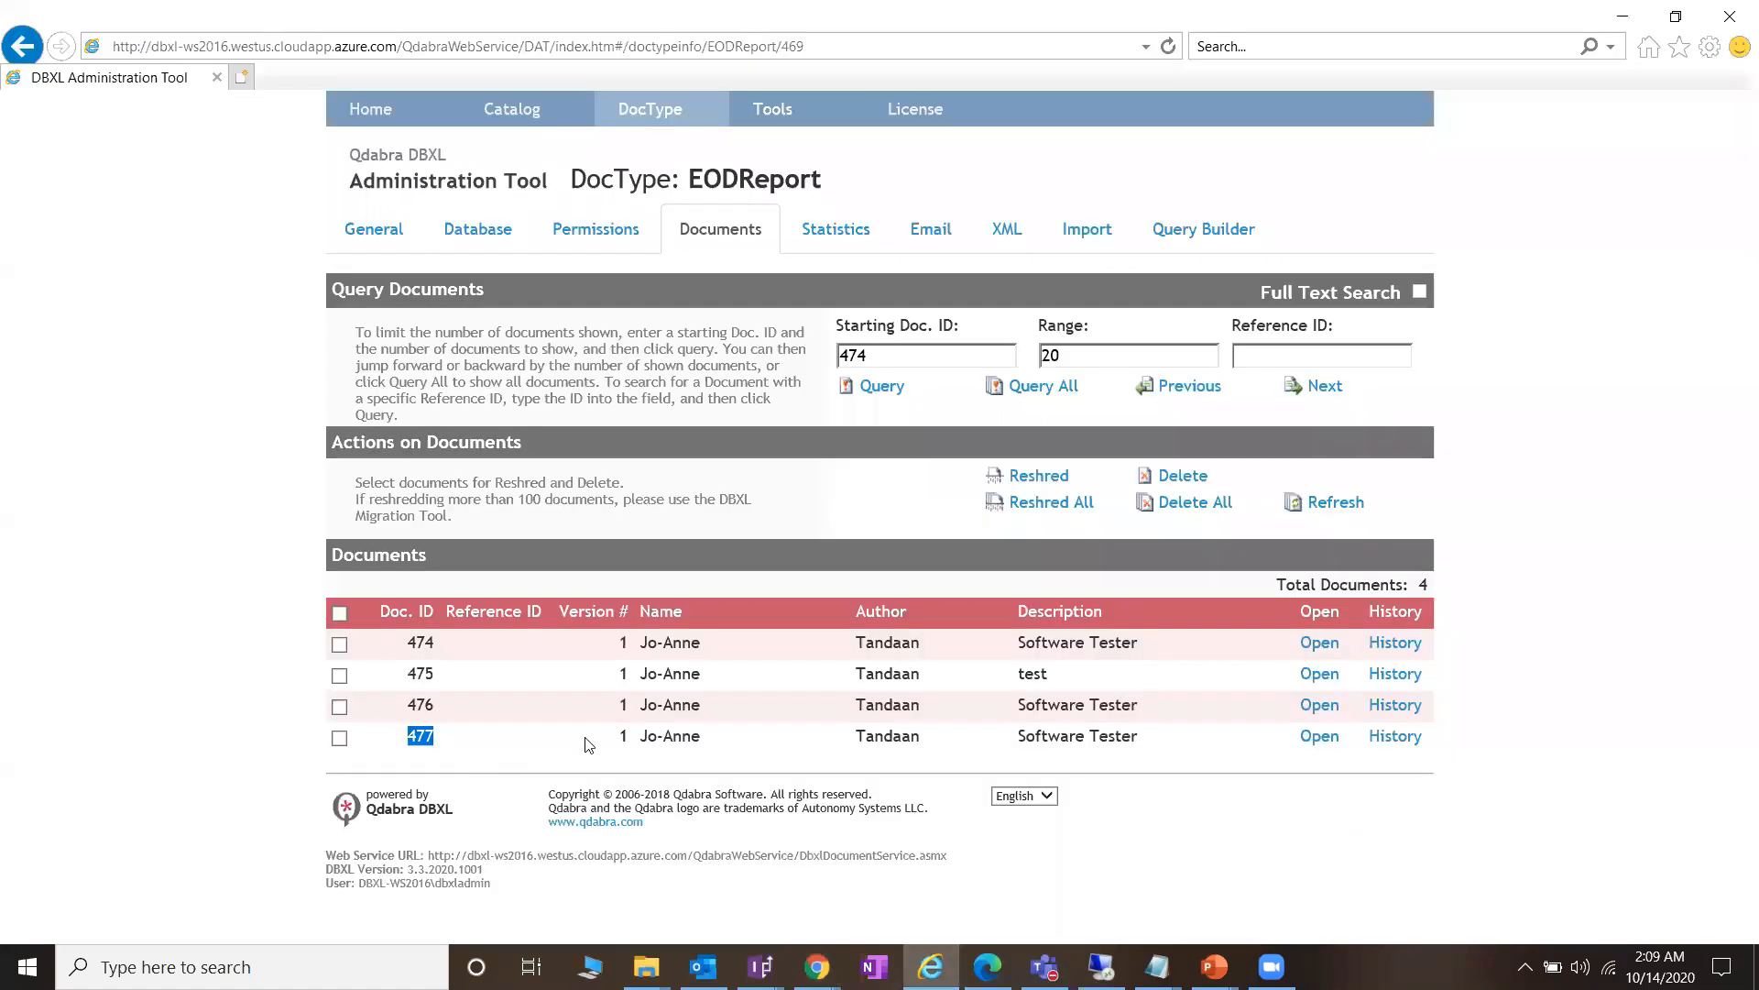
key("alt+Tab")
left_click_drag(1295, 61, 1549, 95)
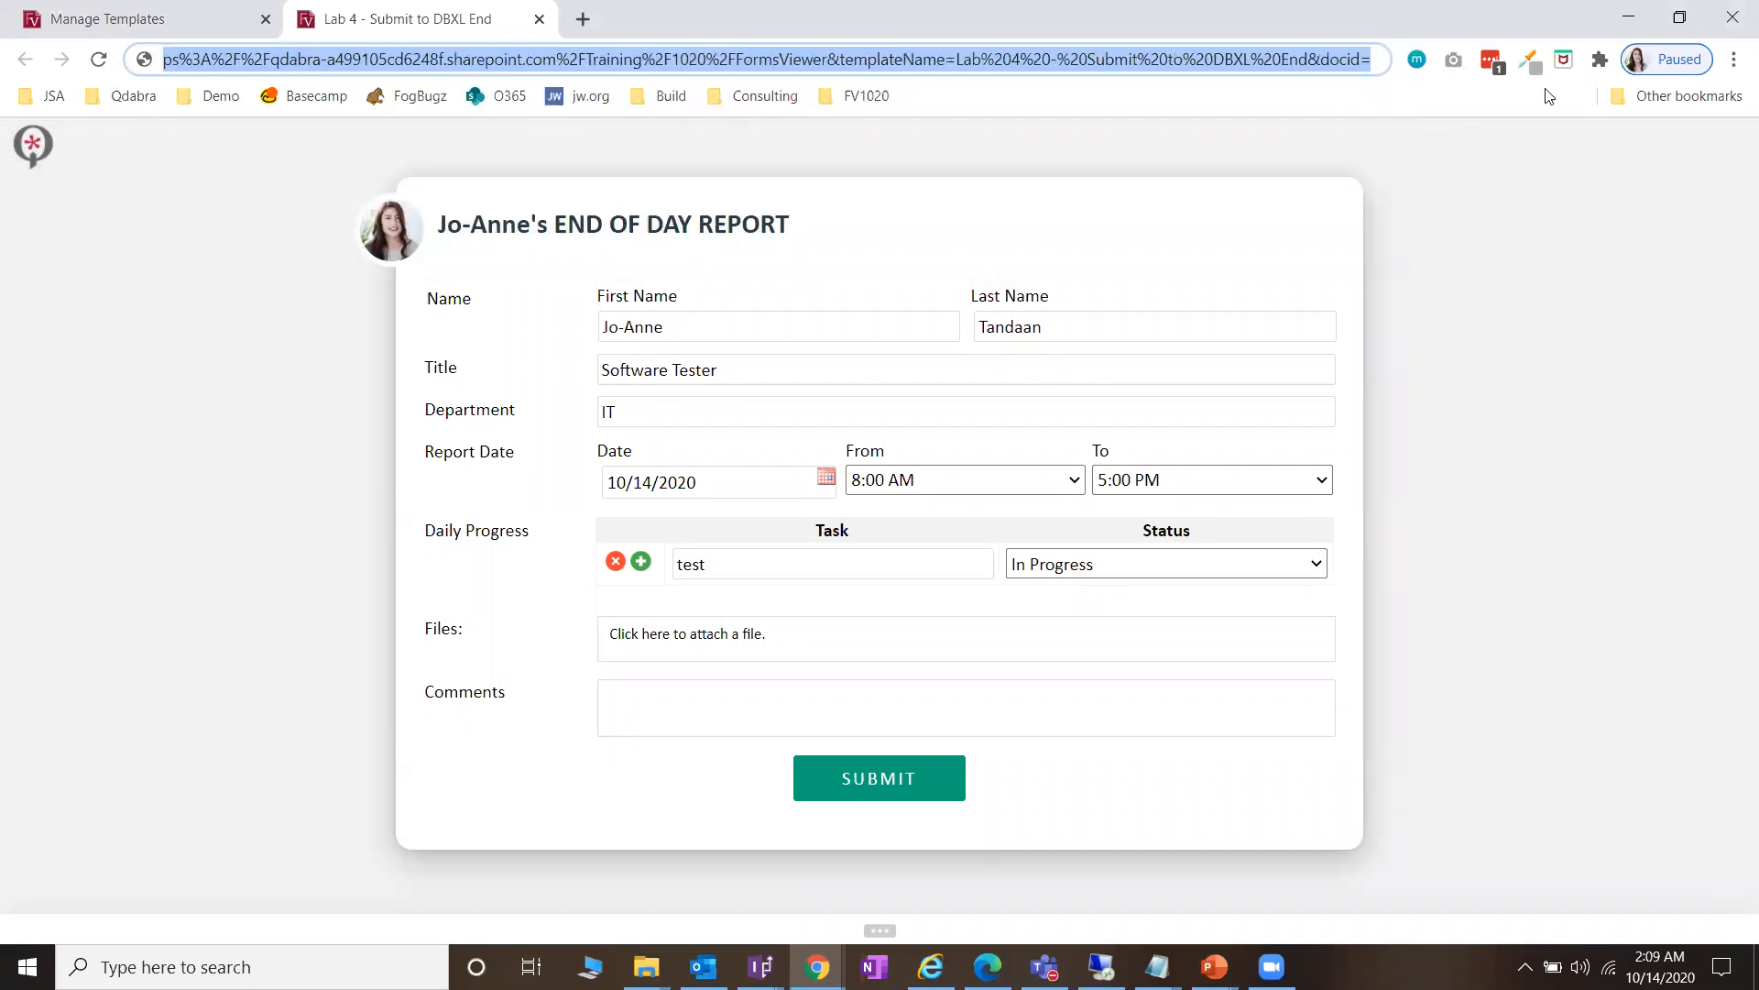
left_click(1379, 67)
type("477")
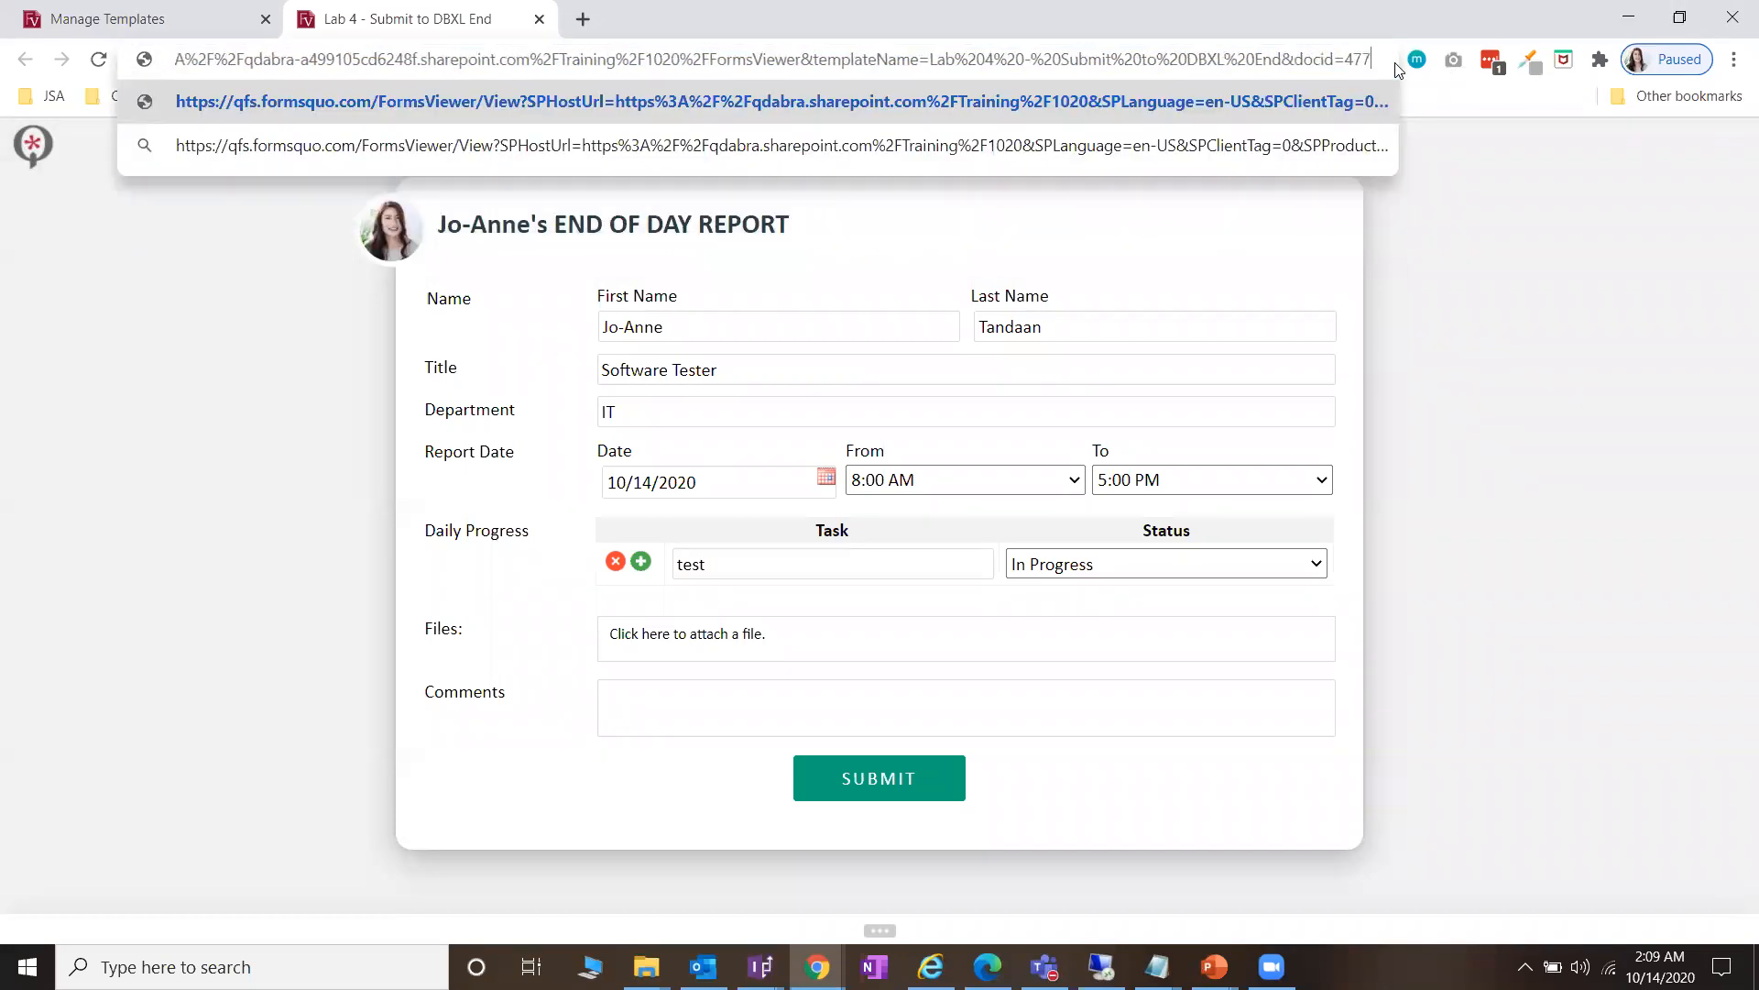
key("Return")
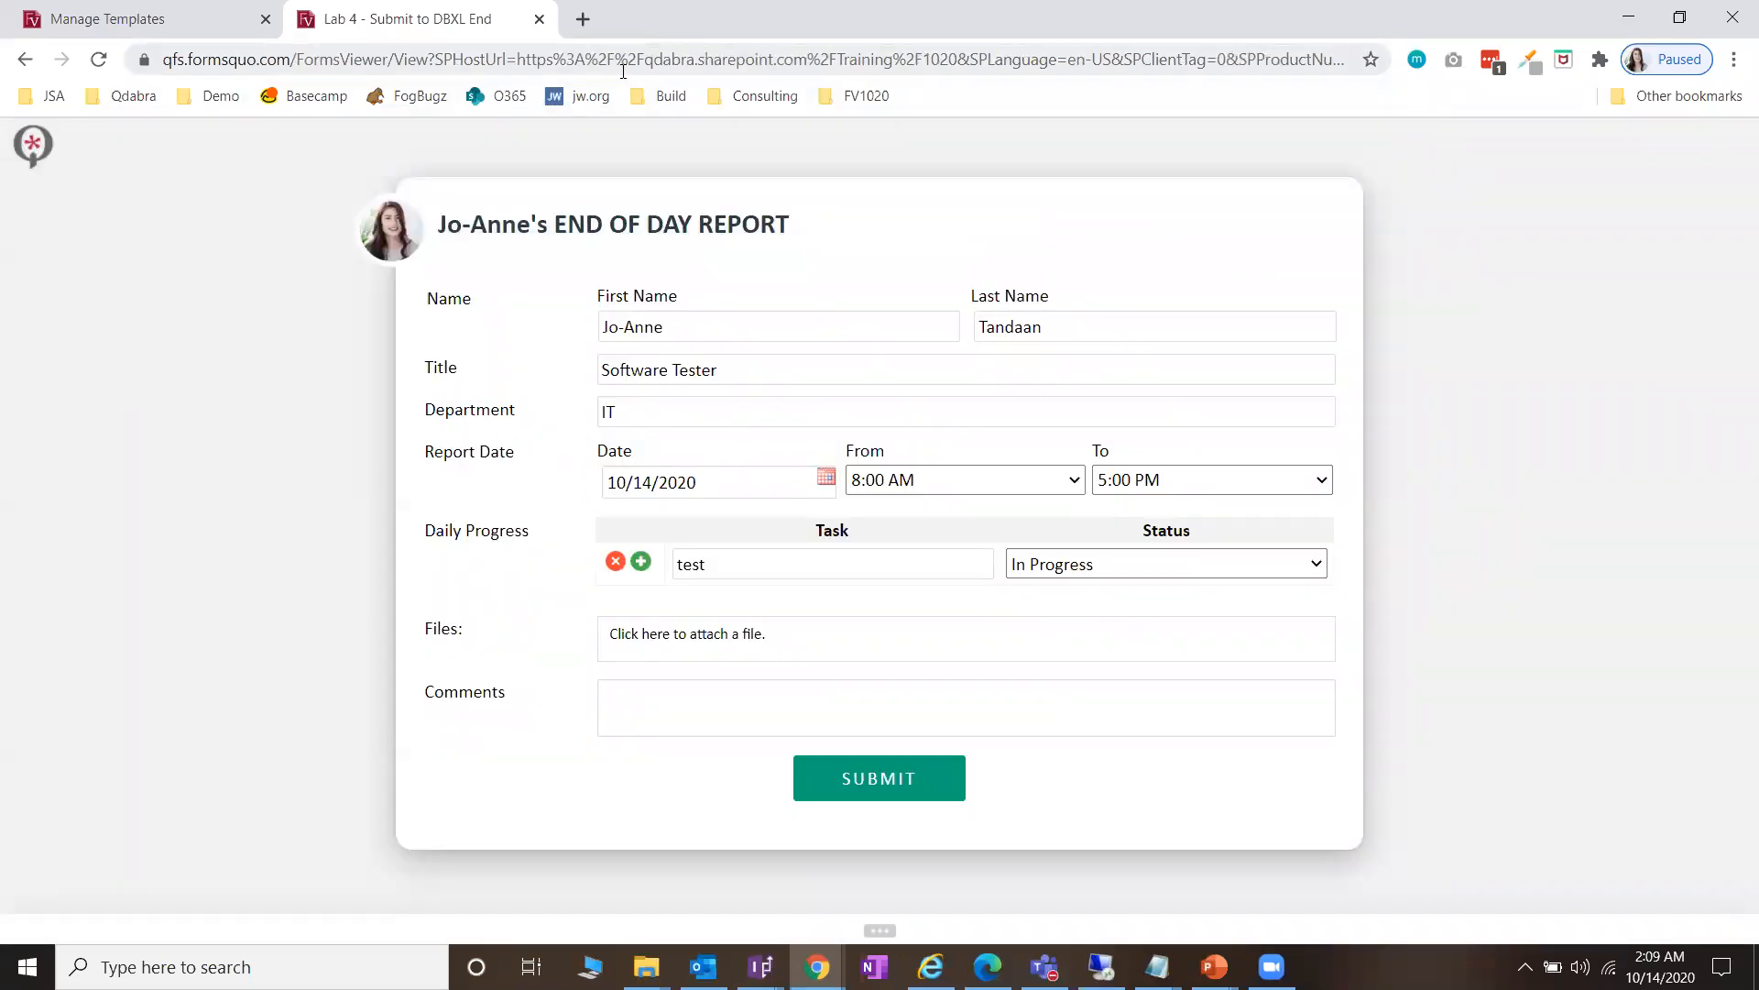
Step: Copy the docid=477 form address into a new browser tab
left_click(570, 61)
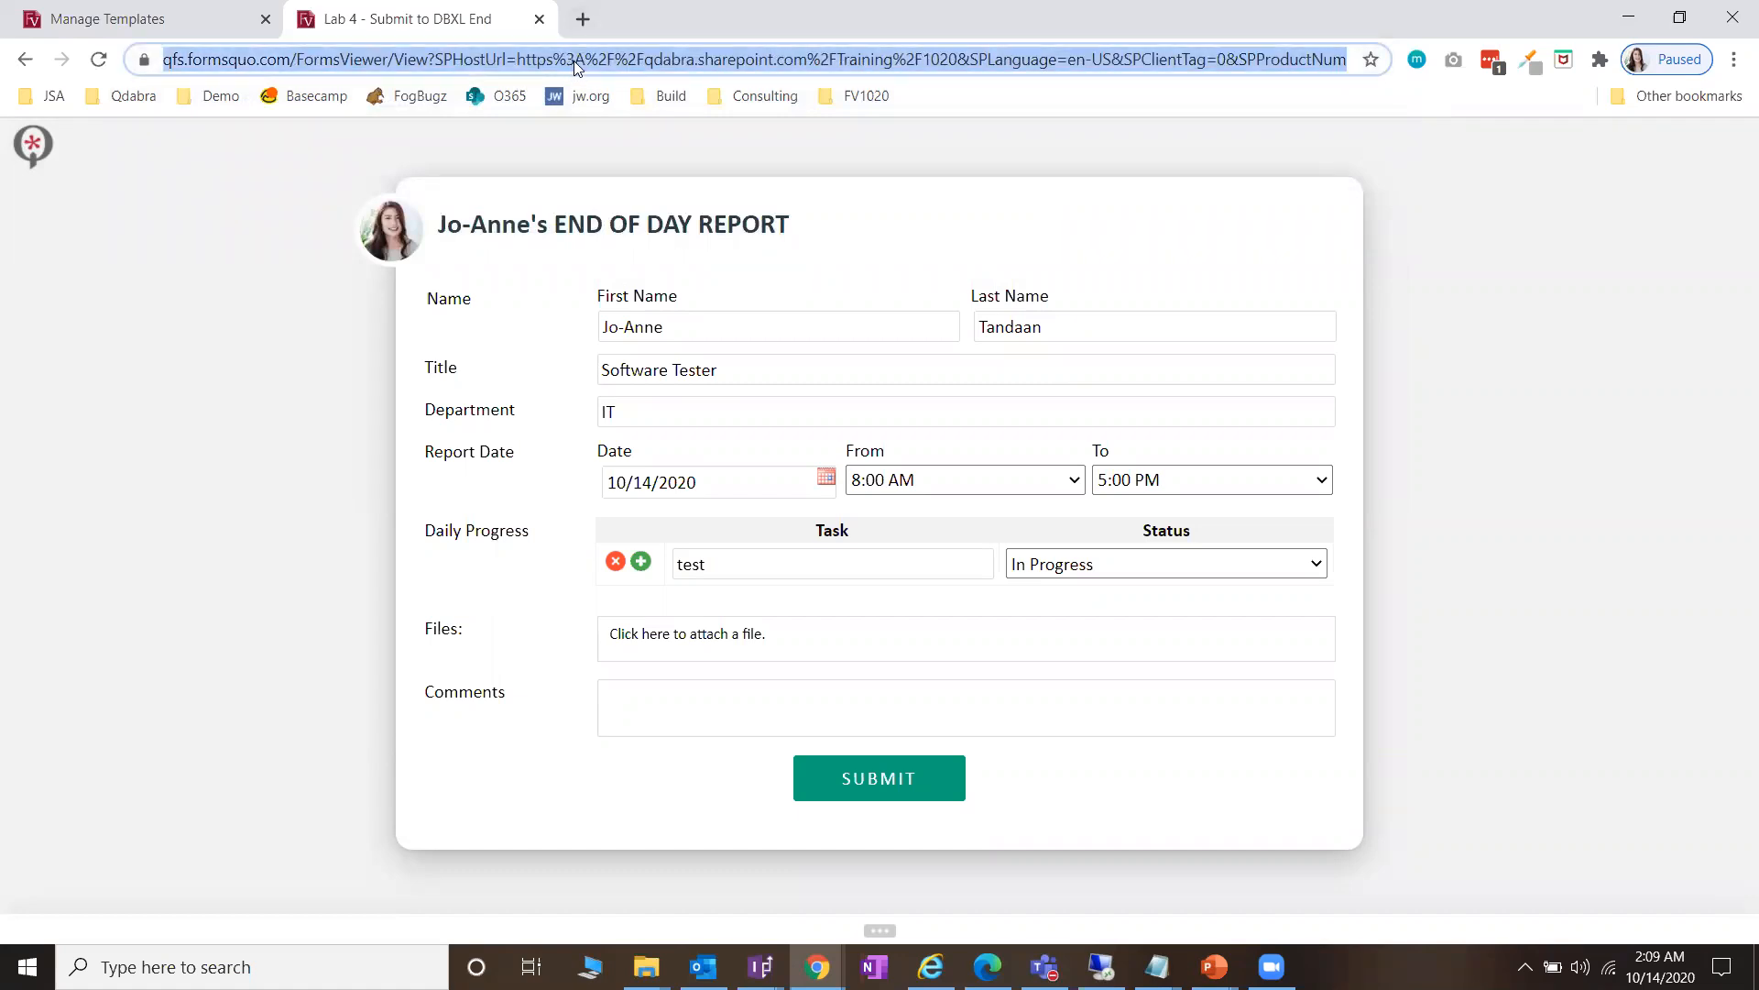
key("ctrl+t")
key("ctrl+v")
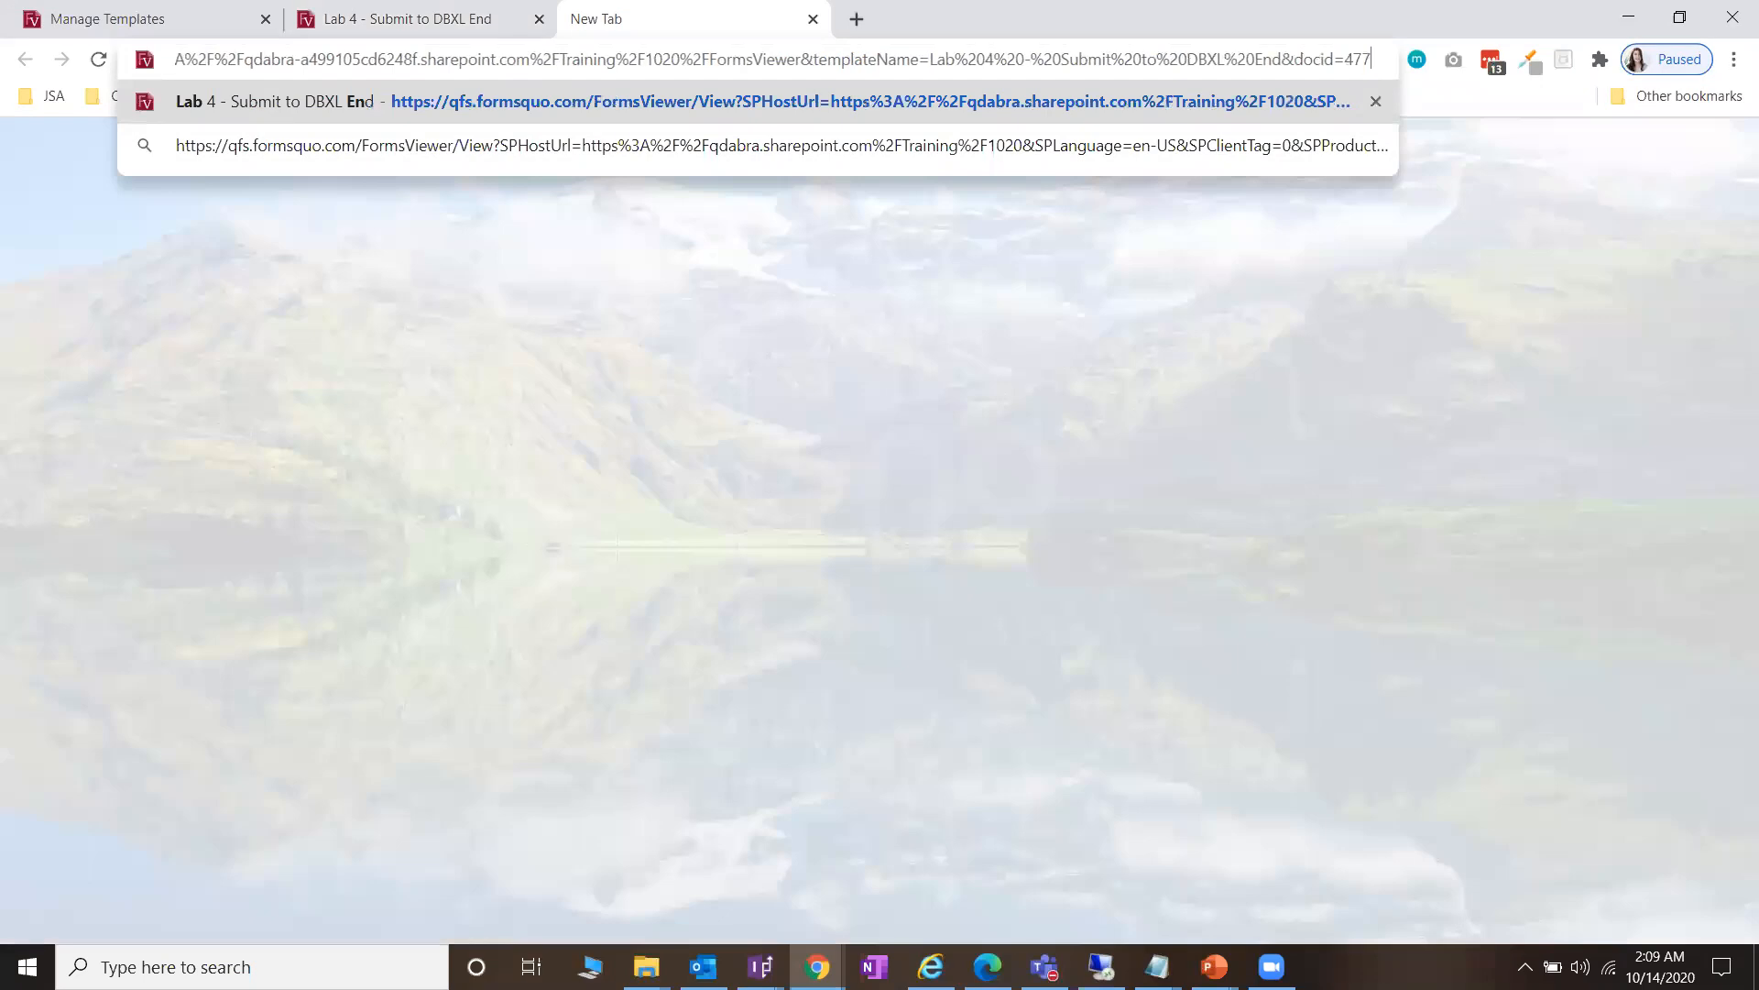
Step: Load the docid address in the new tab to reopen the saved report
key("alt+Tab")
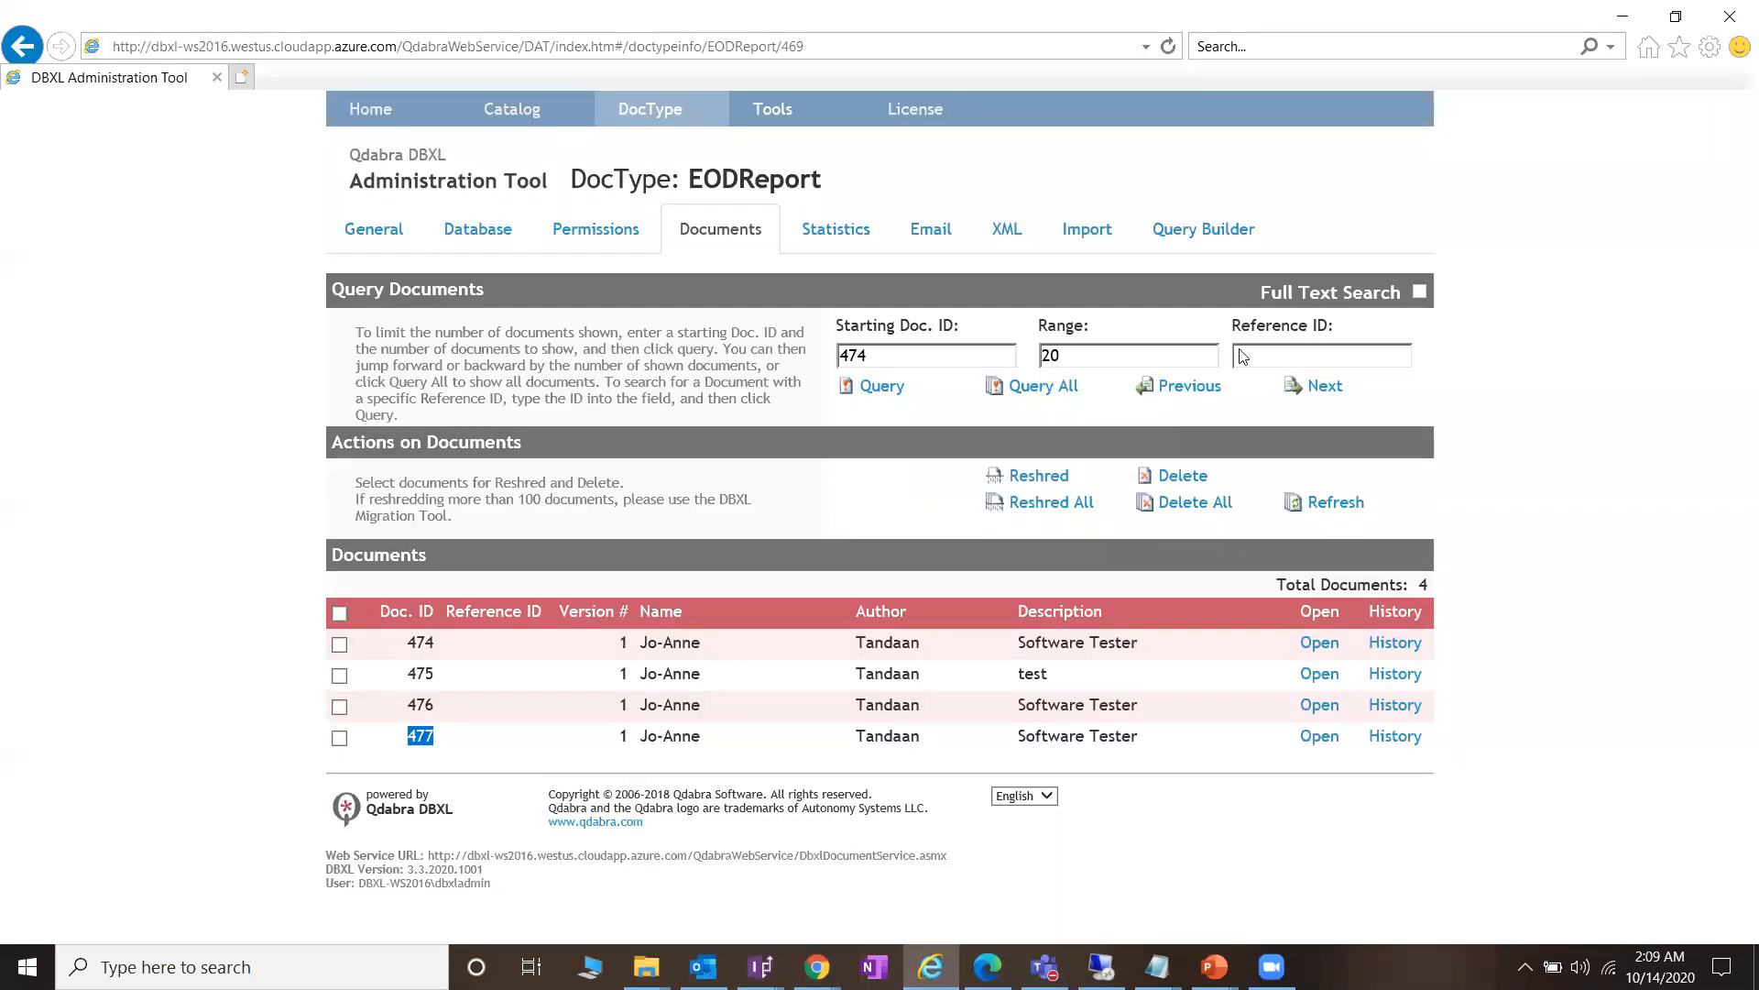
key("alt+Tab")
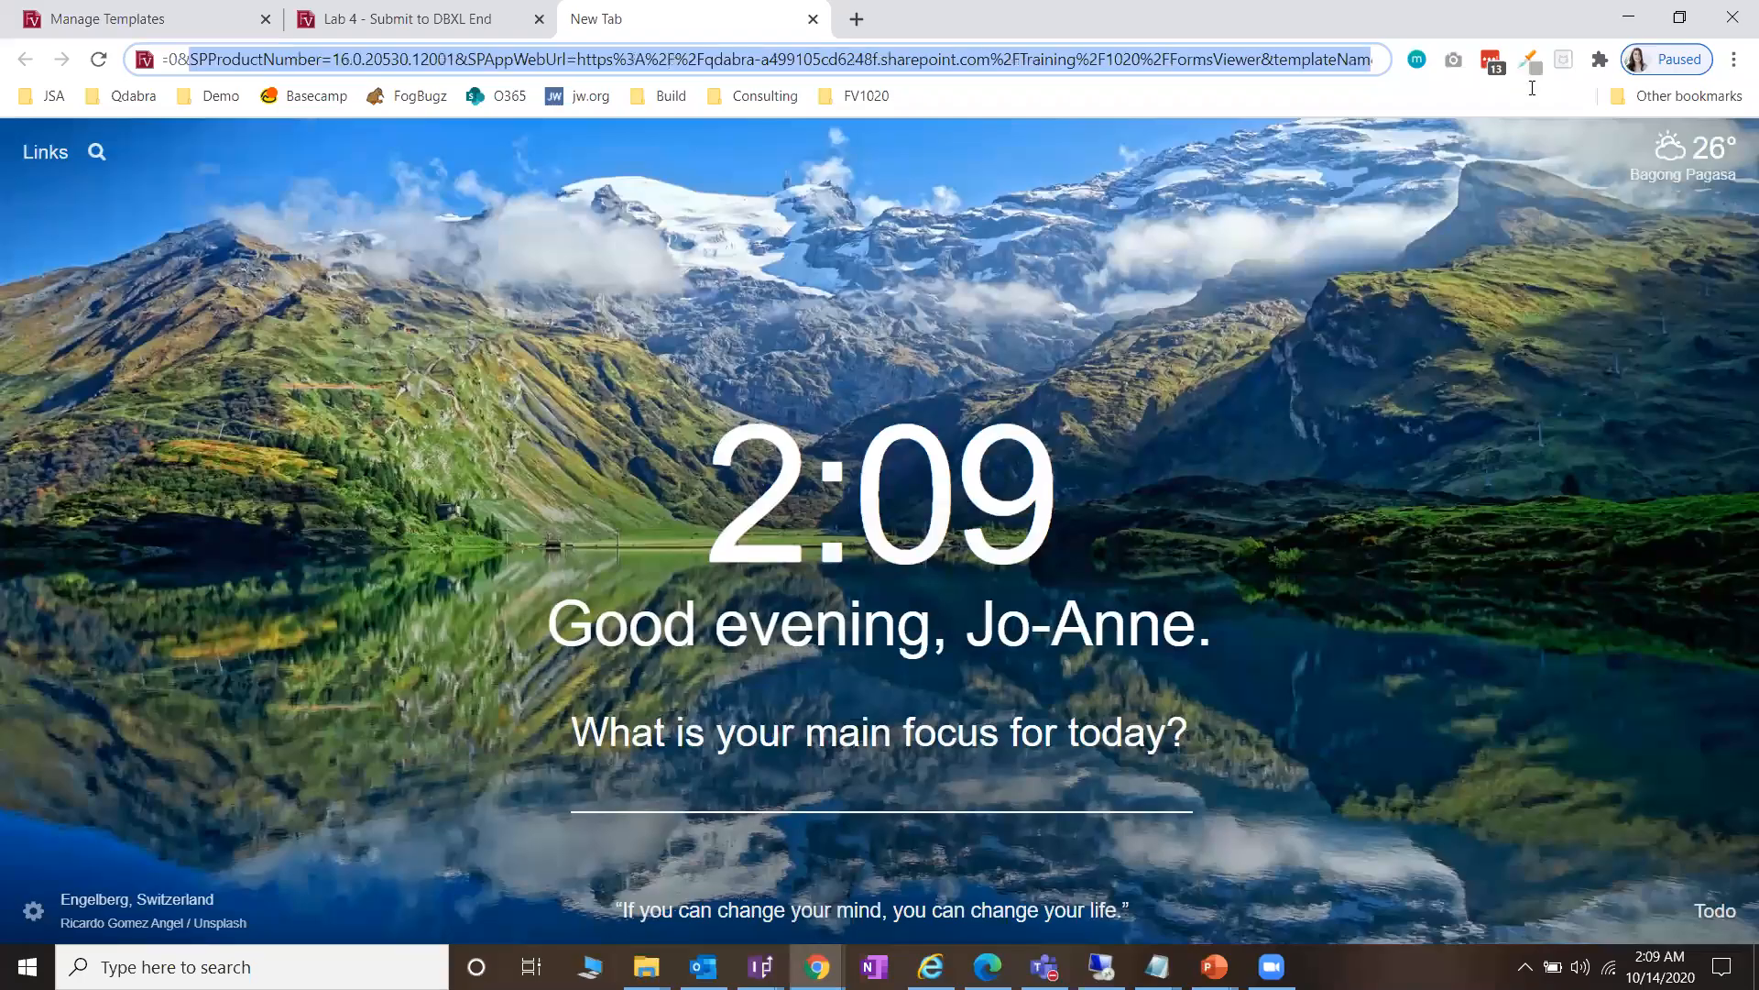
left_click(1372, 62)
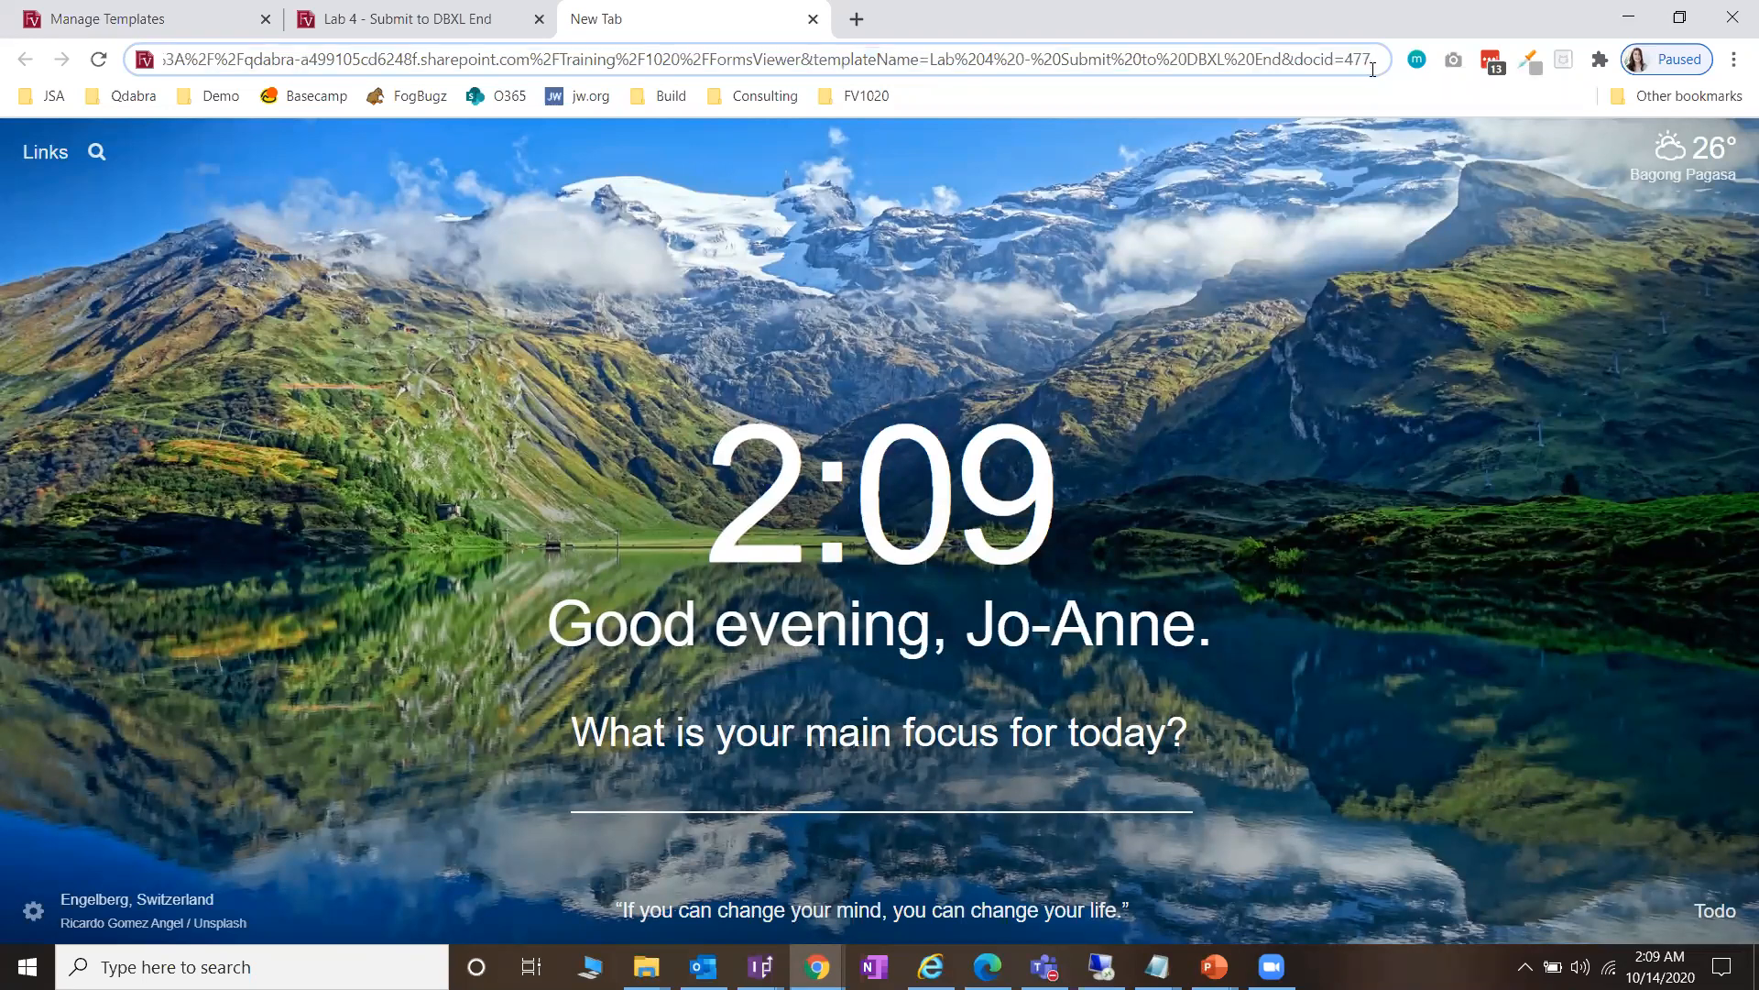
key("Return")
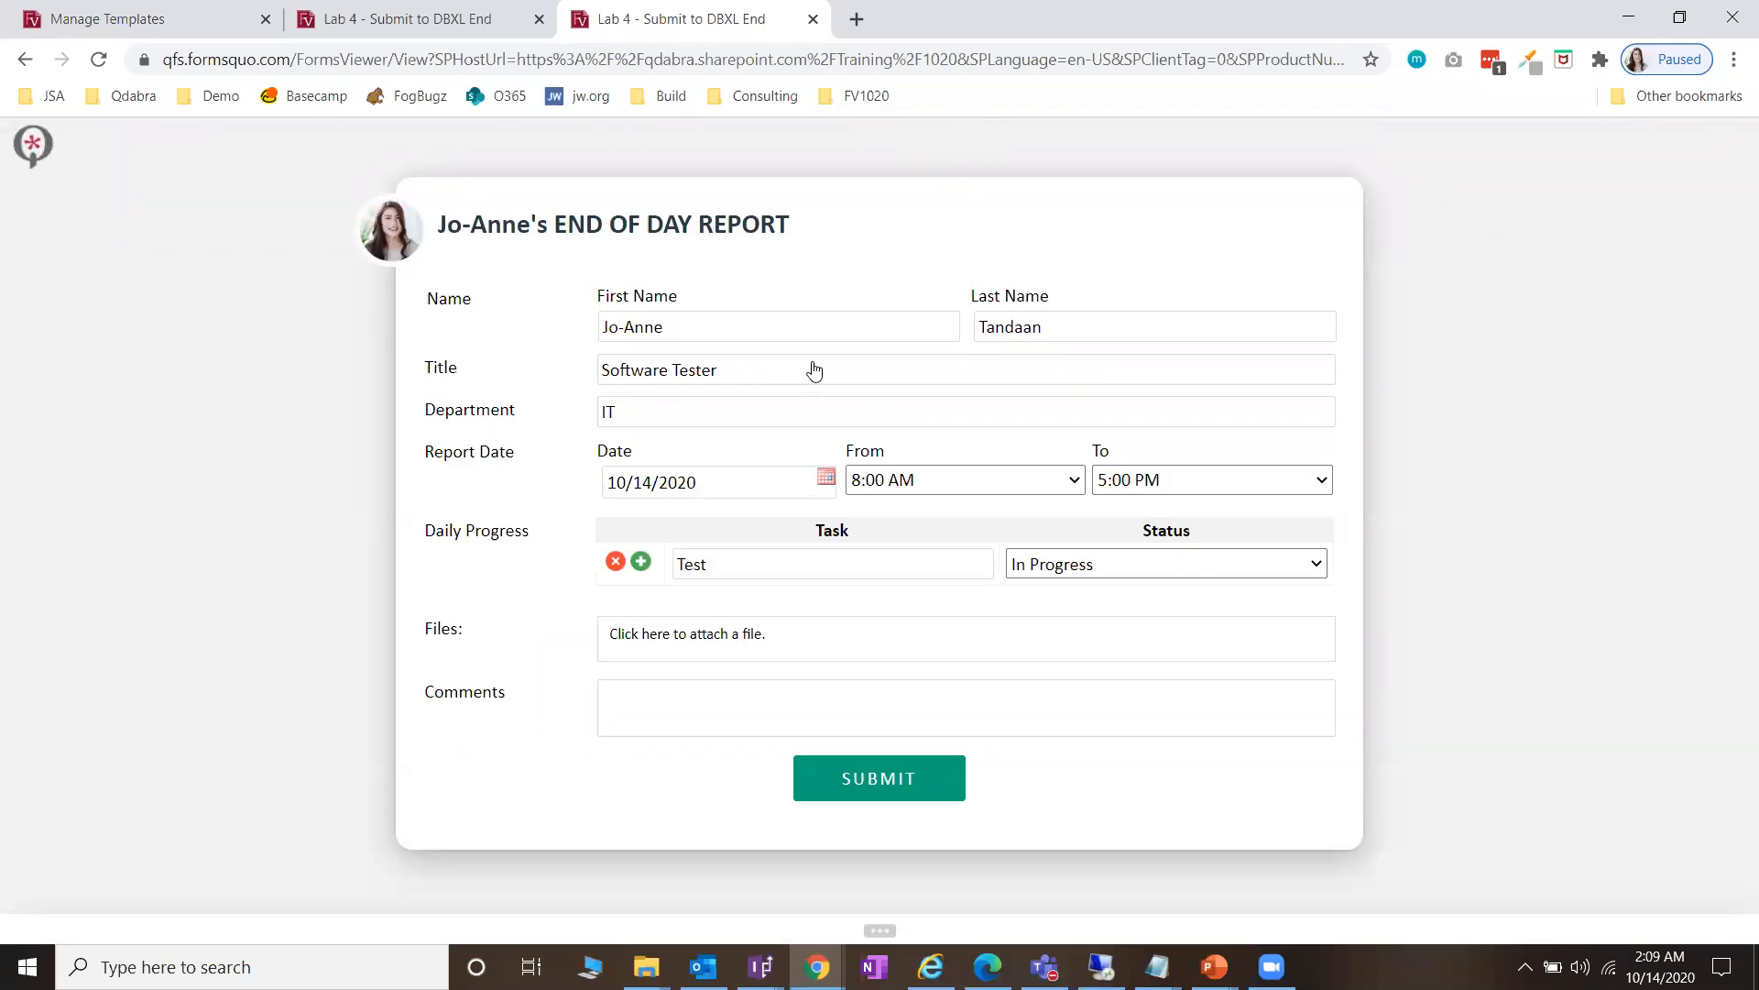
Step: Highlight the &docid=476 parameter in the address, then switch to the InfoPath form design
left_click_drag(943, 60, 1615, 95)
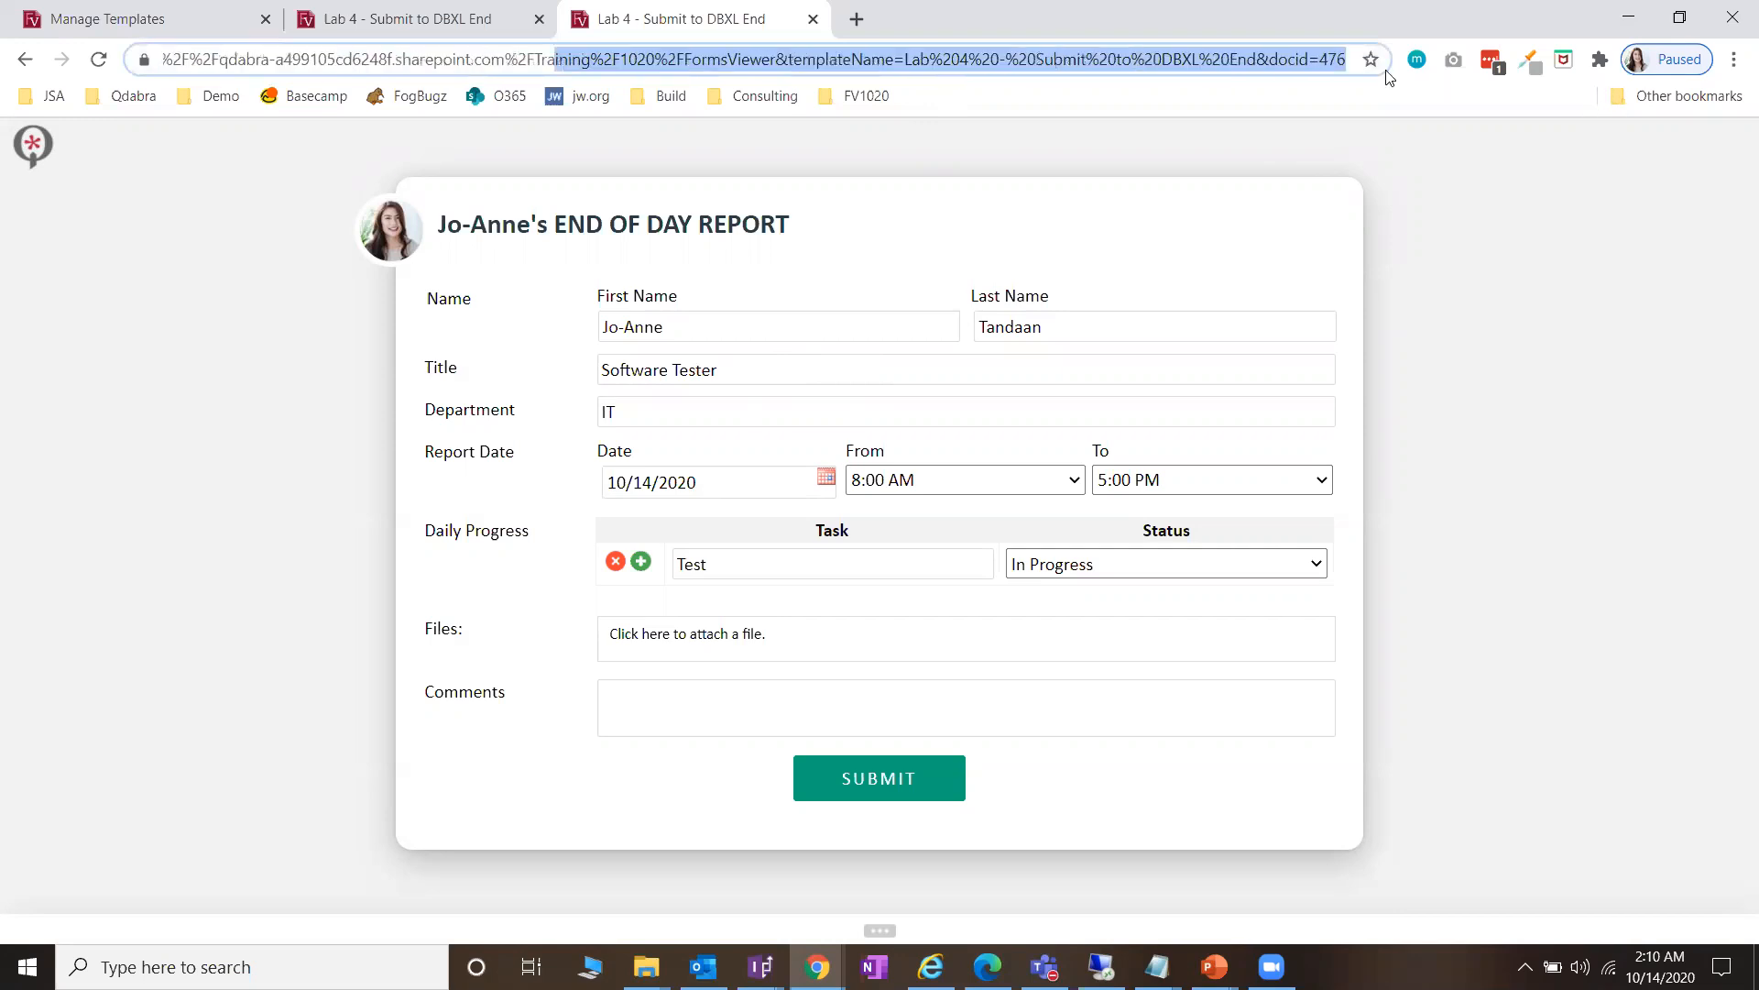
left_click(1295, 59)
key("shift+End")
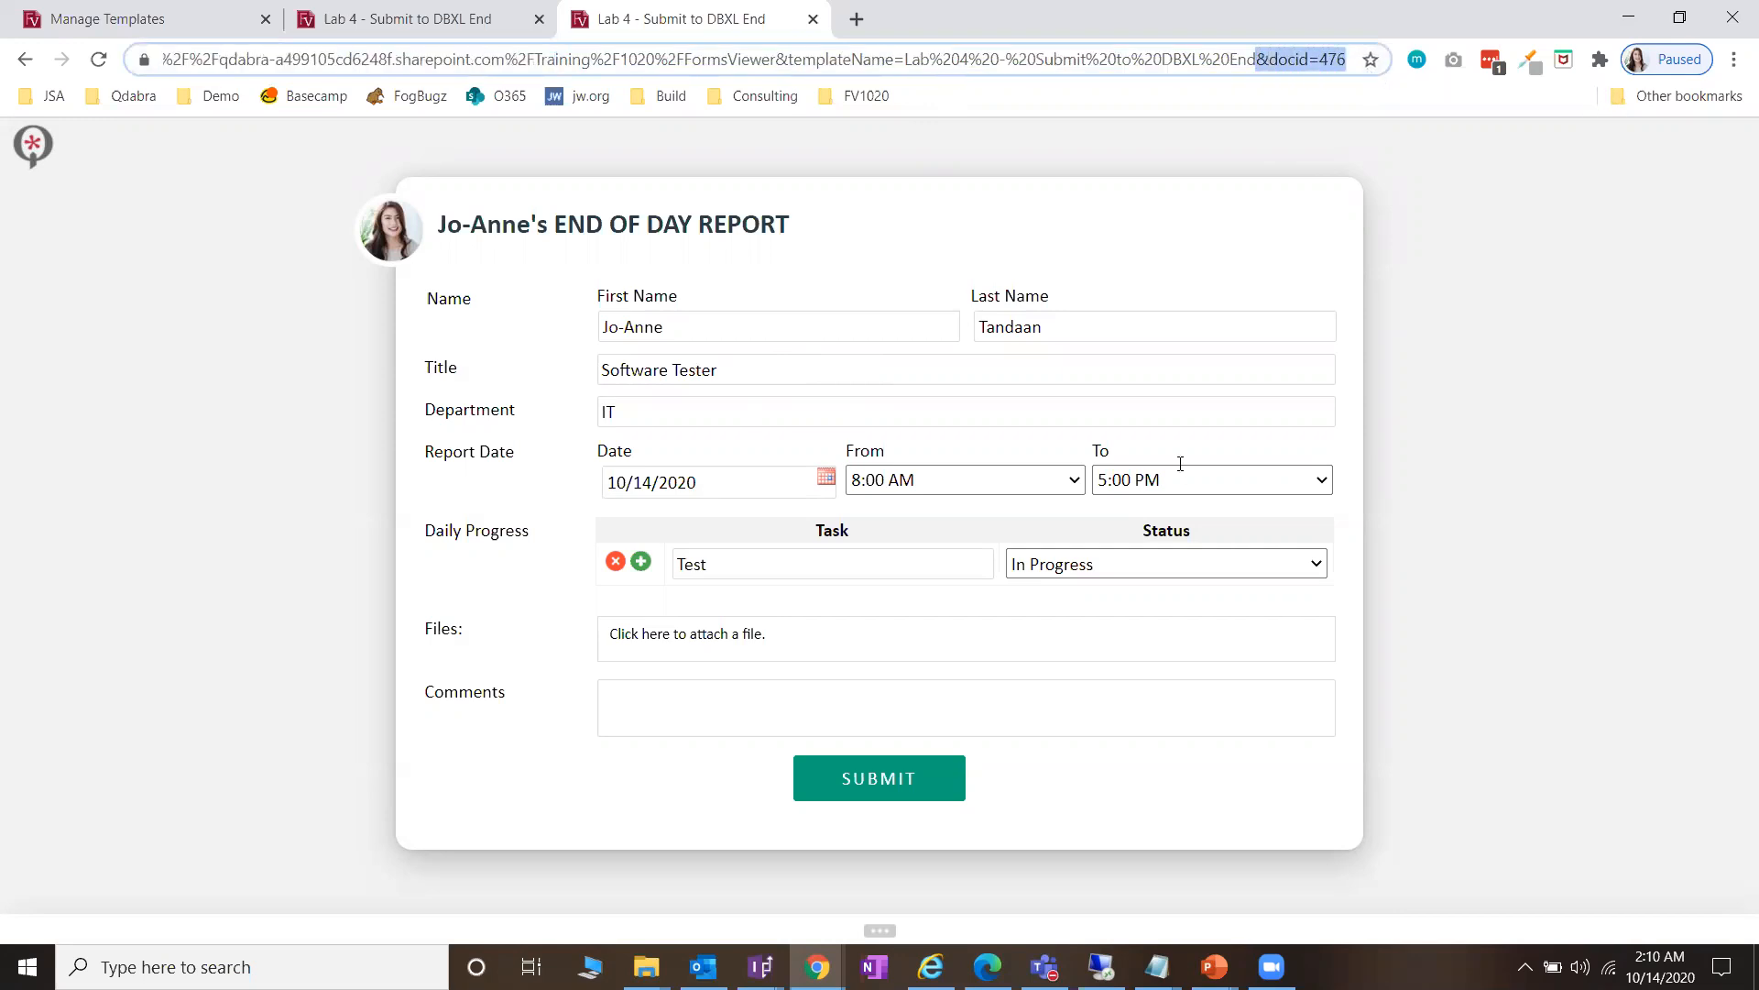
left_click(760, 966)
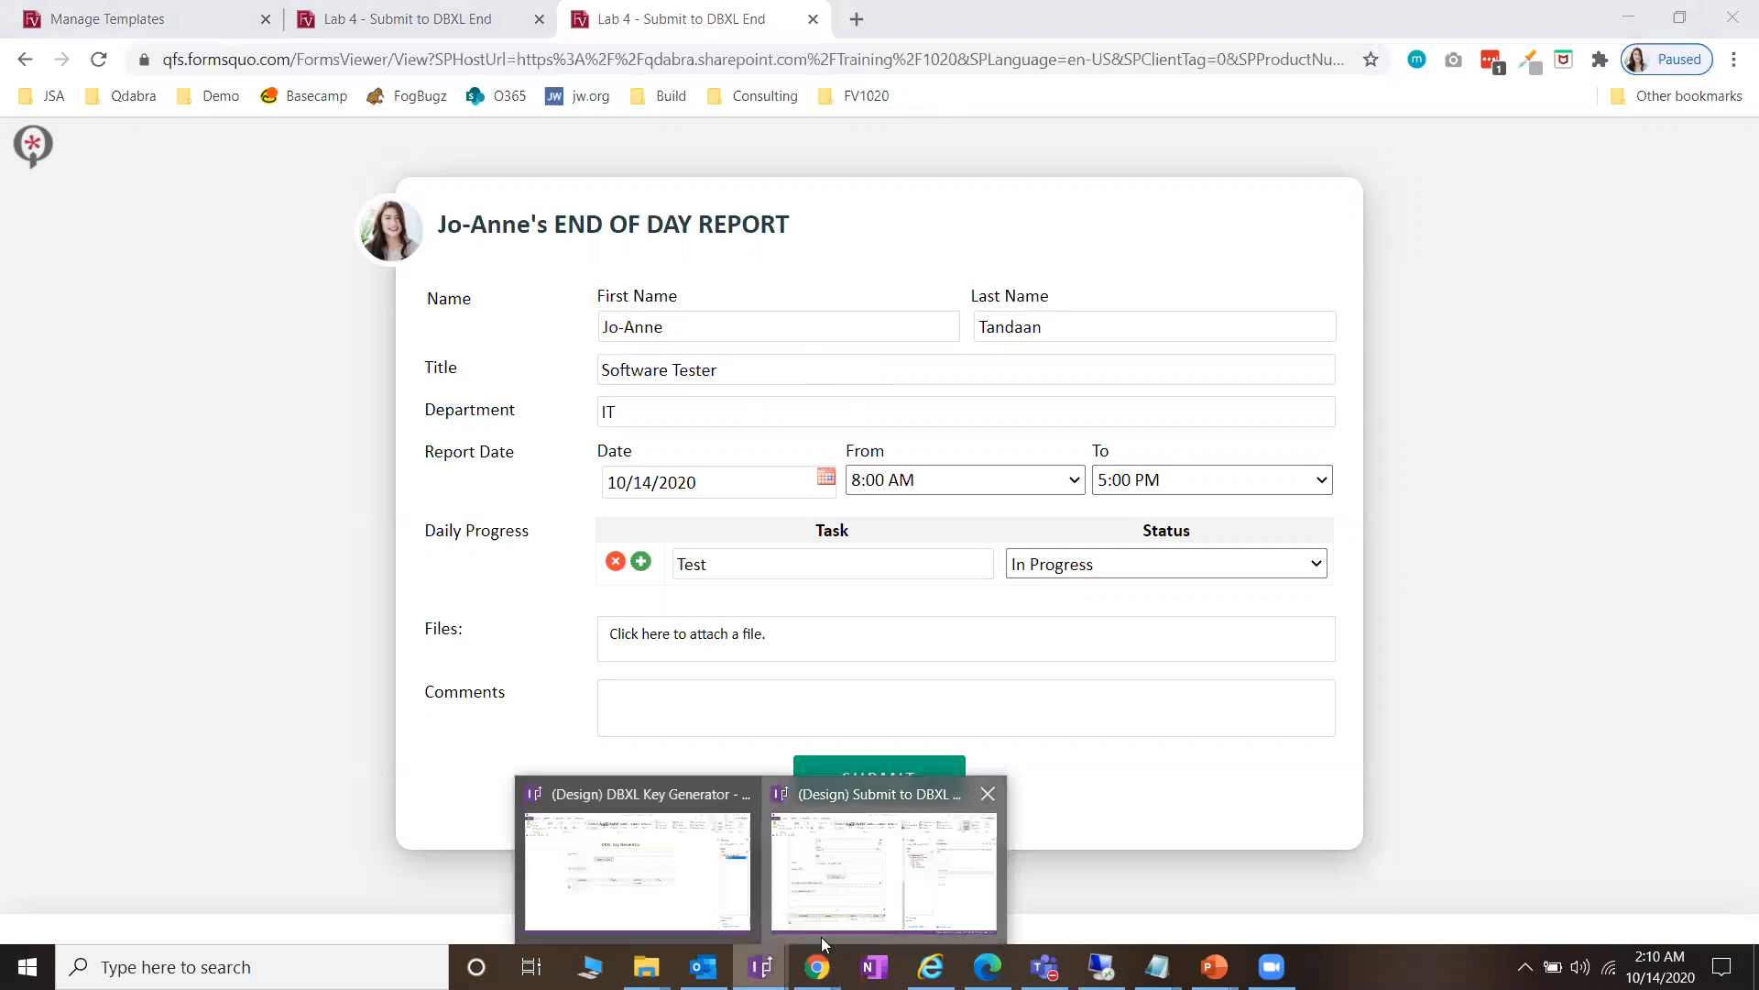
left_click(821, 926)
Step: Show the rules on the TryDbxlLoad field in the XtpLogicDBXL_DbxlXtp data source
left_click(1145, 301)
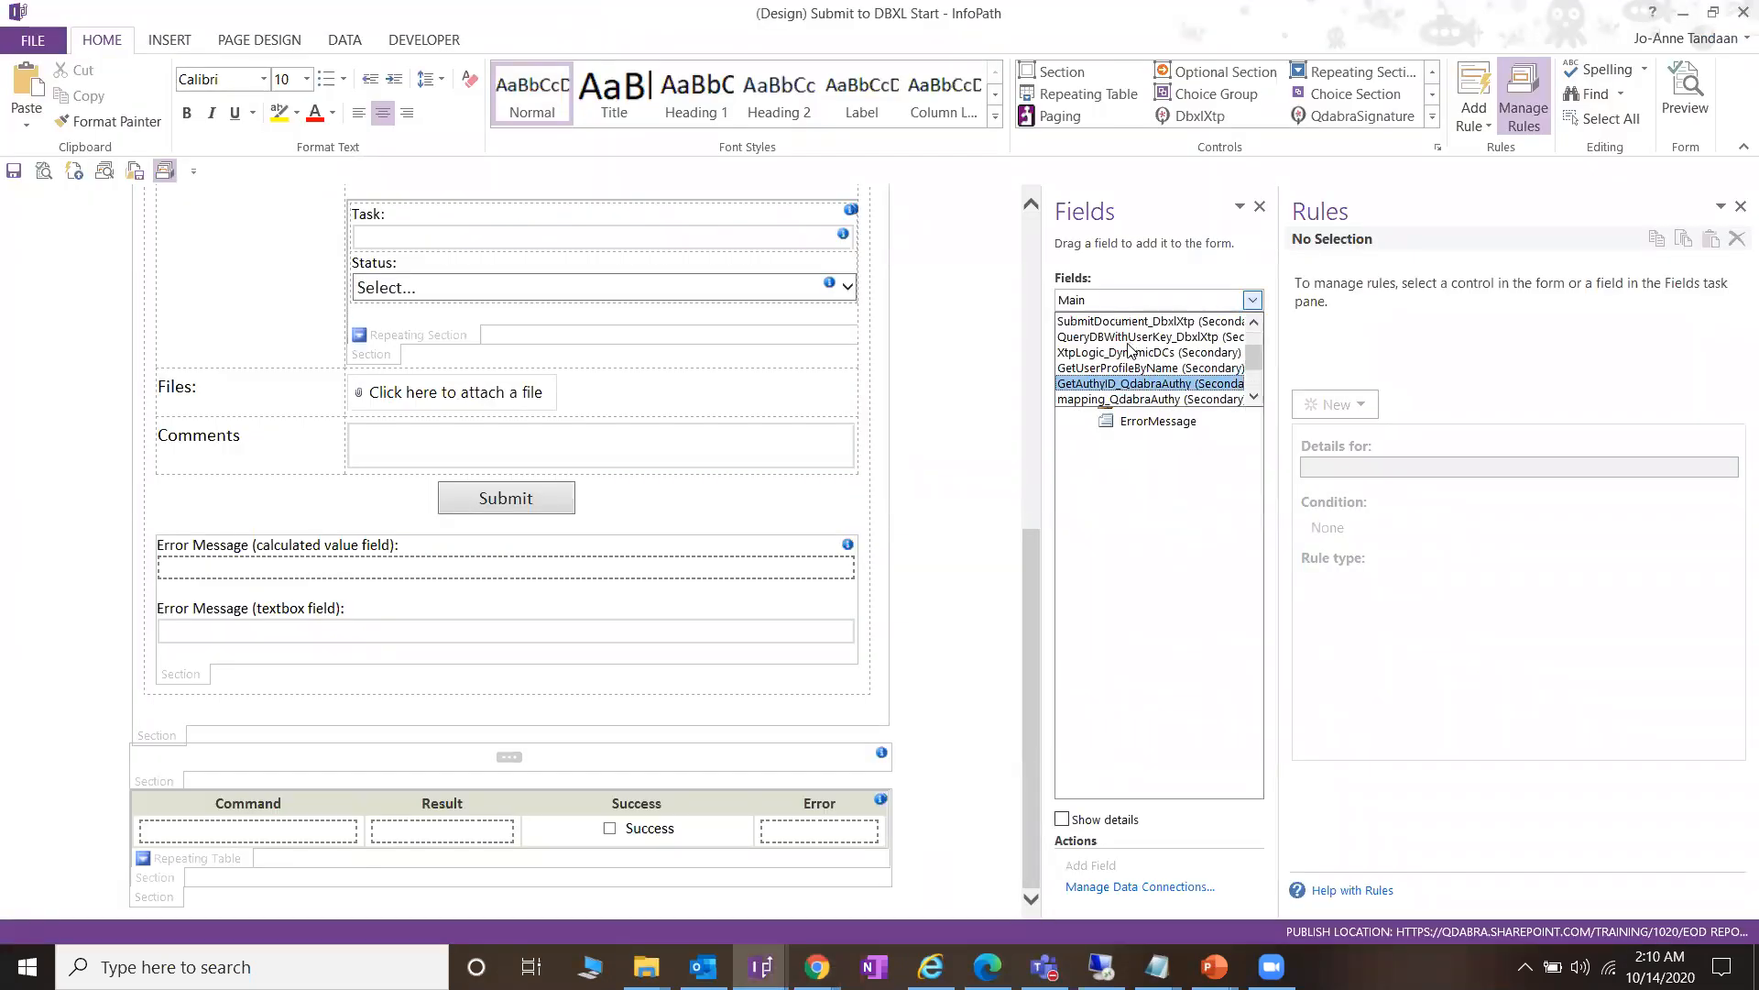
left_click(1134, 338)
left_click(1087, 403)
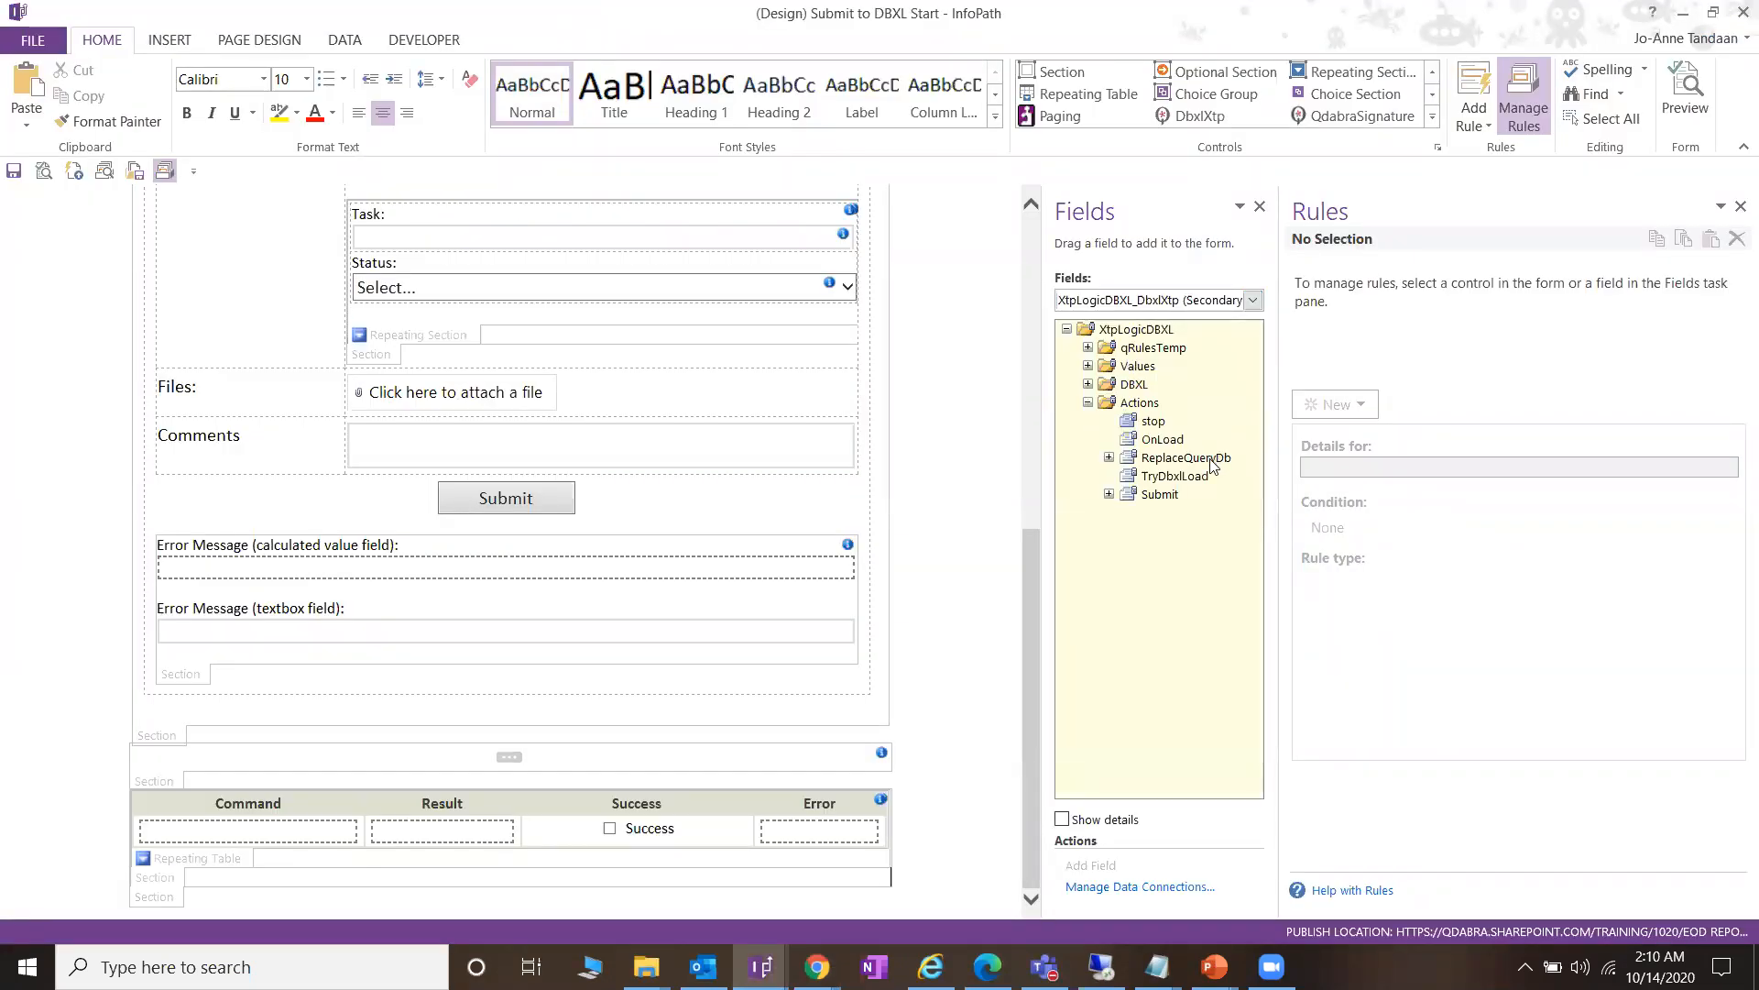
left_click(1175, 476)
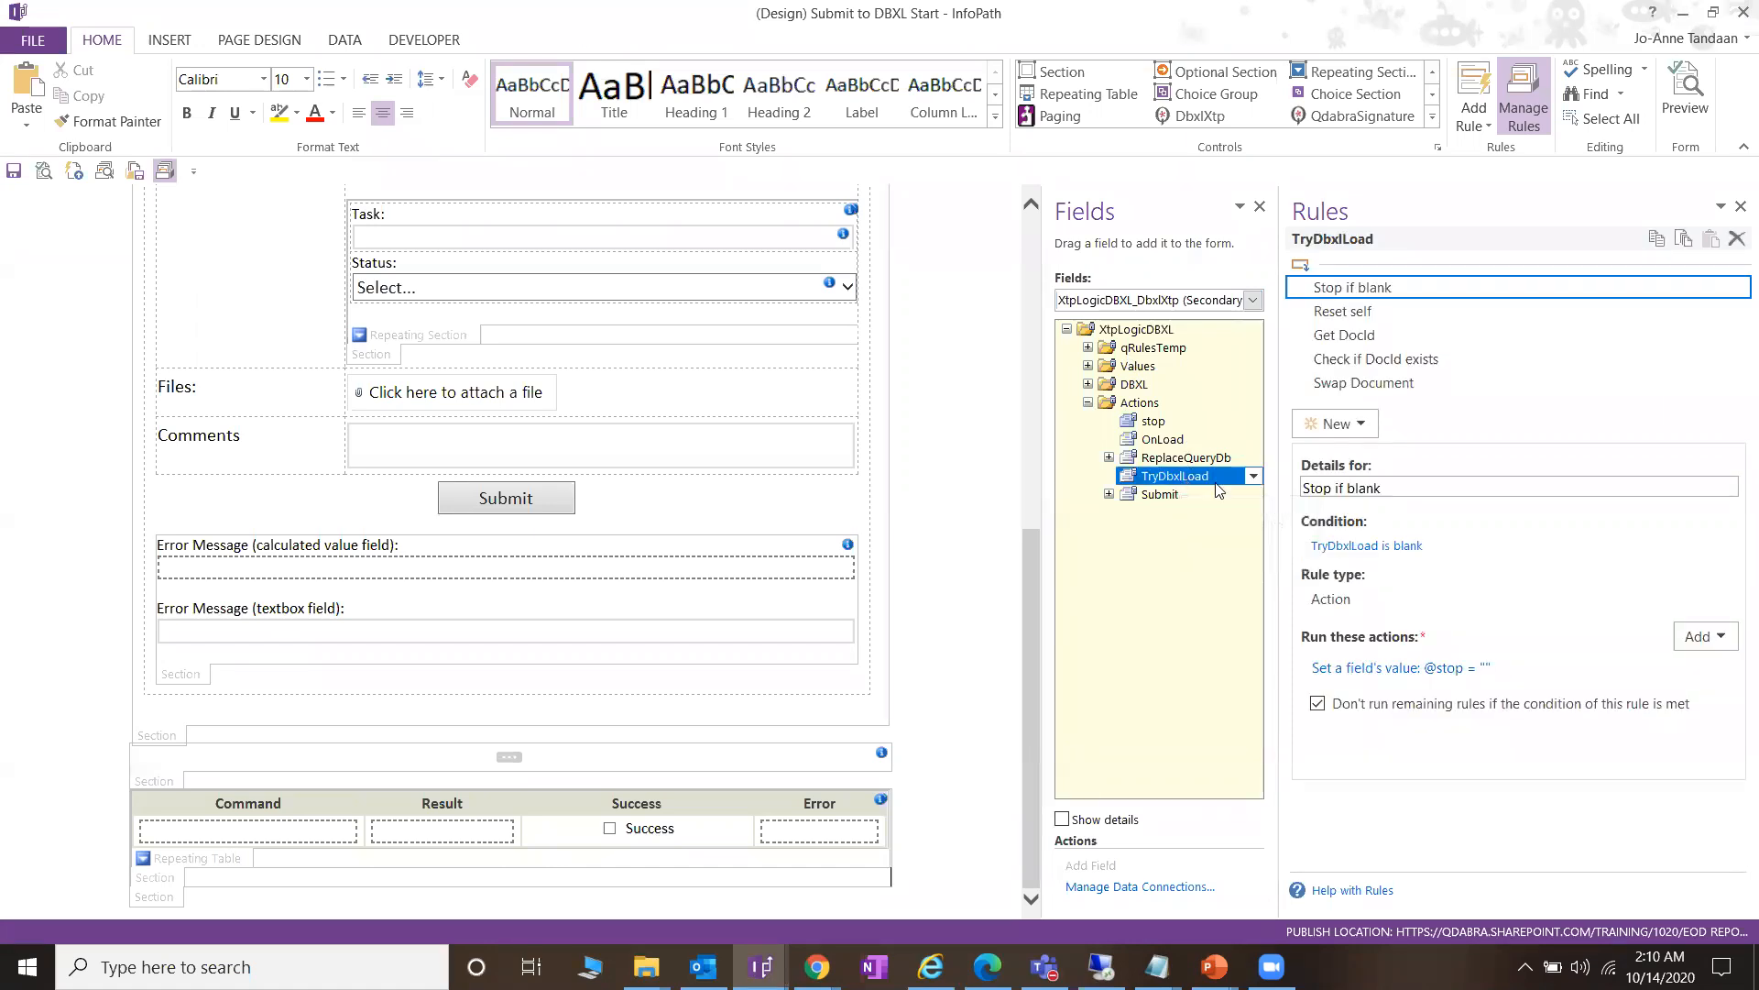
Step: Review the Get DocId, Check if DocId exists and Swap Document rules, then return to the browser
left_click(1329, 341)
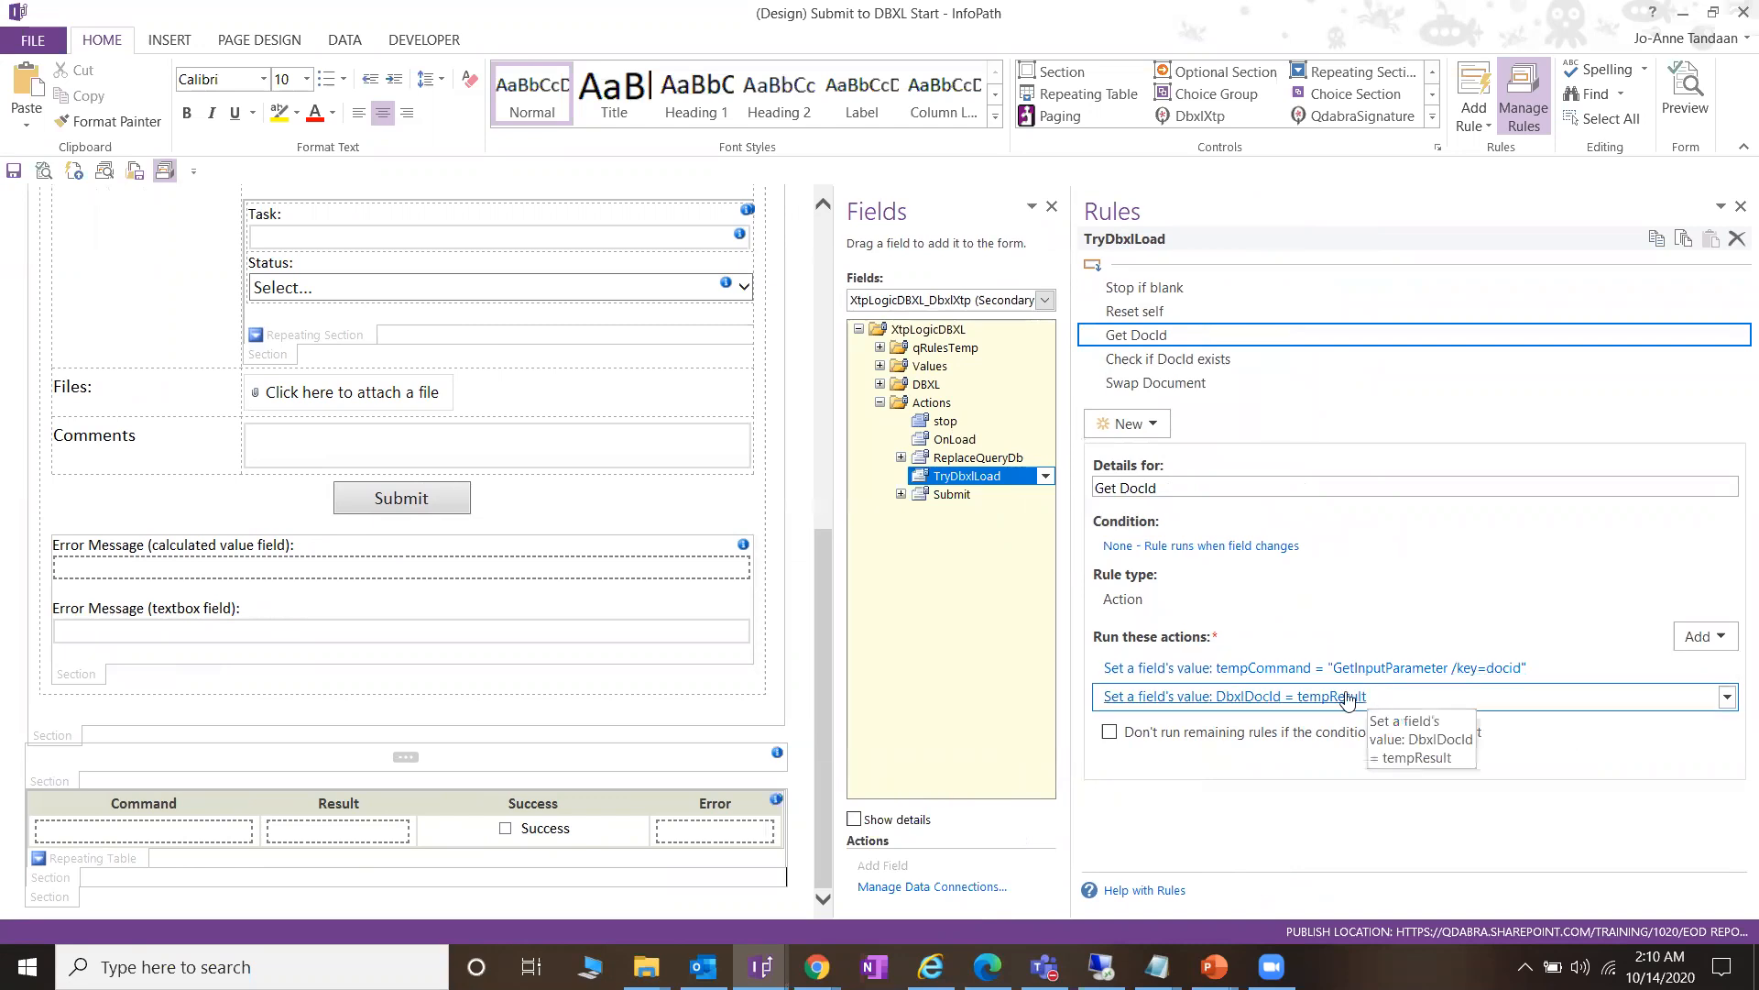
left_click(1215, 363)
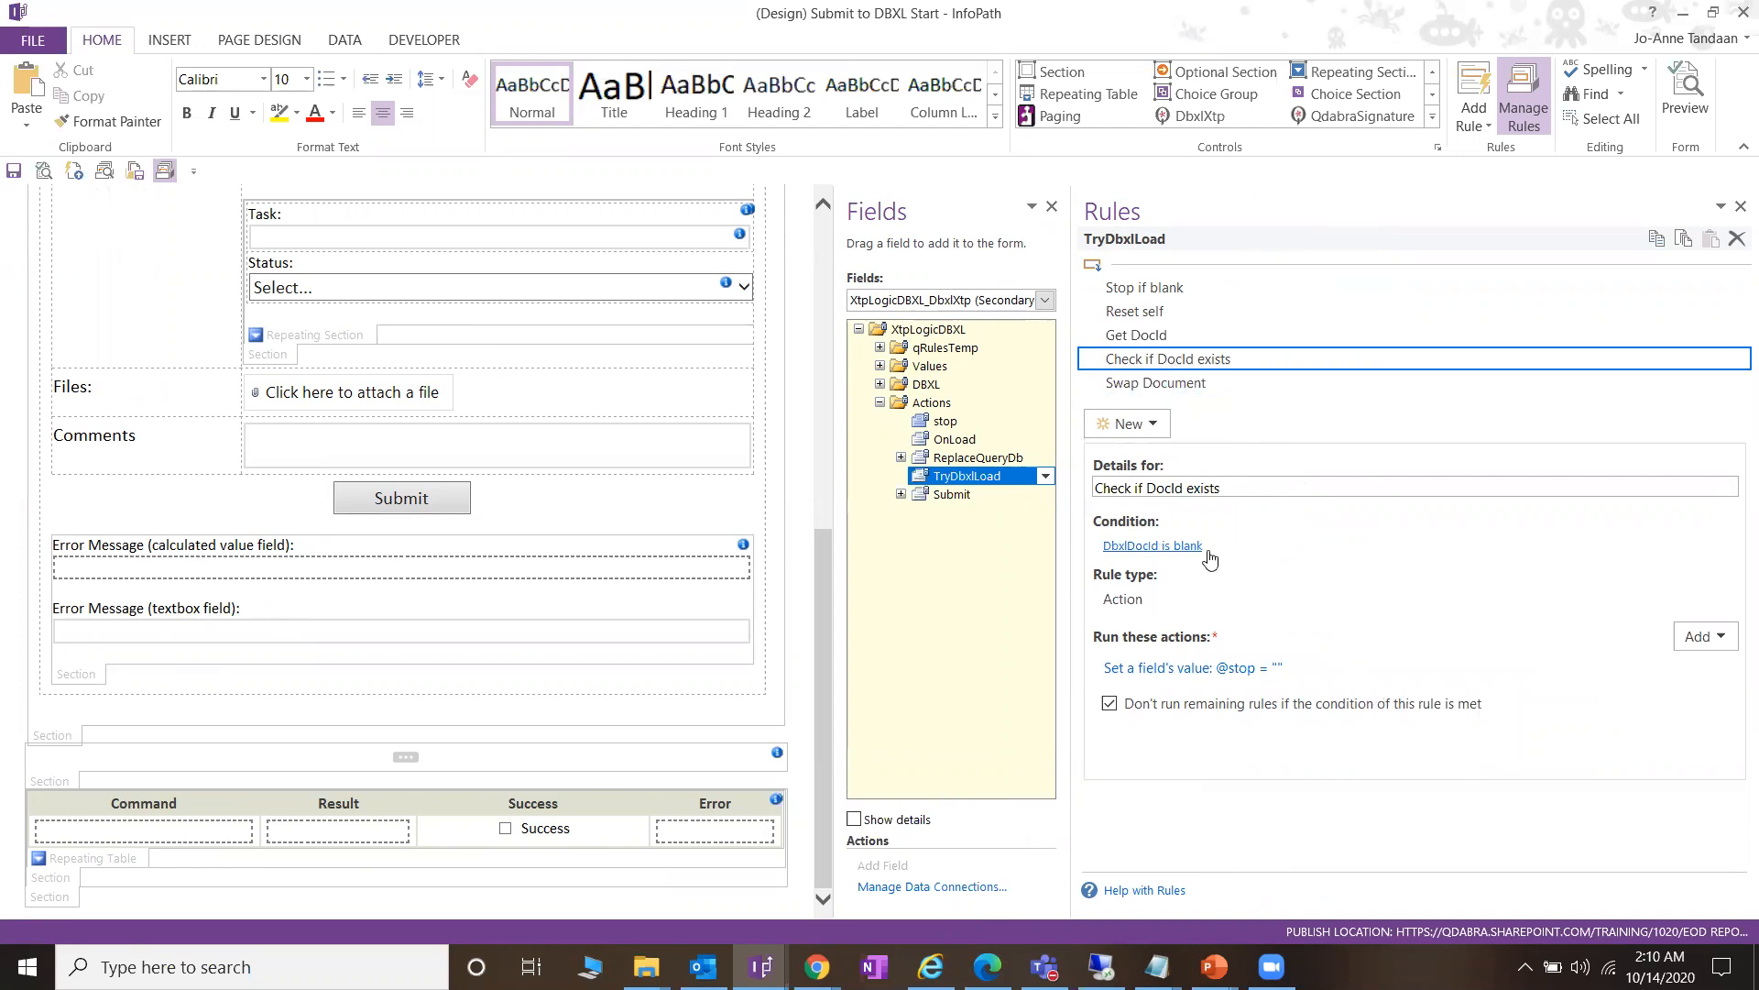
left_click(1136, 384)
left_click_drag(1071, 465, 785, 487)
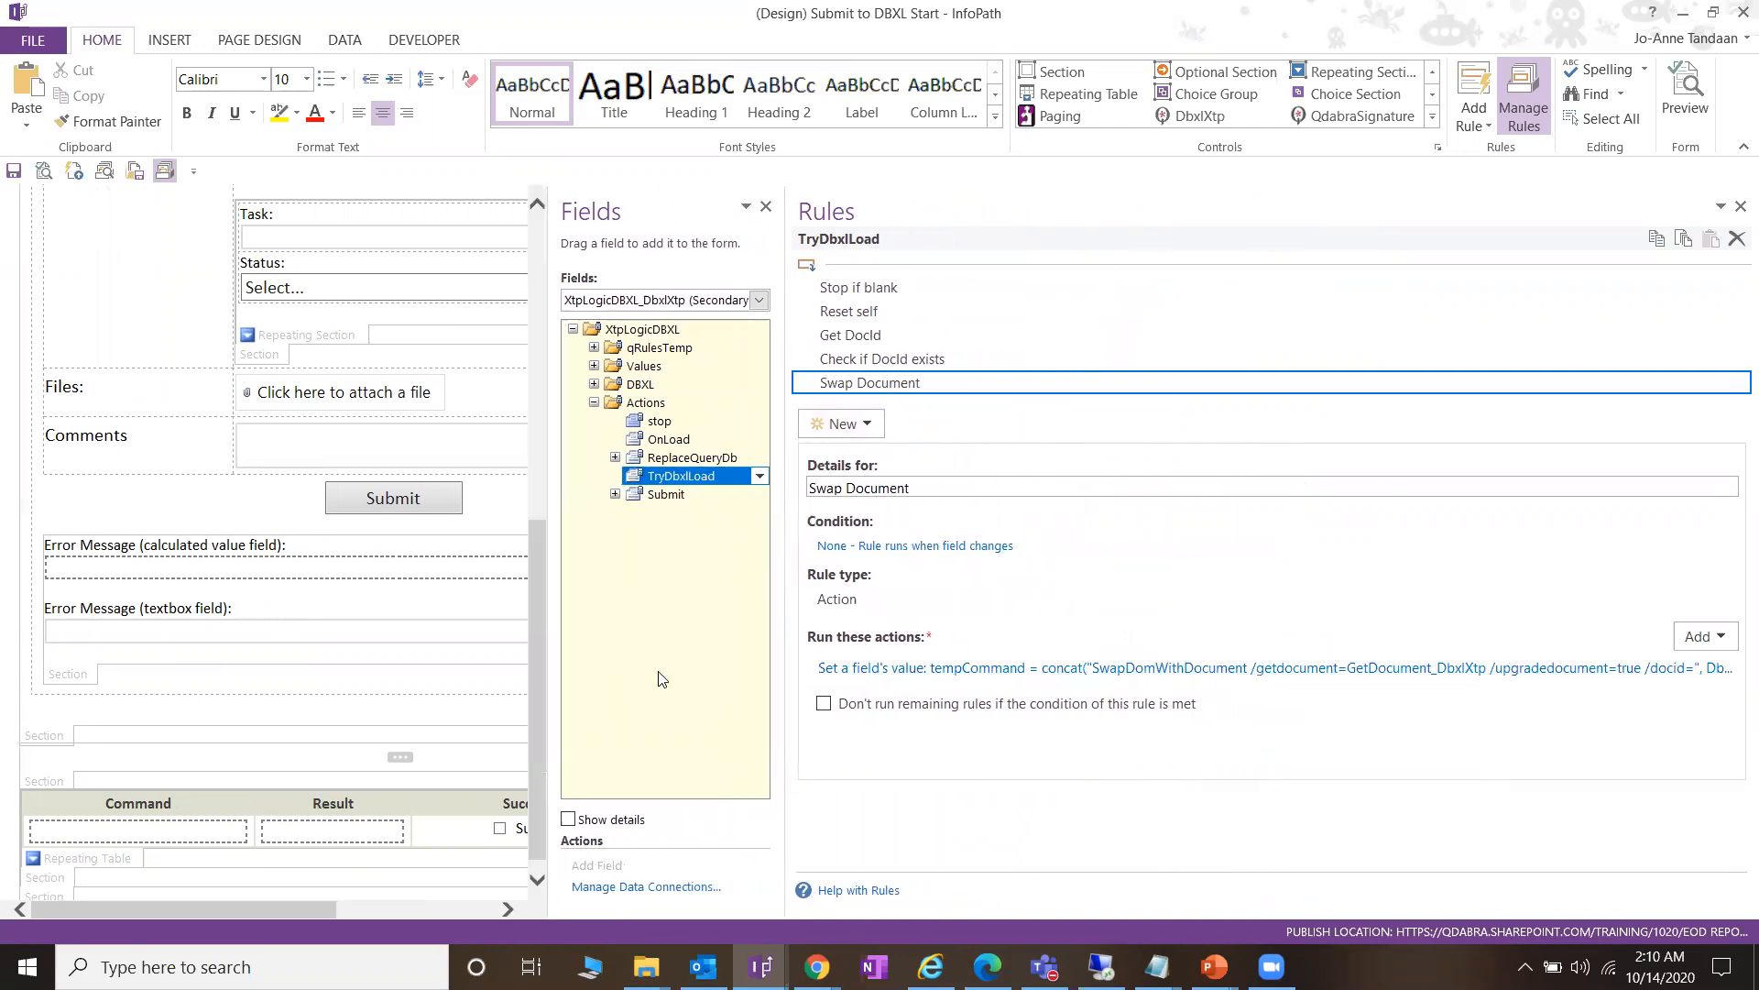
left_click_drag(785, 675, 621, 678)
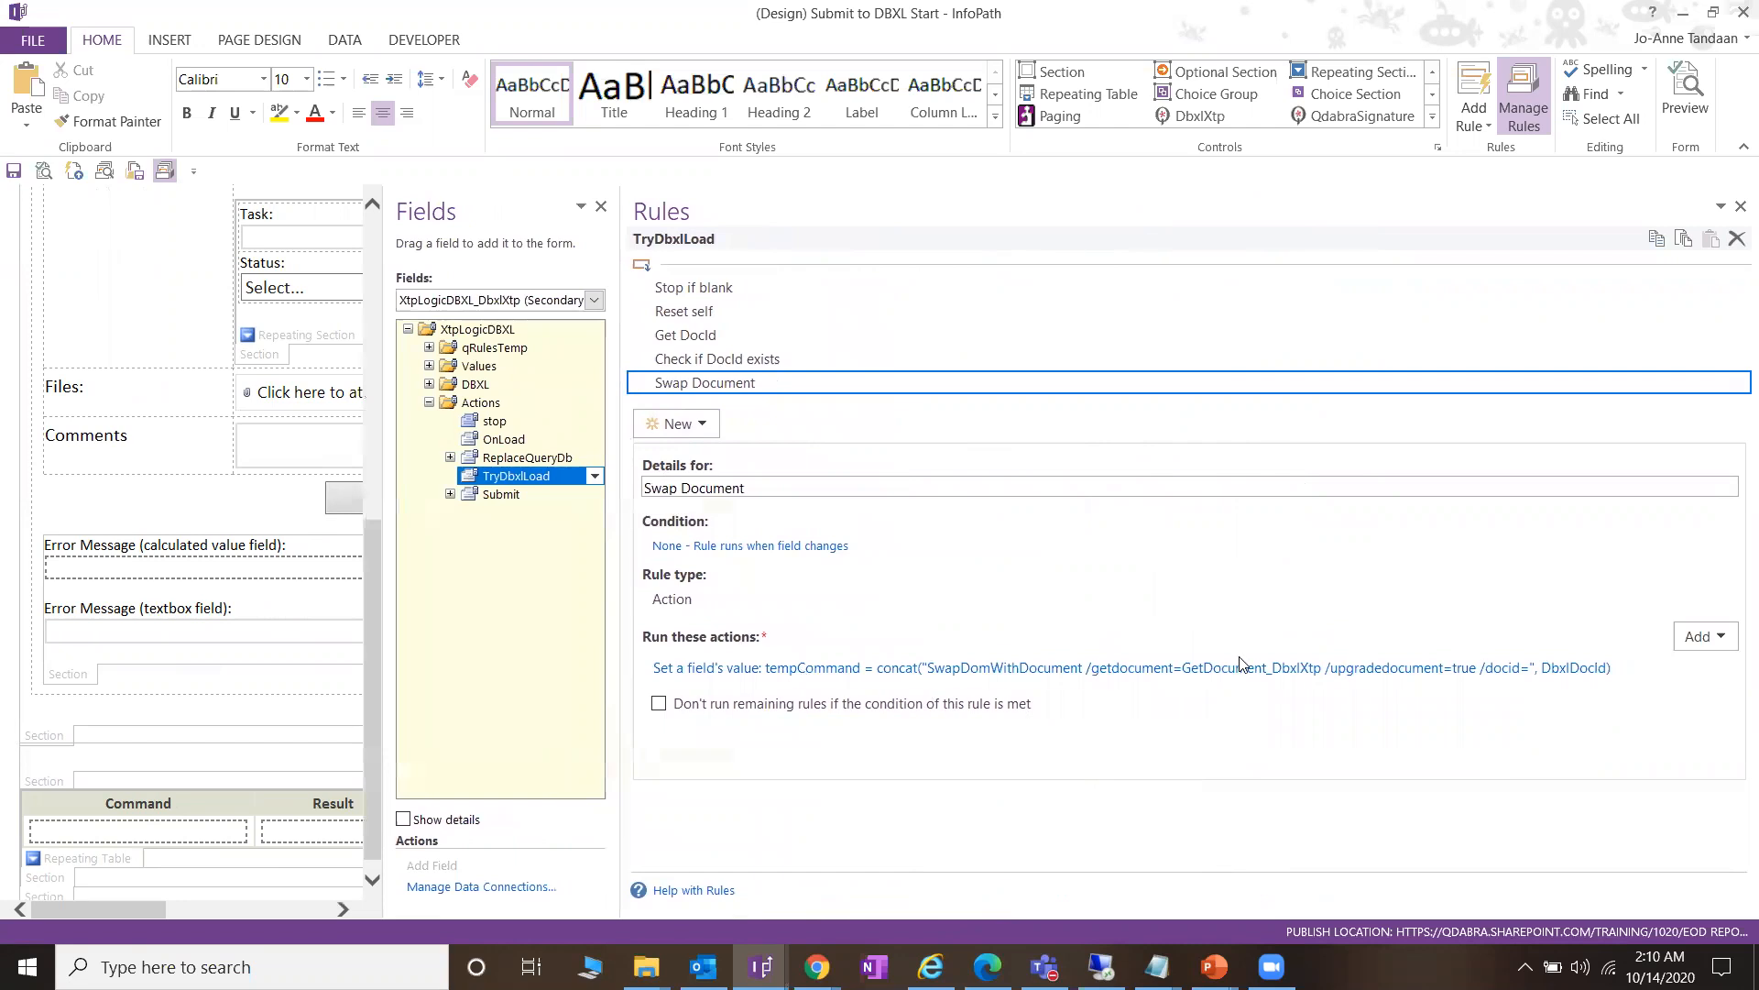
left_click_drag(573, 634, 1397, 642)
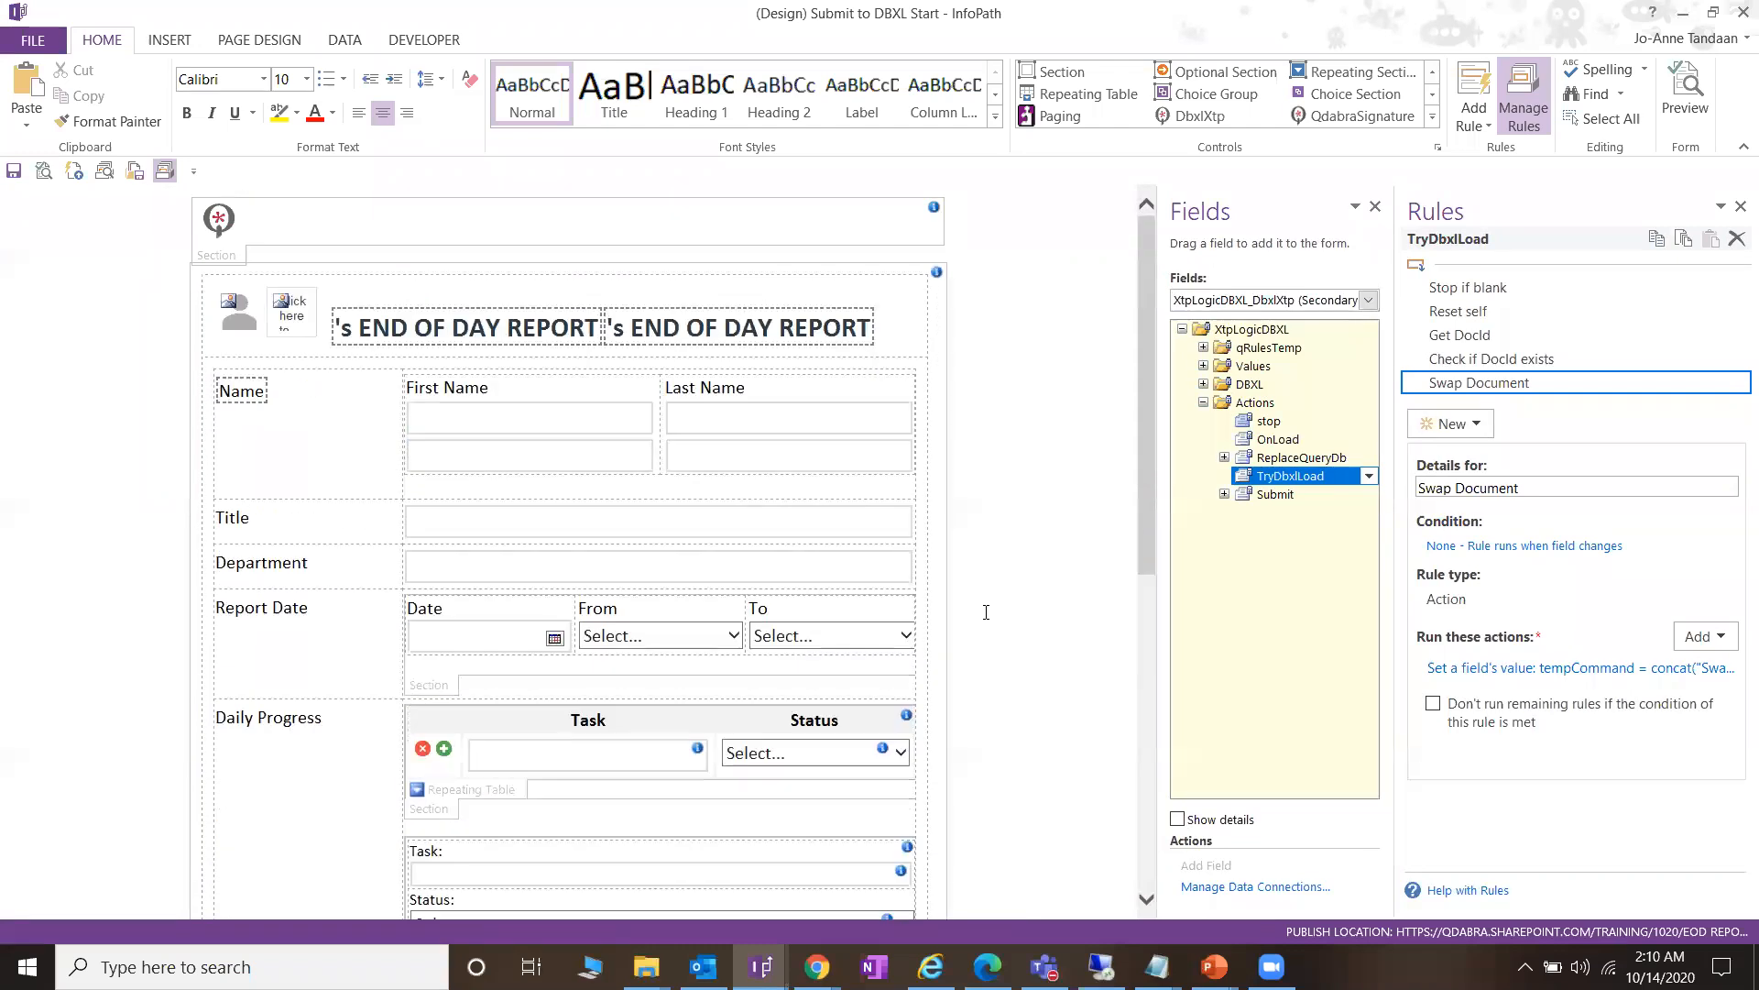
left_click(810, 964)
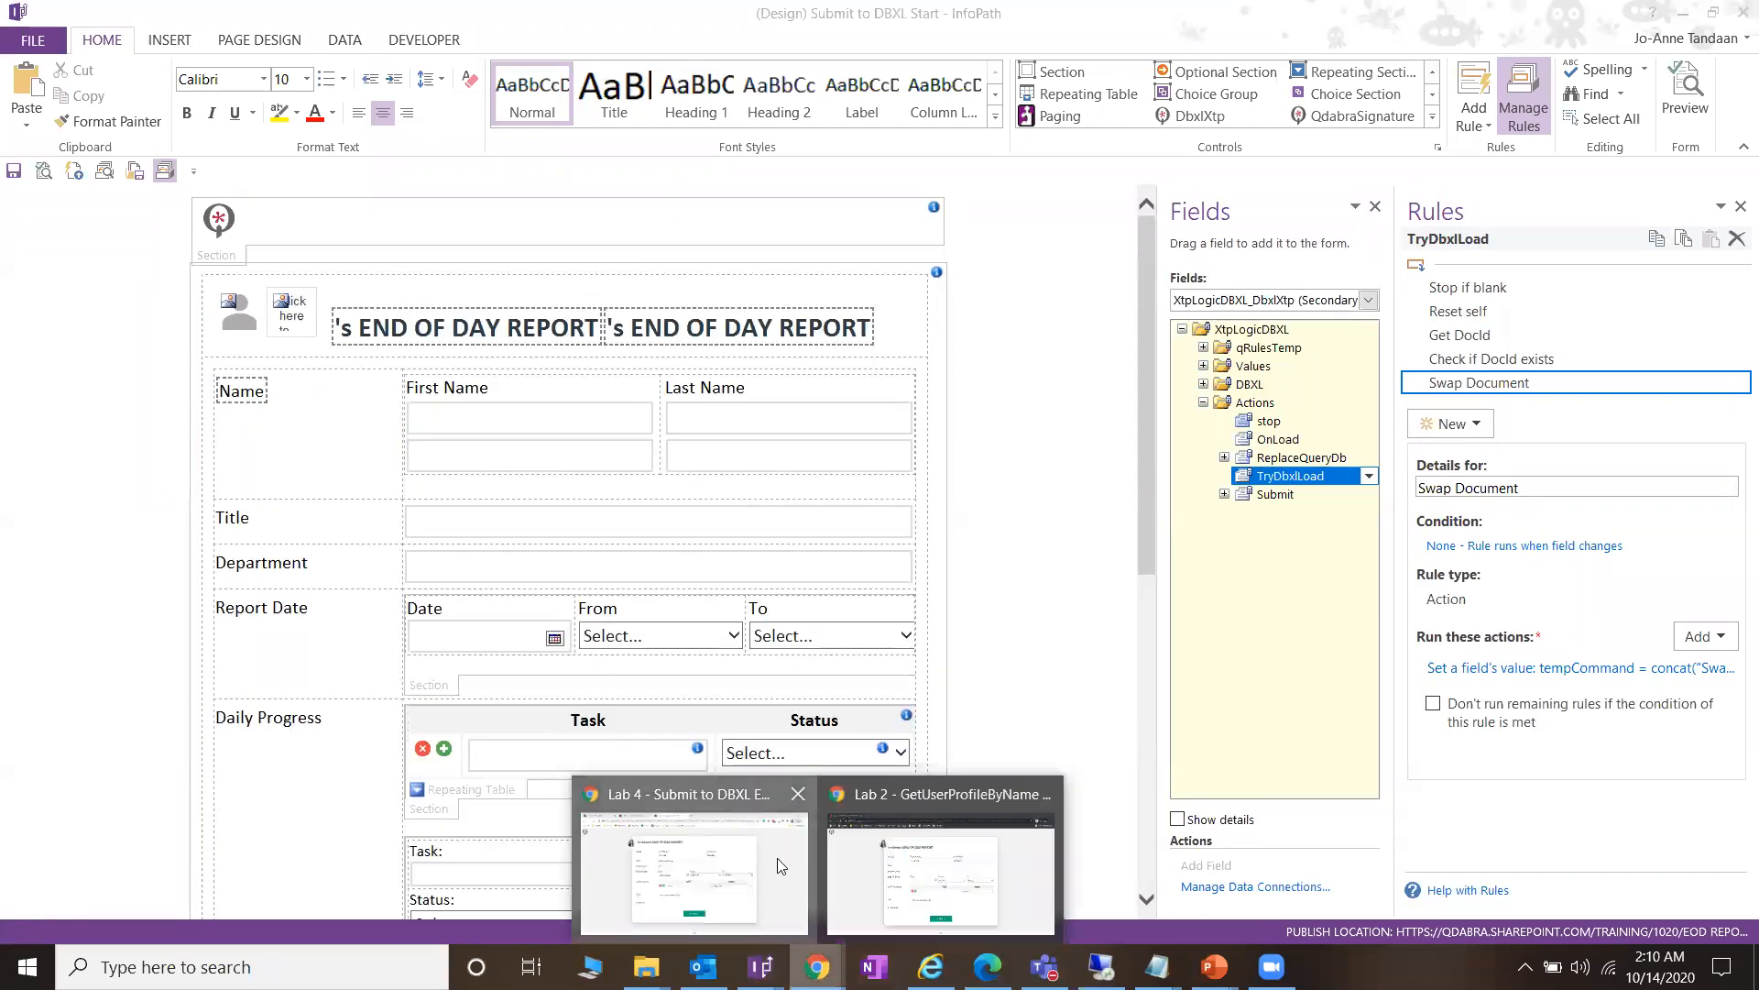
left_click(780, 866)
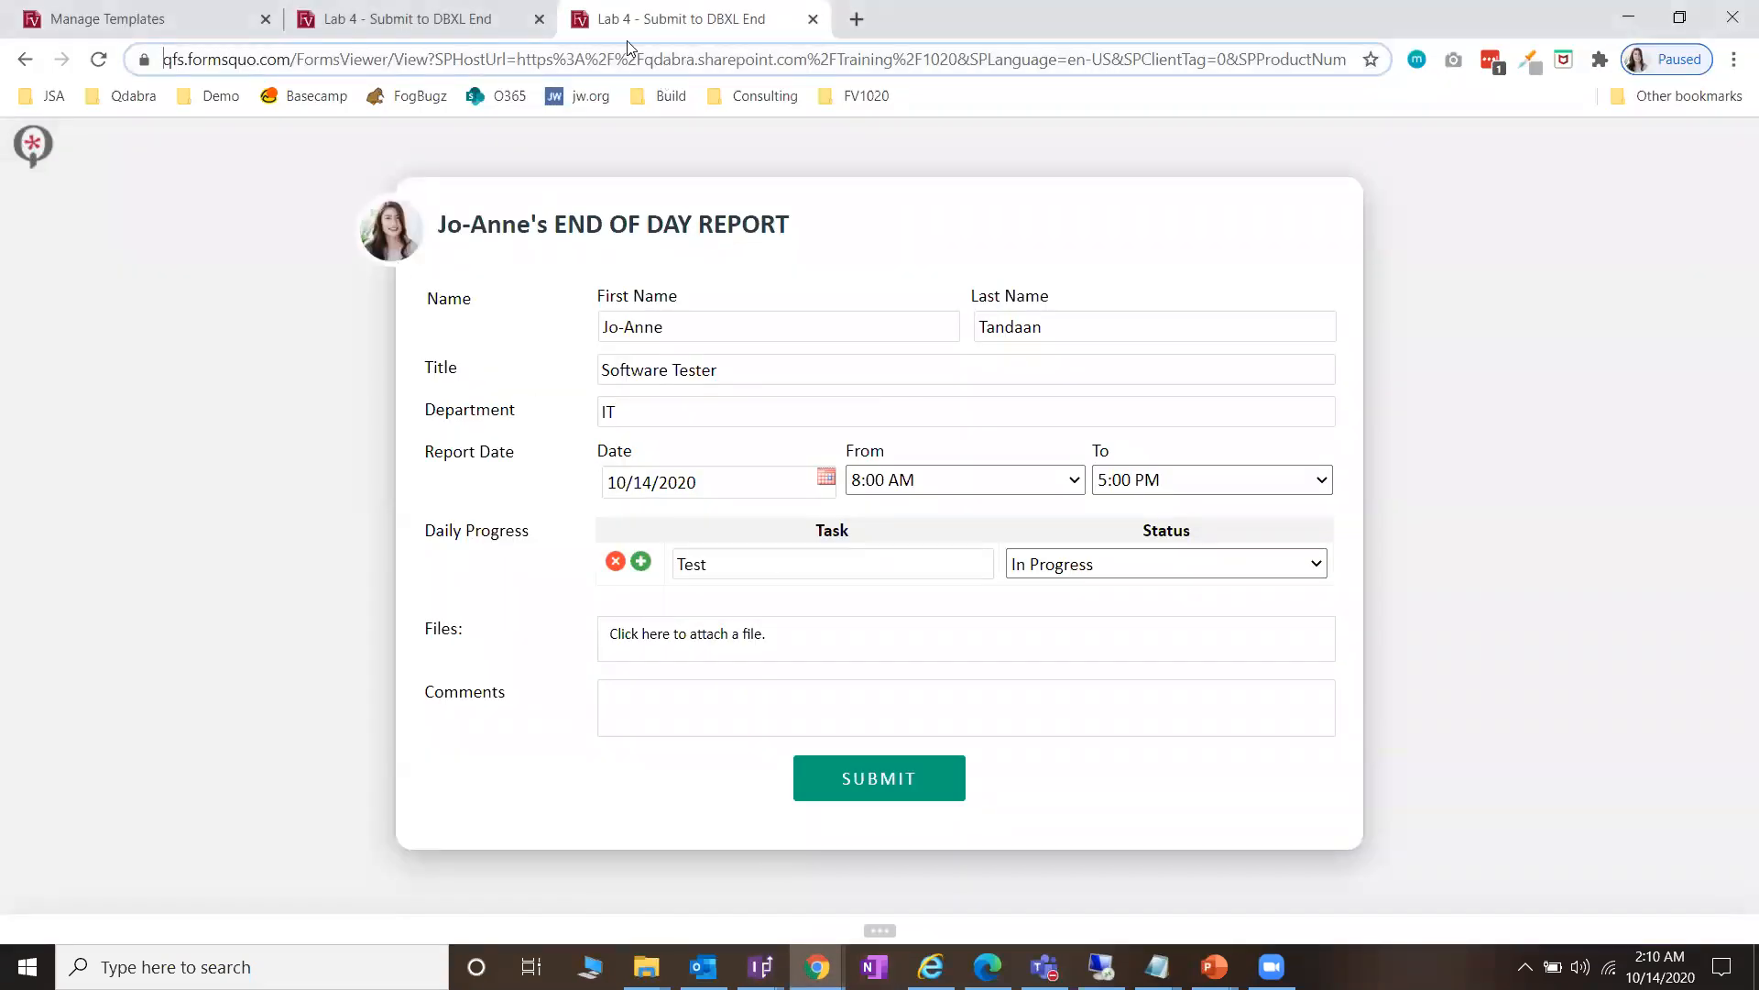
Step: Scroll the report address to its end and mark the &docid=476 parameter
left_click(997, 61)
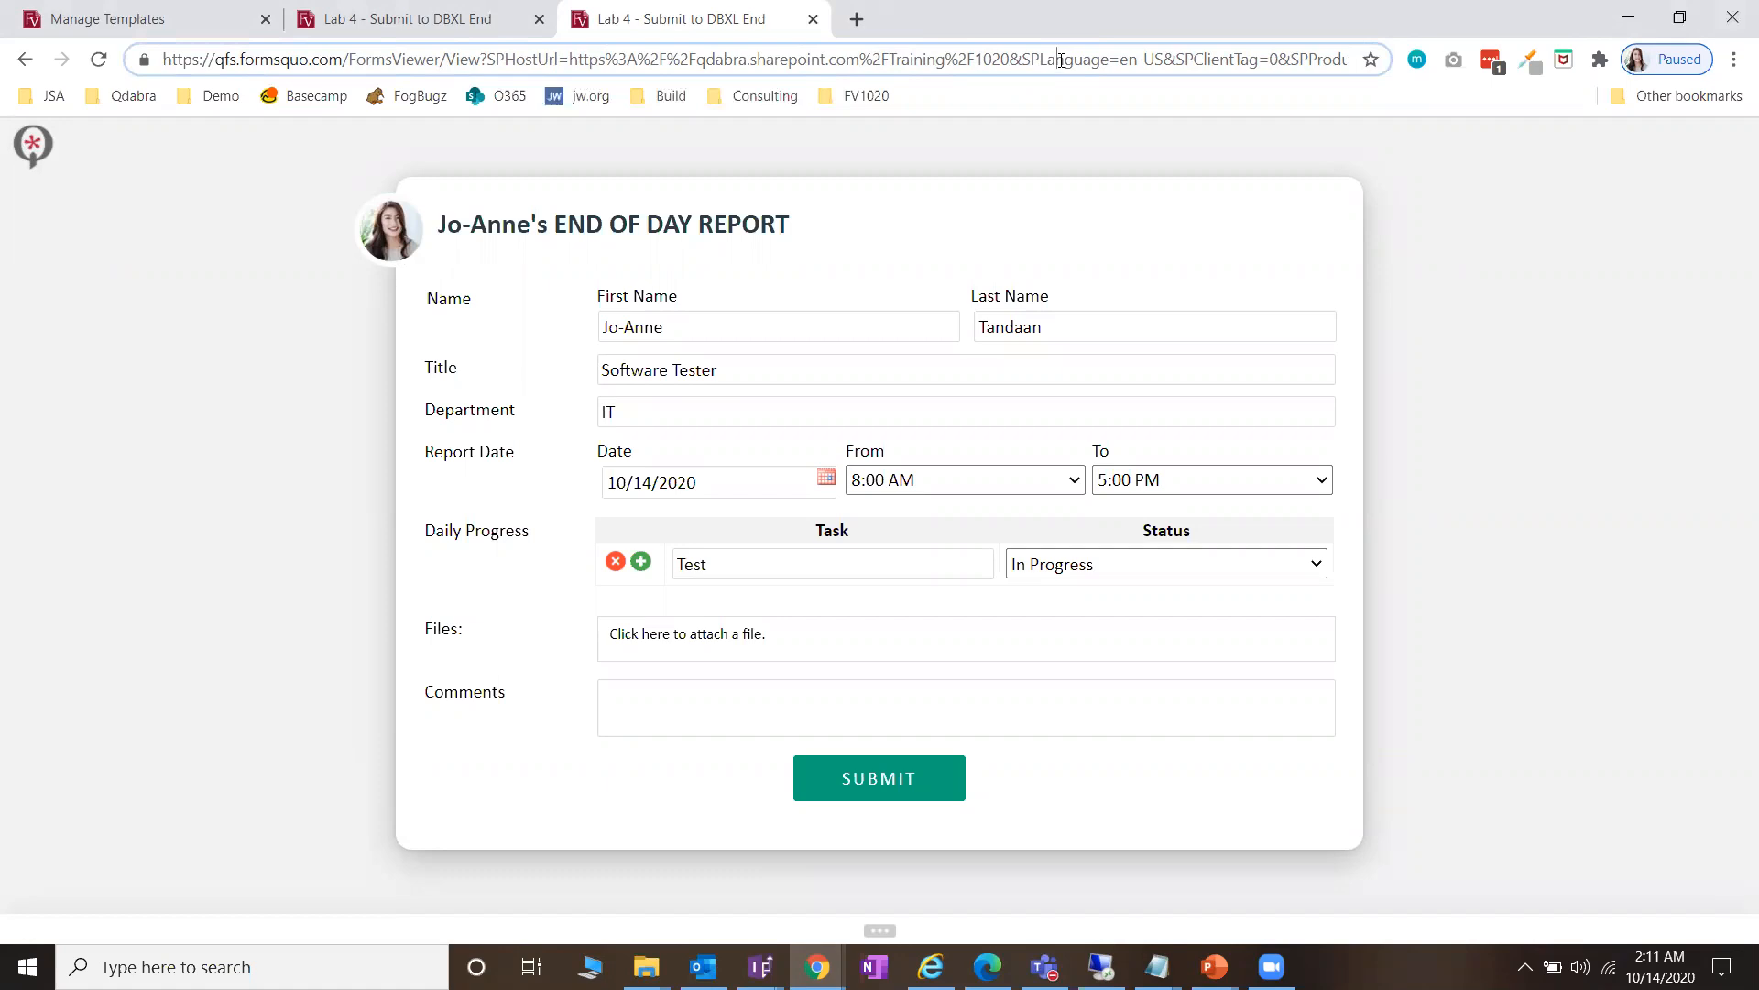
left_click_drag(969, 59, 1609, 62)
left_click(1312, 58)
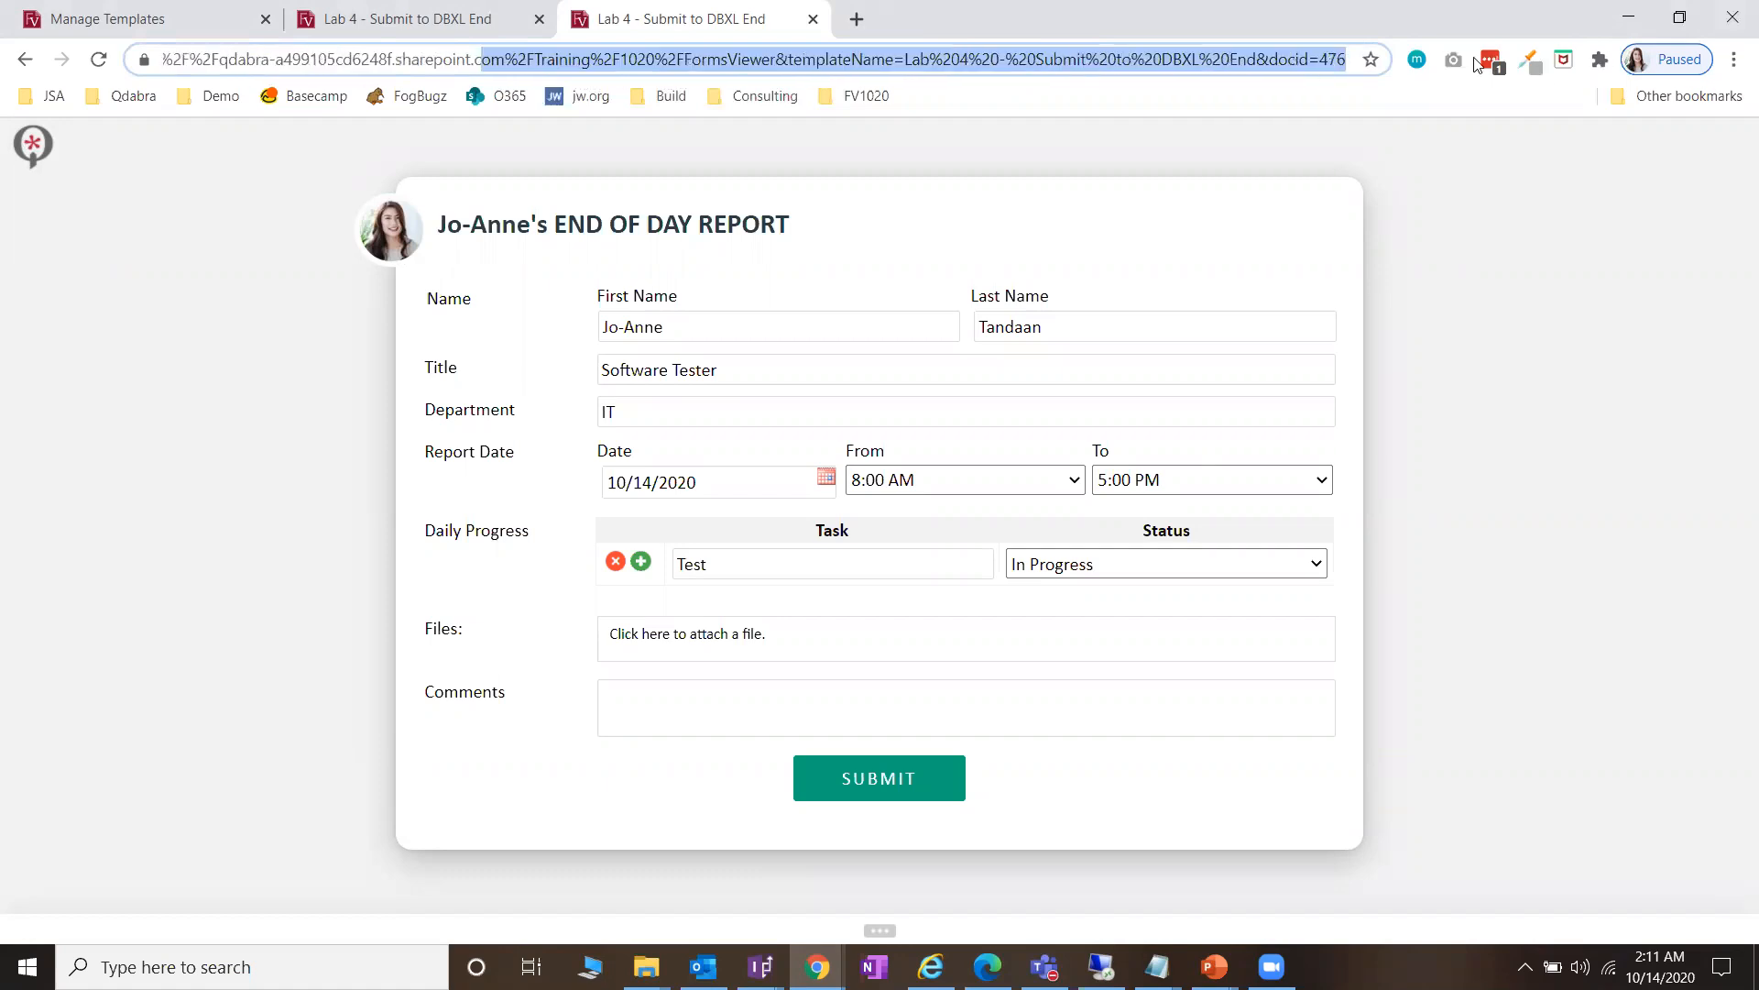
left_click_drag(1256, 59, 1392, 63)
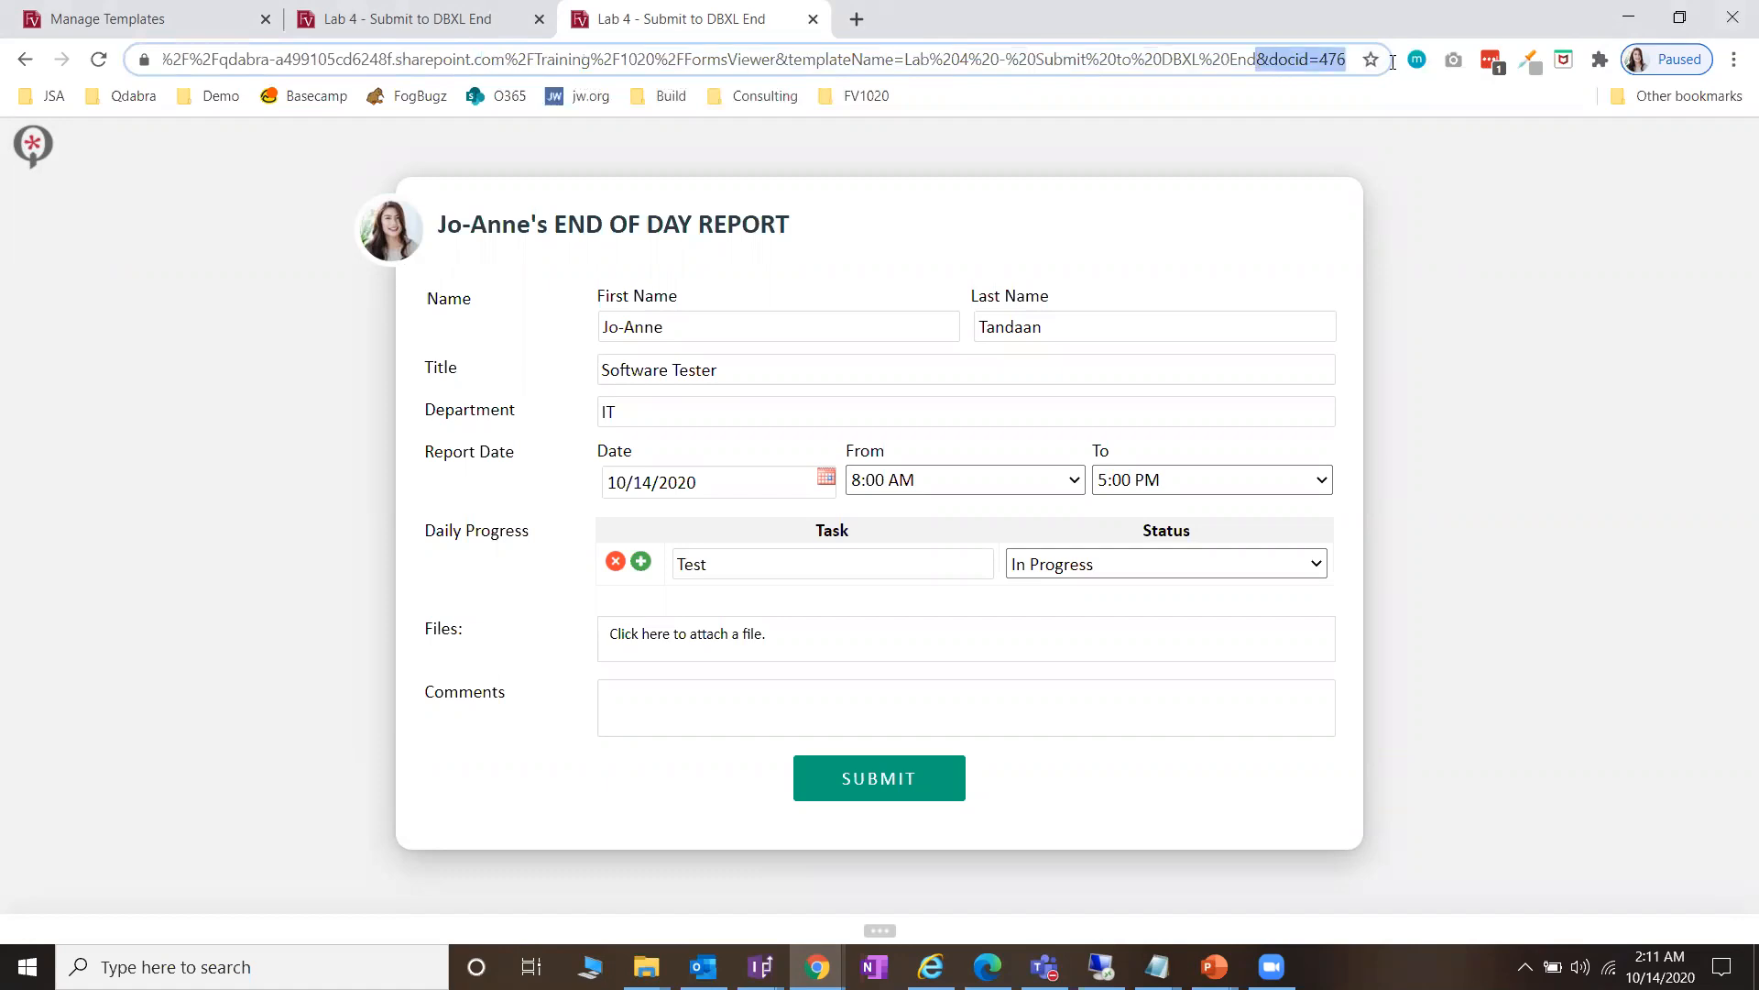
left_click(1462, 273)
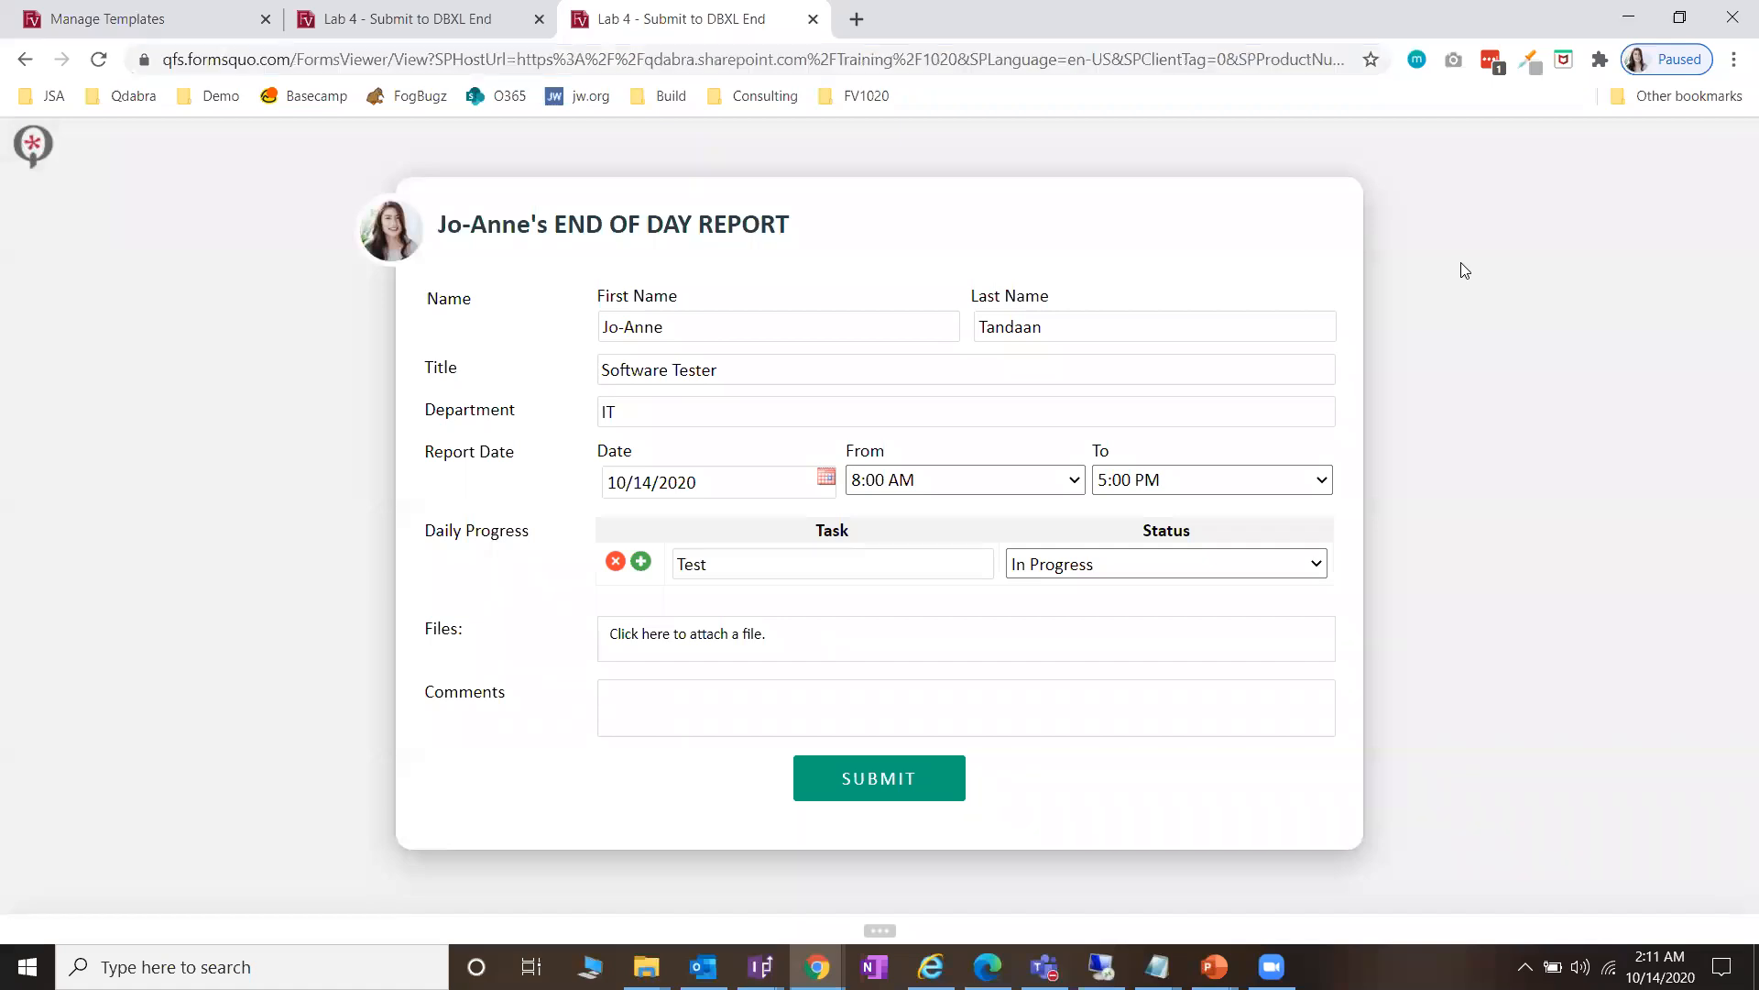
Step: Highlight &docid=476 again, then switch to the other Lab 4 report tab
left_click(994, 61)
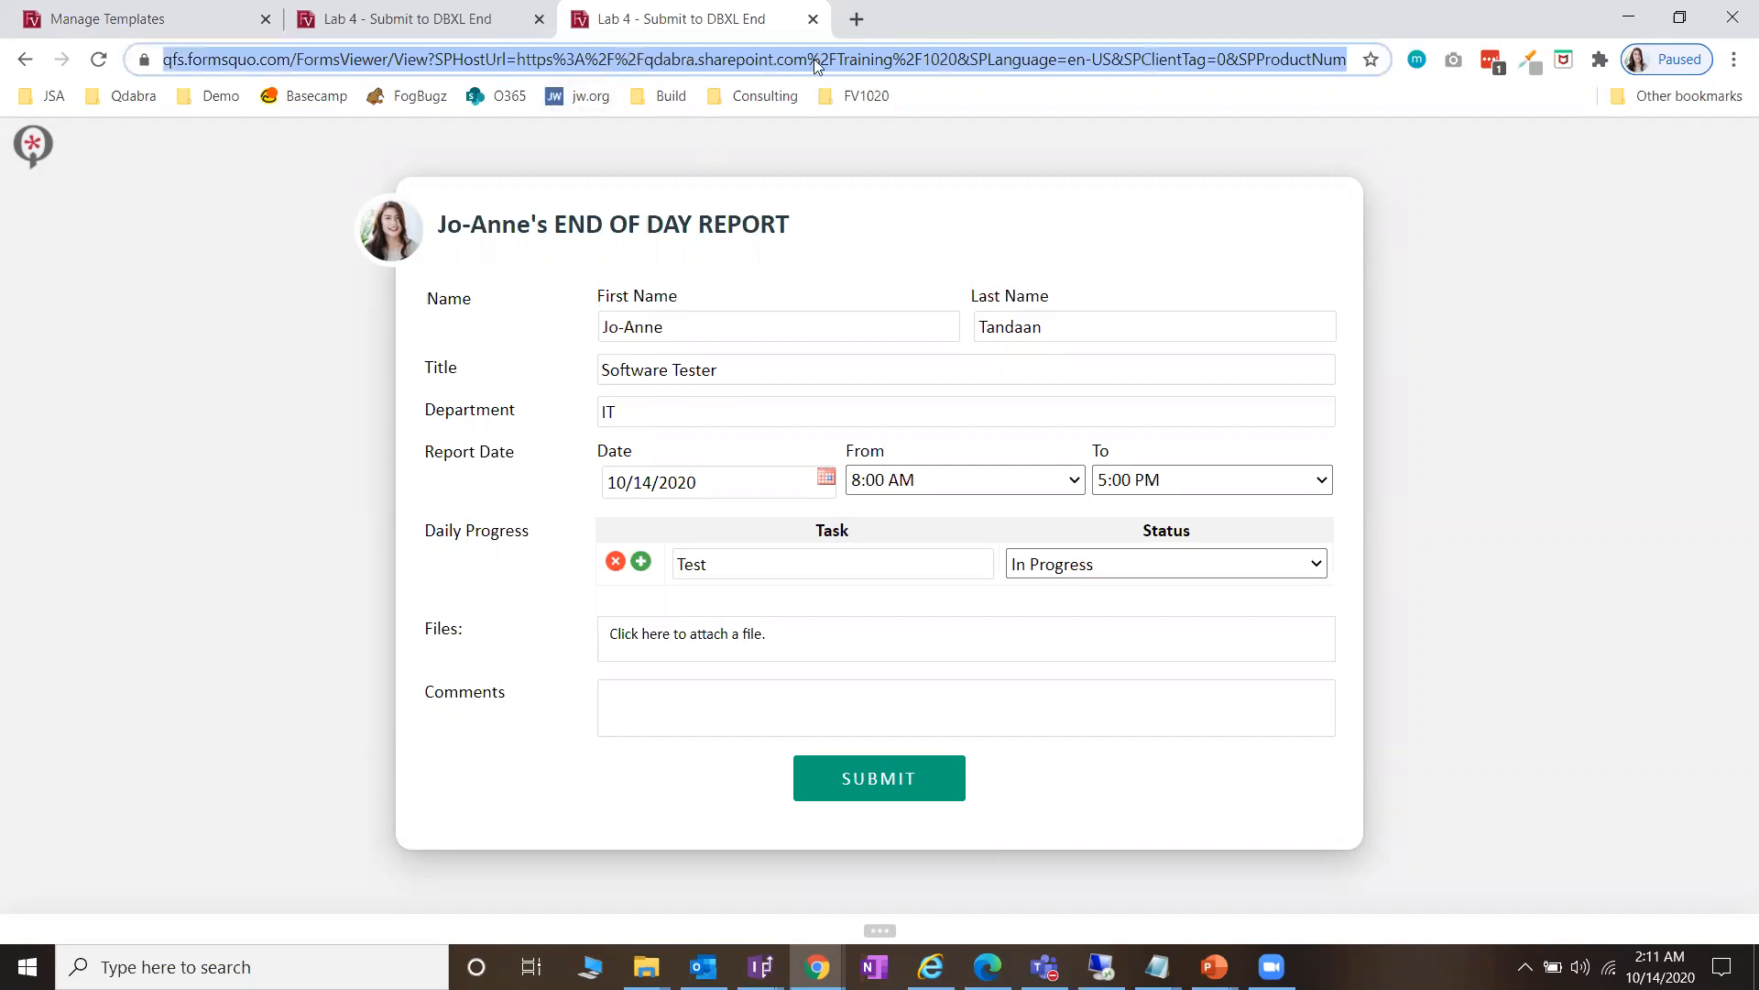
left_click(826, 61)
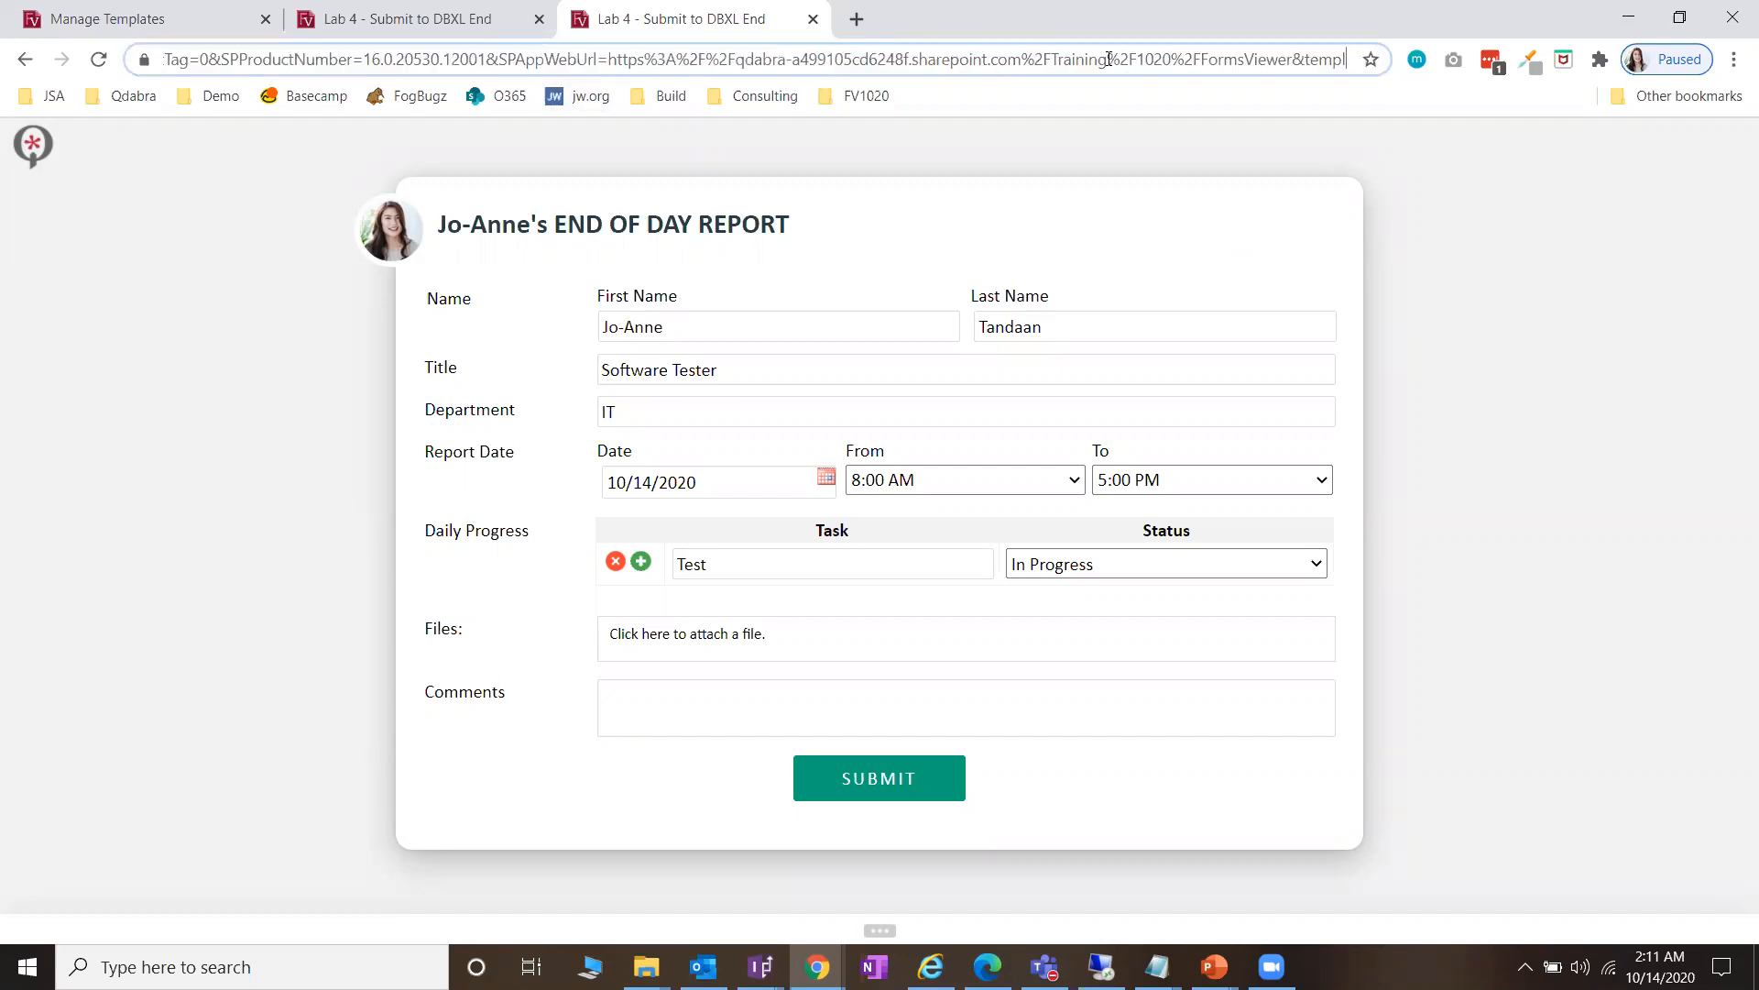
left_click_drag(1118, 61, 1511, 71)
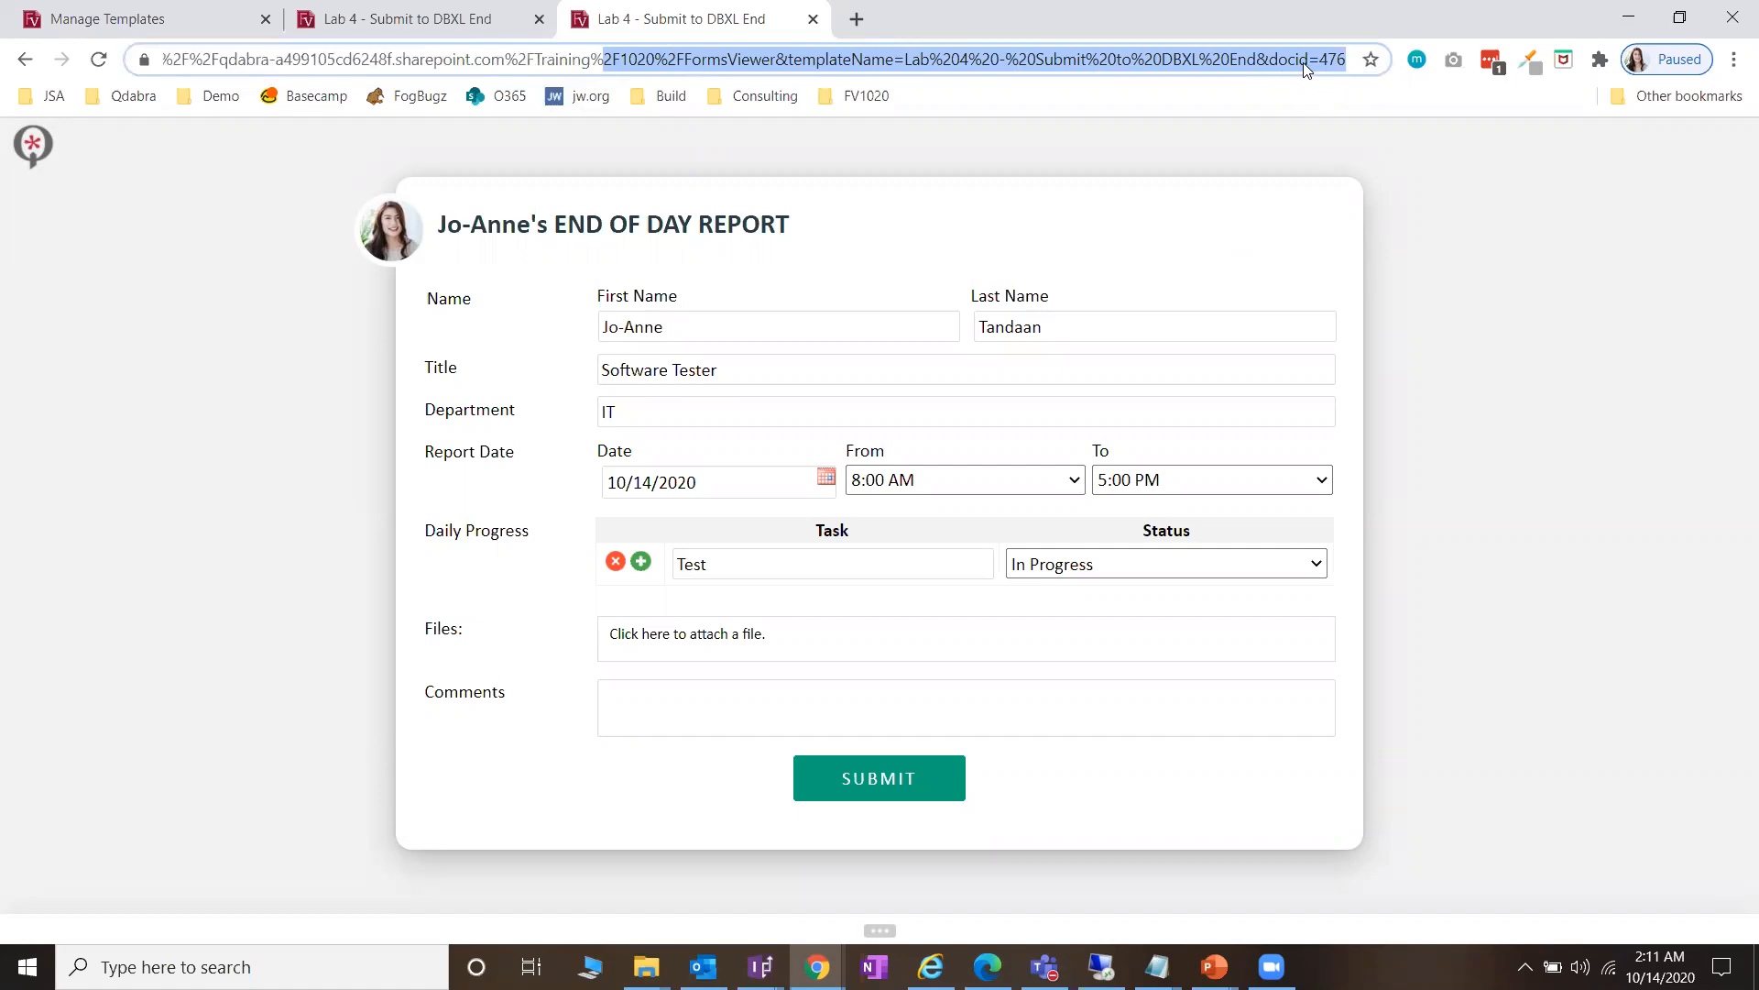
left_click(1291, 61)
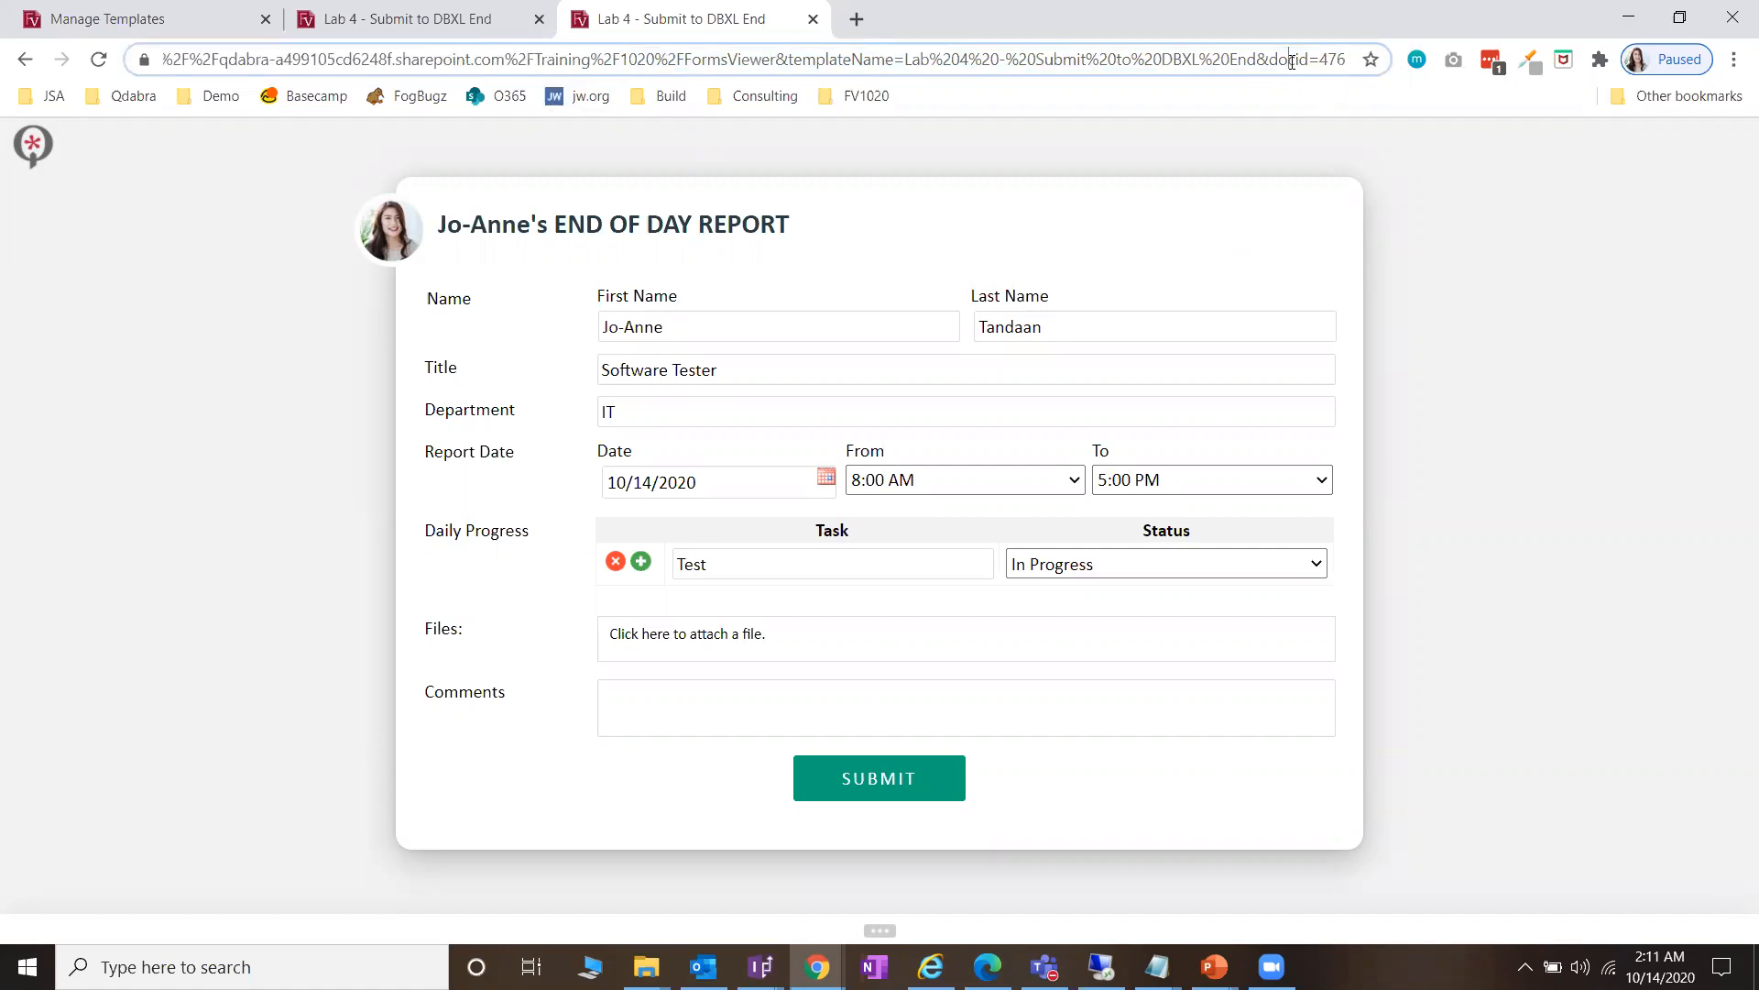
left_click_drag(1258, 60, 1354, 64)
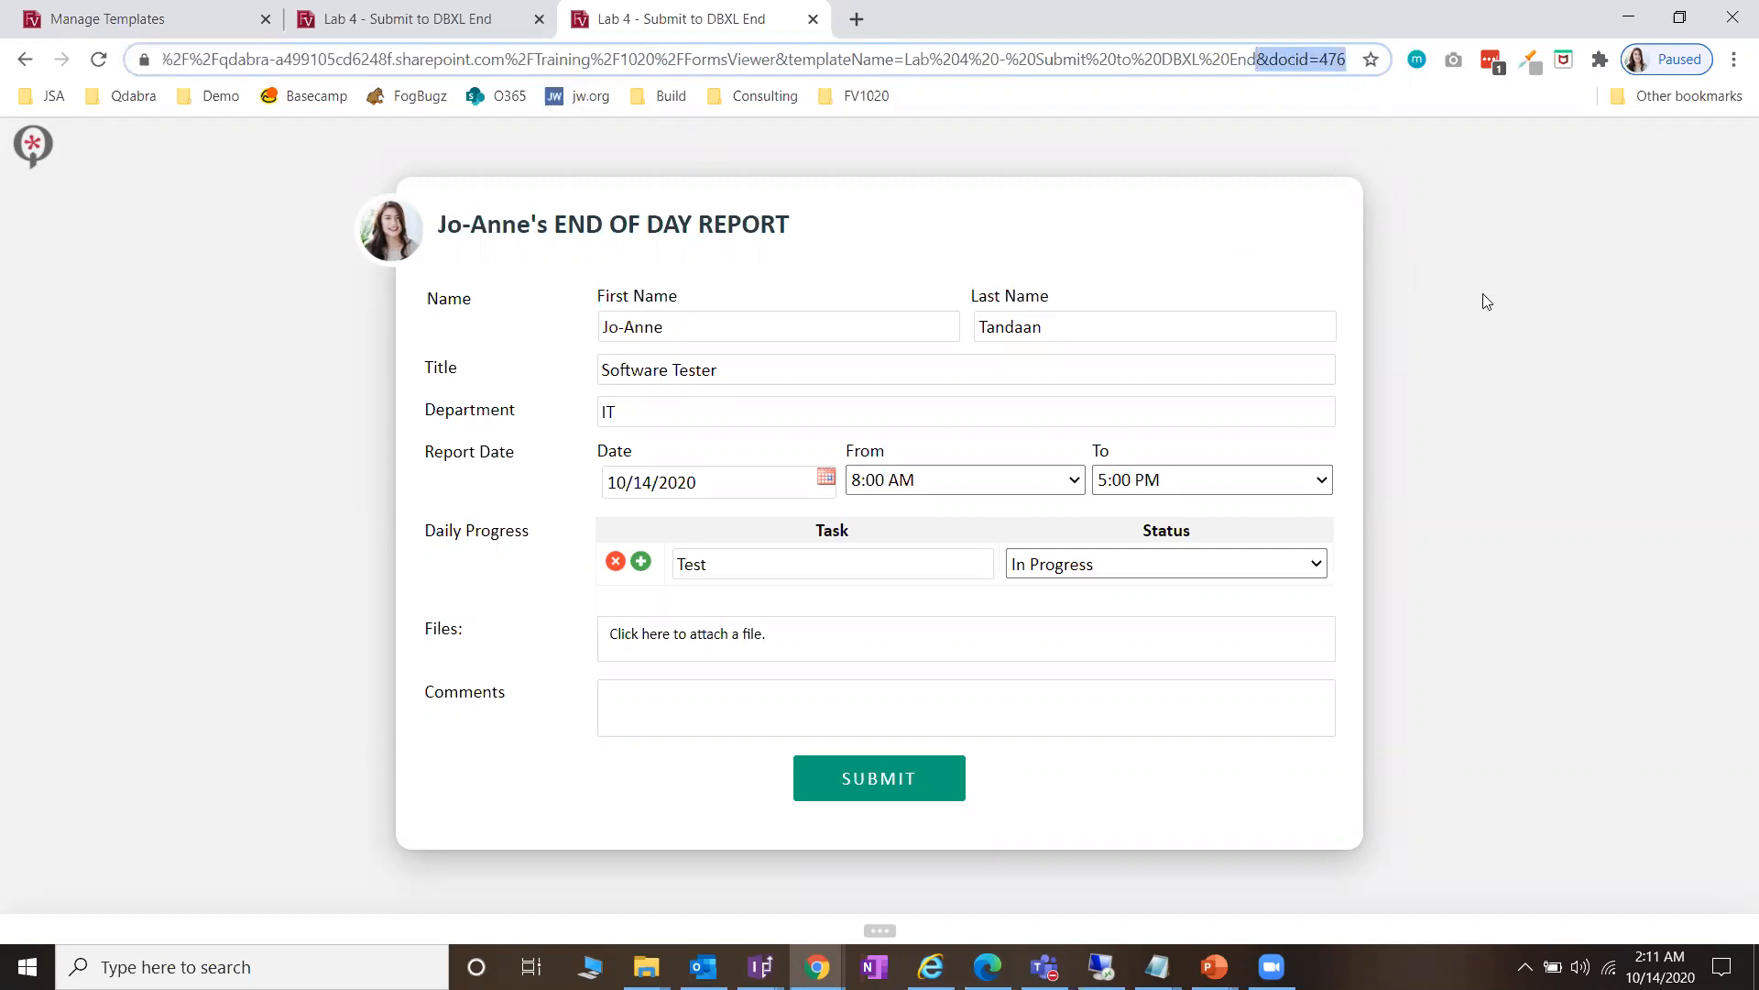
left_click(426, 17)
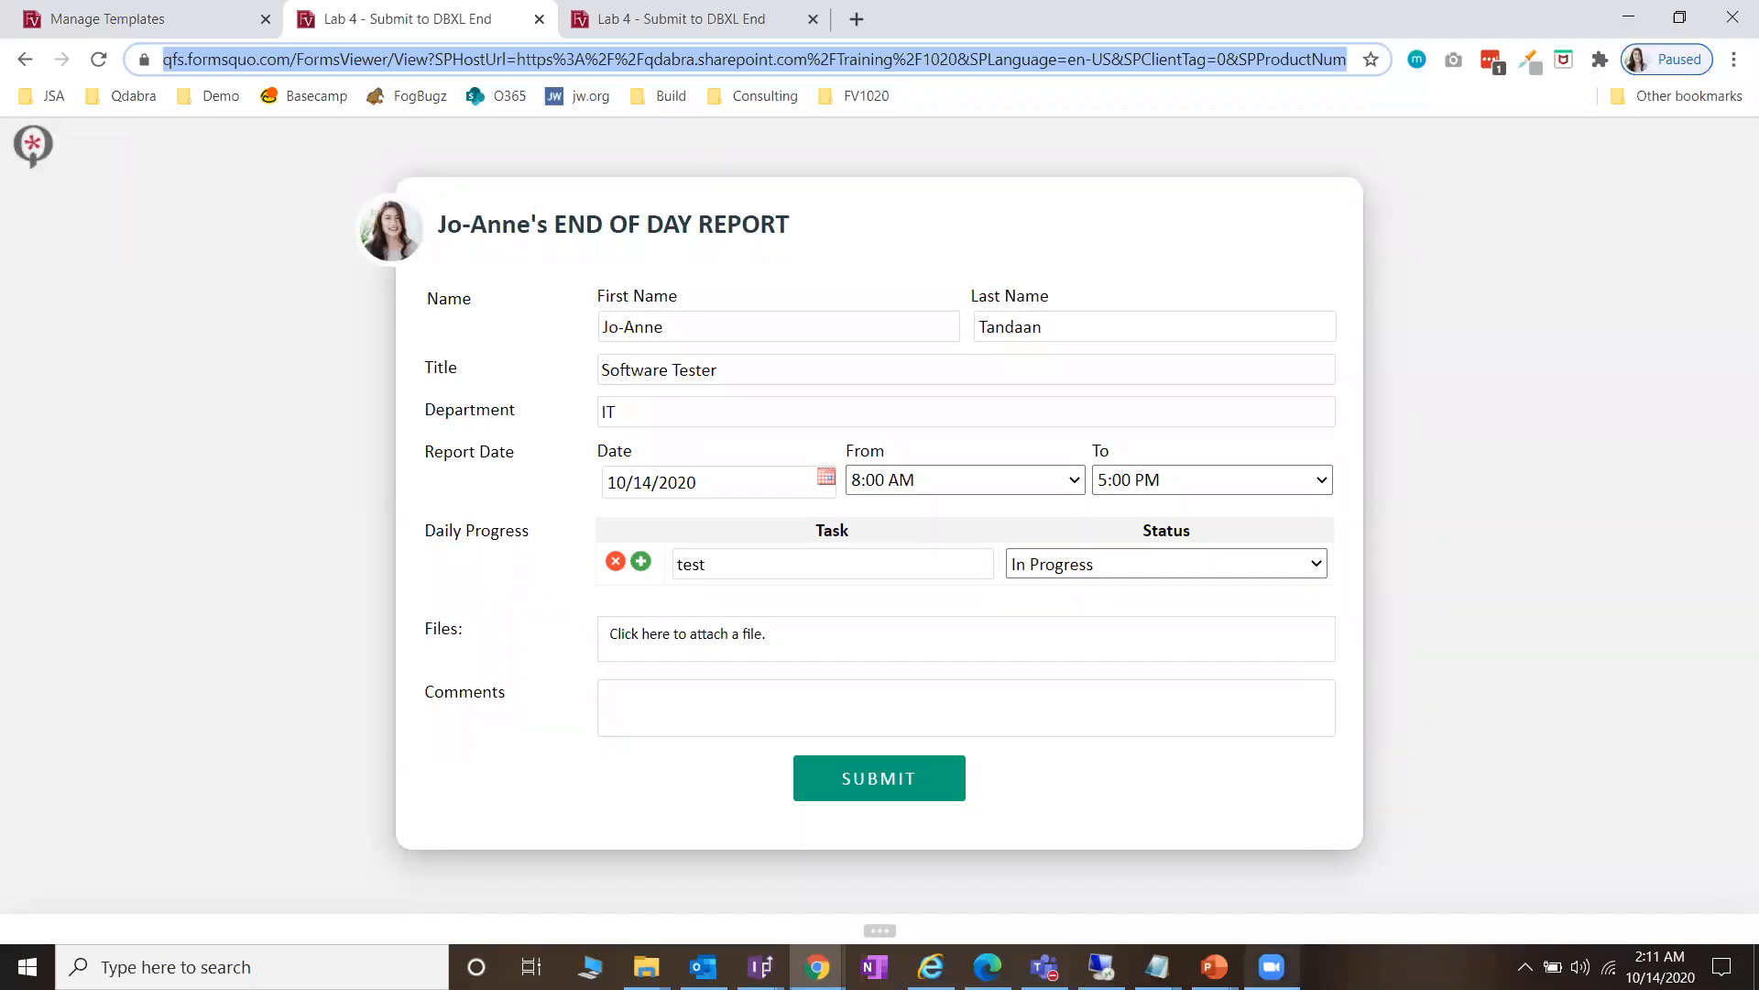
Step: Bring the training slide show forward and advance to the Day 1 Summary slide
mouse_move(1270, 965)
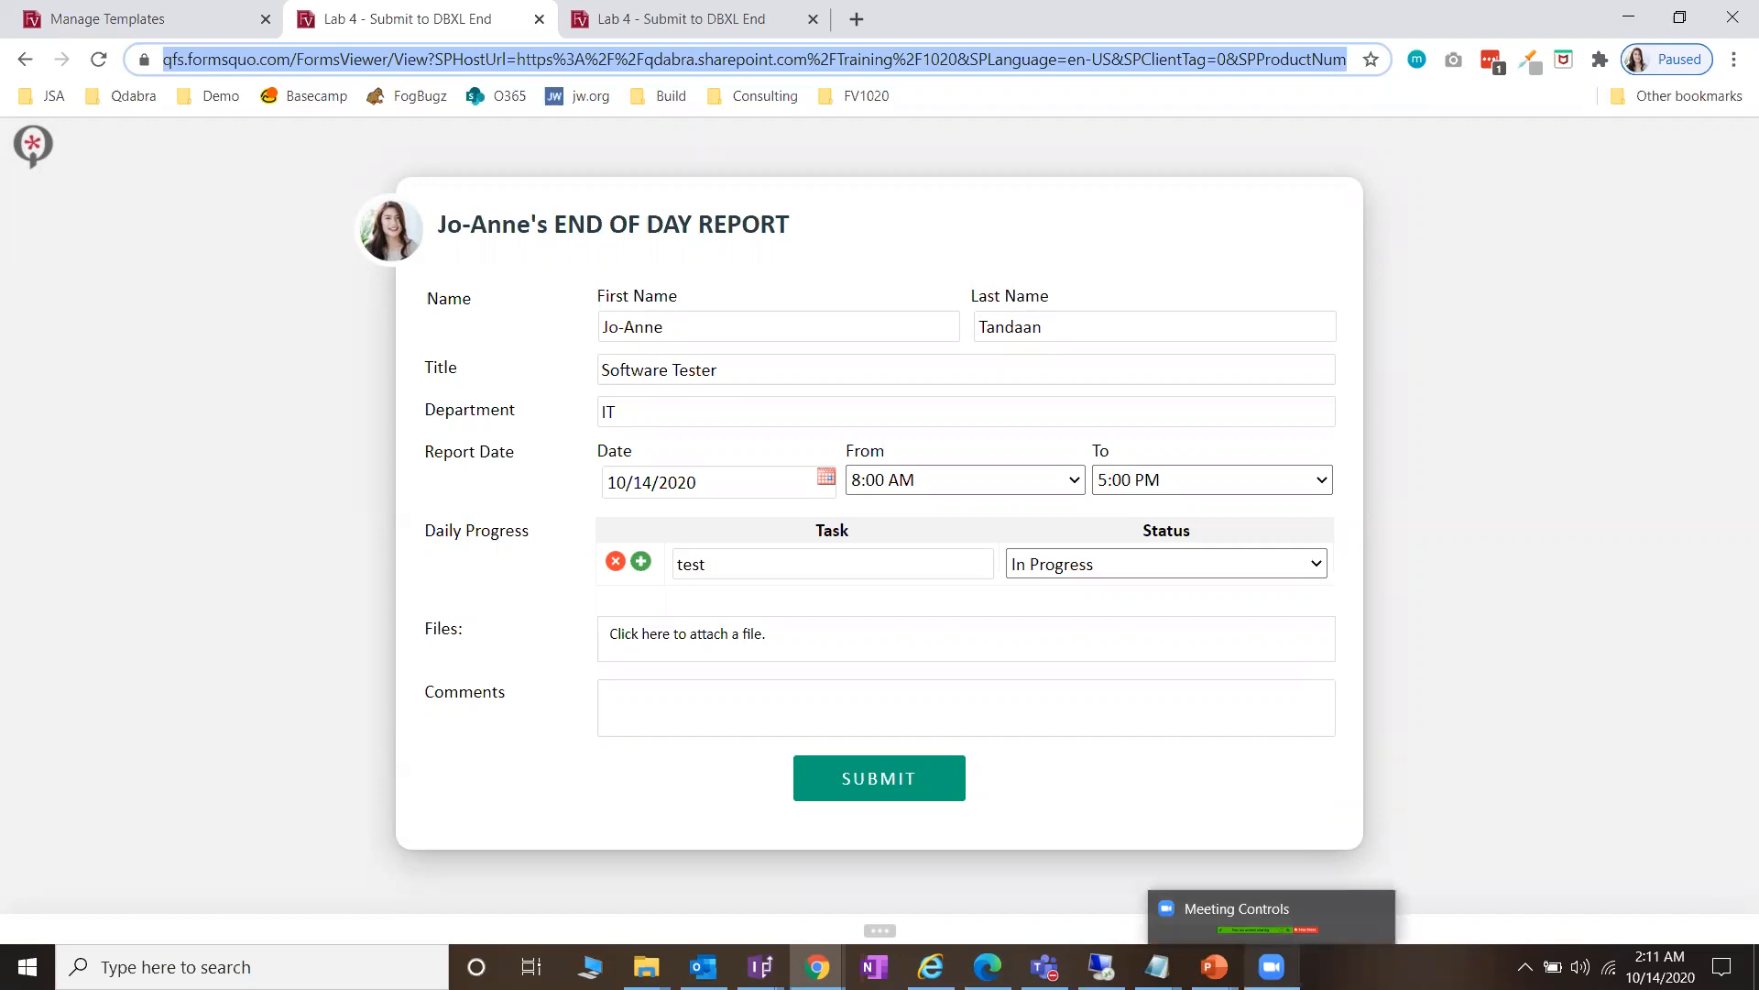
left_click(1396, 738)
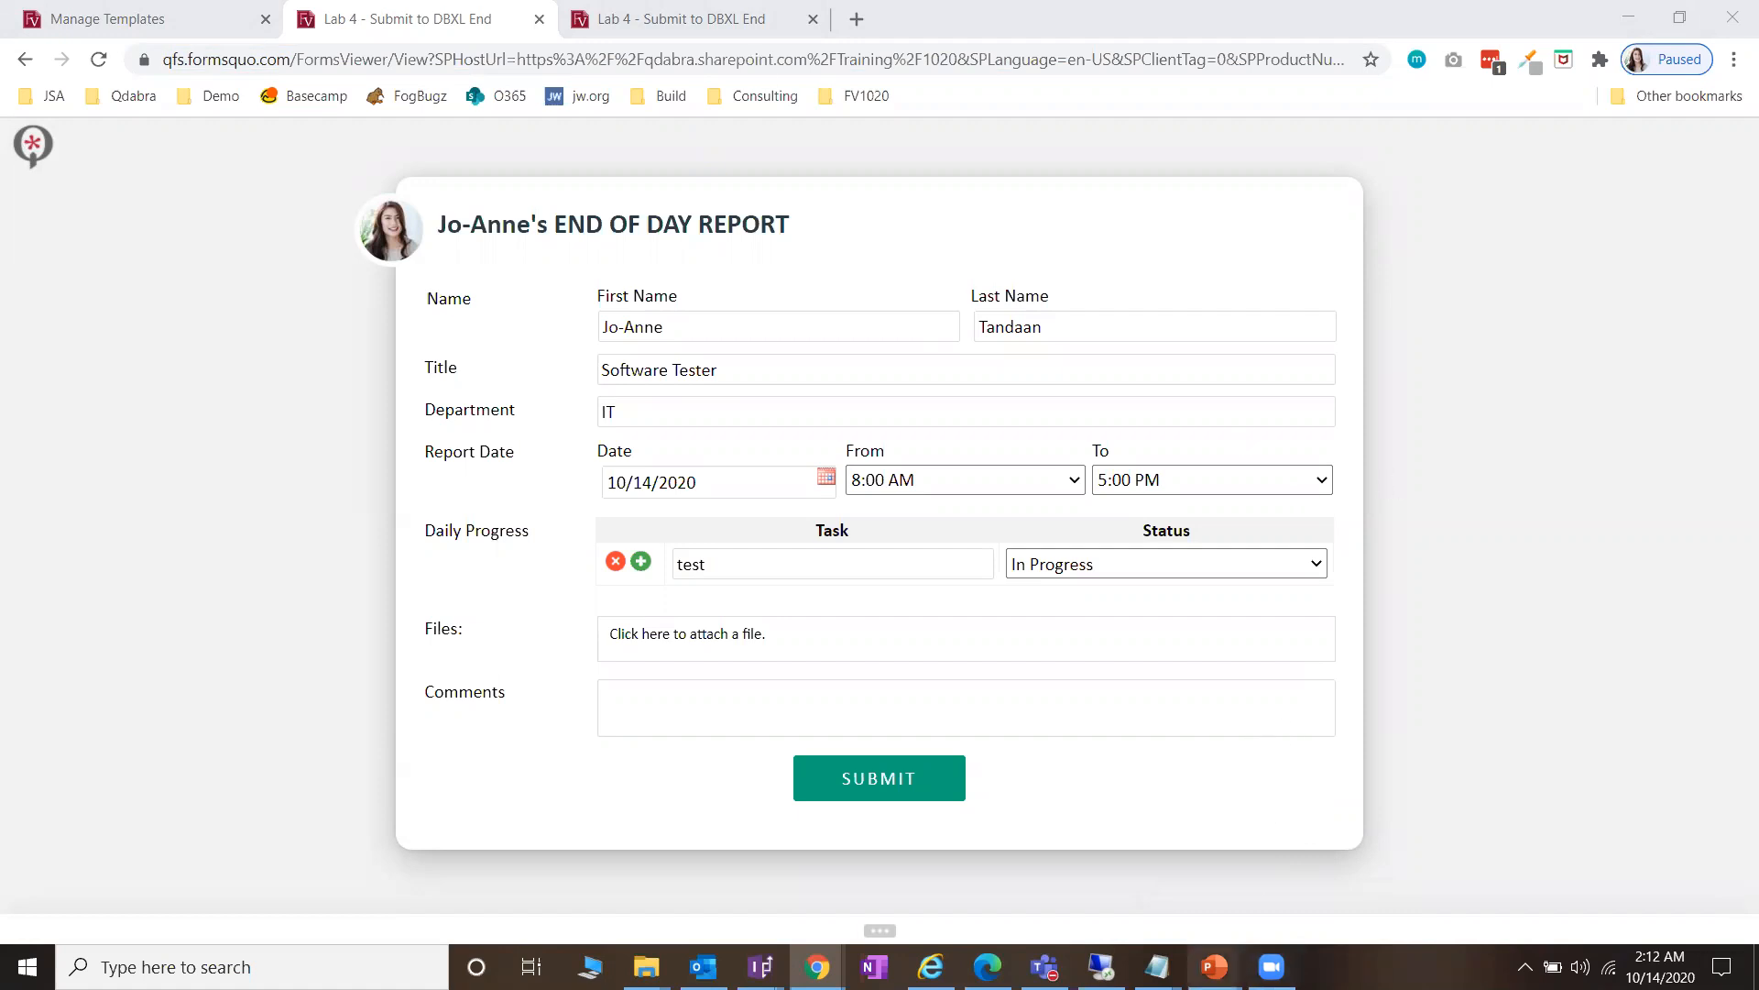
mouse_move(1214, 967)
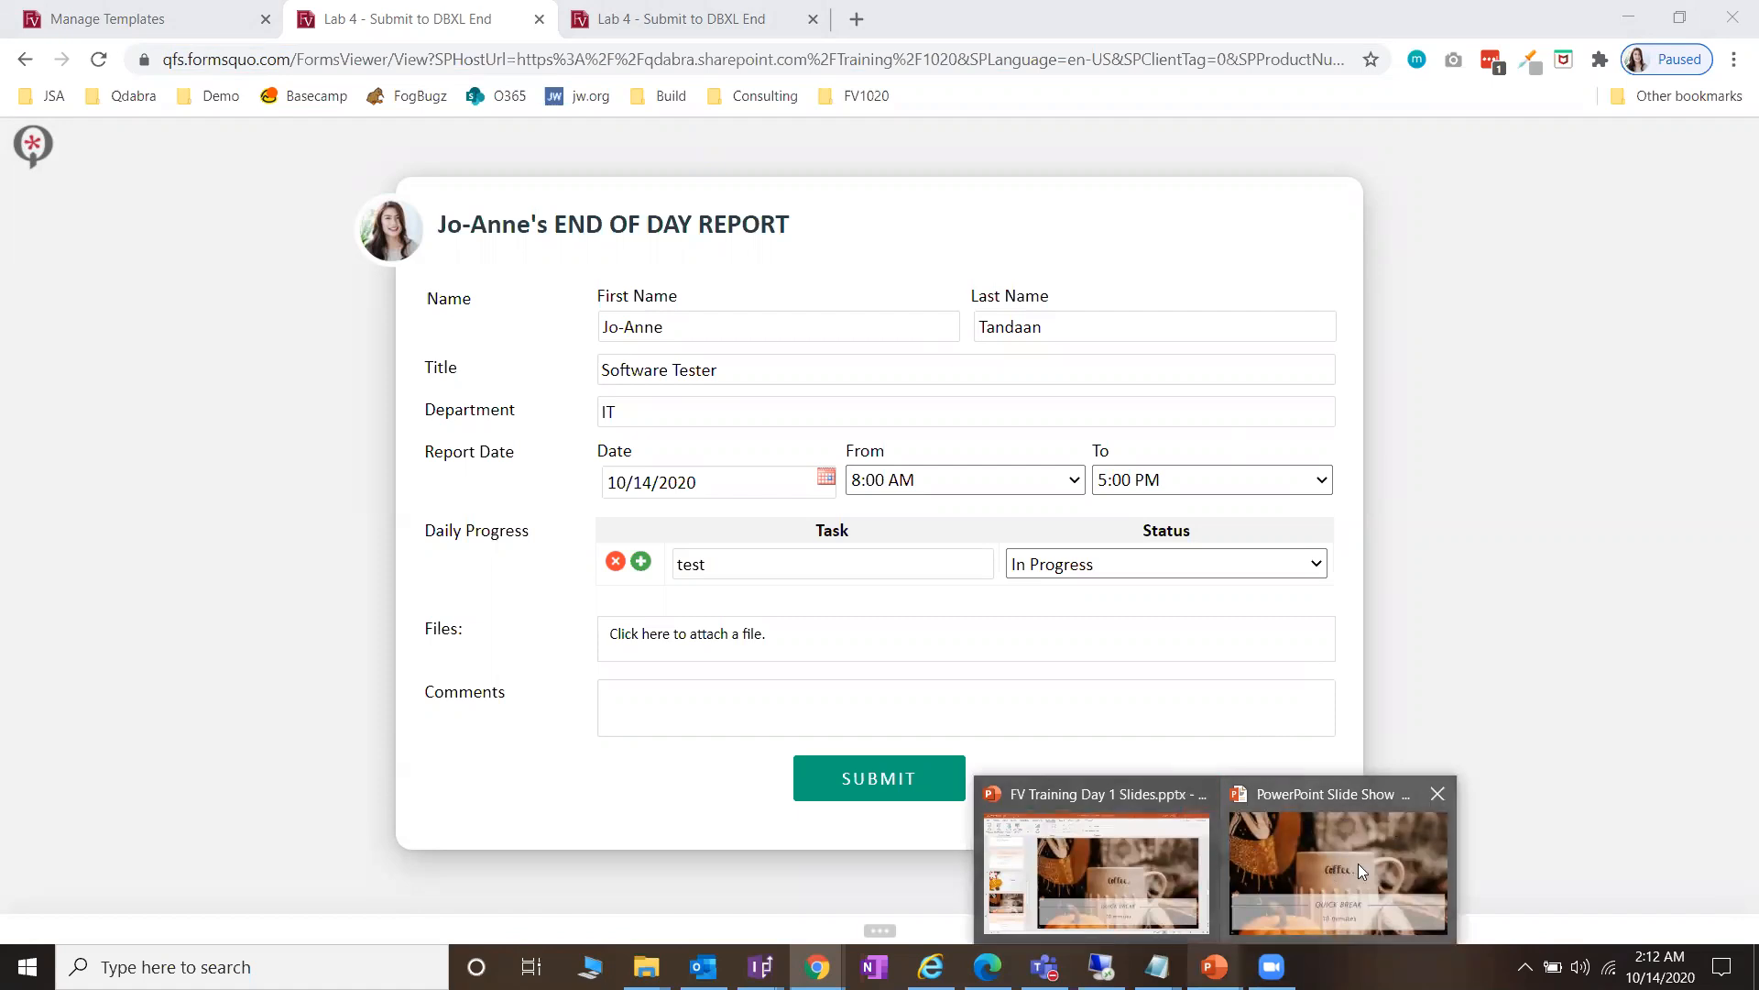
left_click(1358, 863)
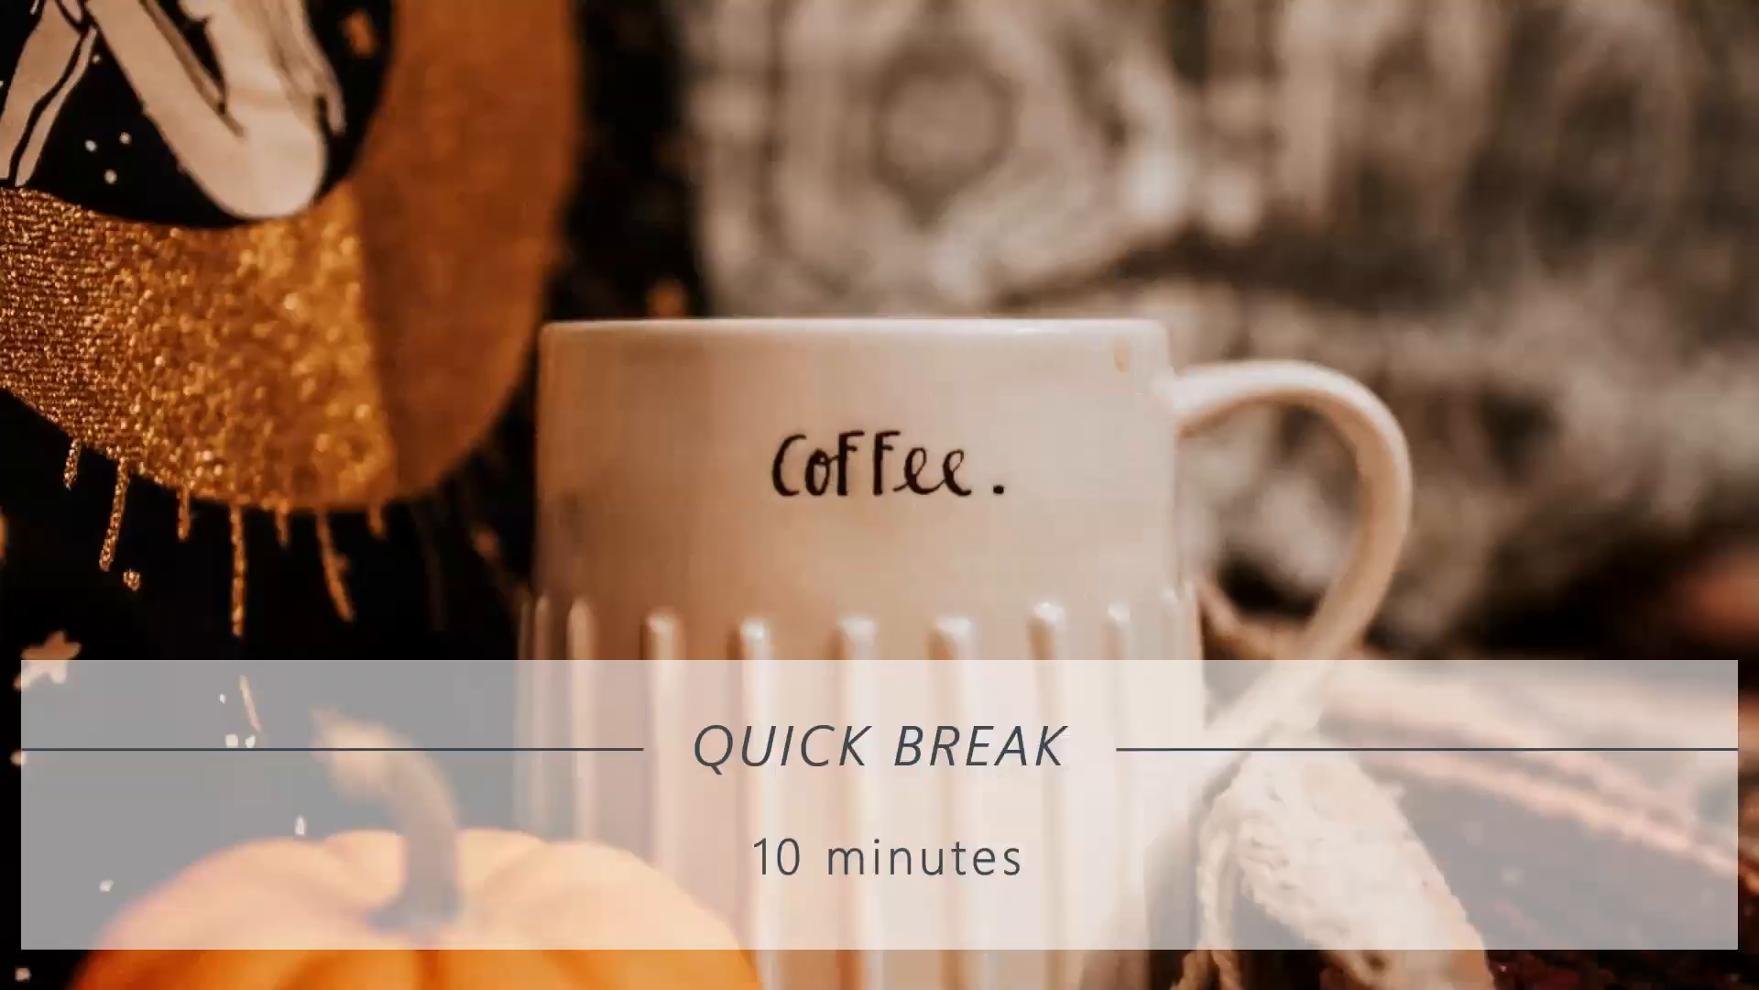
key("Right")
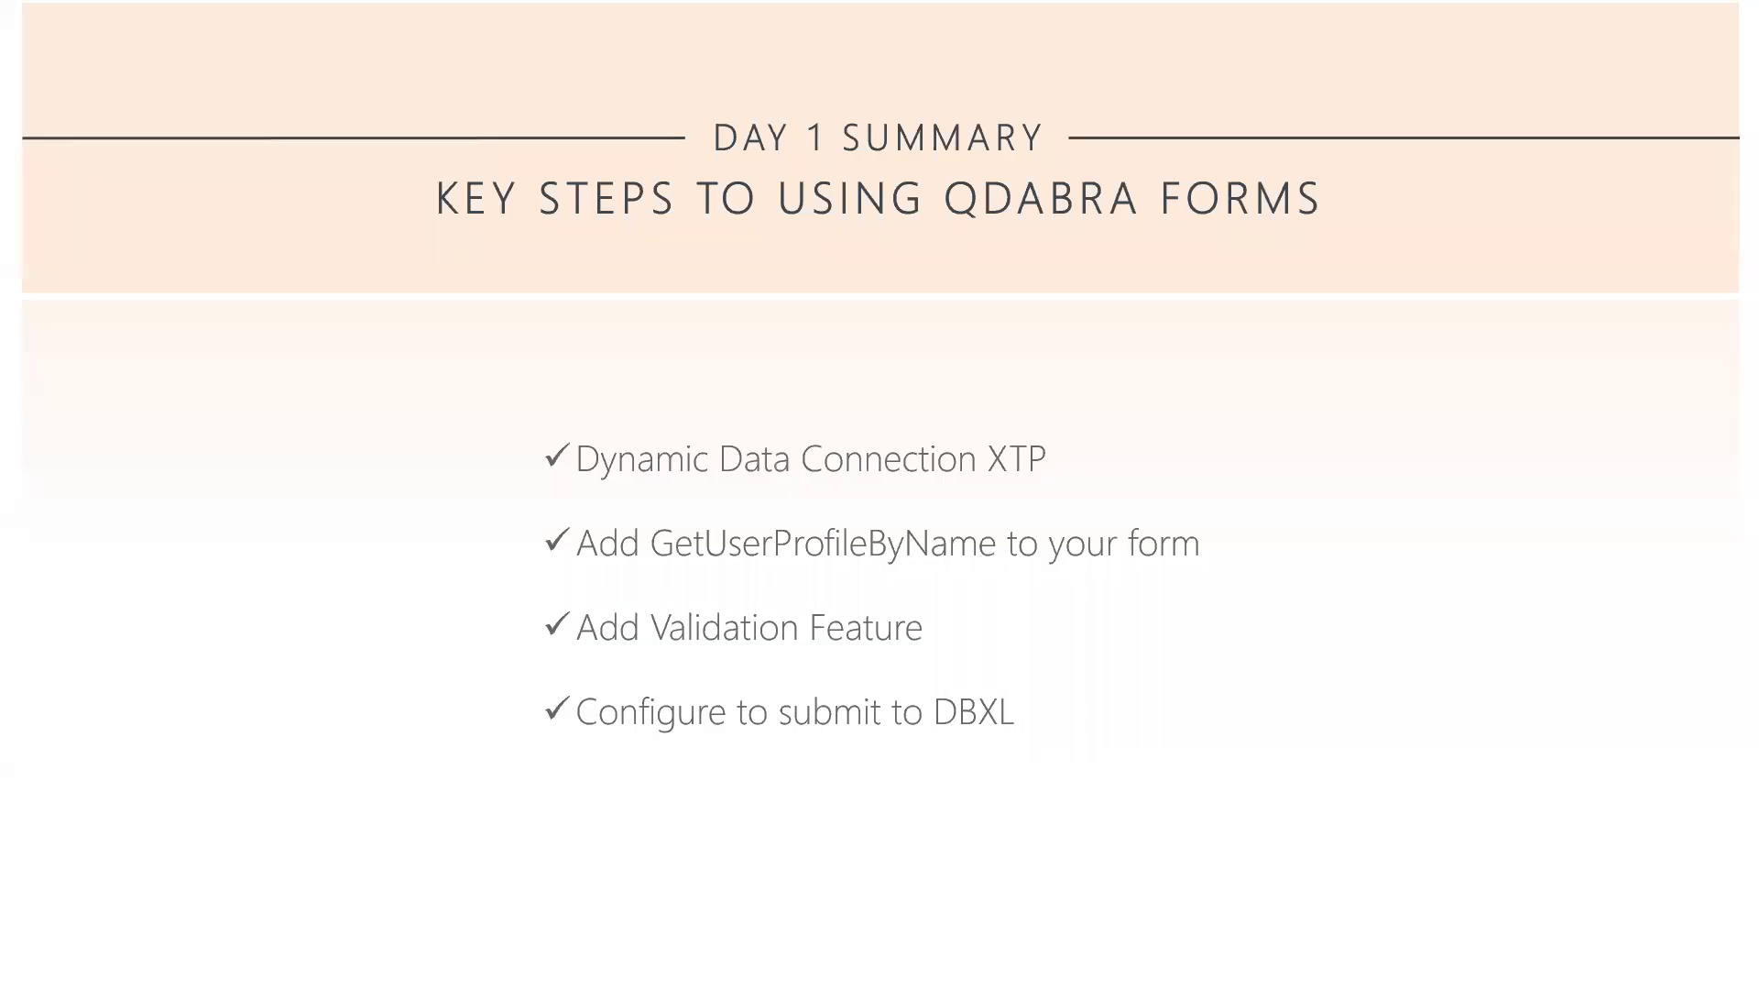